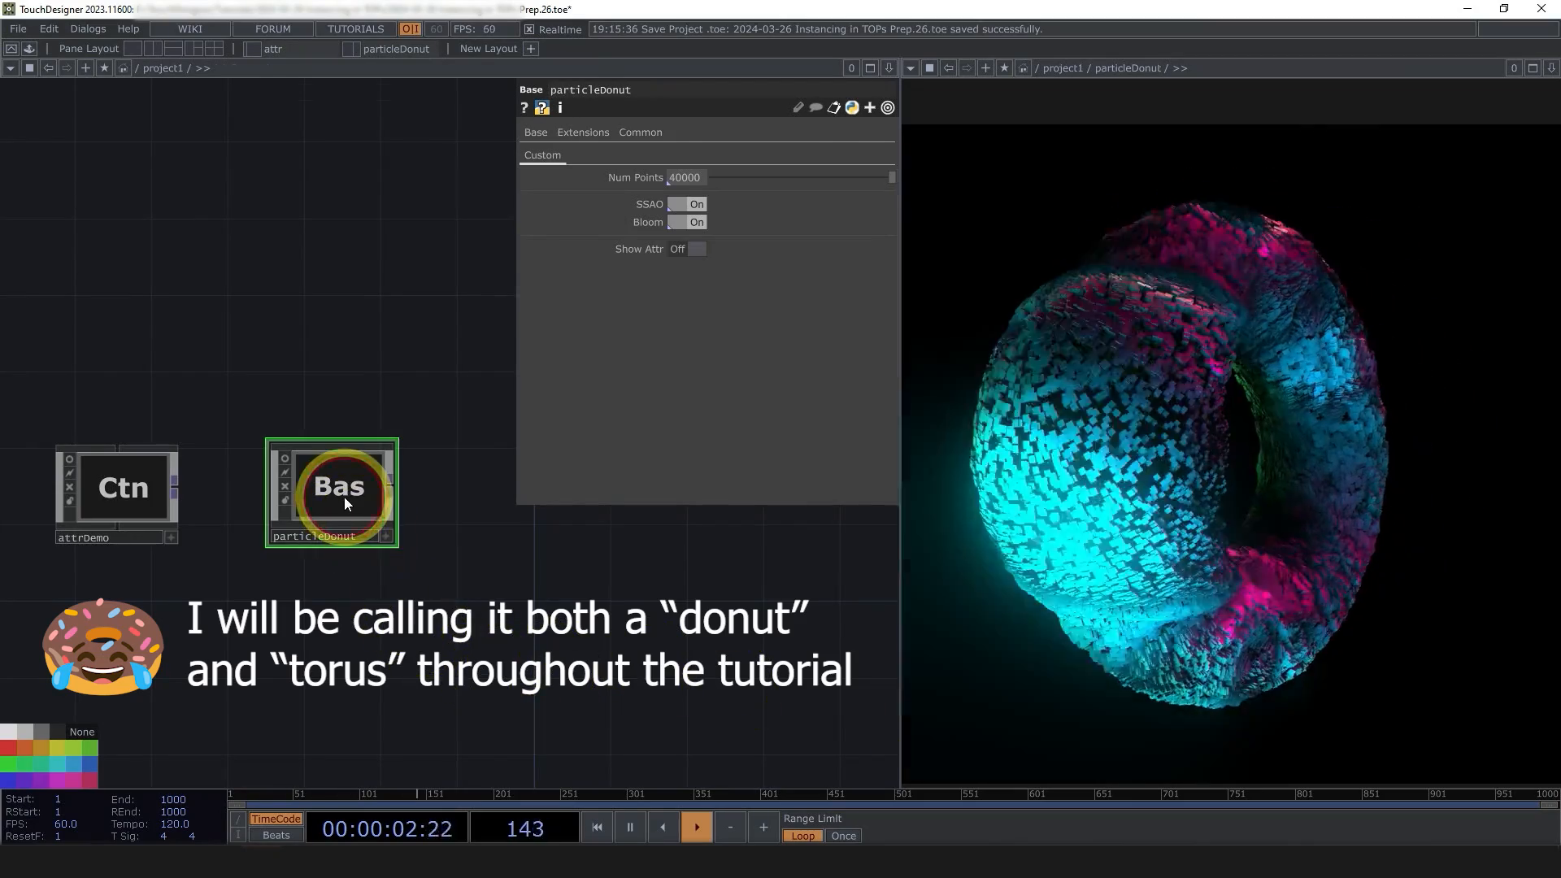
- Enter the particleDonut component and look over its operator network
double_click(344, 500)
key(p)
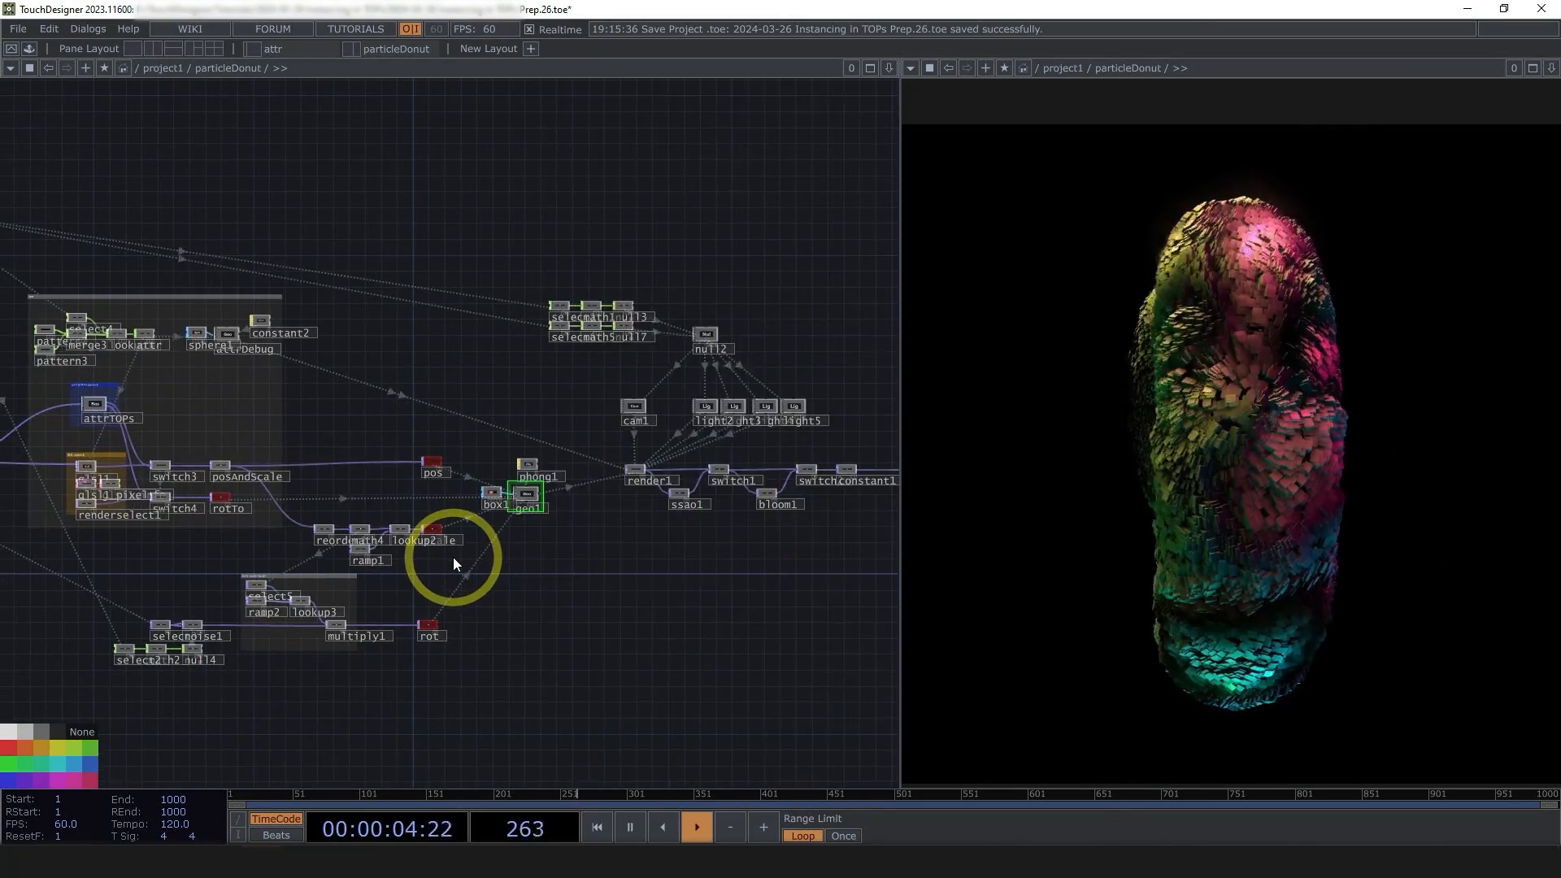
drag(452, 558, 700, 601)
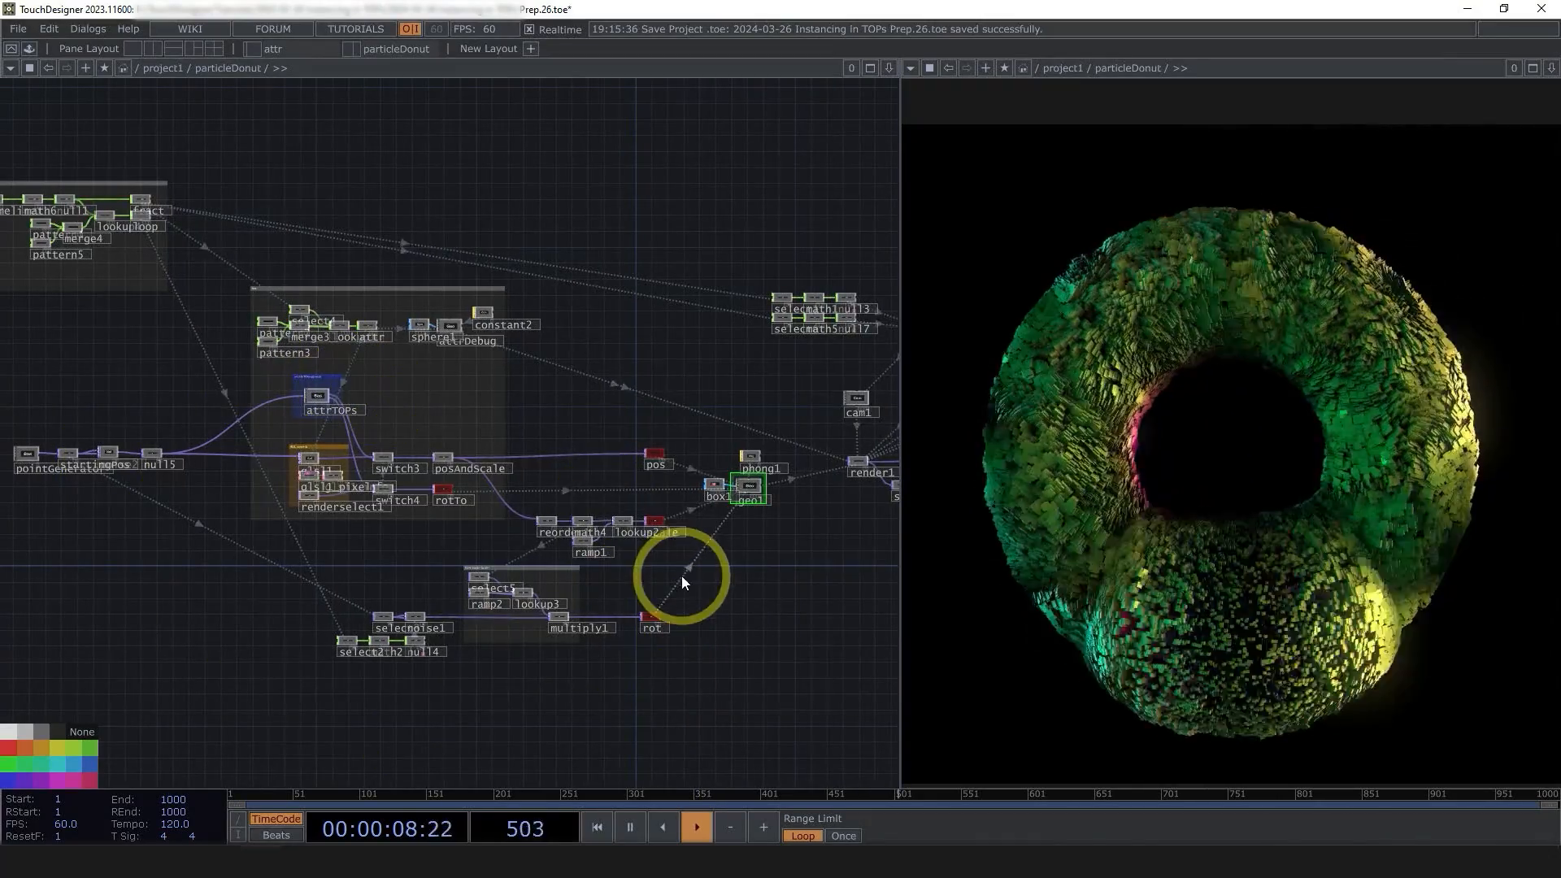
mouse_move(675, 660)
mouse_down()
mouse_move(660, 662)
mouse_move(702, 662)
mouse_up()
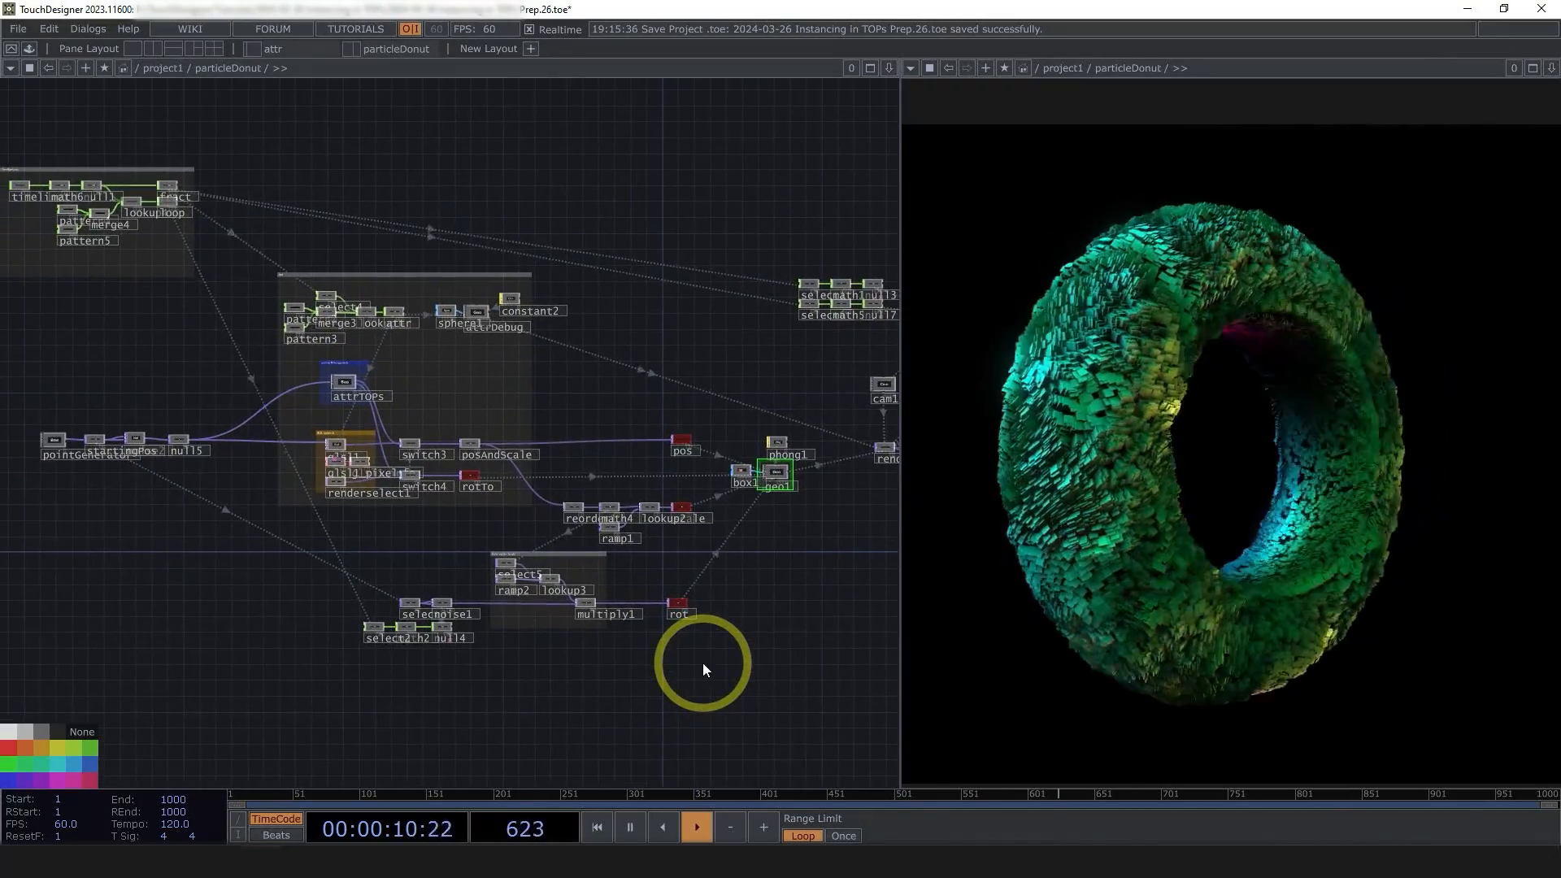
middle_drag(793, 506, 782, 457)
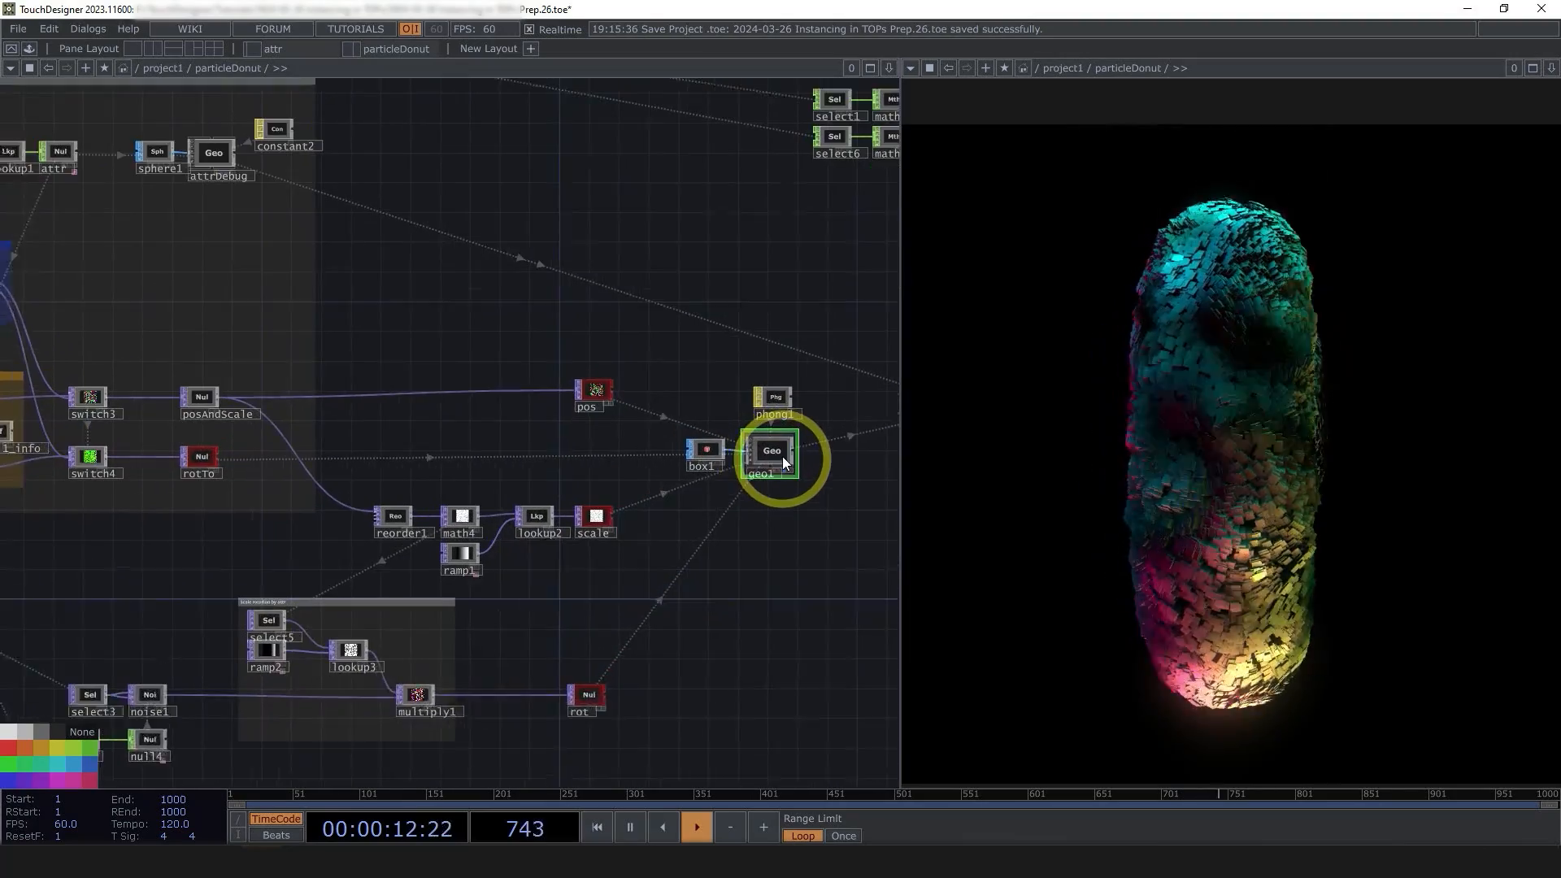
- Review geo1's instancing parameters, including the translate, rotate and scale operators it references
key(p)
drag(421, 338, 262, 329)
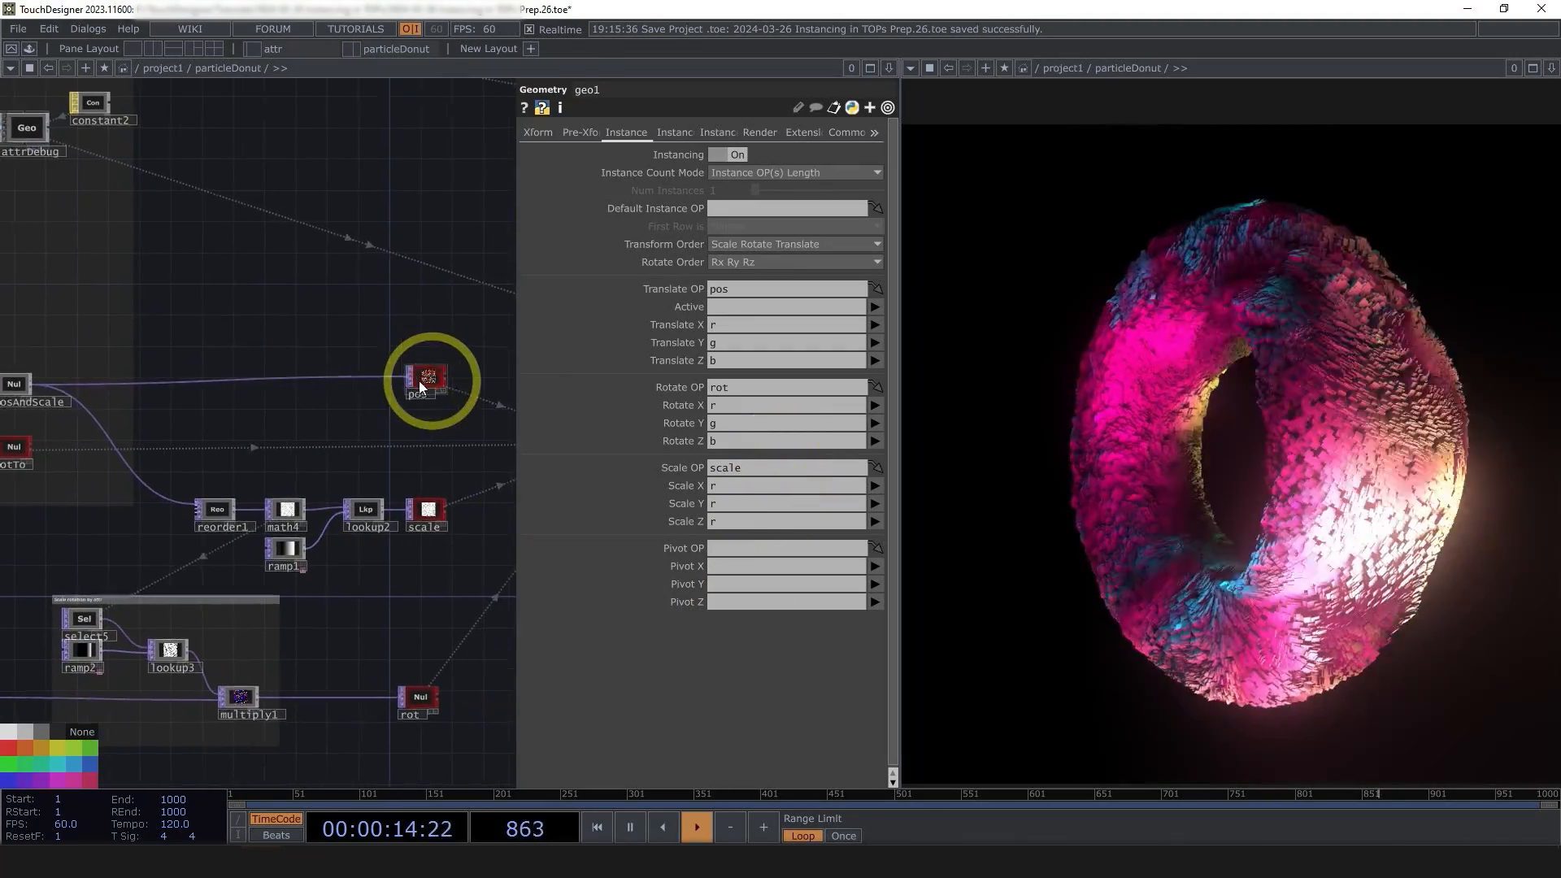
drag(443, 346, 738, 294)
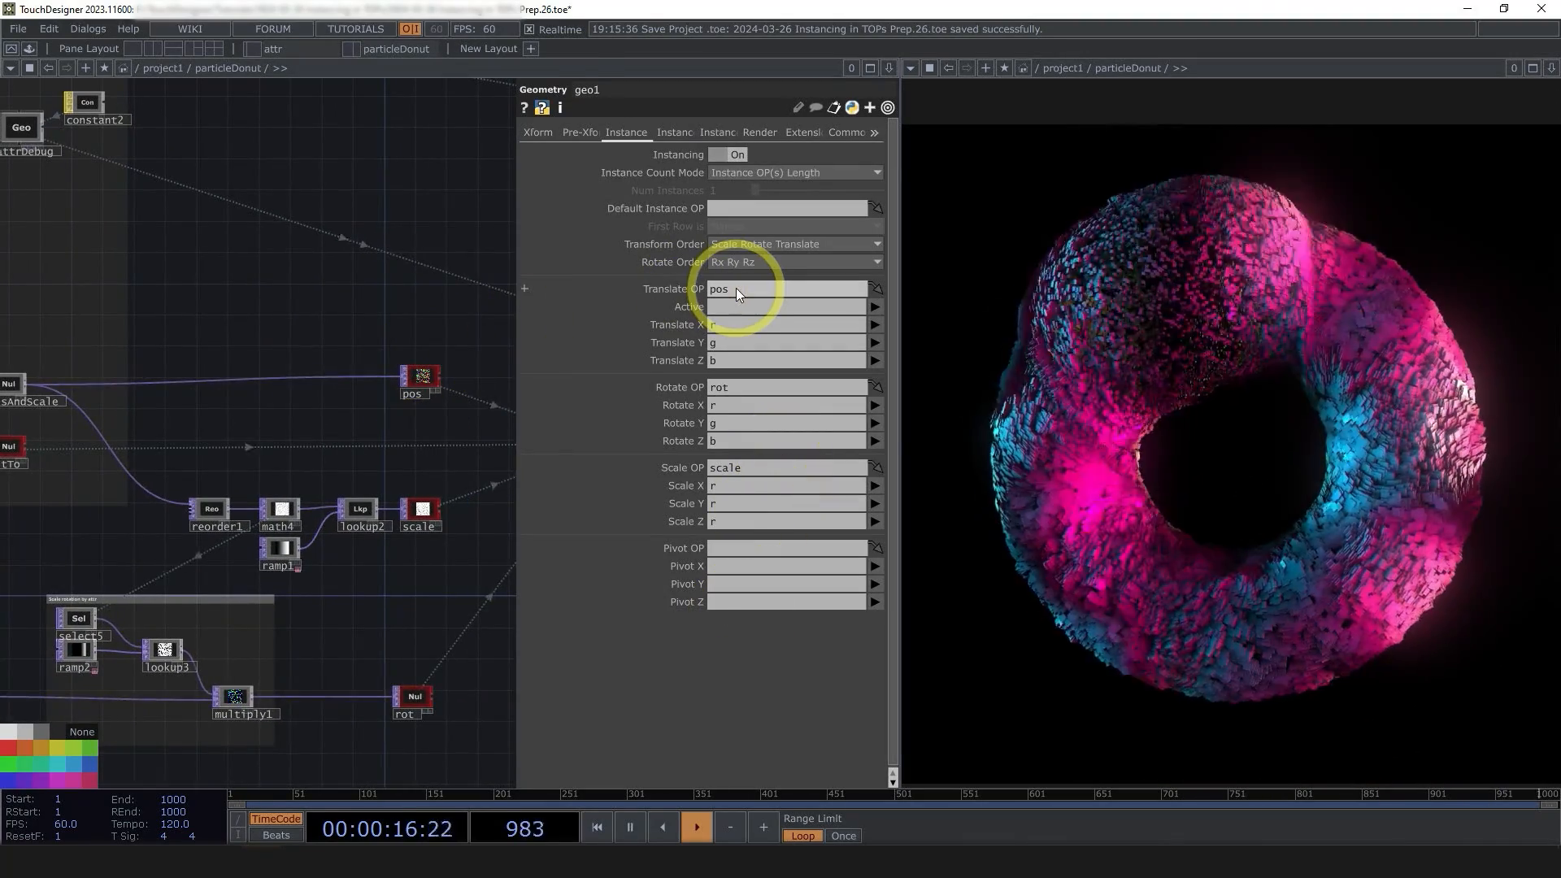
key(p)
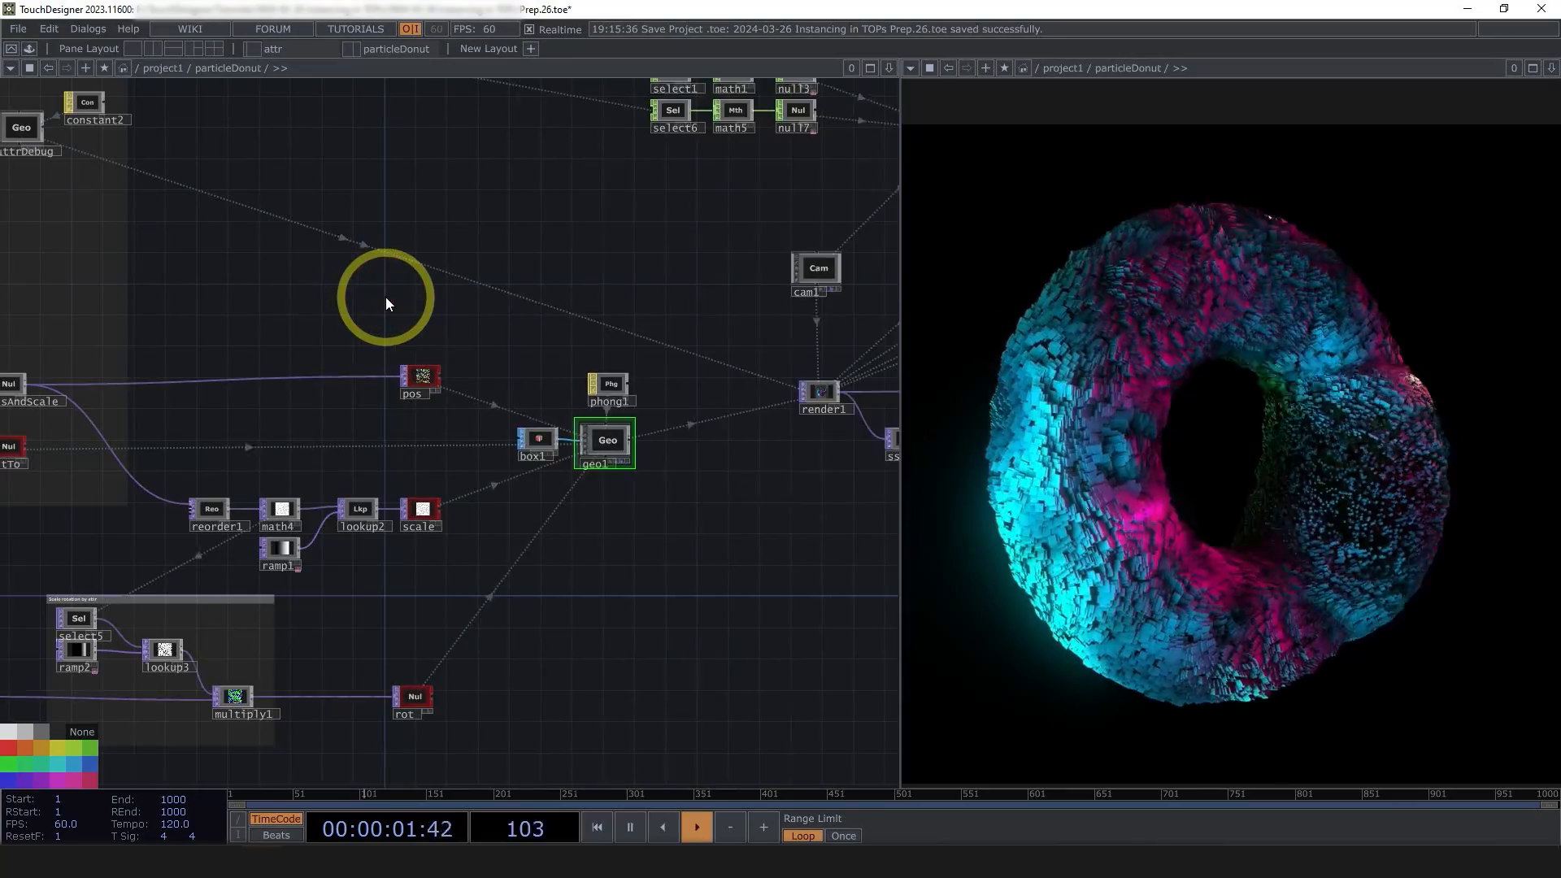
- Examine the particleDonut network overview, then the box1 geometry feeding geo1 and its render1 output
scroll(386, 296, down, 1)
drag(385, 296, 594, 319)
scroll(594, 319, down, 2)
scroll(739, 553, down, 2)
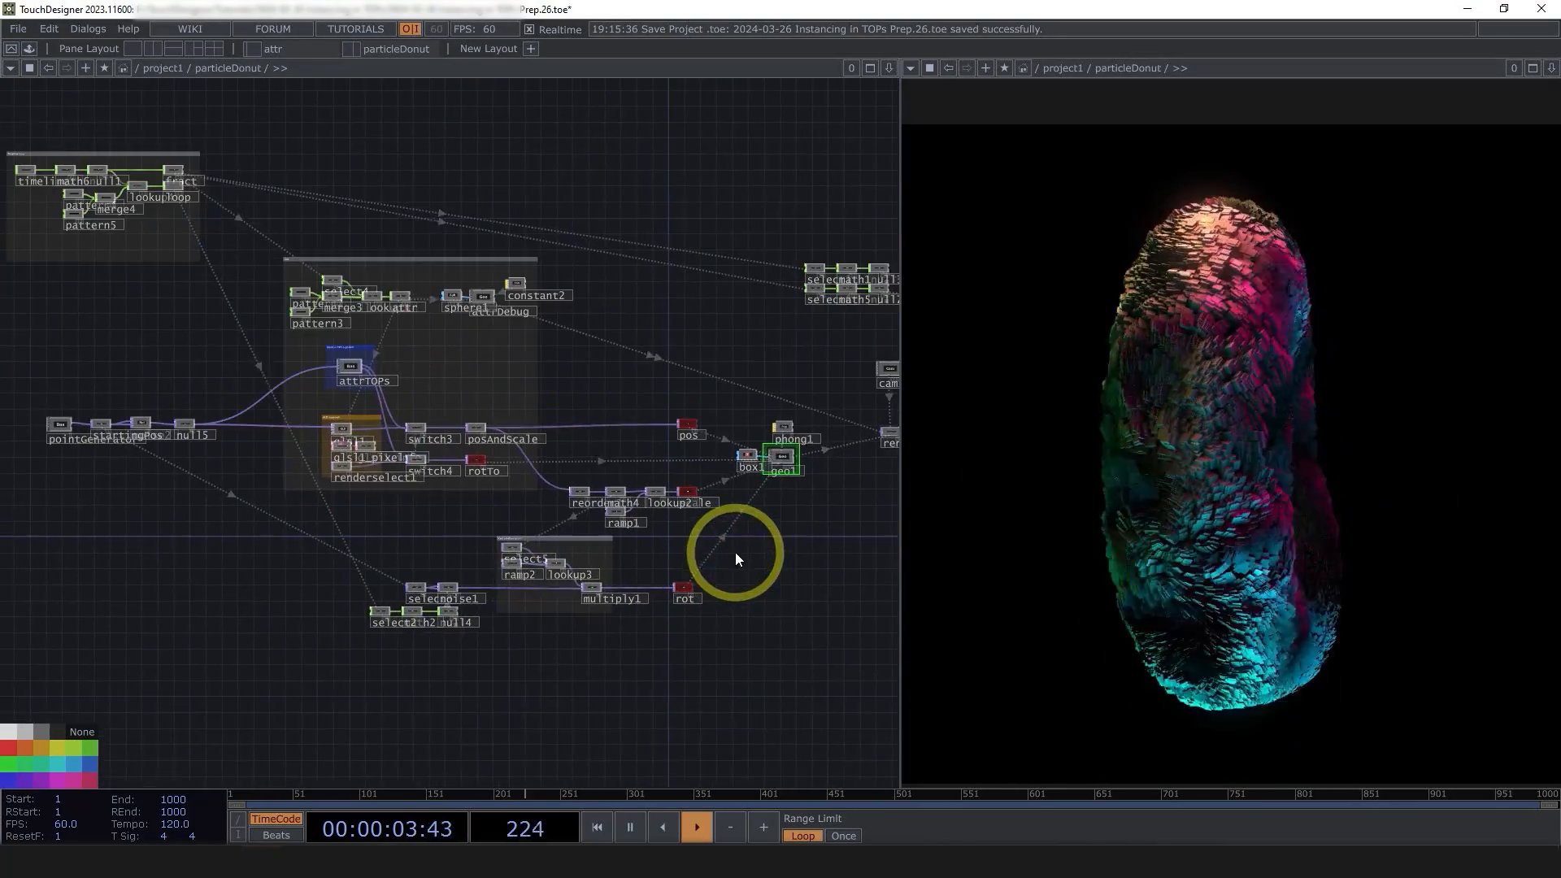
drag(742, 656, 774, 671)
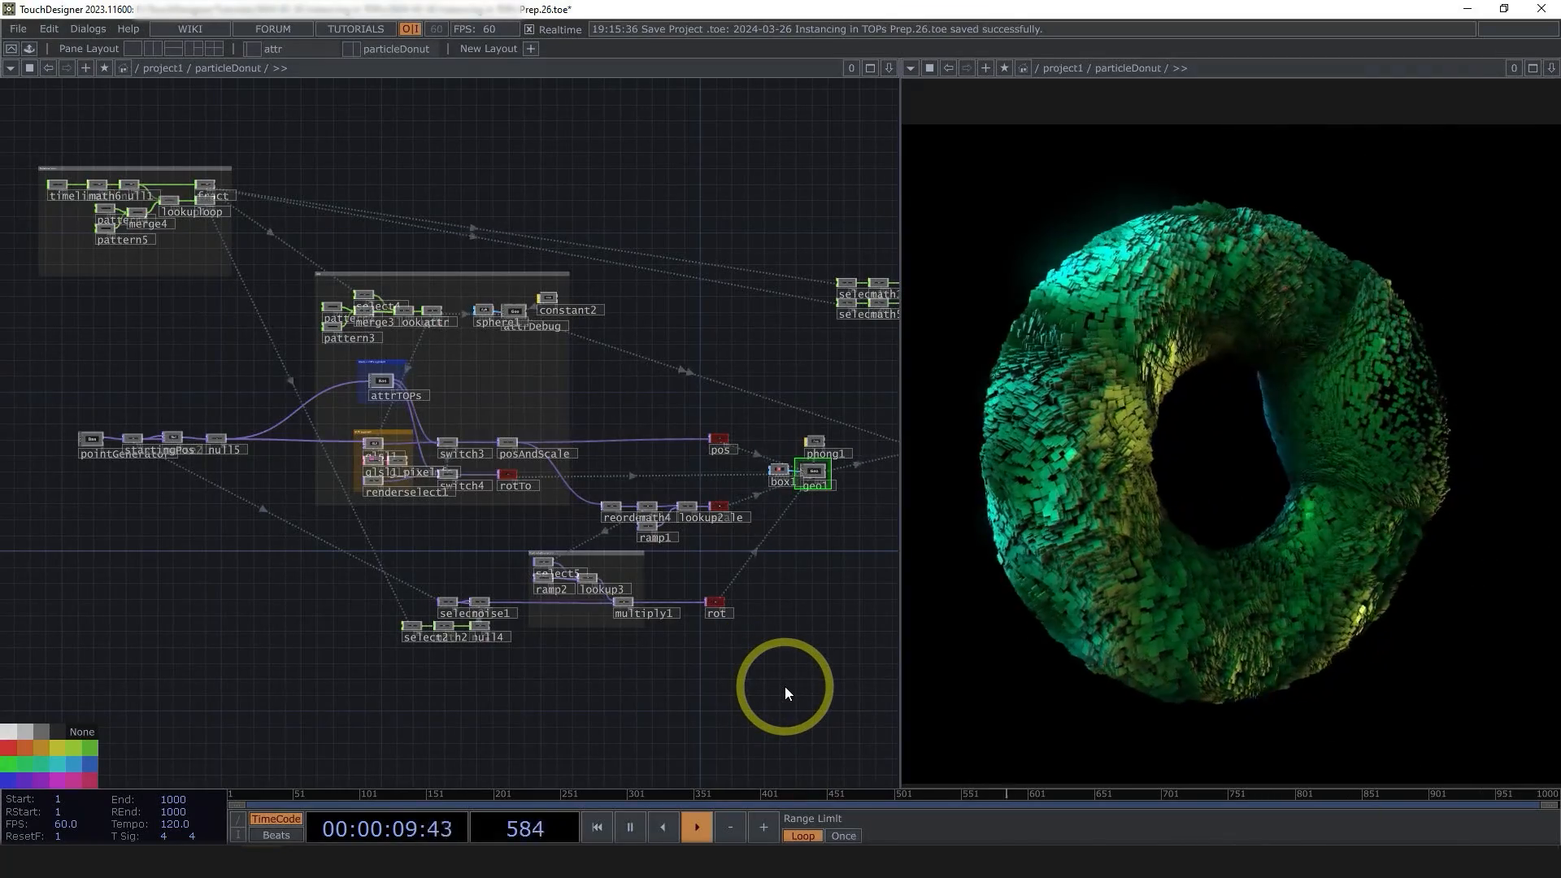
scroll(724, 632, up, 5)
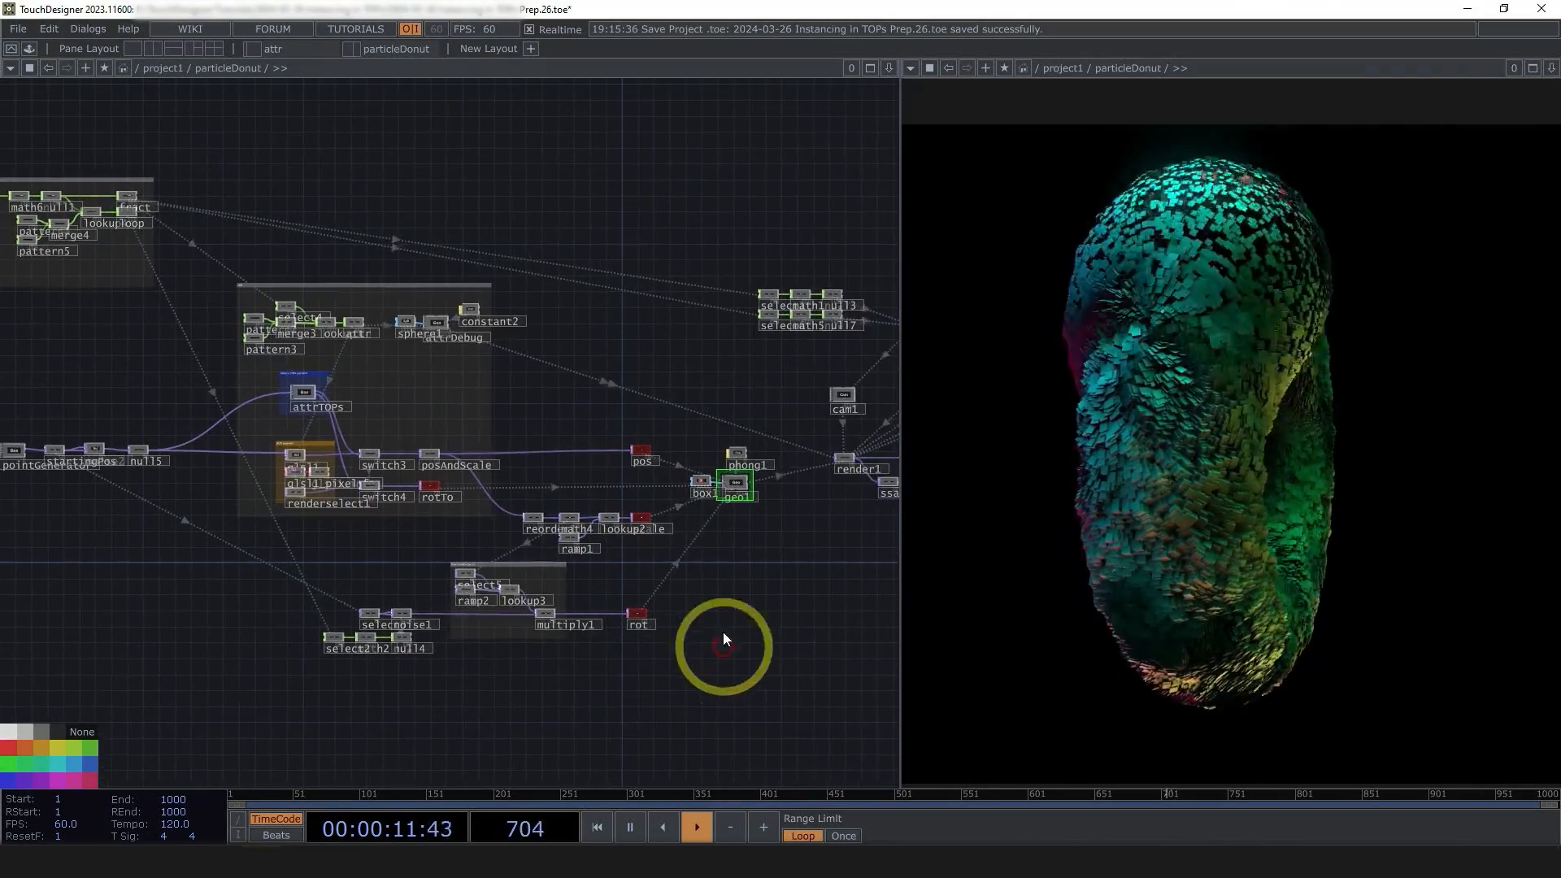
scroll(764, 489, up, 8)
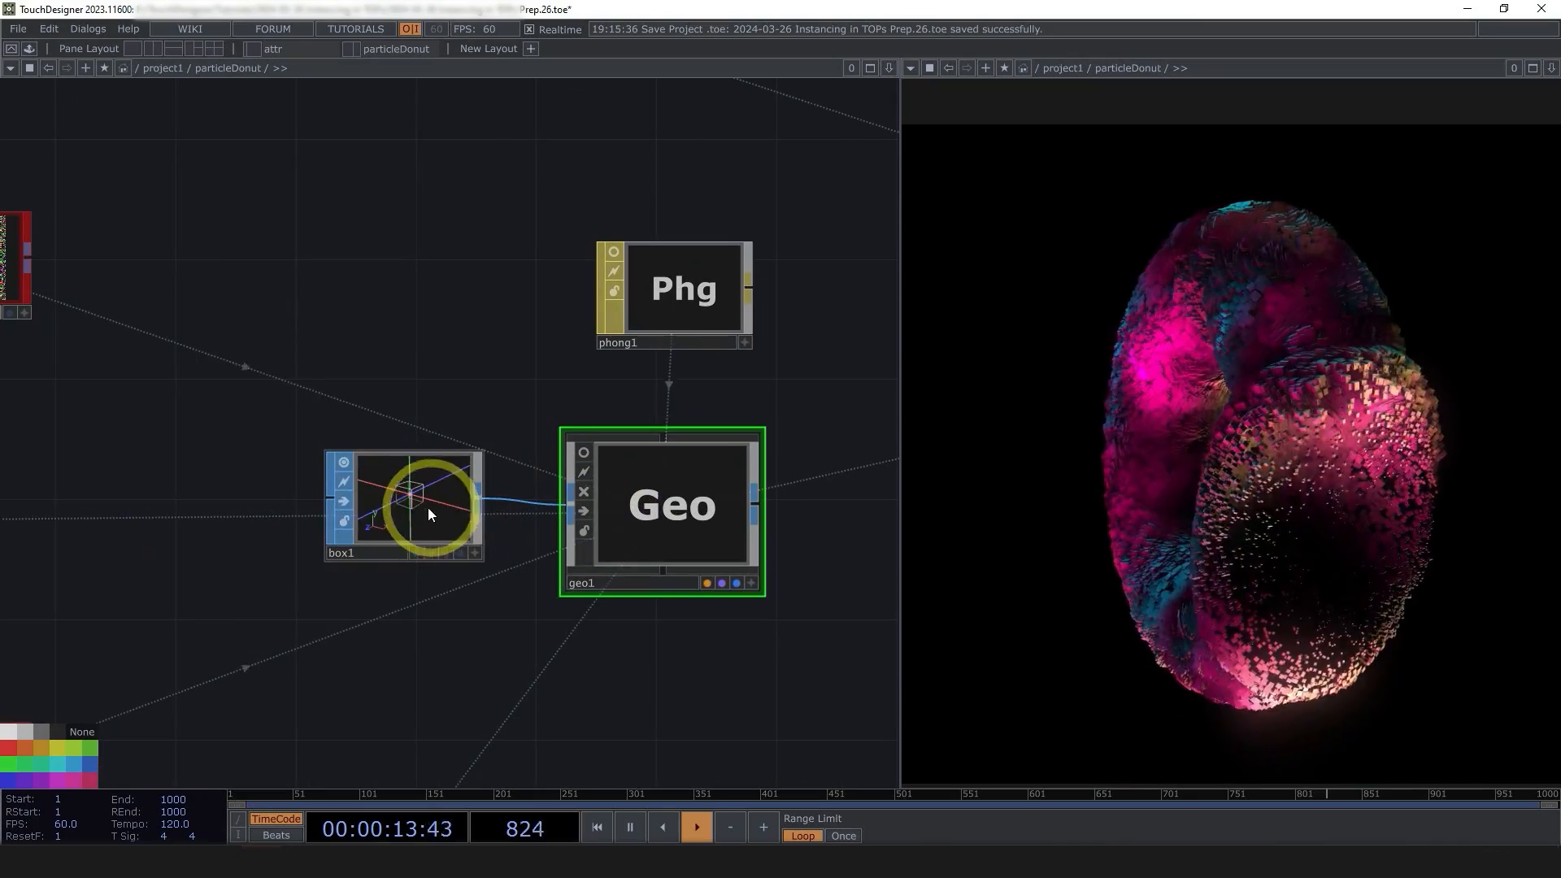
scroll(402, 482, up, 3)
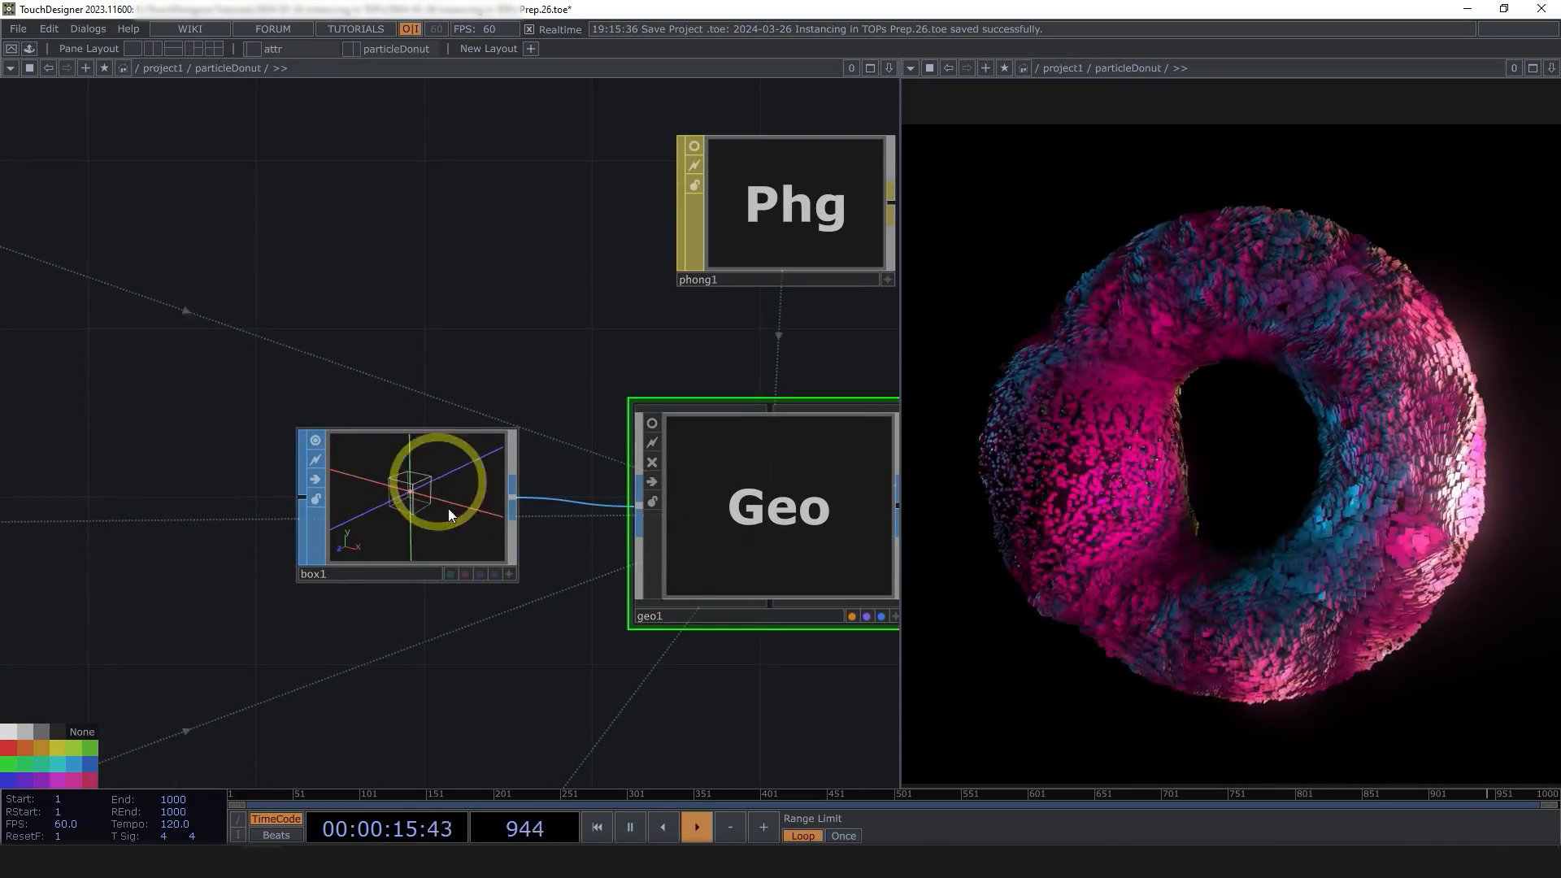
scroll(238, 579, down, 5)
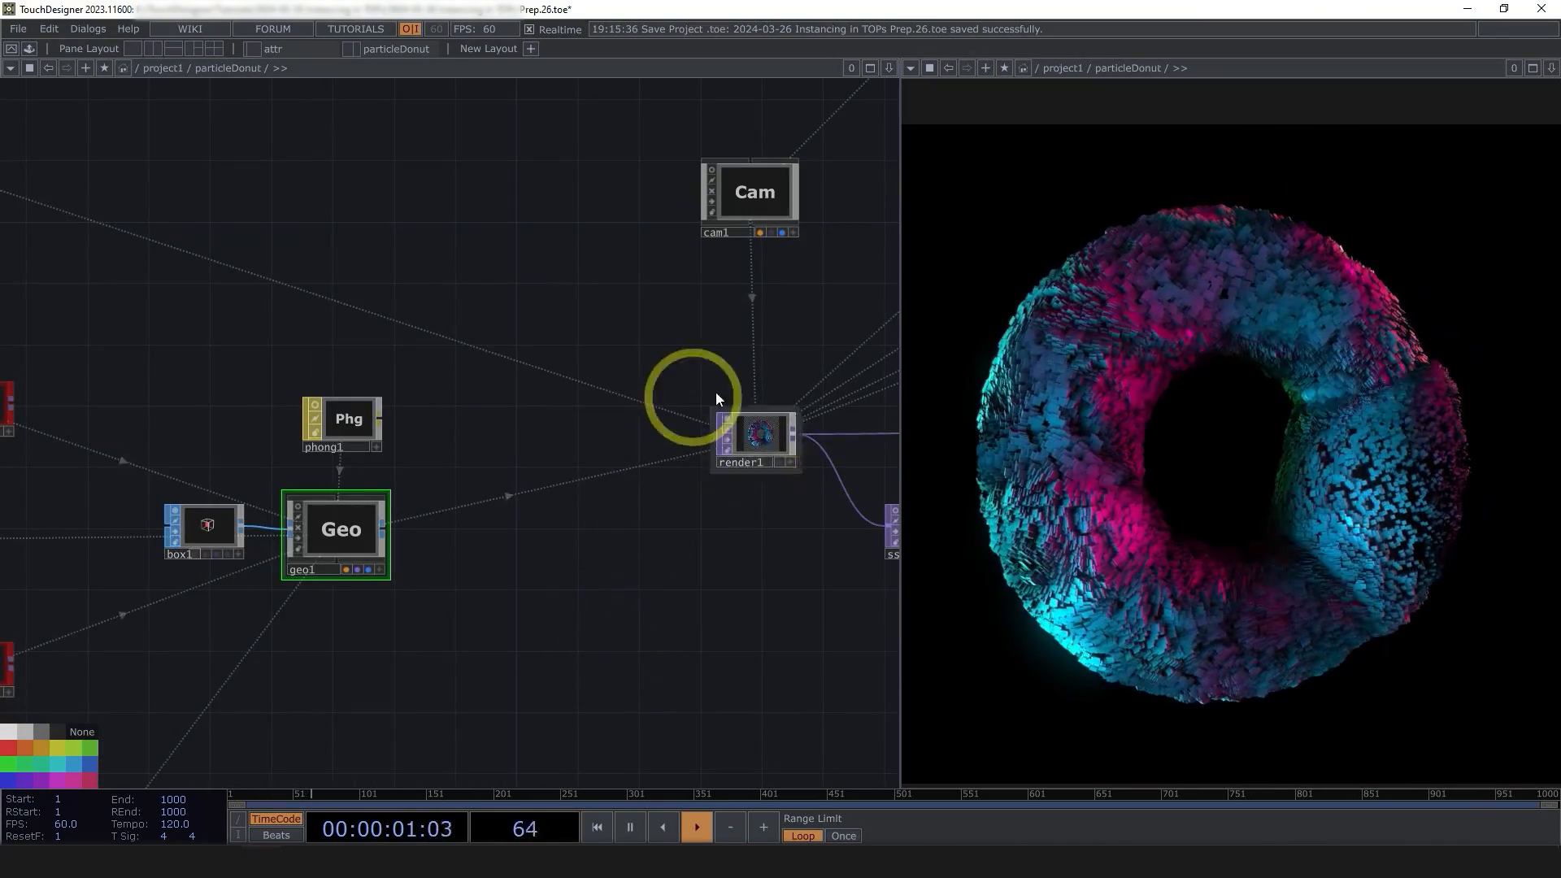
scroll(784, 417, up, 4)
scroll(731, 444, down, 4)
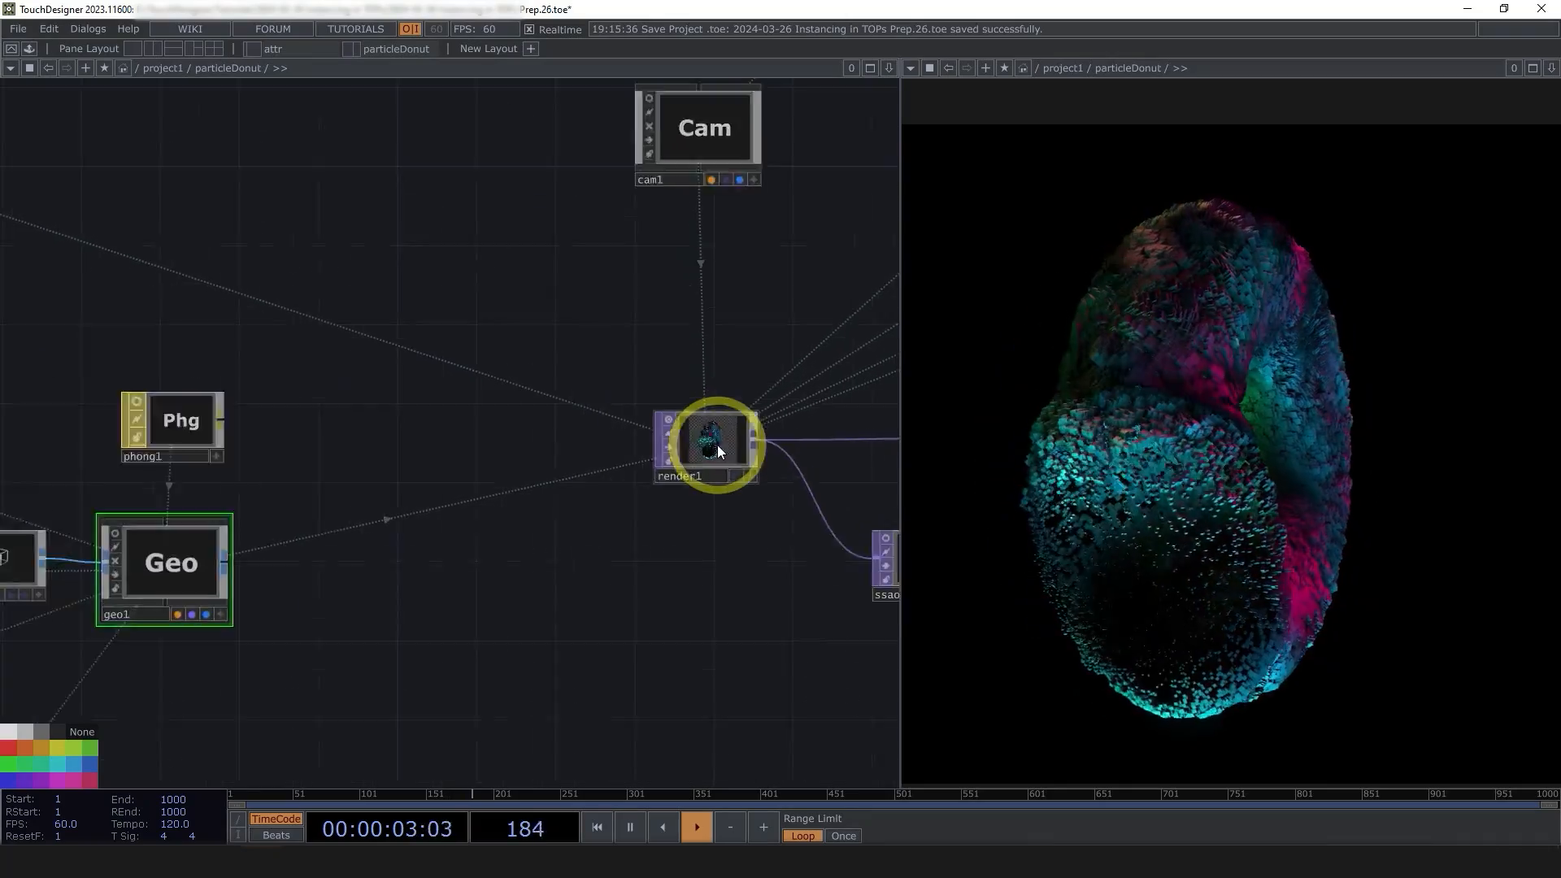
scroll(729, 569, down, 1)
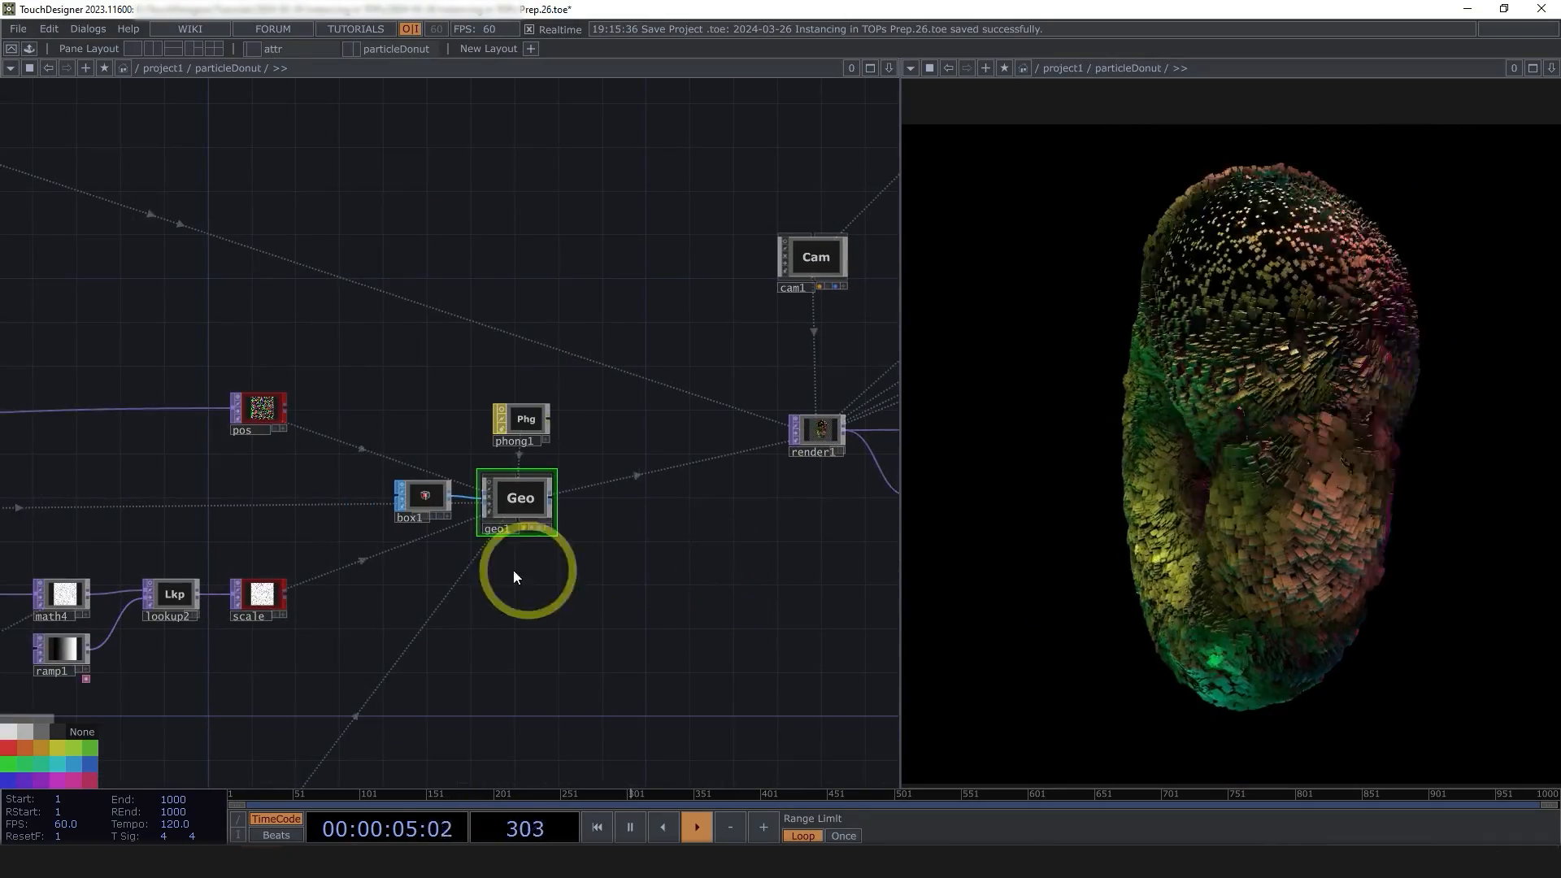
- Try out a Copy SOP branched off box1, inspect it, and delete it again
scroll(416, 526, up, 1)
drag(432, 495, 270, 486)
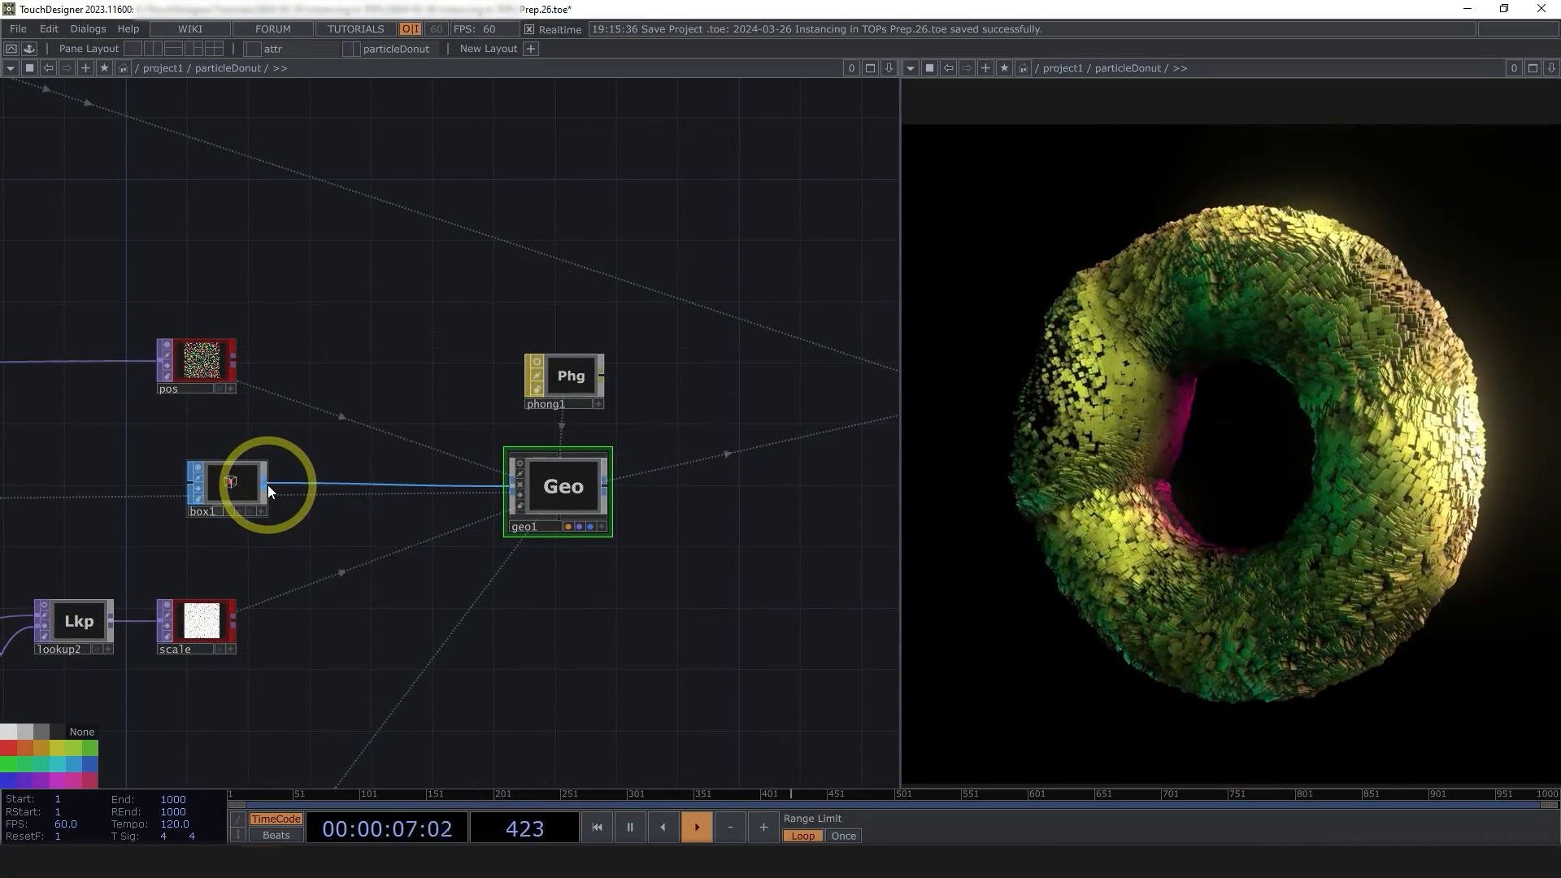
right_click(268, 486)
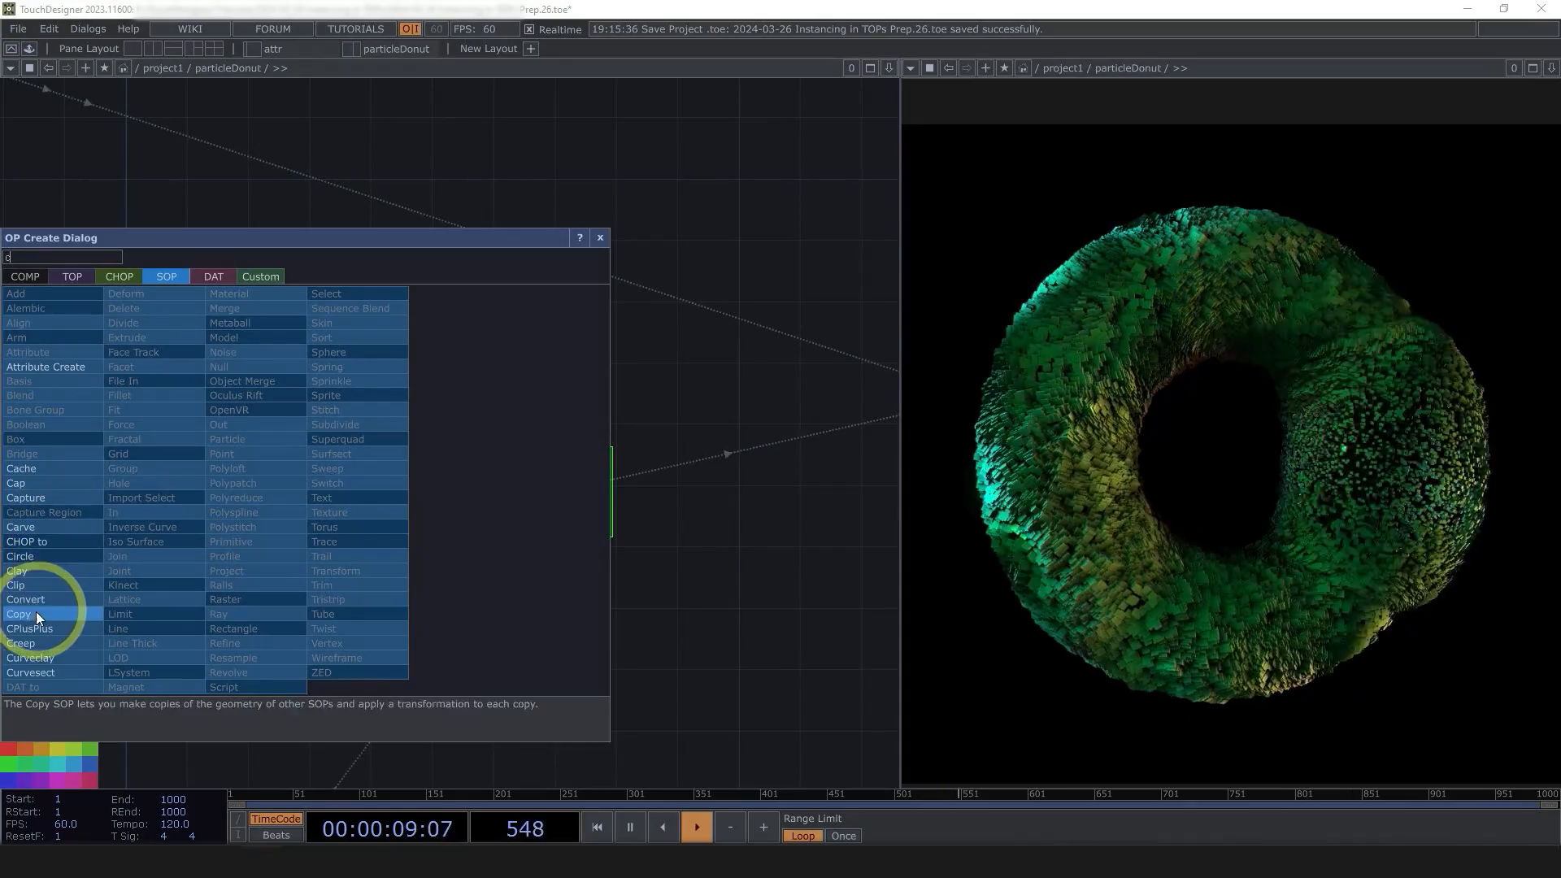
click(38, 612)
click(362, 453)
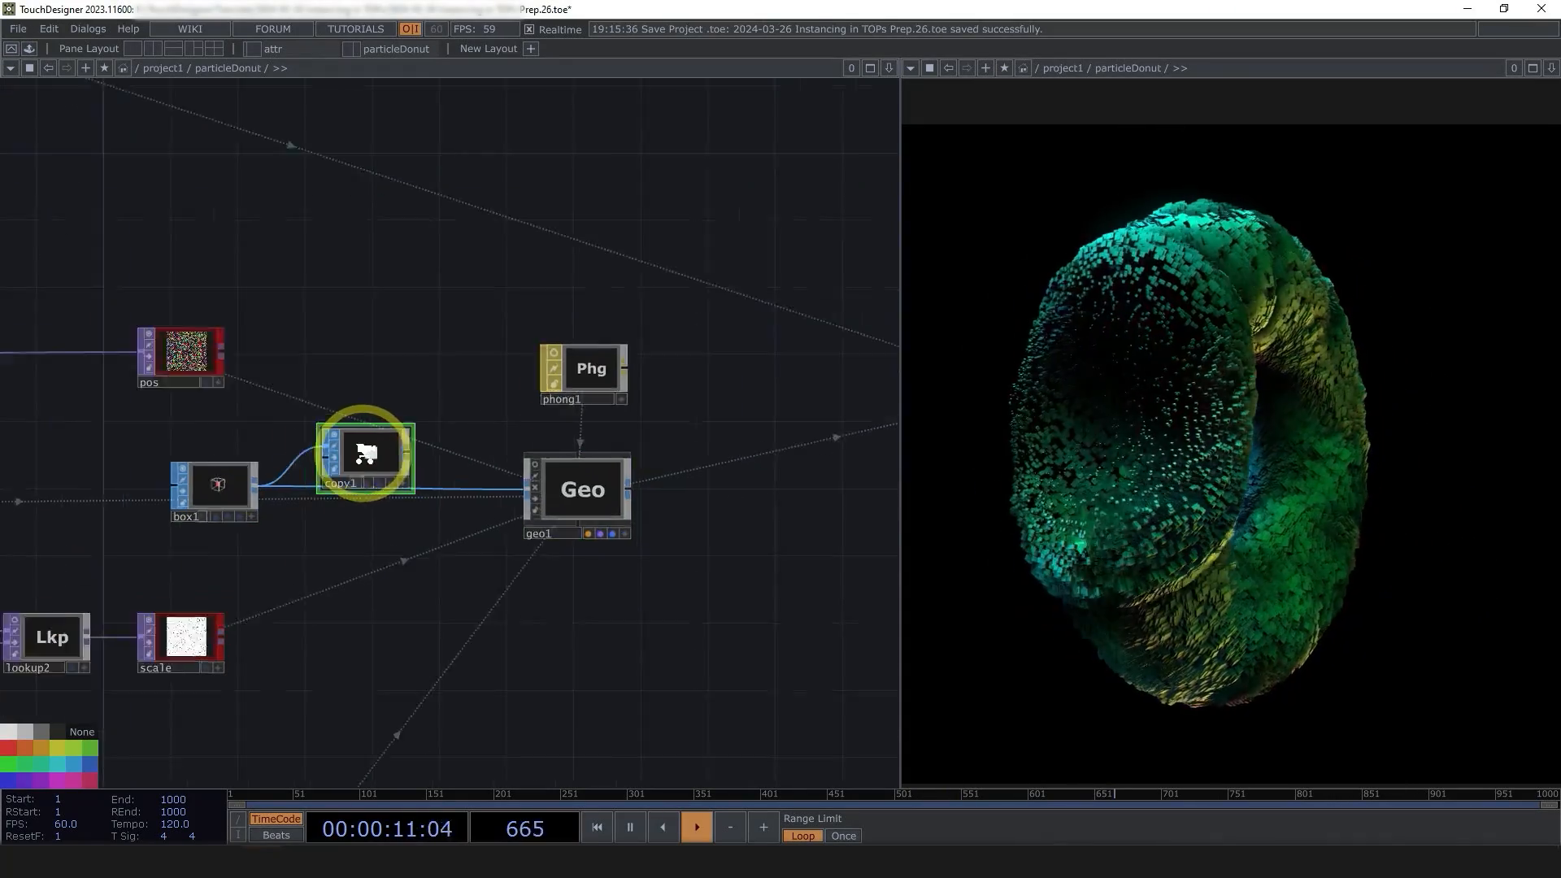
scroll(366, 455, up, 5)
middle_click(370, 465)
scroll(366, 464, down, 3)
key(Delete)
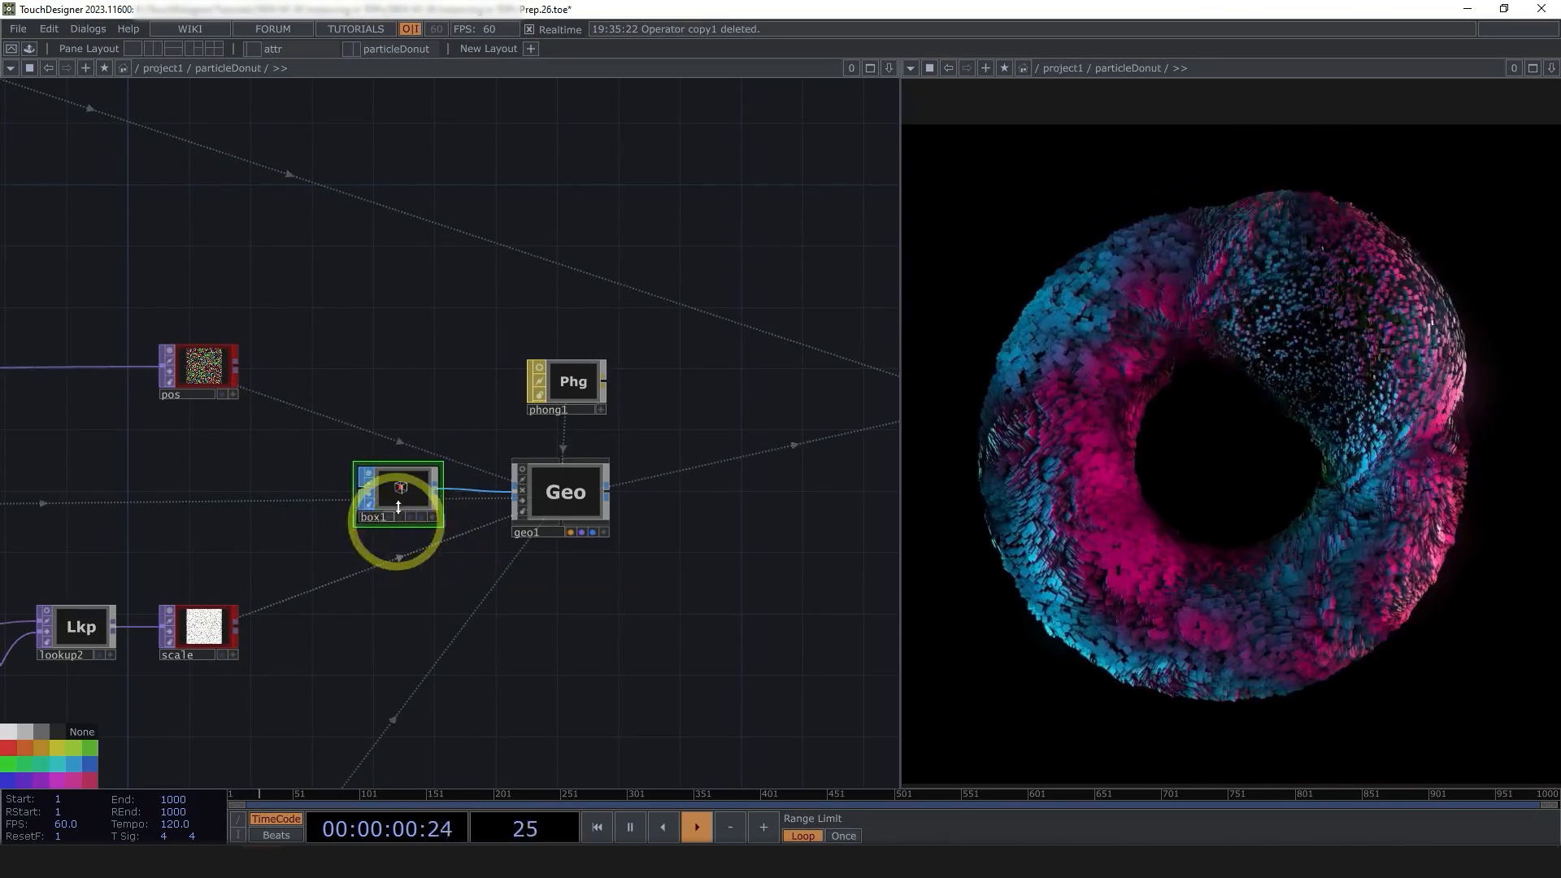
- Examine the render1 output and the position, scale and rotation chains that feed geo1
scroll(511, 626, down, 3)
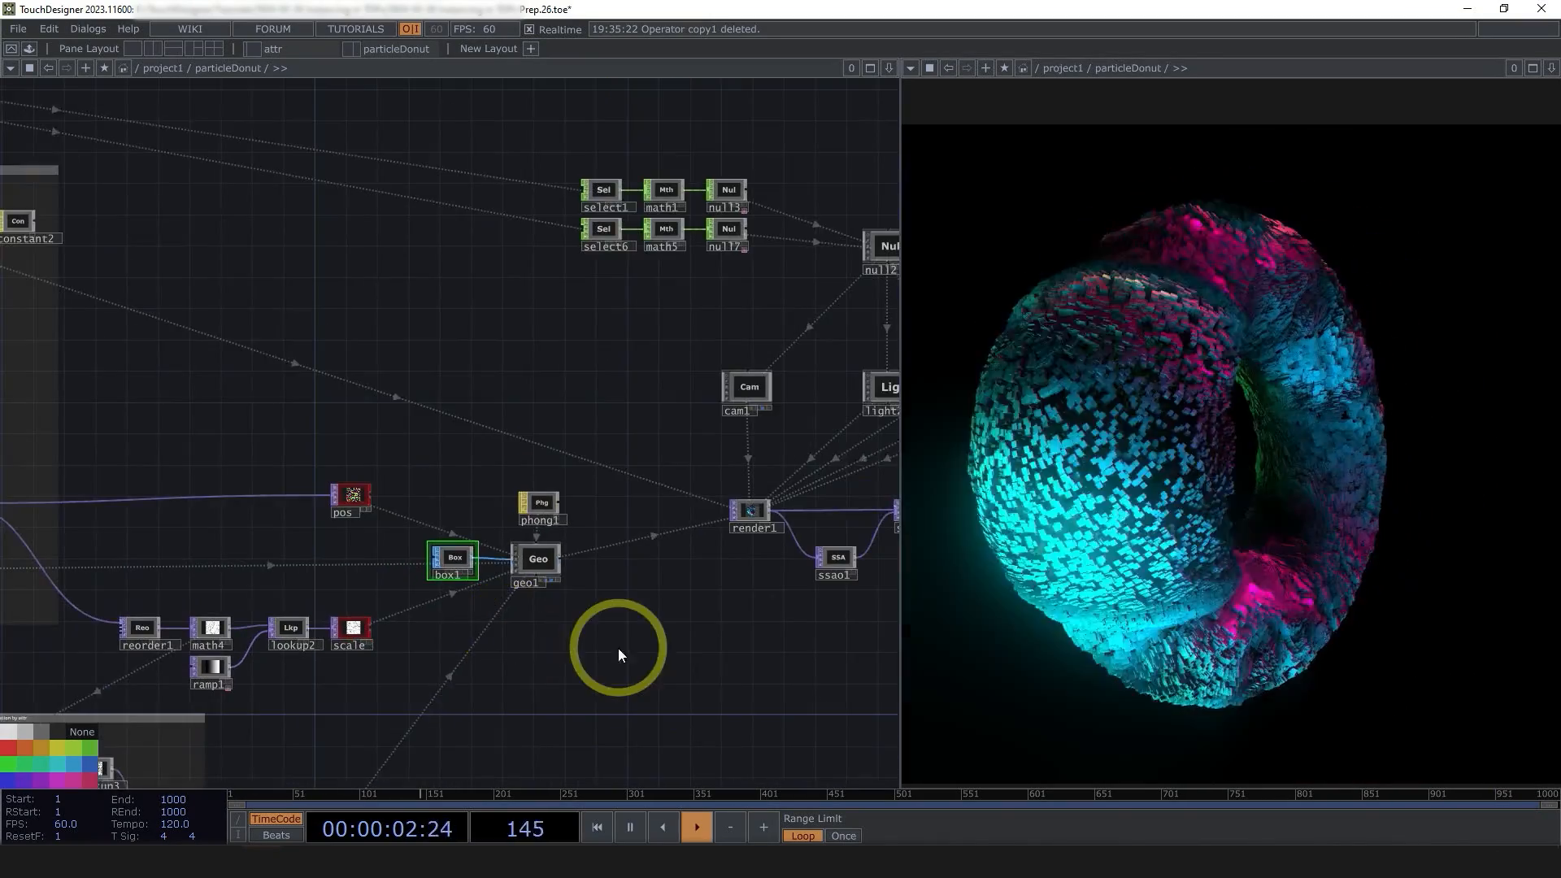
scroll(757, 516, up, 8)
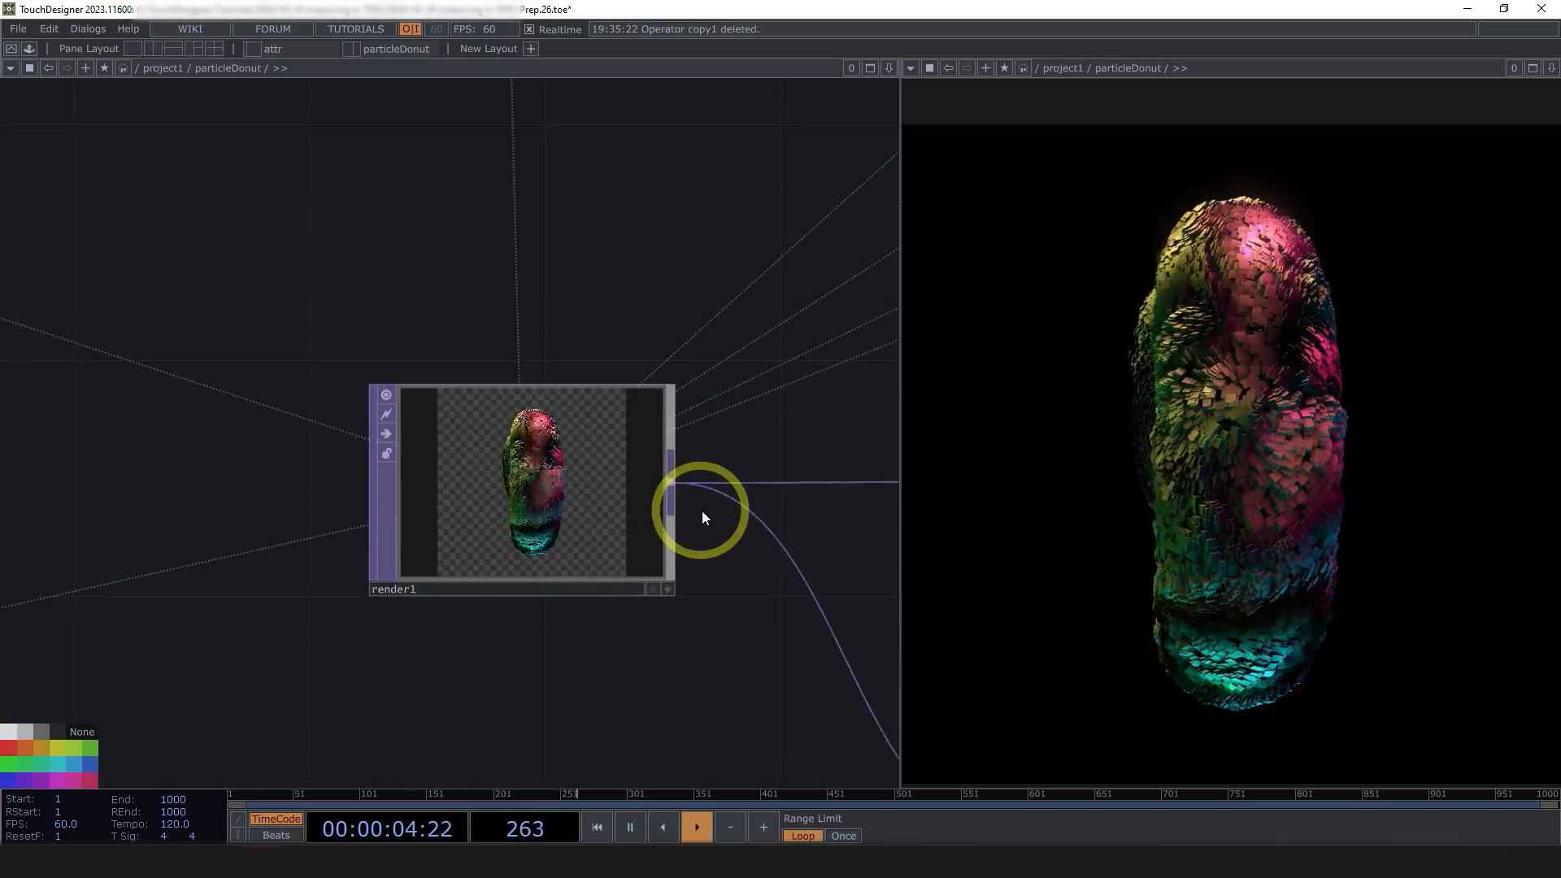
scroll(701, 510, down, 3)
scroll(530, 628, down, 4)
drag(533, 631, 645, 597)
scroll(646, 597, down, 3)
drag(568, 660, 816, 589)
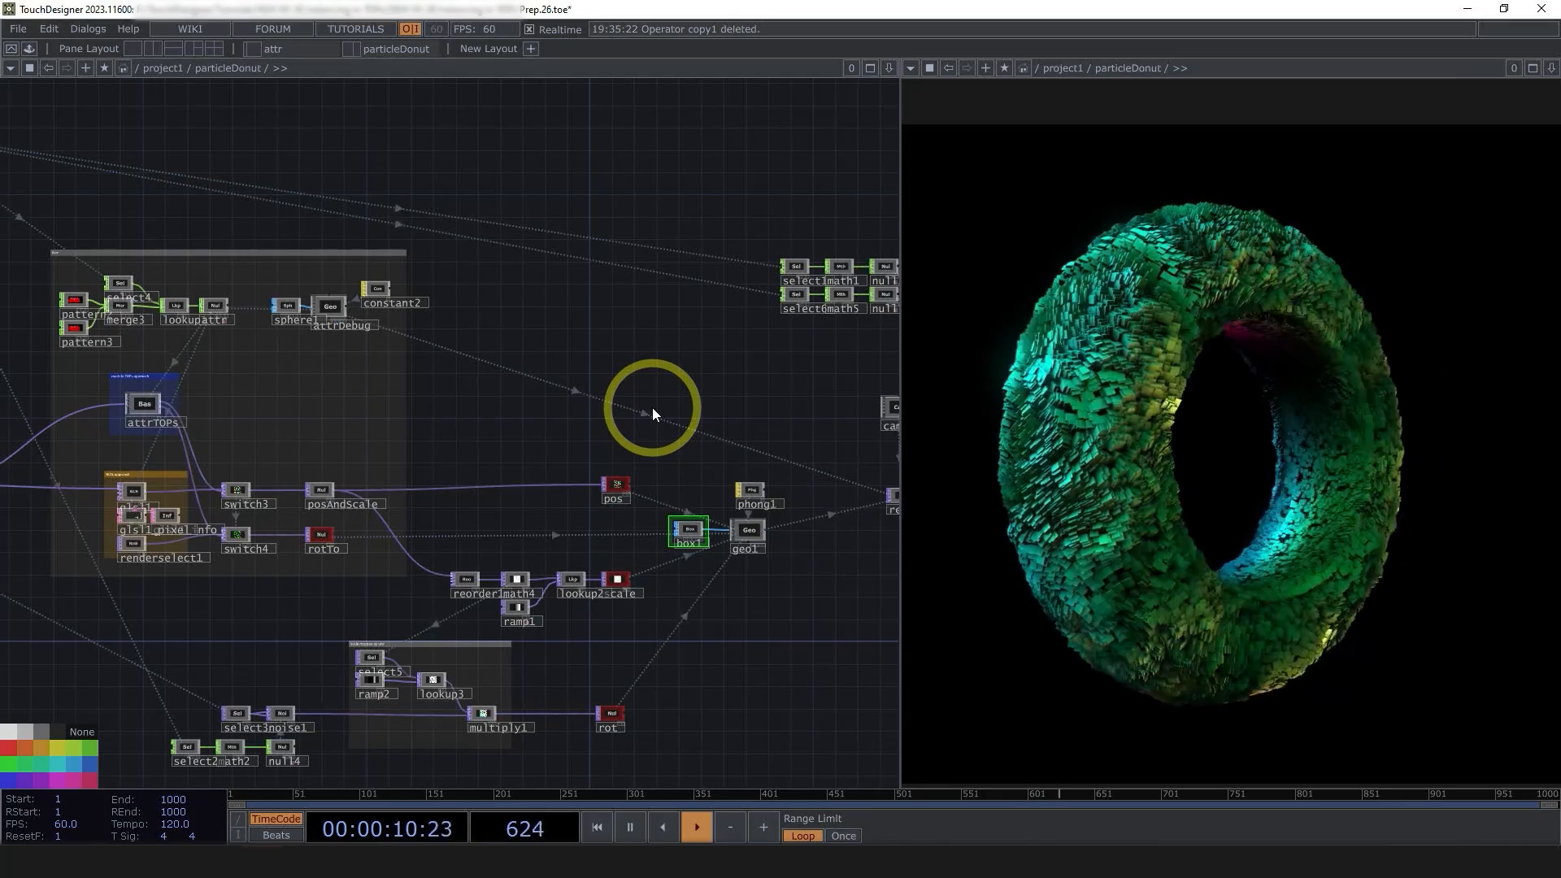
drag(782, 565, 705, 575)
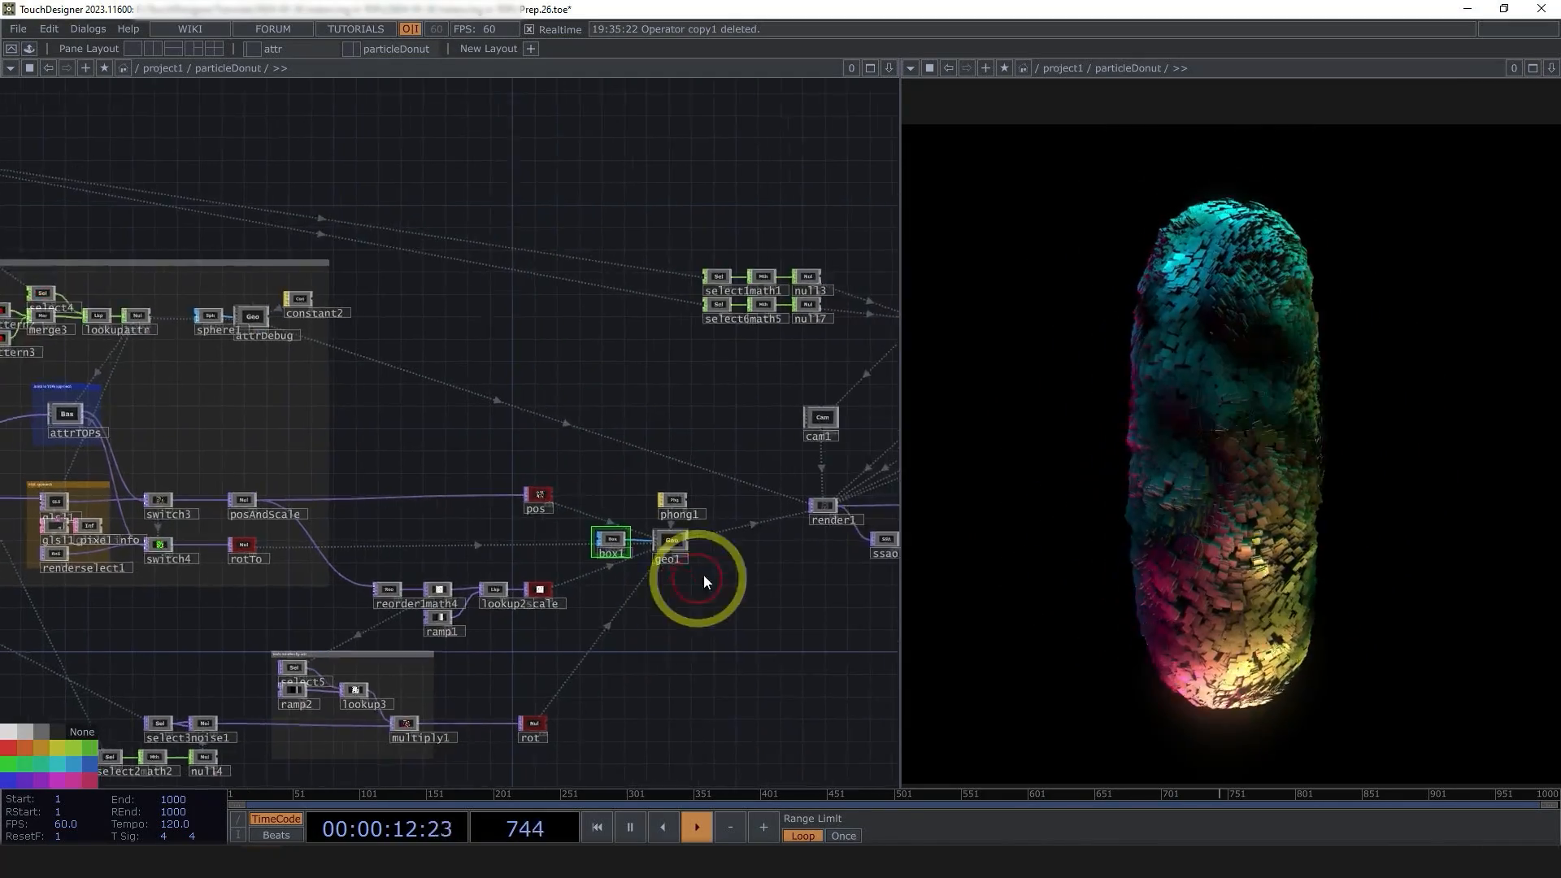
scroll(705, 574, up, 6)
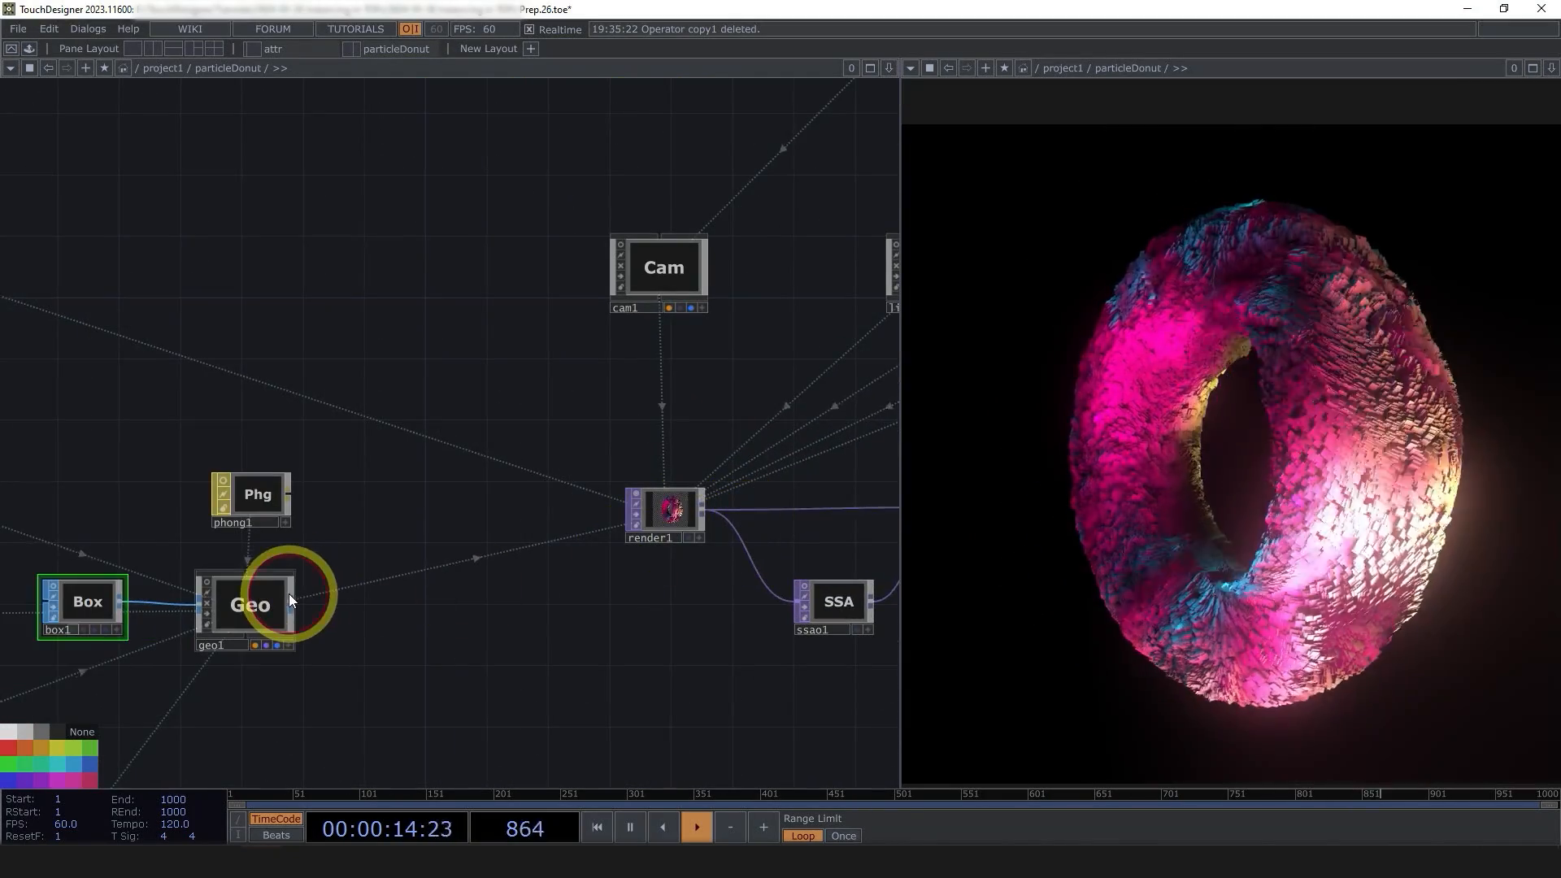
- Review geo1's Instance 2 parameters for rotate-to-vector, texture and color, and inspect the render1 output
click(290, 594)
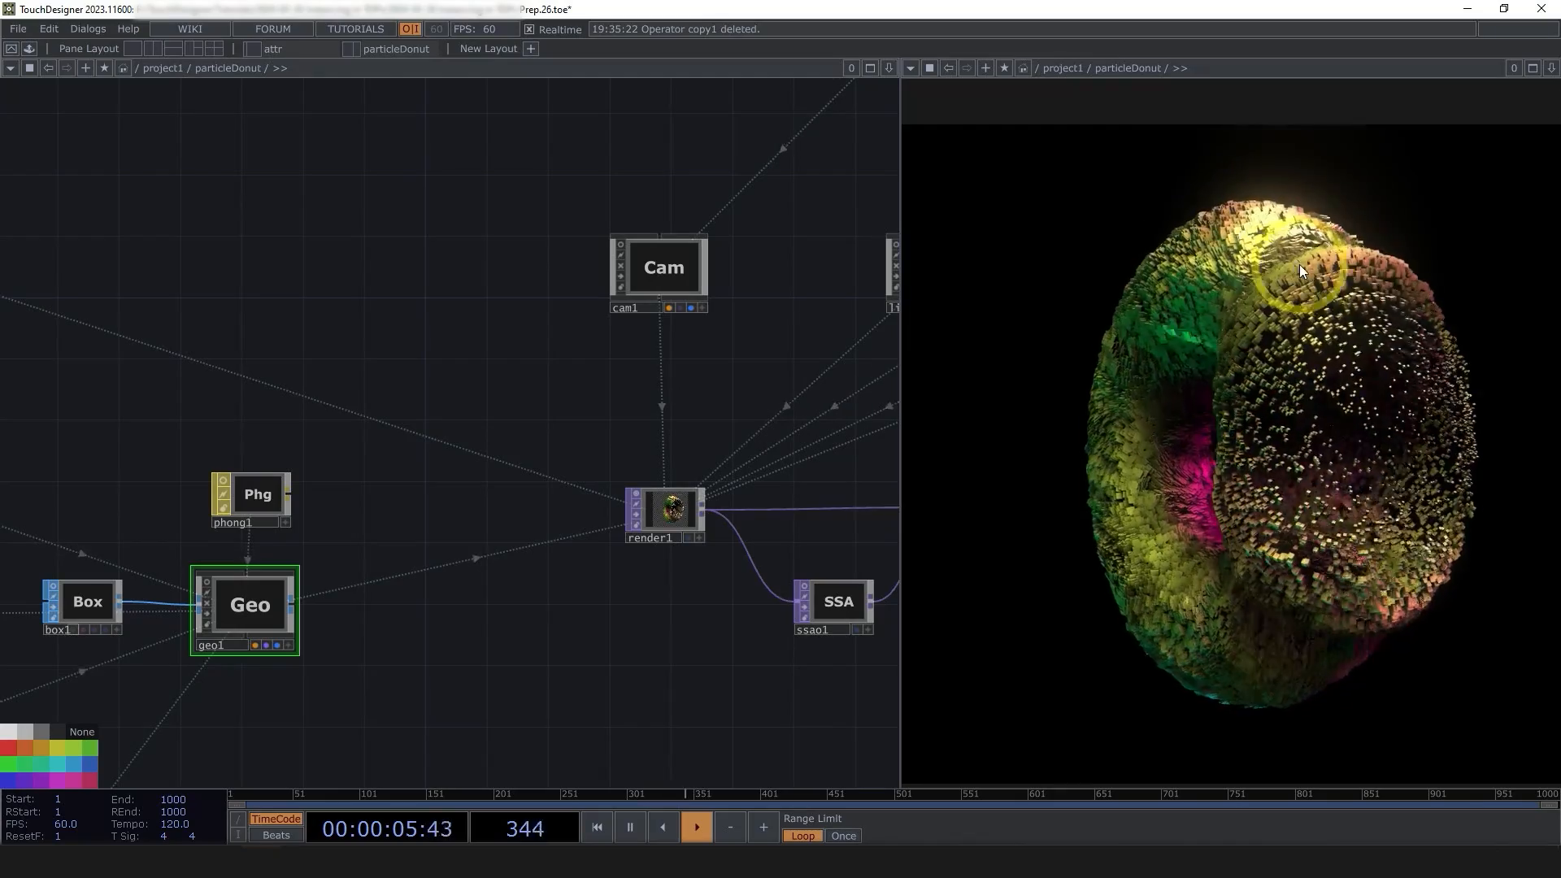
key(p)
click(665, 138)
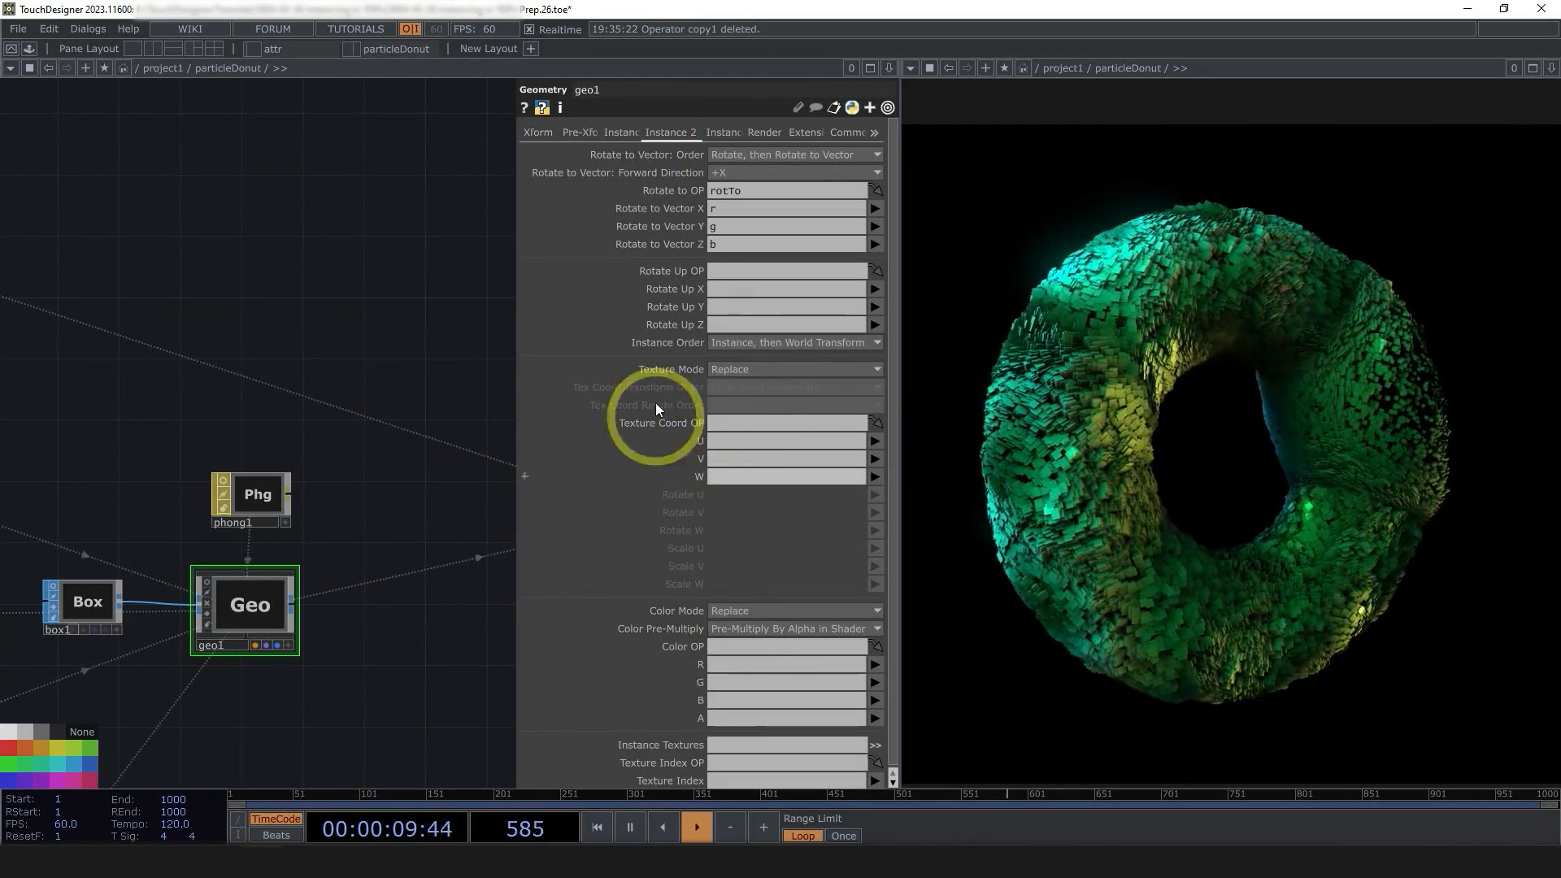
key(p)
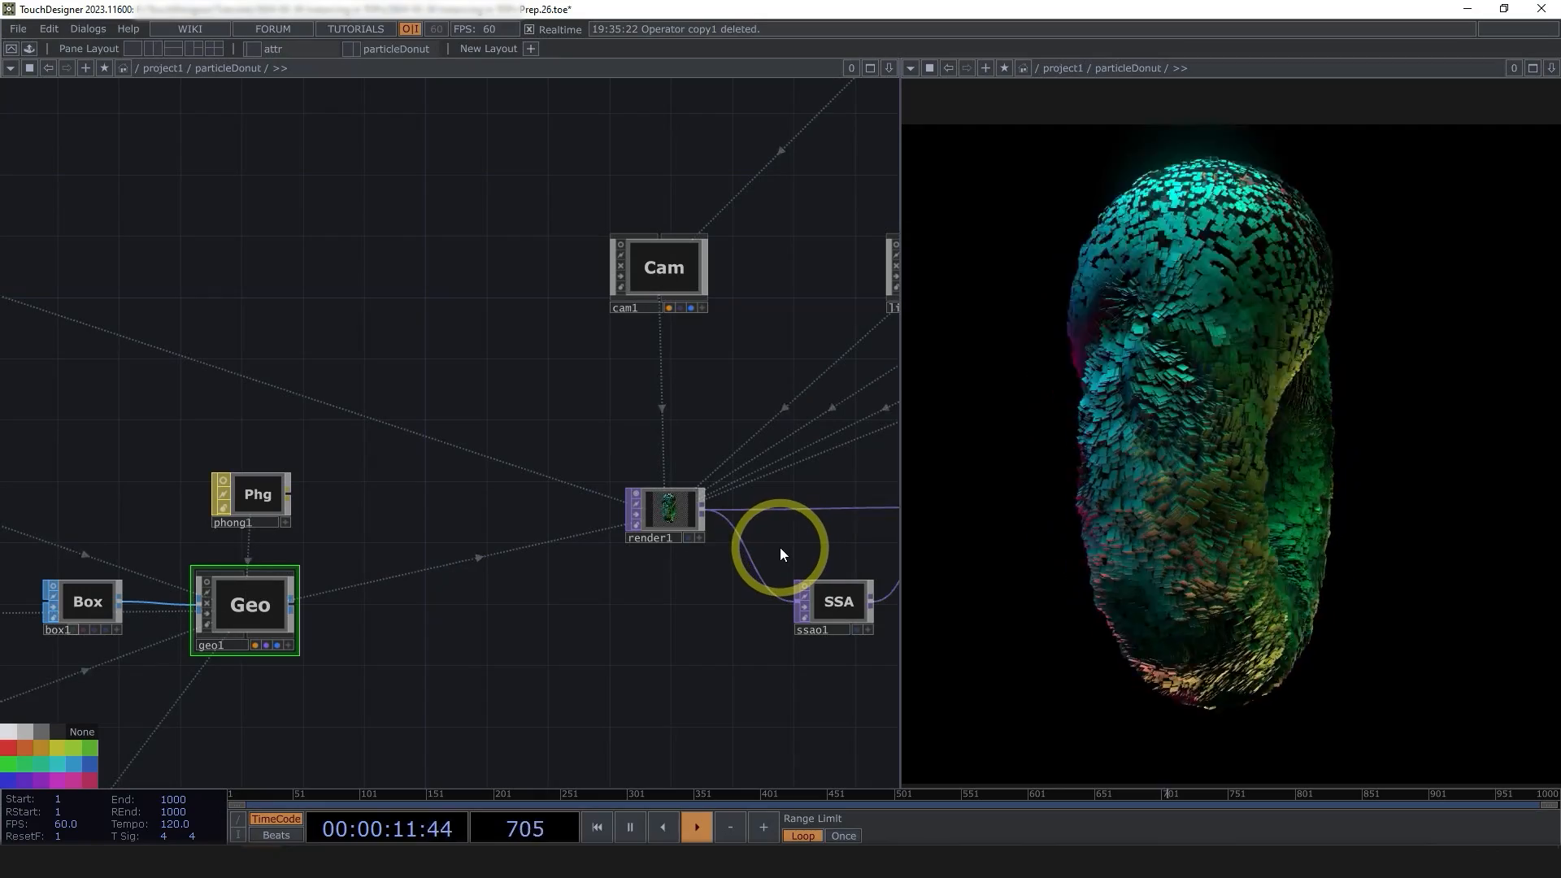
scroll(709, 514, up, 5)
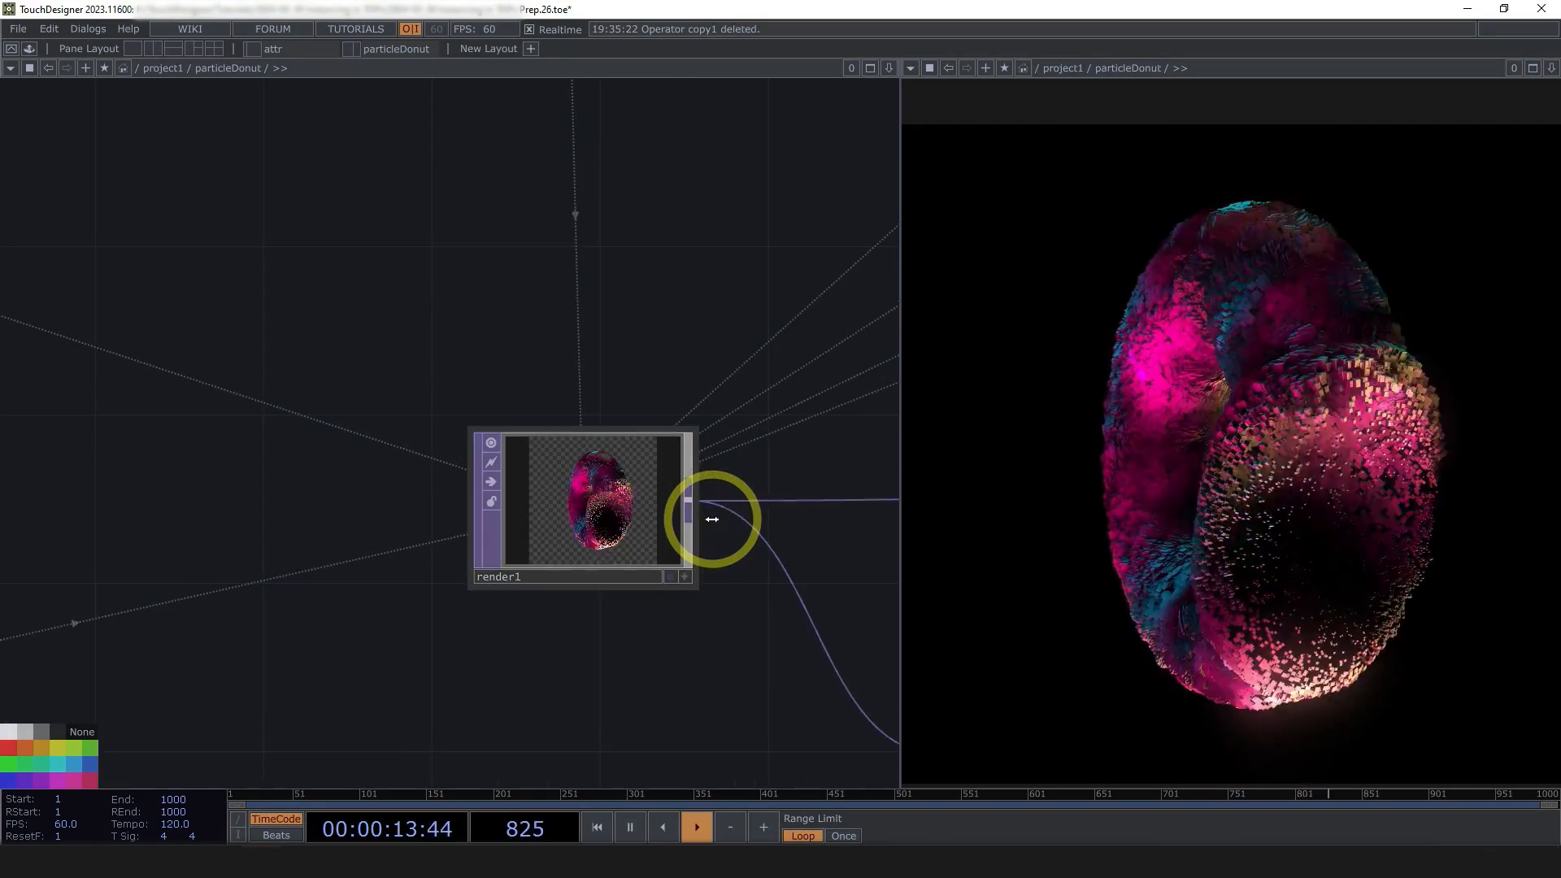
scroll(712, 518, up, 3)
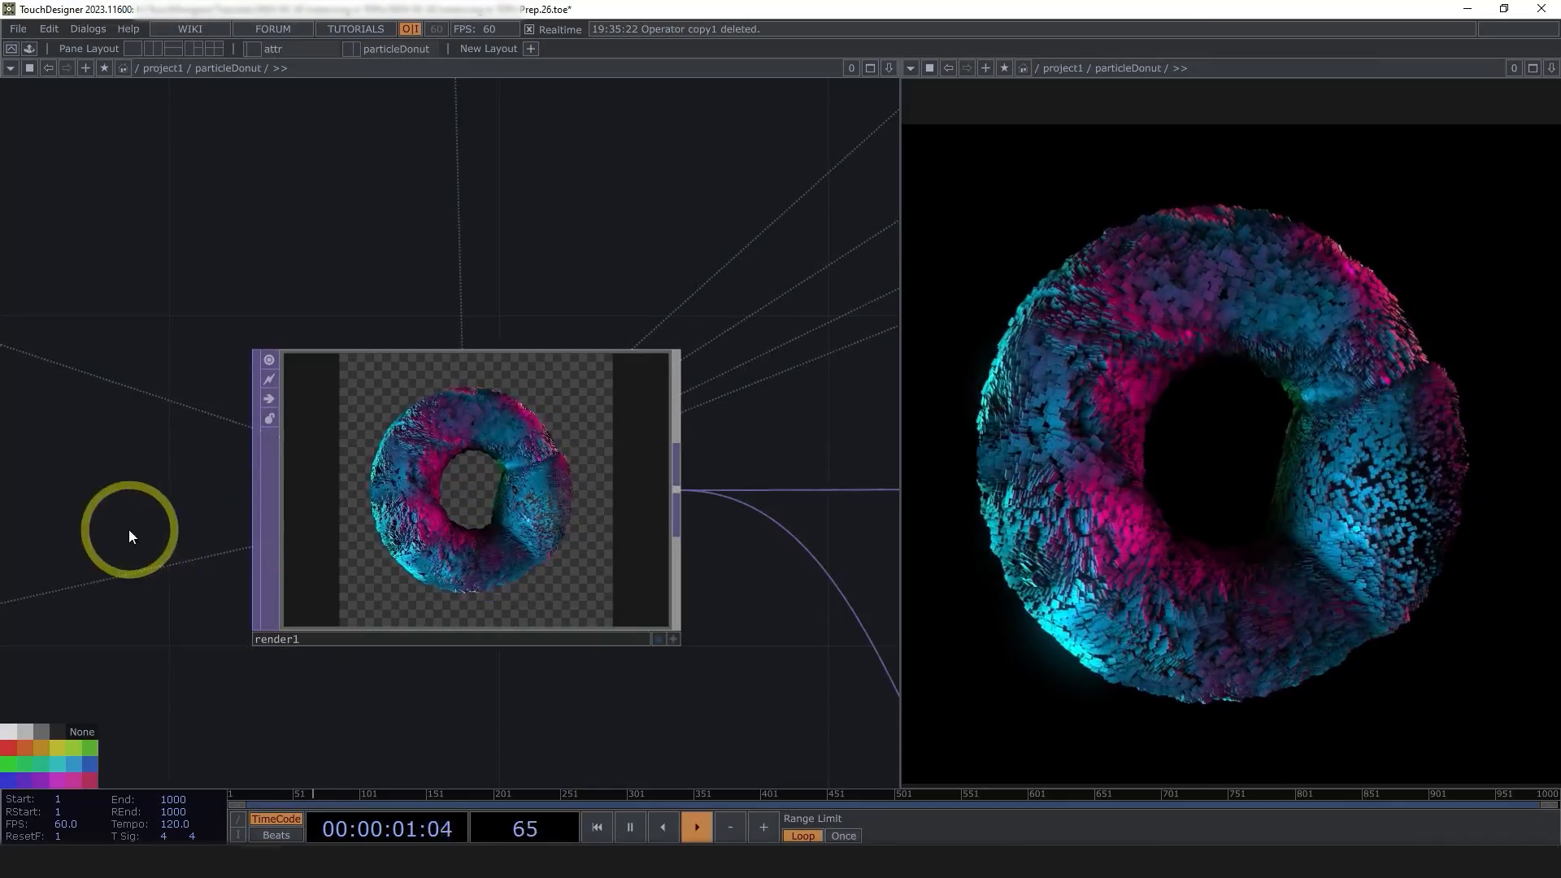
- Return to the project1 network and turn on Show Attr for the particleDonut component
scroll(238, 621, down, 10)
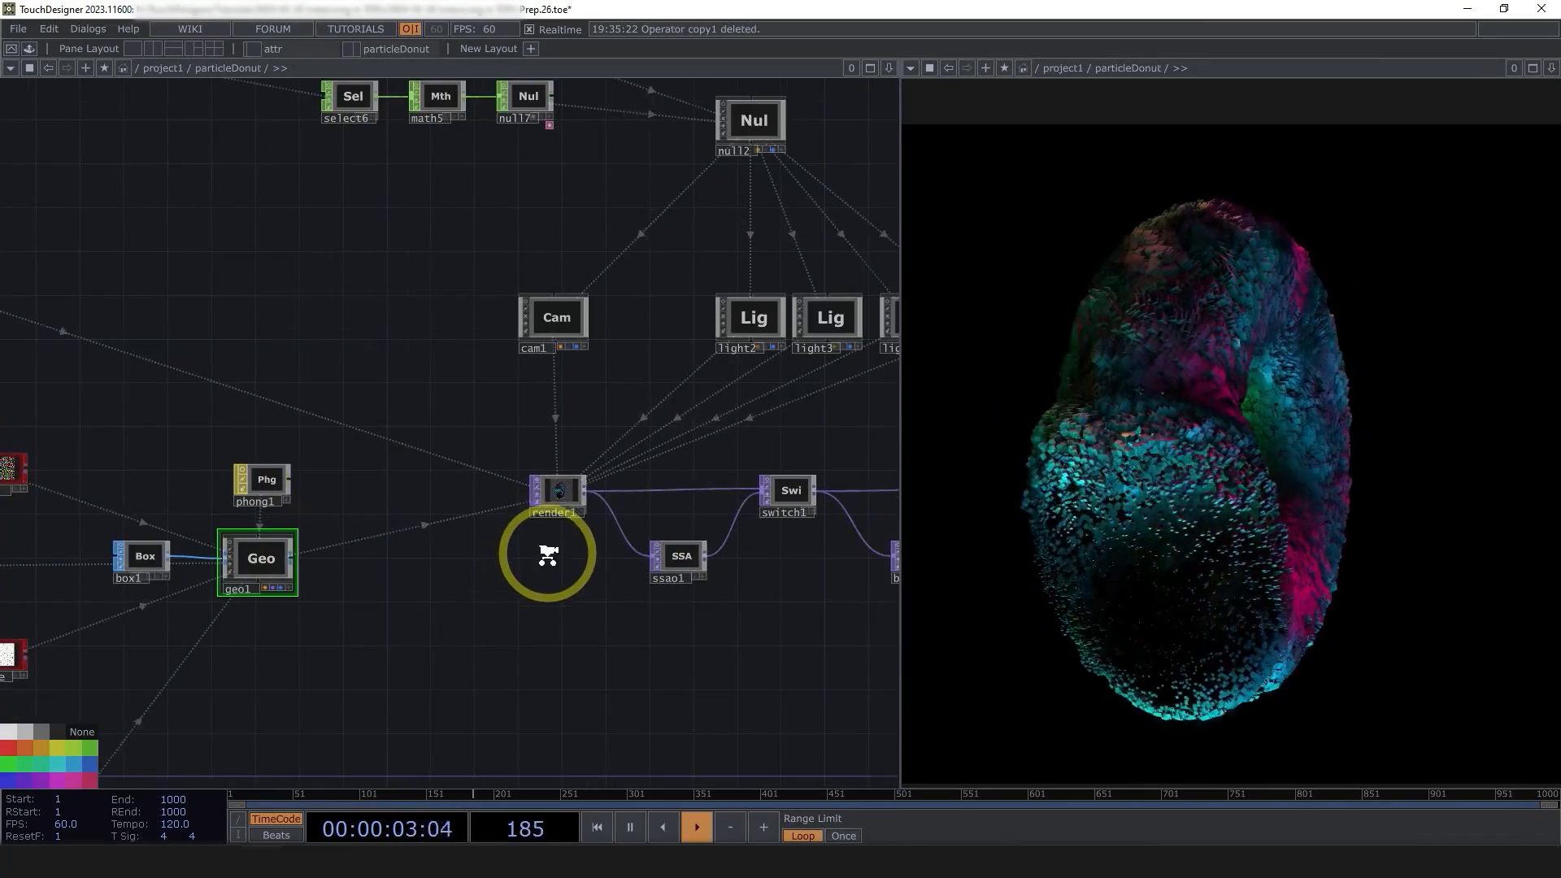
scroll(548, 555, down, 5)
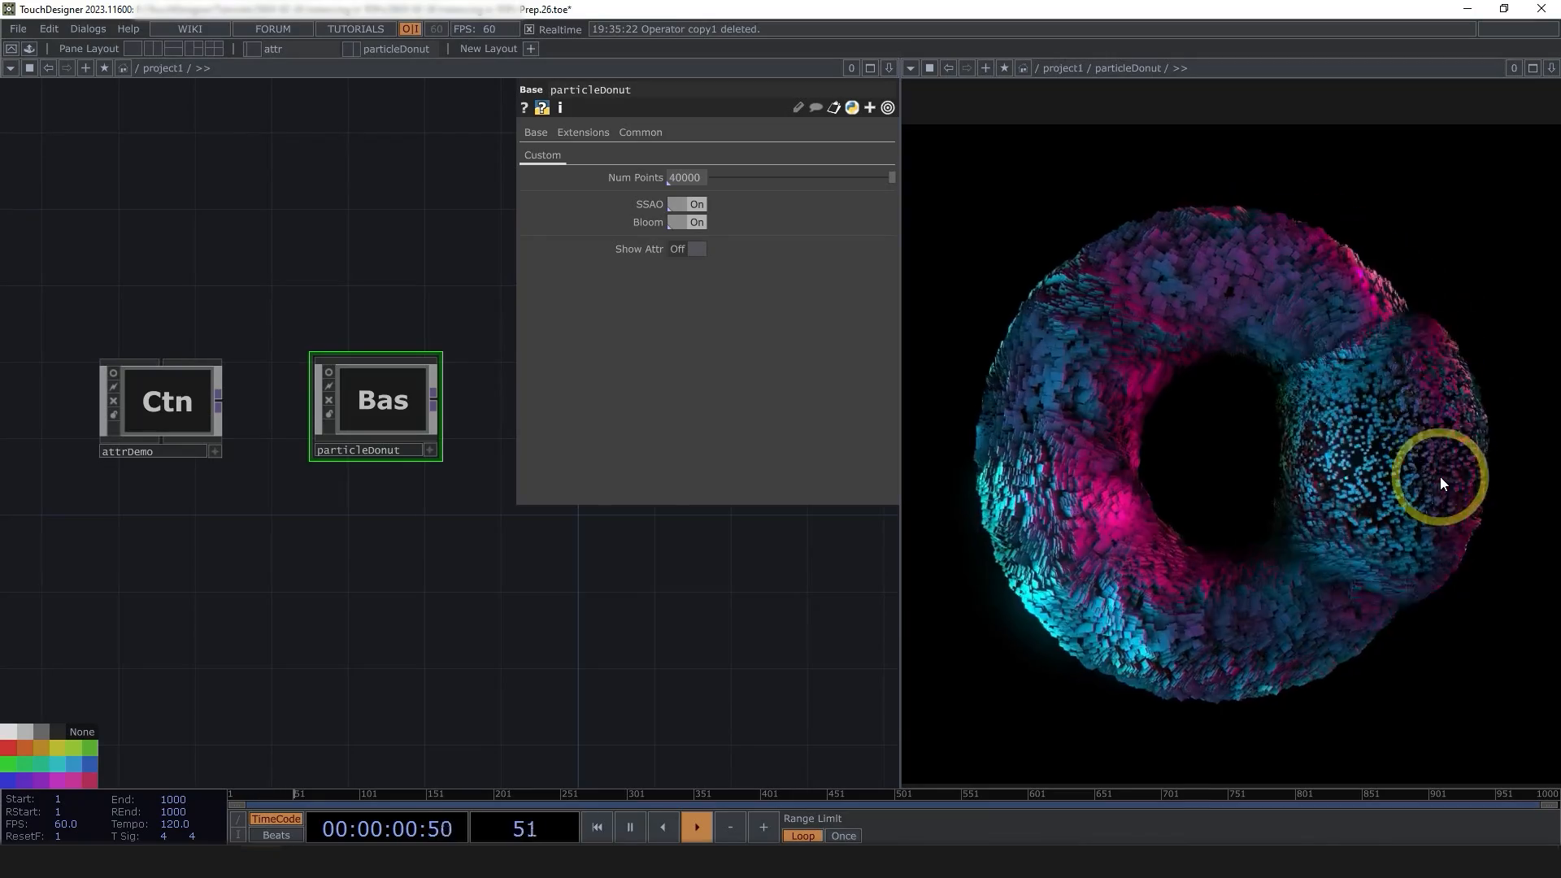
click(688, 249)
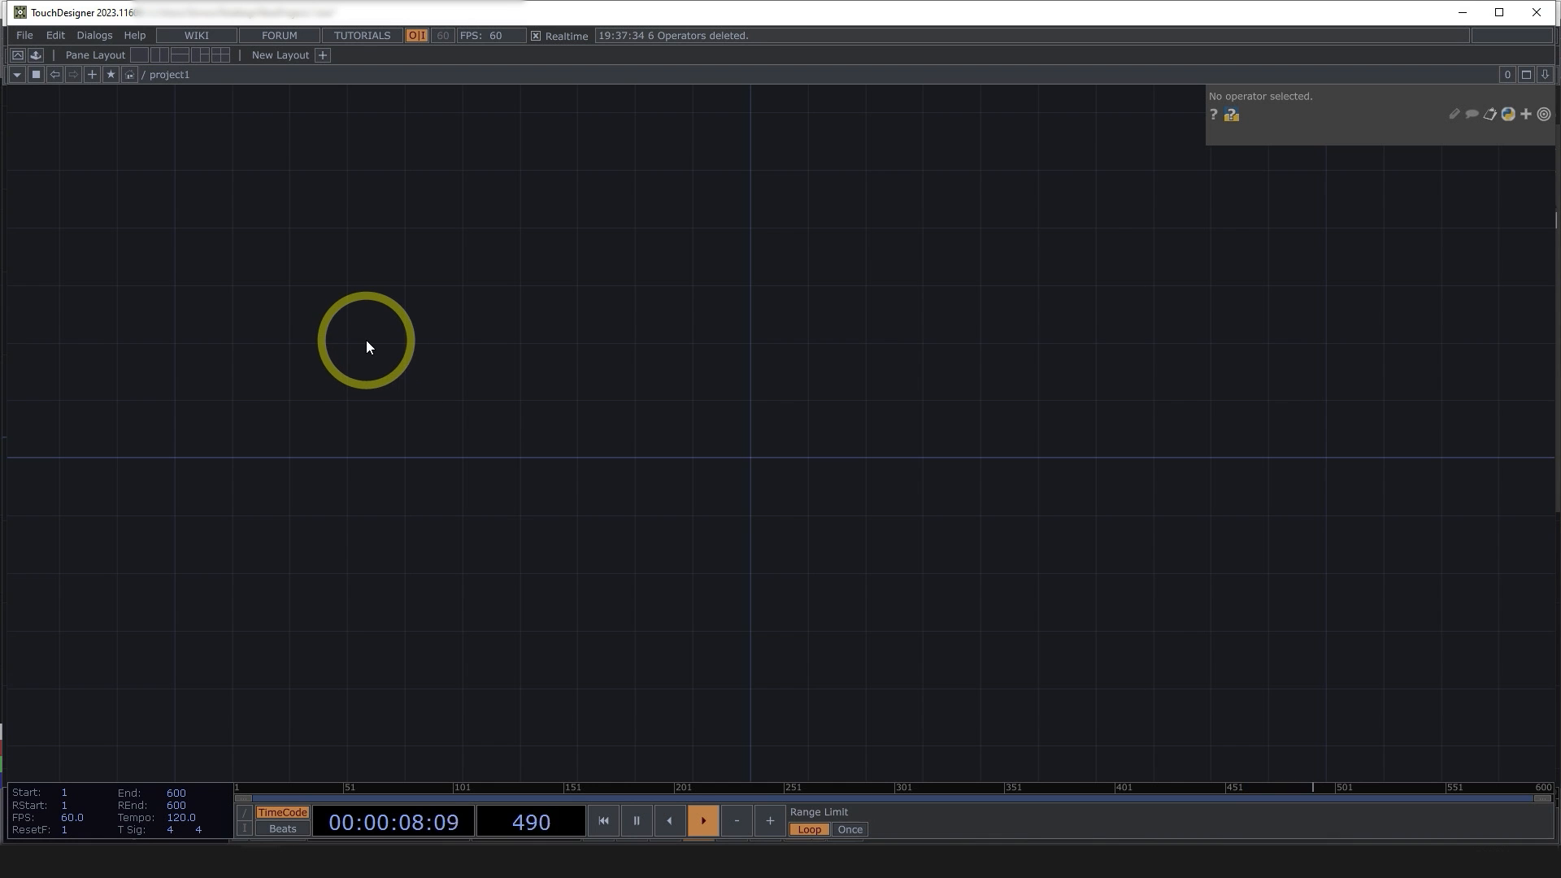
- Create a Grid SOP in the empty project1 network and bring it into close view
key(Tab)
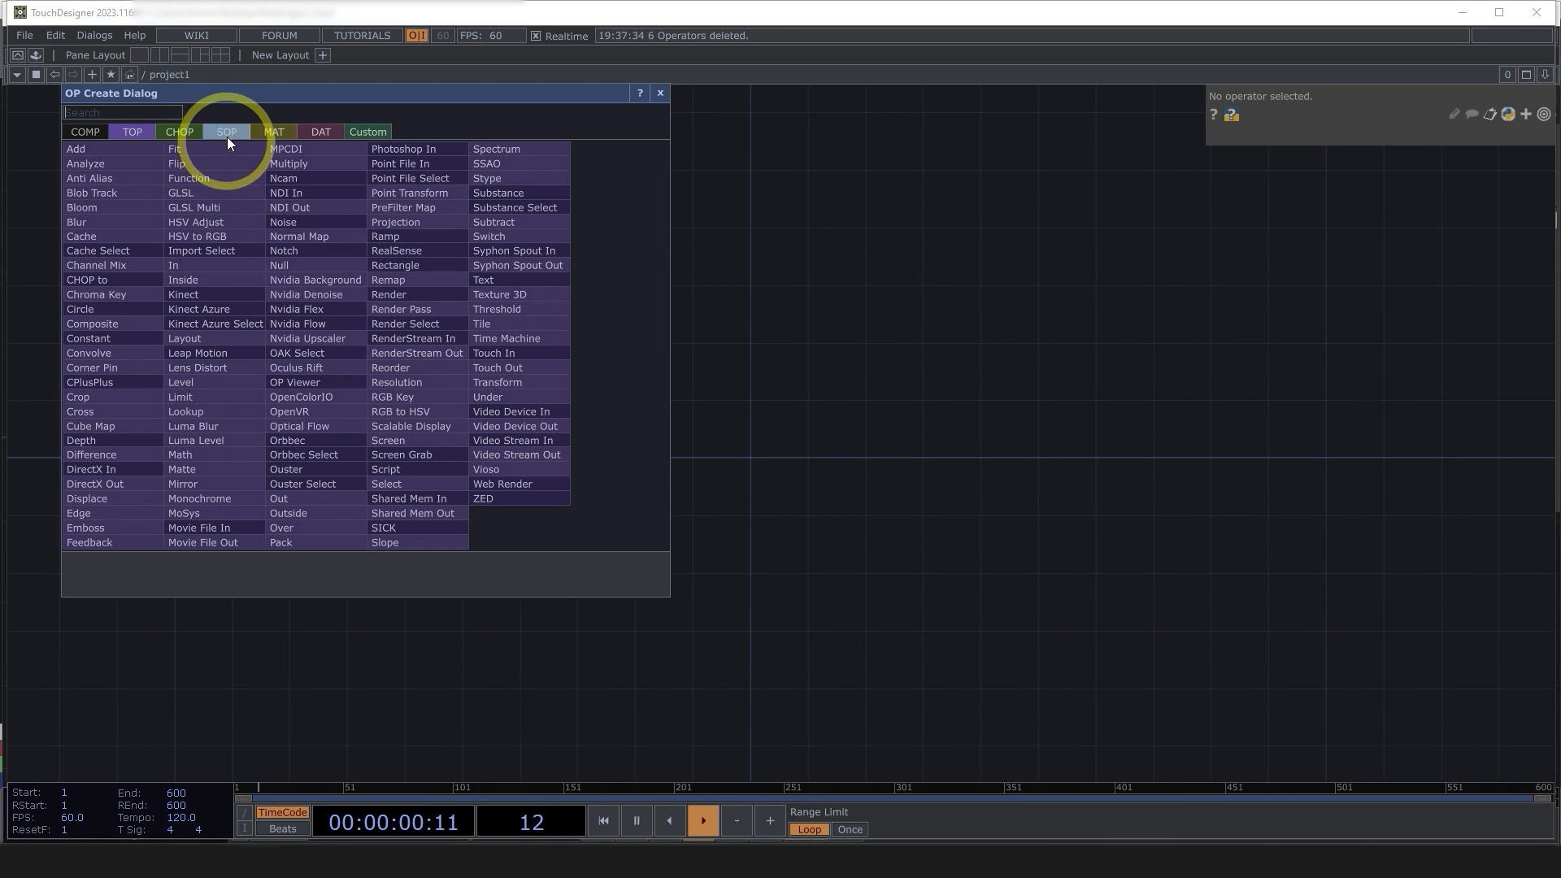
click(228, 138)
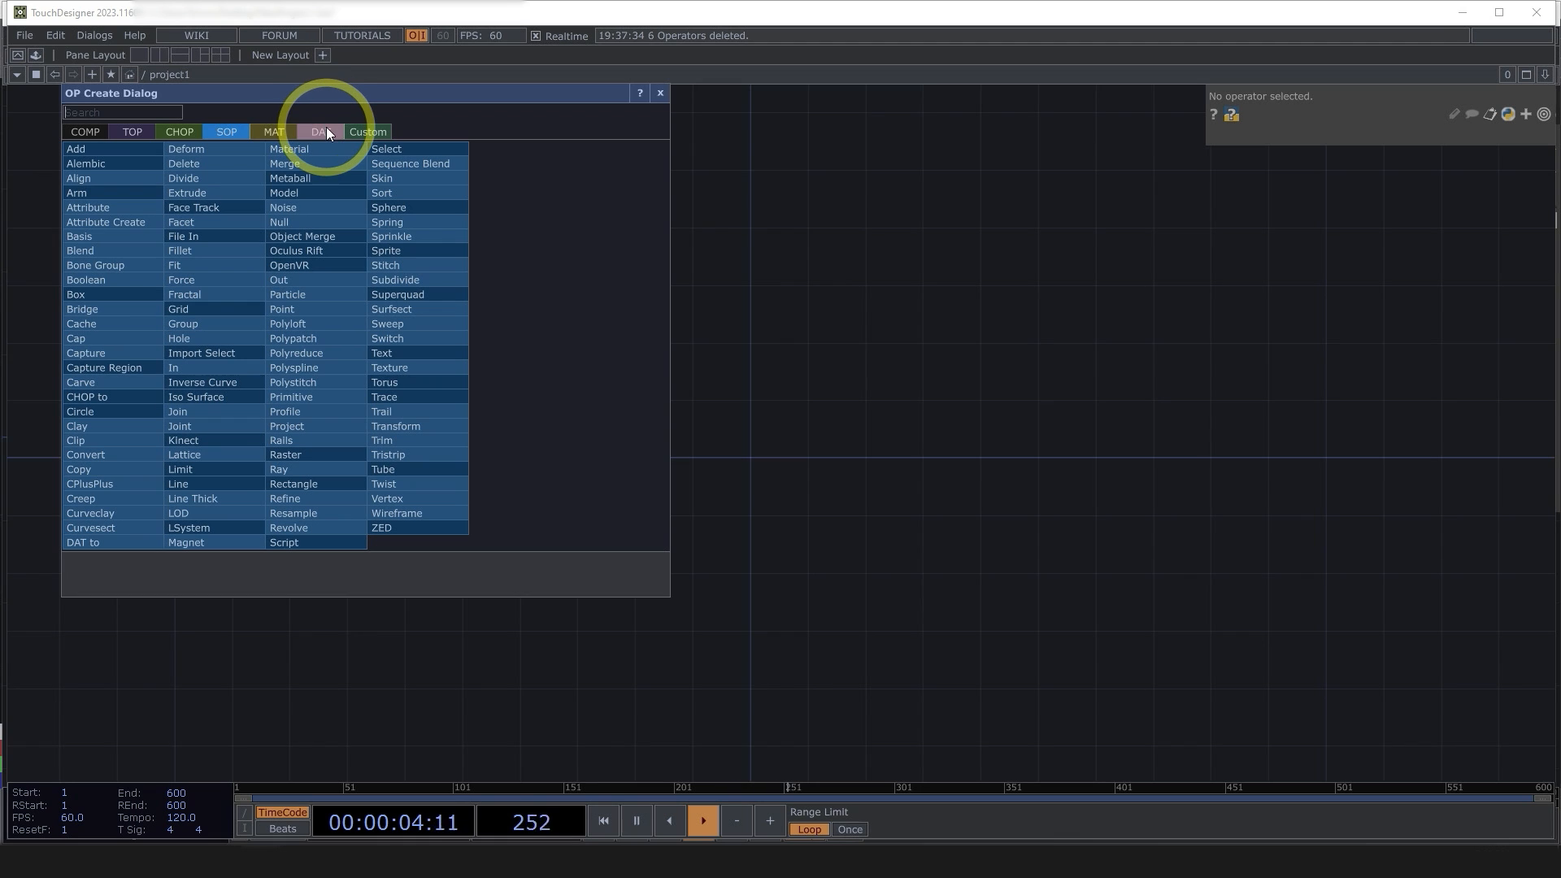
click(217, 317)
click(380, 420)
scroll(379, 423, up, 5)
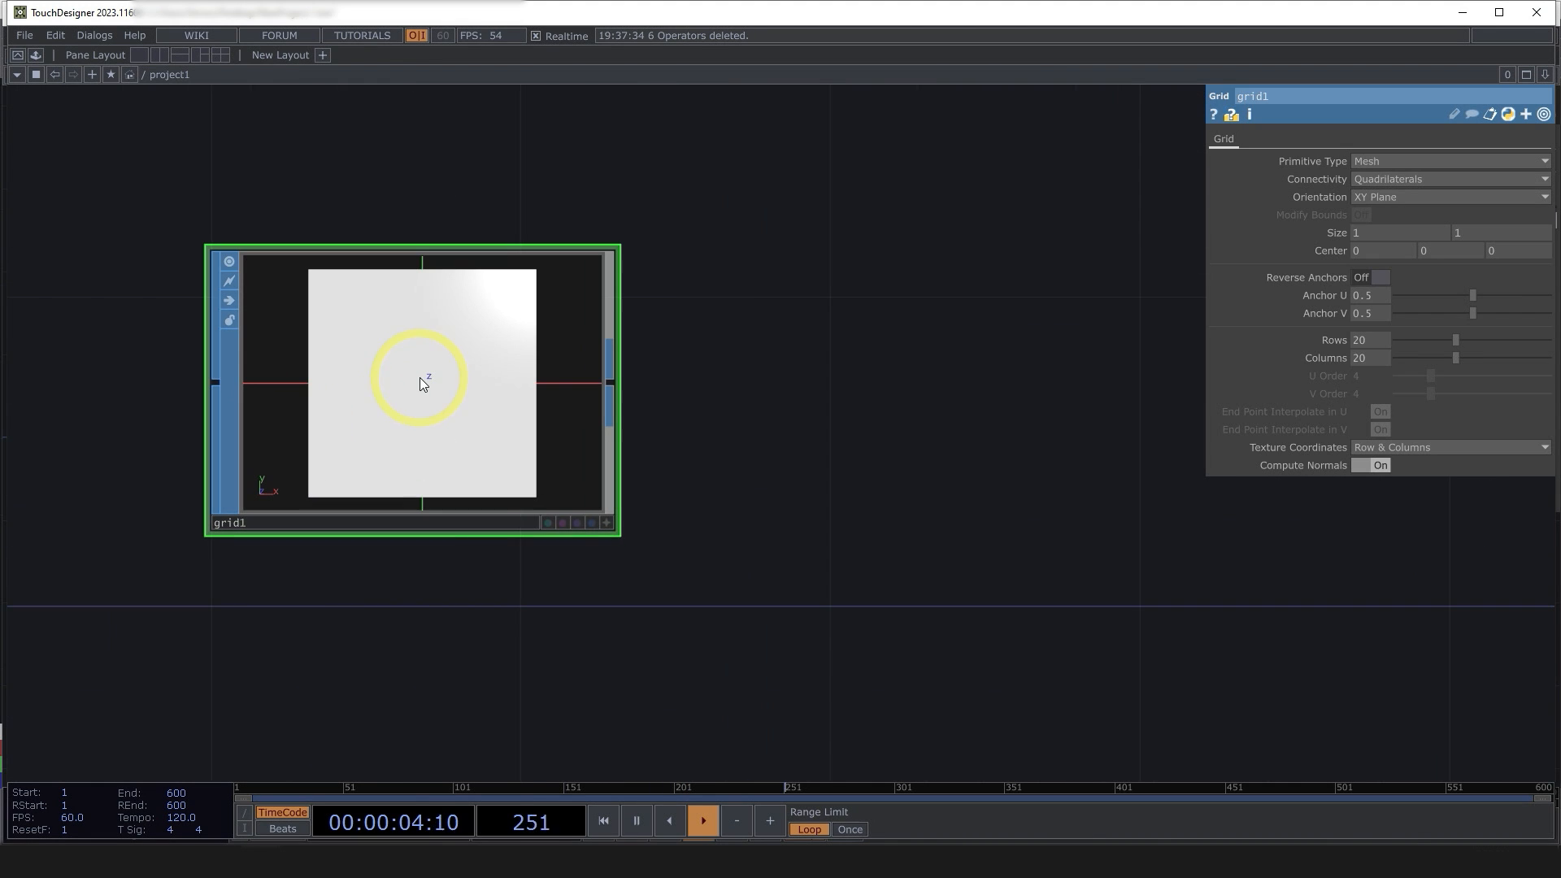
- Set grid1 to 4 rows and 4 columns
click(1395, 251)
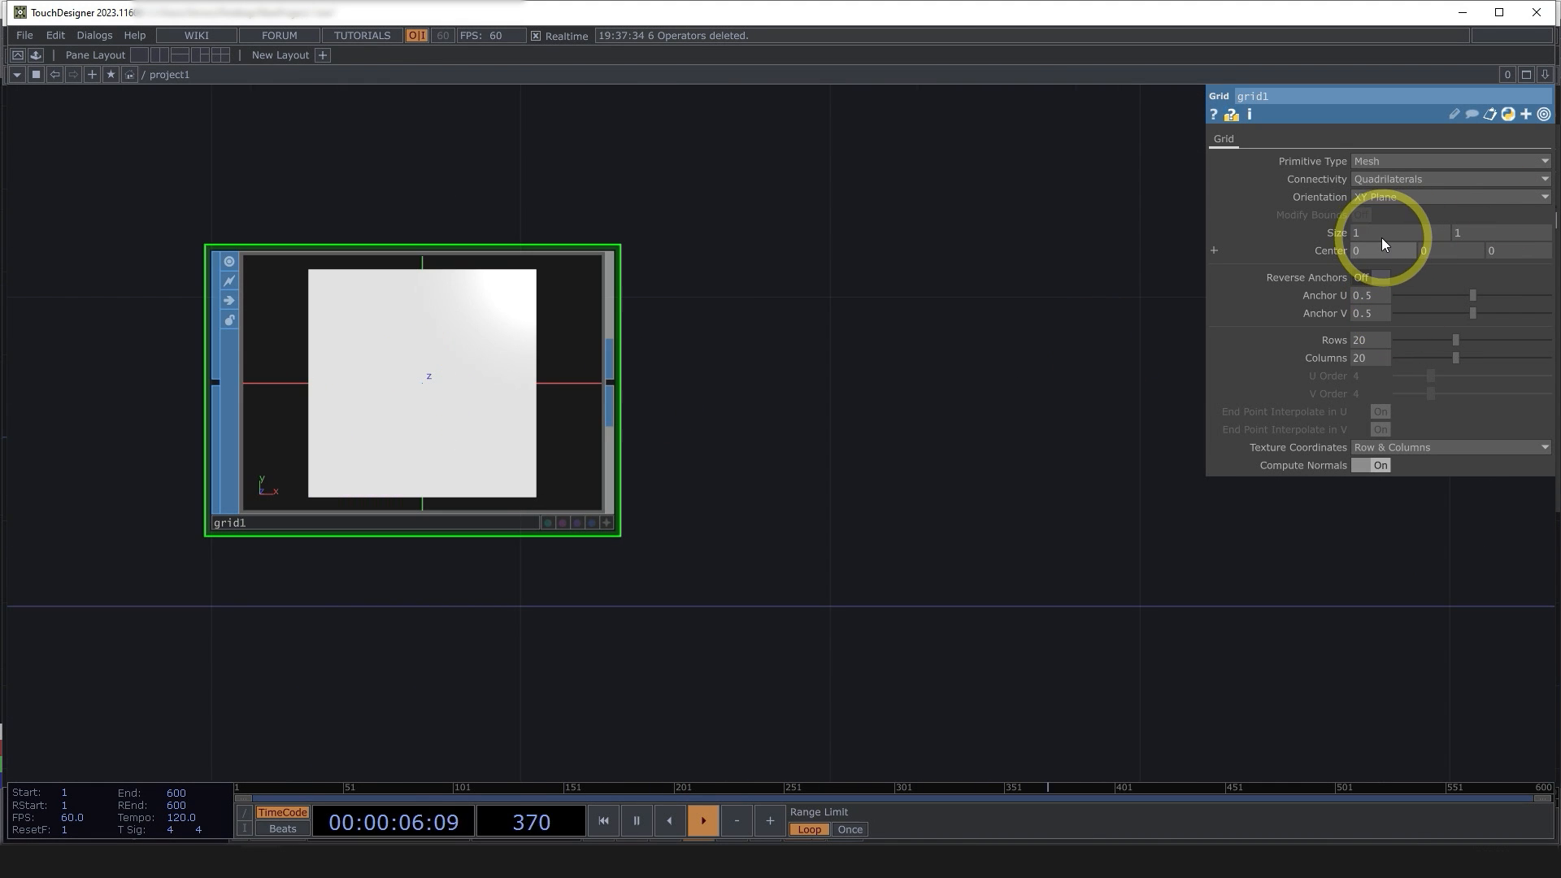
text(4)
click(1370, 359)
text(4)
click(1033, 368)
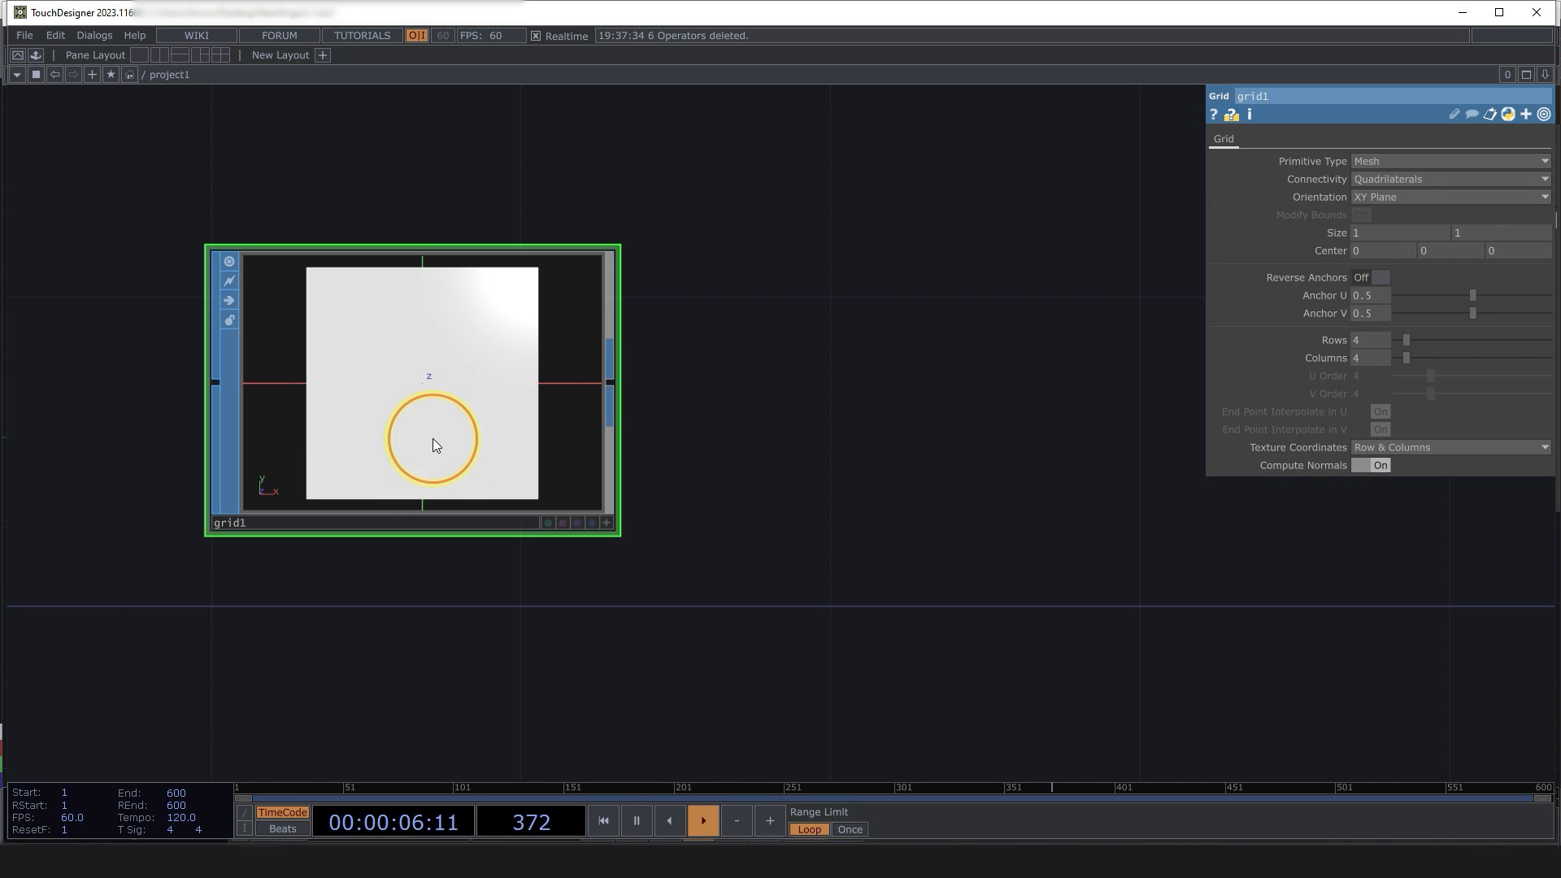
- Show grid1's viewer in wireframe and rotate it to an angled perspective view
key(a)
key(w)
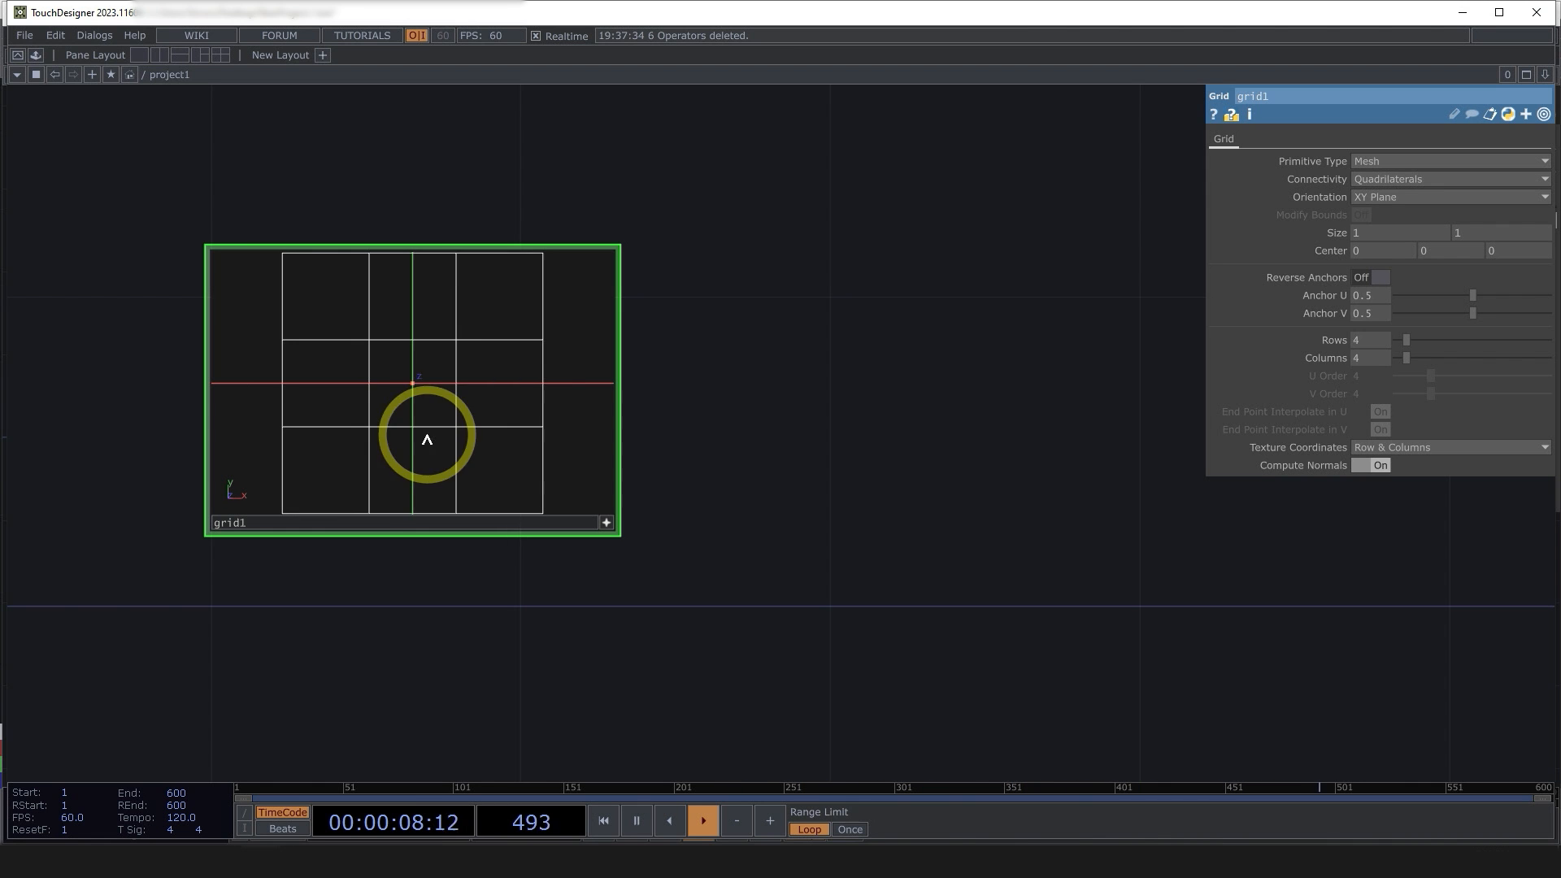
middle_drag(460, 384, 464, 413)
drag(443, 424, 519, 427)
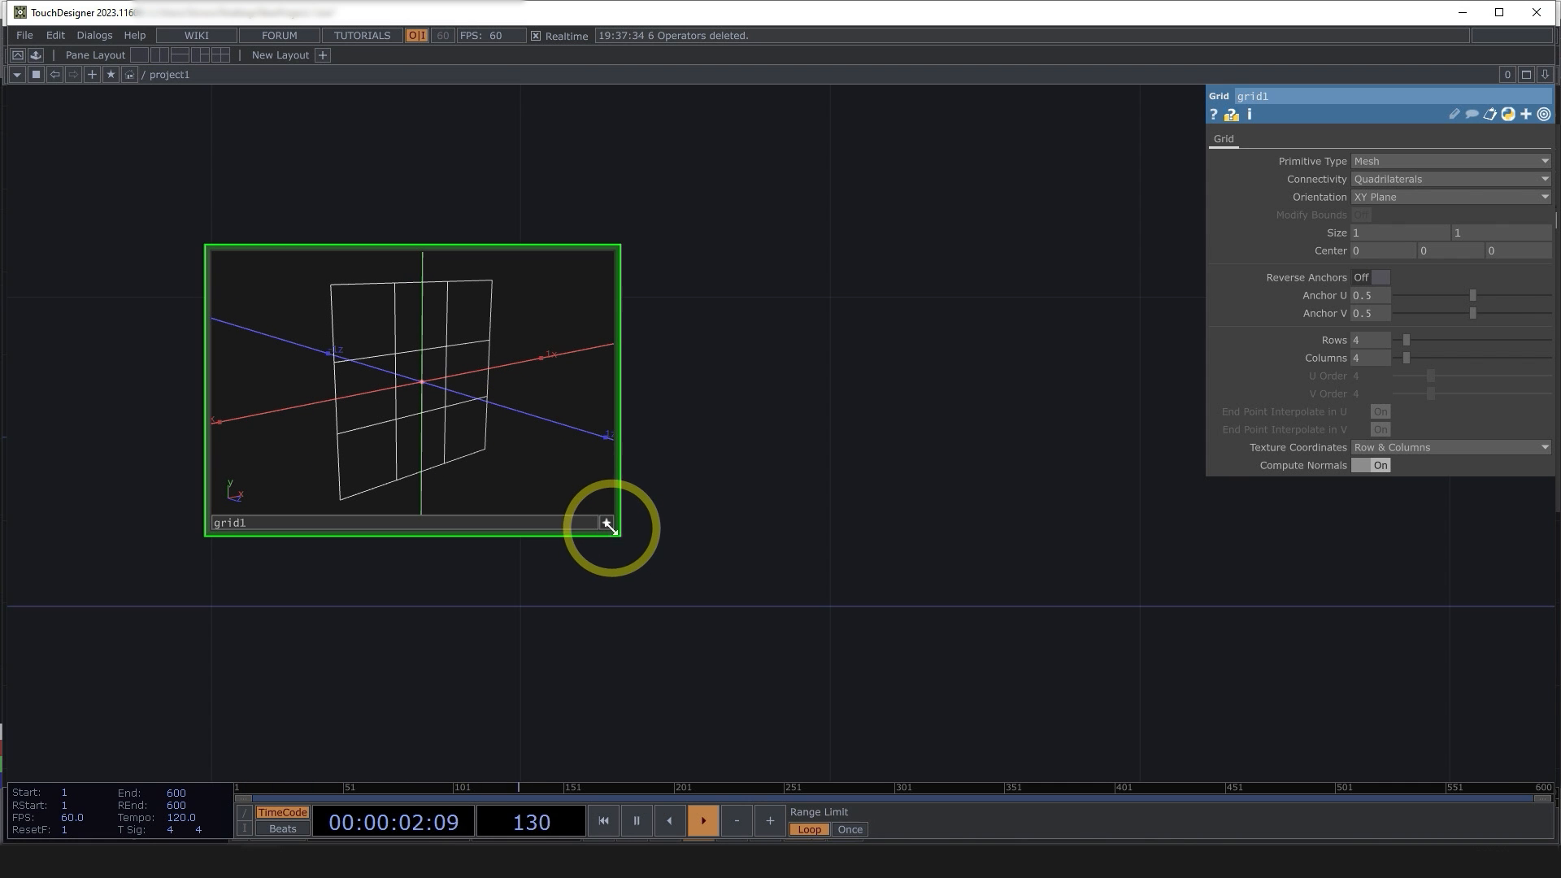
- Add a Null SOP fed by grid1's output and place it beside the grid
drag(598, 553, 290, 512)
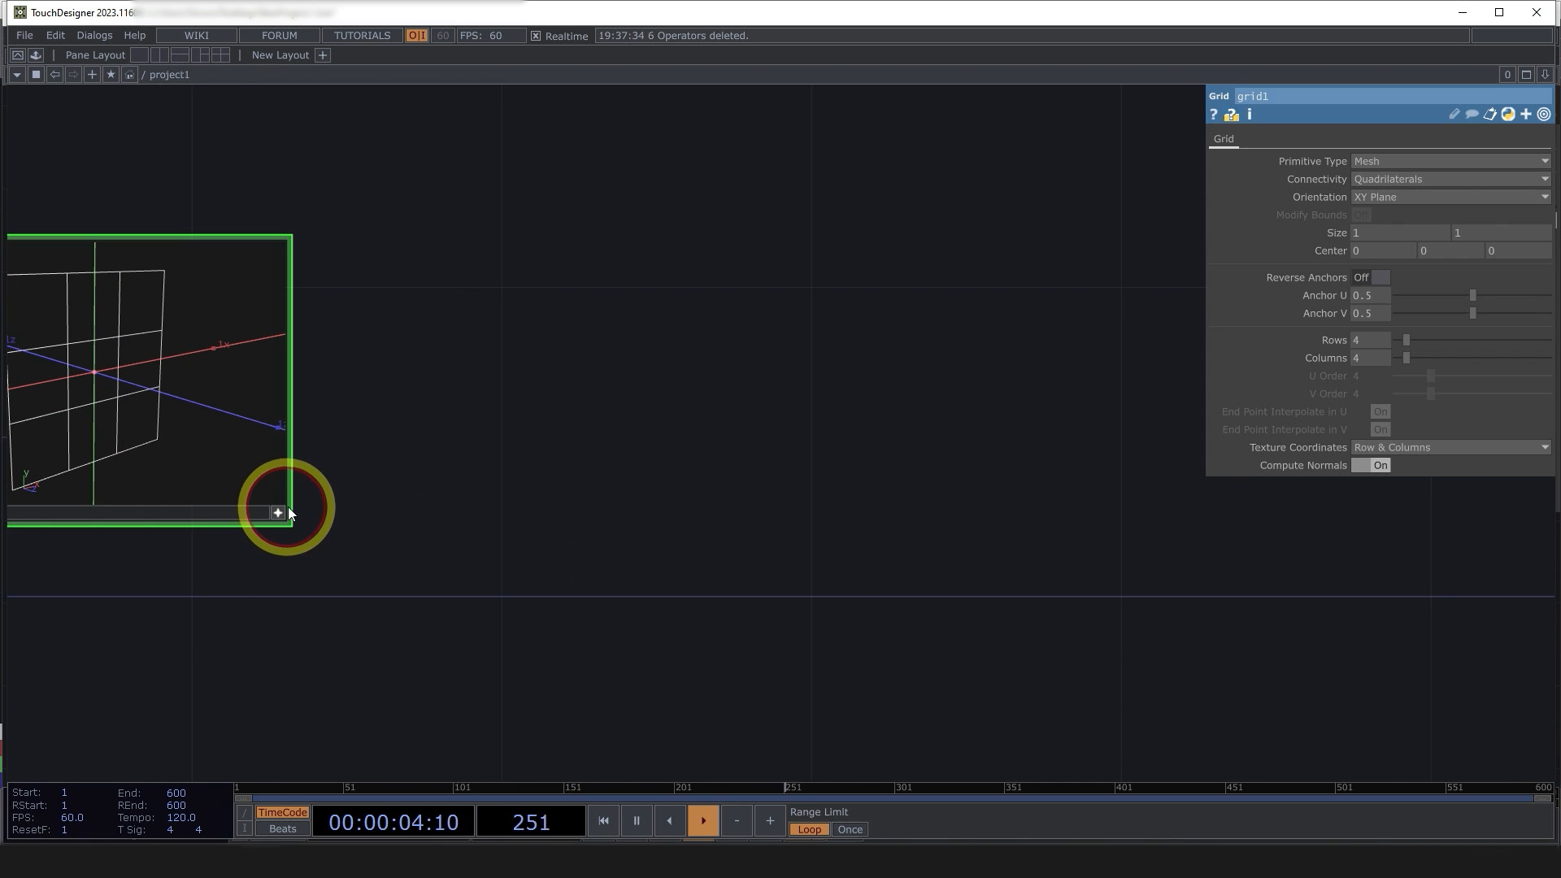
scroll(289, 512, down, 5)
right_click(286, 467)
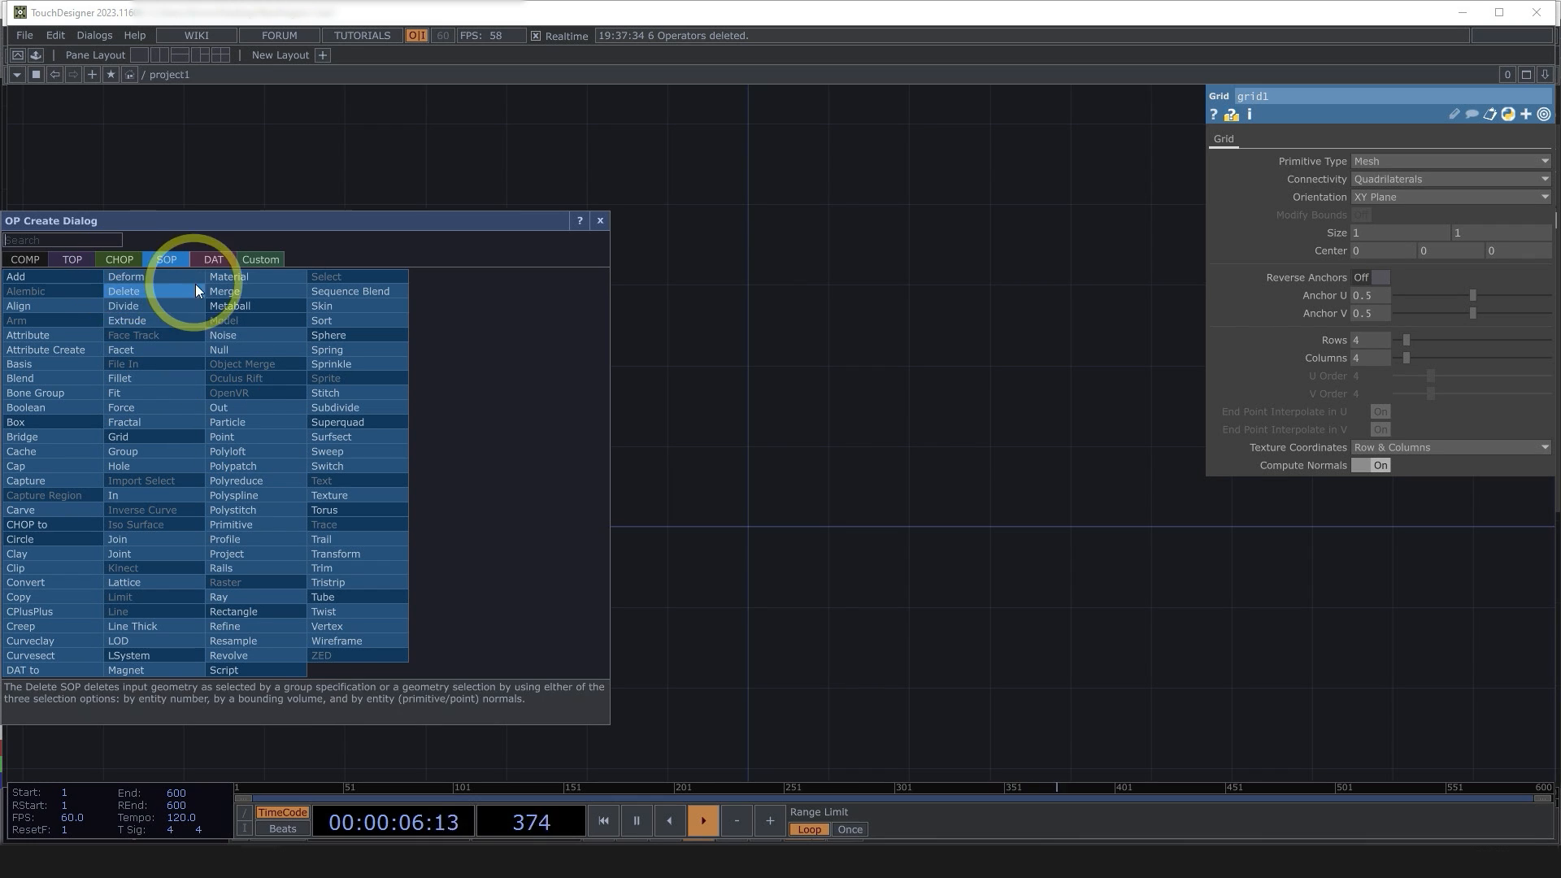
click(255, 350)
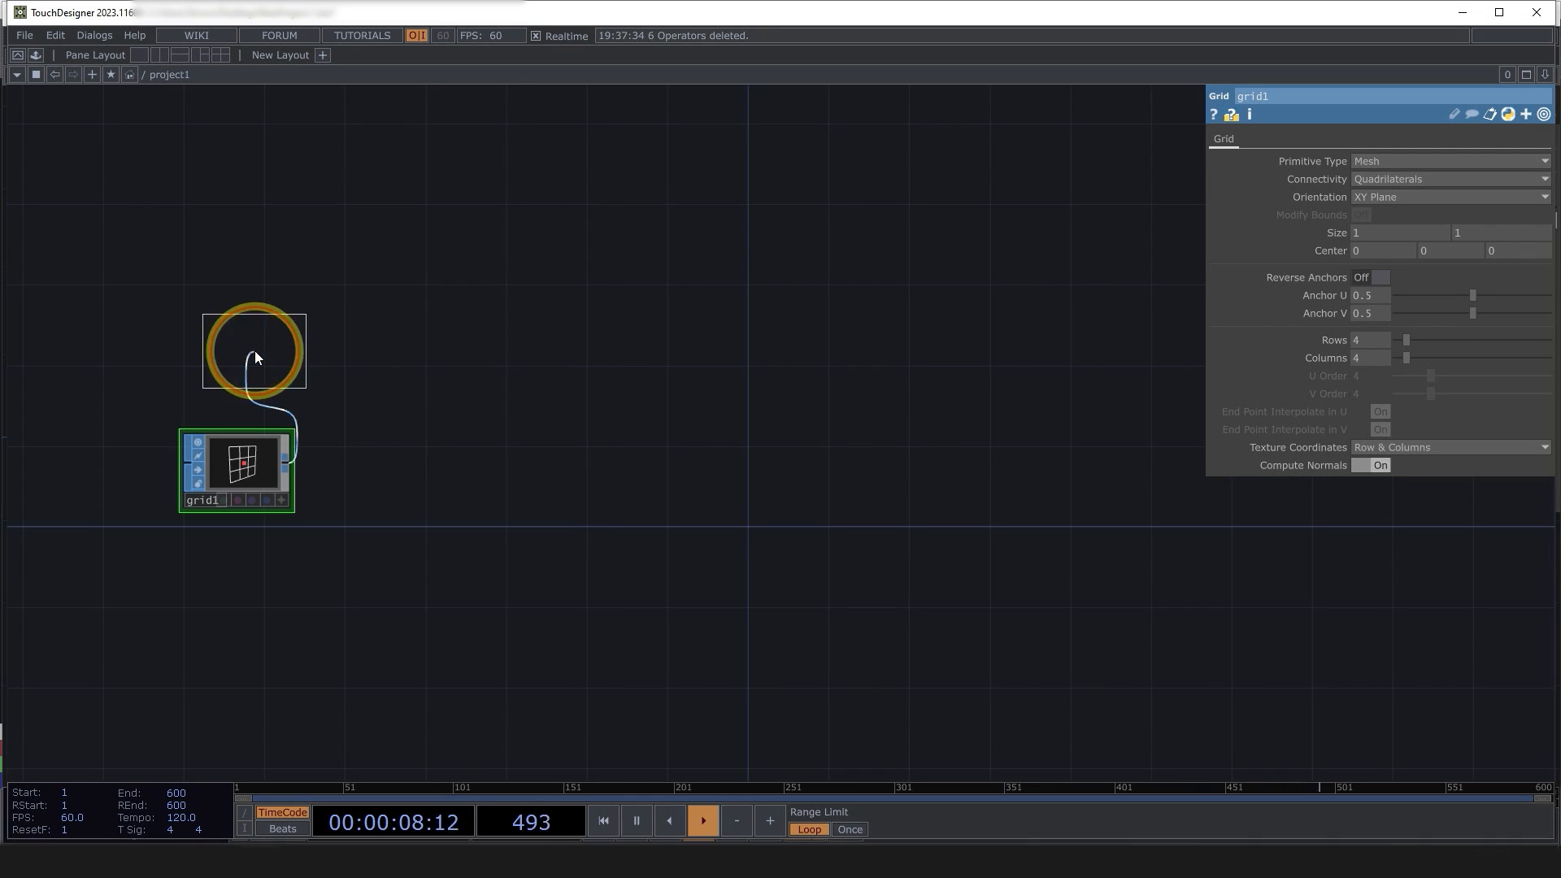
click(414, 461)
drag(457, 565, 649, 393)
scroll(649, 393, down, 3)
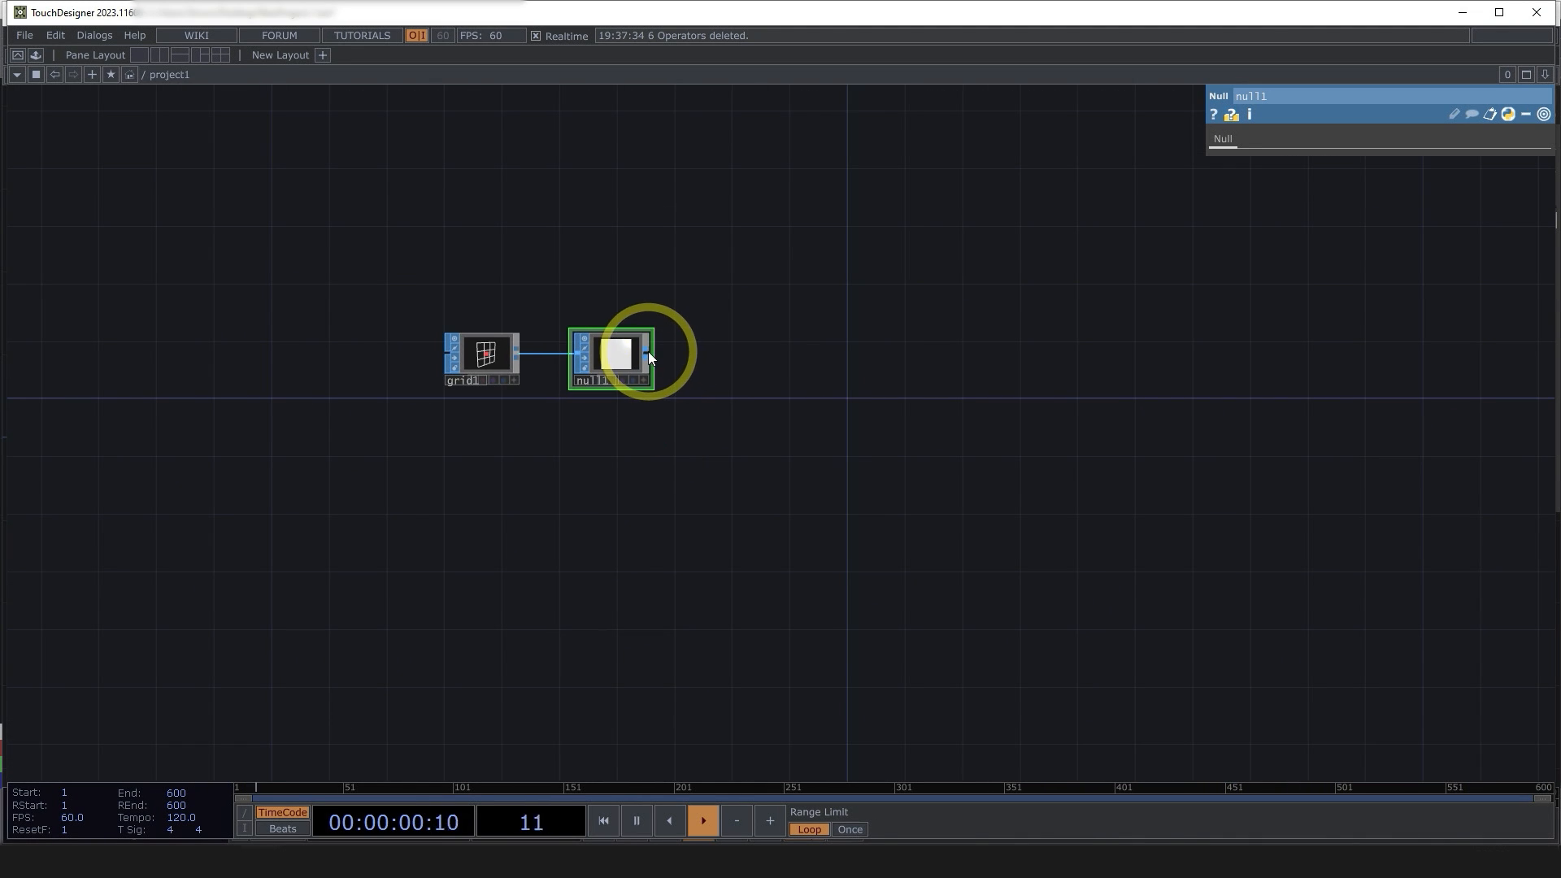
- Convert null1 with a SOP to CHOP placed below grid1, and connect its output to a Null CHOP
right_click(649, 355)
click(465, 143)
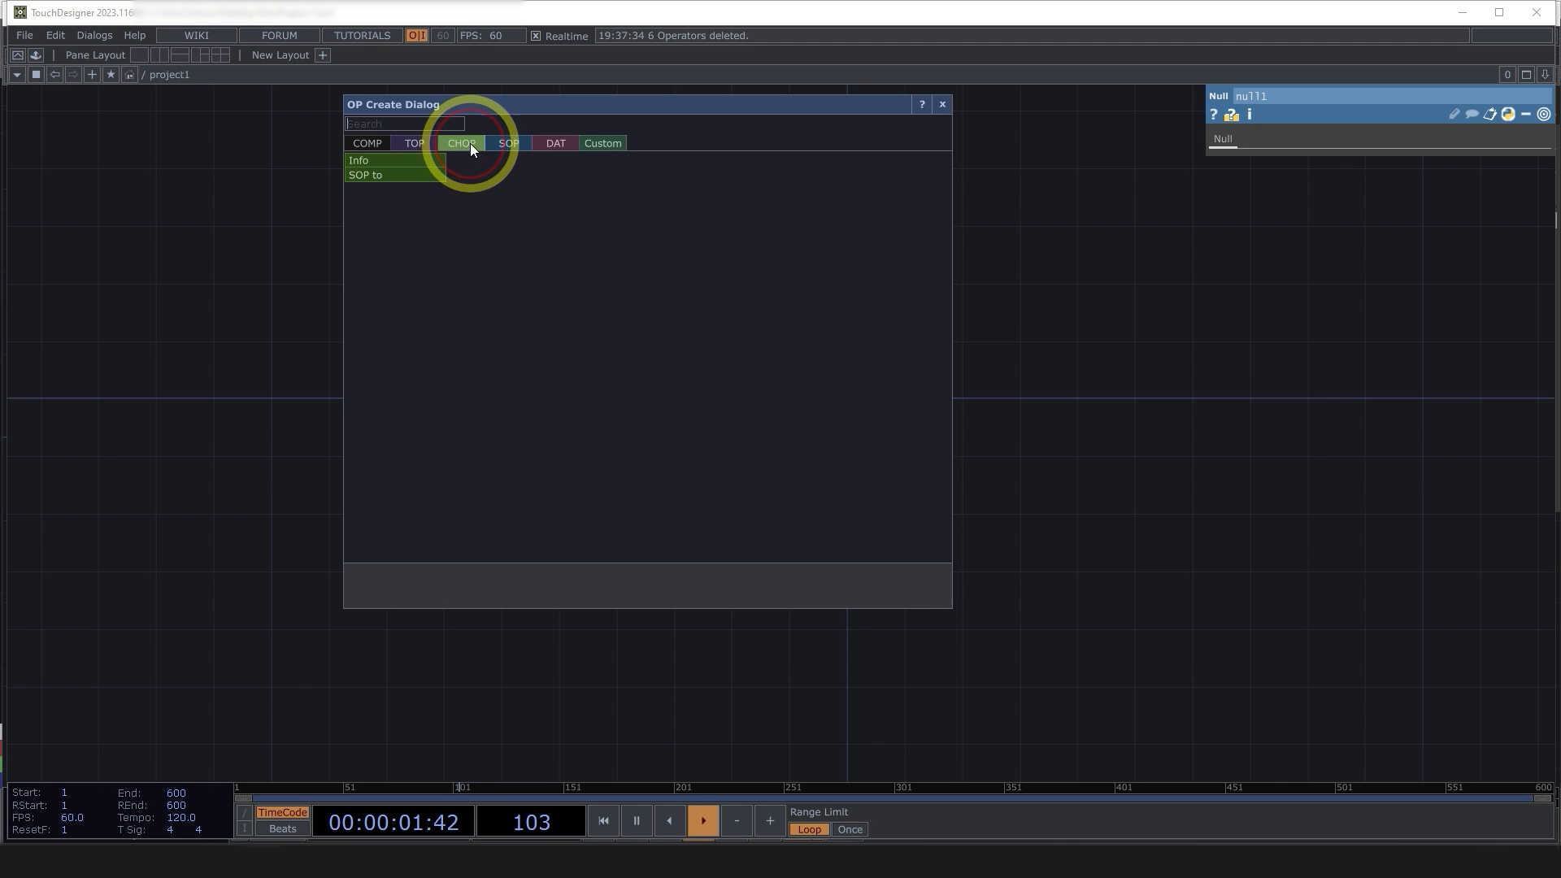
click(400, 175)
click(504, 444)
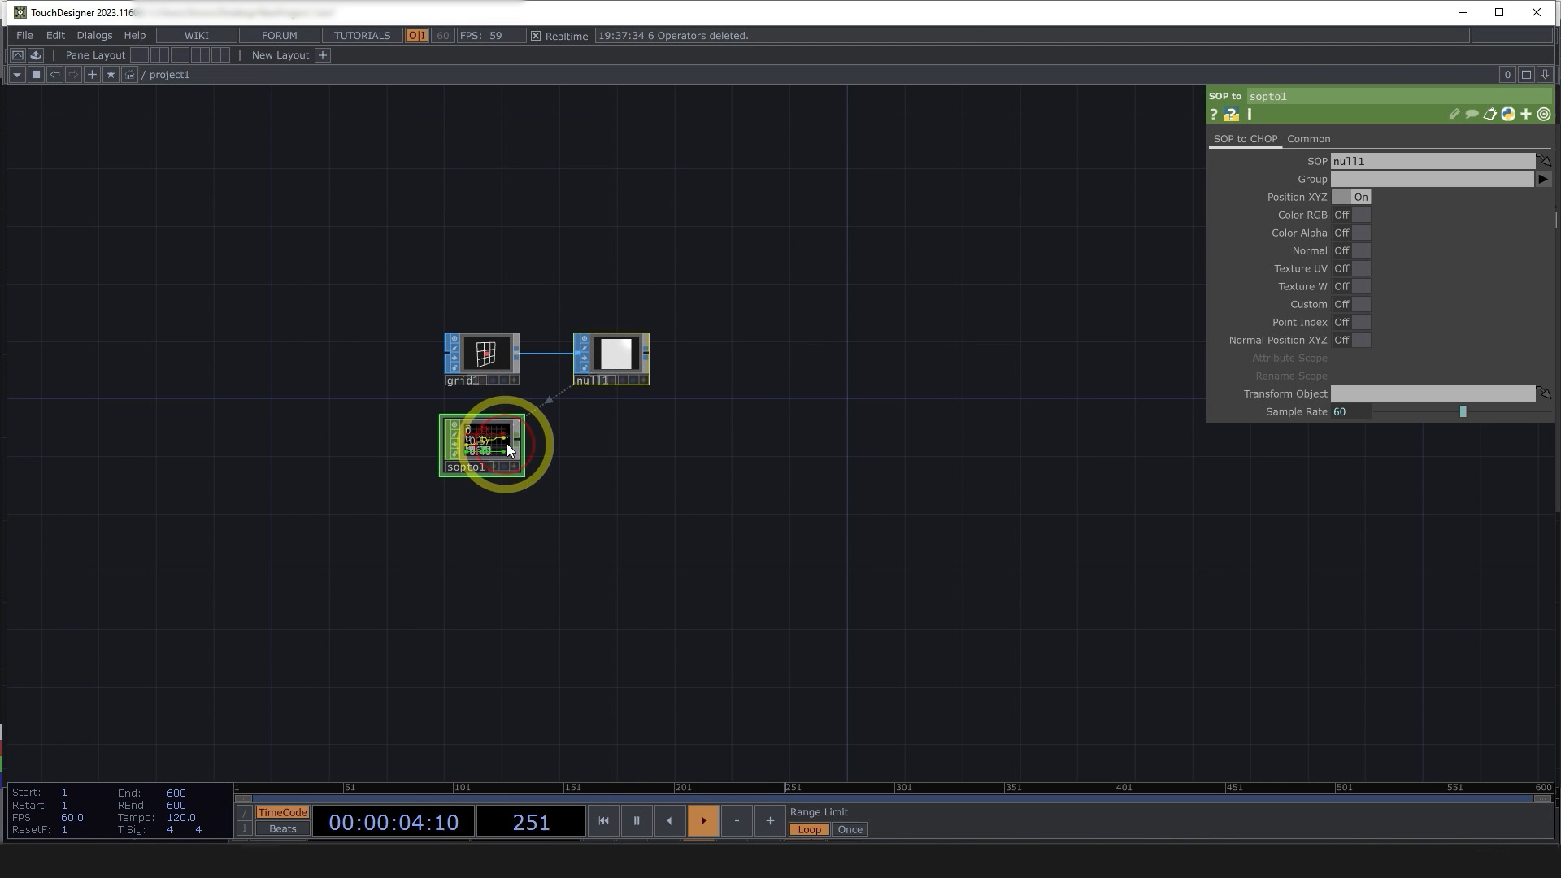
right_click(522, 441)
click(540, 413)
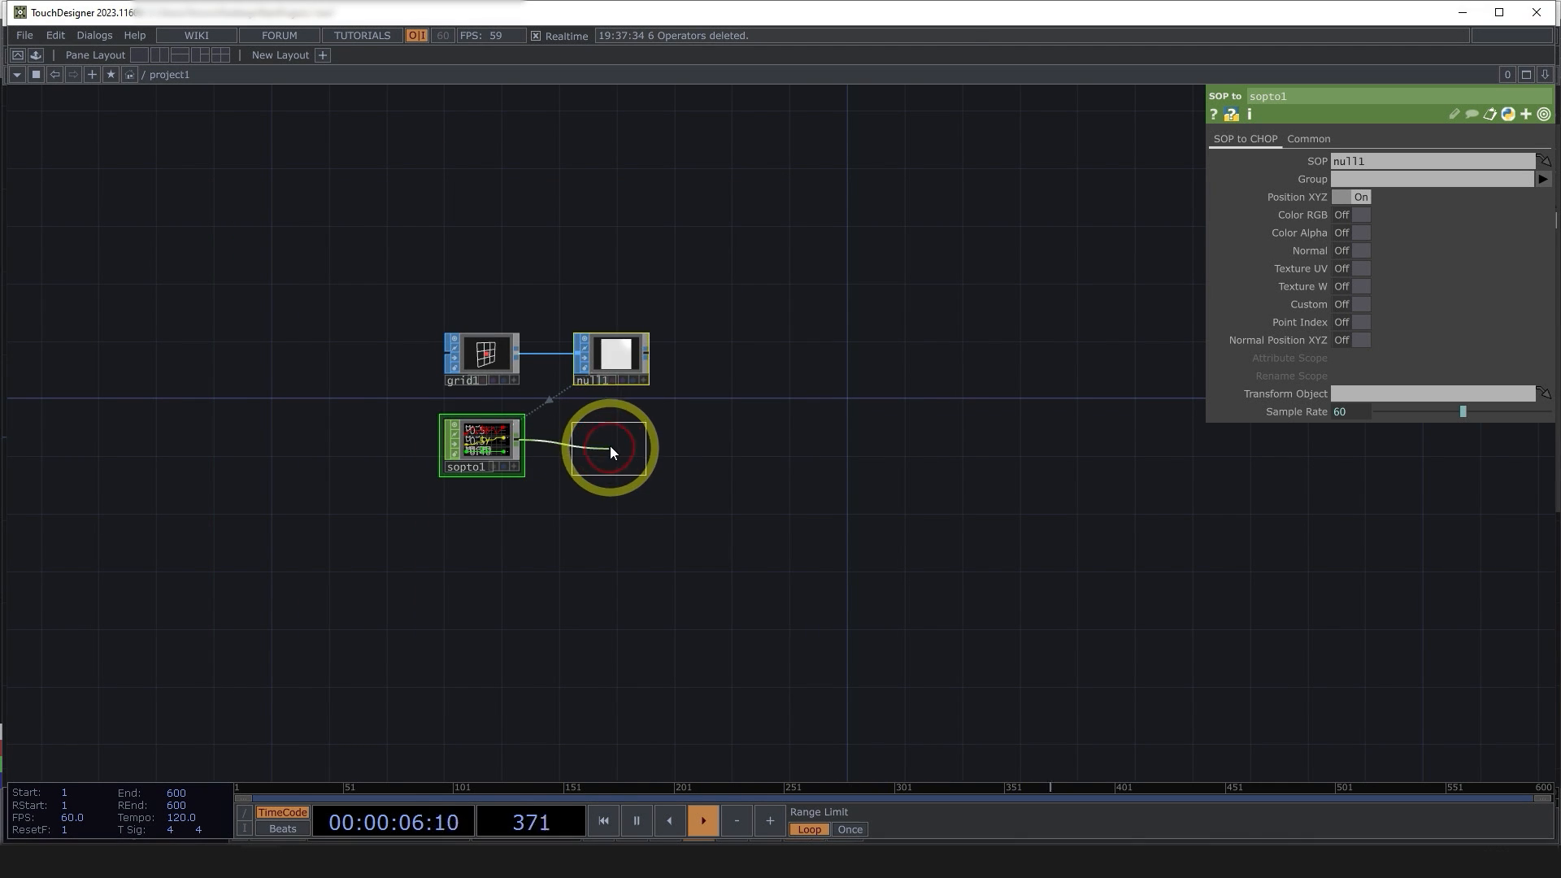
click(644, 444)
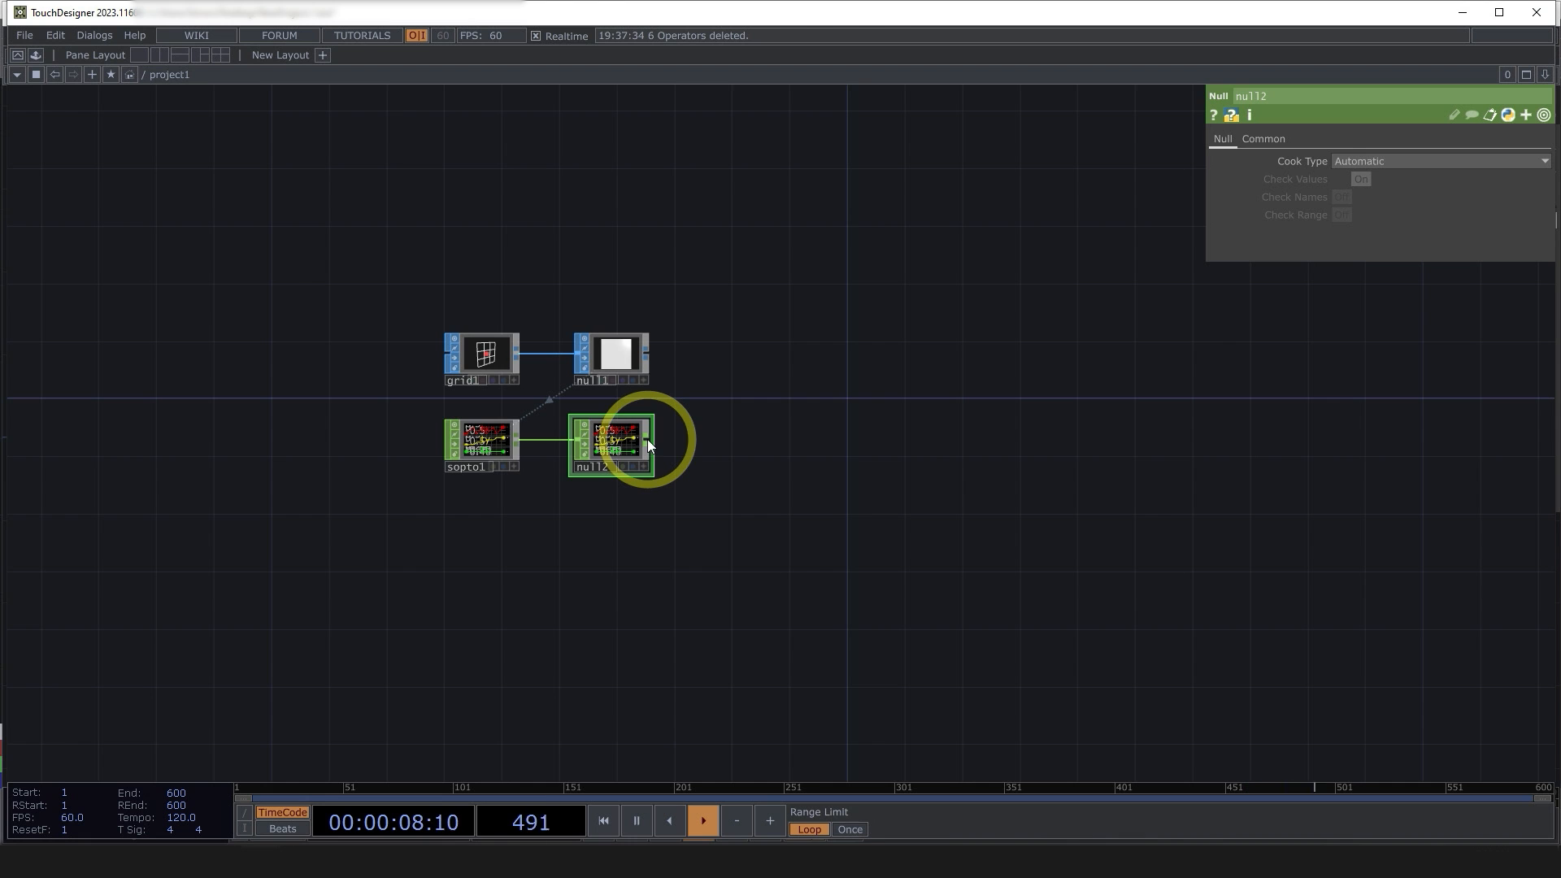
- Convert null2 with a CHOP to TOP and place it below sopto1
right_click(647, 439)
click(416, 232)
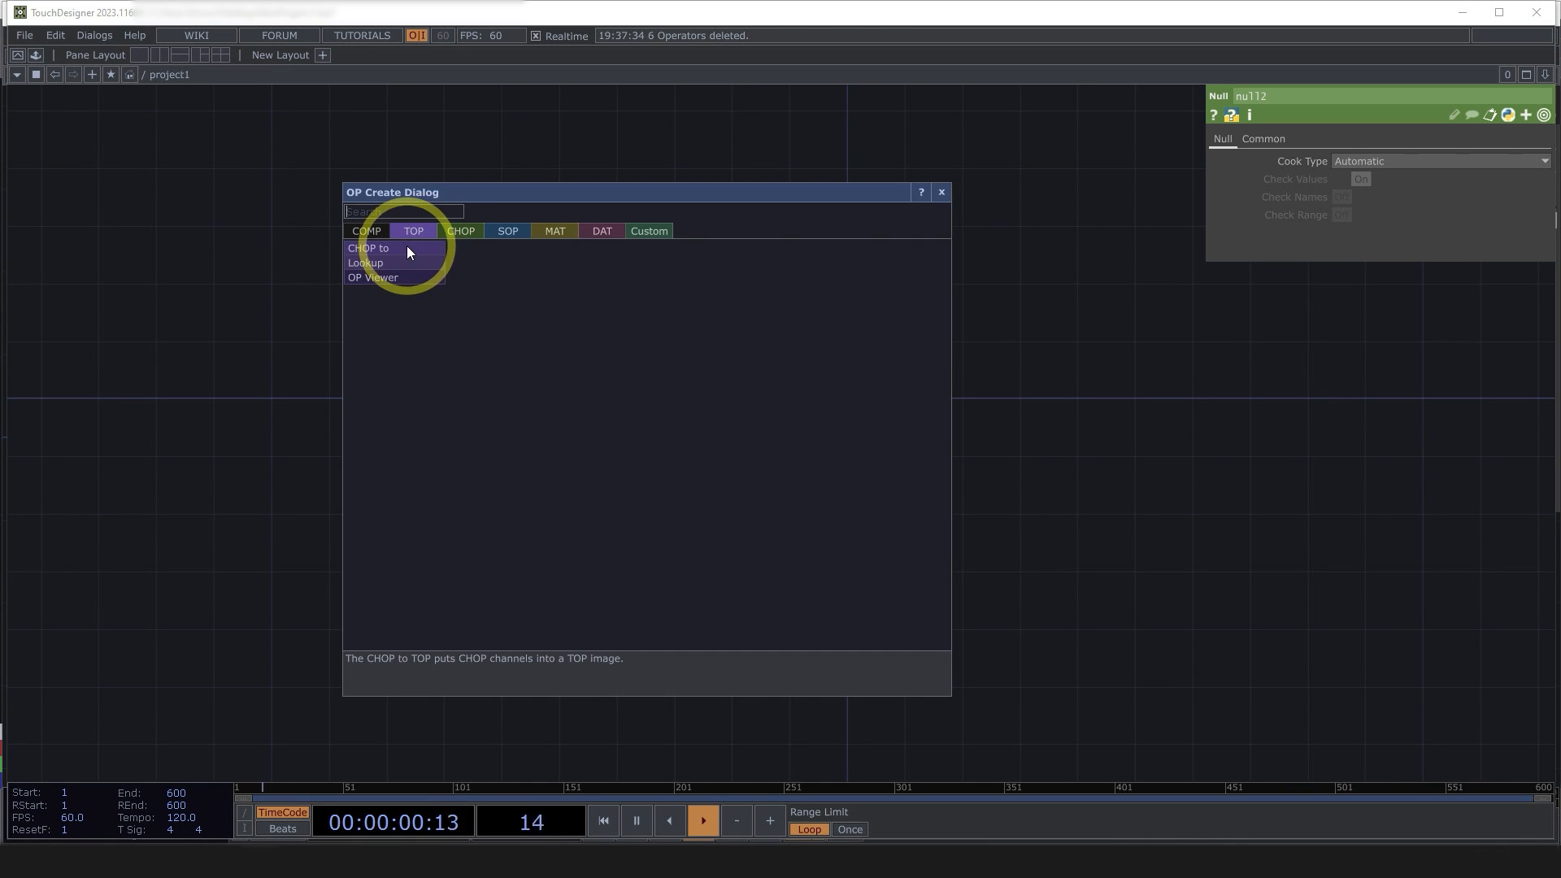
click(406, 248)
click(485, 544)
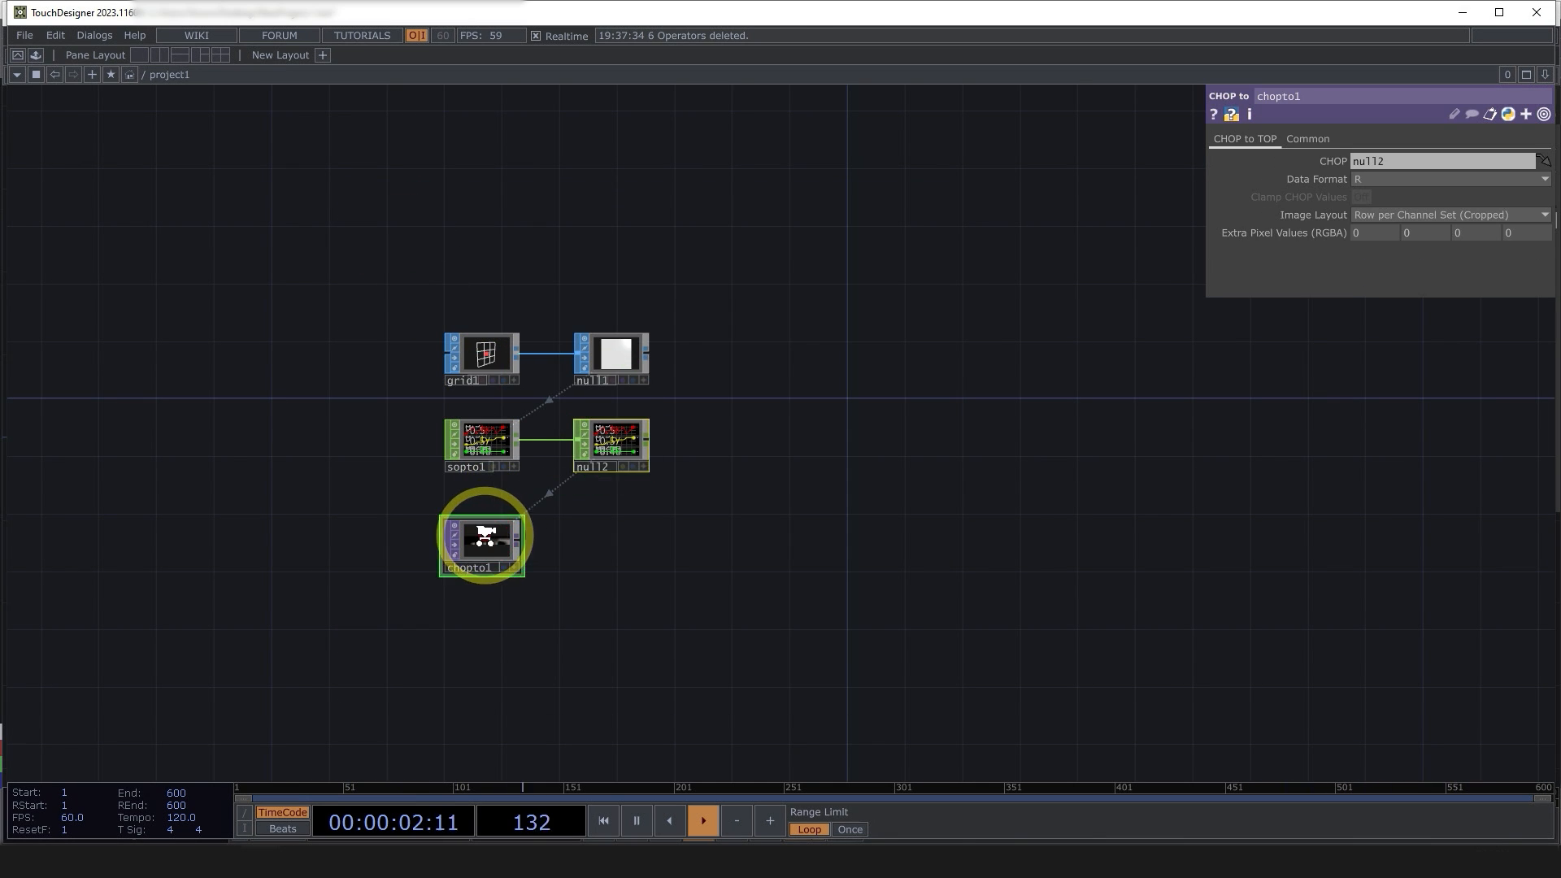
- Set chopto1's data format to RGB
scroll(484, 545, up, 3)
click(687, 281)
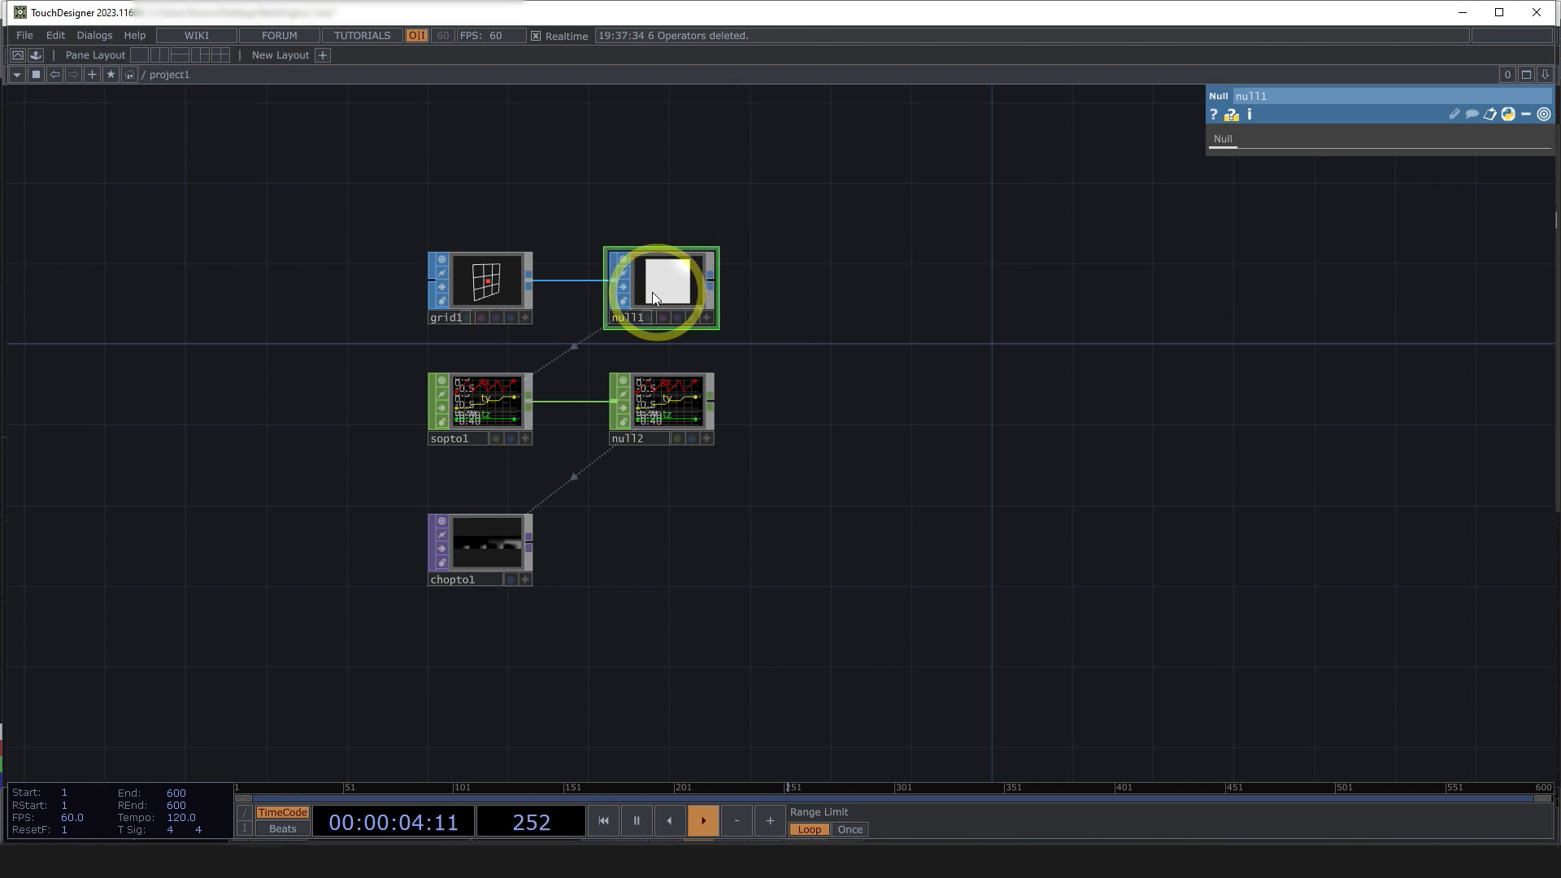
click(501, 565)
scroll(475, 600, up, 3)
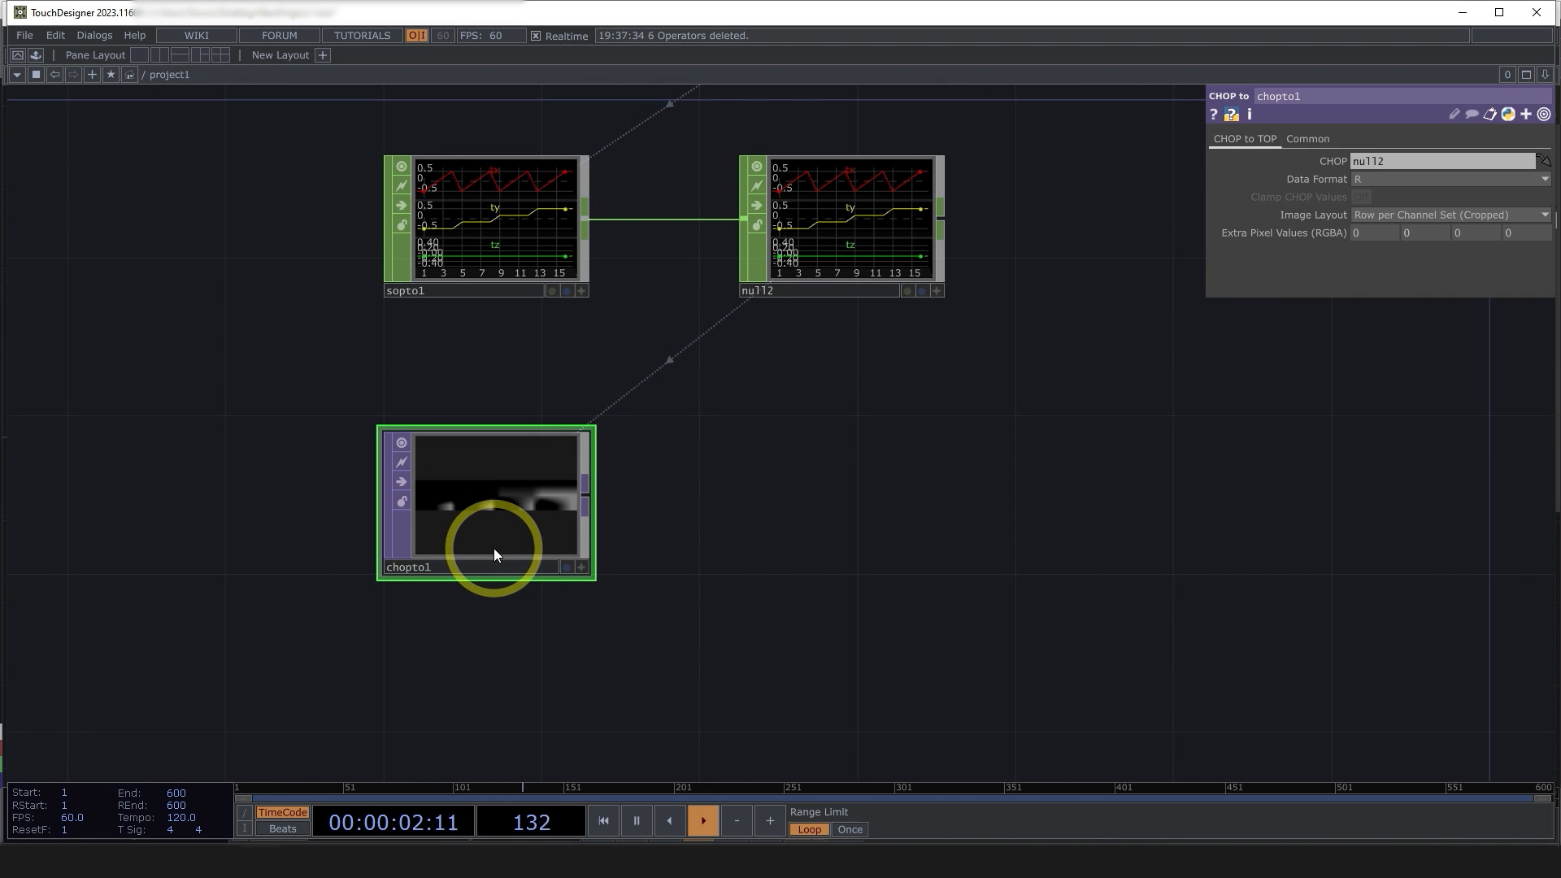
click(1374, 181)
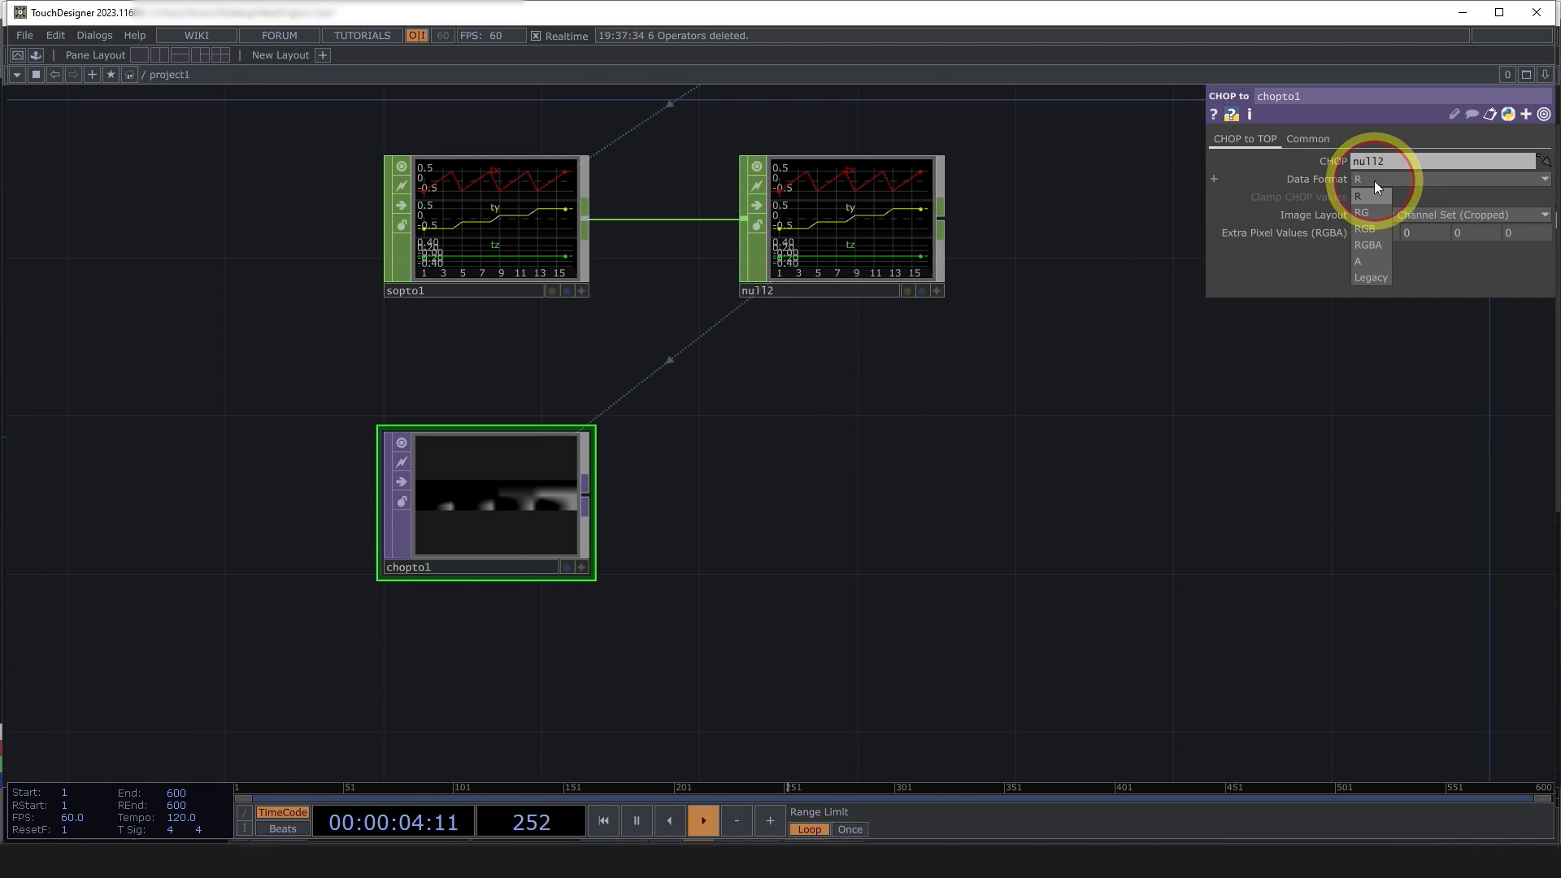
click(1380, 228)
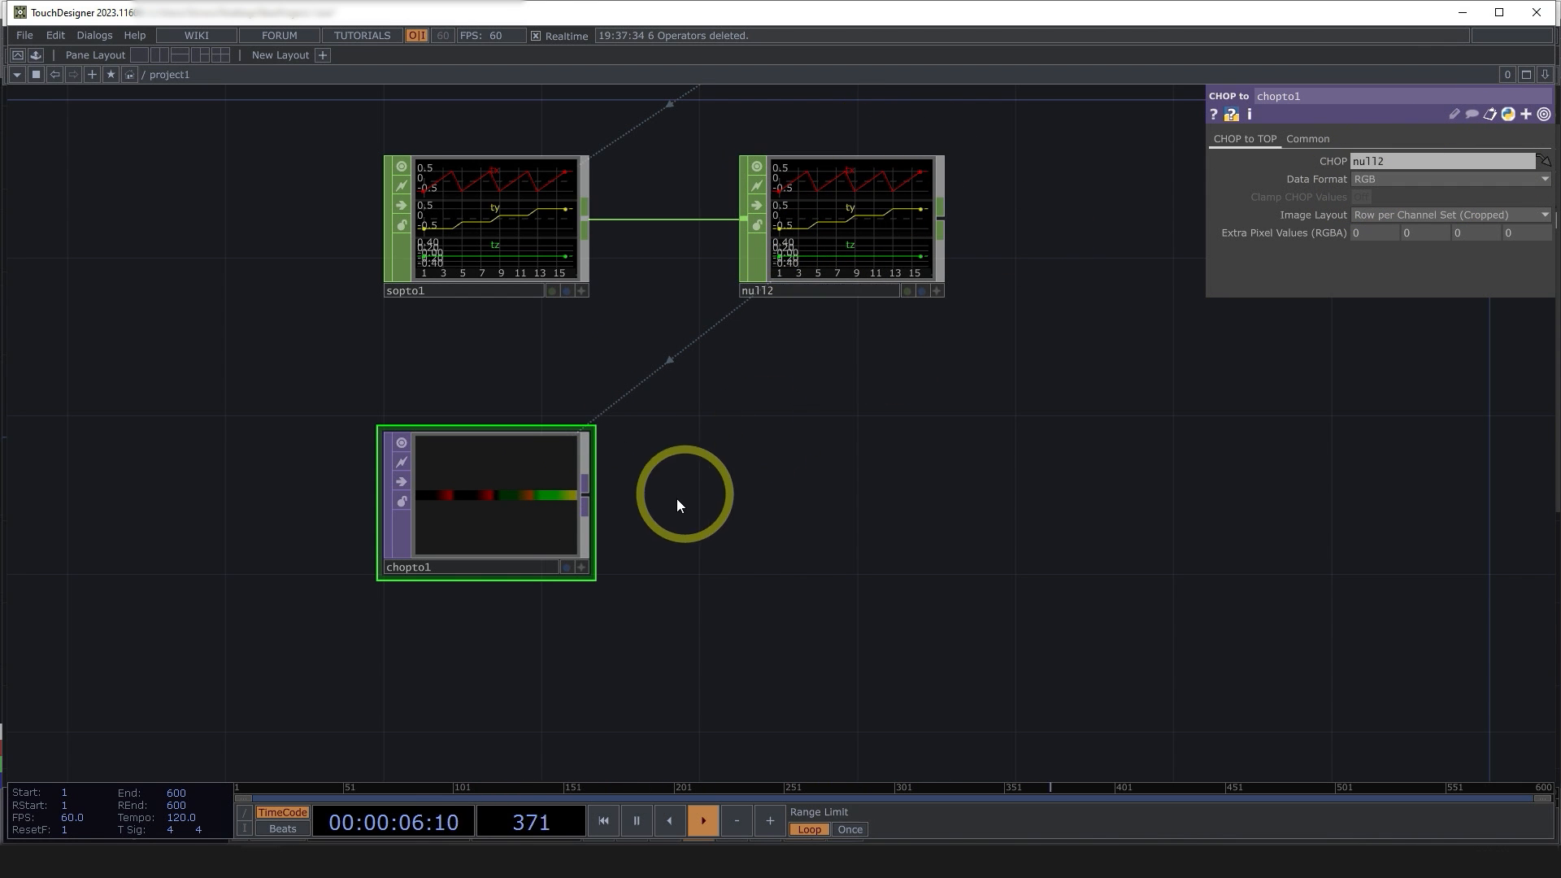
- Add a Null TOP fed by chopto1's output and place it beside it
drag(680, 498, 308, 519)
click(308, 520)
click(227, 444)
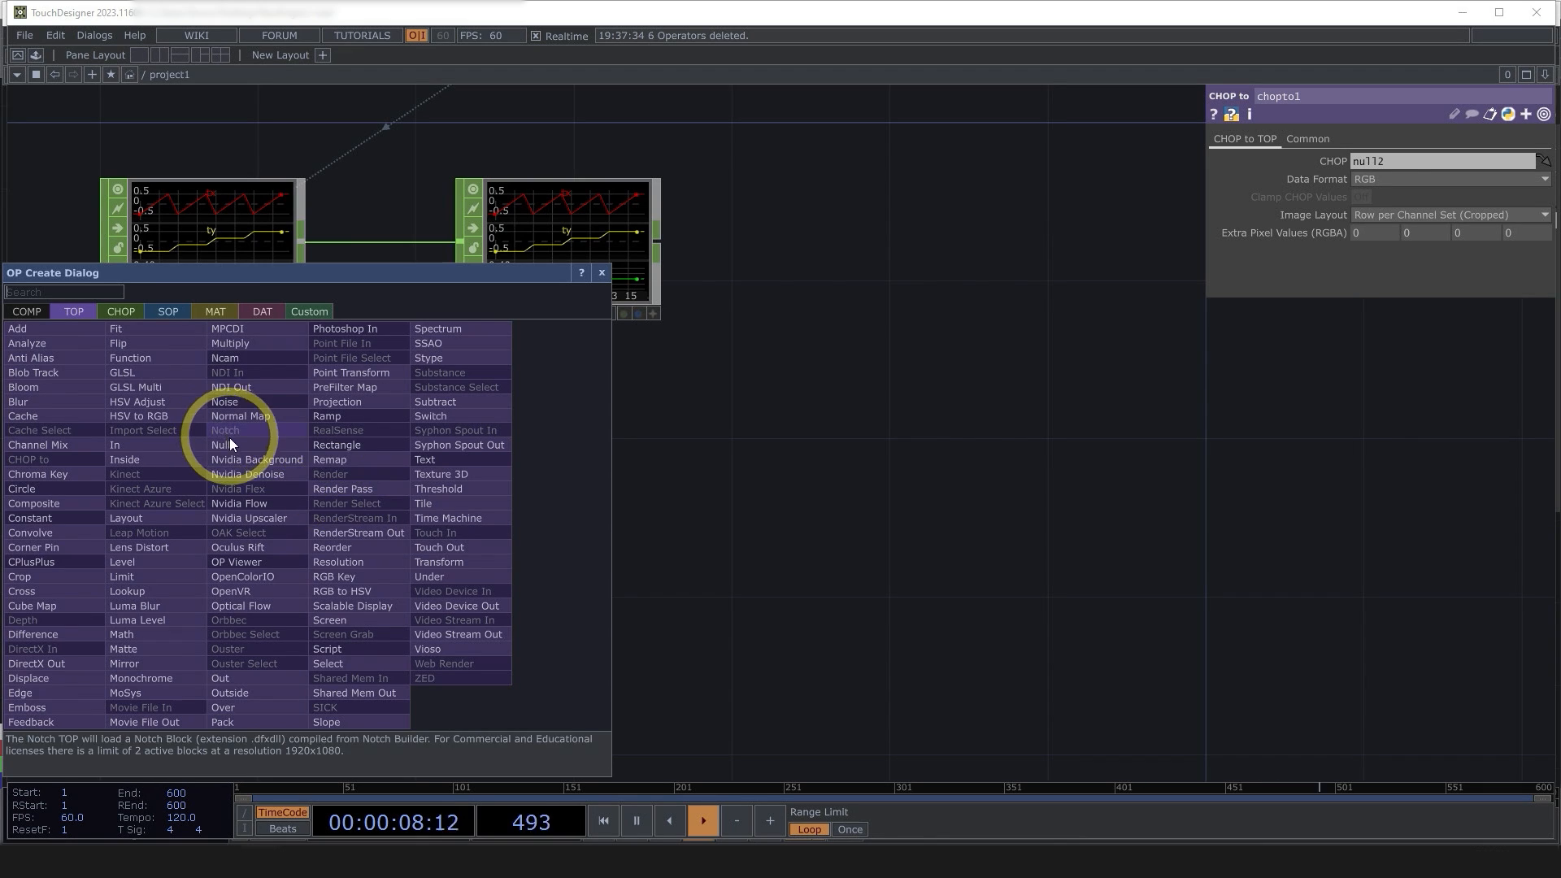
click(582, 524)
scroll(736, 480, down, 5)
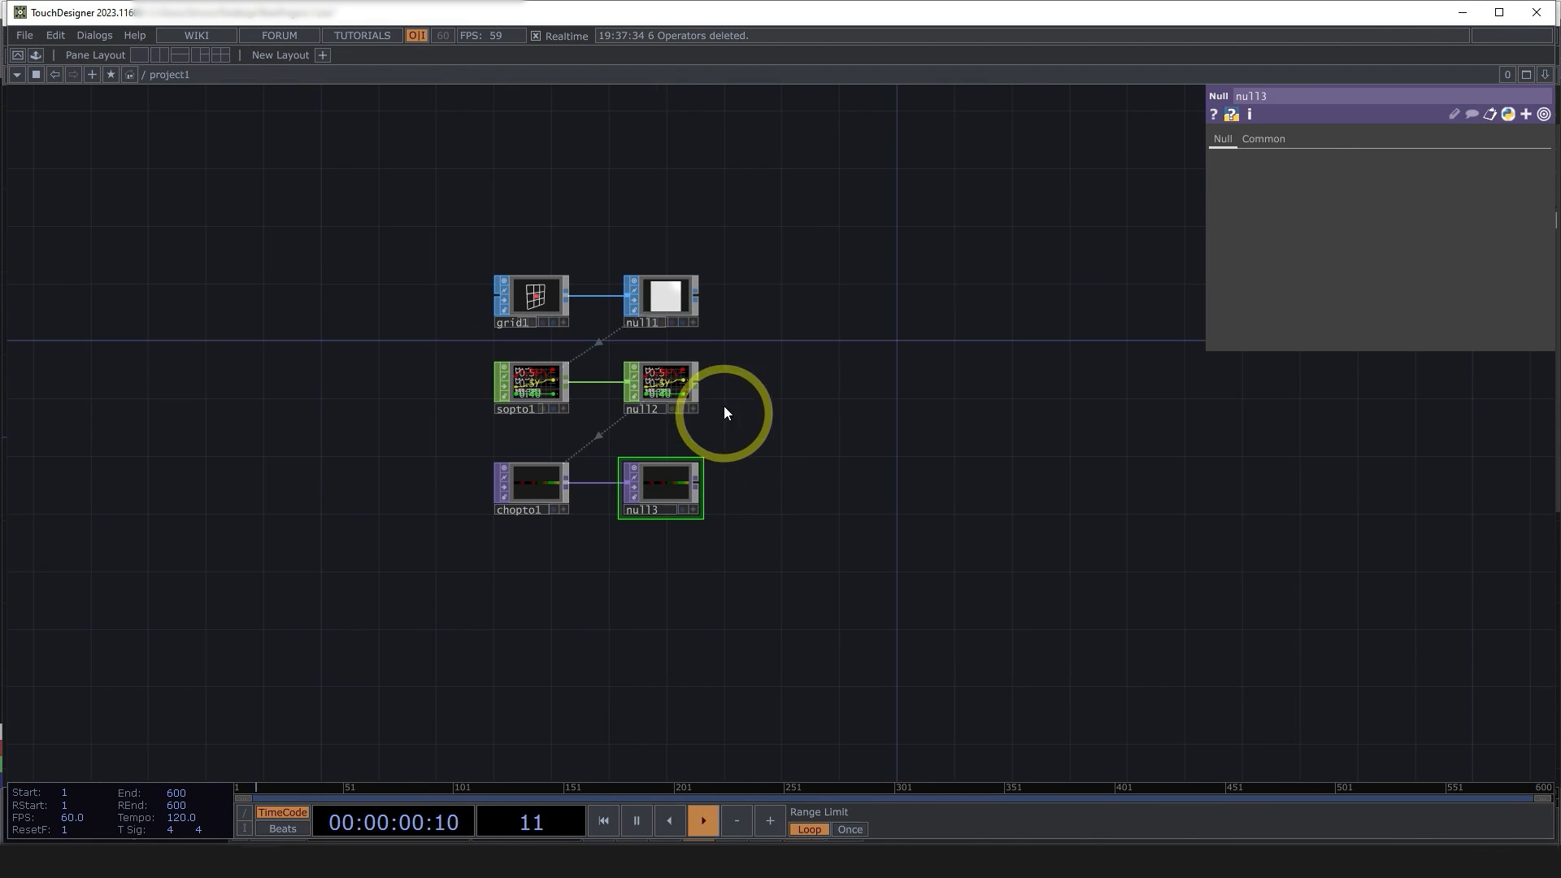
- Convert null1 with a SOP to DAT placed below chopto1 and check its point table
scroll(728, 402, up, 3)
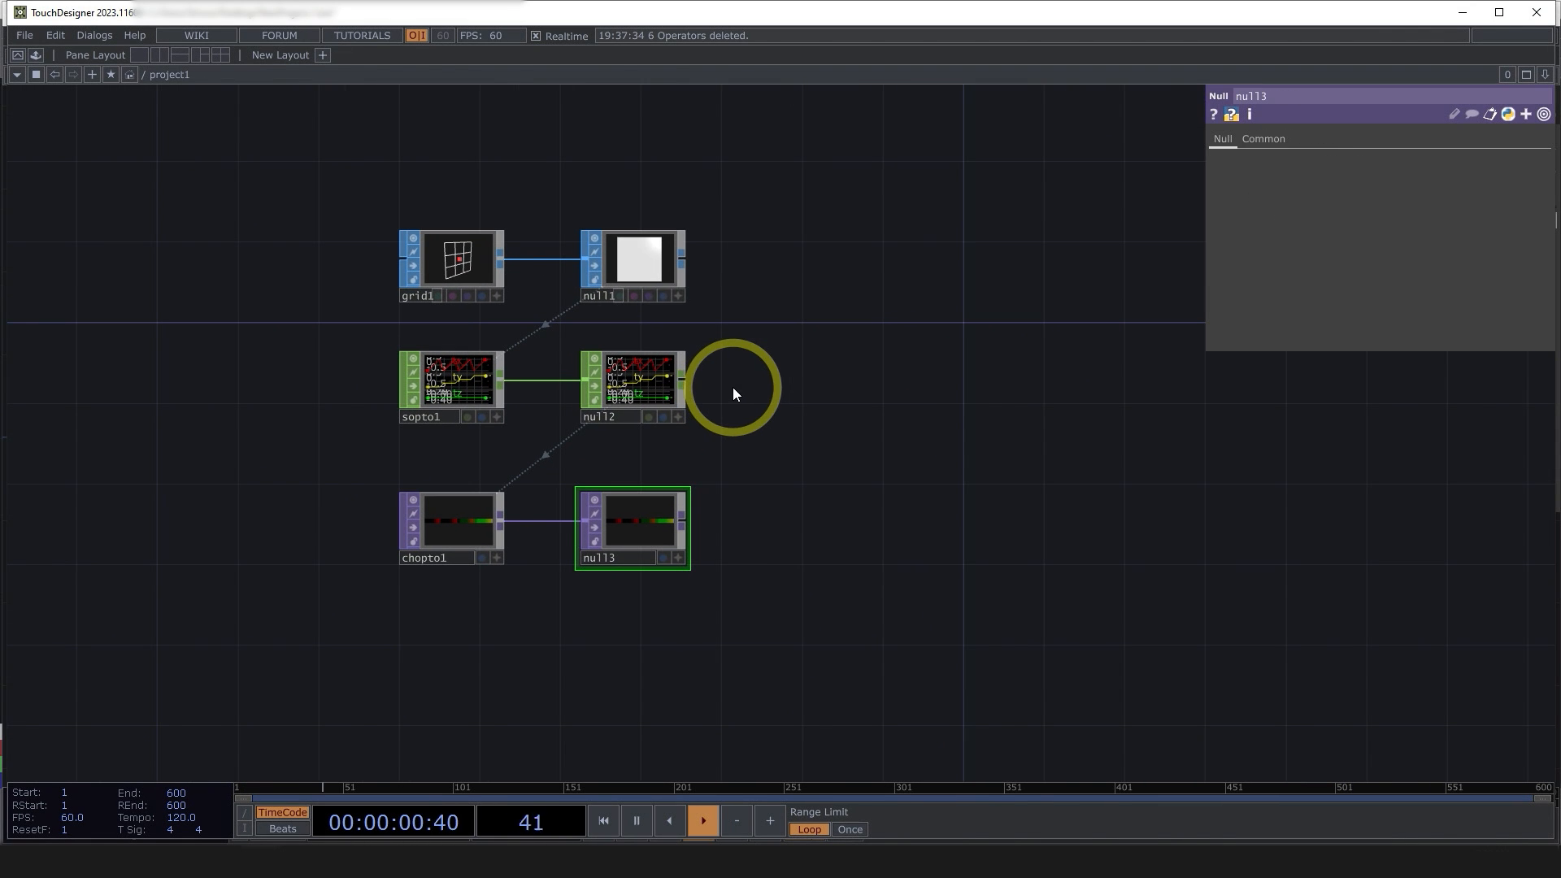
click(685, 262)
click(583, 52)
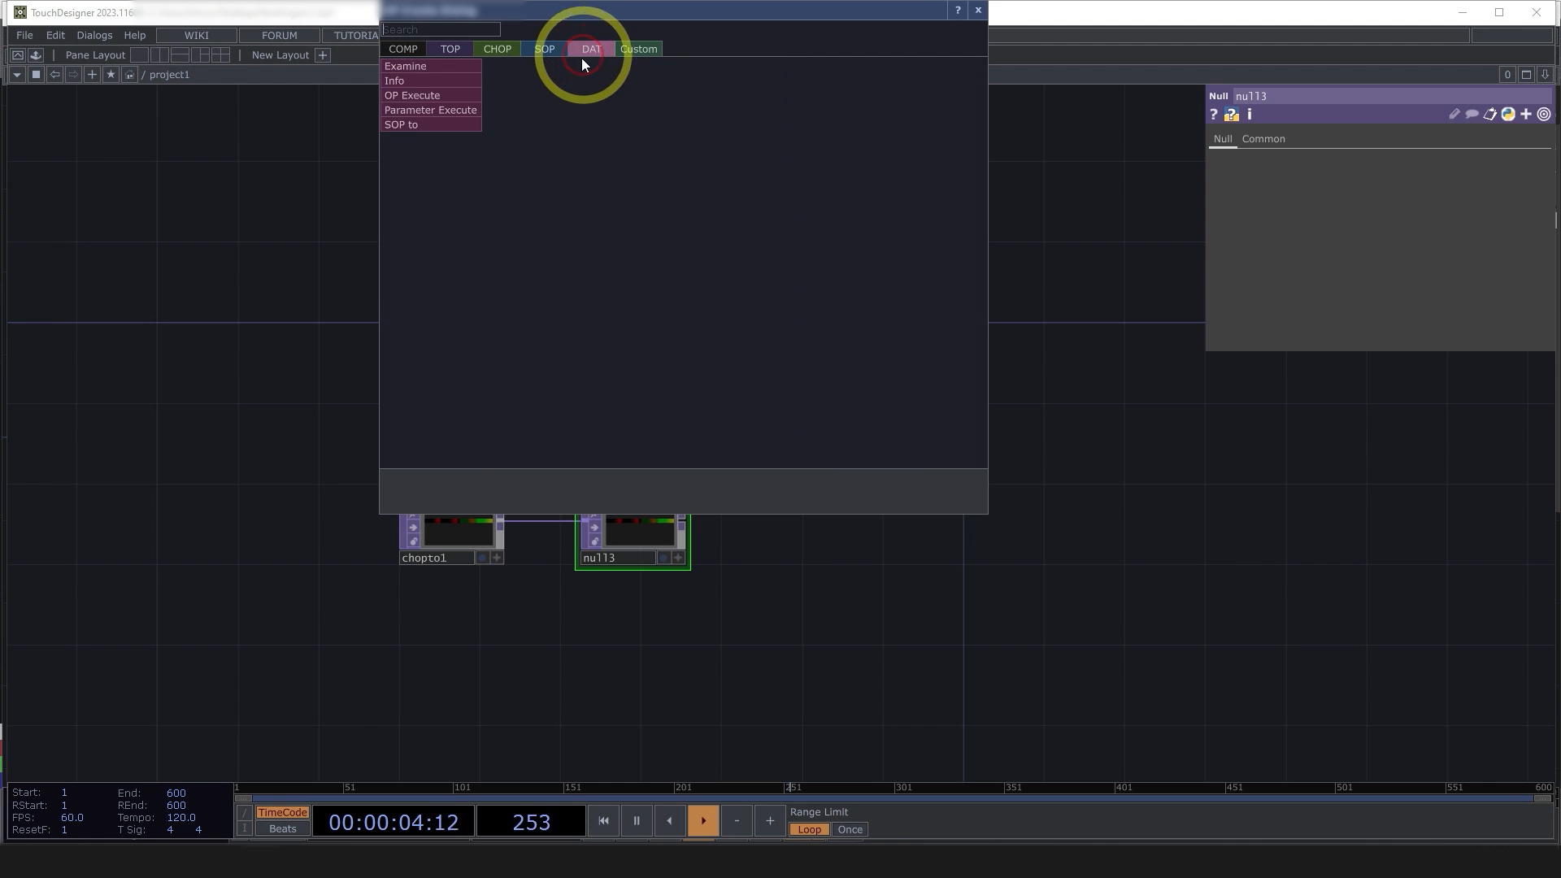
click(438, 122)
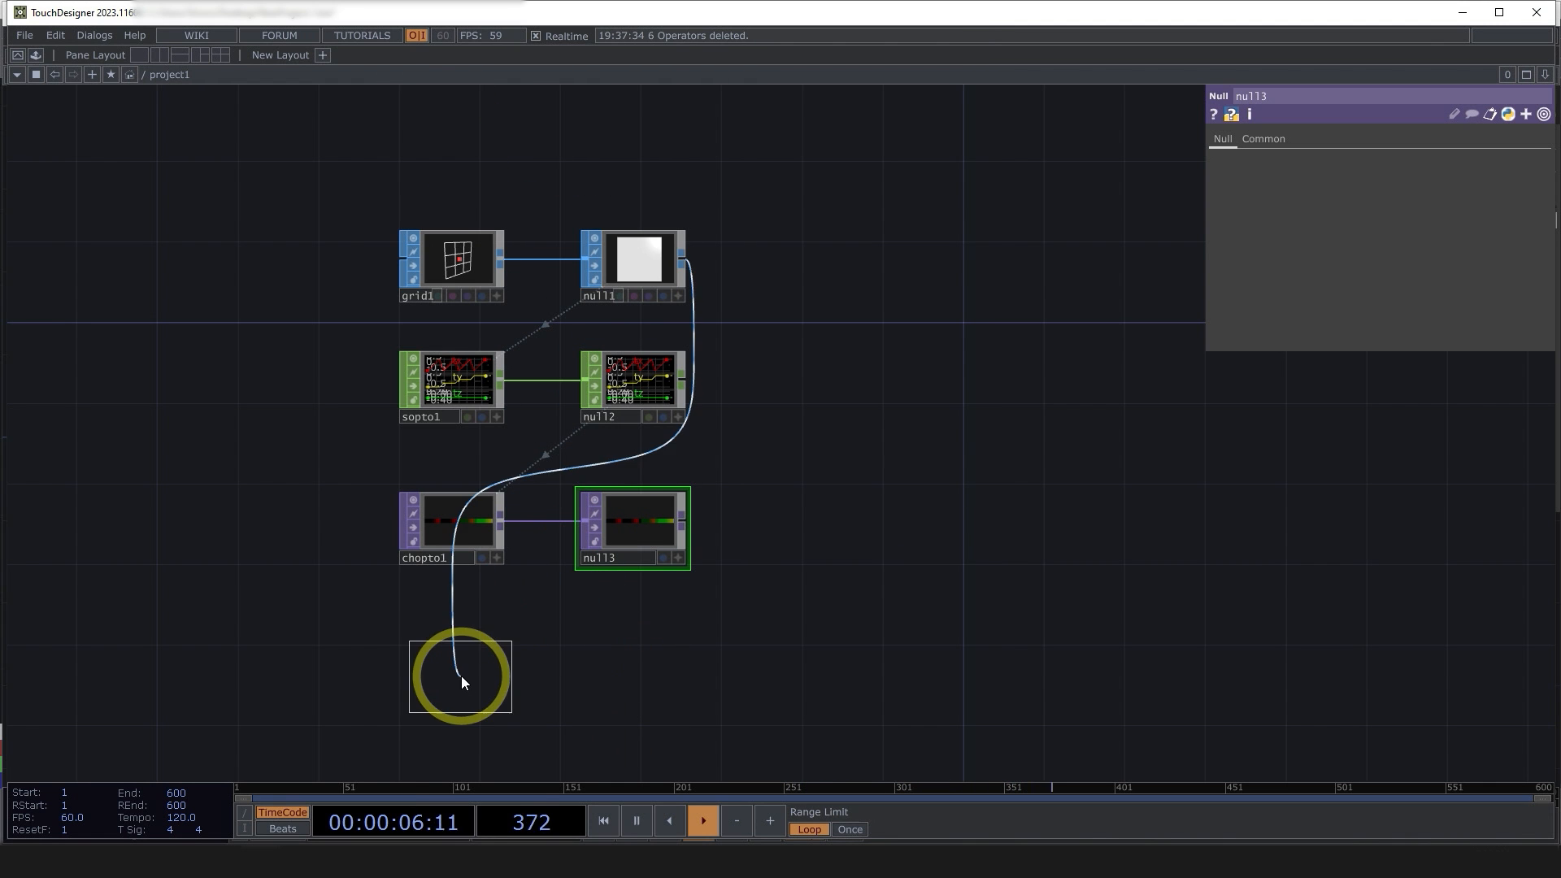
click(462, 677)
scroll(443, 696, up, 6)
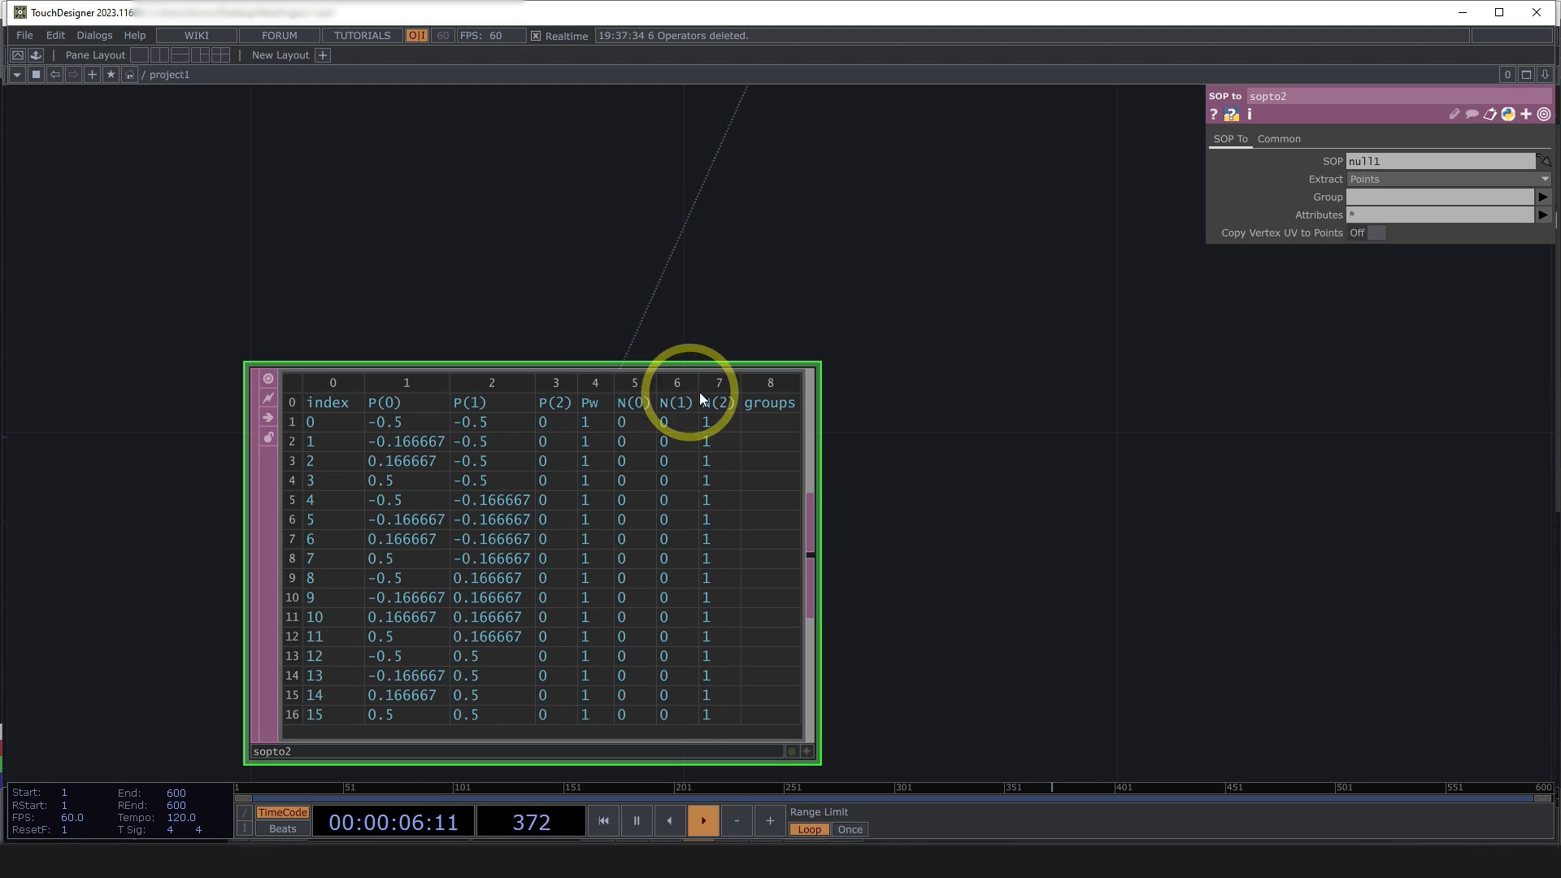
scroll(707, 455, down, 3)
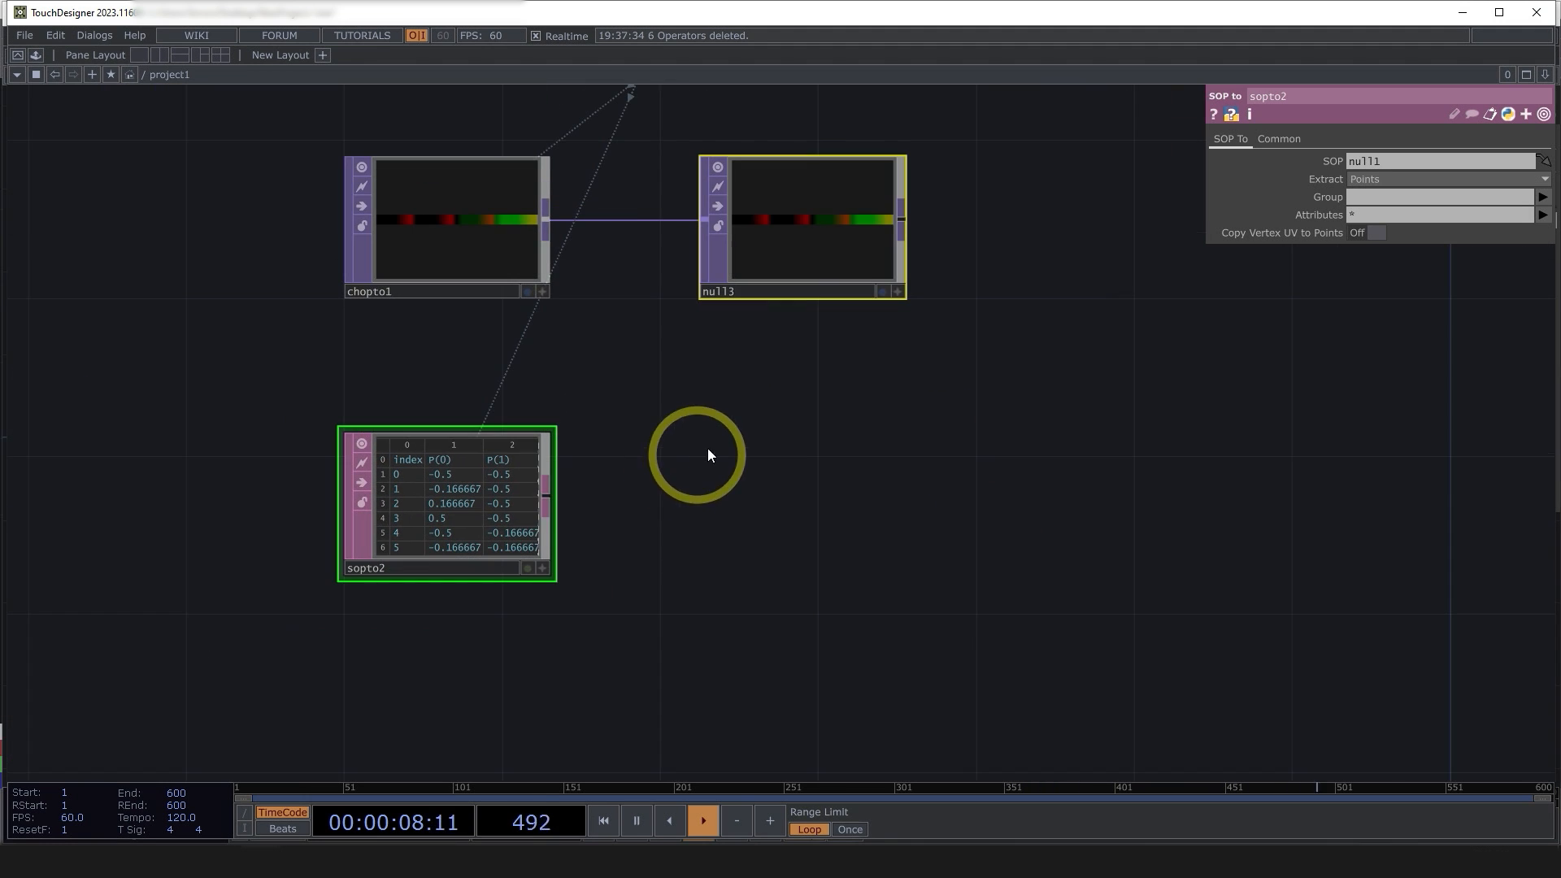
- Add a Null DAT fed by sopto2's output and place it beside it
click(546, 493)
click(443, 378)
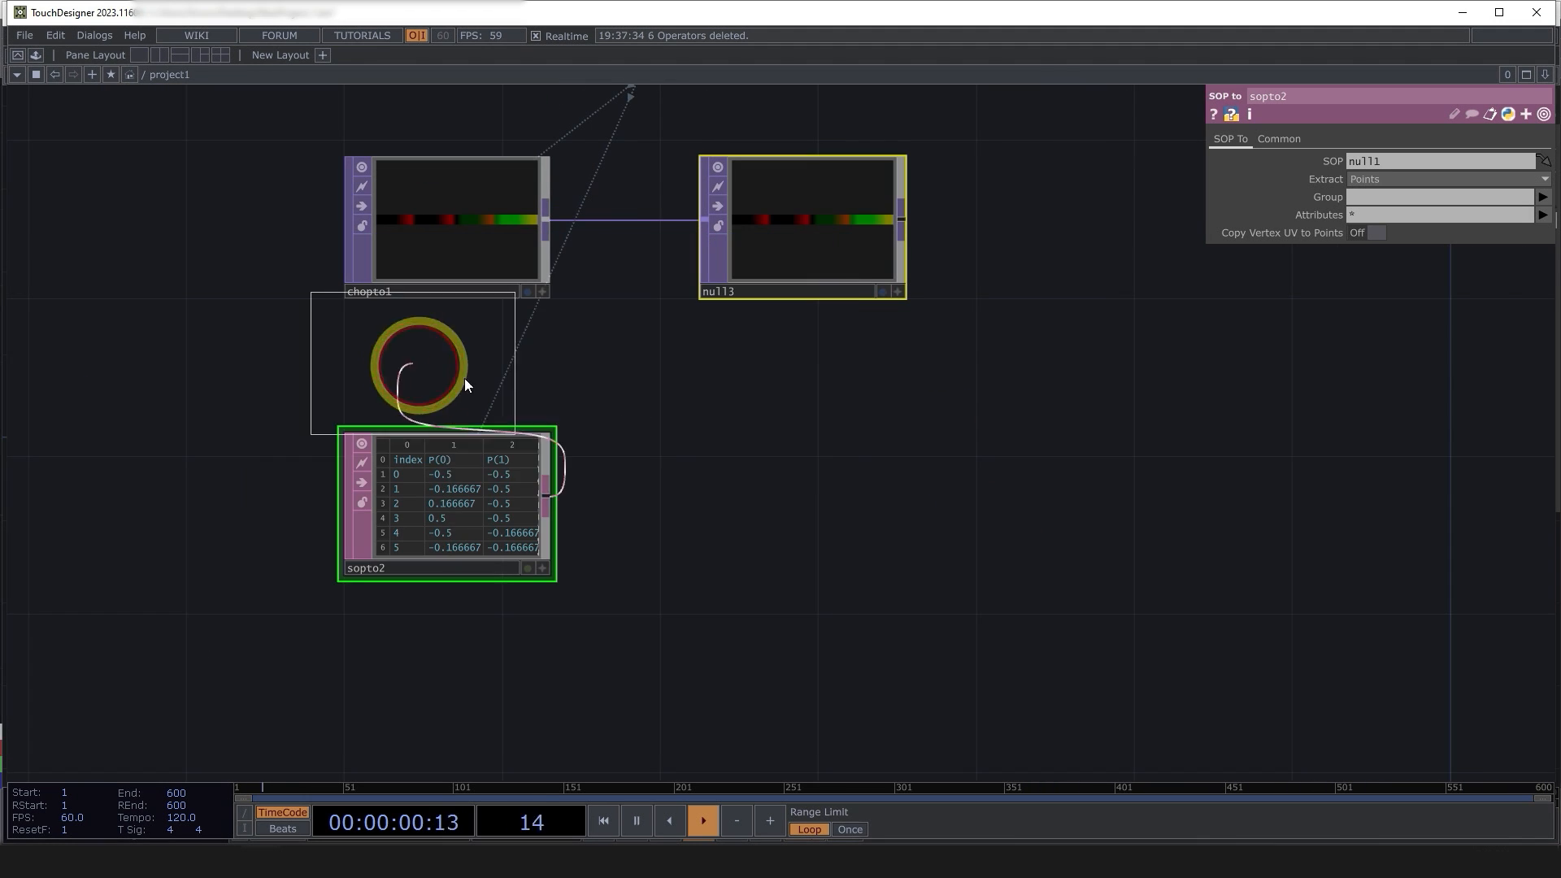
click(787, 504)
drag(846, 598, 776, 566)
scroll(793, 557, down, 3)
drag(1025, 435, 805, 549)
- Select the Null operators and examine the point data they hold, including null4's table columns
right_drag(738, 683, 499, 182)
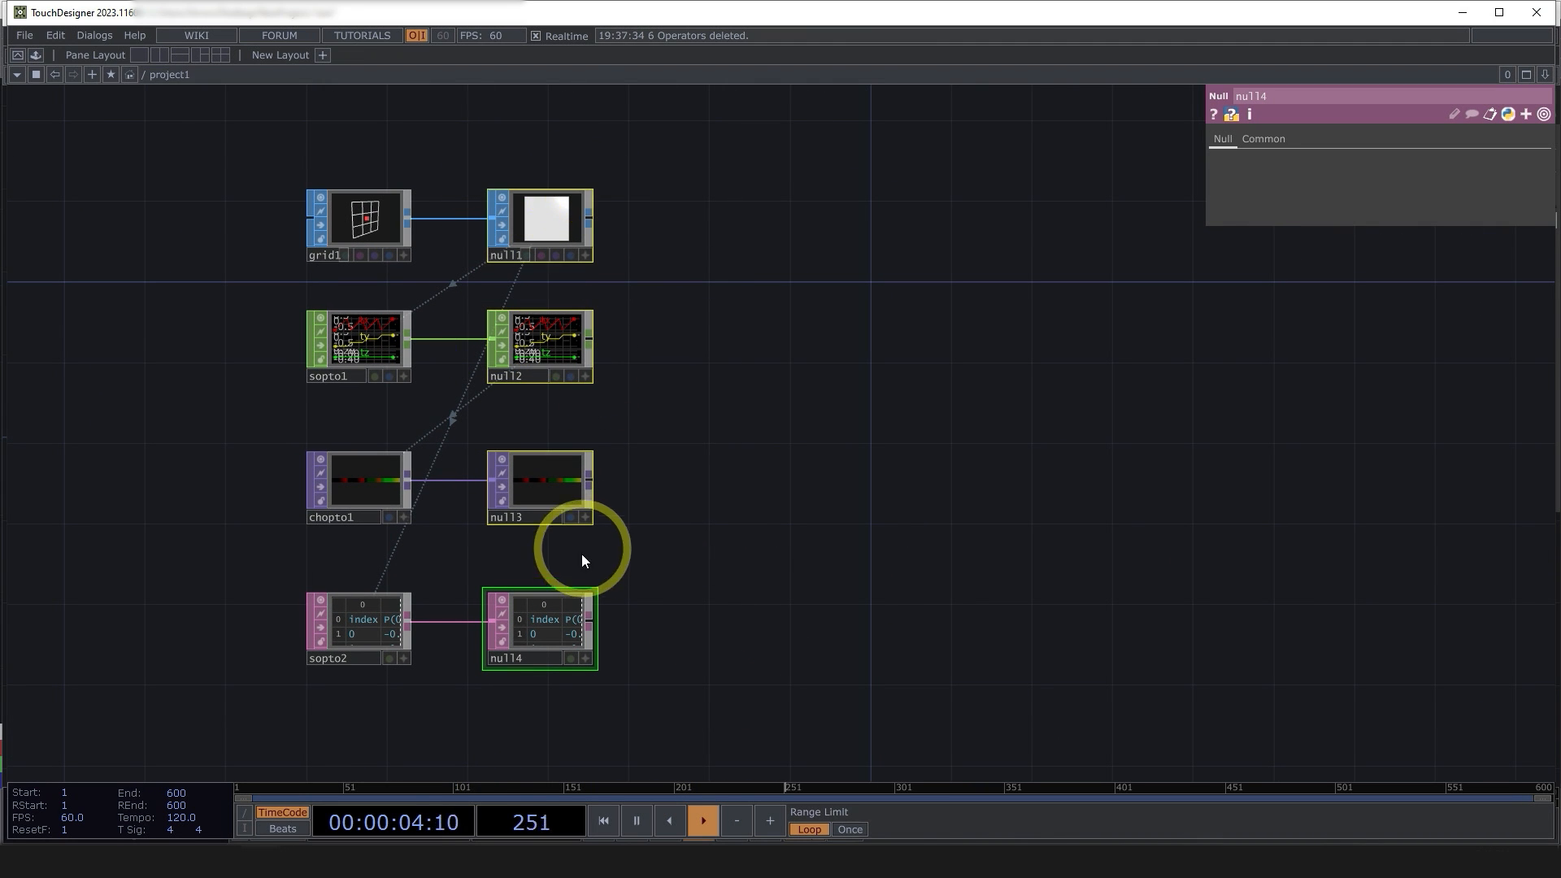
scroll(595, 649, up, 4)
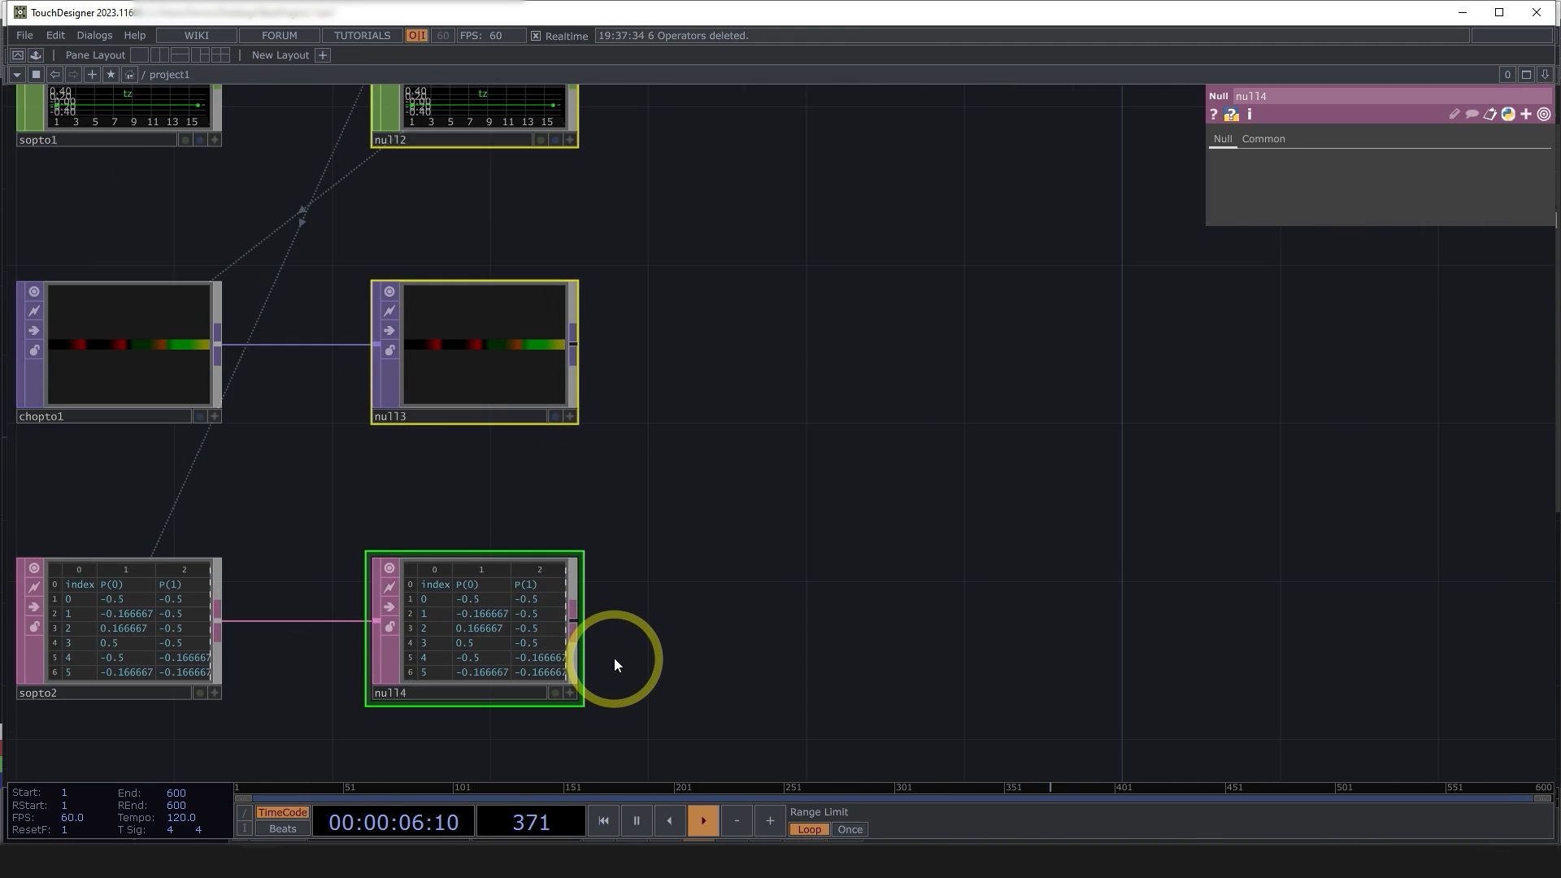
scroll(615, 655, down, 2)
drag(791, 456, 768, 509)
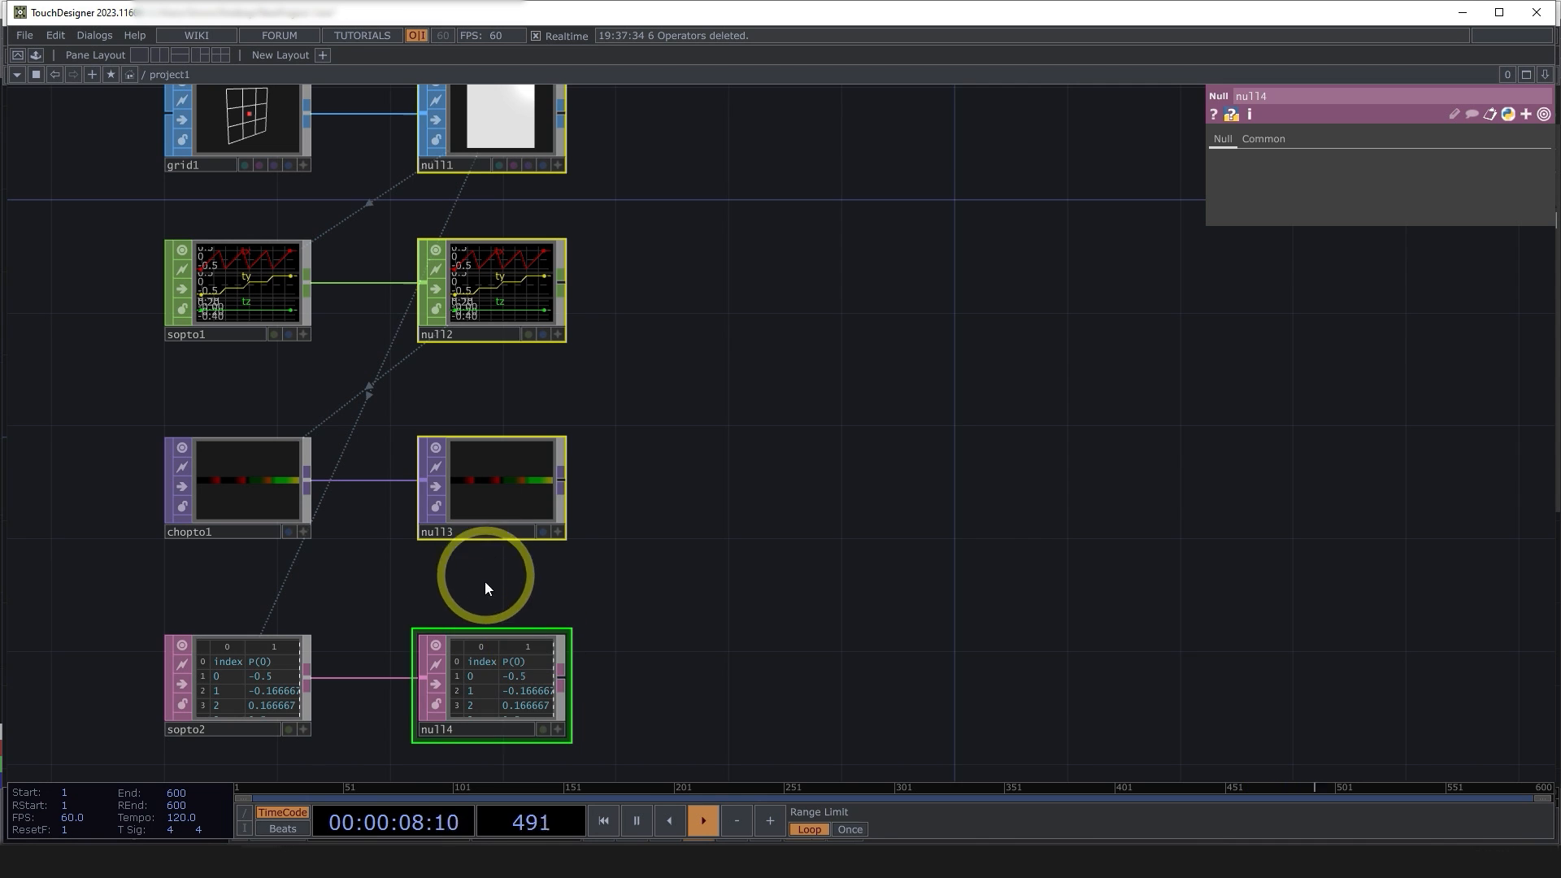
click(477, 286)
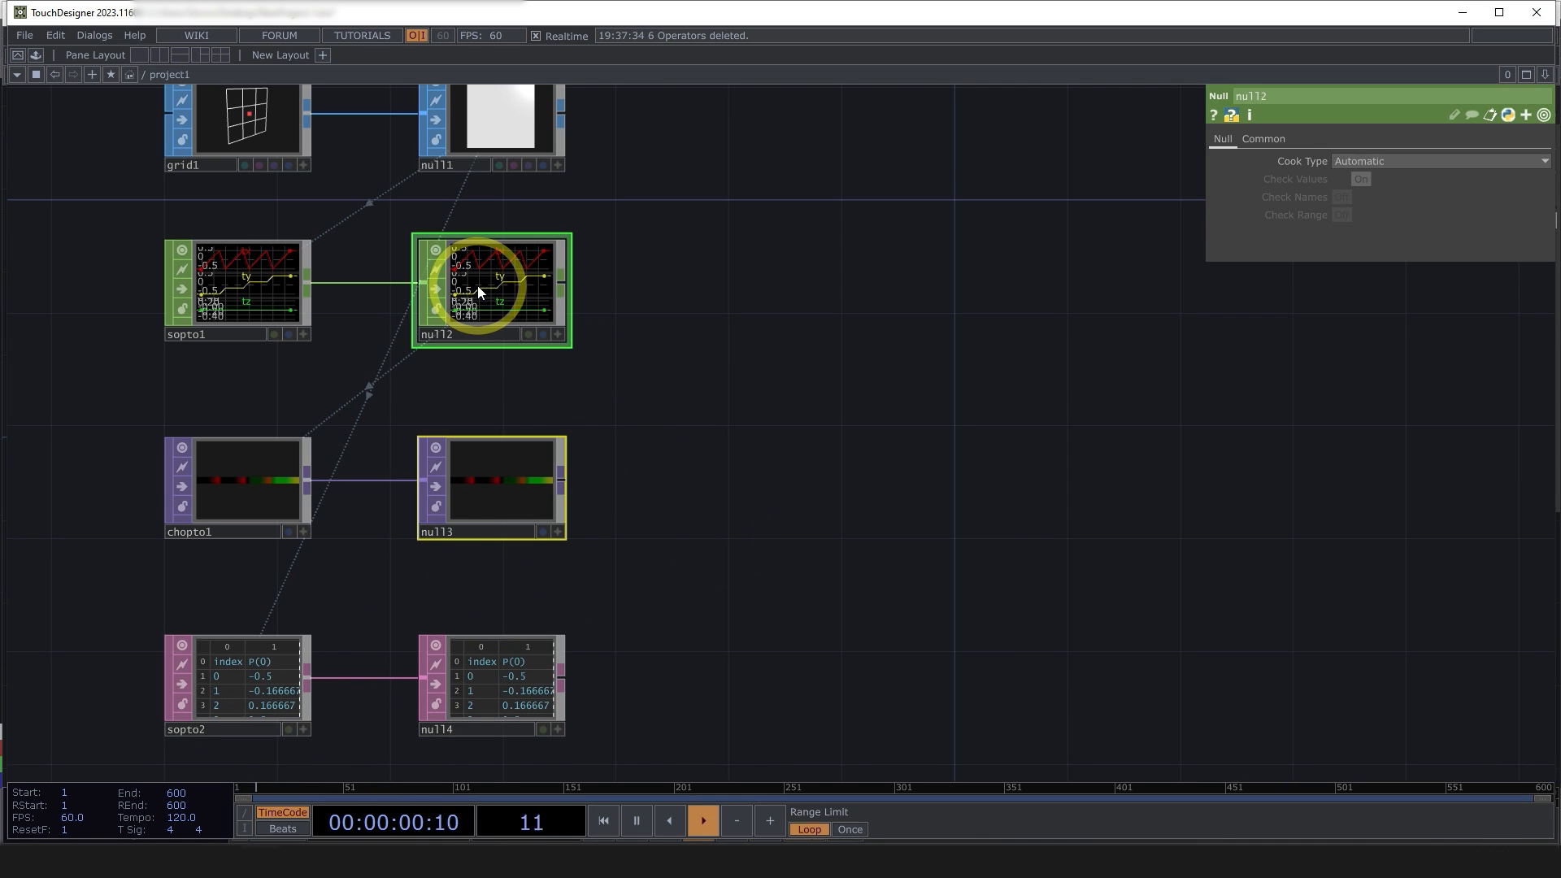
scroll(470, 768, up, 2)
scroll(470, 769, up, 3)
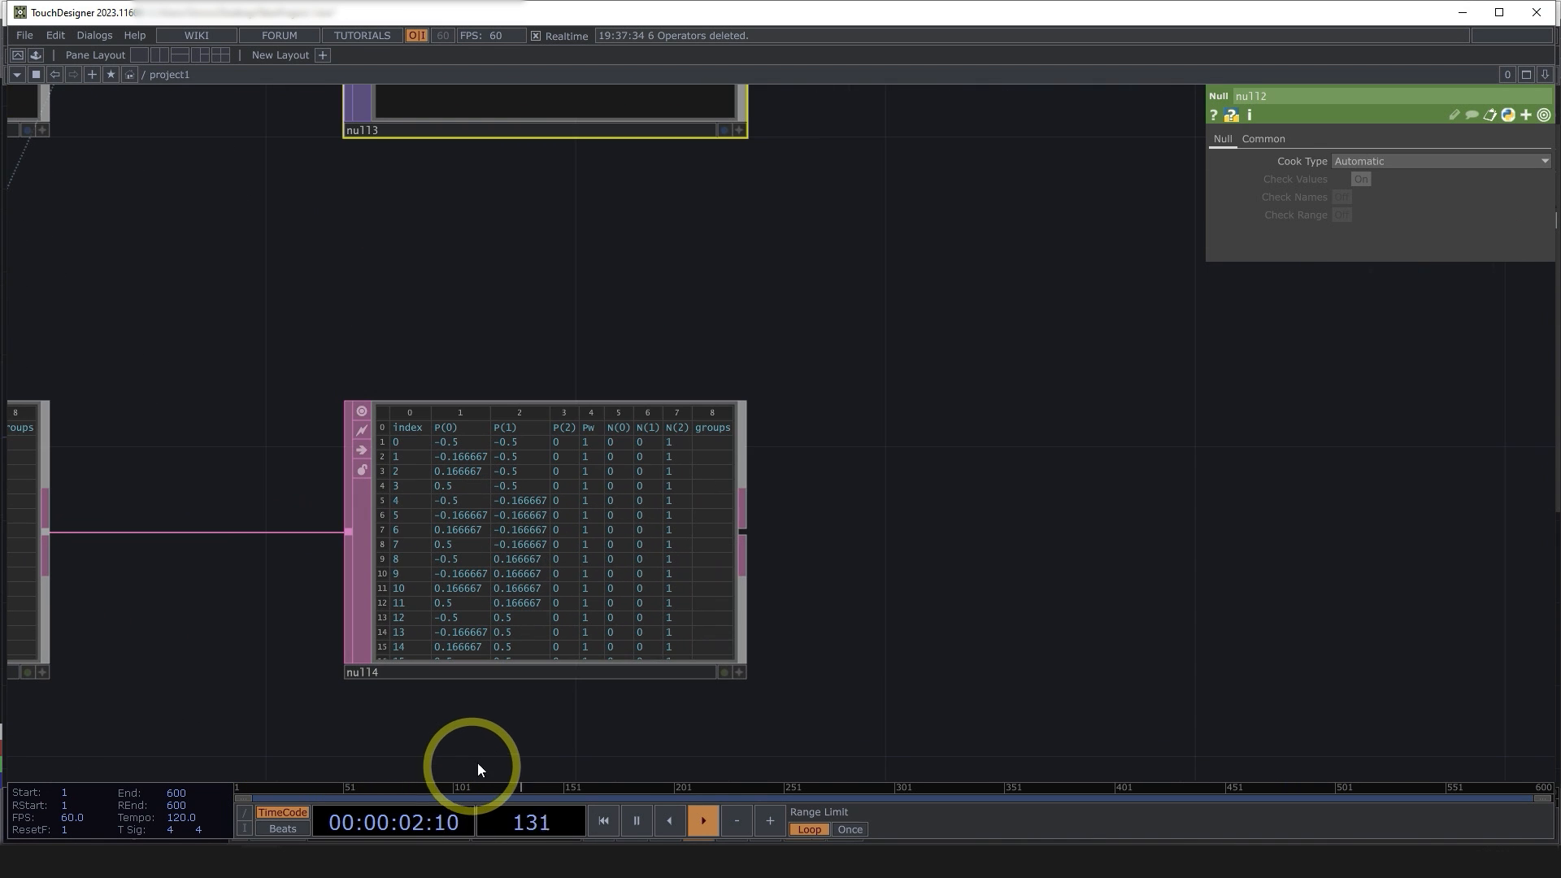
scroll(602, 546, up, 3)
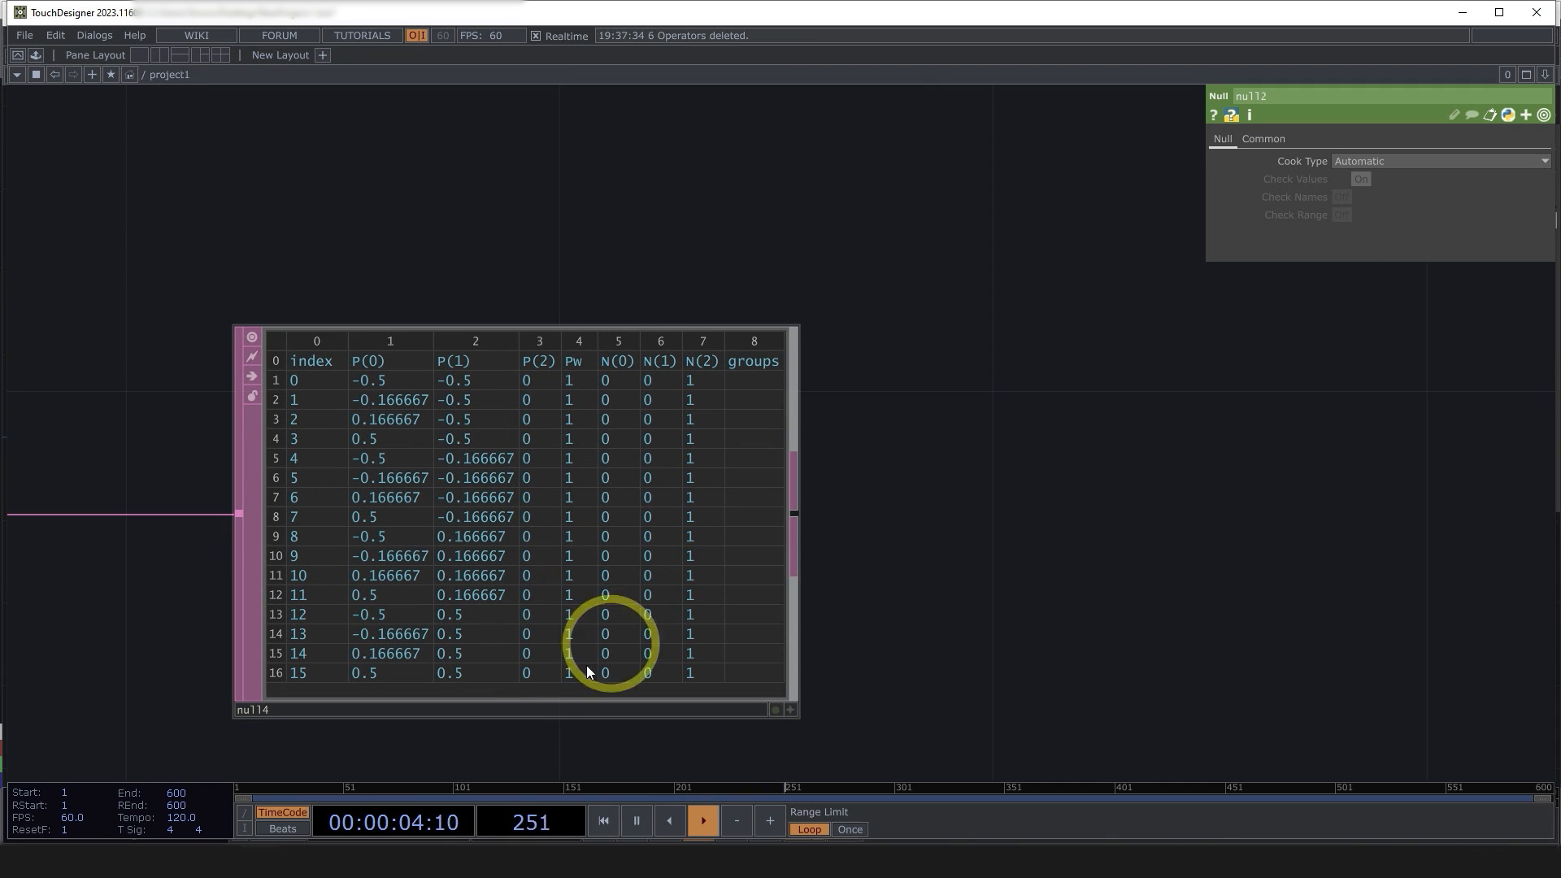
scroll(593, 488, down, 4)
drag(953, 490, 781, 652)
scroll(781, 652, down, 3)
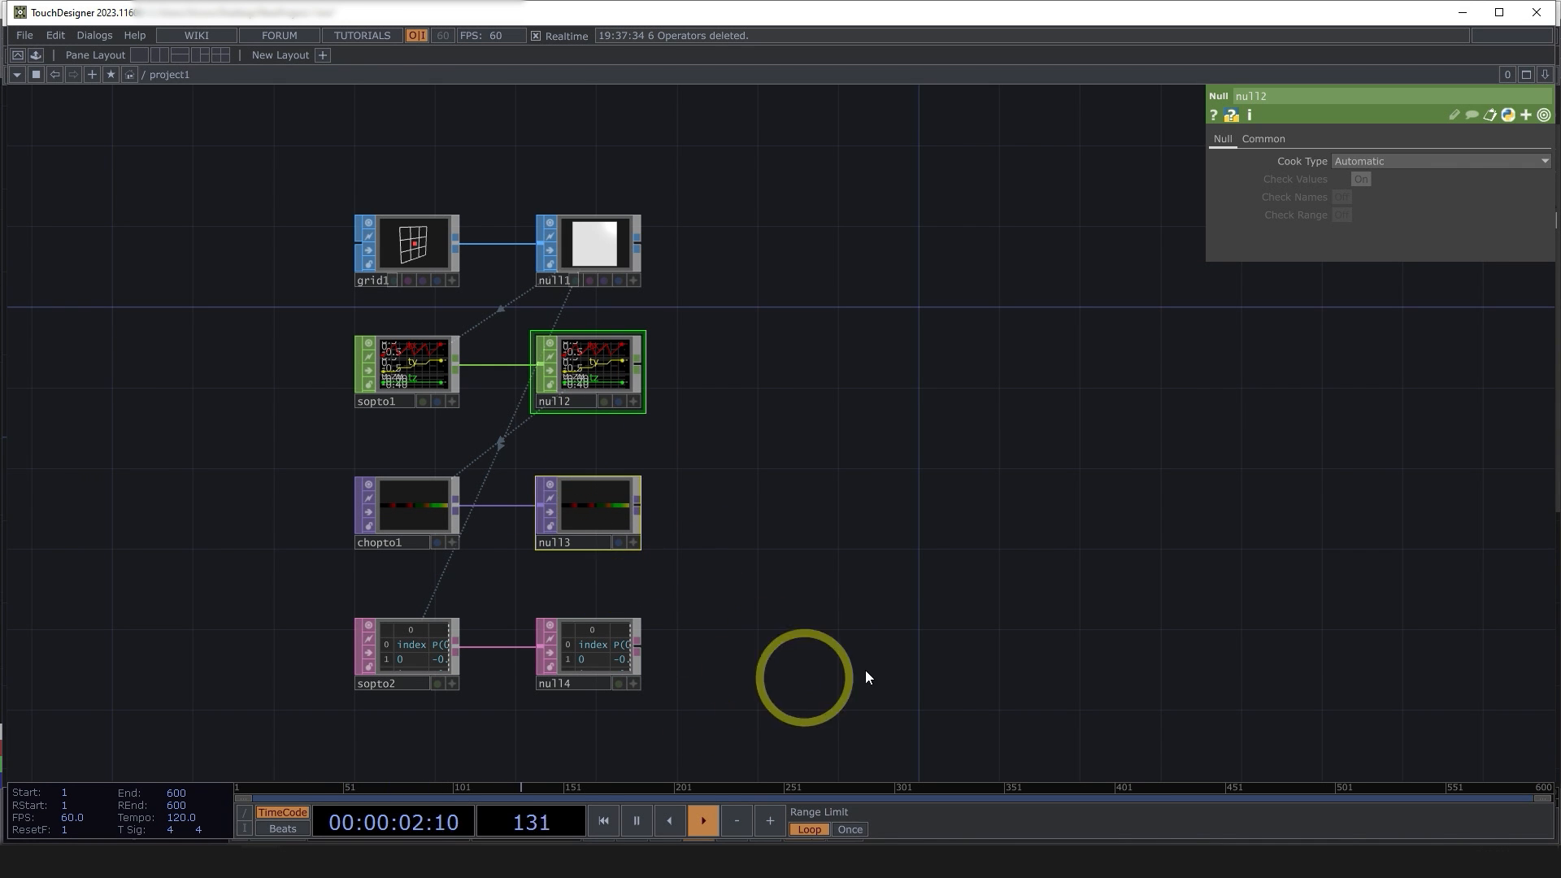
- Add a Rectangle SOP beside the Null operators and set its size to 0.2 by 0.2
drag(865, 672, 697, 645)
drag(581, 302, 508, 314)
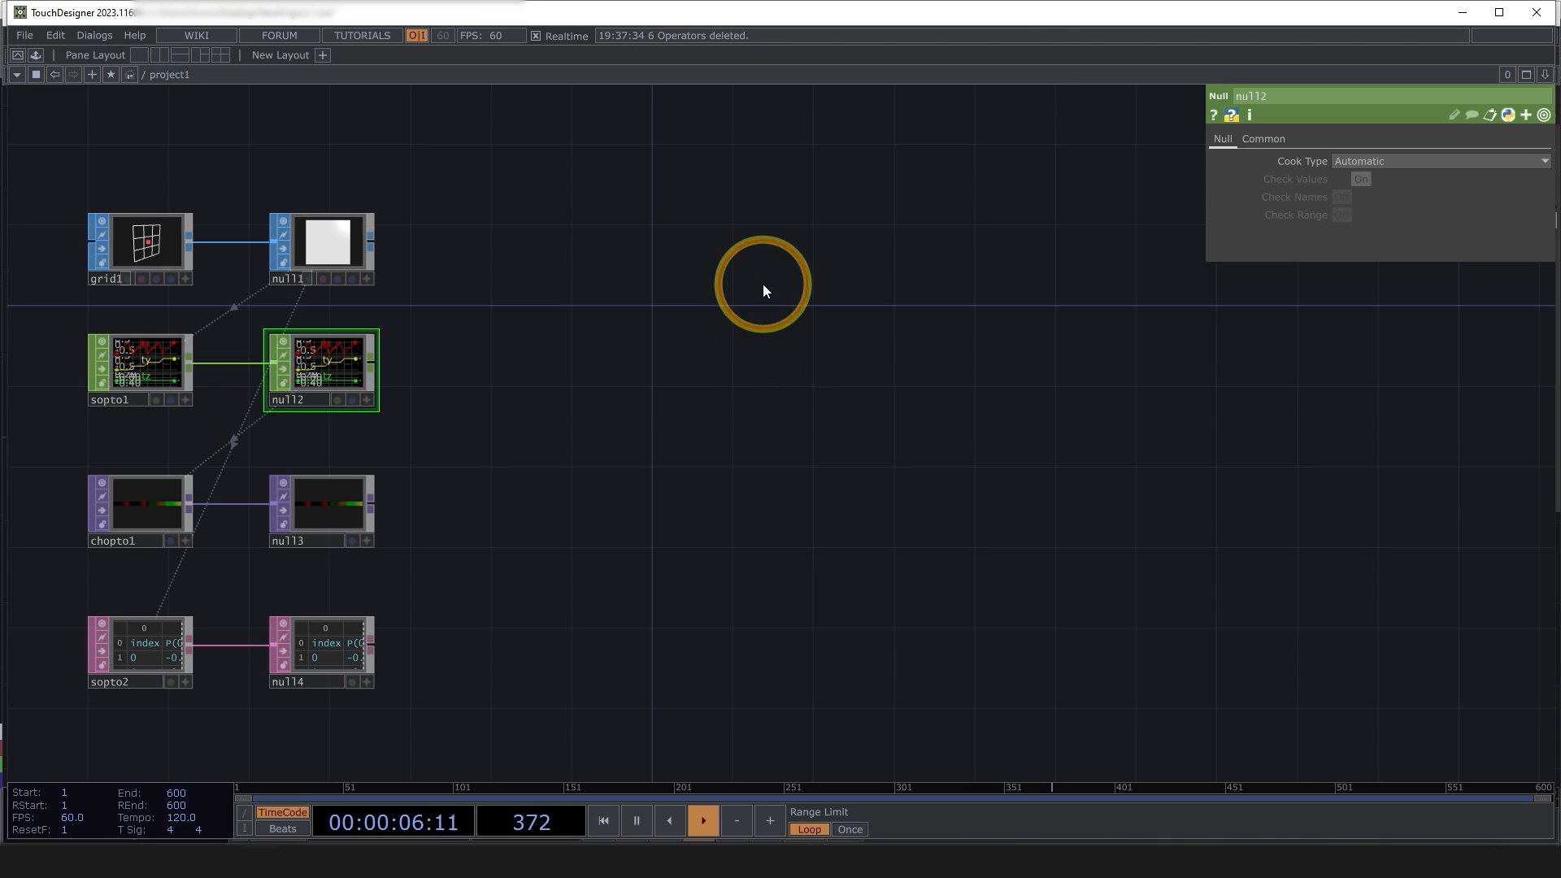
double_click(762, 285)
click(608, 76)
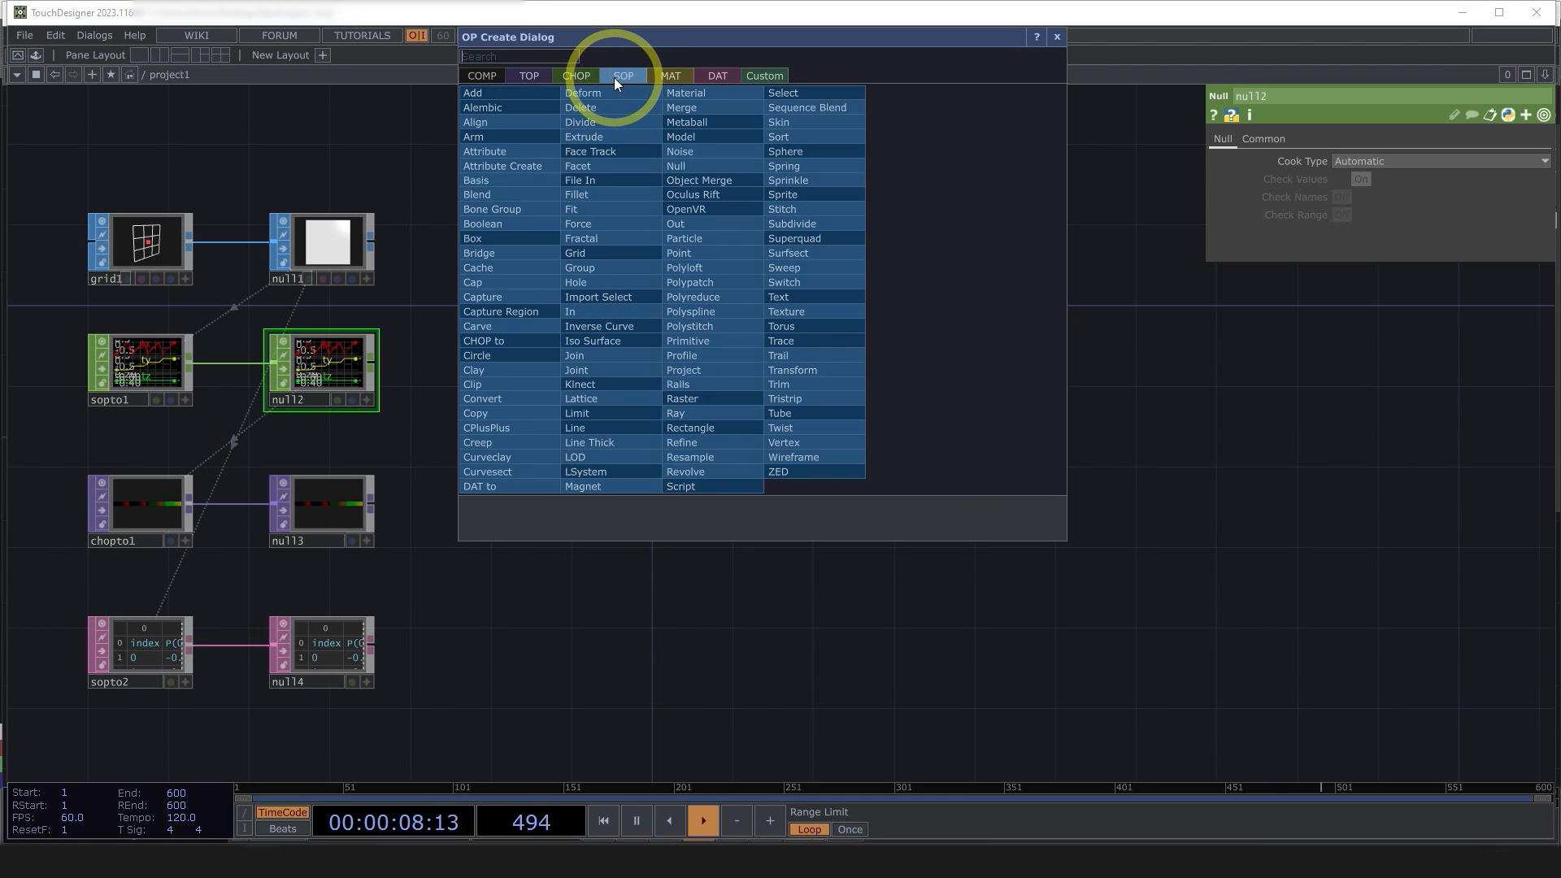
text(rec)
click(695, 431)
click(775, 187)
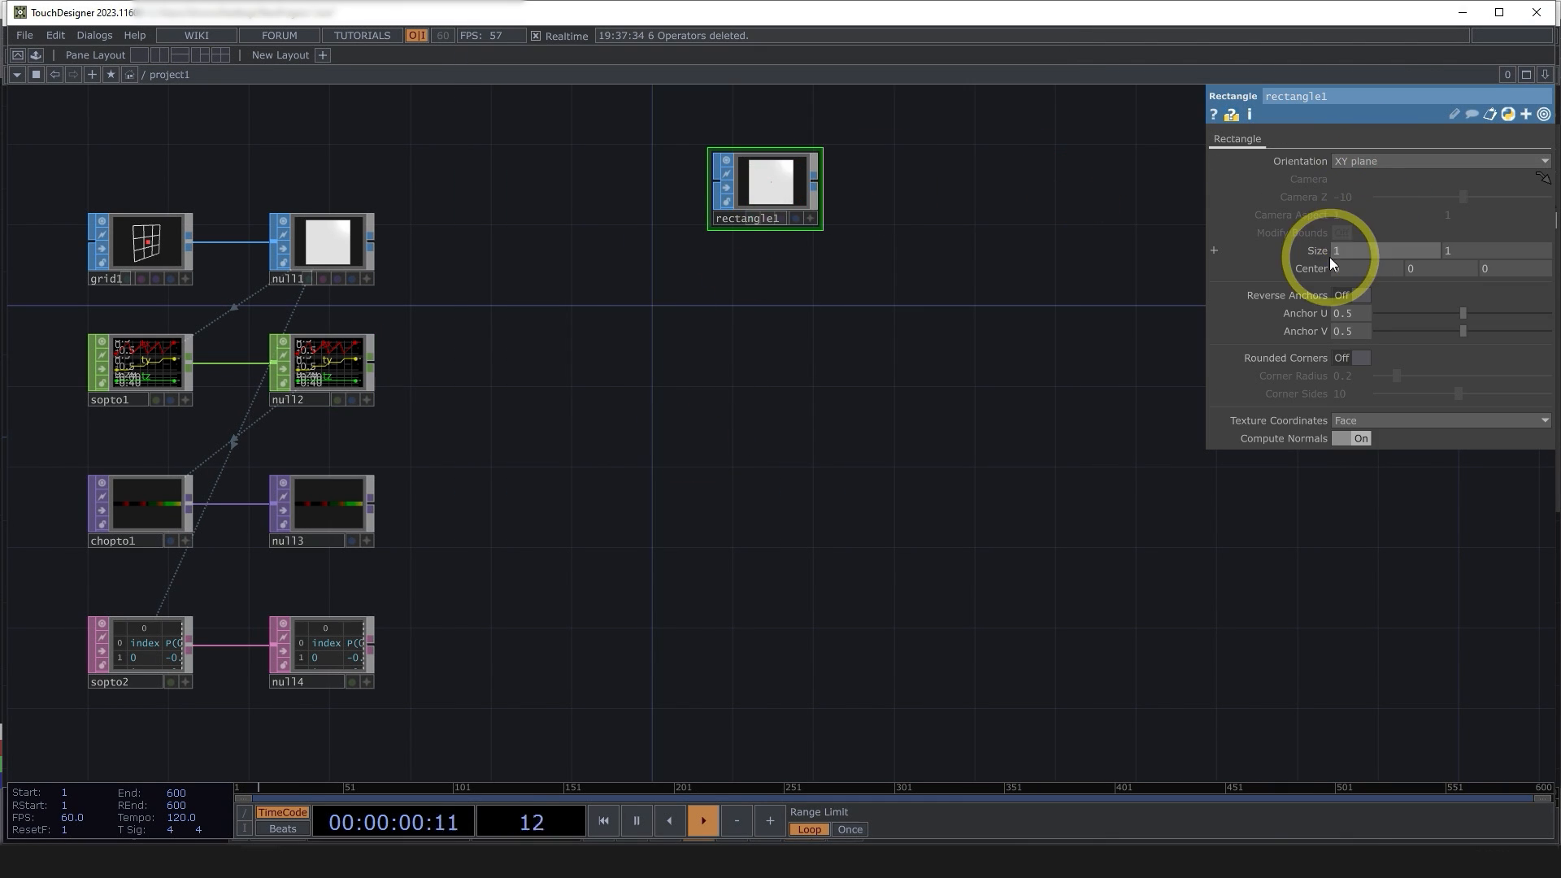
middle_drag(1309, 254, 913, 216)
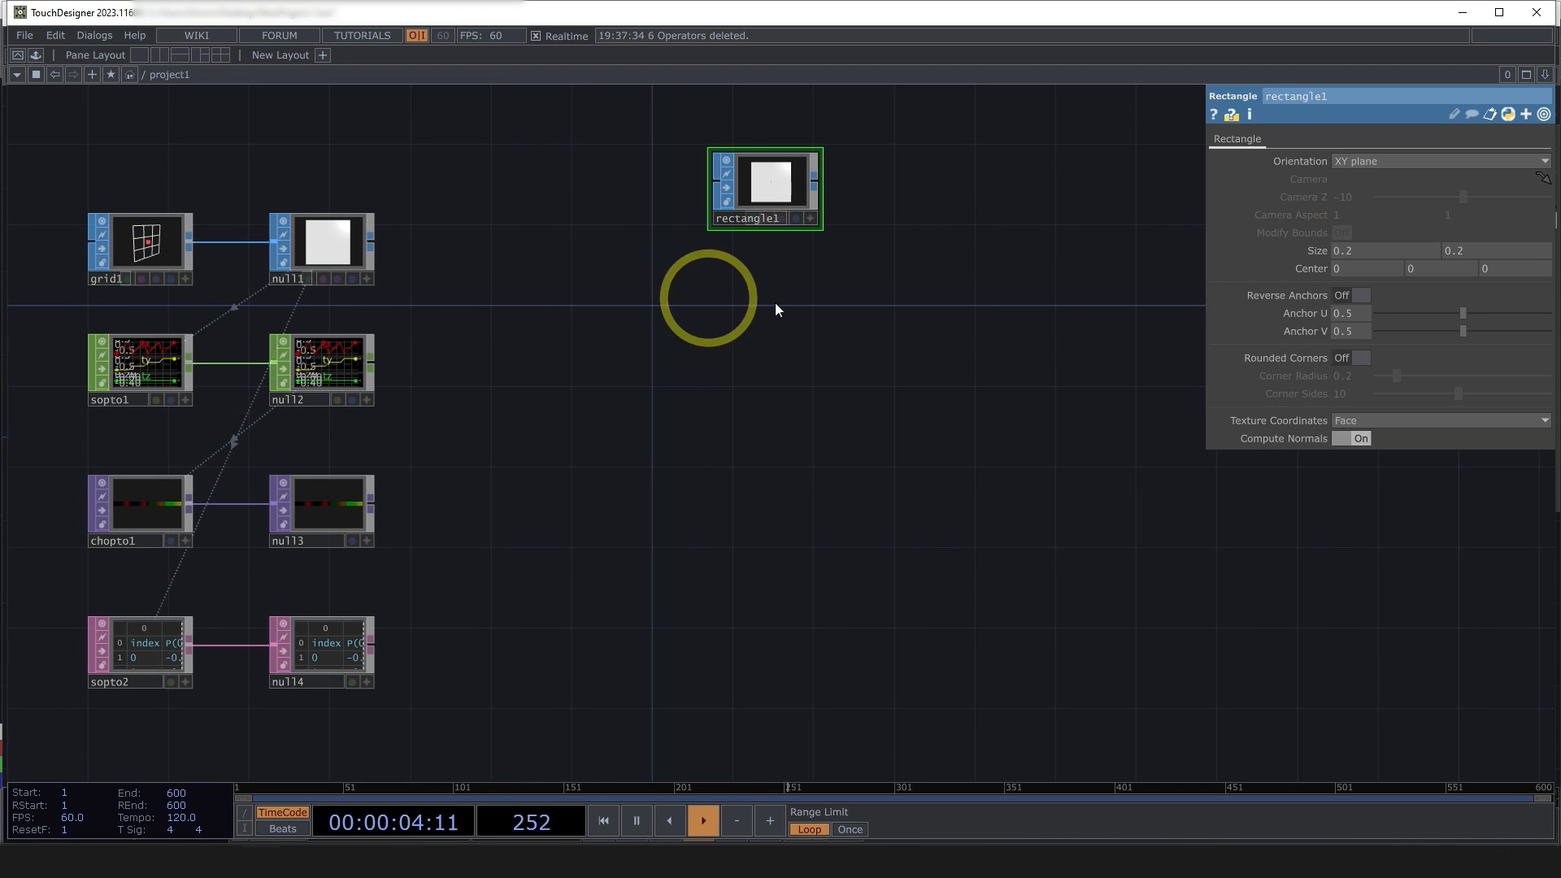
- Add a Geometry COMP fed by rectangle1's output and check the In and Out operators inside it
drag(737, 461, 591, 293)
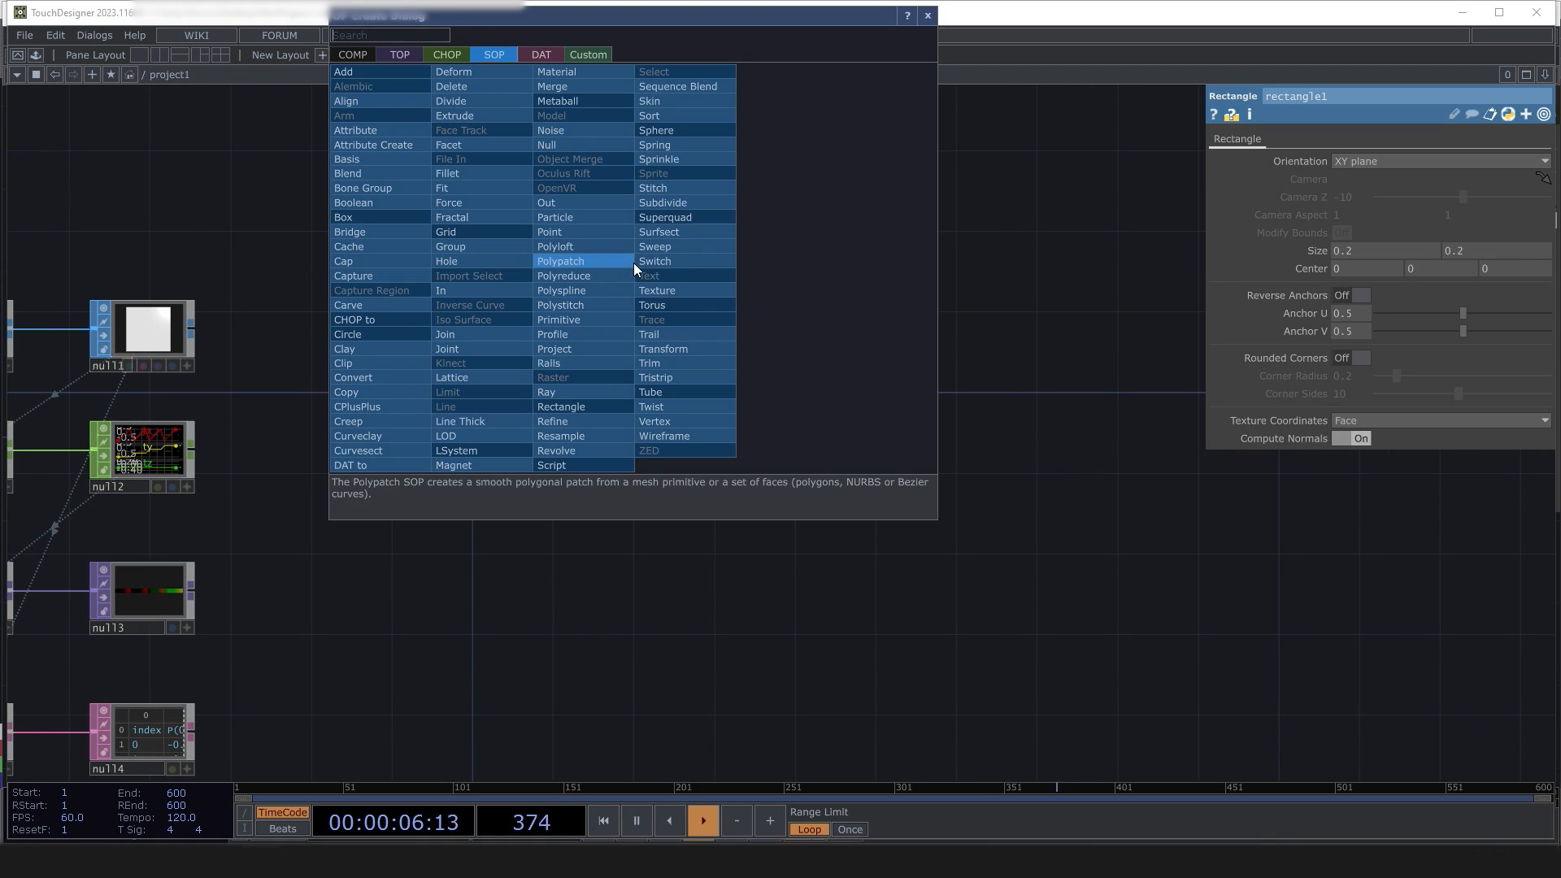
right_click(632, 261)
click(338, 52)
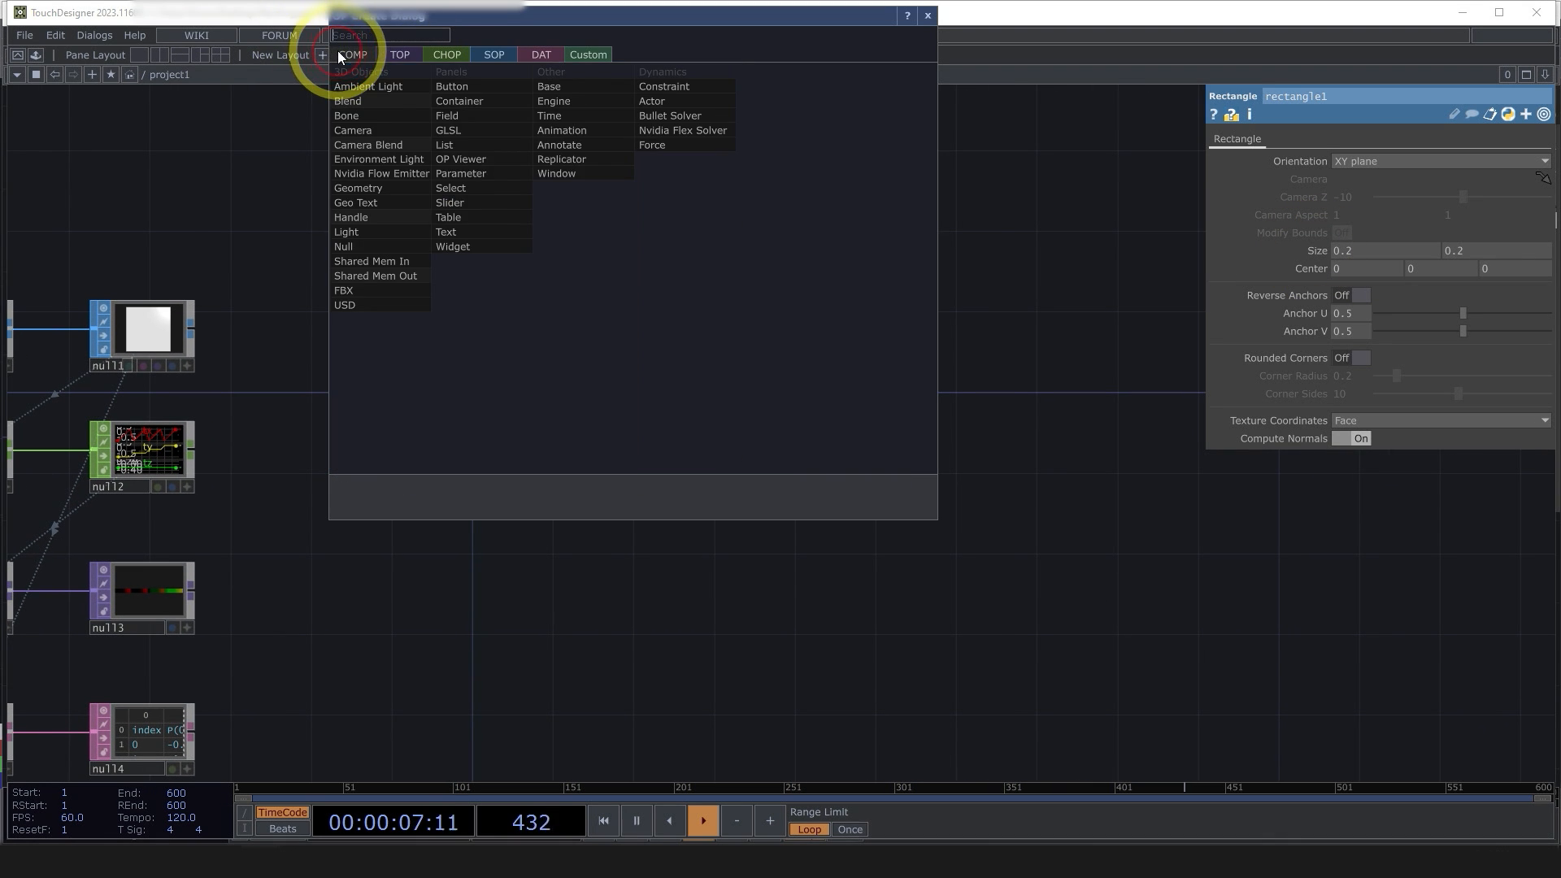
click(369, 187)
click(767, 313)
click(690, 243)
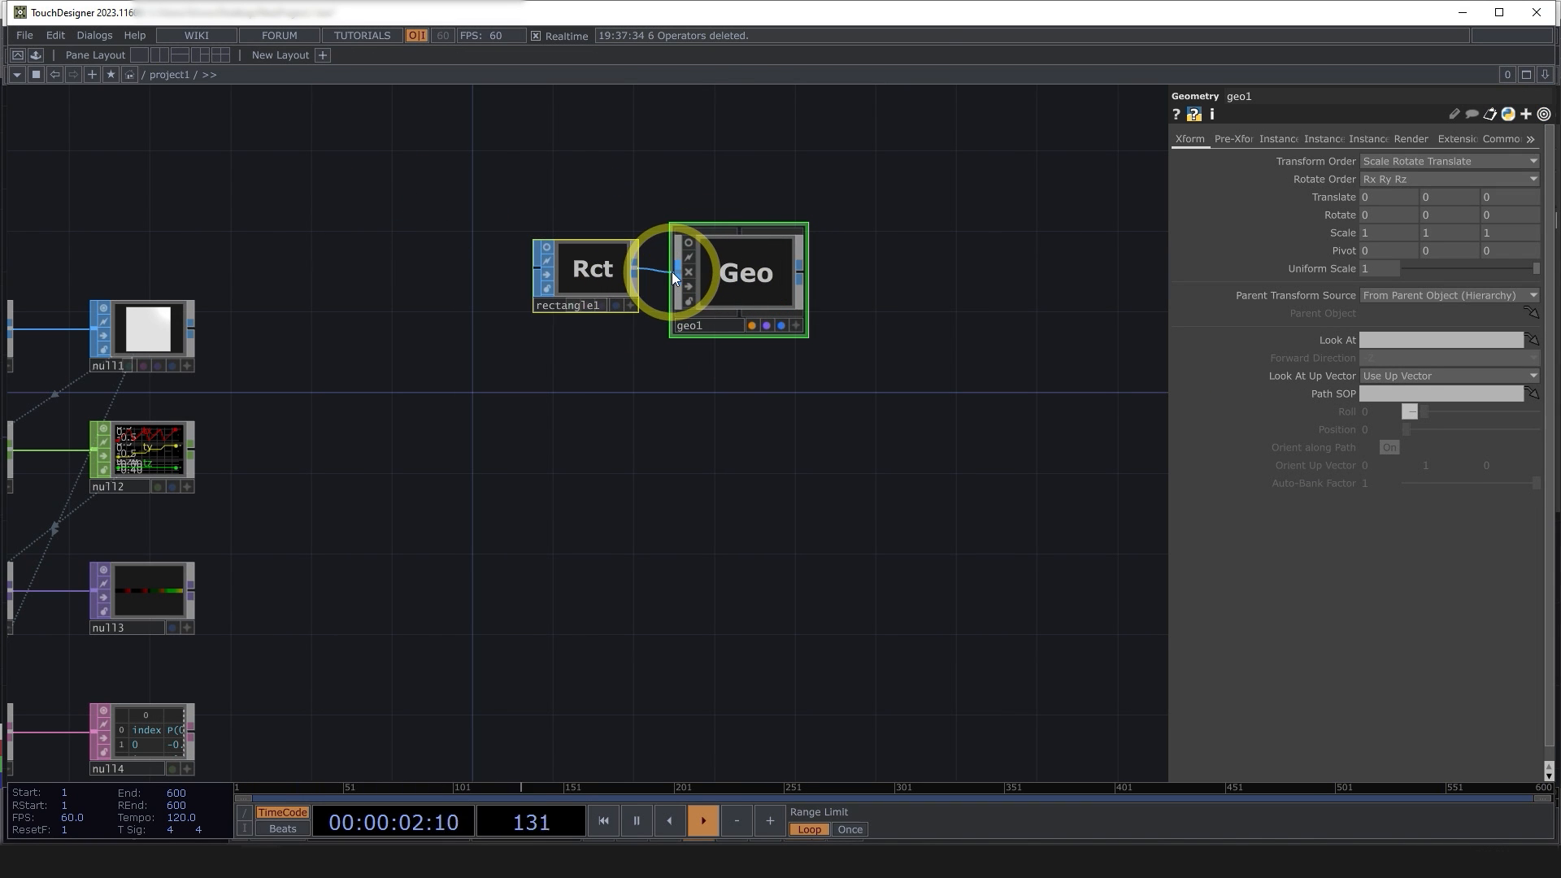
double_click(773, 275)
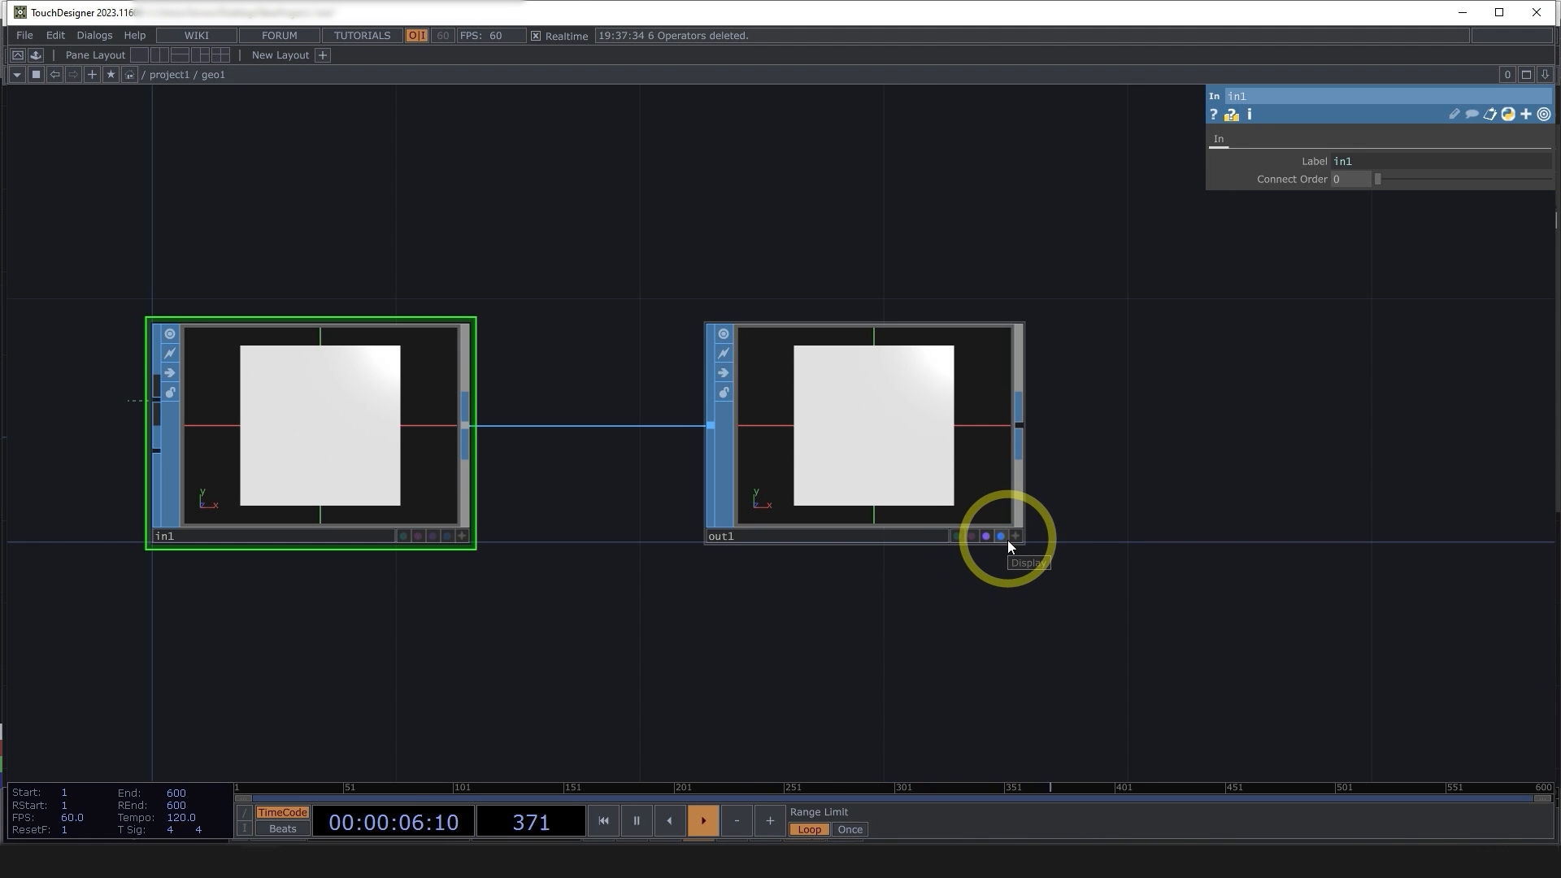
key(u)
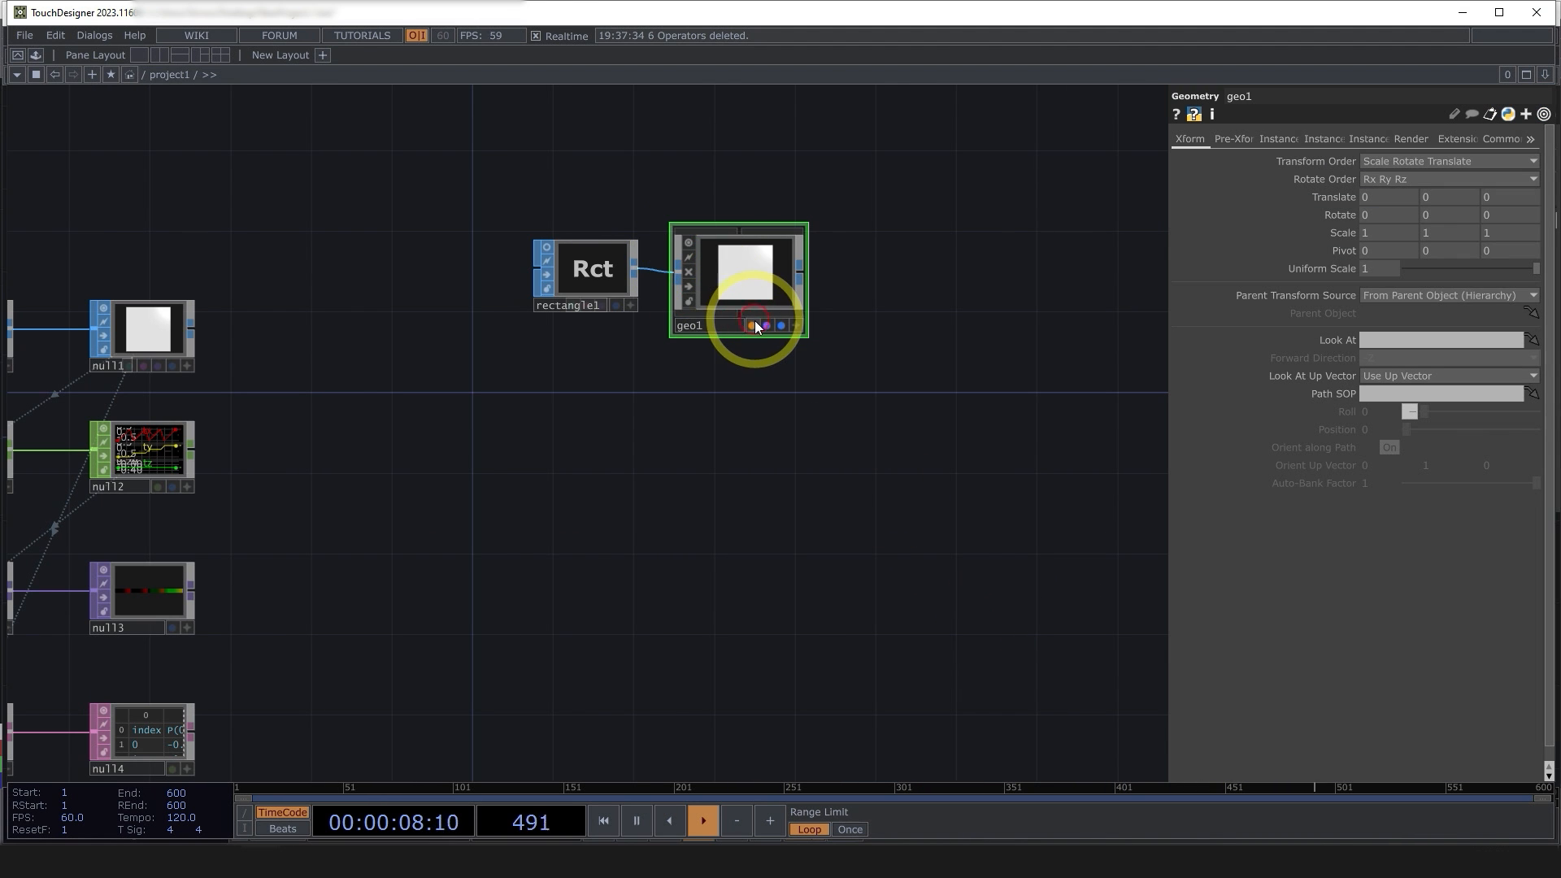
- Move rectangle1 up and farther from geo1, and turn off the node viewers of both operators
drag(674, 438, 797, 422)
click(815, 223)
drag(716, 257, 641, 231)
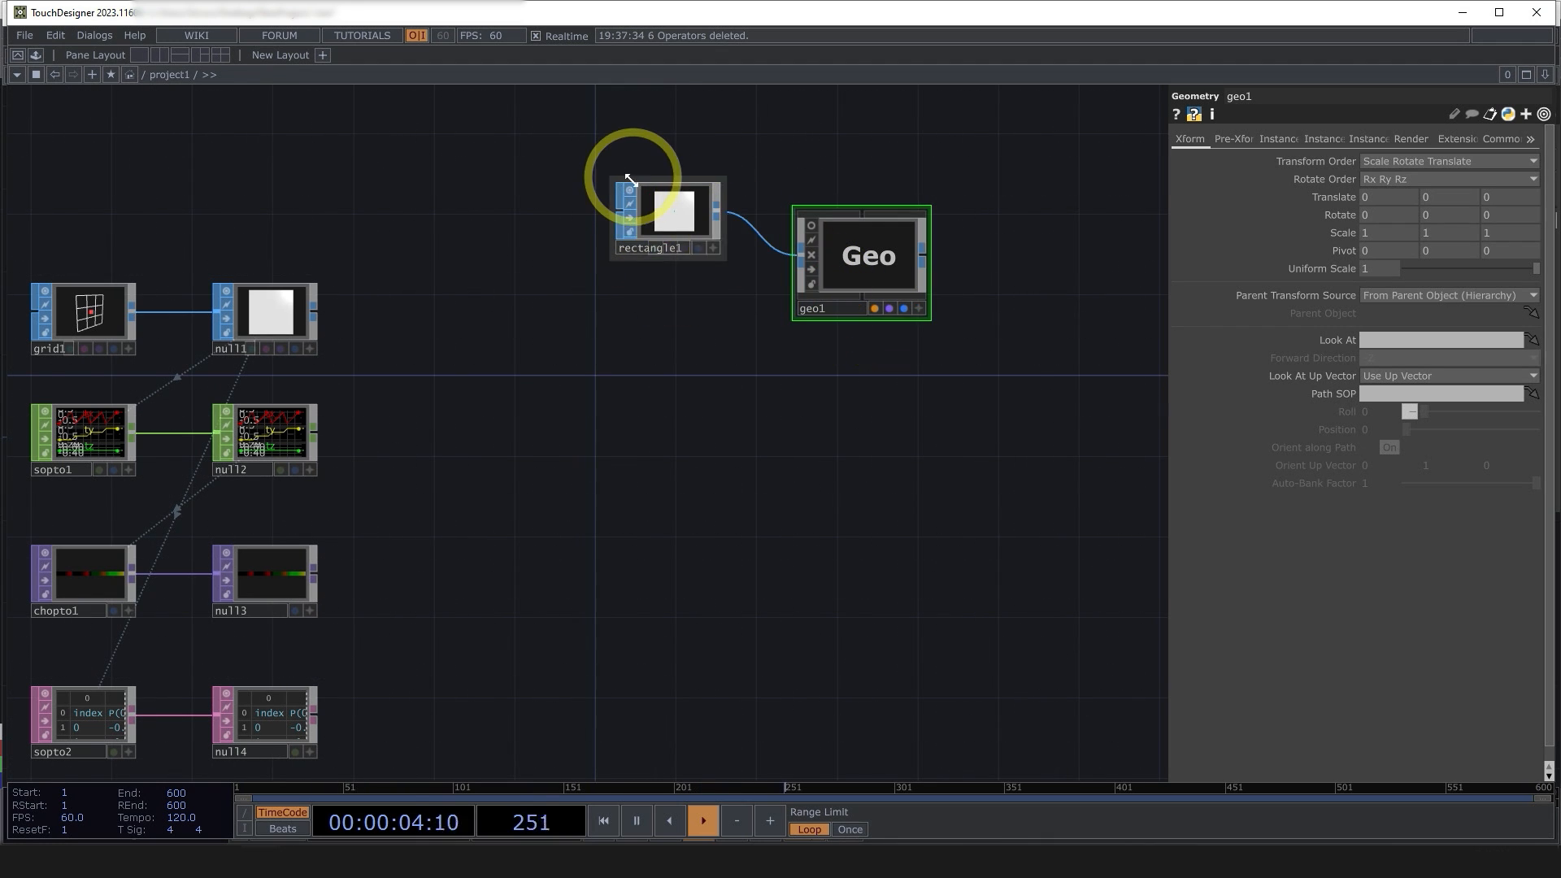
click(631, 196)
click(859, 324)
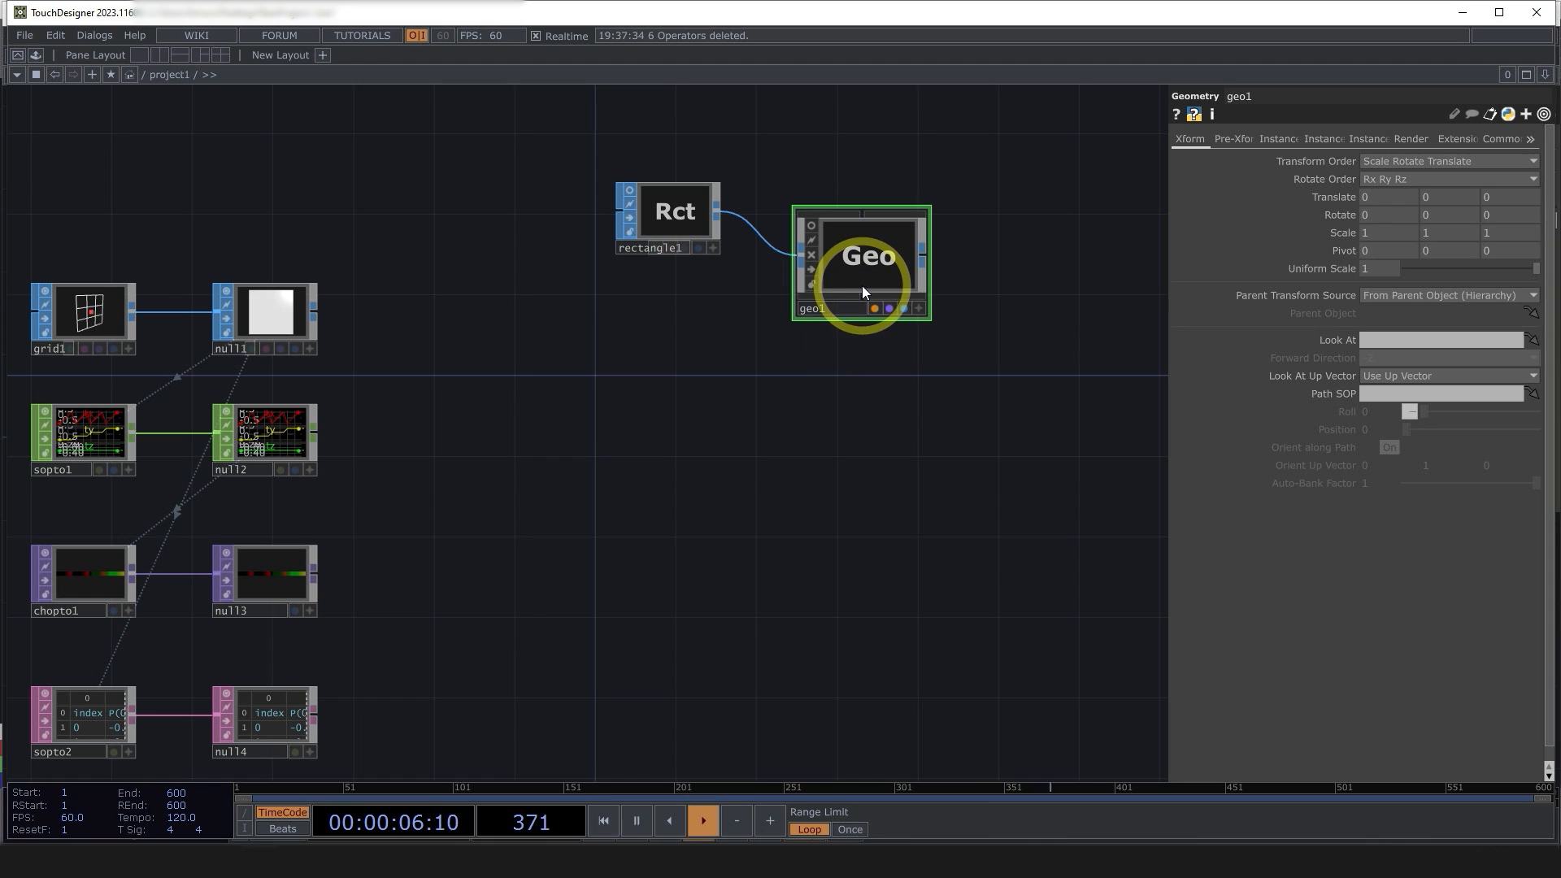
- Turn on Instancing for geo1
click(1297, 175)
click(1324, 138)
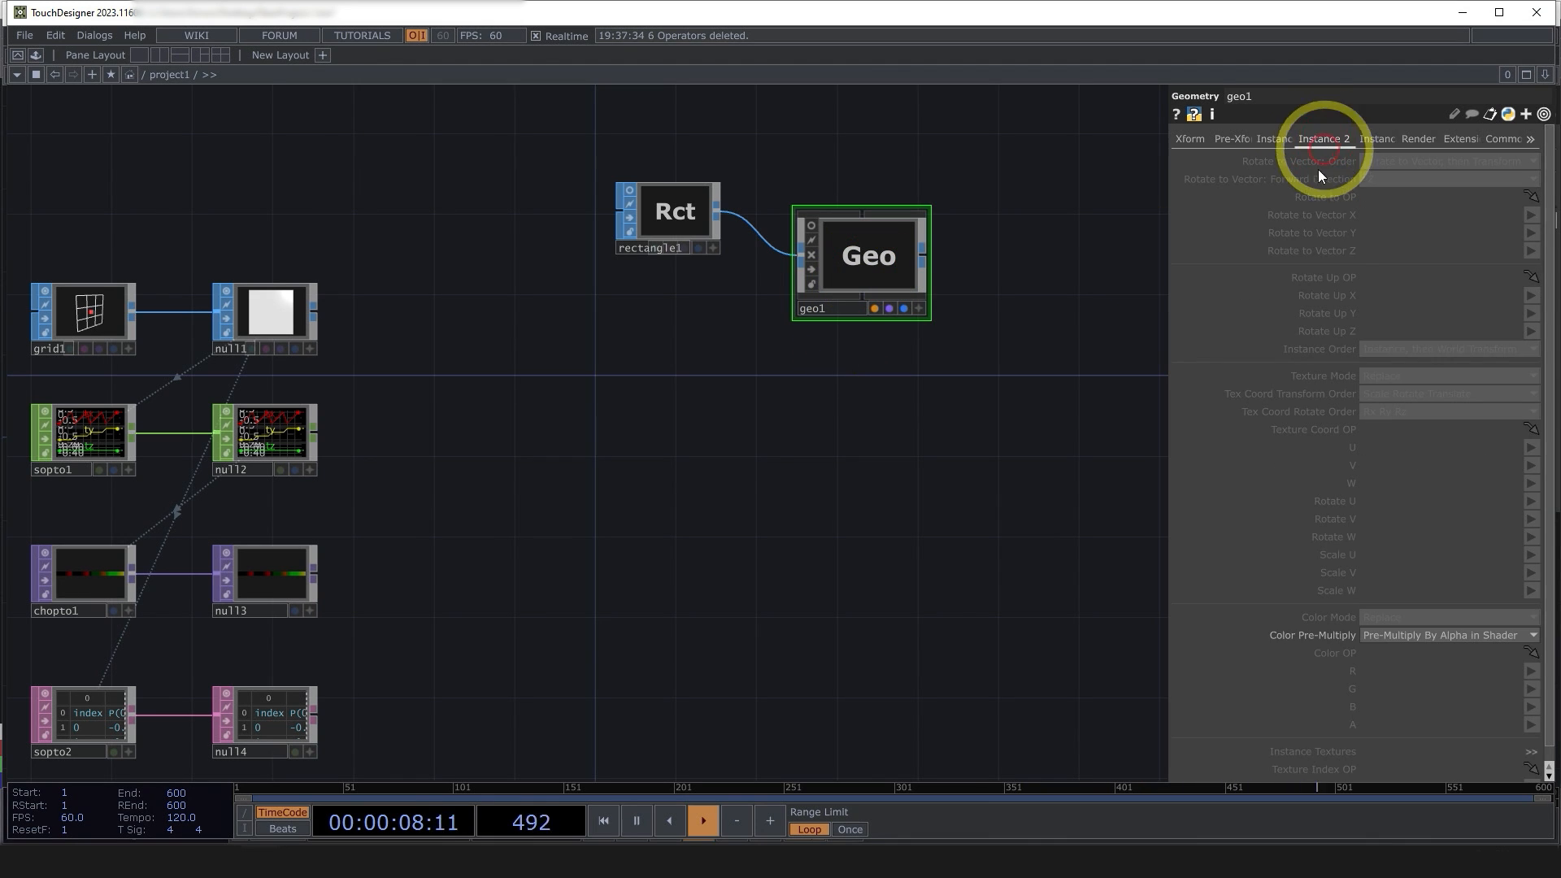
click(1290, 137)
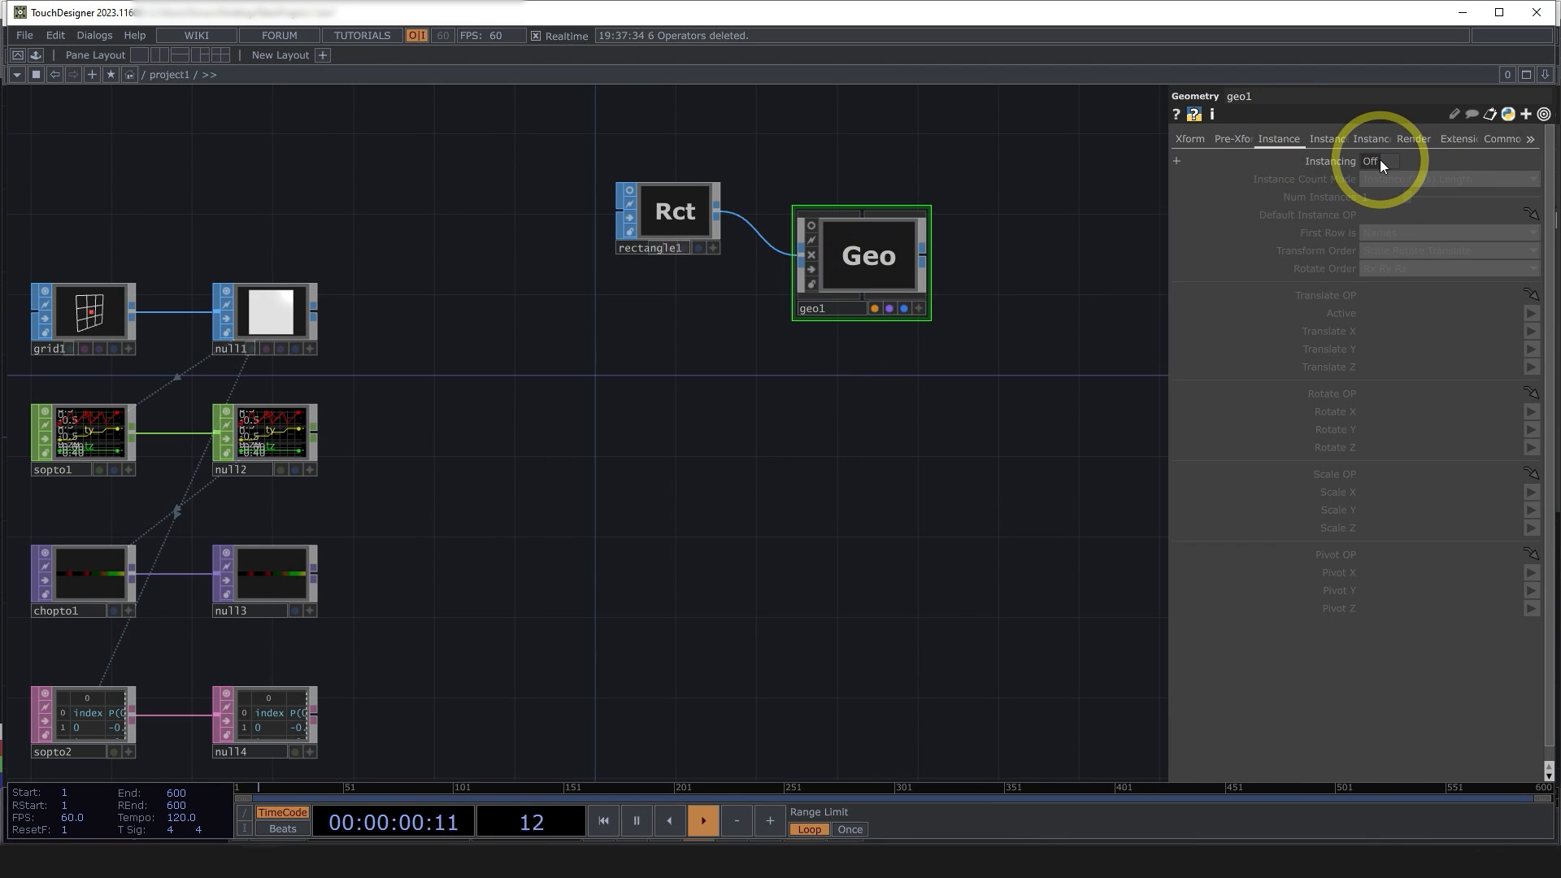
click(1381, 162)
click(881, 238)
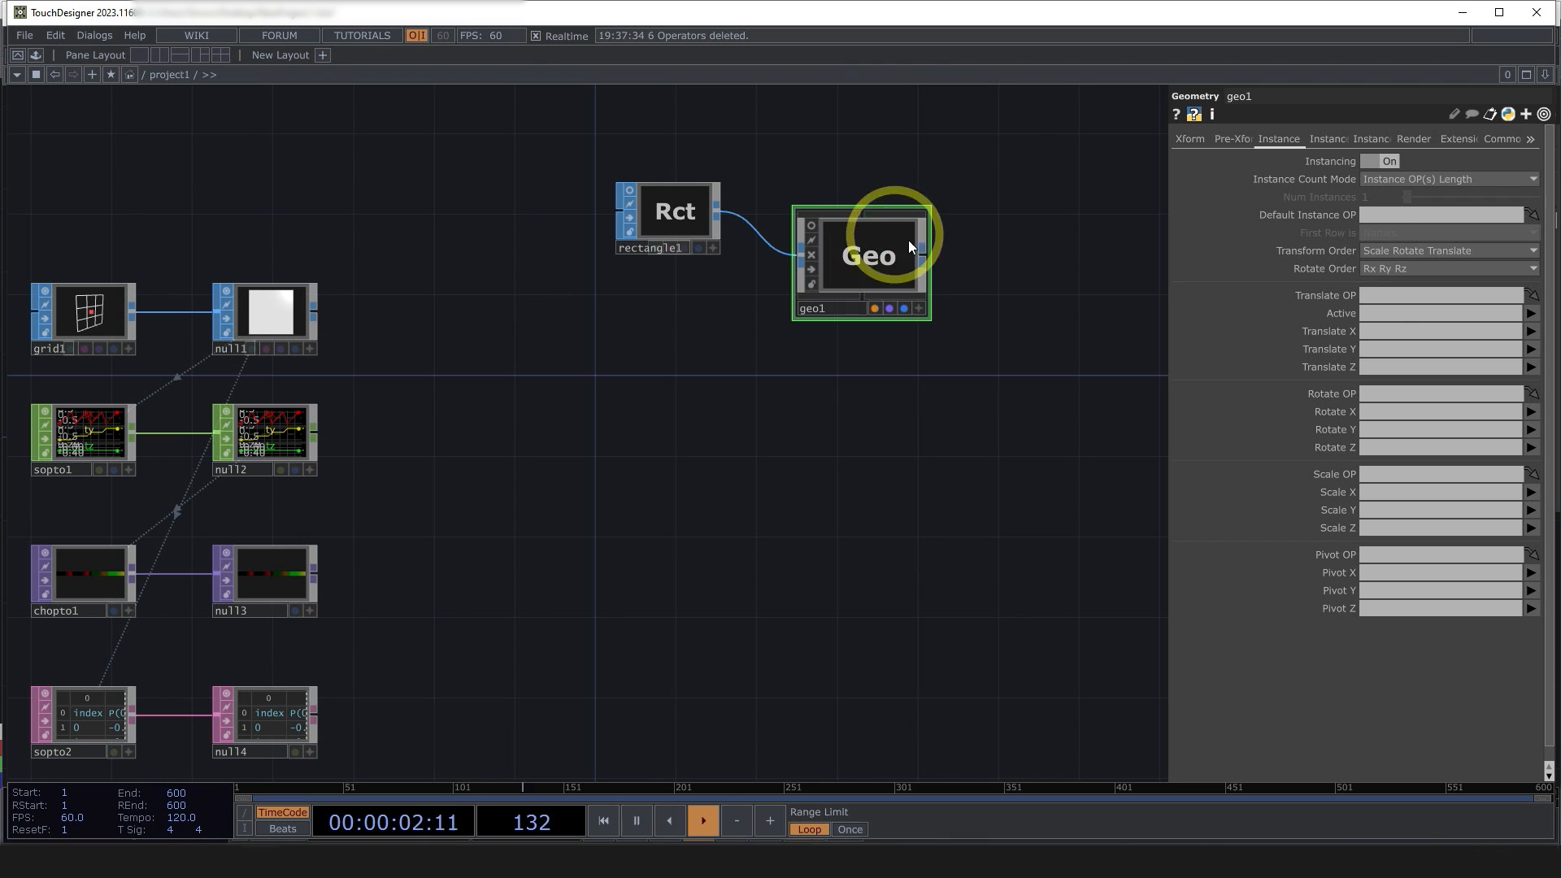
- Assign the CHOP null2 as geo1's Default Instance OP
drag(773, 528, 799, 425)
scroll(813, 423, down, 3)
scroll(529, 283, up, 3)
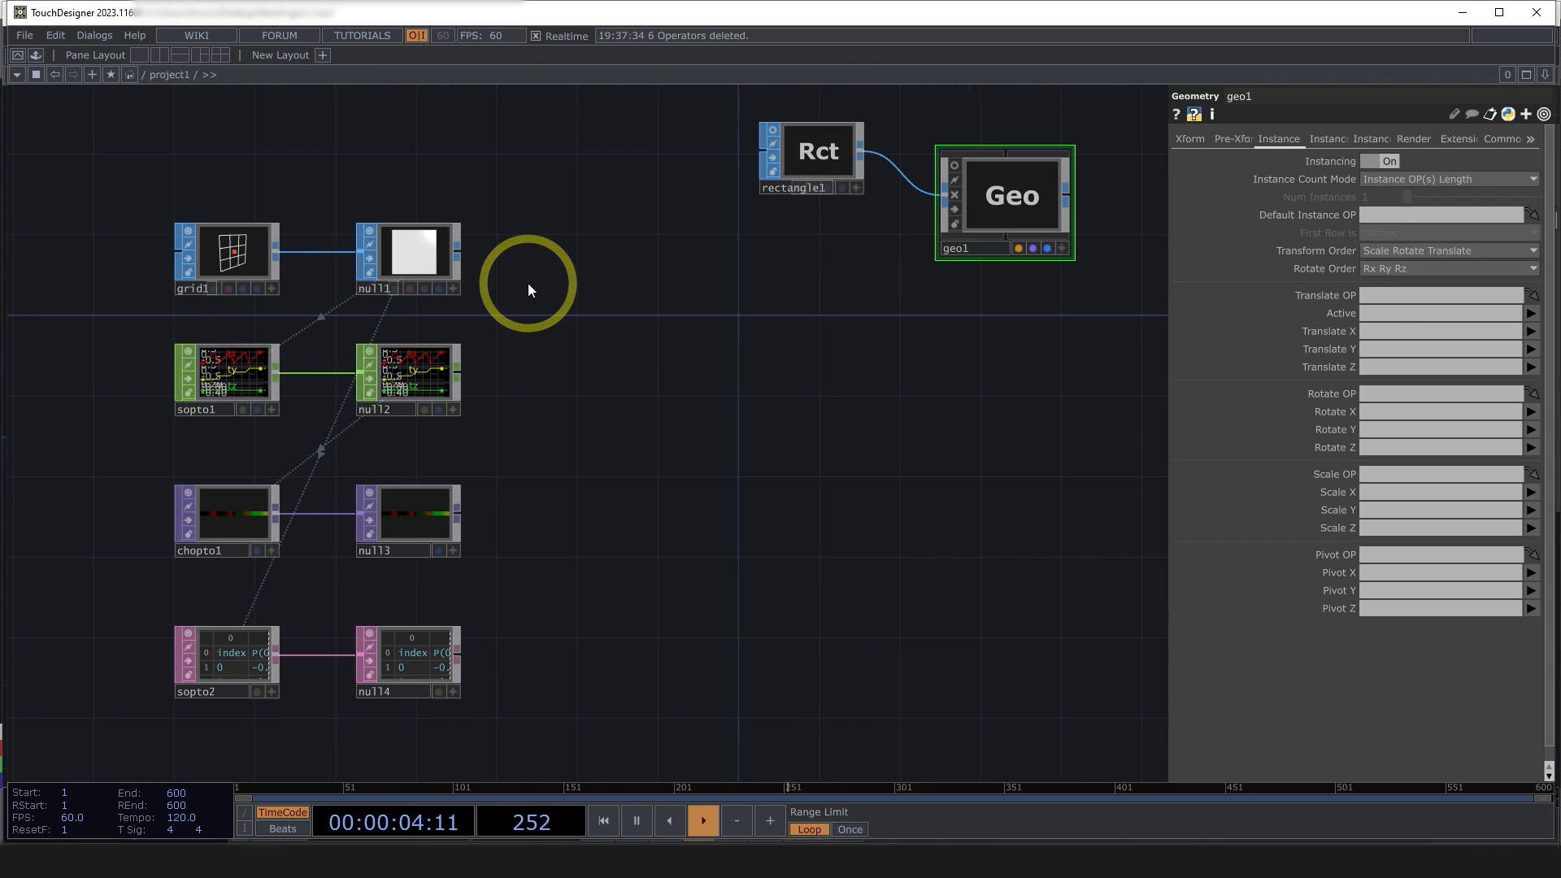
drag(538, 422, 542, 390)
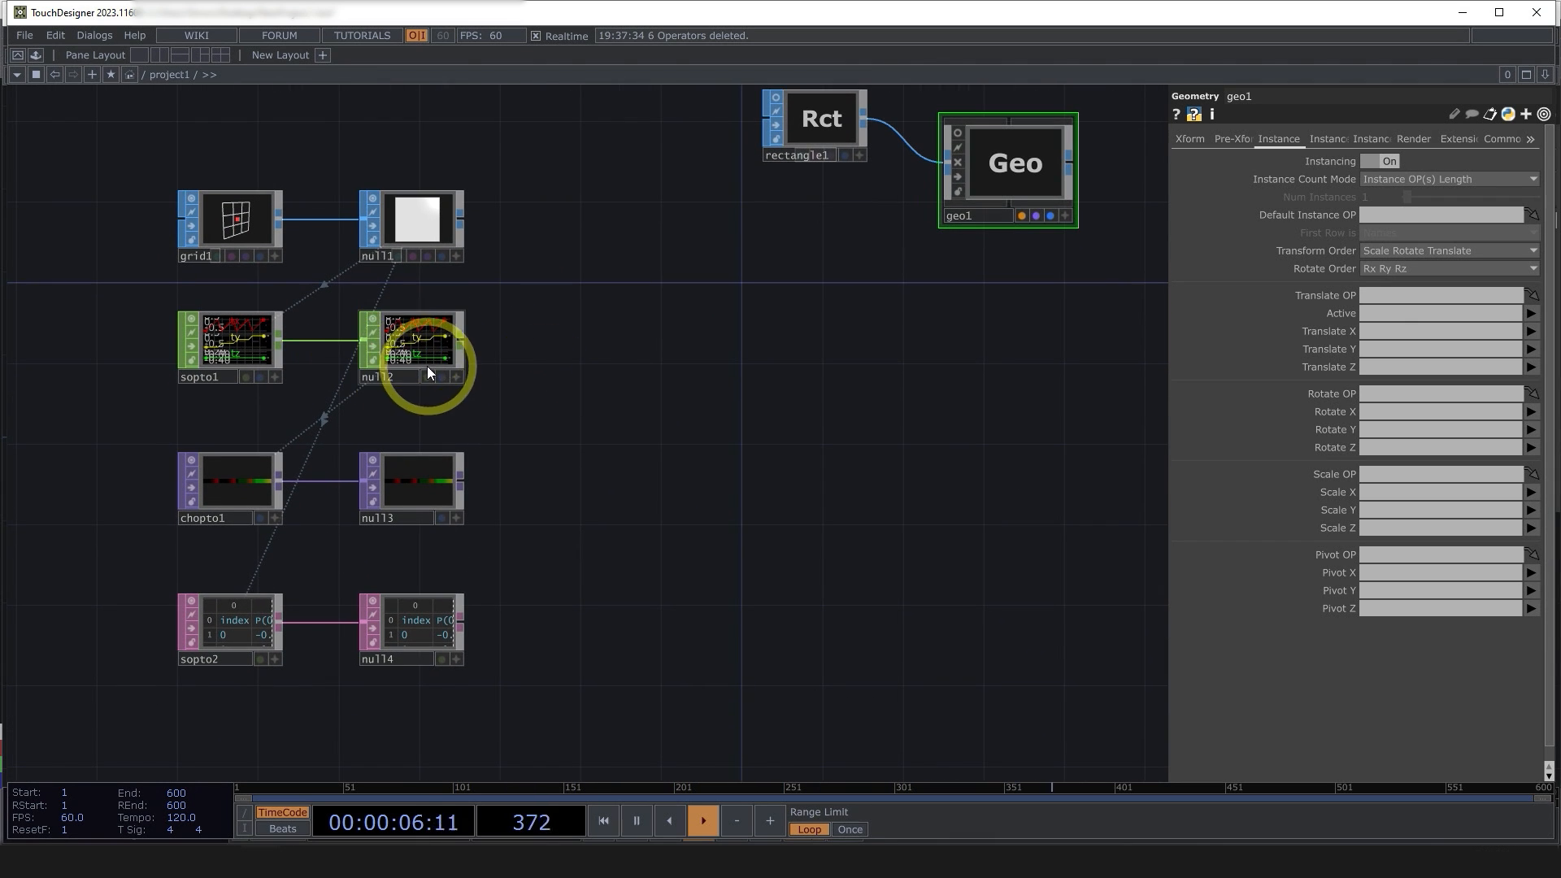
drag(430, 373, 1397, 215)
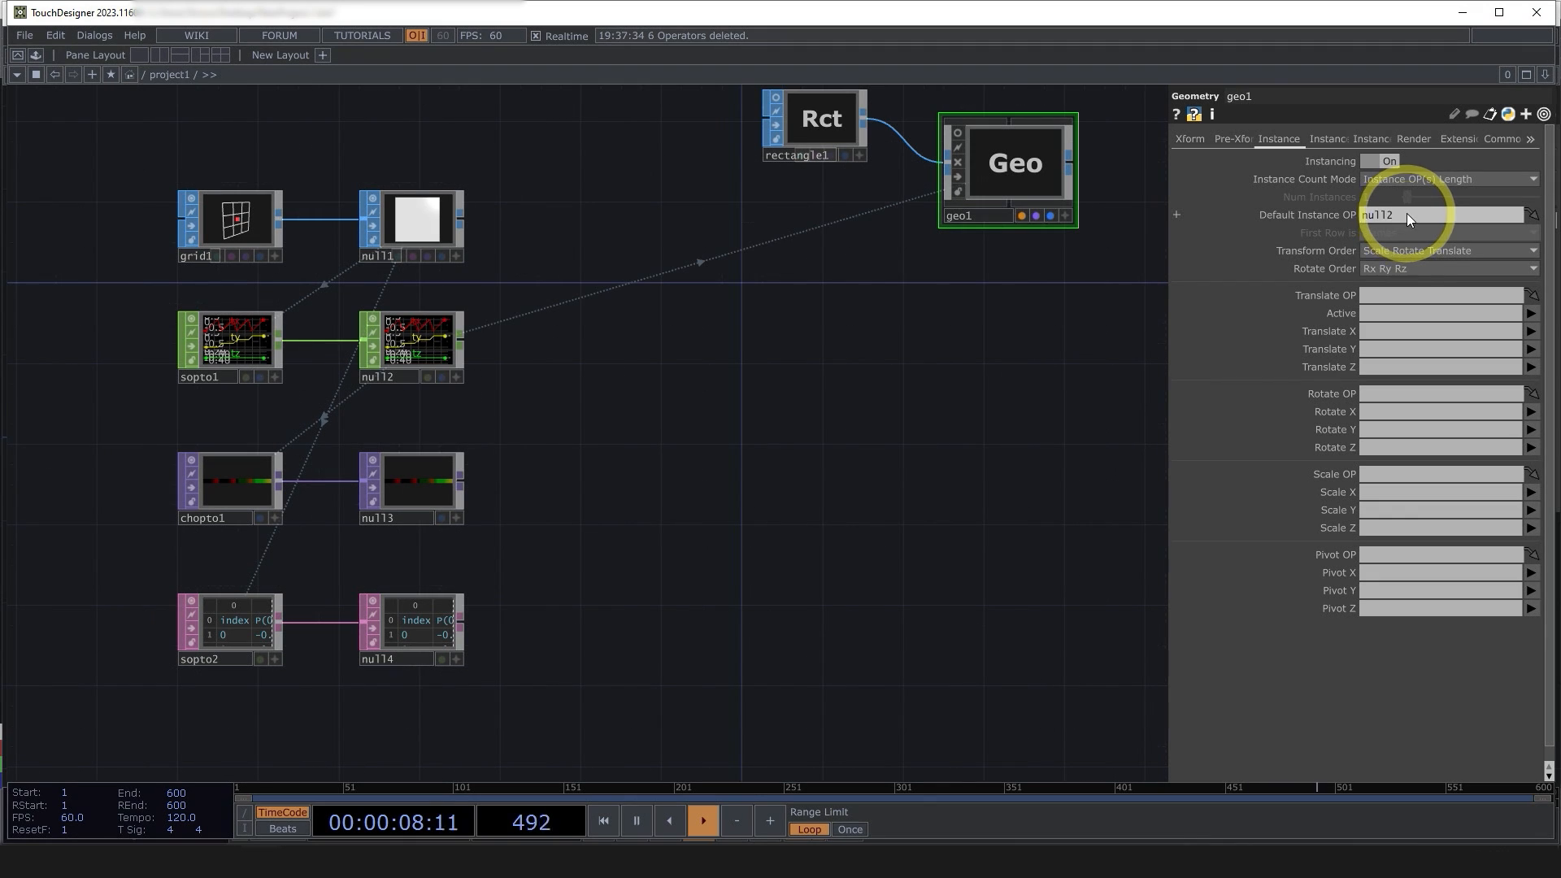
- Map geo1's instance translation to null2's channels: Translate X to tx, Translate Y to tx and Translate Z to tz
click(1393, 335)
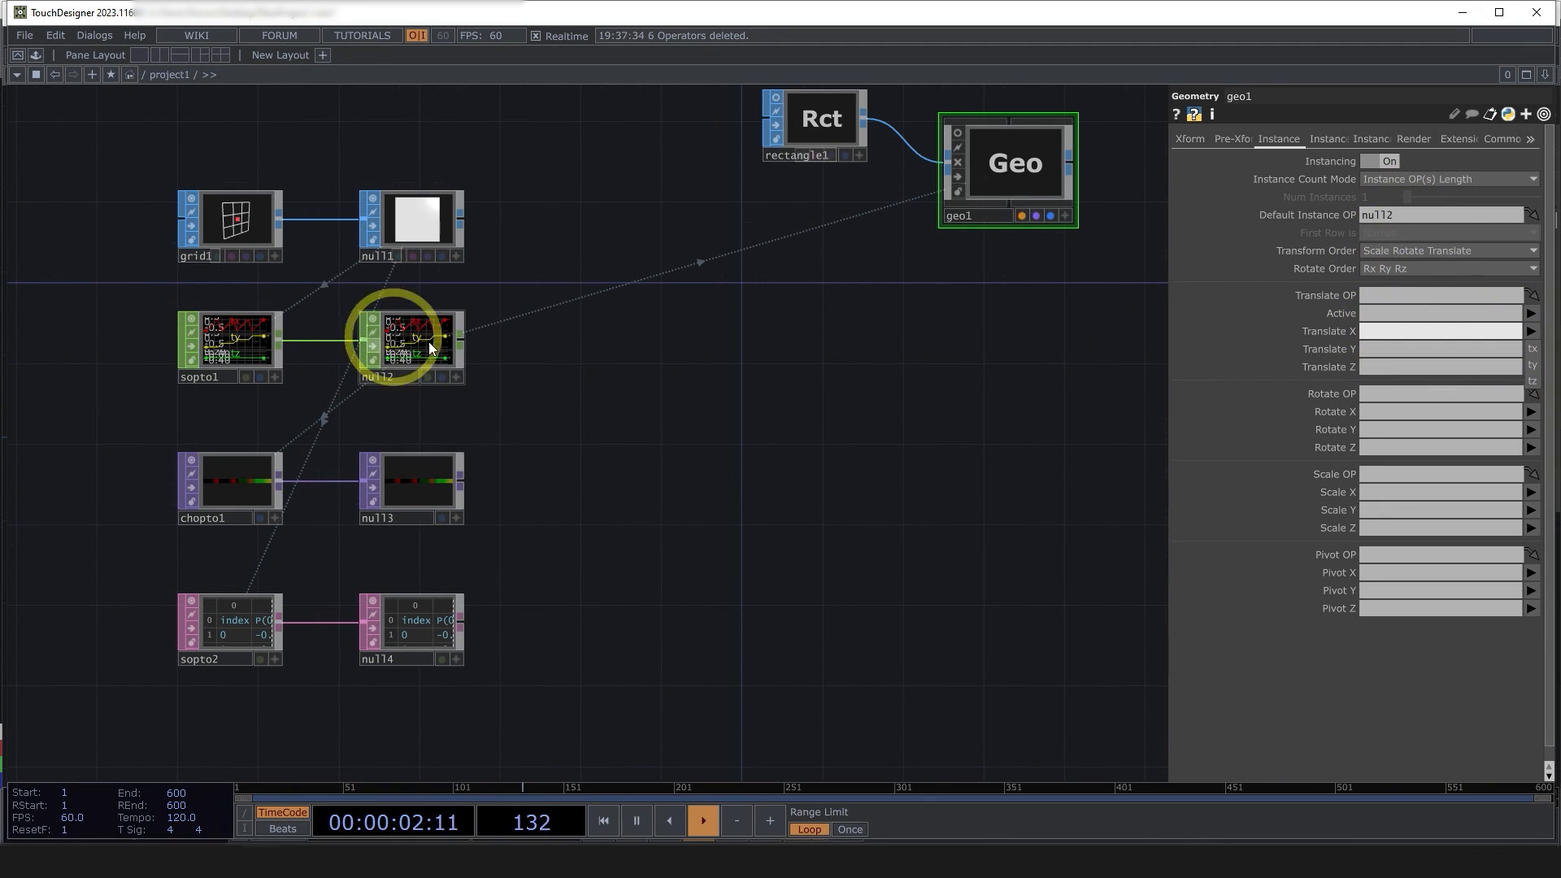
click(1533, 349)
click(1384, 348)
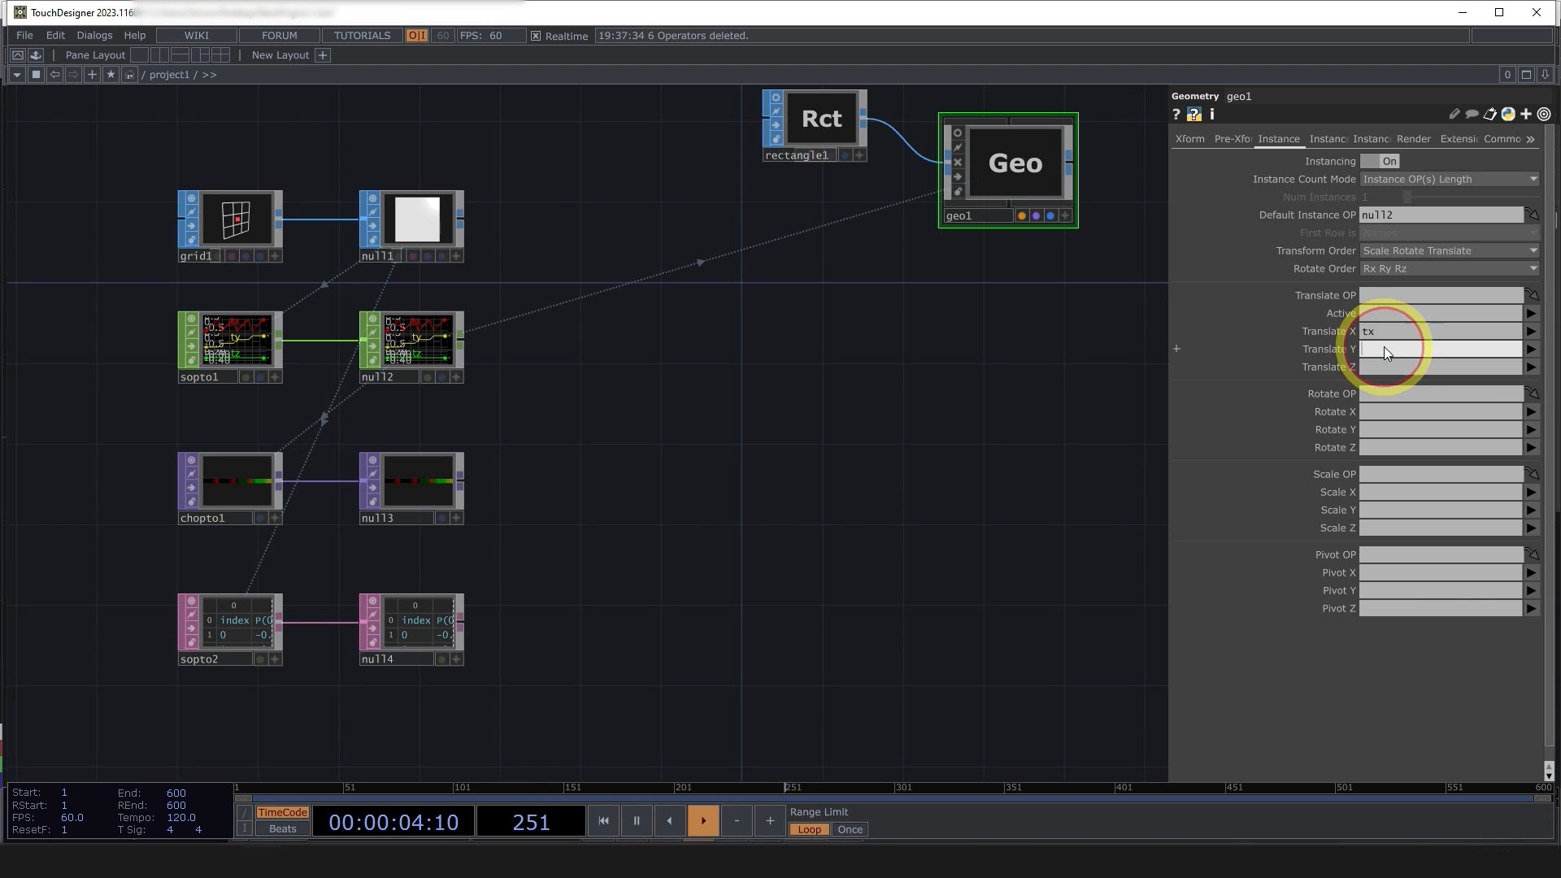
text(tx)
click(1388, 363)
text(tz)
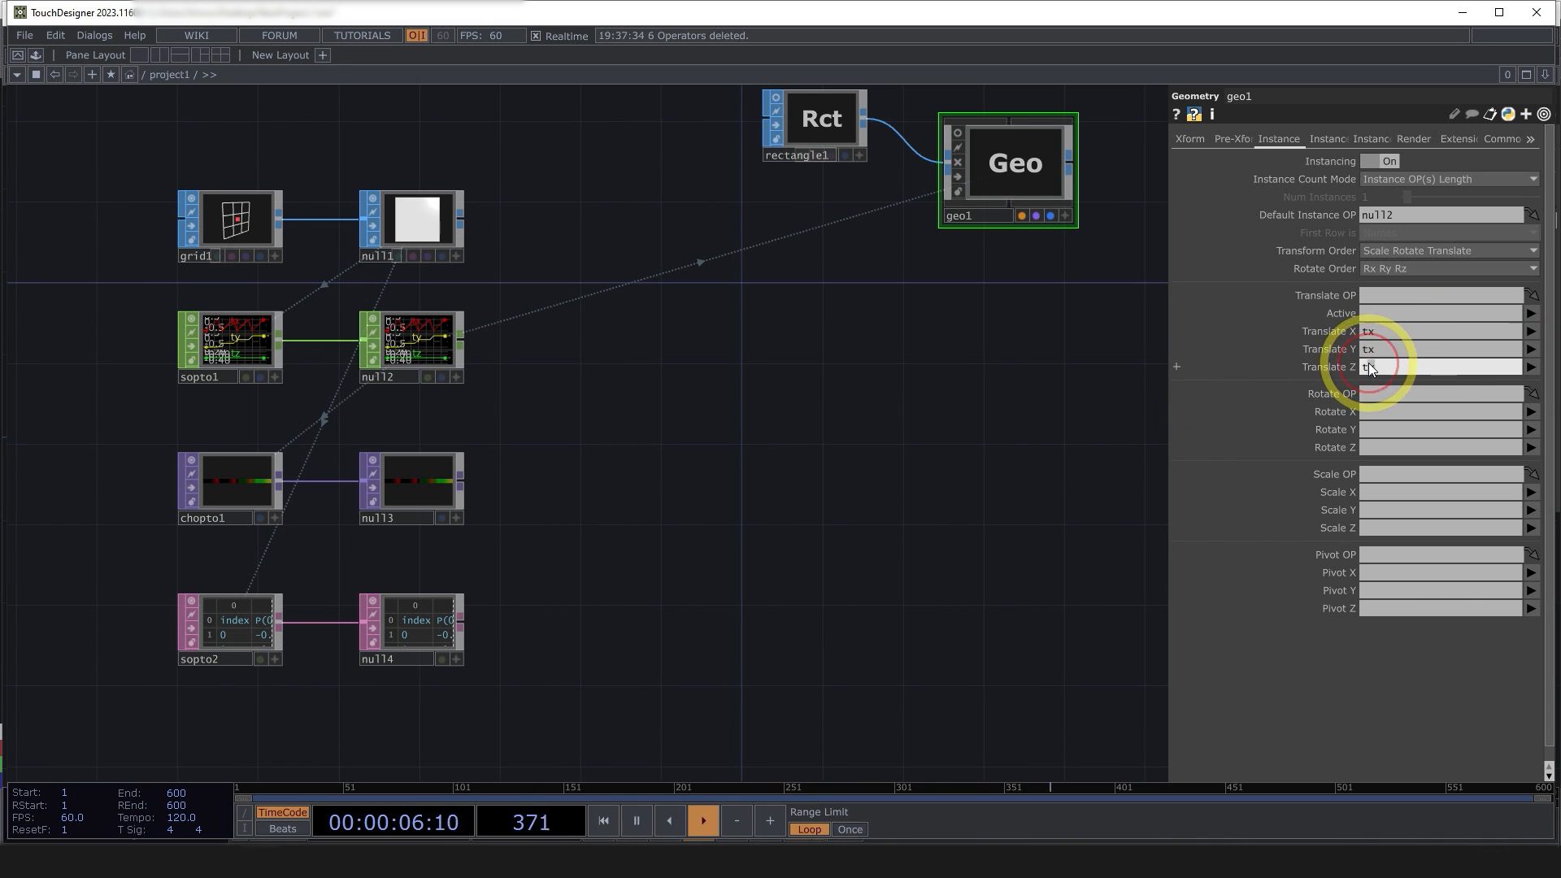
- Turn on geo1's node viewer to display the instanced rectangles
click(1068, 392)
drag(1016, 374, 977, 406)
click(919, 160)
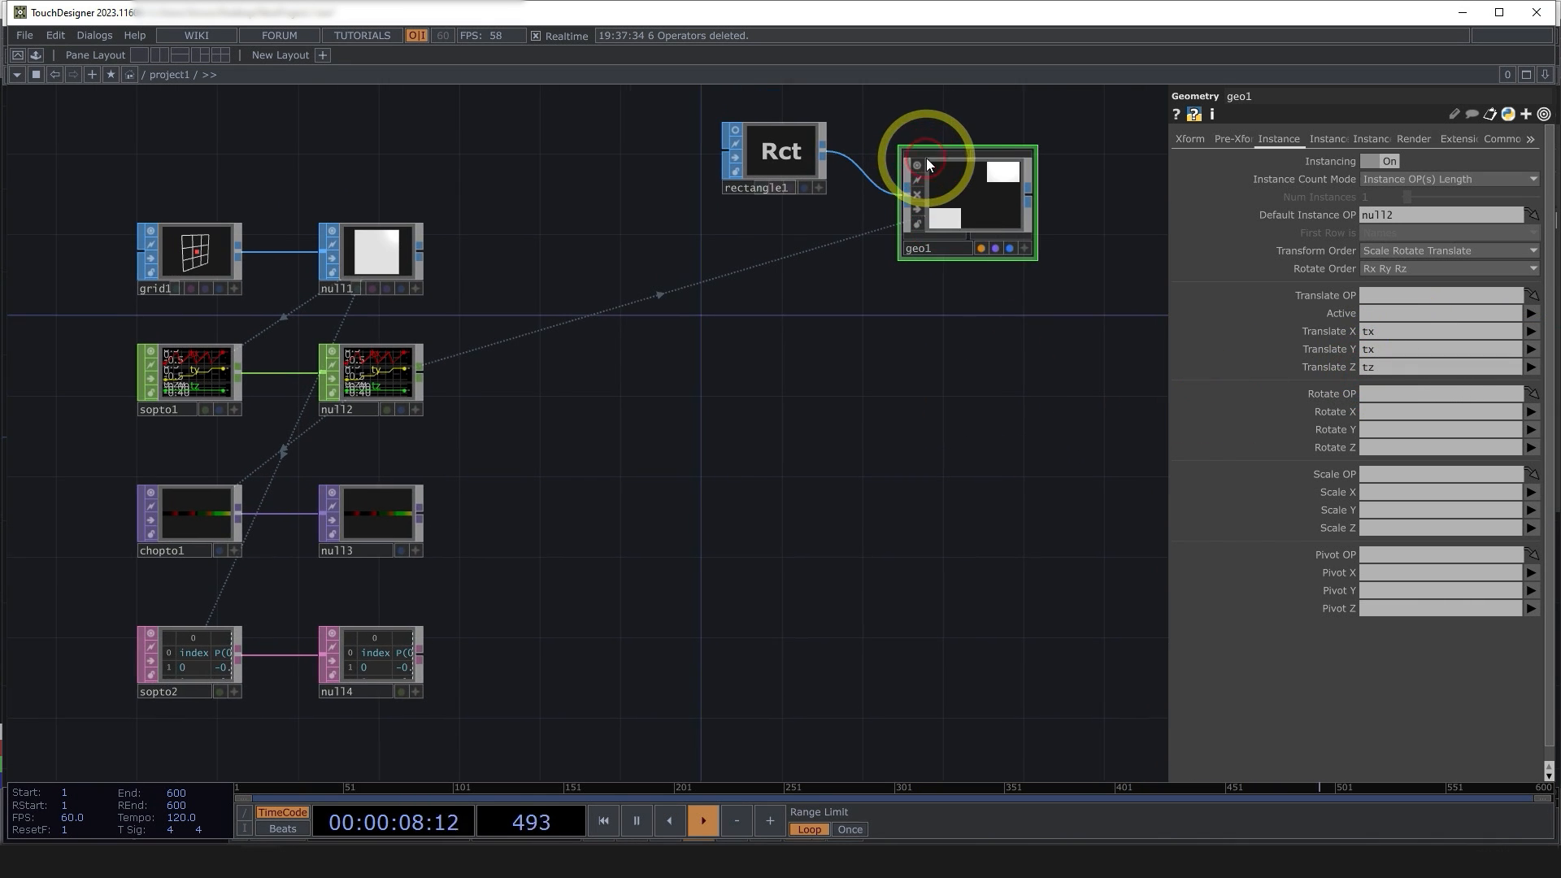
- Check null2's channel names, correct geo1's Translate Y to ty and review the instances in its viewer
scroll(979, 163, up, 5)
scroll(645, 363, down, 5)
scroll(547, 393, up, 10)
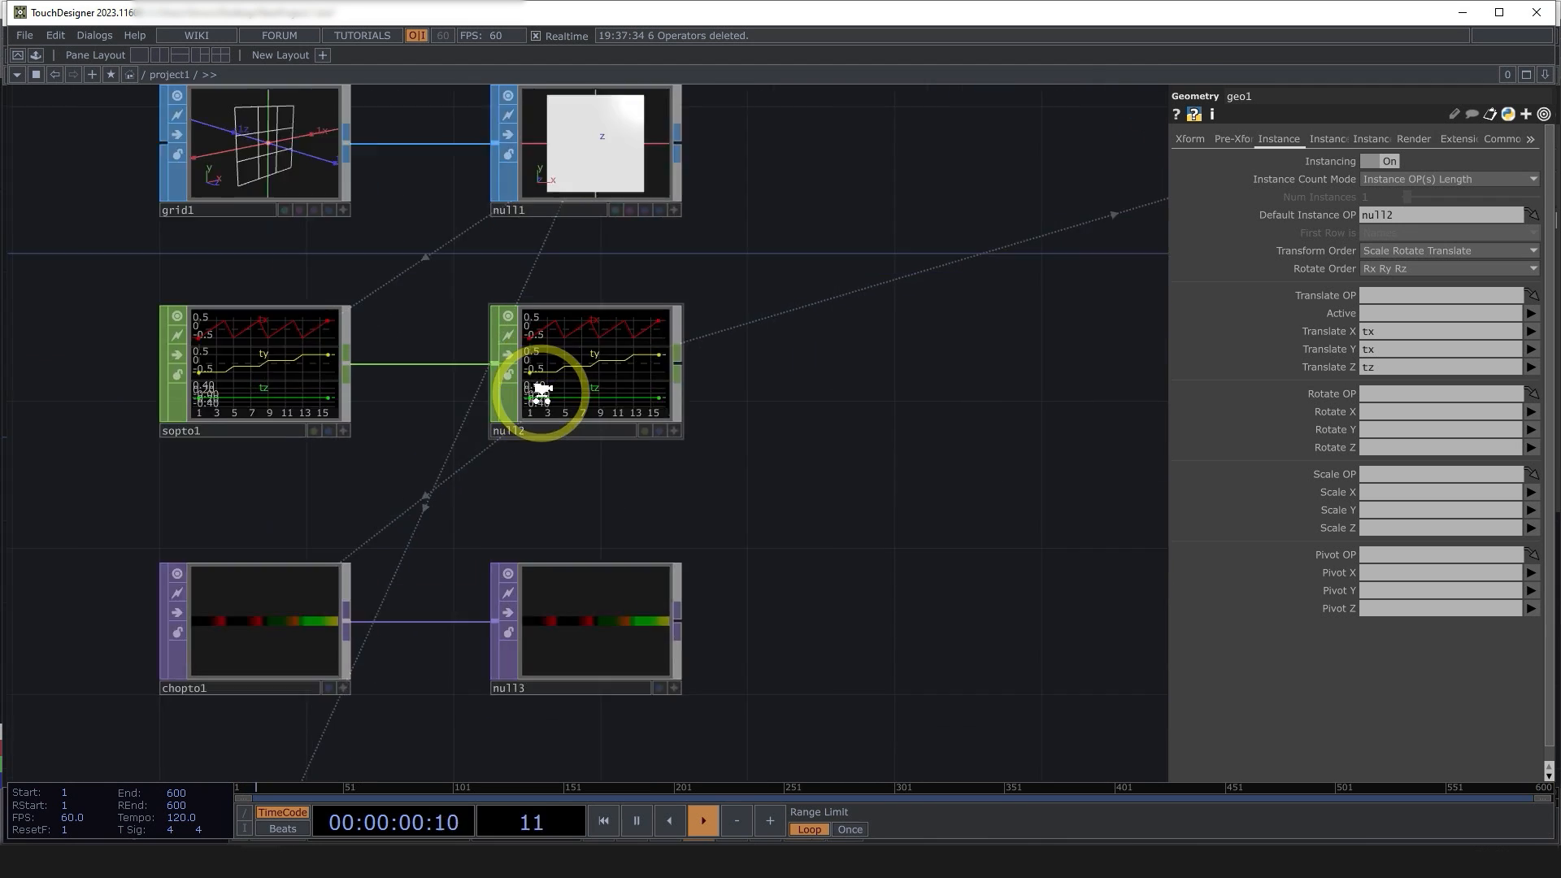
drag(1380, 347, 1369, 349)
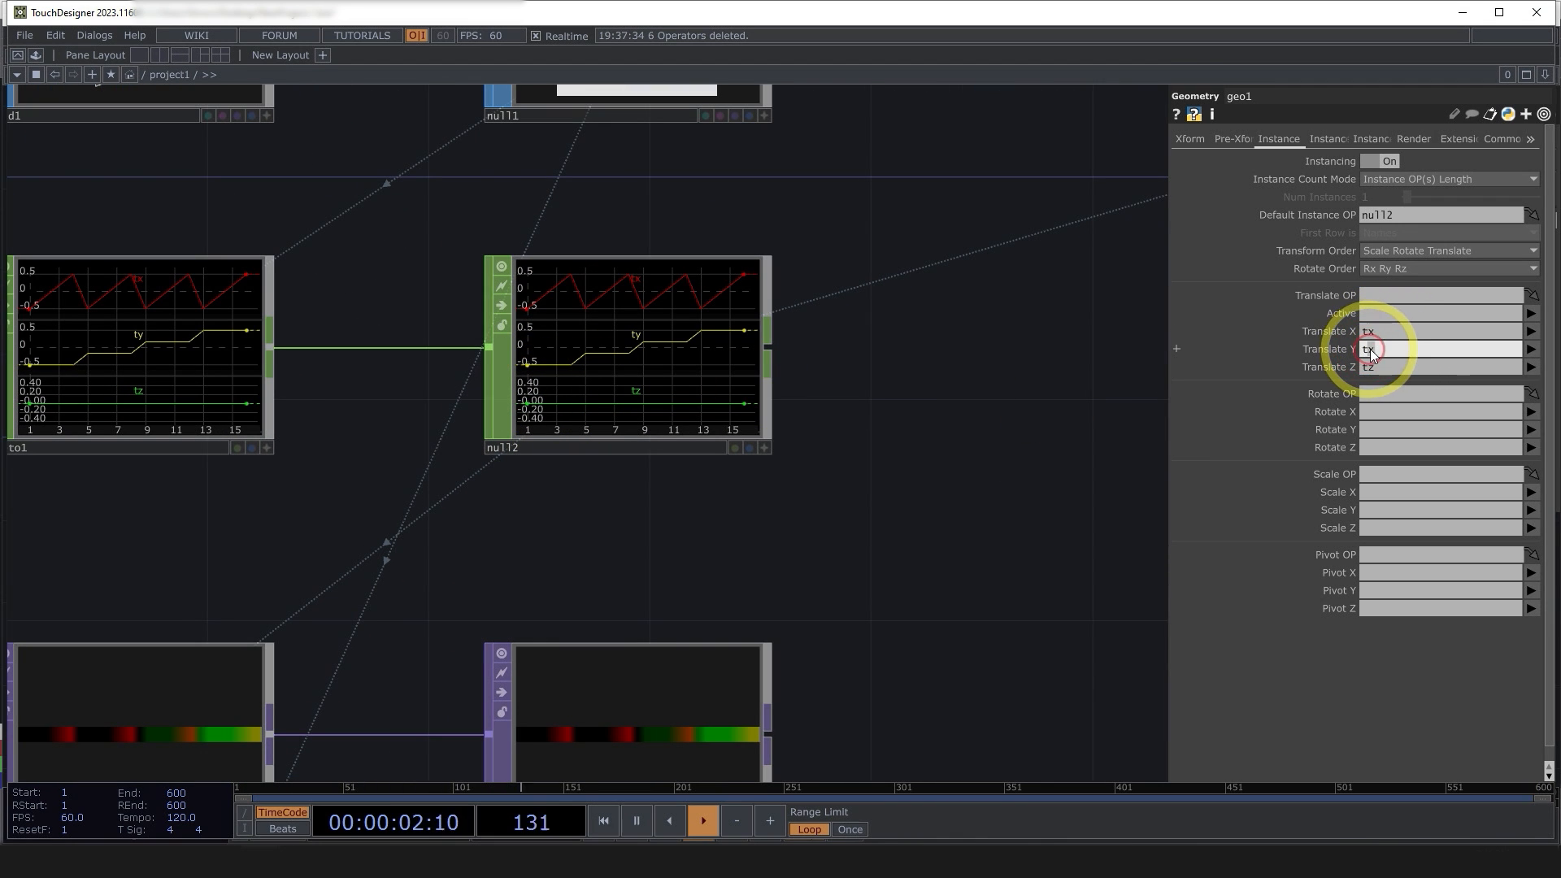
text(y)
click(1046, 366)
drag(1046, 364, 492, 545)
scroll(492, 545, down, 3)
drag(772, 417, 561, 441)
scroll(569, 439, down, 3)
scroll(814, 407, up, 1)
drag(539, 349, 538, 369)
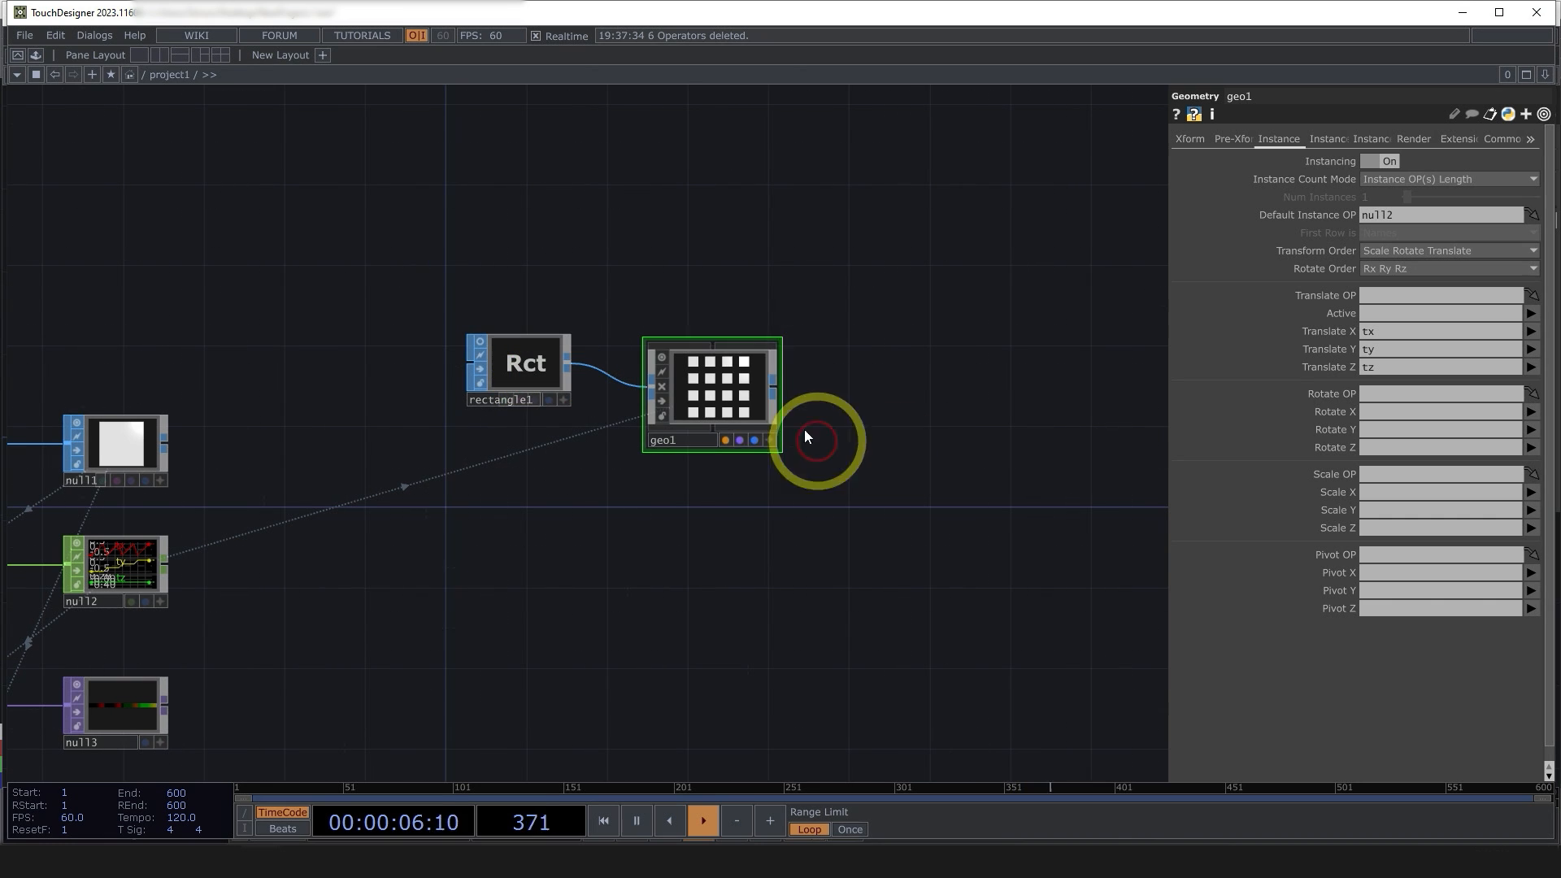
- Split the workspace side by side, make the new pane a Geometry Viewer and narrow it to give the network more room
click(1004, 439)
key(alt+bracketleft)
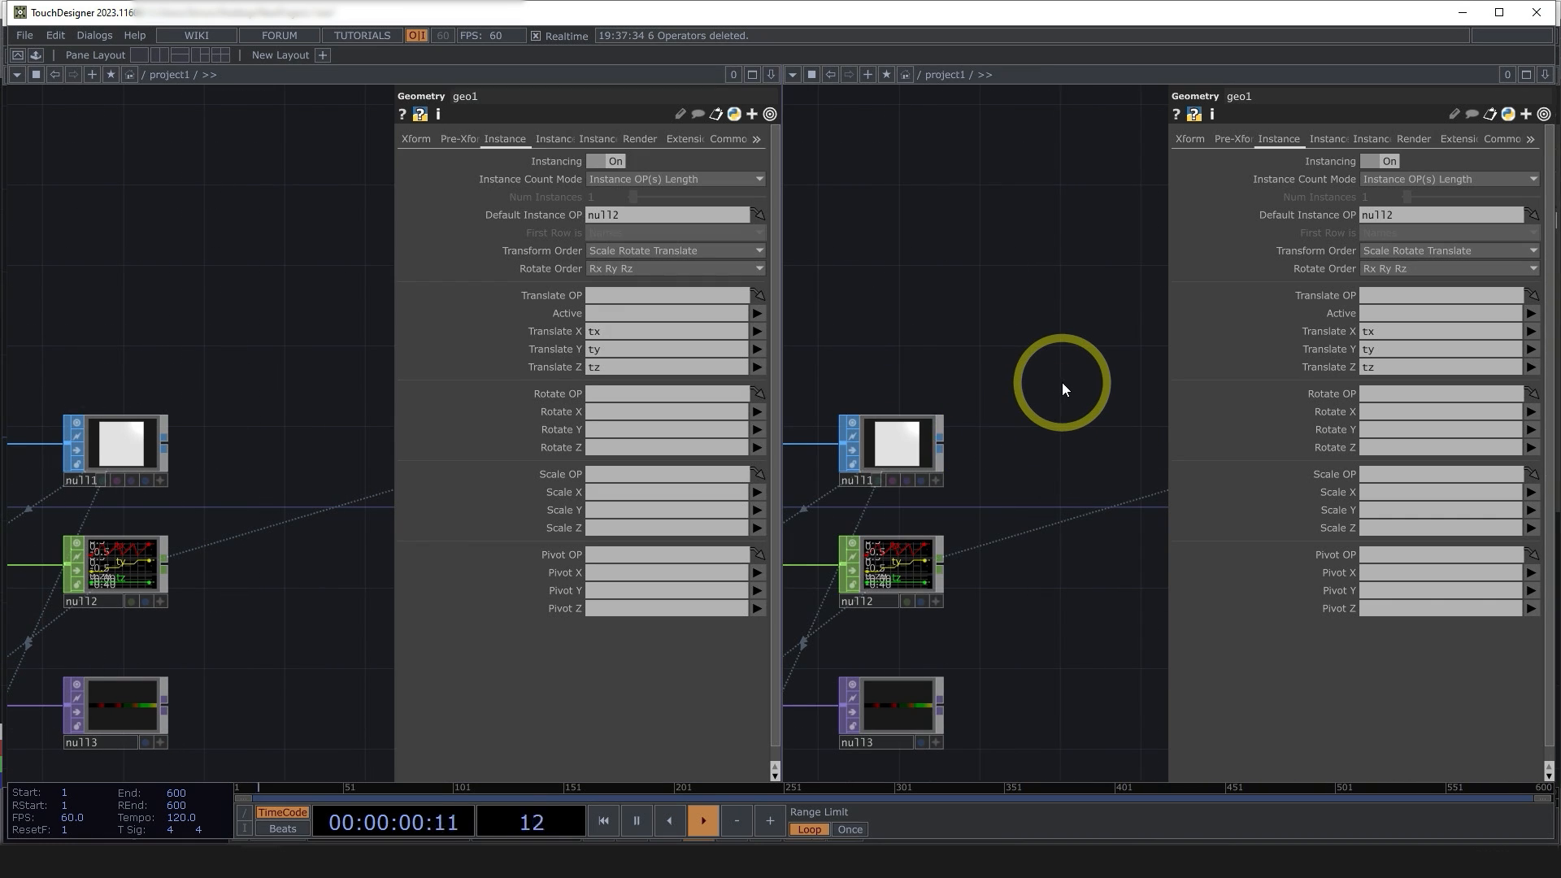
click(1545, 74)
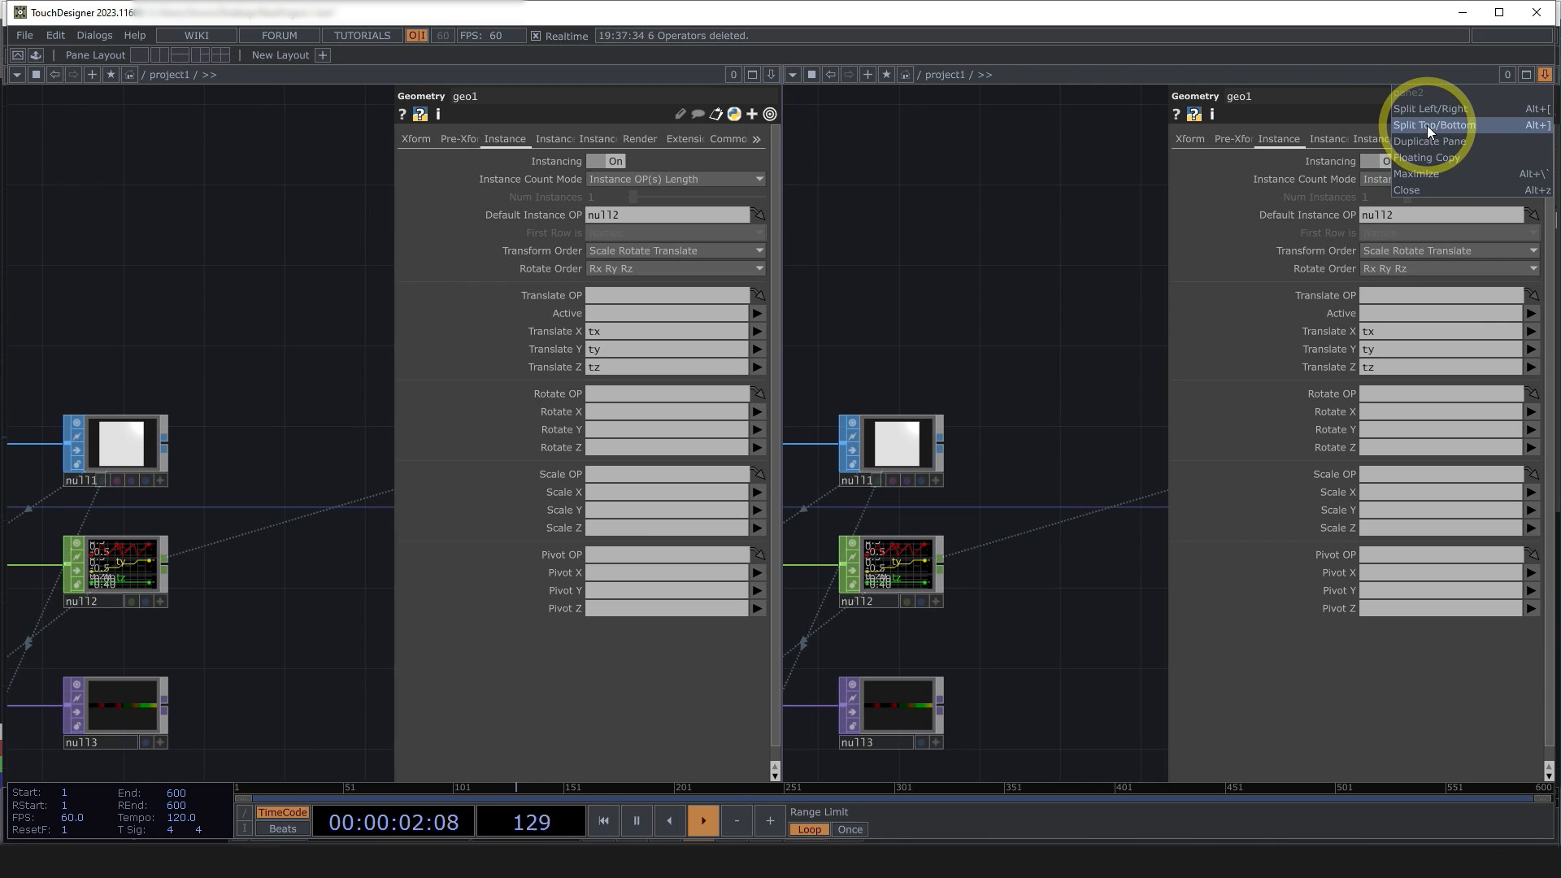
click(1011, 244)
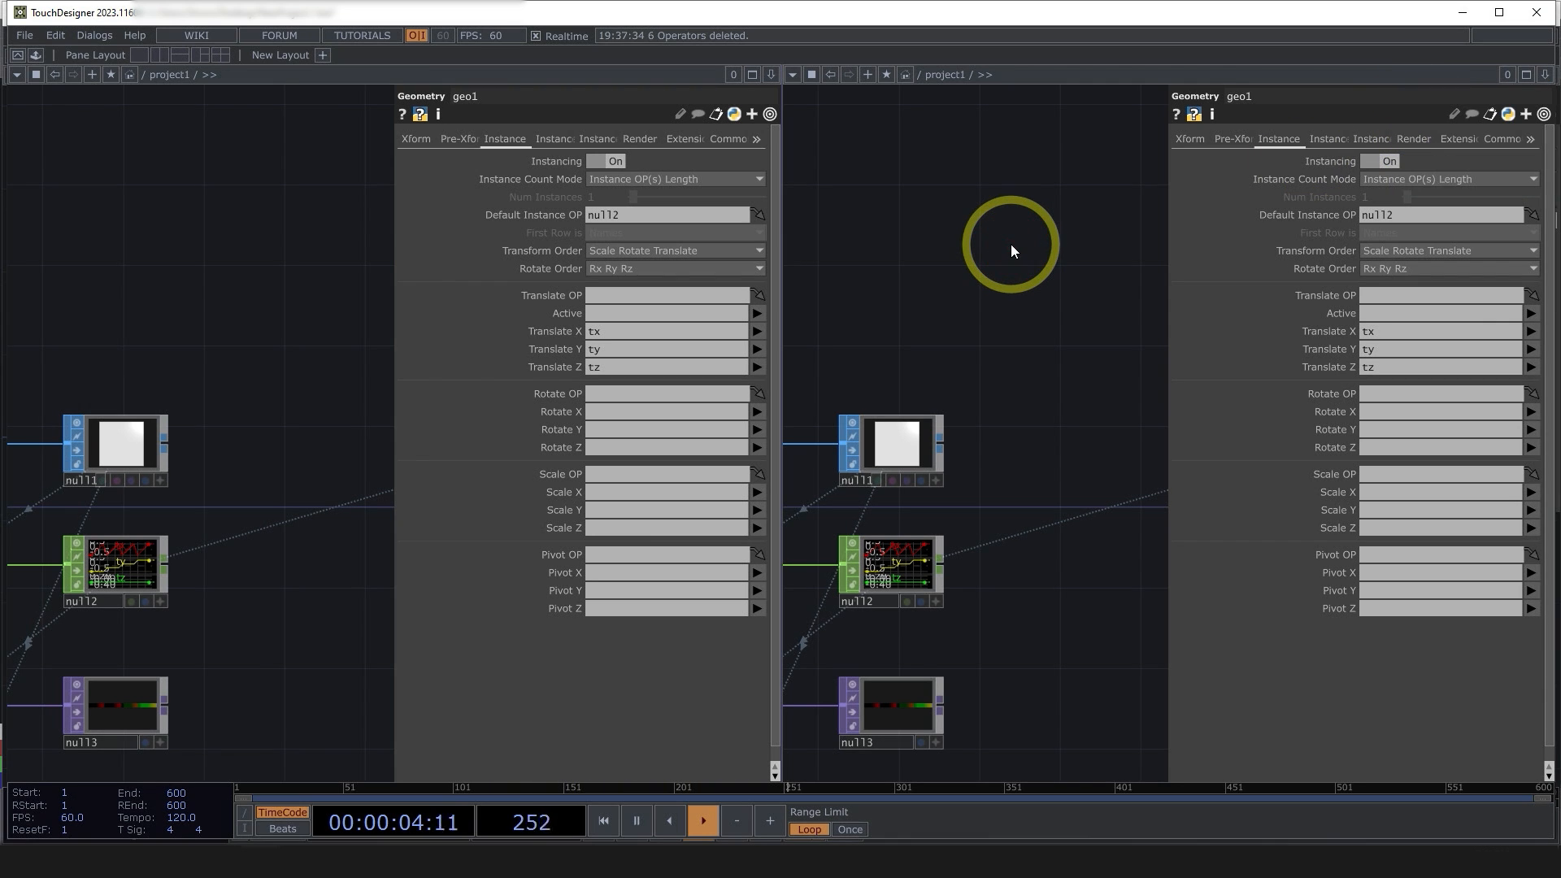
key(alt+3)
click(792, 74)
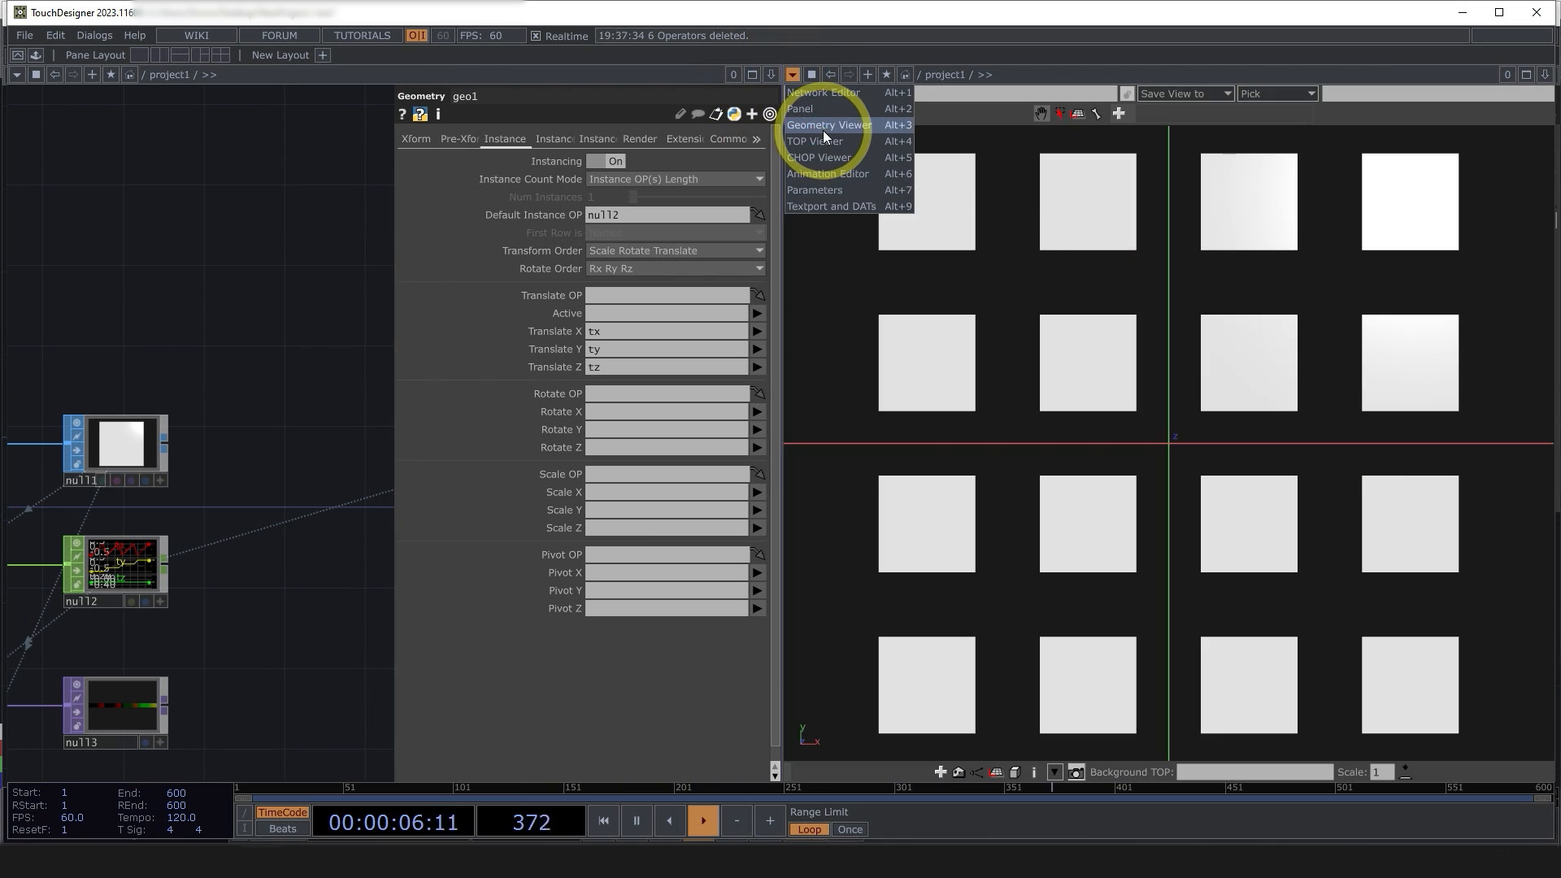
drag(784, 251, 987, 265)
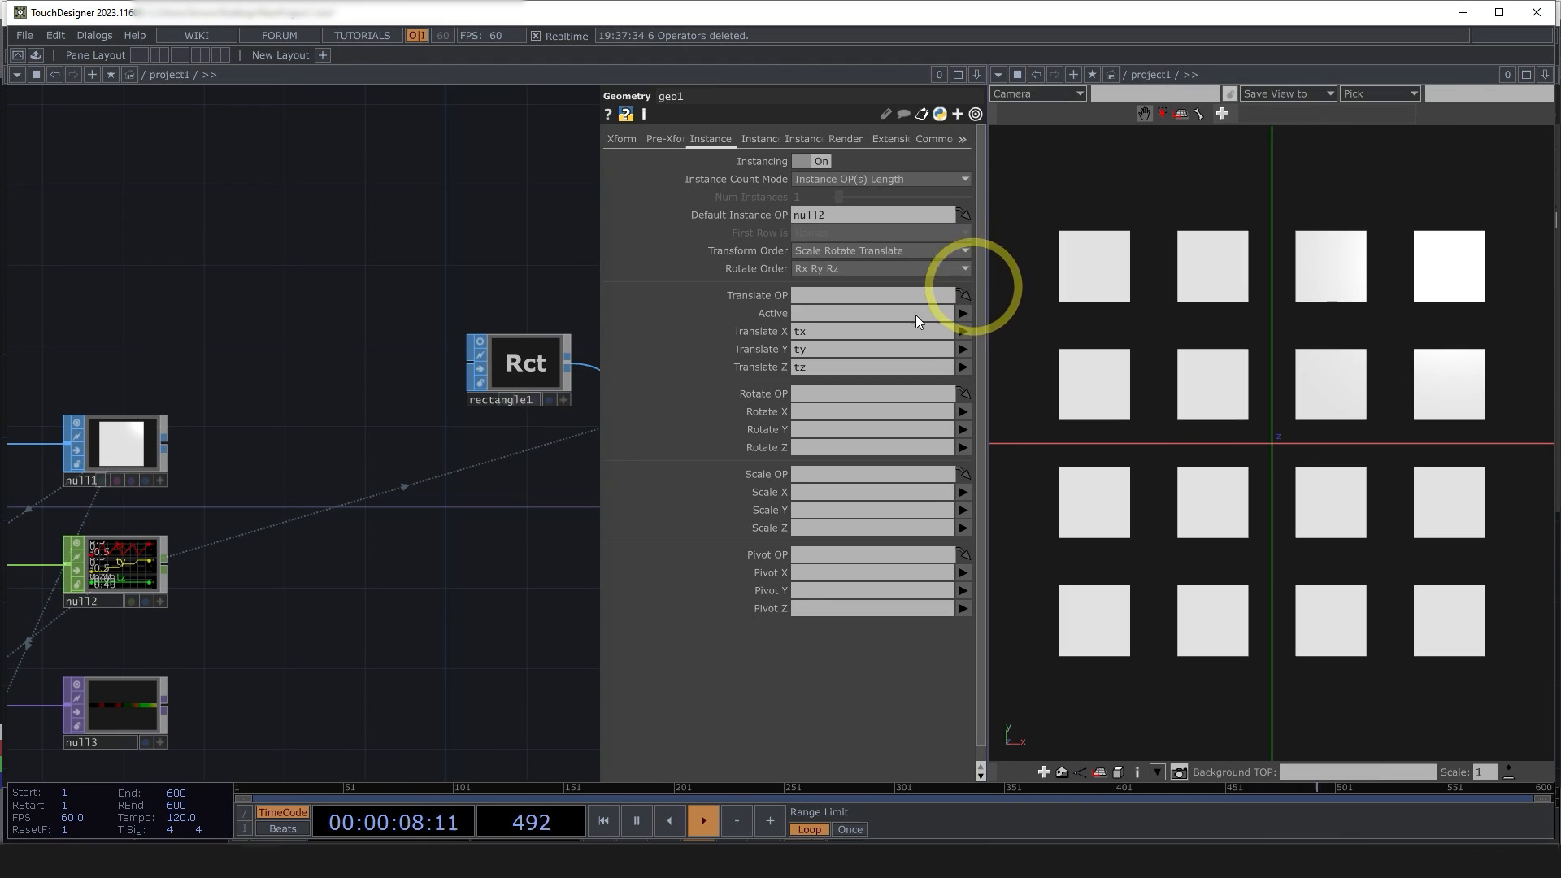
- Examine null2's tx, ty and tz channel graphs and compare them with the instance positions in the Geometry Viewer
scroll(404, 443, down, 8)
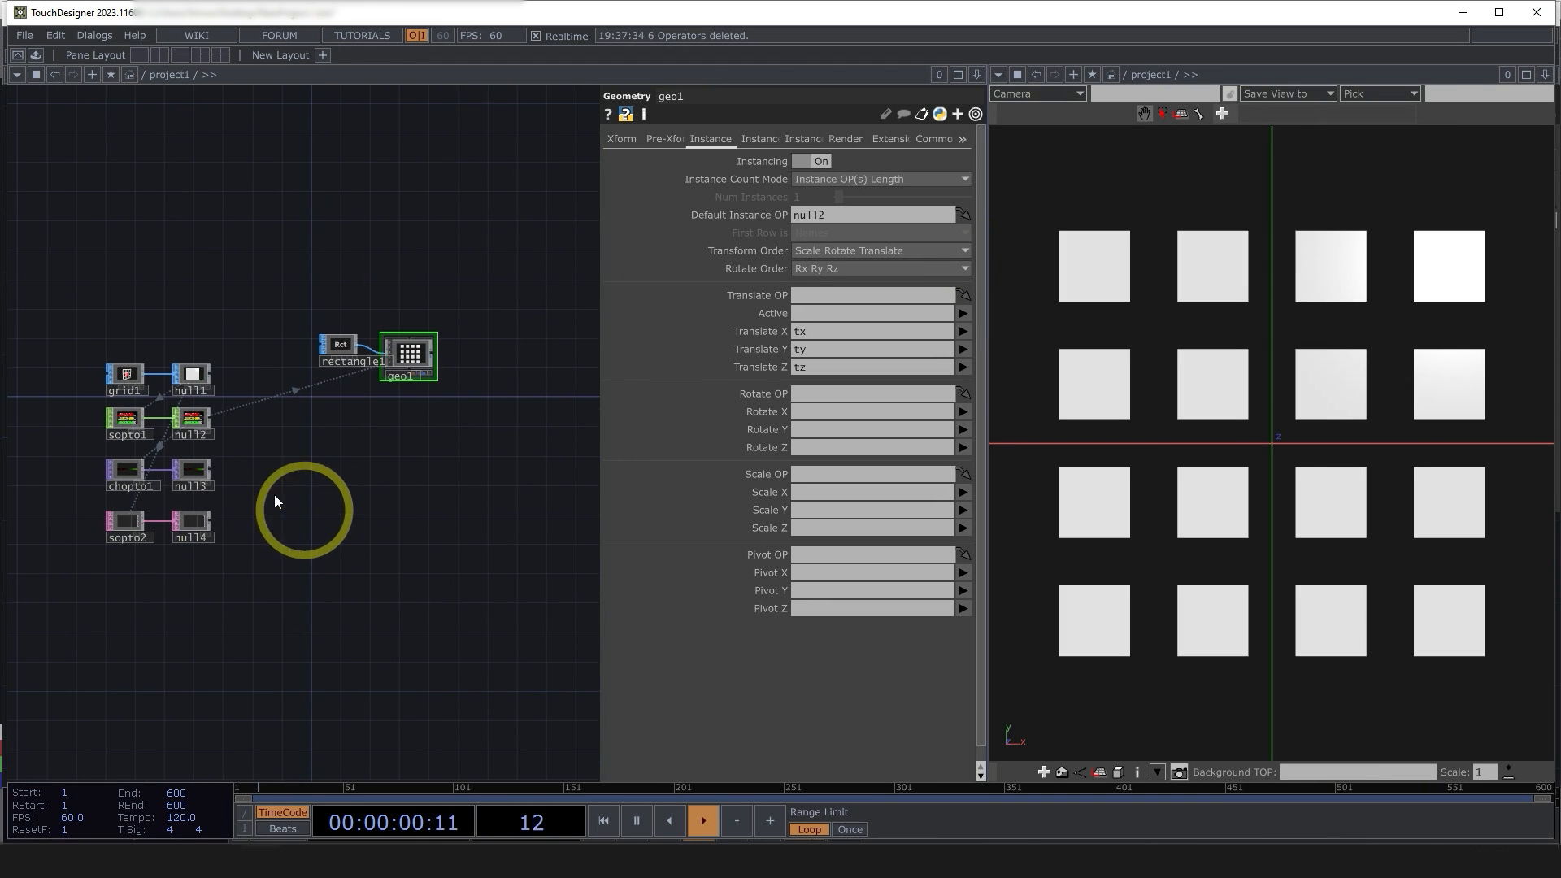
scroll(216, 426, up, 3)
scroll(165, 437, up, 3)
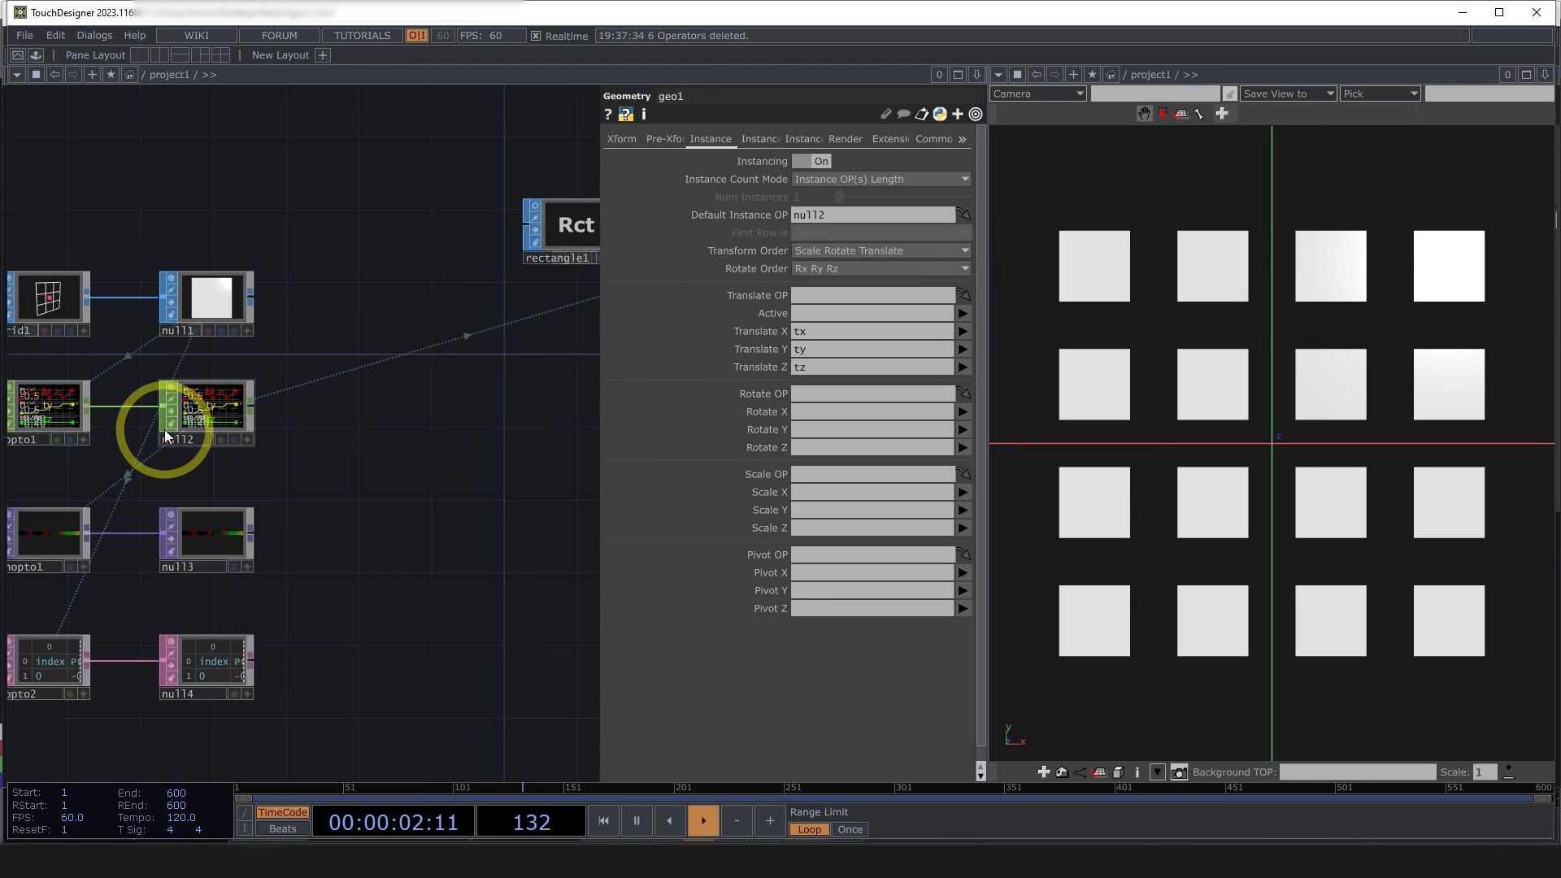
scroll(181, 411, up, 4)
scroll(193, 374, down, 2)
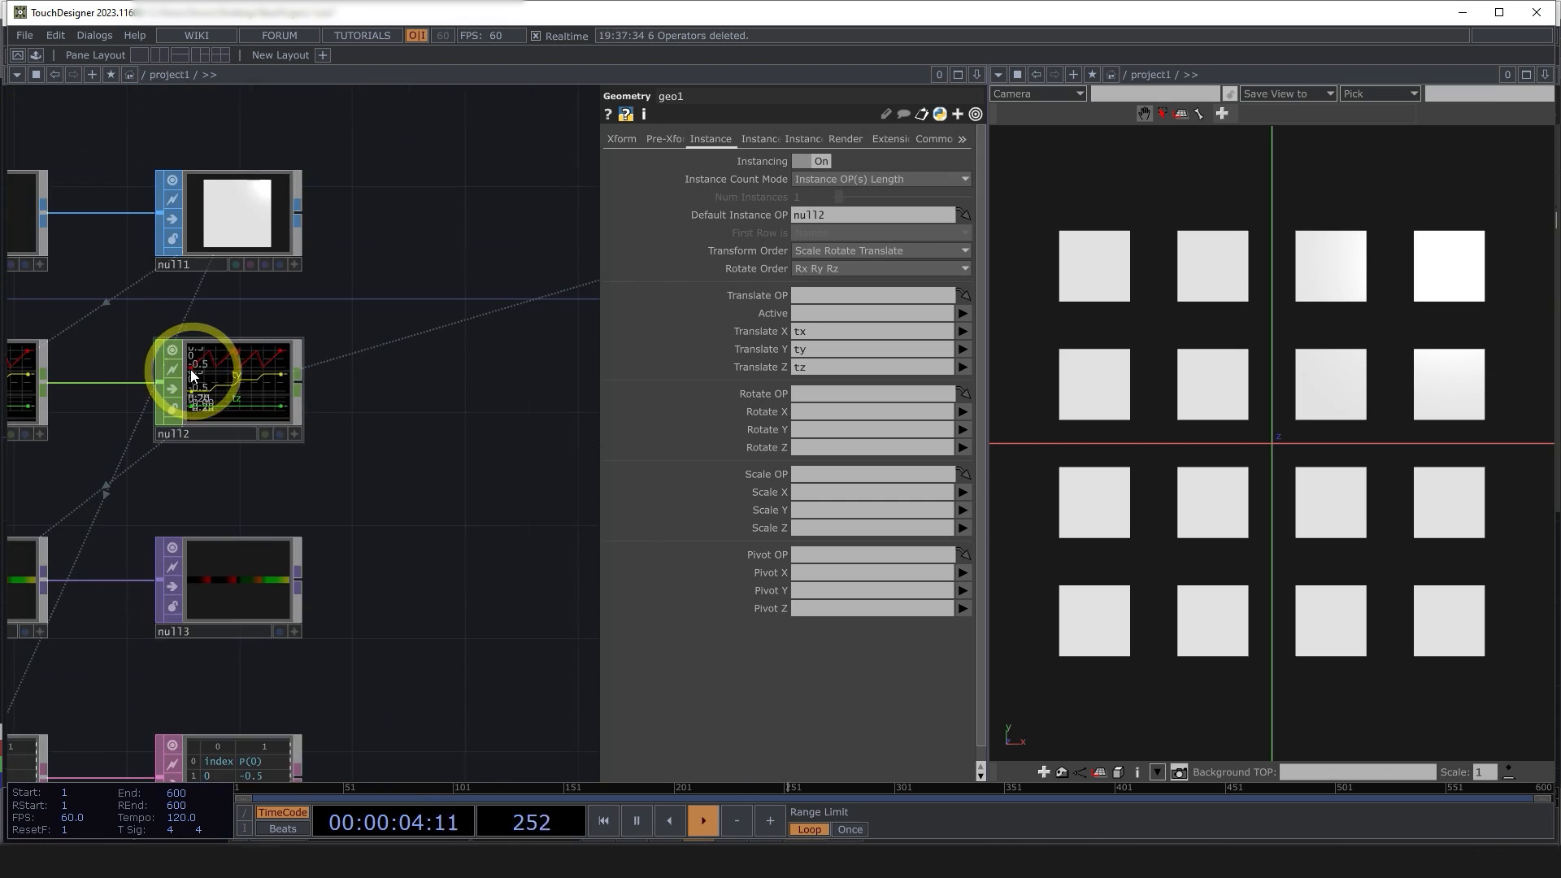
scroll(193, 374, up, 3)
scroll(243, 348, up, 2)
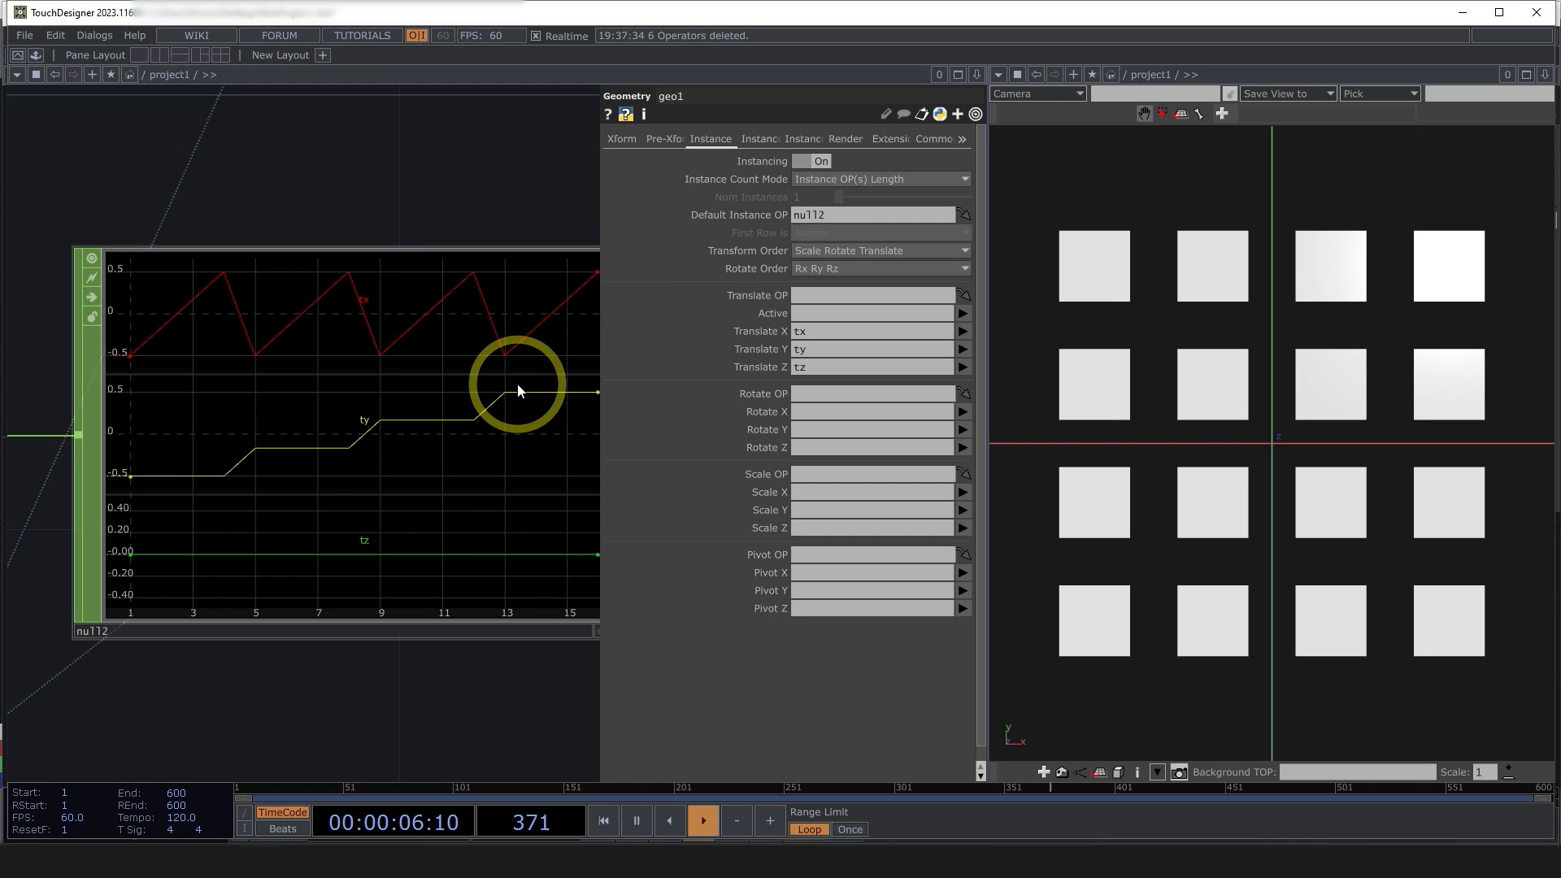
scroll(165, 637, down, 3)
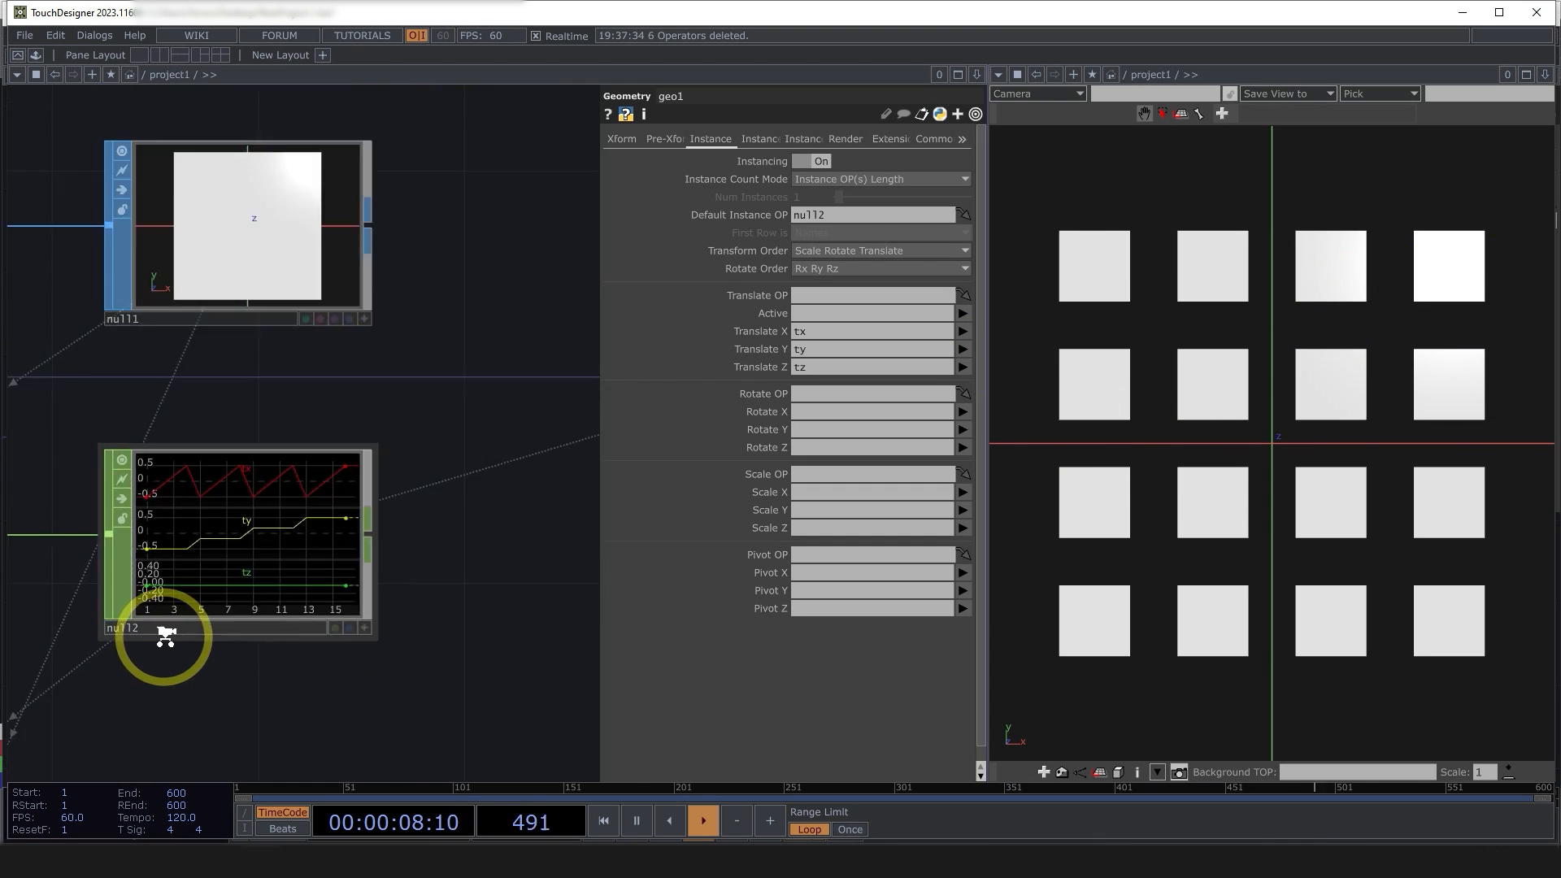
scroll(165, 636, down, 5)
drag(280, 681, 431, 545)
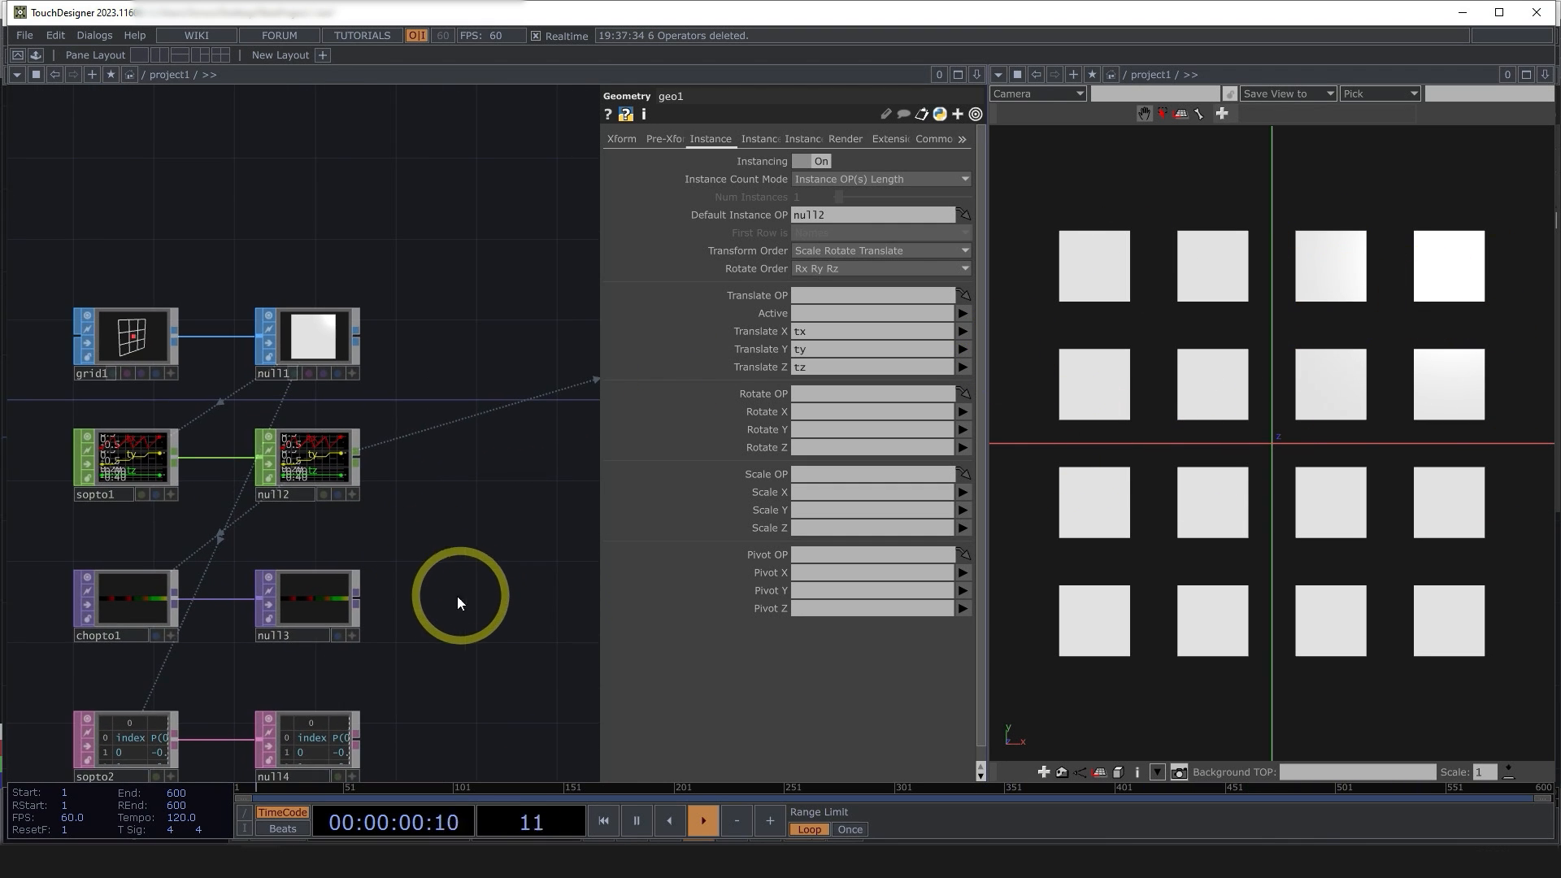
- Examine null2's tx, ty and tz values sample by sample and match them to the order of the instances
scroll(397, 583, up, 2)
scroll(319, 512, up, 8)
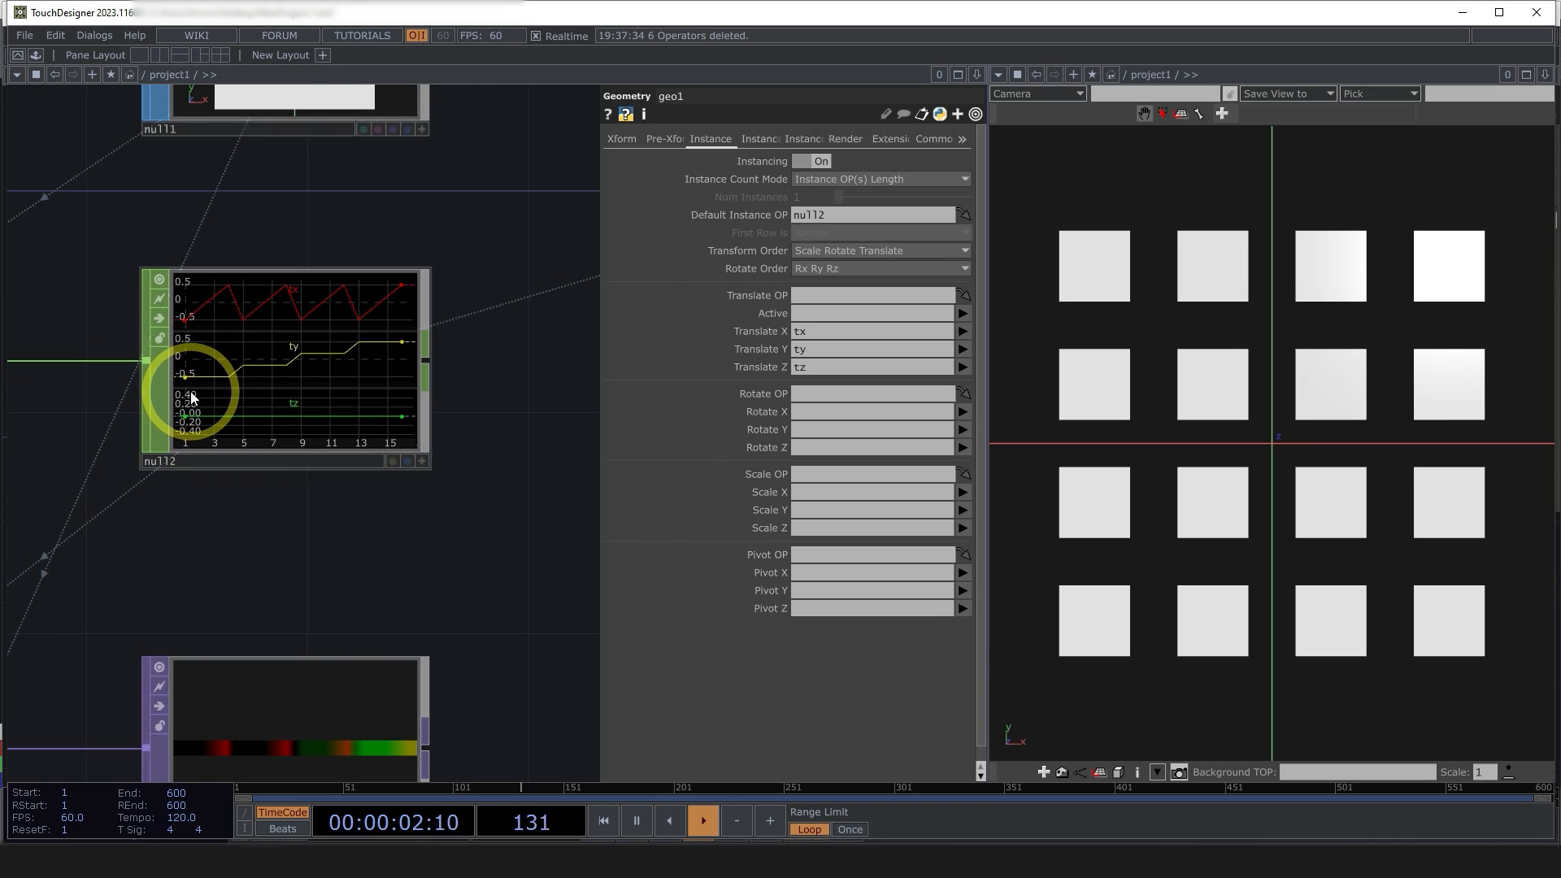
drag(398, 654, 316, 700)
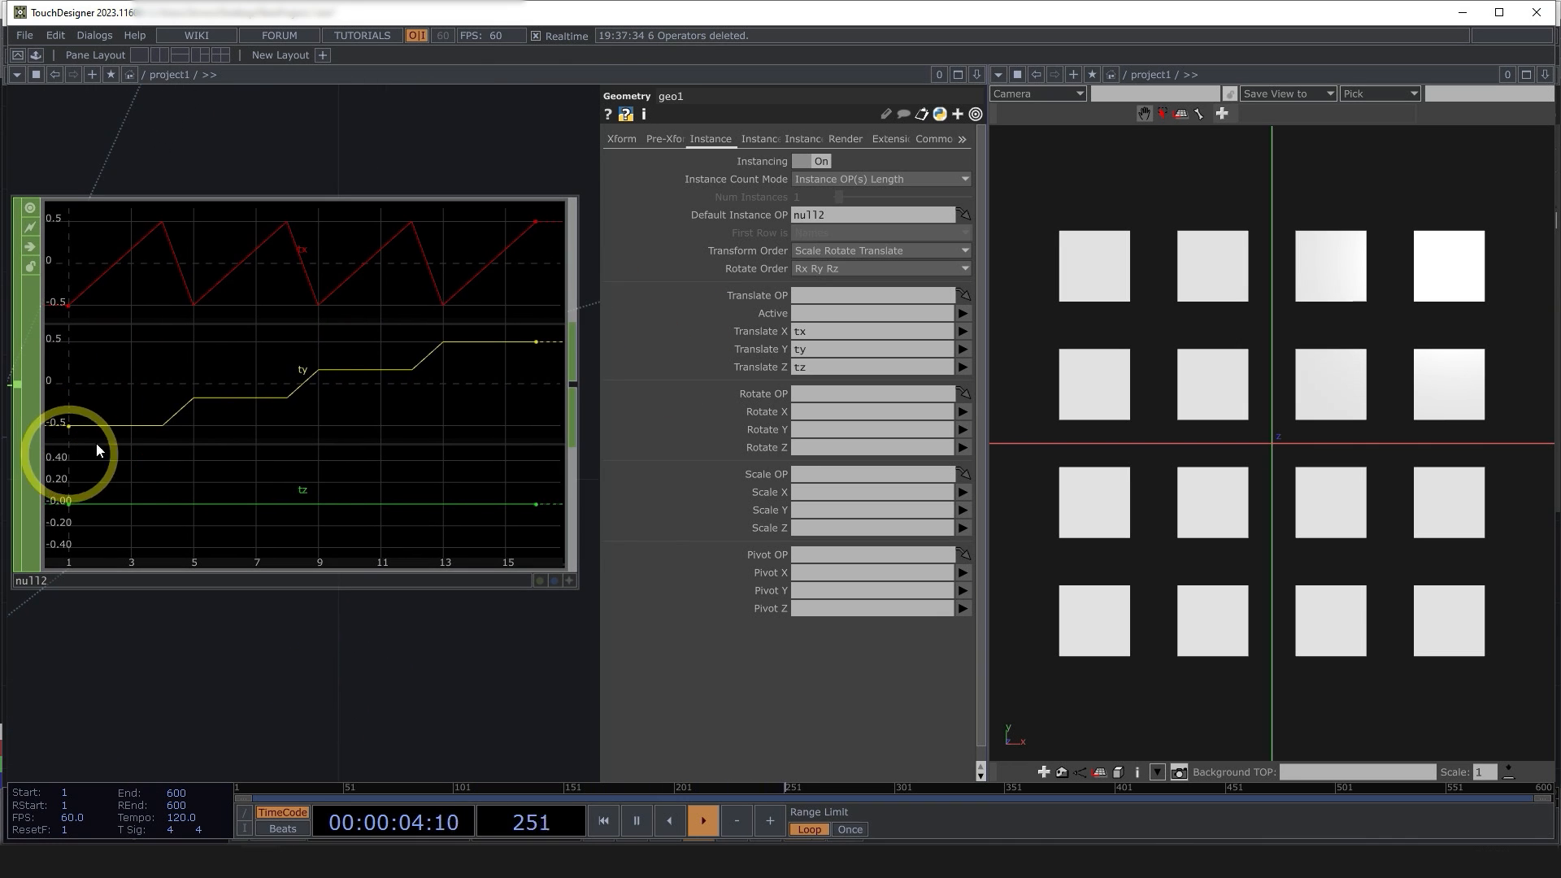
middle_click(362, 391)
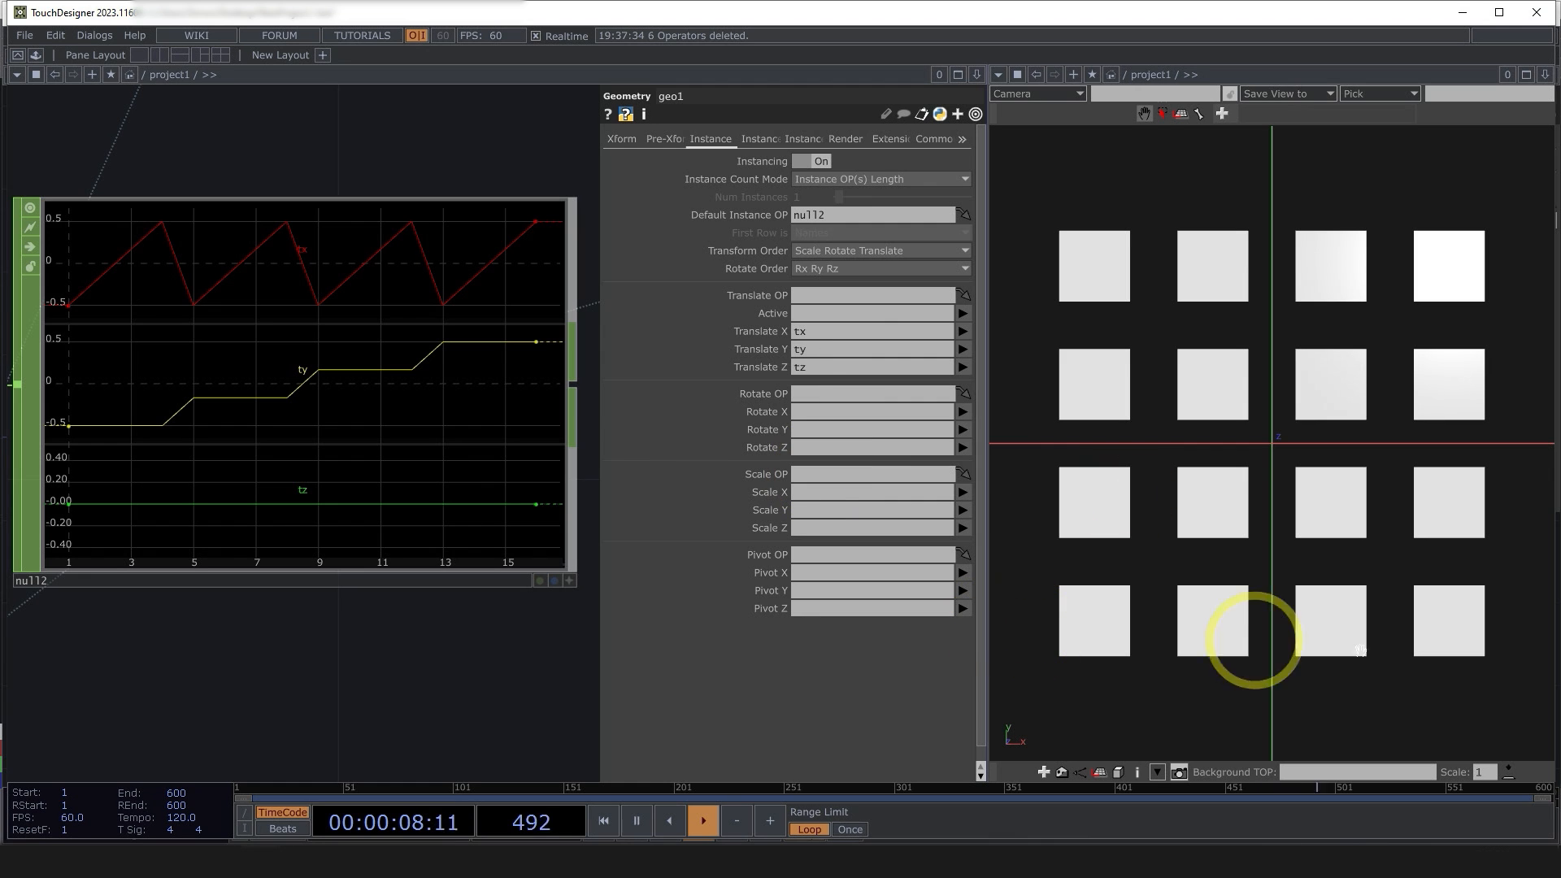
scroll(223, 548, down, 10)
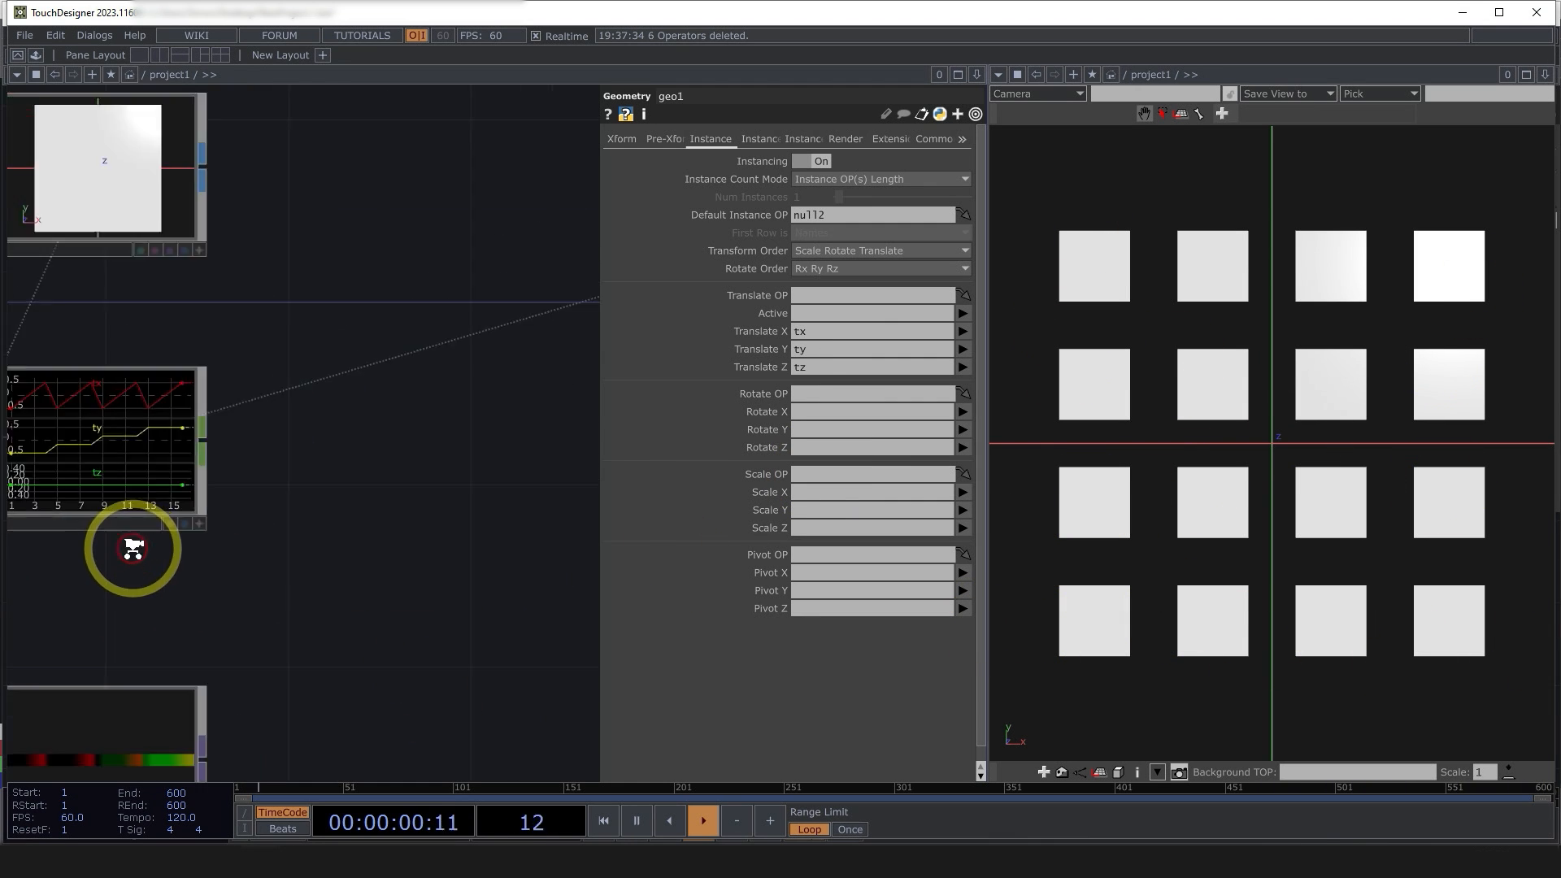
- Examine null3's pixel image and null4's point table alongside null2 as alternative sources of instance data
drag(163, 716, 215, 631)
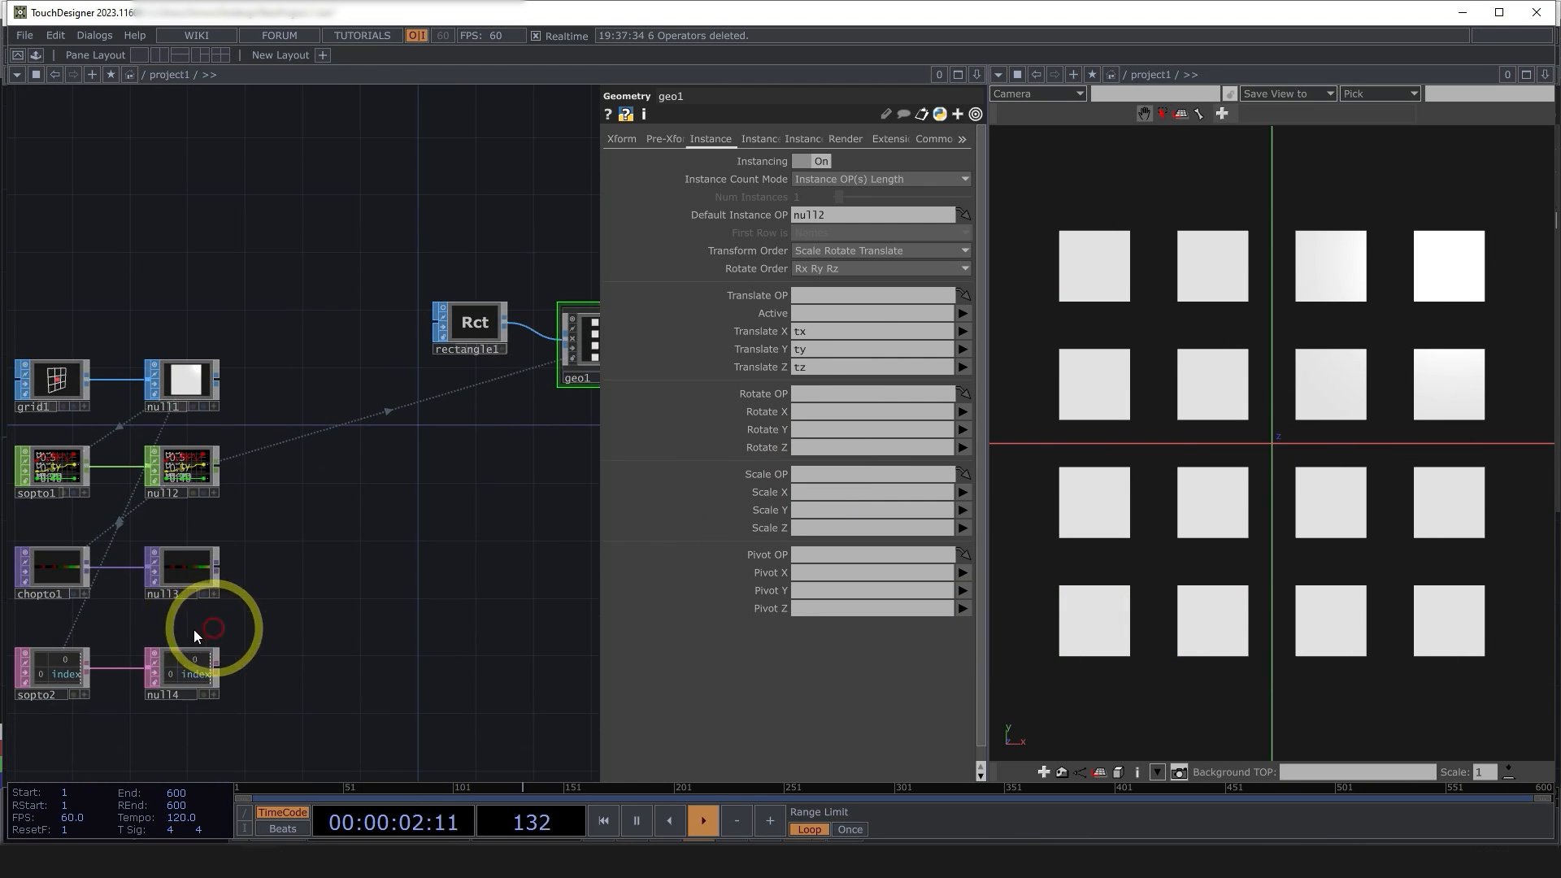
scroll(165, 598, up, 3)
scroll(168, 732, up, 2)
scroll(133, 695, up, 2)
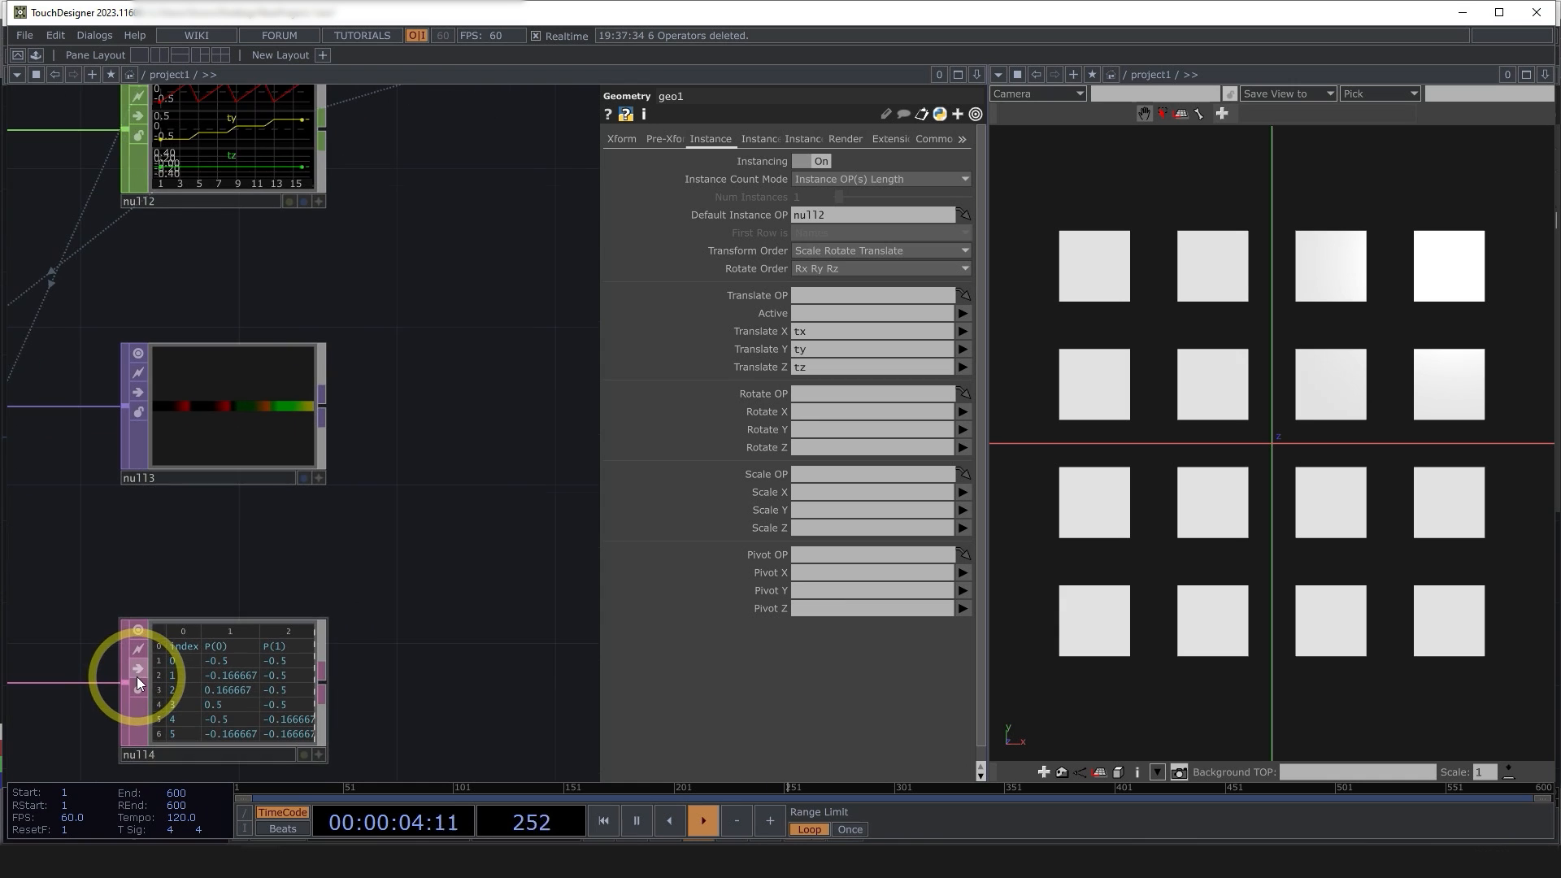
middle_drag(265, 526, 286, 518)
scroll(286, 518, down, 1)
drag(446, 523, 425, 599)
scroll(425, 599, down, 2)
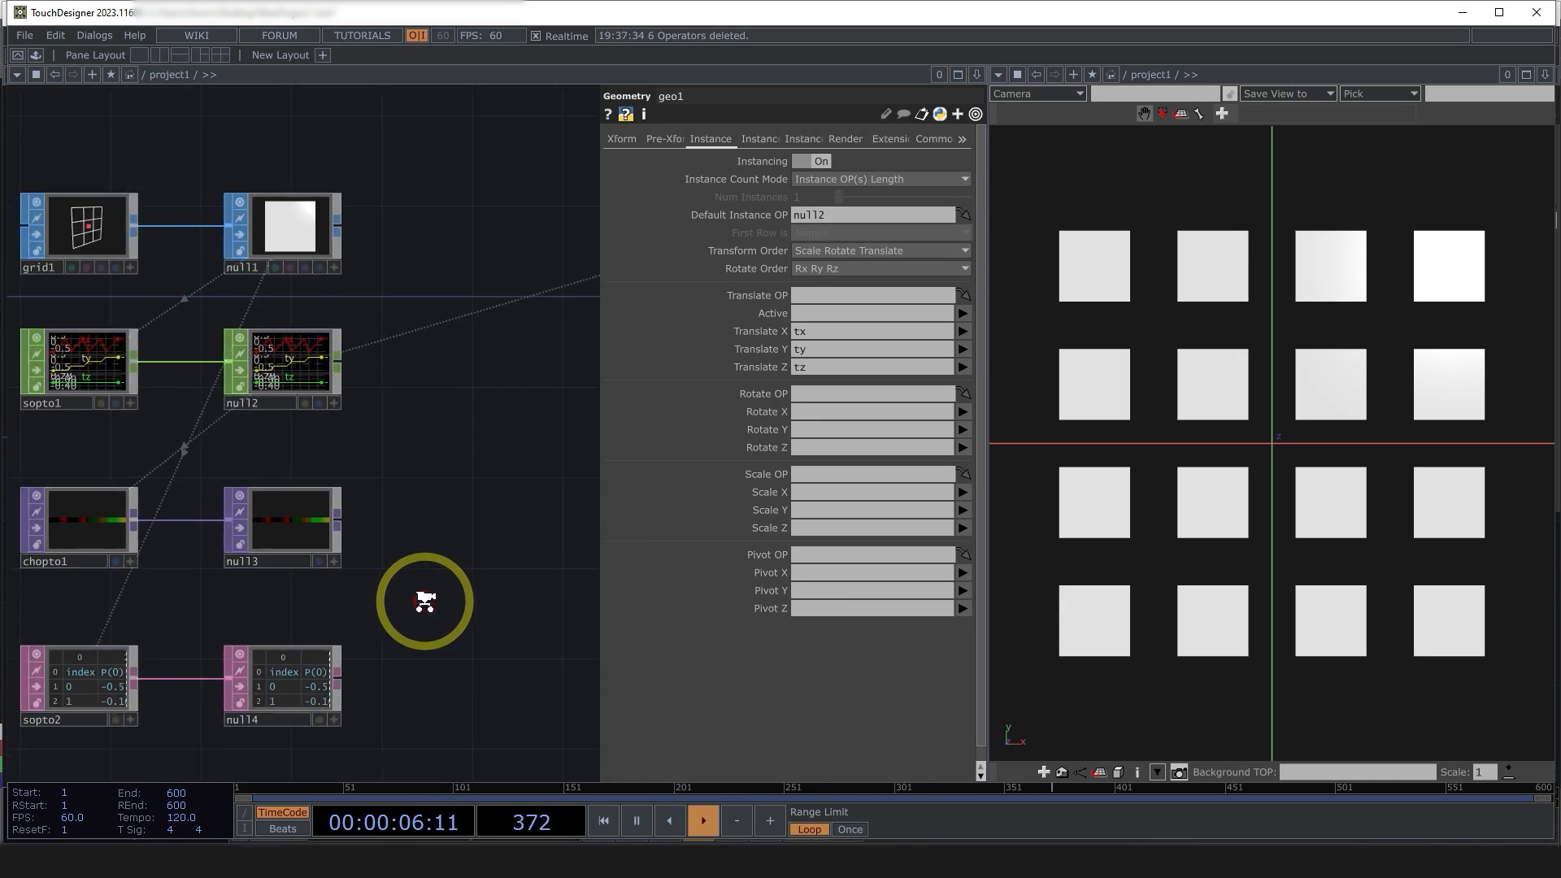
scroll(382, 618, up, 2)
drag(463, 522, 446, 521)
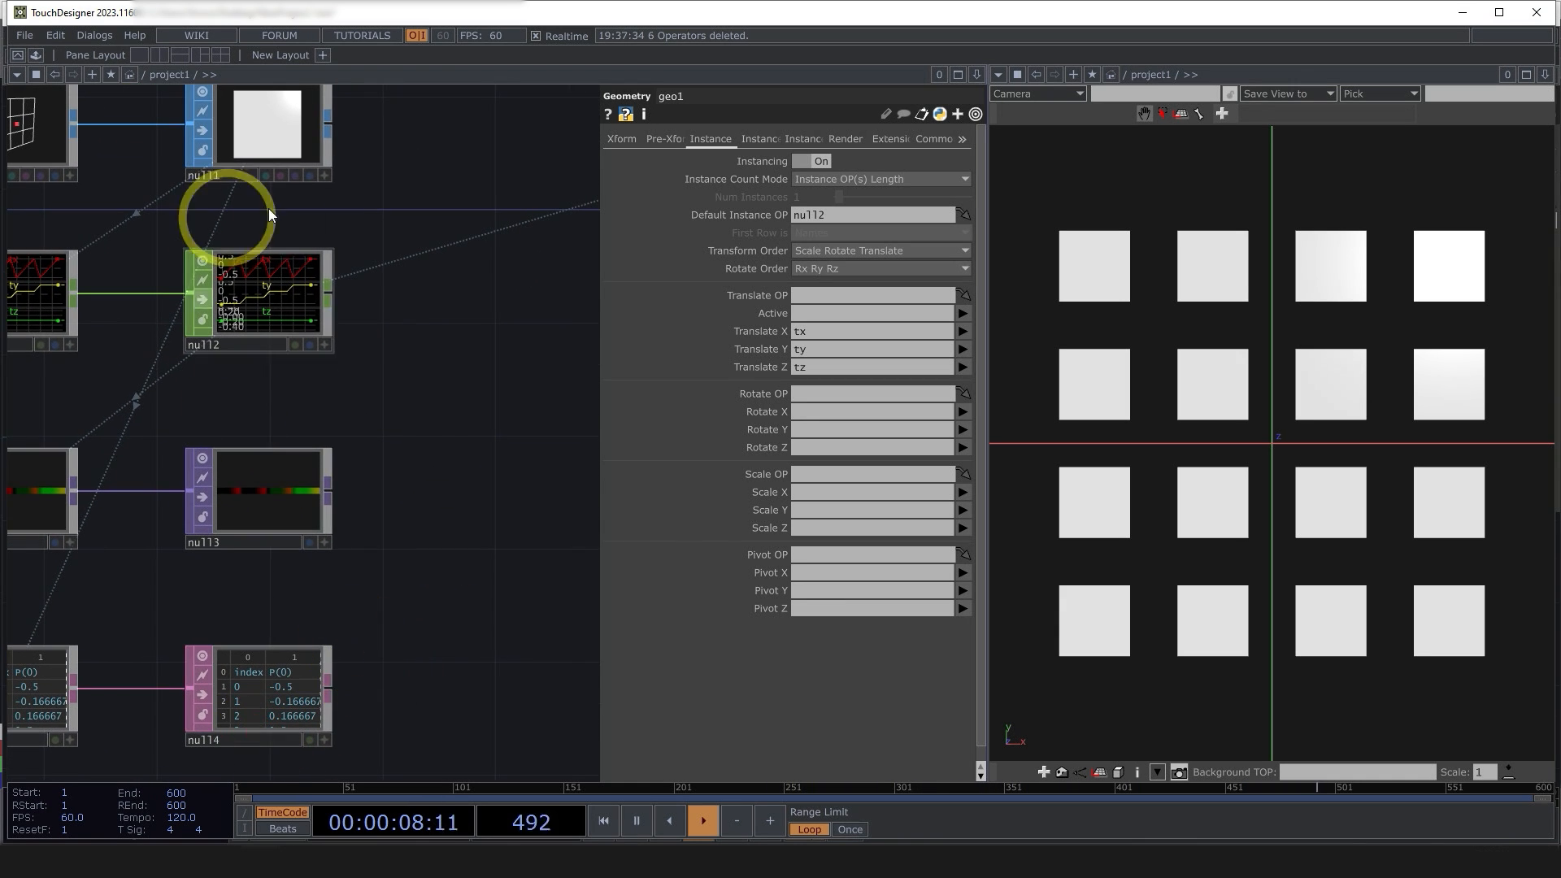
drag(318, 447, 203, 523)
scroll(202, 523, down, 3)
- Set geo1's instance Color OP to null3, with channels r, g and b for R, G and B
click(592, 329)
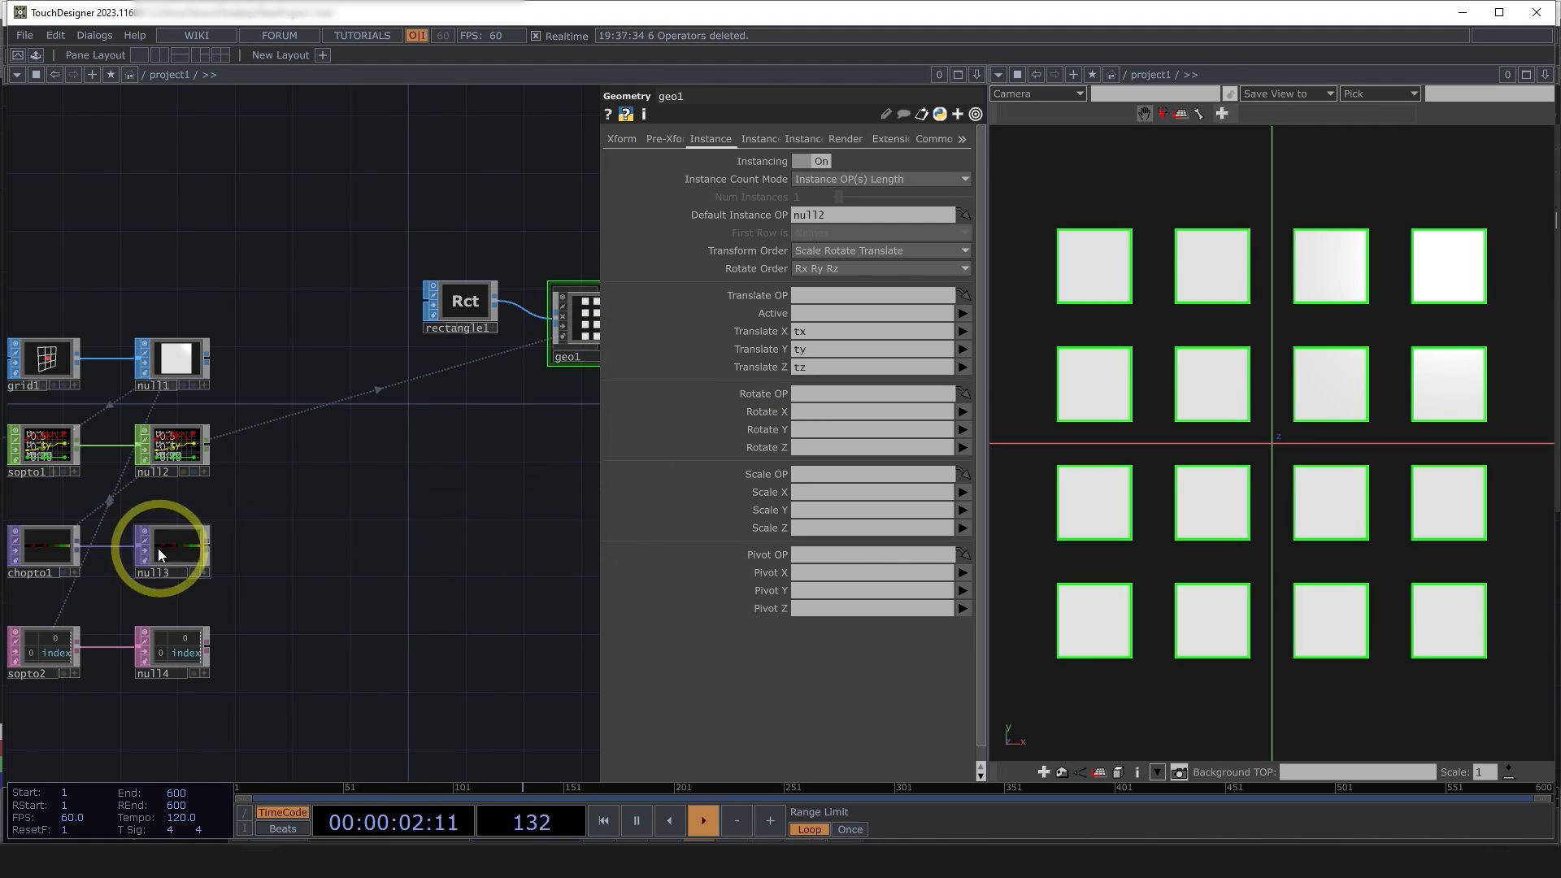
click(752, 139)
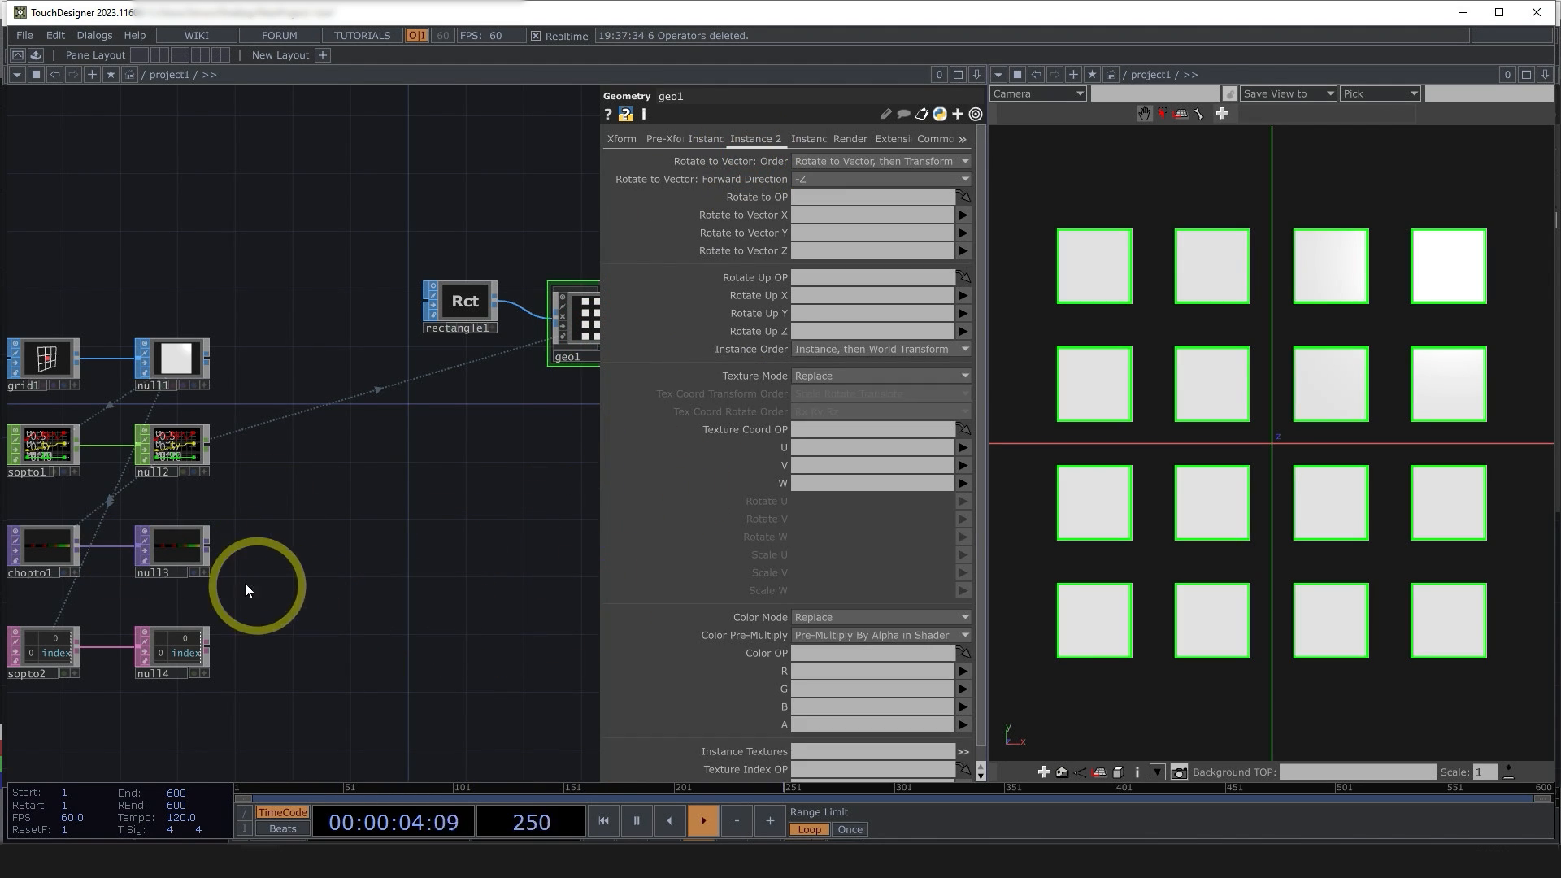
drag(180, 550, 840, 654)
click(823, 671)
text(r)
click(818, 690)
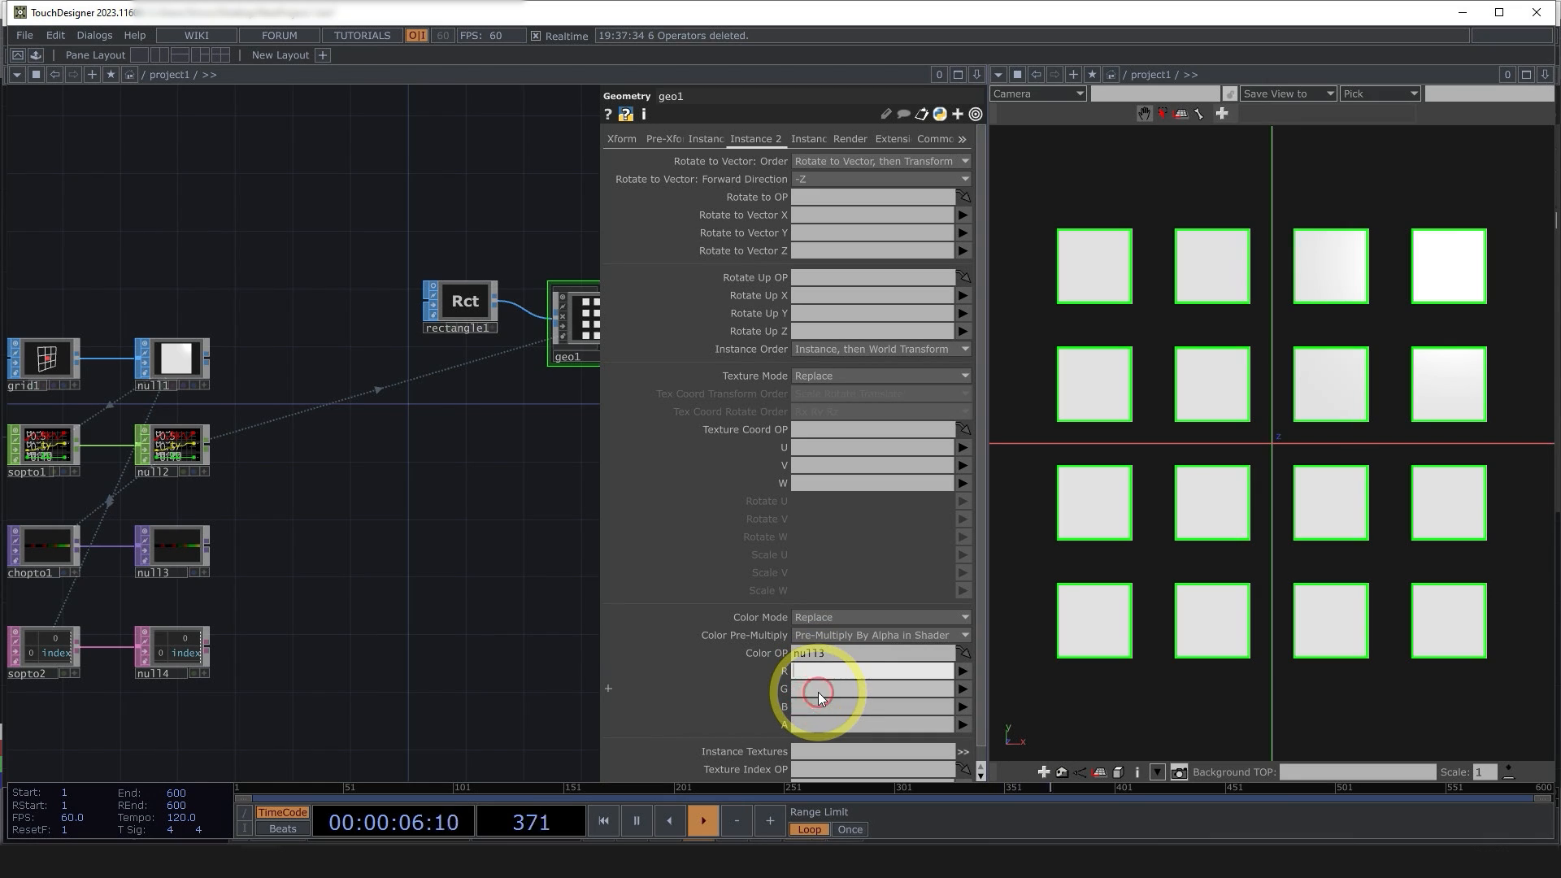
text(g)
click(815, 702)
text(b)
click(490, 681)
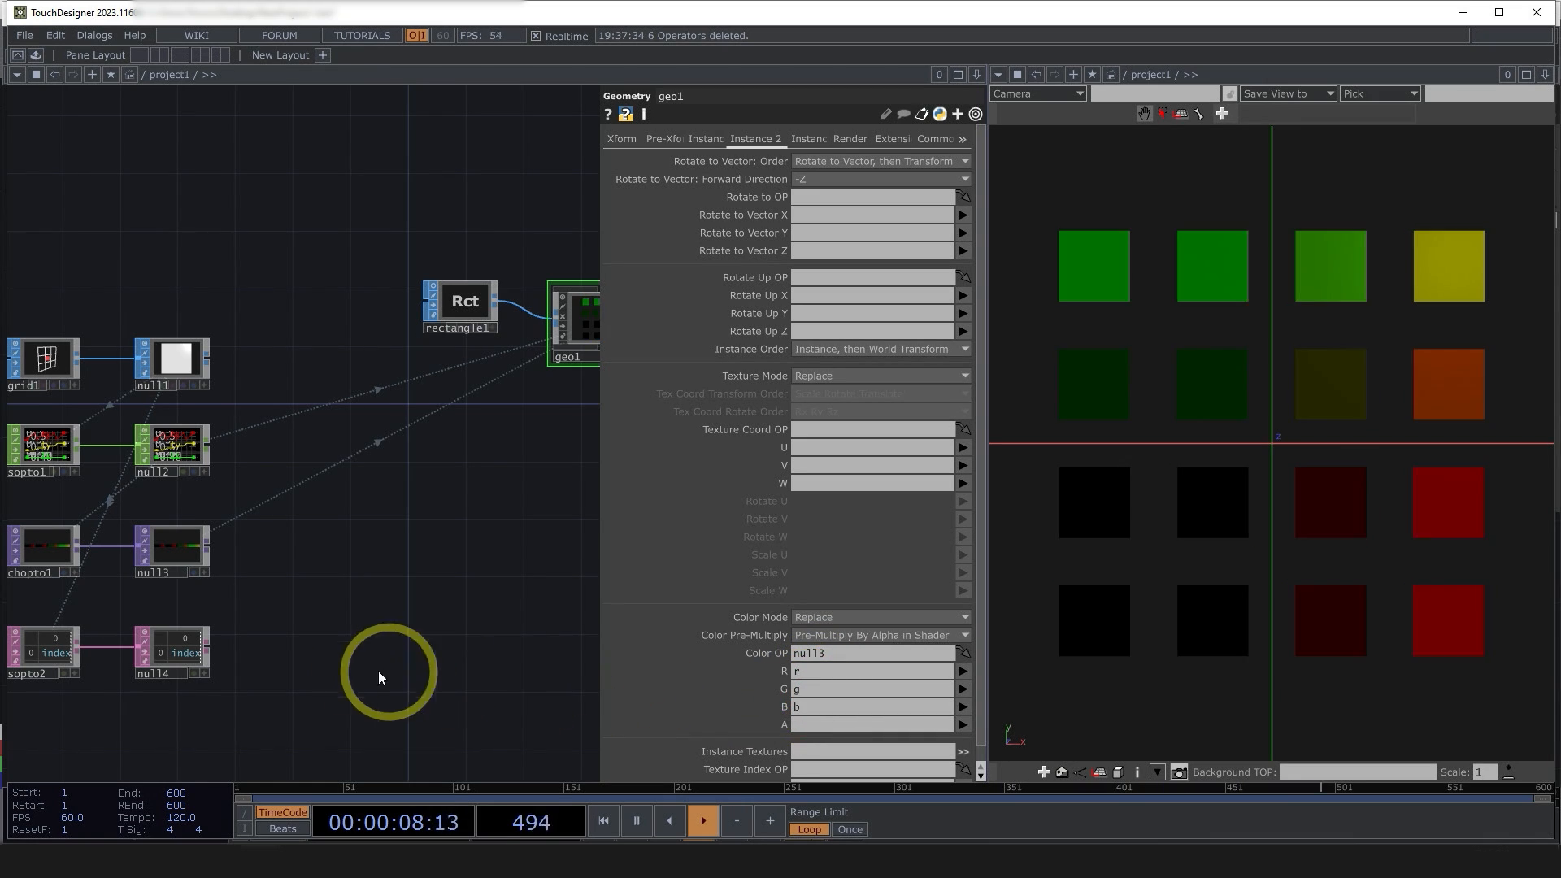
- Change chopto1's Image Layout to Fit to Square (Combine Sets)
drag(366, 594, 795, 590)
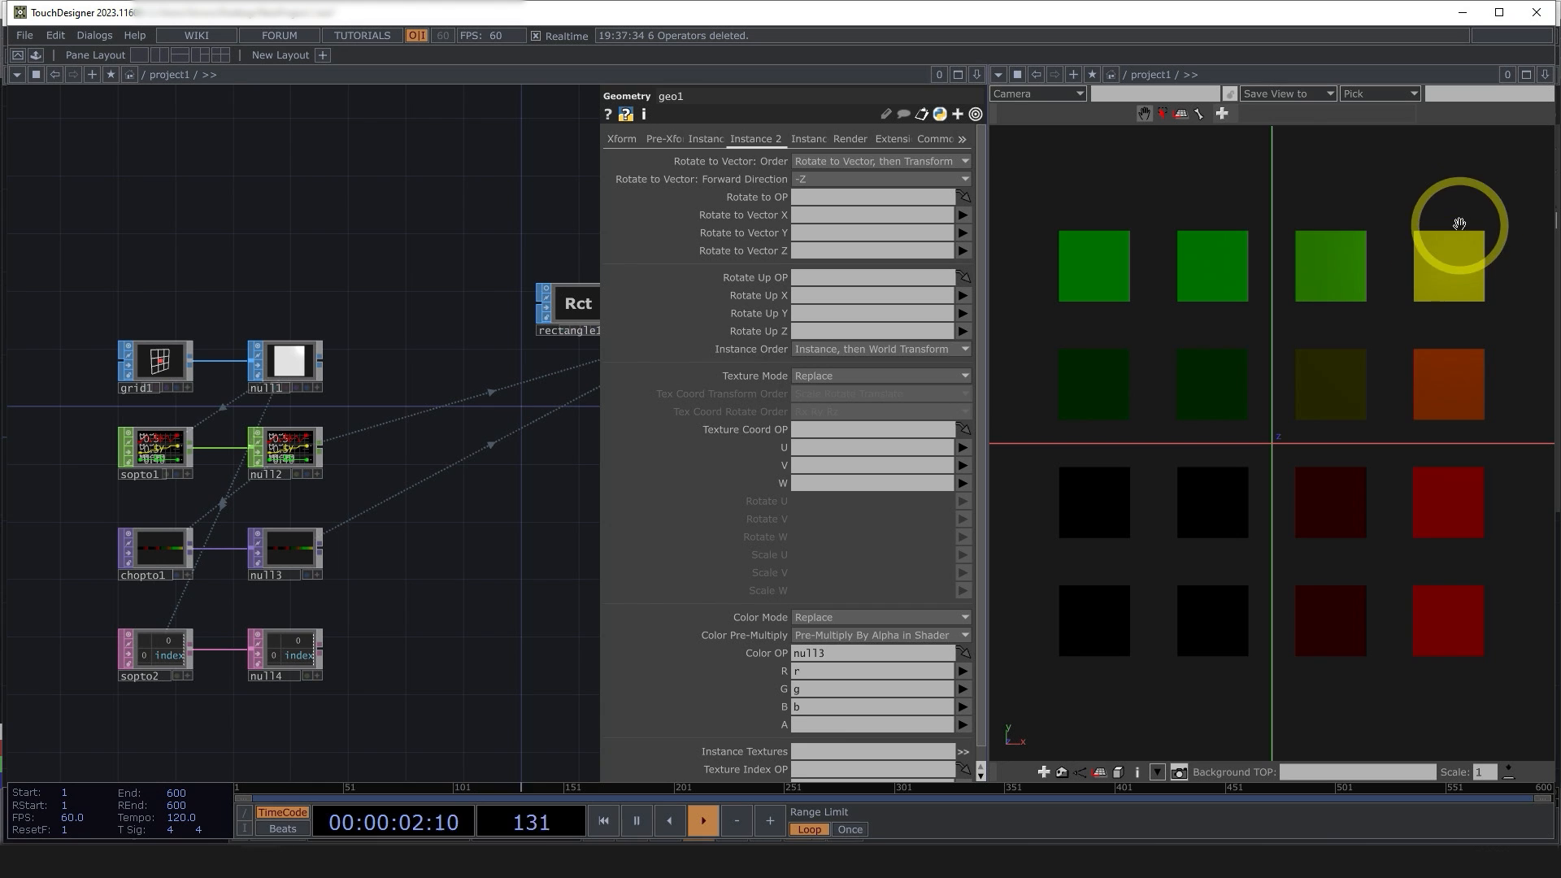
scroll(164, 553, up, 8)
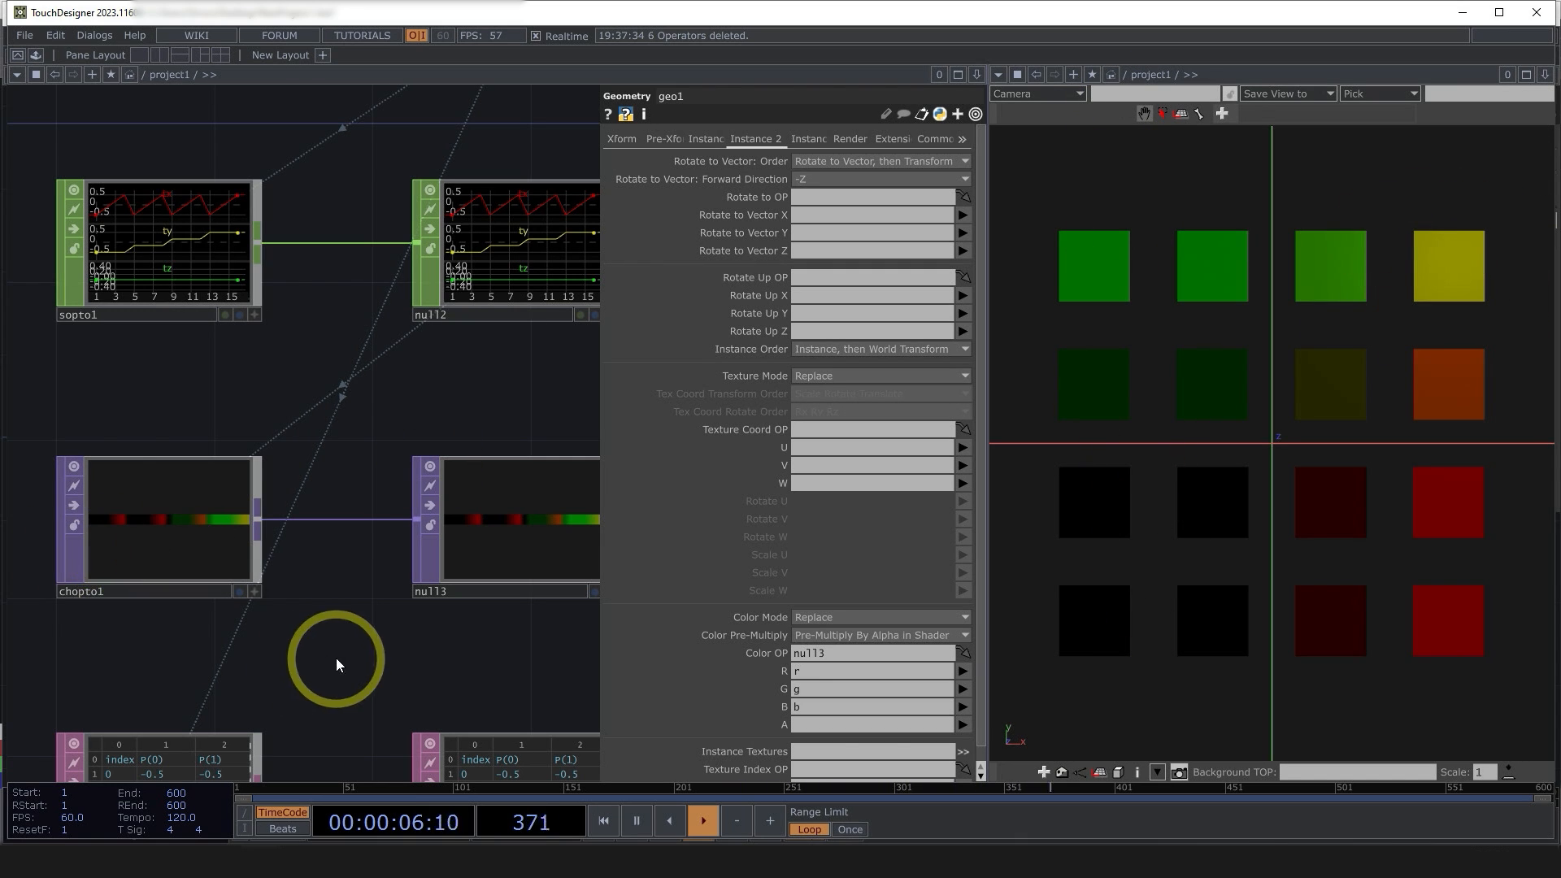
scroll(221, 557, down, 3)
scroll(221, 557, up, 3)
click(309, 594)
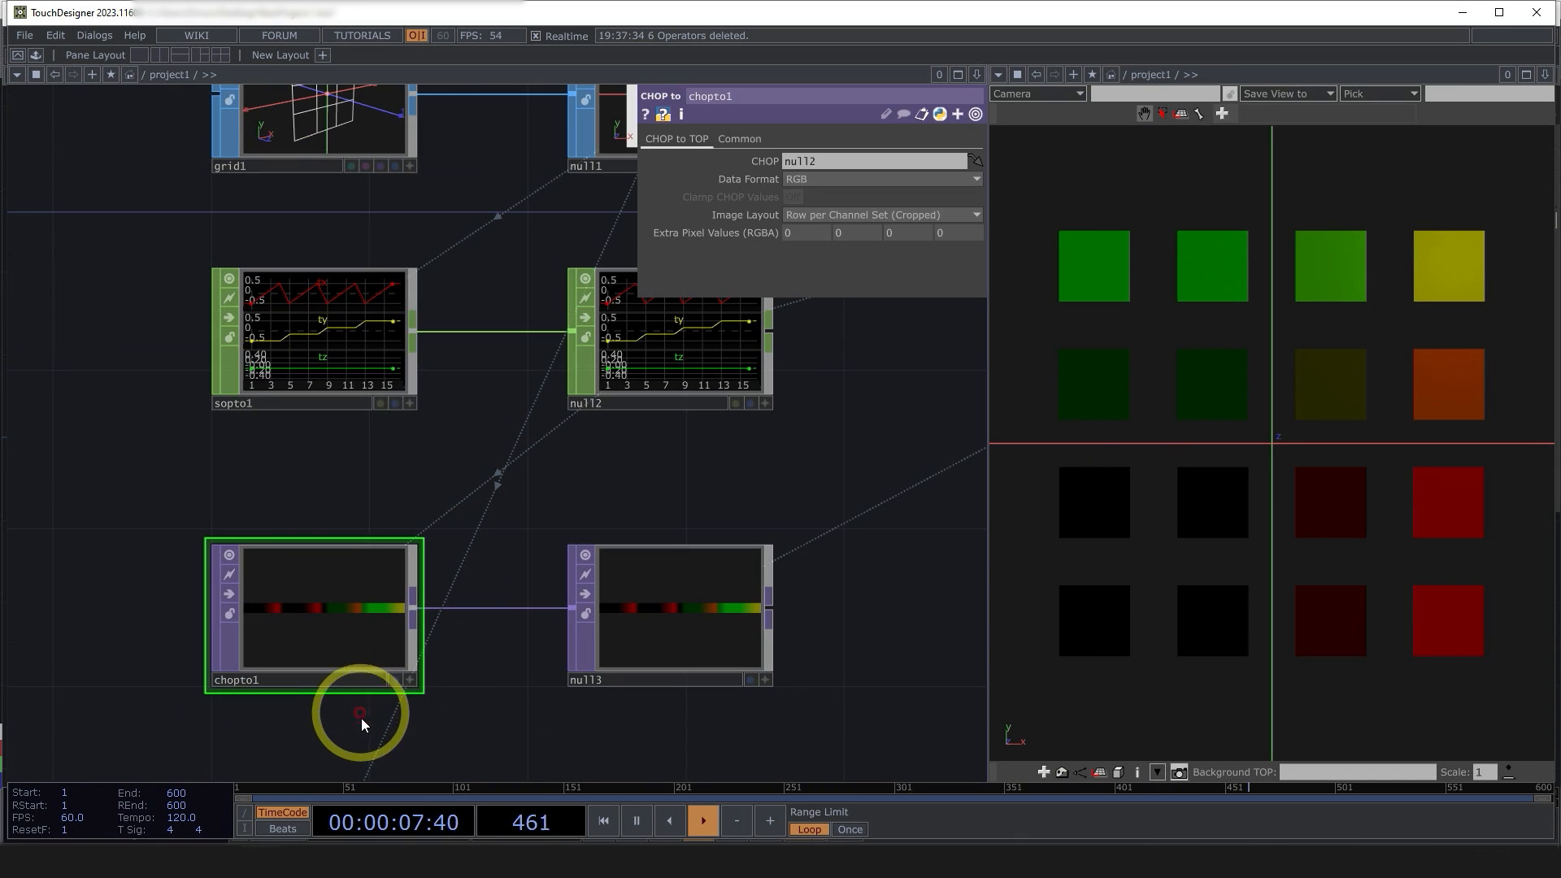
click(818, 217)
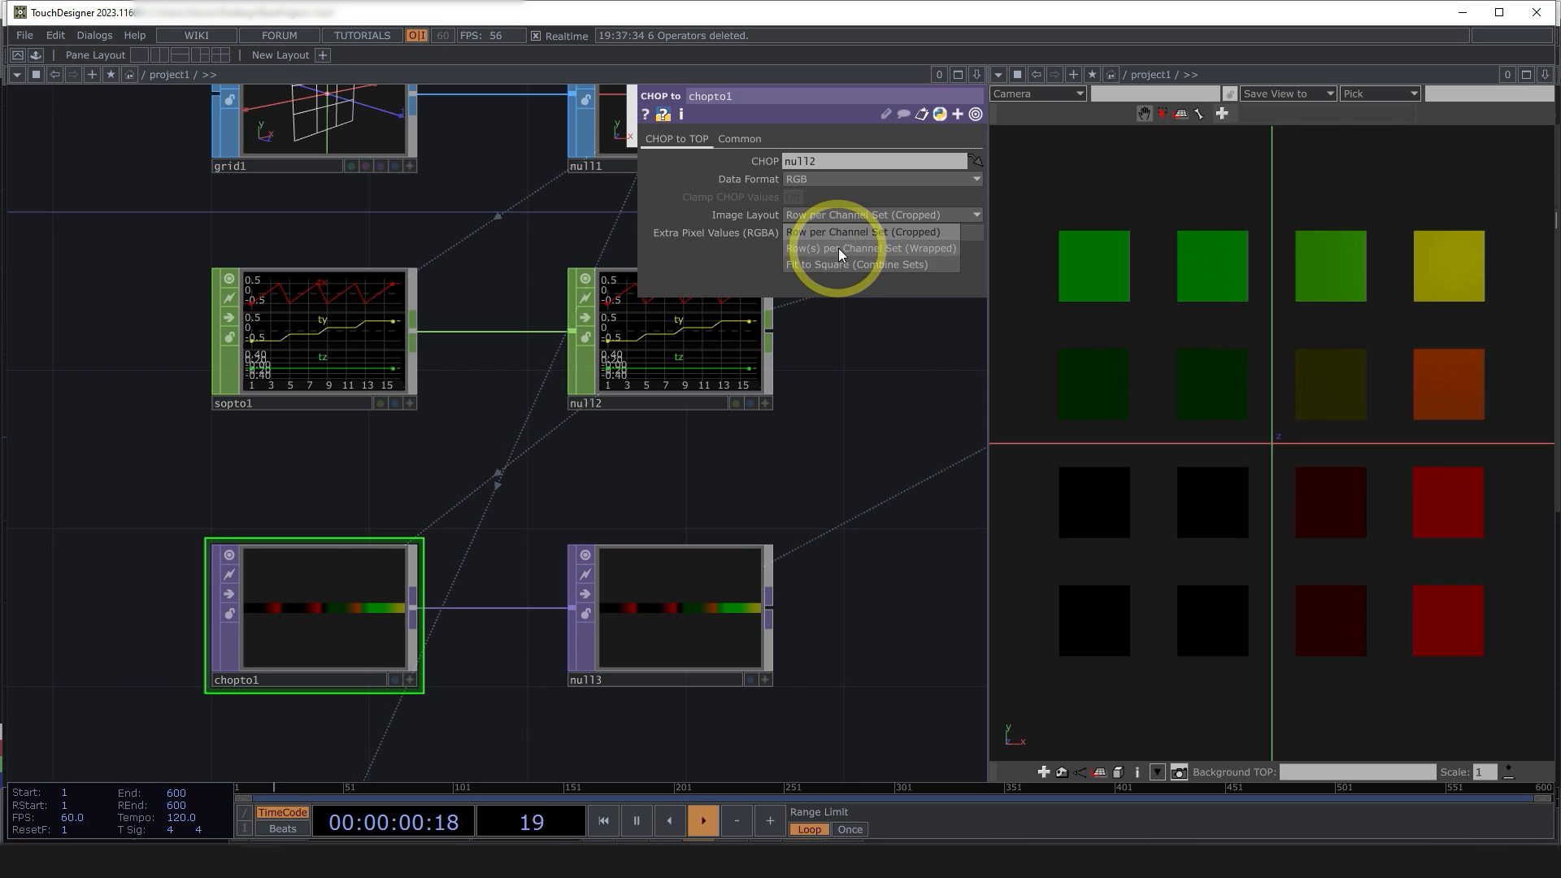
click(857, 263)
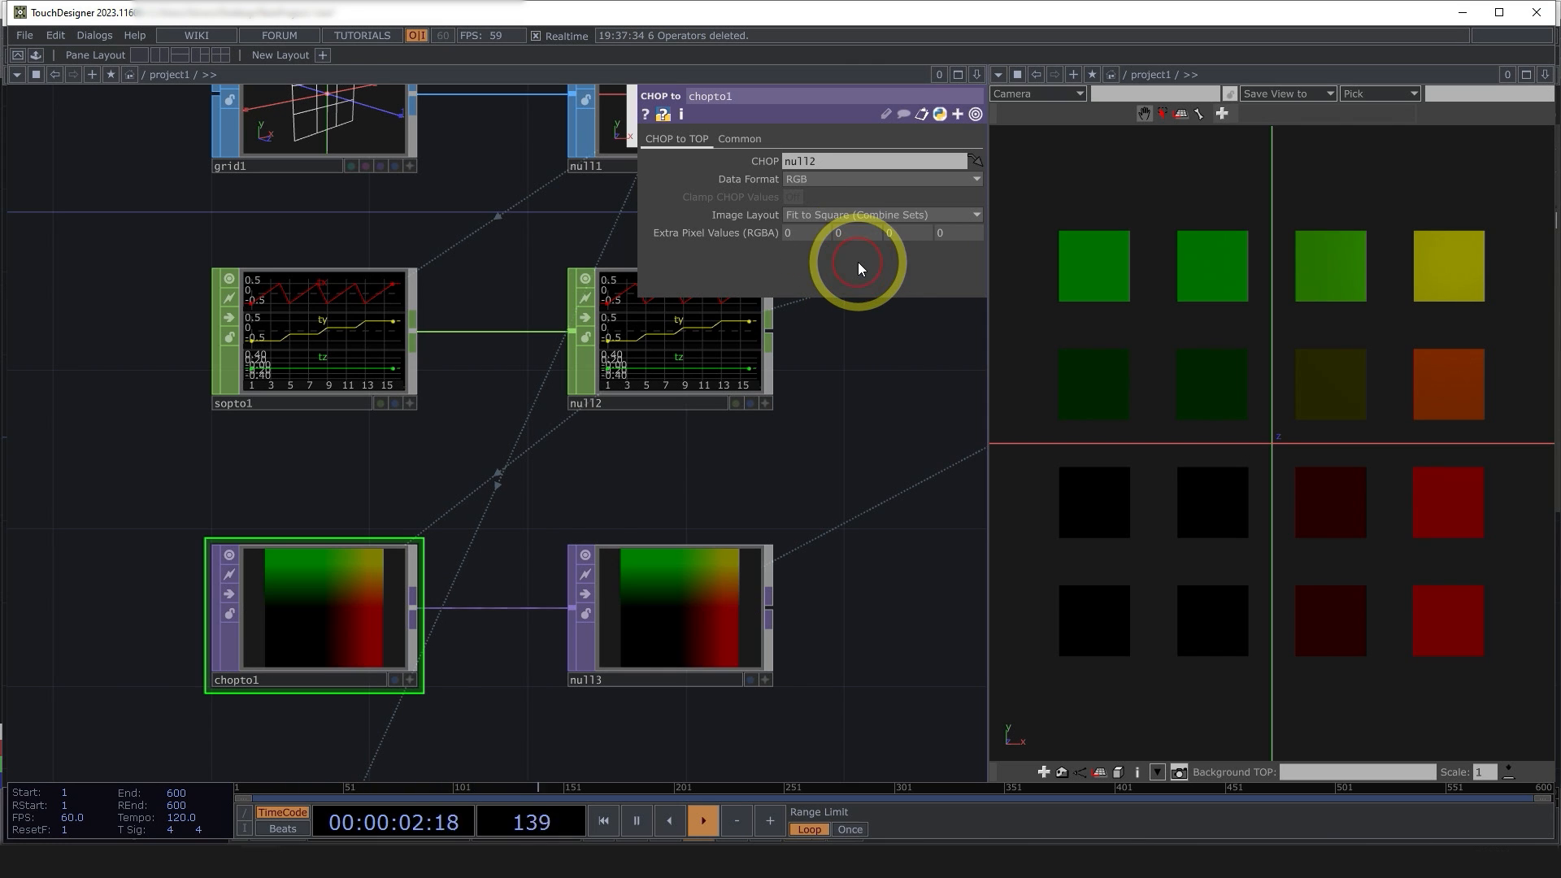
- Inspect chopto1's image in its active viewer, checking the split, normalized color channels and individual pixel values
scroll(209, 682, up, 4)
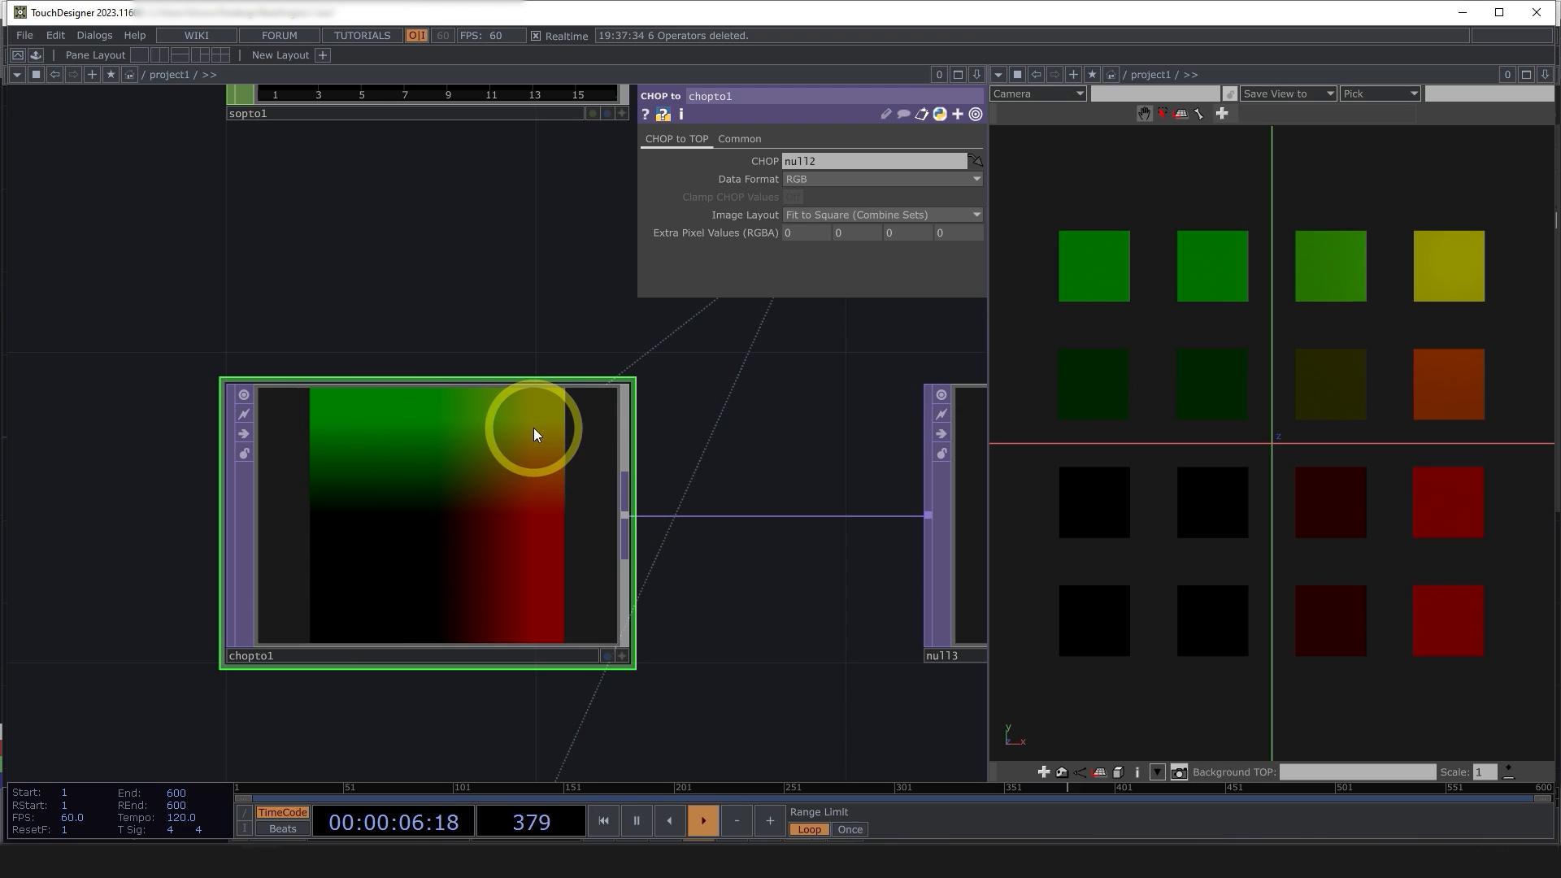
click(511, 501)
key(a)
key(n)
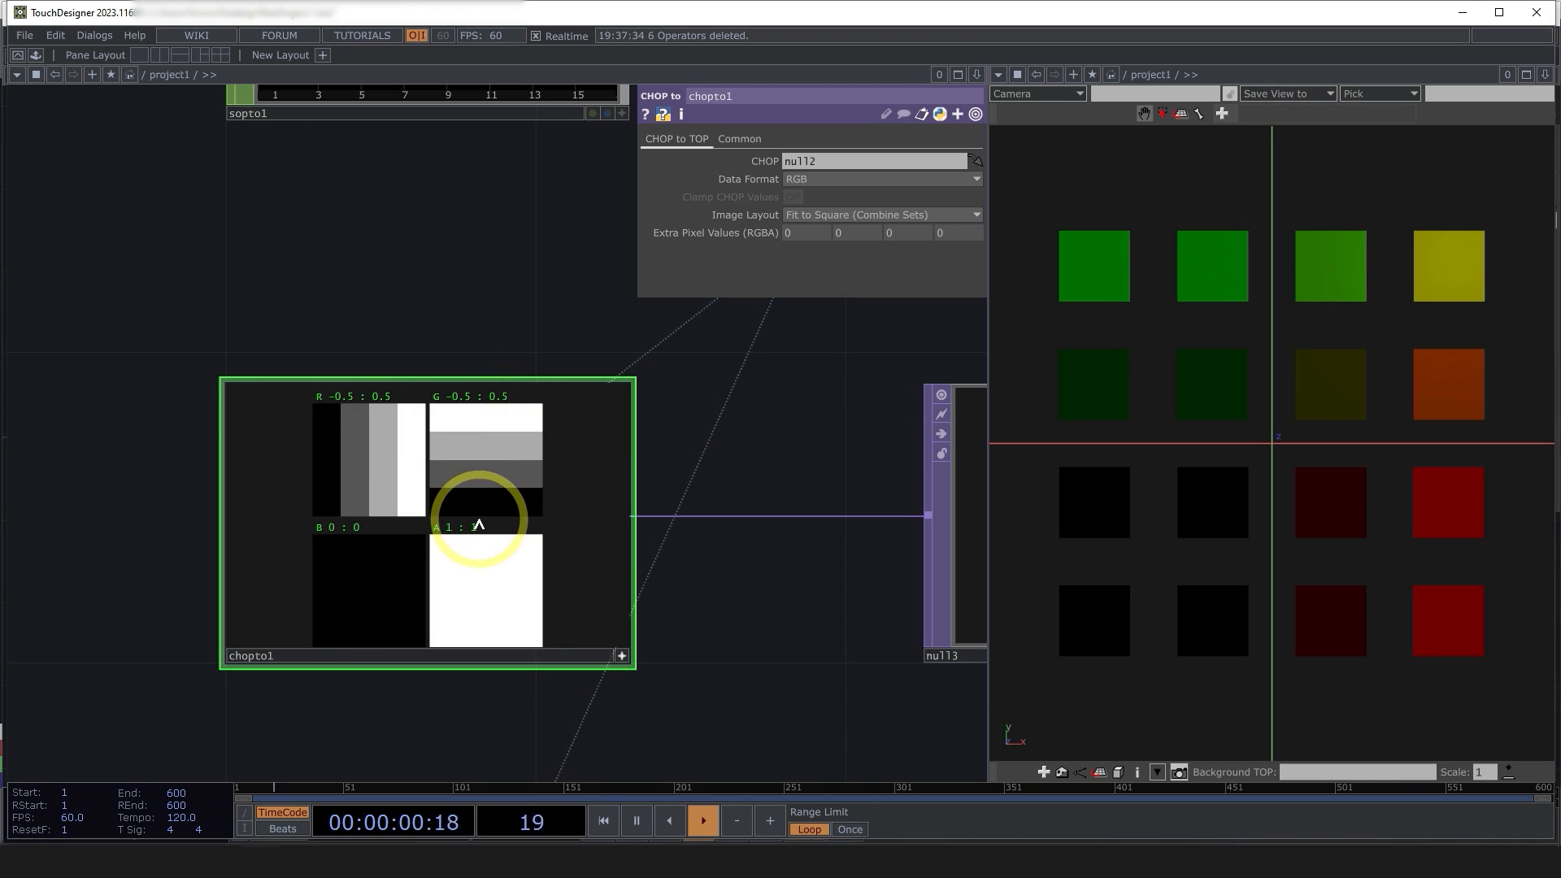
key(n)
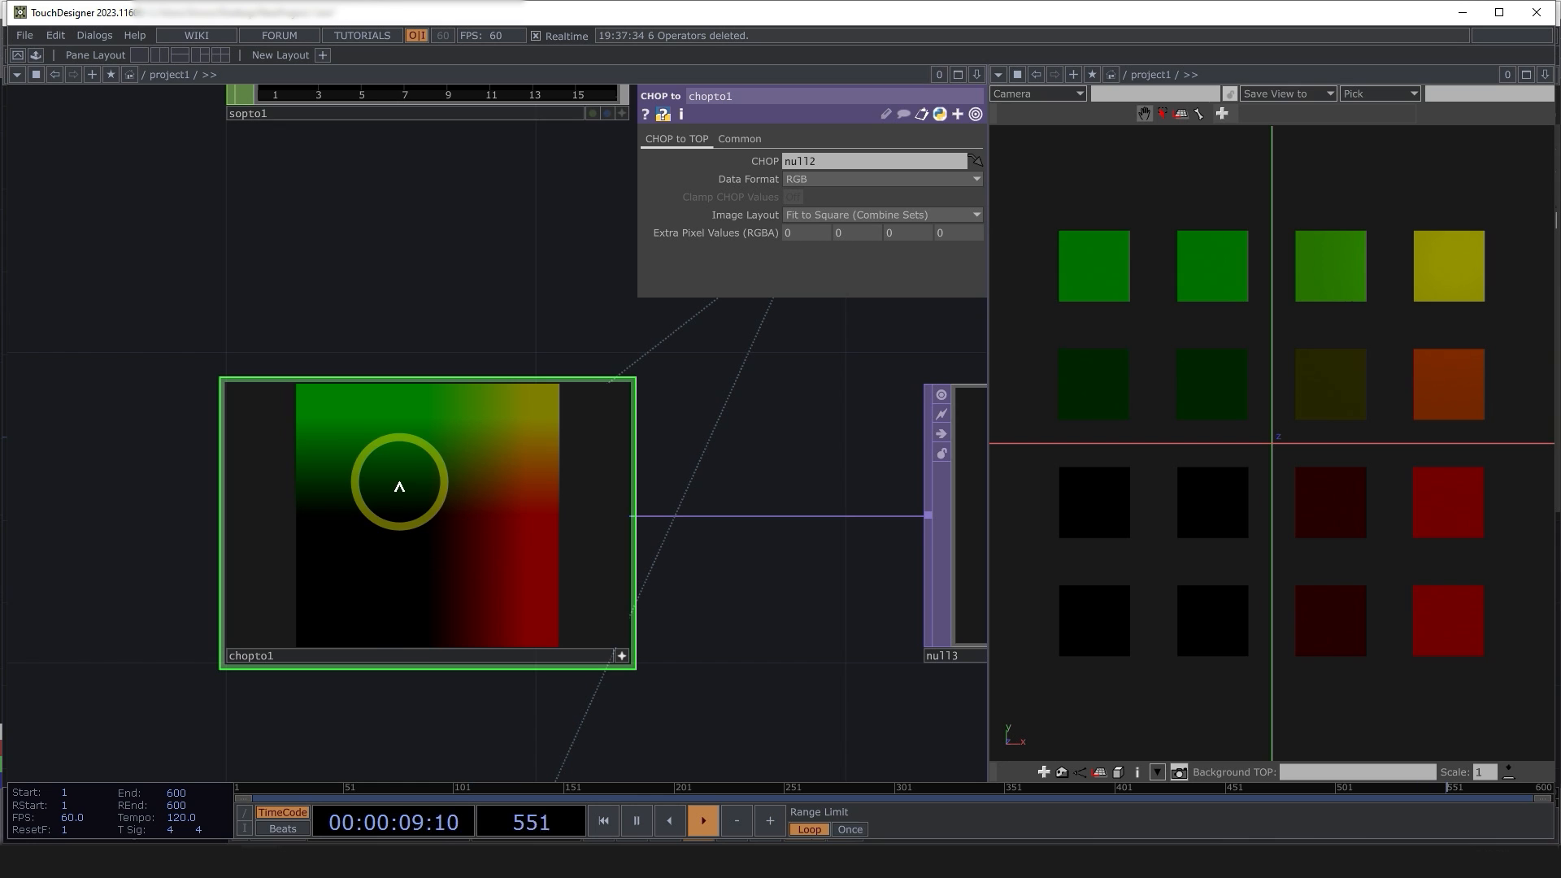
key(d)
right_click(359, 560)
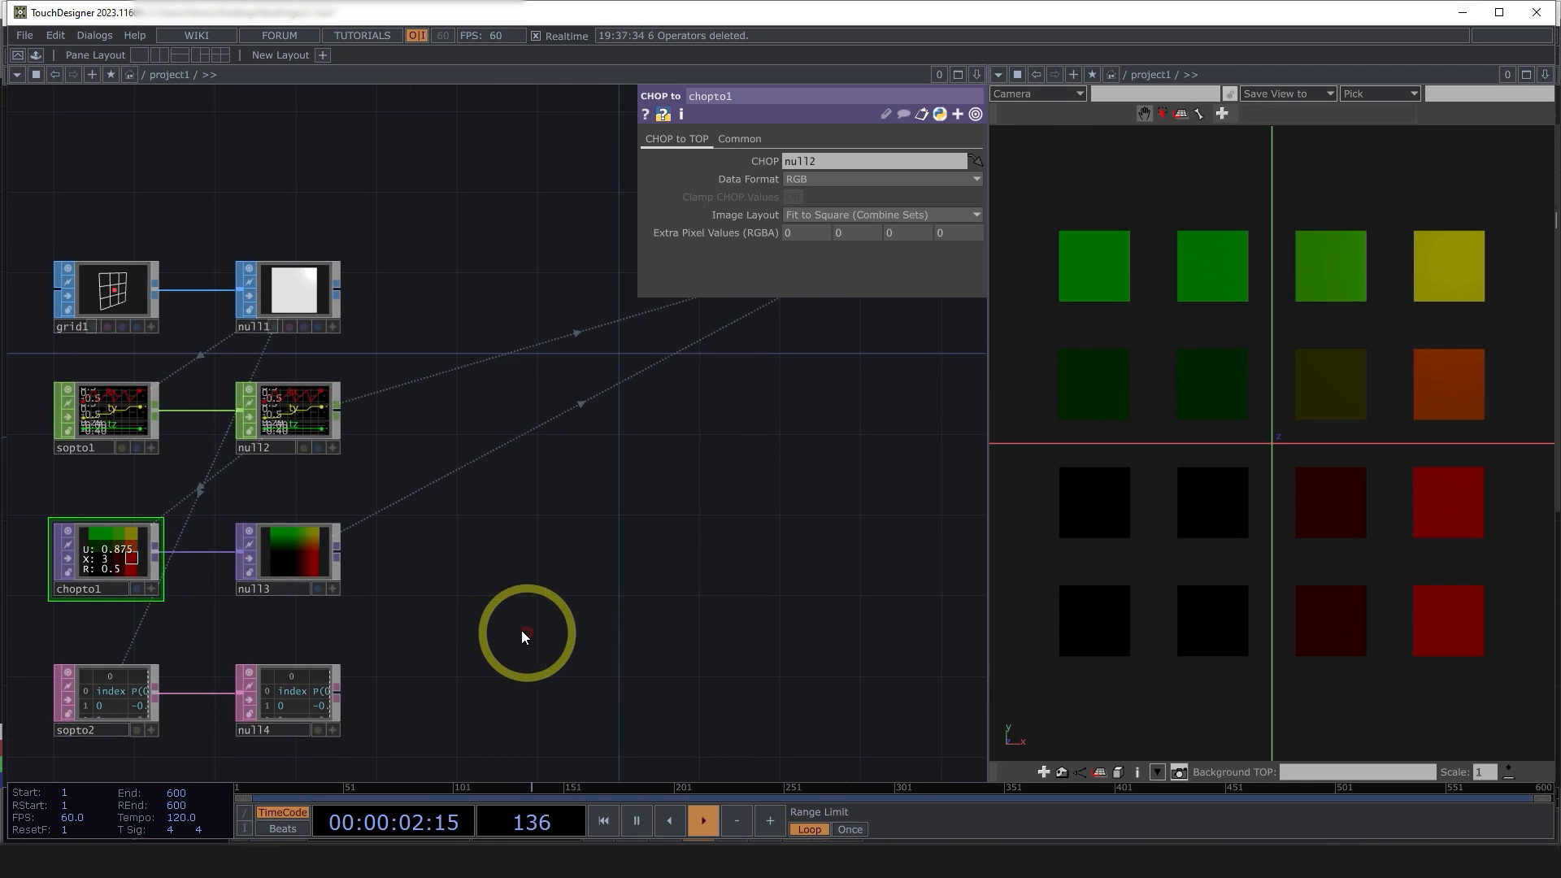
- Move null1, null2, null3 and null4 together away from their source operators to make room between them
scroll(522, 675, down, 2)
right_drag(510, 709, 335, 358)
drag(364, 373, 523, 373)
scroll(580, 634, up, 5)
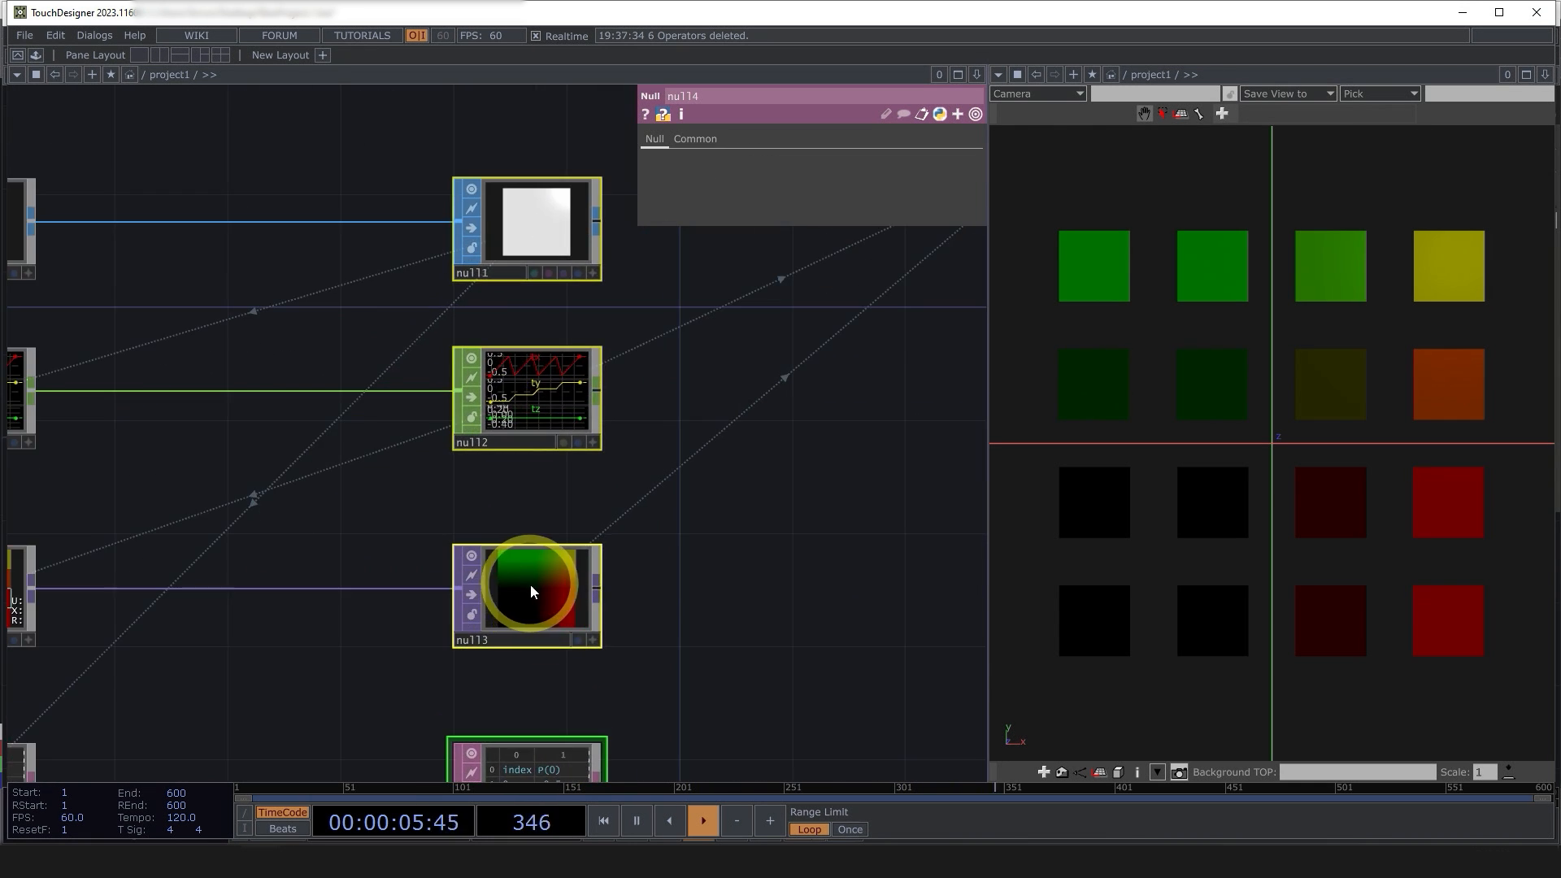
scroll(561, 602, down, 4)
scroll(630, 551, down, 1)
middle_click(545, 555)
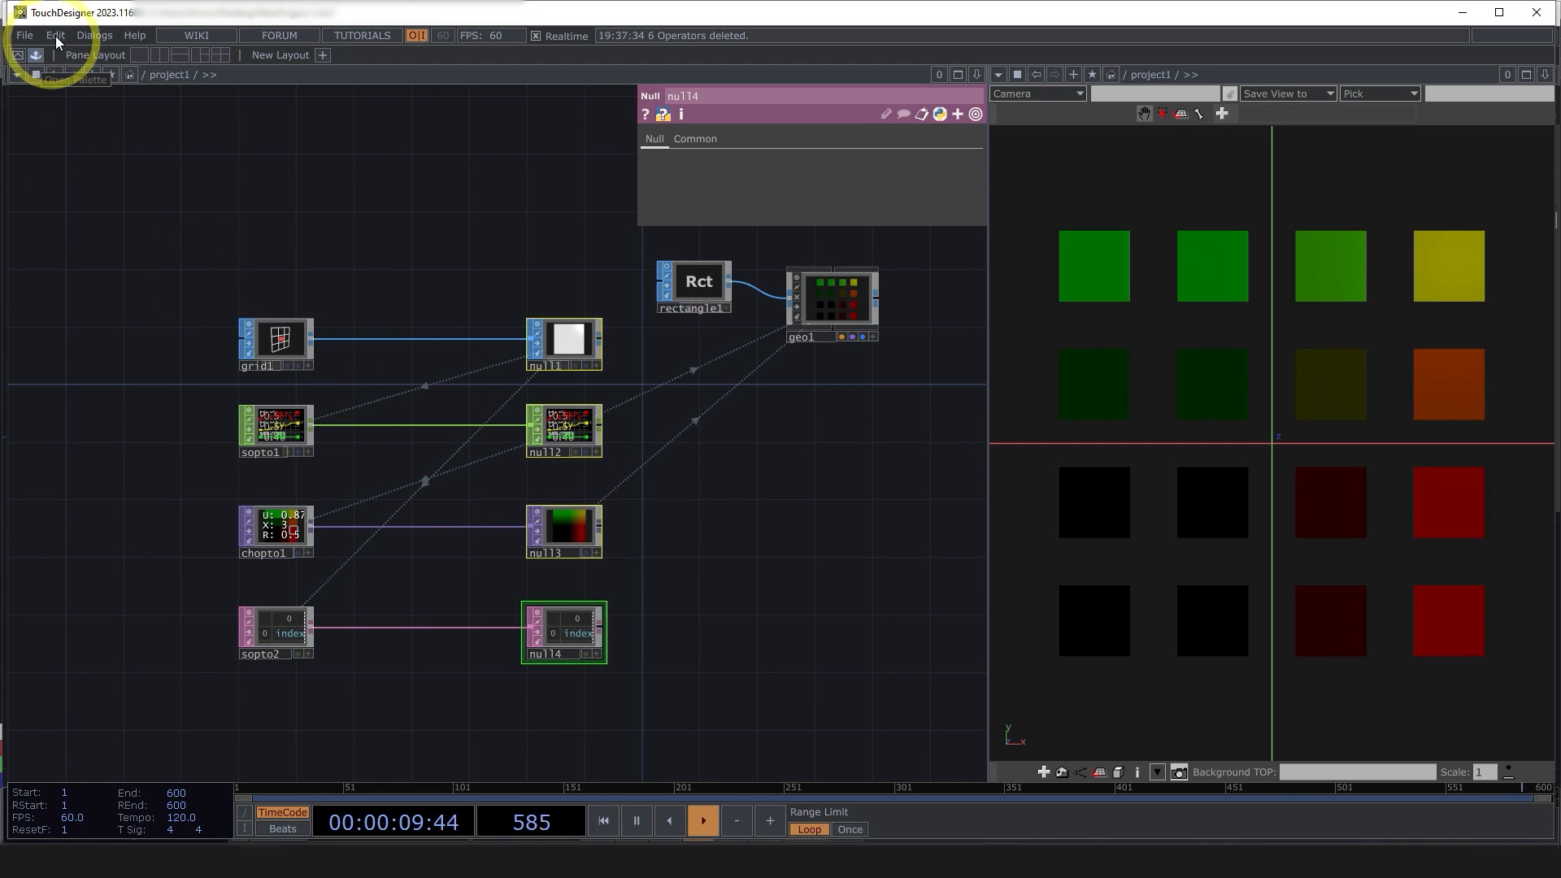
- Add the PointClouds component pointRepack from the Palette and wire it between chopto1 and null3
click(29, 49)
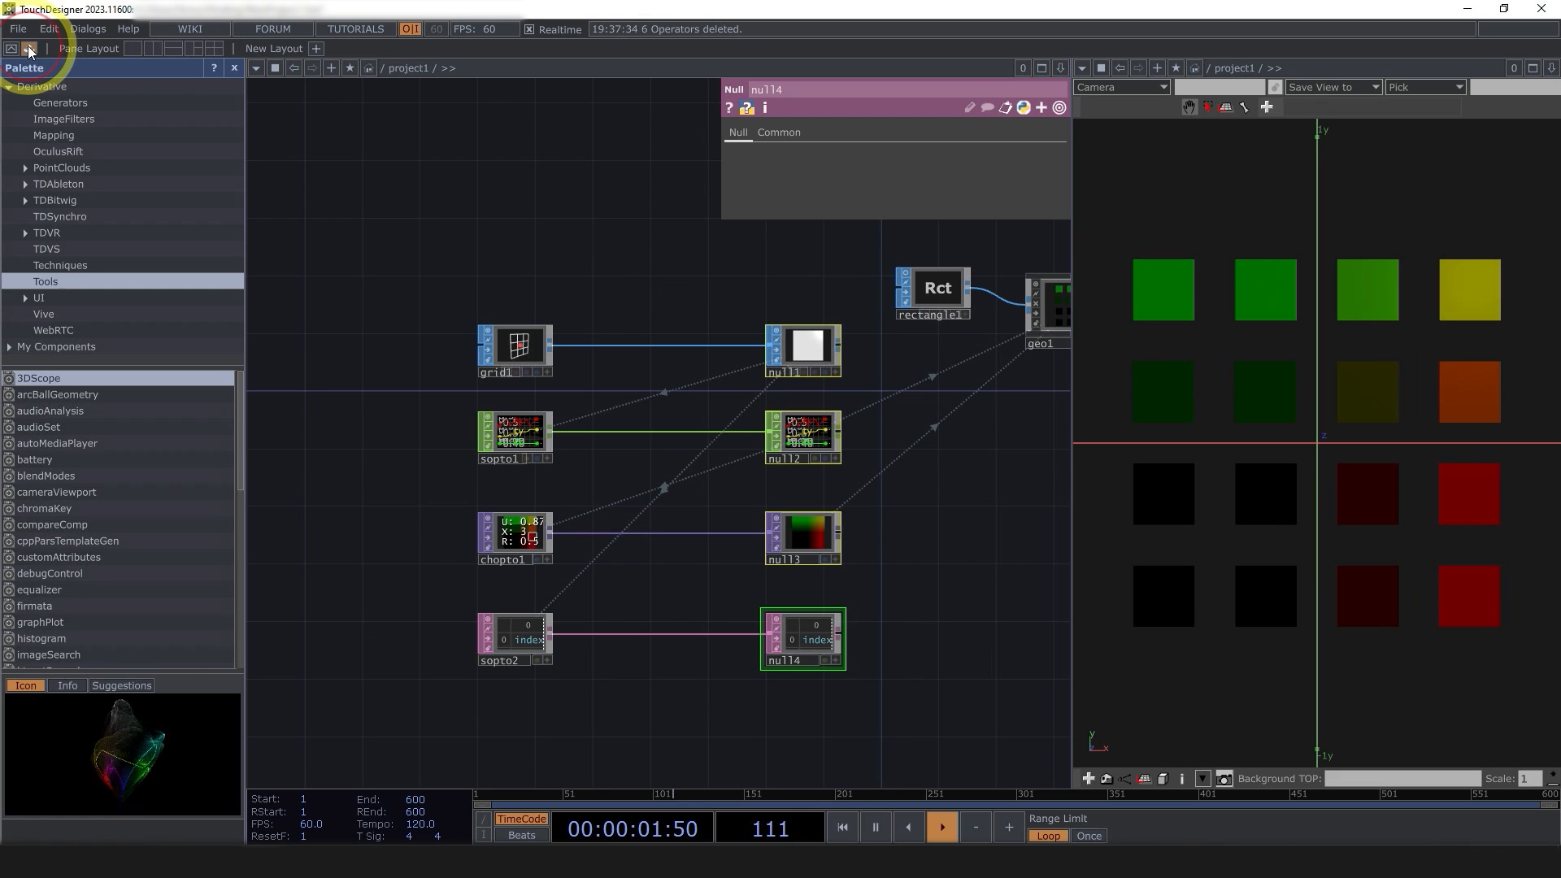
click(82, 167)
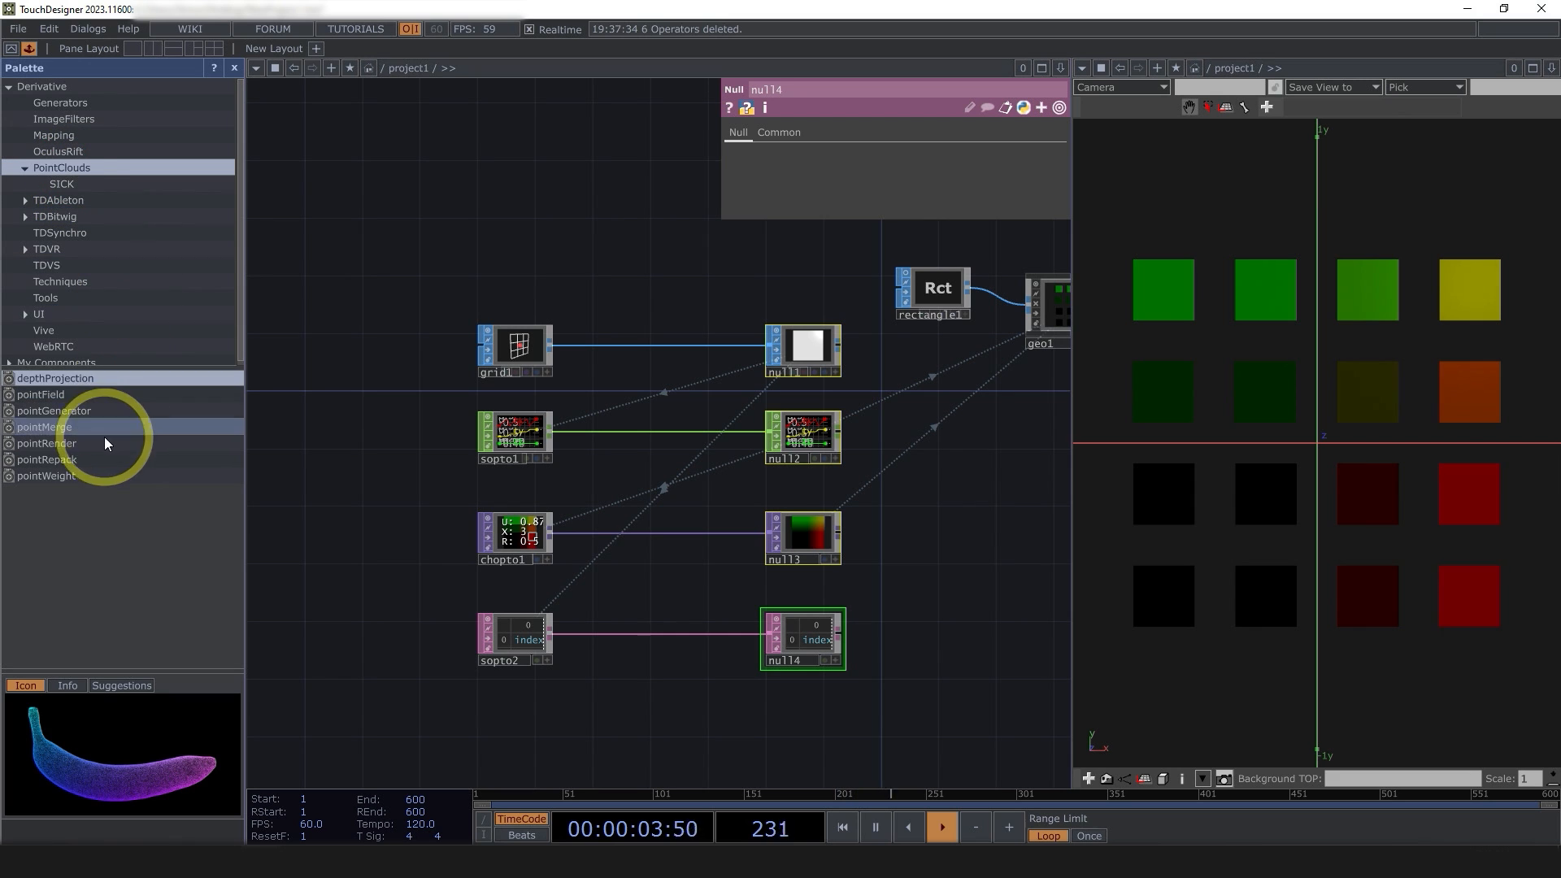
drag(89, 453, 523, 520)
scroll(645, 585, up, 3)
drag(945, 584, 766, 630)
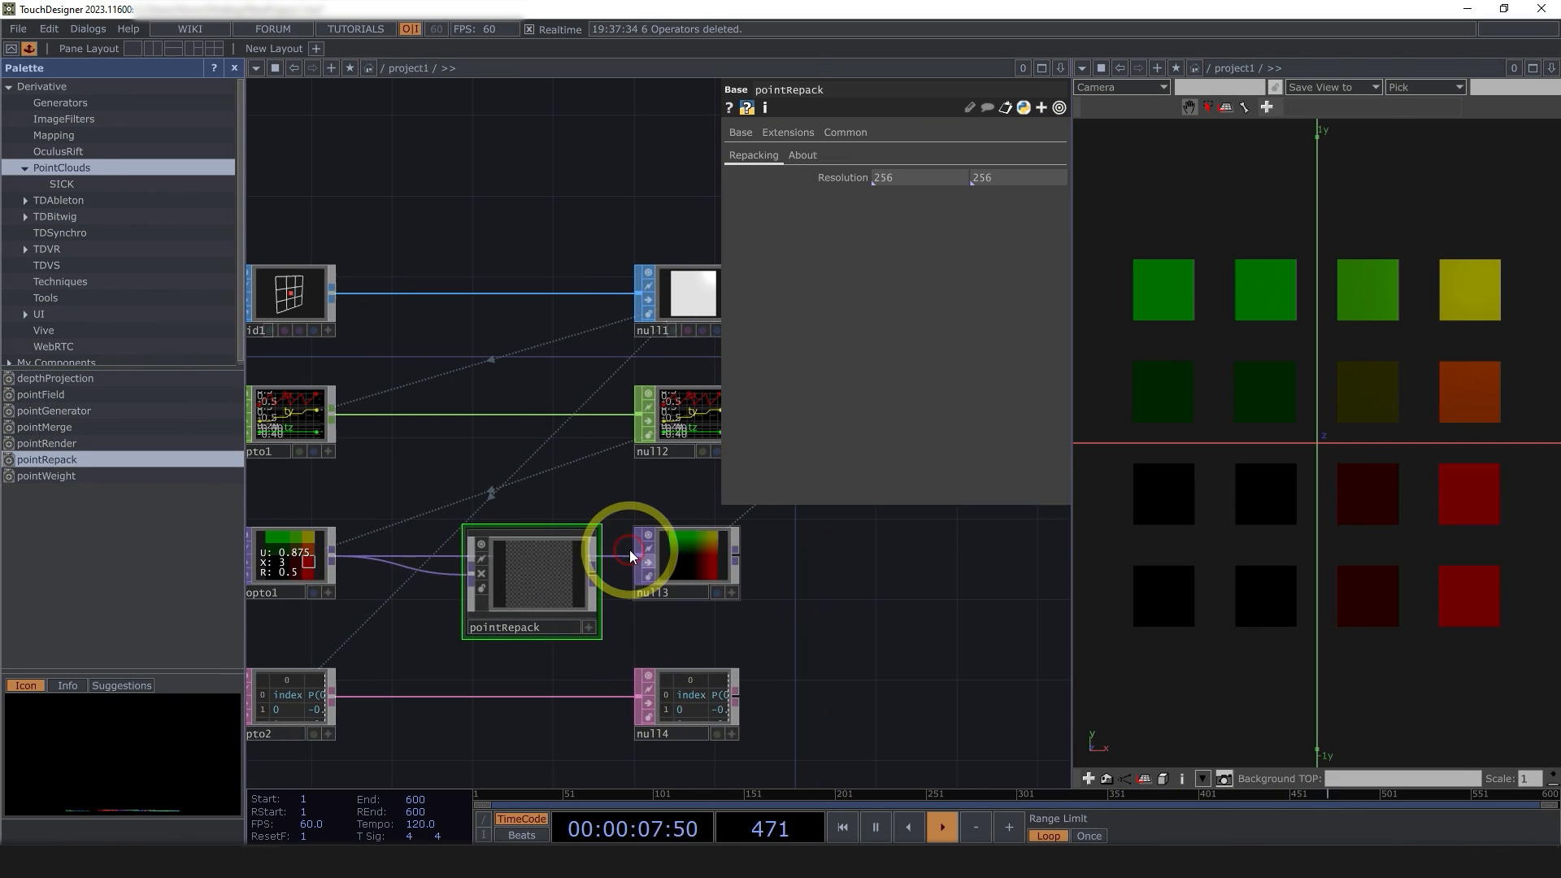
drag(633, 554, 597, 574)
drag(543, 573, 528, 558)
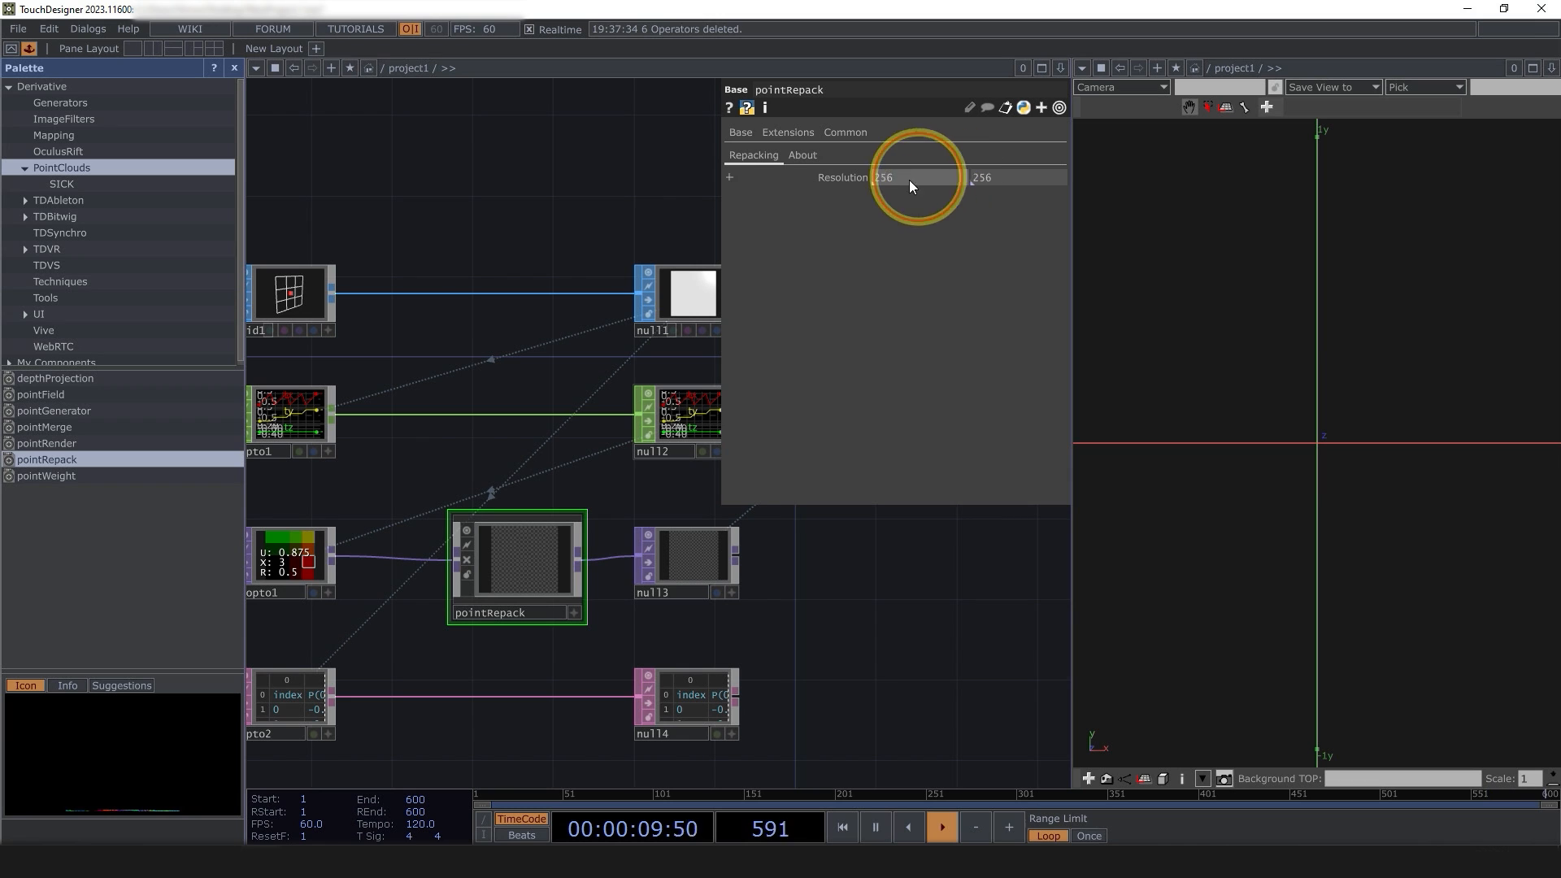
- Set pointRepack's resolution to 2 by 8
text(2)
click(1009, 176)
text(8)
key(Return)
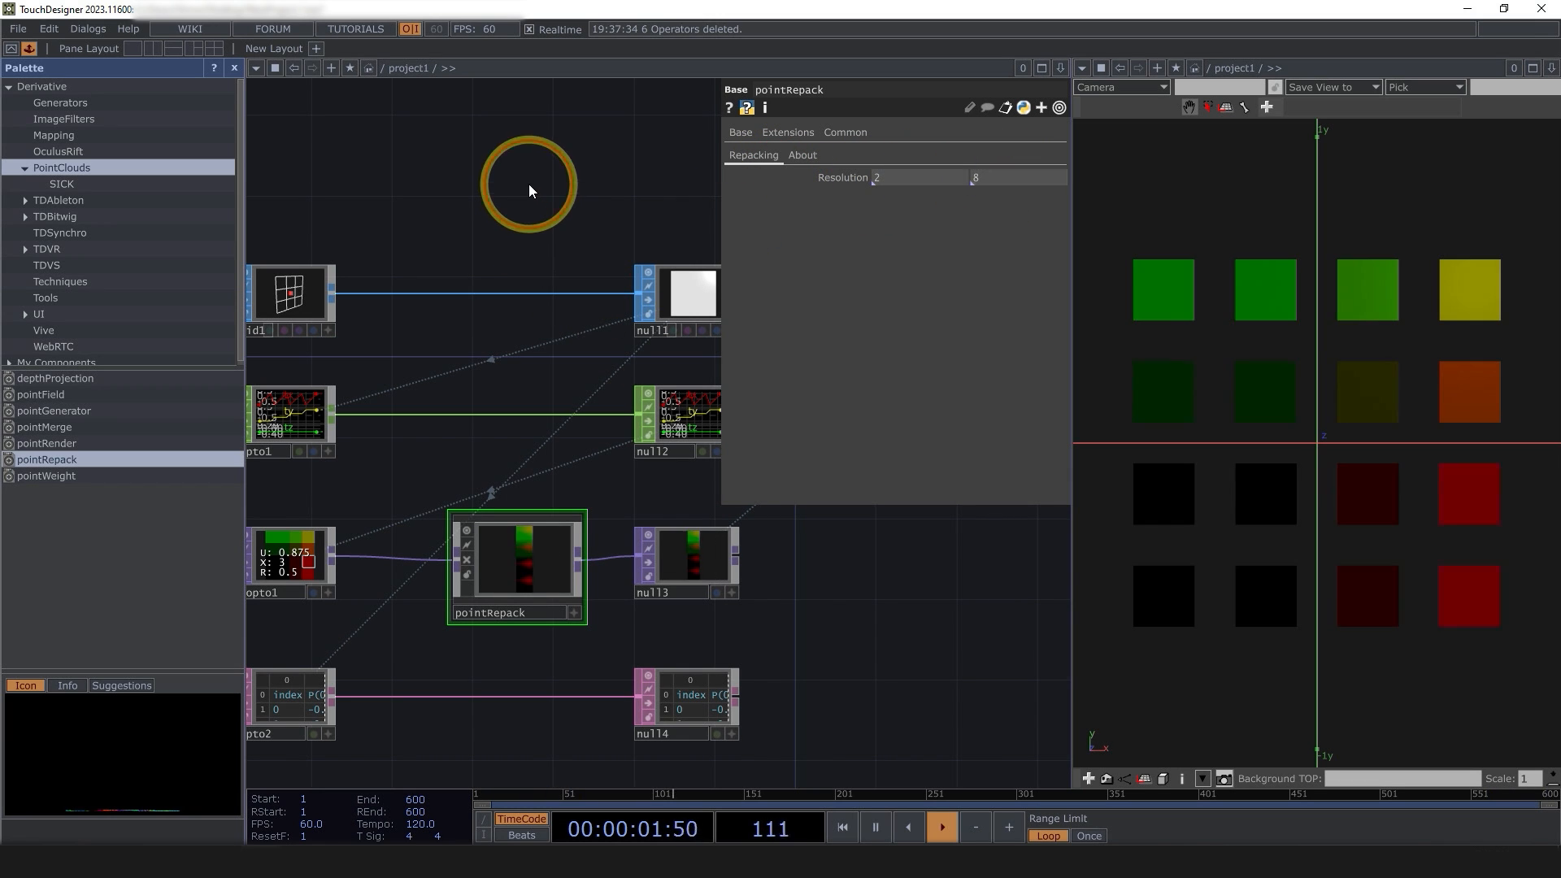
- Check geo1's instances and null3's size and pixel count, and compare them with null2's sample length
drag(698, 636, 236, 698)
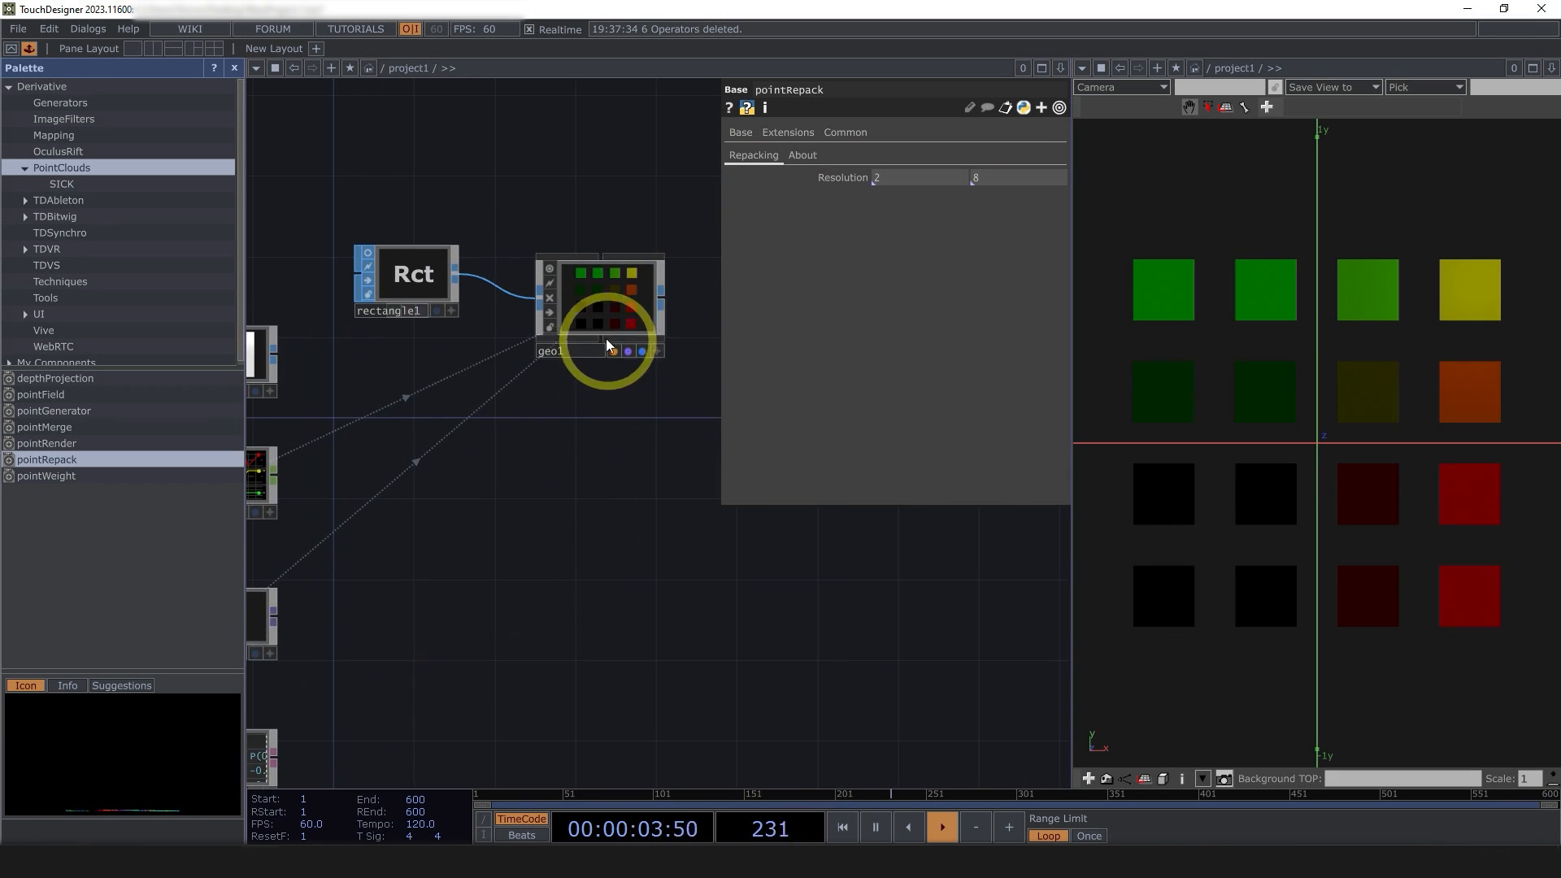
drag(612, 497, 815, 470)
middle_click(444, 601)
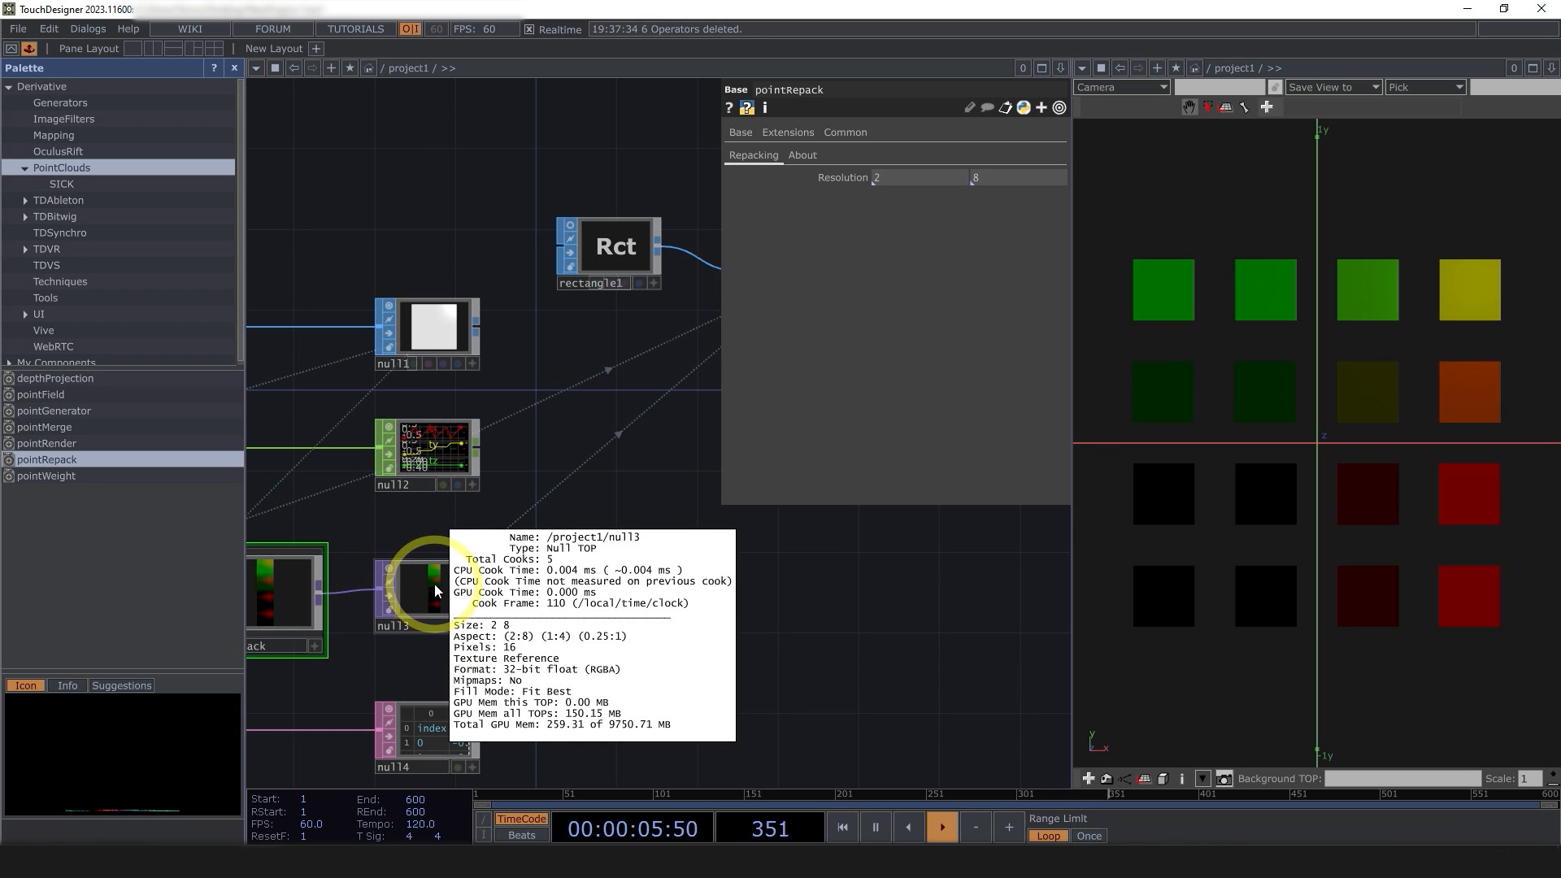
click(424, 461)
scroll(439, 447, up, 3)
scroll(427, 431, down, 2)
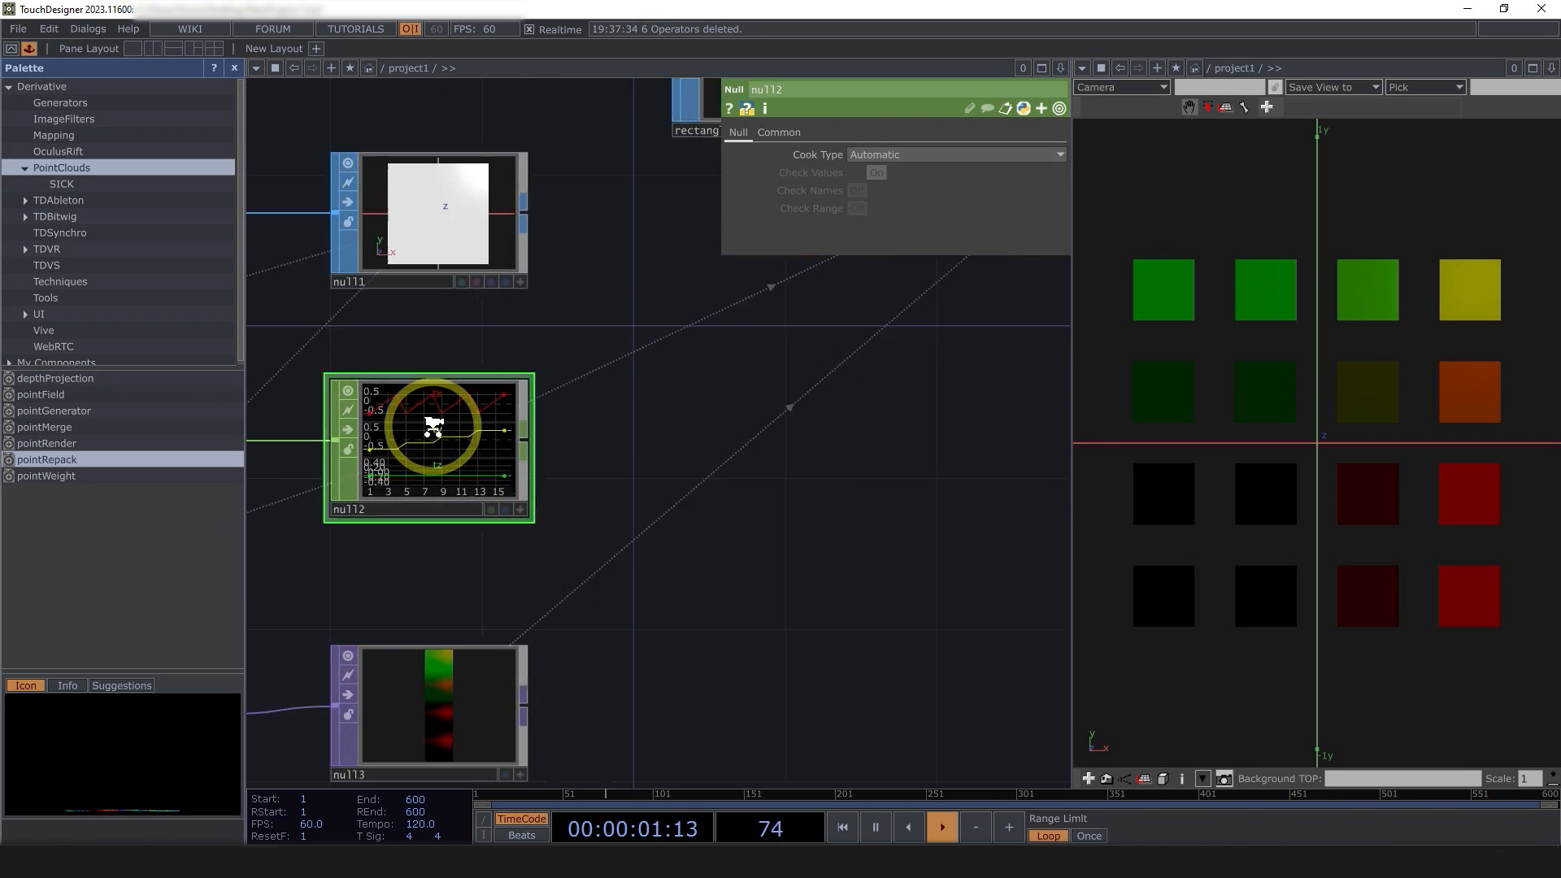
scroll(443, 455, up, 2)
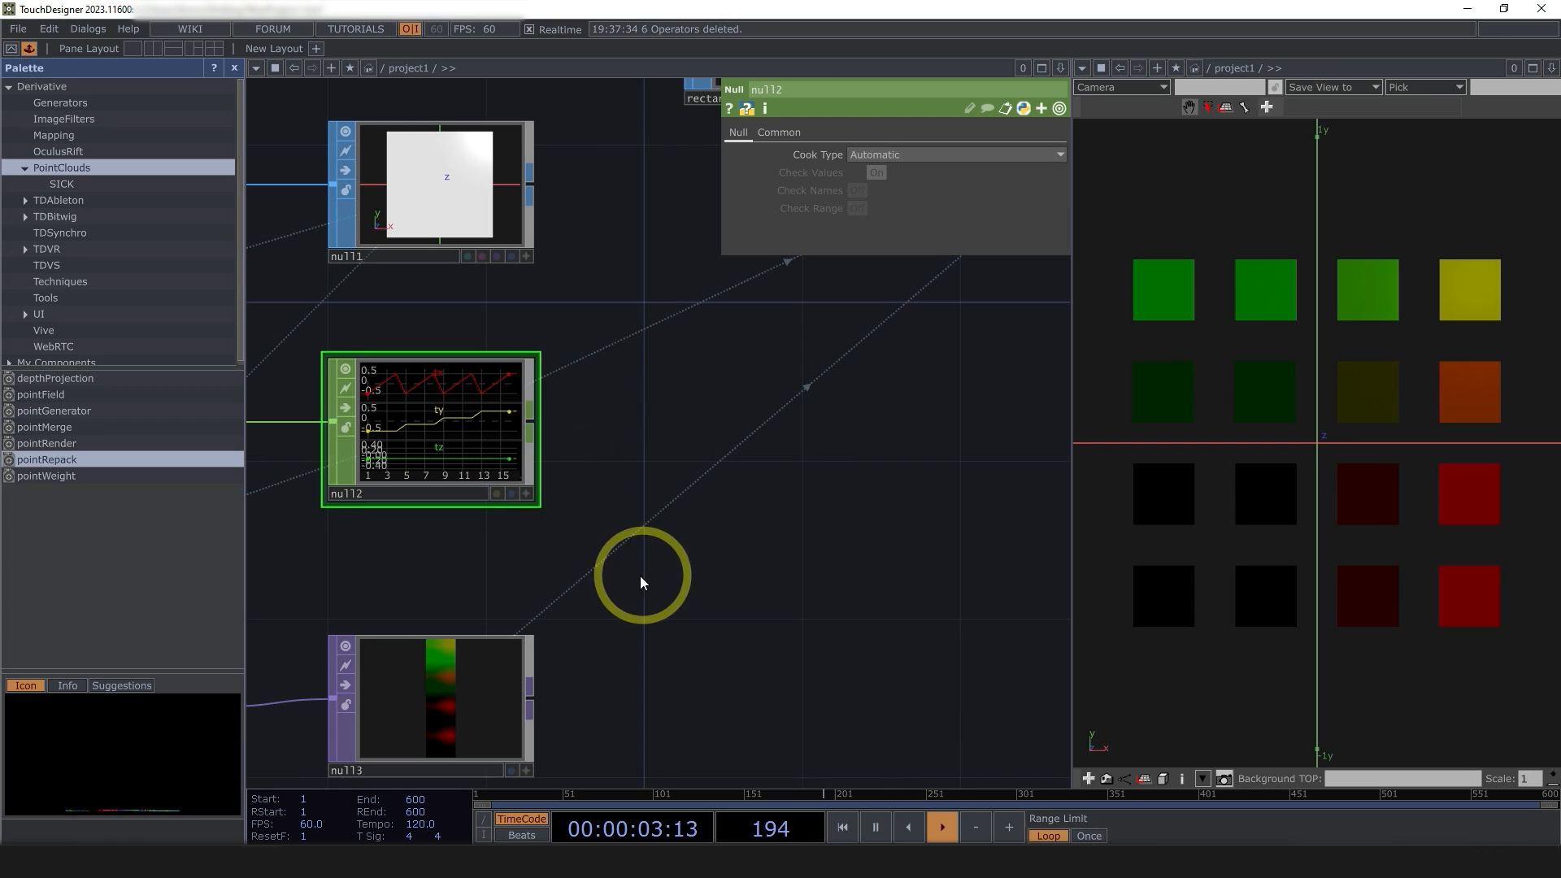
- Reduce pointRepack's resolution to 2 by 2 and check geo1's operator information
scroll(692, 561, down, 4)
click(398, 589)
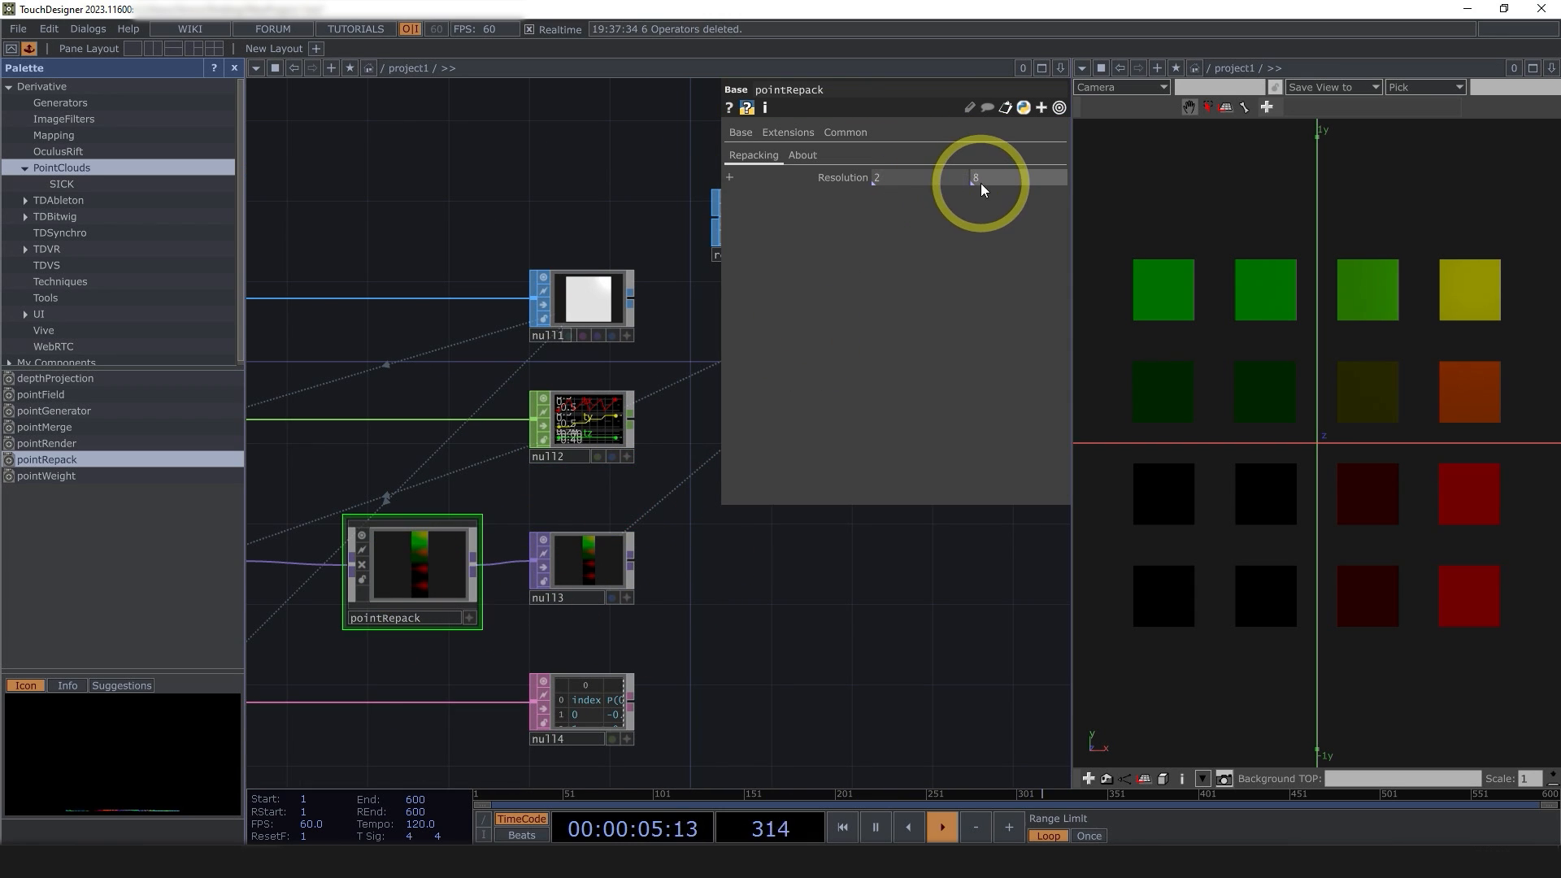
drag(870, 645, 456, 721)
middle_click(537, 305)
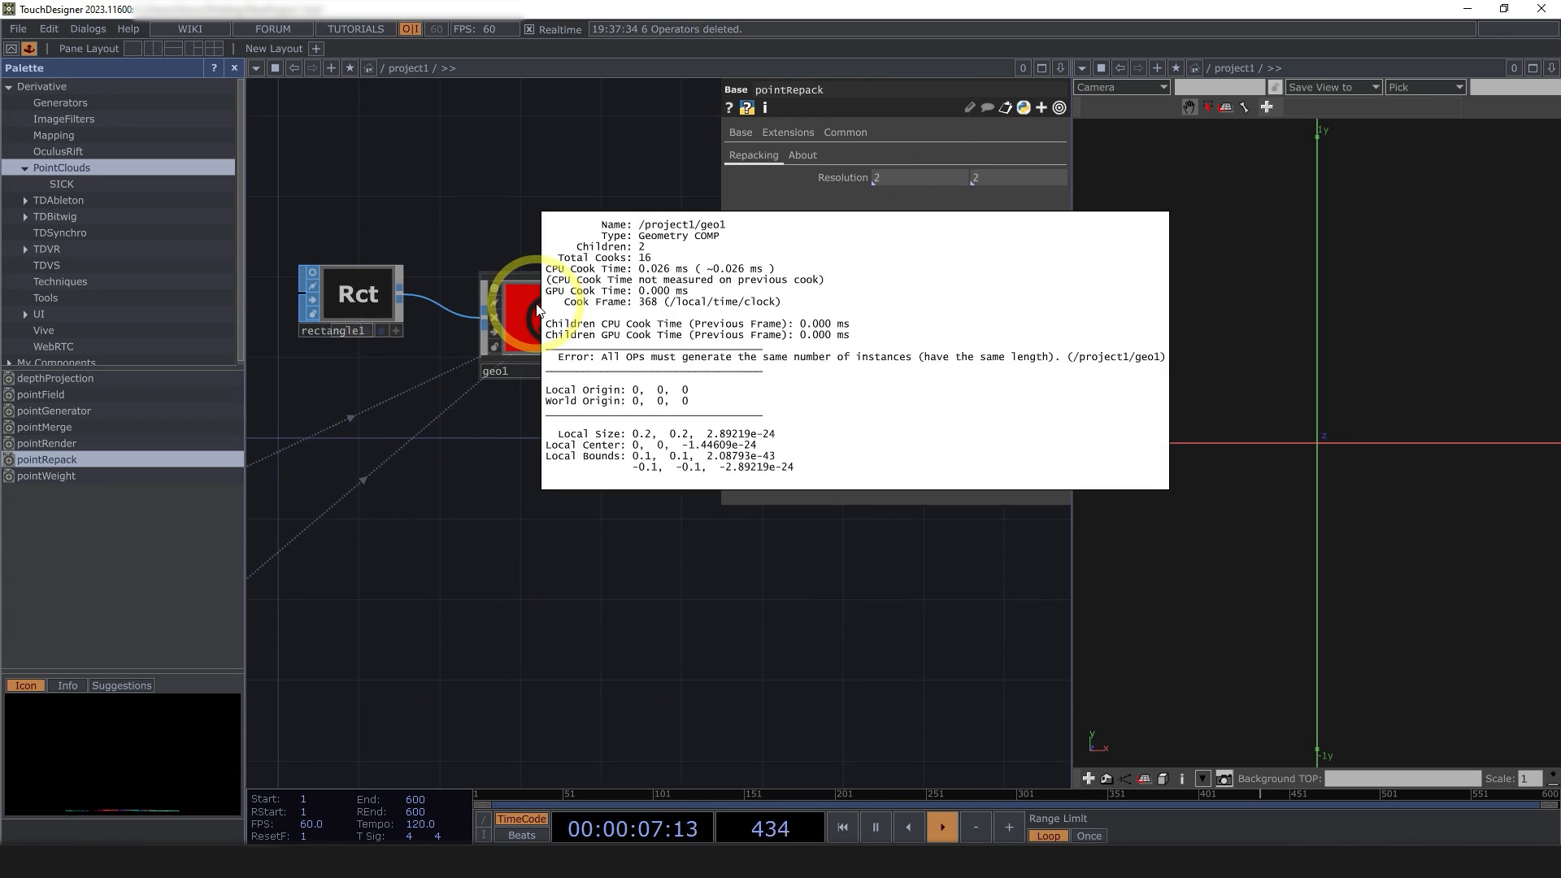
drag(511, 538, 673, 496)
scroll(673, 495, down, 3)
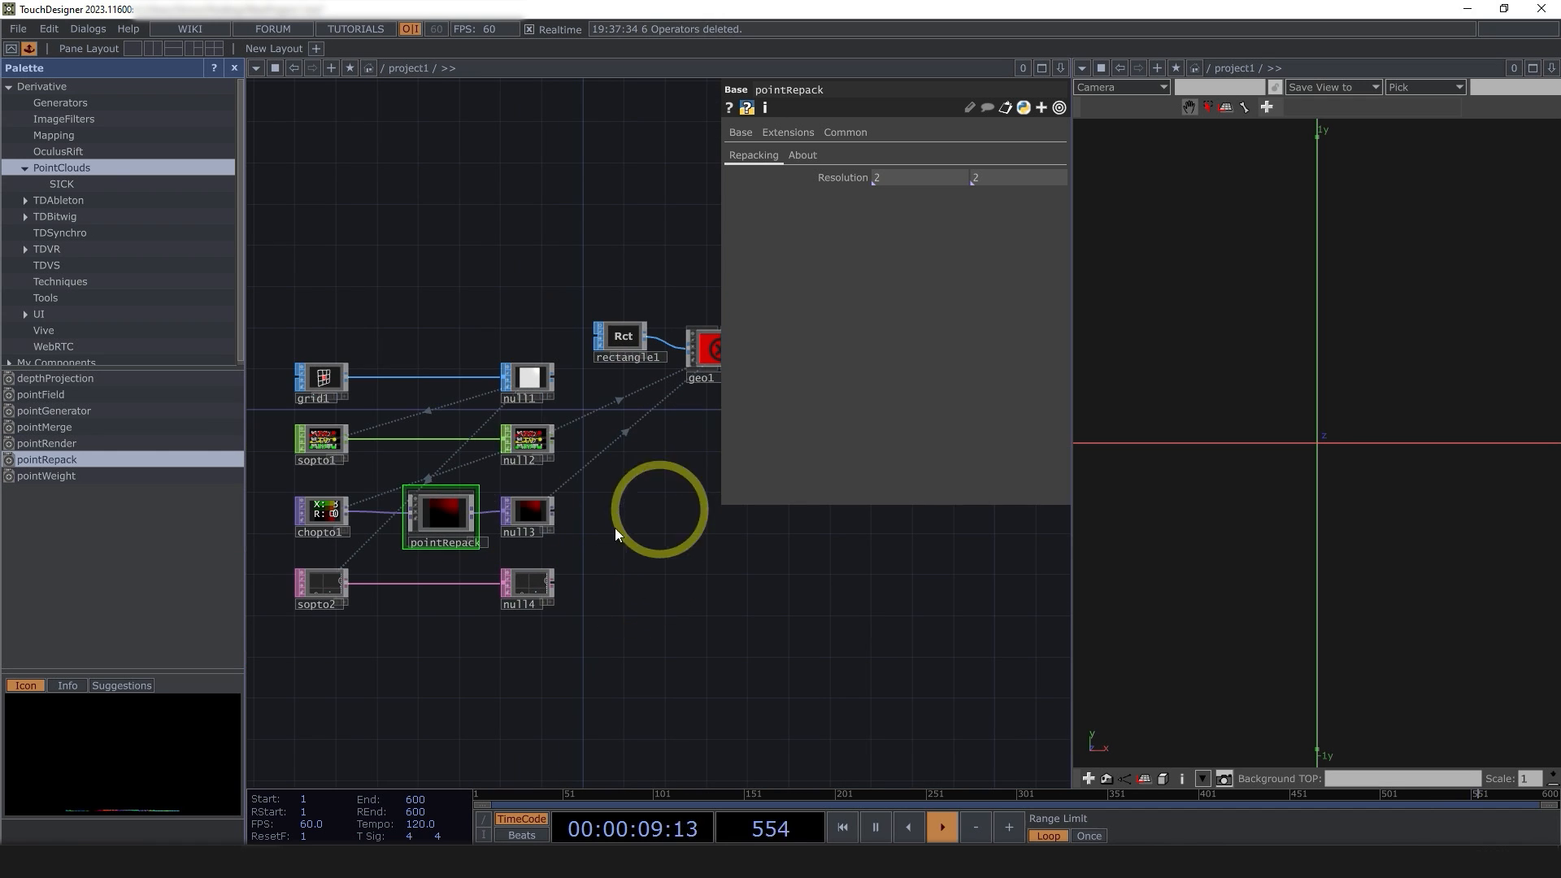
- Set pointRepack's resolution to 2 by 8
drag(547, 475, 424, 484)
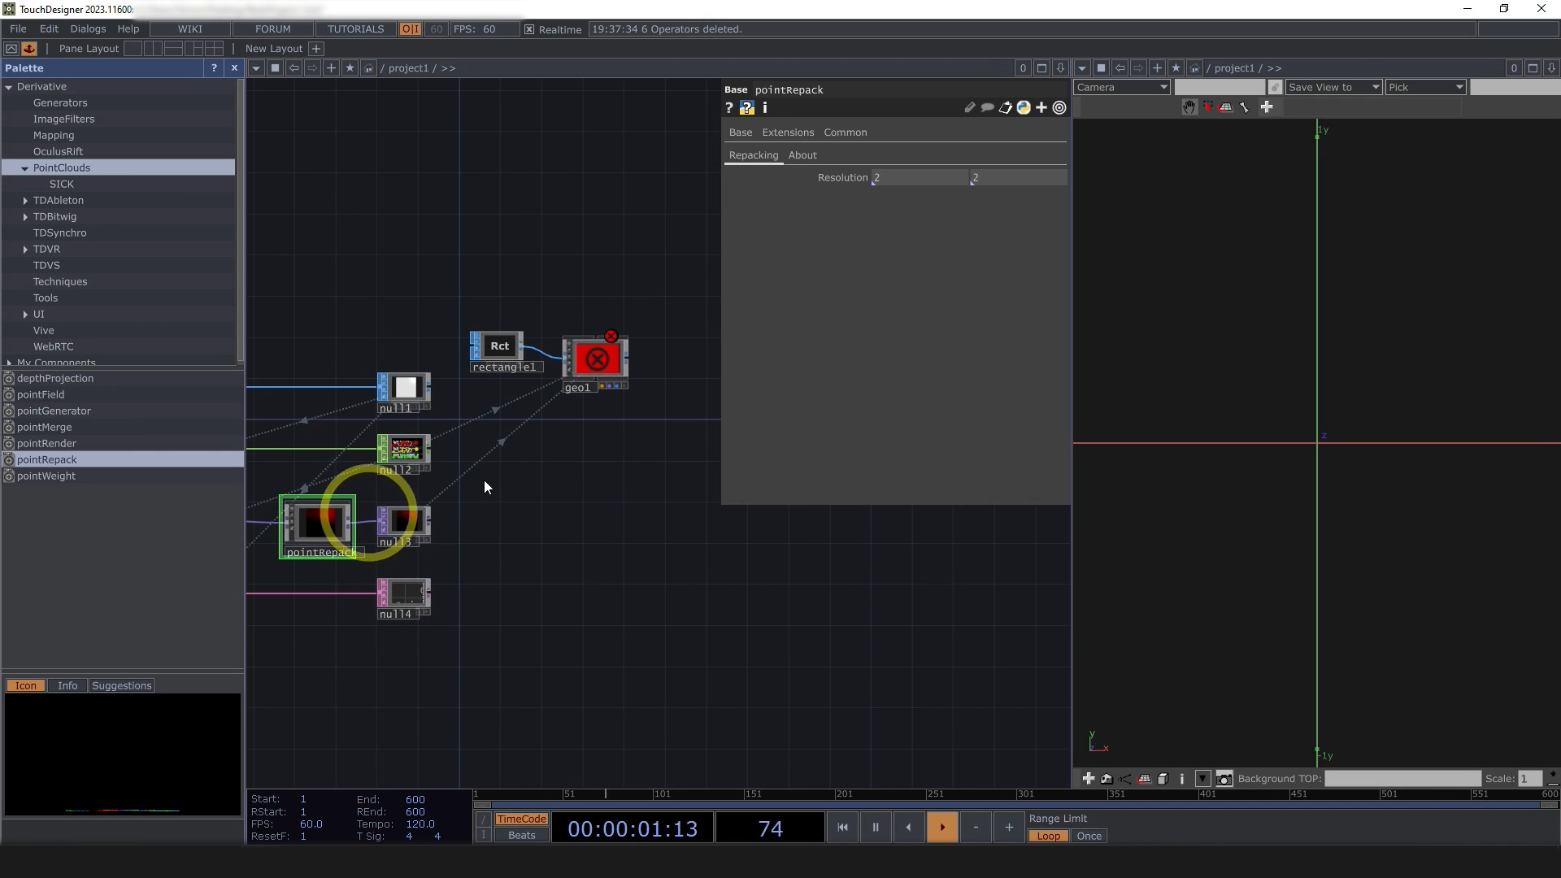
text(8)
key(Return)
- Examine null3's repacked image and compare it with chopto1's pixel layout and operator information
drag(622, 621, 795, 616)
scroll(724, 594, up, 3)
drag(402, 487, 358, 488)
scroll(512, 521, up, 3)
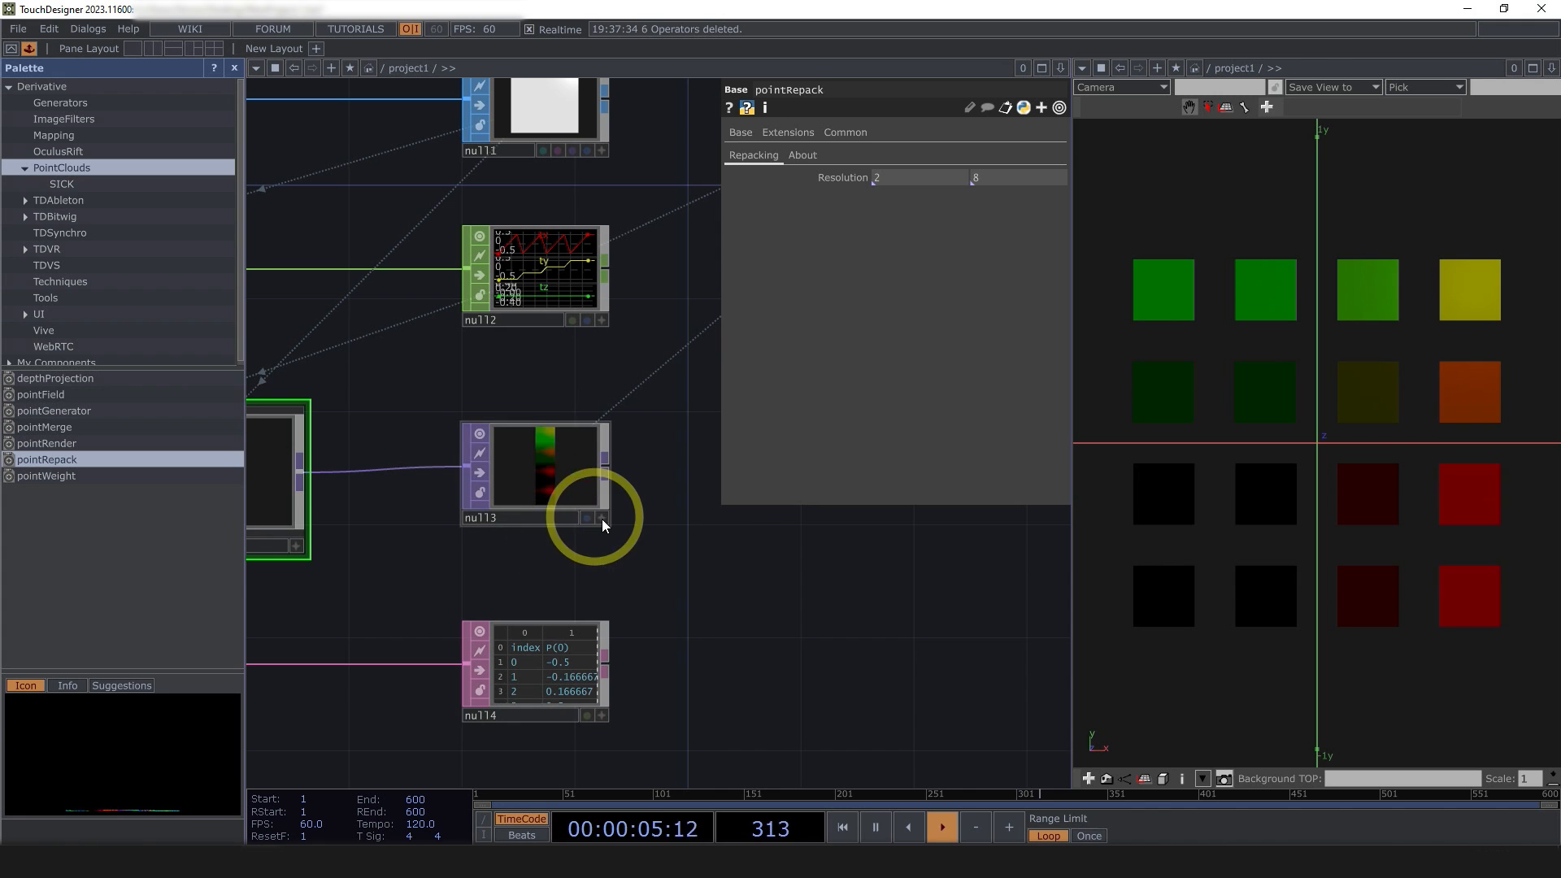
scroll(593, 523, up, 2)
scroll(598, 527, down, 5)
scroll(333, 570, up, 5)
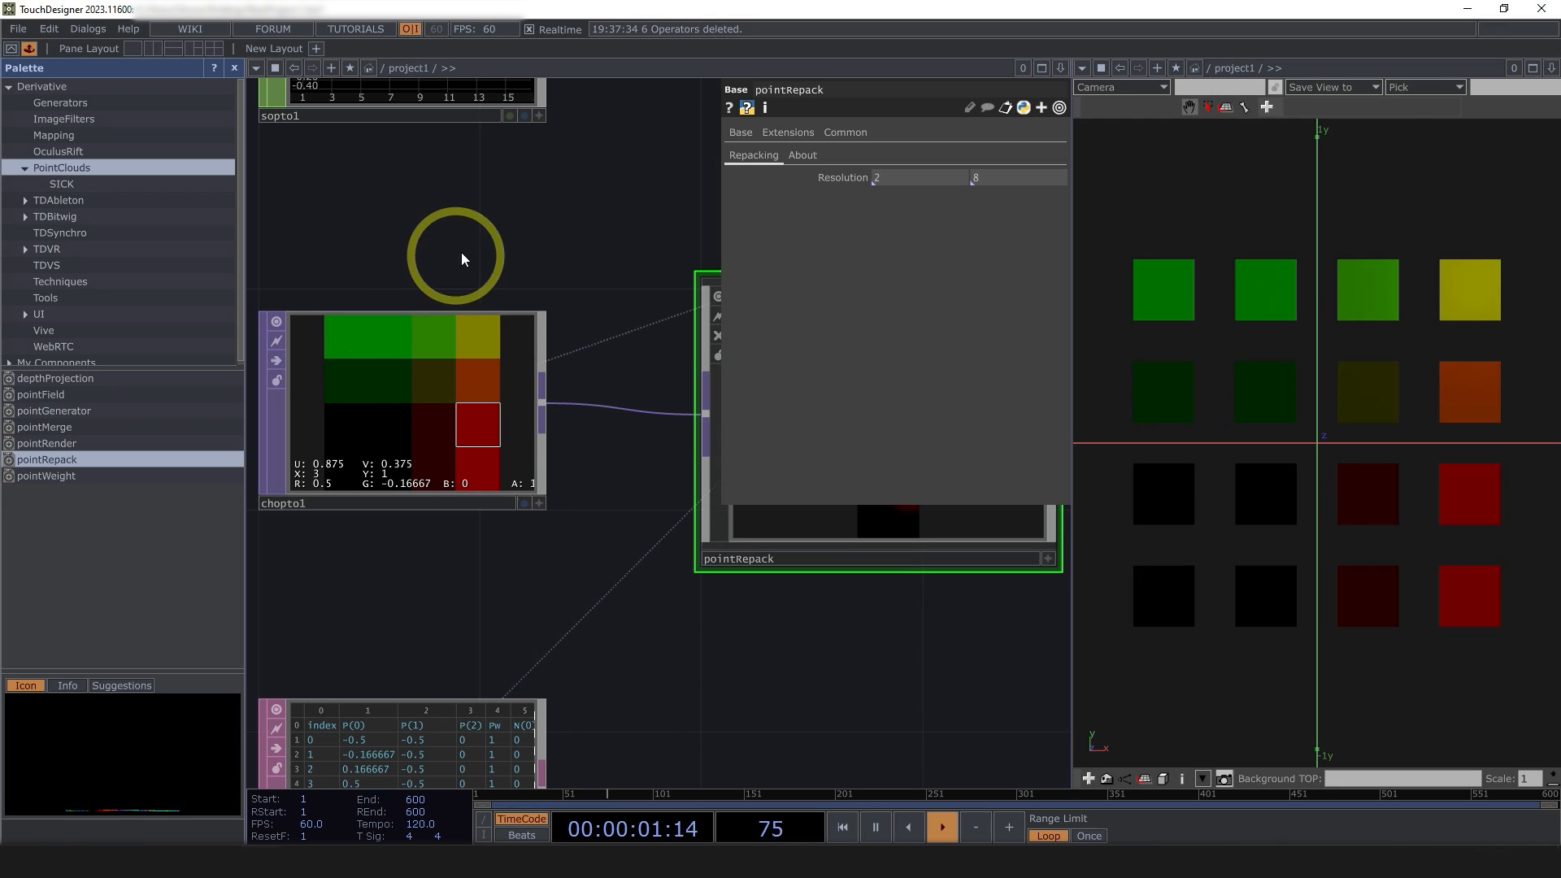
middle_click(478, 356)
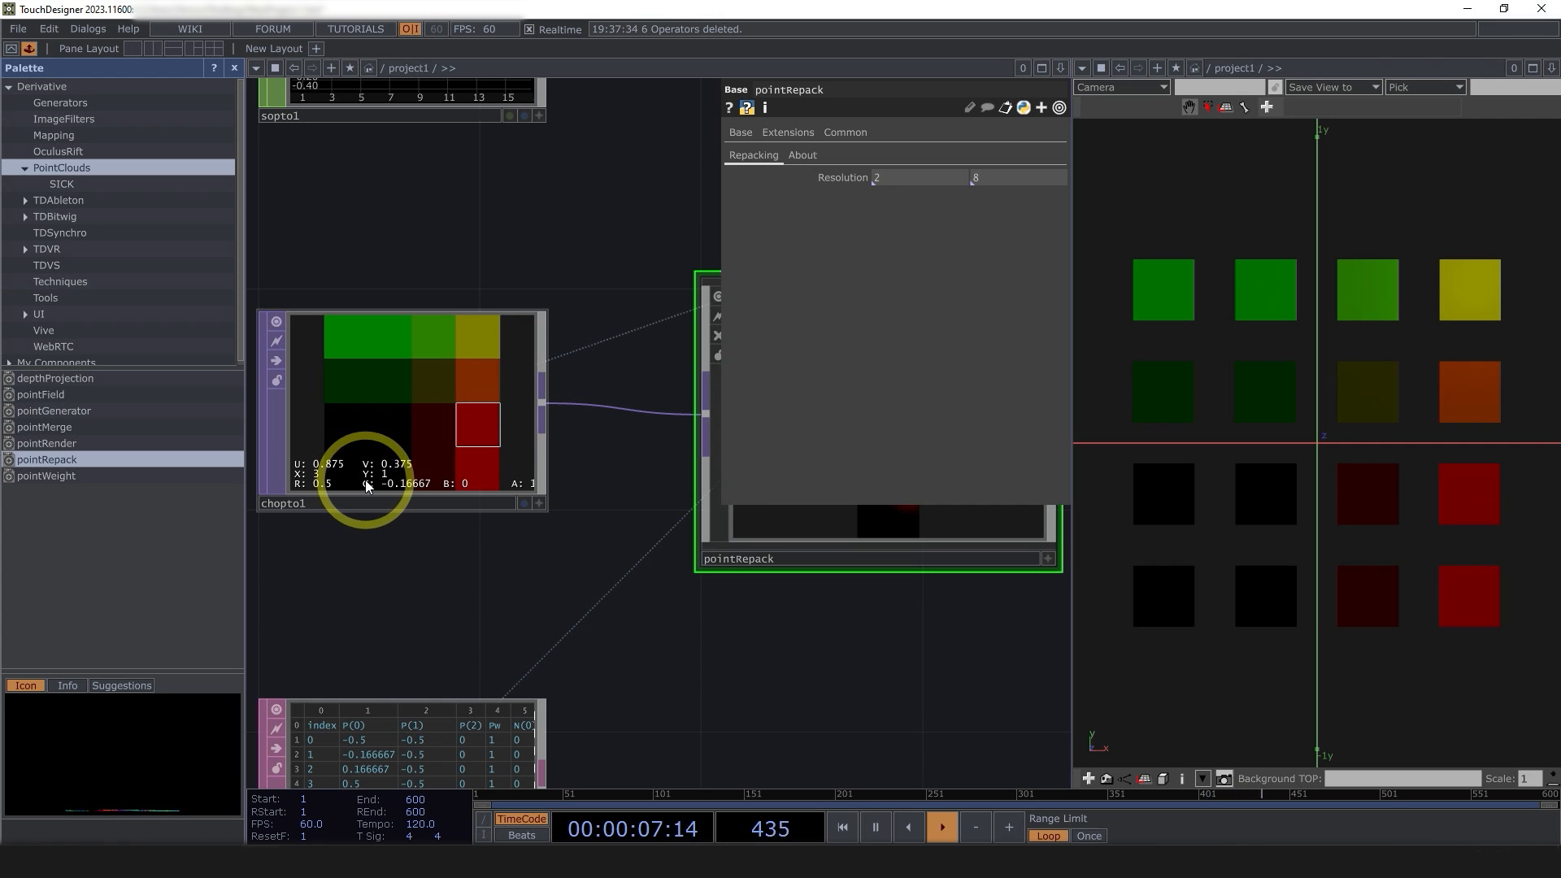
scroll(407, 553, down, 5)
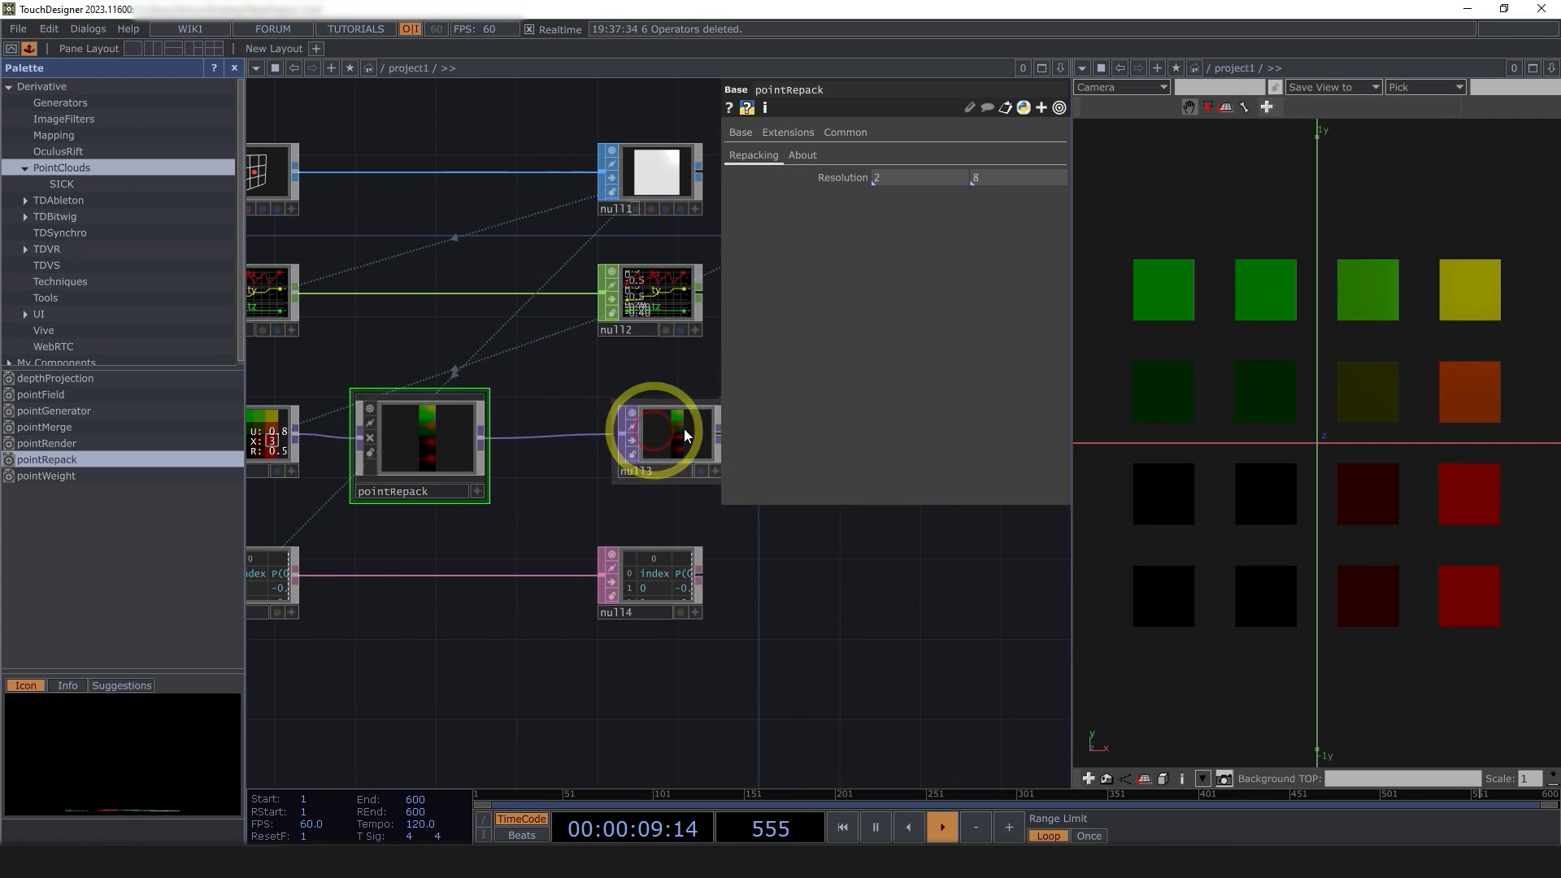
- Move null3 aside and insert a Flip TOP between pointRepack and null3
drag(710, 589, 569, 588)
drag(560, 440, 661, 443)
drag(508, 512, 693, 518)
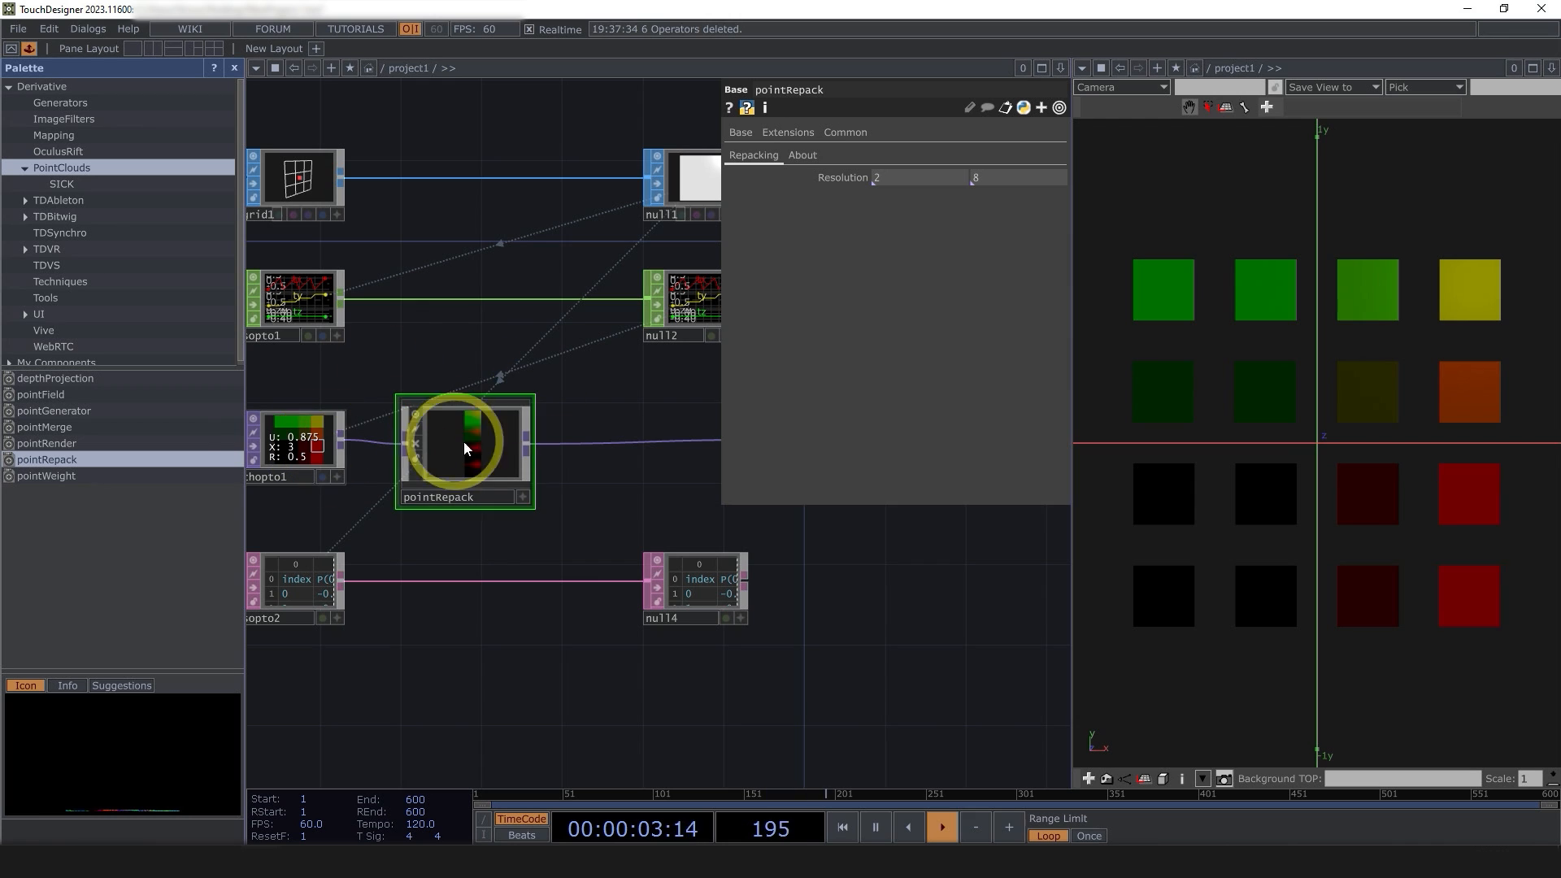
drag(541, 452, 437, 458)
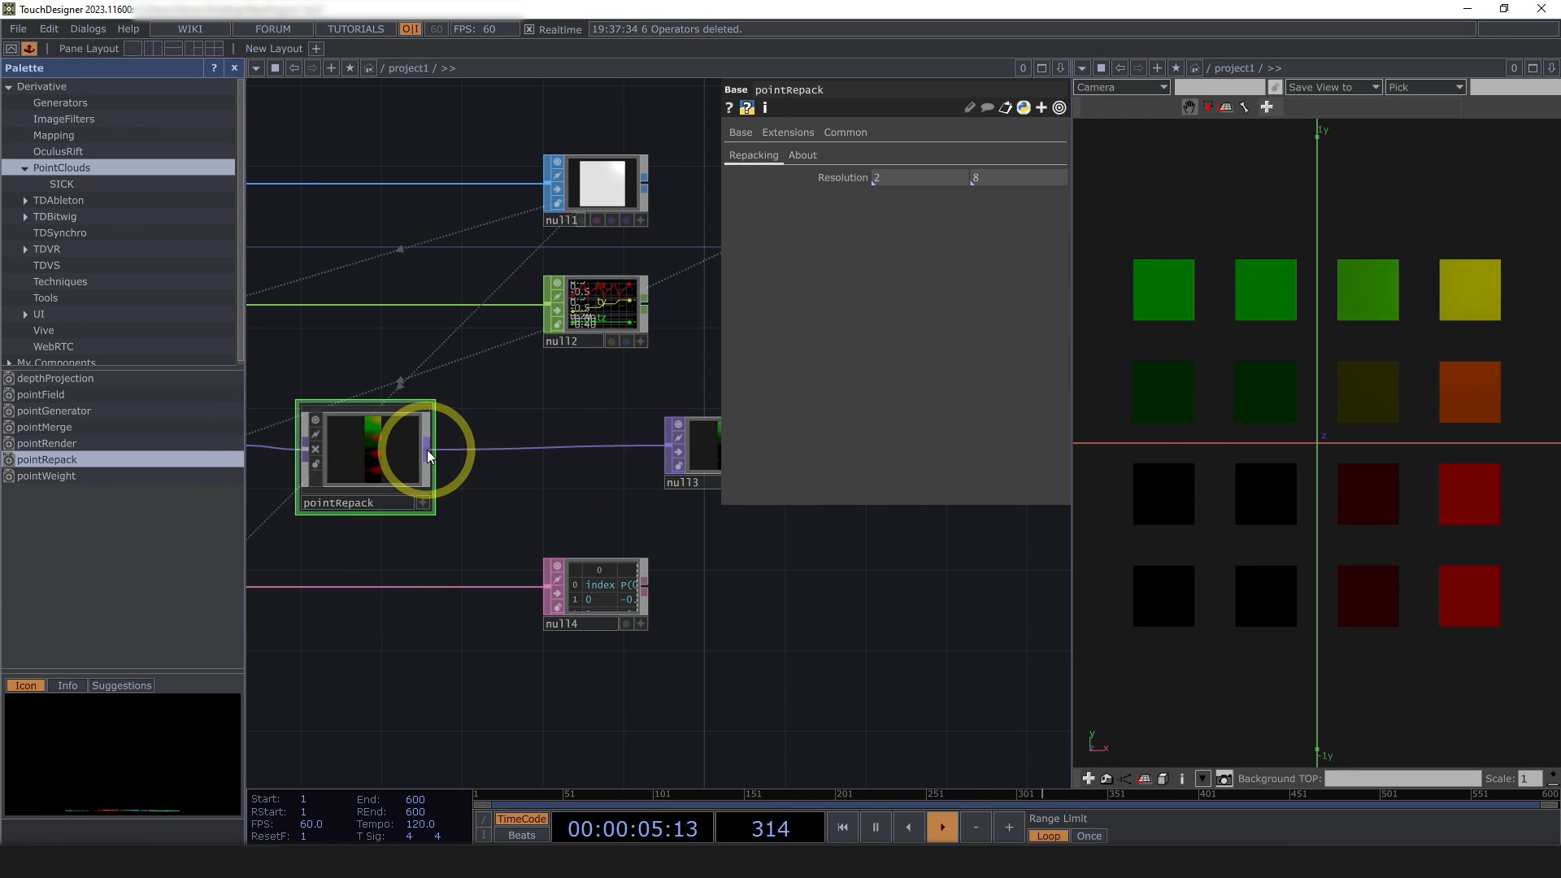
right_click(429, 451)
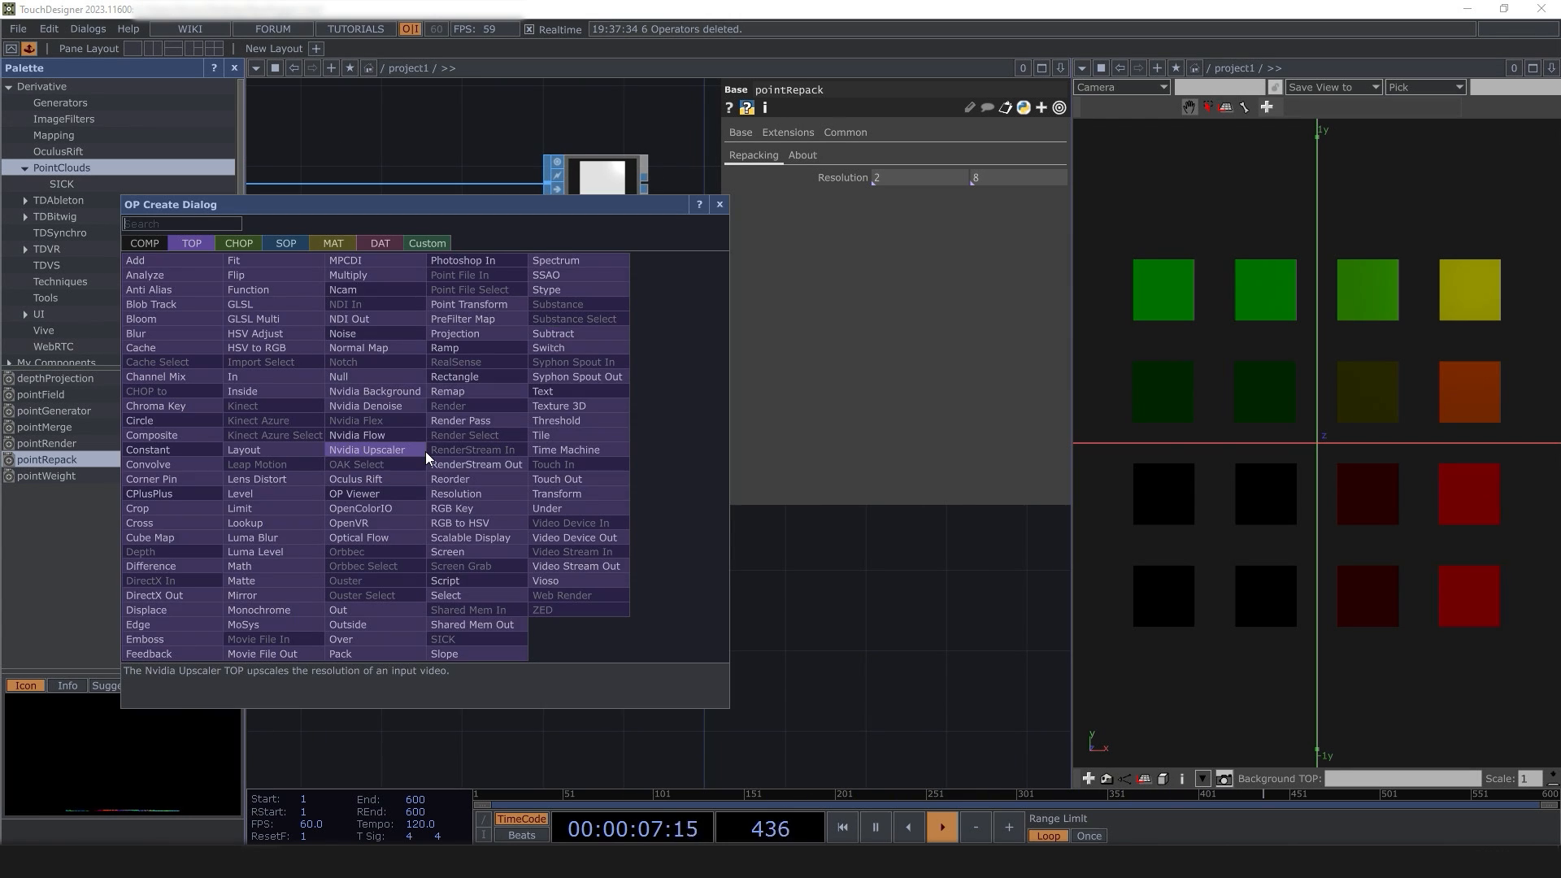
click(236, 276)
click(506, 447)
- Set flip1's Flop to Bottom Left and examine the rearranged pixels in flip1 and null3
click(934, 190)
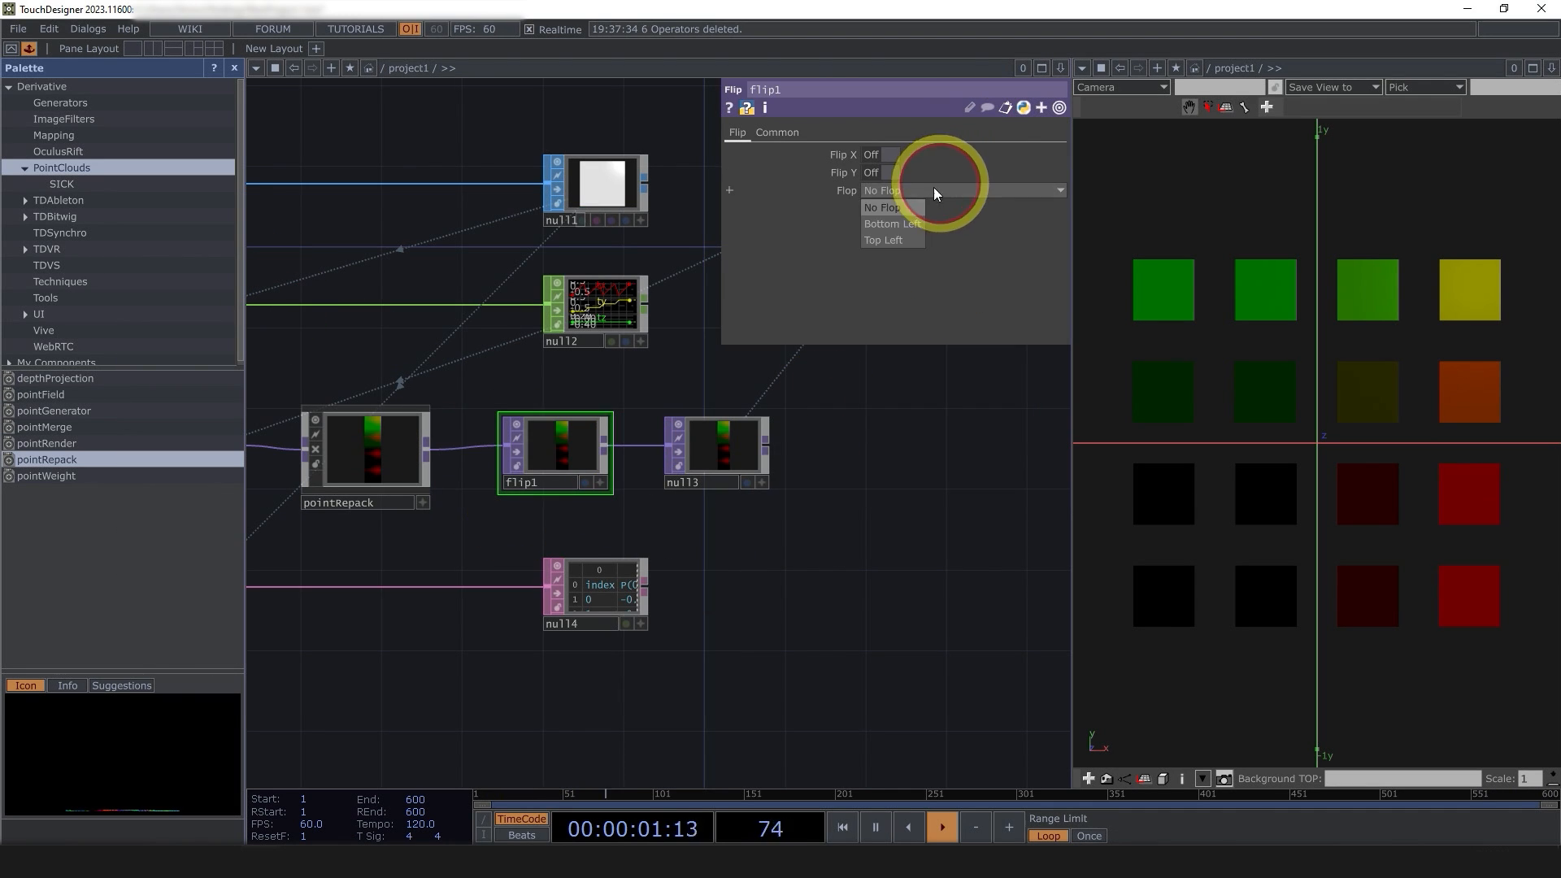
click(908, 227)
scroll(540, 446, up, 5)
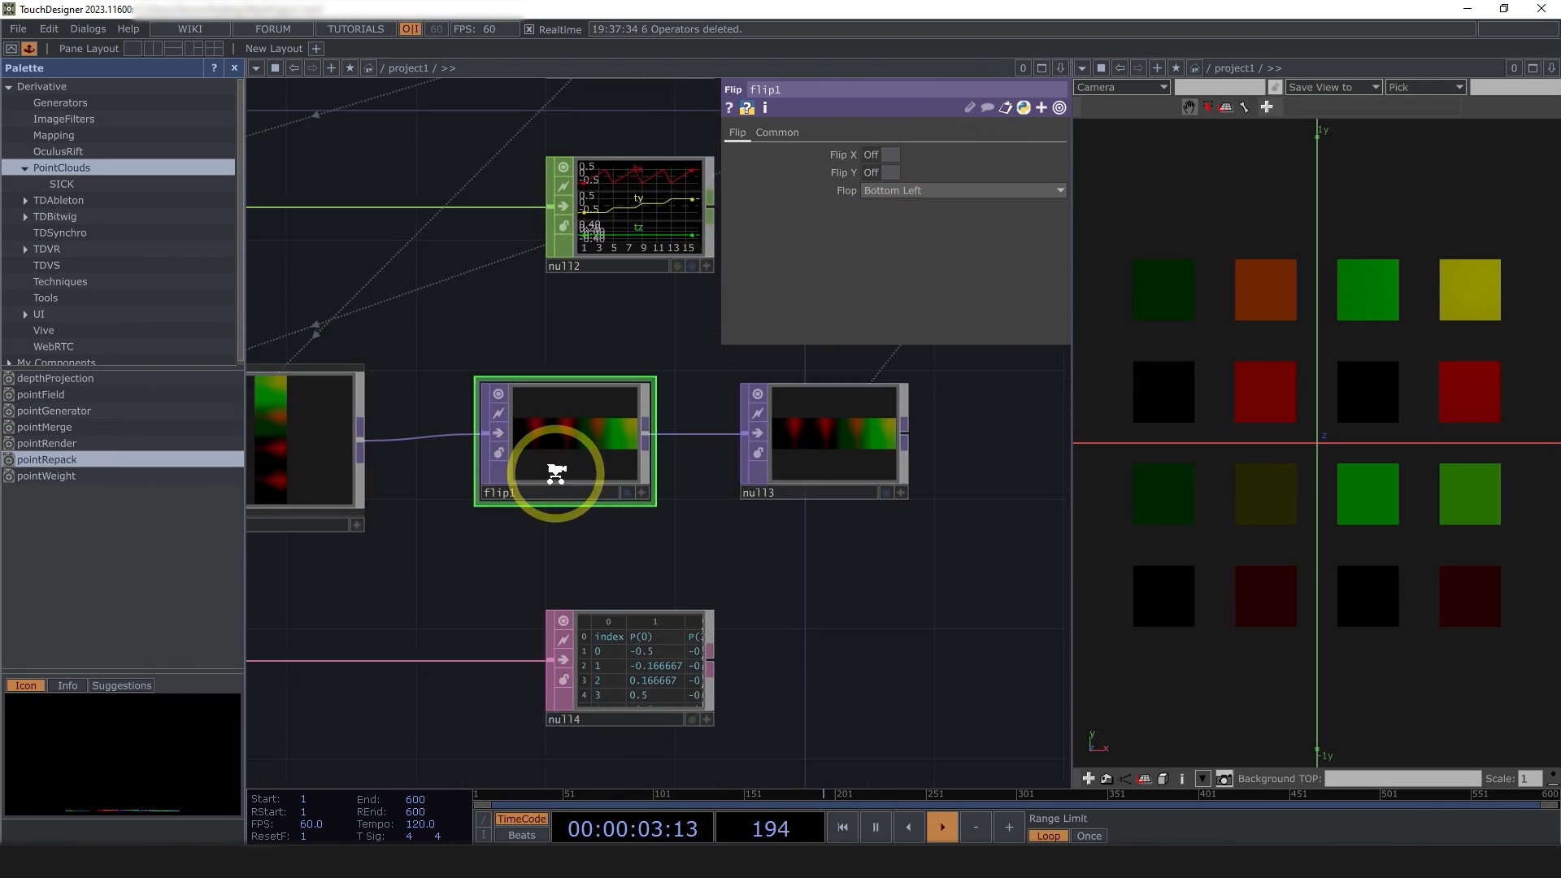
drag(896, 591, 724, 595)
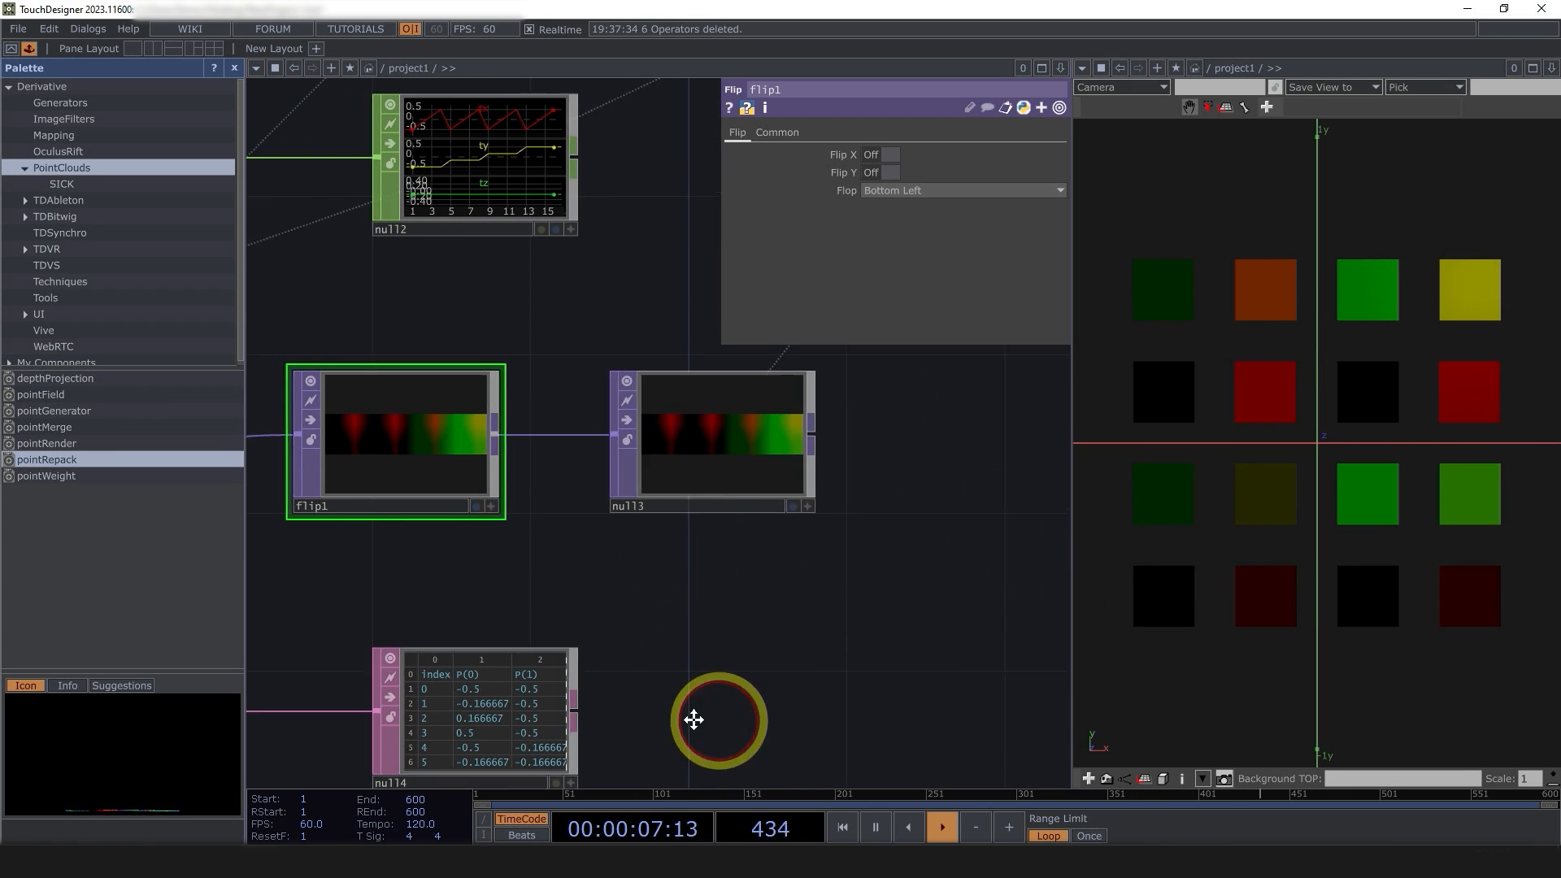
scroll(407, 453, down, 3)
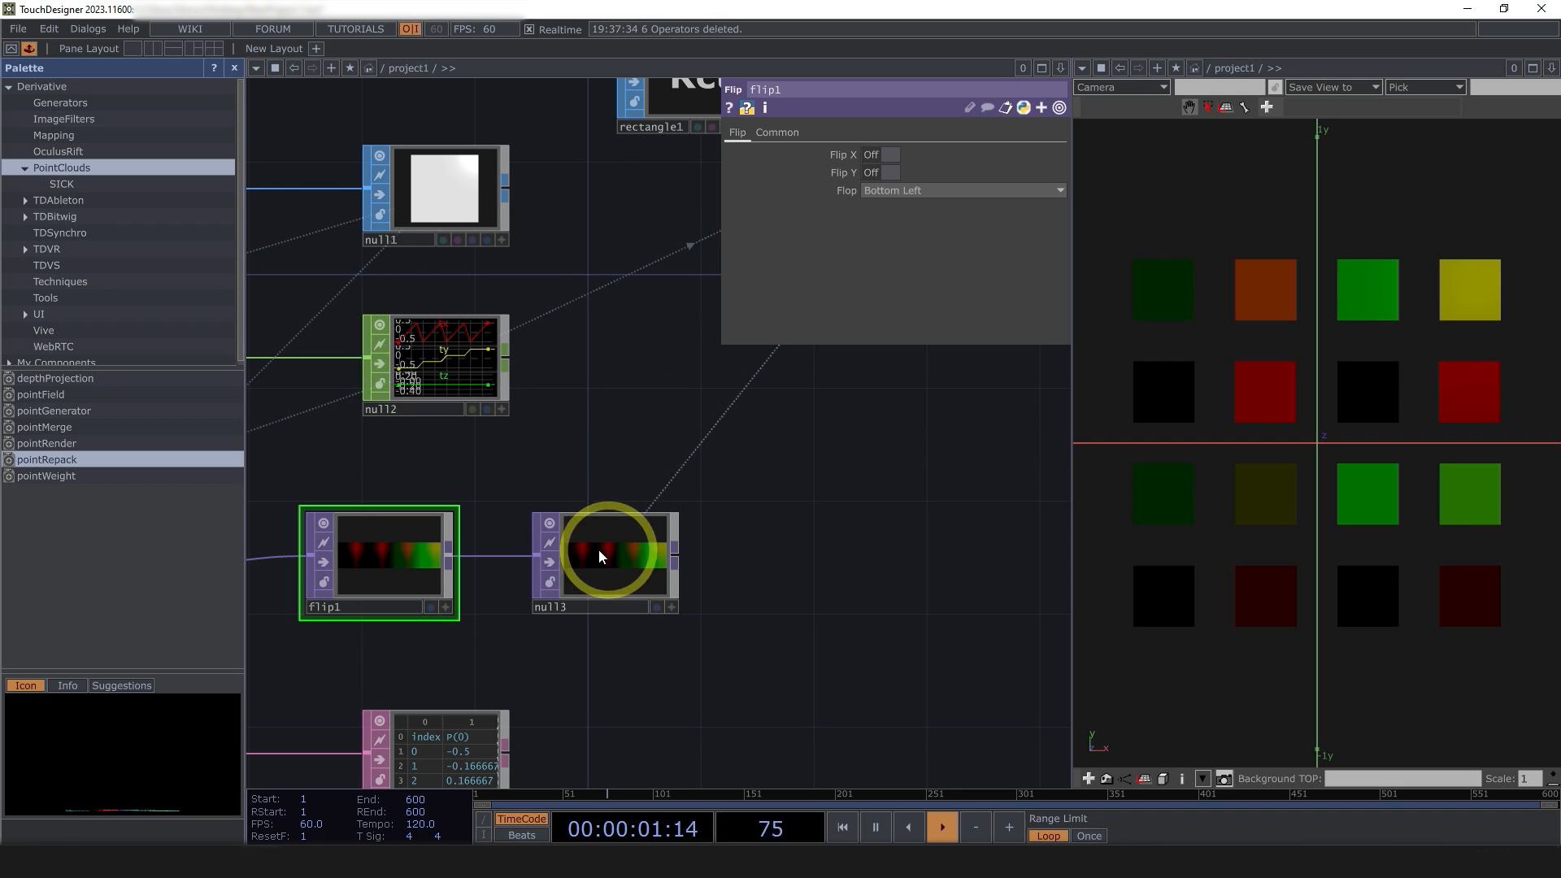
scroll(629, 455, down, 4)
scroll(524, 514, up, 2)
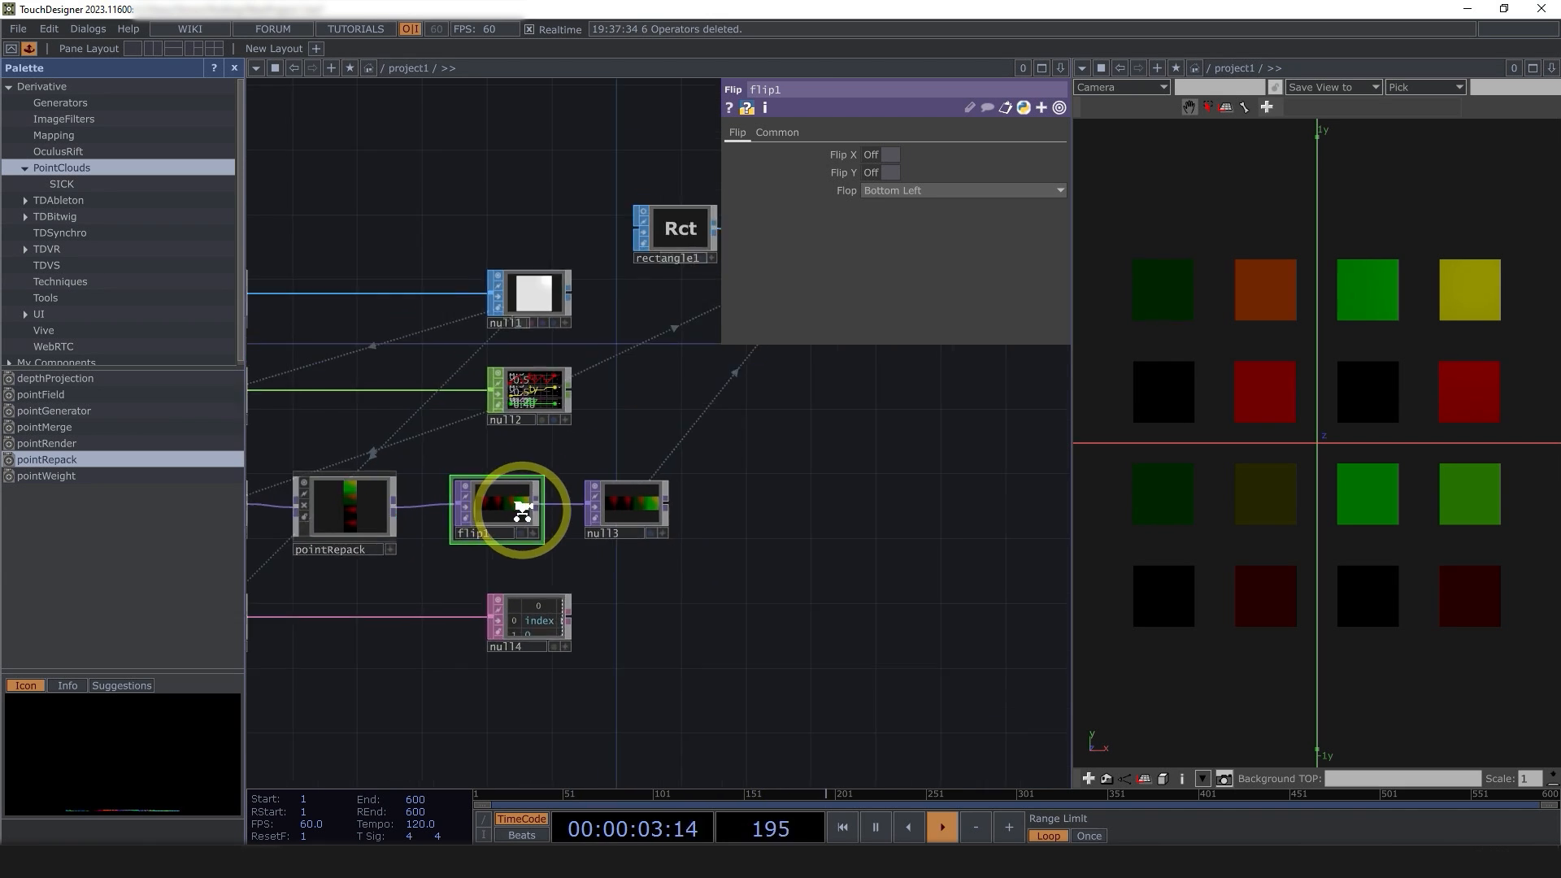
- Delete flip1 and pointRepack, wire chopto1 directly to null3, and line null3 up with the other nulls
key(Delete)
drag(376, 527, 491, 523)
key(Delete)
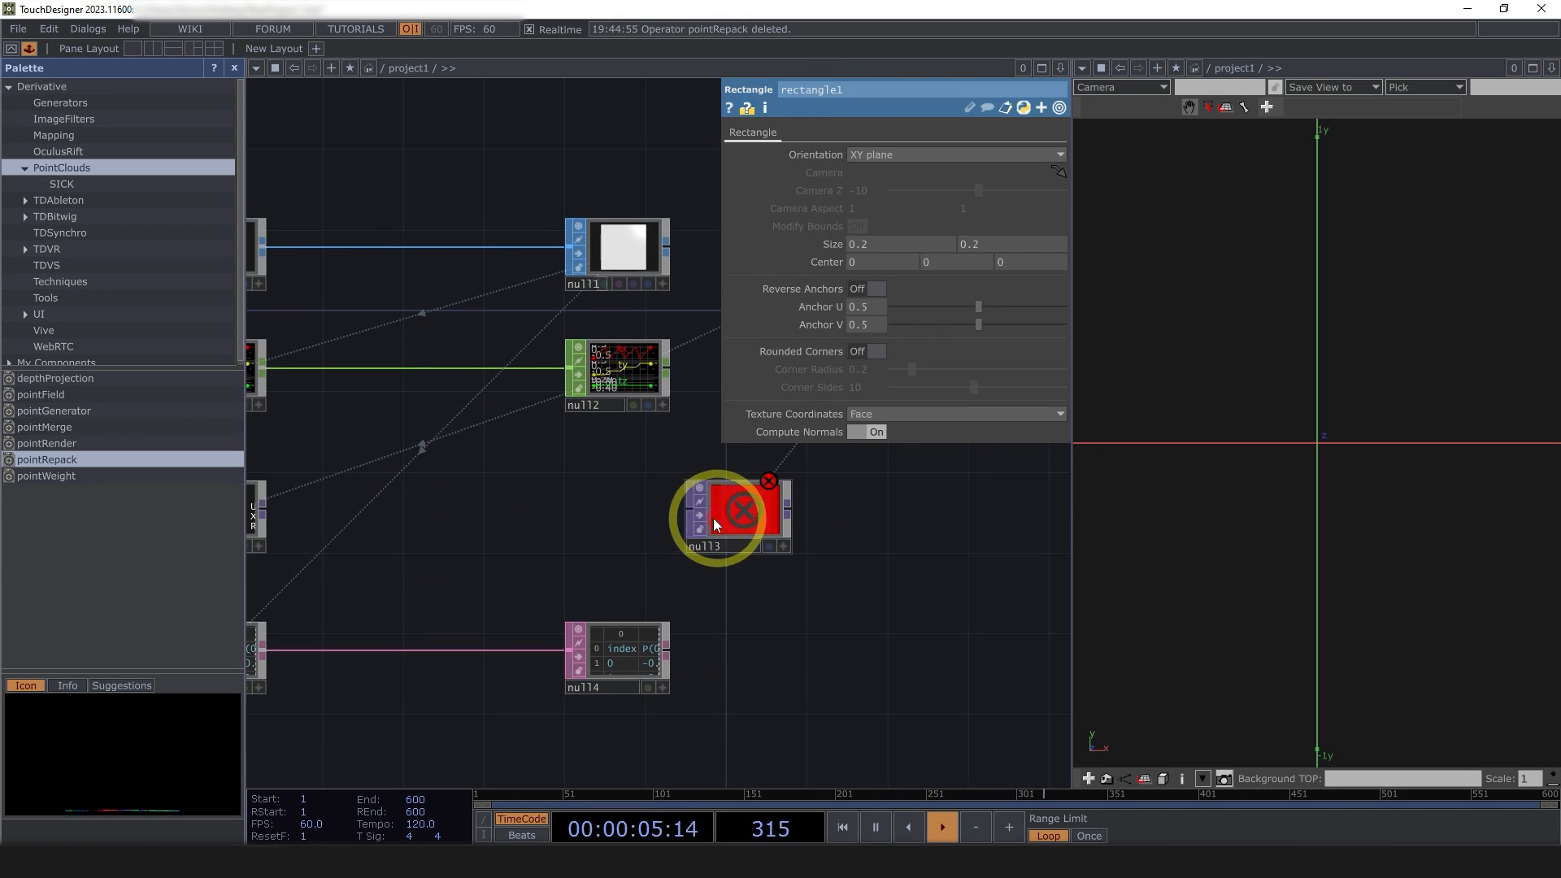
click(288, 524)
drag(711, 526, 571, 527)
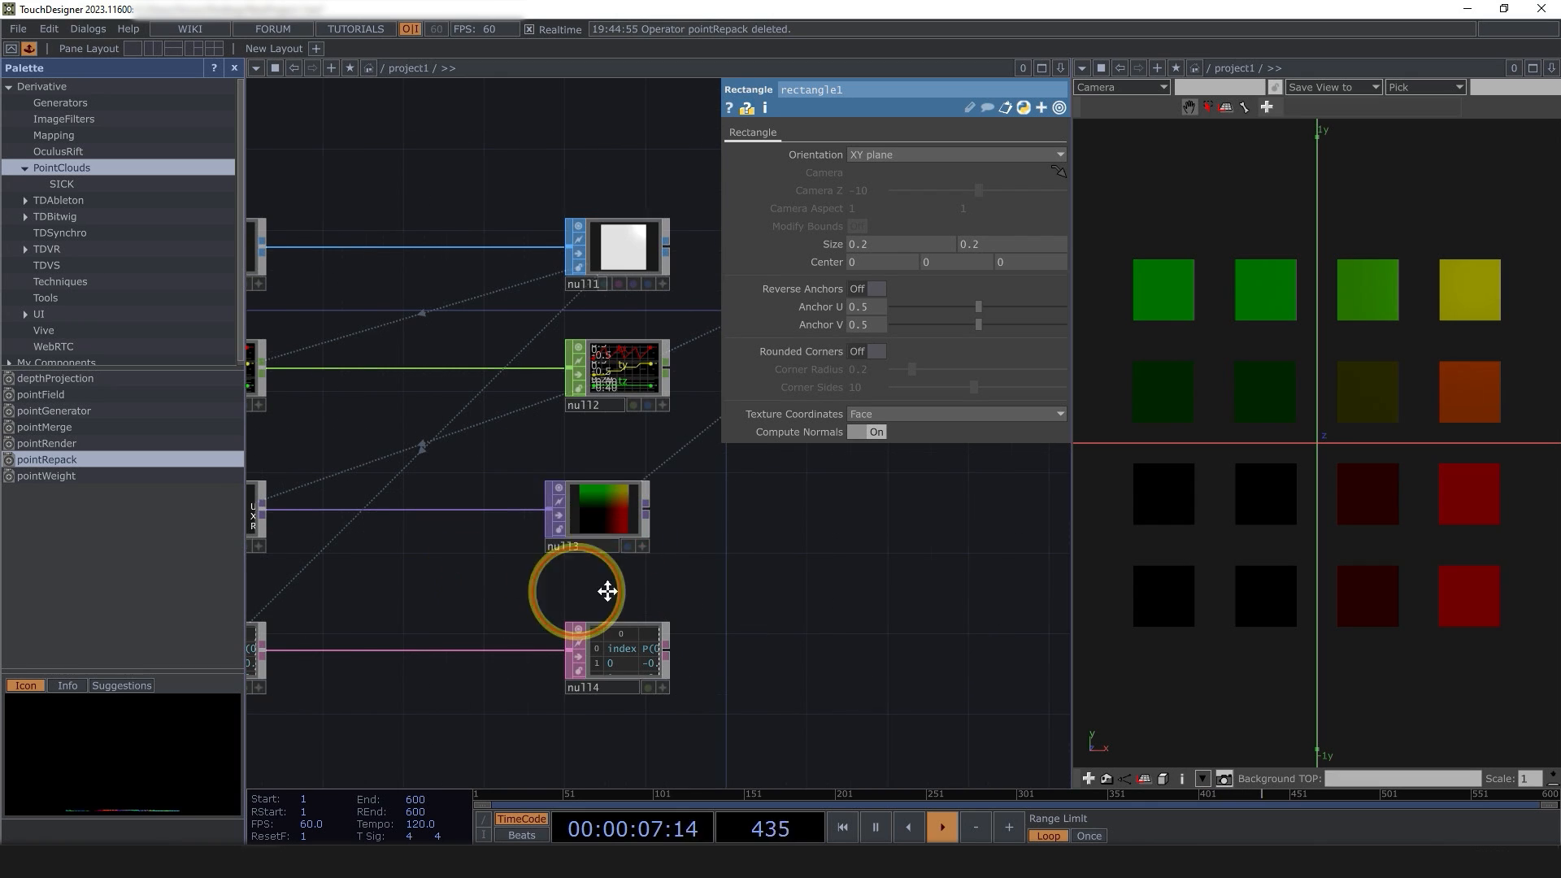
drag(606, 593, 817, 592)
drag(825, 505, 850, 500)
drag(710, 571, 631, 569)
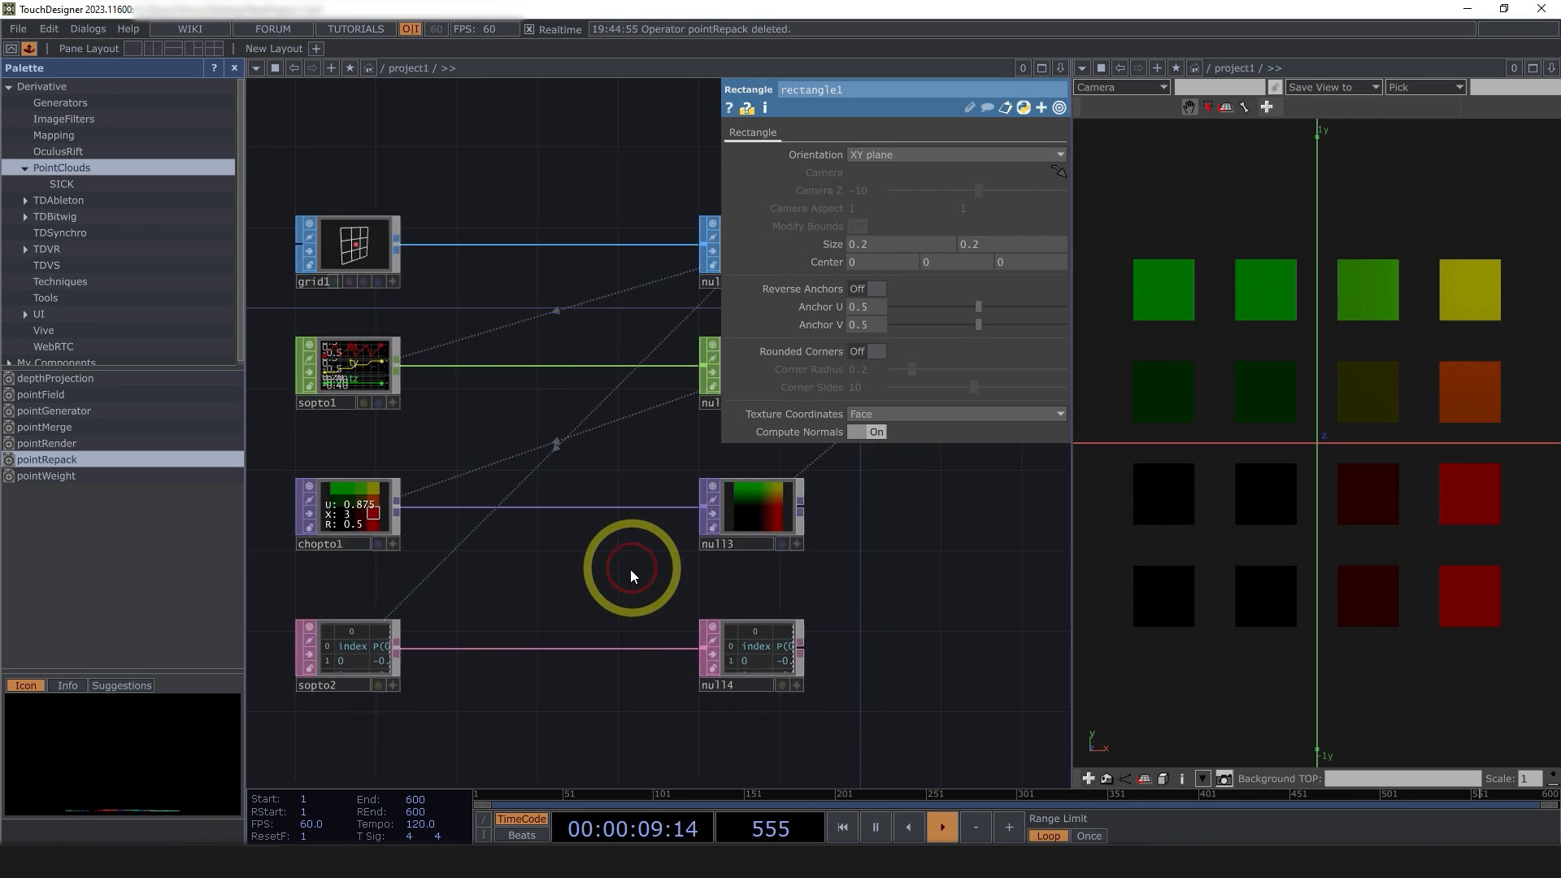
- Set geo1's instance Color OP to null4
scroll(624, 573, down, 4)
scroll(739, 594, up, 4)
drag(476, 719, 488, 718)
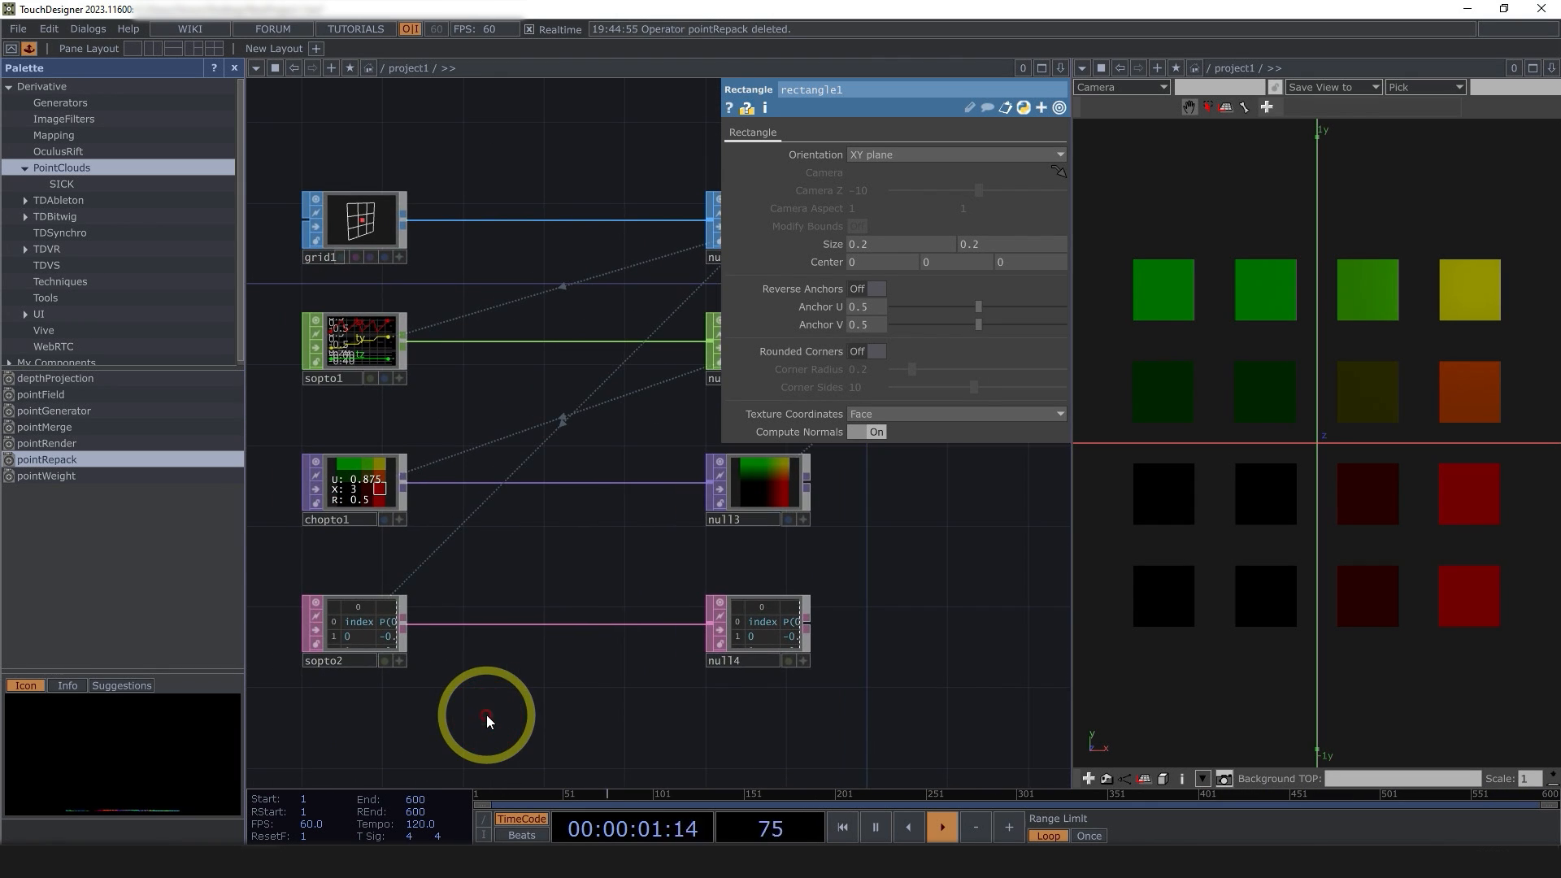
drag(905, 693, 569, 636)
scroll(558, 627, down, 4)
mouse_move(698, 448)
mouse_down()
mouse_move(593, 468)
mouse_move(593, 411)
mouse_move(690, 418)
mouse_up()
drag(615, 532, 576, 480)
scroll(392, 585, up, 4)
drag(402, 615, 580, 669)
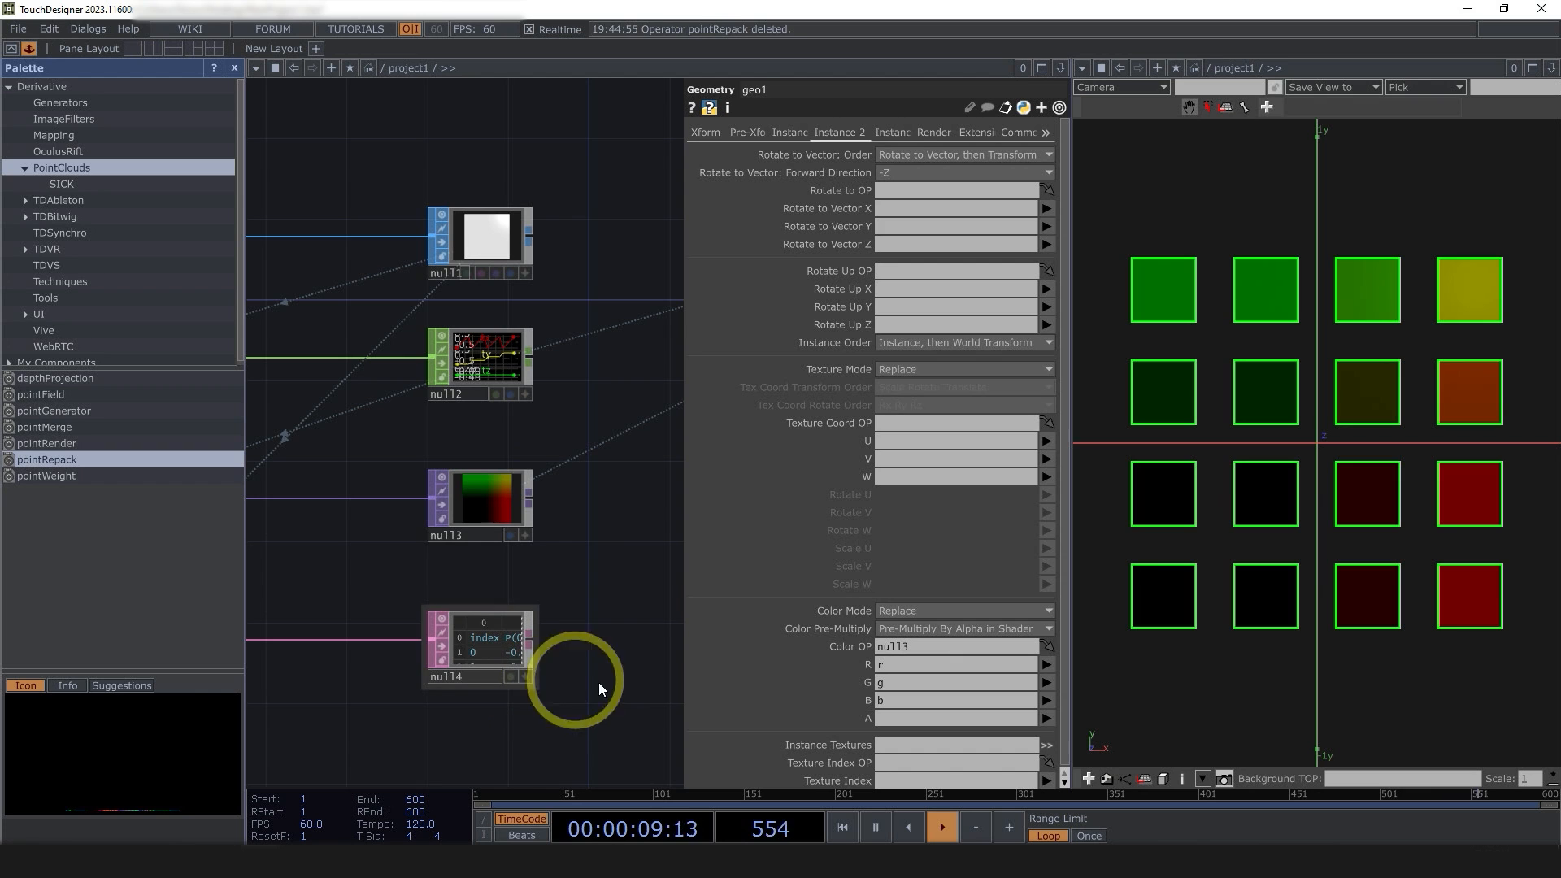
scroll(455, 589, up, 5)
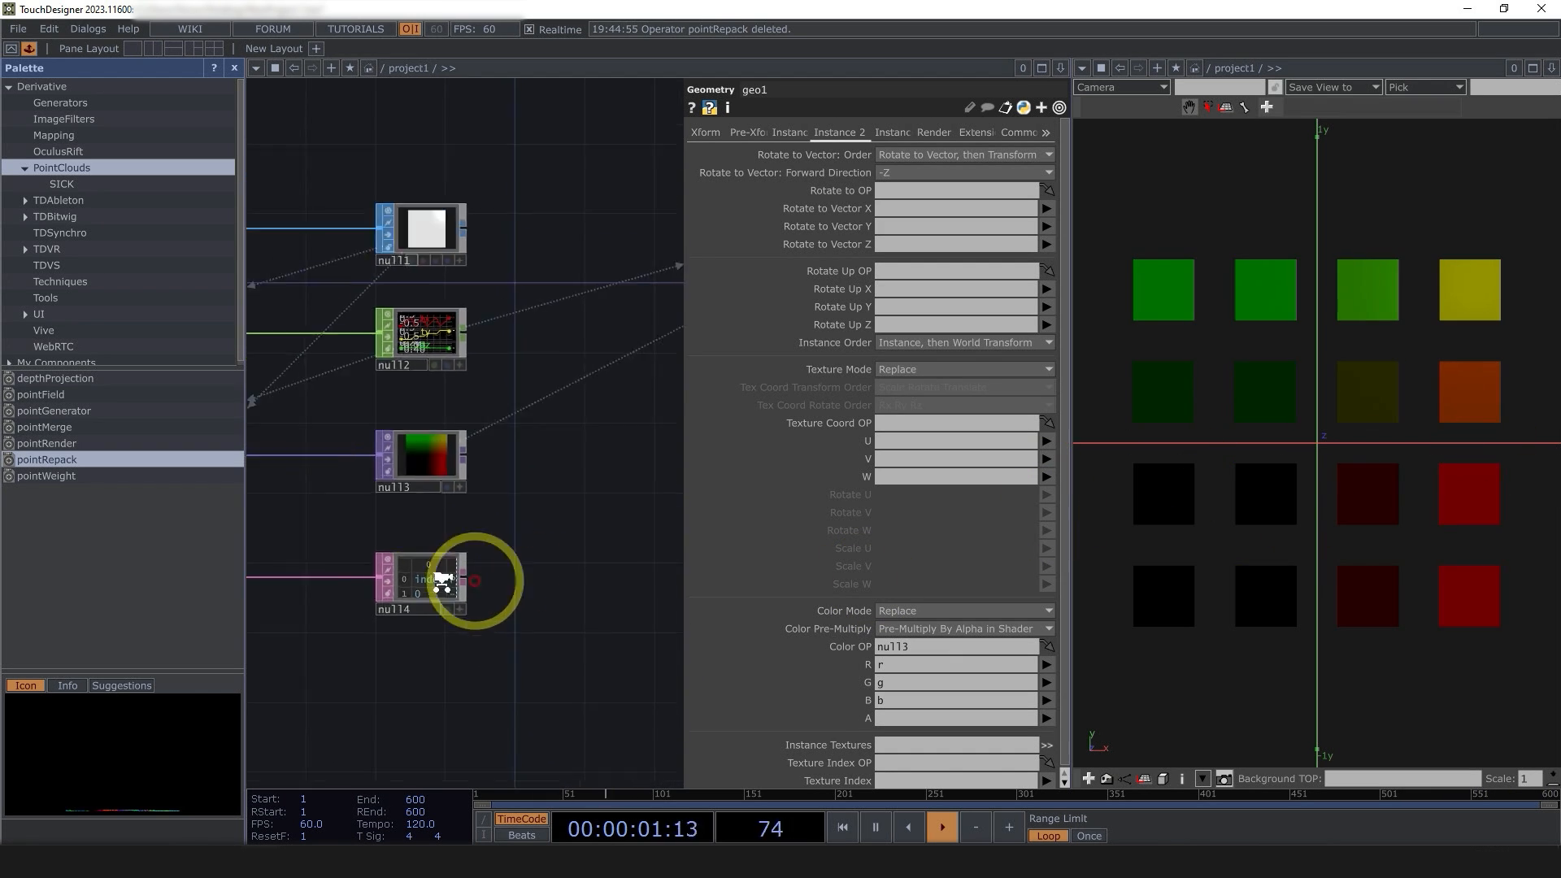
scroll(483, 616, down, 4)
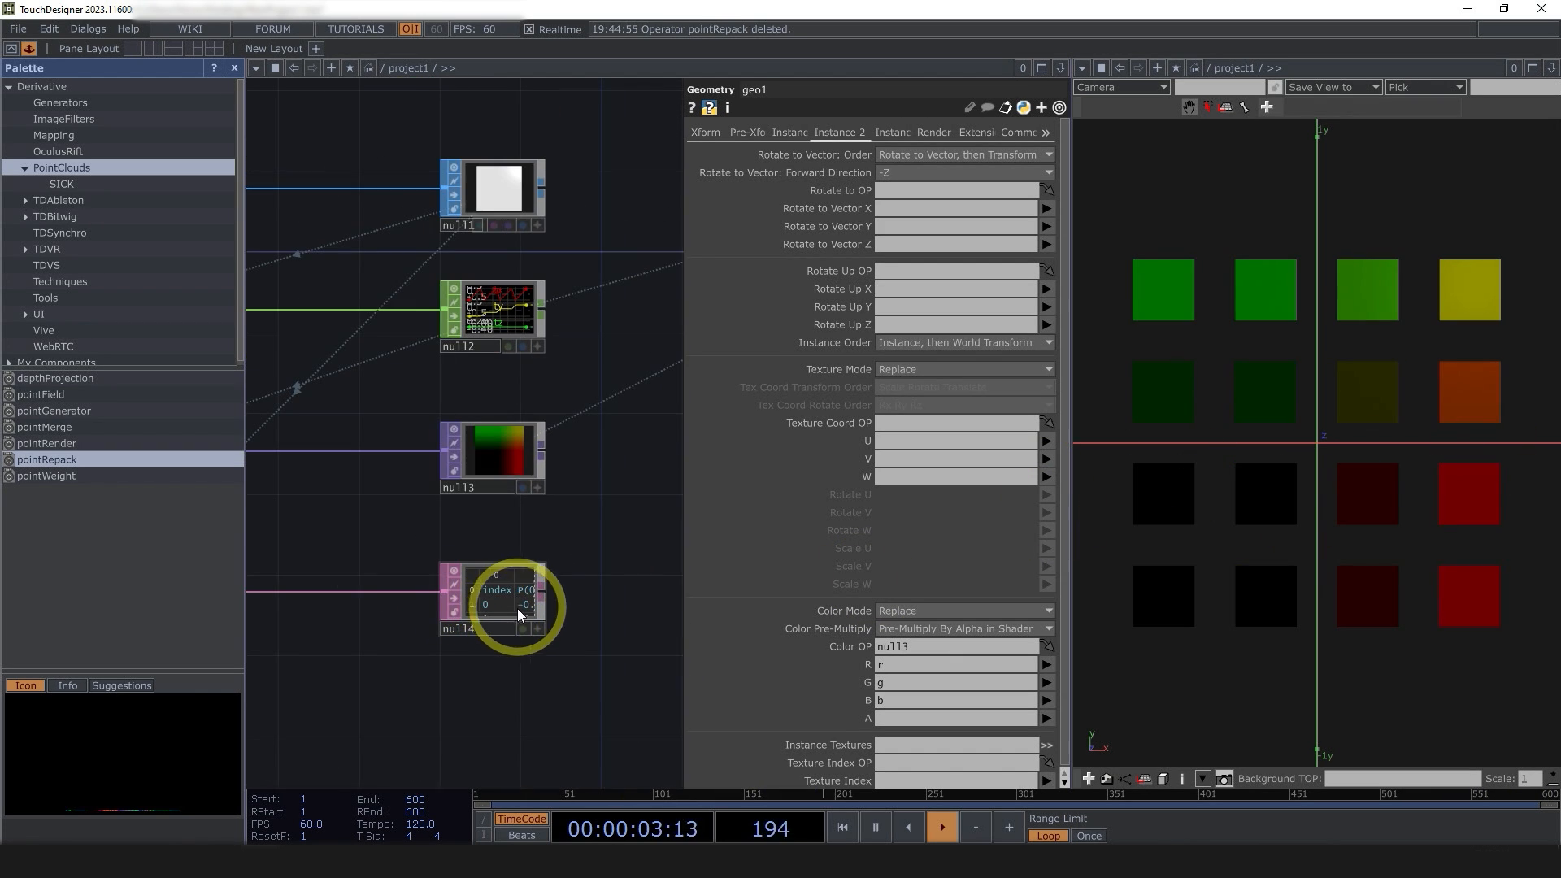
drag(525, 610, 950, 647)
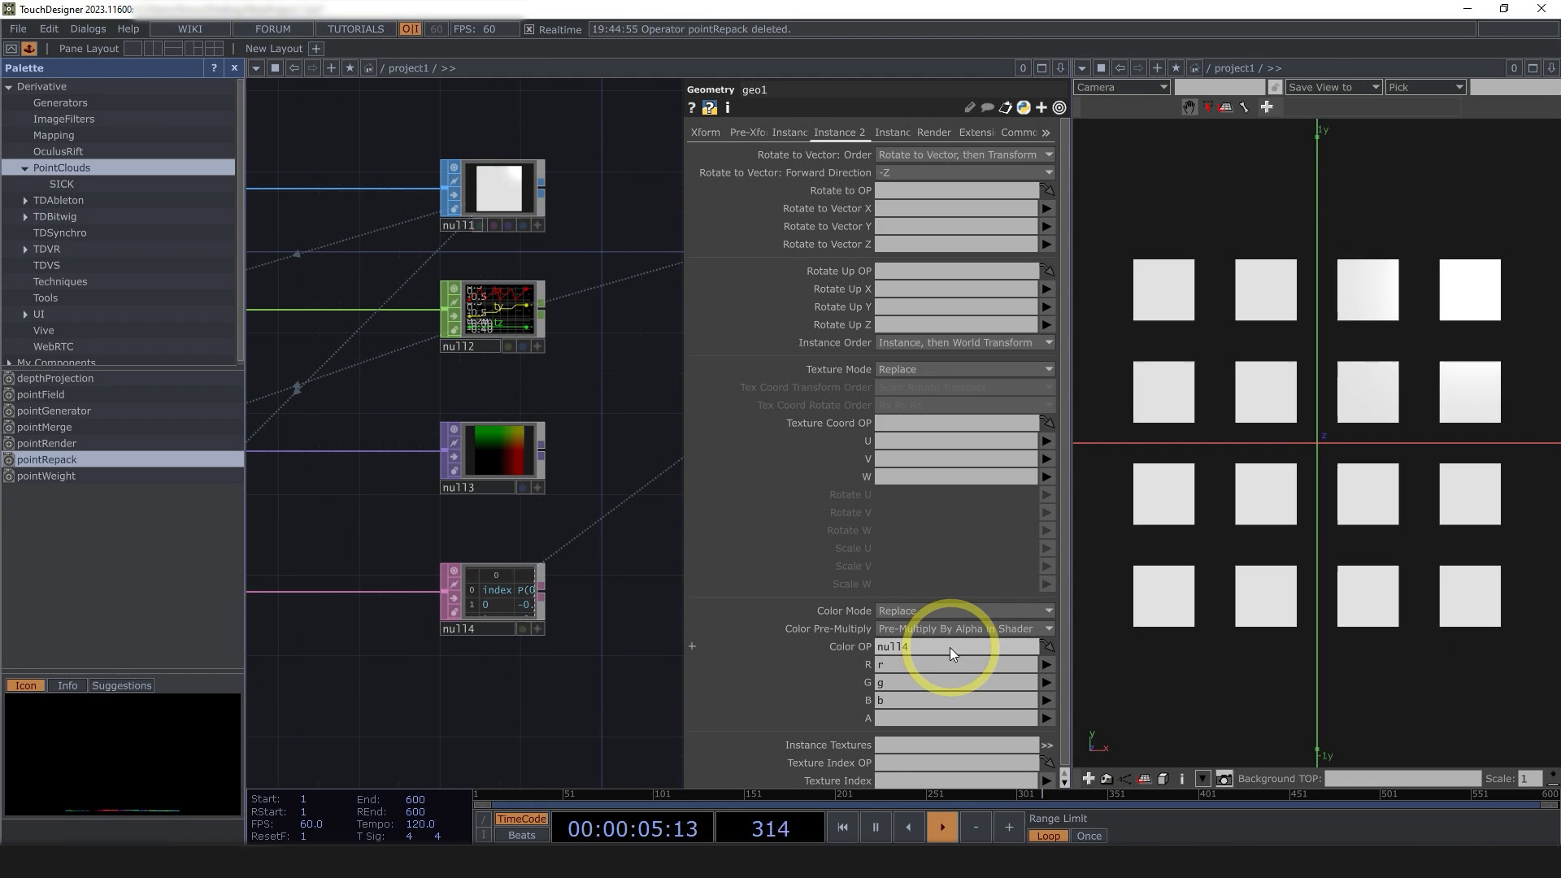
- Map geo1's instance color R, G and B to P(0), P(1) and P(2), and check the matching columns in null4
click(1046, 664)
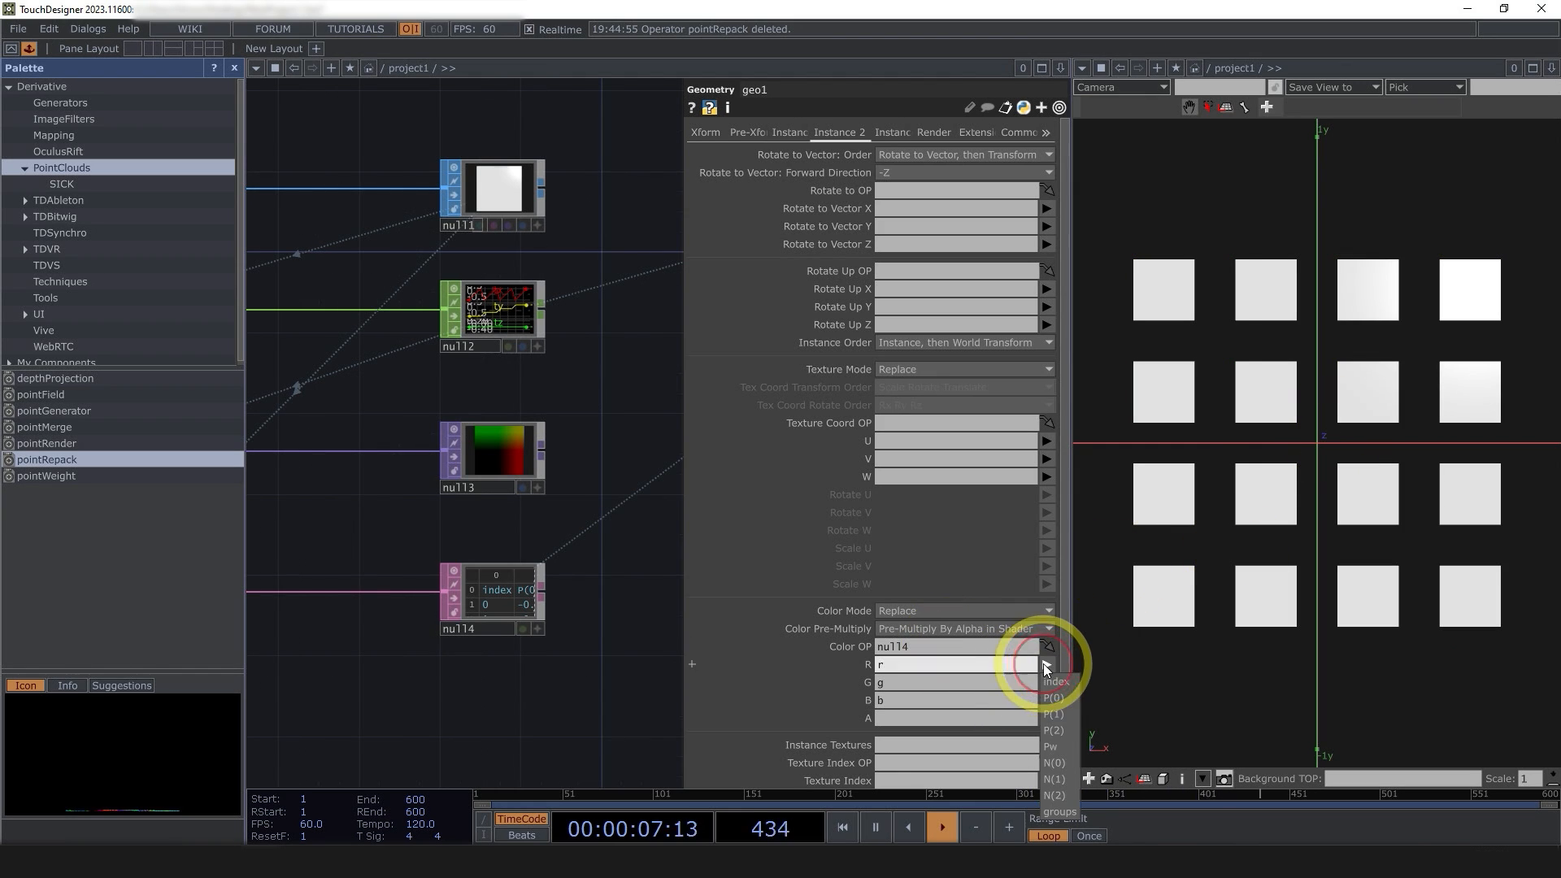
click(1049, 685)
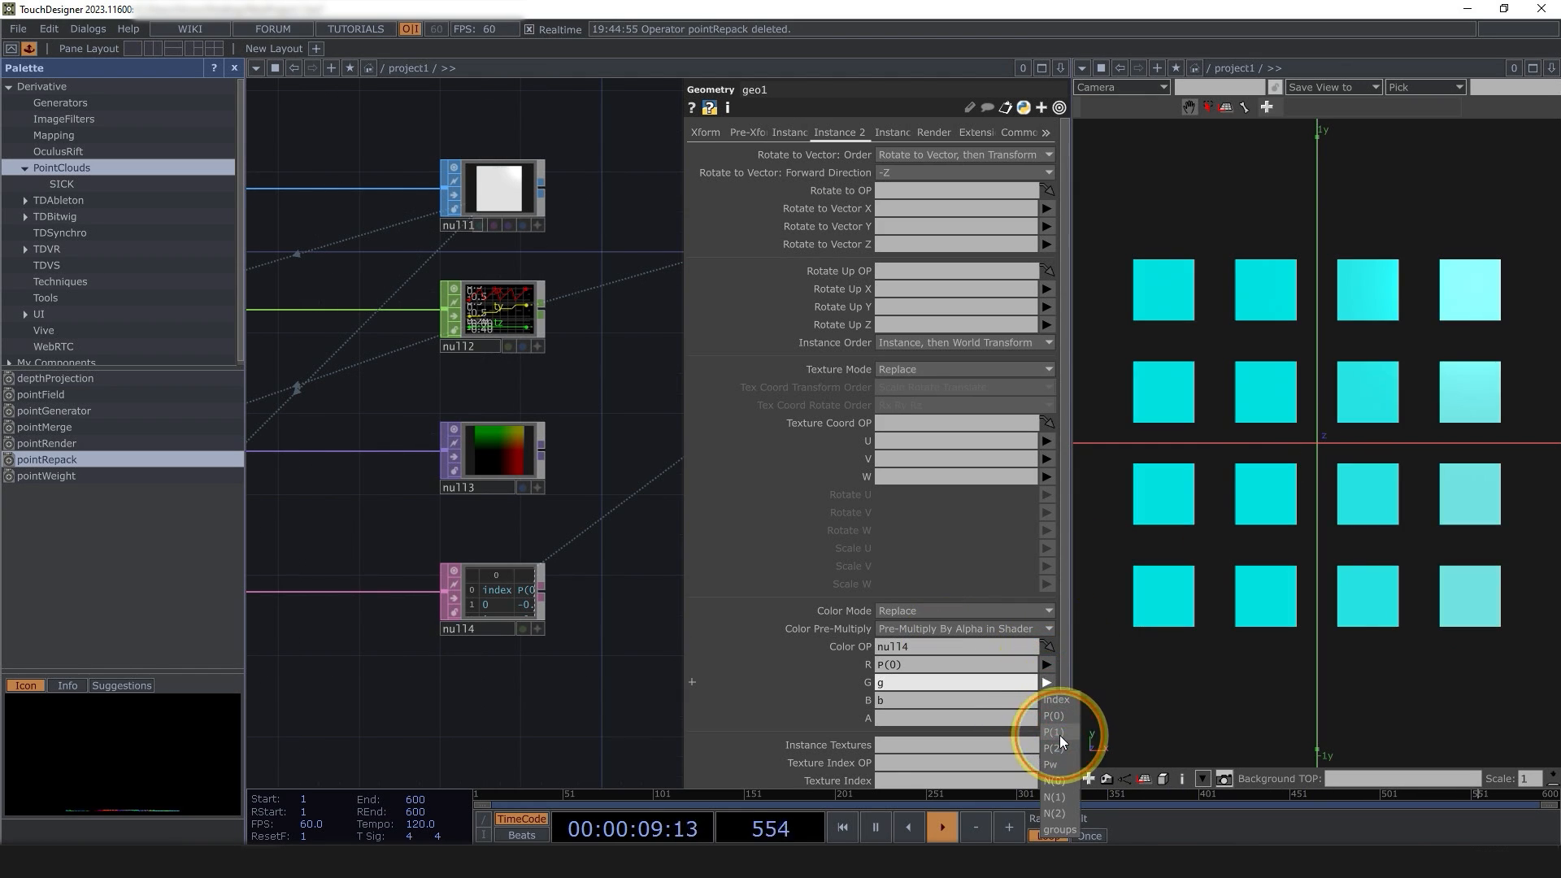
click(1060, 735)
click(1047, 700)
click(1059, 602)
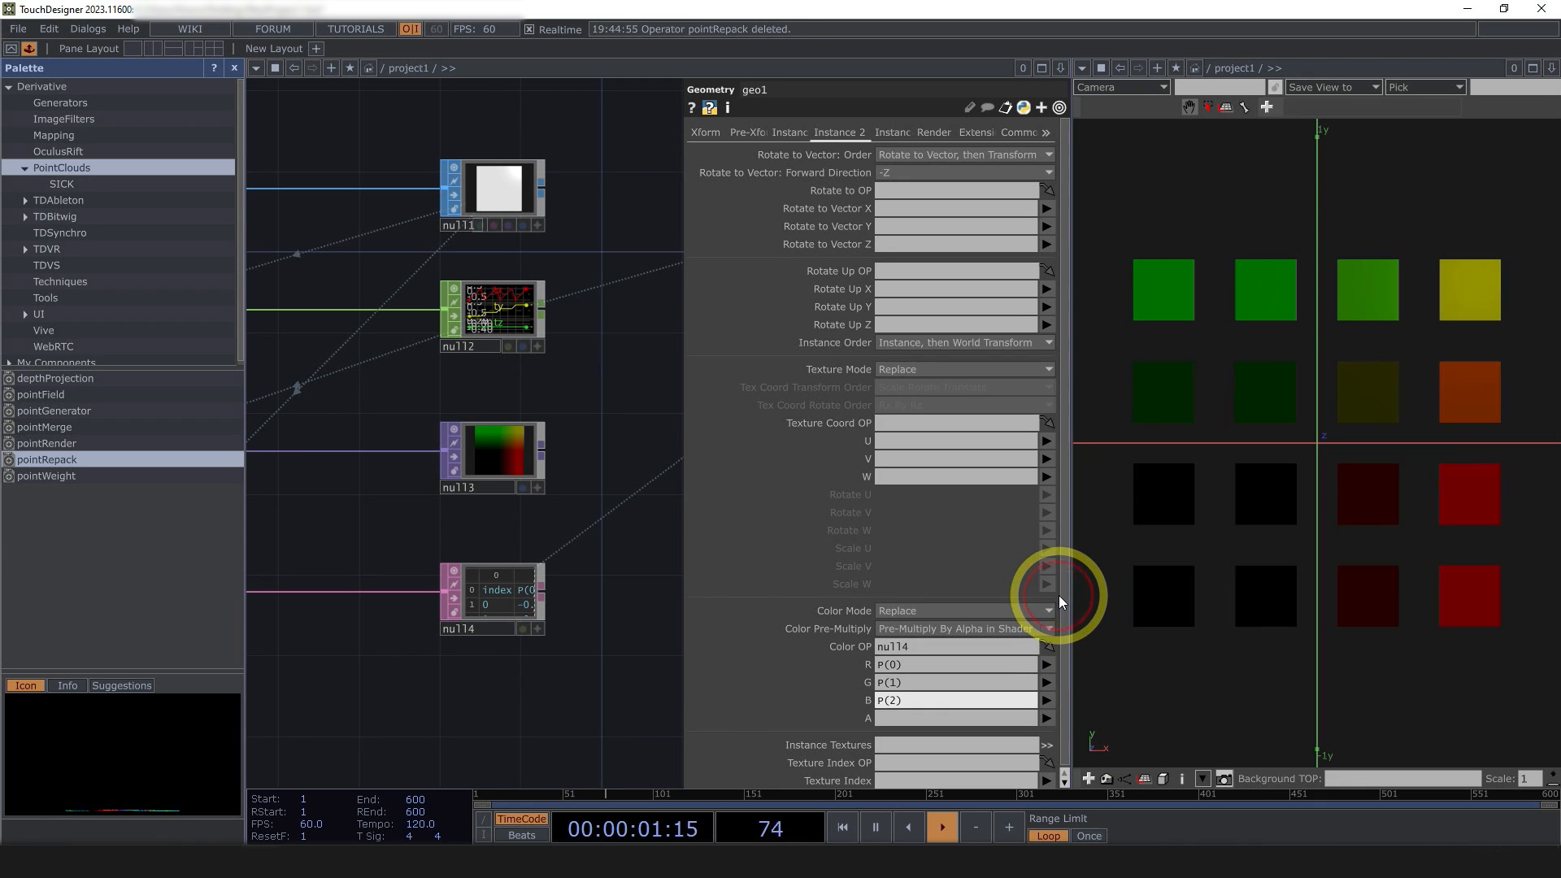
scroll(456, 618, up, 5)
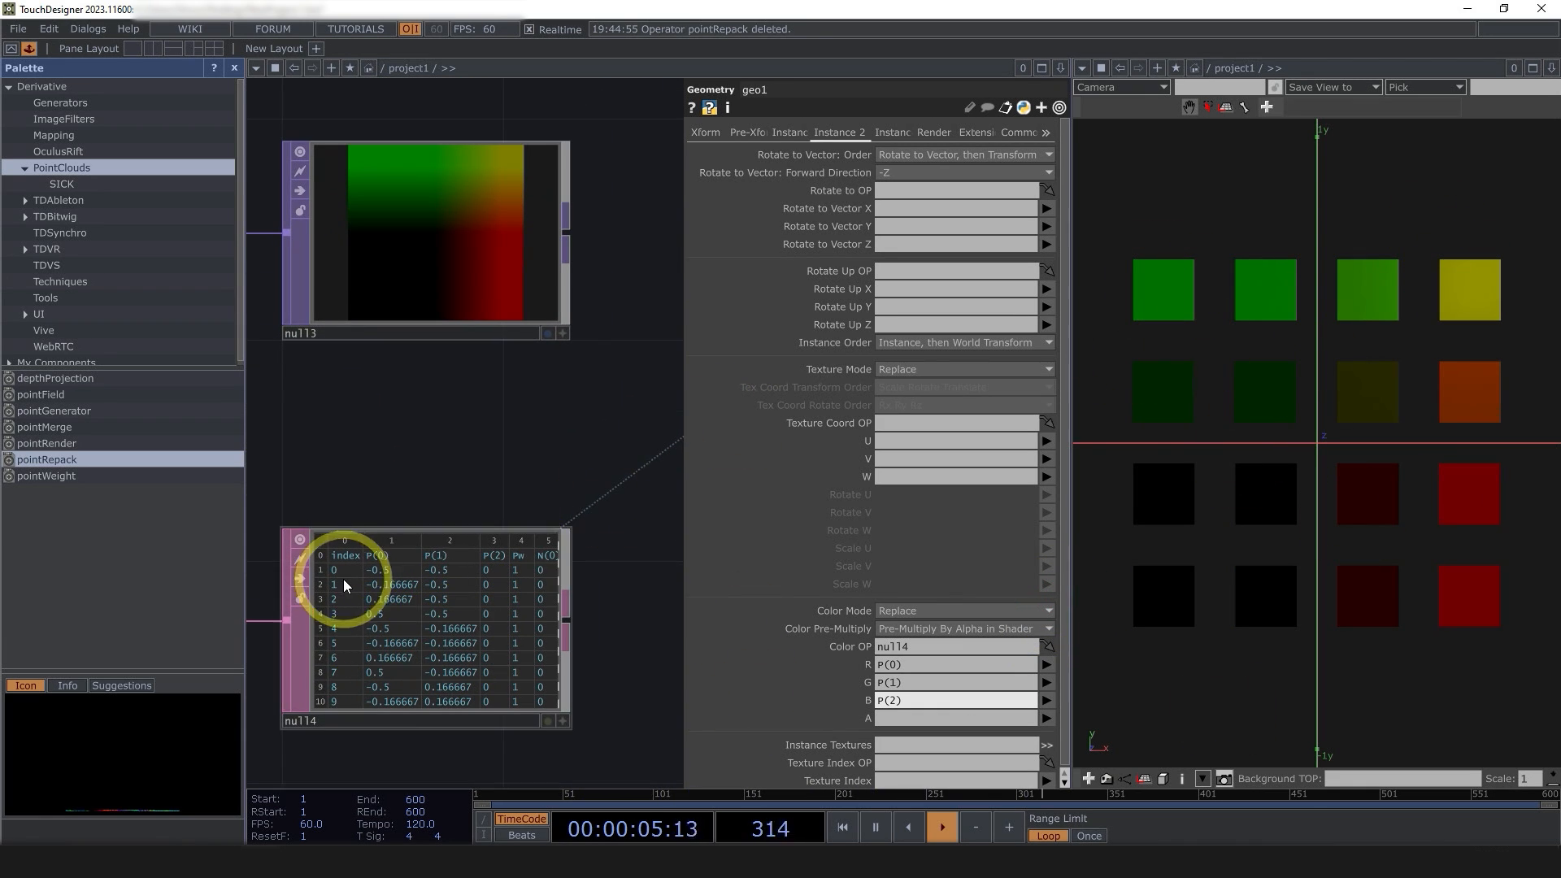
scroll(342, 569, down, 5)
scroll(366, 374, up, 4)
- Set geo1's Translate OP to null1 and map Translate X, Y and Z to P(0), P(1) and P(2)
click(795, 132)
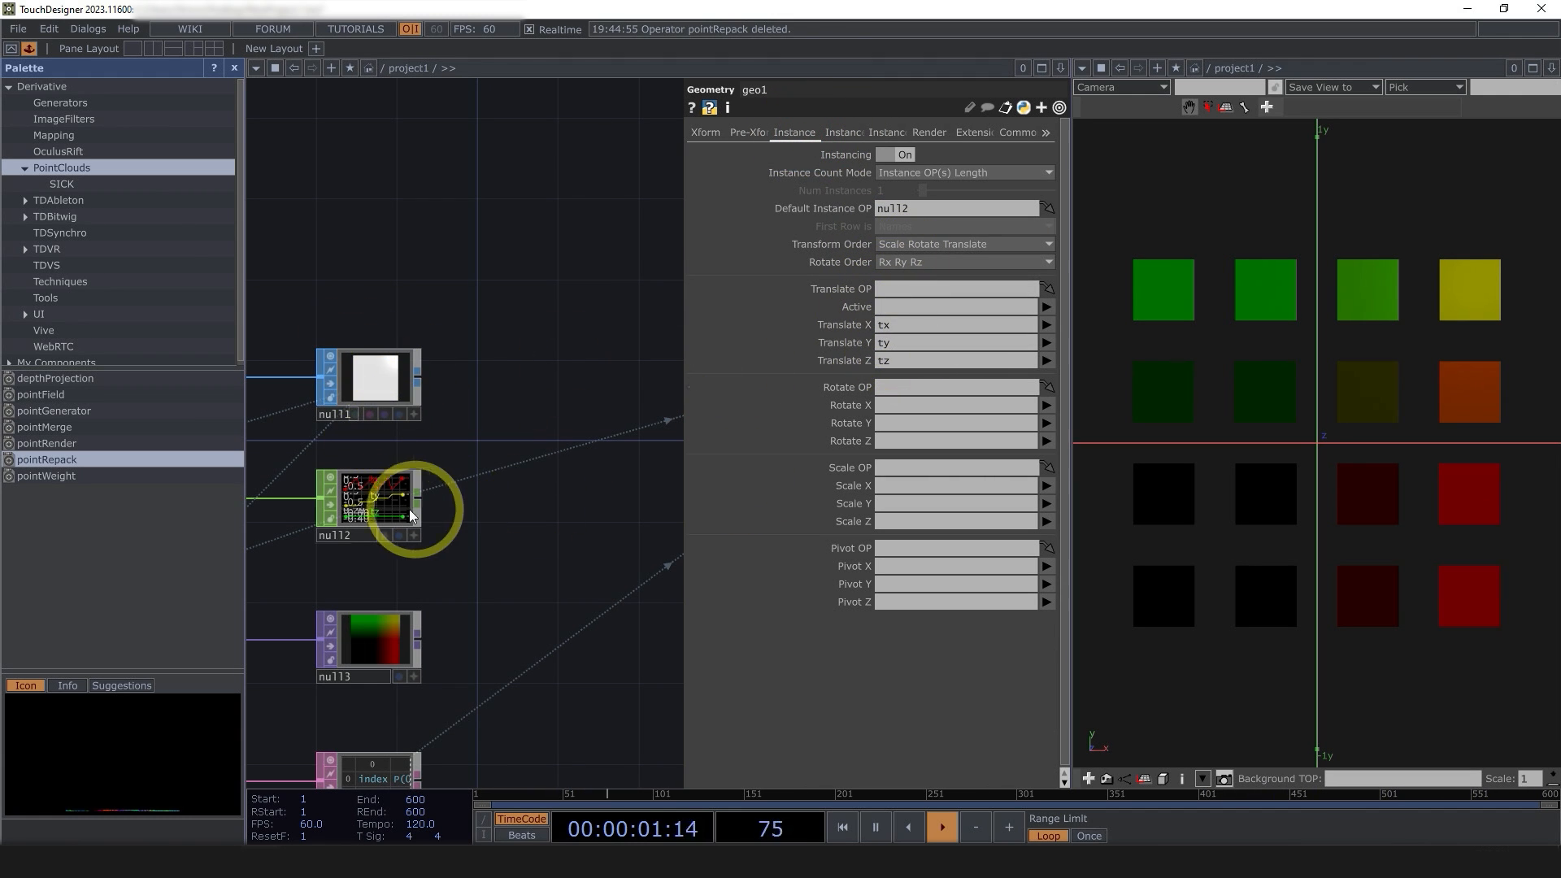
drag(368, 378, 923, 291)
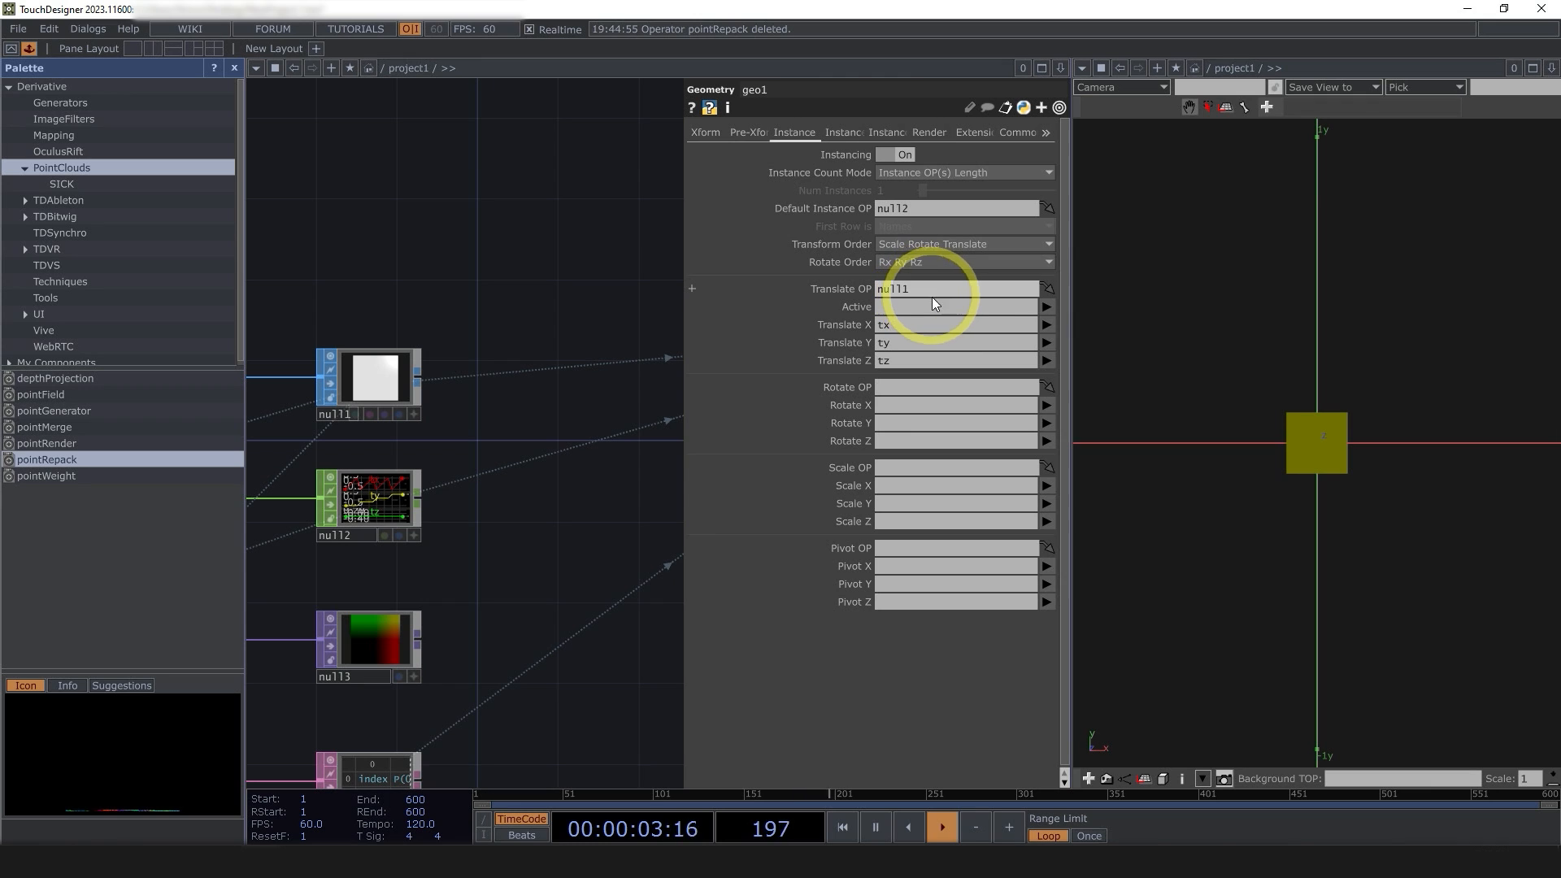
click(1051, 327)
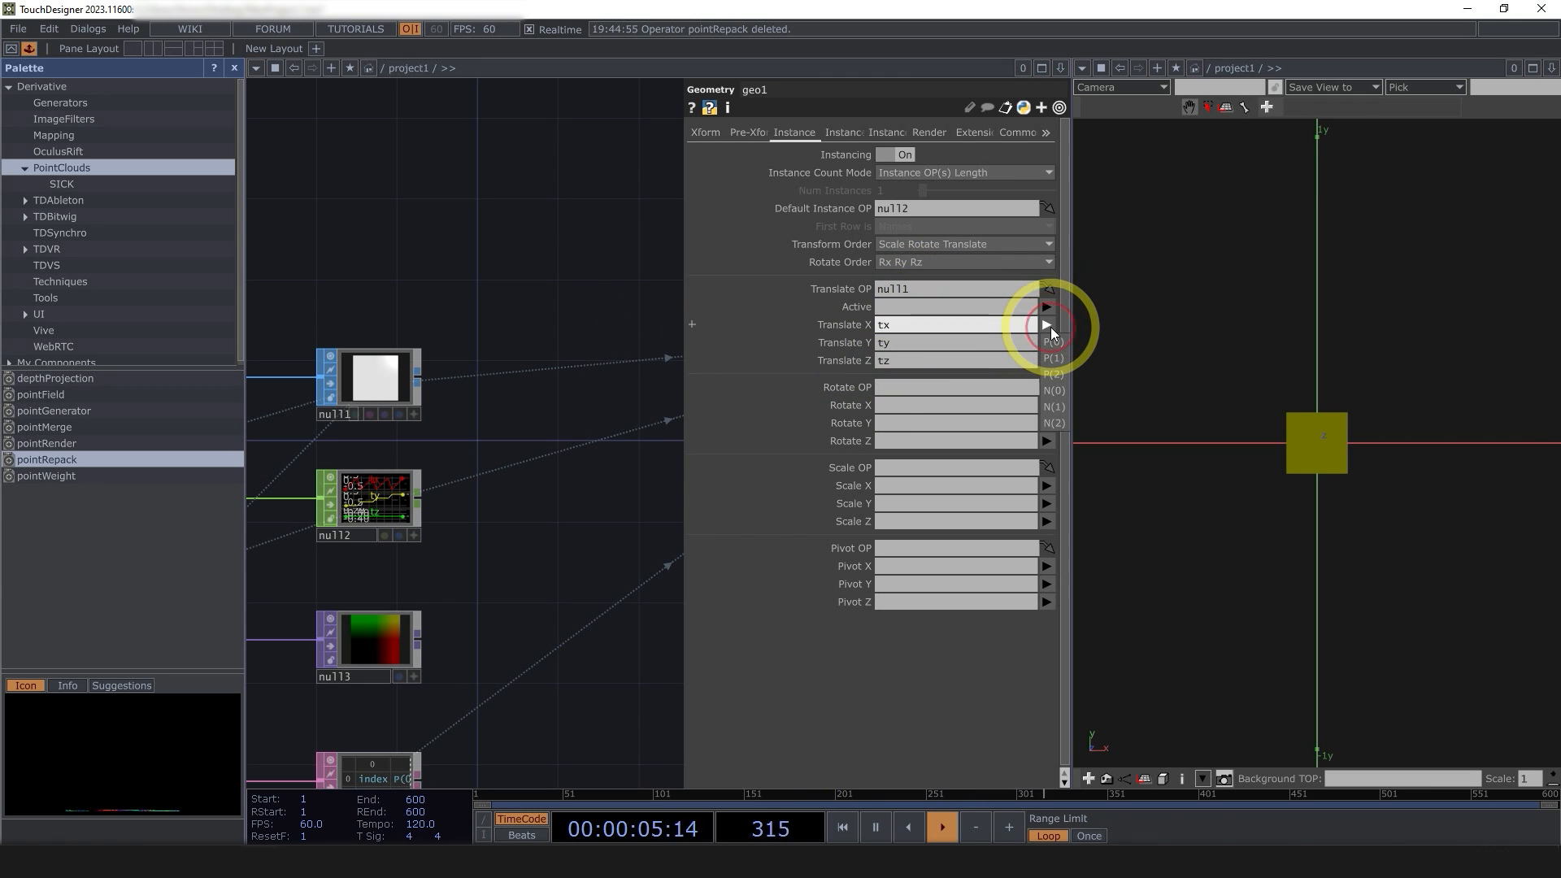
click(1055, 341)
click(1047, 342)
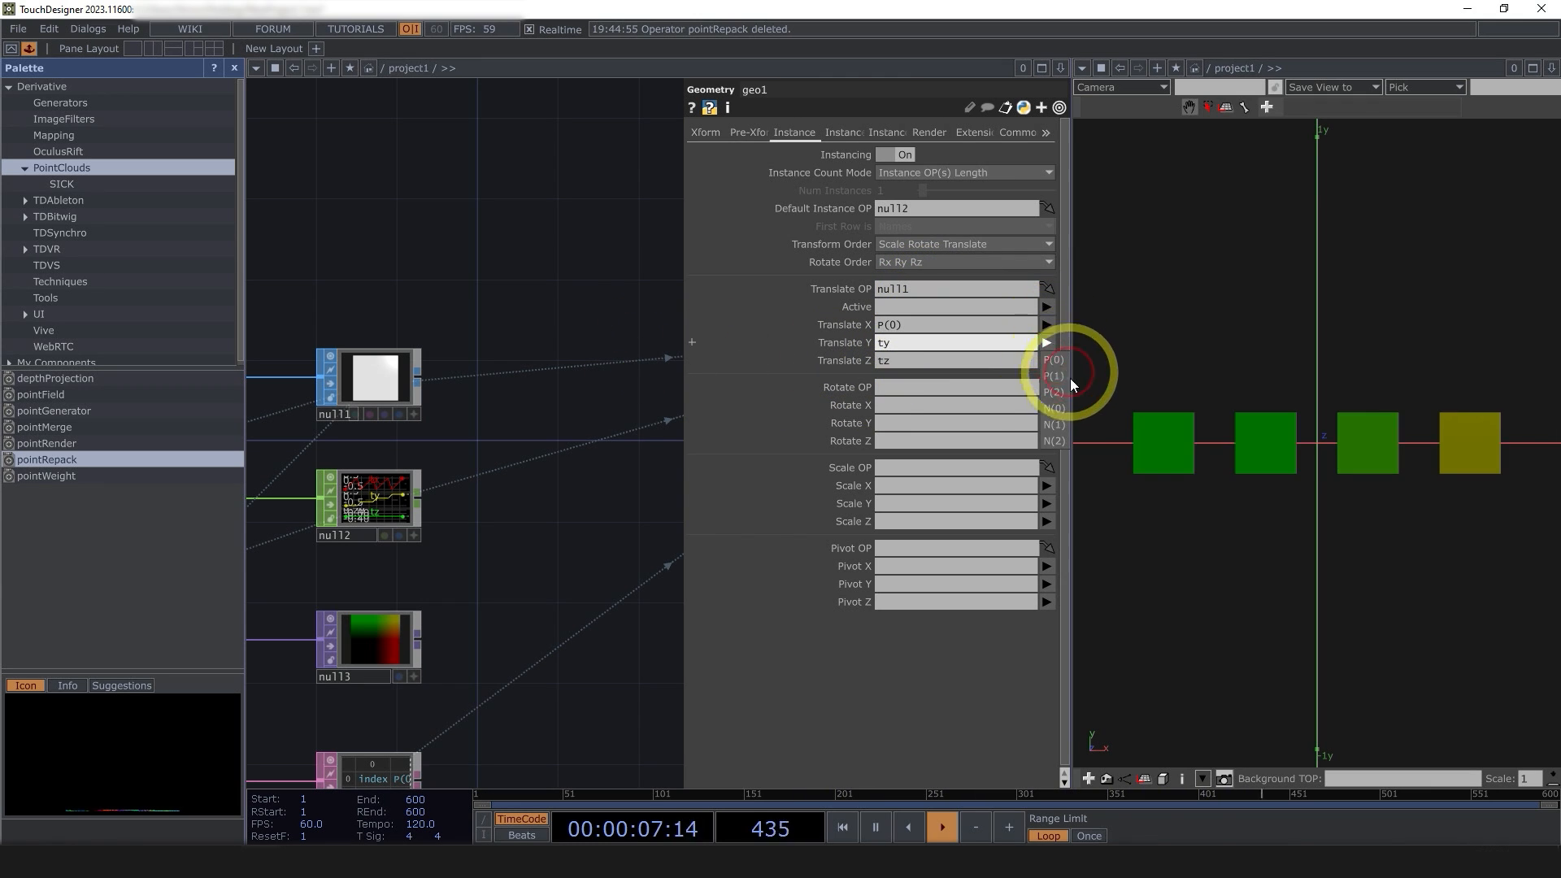
click(1053, 375)
click(1047, 361)
click(1053, 409)
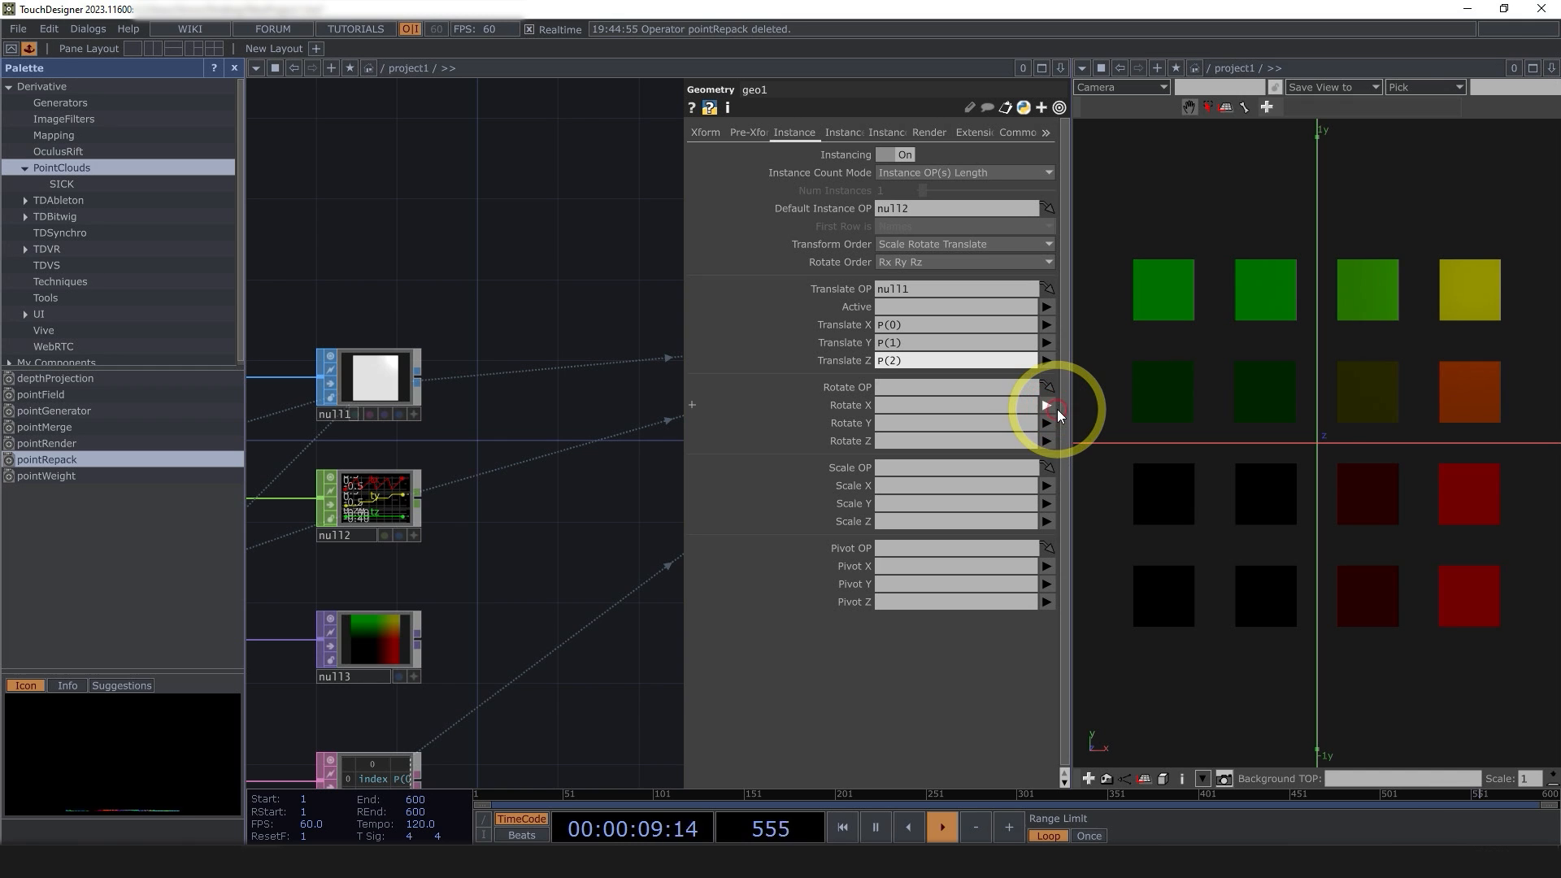
- Review the SOP, CHOP, TOP and DAT chains feeding the instances and check chopto1's operator information
scroll(545, 374, down, 4)
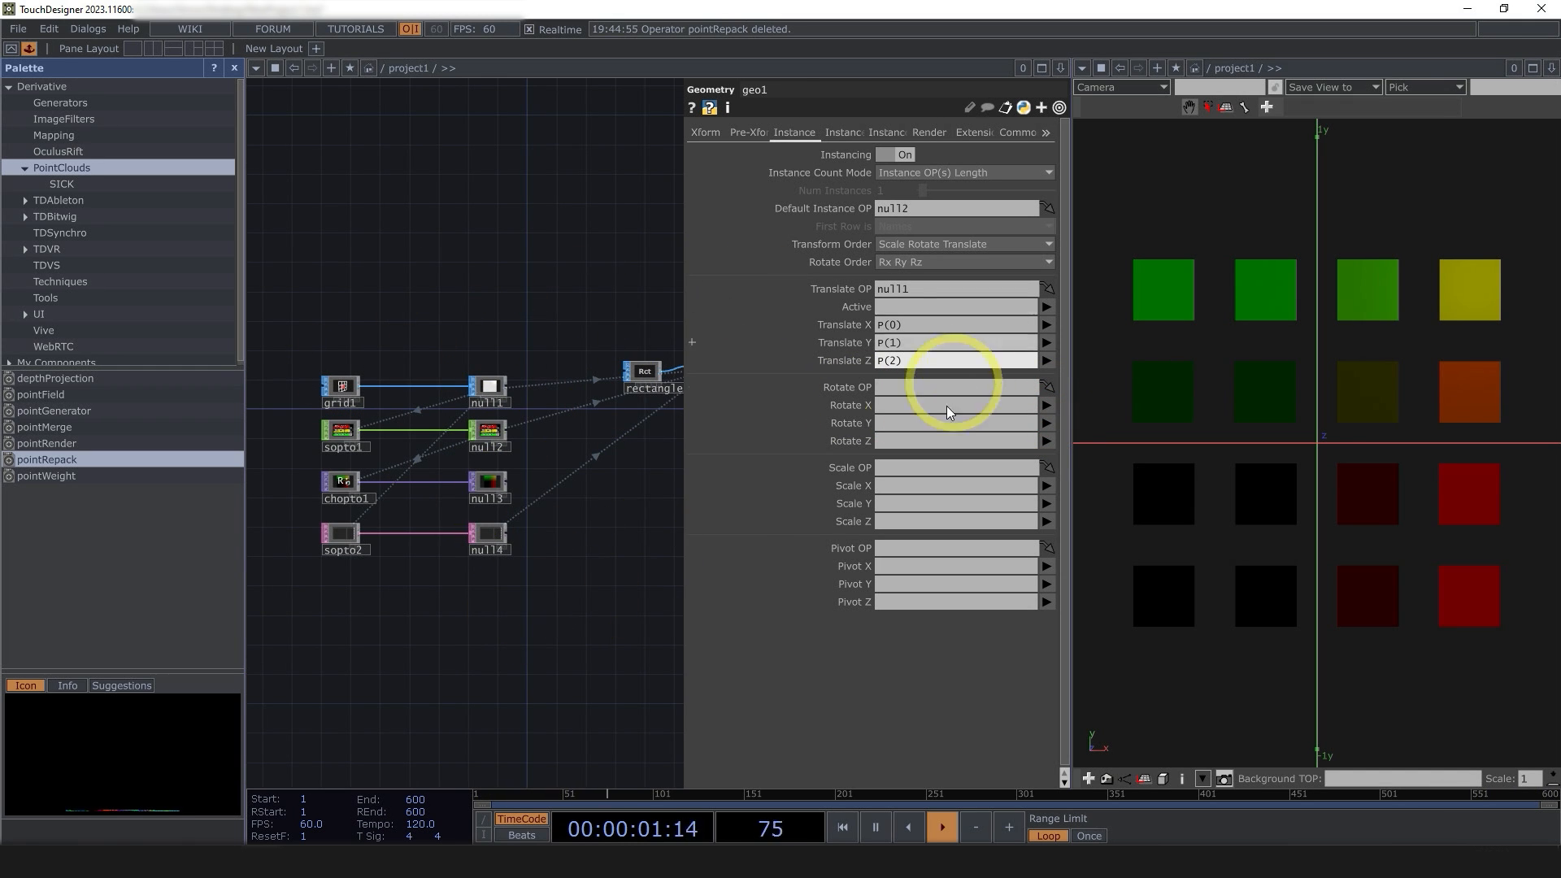
scroll(483, 511, up, 2)
scroll(483, 511, up, 2)
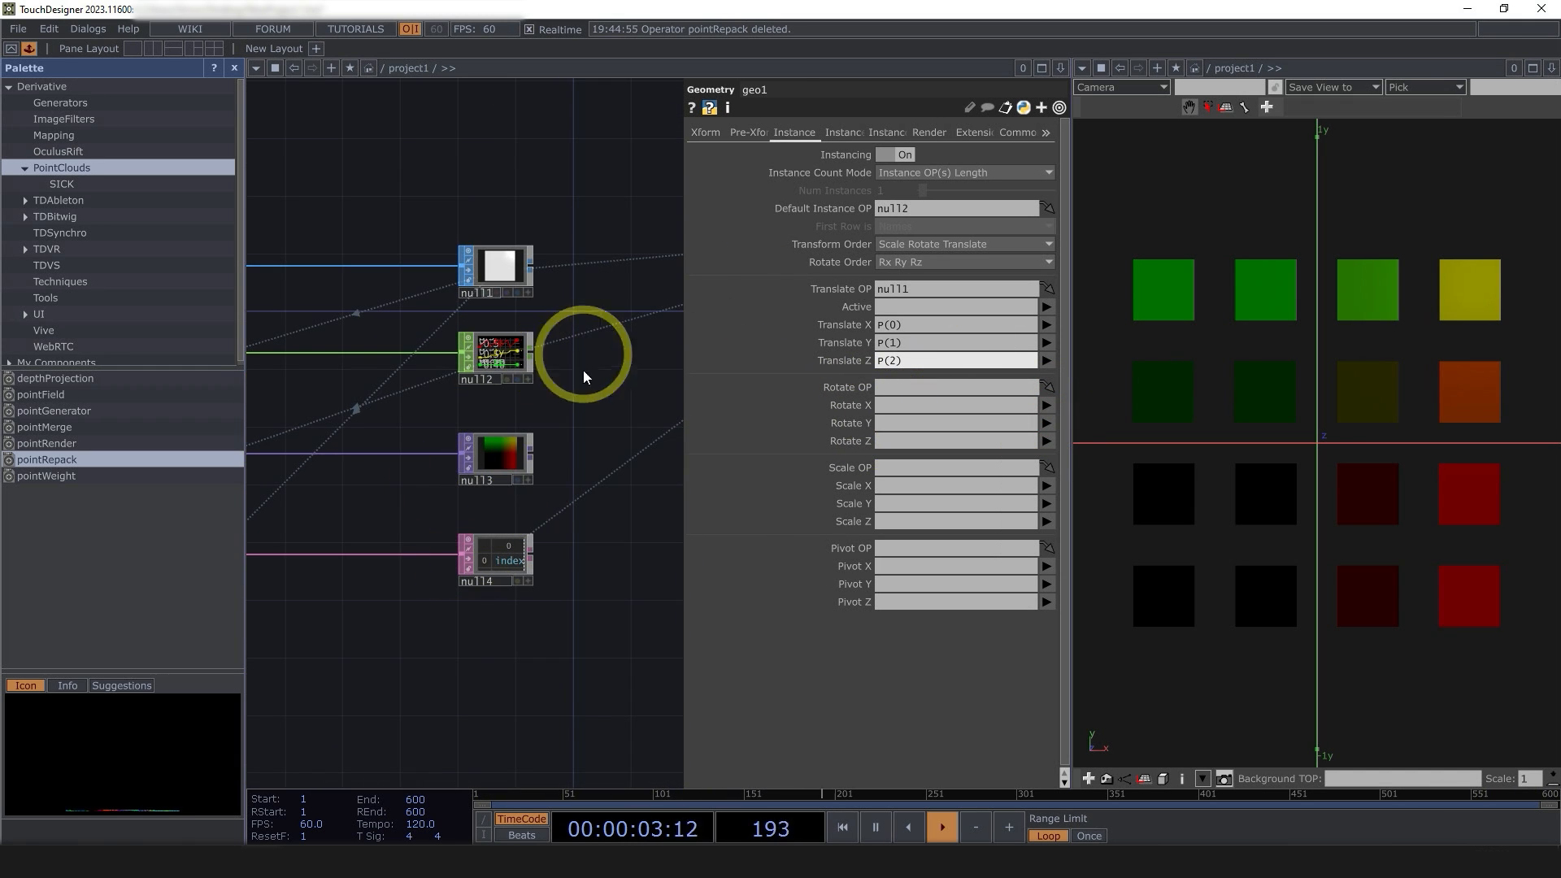
scroll(565, 671, down, 4)
scroll(481, 648, up, 3)
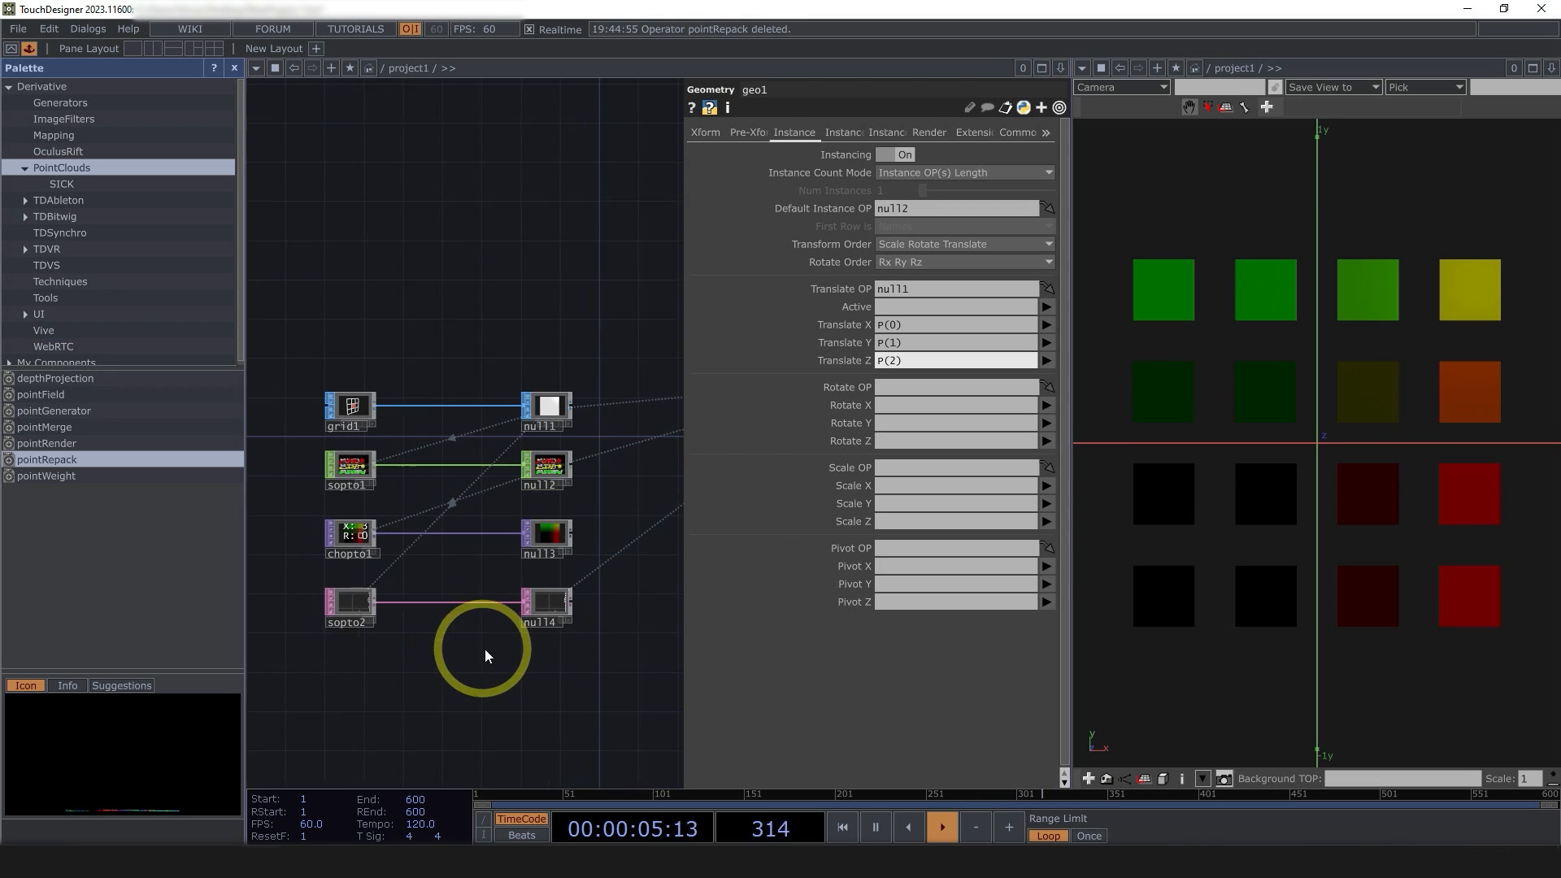
scroll(348, 524, up, 2)
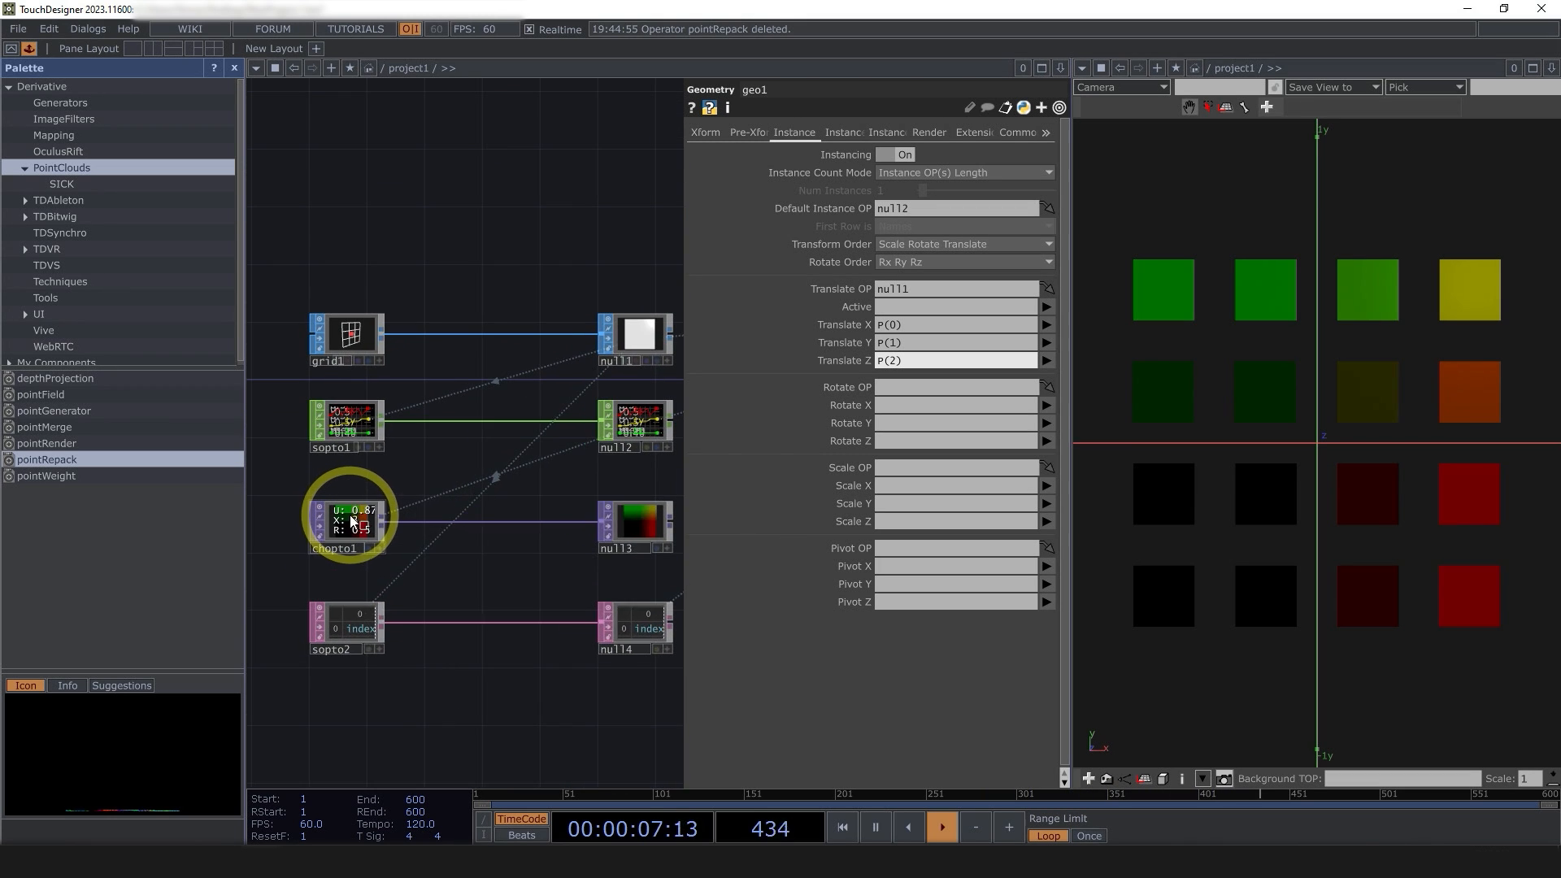
middle_click(348, 536)
scroll(366, 527, up, 3)
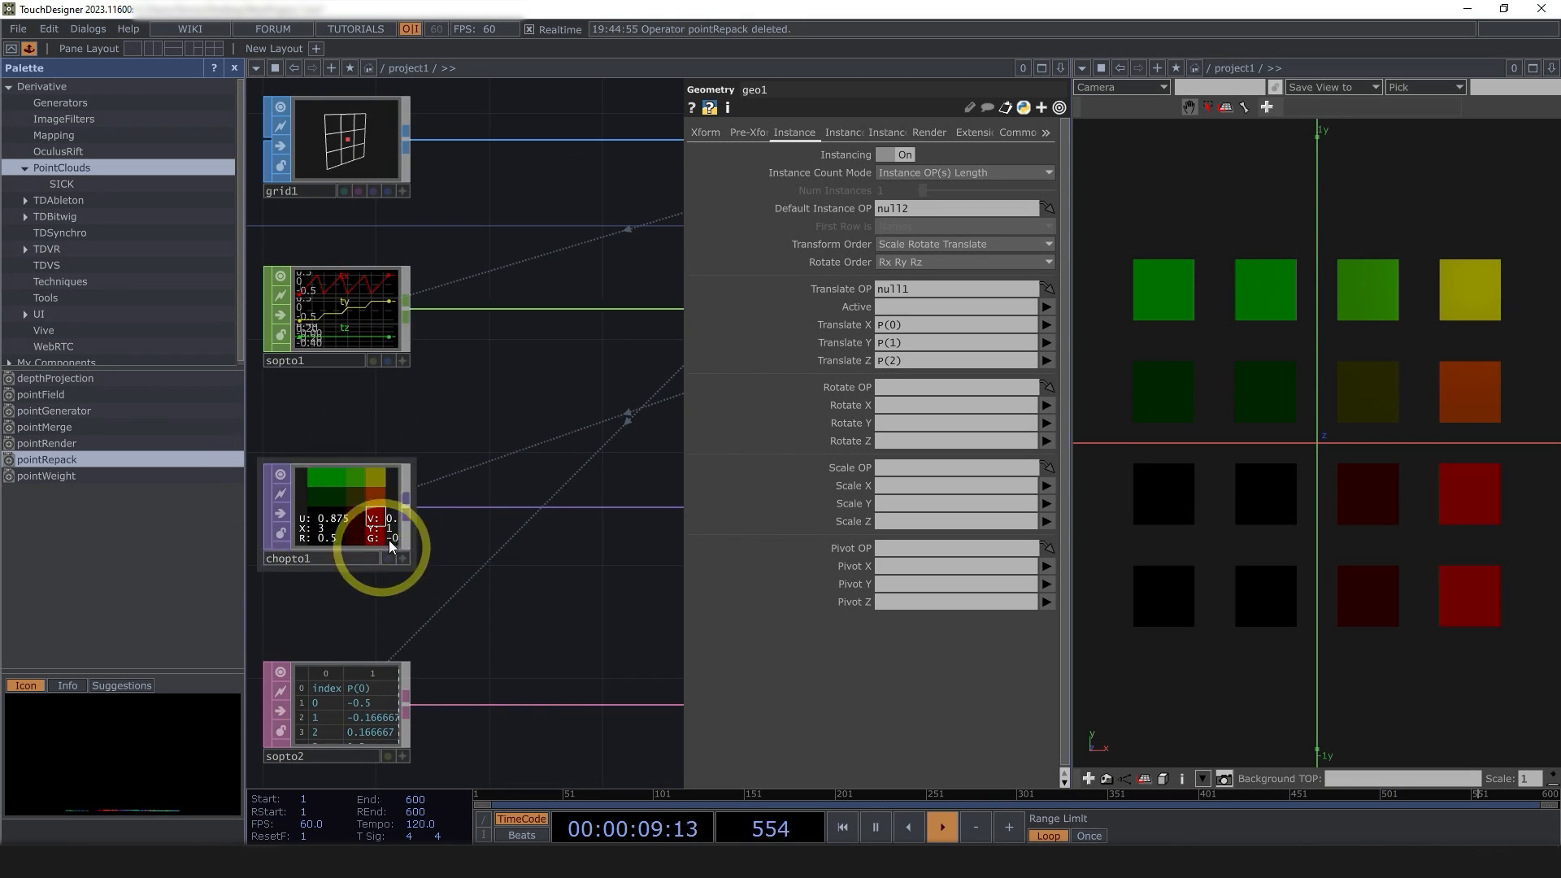
- Close the Palette and check the size and pixel count in chopto1's operator information against the other chains
click(234, 67)
drag(379, 476, 537, 472)
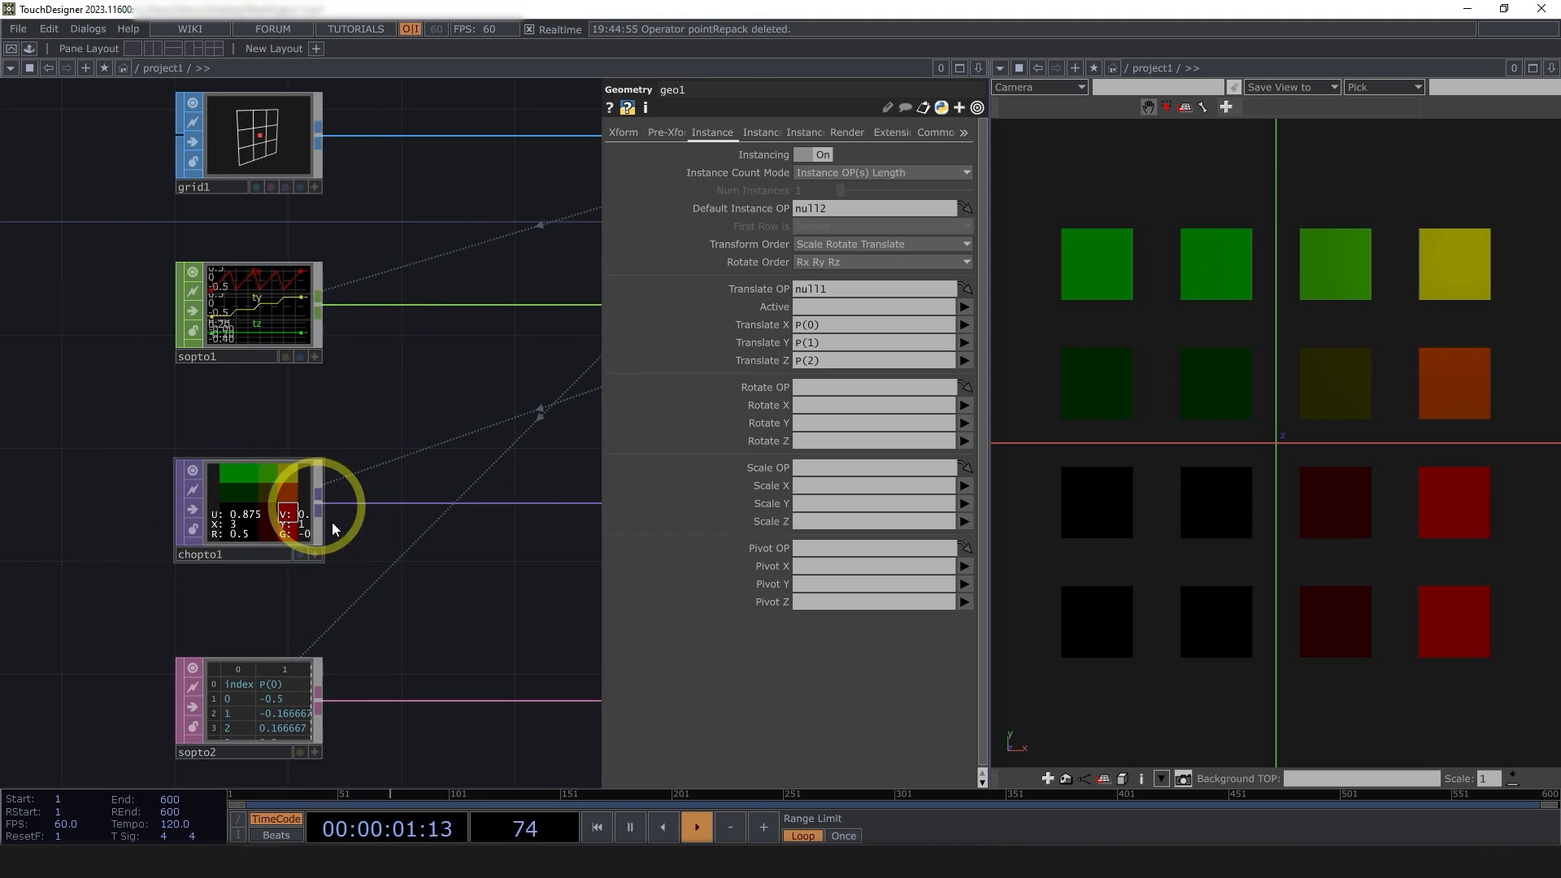
click(251, 535)
middle_click(253, 522)
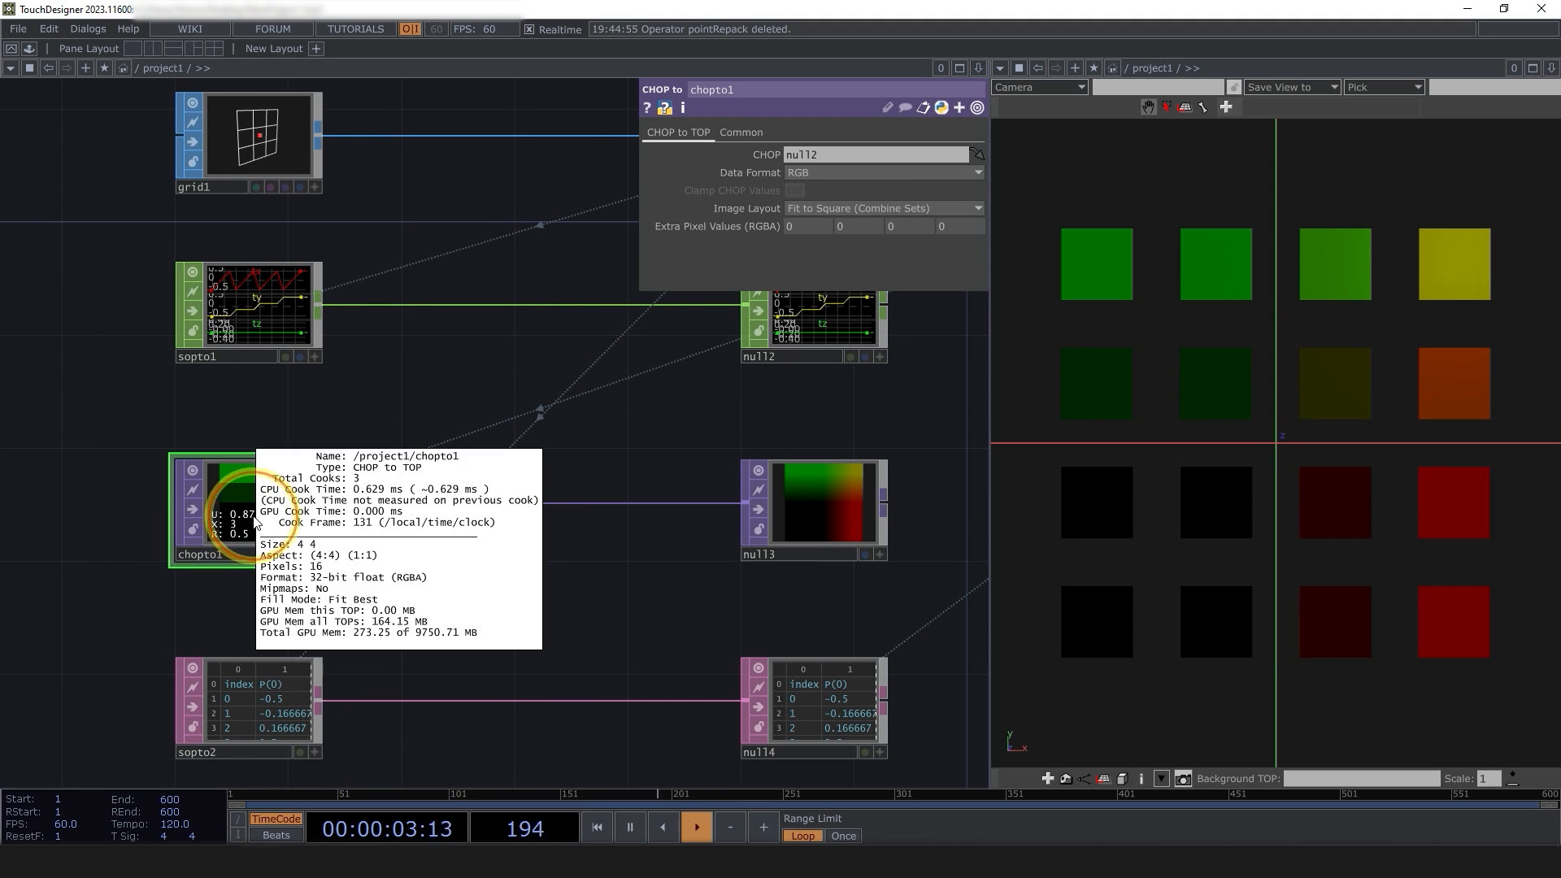
scroll(373, 597, down, 2)
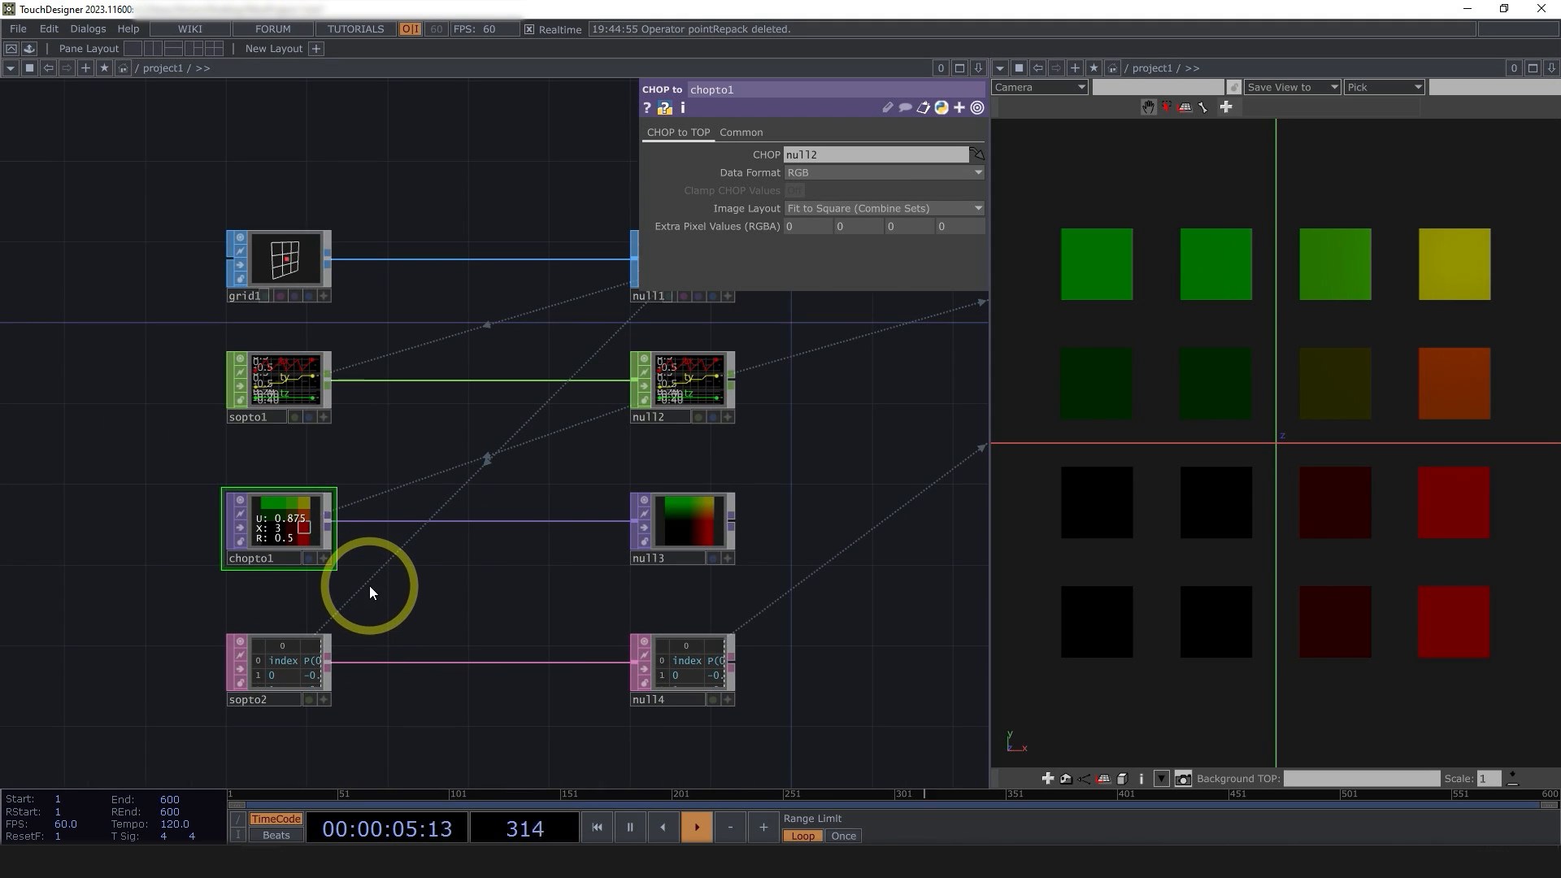
middle_click(276, 540)
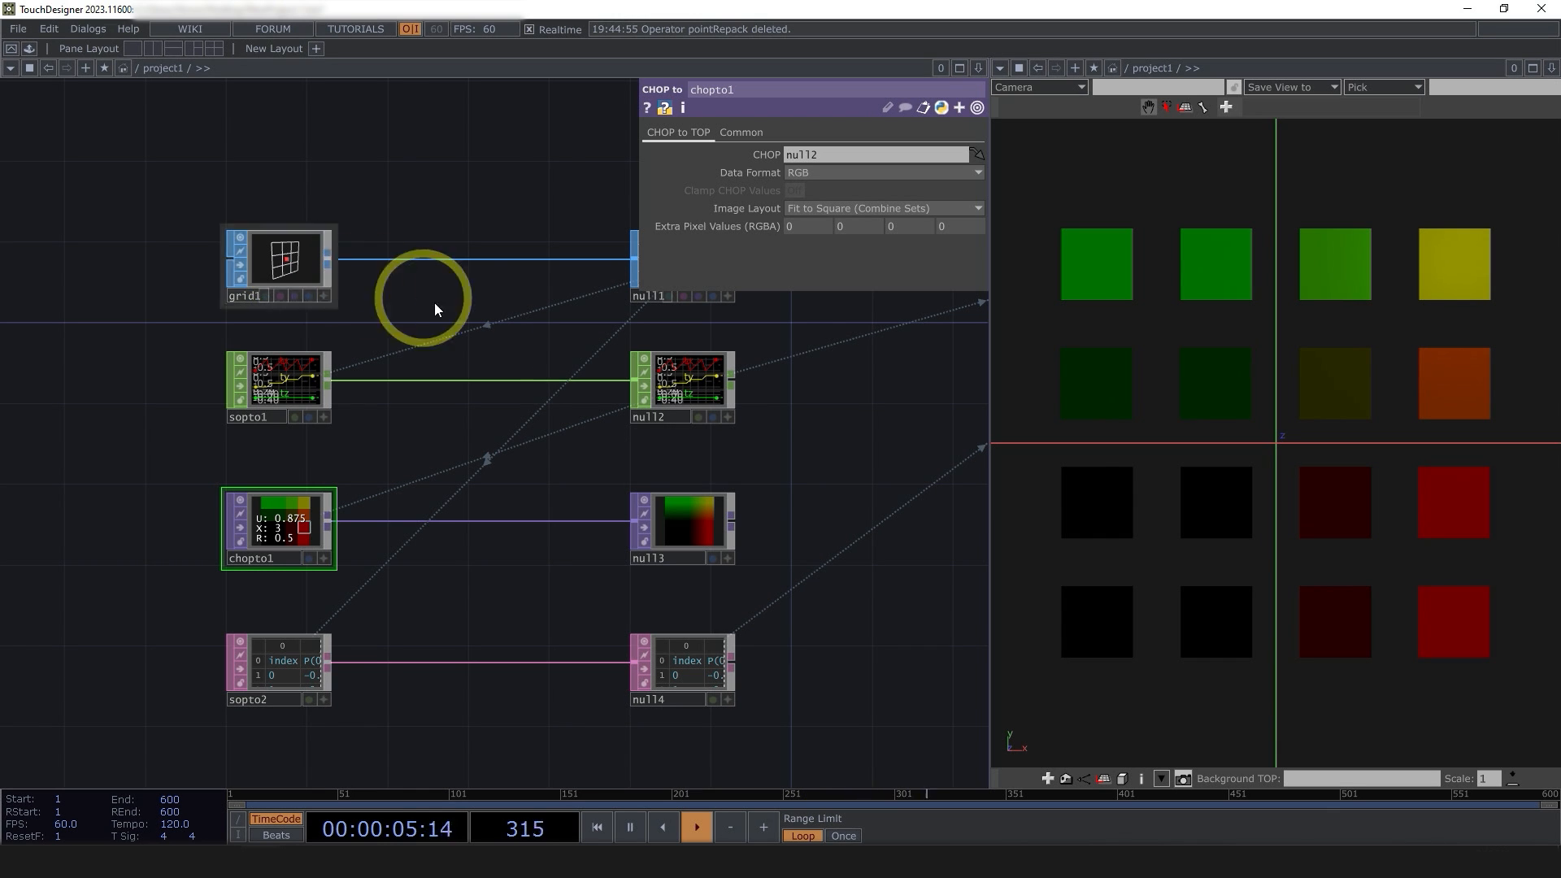
drag(732, 459, 582, 496)
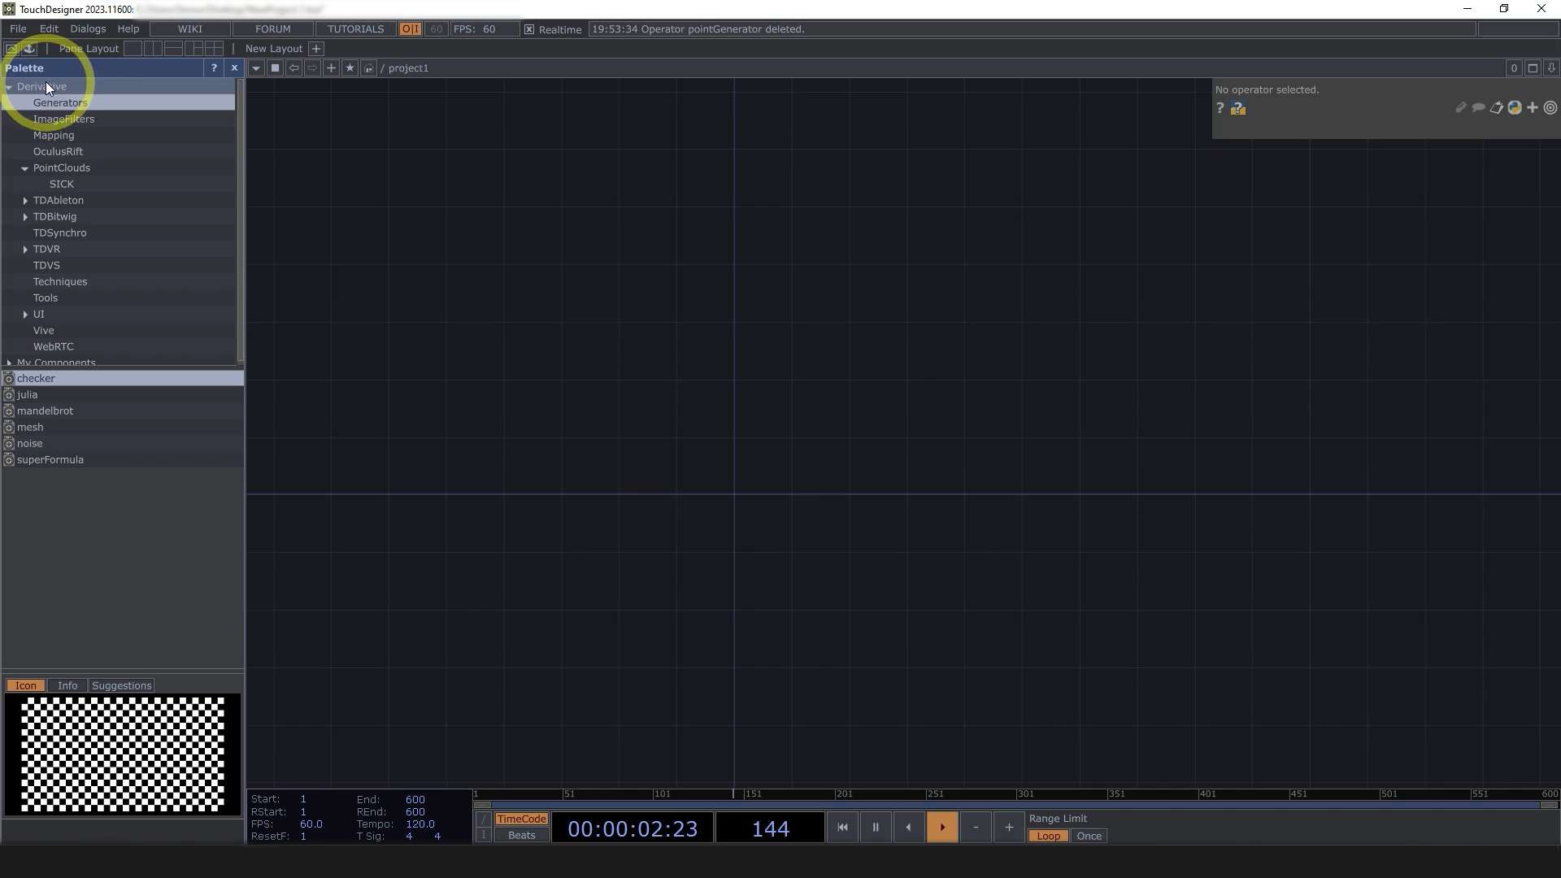
- Add the pointGenerator component from the PointClouds palette to the empty project network and close the Palette
click(86, 168)
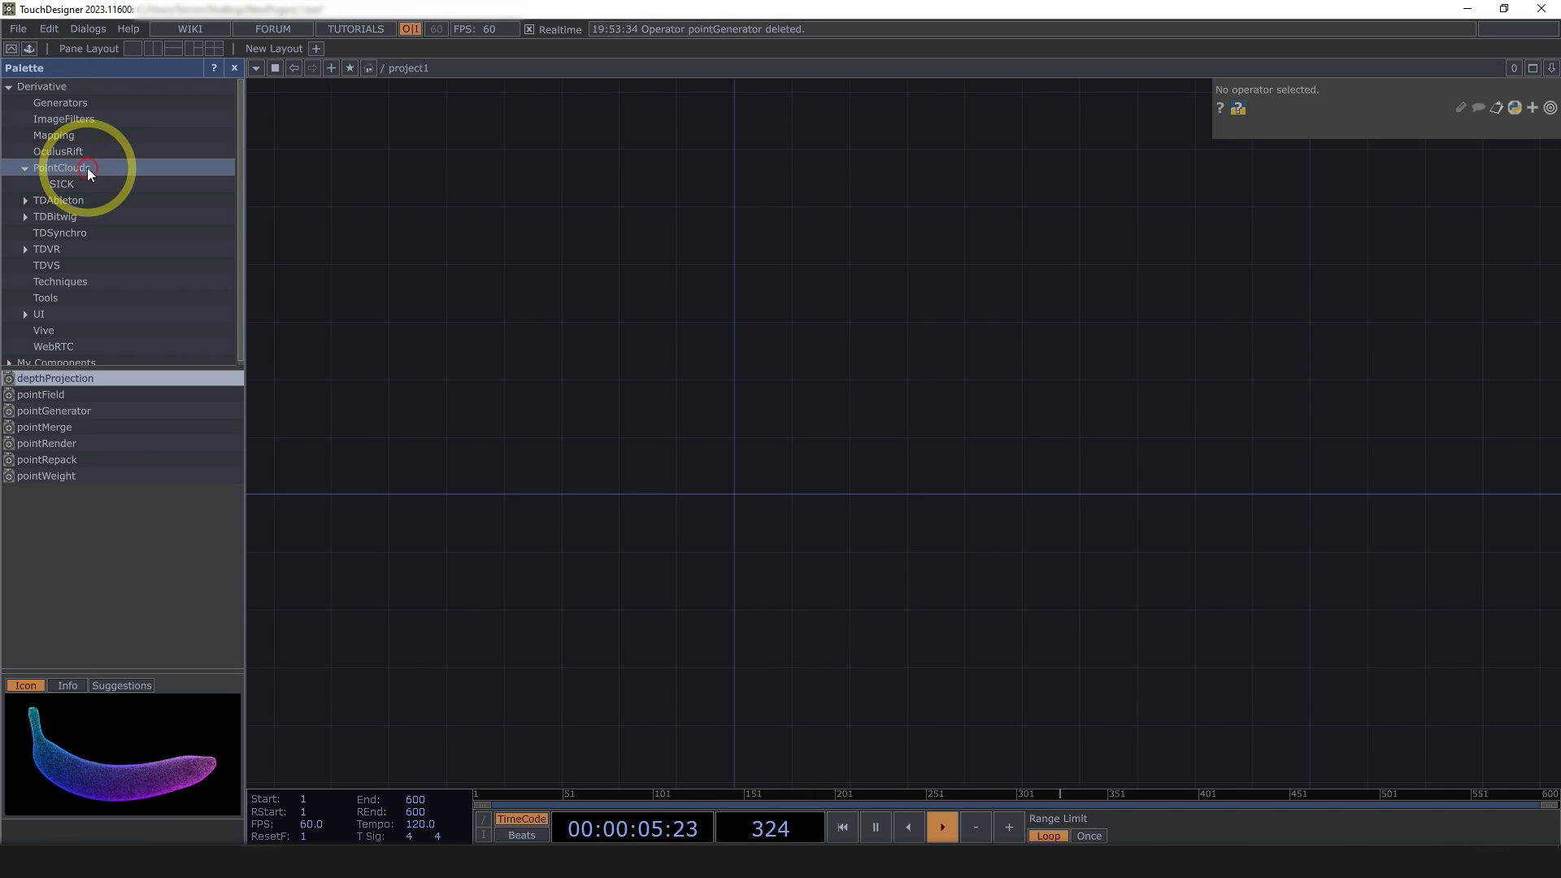
click(63, 412)
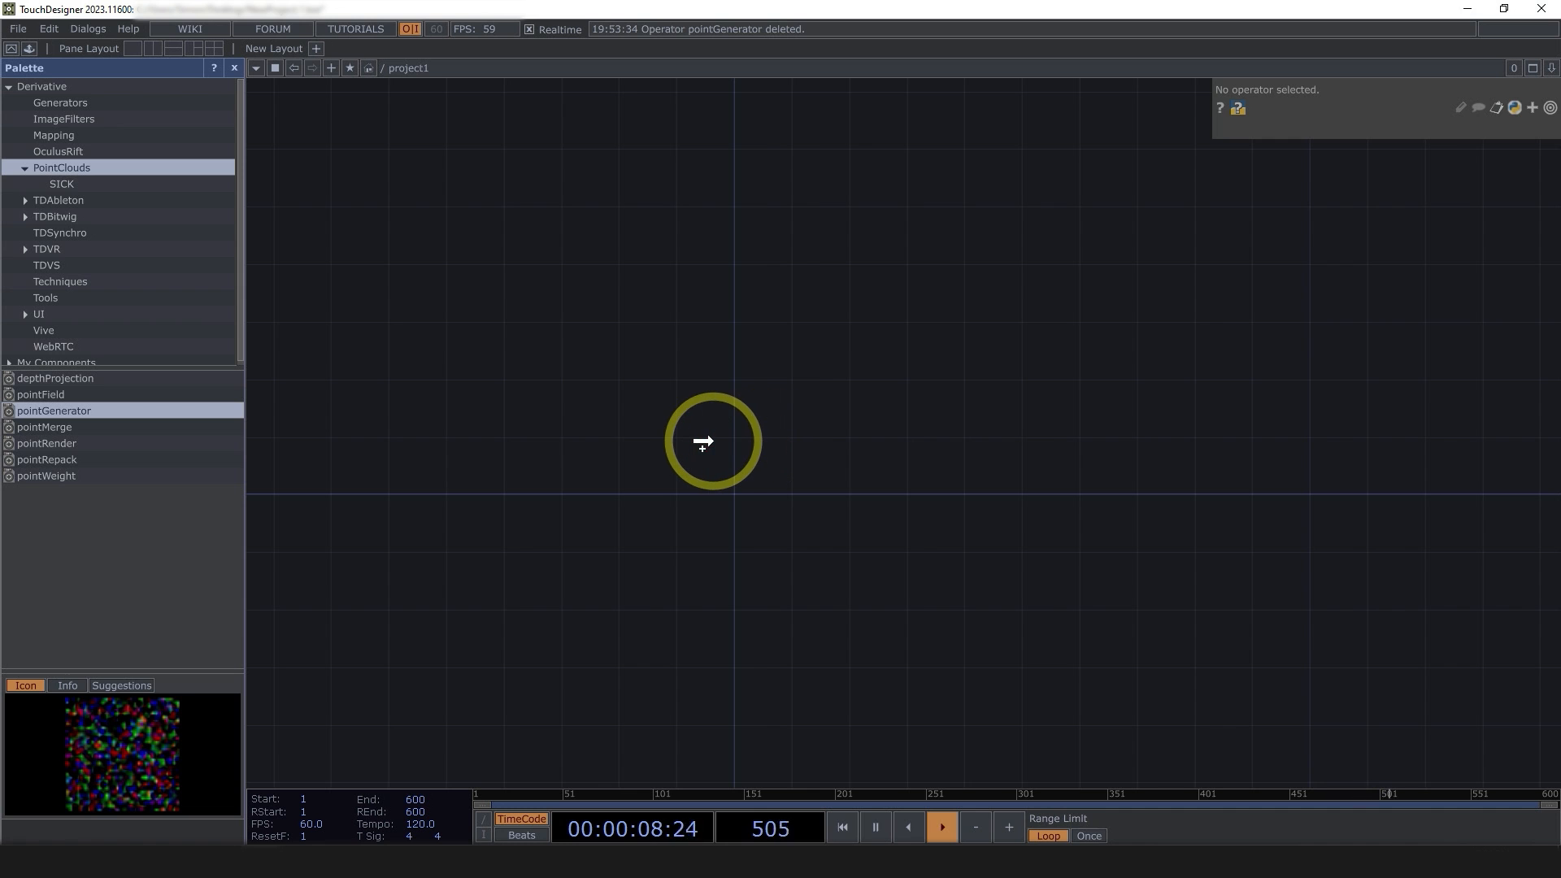
click(751, 431)
scroll(769, 417, up, 3)
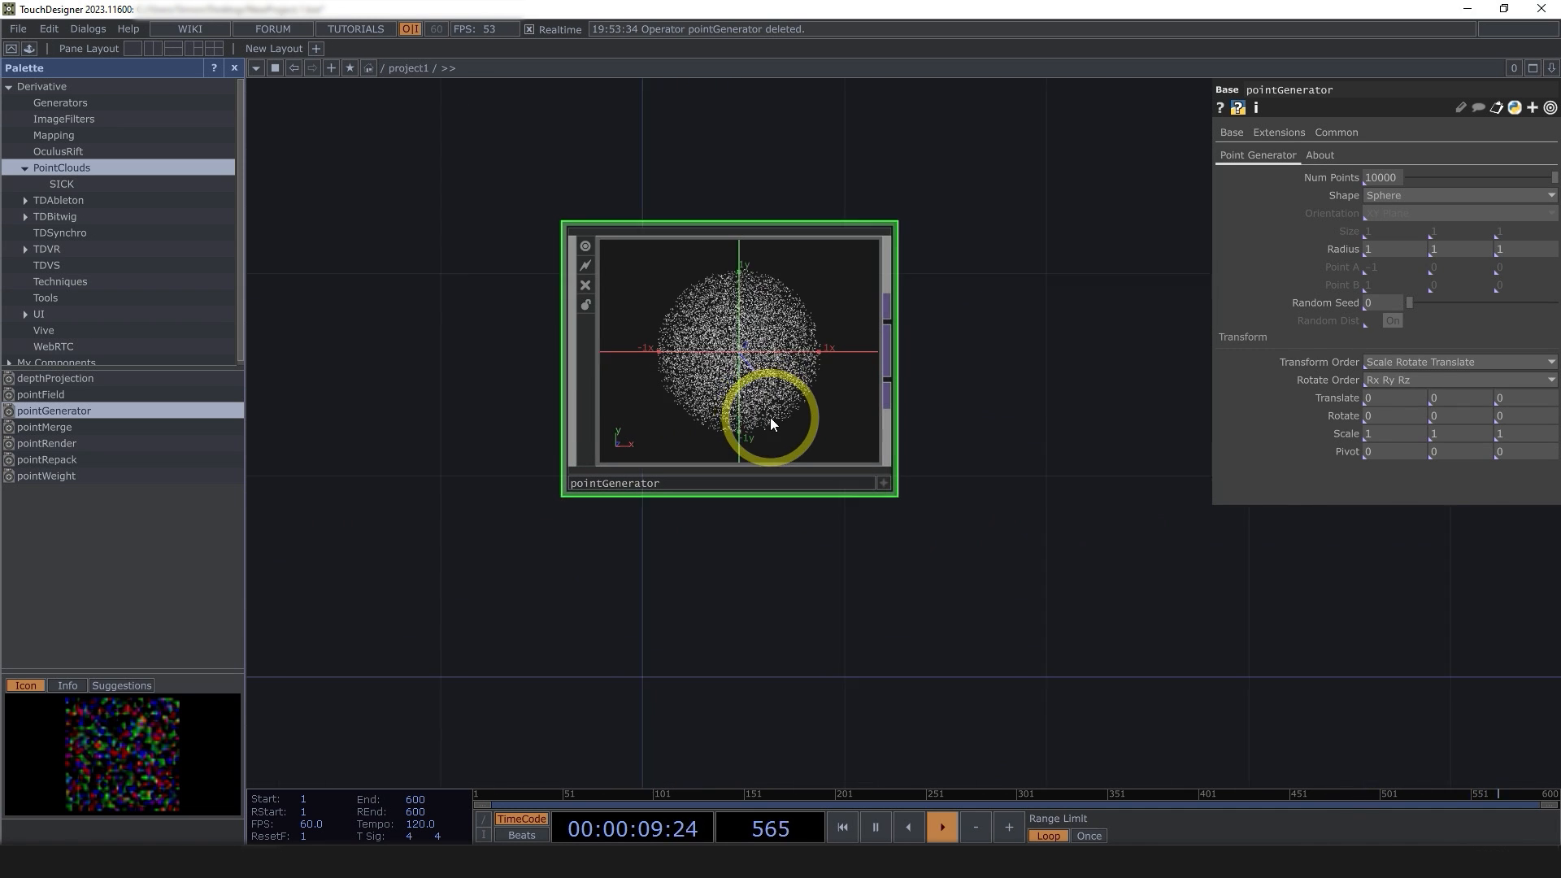
click(233, 69)
scroll(488, 293, up, 2)
scroll(490, 295, up, 2)
scroll(489, 295, down, 4)
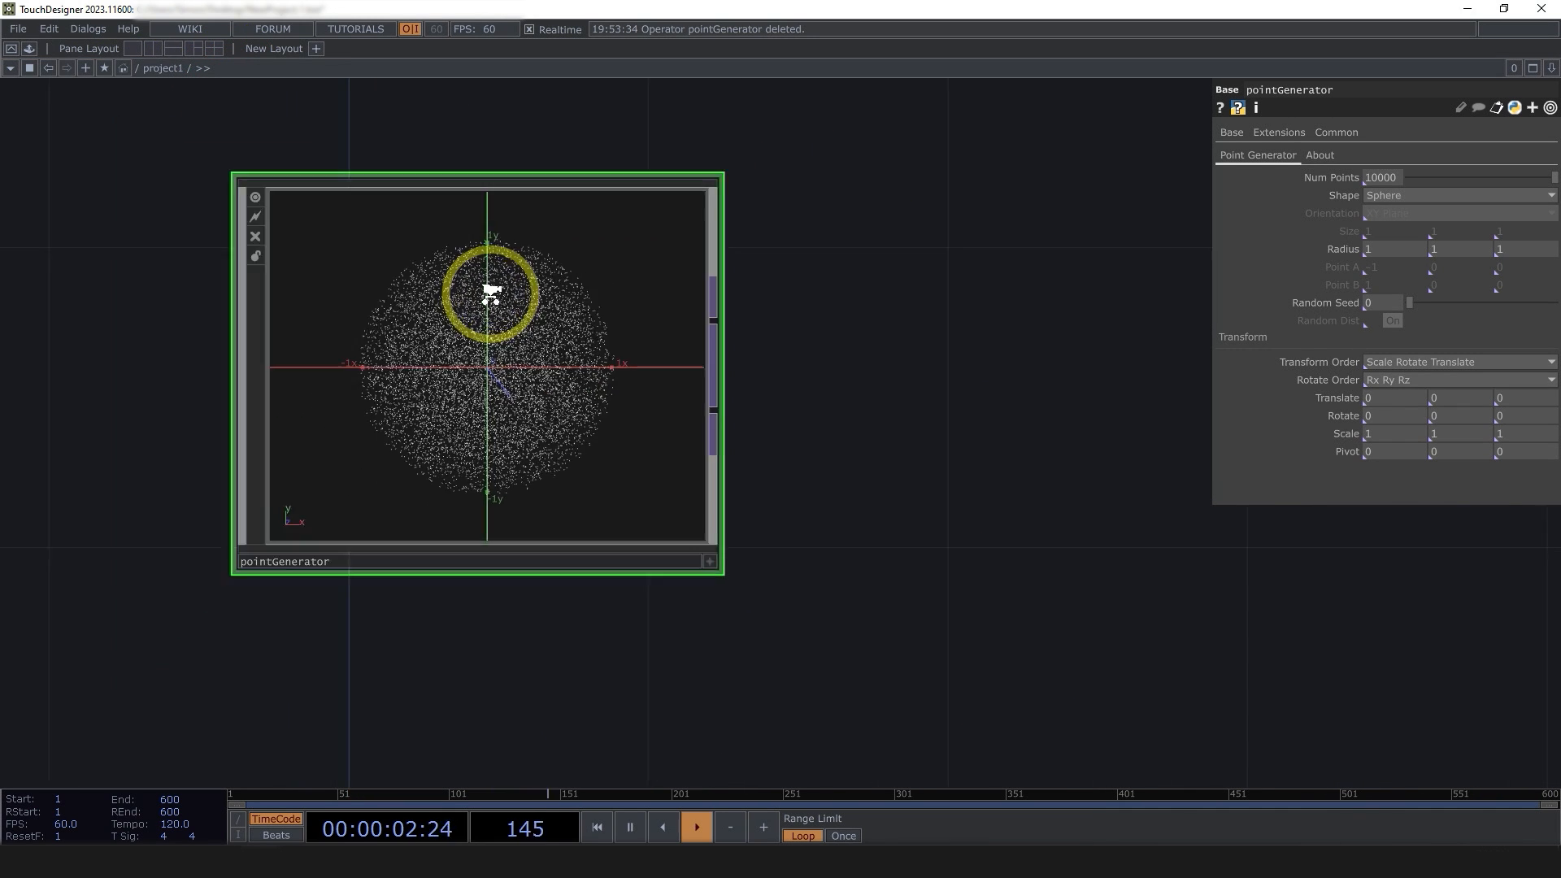
drag(921, 427, 758, 533)
scroll(82, 562, up, 2)
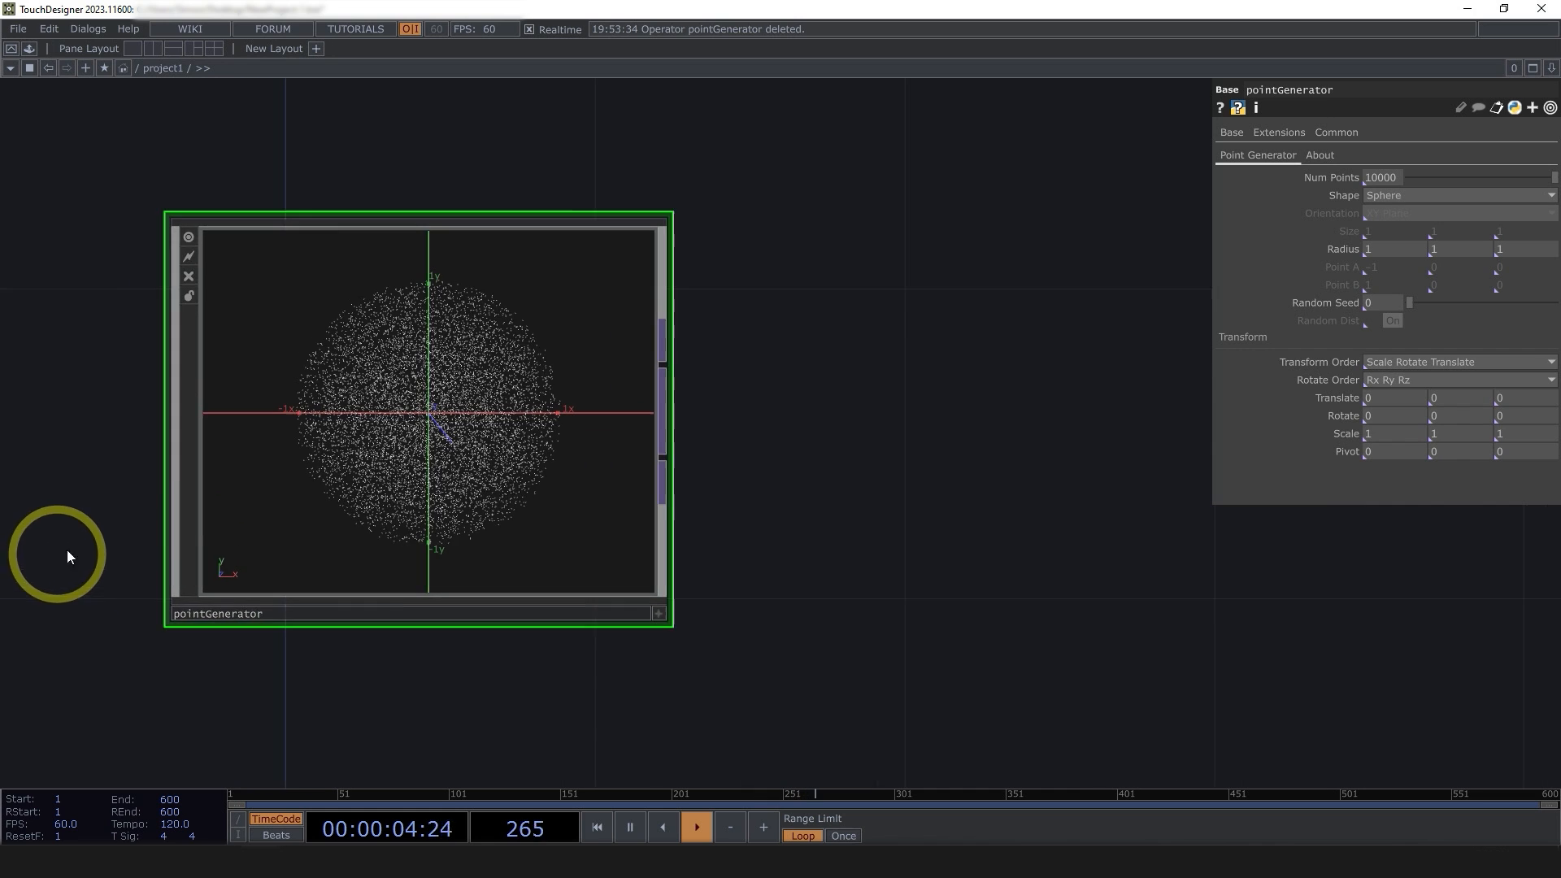
scroll(242, 510, down, 2)
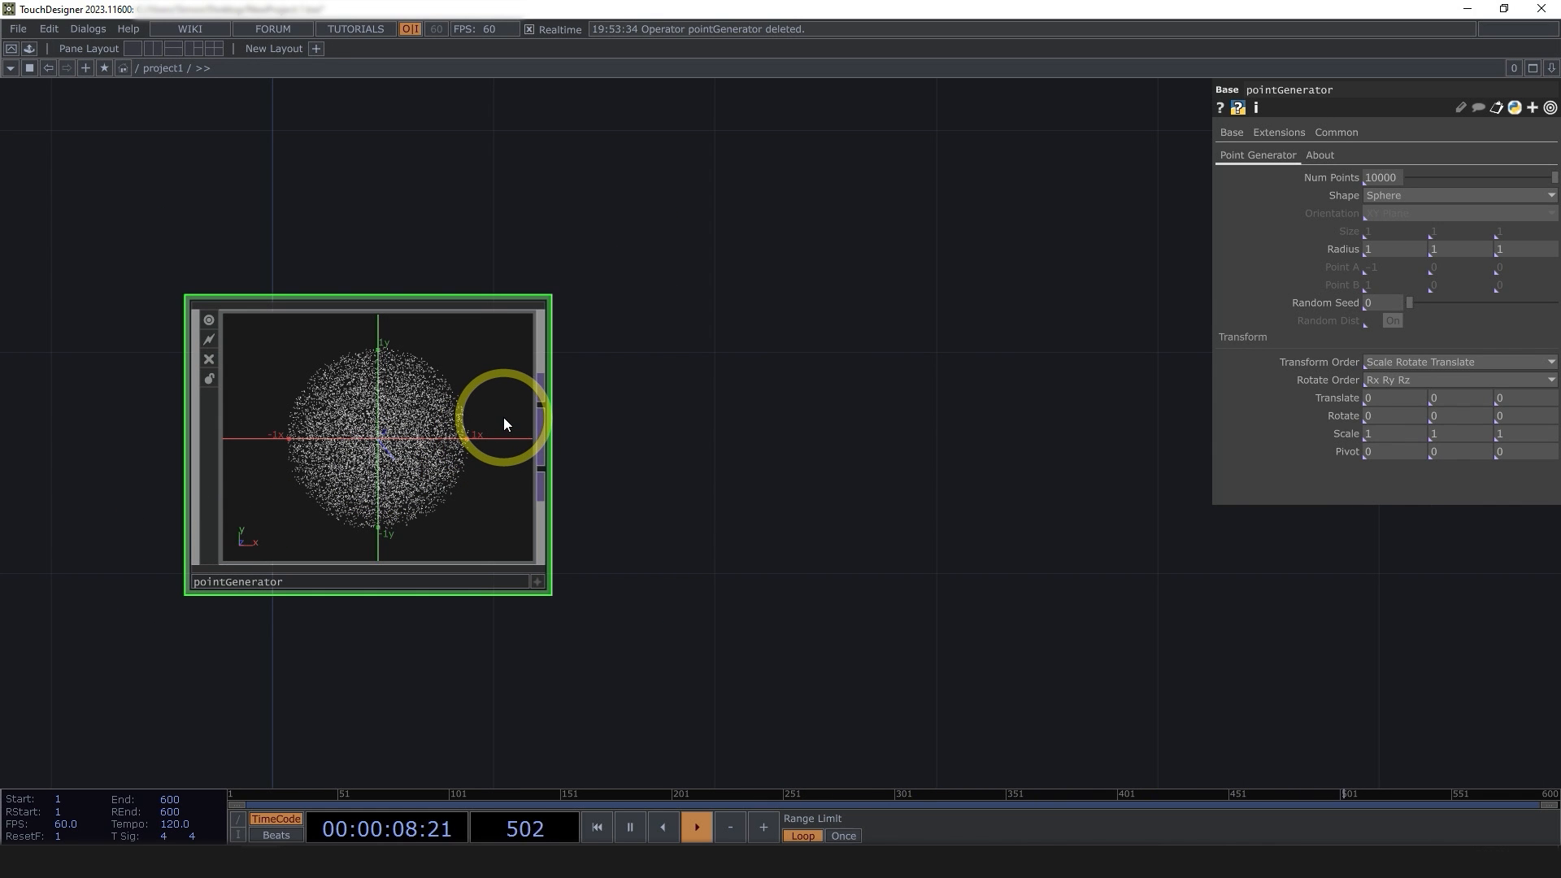
- Try the Torus shape on the point generator, and set its Shape to Sphere Surface
click(1417, 195)
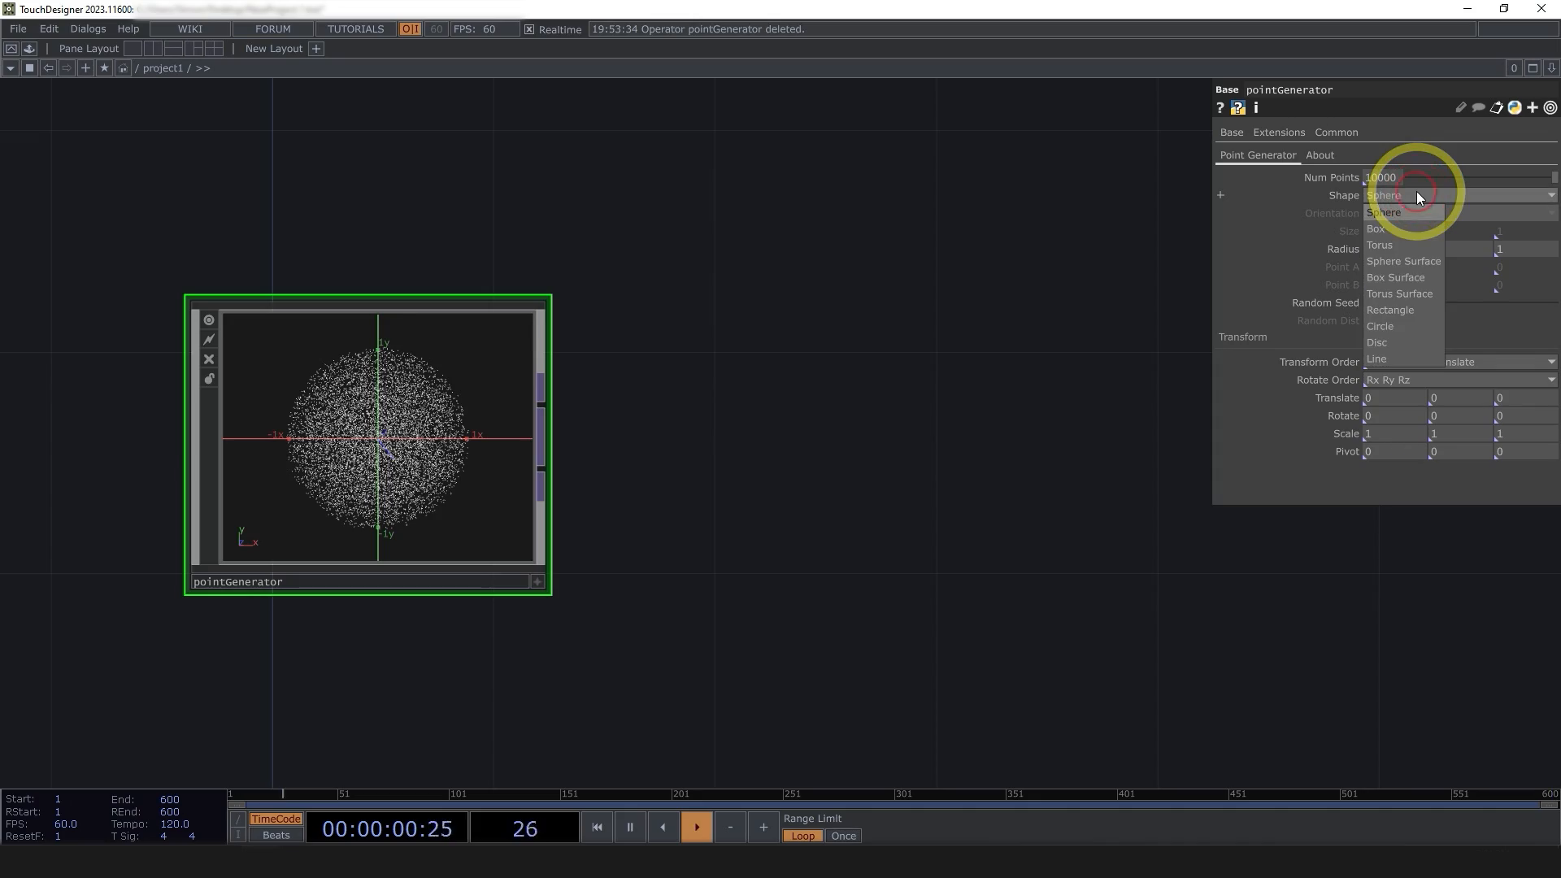
click(1416, 244)
click(1409, 197)
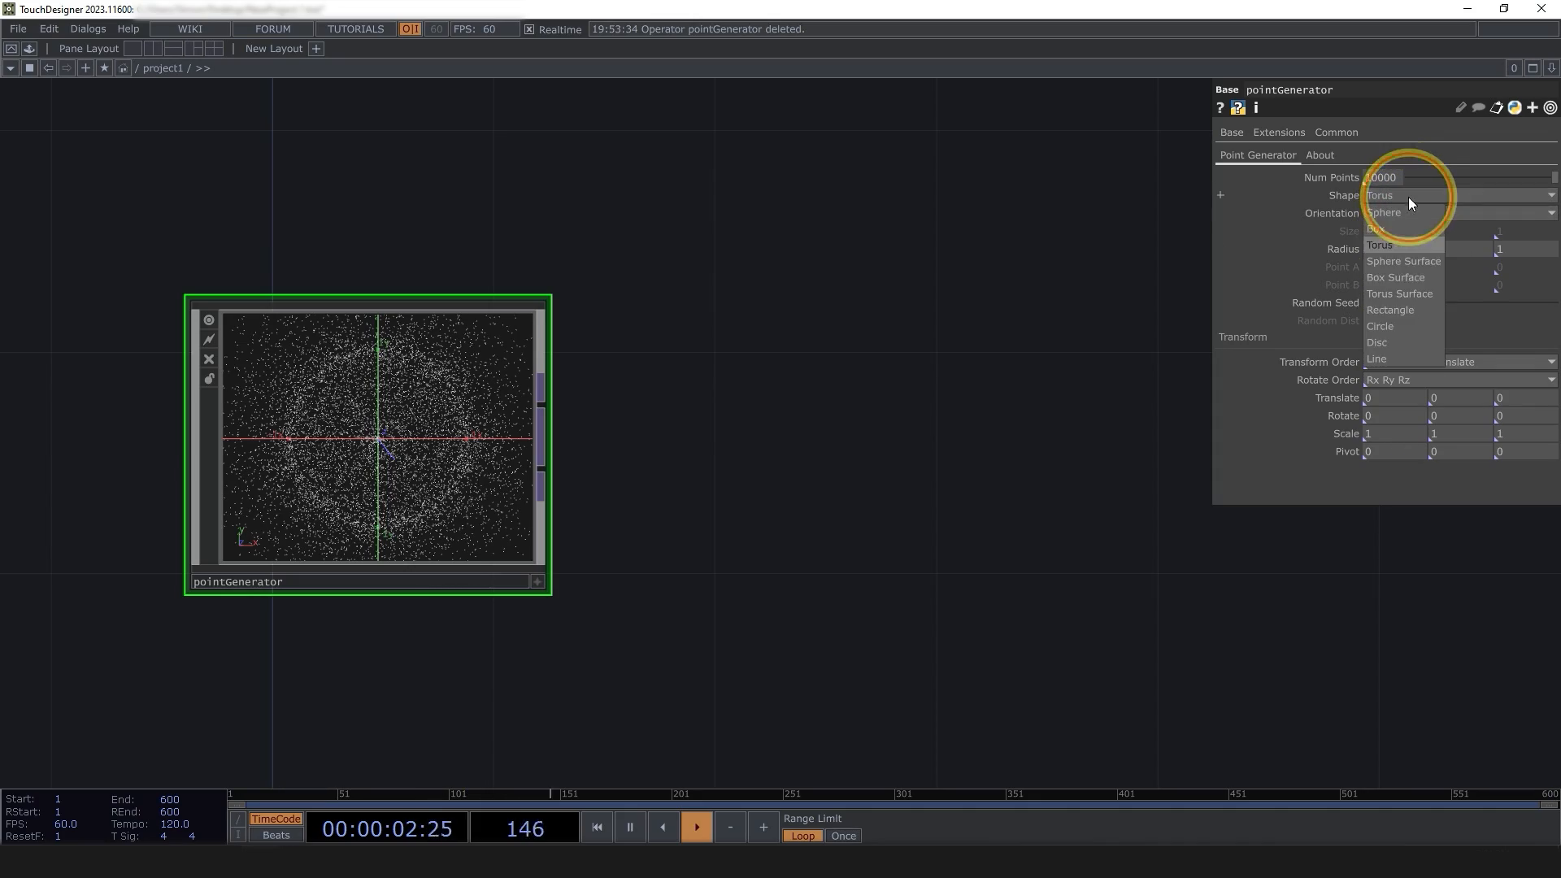
click(1397, 261)
scroll(322, 461, up, 4)
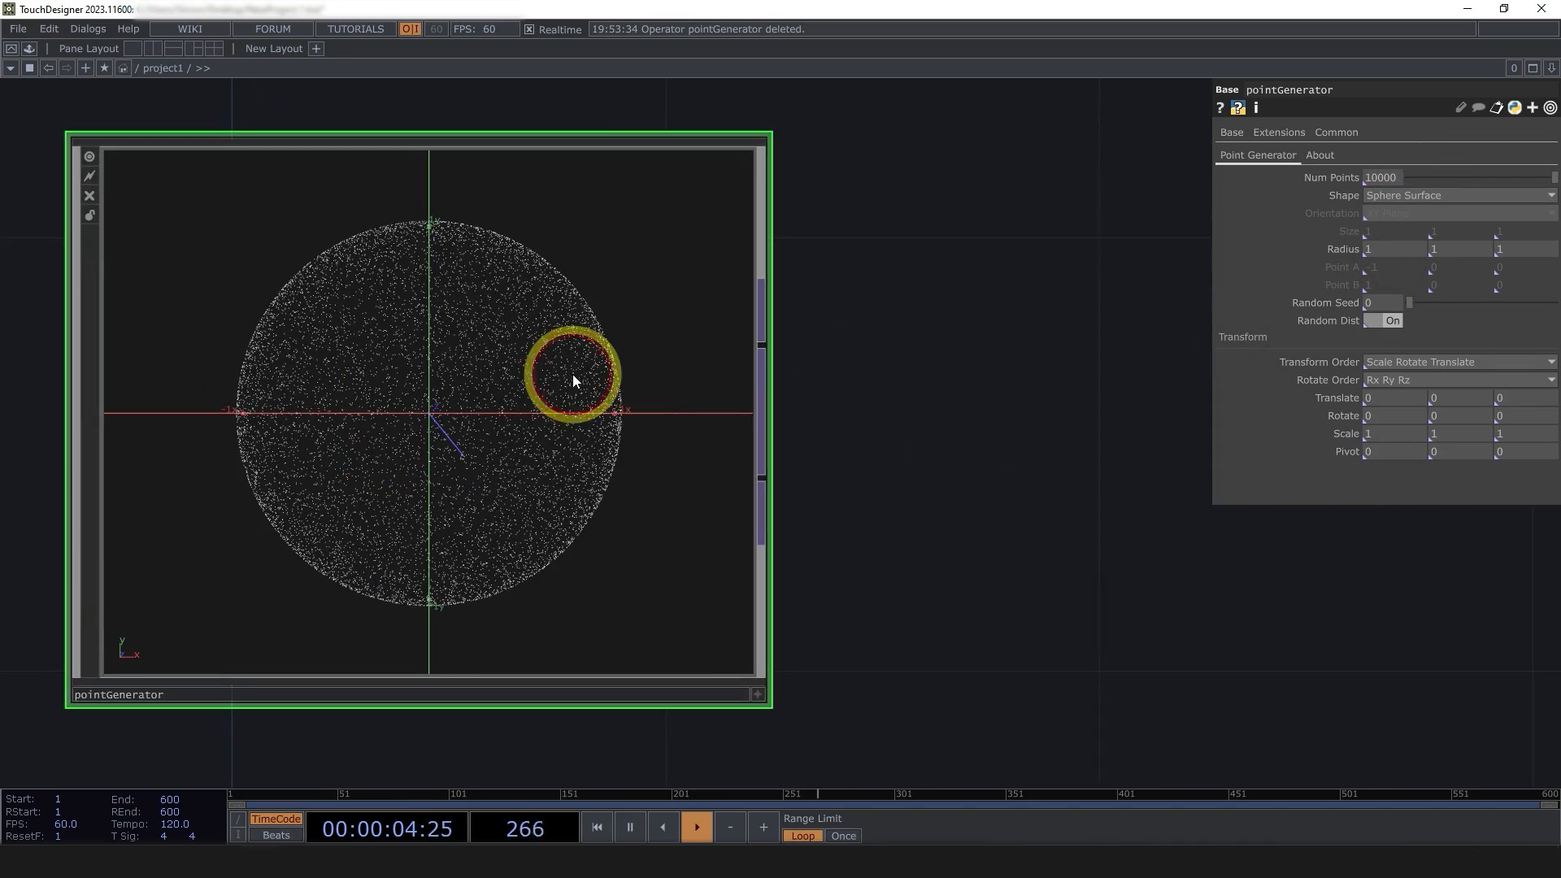
drag(572, 374, 766, 695)
click(766, 695)
drag(792, 592, 472, 526)
scroll(471, 521, down, 4)
- Append a Null TOP to the point generator's output and place it beside the generator
right_click(458, 391)
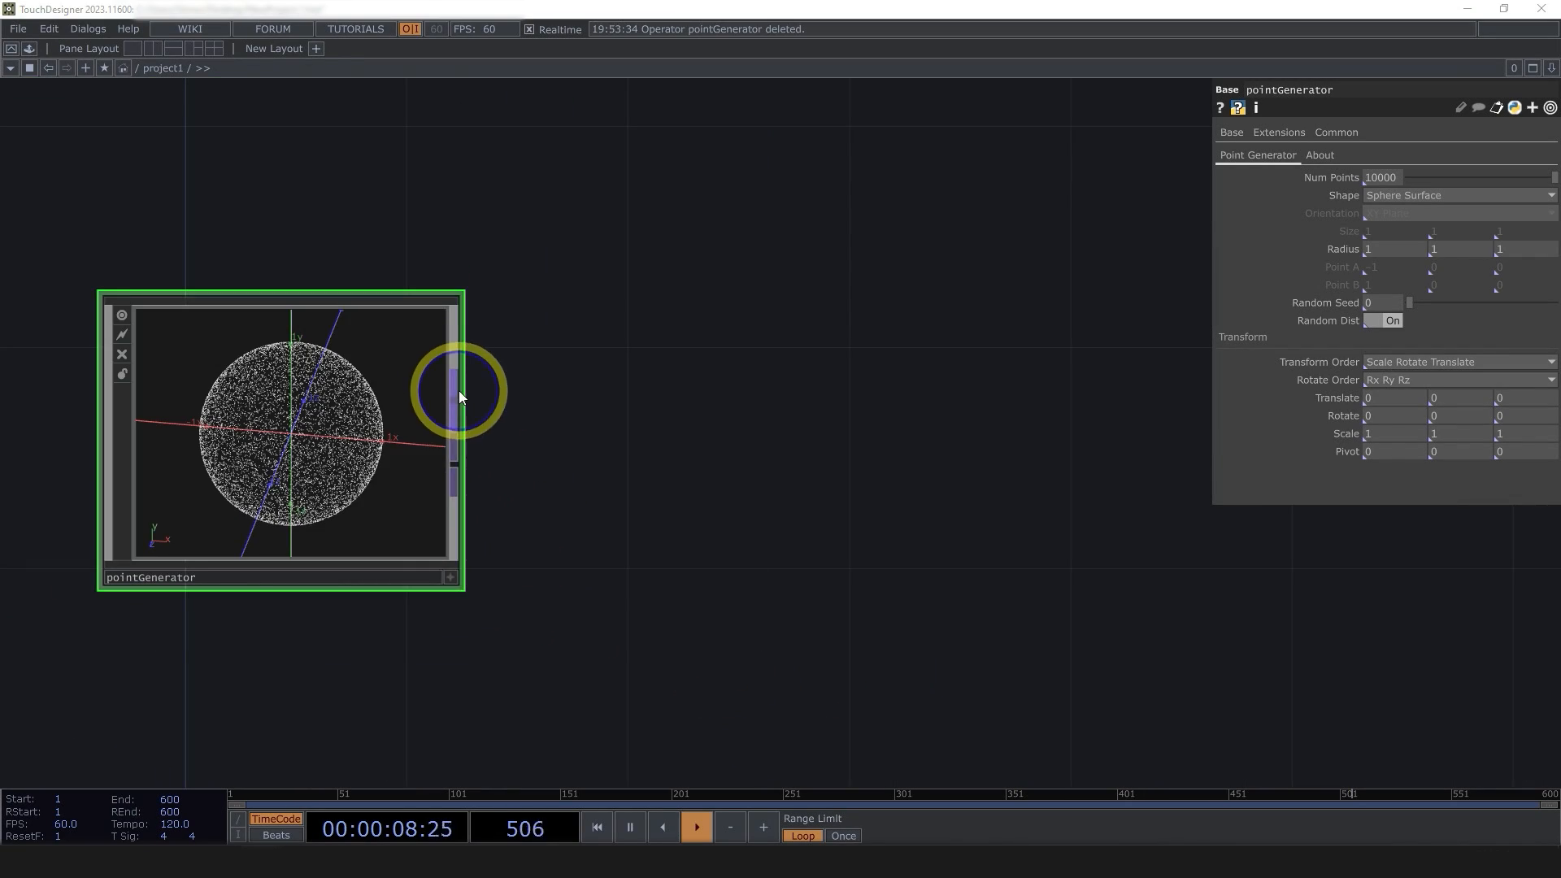
click(426, 313)
click(710, 388)
scroll(724, 404, up, 5)
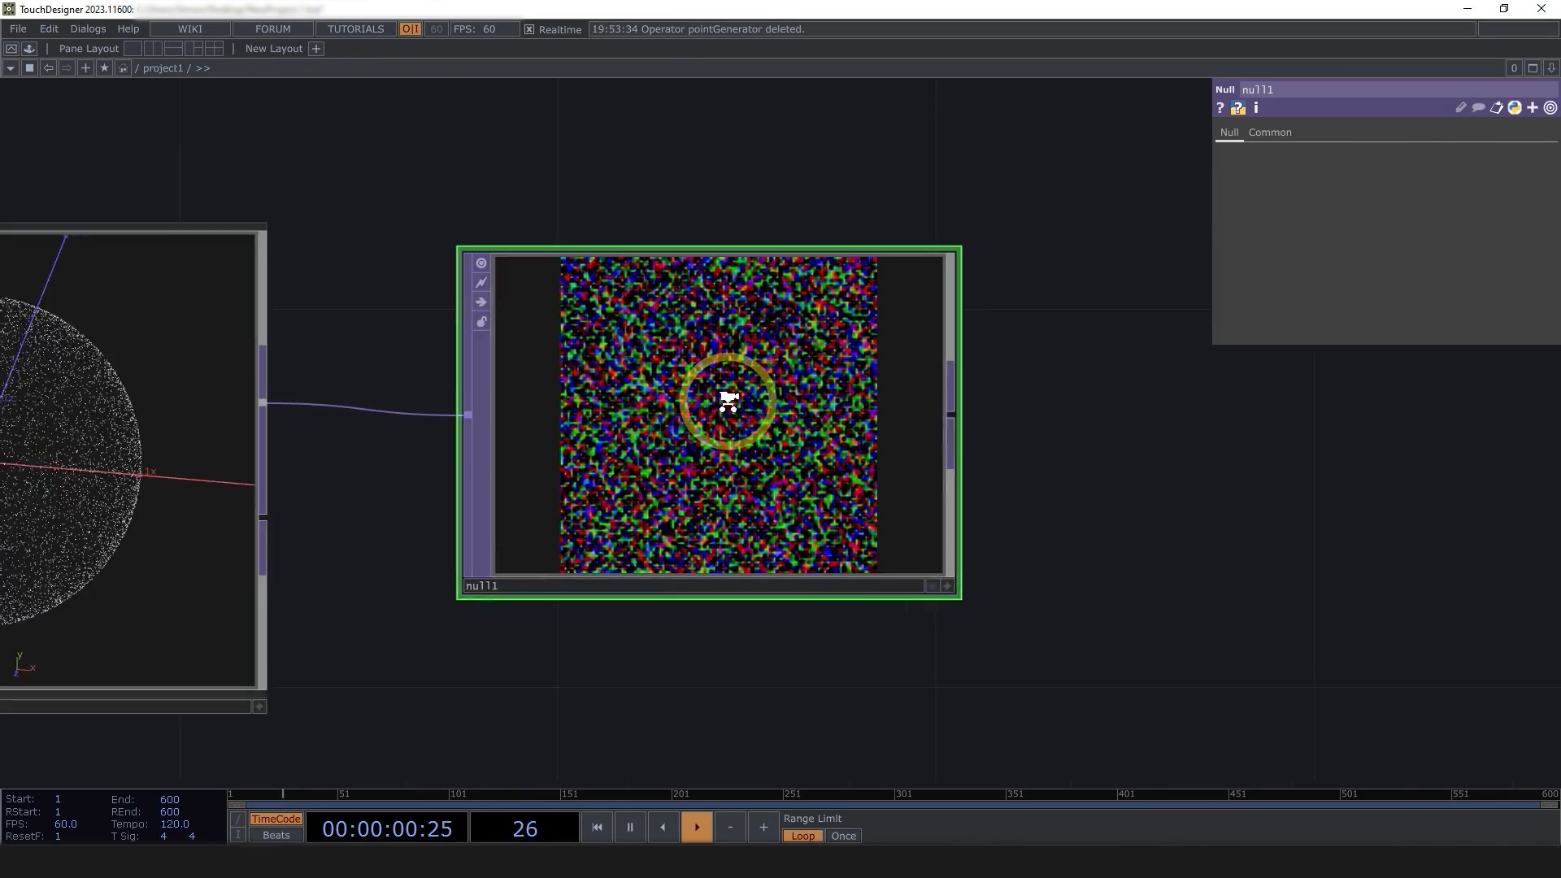
- Set the Null TOP's Viewer Smoothness to Nearest Pixel
click(1274, 131)
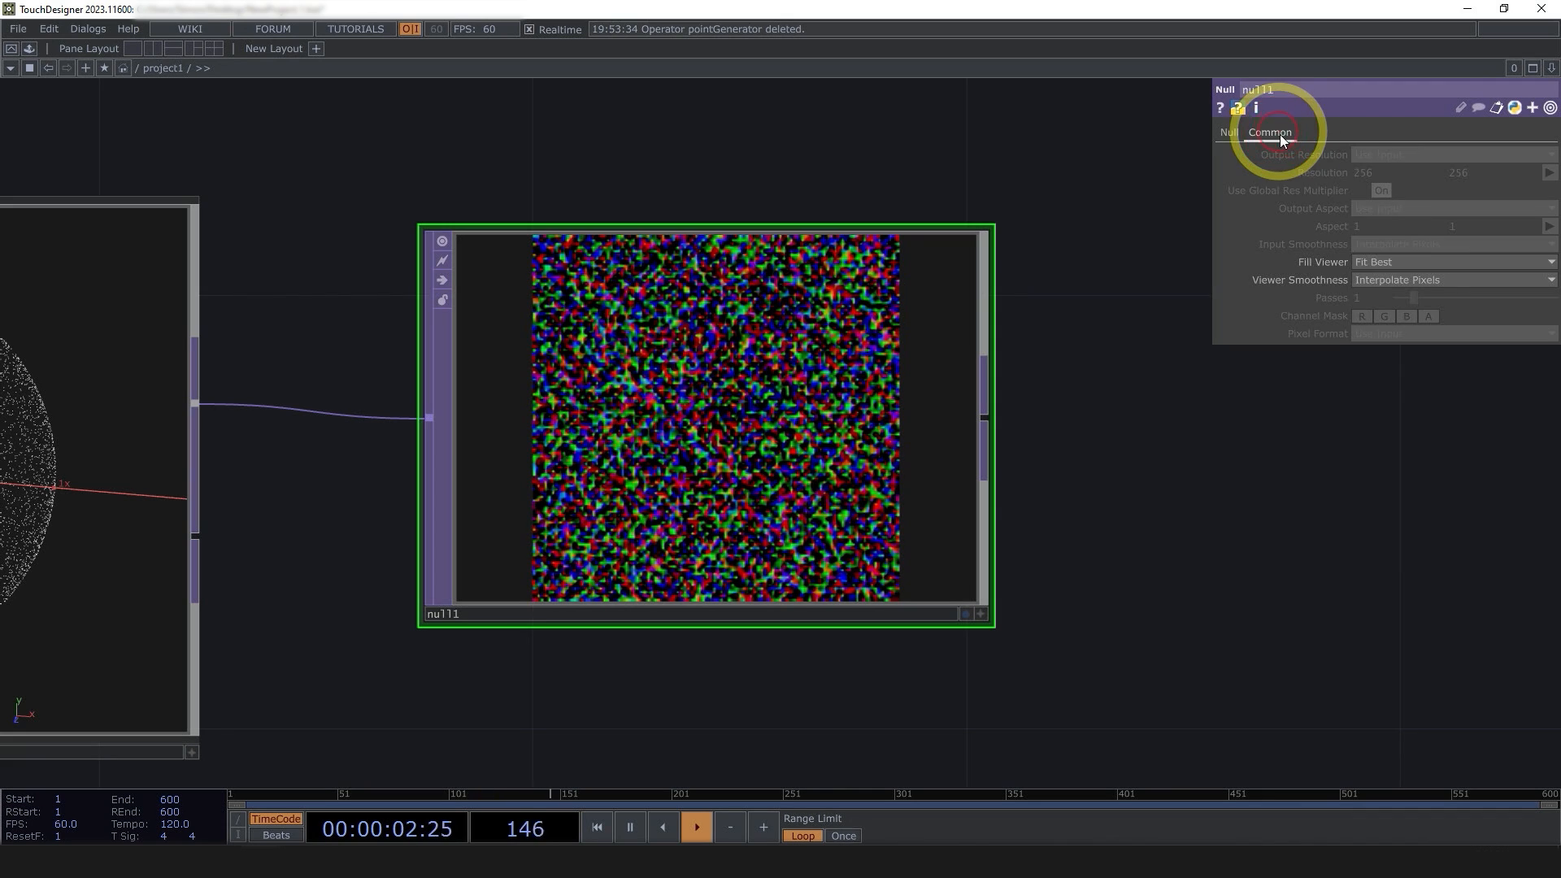
click(1370, 261)
click(1369, 261)
click(1372, 261)
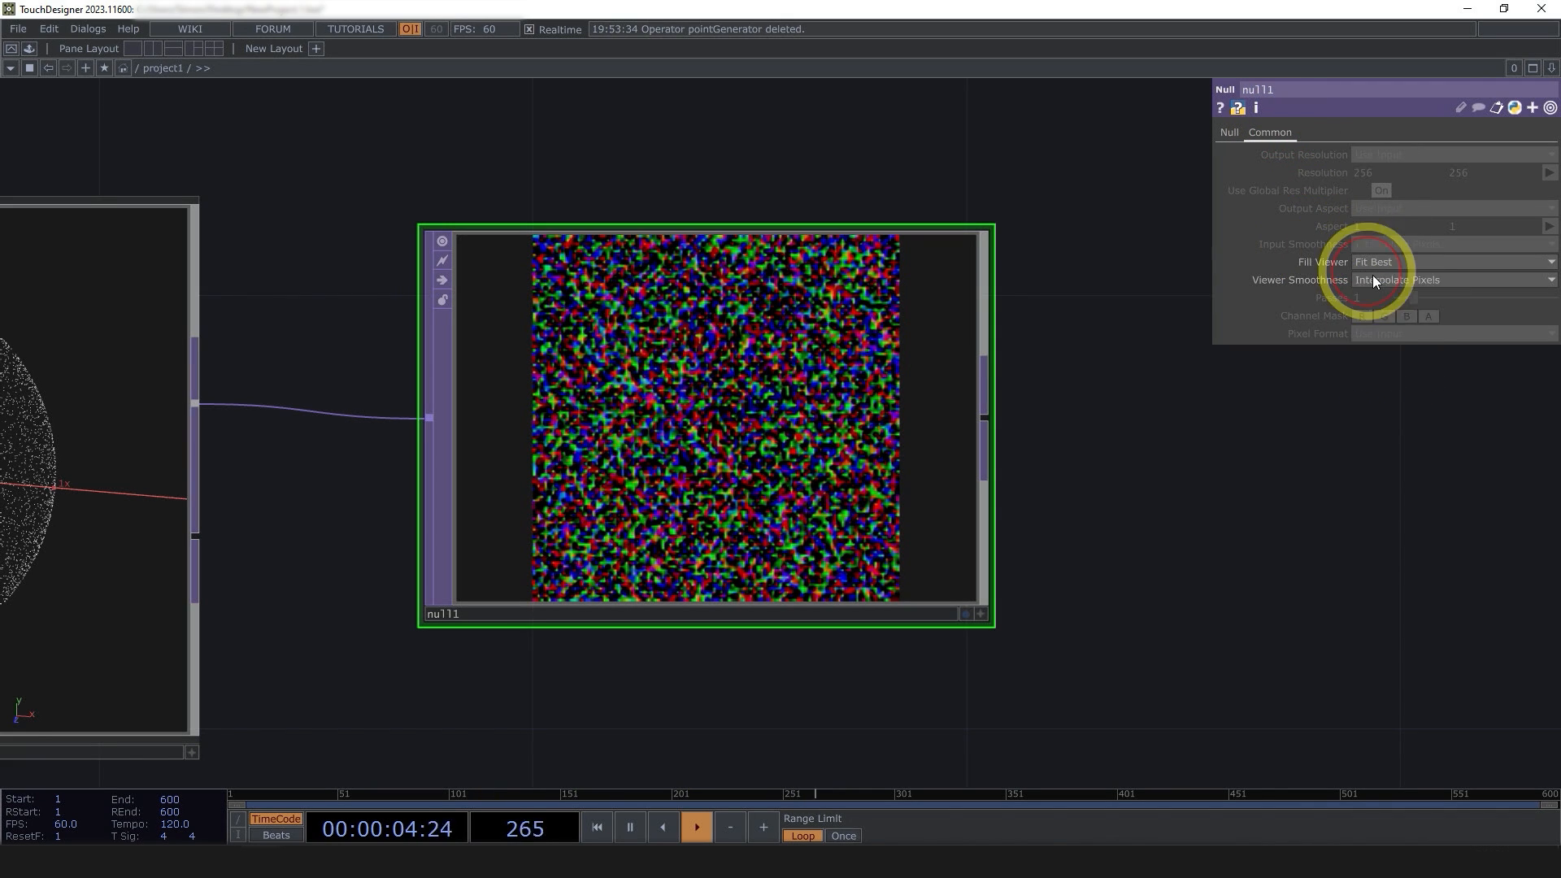
click(1373, 279)
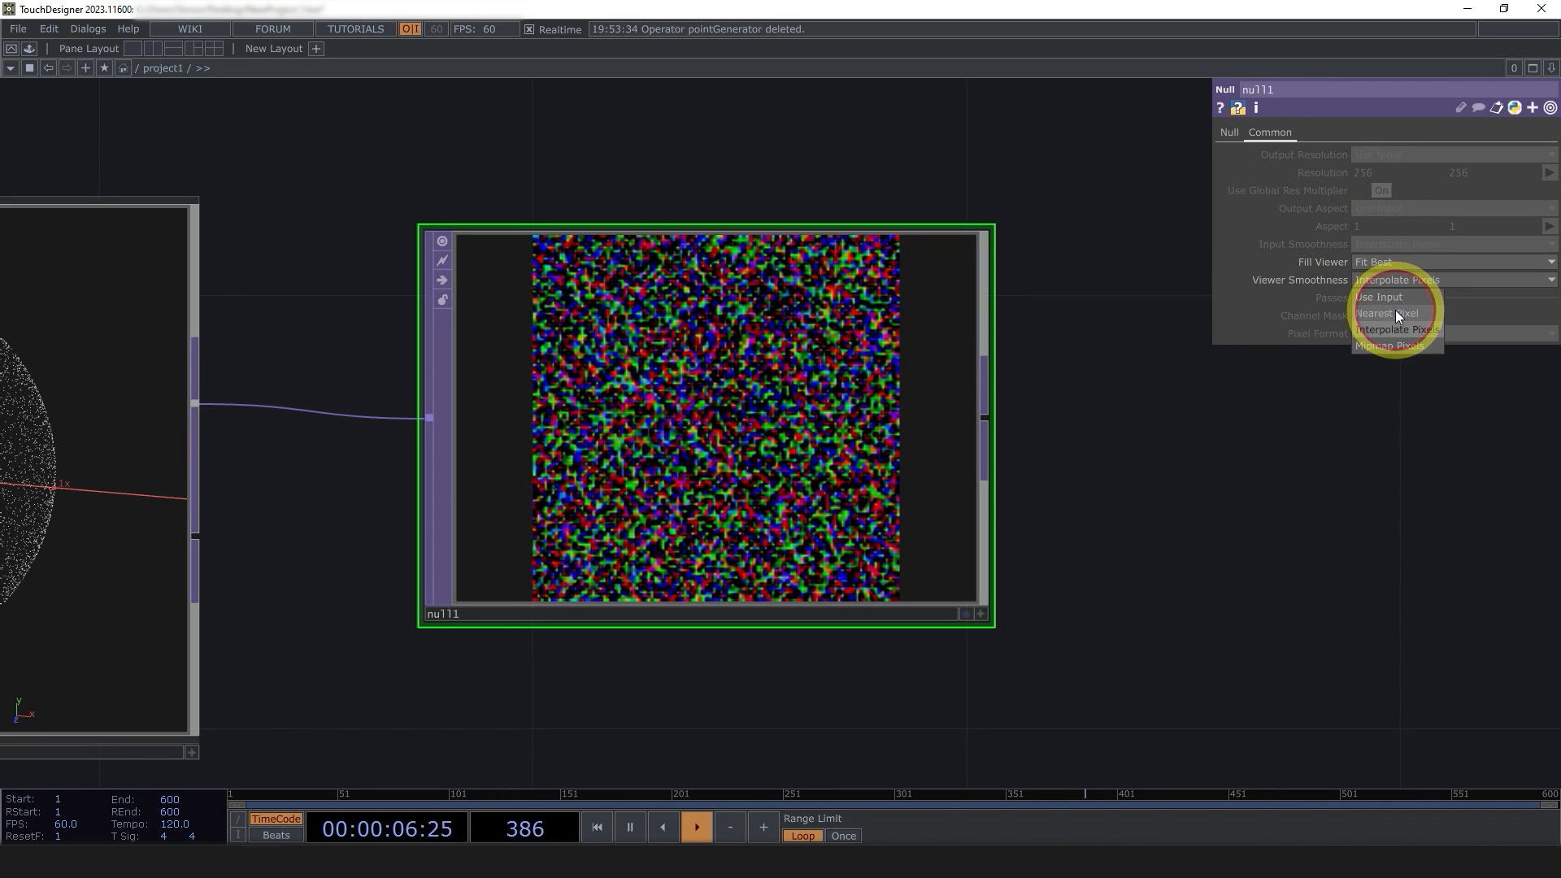
click(1395, 312)
drag(505, 661, 778, 649)
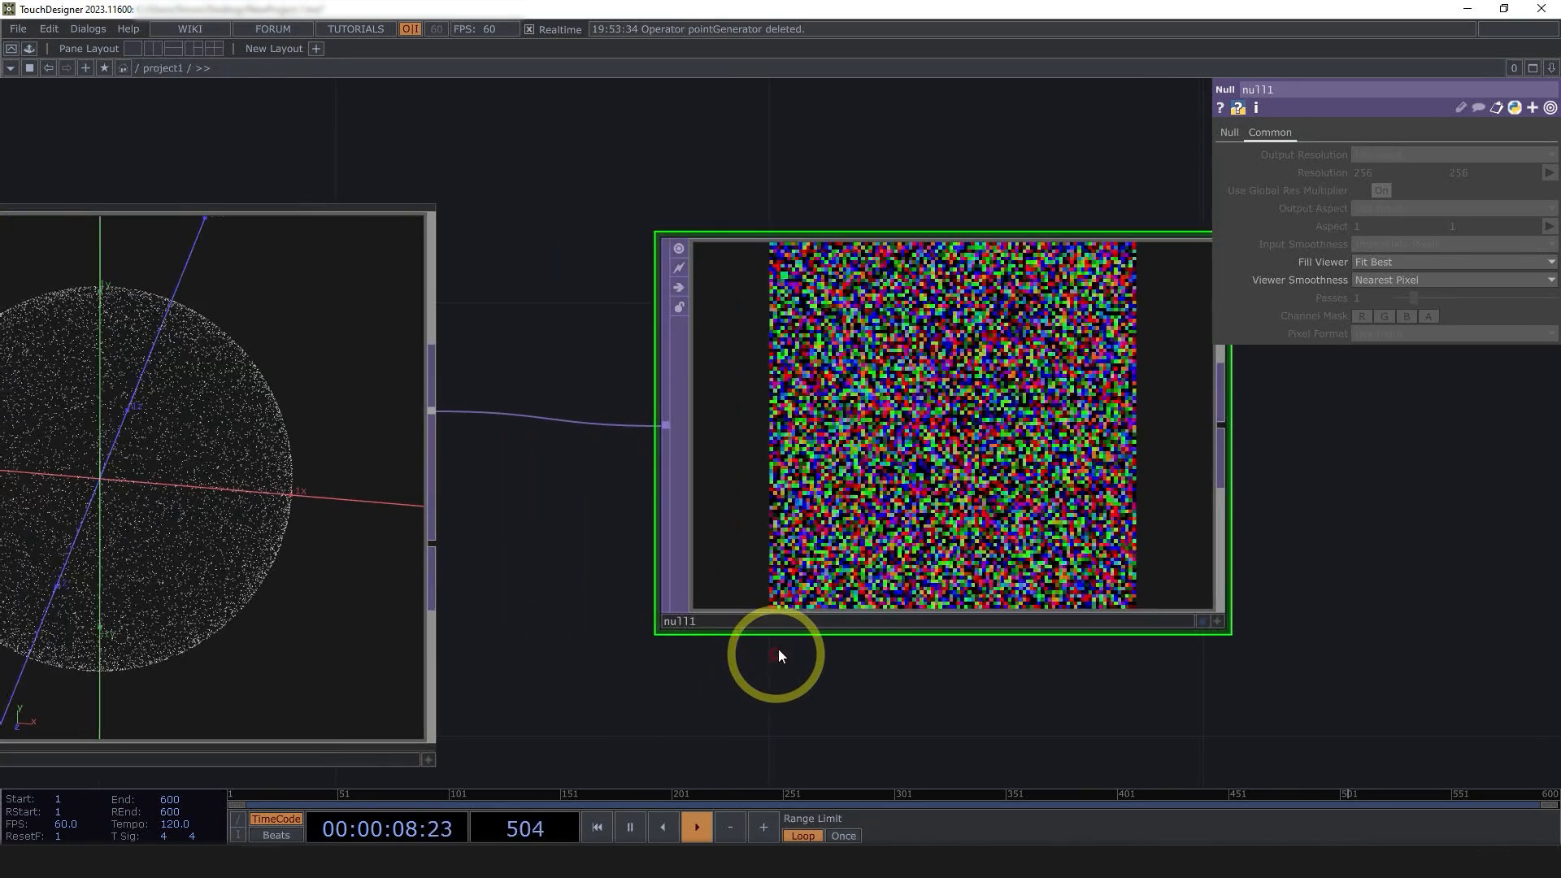
- Examine the point position texture in the Null TOP and compare it with the point generator's viewer and Num Points setting
scroll(778, 649, down, 2)
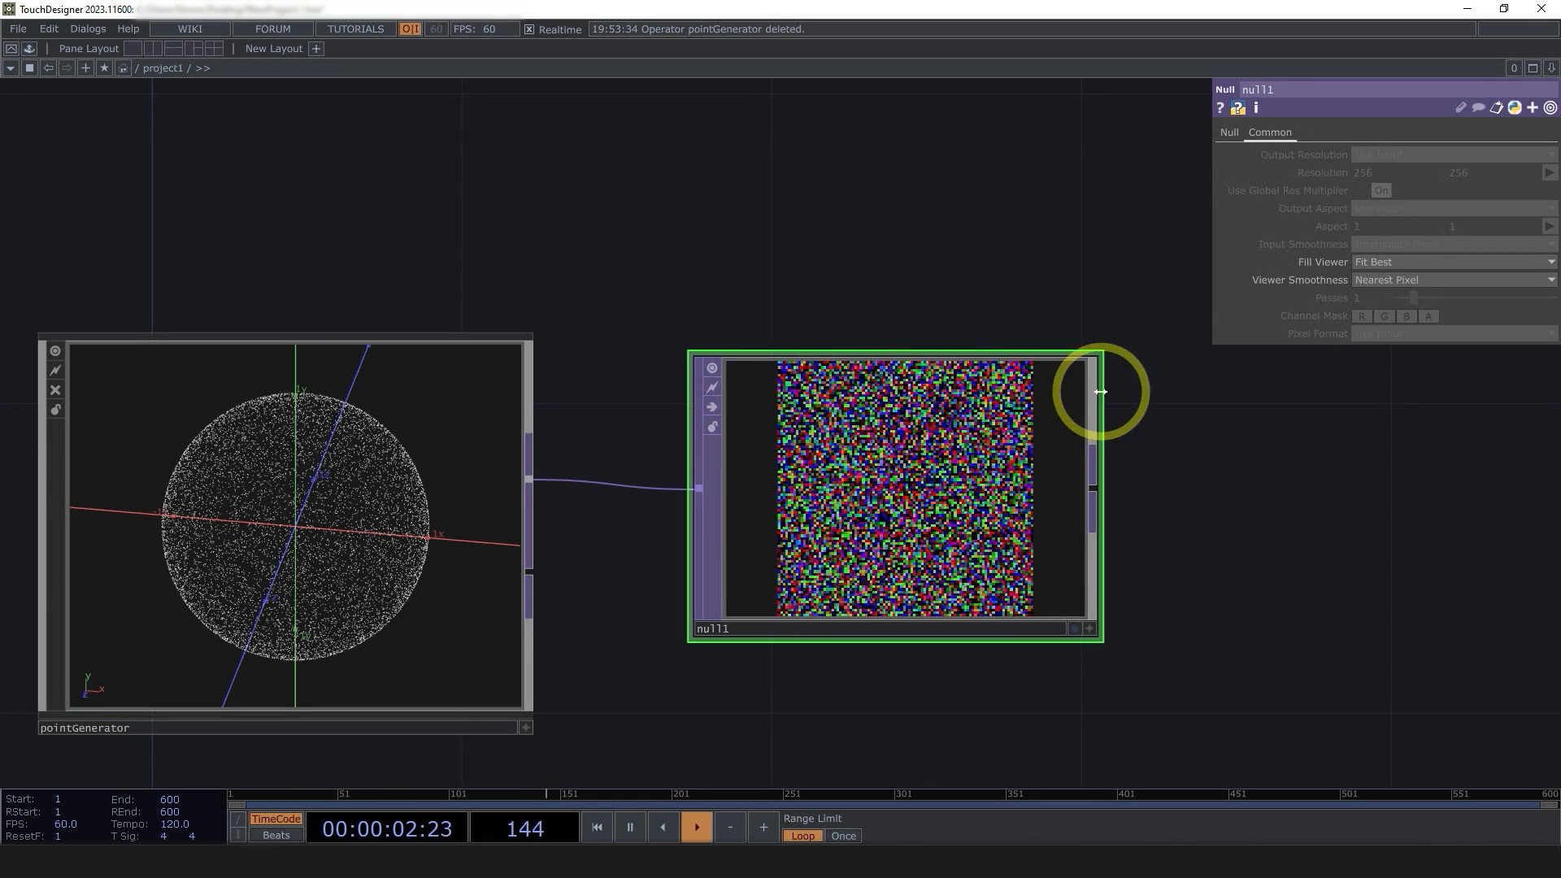
drag(1240, 589, 1069, 571)
scroll(1072, 569, down, 3)
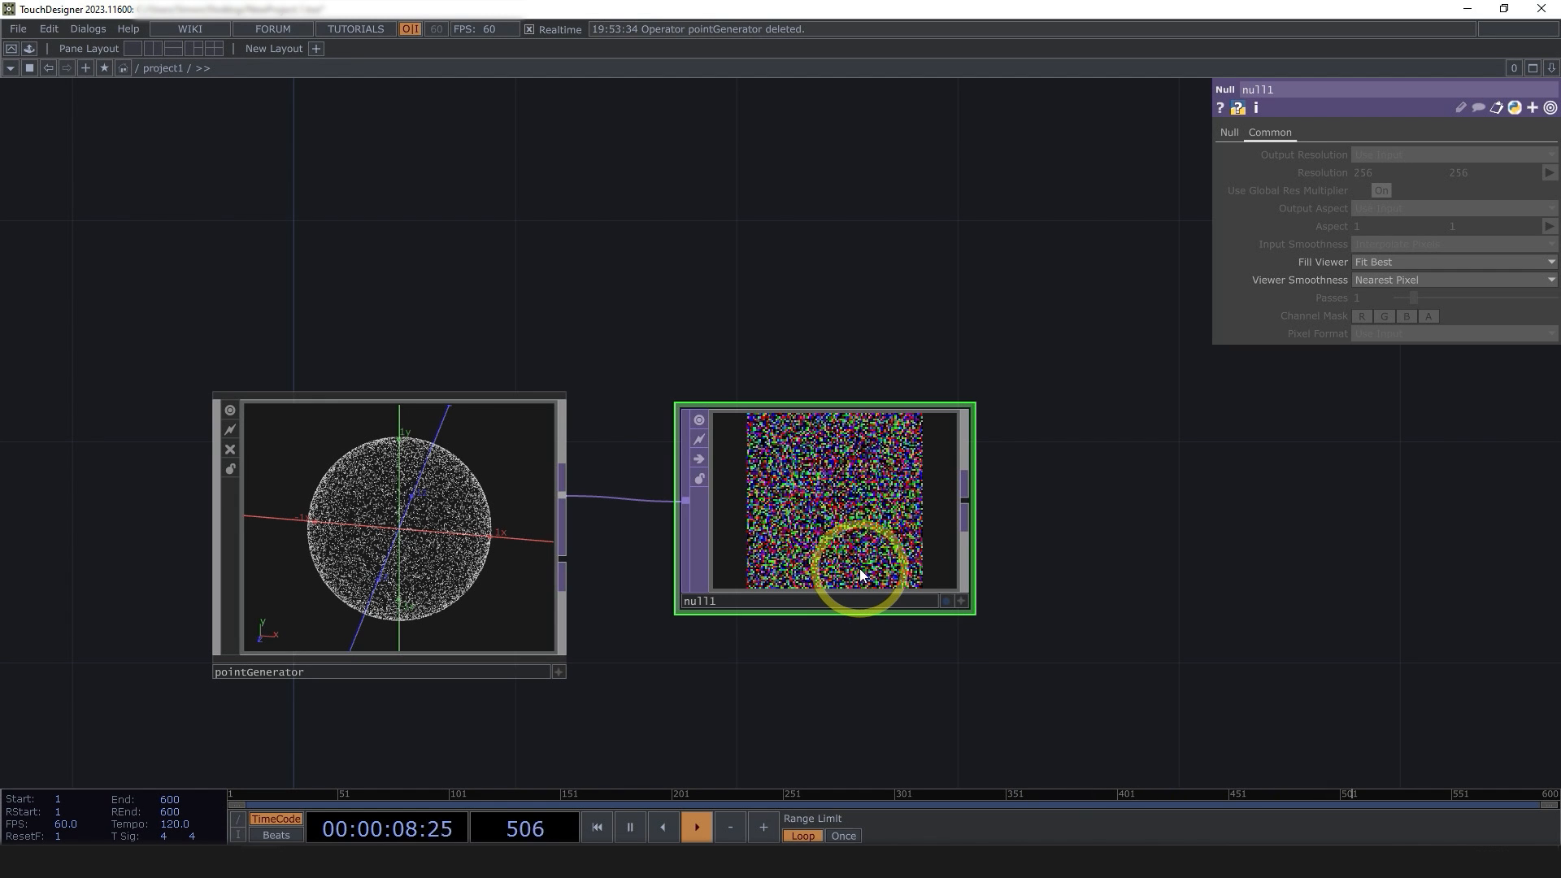
scroll(864, 569, up, 3)
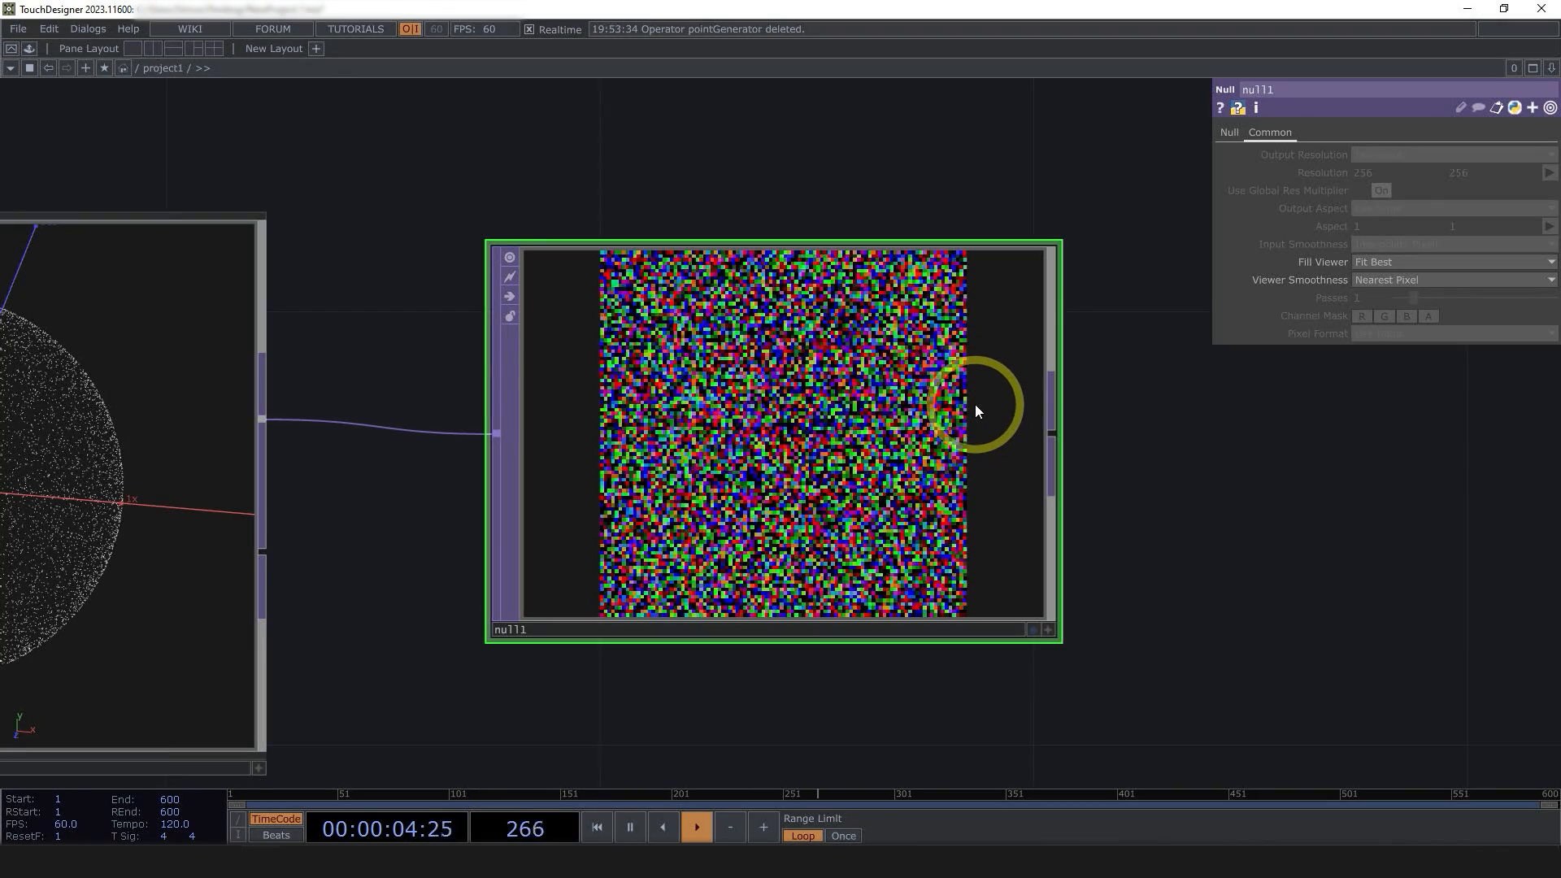
scroll(975, 407, down, 6)
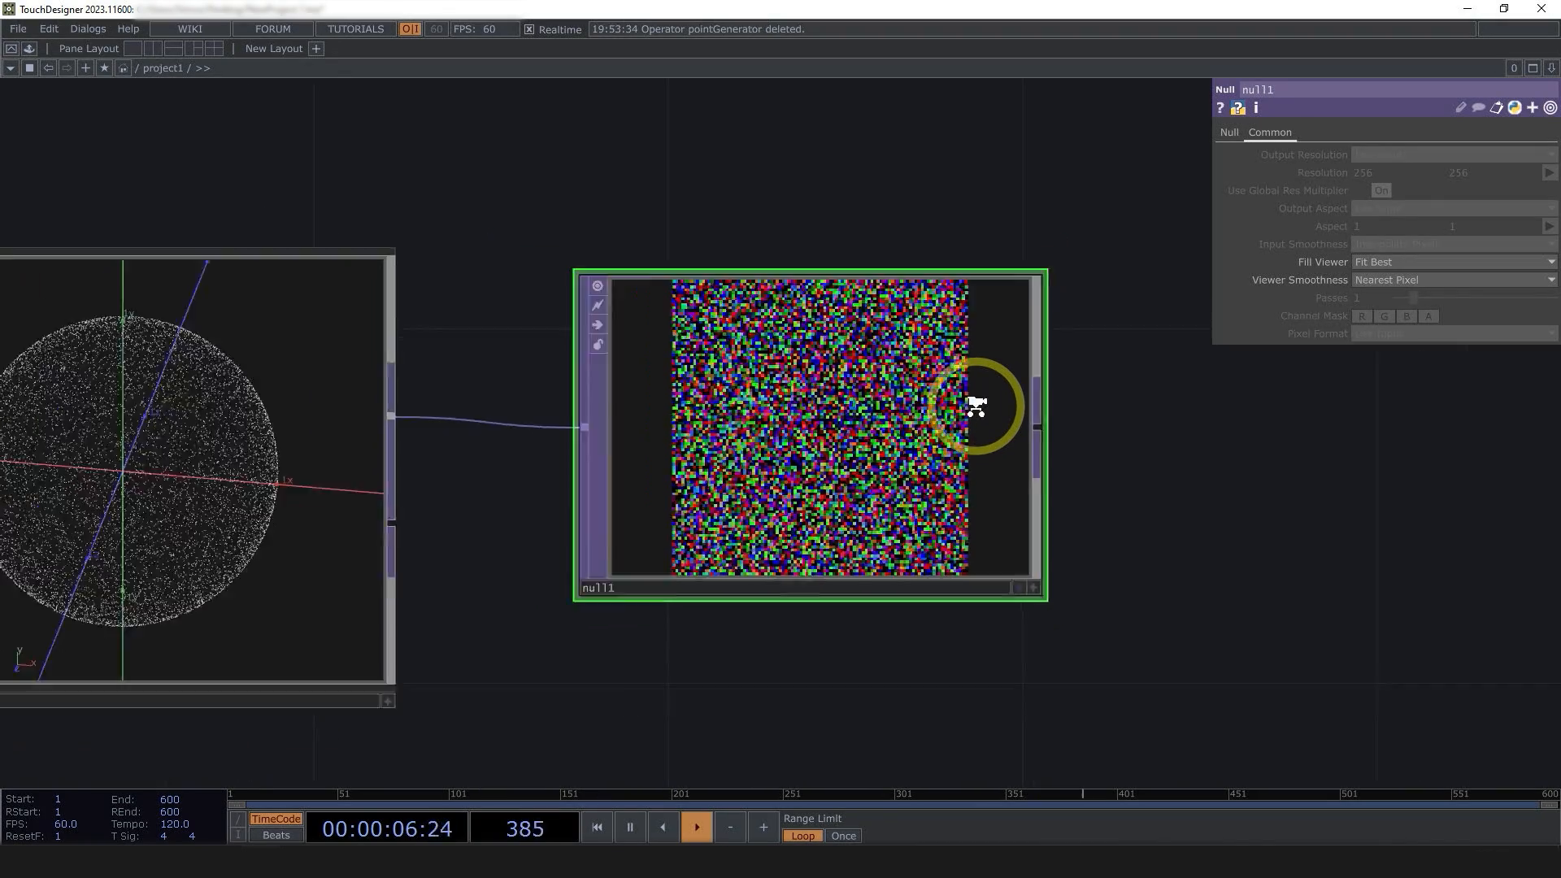
scroll(394, 486, up, 5)
scroll(456, 487, down, 1)
click(463, 485)
scroll(428, 461, down, 1)
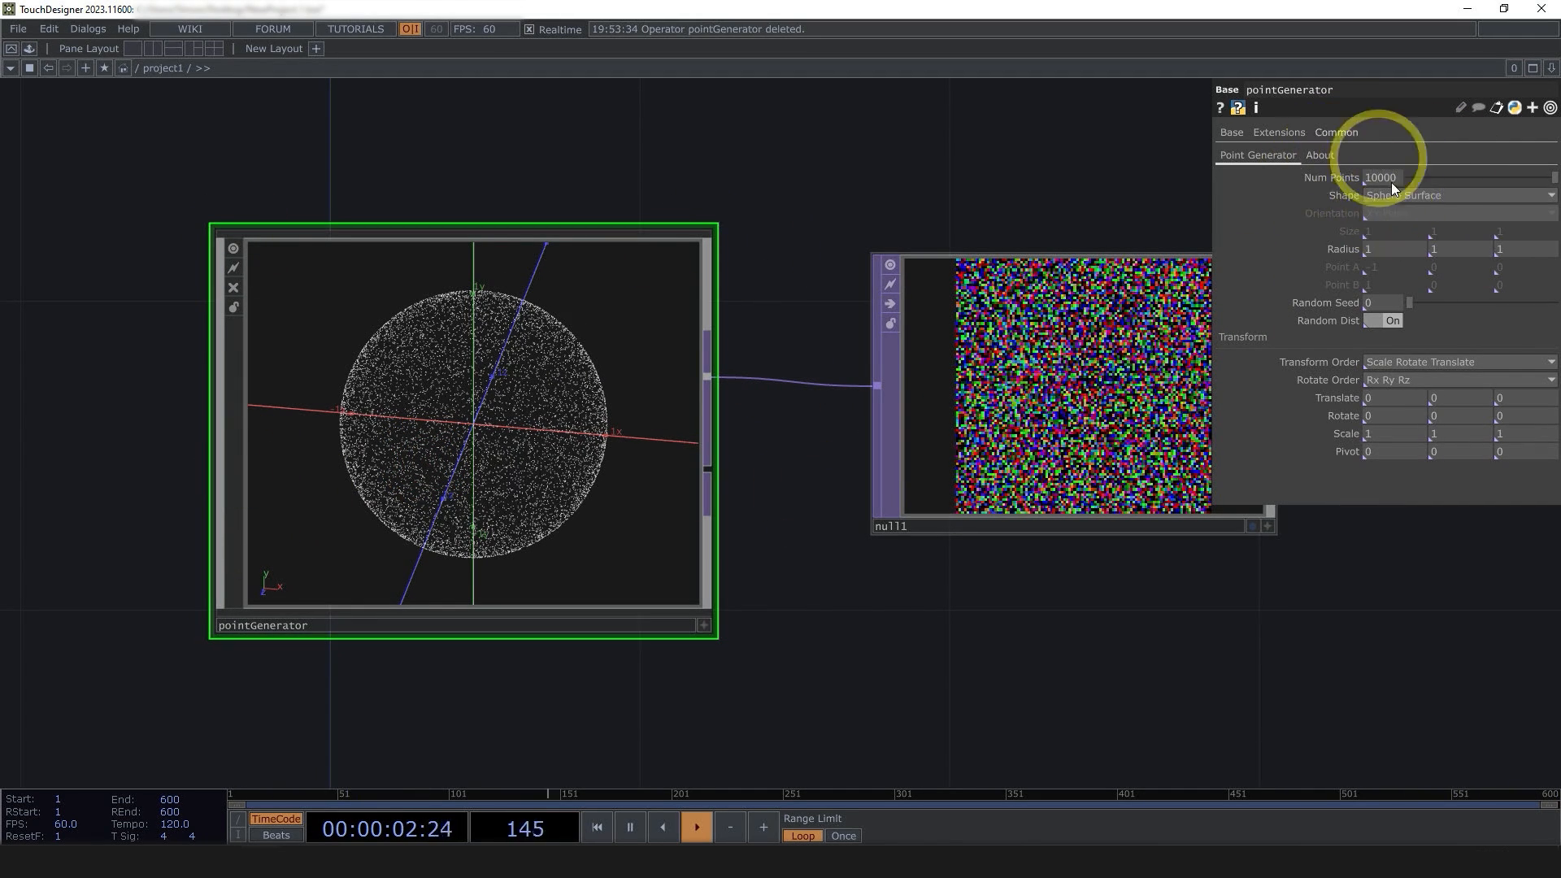
scroll(982, 646, down, 2)
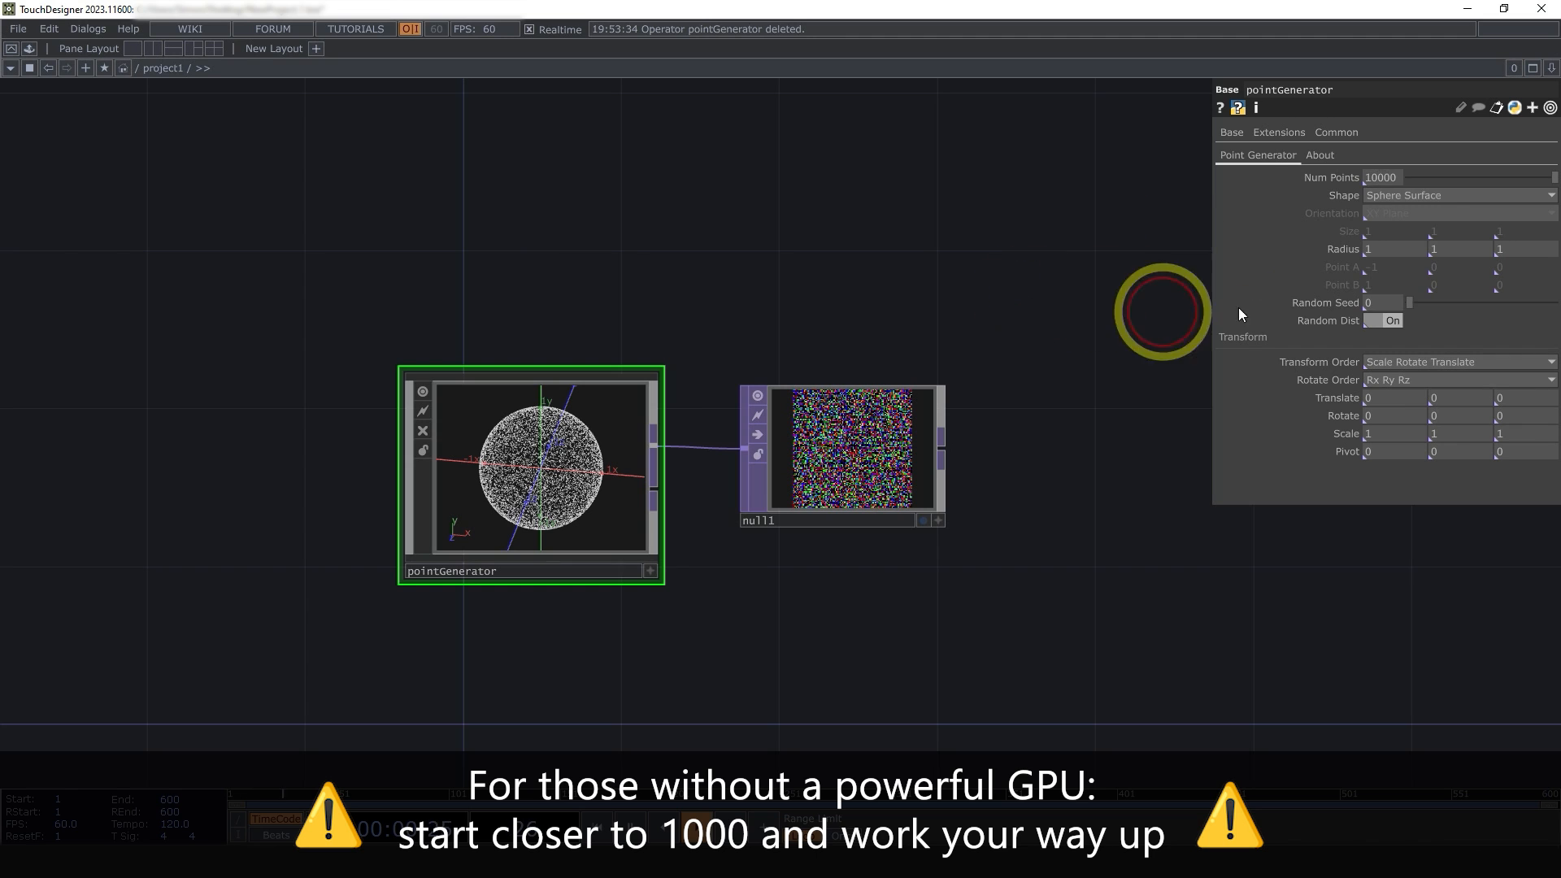
- Select the point generator and its Null TOP and collapse them into a single Base component
drag(1015, 515, 933, 486)
right_drag(1093, 683, 197, 244)
right_click(382, 246)
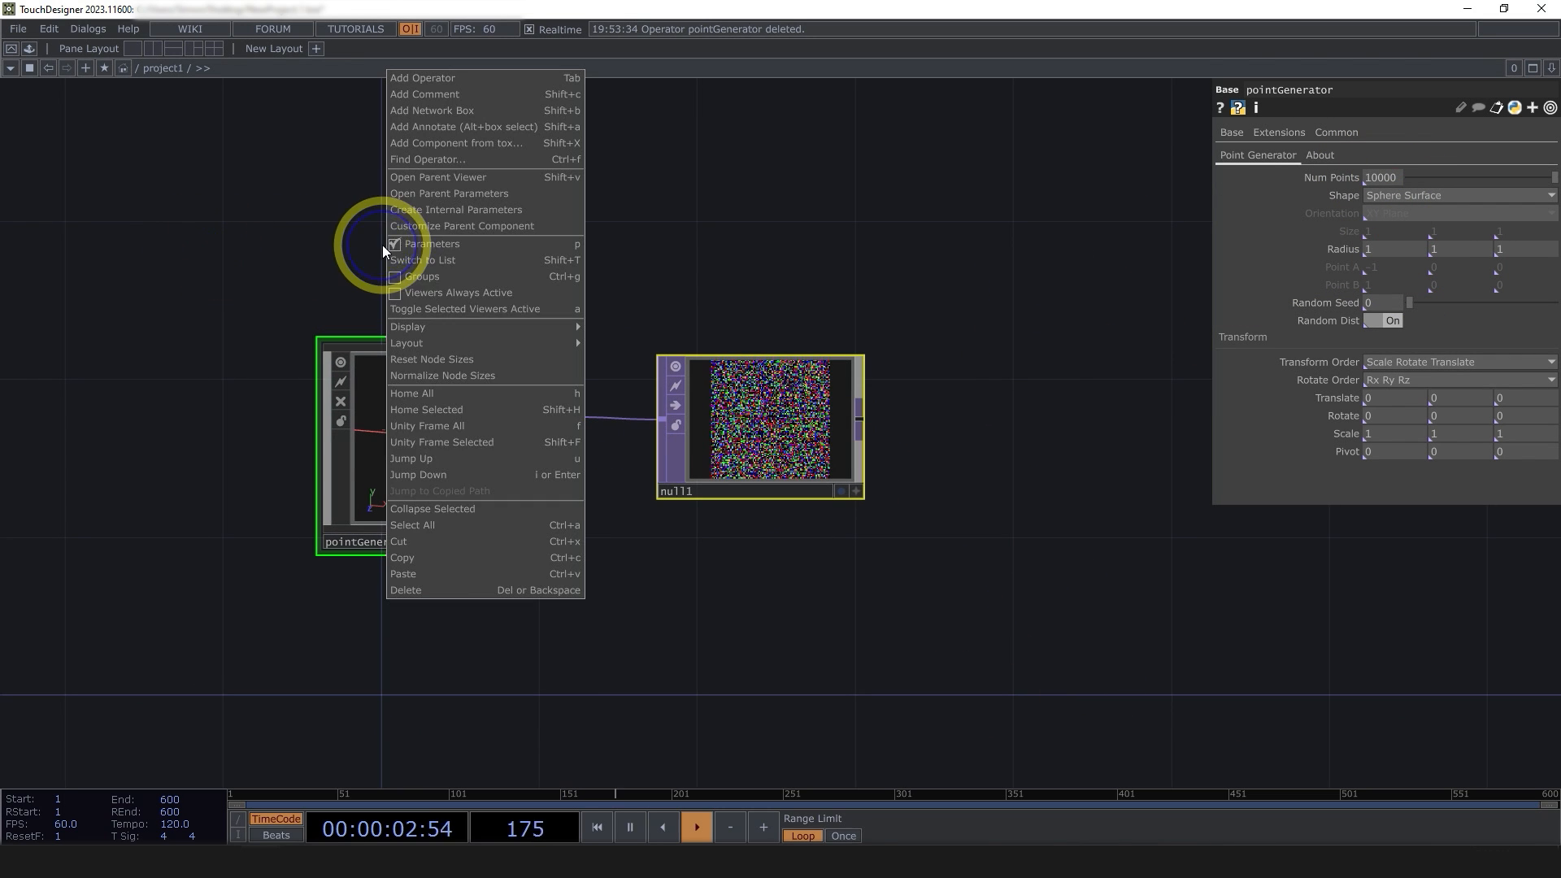
click(429, 509)
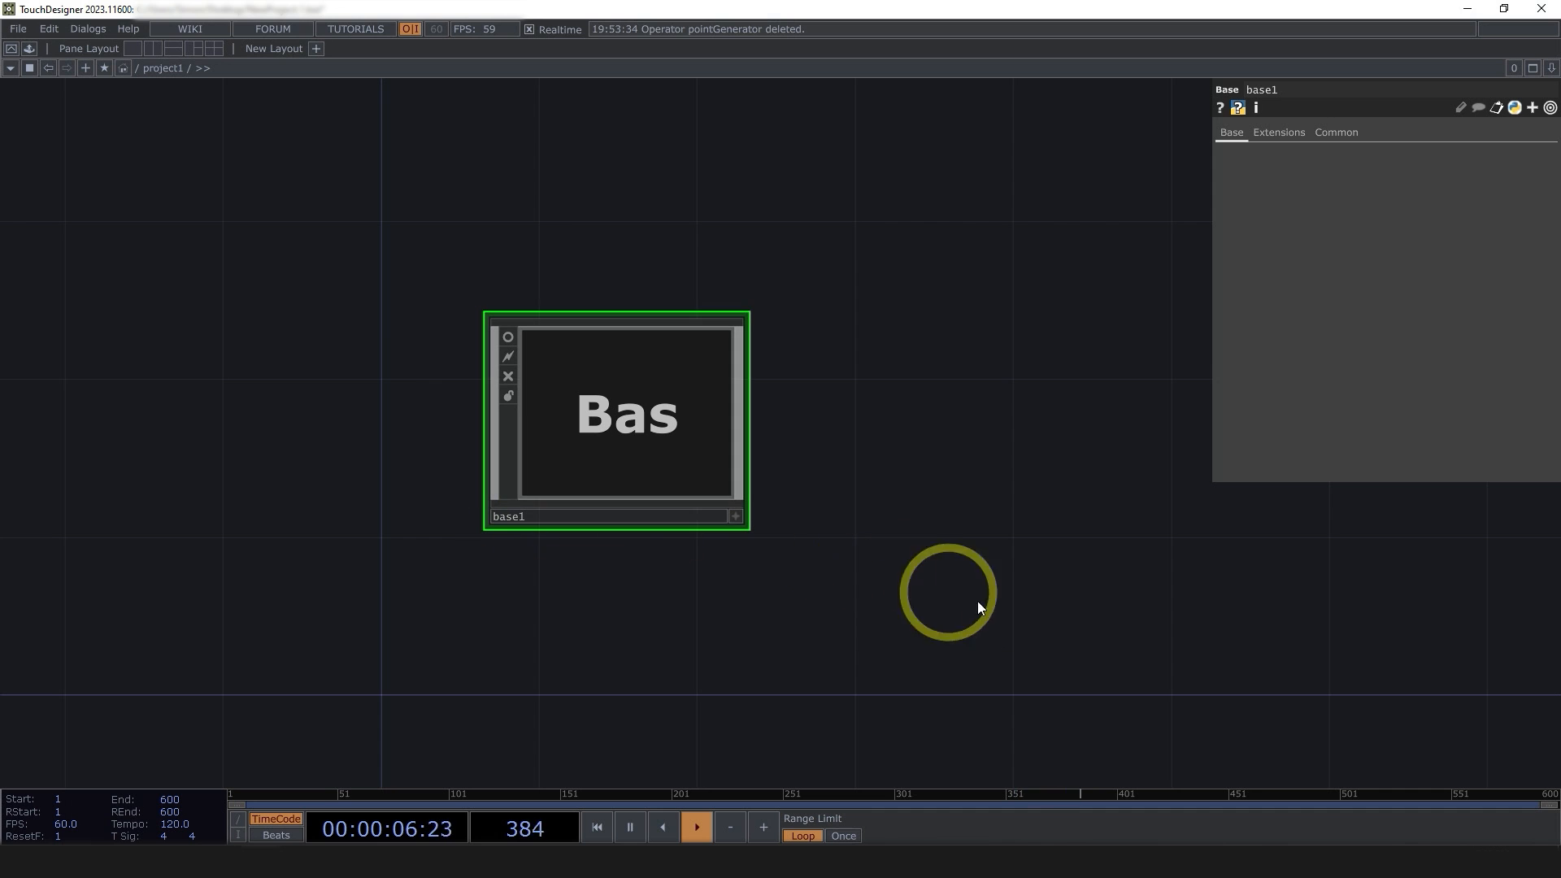
right_click(830, 514)
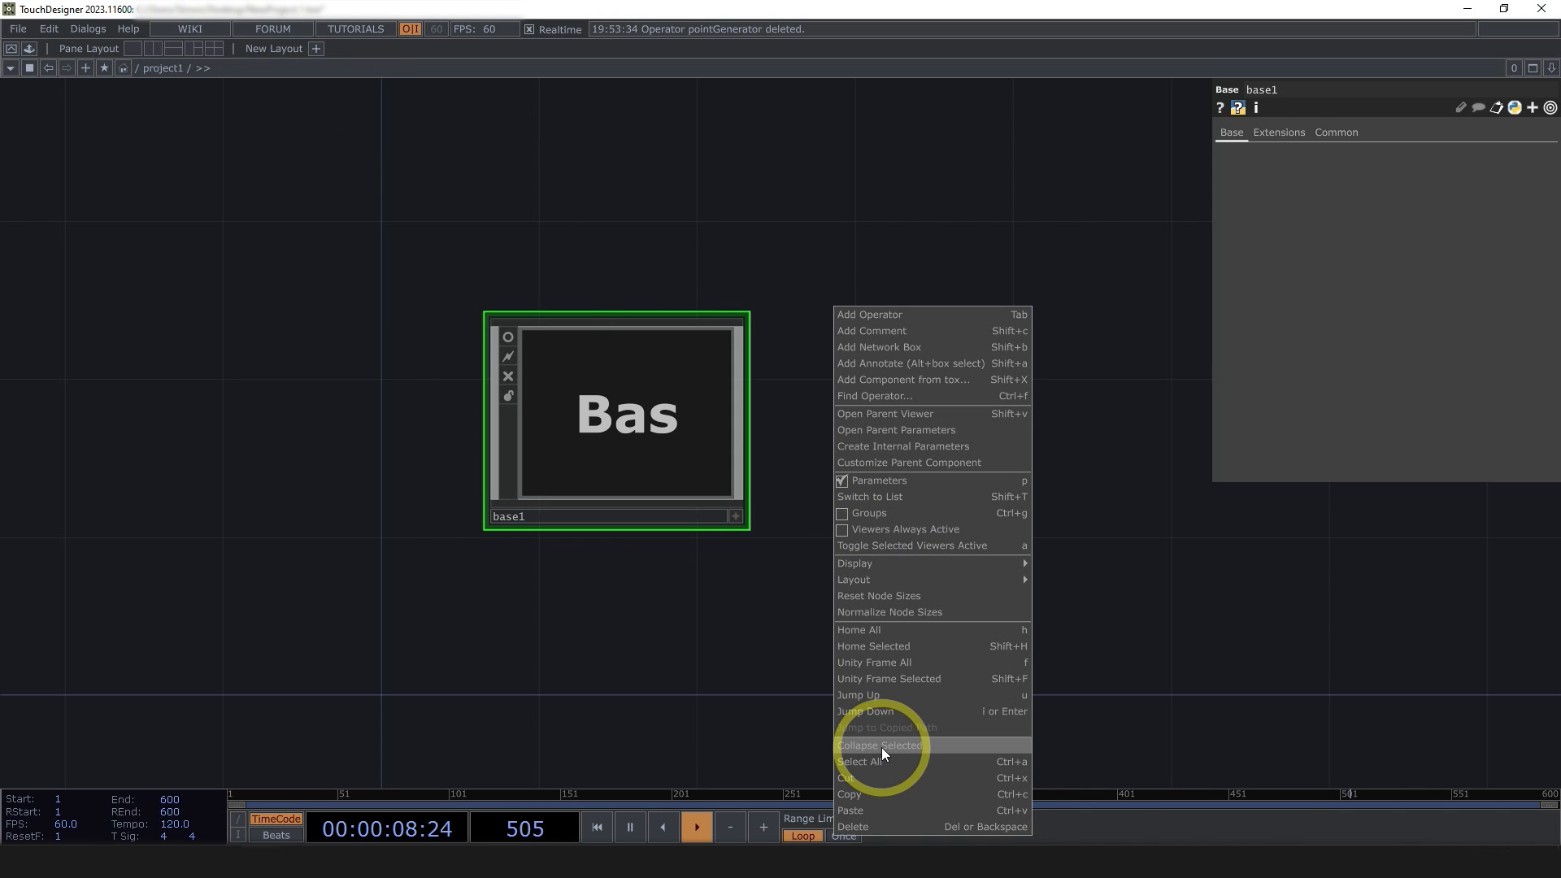
click(651, 716)
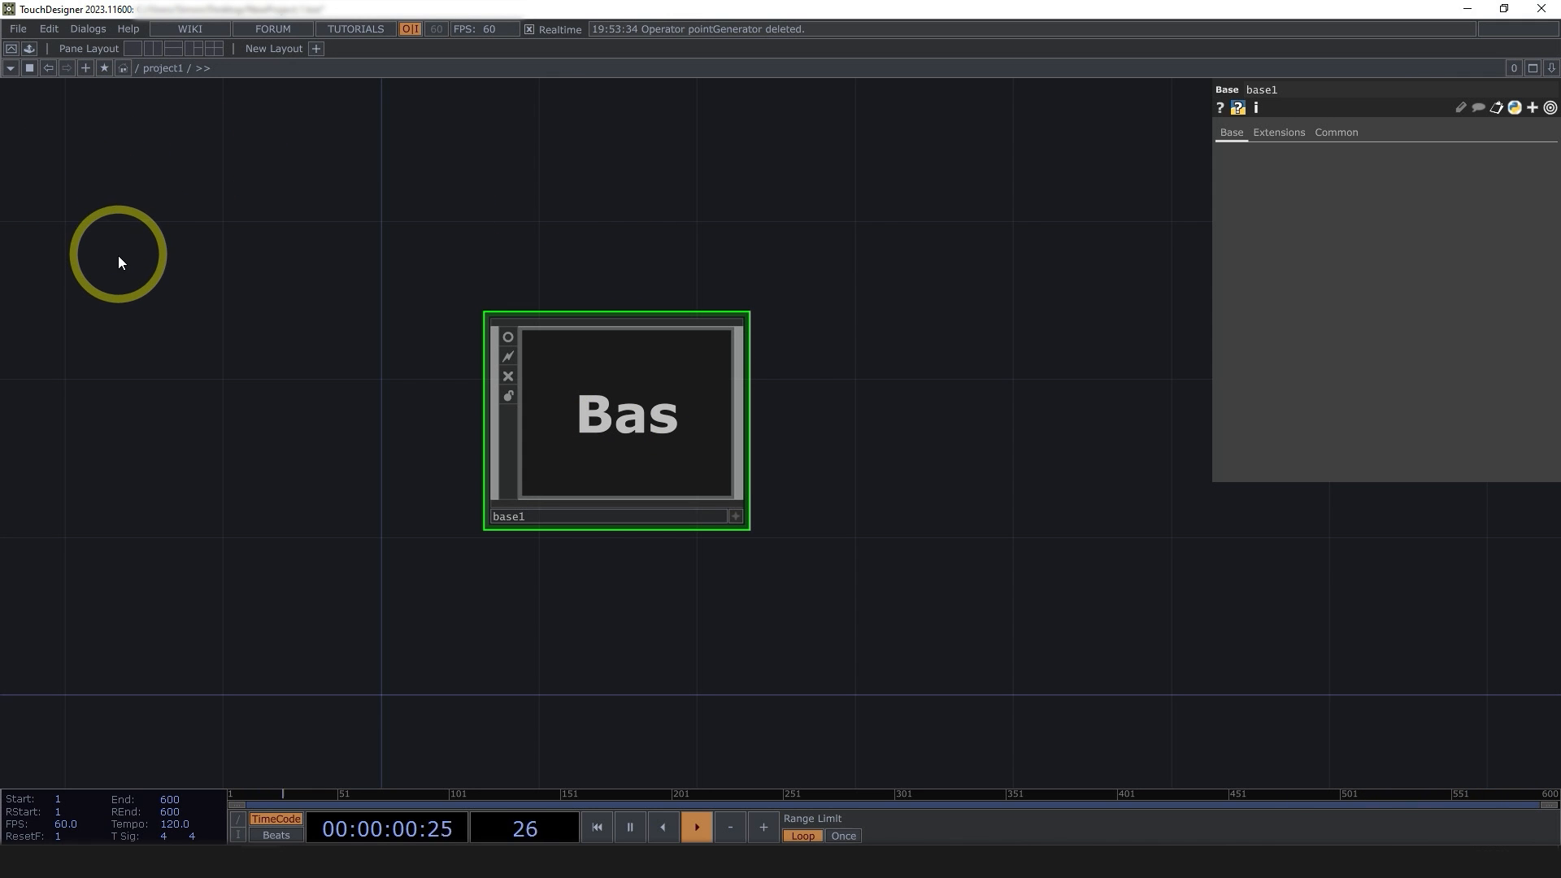
- Rename the Base component to particleDonut
click(550, 519)
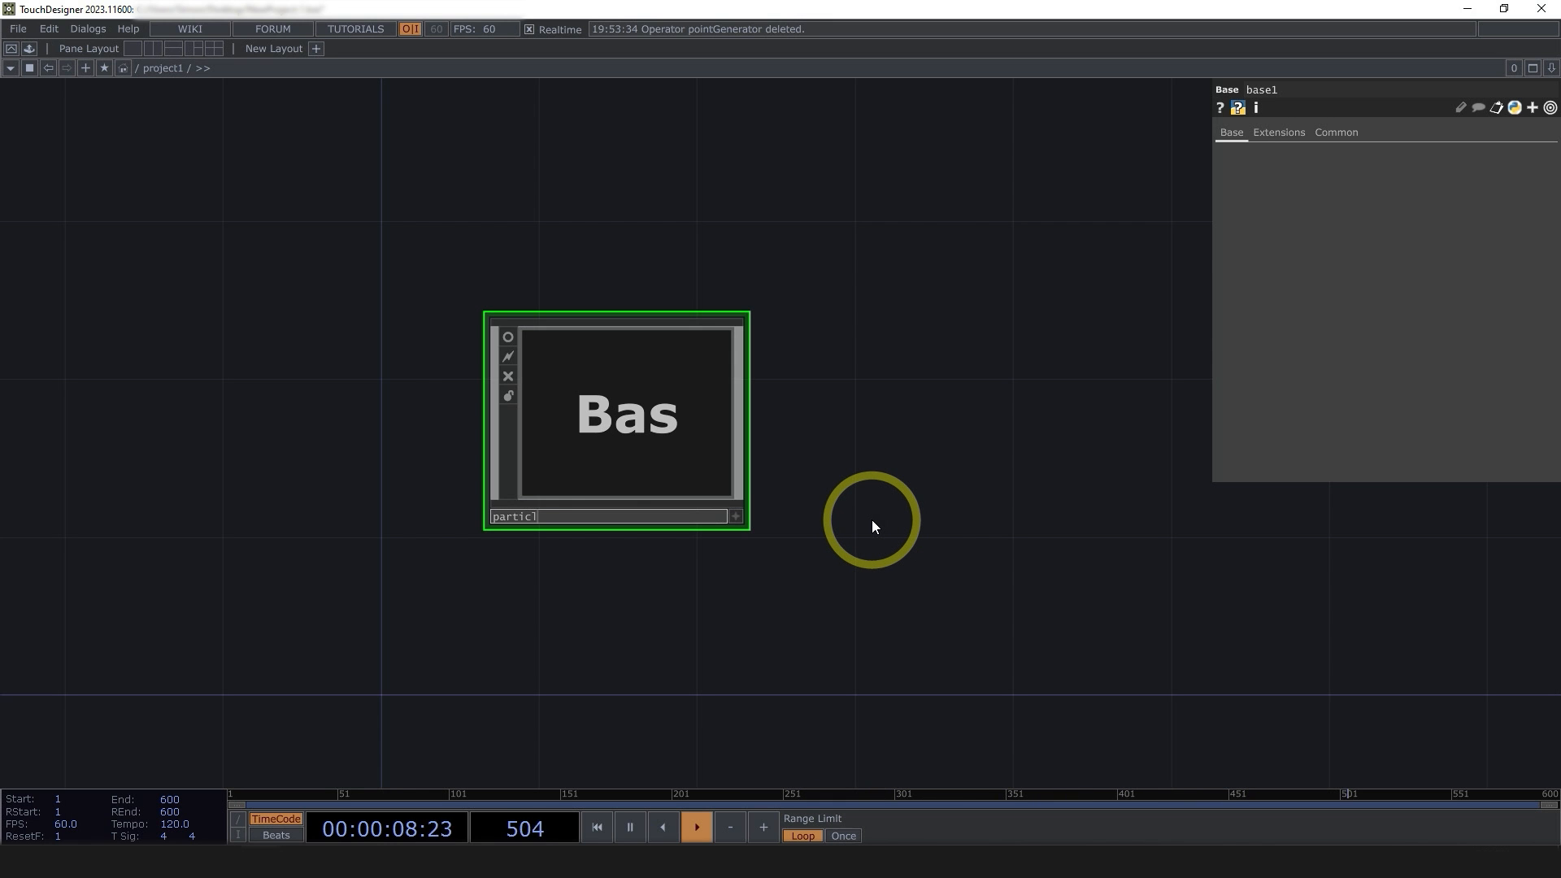
text(particleDonut)
key(Return)
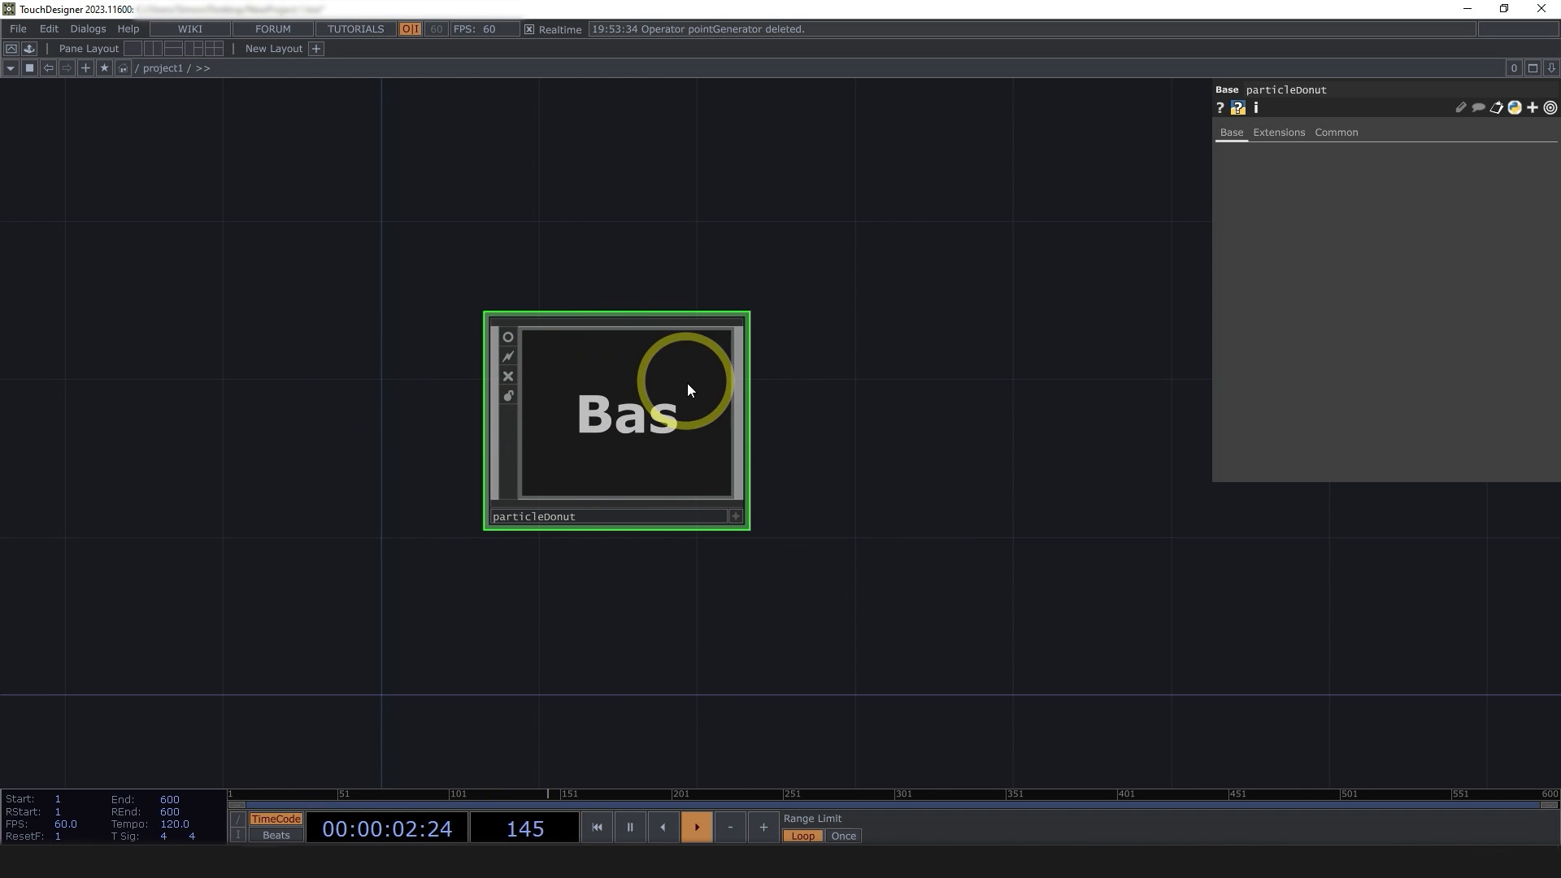
- Expose the point generator's Num Points as a custom parameter on particleDonut, binding the new parameter as master
right_click(691, 428)
click(694, 431)
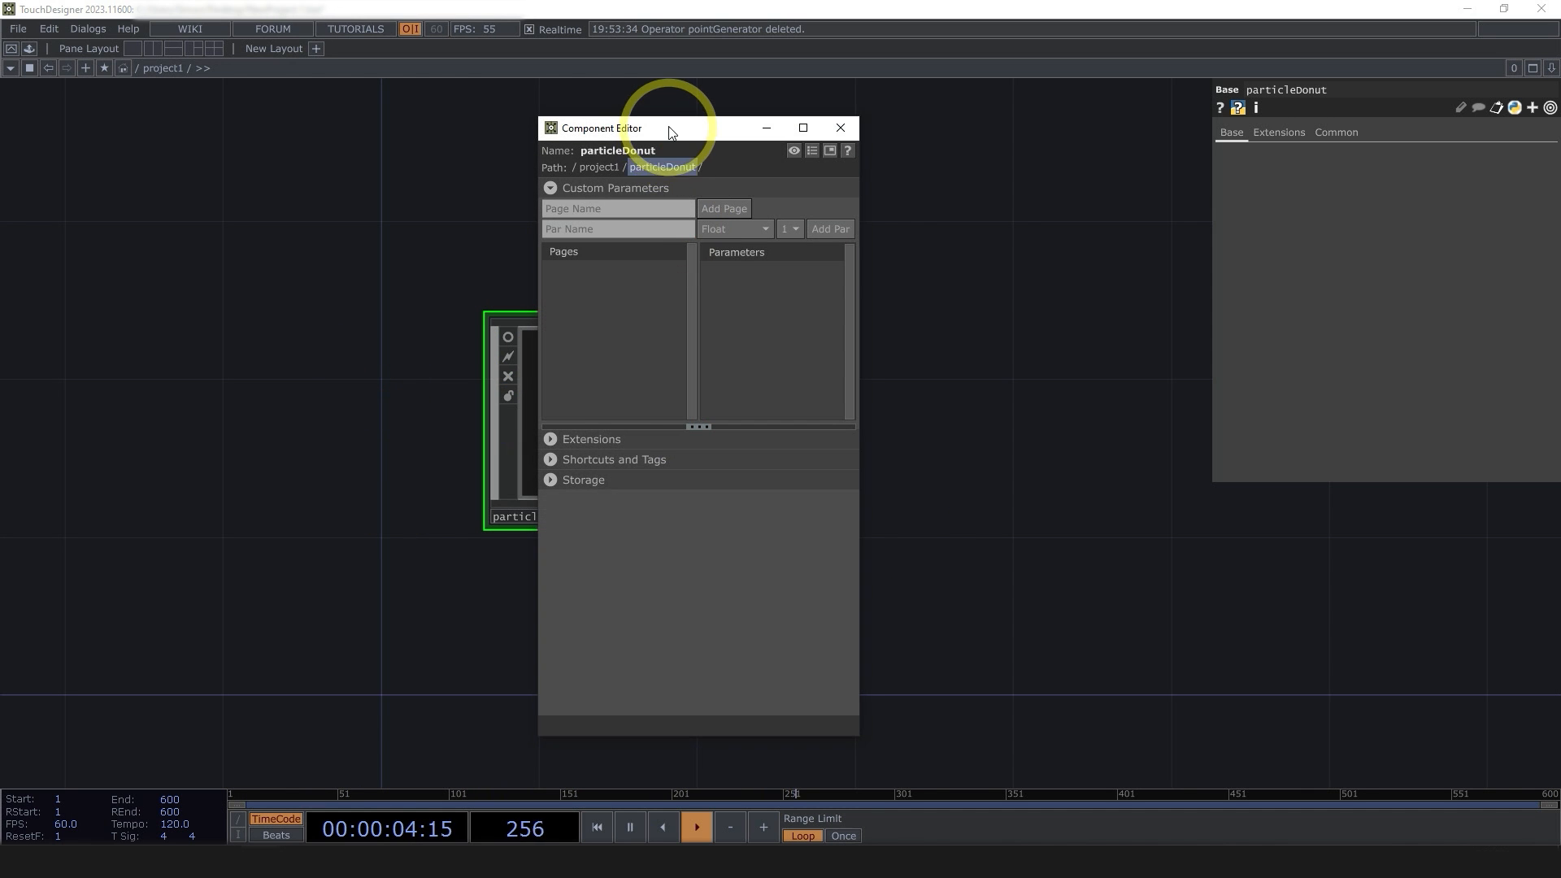
drag(662, 122, 985, 114)
double_click(701, 367)
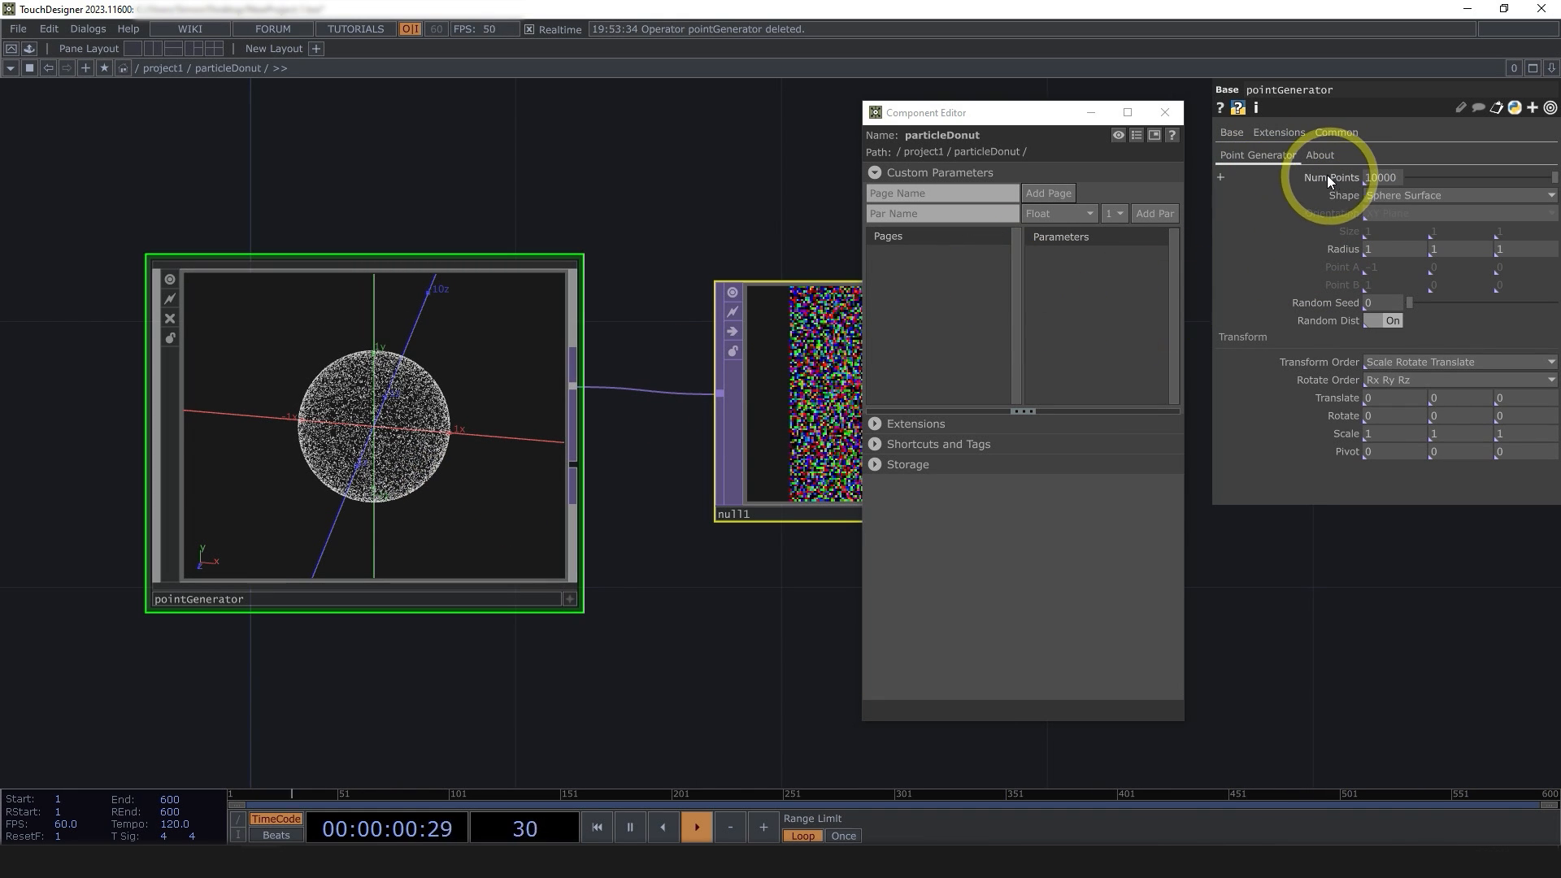
drag(1323, 169, 1086, 291)
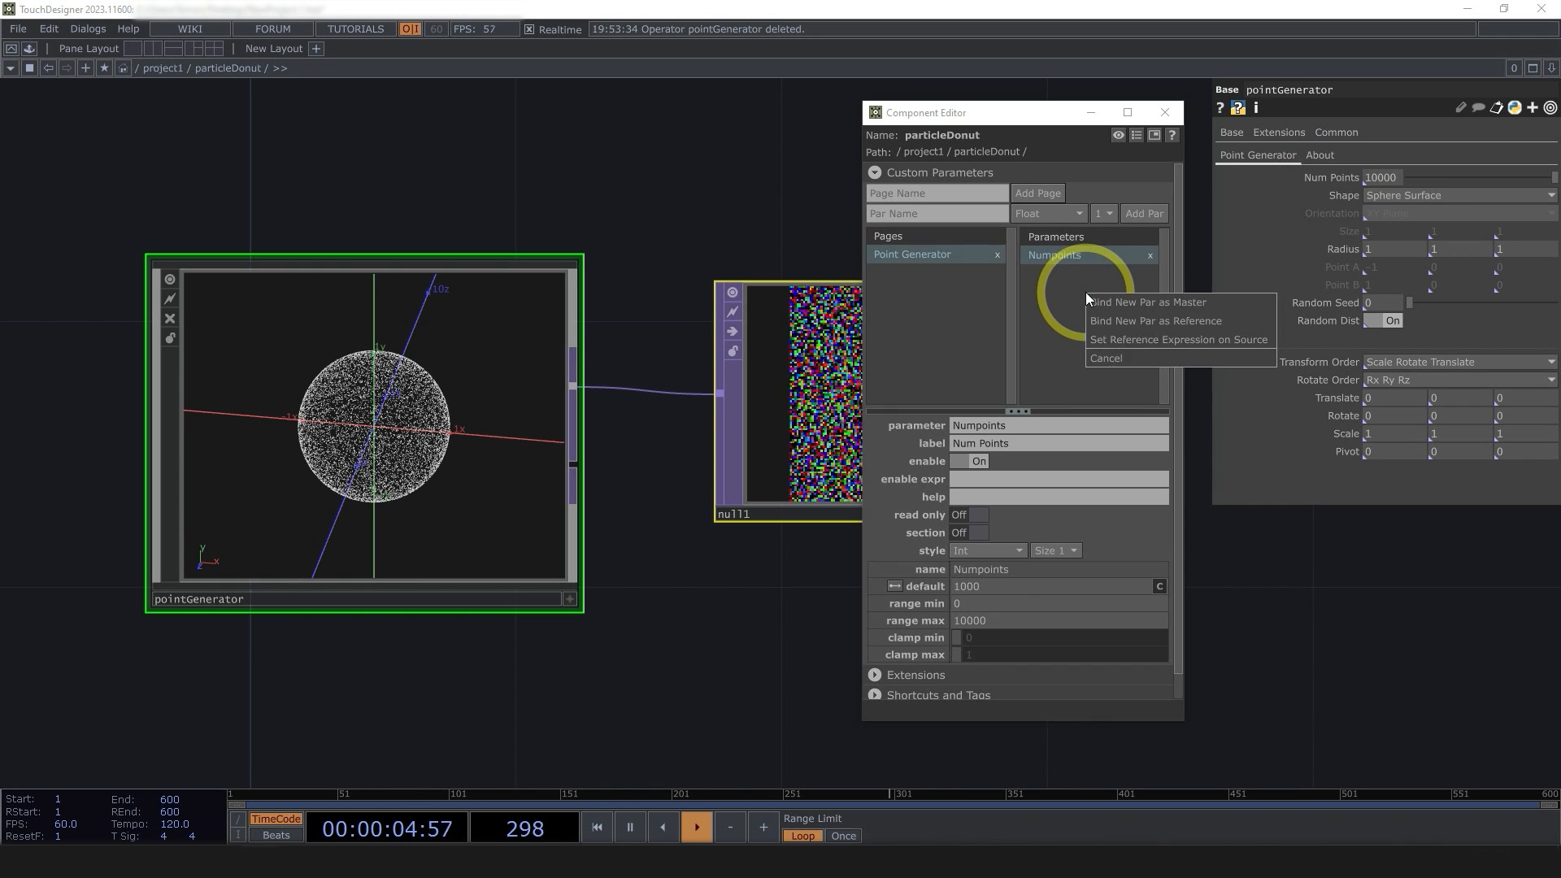
click(1169, 301)
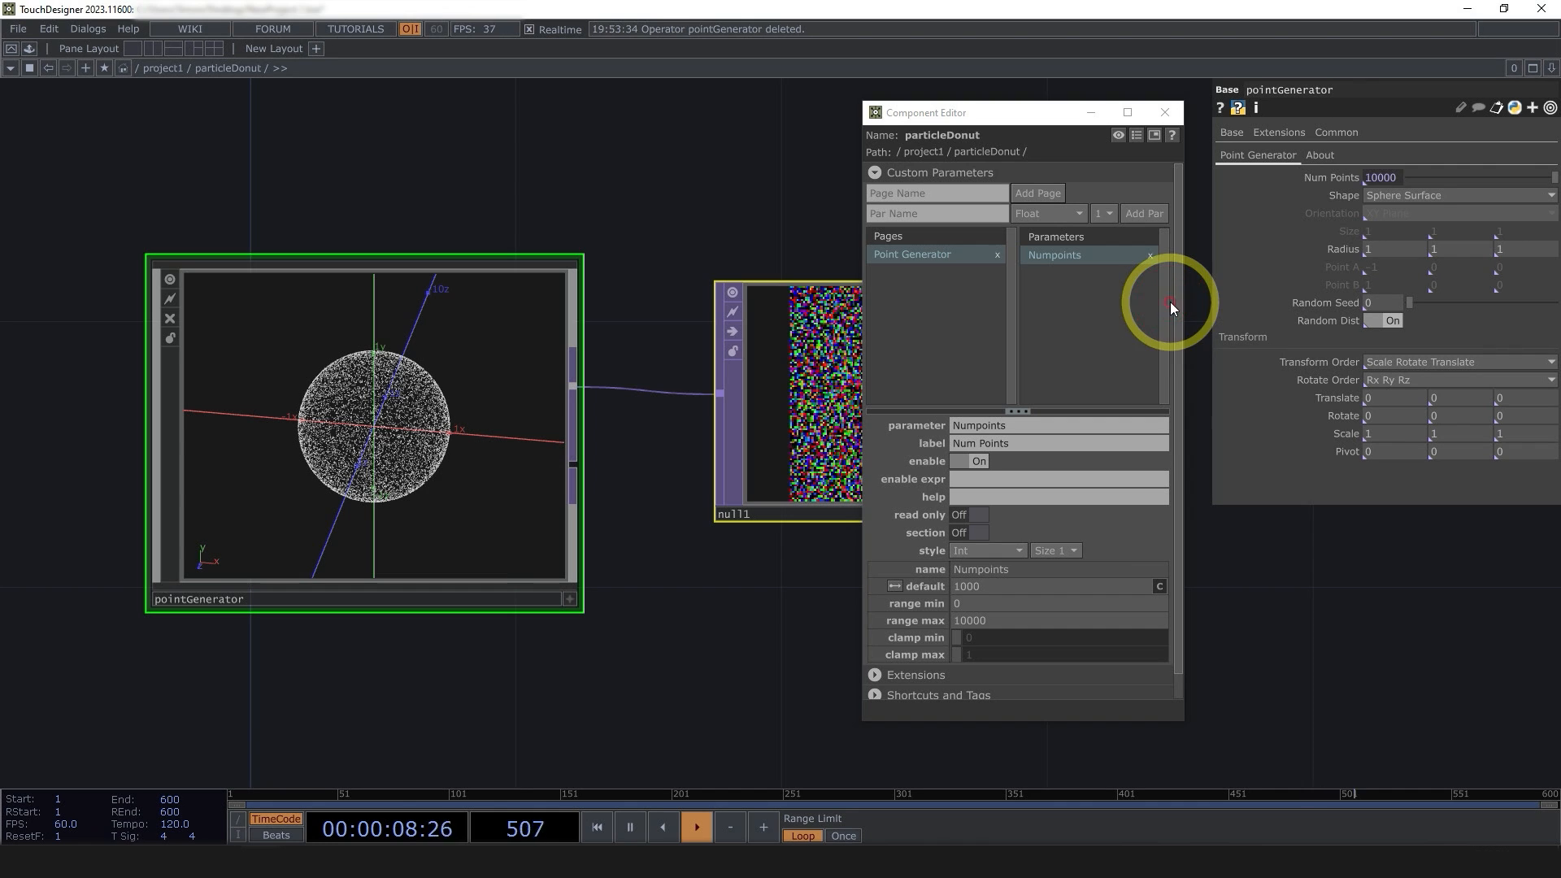
click(1165, 112)
key(u)
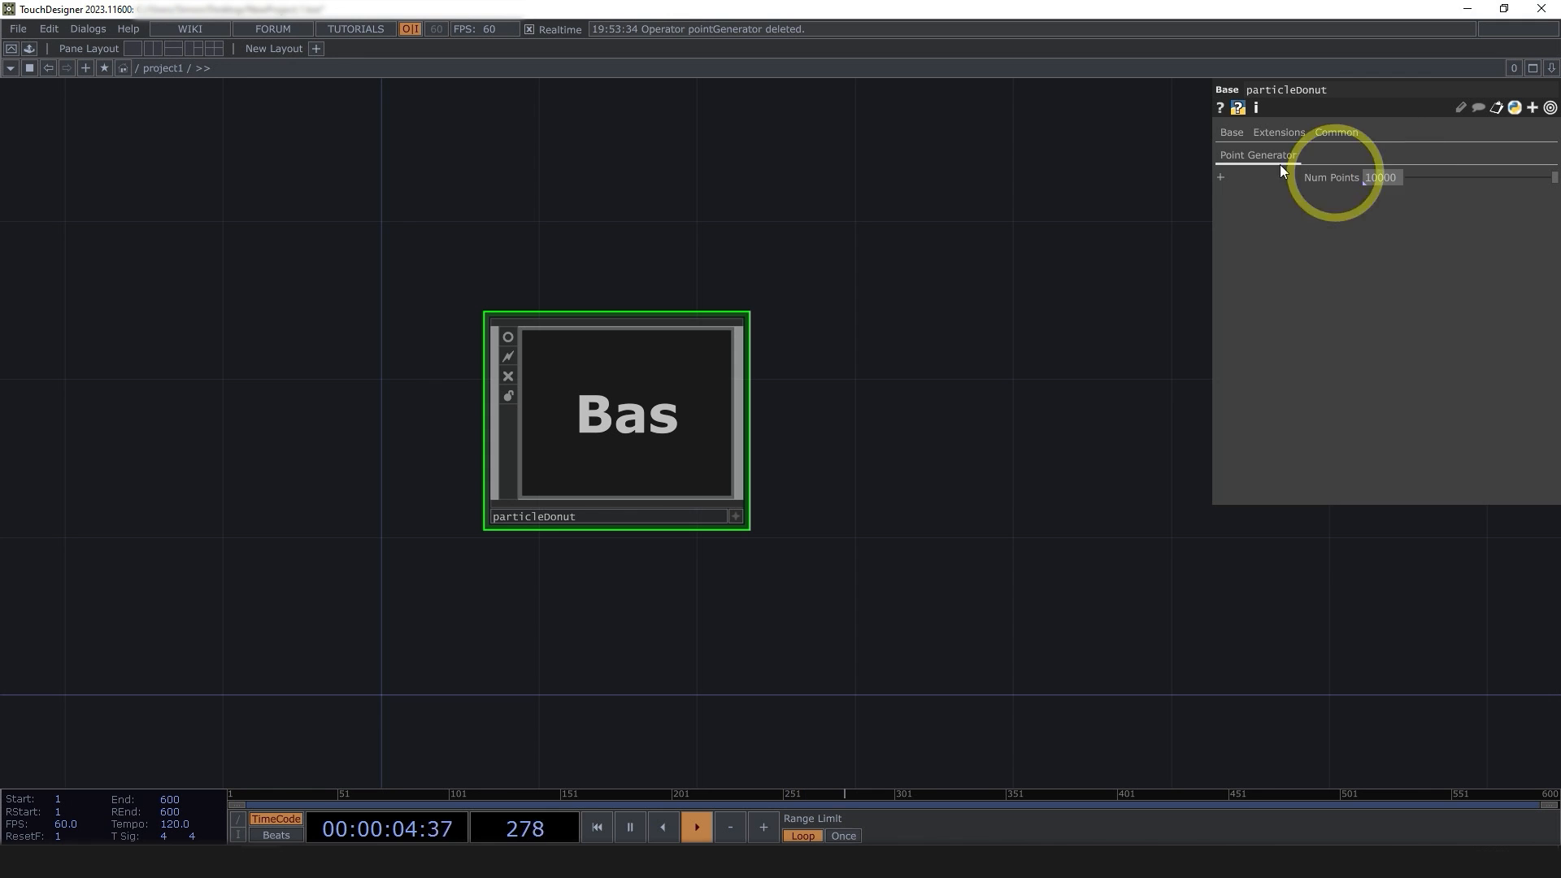
- Set the Shape of the point generator inside particleDonut to Torus Surface
click(622, 455)
key(i)
scroll(657, 424, down, 5)
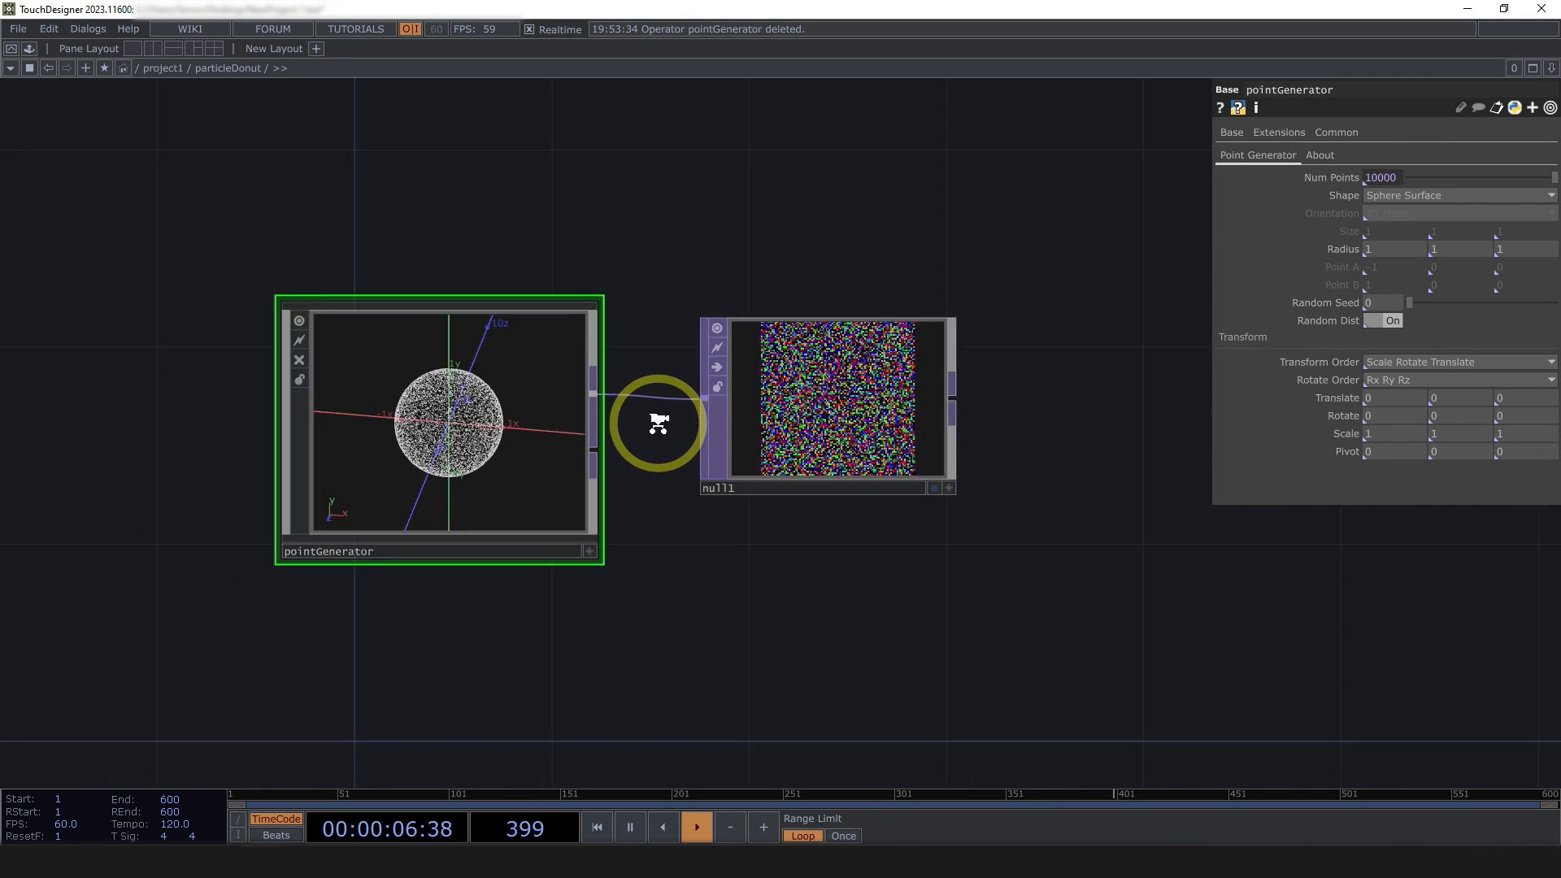
drag(418, 426, 195, 415)
key(h)
scroll(497, 385, up, 5)
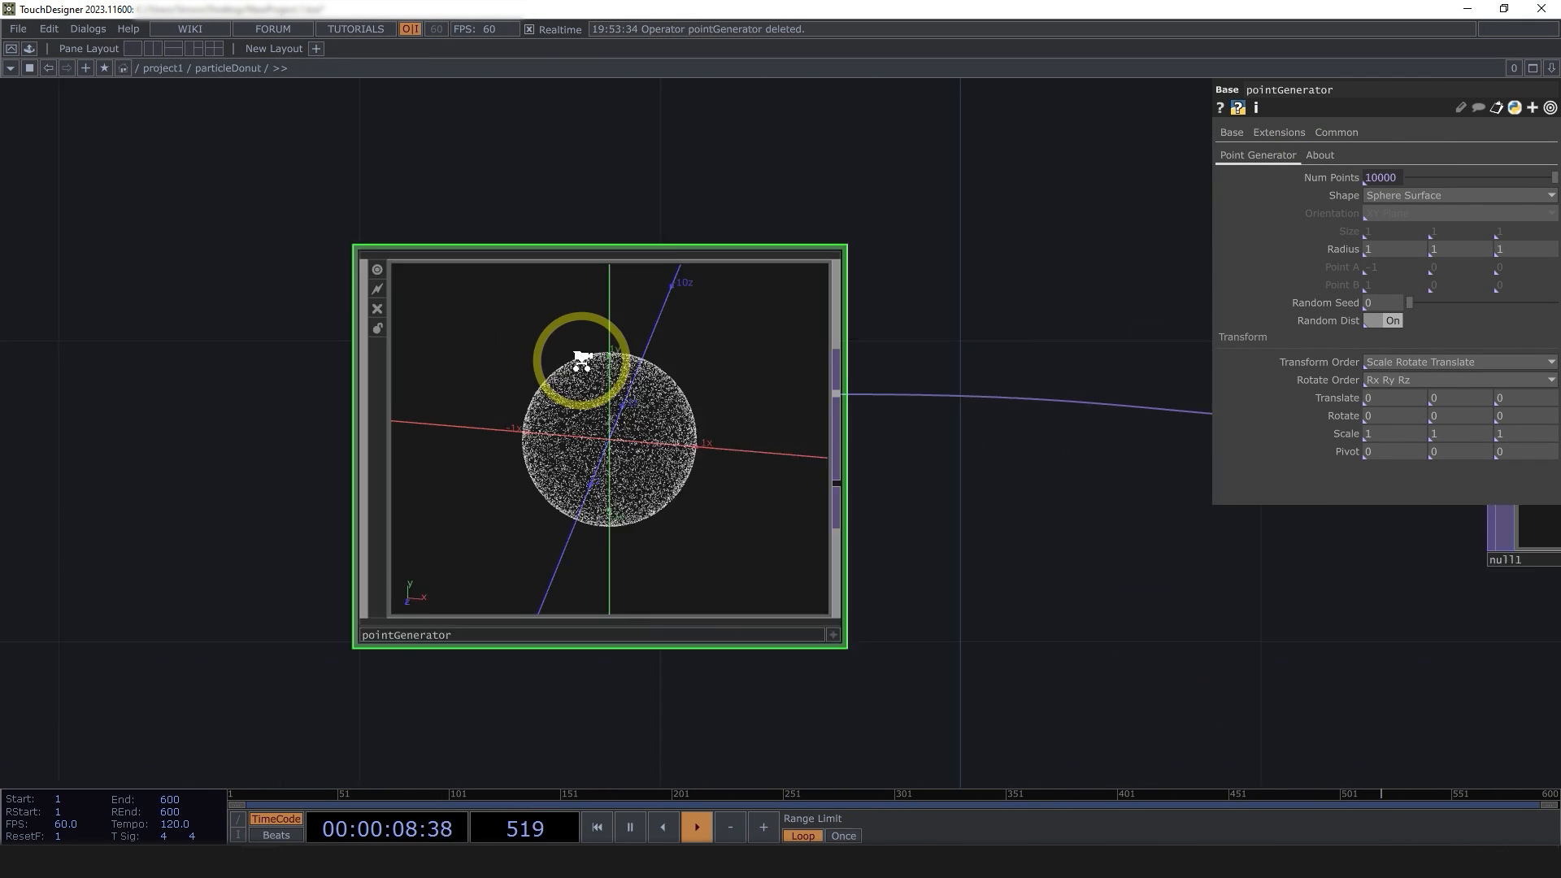
click(1394, 197)
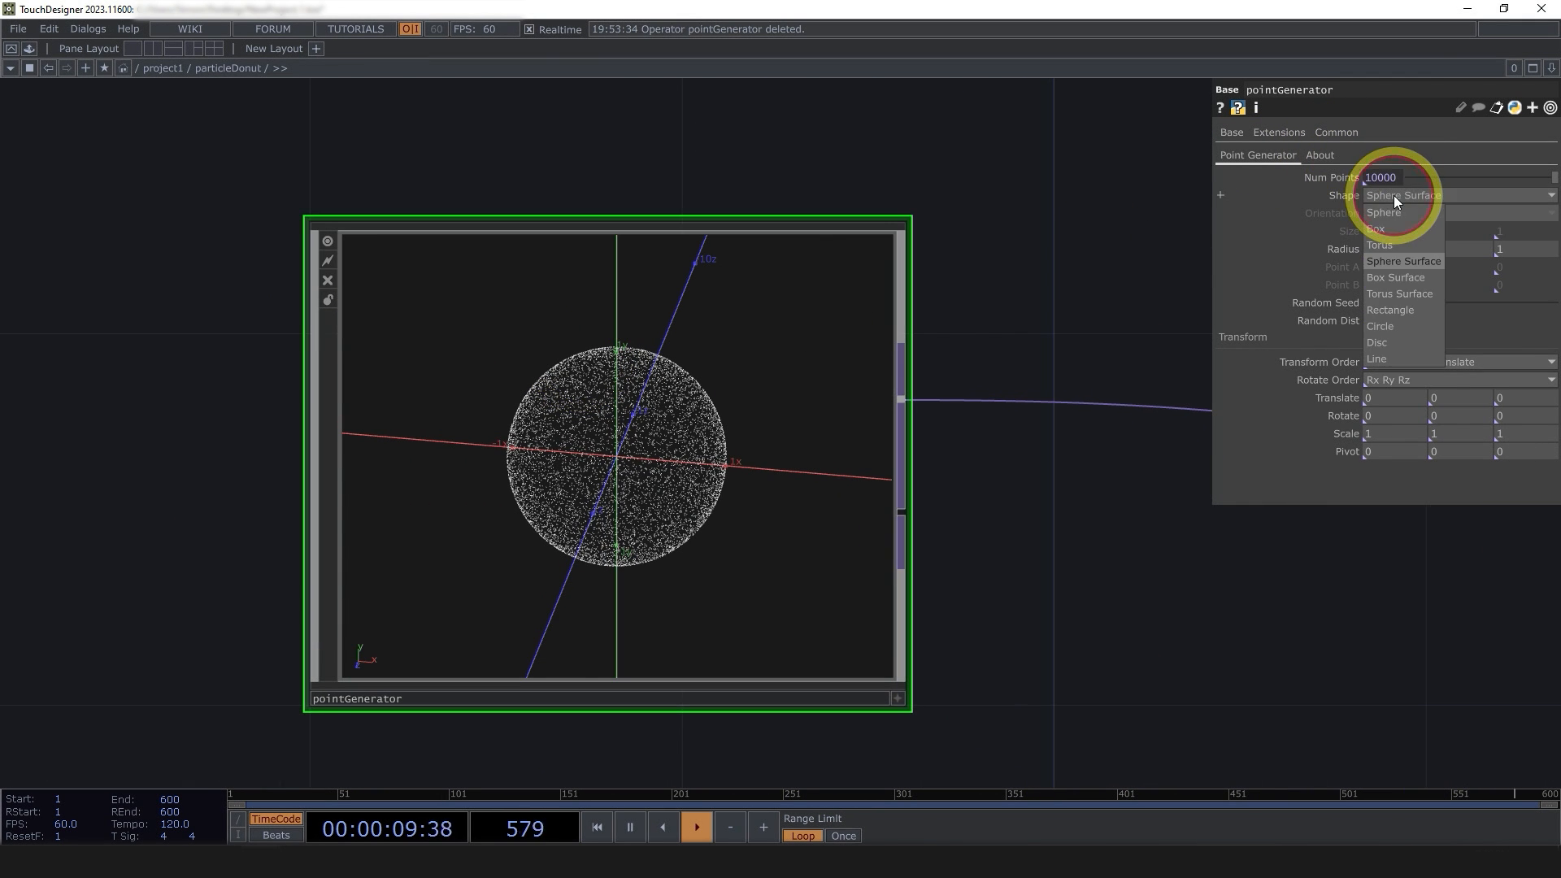
click(1404, 293)
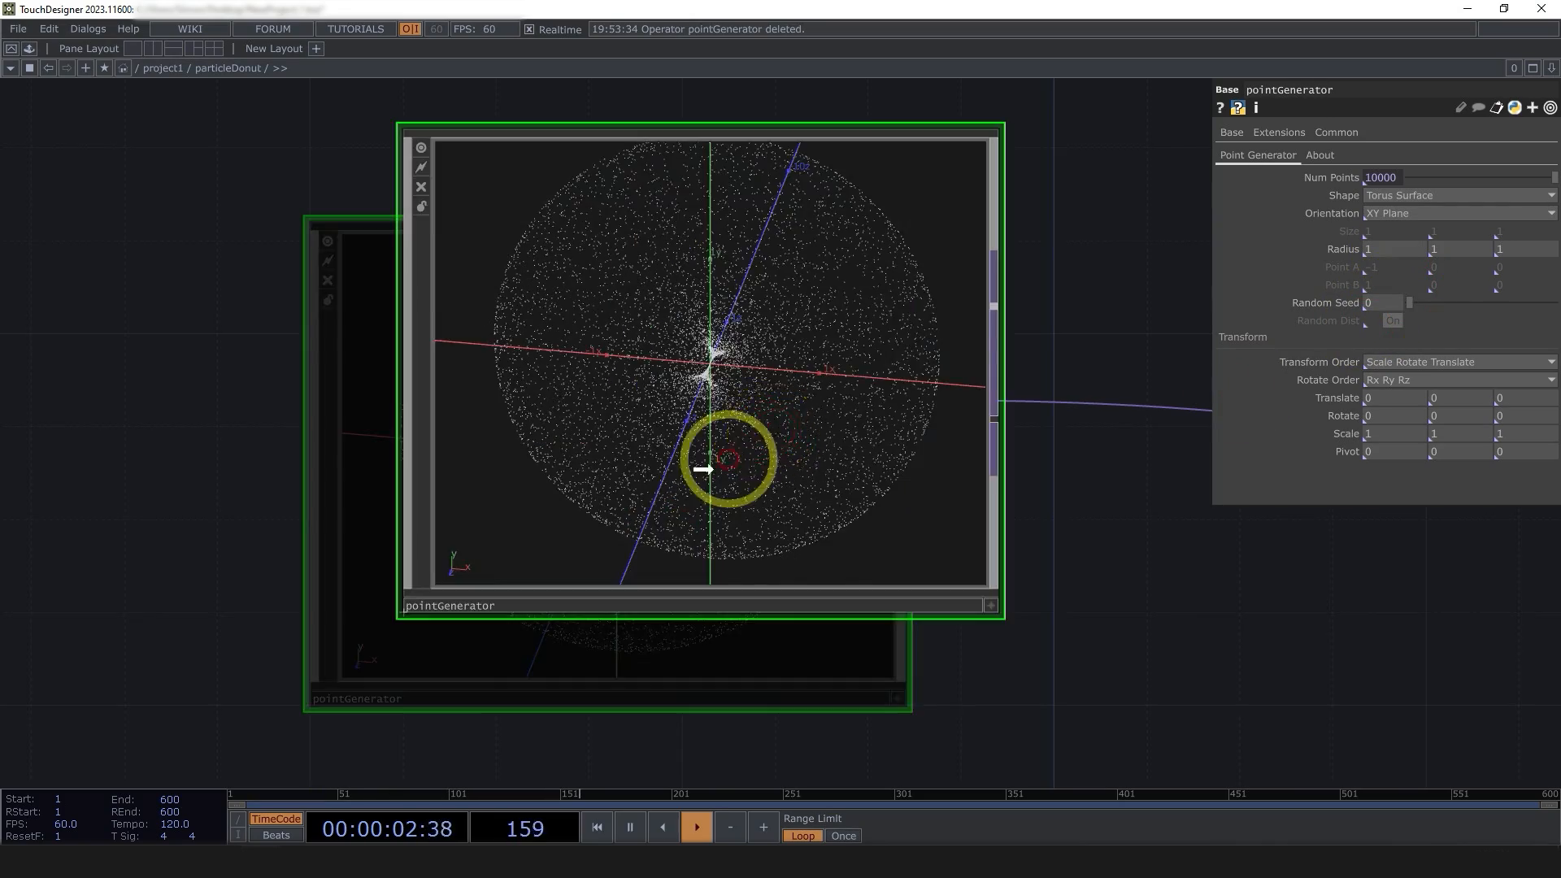
- Set the torus's second Radius value to 0.4, viewing the points in 3D
key(a)
drag(693, 490, 651, 521)
click(898, 698)
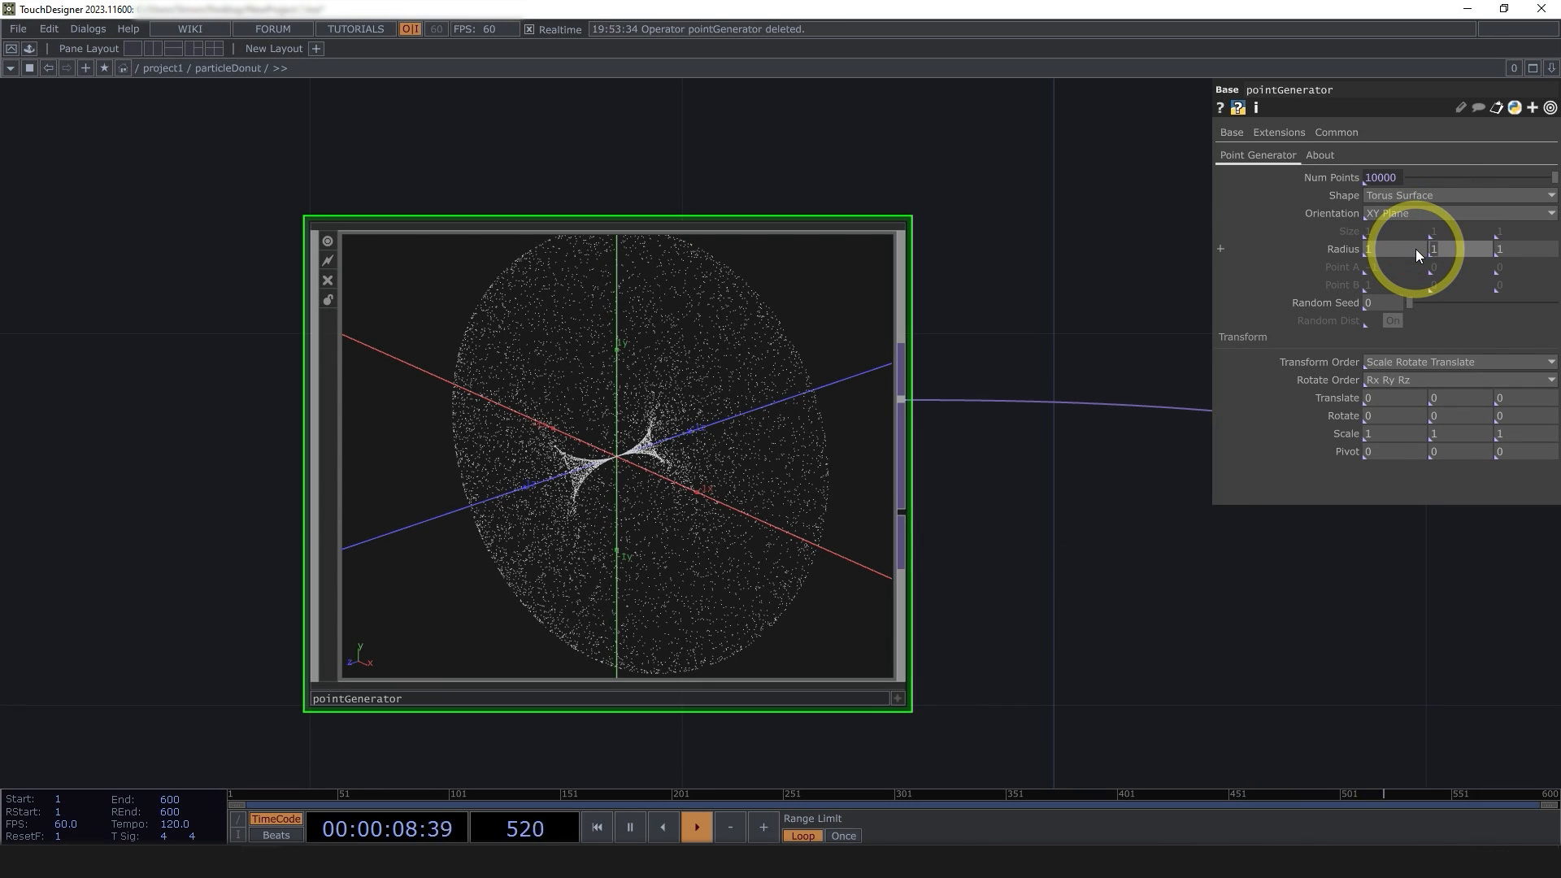
text(.4)
key(Return)
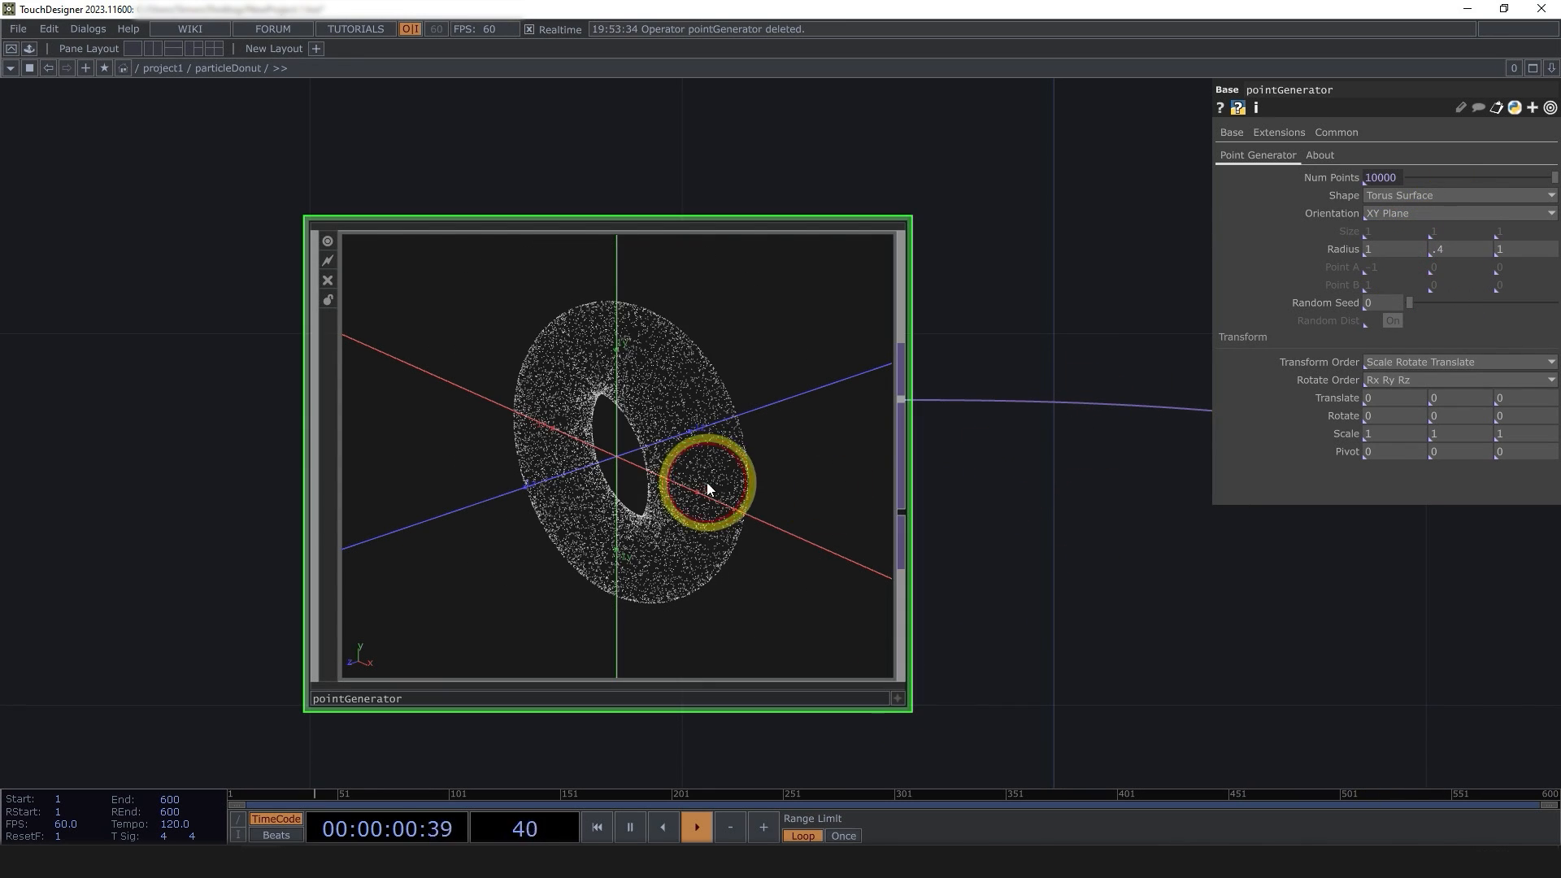
- Try other Radius values on the torus, such as 0.3 for the second one, and return it to 0.4
key(a)
drag(654, 493, 734, 491)
middle_drag(1397, 252, 1244, 289)
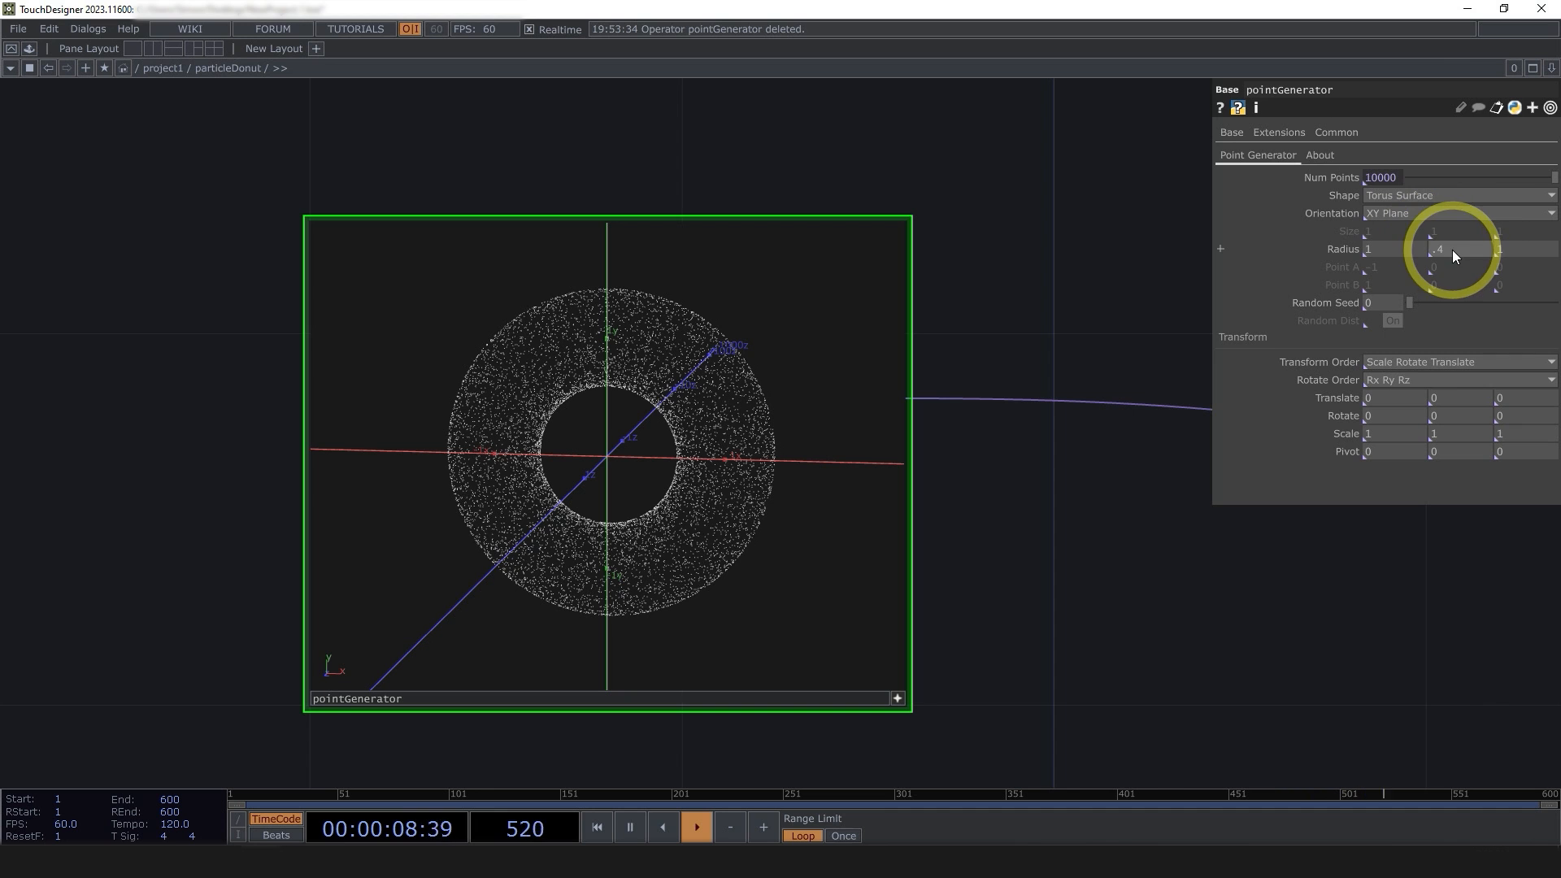
mouse_move(1452, 251)
middle_down()
mouse_move(1362, 252)
mouse_move(1438, 258)
middle_up()
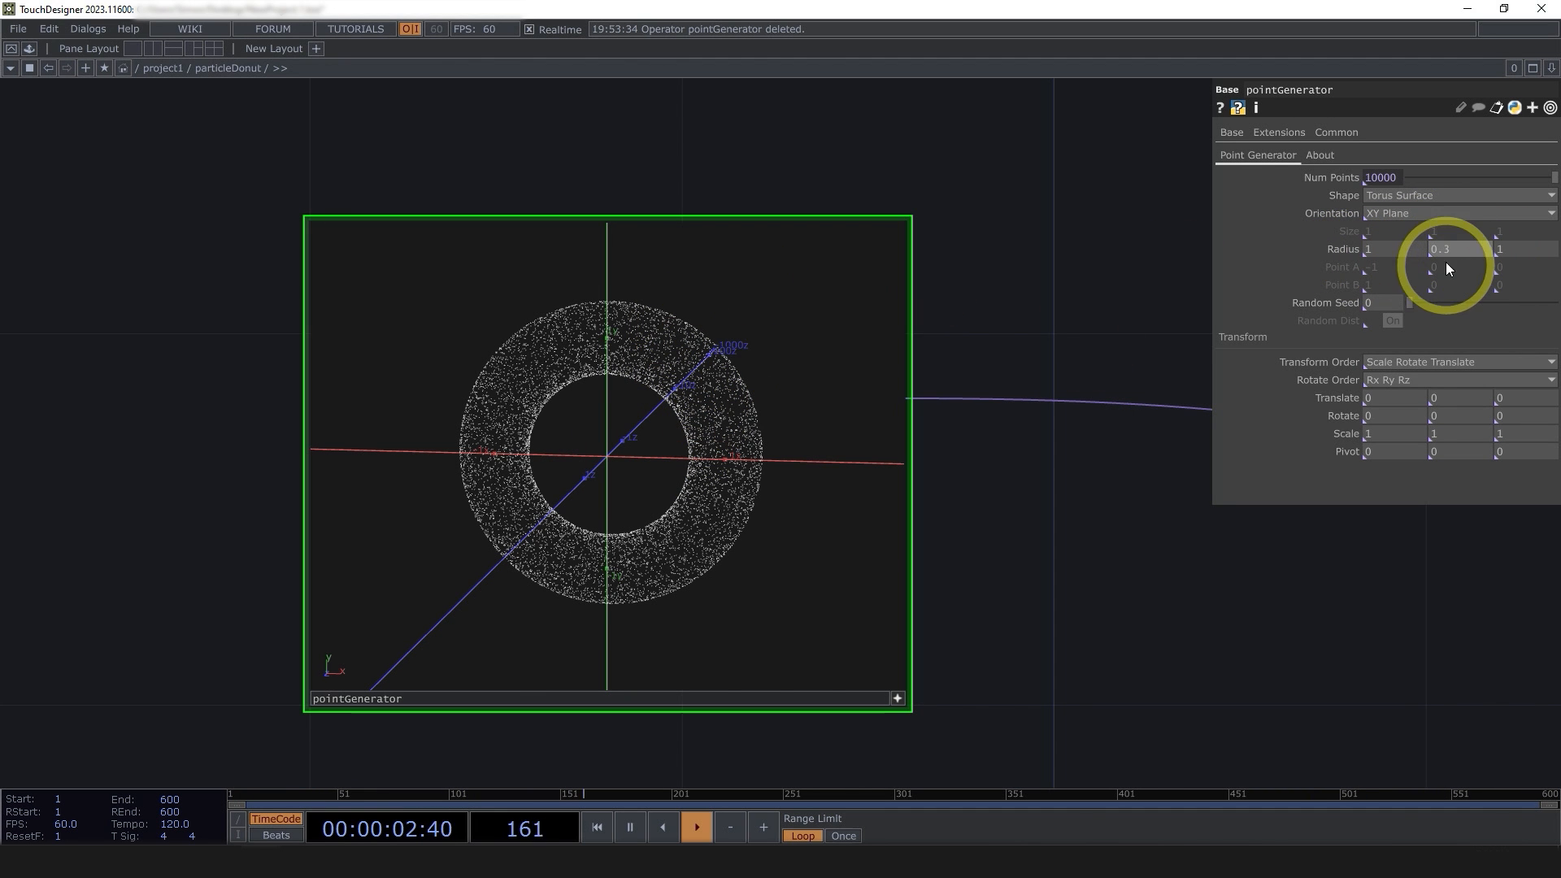
middle_drag(1462, 252, 1524, 291)
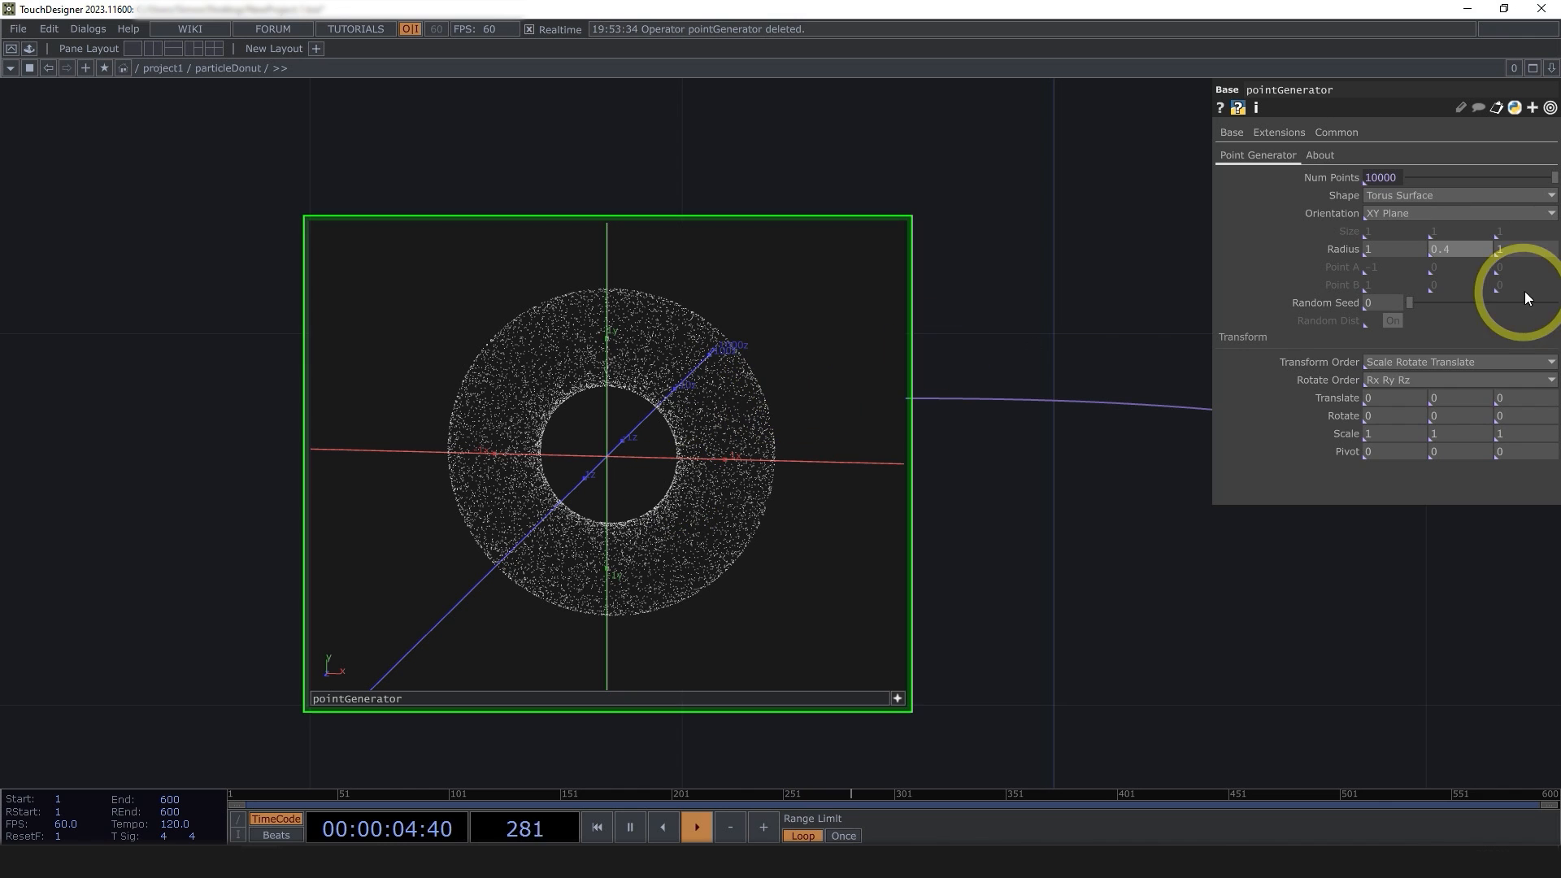
click(897, 699)
- Move the Null TOP farther away from the point generator and rename it pos
drag(1101, 697, 698, 579)
scroll(697, 579, down, 5)
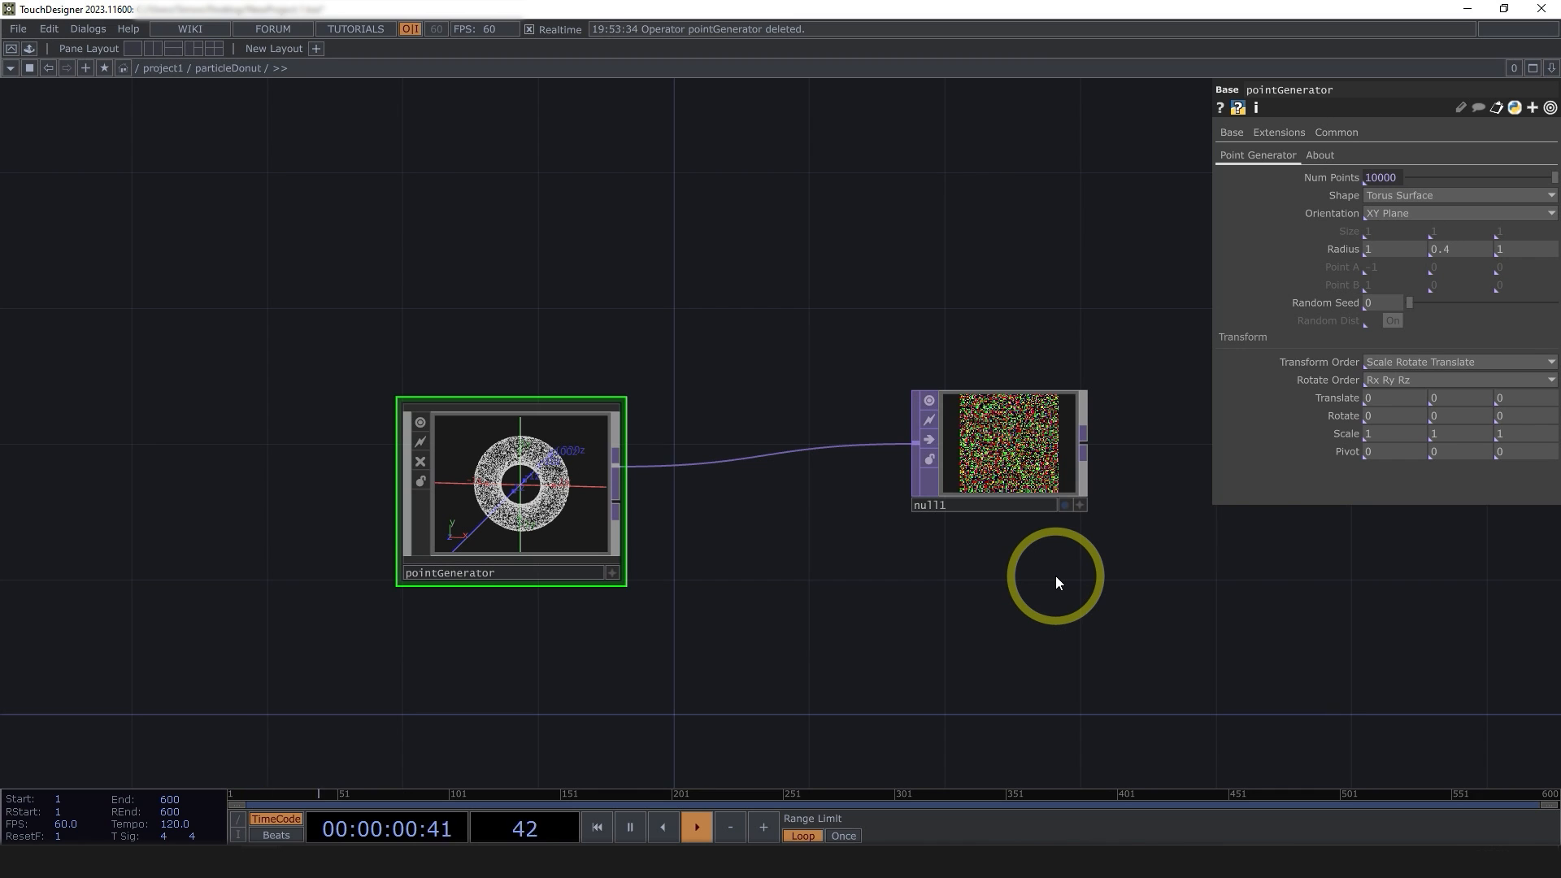
drag(1098, 596, 721, 605)
scroll(721, 605, down, 5)
click(690, 524)
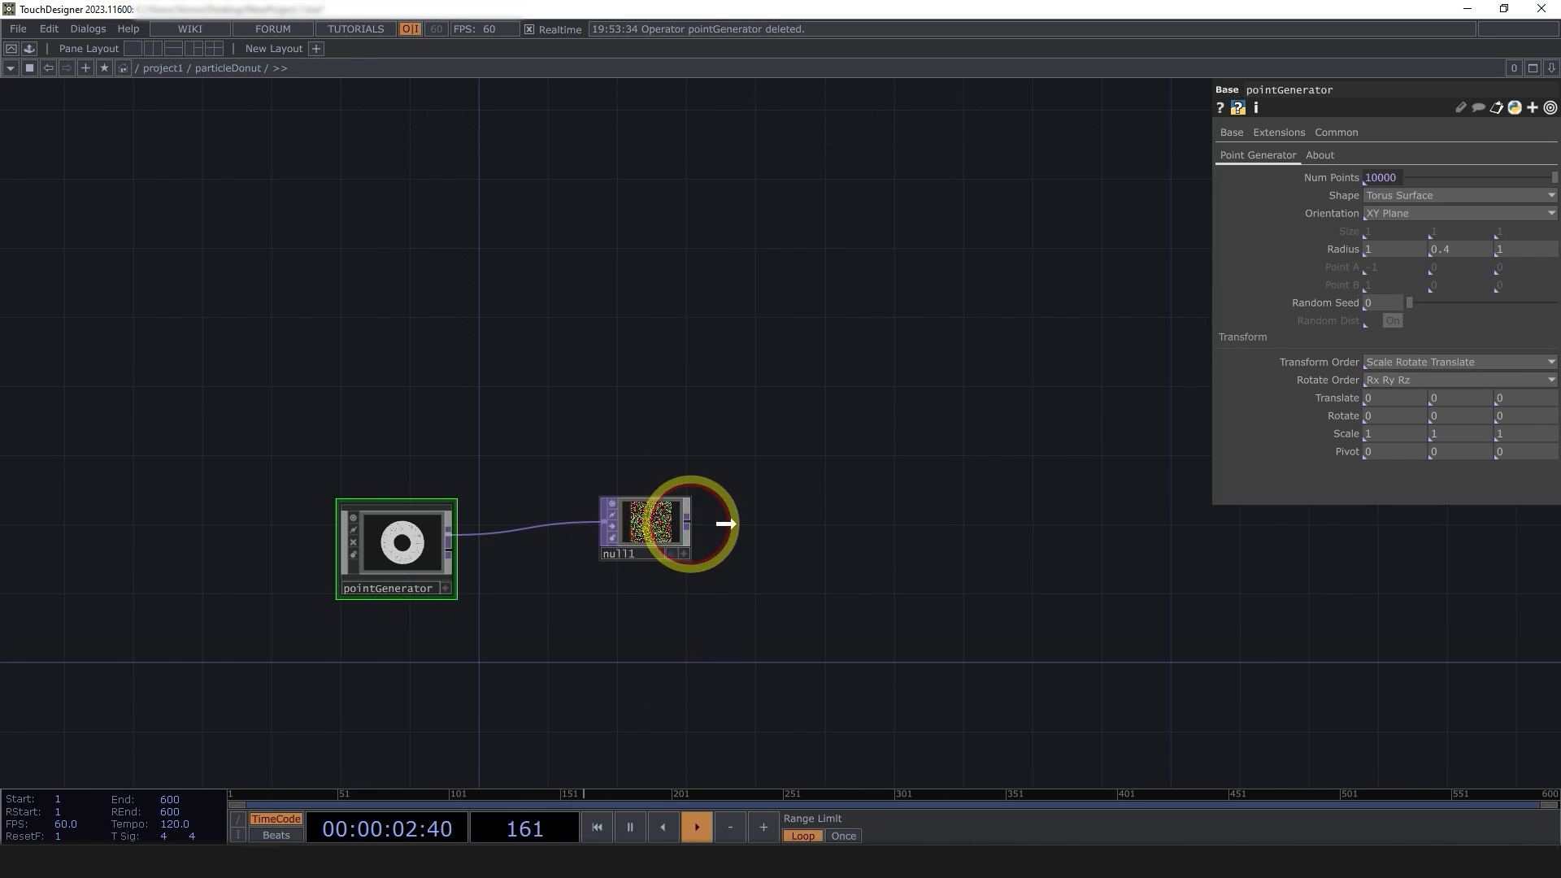
drag(690, 524, 891, 525)
drag(965, 637, 645, 620)
click(573, 569)
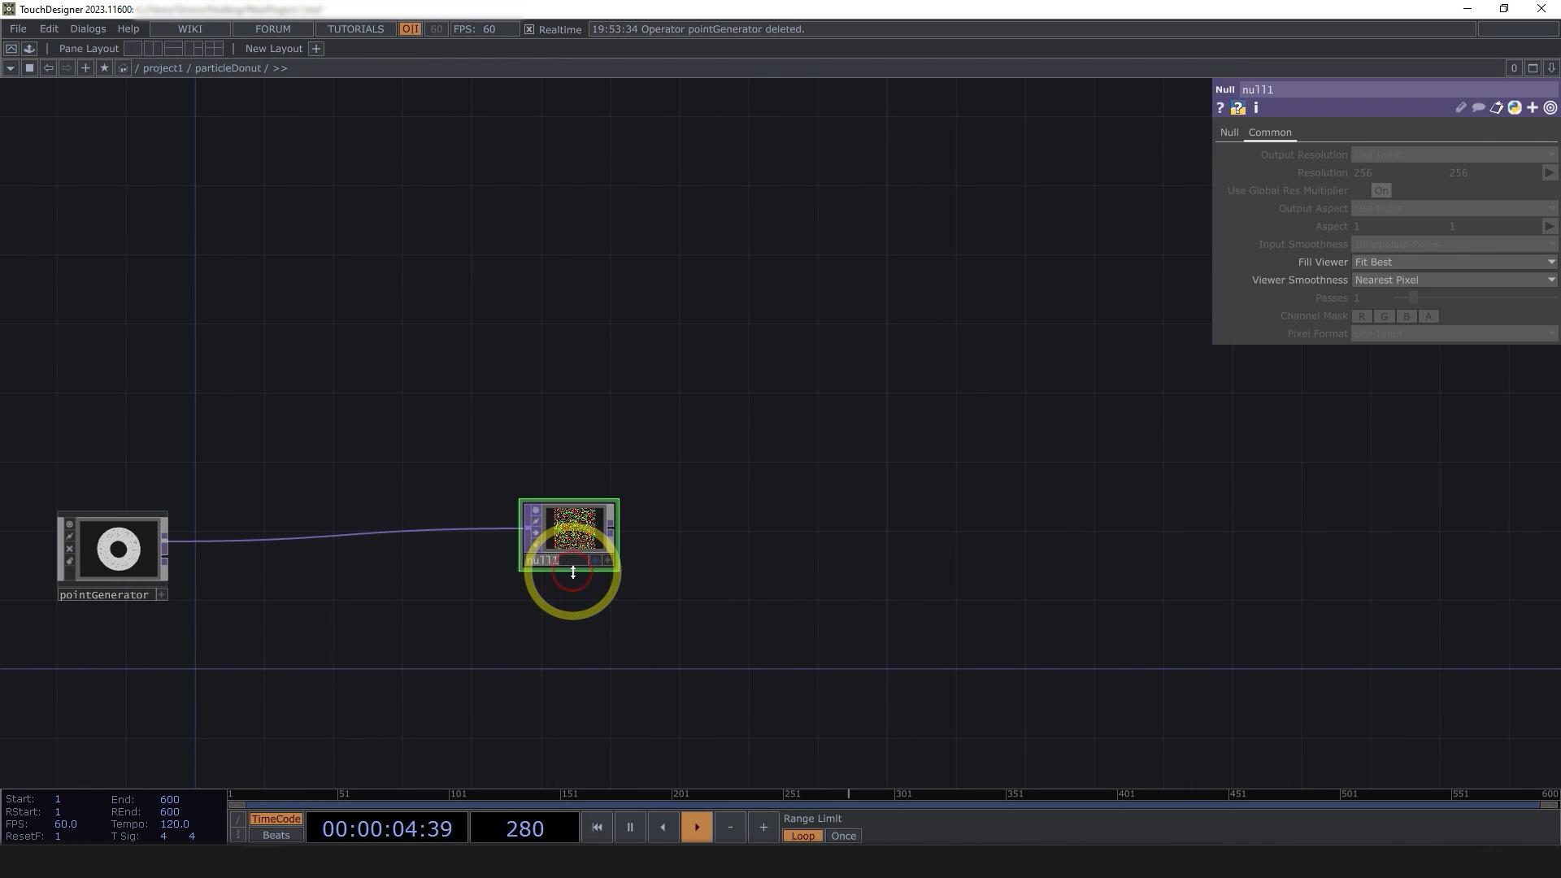
text(pos)
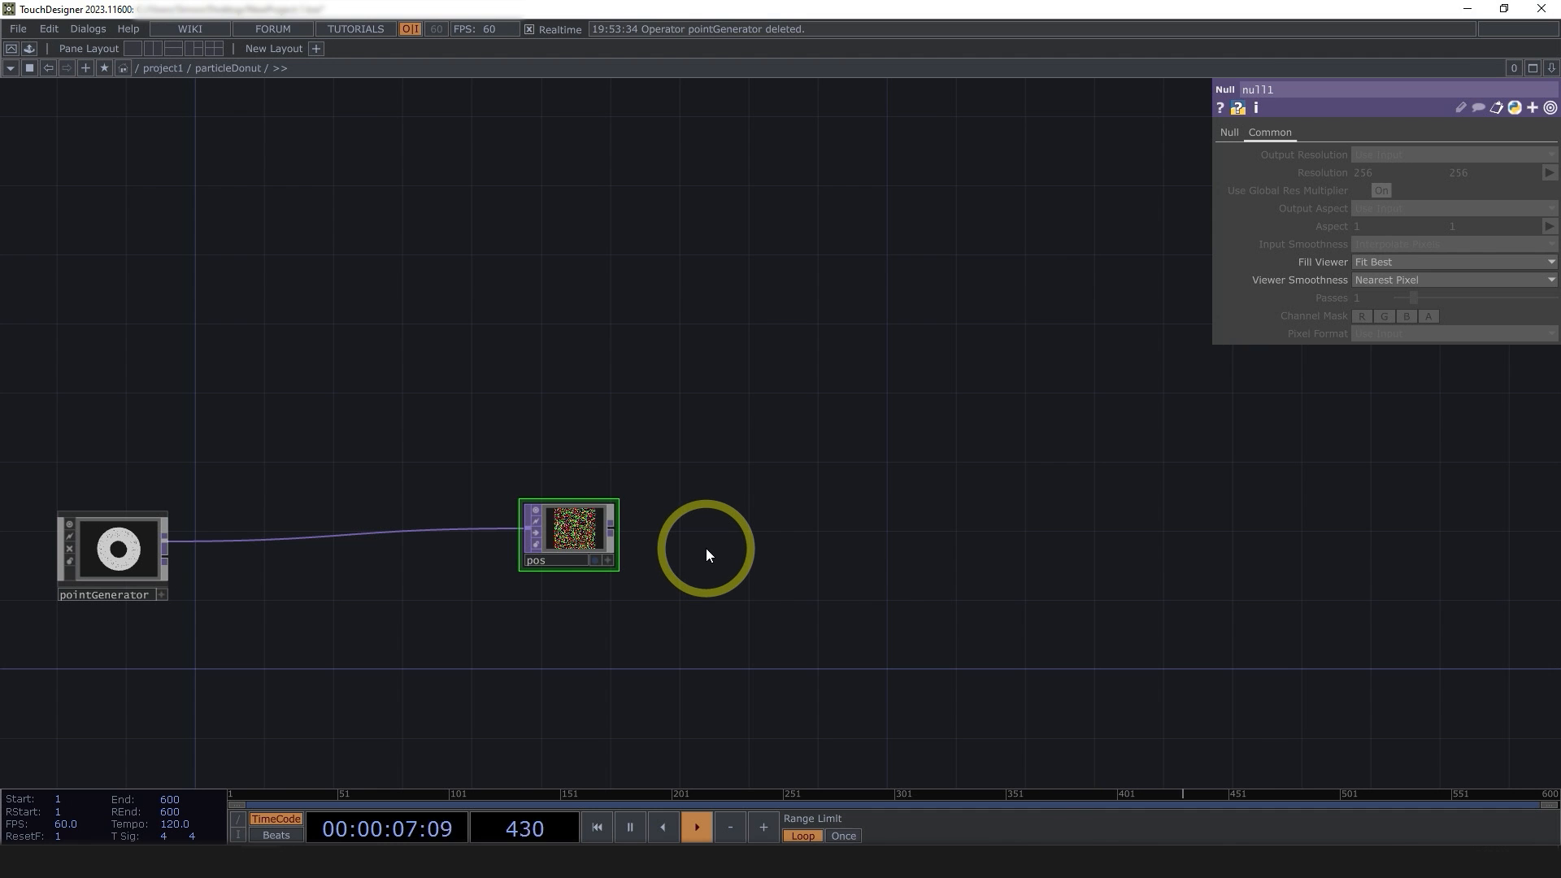
key(Return)
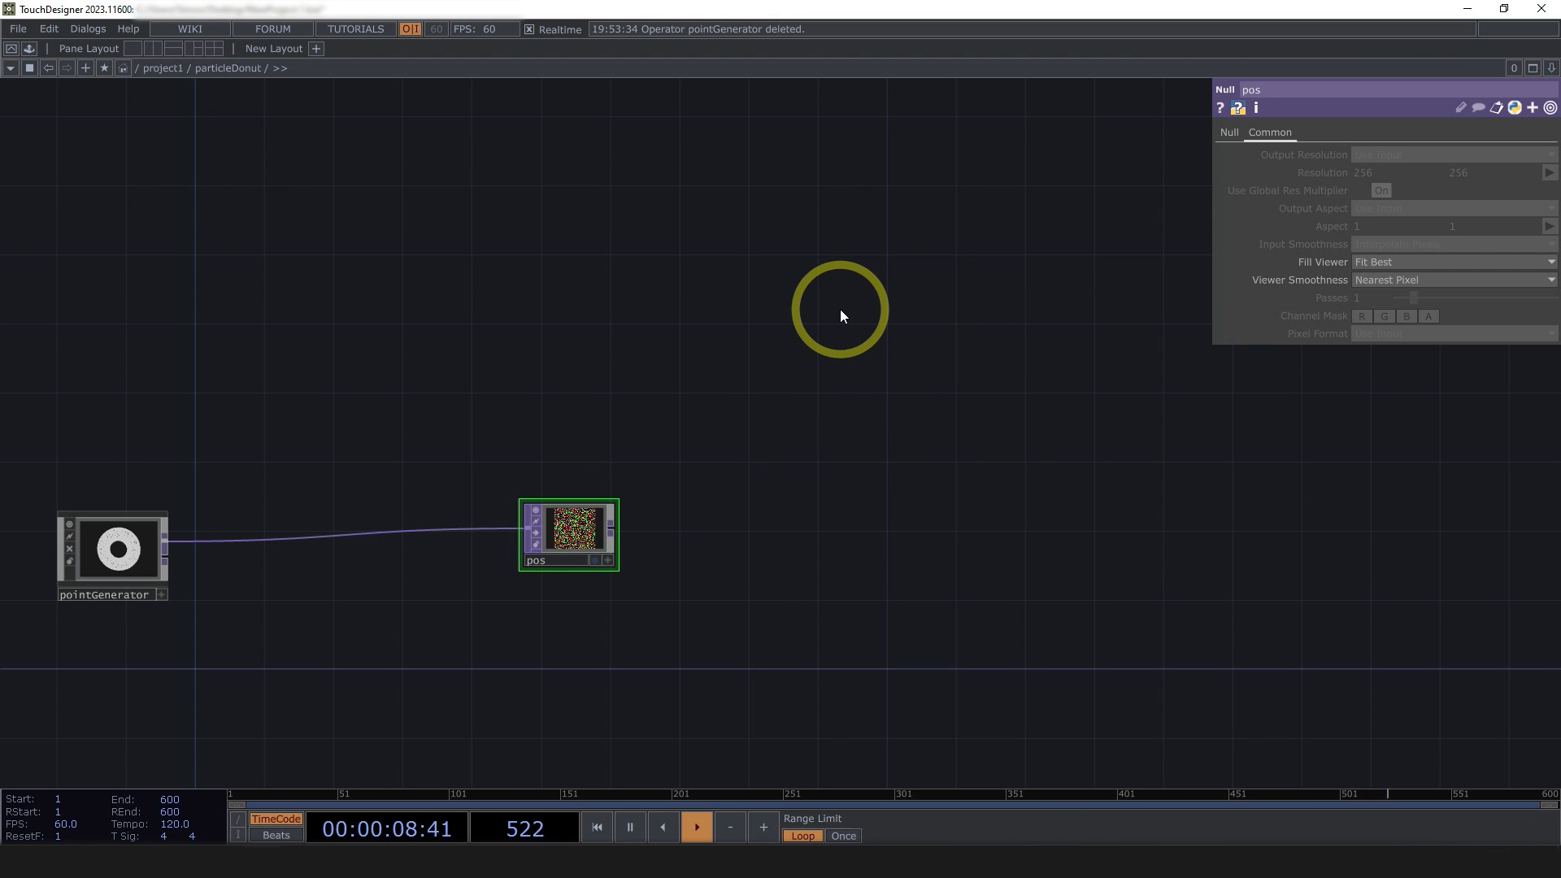
- Add a Box SOP to the network, placed above and beyond the pos Null
key(Tab)
click(693, 104)
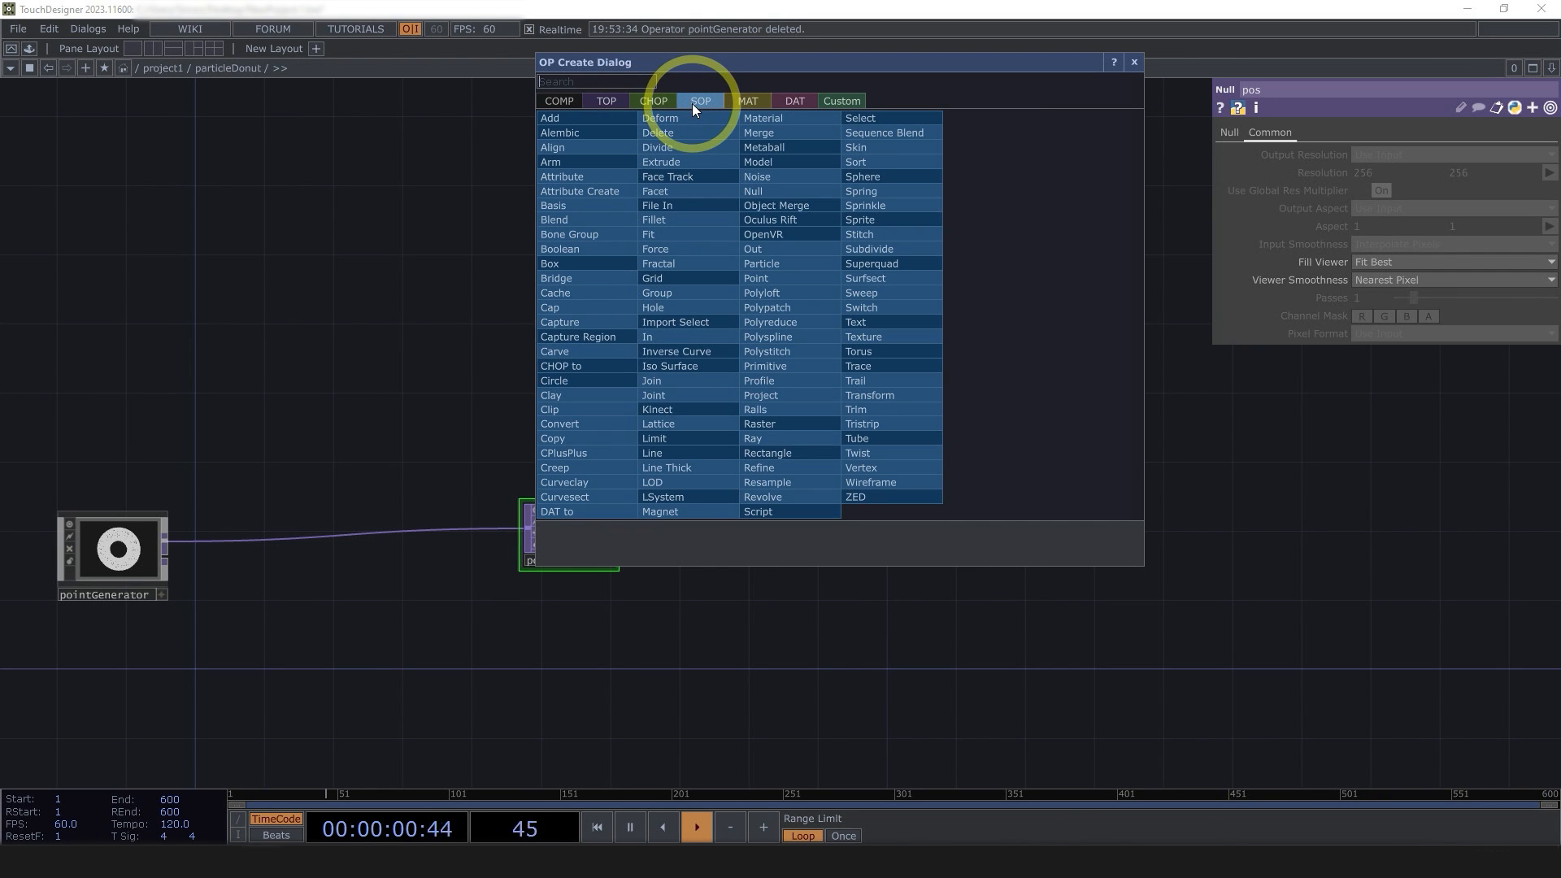
click(595, 265)
click(778, 436)
scroll(777, 431, up, 4)
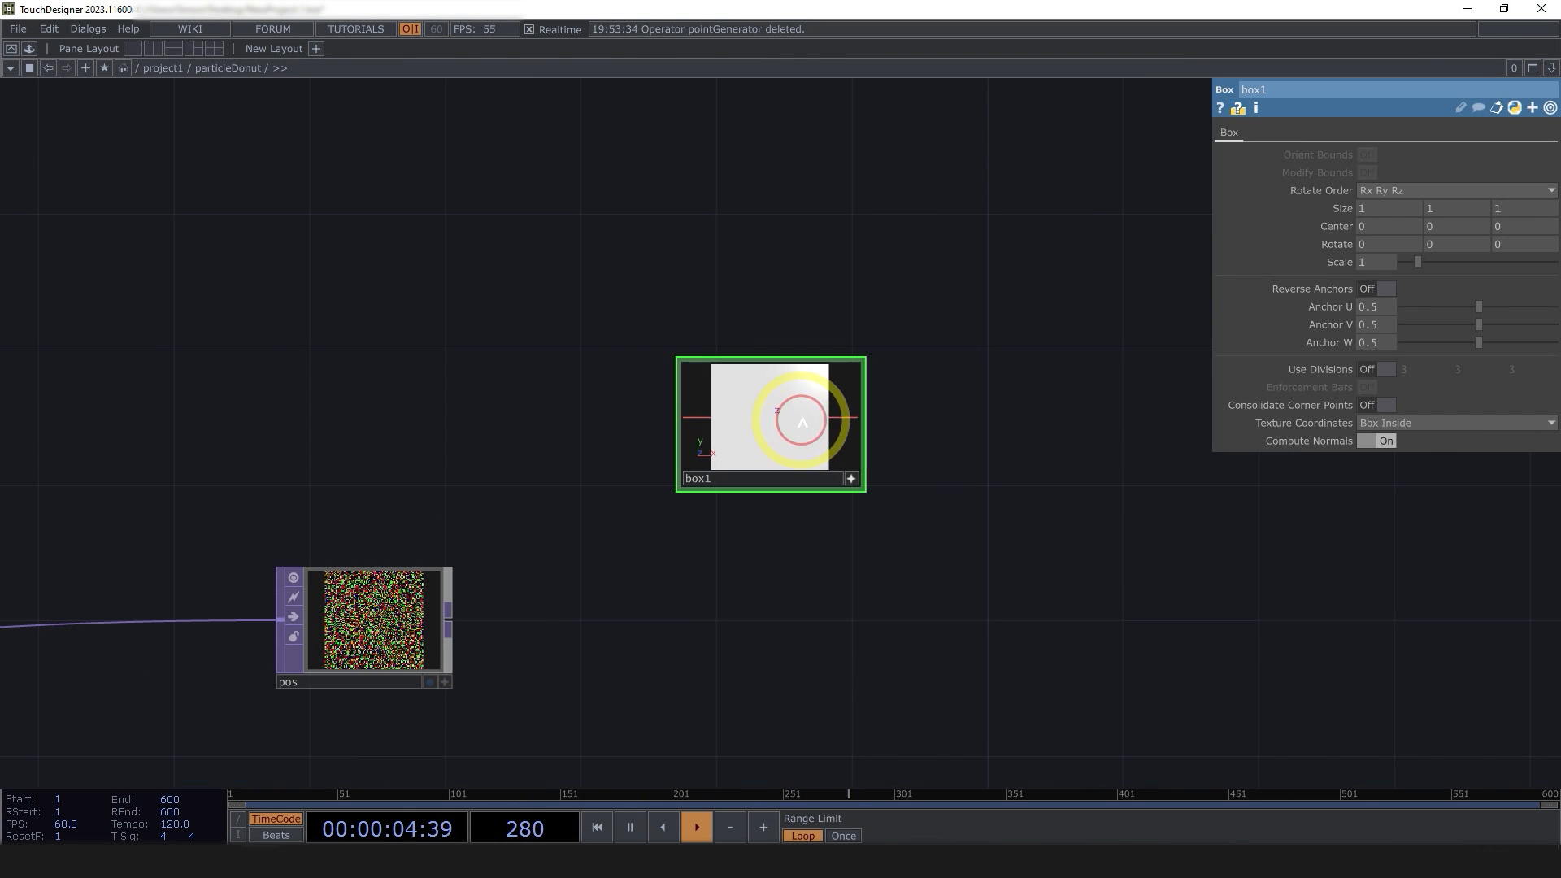
scroll(794, 599, down, 6)
- Examine the torus point cloud from a tilted angle in the point generator's viewer
click(436, 627)
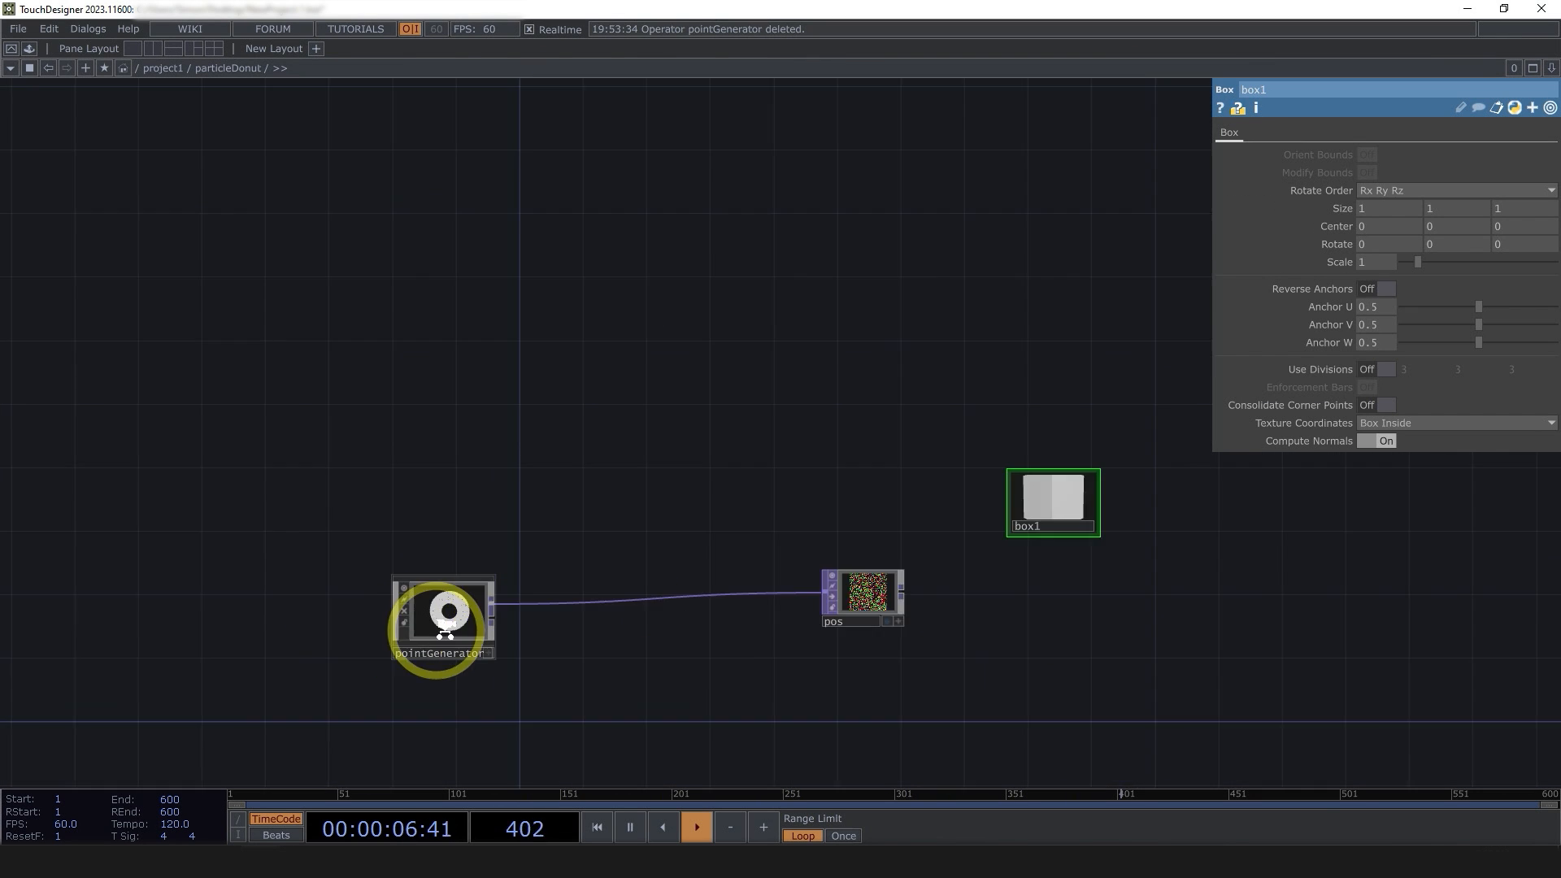
scroll(488, 628, up, 5)
scroll(516, 602, up, 2)
key(a)
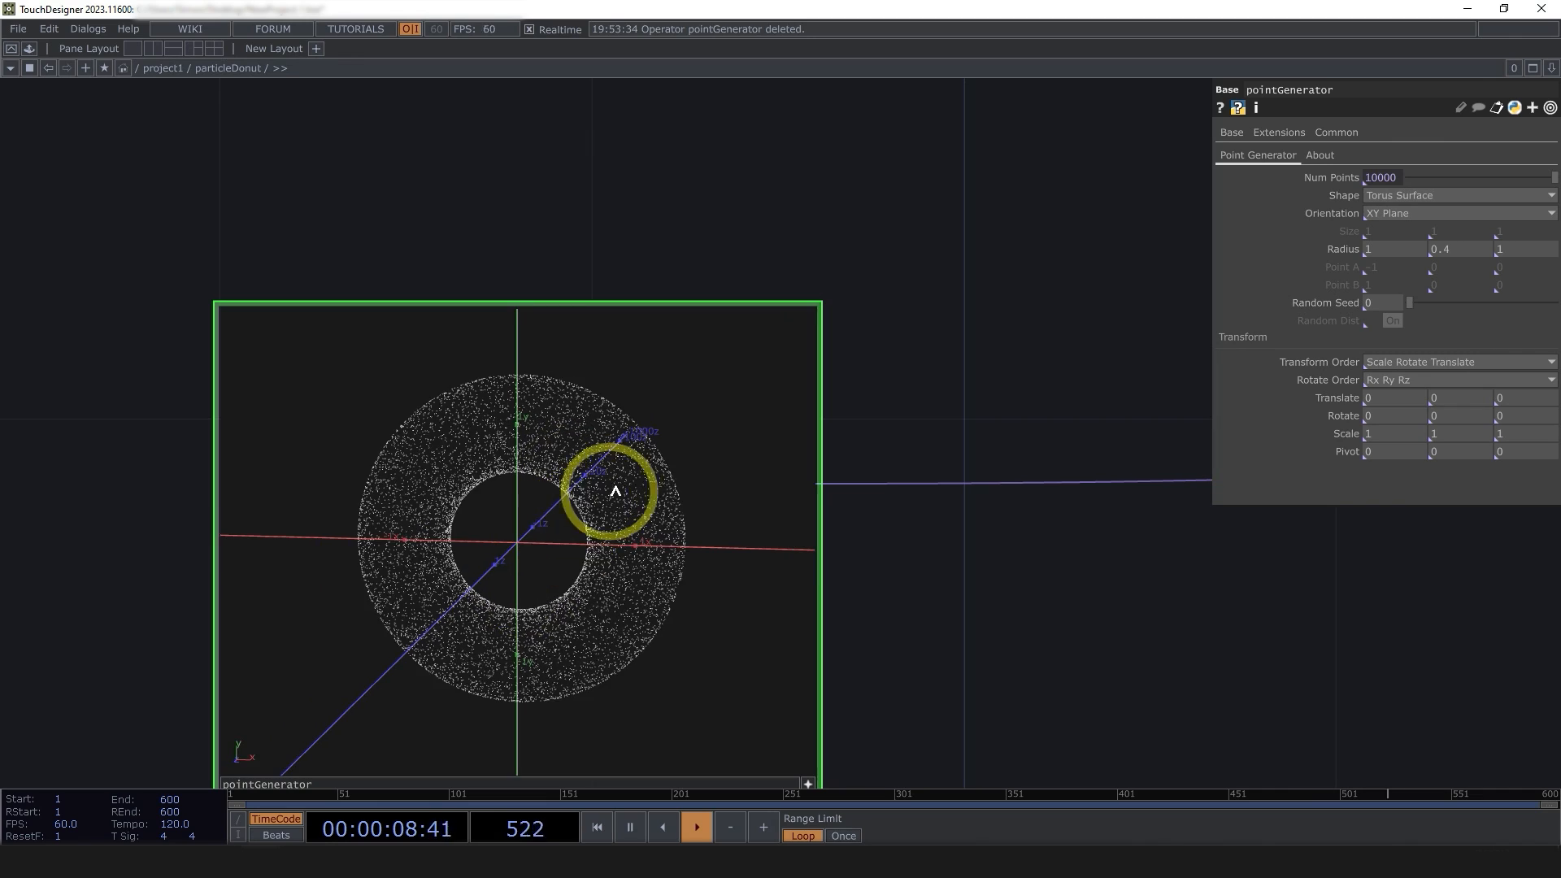
drag(624, 492, 675, 549)
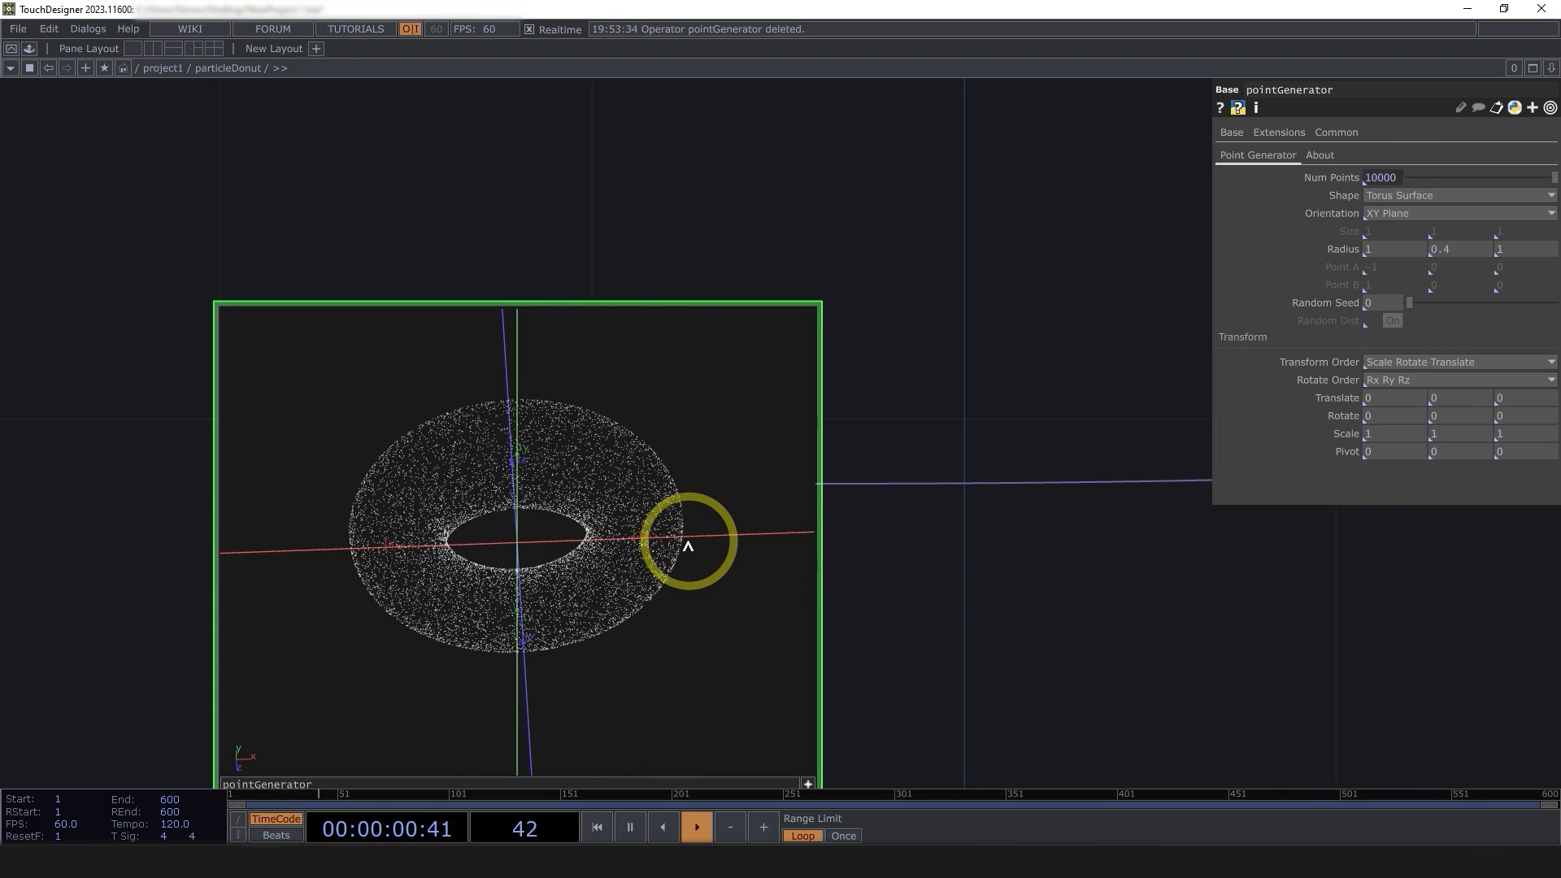
drag(1047, 626, 809, 454)
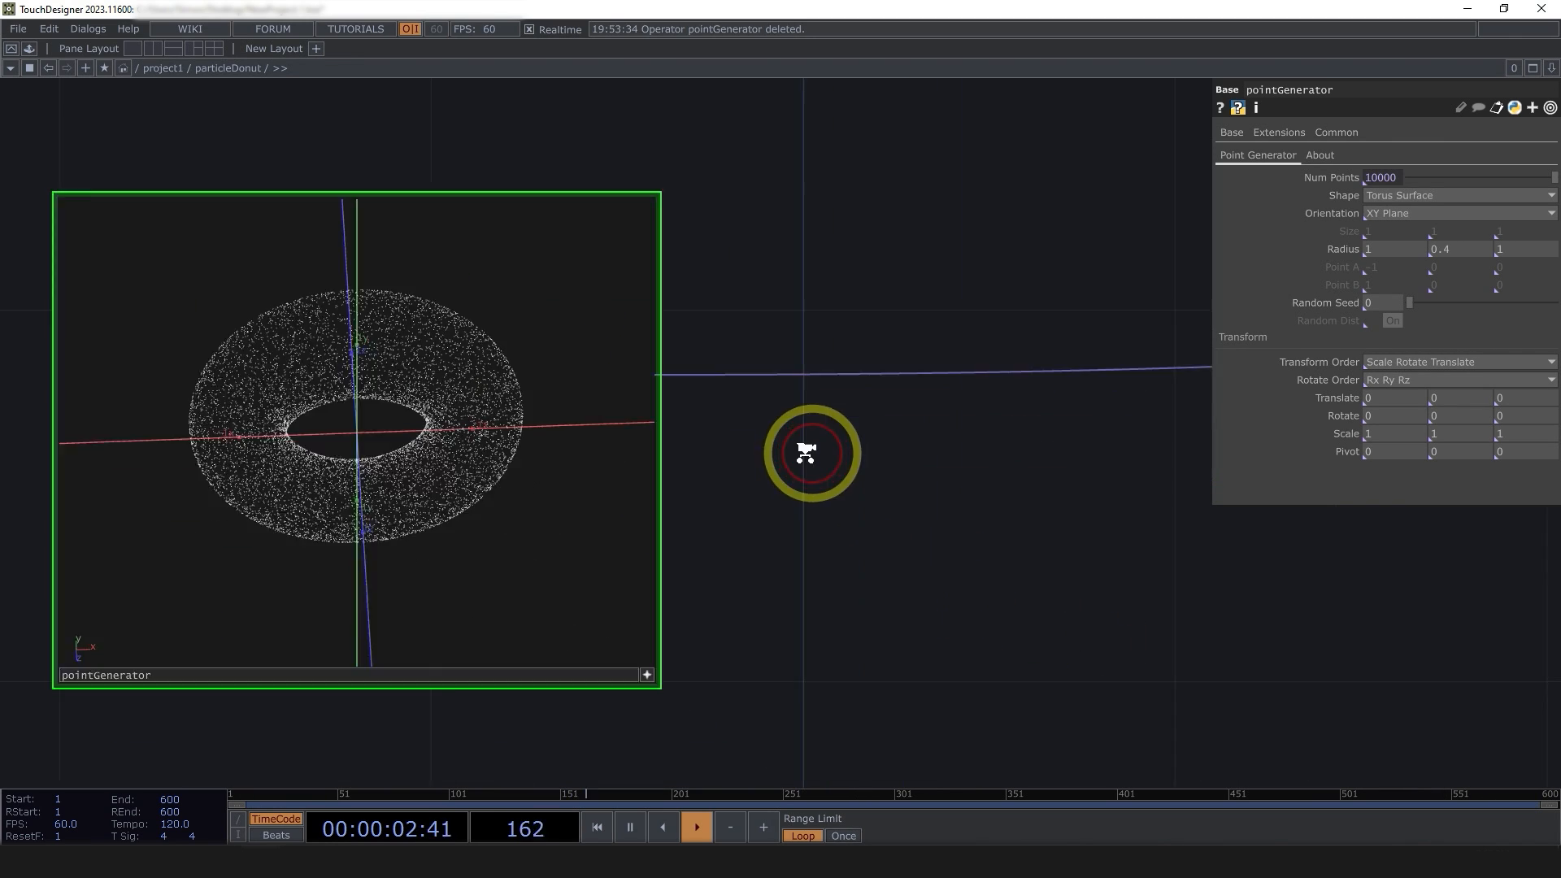
scroll(809, 455, down, 2)
click(636, 567)
scroll(697, 585, down, 3)
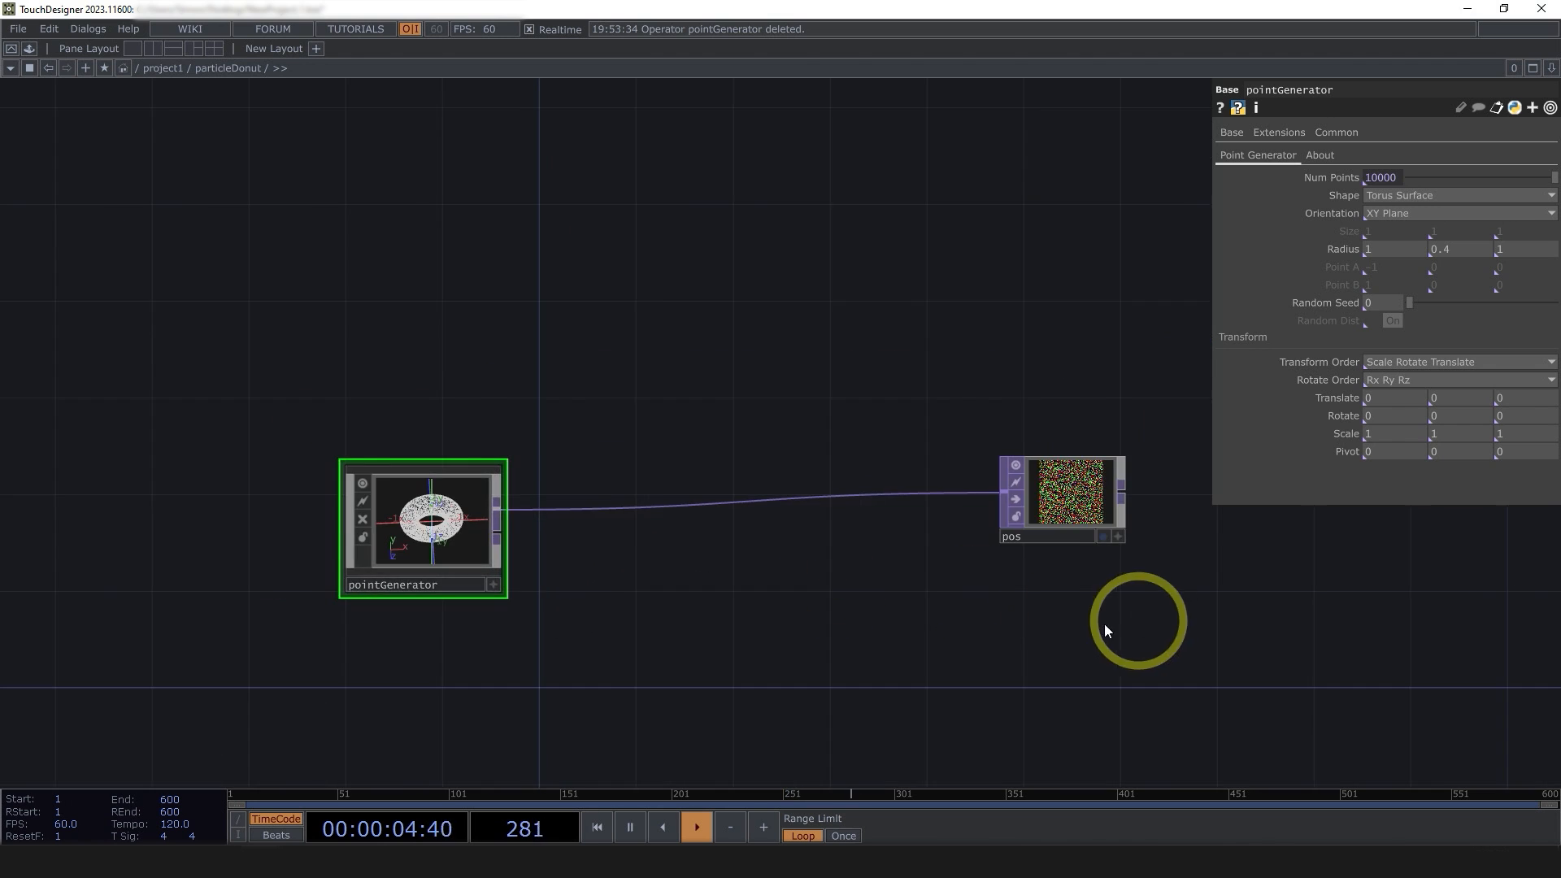
- Inspect the value range of each colour channel in the pos Null's normalized split view, and turn off its viewer
scroll(865, 460, up, 2)
scroll(865, 460, up, 1)
click(866, 463)
key(a)
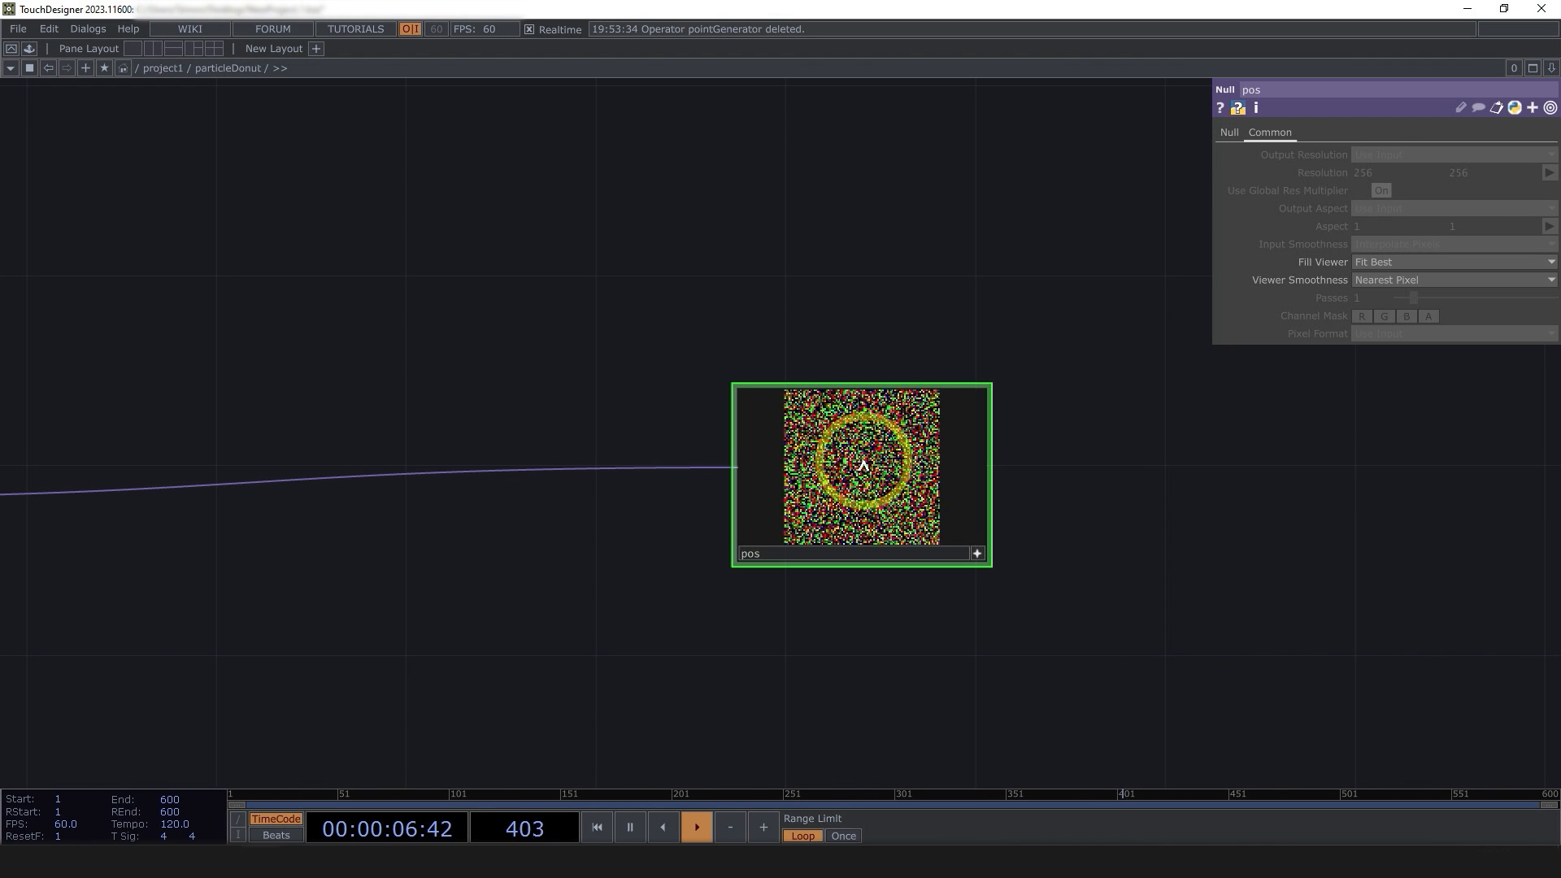
key(n)
scroll(1105, 551, up, 3)
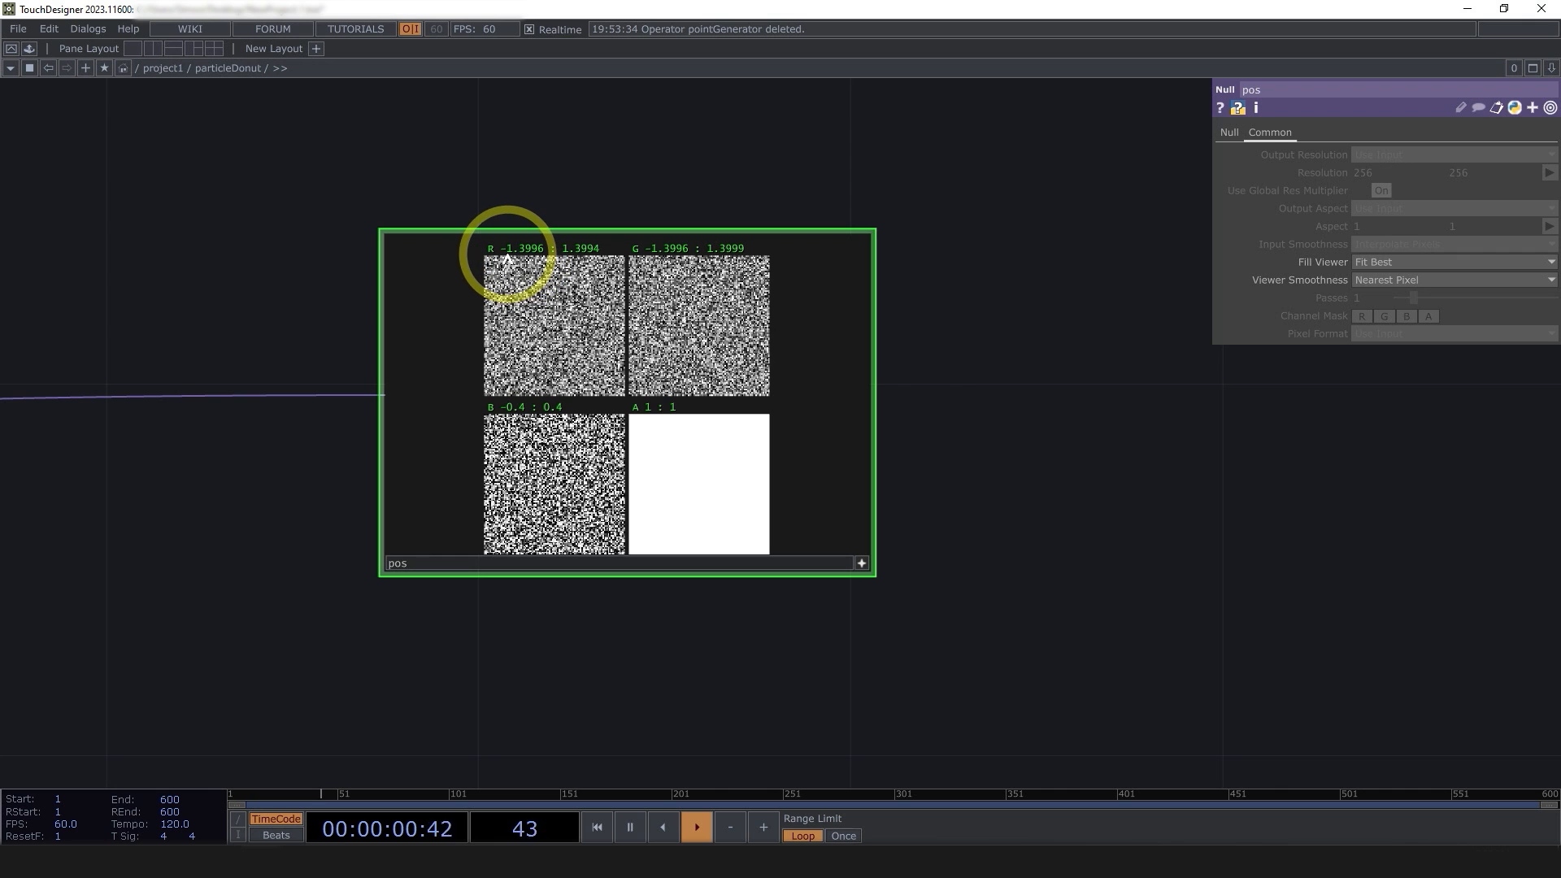
click(862, 566)
scroll(862, 569, down, 6)
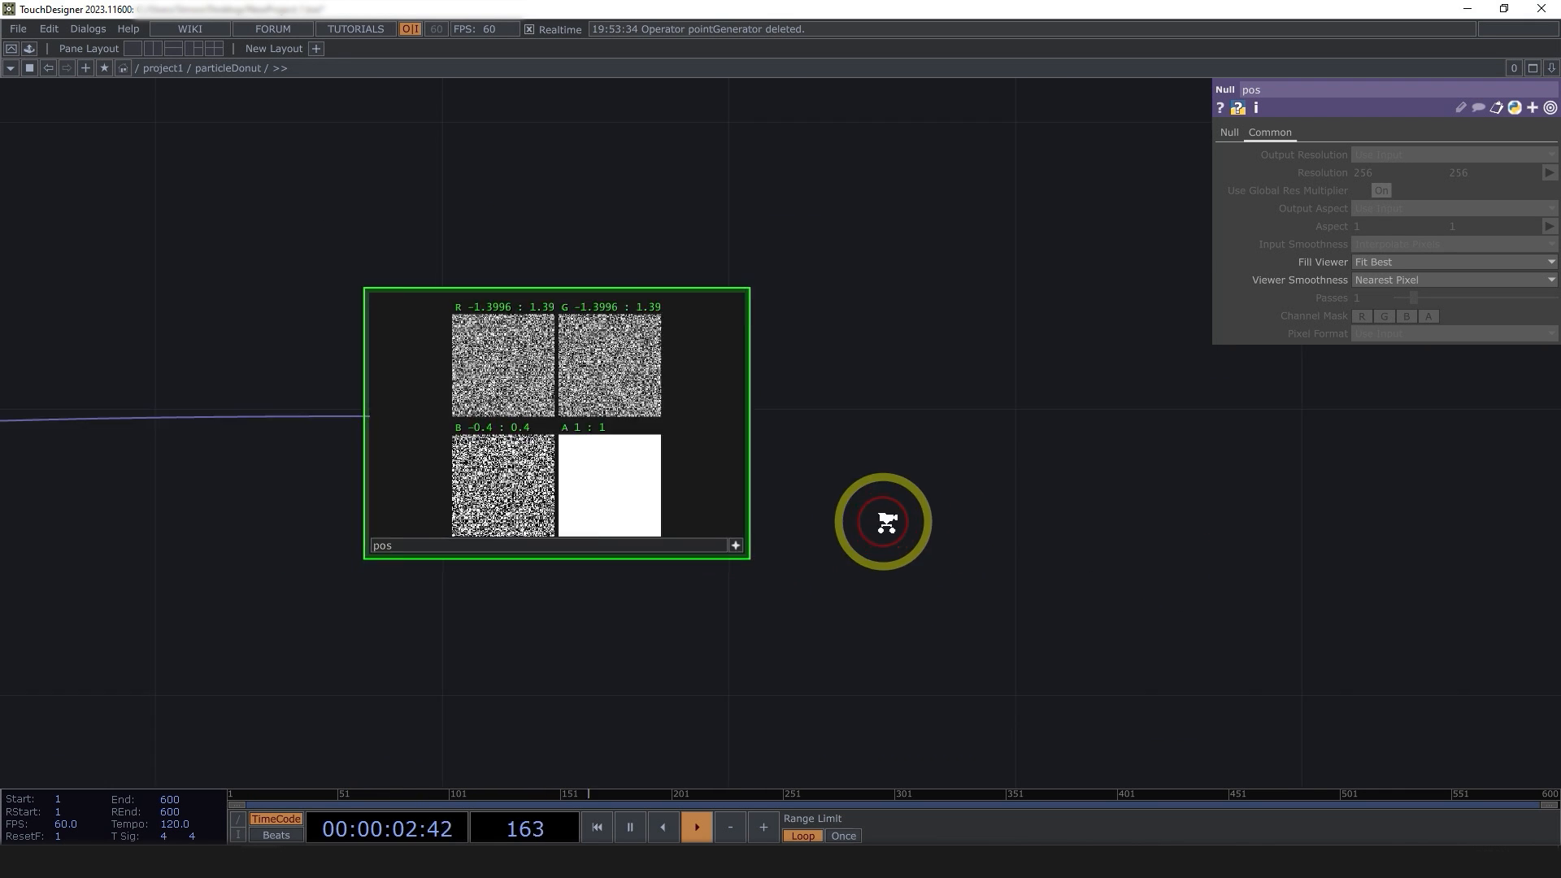
click(513, 445)
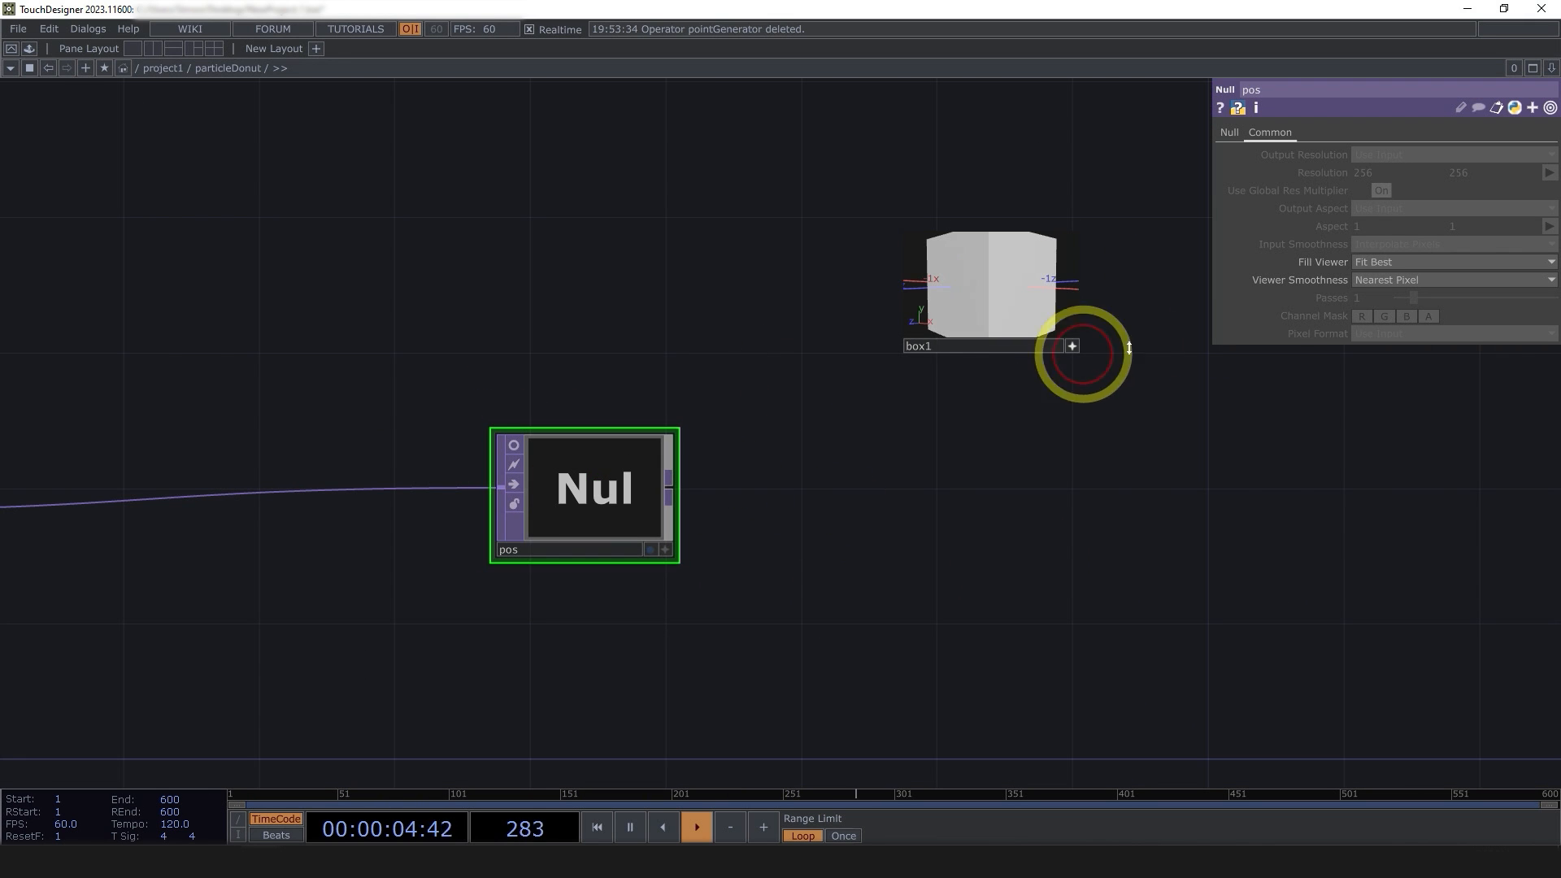
- Set the Box SOP's Size to 0.04 on all three axes and check the small cube in its viewer
click(1073, 346)
click(1056, 317)
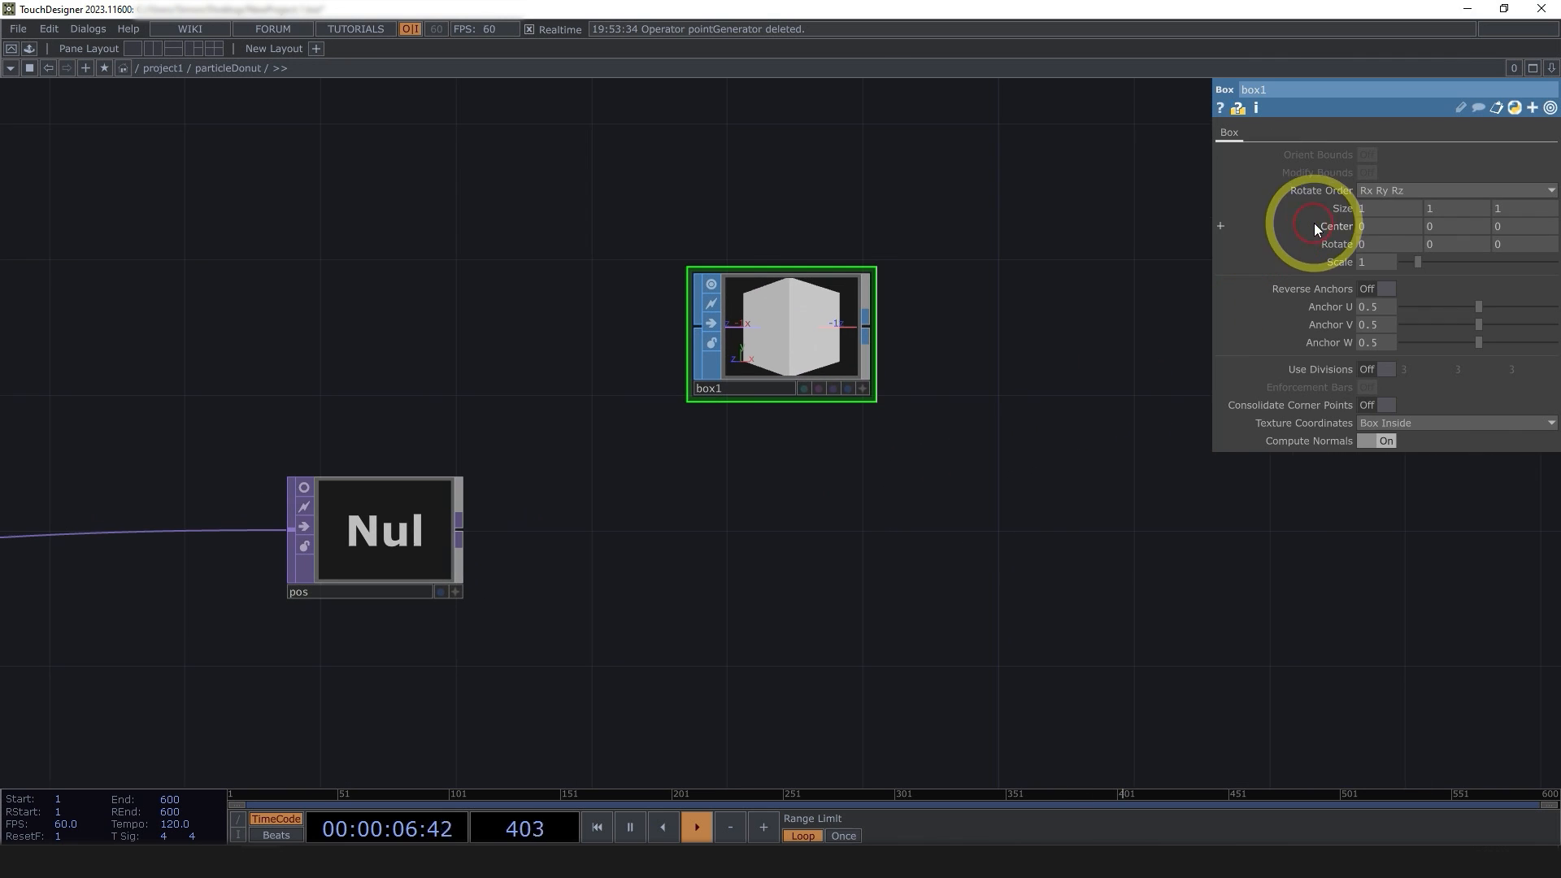
click(1375, 209)
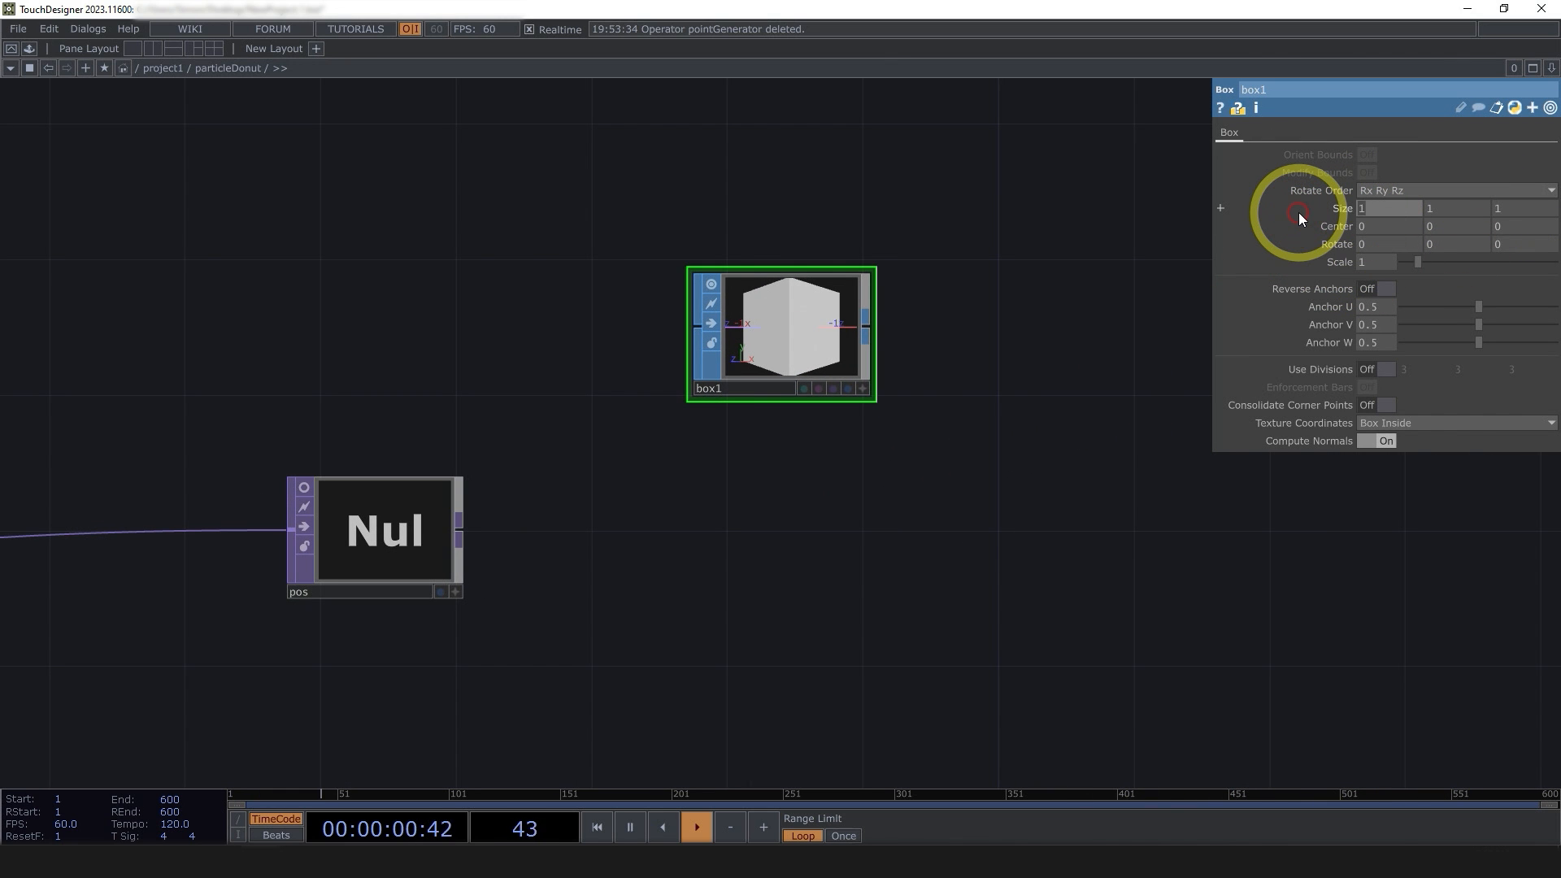
text(.04)
key(Tab)
text(.04)
key(Tab)
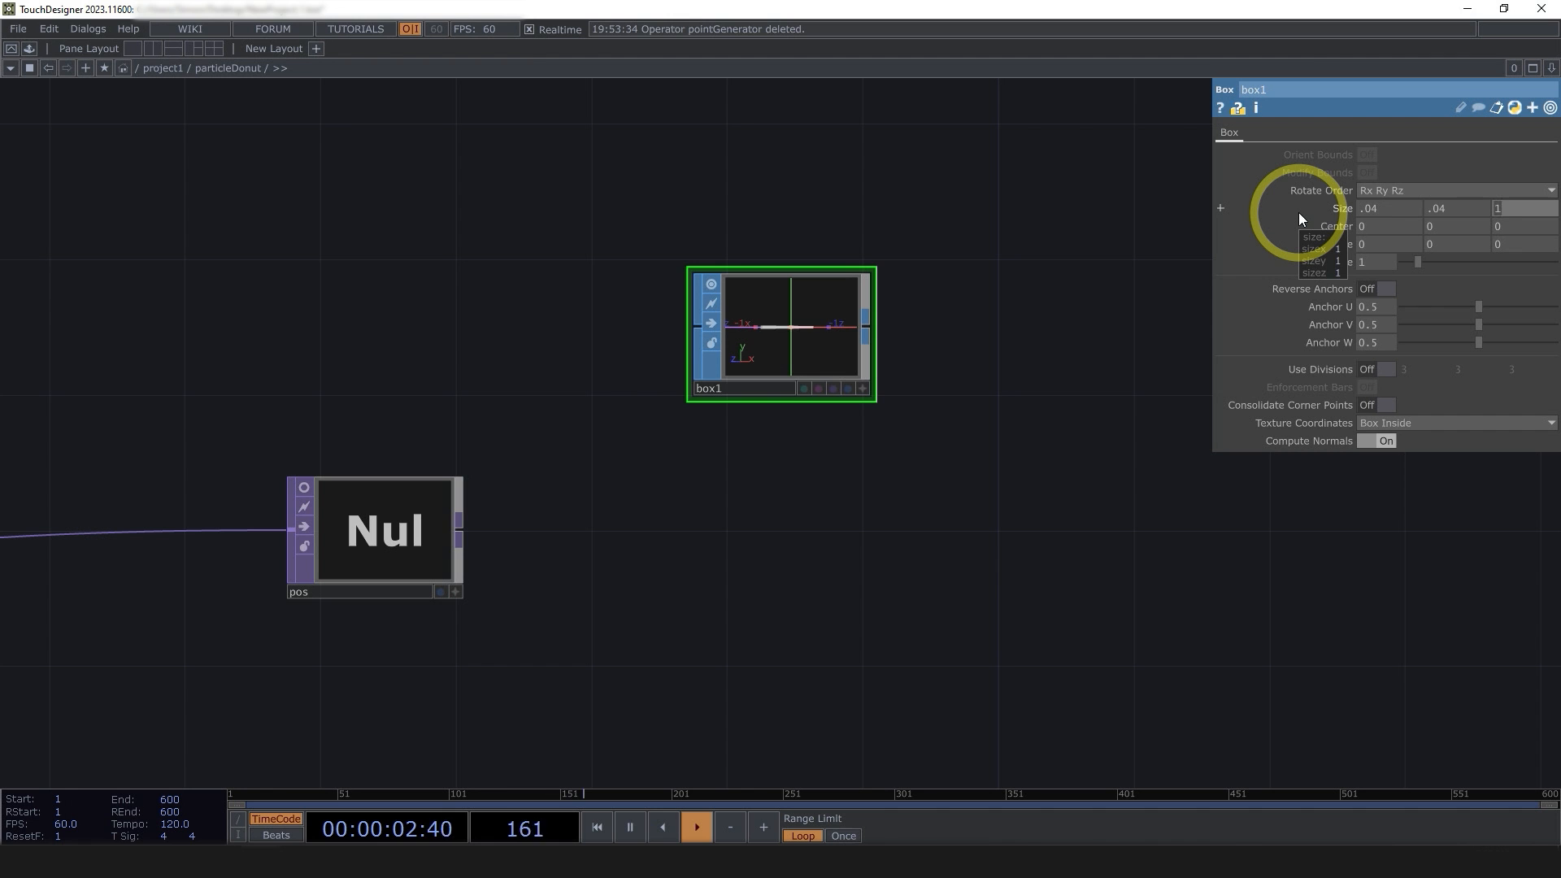
text(.04)
click(803, 345)
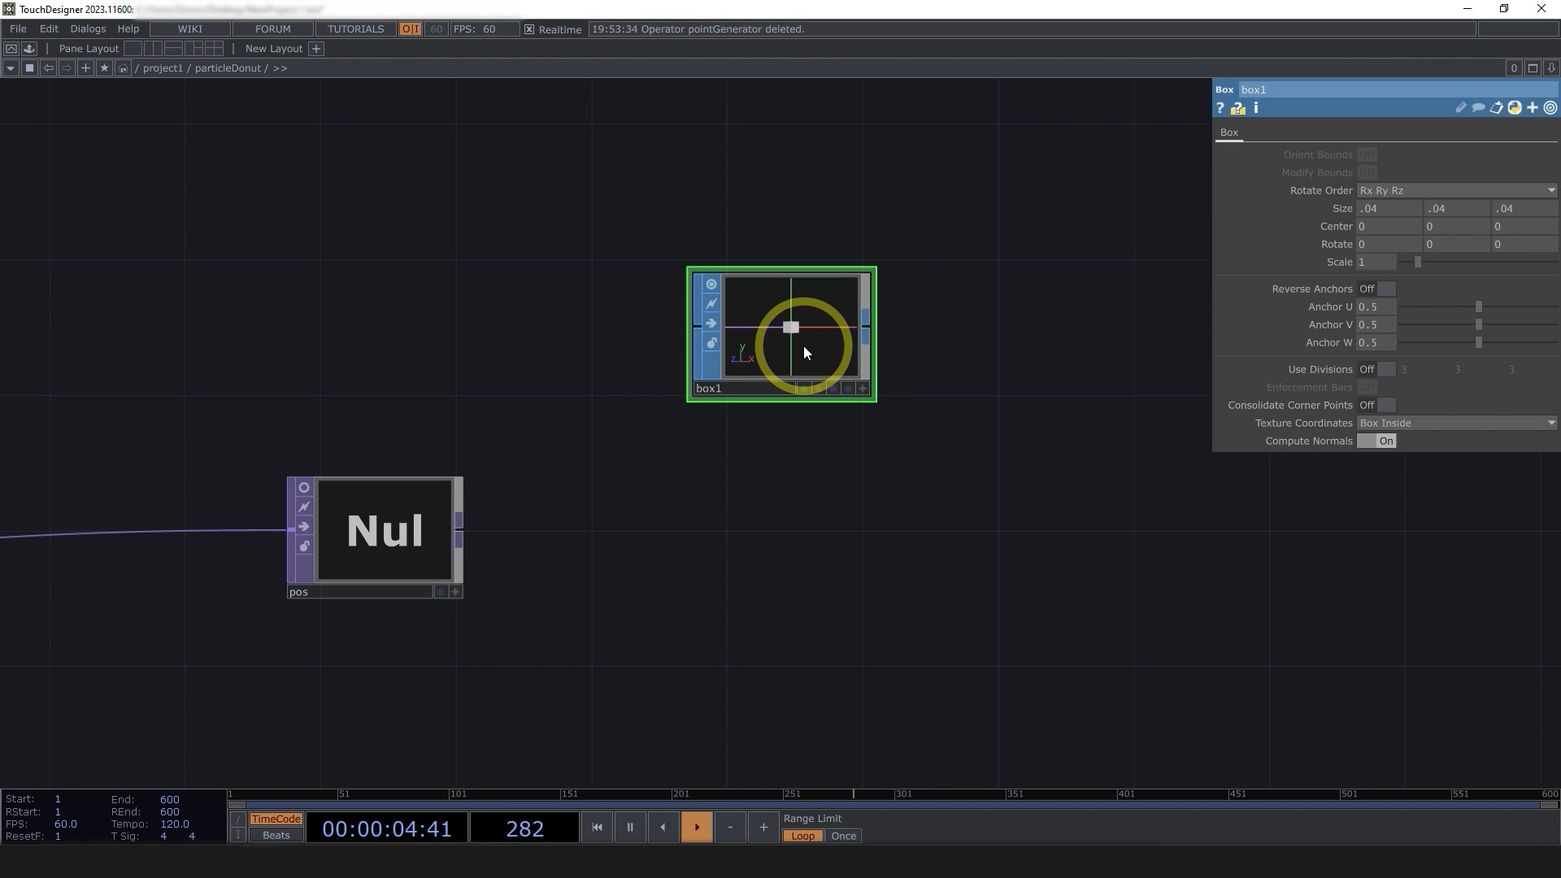
drag(807, 335, 846, 364)
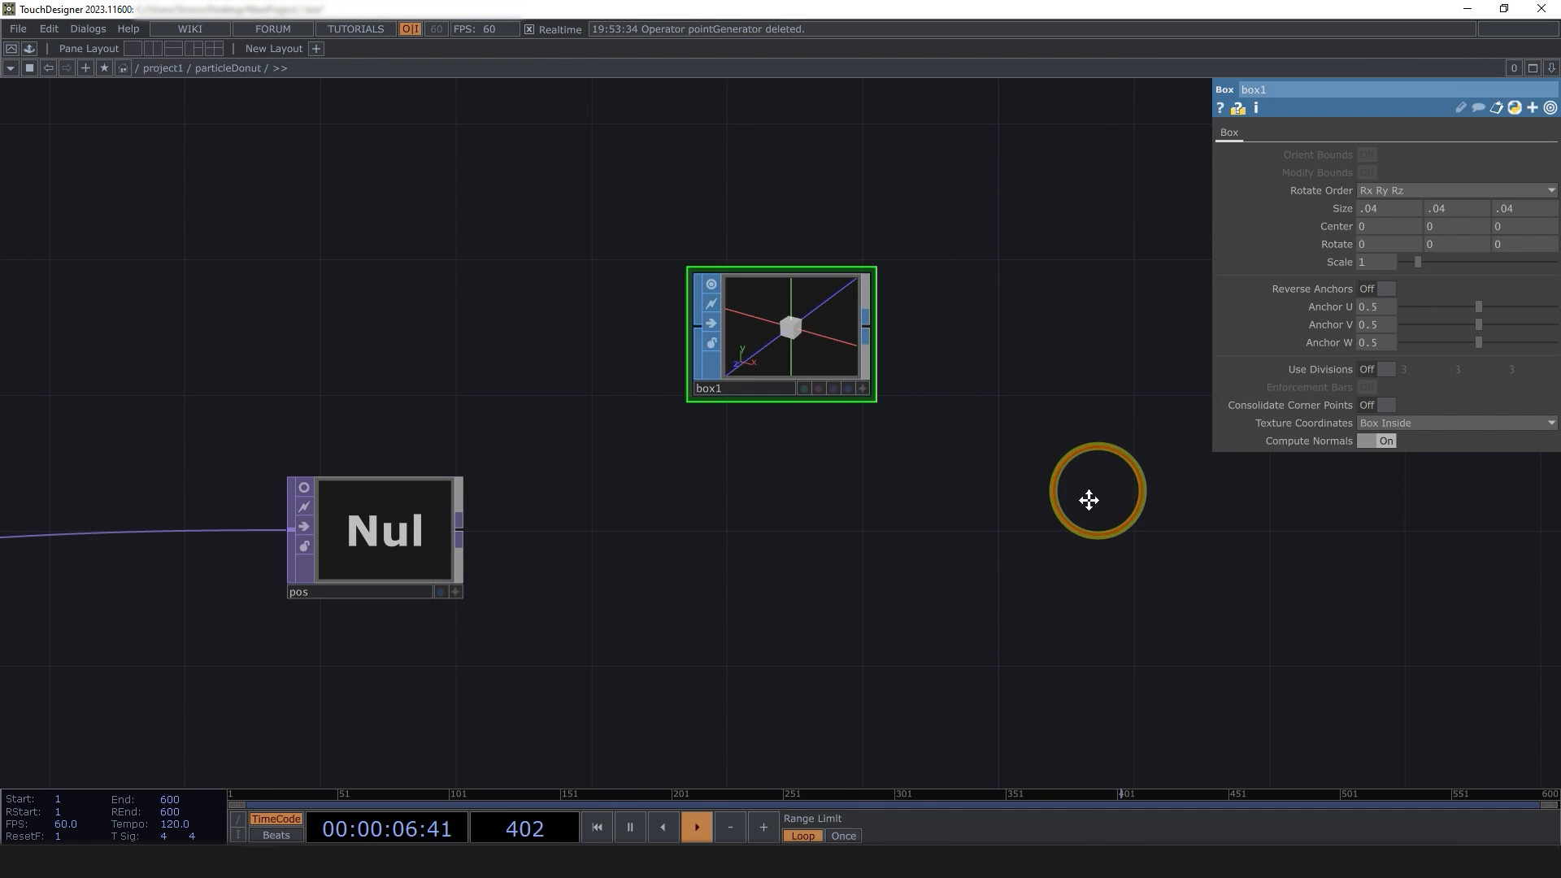
- Add a Geometry COMP fed by the Box SOP's output, placed just beyond it, and turn off its viewer
drag(1091, 498, 840, 512)
scroll(840, 512, down, 3)
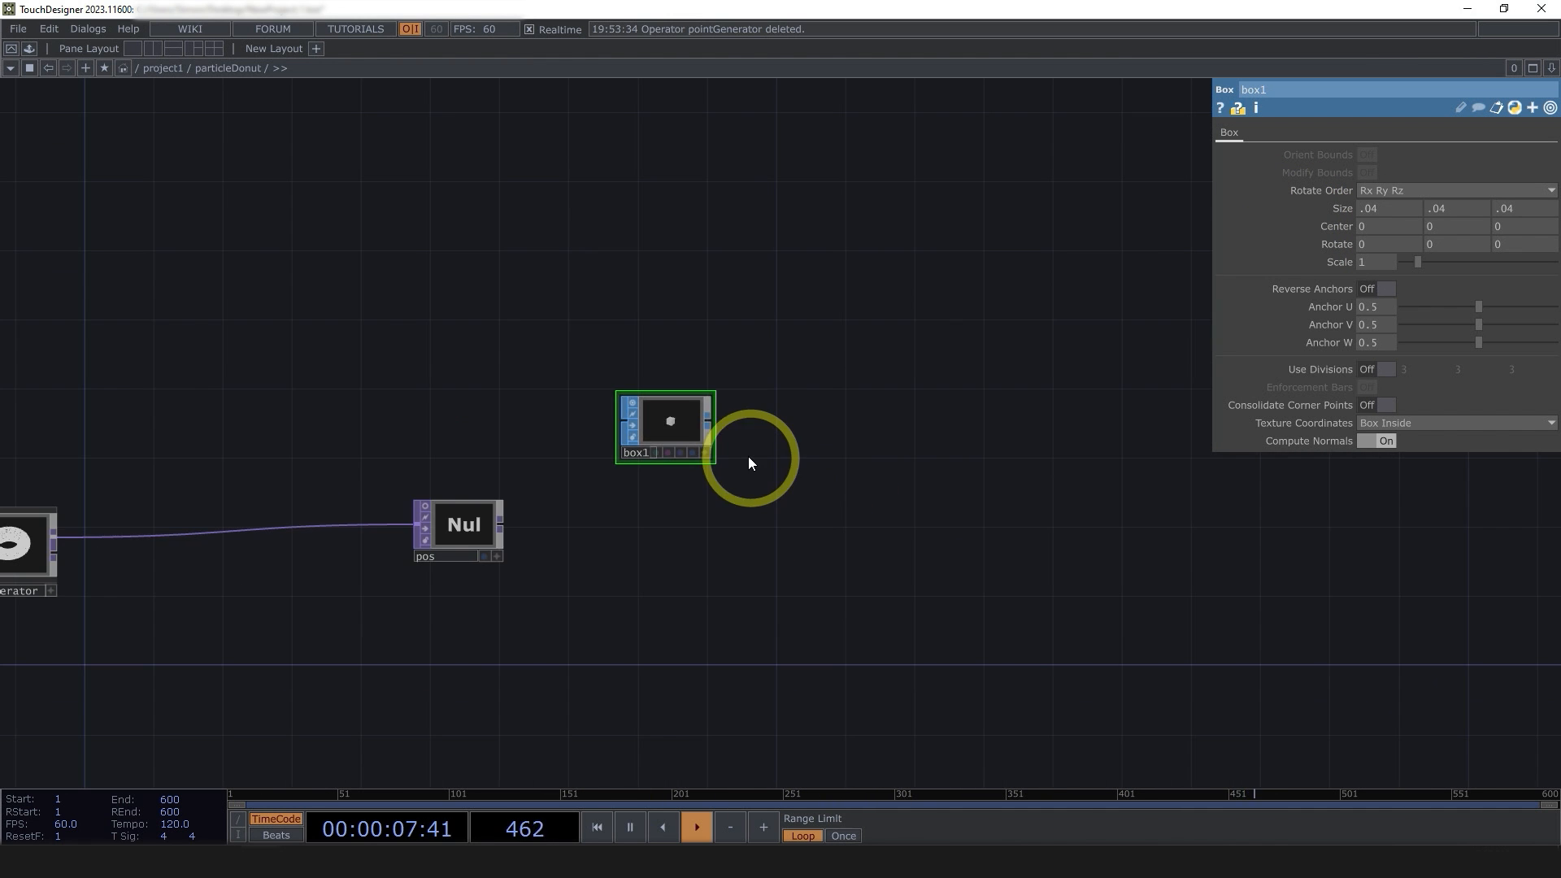
right_click(708, 418)
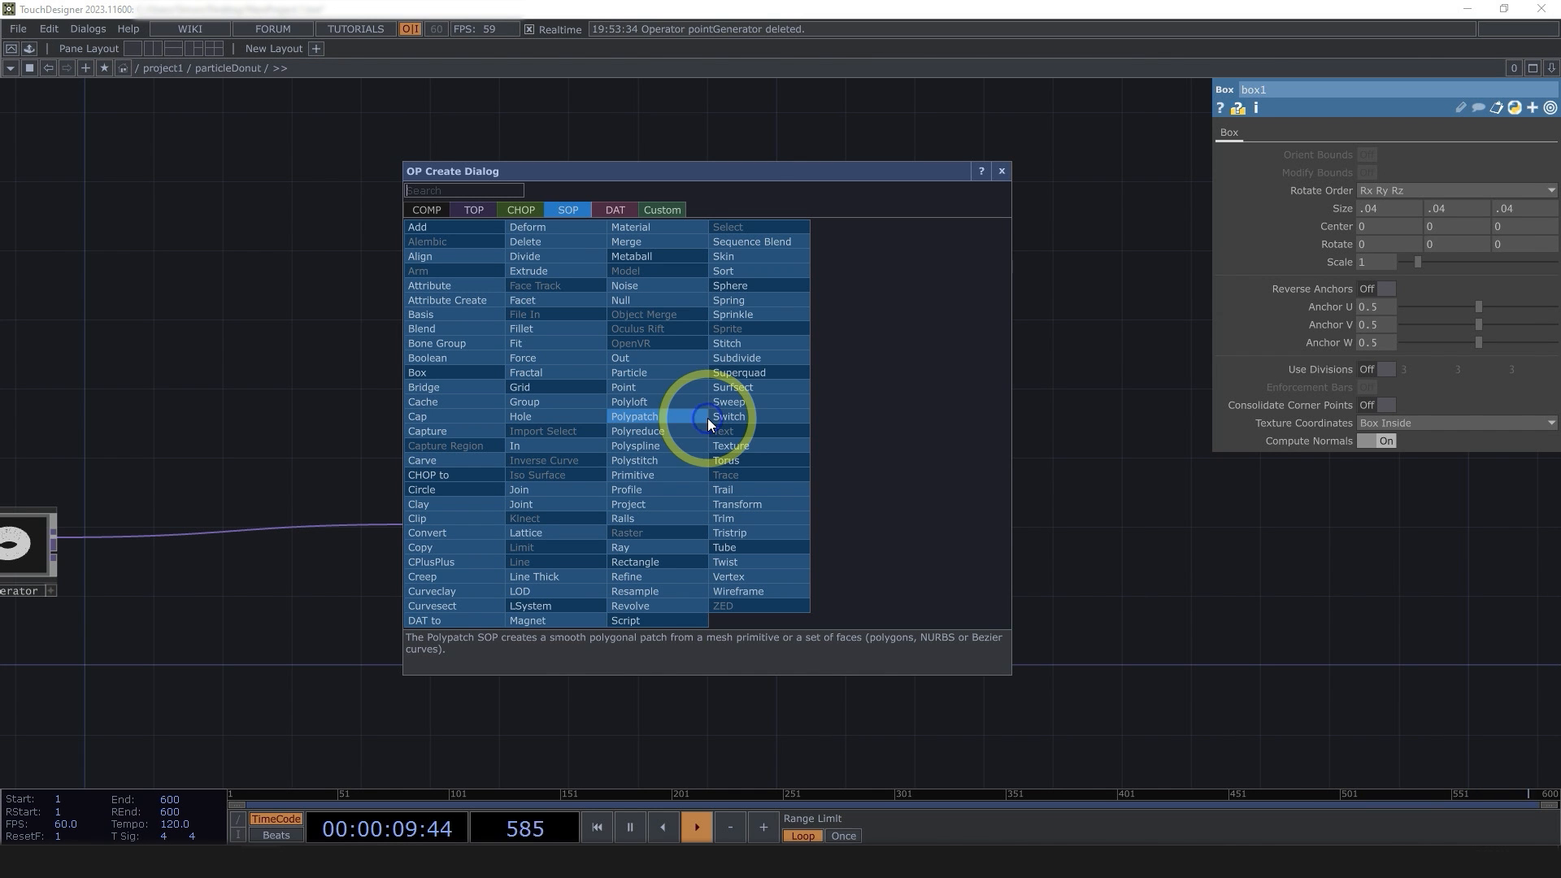
click(438, 211)
click(459, 345)
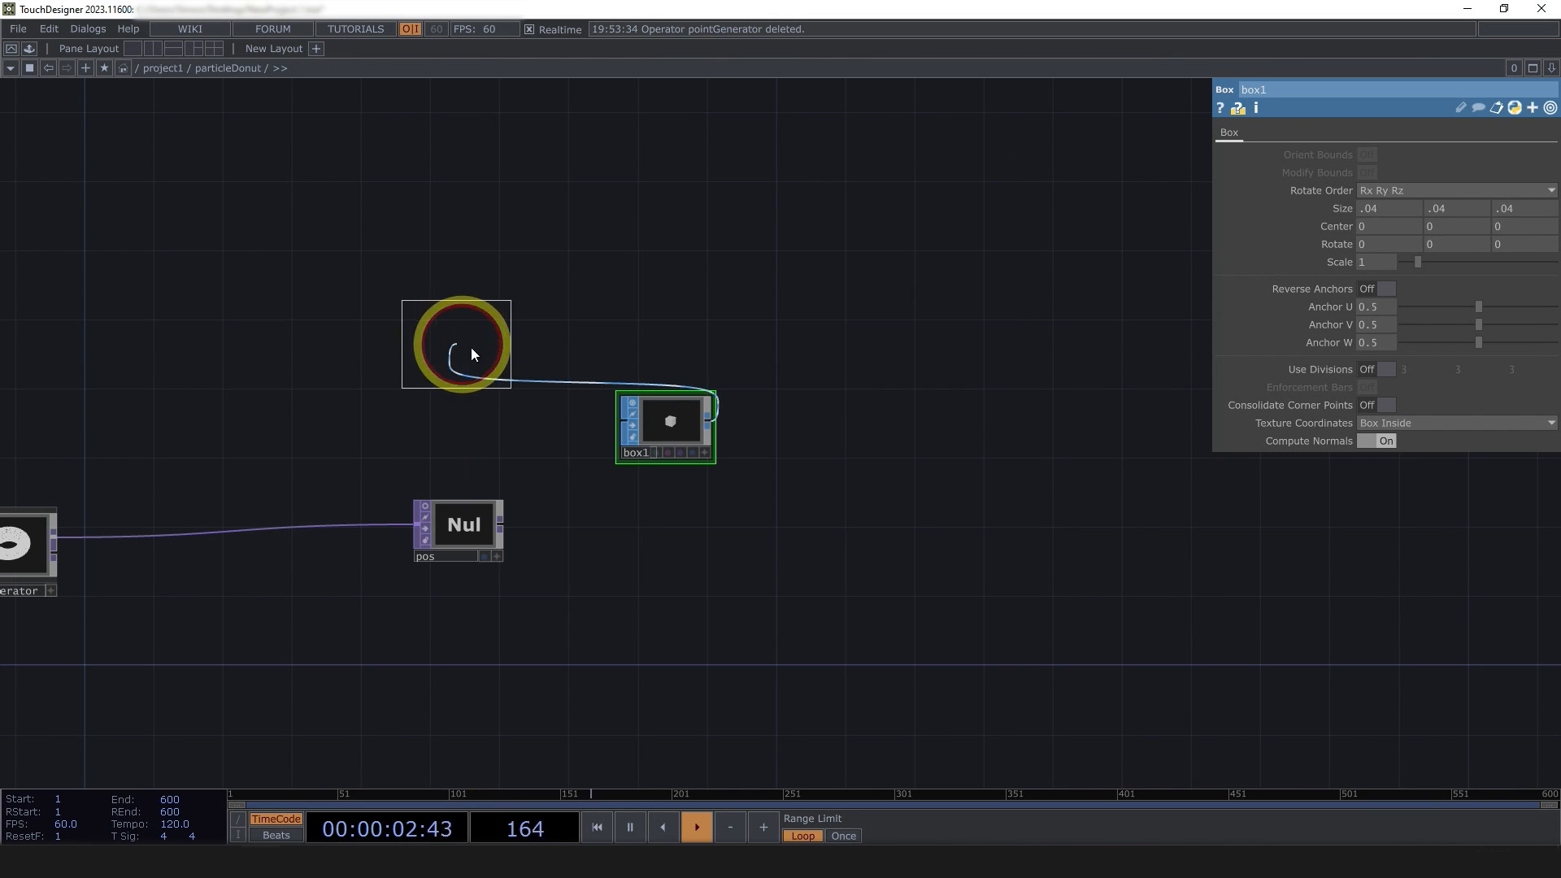
click(804, 428)
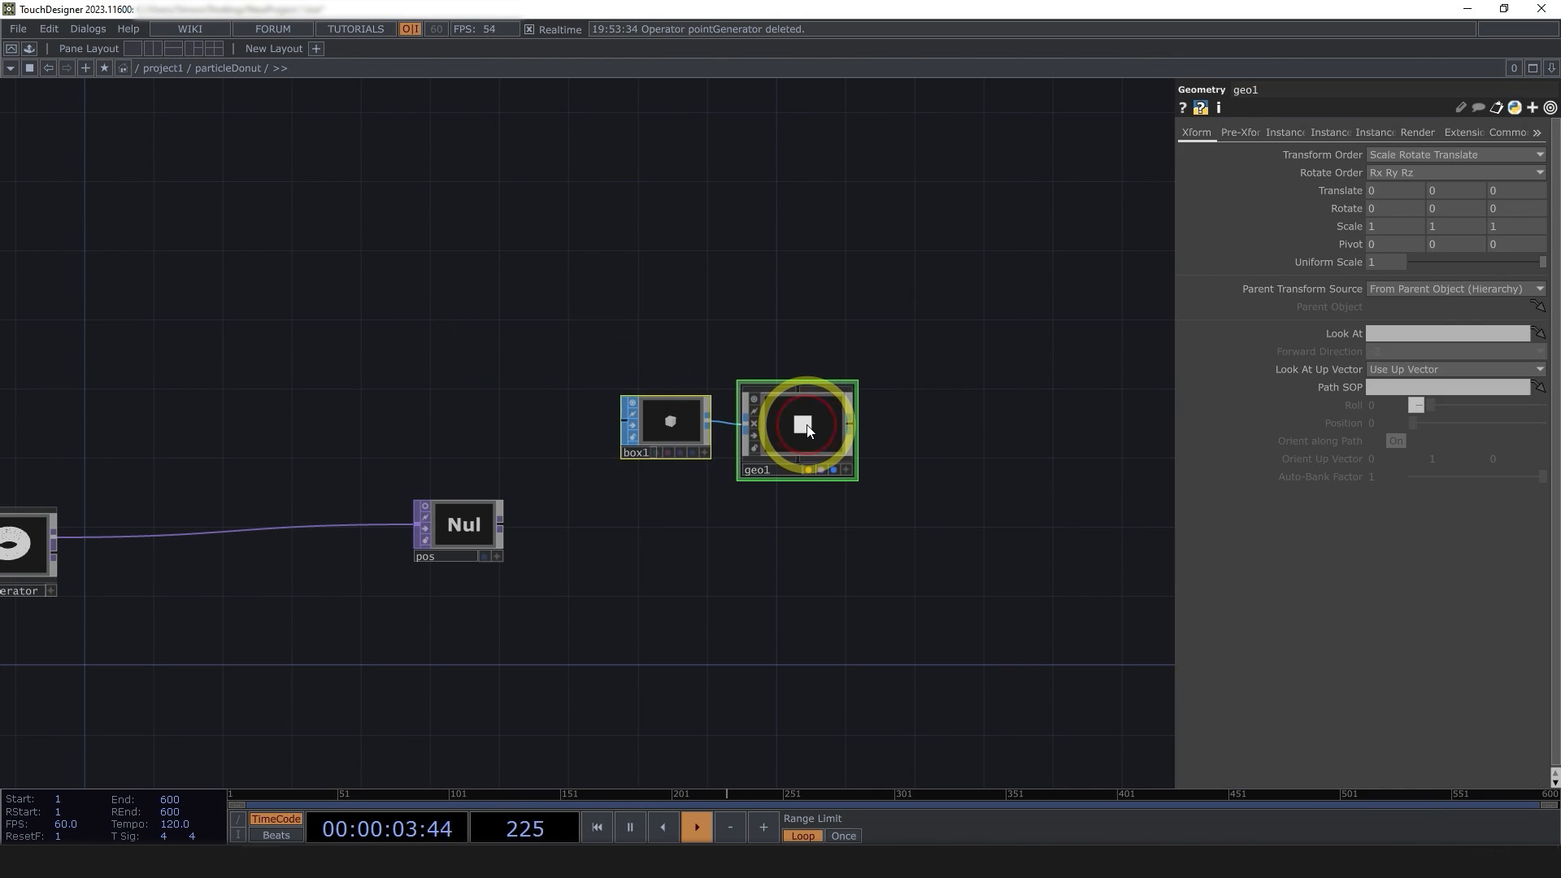
click(755, 400)
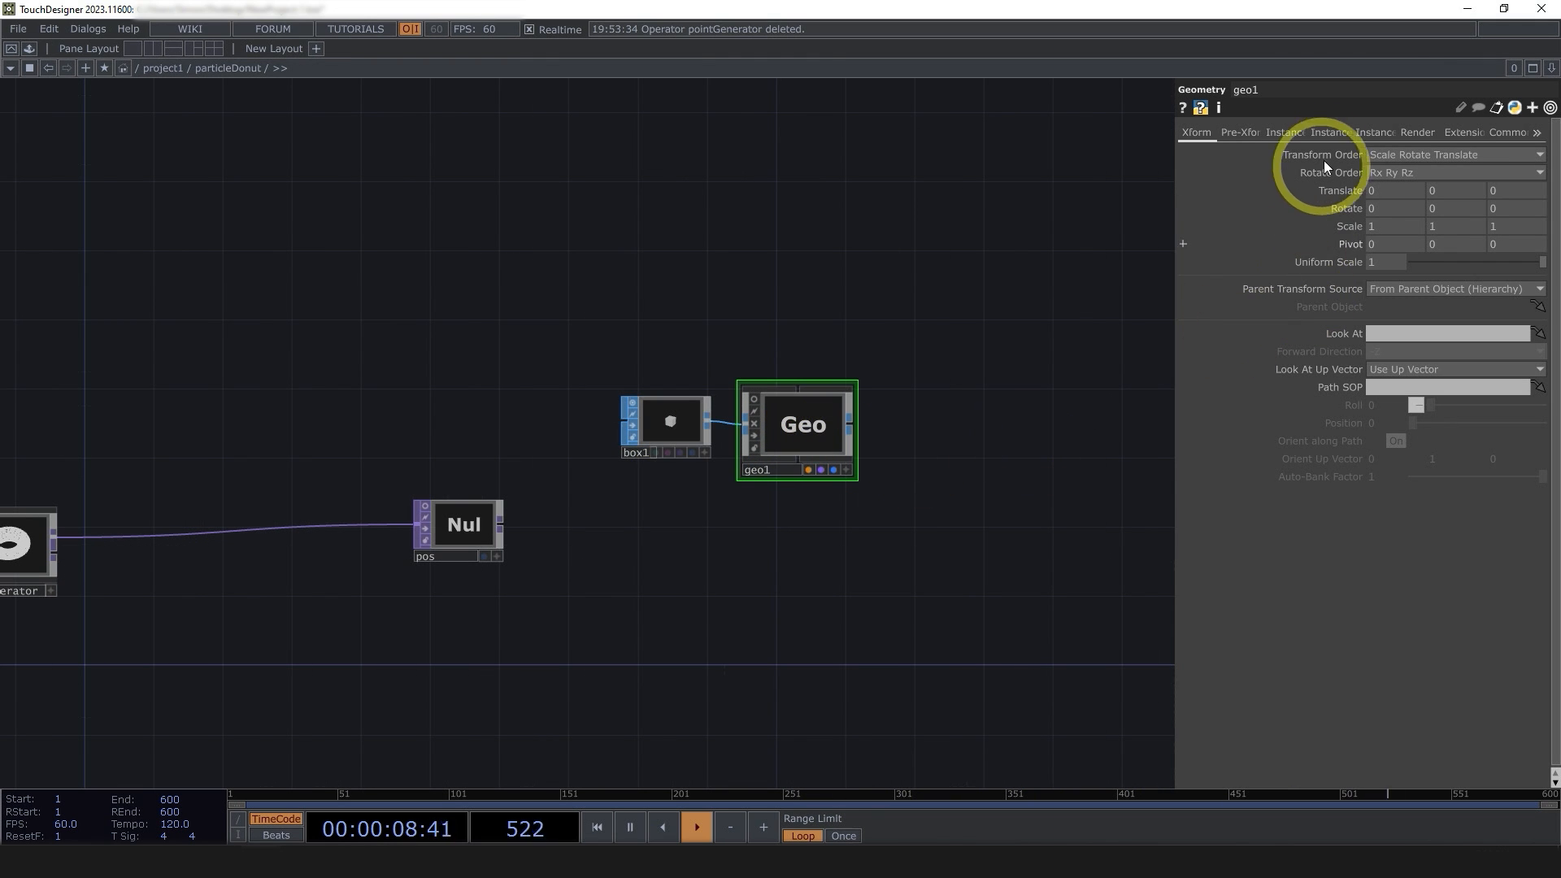
- Enable instancing on the Geometry COMP and assign the pos Null as its Translate OP
click(1288, 132)
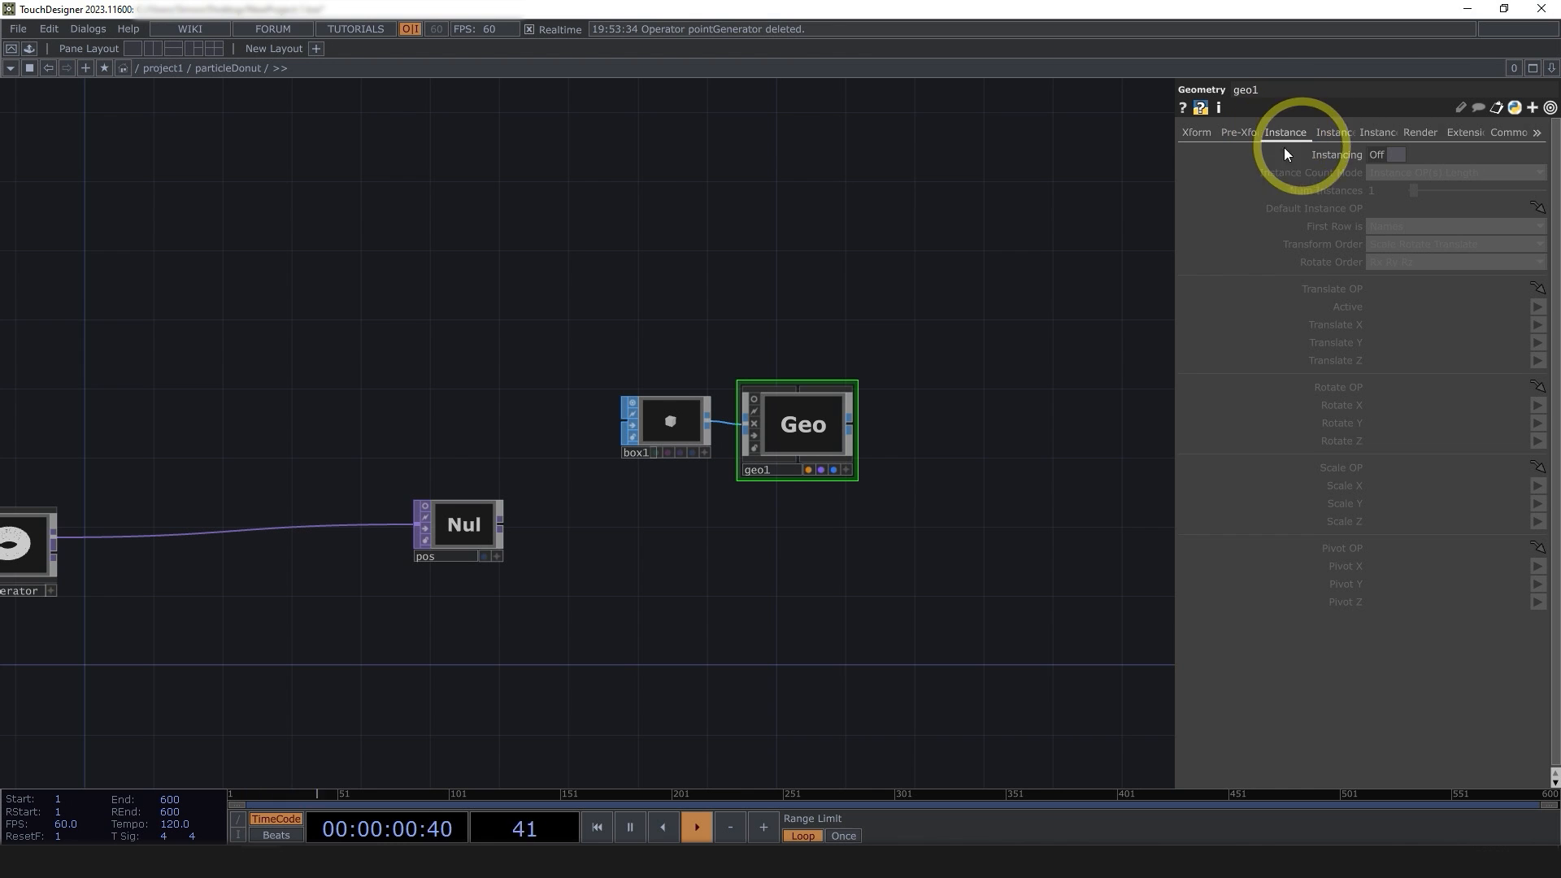
click(1388, 155)
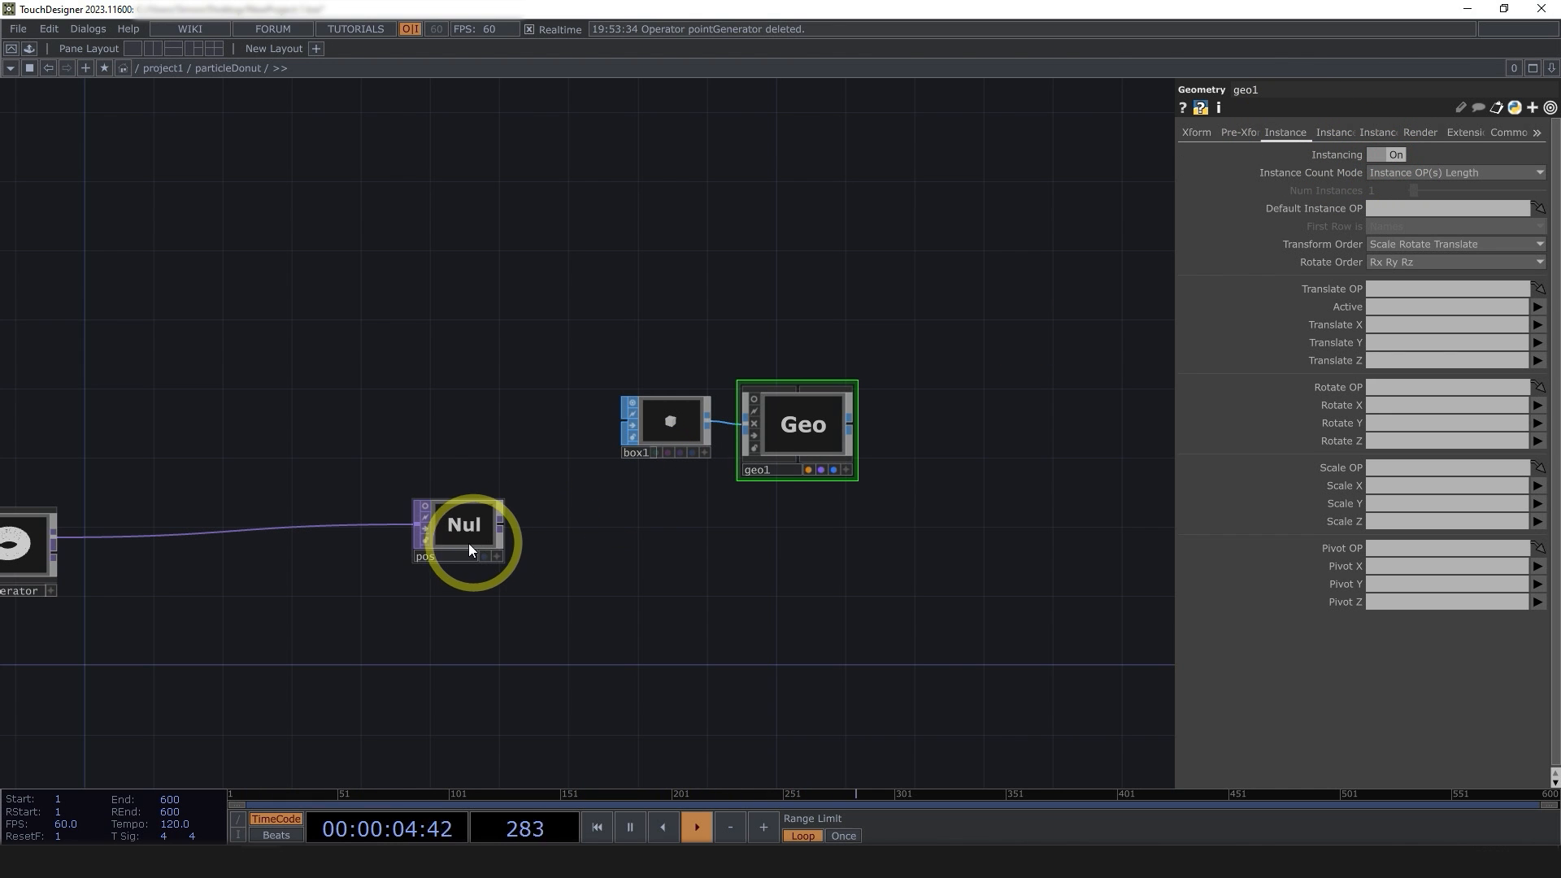
drag(496, 544, 1388, 291)
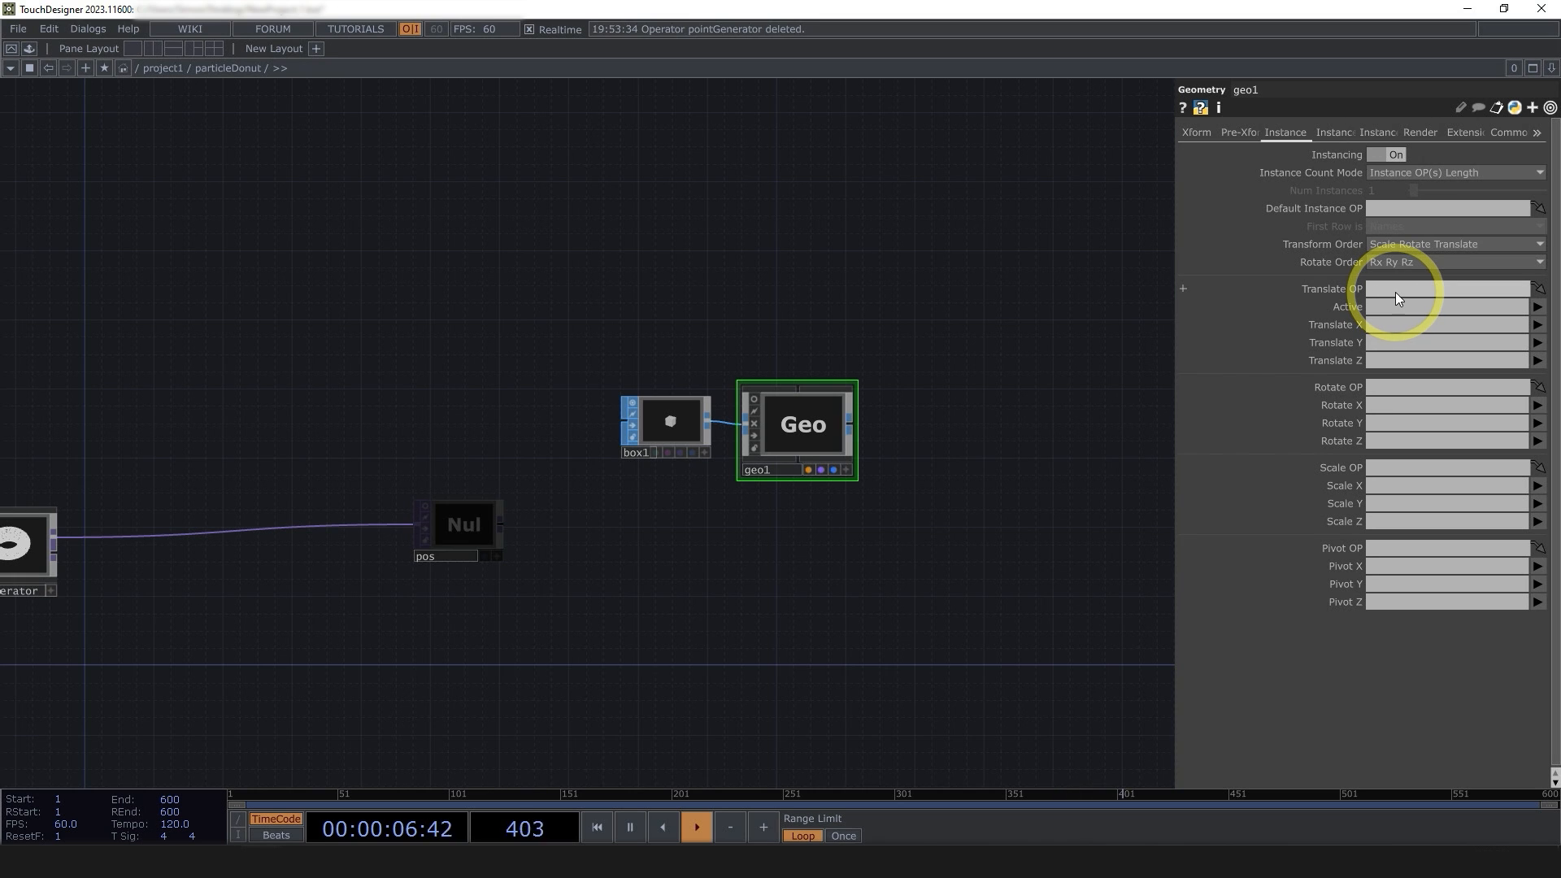
- Map the instance Translate X, Y and Z of the Geometry COMP to the r, g and b channels
scroll(751, 489, up, 3)
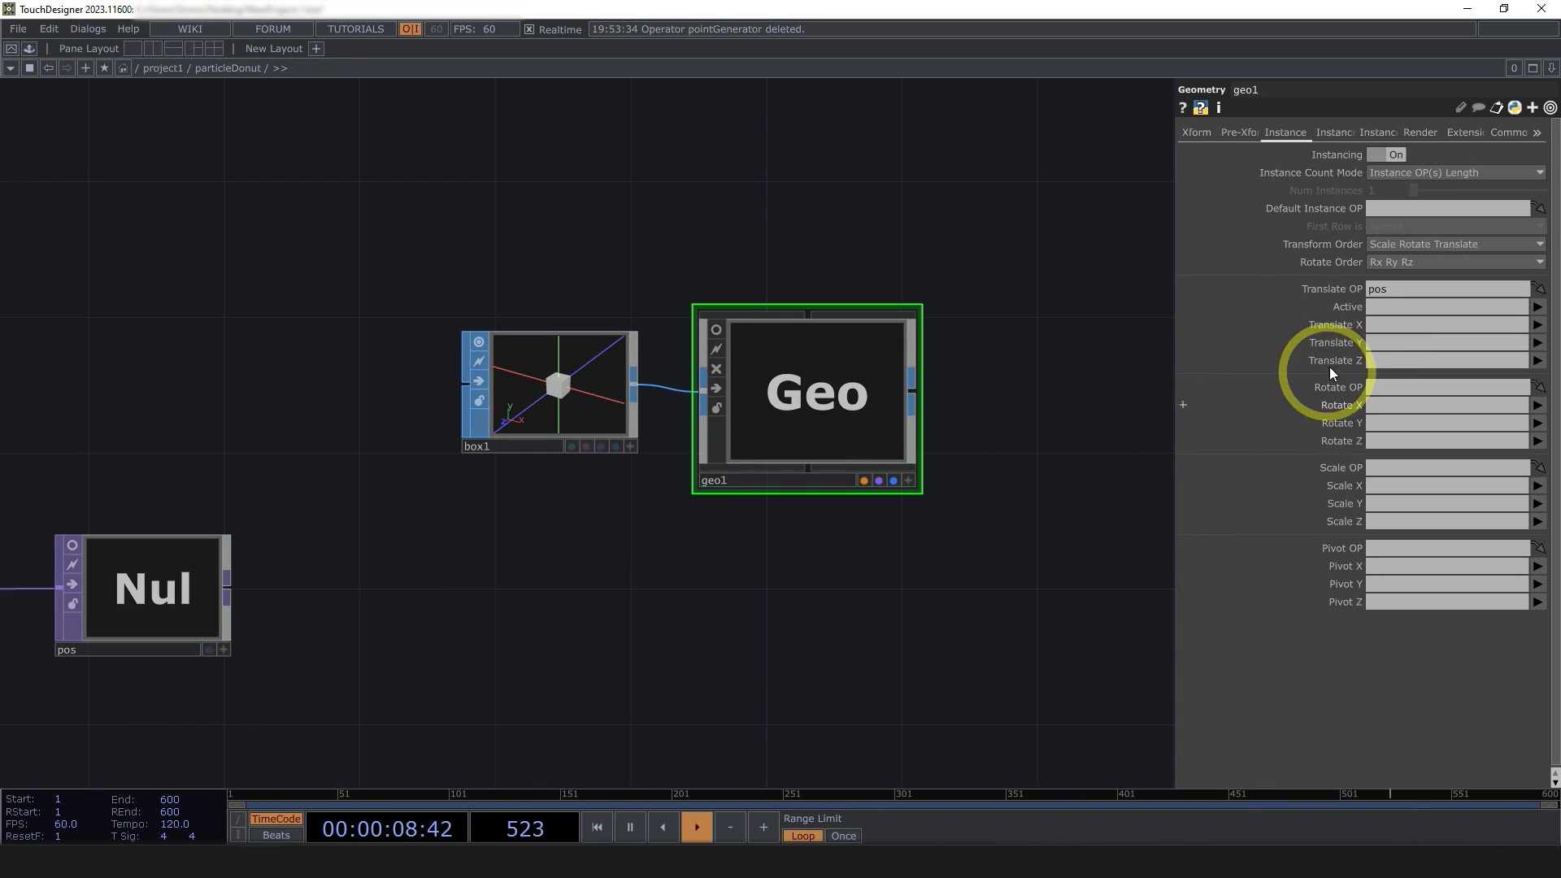
click(1378, 329)
text(r)
click(1383, 339)
text(g)
click(1387, 357)
text(b)
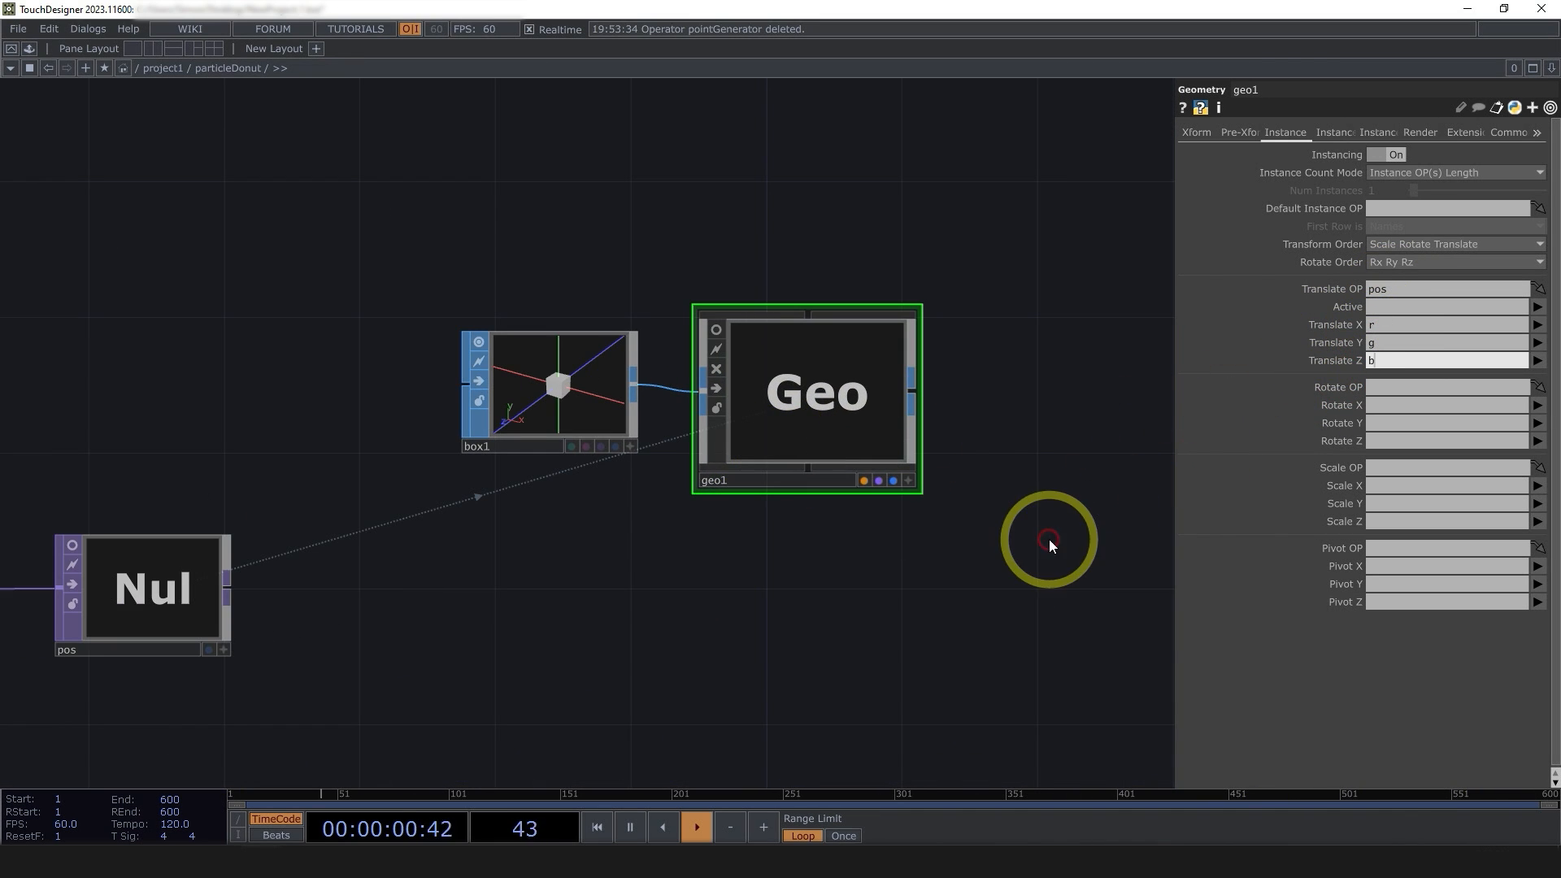
click(1053, 542)
- Examine the instanced boxes from a tilted angle in the Geometry COMP's viewer, and turn the viewer off
drag(440, 659, 537, 592)
click(332, 505)
click(332, 505)
scroll(537, 599, down, 2)
scroll(744, 443, up, 3)
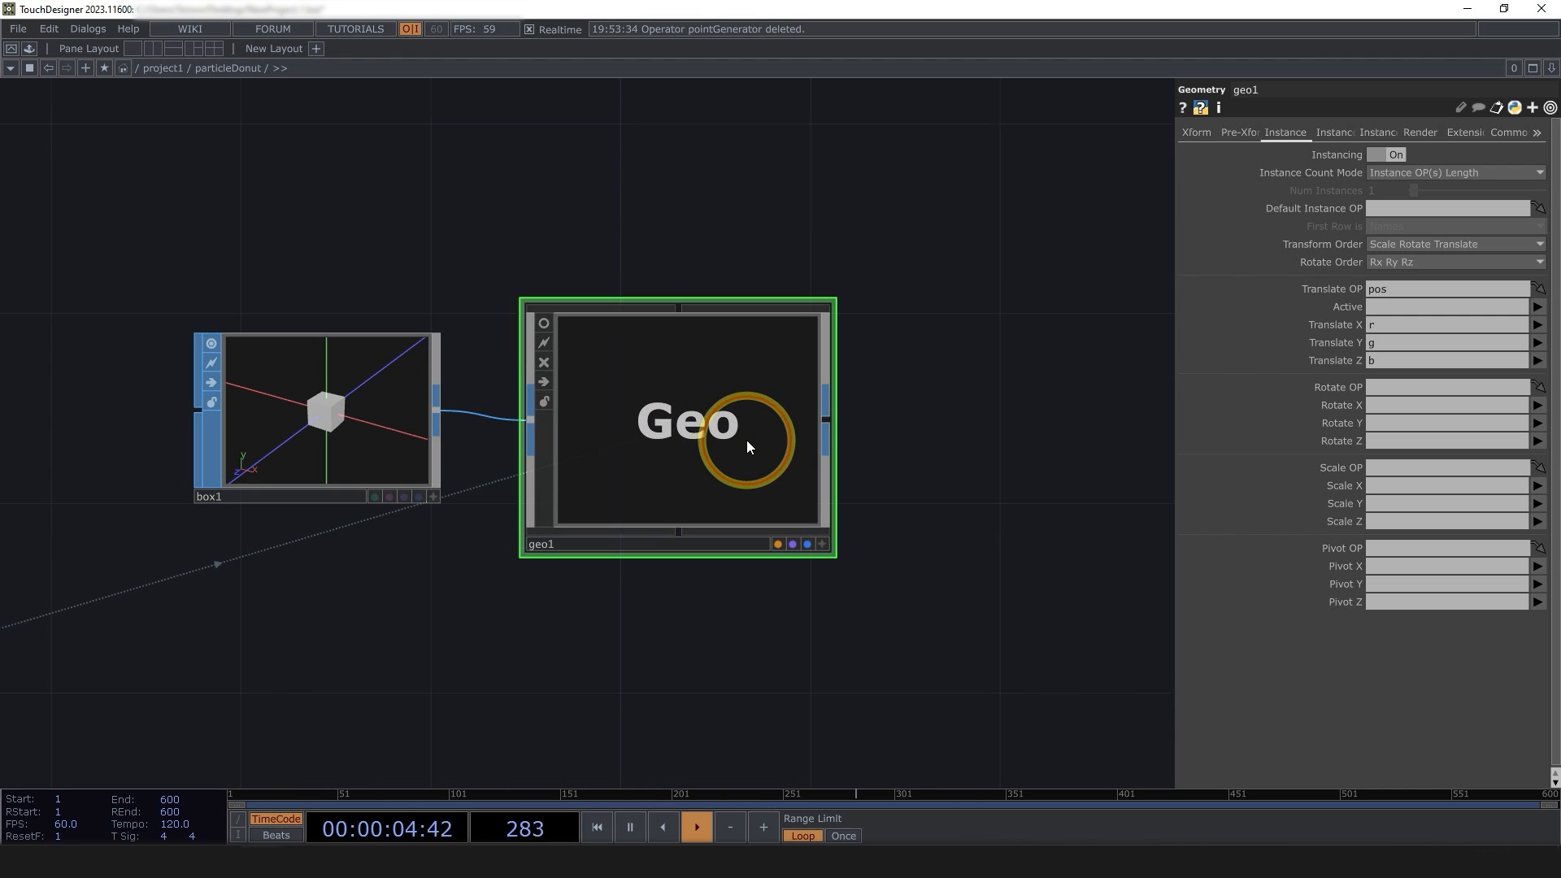
click(541, 323)
scroll(715, 403, up, 3)
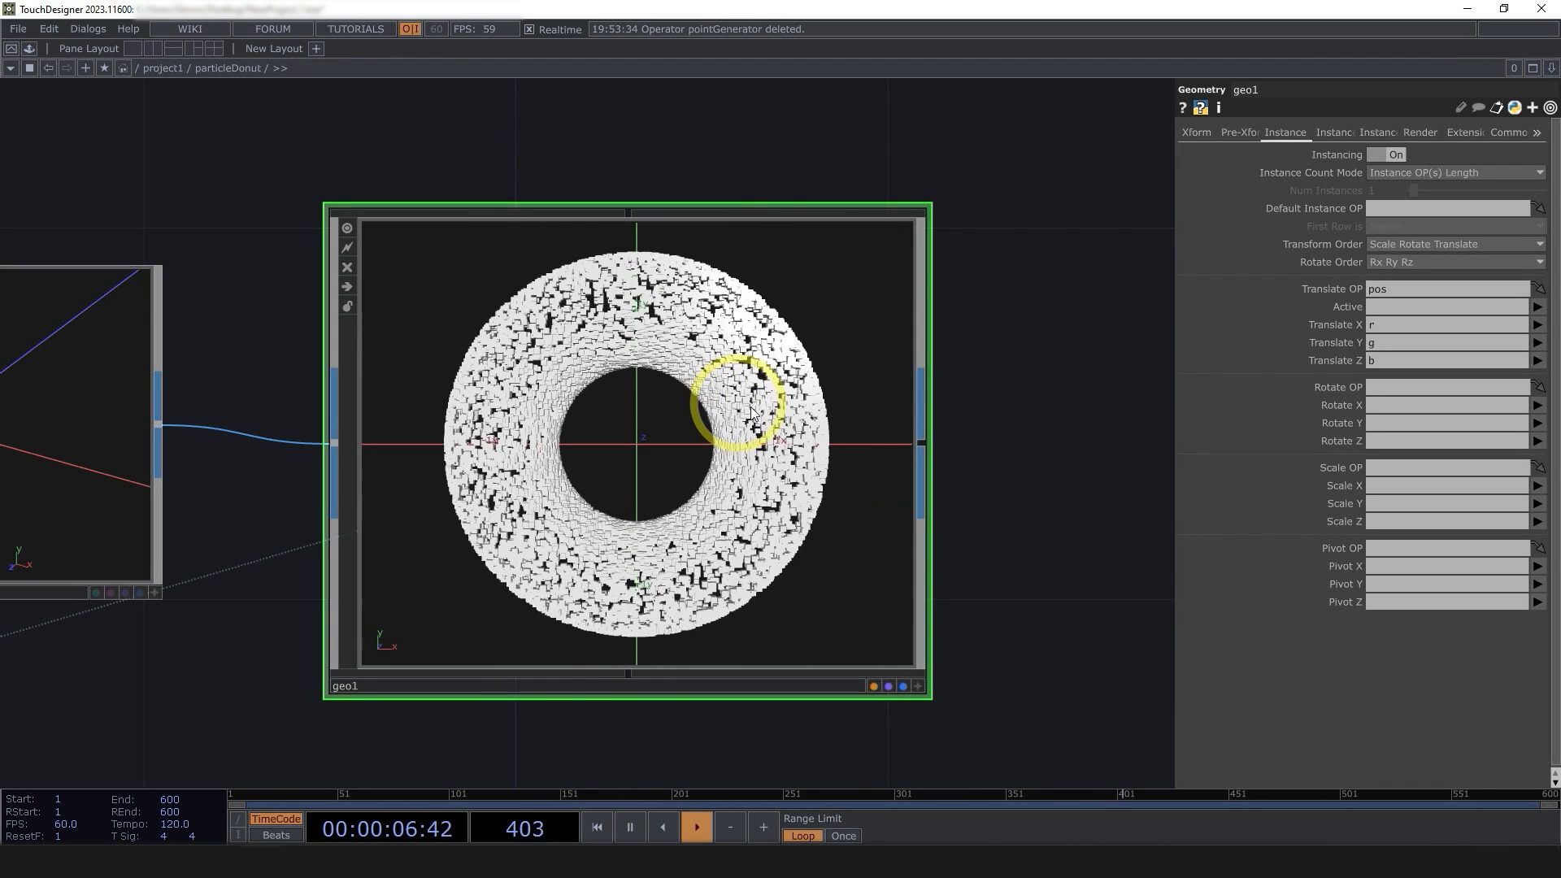
drag(797, 397, 932, 701)
click(1018, 696)
scroll(899, 631, down, 5)
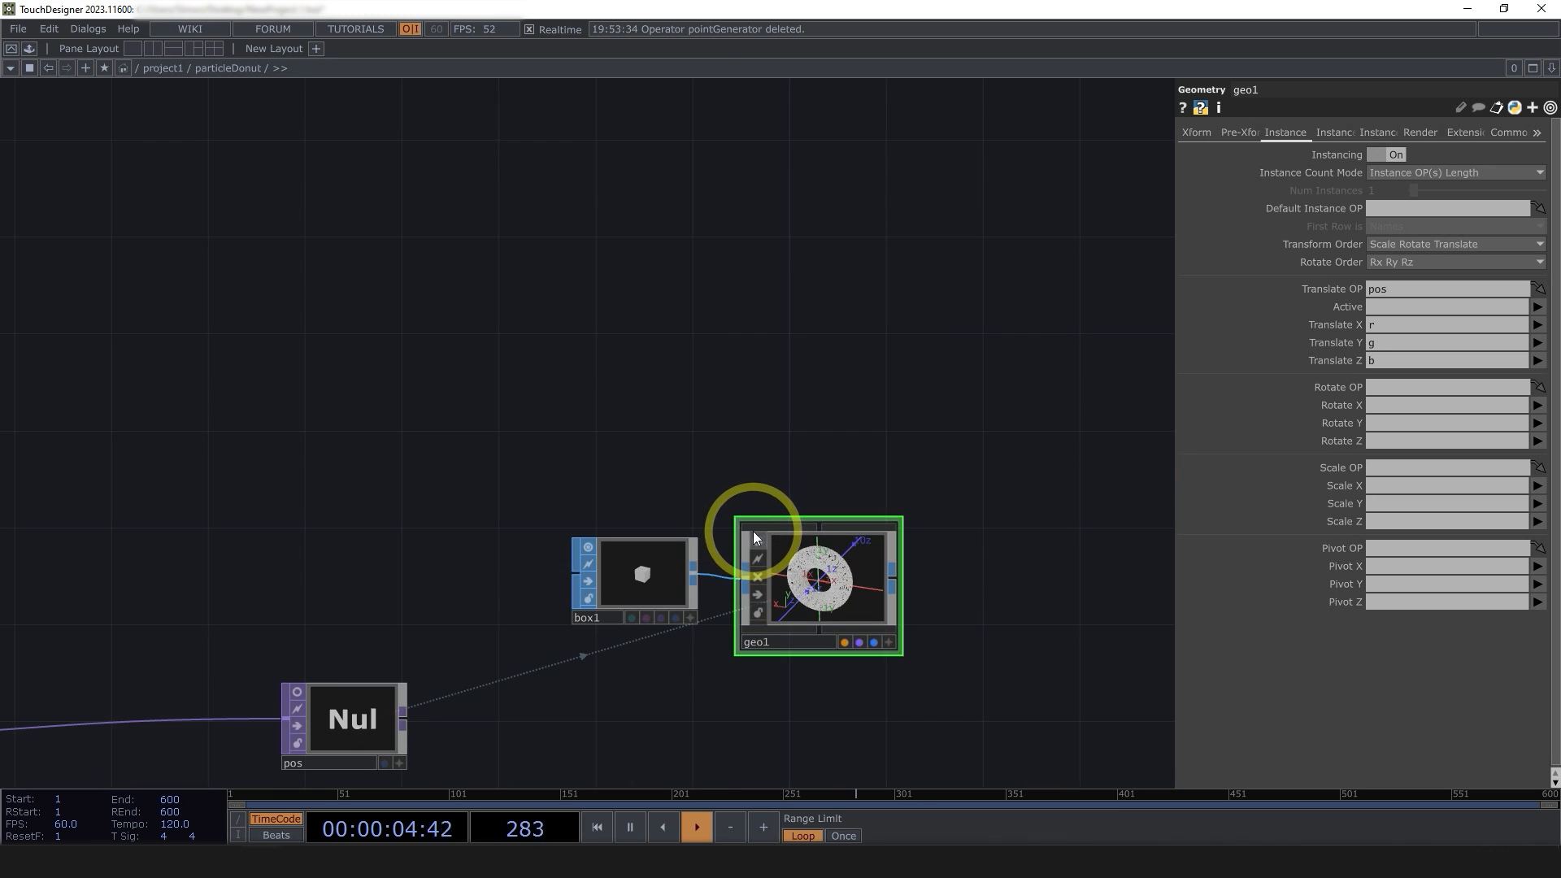
scroll(716, 512, down, 5)
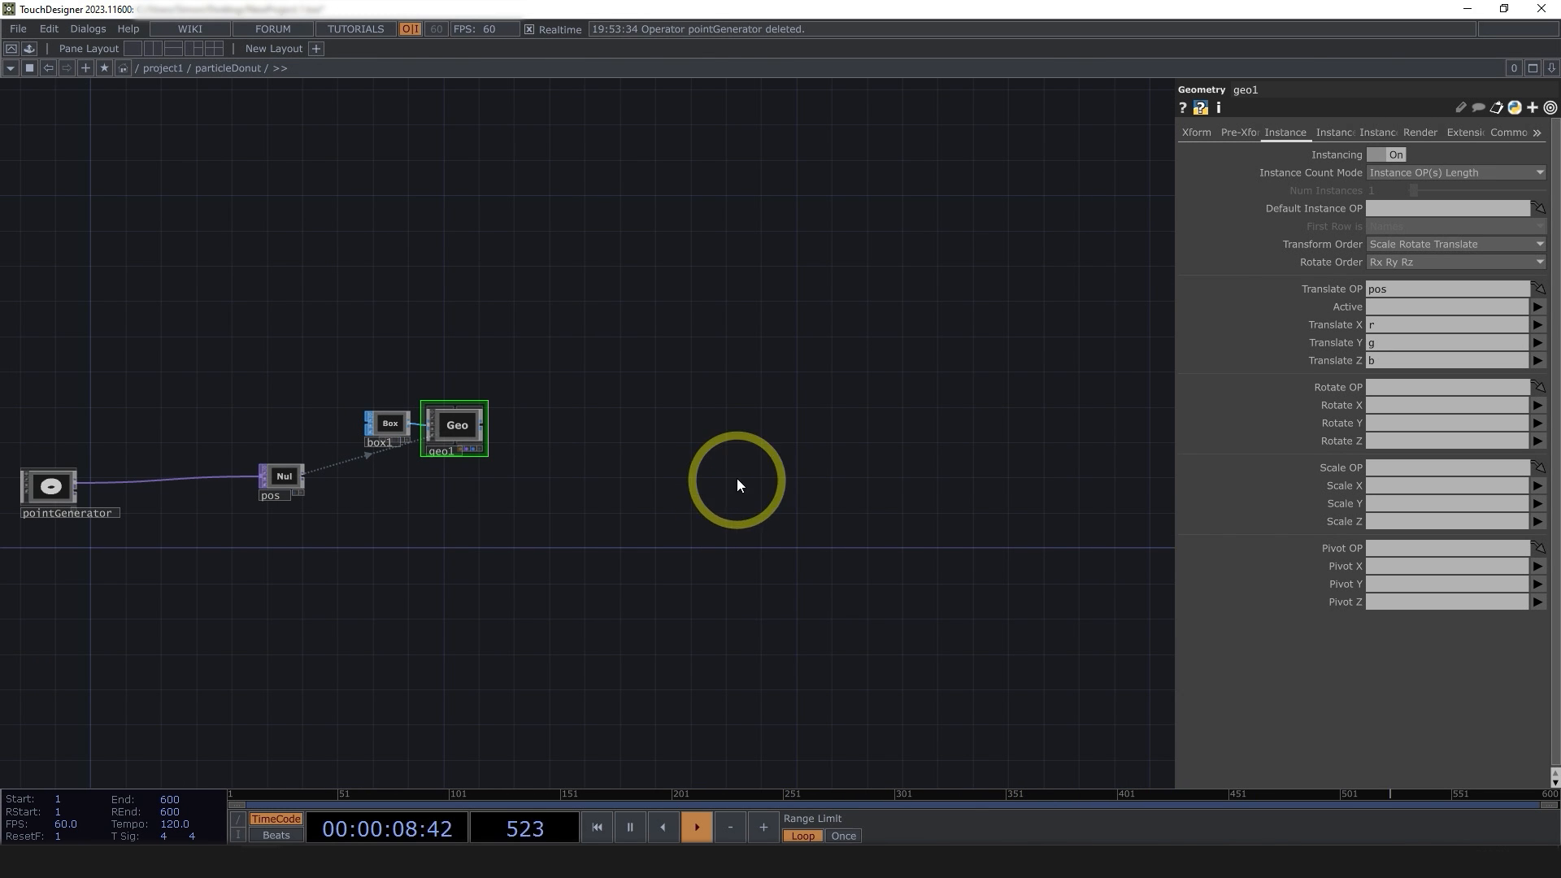
- Add a Render TOP to the network, placed below and beyond the Geometry COMP
double_click(707, 470)
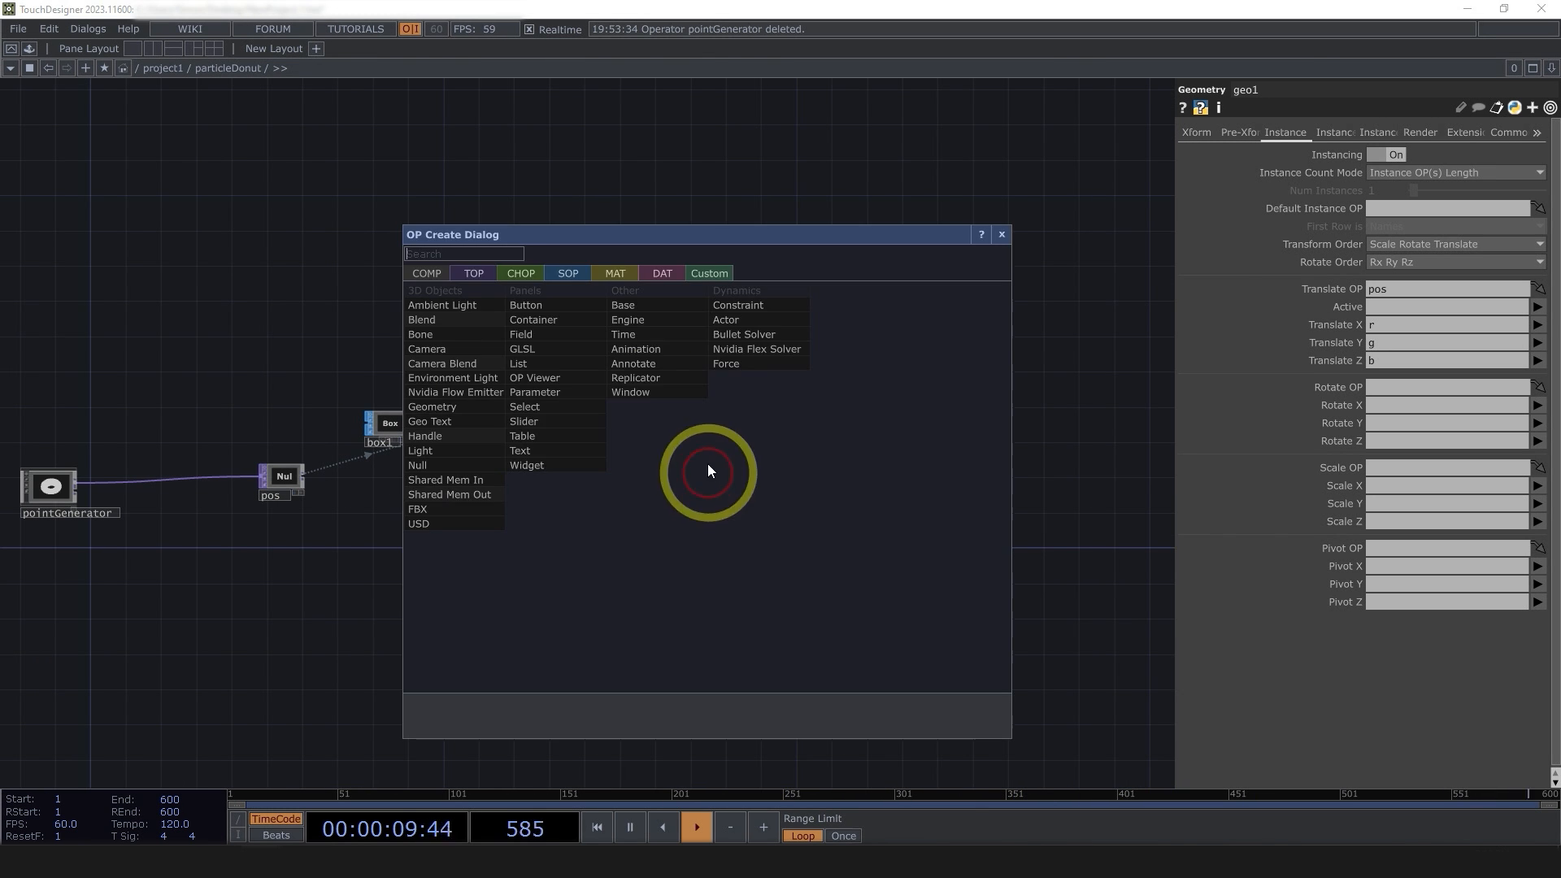
click(476, 273)
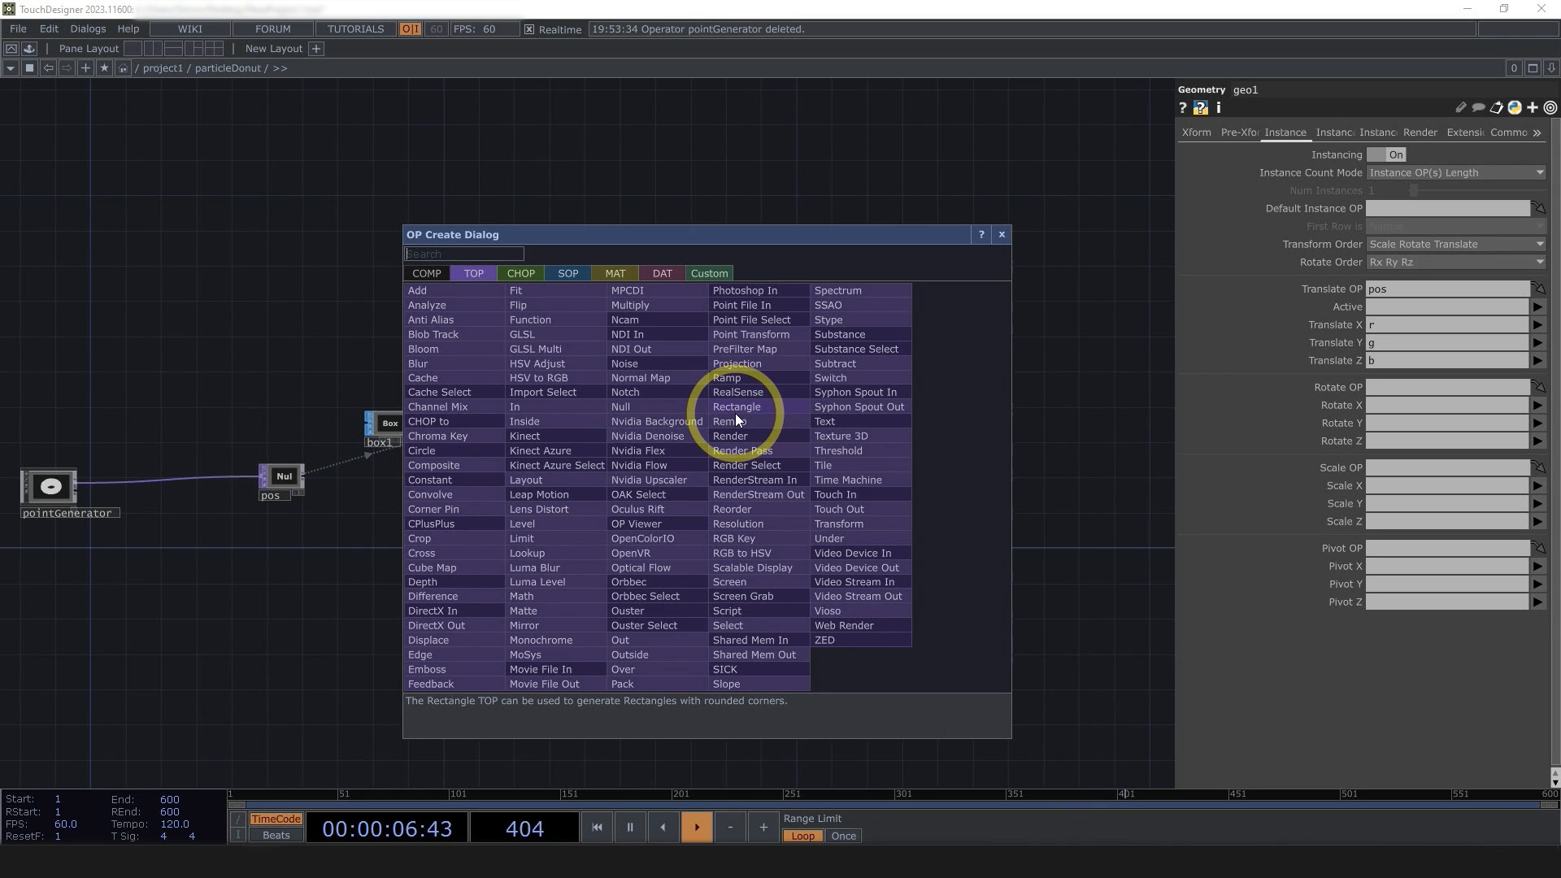
text(re)
click(750, 437)
click(665, 512)
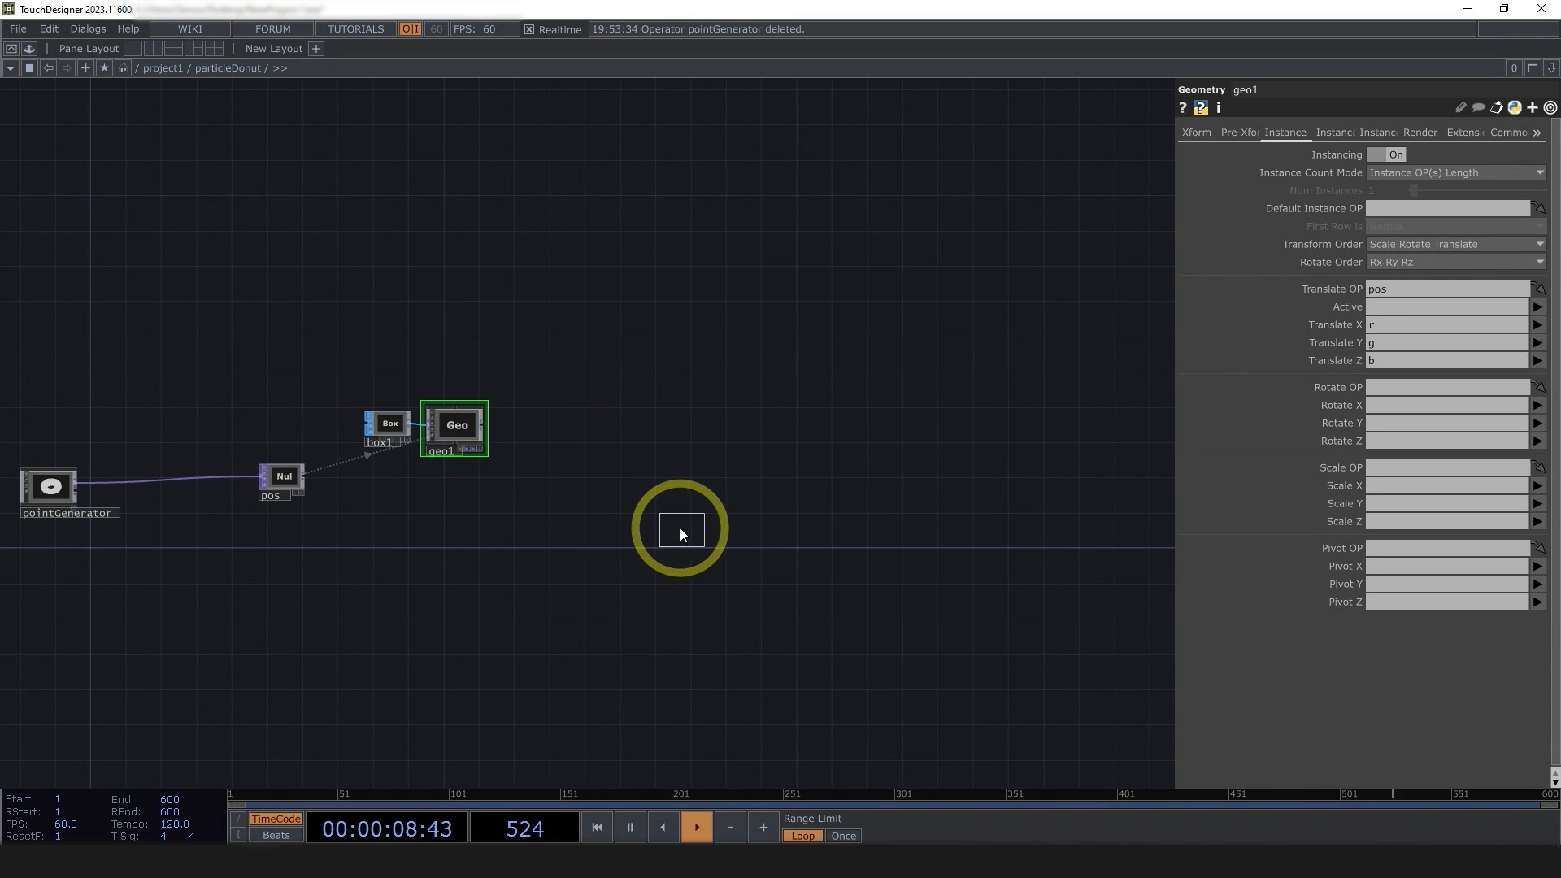
- Set the Render TOP's resolution to 1080 by 1080
scroll(680, 537, up, 5)
click(1514, 132)
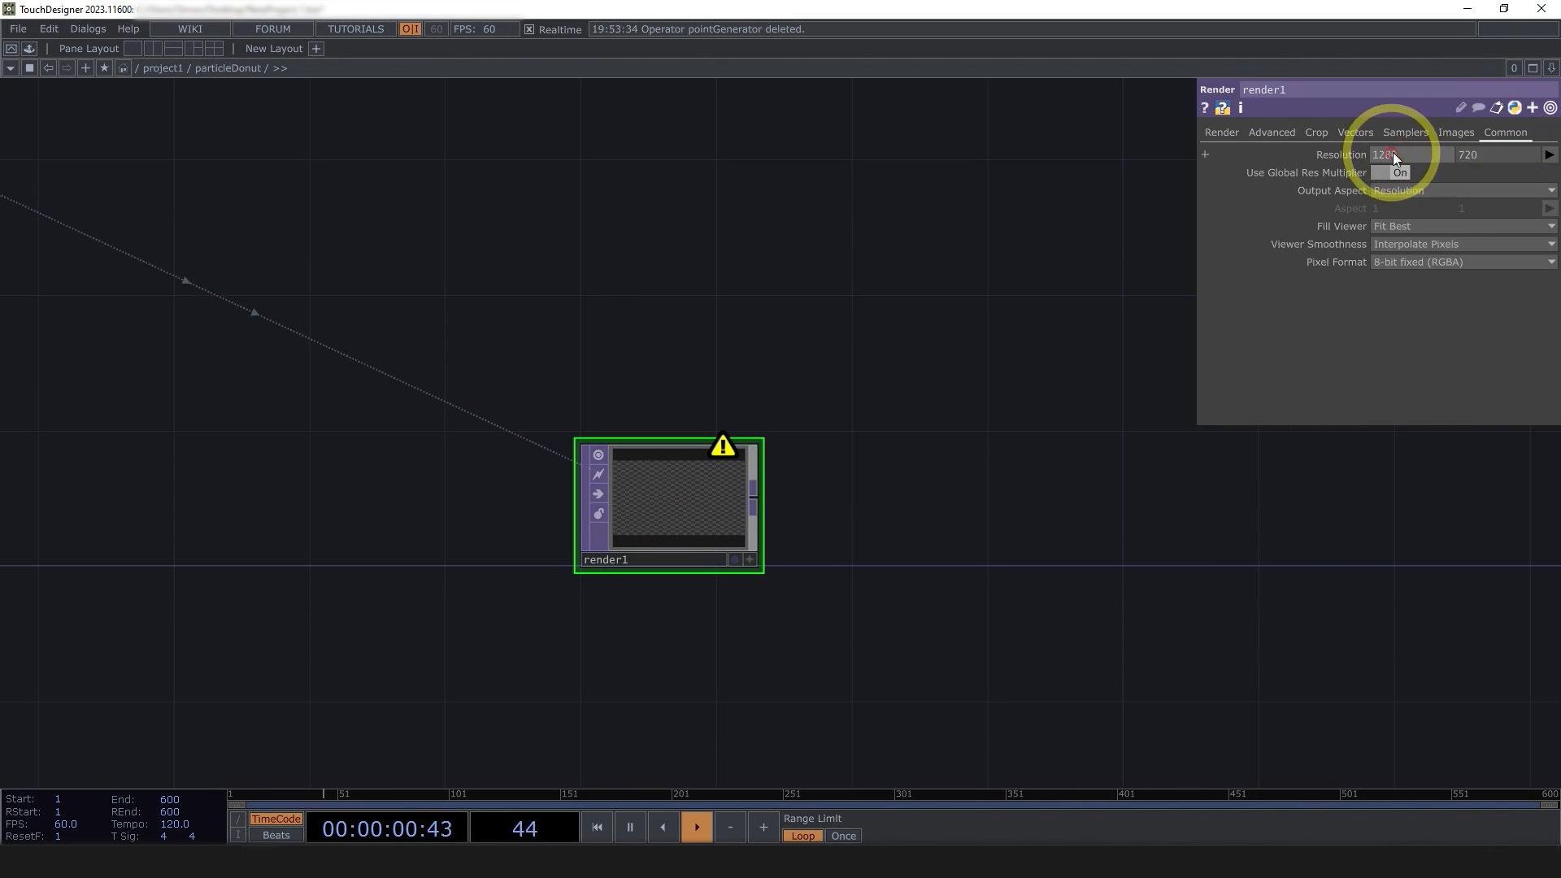
text(1080)
key(Tab)
text(1080)
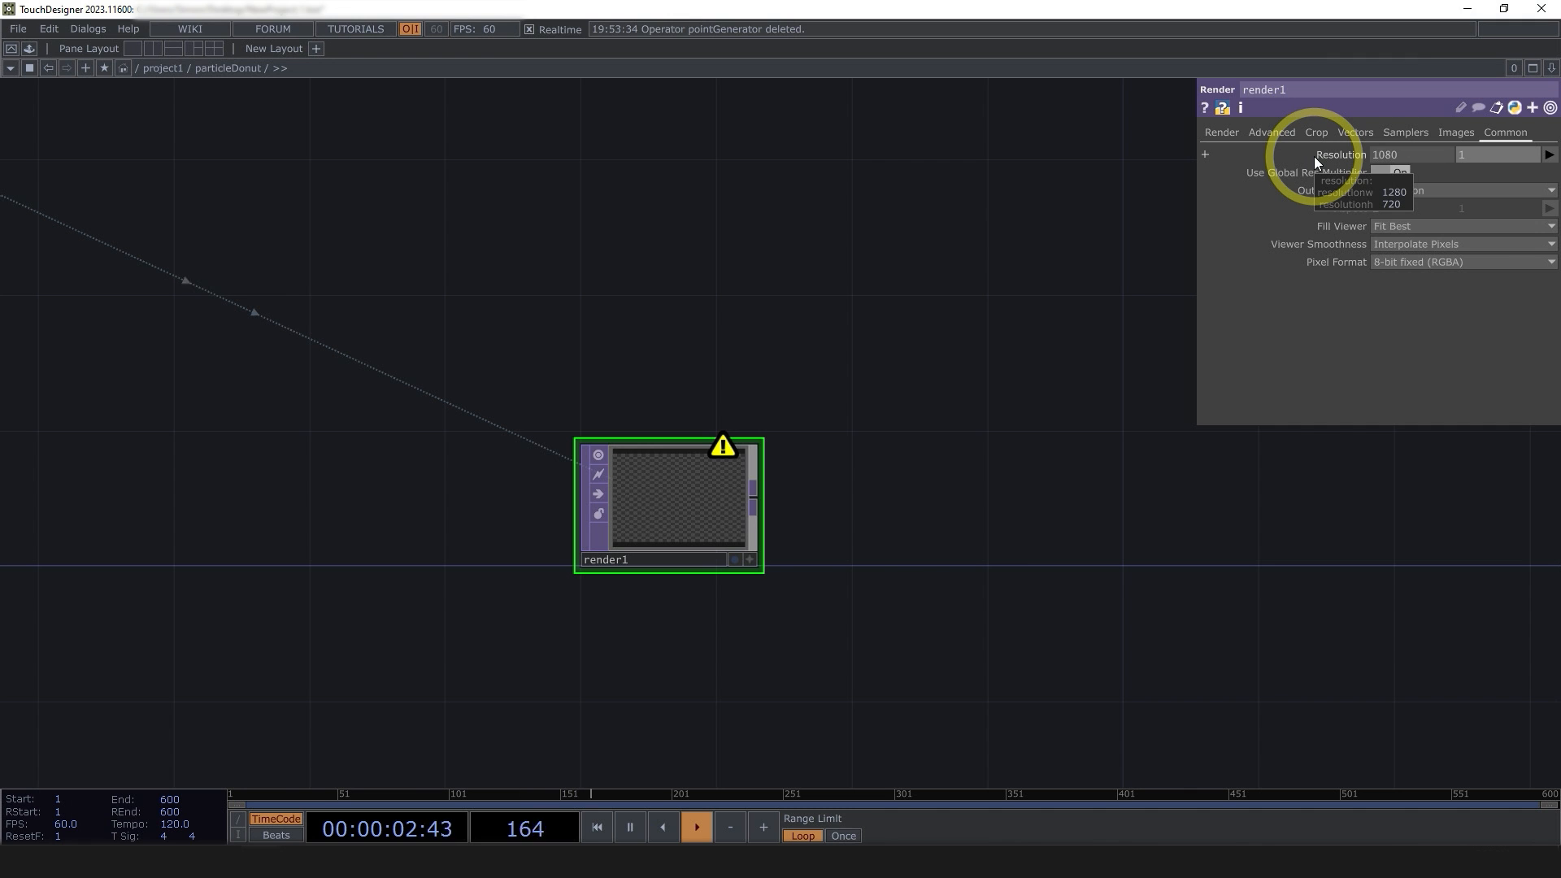
key(Return)
- Add a Camera COMP to the network, placed above the Render TOP
scroll(992, 325, down, 3)
drag(992, 325, 529, 579)
scroll(512, 447, down, 5)
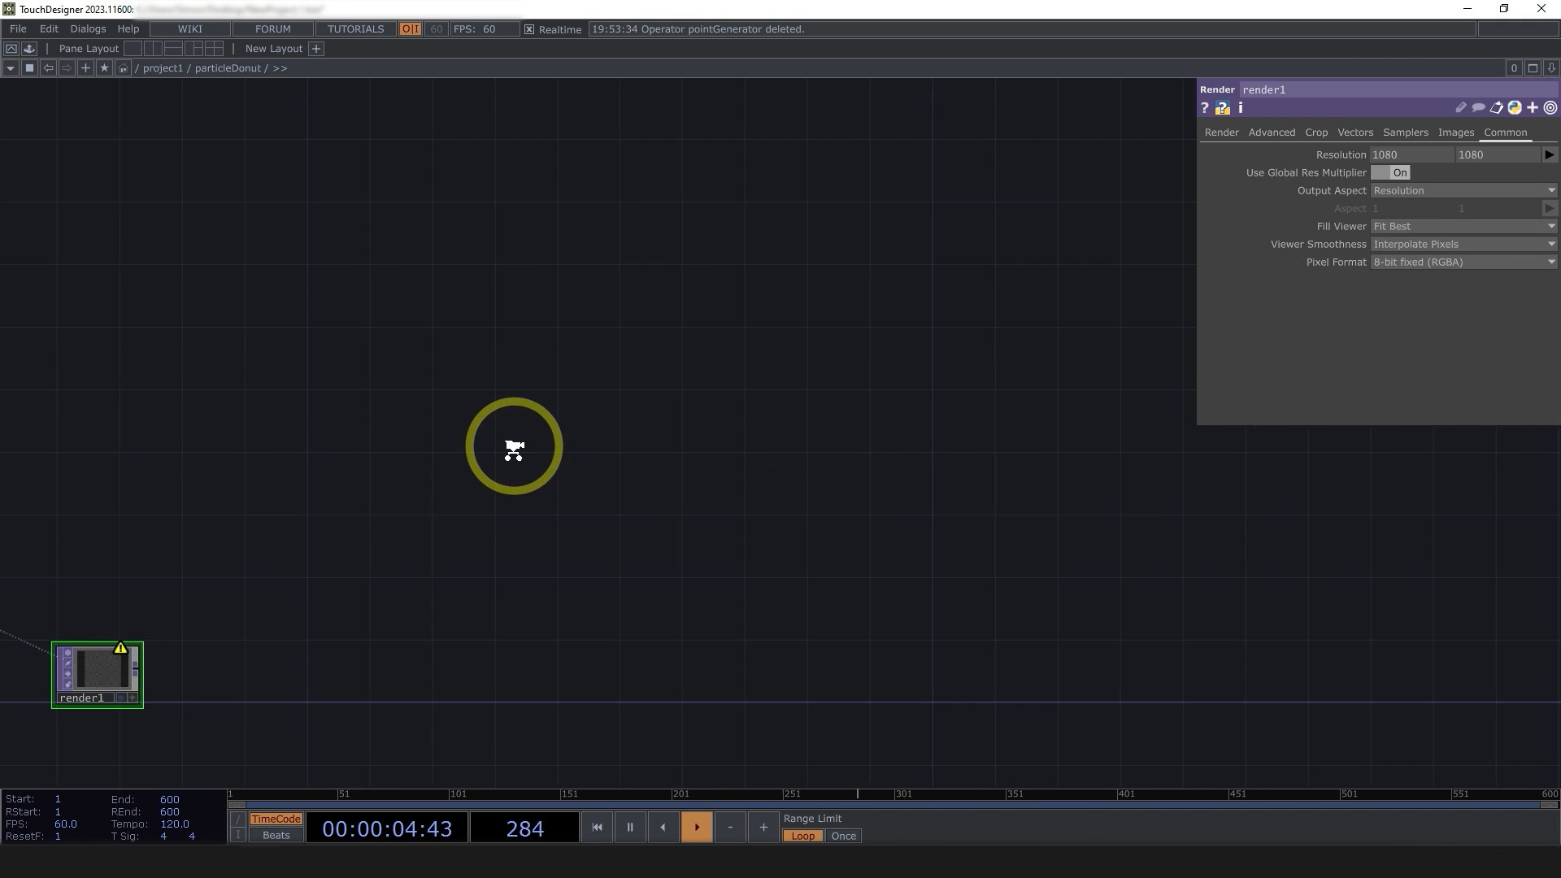
key(Tab)
click(47, 182)
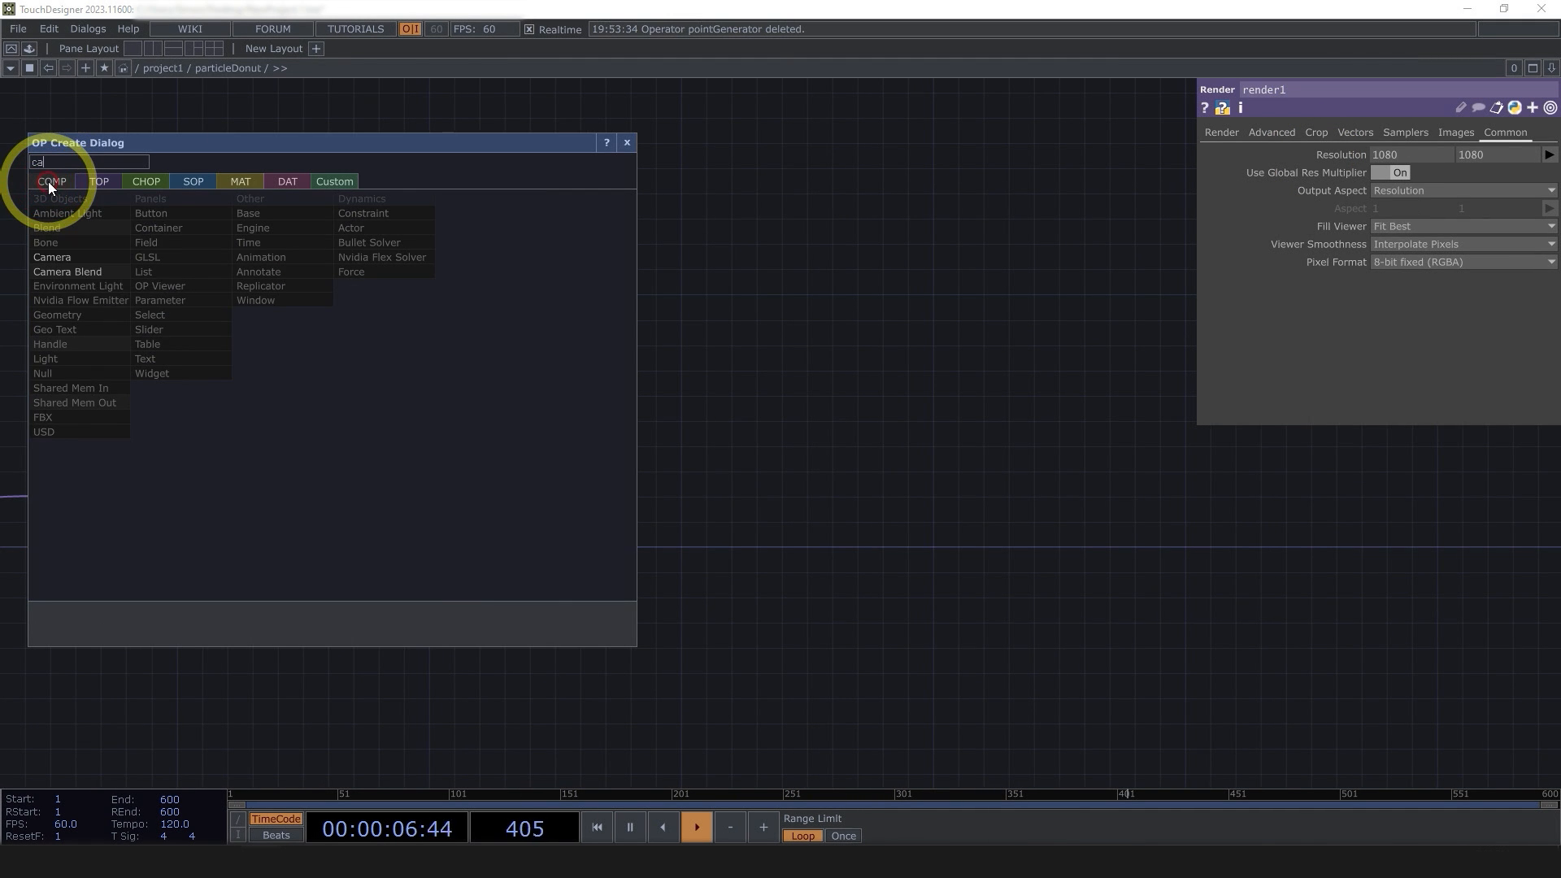
click(113, 254)
click(340, 443)
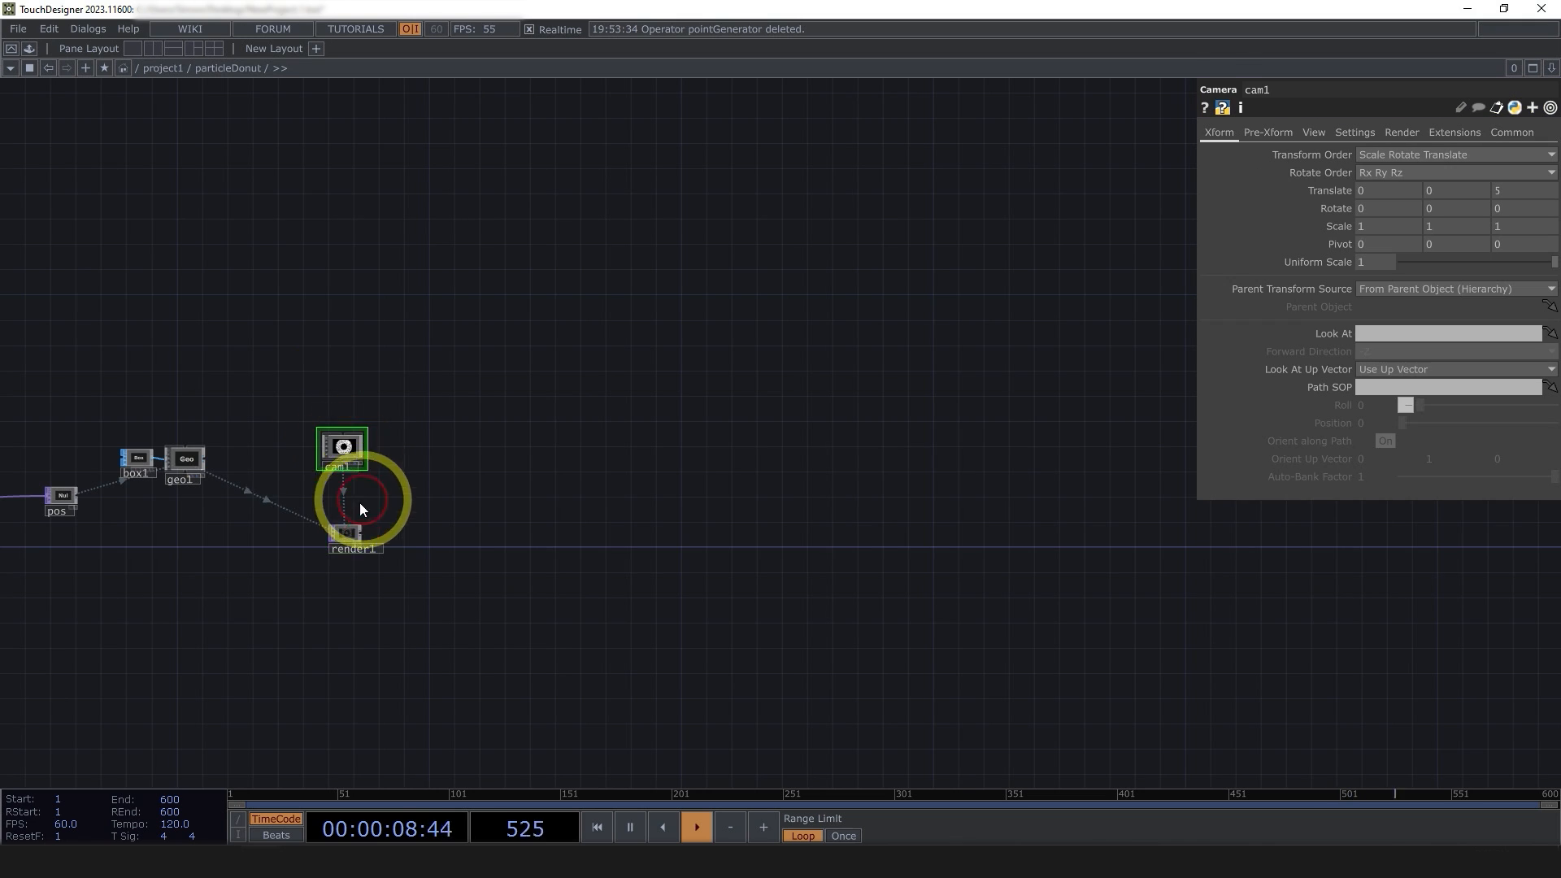
- Add a Light COMP next to the Camera and check the lit render
scroll(359, 503, up, 5)
key(Tab)
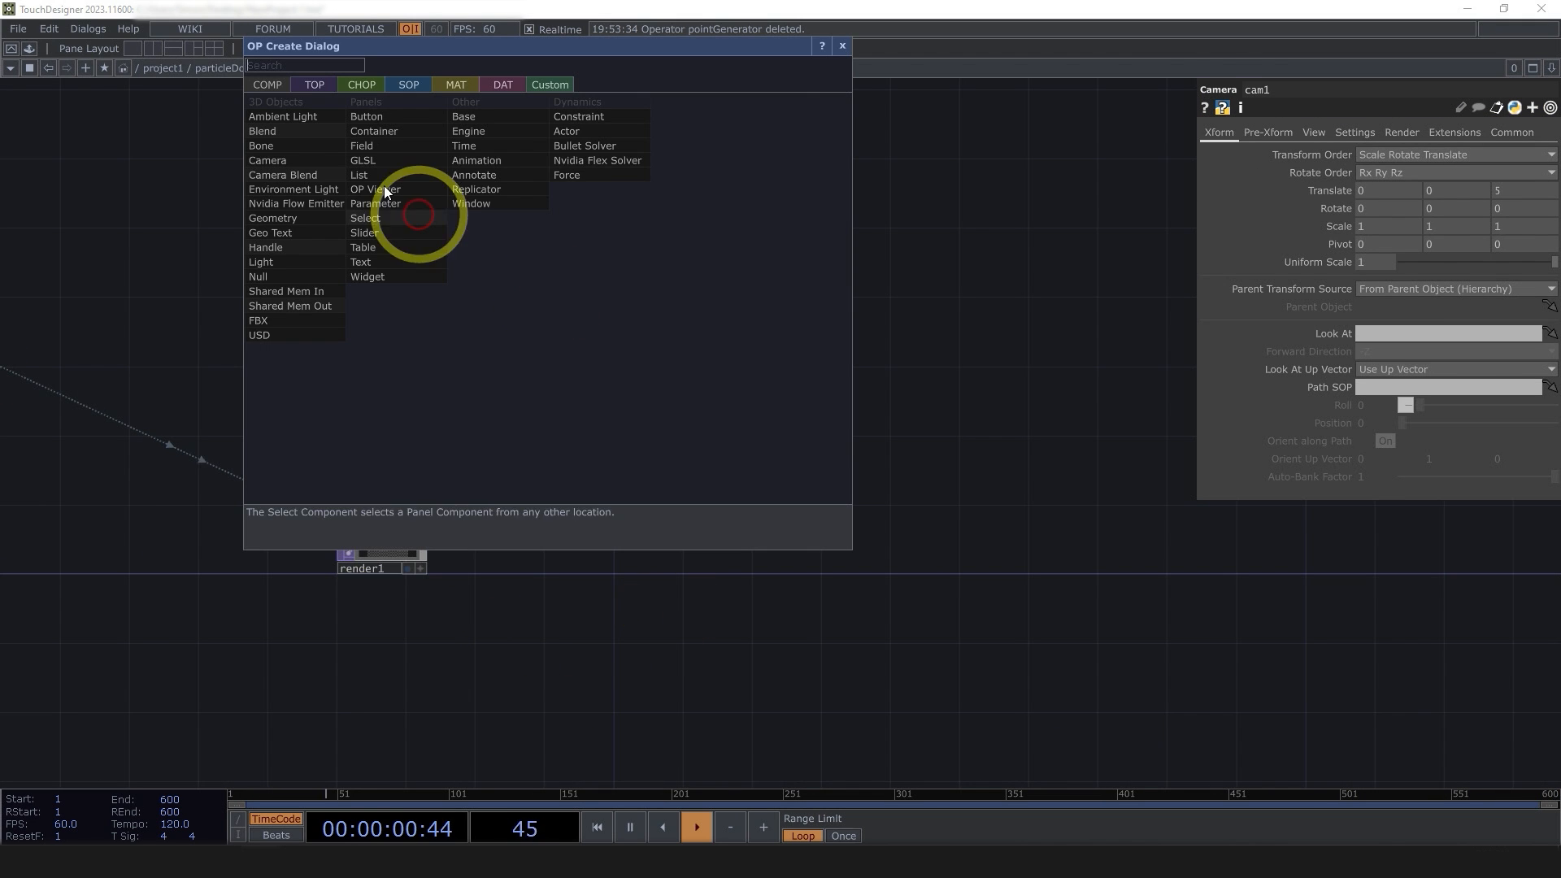
text(li)
click(310, 262)
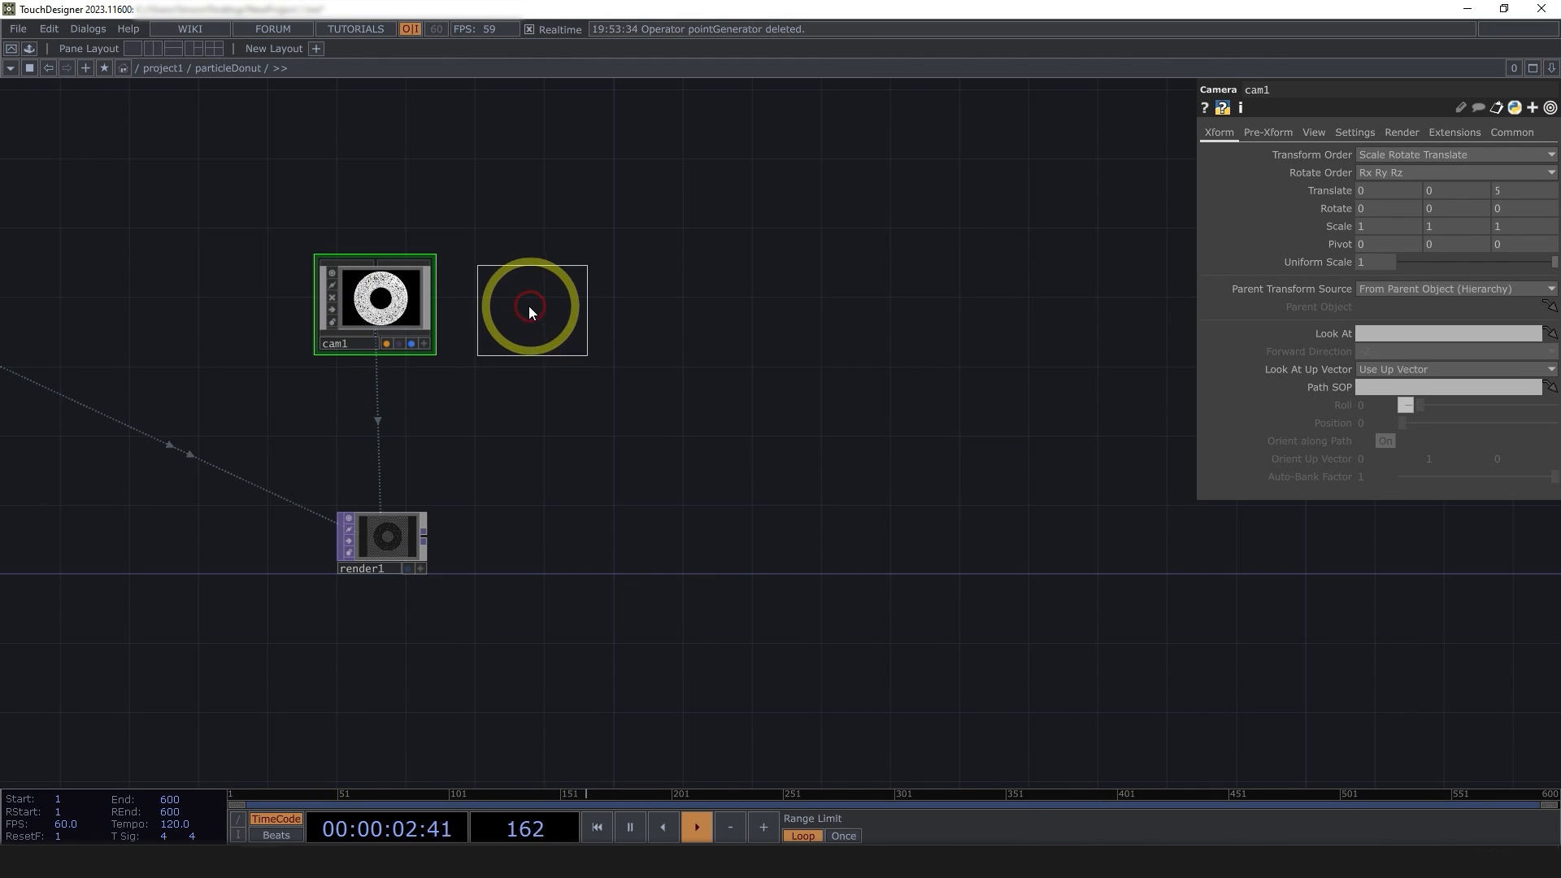
click(529, 309)
scroll(446, 593, up, 8)
- Append an Out TOP to the Render TOP's output, placed well beyond it
scroll(426, 496, down, 8)
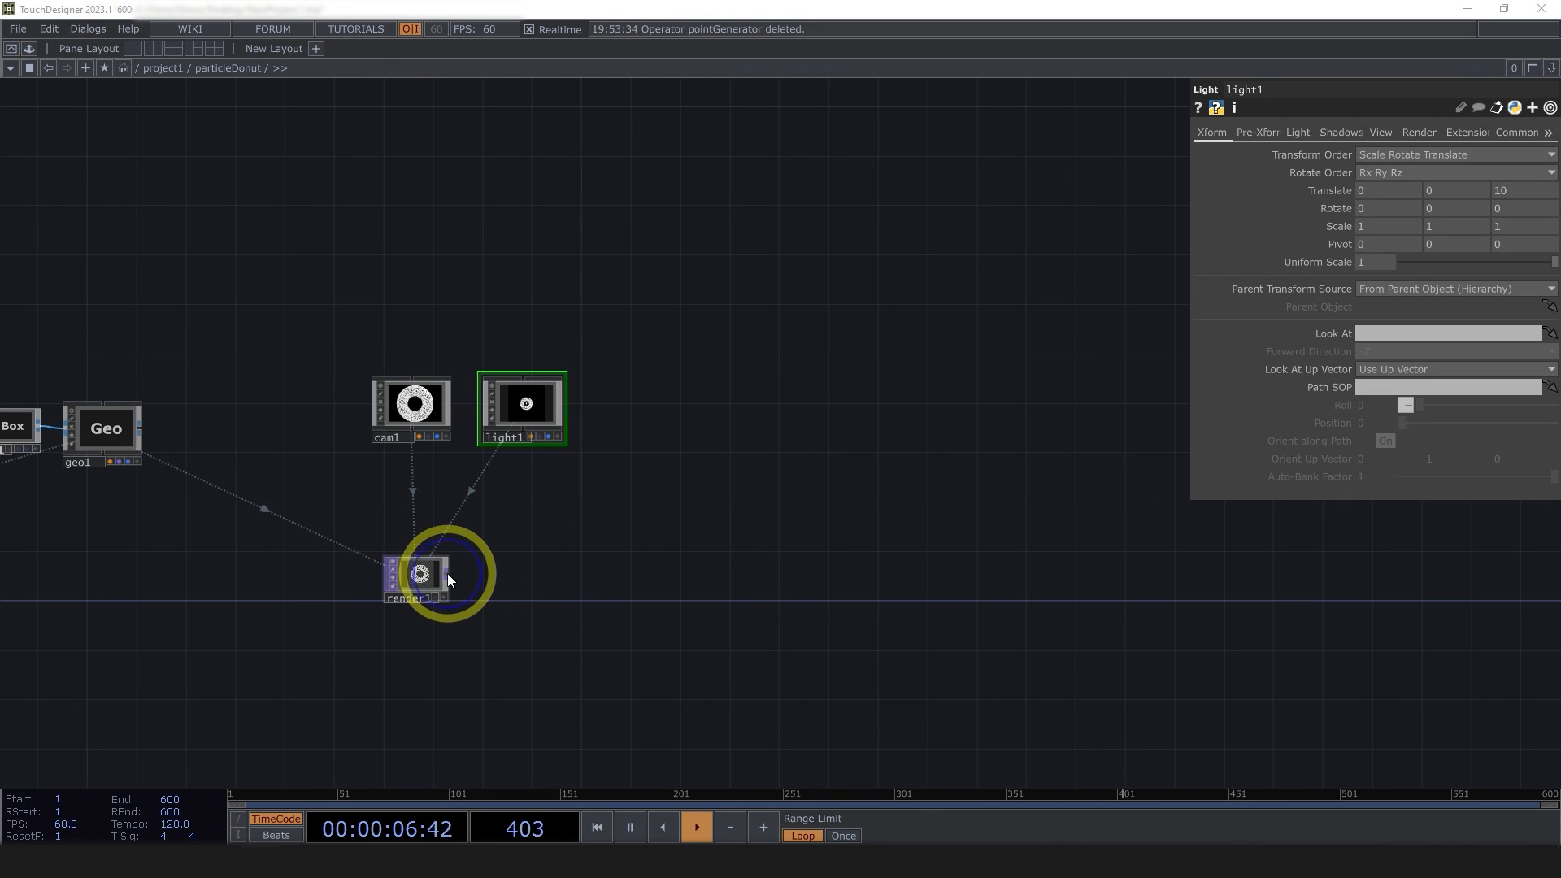
right_click(447, 574)
click(404, 725)
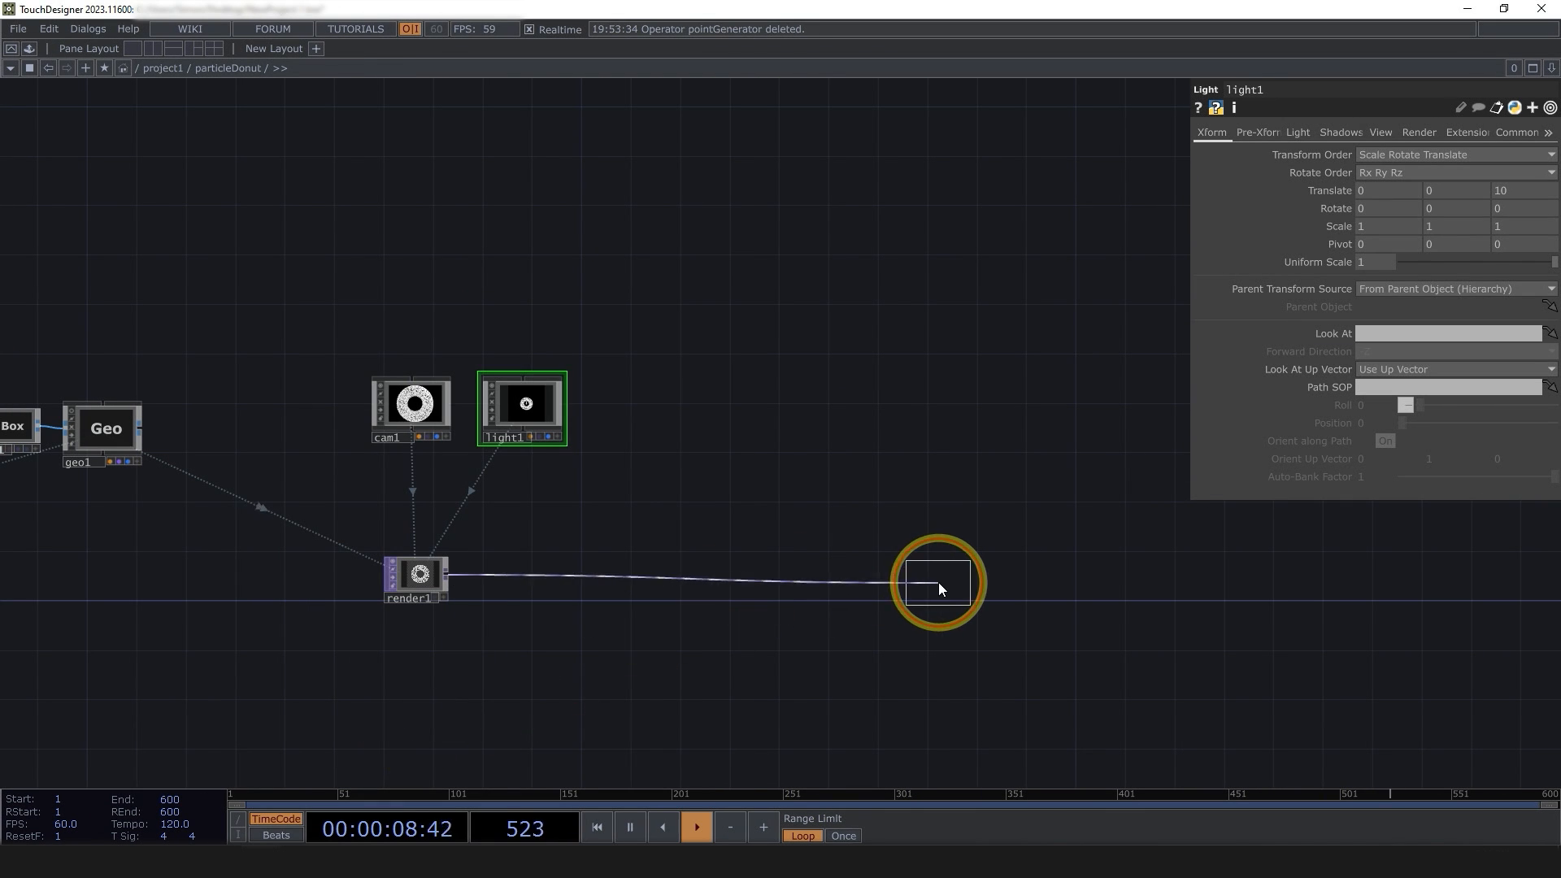
click(940, 583)
- Check the rendered donut in the particleDonut component's viewer from the parent network, turn the viewer off and go back inside the component
key(u)
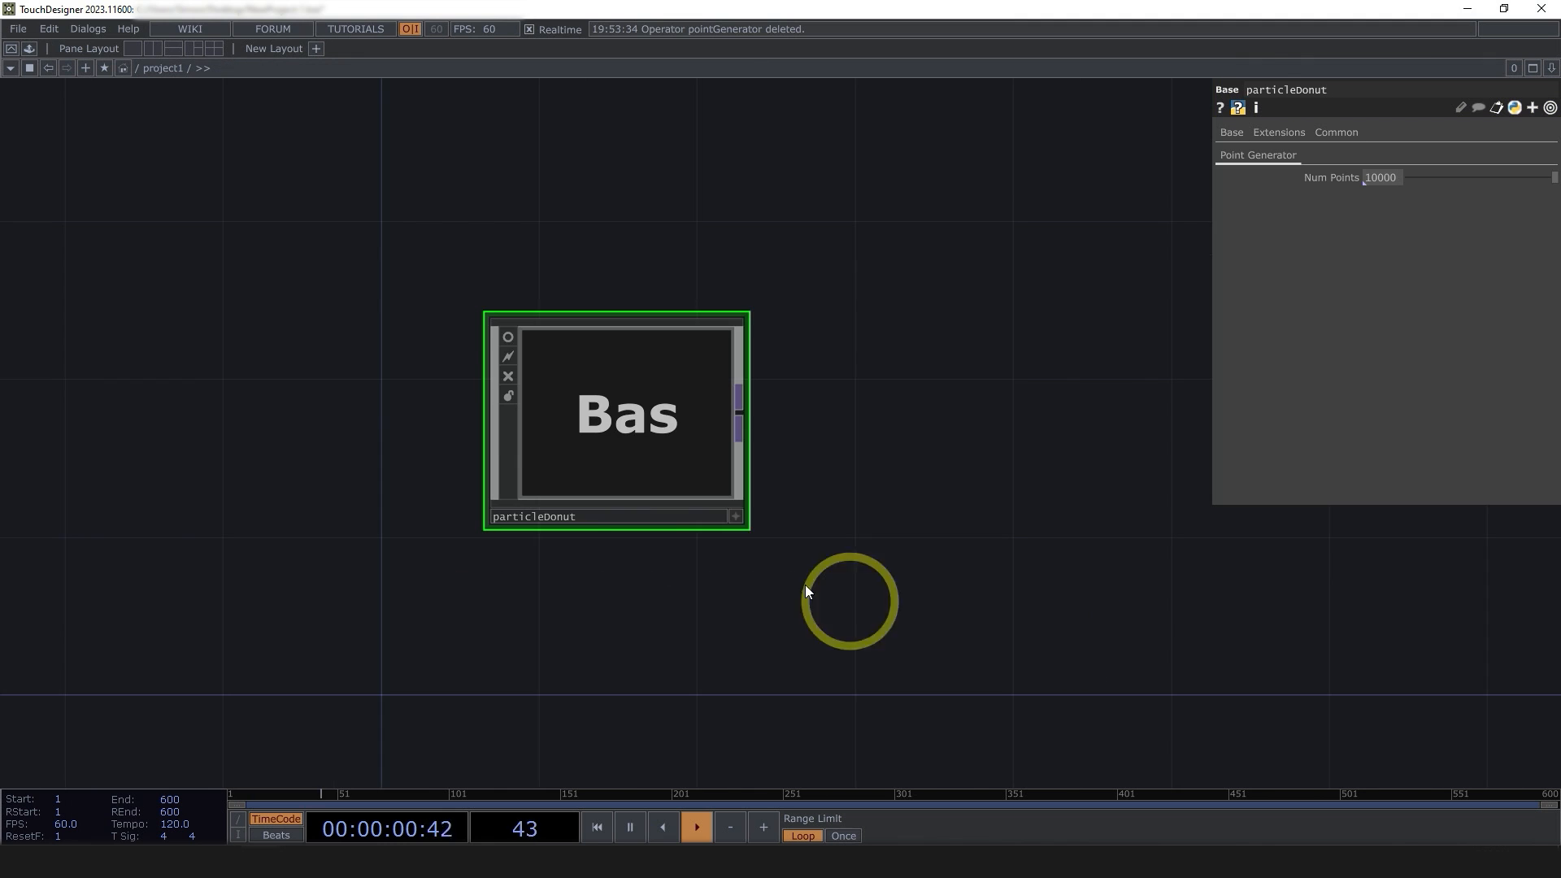
click(507, 334)
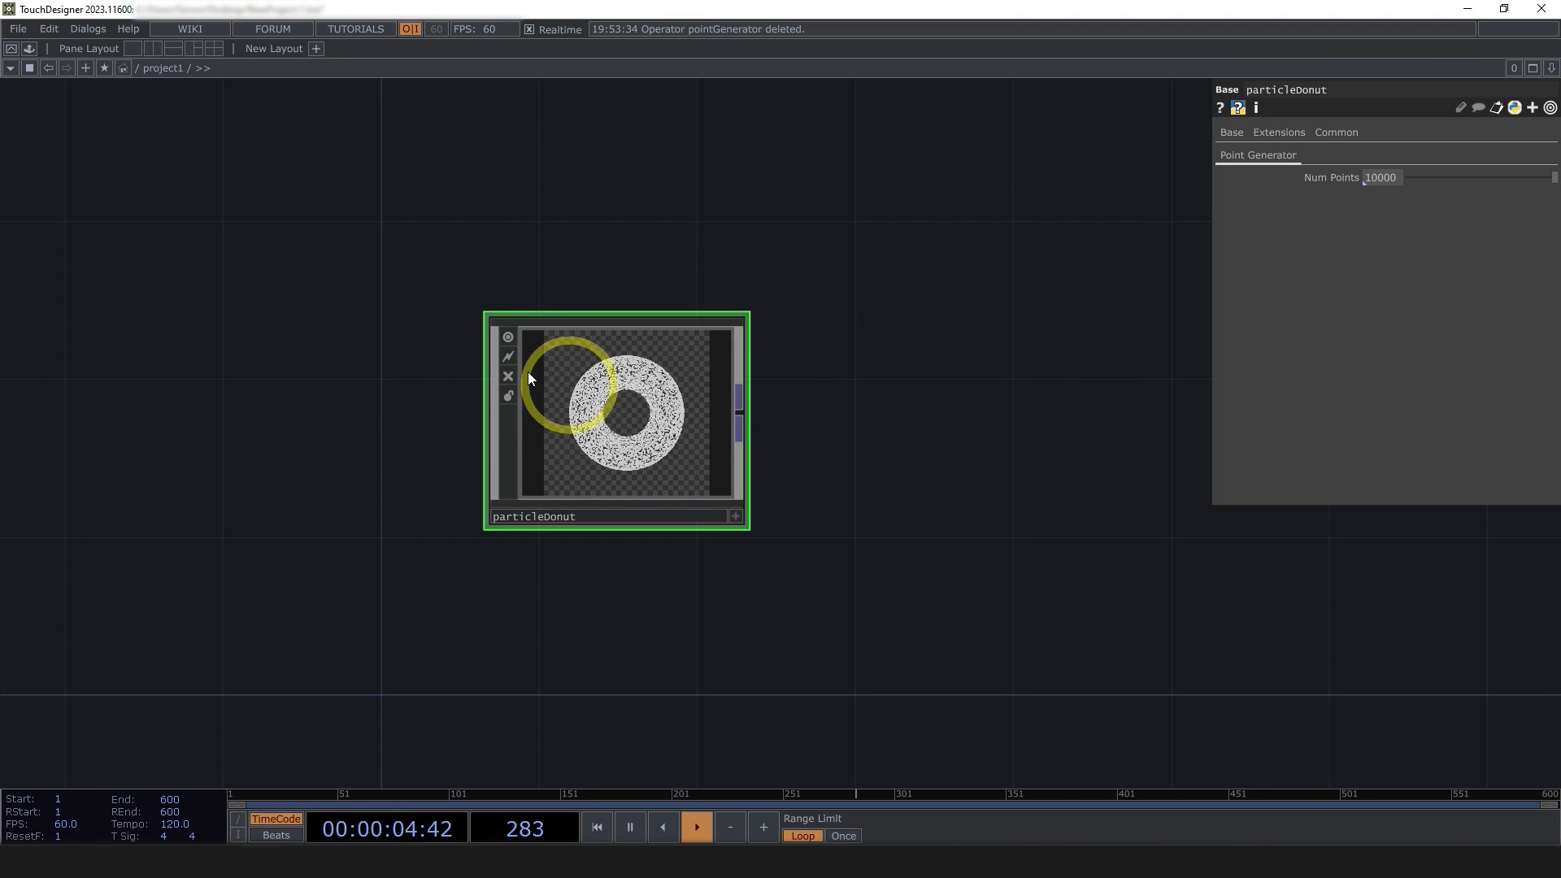
click(508, 337)
double_click(646, 405)
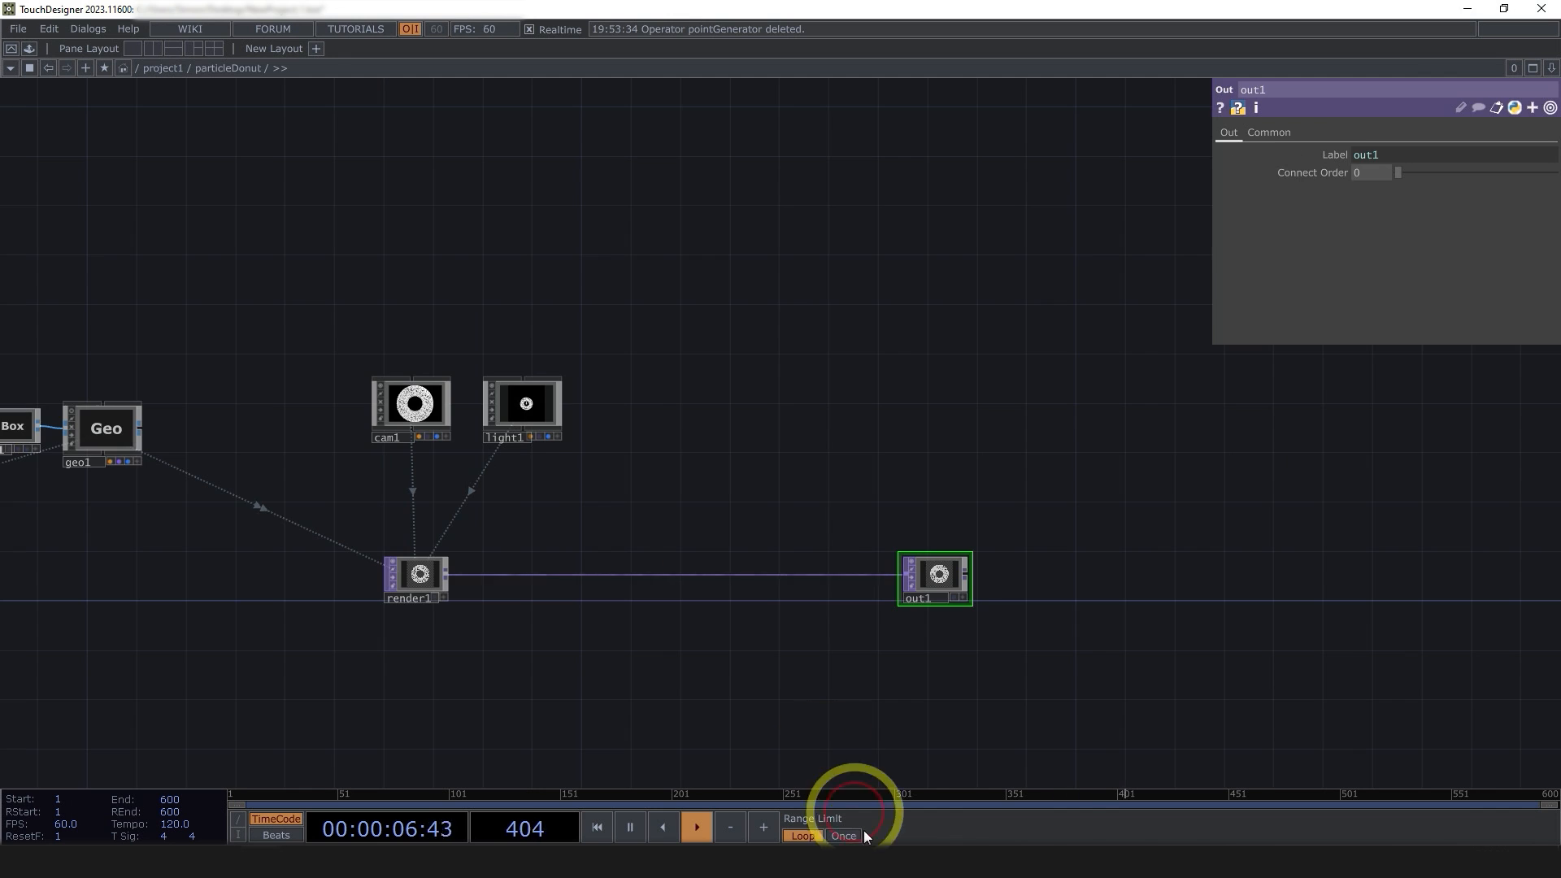
- Display the Out TOP's image as the network background and reposition the network view over it
click(956, 597)
scroll(955, 598, up, 5)
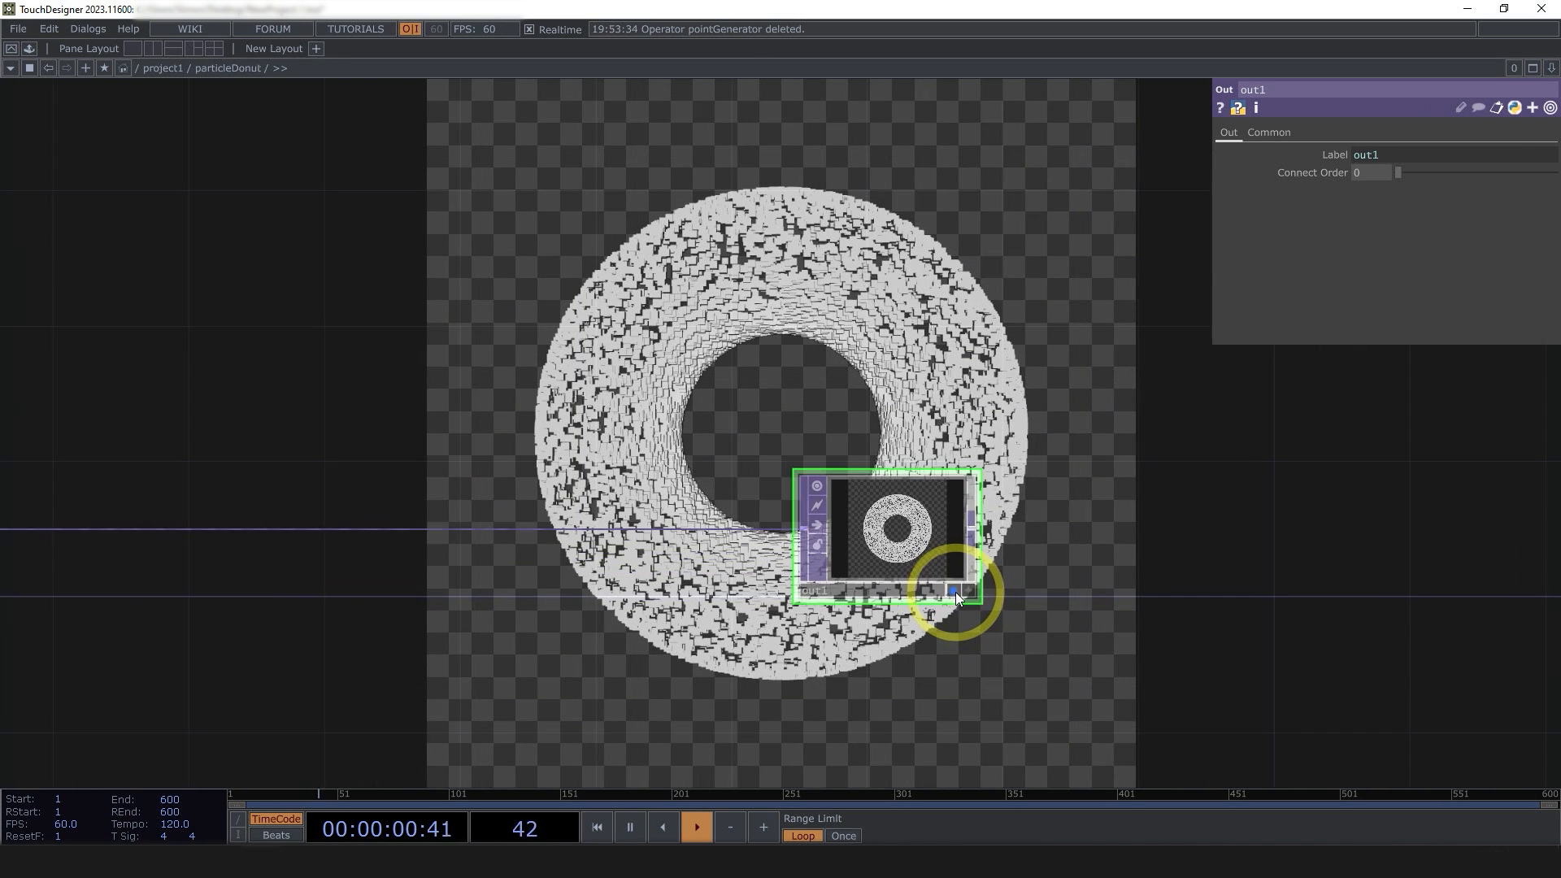
scroll(955, 592, down, 5)
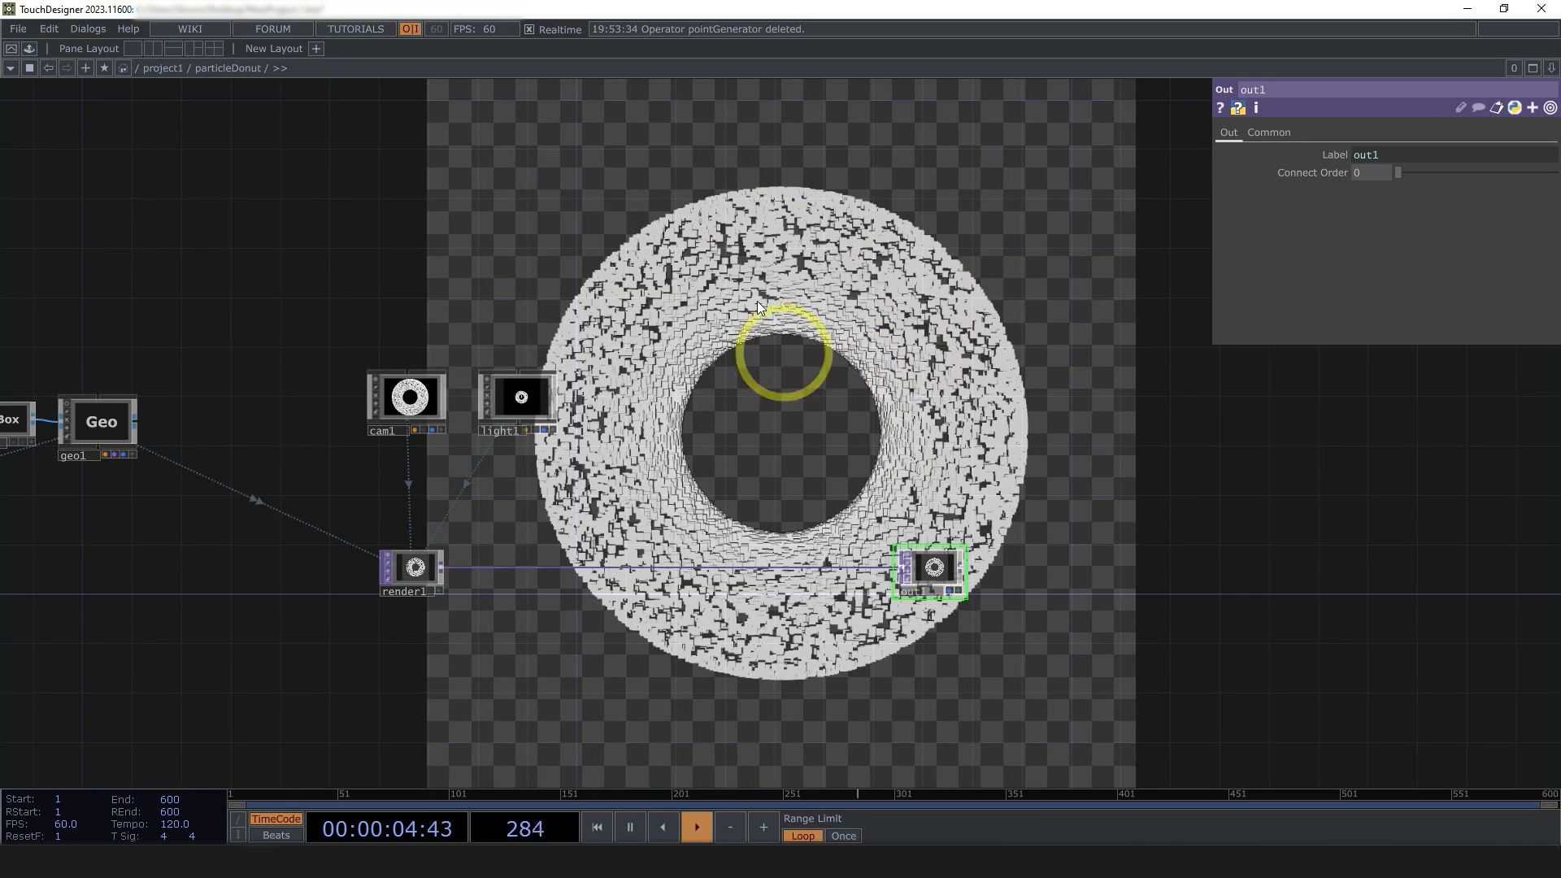
drag(571, 373, 1041, 330)
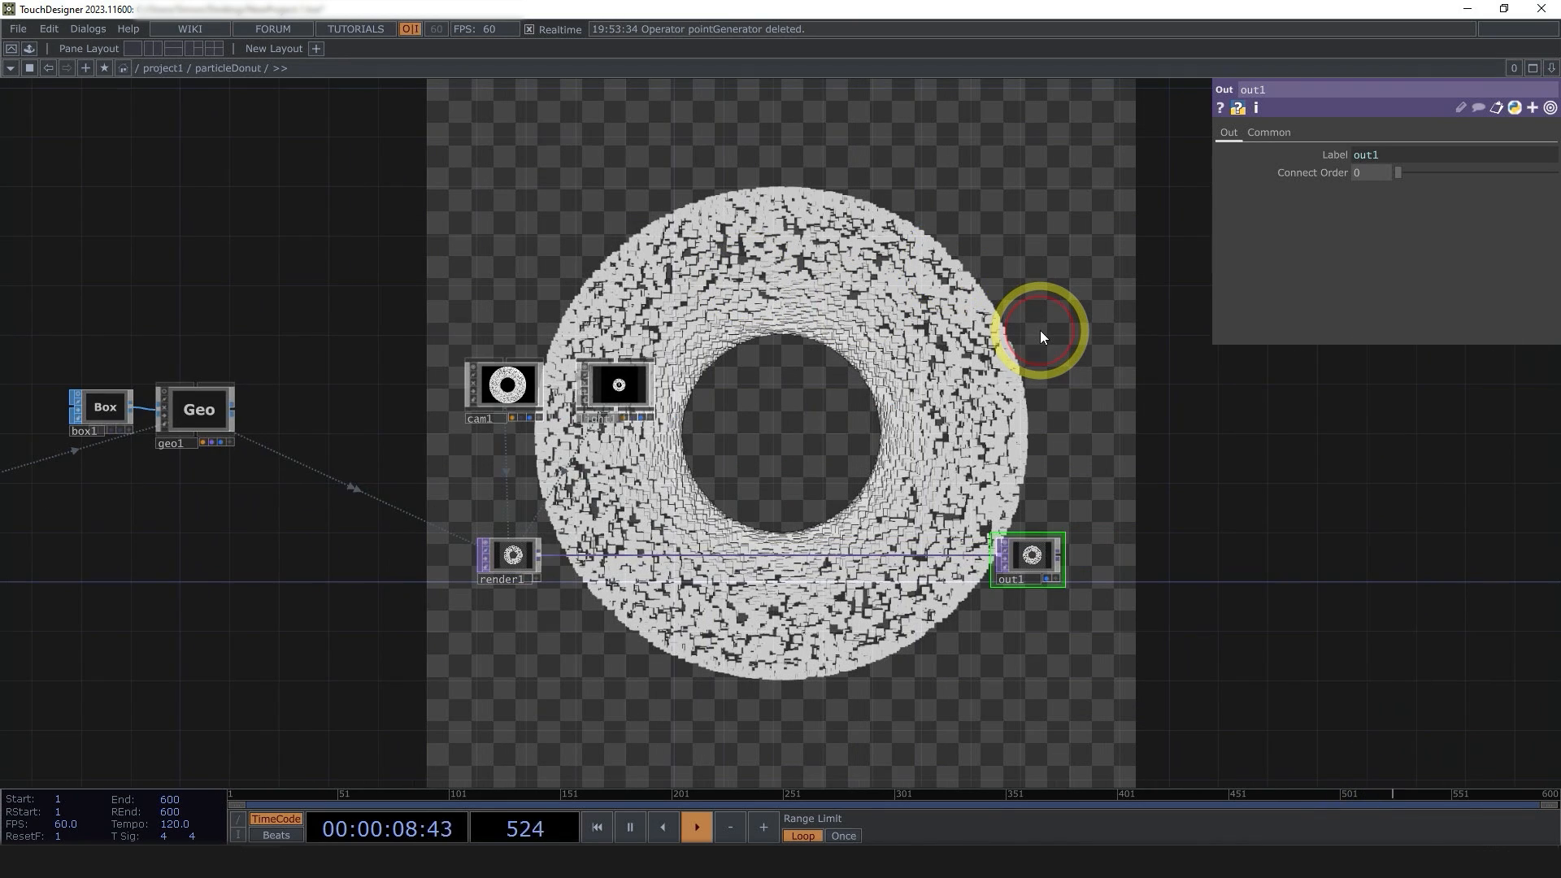
- Split the pane left/right, turn the new pane into a TOP Viewer and narrow it to give the network more room
click(1551, 68)
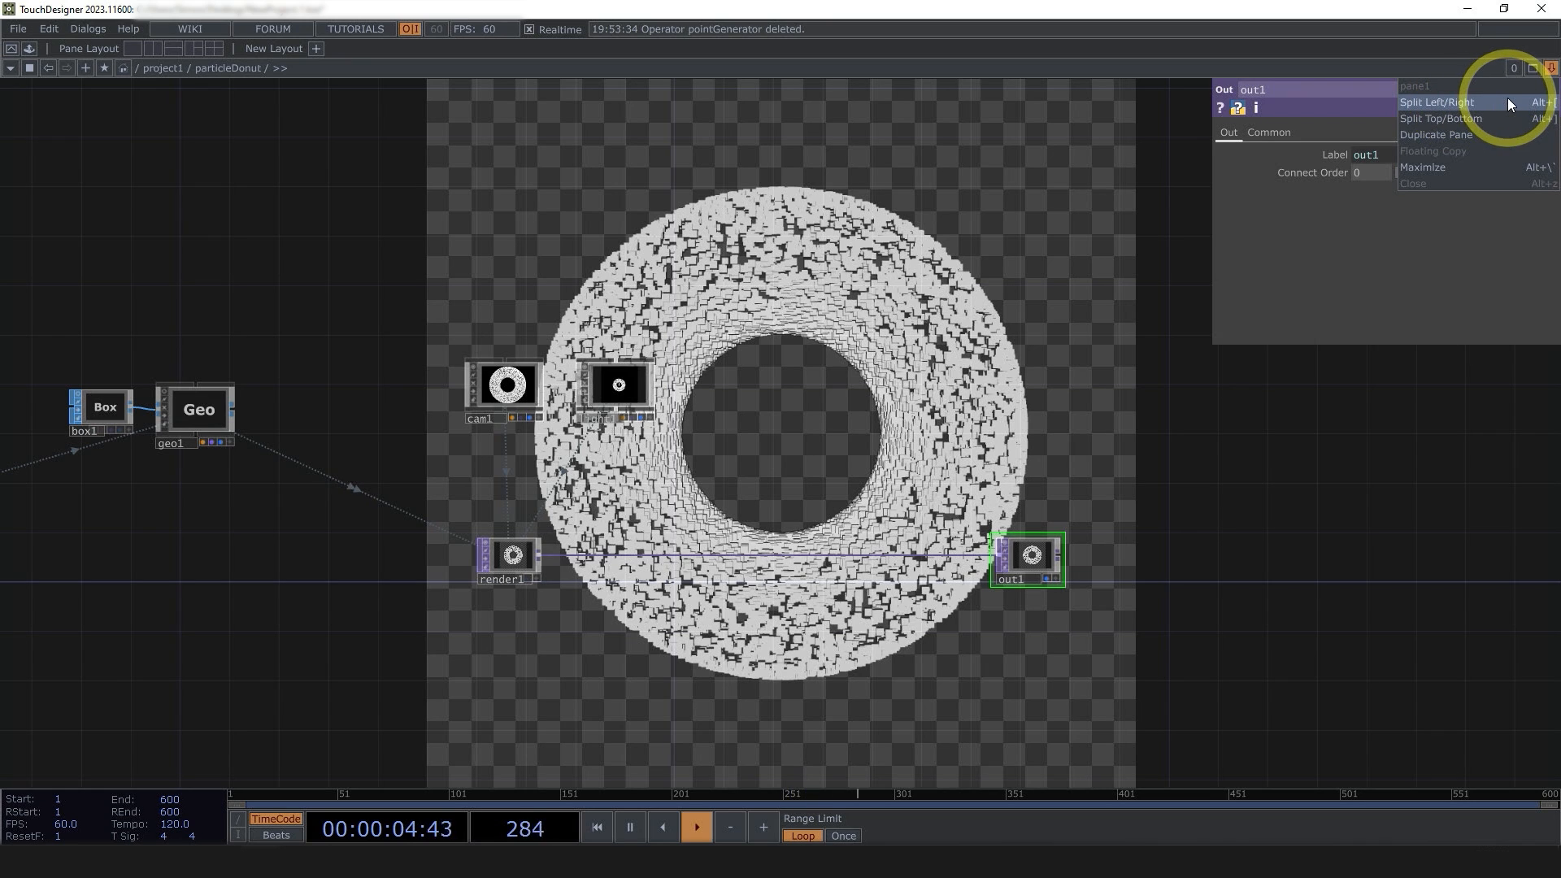
click(1107, 221)
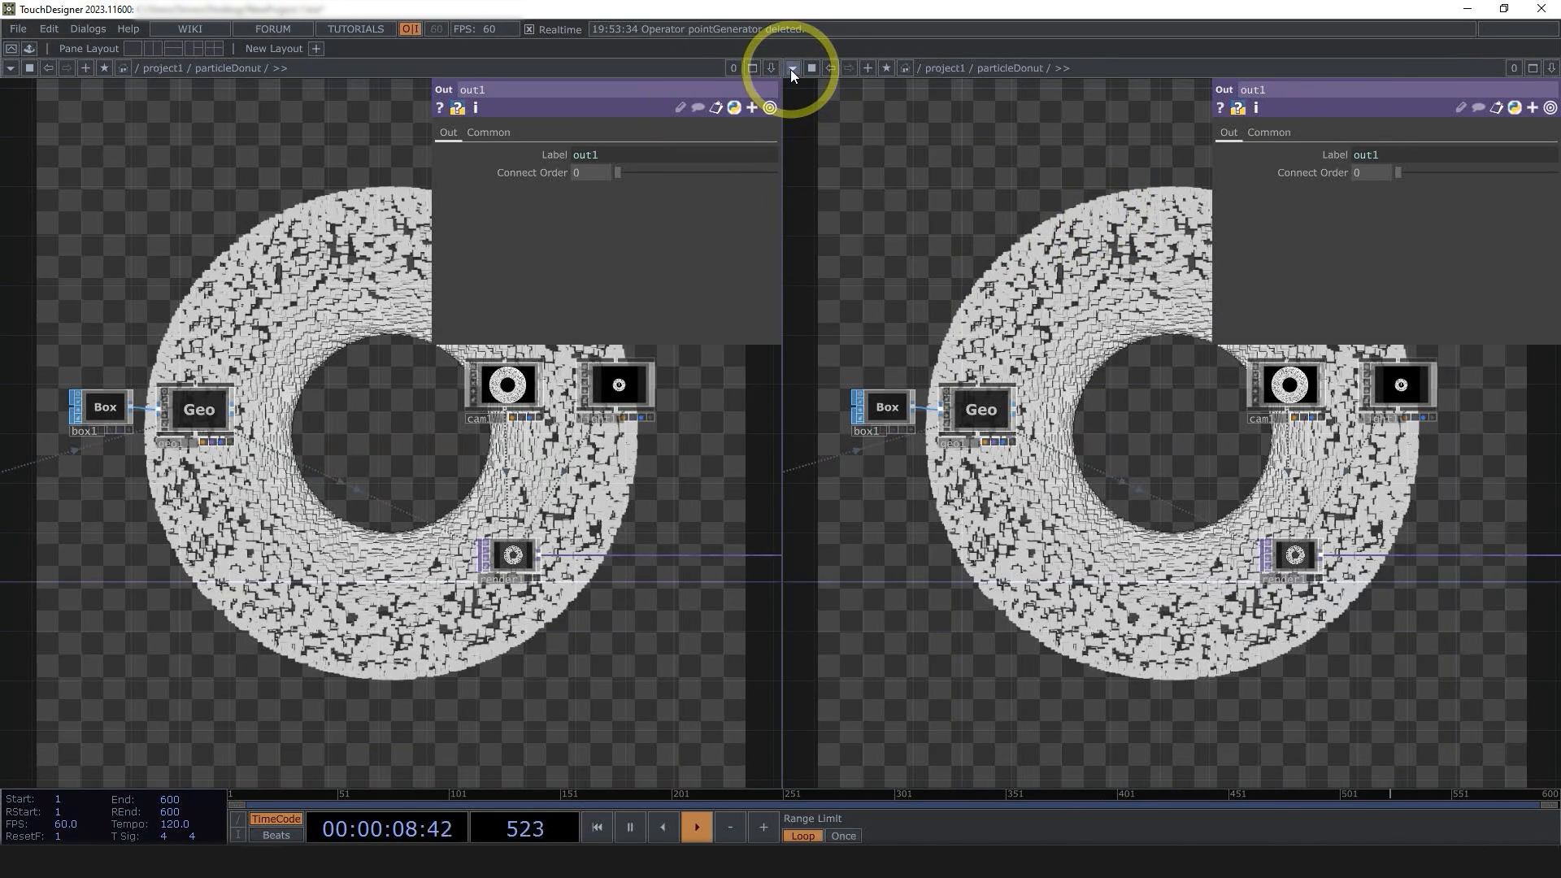
click(792, 69)
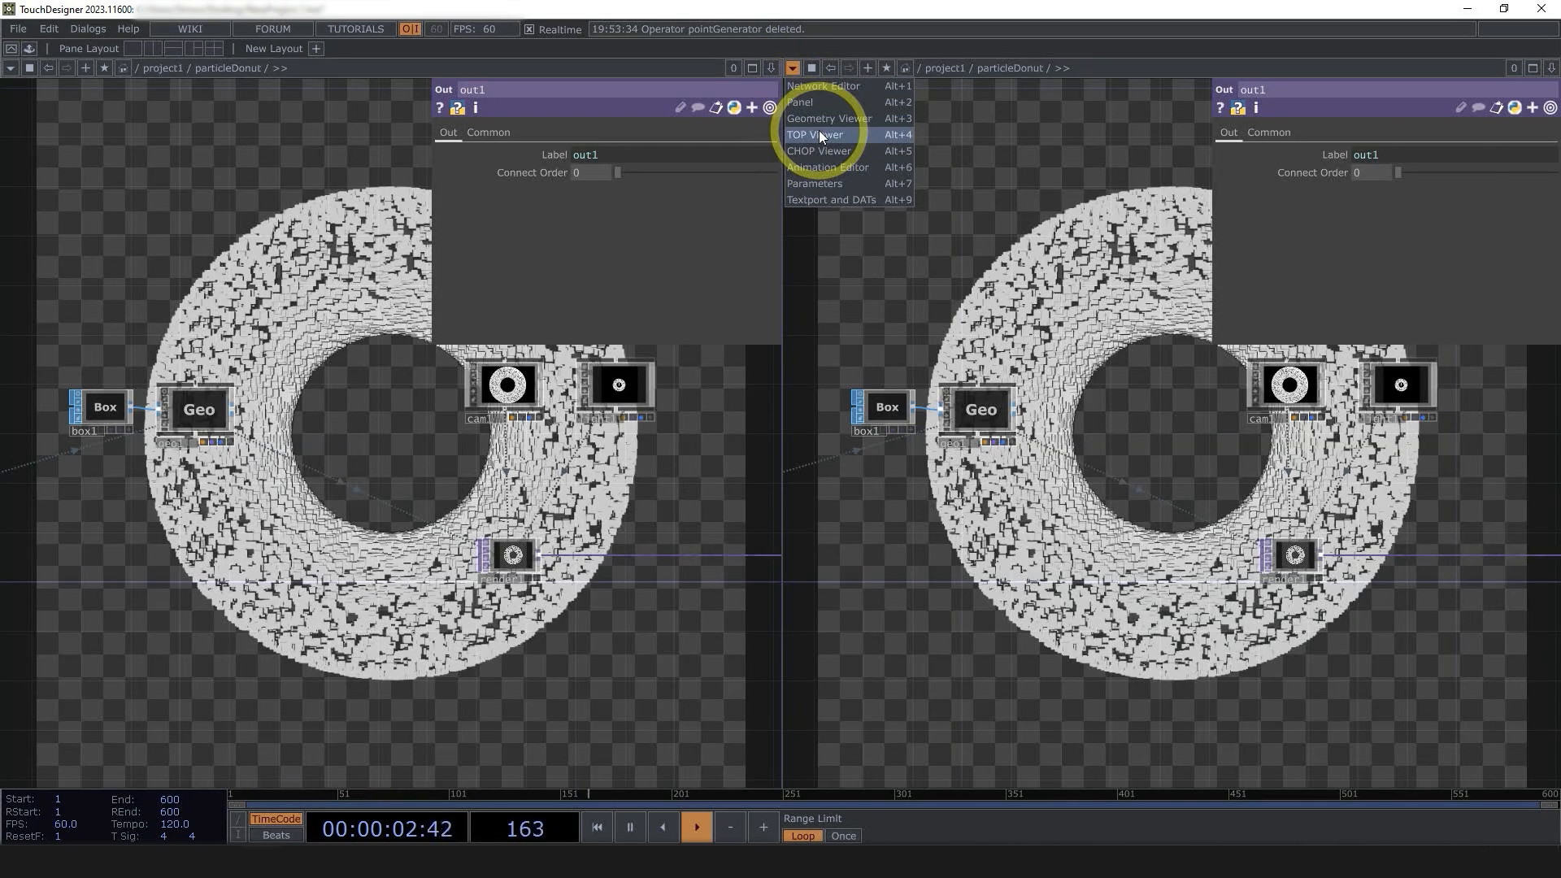
click(818, 133)
drag(784, 408, 1025, 387)
scroll(776, 439, down, 3)
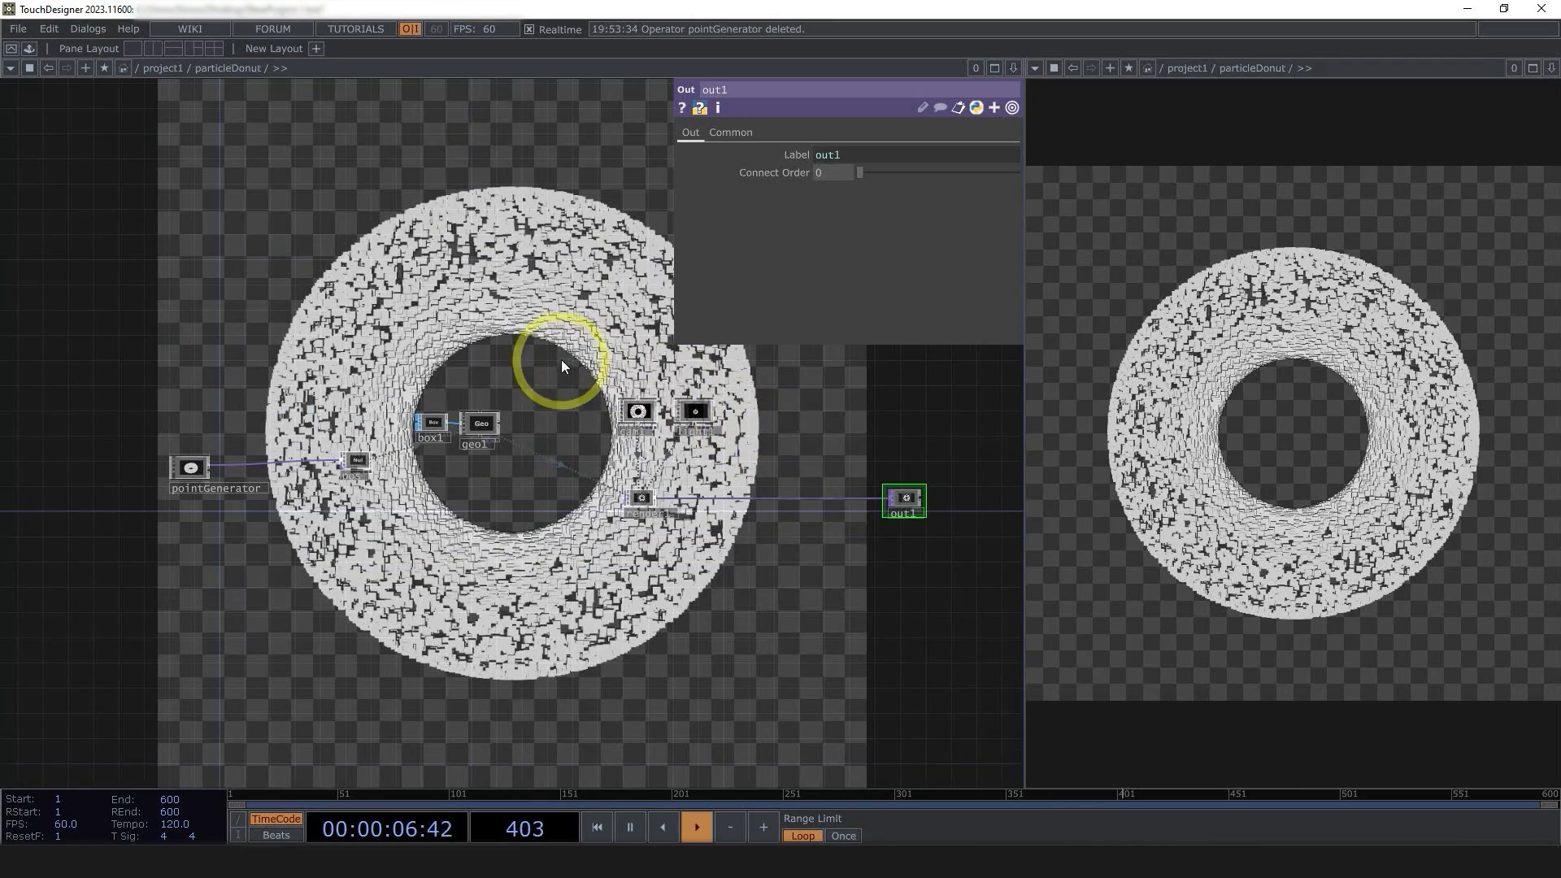
- Turn off Backdrop TOPs in the network editor's display options
right_click(535, 328)
mouse_move(631, 412)
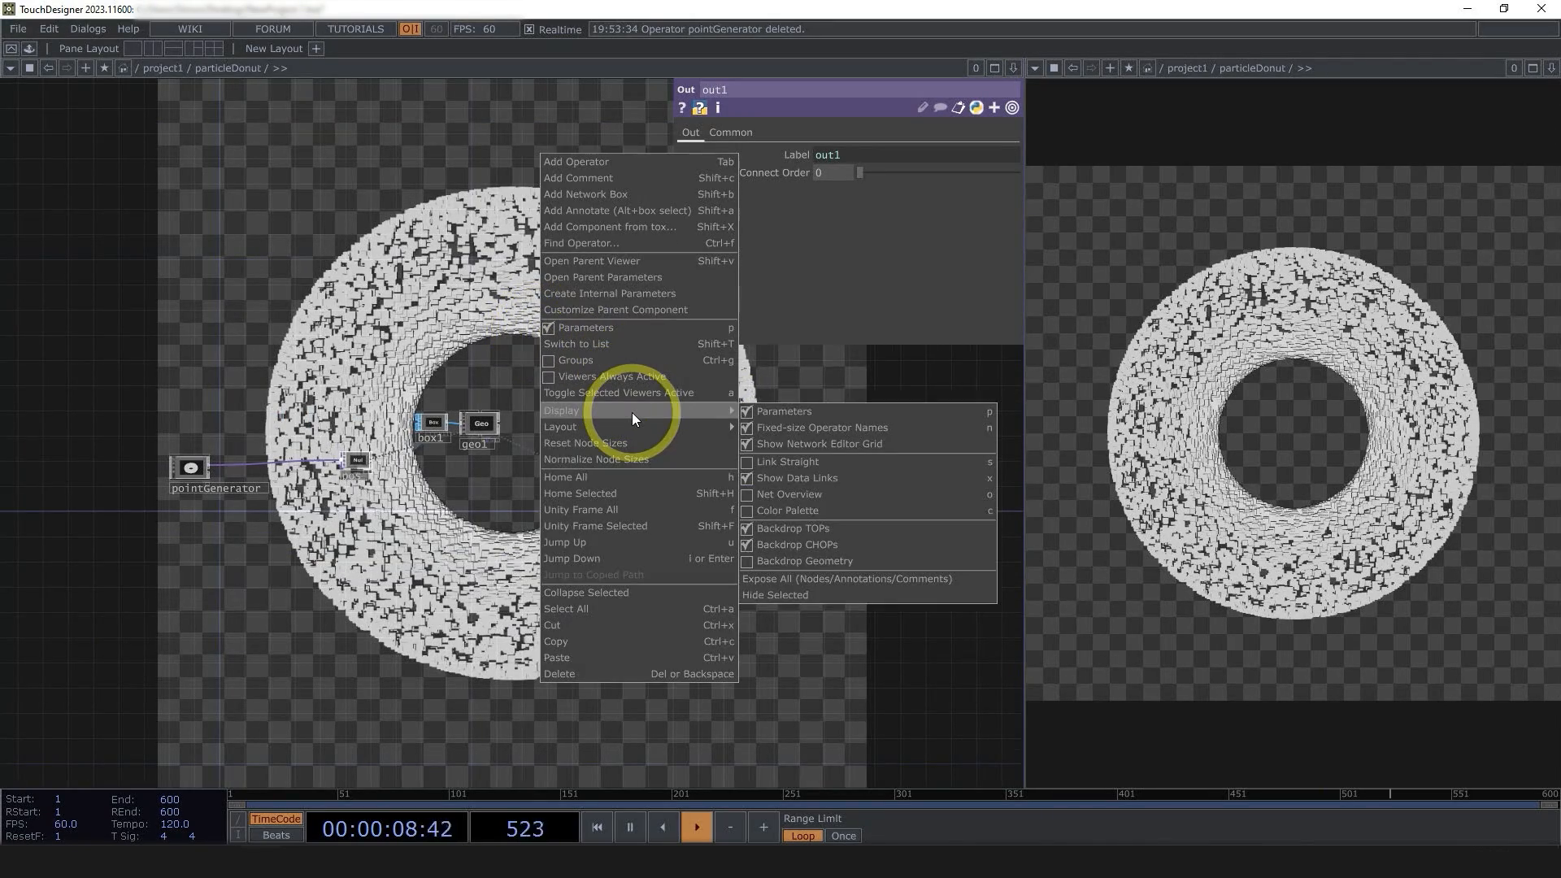
click(854, 531)
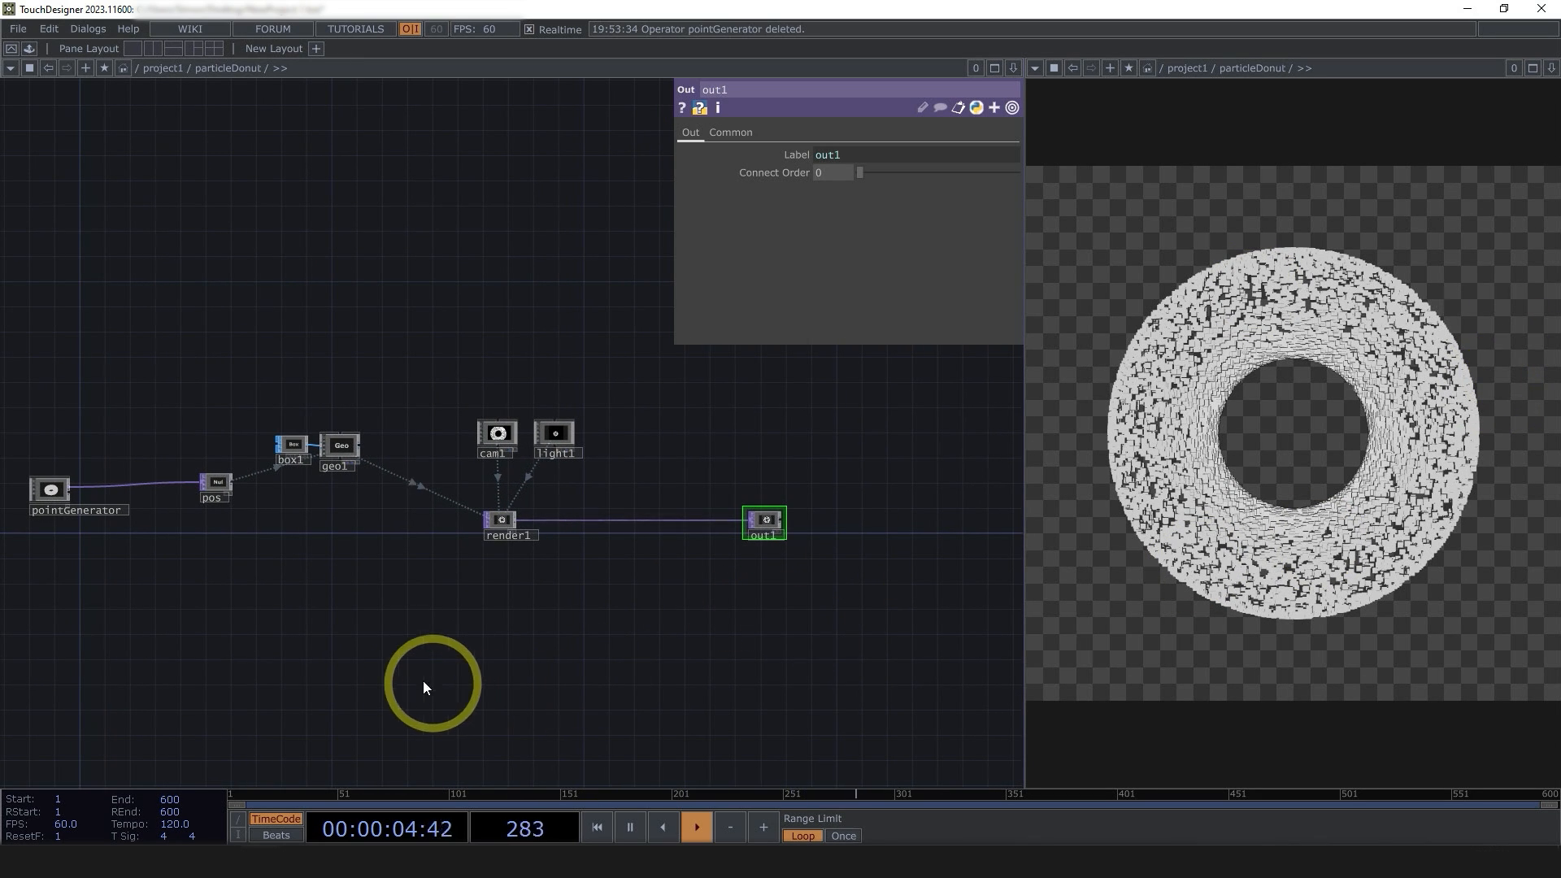
- Add a Phong MAT beside the Geometry COMP
drag(423, 681, 531, 675)
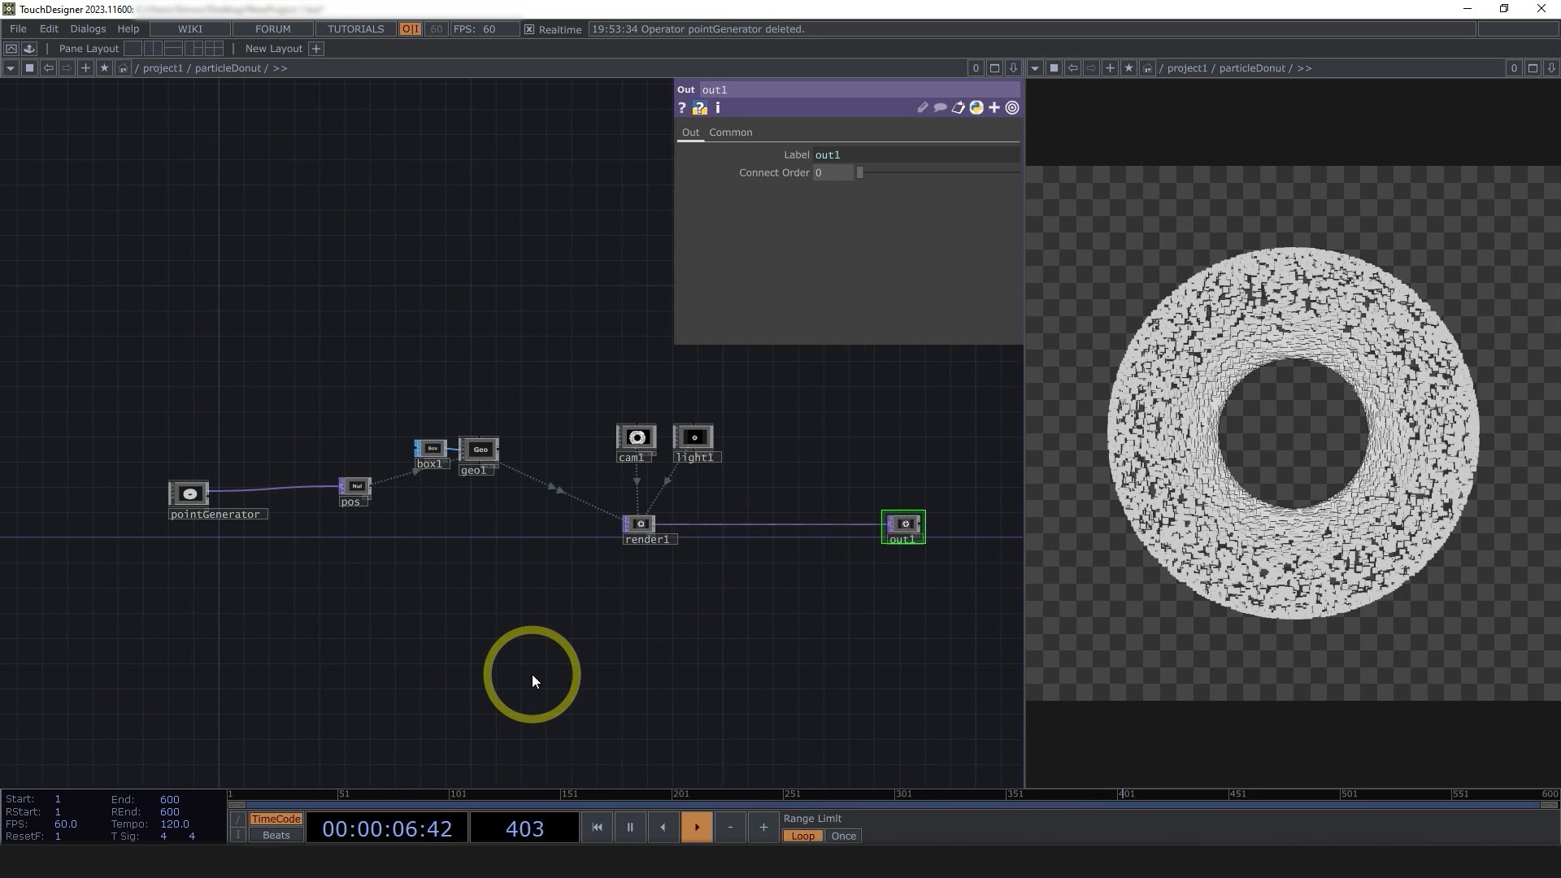
scroll(541, 479, up, 4)
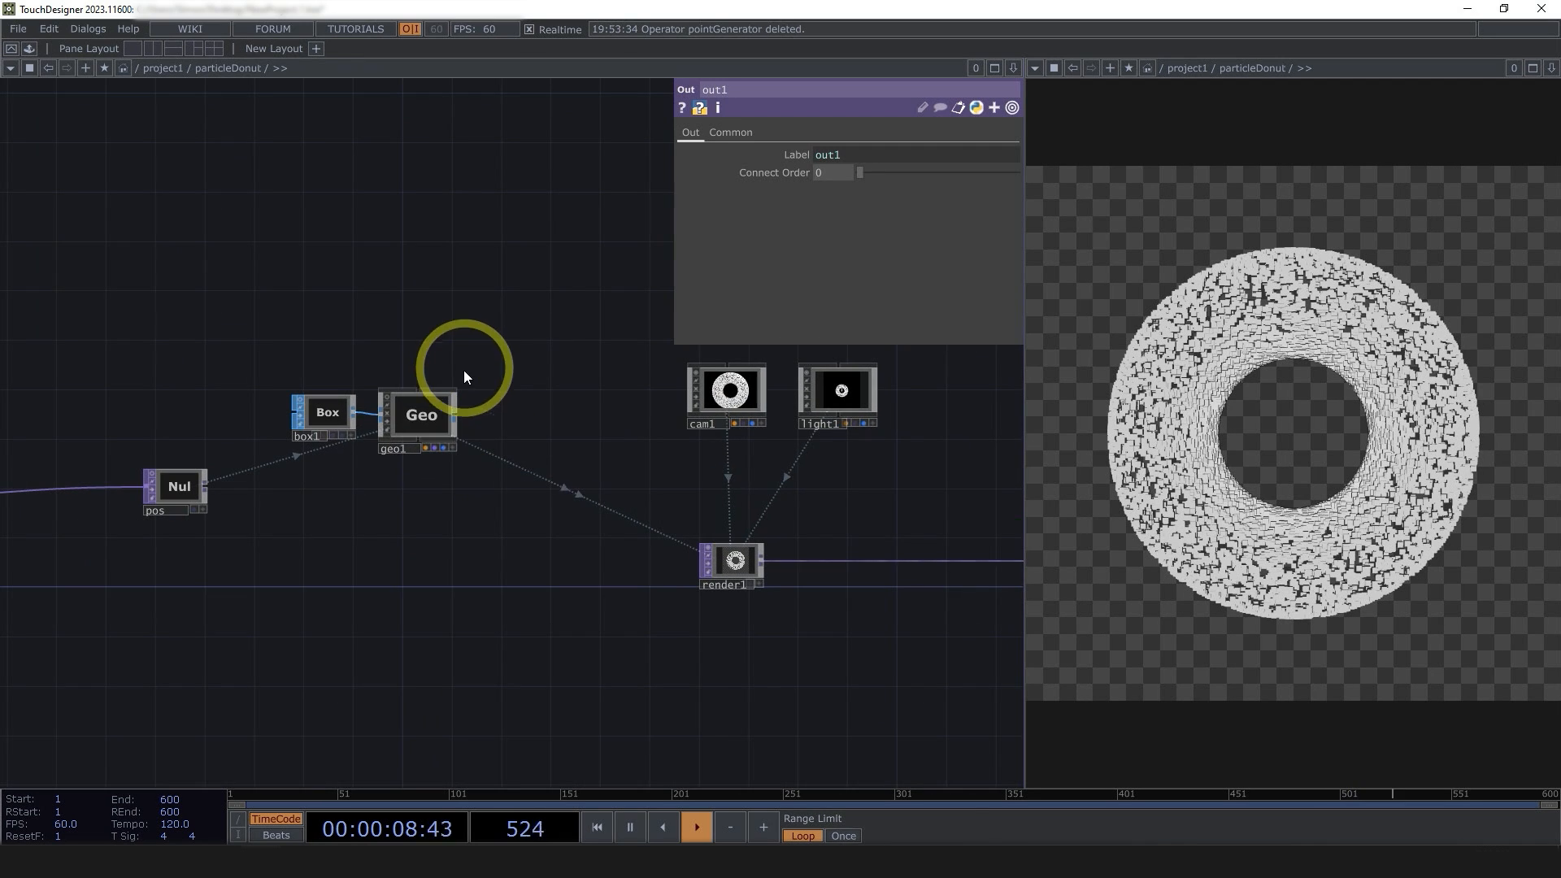
double_click(491, 317)
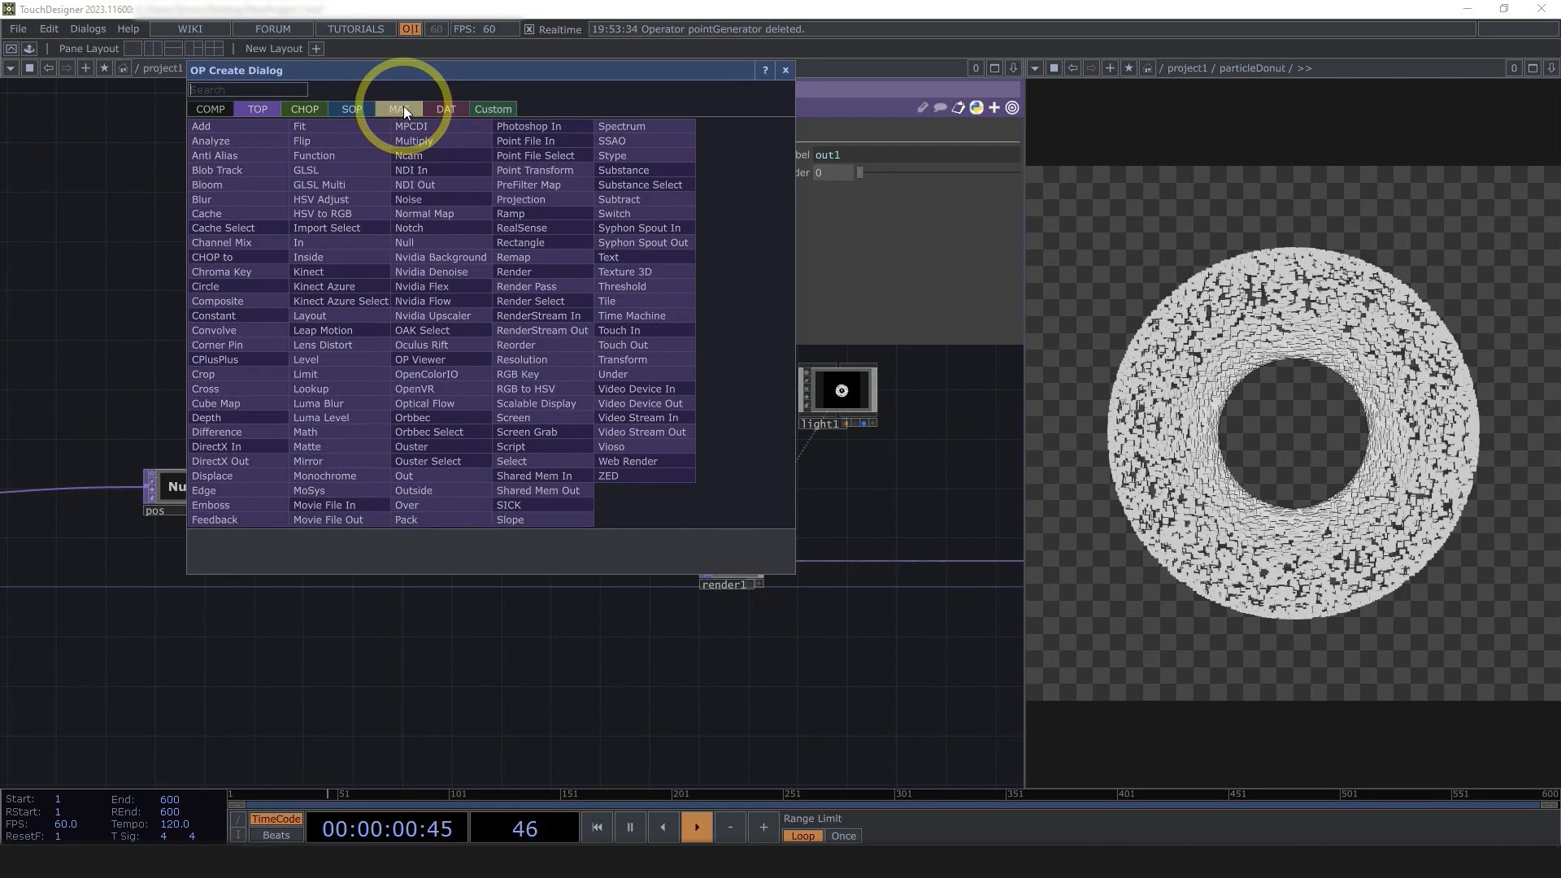
click(404, 108)
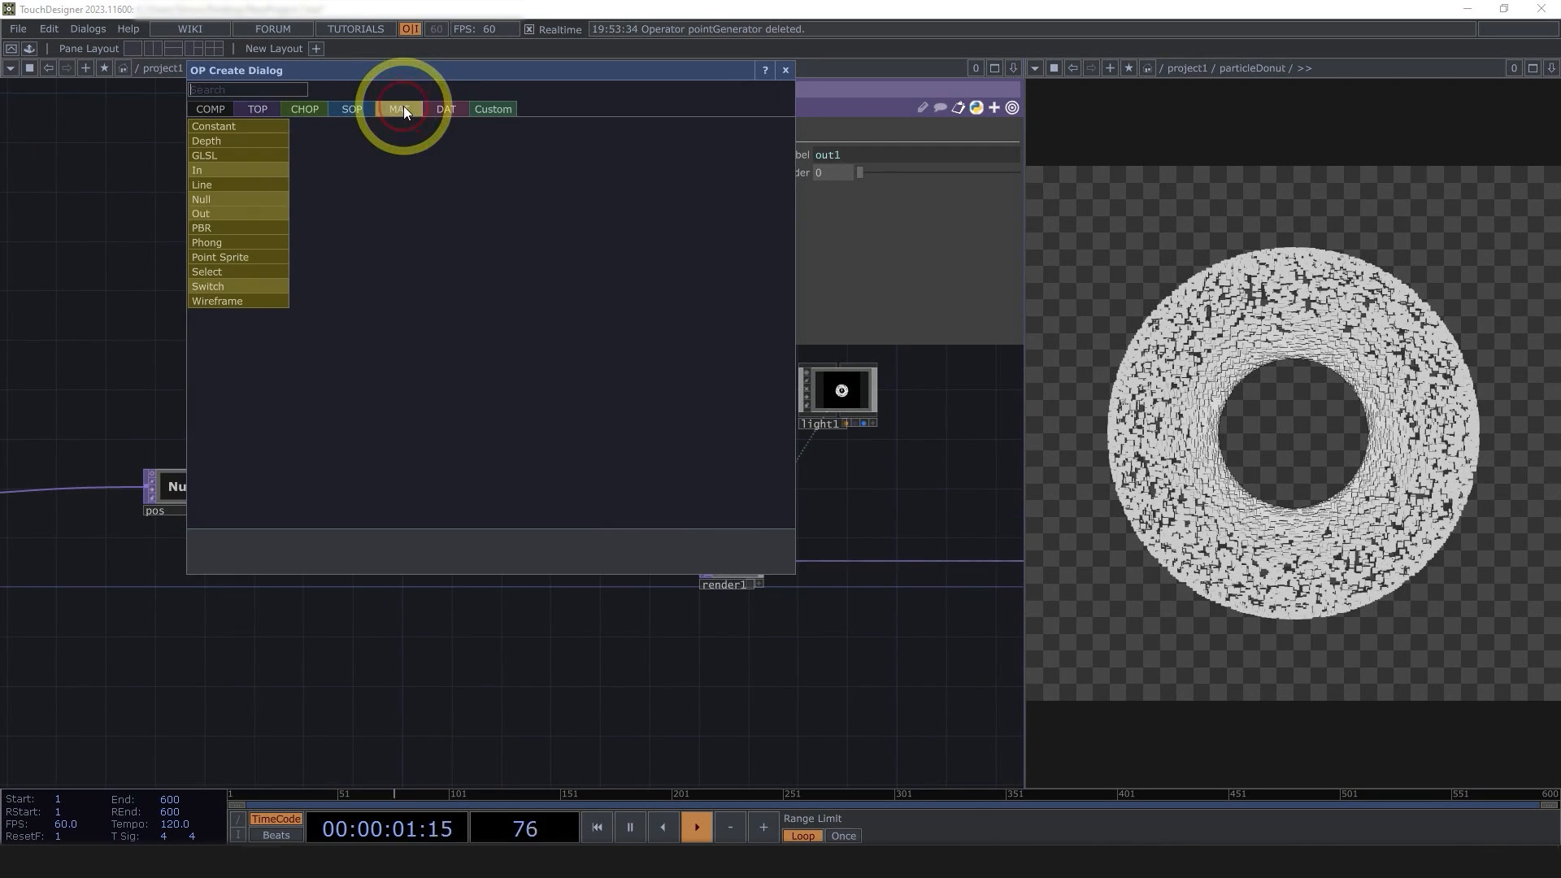
click(230, 242)
click(525, 420)
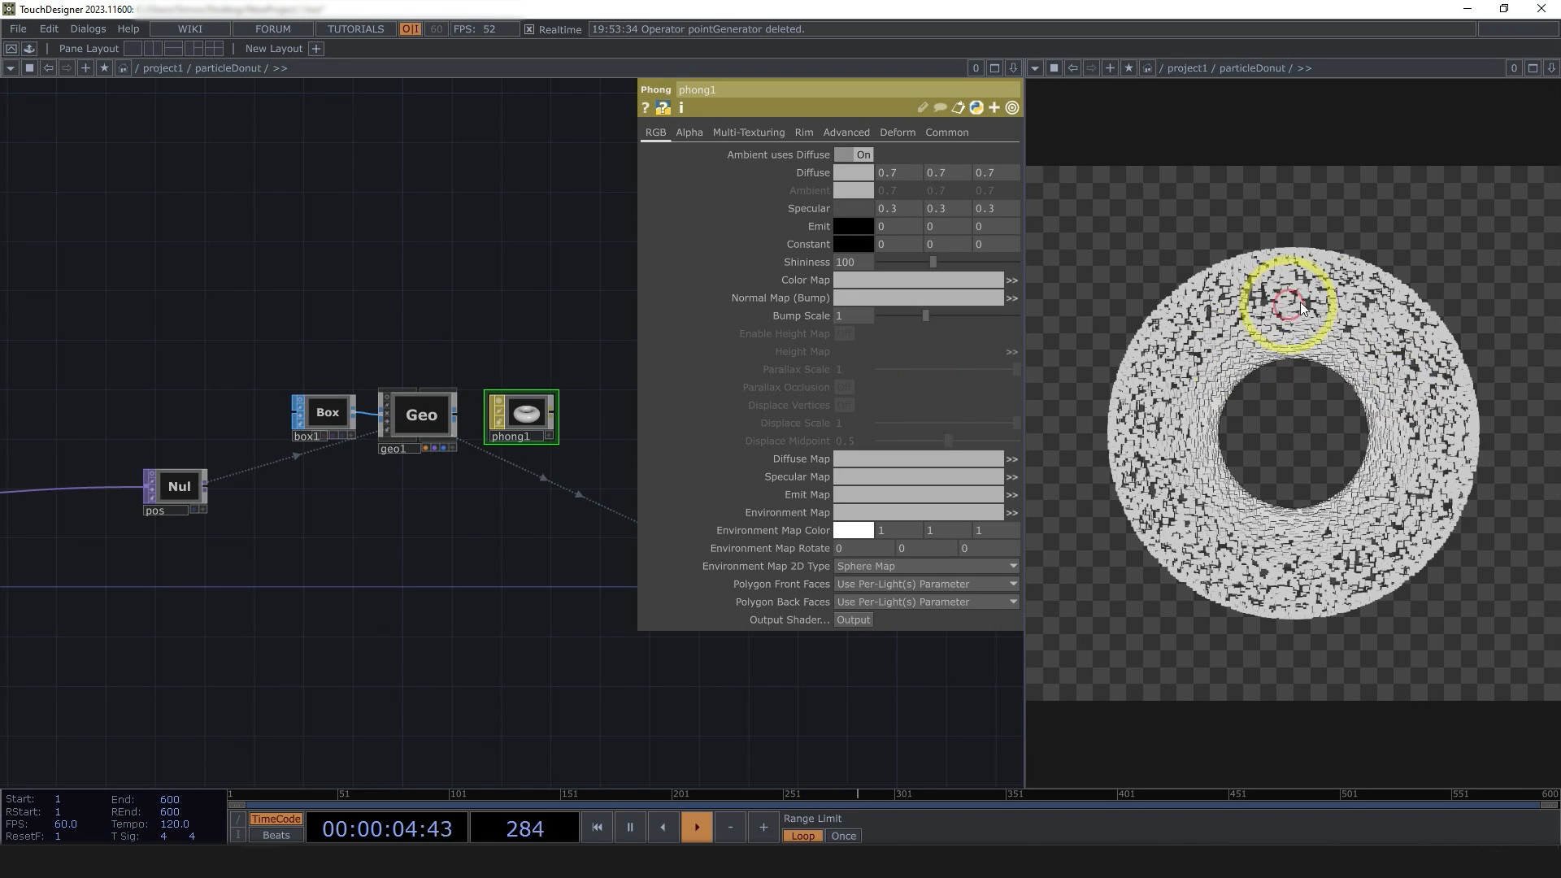
- Assign the Phong material to the Geometry COMP and turn off the material node's viewer
scroll(453, 377, up, 3)
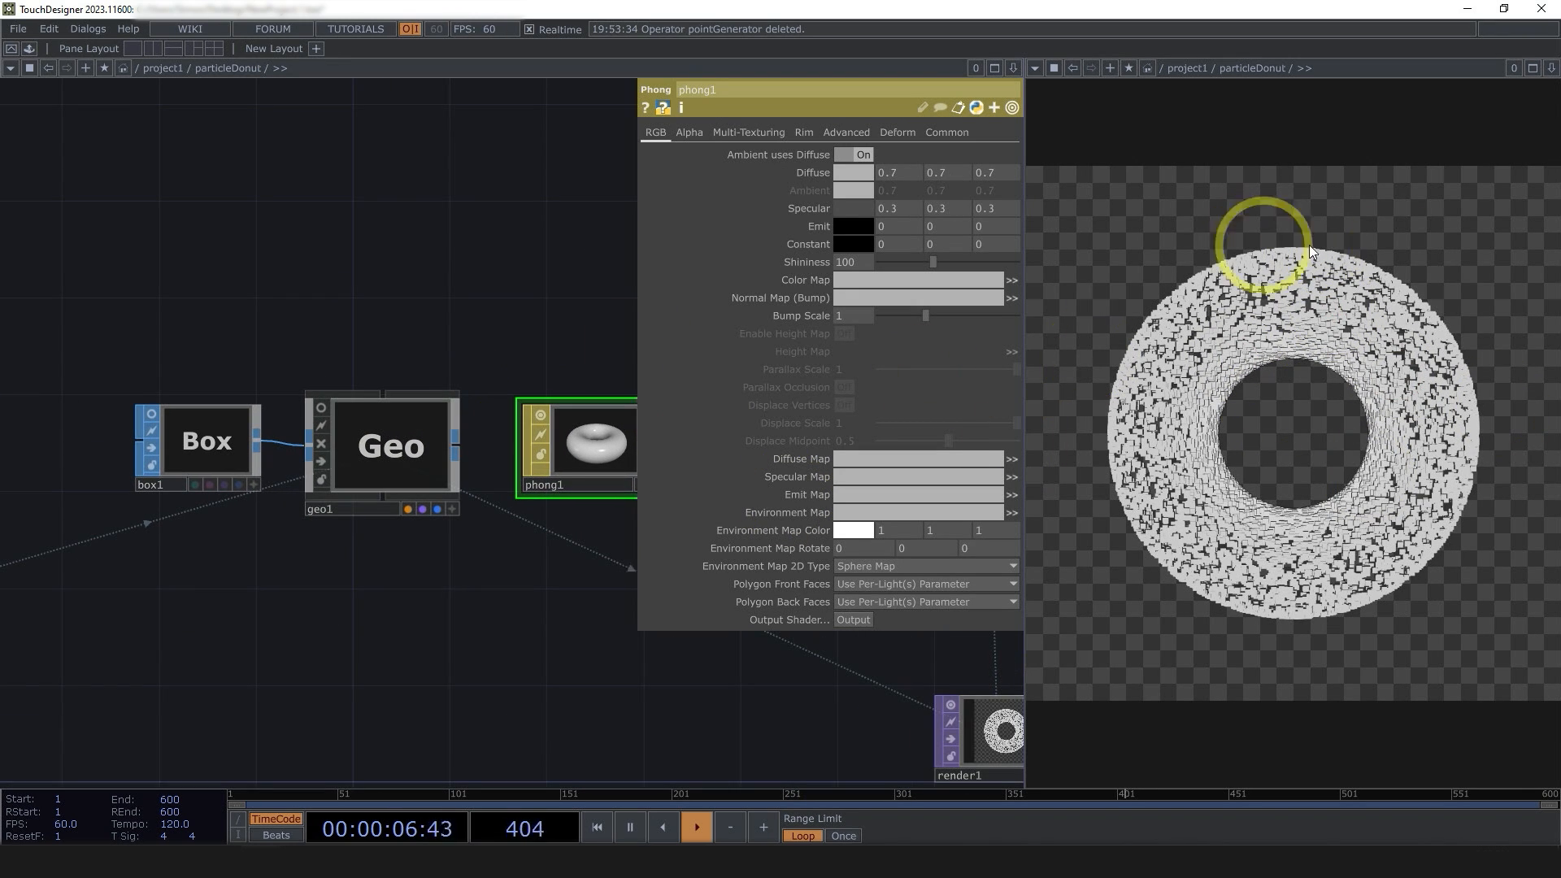
mouse_move(550, 429)
mouse_down()
mouse_move(331, 442)
mouse_move(366, 443)
mouse_up()
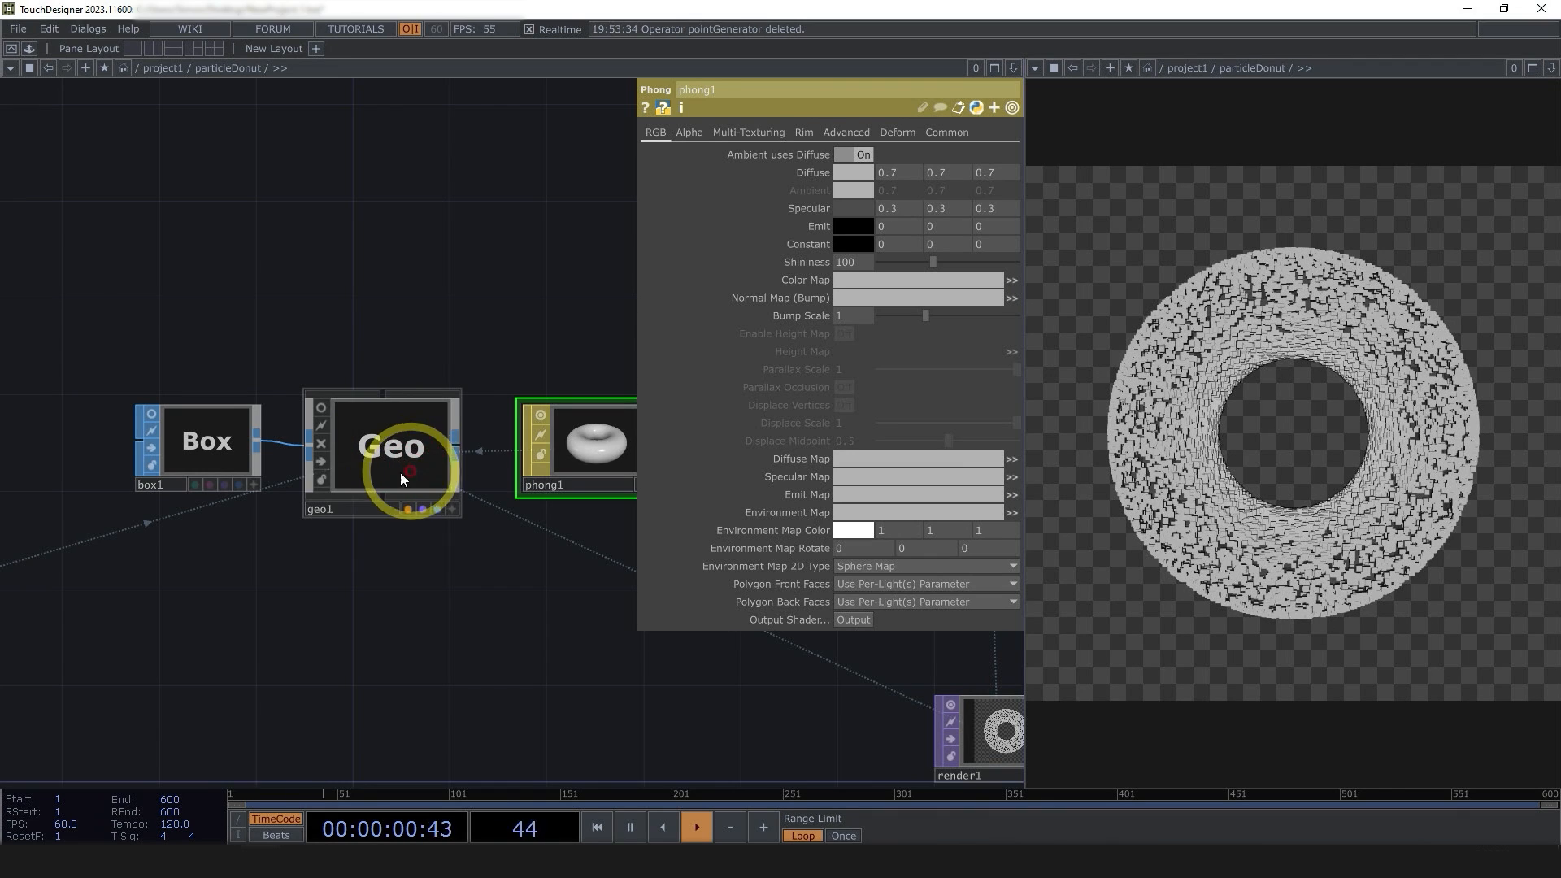
drag(533, 692, 385, 653)
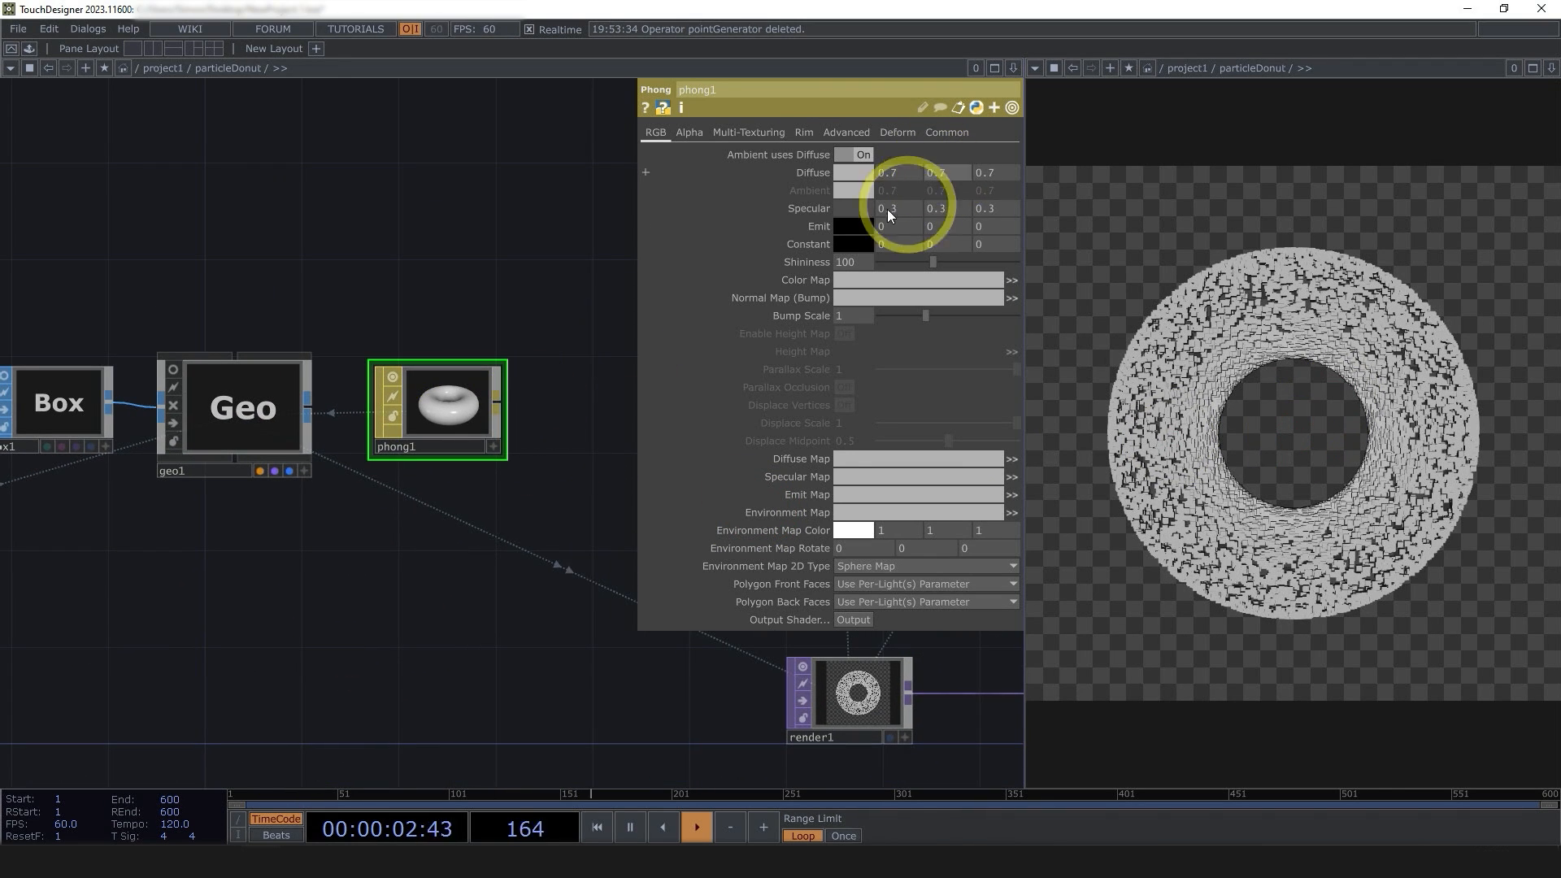
click(392, 382)
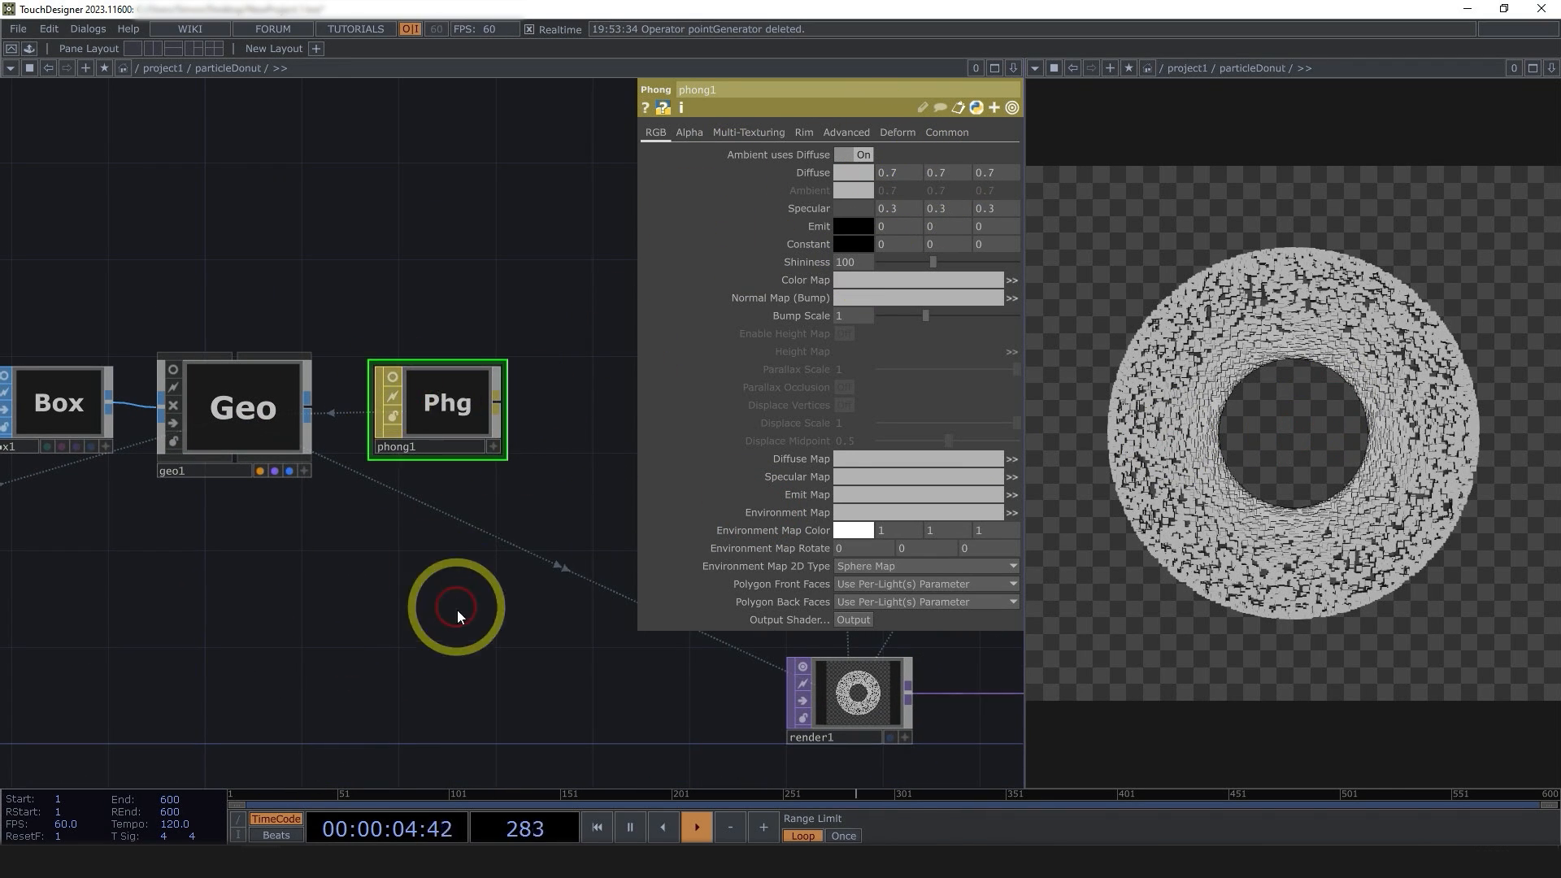
- Hide the parameters and move the pointGenerator component farther from the pos Null to make room between them
scroll(391, 549, down, 5)
drag(460, 603, 701, 606)
drag(518, 644, 530, 644)
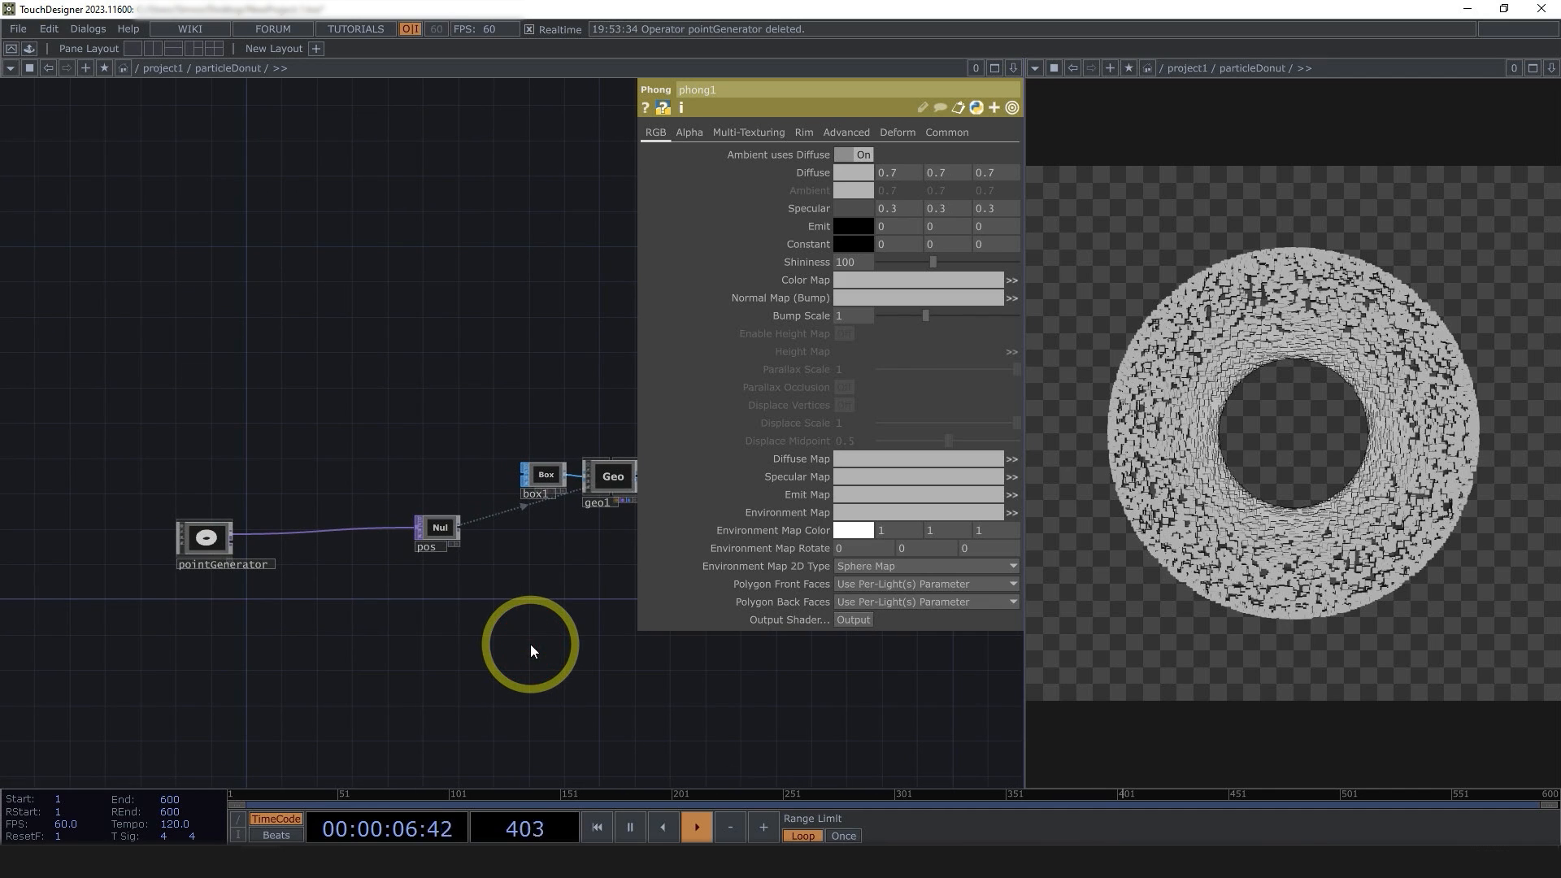
key(p)
drag(211, 546, 132, 537)
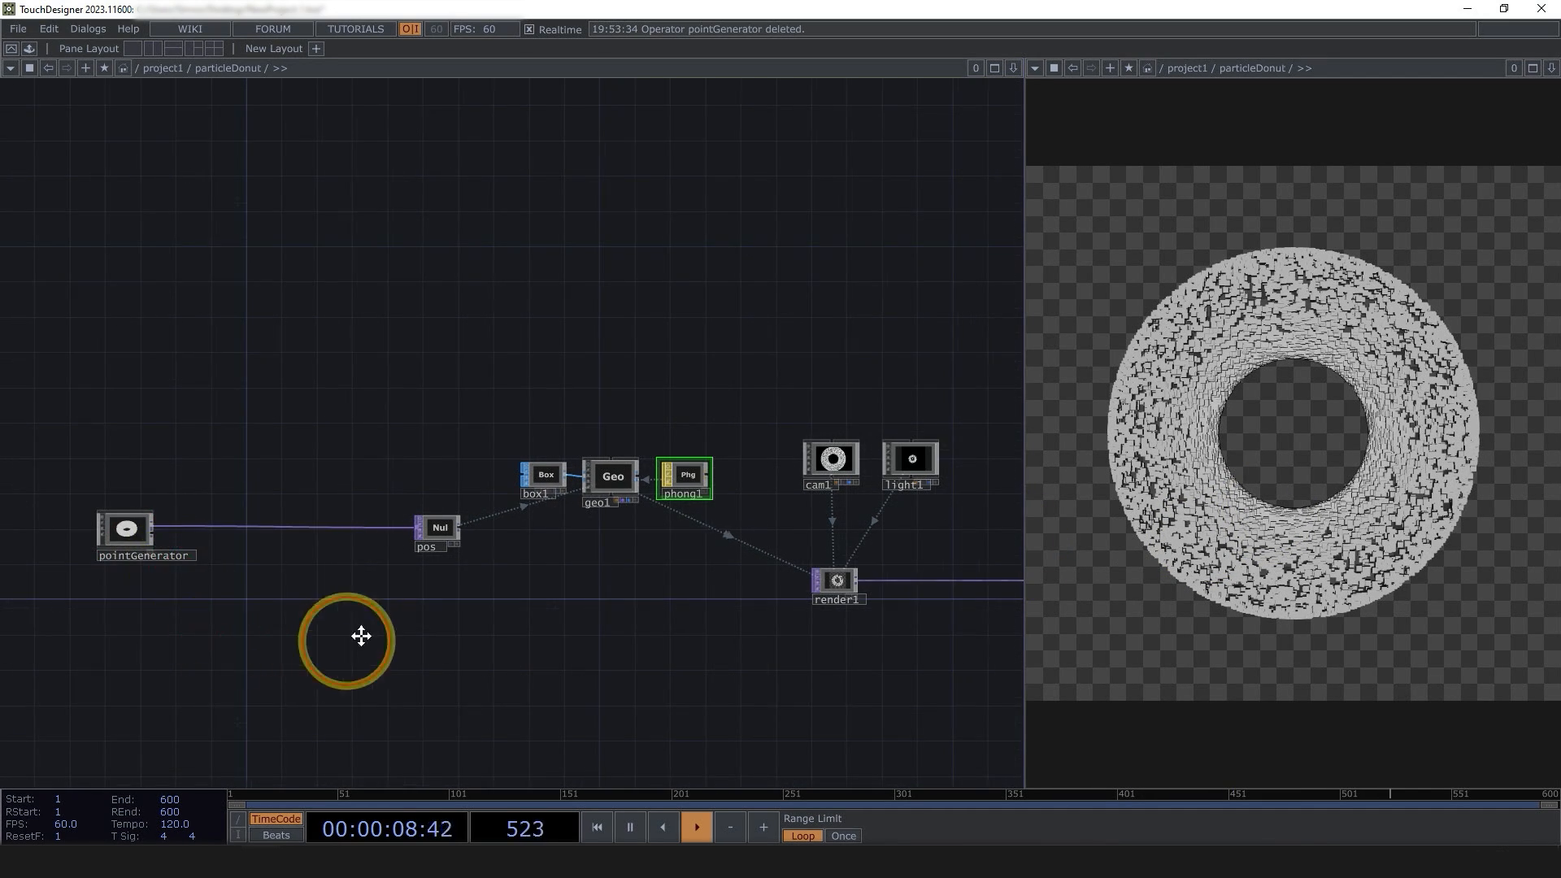
- Insert a Noise TOP on the connection between pointGenerator and the pos Null
drag(425, 621, 578, 568)
scroll(446, 477, up, 3)
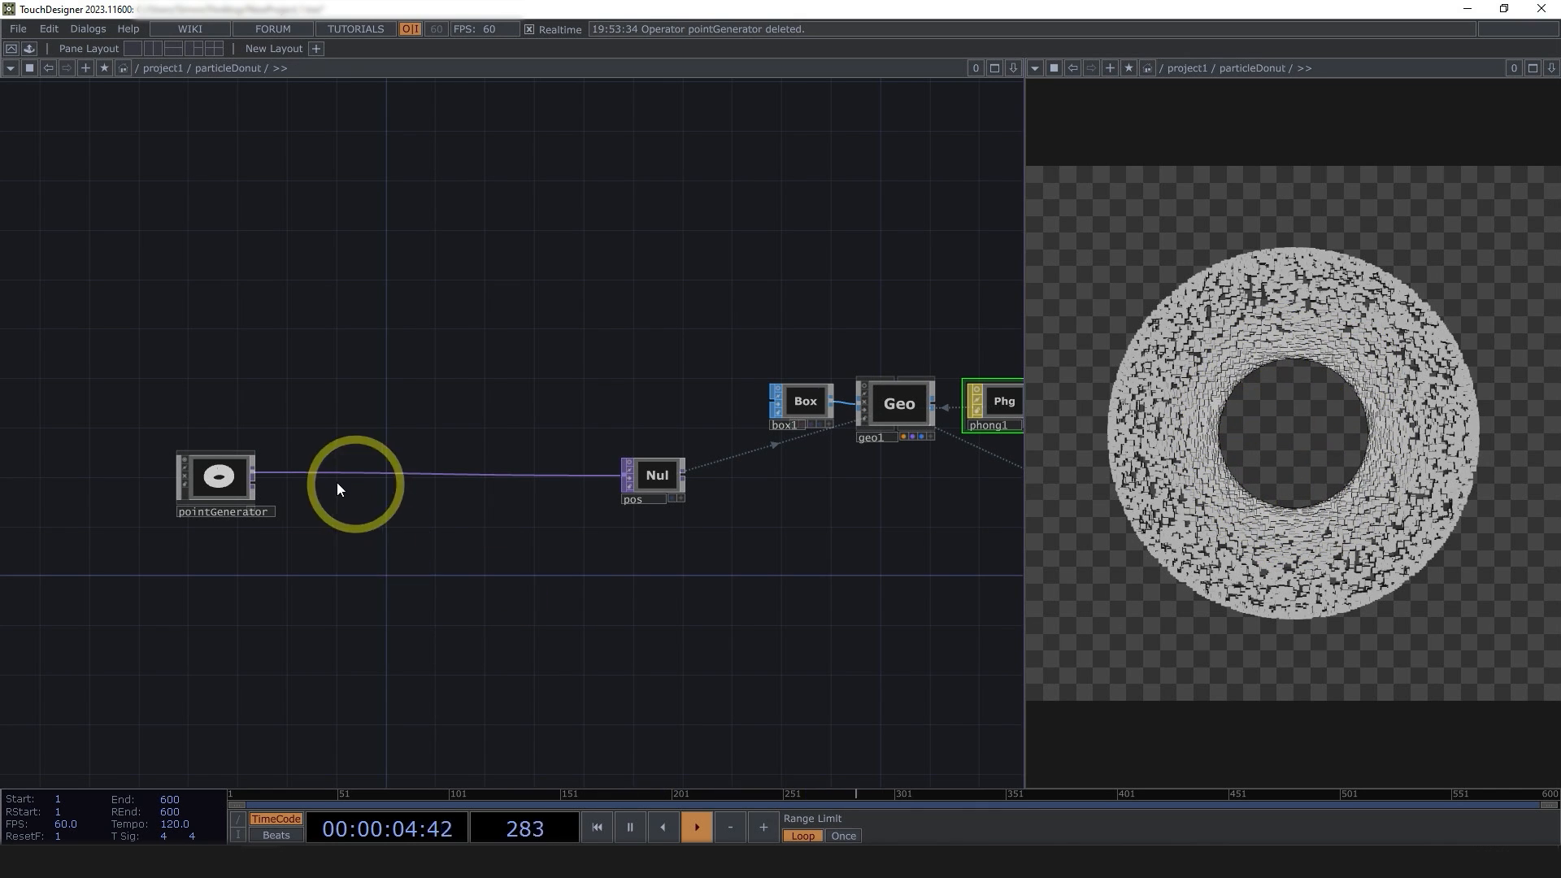
scroll(342, 497, up, 5)
scroll(203, 393, down, 5)
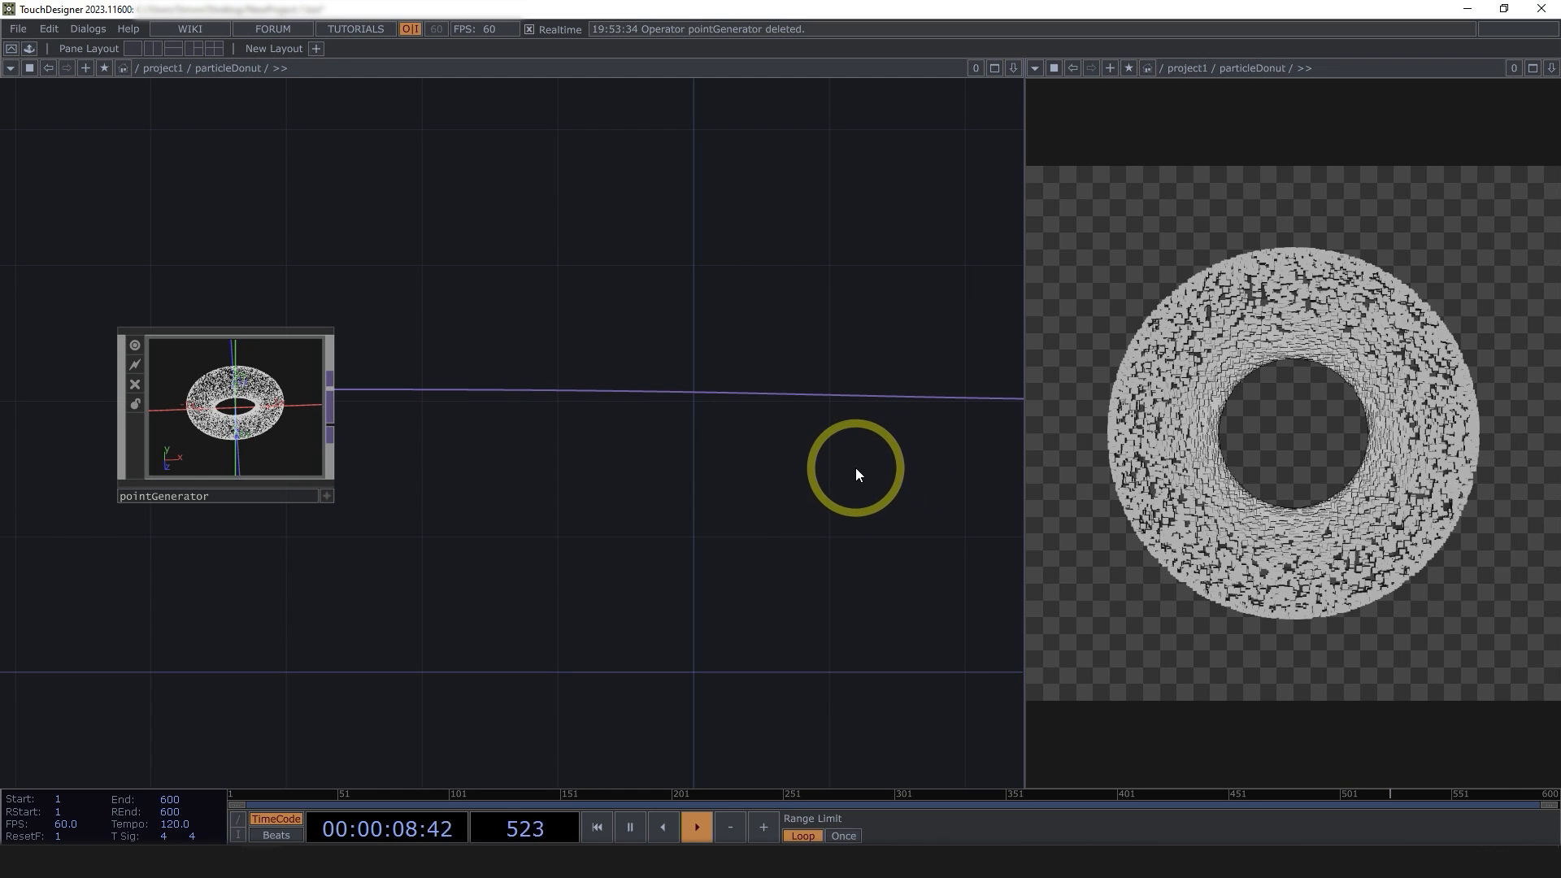
right_click(333, 391)
text(no)
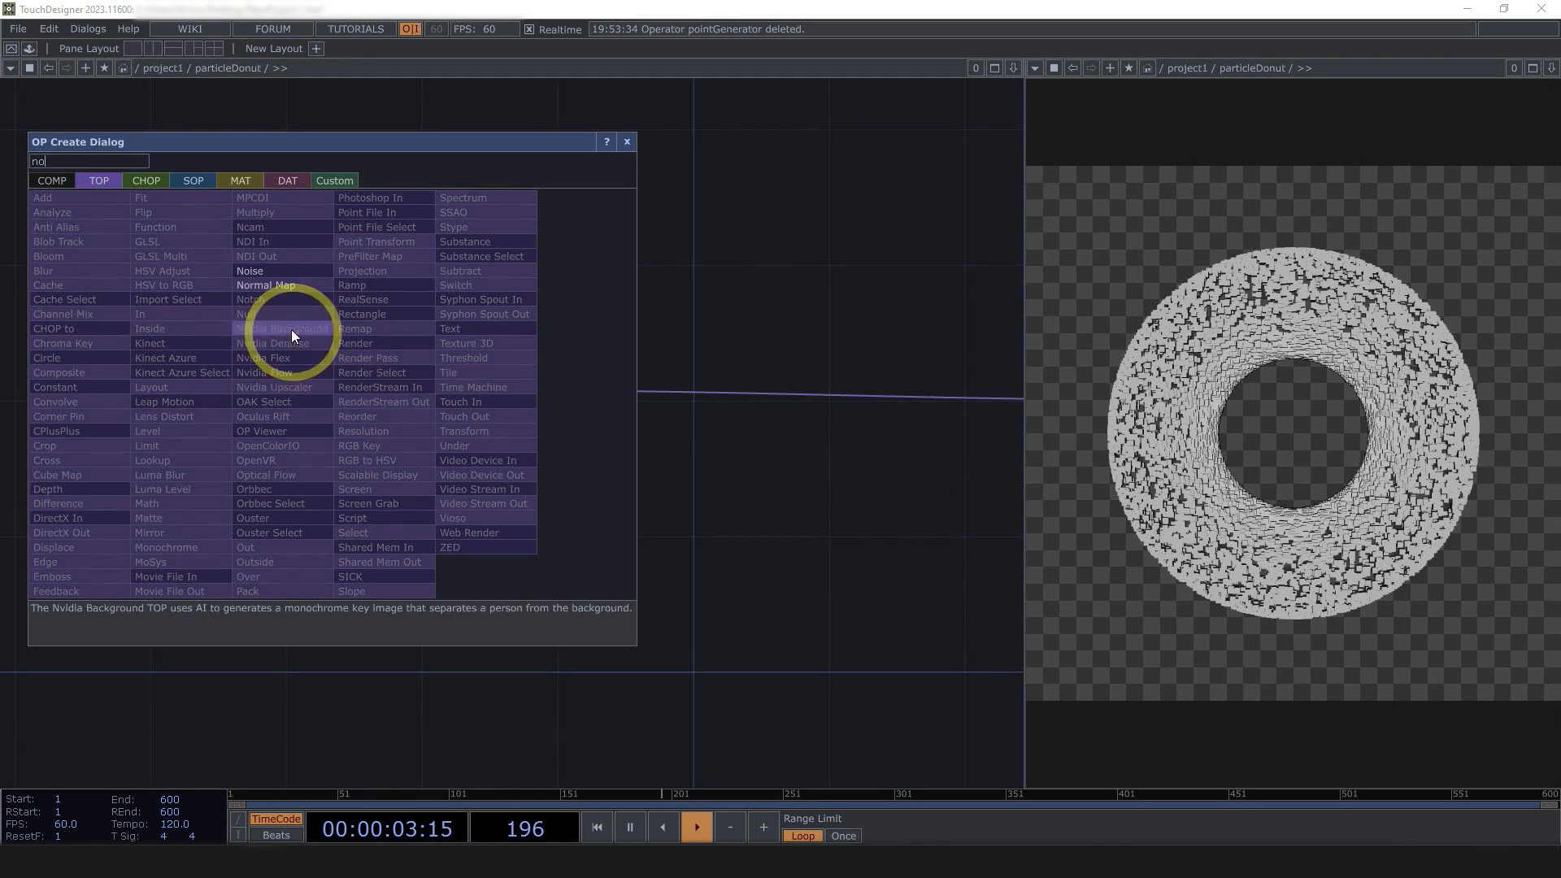
click(271, 269)
click(701, 397)
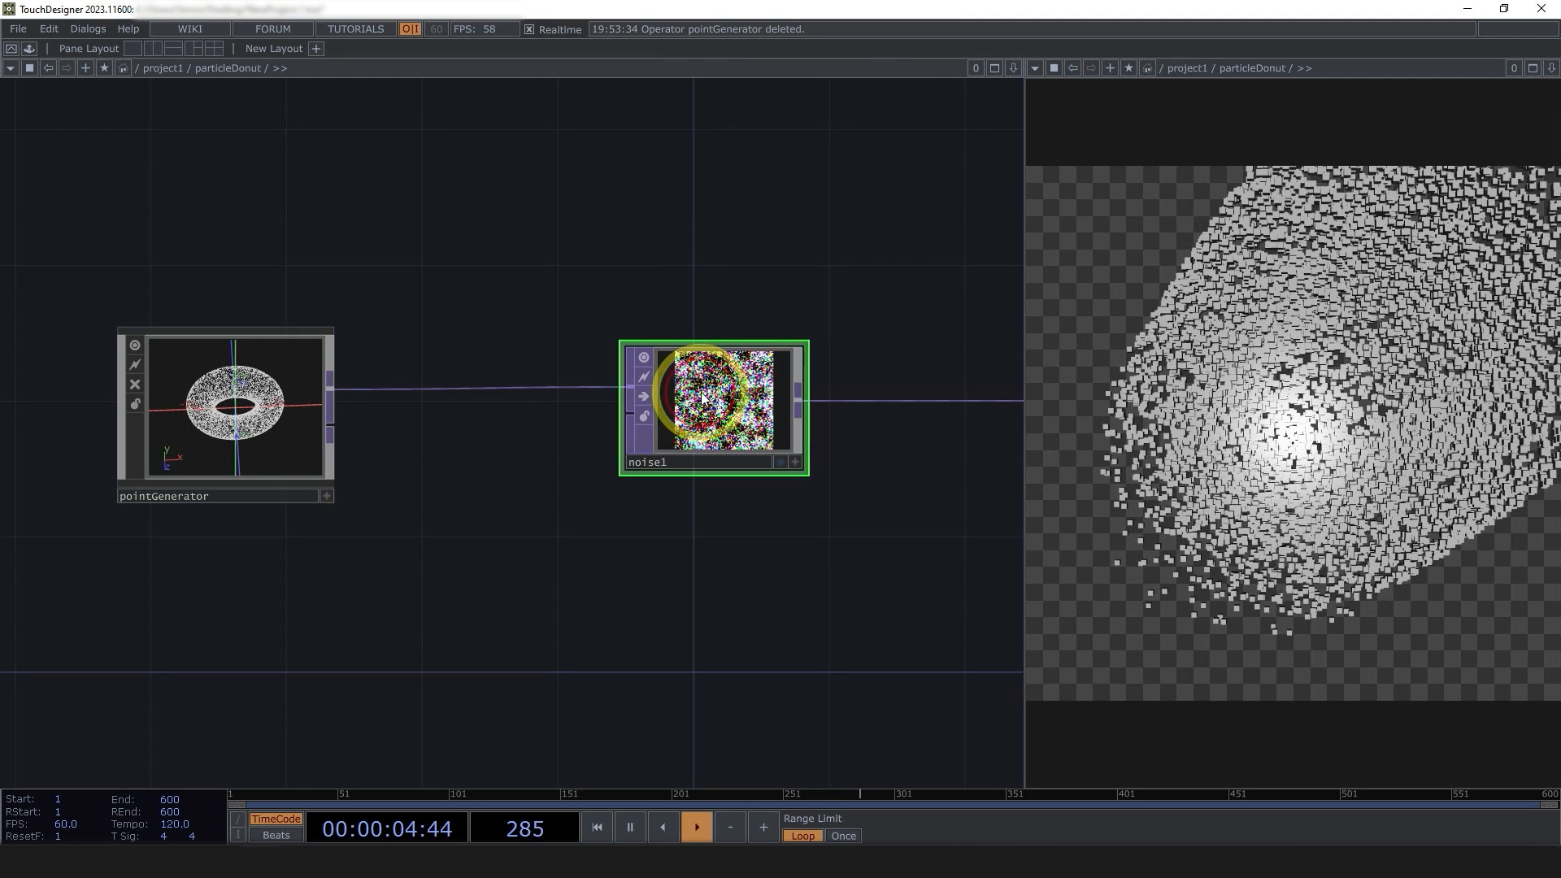
- Show the Noise TOP's parameters with the node in view beside pointGenerator
middle_drag(856, 593, 524, 611)
scroll(551, 611, down, 3)
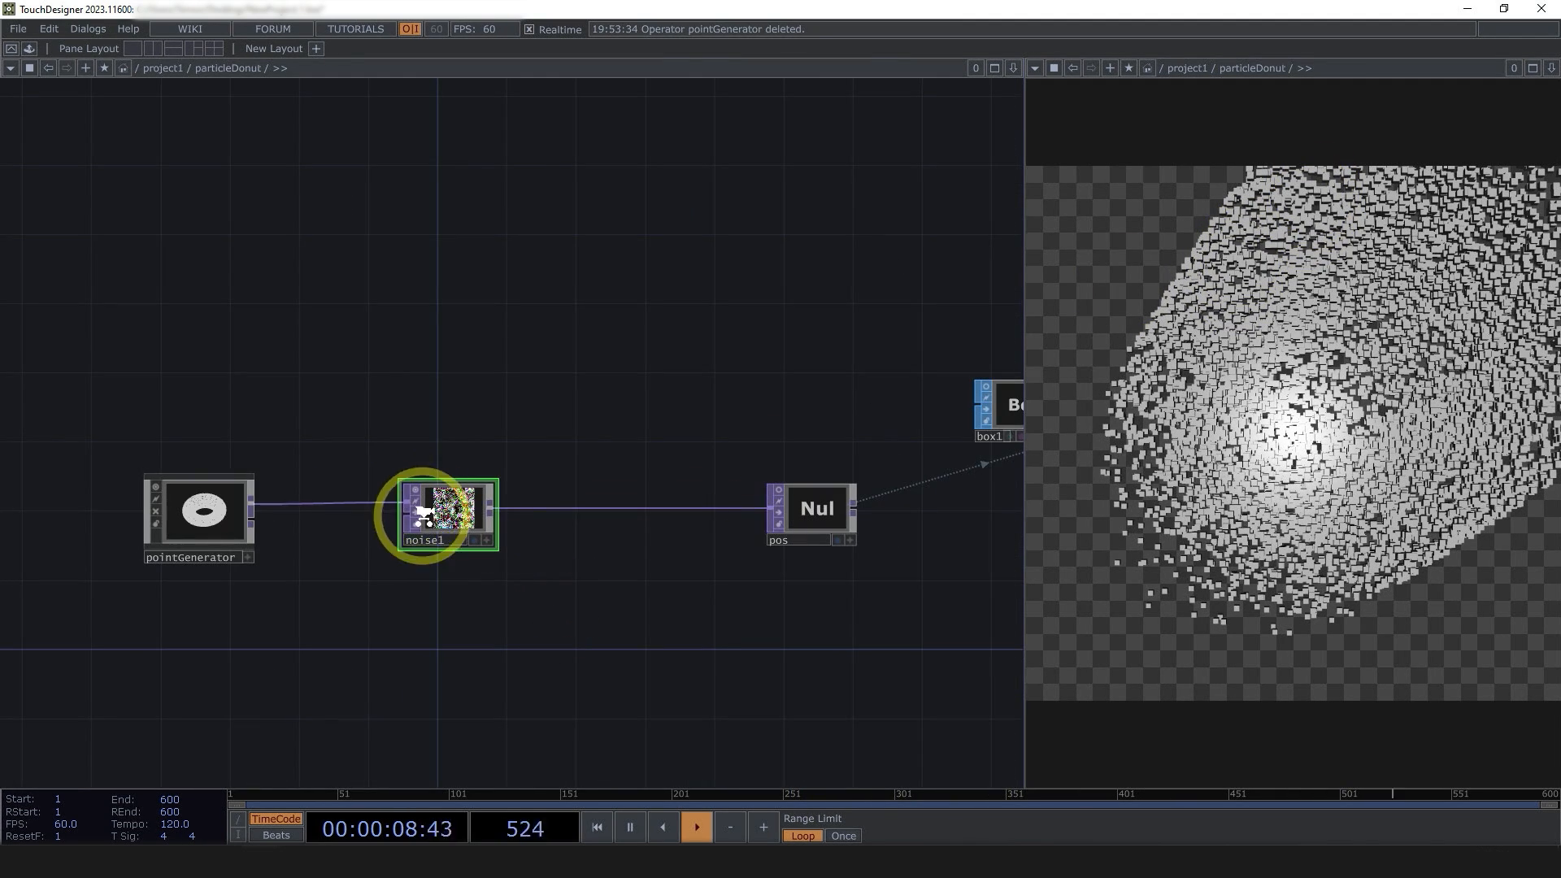
scroll(439, 524, up, 2)
key(p)
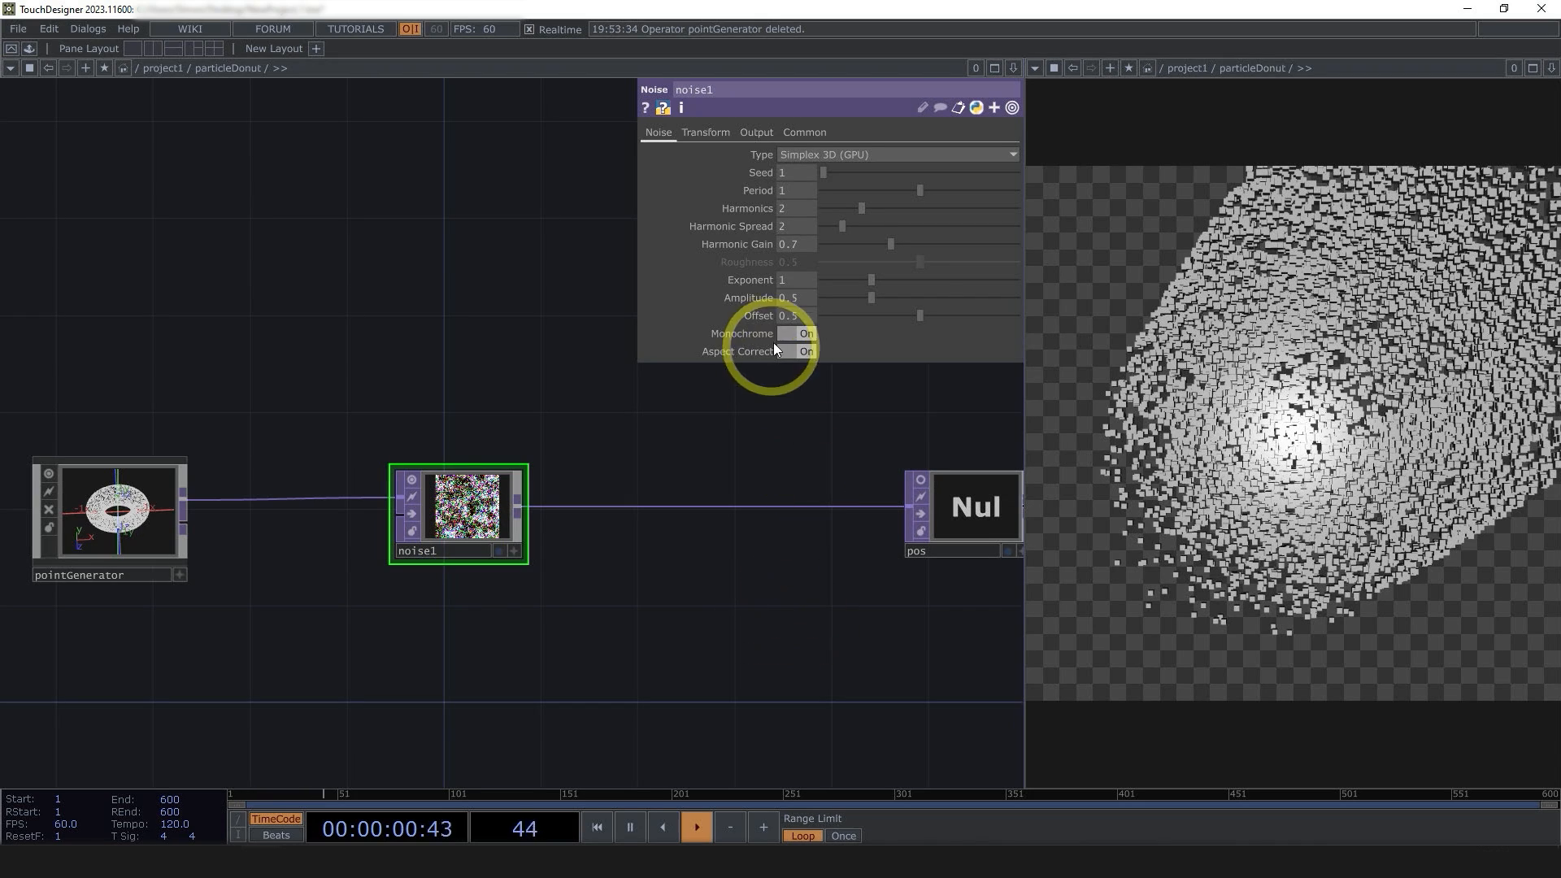
drag(755, 415, 817, 335)
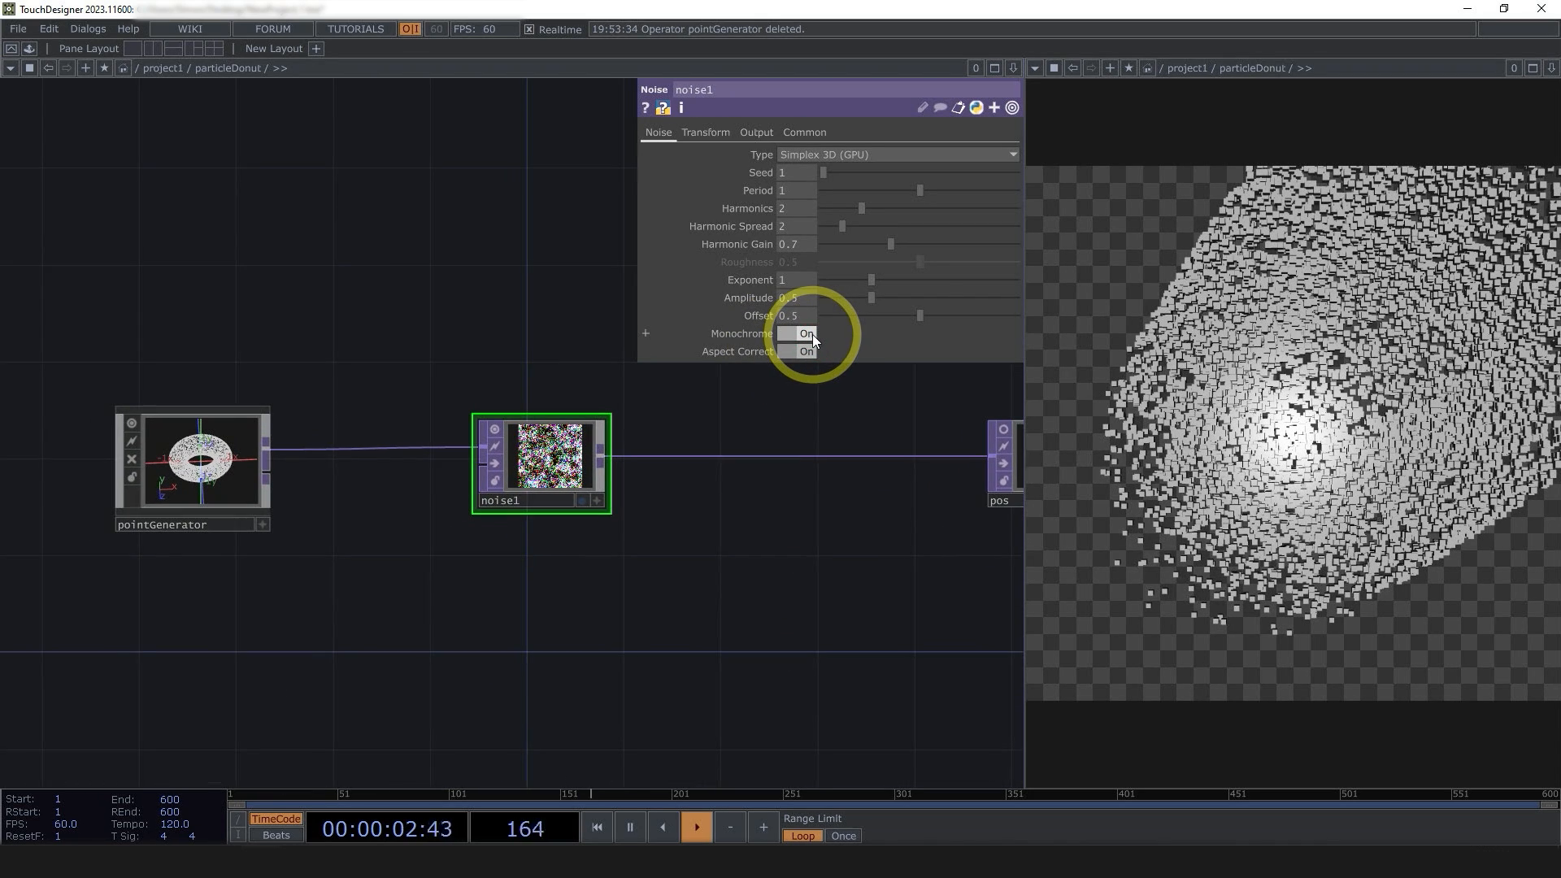
- Display the Noise TOP's output as a 3D point cloud in its viewer and examine how the points are displaced
click(562, 456)
scroll(520, 472, up, 5)
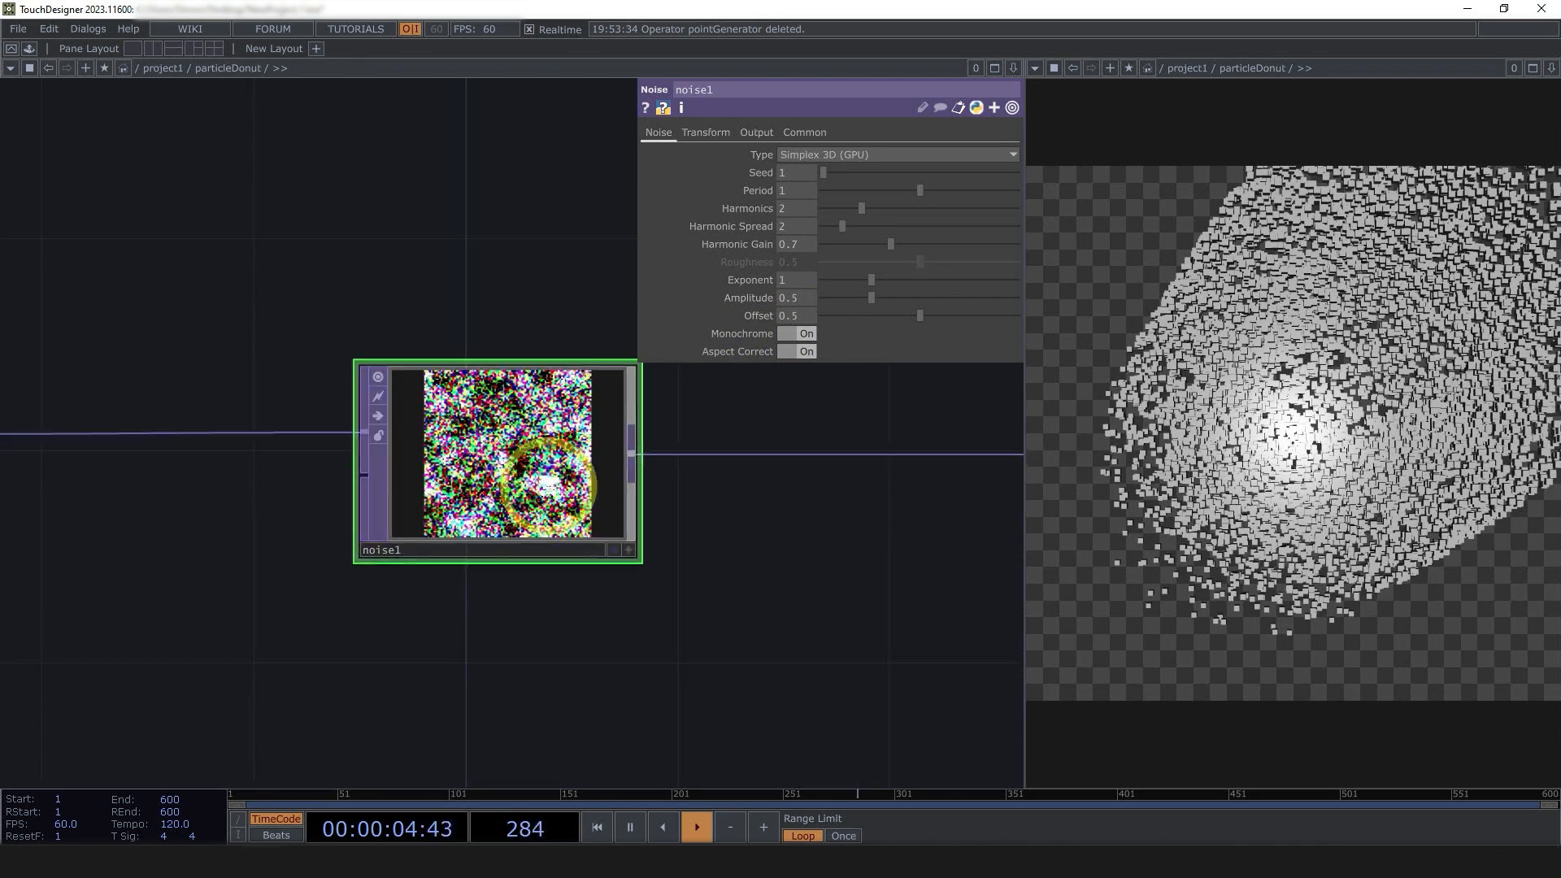
key(a)
drag(482, 488, 582, 509)
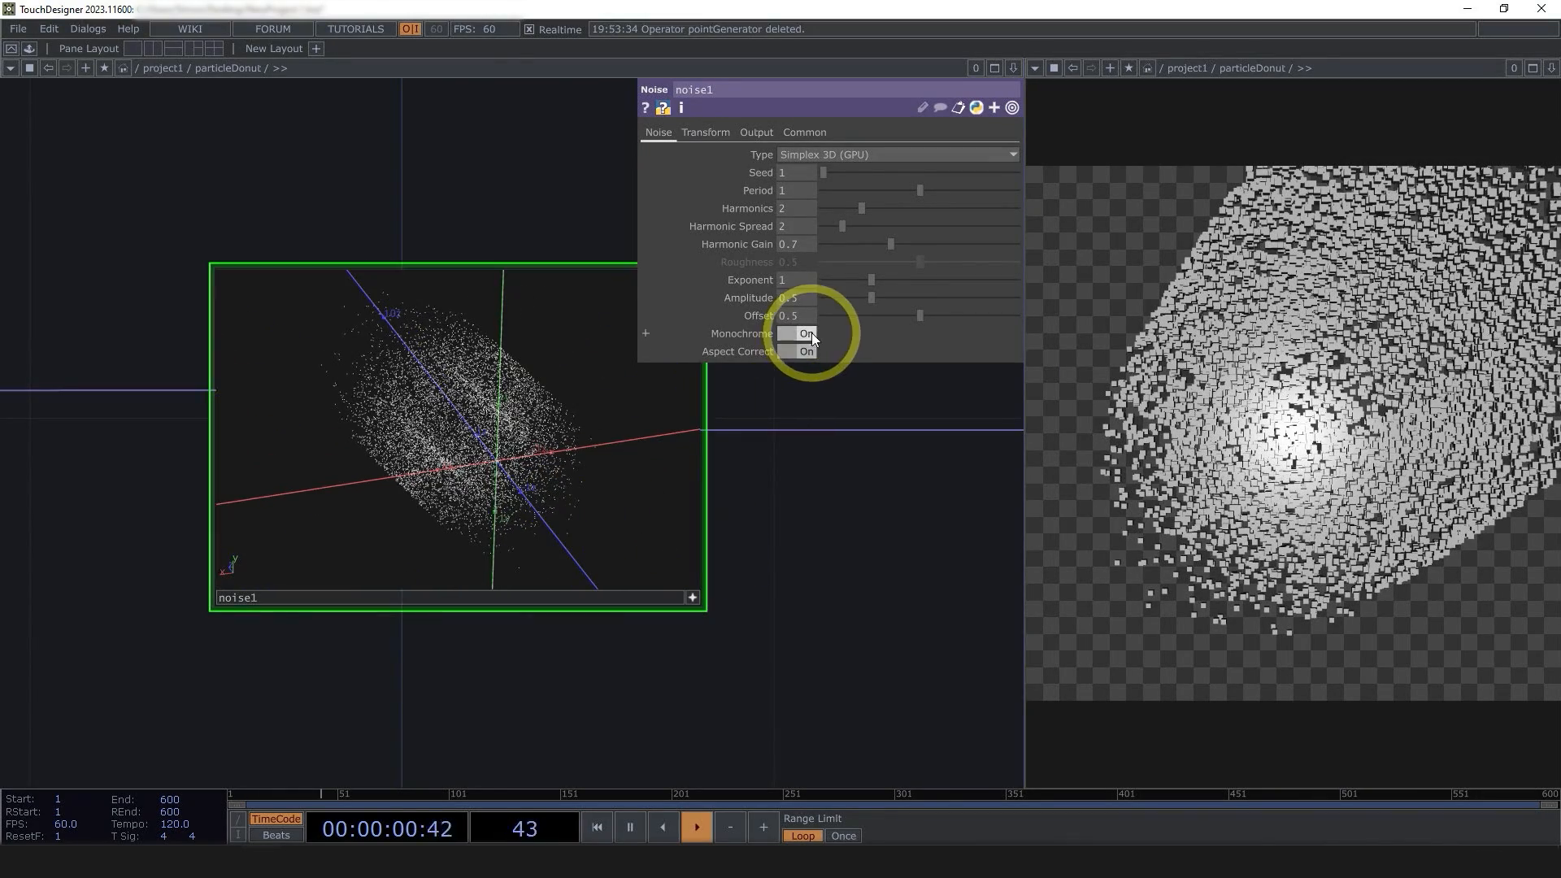
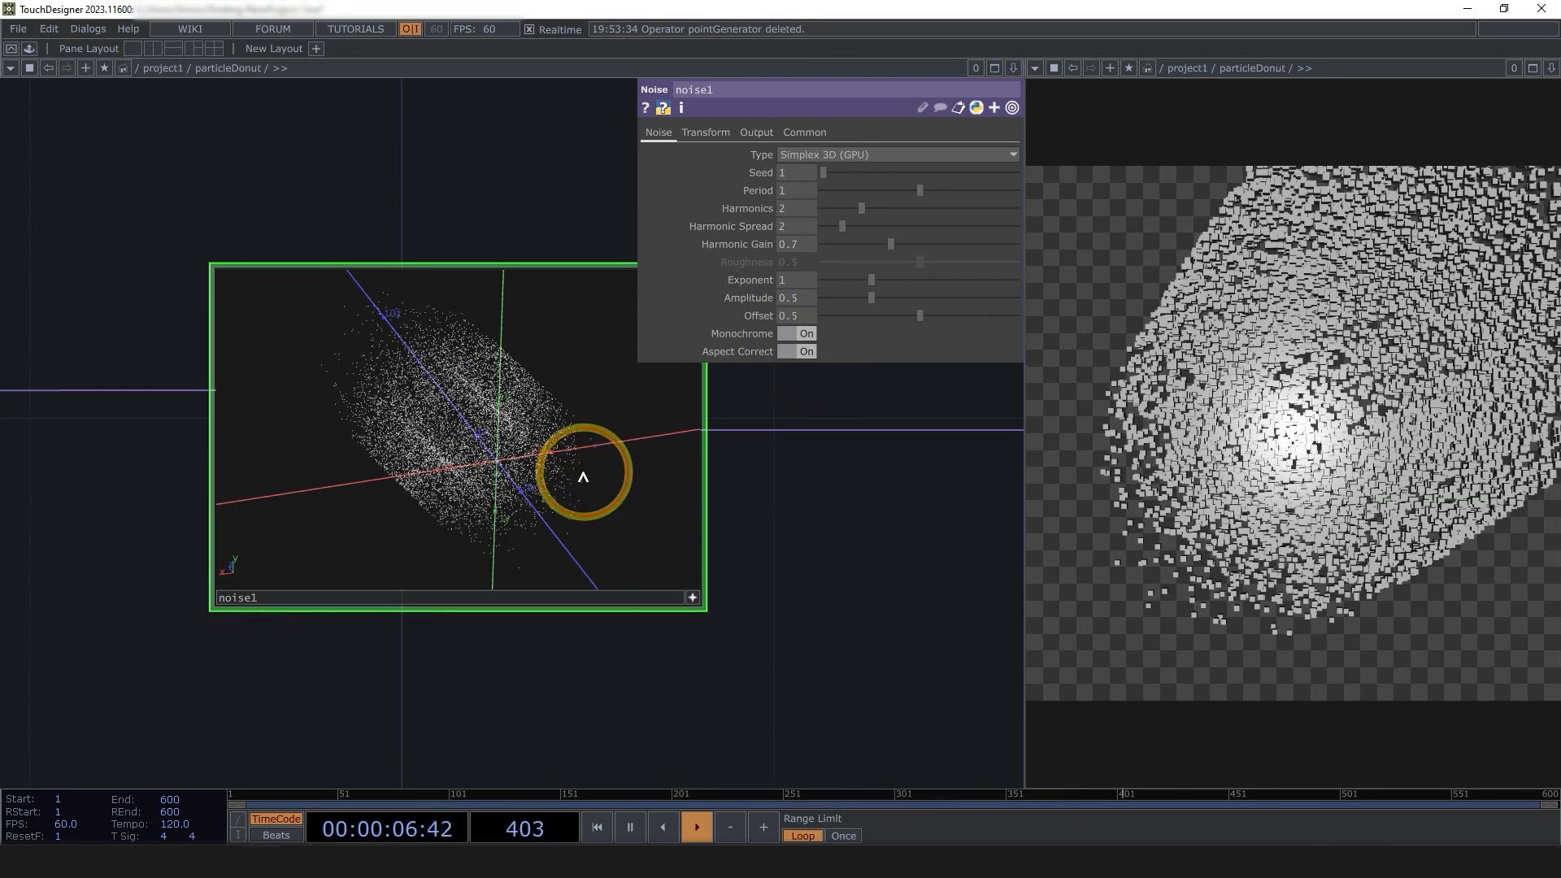
drag(585, 464, 488, 390)
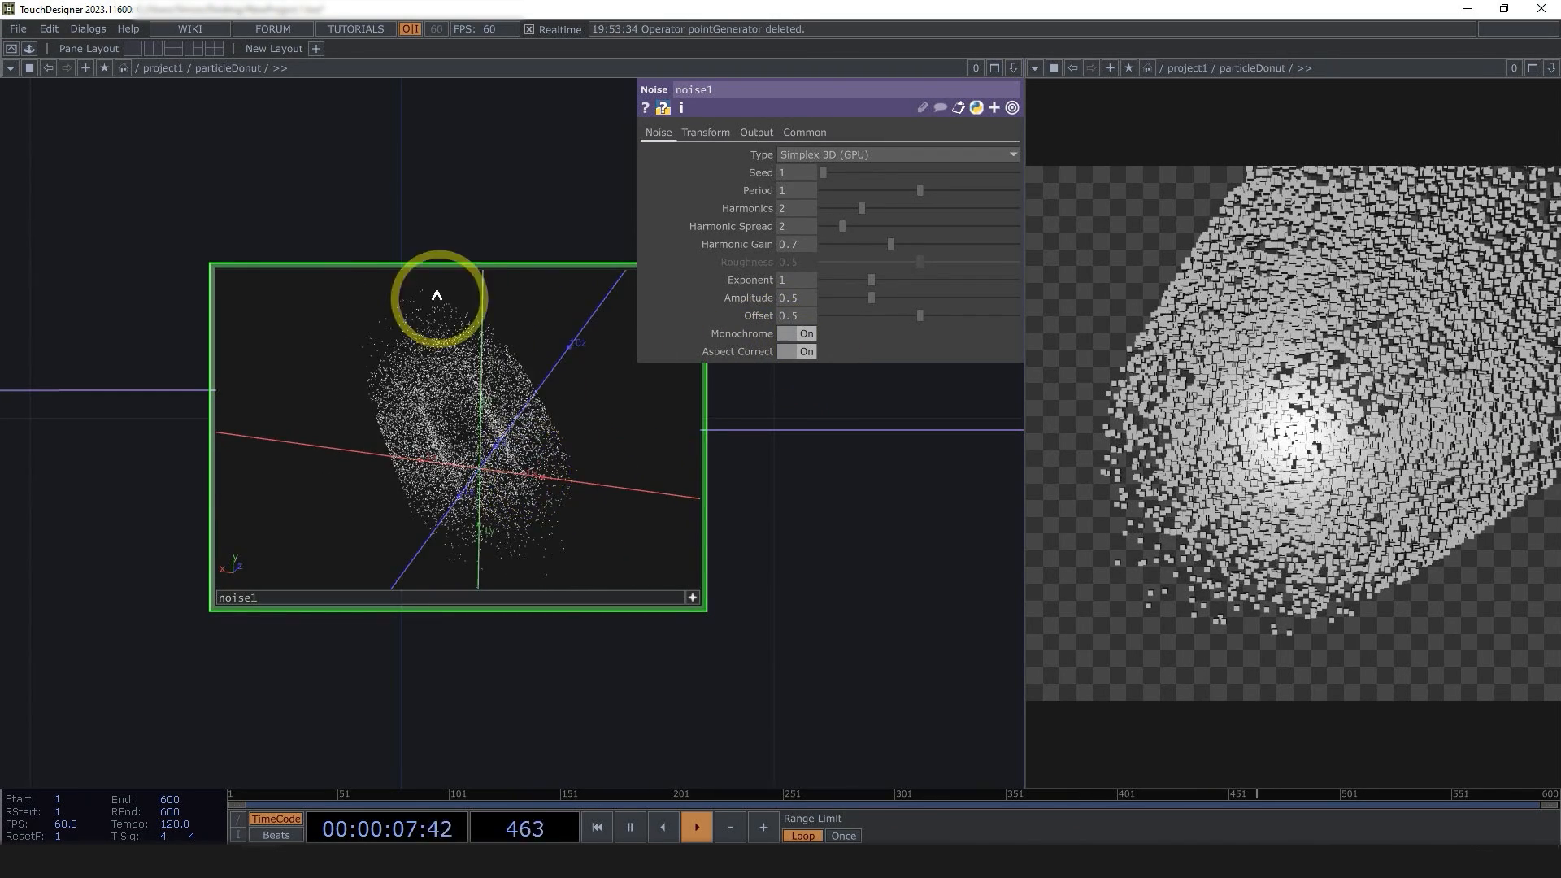
click(692, 599)
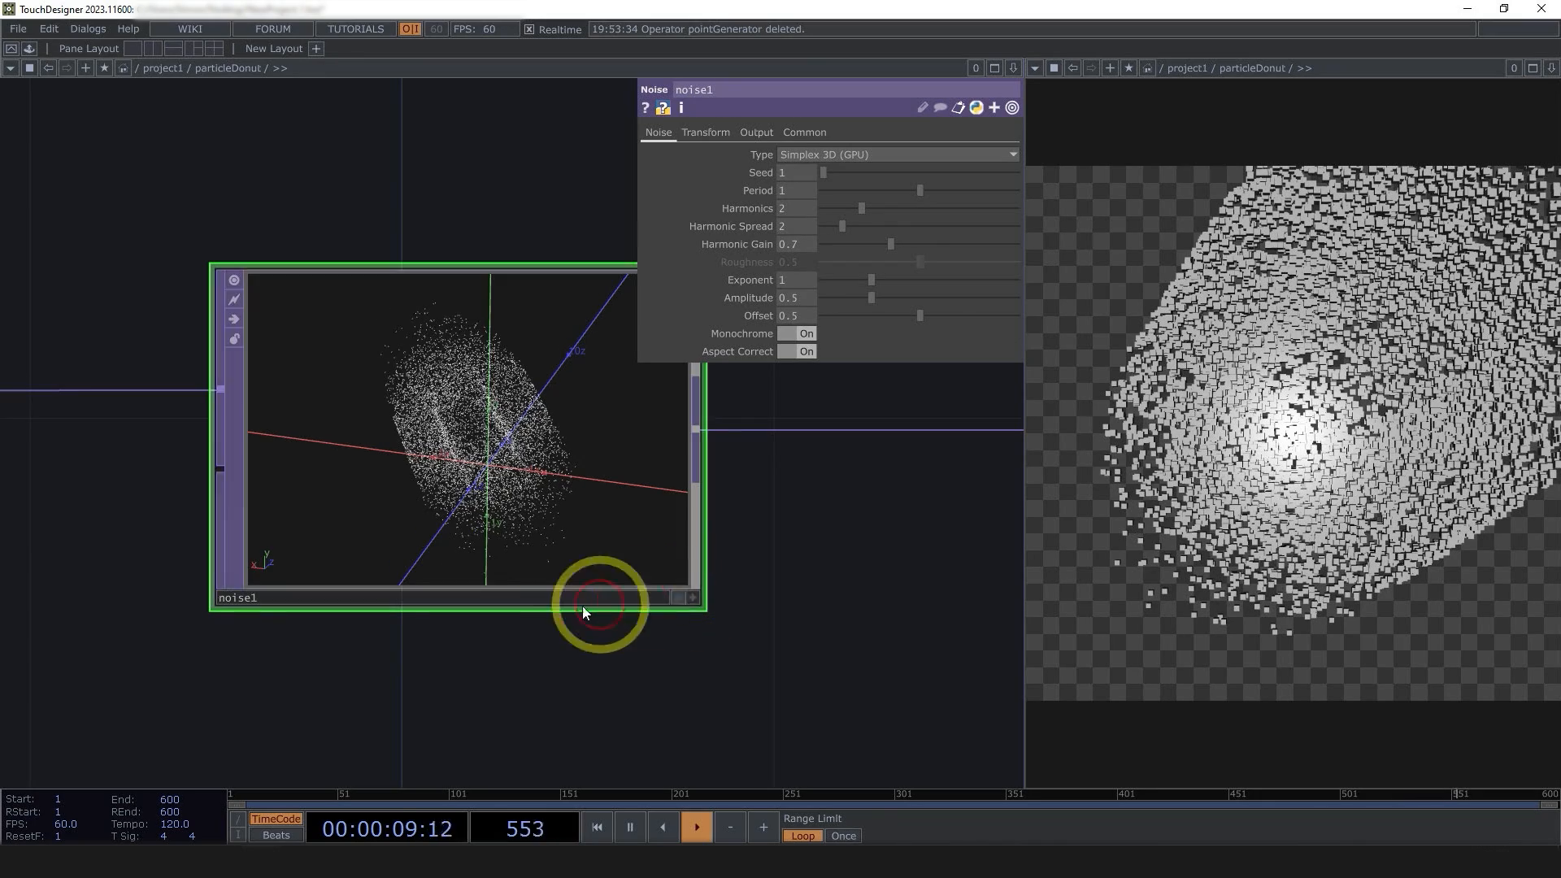
- Turn off Monochrome on the Noise TOP, set its Offset to 0 and check the point cloud from another angle
click(805, 334)
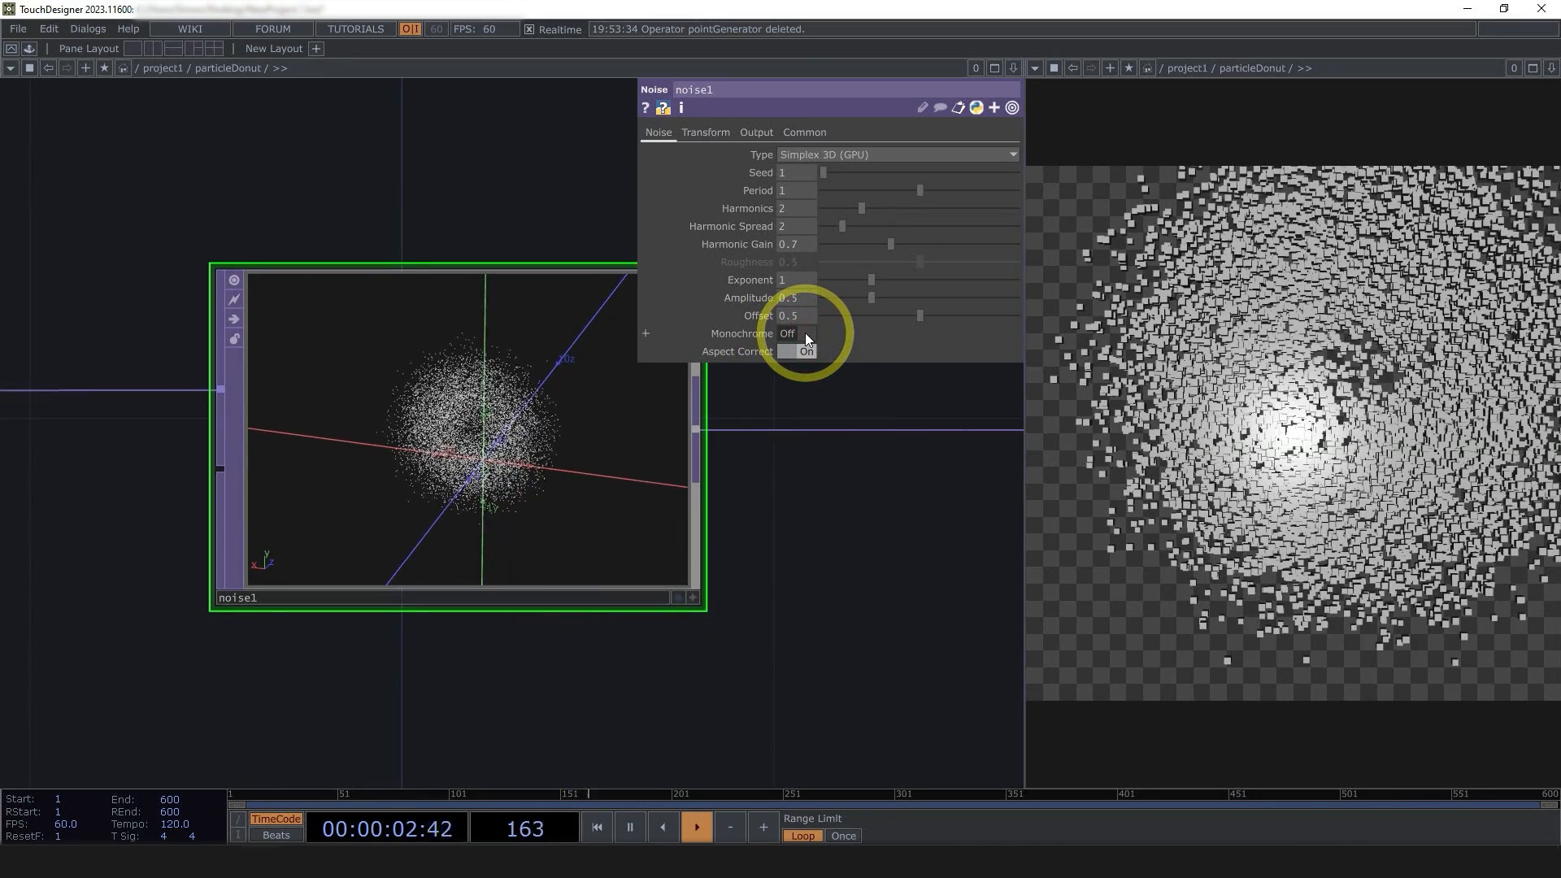
drag(586, 471, 405, 440)
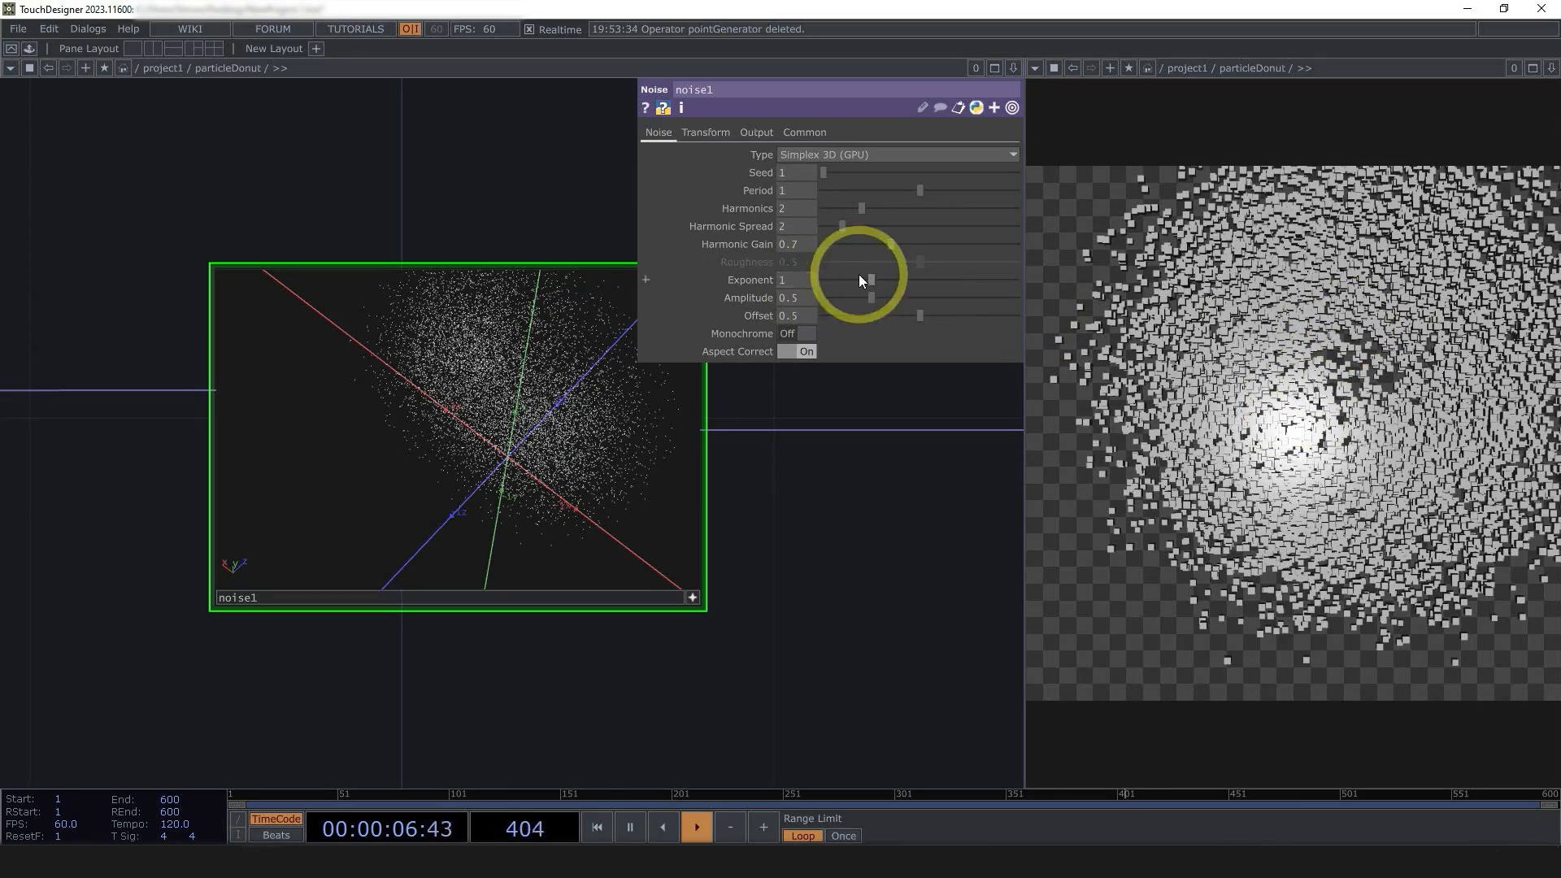
drag(923, 314, 812, 310)
drag(586, 470, 525, 461)
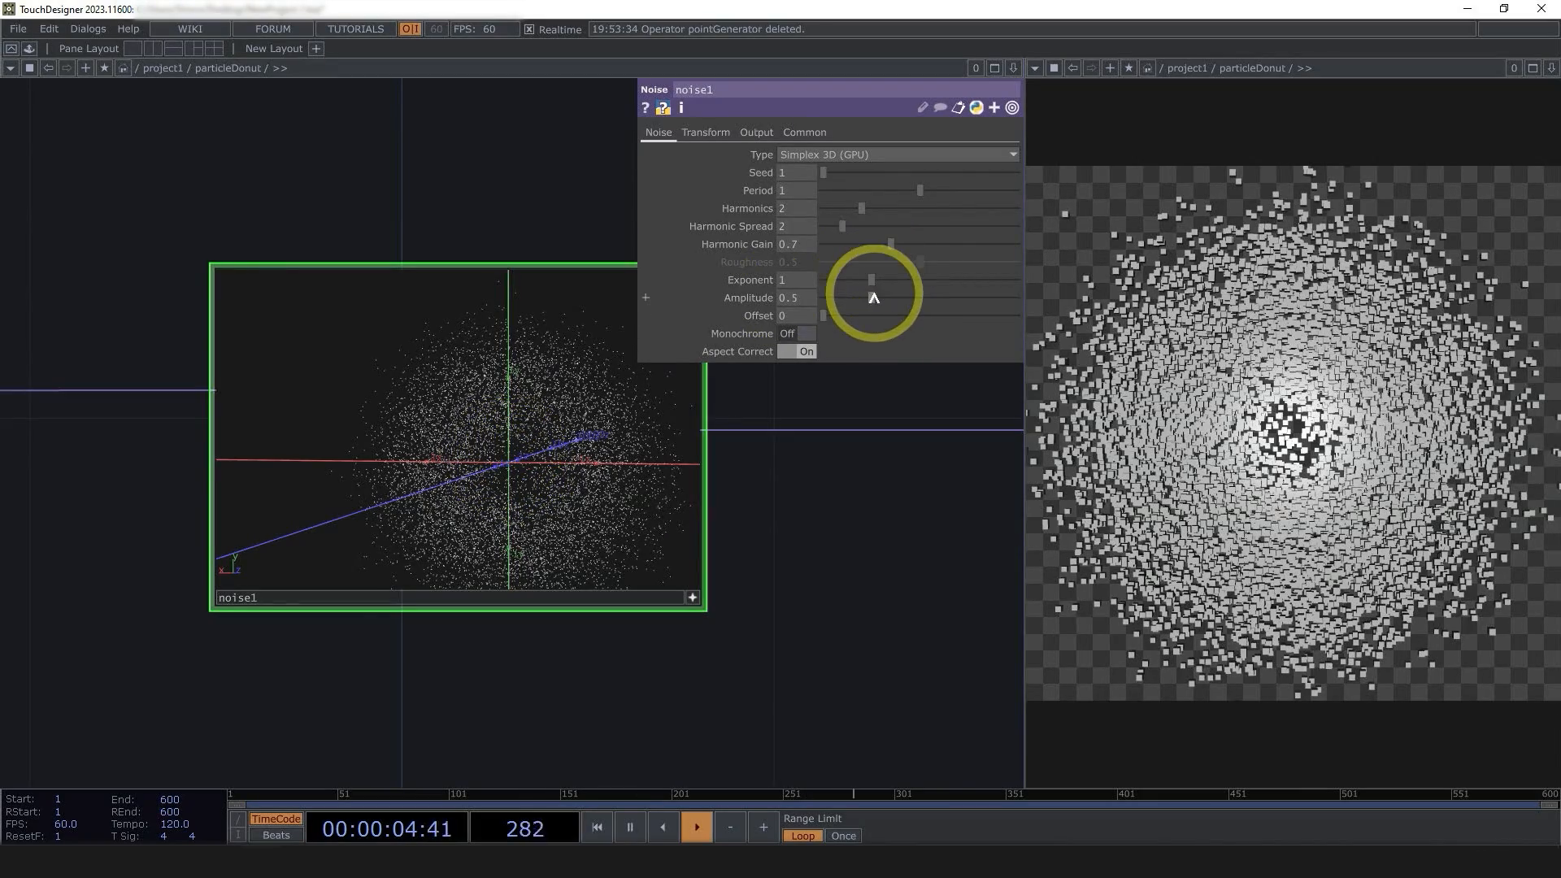
- Set the Noise TOP's Amplitude to 0.168 and deactivate its viewer
drag(871, 299, 773, 335)
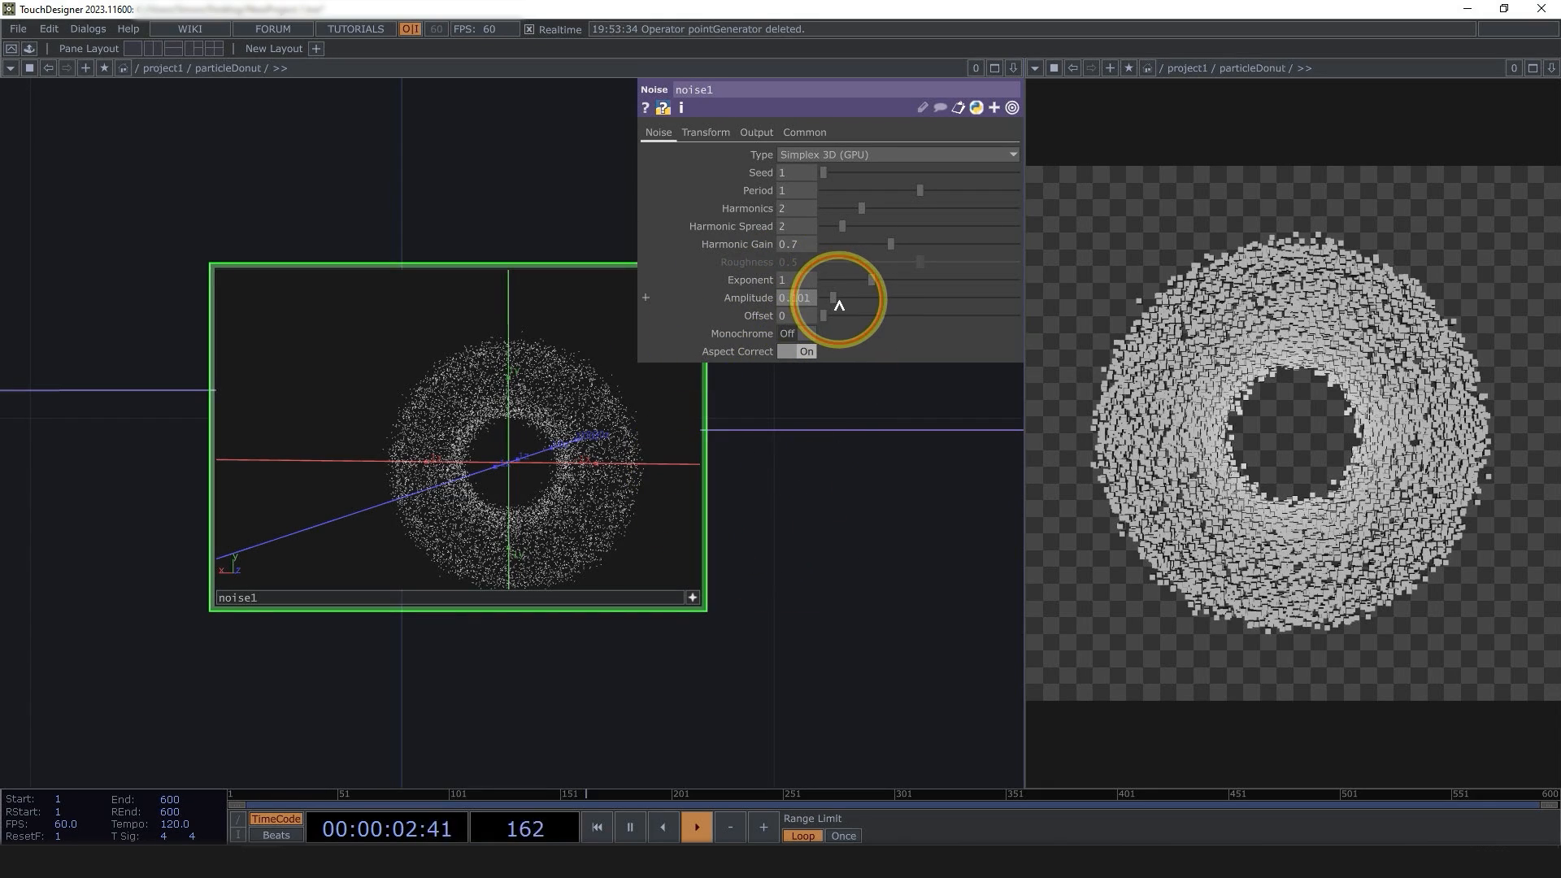
drag(835, 302, 837, 297)
scroll(819, 540, down, 3)
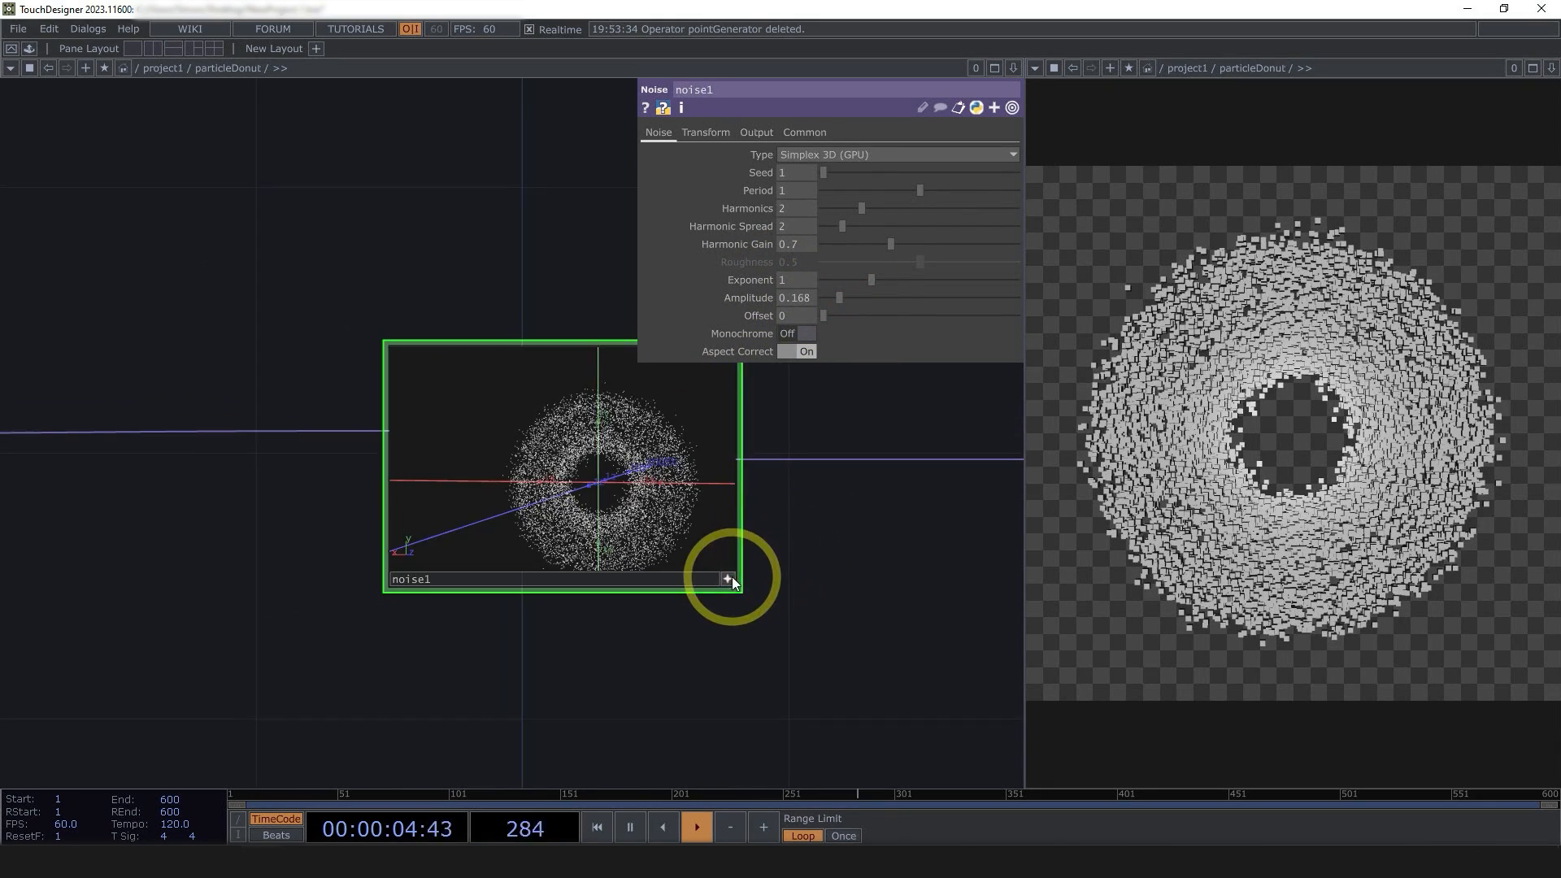
click(423, 483)
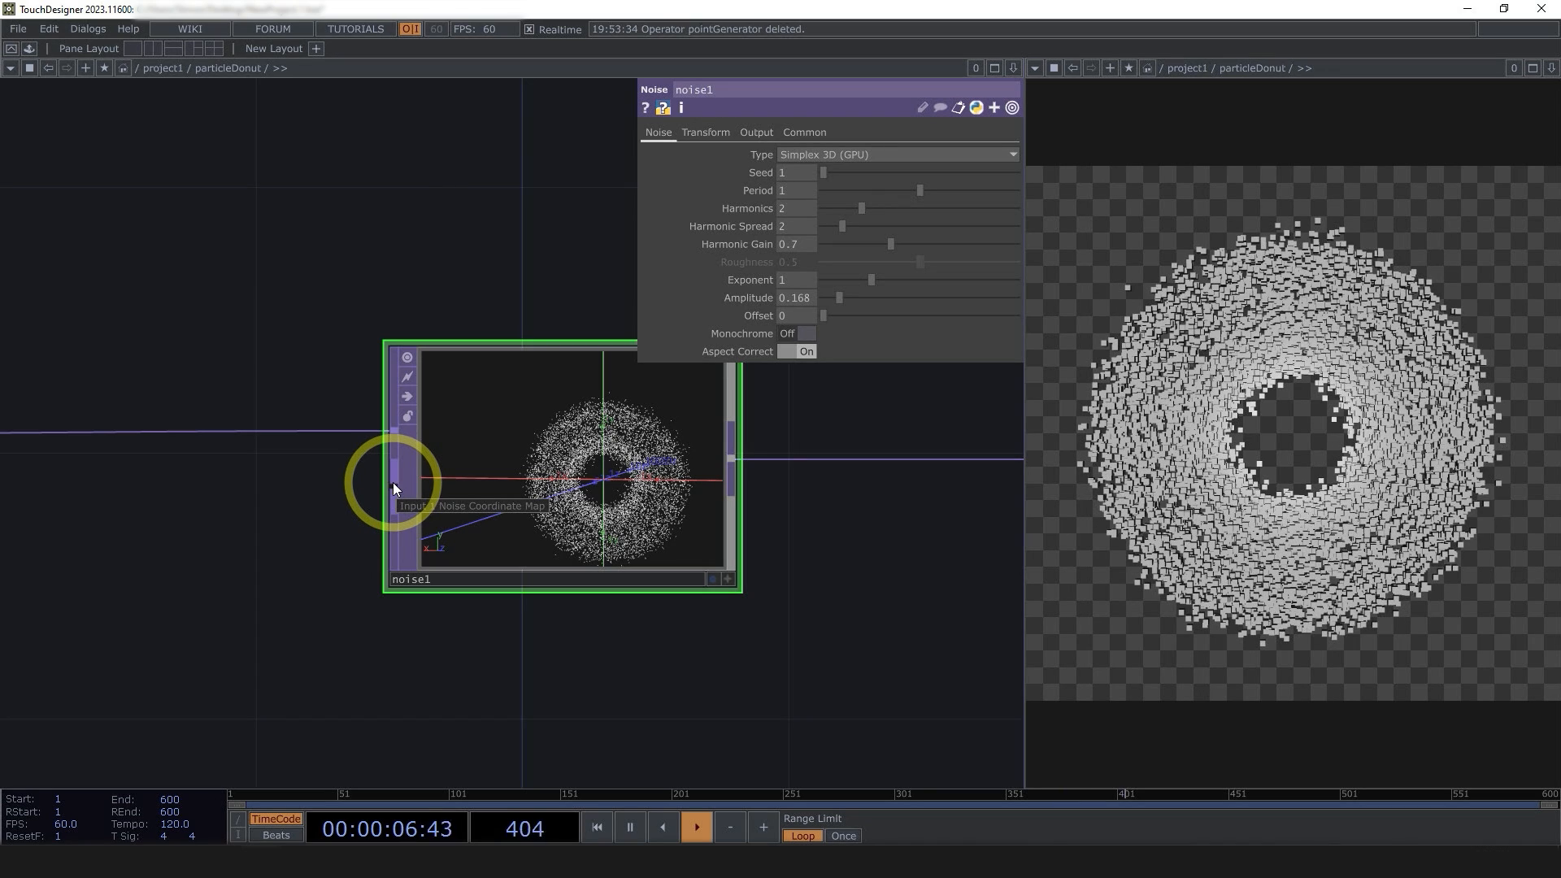
- Return the Noise TOP's viewer to its flat pixel image and set its Viewer Smoothness to Nearest Pixel
scroll(447, 492, down, 3)
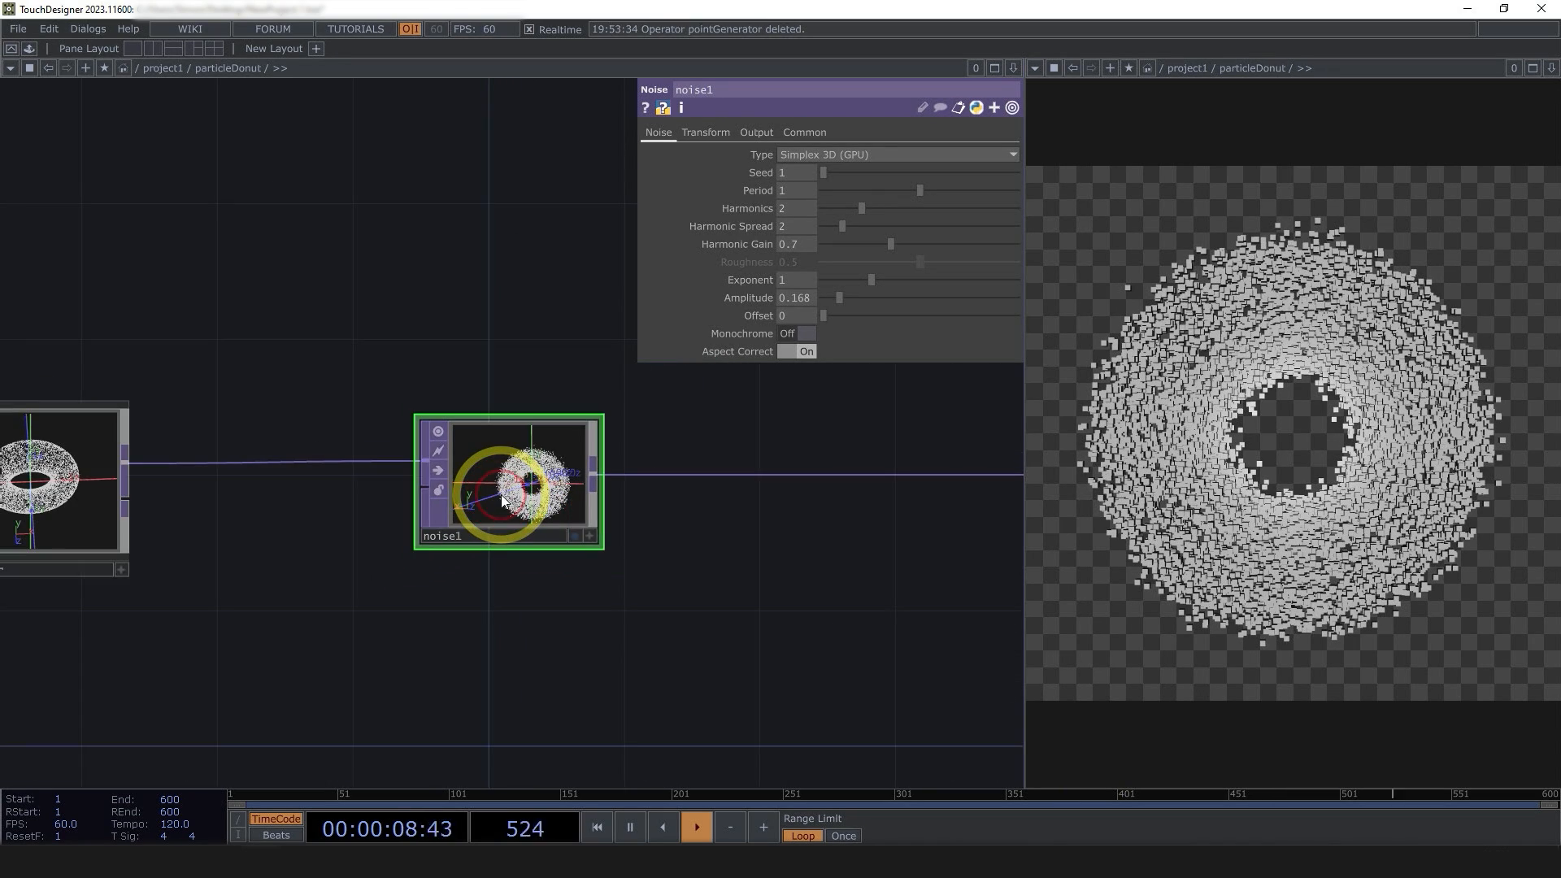
key(a)
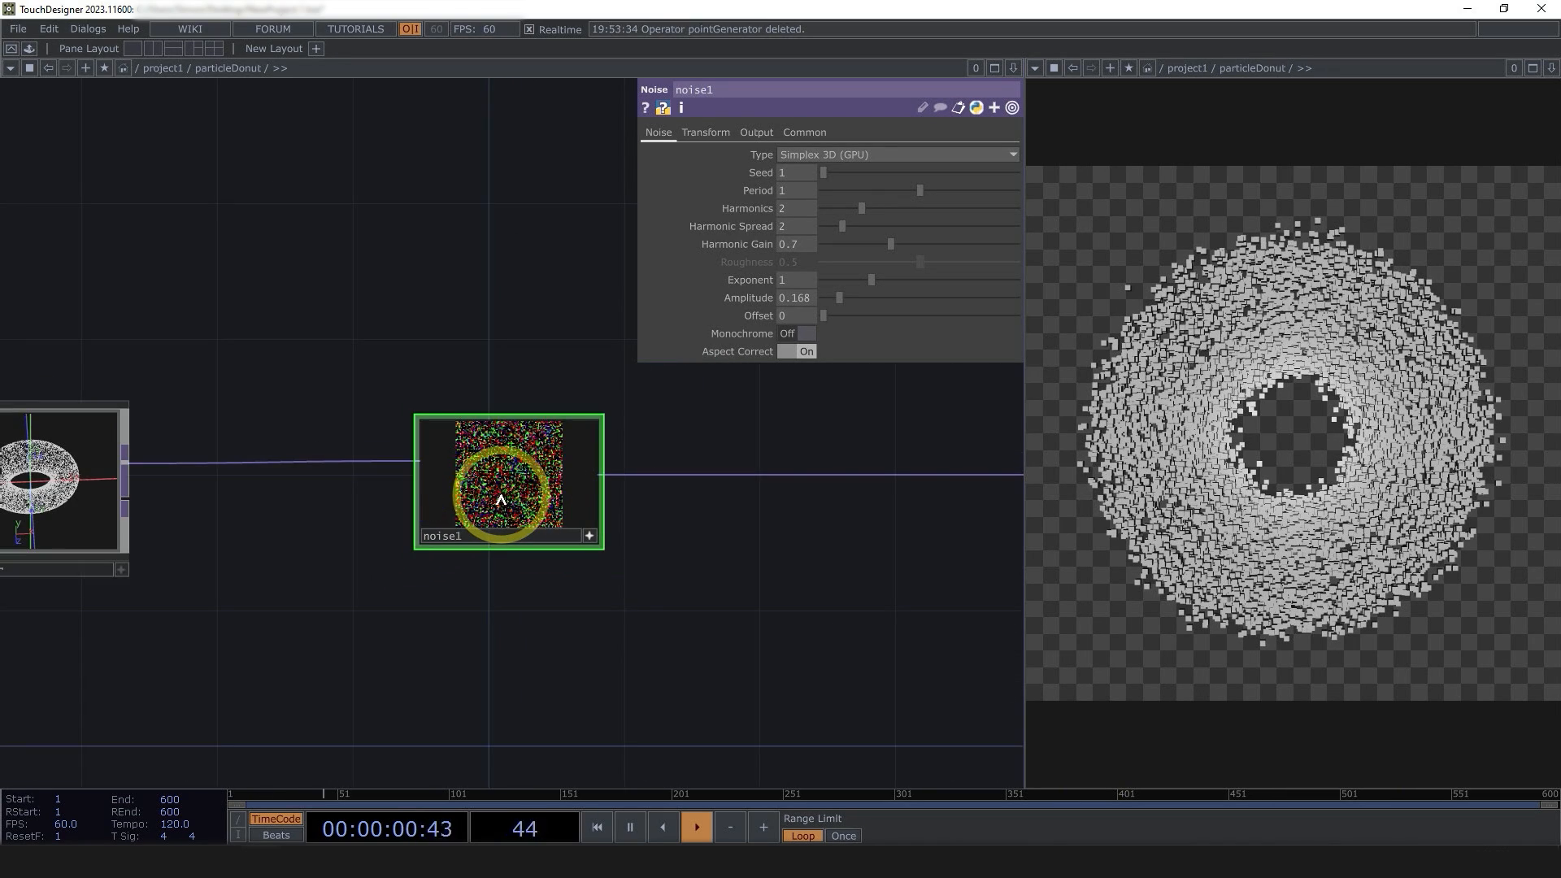
scroll(502, 498, up, 4)
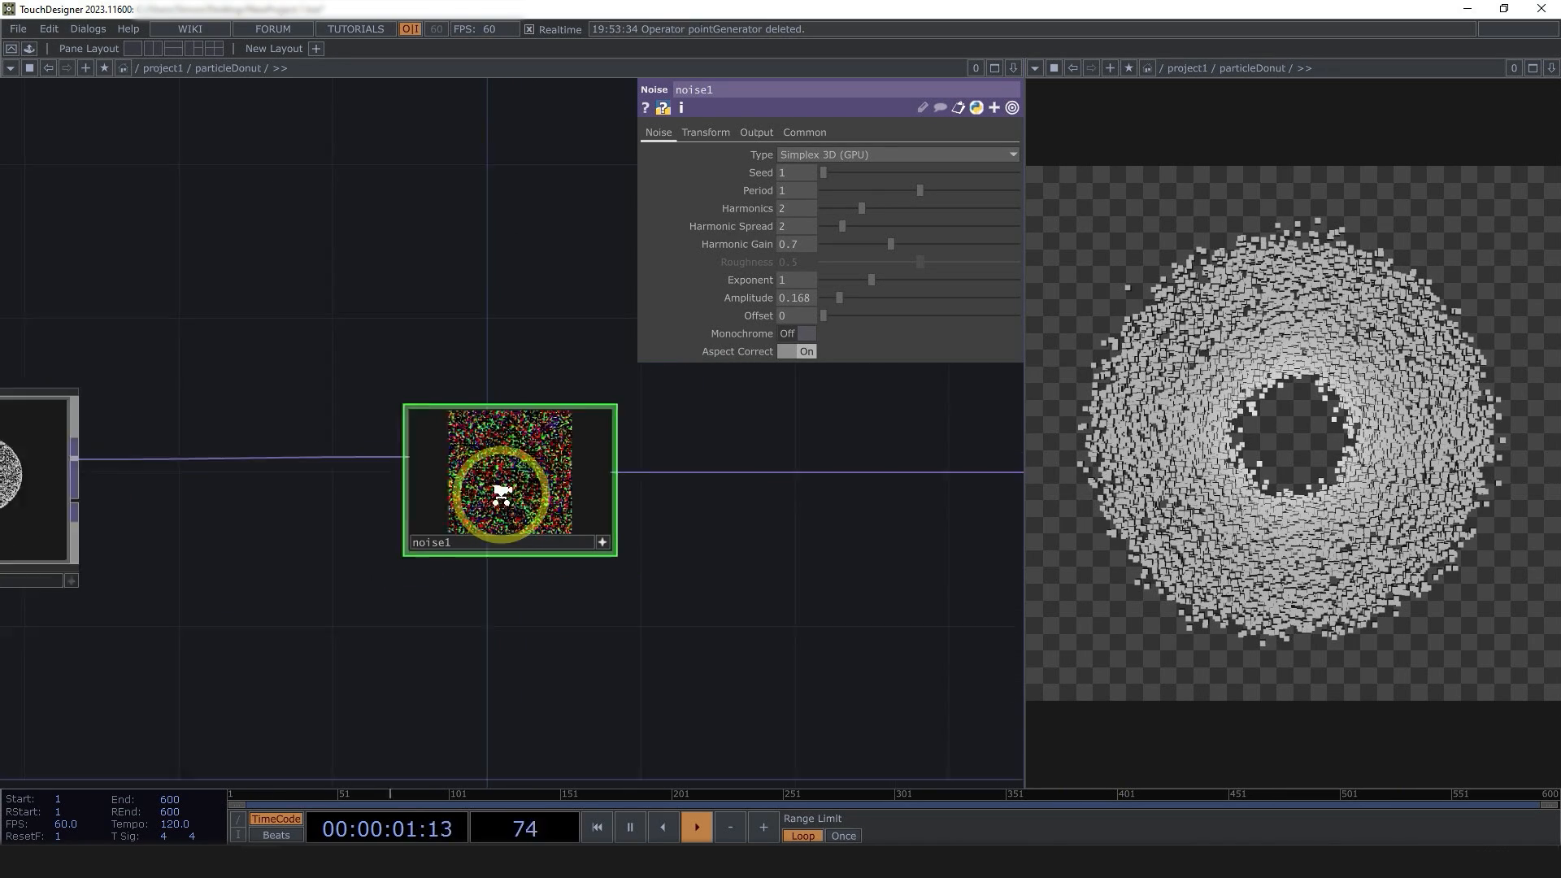
click(805, 133)
click(843, 280)
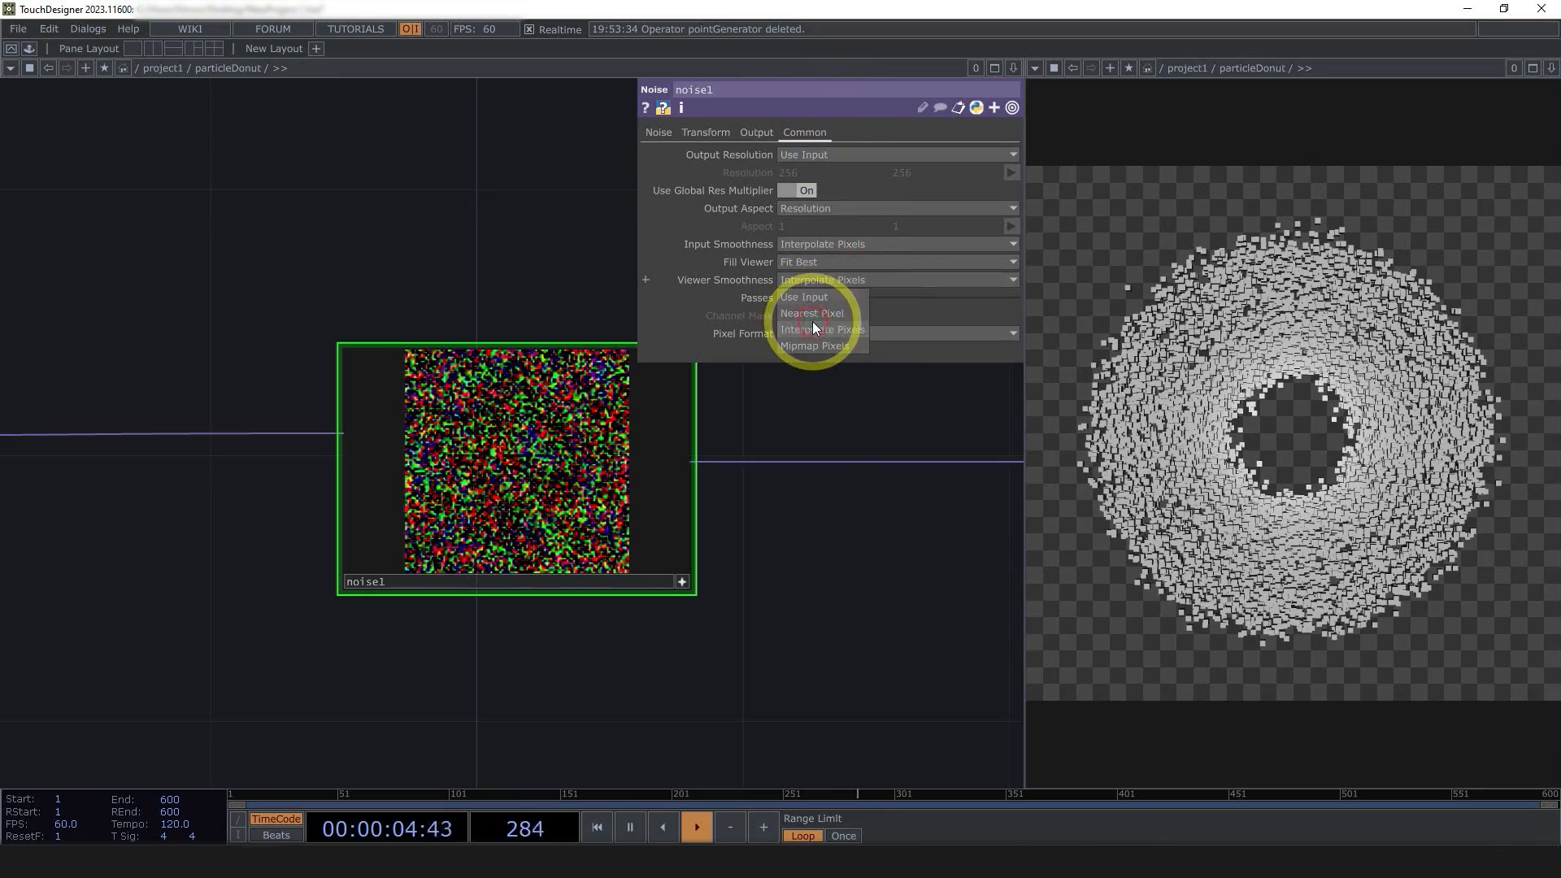
click(817, 314)
scroll(694, 644, up, 4)
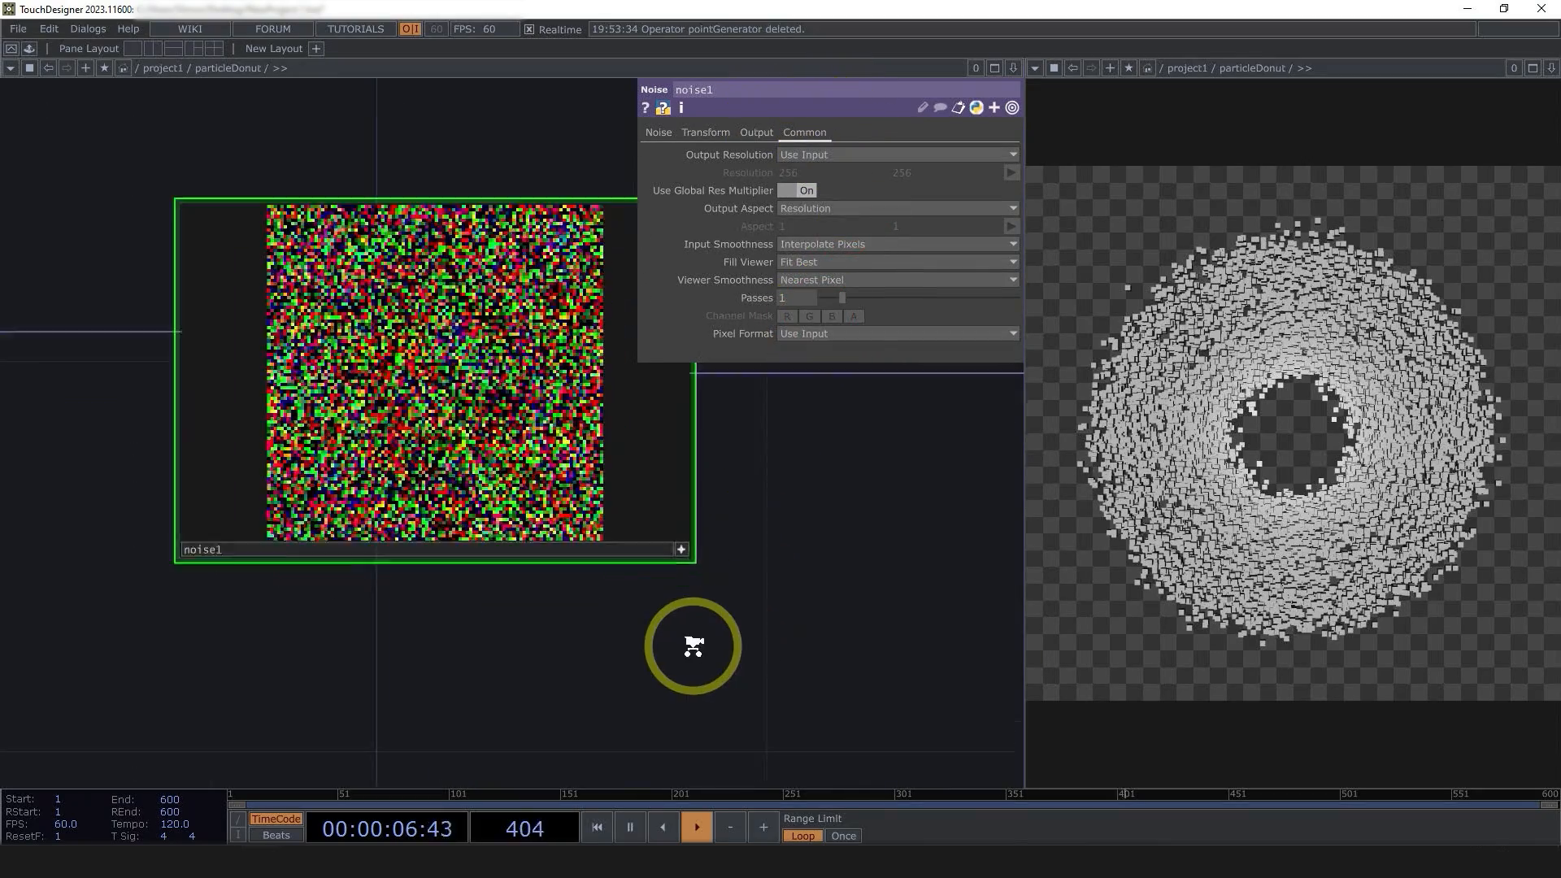
- Examine the individual pixels of the Noise TOP's image against the rendered donut particles
drag(623, 607, 738, 709)
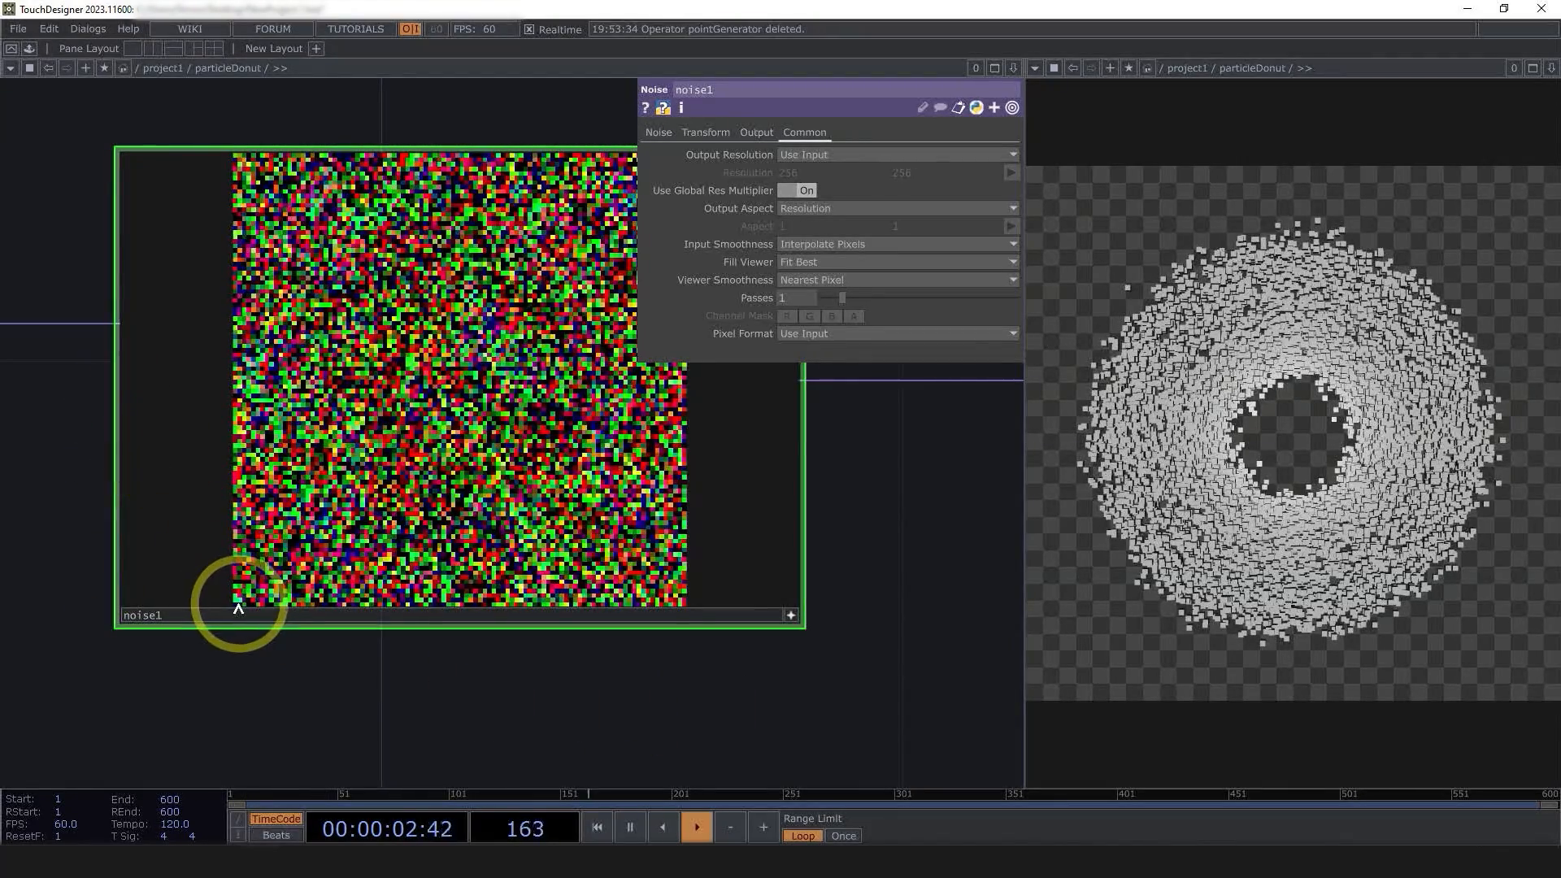
drag(694, 651, 689, 711)
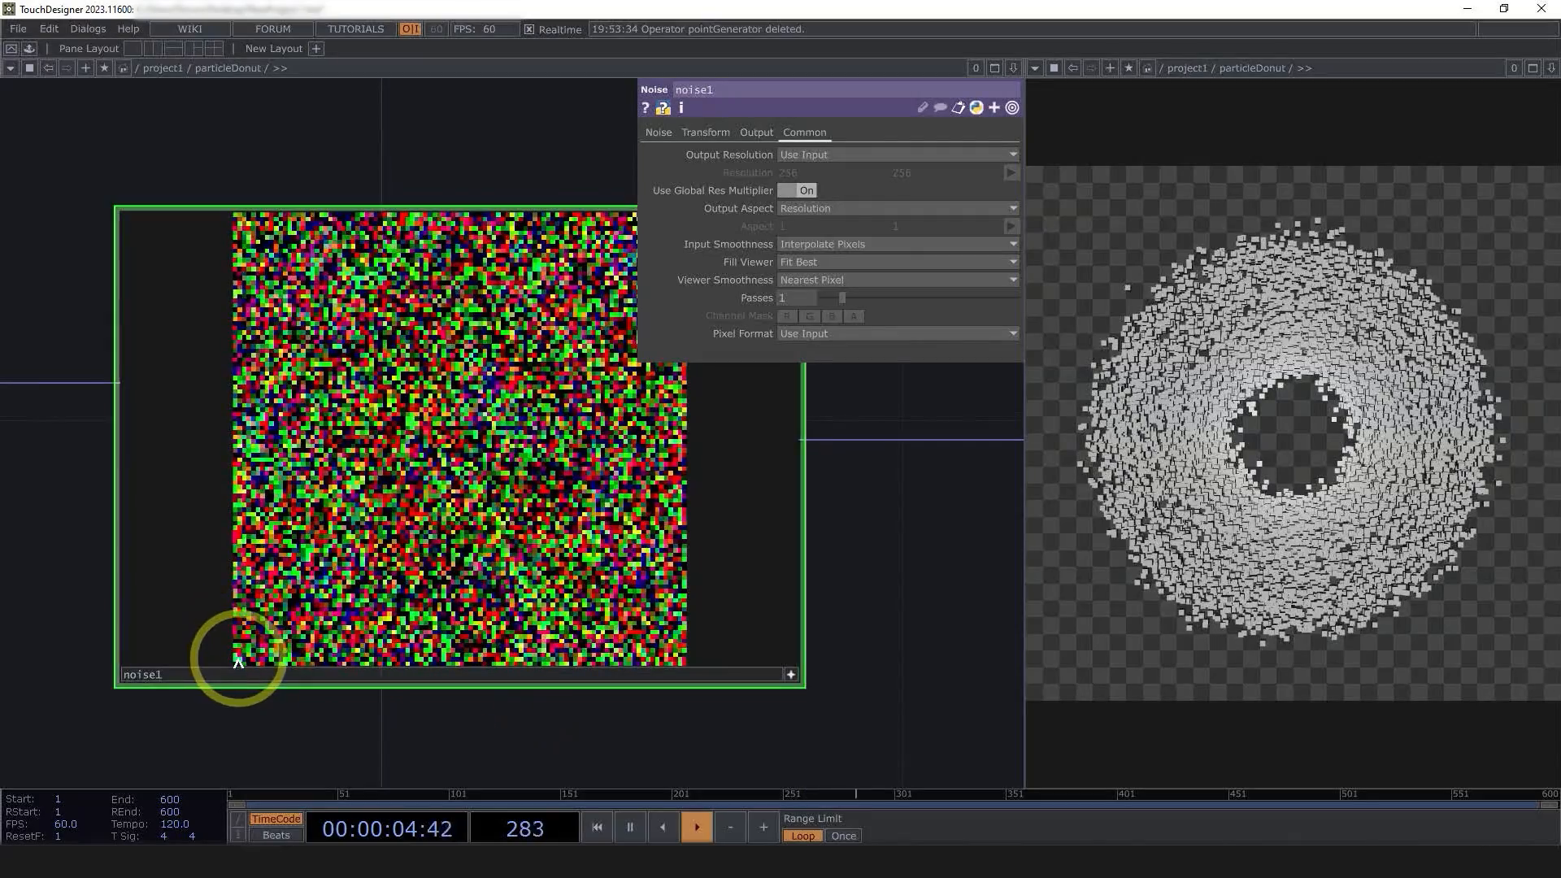
drag(317, 183, 252, 268)
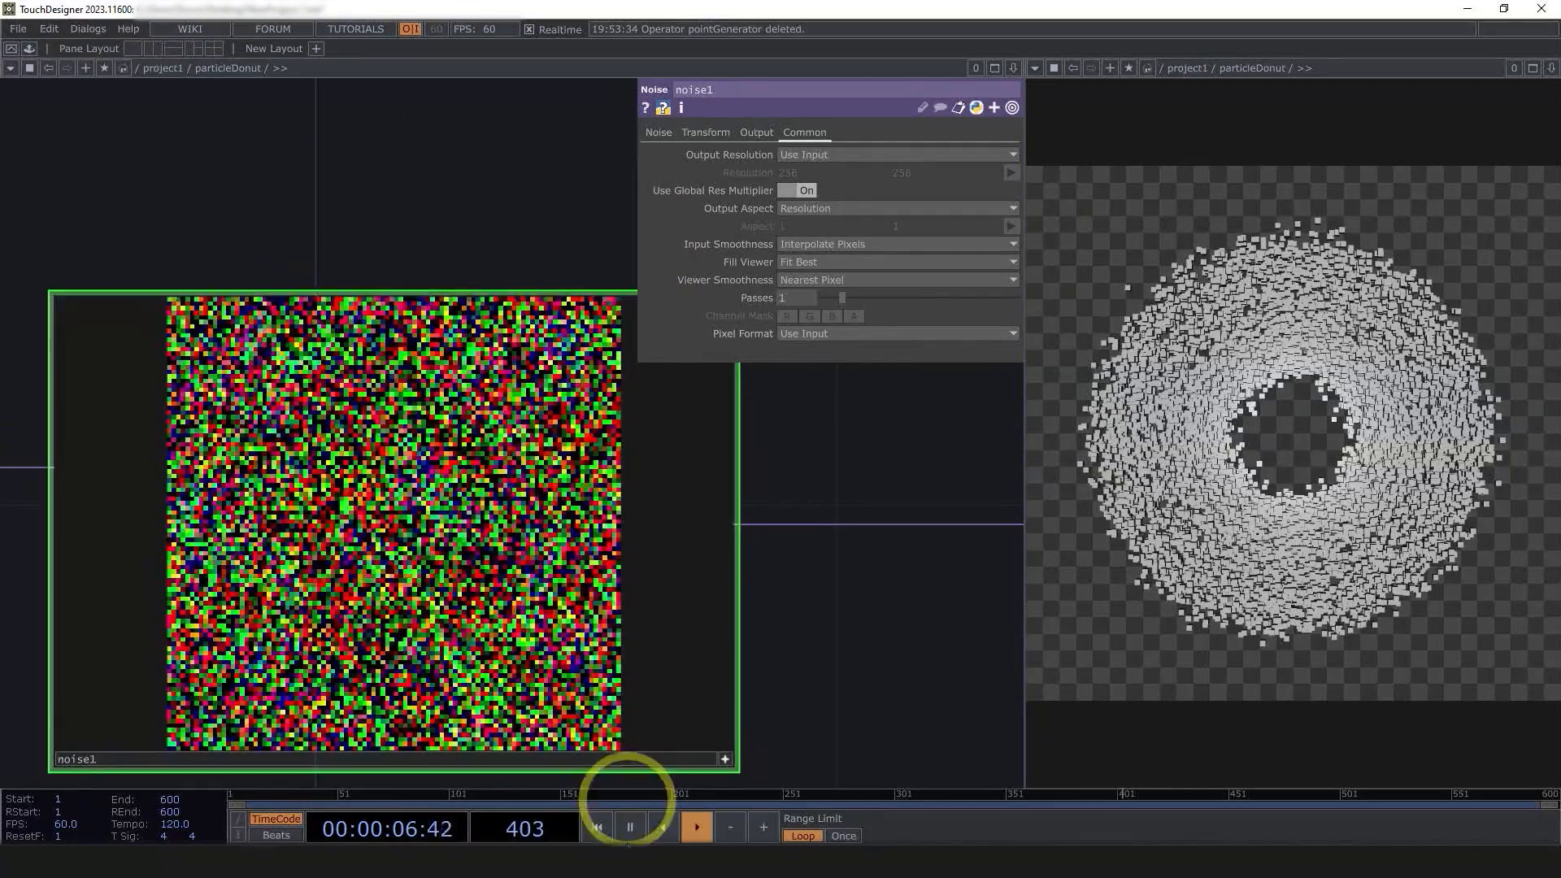
scroll(311, 325, down, 5)
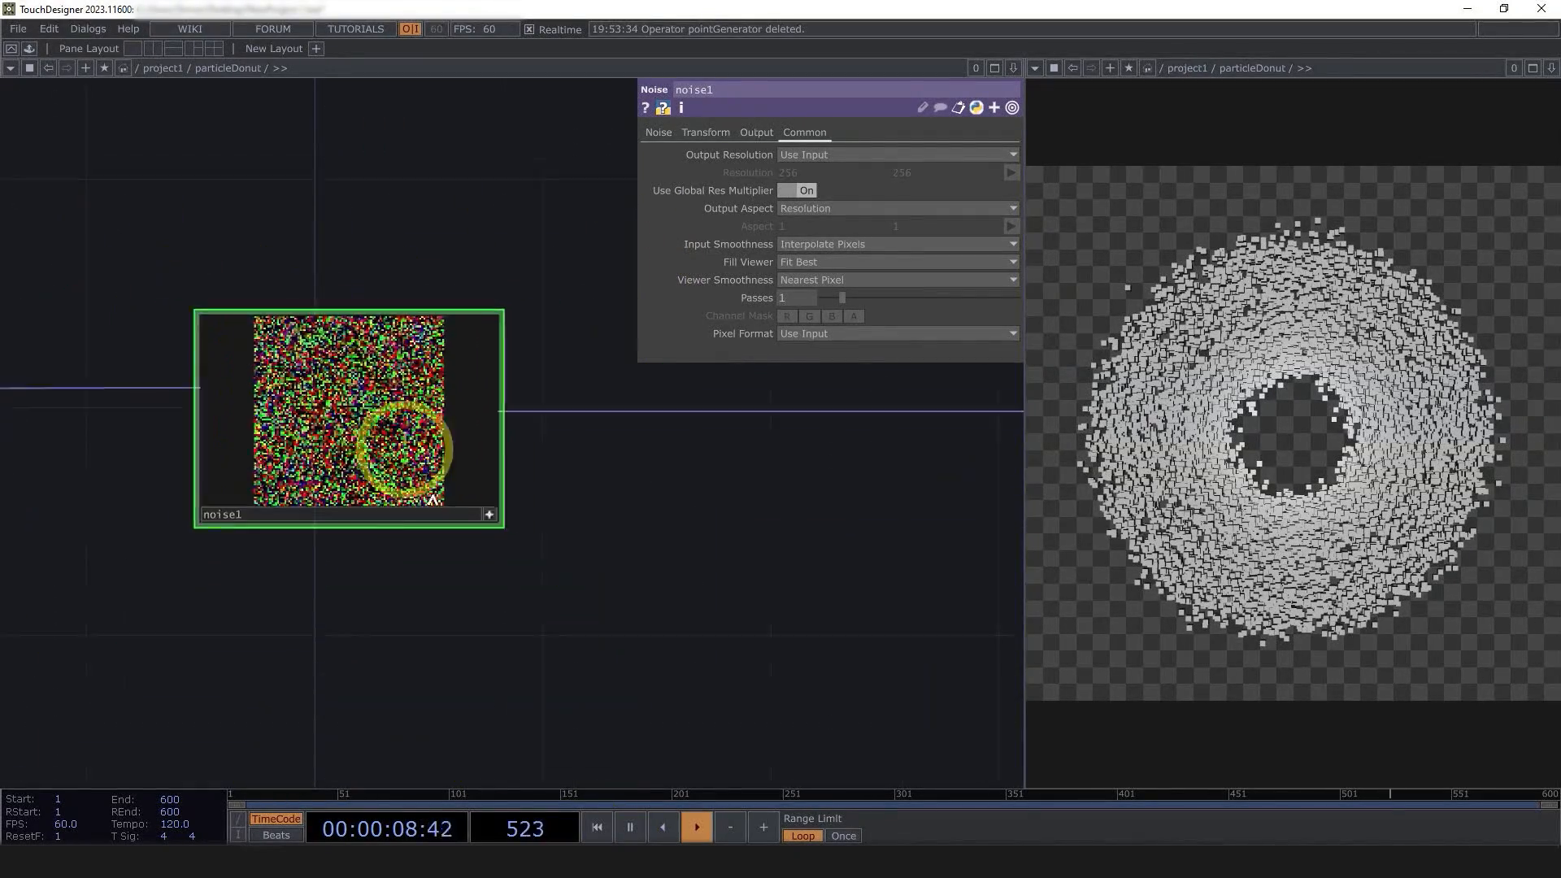
drag(453, 492, 505, 429)
click(509, 437)
drag(444, 559, 551, 523)
scroll(550, 523, down, 5)
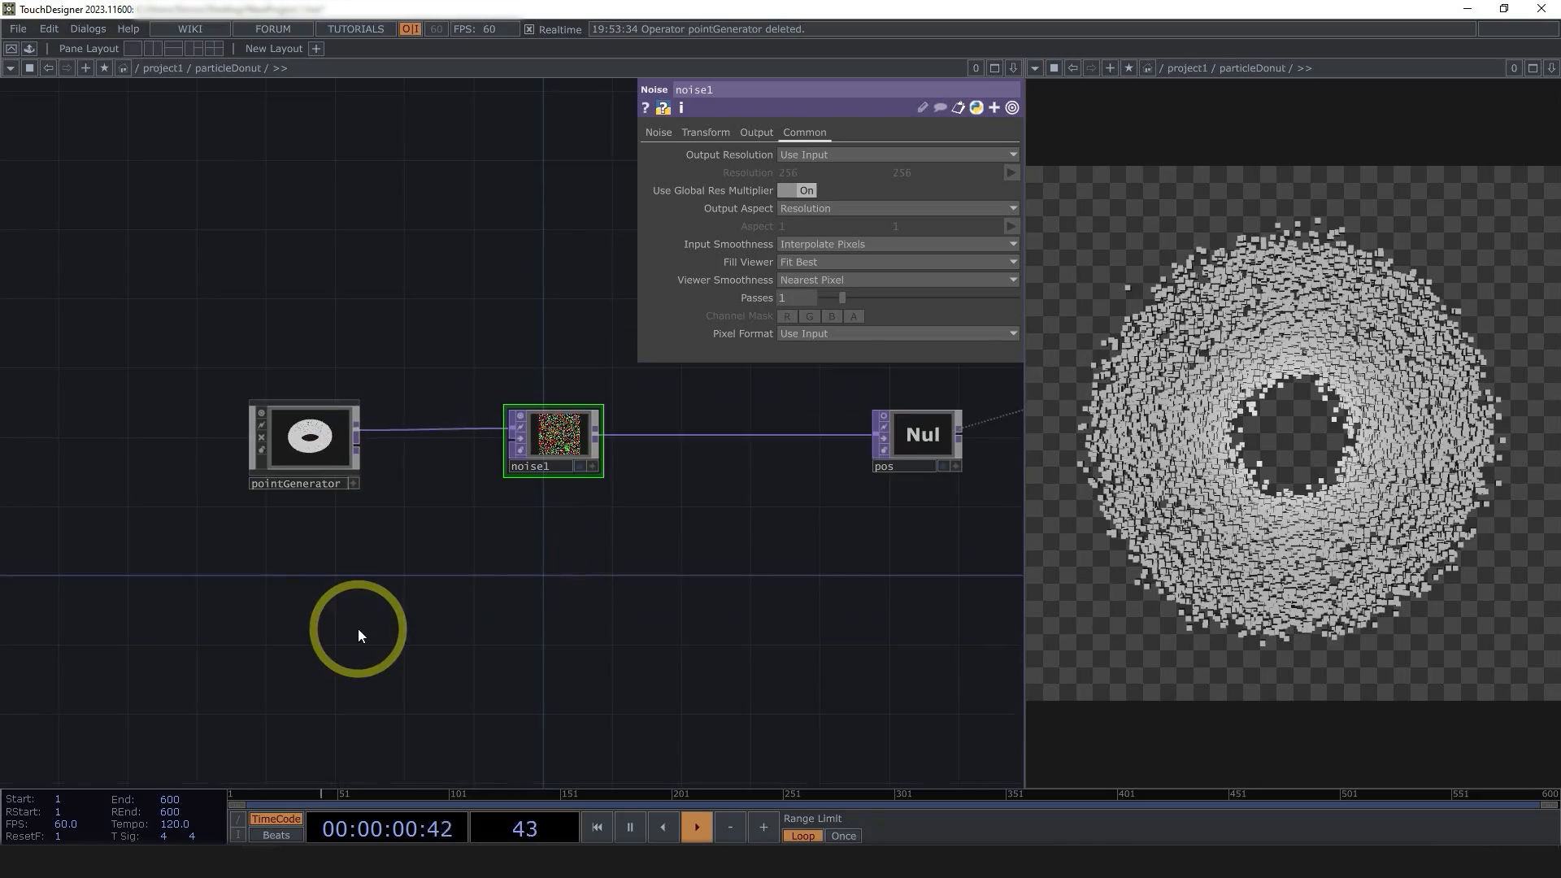
scroll(587, 456, up, 4)
scroll(588, 456, up, 3)
scroll(366, 453, up, 5)
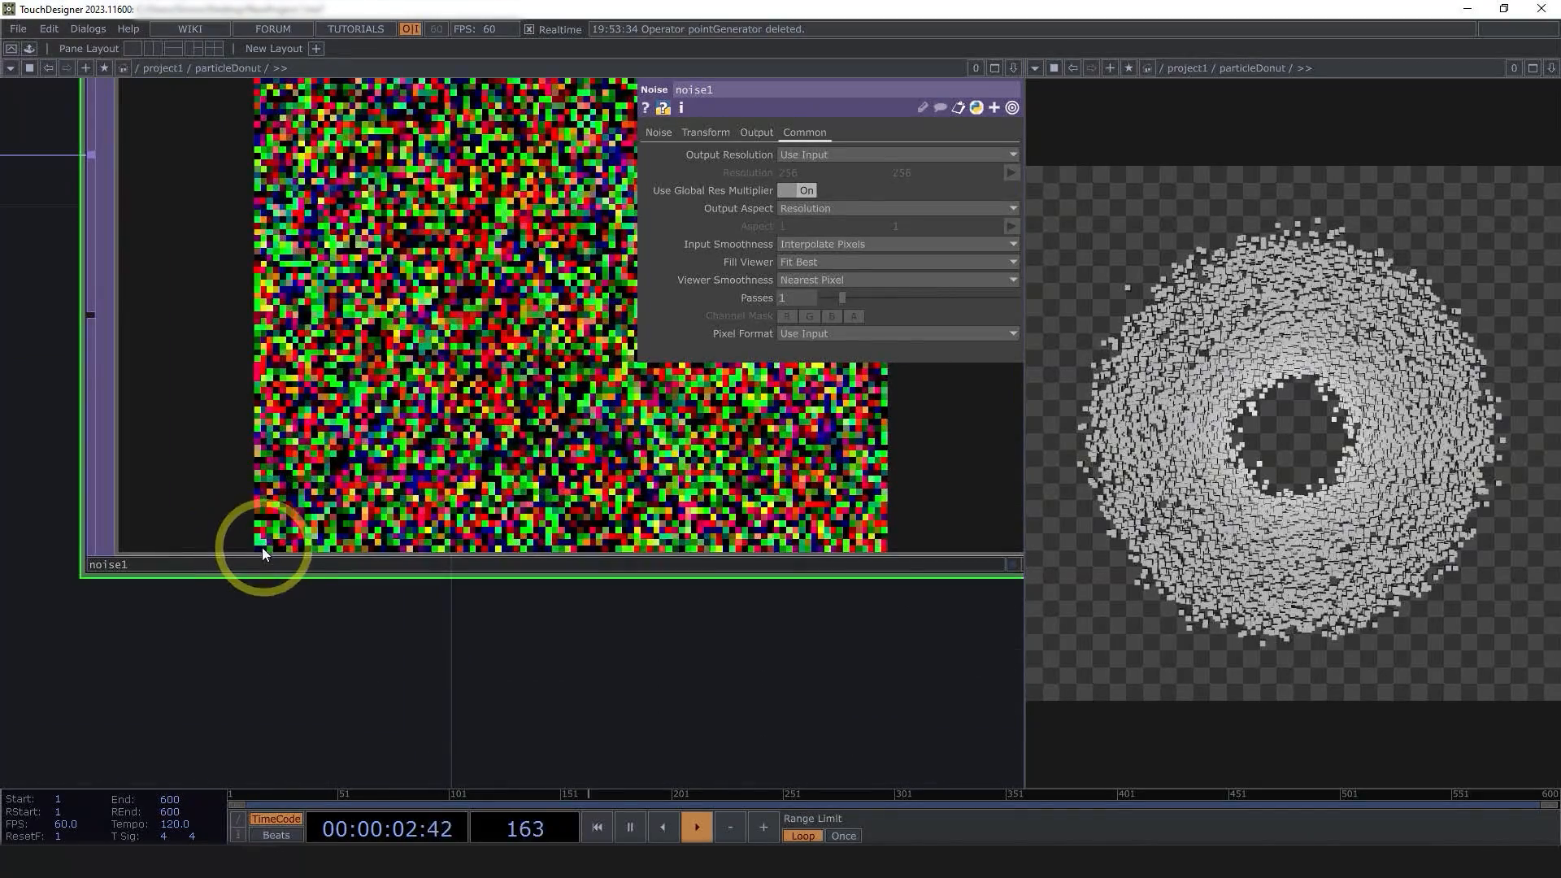
drag(466, 699, 400, 730)
scroll(400, 730, down, 5)
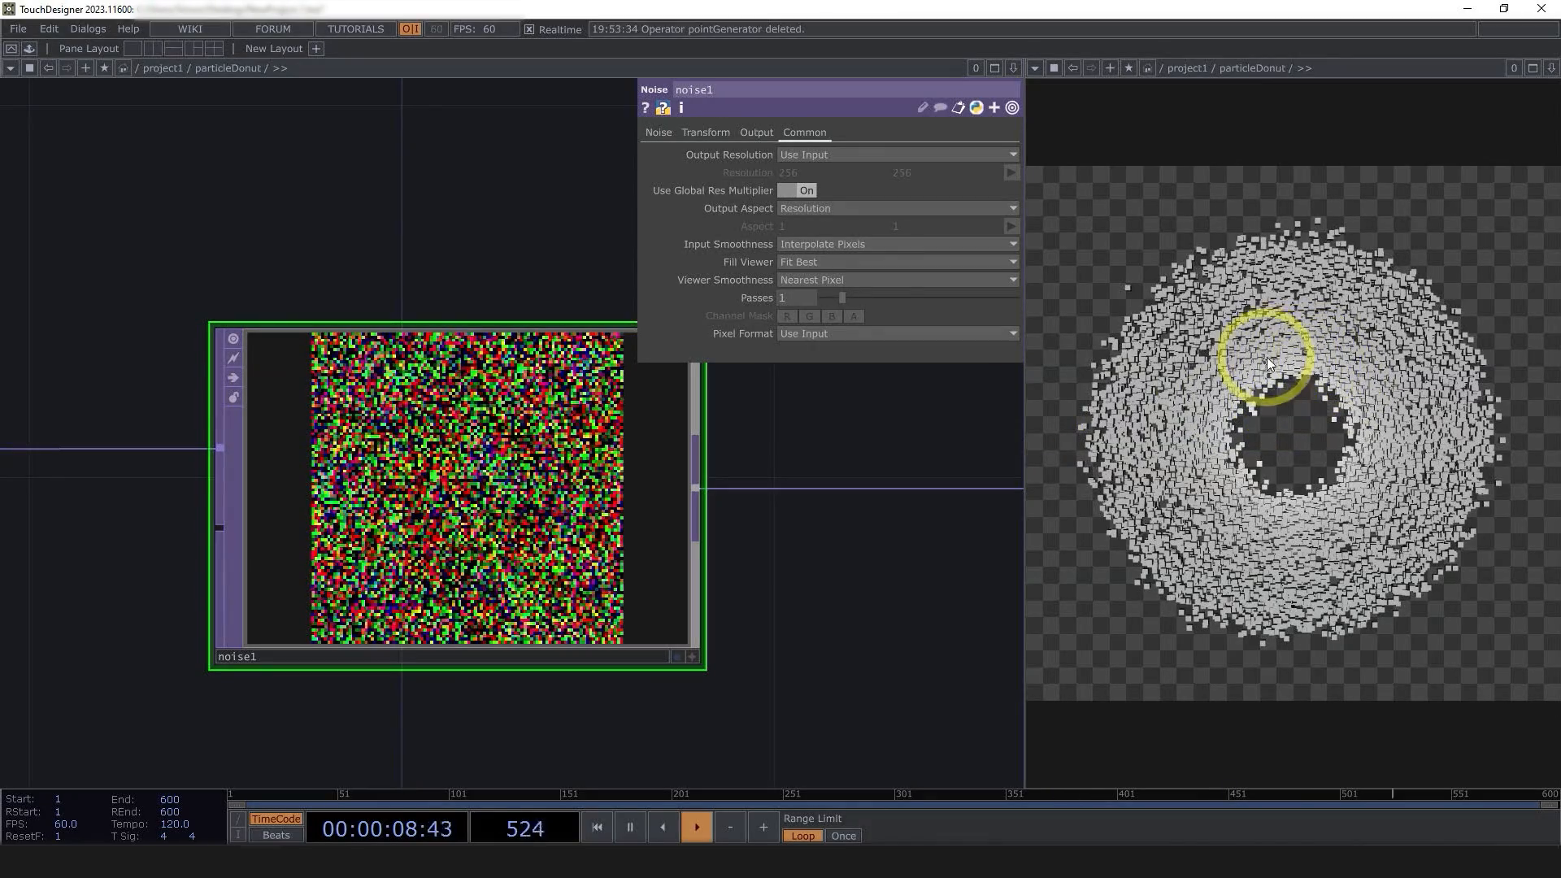
drag(750, 603, 774, 453)
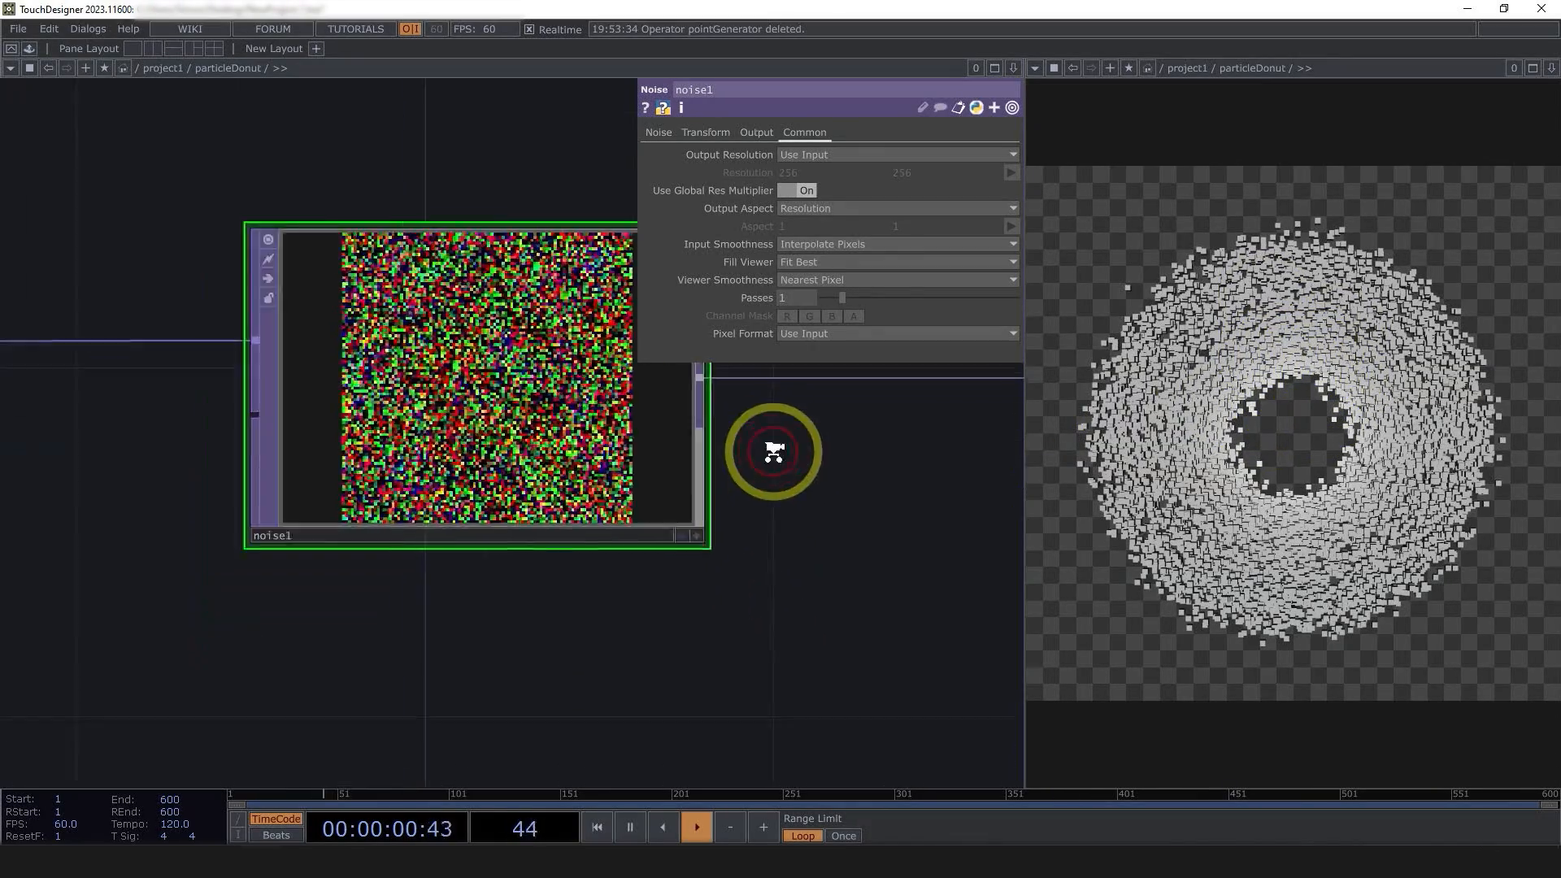
- Add a Noise CHOP to the network below pointGenerator
scroll(773, 453, down, 8)
key(Tab)
click(236, 380)
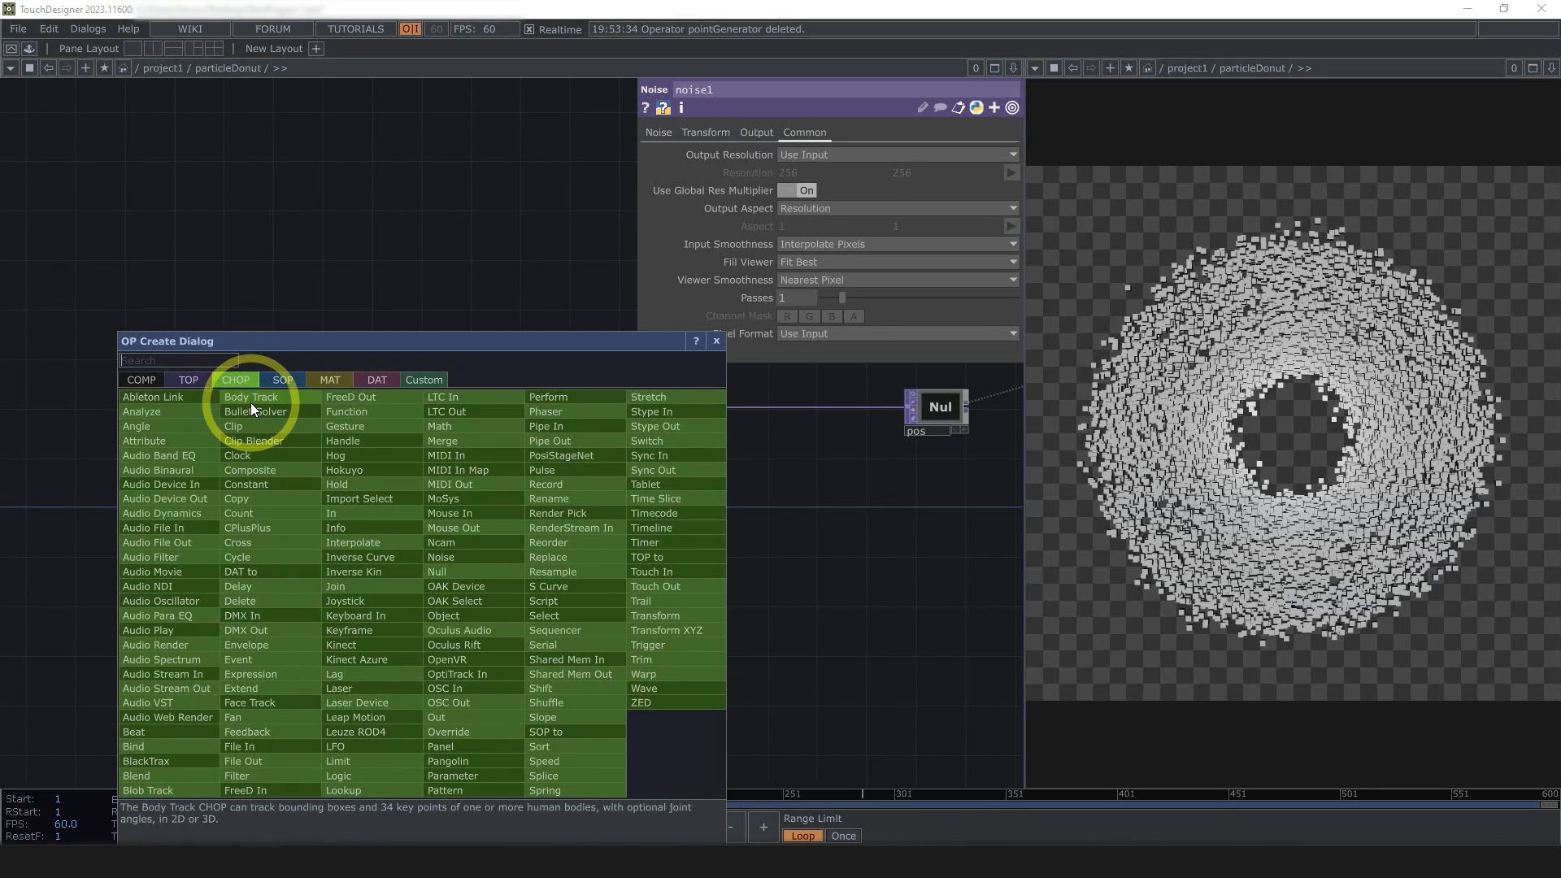
text(cho)
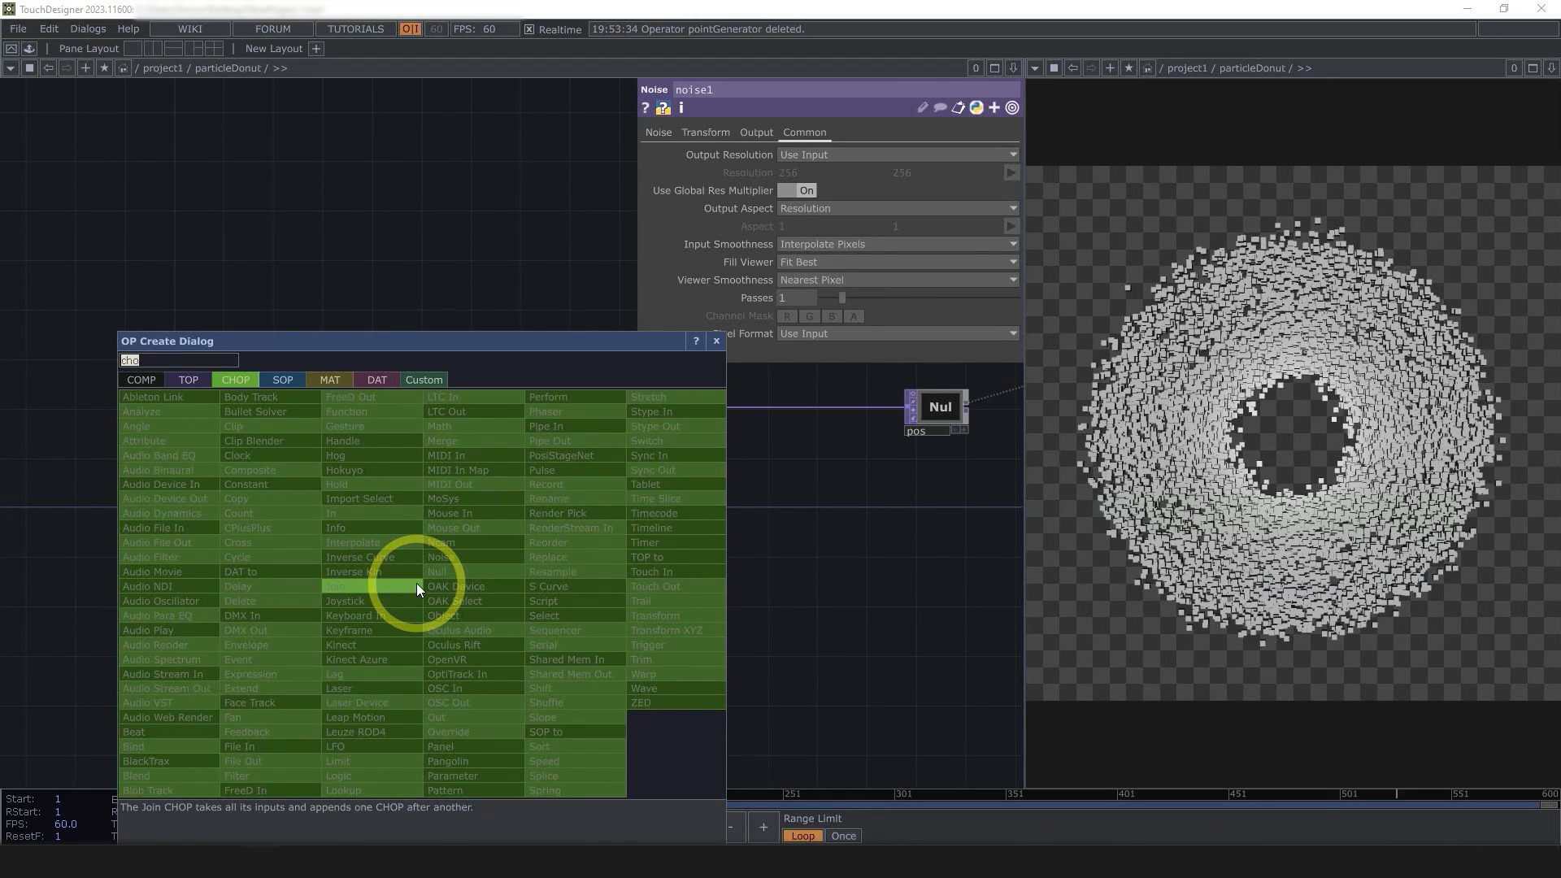
click(480, 564)
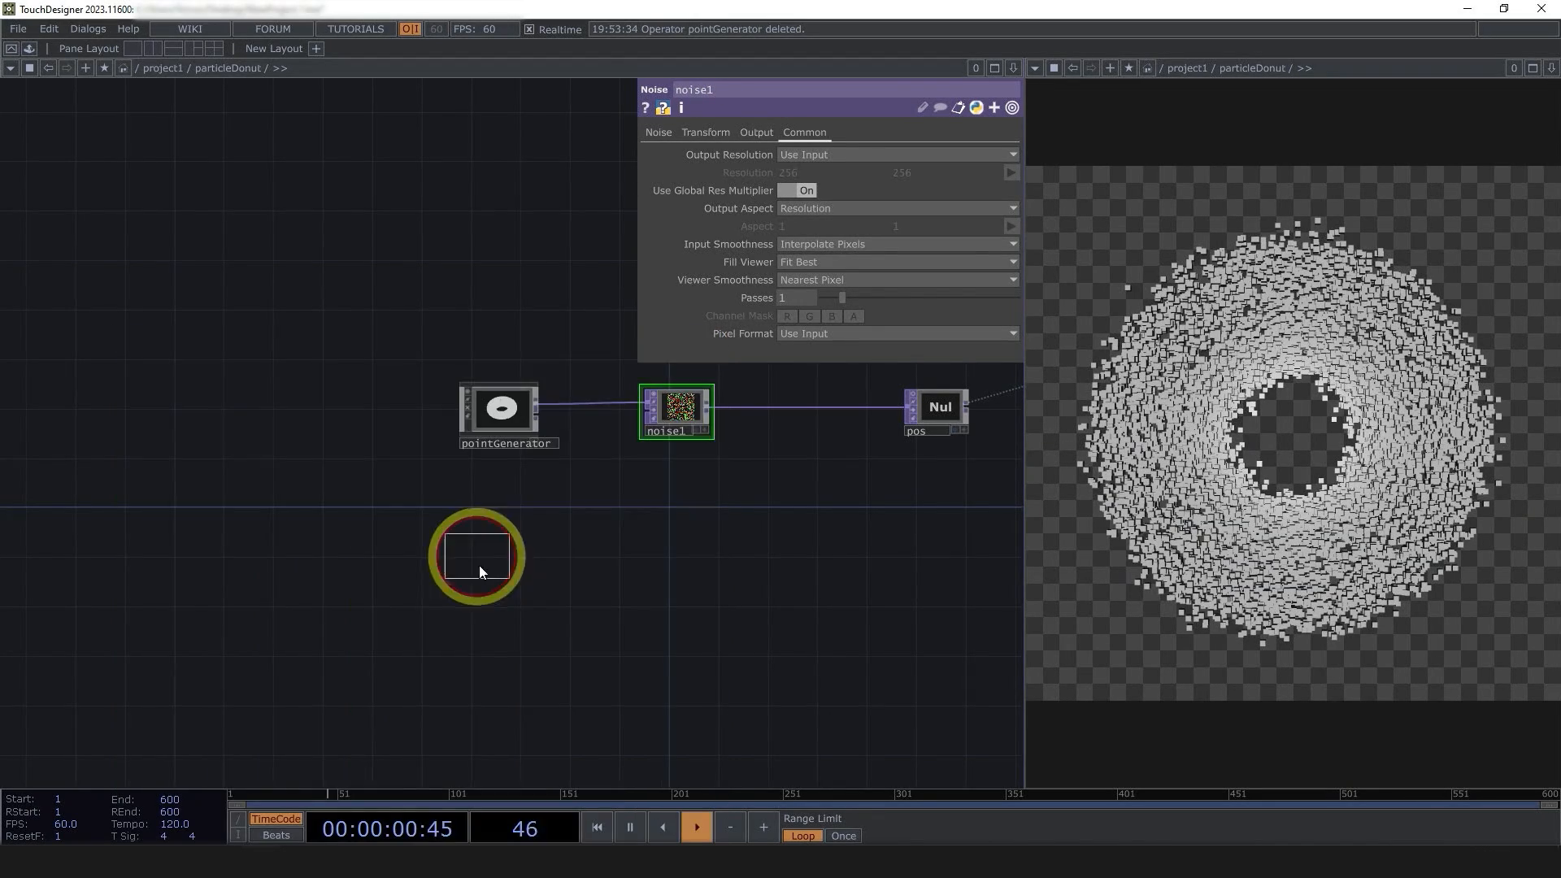
click(480, 565)
scroll(497, 537, up, 5)
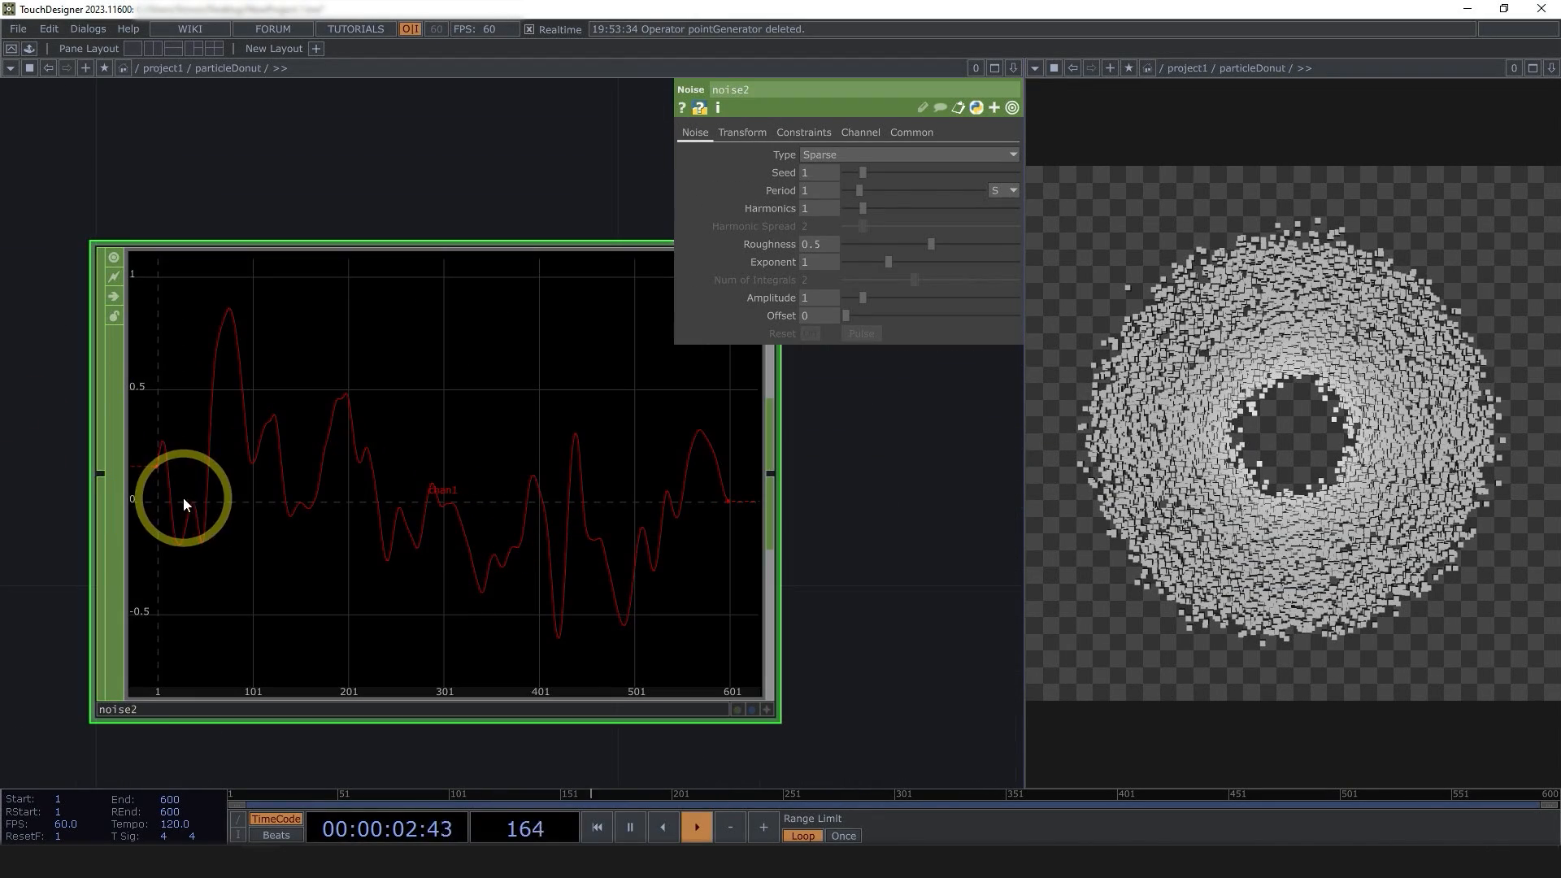
- Keep the Noise CHOP's Type at Sparse and set its Seed to 0 and Roughness to 0.305
click(827, 155)
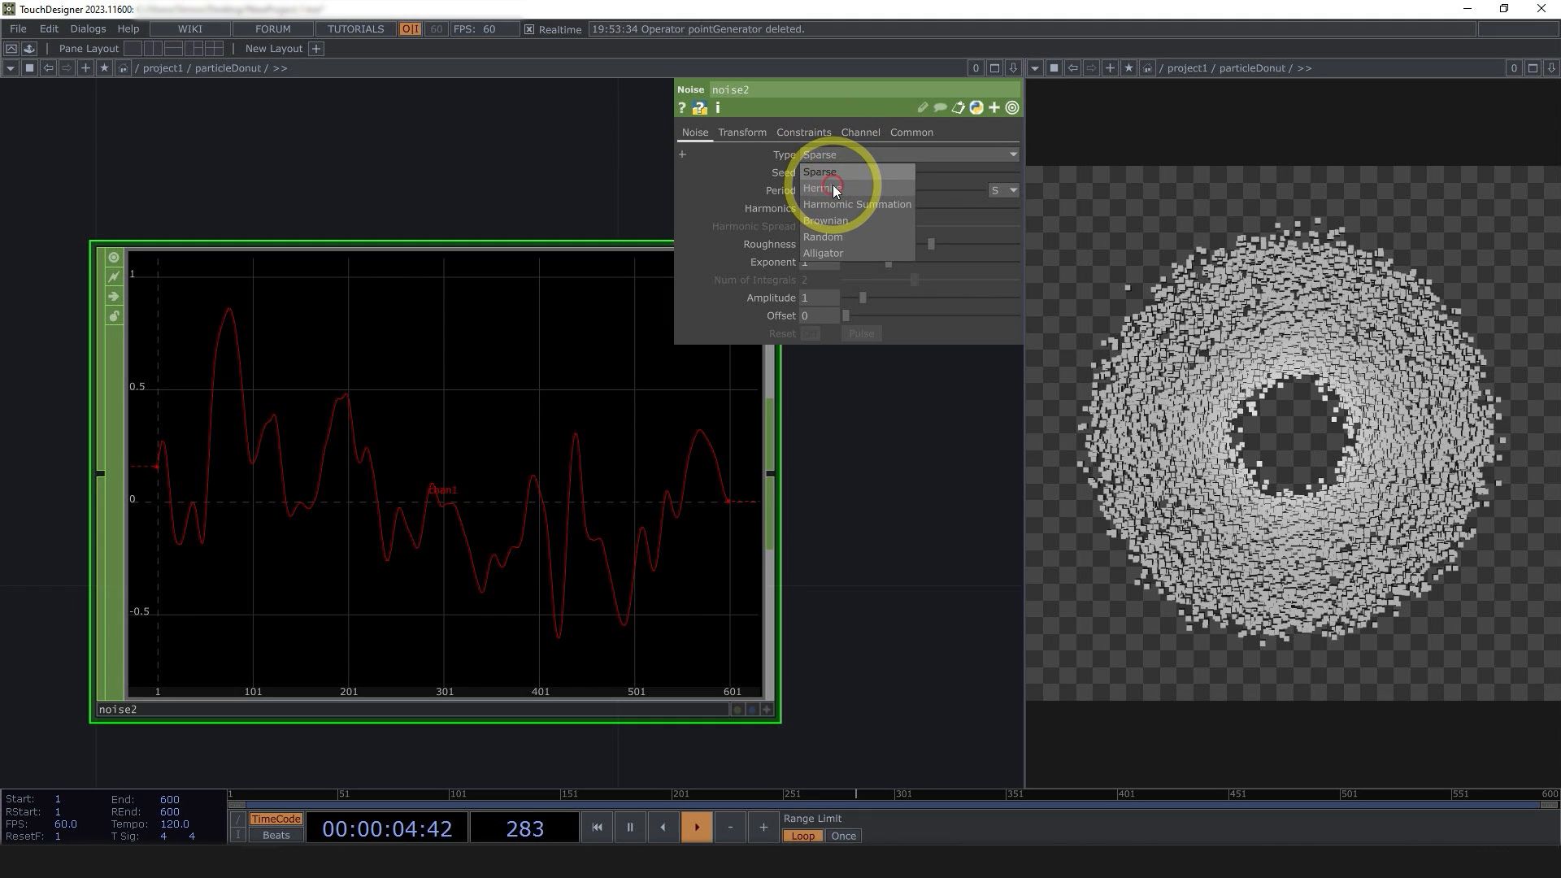
click(822, 167)
scroll(613, 442, down, 5)
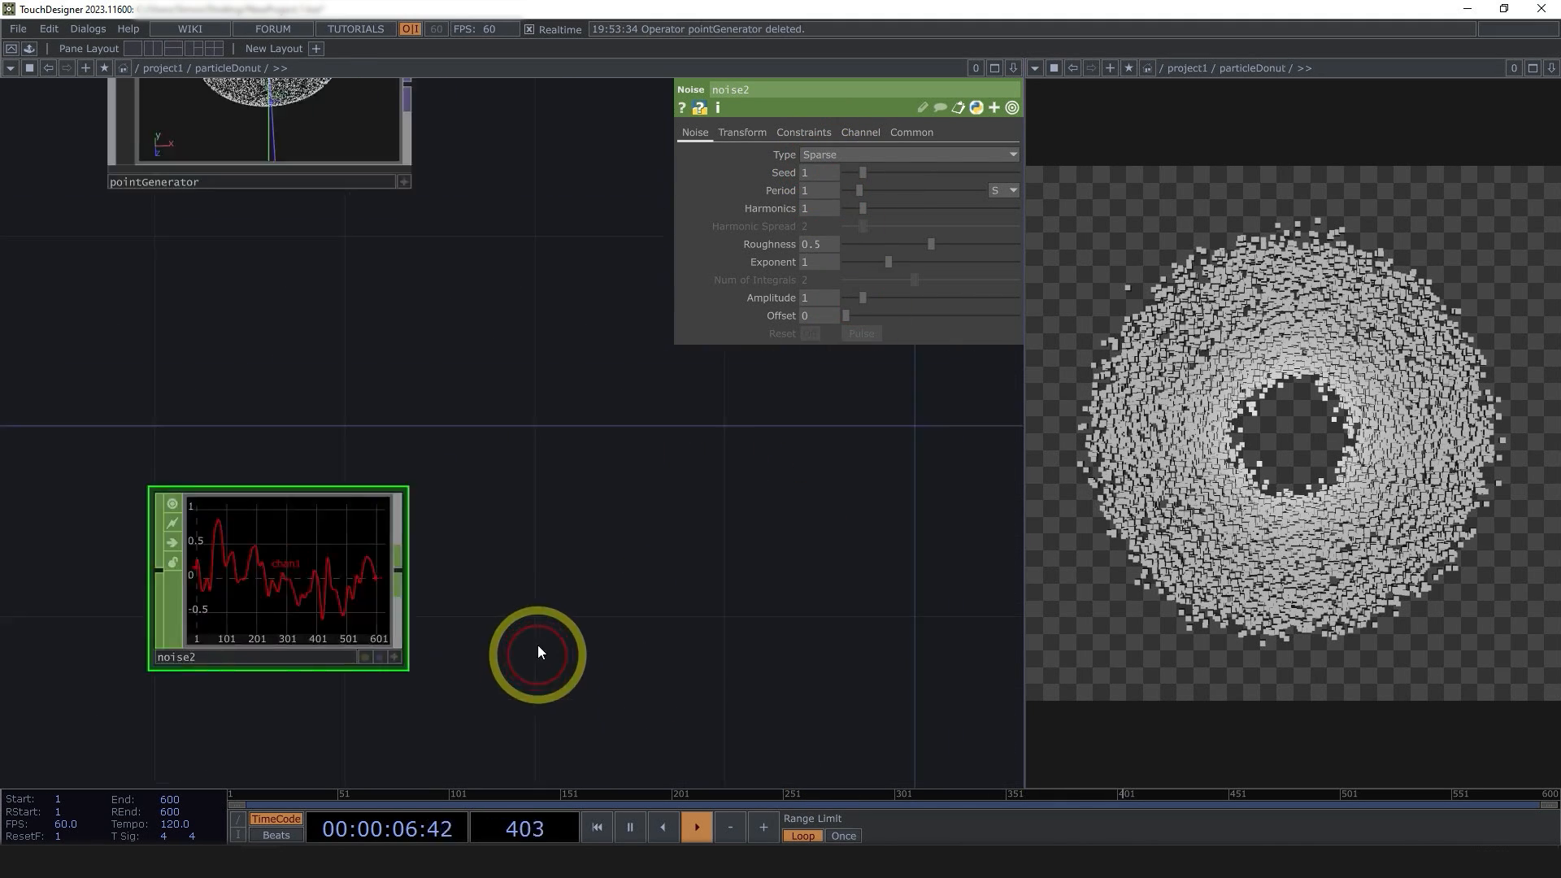
scroll(539, 652, down, 4)
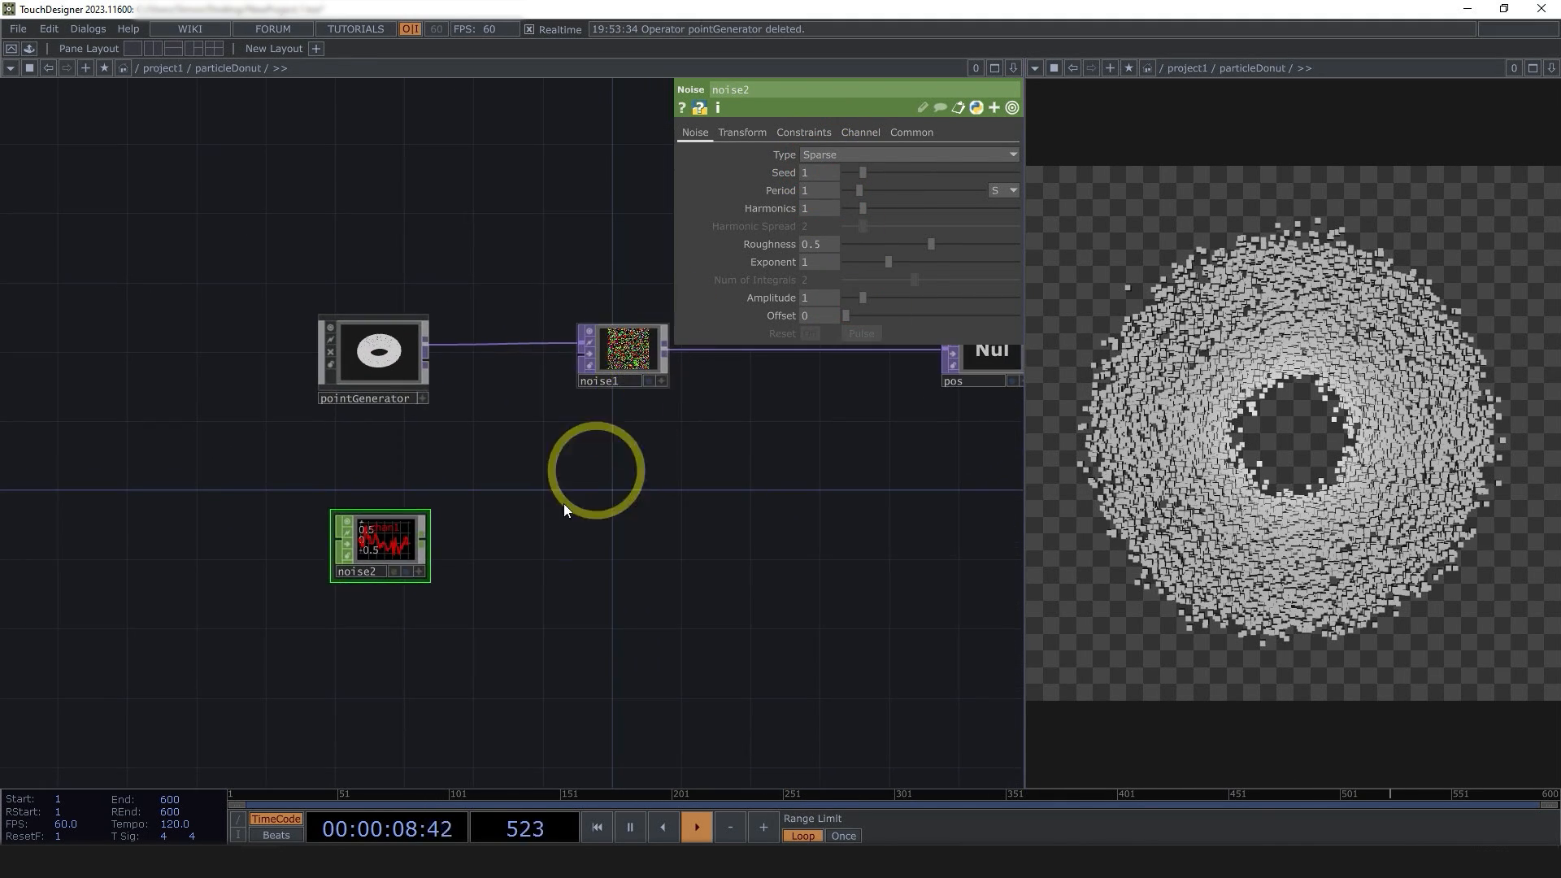
scroll(379, 545, up, 10)
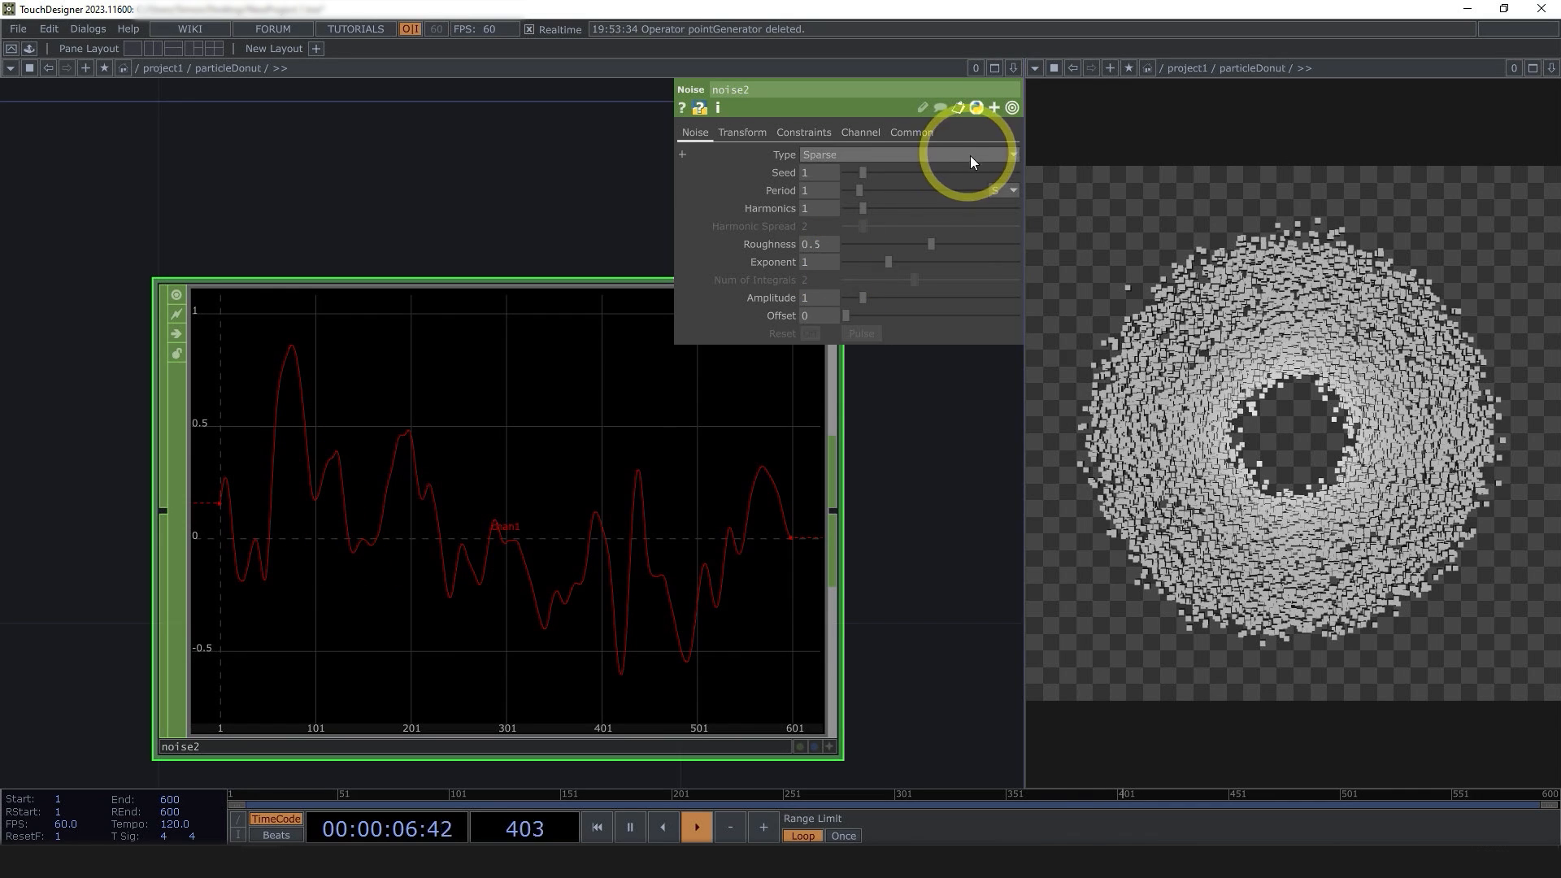
click(909, 172)
drag(954, 172, 846, 172)
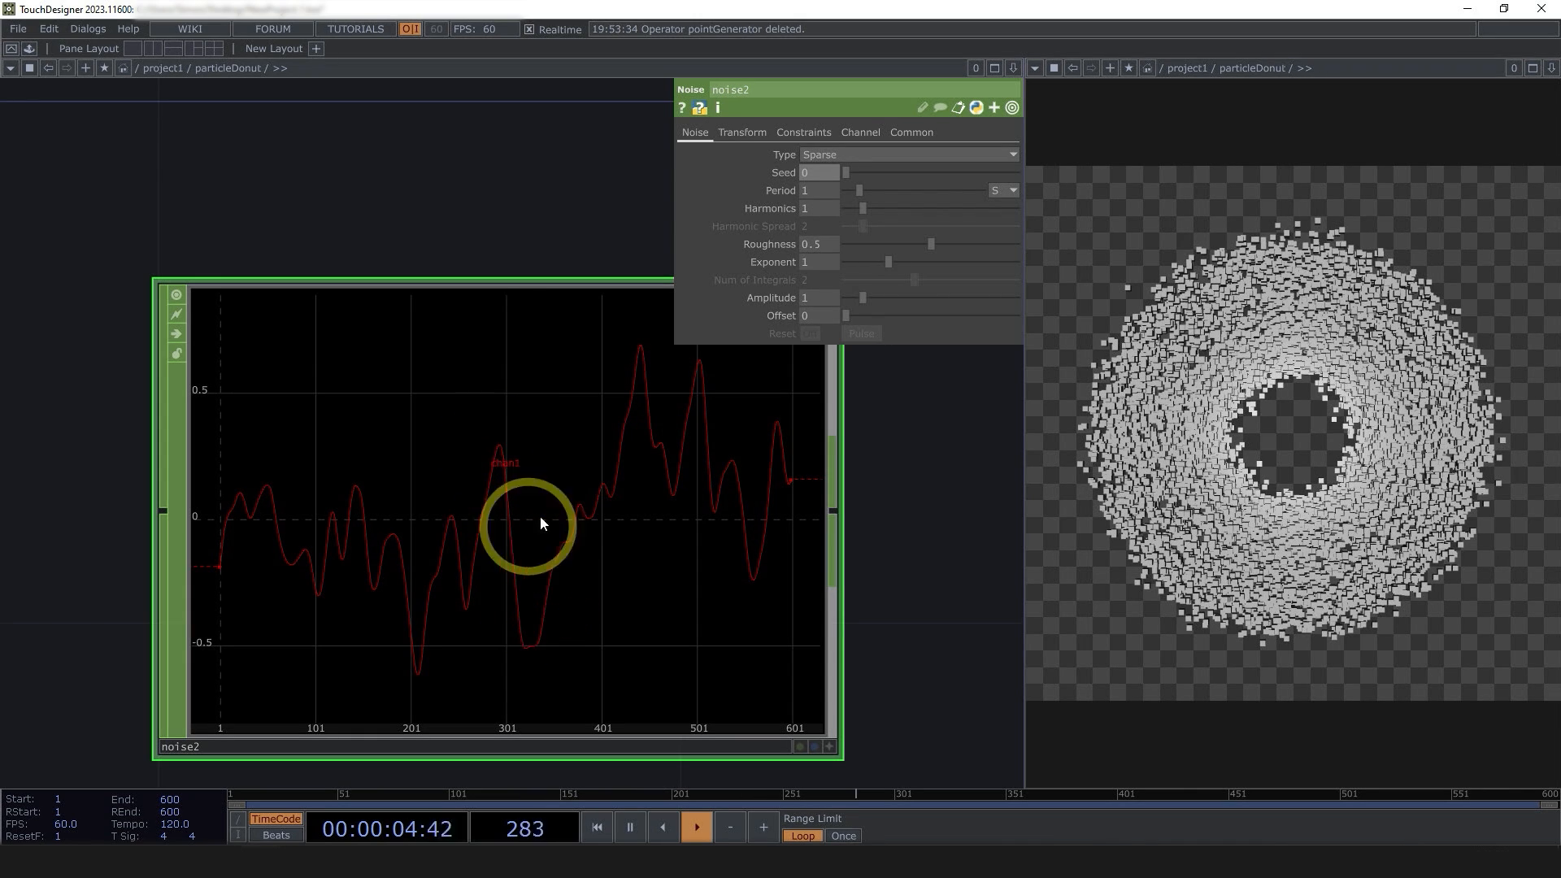
mouse_move(925, 251)
mouse_down()
mouse_move(864, 242)
mouse_move(953, 247)
mouse_move(882, 246)
mouse_move(900, 245)
mouse_up()
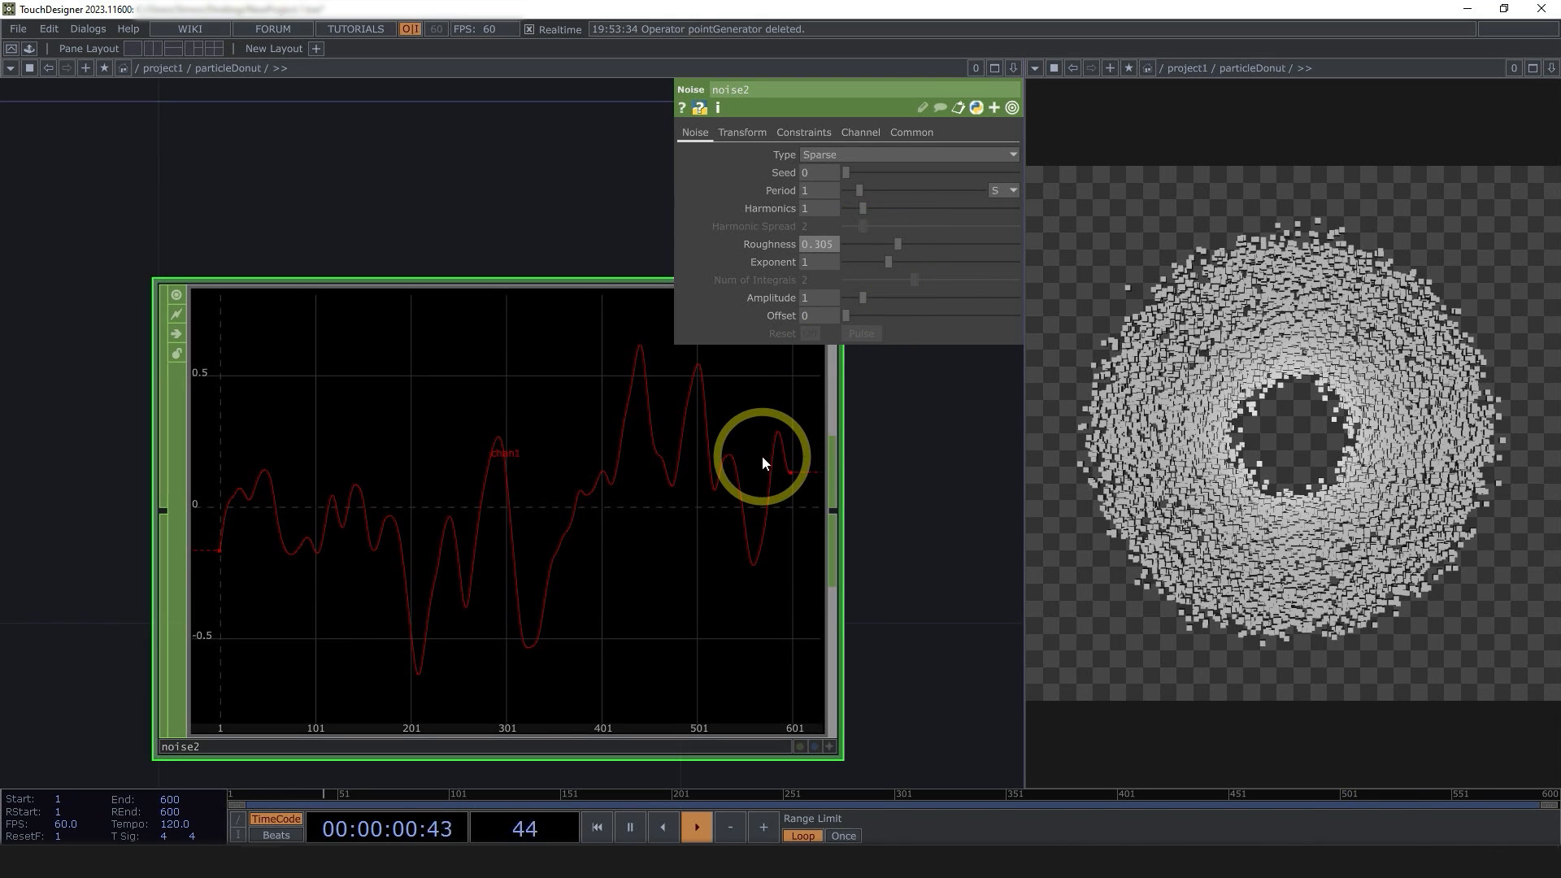
- Switch the Noise CHOP's Type to Random and examine its waveform up close
click(841, 156)
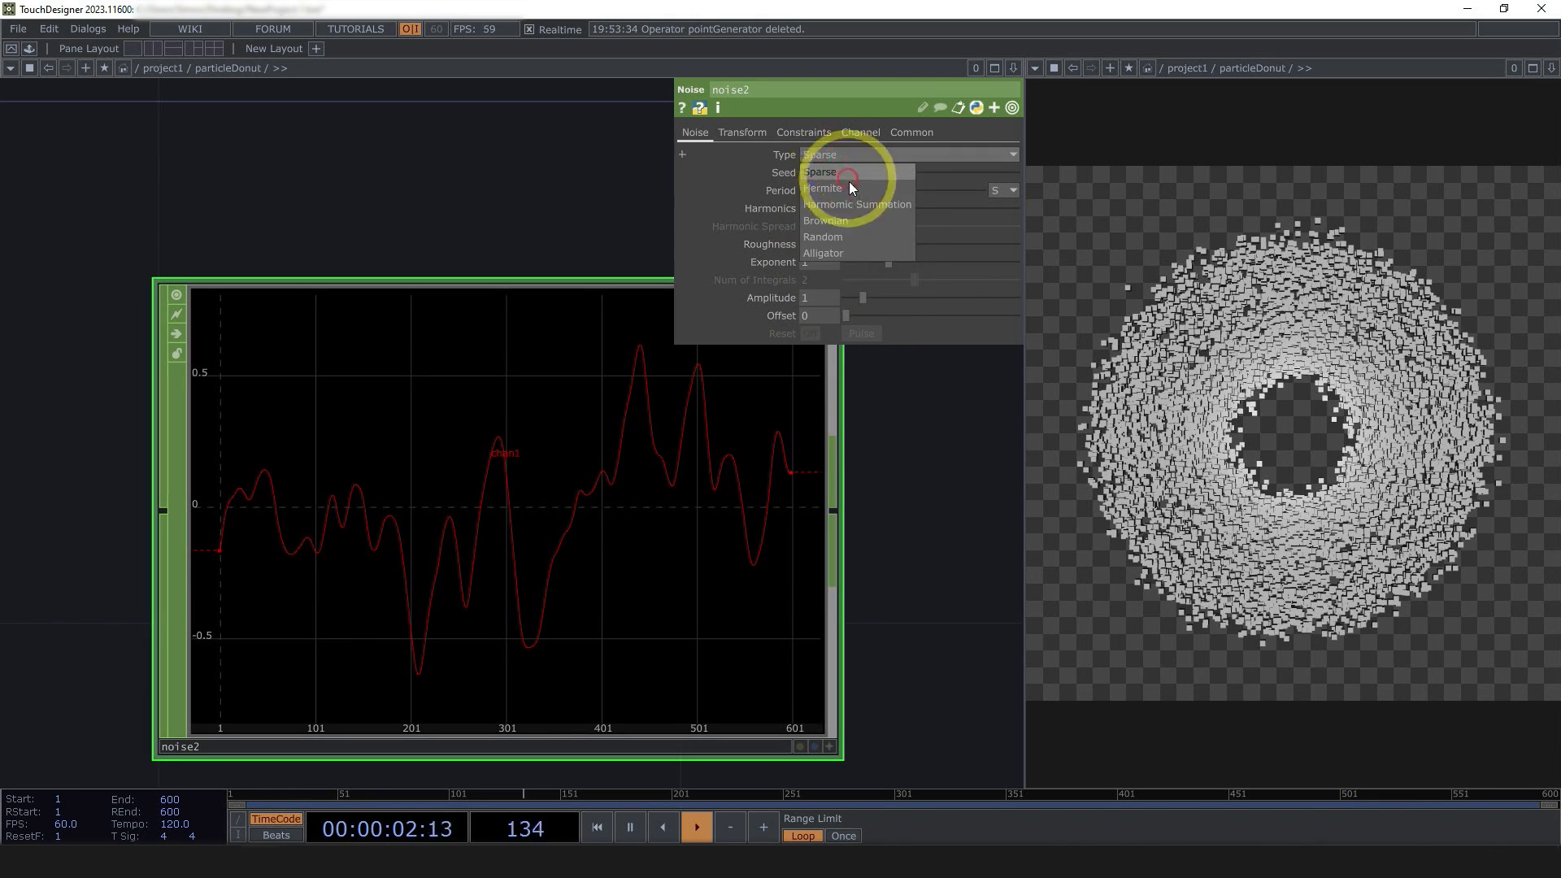
click(861, 237)
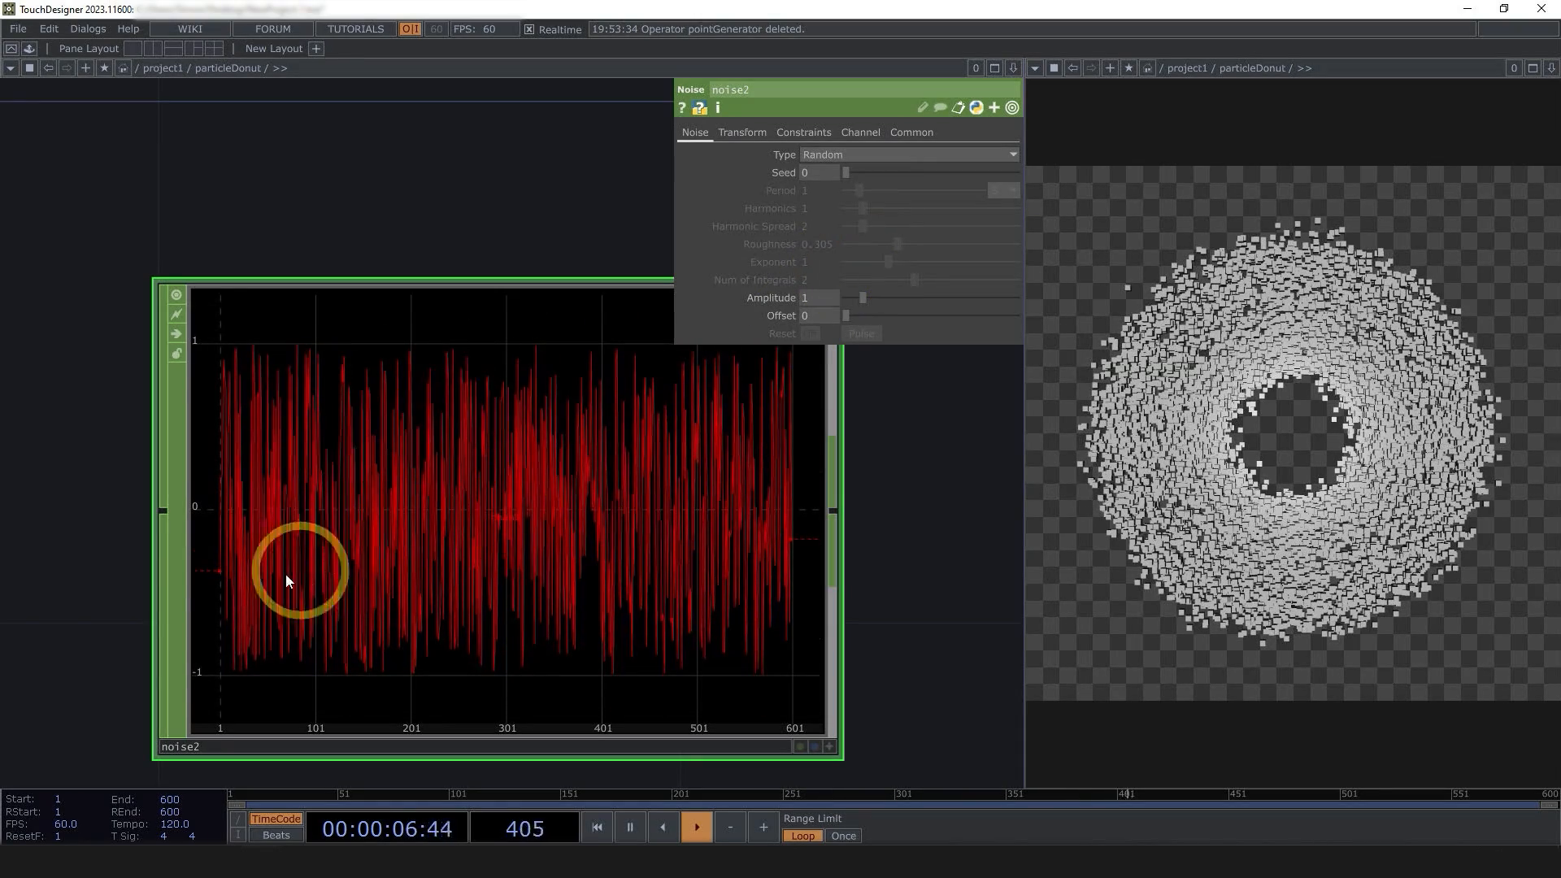
scroll(220, 536, up, 5)
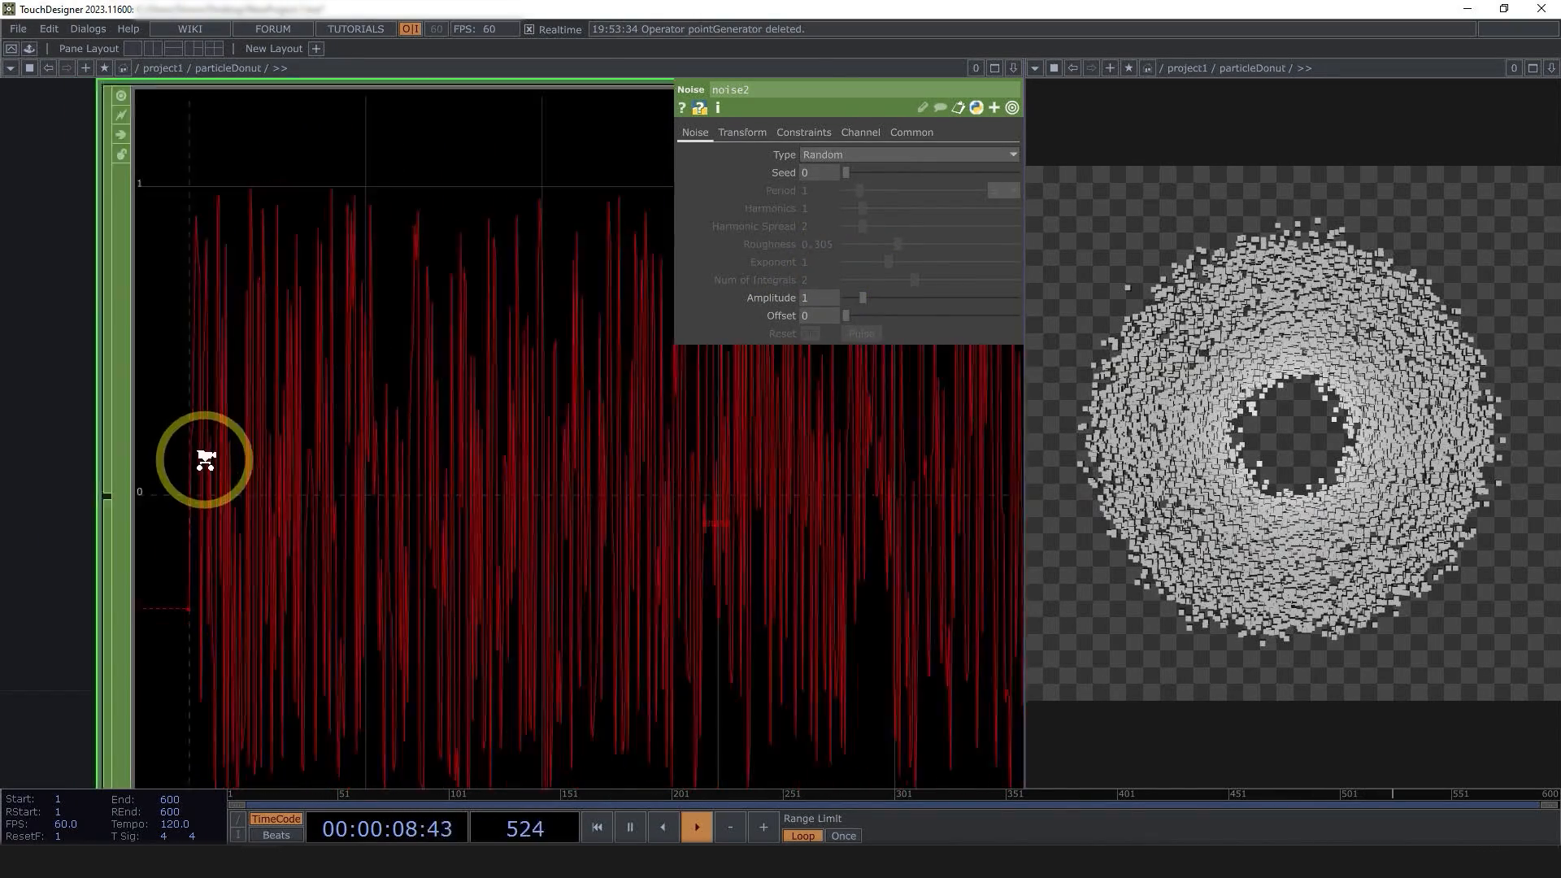
scroll(208, 455, down, 5)
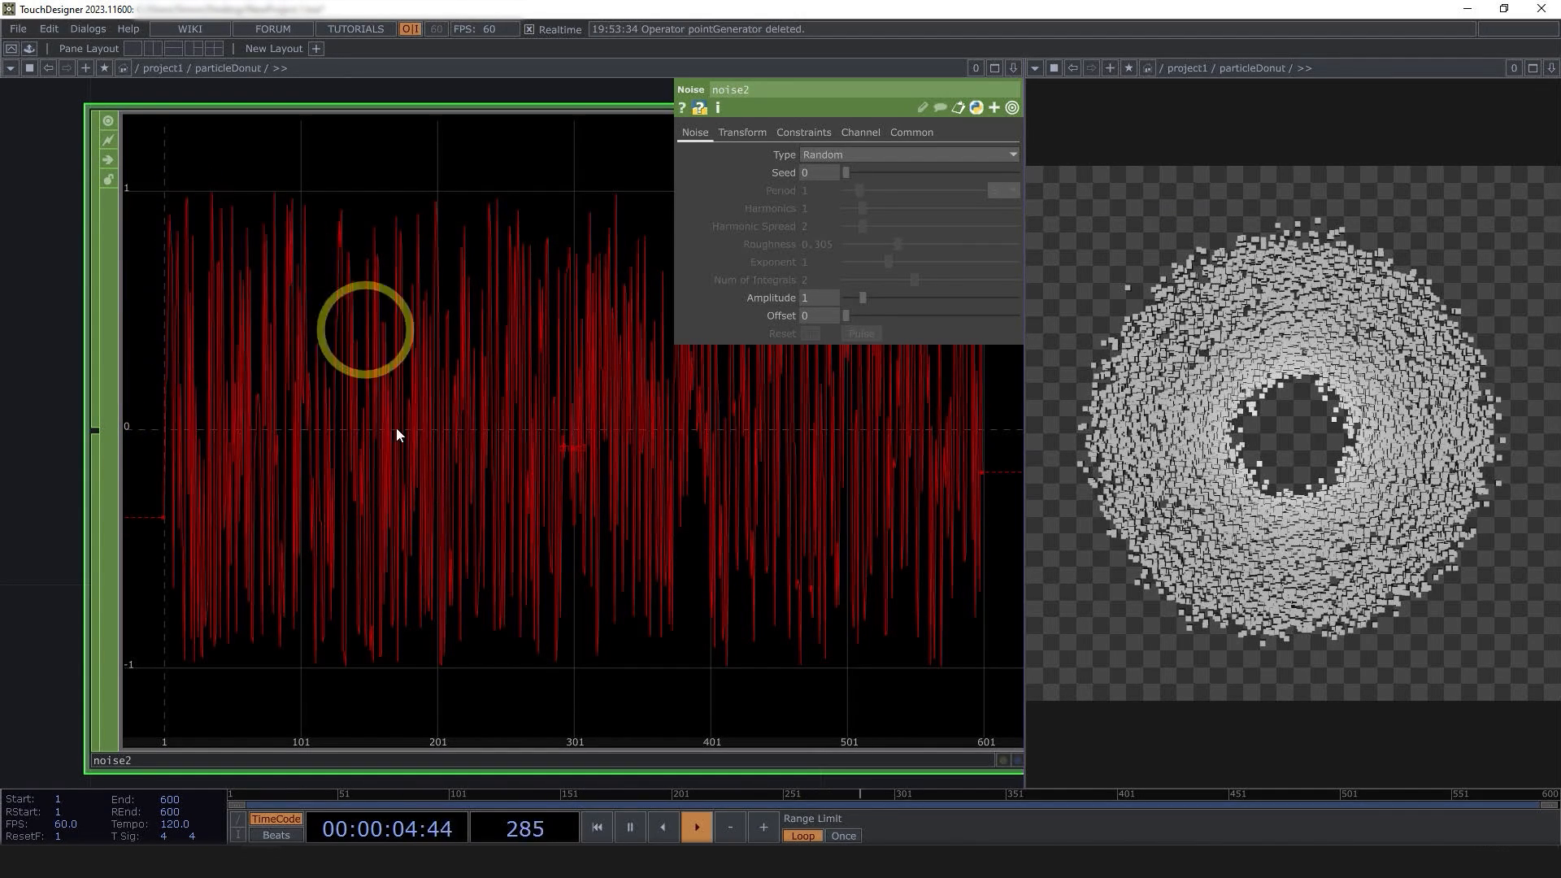
scroll(405, 507, down, 2)
scroll(405, 508, down, 2)
middle_click(439, 505)
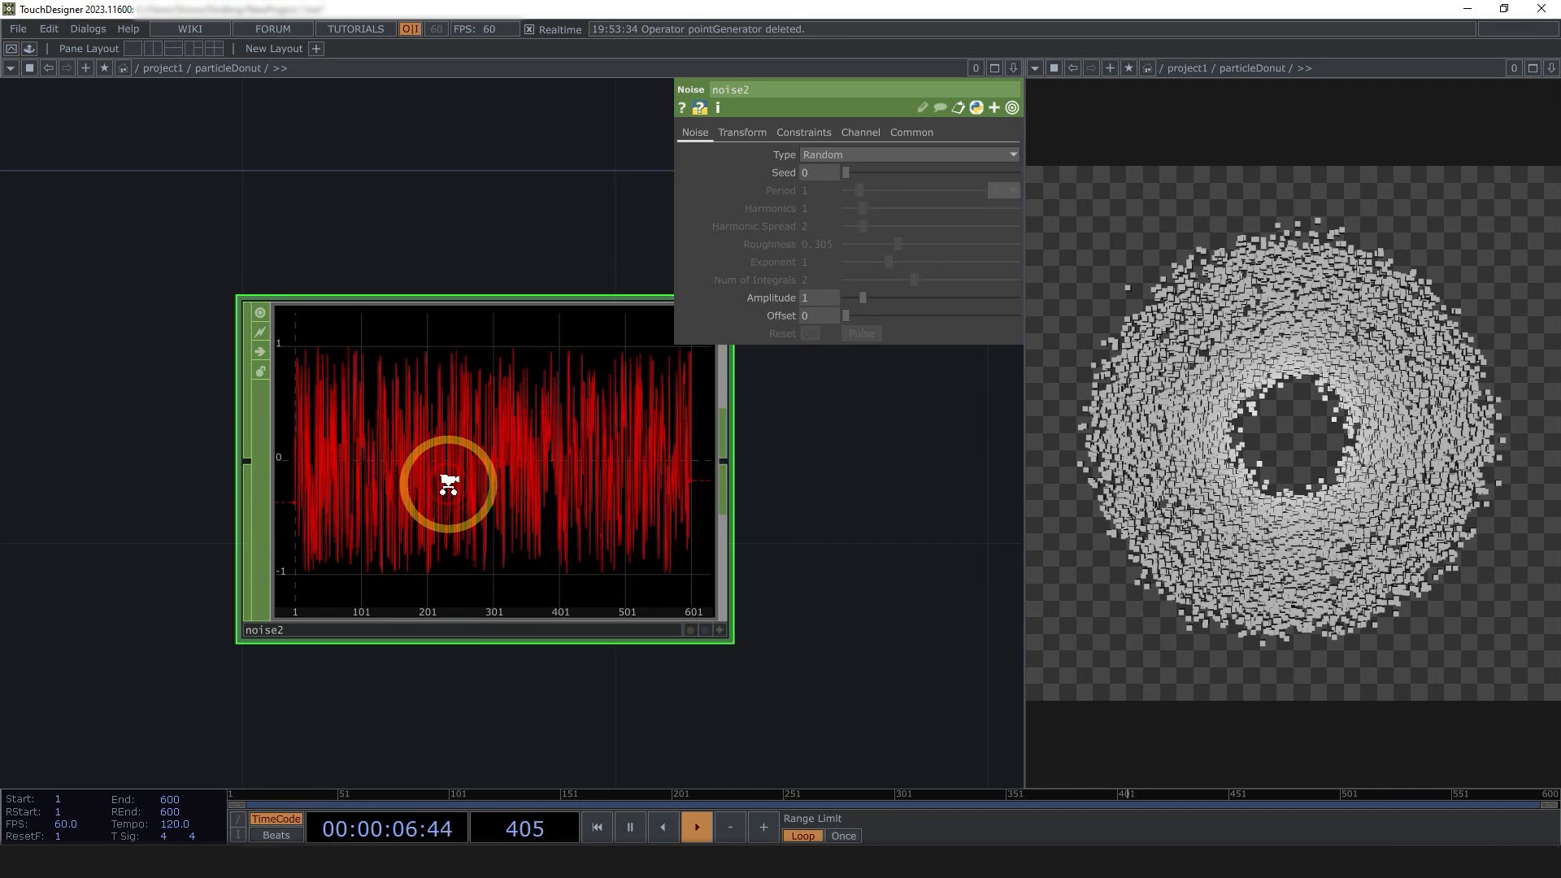
scroll(442, 470, up, 3)
scroll(472, 518, down, 5)
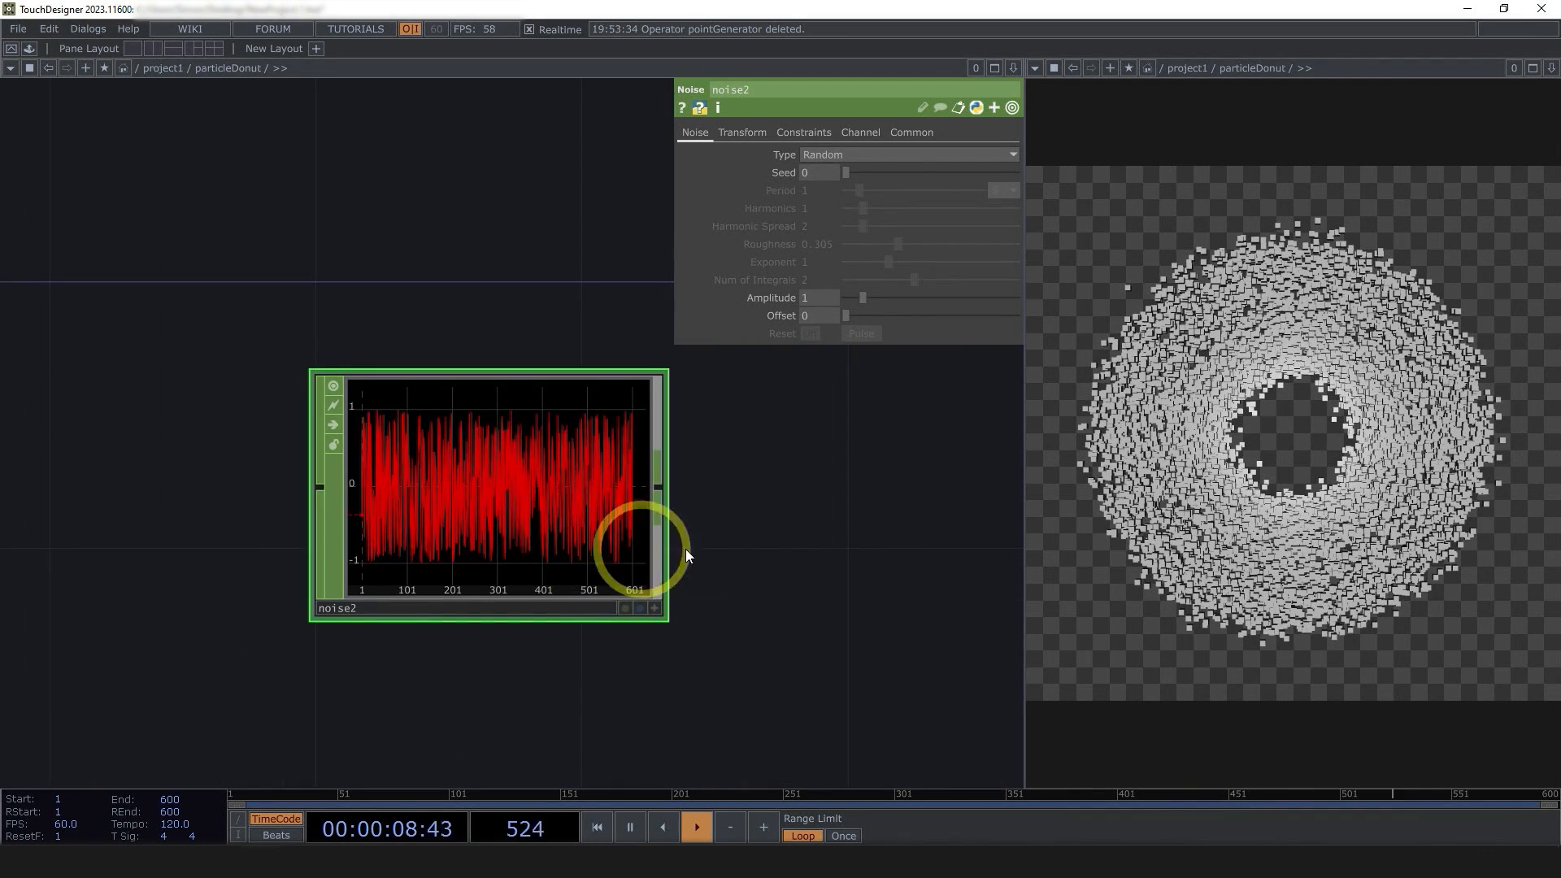
- Set the Noise CHOP's Type back to Sparse and look over the smooth curve
drag(756, 553, 469, 547)
click(836, 155)
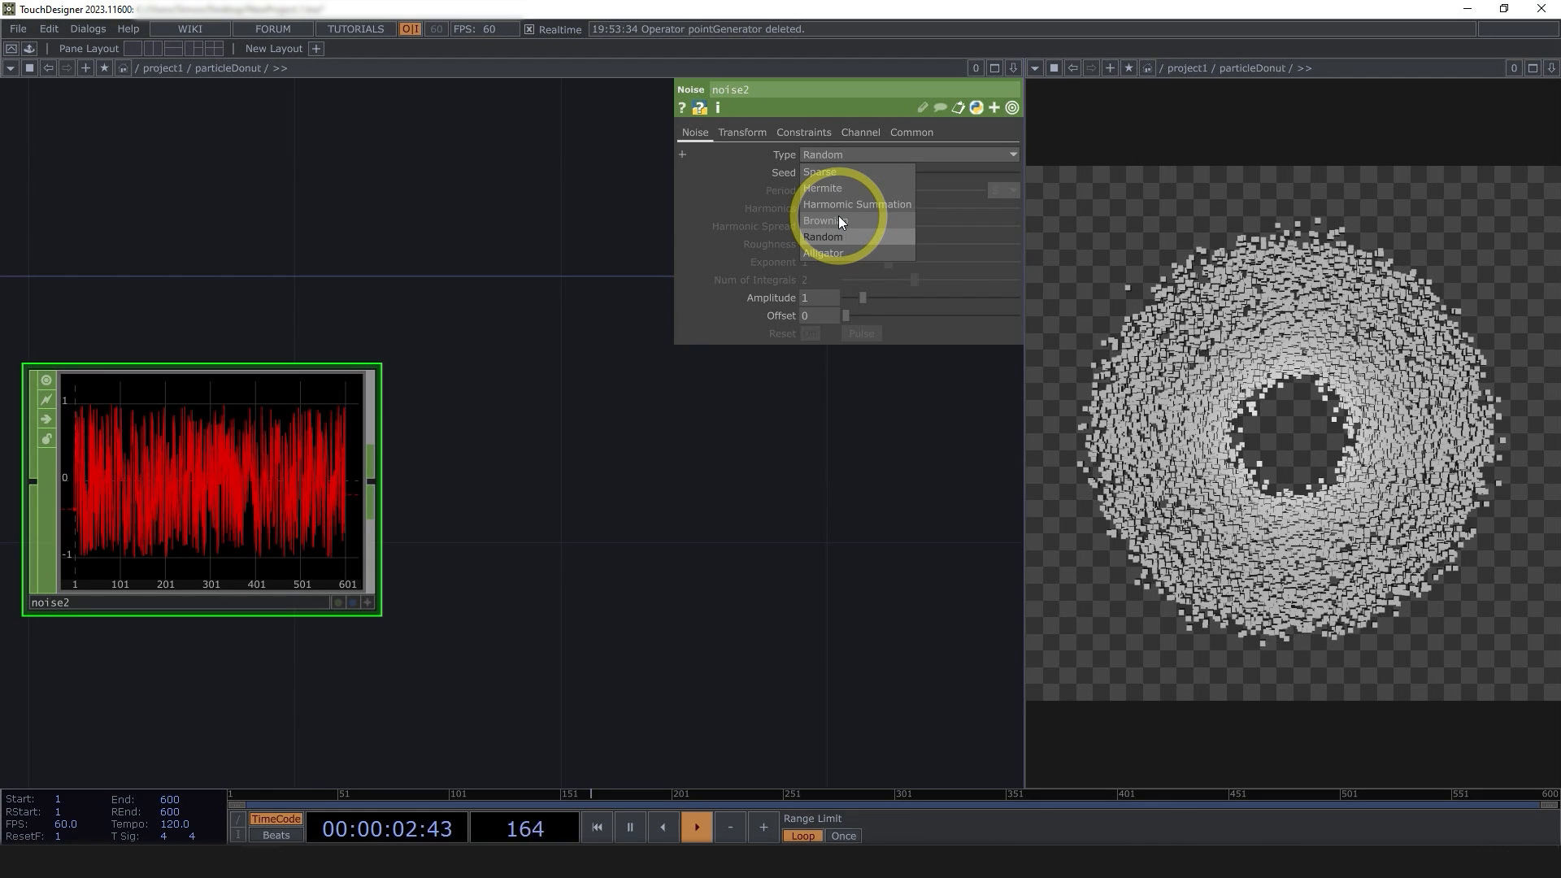
click(844, 173)
drag(481, 633, 599, 625)
scroll(262, 472, up, 5)
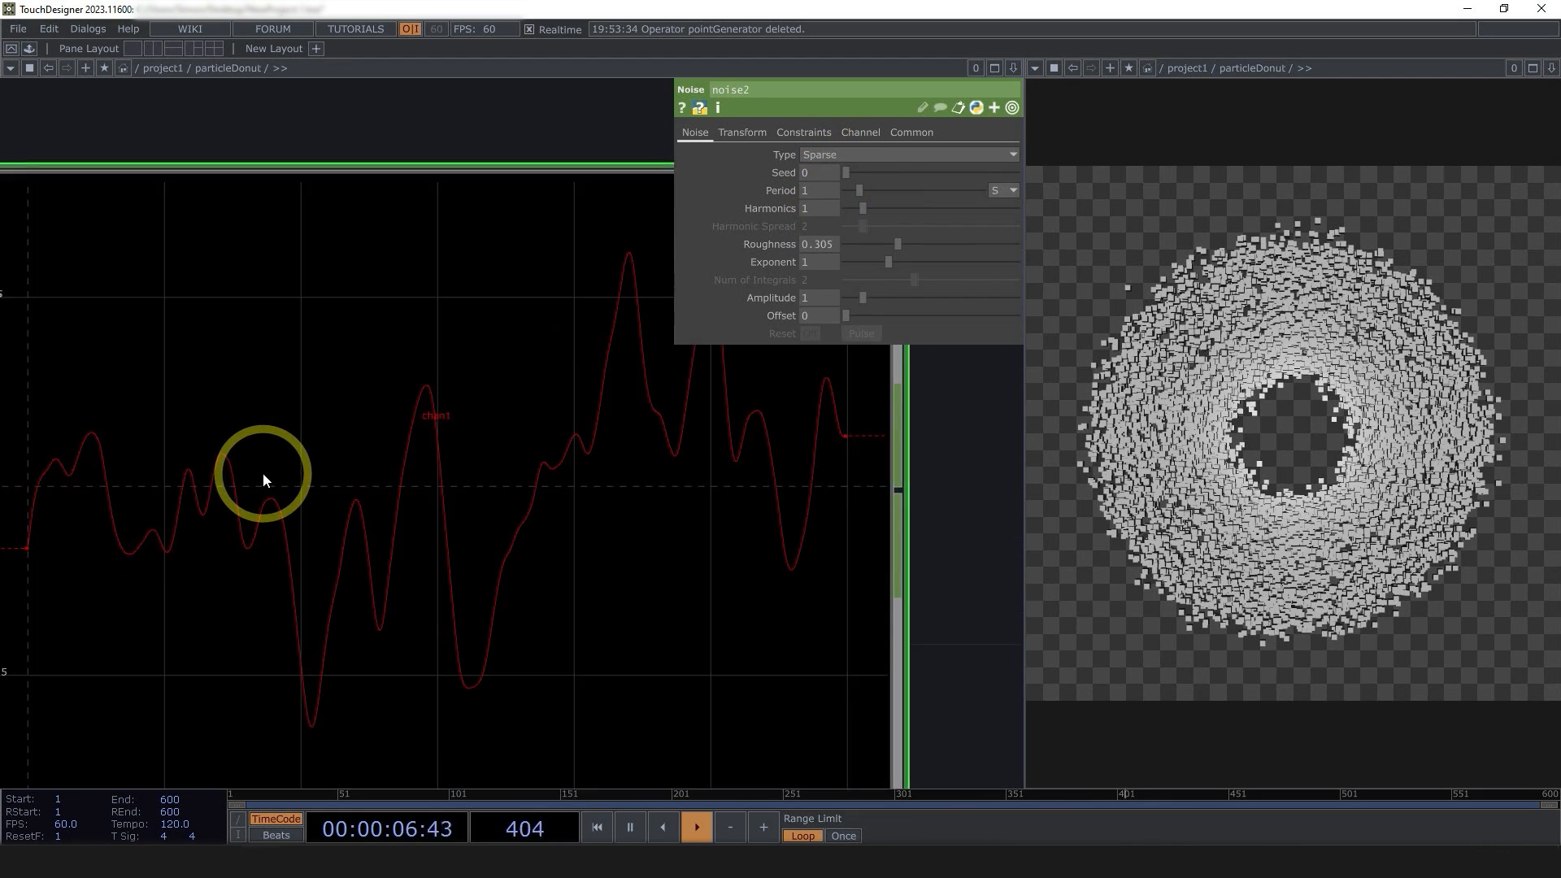
scroll(258, 478, down, 8)
drag(597, 553, 584, 554)
key(Tab)
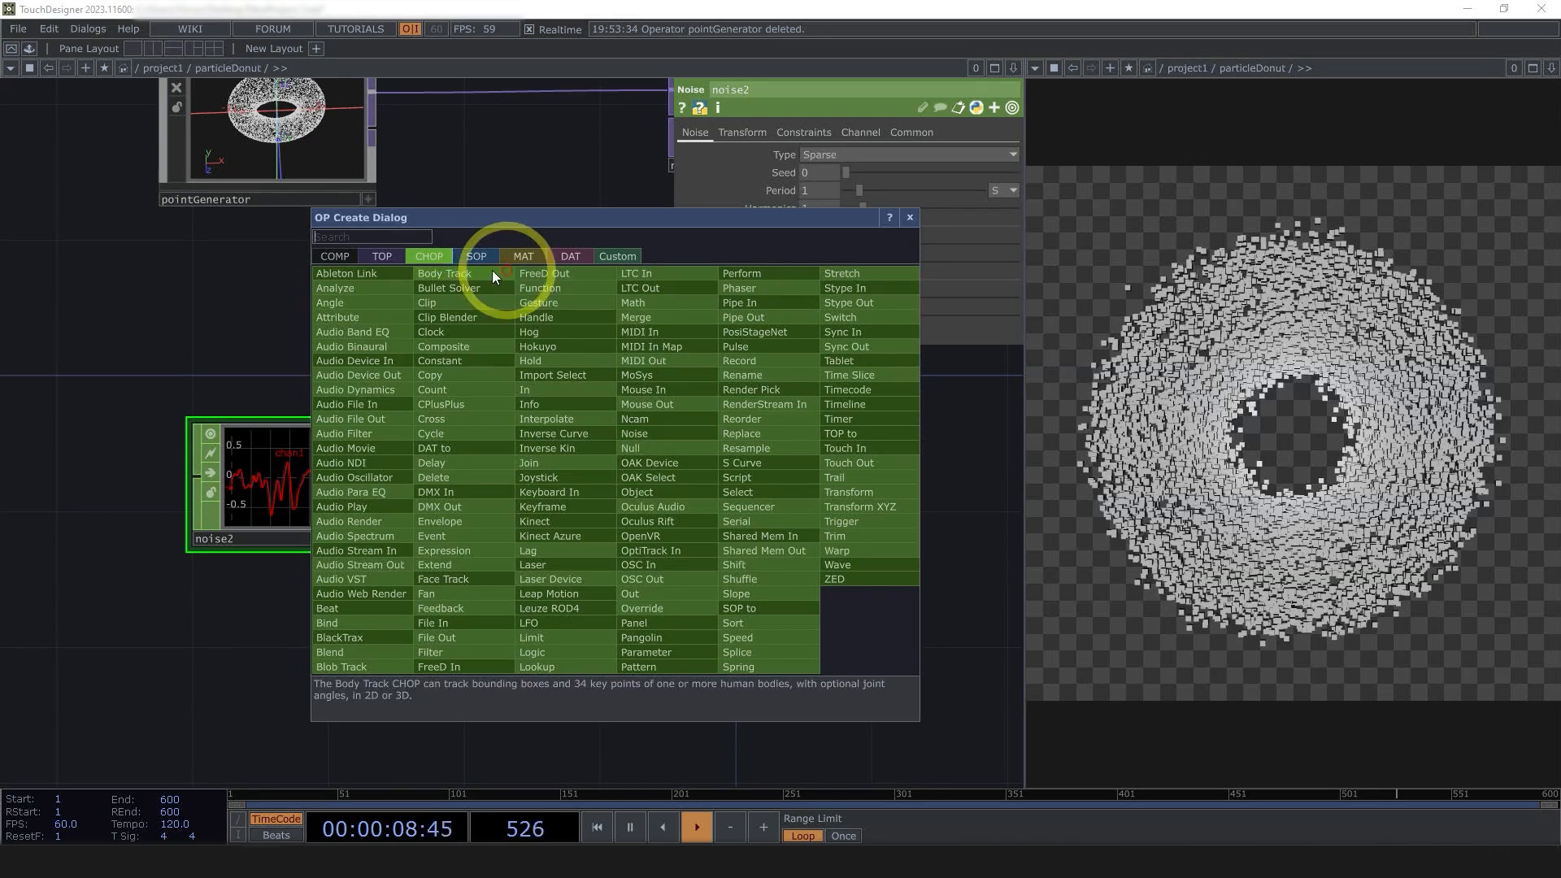
click(382, 259)
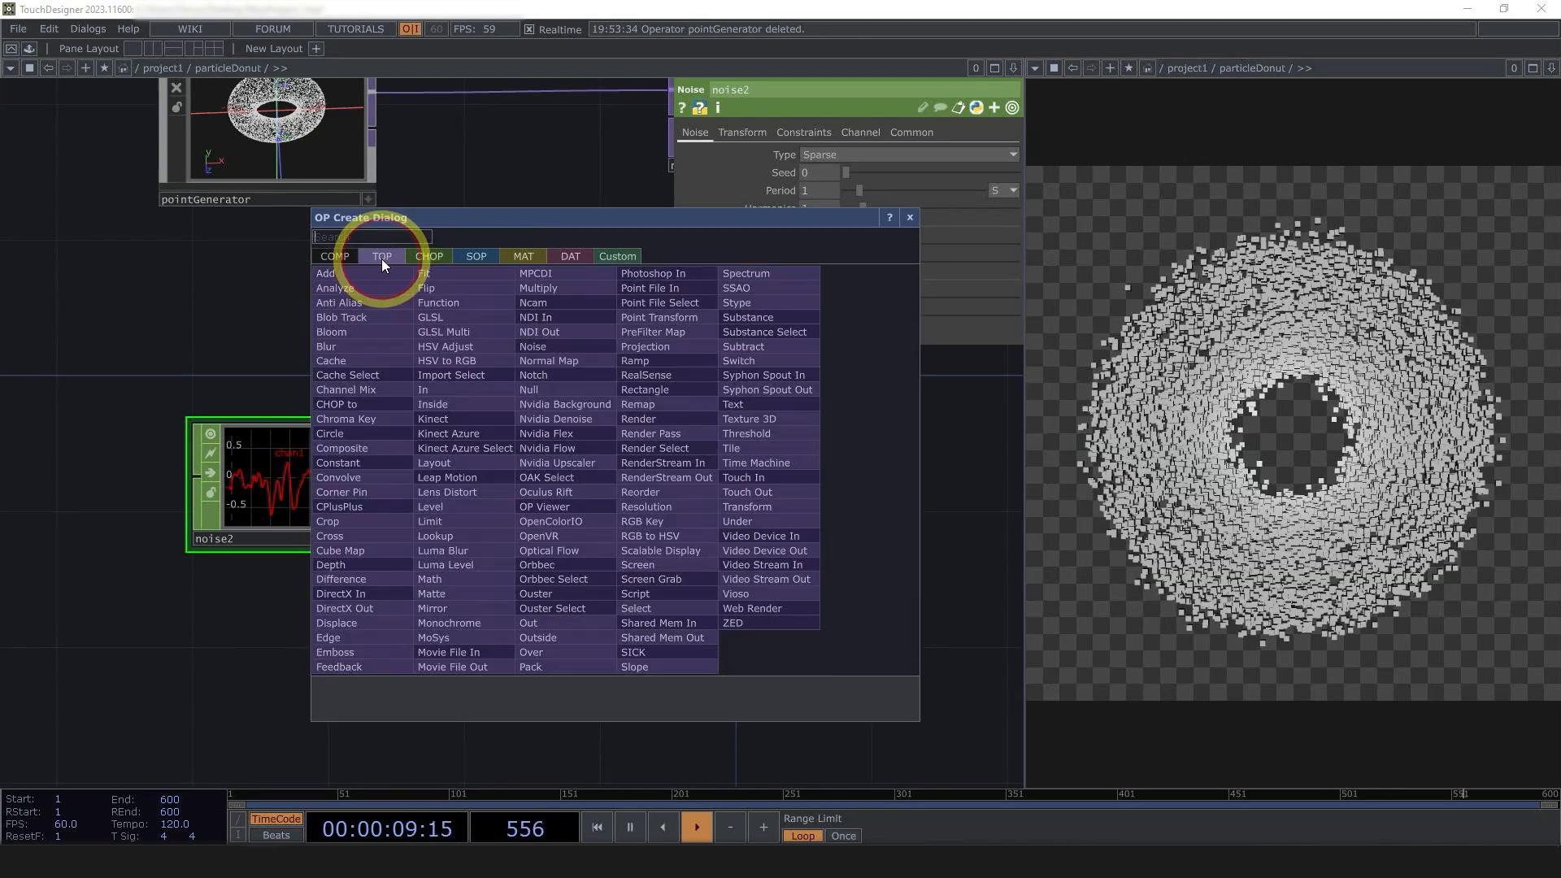
click(587, 349)
click(633, 490)
scroll(706, 523, up, 5)
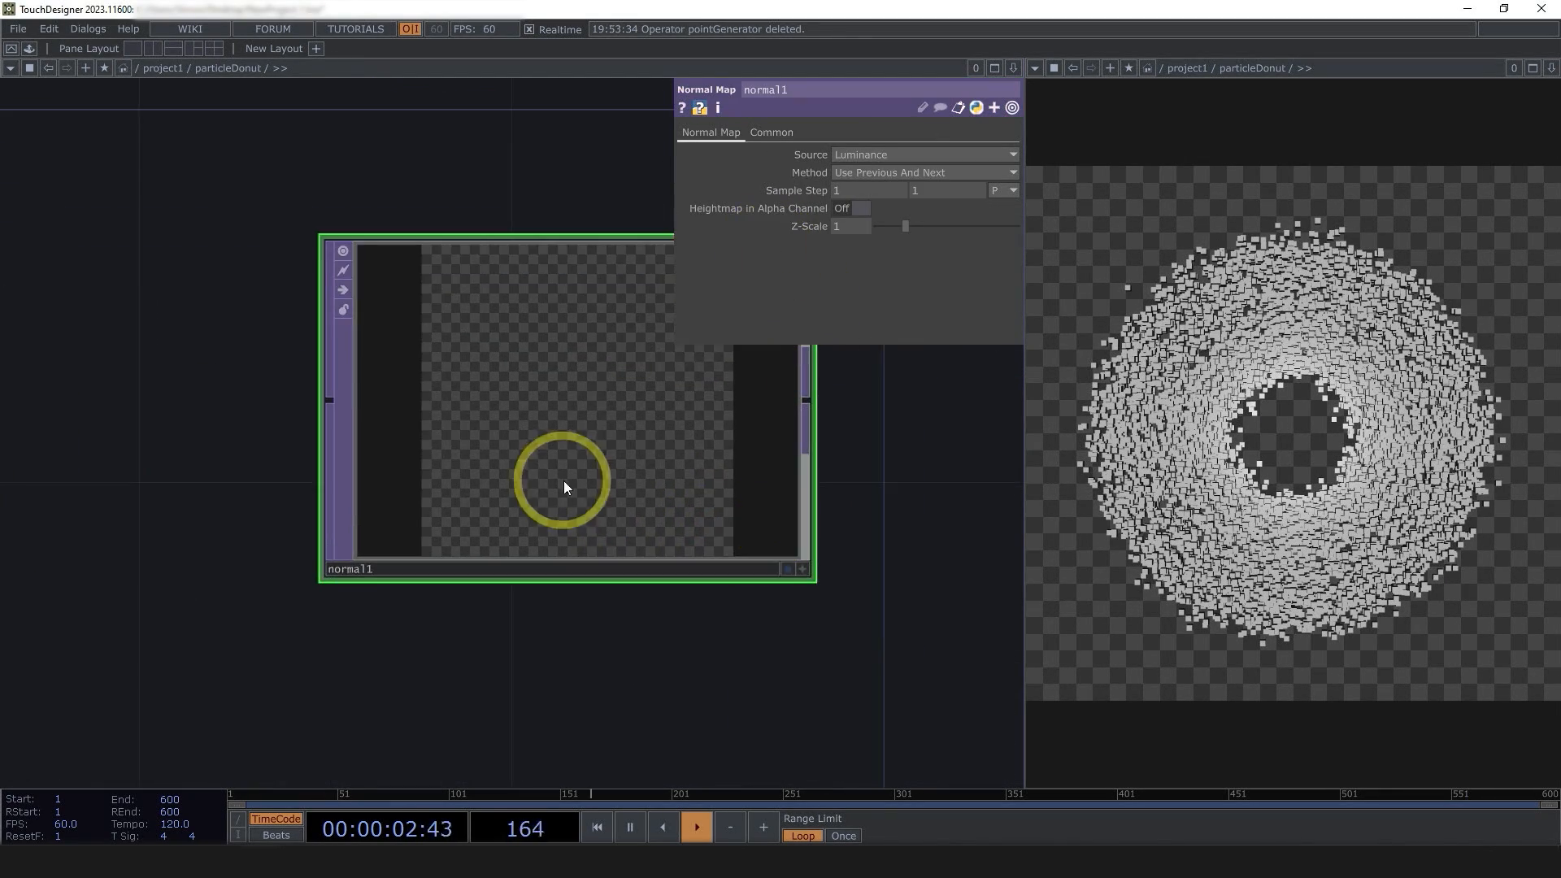
scroll(573, 480, down, 3)
key(Delete)
- Add a Noise TOP to an empty area of the network and examine its Simplex 3D (GPU) pattern up close
key(Tab)
text(noi)
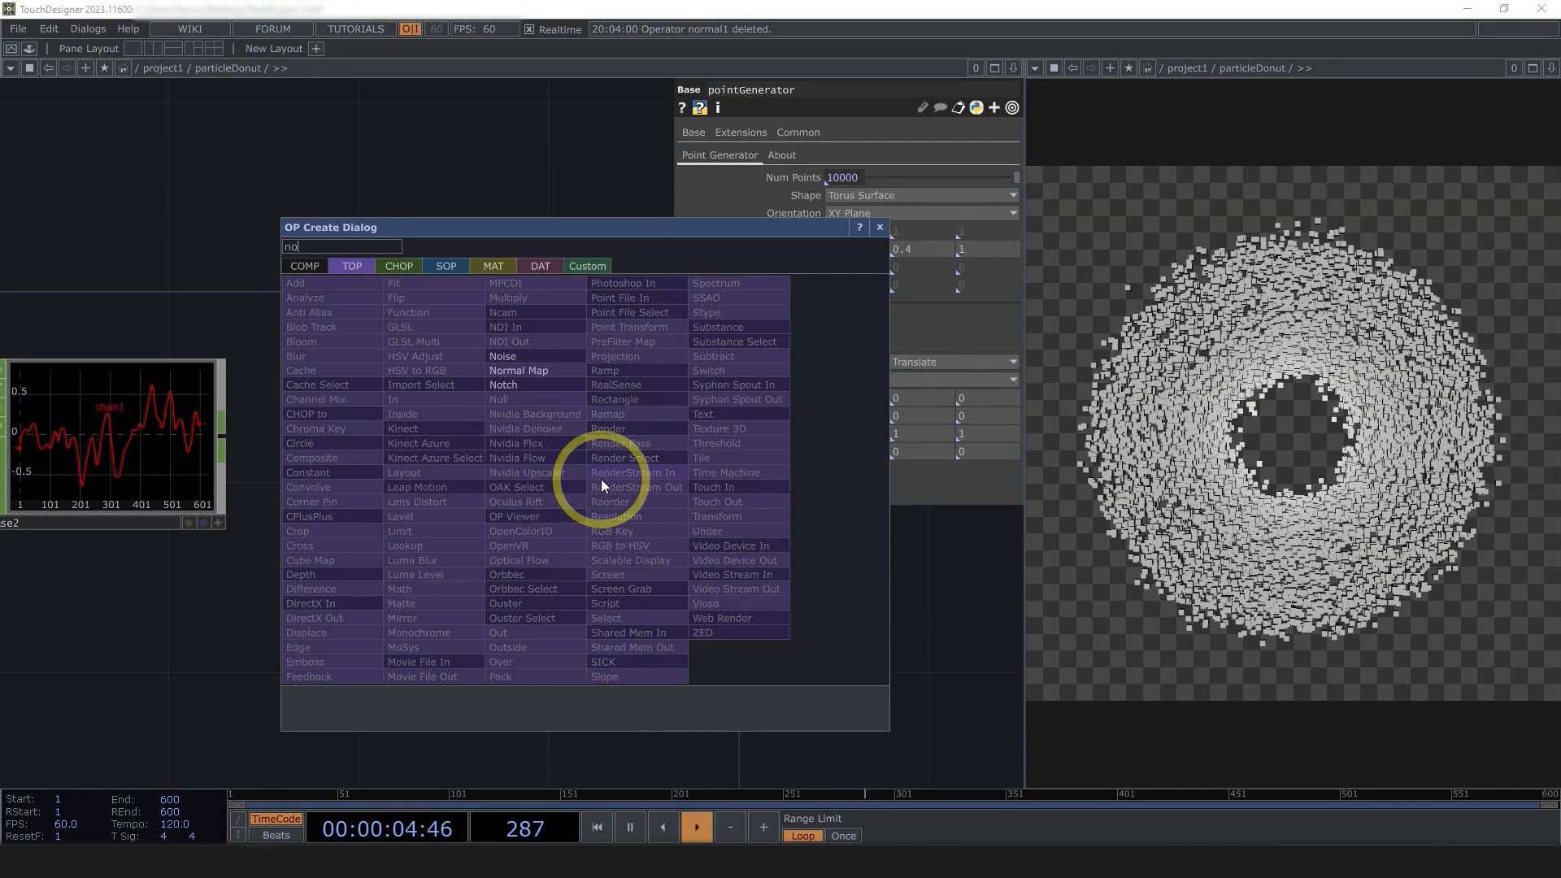
click(519, 360)
click(567, 446)
scroll(569, 447, up, 3)
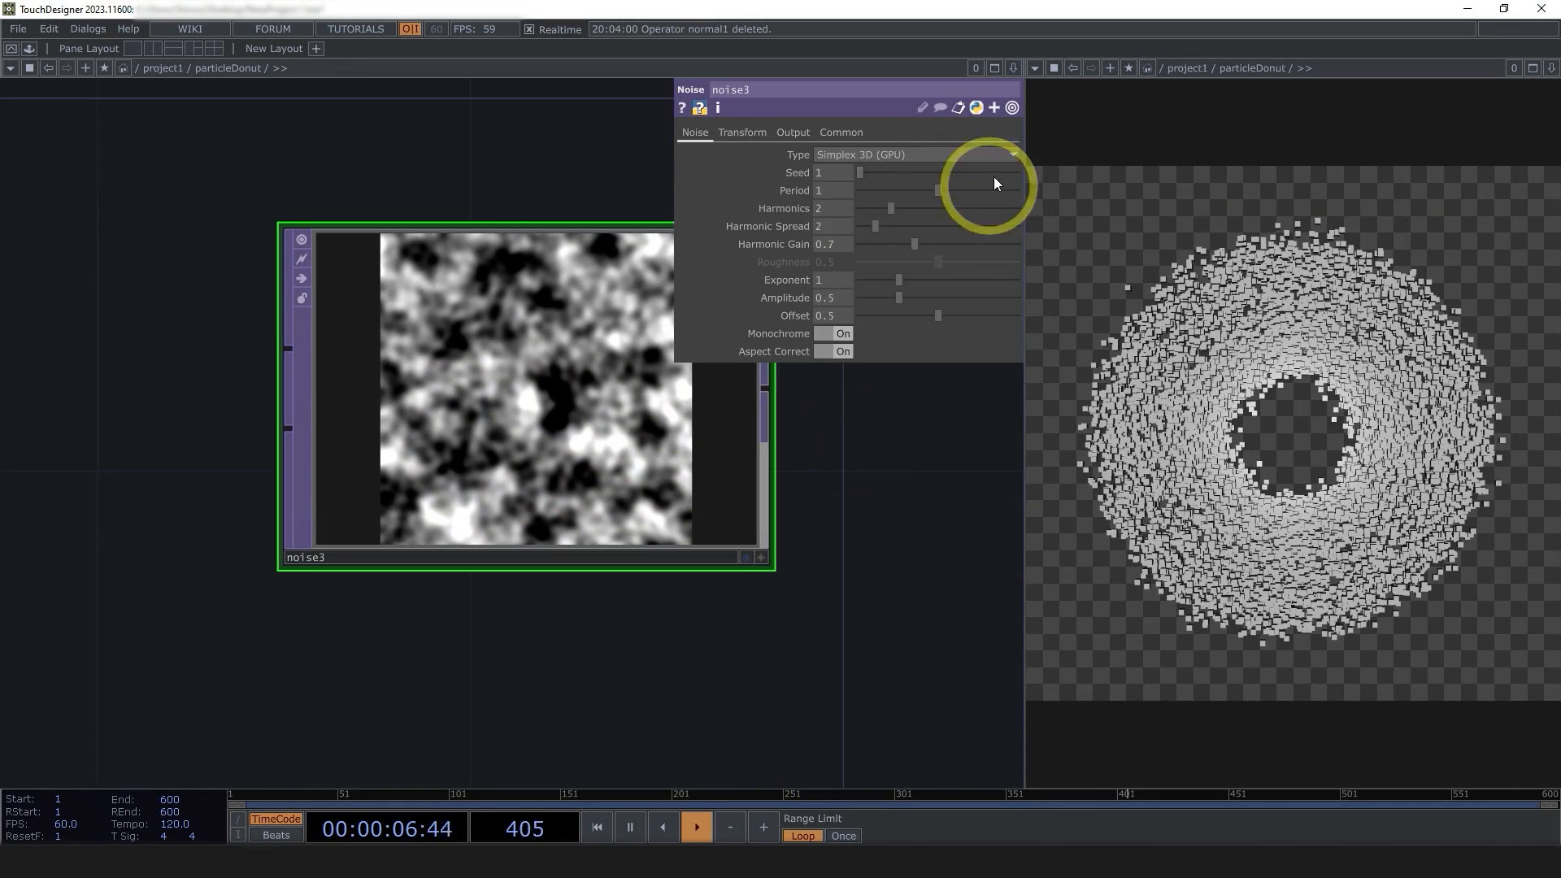
click(924, 153)
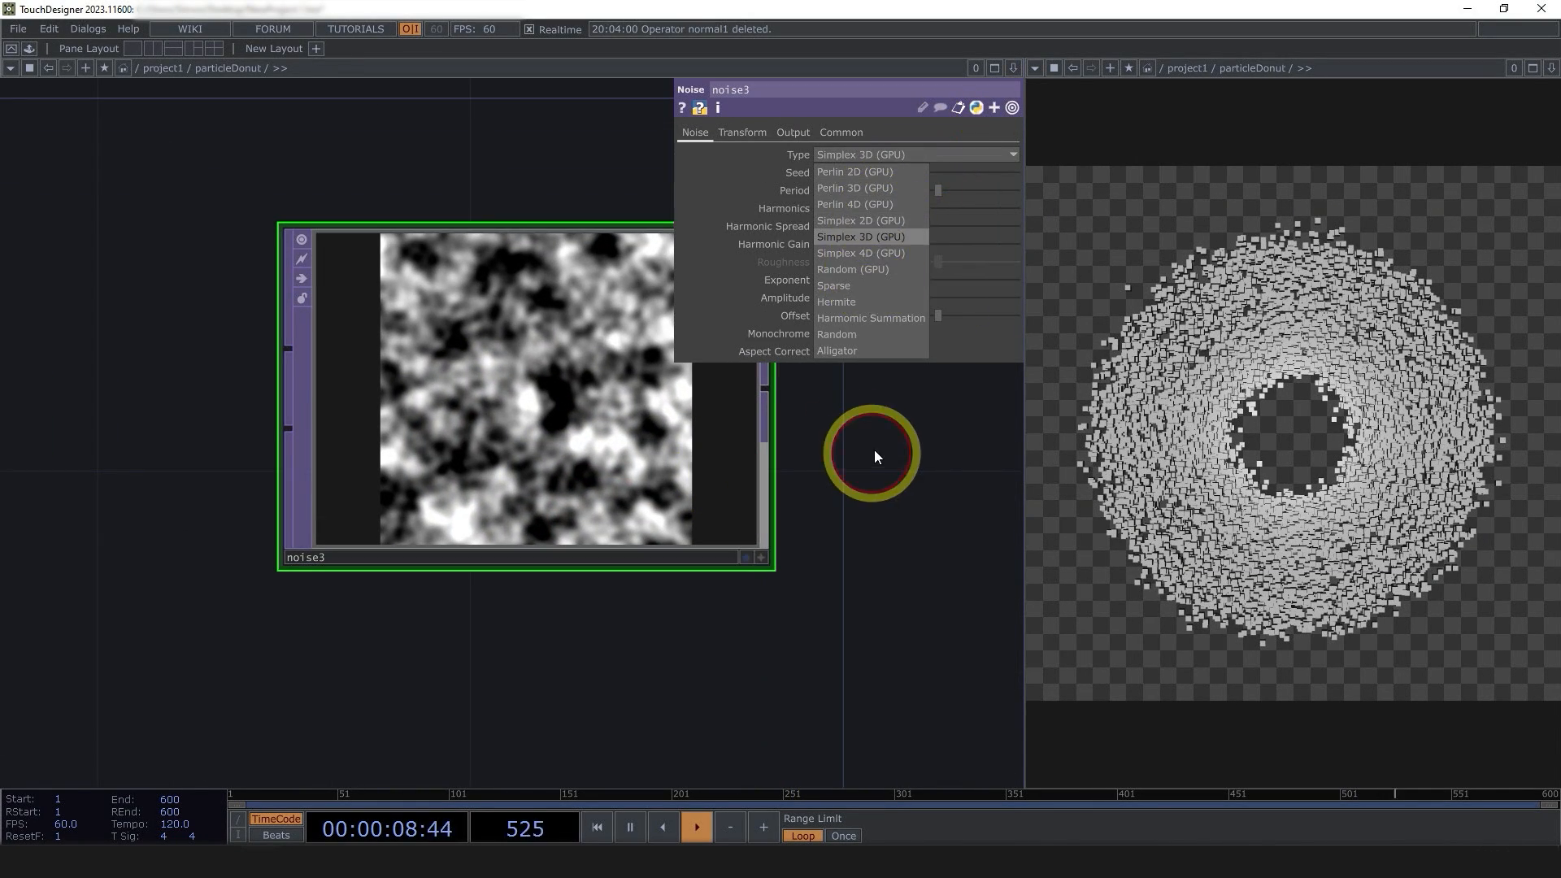
scroll(707, 435, up, 3)
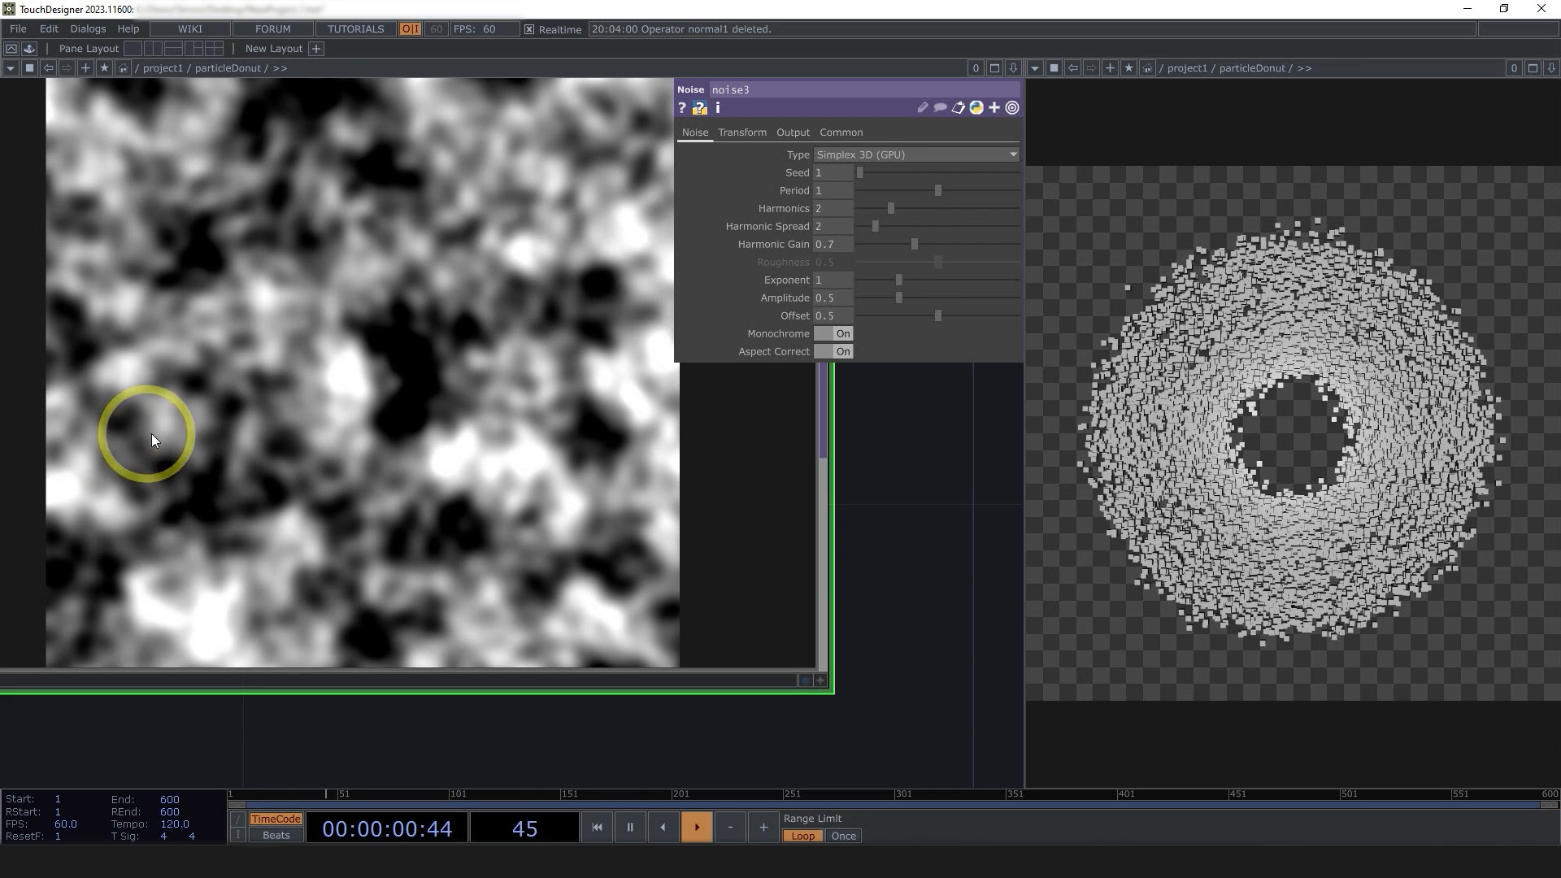
scroll(437, 443, down, 3)
scroll(437, 444, up, 3)
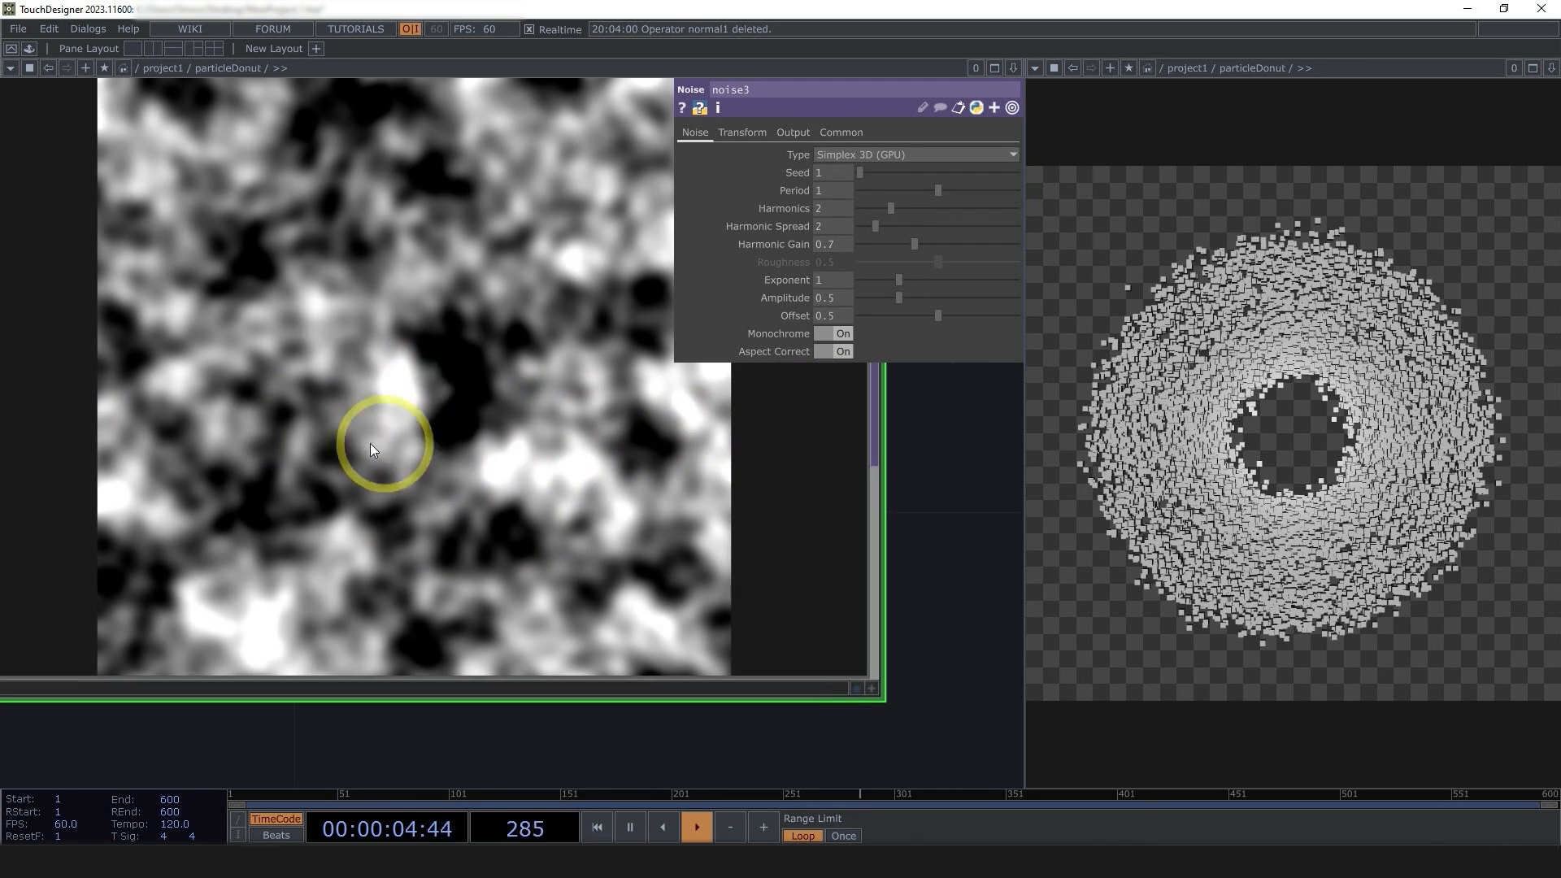
scroll(462, 423, down, 3)
scroll(451, 415, up, 3)
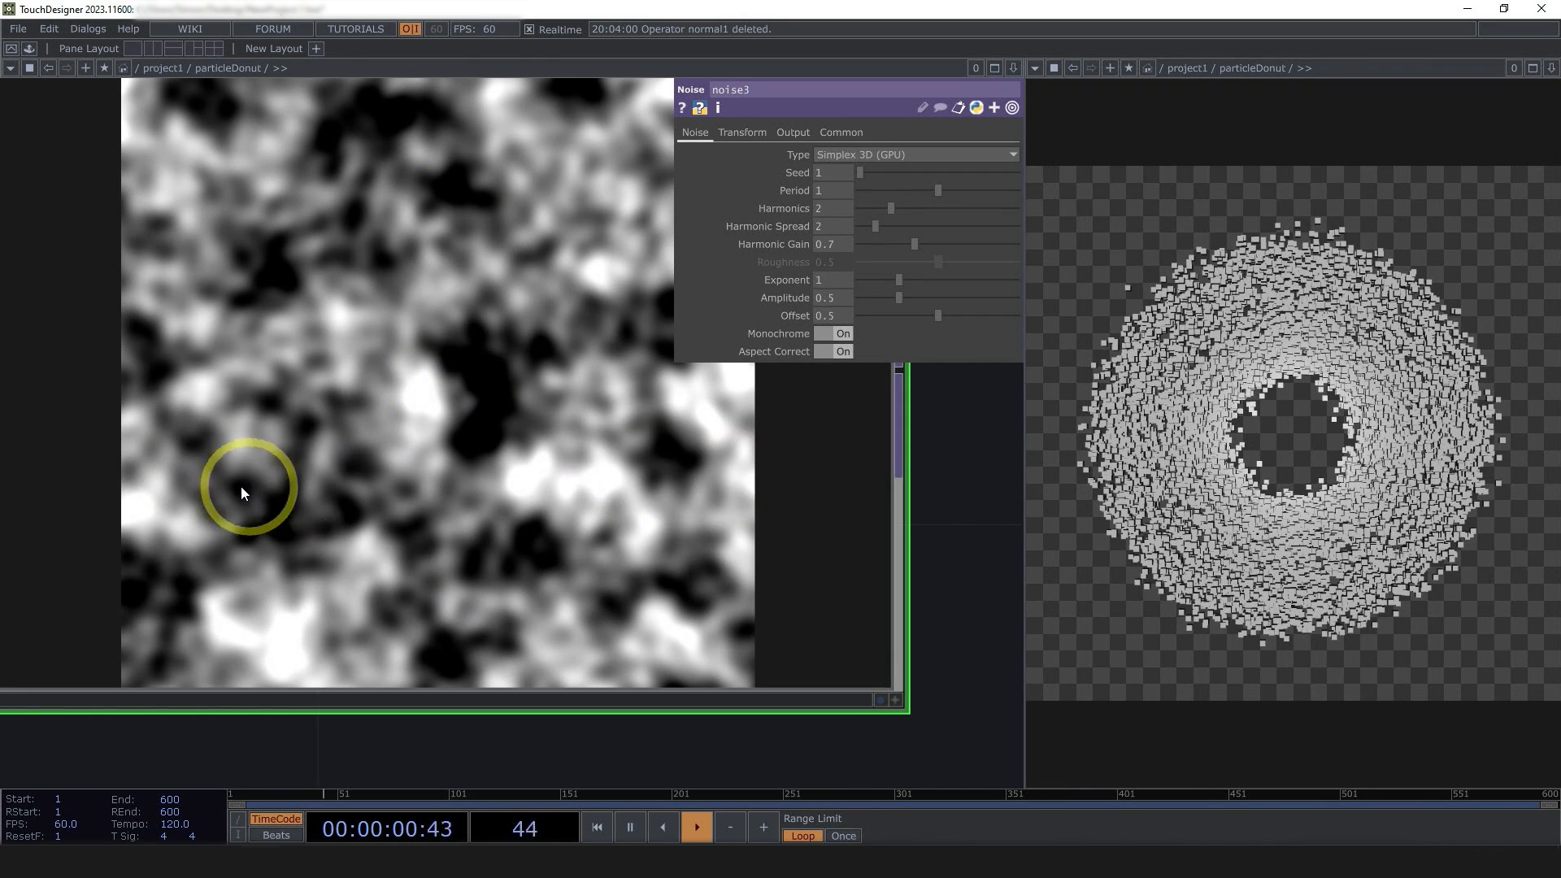
- Switch the Noise TOP's Type to Random (GPU) and examine its pixel pattern at different magnifications
click(898, 154)
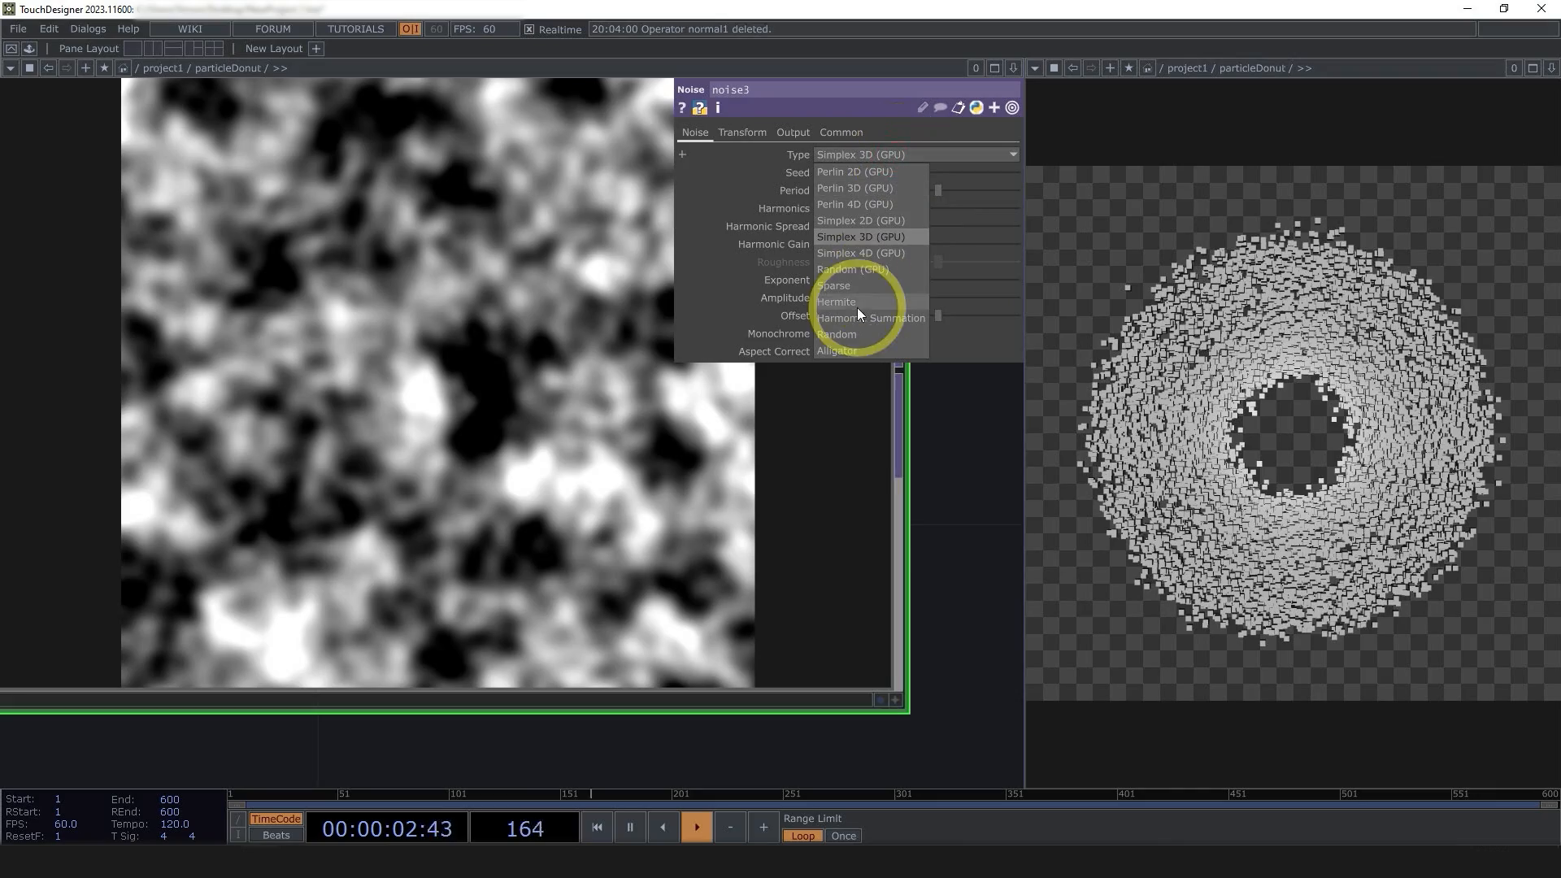
click(862, 275)
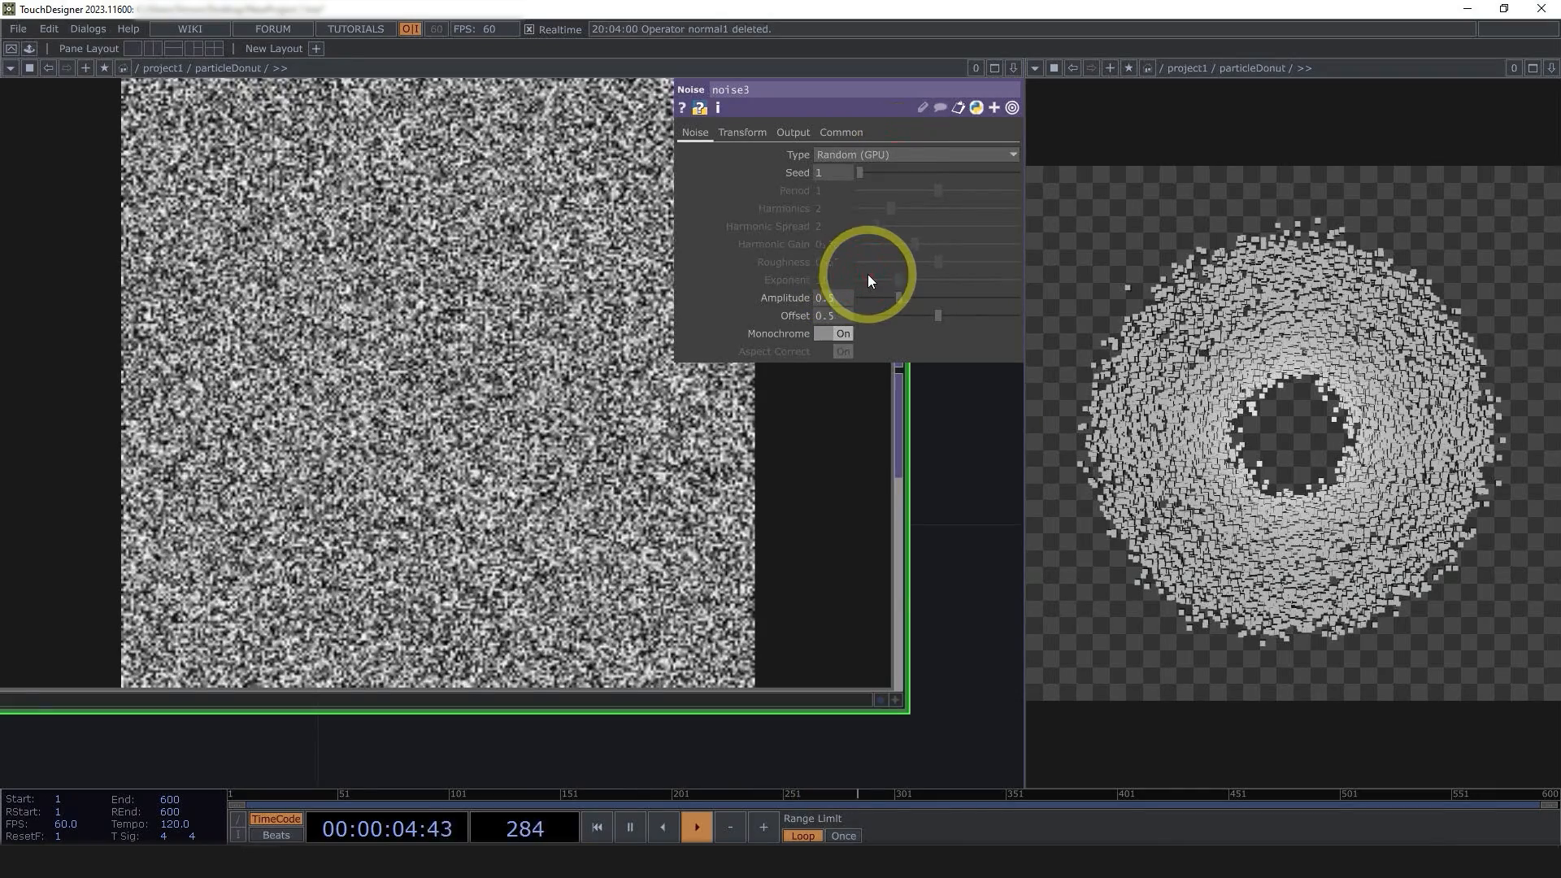
scroll(608, 443, down, 5)
scroll(612, 436, up, 8)
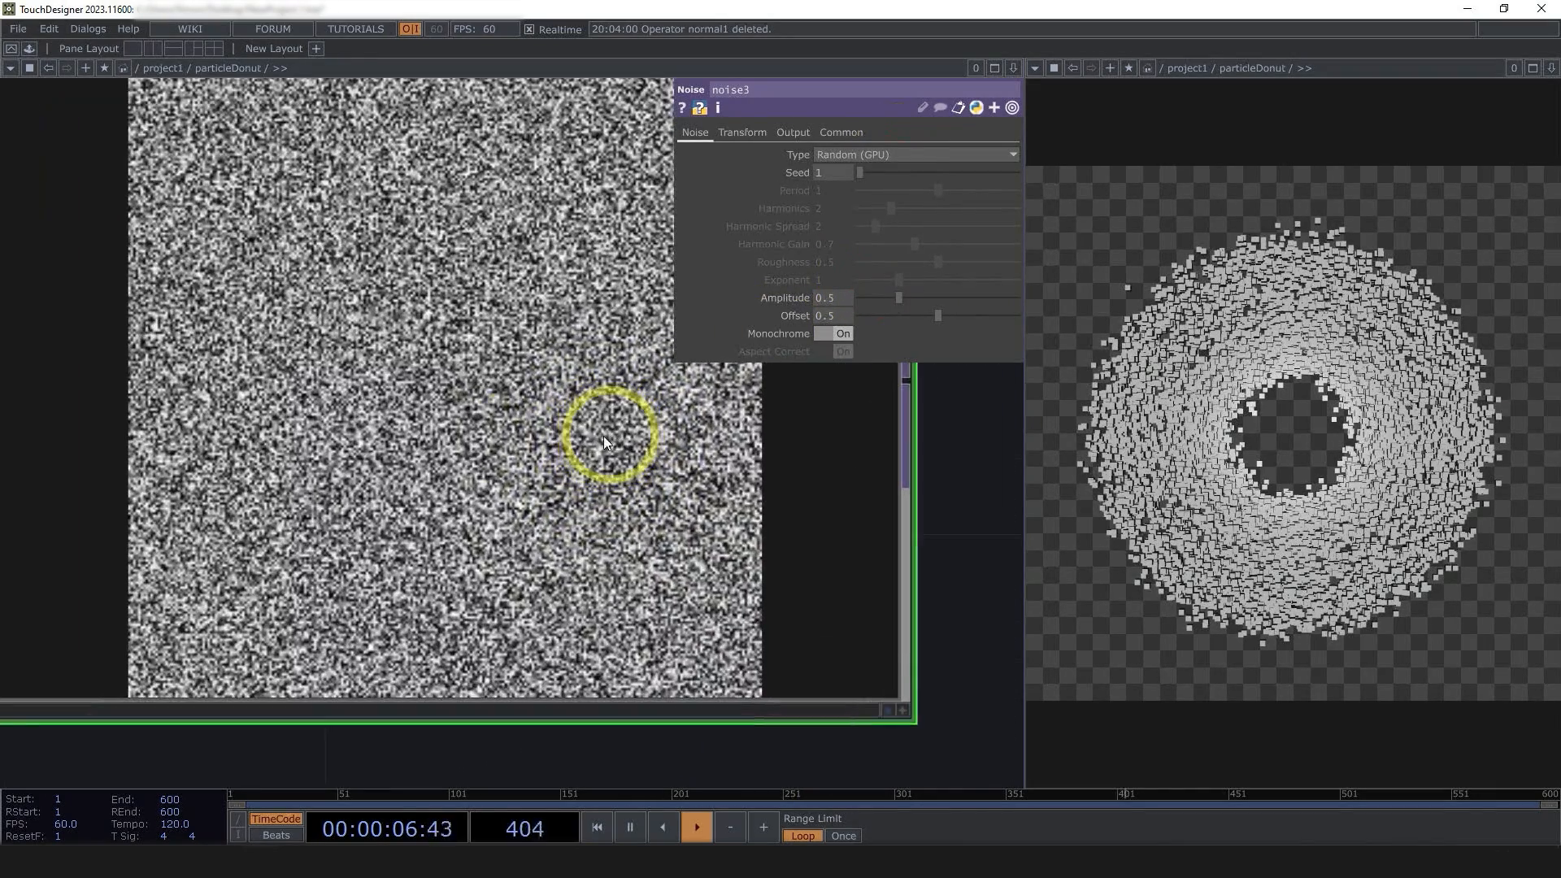
scroll(464, 455, down, 4)
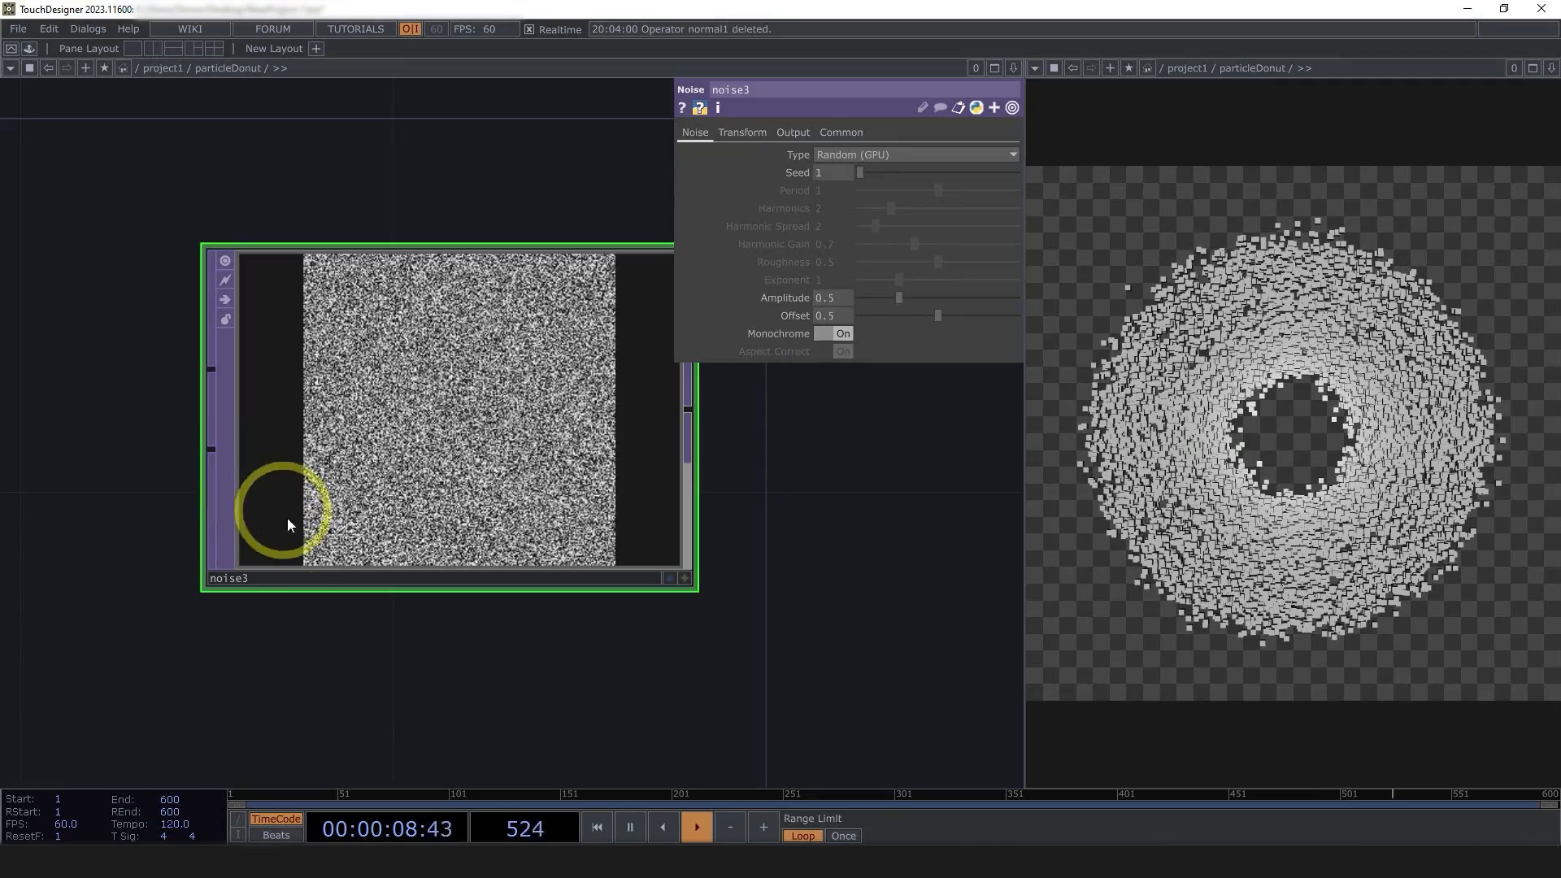
scroll(341, 472, up, 5)
scroll(387, 423, up, 1)
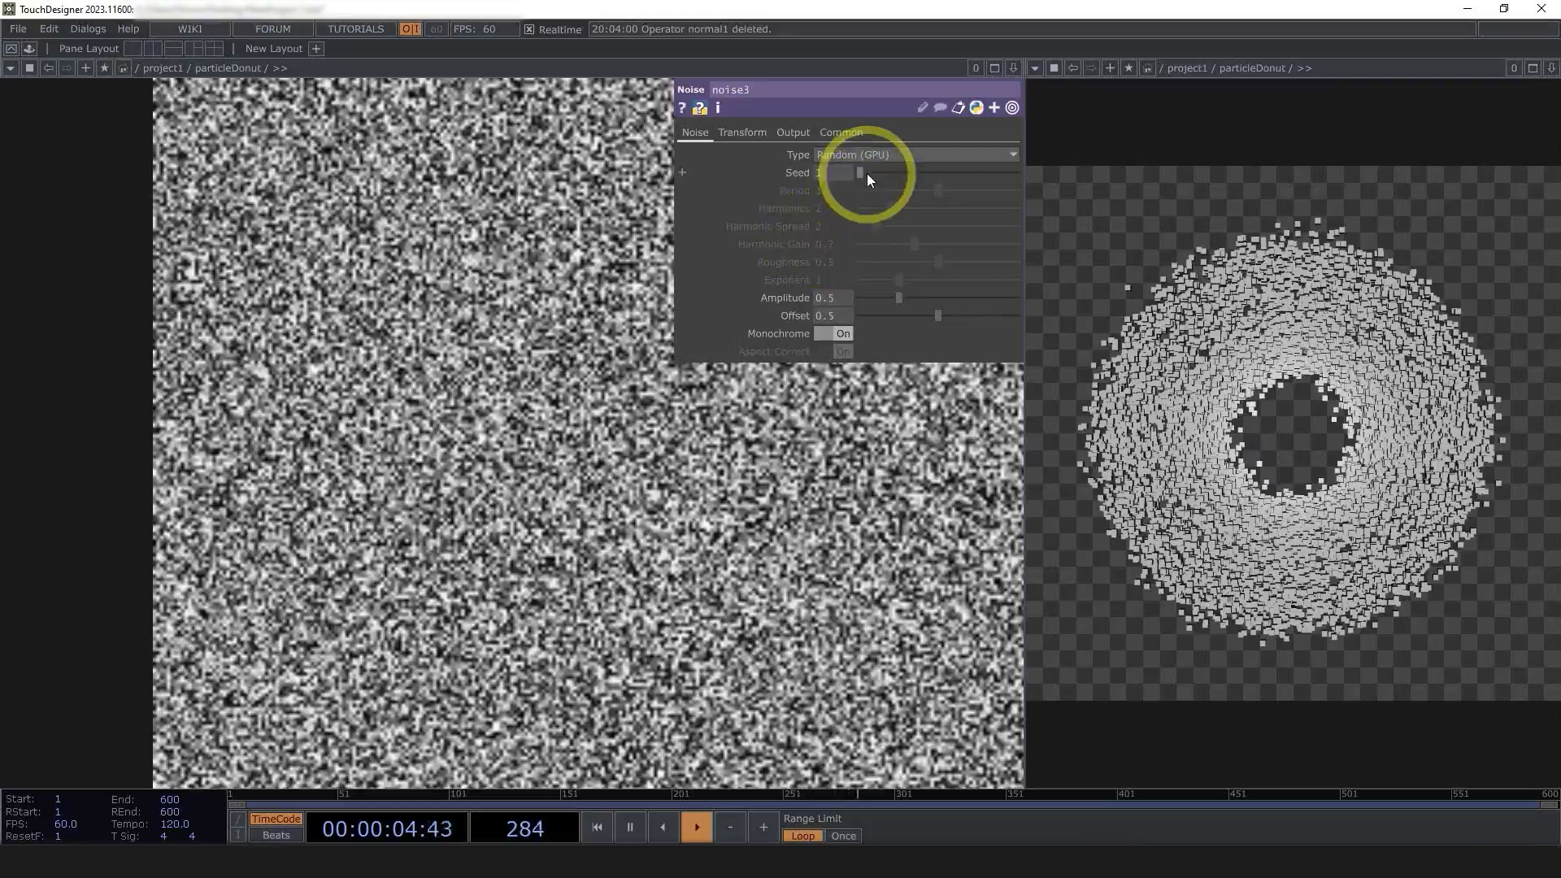
- Set the Noise TOP's Seed to 5181 and look over the resulting random pattern
drag(867, 173, 940, 167)
scroll(488, 471, down, 4)
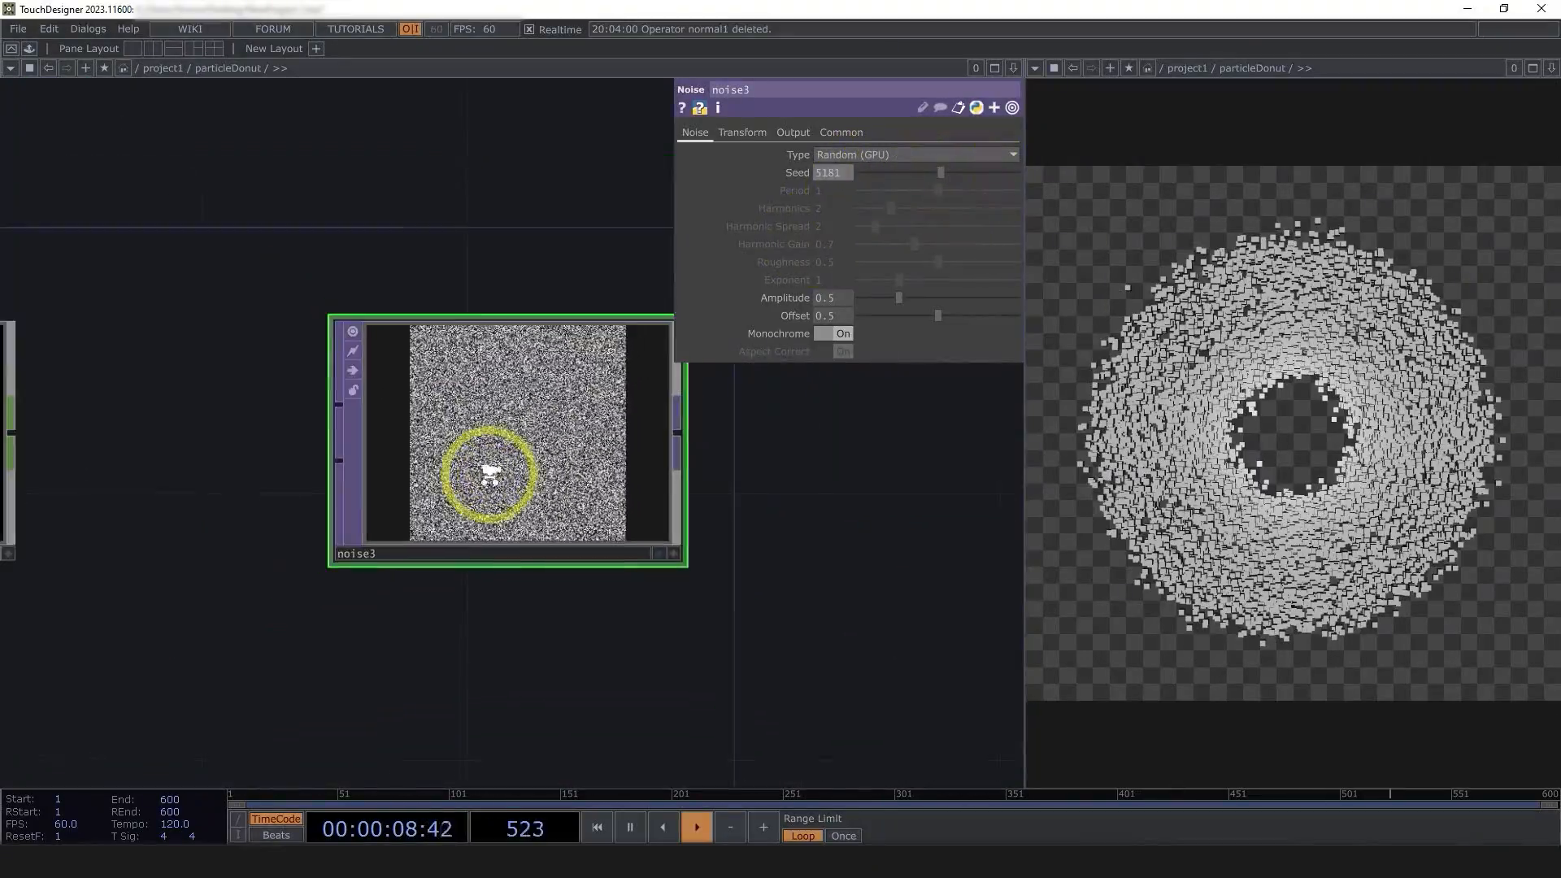
scroll(488, 471, up, 4)
- Set the Noise TOP's Type back to Simplex 3D (GPU) and look over its smooth pattern
click(866, 154)
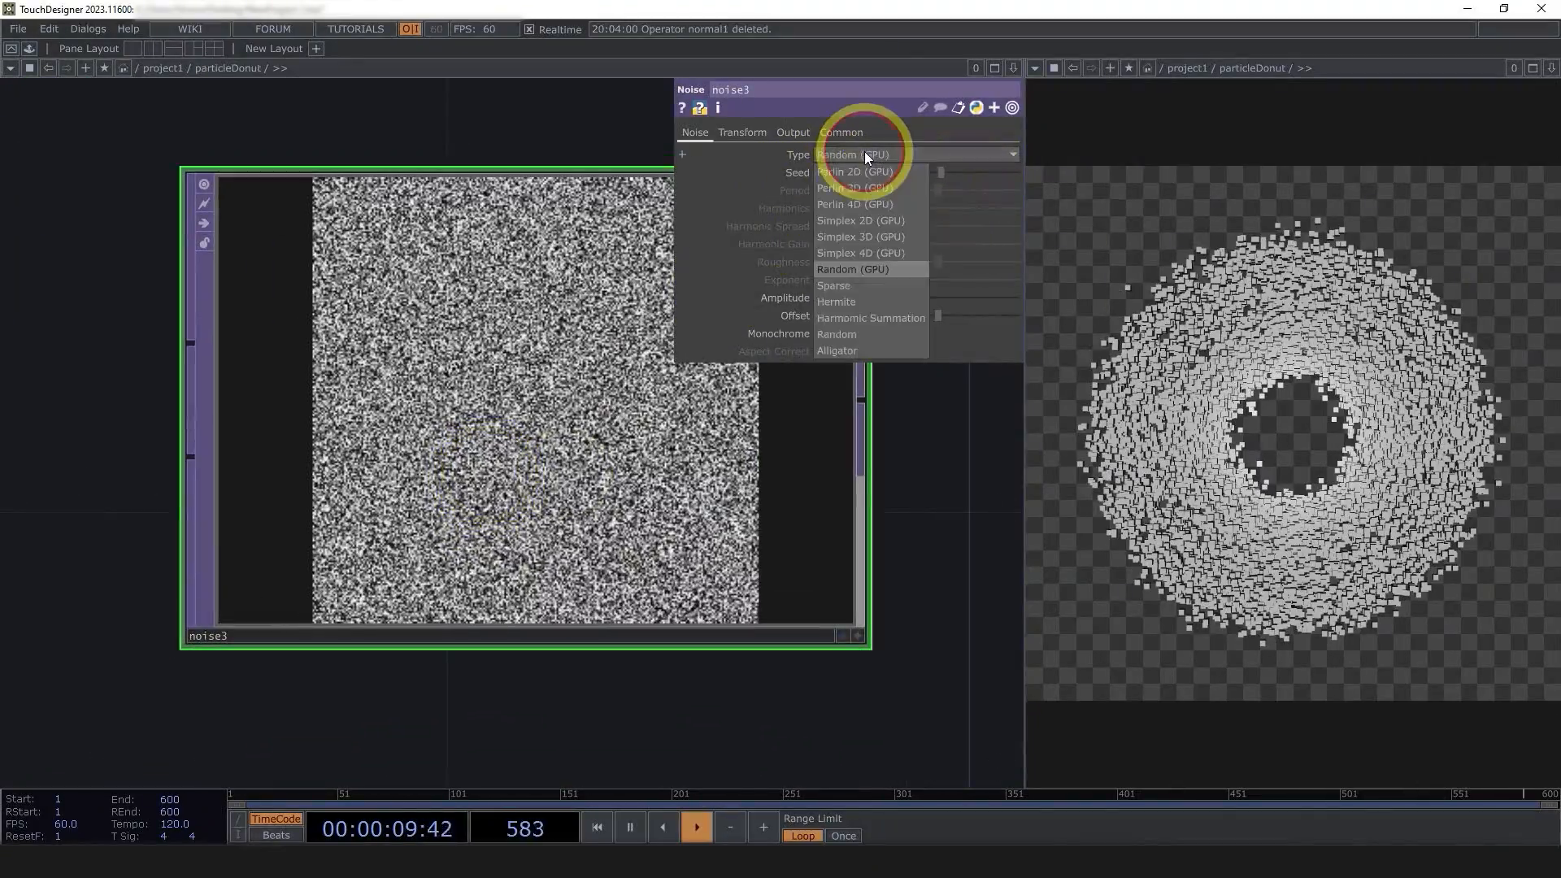
click(887, 239)
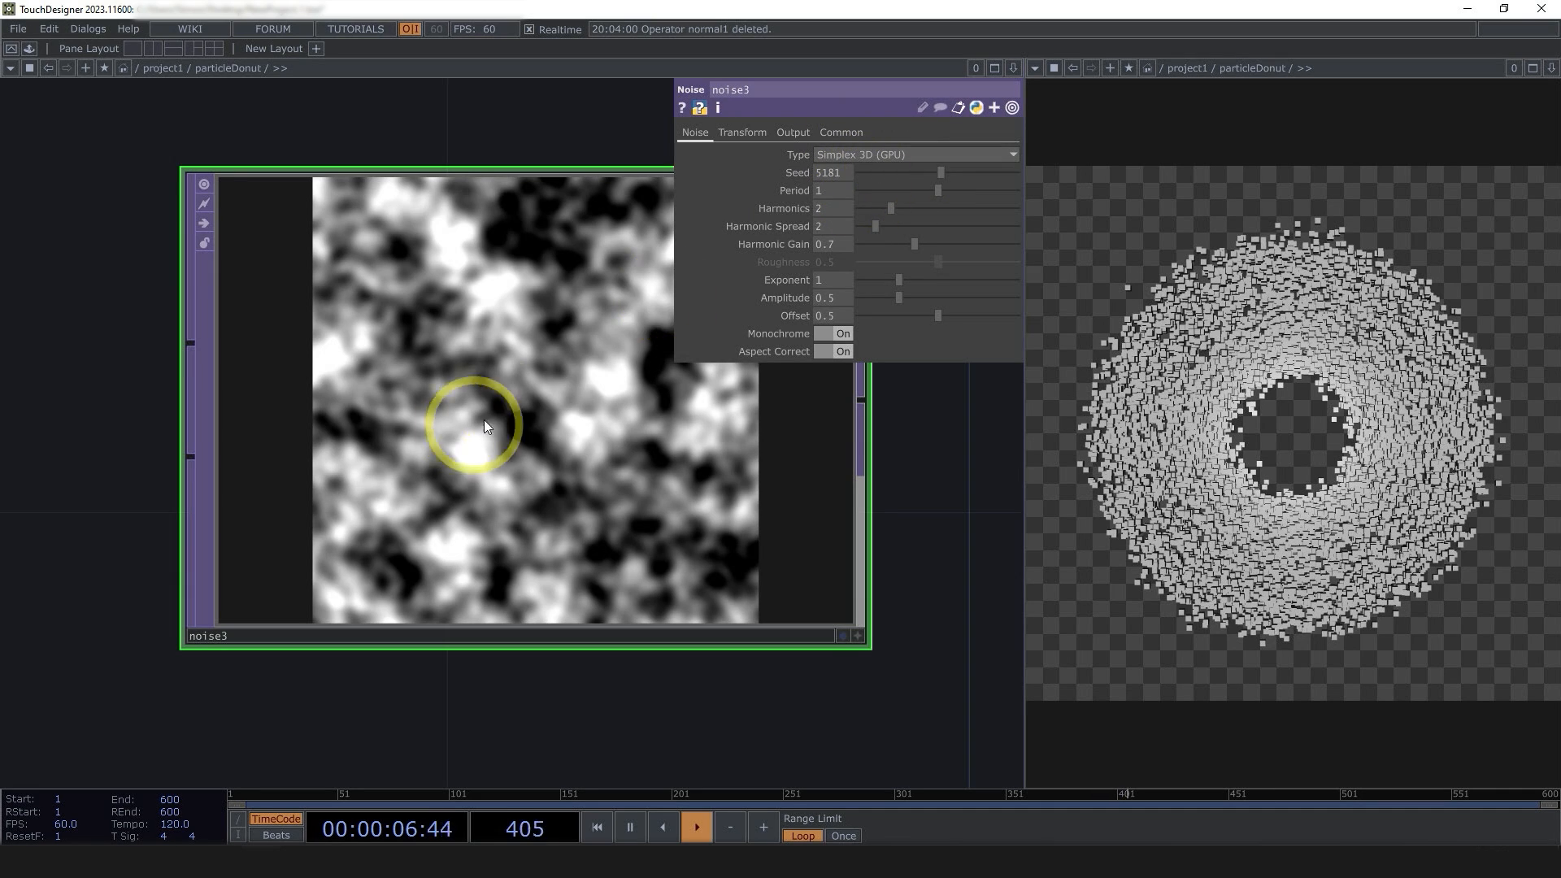
scroll(484, 420, down, 3)
scroll(504, 406, up, 3)
- Shift the noise through its transform by setting Translate to -0.02, 0.01 and 0.04
click(737, 135)
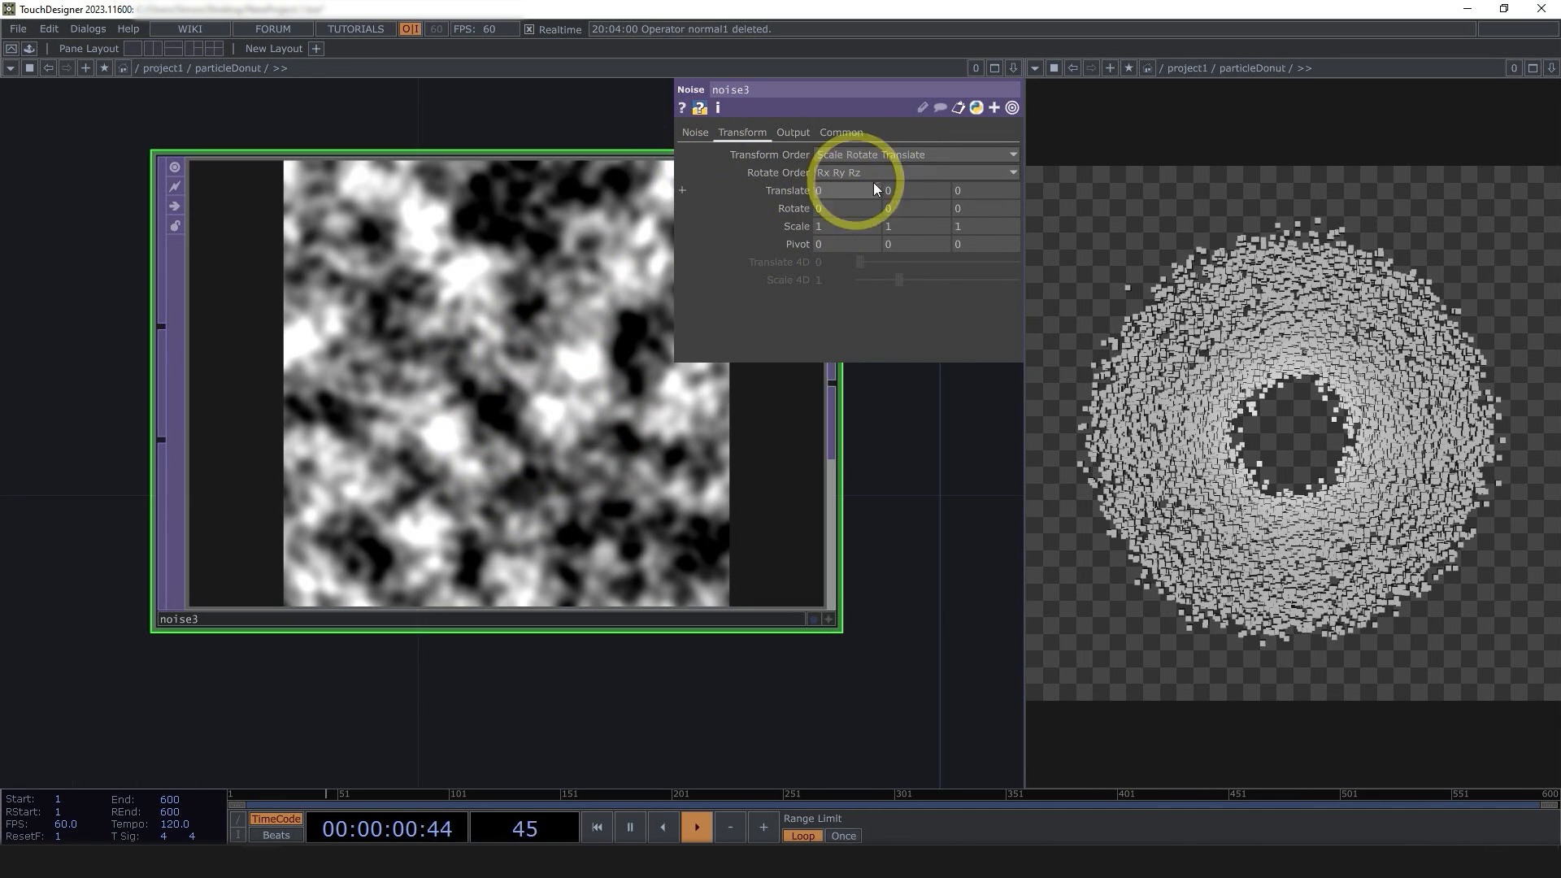
middle_drag(876, 200, 764, 196)
middle_drag(935, 191, 1140, 208)
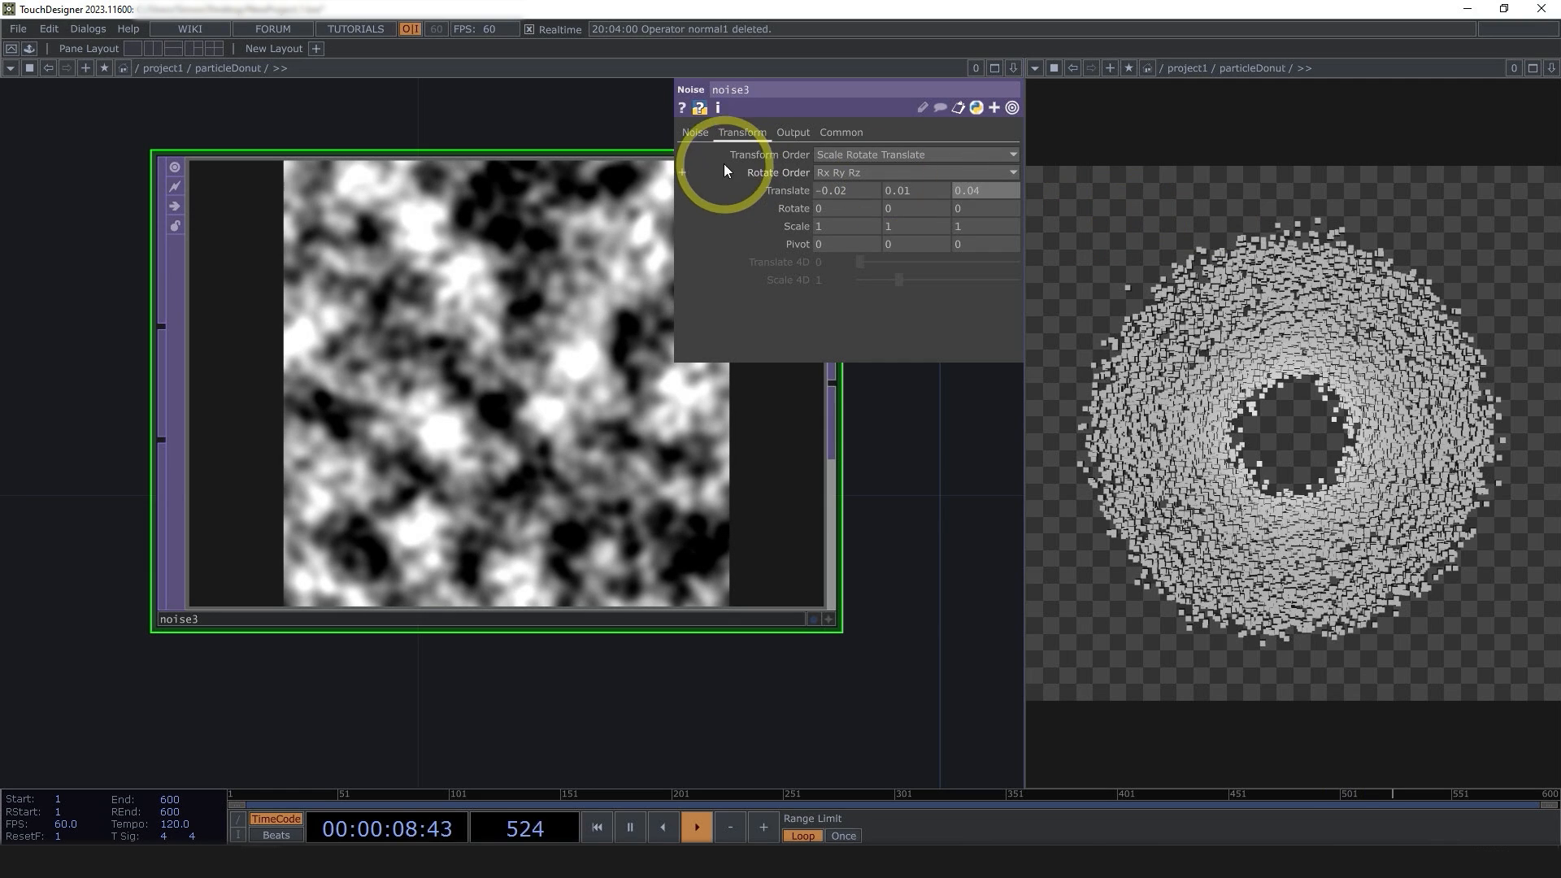
- Change the Noise TOP's Type to Simplex 4D (GPU)
click(697, 133)
click(849, 153)
click(862, 255)
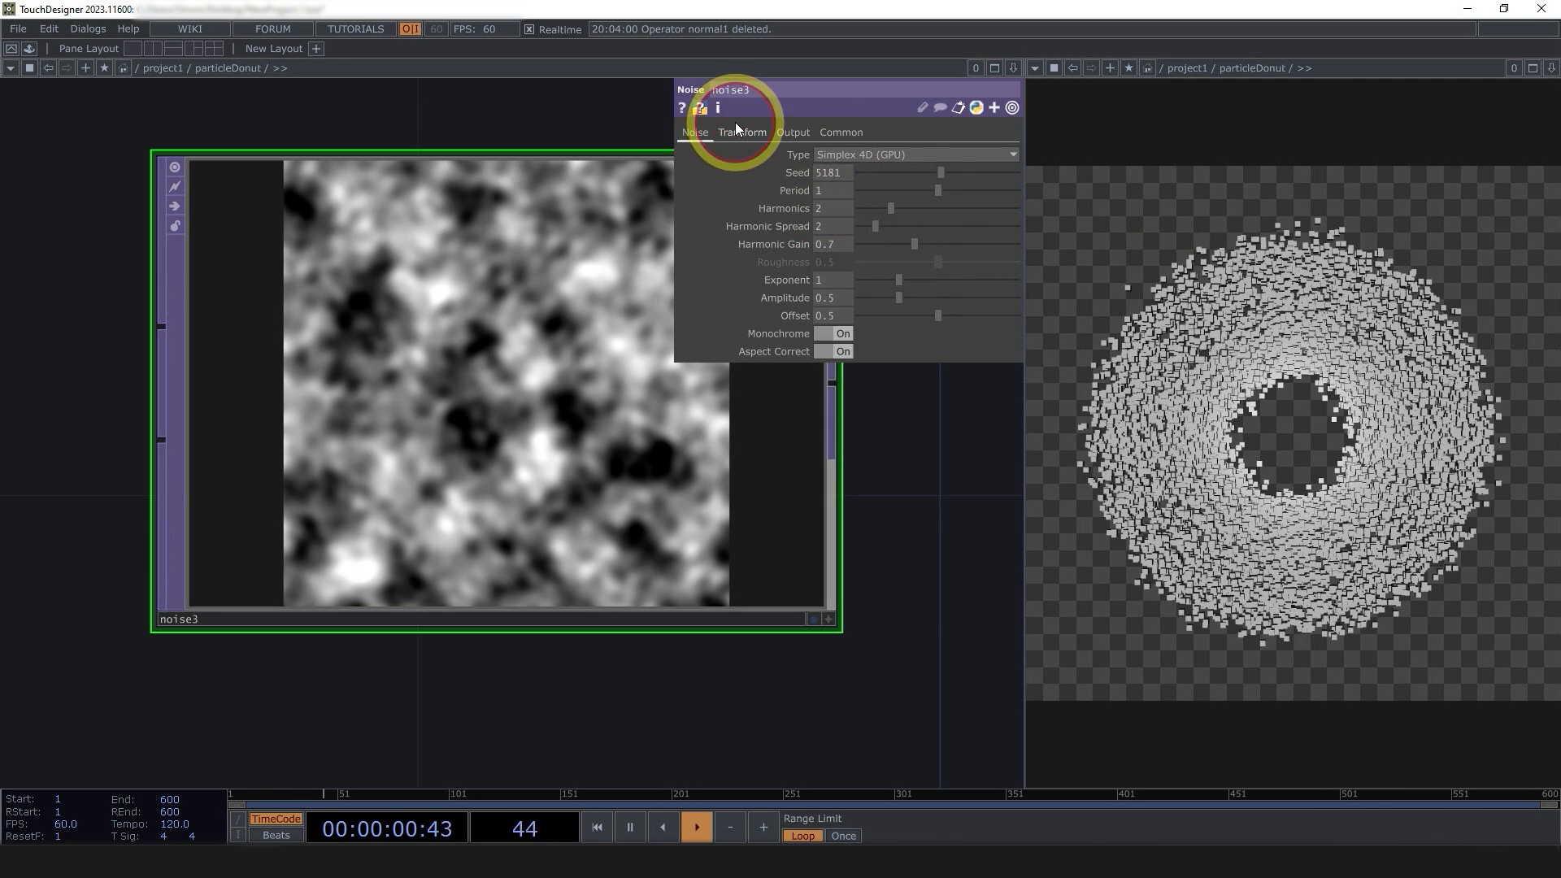
- Set noise3's Translate 4D to -0.02 and turn off its Monochrome option
click(738, 132)
mouse_move(834, 262)
middle_down()
mouse_move(1109, 268)
mouse_move(958, 286)
mouse_move(826, 261)
middle_up()
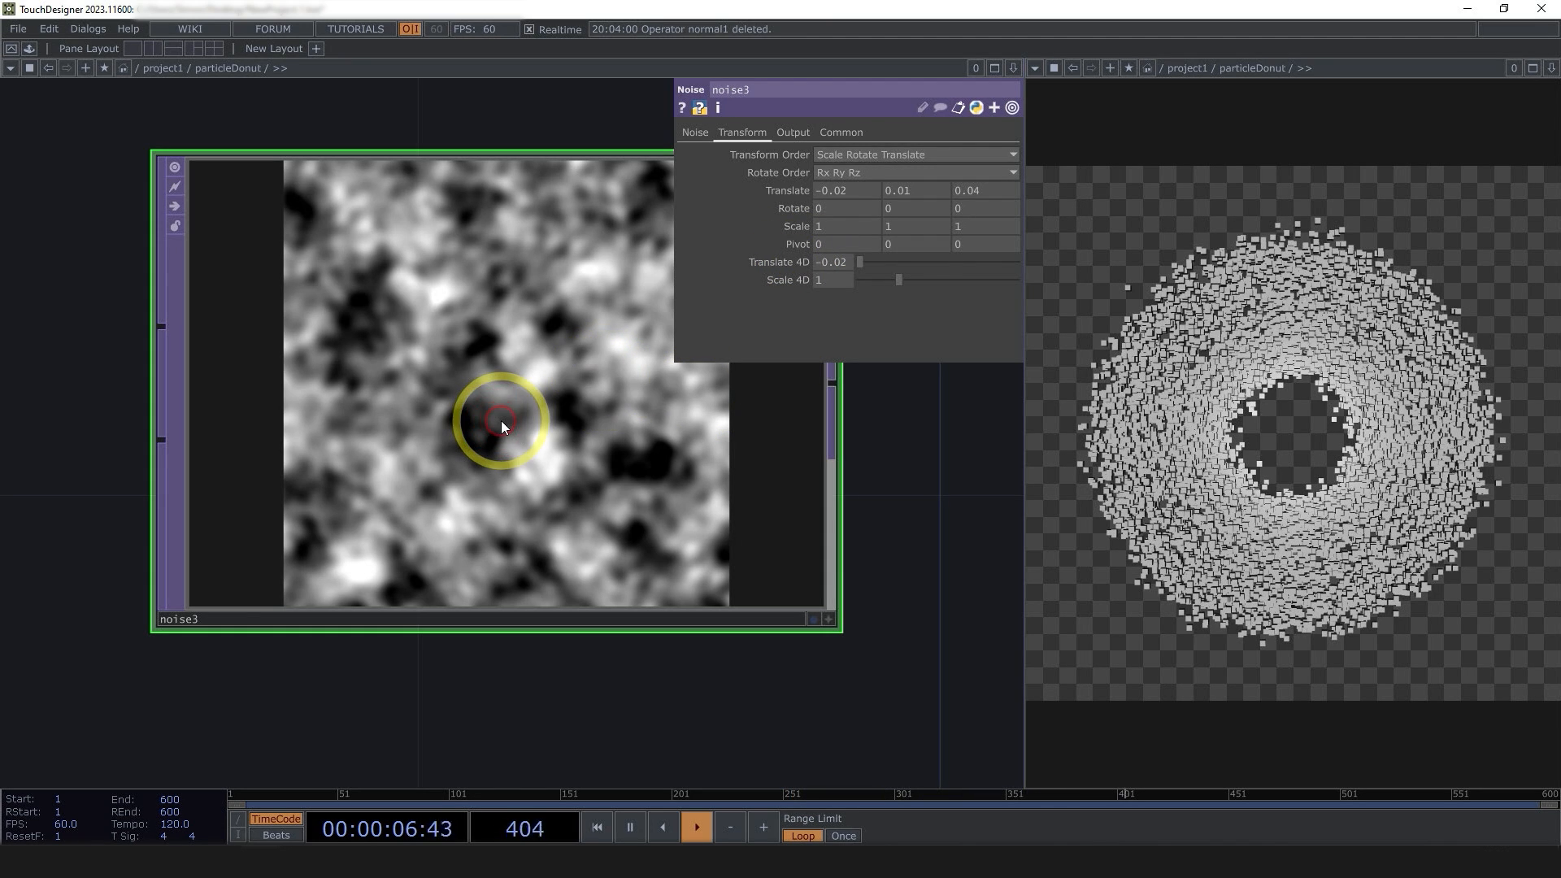
click(696, 132)
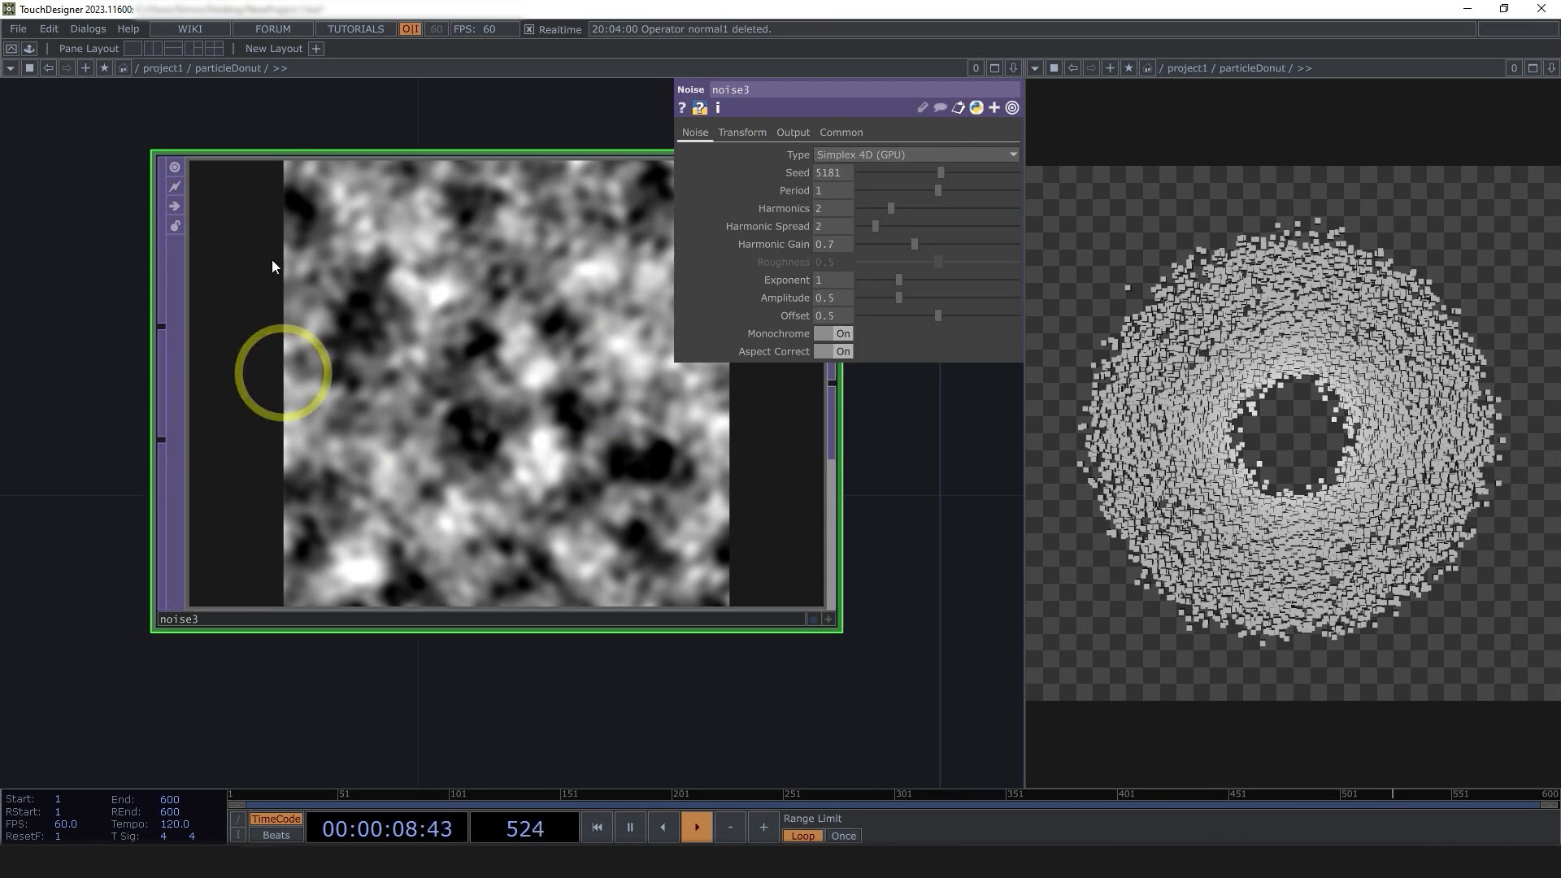
click(837, 333)
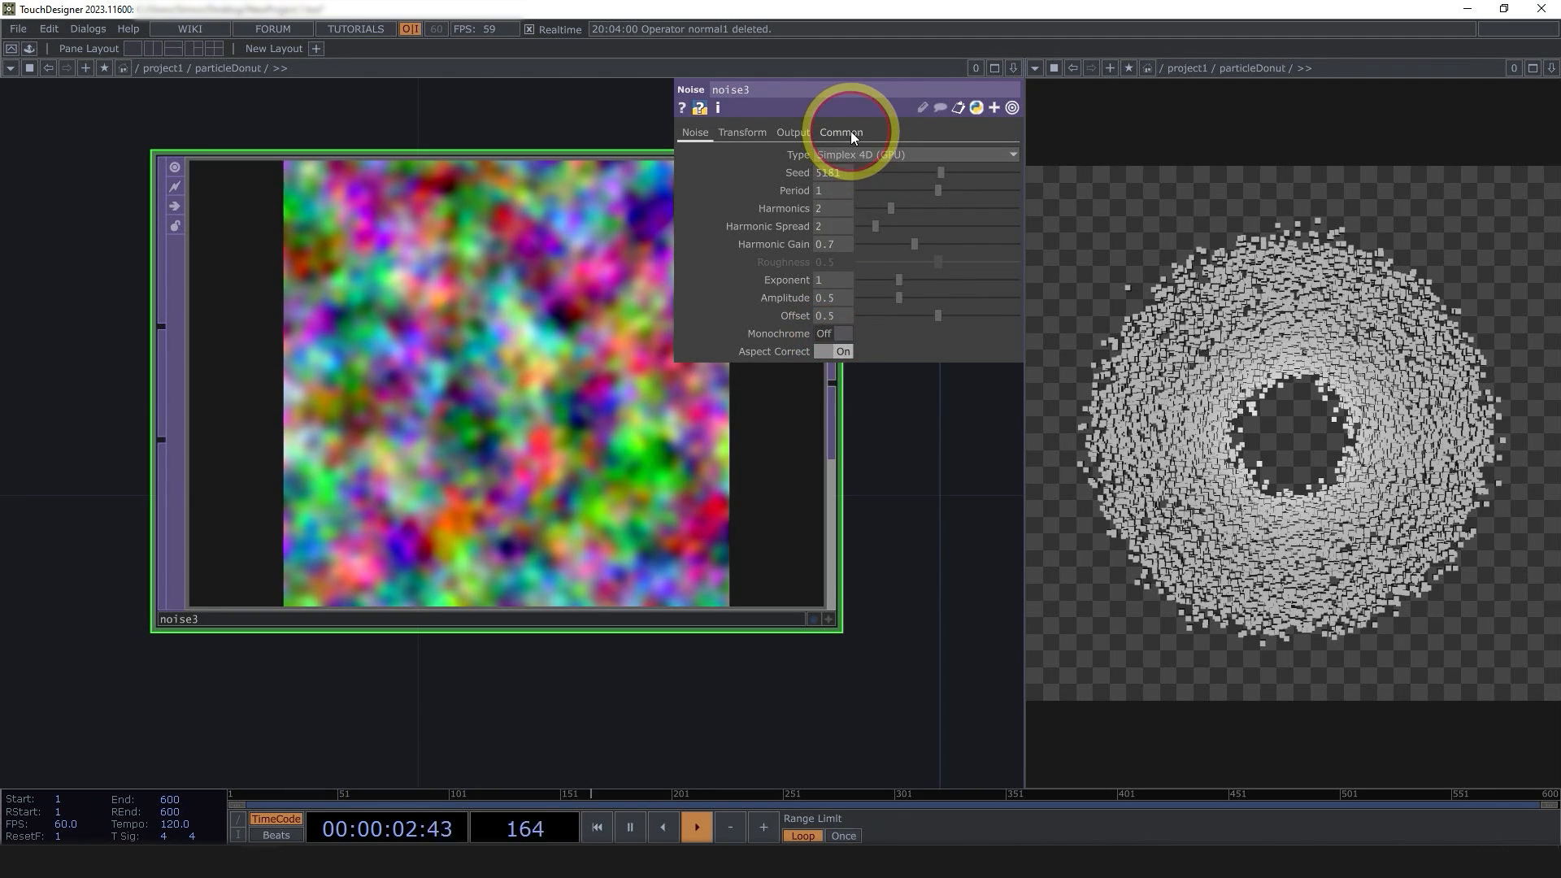
- Set noise3's pixel format to 32-bit float (RGBA)
click(851, 130)
click(850, 334)
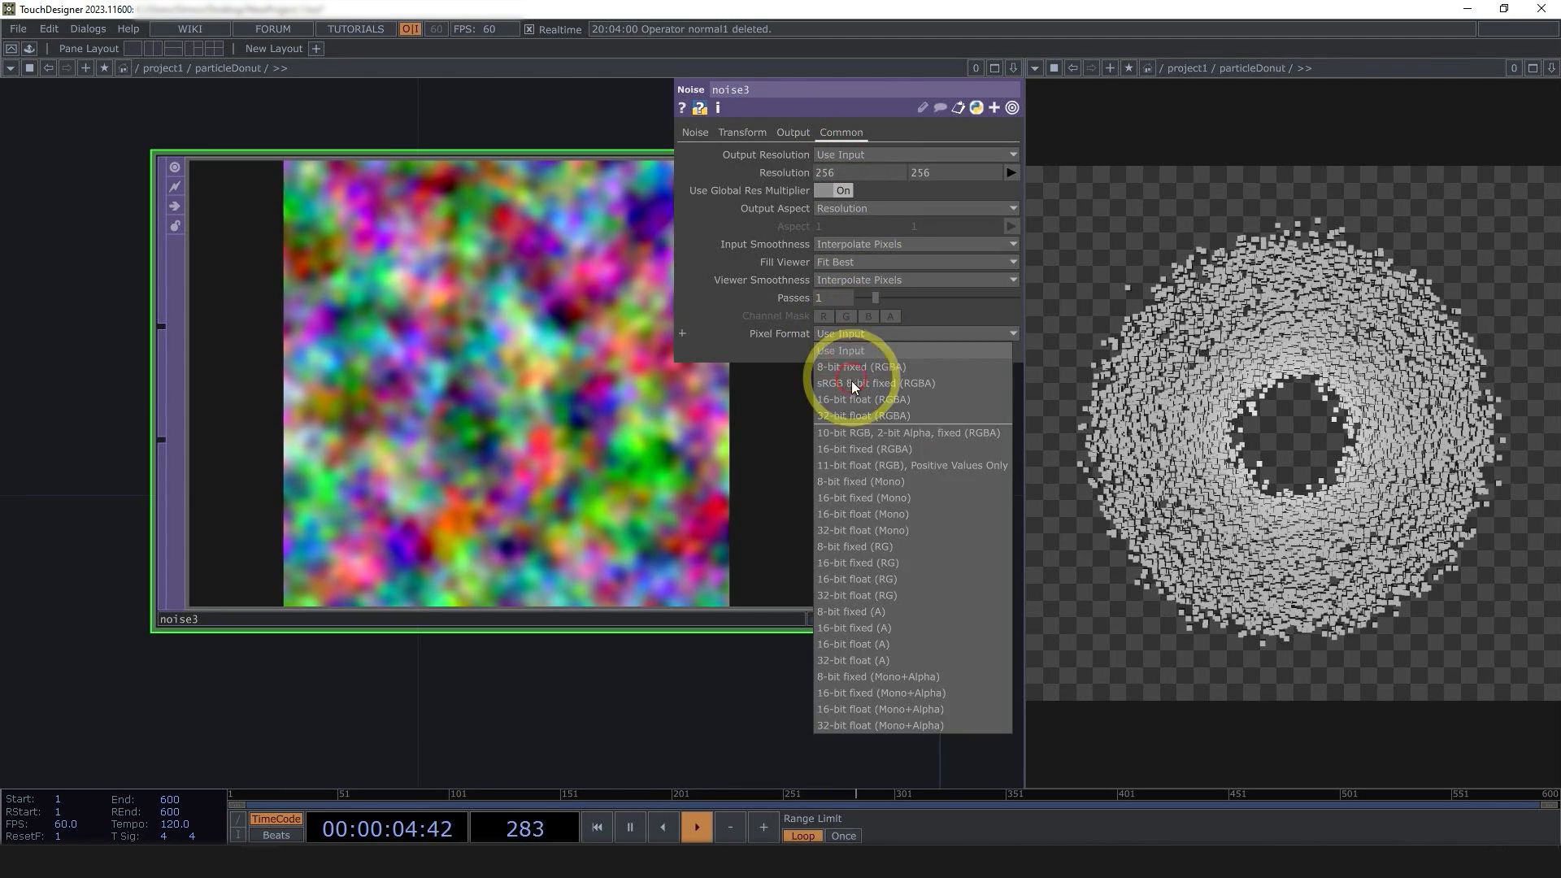
click(845, 417)
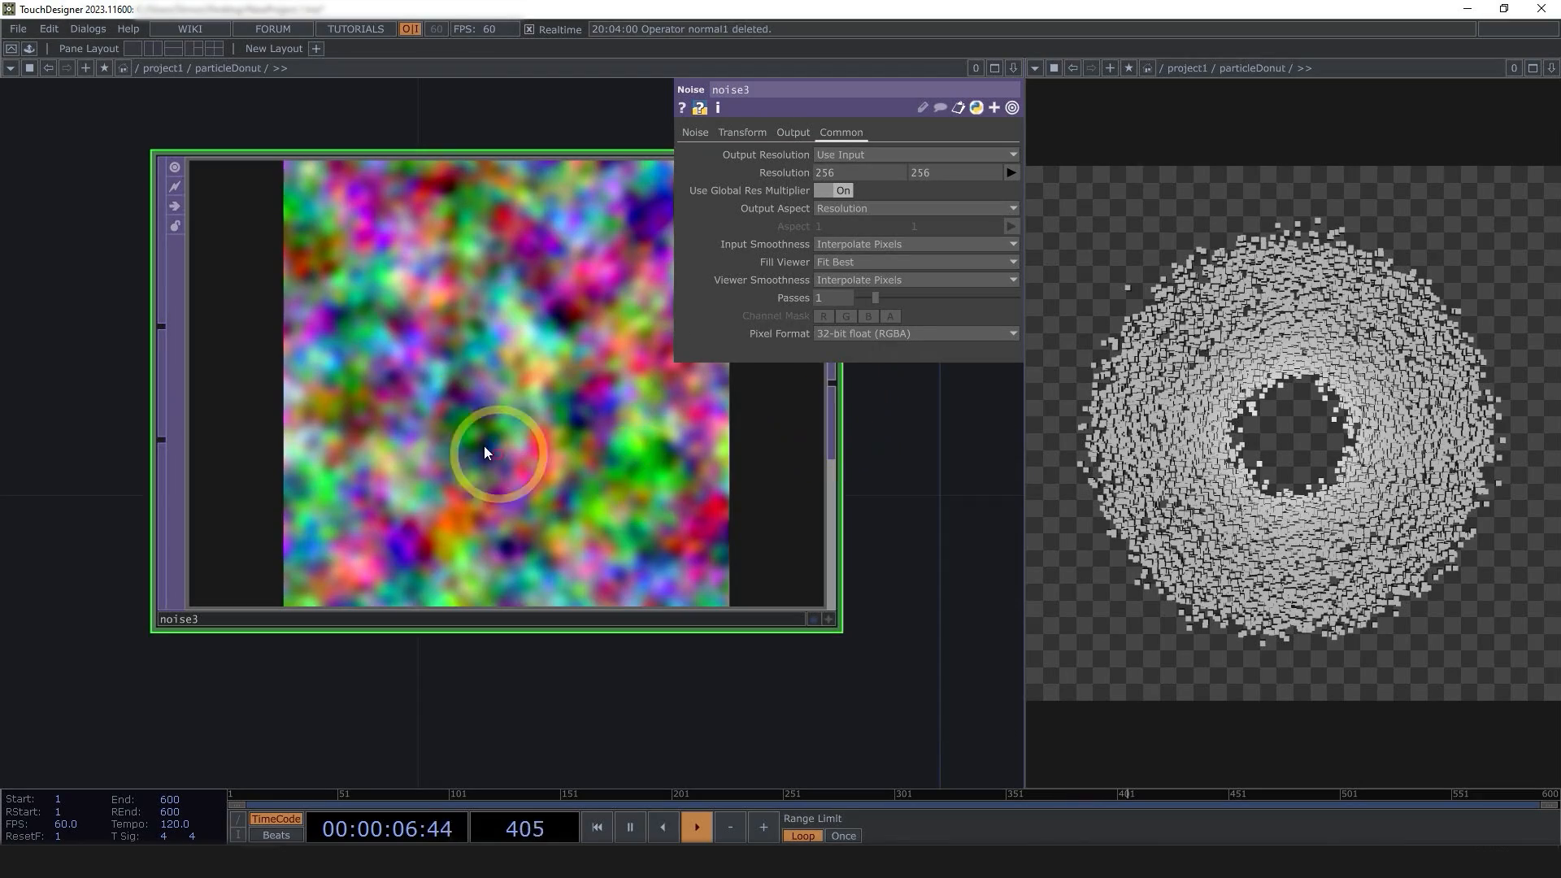
- Activate noise3's viewer and display its pixels as a 3D point cloud
key(a)
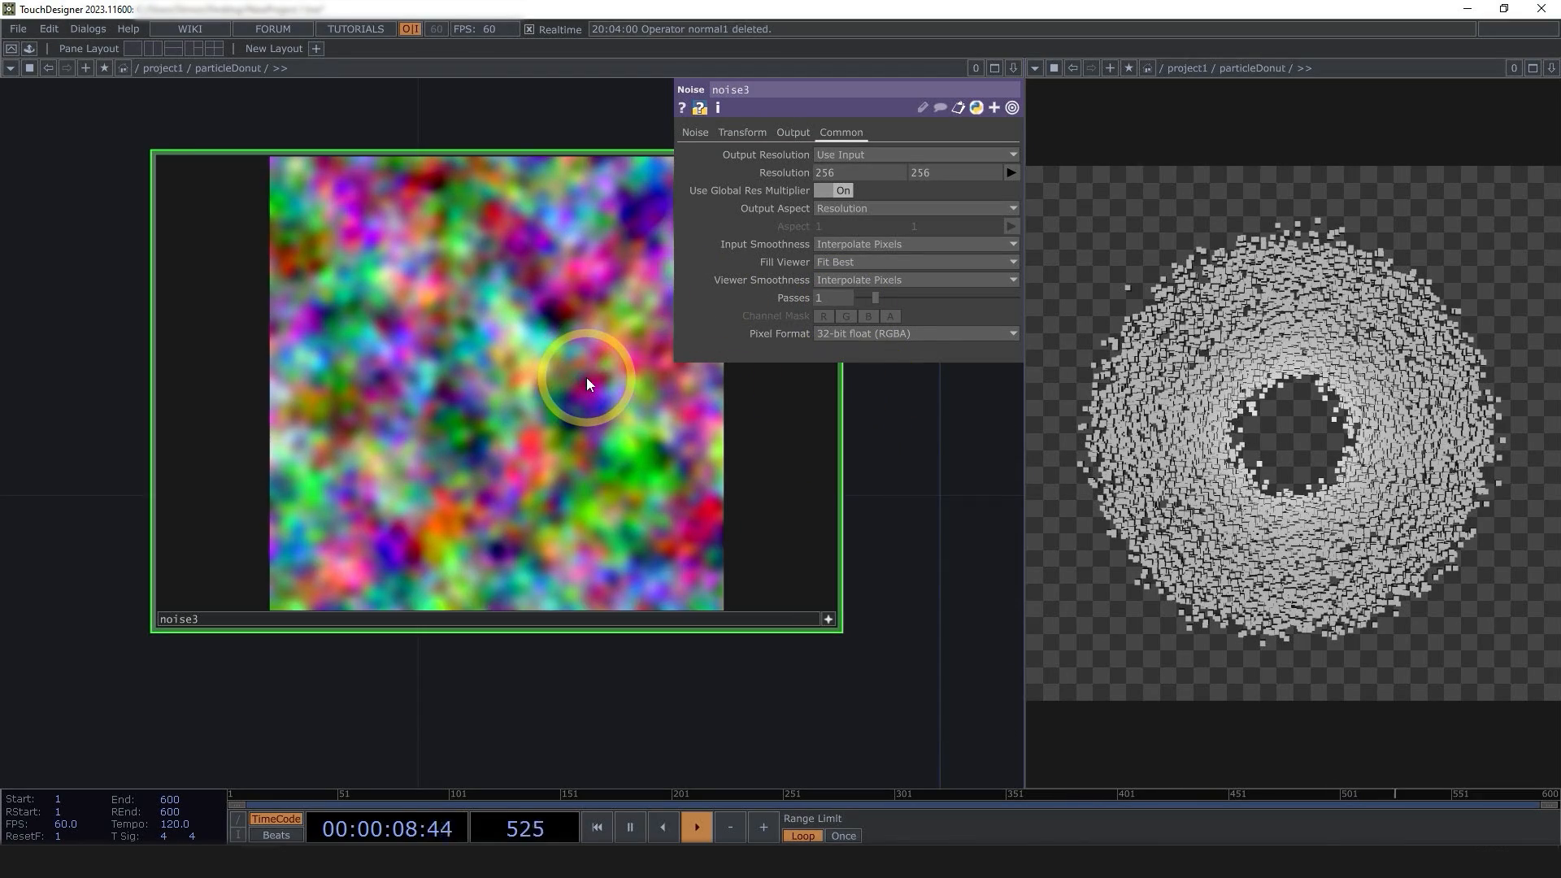
key(p)
mouse_move(587, 377)
mouse_down()
mouse_move(547, 373)
mouse_move(570, 387)
mouse_up()
- Set noise3's Offset to 0 and examine the point cloud around the origin
click(694, 136)
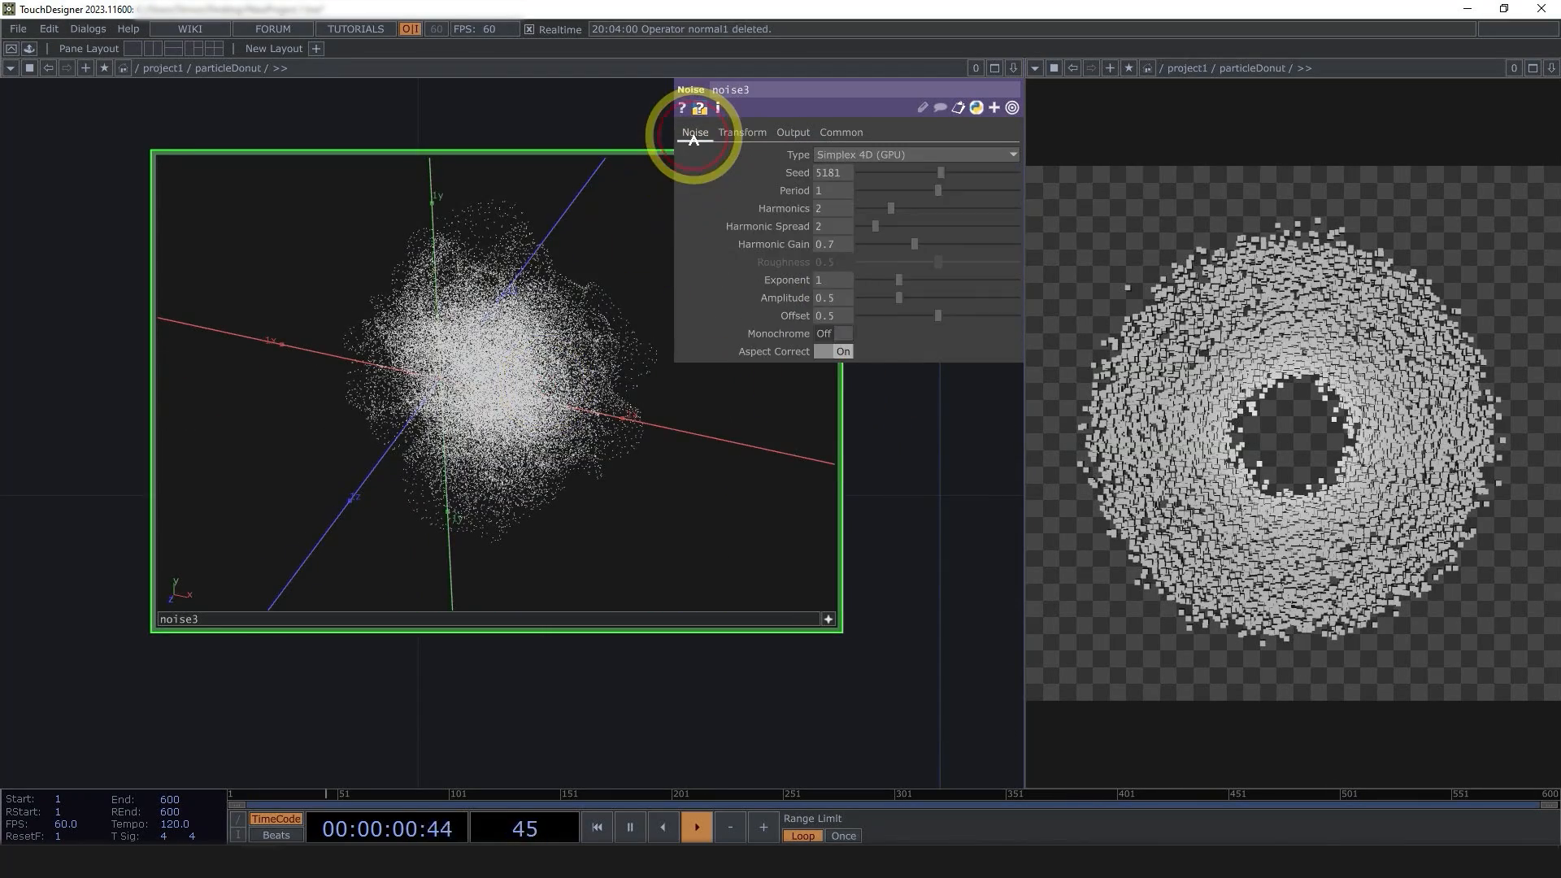
drag(932, 317, 781, 320)
drag(570, 375, 503, 465)
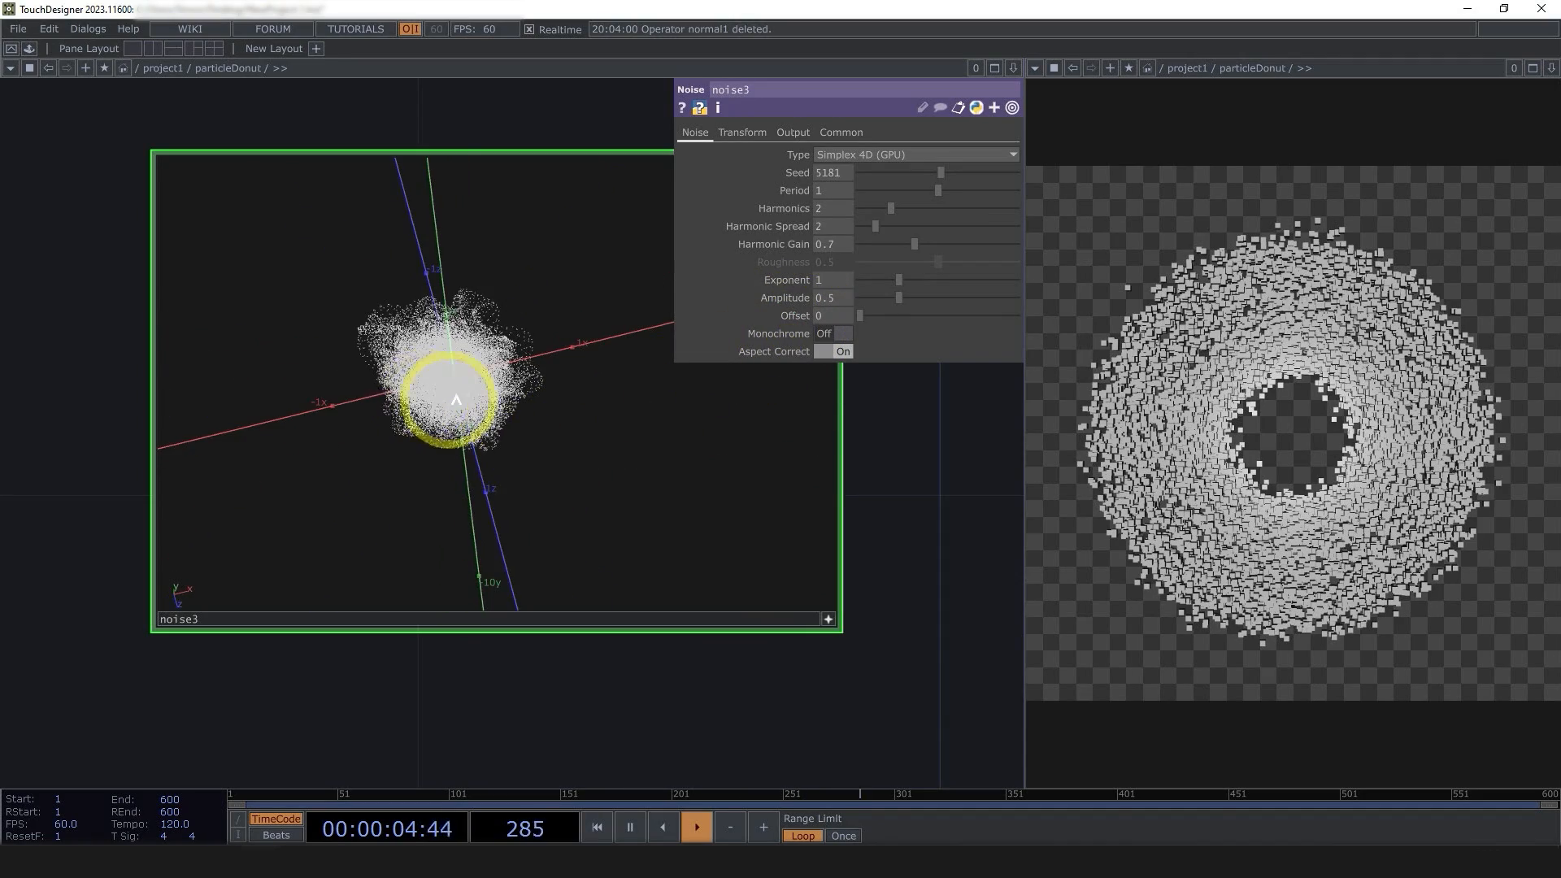
scroll(456, 399, up, 5)
drag(456, 399, 530, 330)
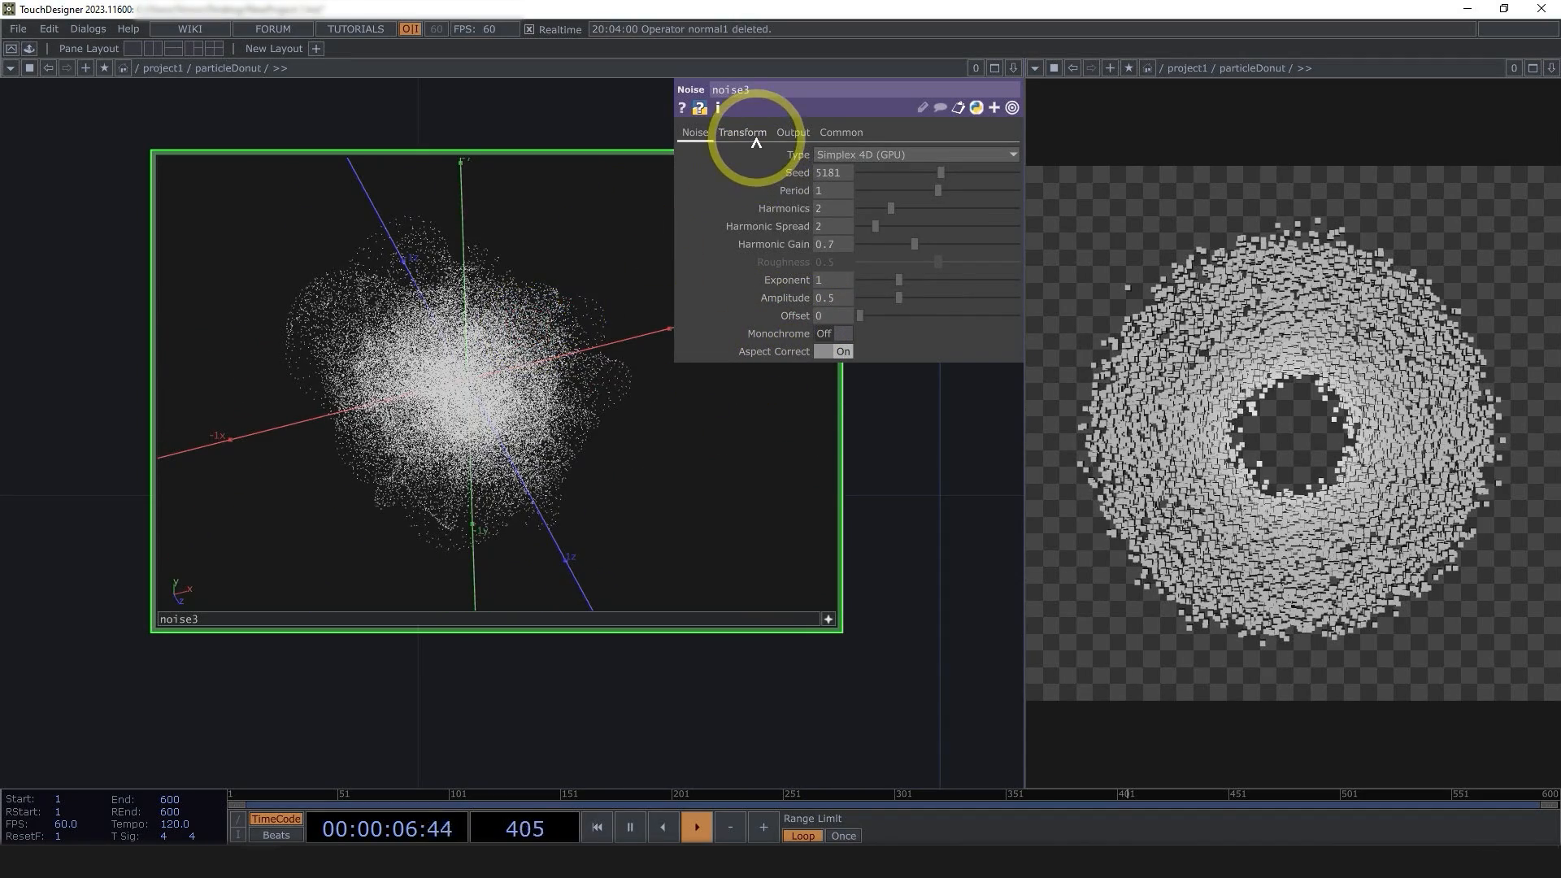
- Vary noise3's Z translation to watch how the point cloud moves
click(792, 132)
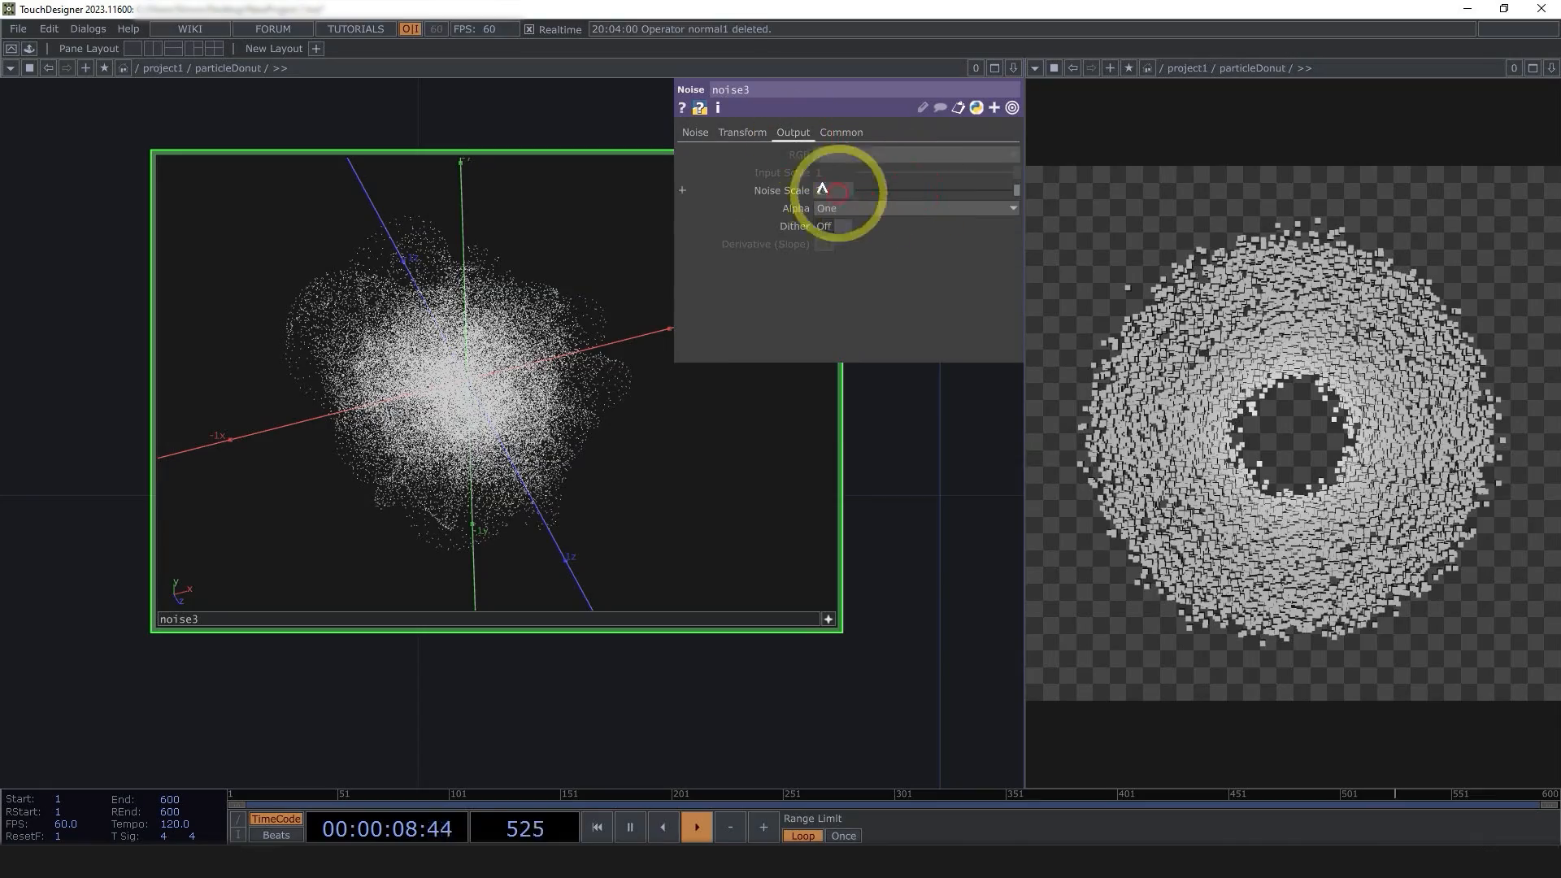
click(742, 132)
mouse_move(969, 192)
middle_down()
mouse_move(1017, 209)
mouse_move(1344, 208)
mouse_move(943, 208)
middle_up()
- Change noise3's type to Perlin 3D (GPU) and set its seed to 5182
click(696, 134)
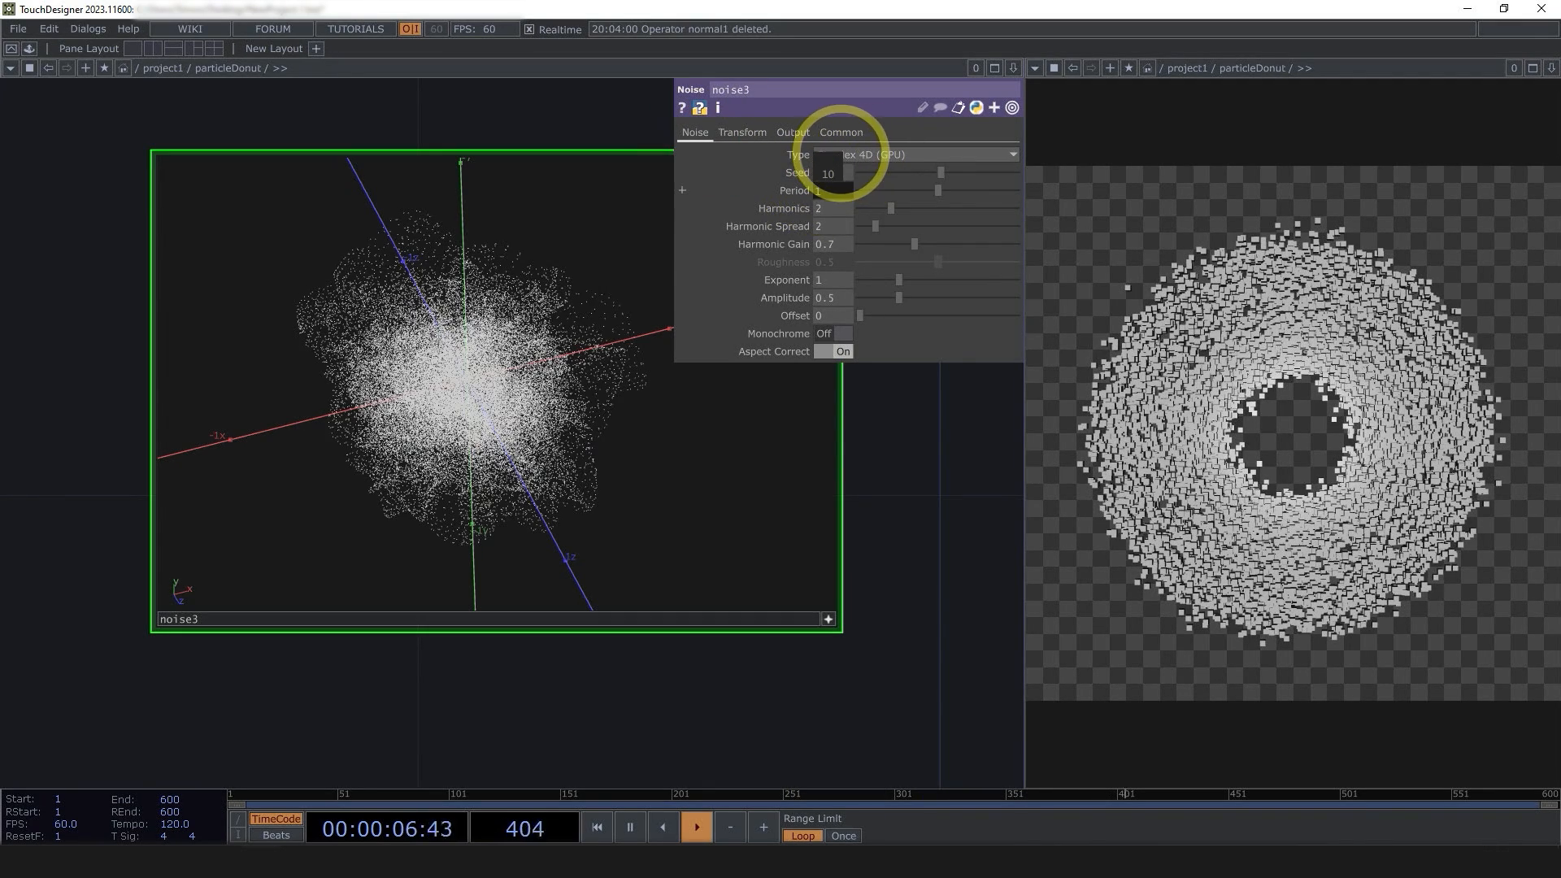
click(842, 156)
click(844, 194)
middle_drag(837, 174, 836, 154)
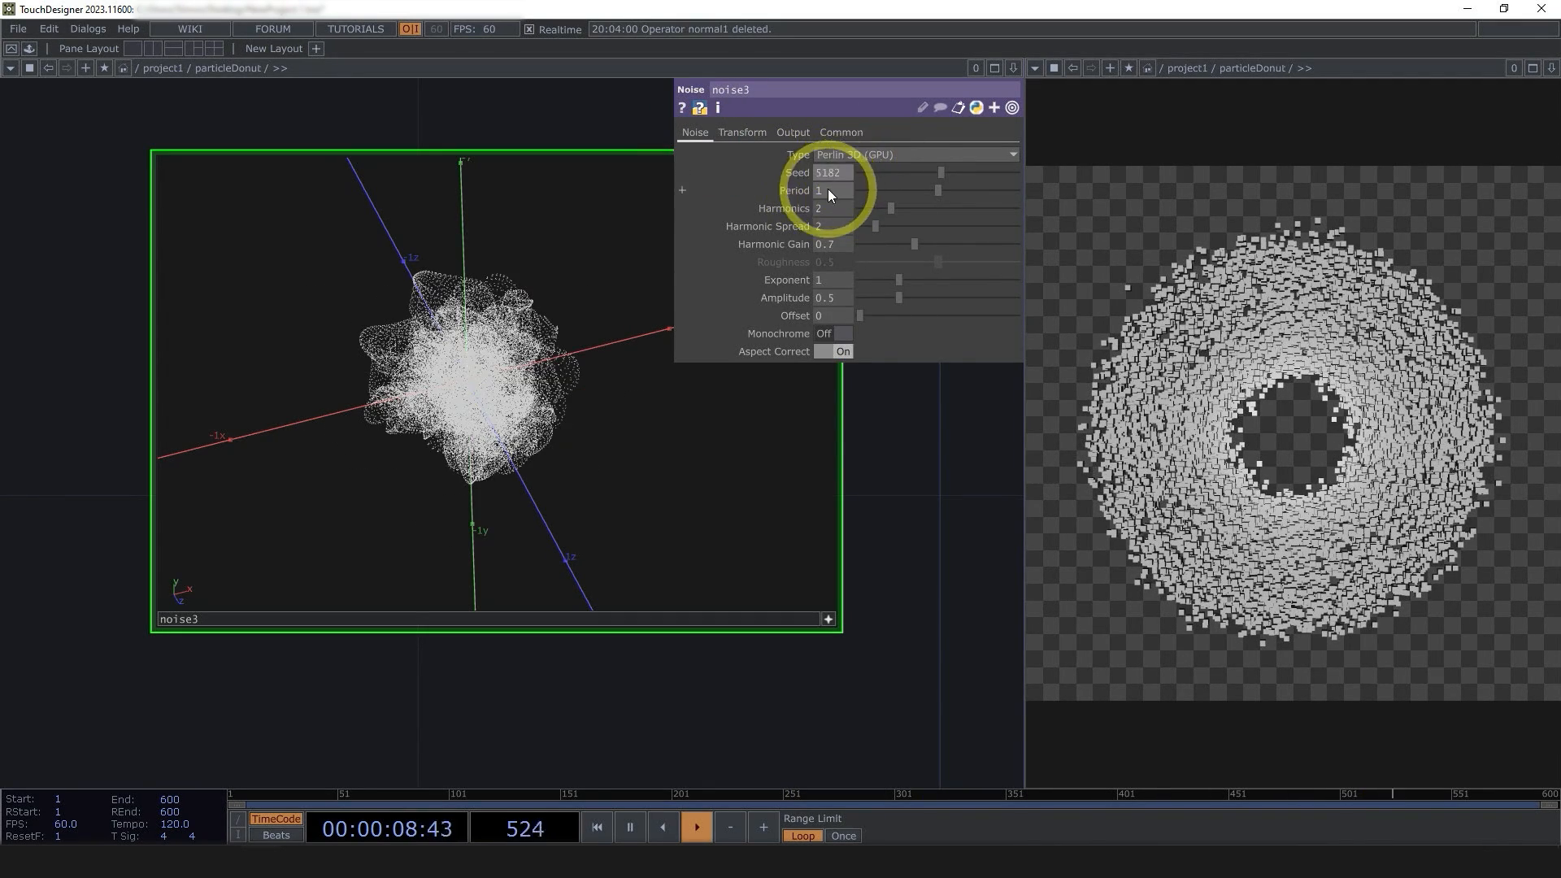
- Set noise3's Period to 10 and inspect the smoothed point surface
click(828, 194)
text(10)
key(Return)
drag(628, 455, 592, 261)
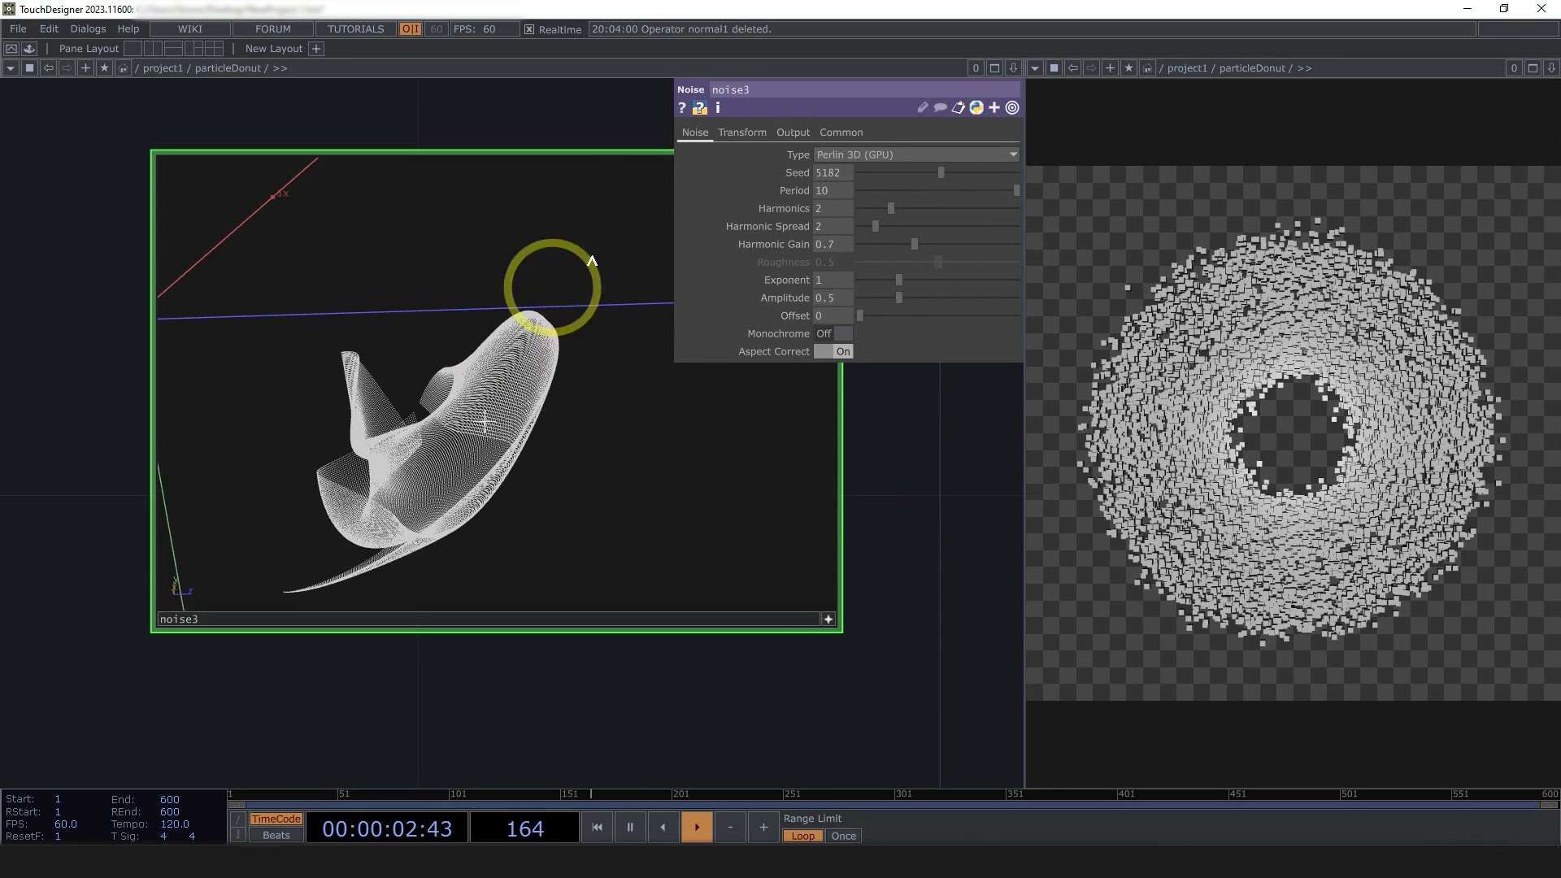
- Set noise3's Z translation to 0.13 and inspect the point surface up close
click(742, 132)
middle_drag(927, 191, 865, 631)
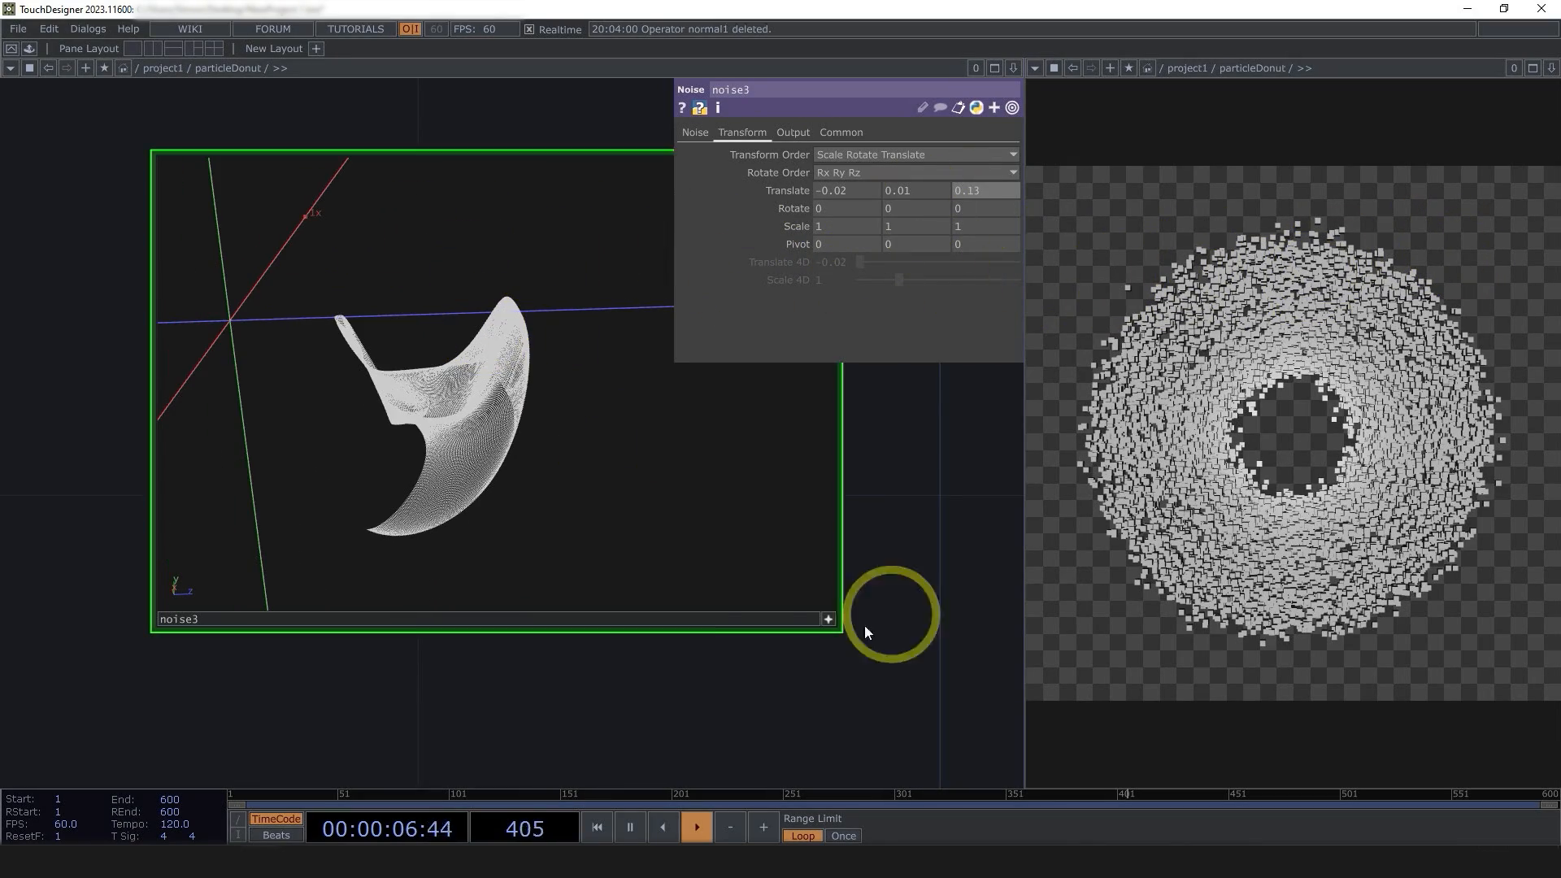
click(827, 619)
scroll(571, 574, down, 3)
scroll(528, 533, up, 5)
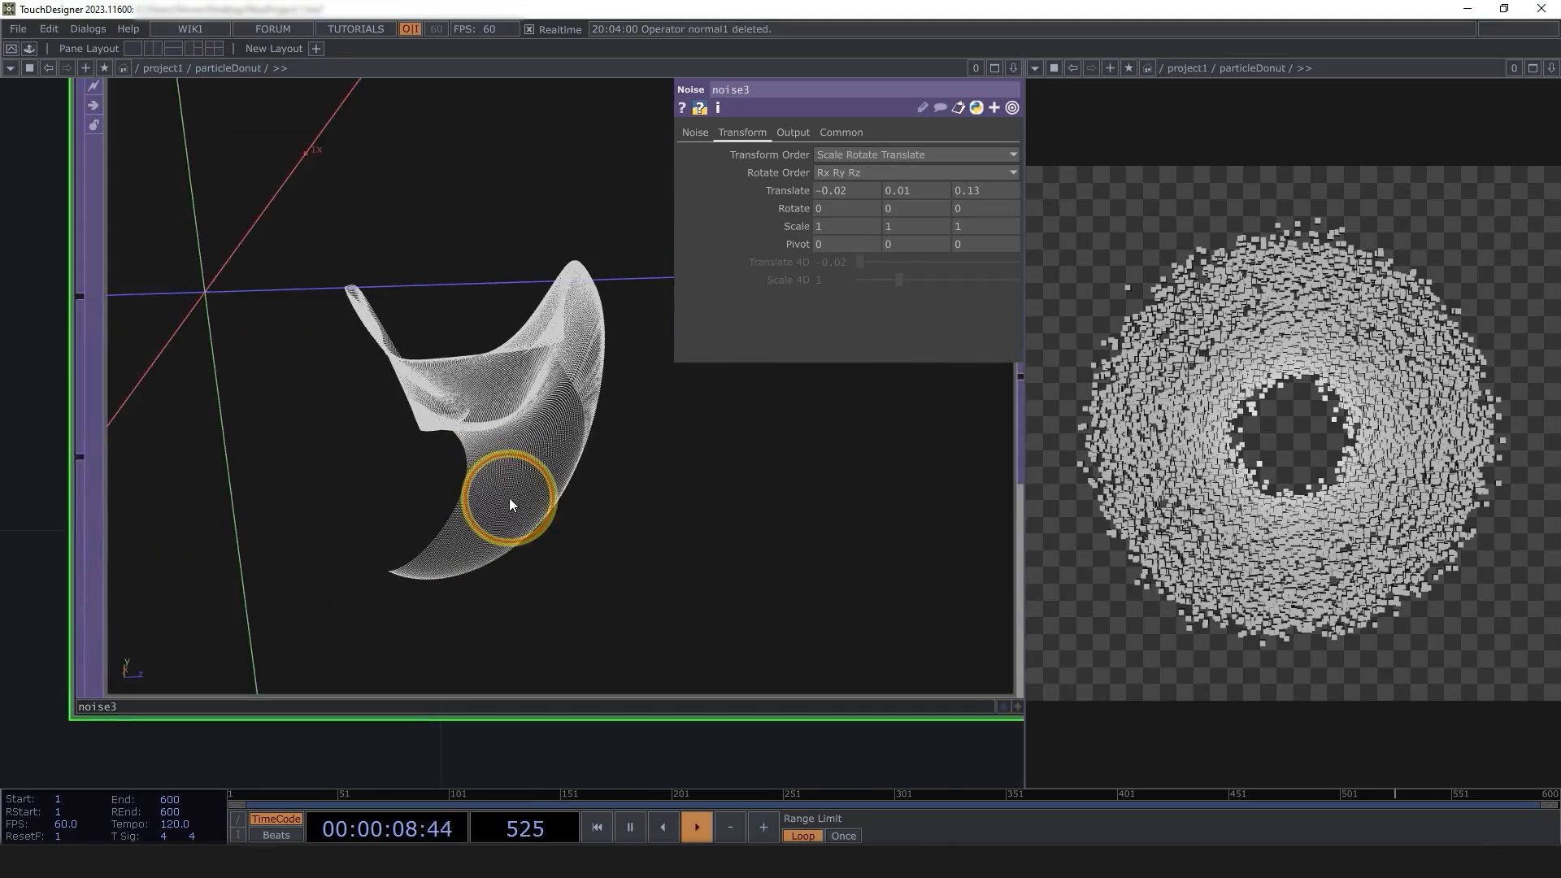
drag(509, 503, 398, 800)
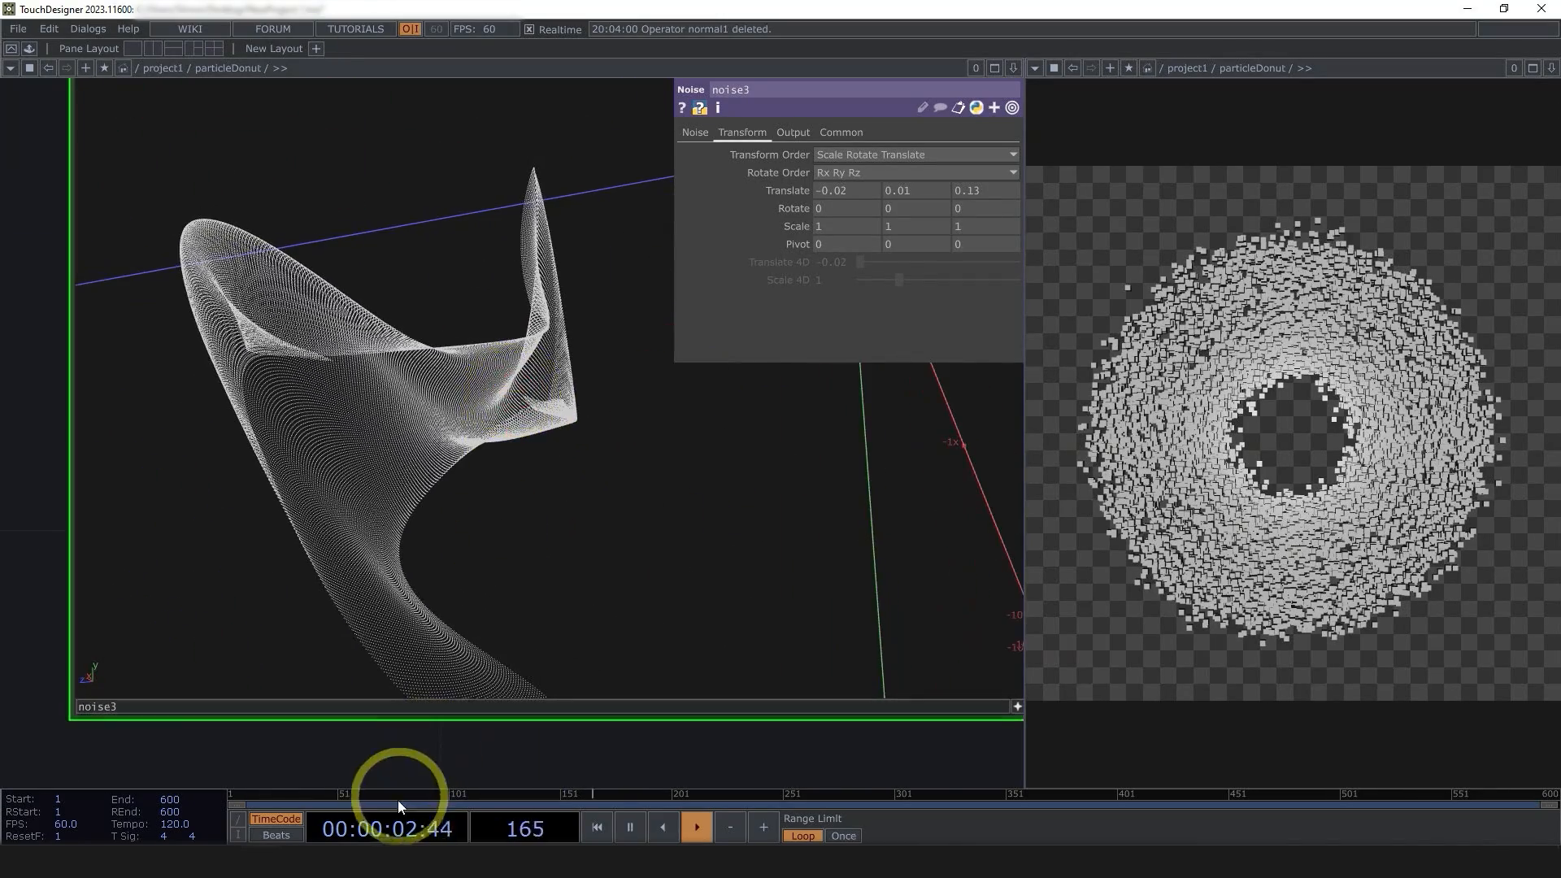
- Switch noise3's viewer from the point cloud back to the flat colour image
scroll(407, 761, down, 5)
drag(623, 745, 631, 737)
click(624, 738)
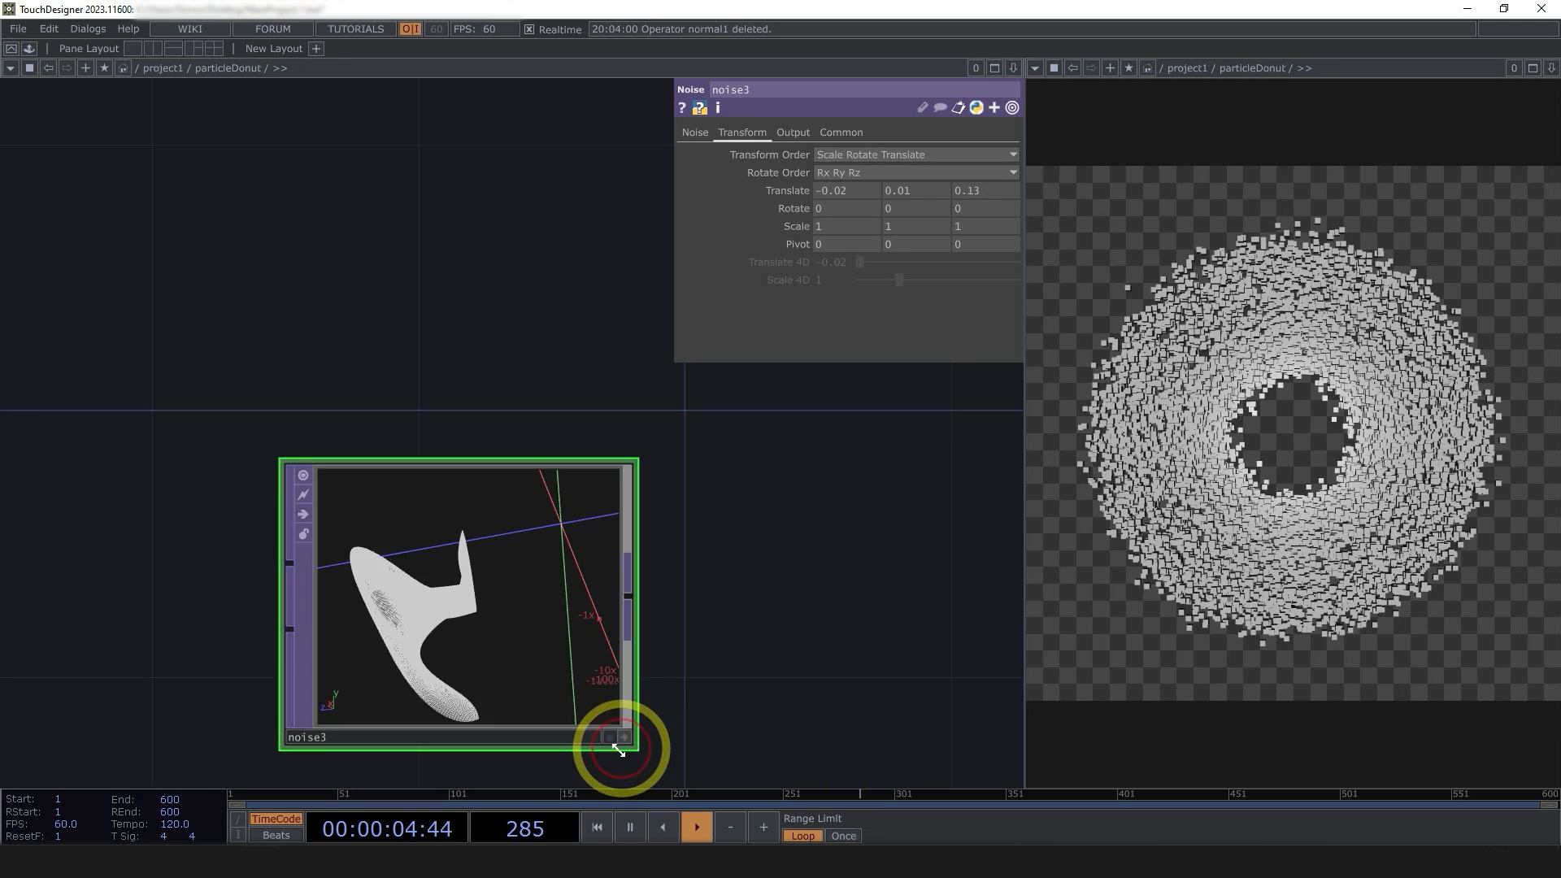
scroll(604, 751, up, 5)
click(466, 622)
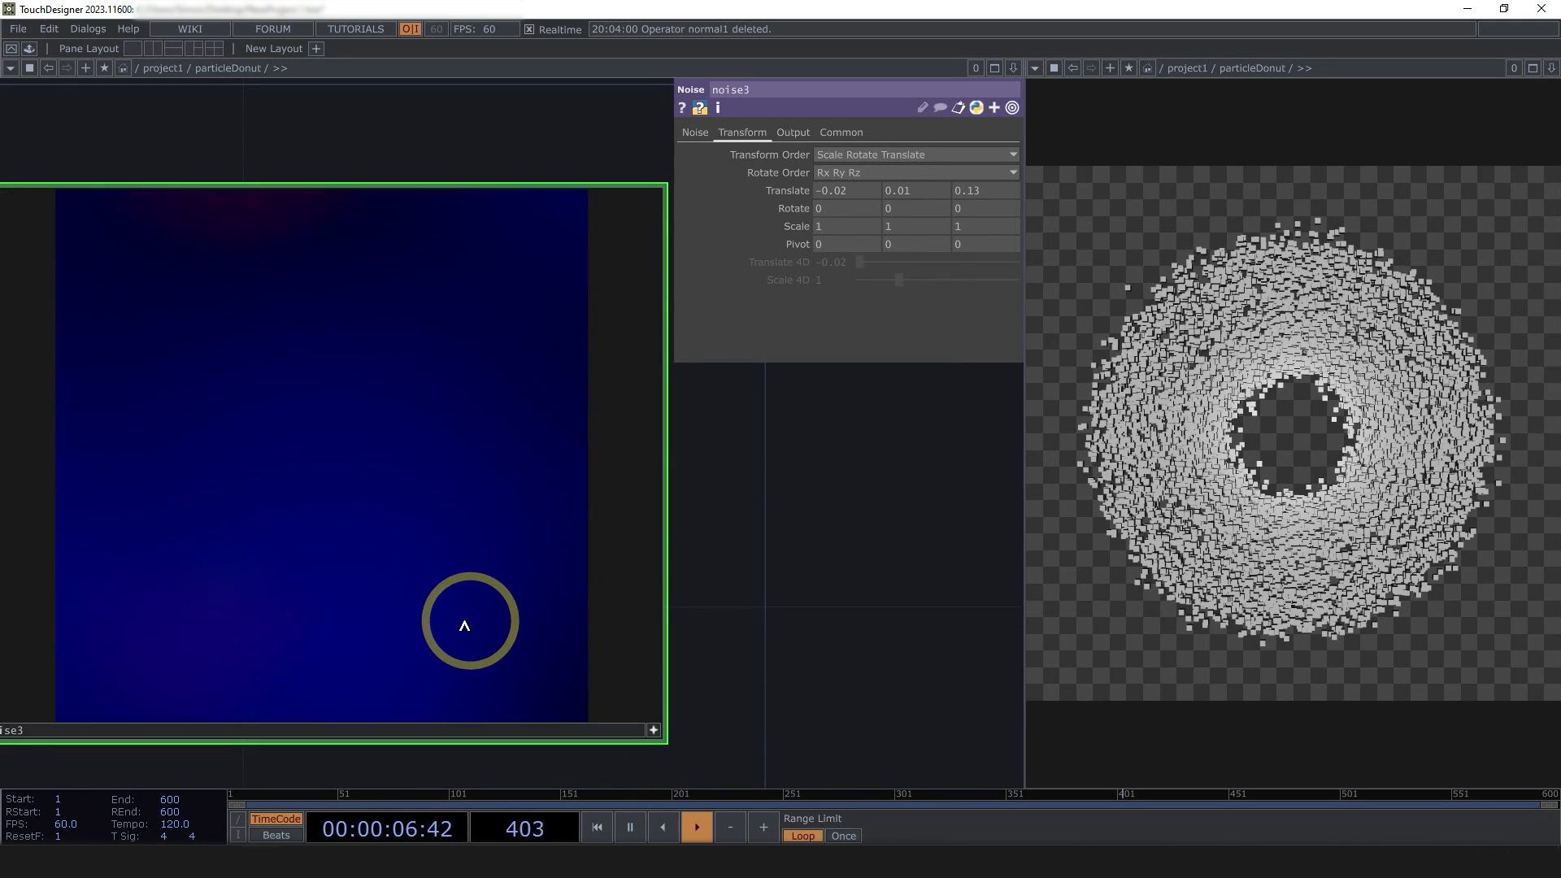
- Insert a Null TOP between pointGenerator and noise1
drag(768, 633, 859, 636)
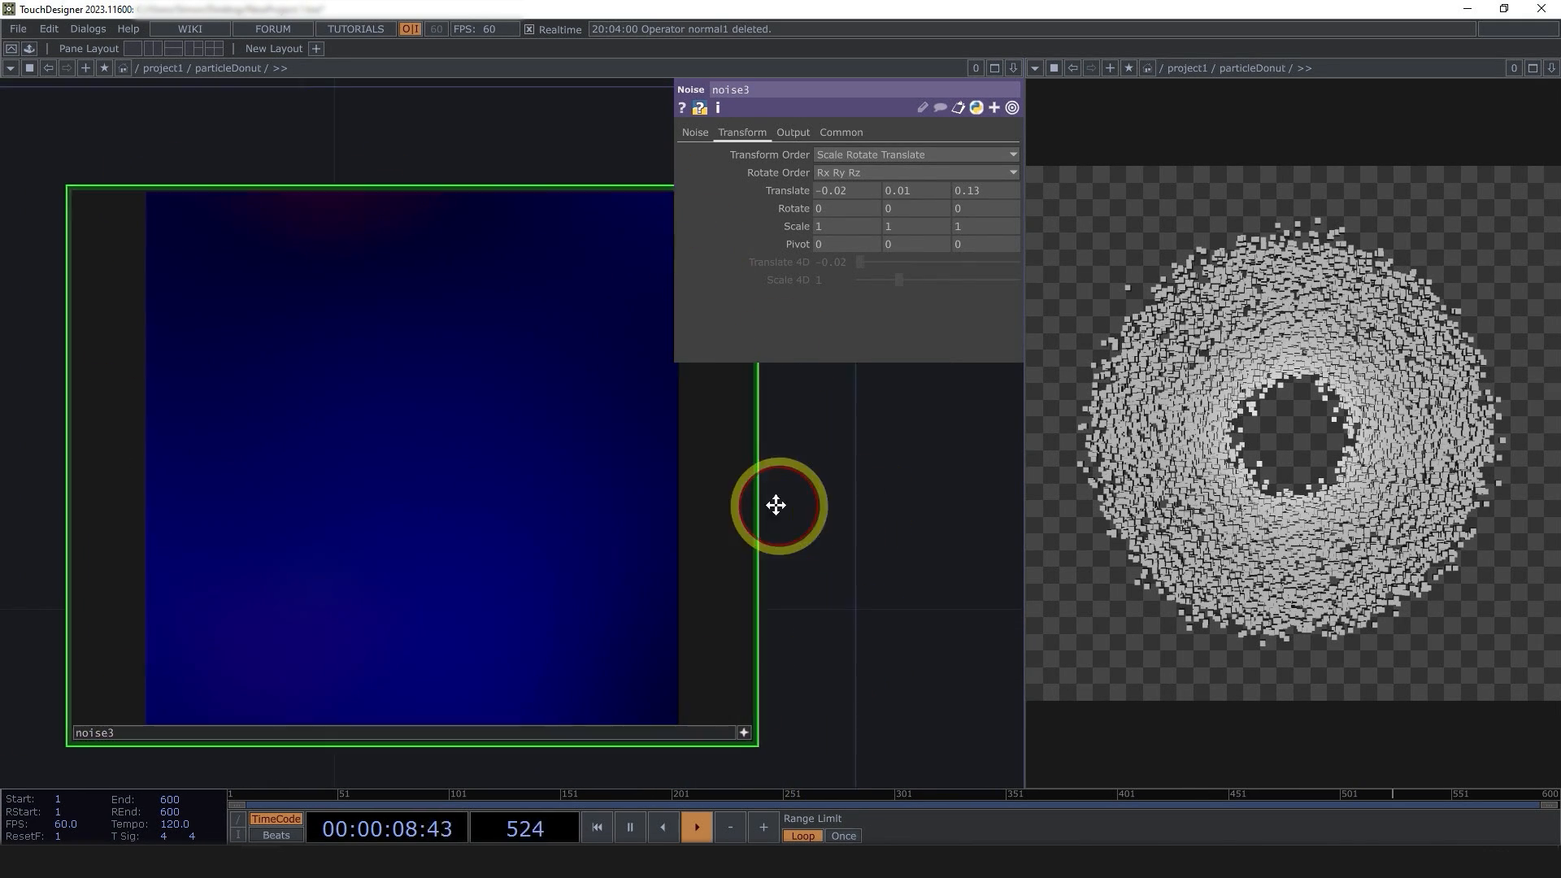
scroll(776, 505, down, 8)
scroll(396, 298, up, 3)
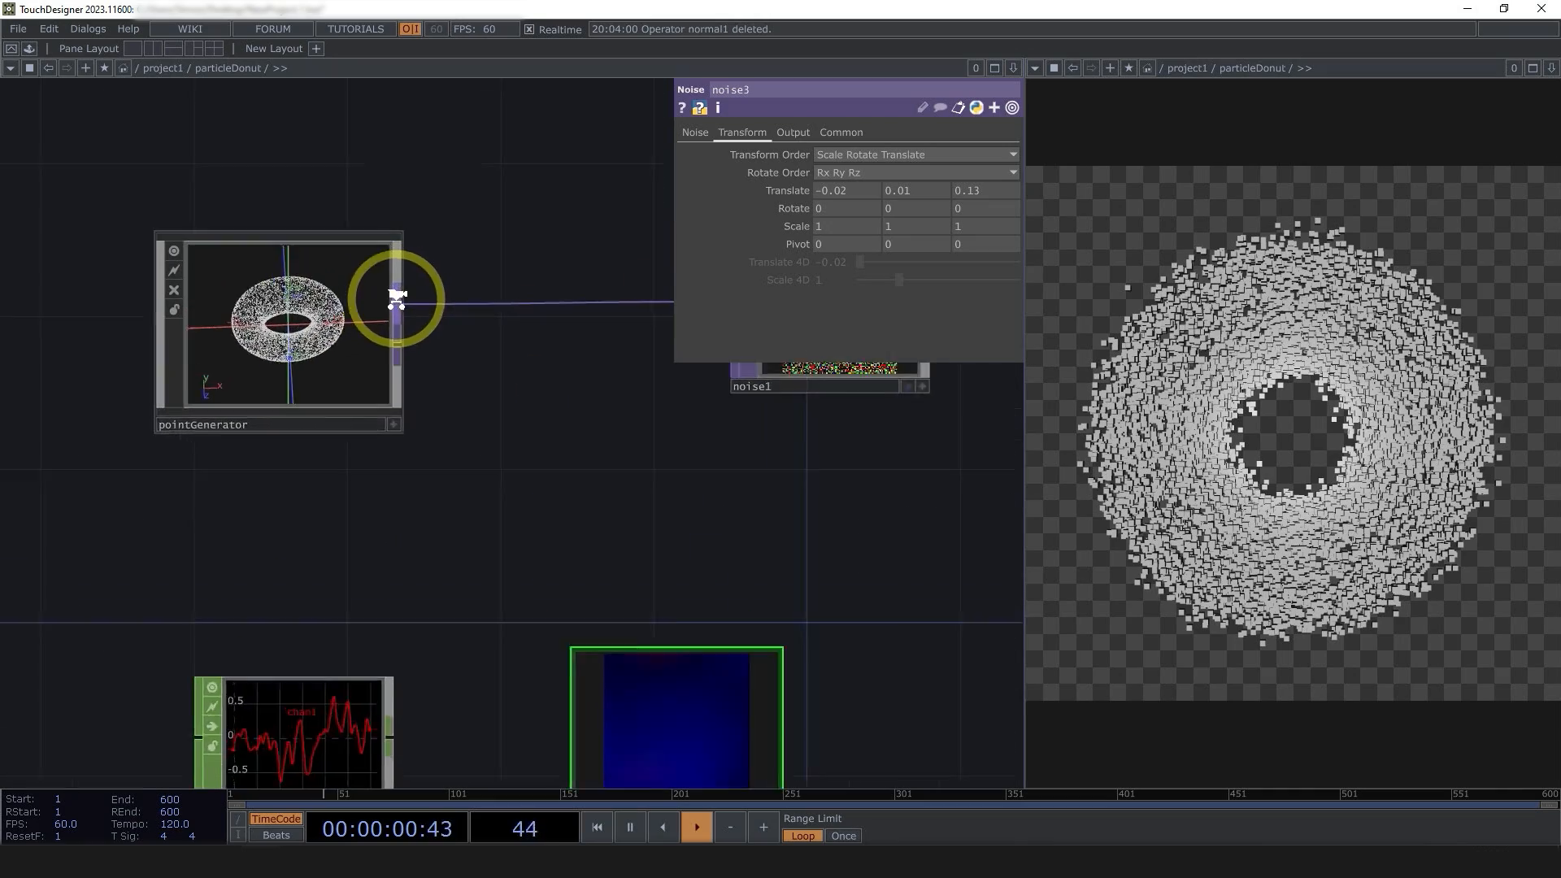
scroll(396, 299, up, 2)
drag(394, 299, 299, 298)
right_click(304, 297)
click(251, 222)
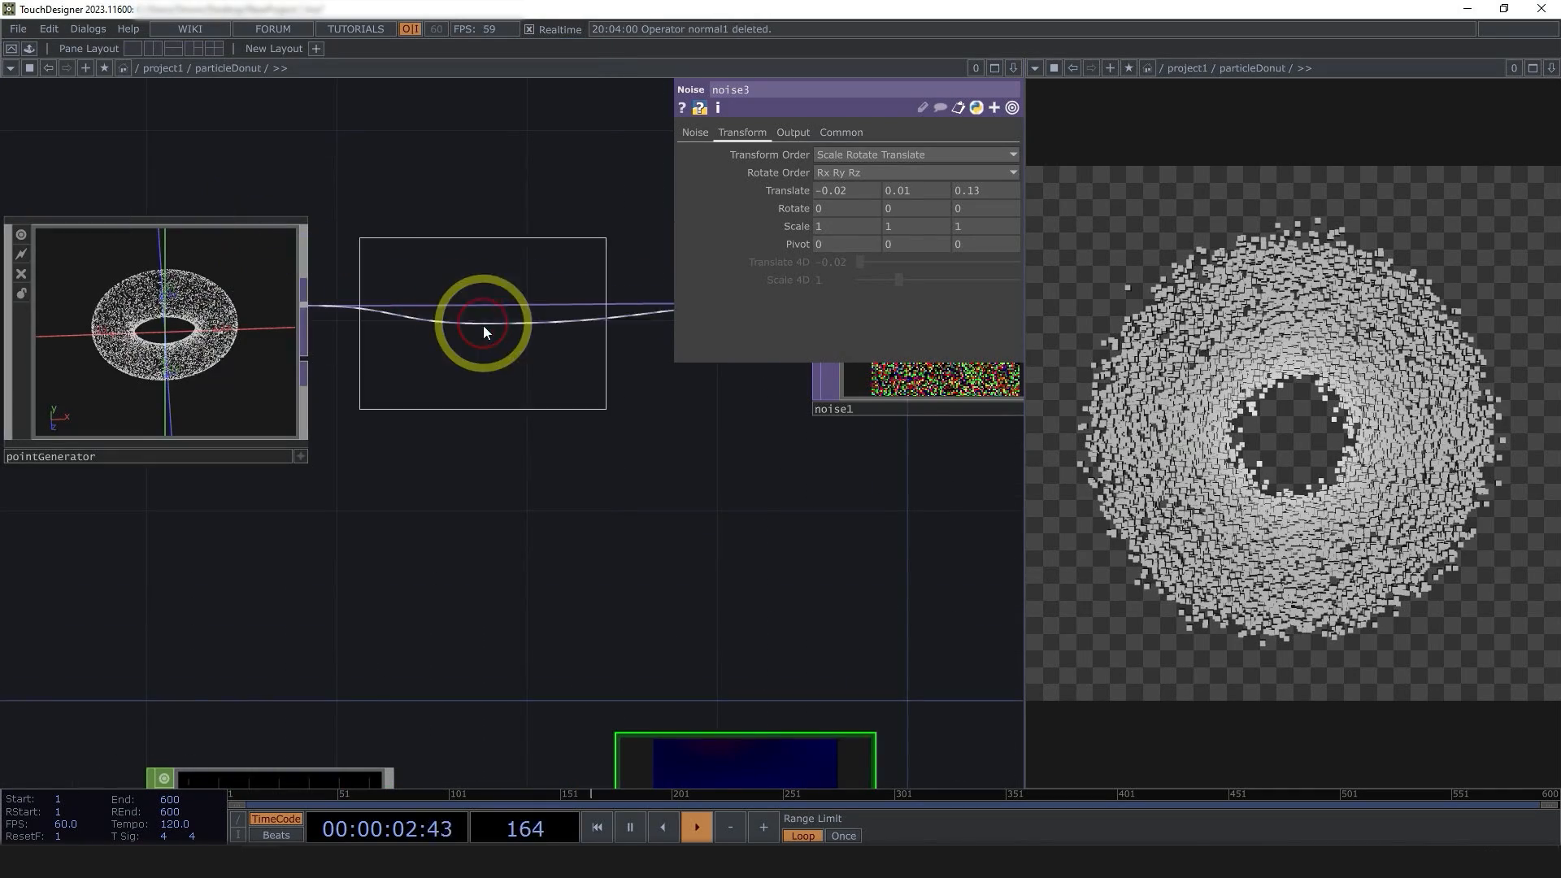
click(484, 325)
- Activate null1's viewer and display its R, G, B and A channels separately as normalized images
scroll(496, 340, up, 5)
scroll(497, 338, down, 2)
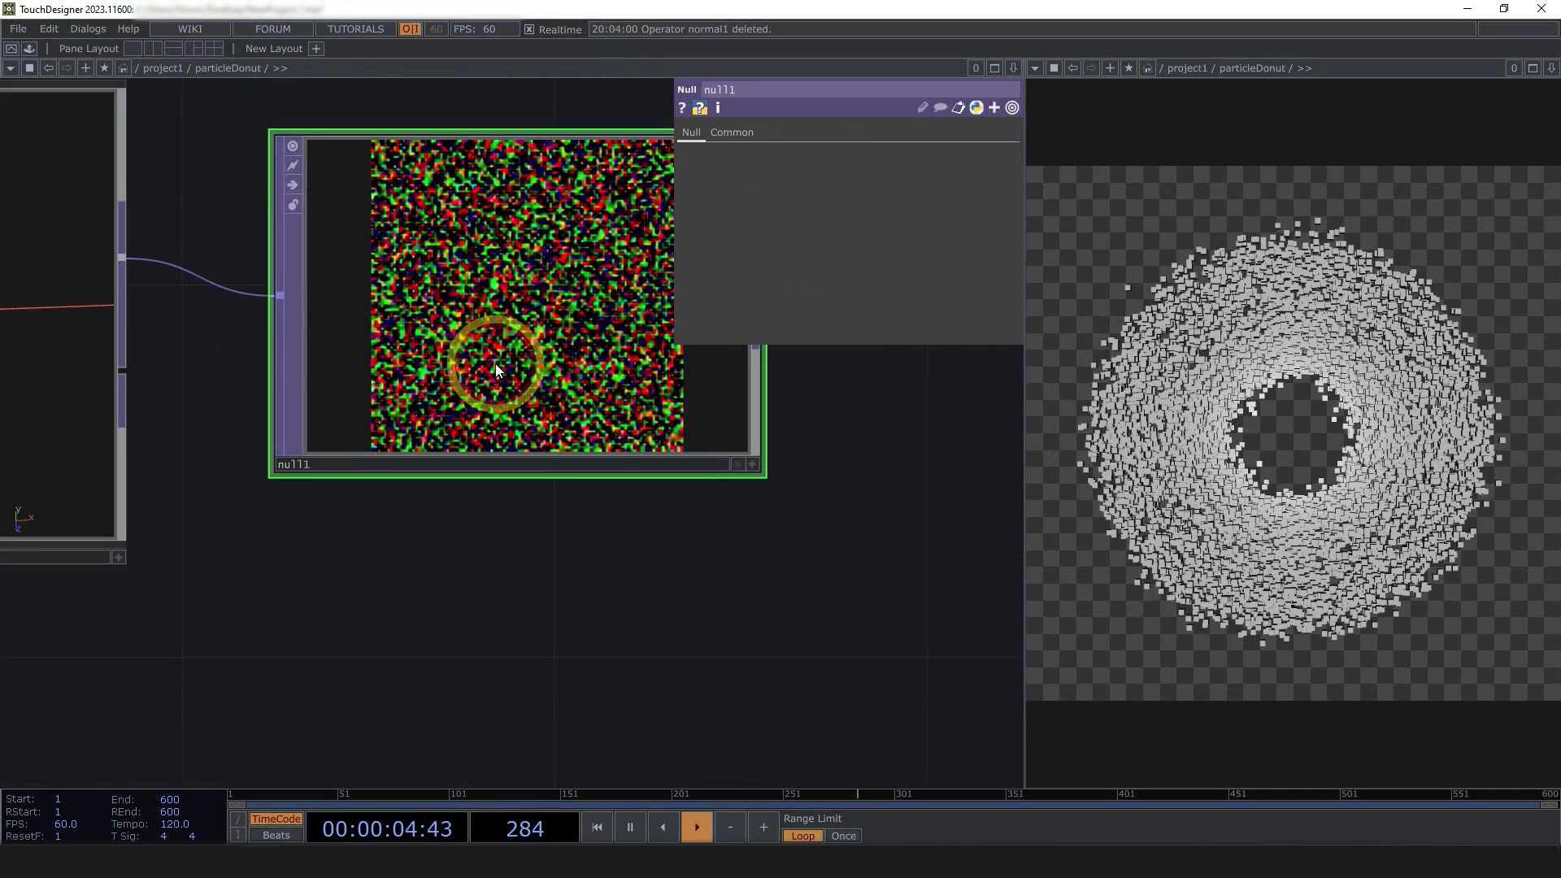
key(a)
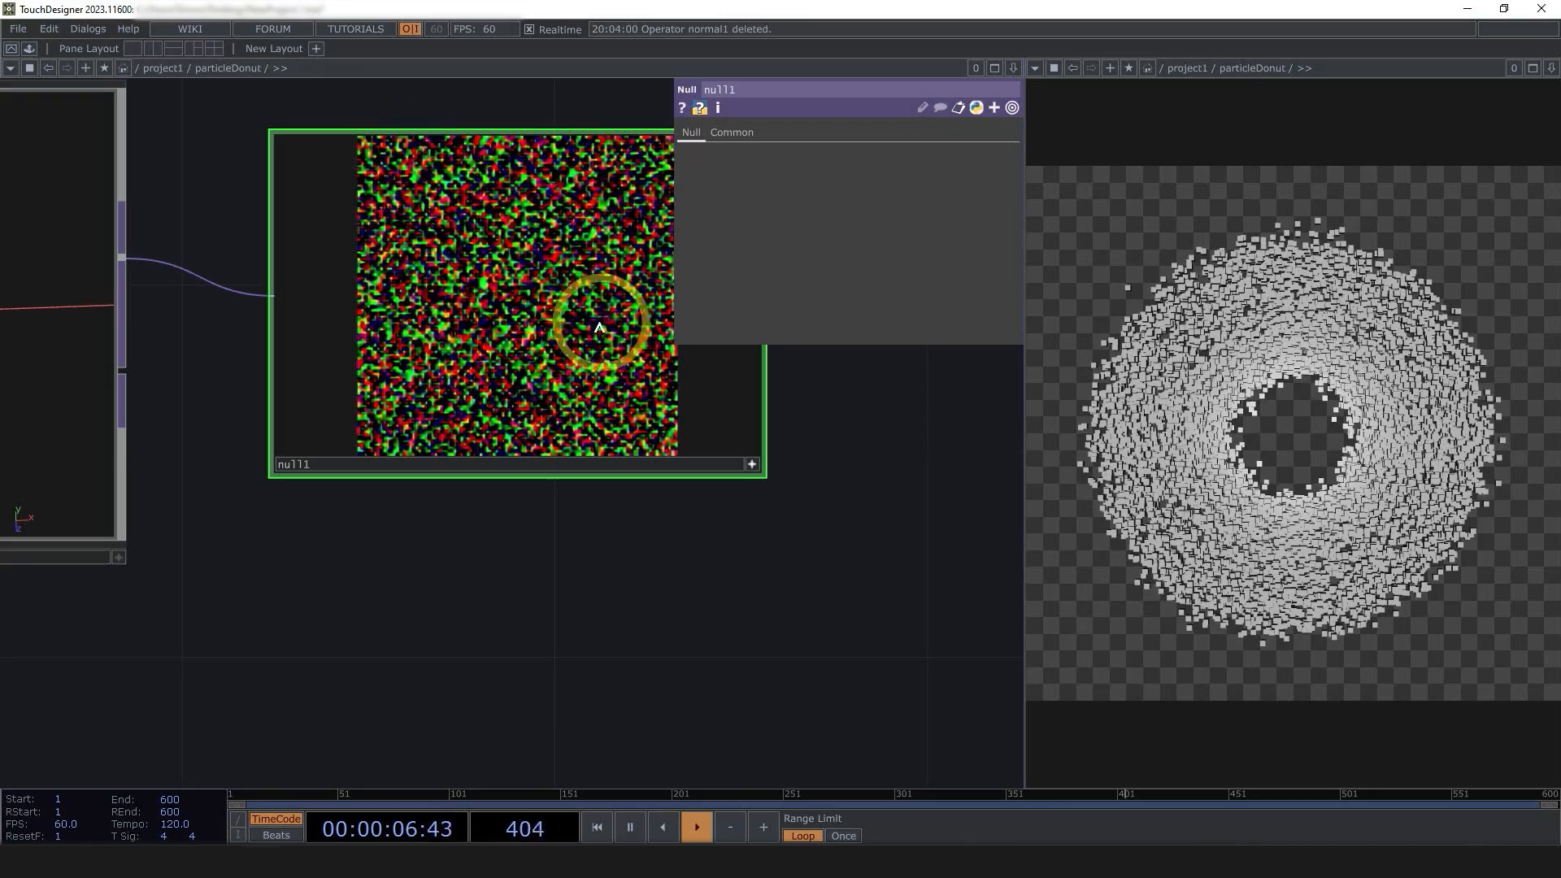
key(n)
scroll(596, 212, up, 3)
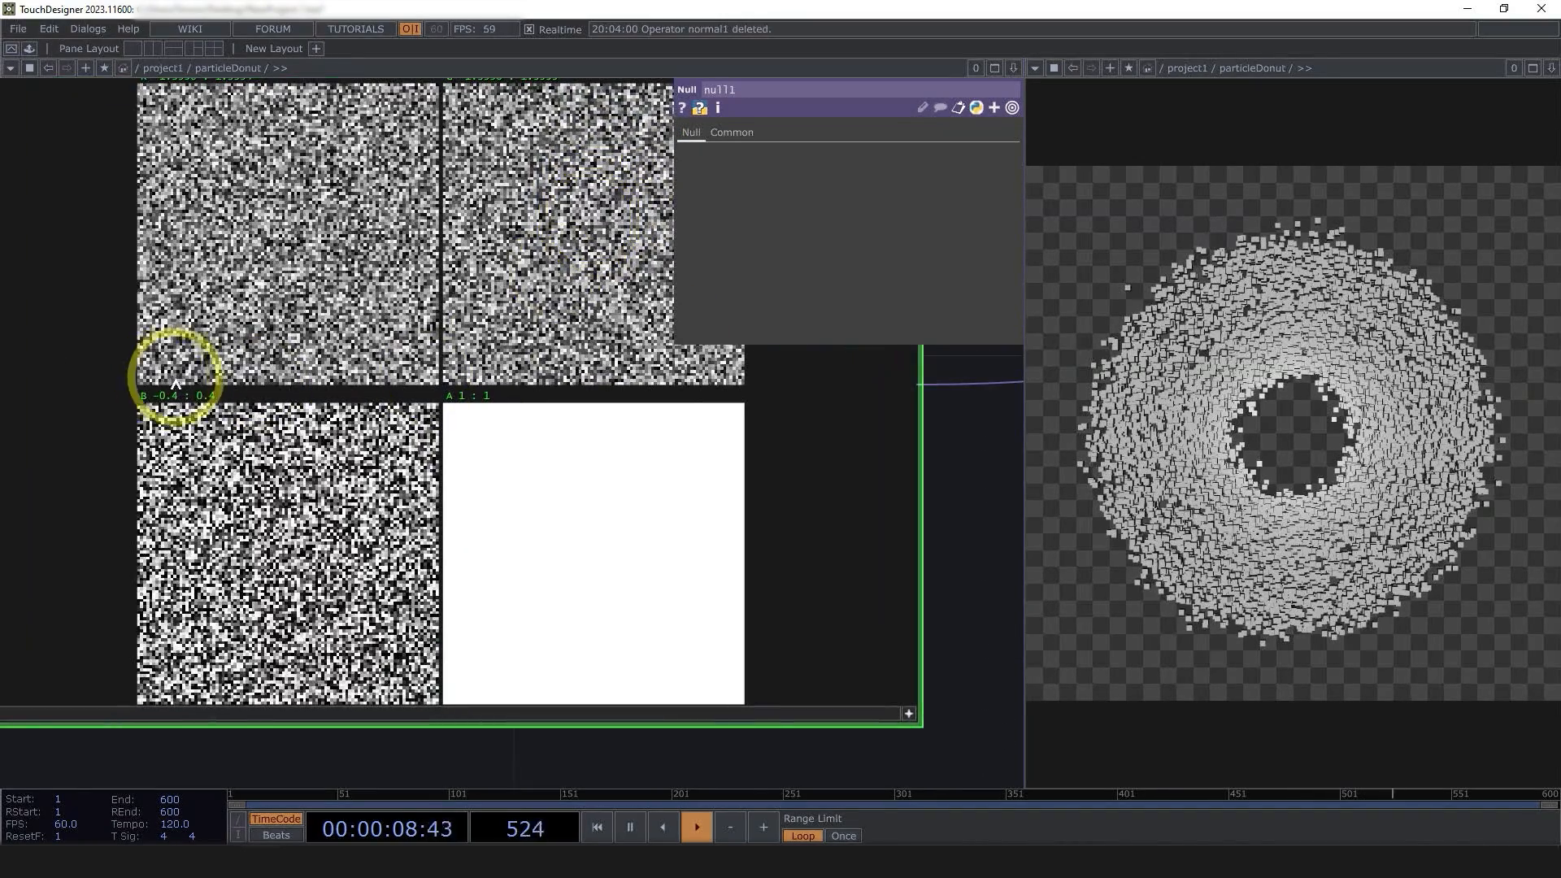
- Examine the pixels and value ranges of null1's separate colour channels
scroll(168, 453, down, 3)
scroll(144, 587, up, 3)
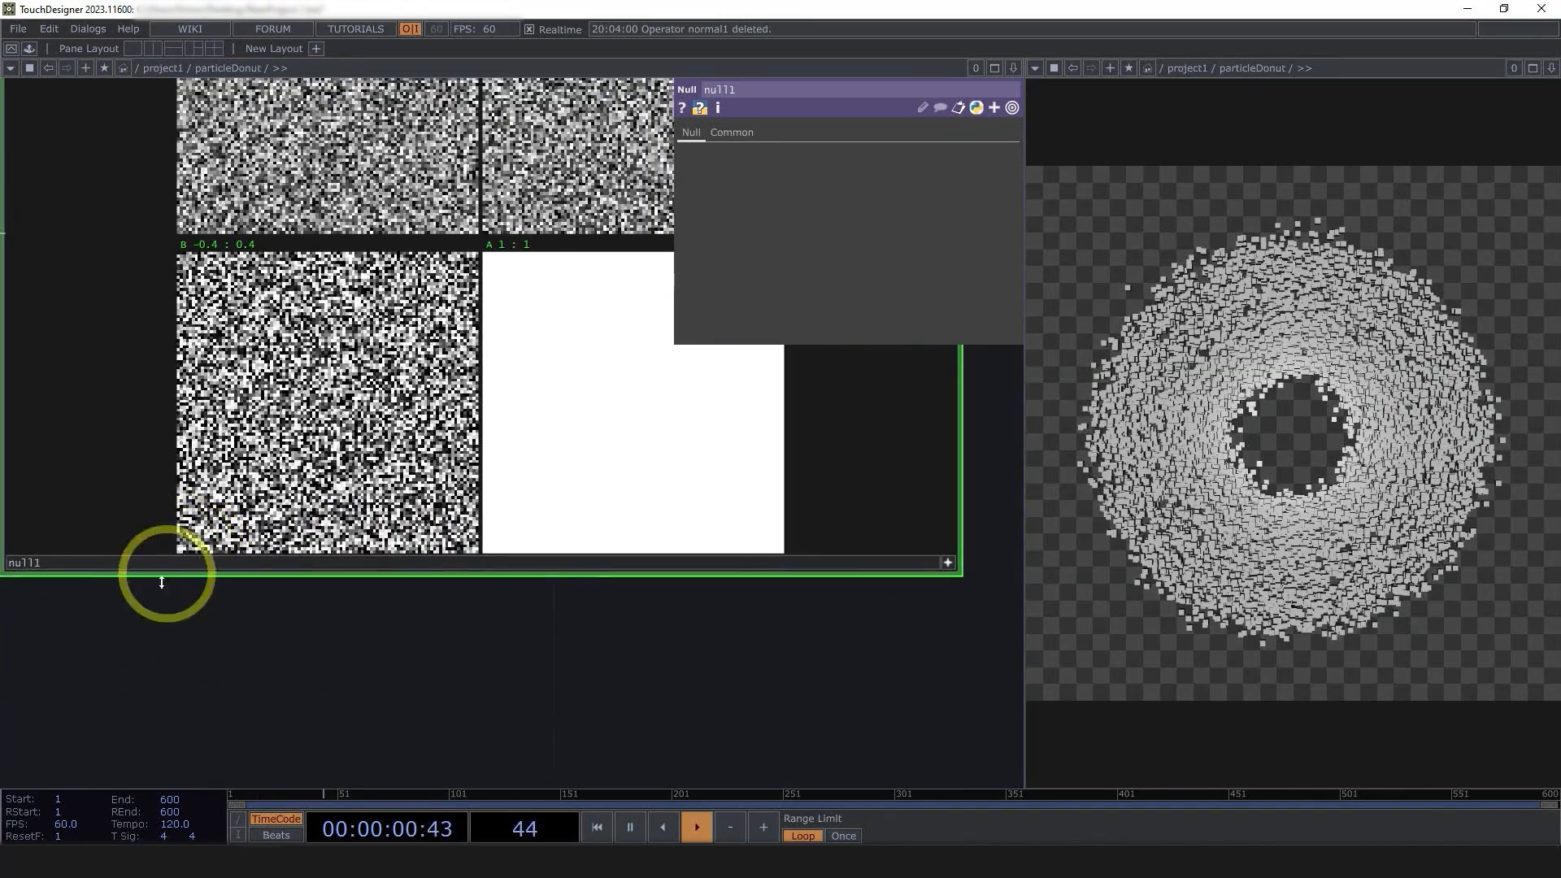
scroll(162, 582, down, 1)
drag(183, 611, 572, 620)
scroll(574, 621, down, 6)
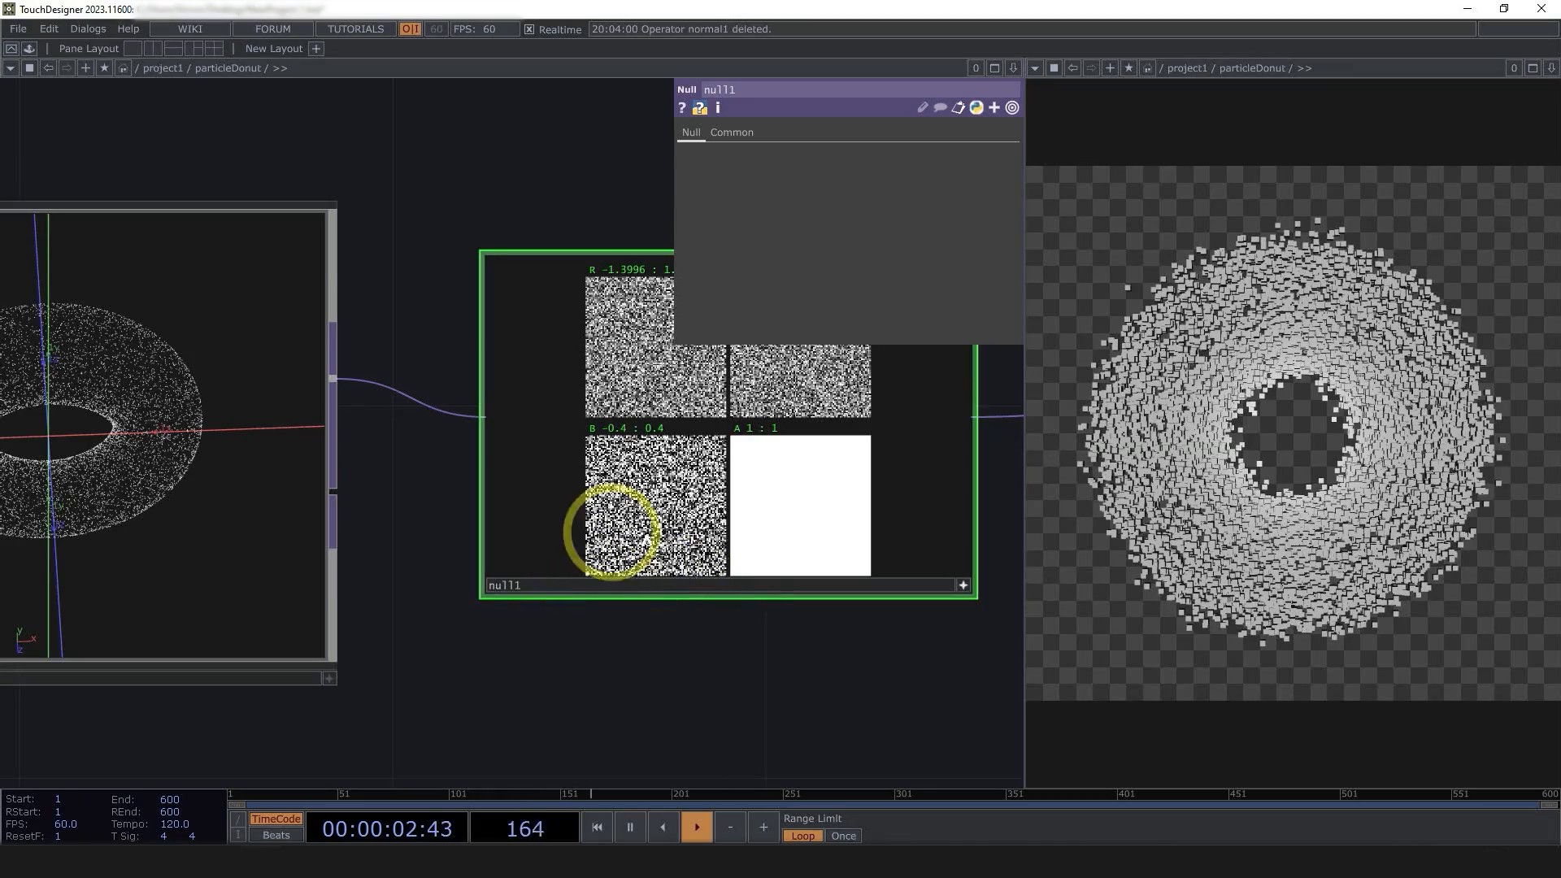
scroll(637, 575, up, 3)
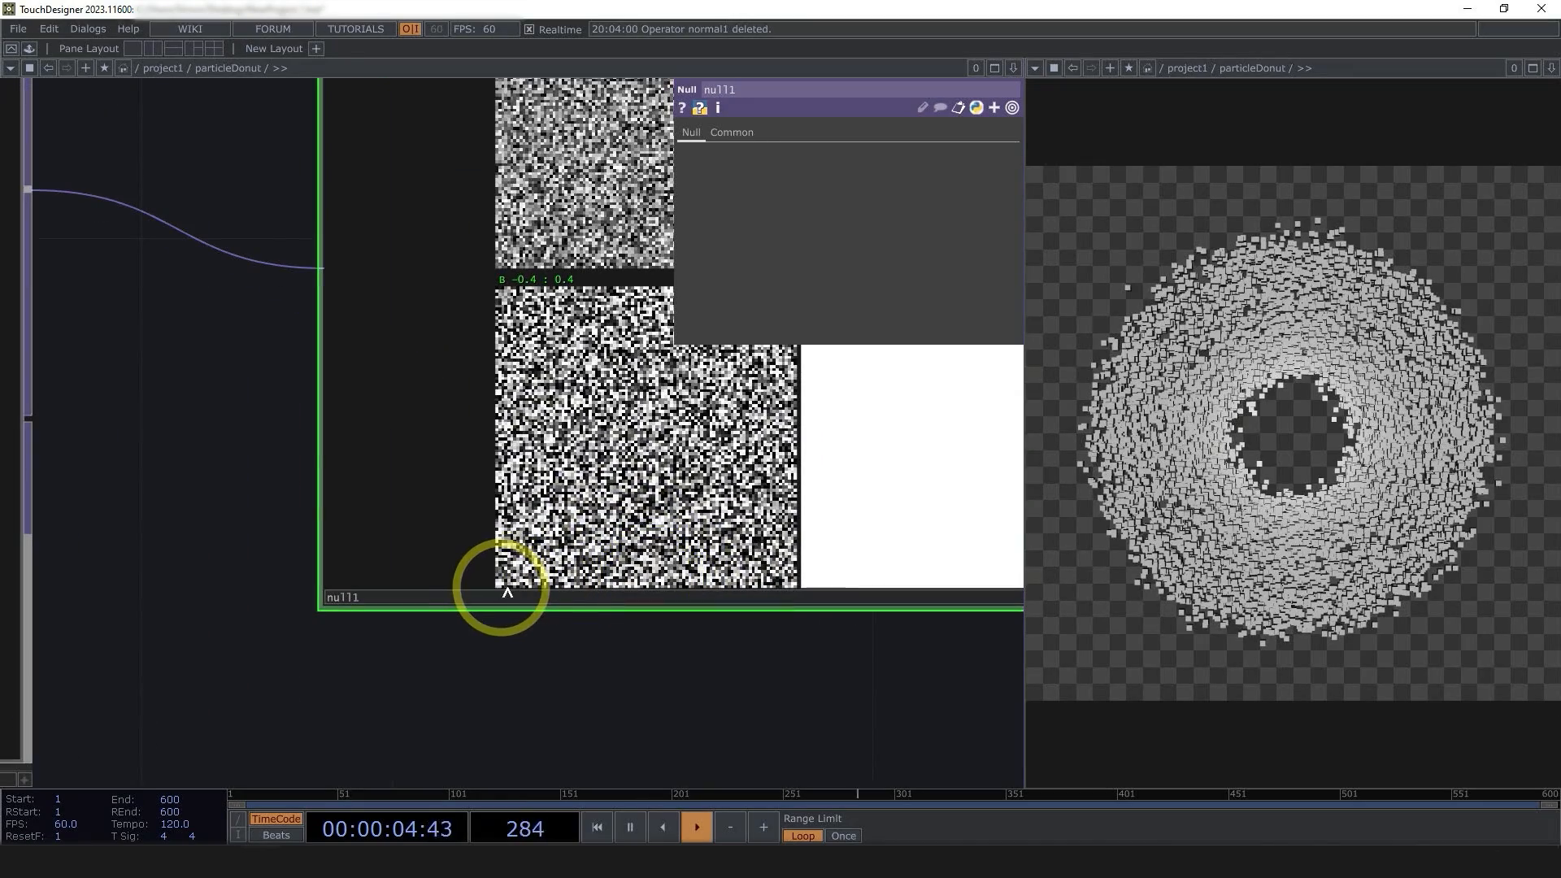
scroll(411, 618, down, 5)
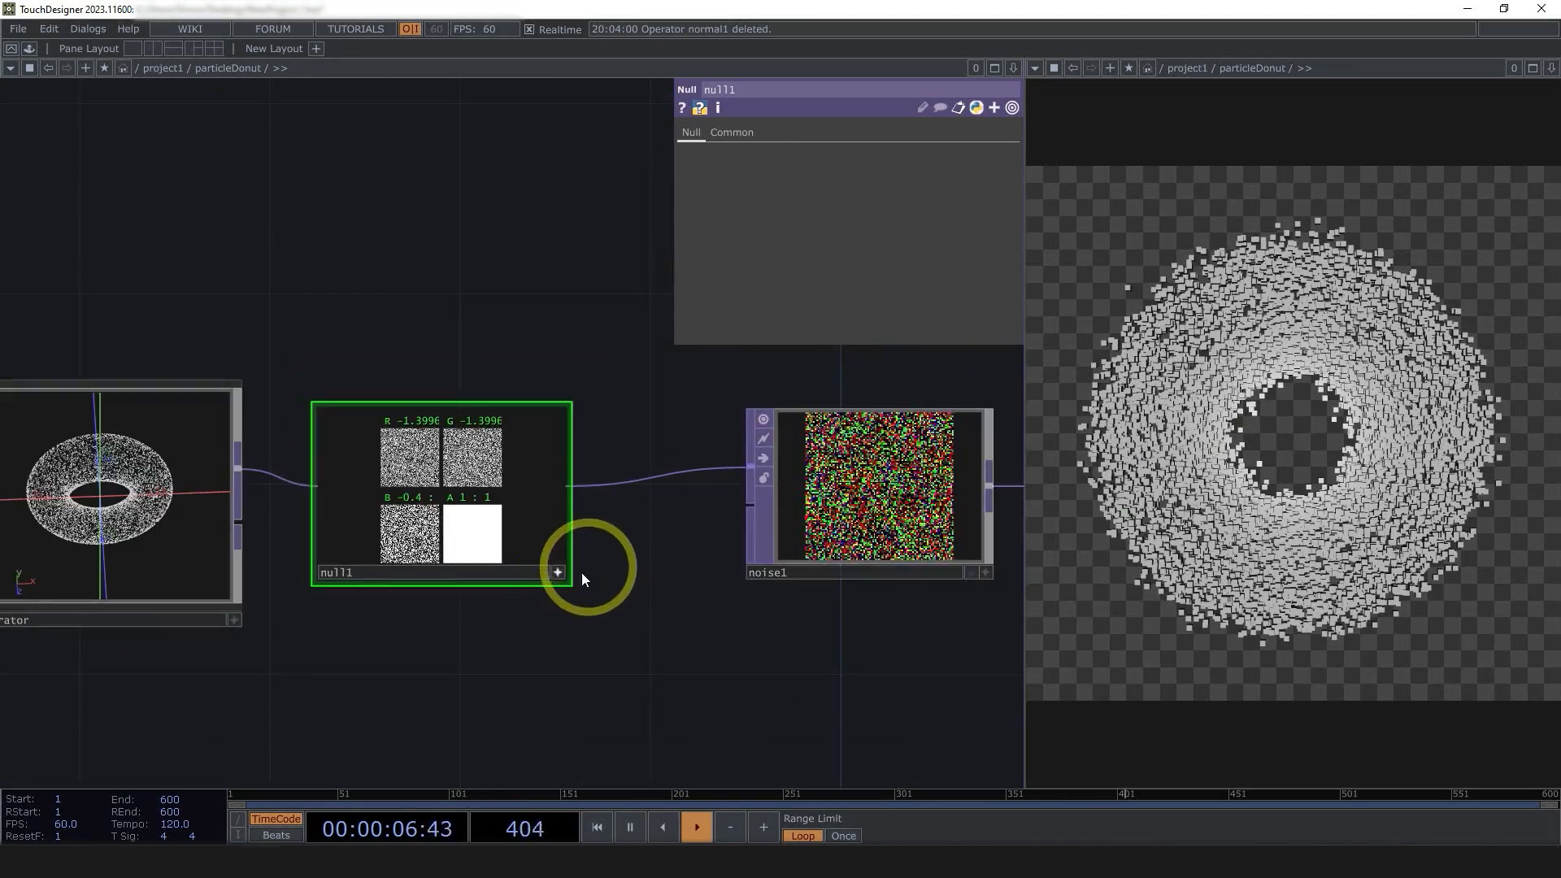
- Compare noise3's flat colour image with its 3D point cloud by toggling the viewer between both displays
scroll(511, 544, down, 2)
scroll(404, 561, up, 7)
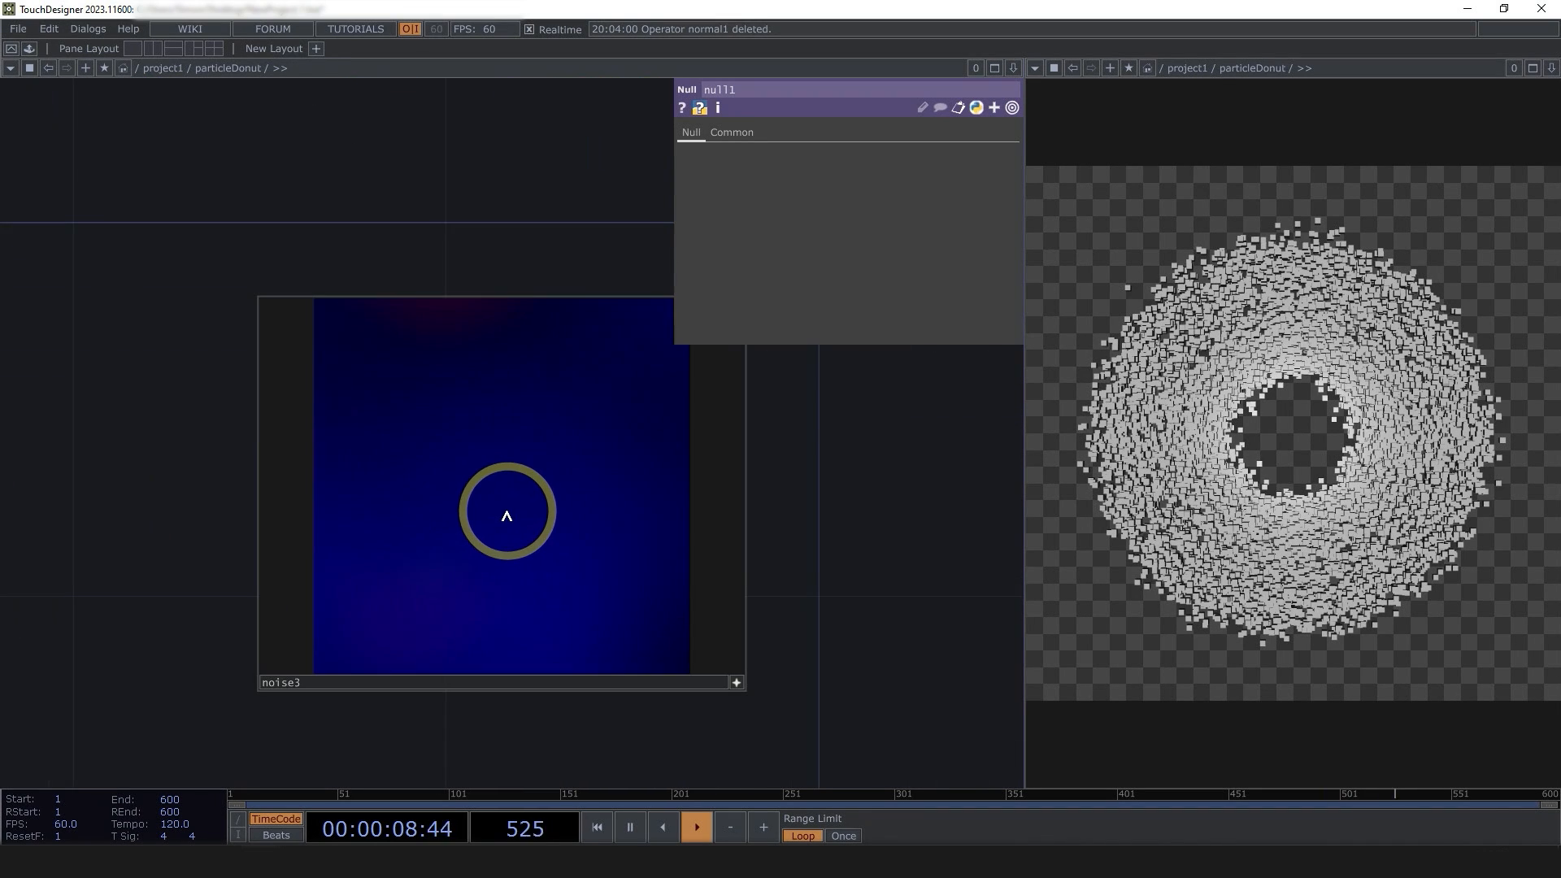
drag(505, 511, 442, 547)
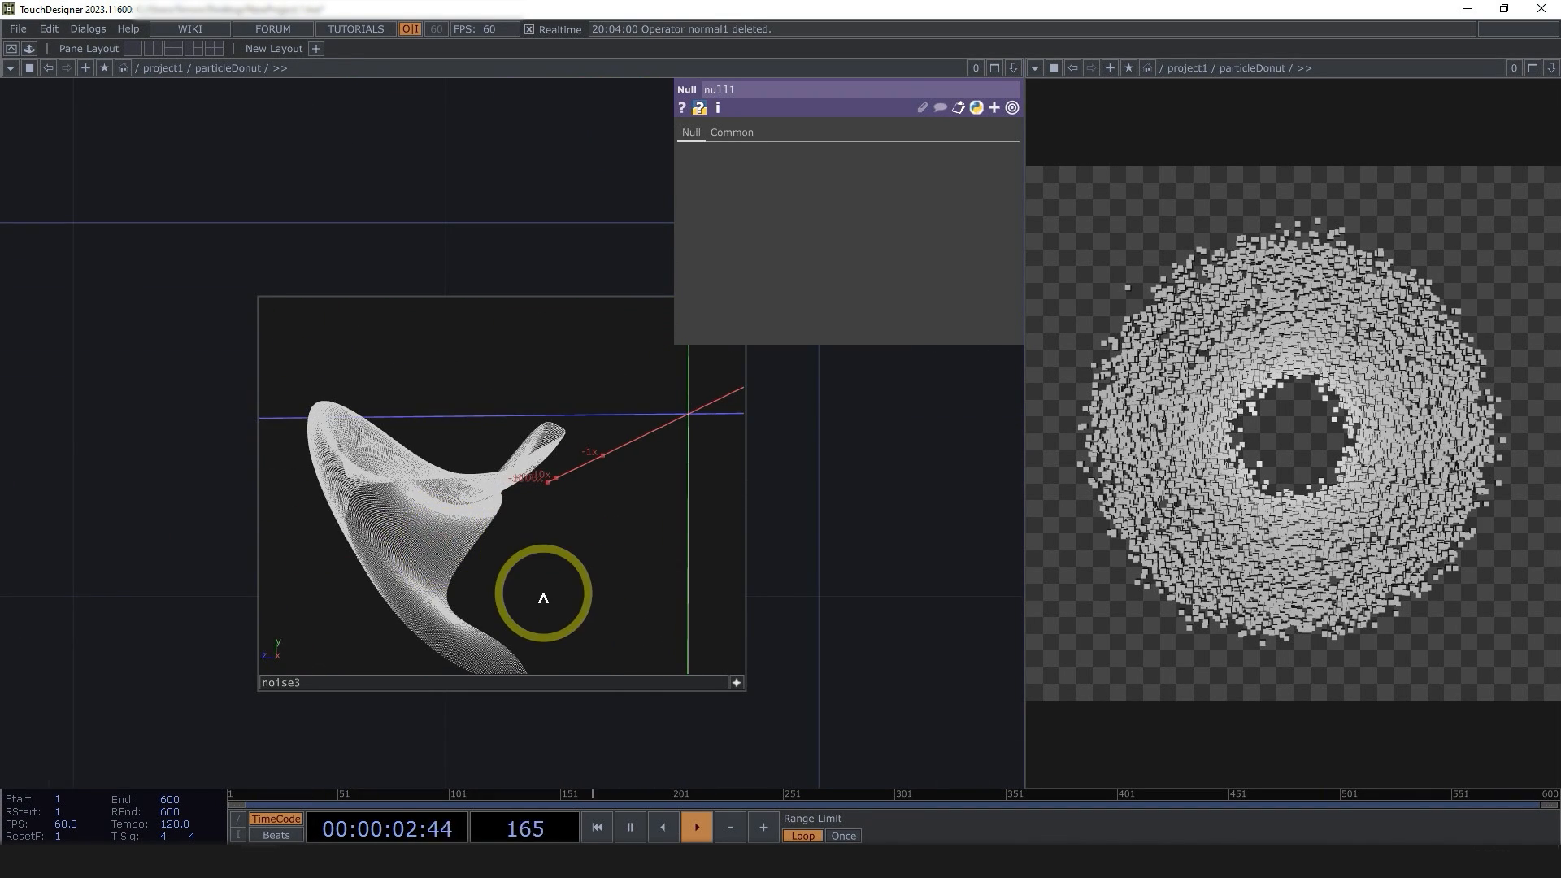
key(p)
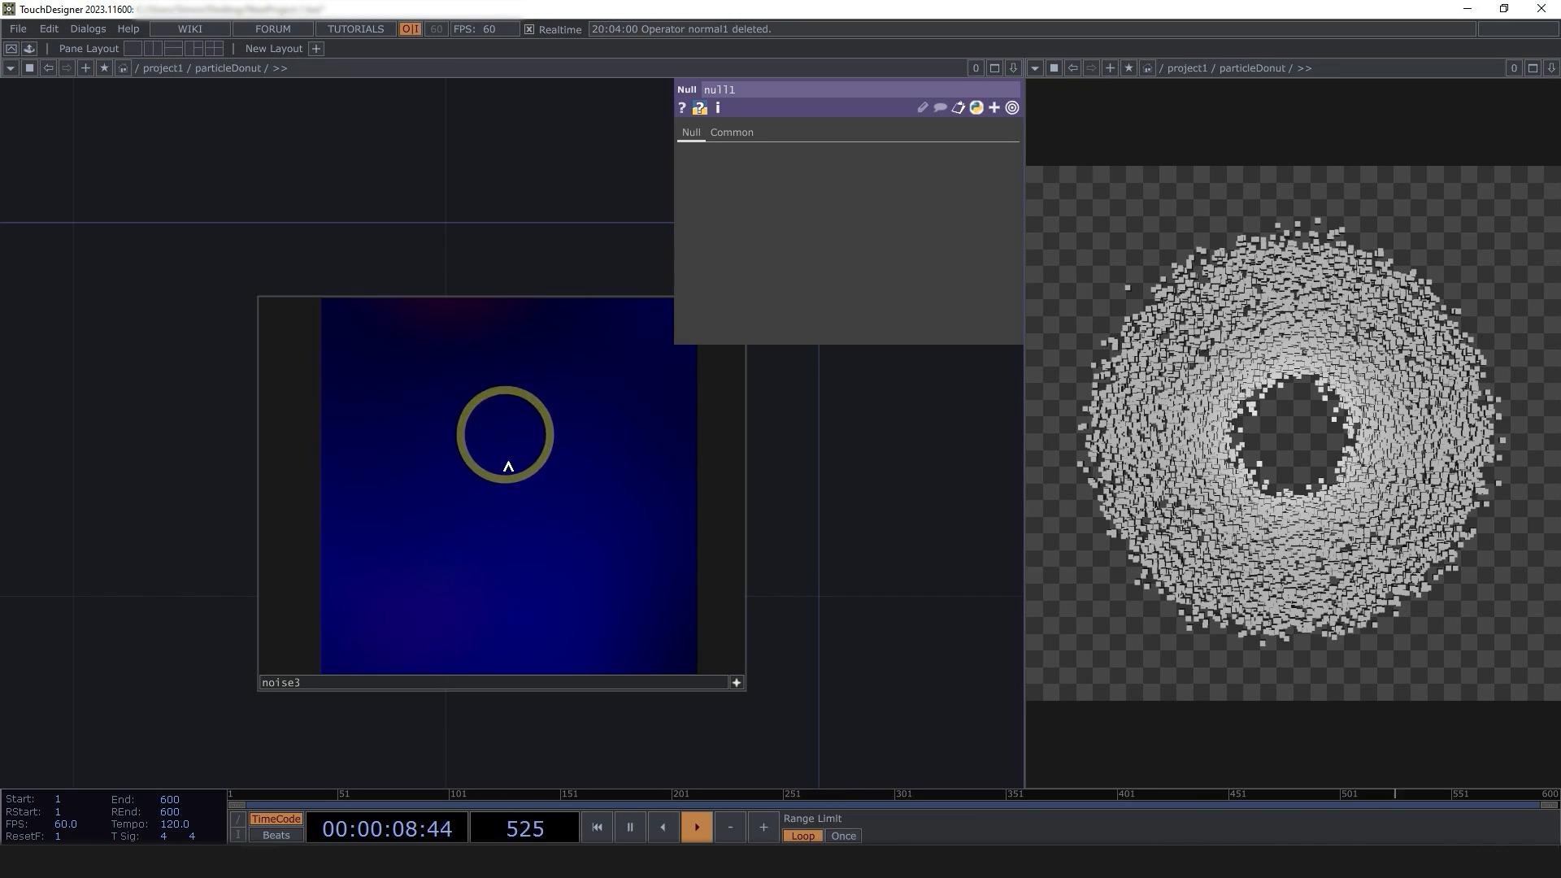
key(p)
drag(512, 548, 453, 602)
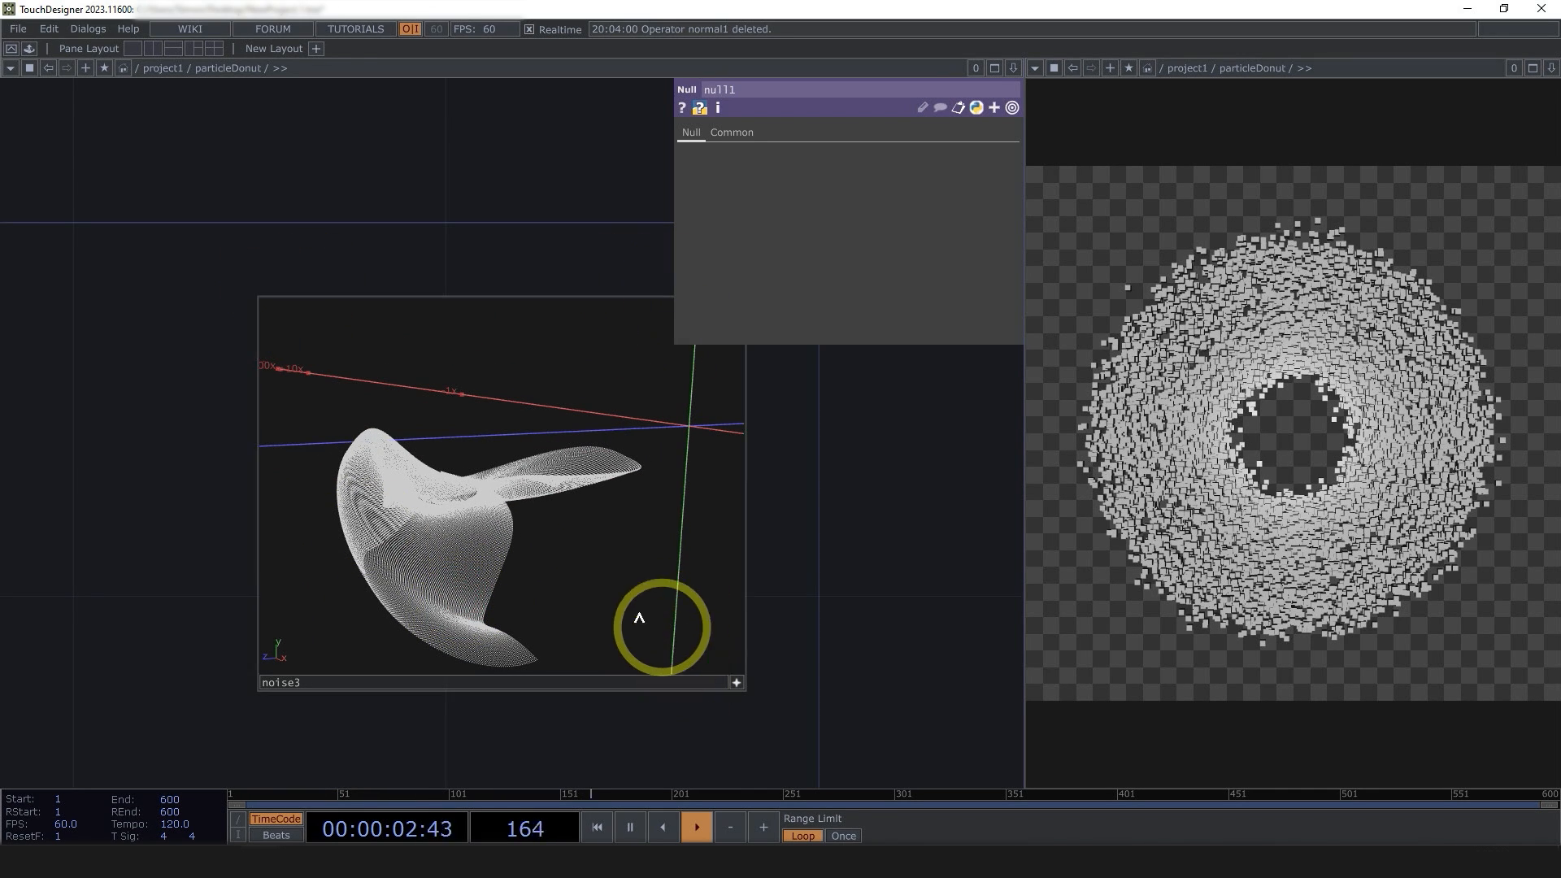
key(p)
key(p)
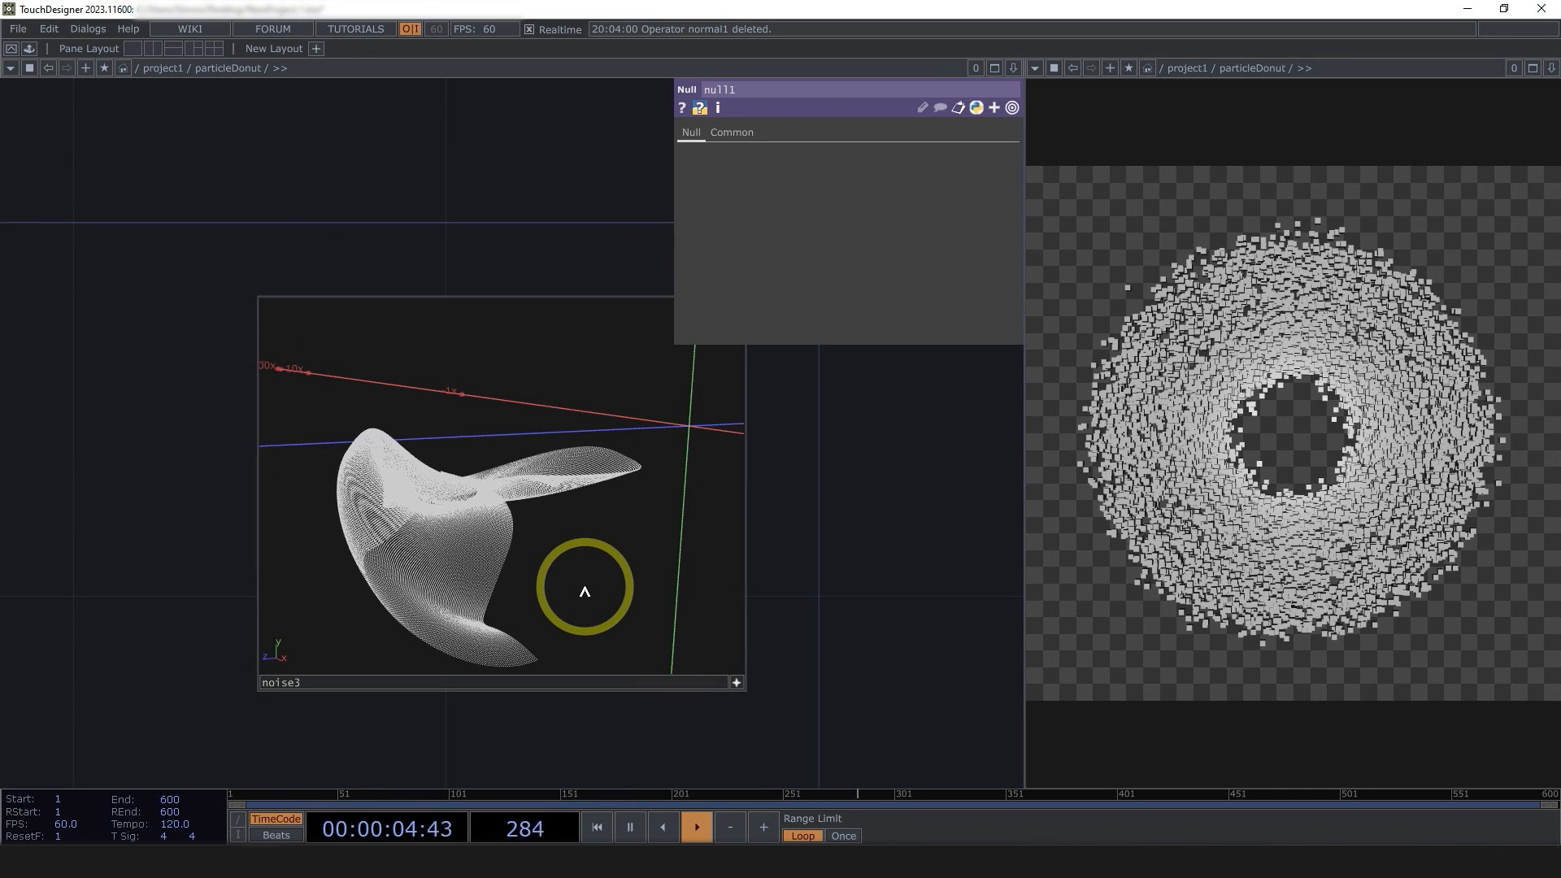
- Set the vertical resolution of noise3 to 10 pixels
click(732, 132)
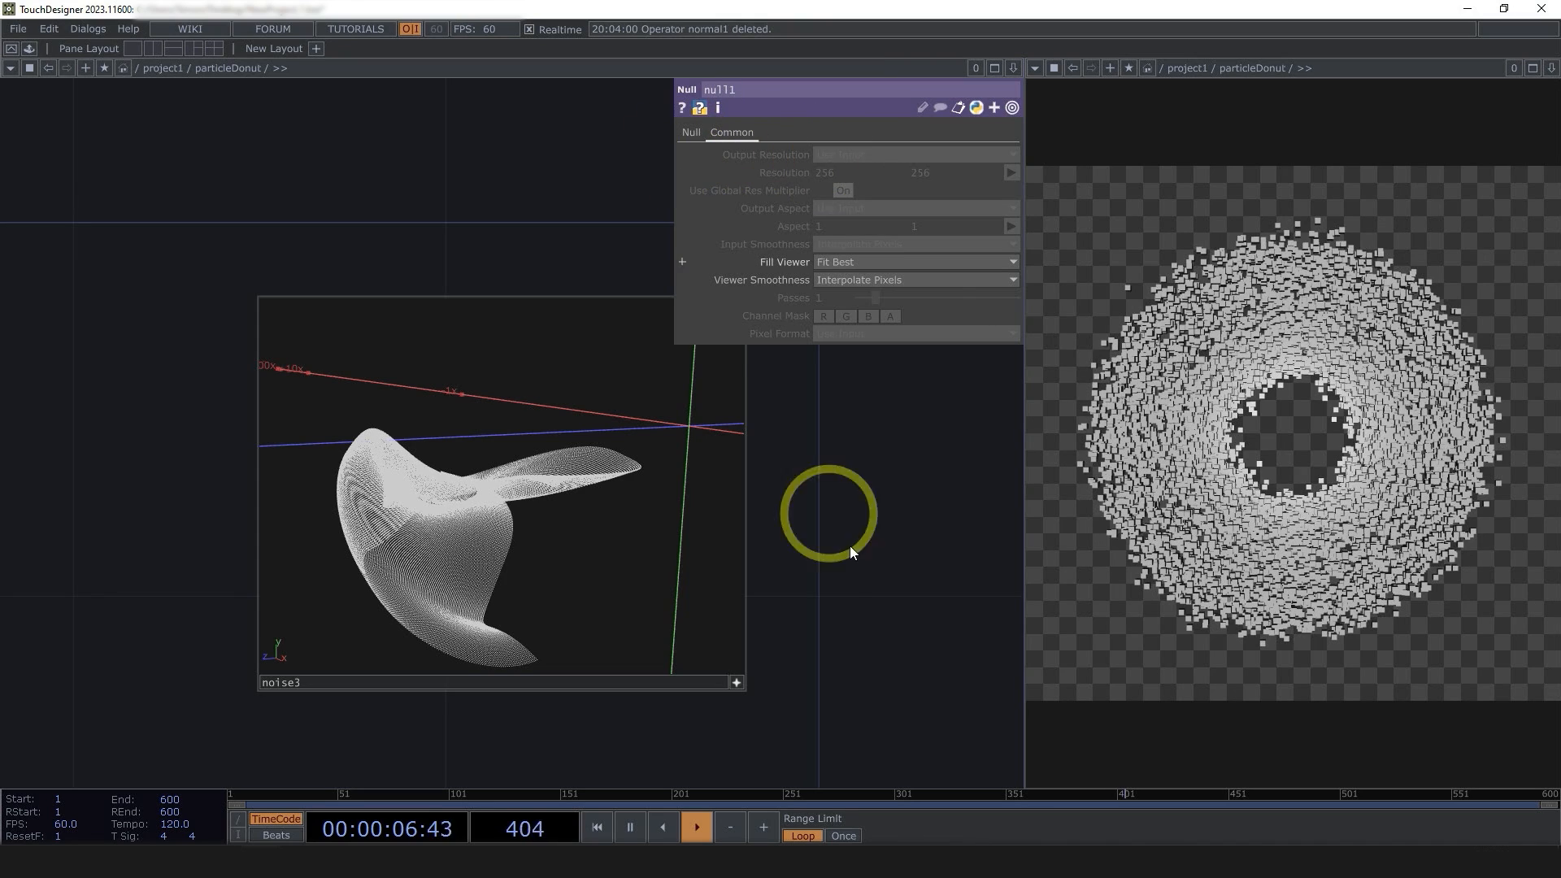
scroll(869, 621, down, 5)
click(569, 624)
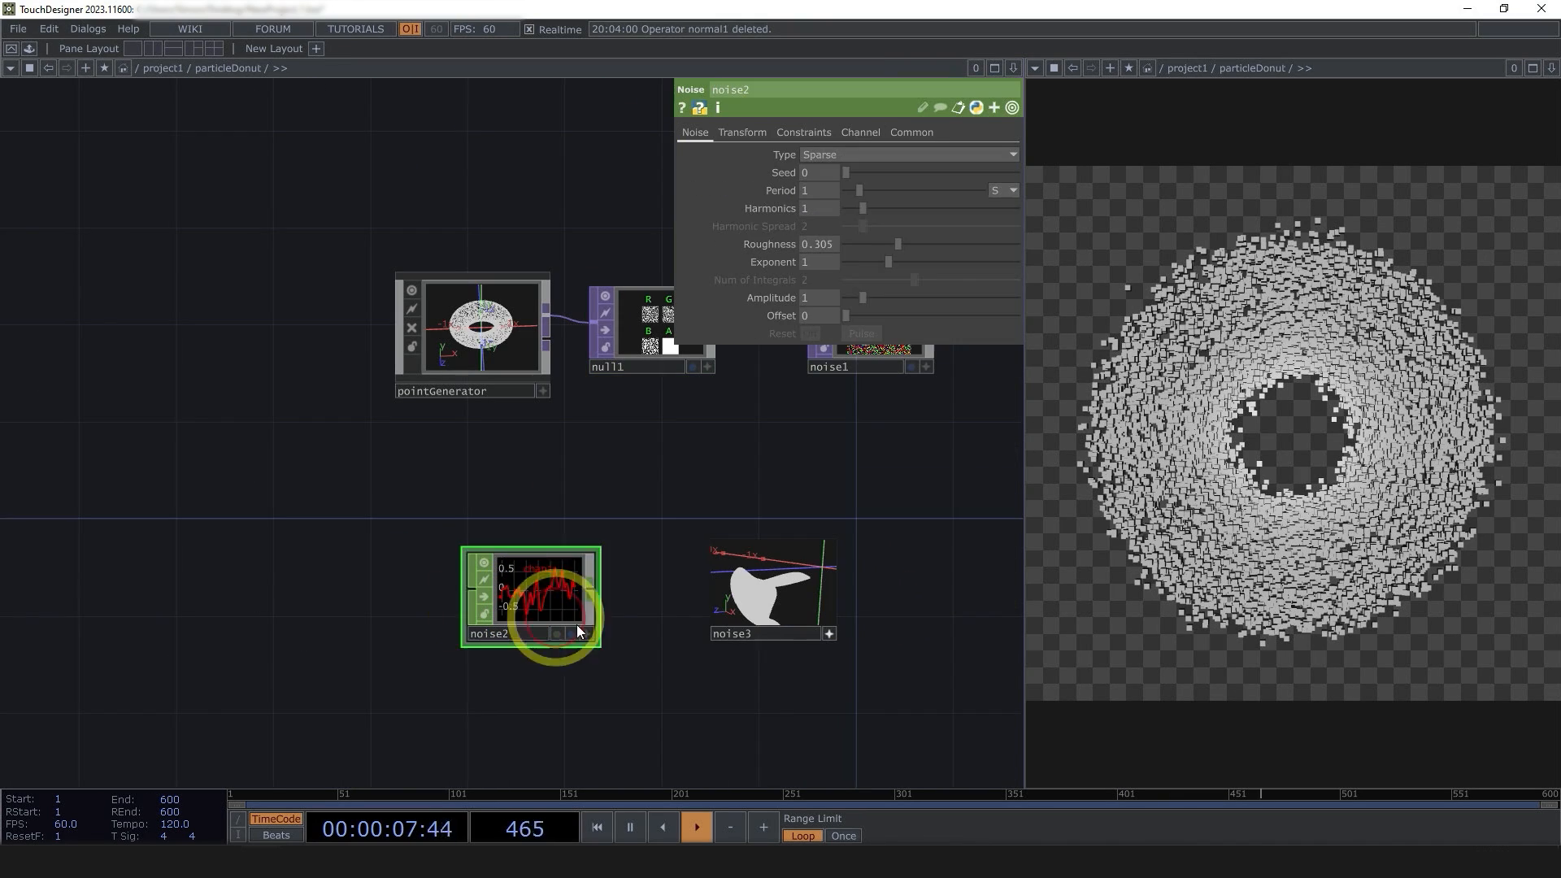
click(822, 612)
scroll(822, 612, up, 6)
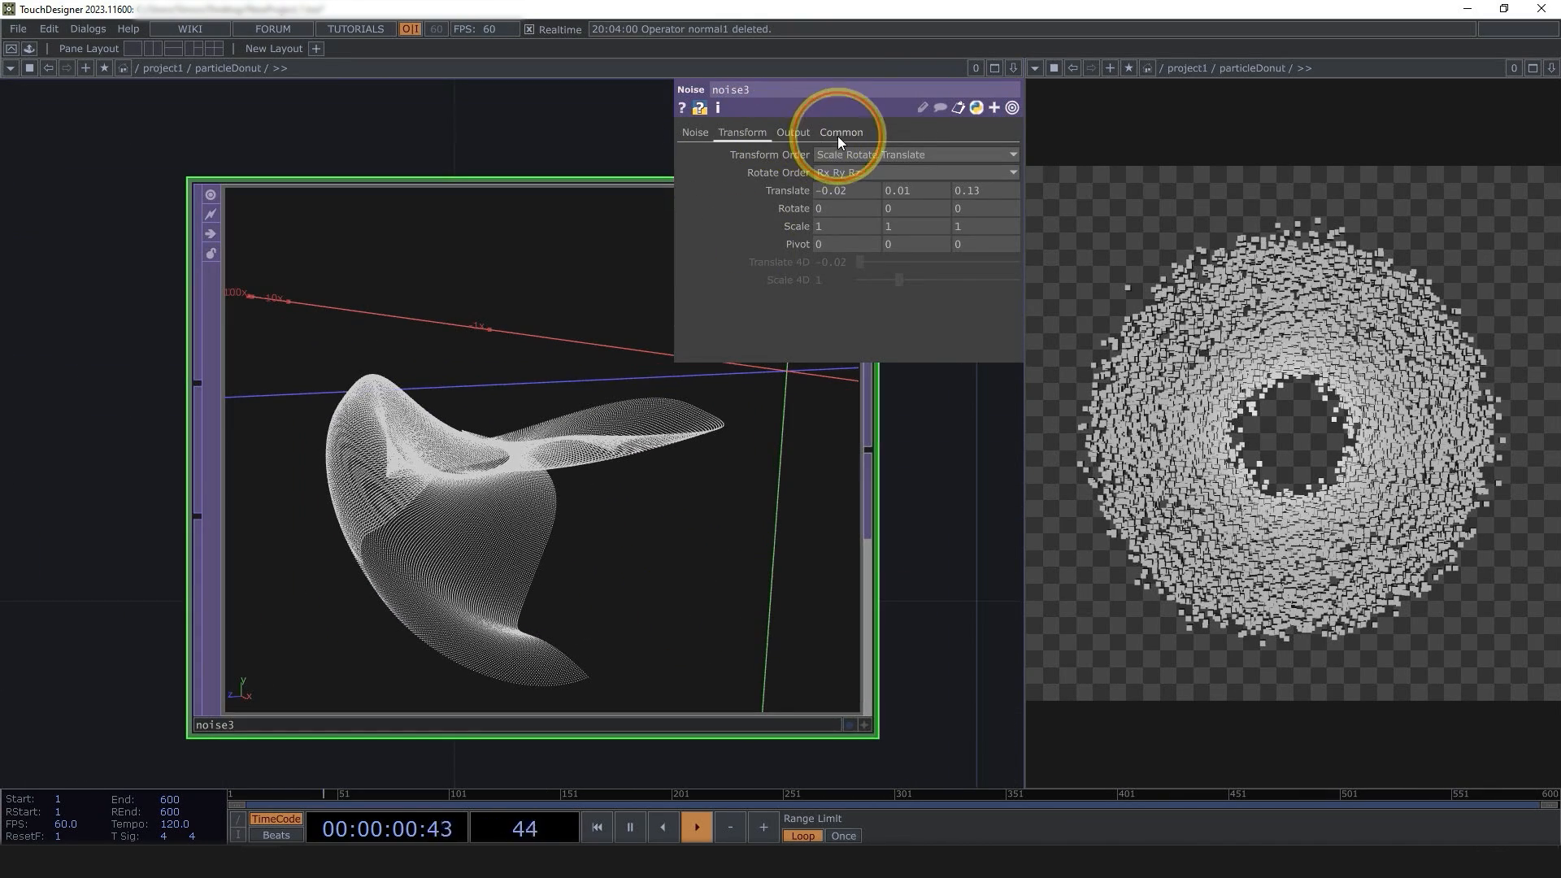
click(841, 135)
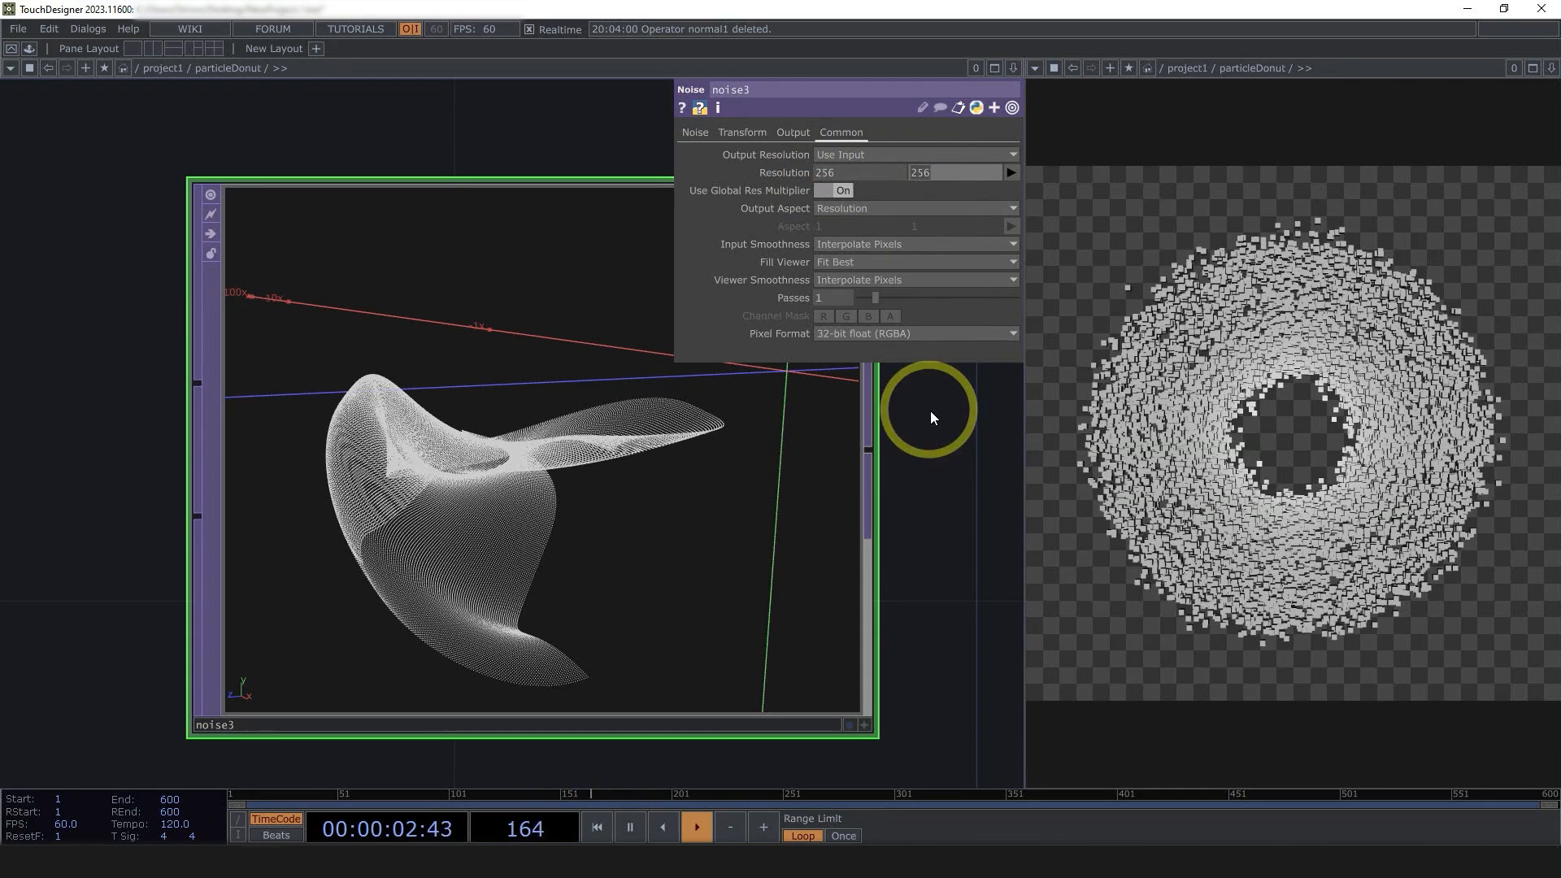
text(10)
key(Return)
- Examine noise3's lower-resolution point cloud in 3D from a different viewing angle
drag(441, 571, 768, 208)
key(a)
click(708, 137)
drag(540, 388, 602, 467)
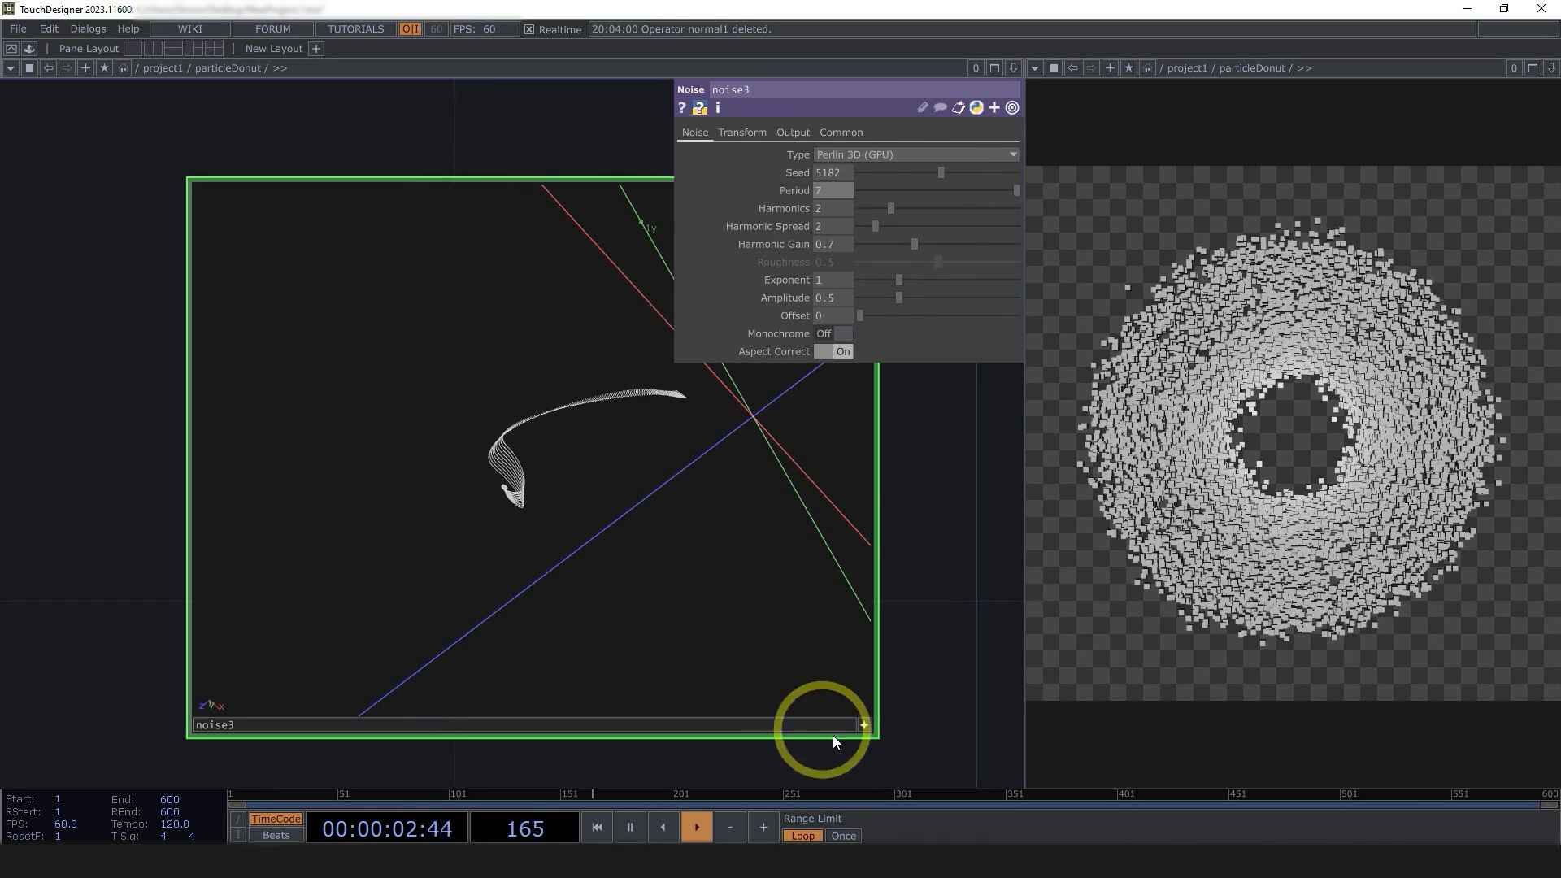
click(865, 725)
right_drag(819, 696, 692, 688)
scroll(706, 697, down, 5)
right_drag(607, 639, 563, 640)
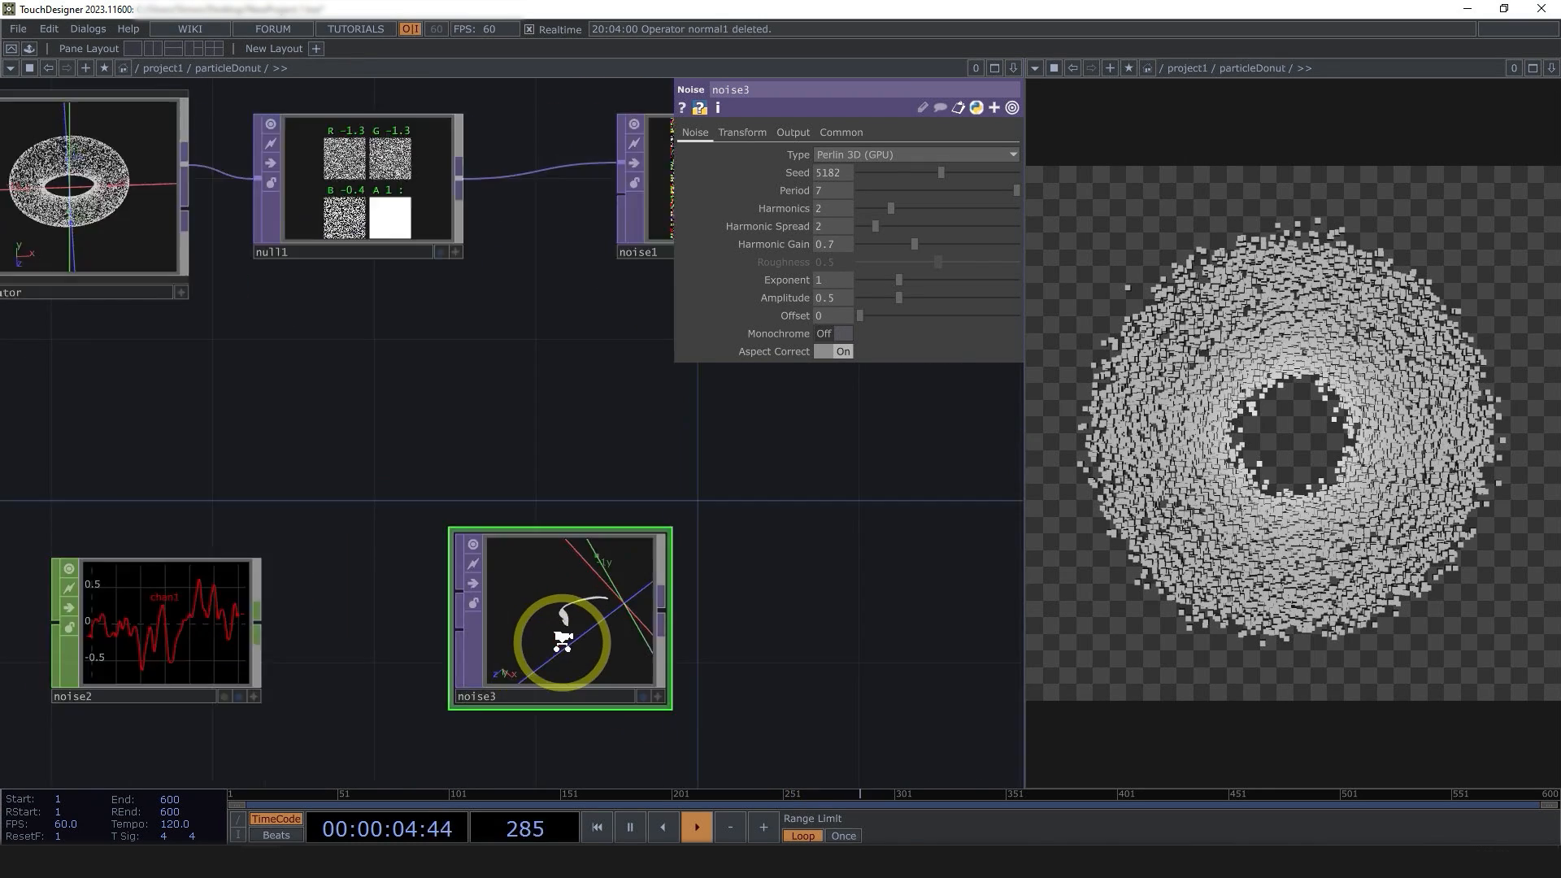
- Switch noise3's viewer from the 3D point cloud to the flat colour image
scroll(562, 642, up, 3)
scroll(614, 704, down, 4)
scroll(614, 706, up, 4)
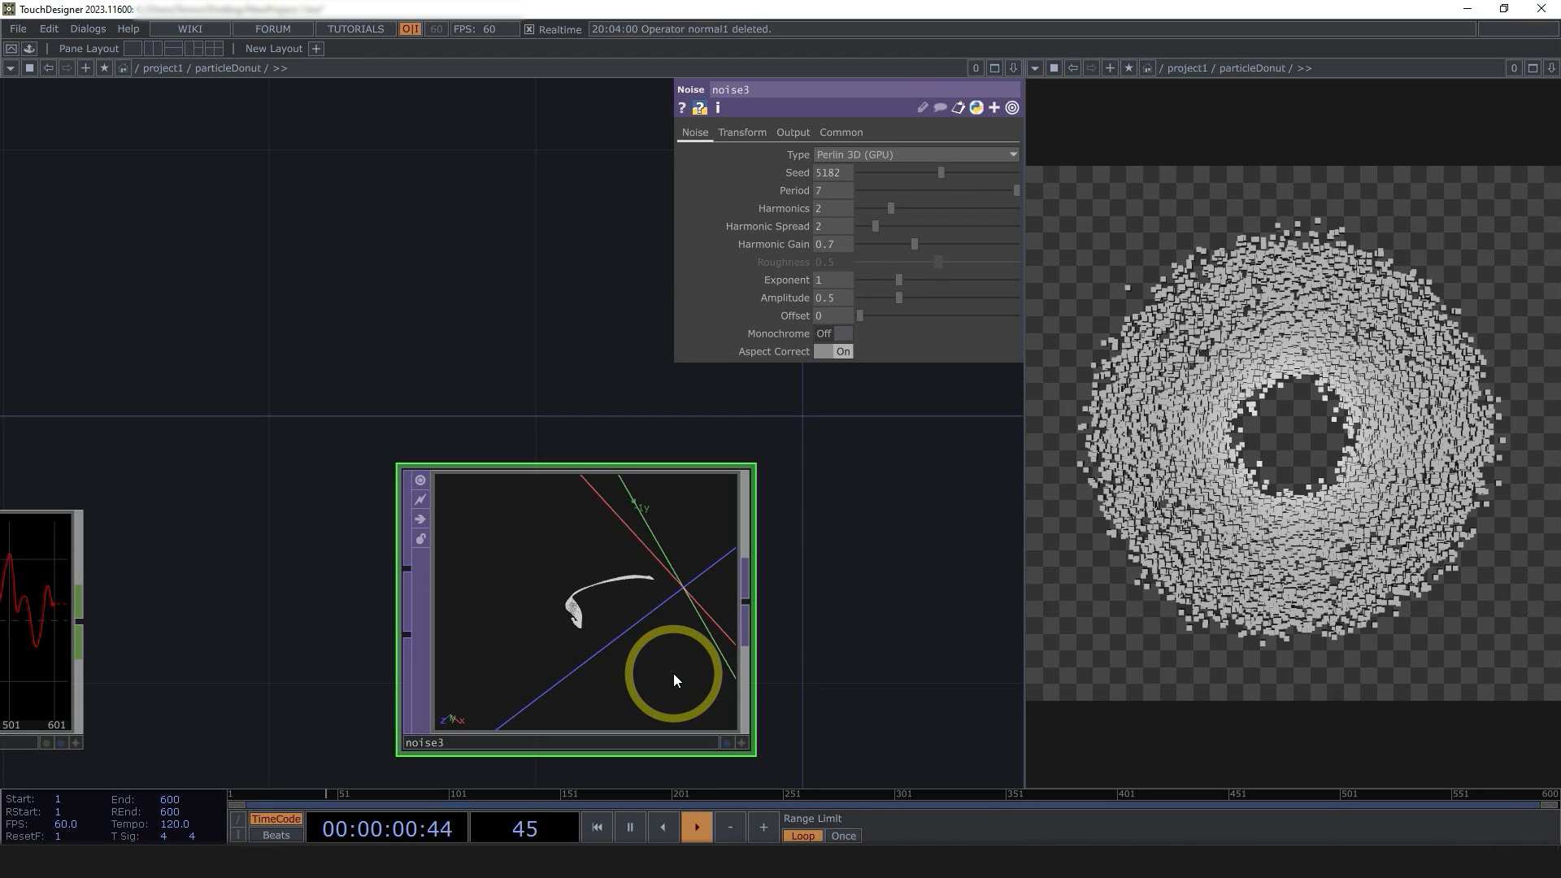
key(a)
key(p)
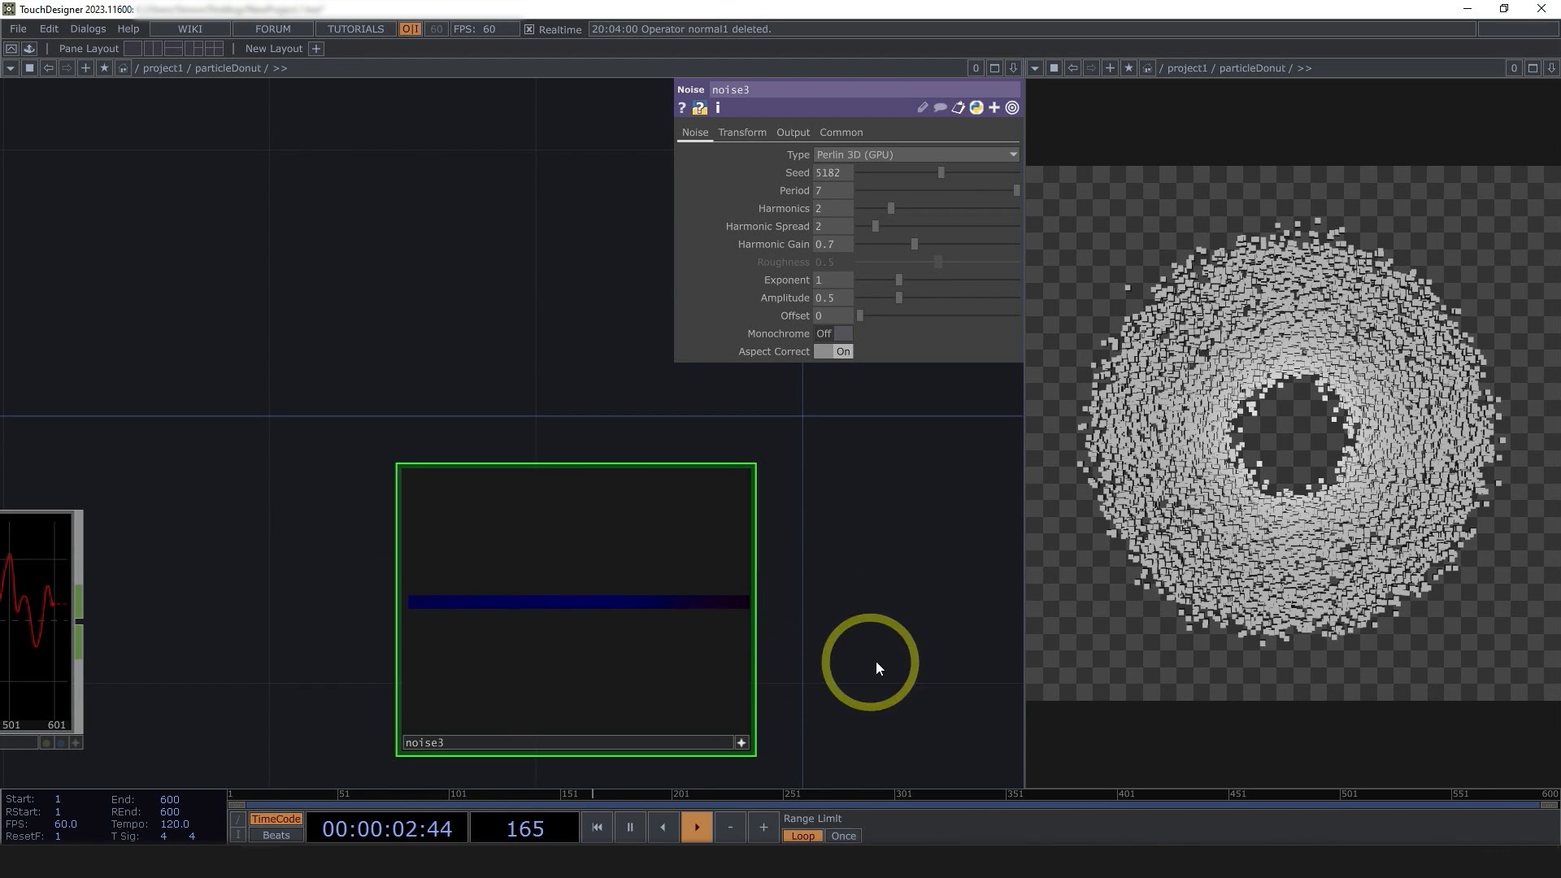
scroll(875, 661, down, 4)
scroll(732, 627, down, 2)
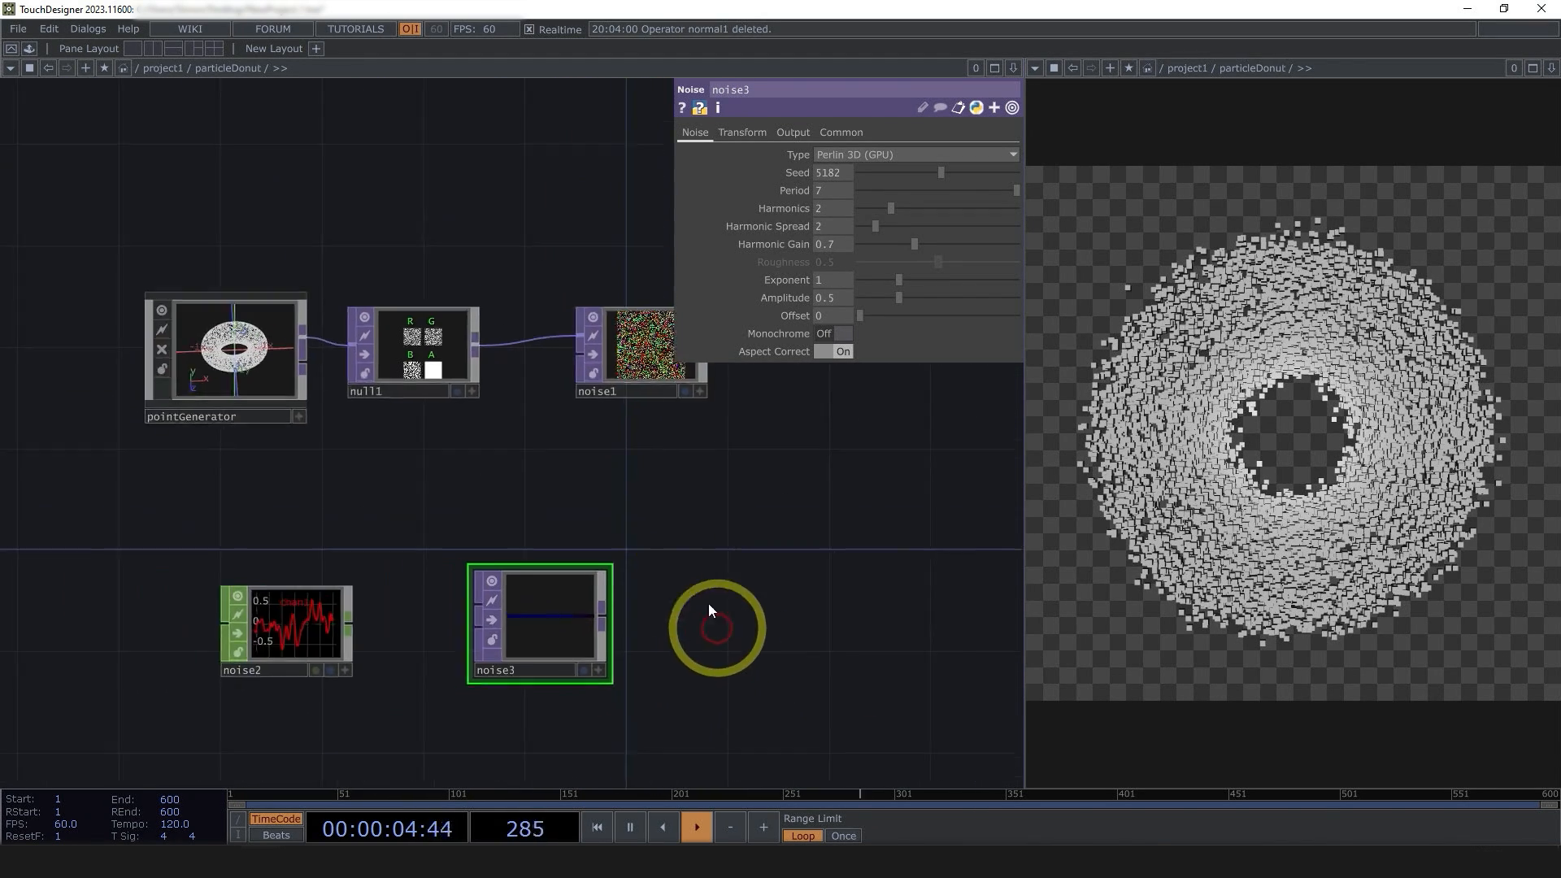
- Examine the torus of points in pointGenerator's 3D viewer and turn it to see it from another angle
scroll(598, 393, up, 3)
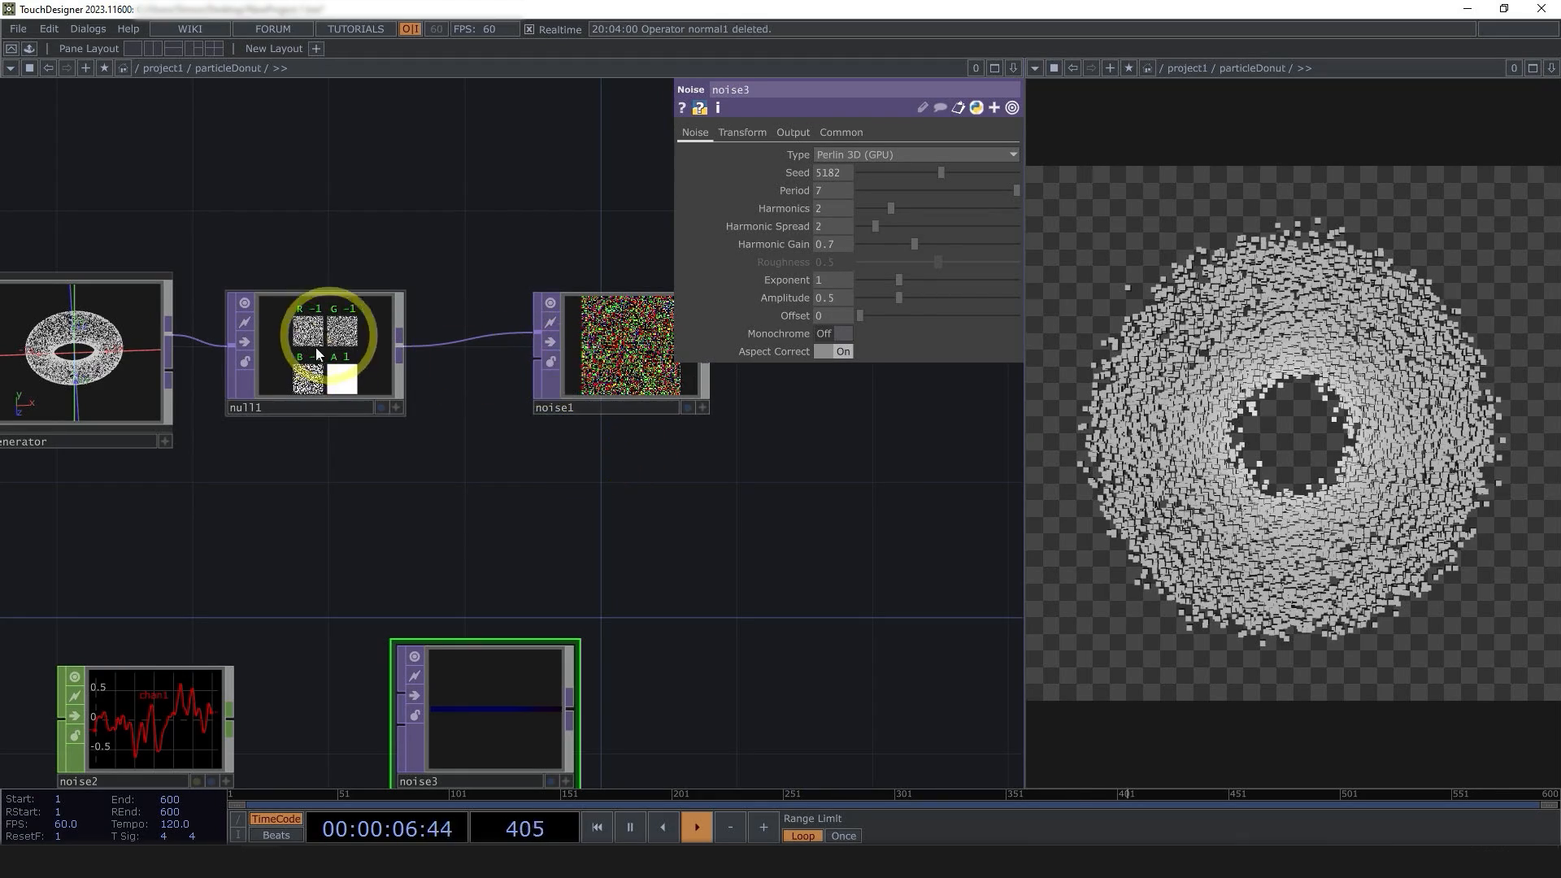
scroll(318, 355, up, 8)
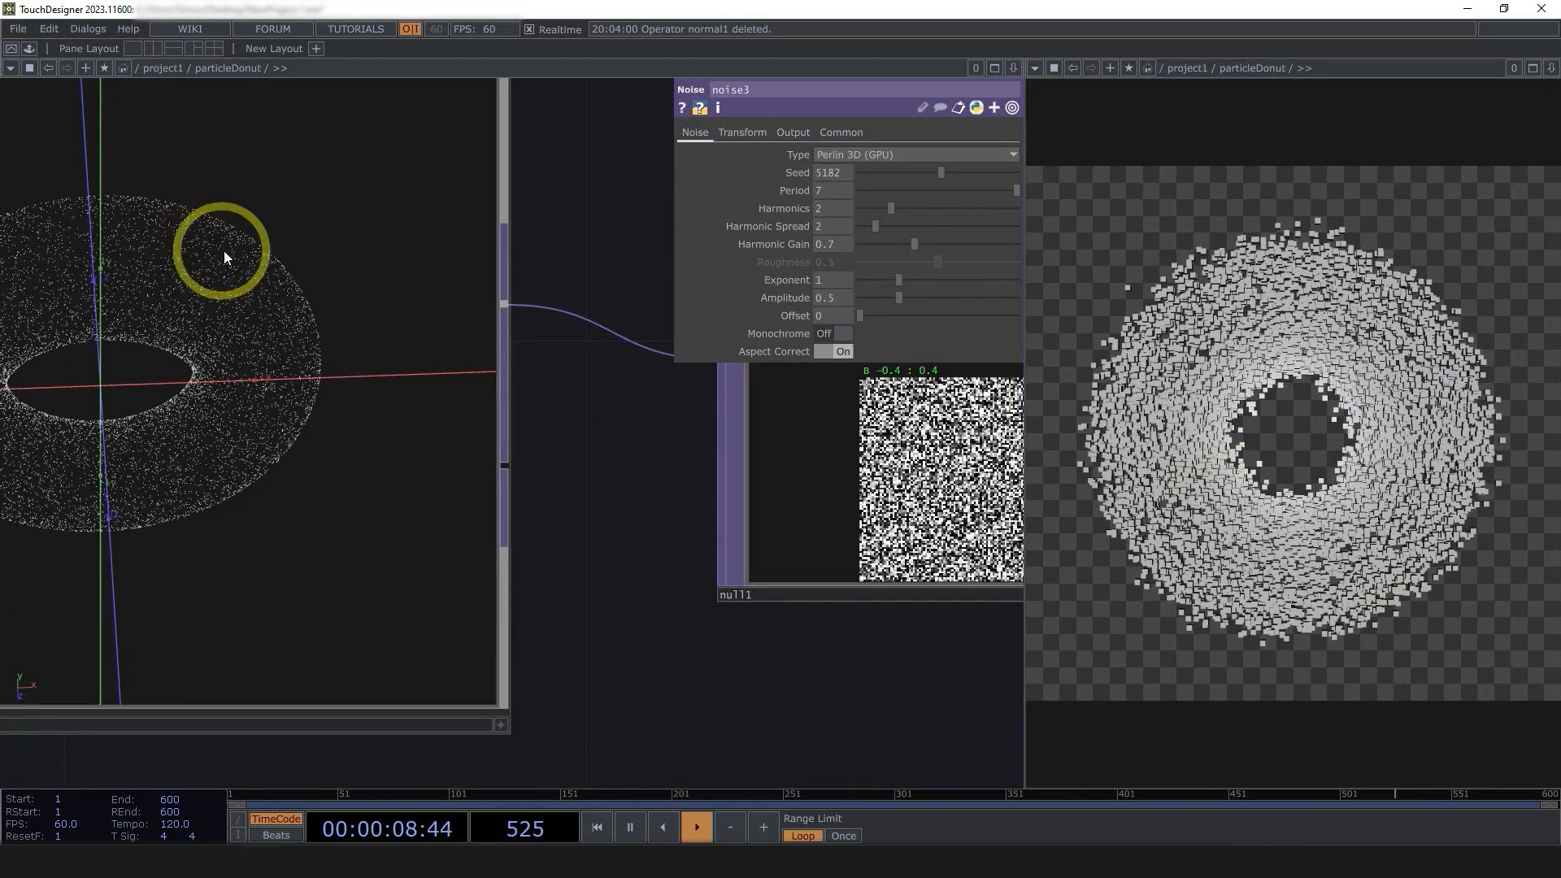
scroll(523, 394, down, 8)
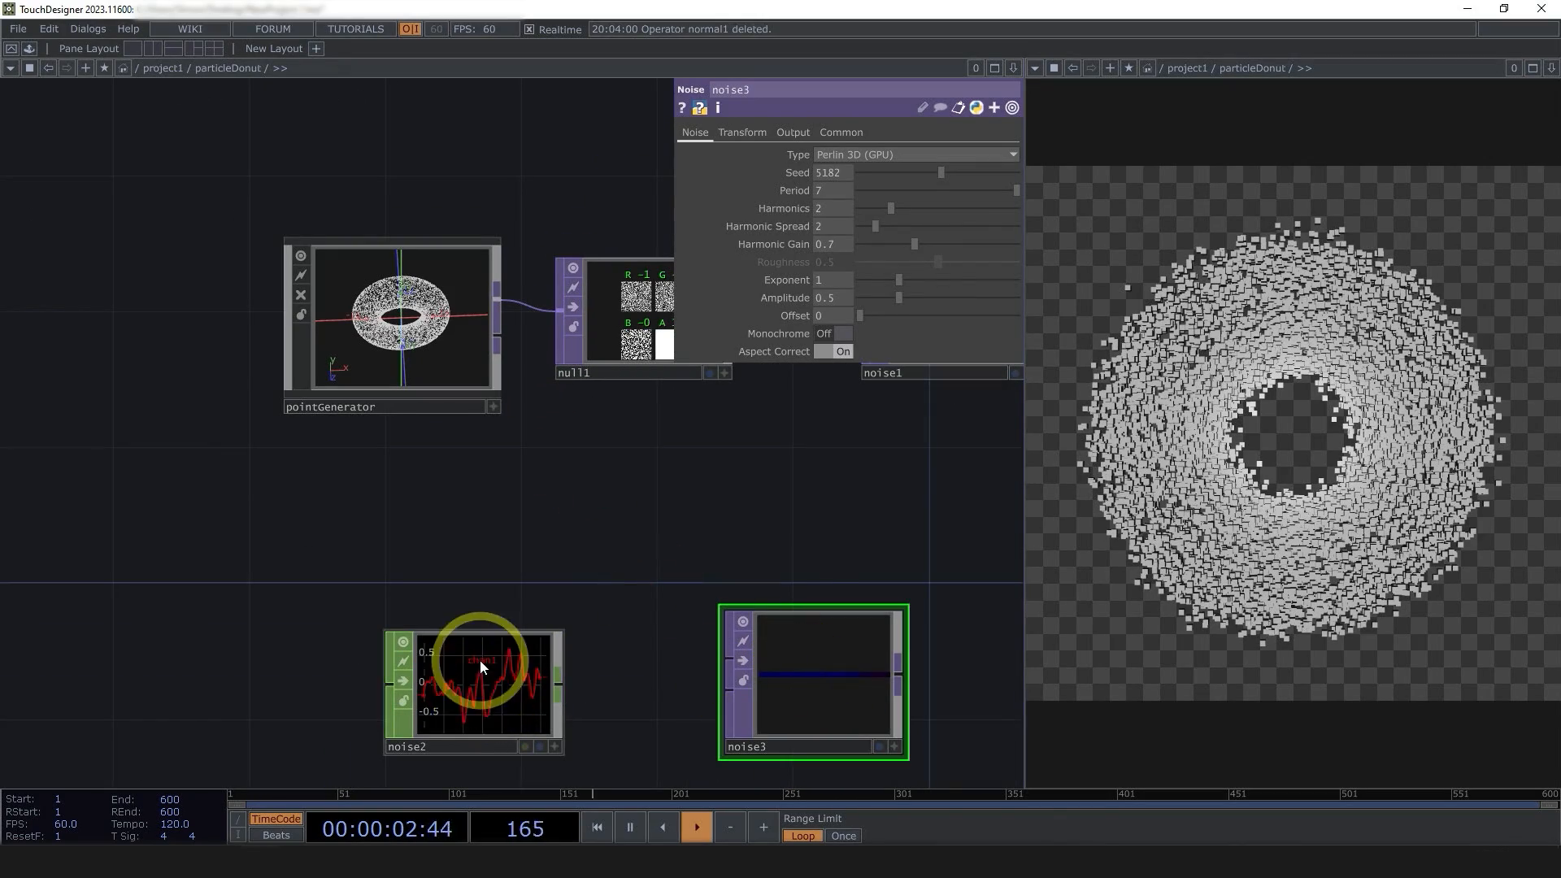
scroll(358, 284, up, 8)
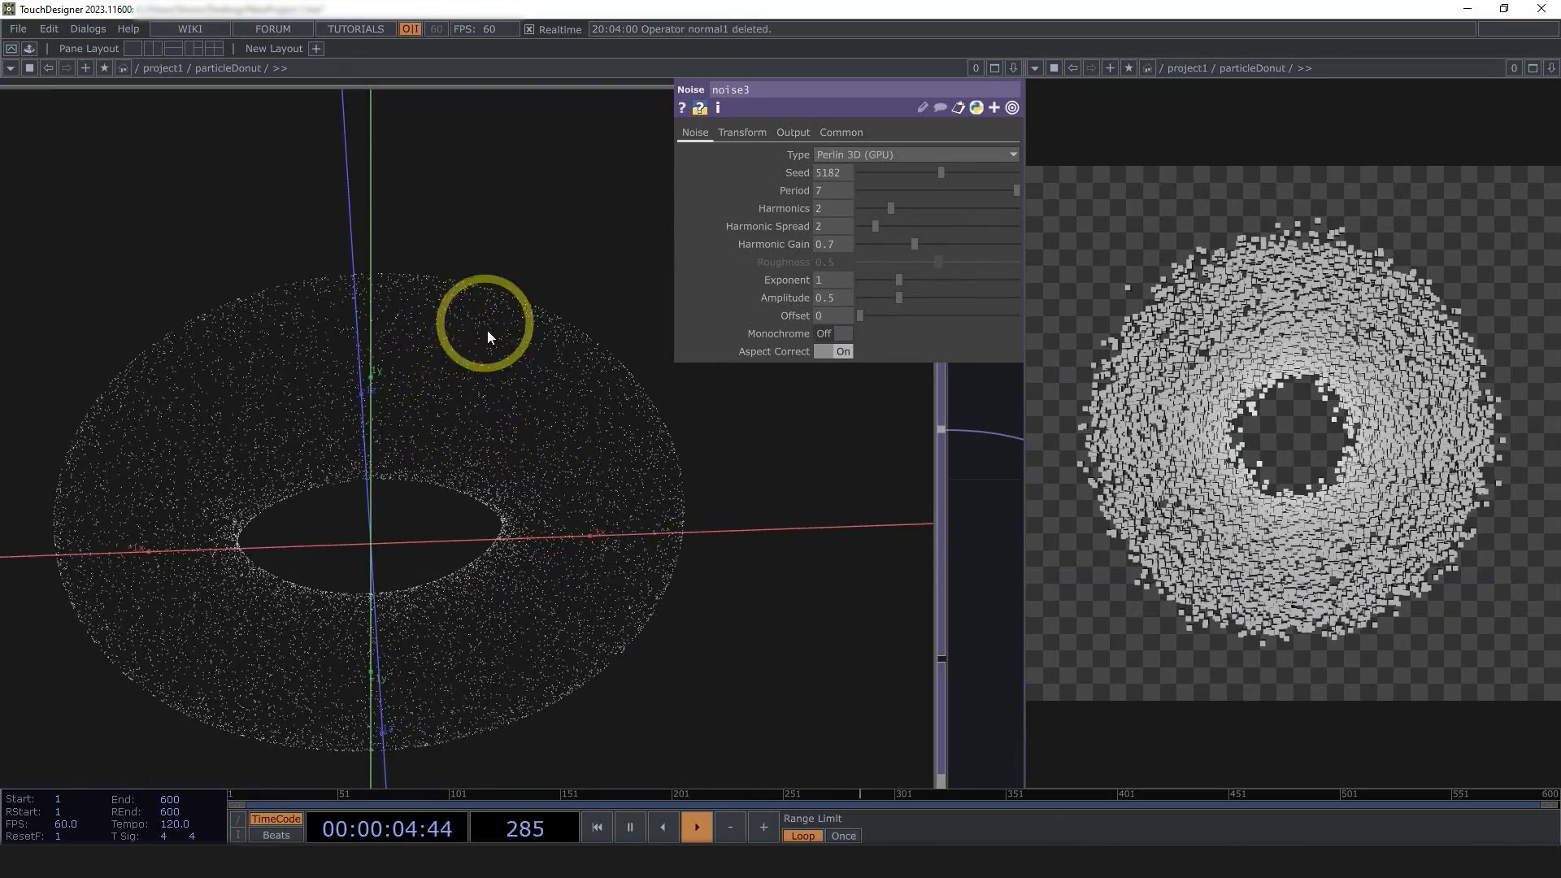
scroll(478, 397, down, 4)
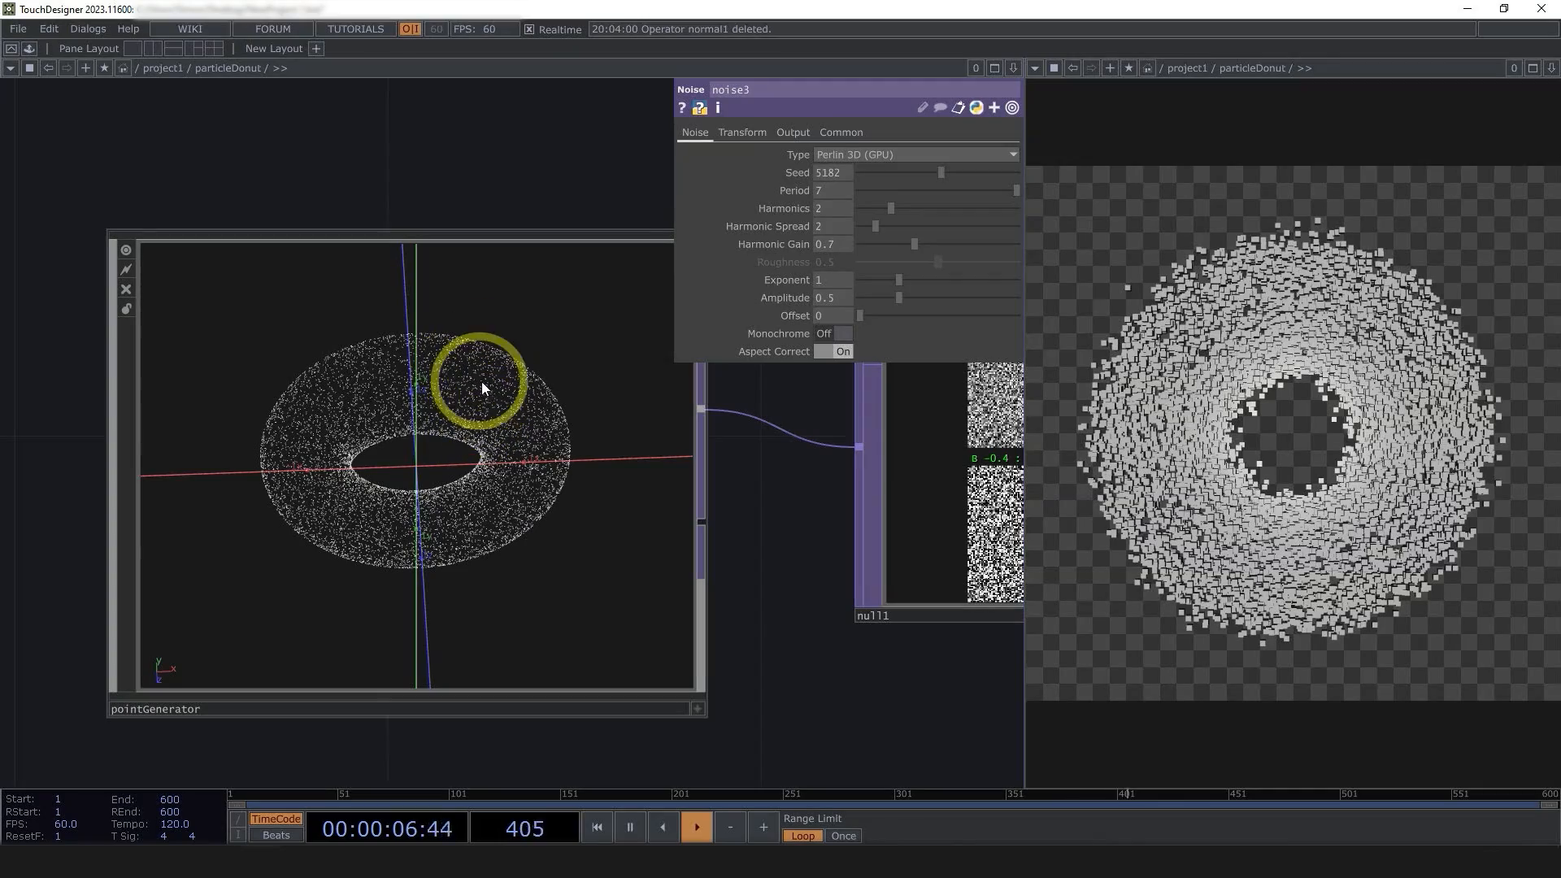
click(461, 495)
drag(498, 502, 498, 499)
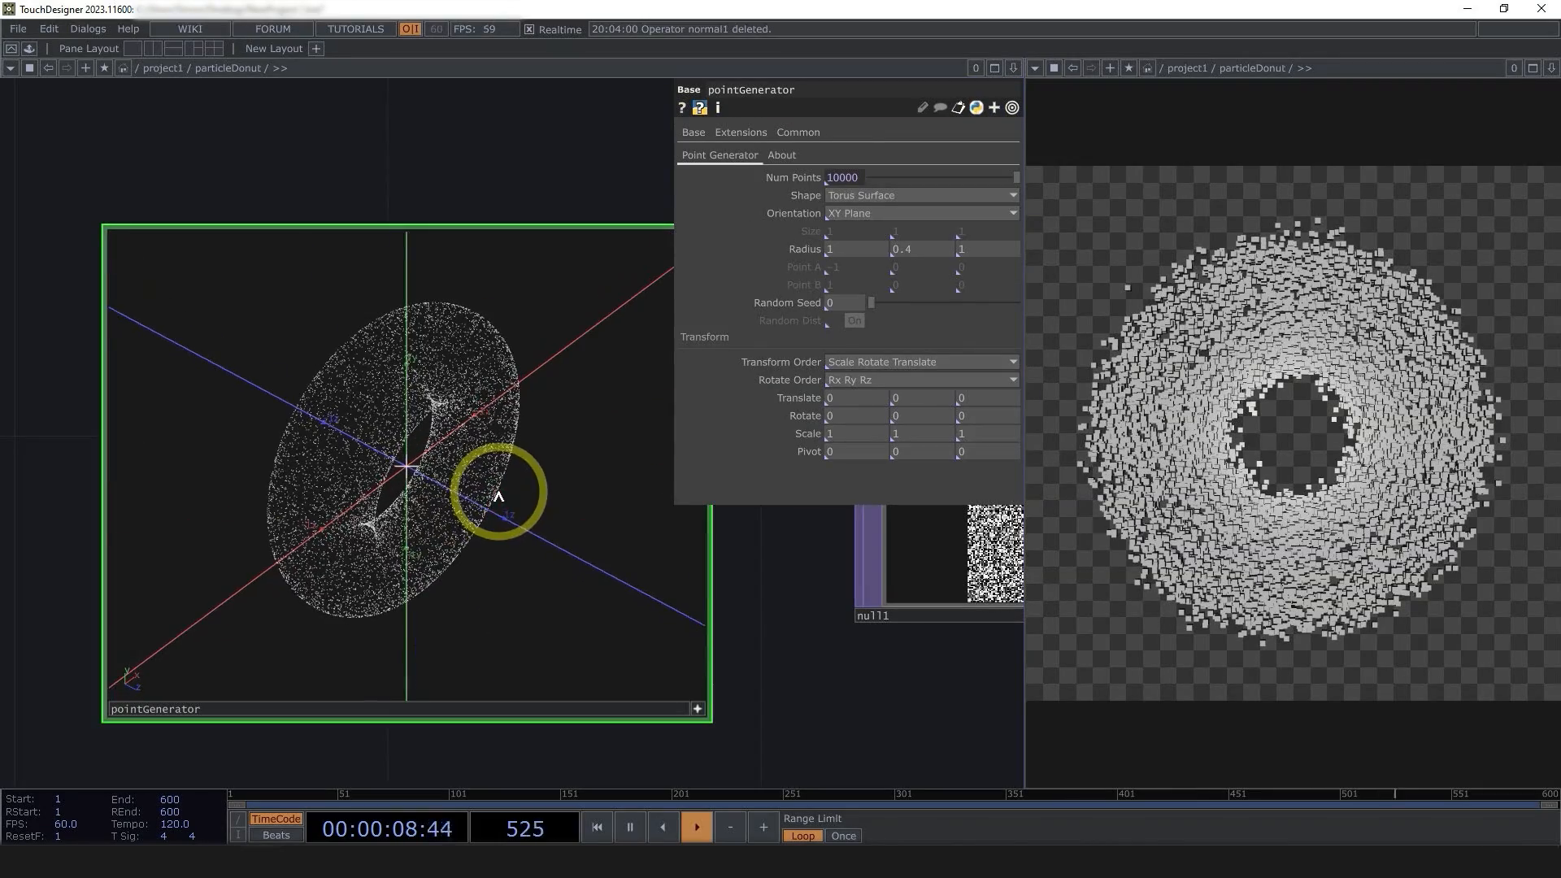
click(697, 709)
key(h)
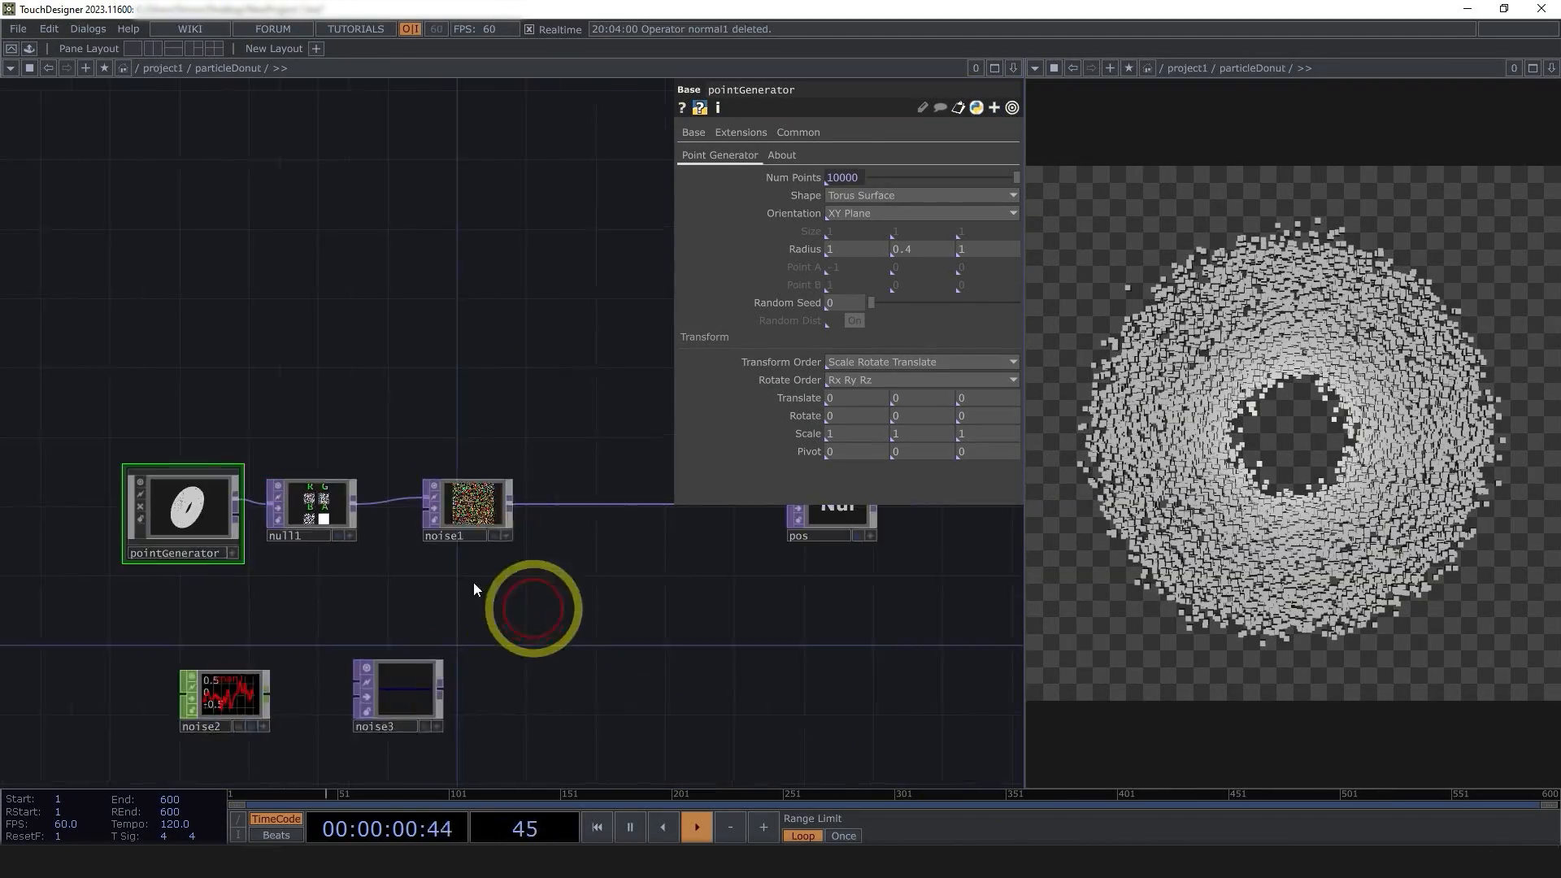
- Connect null1 to noise1's second input as well, and delete null1 so pointGenerator feeds both noise1 inputs
scroll(260, 487, up, 3)
drag(256, 488, 390, 504)
click(167, 487)
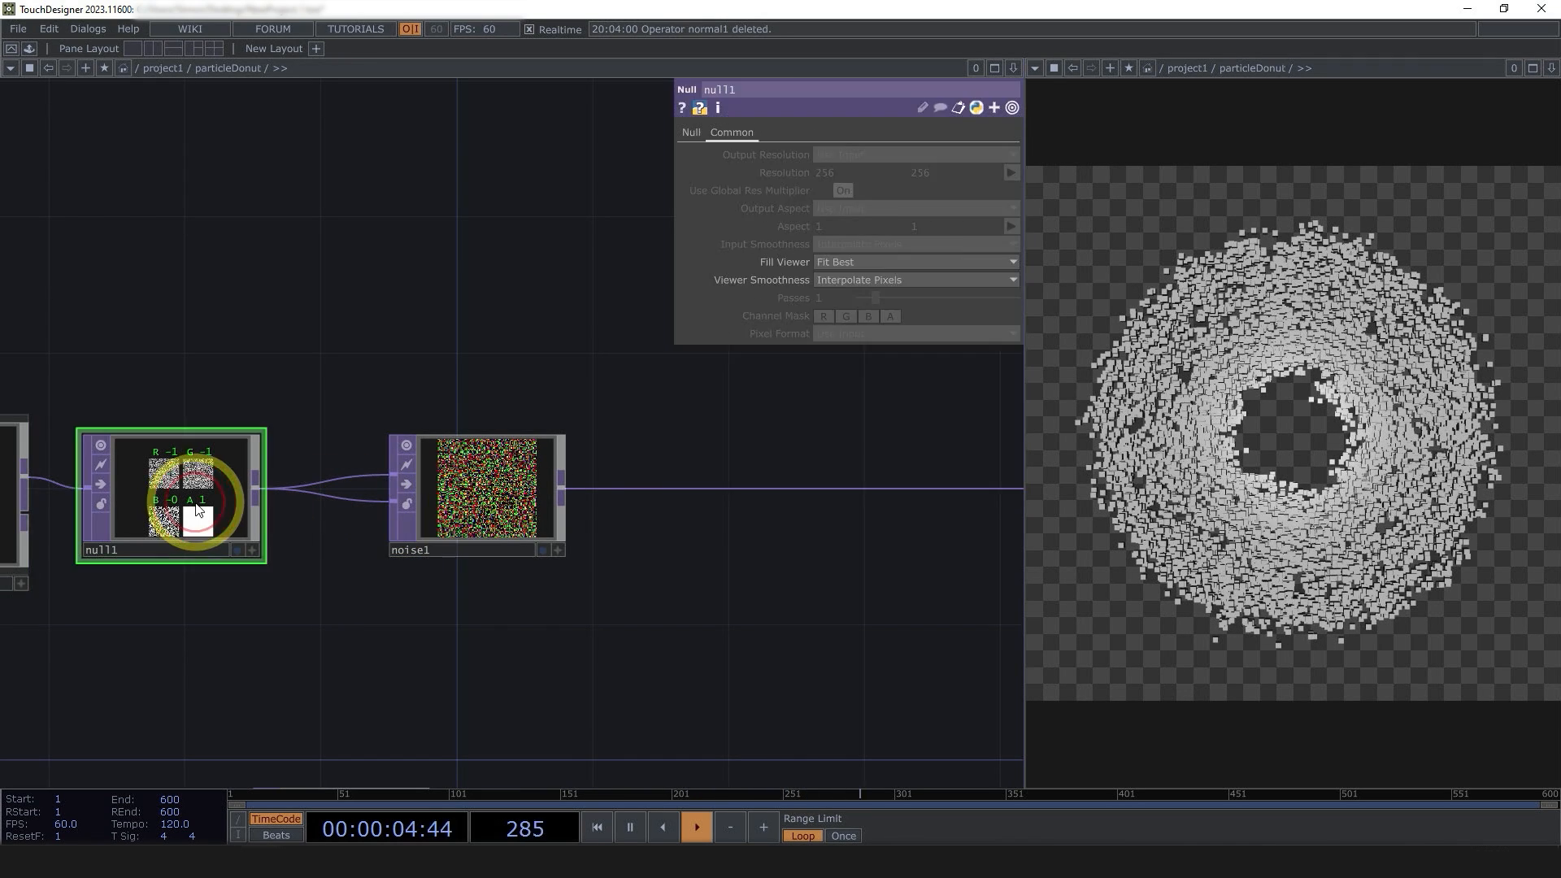
key(Delete)
- Raise the noise Period of noise1 to 11
click(471, 463)
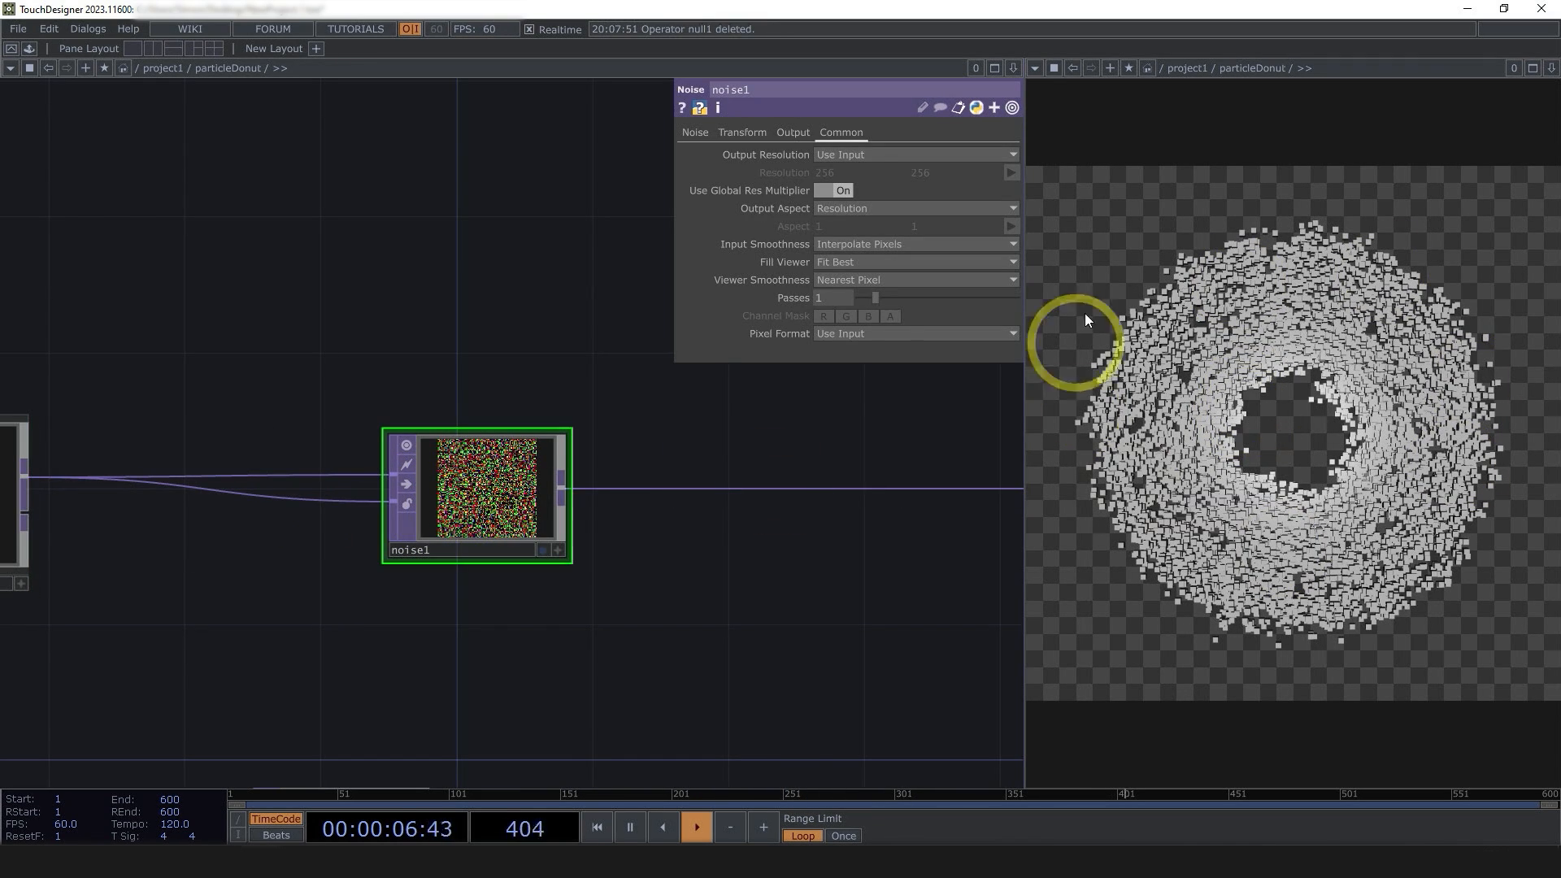
click(696, 131)
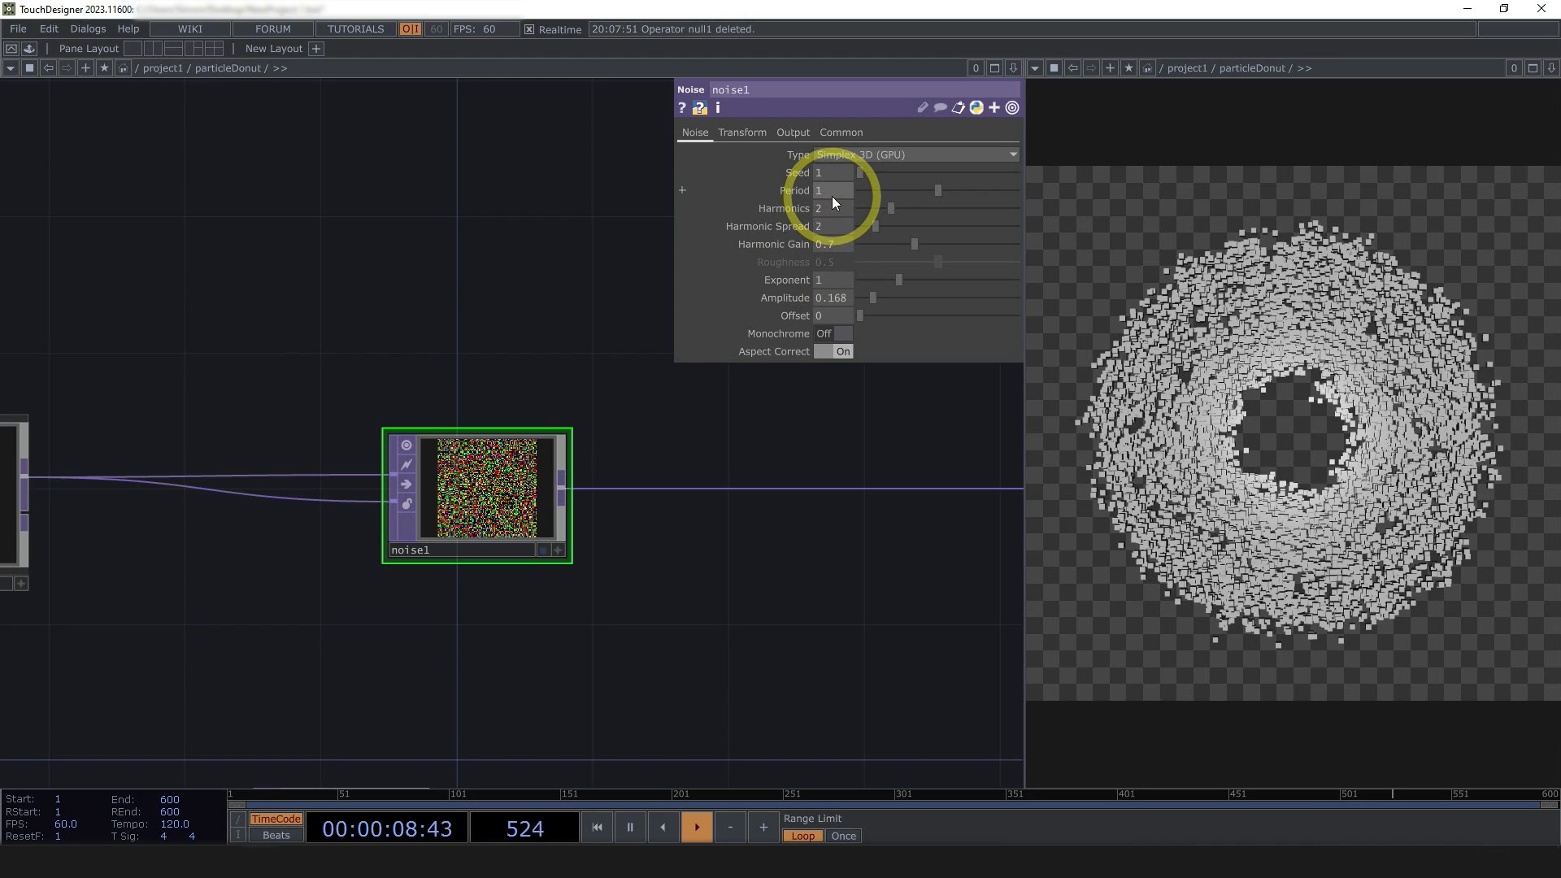
mouse_move(832, 195)
middle_down()
mouse_move(872, 156)
mouse_move(834, 197)
middle_up()
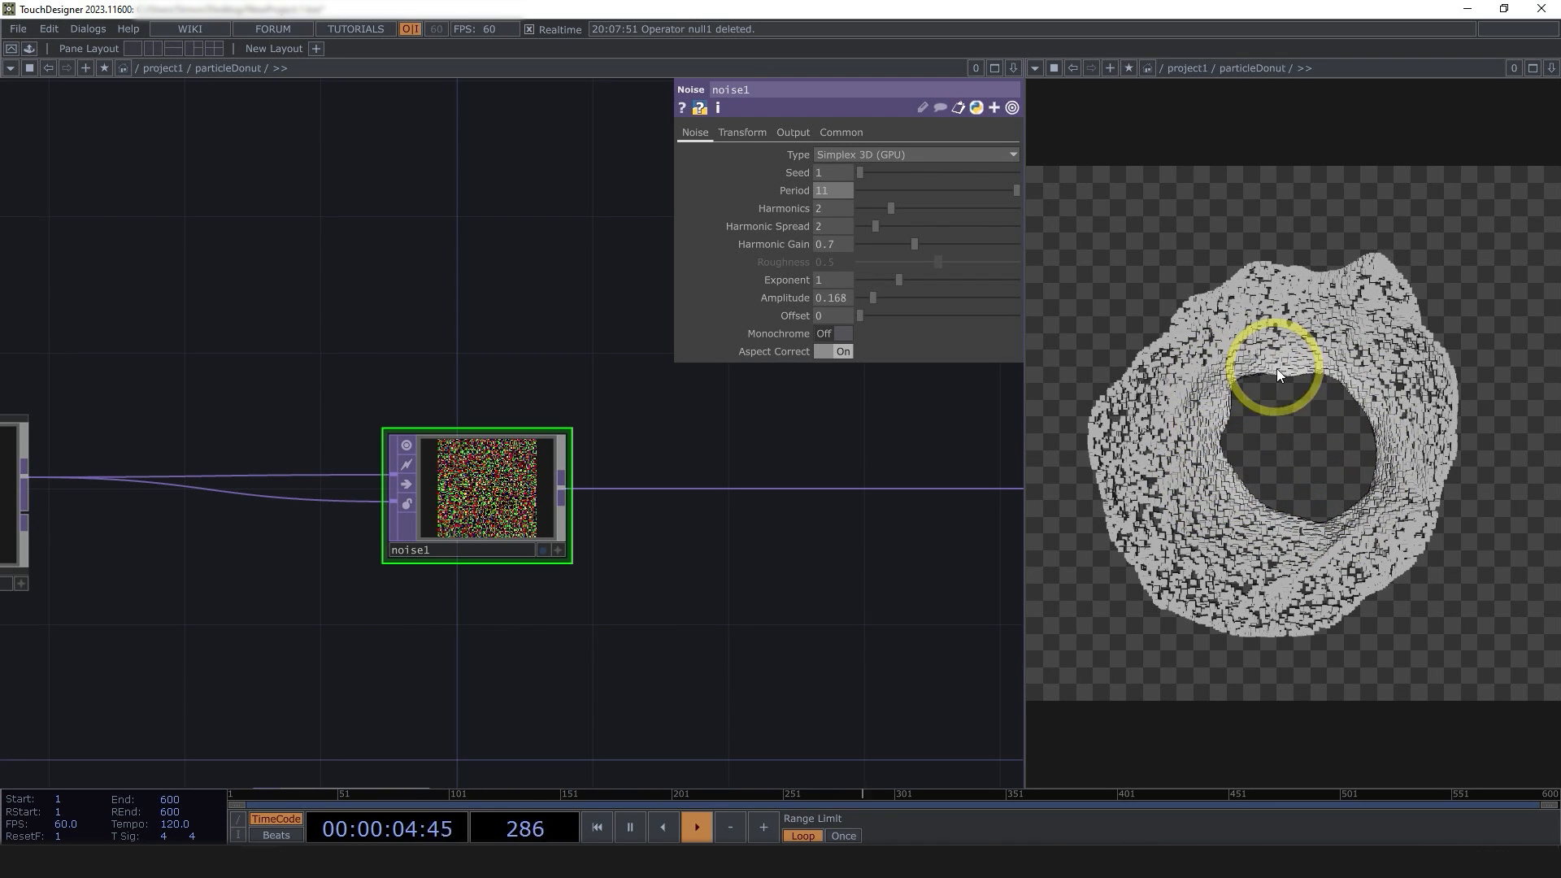
- Try varying noise1's Z translation while pointGenerator feeds both of its inputs, ending at 0
drag(221, 578, 351, 547)
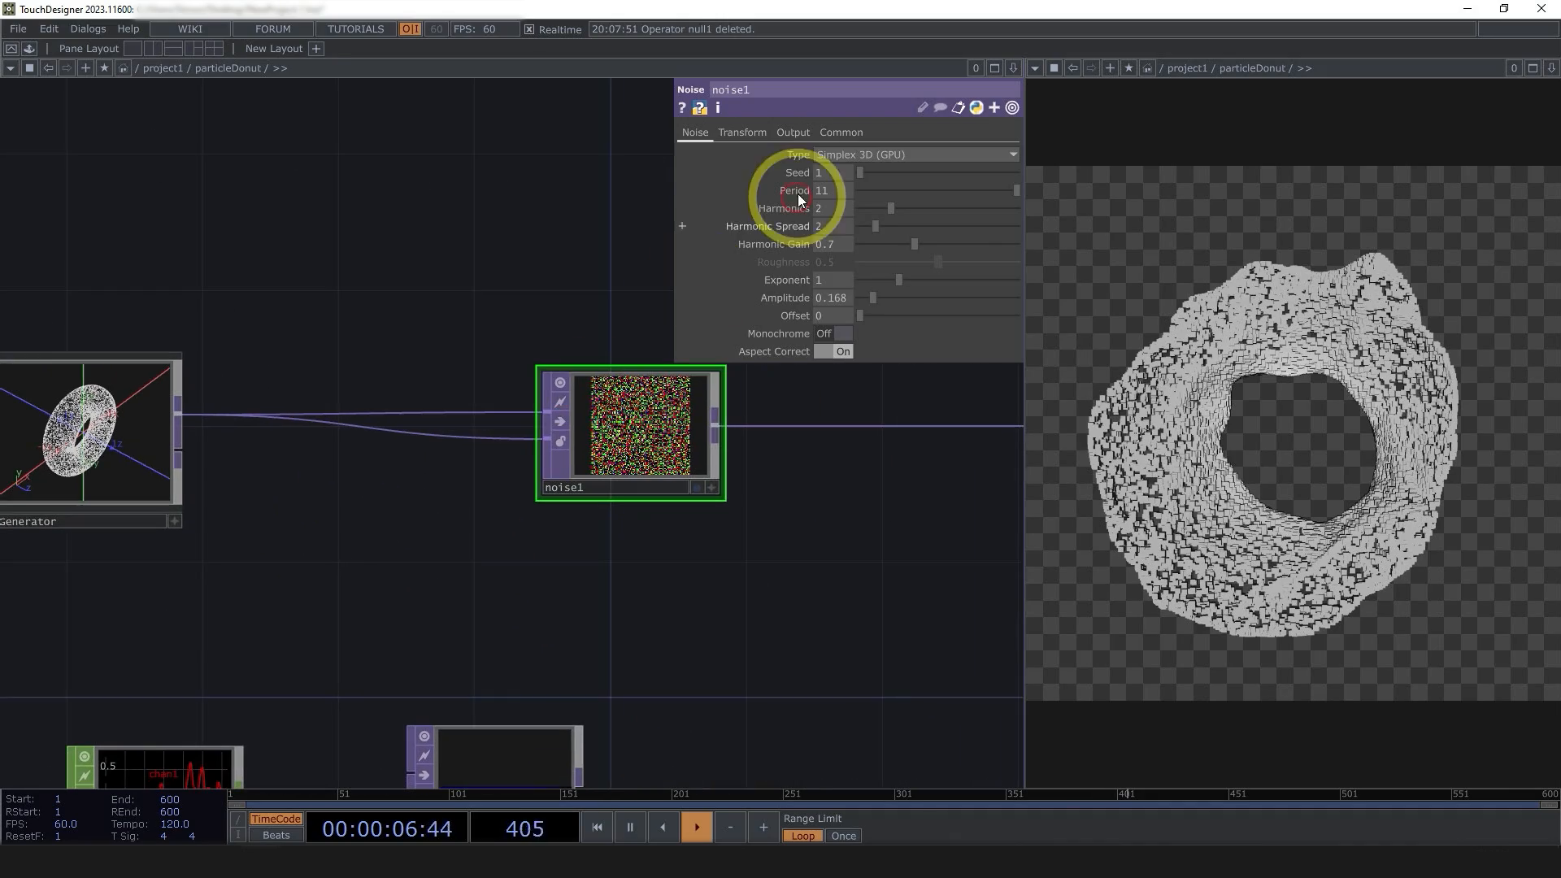
click(756, 132)
mouse_move(987, 194)
middle_down()
mouse_move(1206, 209)
mouse_move(317, 206)
mouse_move(1557, 256)
mouse_move(157, 254)
mouse_move(992, 288)
mouse_move(1154, 272)
mouse_move(550, 269)
mouse_move(923, 296)
mouse_move(981, 192)
middle_up()
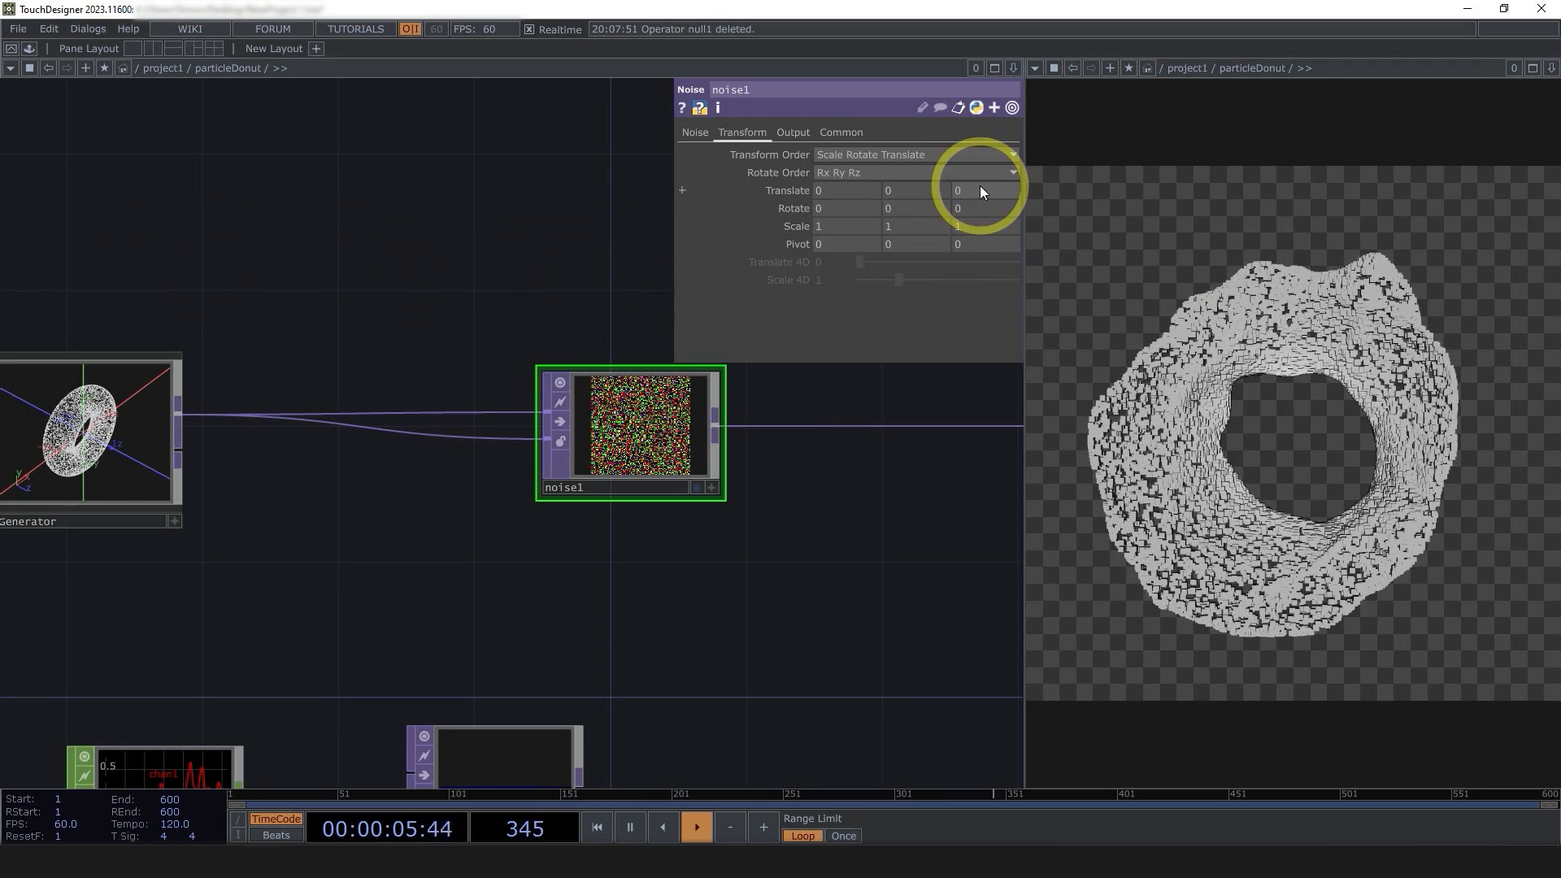
click(697, 132)
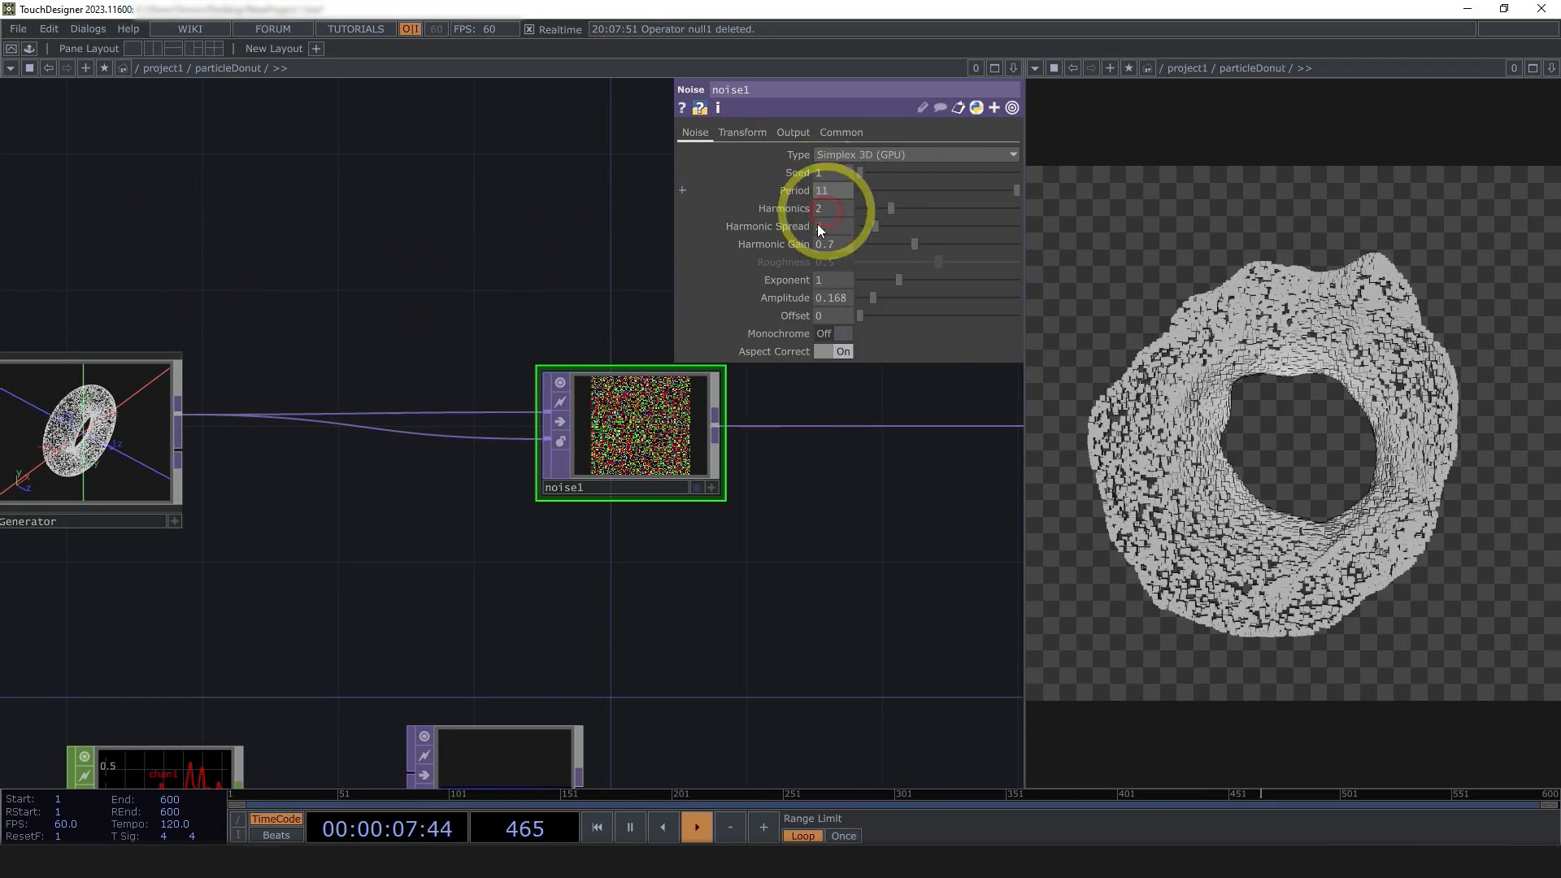
- Test noise1's Z and Y translation with its second input disconnected, and reconnect pointGenerator to that input
right_click(514, 438)
click(538, 472)
click(742, 132)
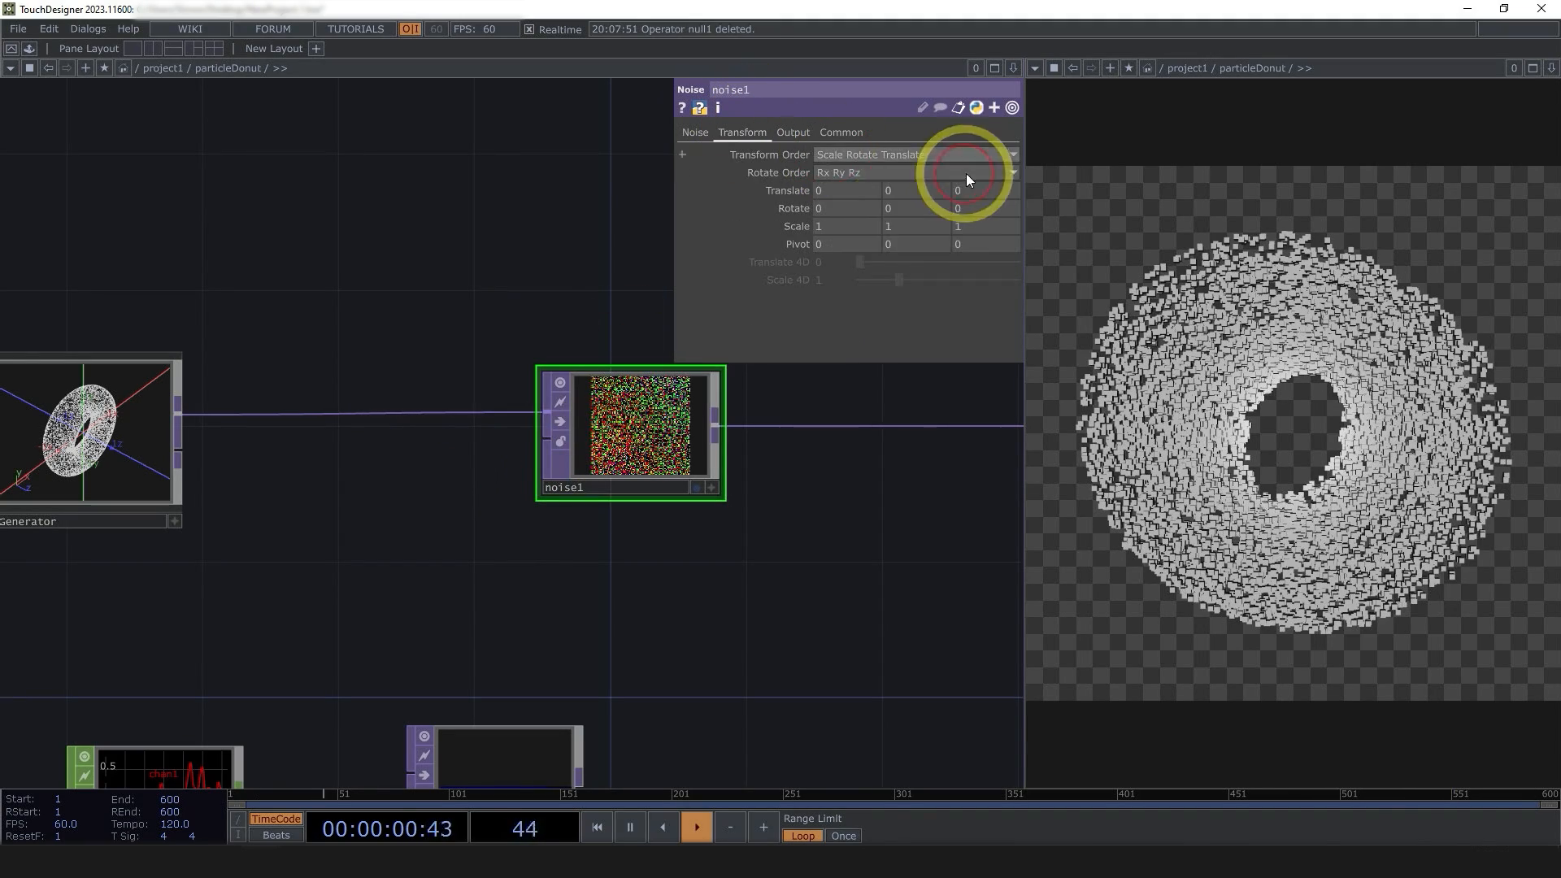
middle_drag(987, 186, 623, 219)
middle_drag(937, 189, 1075, 301)
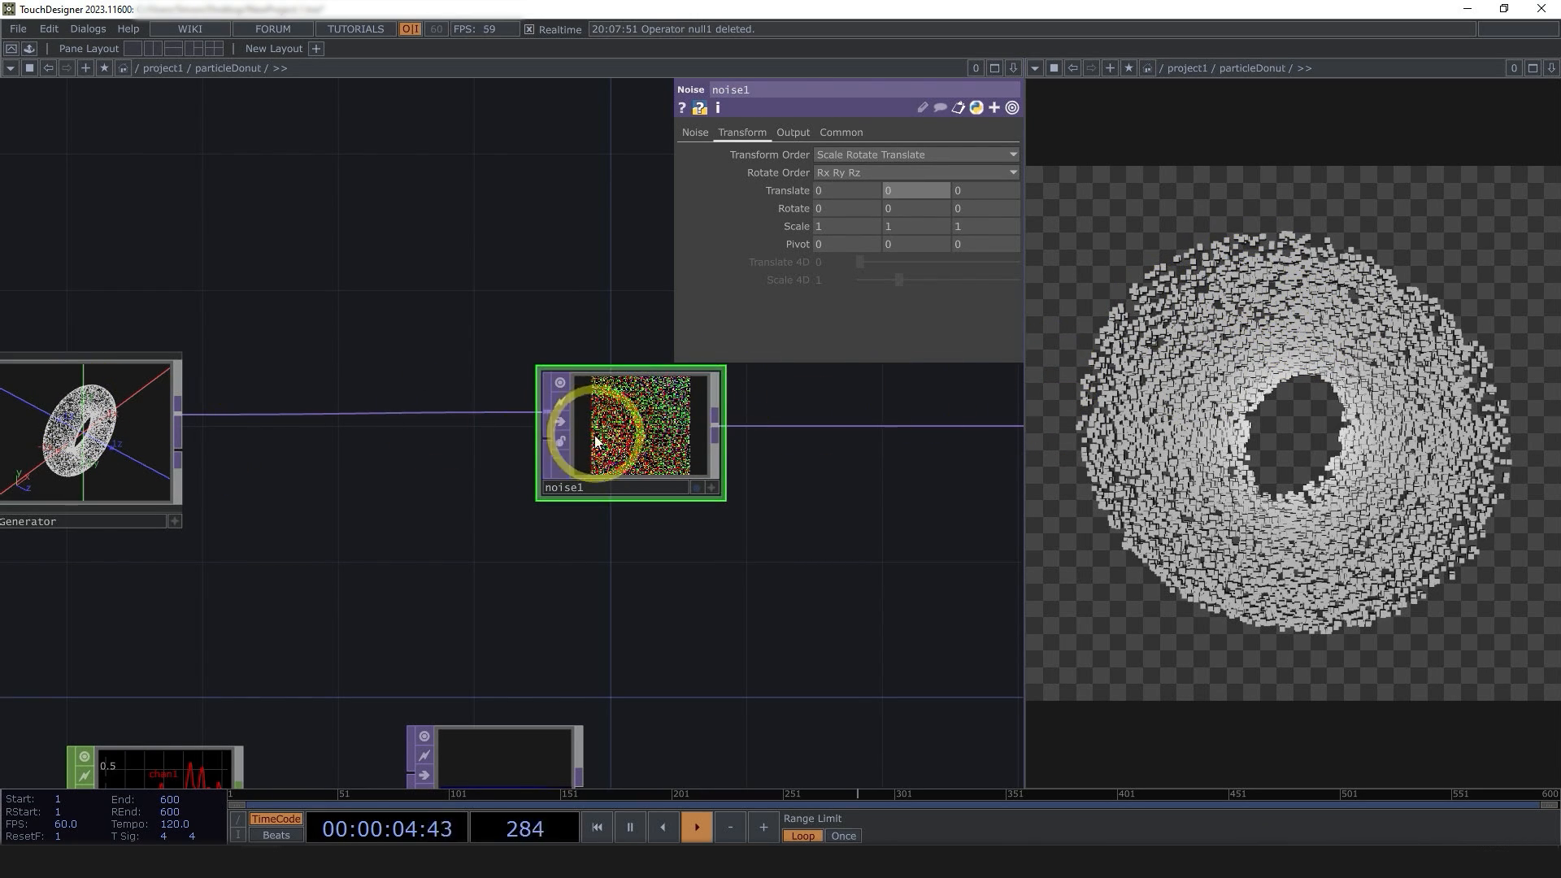
drag(546, 441, 181, 422)
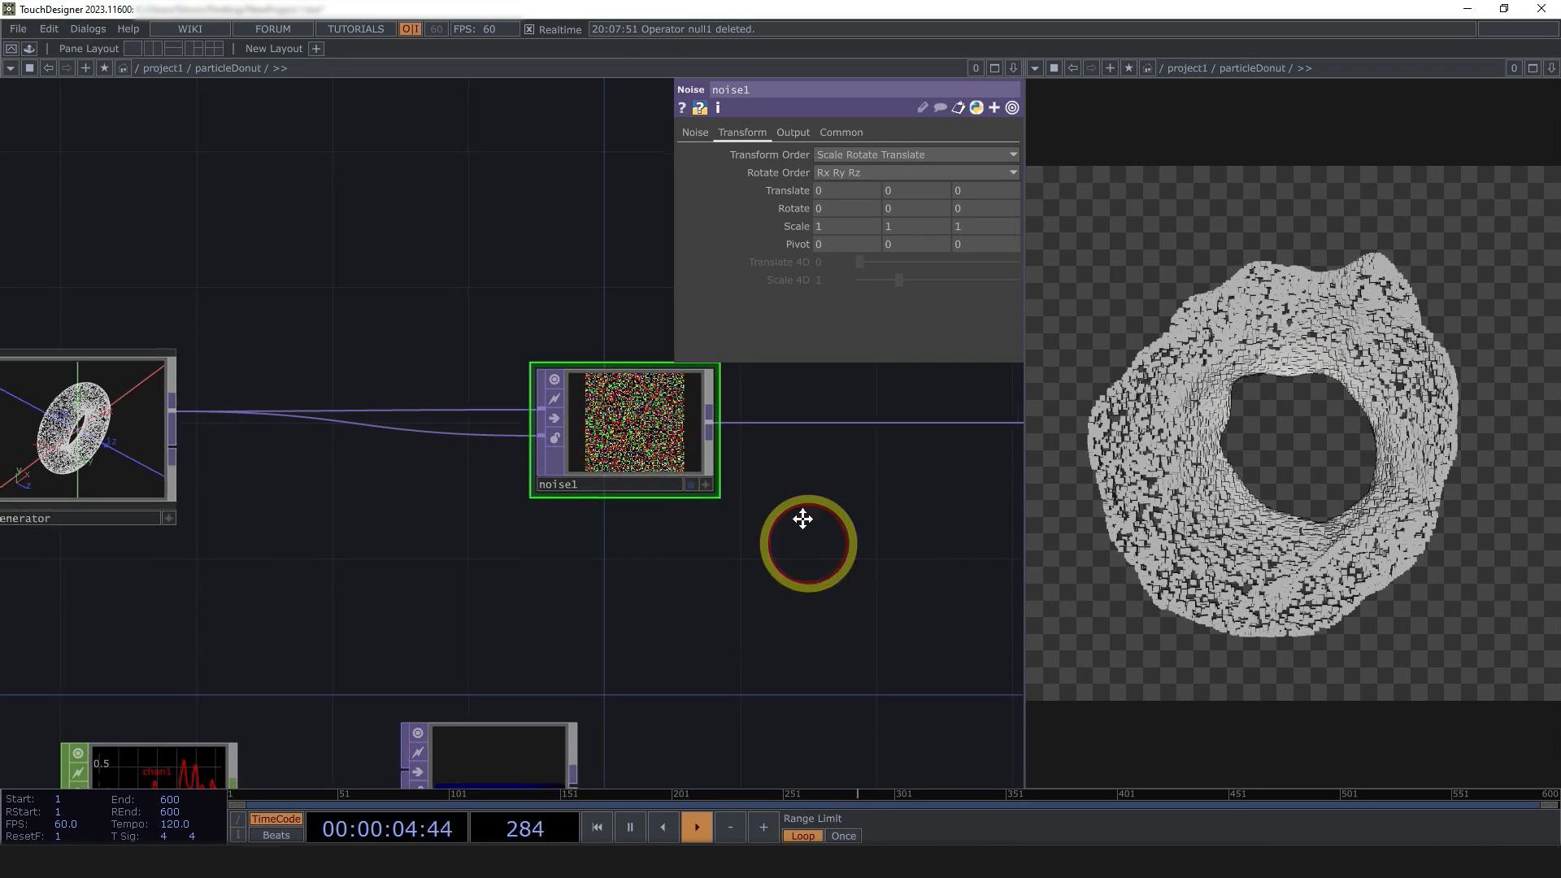
- Delete the demonstration operators noise2 and noise3 from the network
scroll(796, 488, down, 5)
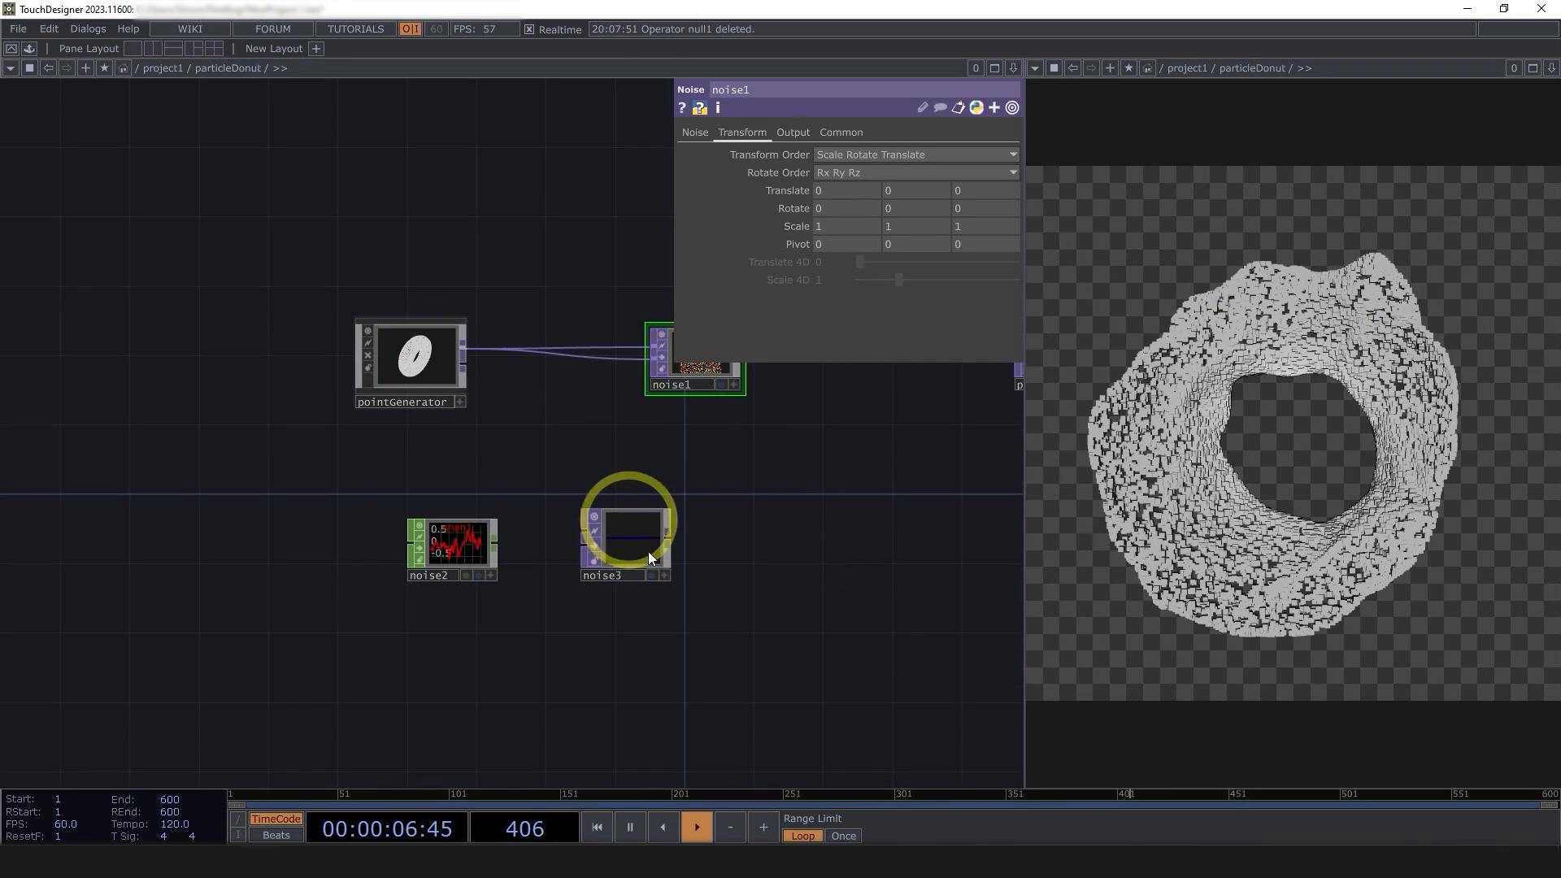
drag(759, 635, 246, 459)
key(Delete)
- Move noise1 closer to pointGenerator to tidy the network layout
drag(351, 539, 92, 557)
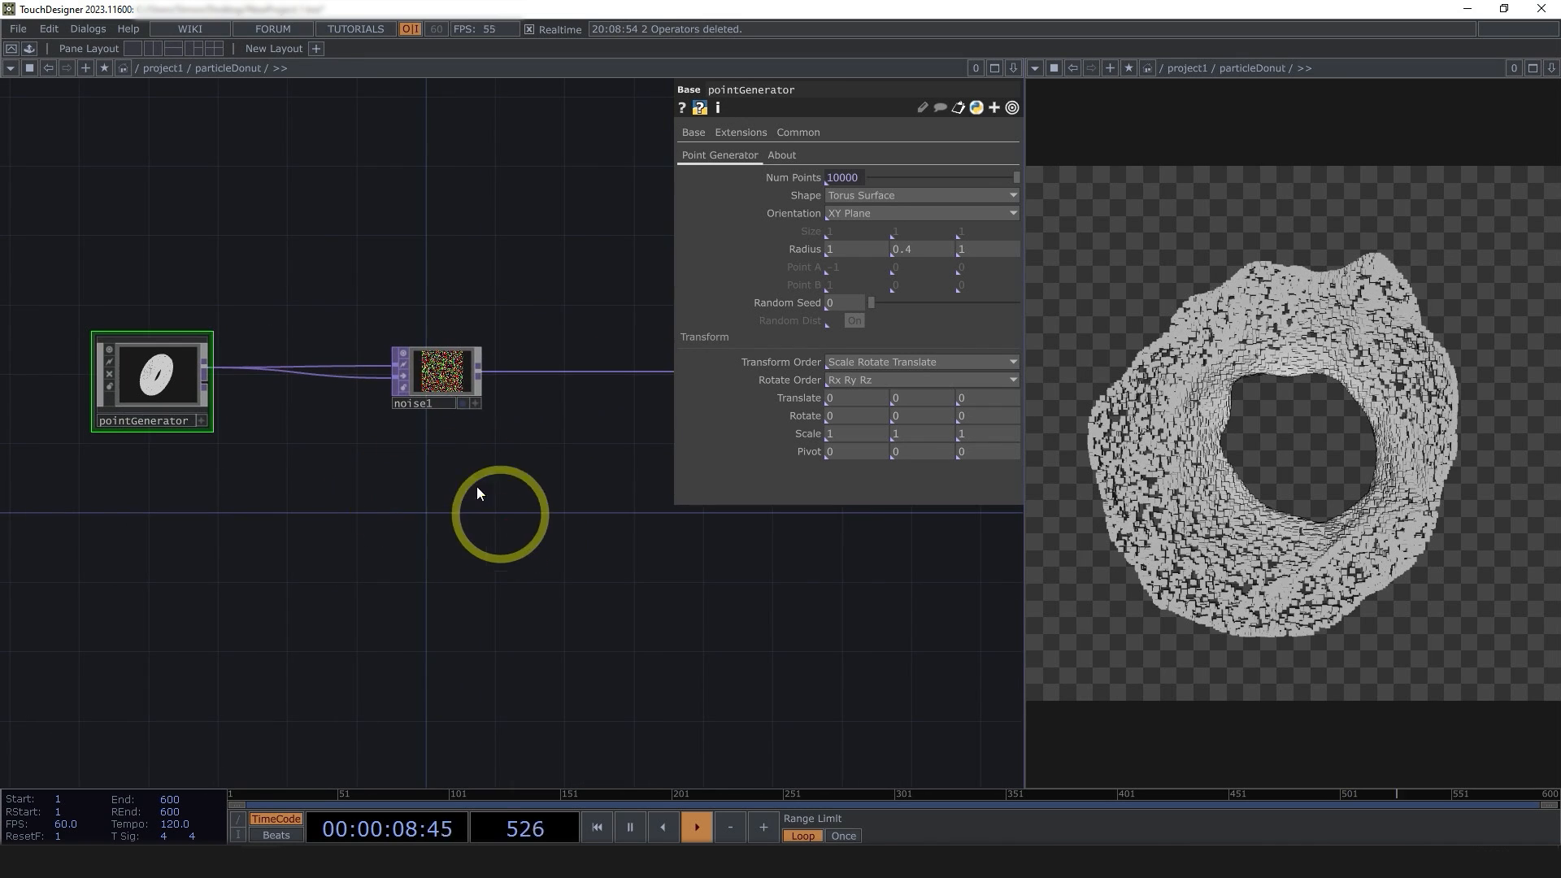
drag(458, 380, 405, 376)
drag(444, 470, 336, 480)
scroll(337, 480, down, 3)
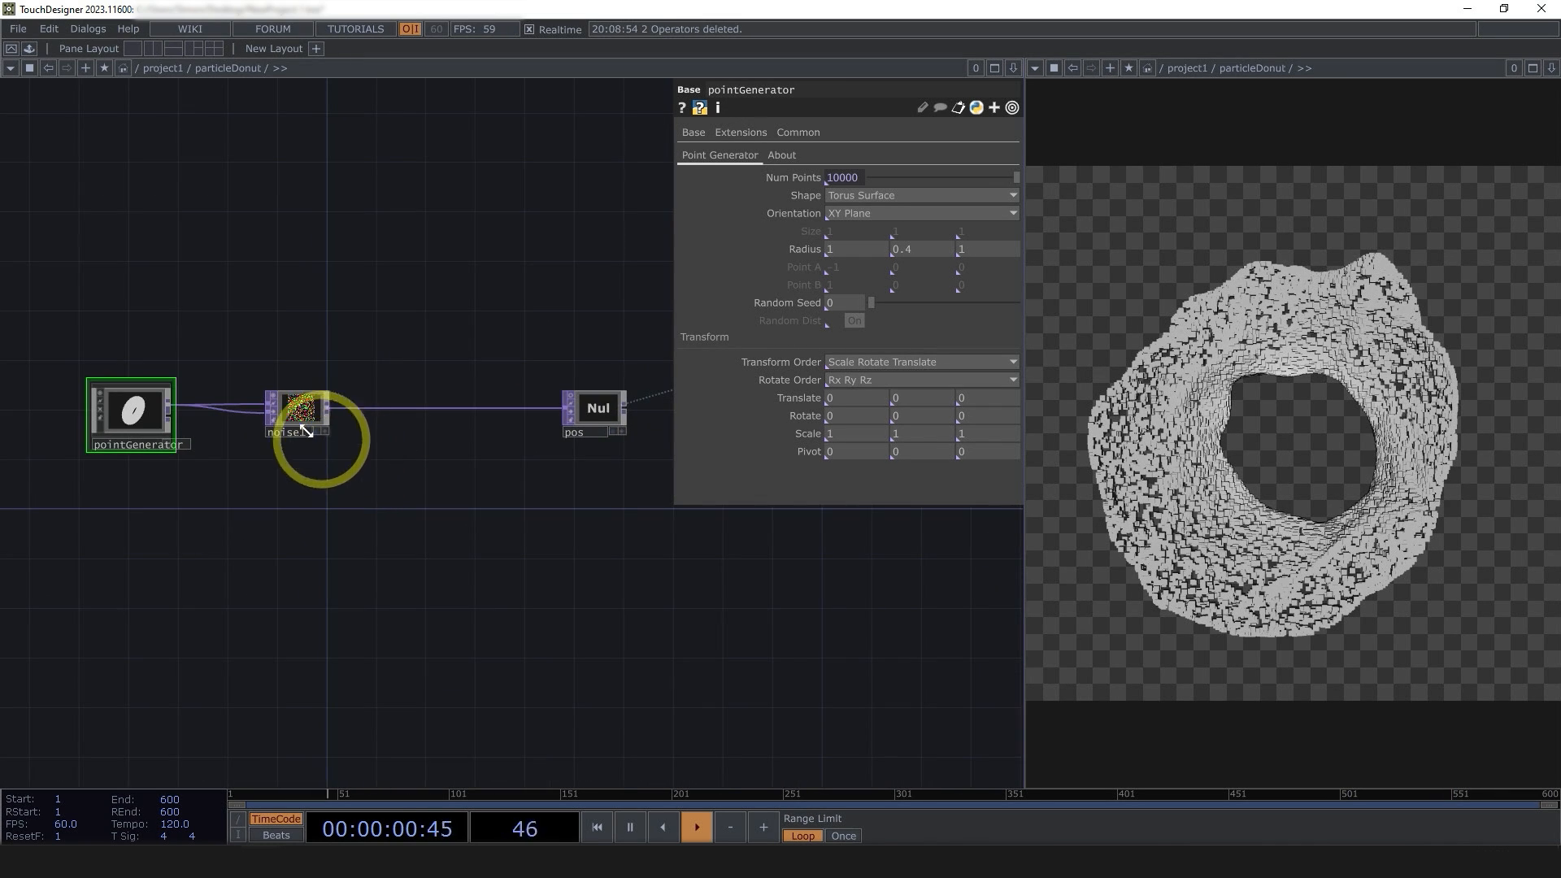
- Set the noise Period of noise1 to 0.7
drag(467, 514, 408, 511)
scroll(230, 439, up, 2)
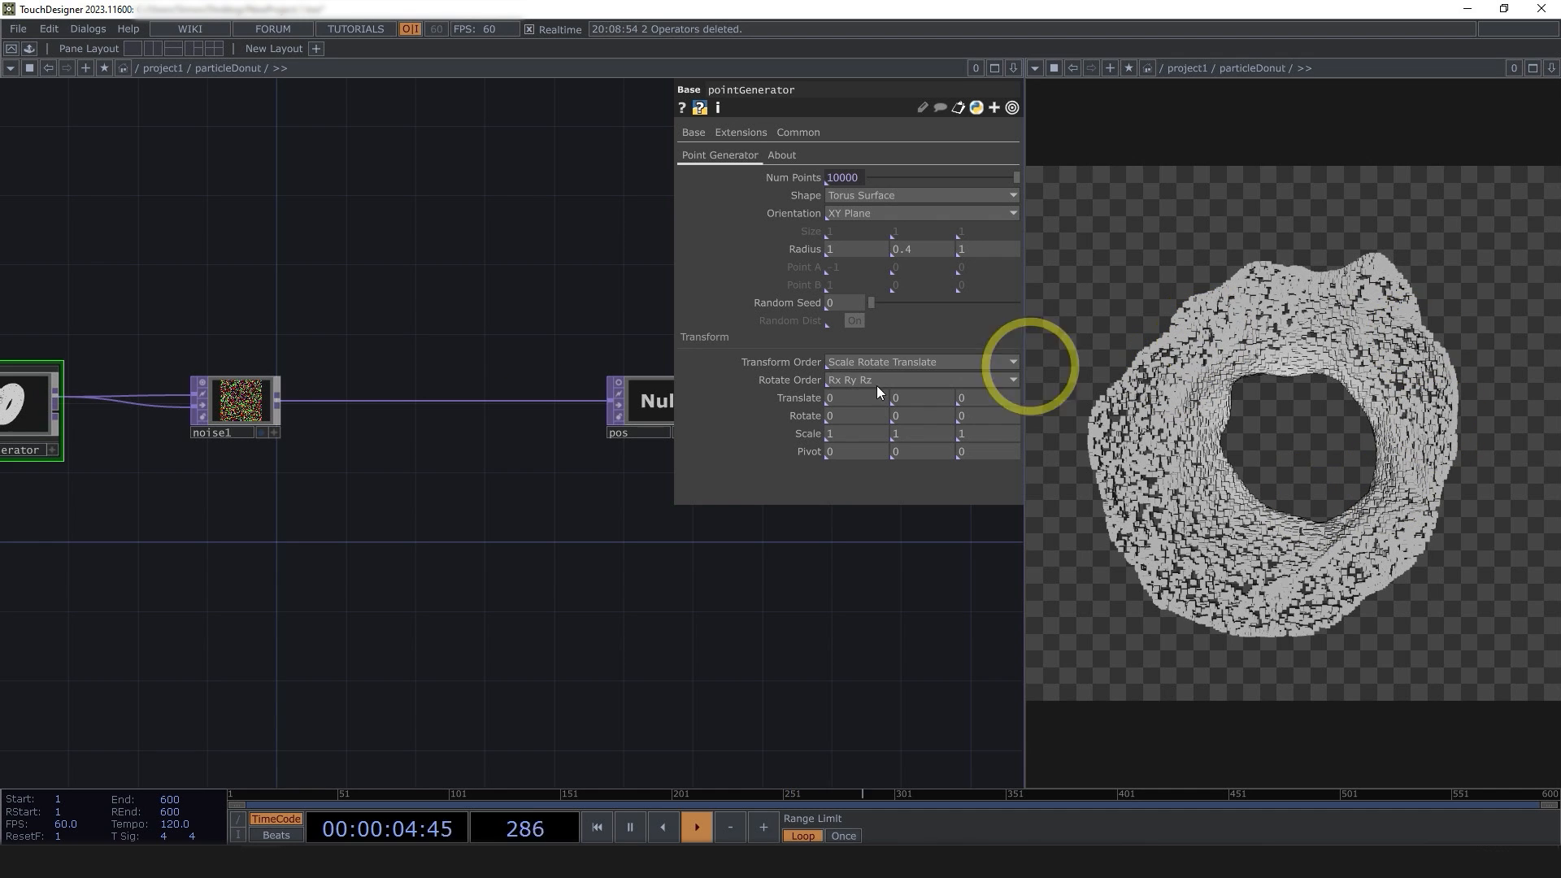
click(222, 403)
click(695, 132)
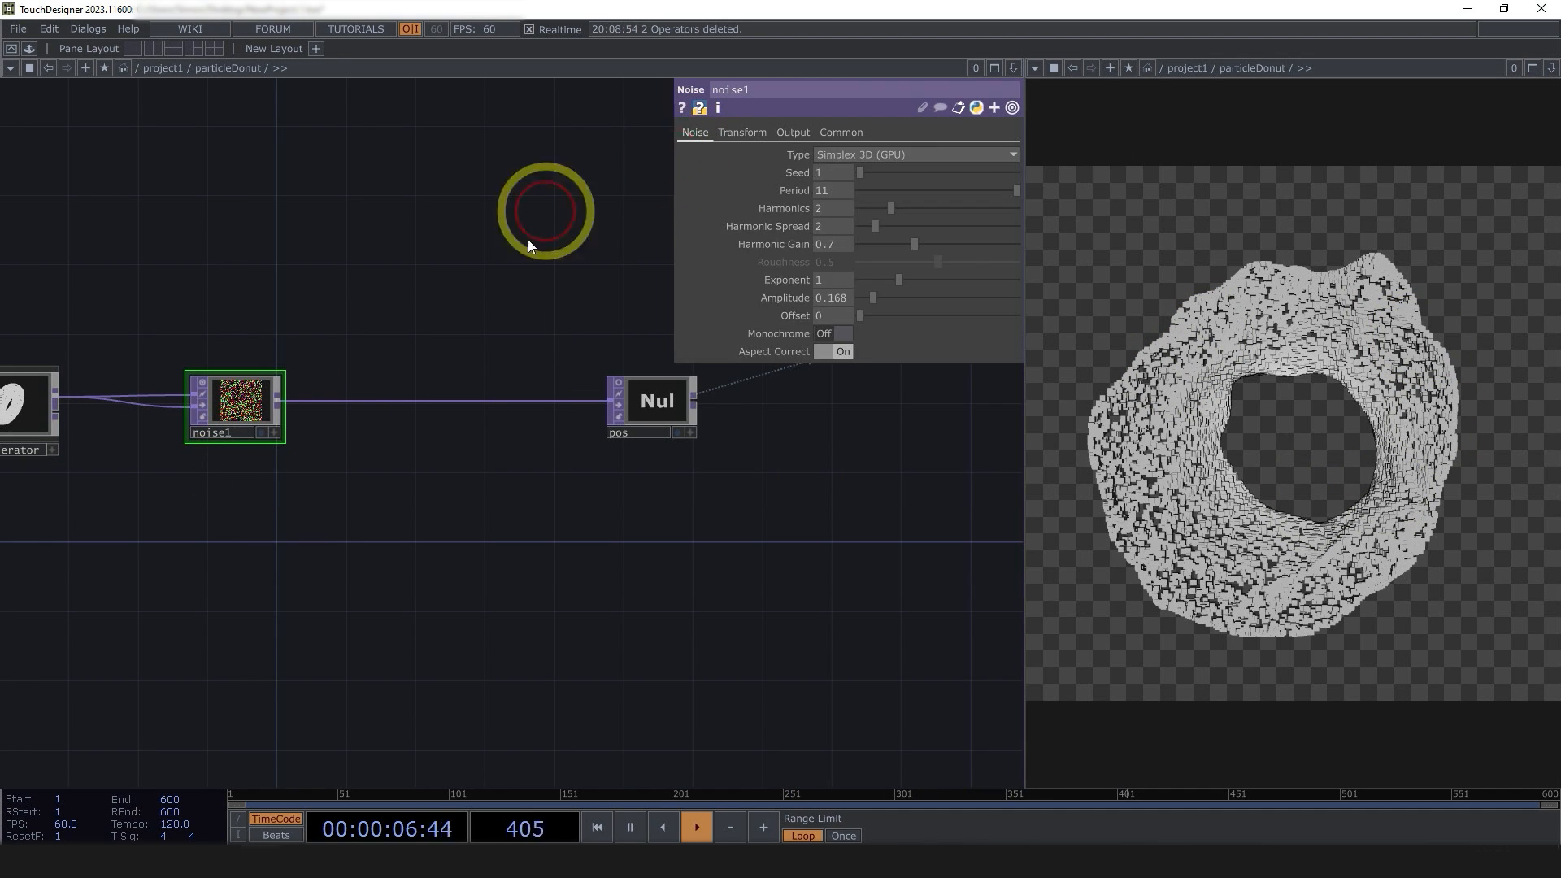
drag(374, 272, 545, 313)
scroll(544, 315, up, 3)
click(832, 190)
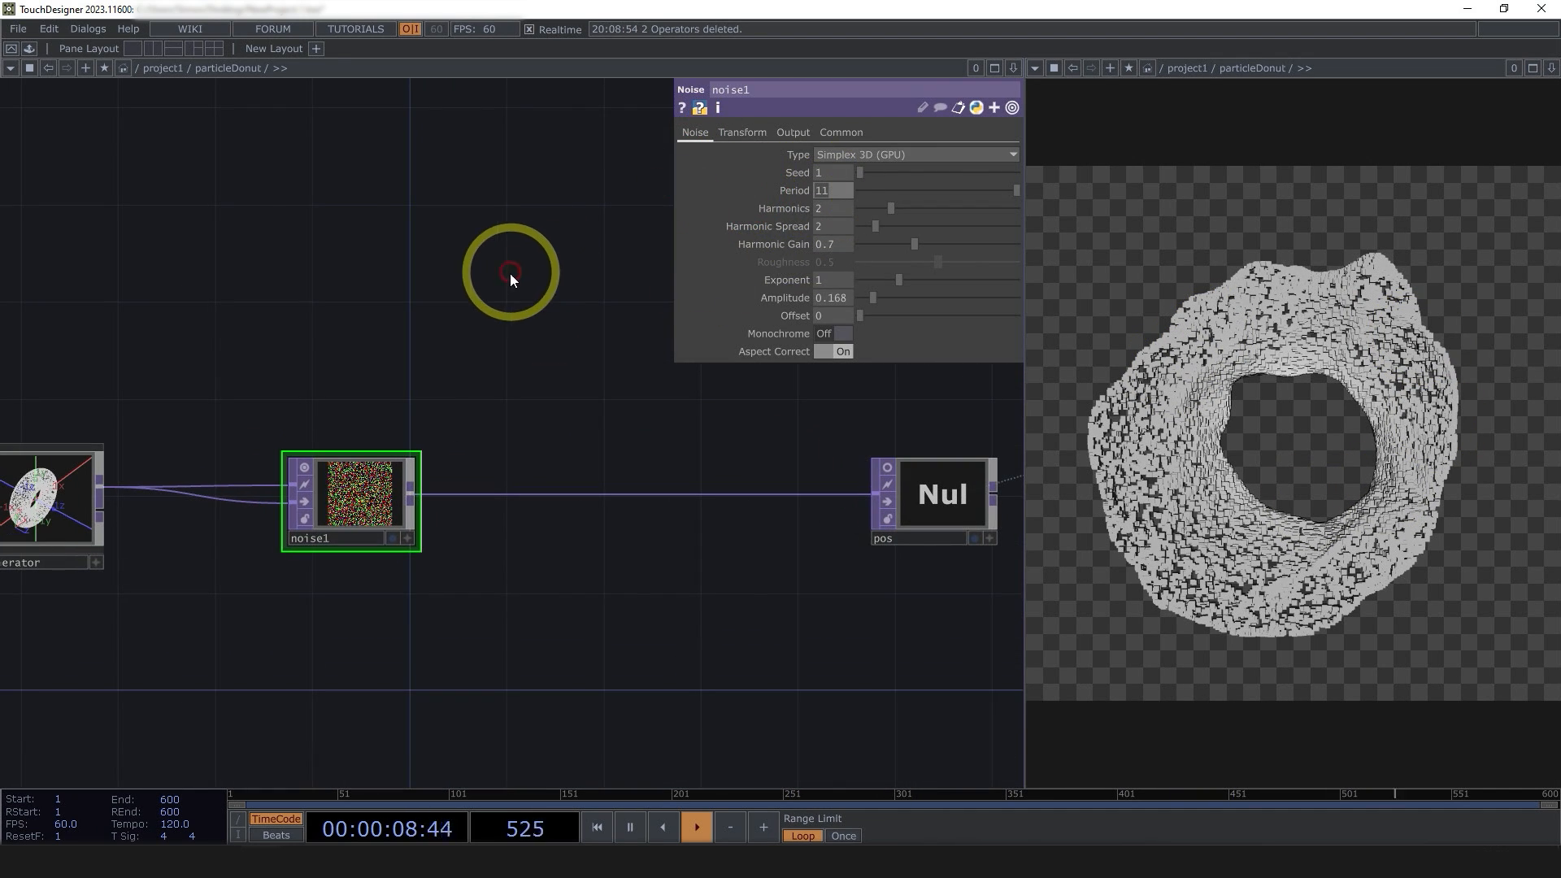
text(.7)
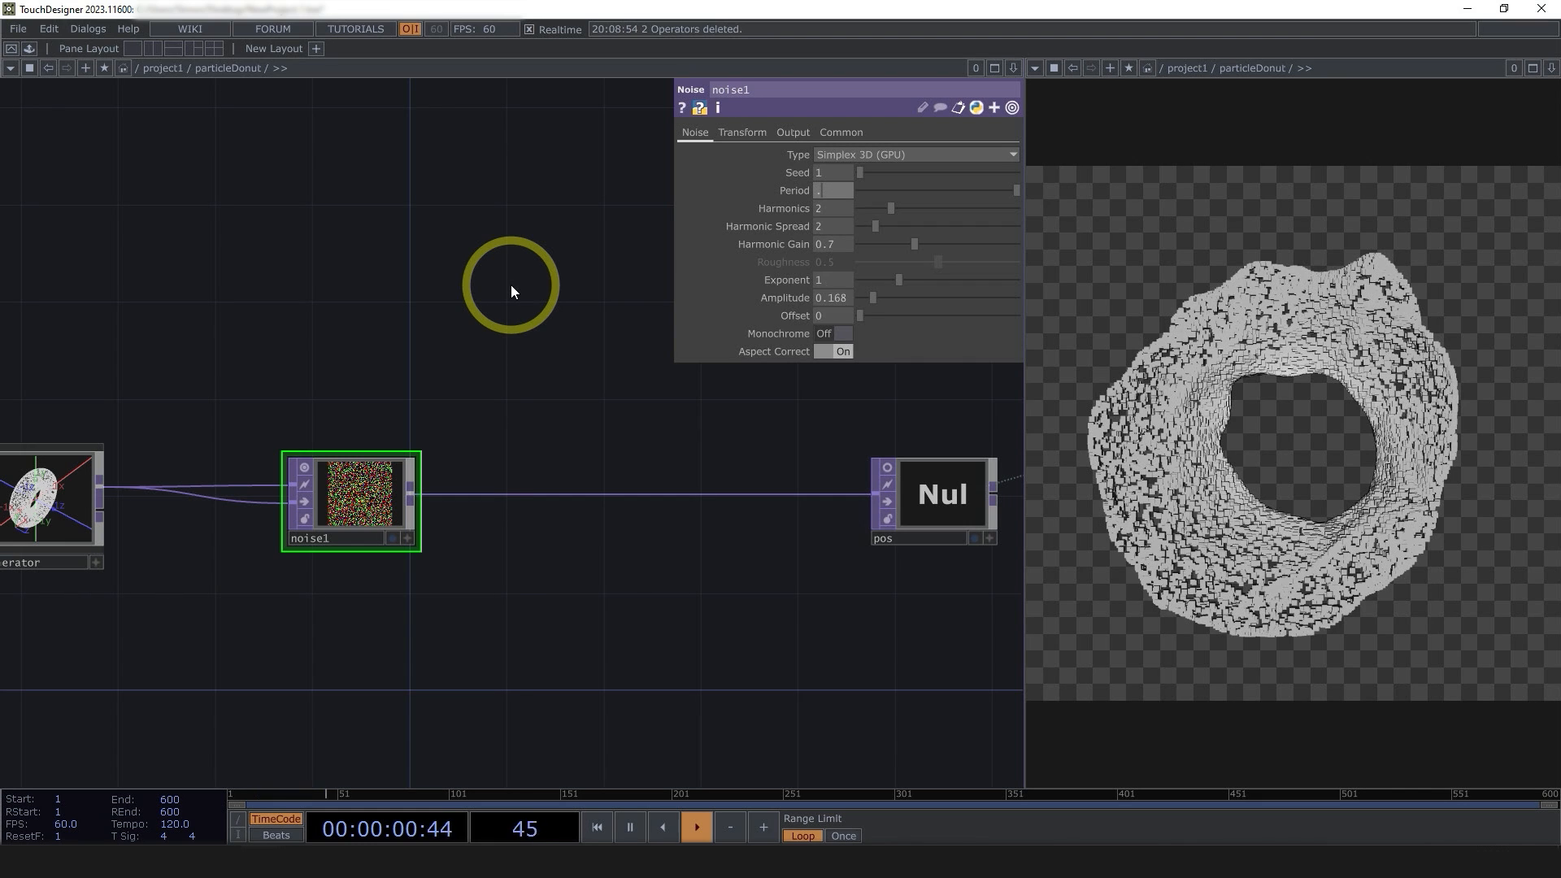
click(515, 330)
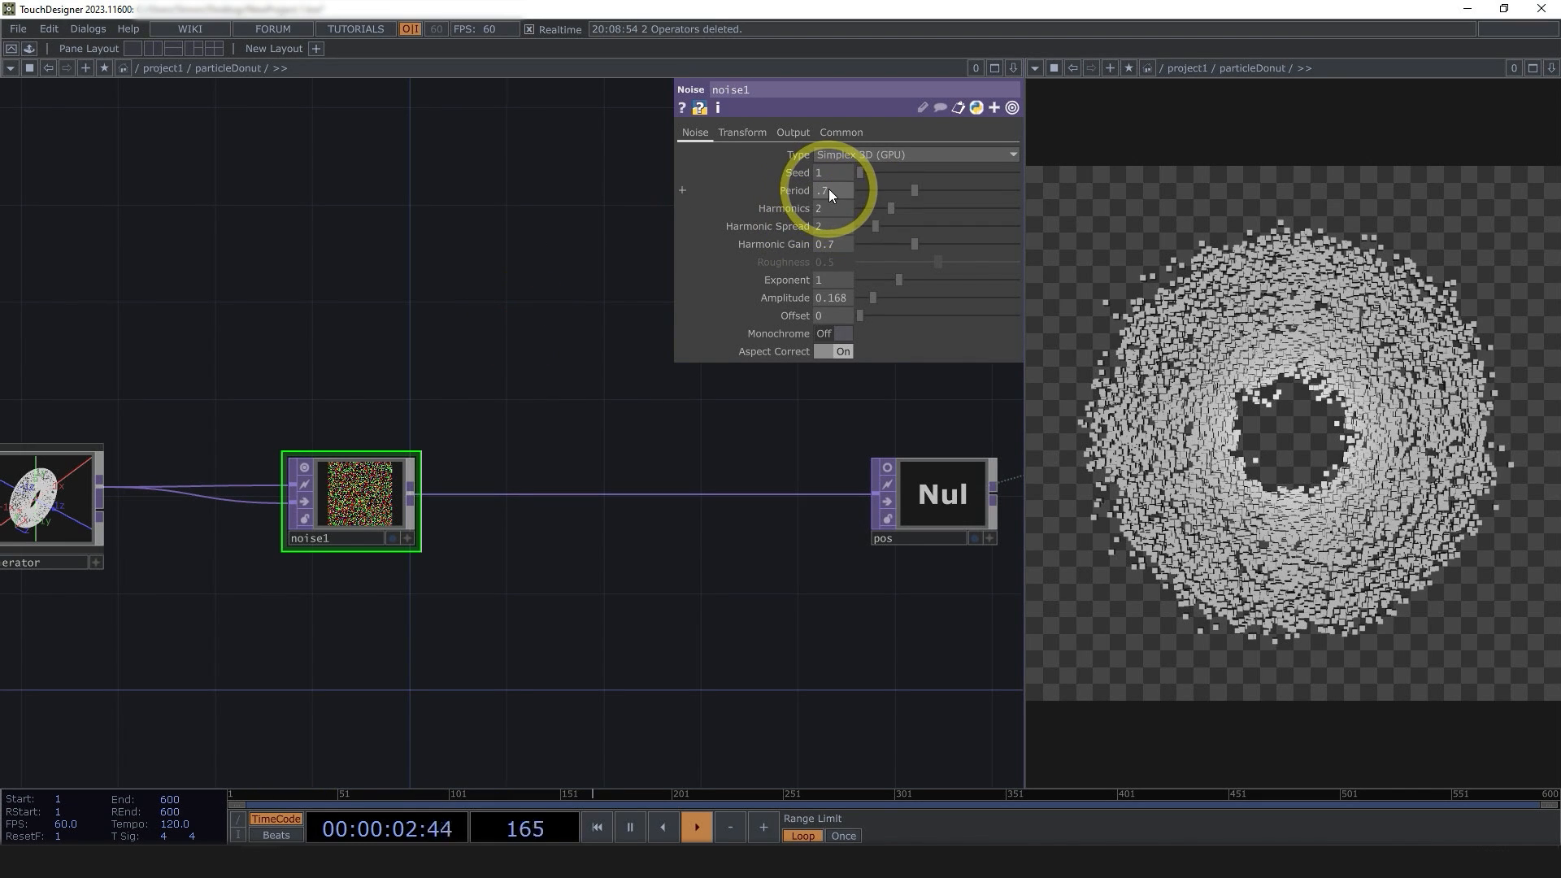
- Set the Amplitude of noise1 to 0.02
drag(847, 299, 827, 298)
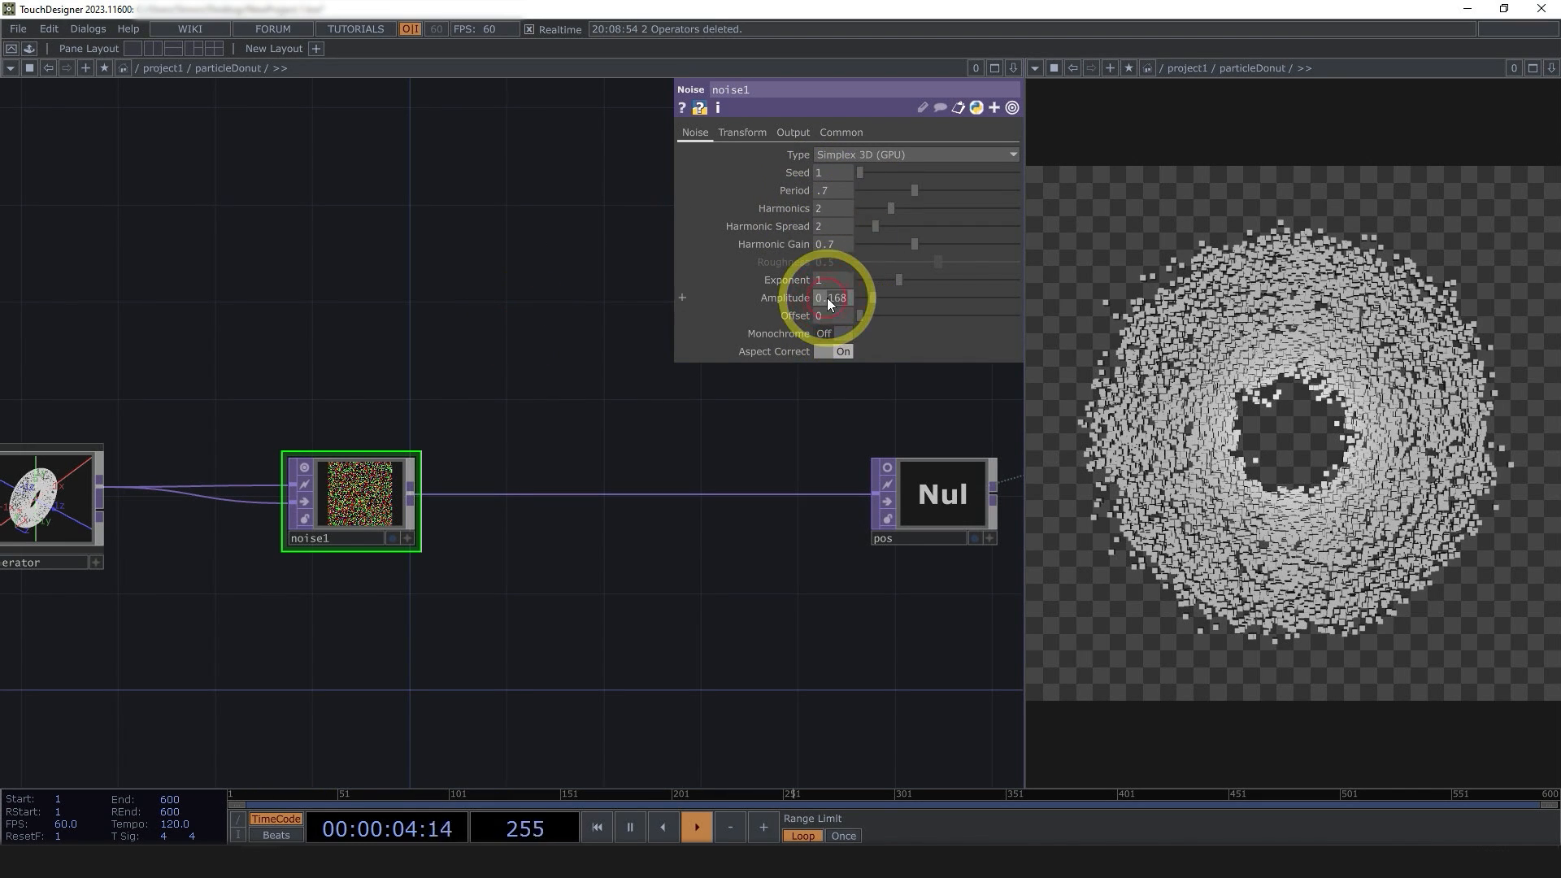
text(02)
click(638, 349)
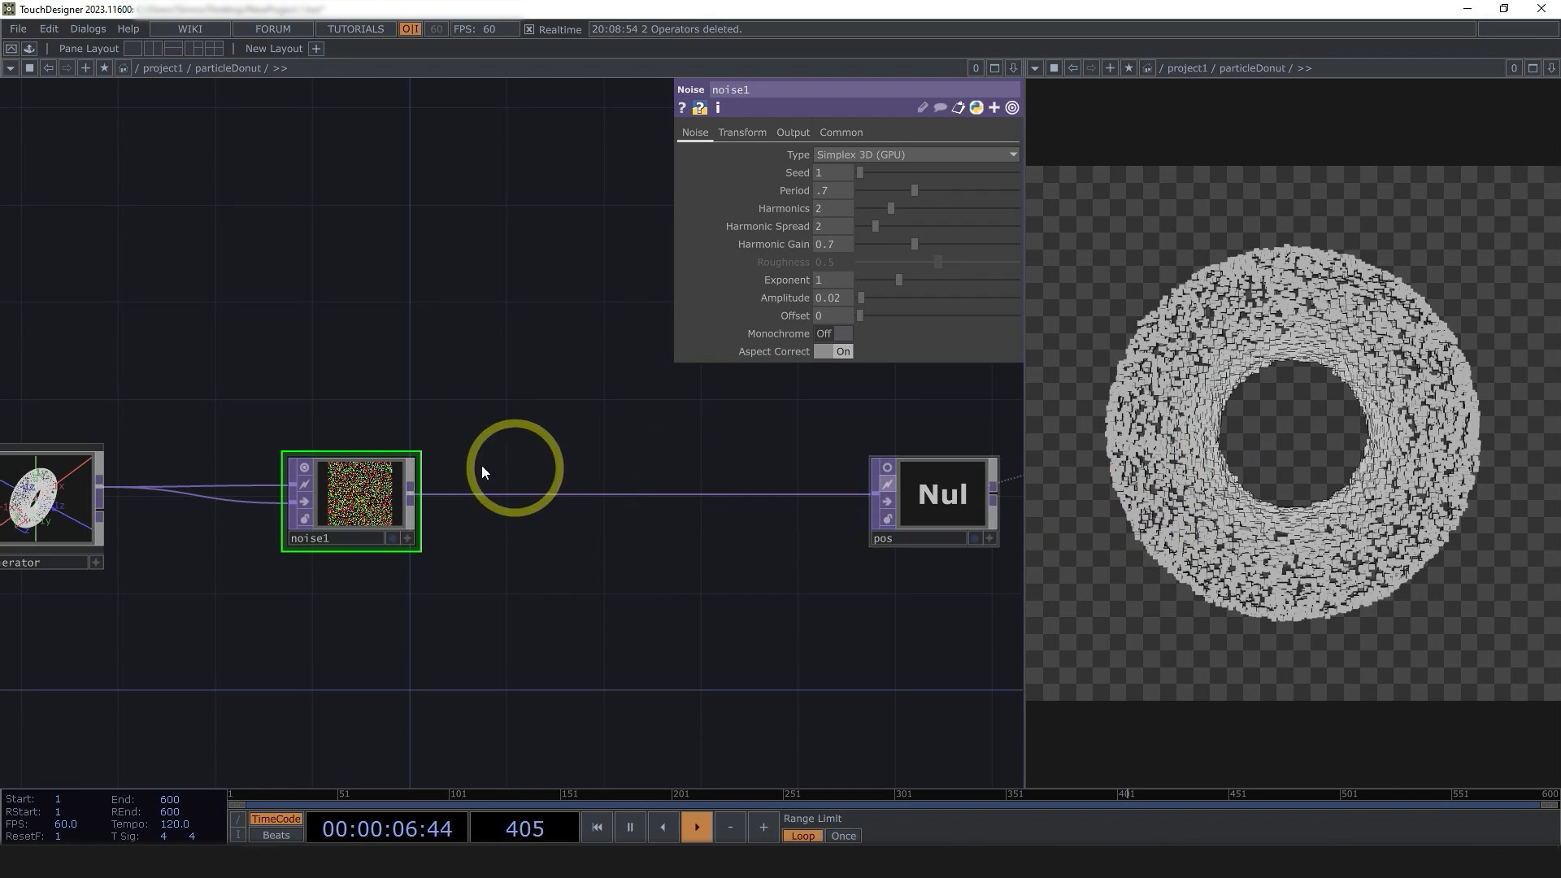
- Toggle the bypass of noise1 repeatedly to compare the torus with and without the noise
click(309, 497)
click(309, 497)
click(309, 497)
click(309, 497)
- Duplicate noise1 and place the copy below it, with pointGenerator feeding both of its inputs
drag(666, 481, 749, 379)
scroll(749, 379, down, 3)
drag(415, 394, 339, 393)
drag(573, 486, 520, 485)
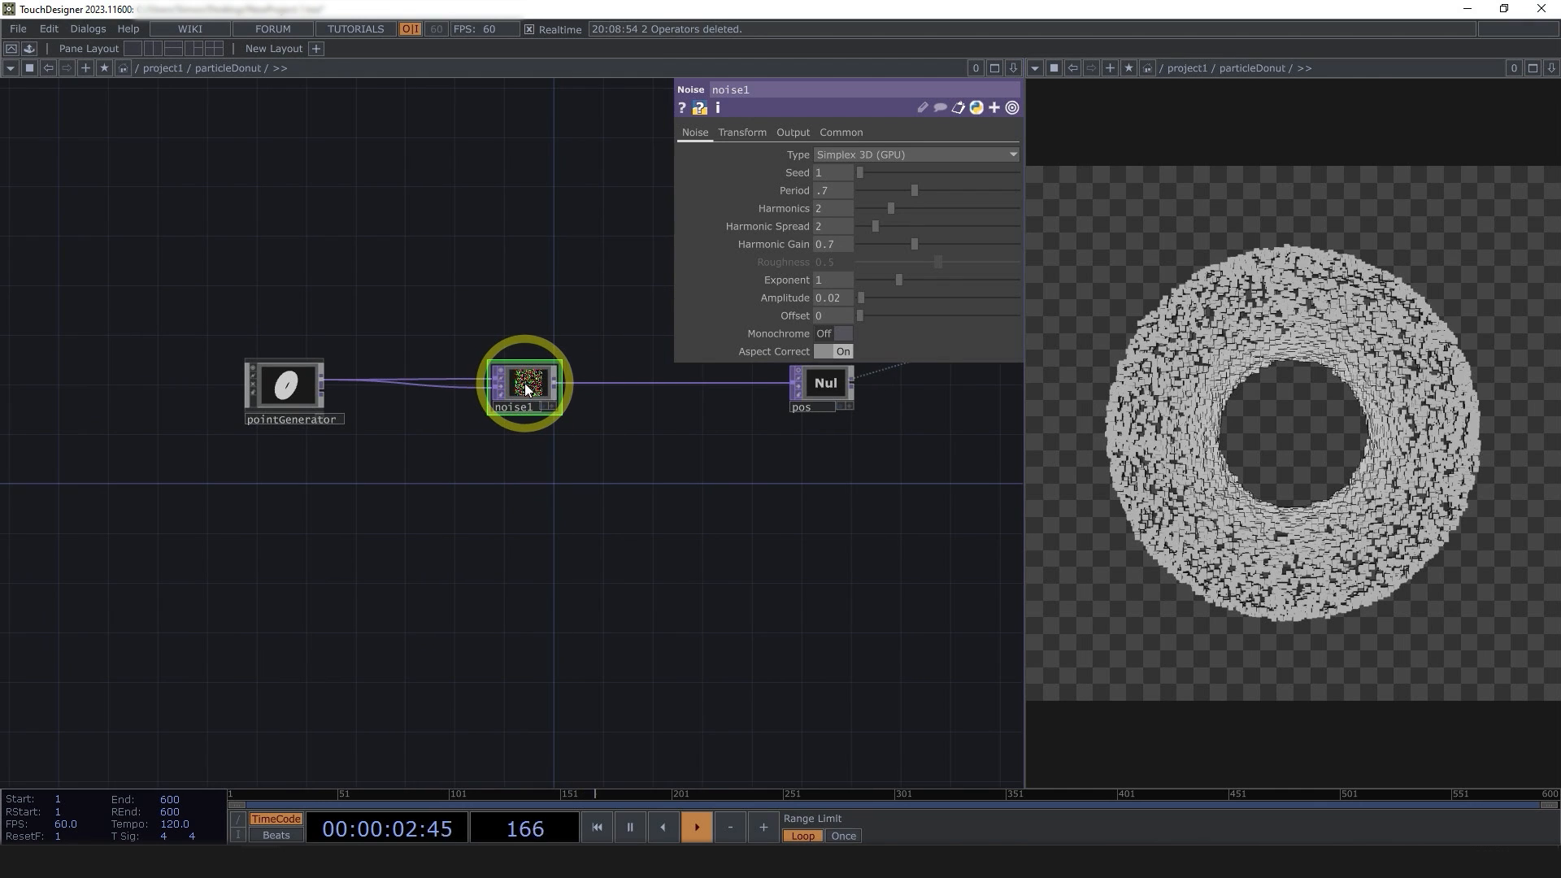
drag(666, 509, 485, 514)
key(ctrl+v)
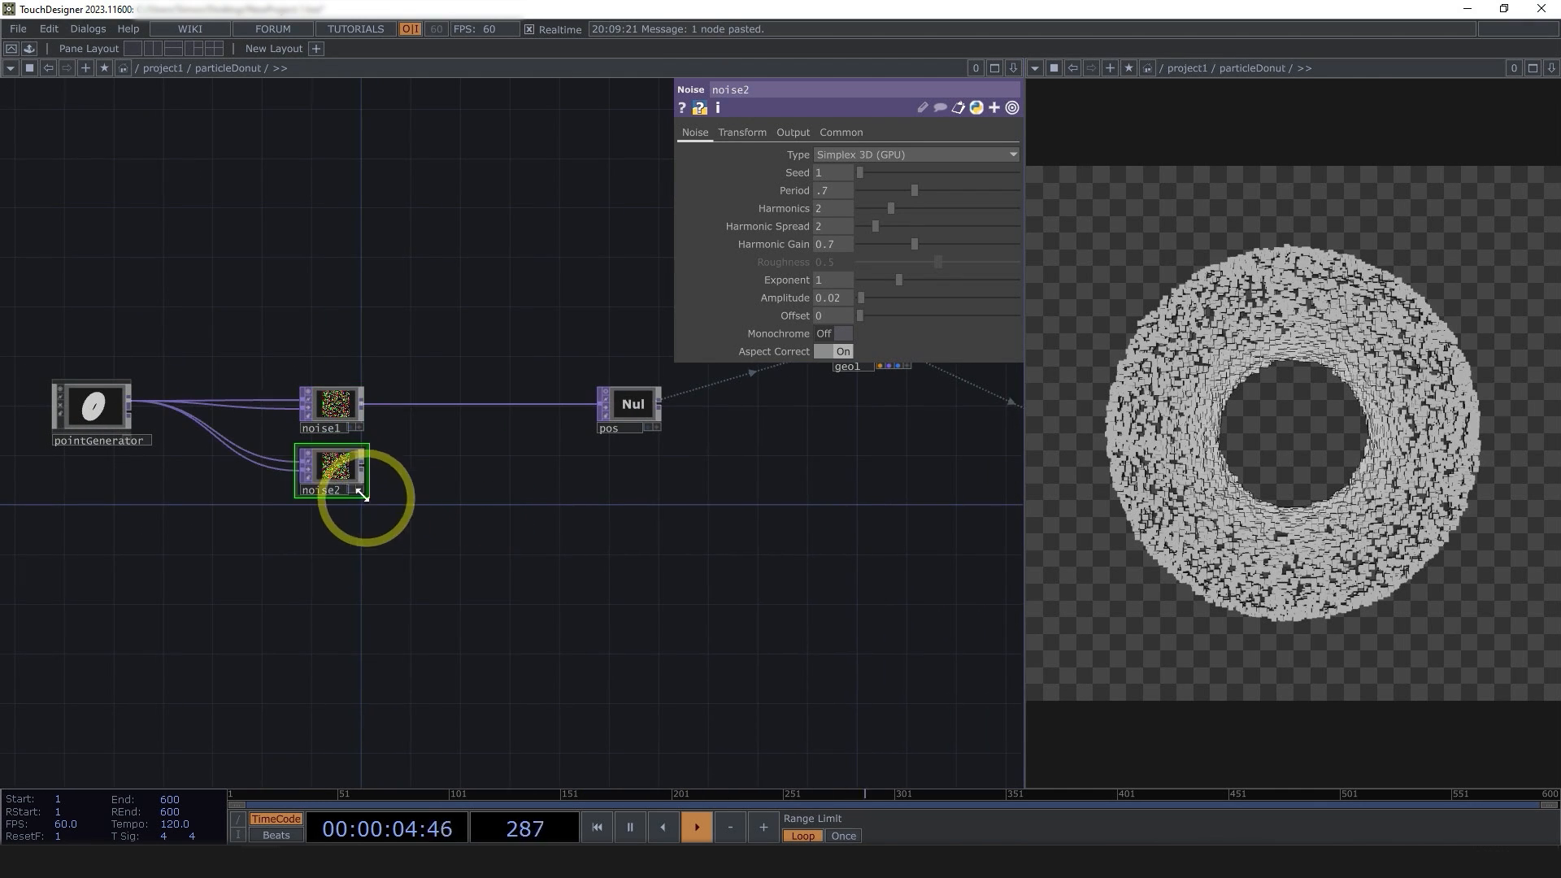
click(342, 573)
- Try outputting only the noise from noise1 by setting its output RGB to Noise
click(343, 401)
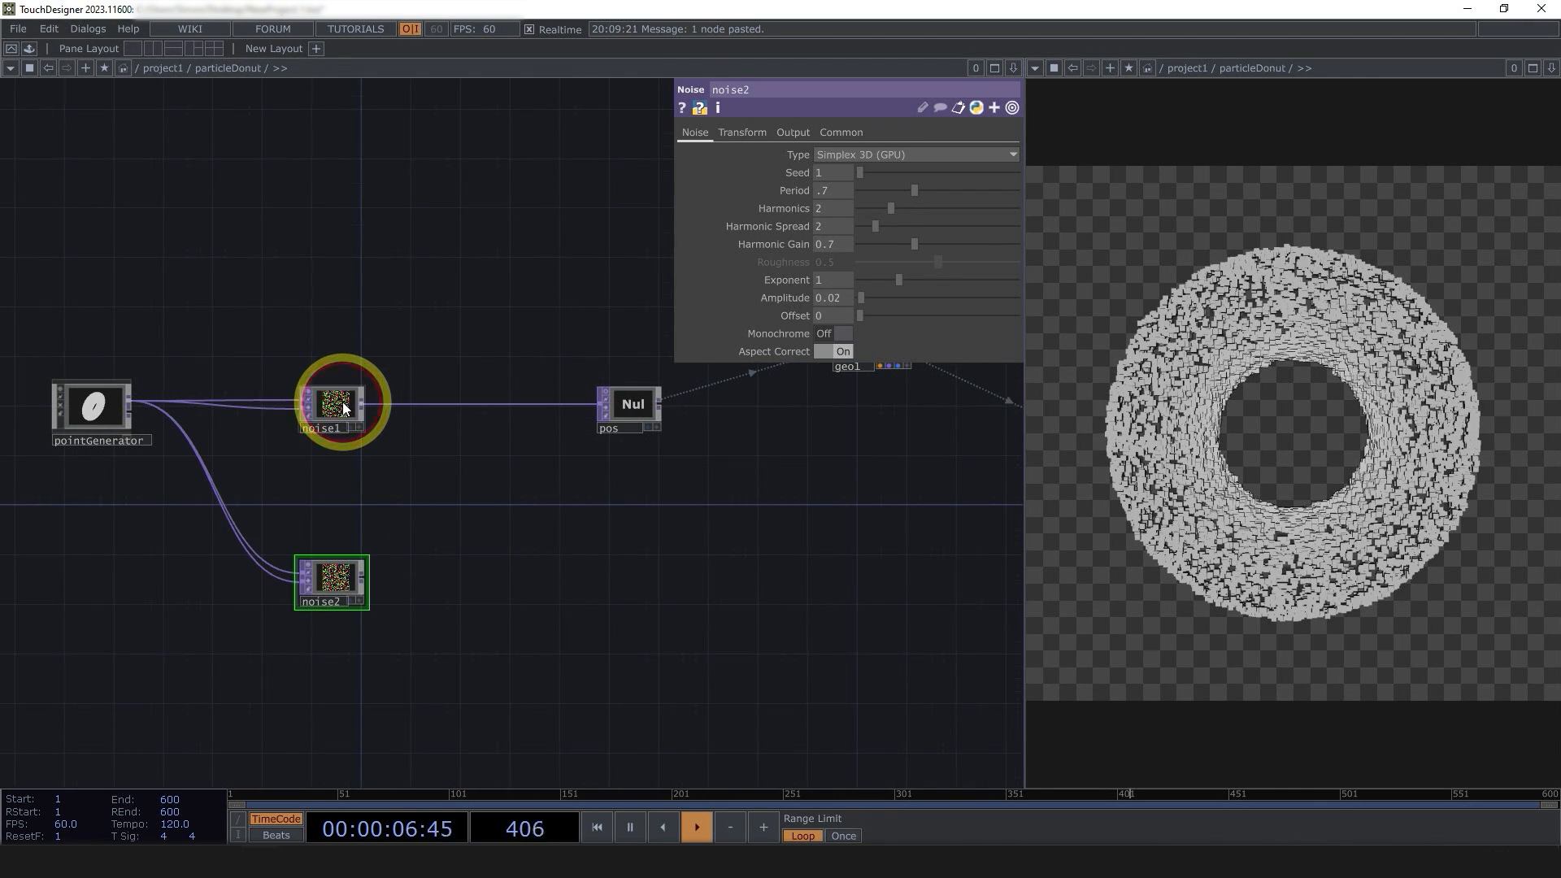
scroll(343, 402, up, 5)
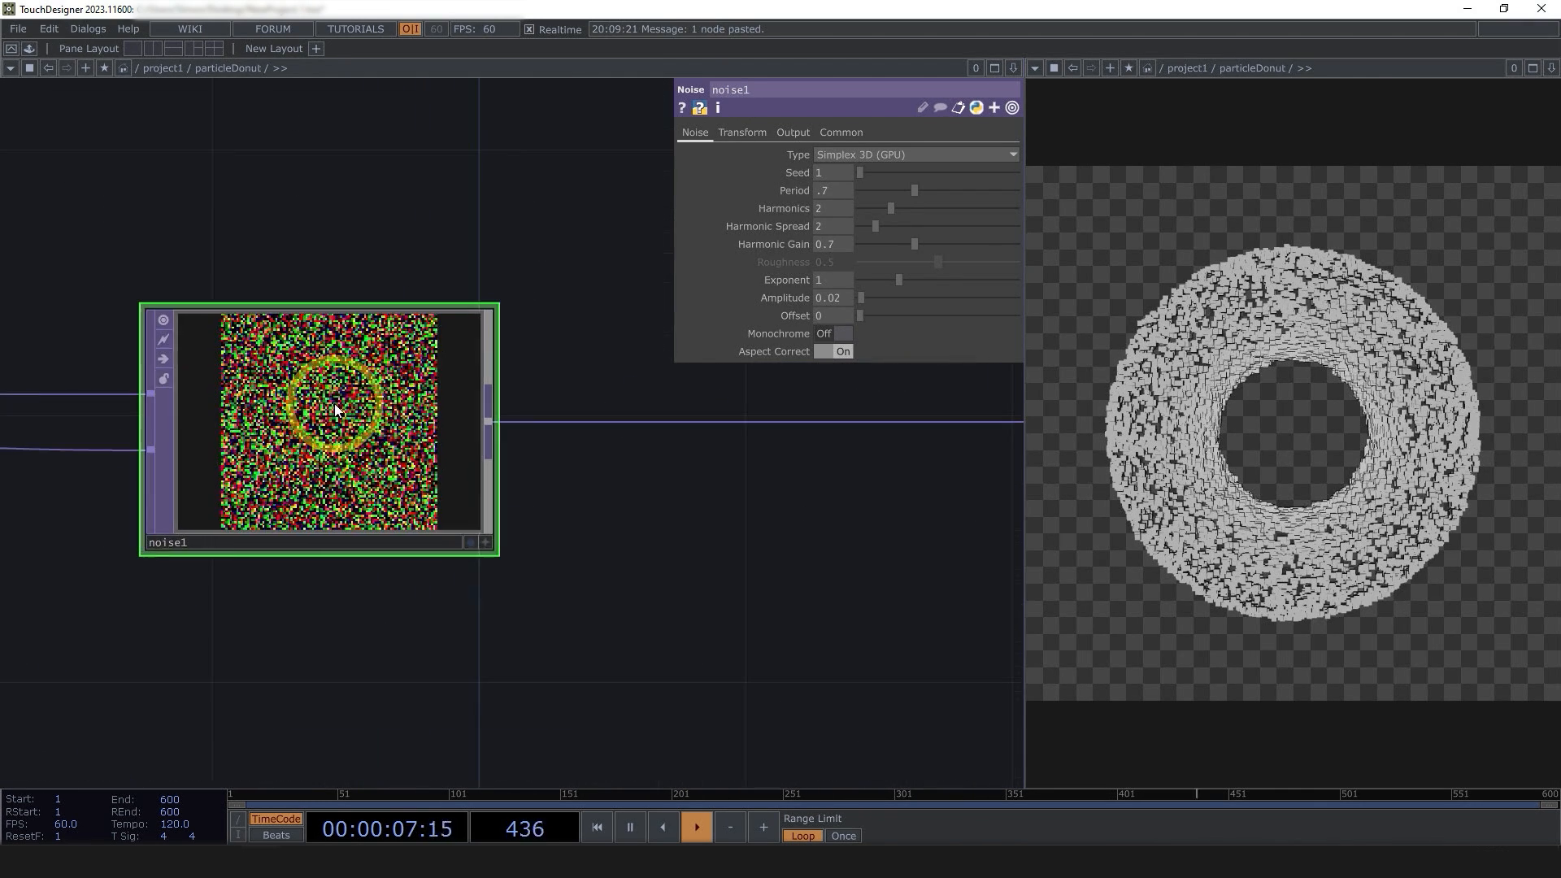
click(803, 133)
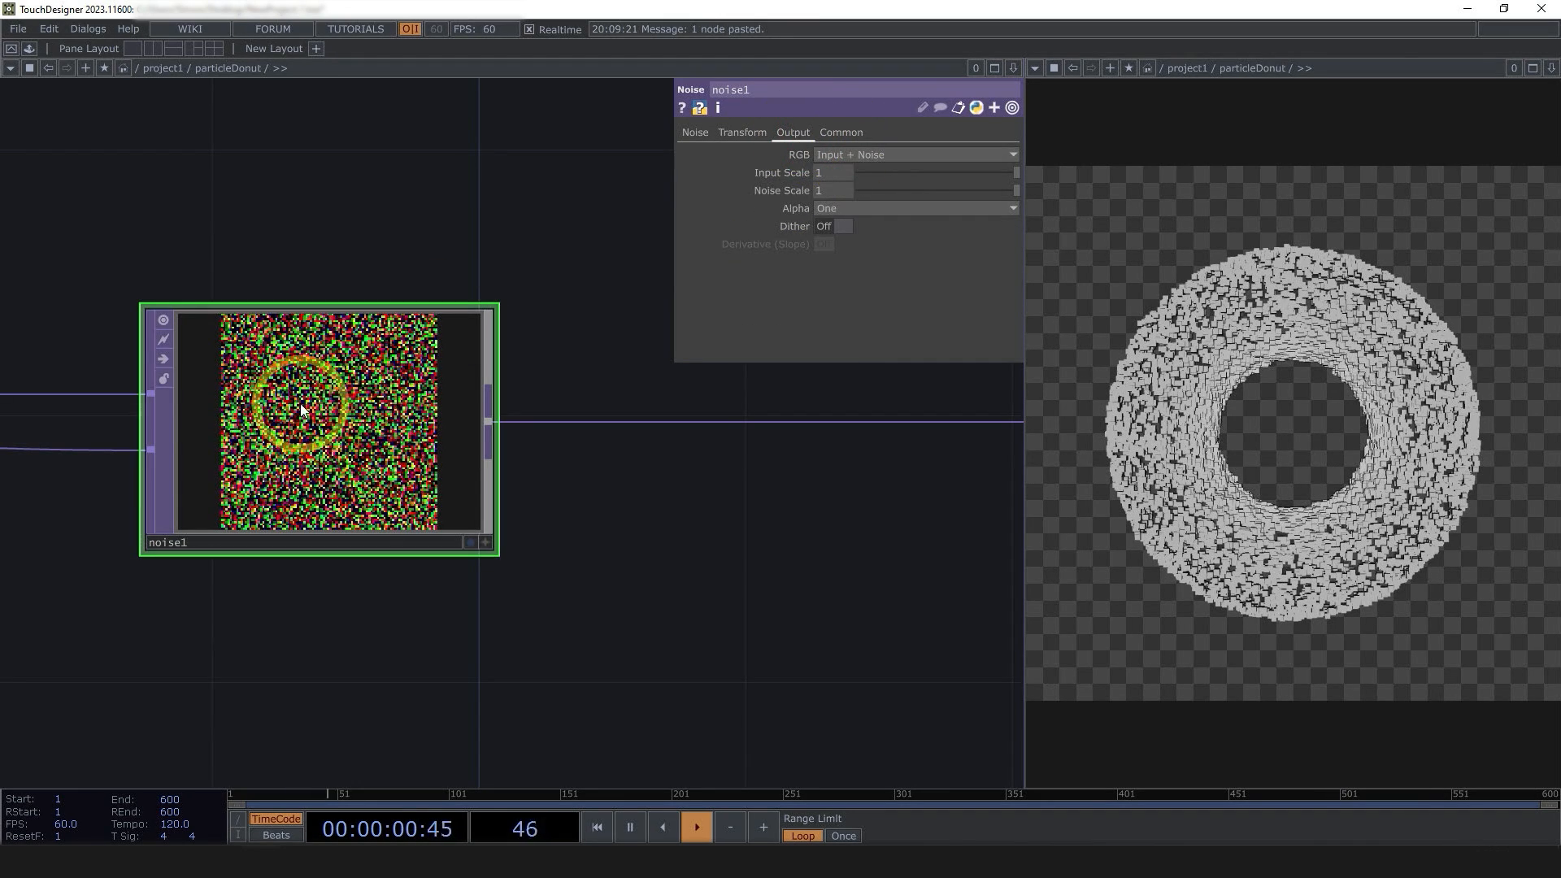
click(843, 156)
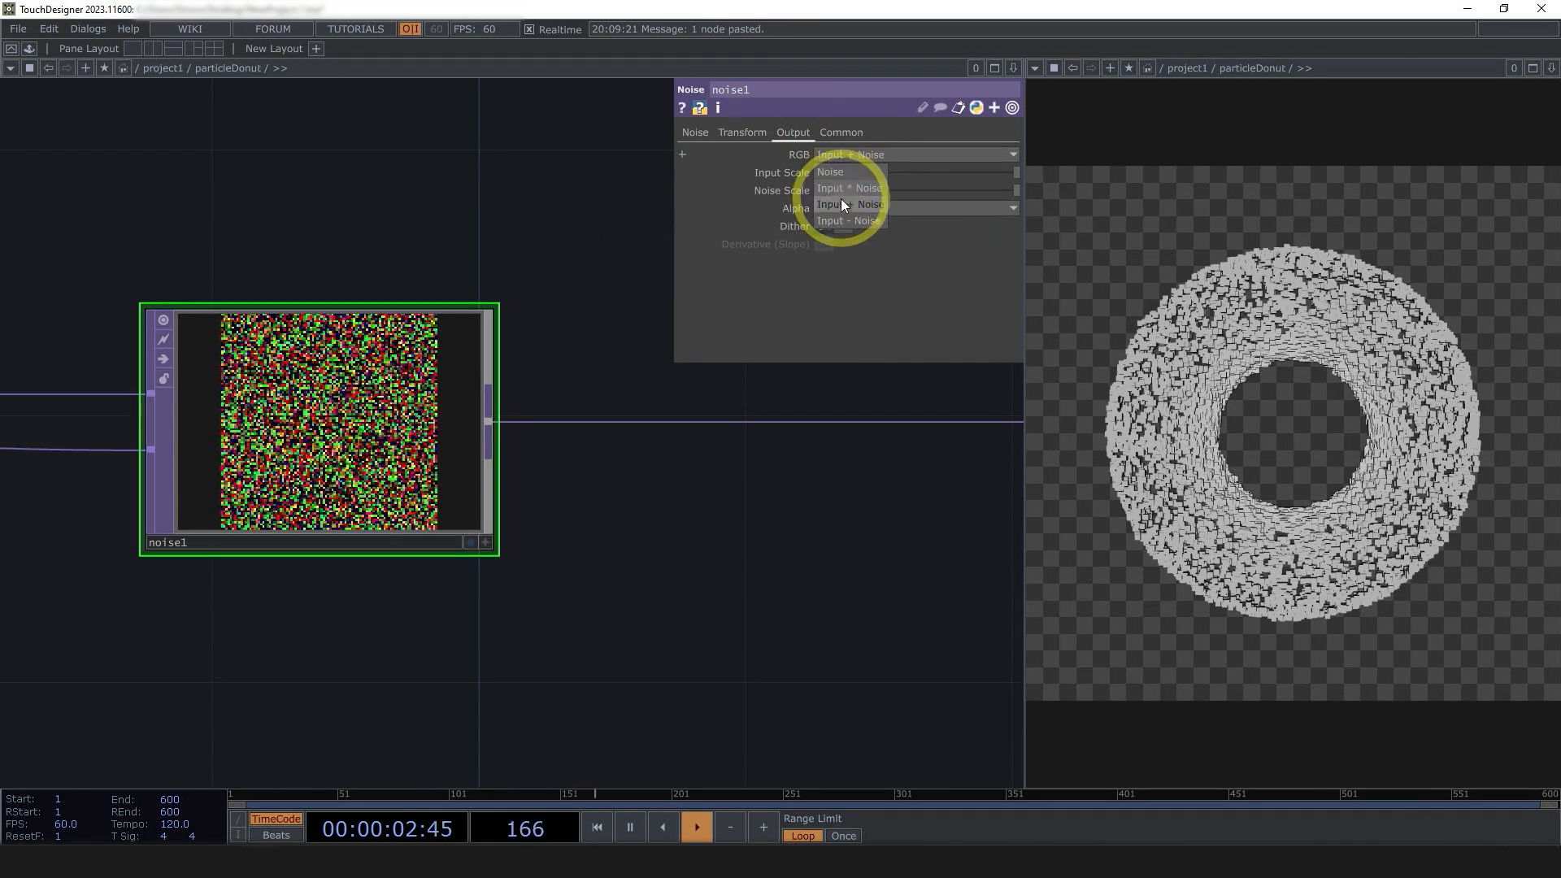
click(844, 172)
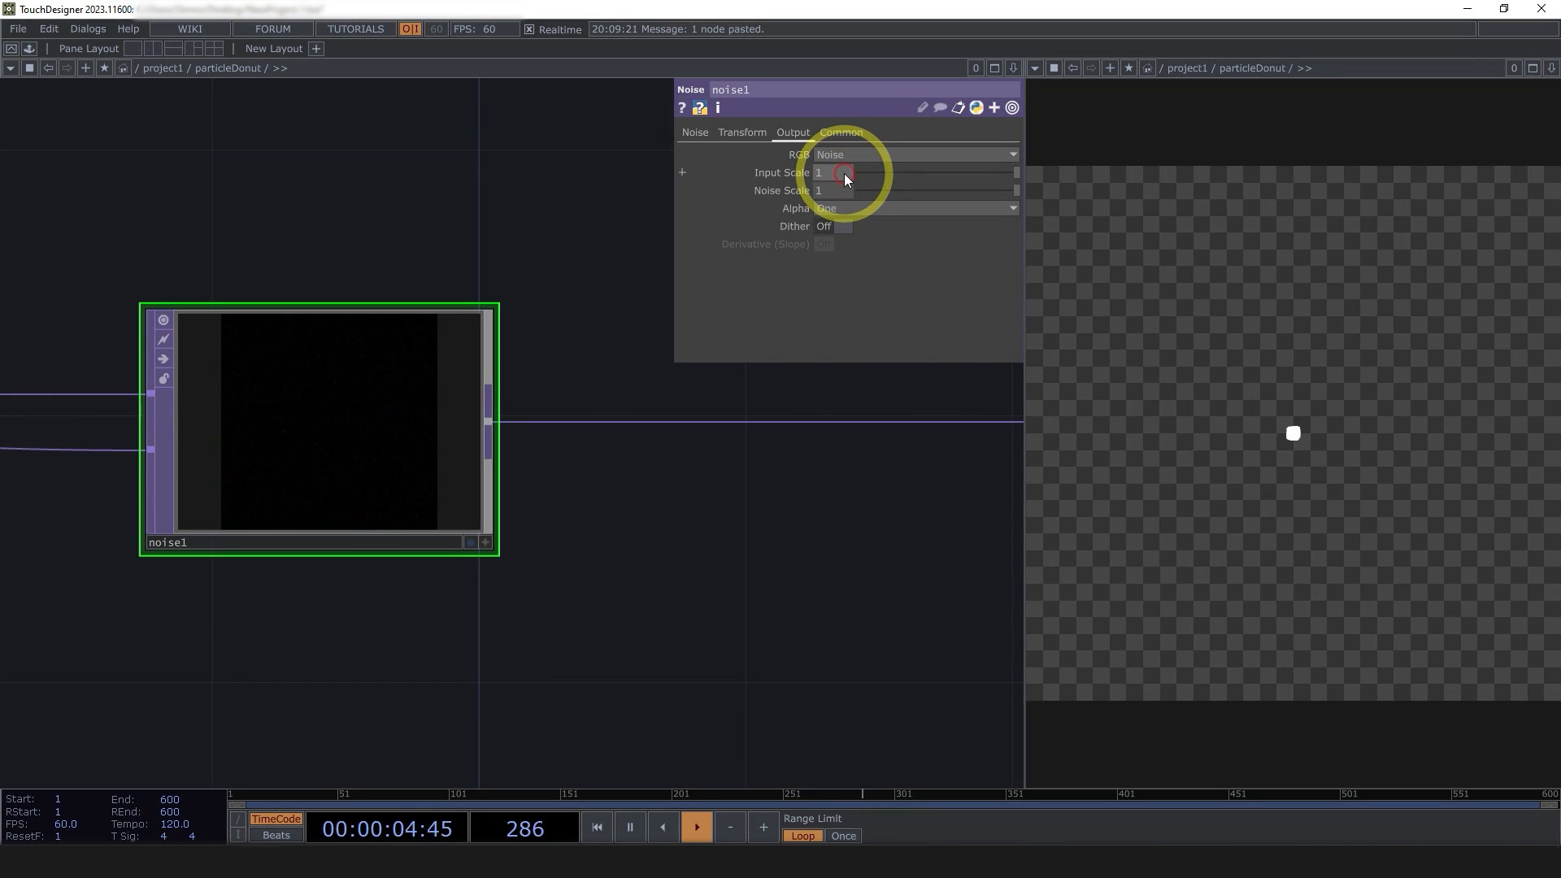
- Try a higher Amplitude on noise1, undo it, and return the output RGB to Input + Noise
click(695, 132)
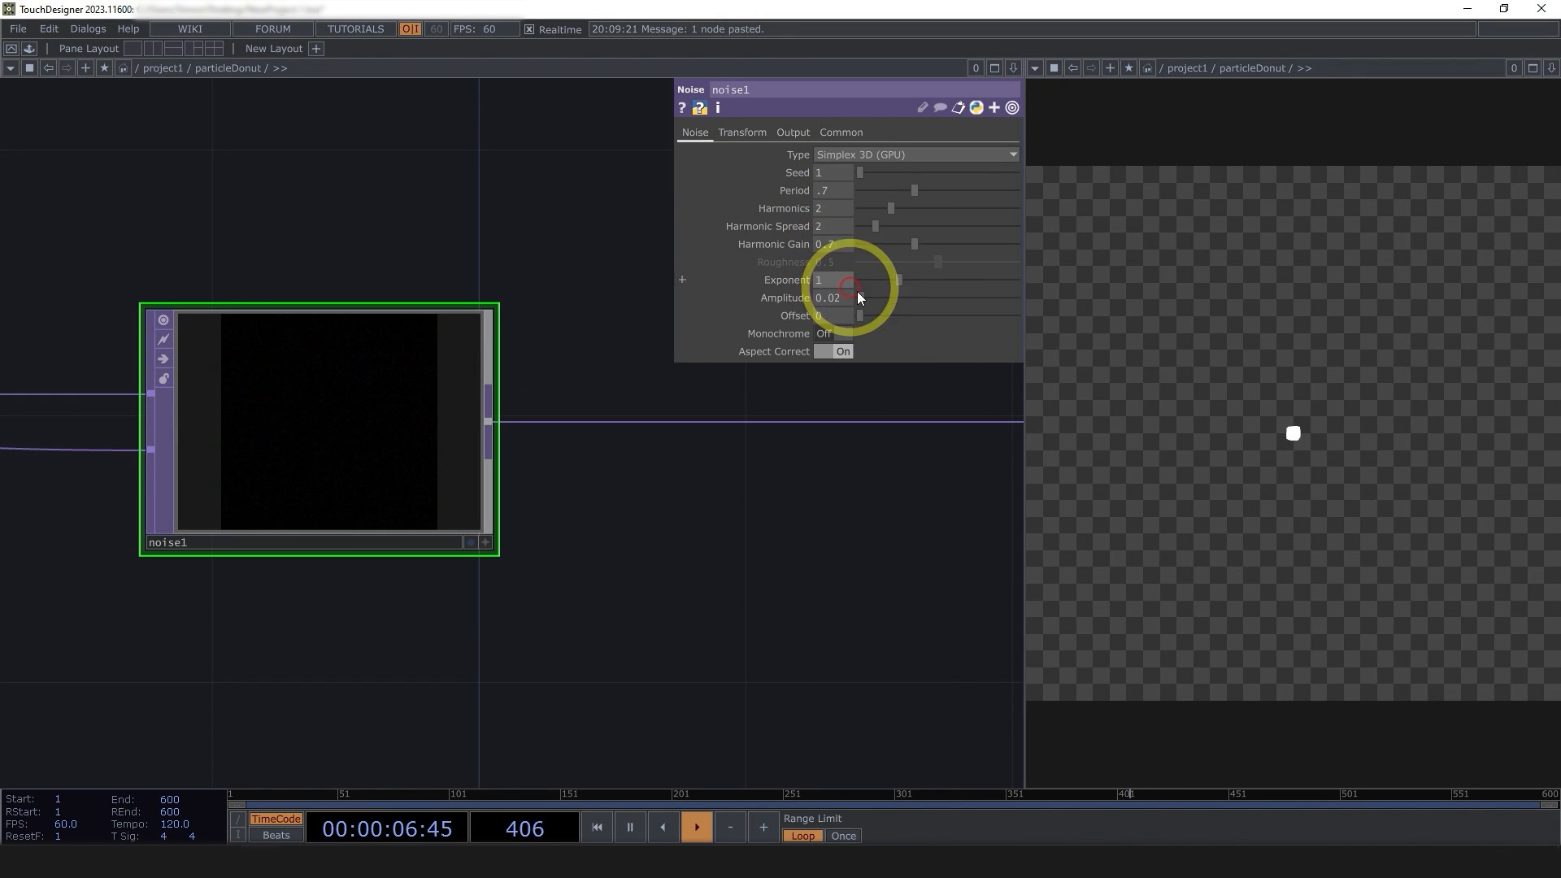
drag(857, 293, 925, 299)
key(ctrl+z)
click(793, 132)
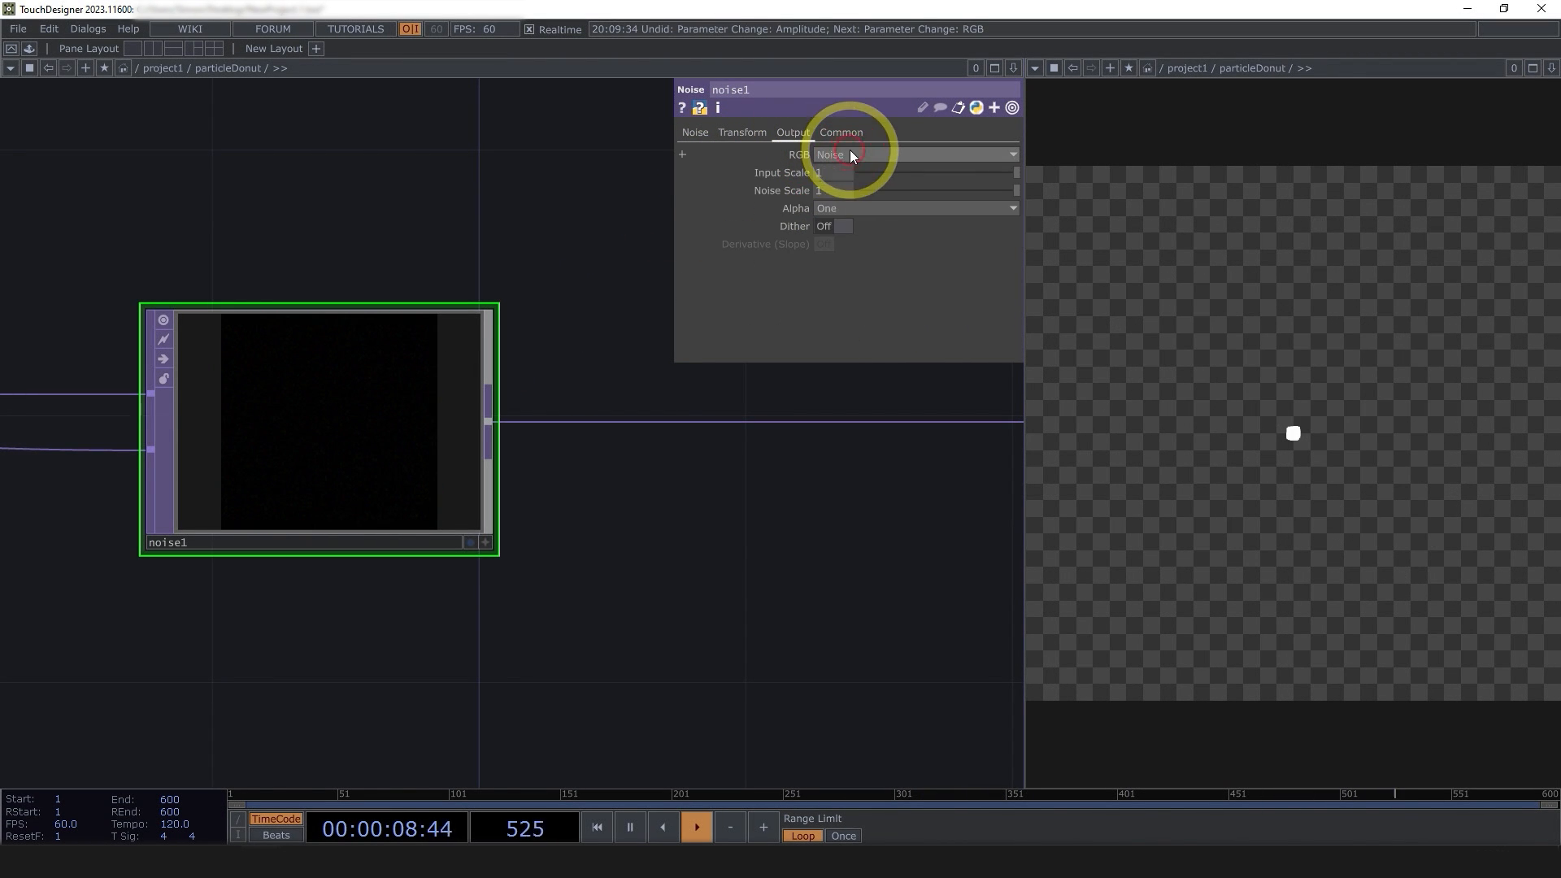
click(849, 155)
click(856, 203)
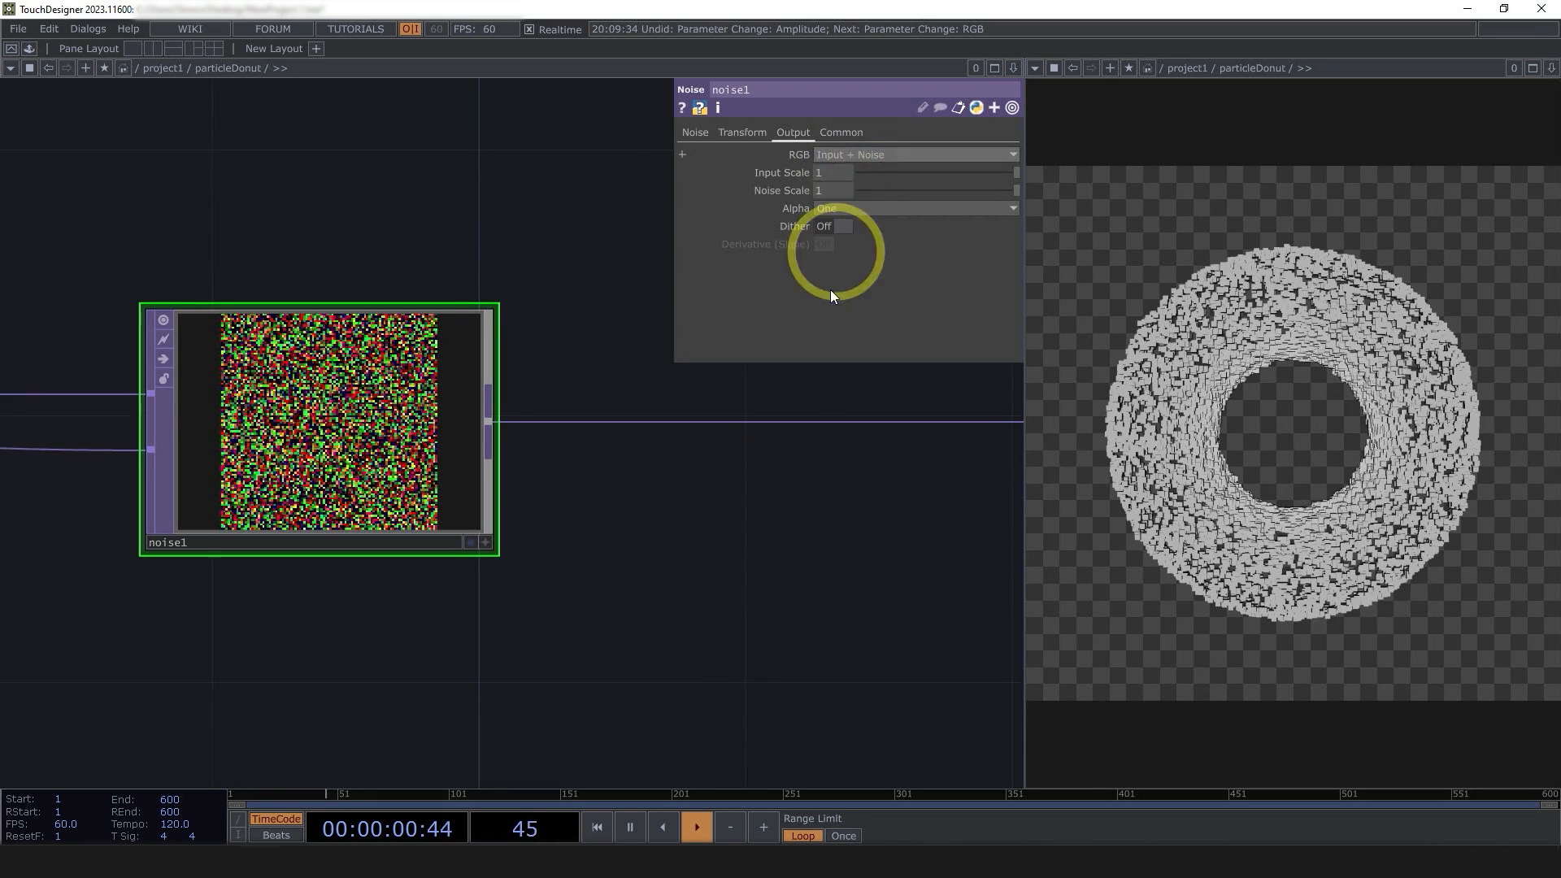
- Set the output RGB of noise2 to Noise so that it ignores the input positions
scroll(592, 418, down, 5)
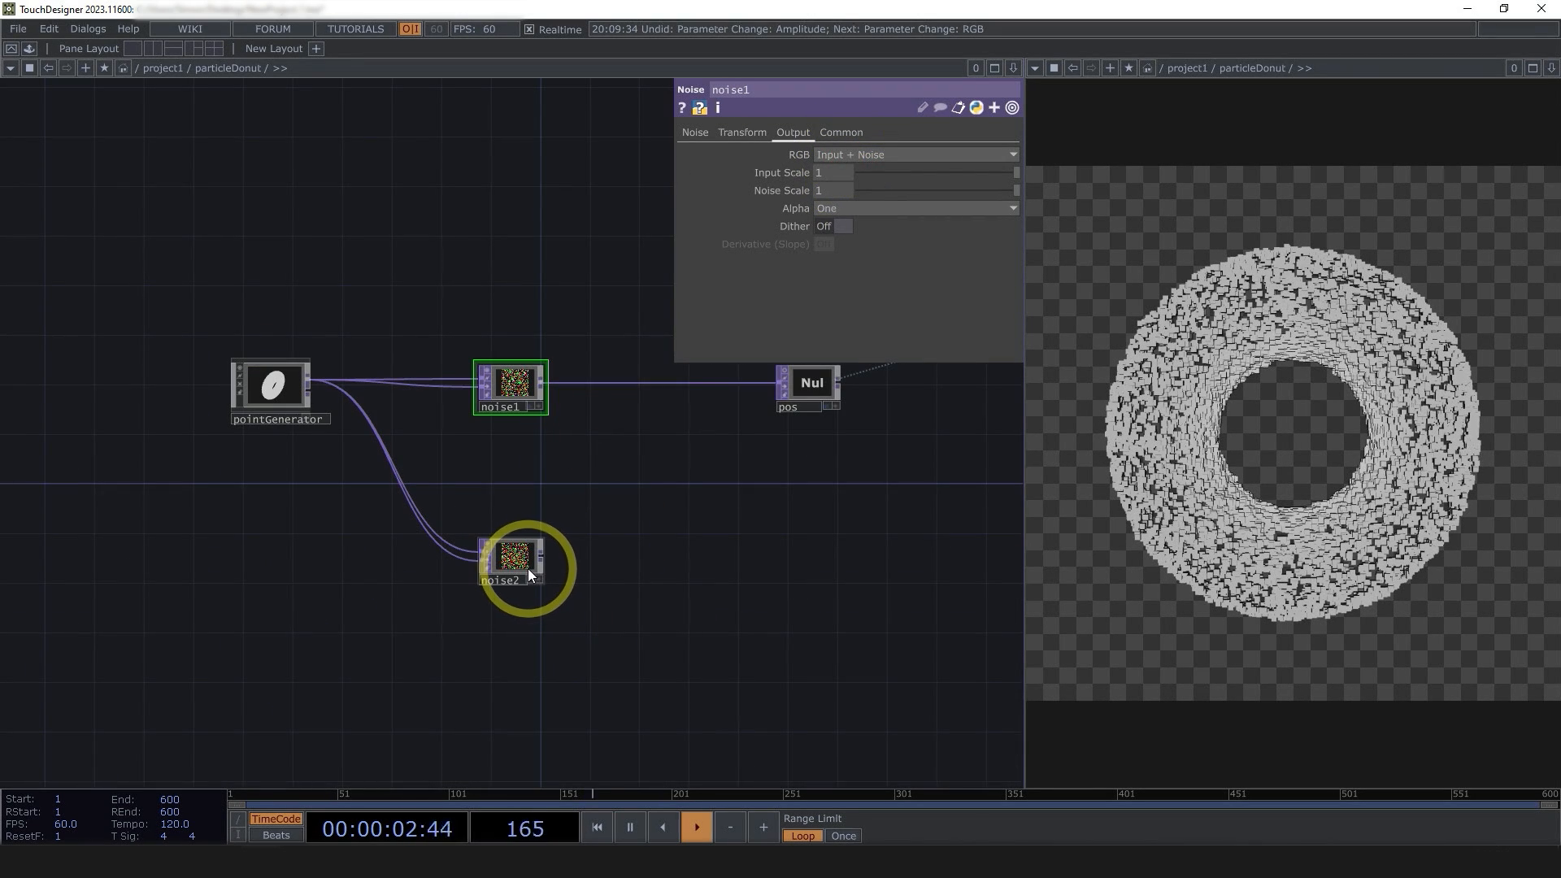
click(528, 568)
scroll(524, 596, up, 3)
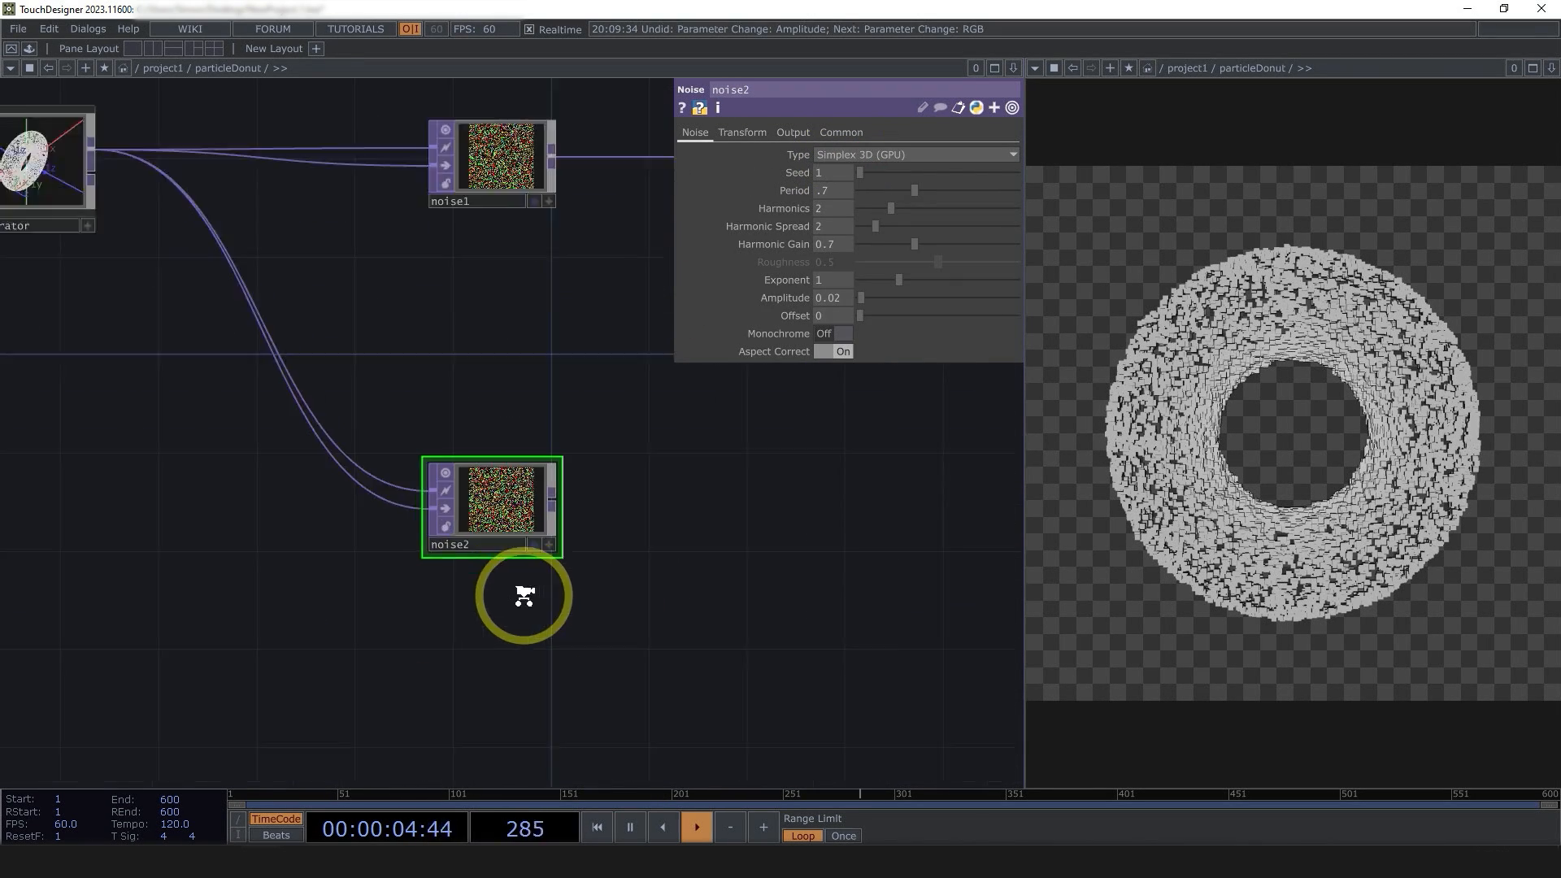
click(805, 133)
click(867, 155)
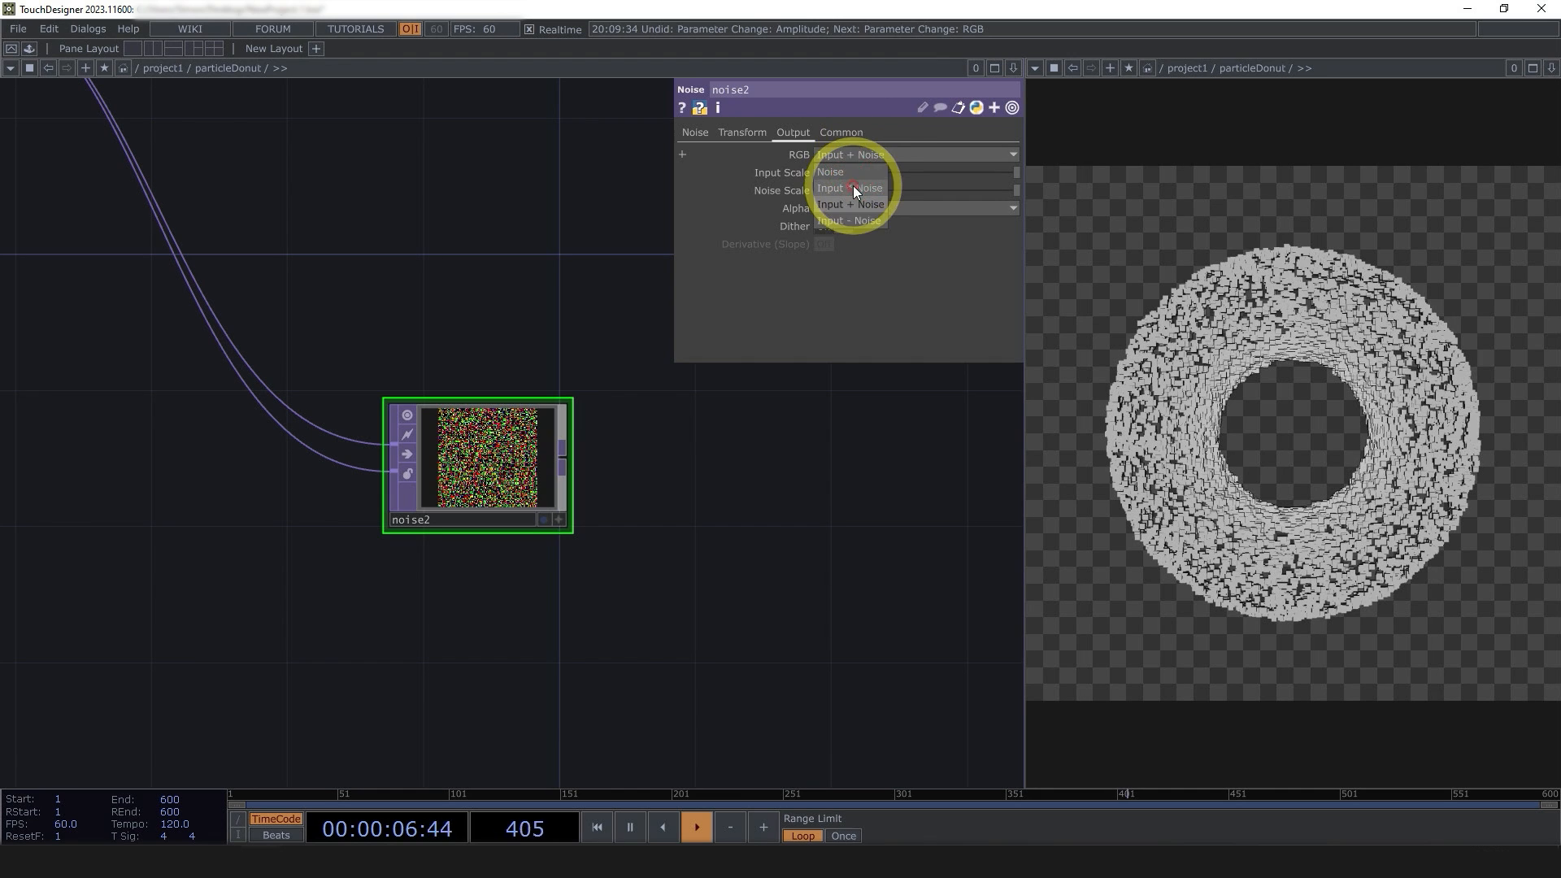
click(850, 172)
scroll(491, 492, up, 3)
scroll(252, 387, down, 5)
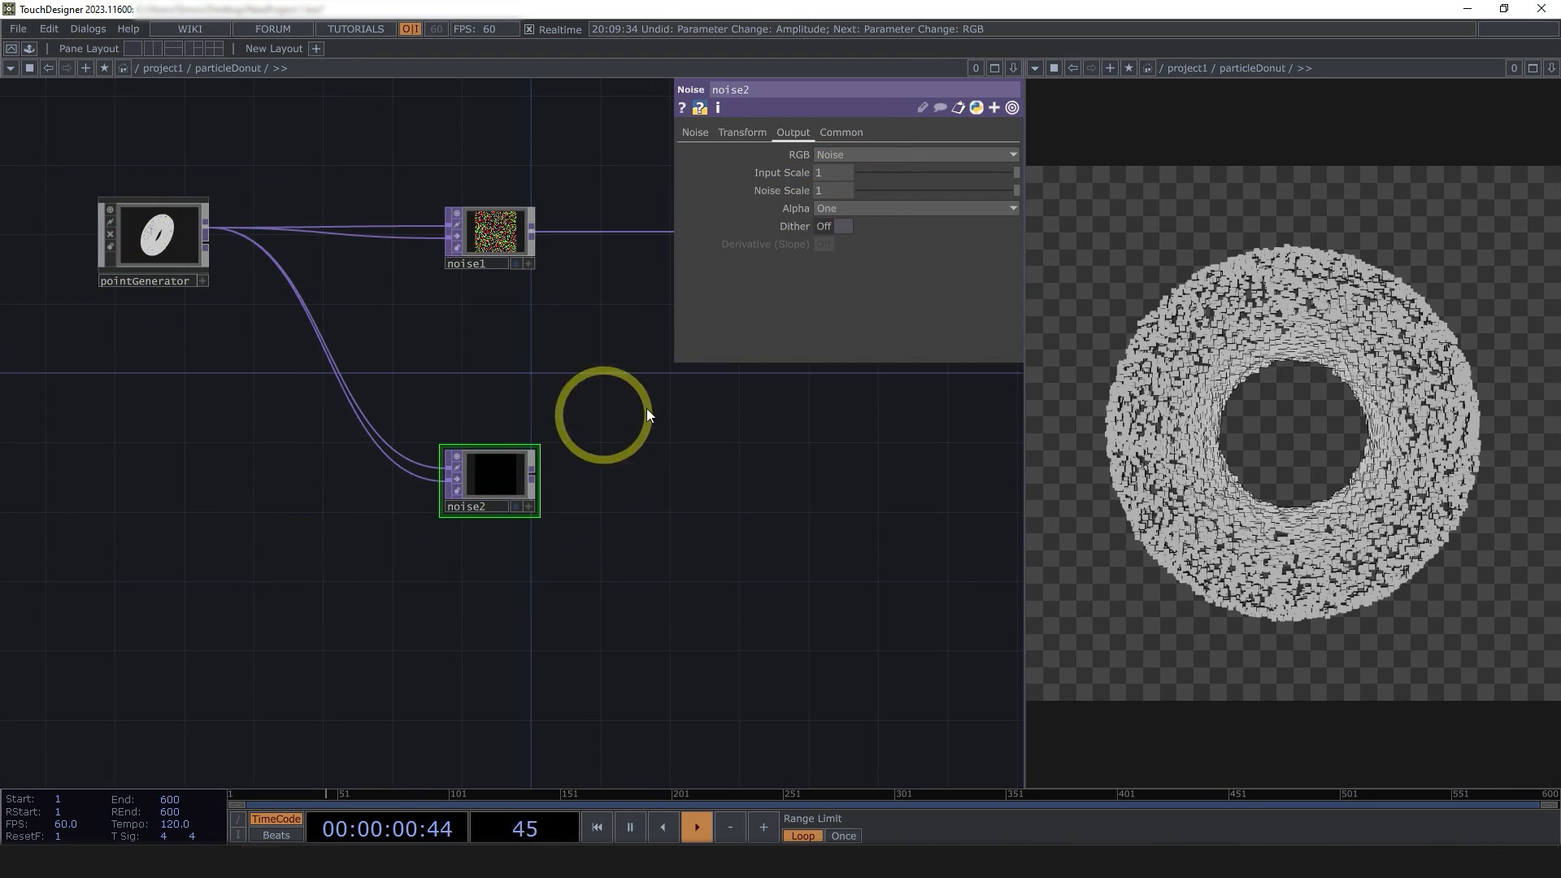
- Examine the inputs and output of noise2 against noise1, and the settings of pointGenerator feeding both
scroll(491, 483, up, 4)
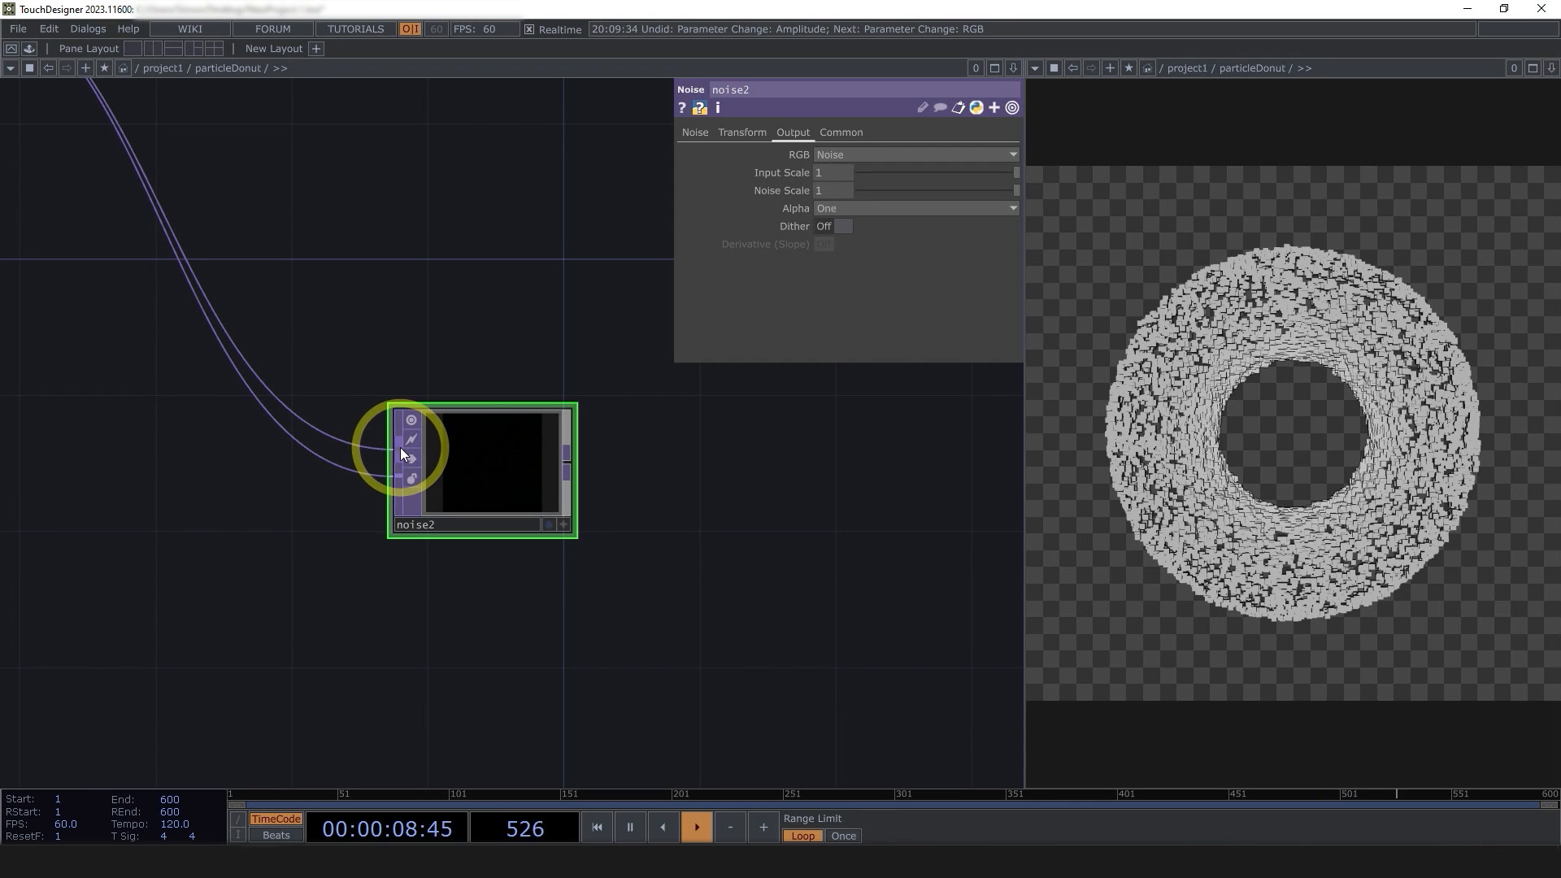
middle_click(493, 452)
scroll(453, 446, down, 4)
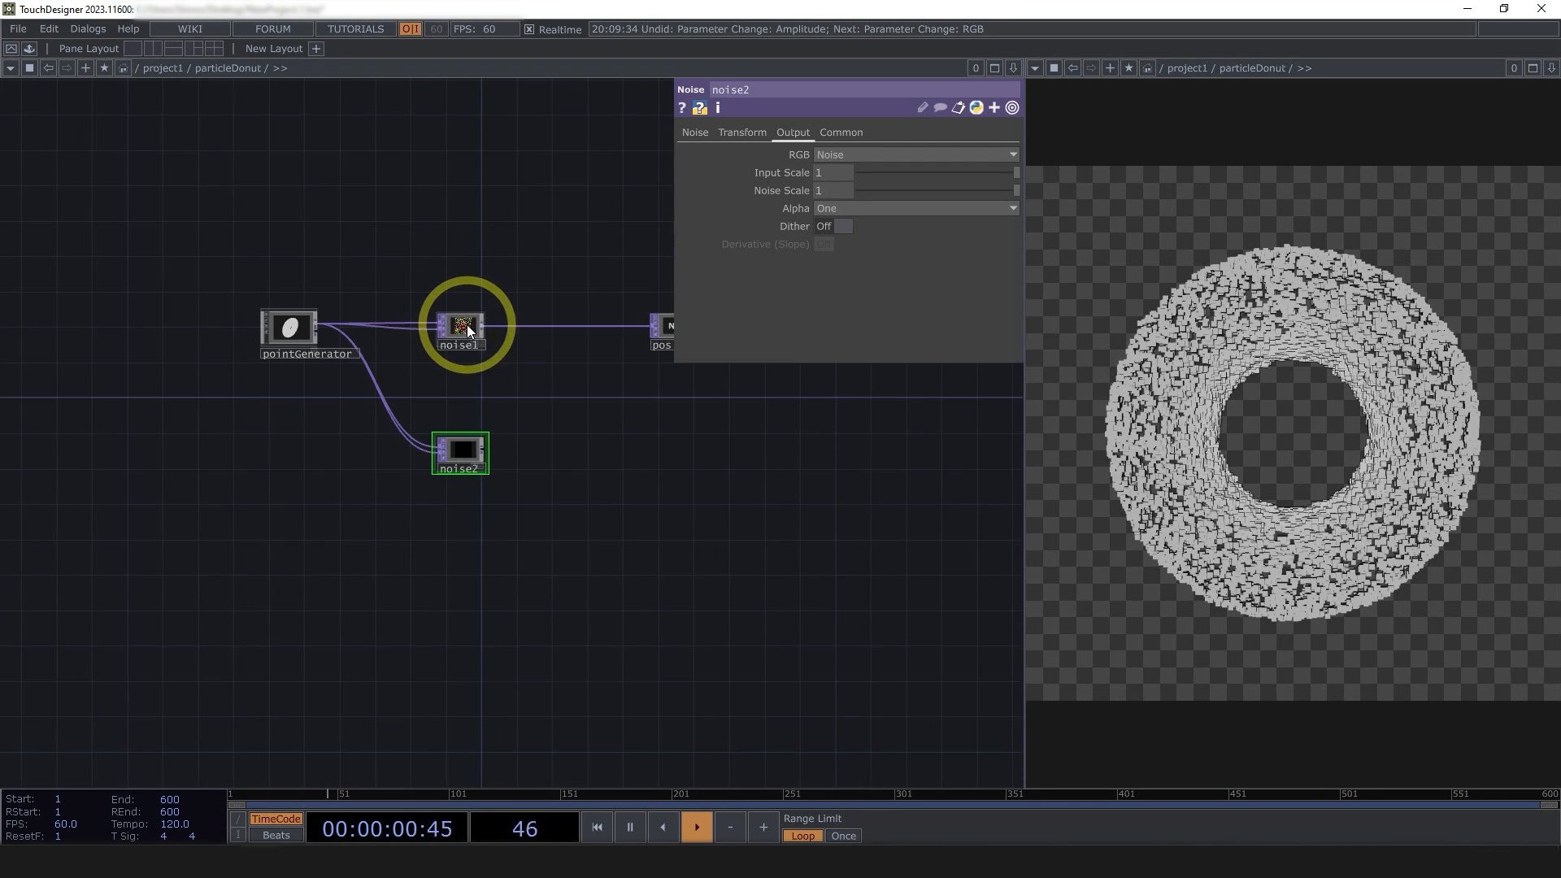
middle_click(466, 326)
scroll(482, 411, up, 1)
scroll(481, 410, up, 2)
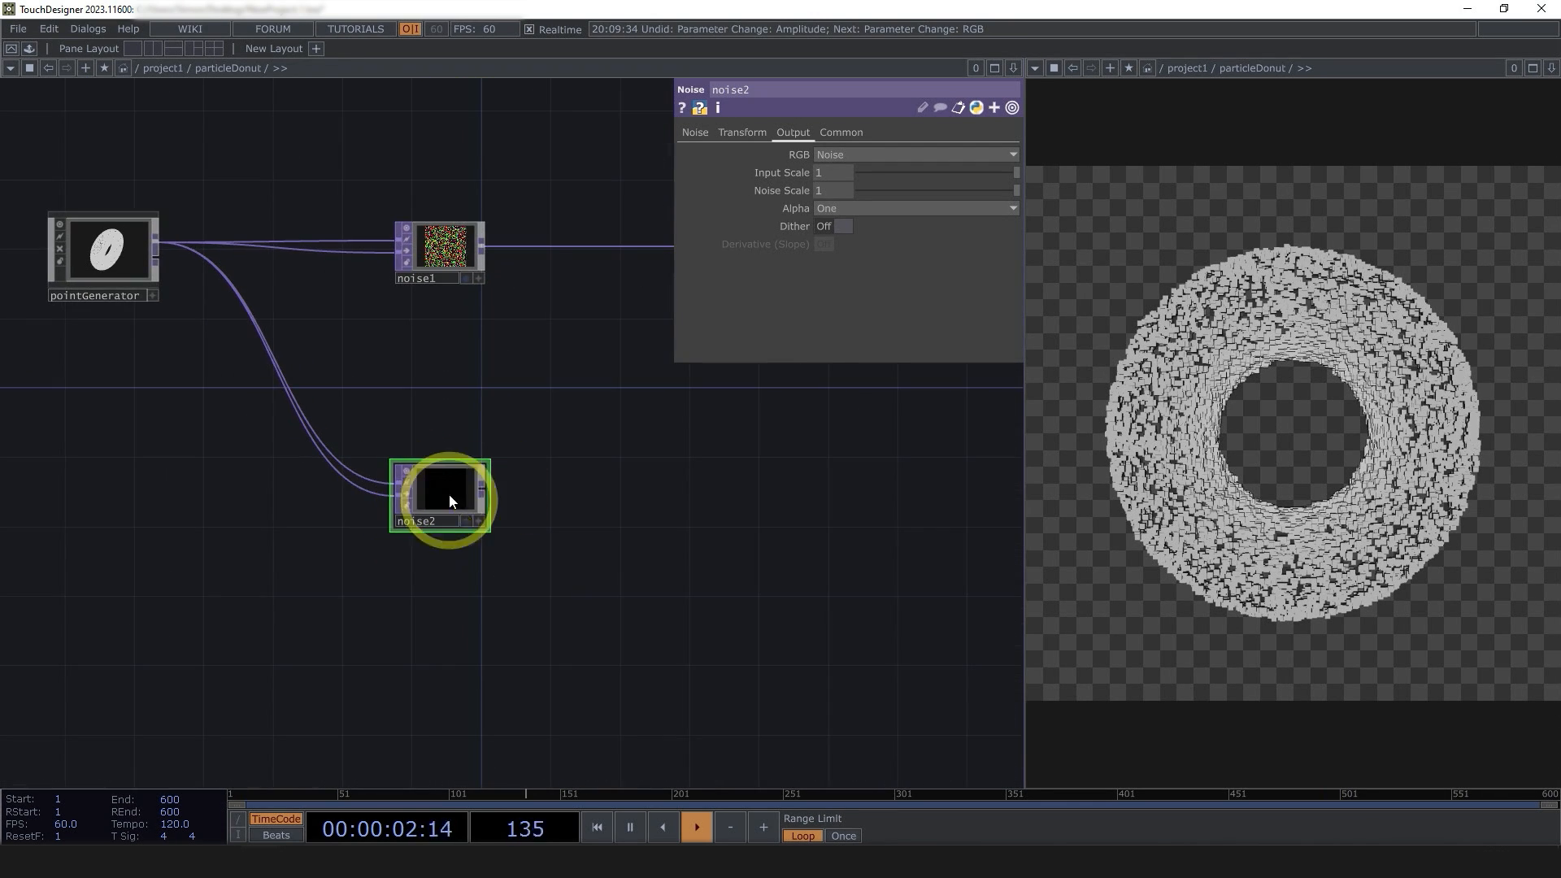
click(123, 256)
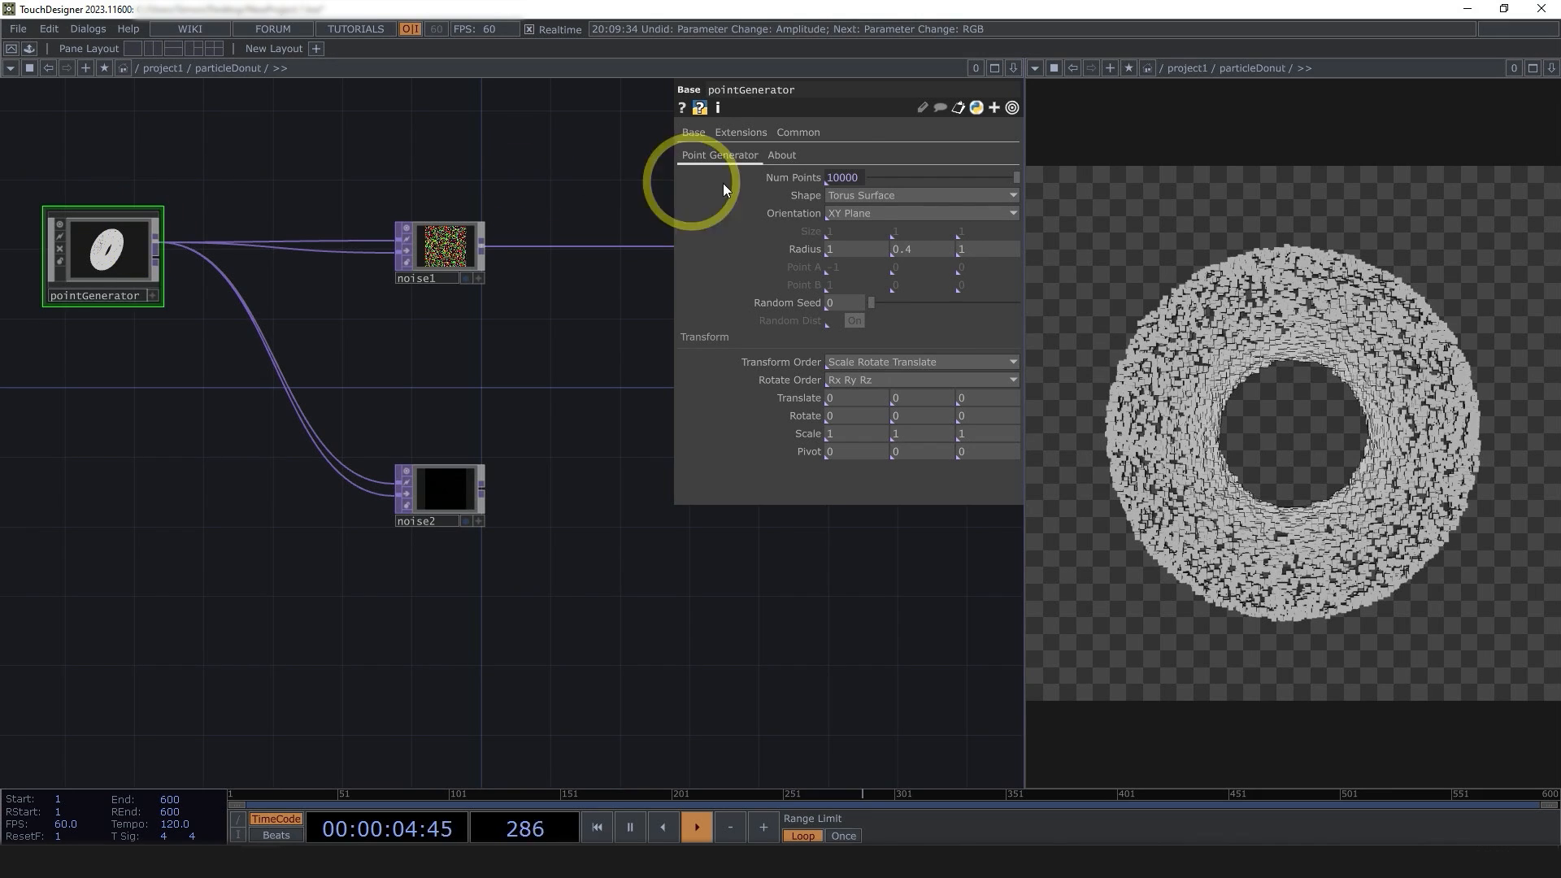
- Set the Amplitude of noise2 to 110
click(437, 493)
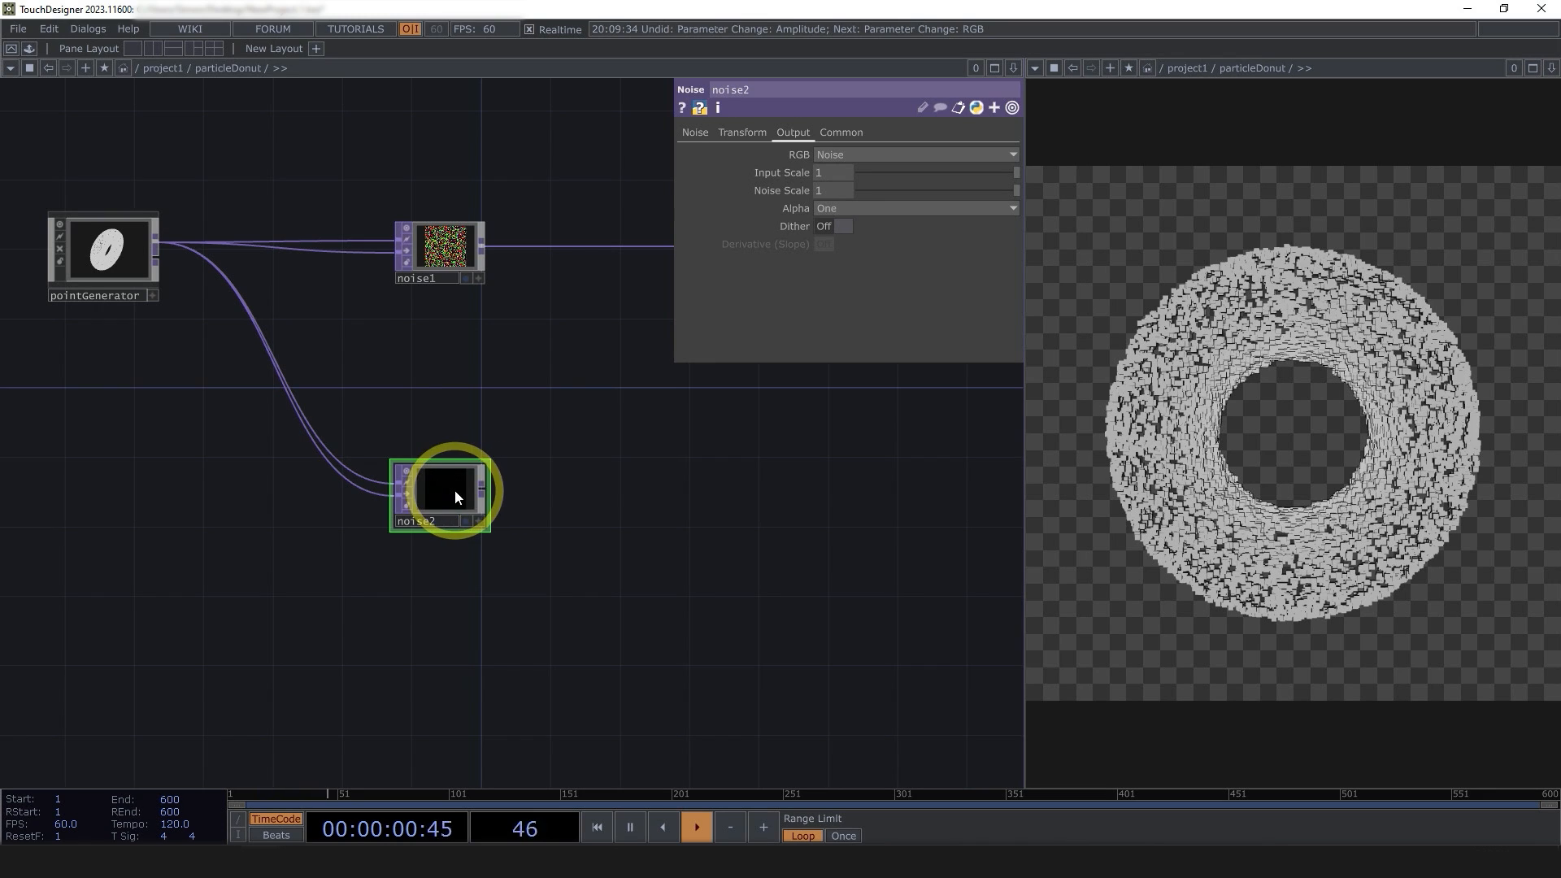
click(696, 135)
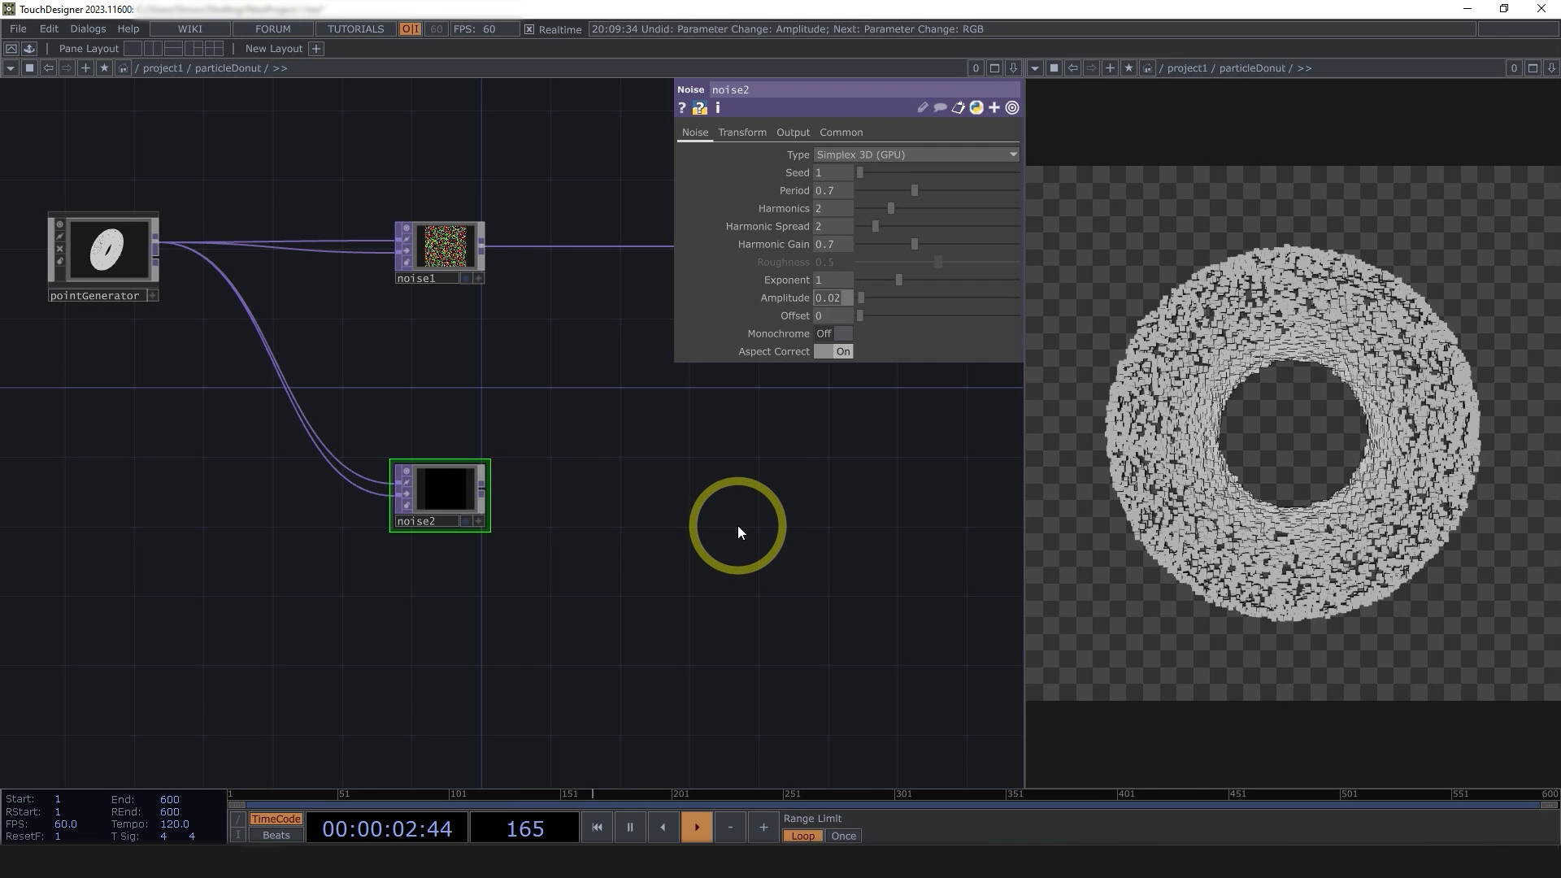
text(110)
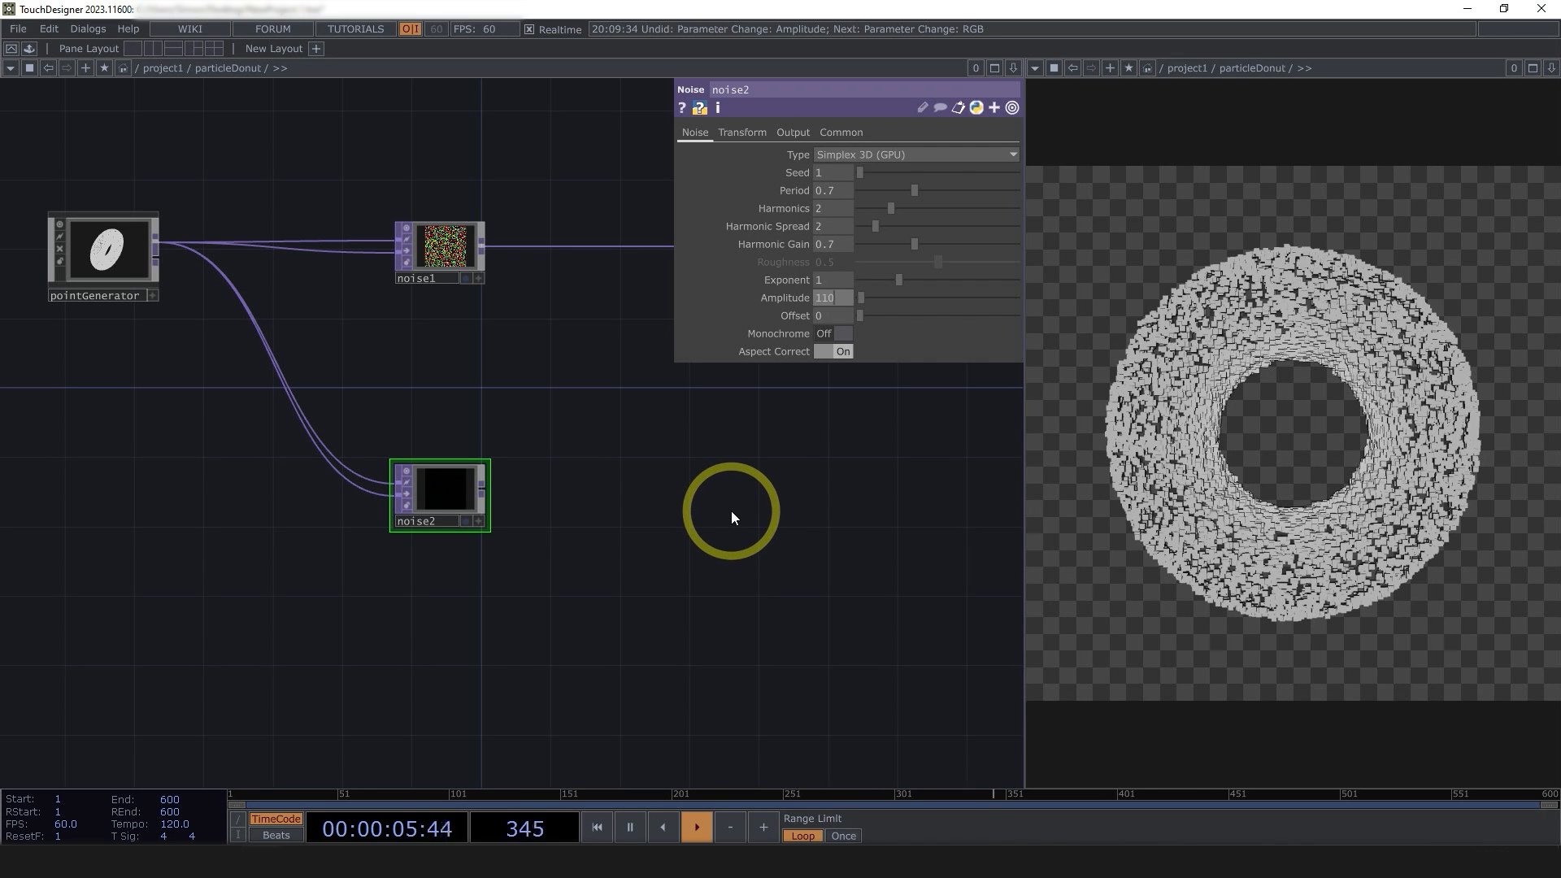
key(Return)
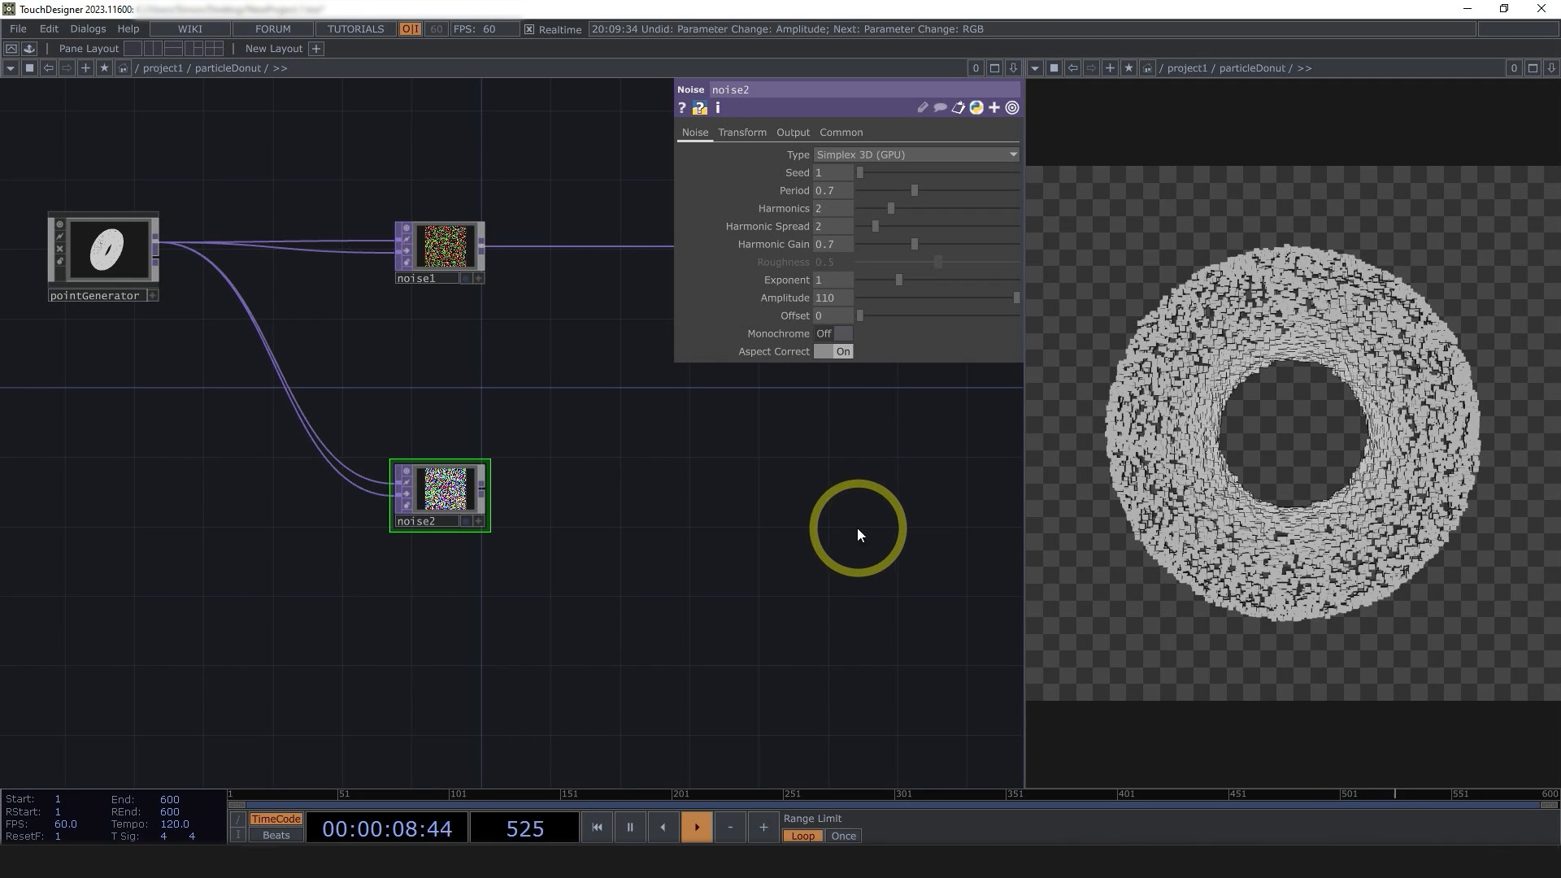
- Add a Null TOP after noise2 and rename it rot
drag(865, 595, 794, 617)
click(415, 506)
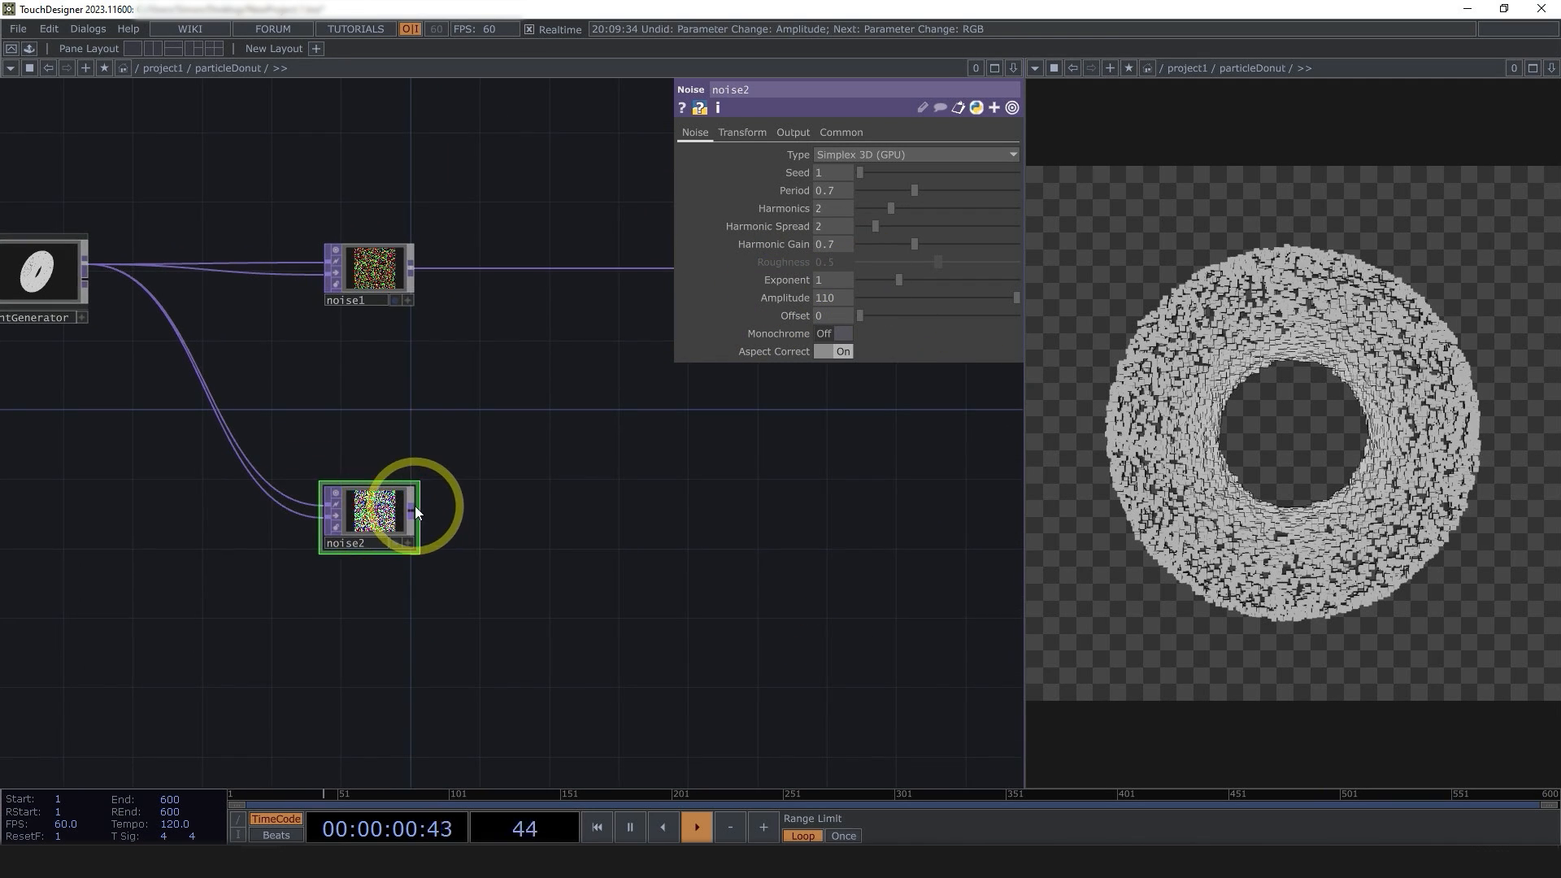
click(356, 414)
click(838, 518)
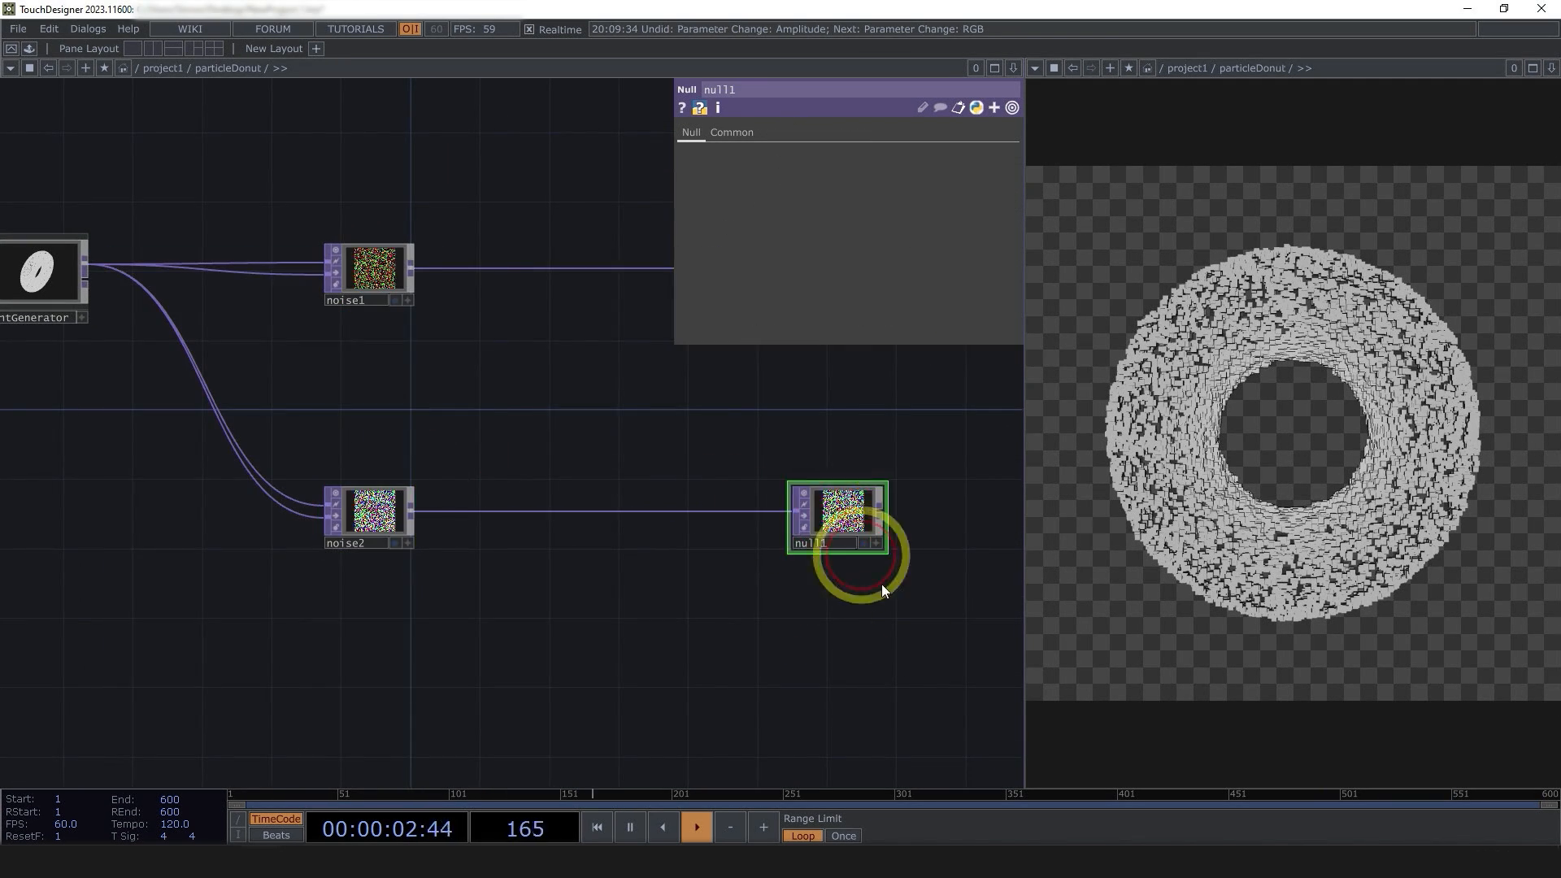
drag(887, 640, 544, 652)
text(r)
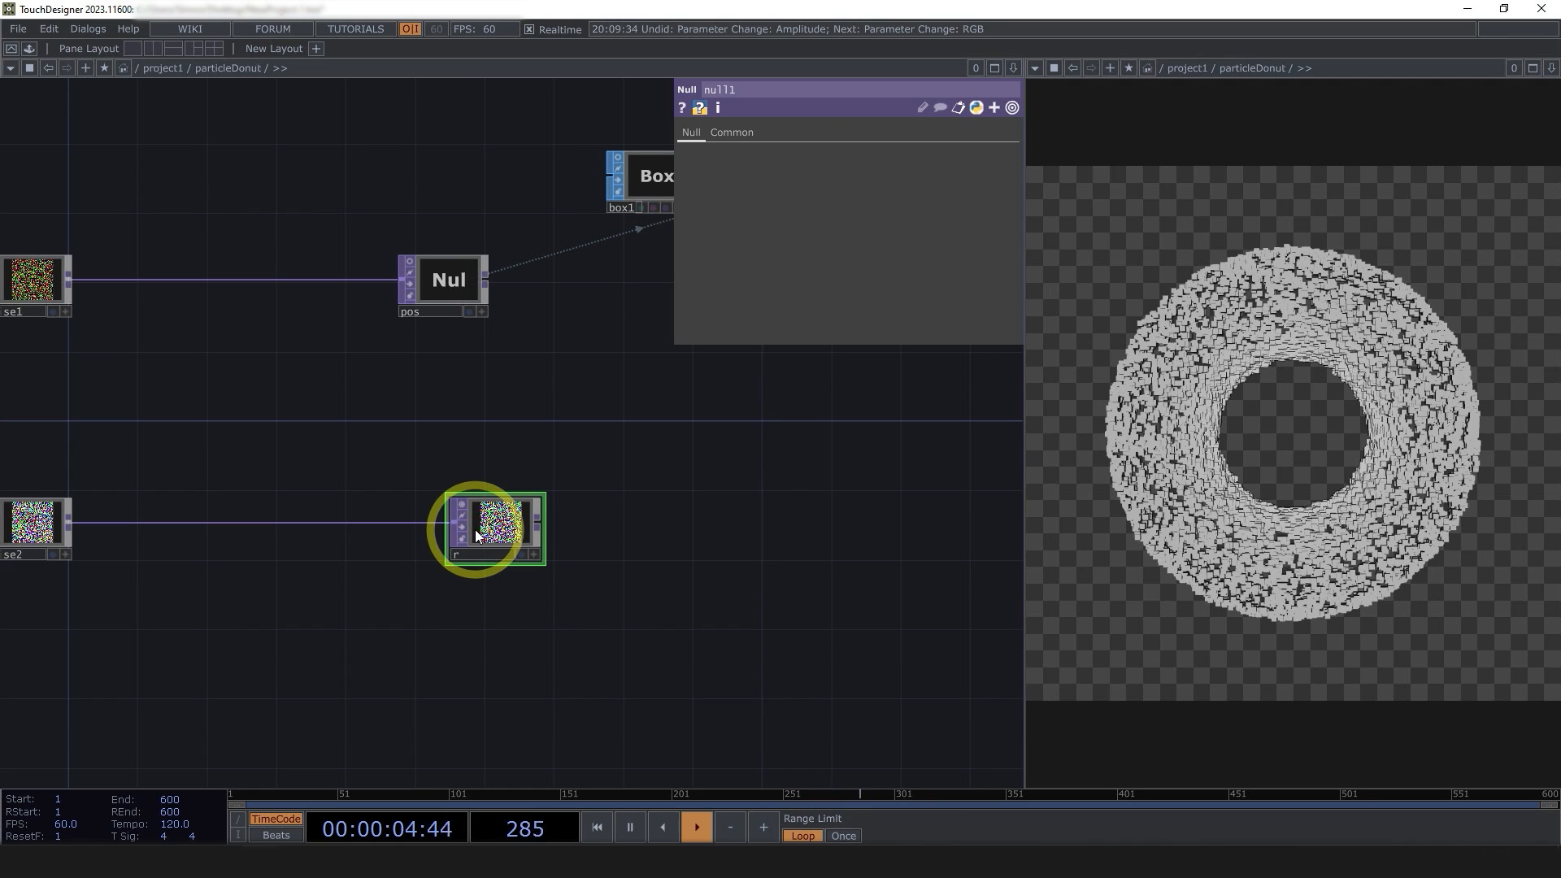
text(ot)
key(Return)
- Show the instancing parameters of geo1 and move rot into place below pos
drag(738, 433, 489, 566)
click(535, 330)
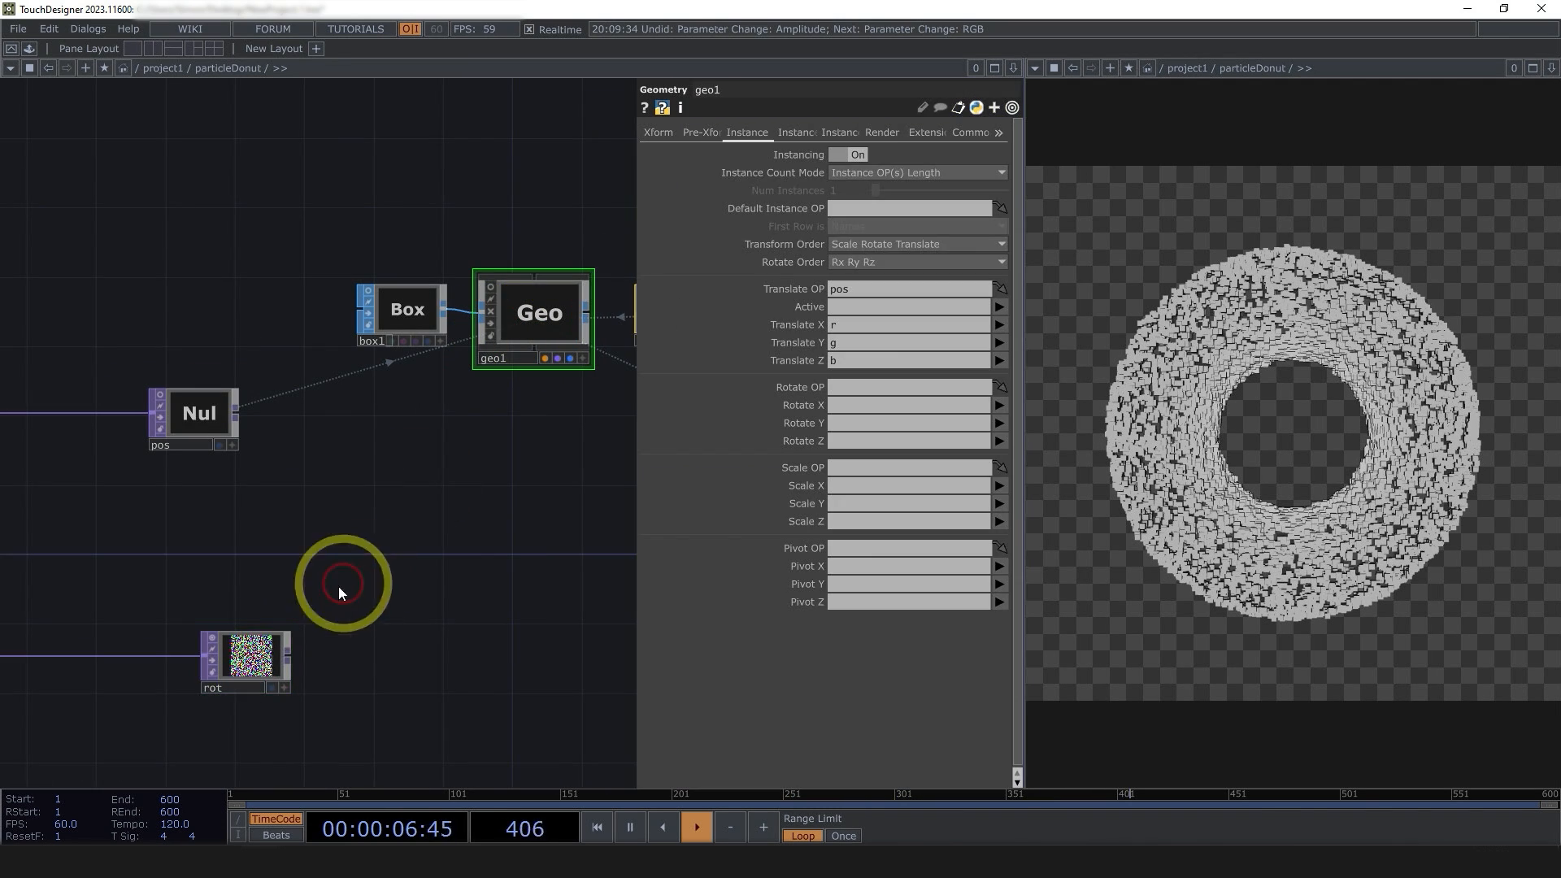
drag(261, 670, 192, 669)
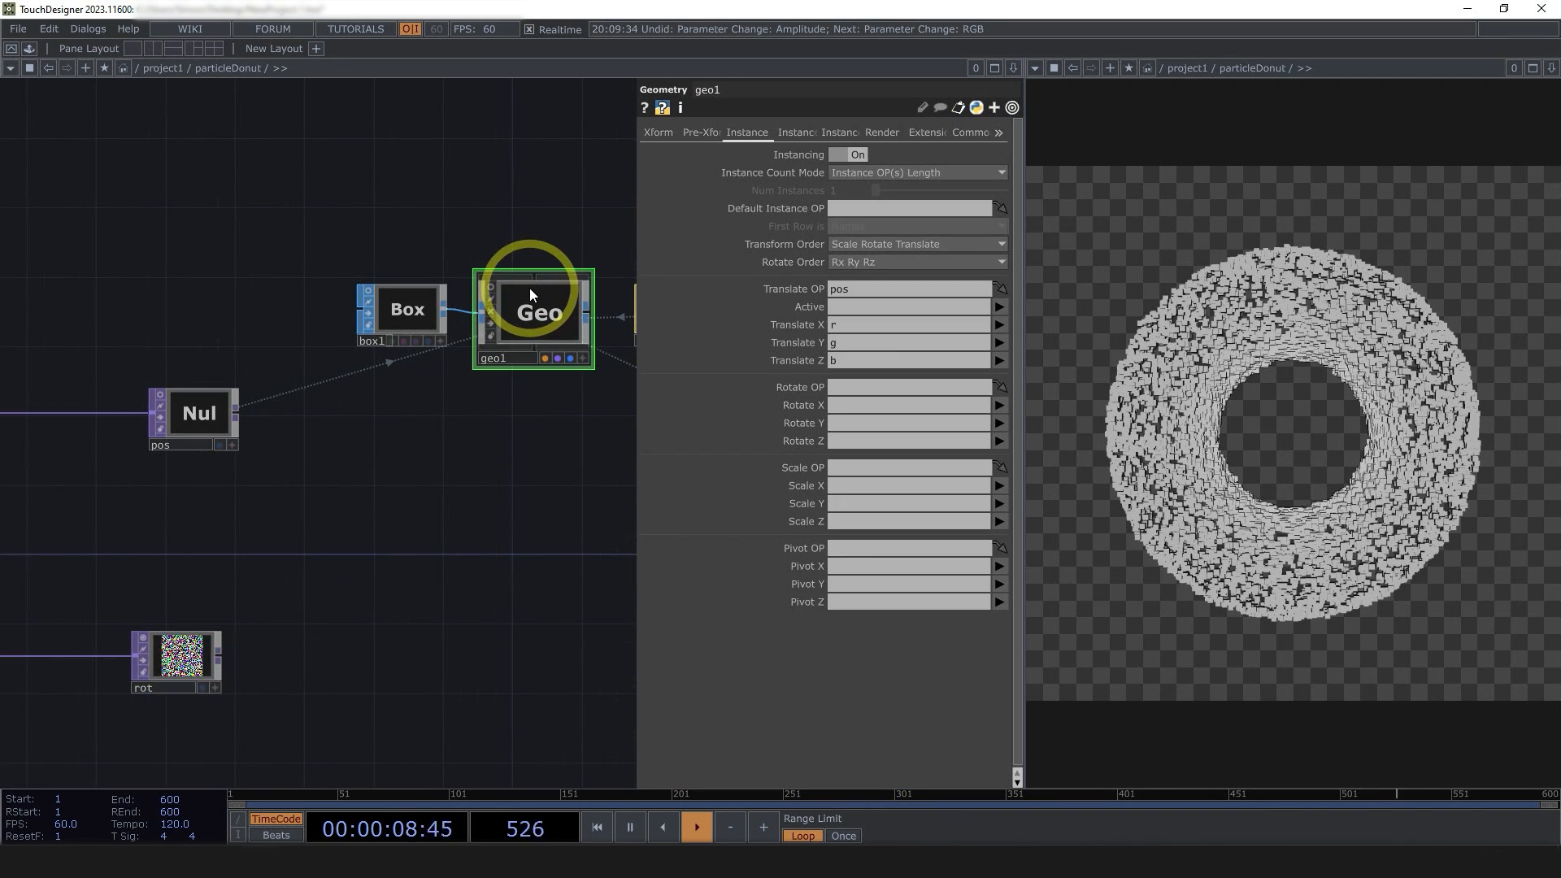
- Assign rot as the Rotate OP of geo1, with r, g and b driving Rotate X, Y and Z
drag(191, 672, 862, 389)
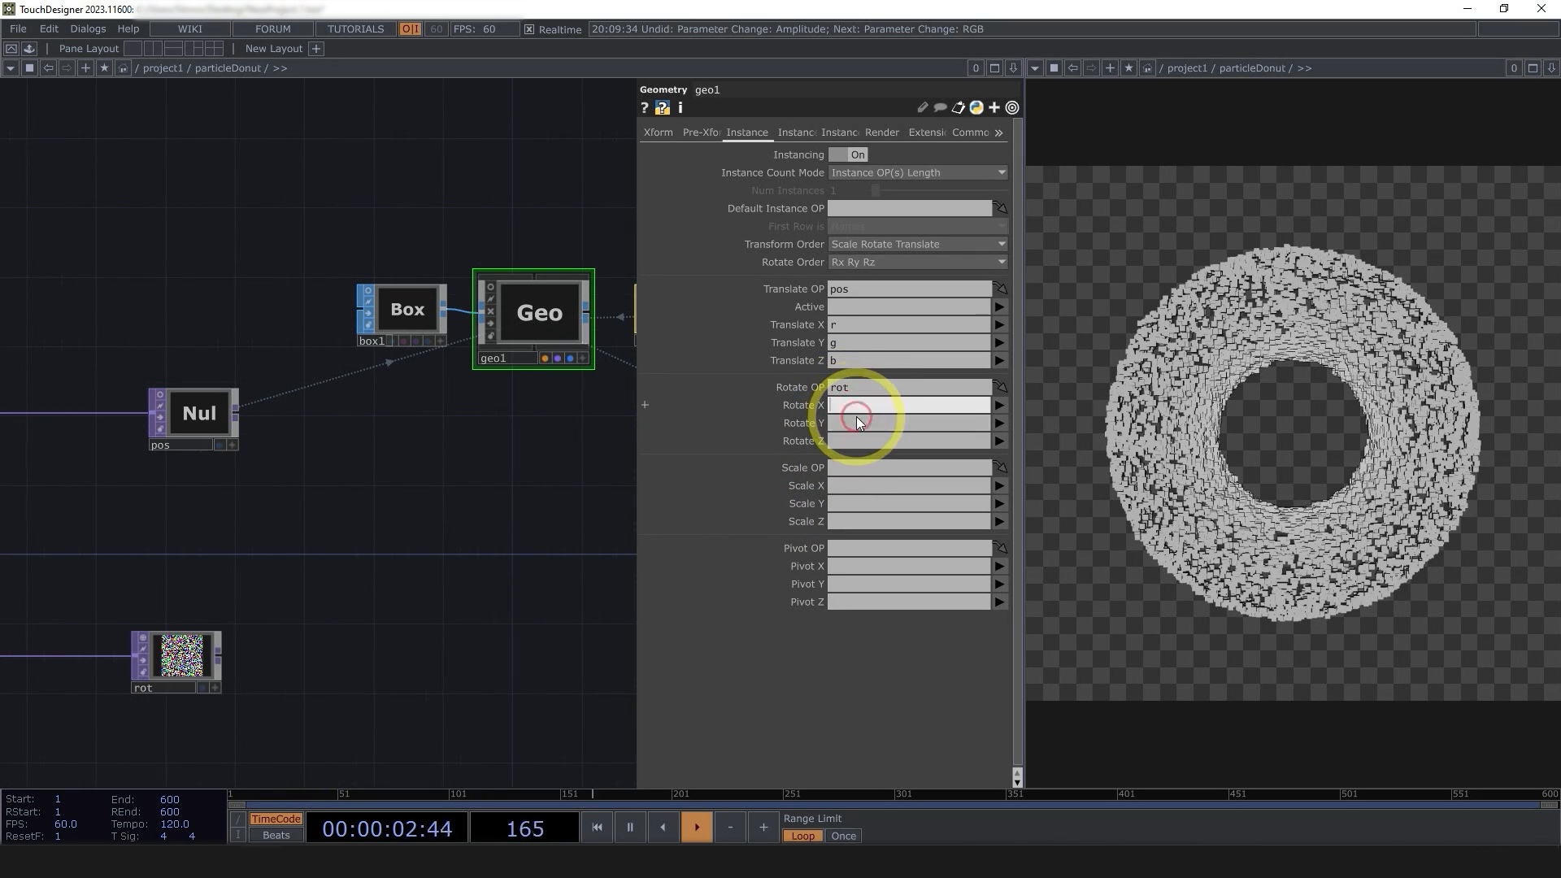
text(r)
click(856, 420)
text(g)
click(849, 442)
text(b)
click(595, 491)
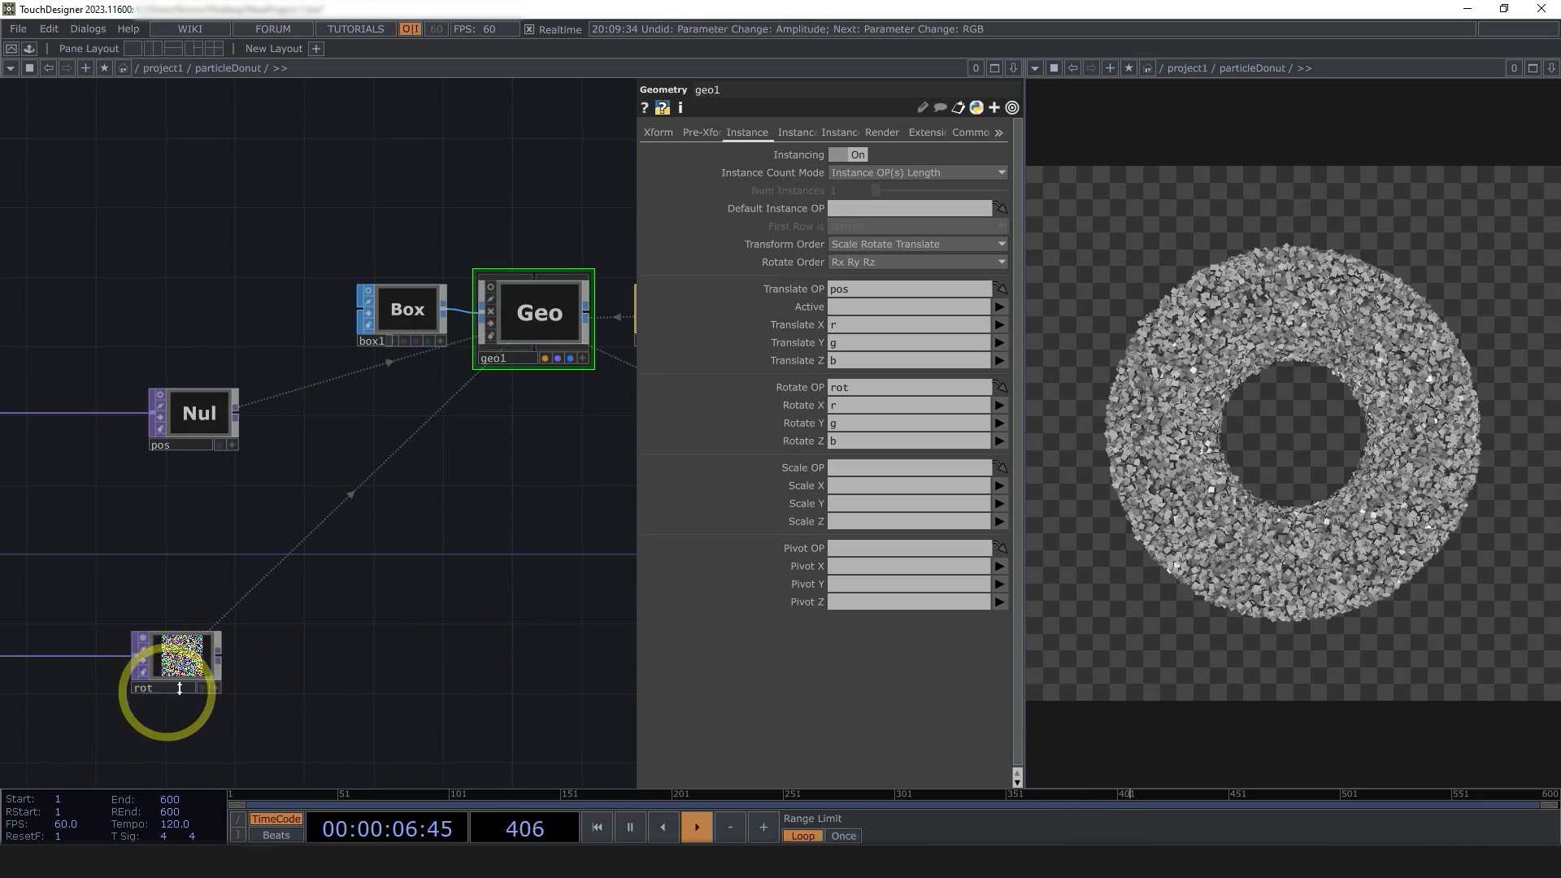
- Set the Period of noise2 to 20 for smoother rotation changes across the torus
scroll(180, 687, up, 5)
scroll(447, 482, down, 5)
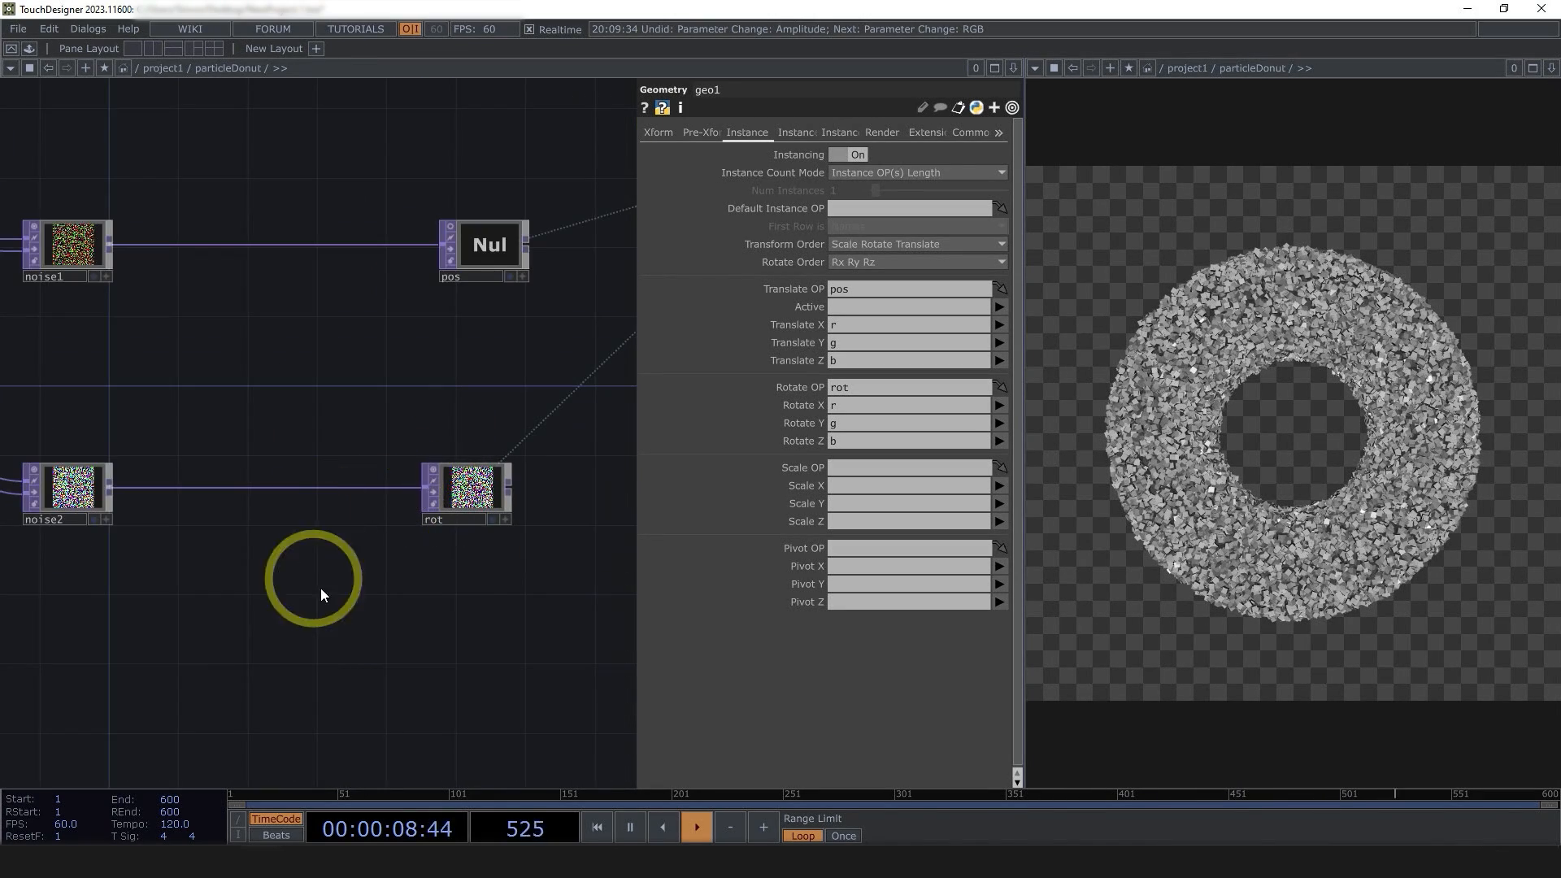
drag(318, 674, 490, 670)
scroll(498, 638, down, 3)
scroll(369, 584, up, 3)
click(374, 570)
scroll(374, 569, up, 2)
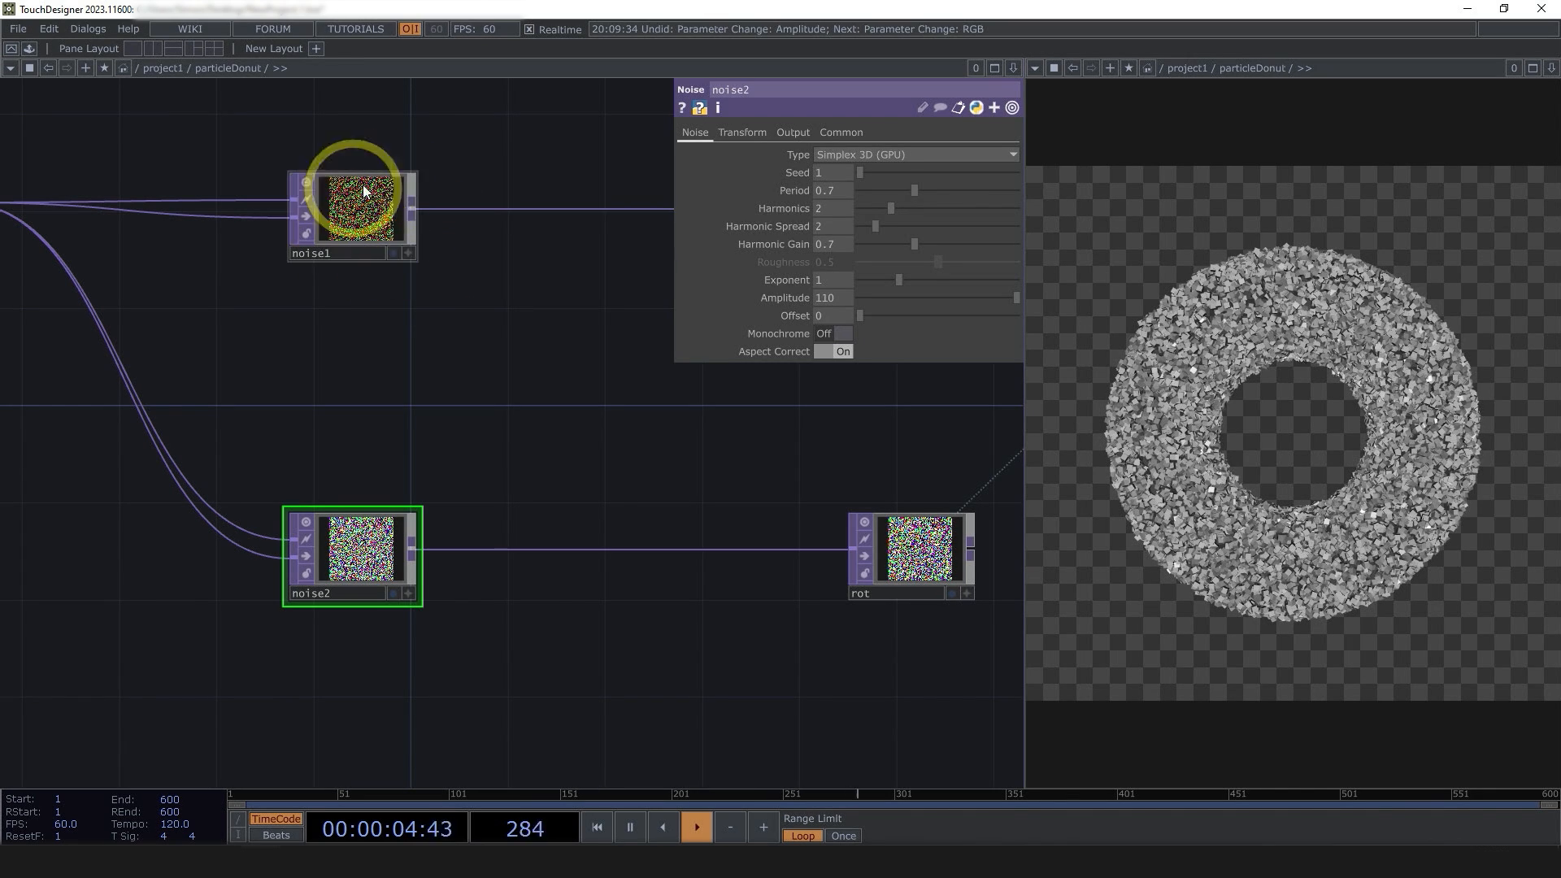
click(833, 192)
text(20)
key(Return)
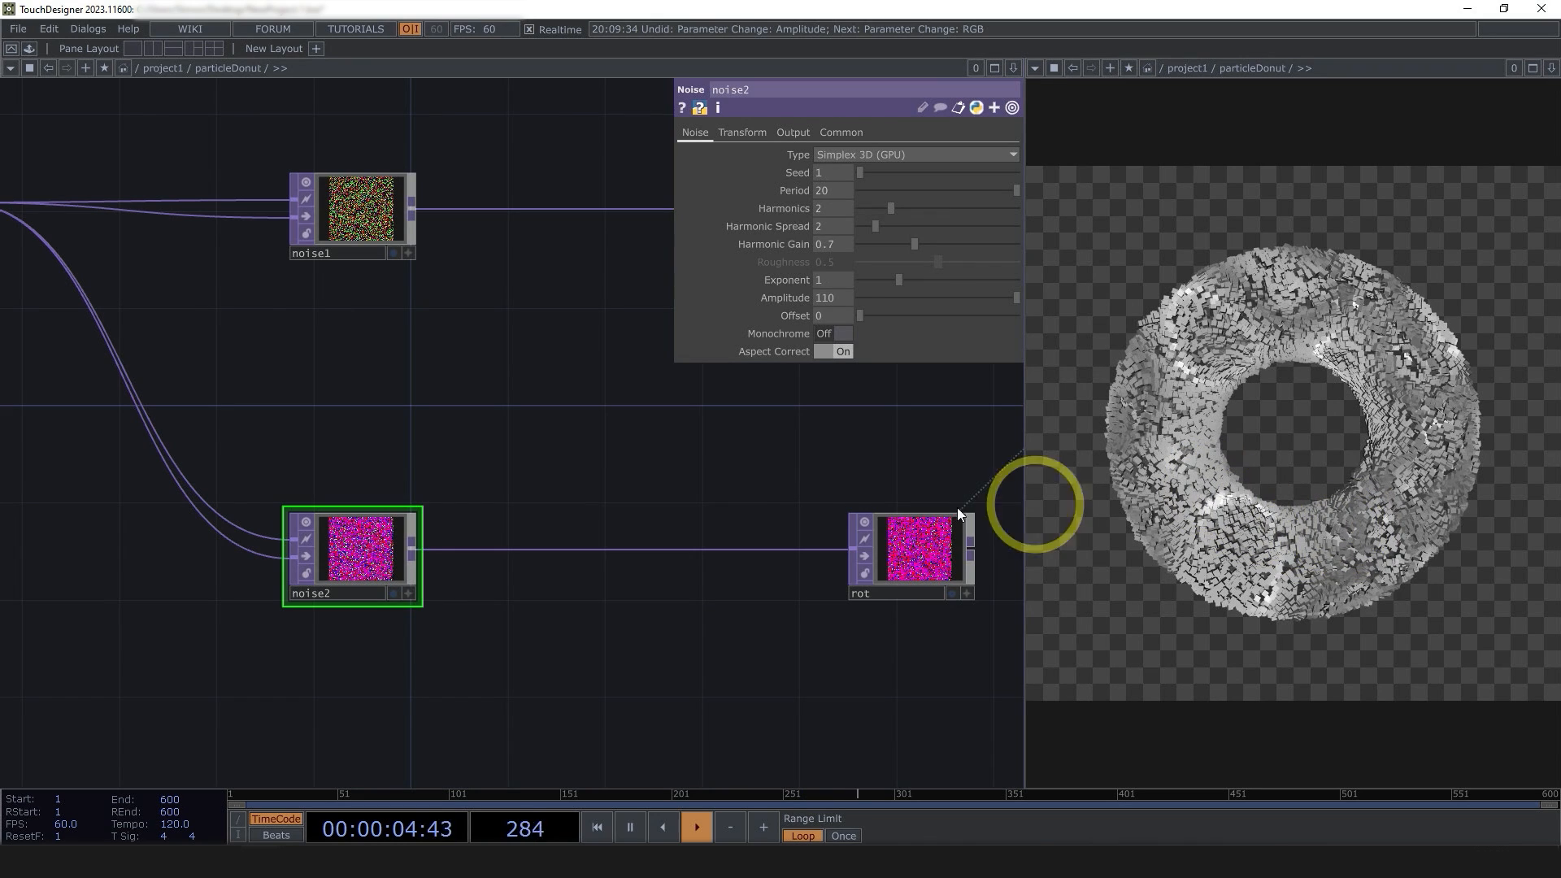
drag(599, 462, 476, 466)
scroll(476, 466, down, 2)
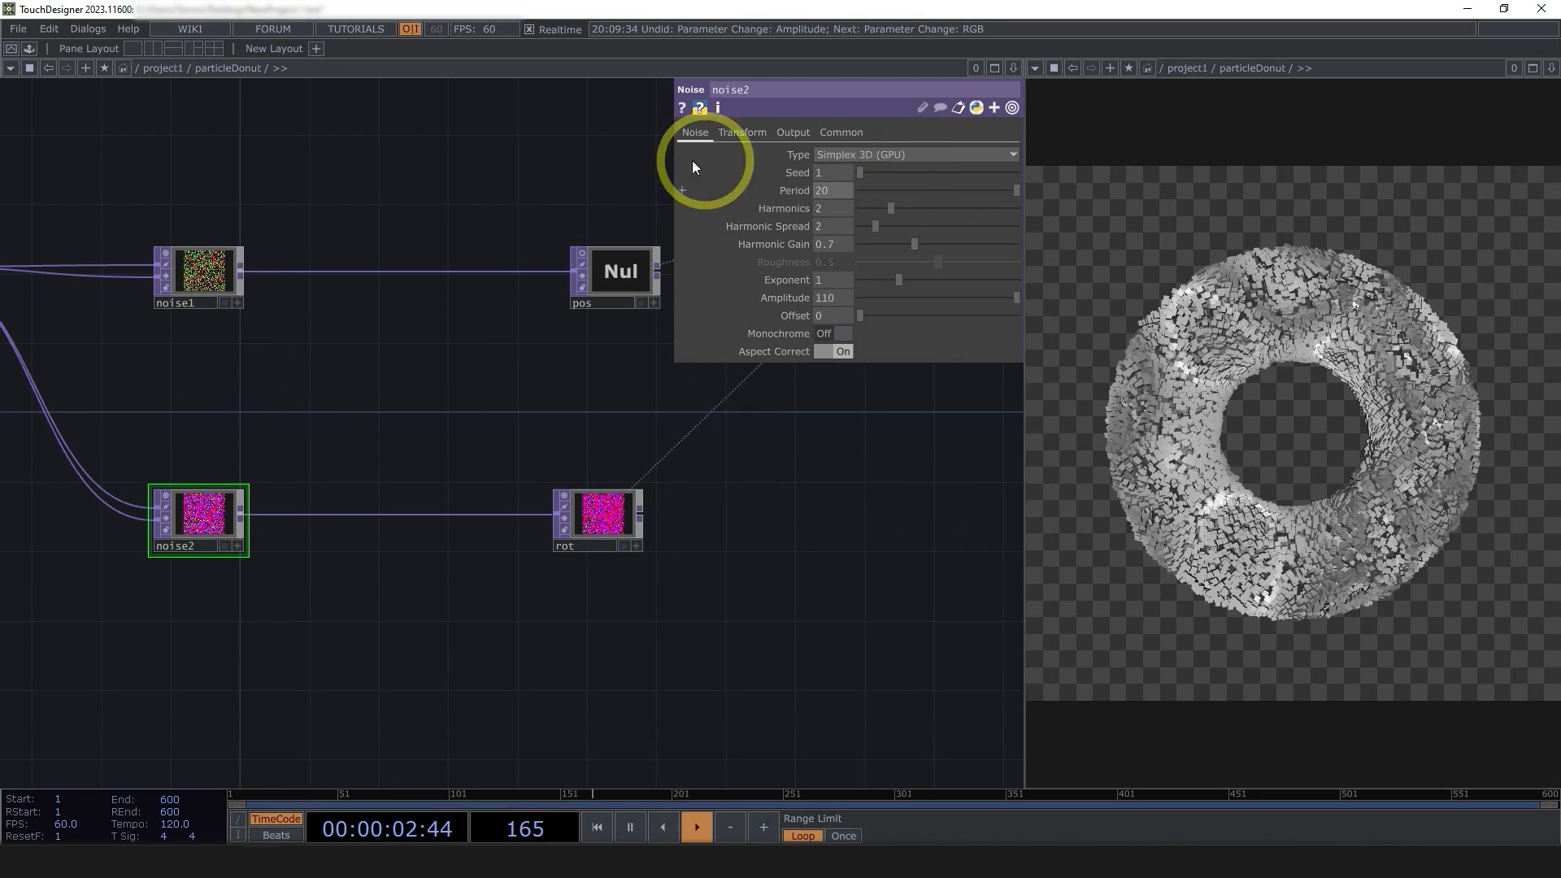
- Extend the timeline by setting both End and REnd to 1000
drag(825, 468, 655, 490)
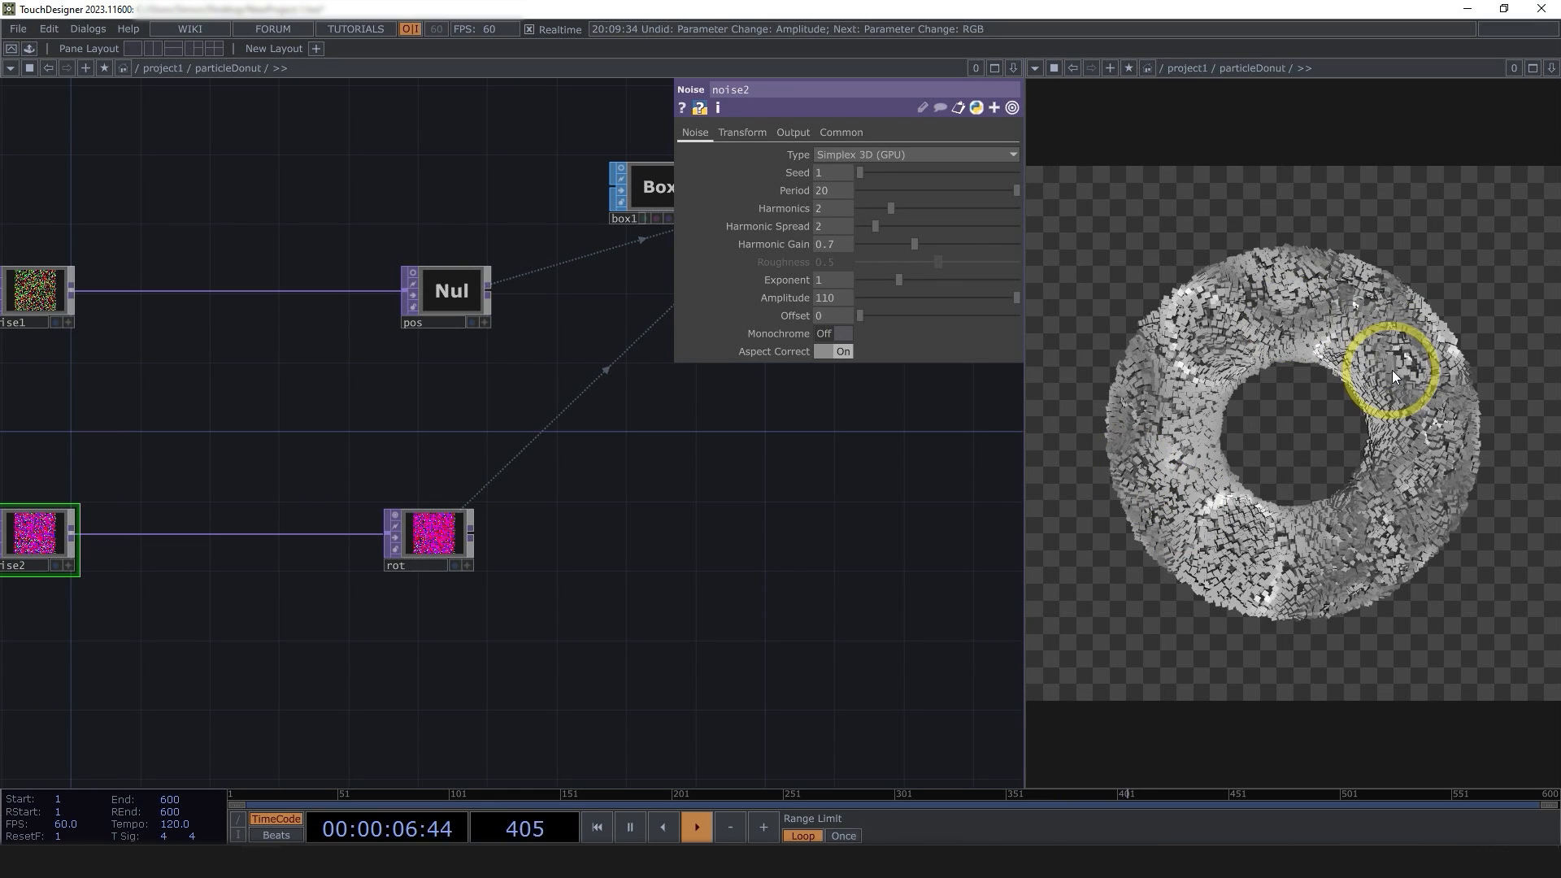
scroll(598, 606, down, 3)
scroll(668, 583, down, 3)
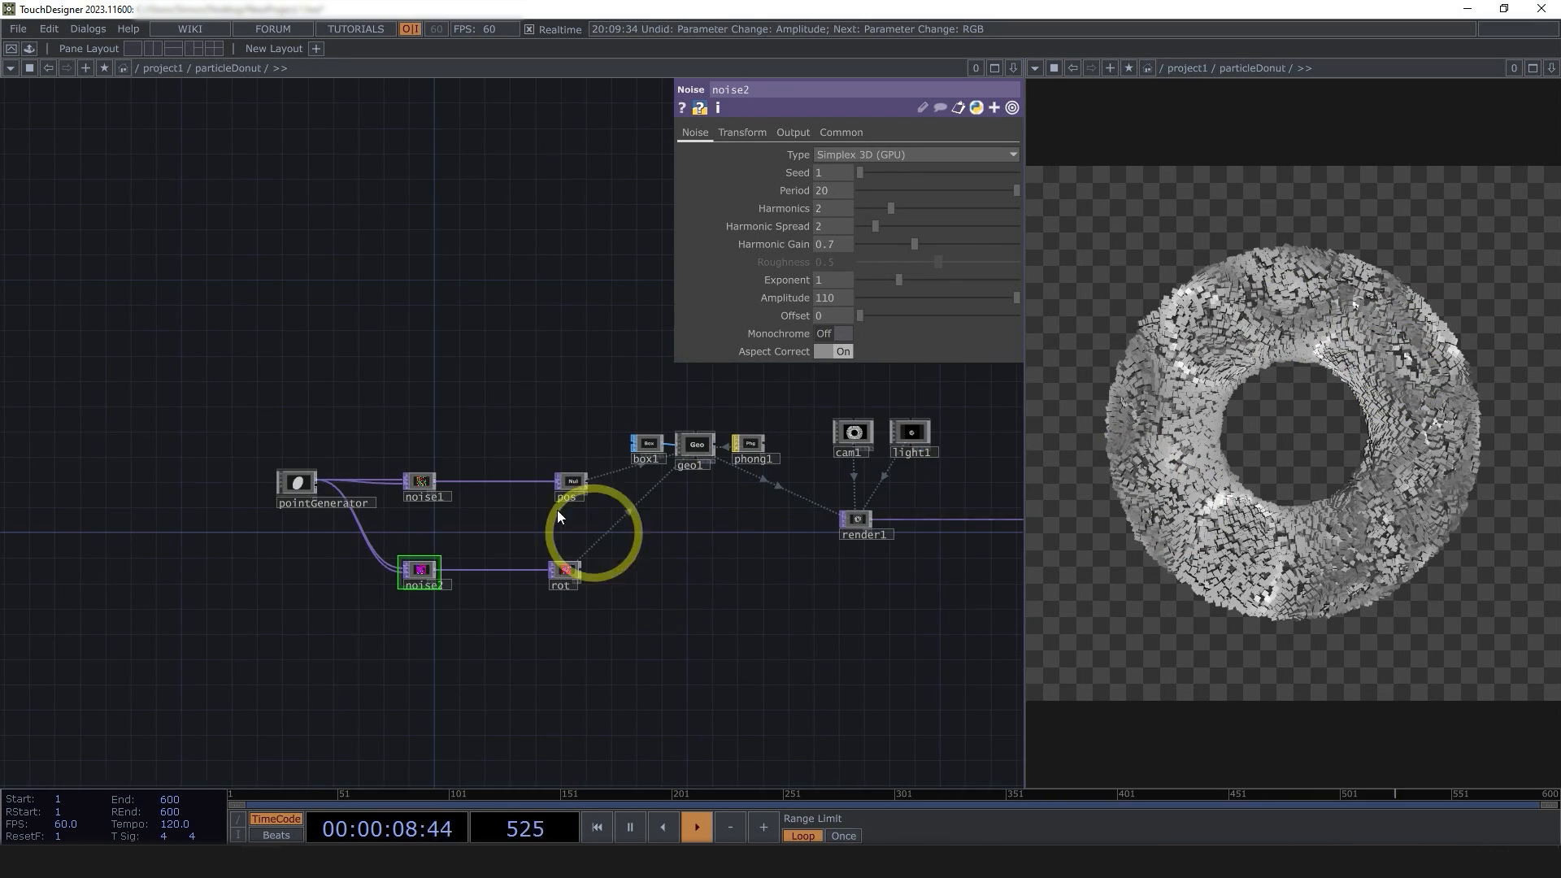
drag(295, 440, 369, 467)
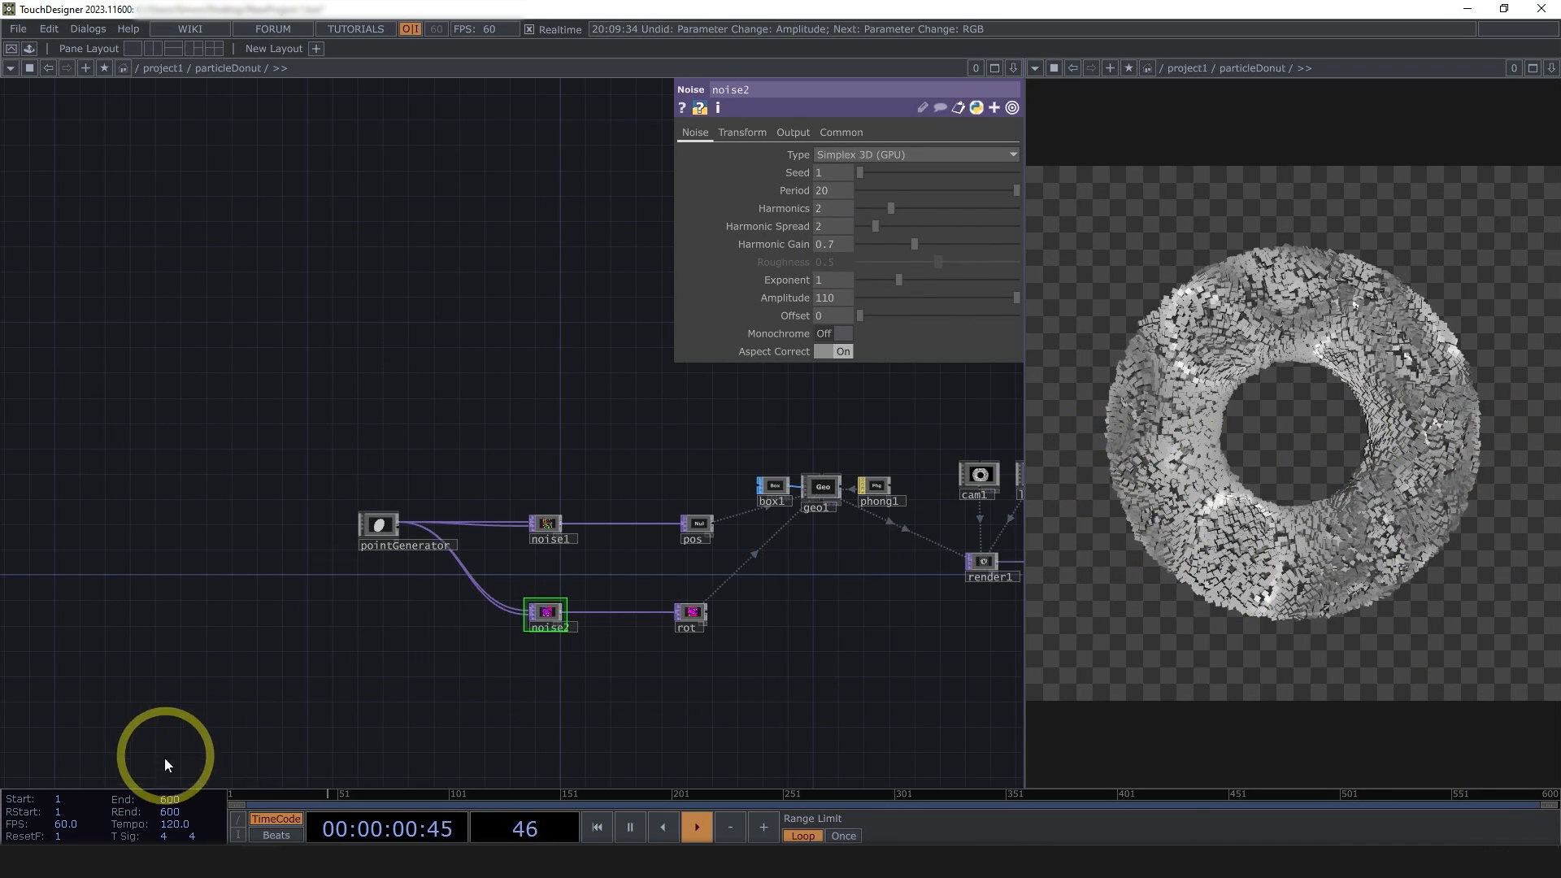
click(162, 800)
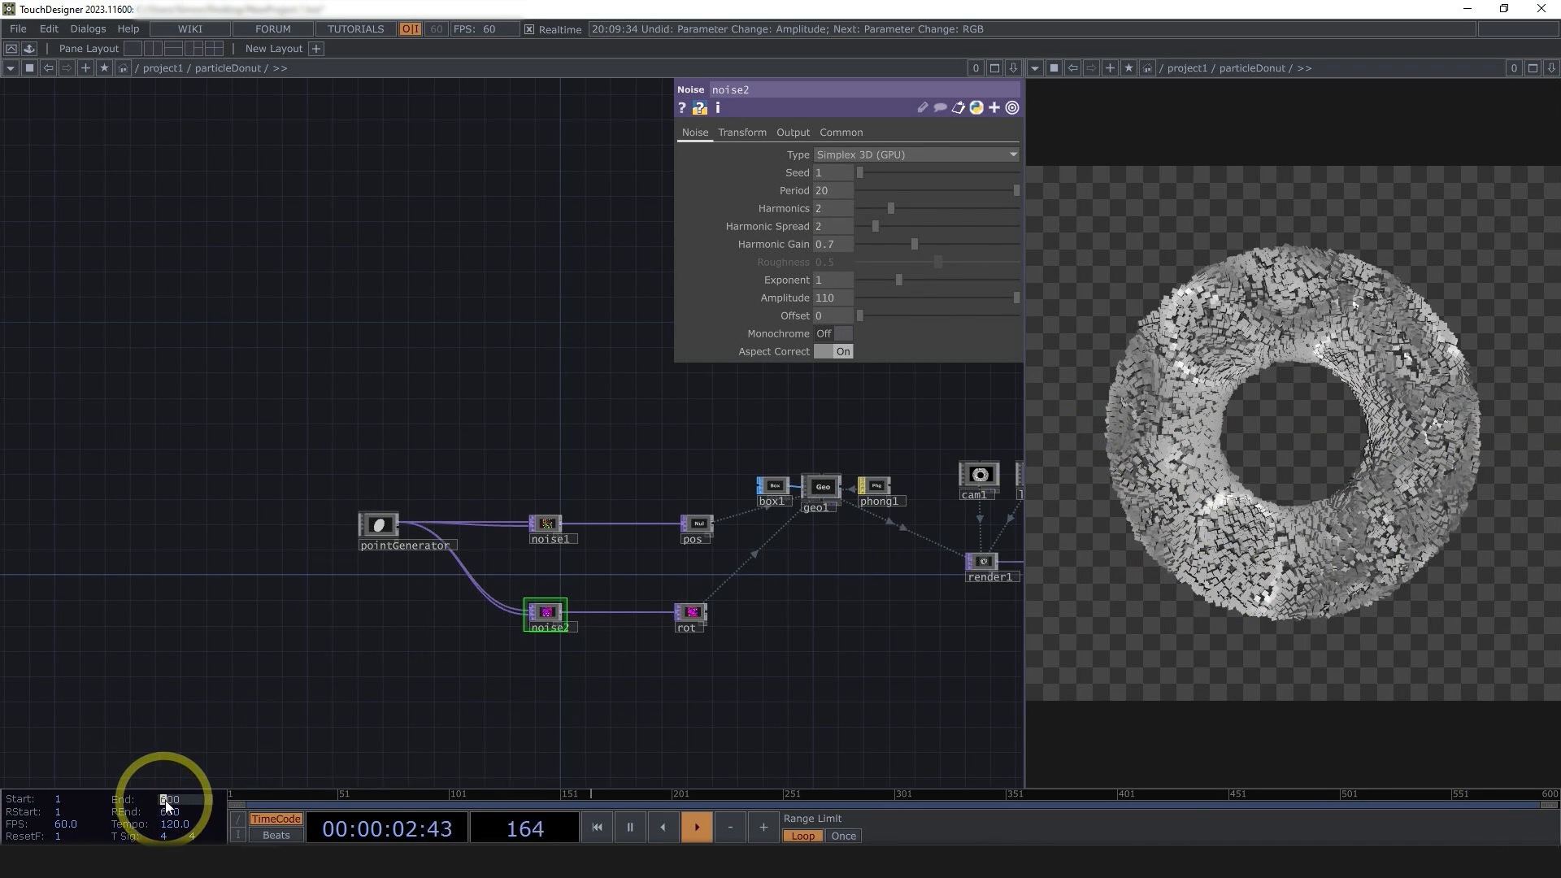
text(1000)
click(164, 810)
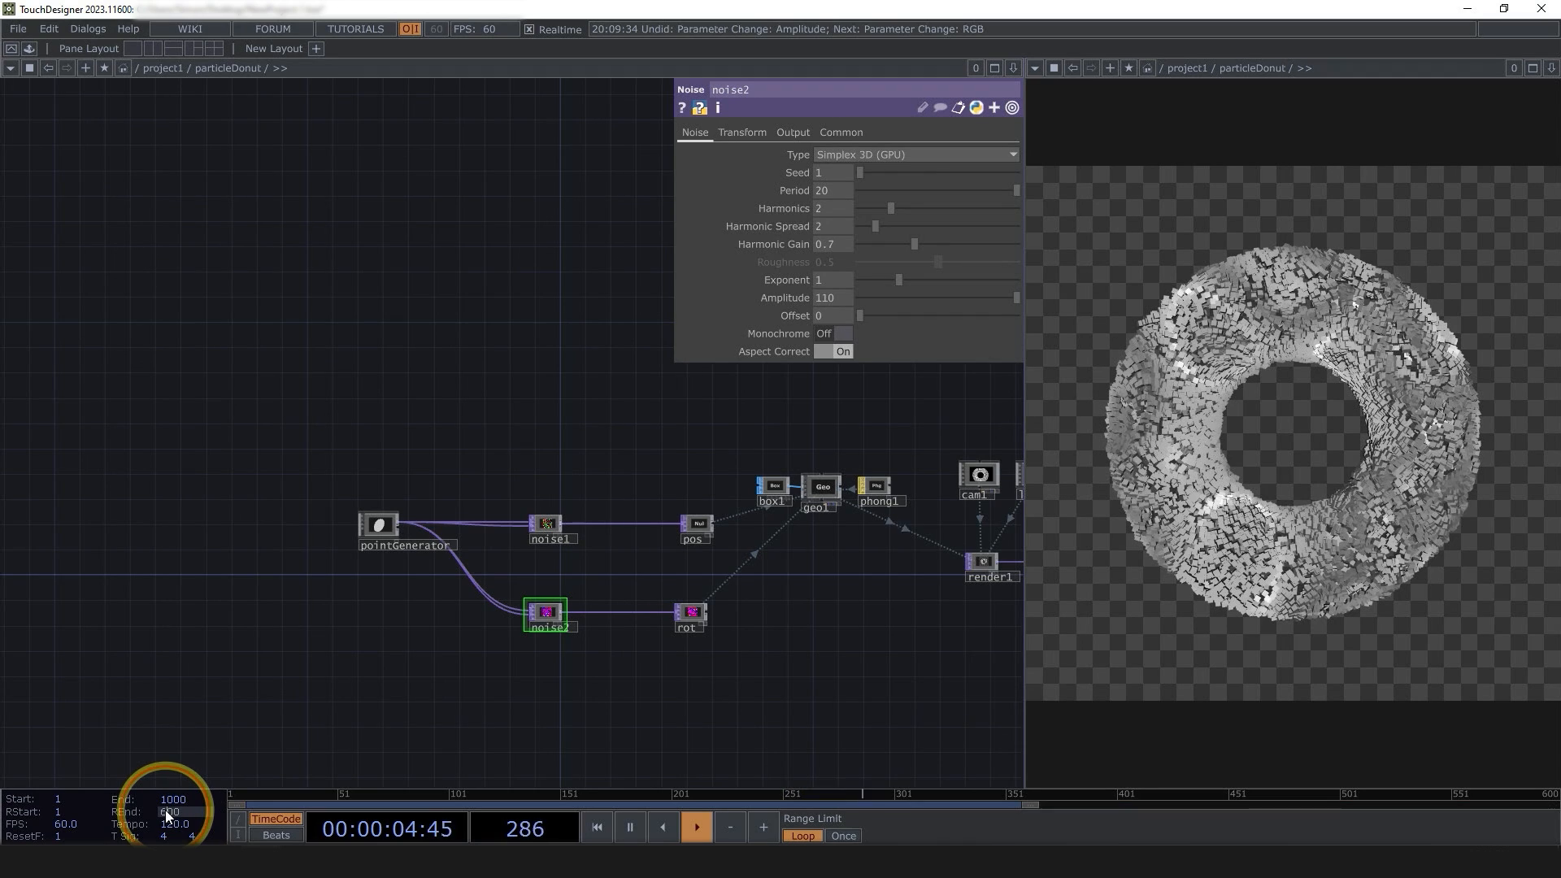
key(BackSpace)
text(10)
key(Return)
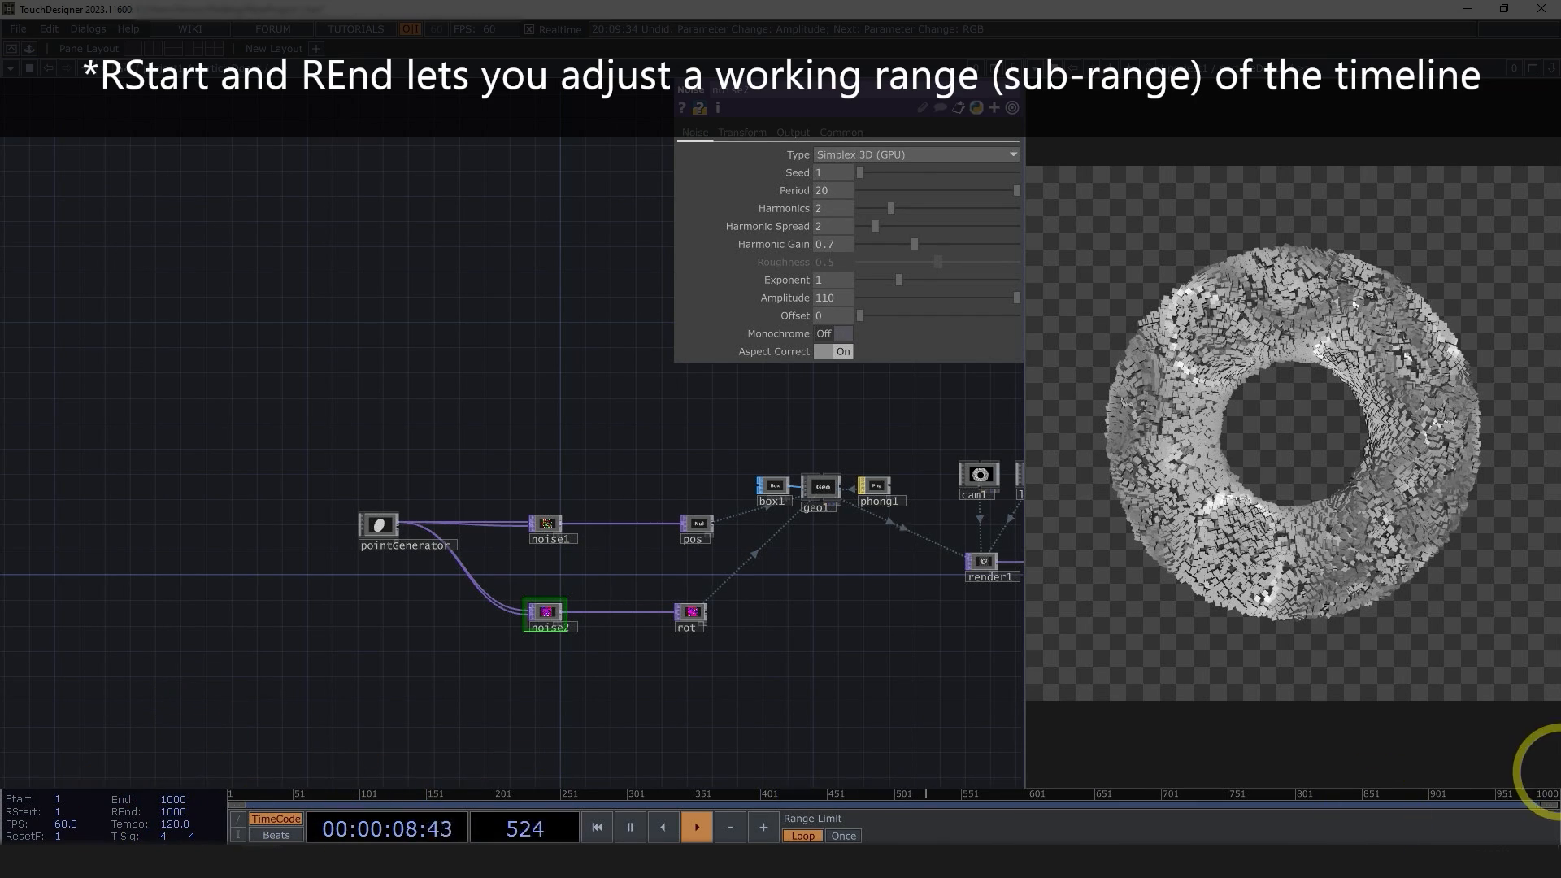
mouse_move(1547, 805)
mouse_down()
mouse_move(1369, 806)
mouse_move(1556, 805)
mouse_up()
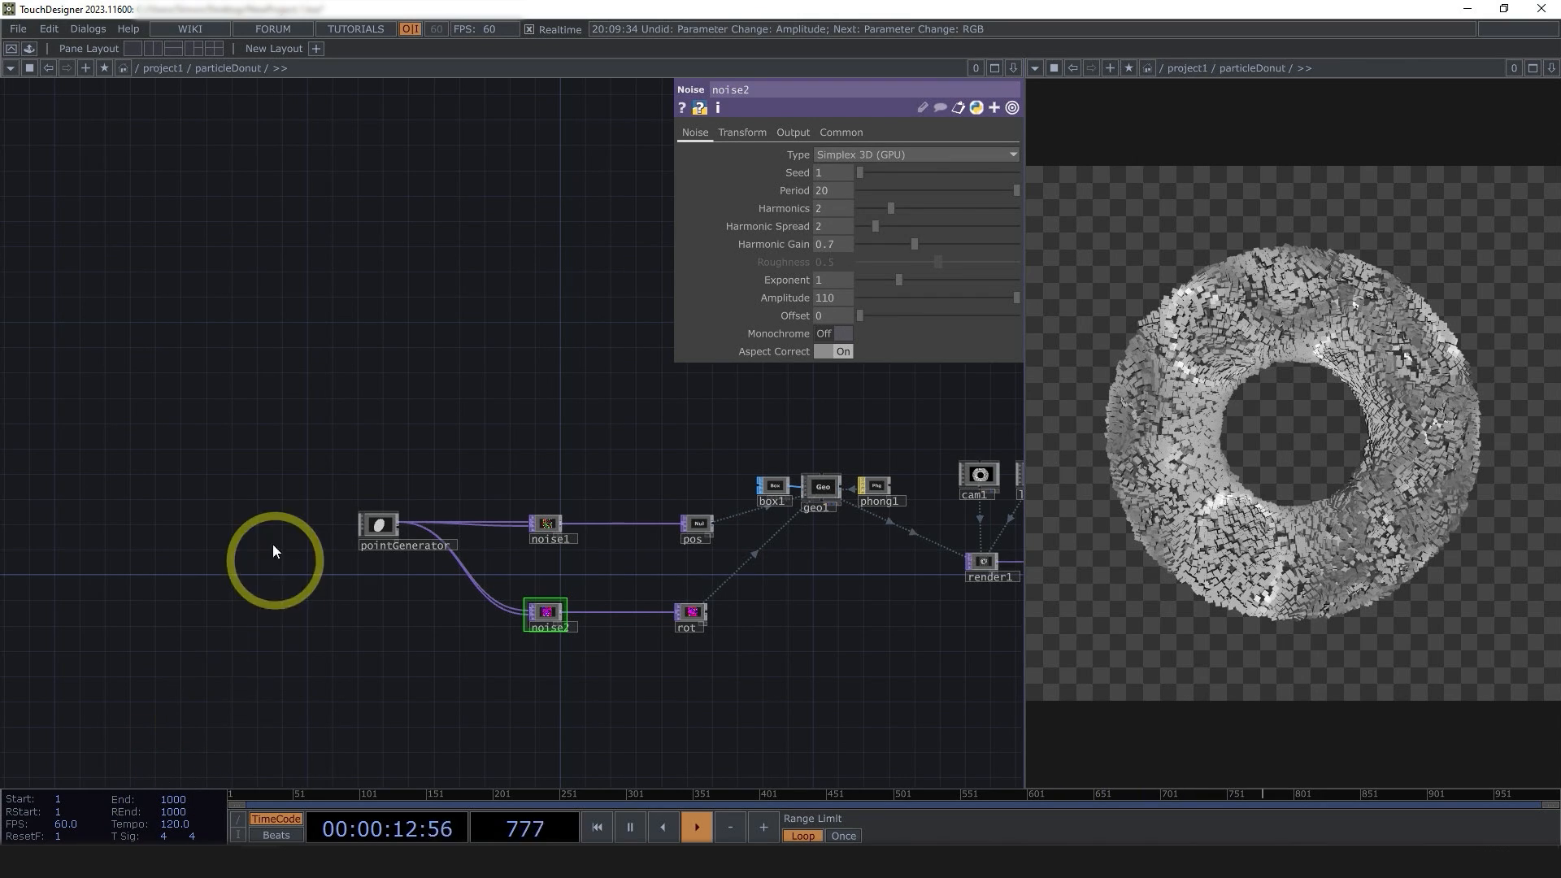
- Add a Timeline CHOP above pointGenerator and enable its End channel alongside Frame
double_click(314, 295)
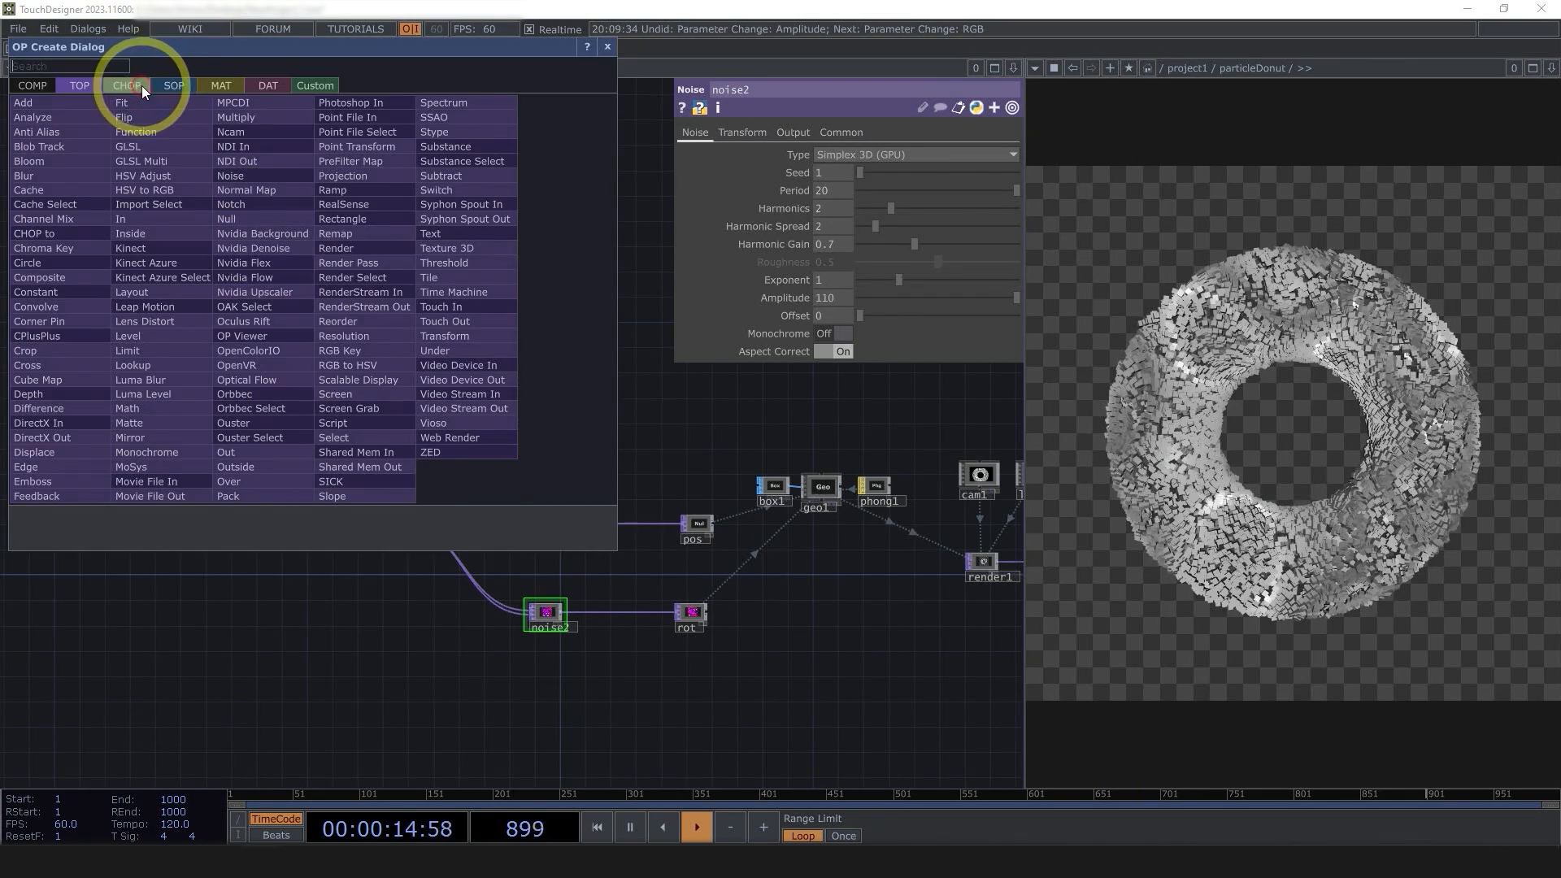
click(140, 86)
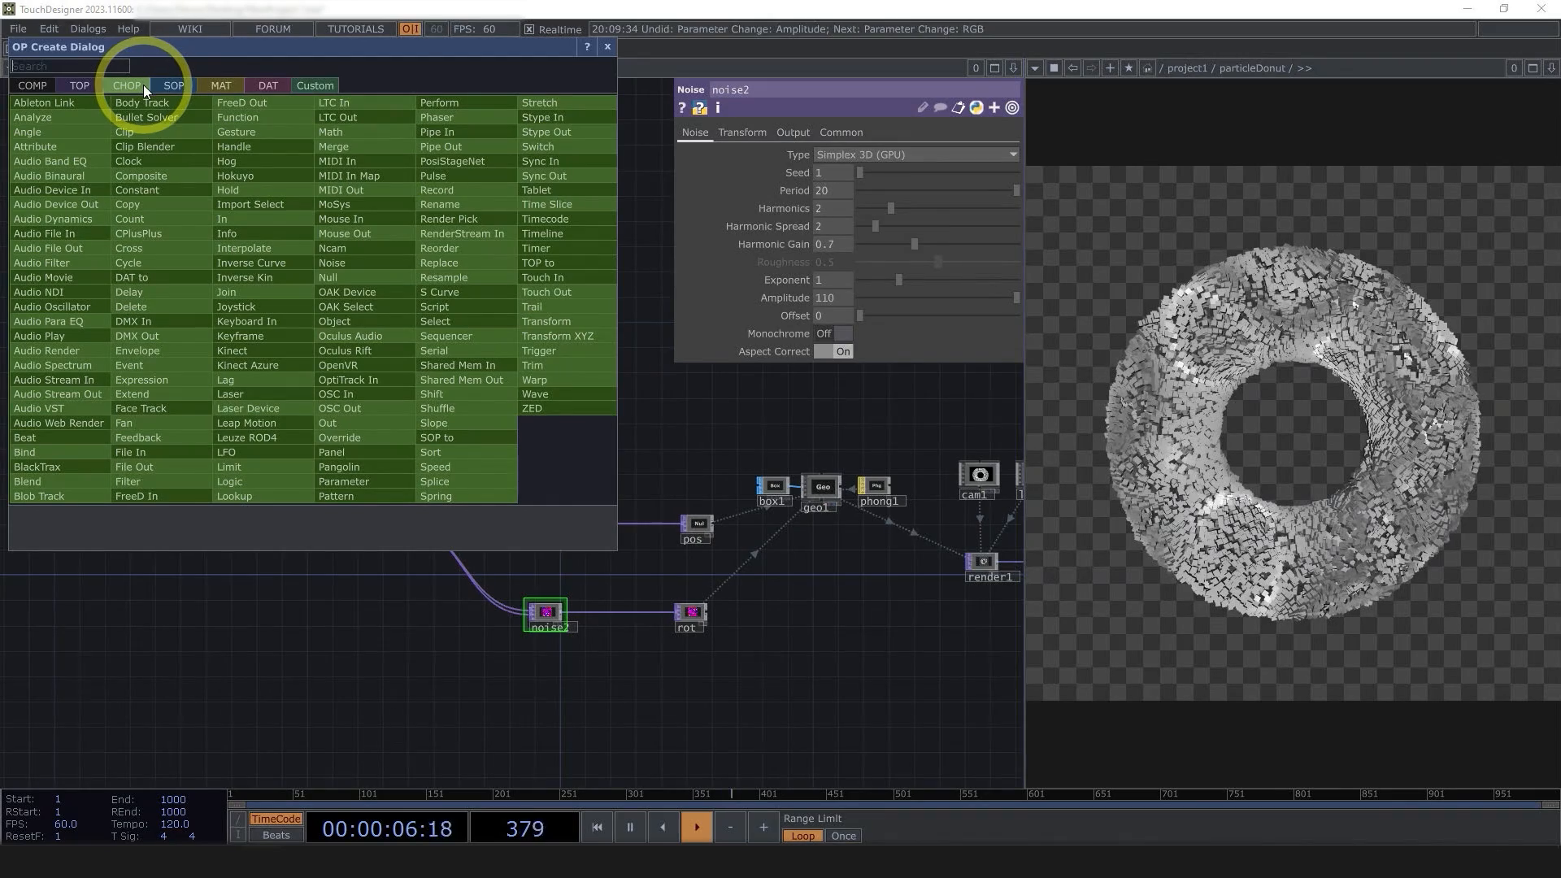
click(561, 234)
click(254, 300)
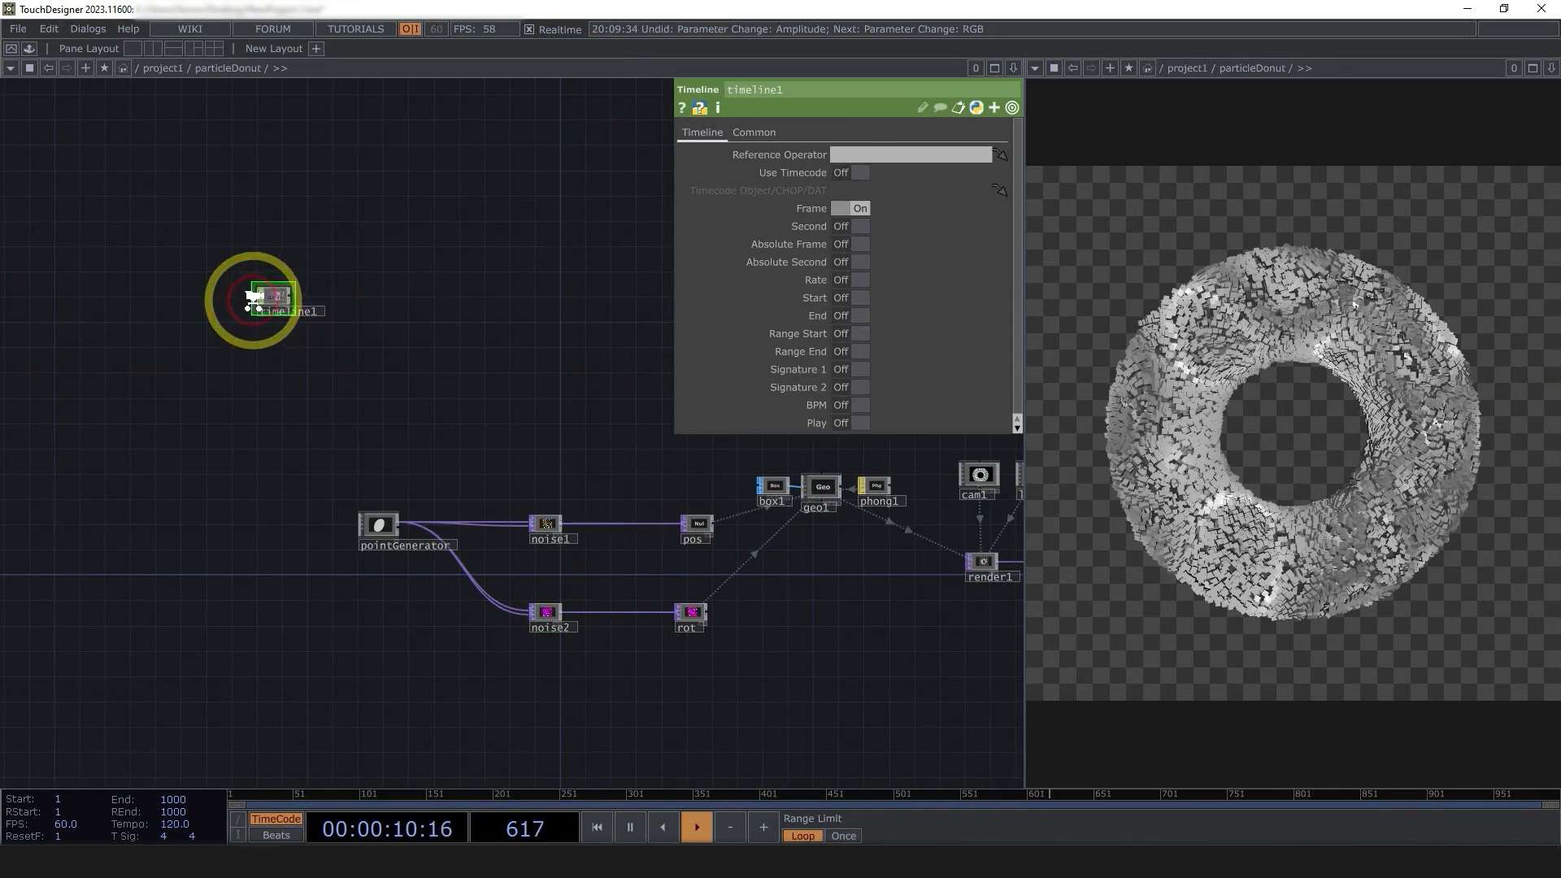
scroll(354, 299, up, 5)
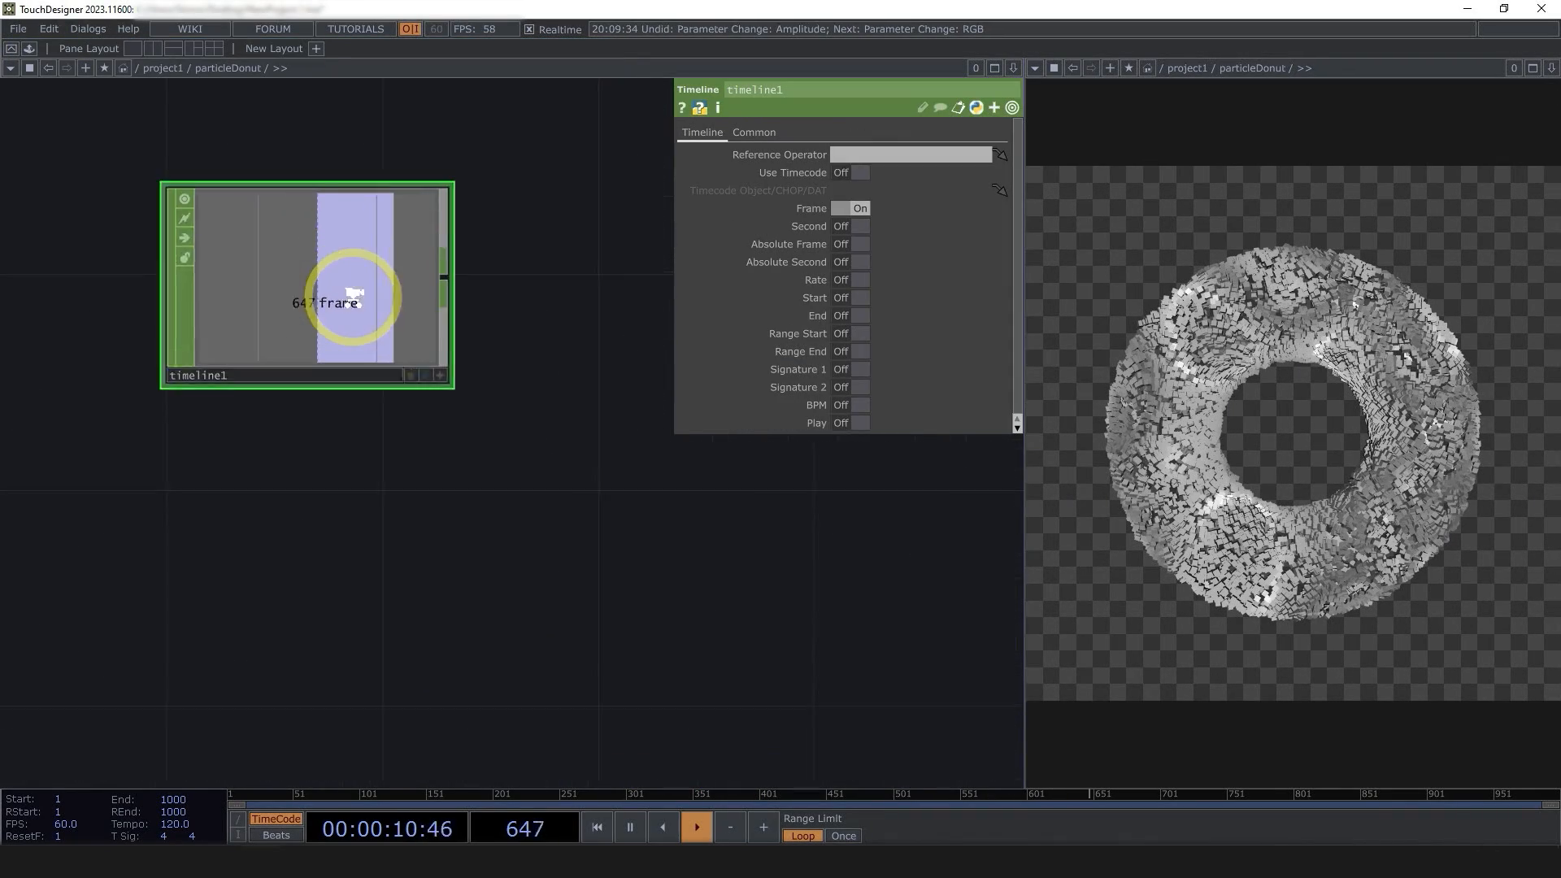
click(850, 317)
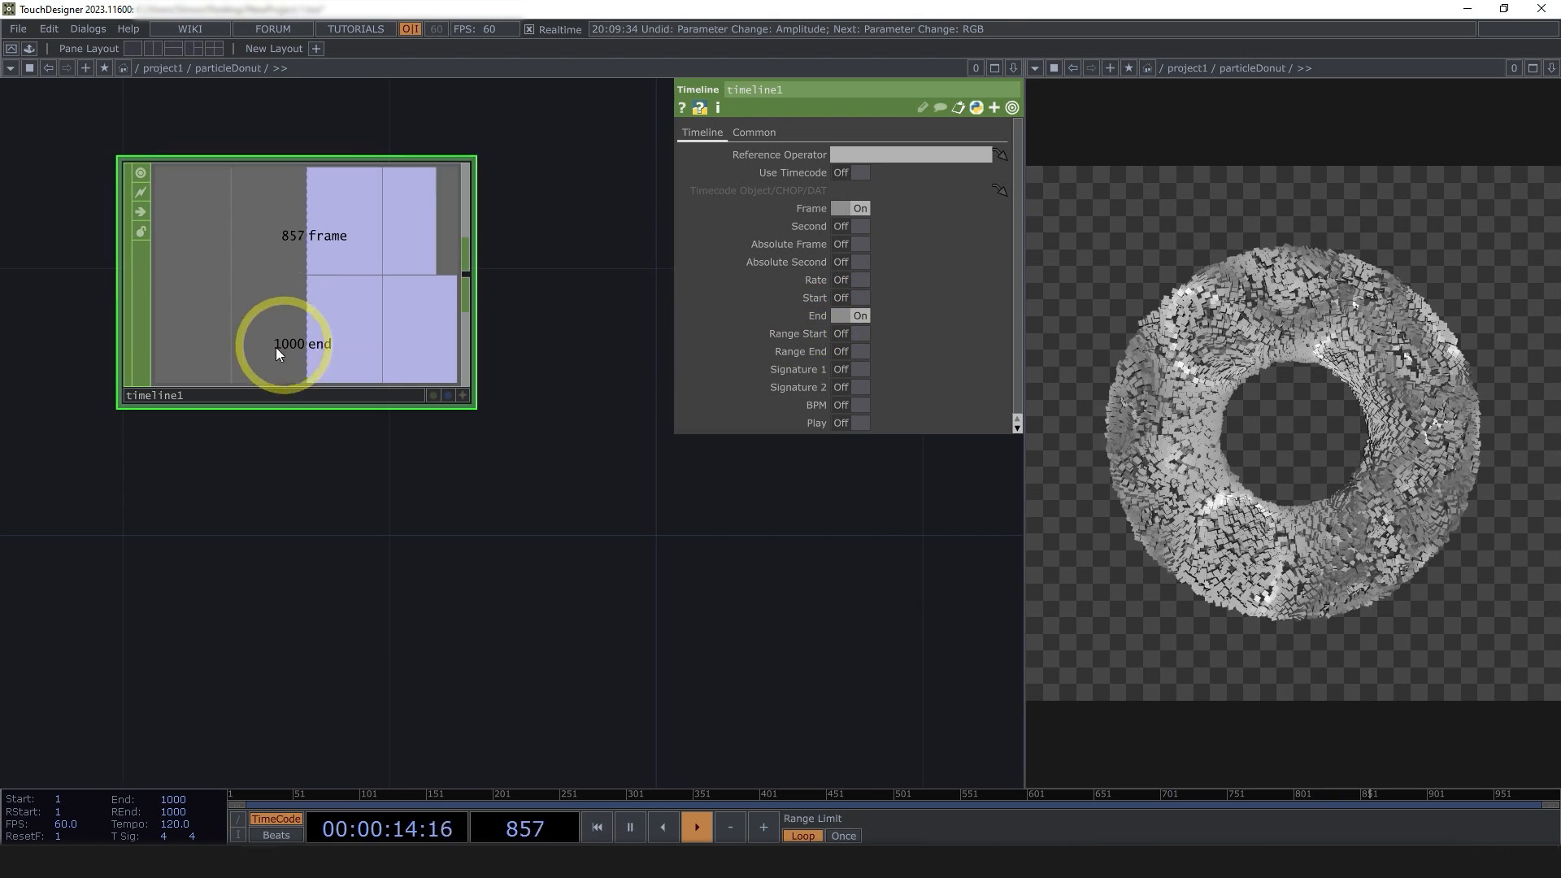
- Add a Math CHOP after timeline1 and set its Combine Channels to Divide
scroll(244, 621, down, 5)
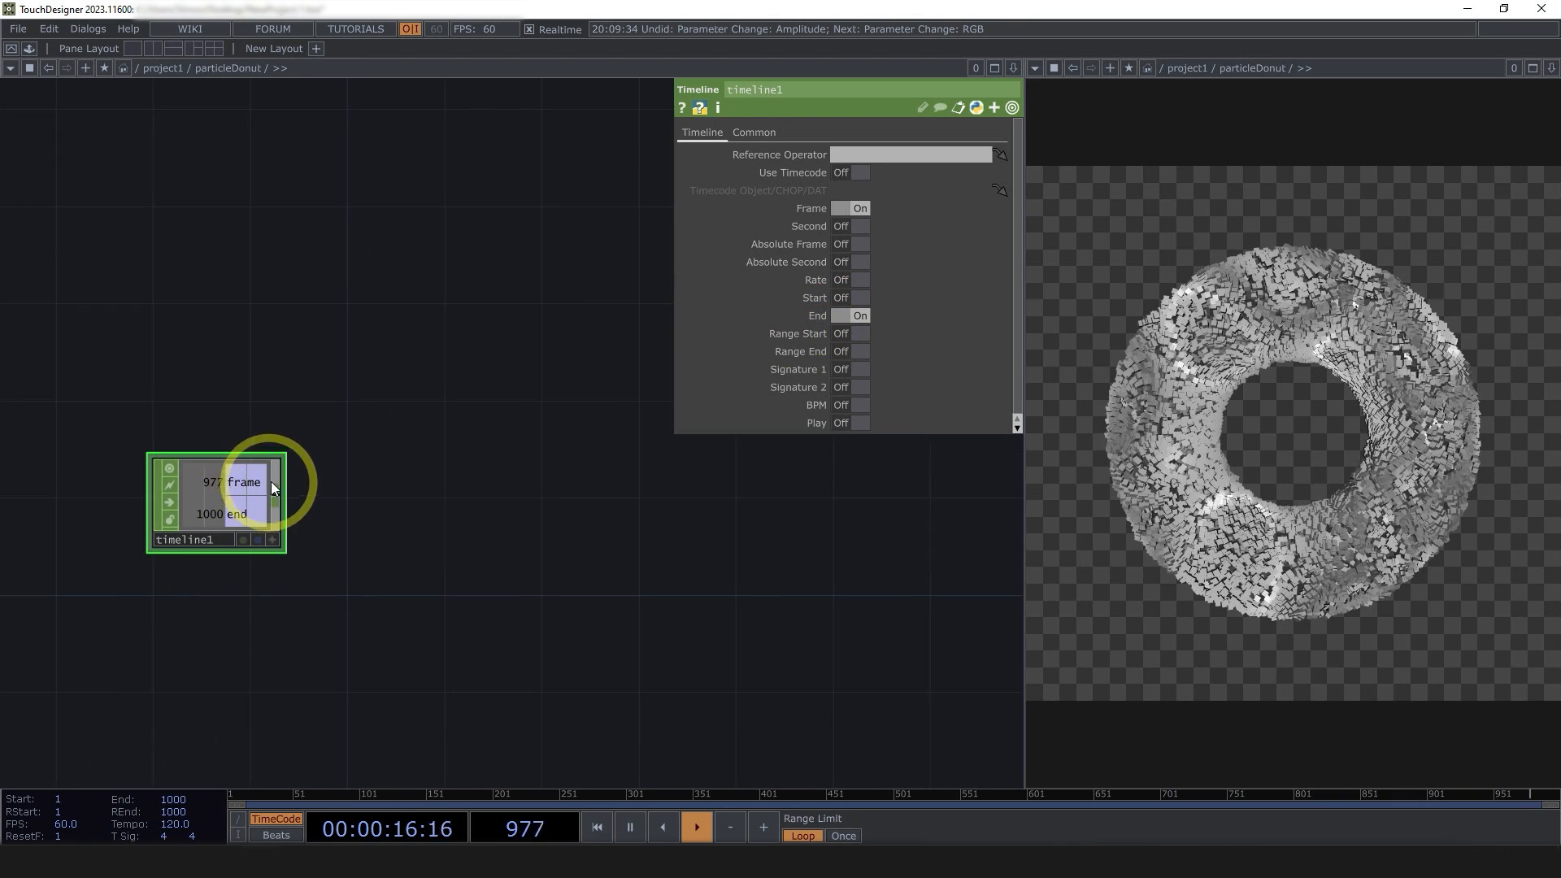
right_click(276, 491)
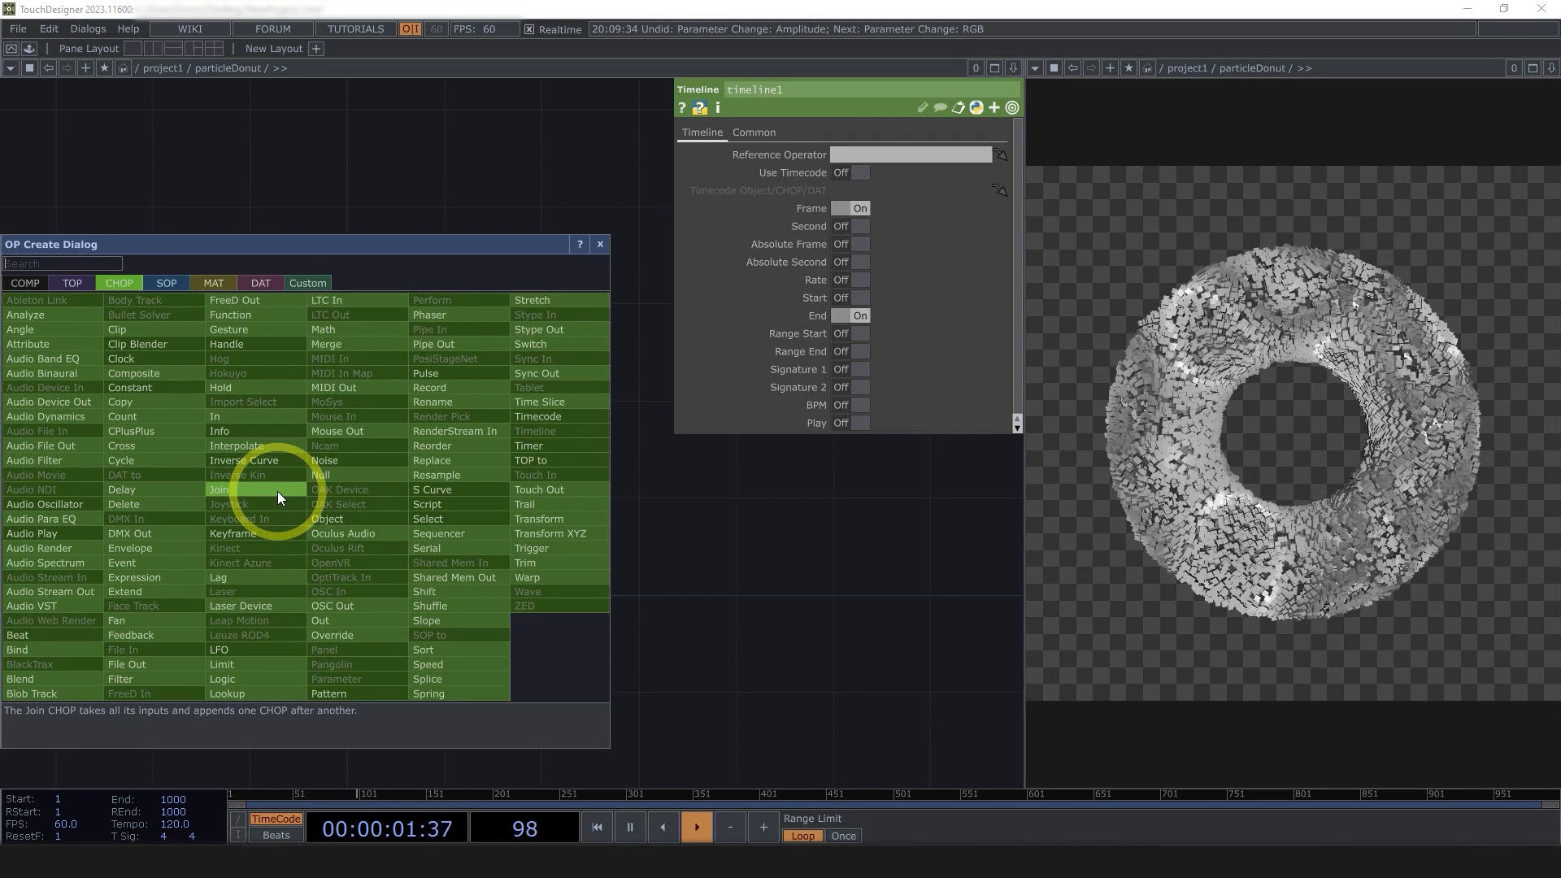
click(321, 333)
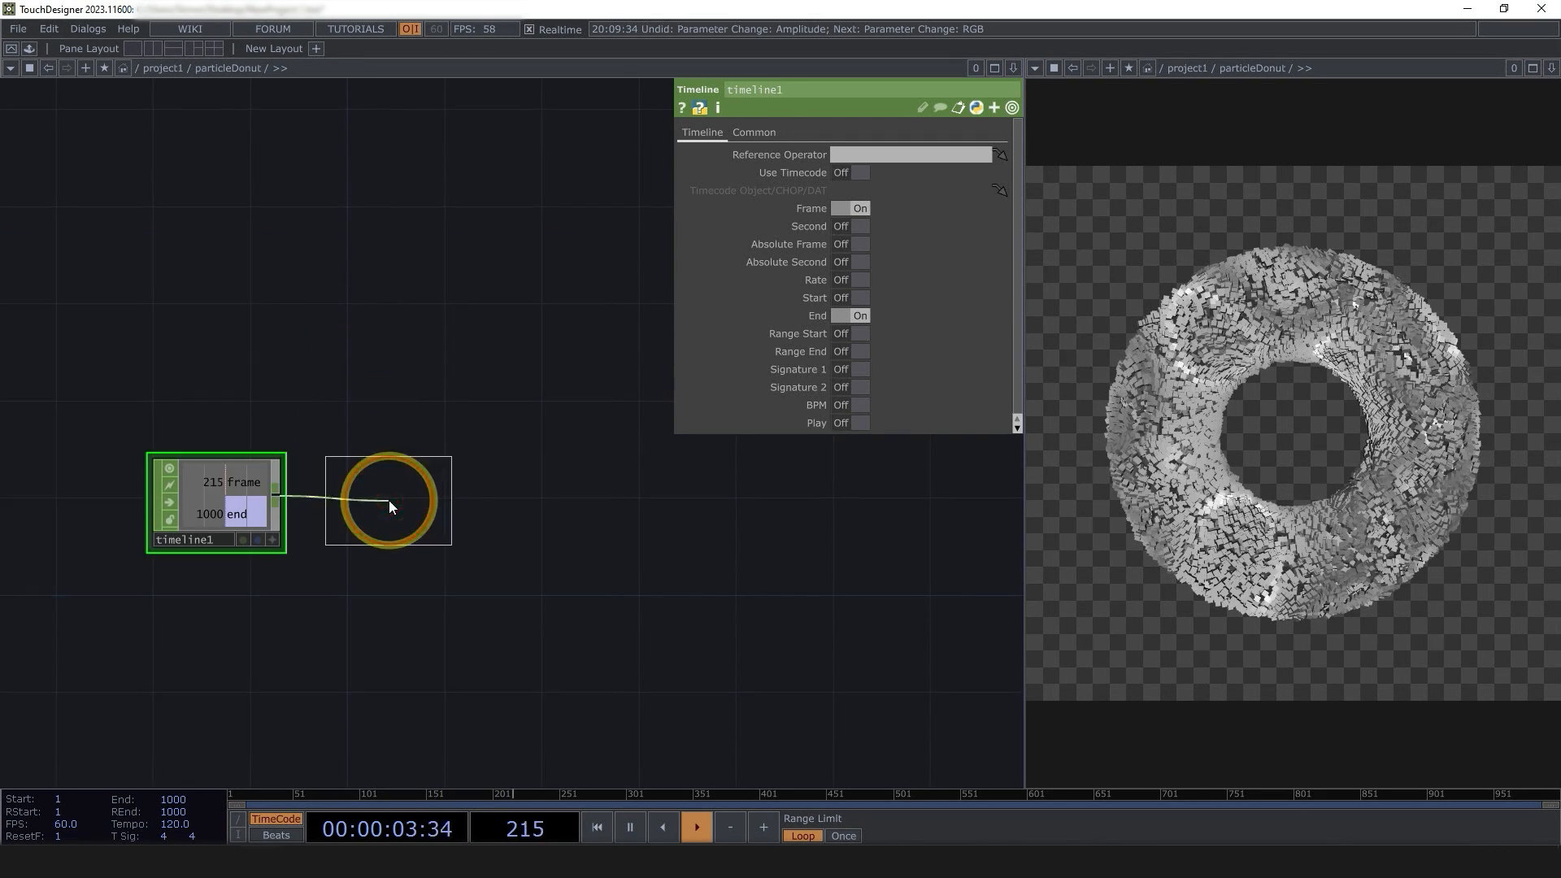
click(389, 500)
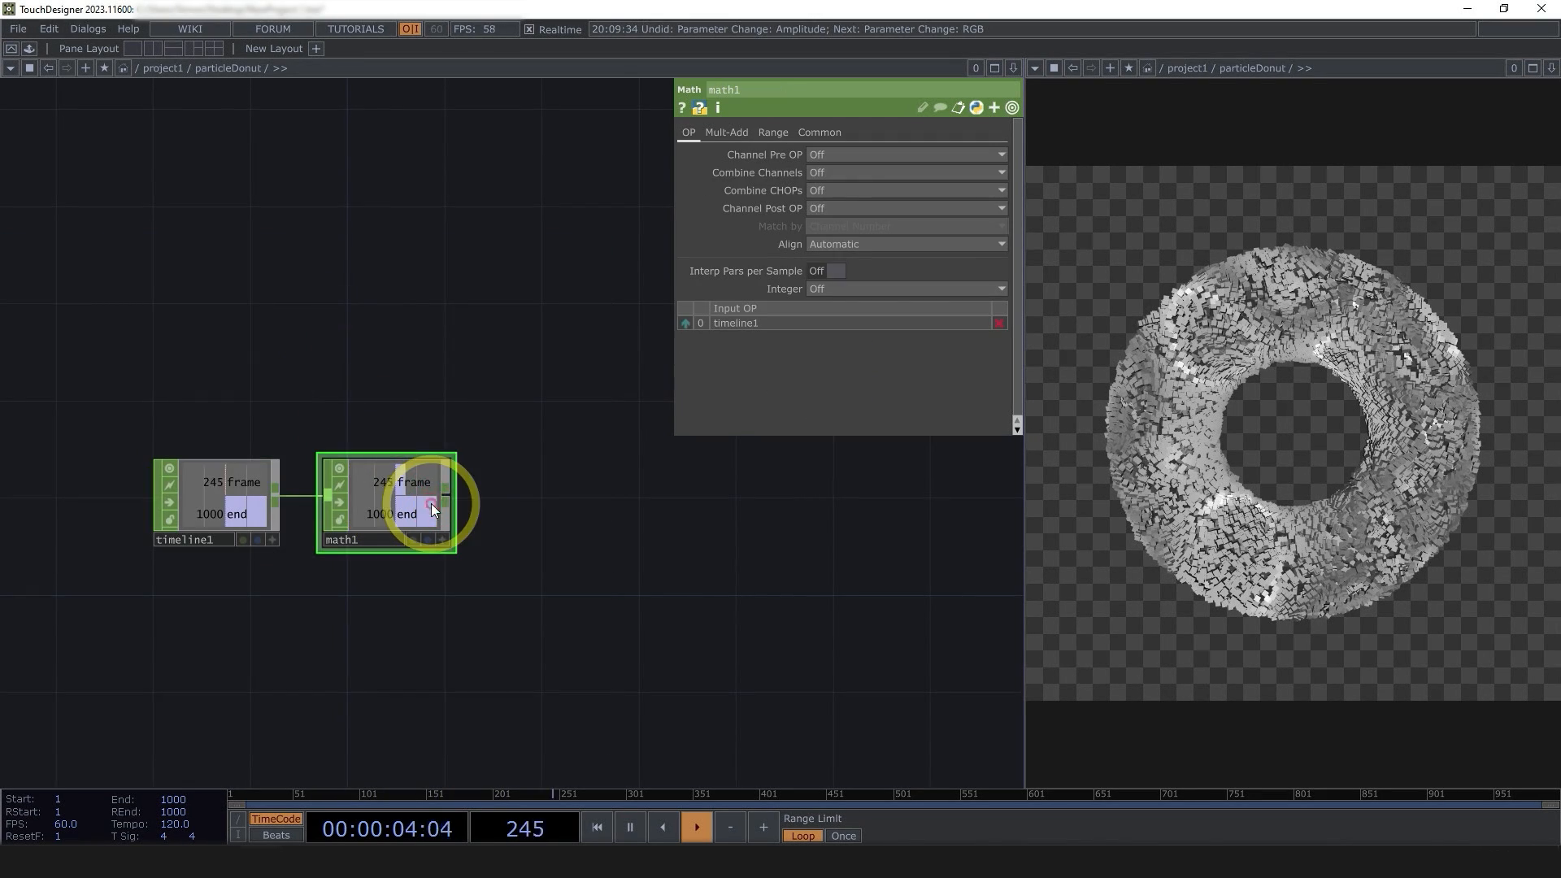
click(833, 174)
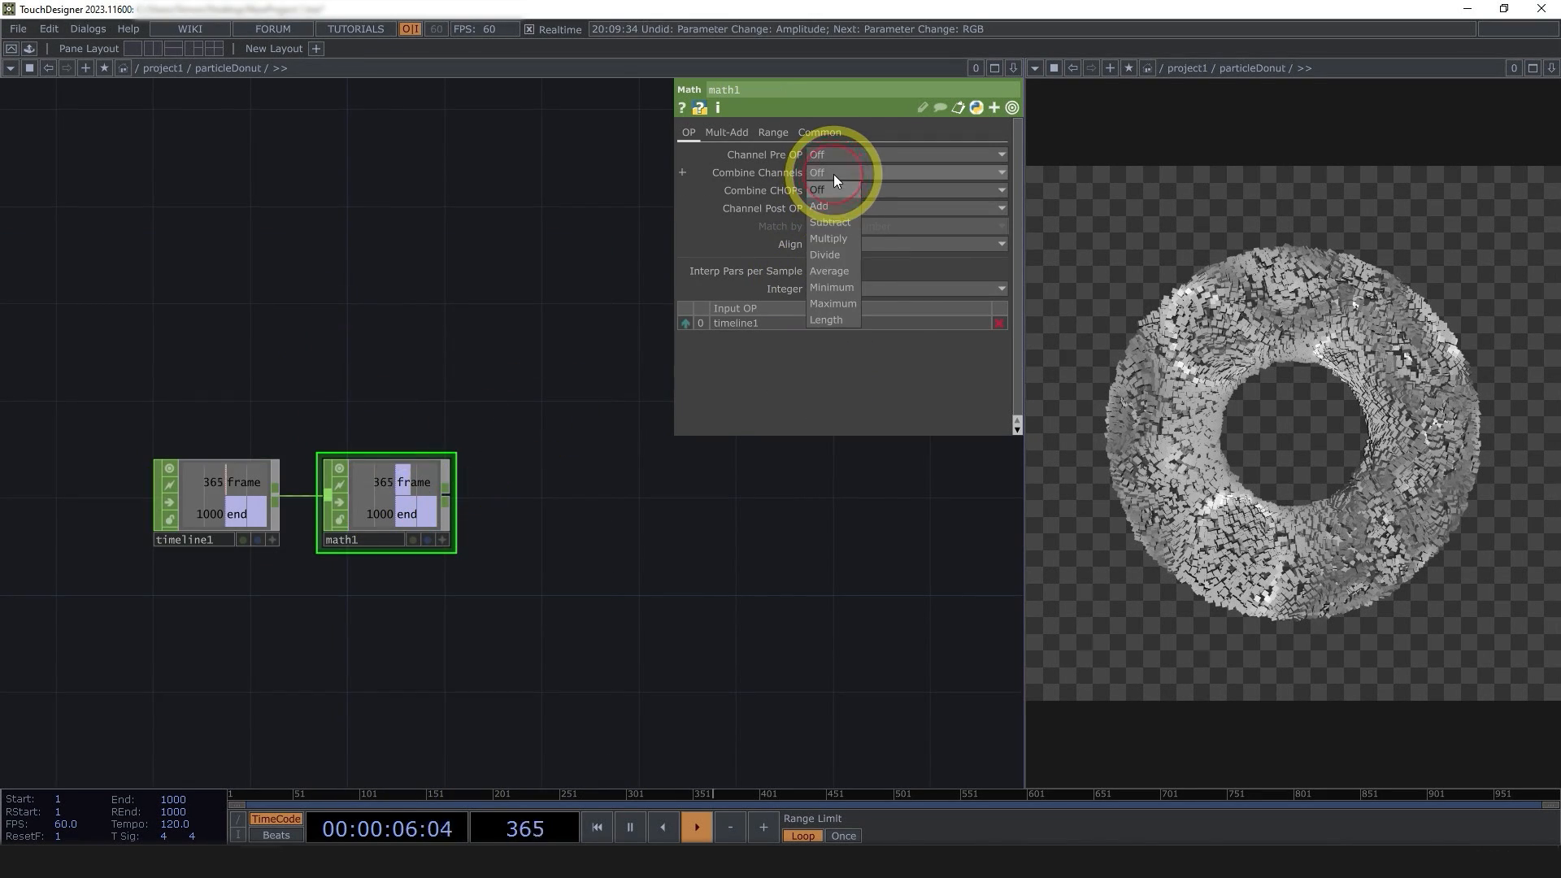
click(841, 256)
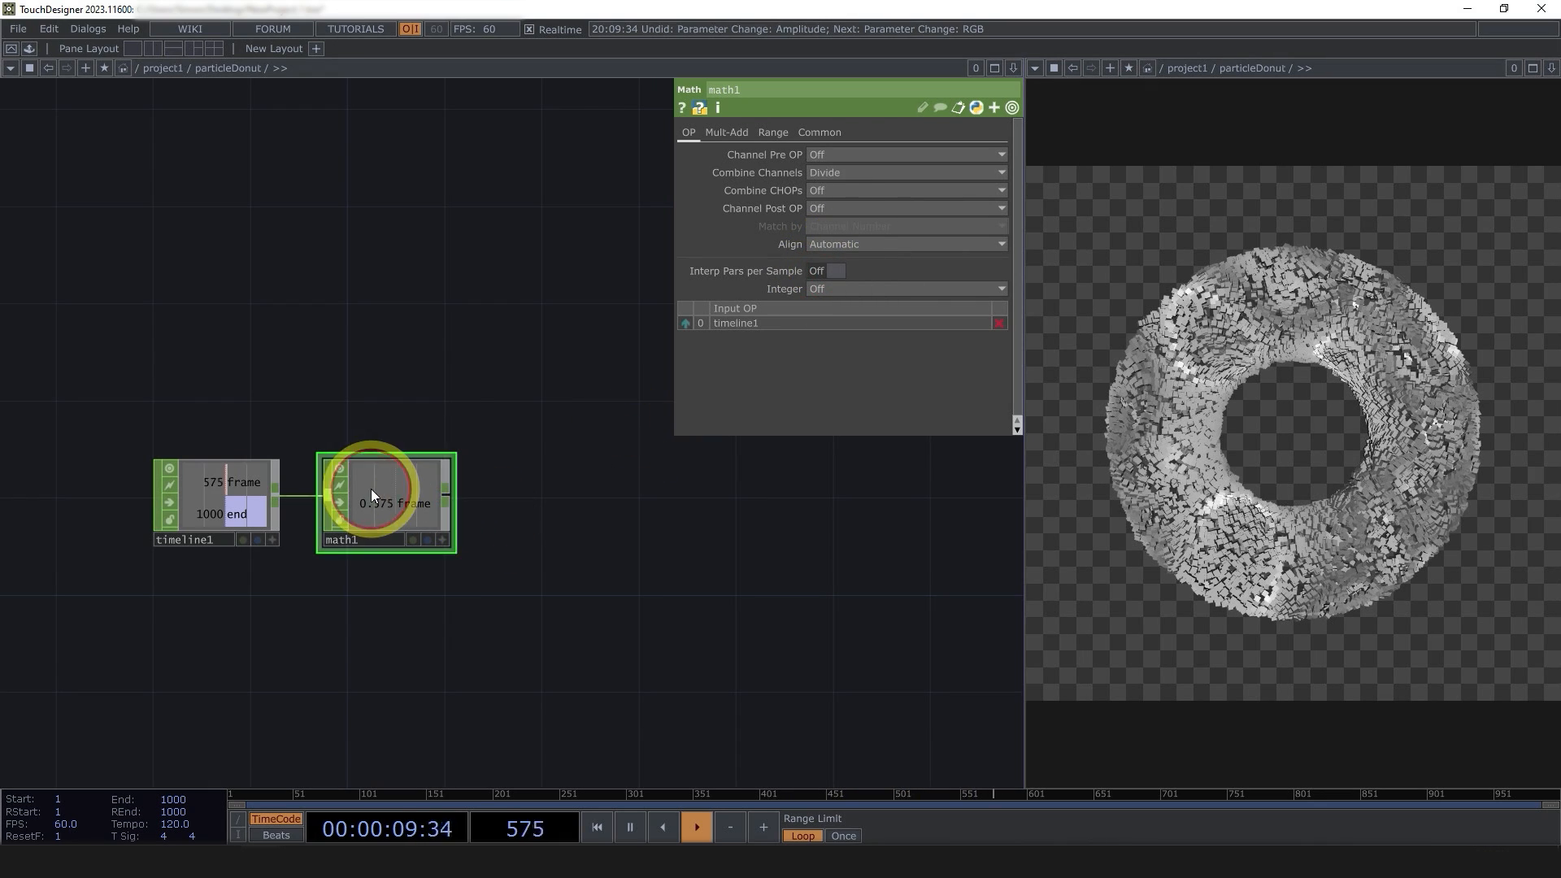
- Scrub through the timeline and check how the divided frame value of math1 responds
scroll(382, 500, up, 5)
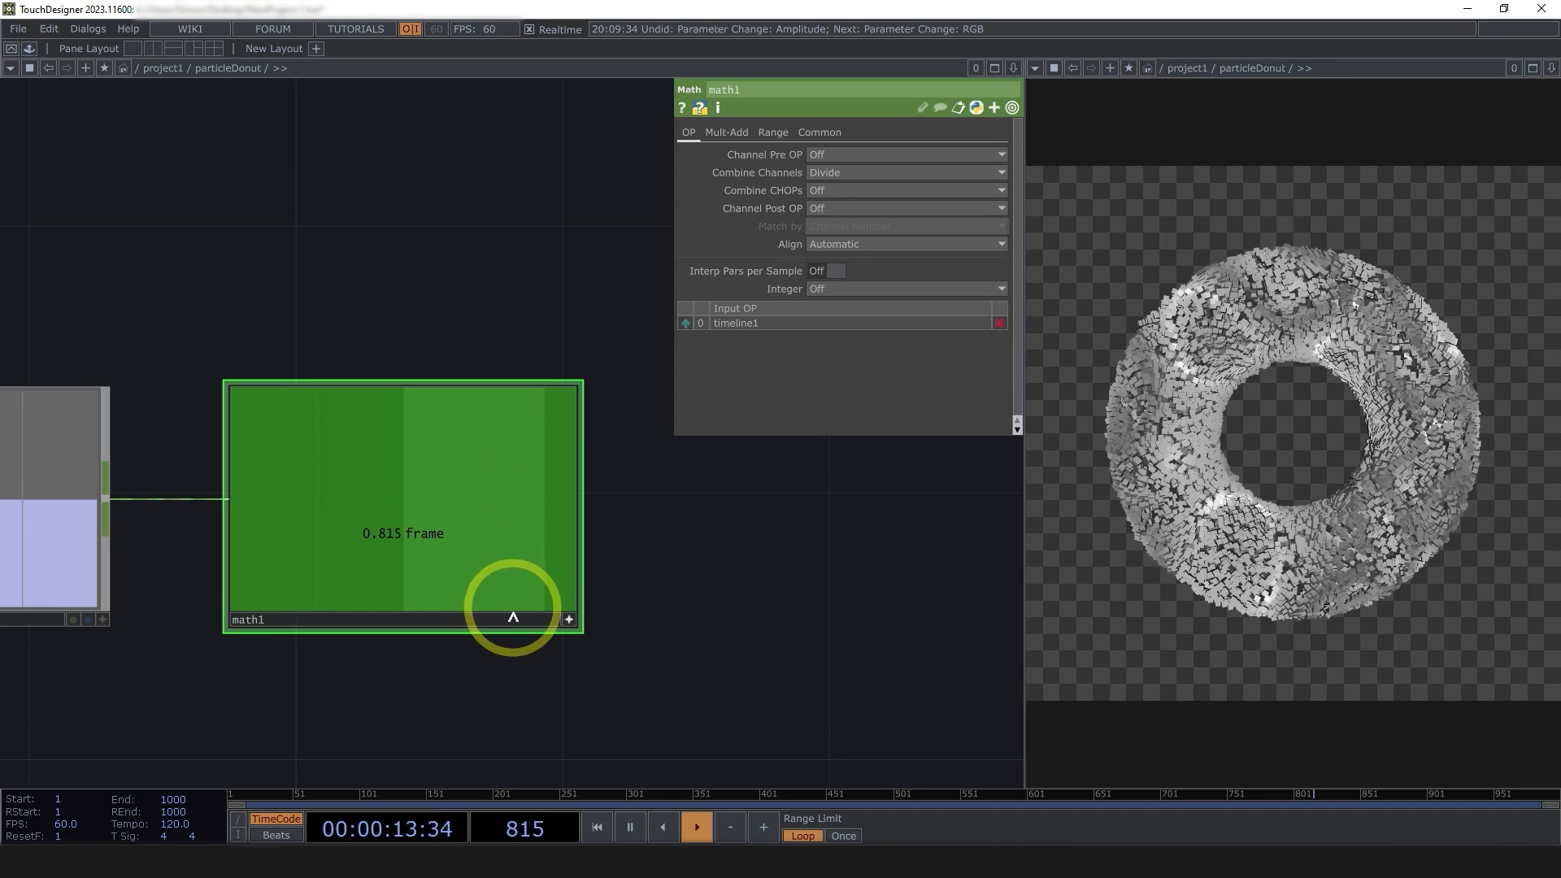
right_click(422, 482)
click(847, 604)
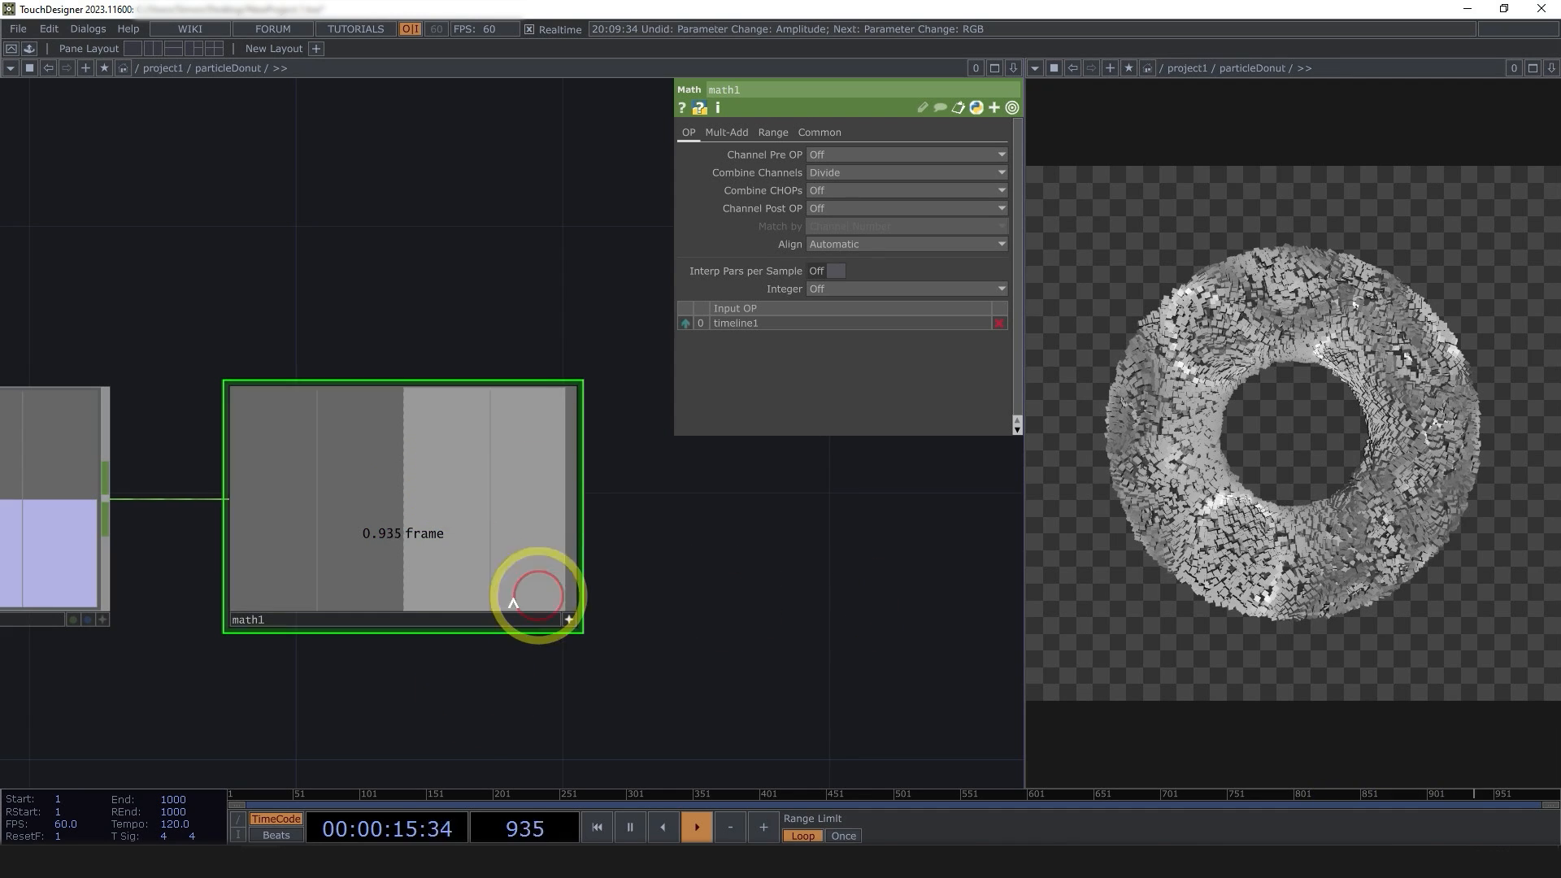
click(538, 793)
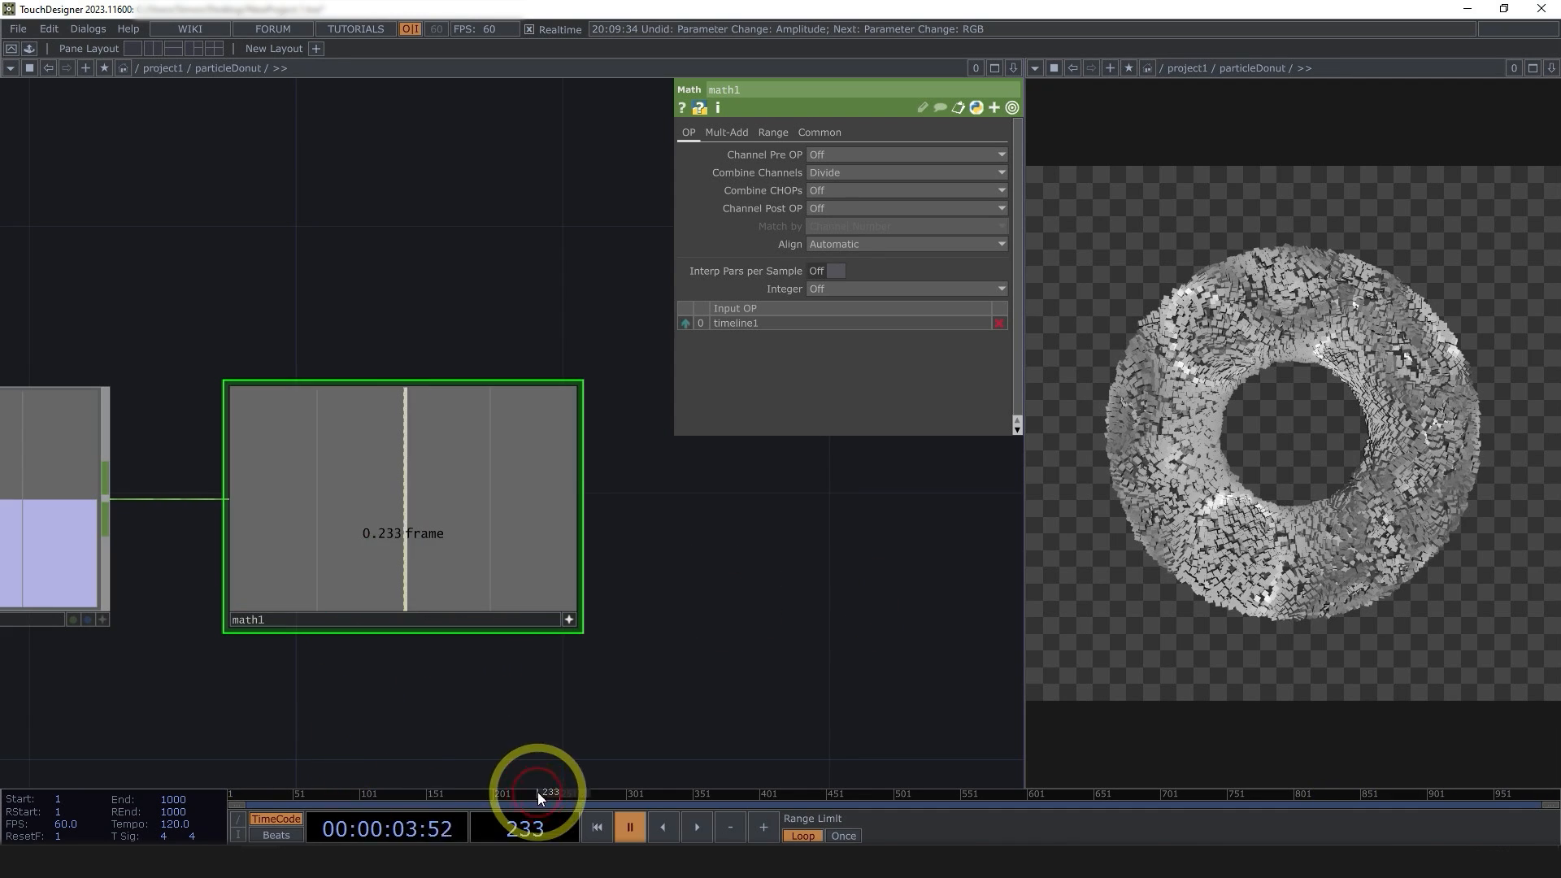
drag(538, 792, 896, 796)
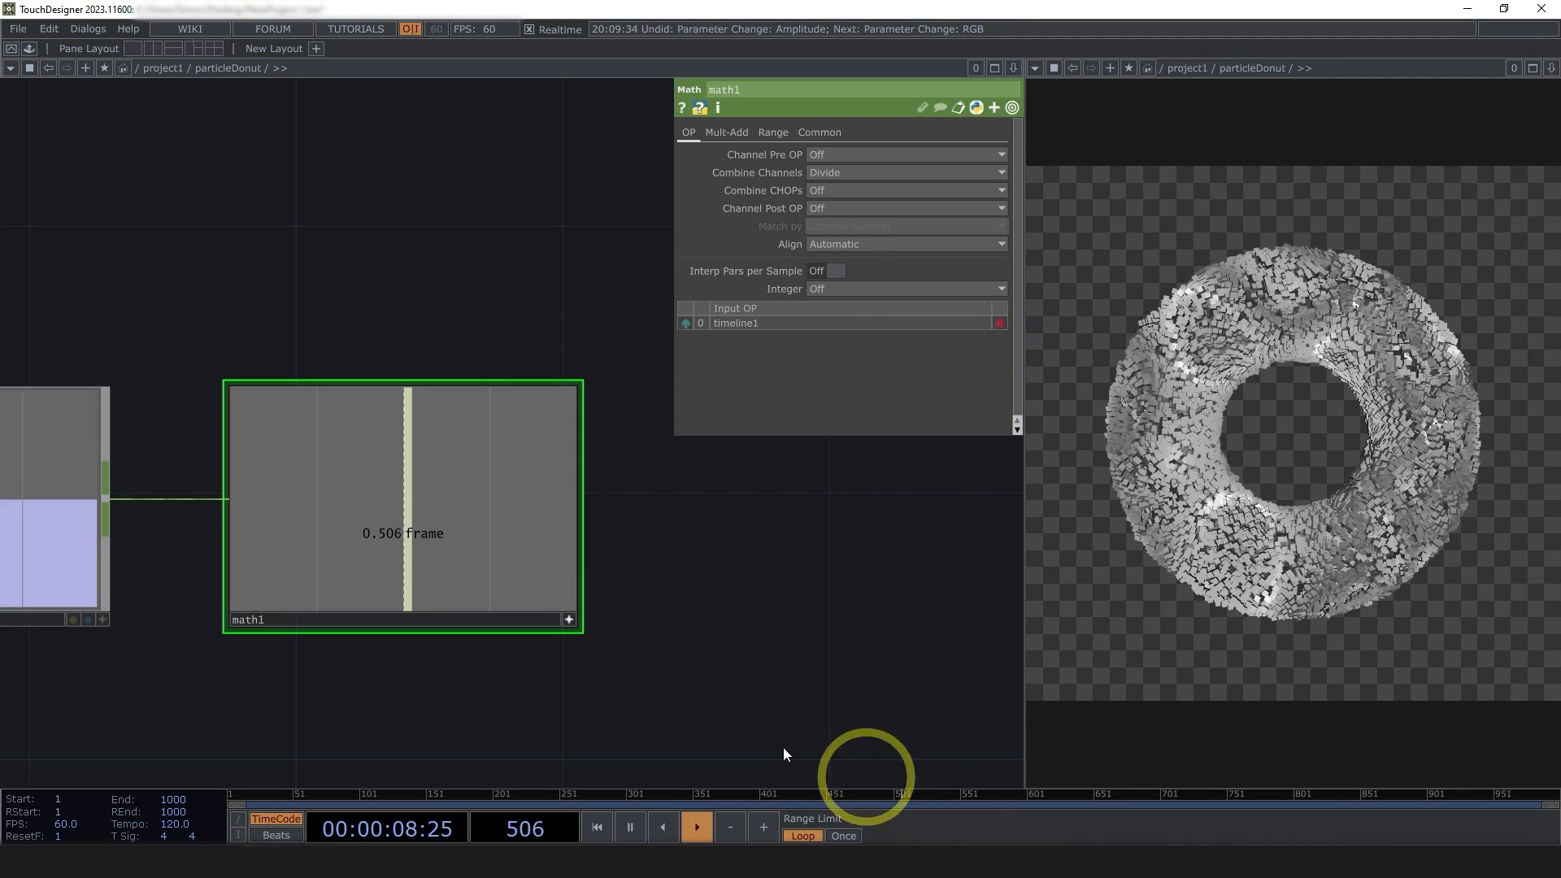
- Add a Null CHOP after math1 and rename it fract
scroll(492, 529, down, 5)
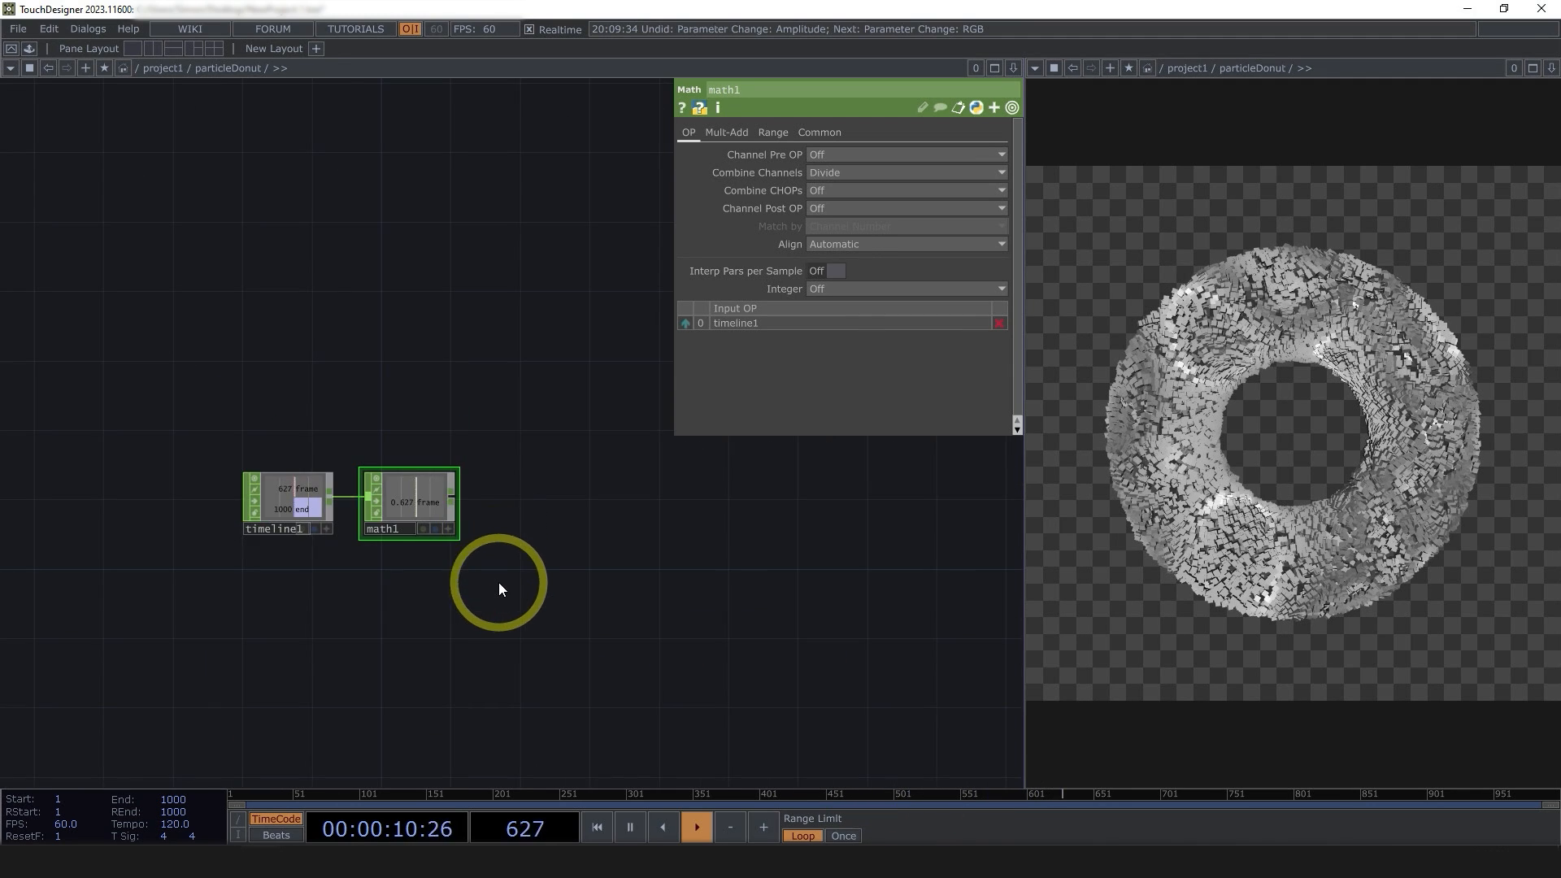
right_click(452, 500)
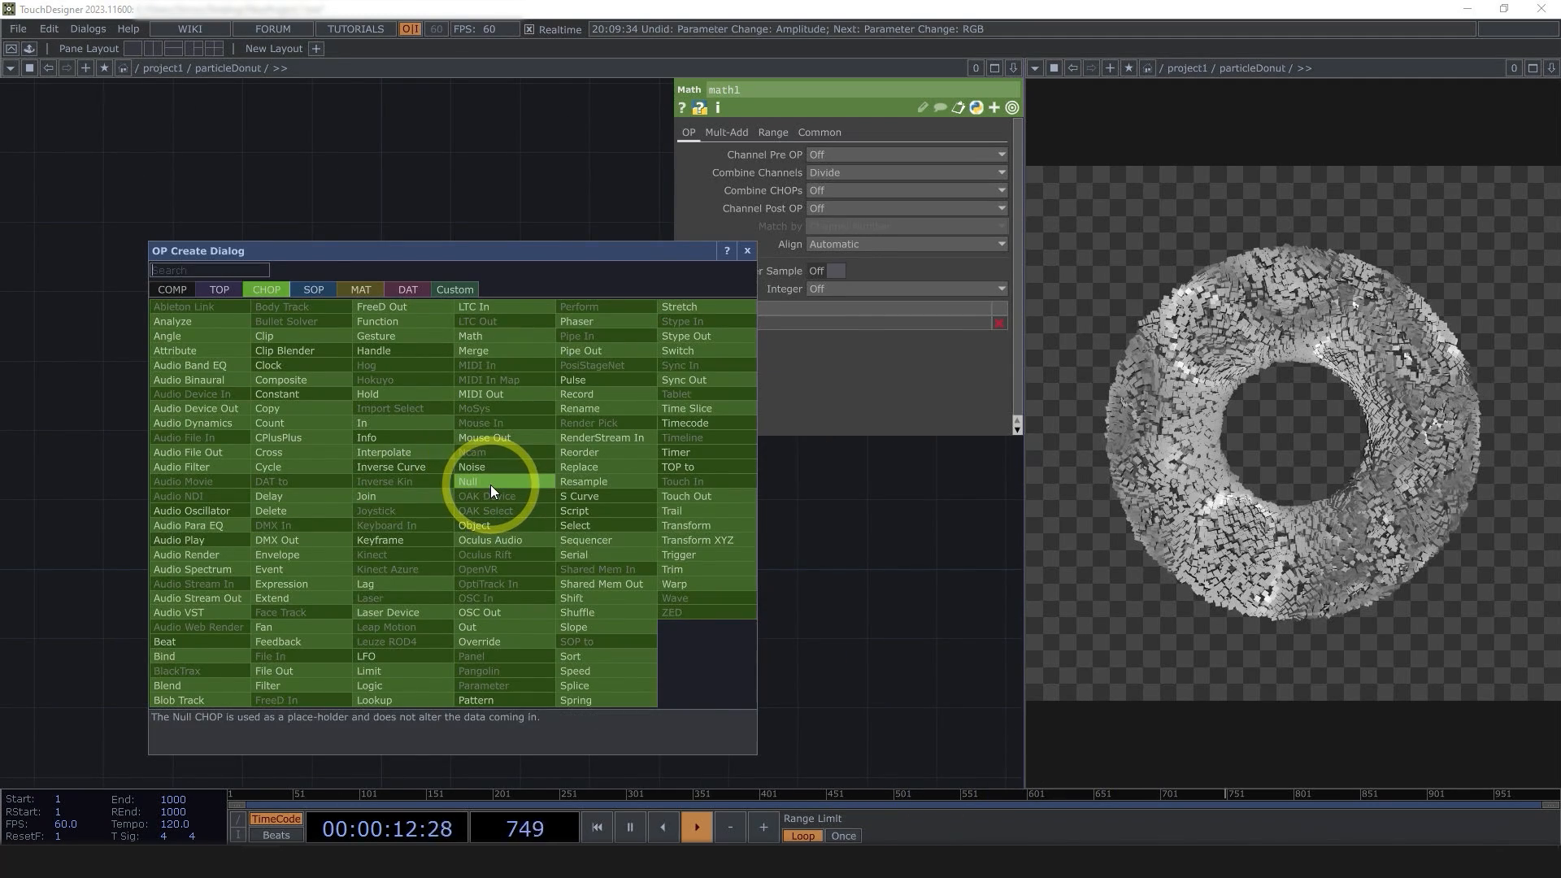
click(490, 485)
click(722, 502)
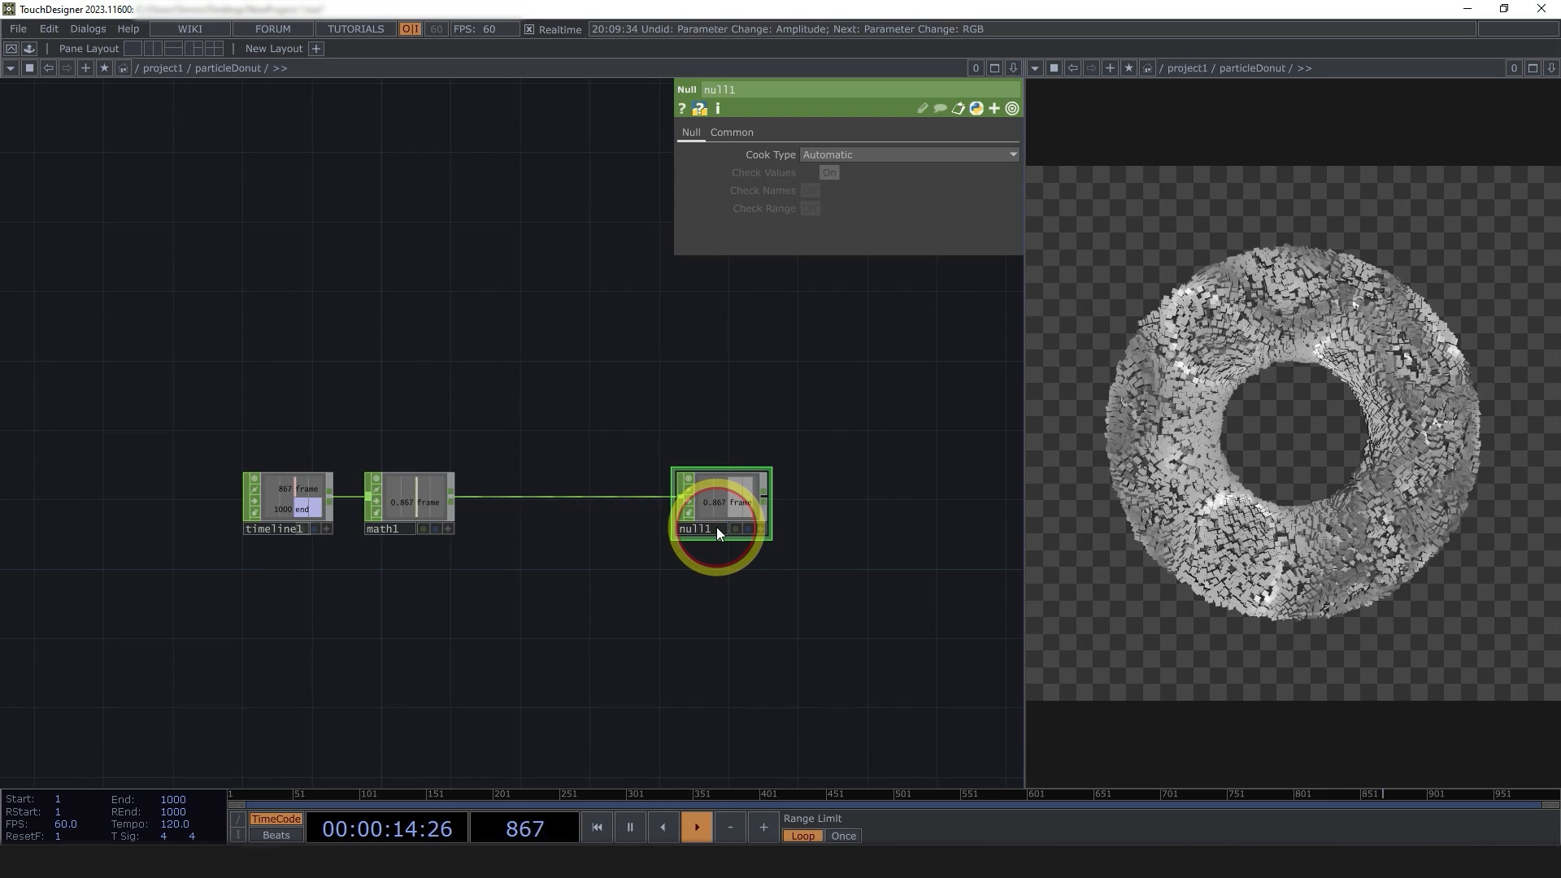
double_click(704, 529)
text(fractt)
key(Return)
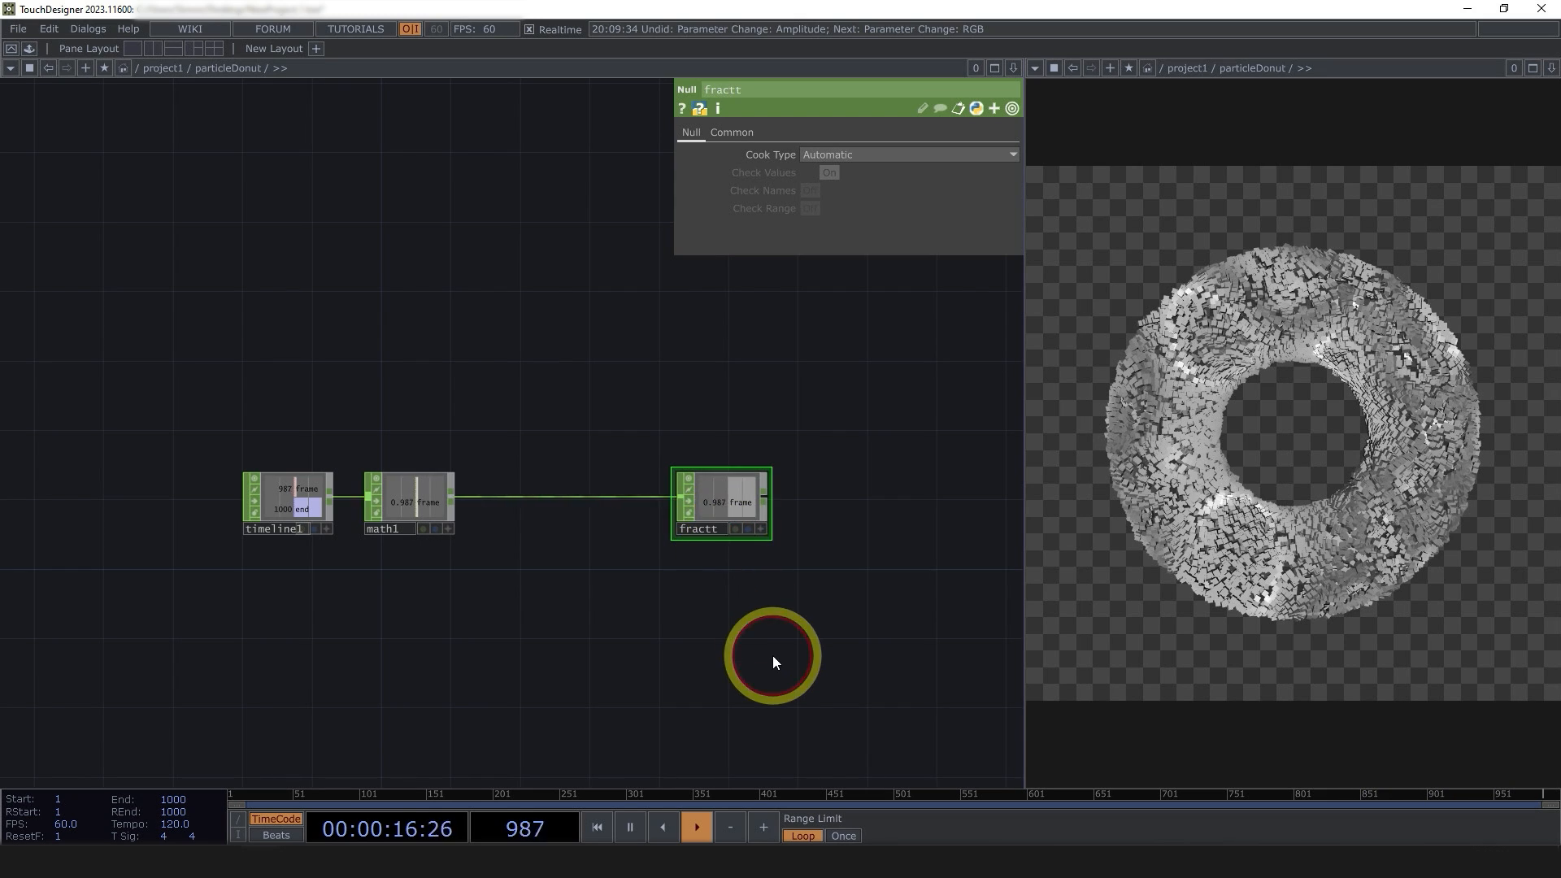
click(719, 530)
key(BackSpace)
key(Return)
- Color the fract Null red and move it farther away from math1
drag(697, 596, 558, 511)
key(c)
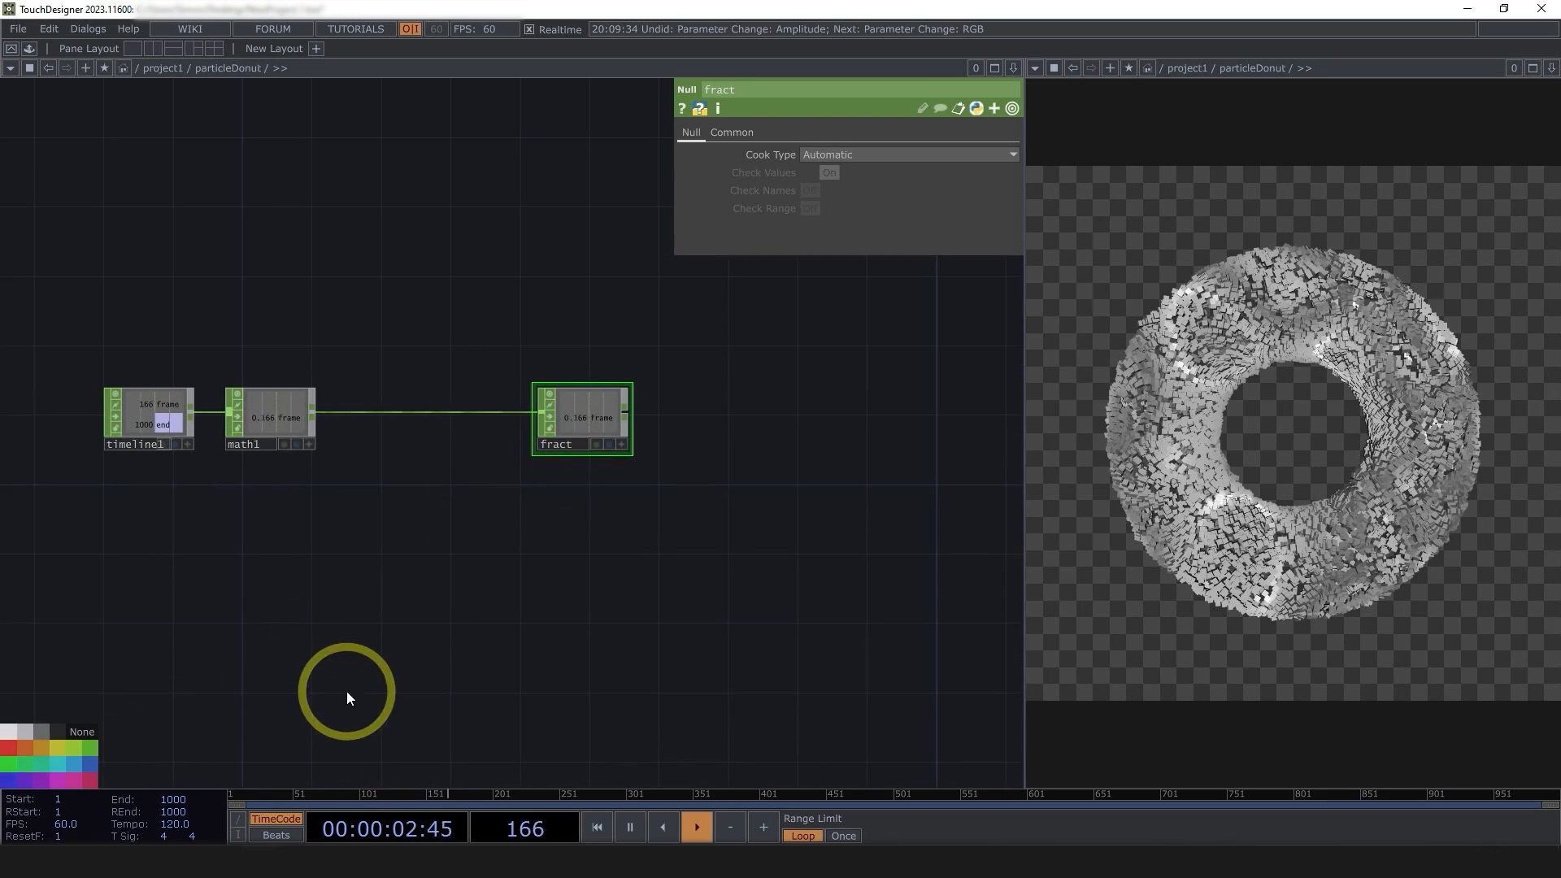
click(11, 746)
drag(579, 491, 512, 464)
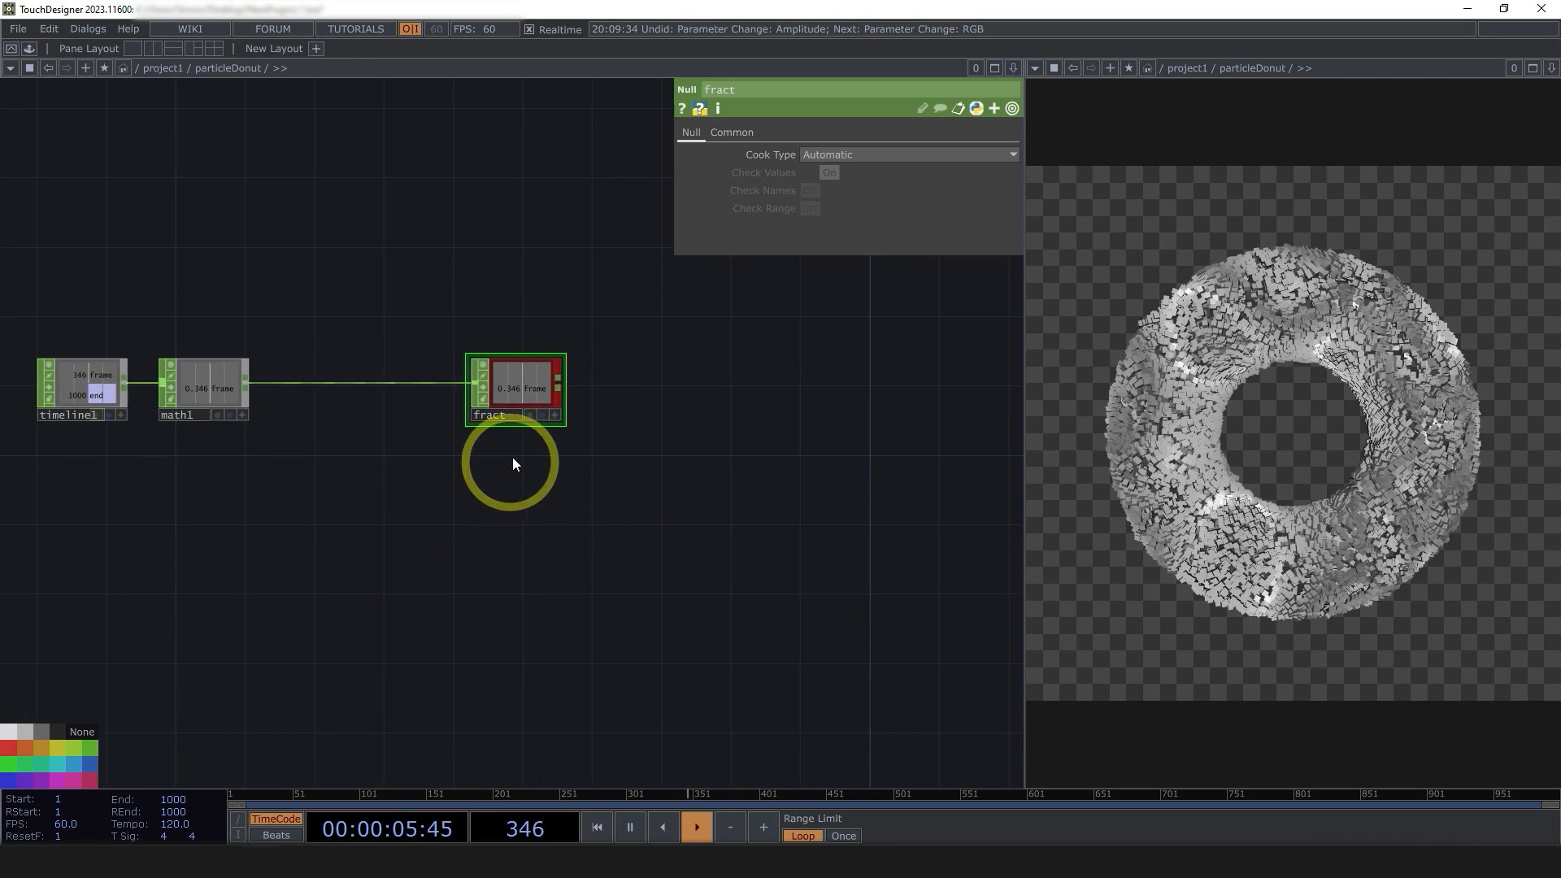
drag(533, 395, 515, 390)
drag(546, 546, 524, 498)
scroll(531, 474, down, 4)
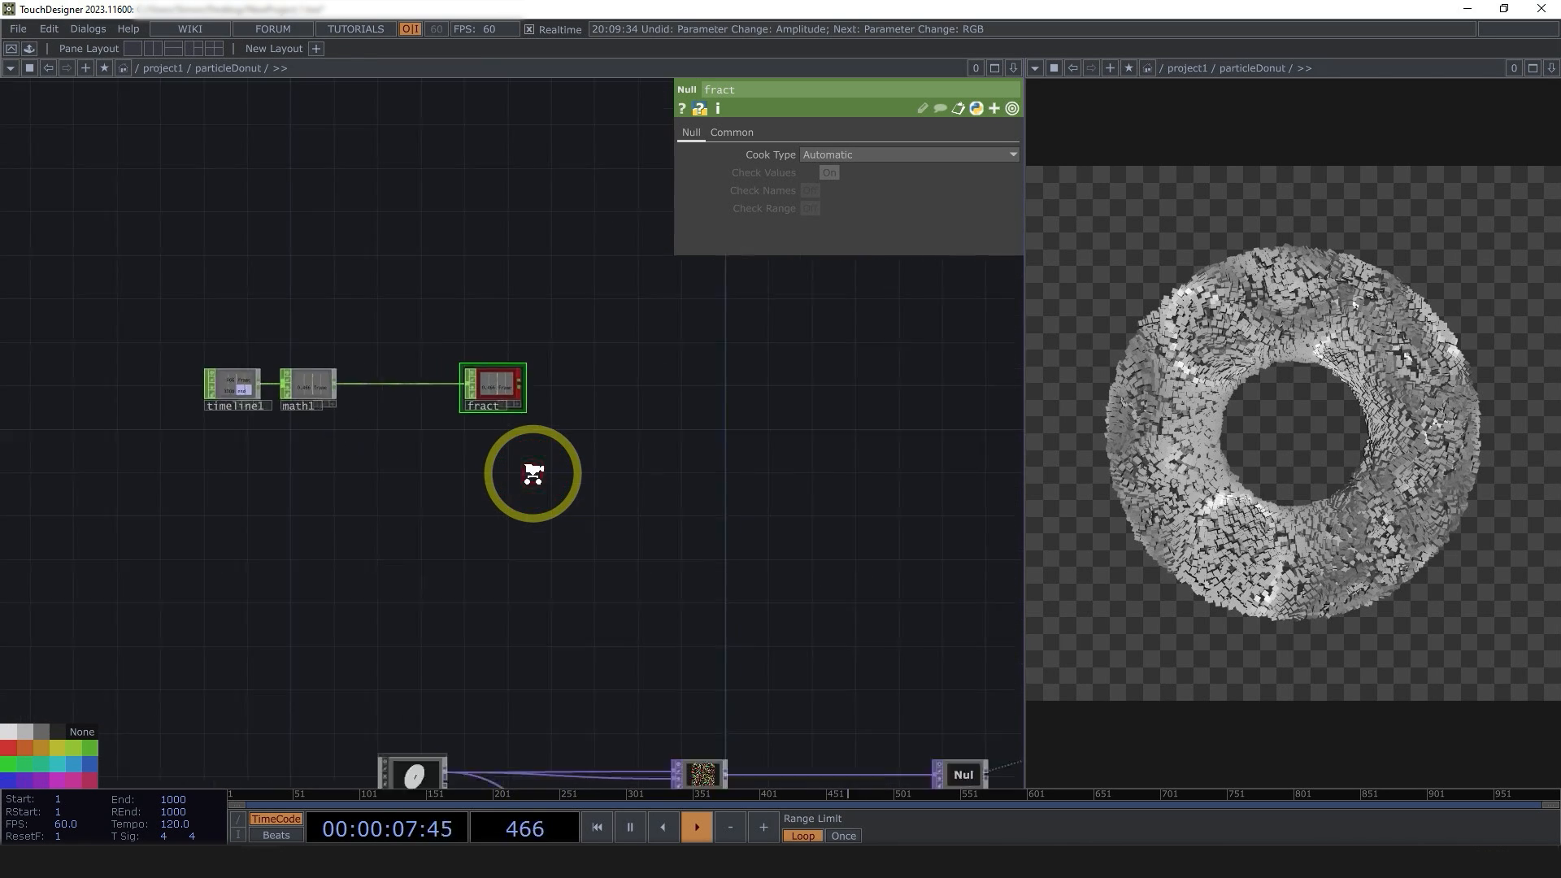
scroll(519, 460, up, 4)
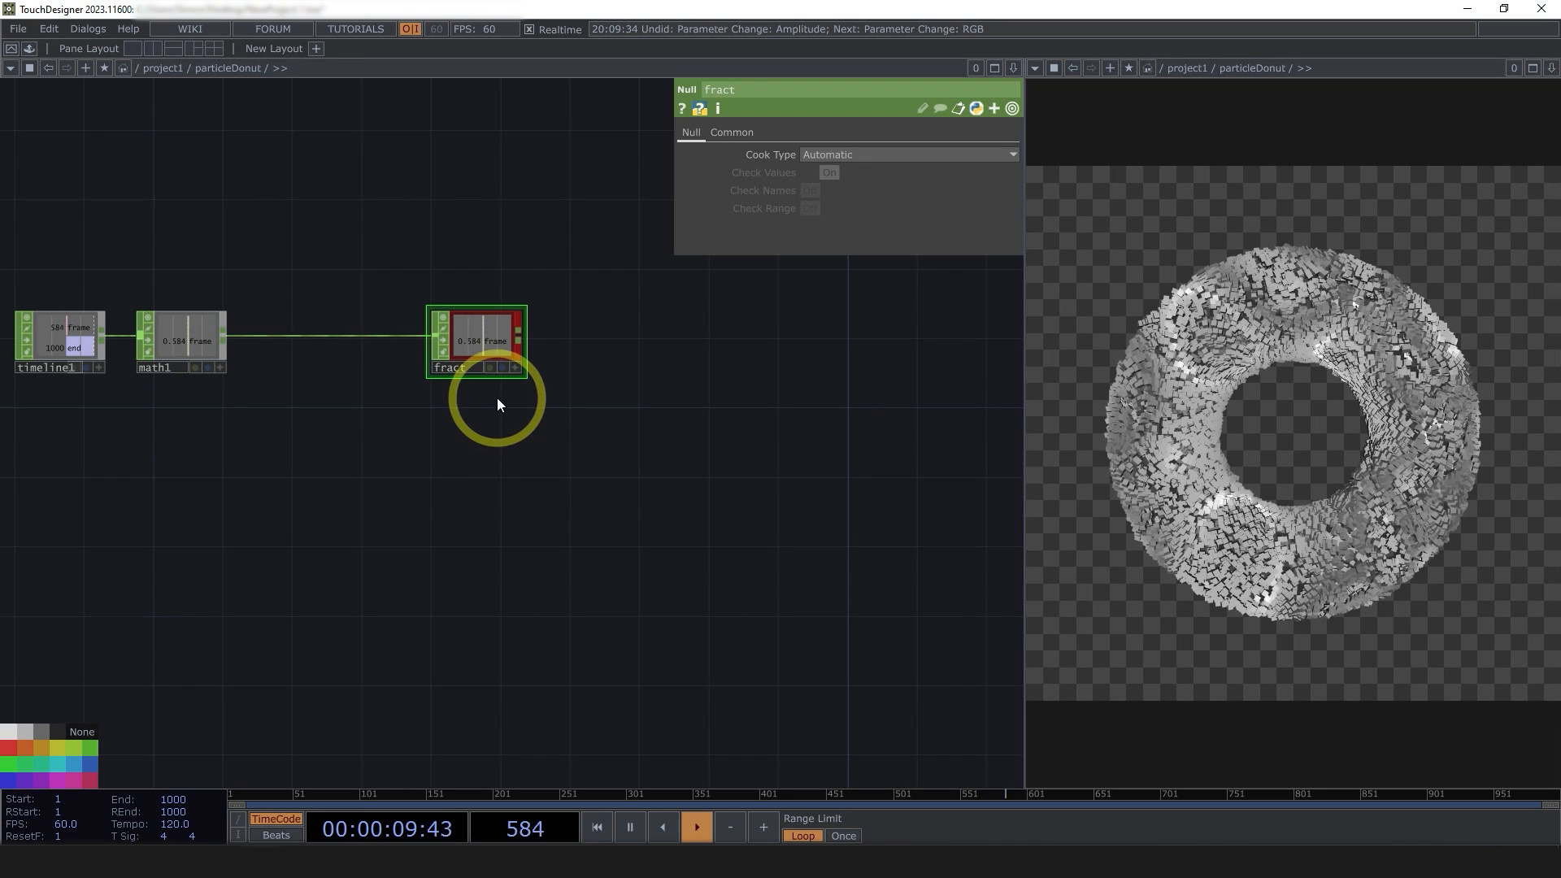
drag(498, 341, 704, 342)
drag(720, 521, 798, 496)
- Set the Type of noise2 to Simplex 4D (GPU) and show its transform parameters
scroll(801, 488, down, 5)
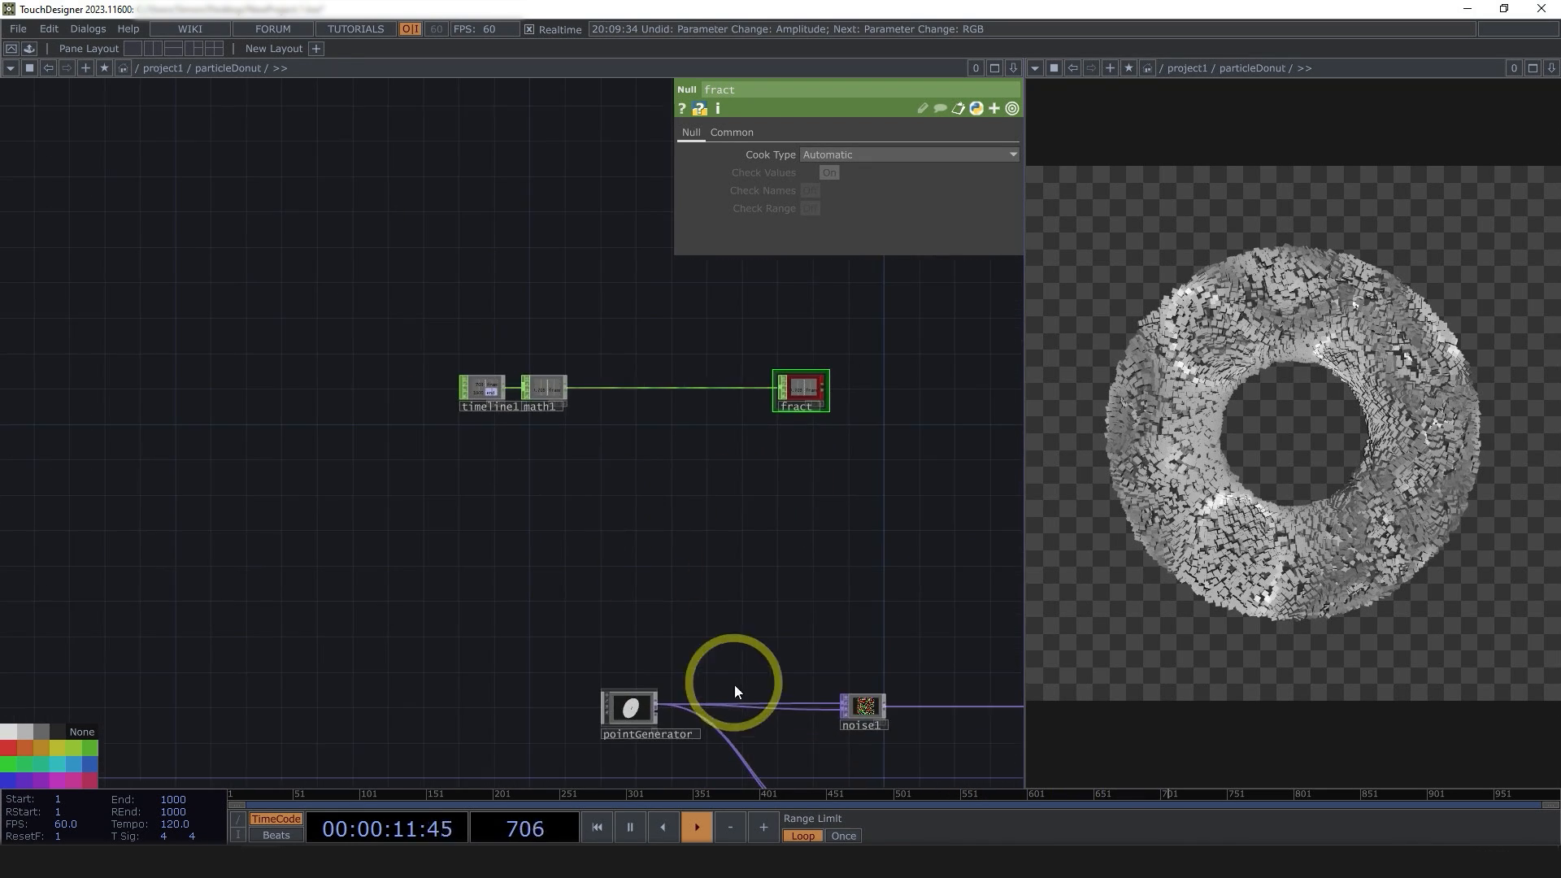
drag(735, 690, 687, 635)
click(744, 621)
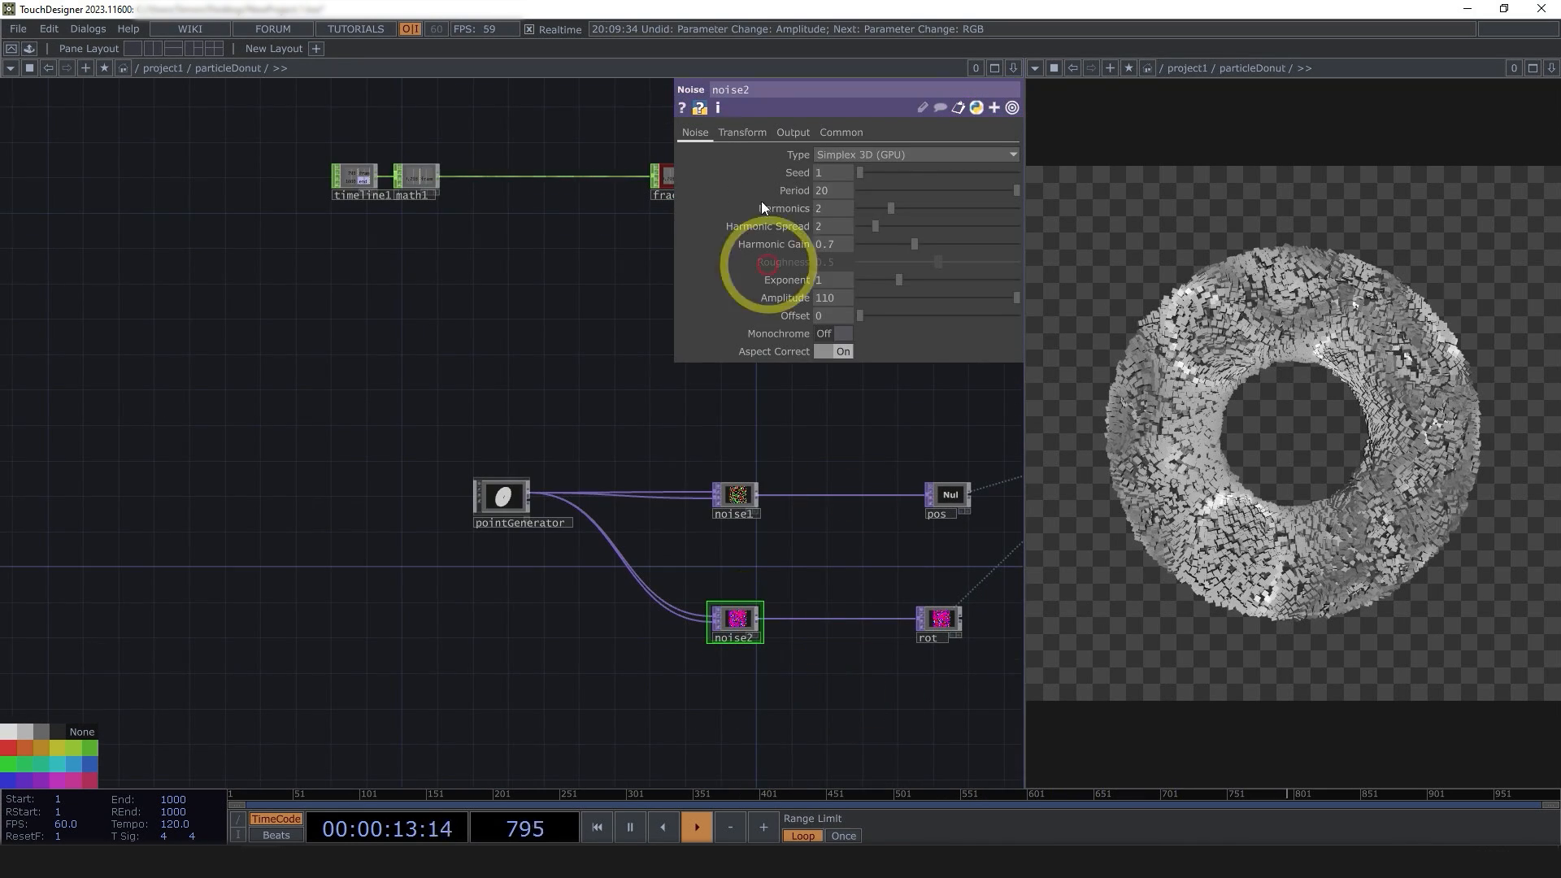
click(875, 155)
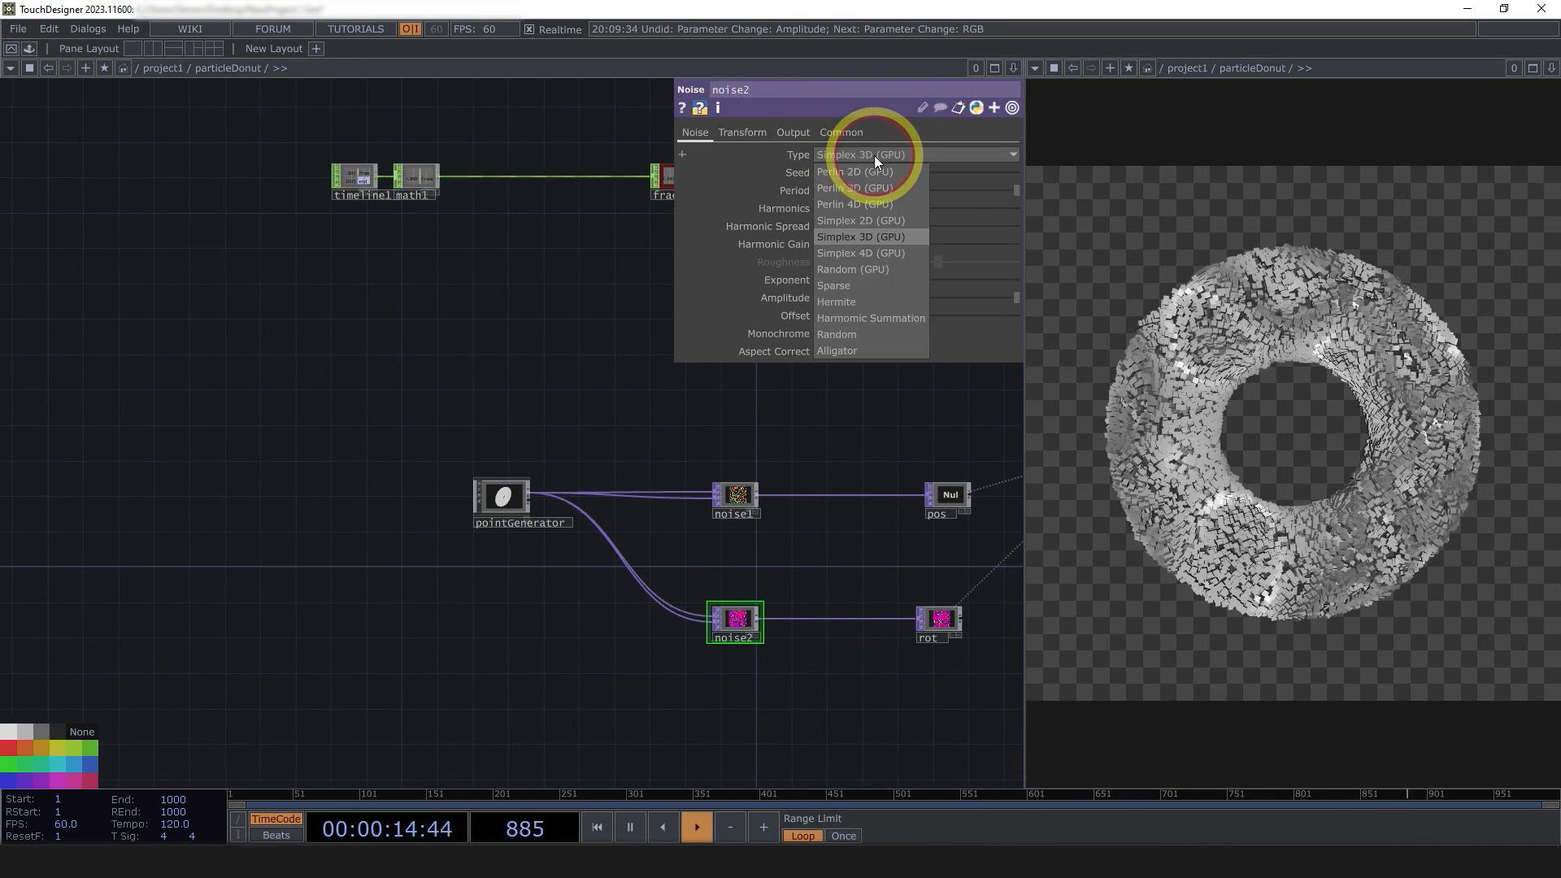
click(863, 255)
click(753, 131)
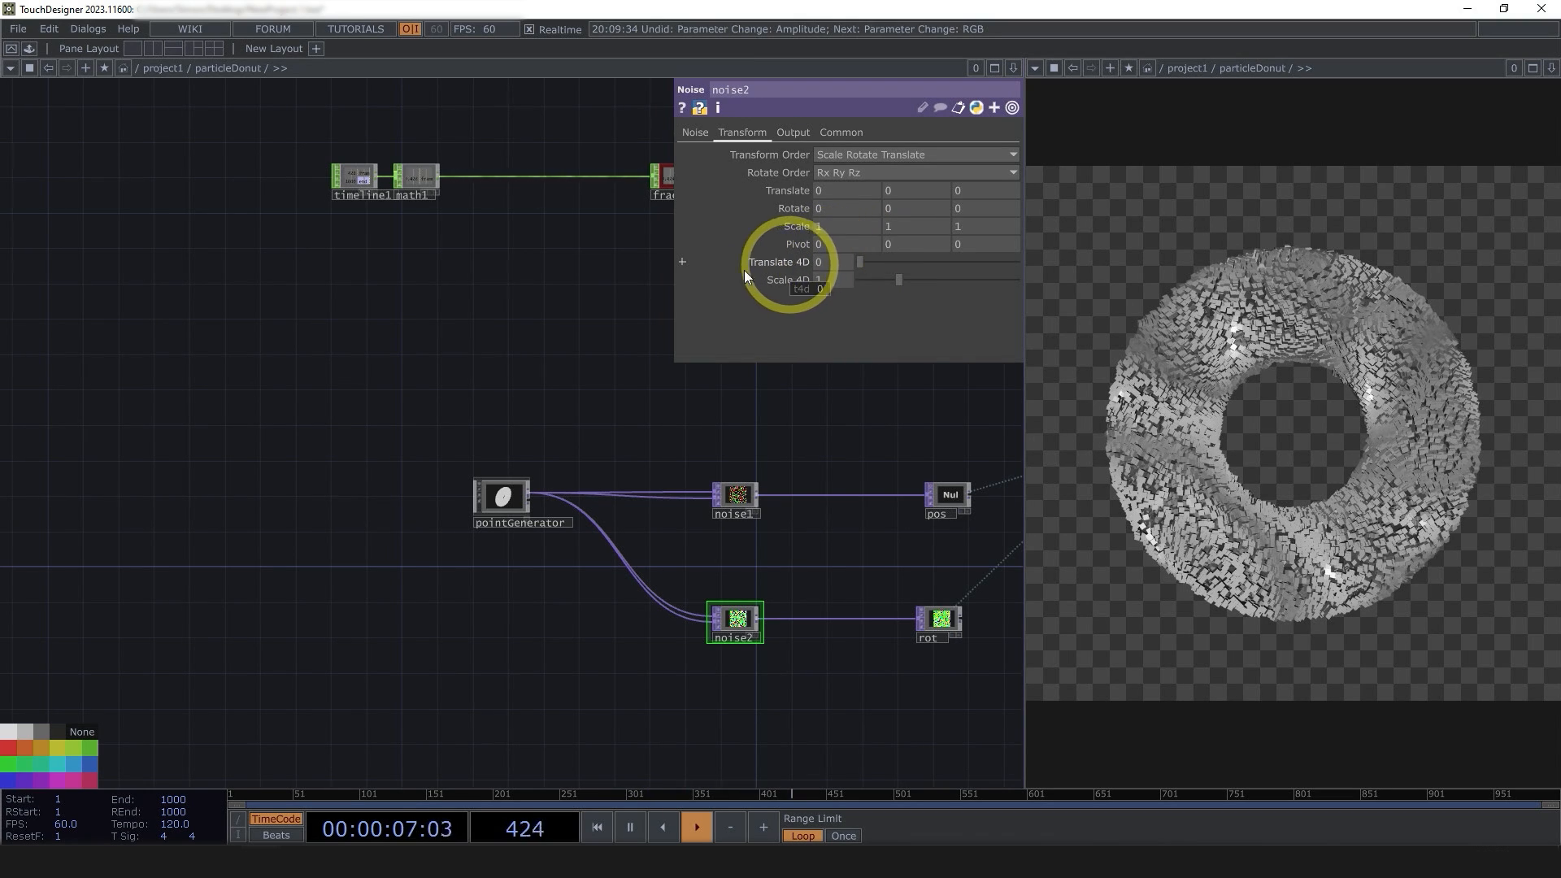
scroll(455, 366, up, 5)
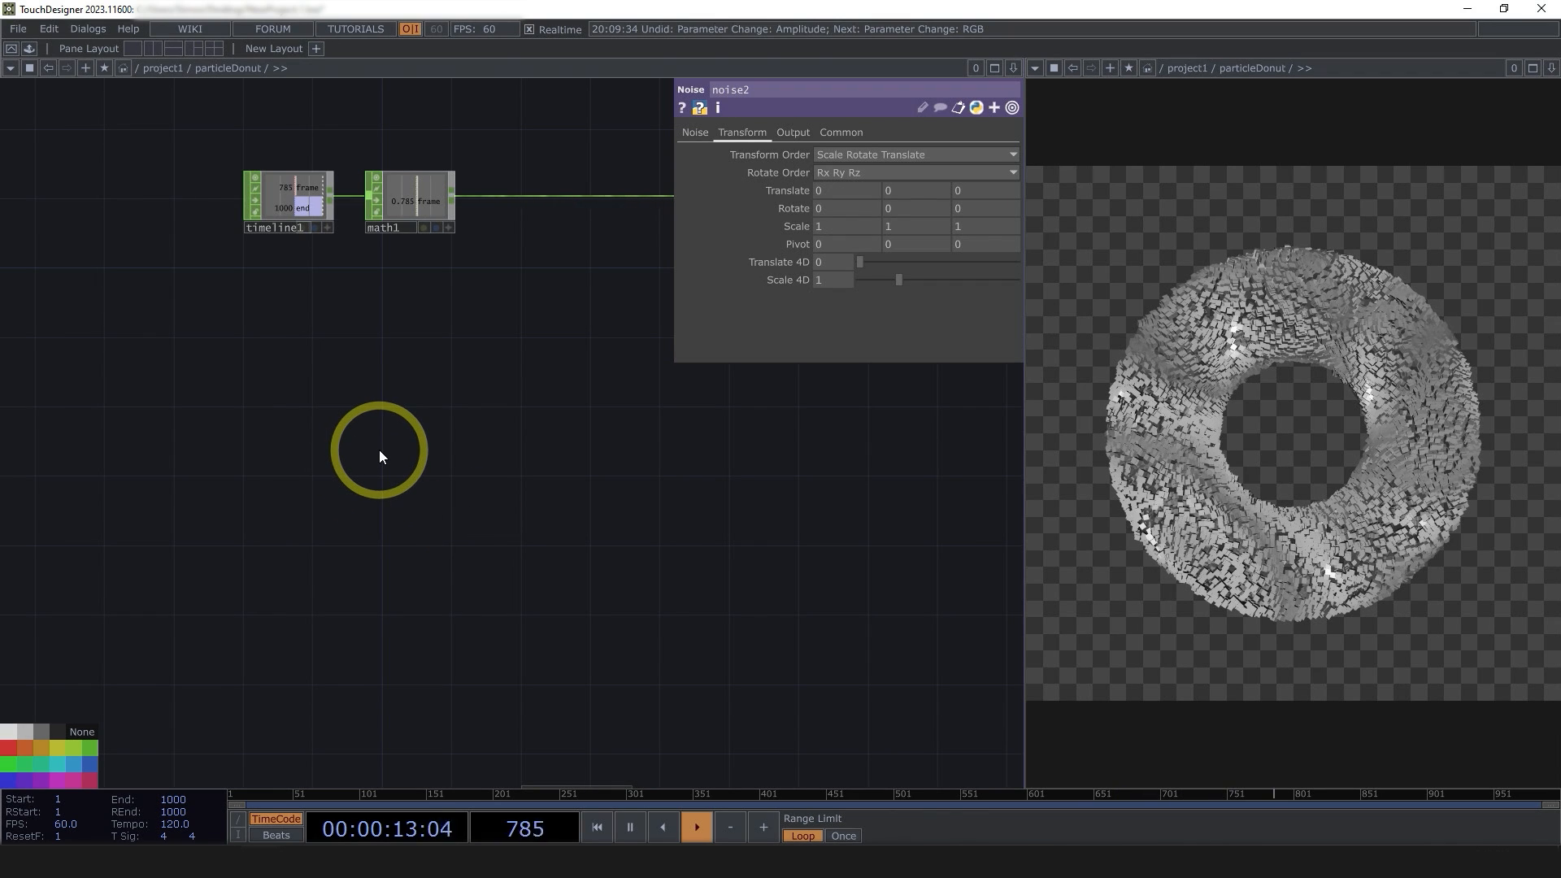
- Add a Pattern CHOP to the empty network area below timeline1
click(261, 395)
double_click(261, 395)
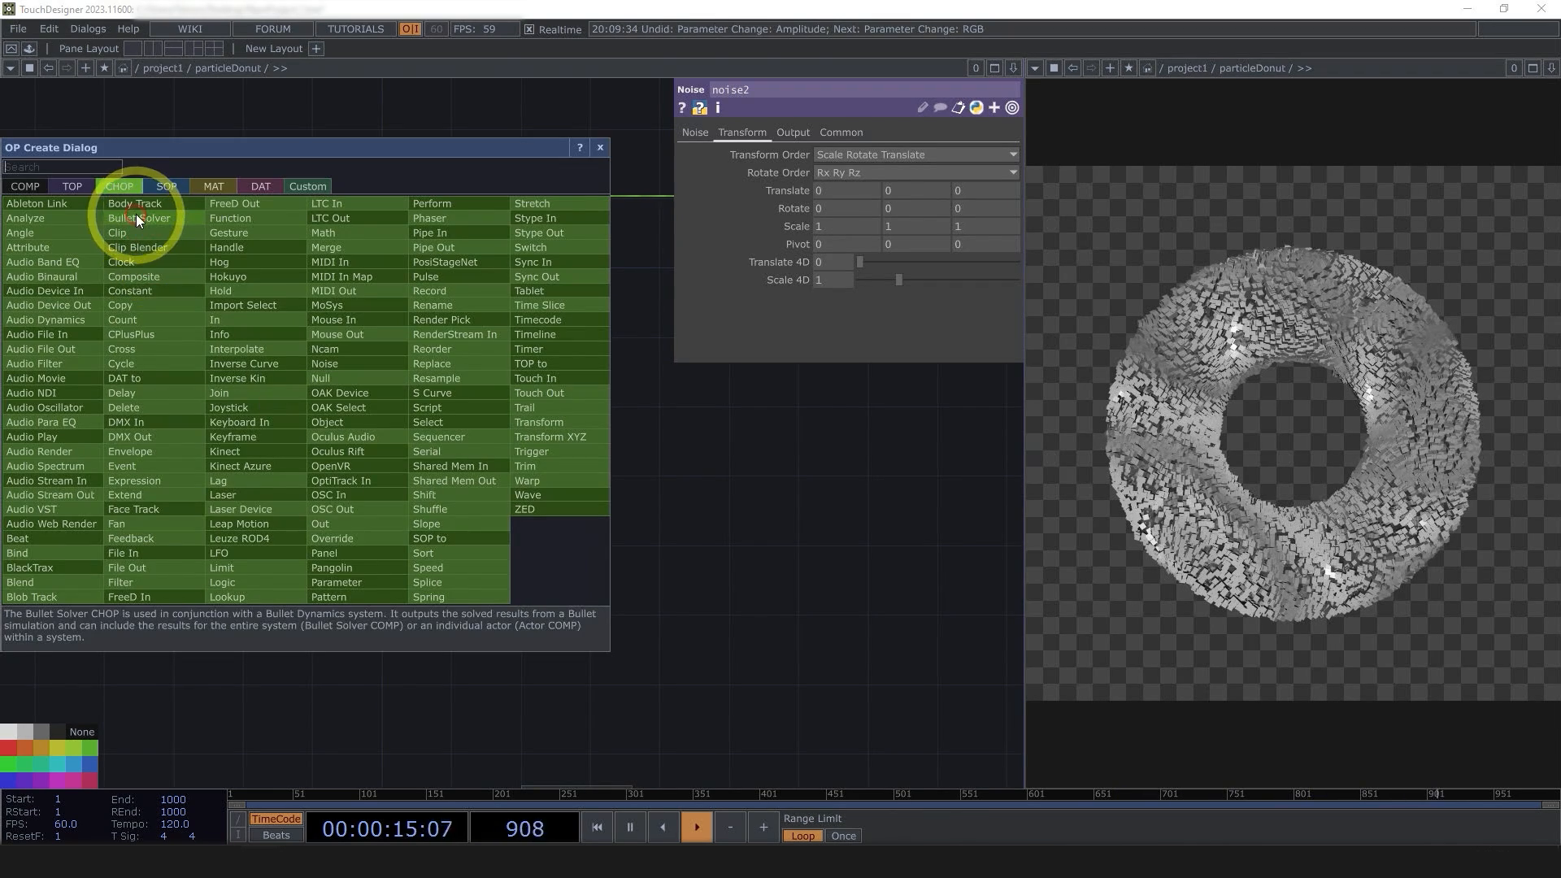
text(pat)
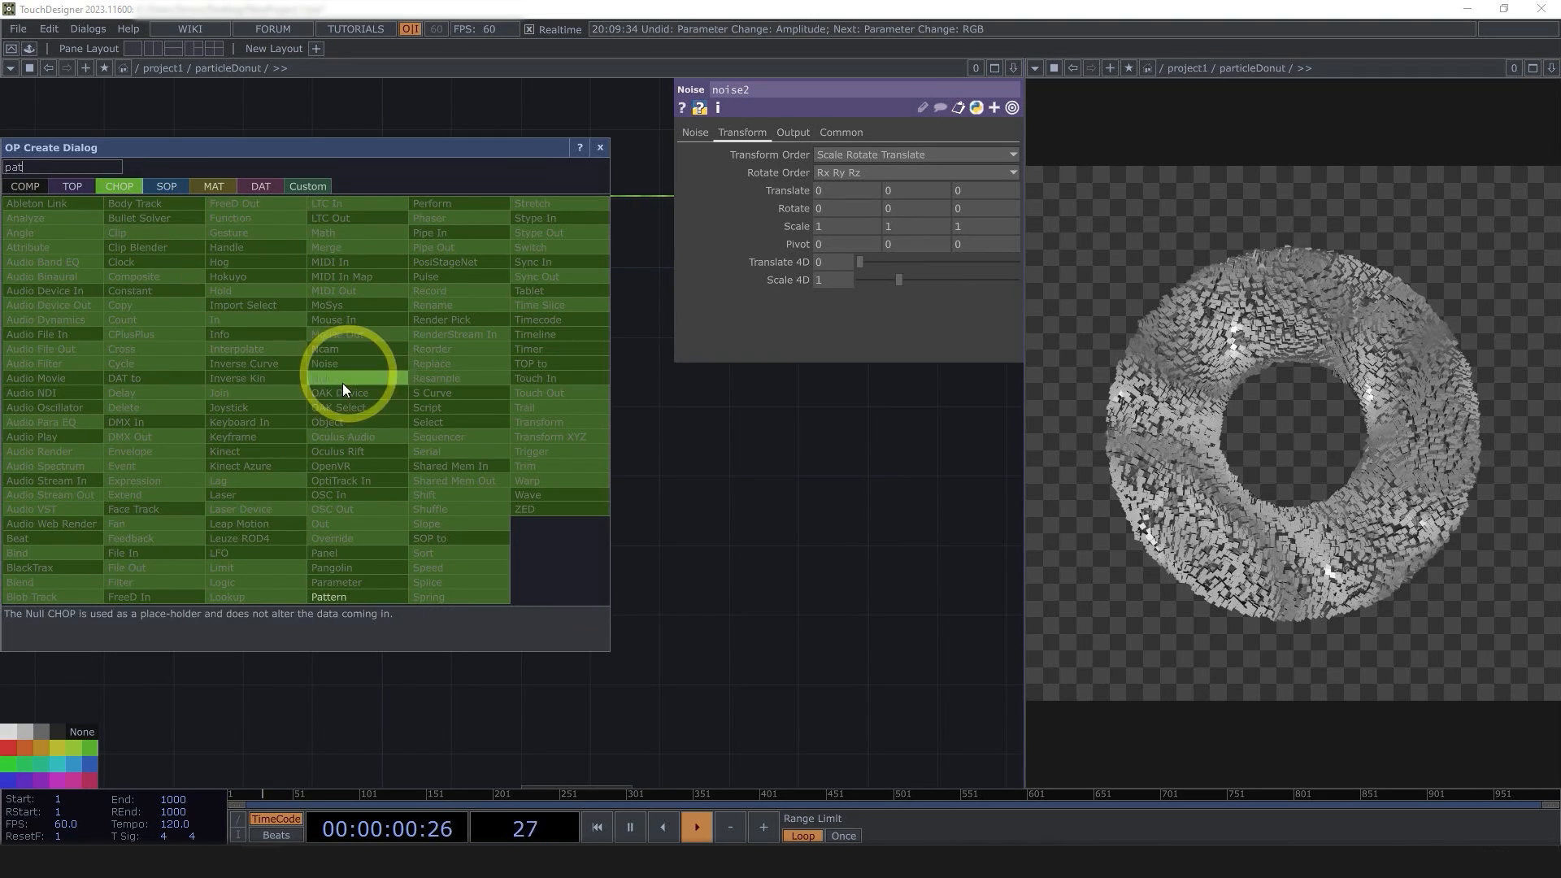
click(346, 600)
click(320, 440)
scroll(322, 440, up, 5)
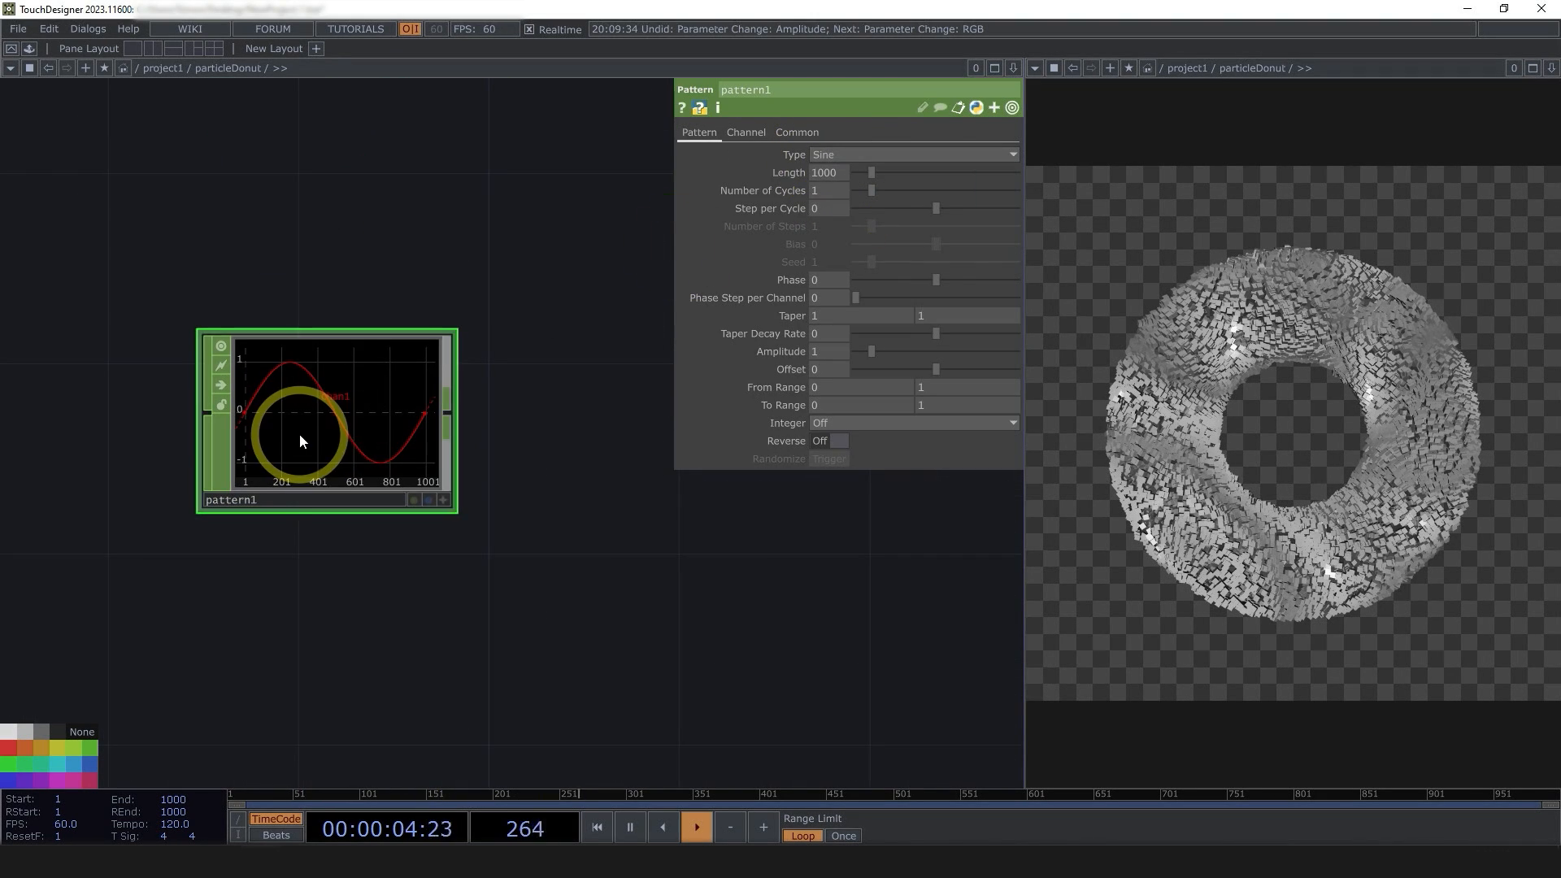
- Duplicate pattern1 below the original and set the copy's Type to Cosine
key(ctrl+c)
key(ctrl+v)
click(827, 156)
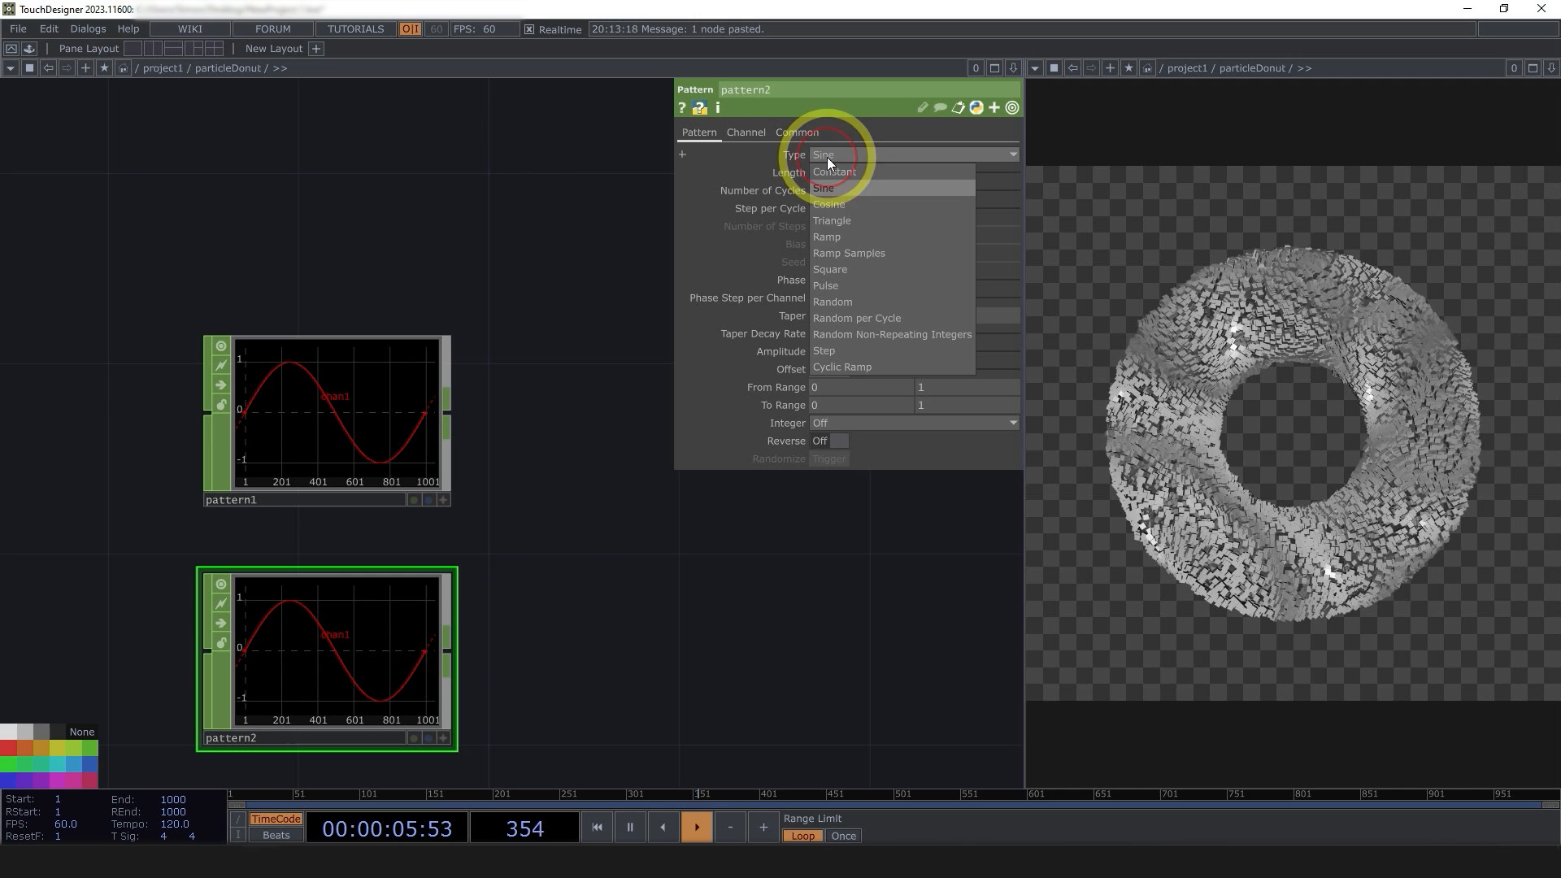
click(824, 204)
- Add a Merge CHOP after pattern1 and connect pattern2 to it as well
scroll(488, 564, down, 3)
right_click(421, 465)
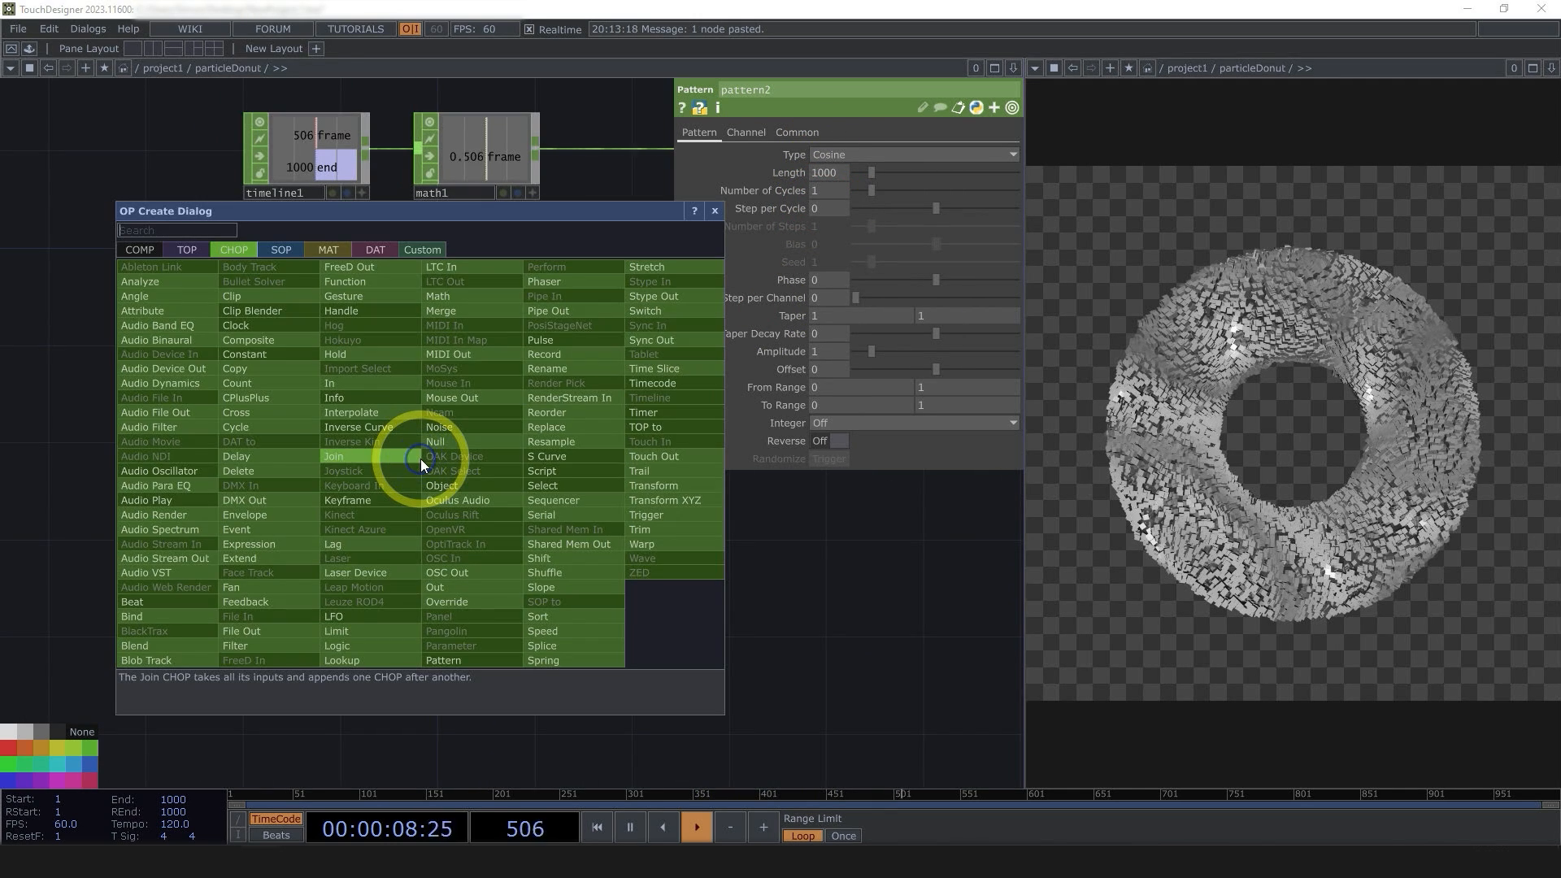
text(mer)
click(442, 311)
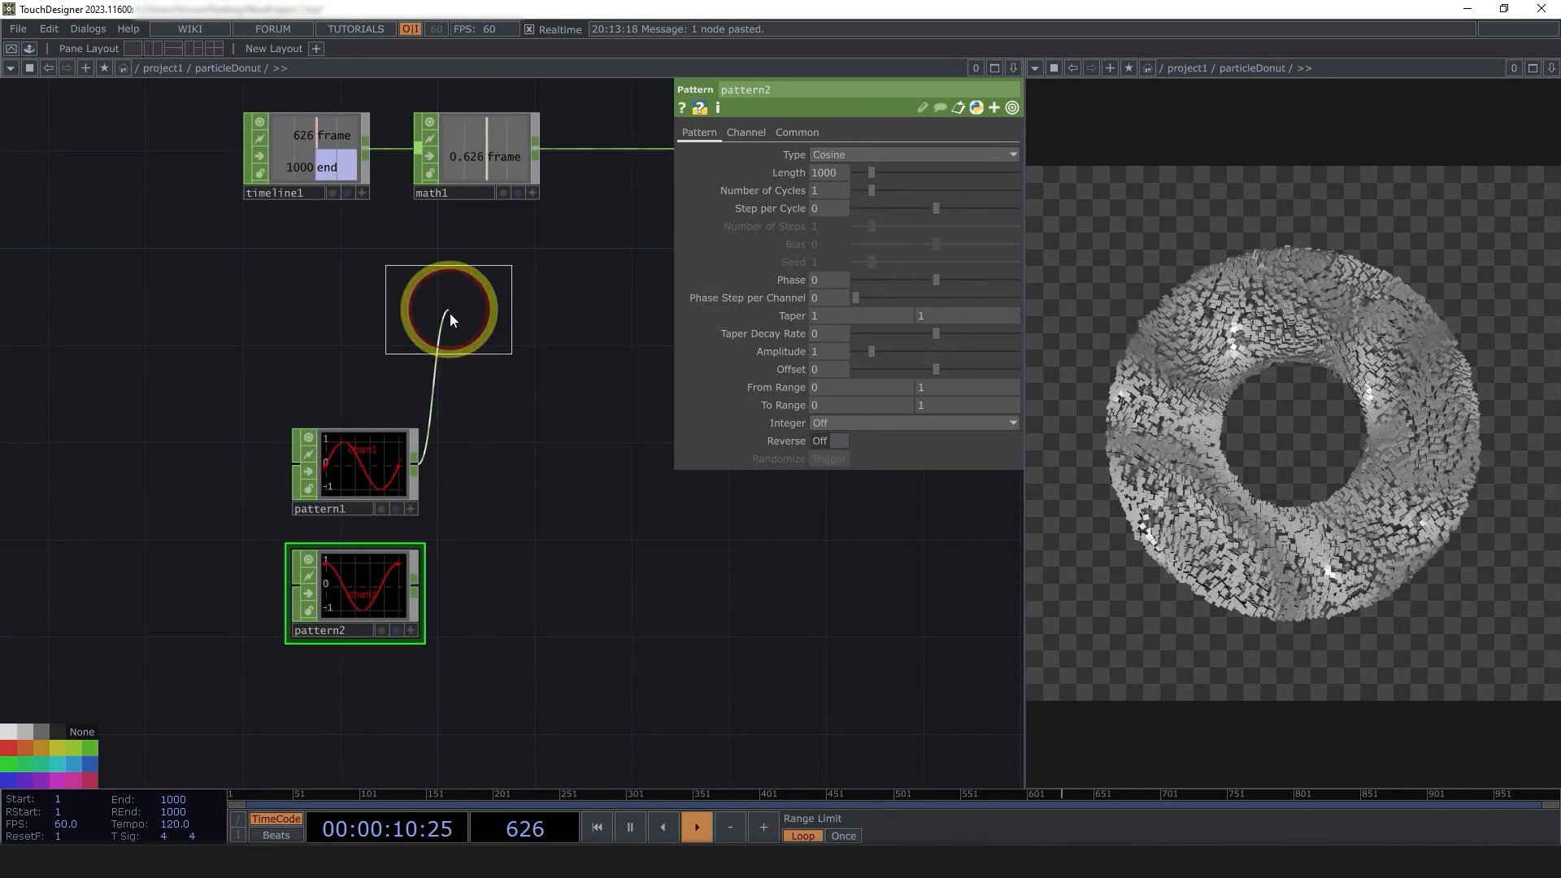
click(502, 527)
click(416, 586)
click(498, 519)
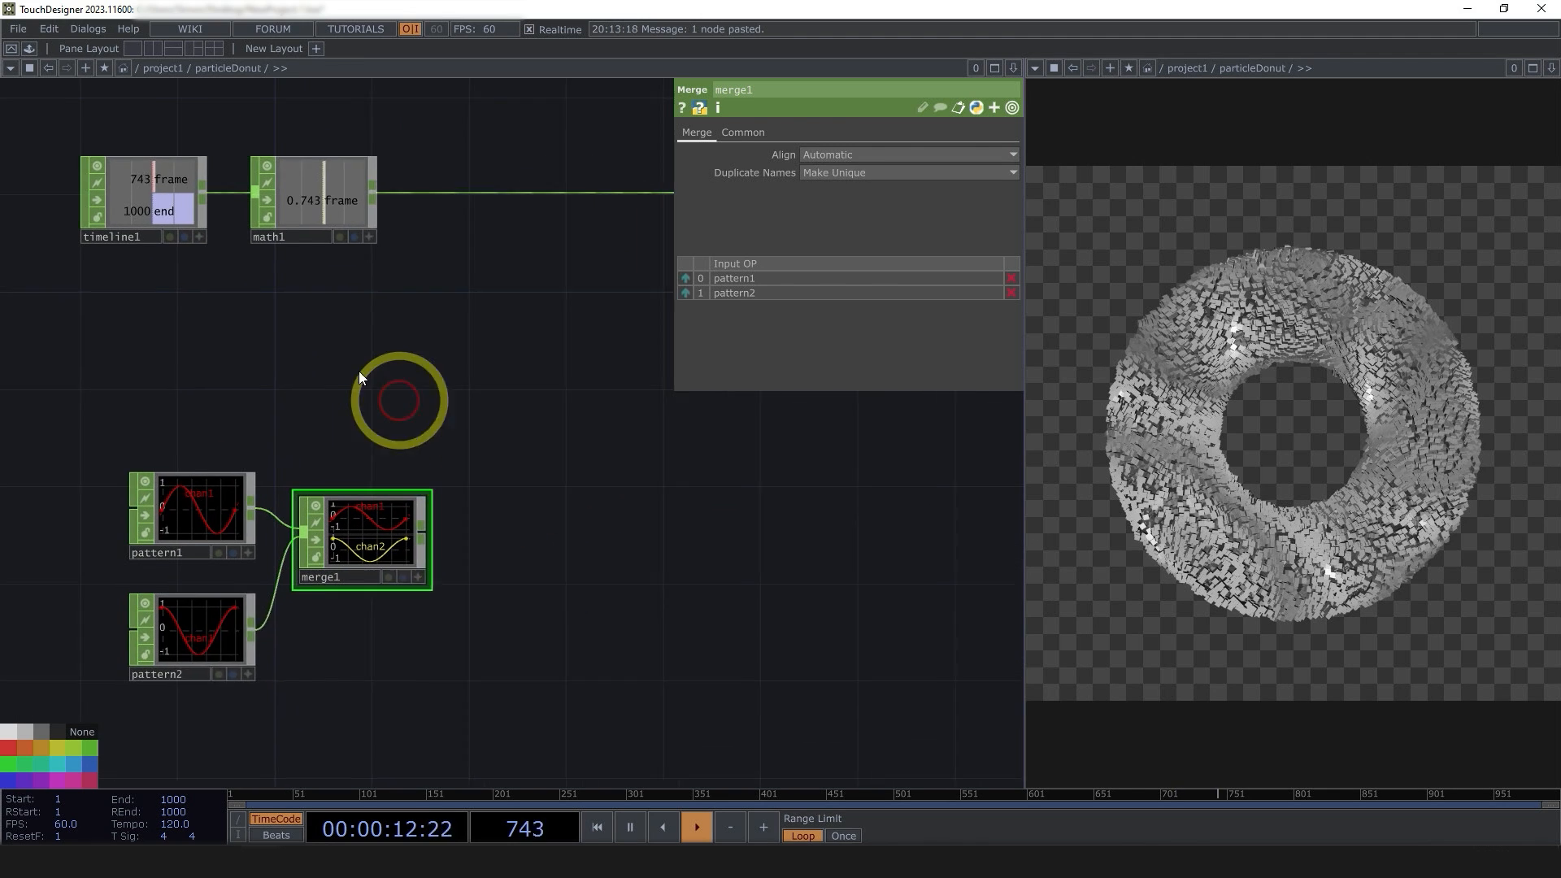
- Branch a Lookup CHOP off math1 and connect merge1 to its second input as the lookup table
right_click(349, 197)
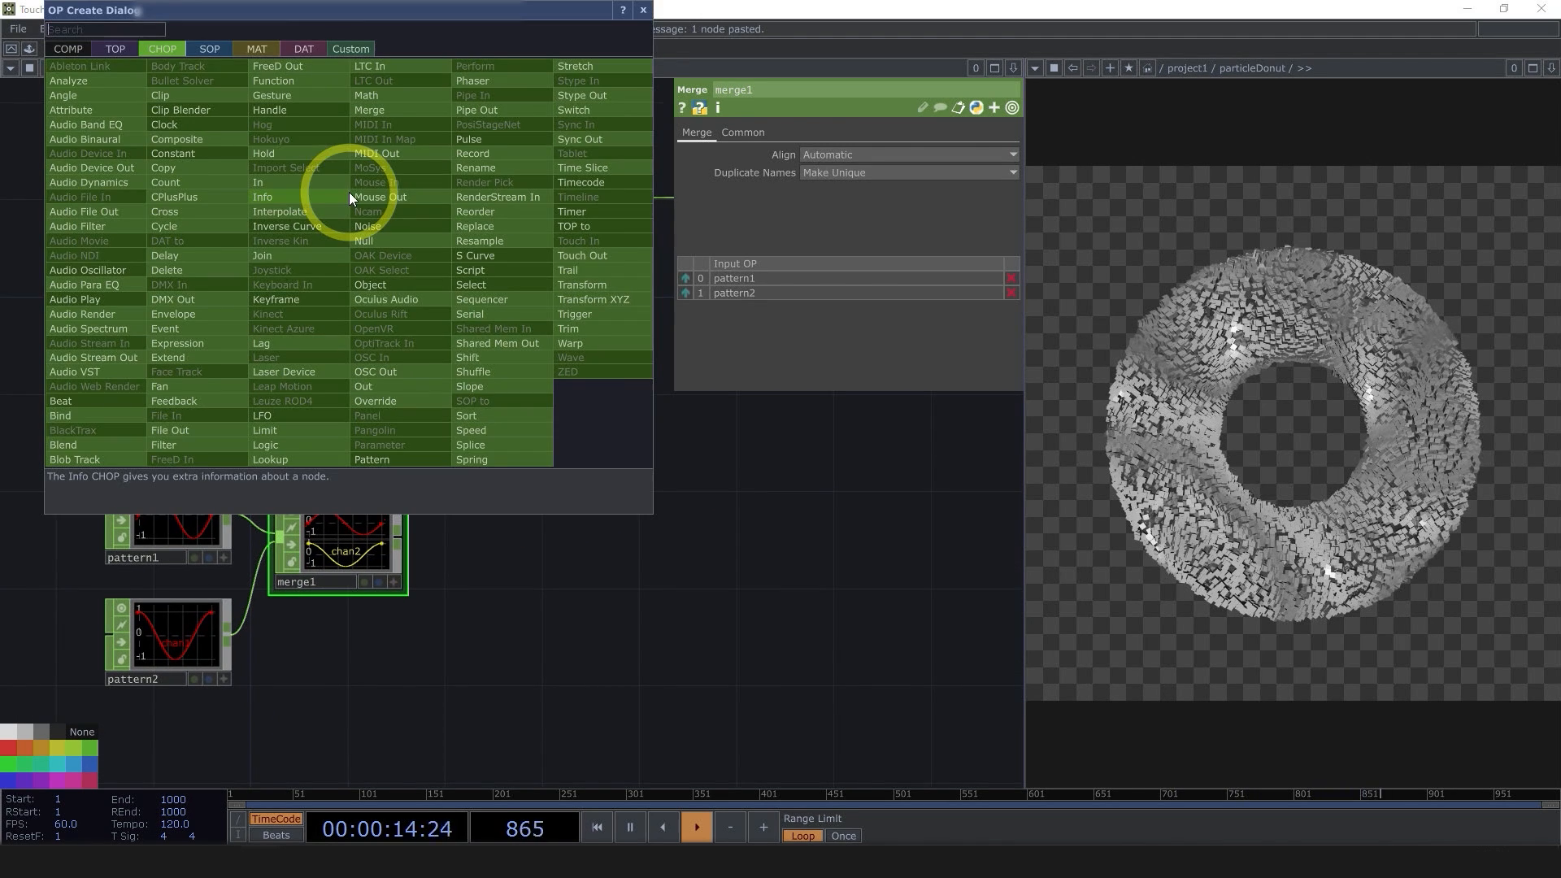
click(294, 459)
click(569, 366)
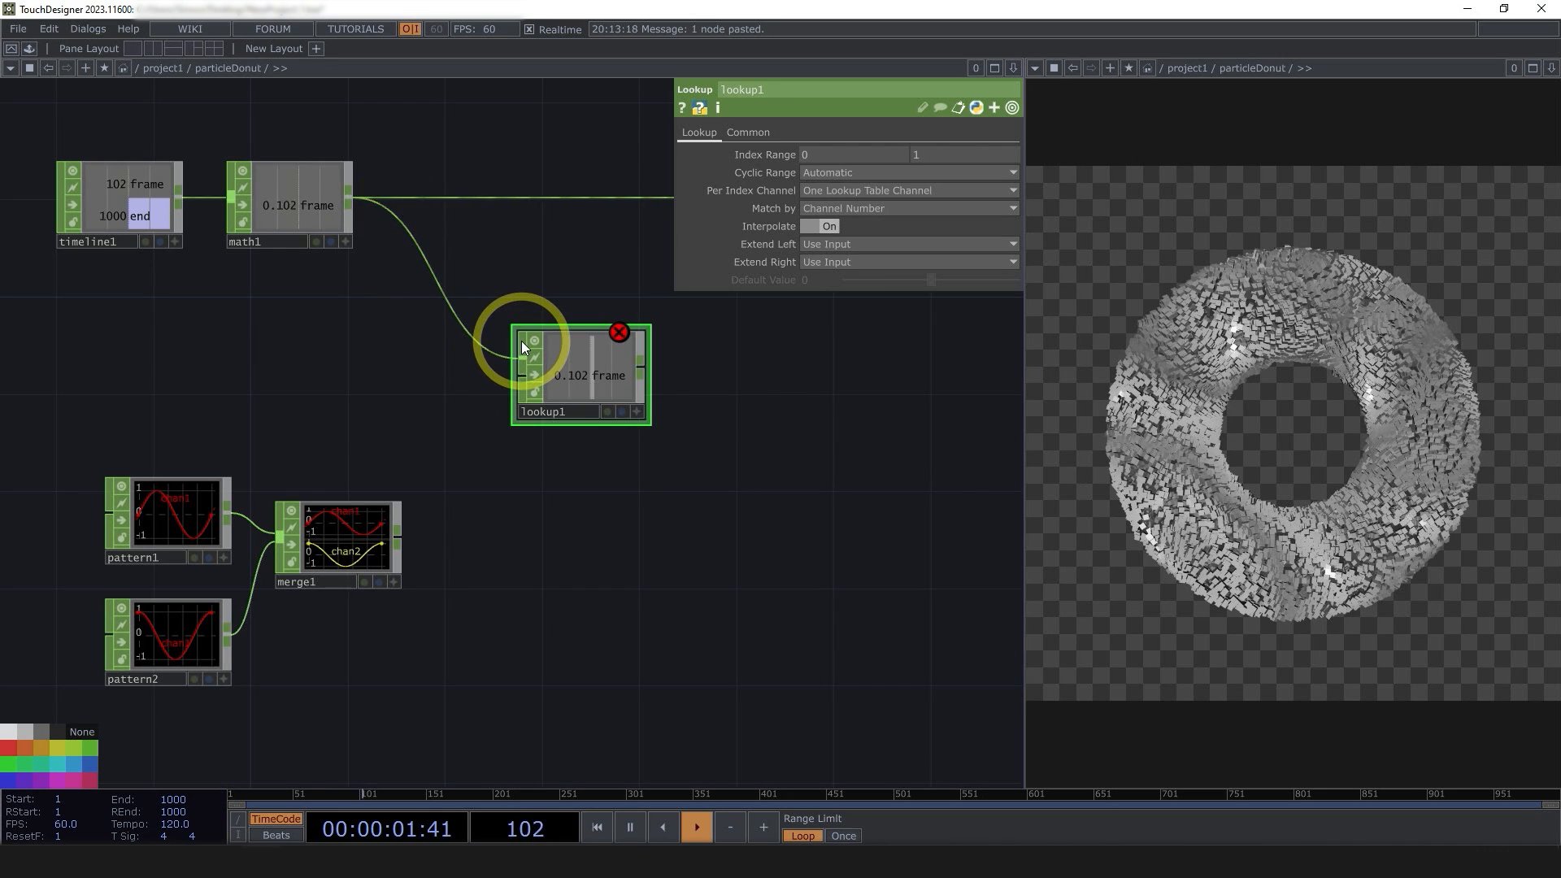
drag(519, 382, 419, 538)
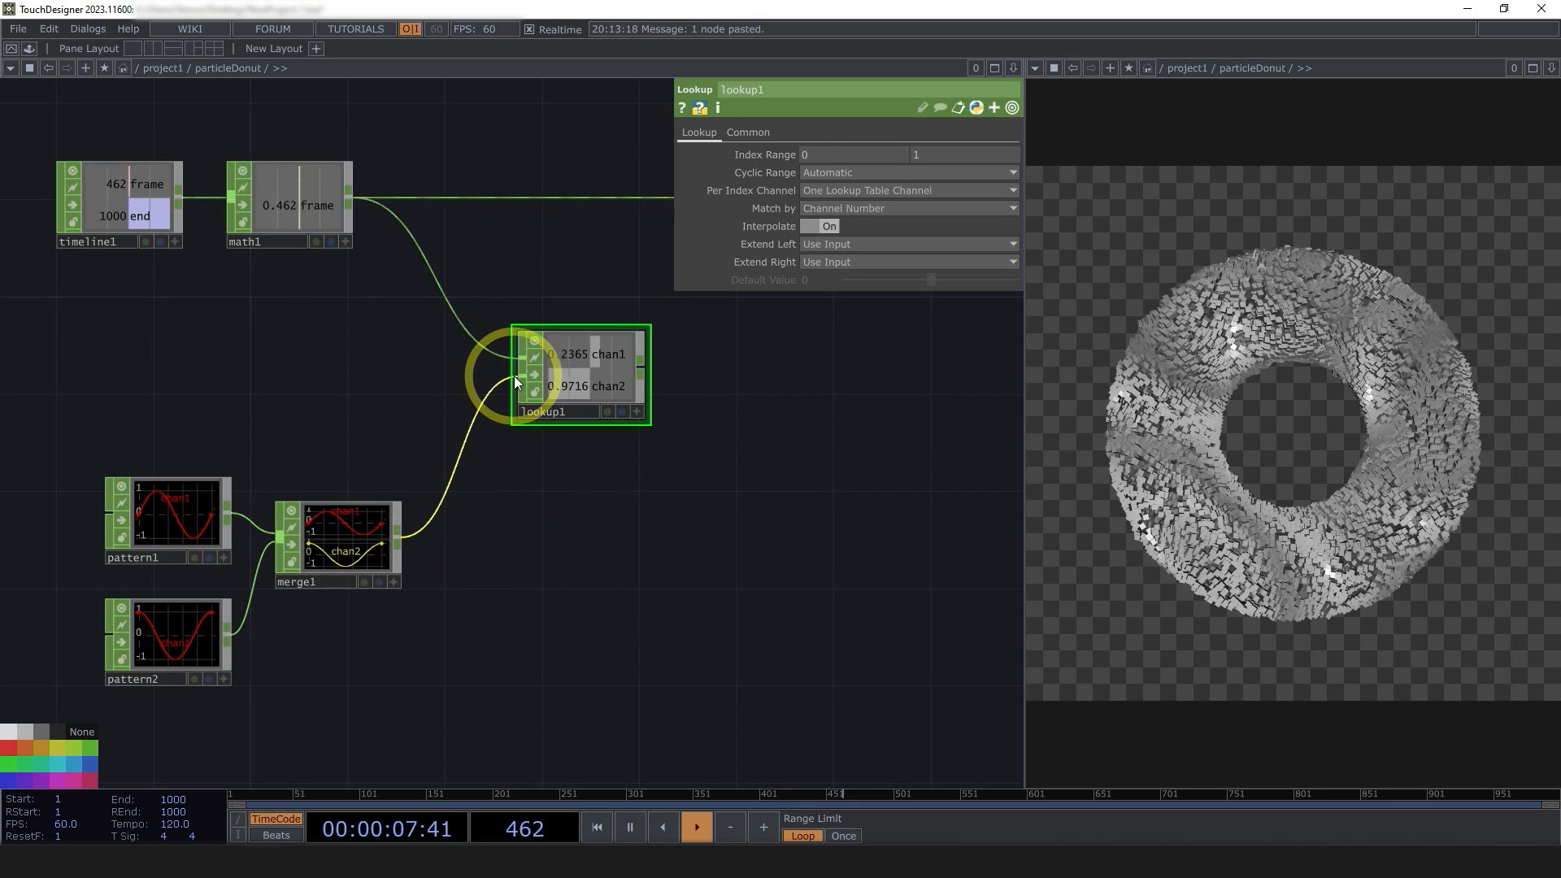
- Add a Null CHOP after lookup1
scroll(593, 370, up, 5)
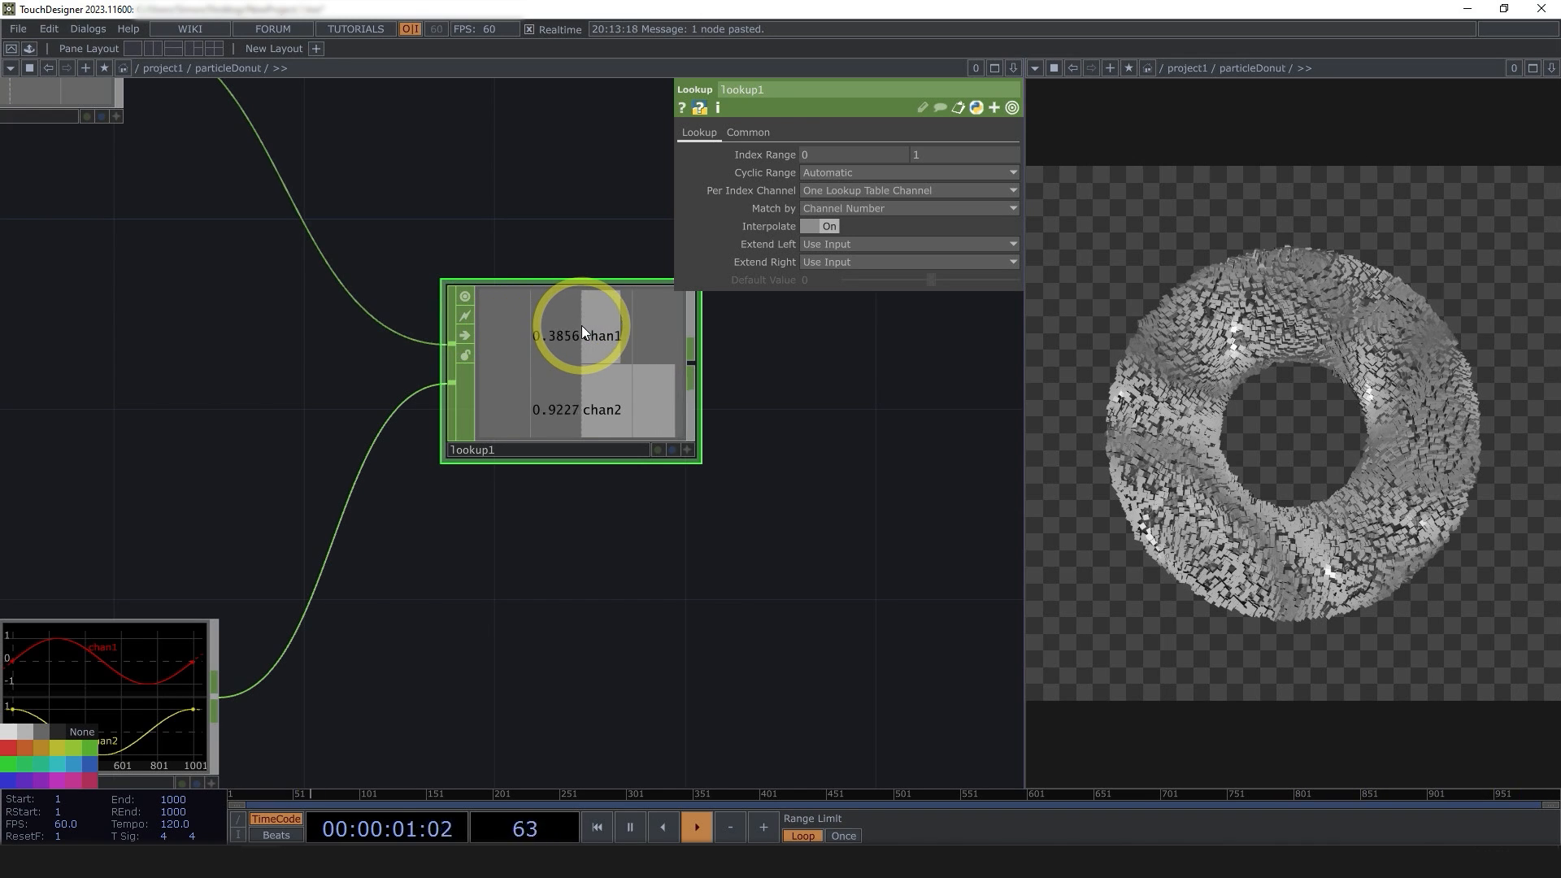
drag(773, 553, 521, 416)
scroll(499, 392, down, 4)
right_click(453, 294)
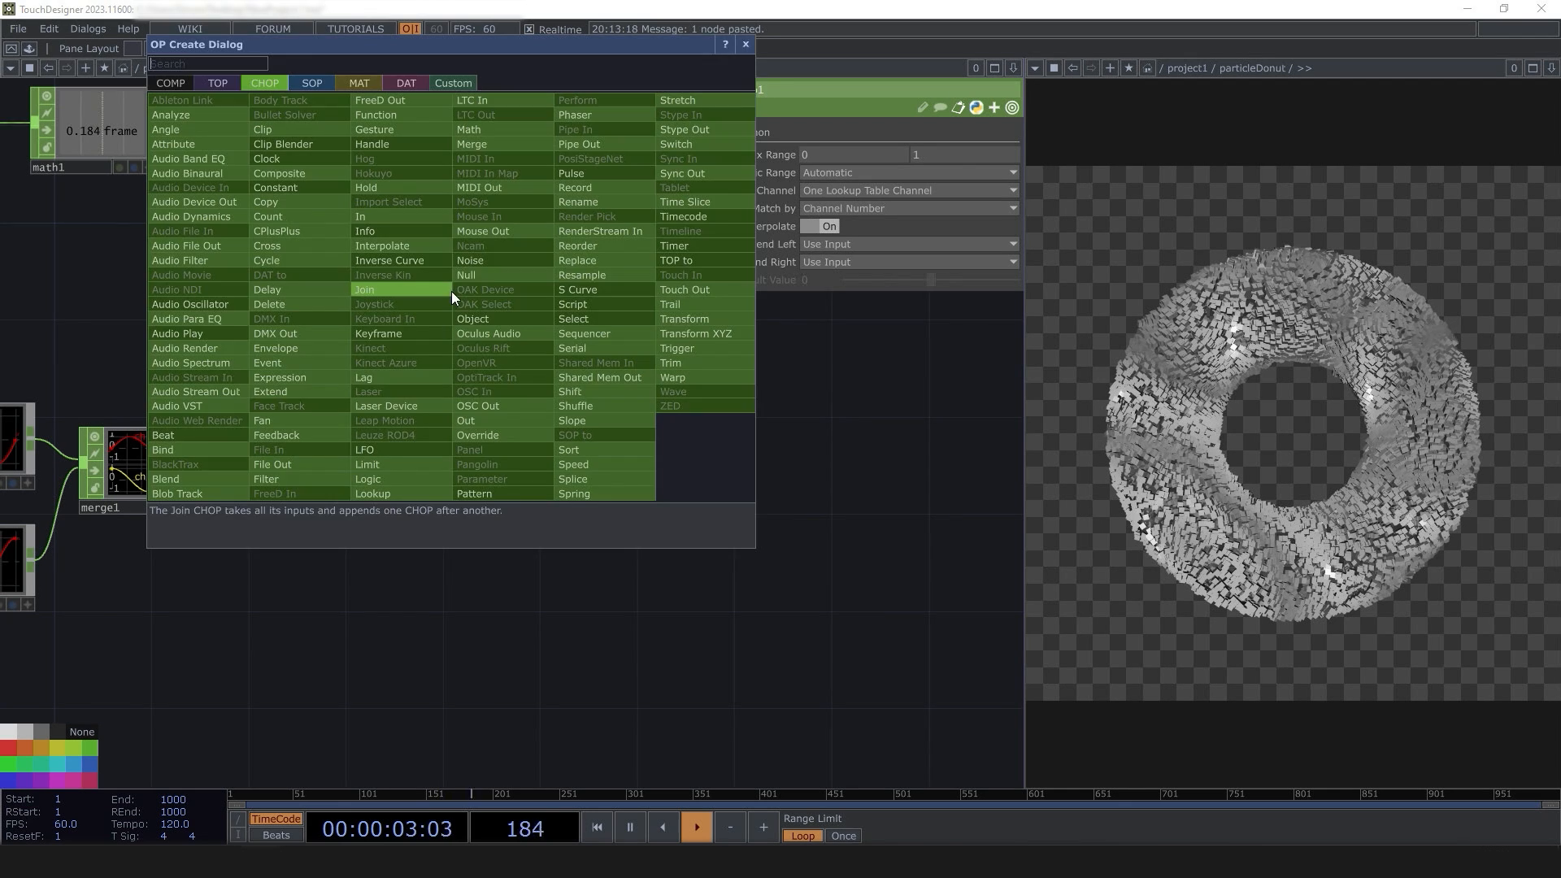
click(486, 280)
click(570, 296)
- Rename the Null after lookup1 to loop
scroll(563, 343, down, 7)
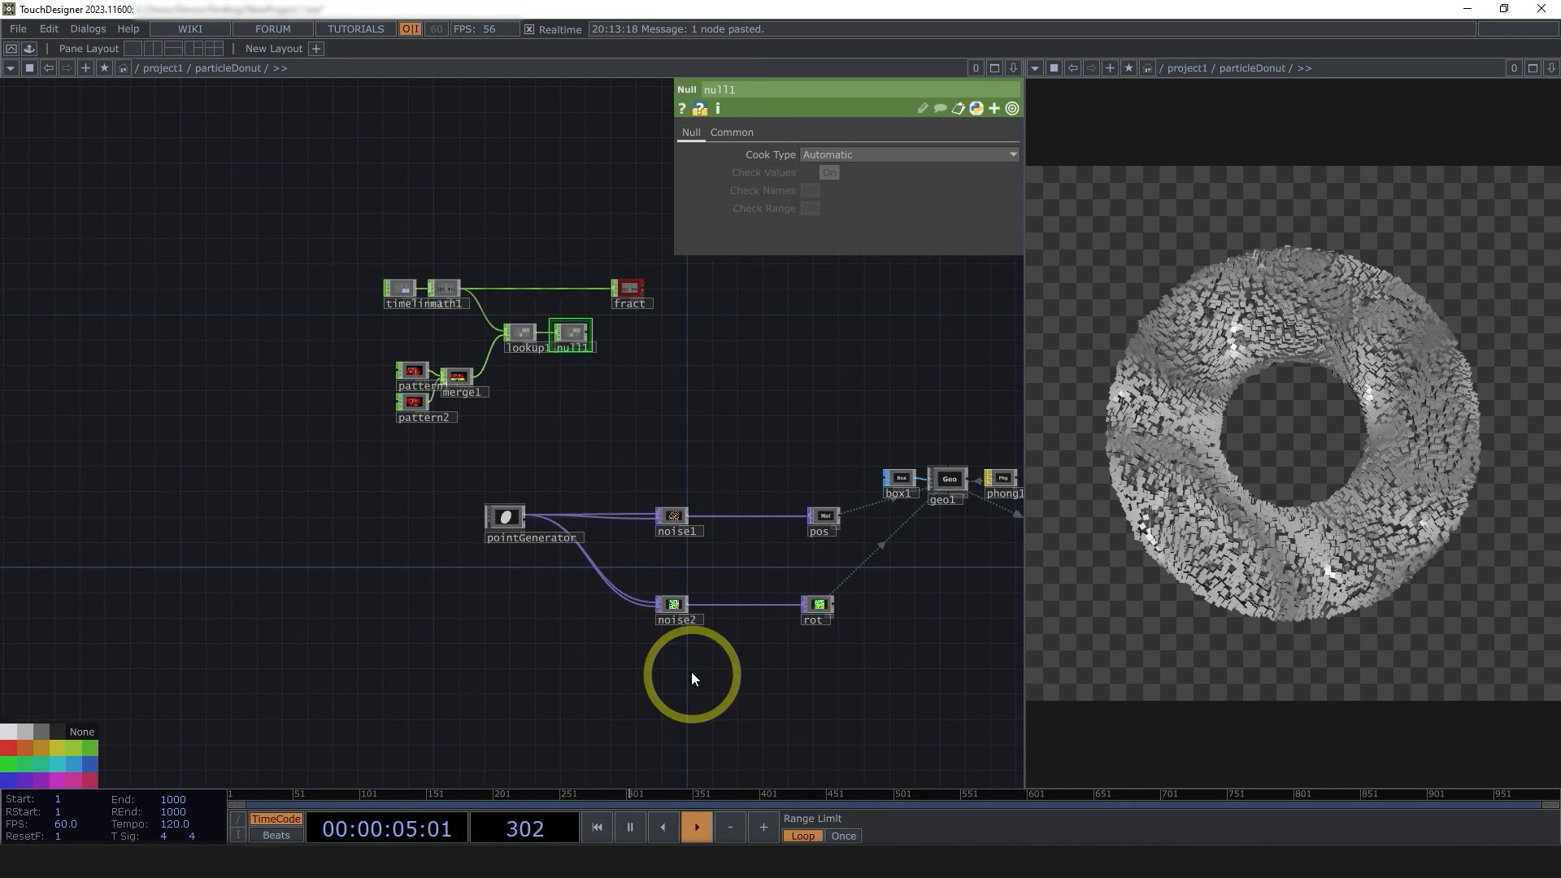
scroll(691, 672, up, 4)
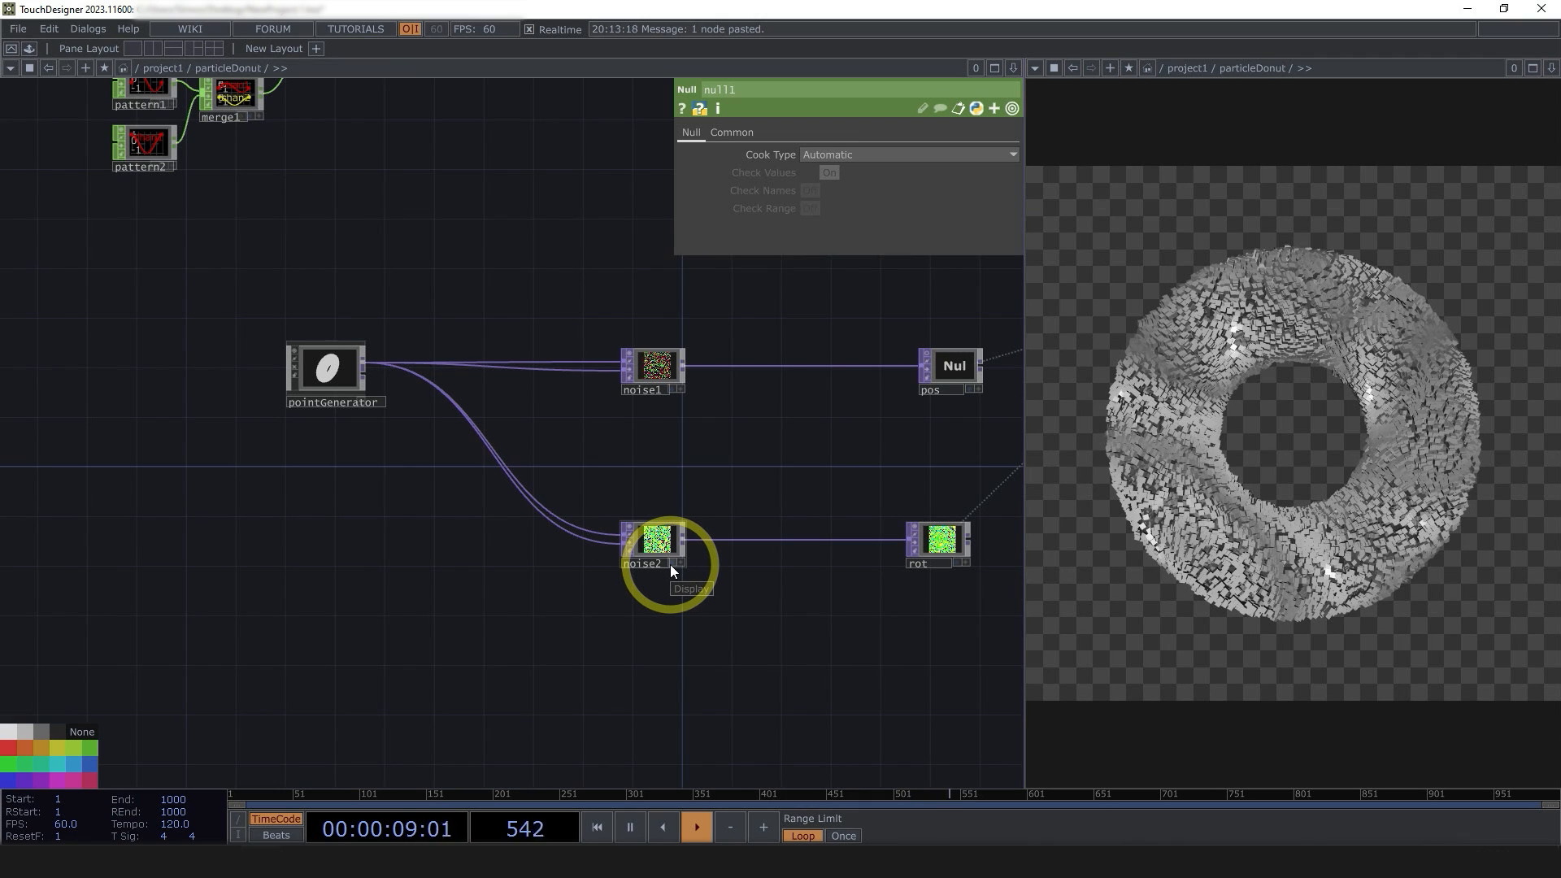
scroll(670, 565, down, 3)
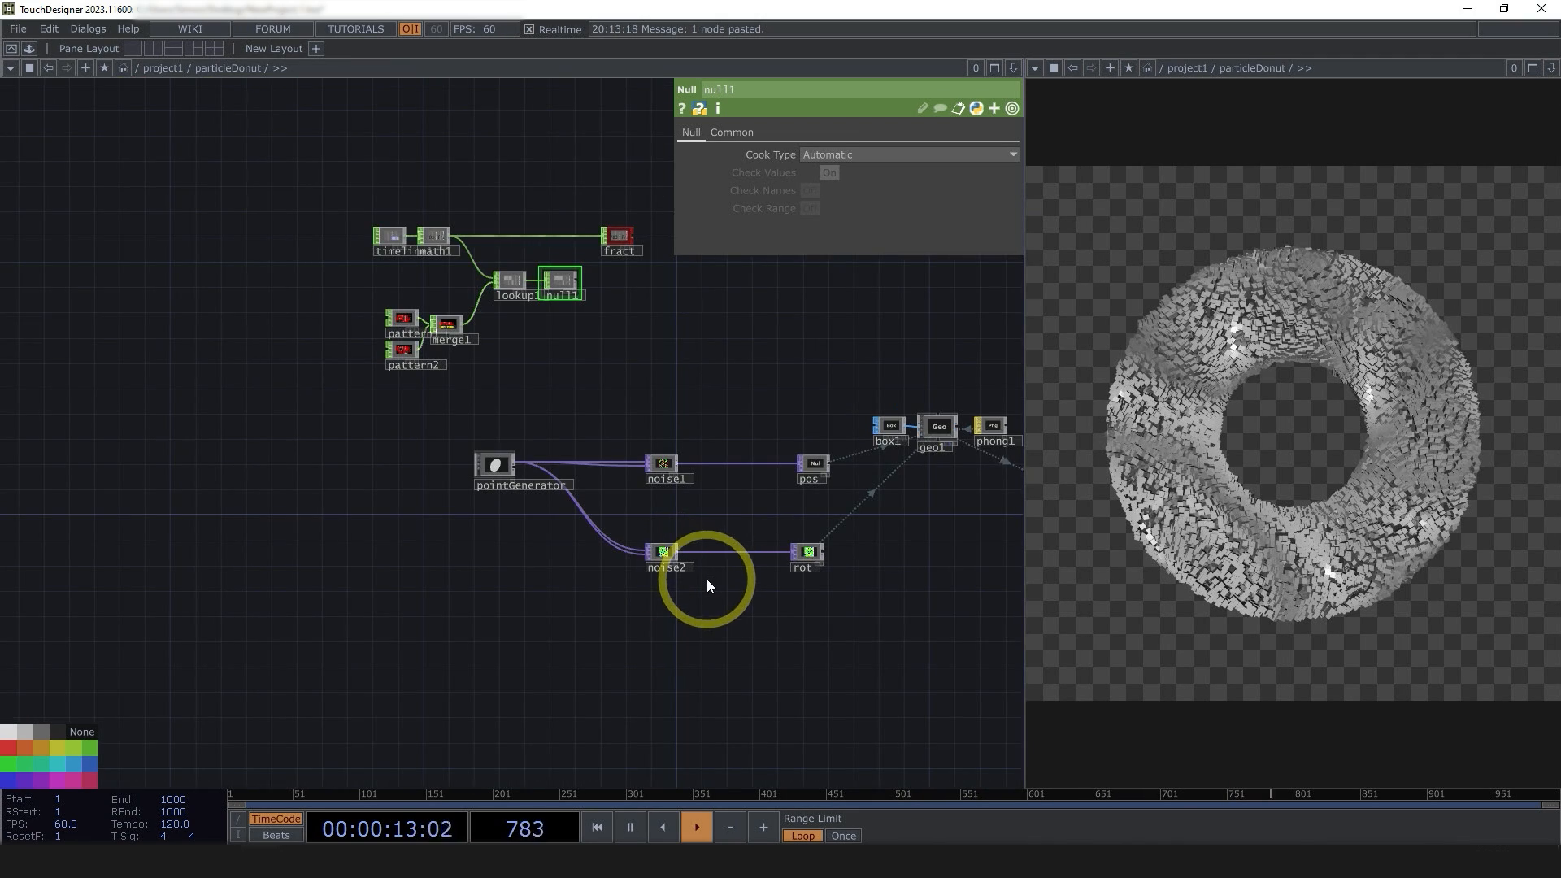
scroll(708, 573, up, 2)
scroll(459, 122, up, 5)
scroll(524, 171, up, 3)
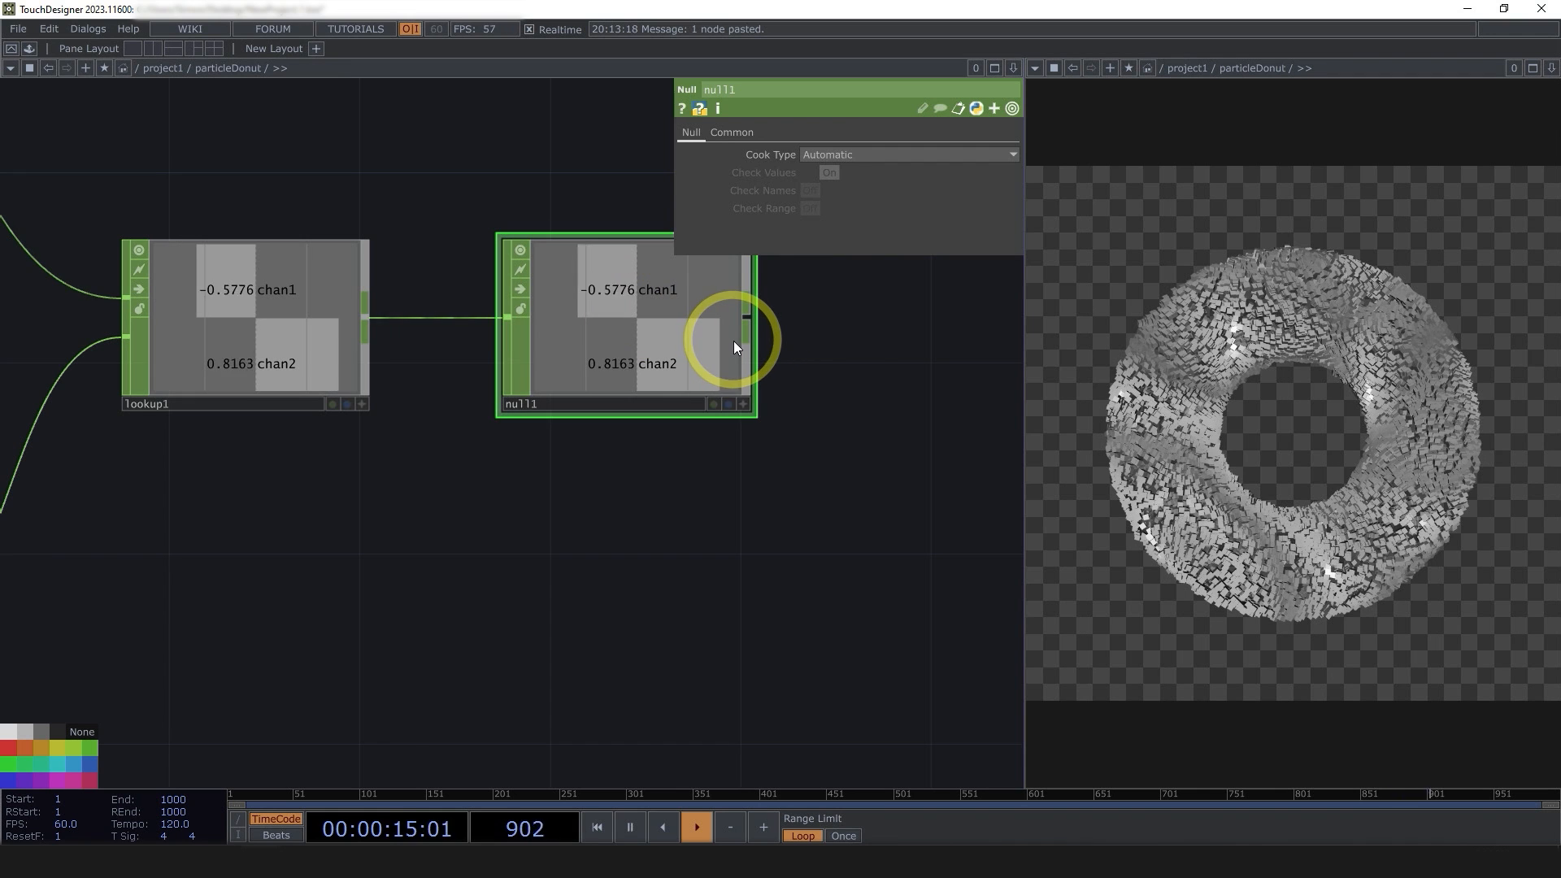
drag(397, 557, 546, 496)
scroll(547, 495, down, 5)
drag(588, 563, 484, 349)
scroll(501, 427, down, 6)
scroll(522, 394, up, 4)
scroll(484, 349, up, 2)
click(467, 319)
text(loop)
click(503, 431)
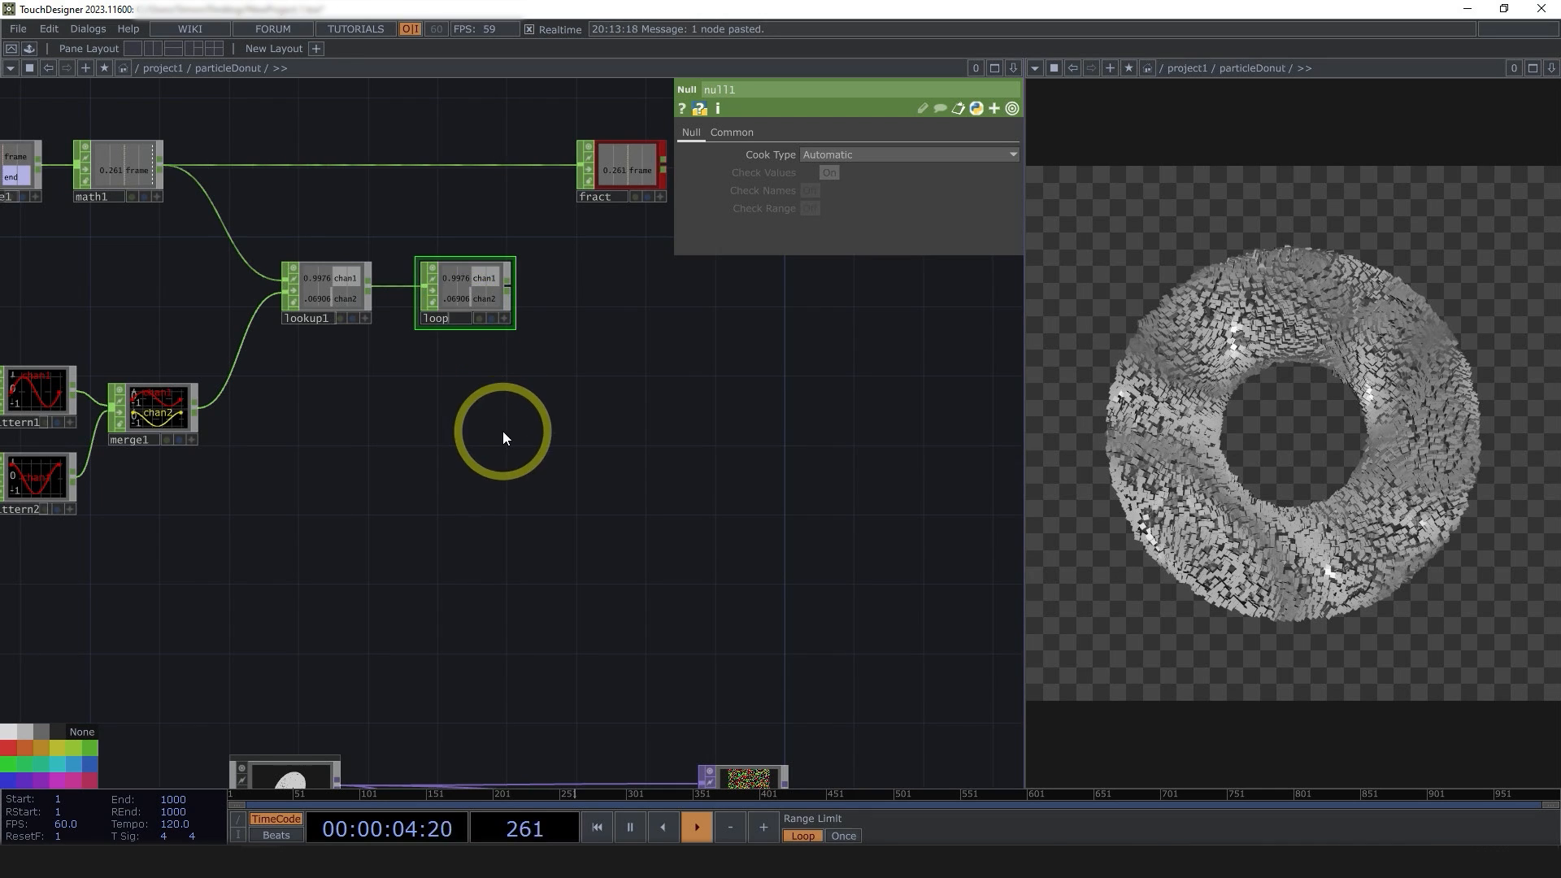
- Move the loop Null directly below fract and color it red
drag(466, 273, 609, 270)
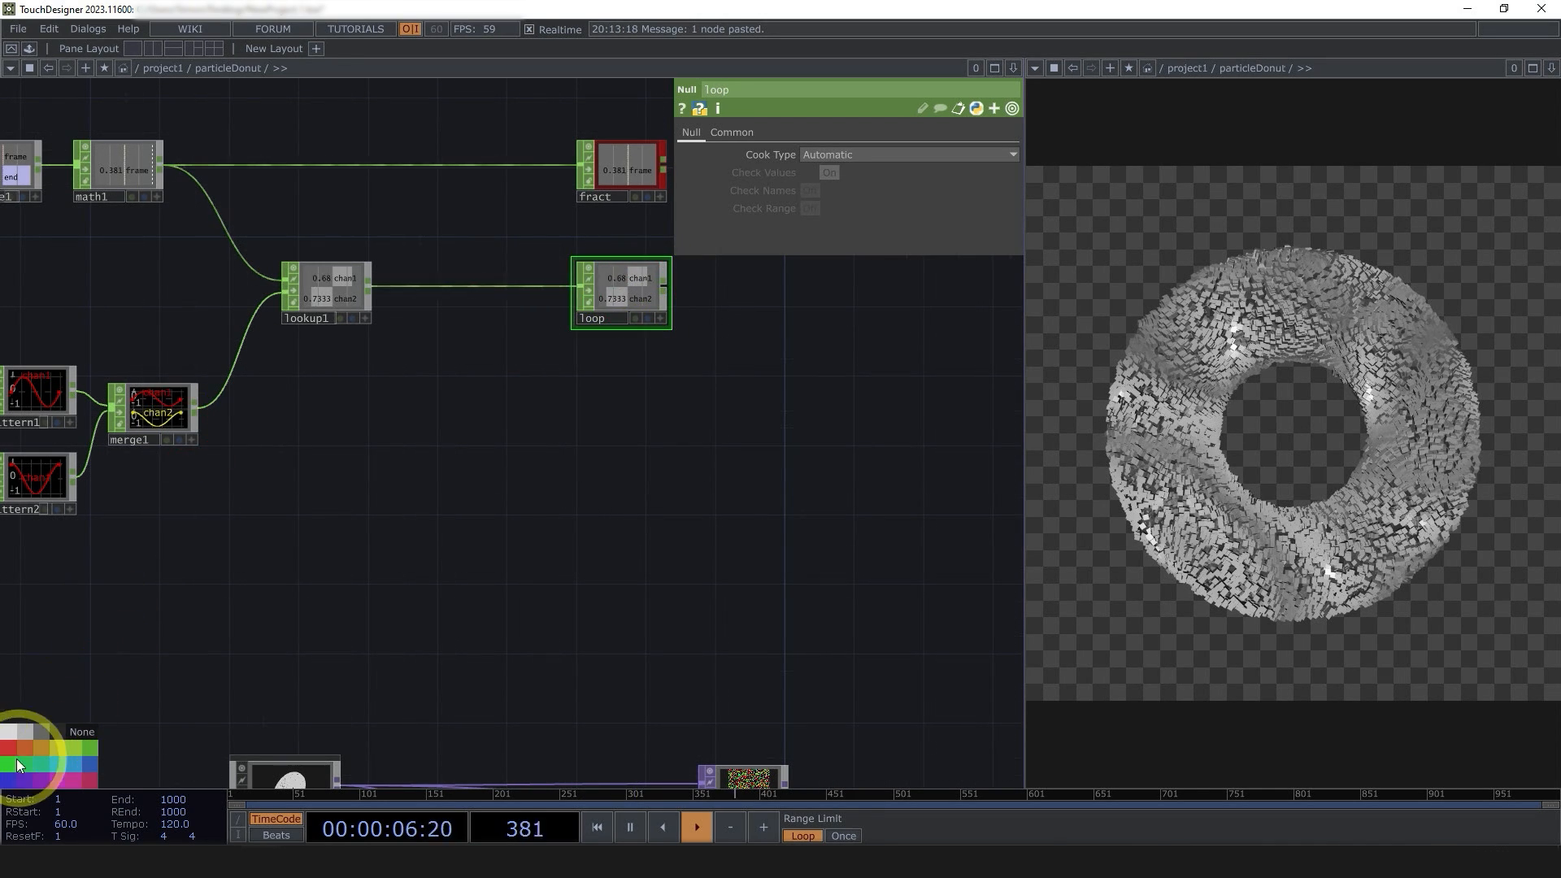
drag(389, 463, 422, 404)
scroll(485, 326, down, 4)
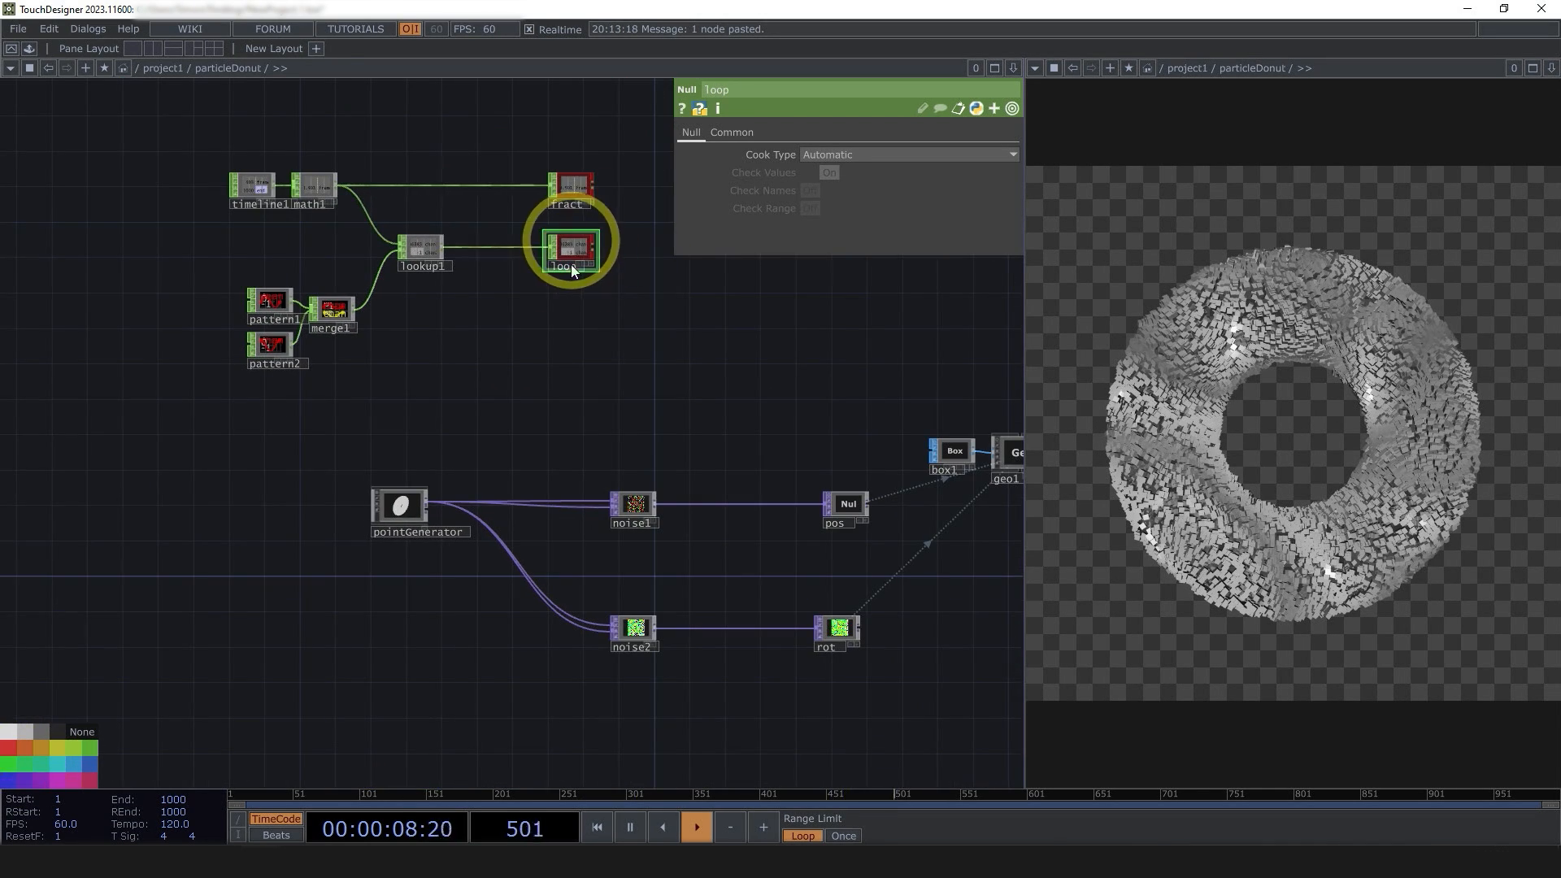
- Add a Select CHOP below pointGenerator and noise2 and make it read its channels from the loop Null
double_click(395, 692)
text(se)
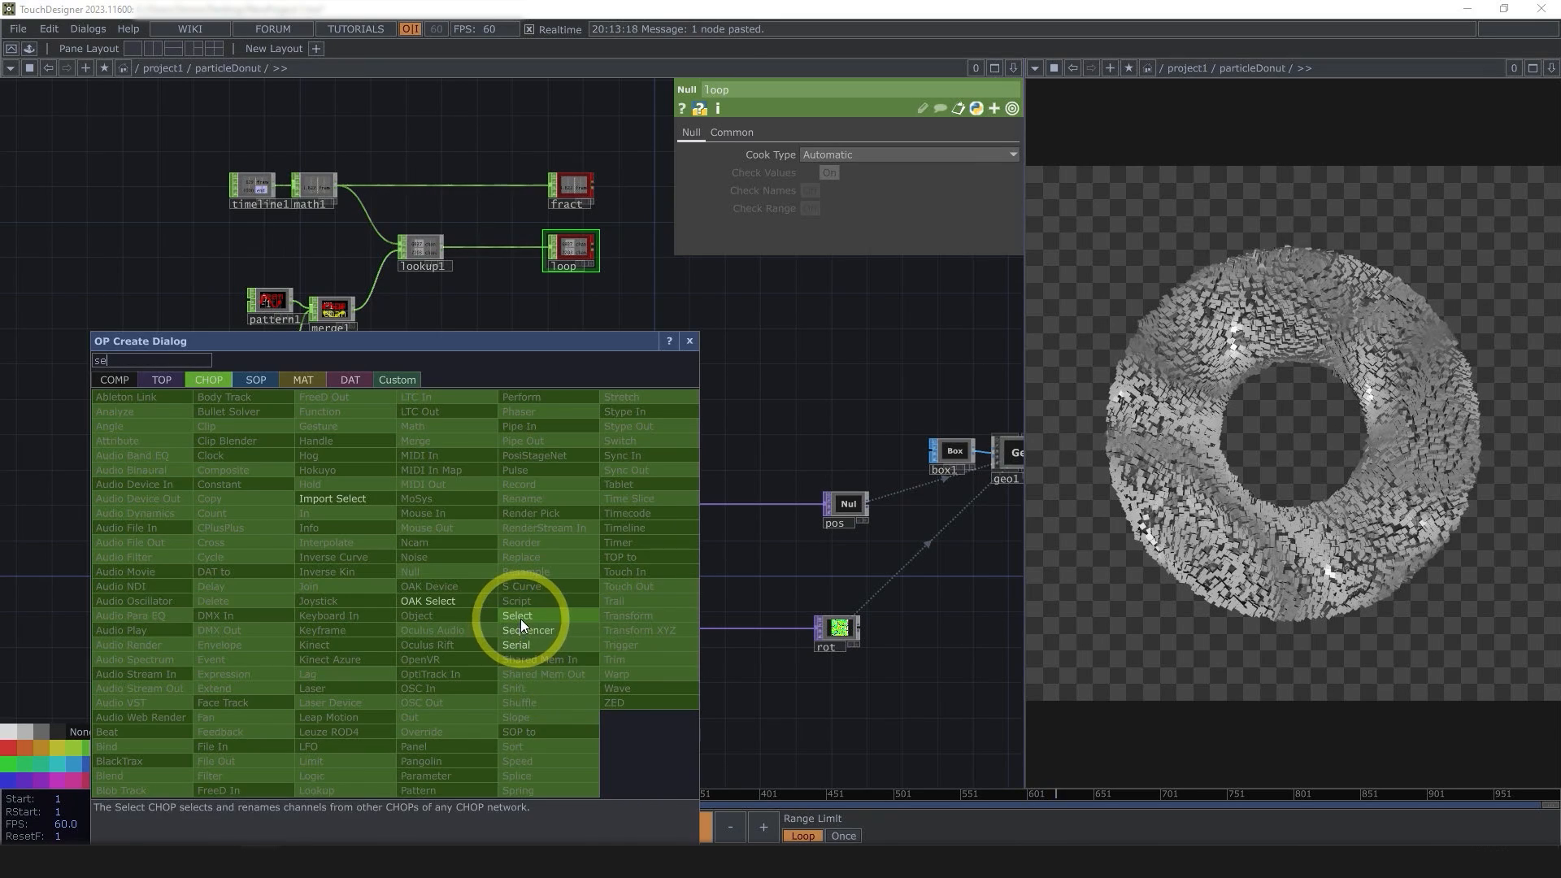
click(520, 617)
click(467, 706)
drag(577, 251, 476, 717)
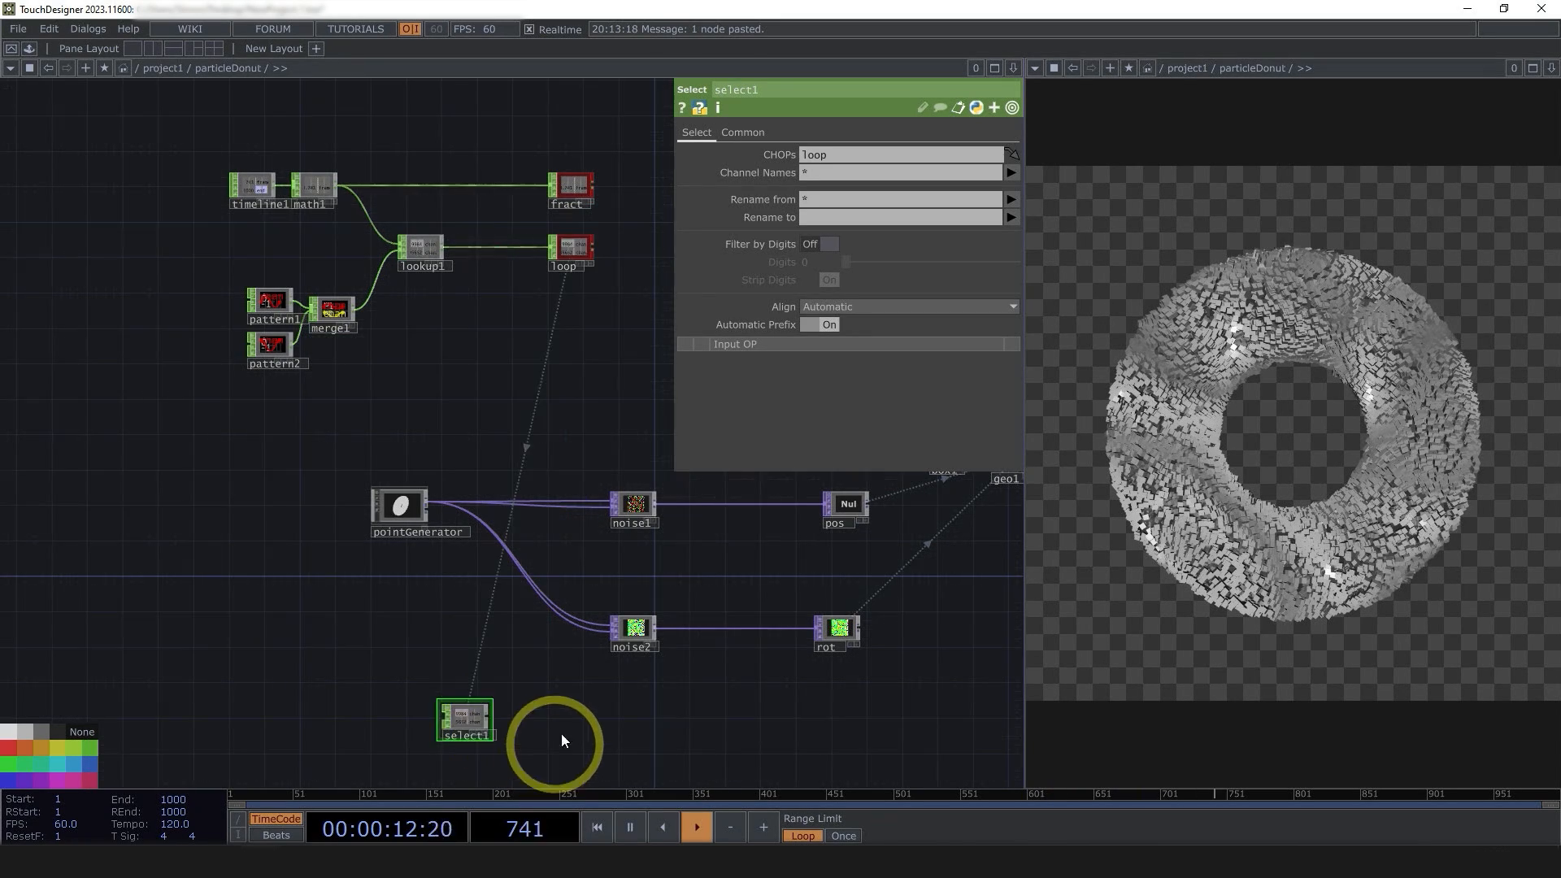
- Add a Null CHOP after select1, place it below noise2 and make its viewer active
scroll(553, 667, up, 5)
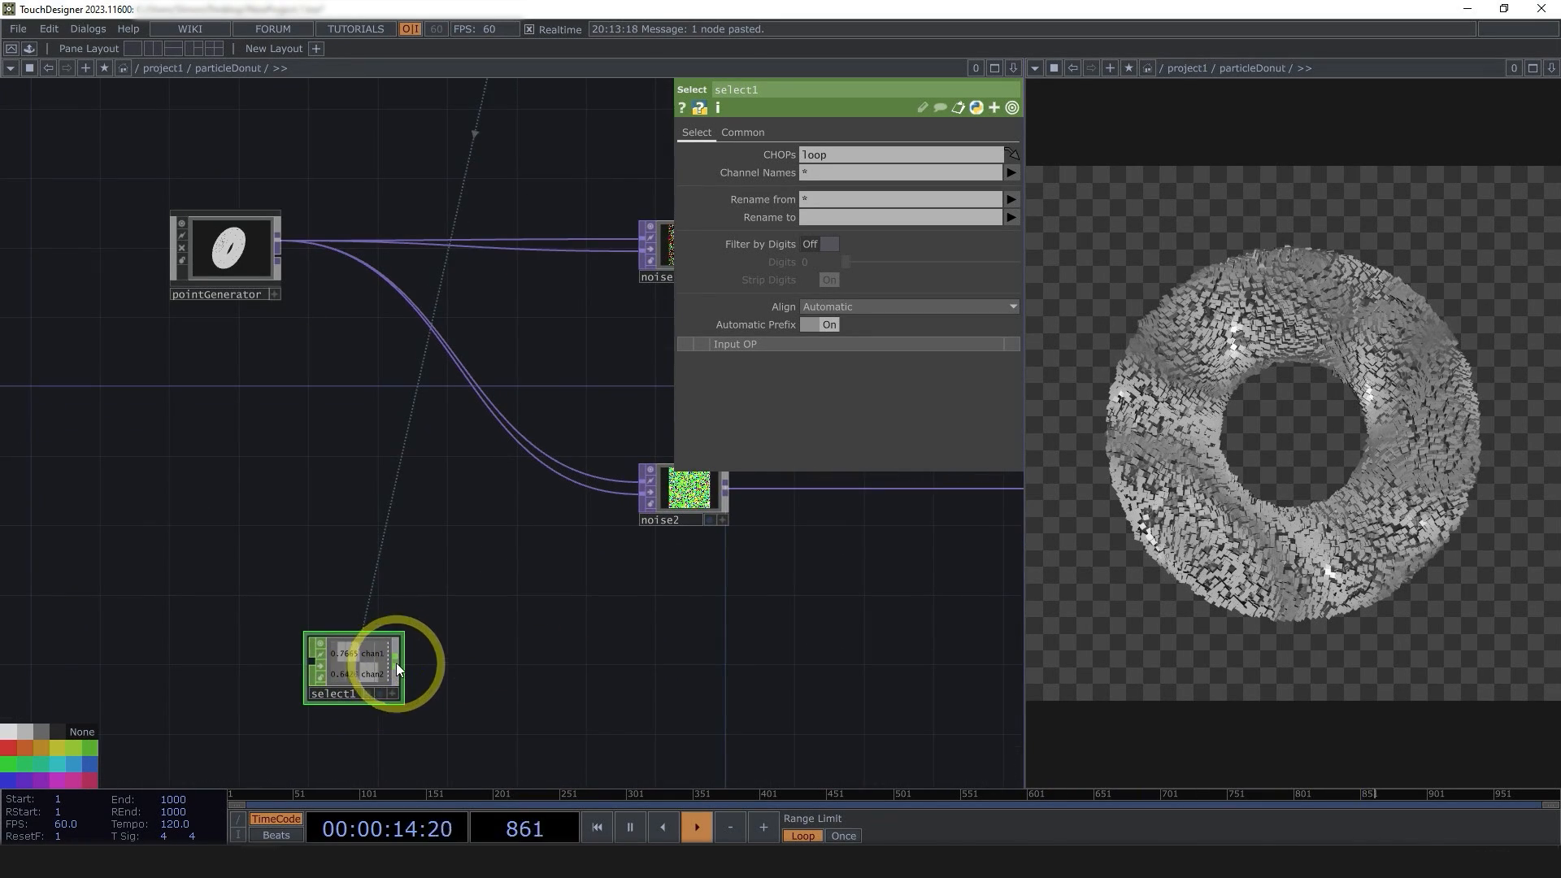
click(397, 660)
click(417, 573)
click(714, 667)
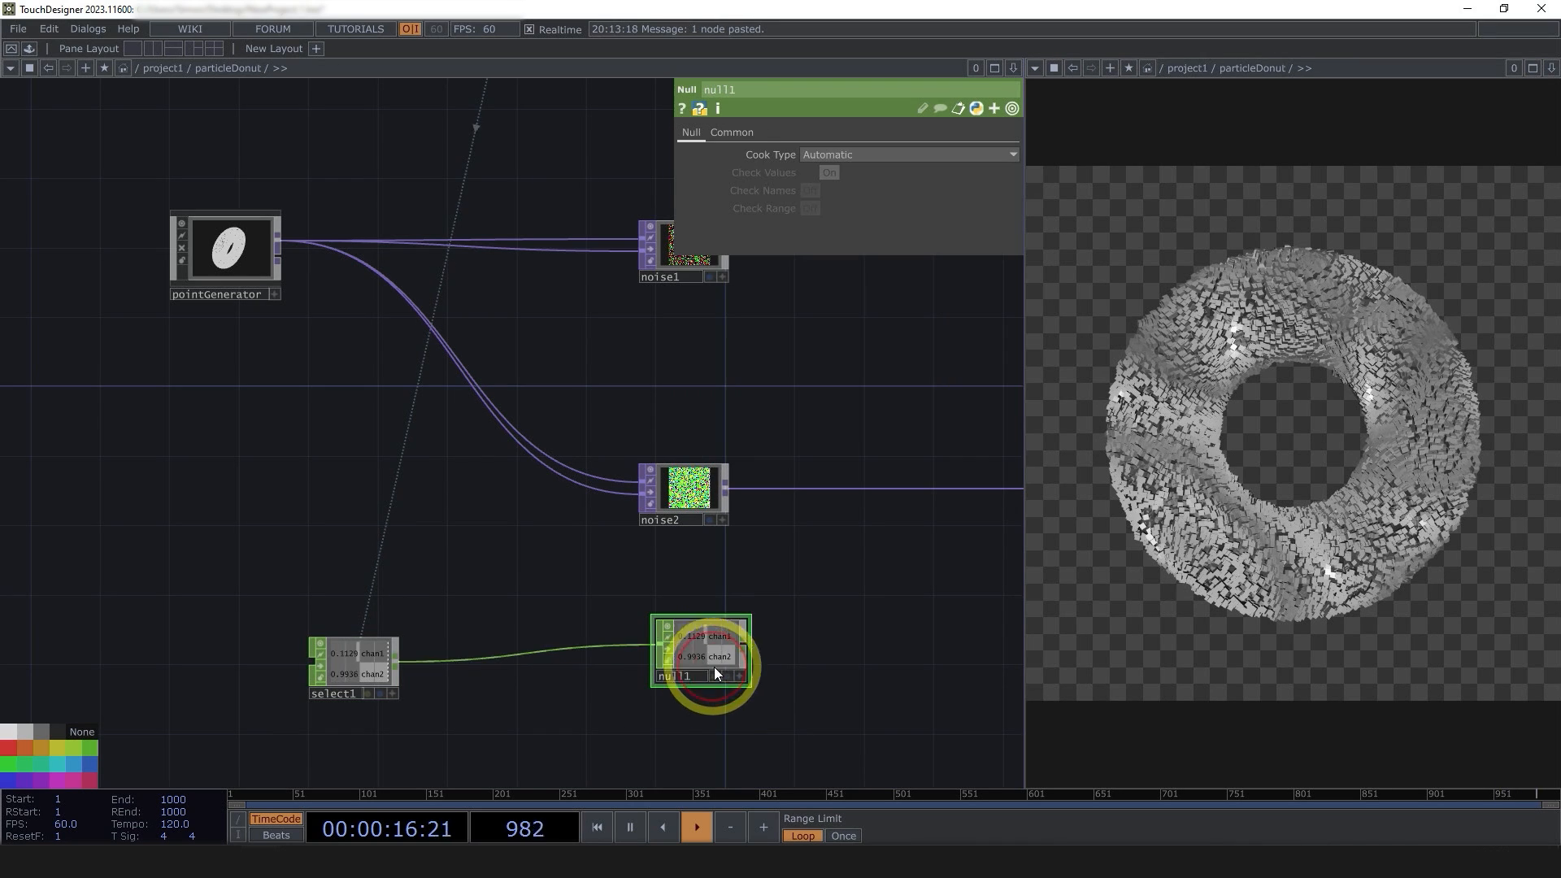
click(722, 694)
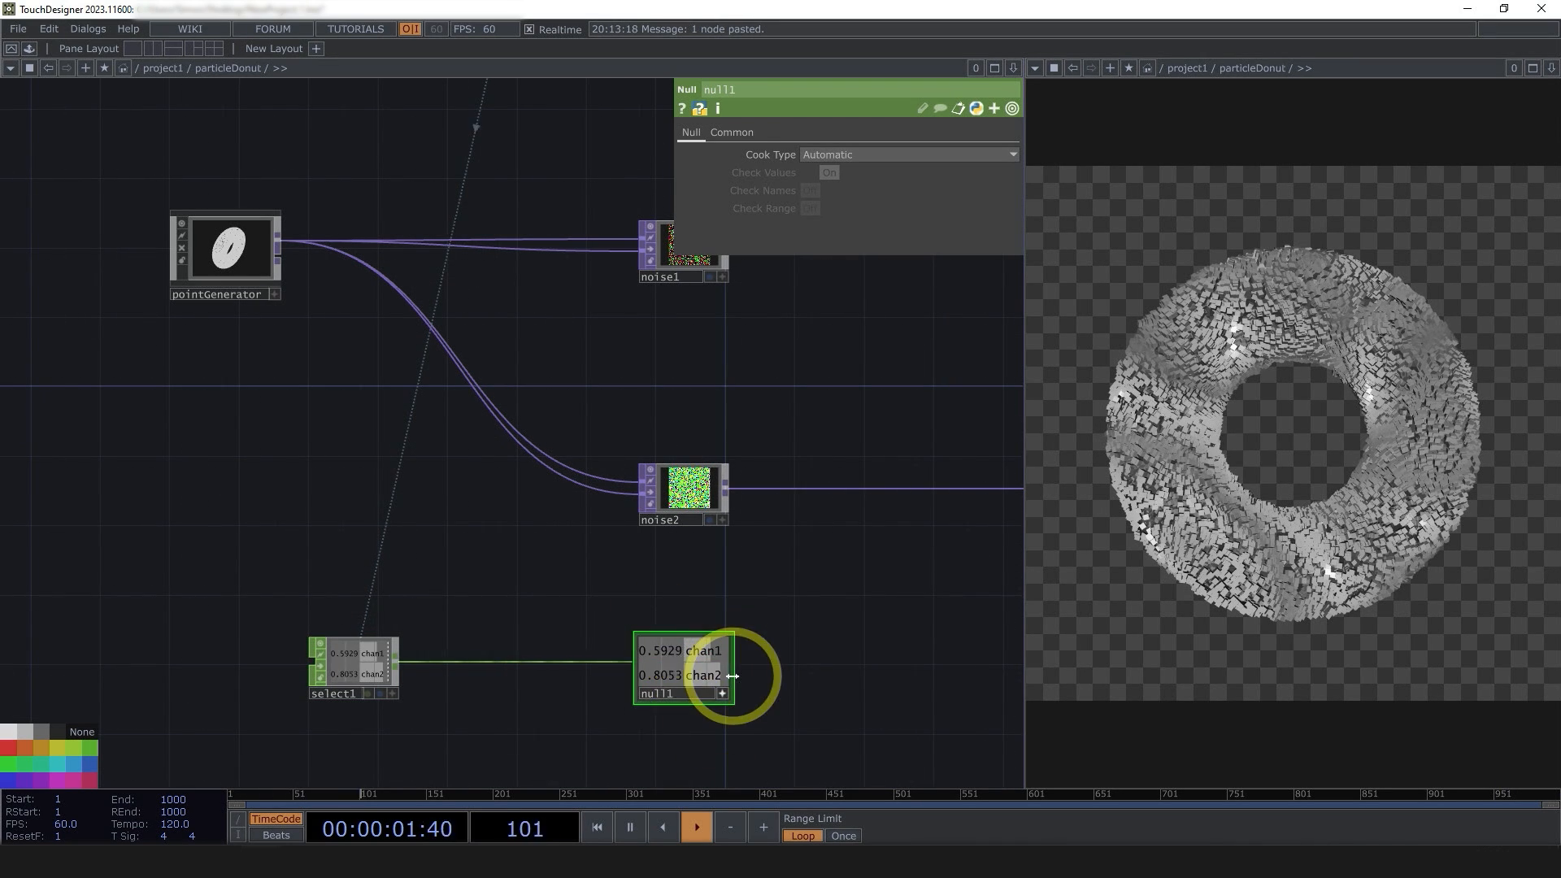
- Export null1's chan1 to the Z Translate of noise2 and chan2 to its Translate 4D
click(690, 512)
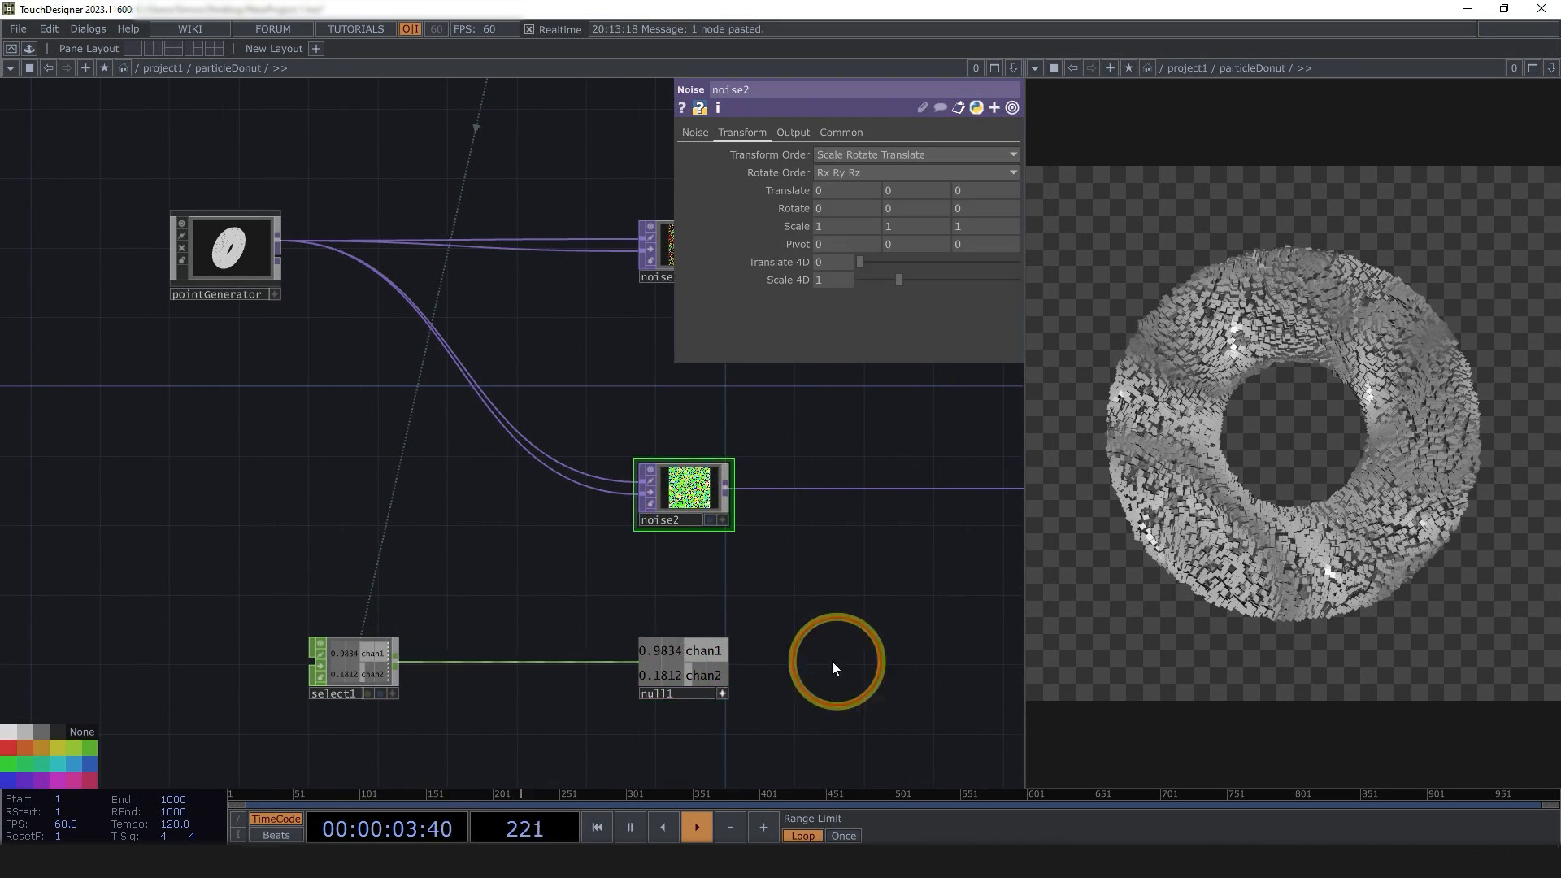
drag(837, 655, 607, 601)
drag(481, 589, 826, 169)
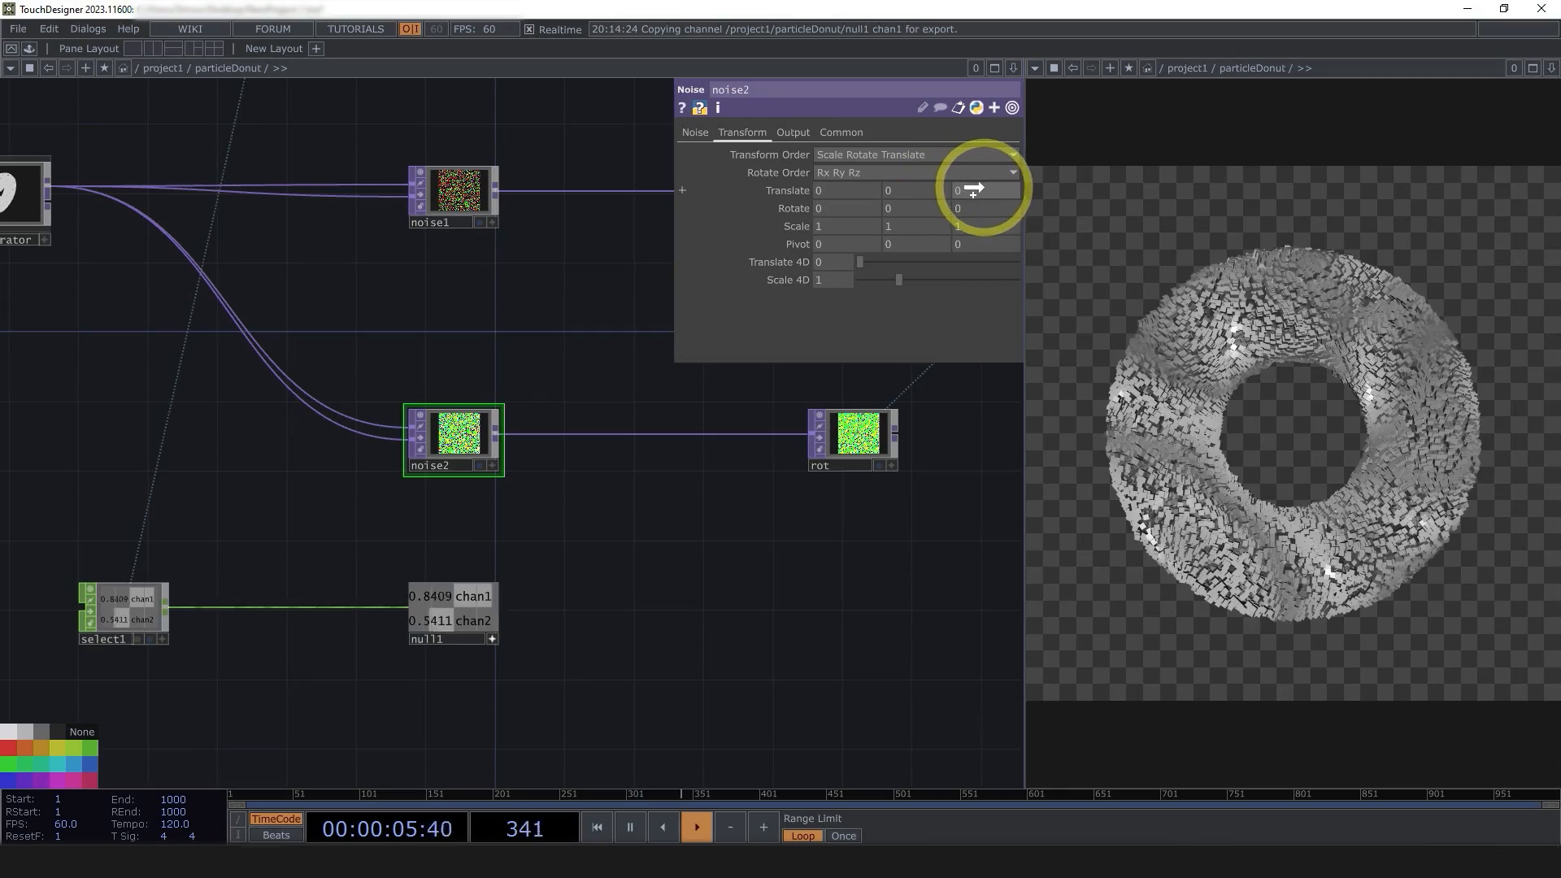
click(997, 167)
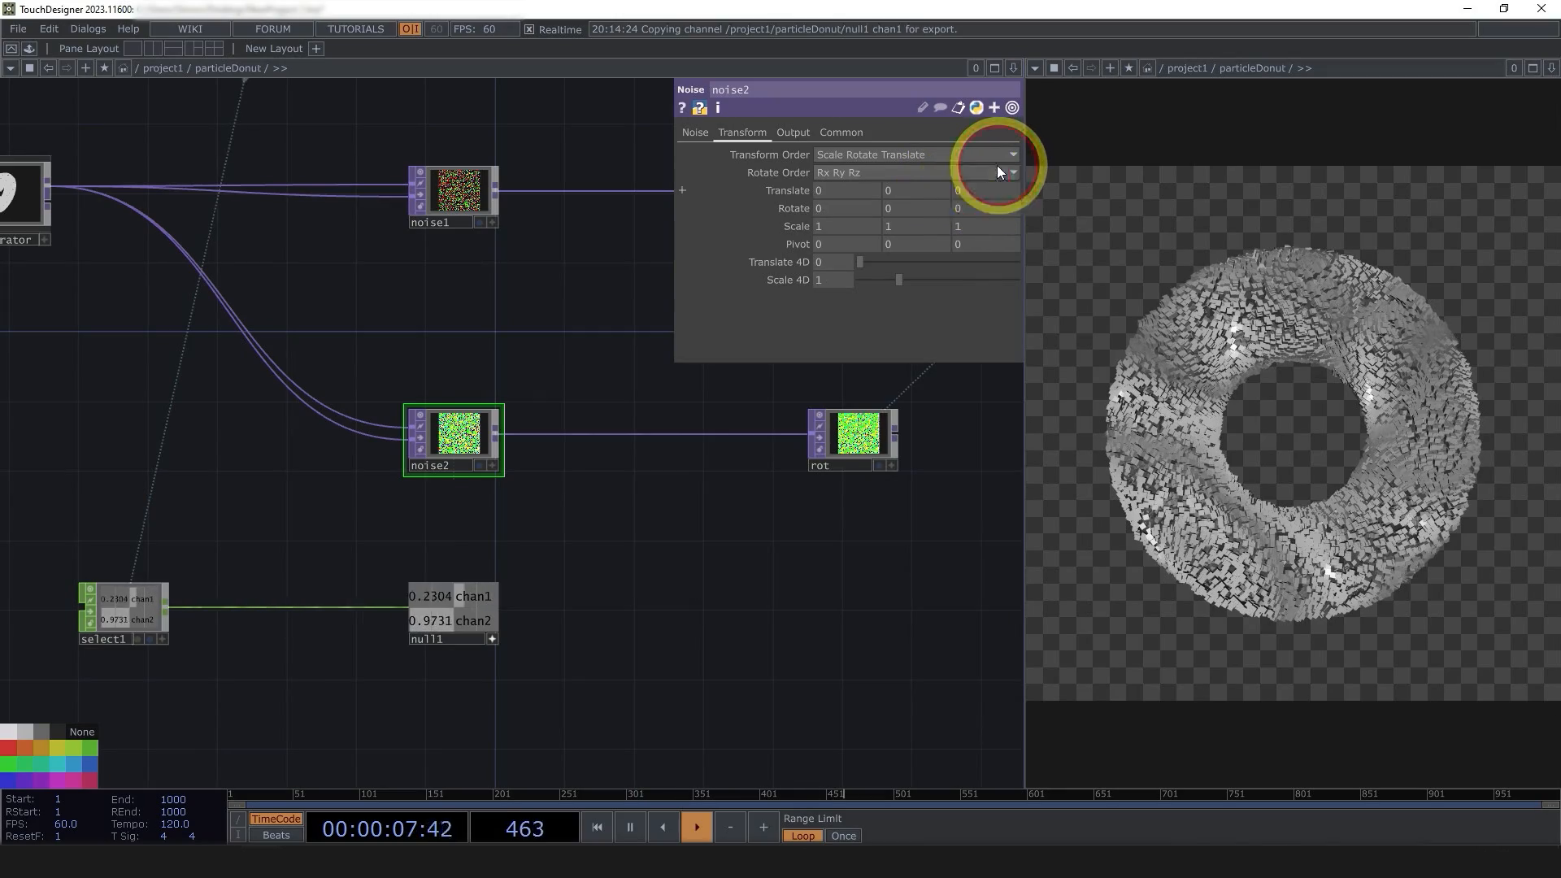
drag(480, 620, 847, 262)
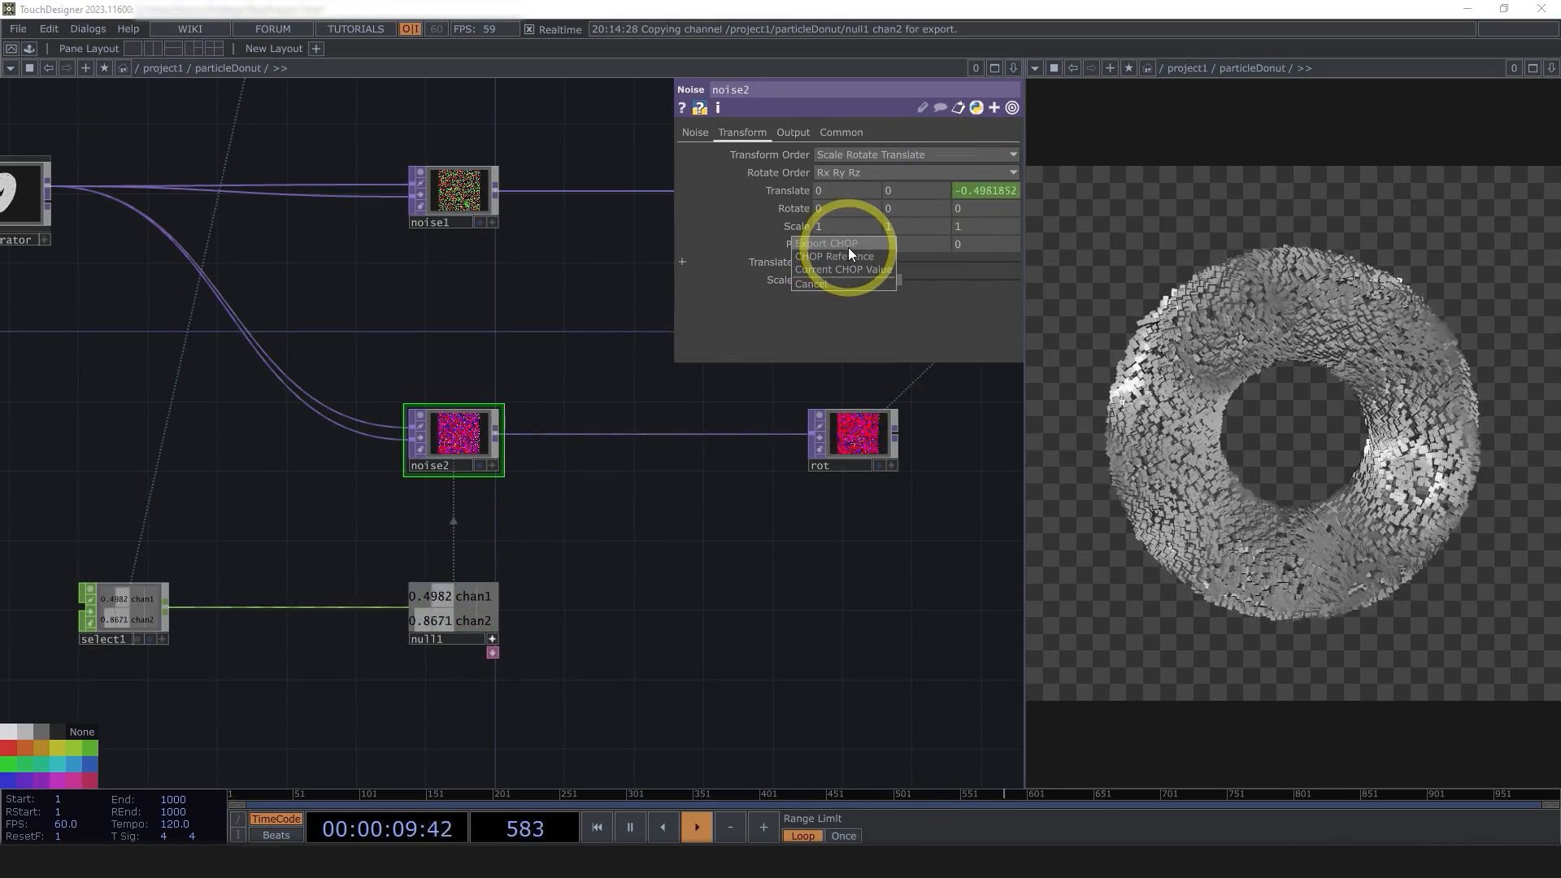
click(847, 249)
- Inspect the Translate 4D export of noise2 and scrub the timeline to check that the animation loops
click(796, 264)
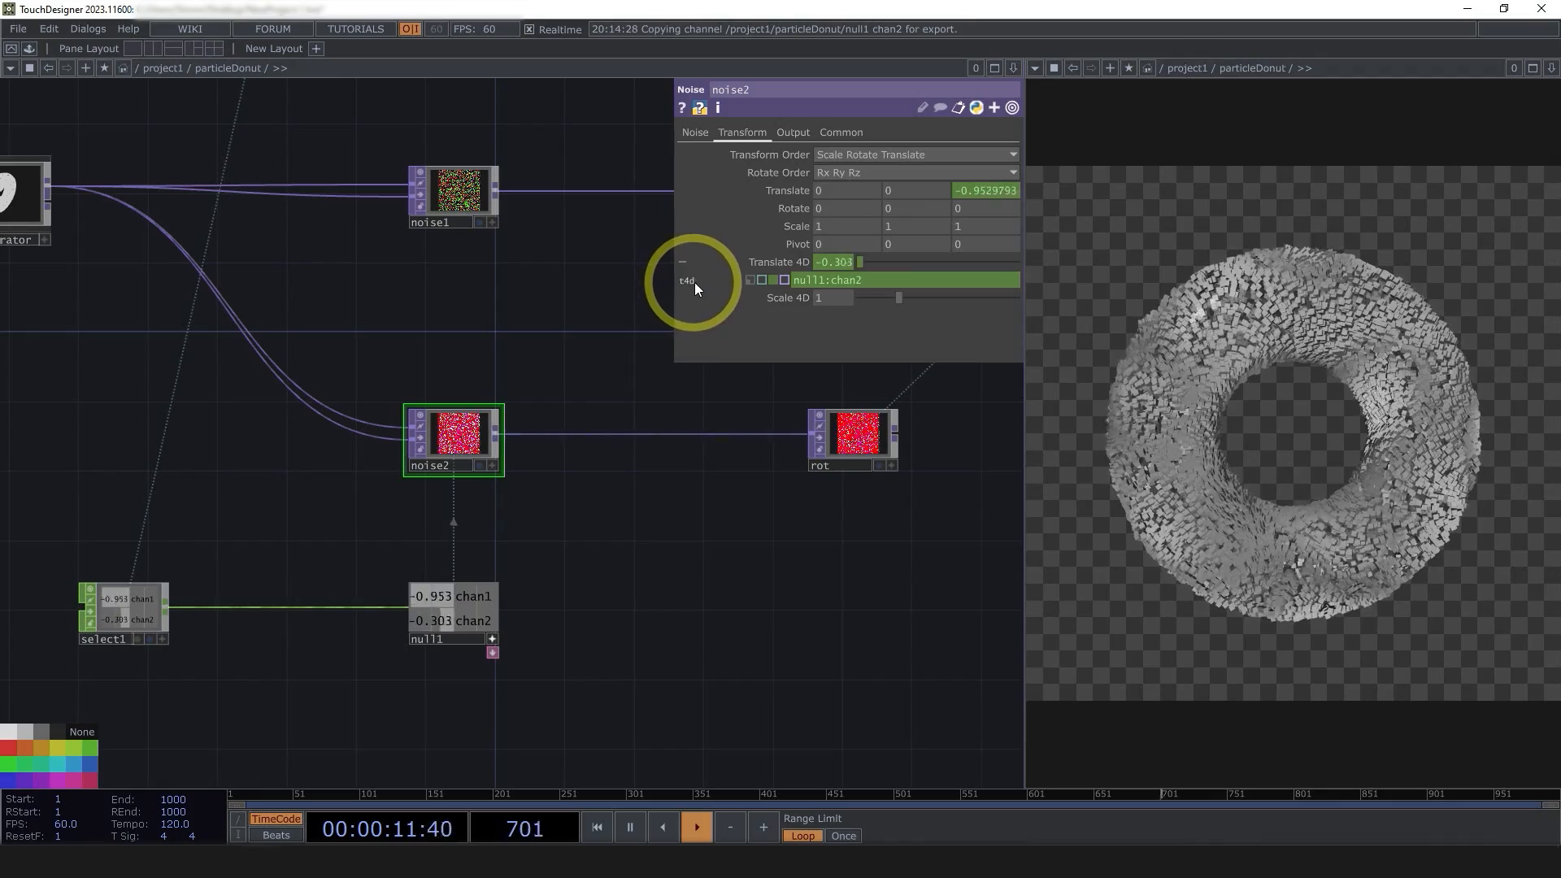
click(787, 260)
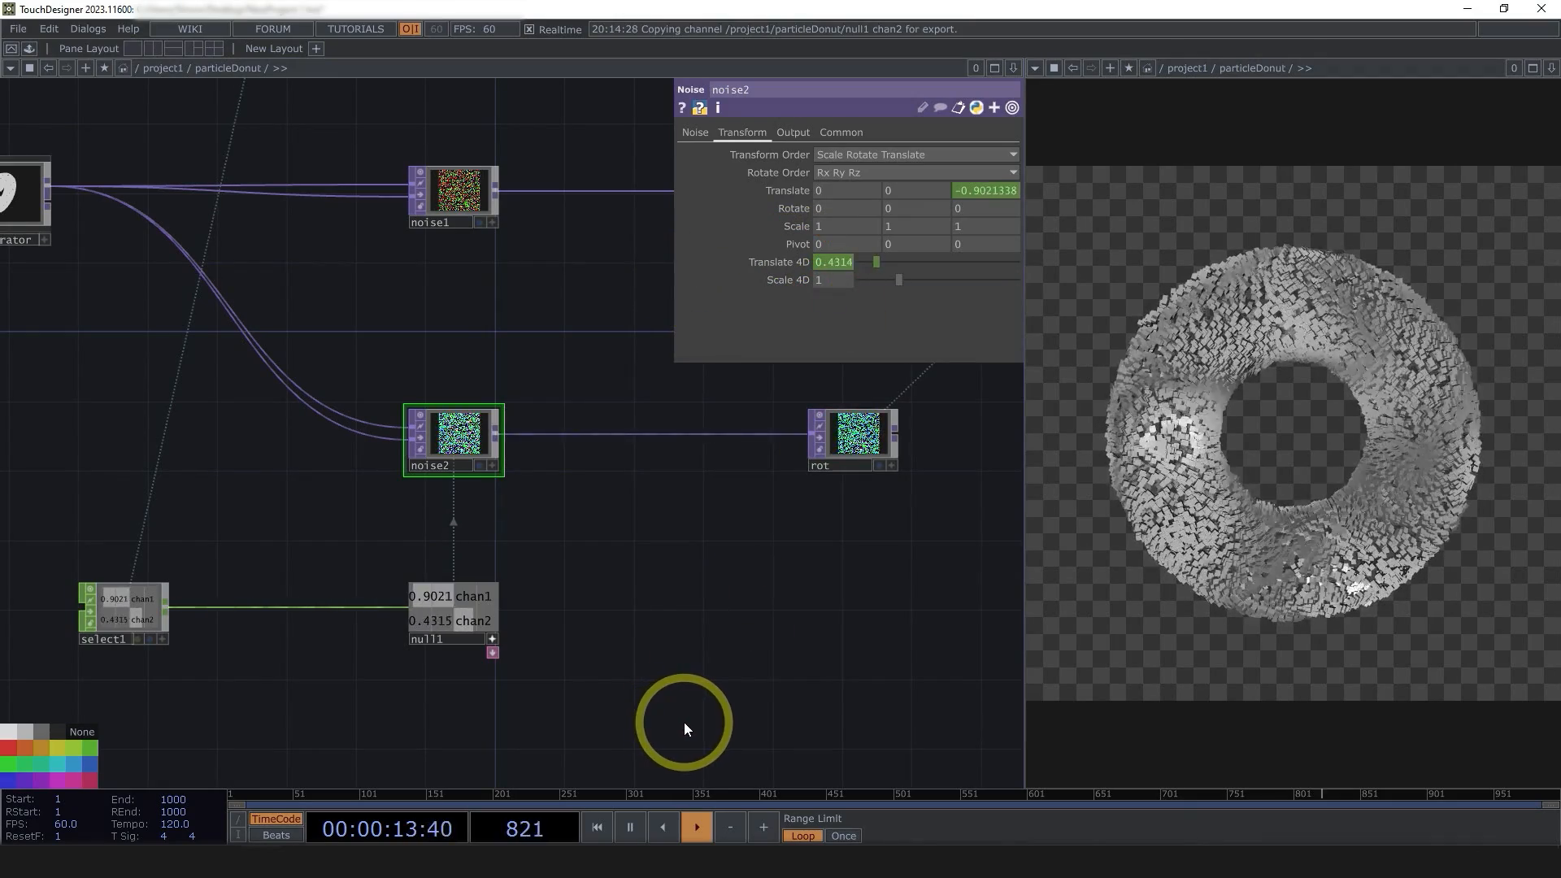
drag(1065, 792, 1523, 788)
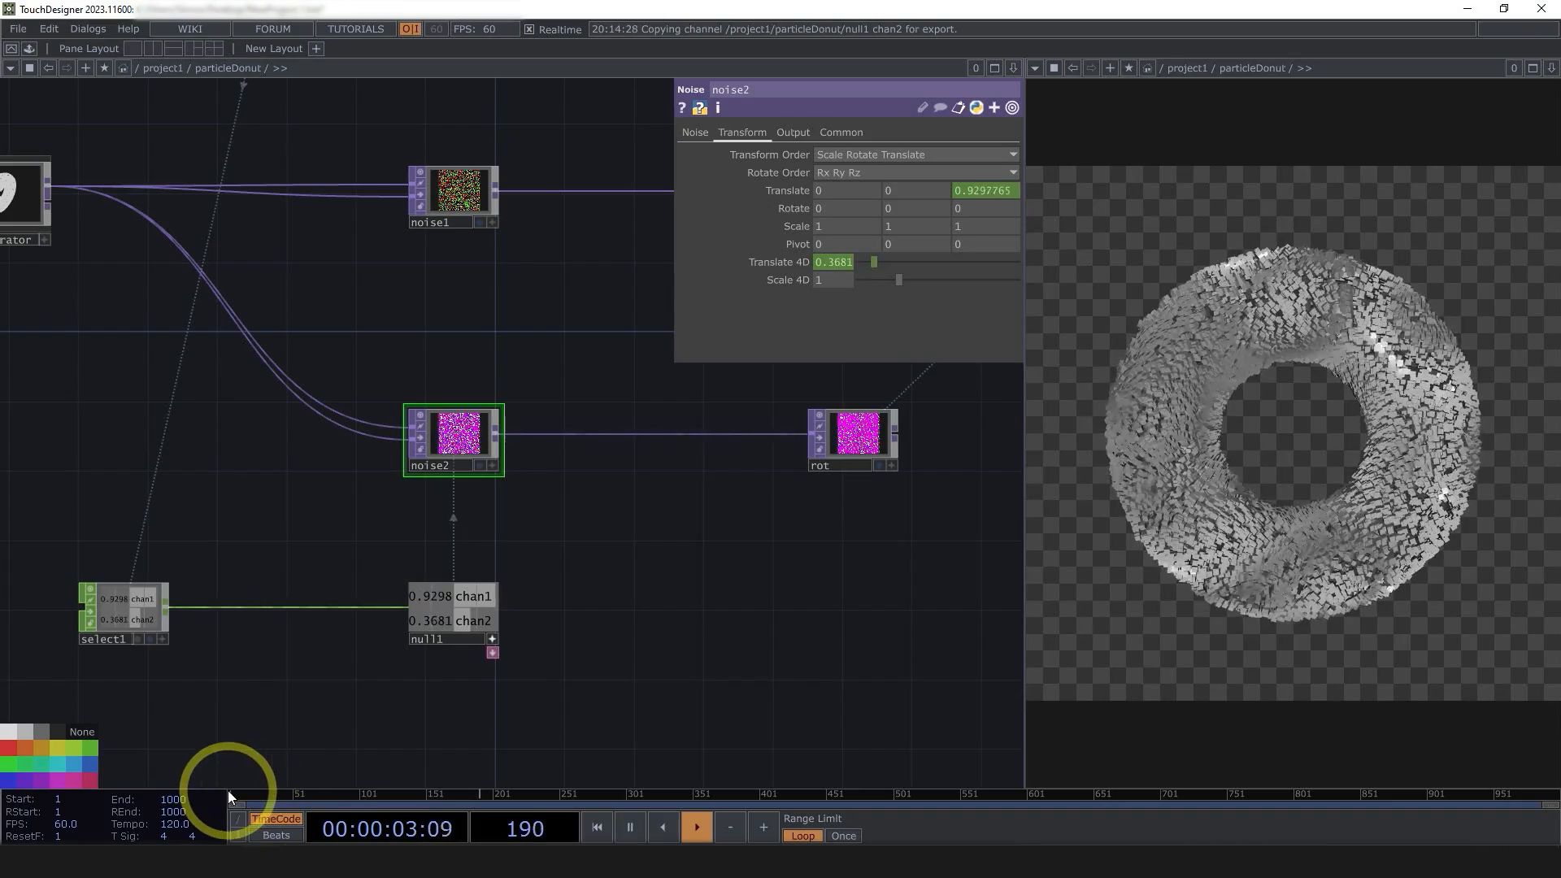
- Insert a Math CHOP between select1 and null1 and set its Multiply to 0.32
right_click(169, 609)
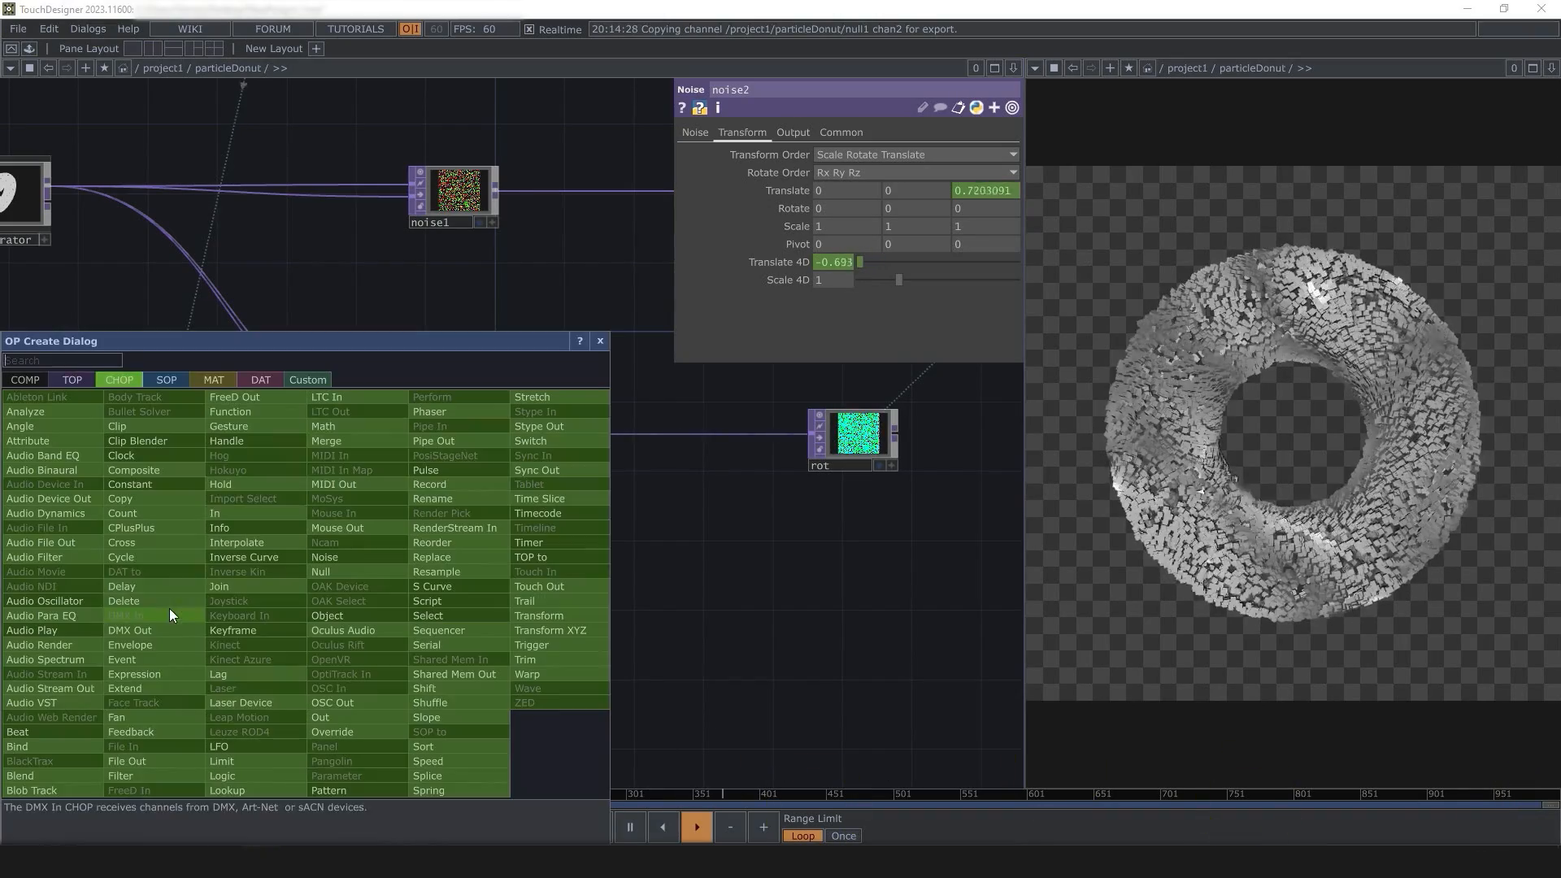
click(327, 428)
click(244, 620)
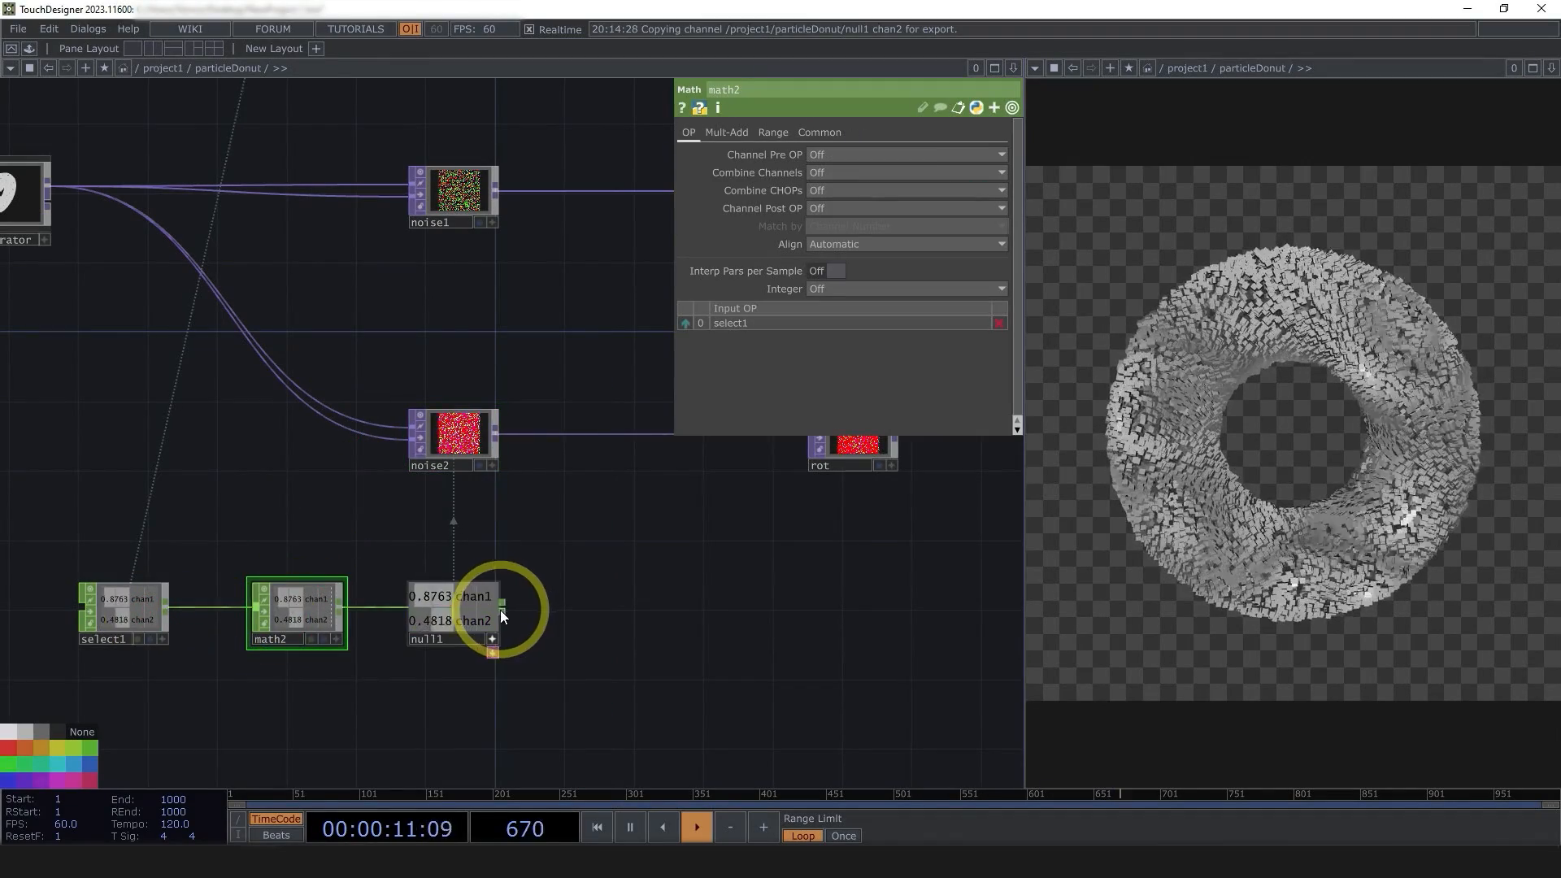
click(733, 130)
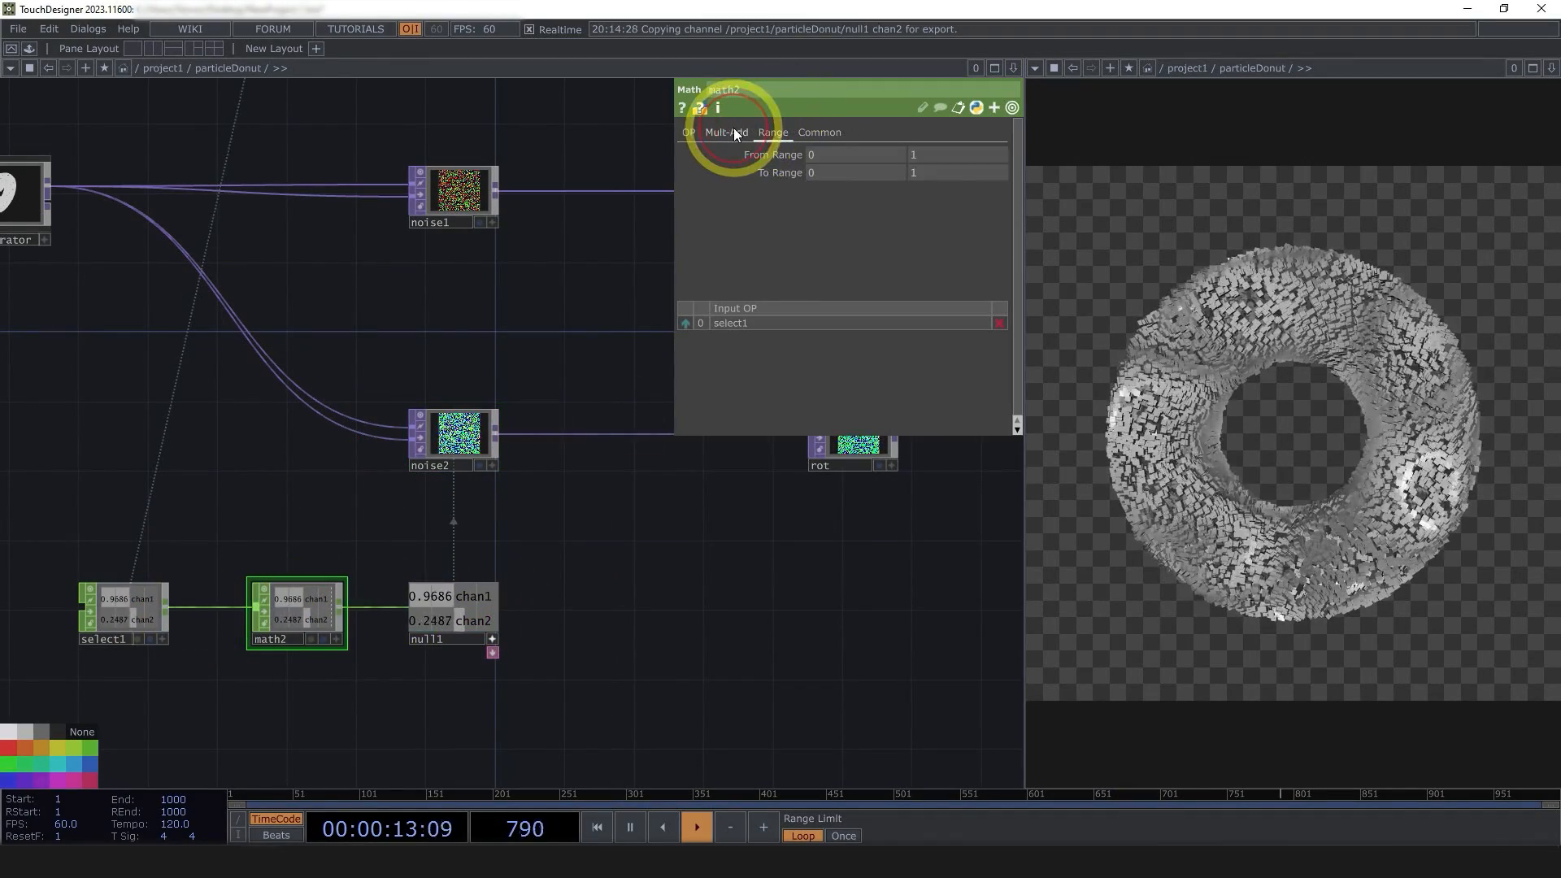
mouse_move(828, 171)
mouse_down()
mouse_move(944, 174)
mouse_move(859, 171)
mouse_up()
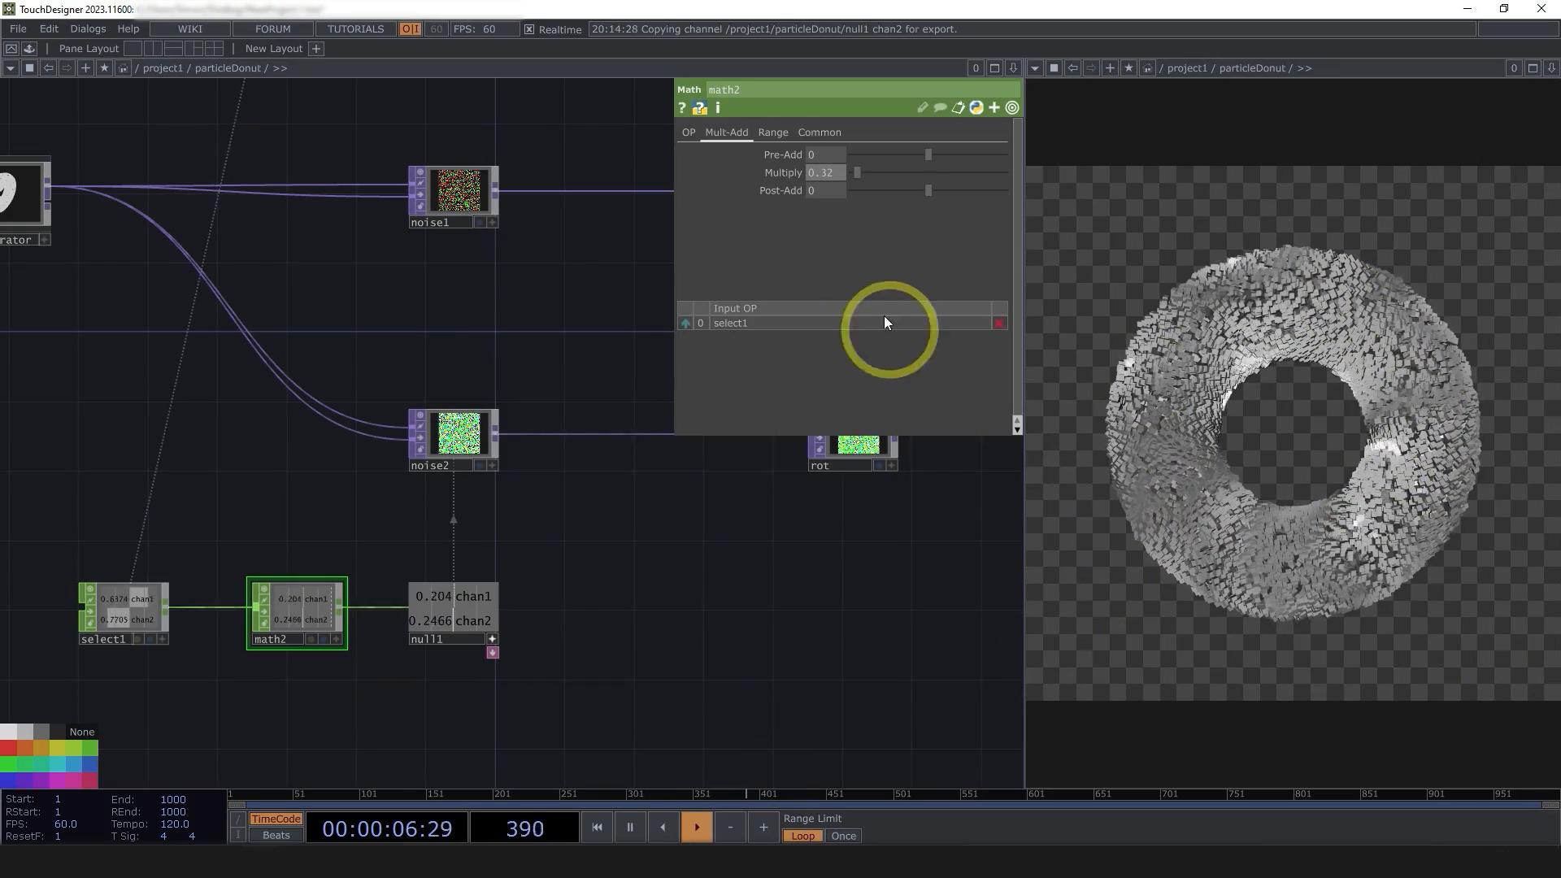
- Set the Multiply of math2 to 0.5
double_click(823, 173)
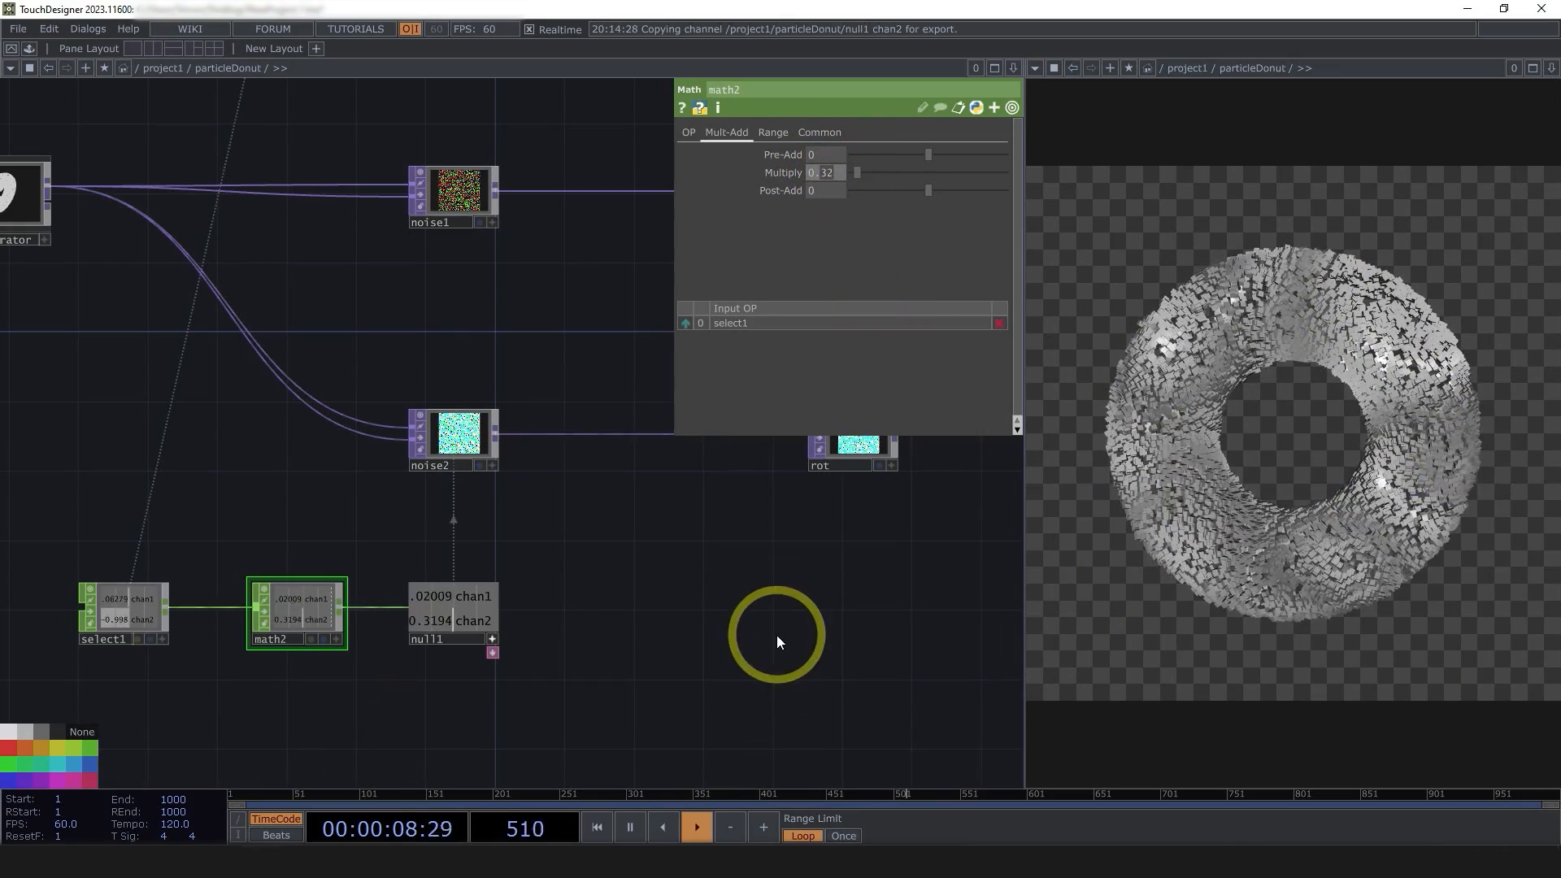
text(0.5)
click(786, 664)
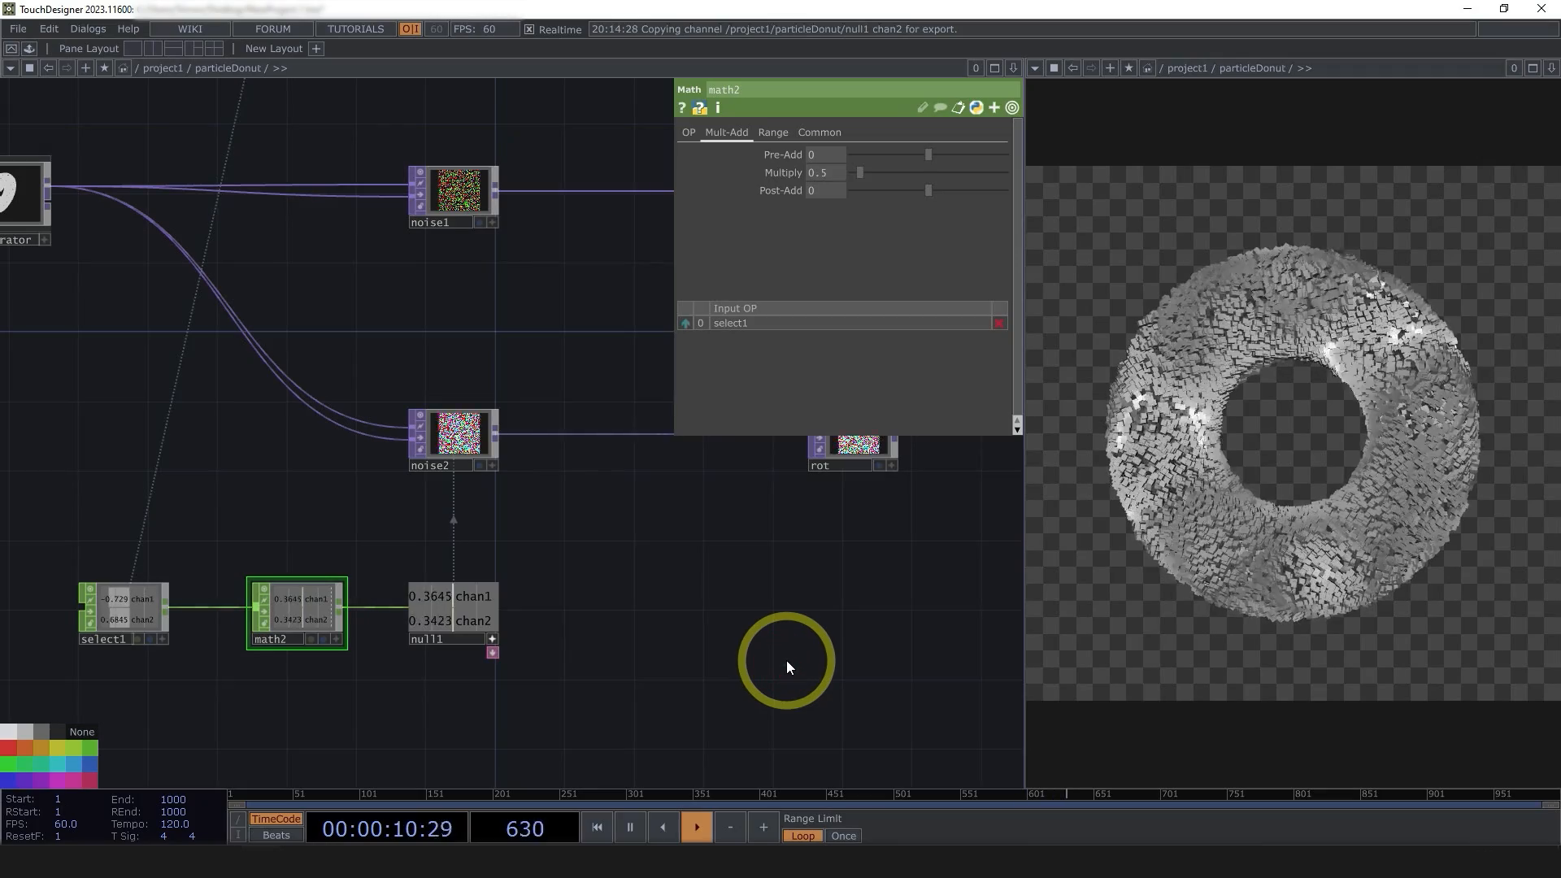
- Examine the light and camera components in the render network, then the fract and loop channel outputs
scroll(773, 648, down, 5)
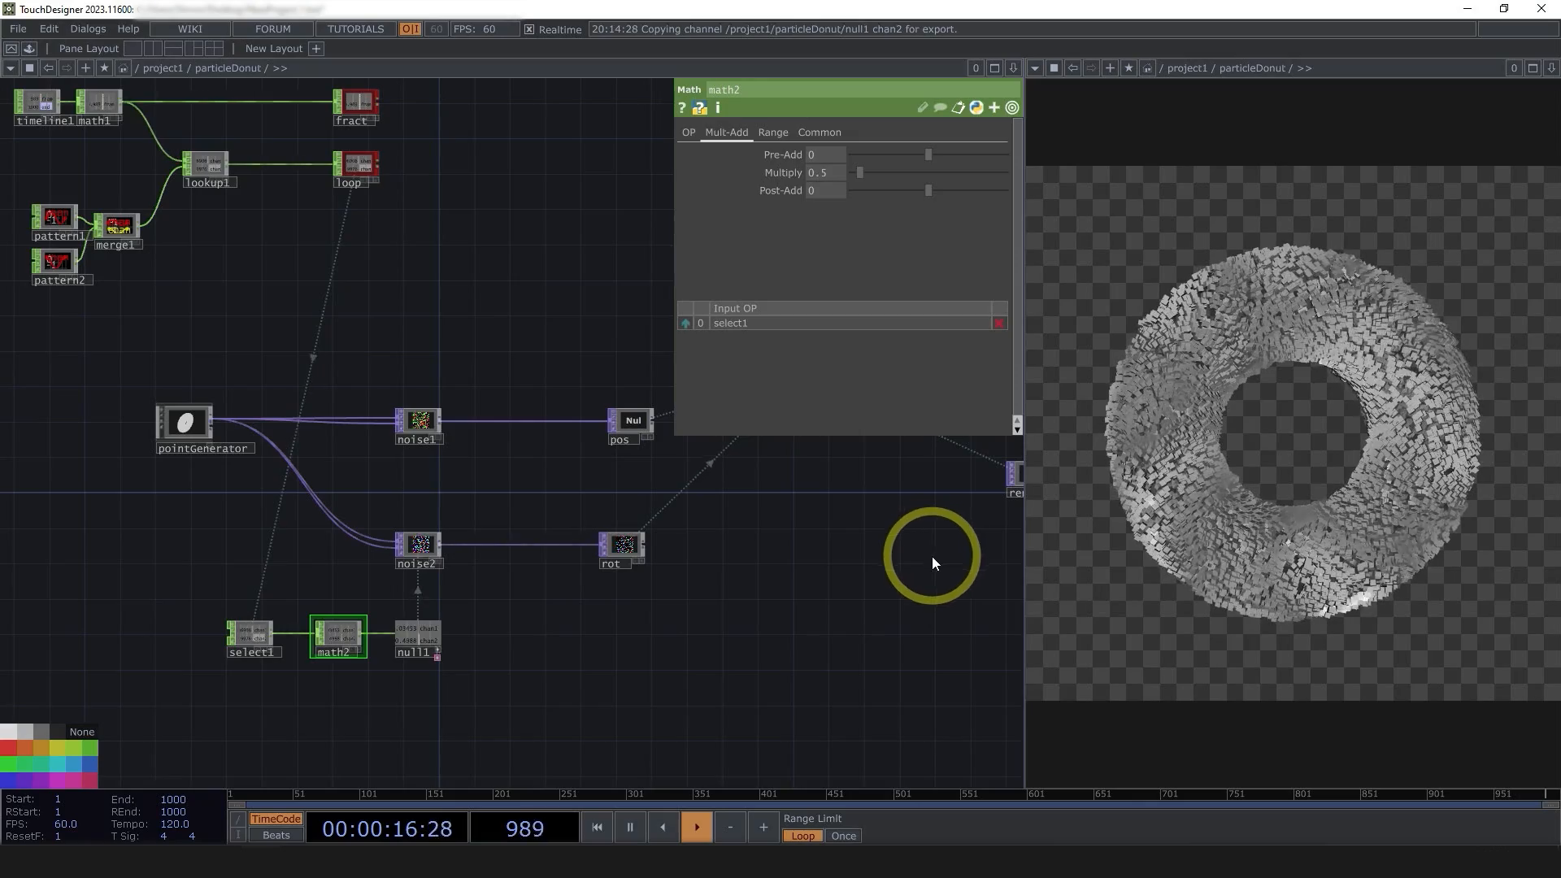
drag(932, 556, 662, 638)
scroll(667, 634, down, 4)
scroll(731, 520, up, 4)
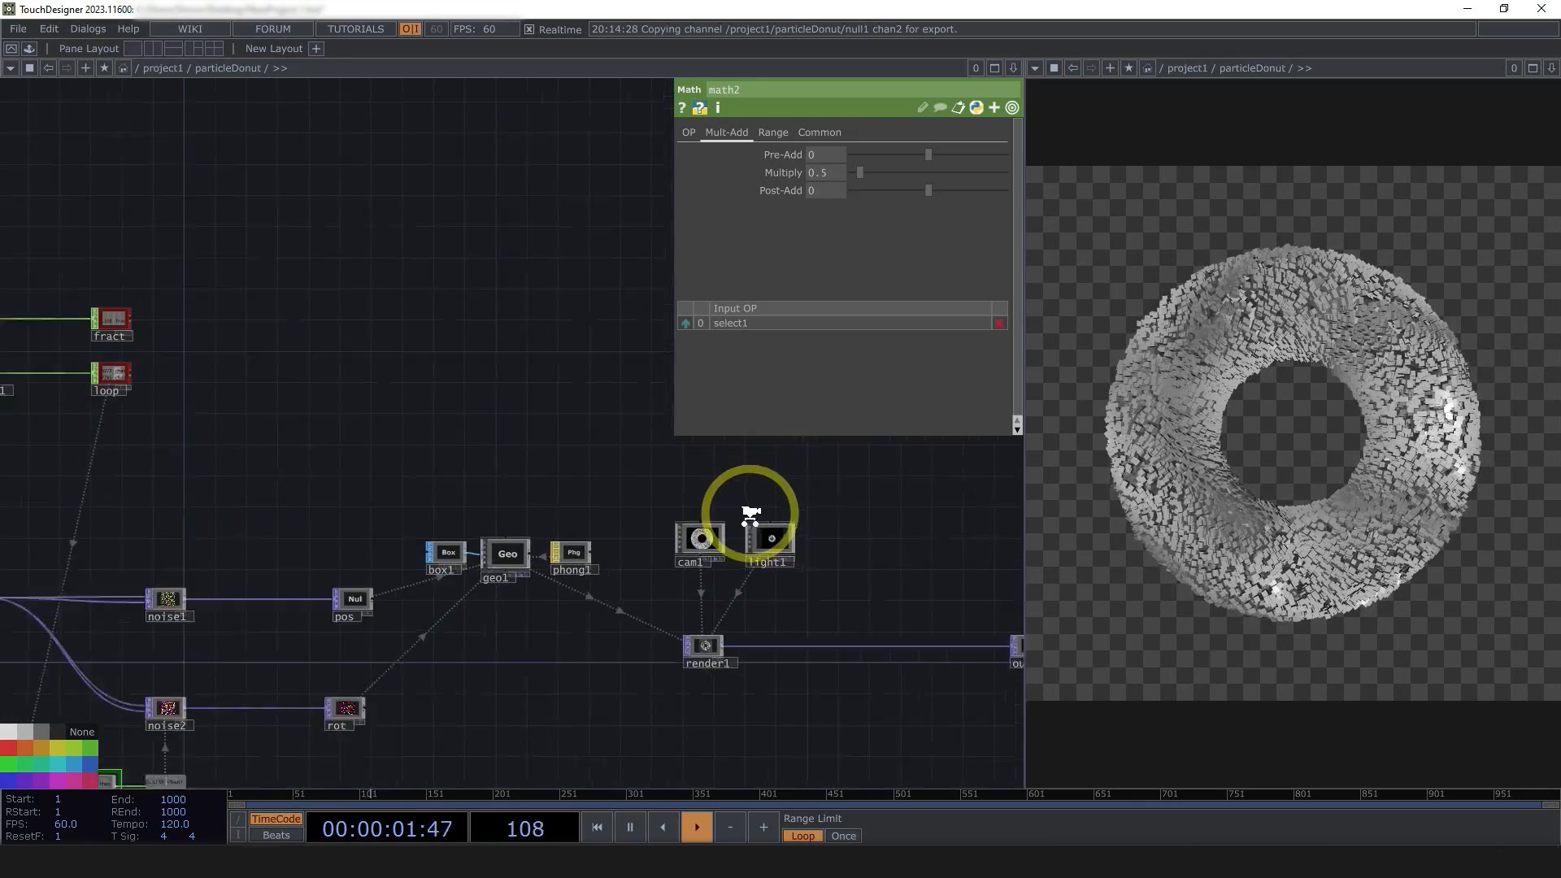
click(776, 549)
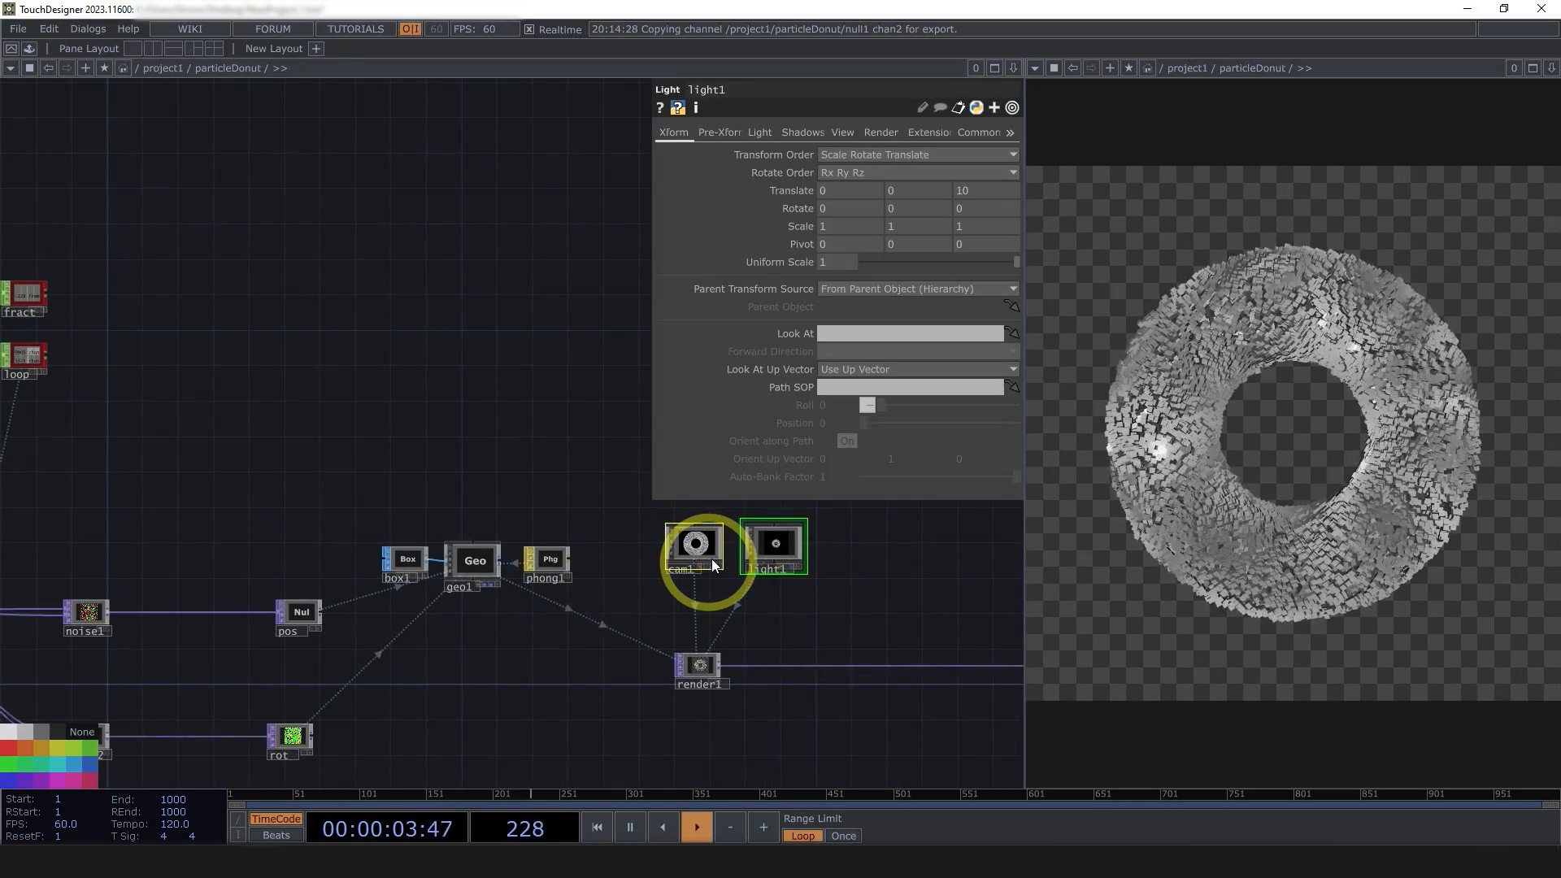
drag(426, 429, 706, 428)
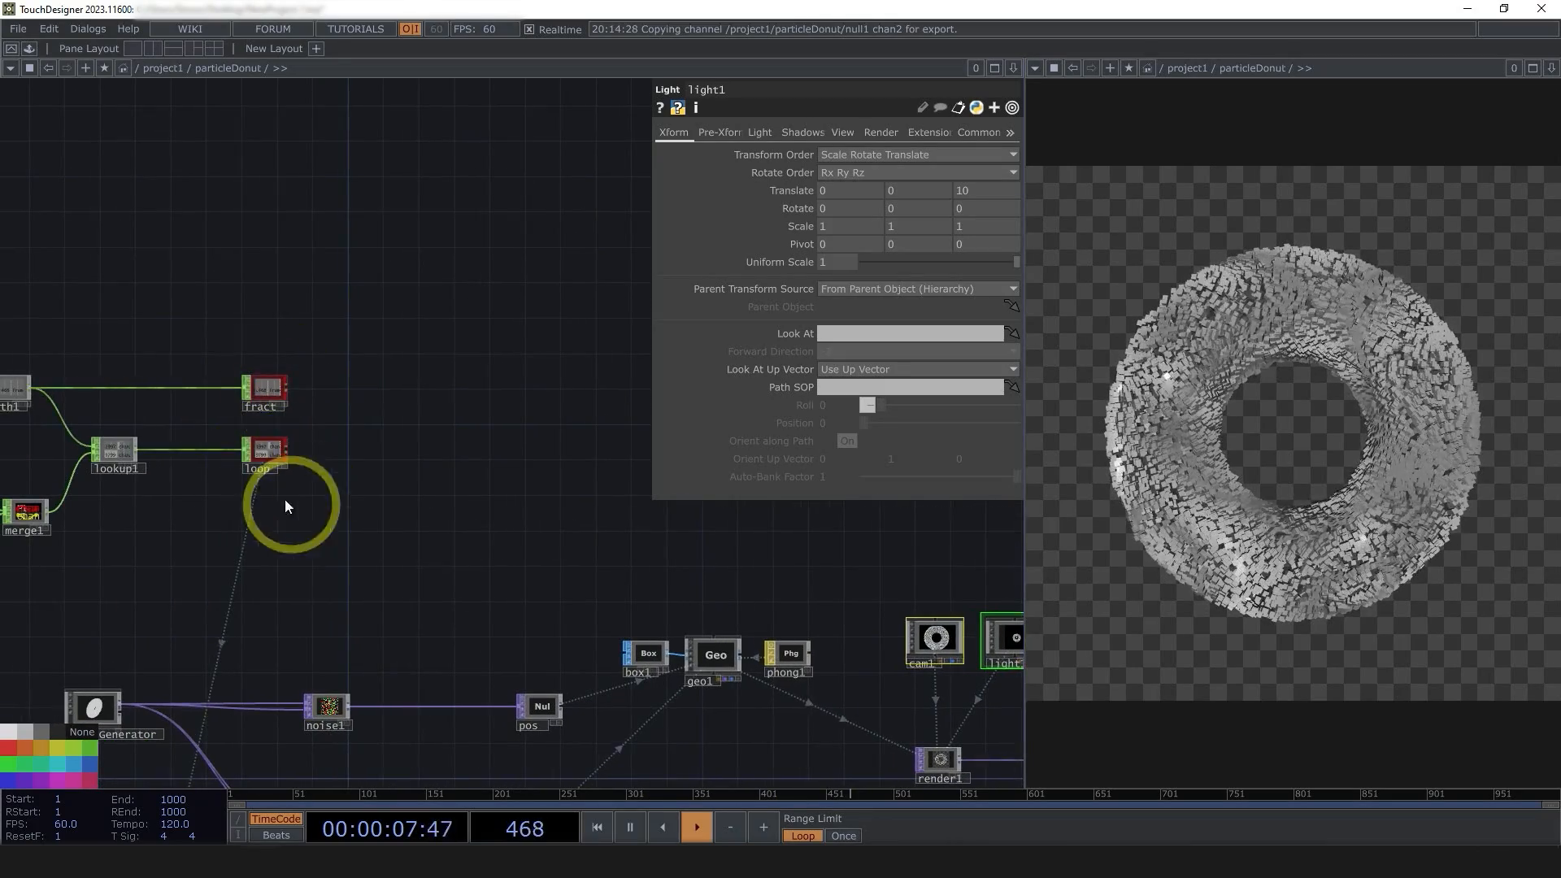
drag(285, 507, 336, 523)
scroll(211, 391, up, 6)
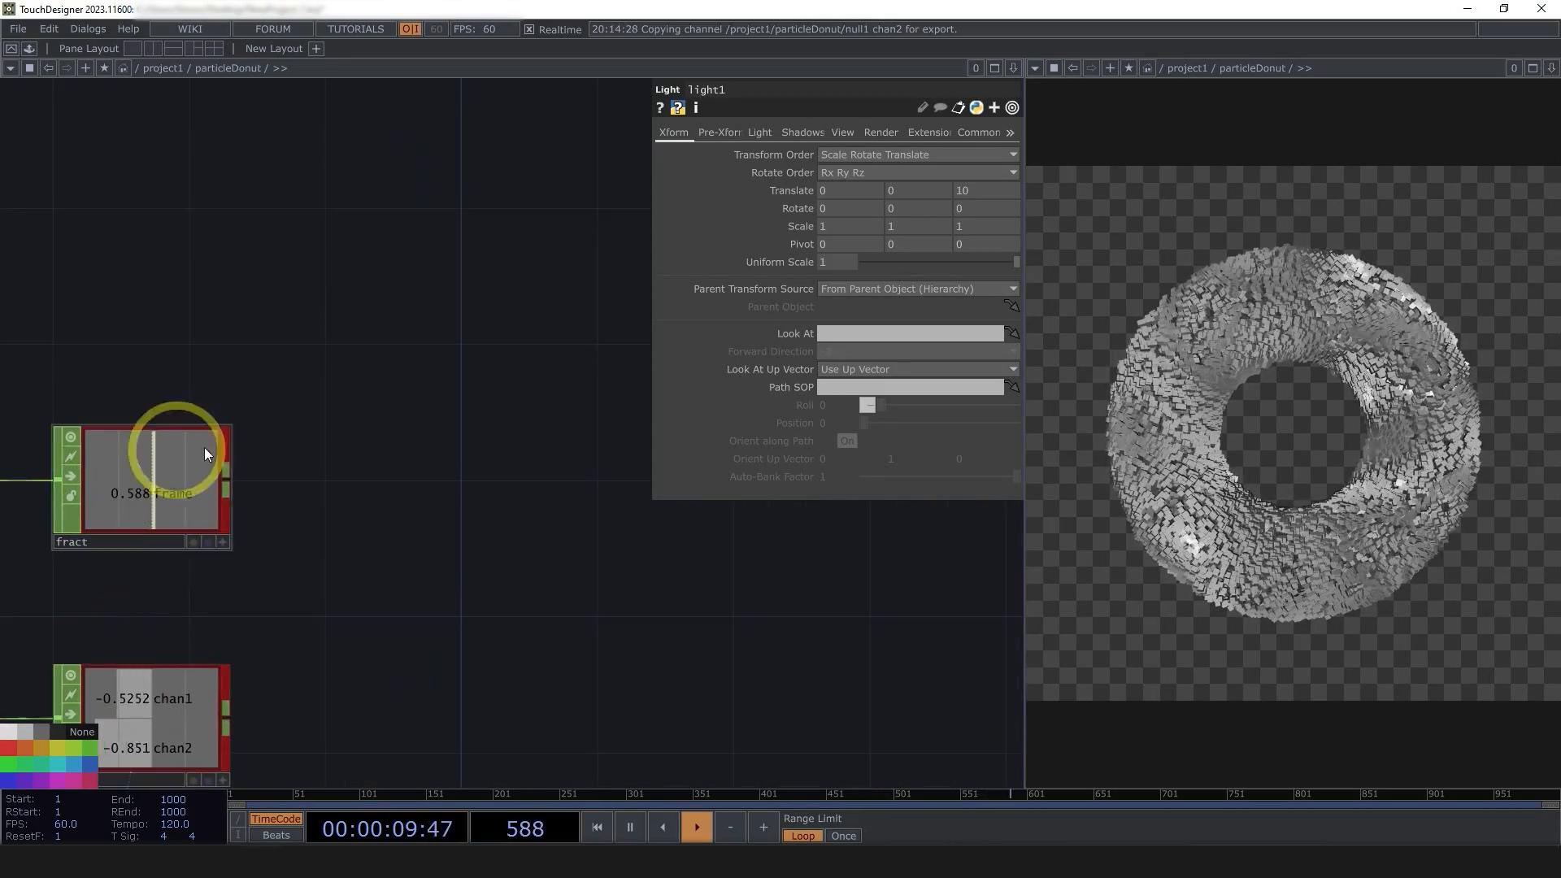
drag(248, 667, 279, 567)
scroll(213, 688, down, 3)
drag(460, 689, 333, 650)
scroll(333, 650, down, 3)
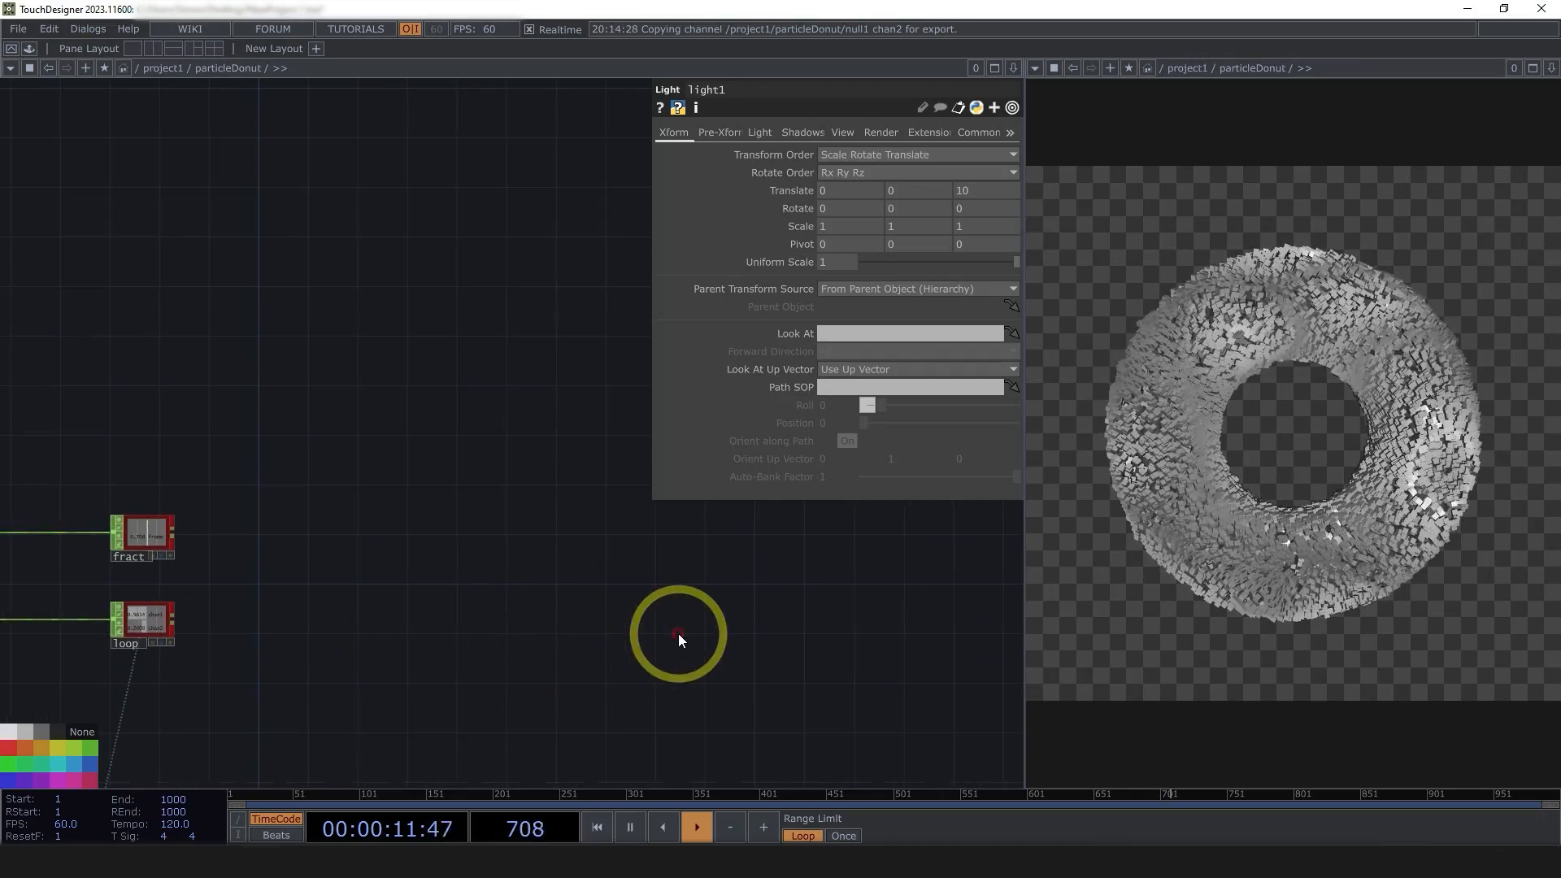
- Add a Select CHOP above the render network and set its CHOPs reference to fract
key(Tab)
text(se)
click(839, 620)
click(730, 576)
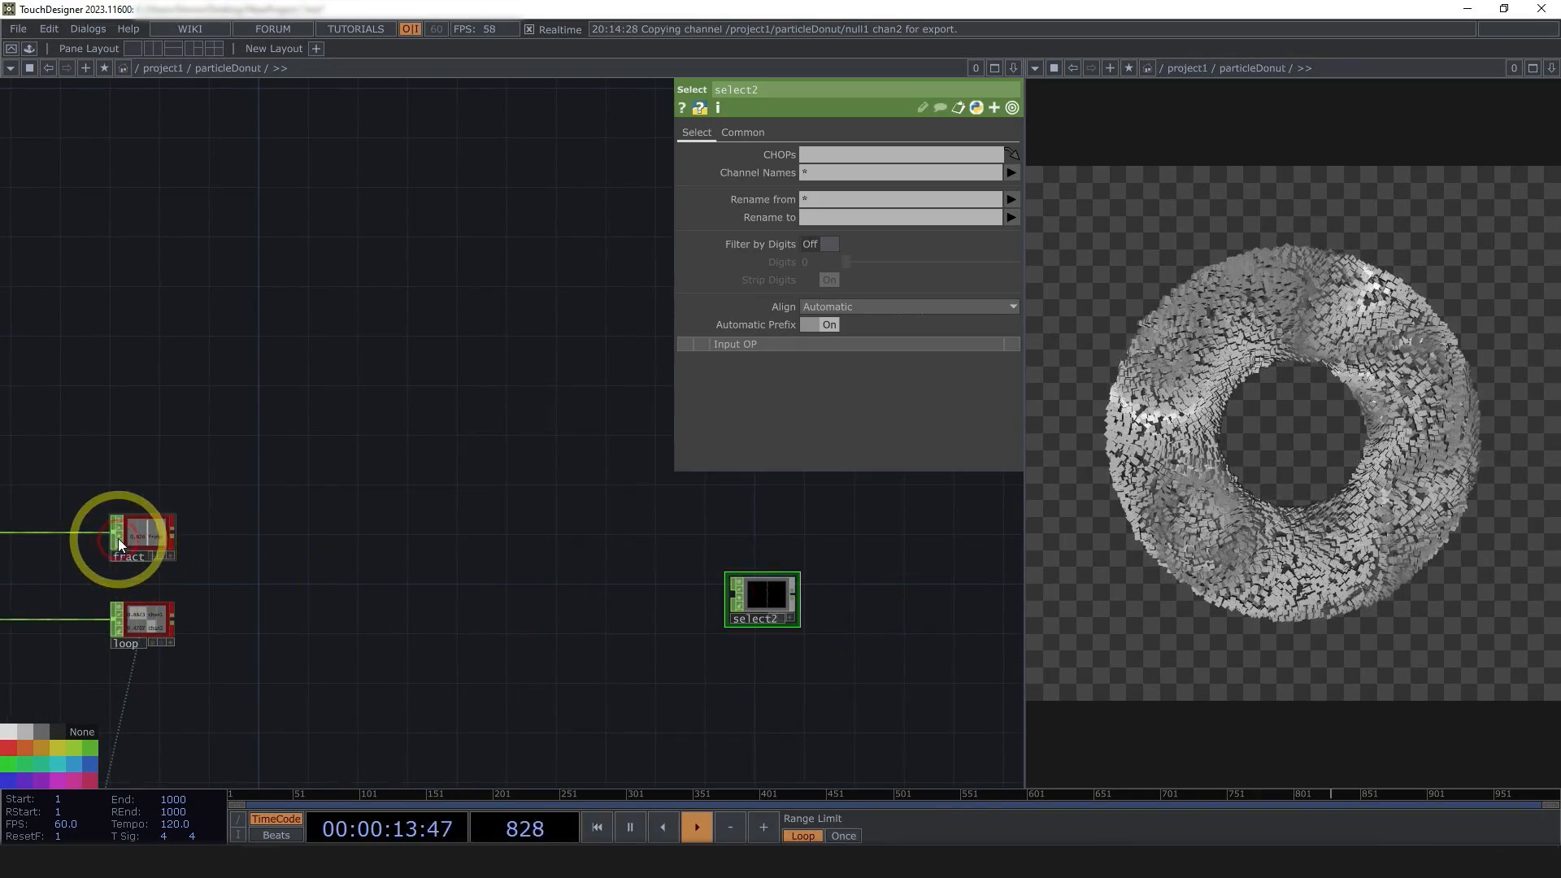
drag(135, 537, 733, 586)
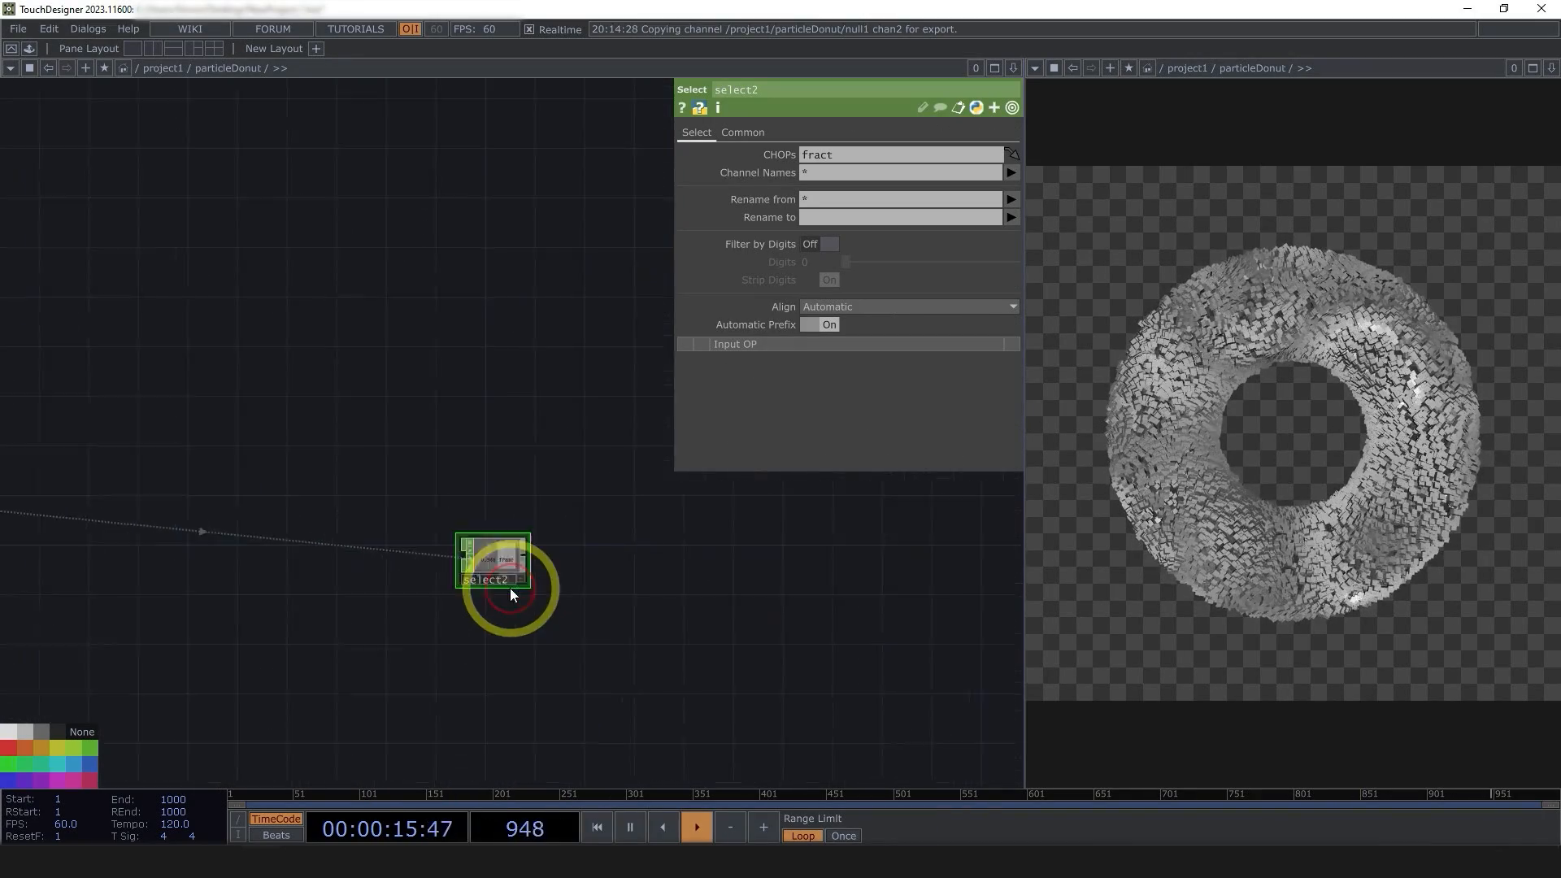
drag(720, 651, 403, 446)
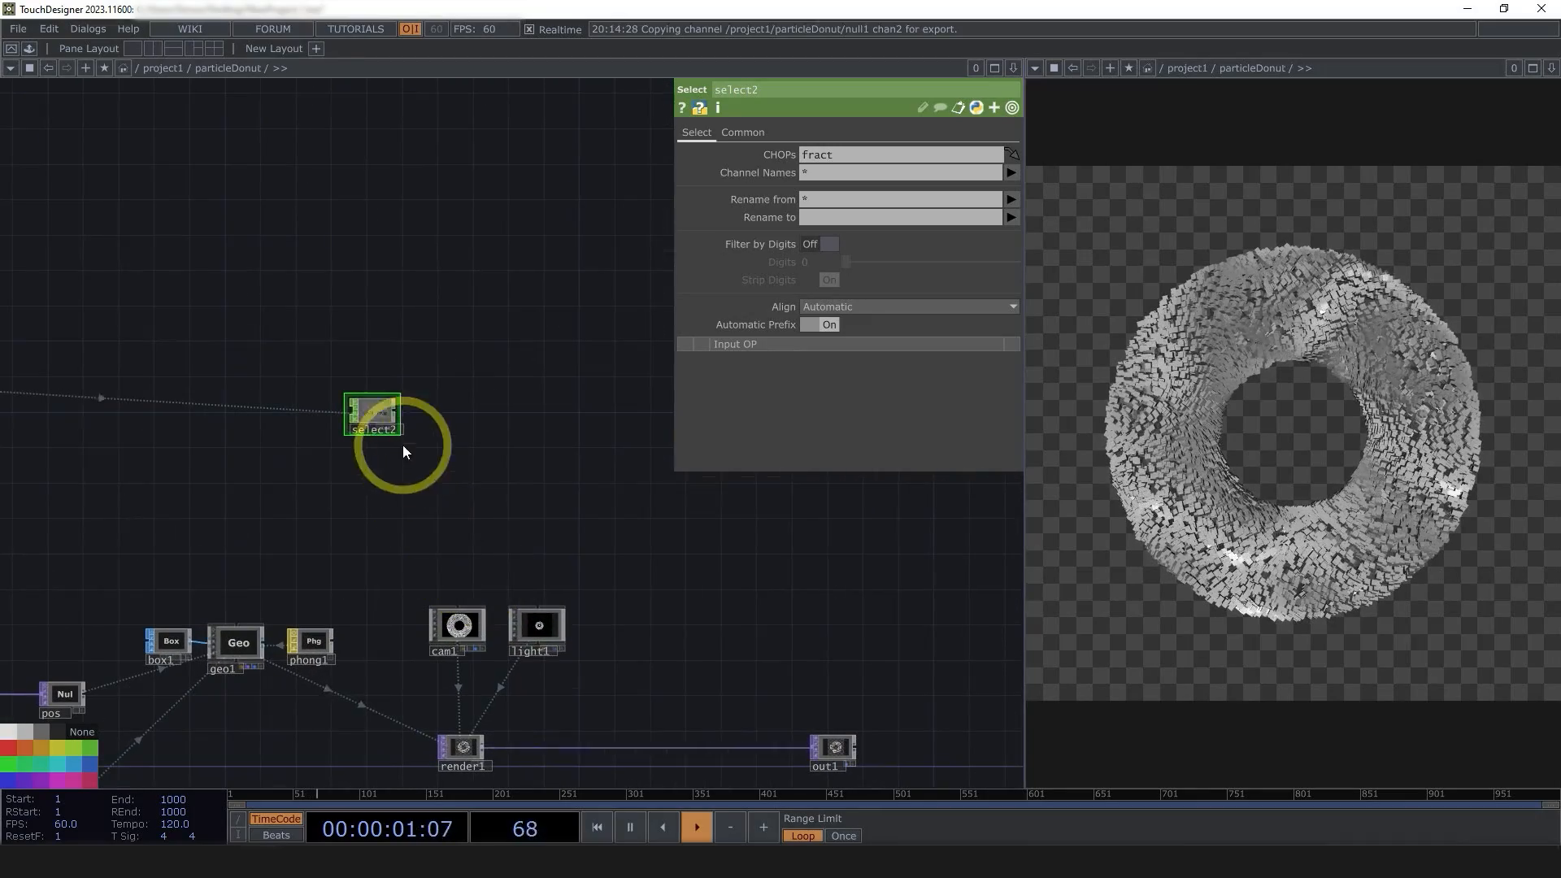
- Spread cam1 and light1 apart above render1 and move the fract Select CHOP slightly to the left
drag(450, 611, 451, 612)
drag(472, 623, 468, 561)
scroll(467, 563, up, 3)
scroll(462, 587, up, 8)
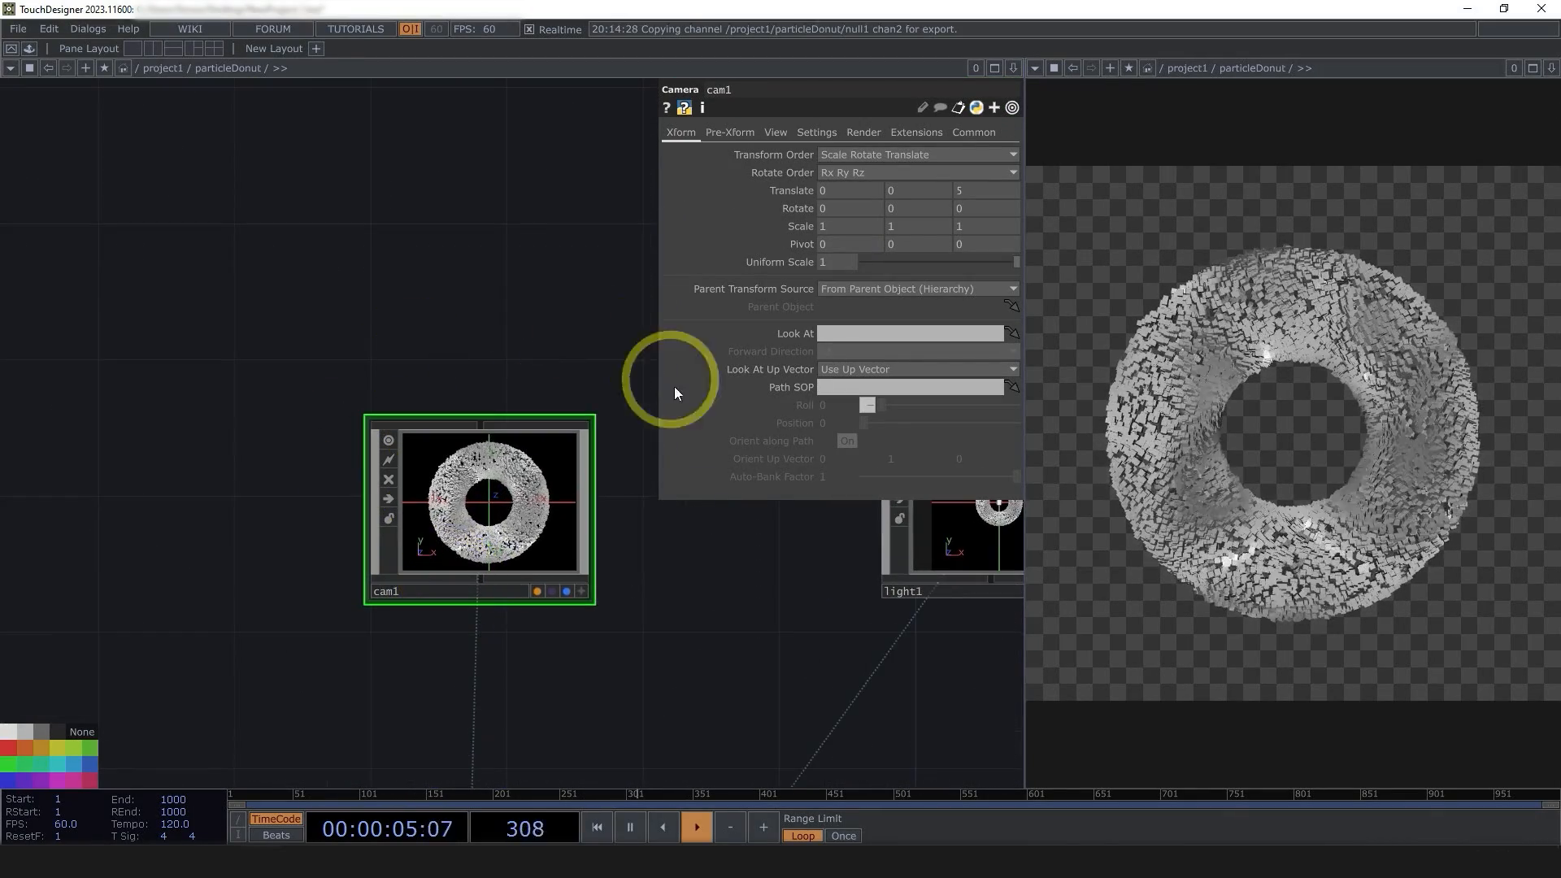
scroll(643, 431, down, 5)
drag(392, 213, 333, 202)
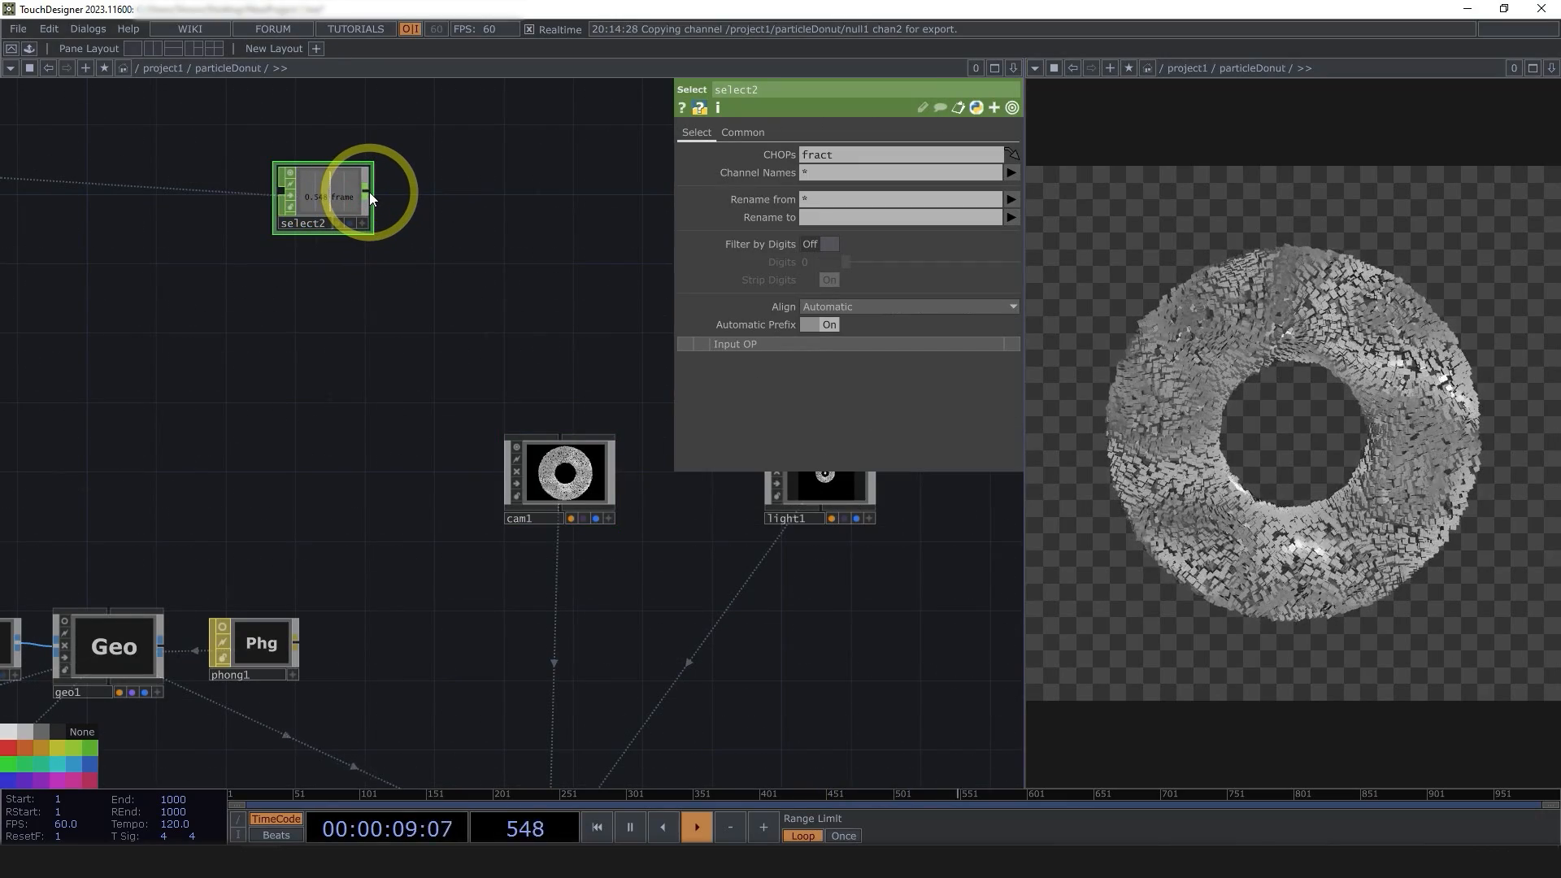
- Append a Math CHOP to select2, set its To Range to 0–360 and align it with select2
click(369, 192)
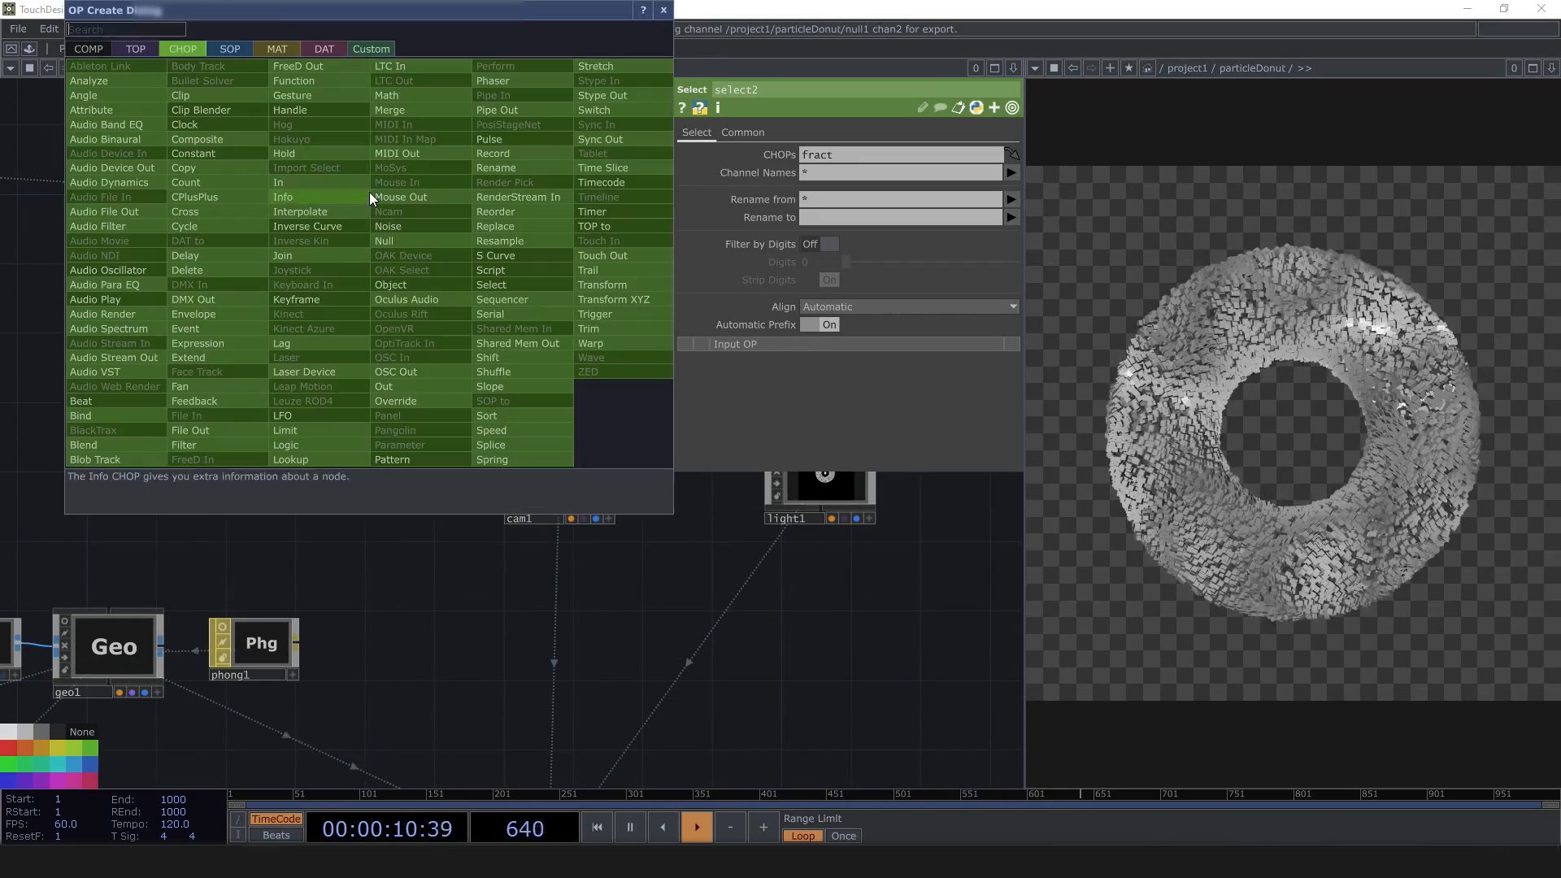
click(375, 107)
click(456, 208)
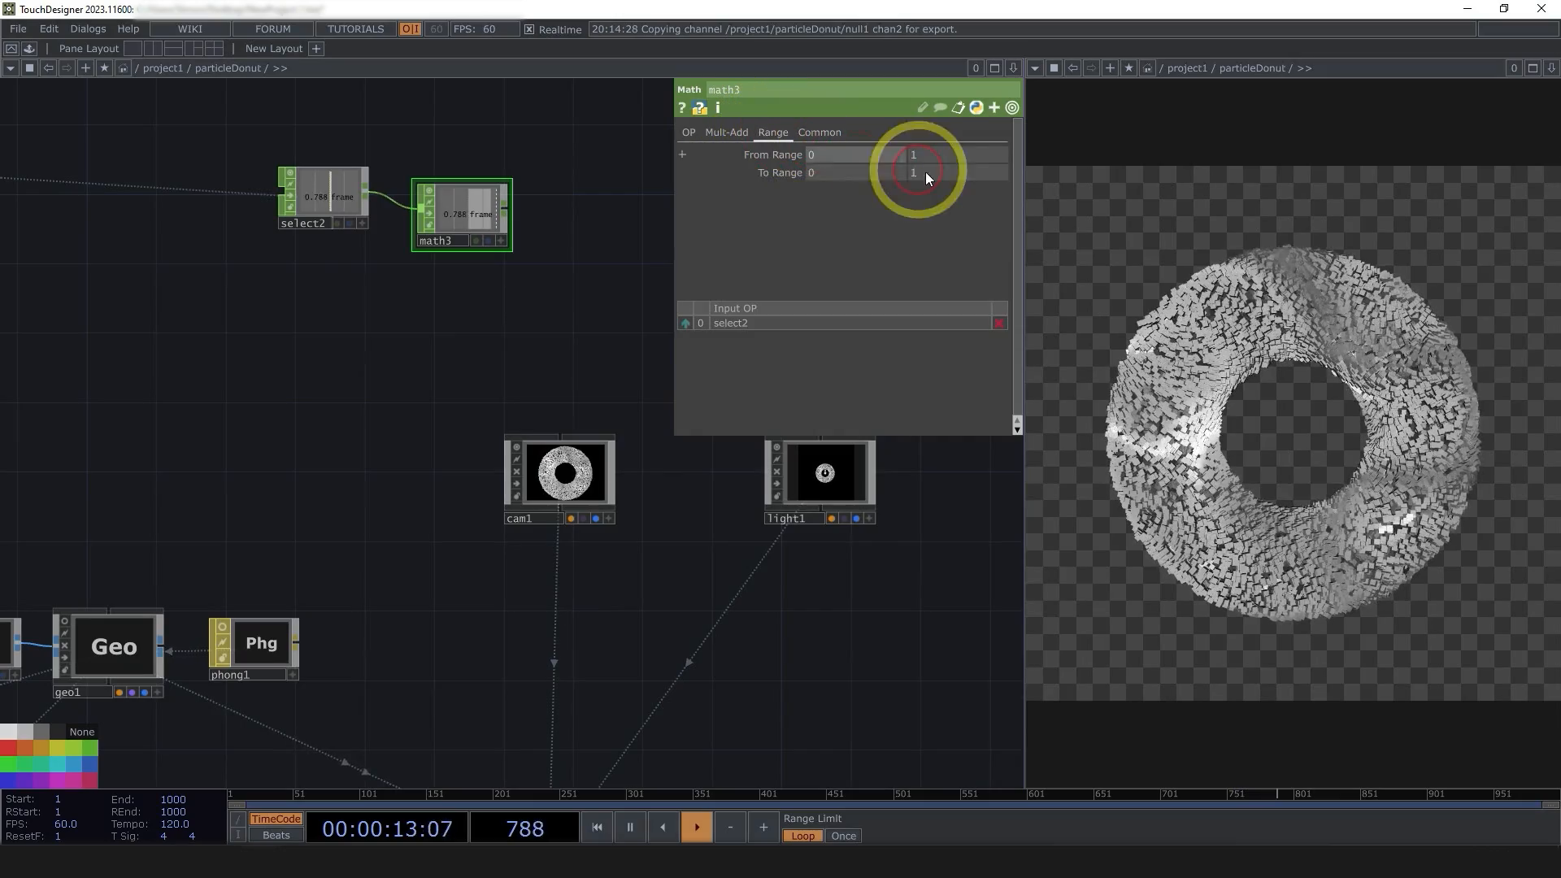
text(36)
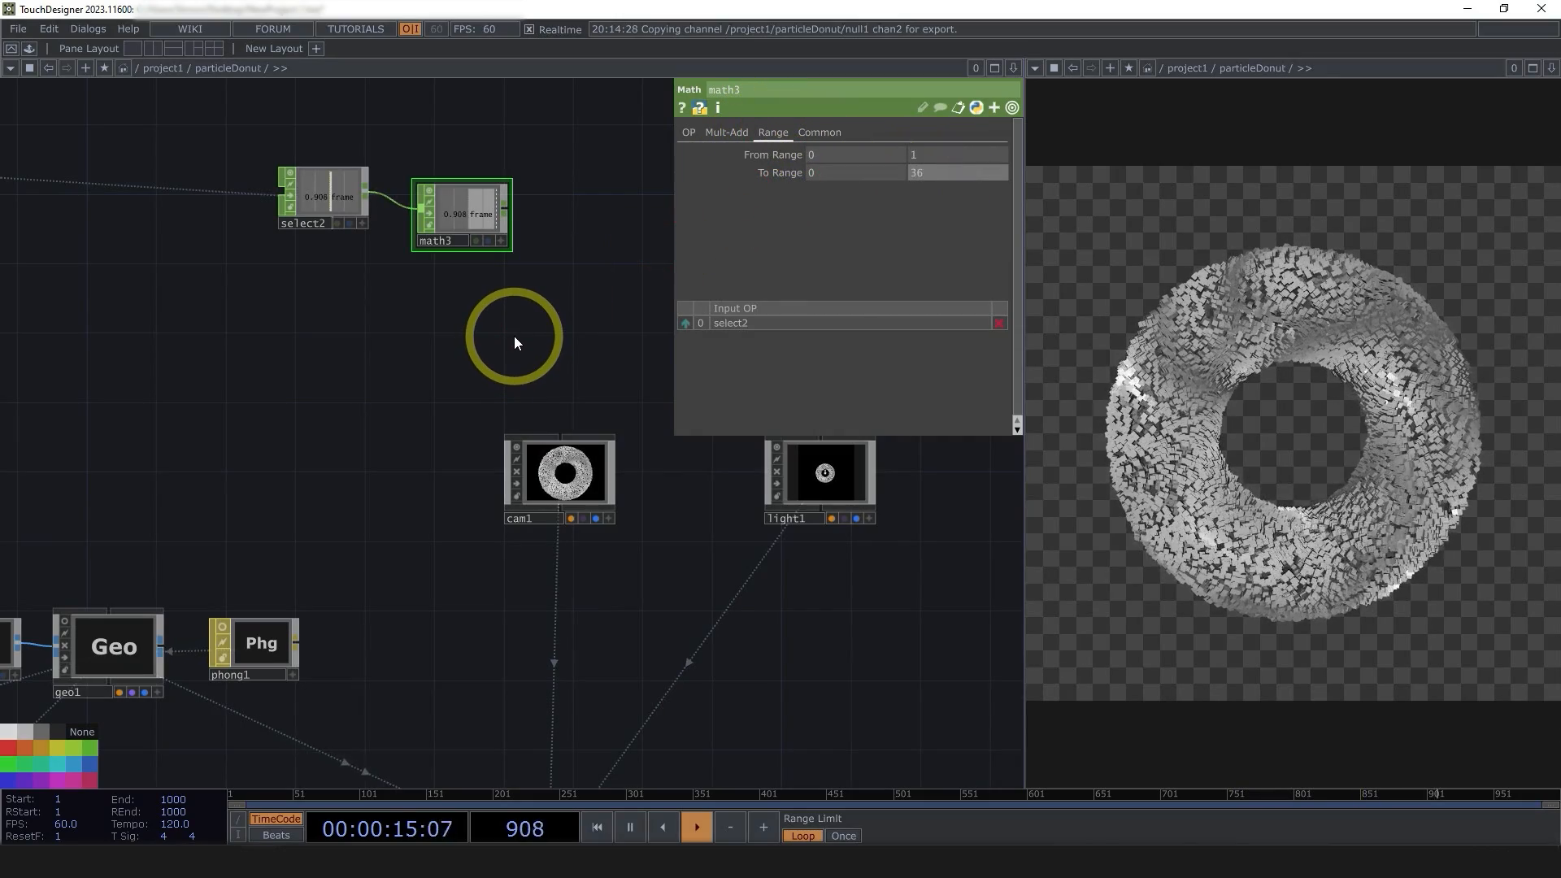
text(0)
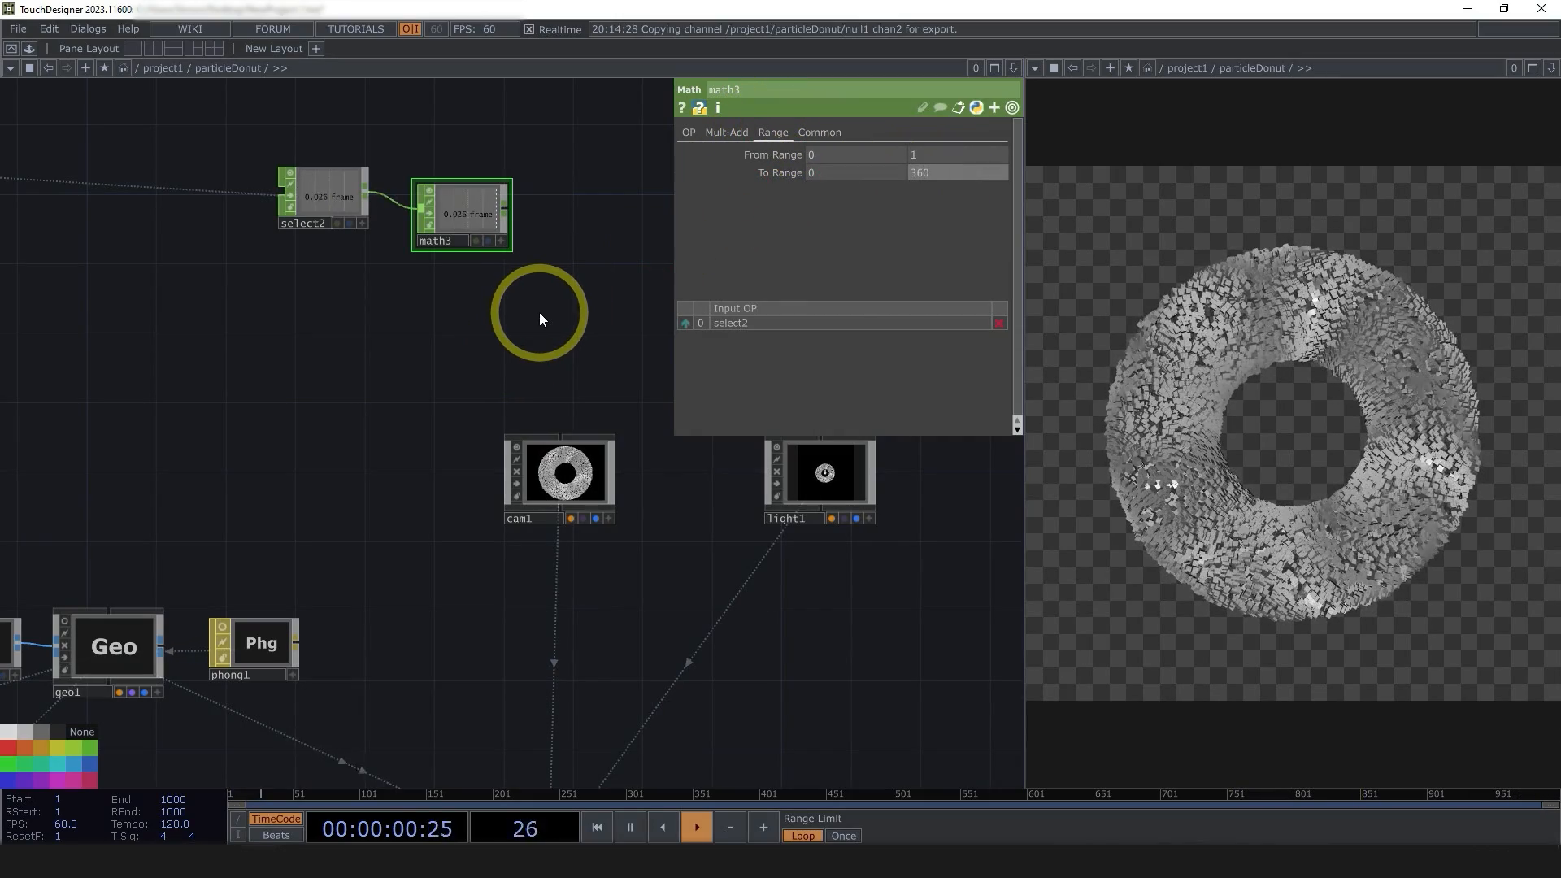
click(547, 313)
click(483, 215)
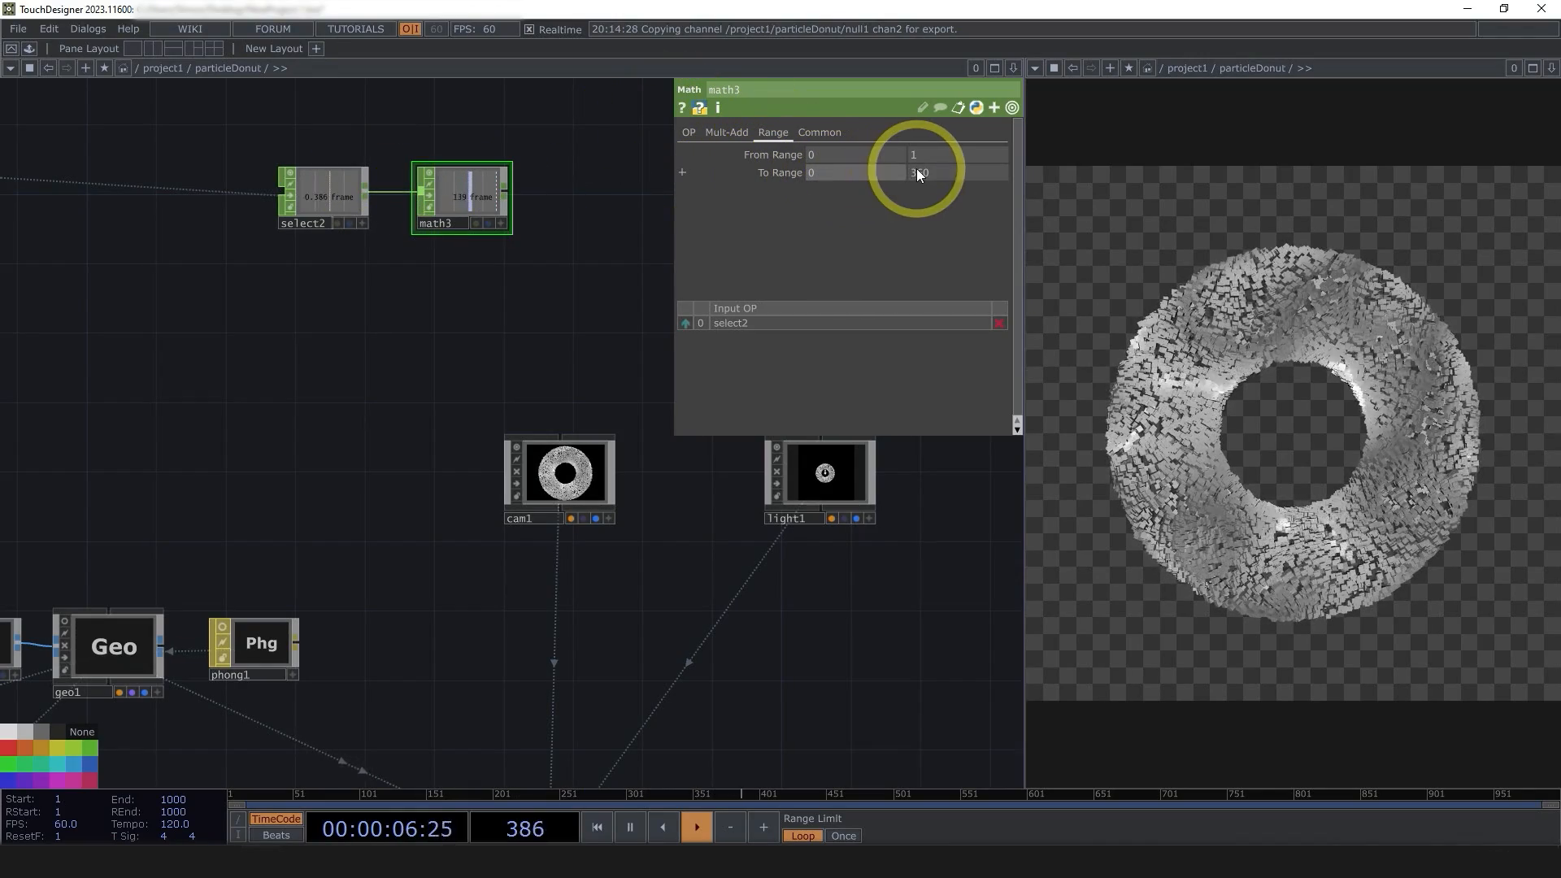
- Append a Null CHOP to math3 and place it in line with the chain
drag(579, 285, 419, 369)
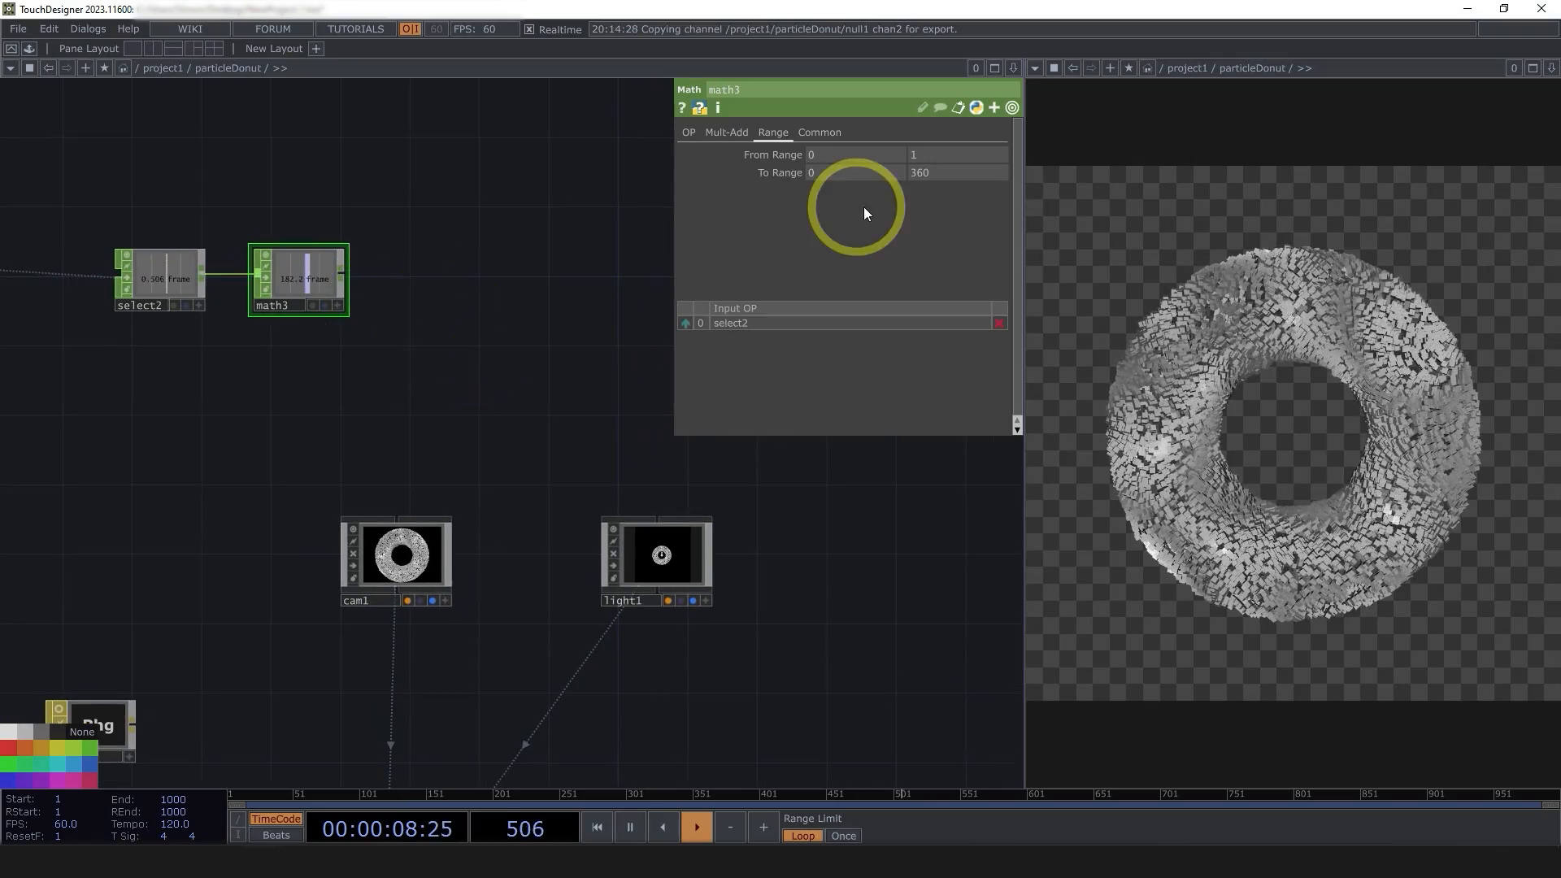
right_click(343, 271)
click(387, 253)
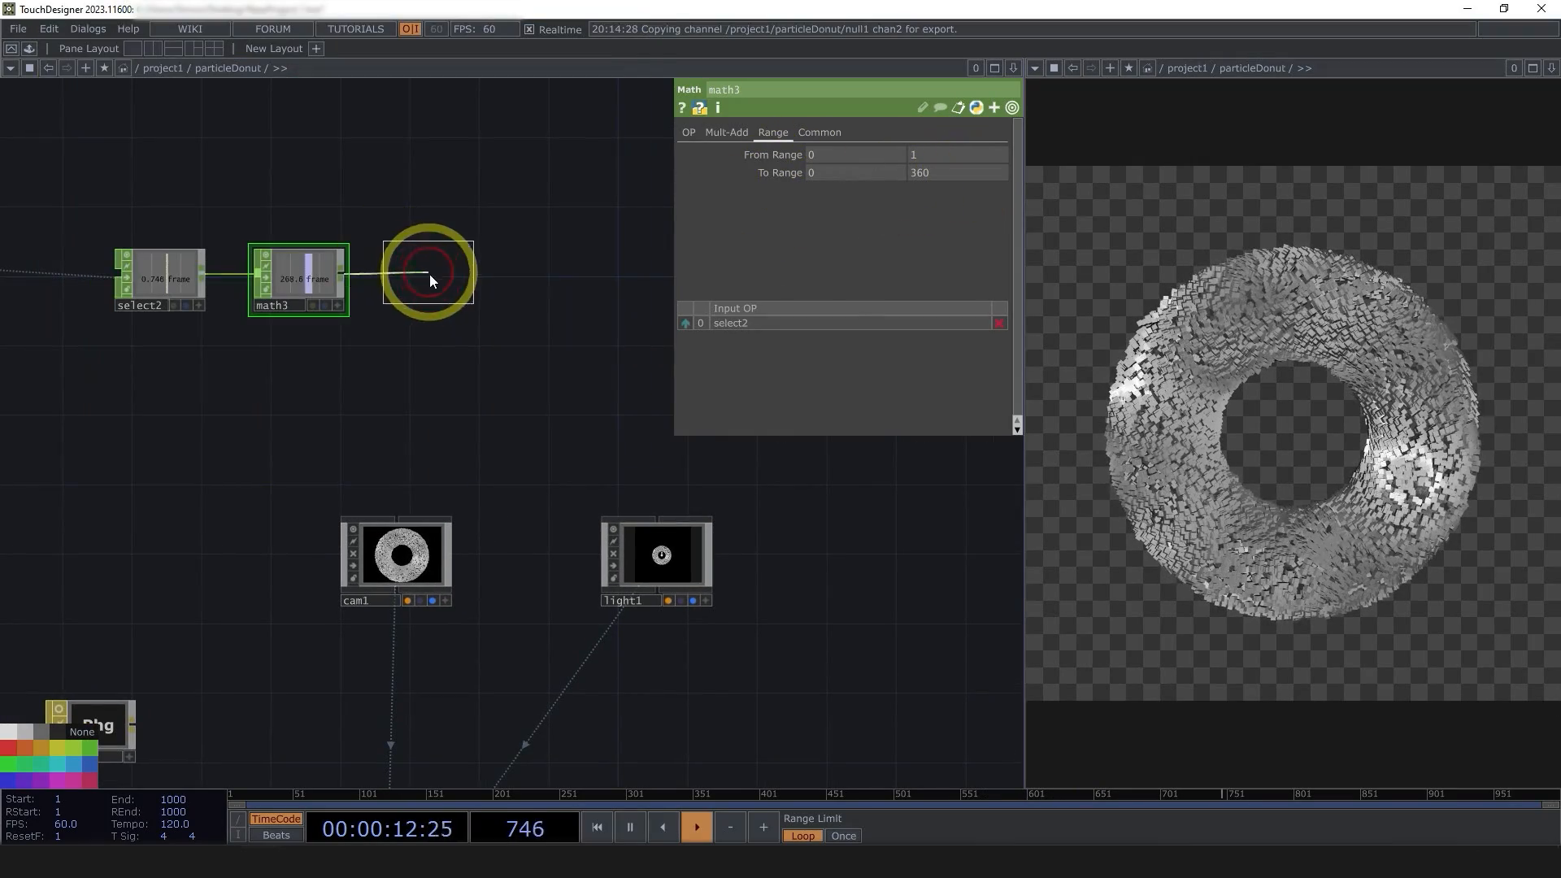
click(435, 277)
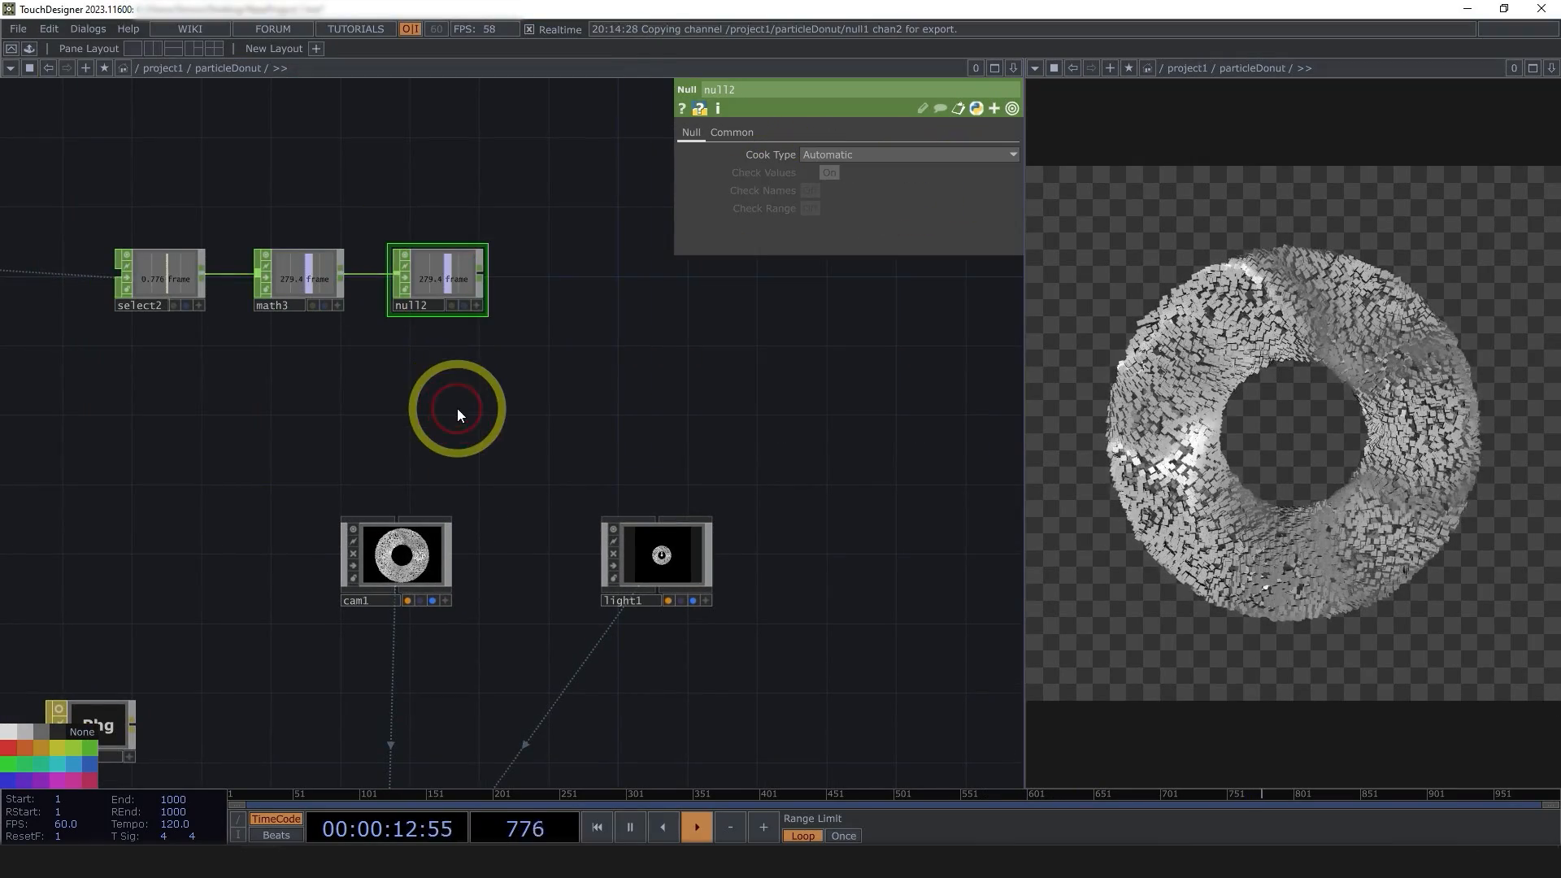
- Move cam1 and light1 lower to make room beneath the select2, math3 and null2 chain
click(399, 572)
drag(503, 625, 457, 411)
scroll(457, 412, down, 2)
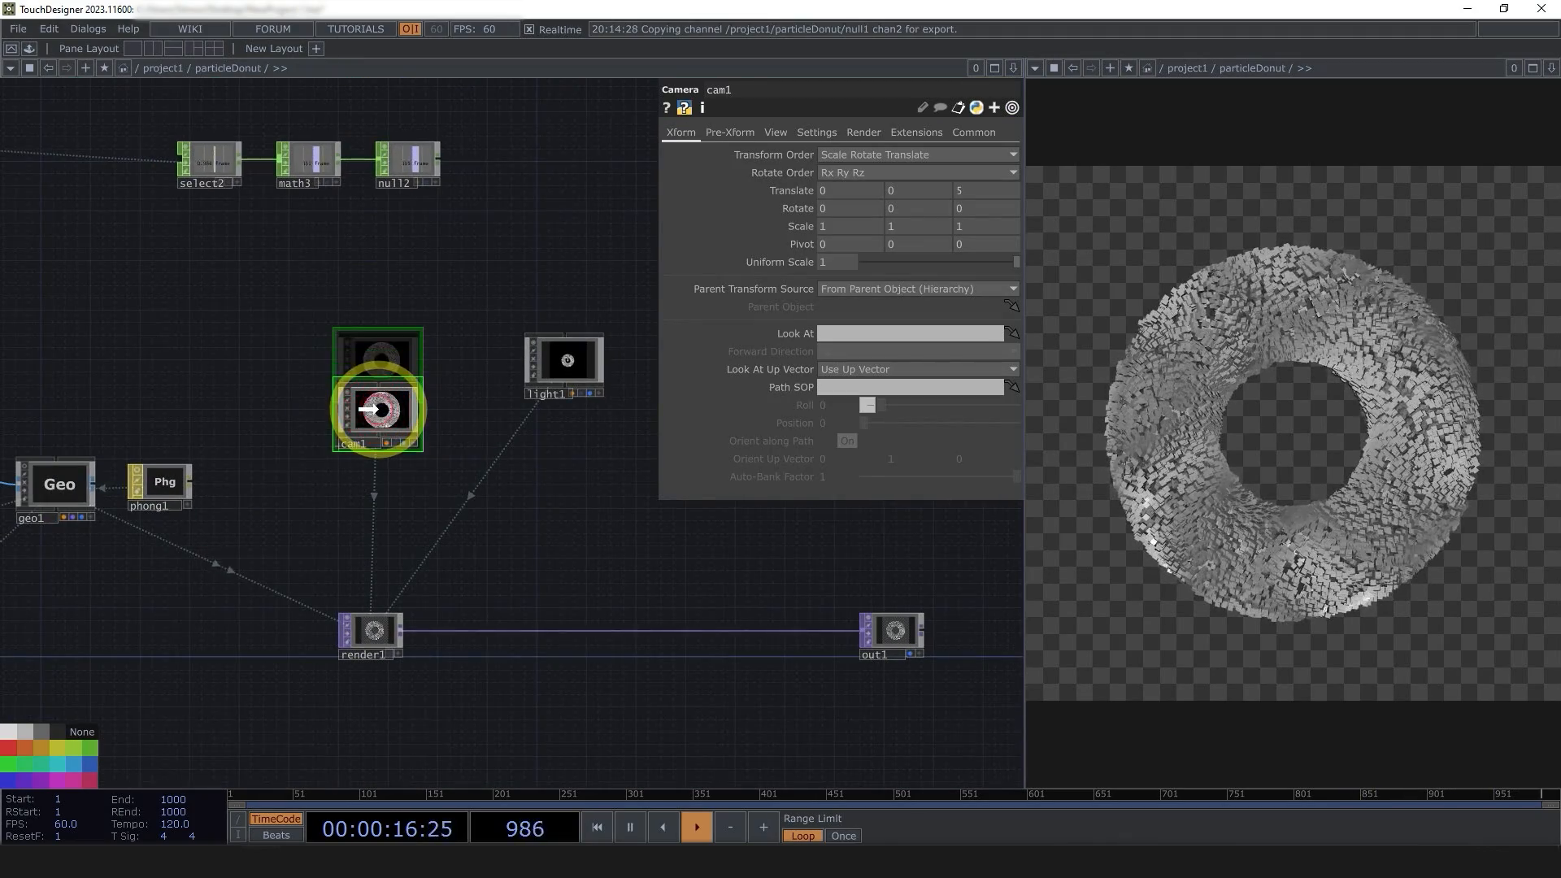
drag(354, 399, 529, 408)
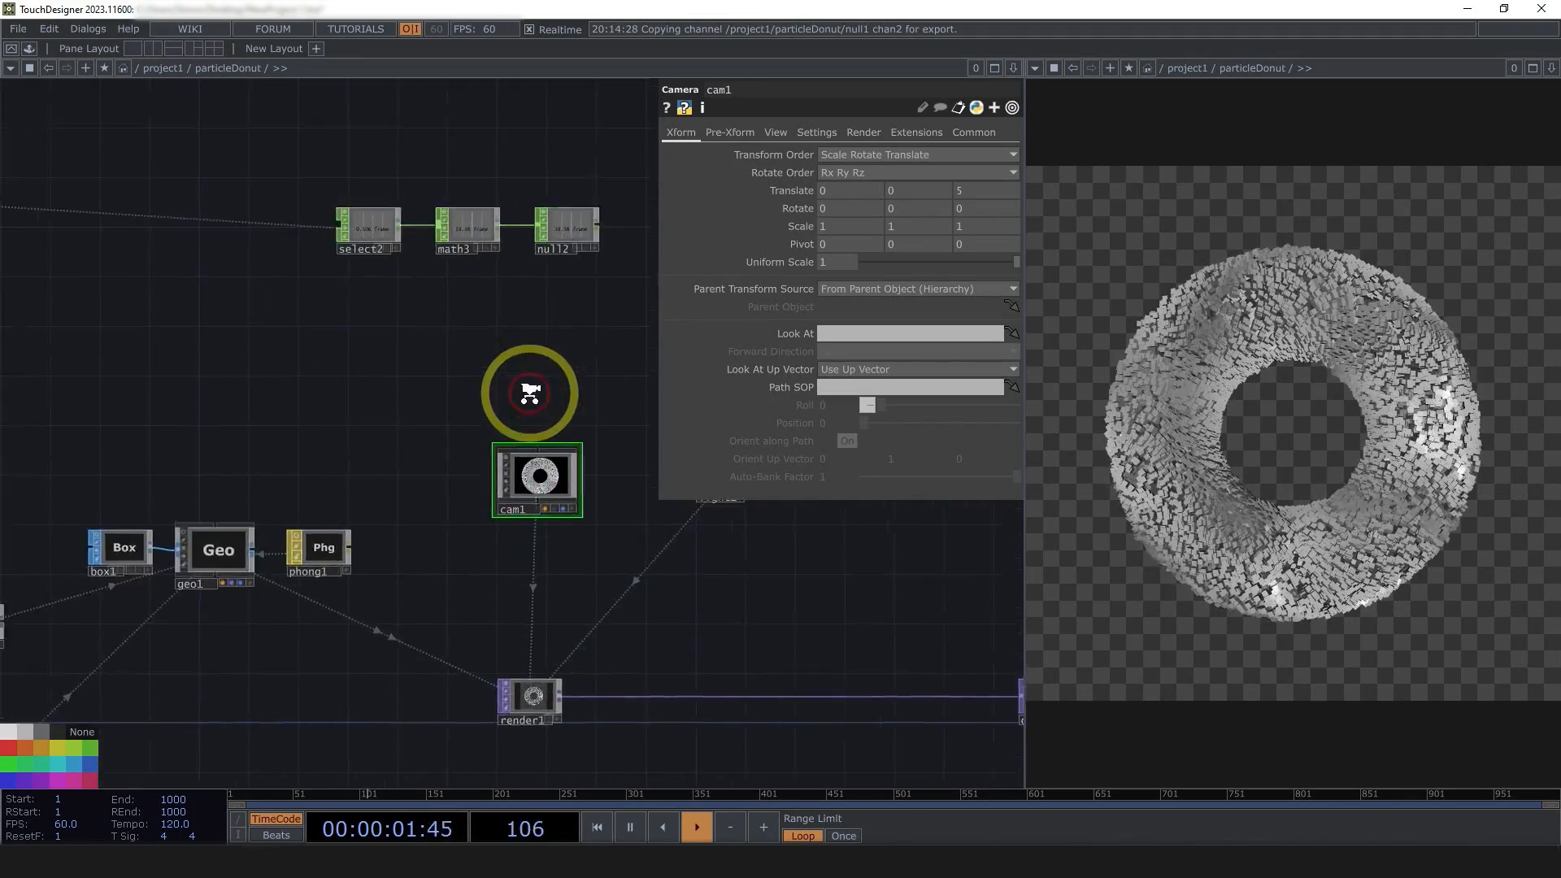
- Examine the fract and loop channels and follow the fract reference back to the camera network
scroll(529, 407, down, 3)
scroll(34, 345, up, 5)
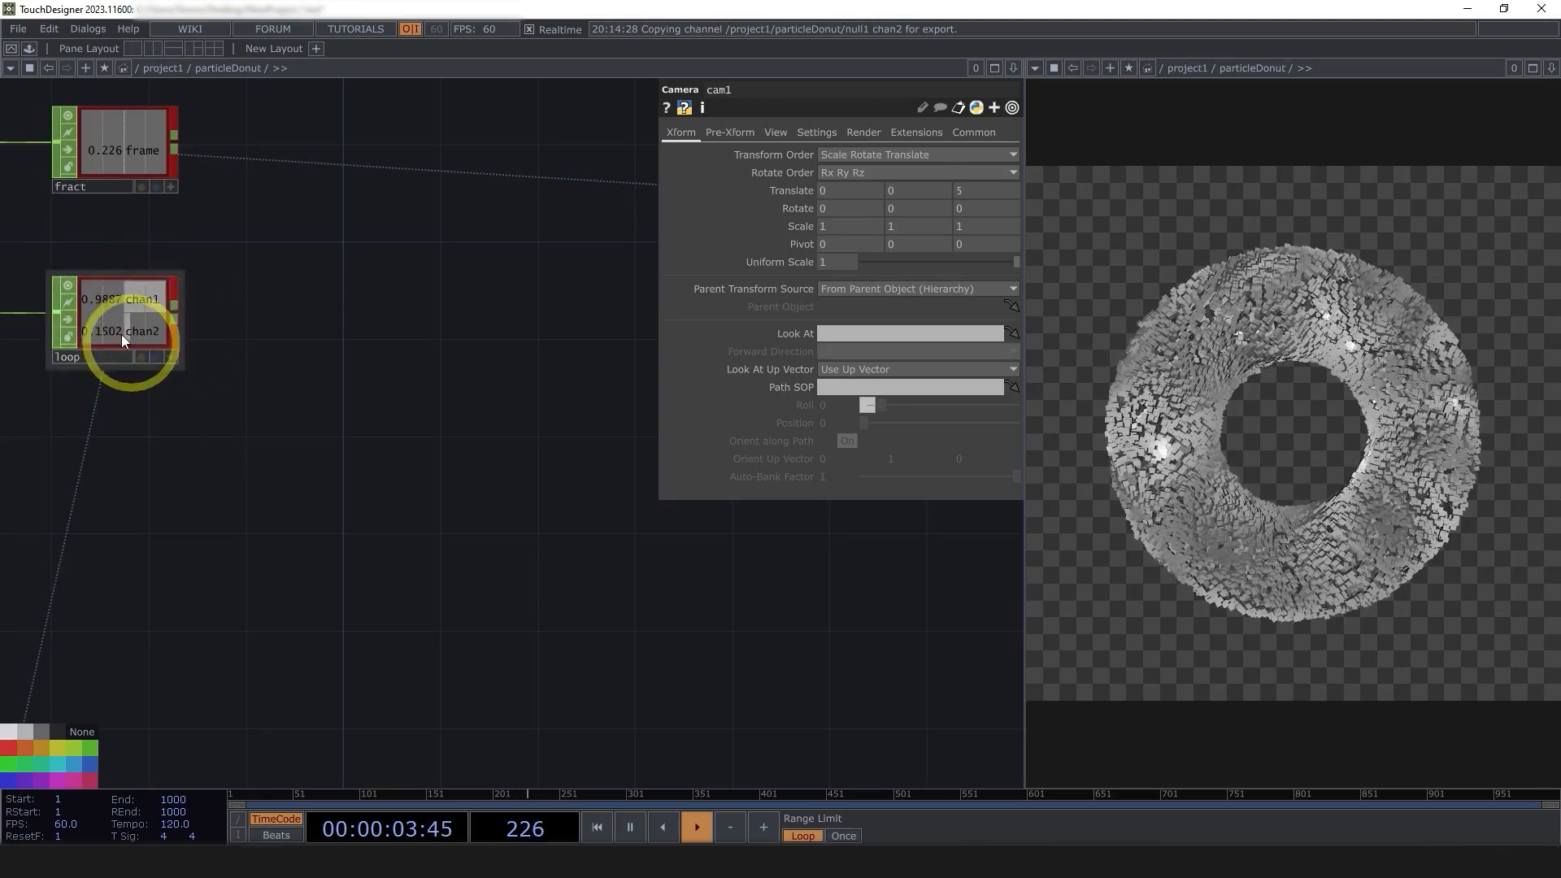
drag(311, 390, 181, 395)
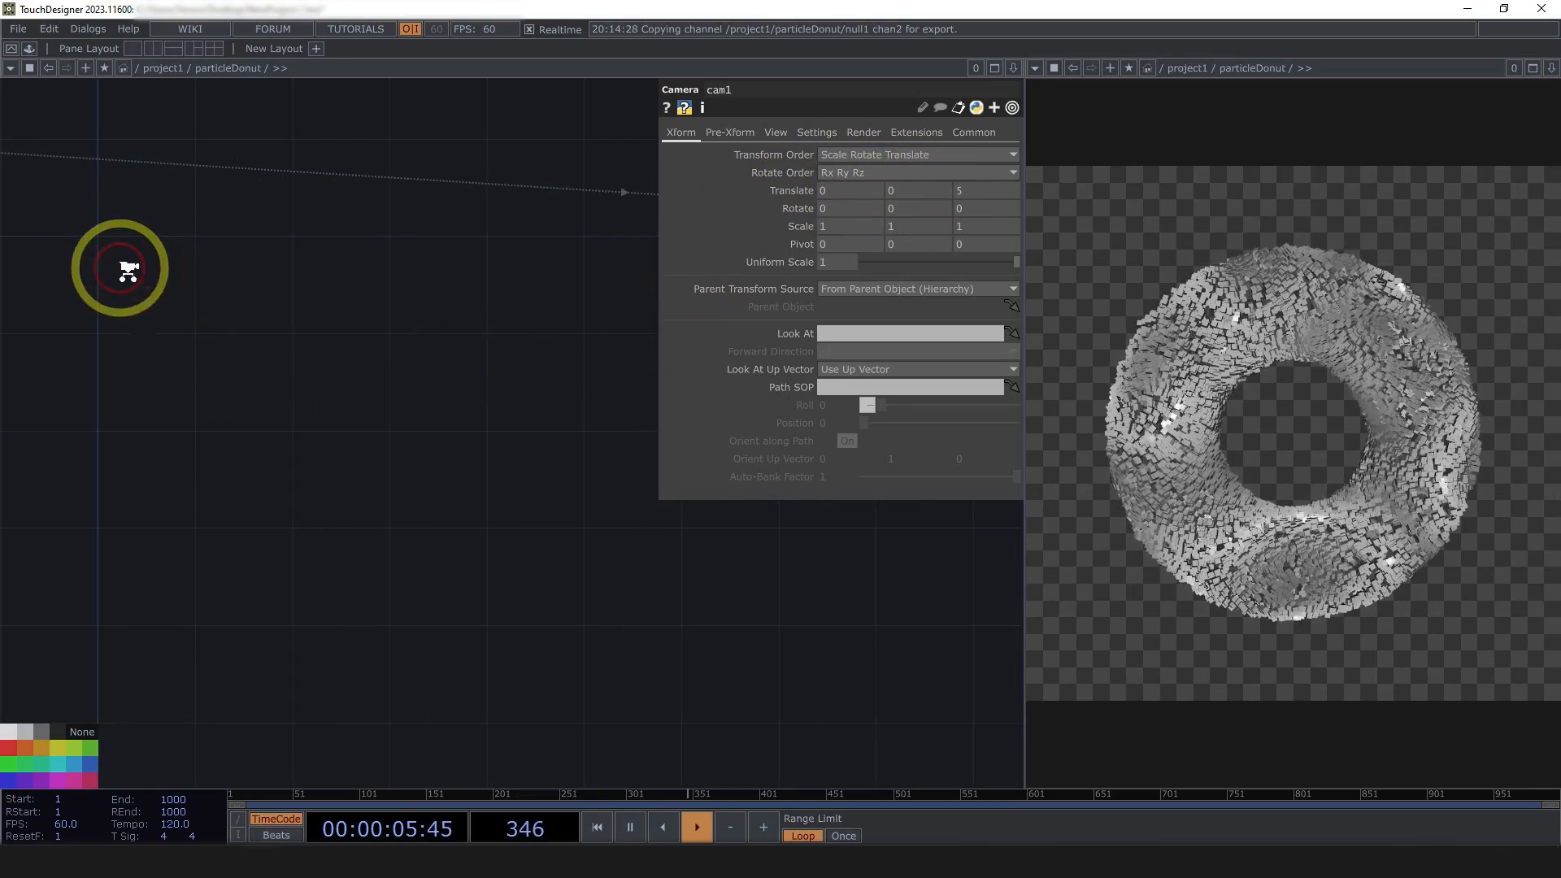
scroll(122, 266, down, 3)
drag(356, 389, 196, 458)
scroll(564, 662, up, 3)
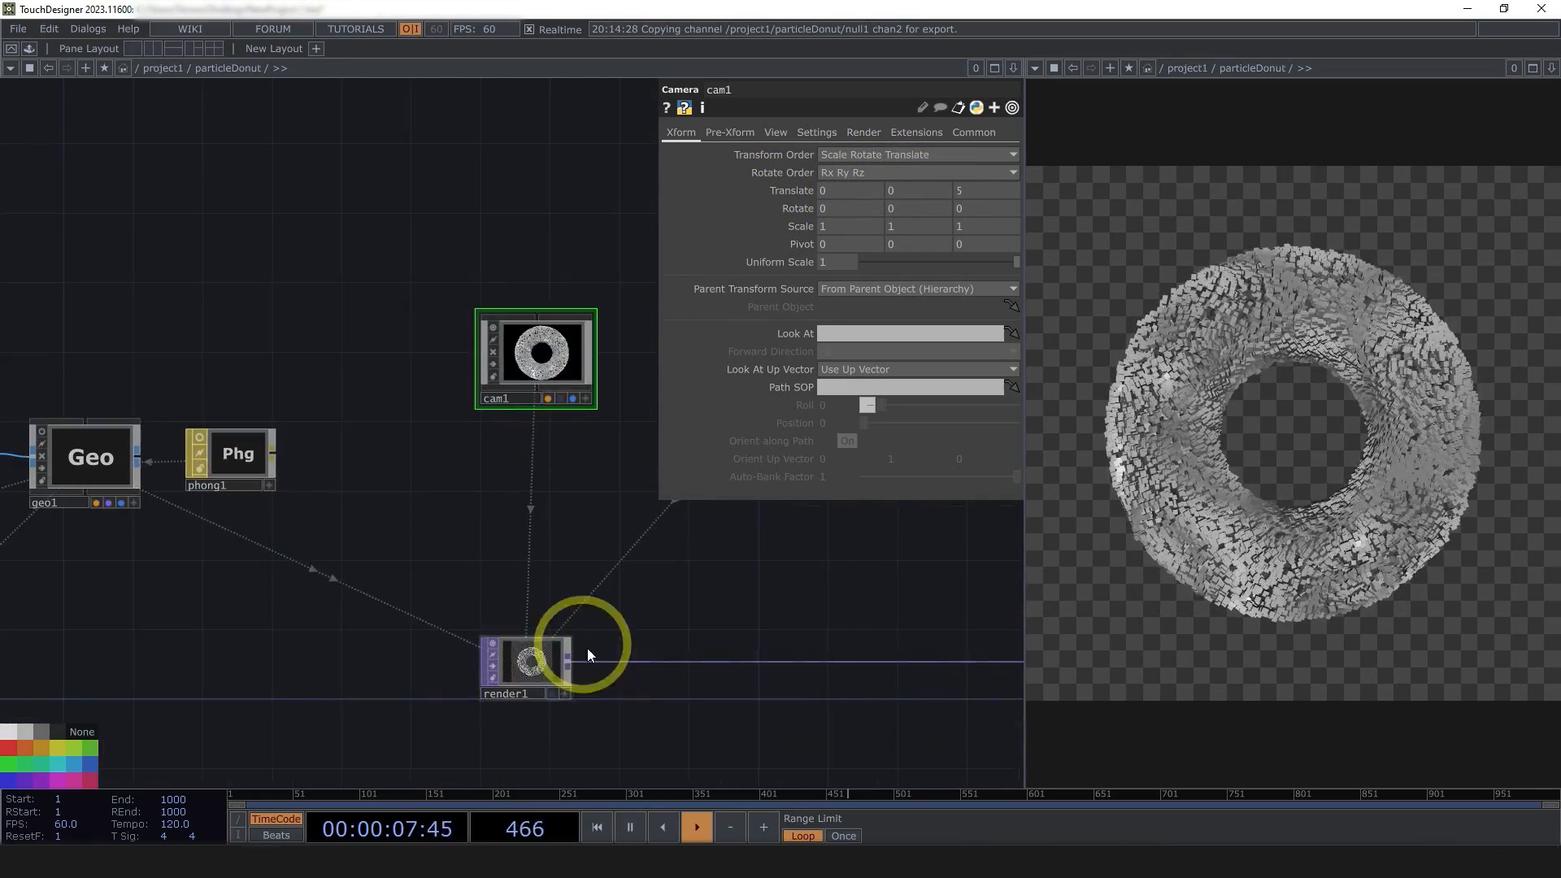
drag(388, 642, 257, 723)
scroll(257, 723, down, 3)
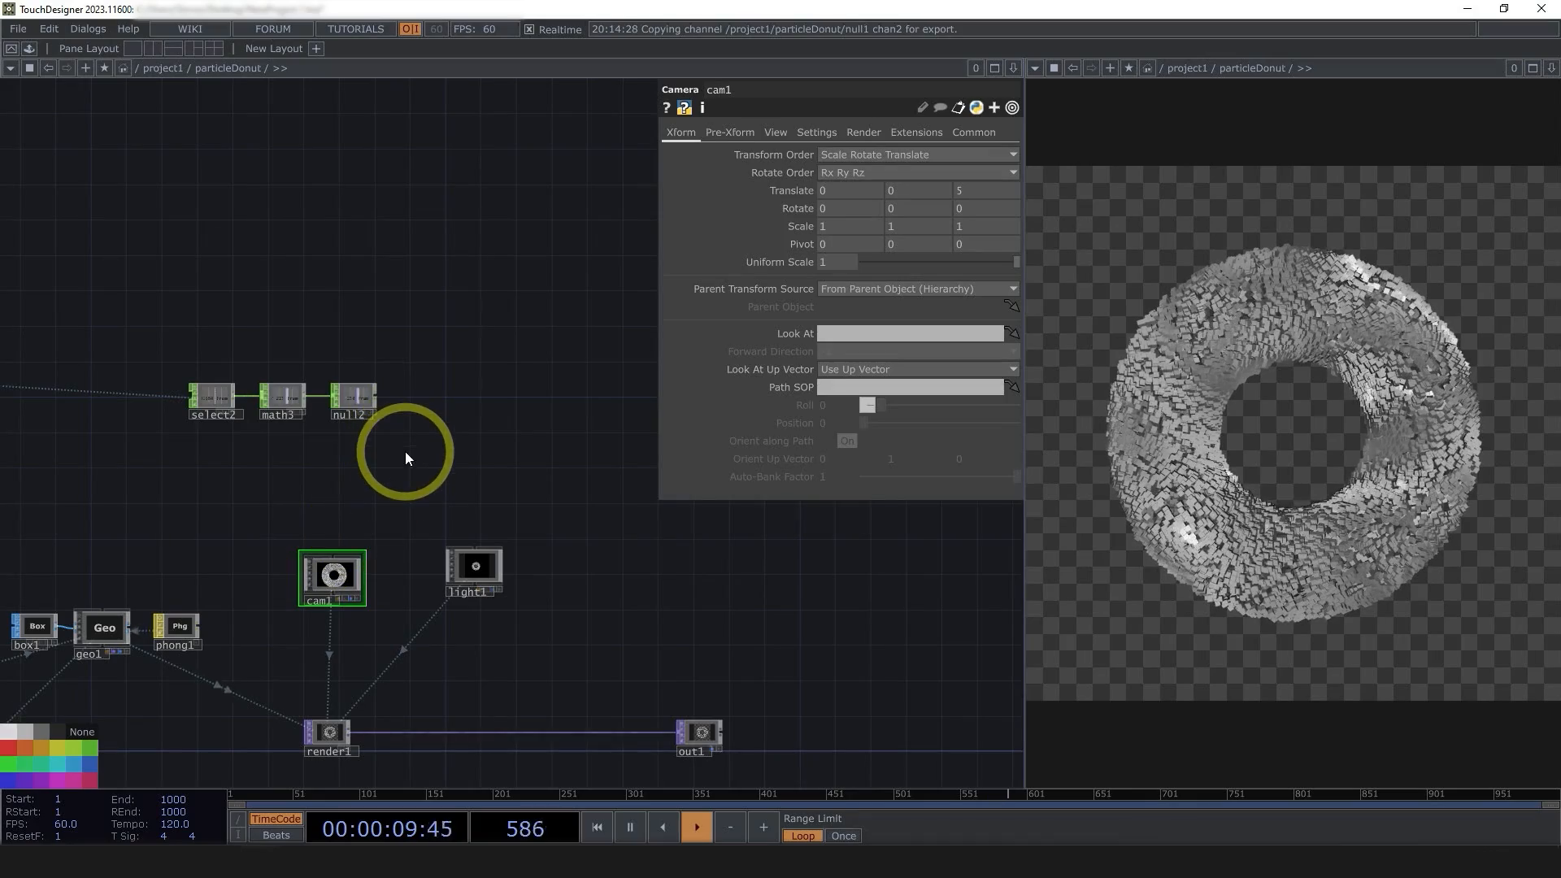
- Shift the select2, math3 and null2 chain to the upper left and move cam1 and light1 to the right
click(203, 393)
click(361, 579)
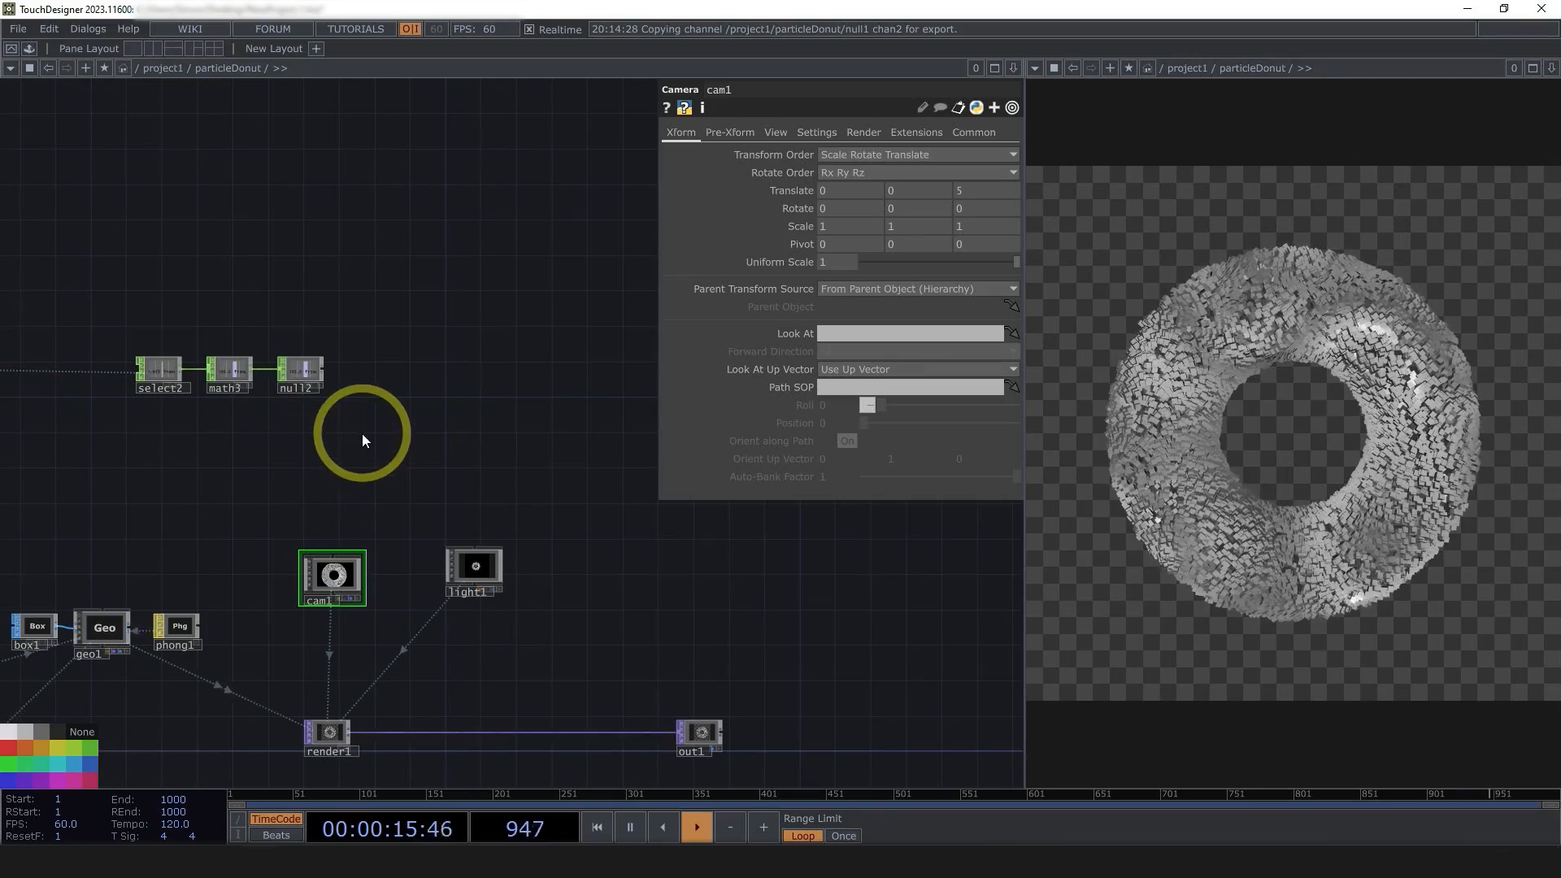
drag(355, 579, 408, 479)
- Add a Null COMP directly above cam1 and move cam1 slightly closer to it
key(Tab)
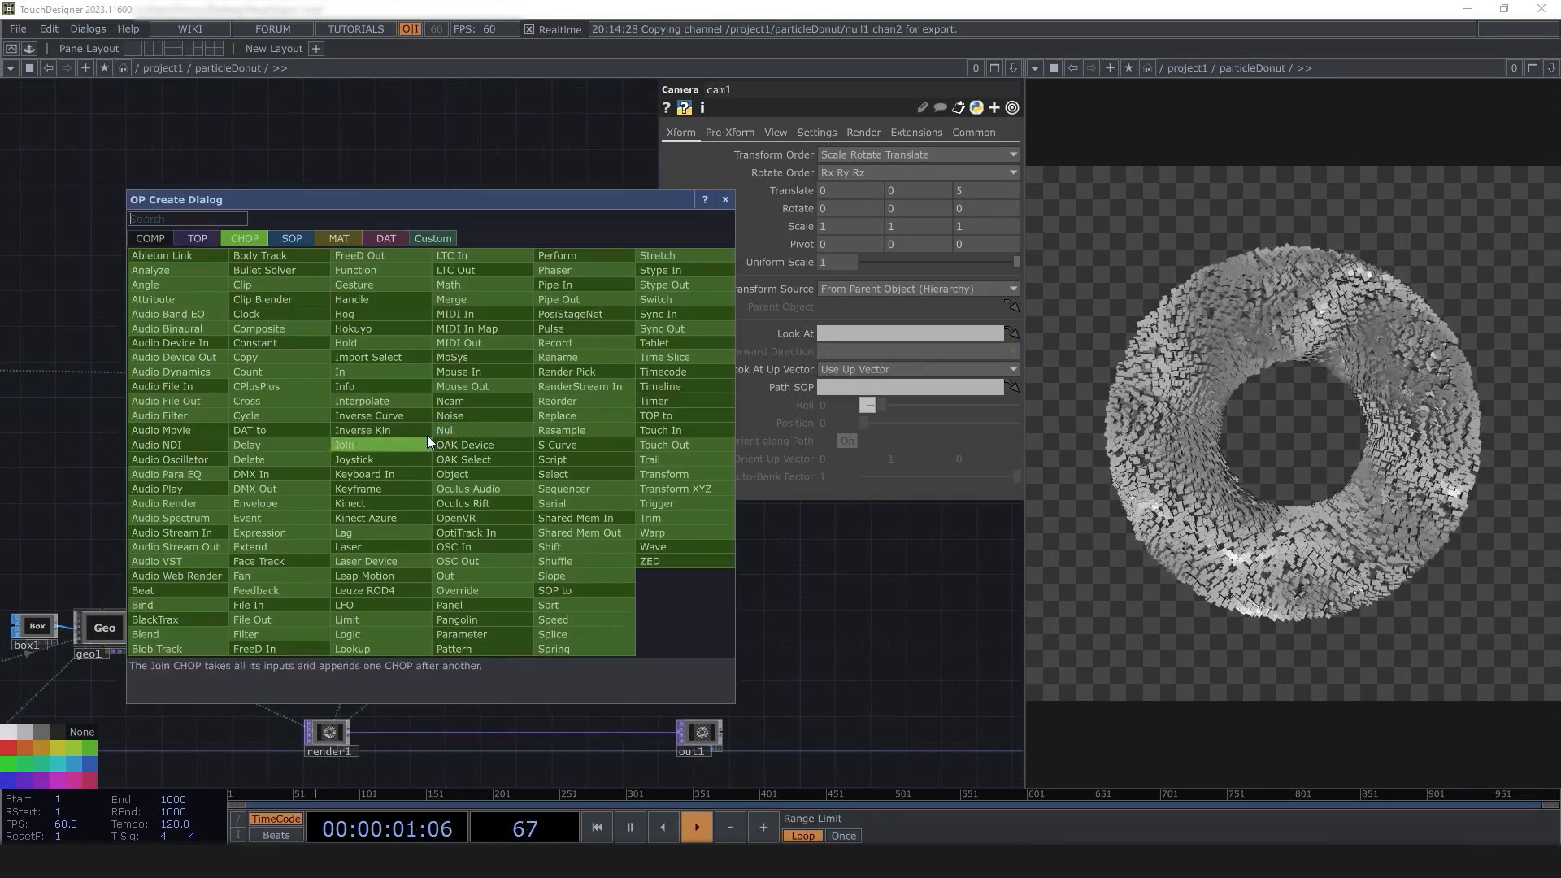
click(154, 239)
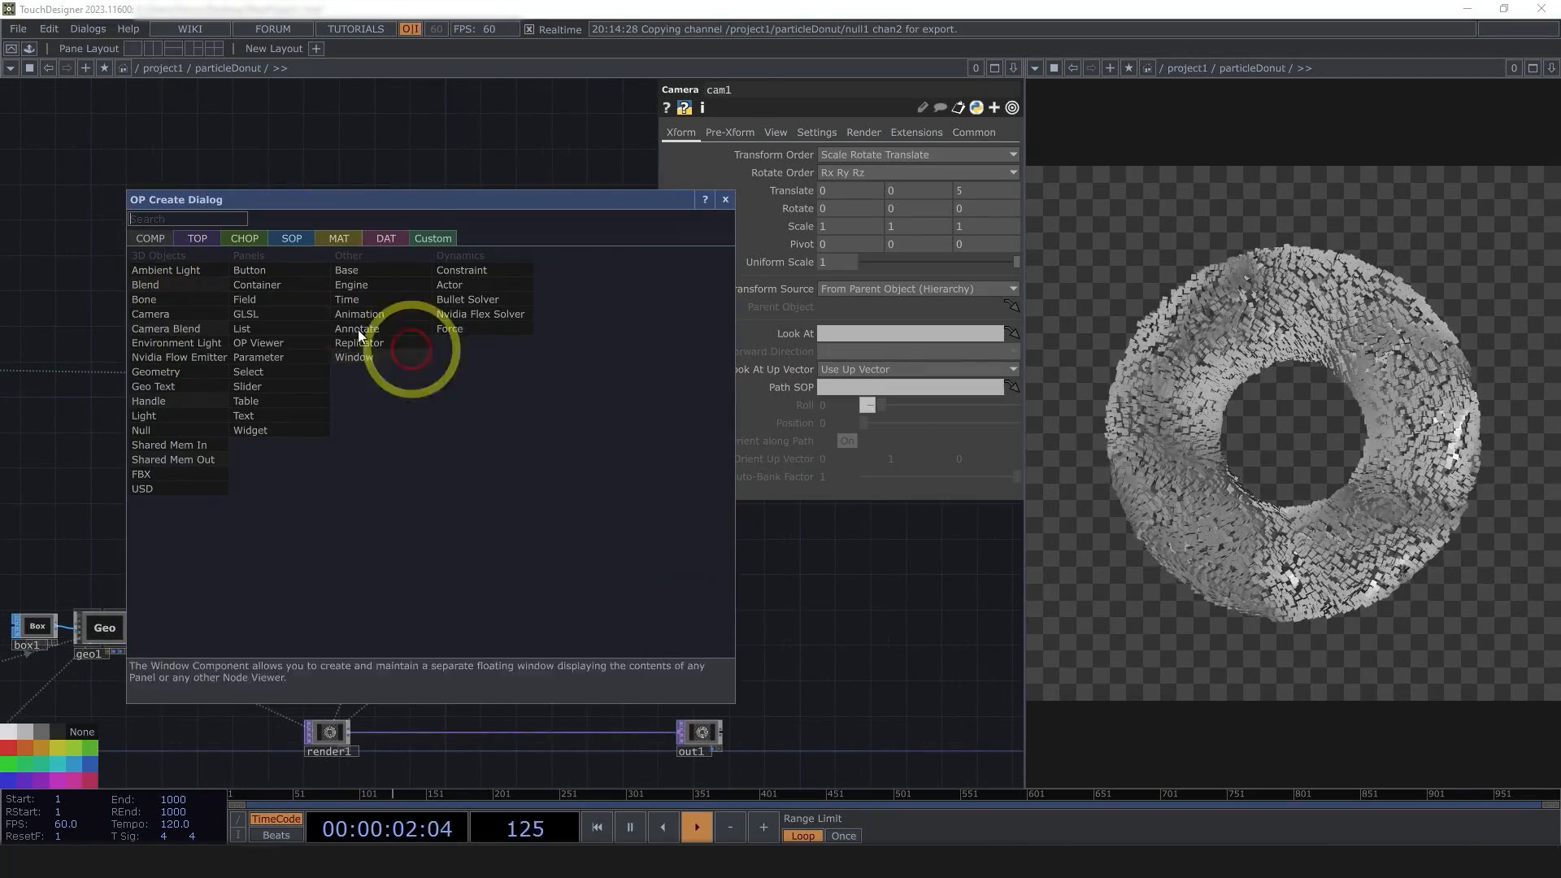
click(173, 428)
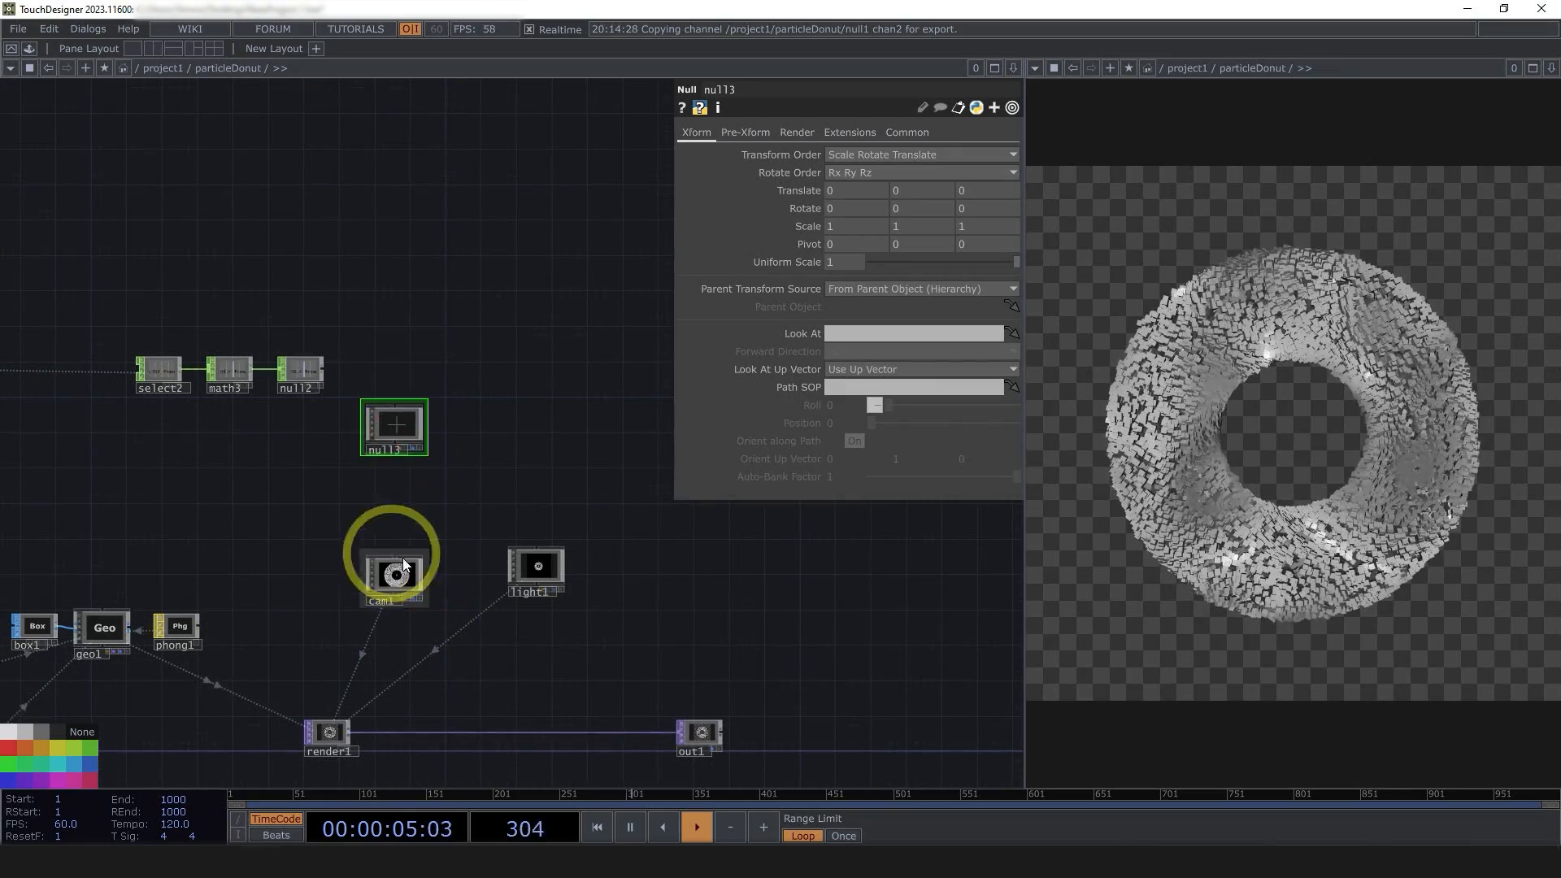
scroll(386, 424, up, 5)
scroll(420, 426, down, 5)
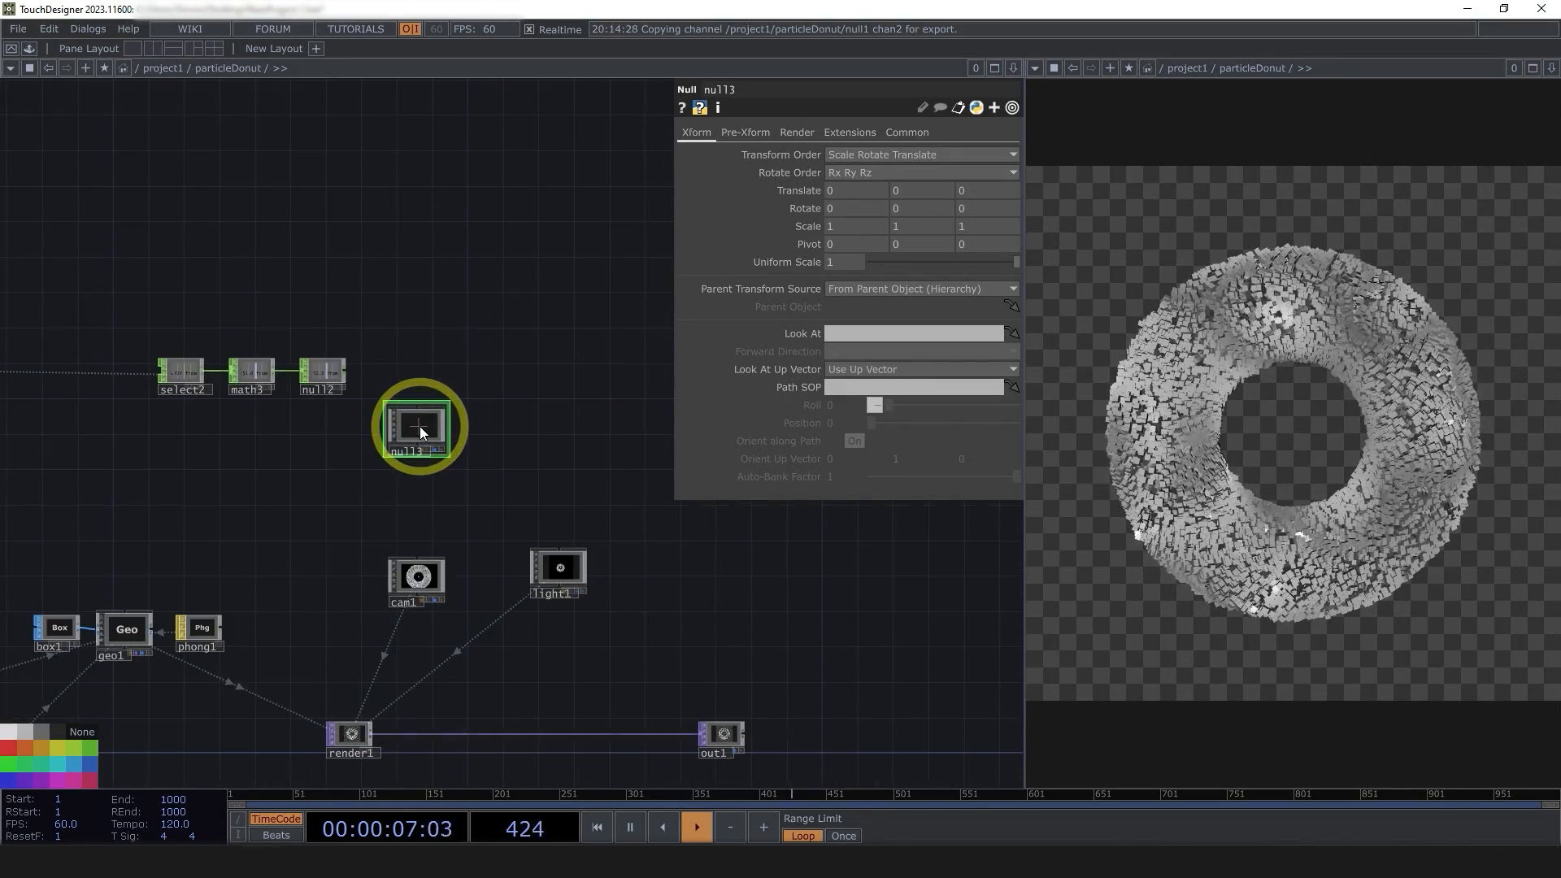
drag(429, 579, 430, 568)
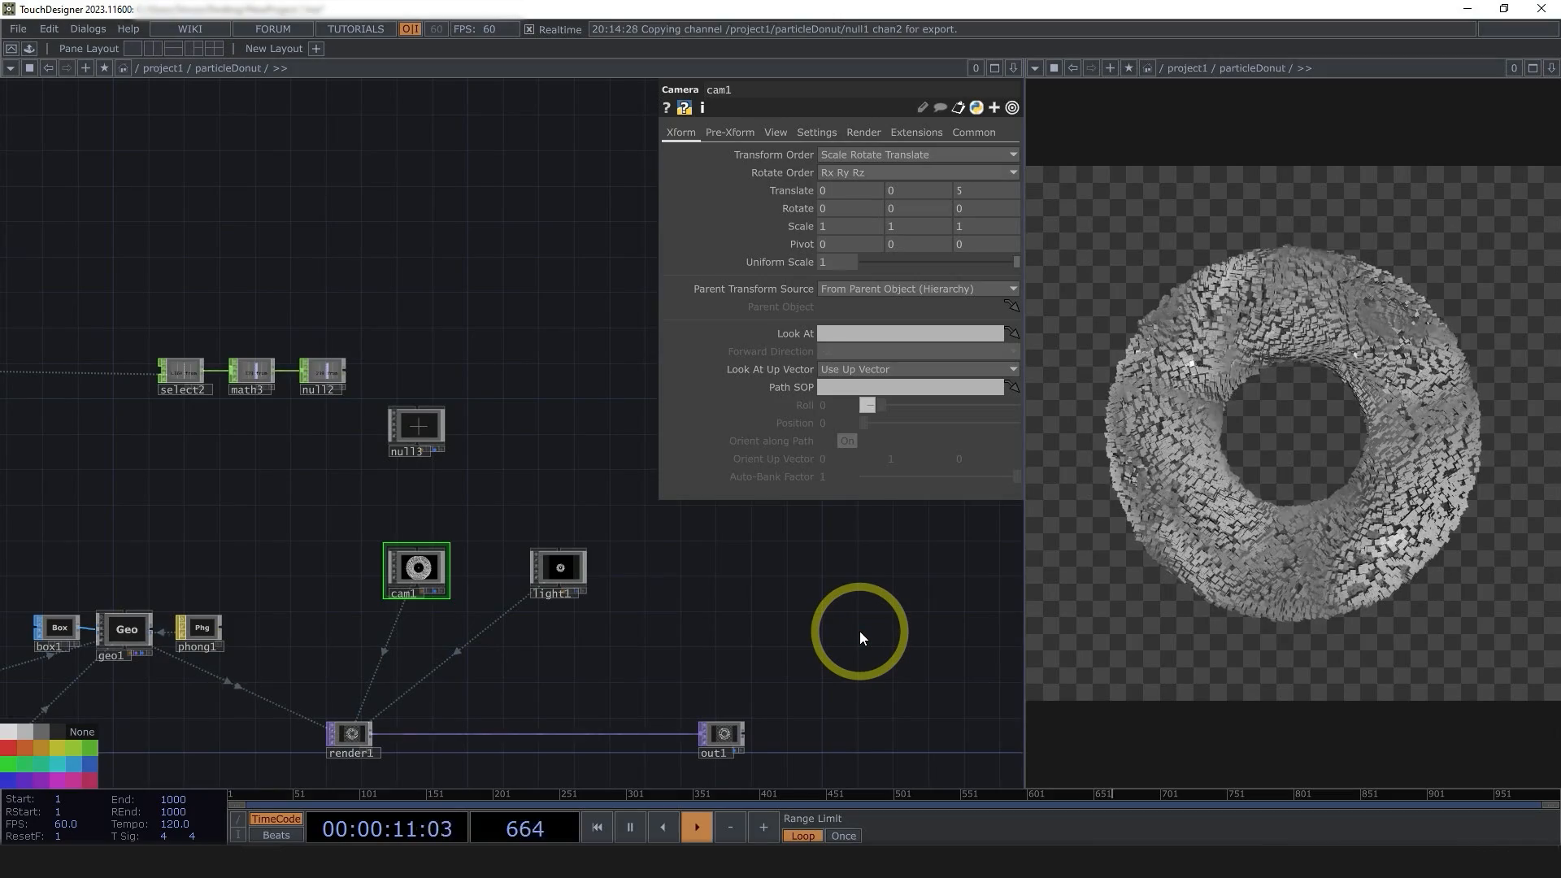
- Split the network pane, show the 3D scene in a Geometry Viewer between network and render, and widen the network pane
key(alt+bracketleft)
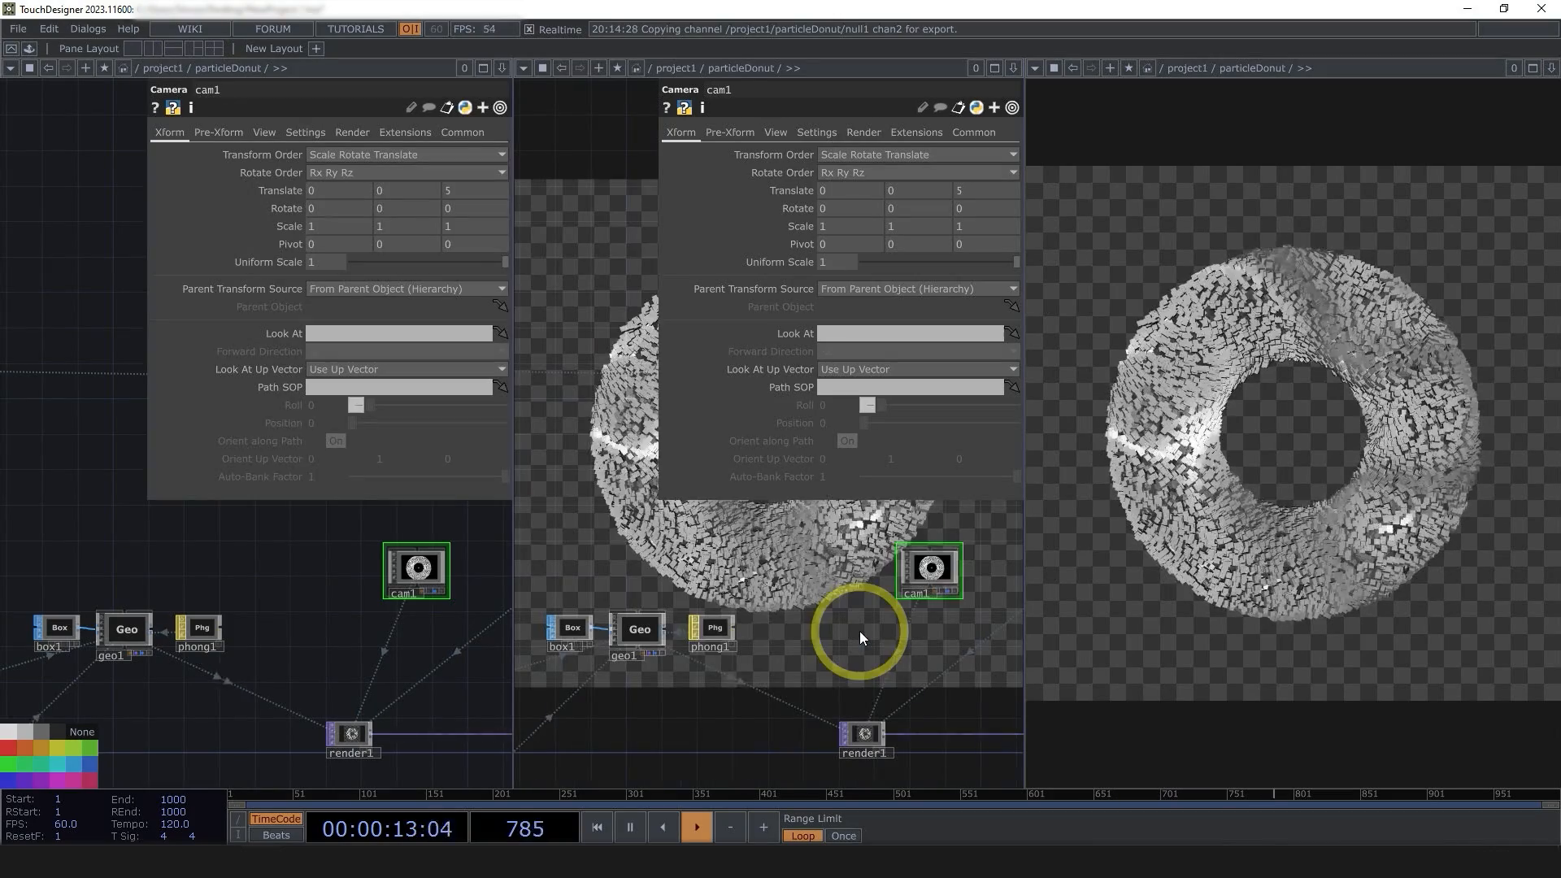
click(1013, 68)
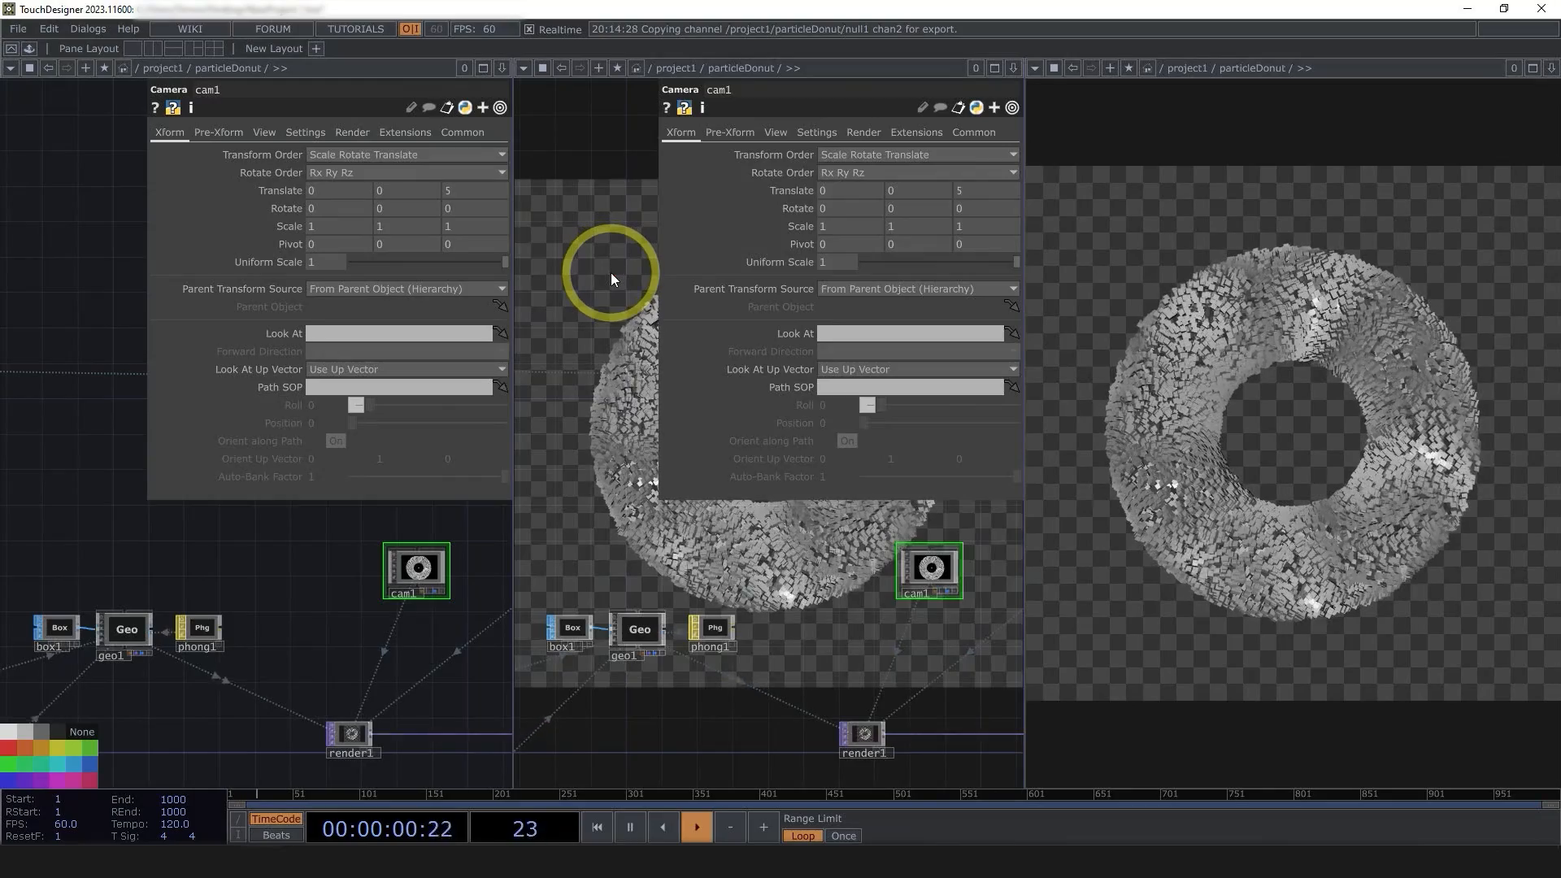
key(alt+3)
click(525, 67)
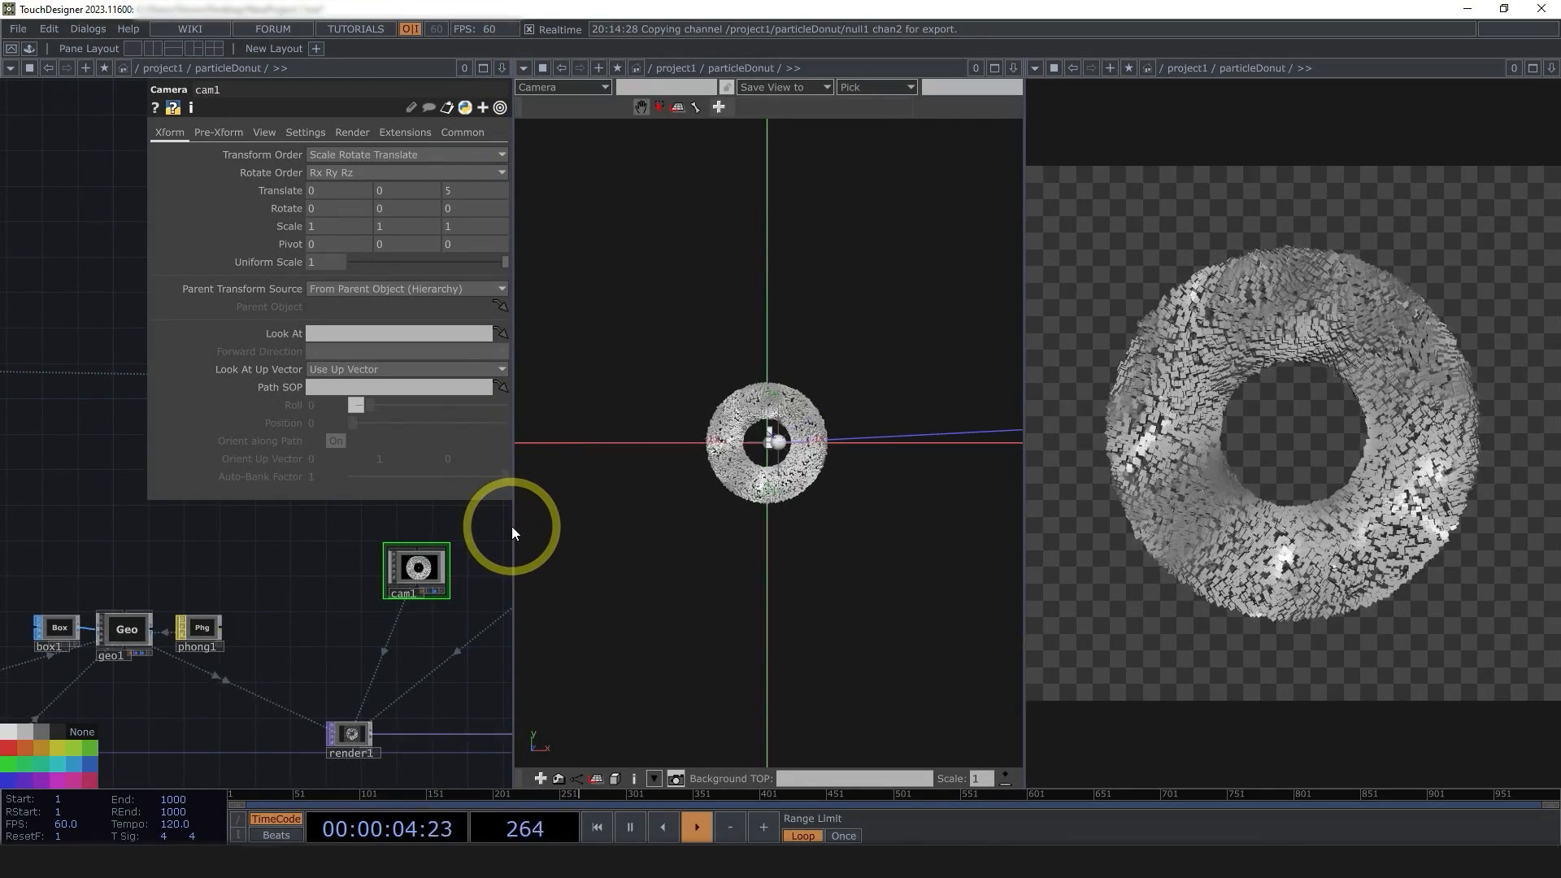
drag(514, 529, 866, 504)
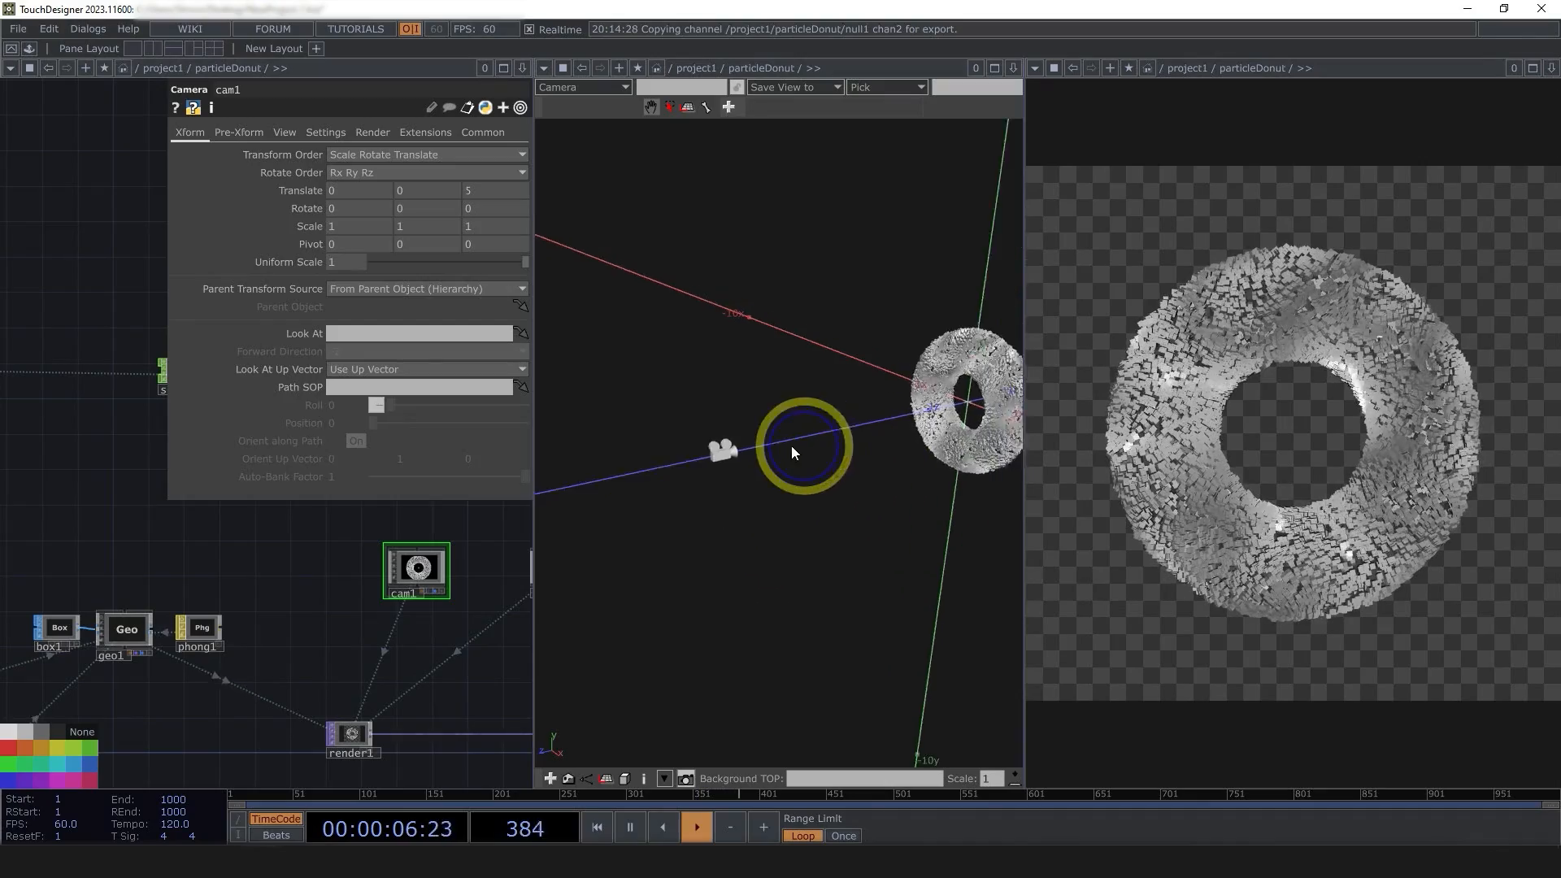
drag(1024, 482, 1097, 485)
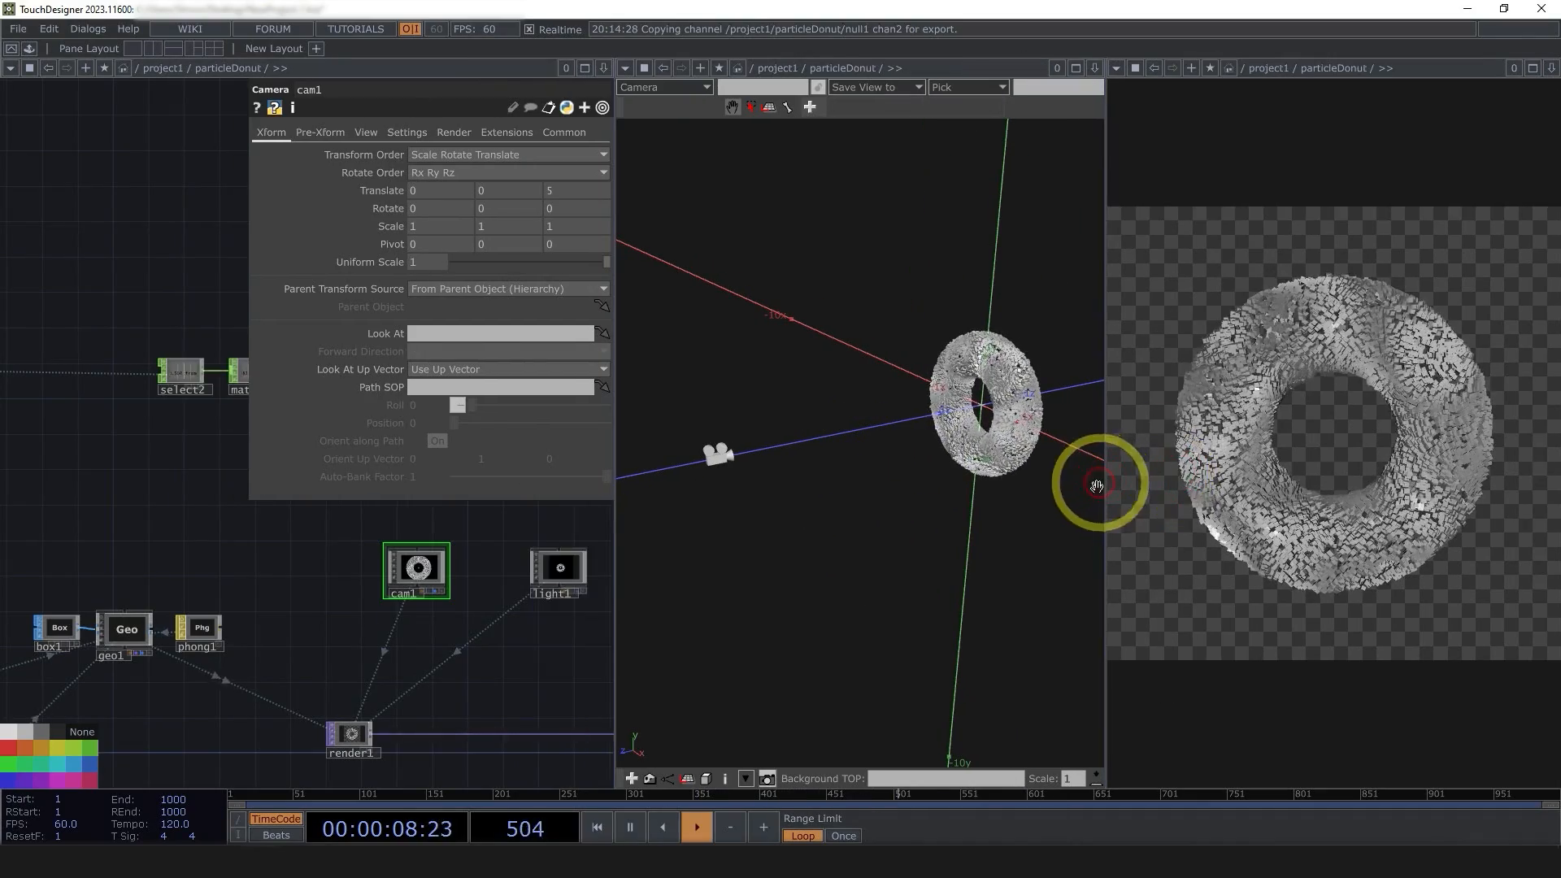
- Set null3 as the Look At target of cam1
drag(509, 529, 262, 532)
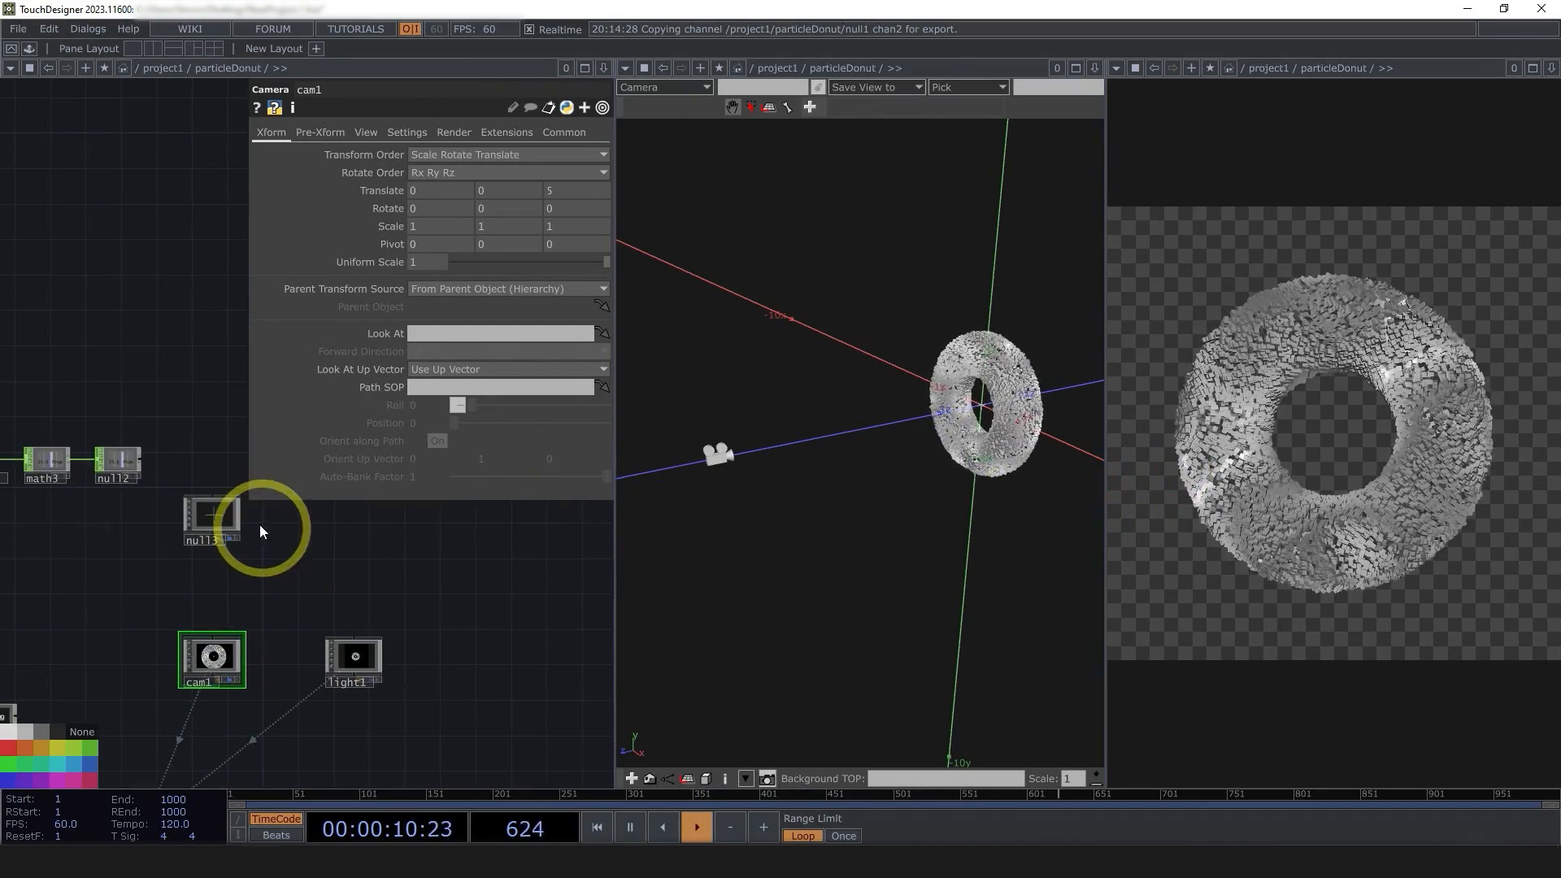
click(216, 513)
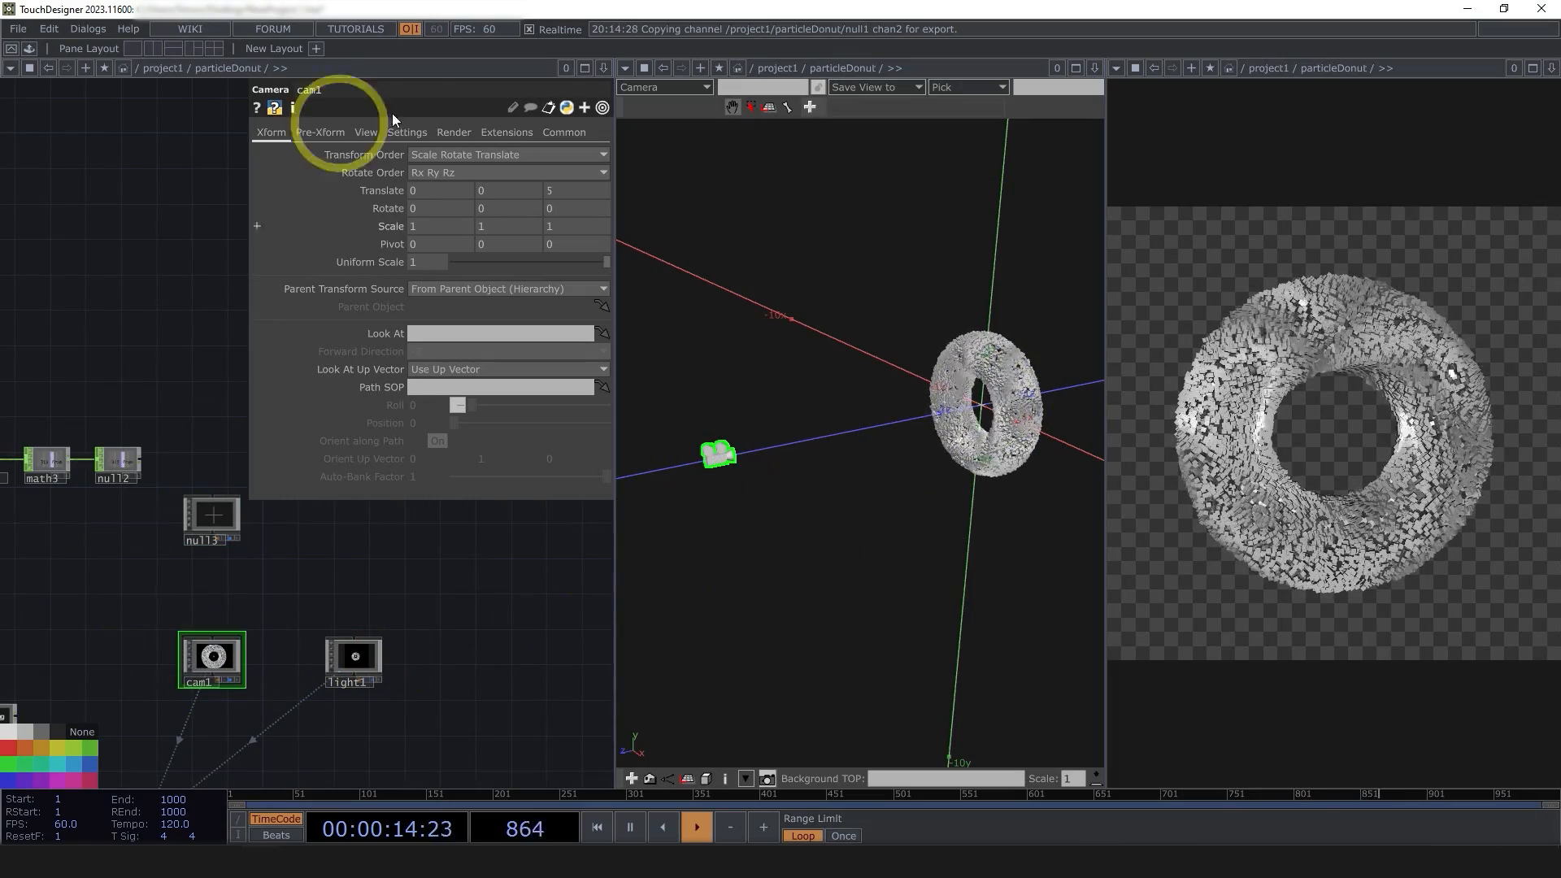
click(230, 525)
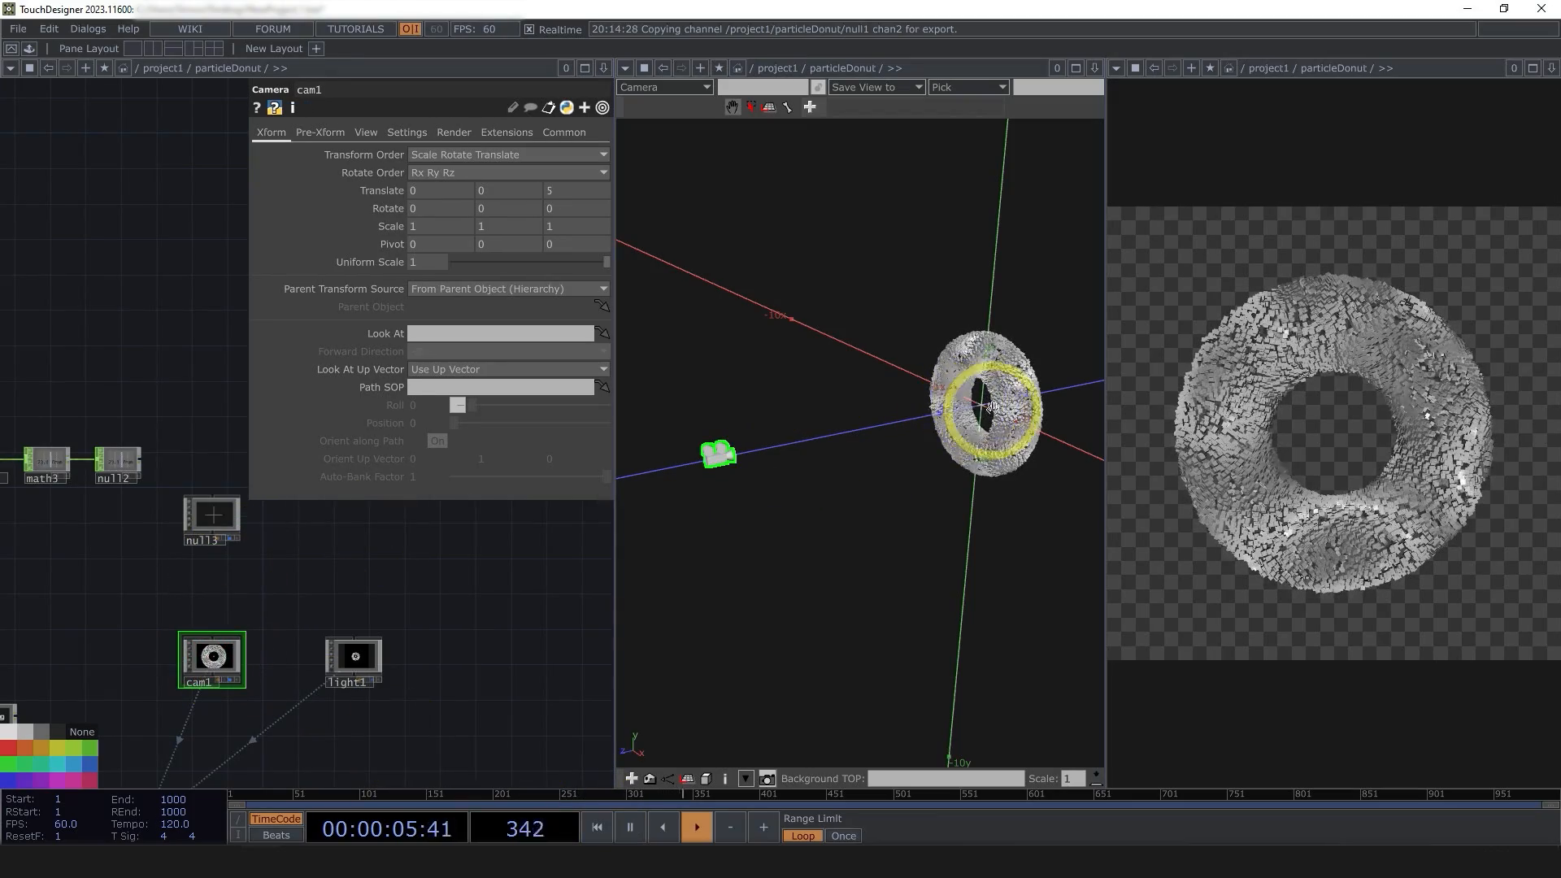
click(219, 516)
click(210, 648)
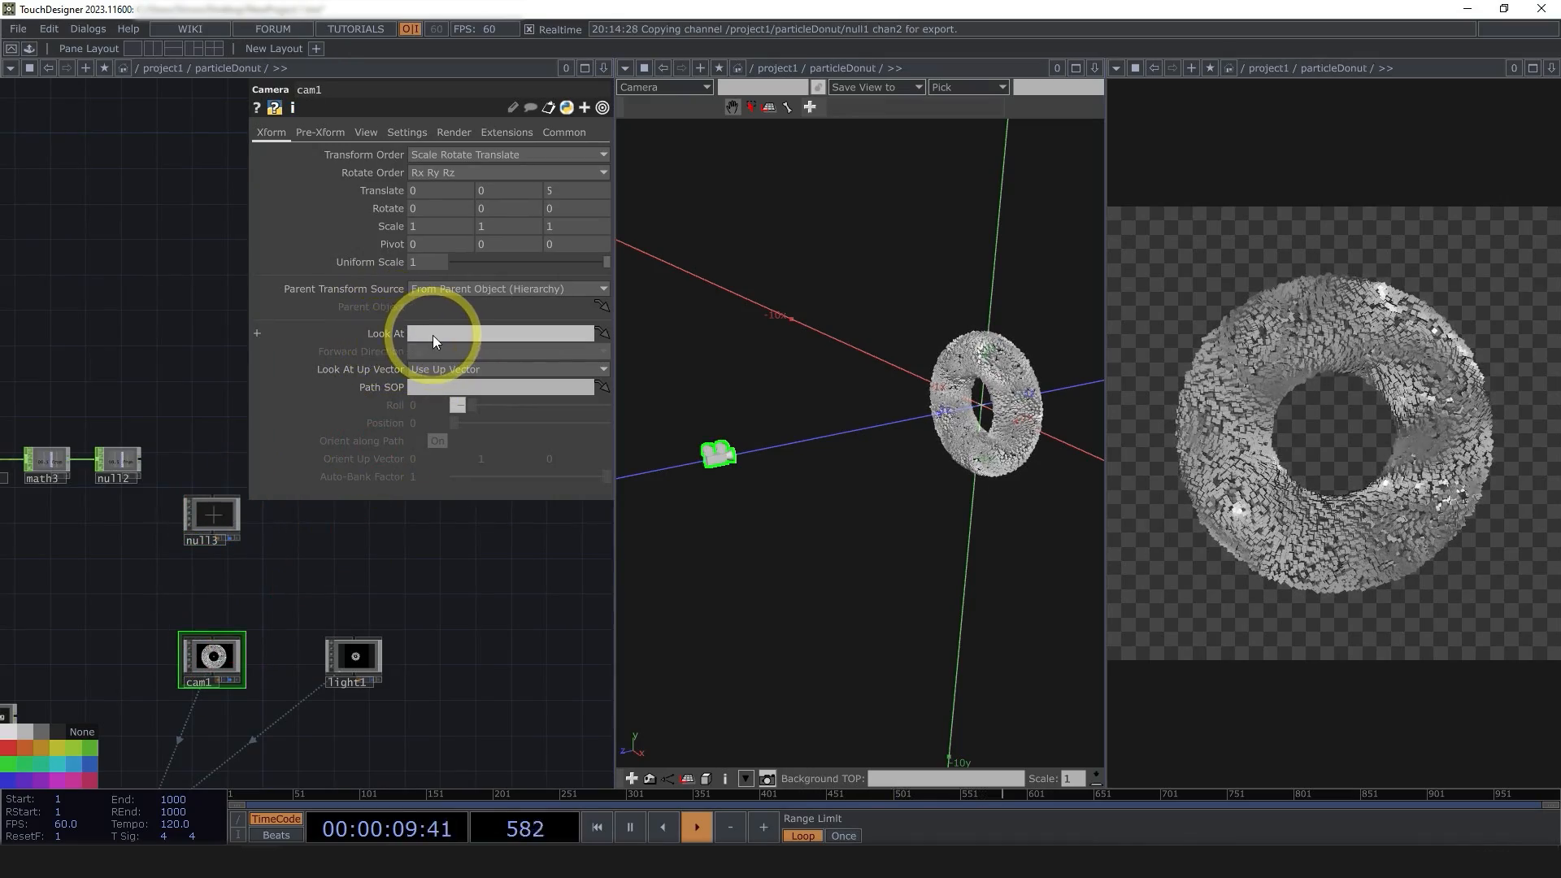
drag(210, 519, 435, 334)
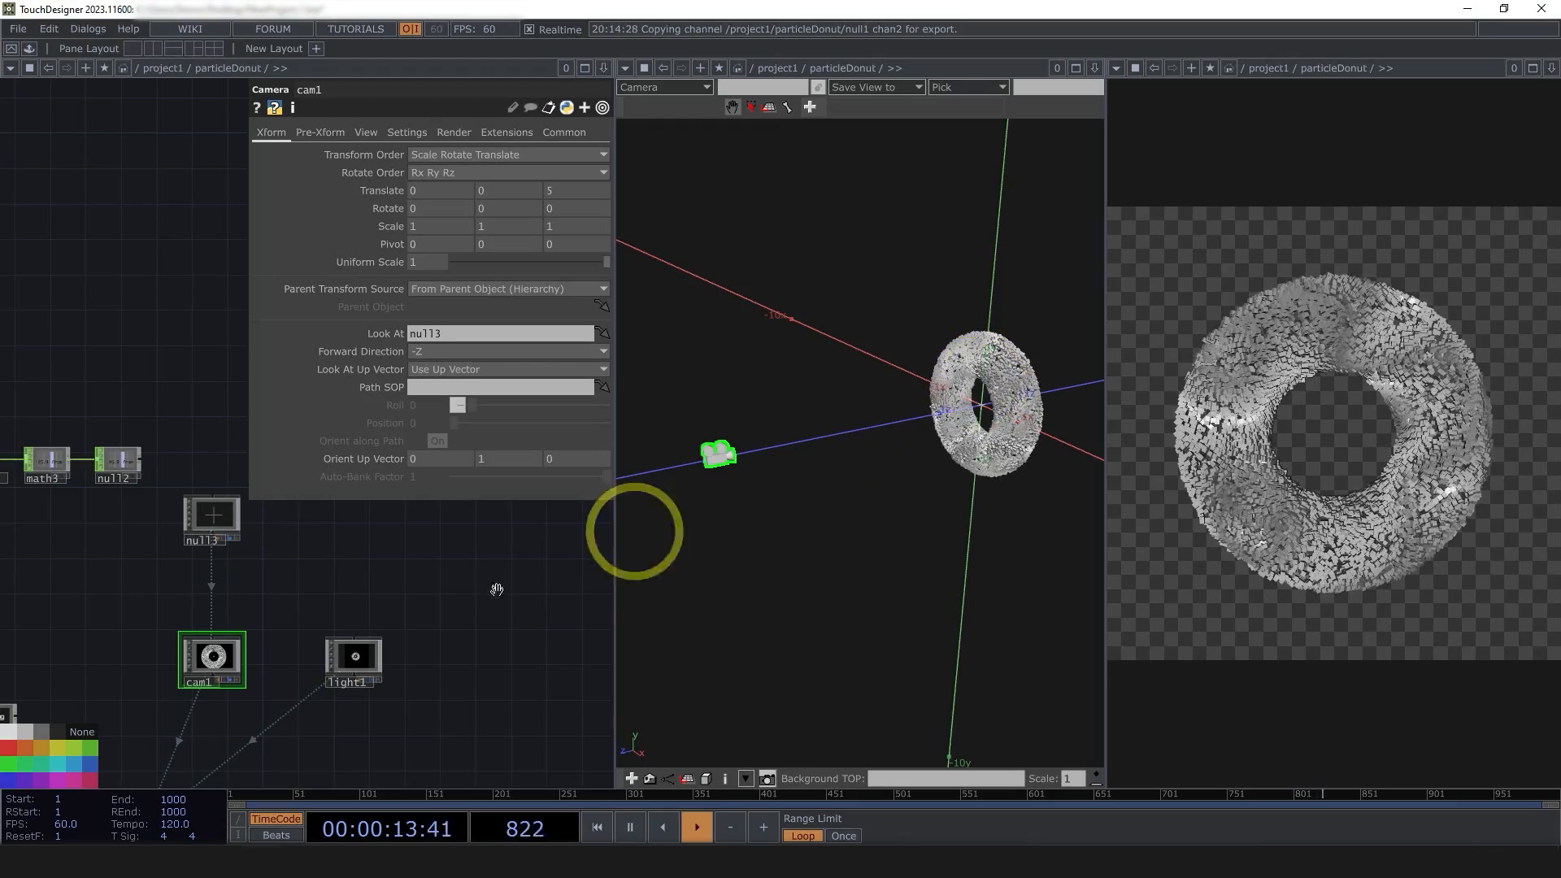
- Test the look-at by shifting cam1's X translate to -2, and undo the shift
mouse_move(443, 192)
middle_down()
mouse_move(445, 176)
mouse_move(285, 168)
mouse_move(870, 233)
mouse_move(471, 227)
mouse_move(447, 184)
middle_up()
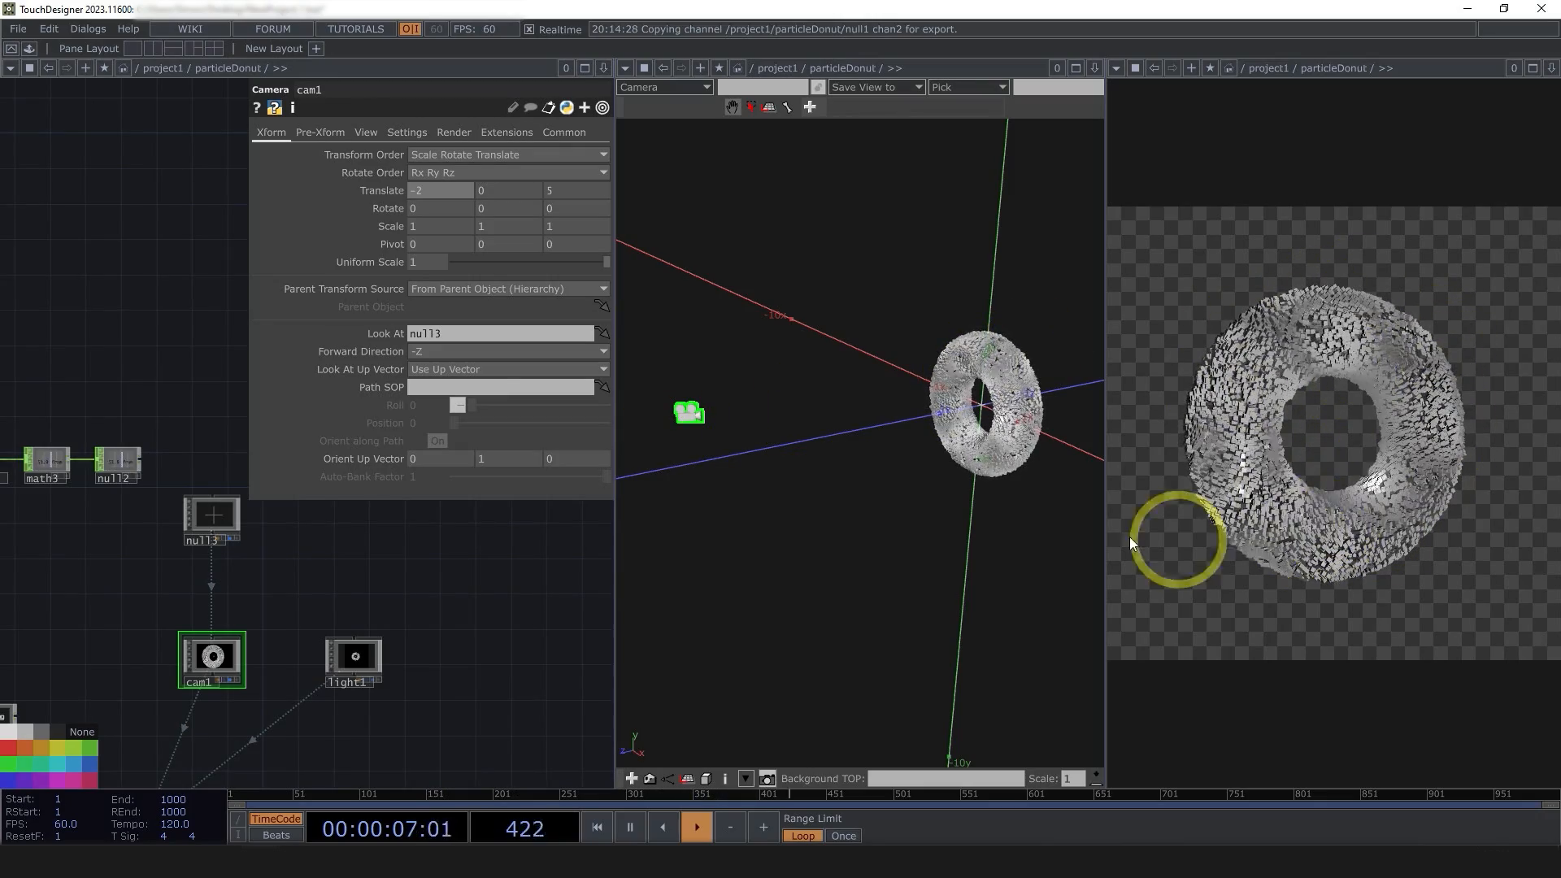
click(150, 255)
key(ctrl+z)
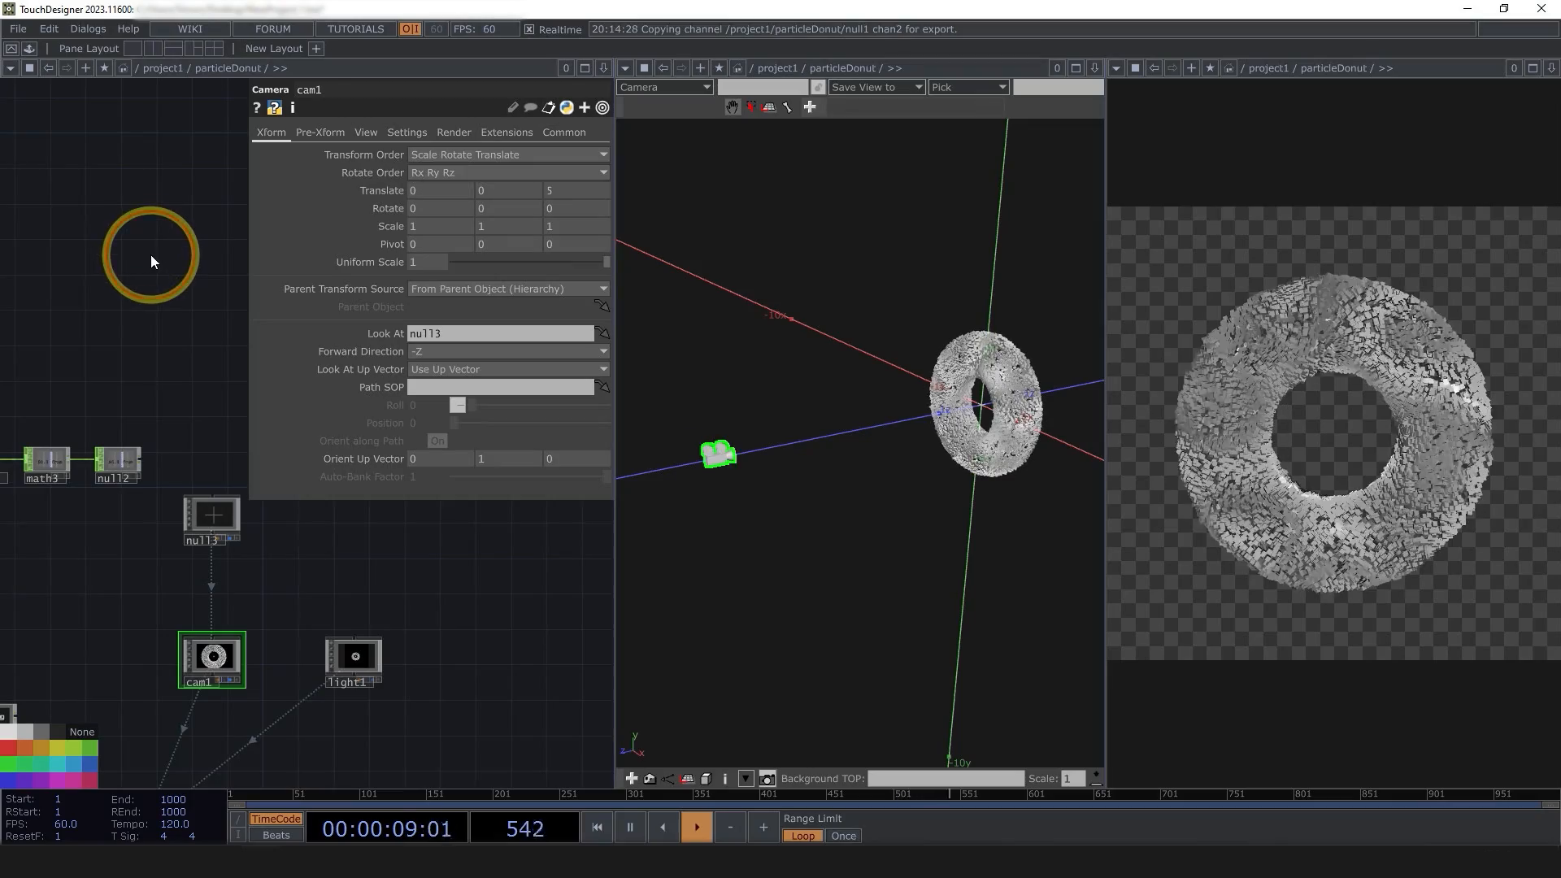
- Examine cam1's Parent Transform Source options and the link between null3 and cam1
click(227, 518)
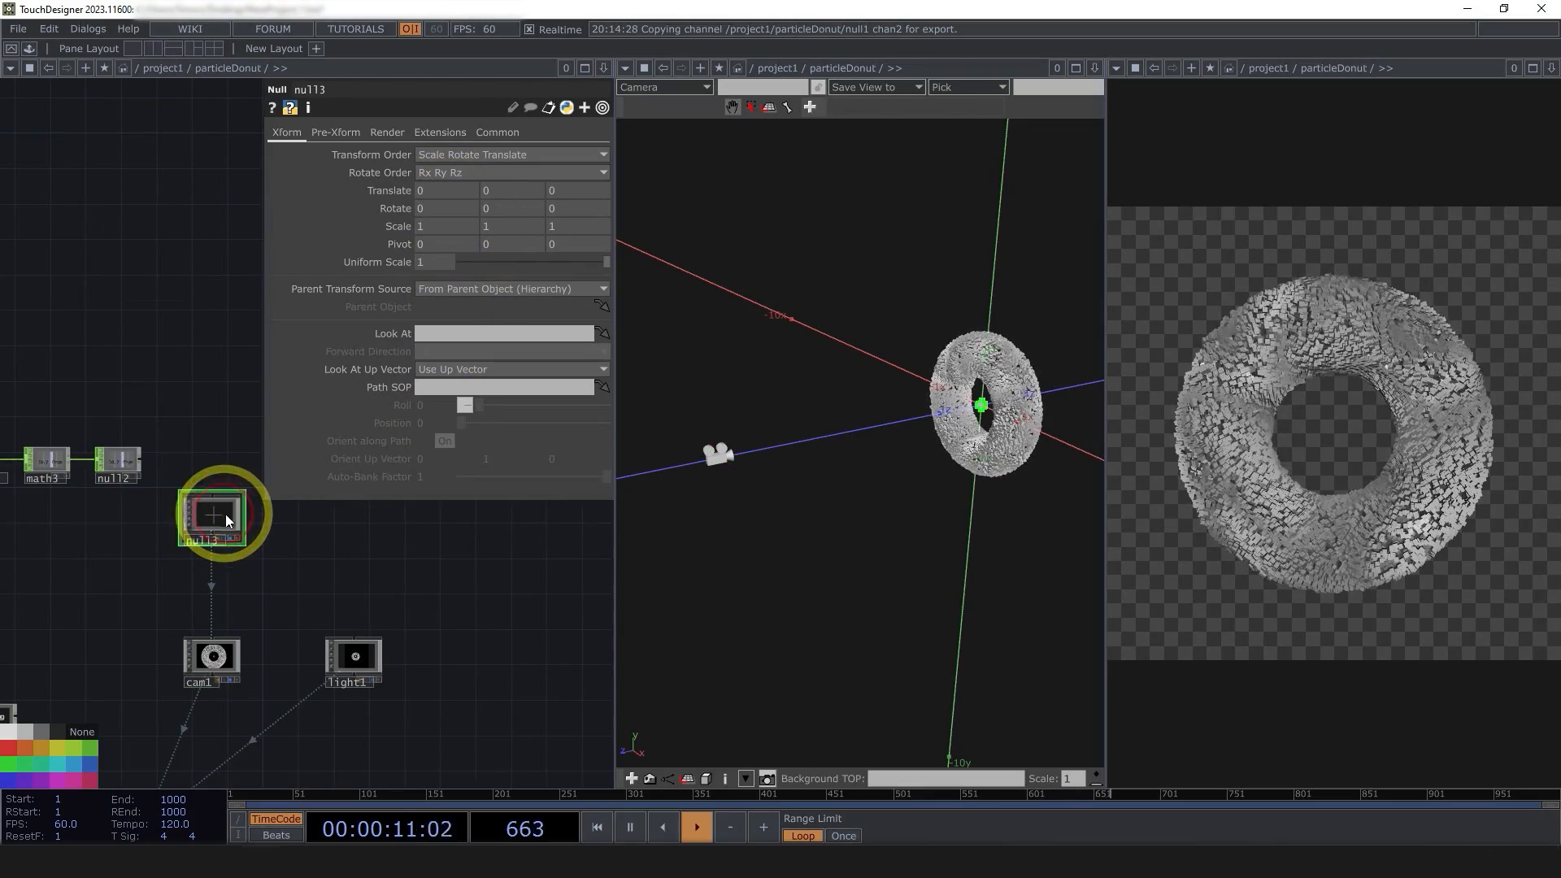
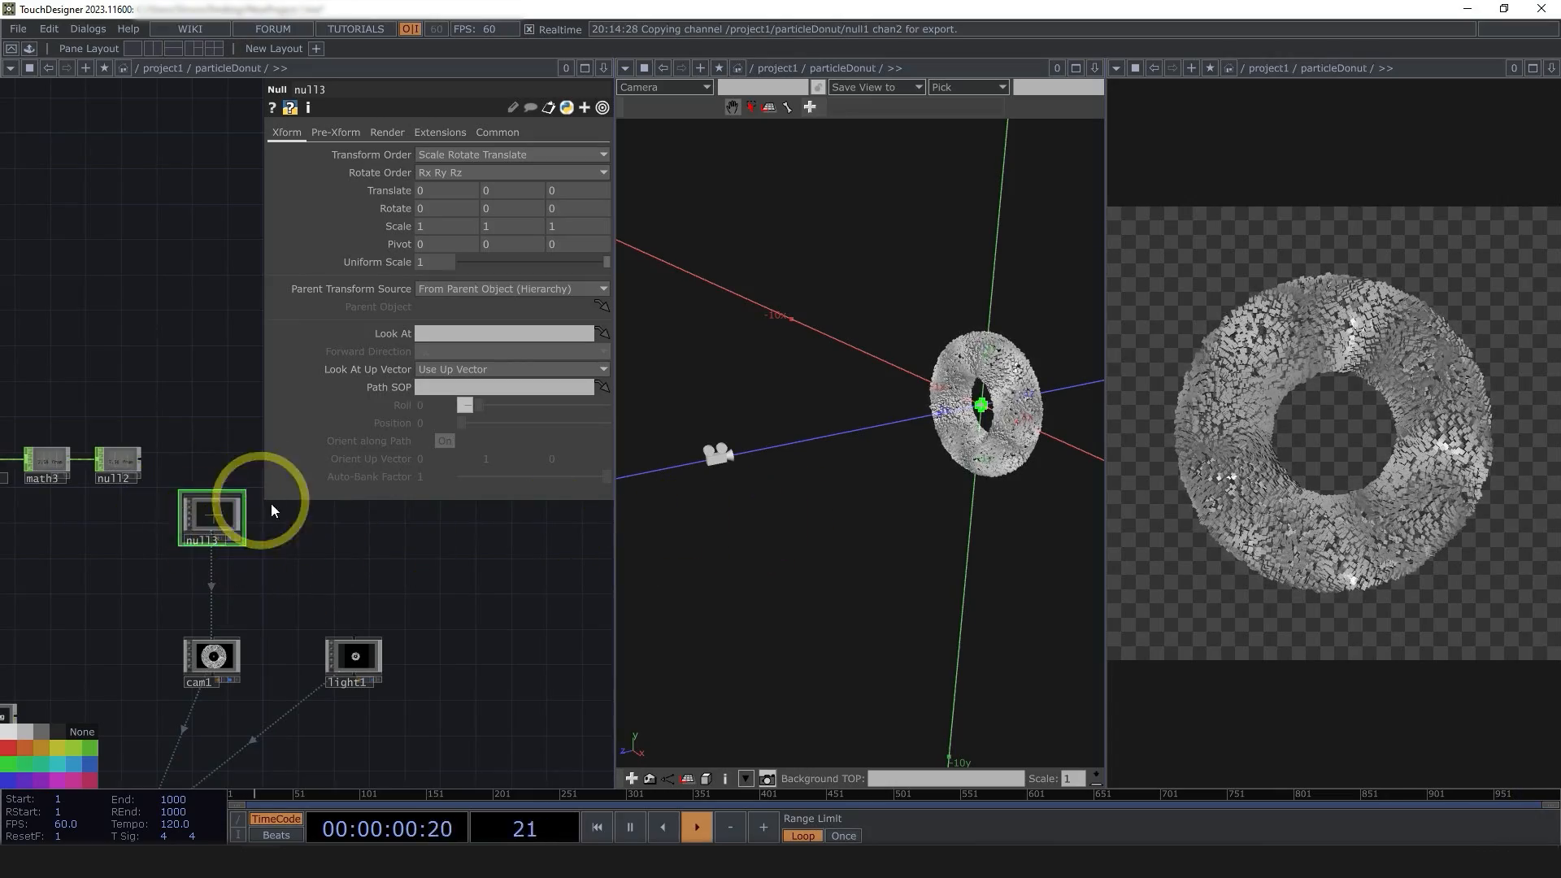
click(209, 660)
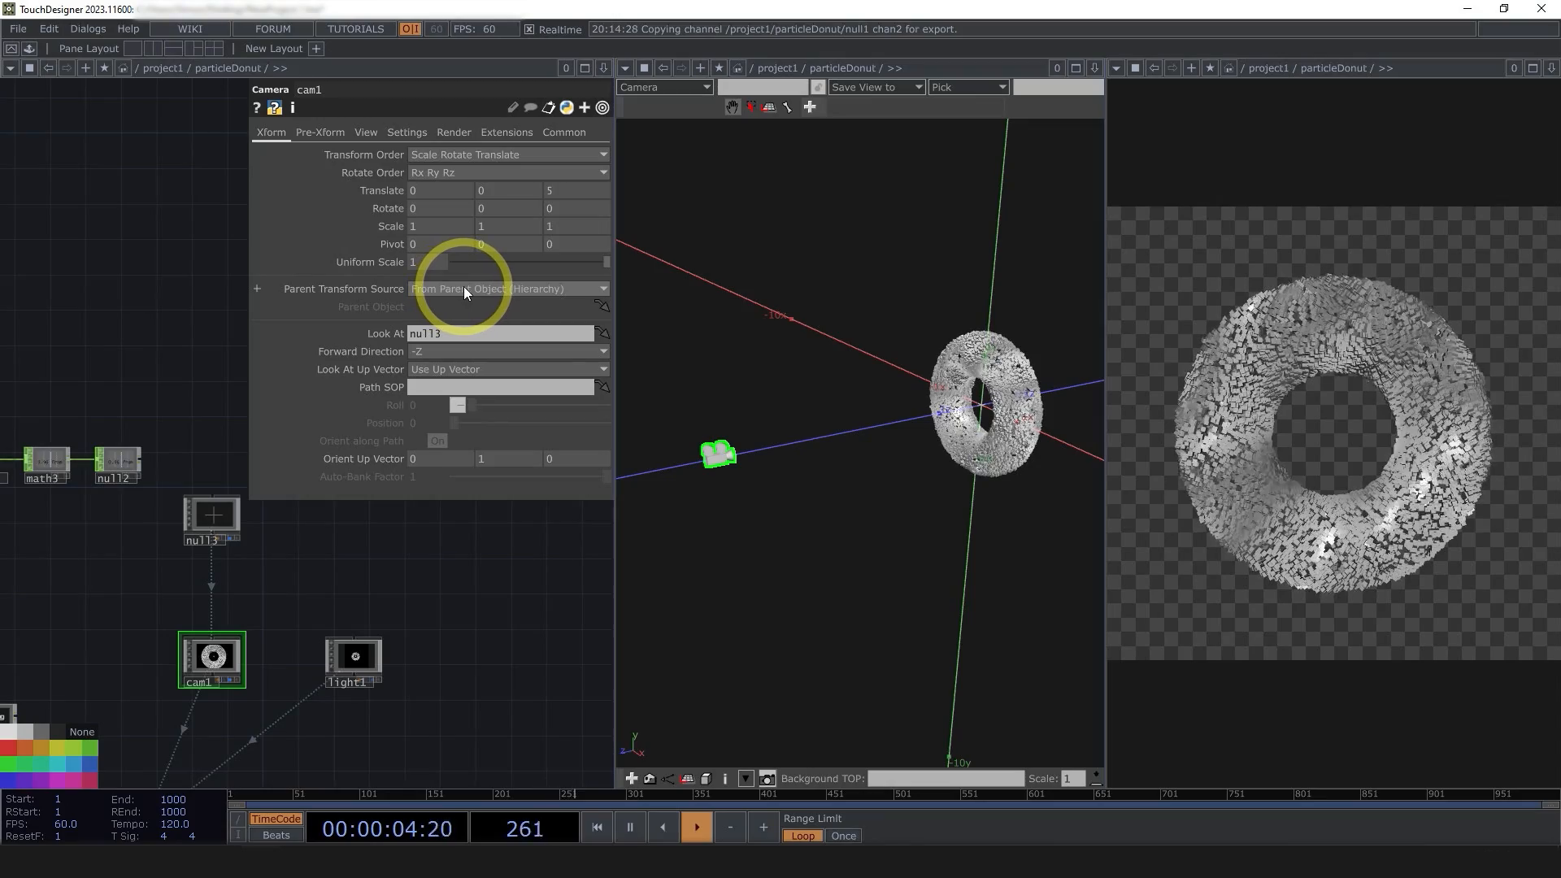
click(467, 290)
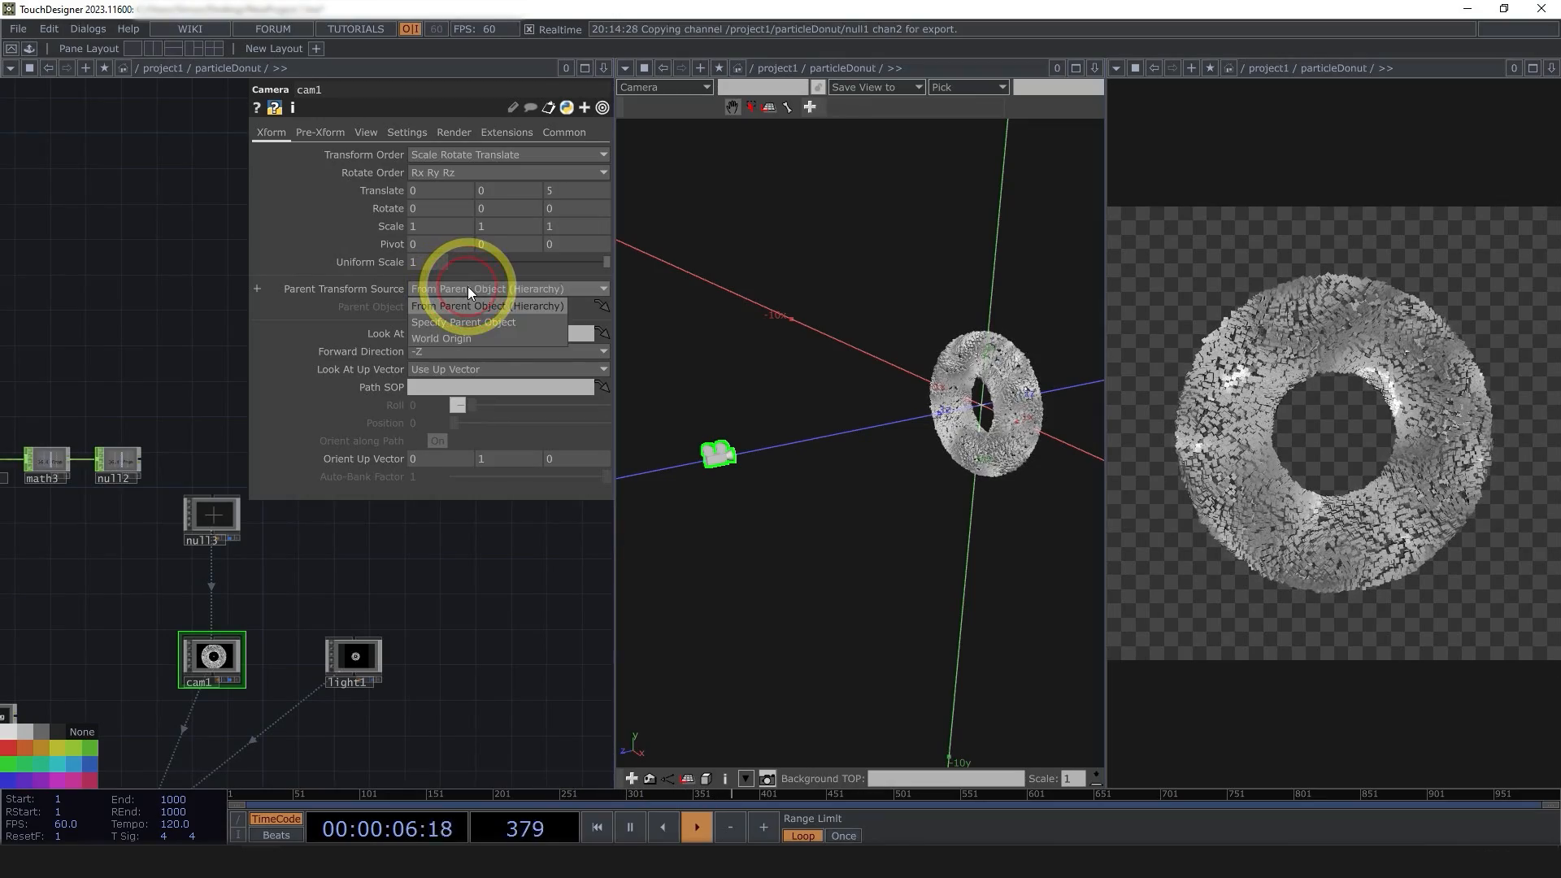
click(397, 353)
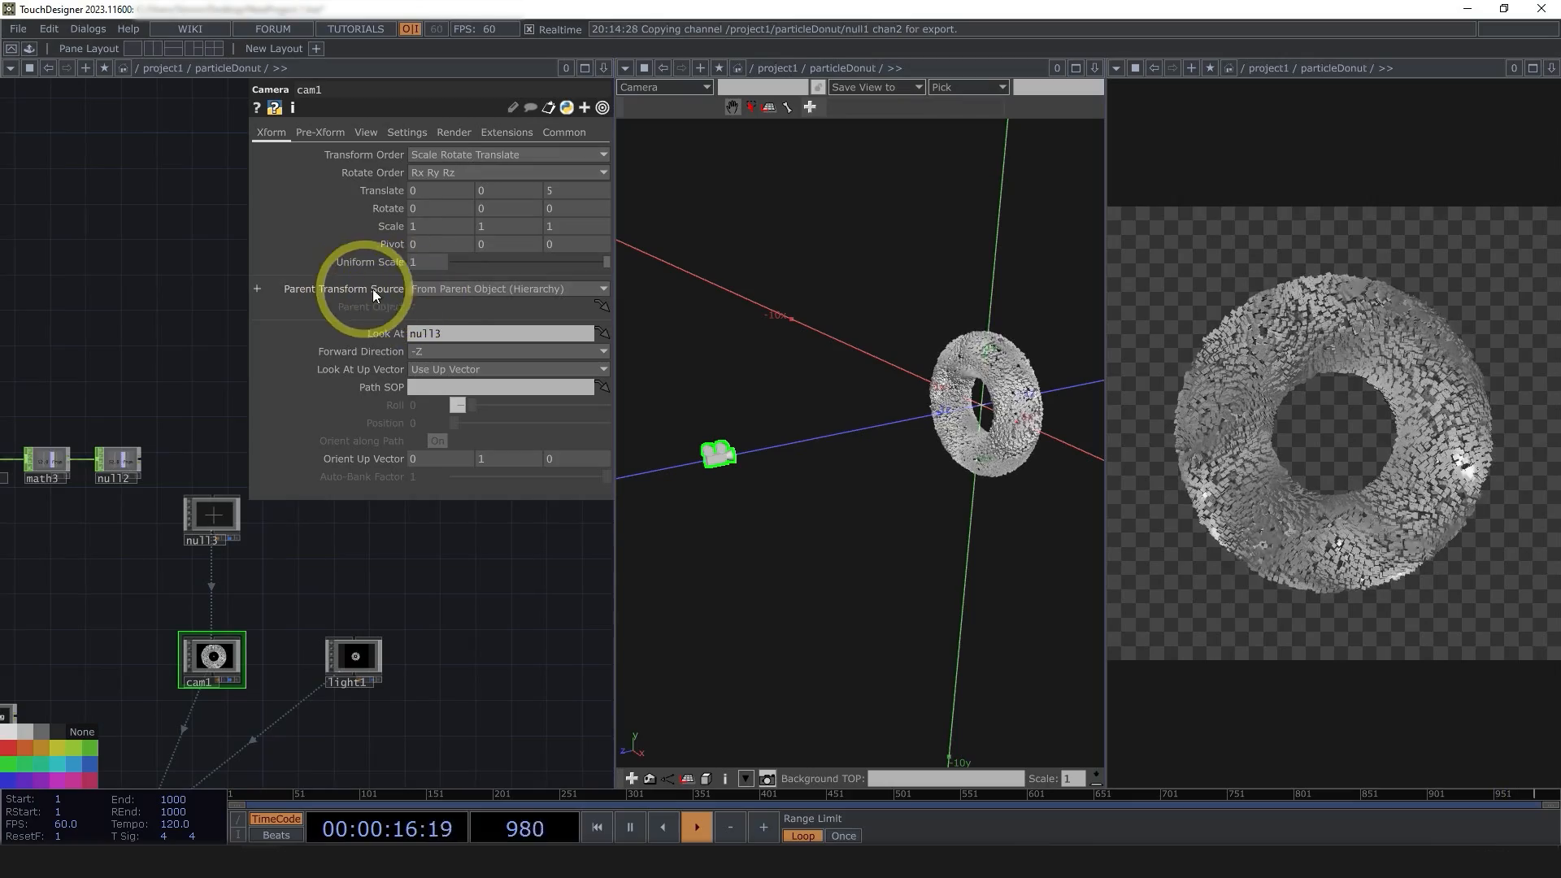
click(430, 291)
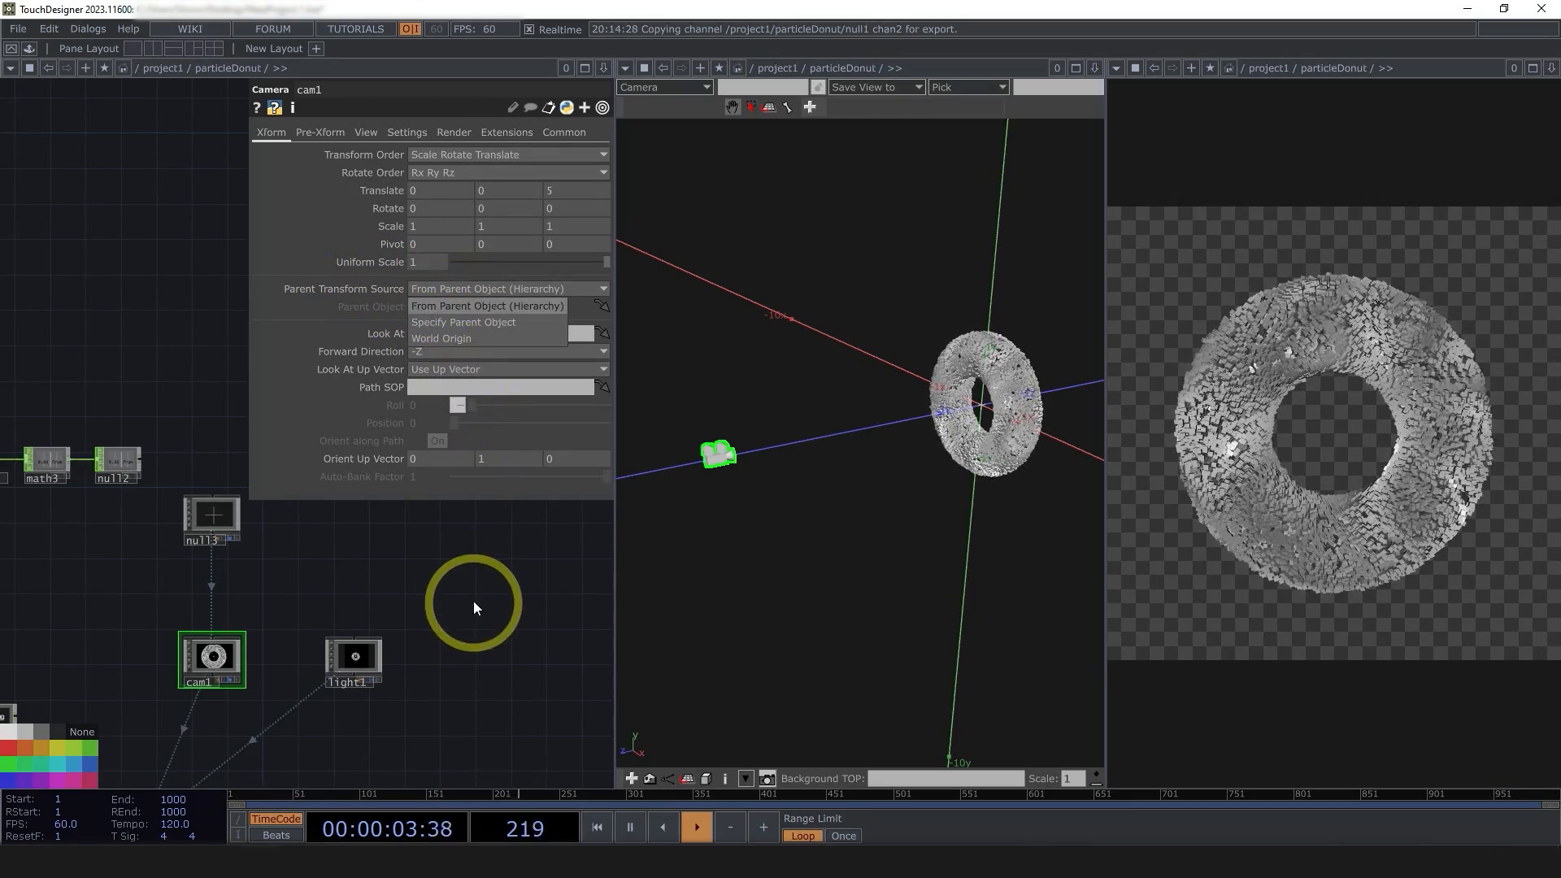
click(274, 331)
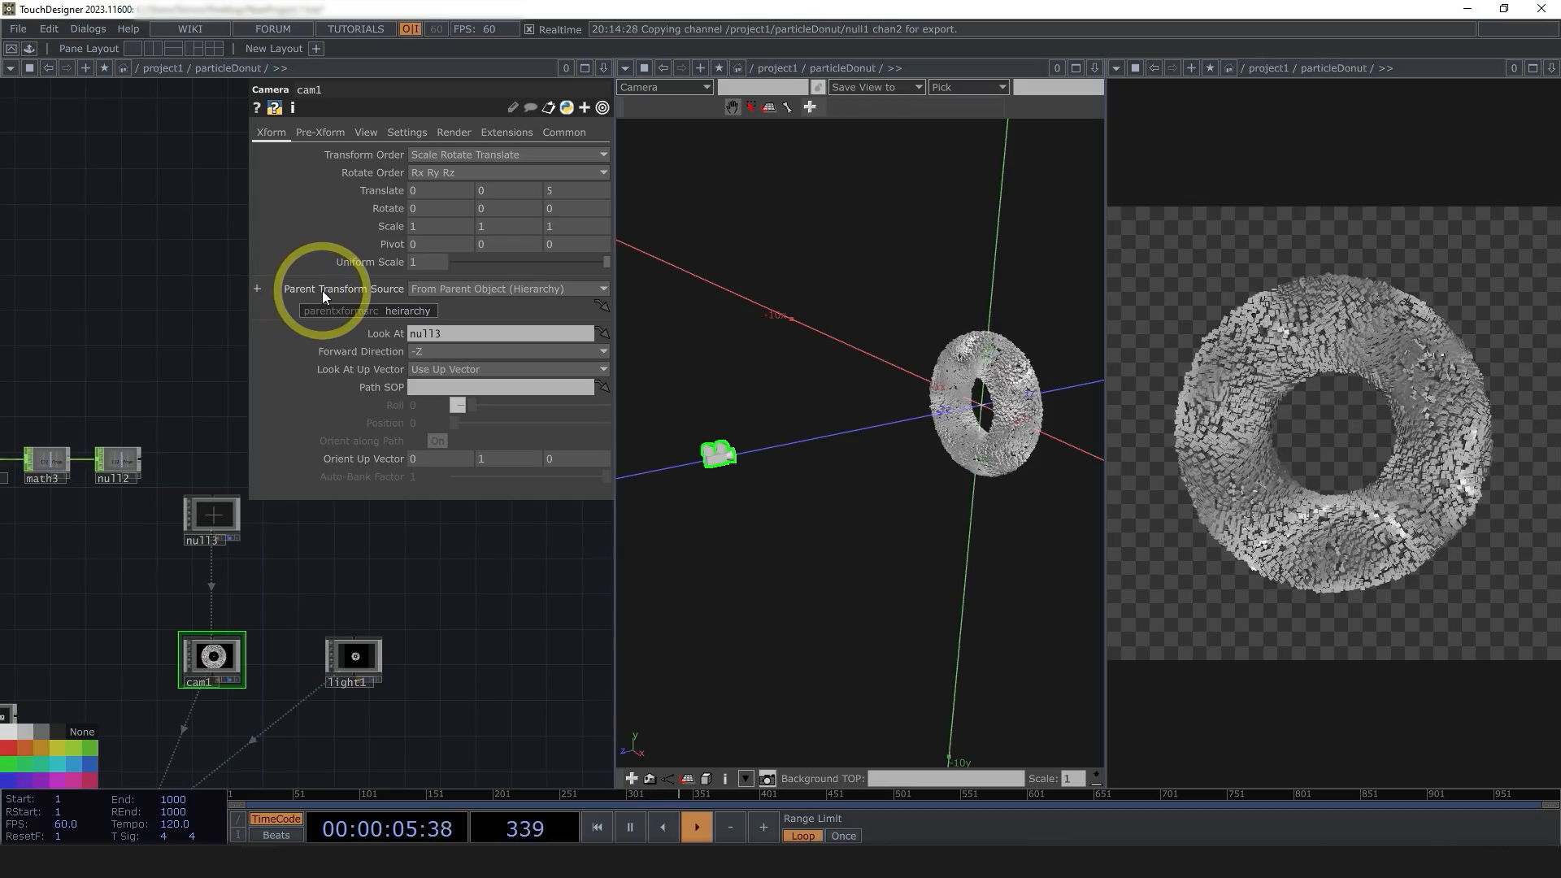
click(431, 290)
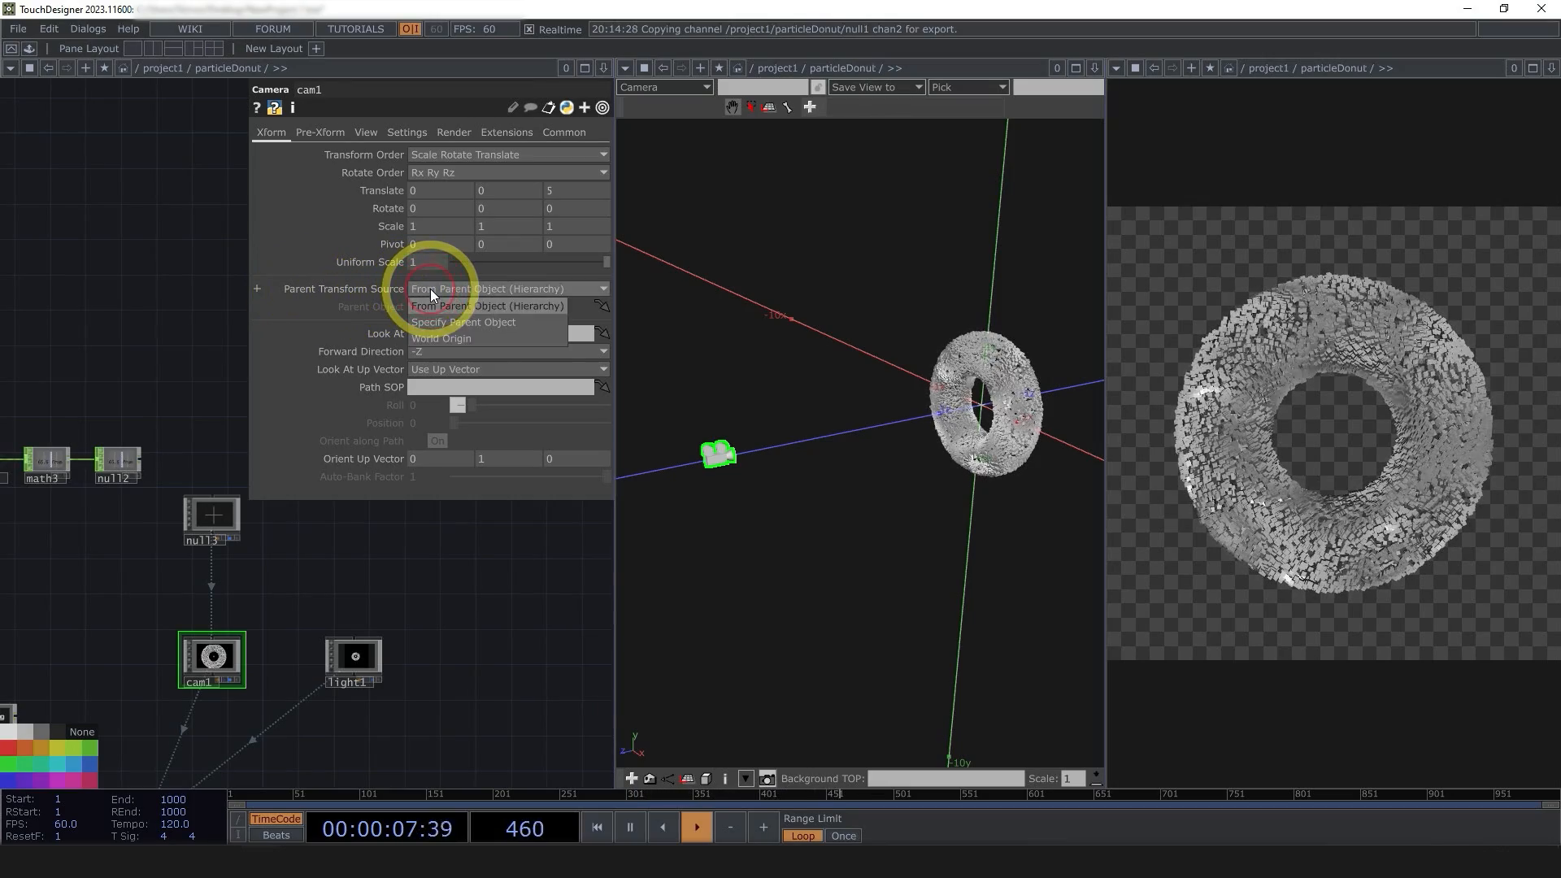
click(467, 306)
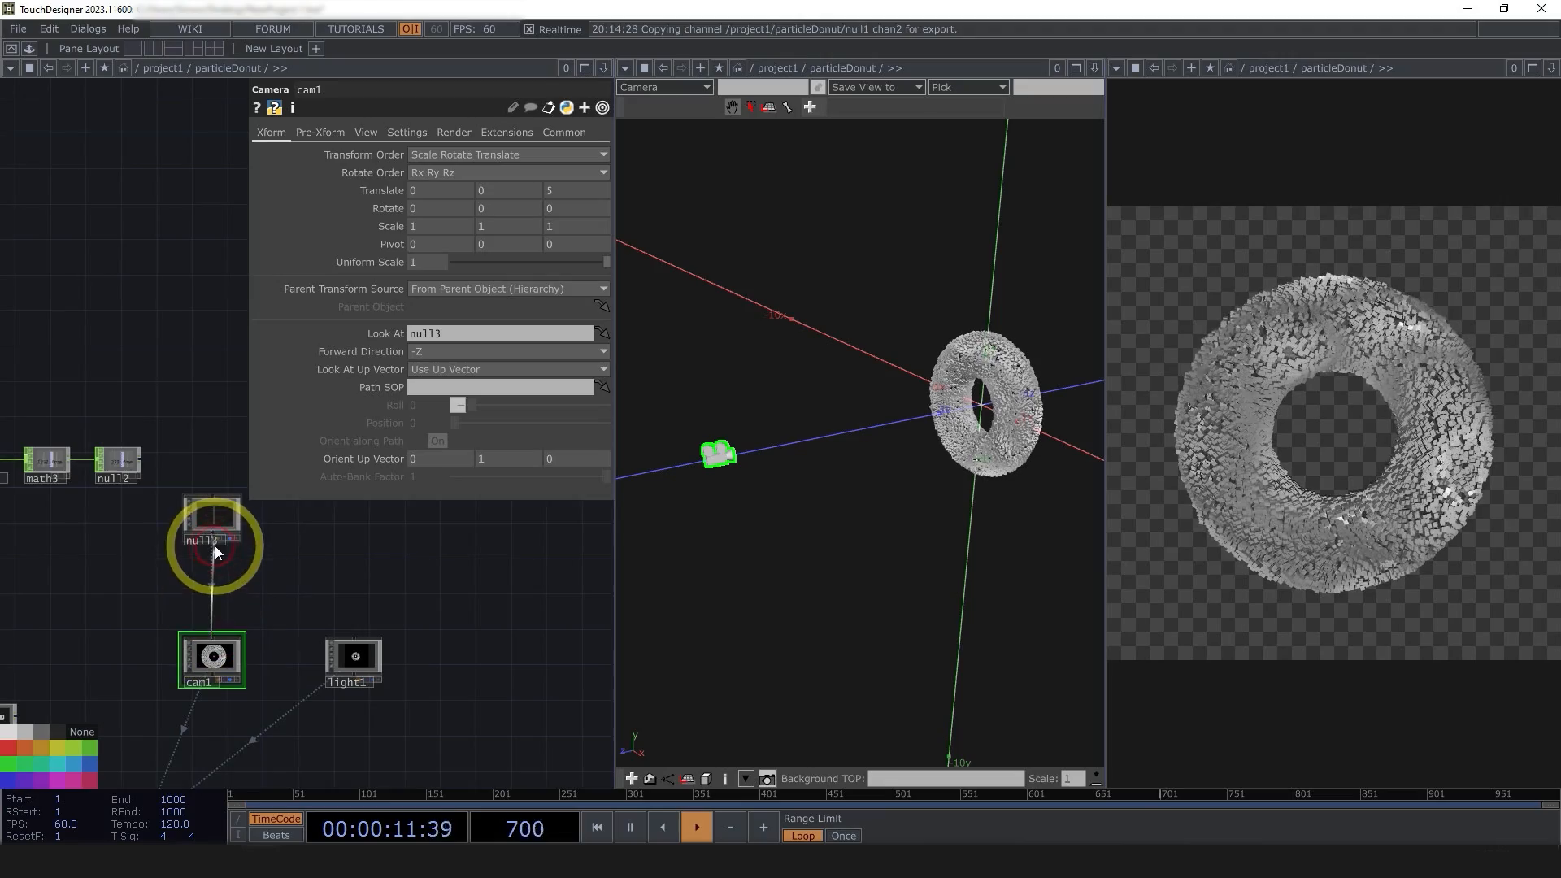
scroll(236, 643, up, 5)
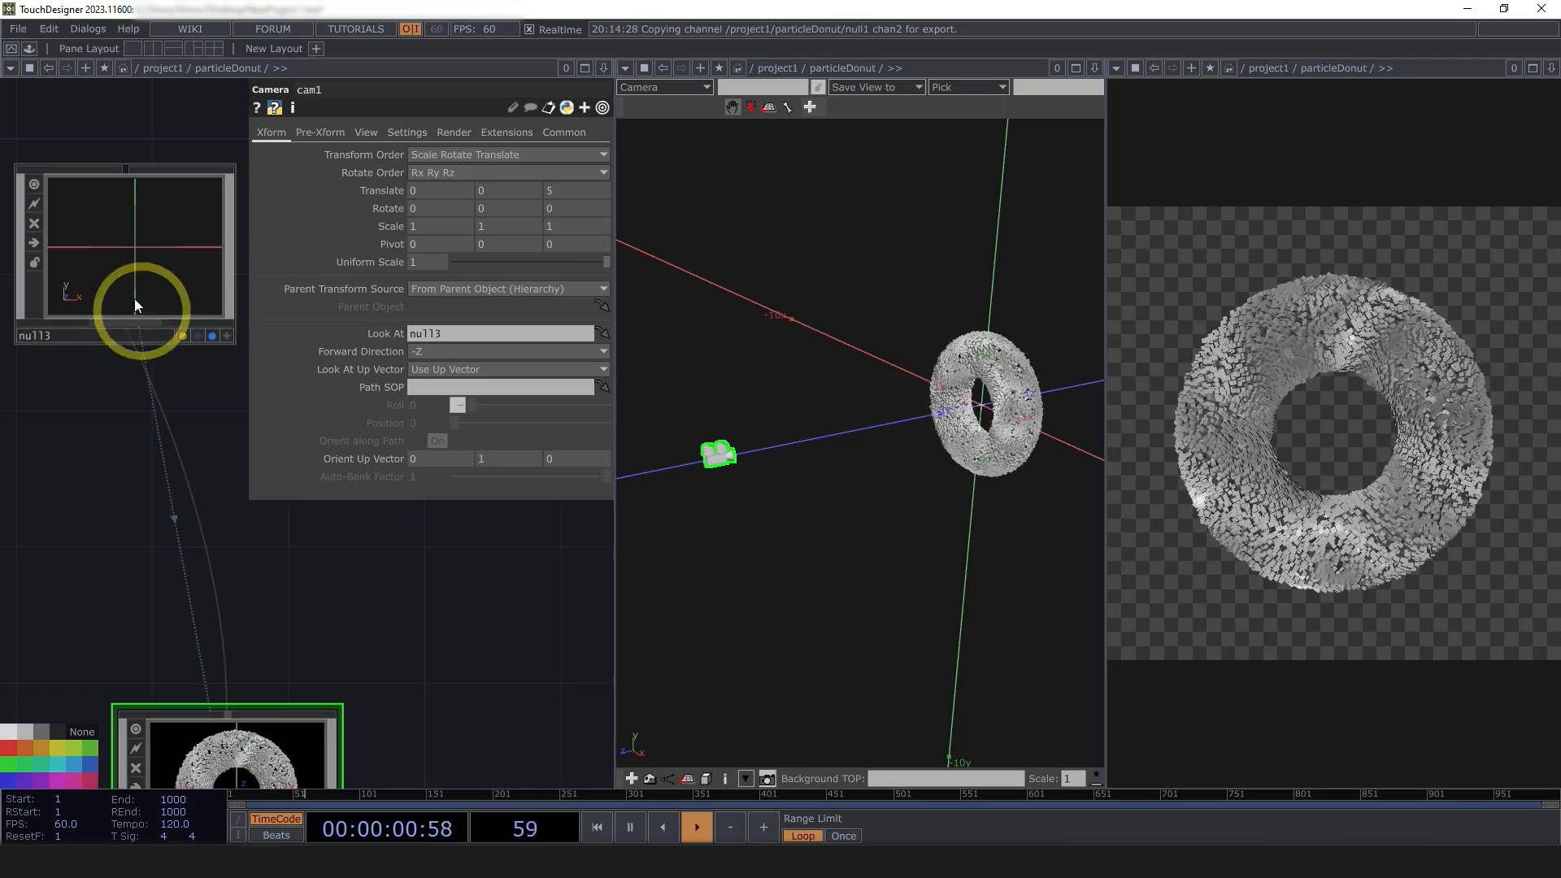
scroll(139, 307, down, 5)
mouse_move(139, 272)
mouse_down()
mouse_move(171, 255)
mouse_move(161, 280)
mouse_up()
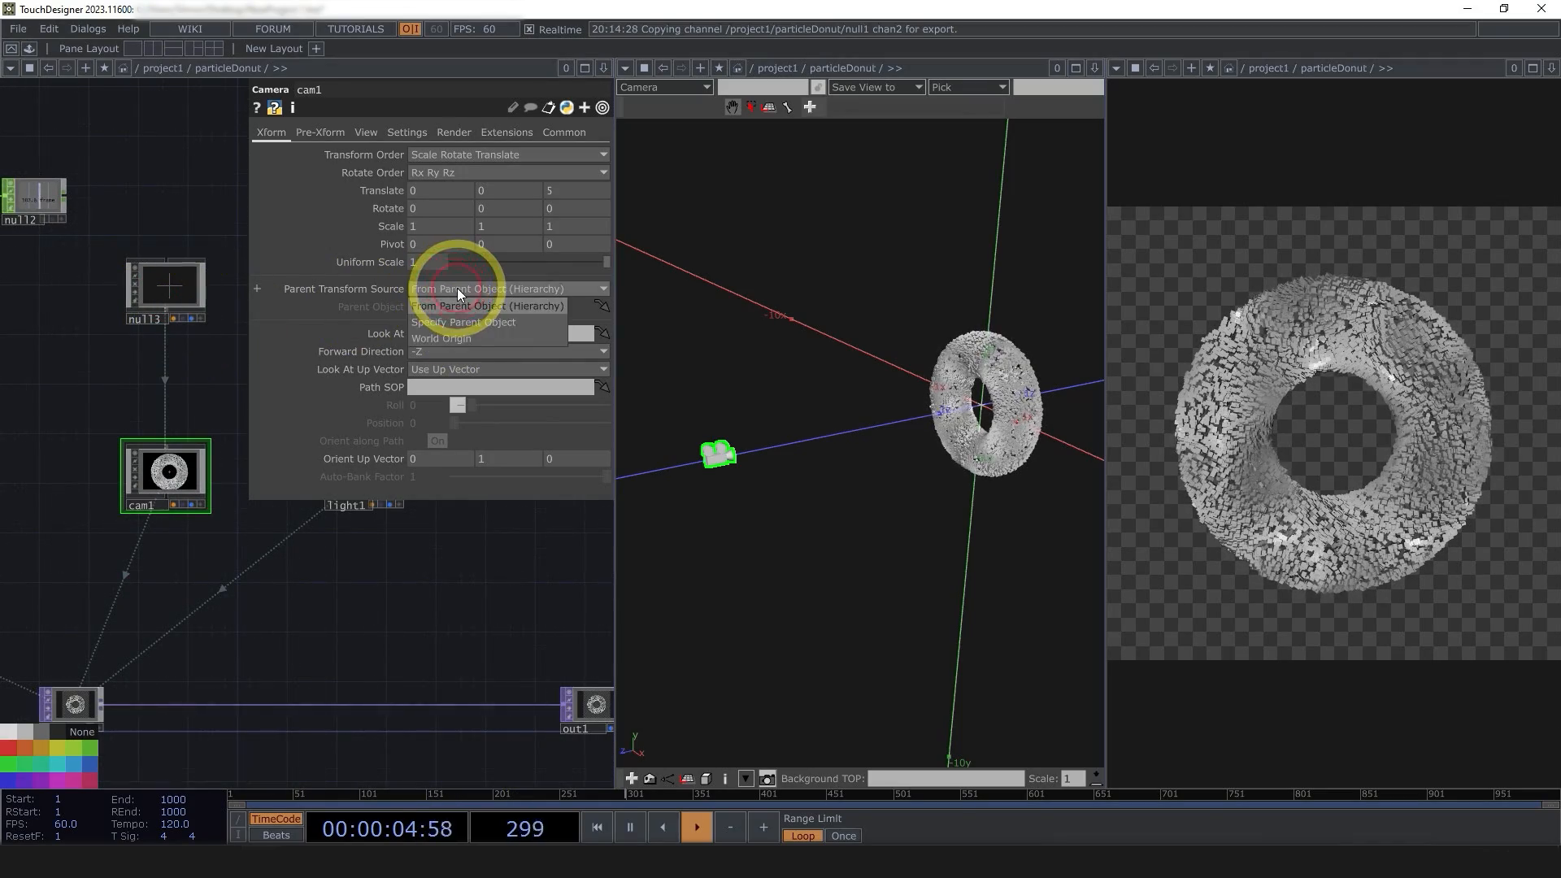
right_click(165, 361)
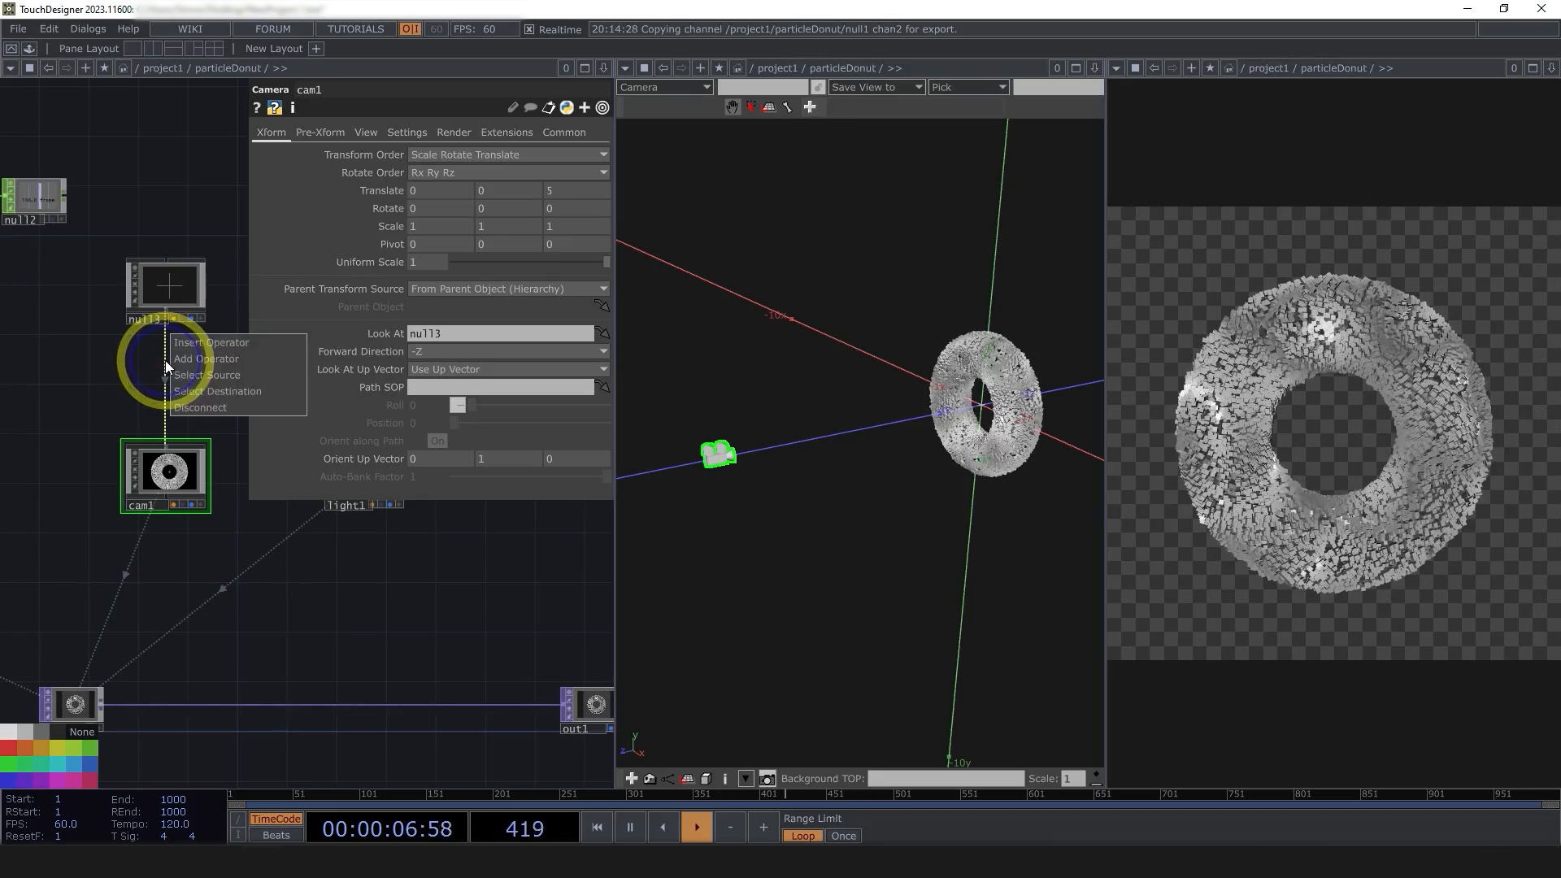
click(184, 305)
- Set cam1's Parent Transform Source to Specify Parent Object with null3 as the parent, and nudge null3 slightly upward
click(475, 290)
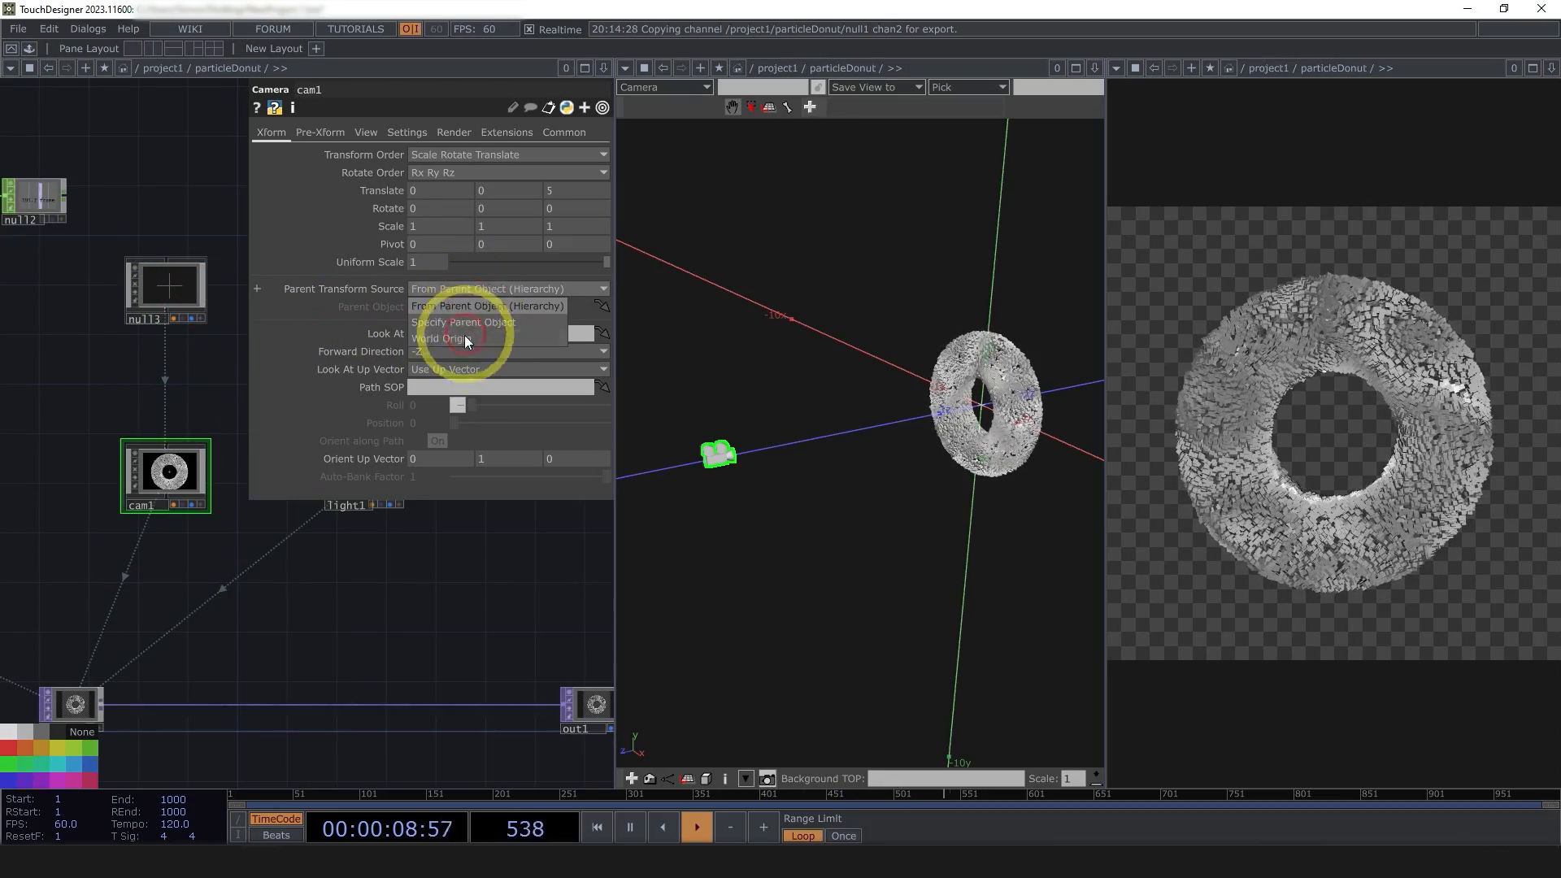
click(461, 329)
drag(171, 285, 472, 309)
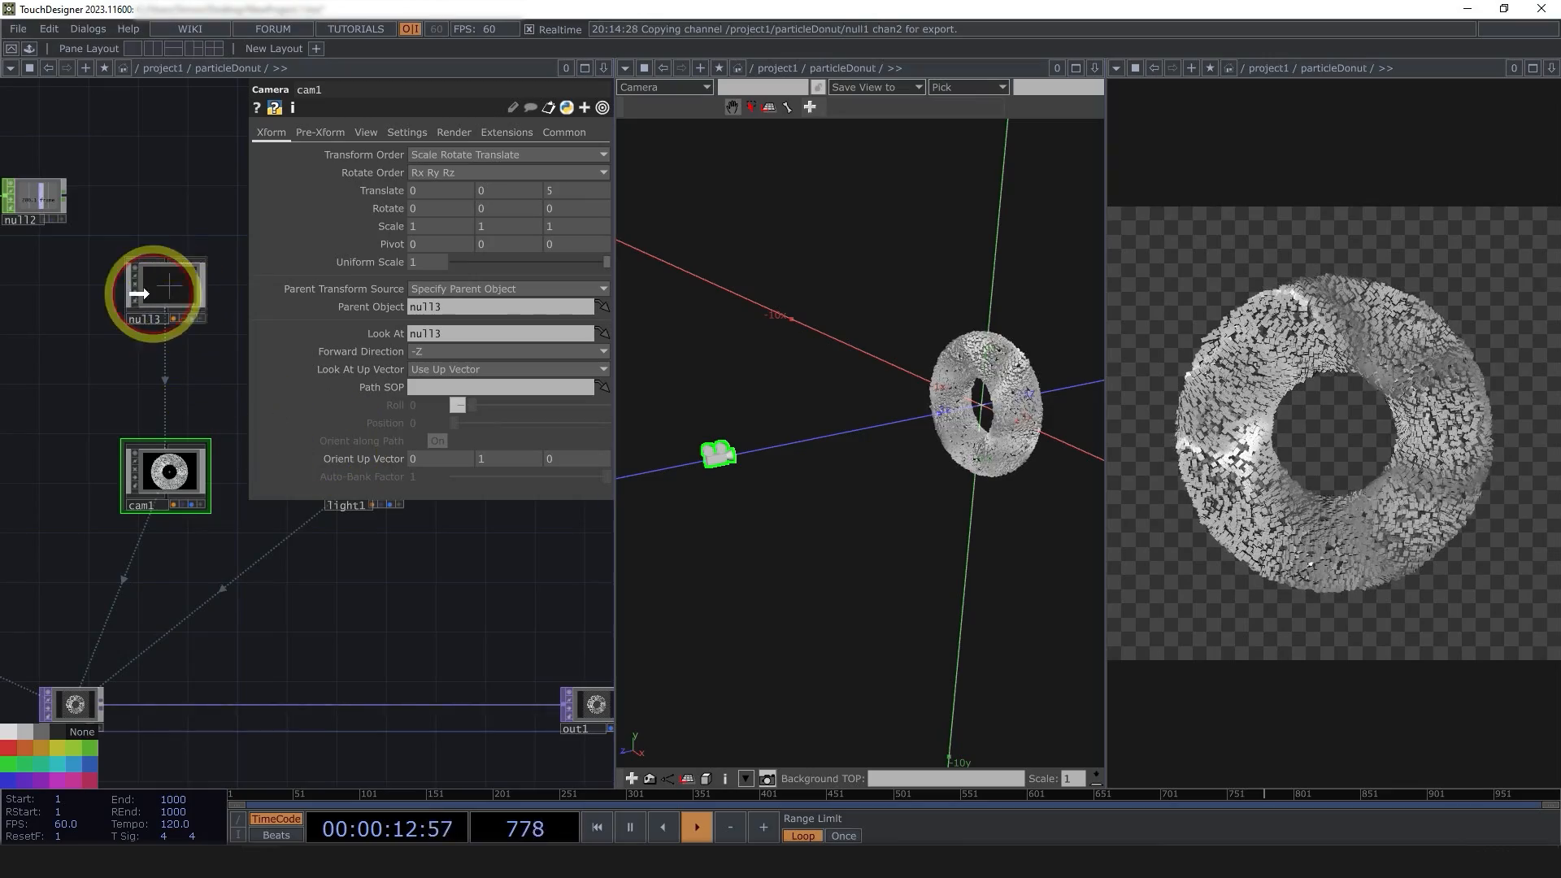
drag(151, 294, 167, 282)
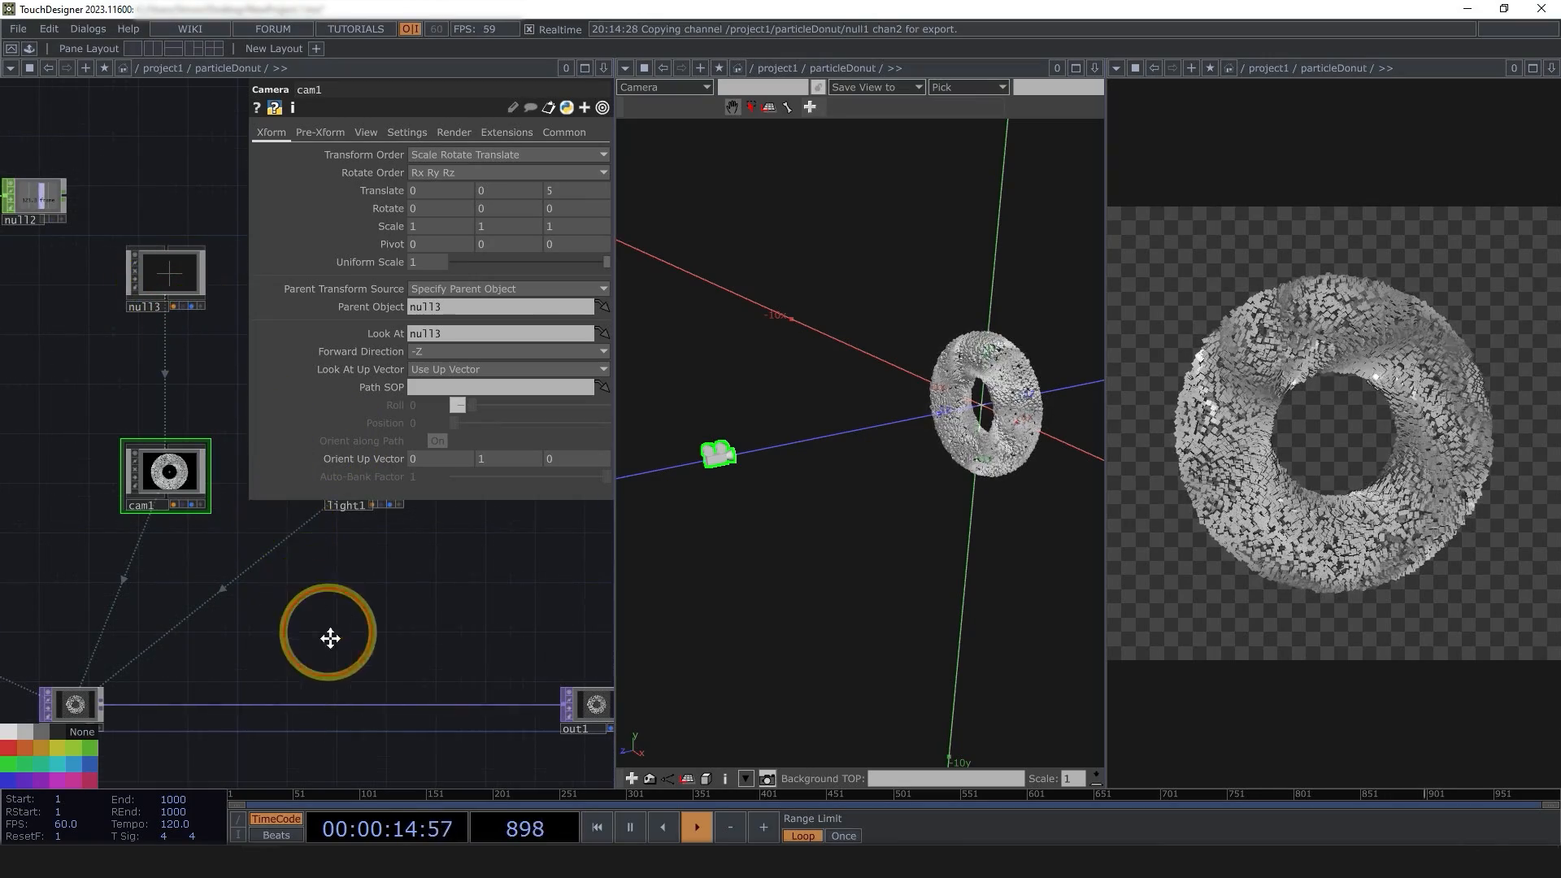
drag(331, 638, 319, 741)
drag(149, 389, 417, 329)
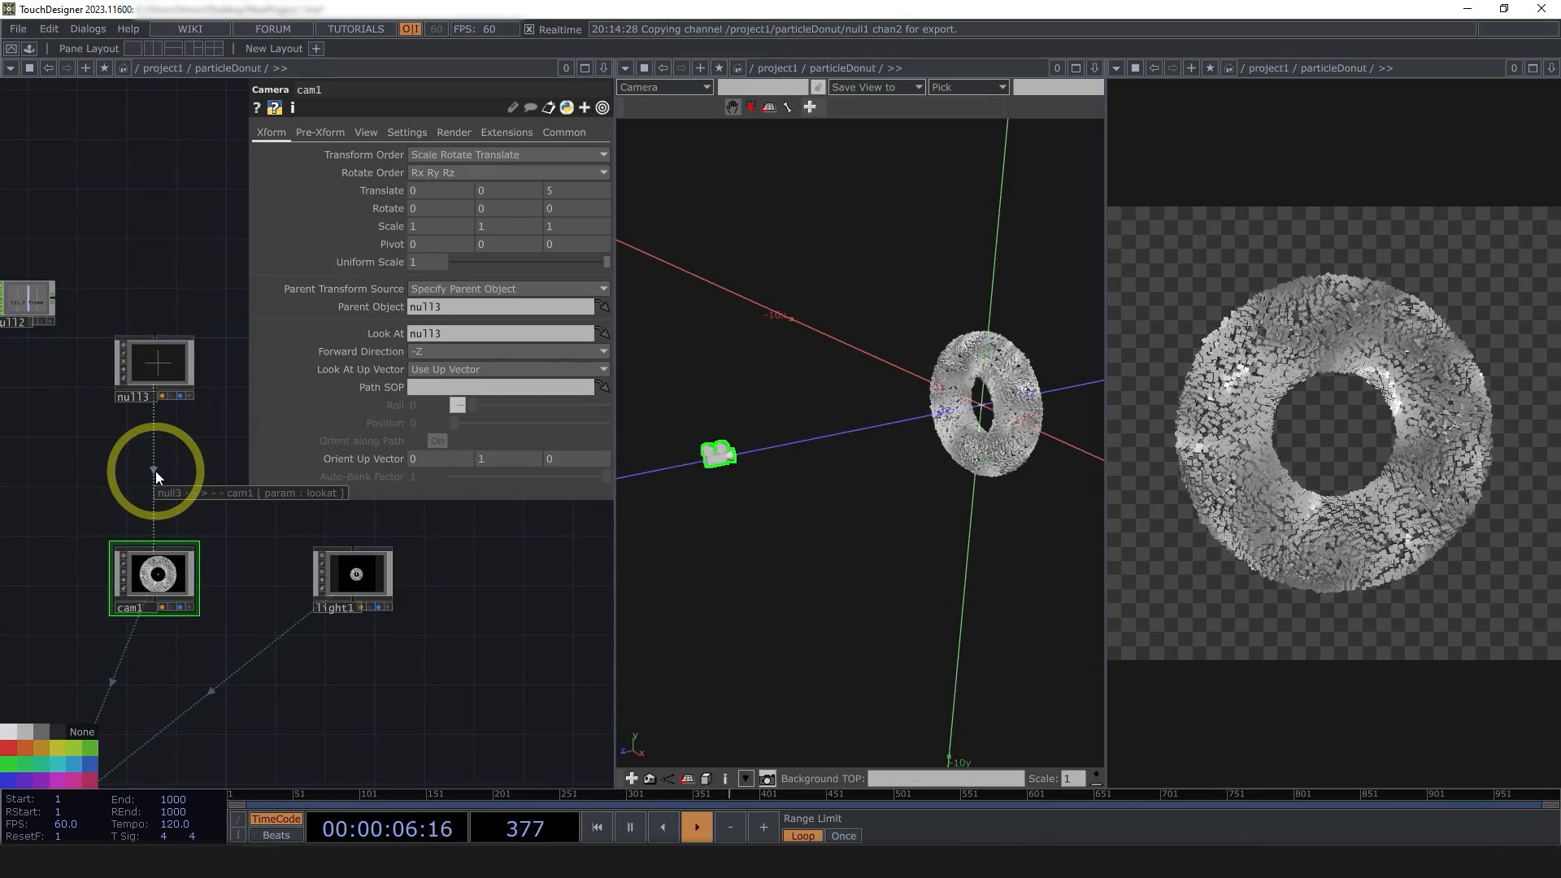
drag(105, 474, 163, 587)
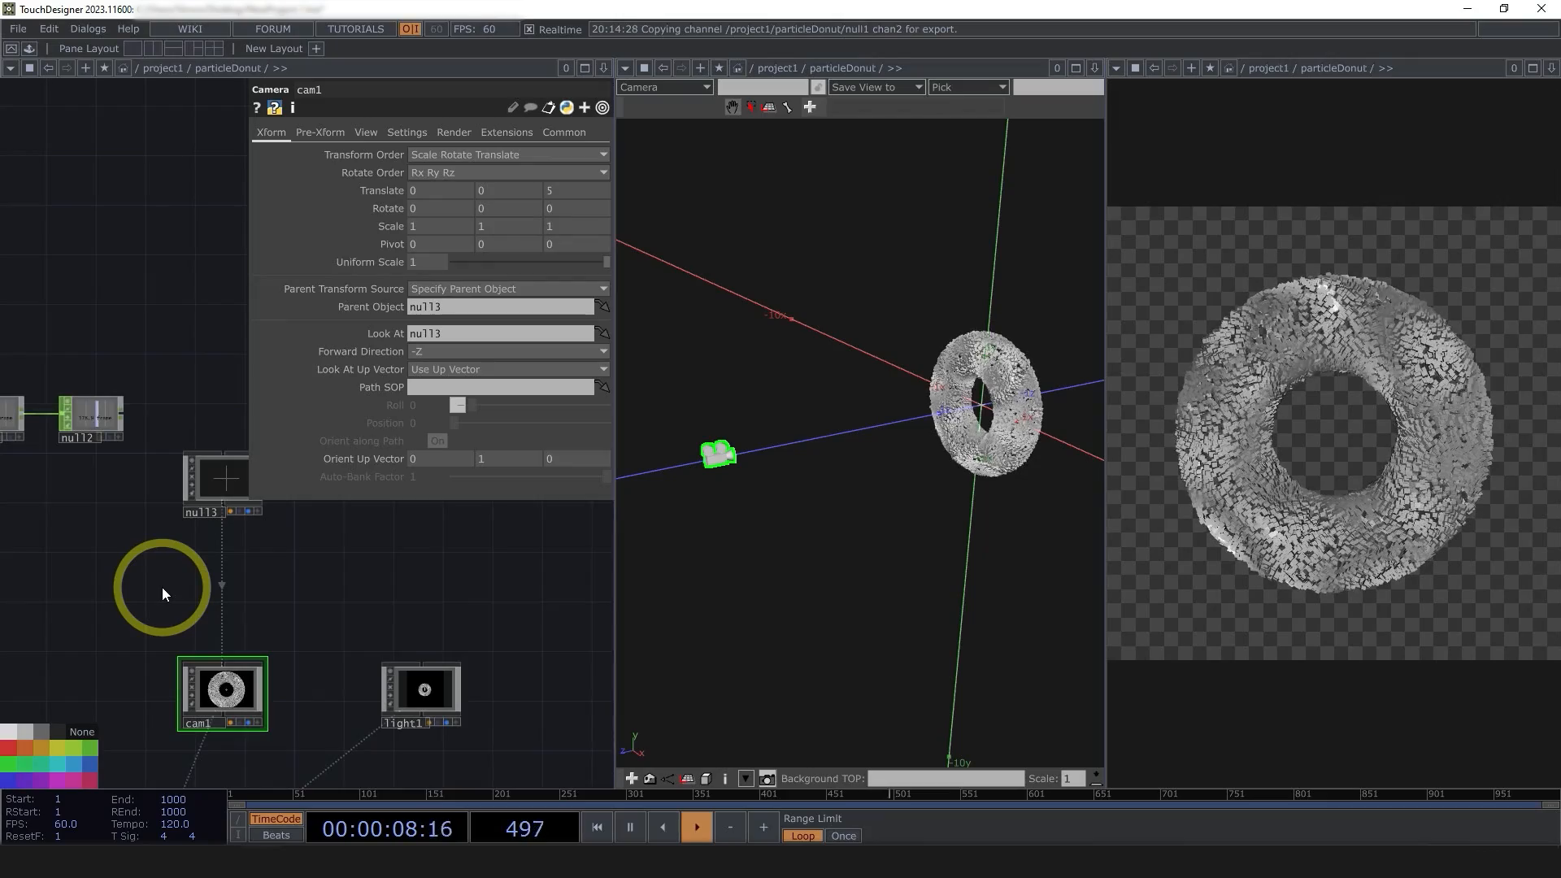
- Test the parenting by varying null3's X rotation through -70, 10 and -40, and restore the rotation to 0
click(227, 481)
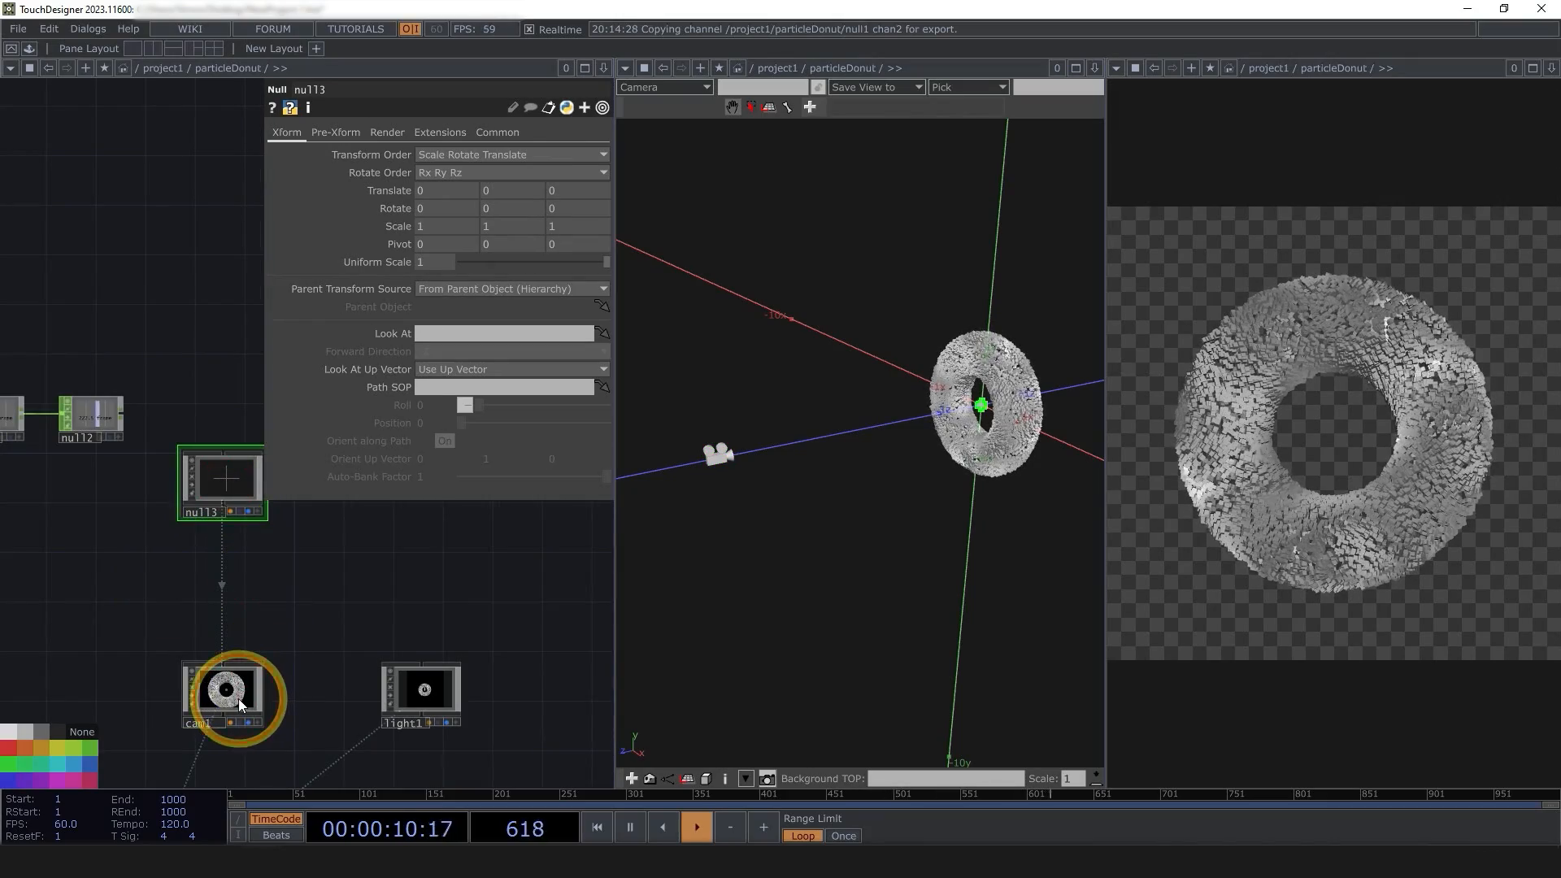
click(224, 688)
click(228, 481)
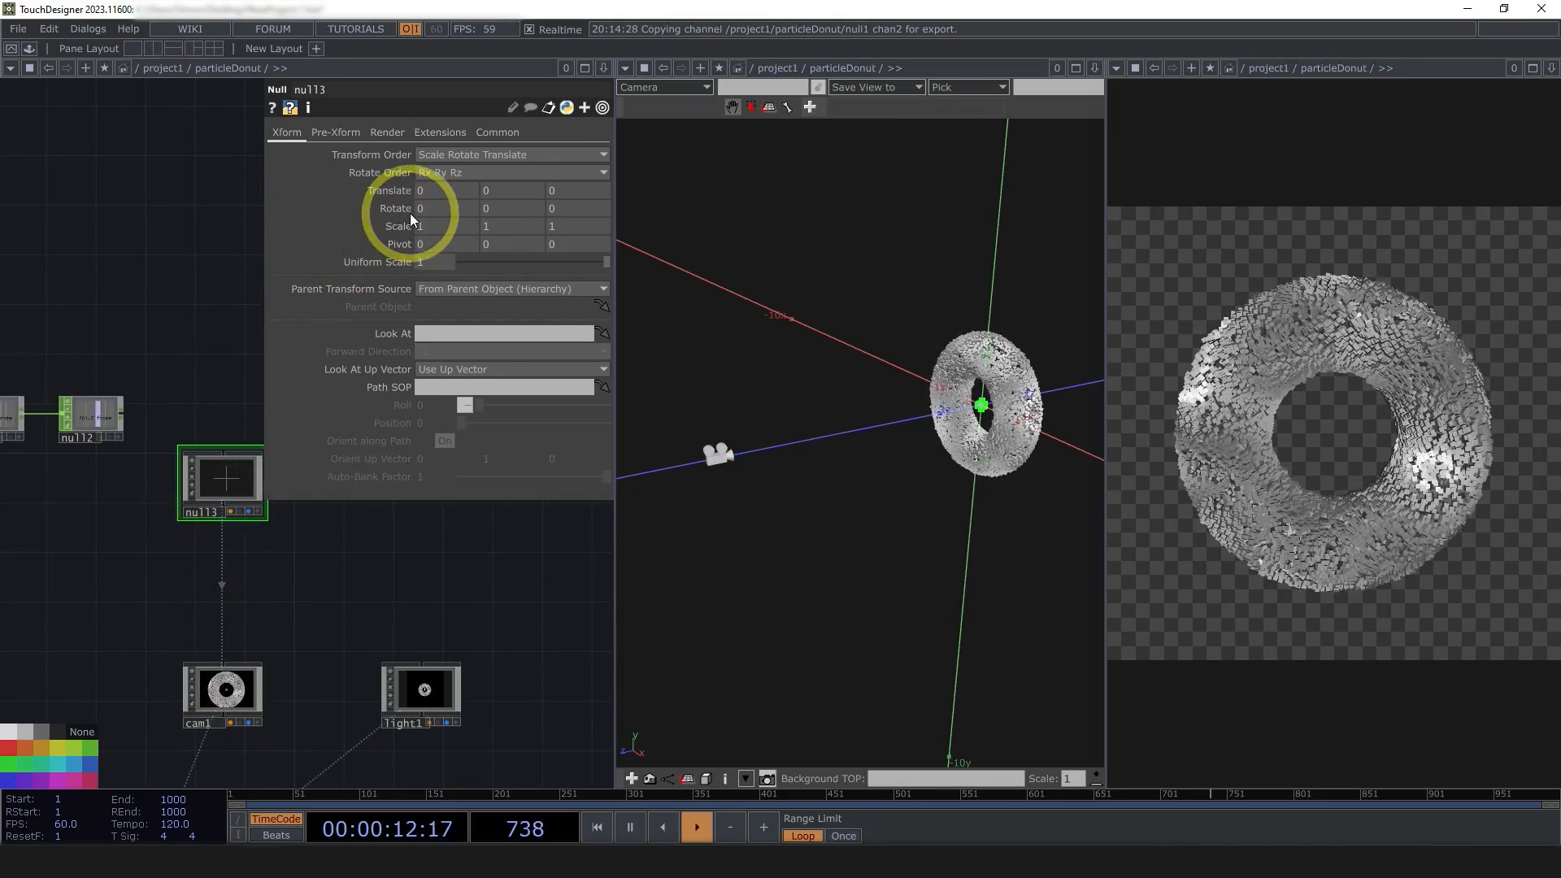
middle_drag(429, 196, 190, 175)
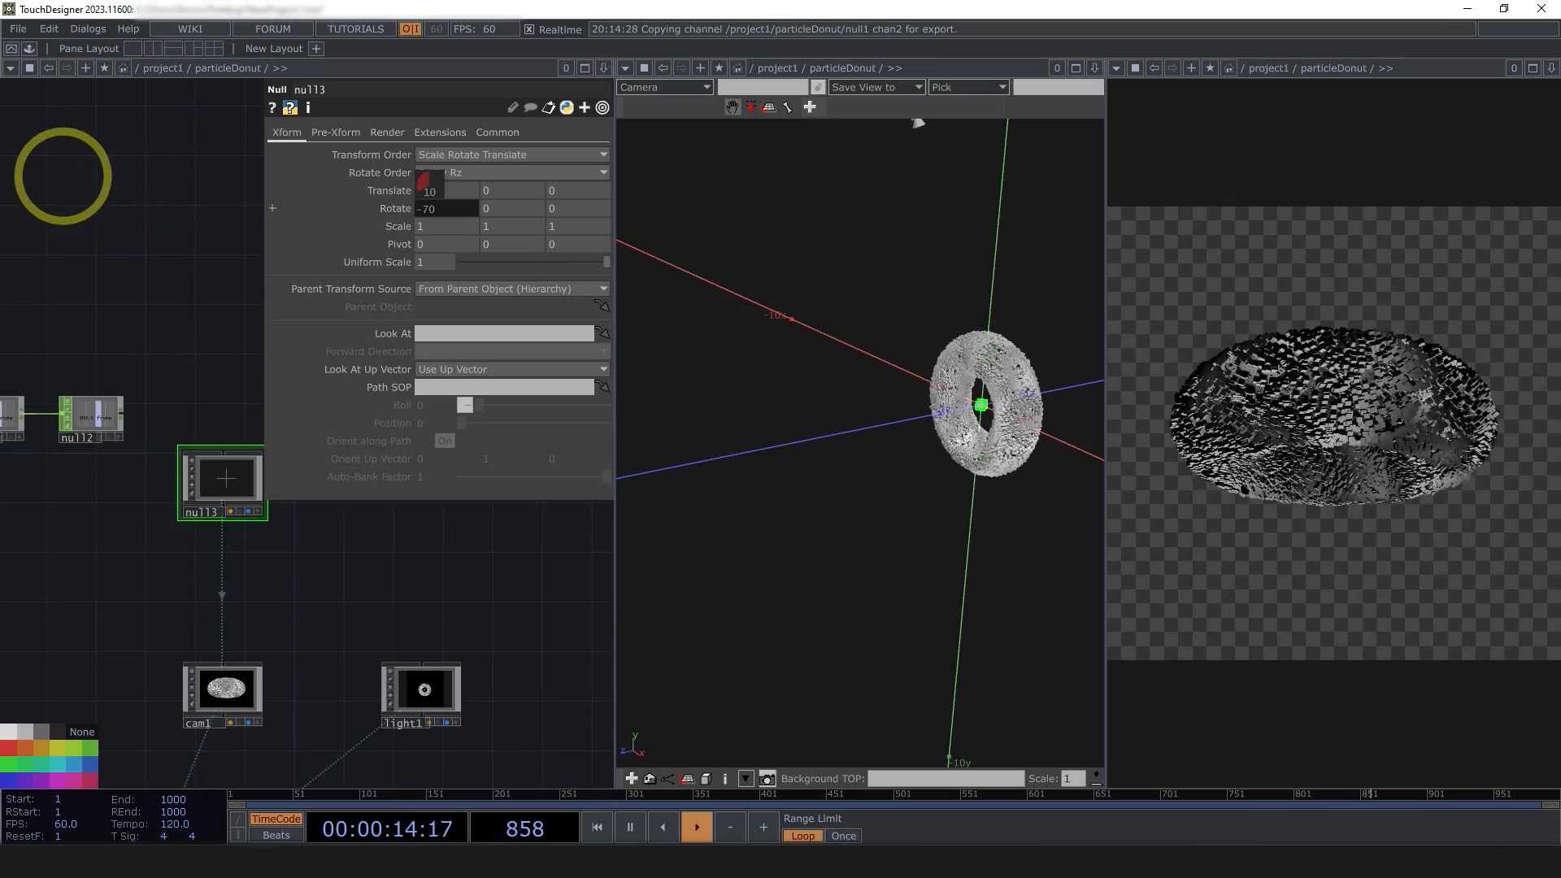
middle_drag(63, 175, 1257, 191)
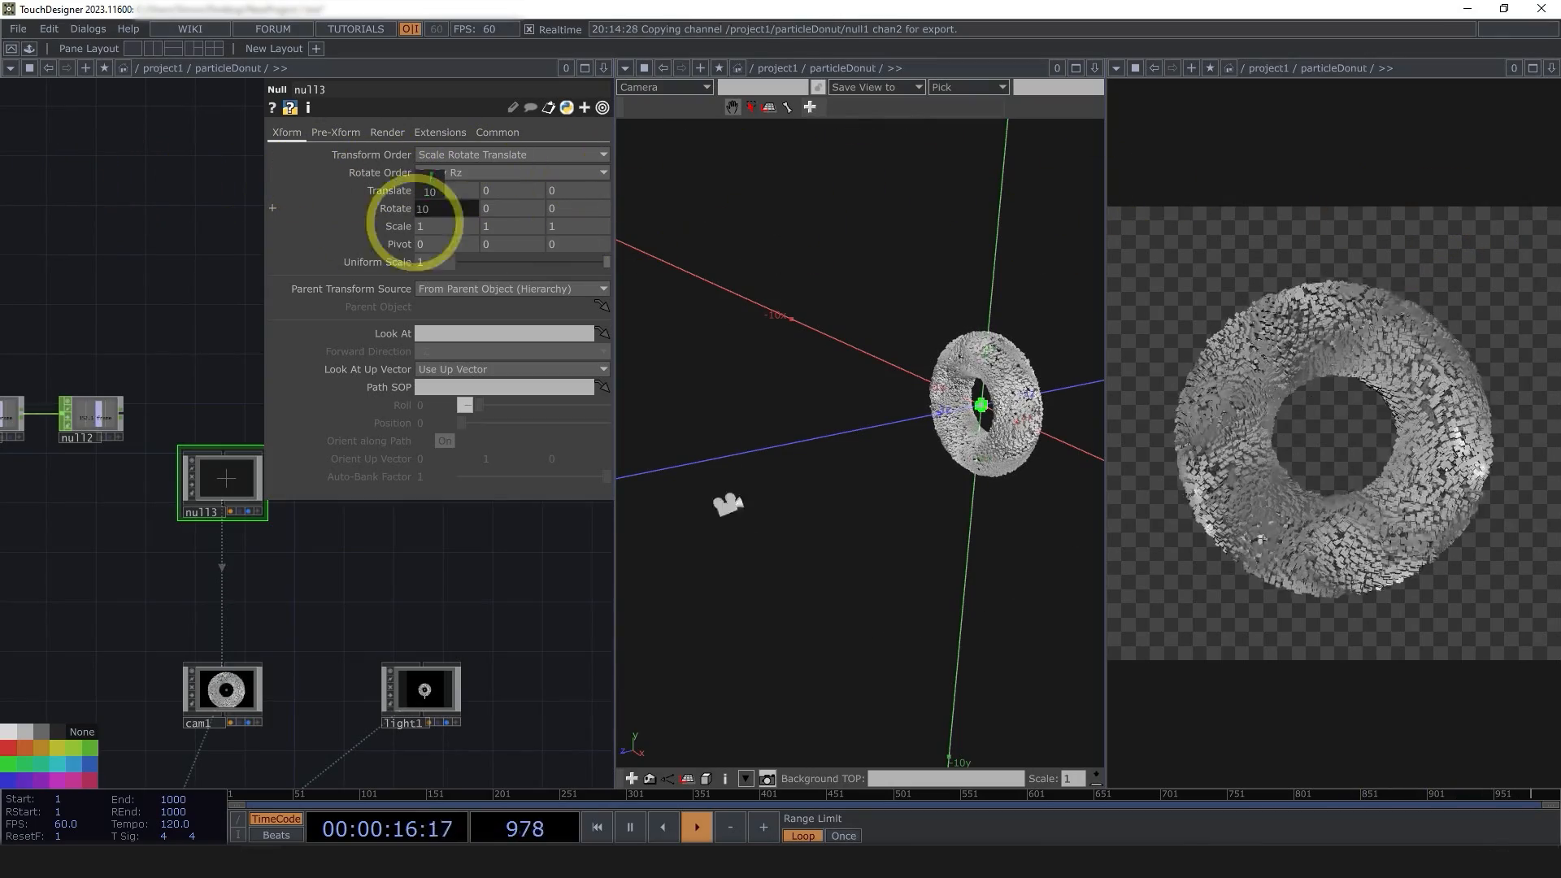
middle_drag(415, 221, 92, 214)
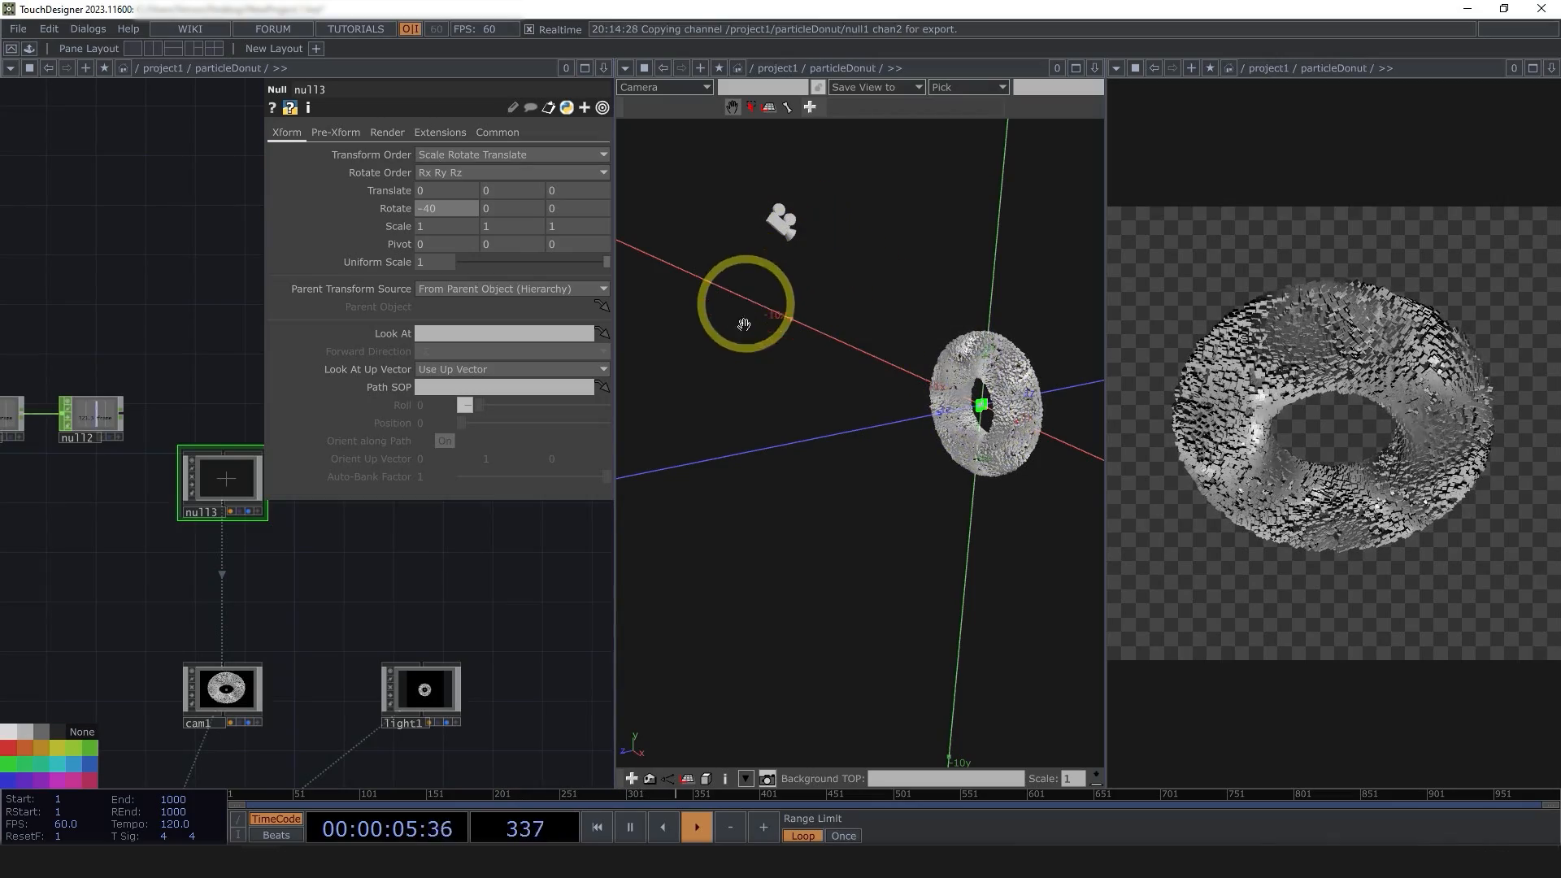
drag(834, 190, 446, 421)
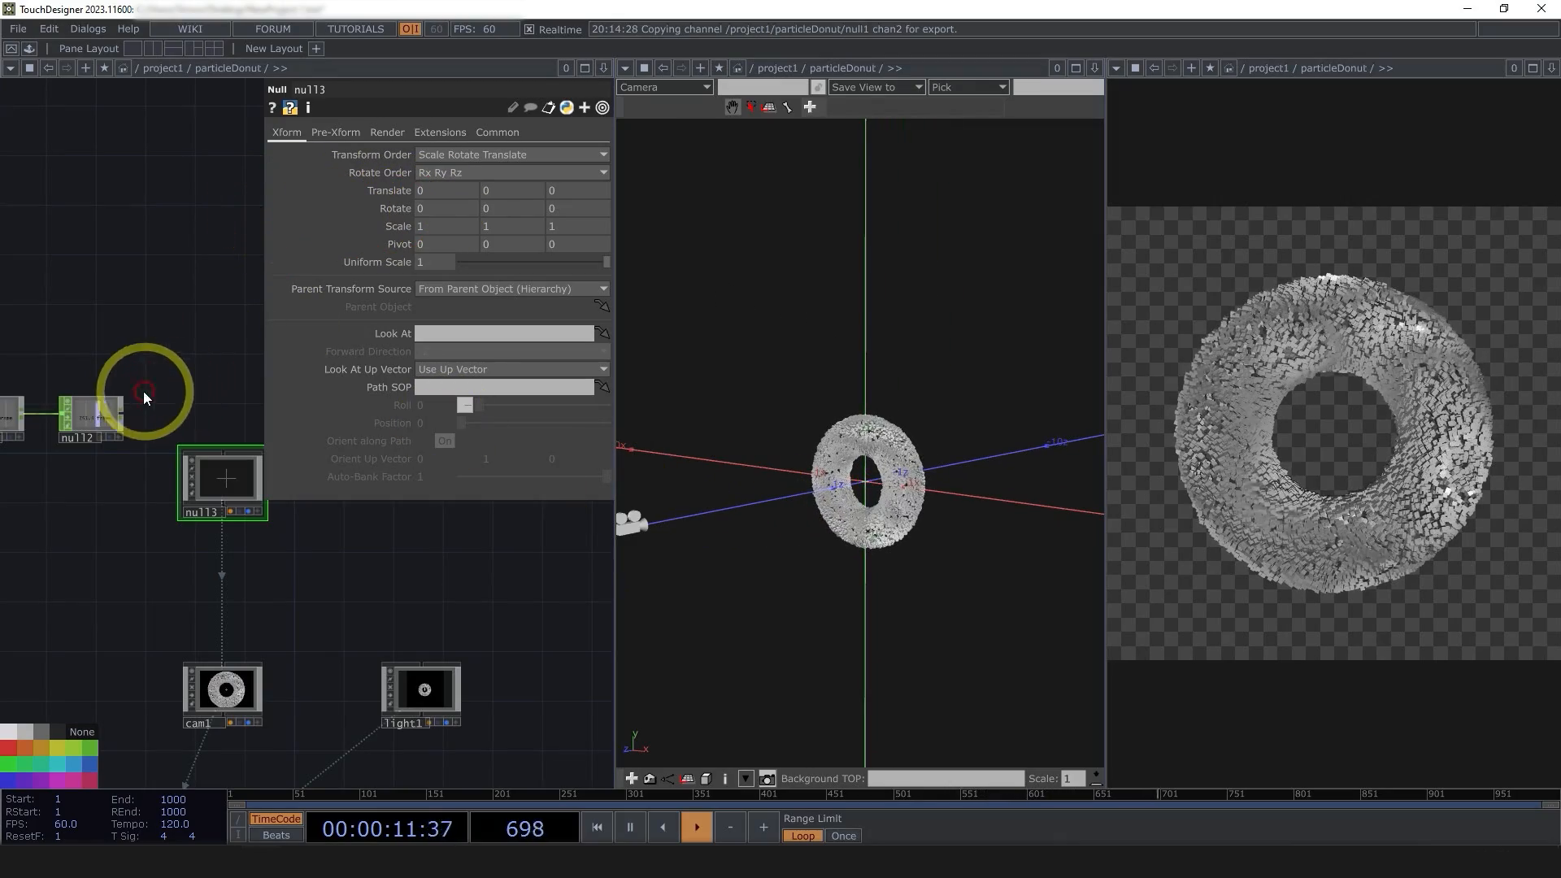
- Export null2's frame channel to null3's Y rotation as a CHOP export
click(95, 403)
click(223, 479)
click(98, 419)
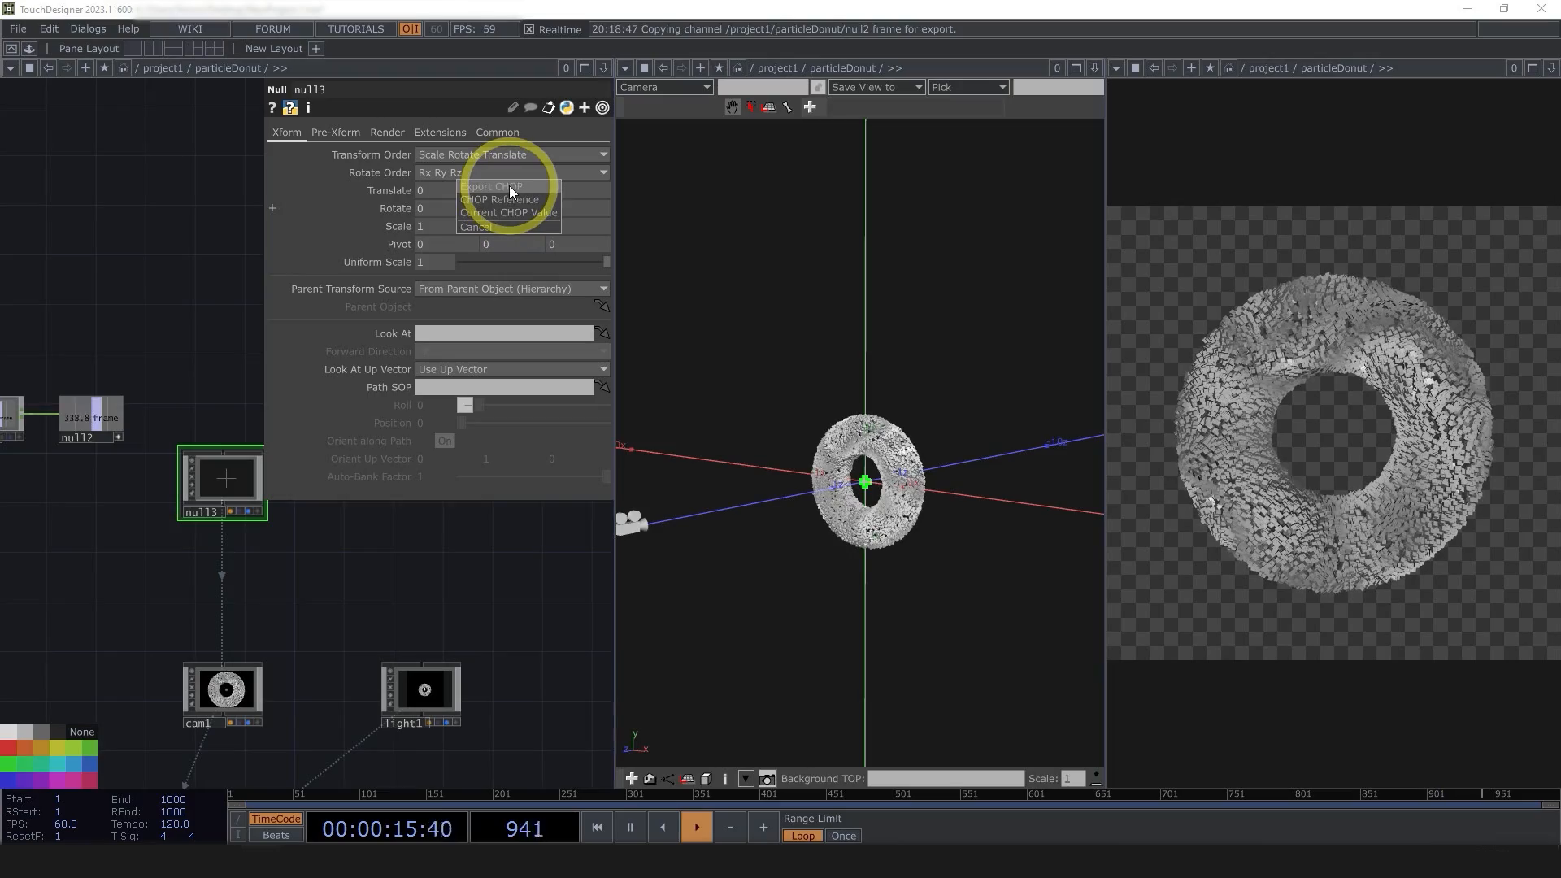
click(509, 188)
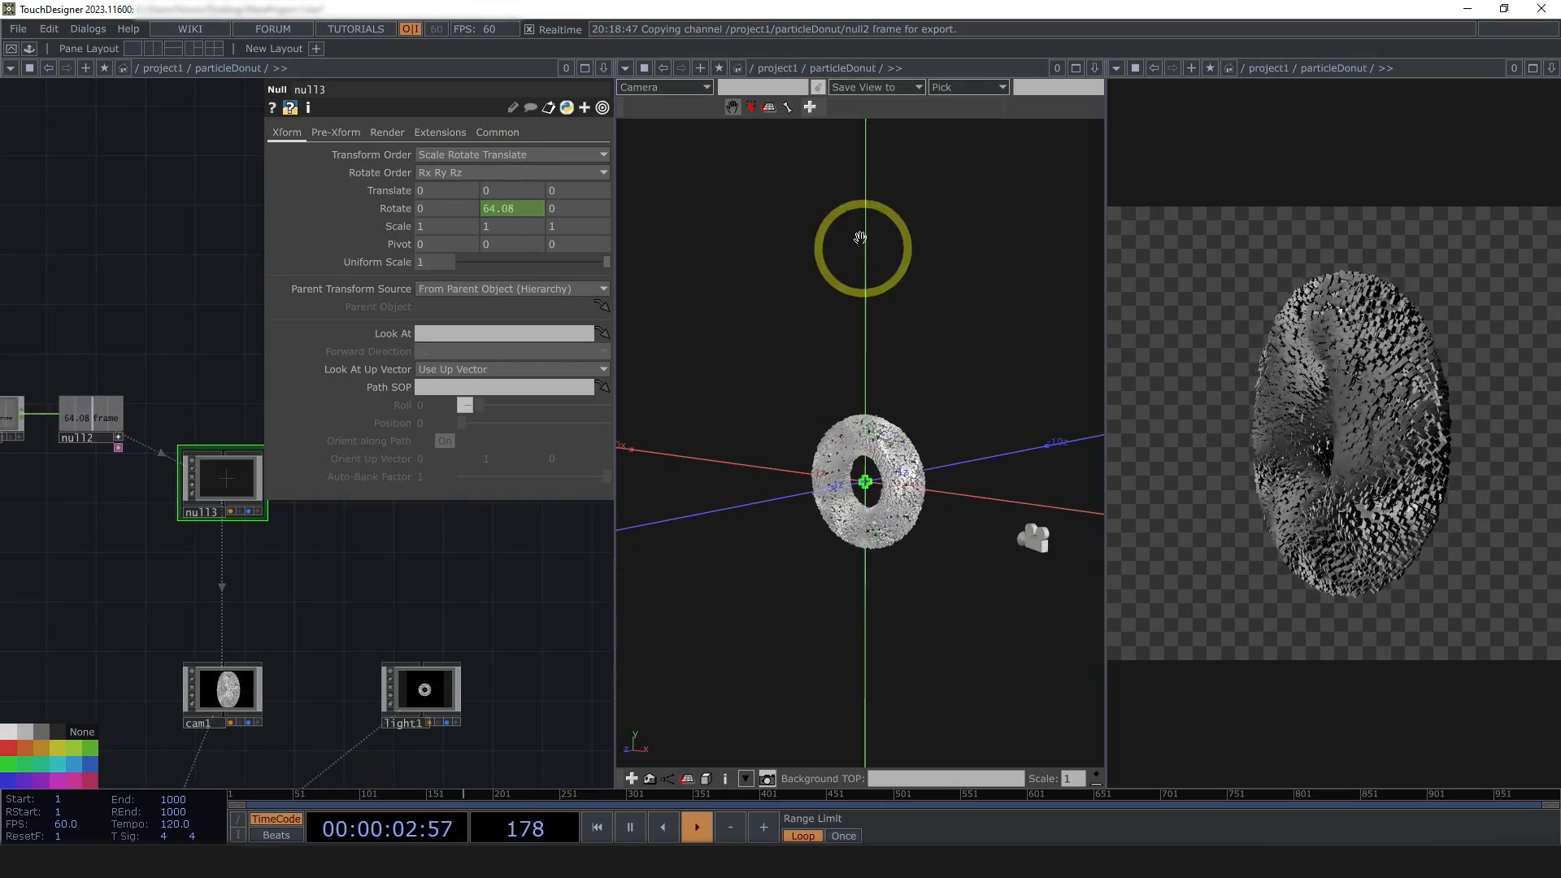
- Duplicate math3 below the original, fed from select2, and connect a Null CHOP to the copy's output
drag(236, 612, 446, 694)
click(209, 493)
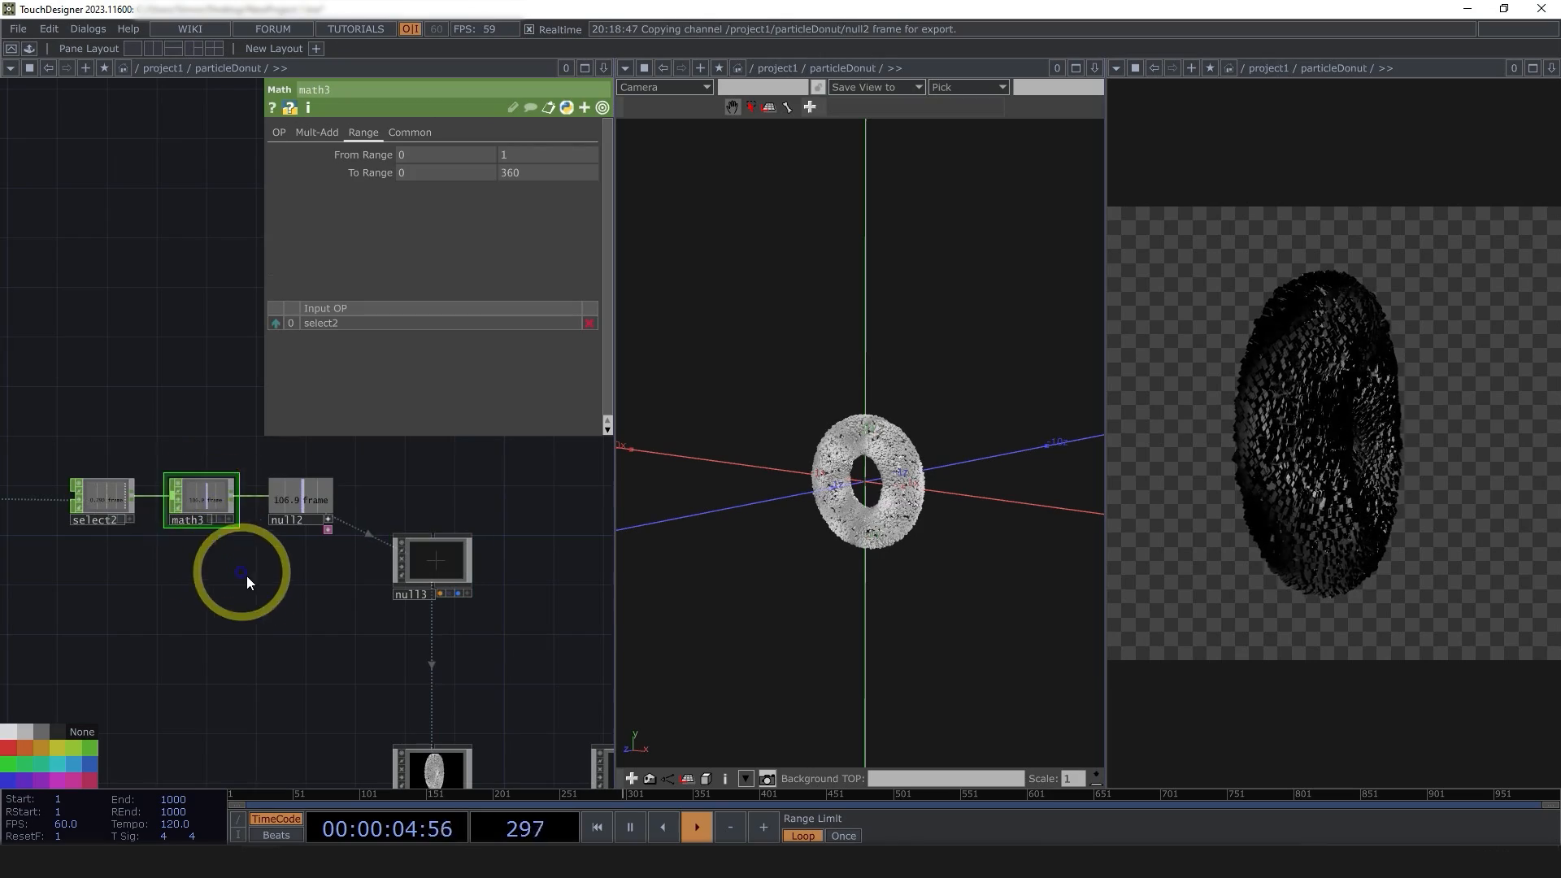
right_click(234, 558)
click(349, 543)
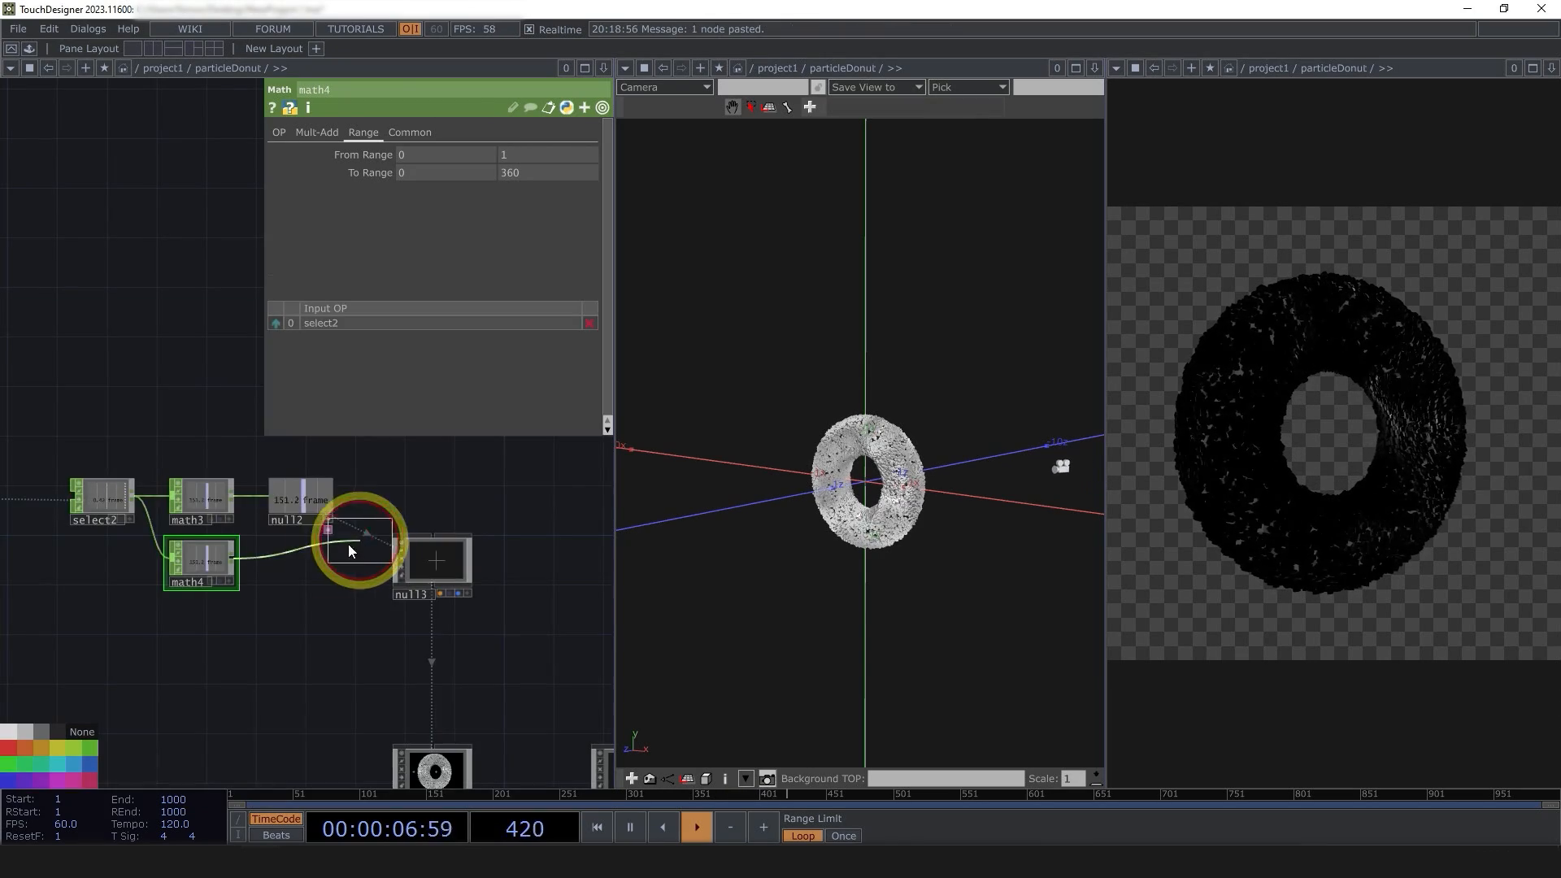
click(300, 566)
- Export null4's frame channel to null3's Z rotation
click(427, 559)
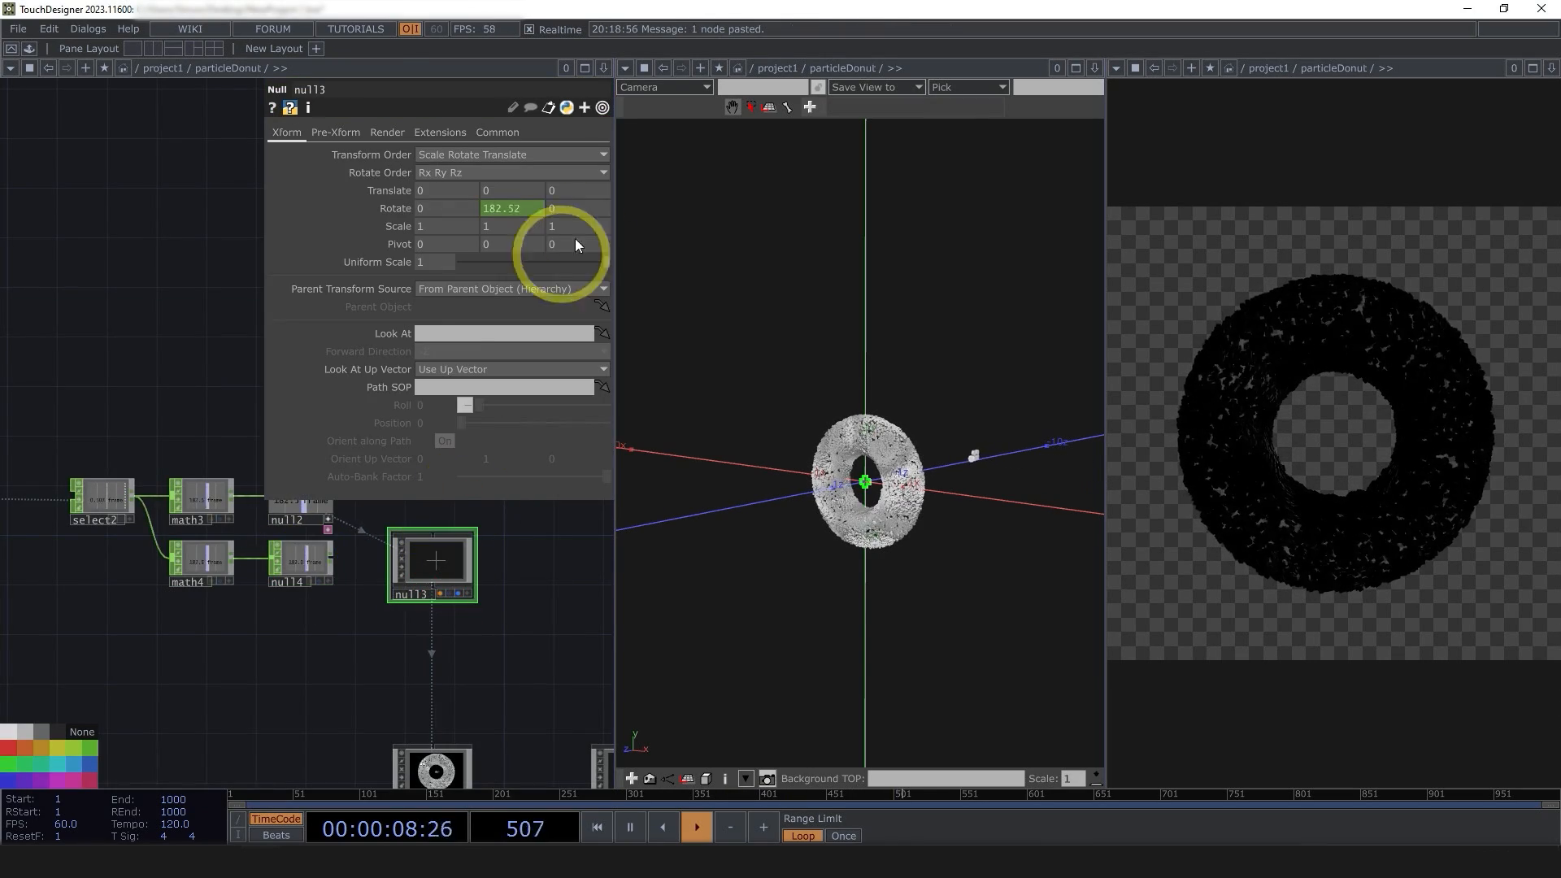
click(301, 565)
click(446, 561)
drag(305, 562, 577, 210)
click(577, 190)
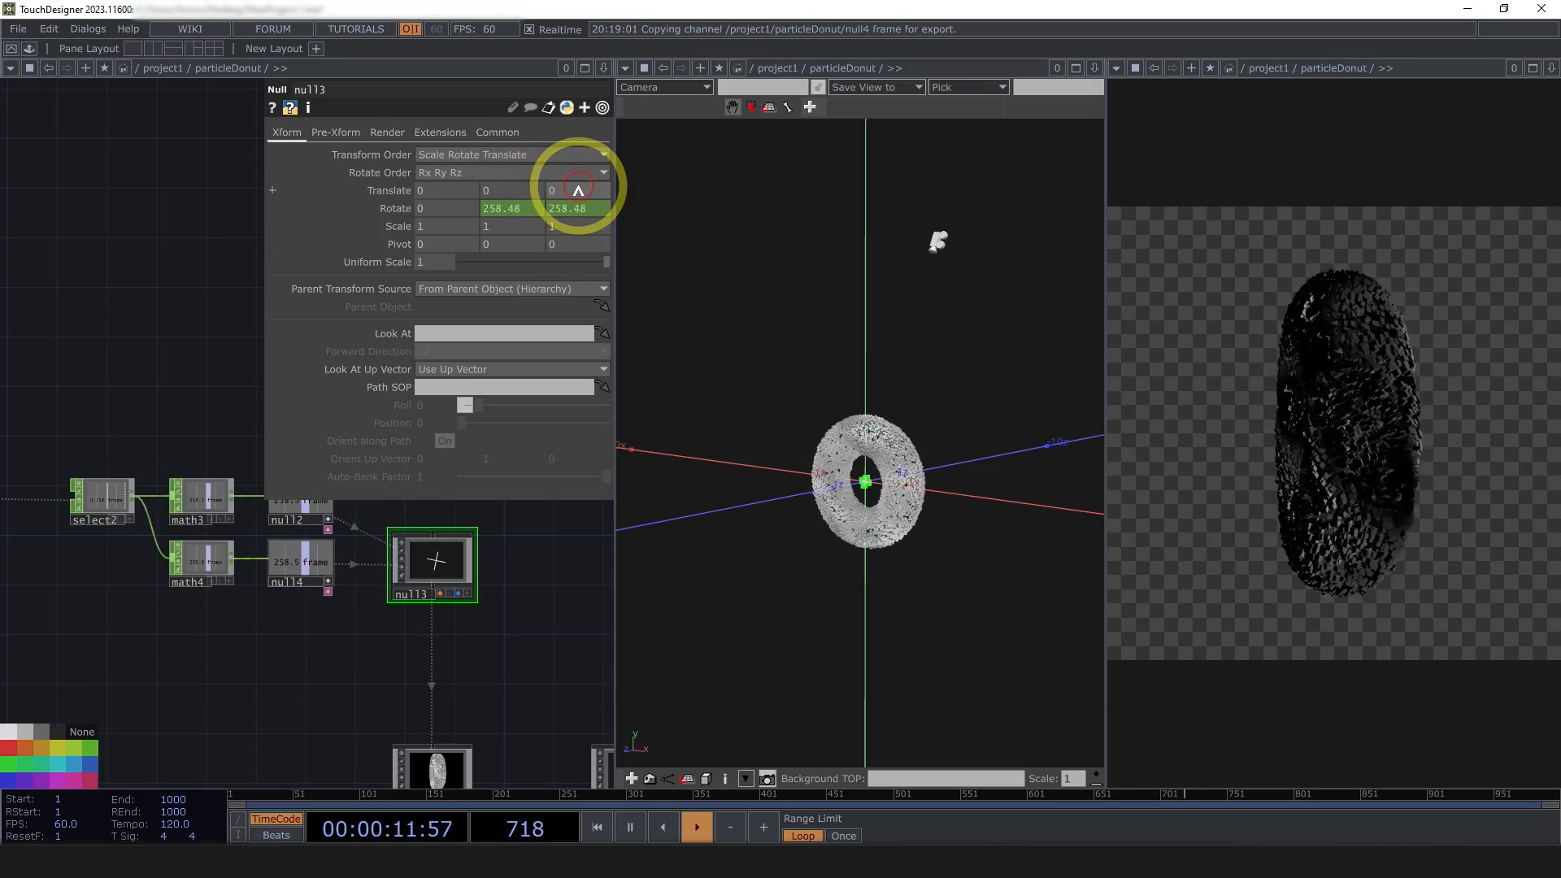
click(226, 563)
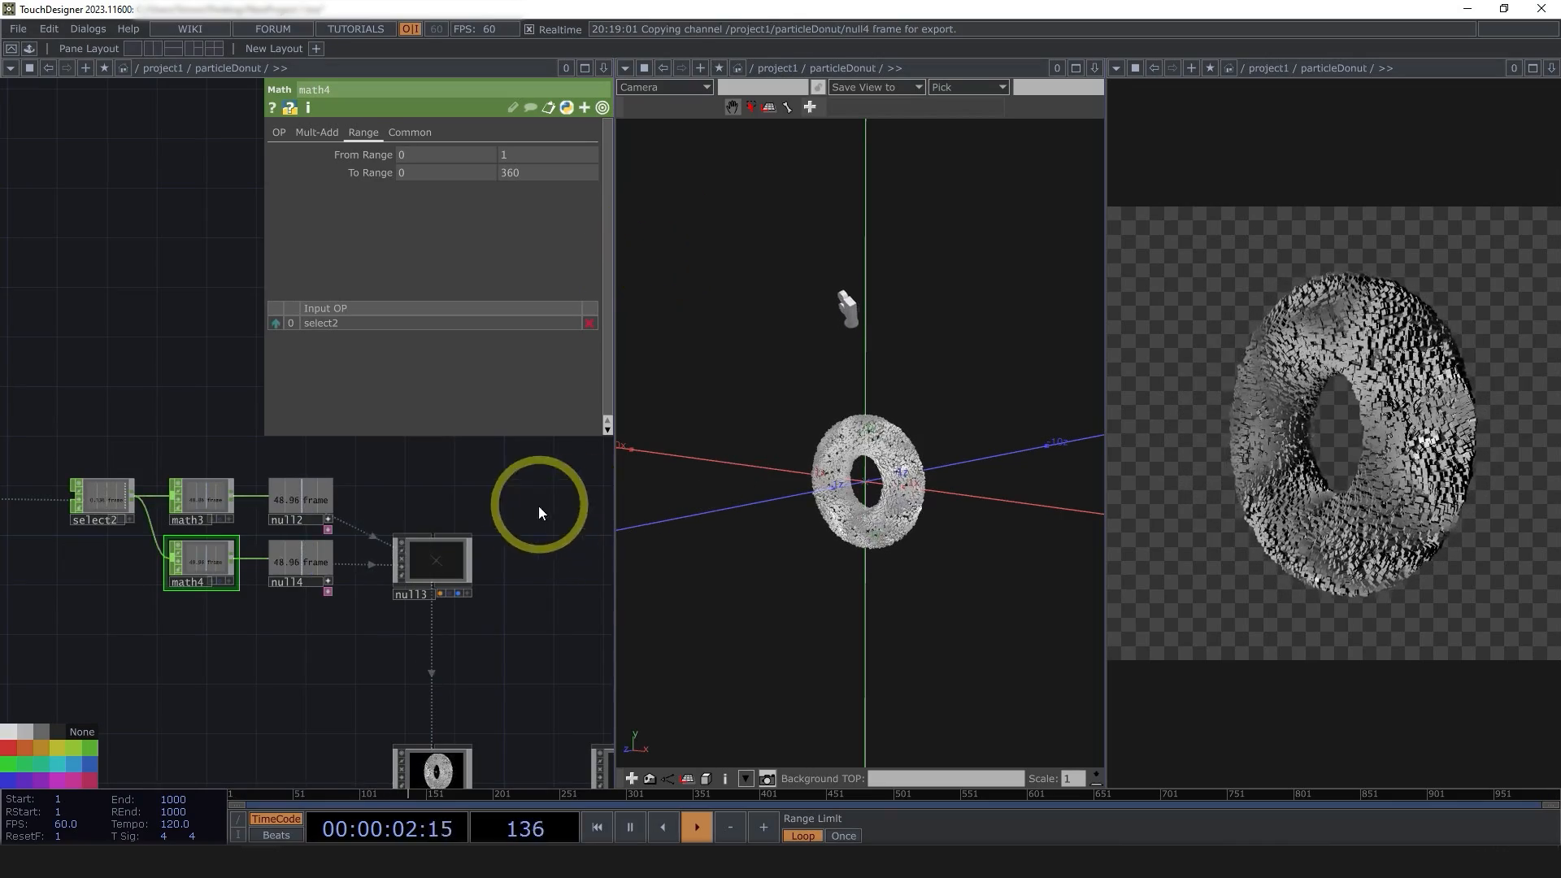
scroll(418, 487, down, 5)
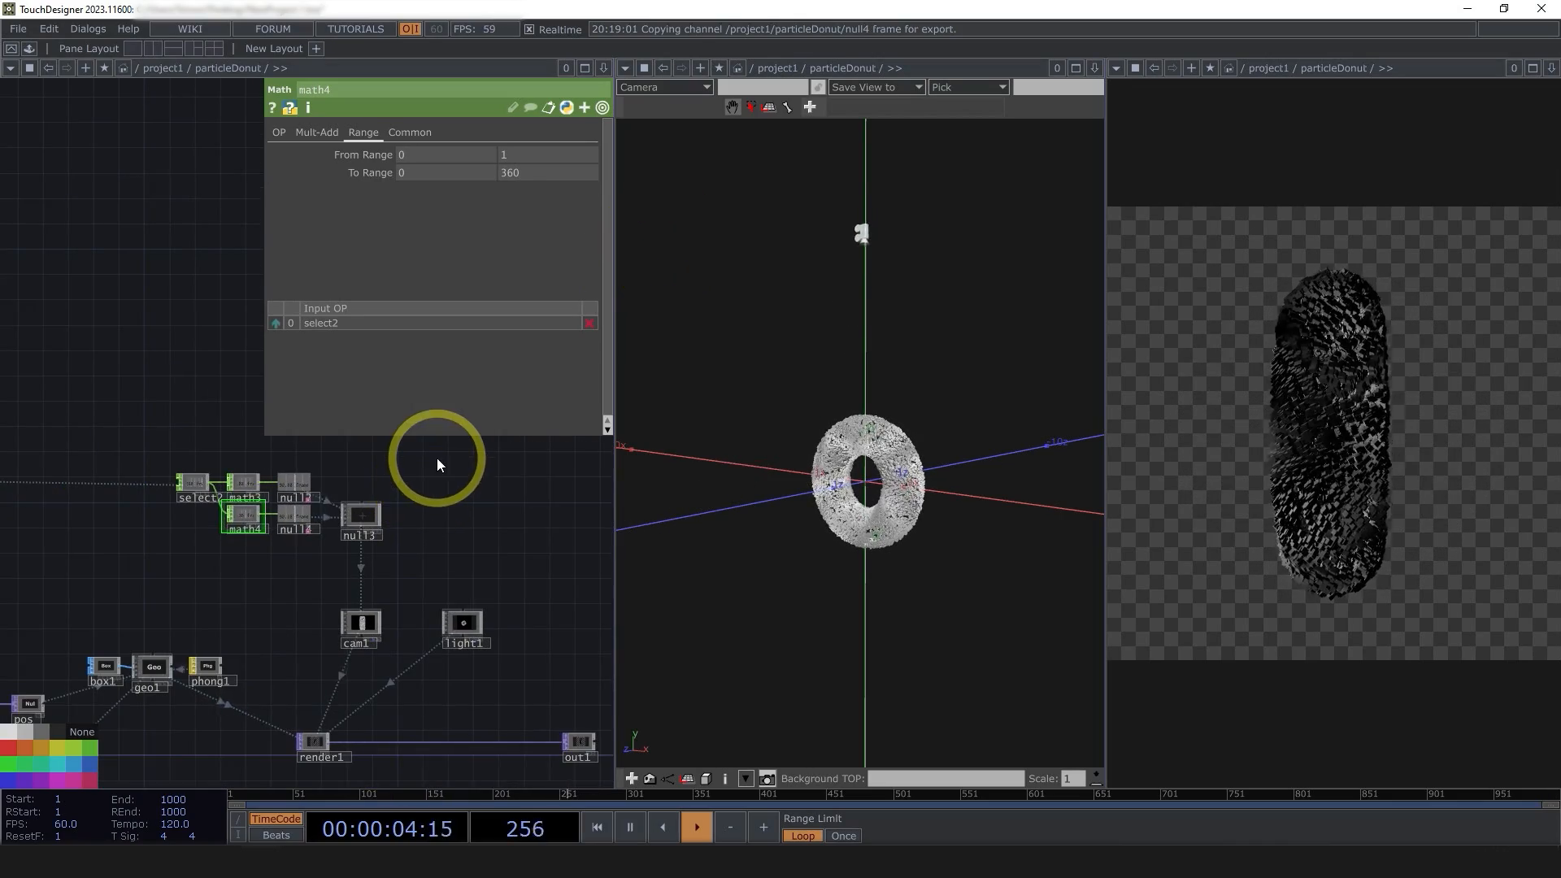
drag(540, 593, 411, 605)
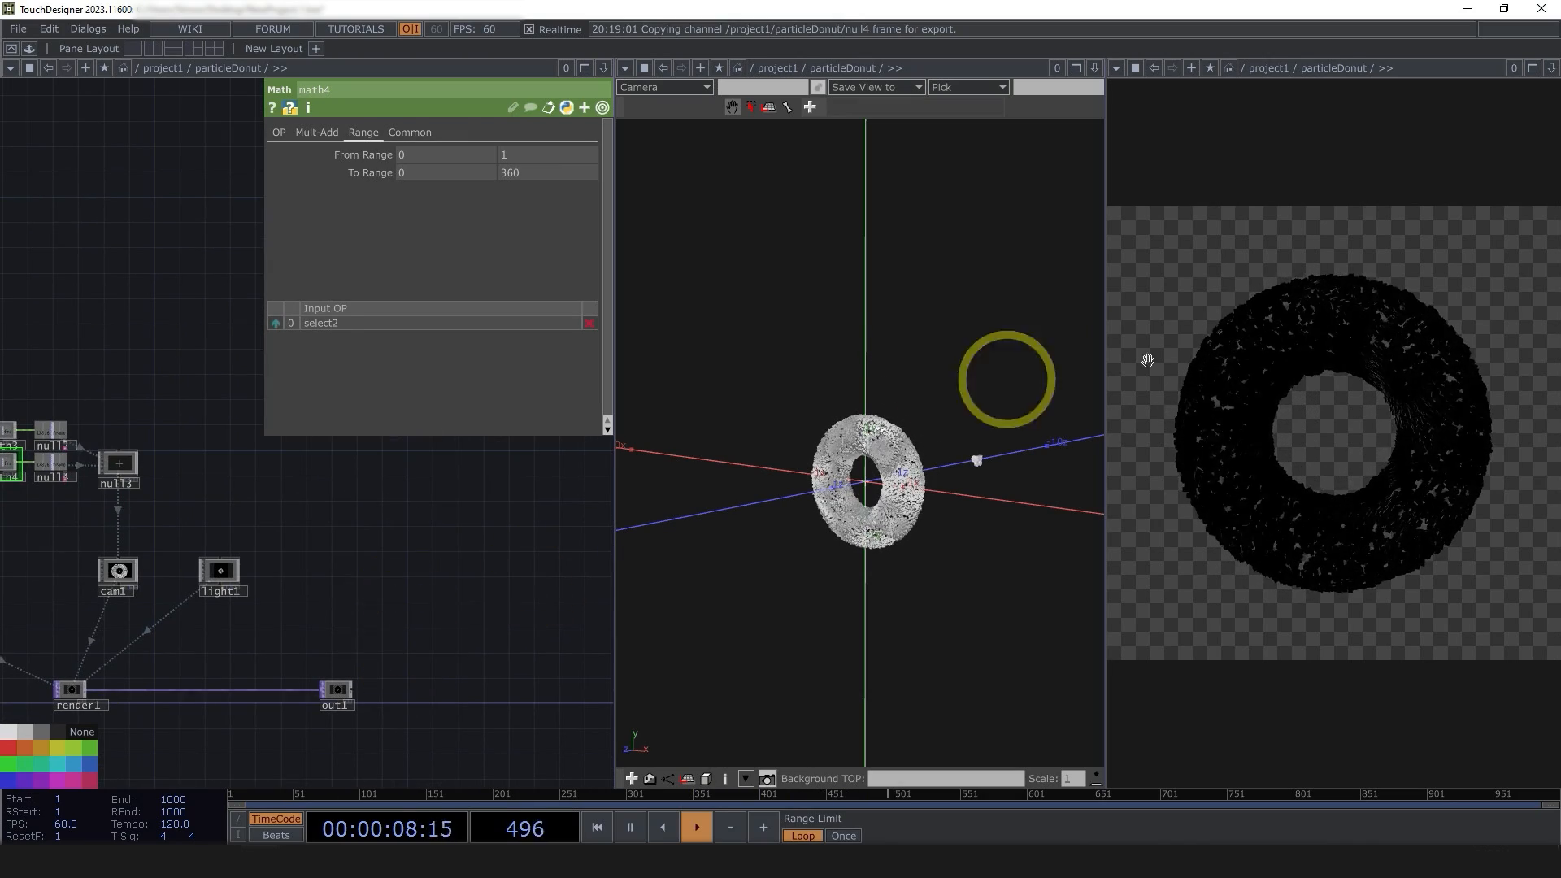
click(1095, 68)
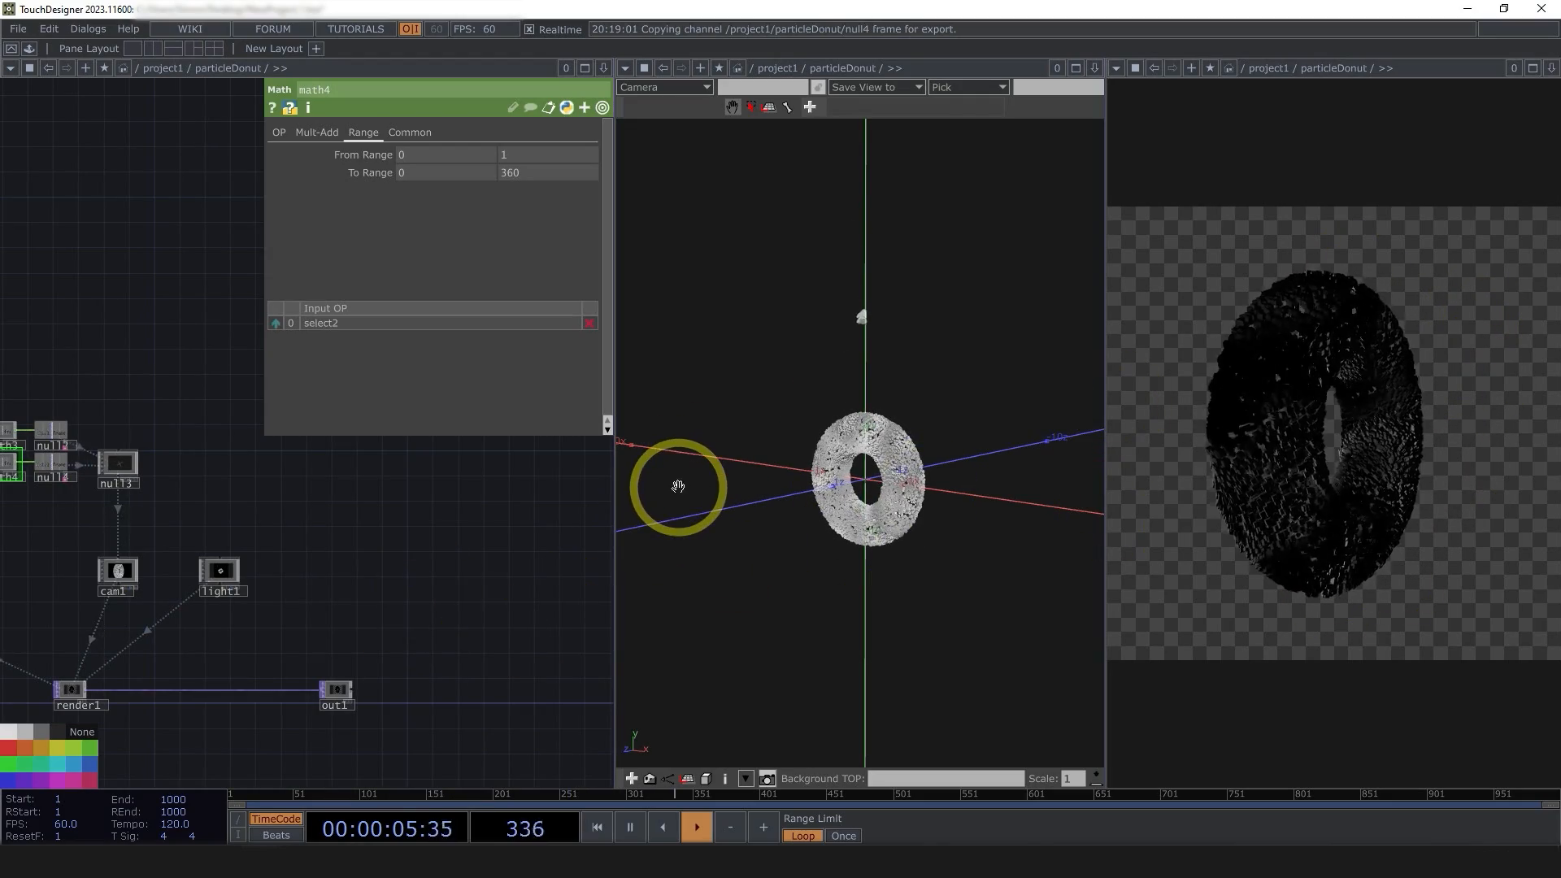
- Set light1's Light Color to bright pink with red 1, green 0 and blue 0.55294
scroll(250, 598, up, 3)
drag(373, 603, 449, 529)
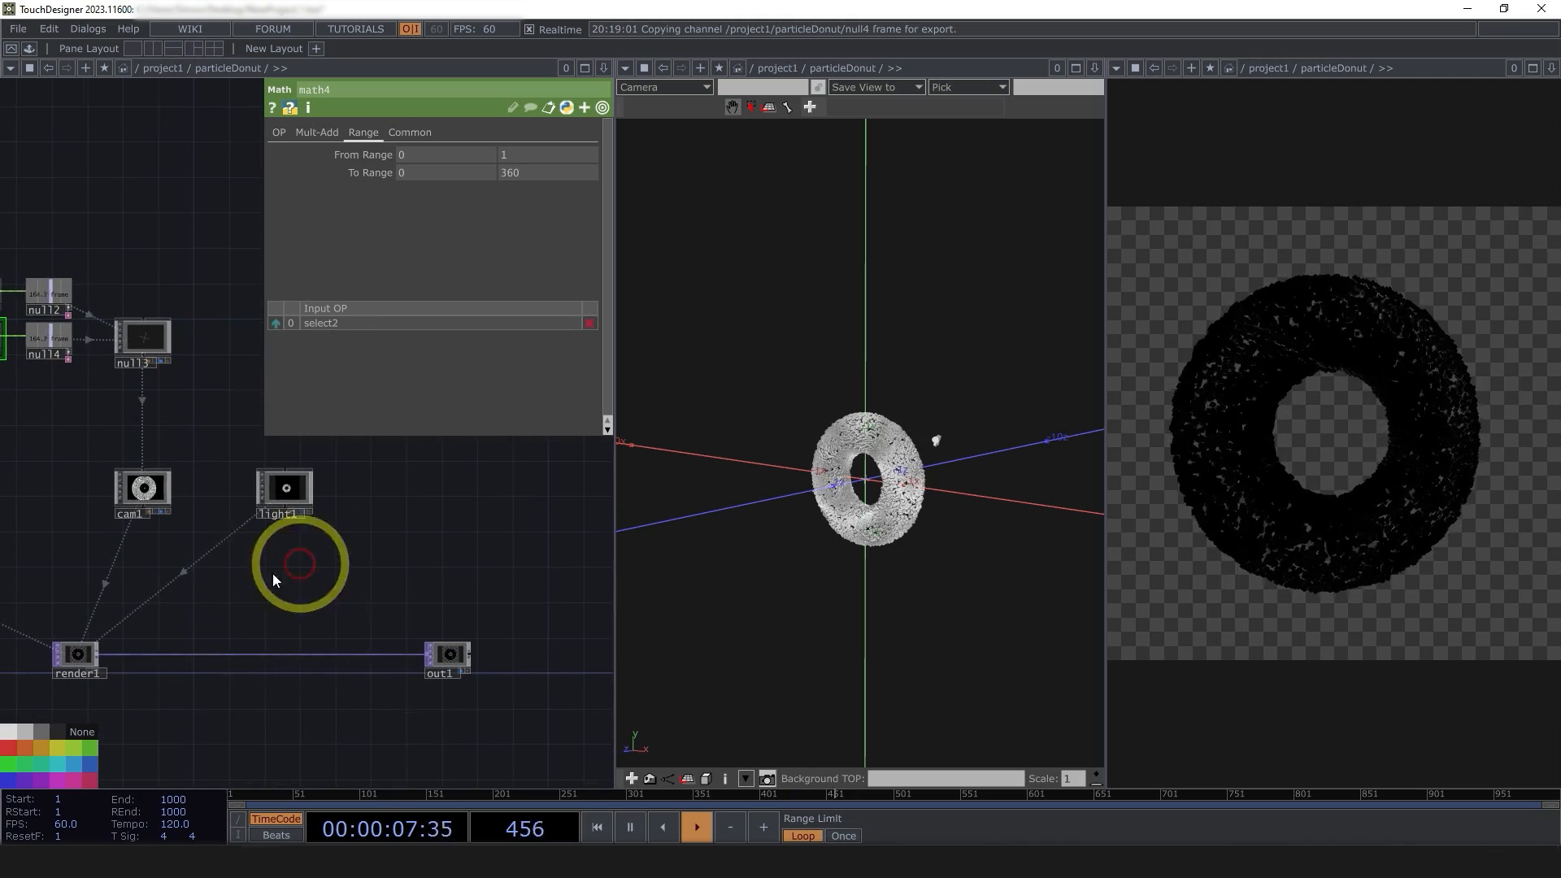
click(288, 488)
drag(362, 578, 264, 610)
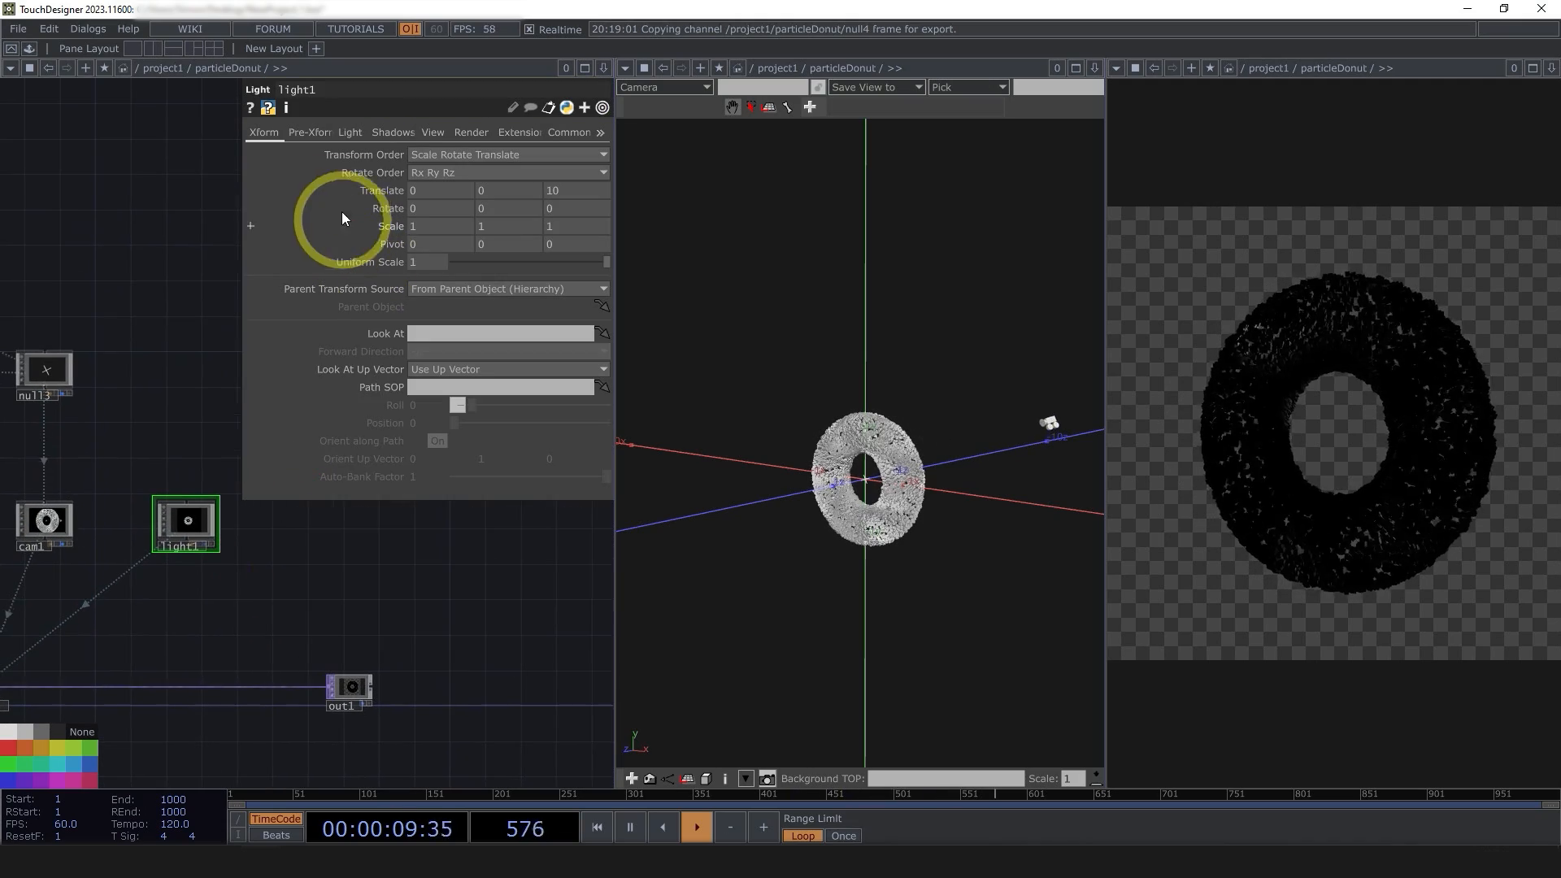
click(350, 132)
click(415, 155)
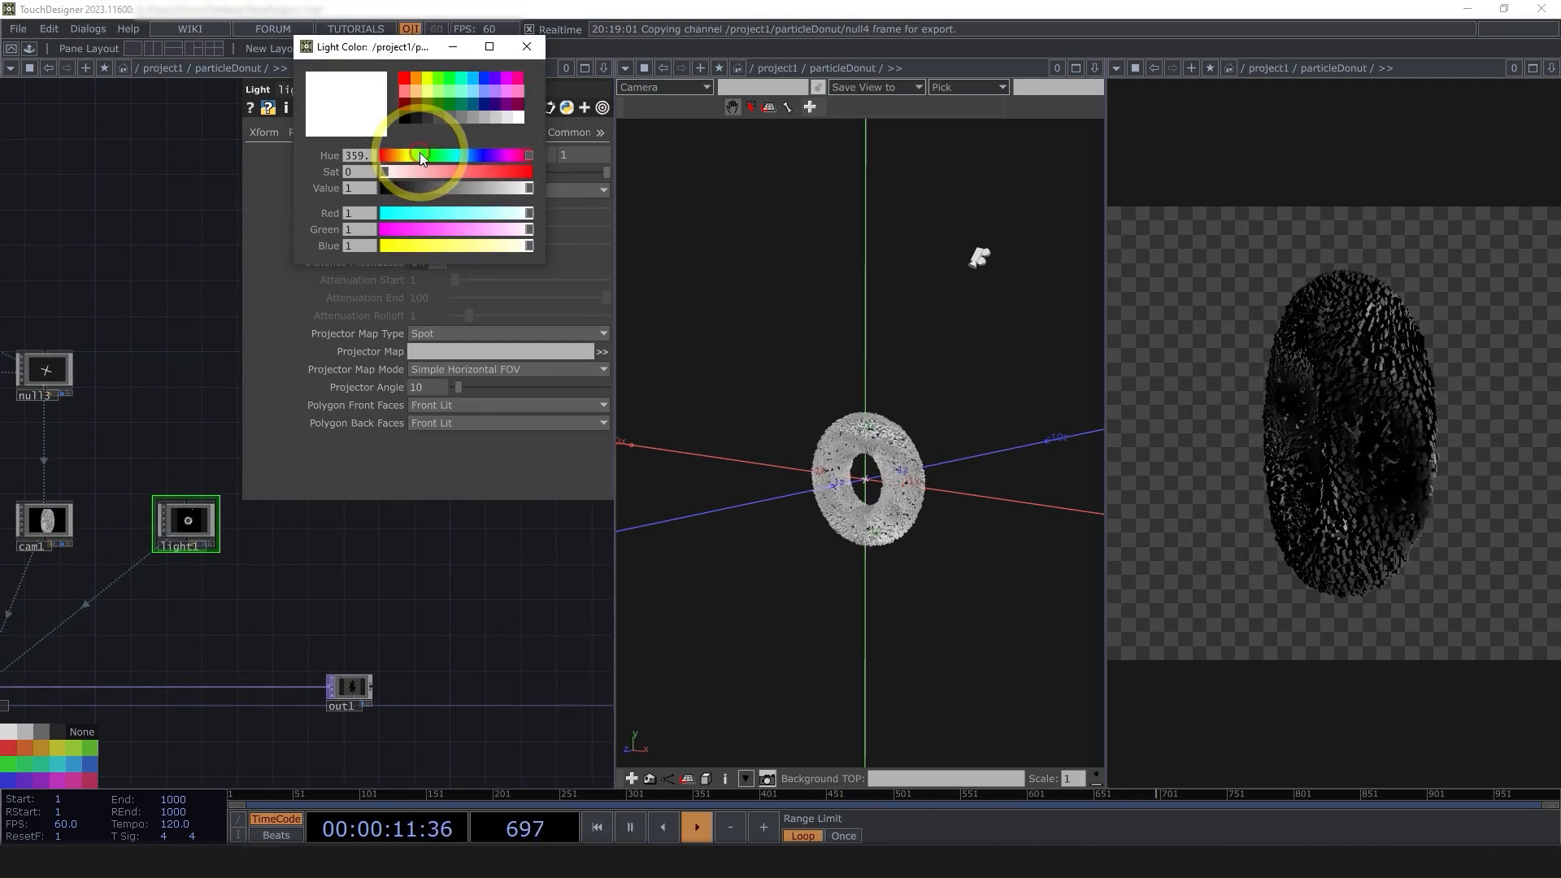
click(520, 76)
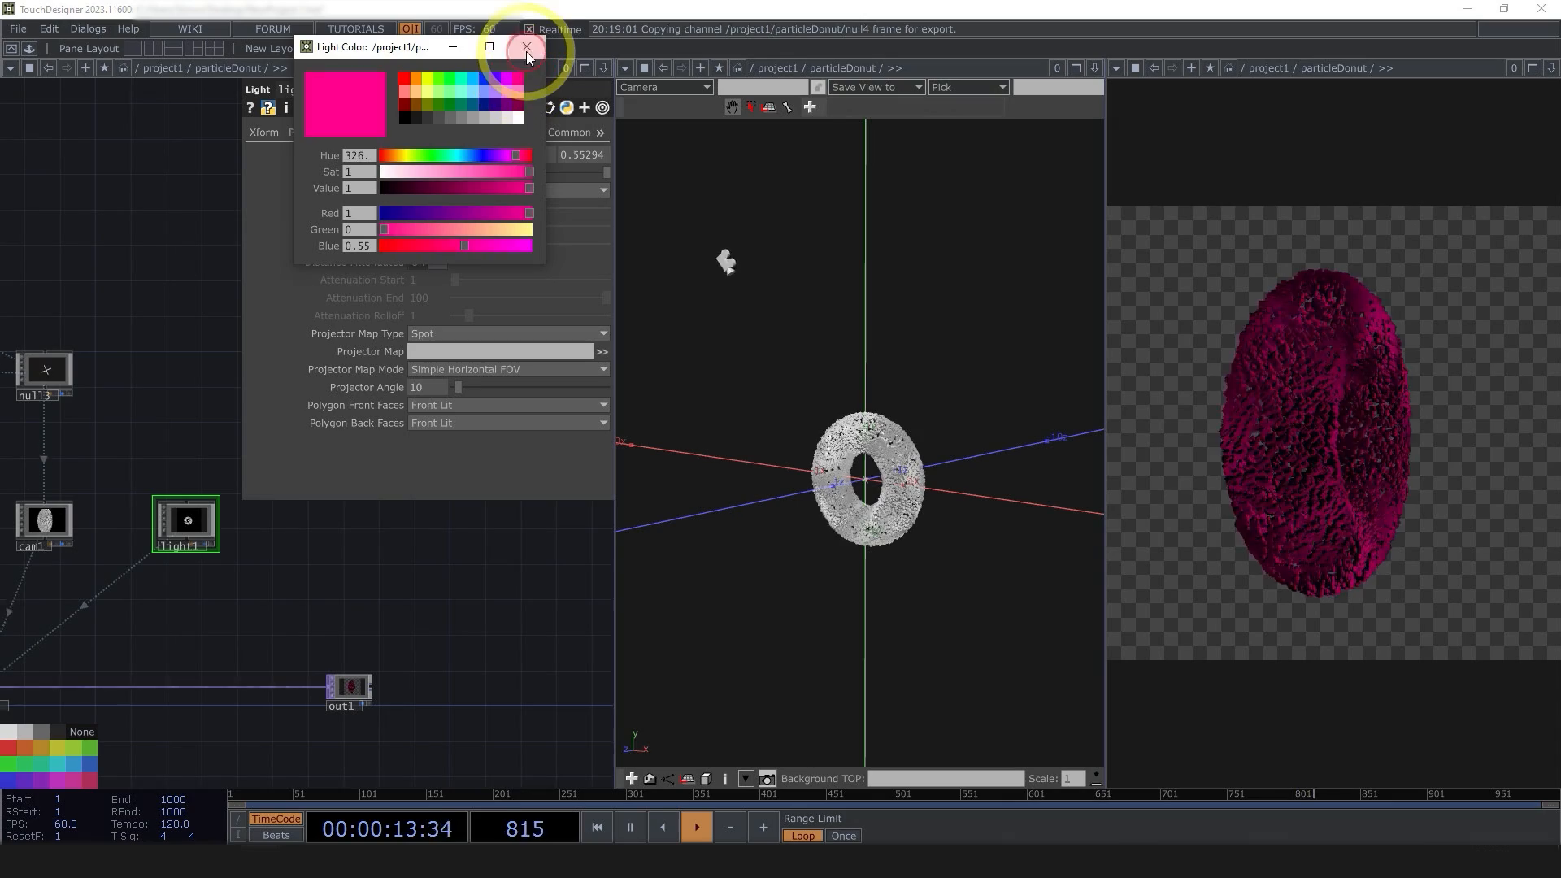
click(527, 48)
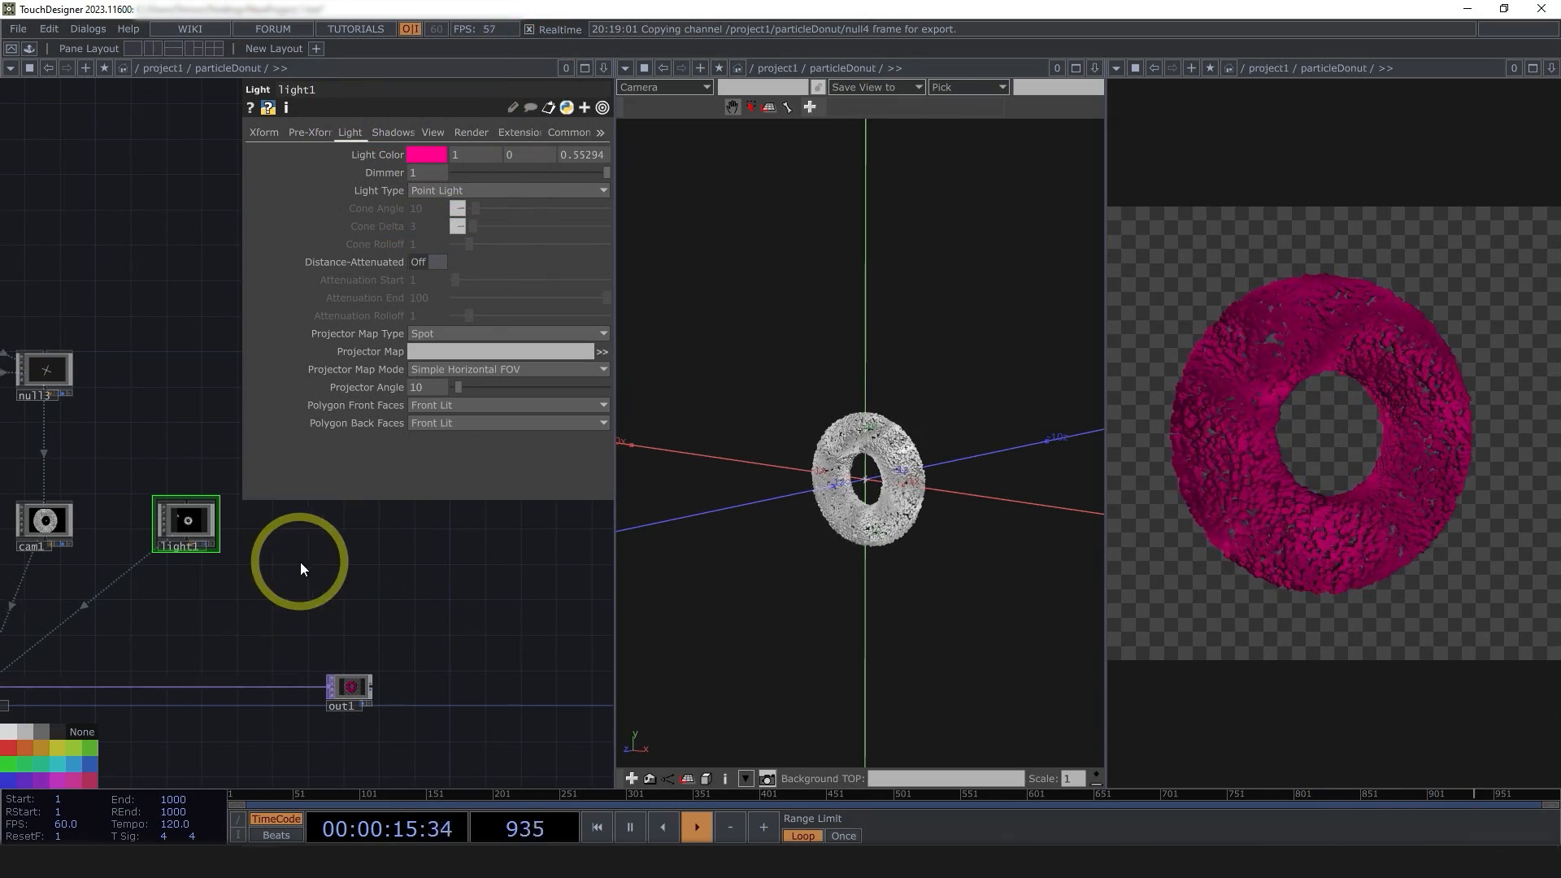
- Change light1's Light Type to Cone Light
drag(300, 563, 341, 583)
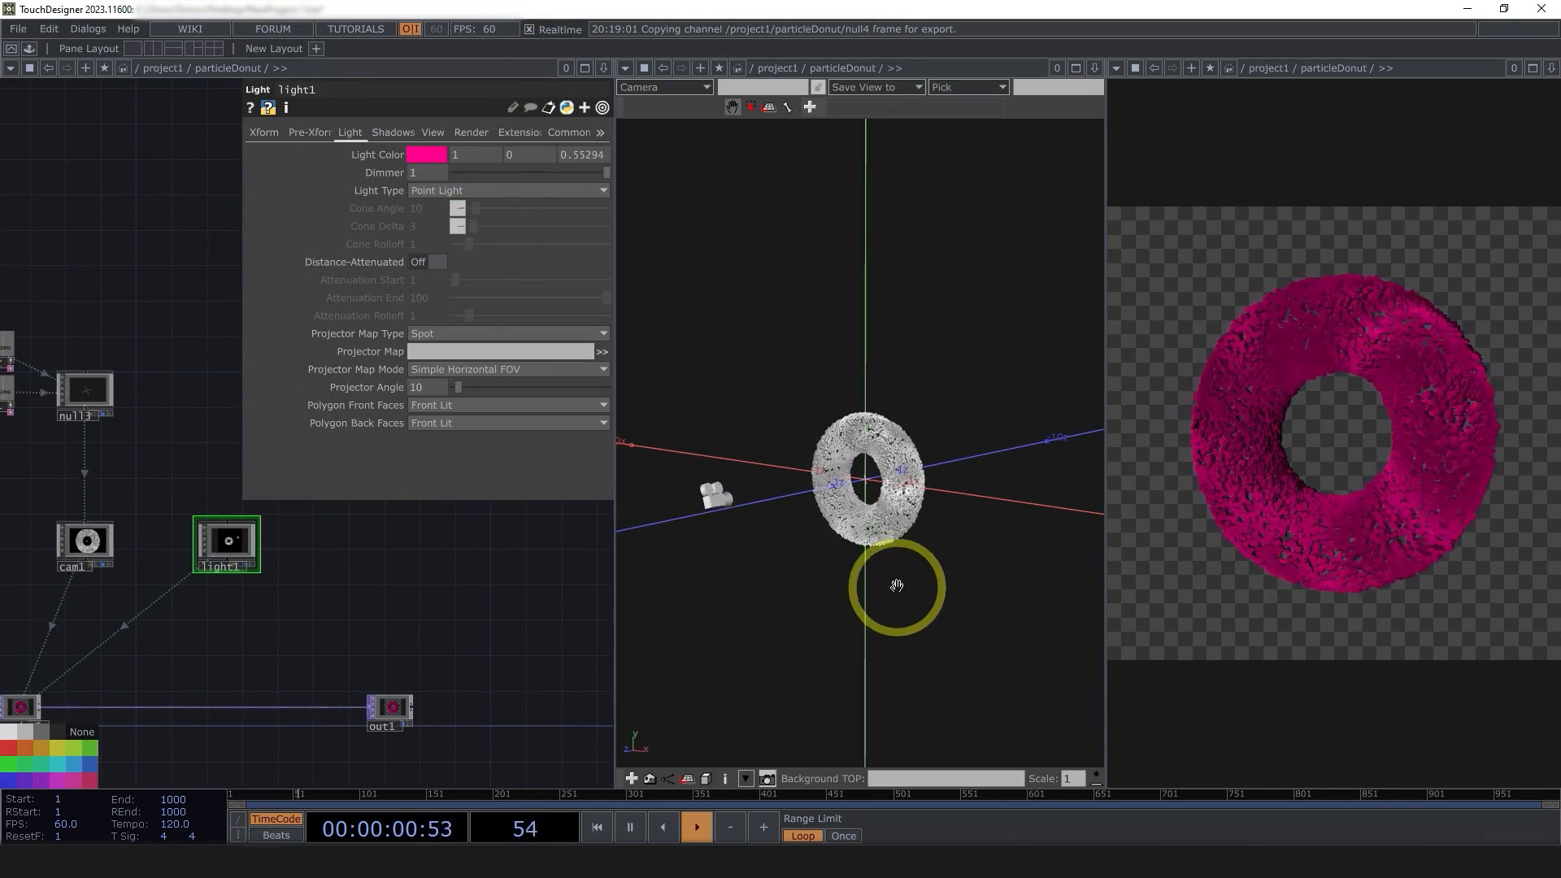
drag(895, 564, 895, 722)
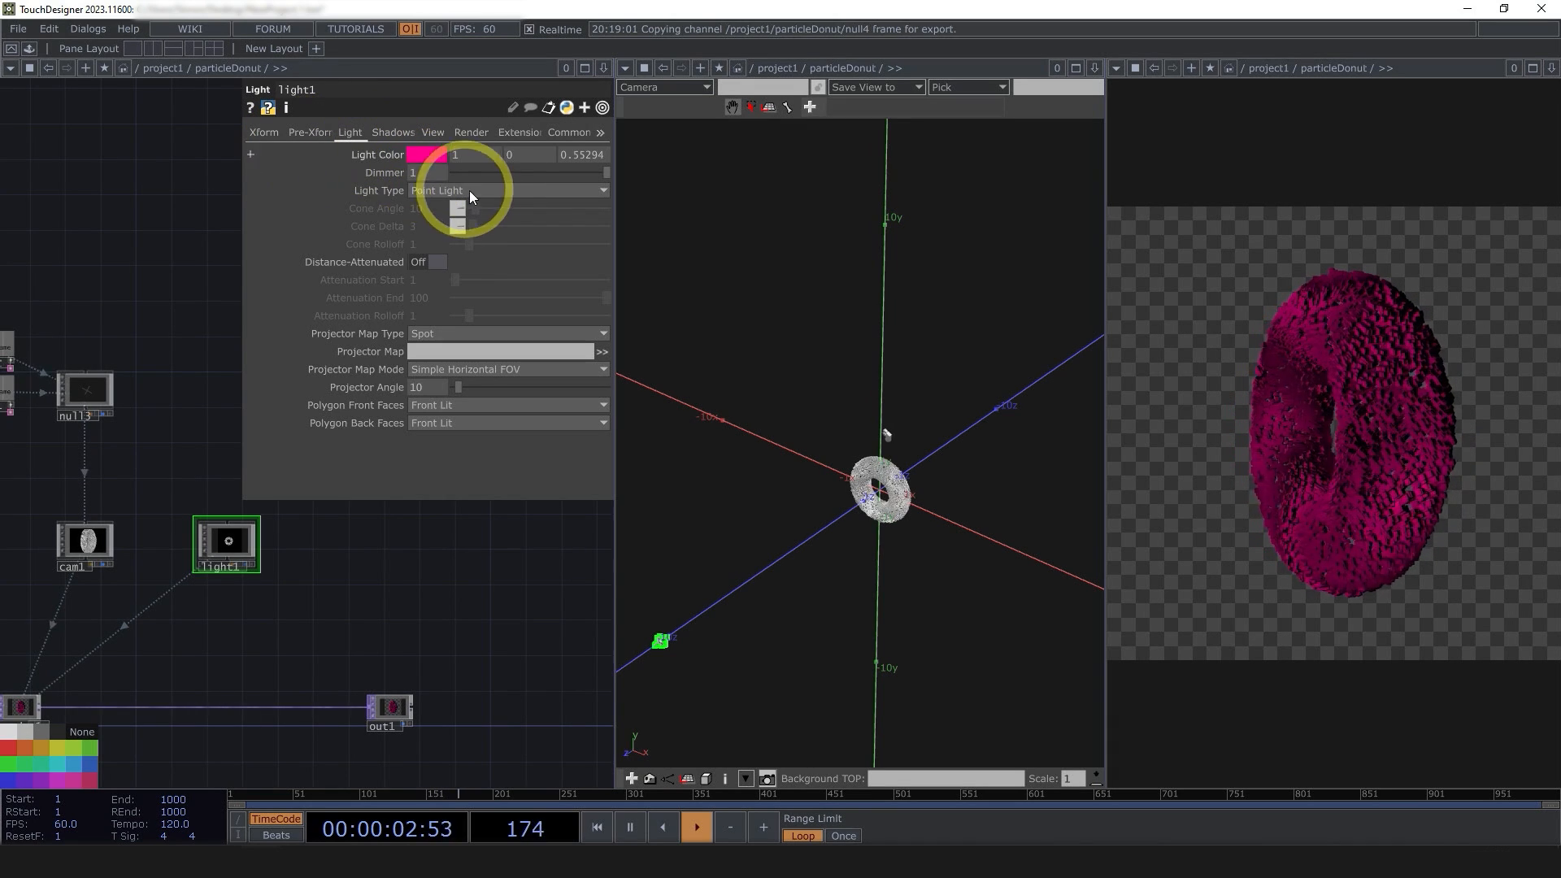
click(422, 189)
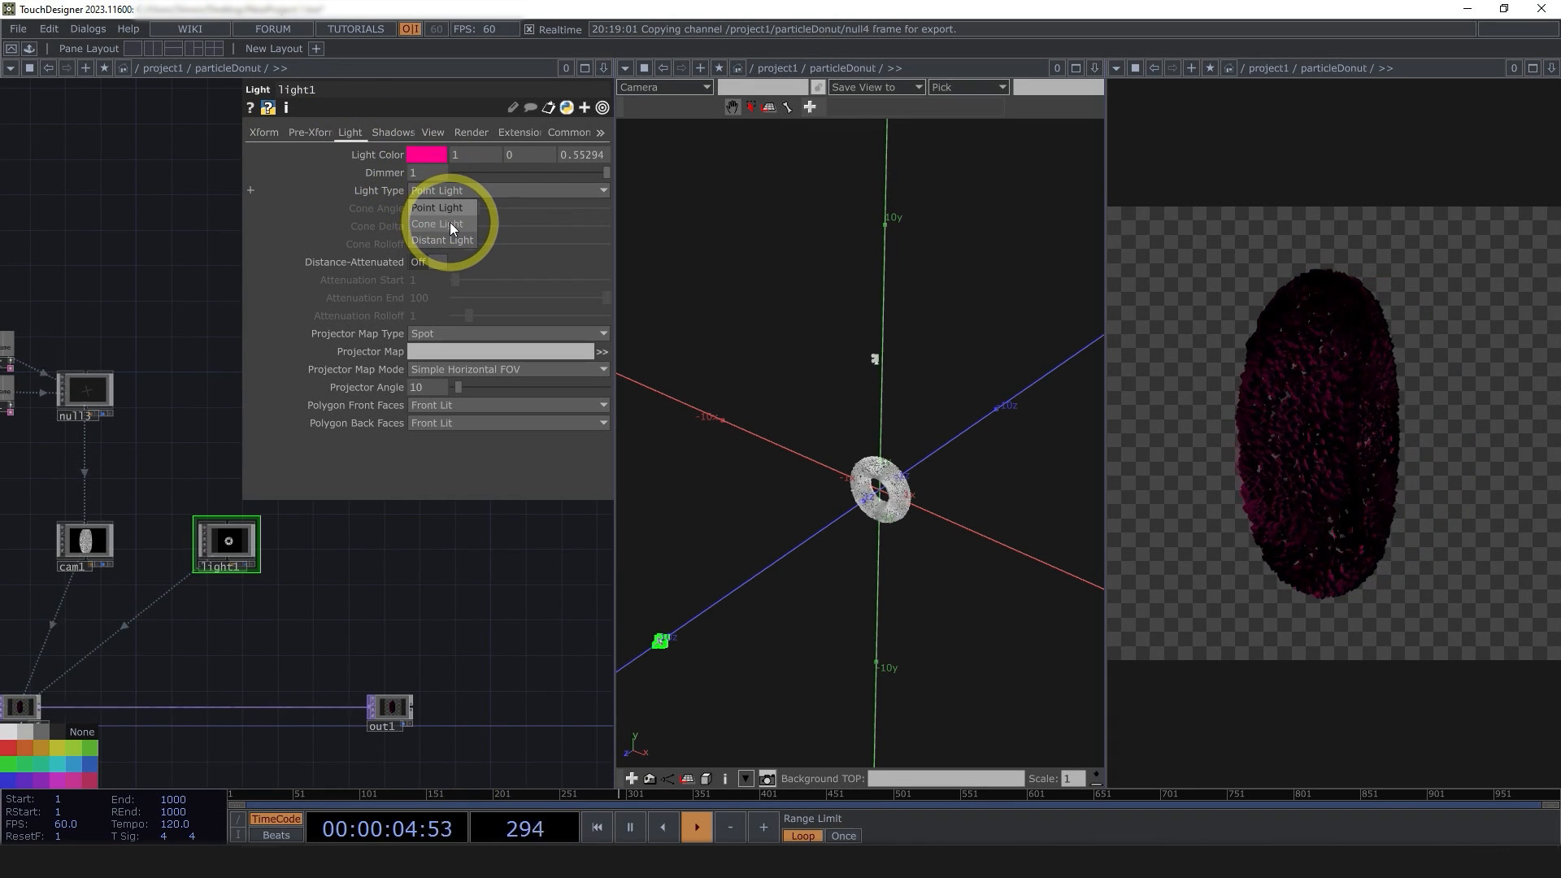
click(451, 222)
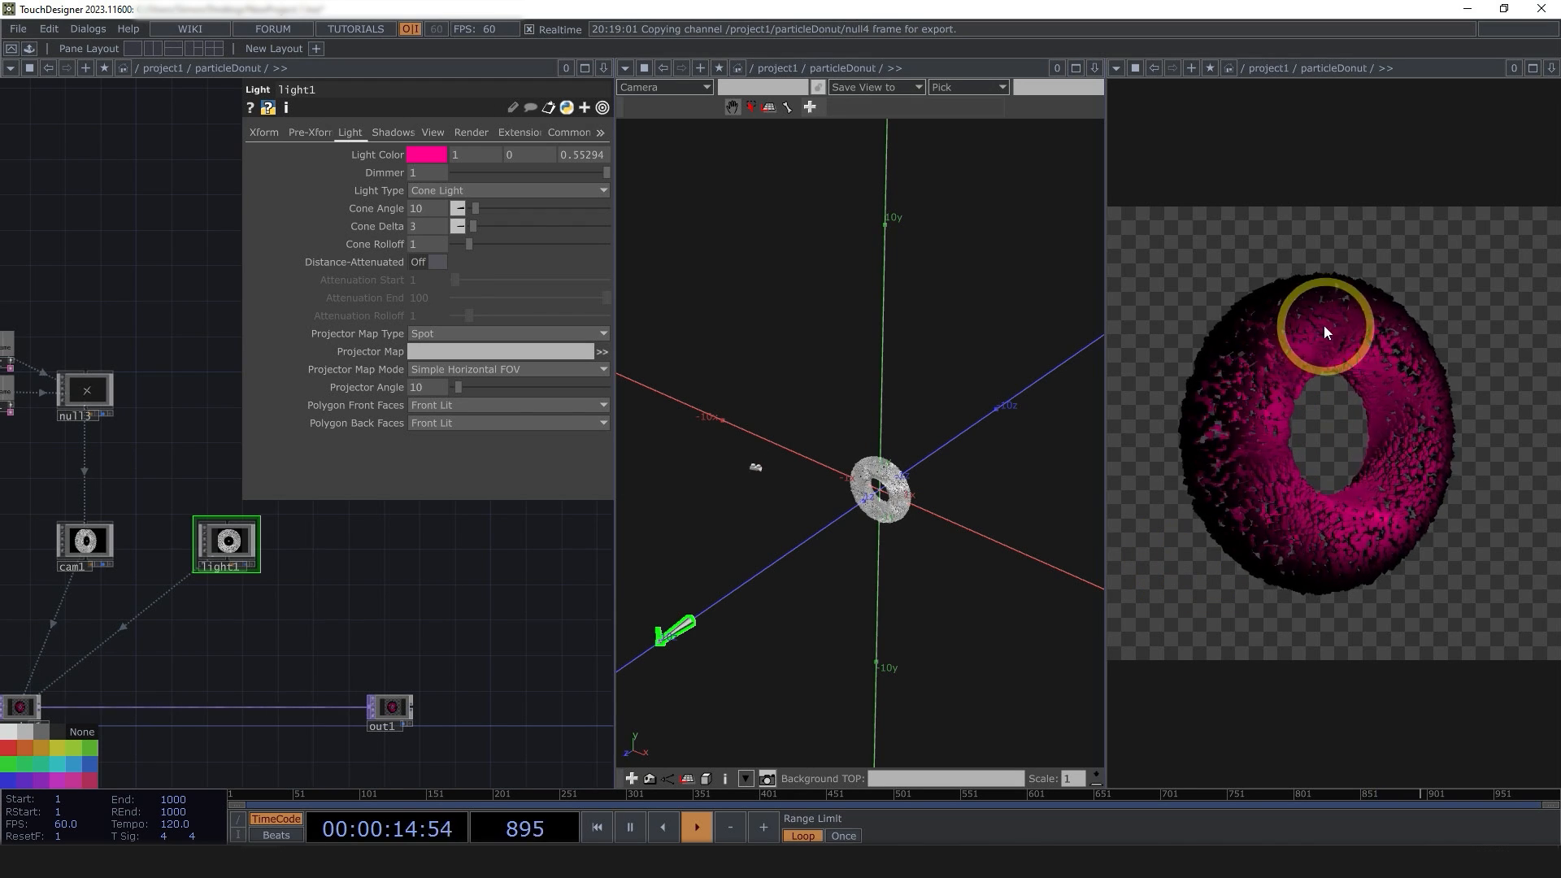
- Compare Point Light with Cone Light on light1 while playback is paused, return to Cone Light, and resume playback
click(451, 192)
click(449, 204)
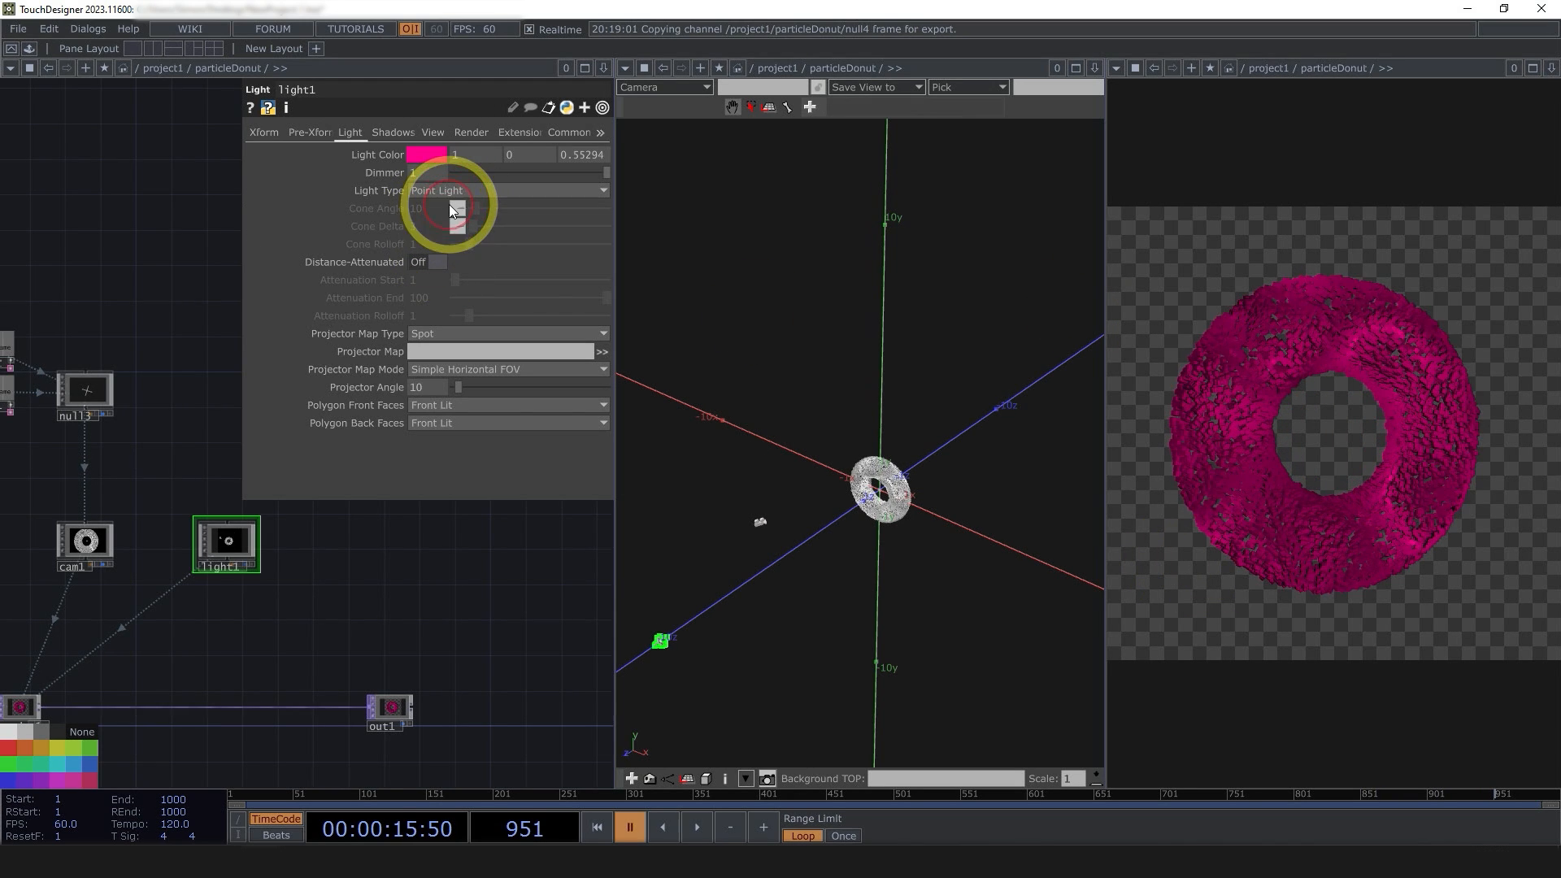
click(503, 187)
click(448, 206)
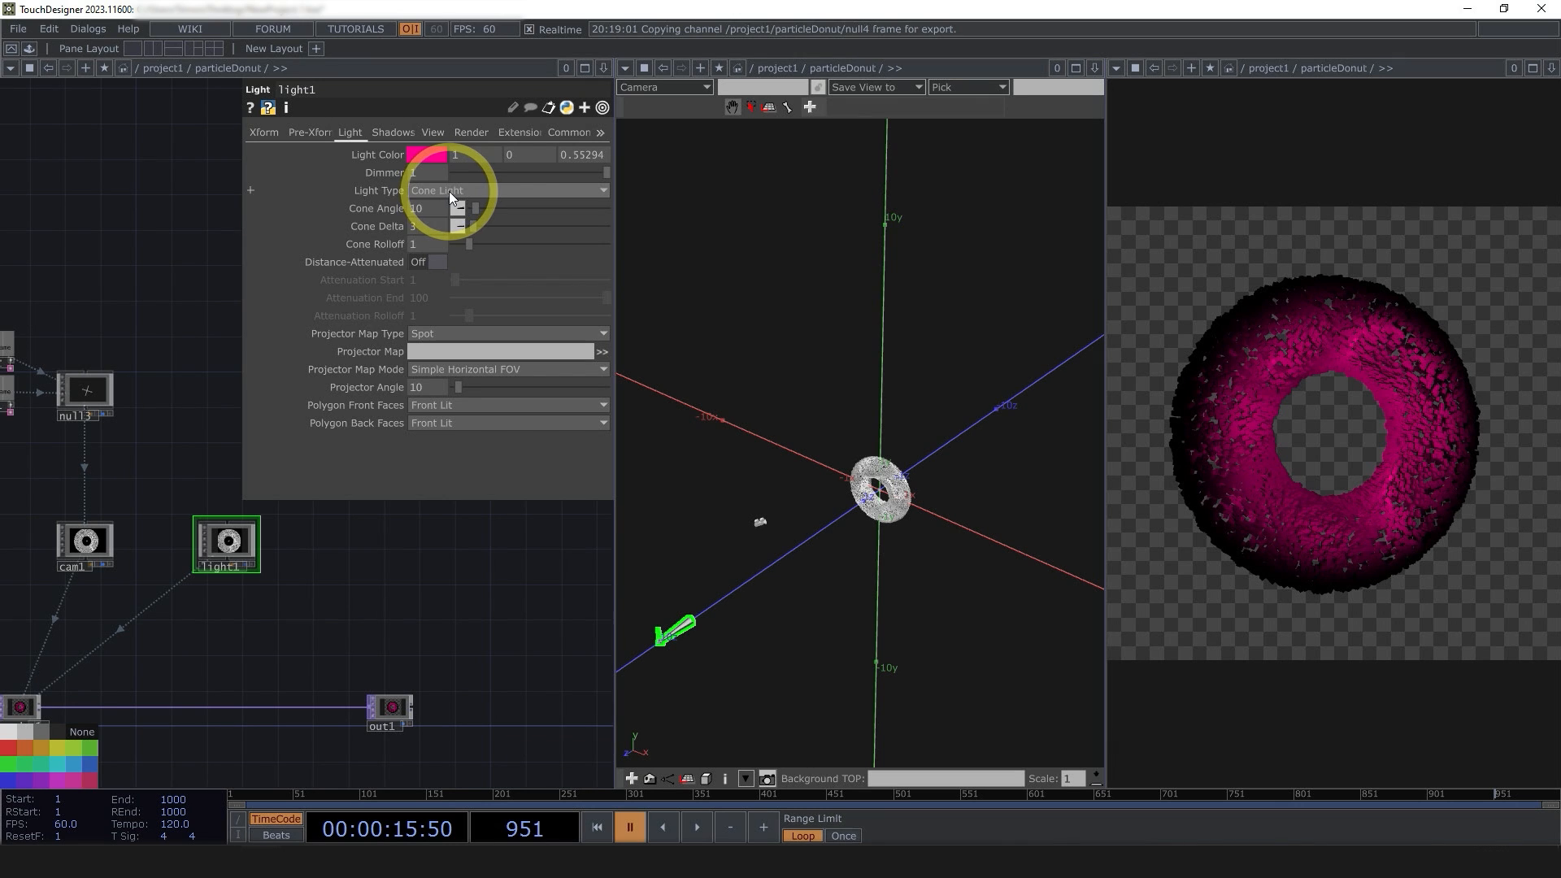
click(445, 225)
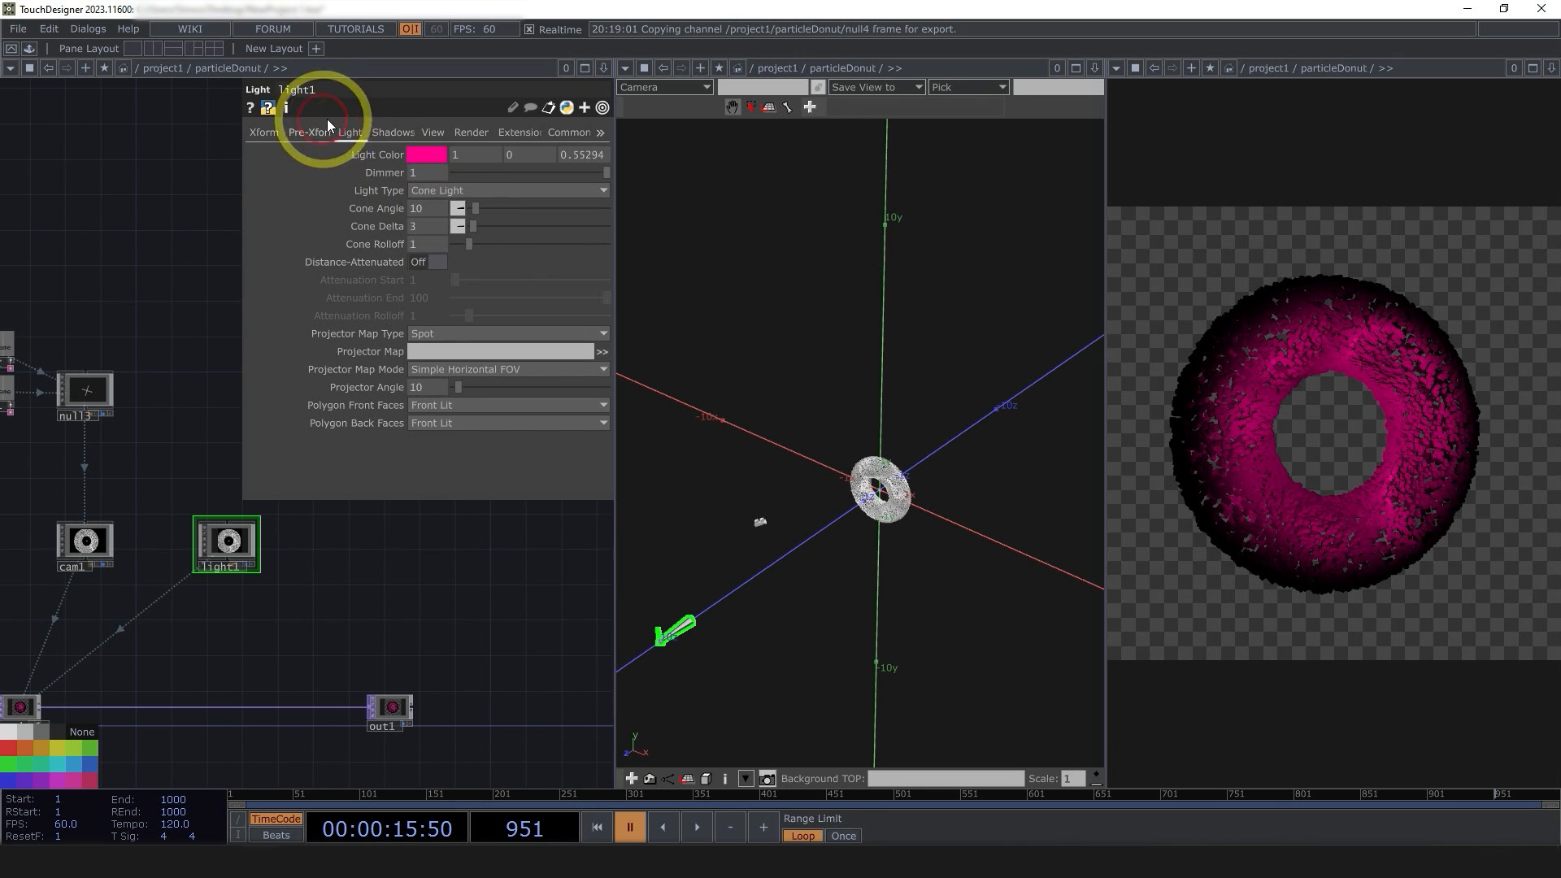
key(space)
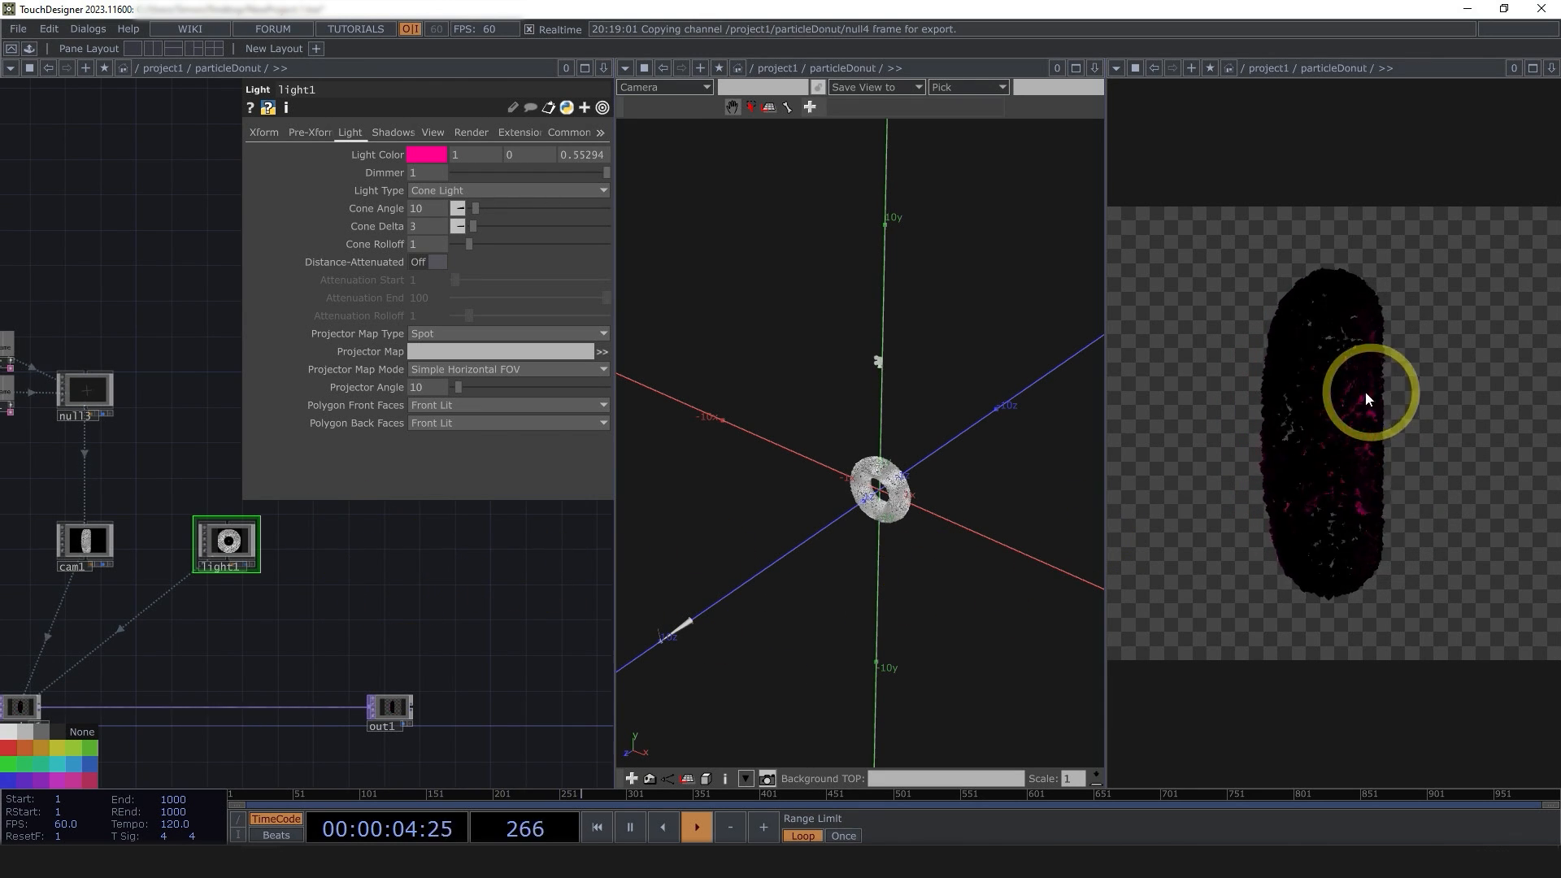
- Assign null3 as light1's Look At target, matching the Look At setup of cam1
click(84, 543)
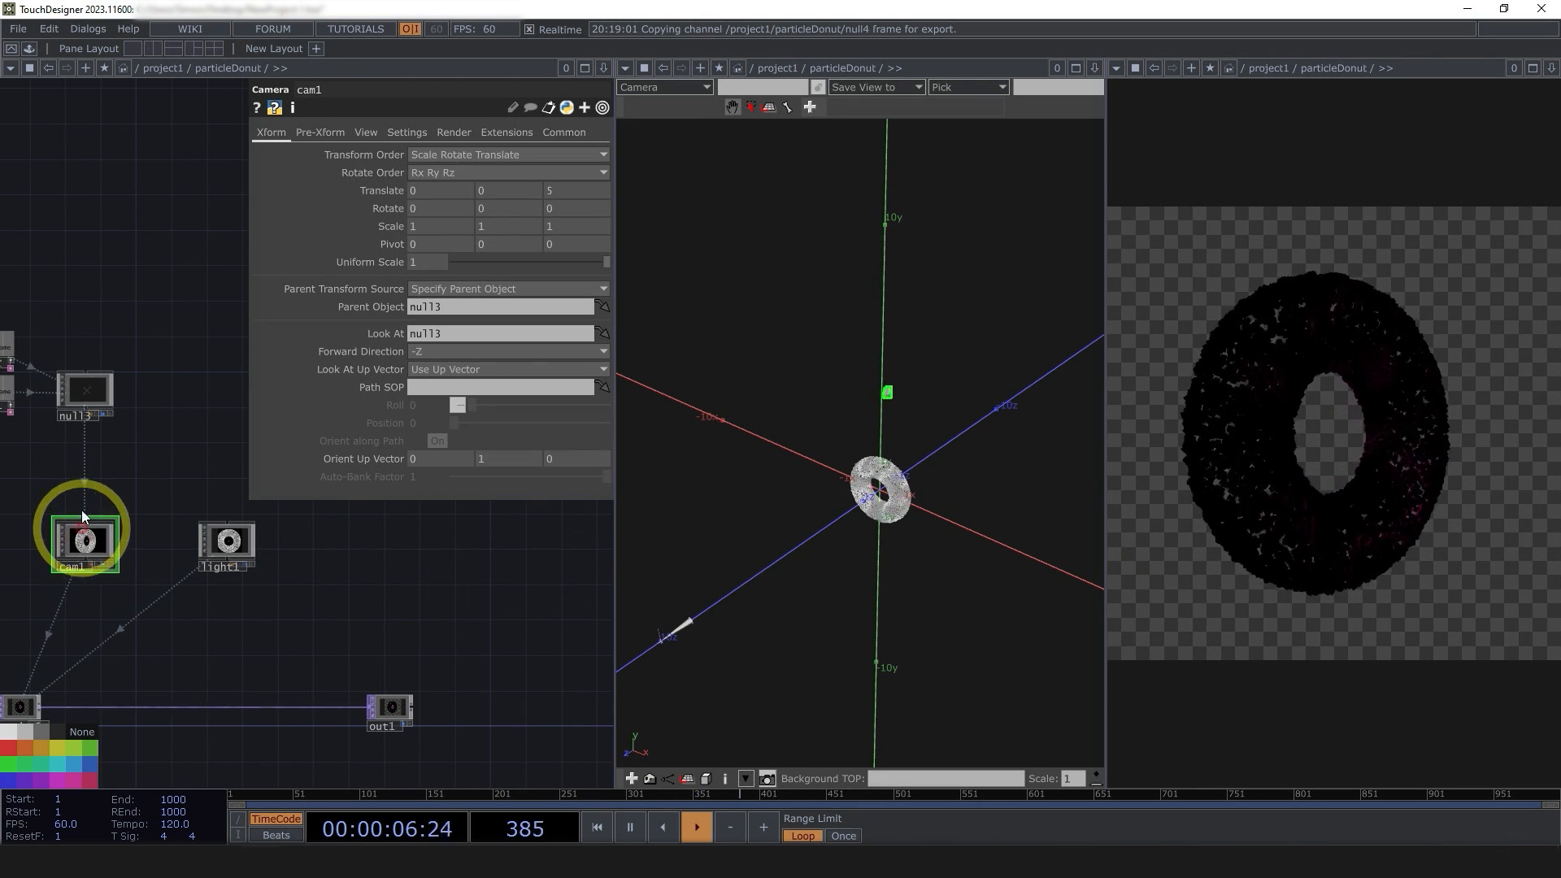
click(227, 538)
click(265, 133)
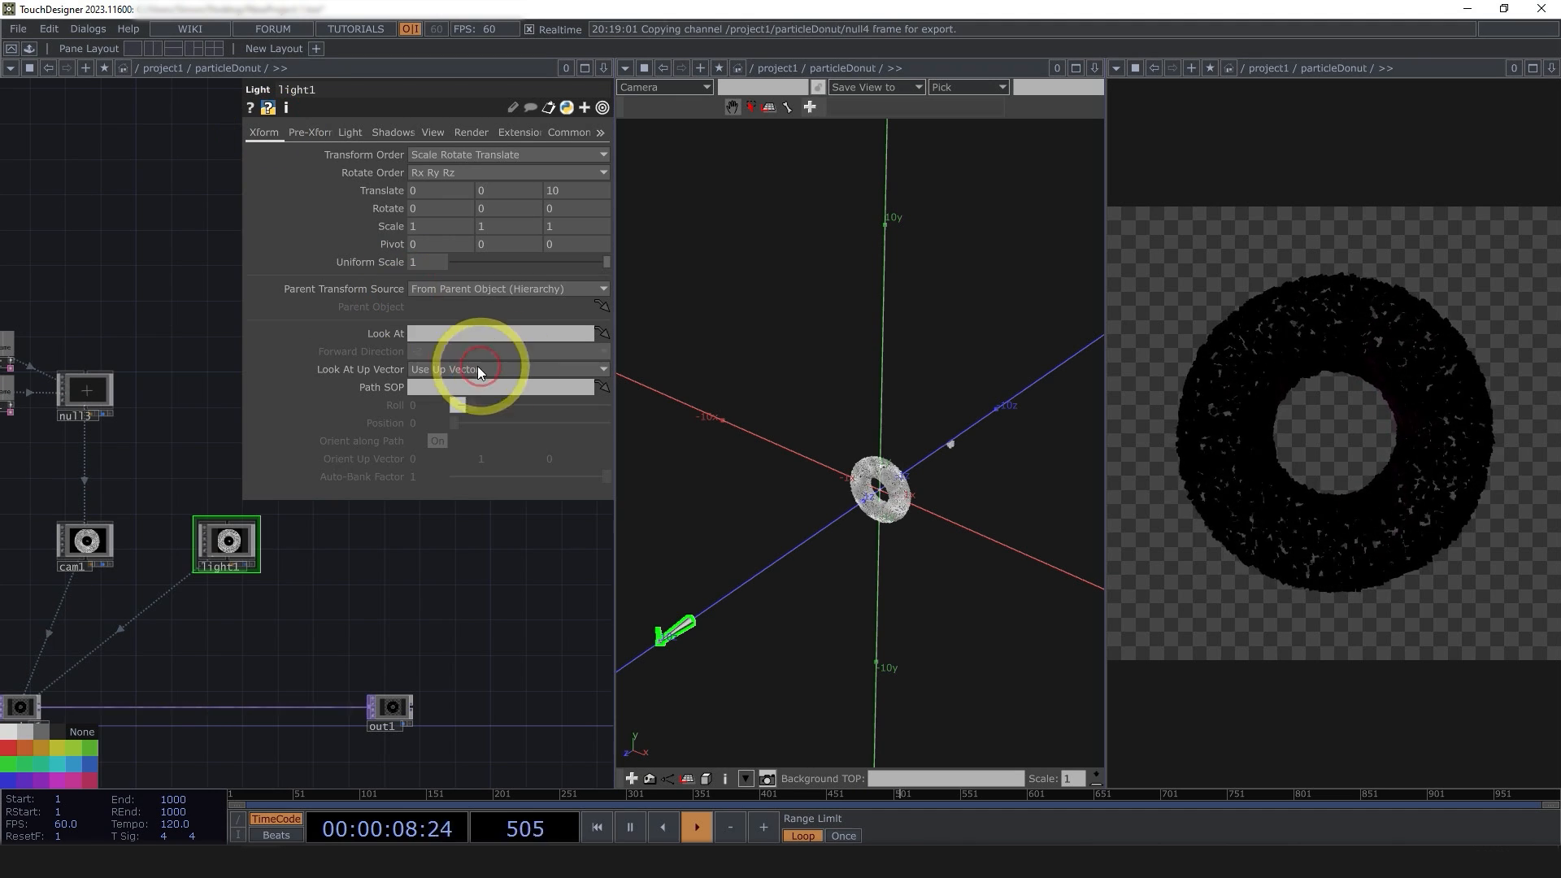
drag(89, 382, 410, 333)
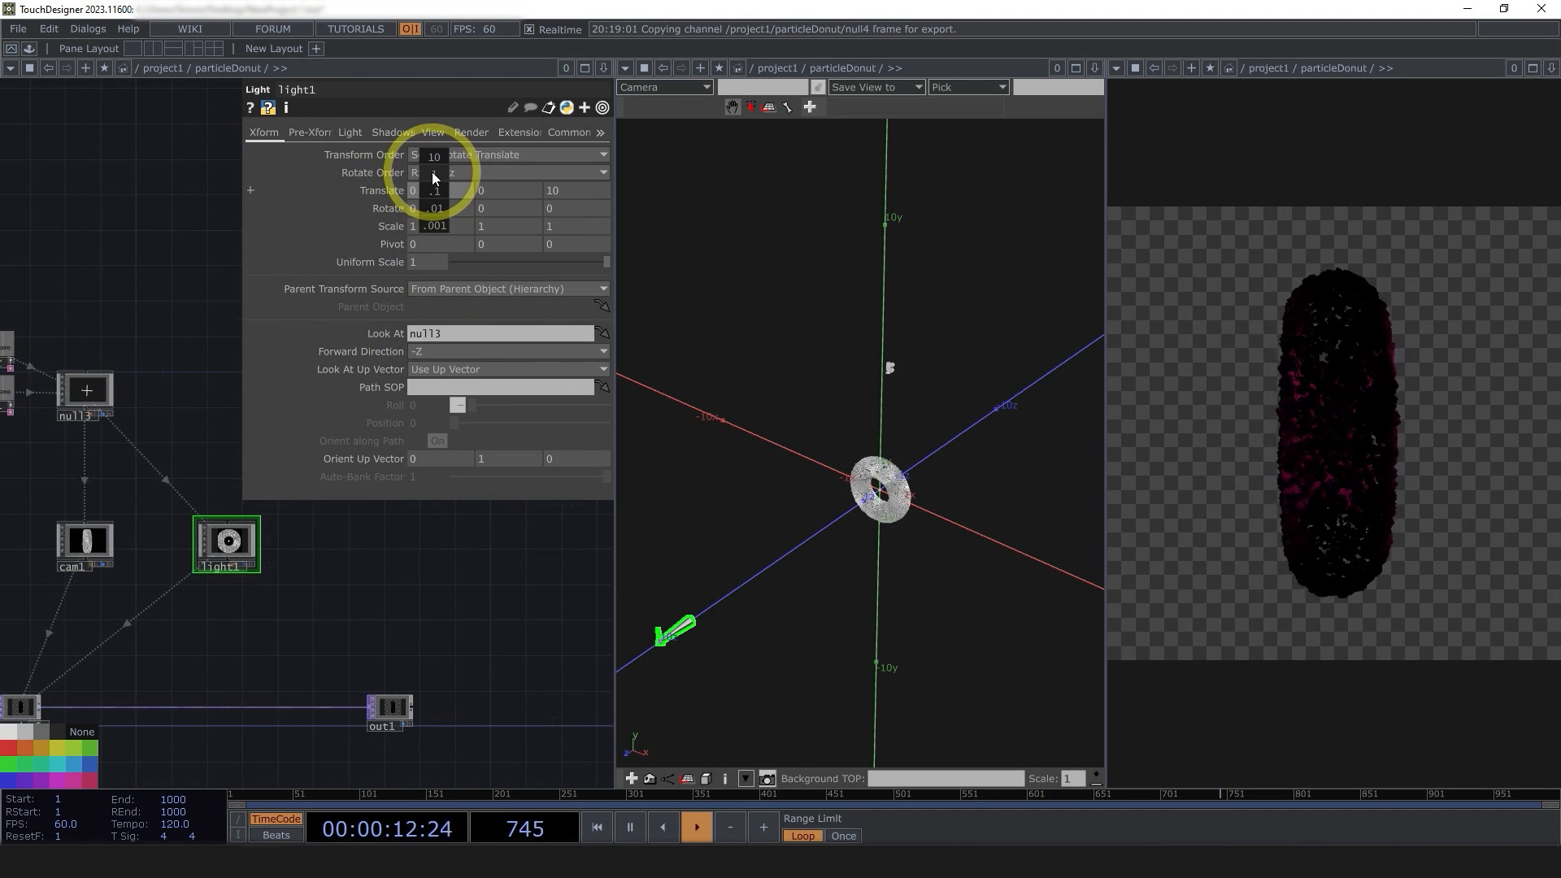
- Try light1's X translate at -5 and 10, checking its position around the torus in the scene view
middle_drag(433, 177, 237, 164)
drag(687, 306, 965, 534)
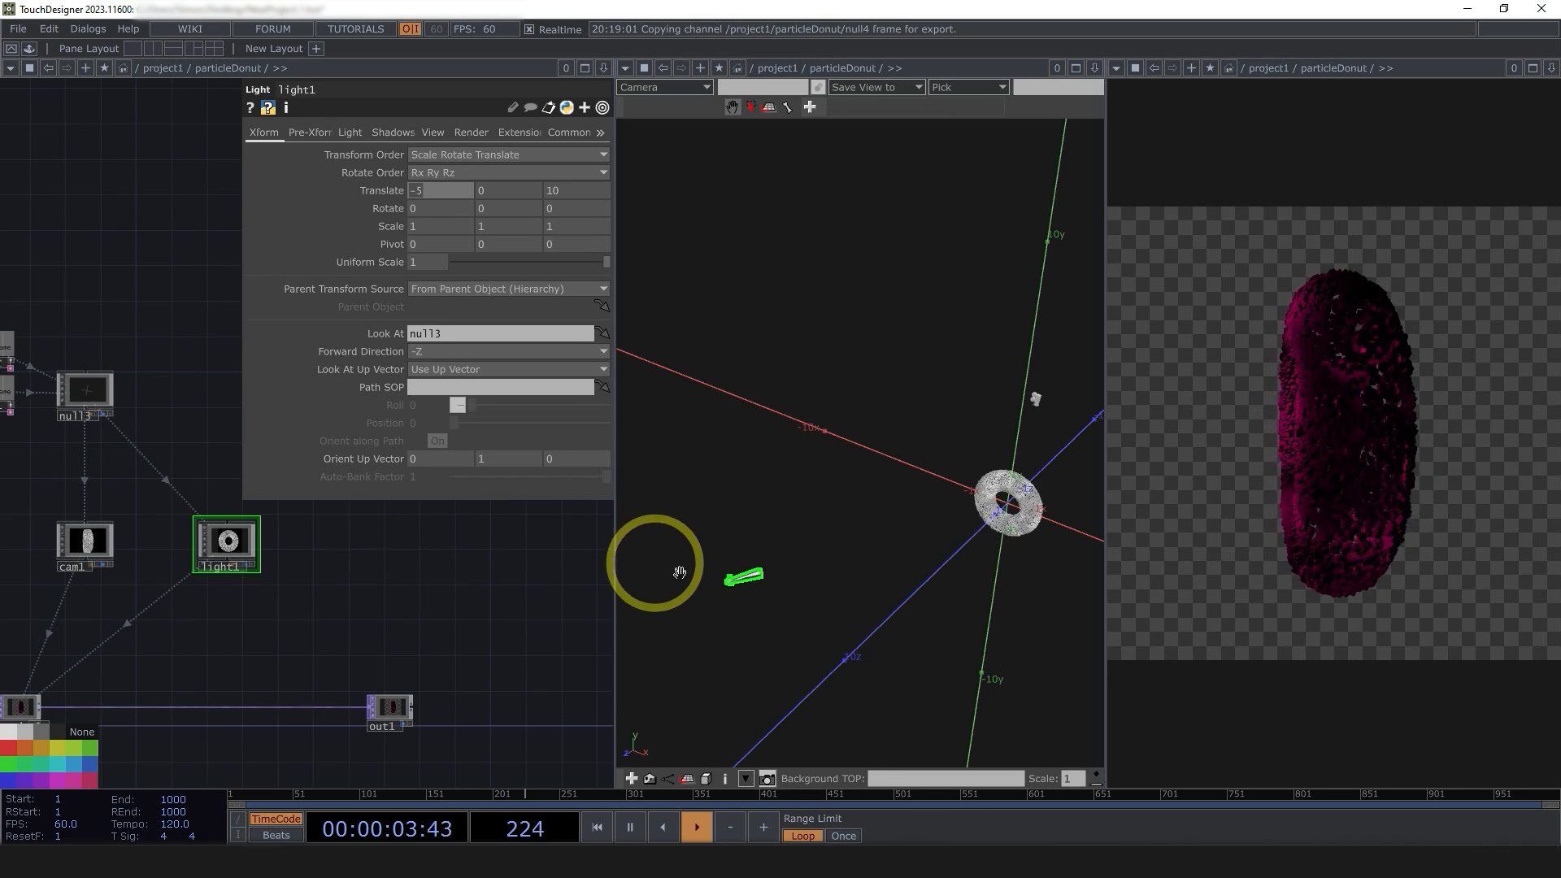
drag(680, 573, 946, 617)
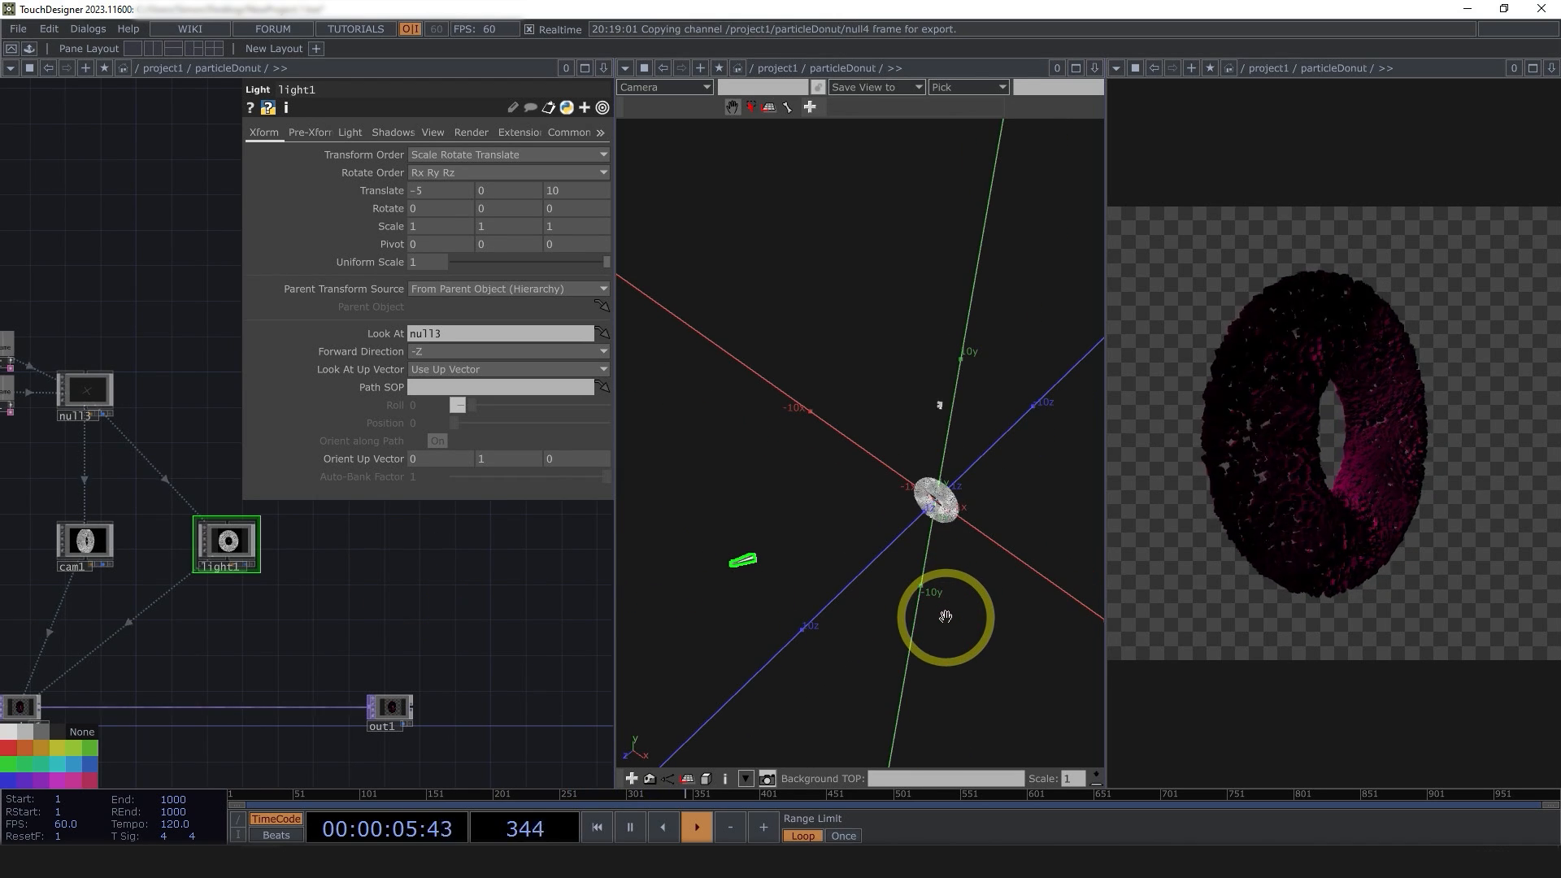
mouse_move(387, 196)
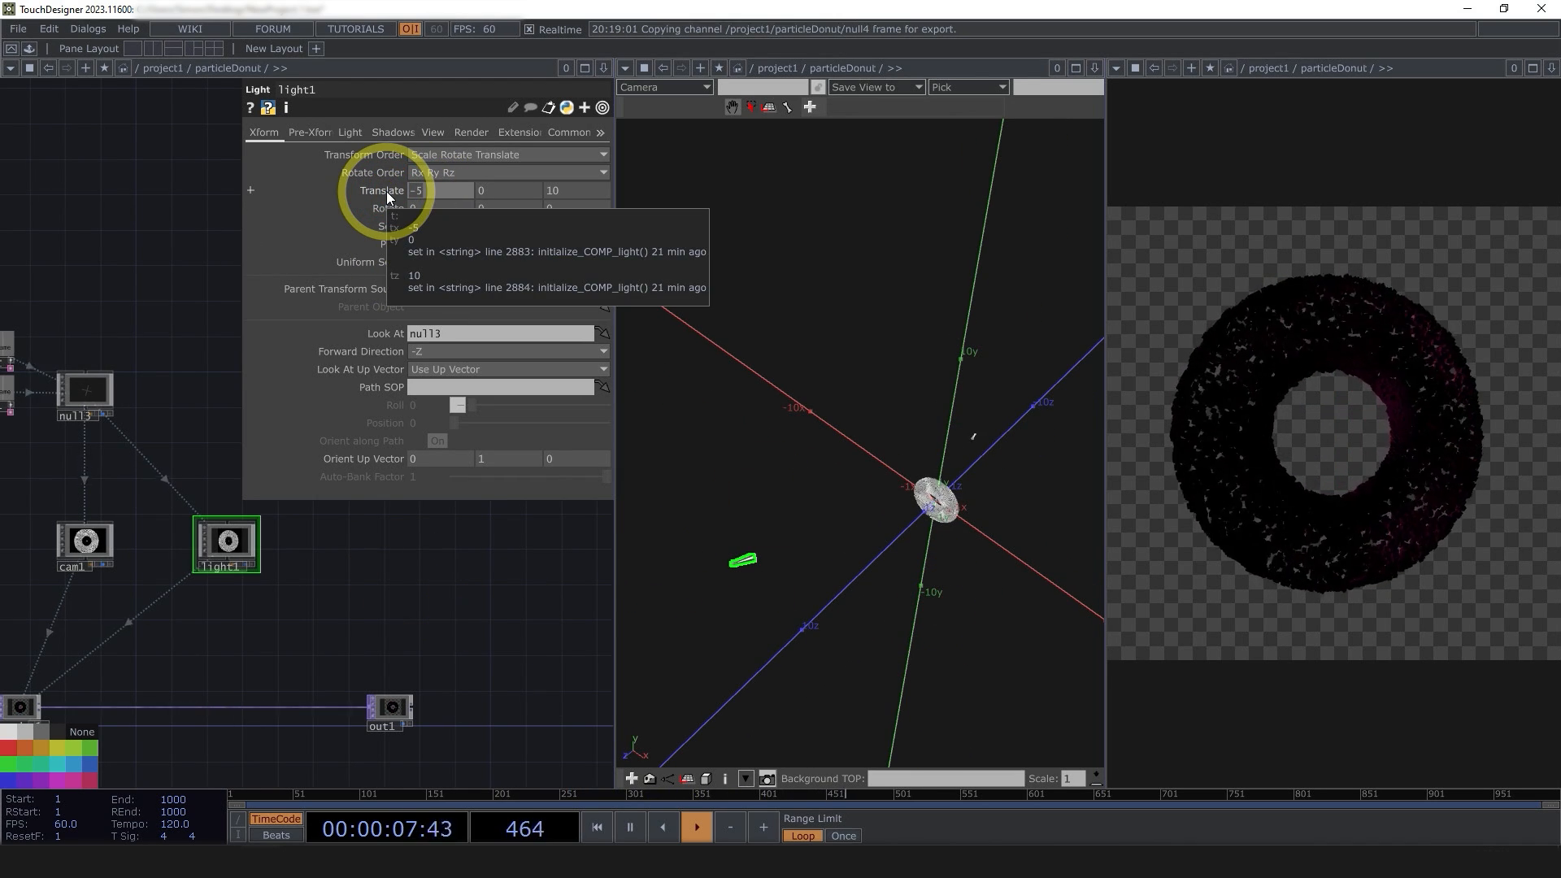
text(10)
click(490, 590)
drag(952, 536, 878, 553)
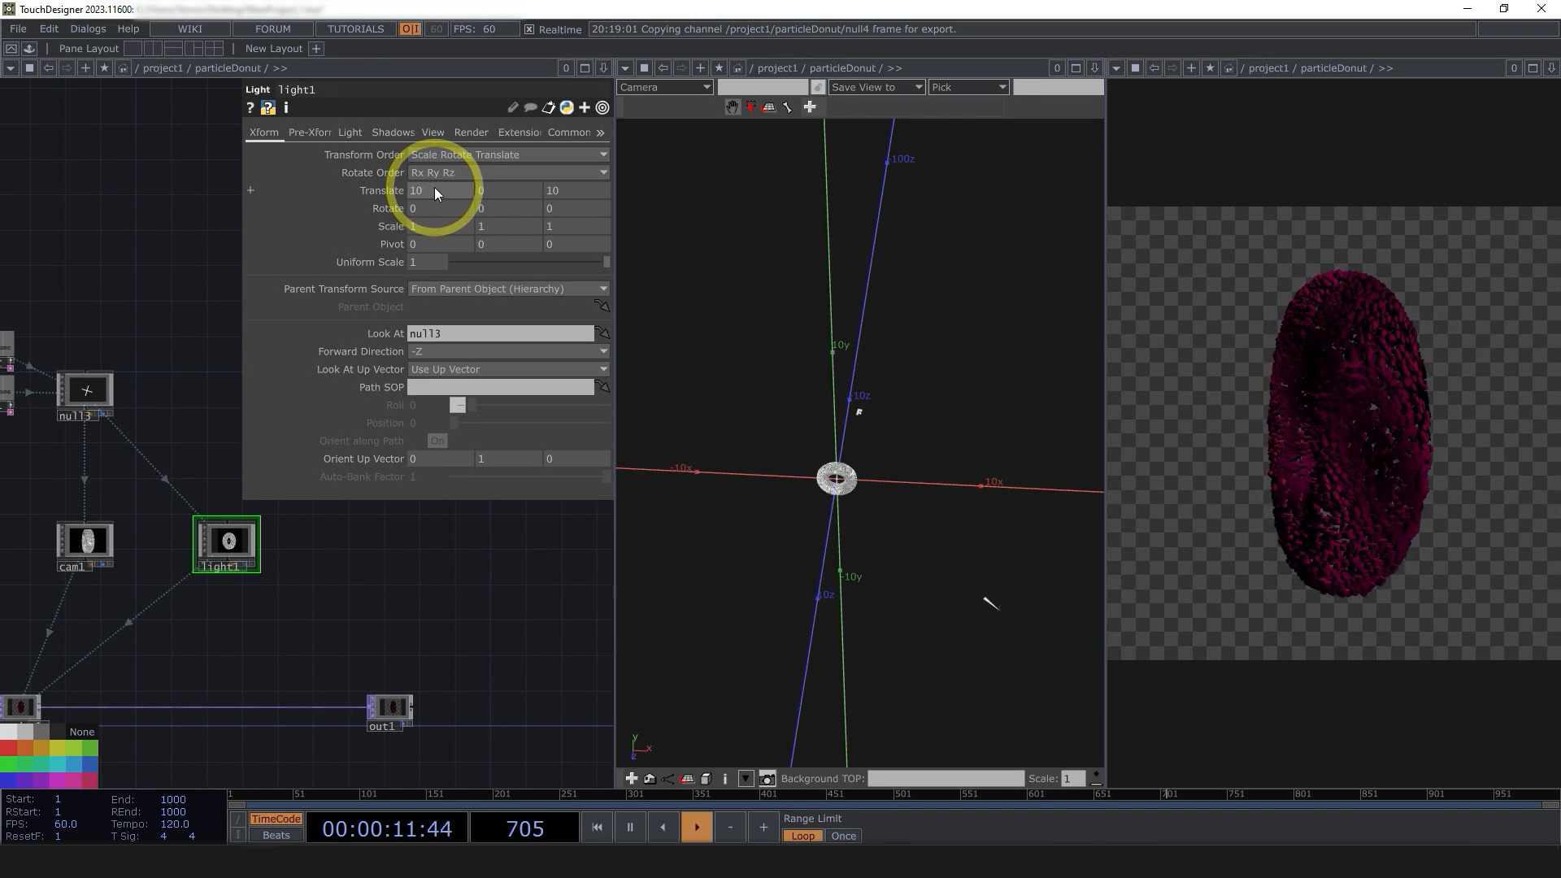
- Set light1's X translate to 16 and Z translate to 8, and check its placement in the scene view
drag(434, 187, 583, 183)
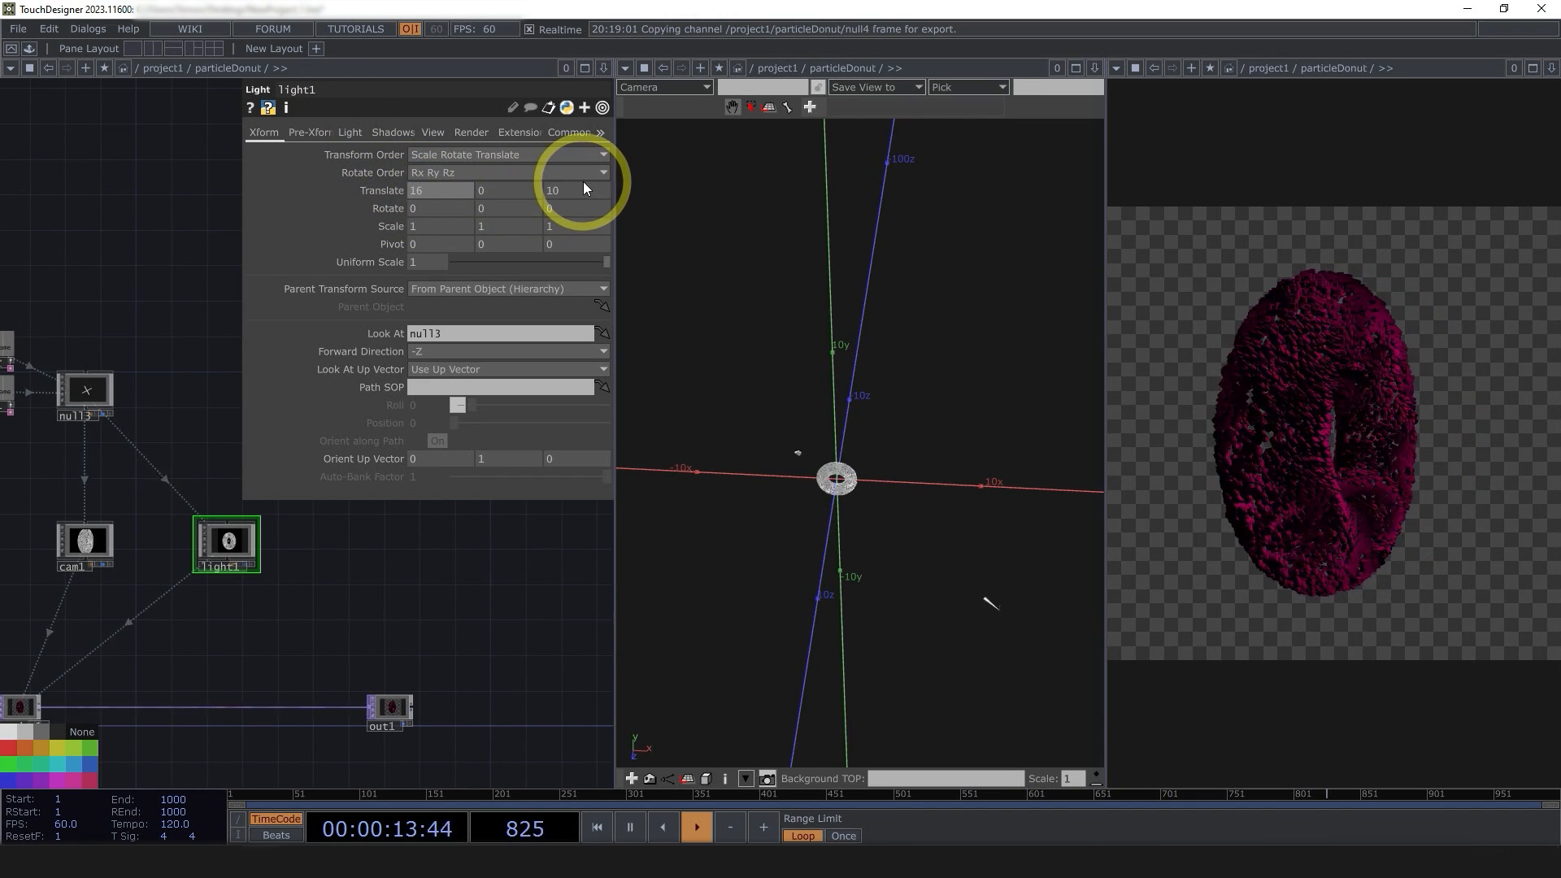
click(583, 184)
text(8)
click(476, 564)
right_drag(821, 513, 811, 510)
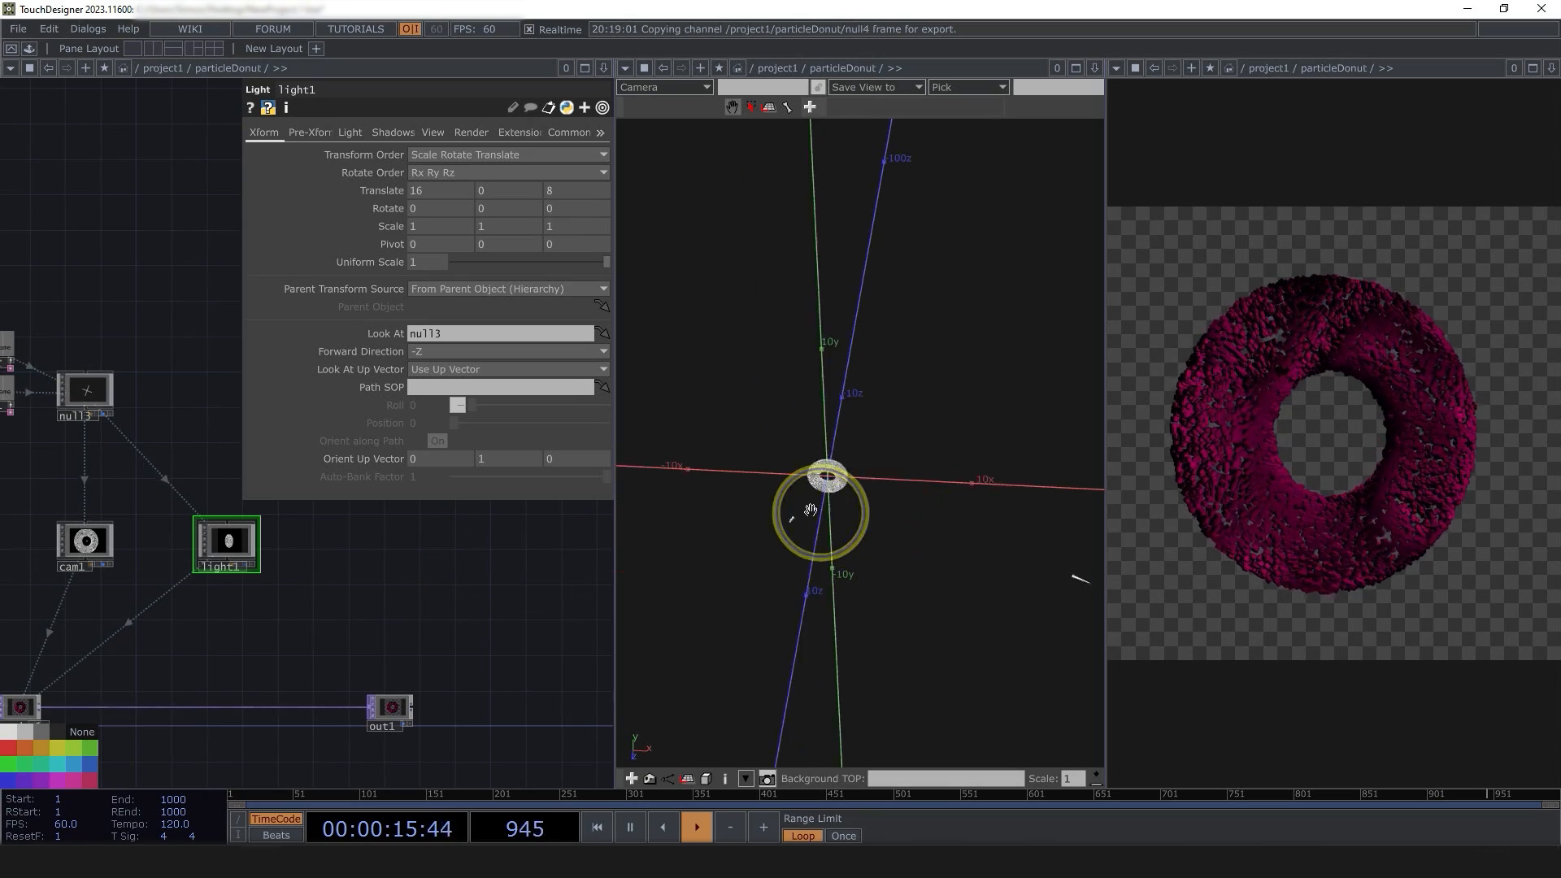
drag(811, 510, 678, 463)
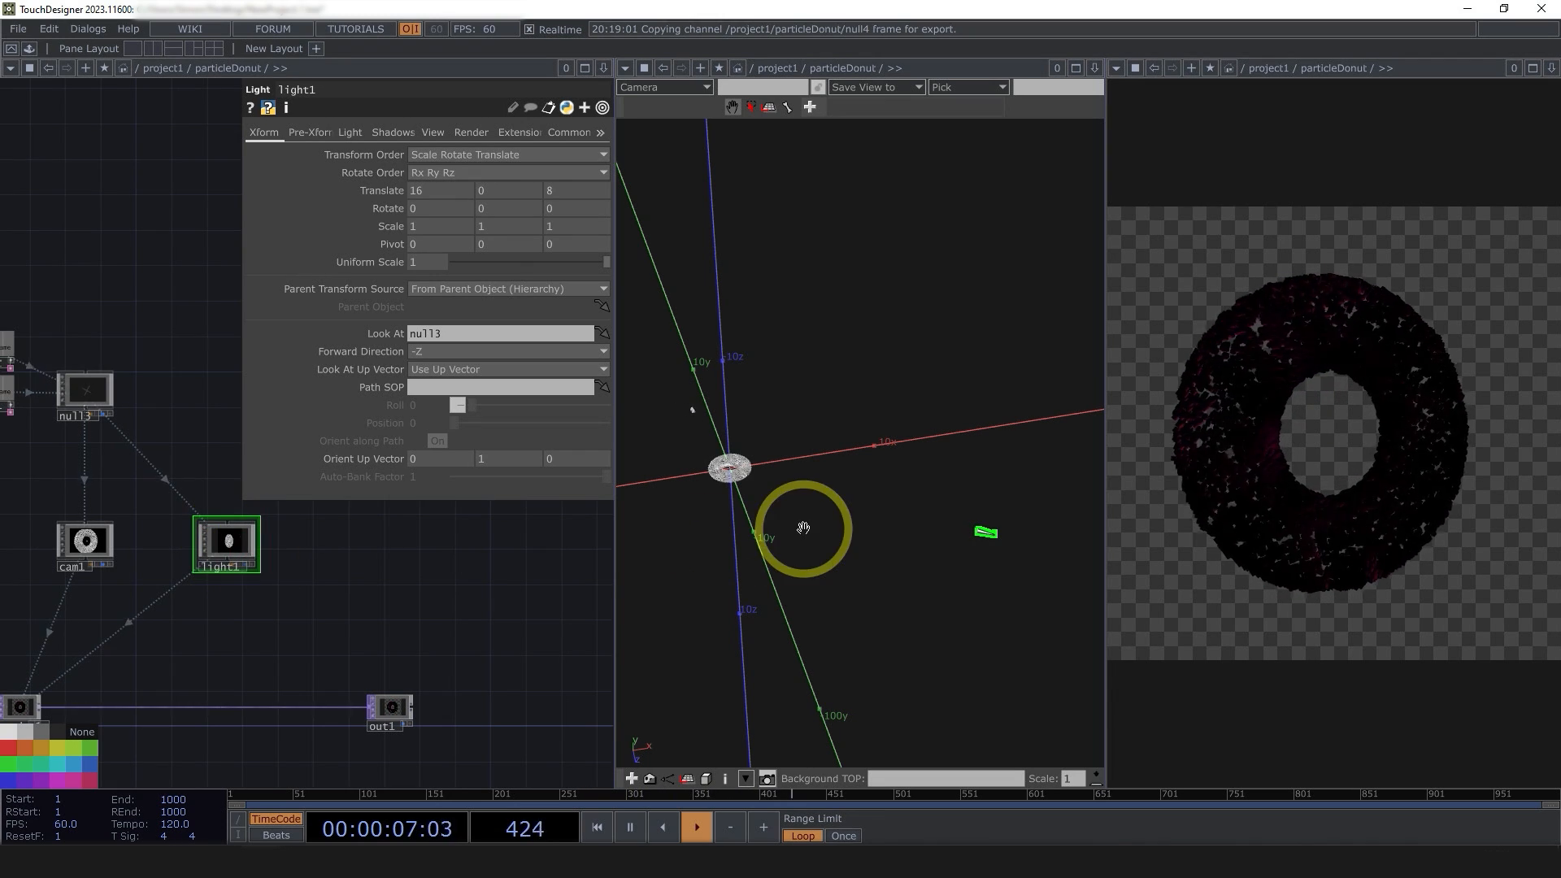
drag(653, 554, 1105, 470)
- Duplicate light1 and place the copy beside the original in the network
click(336, 557)
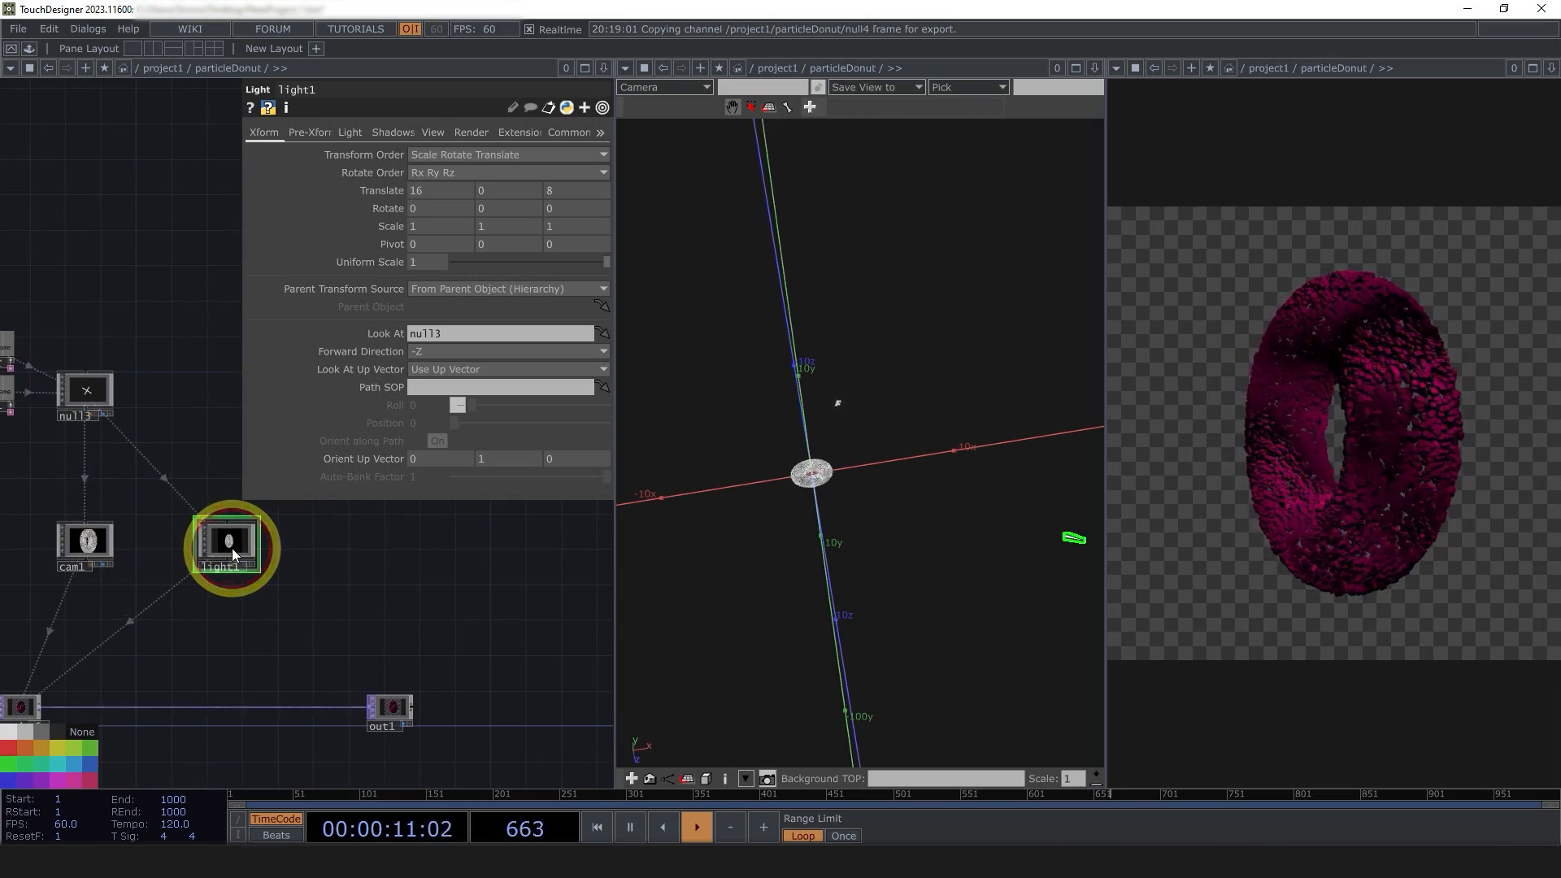
key(ctrl+v)
click(307, 550)
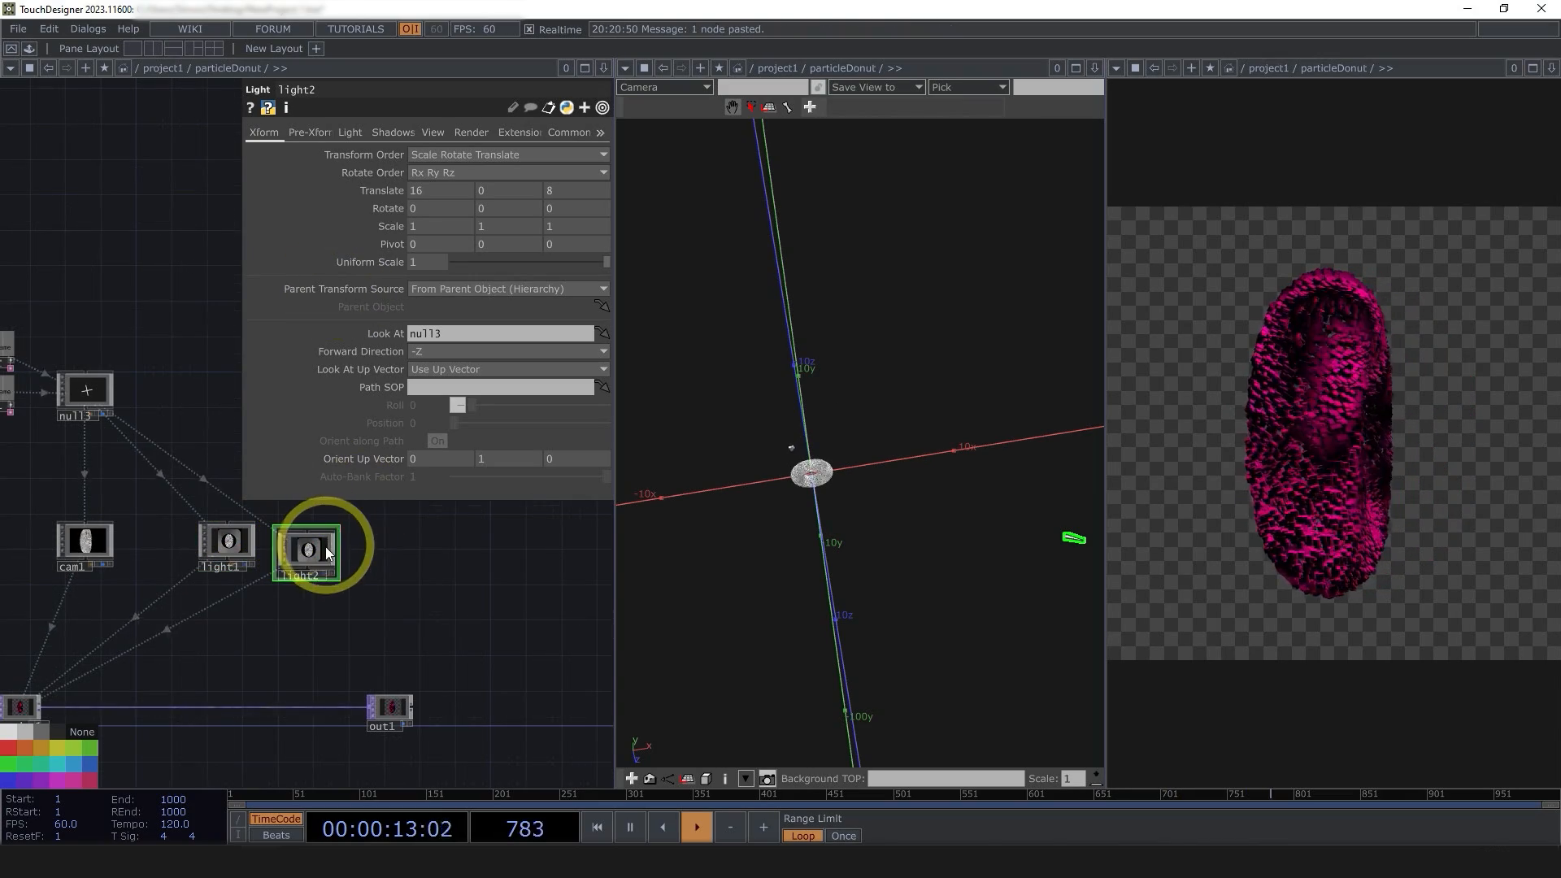
- Line up light2 beside light1 and set its light color to light blue, hue 196
drag(326, 553, 316, 536)
click(354, 134)
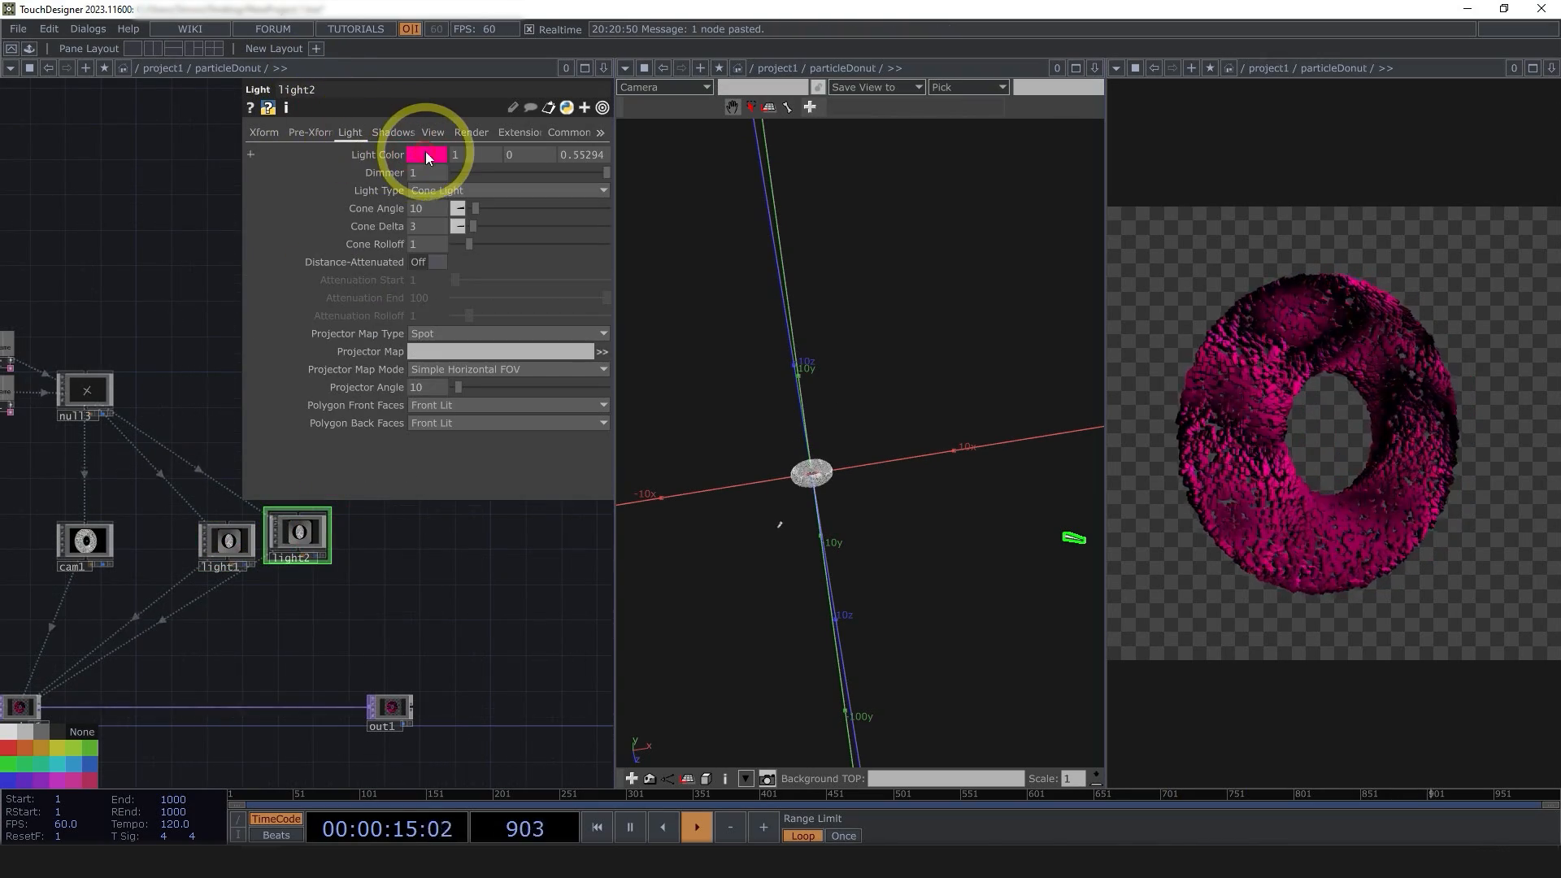
click(426, 151)
click(473, 76)
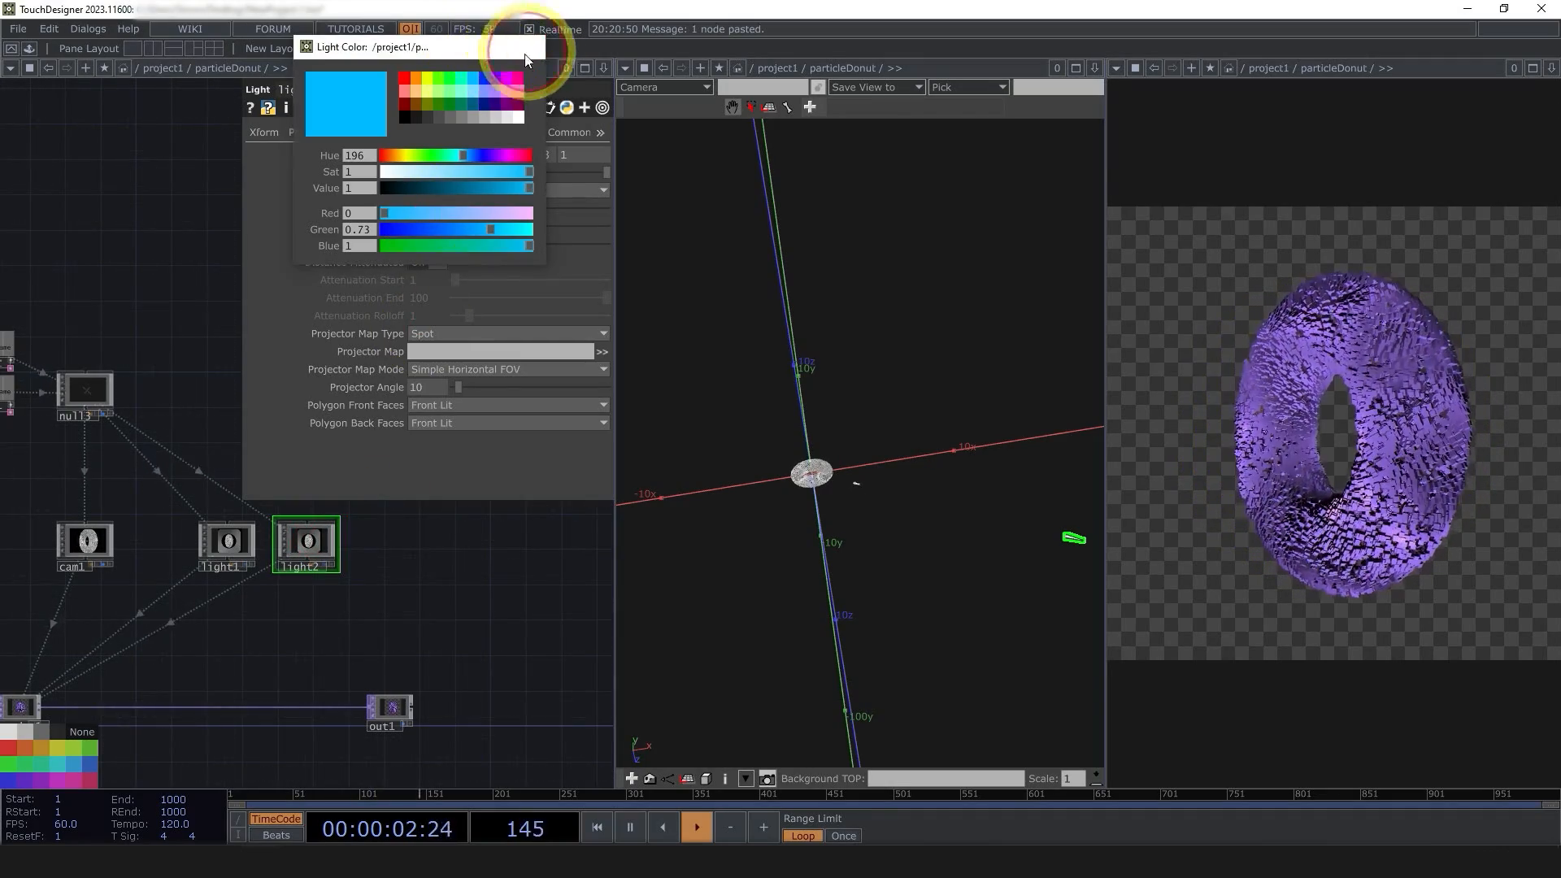
click(556, 138)
- Set light2's X translate to -16 and check its placement in the scene view
click(281, 133)
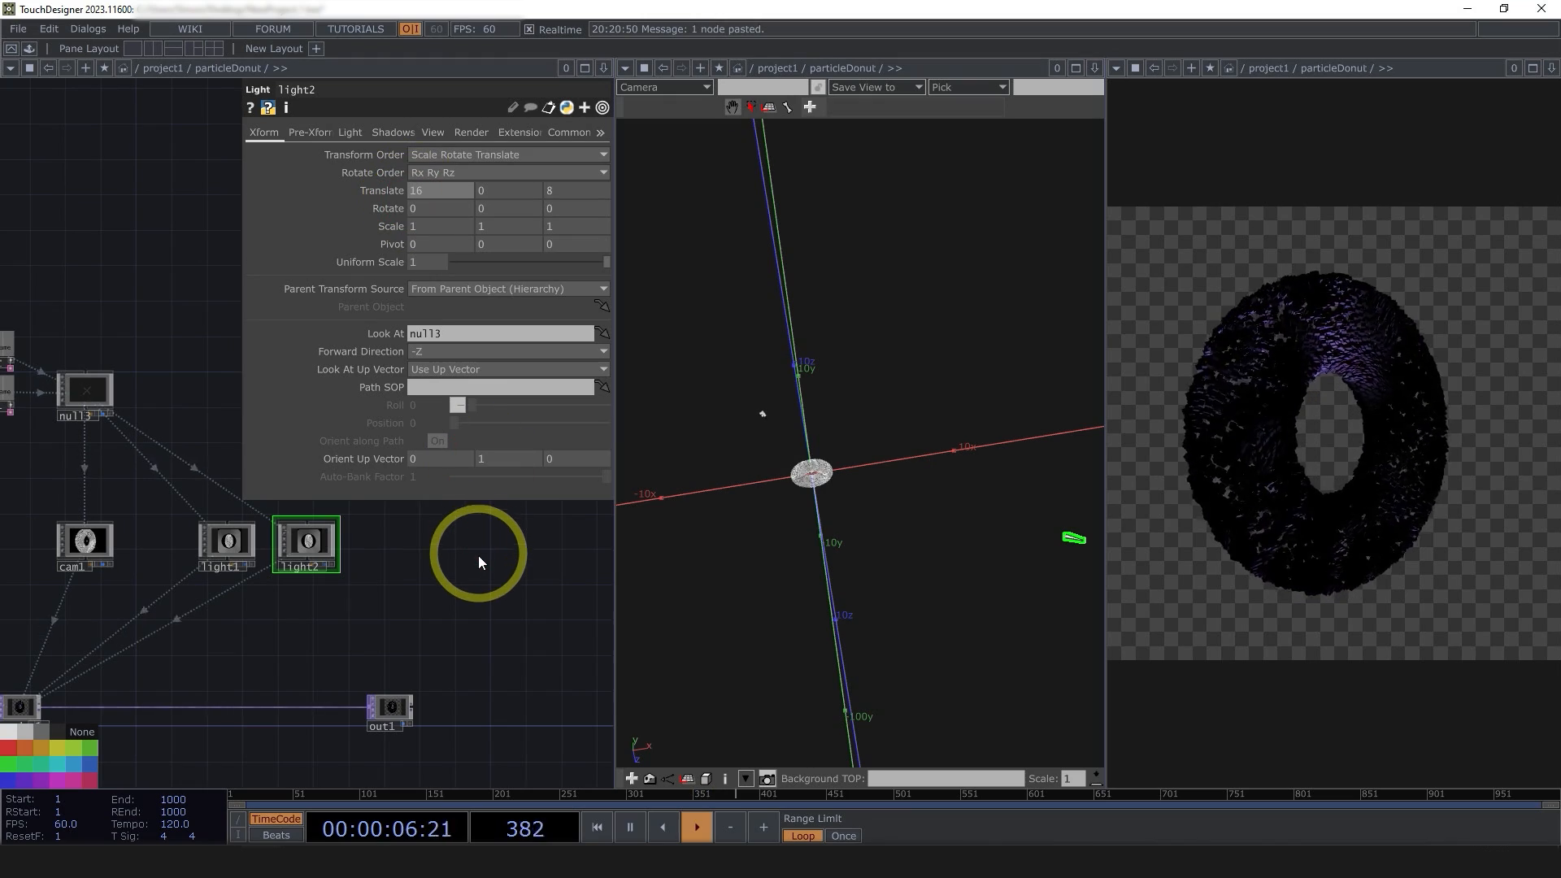
text(-)
key(Return)
drag(820, 546, 610, 576)
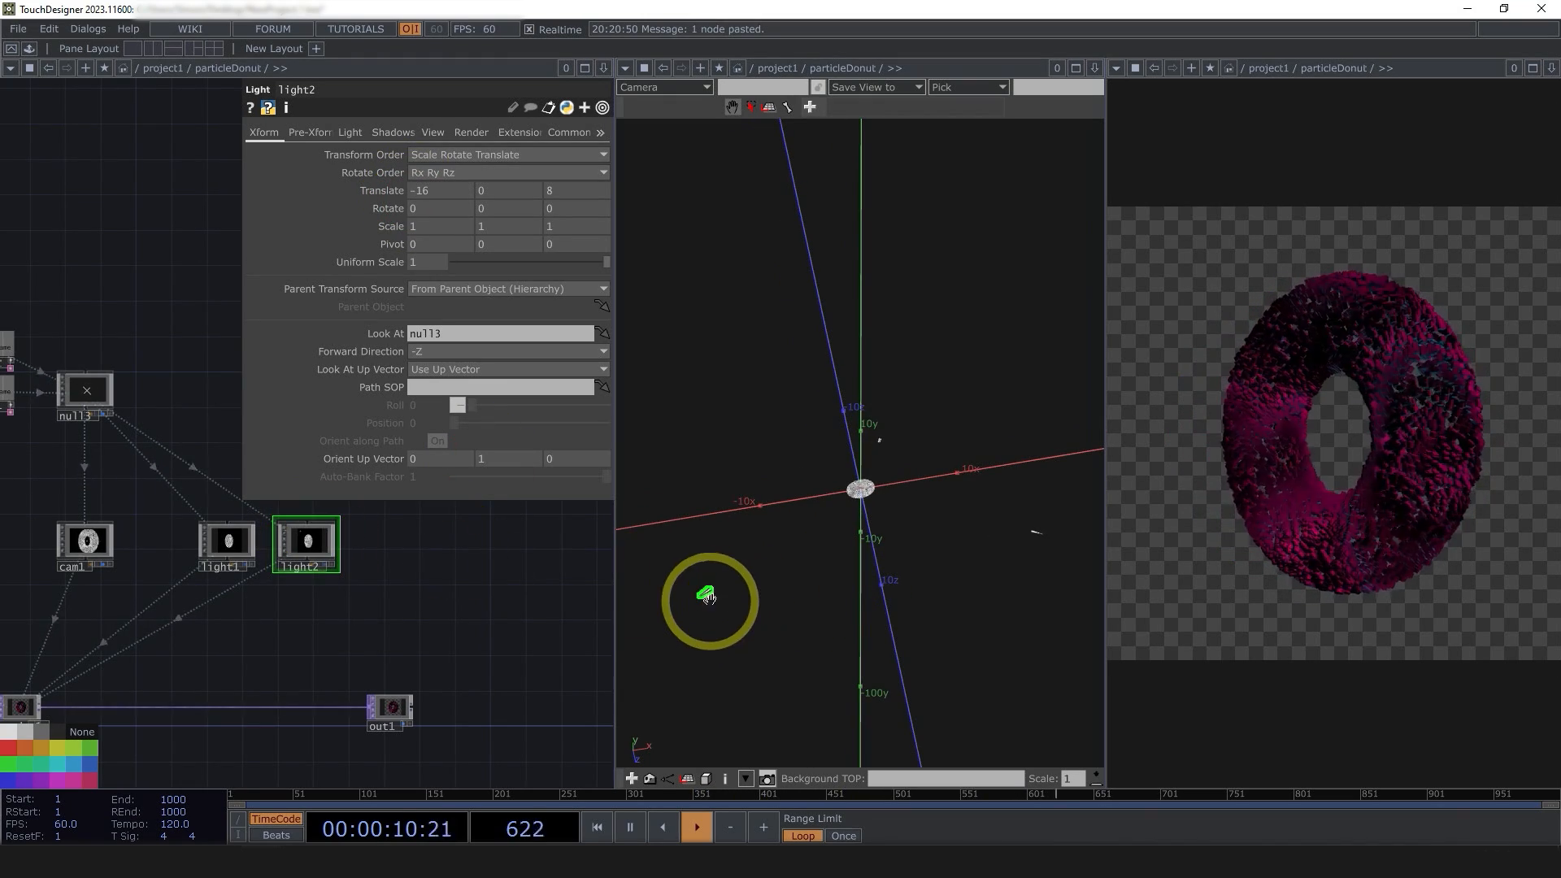
- Duplicate light2, place the copy beside it in the network, and set the copy's Z translate to -8
key(ctrl+v)
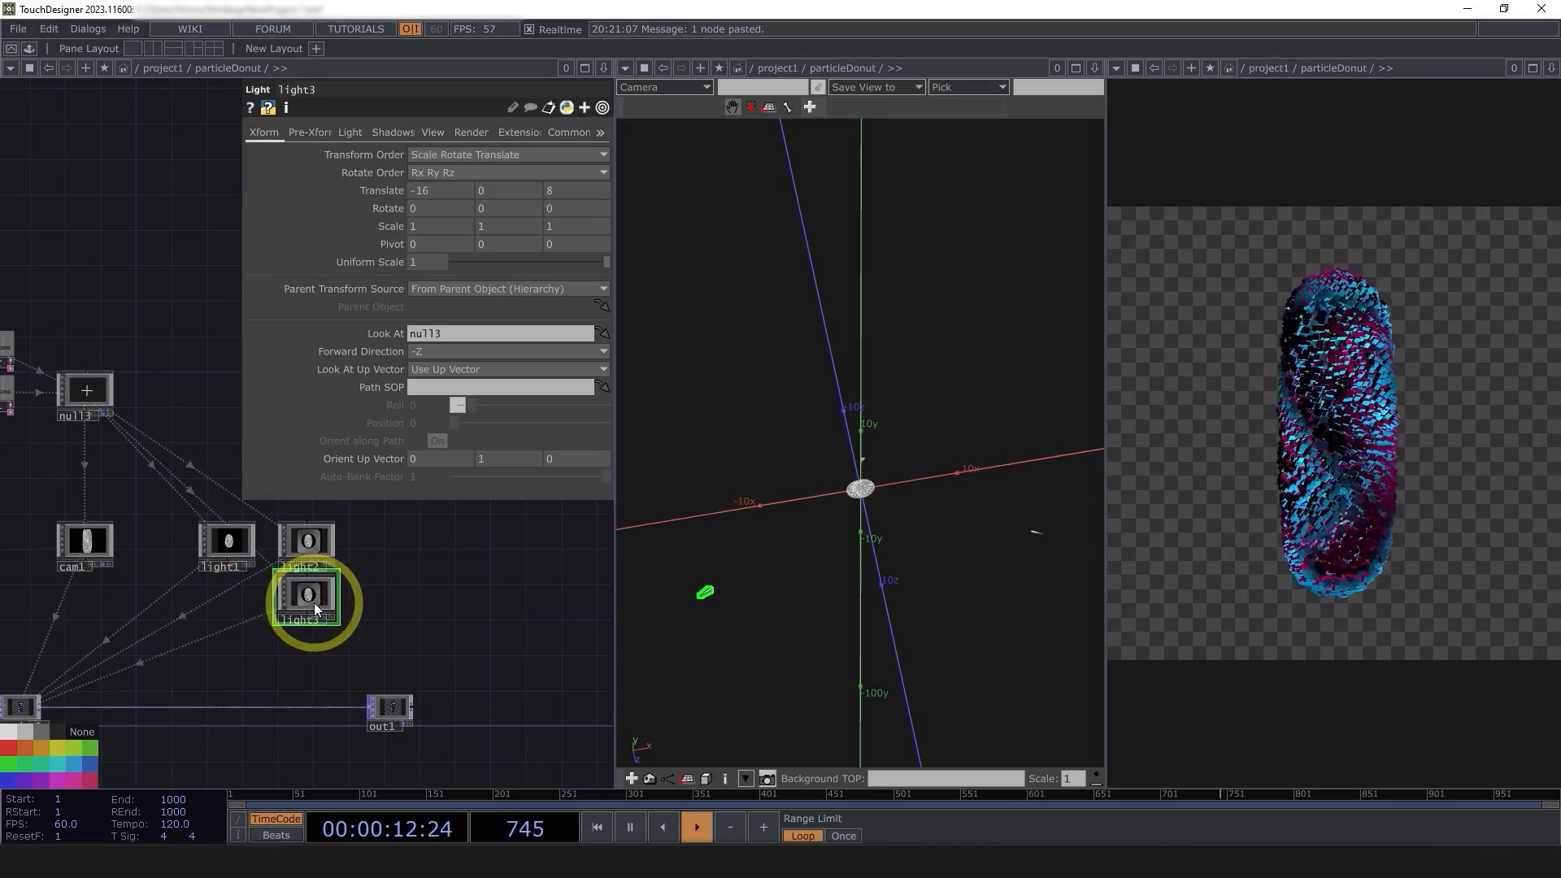
drag(314, 603, 397, 543)
click(549, 190)
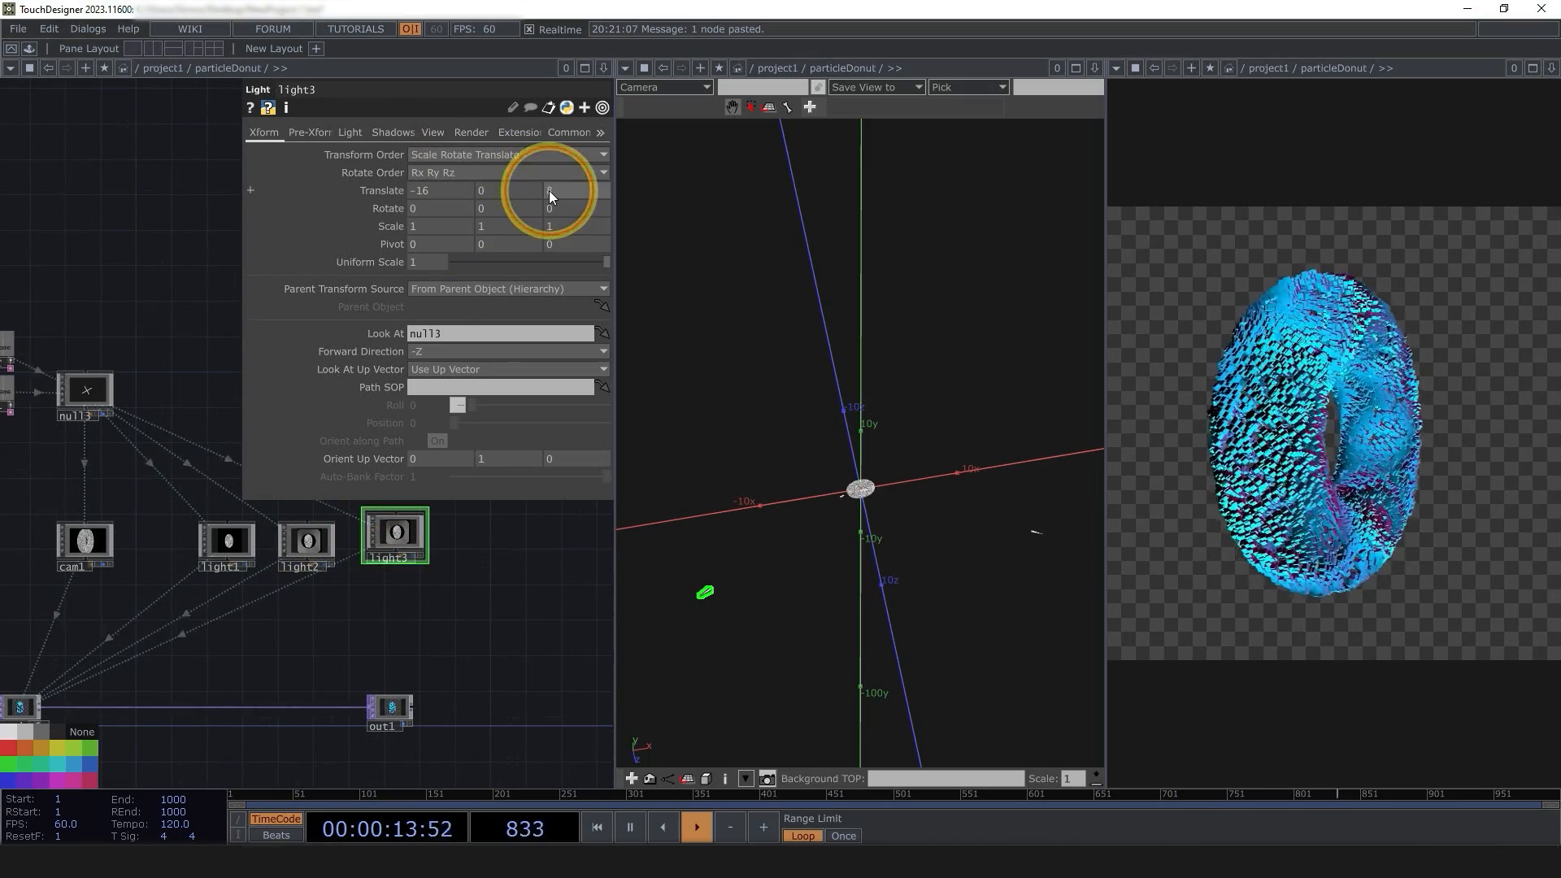
text(-)
click(524, 557)
- Set light3's light color to bright green, hue about 98
click(343, 132)
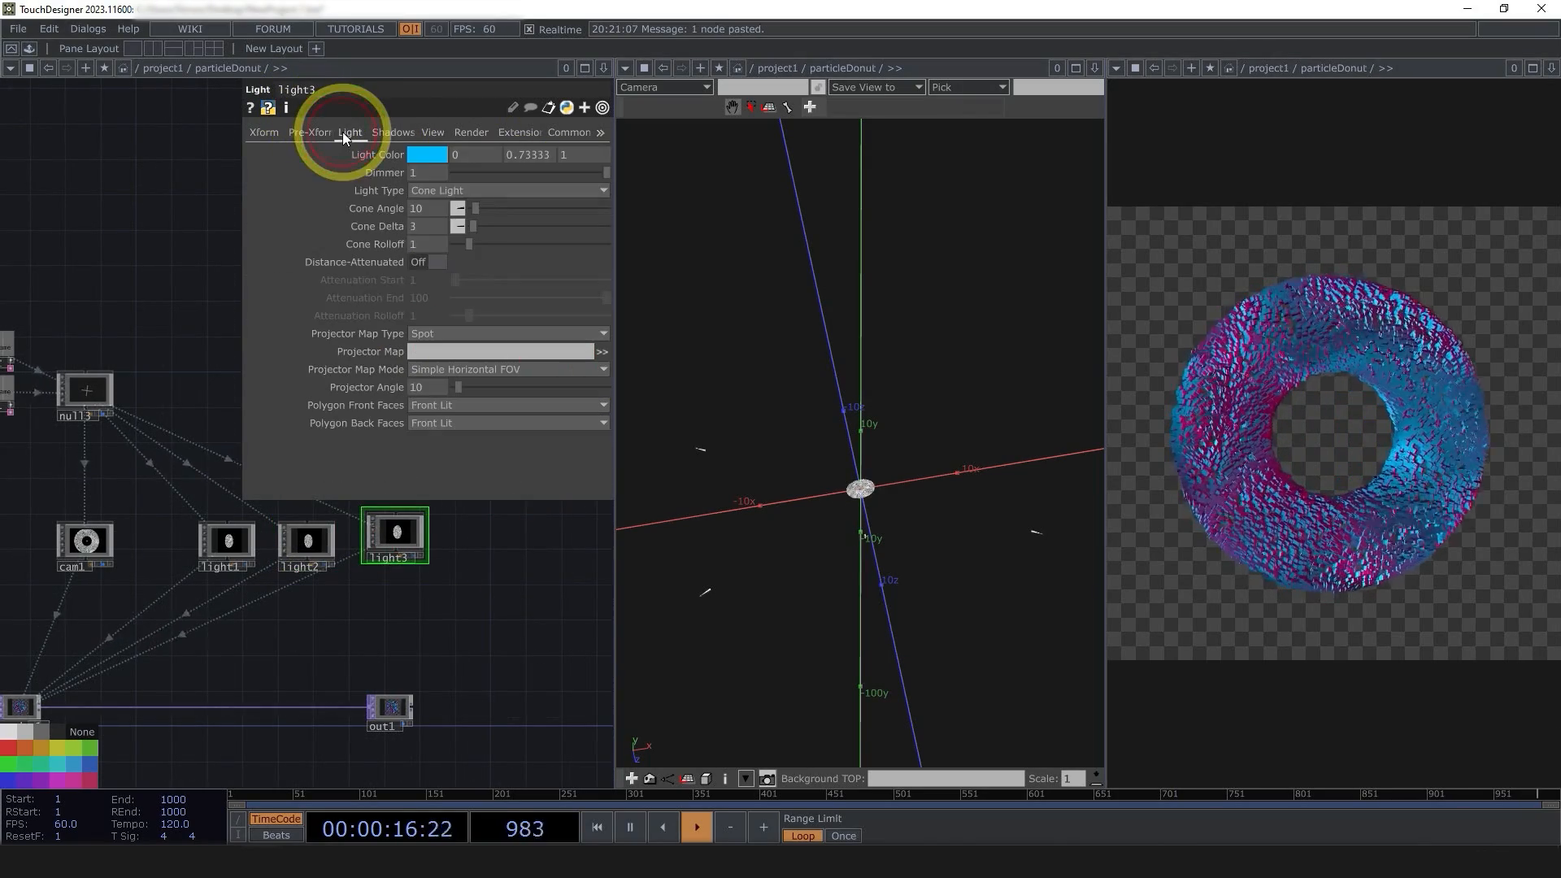
click(431, 156)
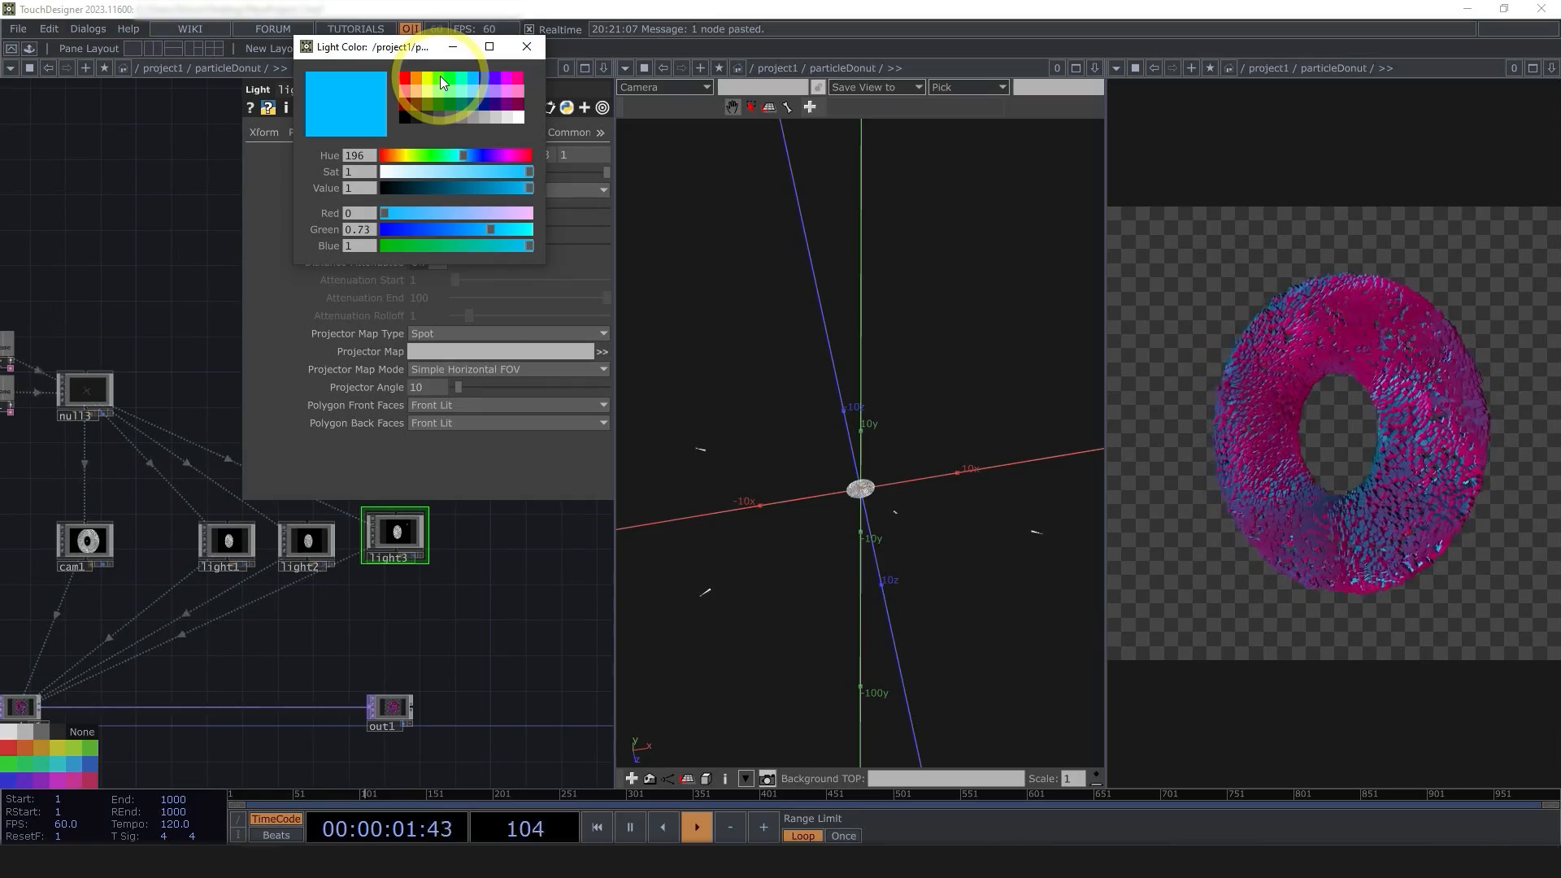
click(441, 76)
click(497, 424)
- Duplicate light3, place the copy beside it in the row of lights, and make the copy's light color yellow
drag(398, 530, 398, 540)
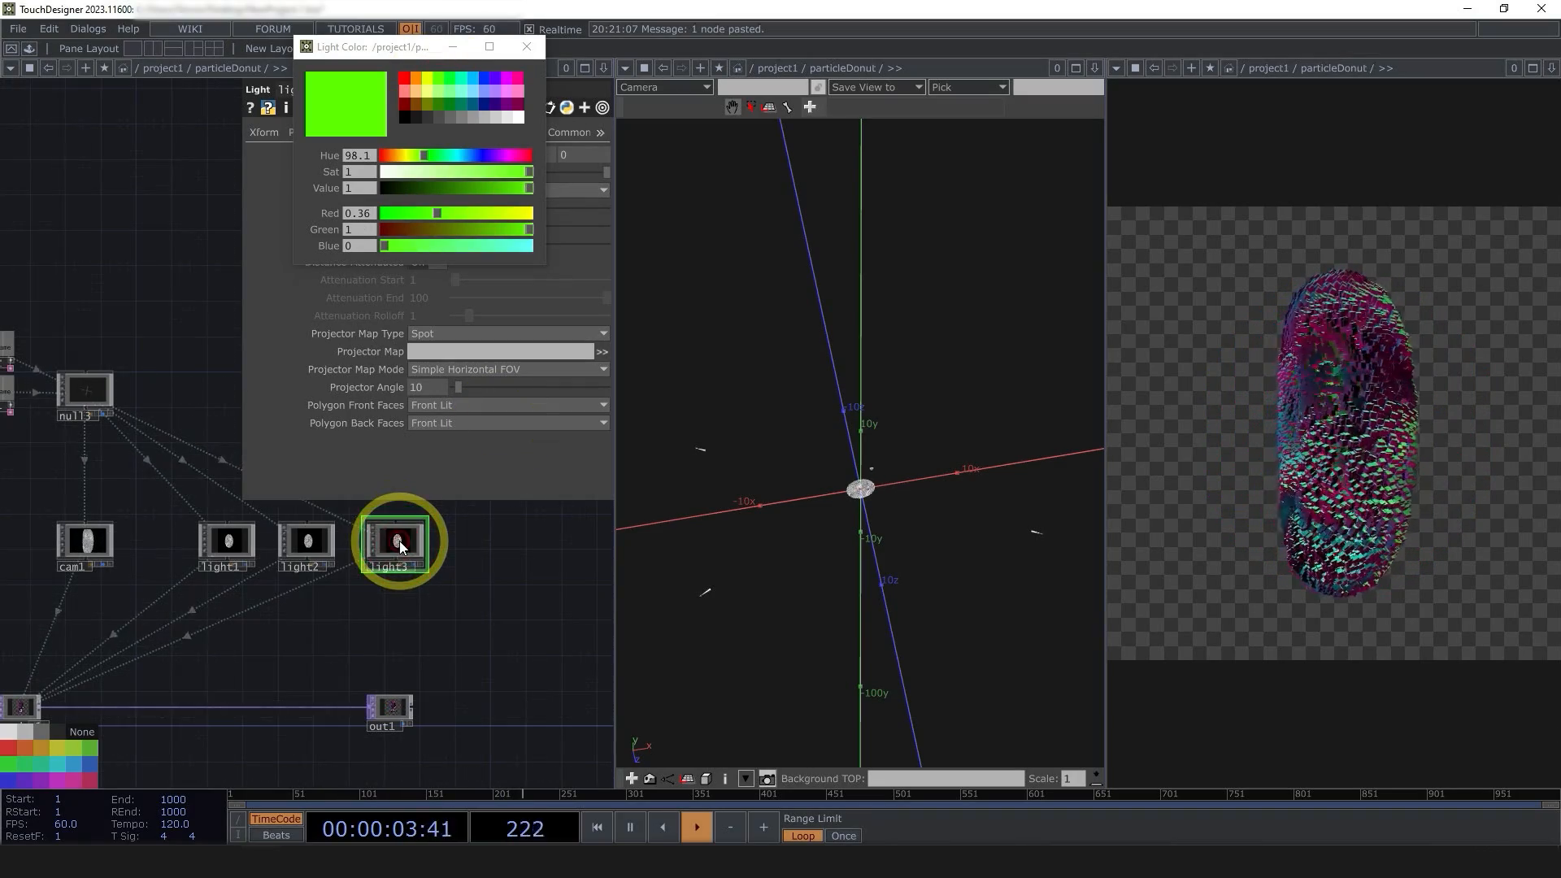
key(ctrl+c)
key(ctrl+v)
drag(407, 601, 504, 546)
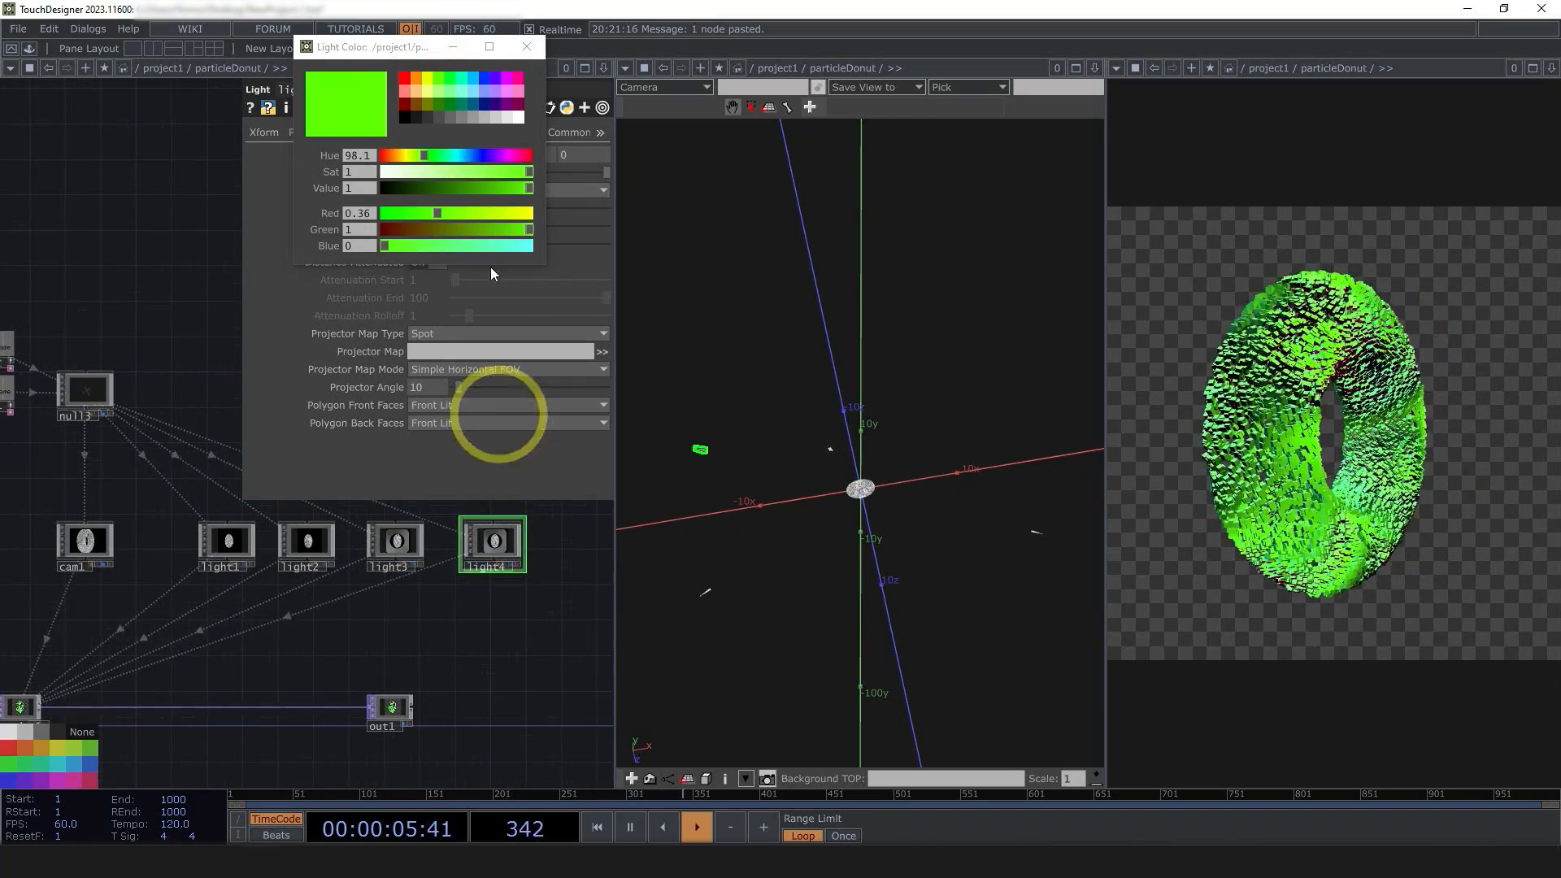
click(426, 81)
click(535, 51)
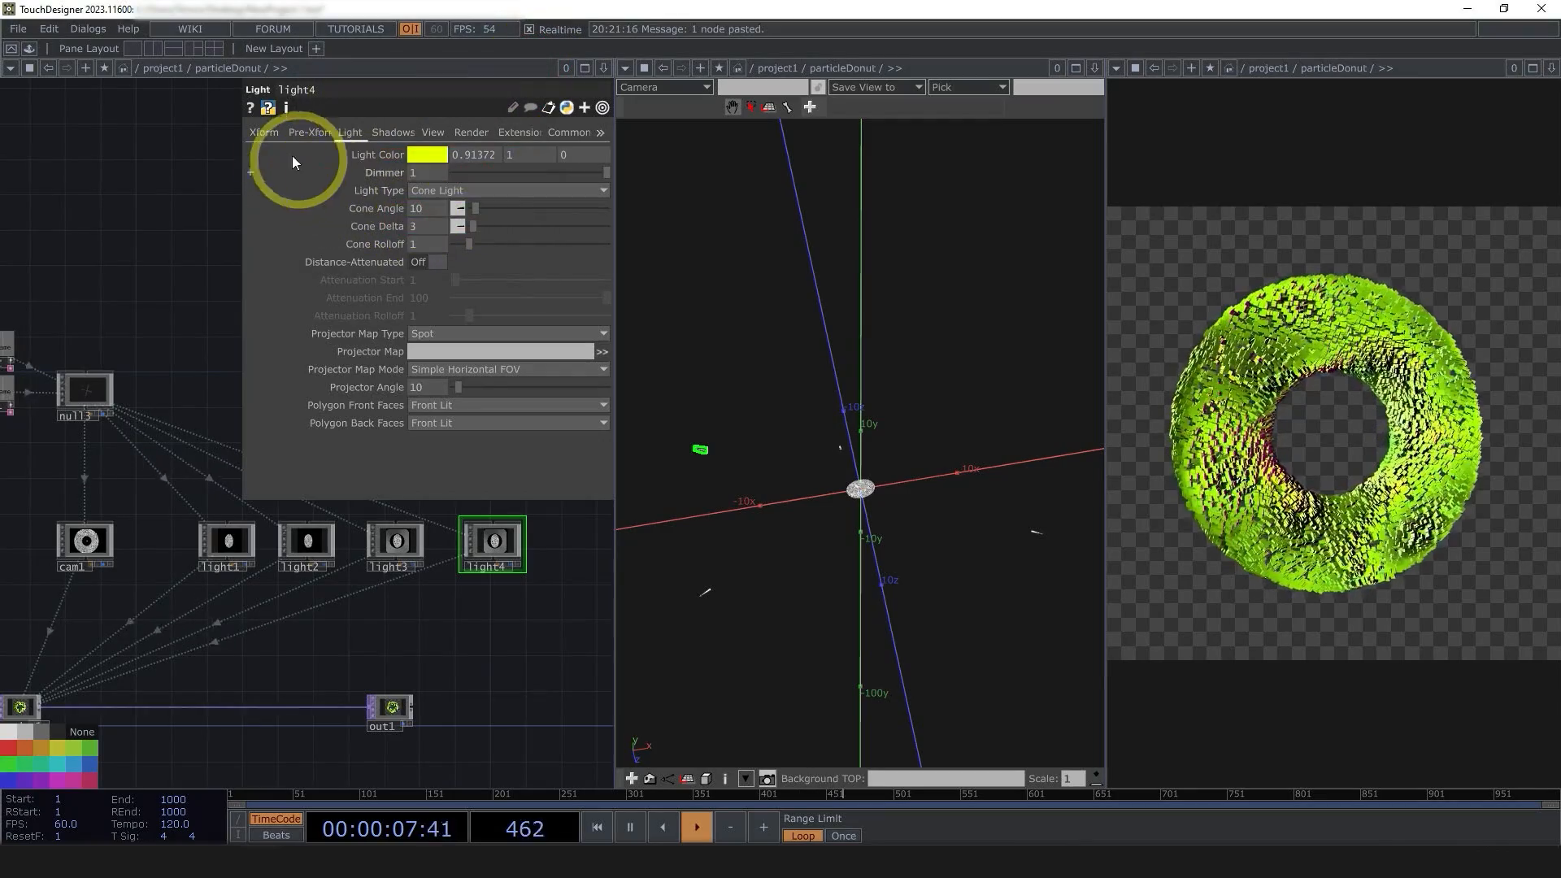
- Set light4's X translate to 16 and check how the lights surround the torus in the scene view
click(265, 132)
drag(426, 190, 380, 191)
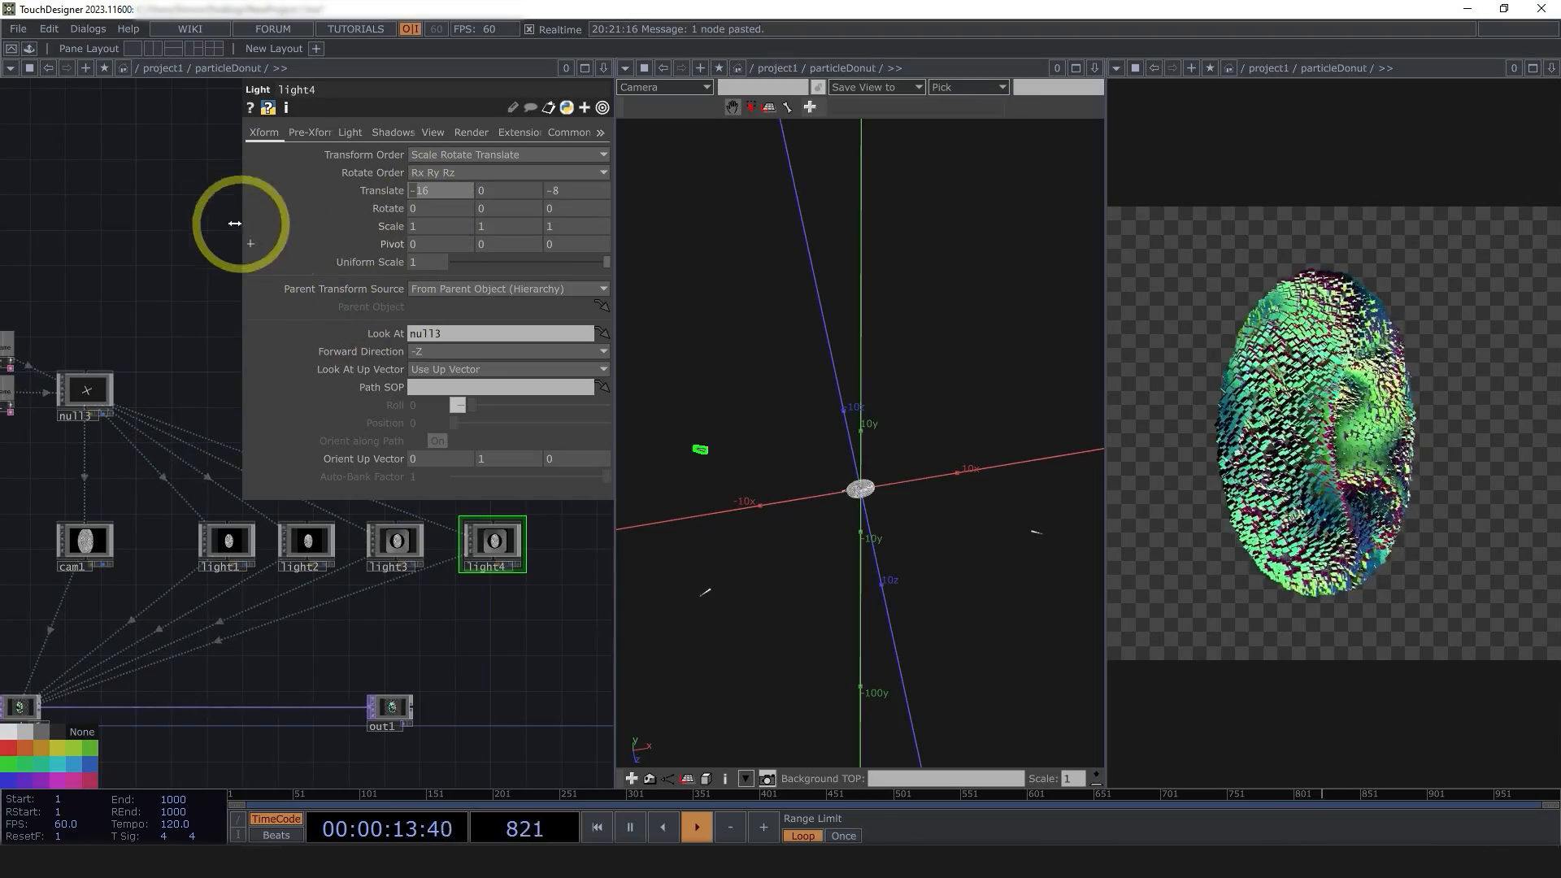
key(BackSpace)
key(Return)
drag(981, 587, 980, 579)
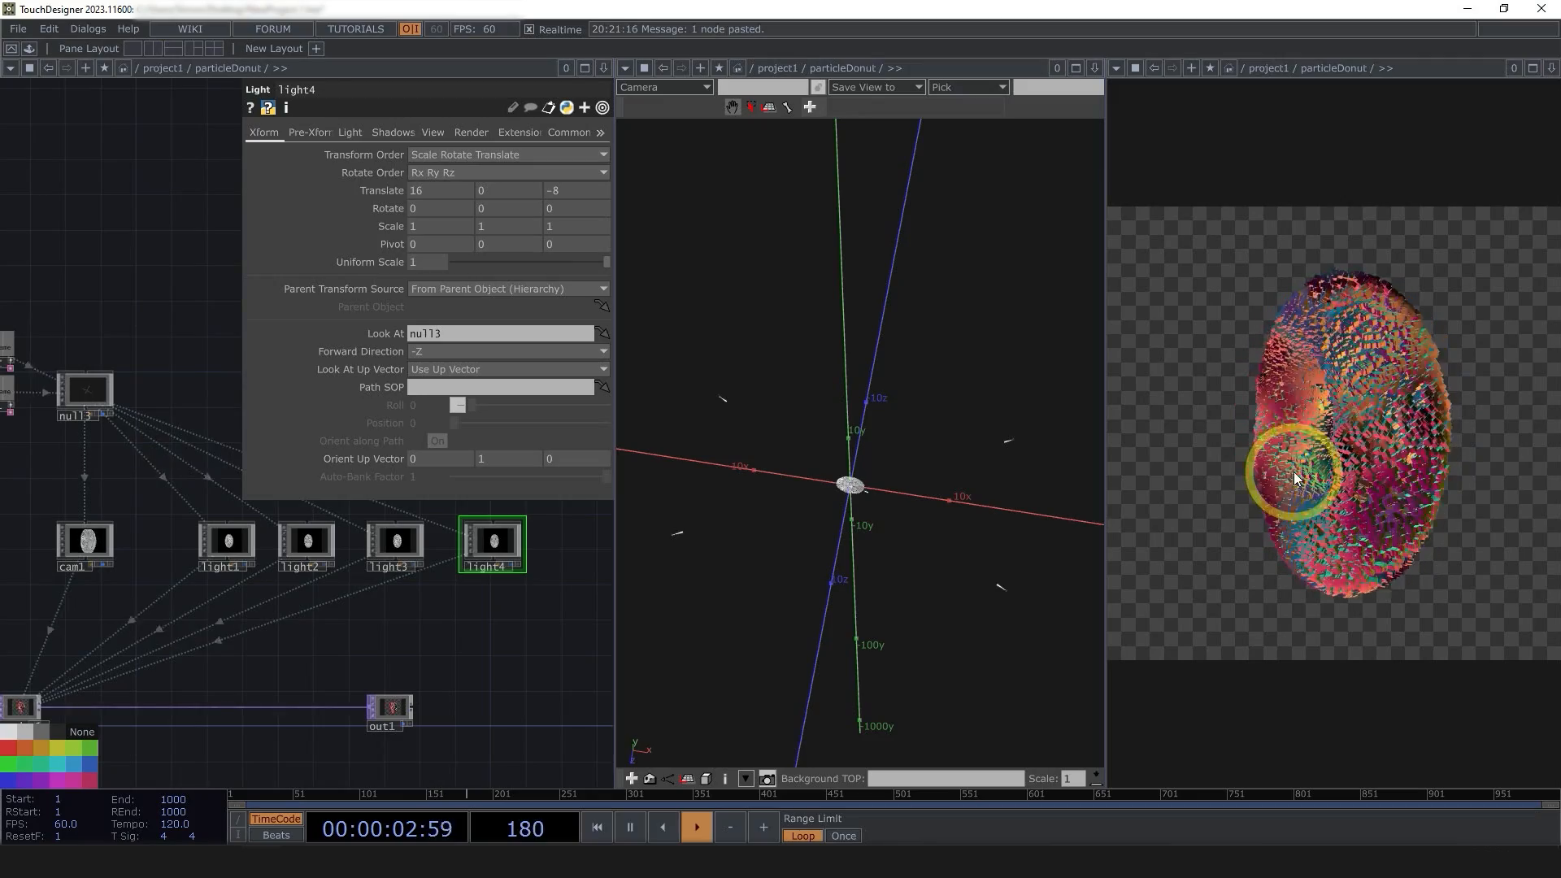
- Close the scene view pane and select light1 through light4 together, showing their shadow parameters
click(1095, 70)
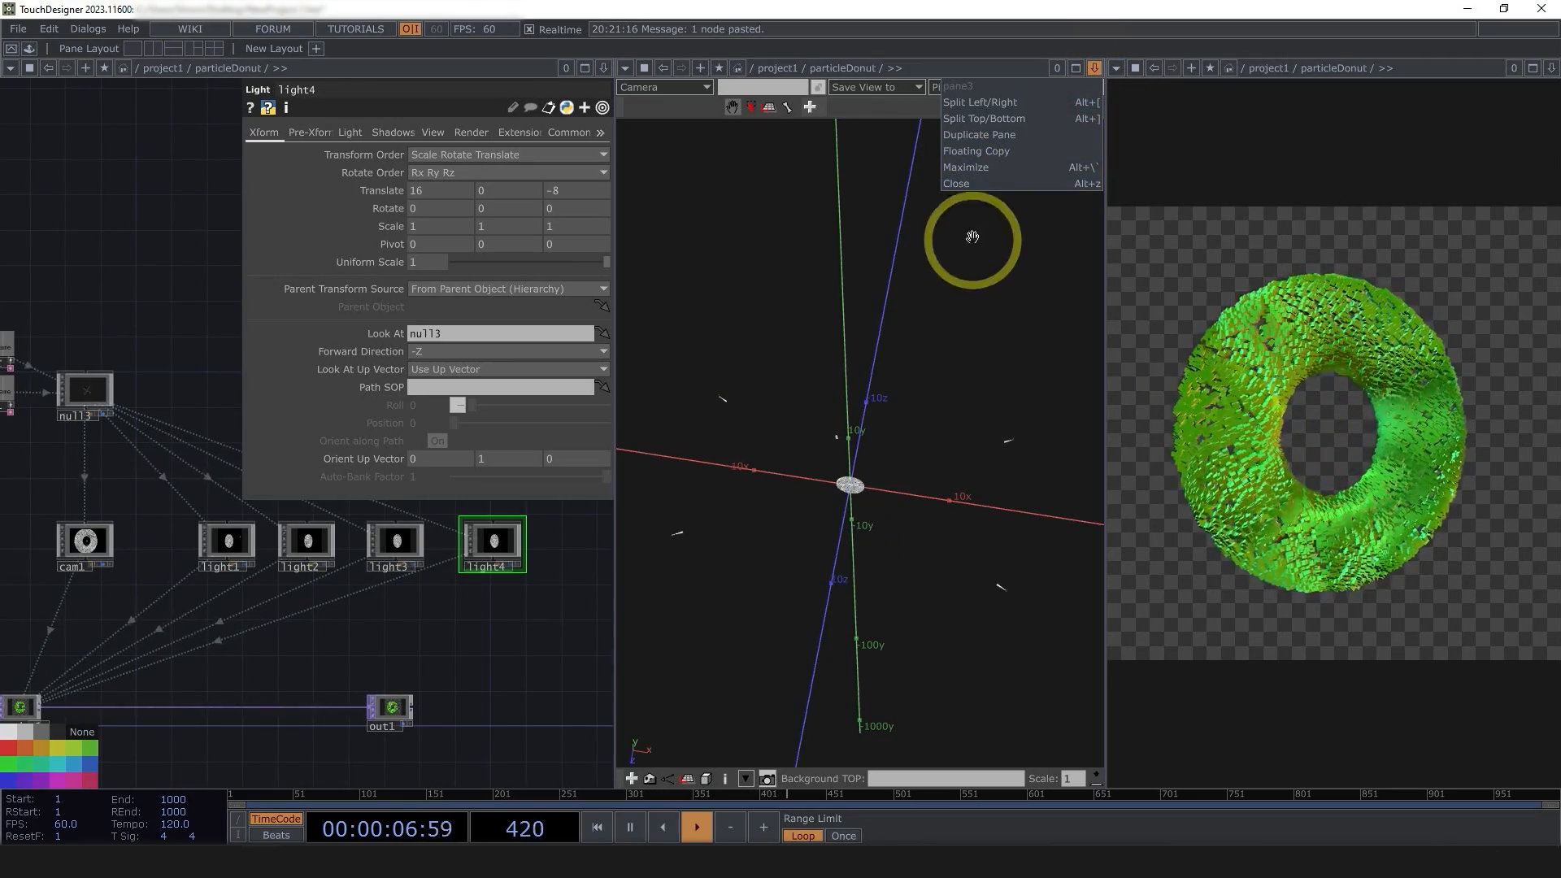
click(987, 187)
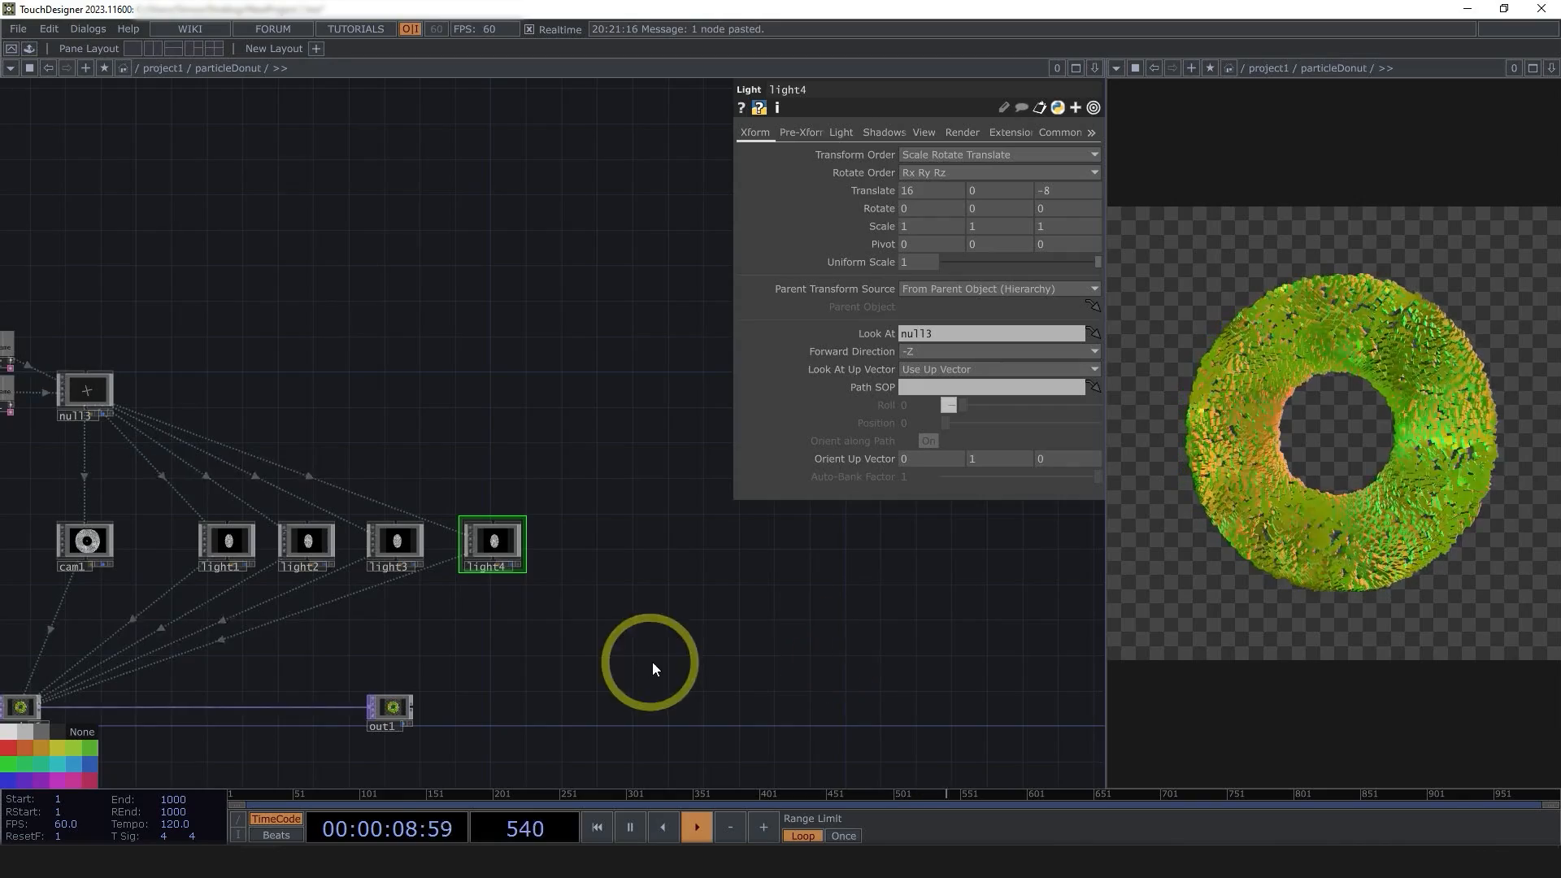
drag(649, 649, 882, 619)
right_drag(880, 589, 334, 446)
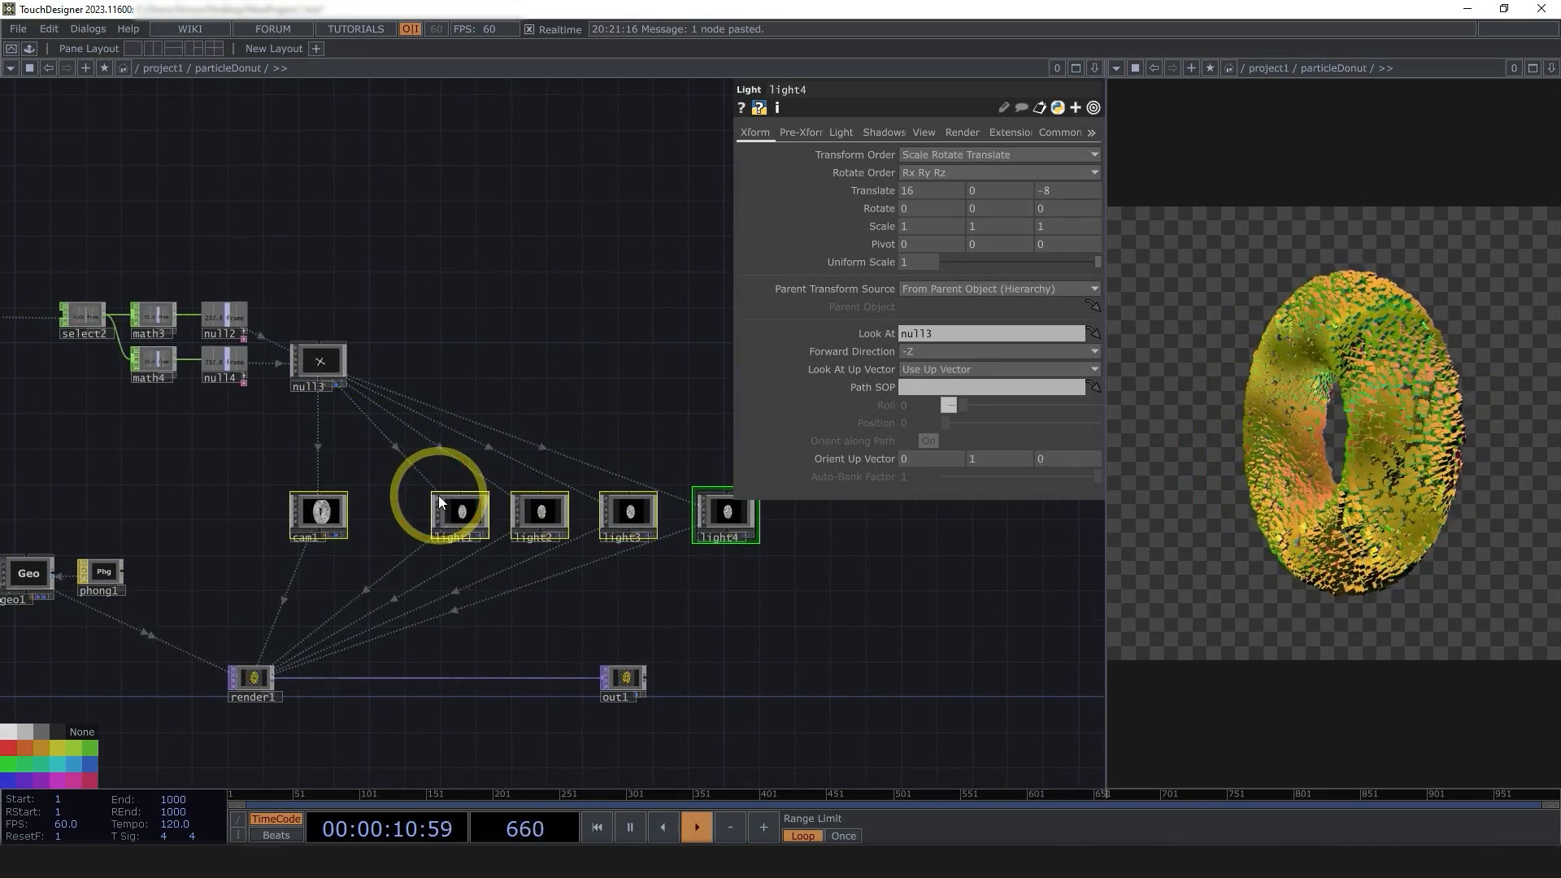
scroll(547, 600, down, 4)
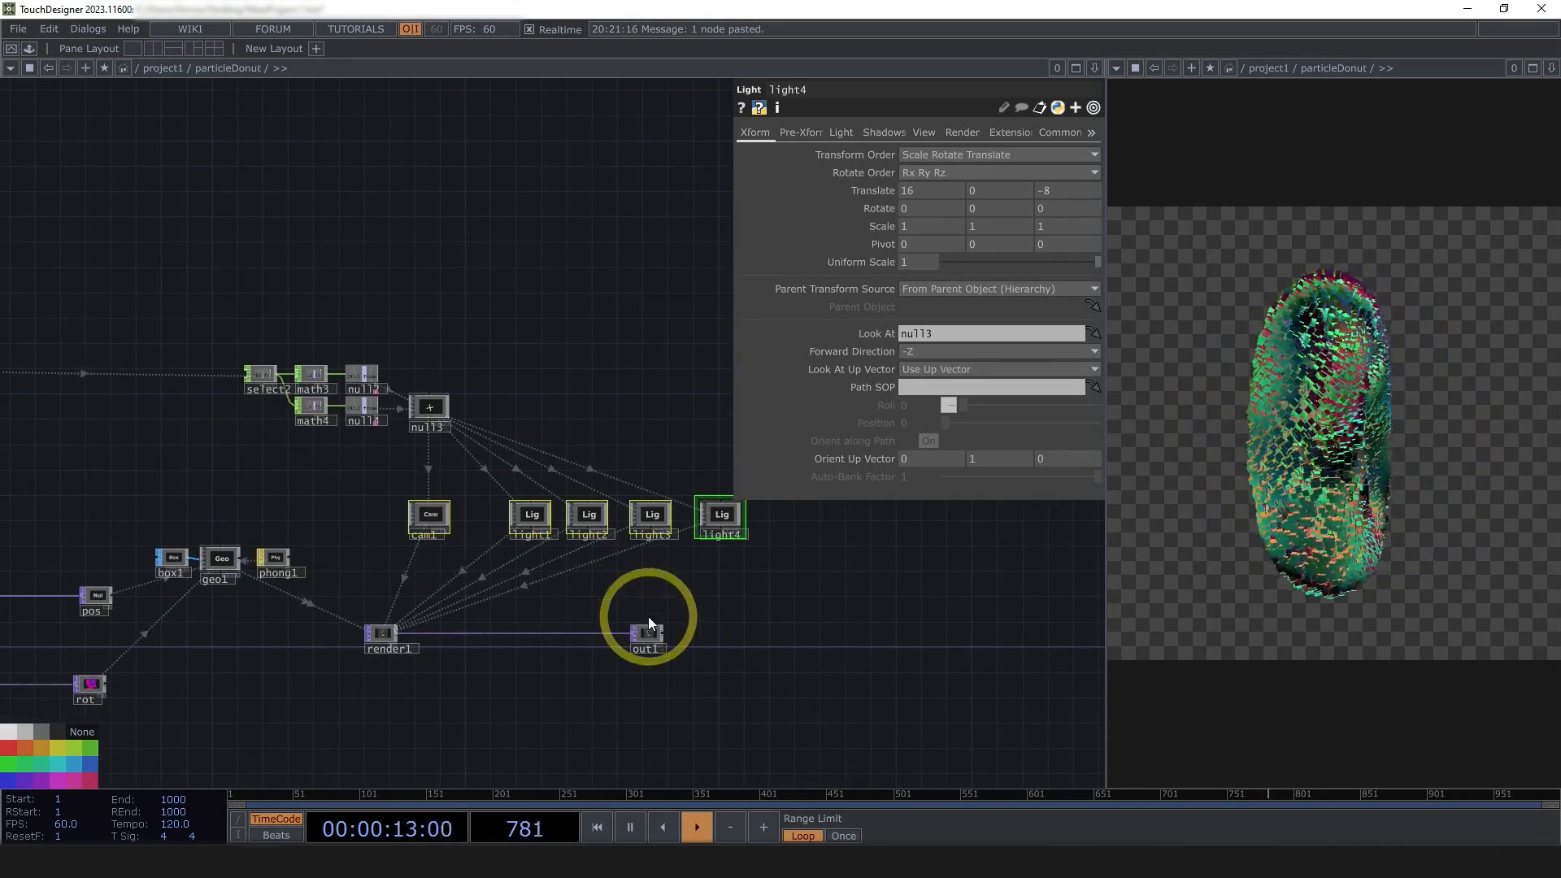
scroll(310, 606, up, 2)
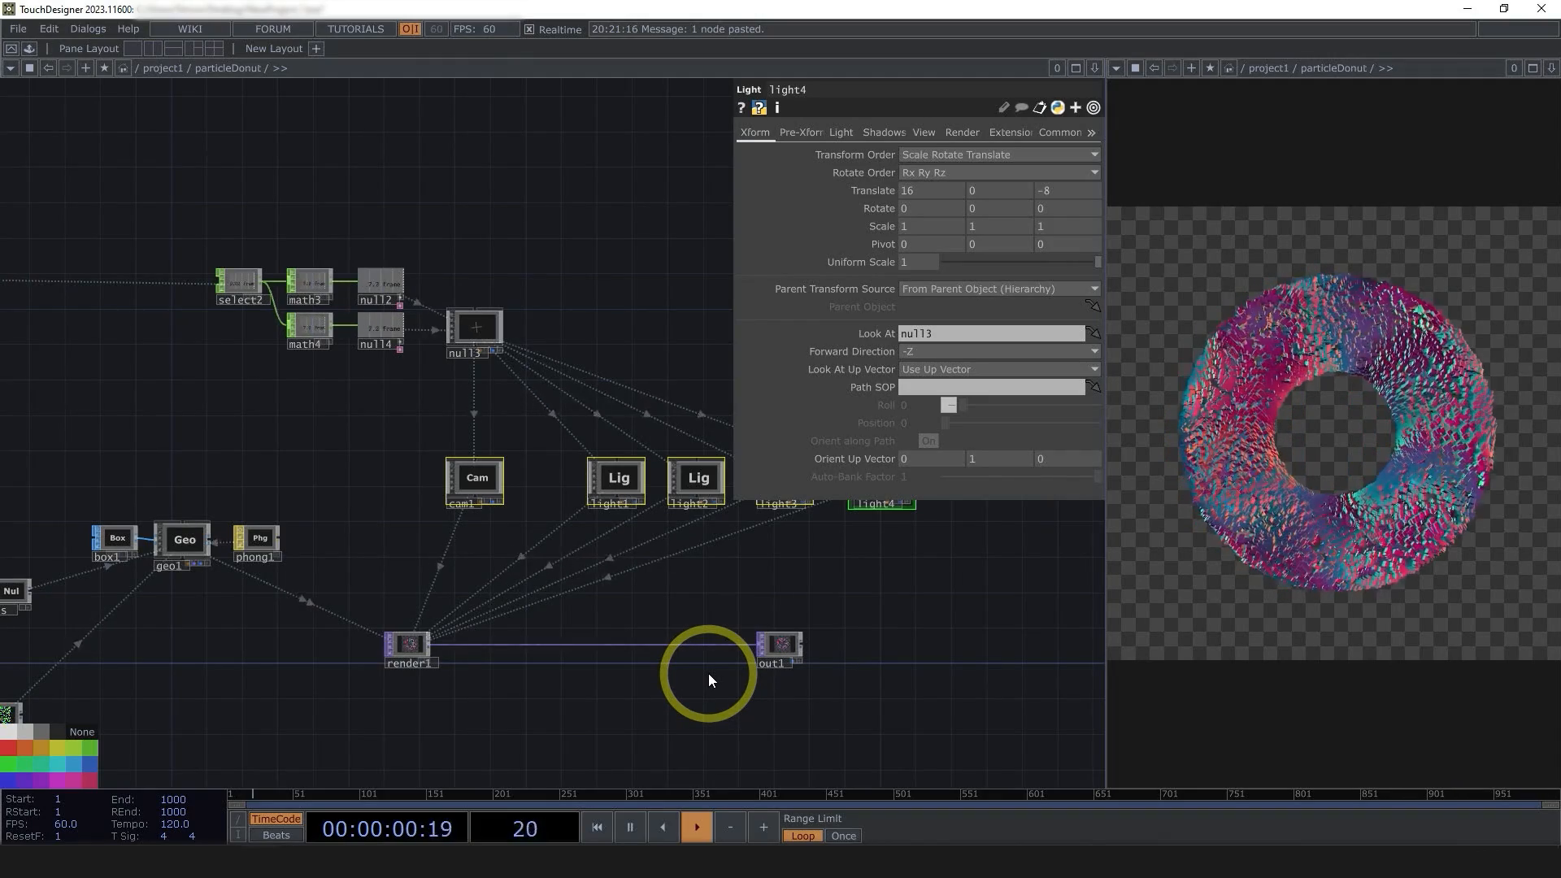
drag(1007, 568, 917, 600)
right_drag(918, 600, 521, 494)
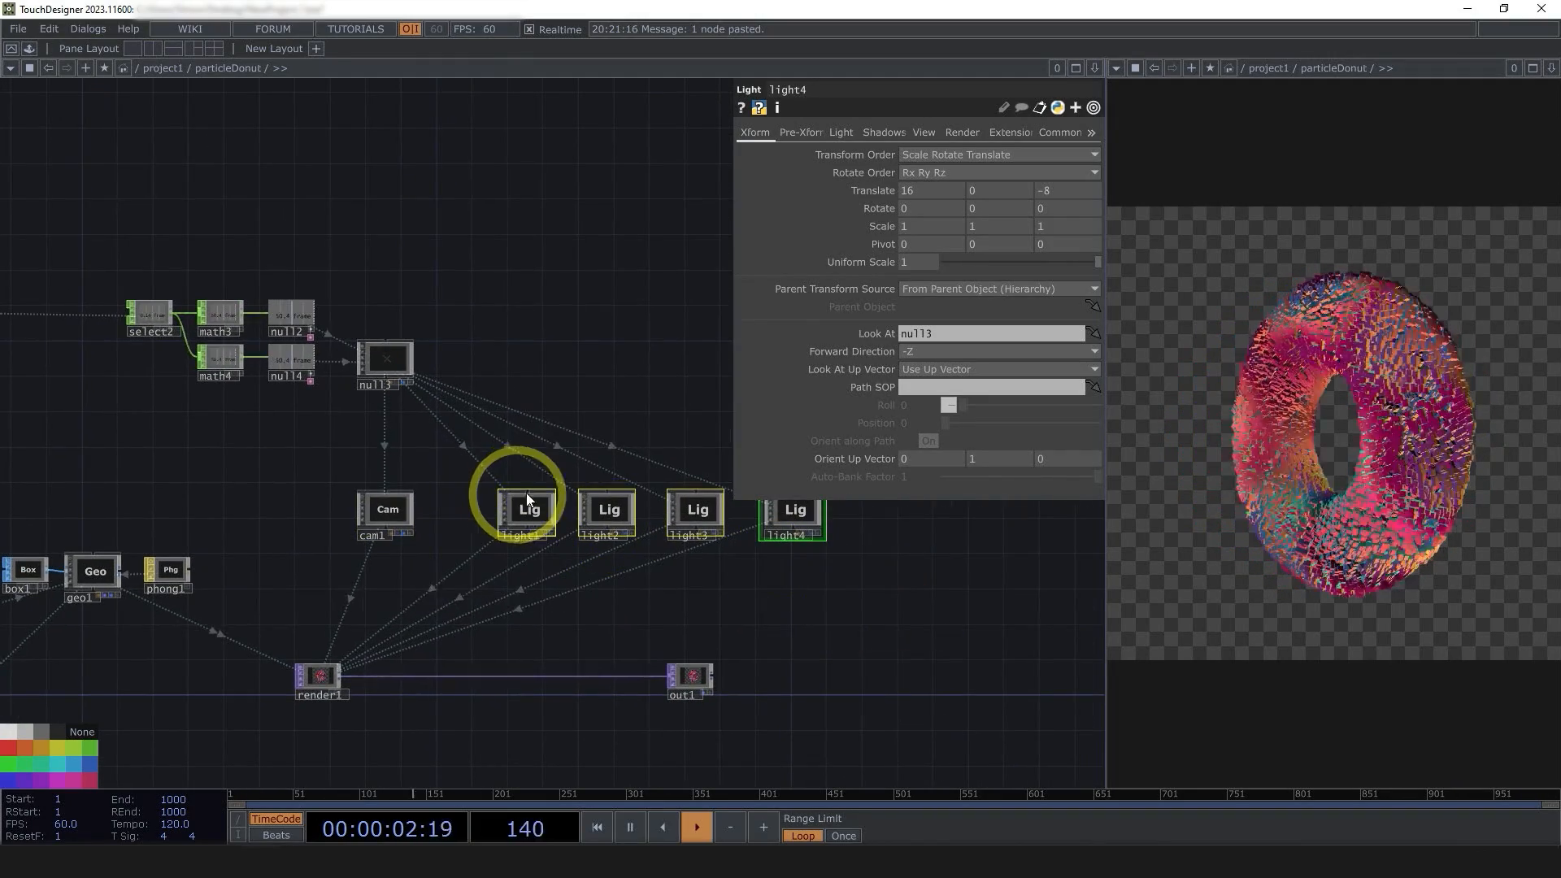
click(887, 133)
drag(898, 591, 833, 631)
right_drag(813, 628, 470, 527)
right_drag(817, 625, 421, 509)
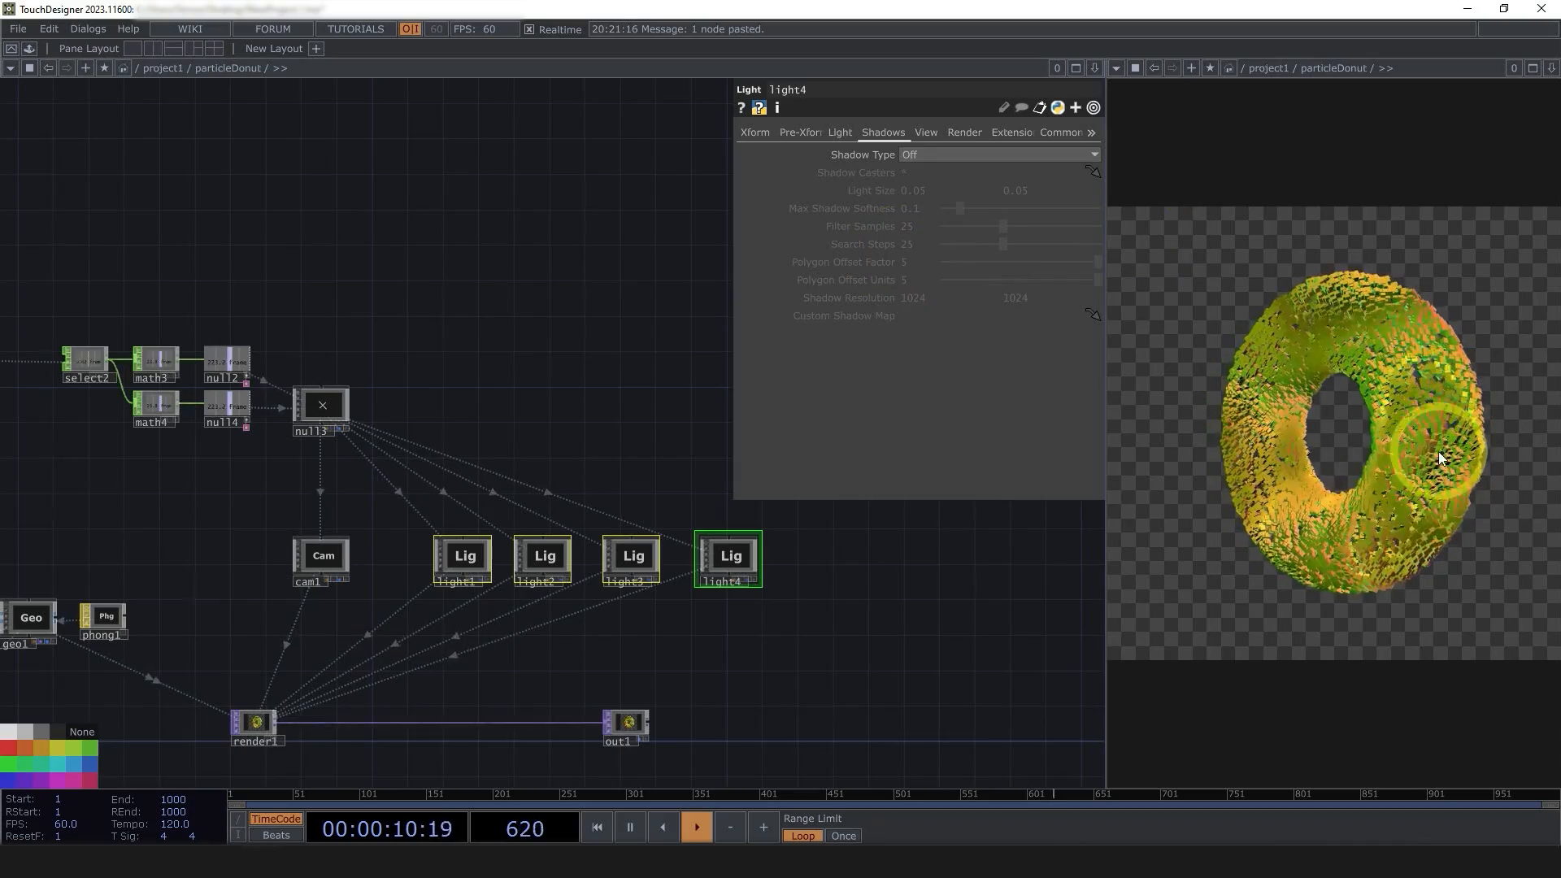
- Try Hard, 2D Mapped shadows on the four selected lights, and set their Shadow Type to Soft, 2D Mapped
click(921, 154)
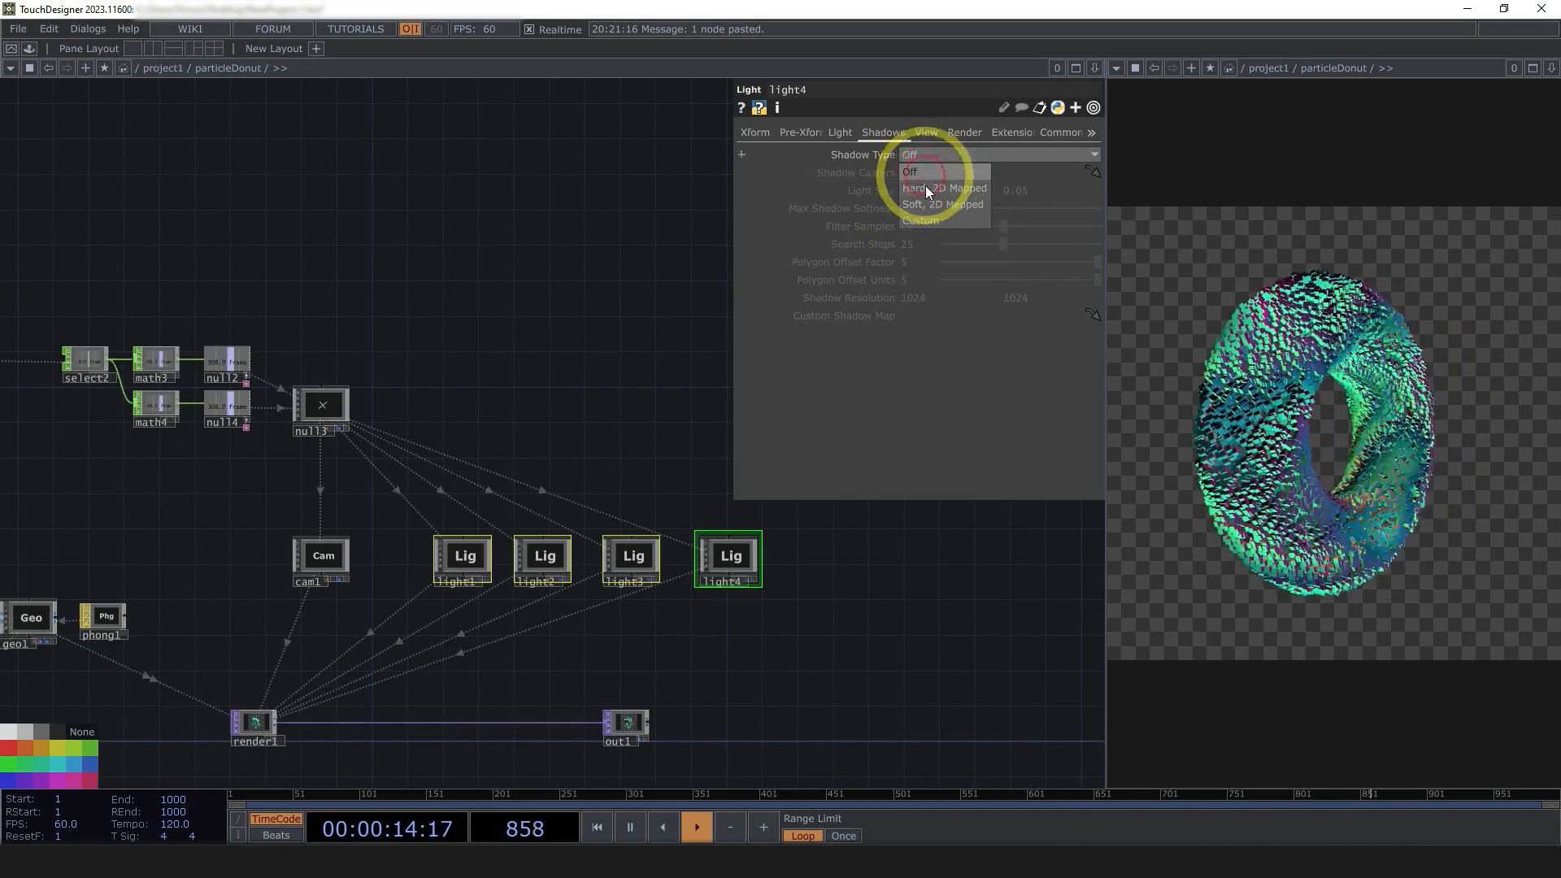
click(929, 189)
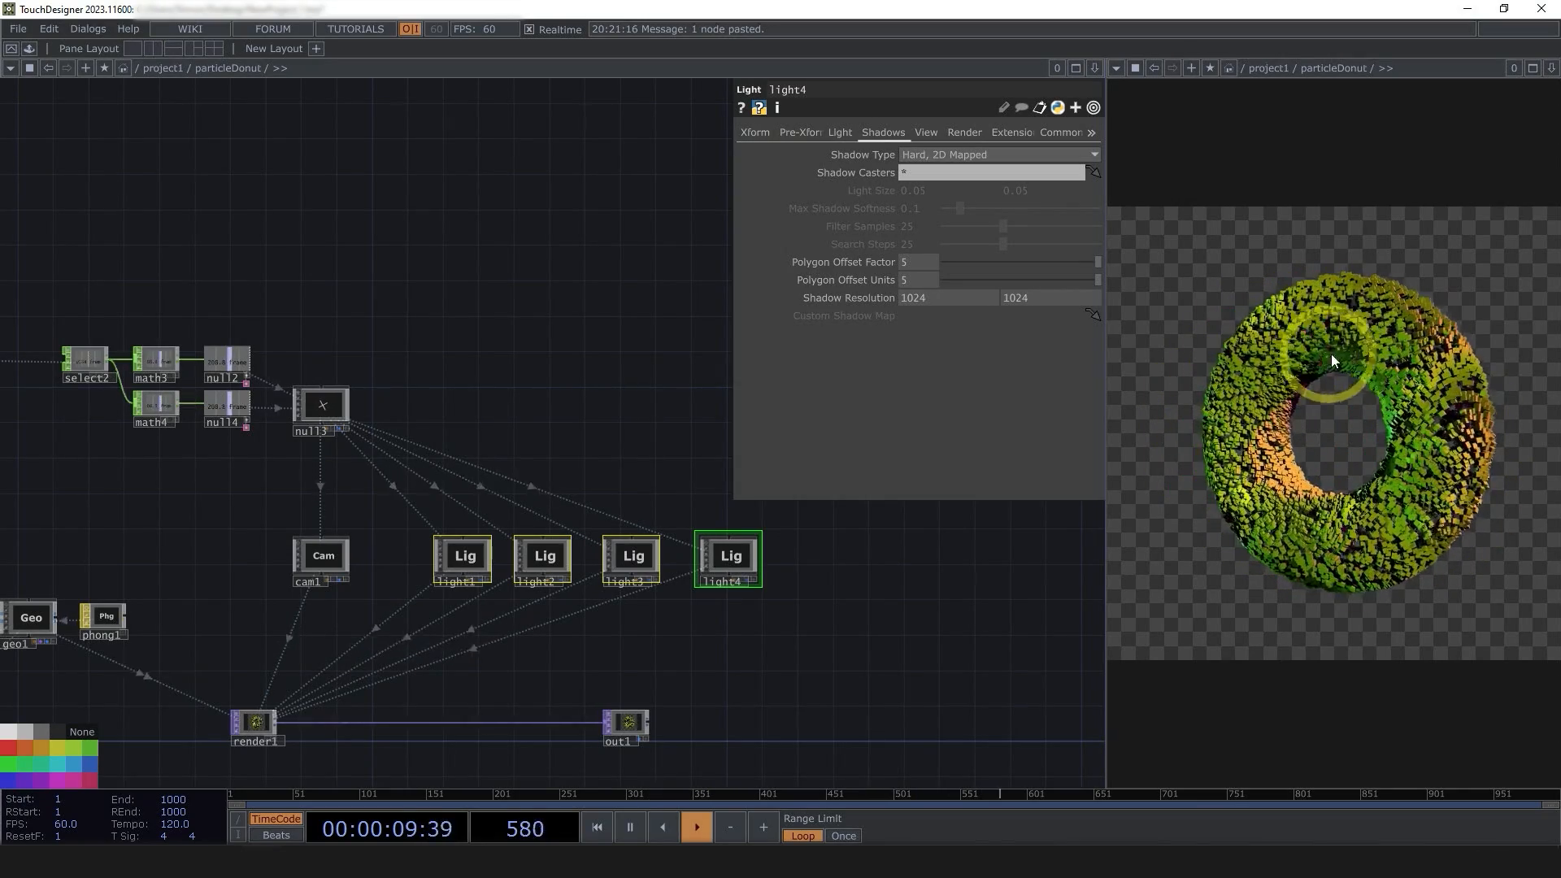
click(925, 156)
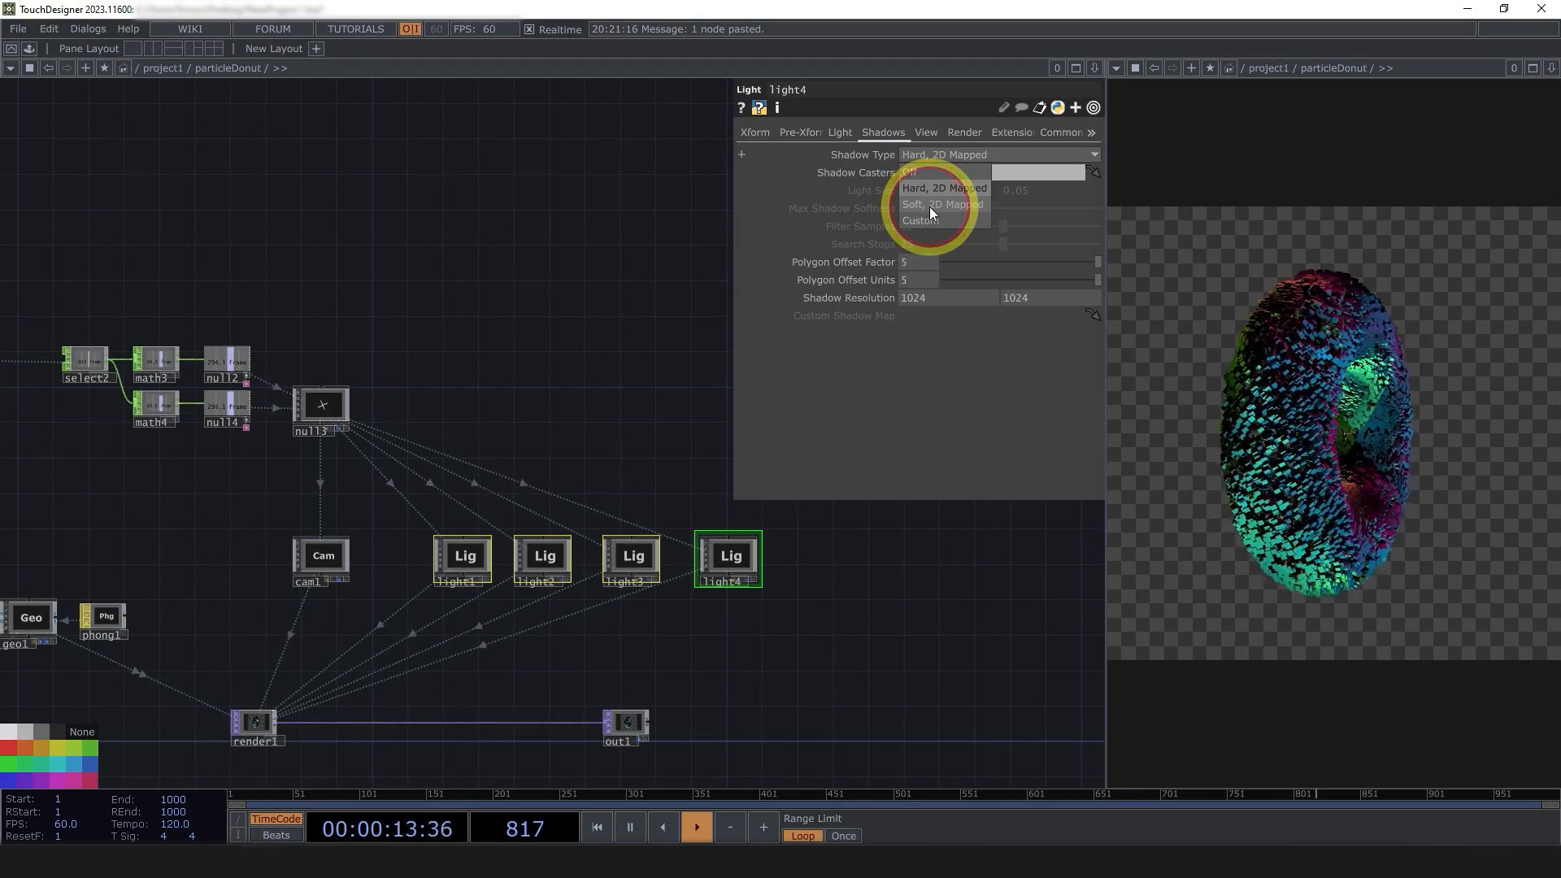
click(929, 206)
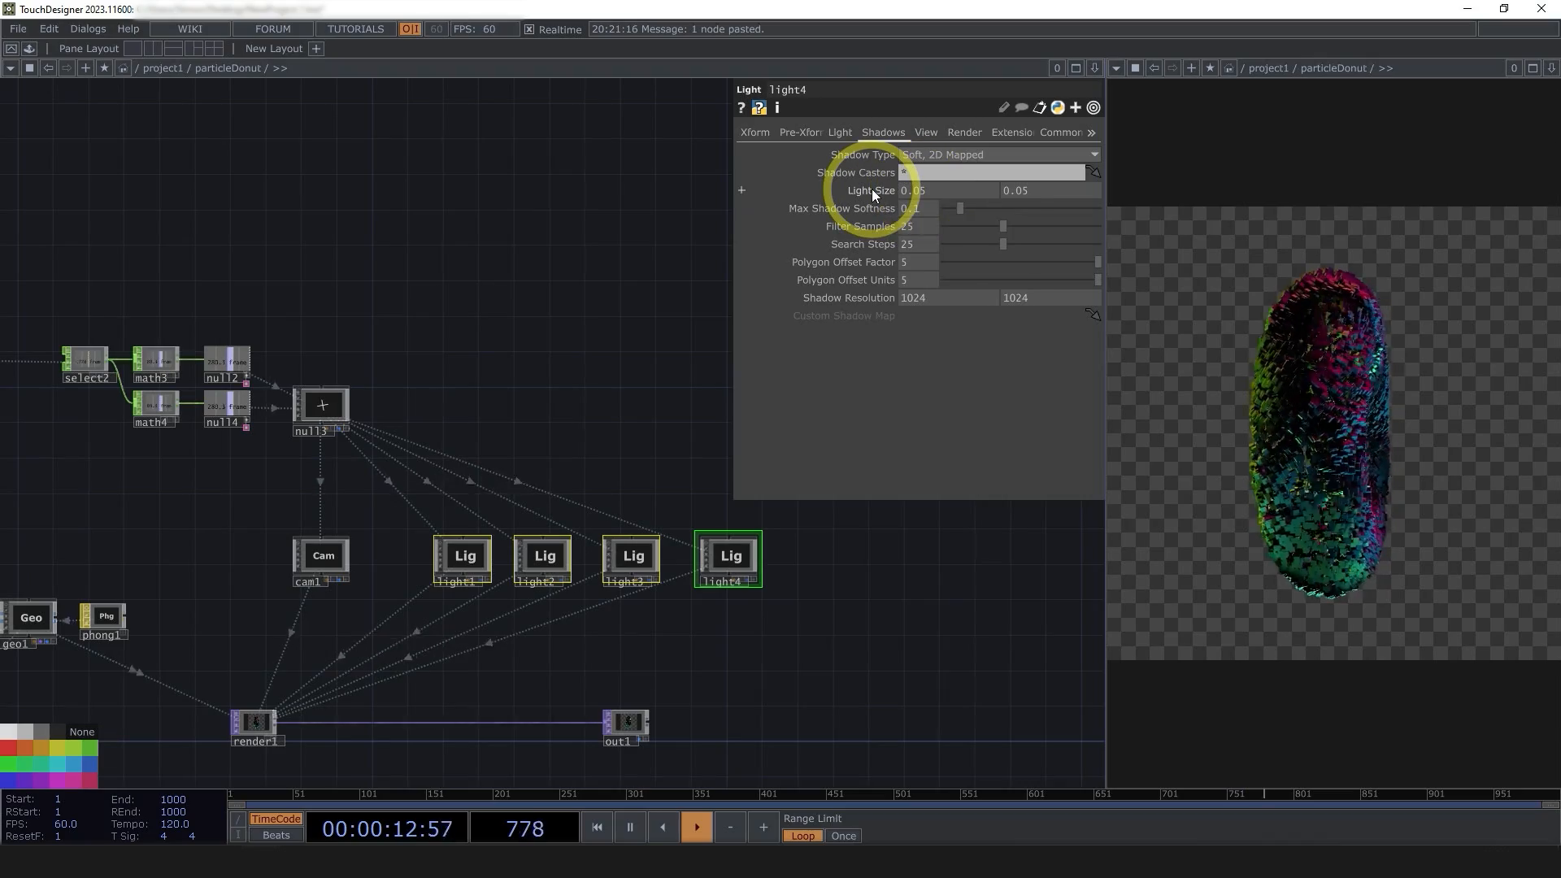
- Set the four lights' Light Size to 1.55 and their Shadow Resolution to 2048 by 2048
drag(872, 191, 1425, 458)
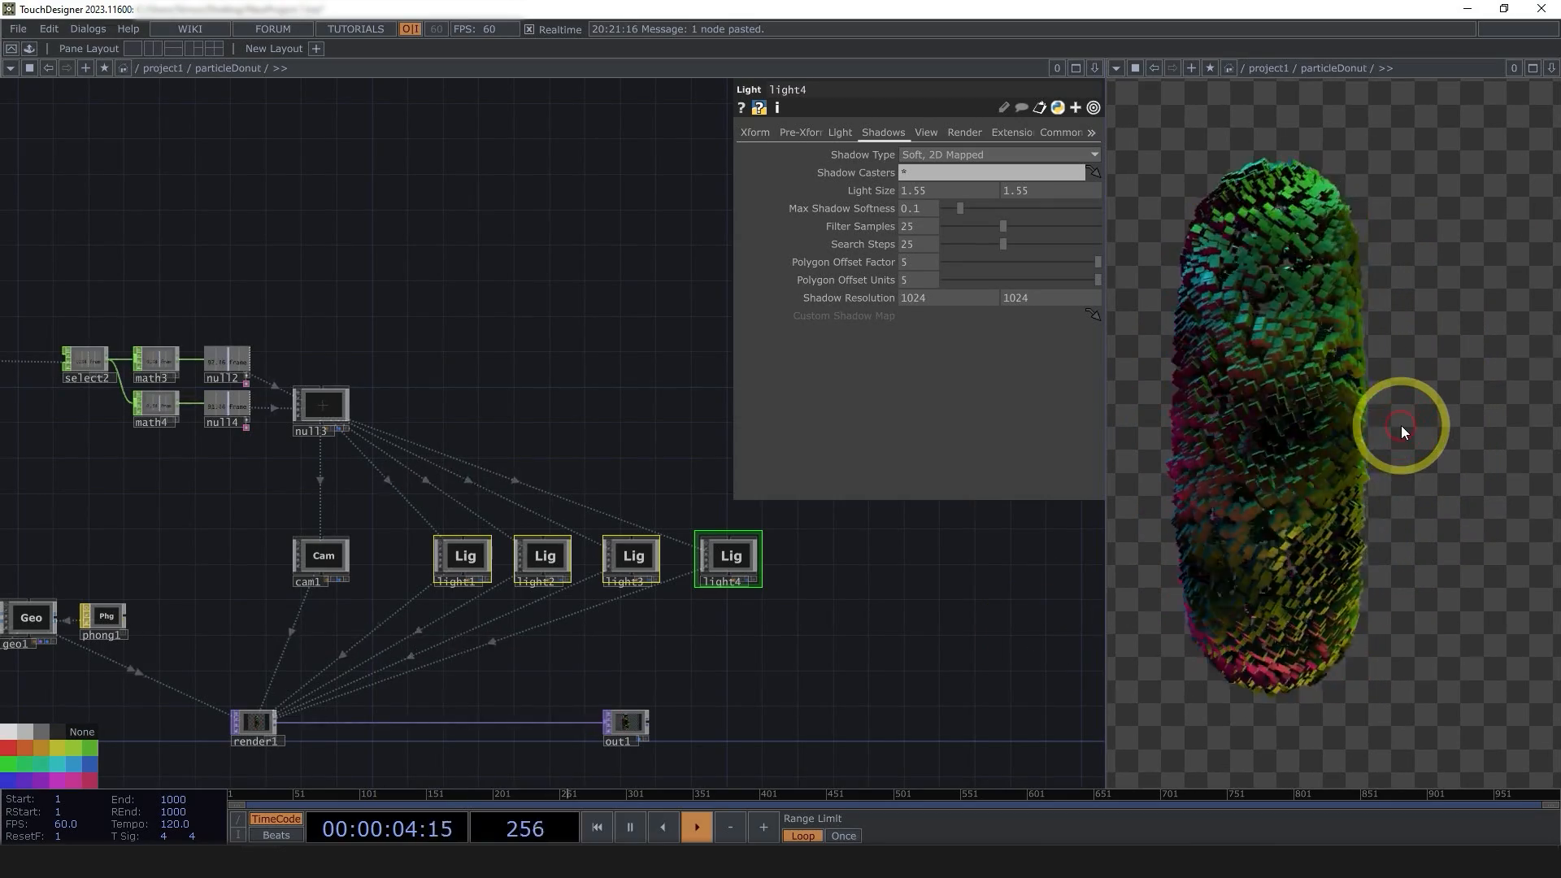
key(h)
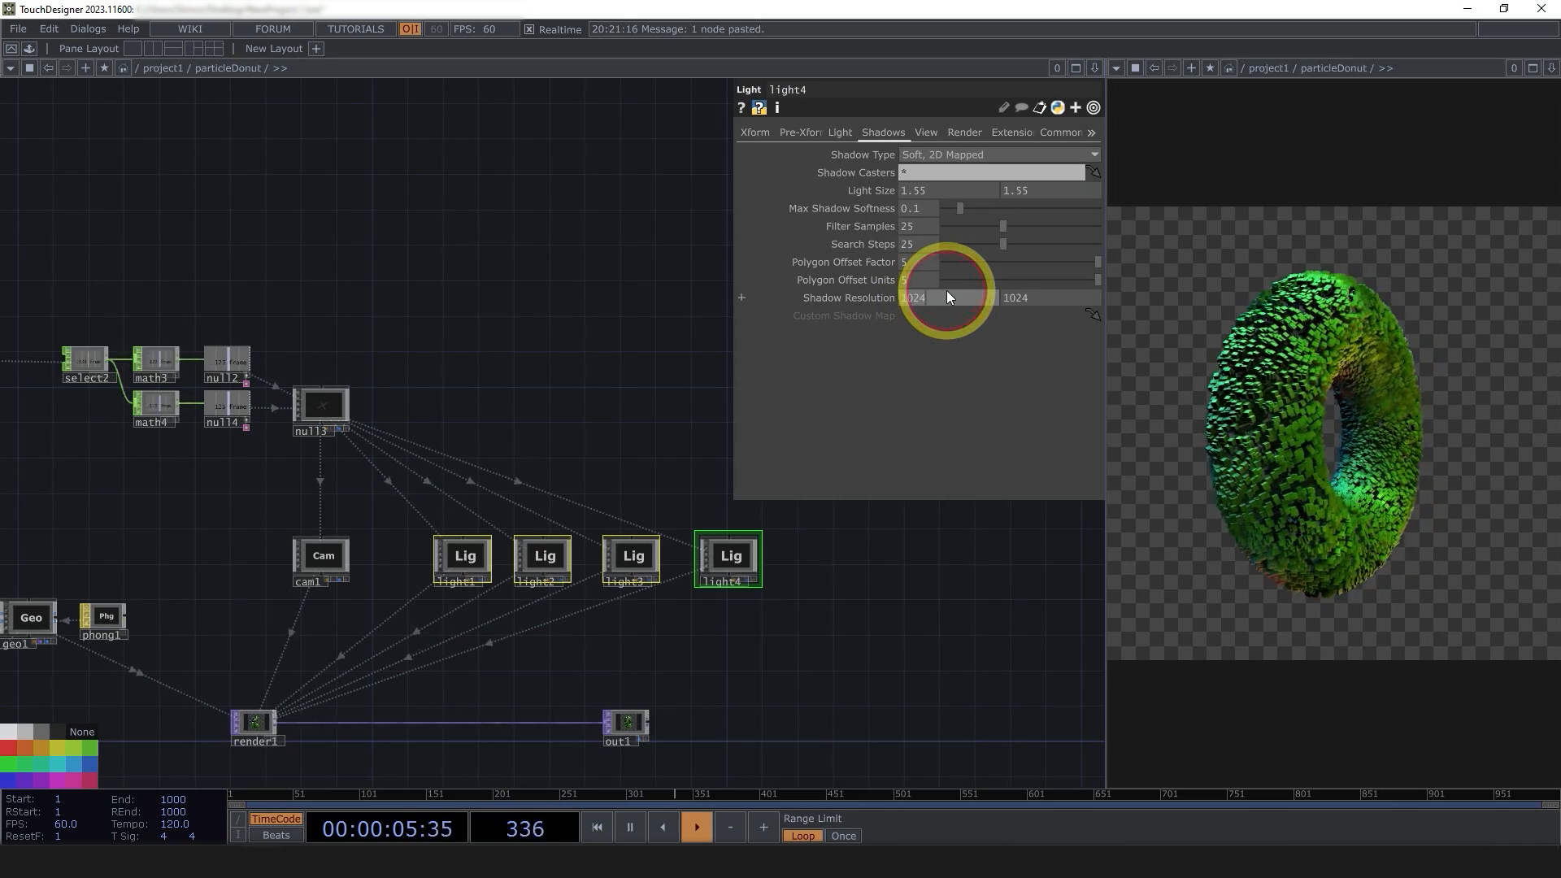
text(*2)
click(1047, 299)
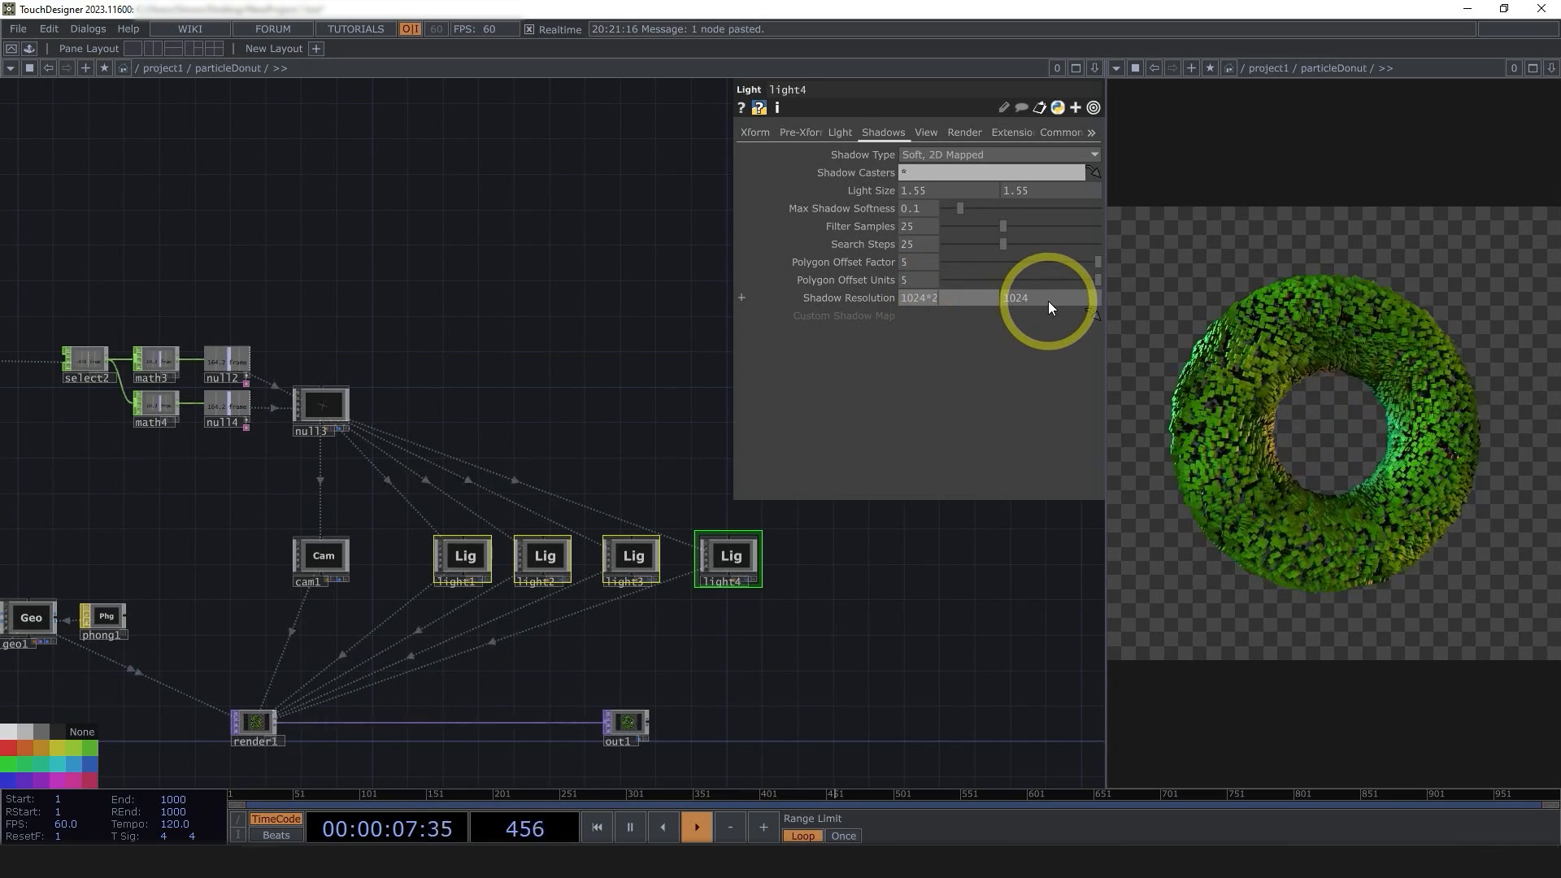
text(*2)
key(Return)
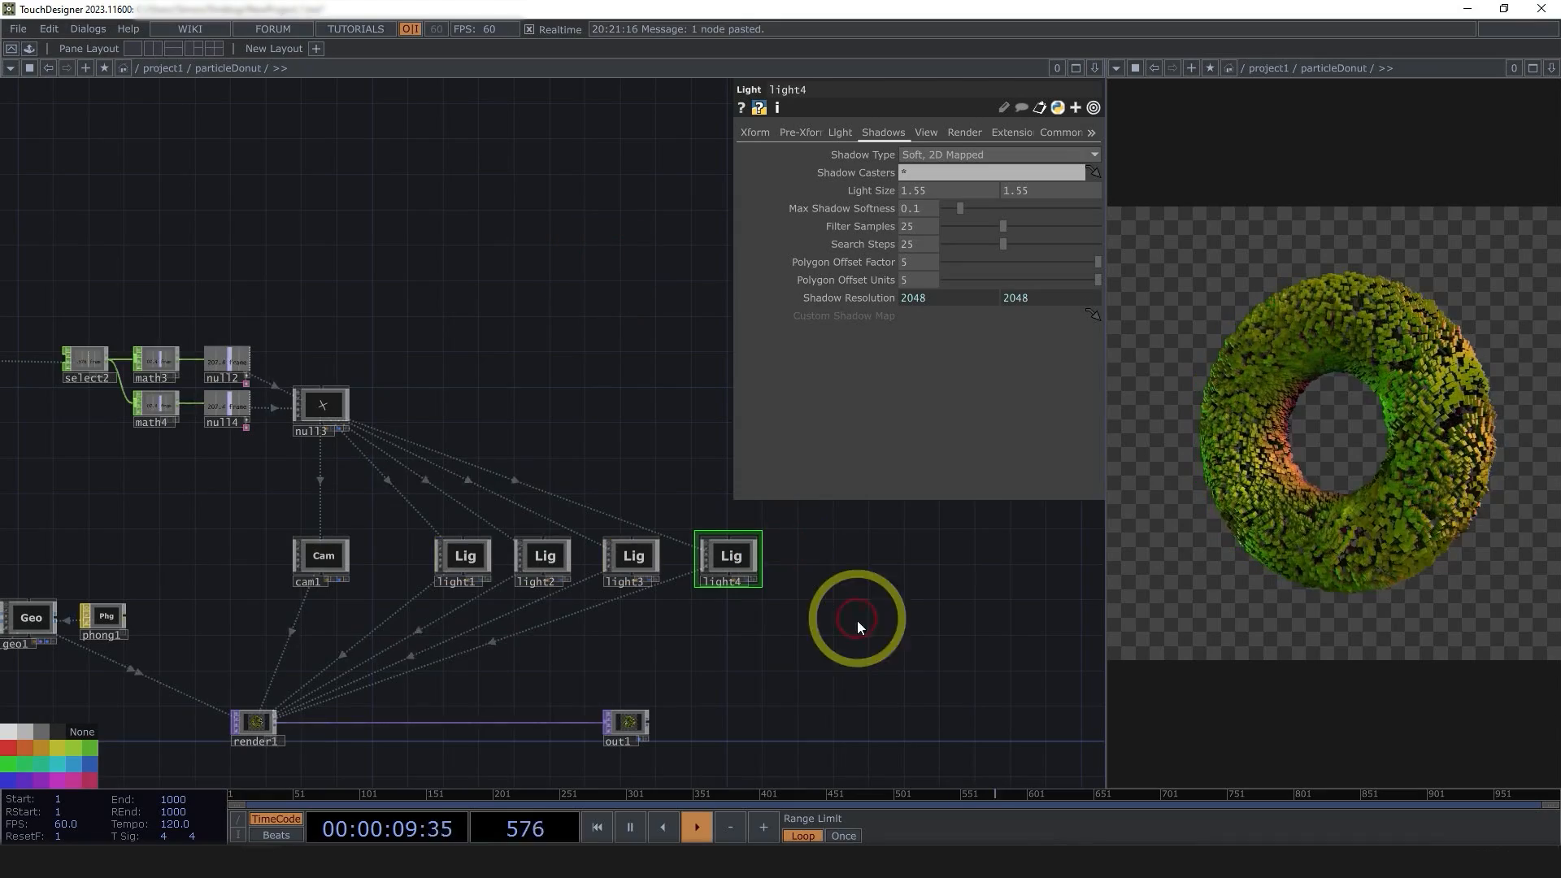
- Set phong1's Specular and Diffuse colors to 1, 1, 1
drag(474, 674, 535, 635)
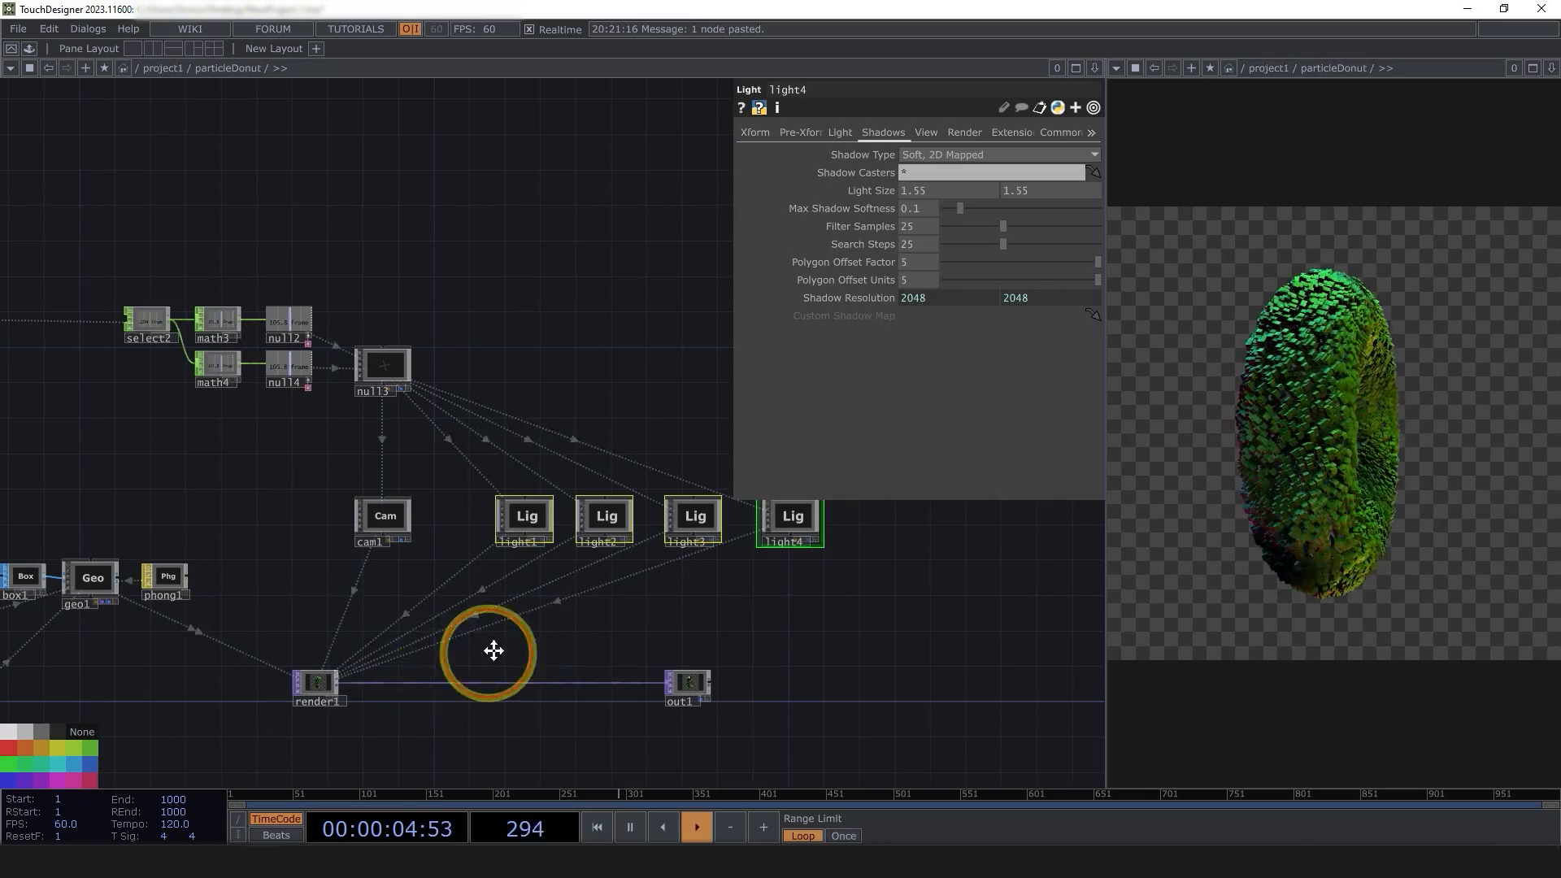
drag(491, 648, 560, 639)
scroll(594, 711, up, 4)
scroll(600, 698, down, 2)
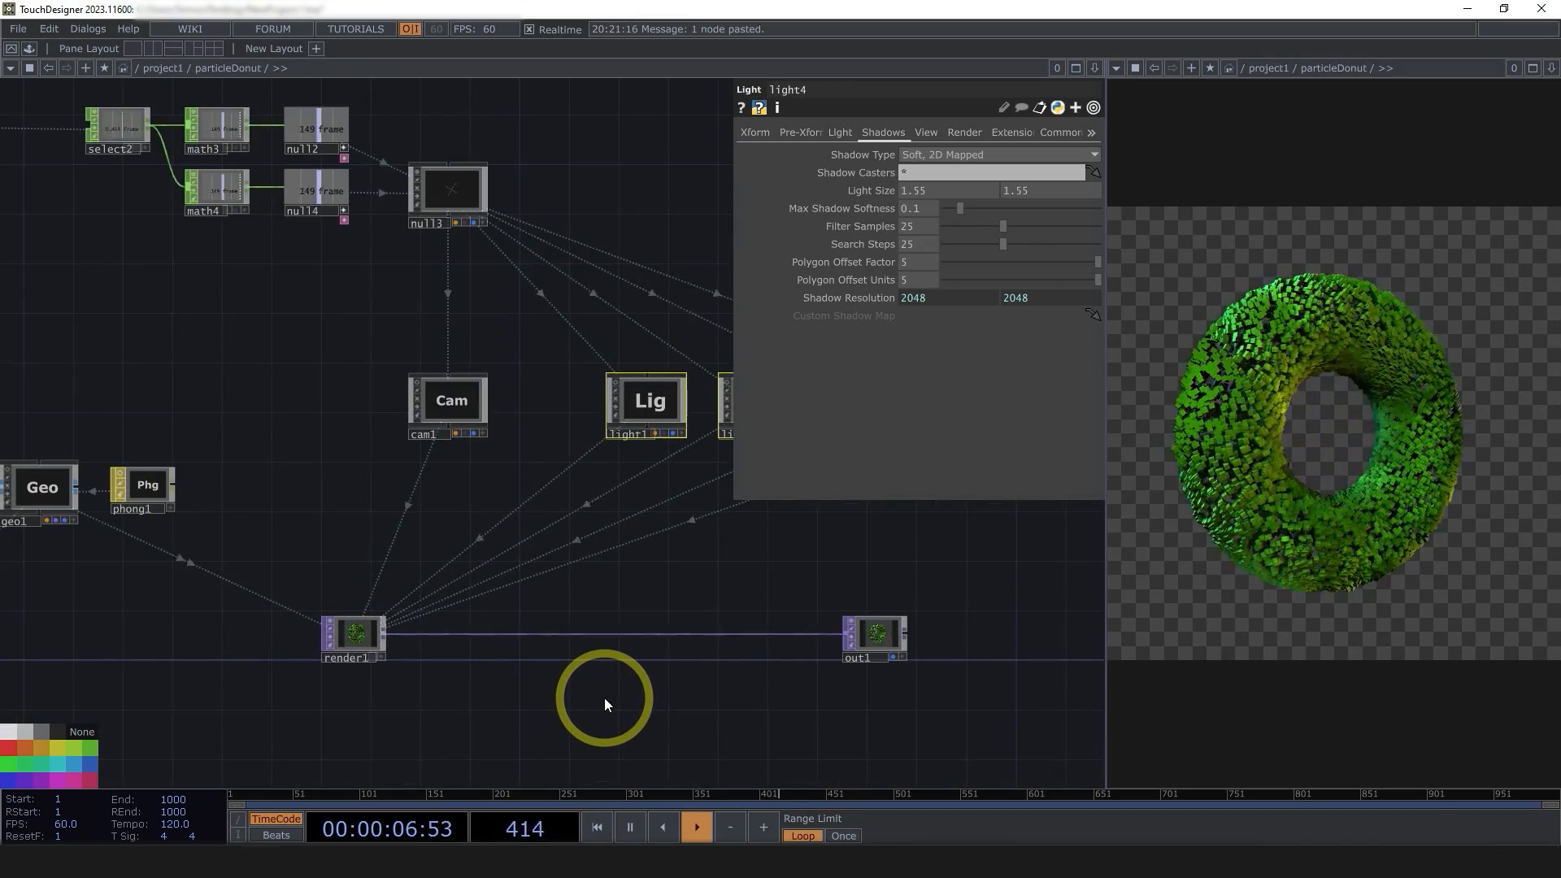
click(148, 488)
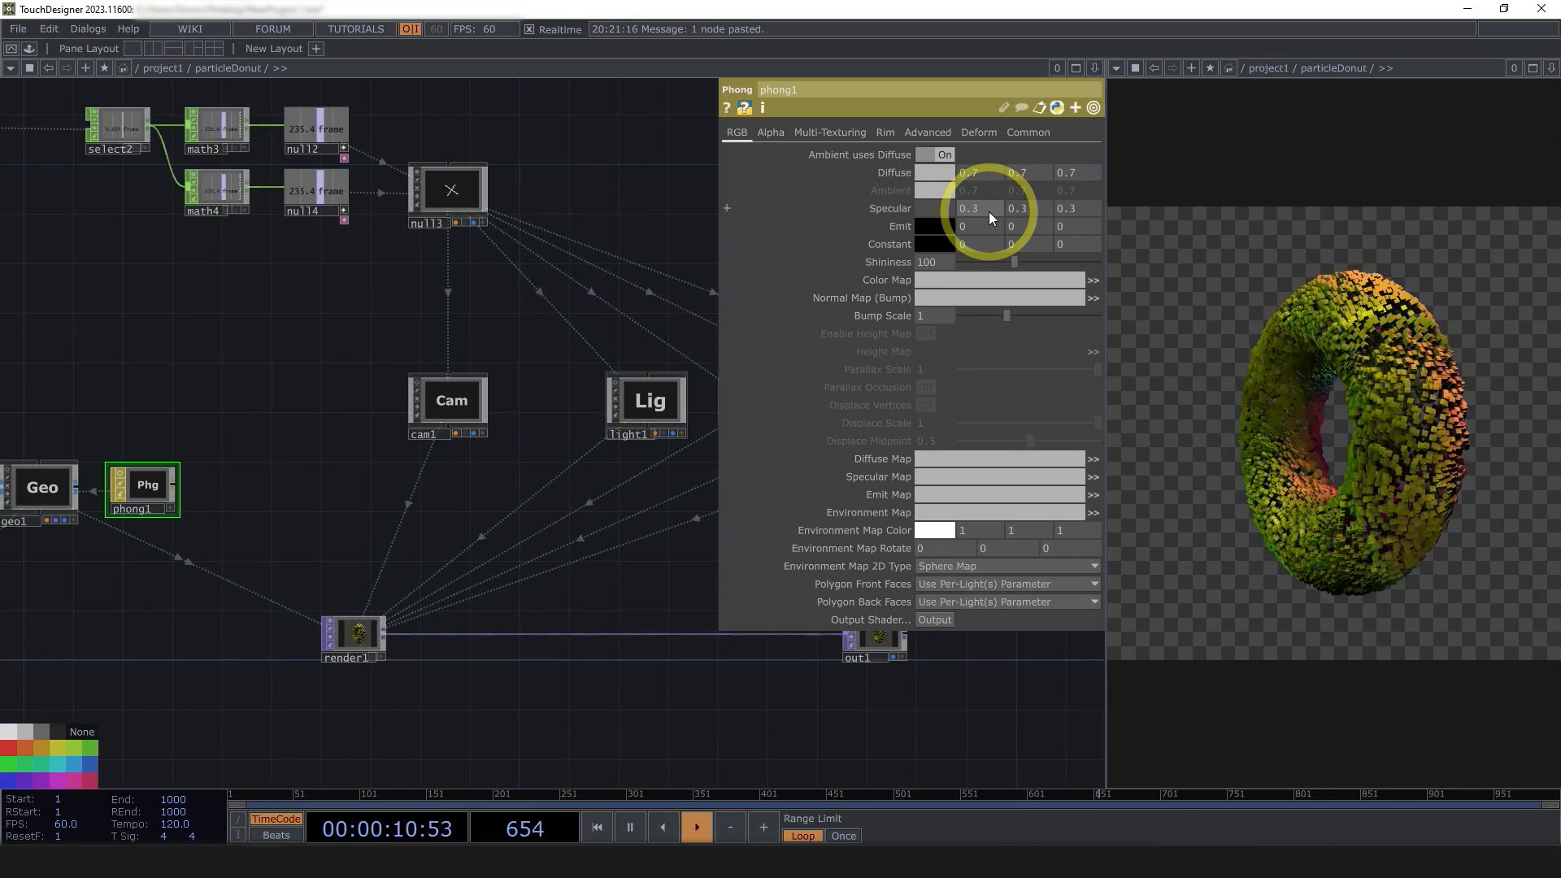
text(1)
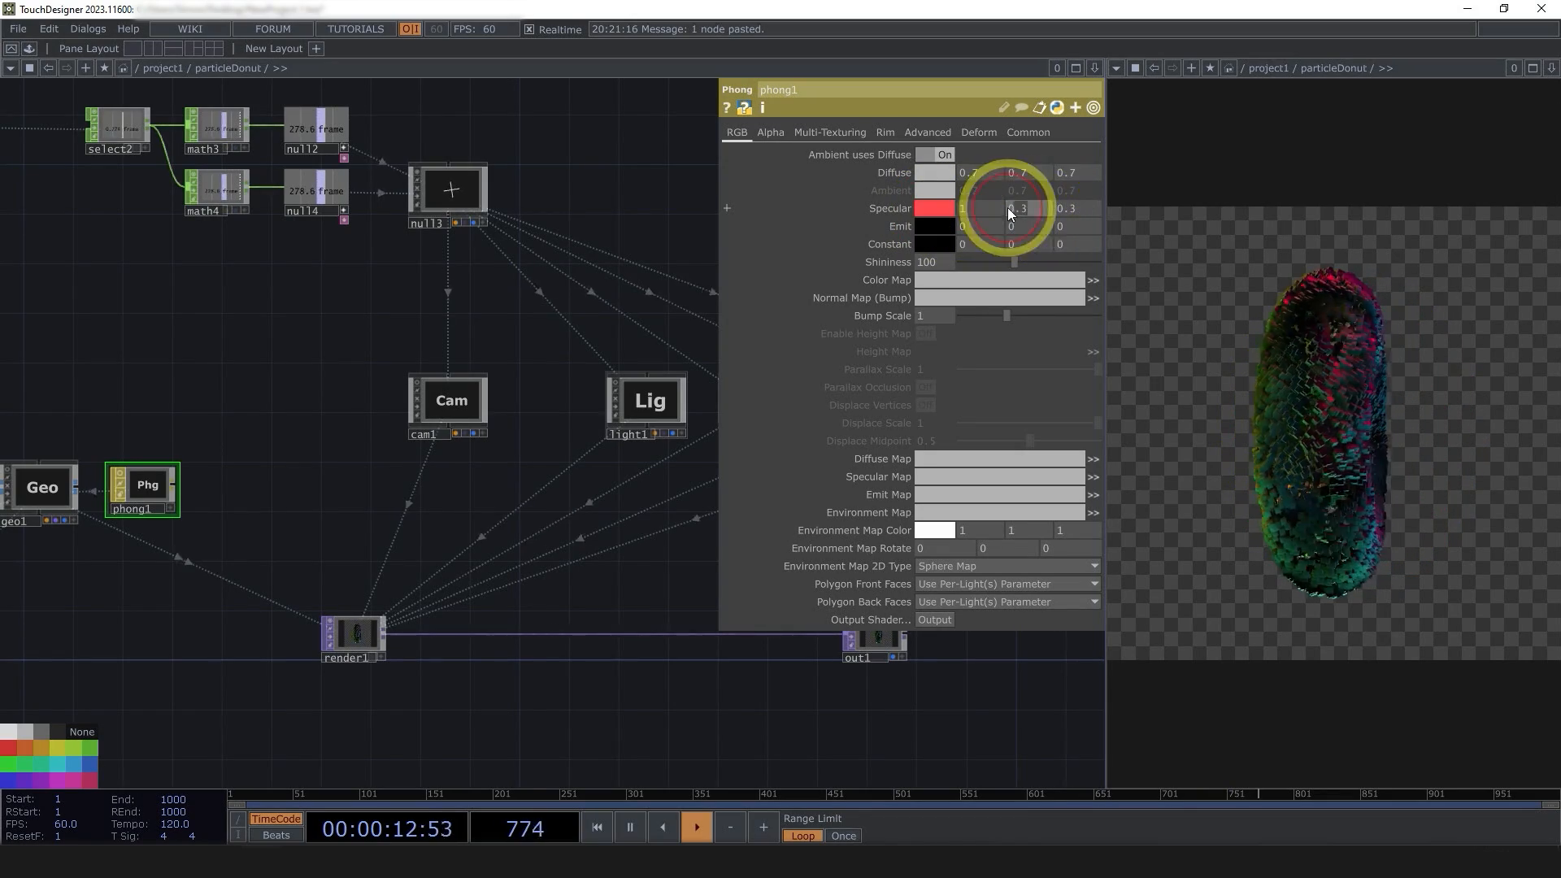
drag(1007, 209, 1089, 210)
text(11)
key(Return)
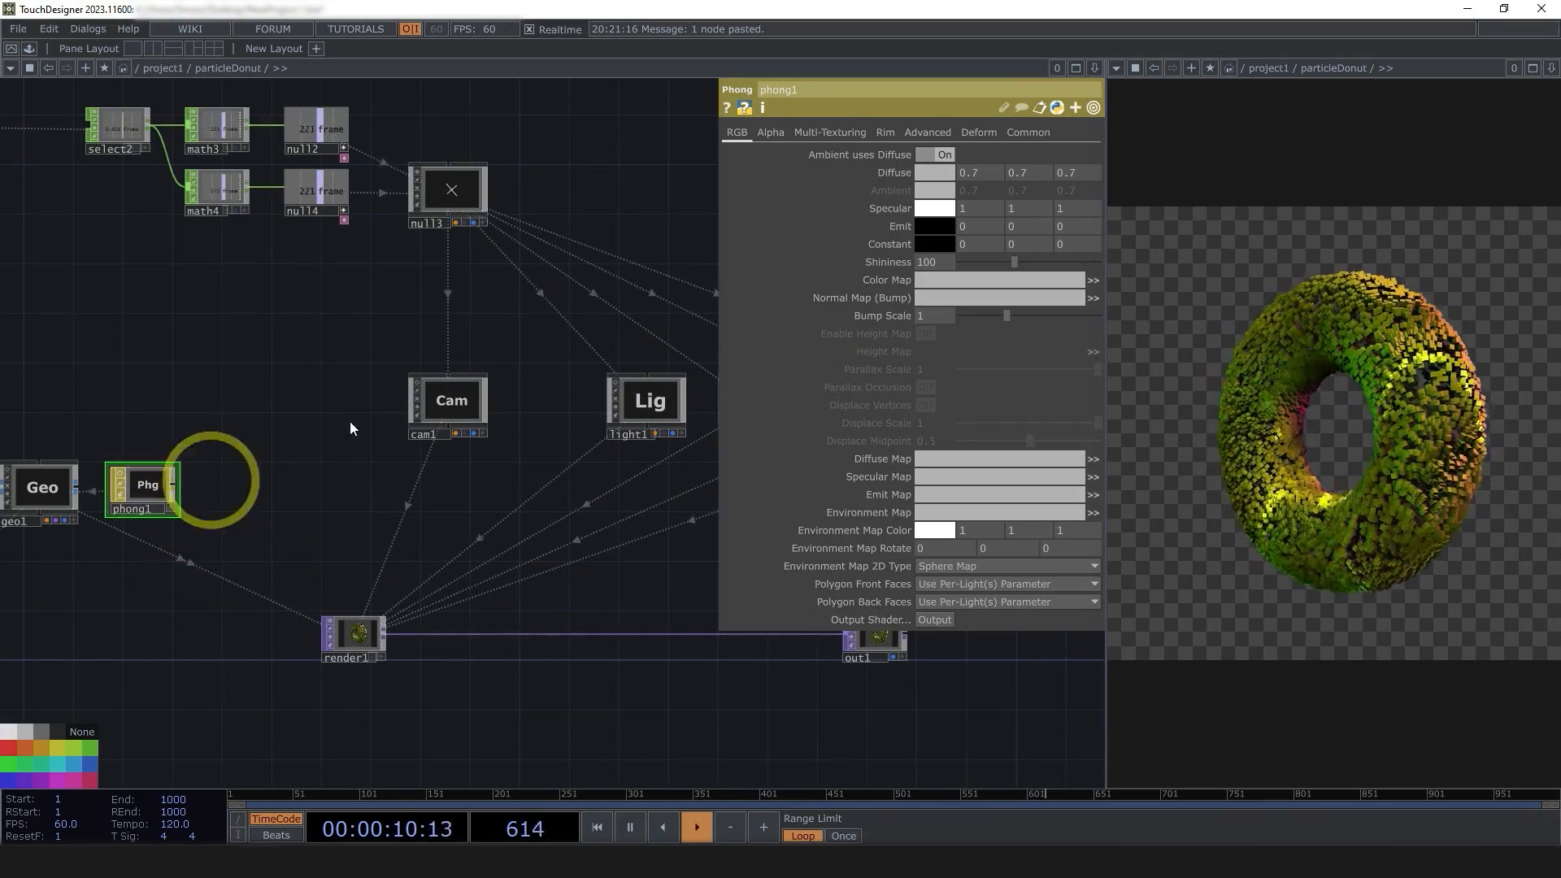
drag(938, 169, 1032, 169)
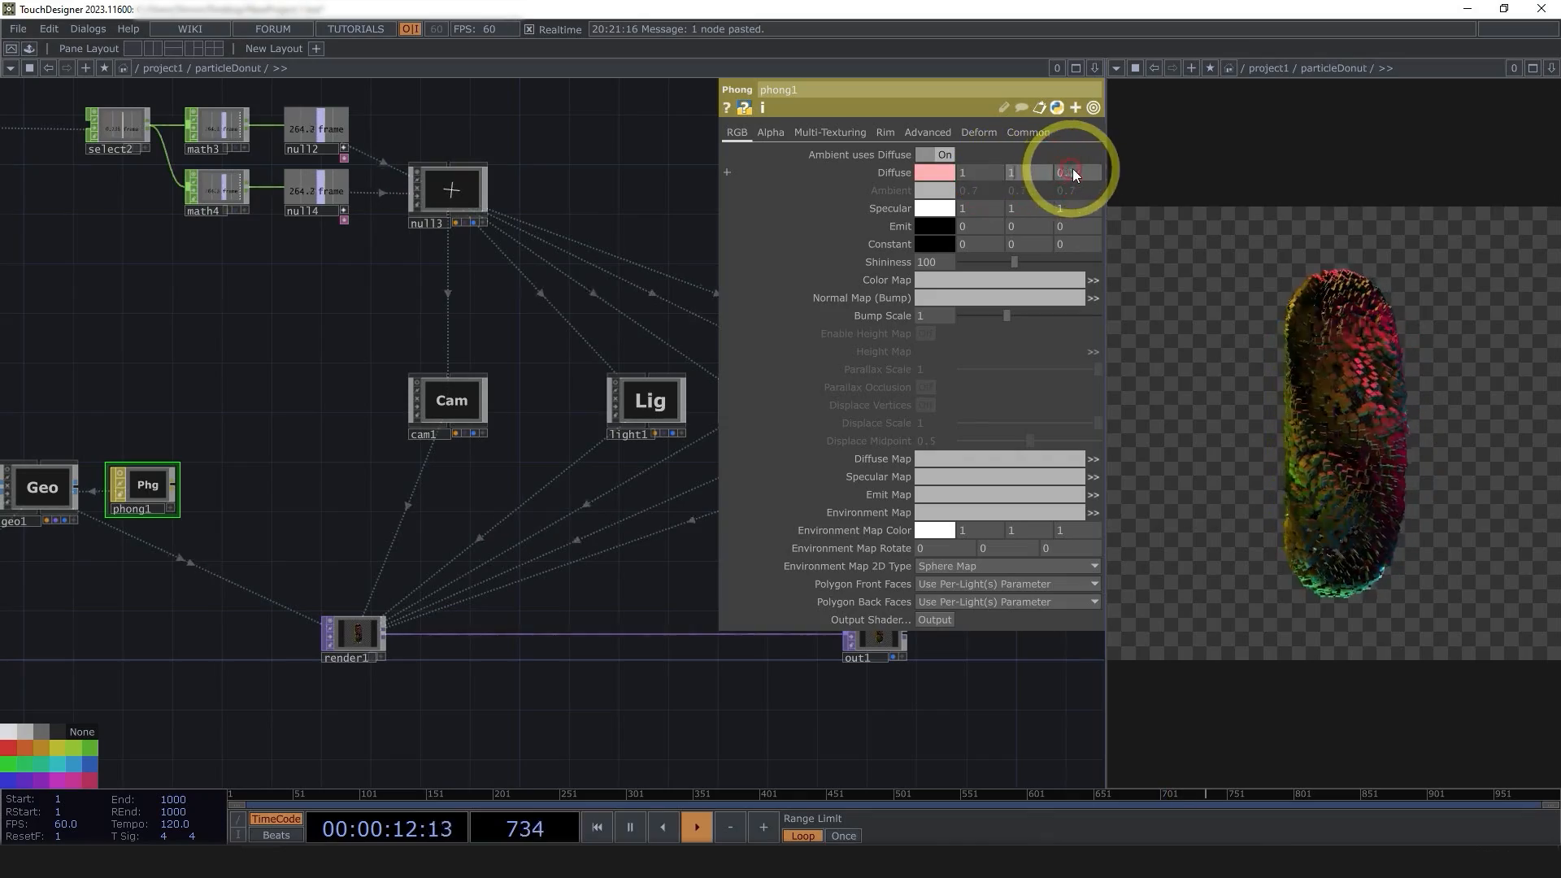
click(714, 255)
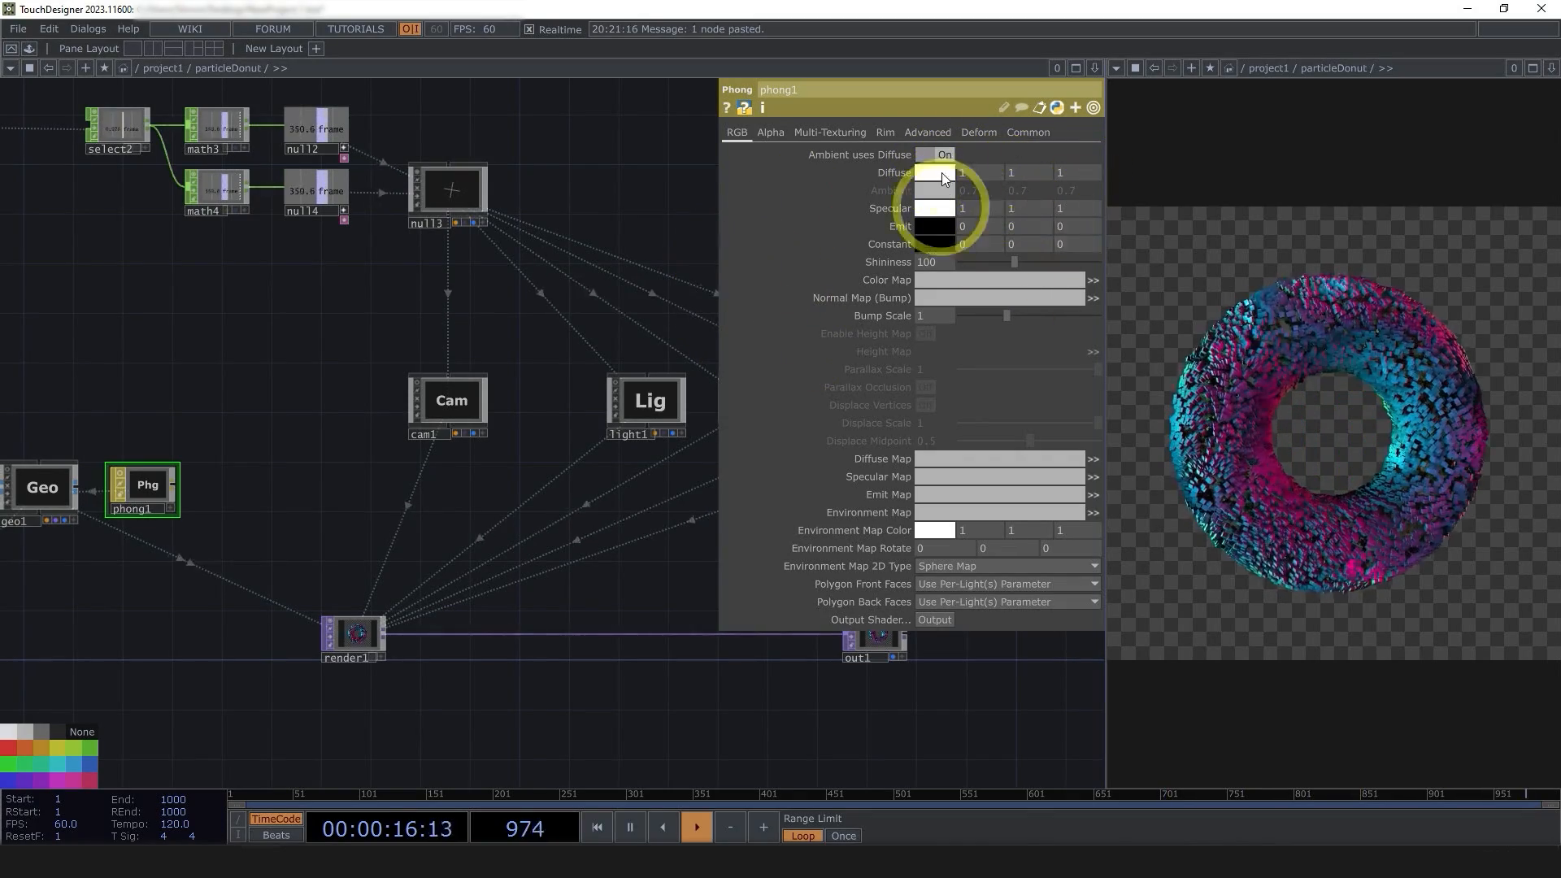
- Insert an SSAO TOP on the wire between render1 and out1
drag(548, 630, 209, 612)
scroll(412, 638, down, 3)
scroll(411, 637, up, 3)
drag(566, 577, 690, 565)
drag(602, 630, 759, 583)
scroll(490, 653, down, 3)
scroll(491, 646, up, 3)
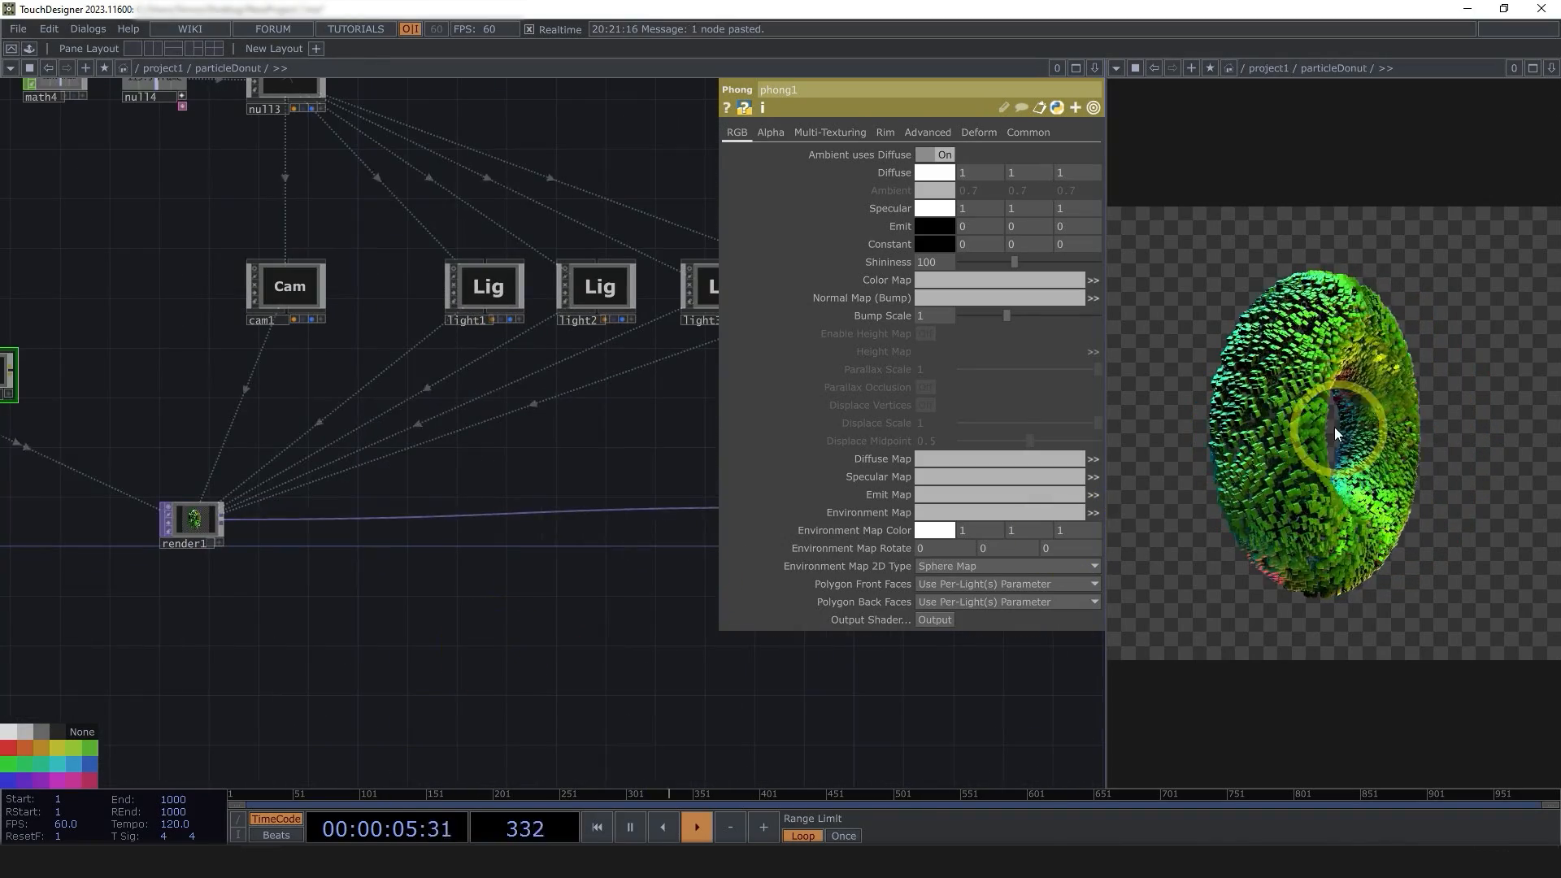
right_click(221, 519)
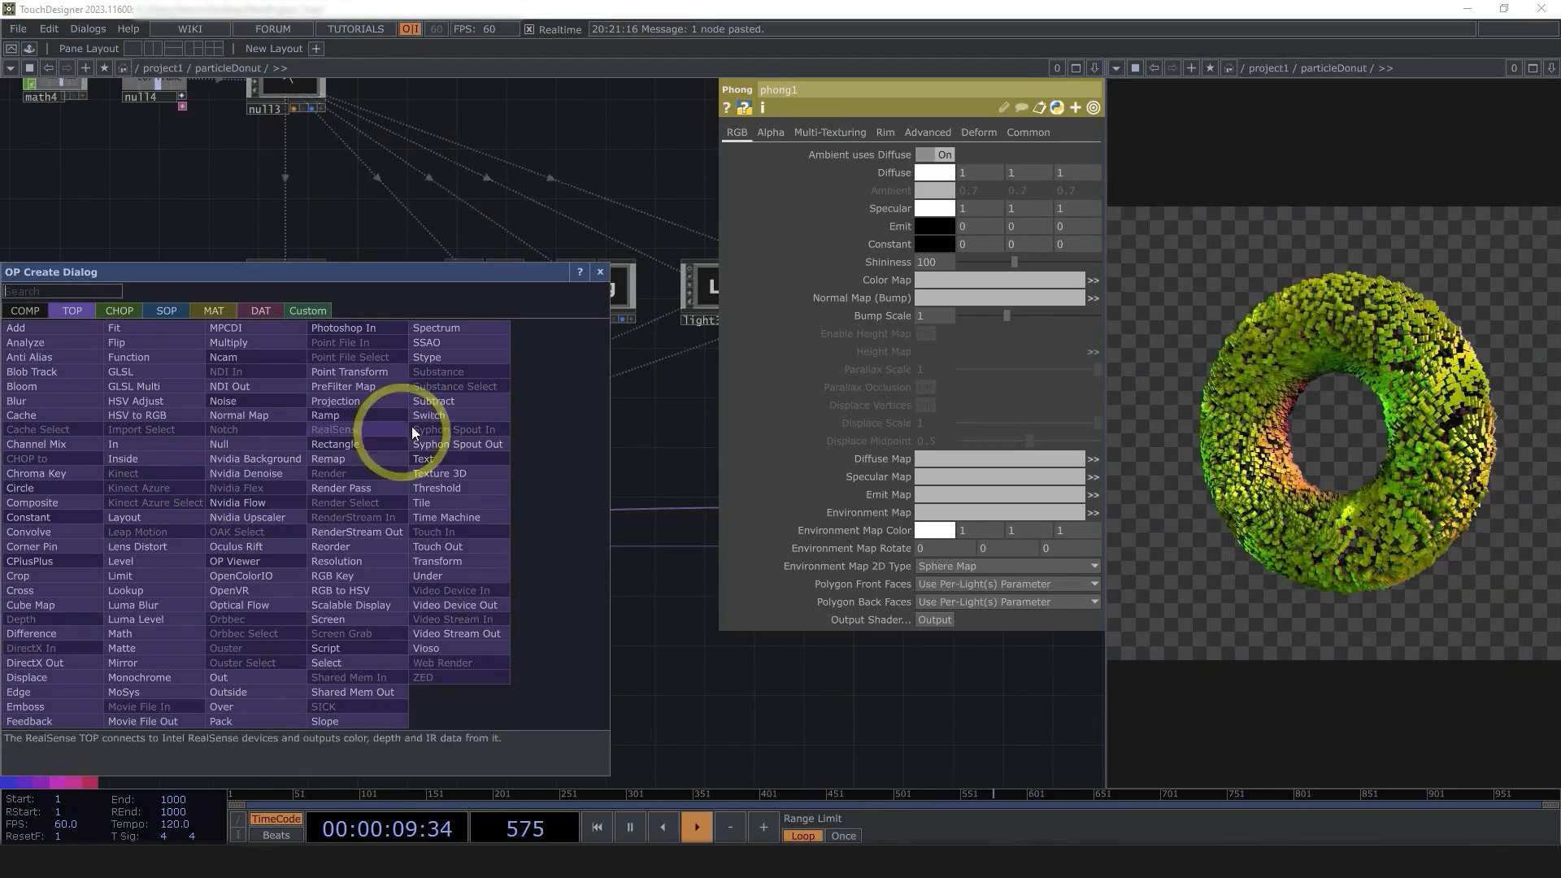
click(441, 345)
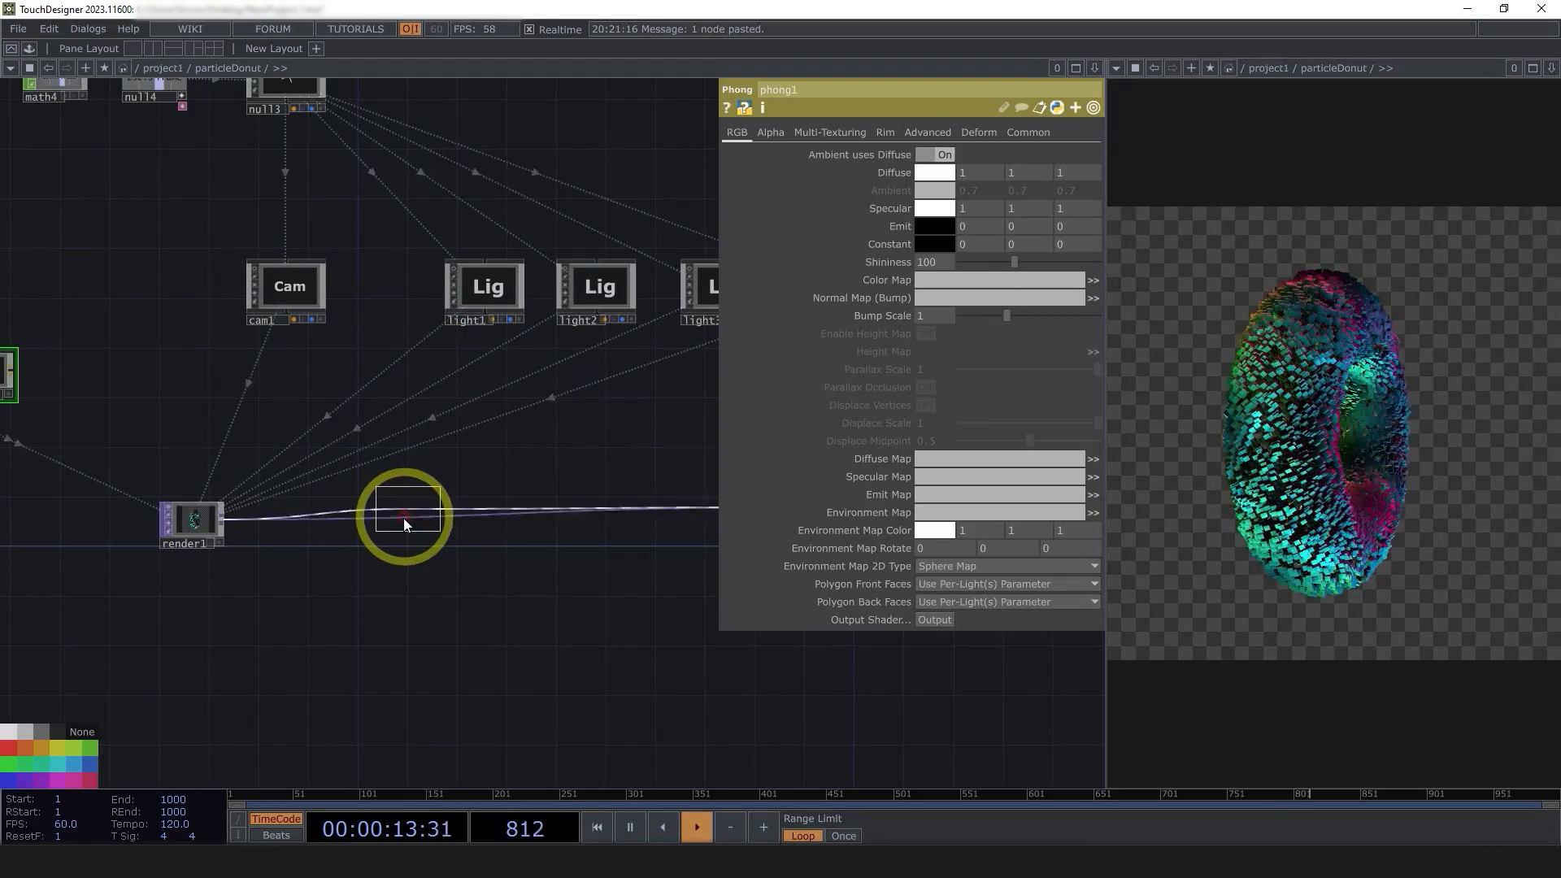
click(384, 524)
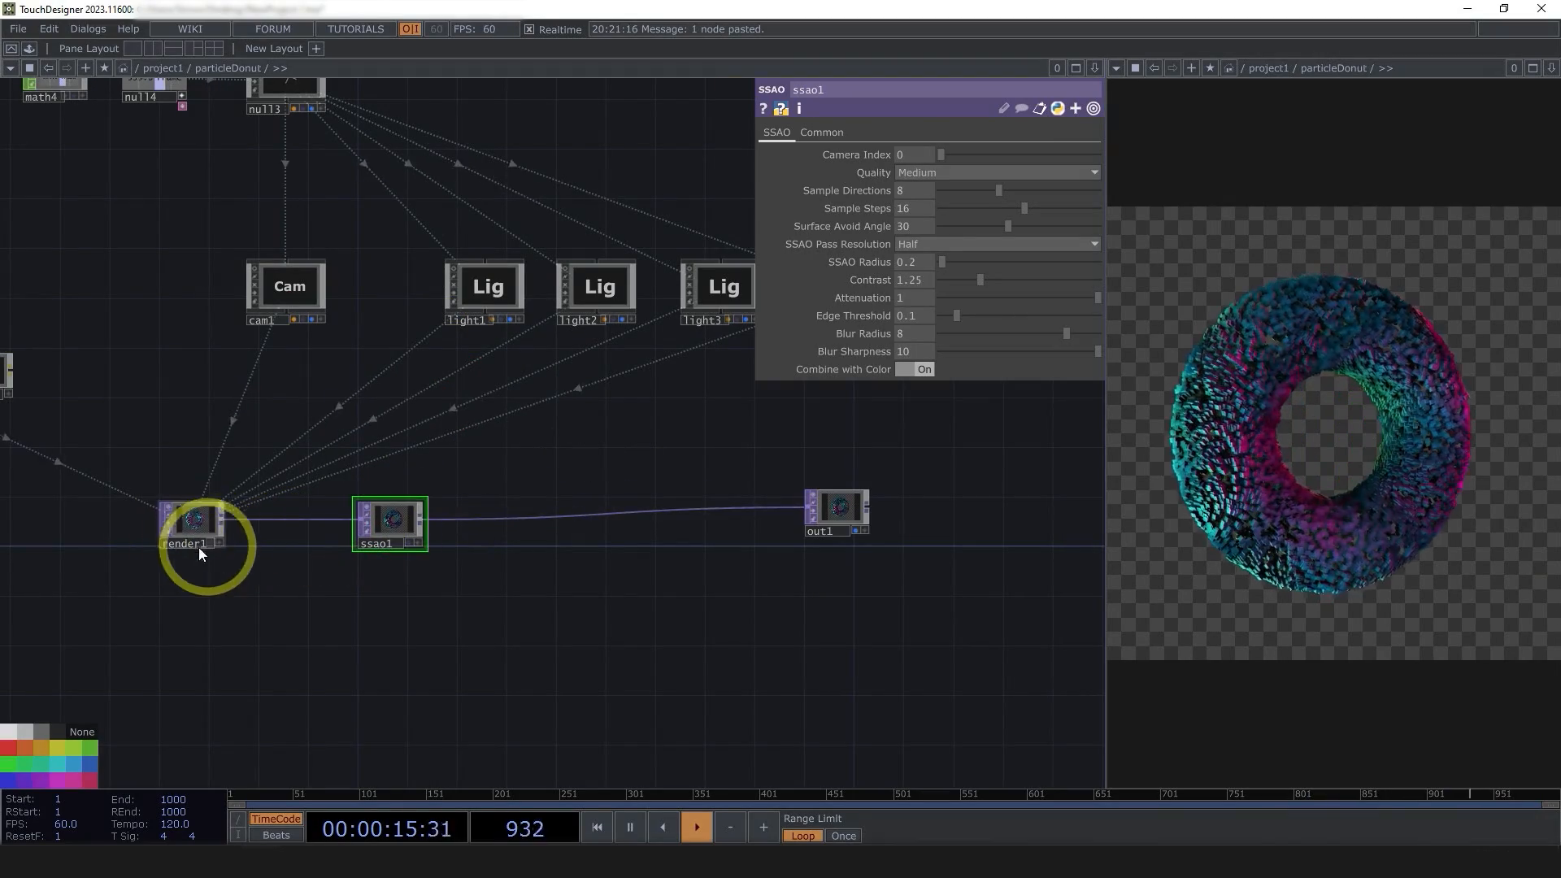
- Turn off Combine with Color on ssao1 to isolate the ambient occlusion pass in its viewer
scroll(381, 533, up, 1)
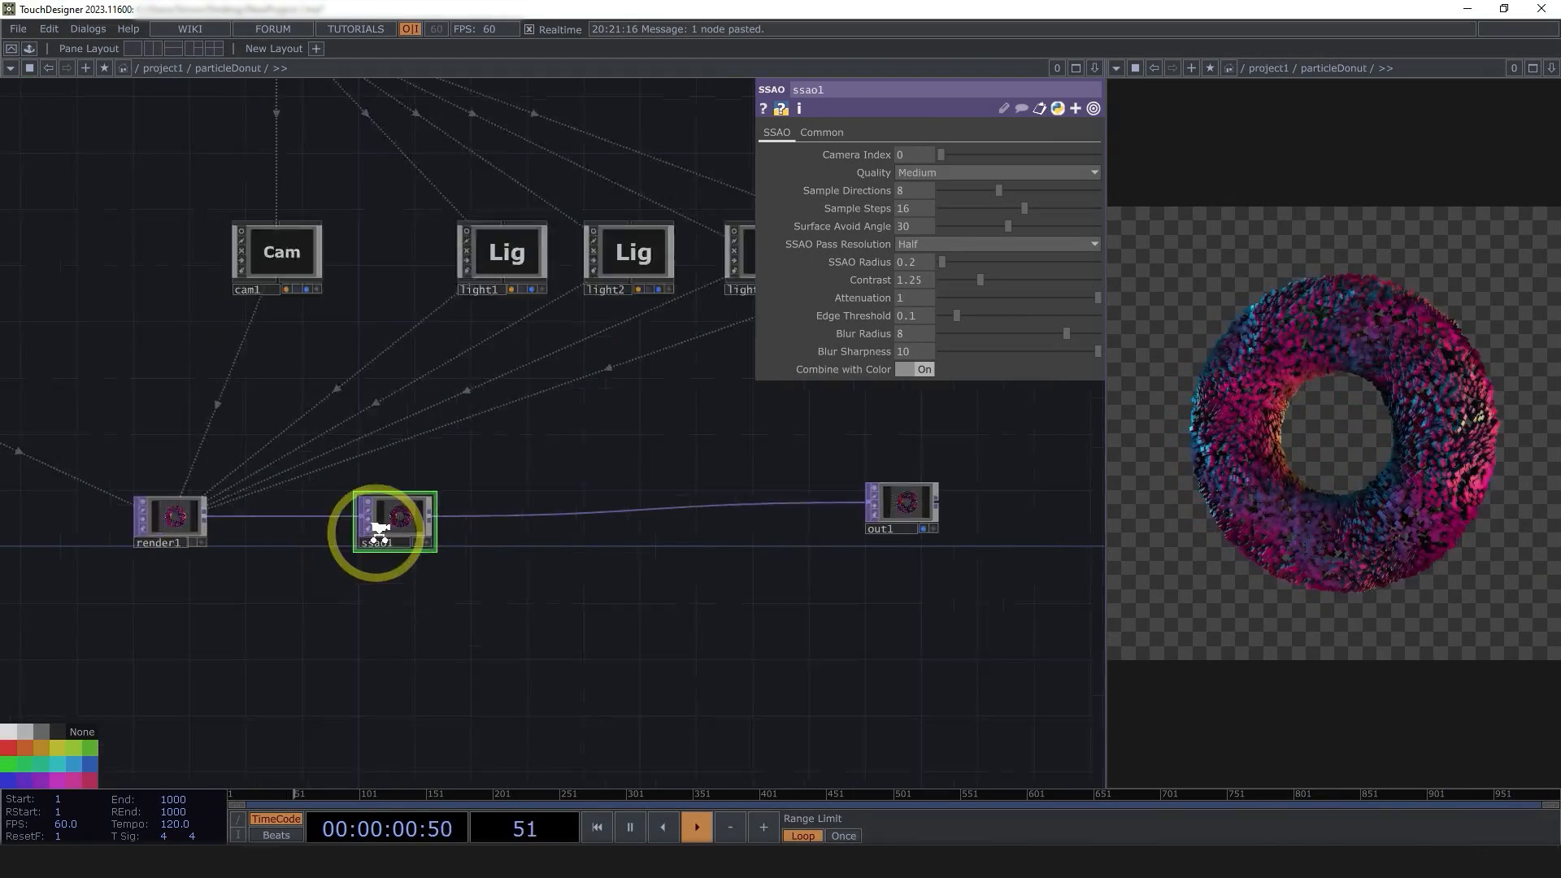
scroll(424, 524, up, 8)
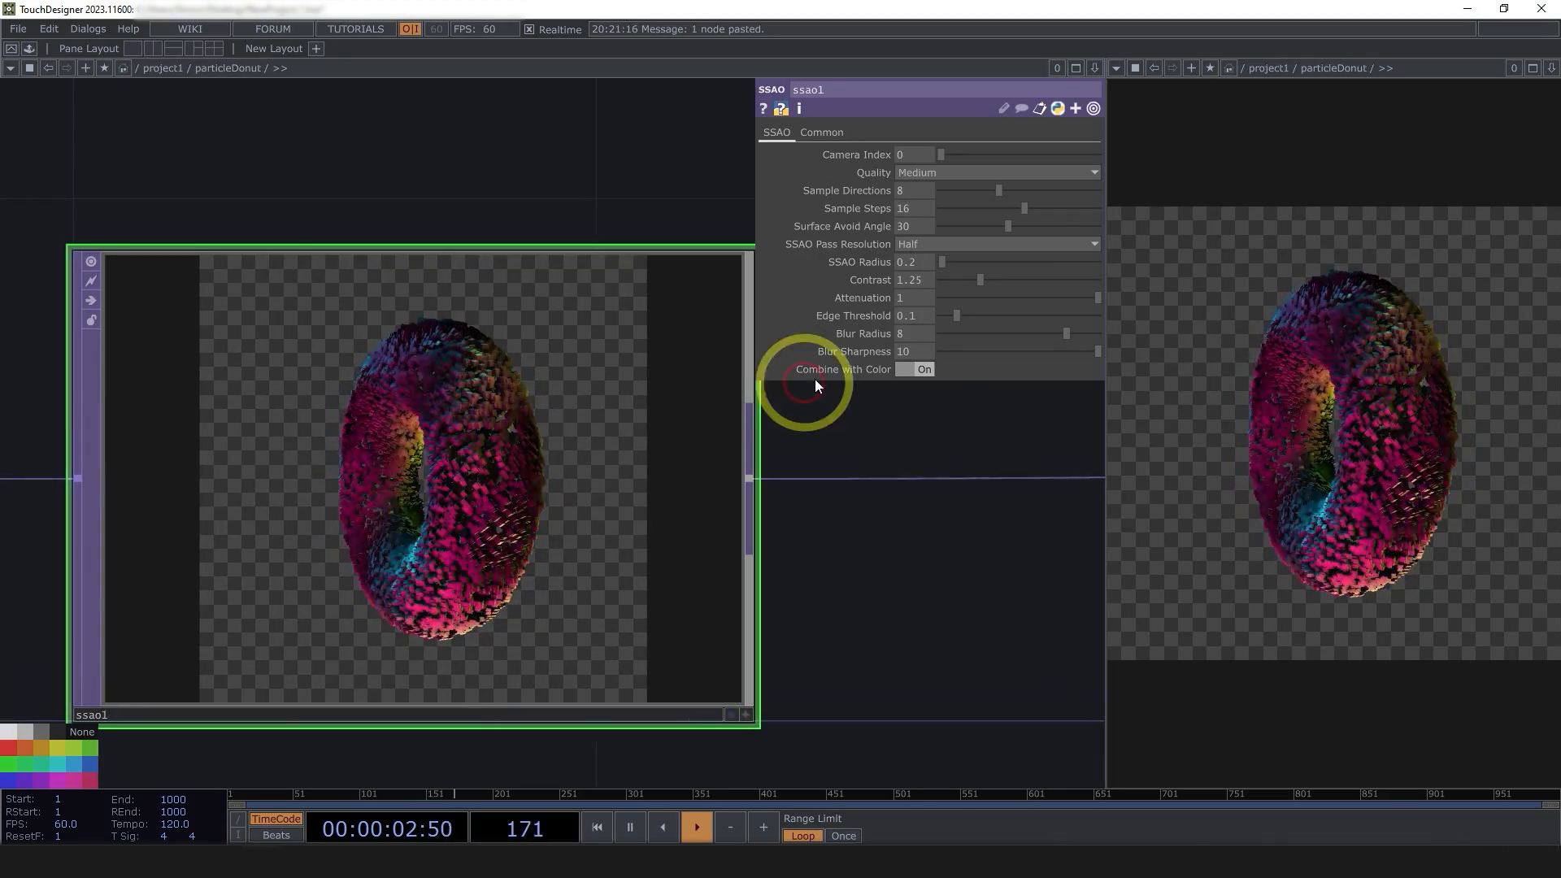
click(921, 368)
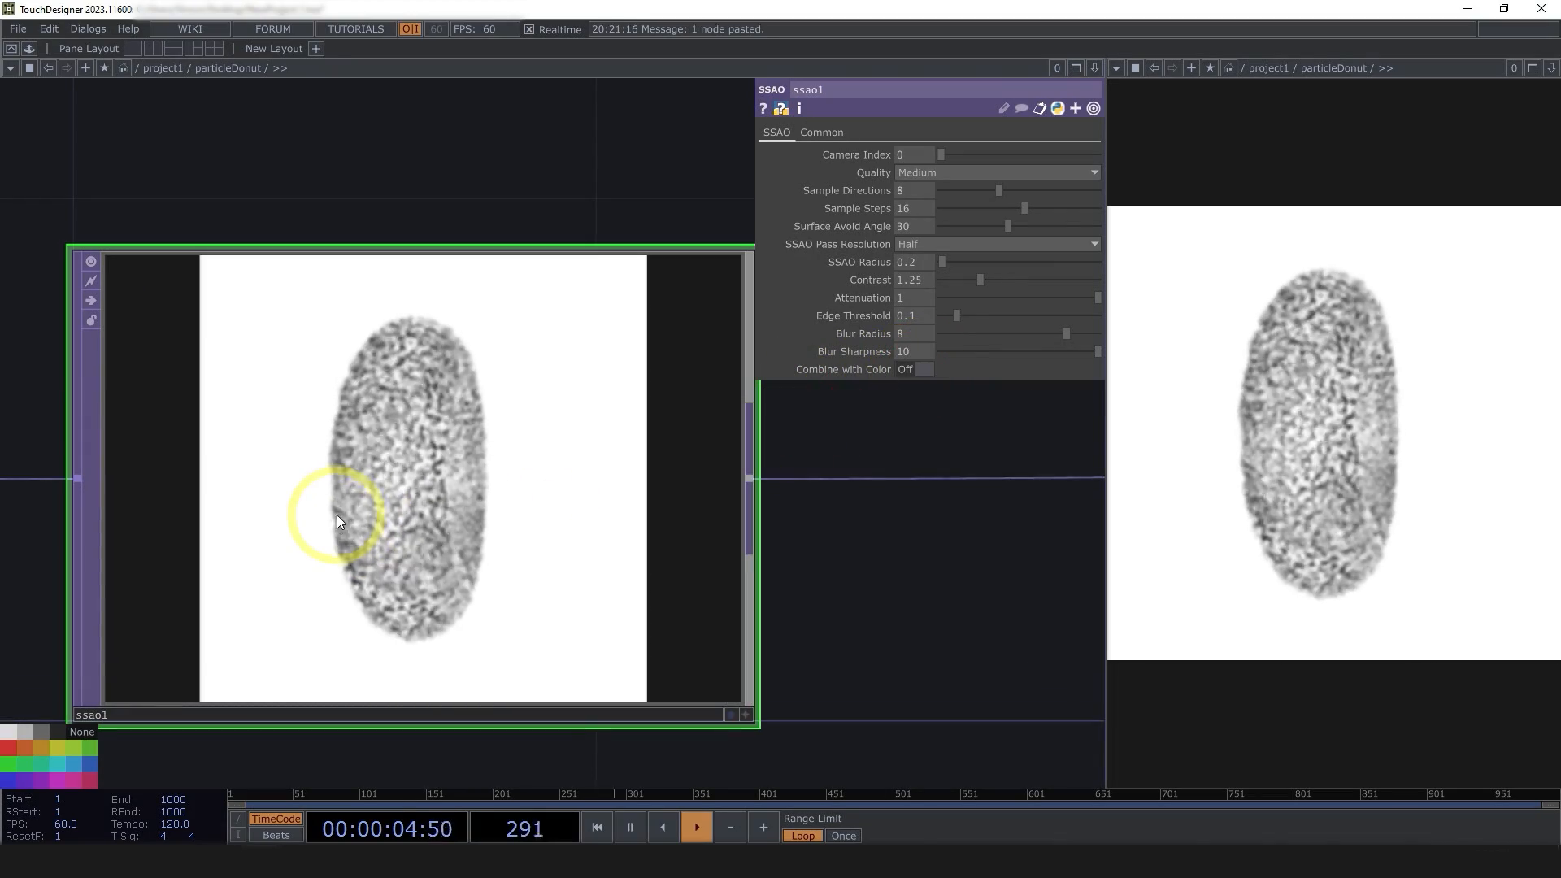
scroll(337, 515, up, 4)
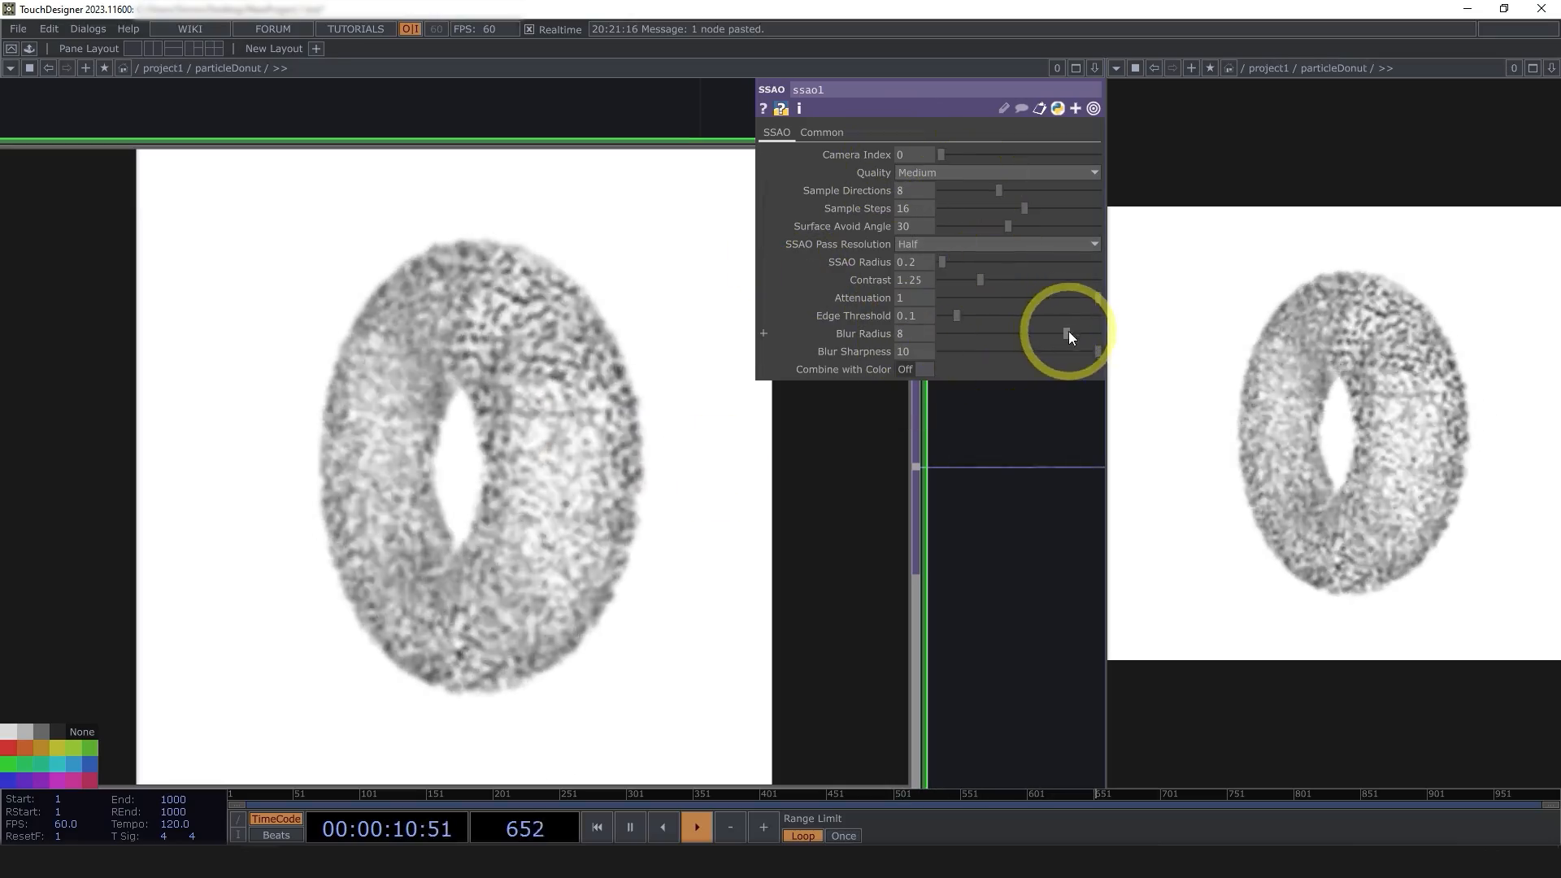
- Set ssao1's Blur Radius to 0 and its SSAO Pass Resolution to Full
drag(1069, 333, 901, 333)
click(910, 244)
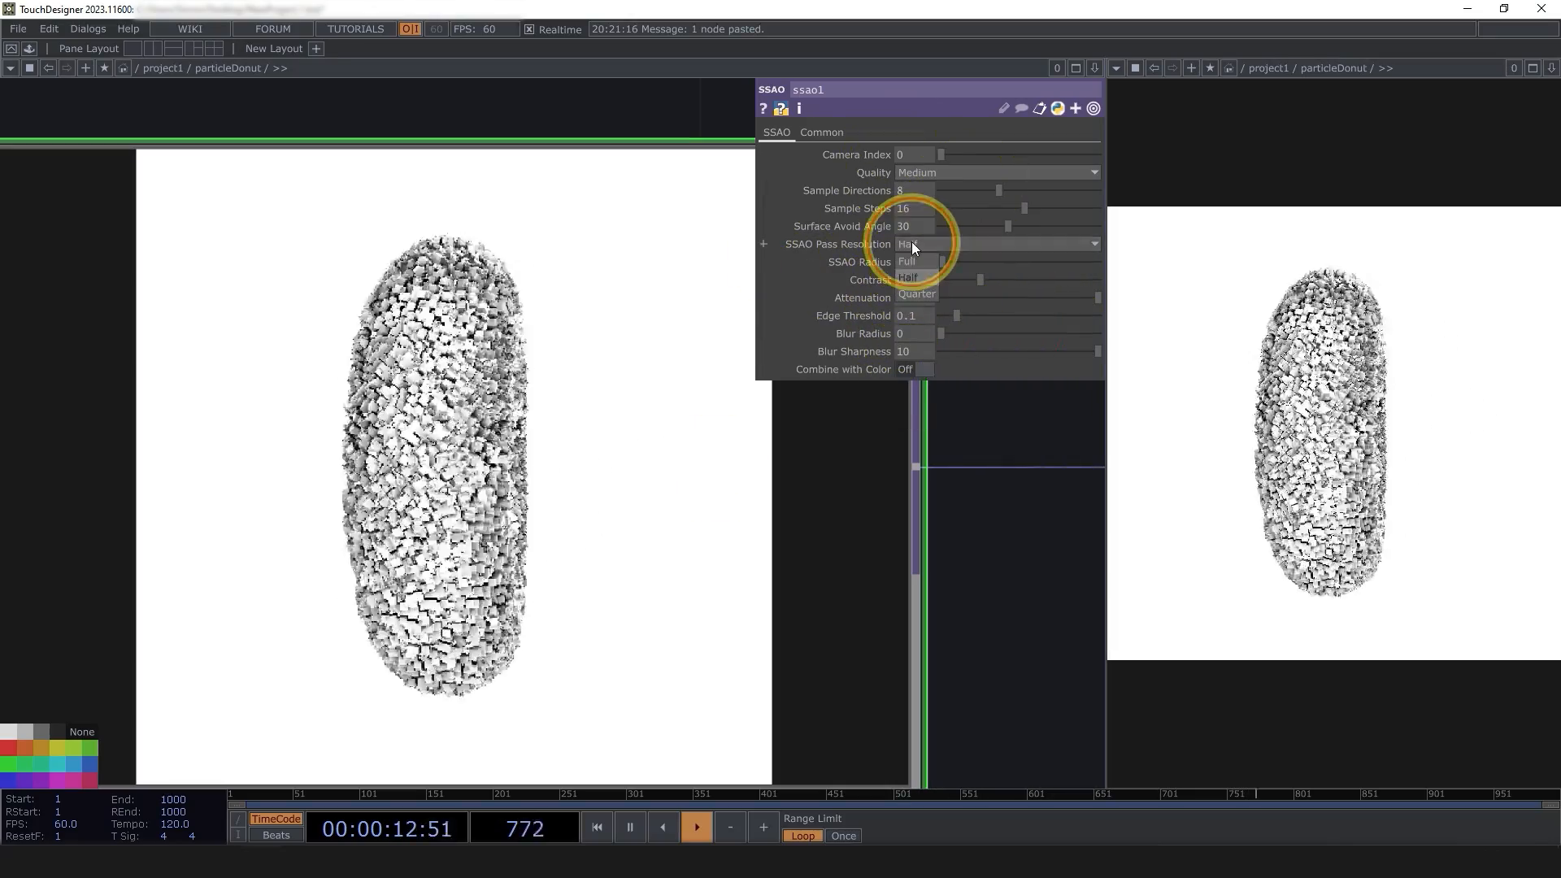
click(911, 261)
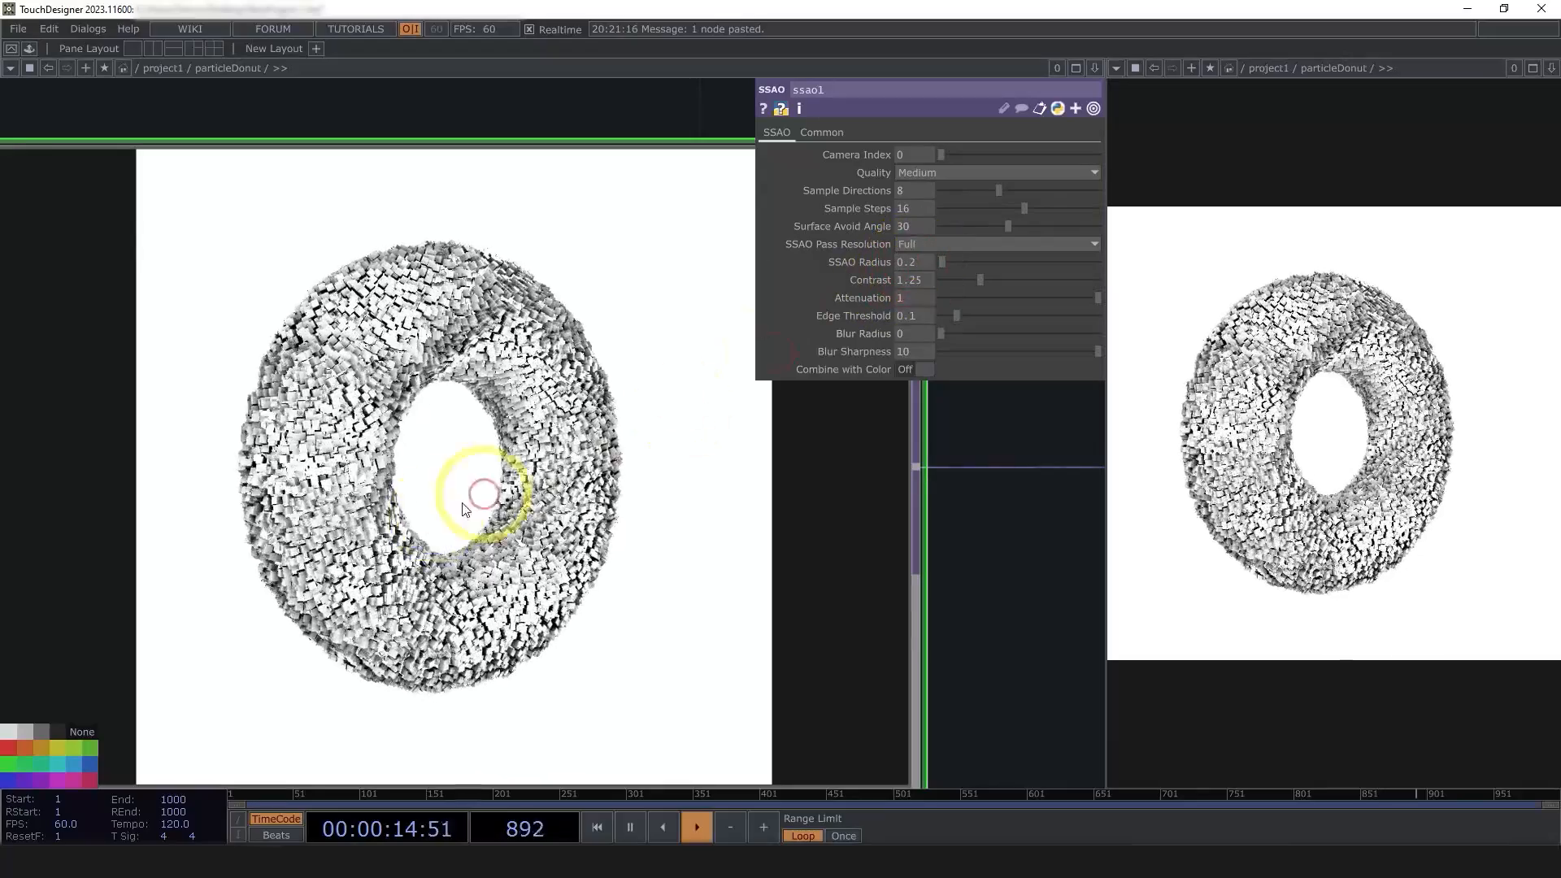
- Pause the timeline, examine the ambient occlusion shading between the torus's cubes at close range, and resume playback
key(space)
scroll(325, 539, up, 3)
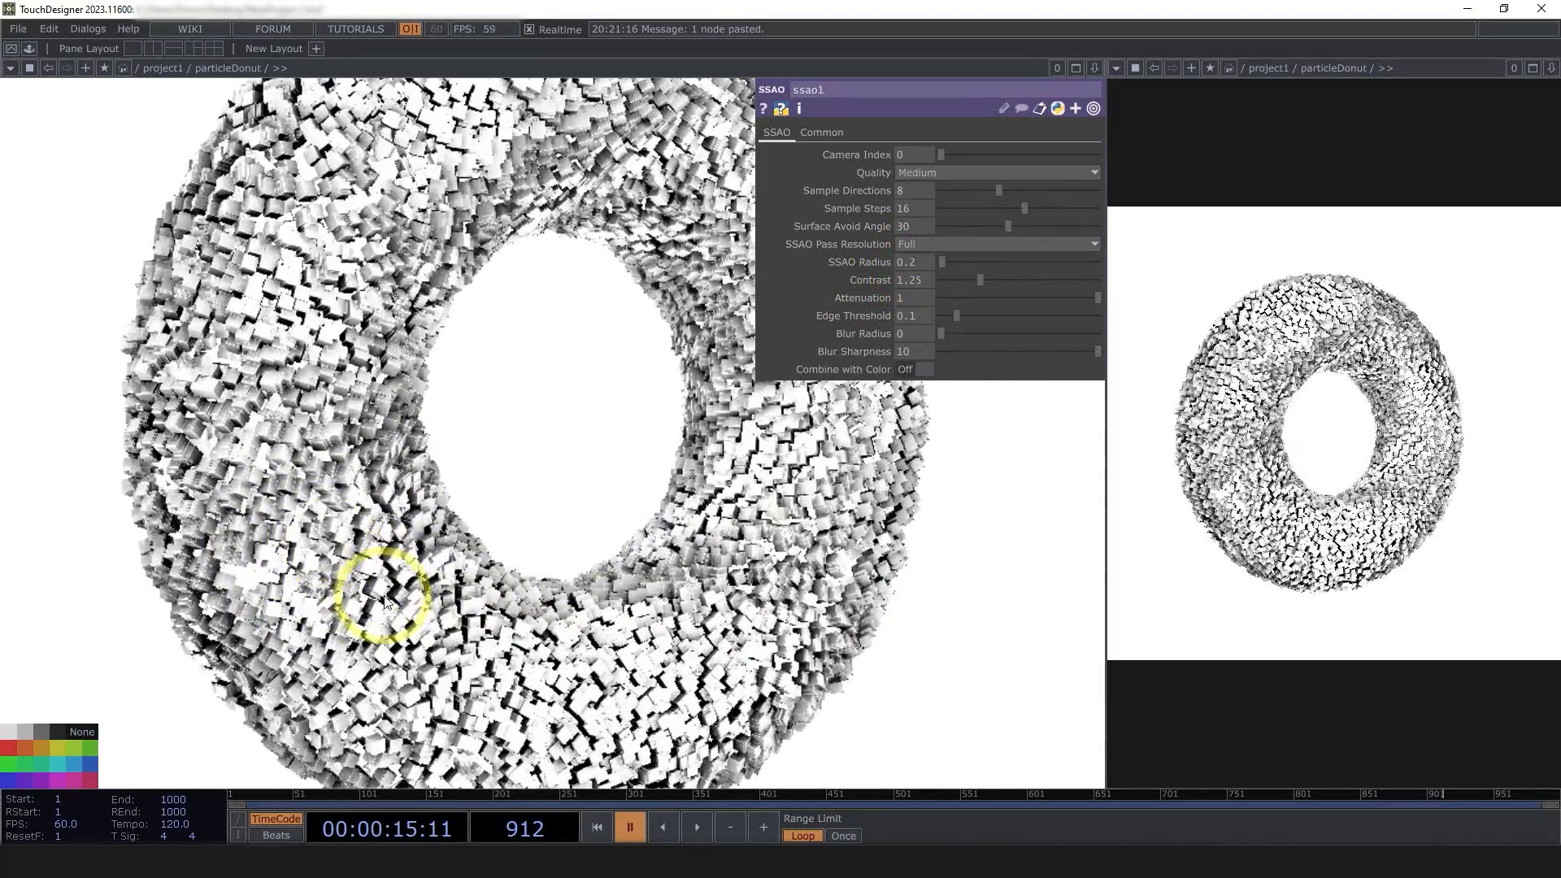
scroll(388, 601, up, 1)
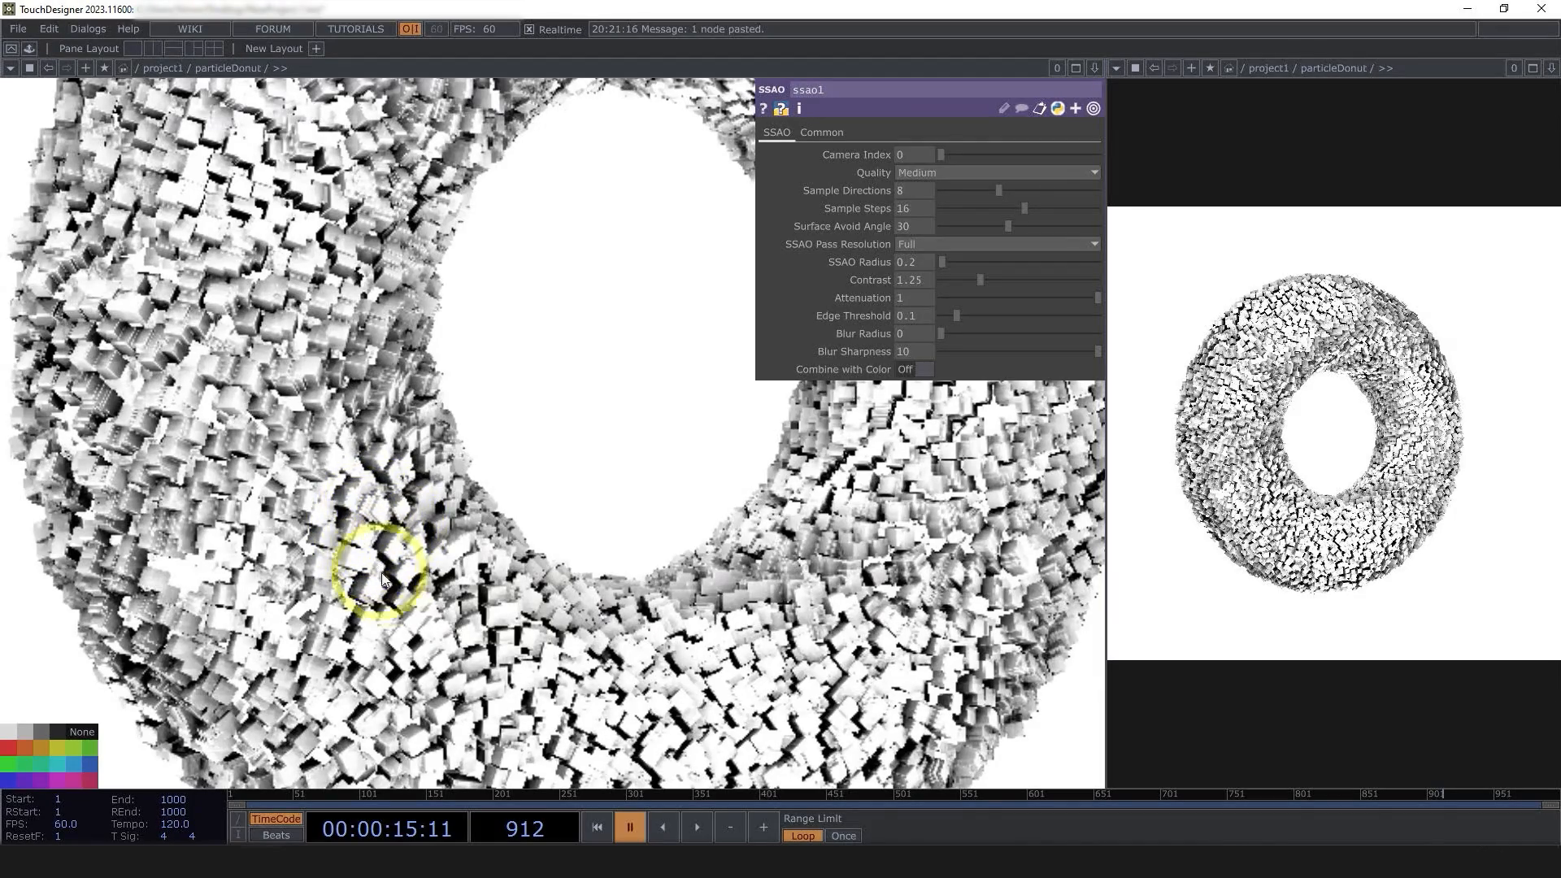
scroll(616, 626, down, 4)
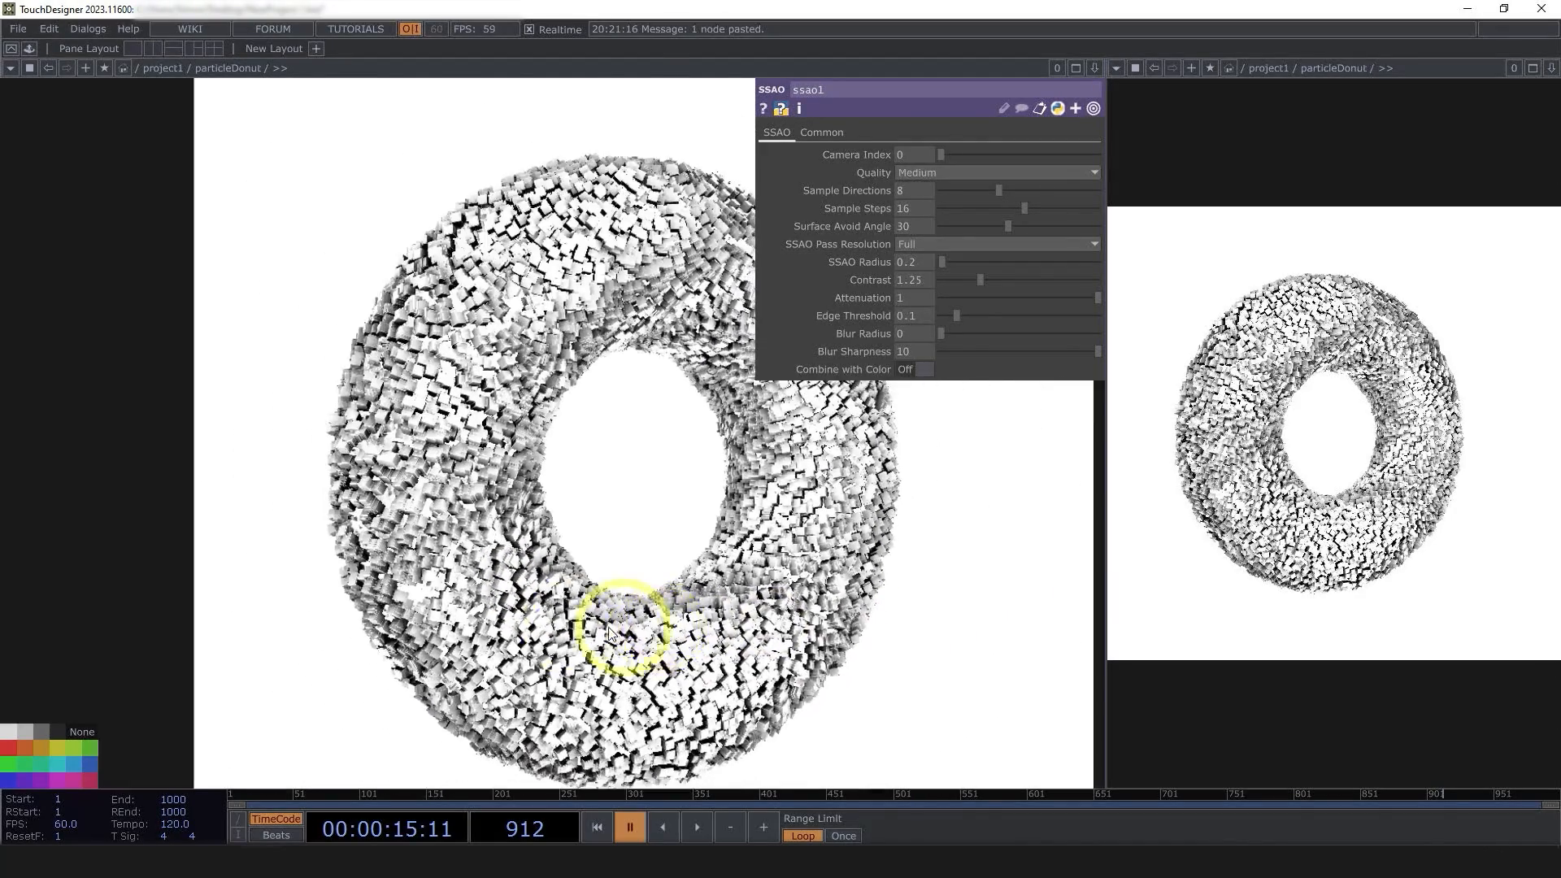
scroll(620, 635, up, 4)
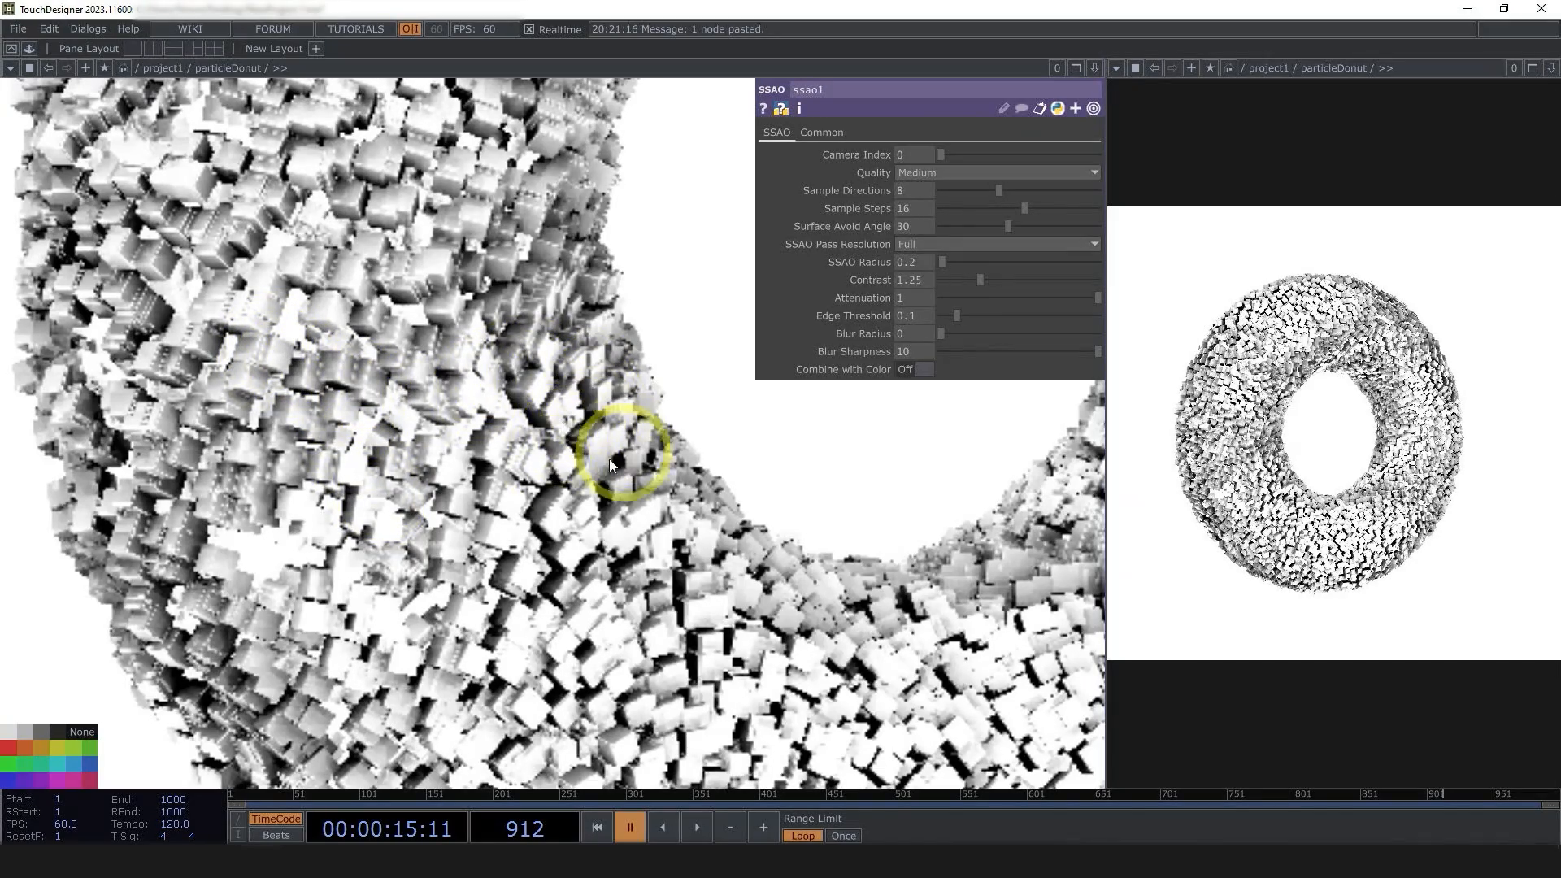
scroll(498, 560, down, 10)
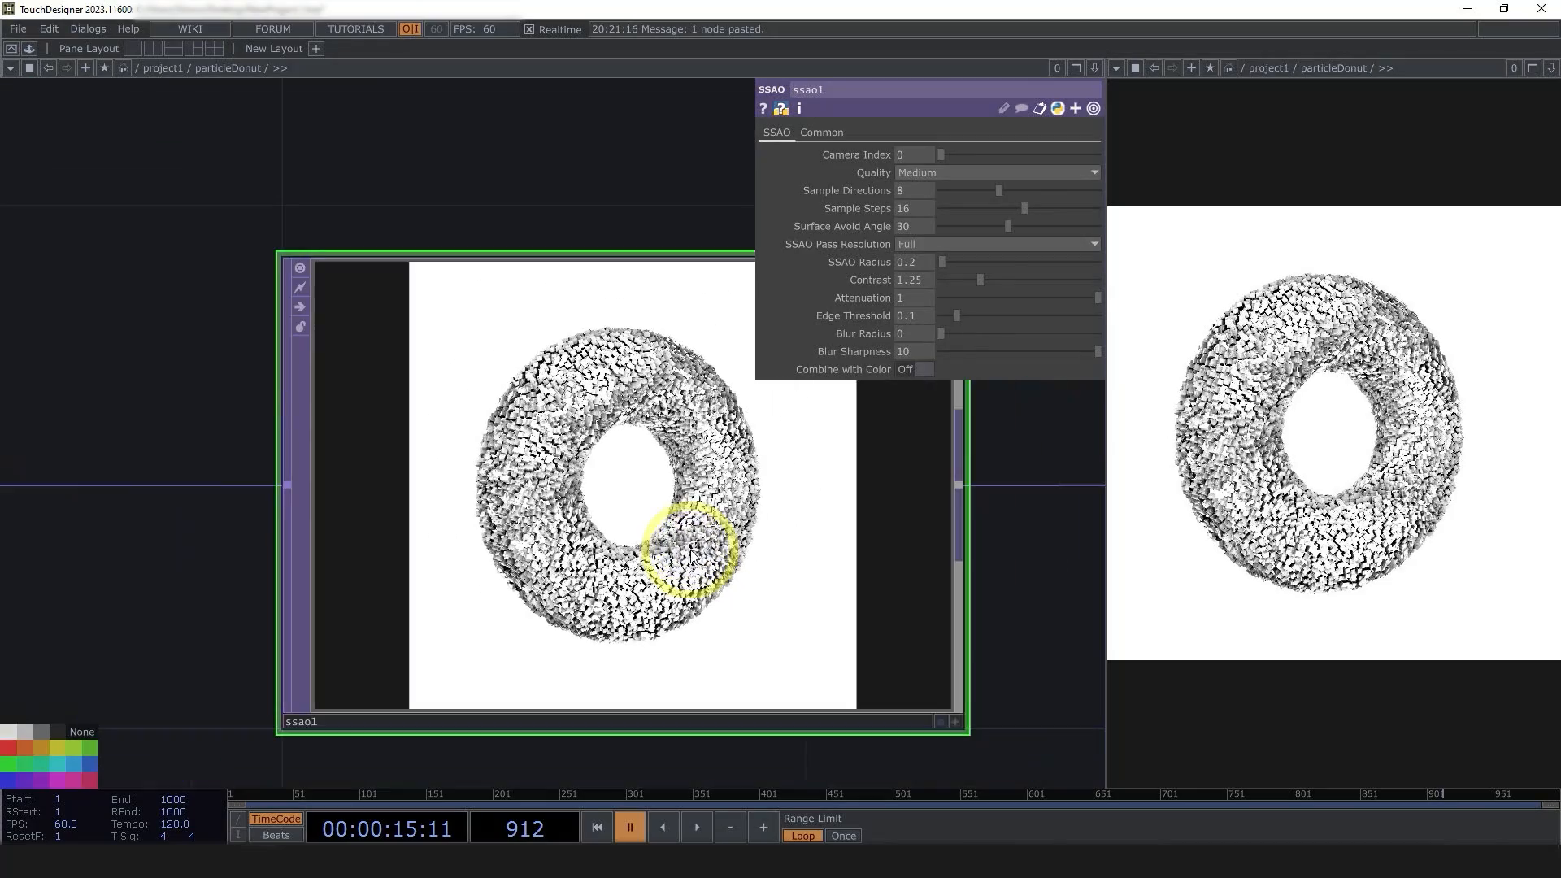
scroll(817, 554, up, 3)
scroll(817, 553, down, 4)
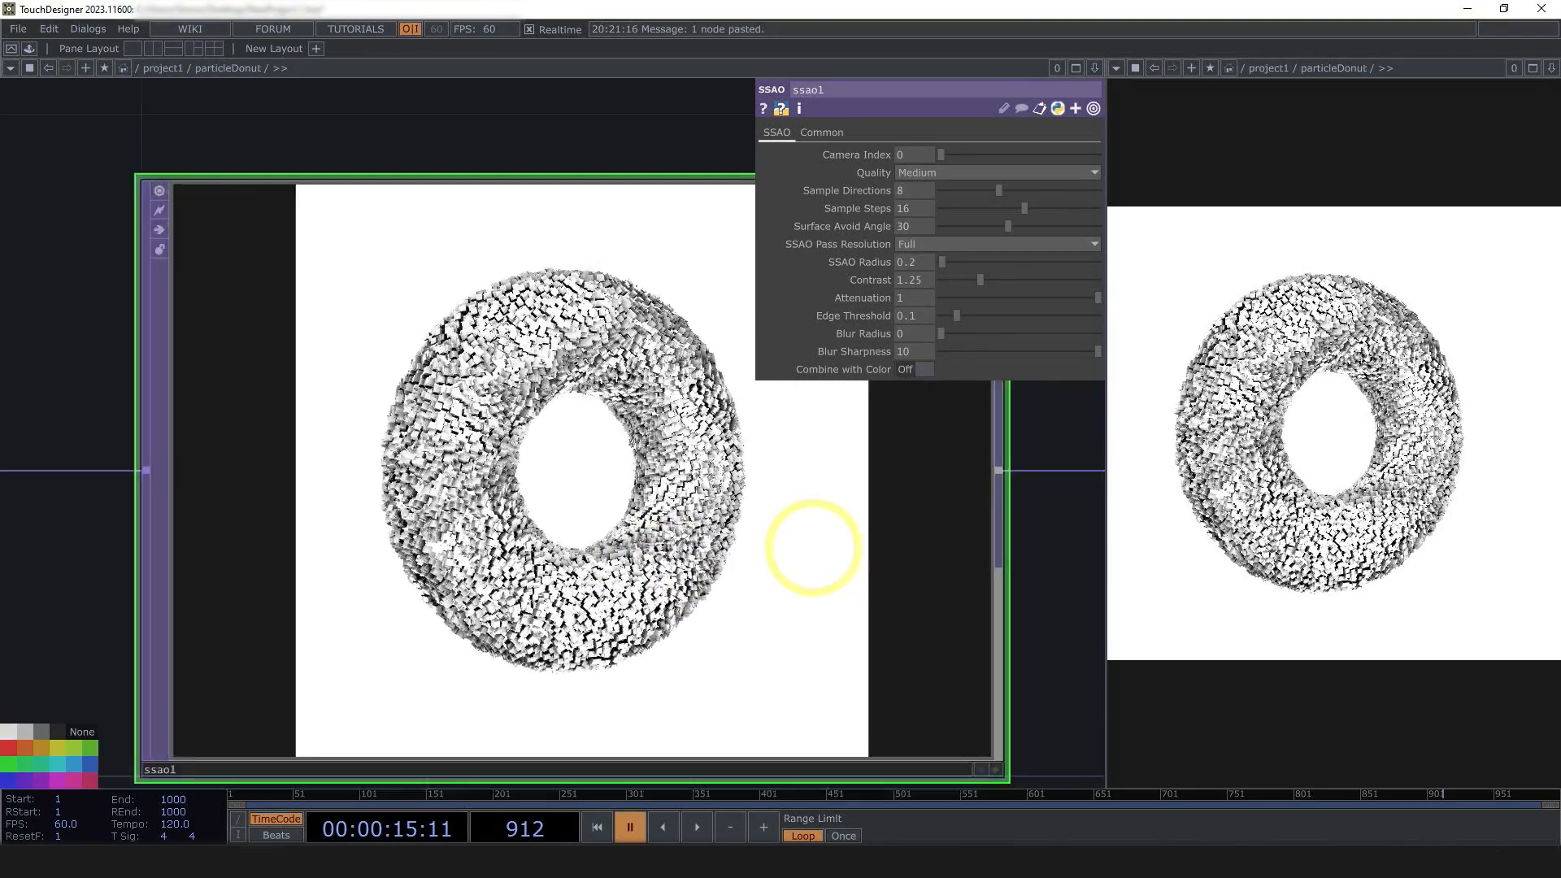
scroll(829, 548, up, 1)
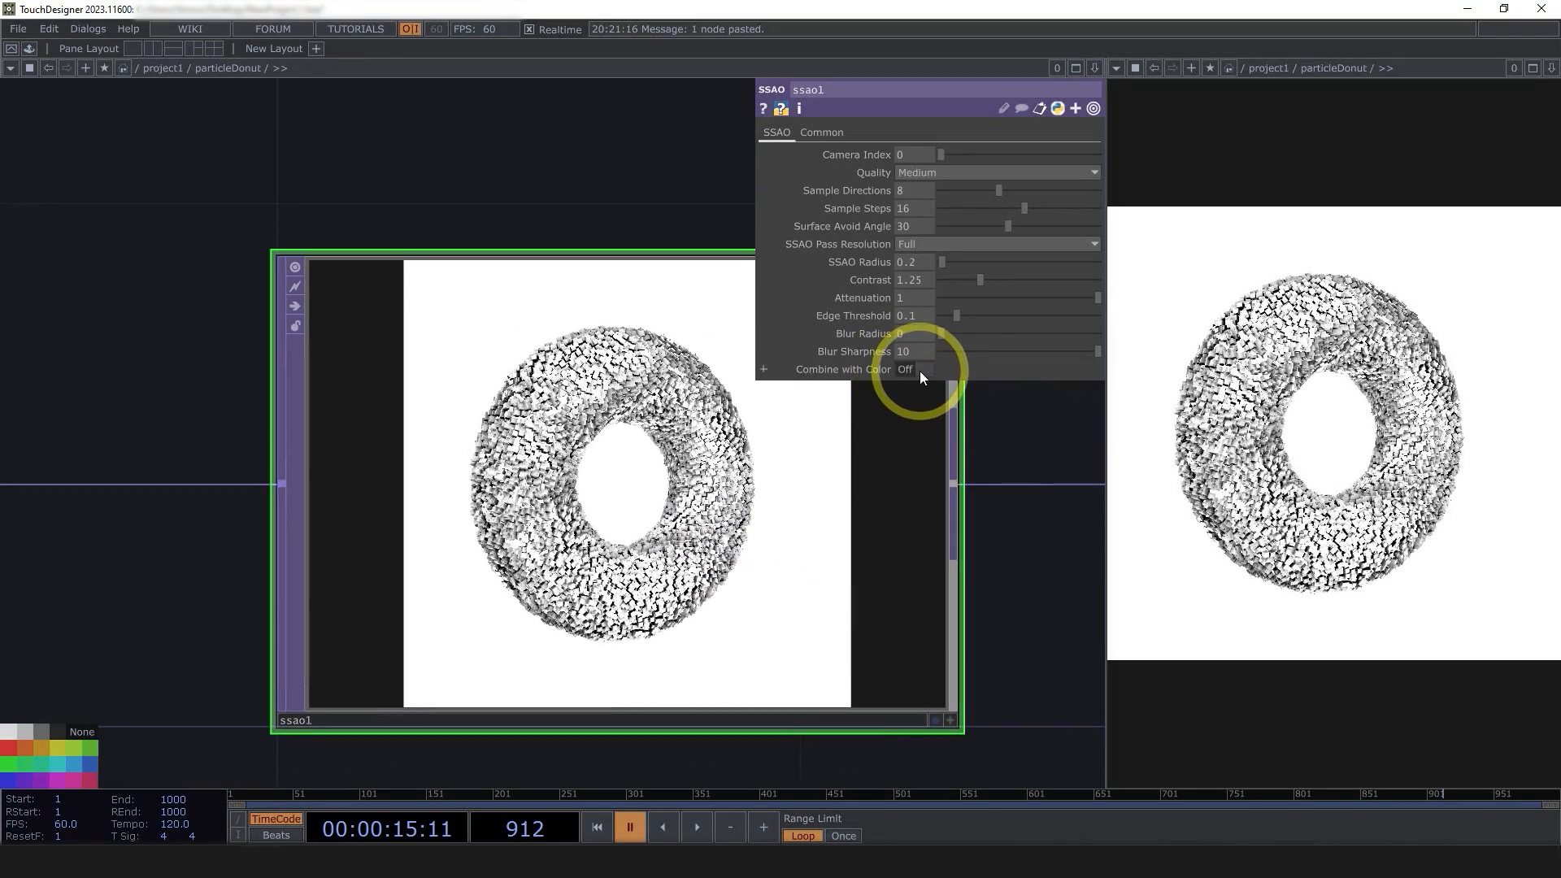
scroll(683, 536, up, 3)
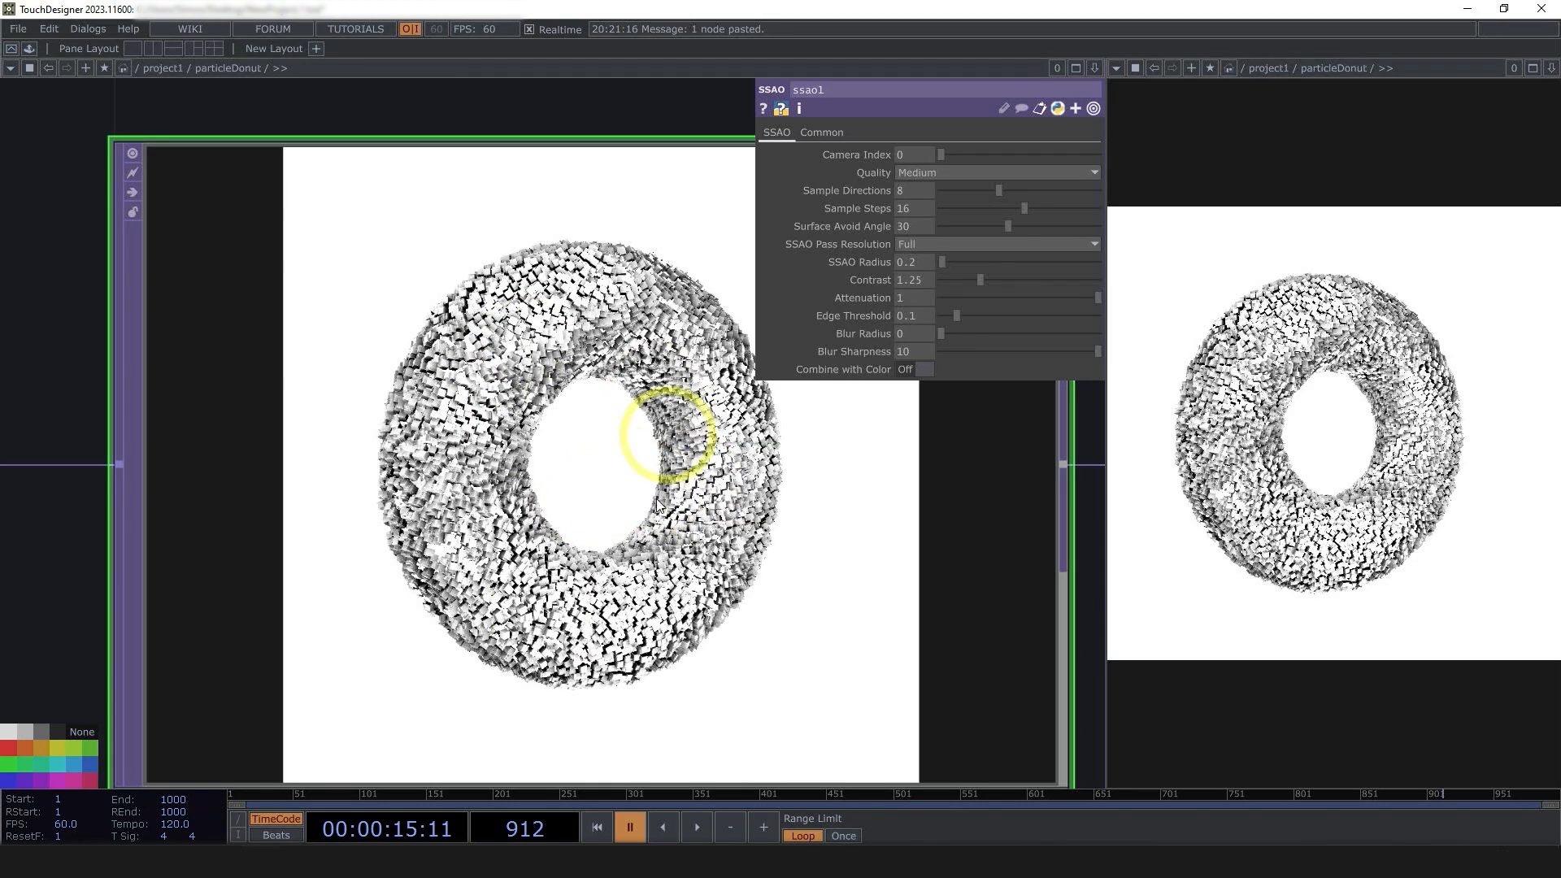
scroll(439, 572, down, 6)
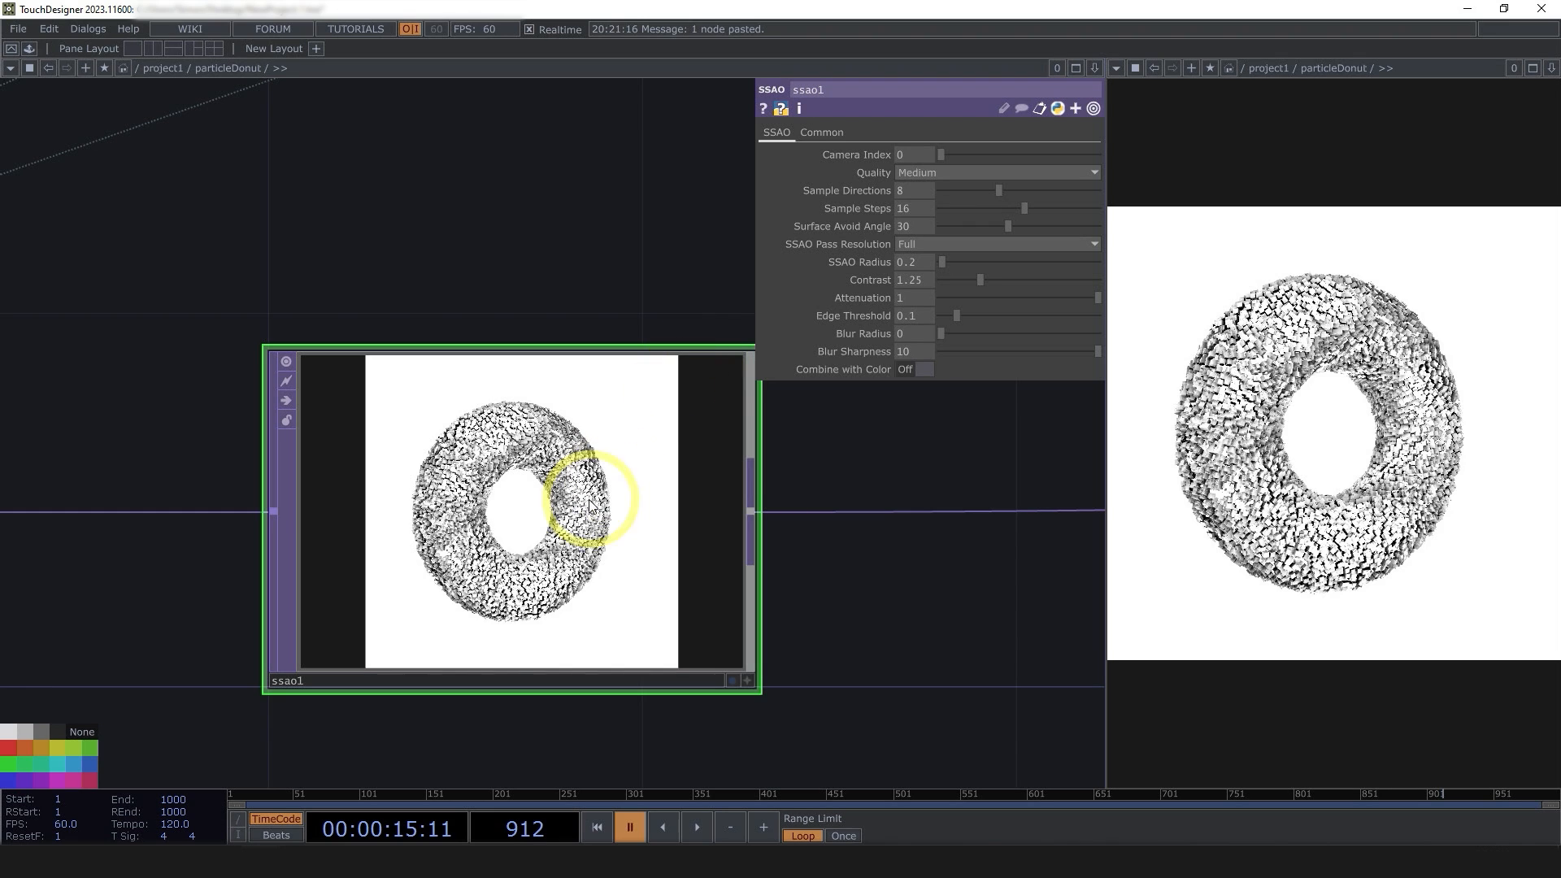
middle_click(513, 578)
click(535, 633)
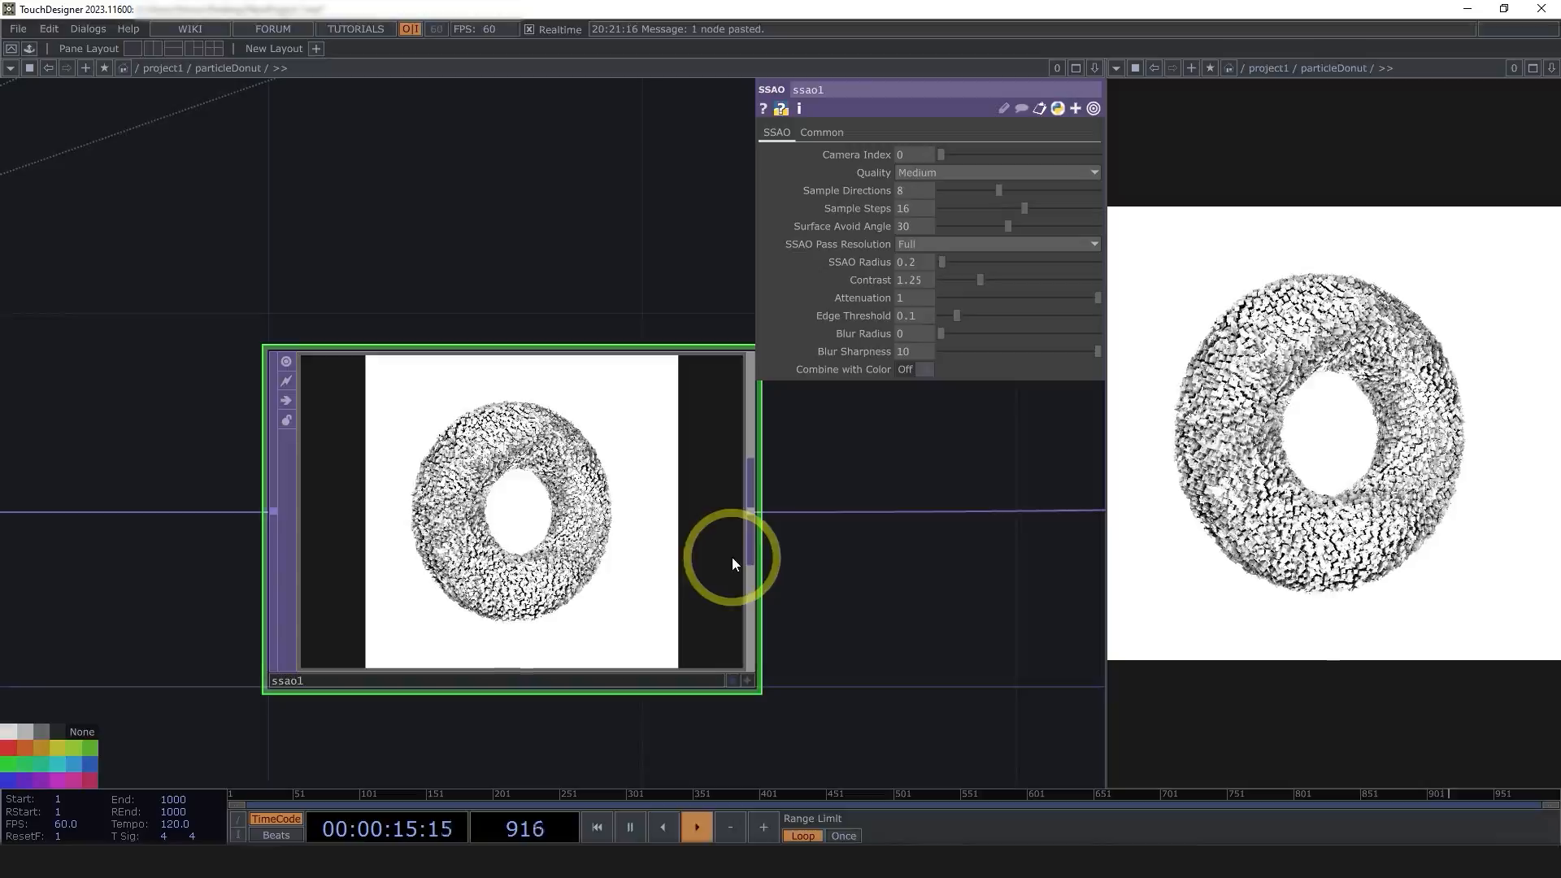
- Raise ssao1's Sample Steps to 30 and its Sample Directions to 20
scroll(541, 488, up, 5)
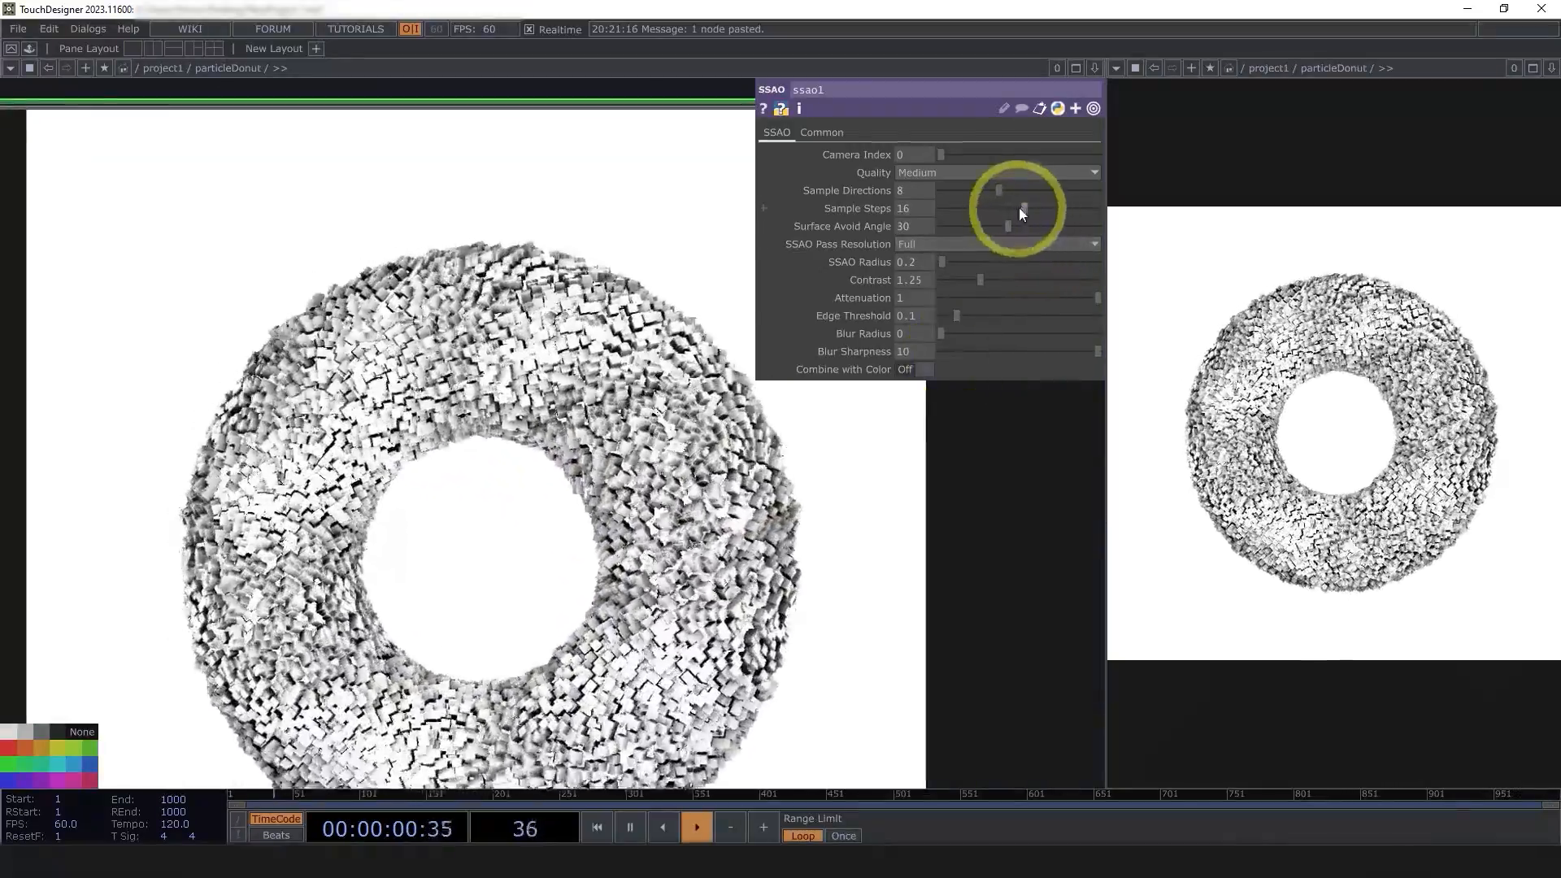
drag(1026, 207, 1122, 213)
drag(1000, 192, 1085, 187)
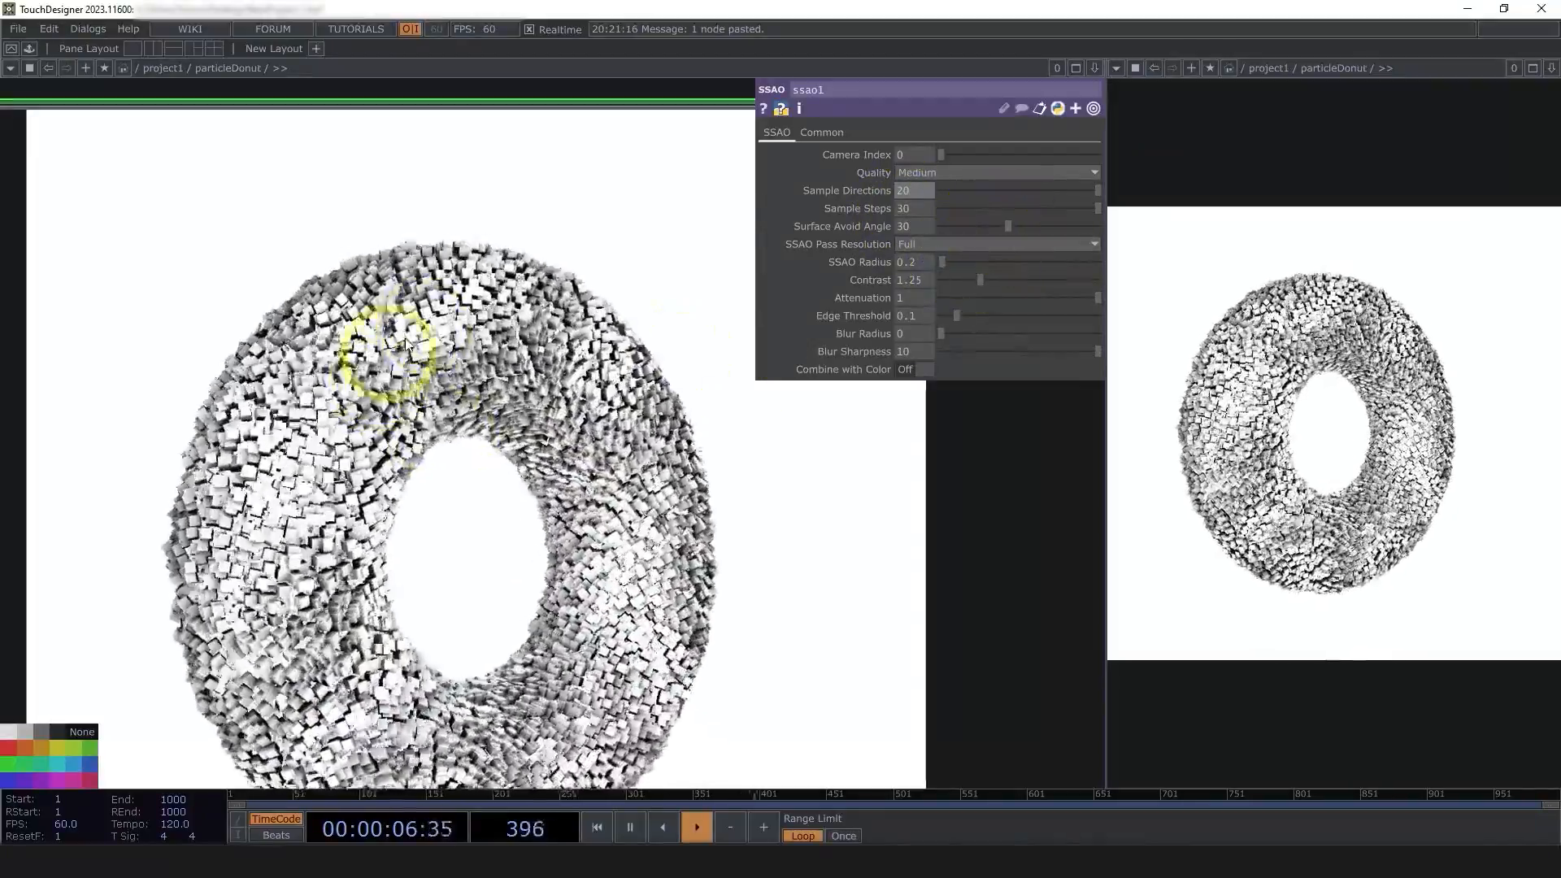
- Try an SSAO Radius of 1.2 with the timeline paused, and return it to 0.2
scroll(535, 526, down, 2)
scroll(505, 667, up, 4)
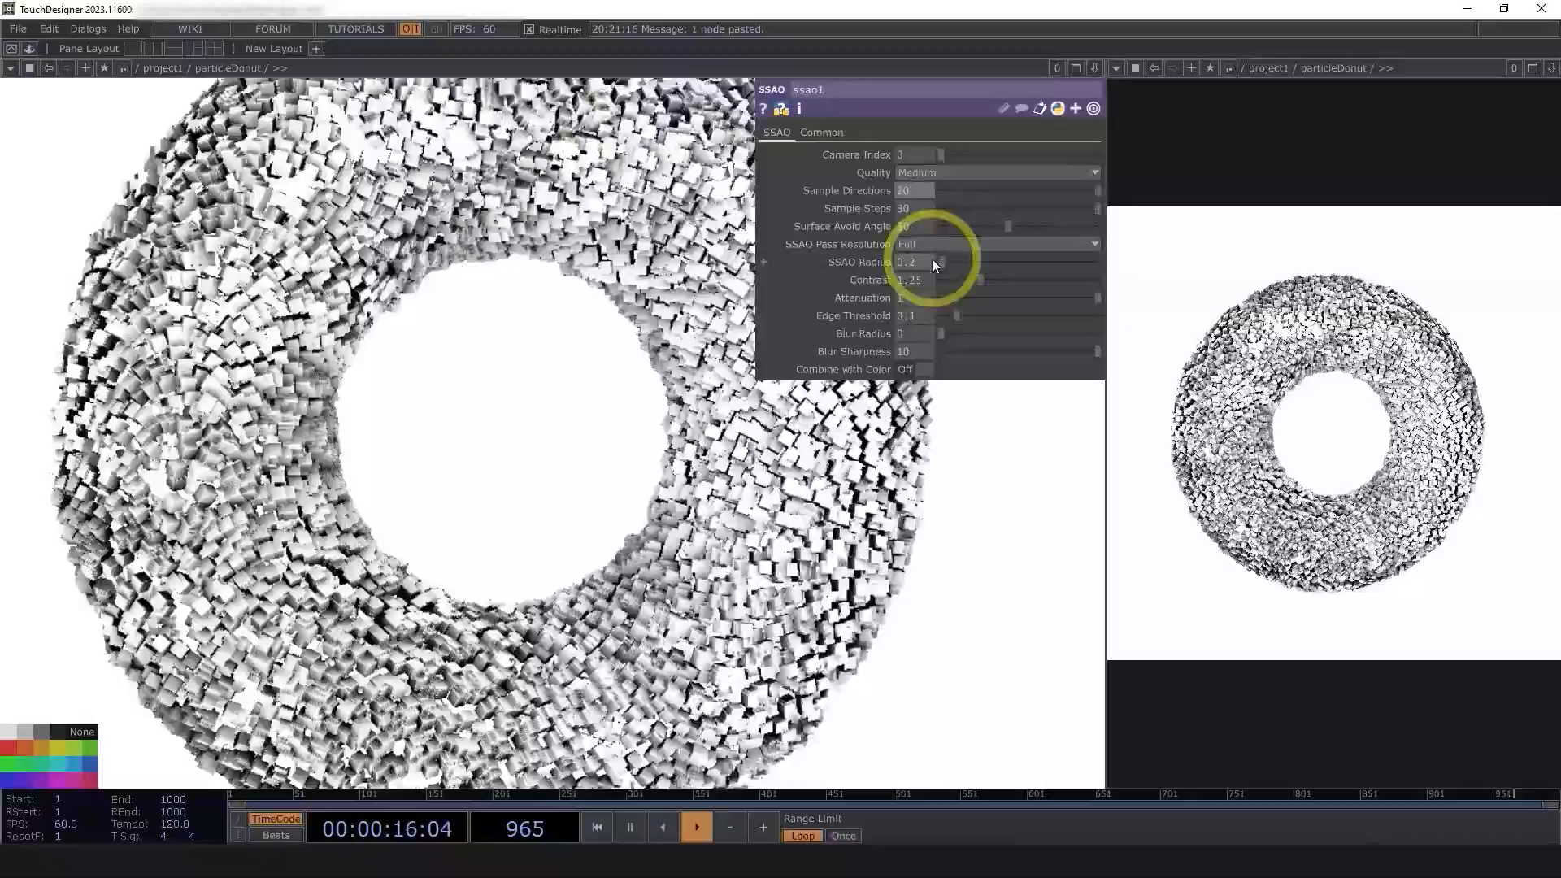
mouse_move(933, 260)
mouse_down()
mouse_move(964, 265)
mouse_move(948, 262)
mouse_up()
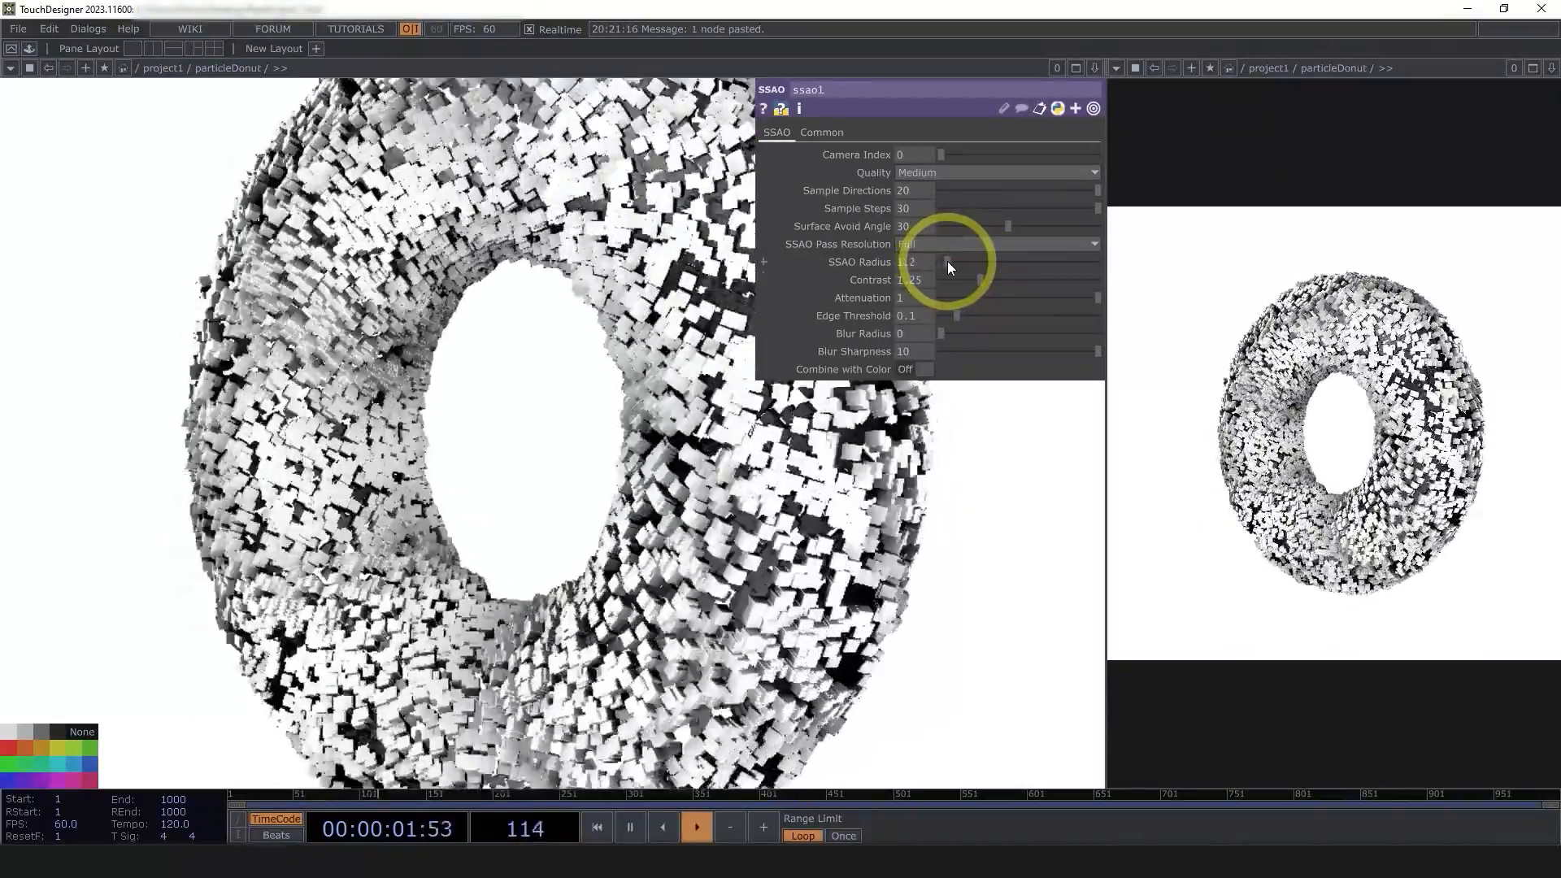
key(space)
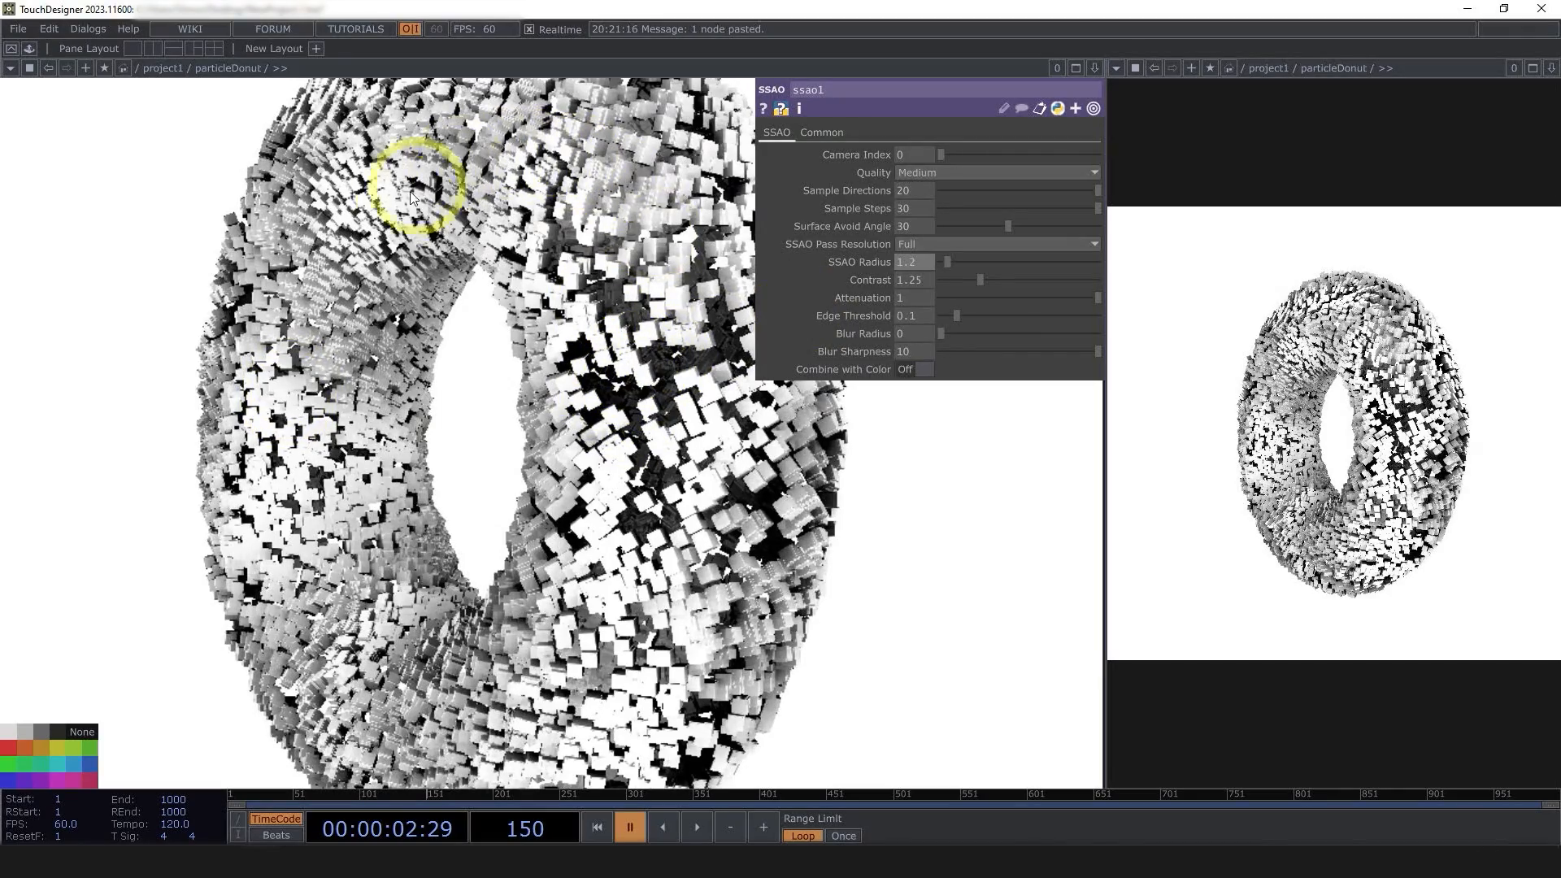
middle_drag(926, 263, 464, 244)
middle_drag(920, 261, 888, 262)
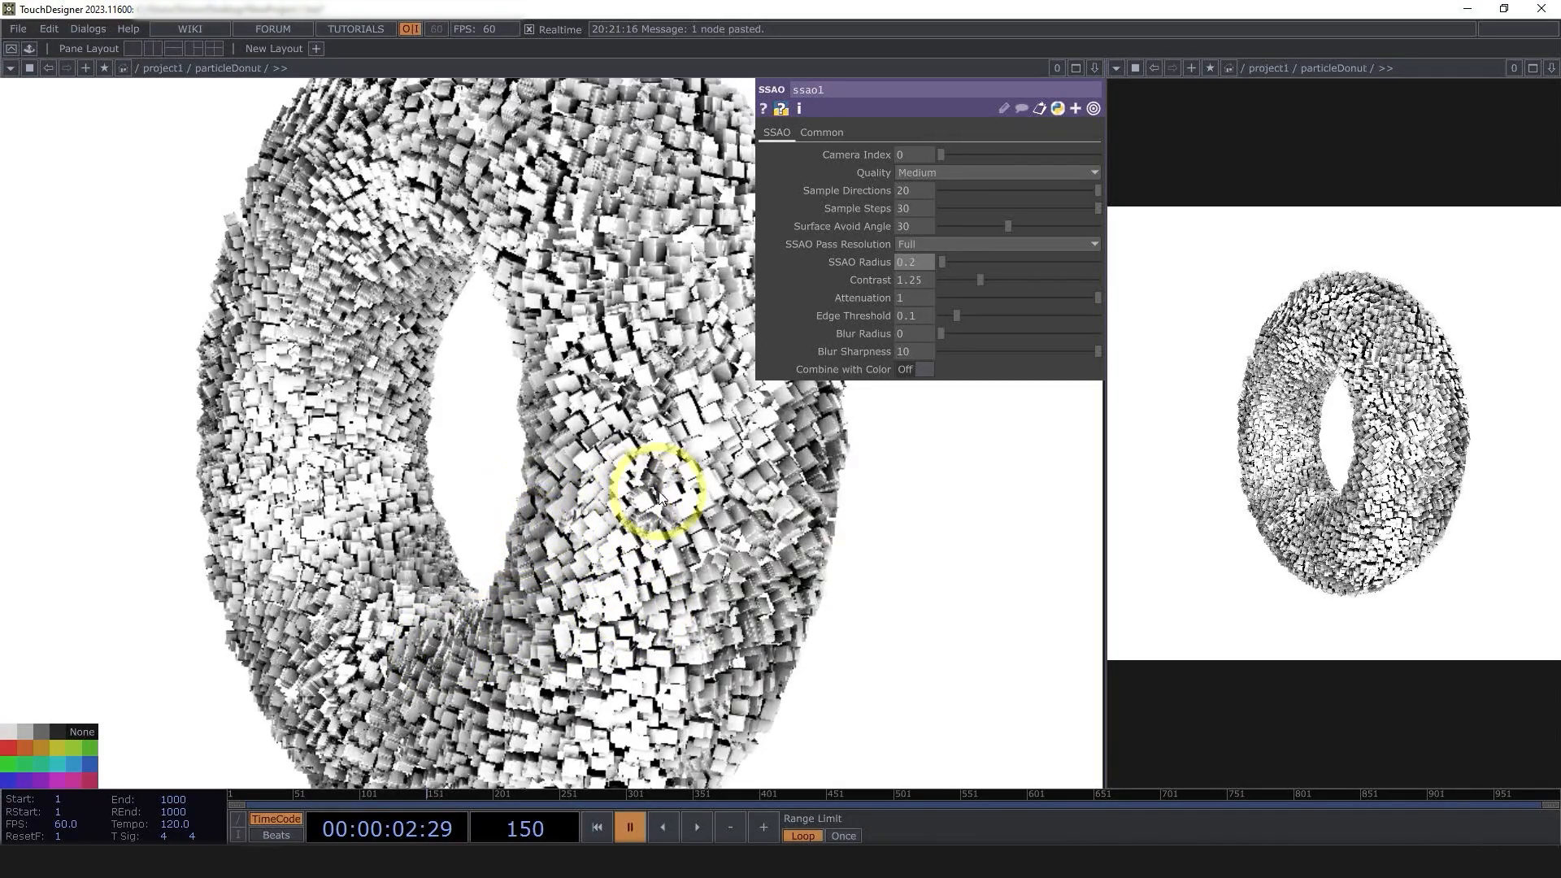
- Lower ssao1's Contrast to 0.75 and combine the occlusion with the color render again, with playback resumed
drag(982, 276, 957, 280)
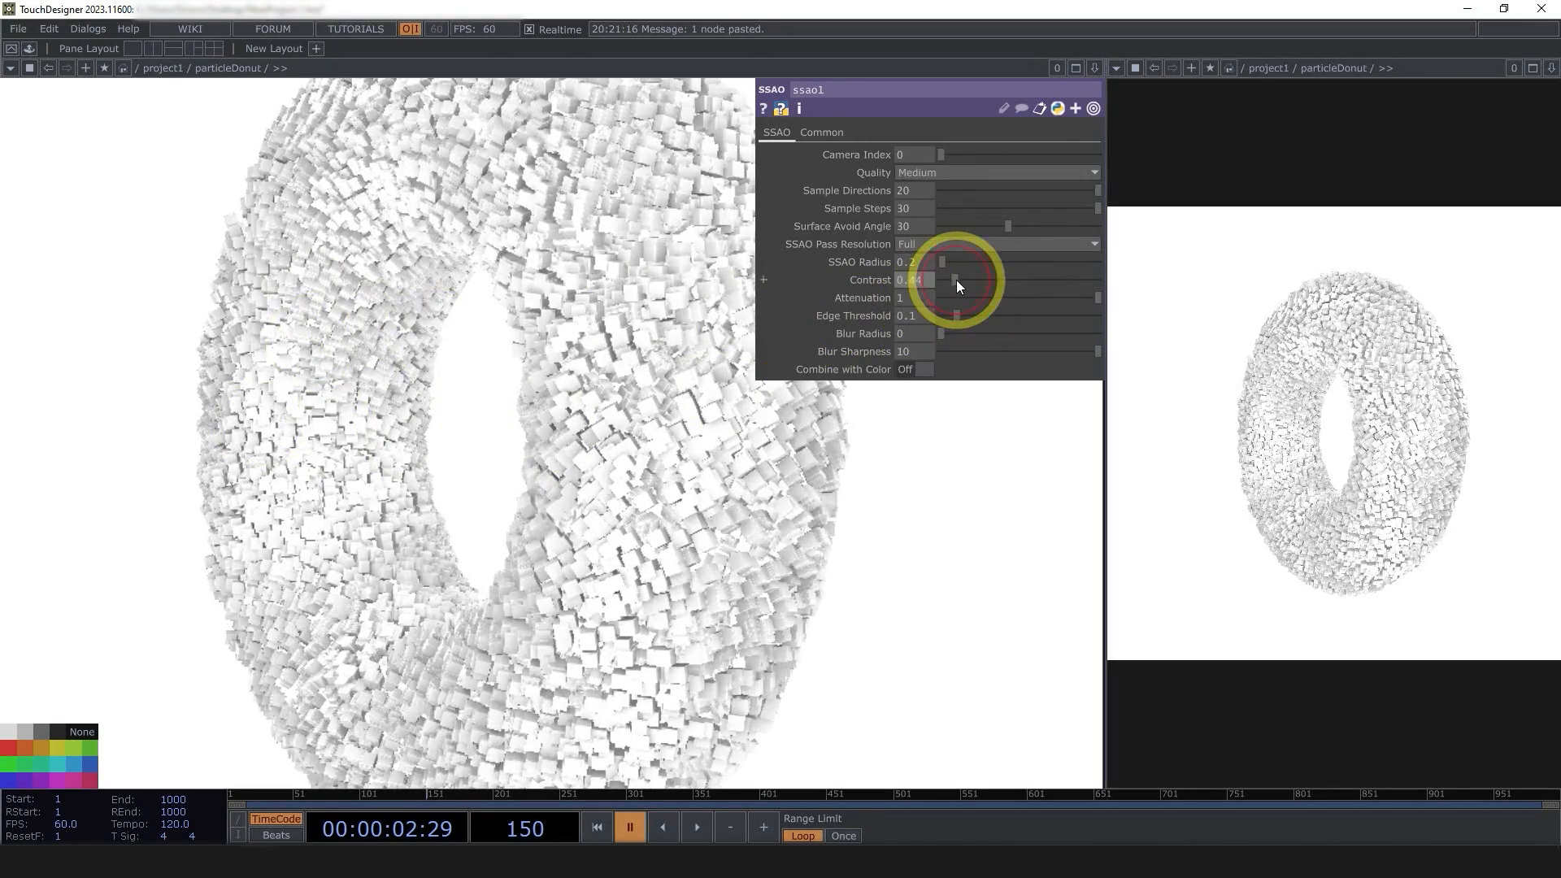
click(924, 370)
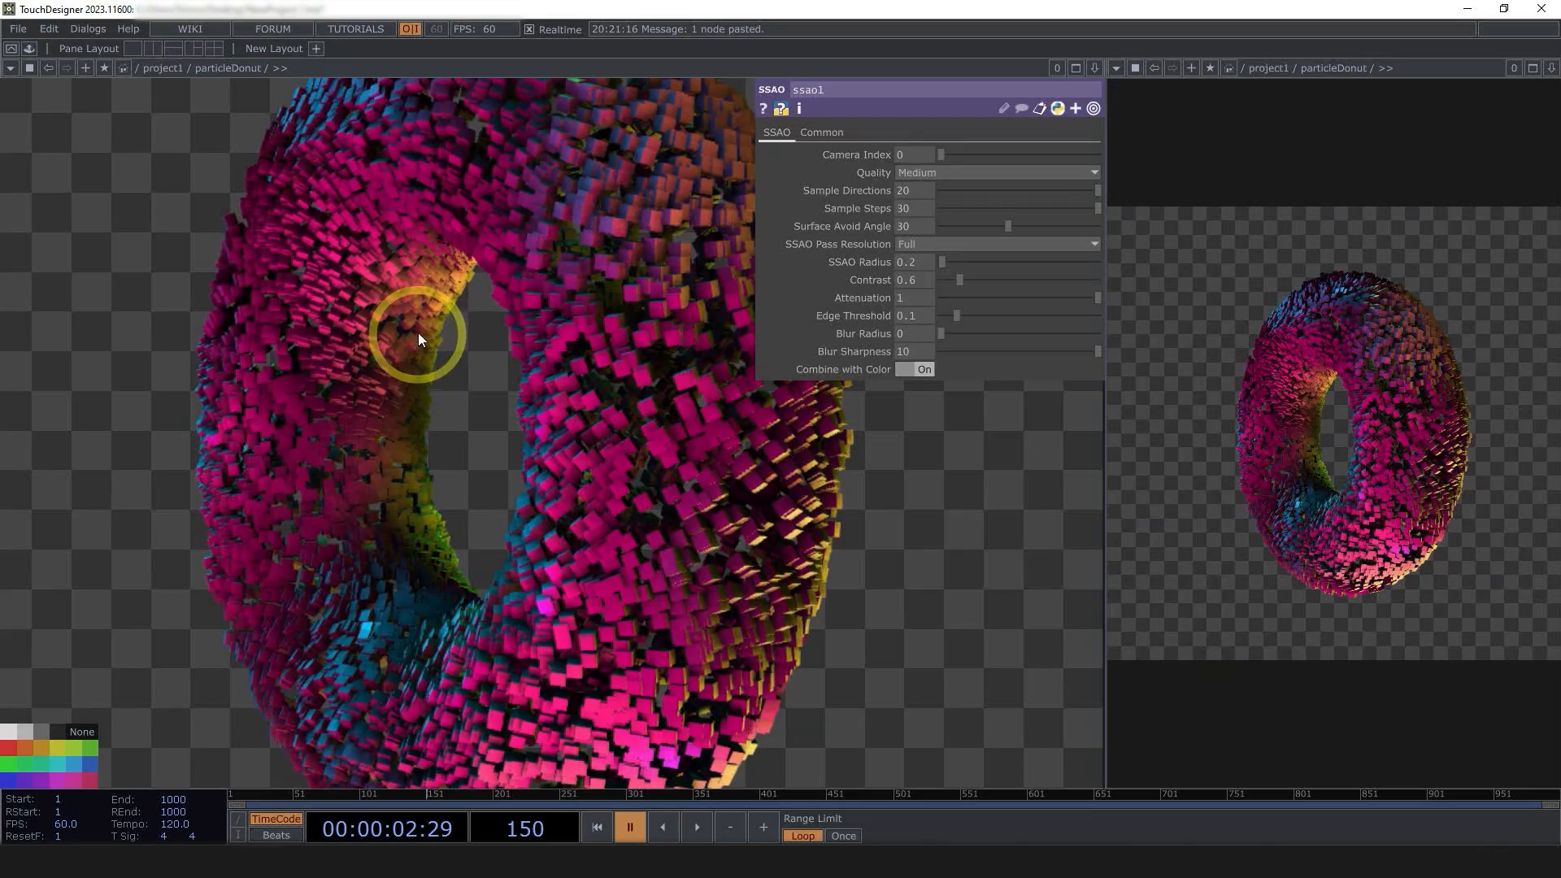
click(930, 366)
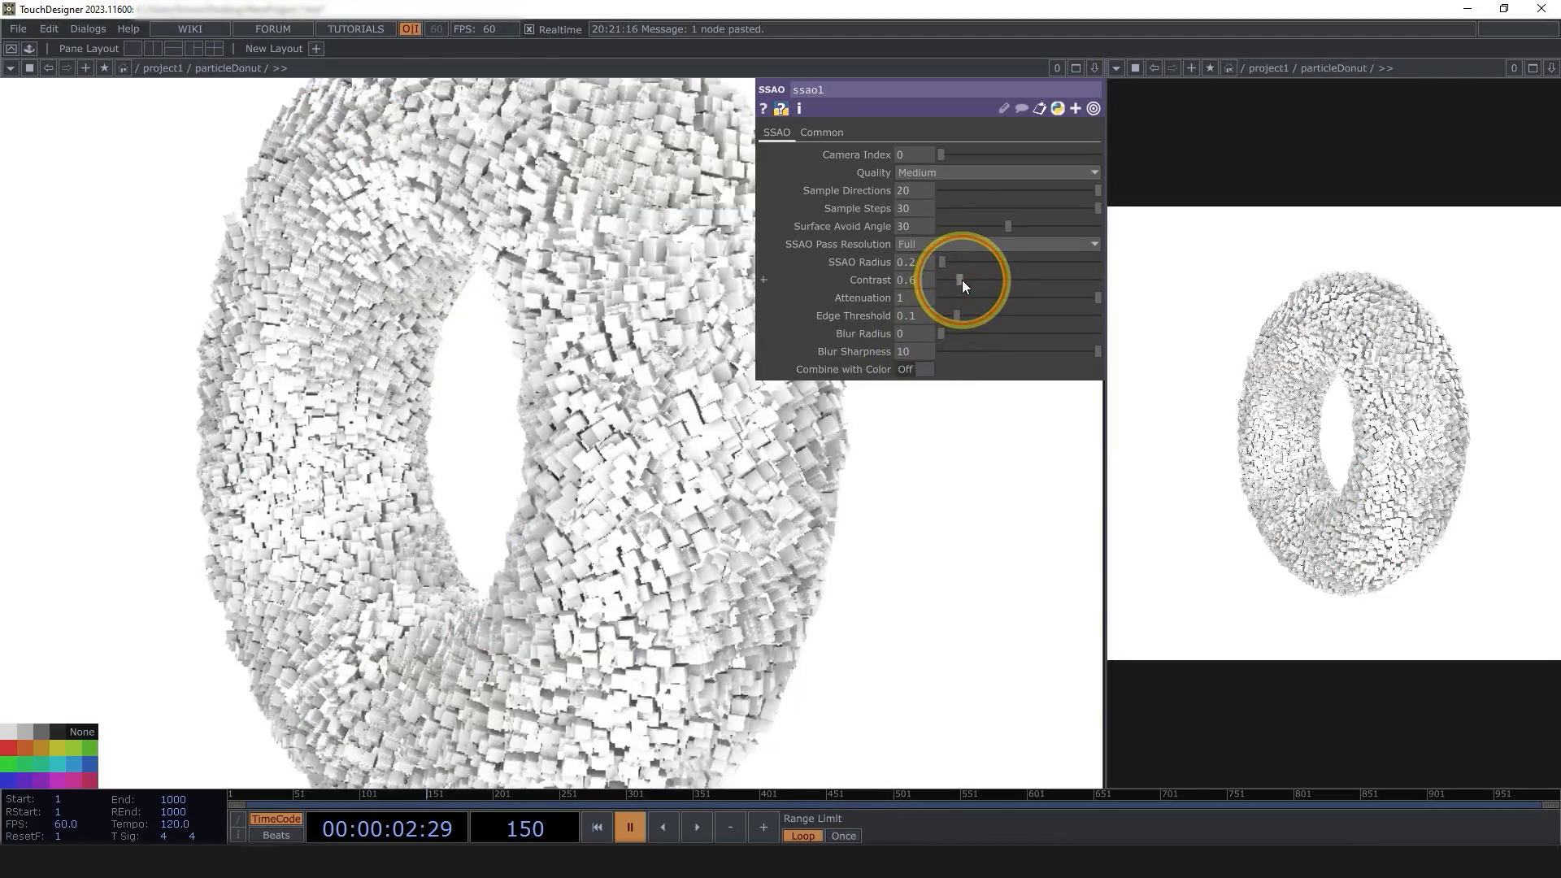
key(space)
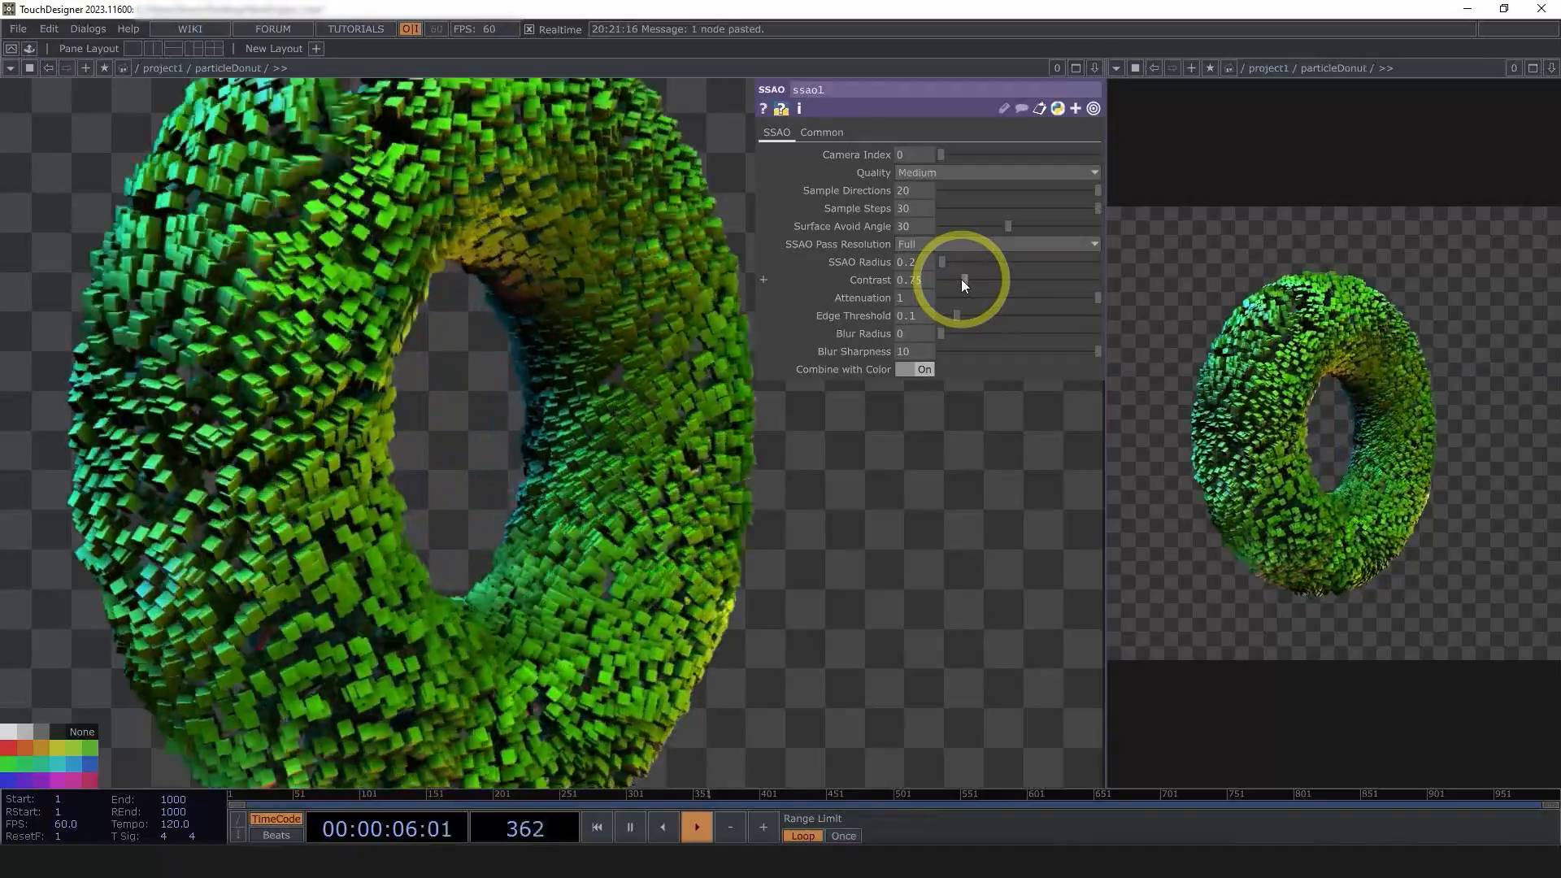
- Raise ssao1's Contrast to 0.96 while checking the colored torus in the viewer
scroll(379, 373, down, 6)
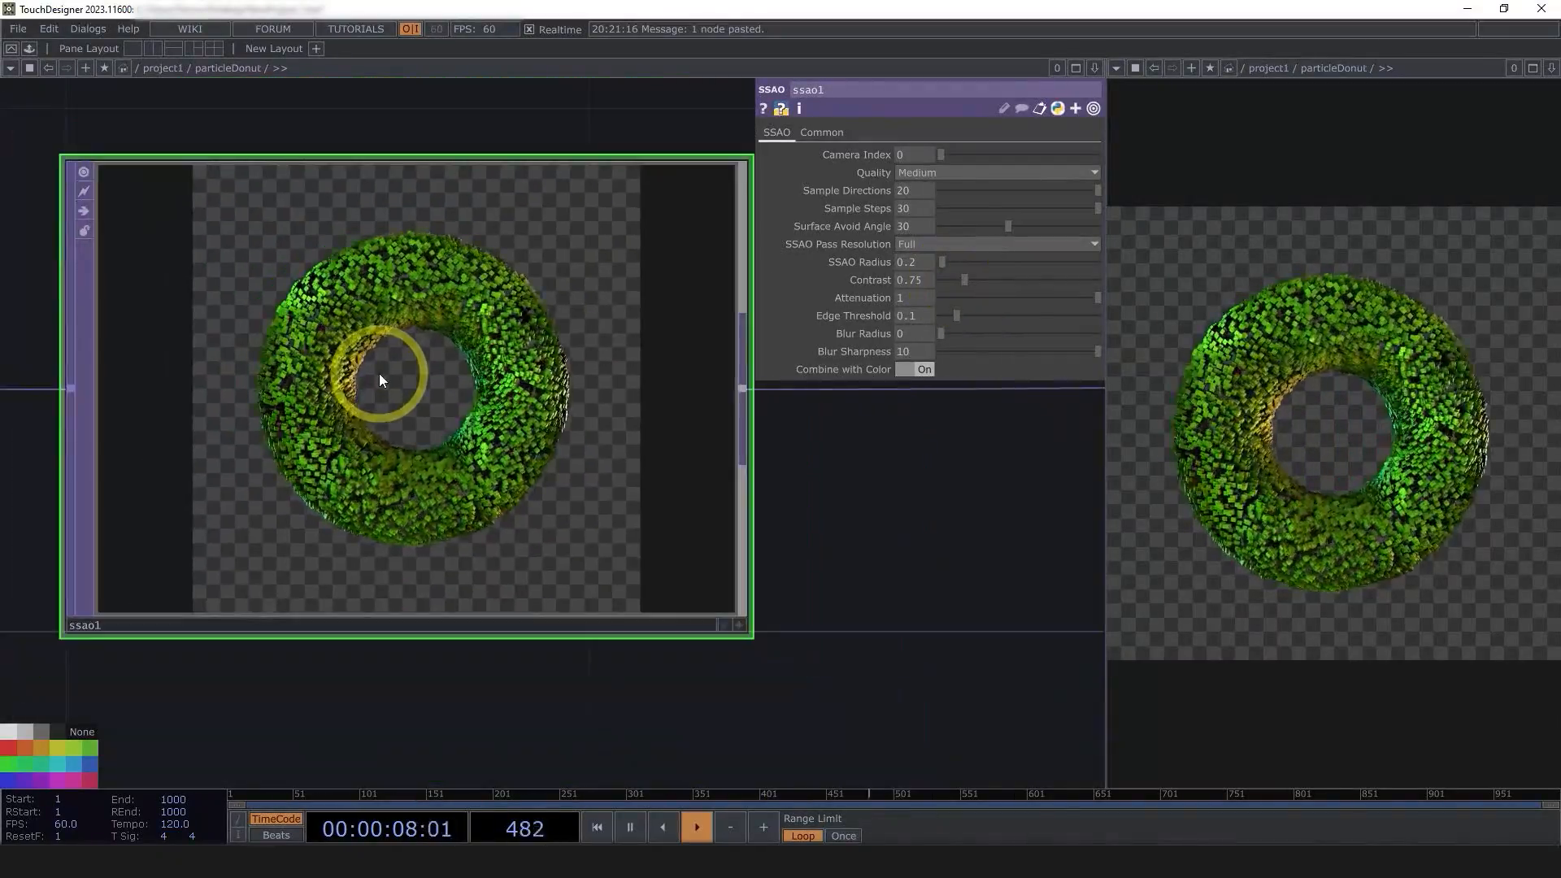
scroll(379, 373, up, 5)
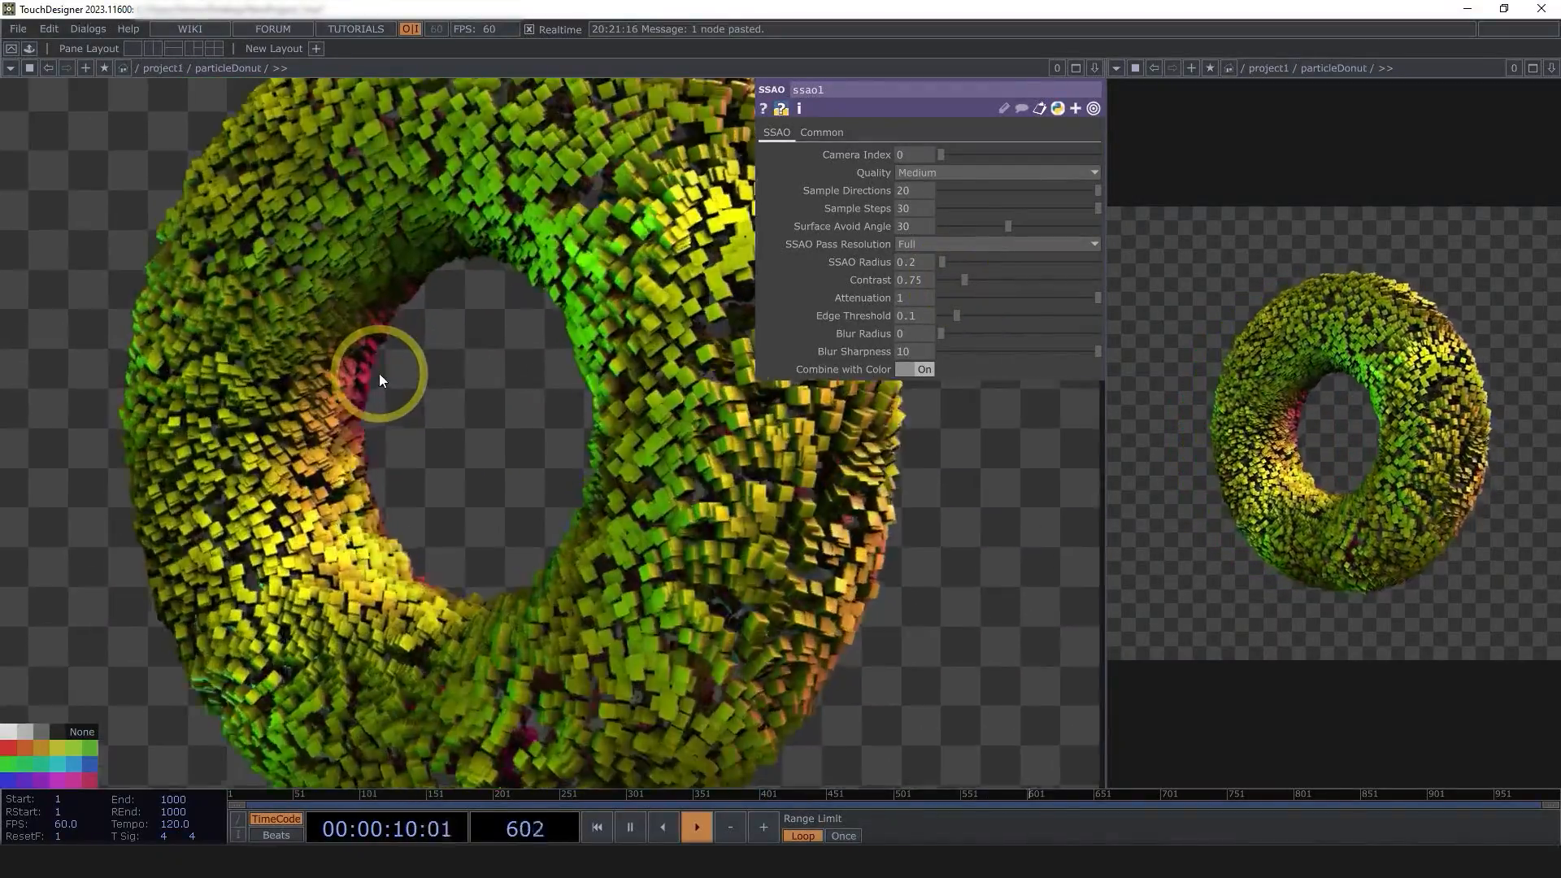
scroll(379, 373, up, 2)
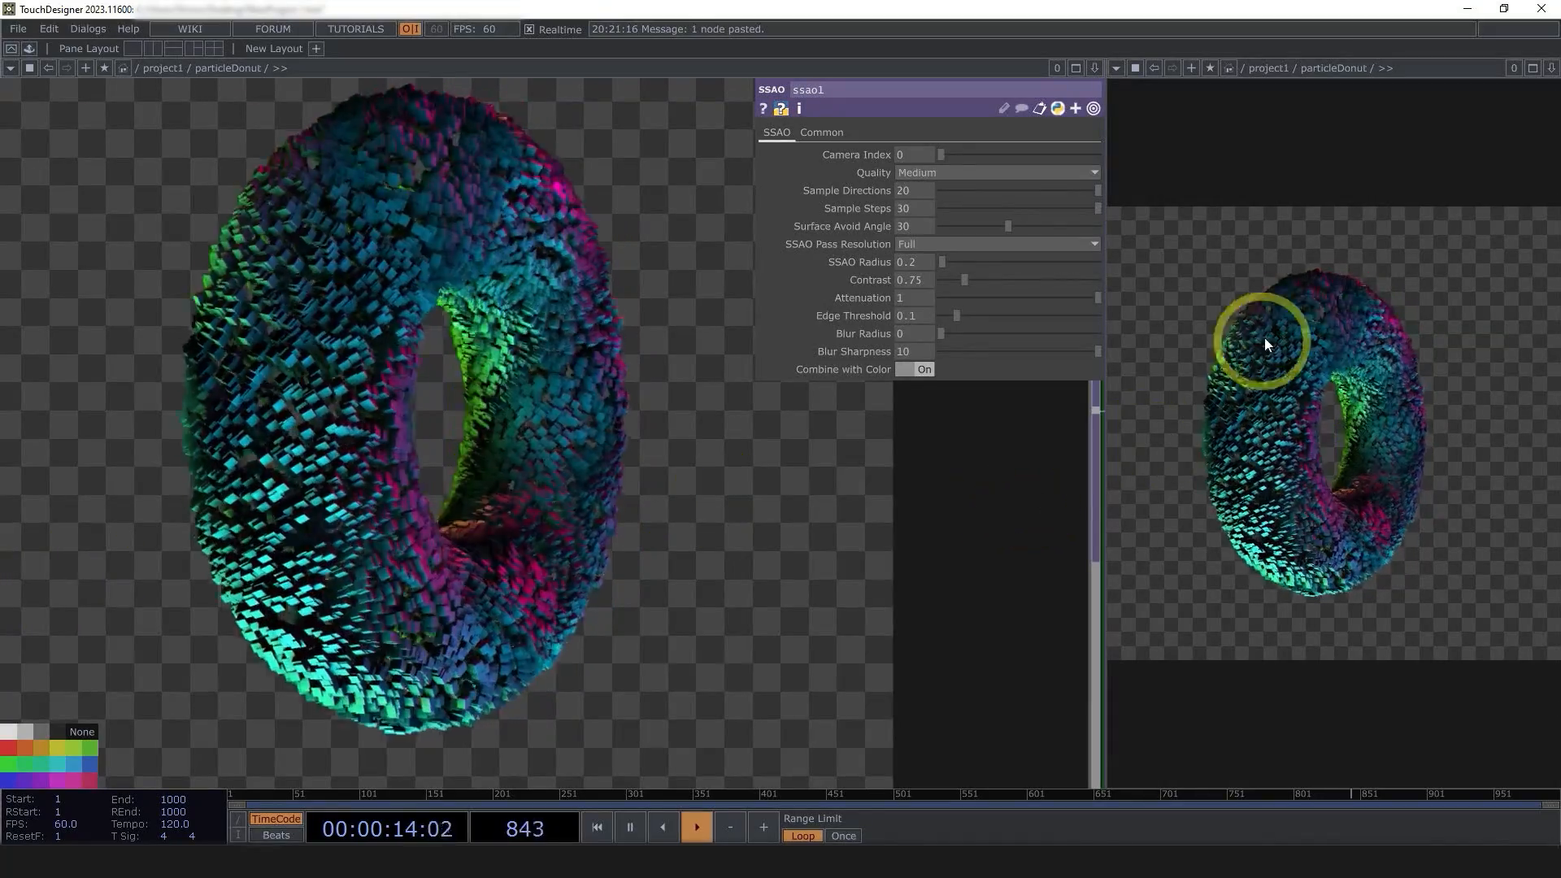
drag(968, 281, 972, 280)
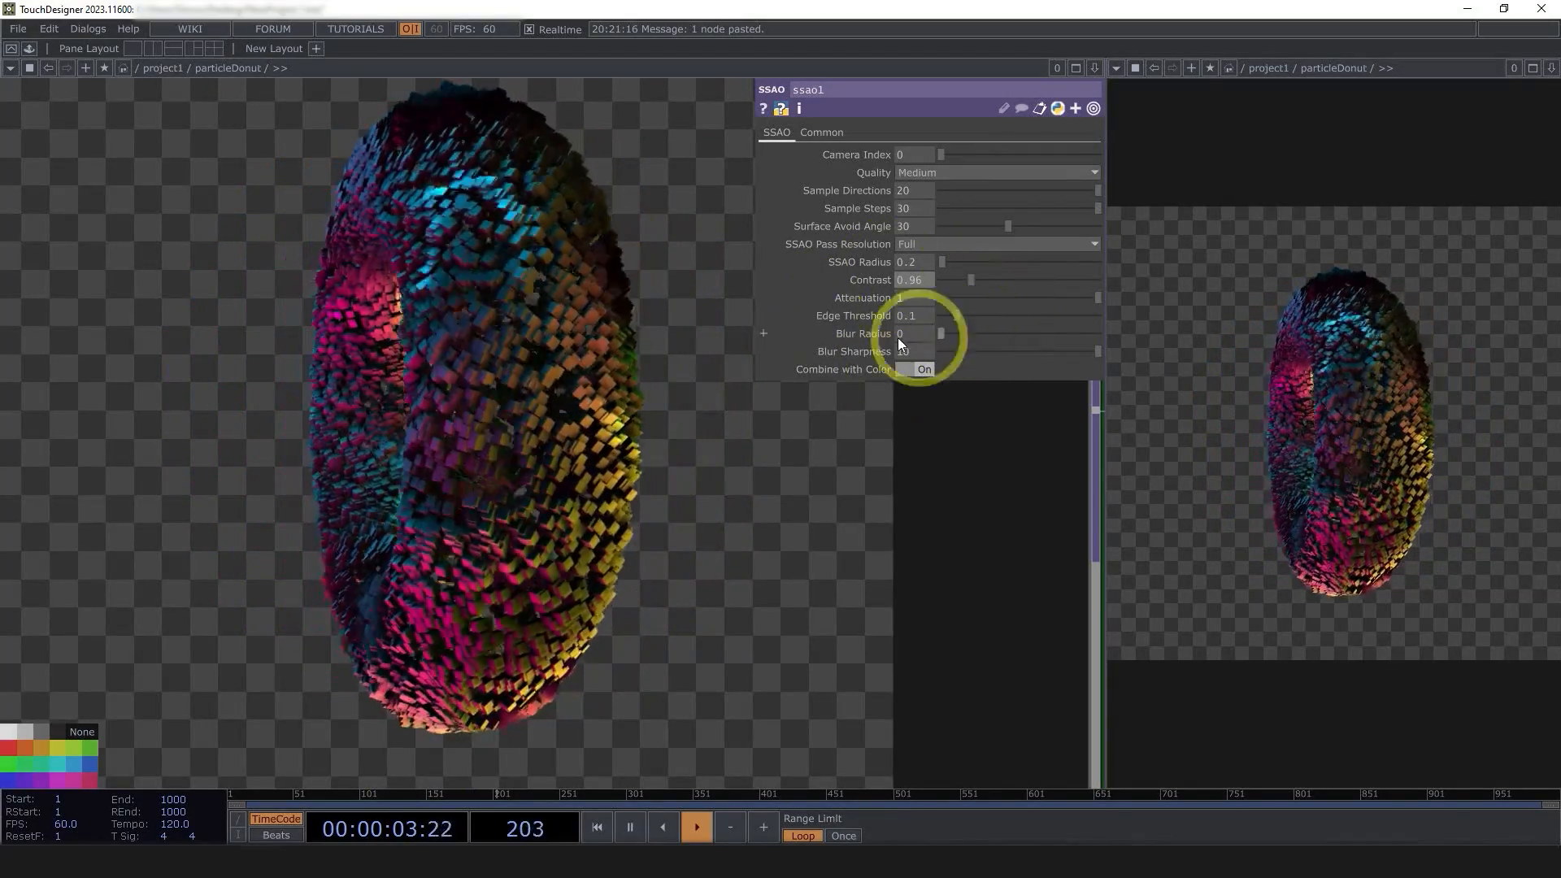
scroll(395, 452, down, 3)
scroll(396, 452, down, 2)
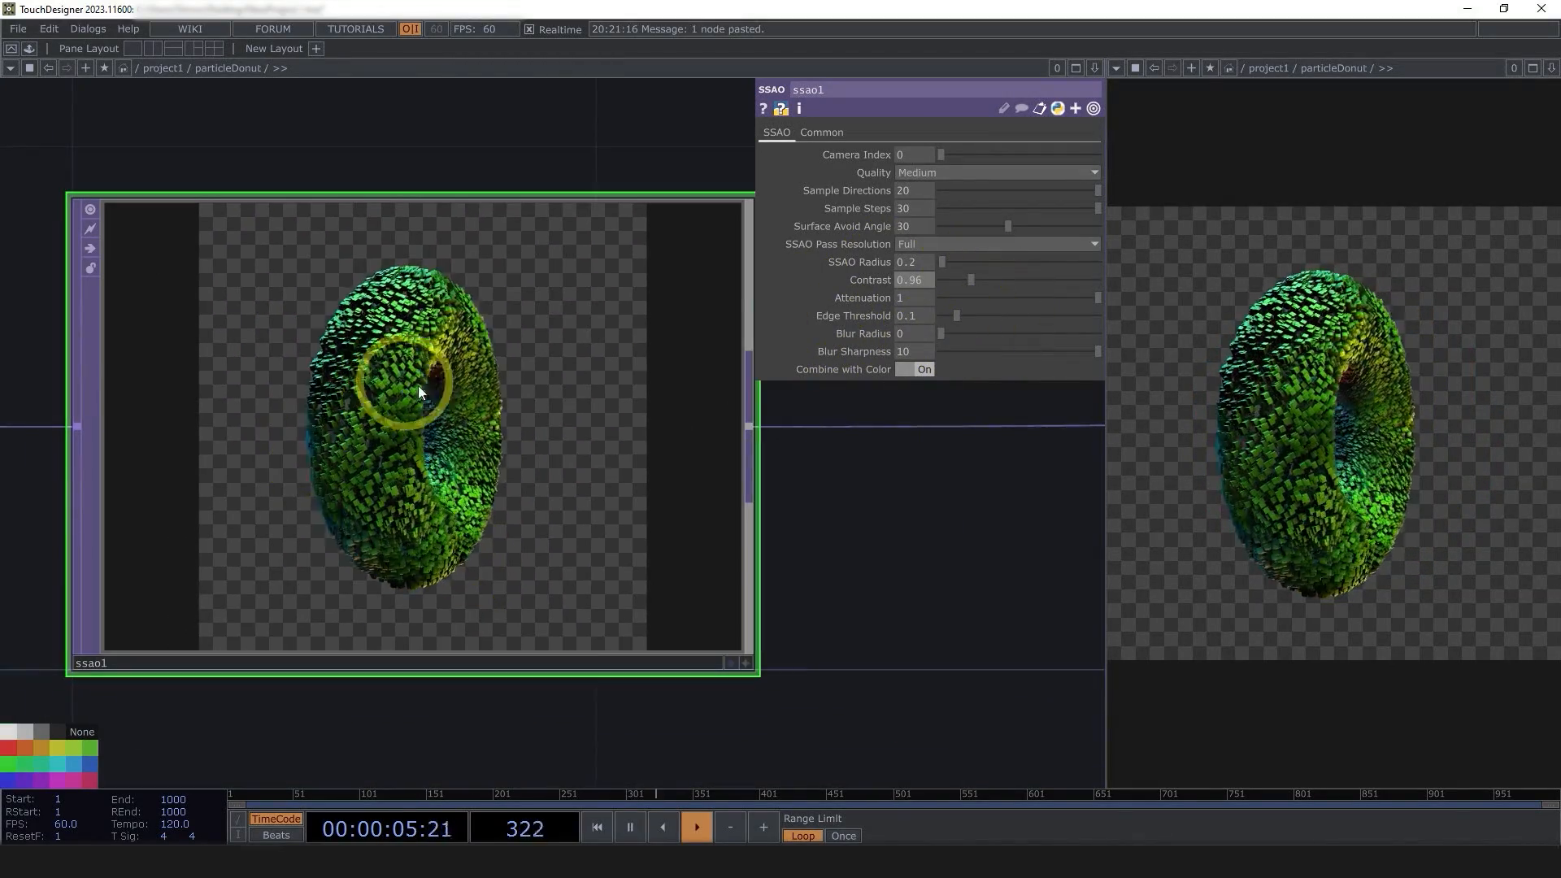
- Insert a Bloom TOP on the wire between ssao1 and out1 and check the glow on the torus
scroll(411, 426, down, 2)
scroll(408, 529, down, 2)
scroll(408, 471, down, 2)
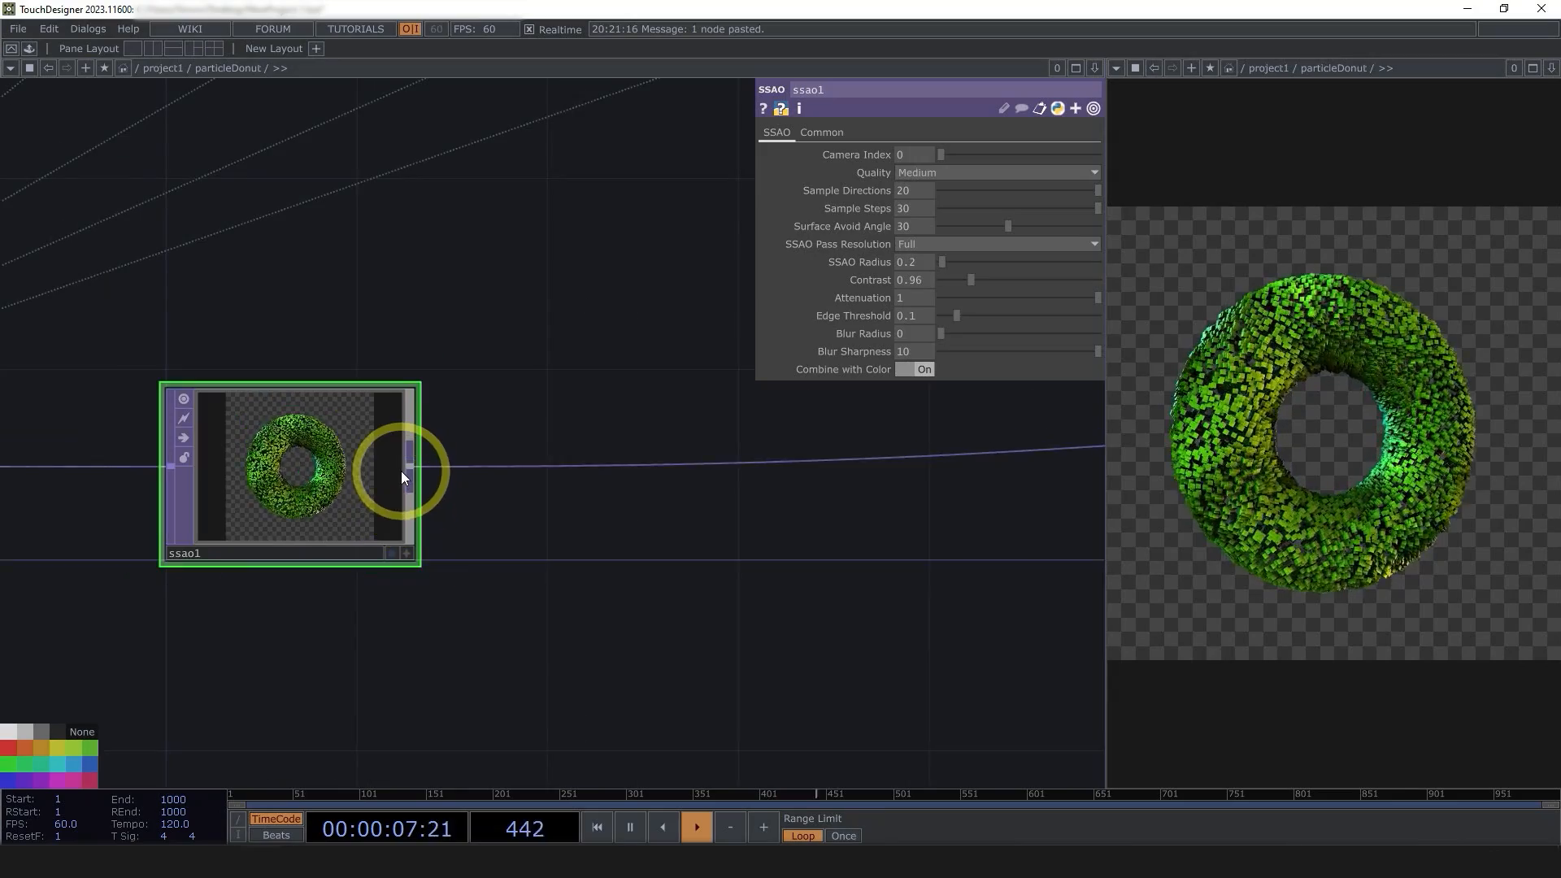
scroll(713, 577, down, 3)
drag(1042, 492, 1045, 515)
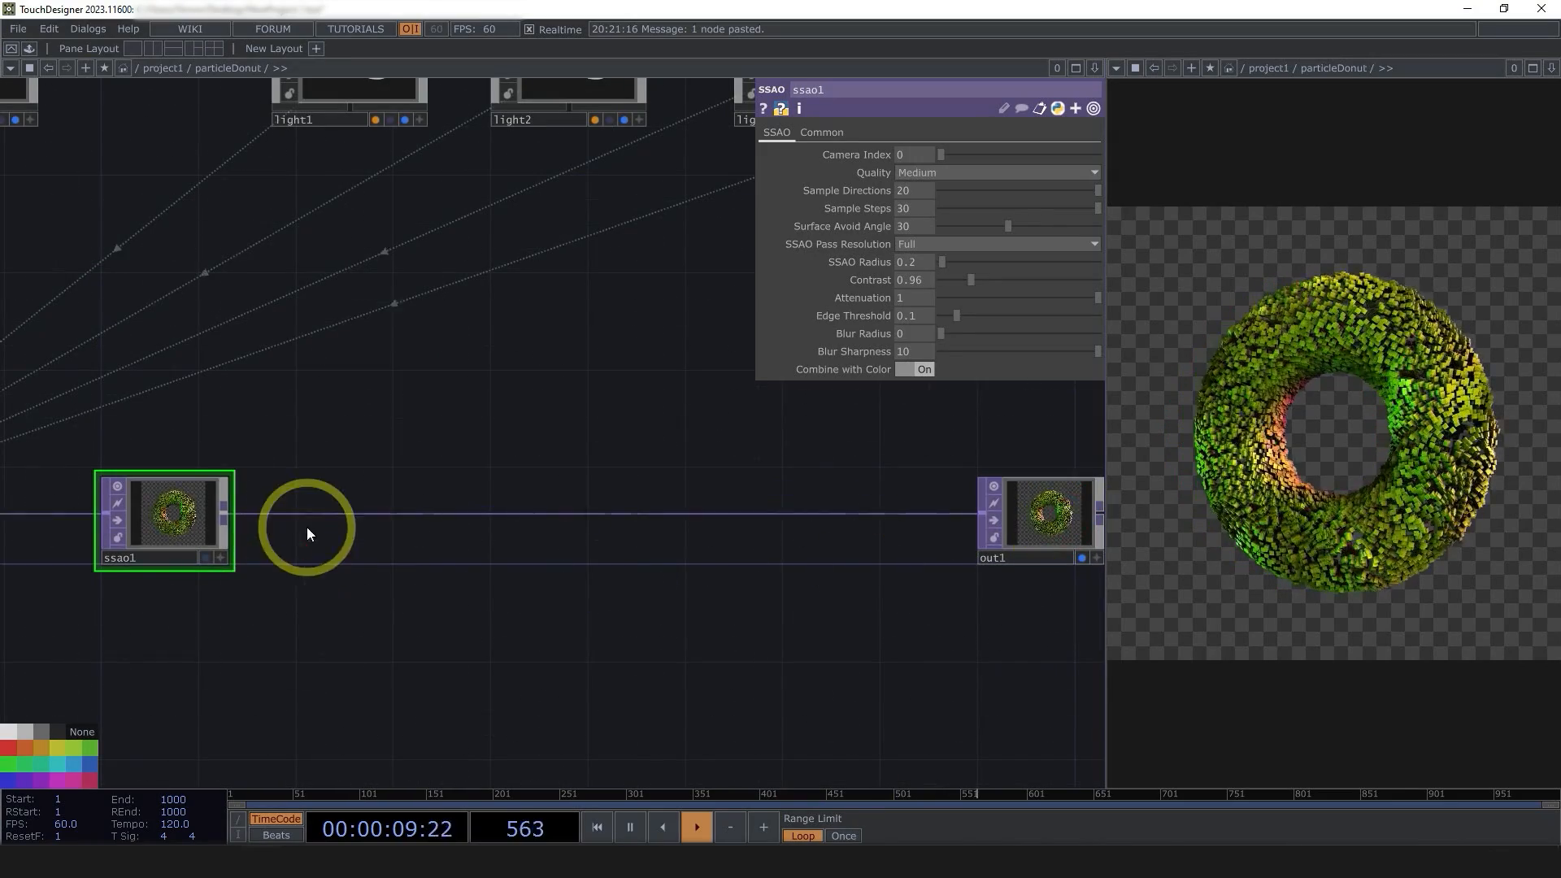
right_click(226, 515)
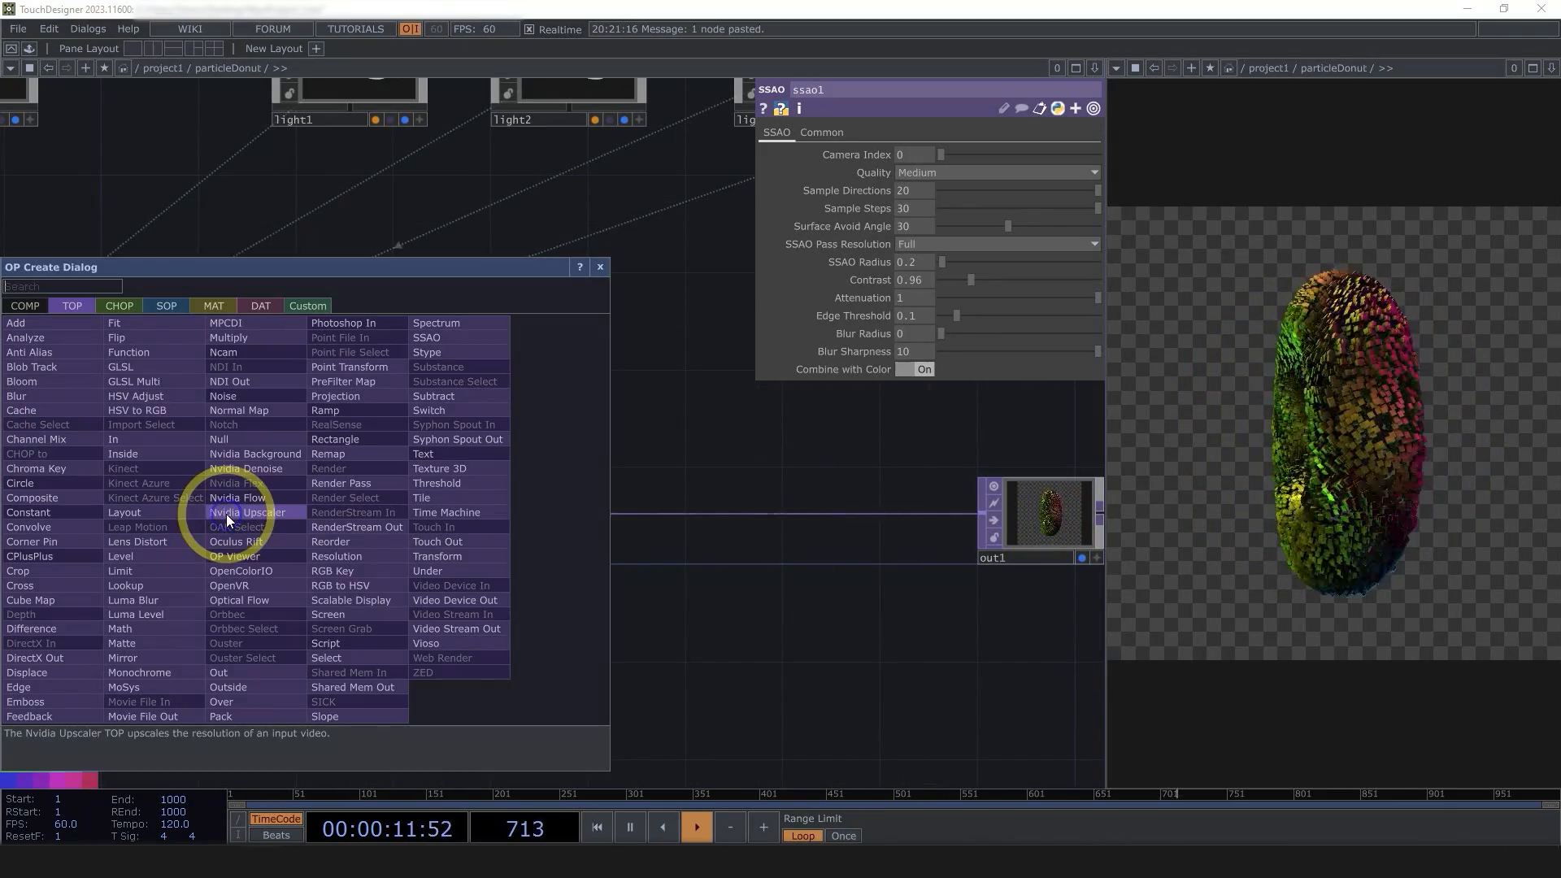
click(44, 381)
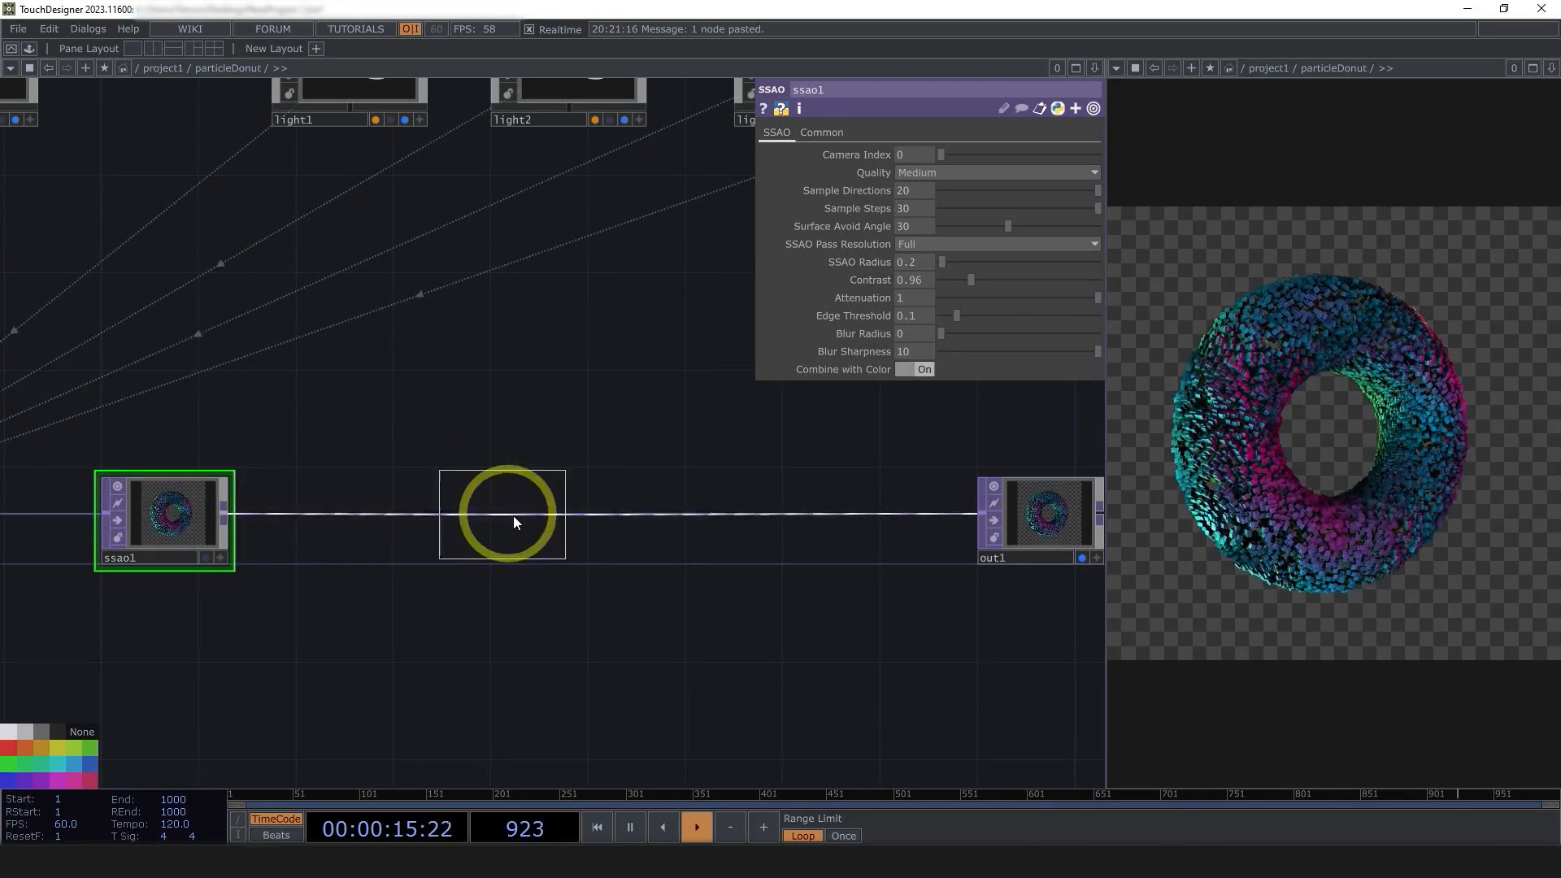
click(523, 515)
scroll(594, 539, up, 5)
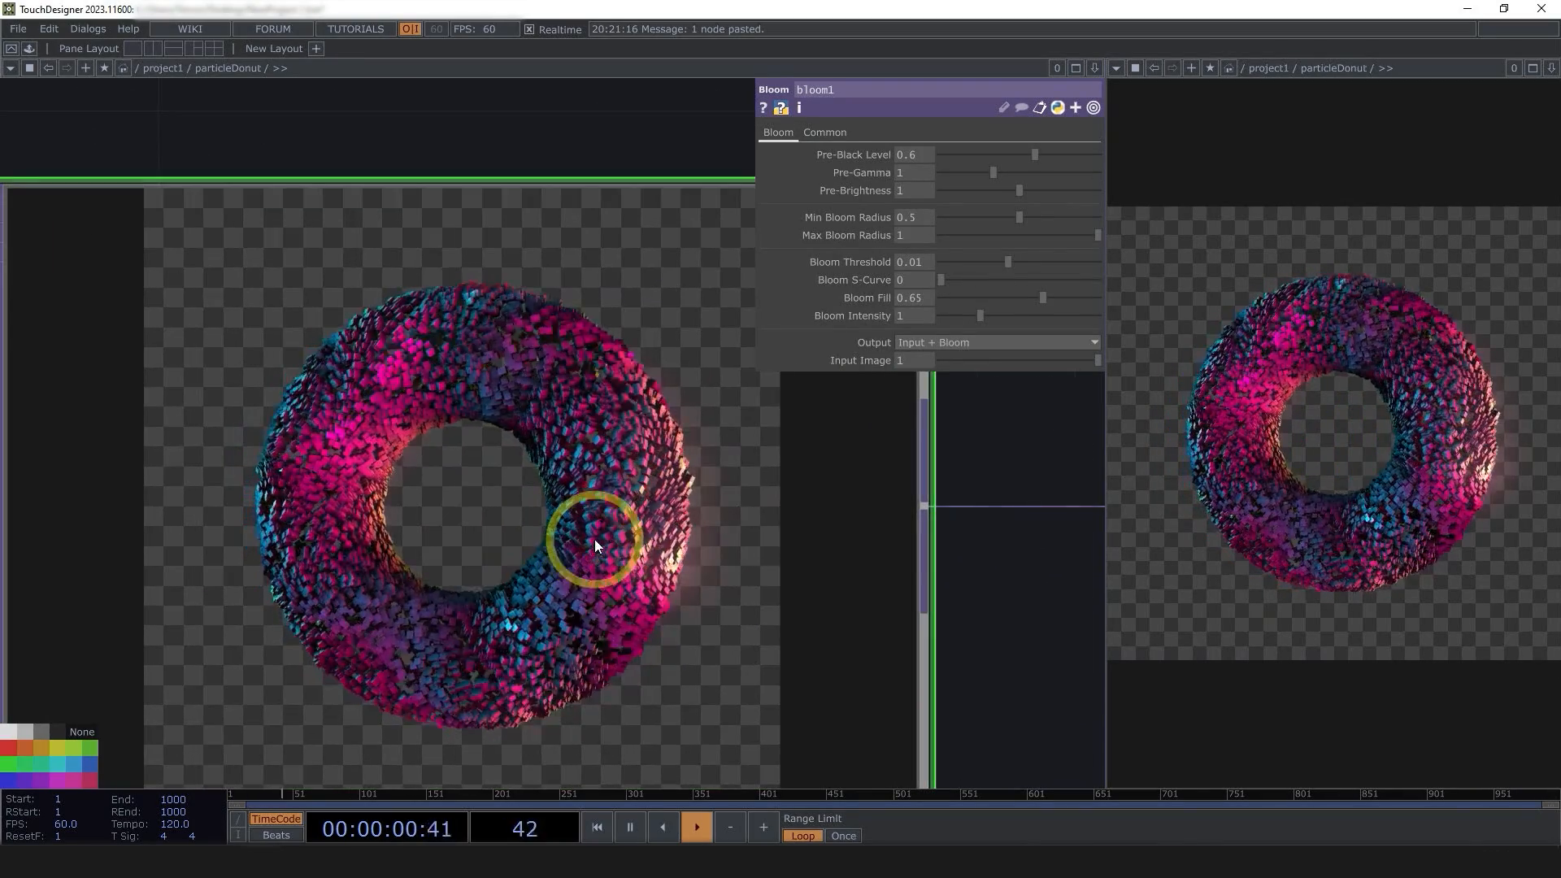
scroll(594, 539, down, 4)
scroll(580, 598, up, 3)
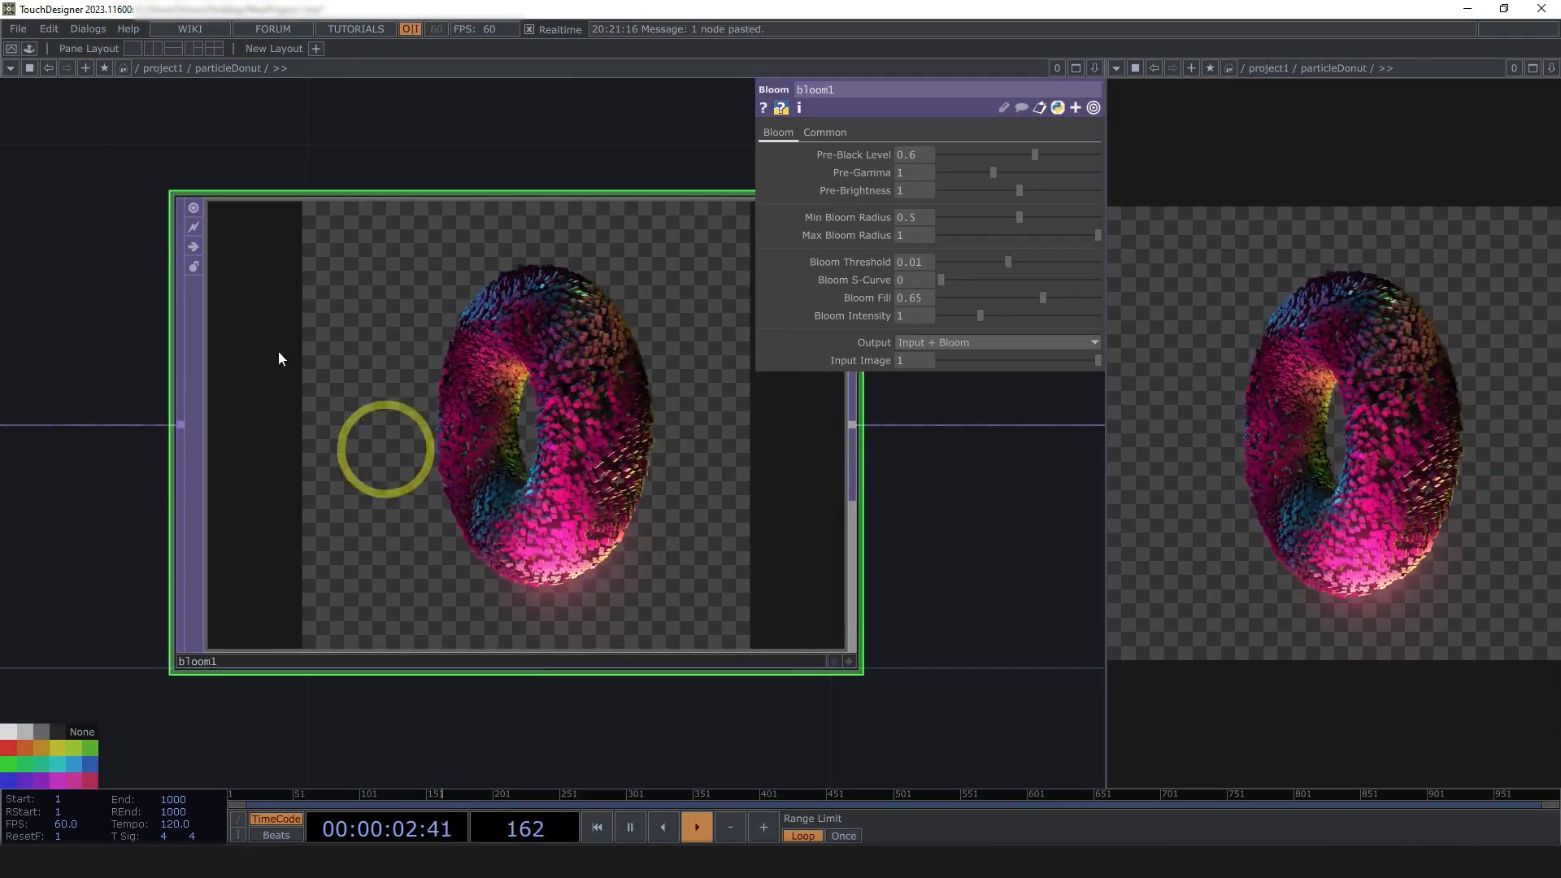
- Look up the ready-made bloom component among the Palette's ImageFilters, and close the Palette
click(28, 46)
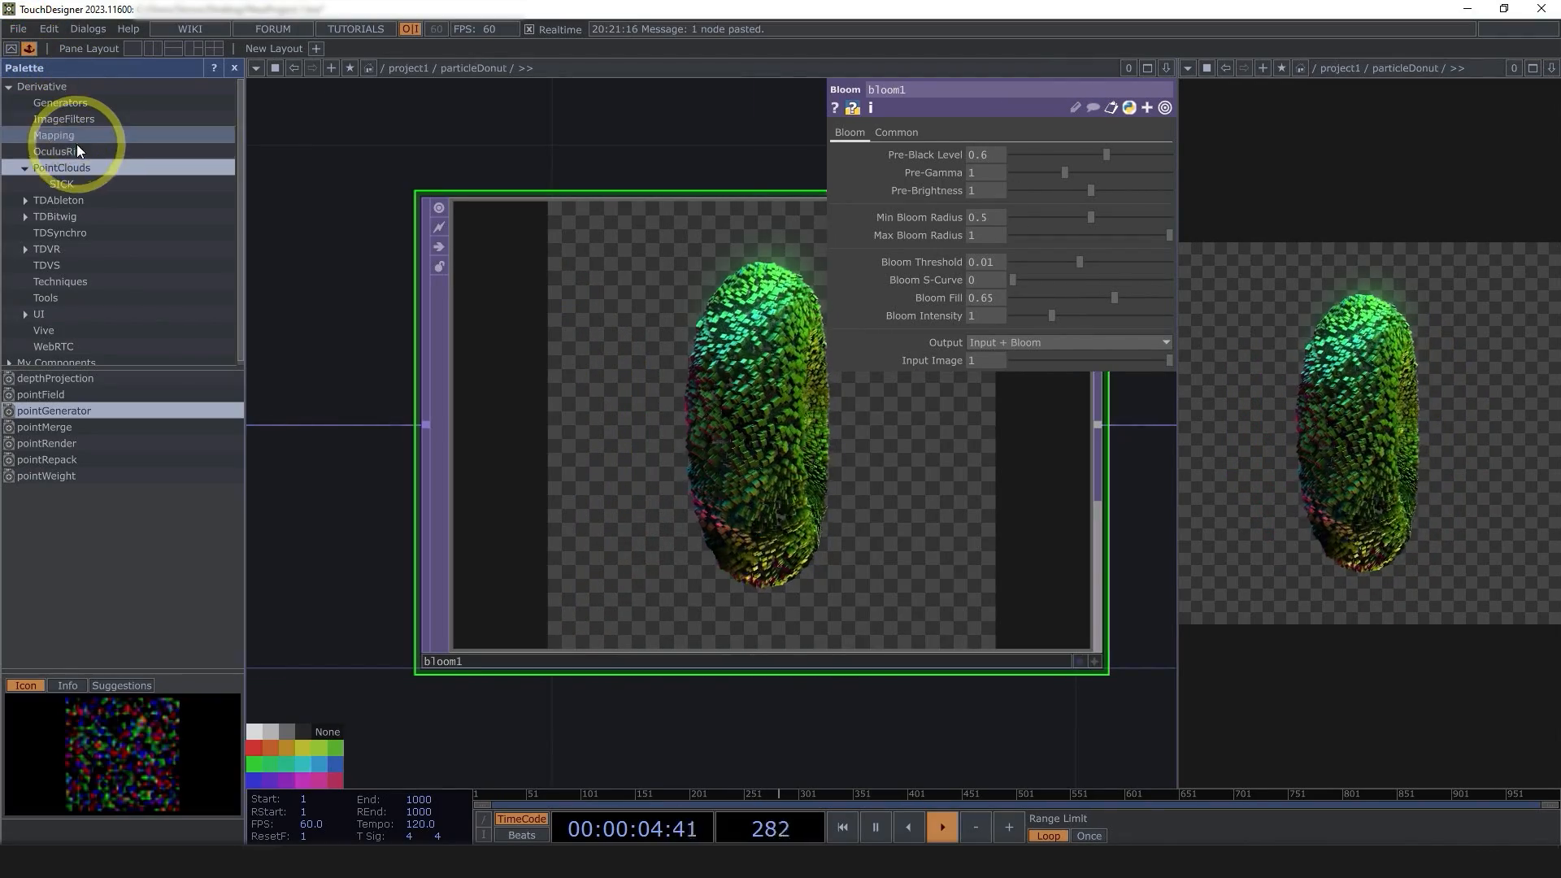
click(79, 121)
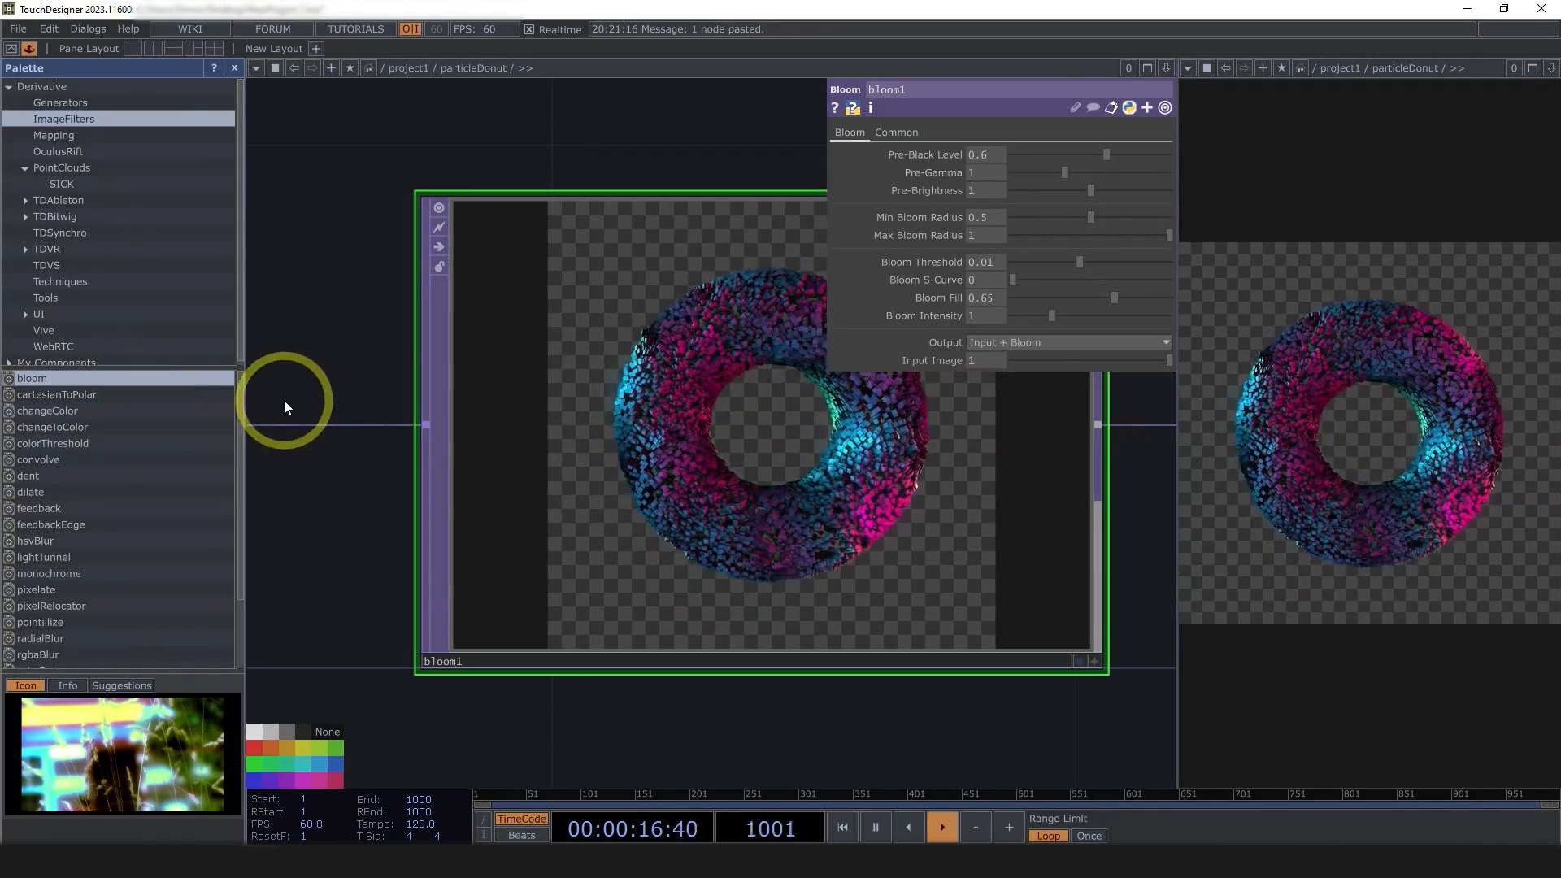
click(233, 68)
- Insert a Constant TOP on the wire between bloom1 and out1, and open its color for editing
scroll(262, 401, down, 5)
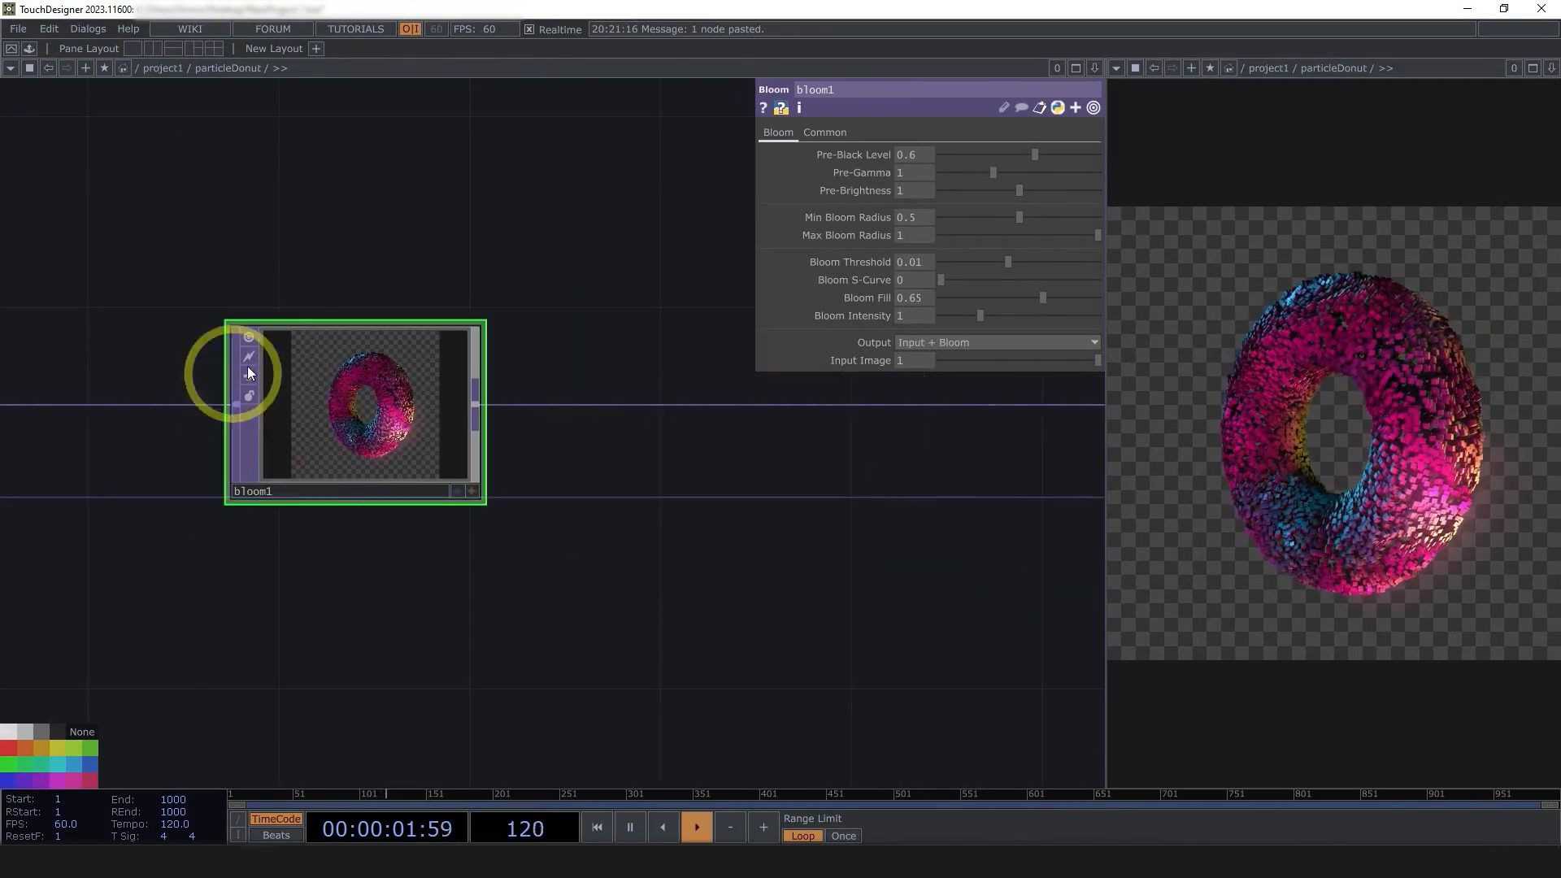
scroll(498, 412, down, 4)
drag(553, 500, 224, 521)
click(242, 398)
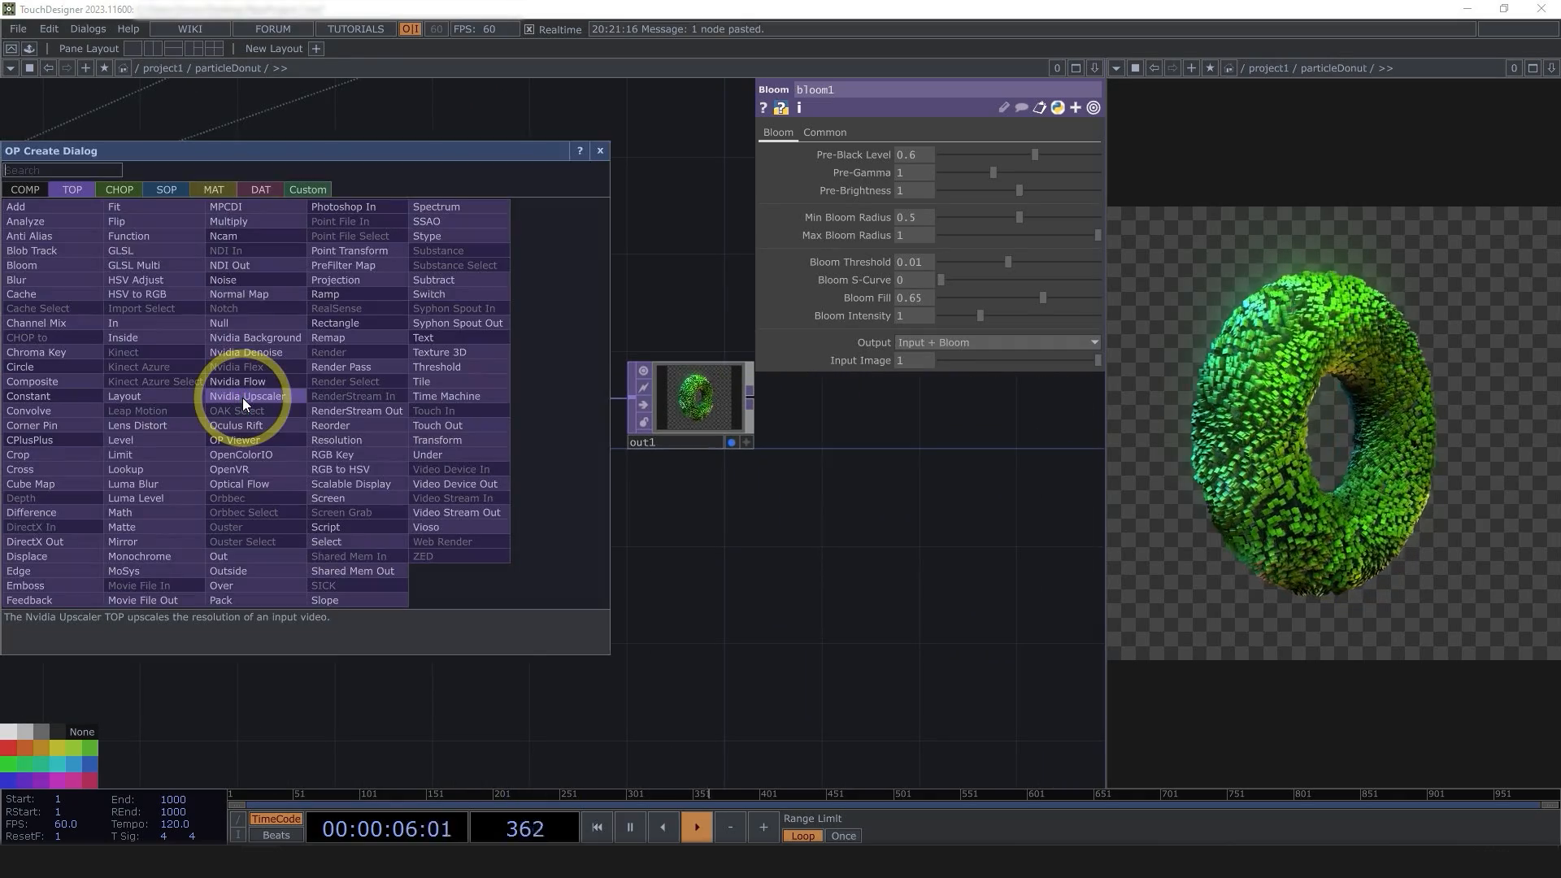
text(c)
click(52, 396)
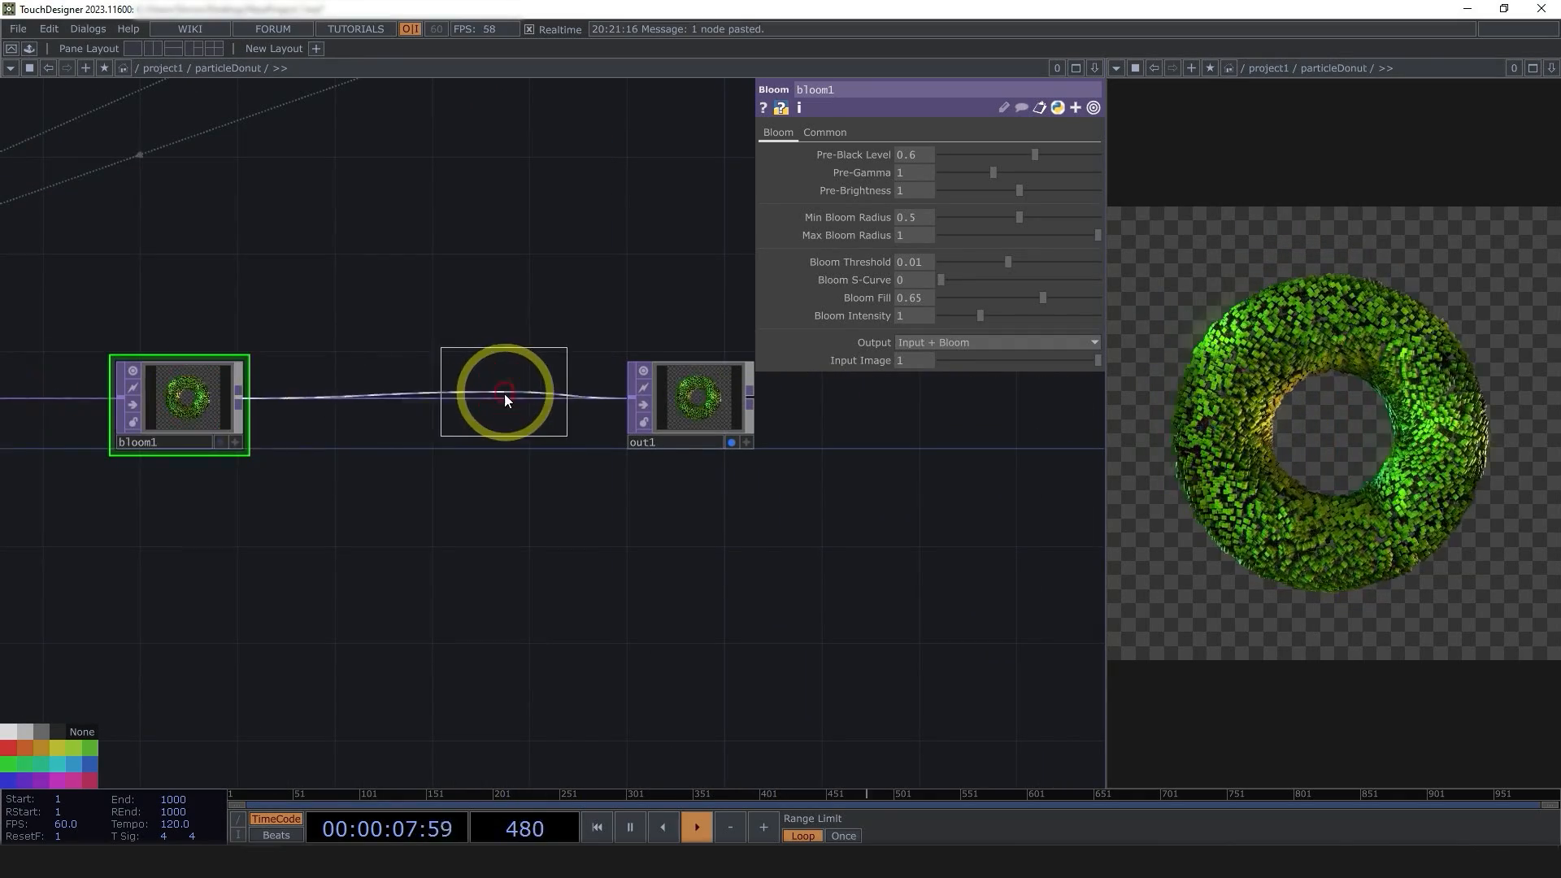
click(443, 398)
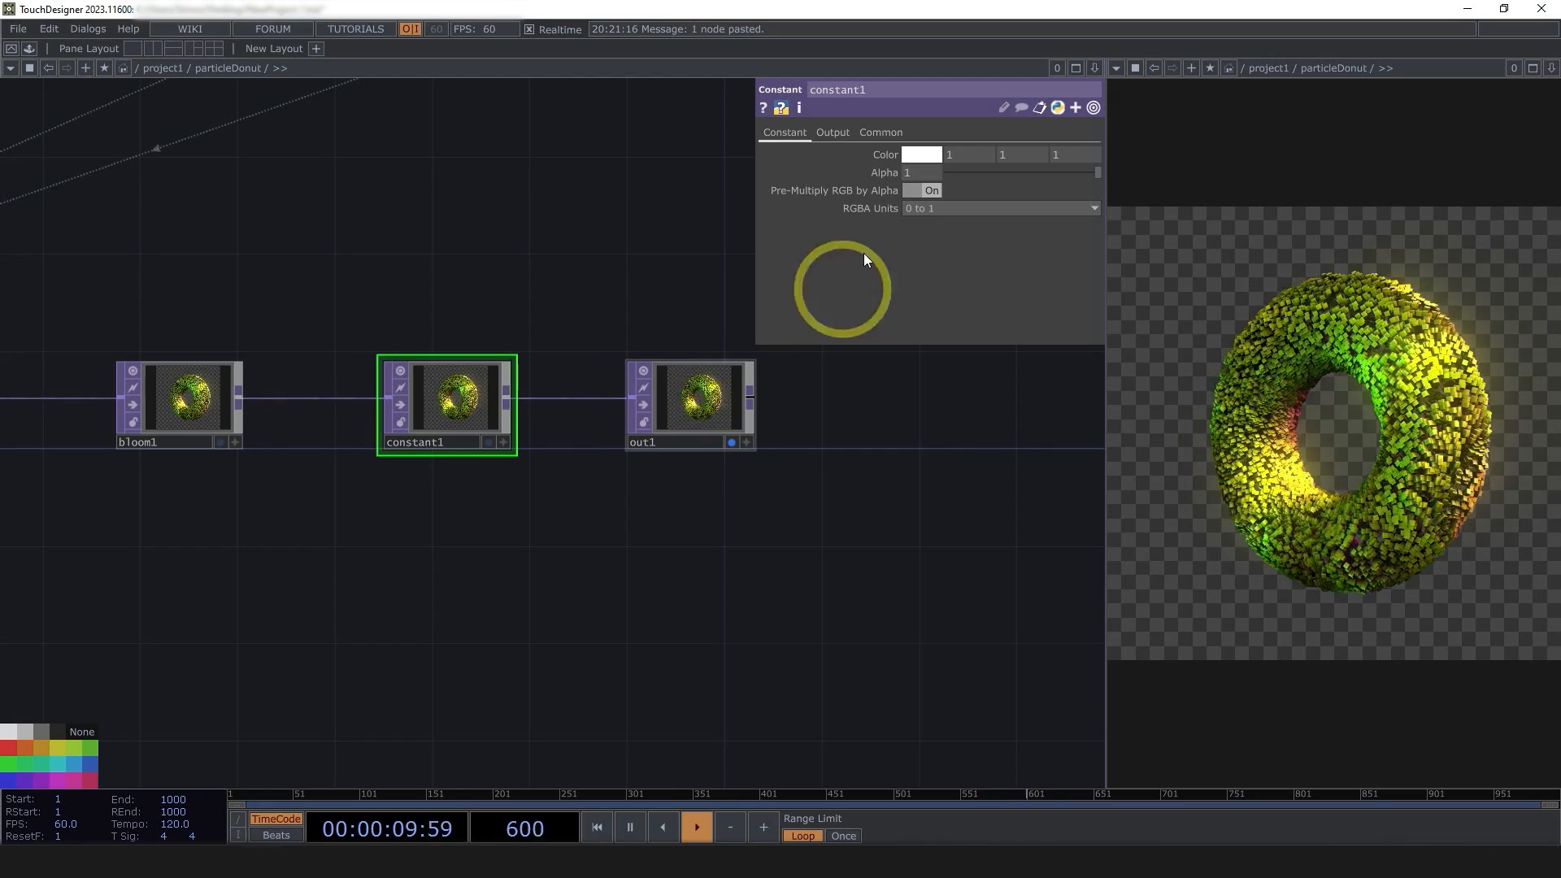
click(916, 155)
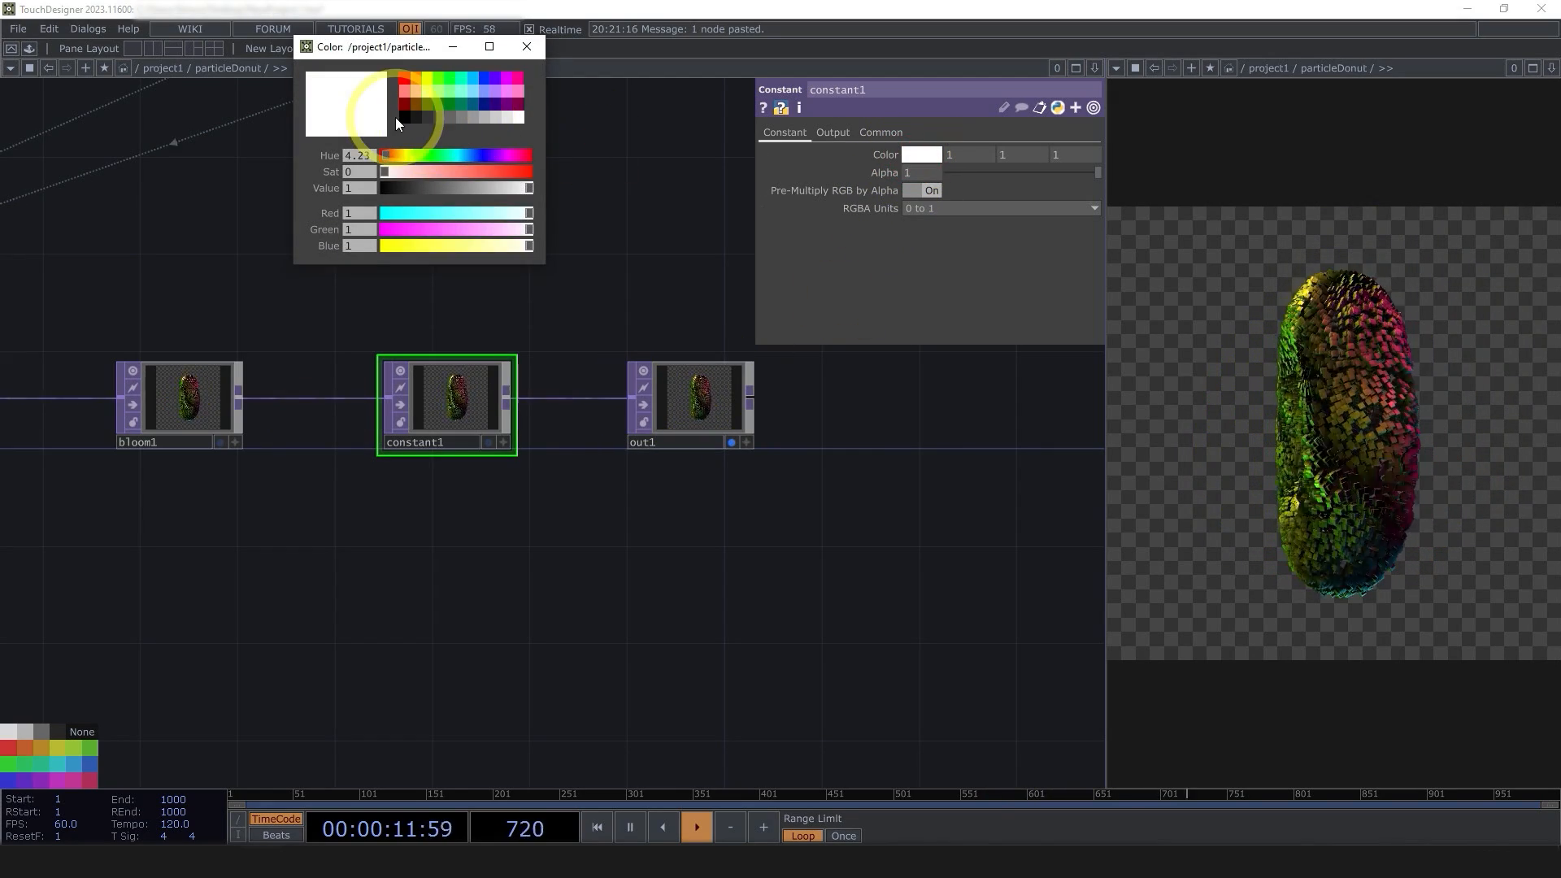
- Set constant1's color to black and composite it with the Over operation and Swap Order on
click(404, 118)
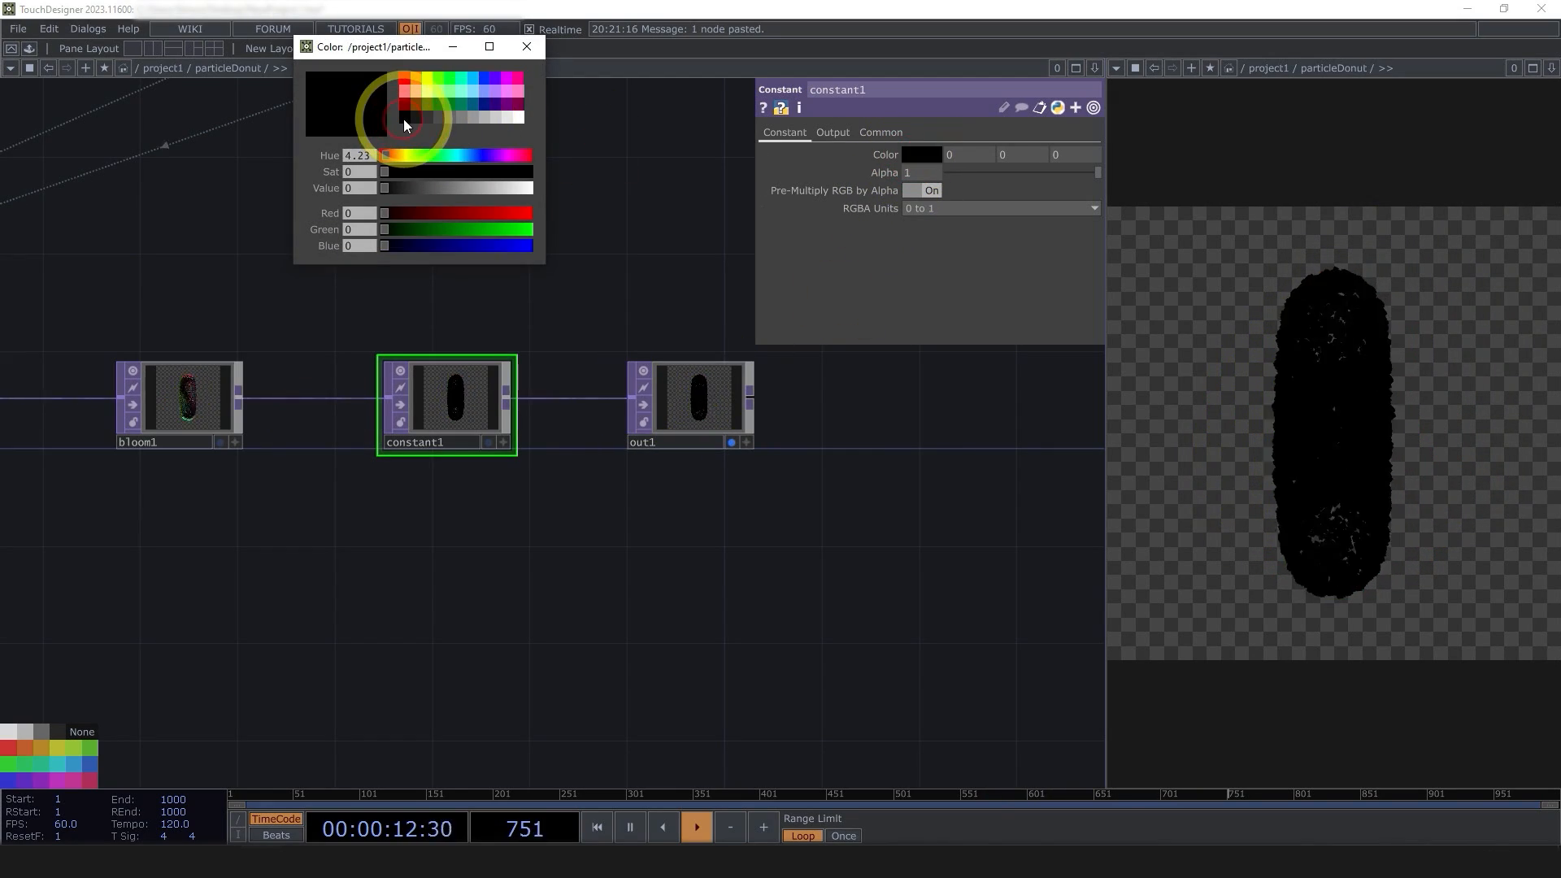
click(832, 134)
click(960, 174)
click(1034, 318)
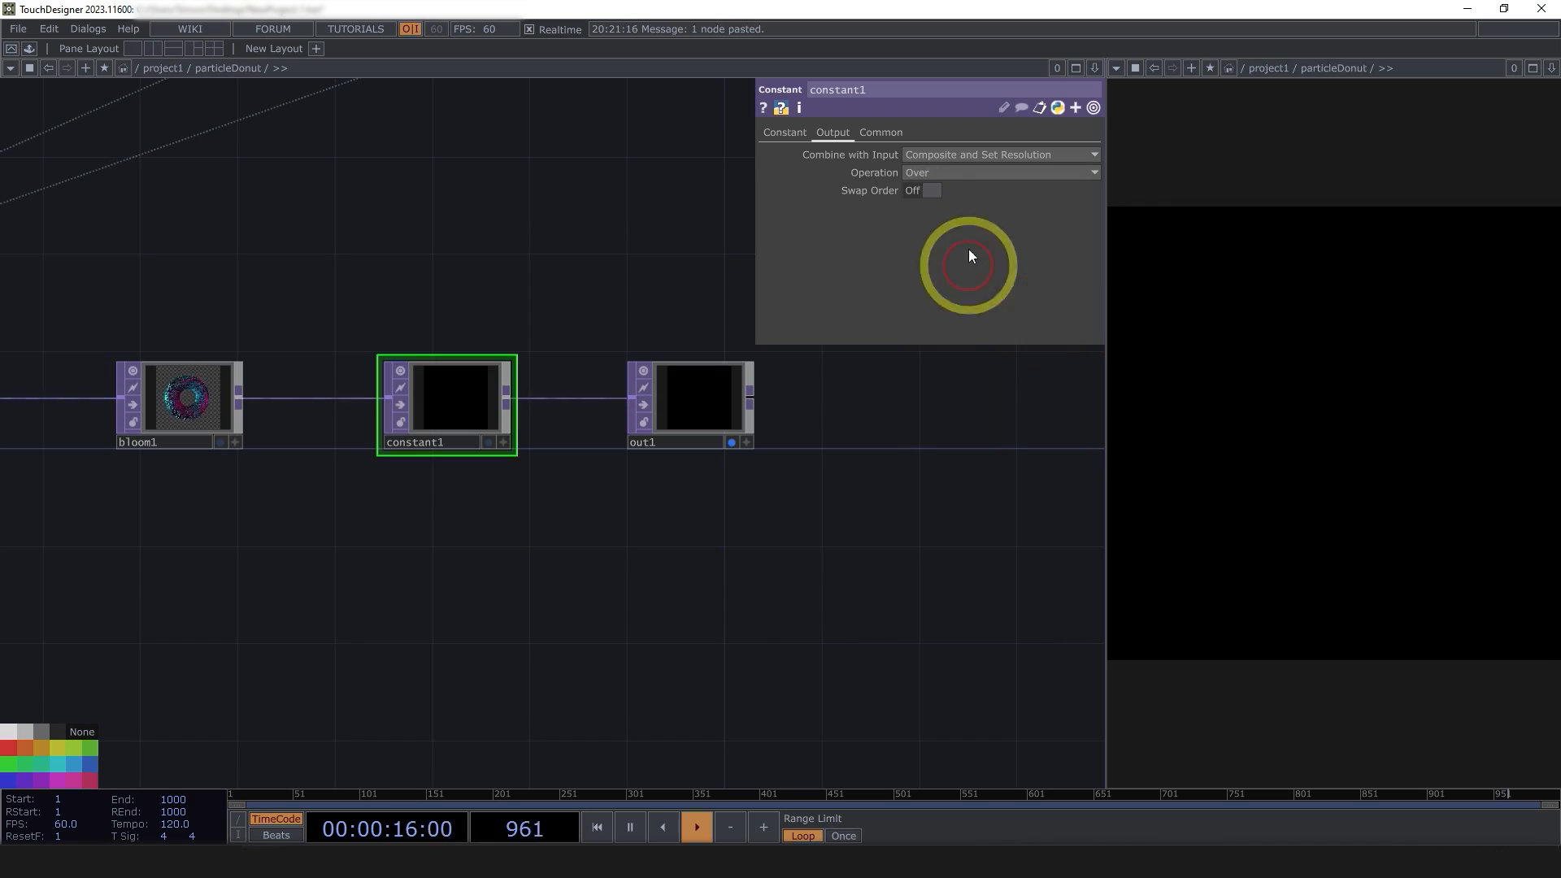
click(917, 195)
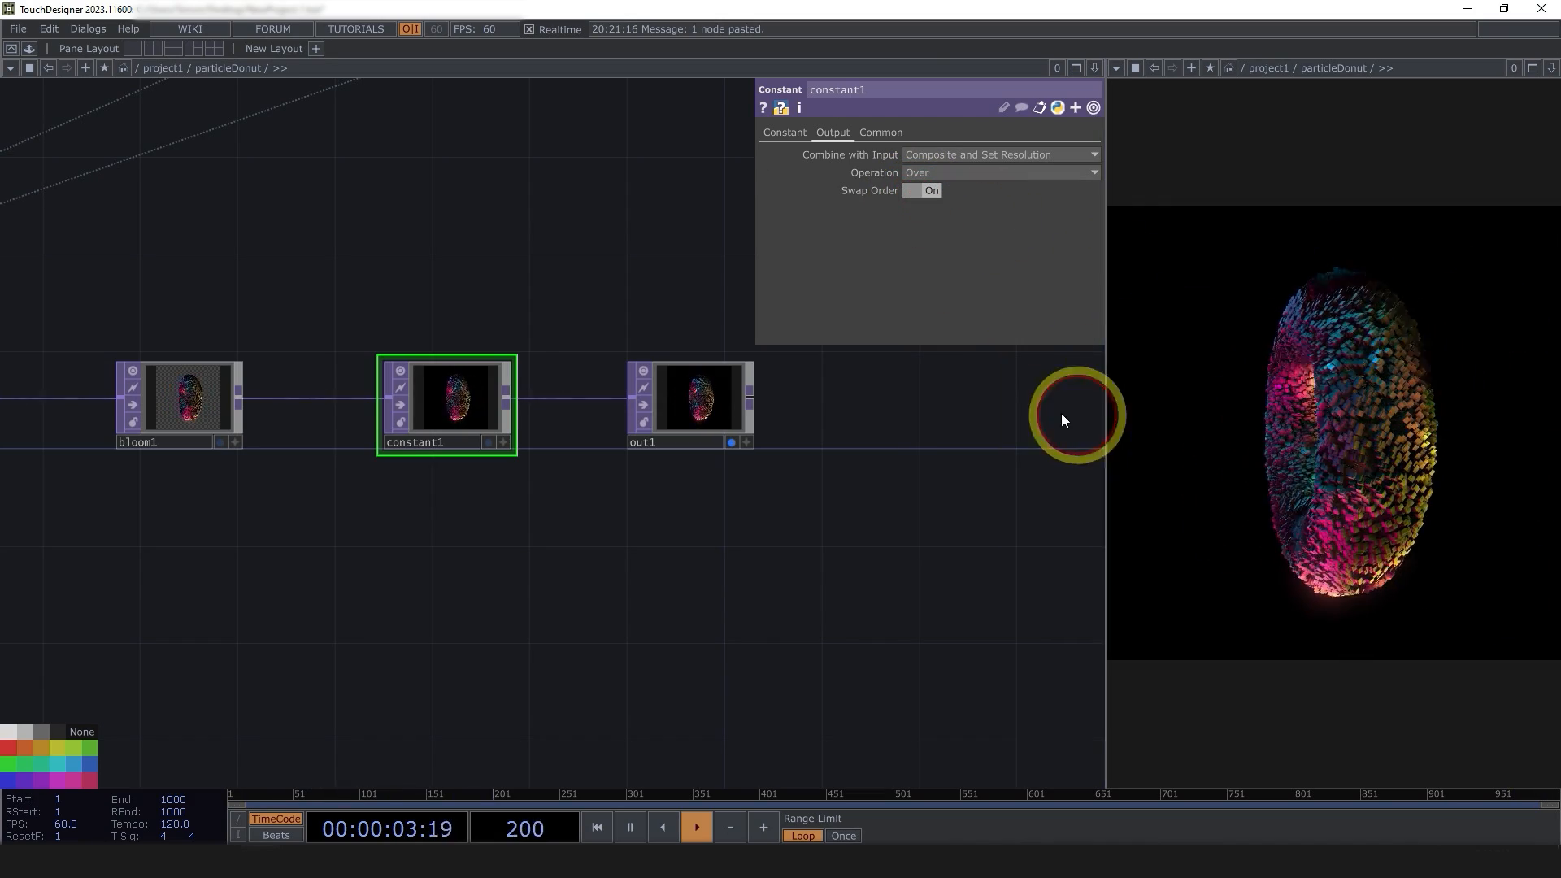
- Widen the output viewer pane and select bloom1 to examine the glow on the particle donut up close
drag(1106, 416, 861, 439)
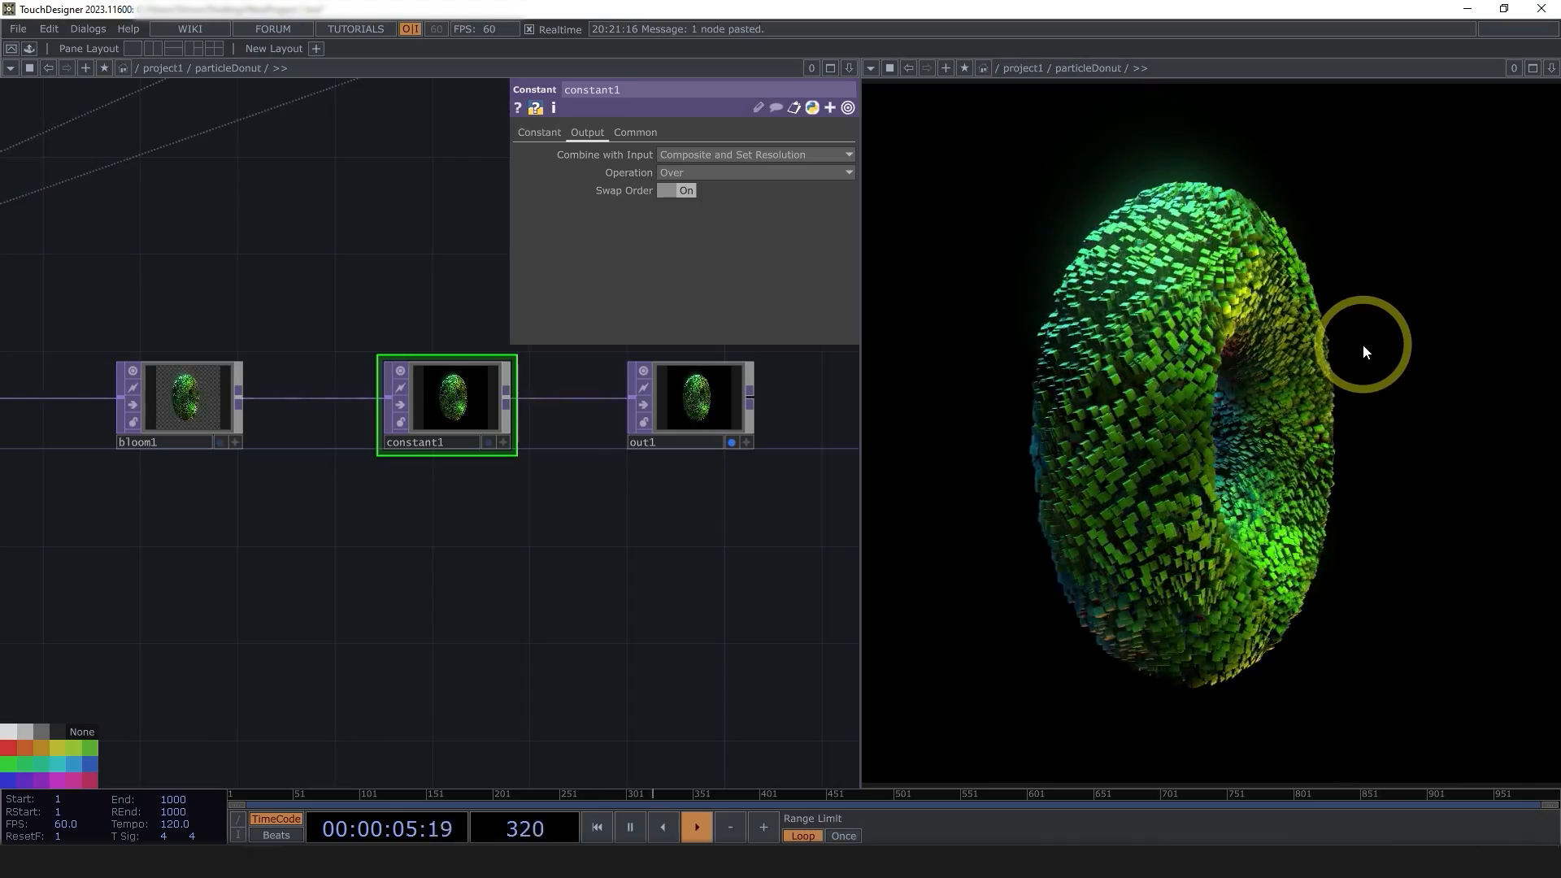
drag(478, 620, 578, 679)
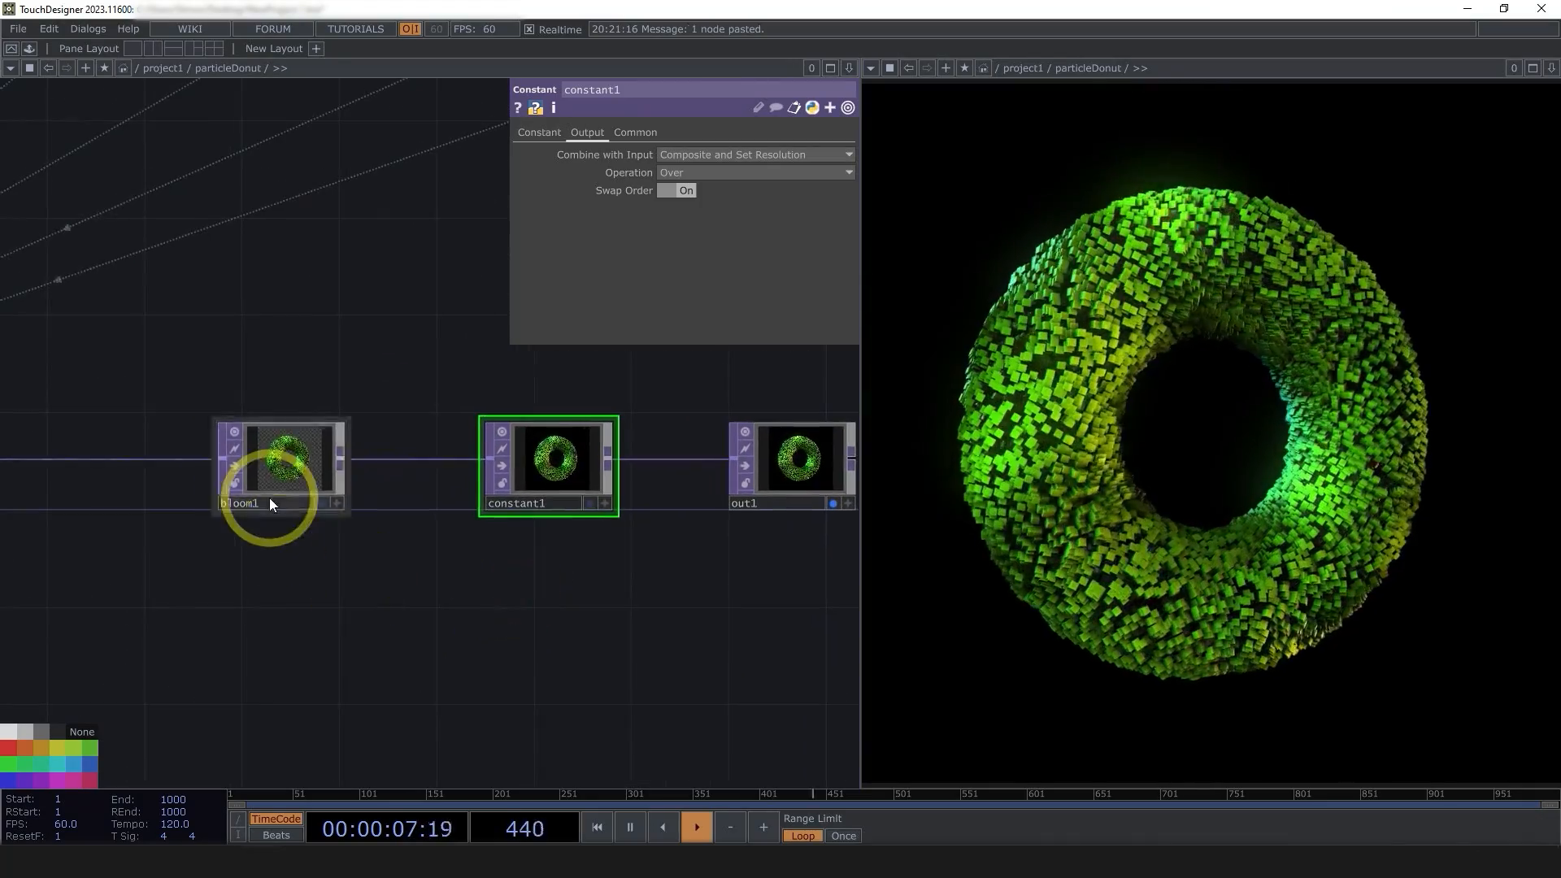
middle_drag(244, 471, 458, 506)
scroll(459, 506, up, 2)
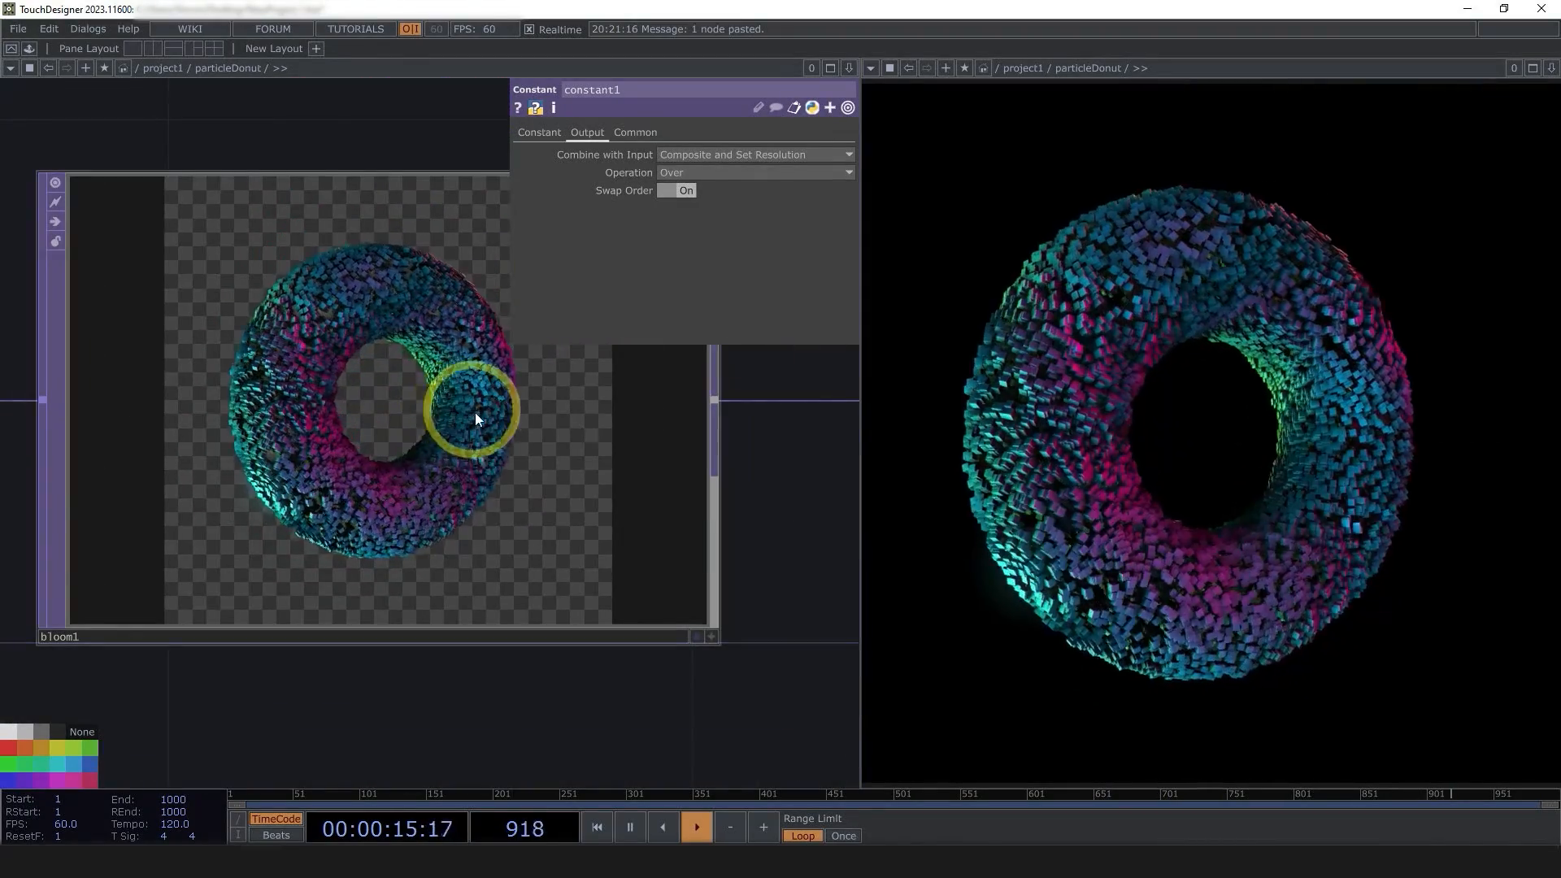
scroll(461, 431, down, 3)
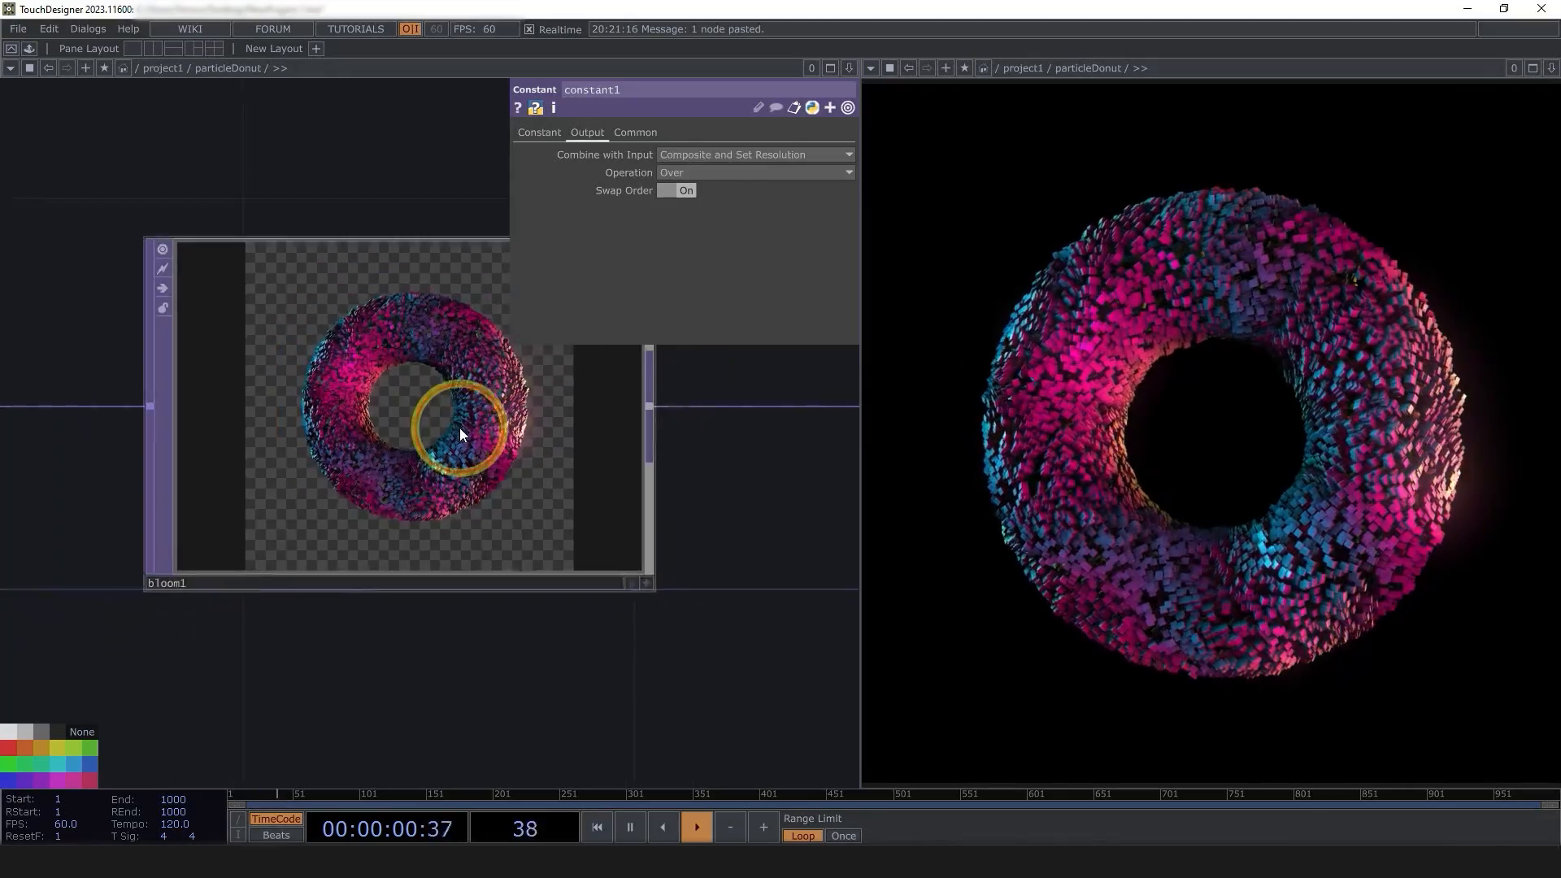
click(444, 430)
scroll(423, 432, up, 7)
scroll(409, 440, down, 3)
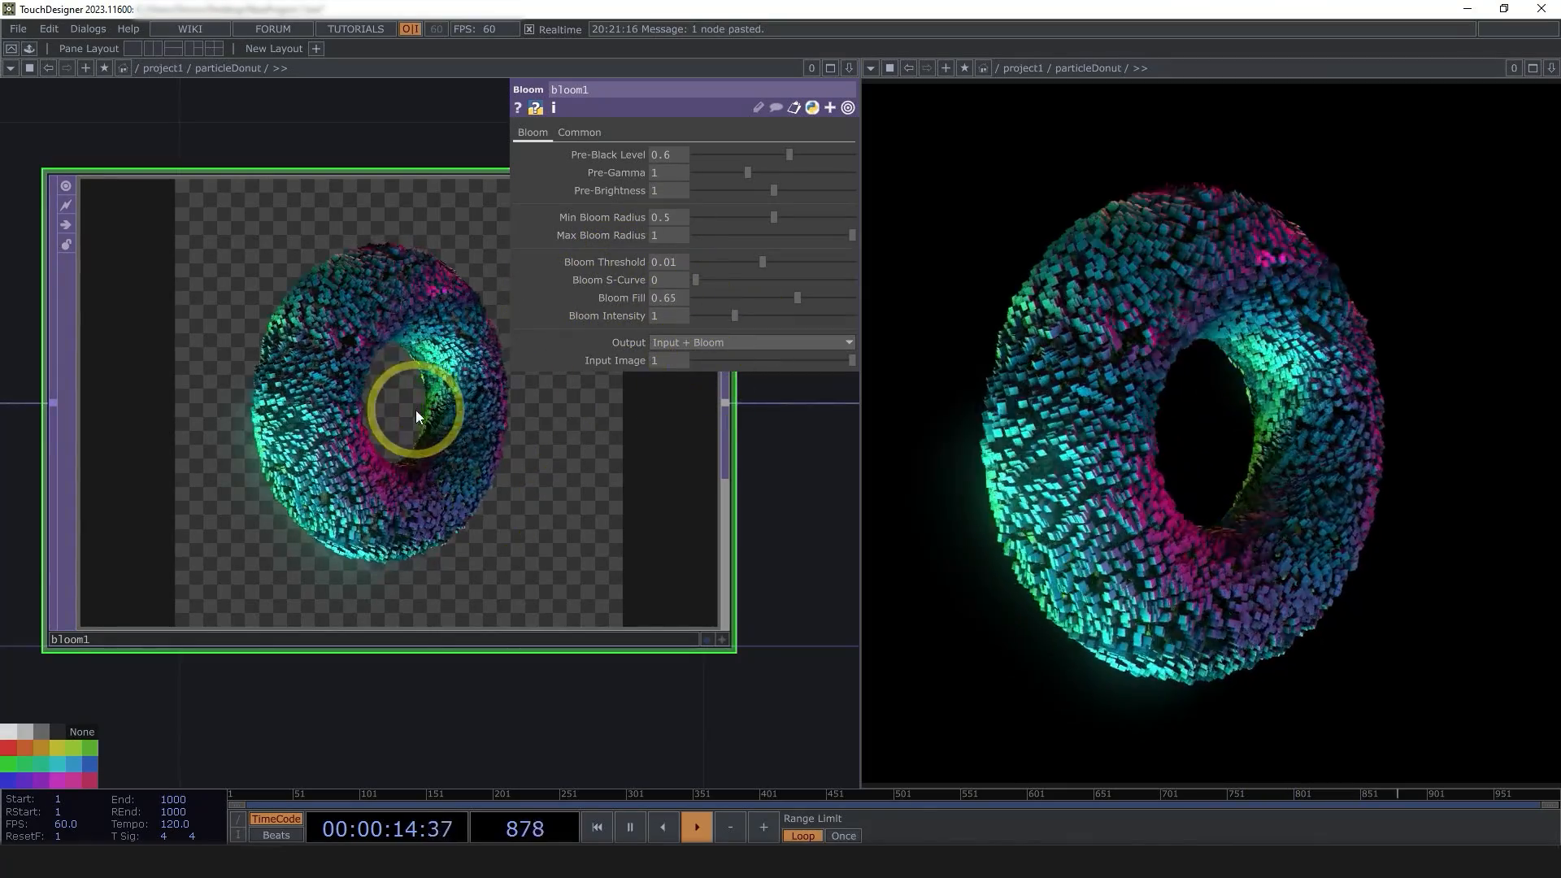
scroll(417, 410, down, 3)
scroll(417, 442, up, 5)
scroll(416, 442, up, 1)
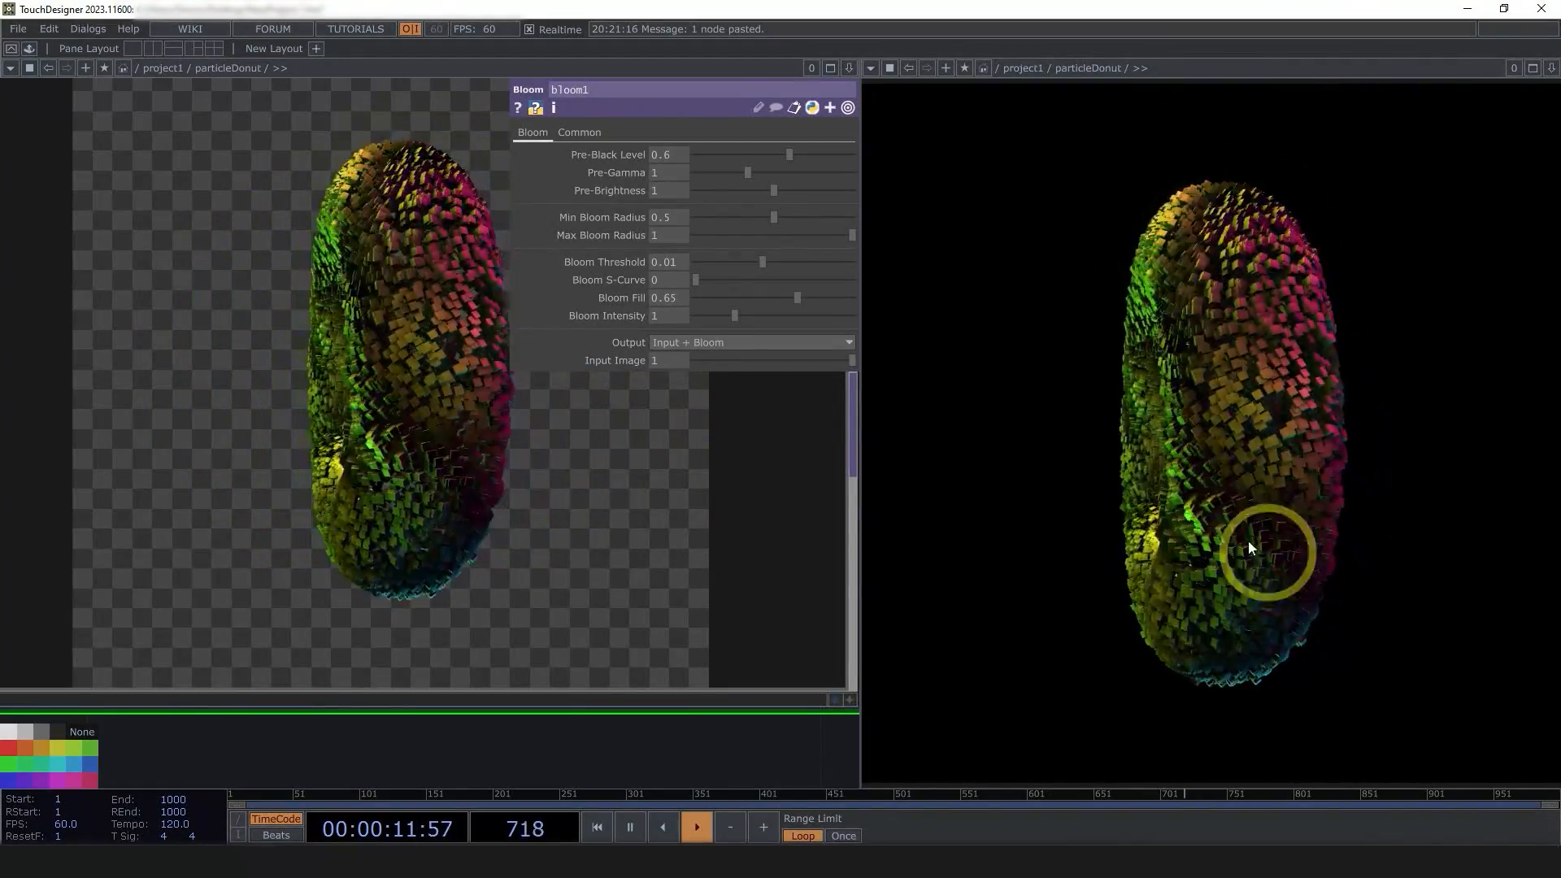
- Try lowering bloom1's Bloom Threshold to about -0.008 and undo the change
scroll(300, 445, down, 12)
scroll(92, 407, up, 3)
click(65, 334)
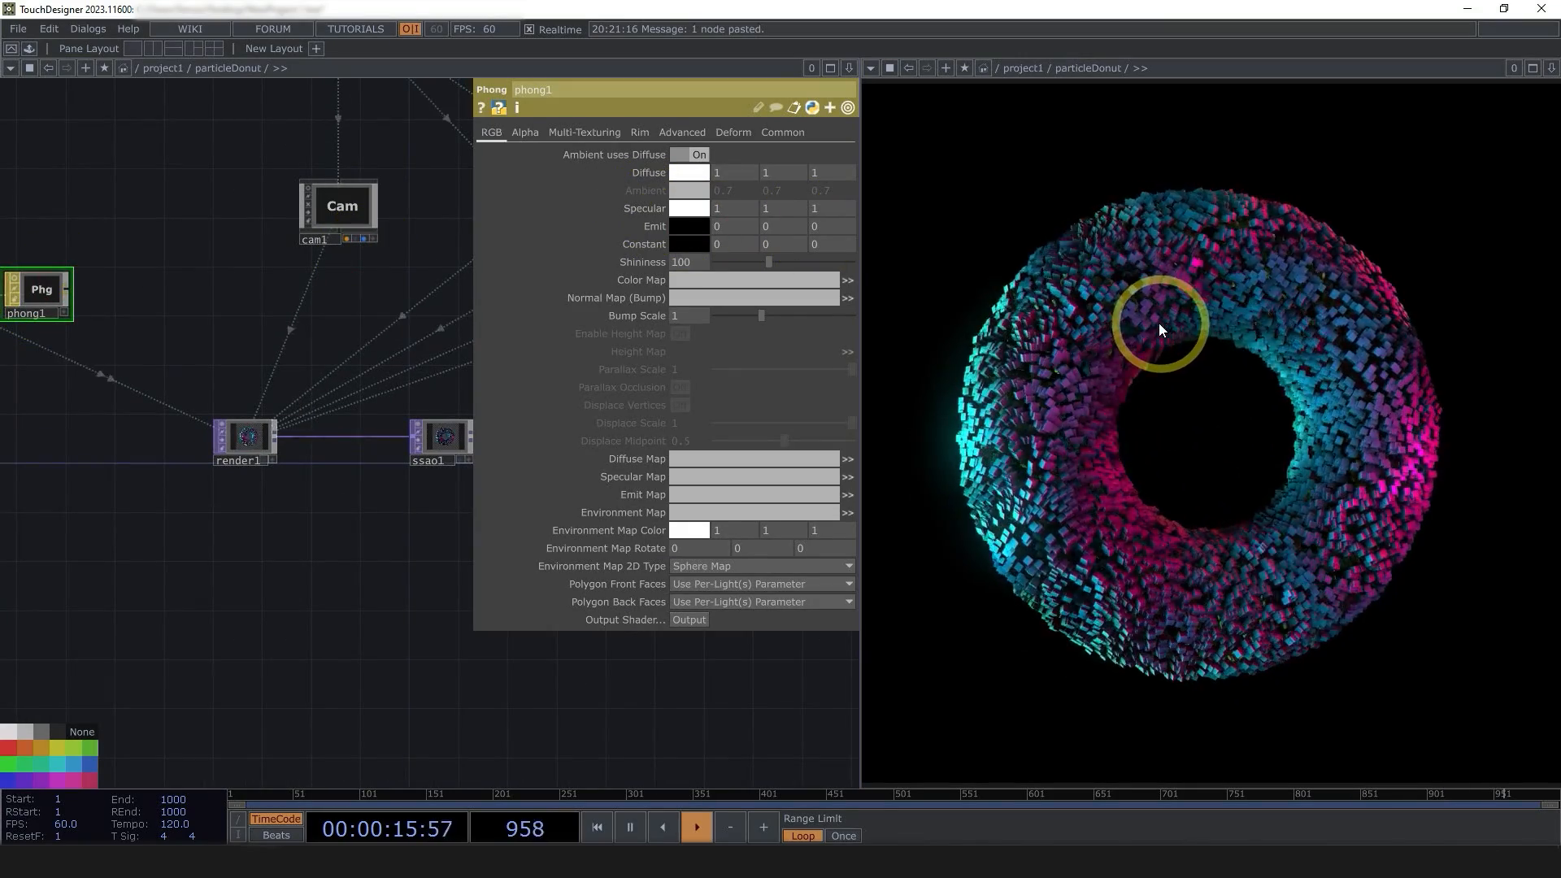
key(p)
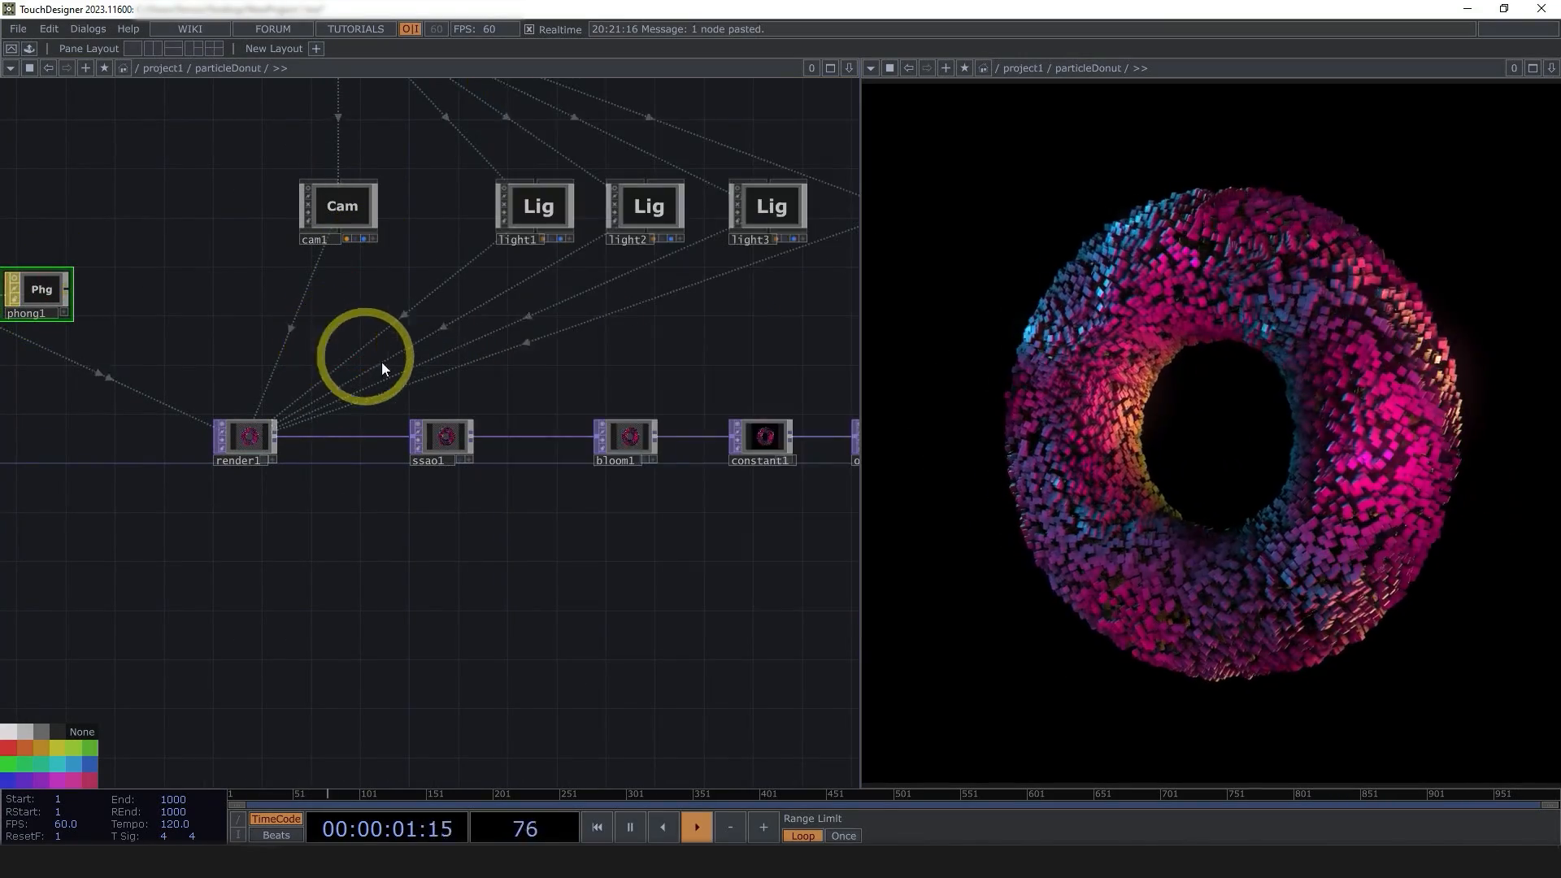
drag(646, 603, 484, 611)
click(459, 441)
scroll(458, 441, up, 1)
scroll(459, 441, up, 2)
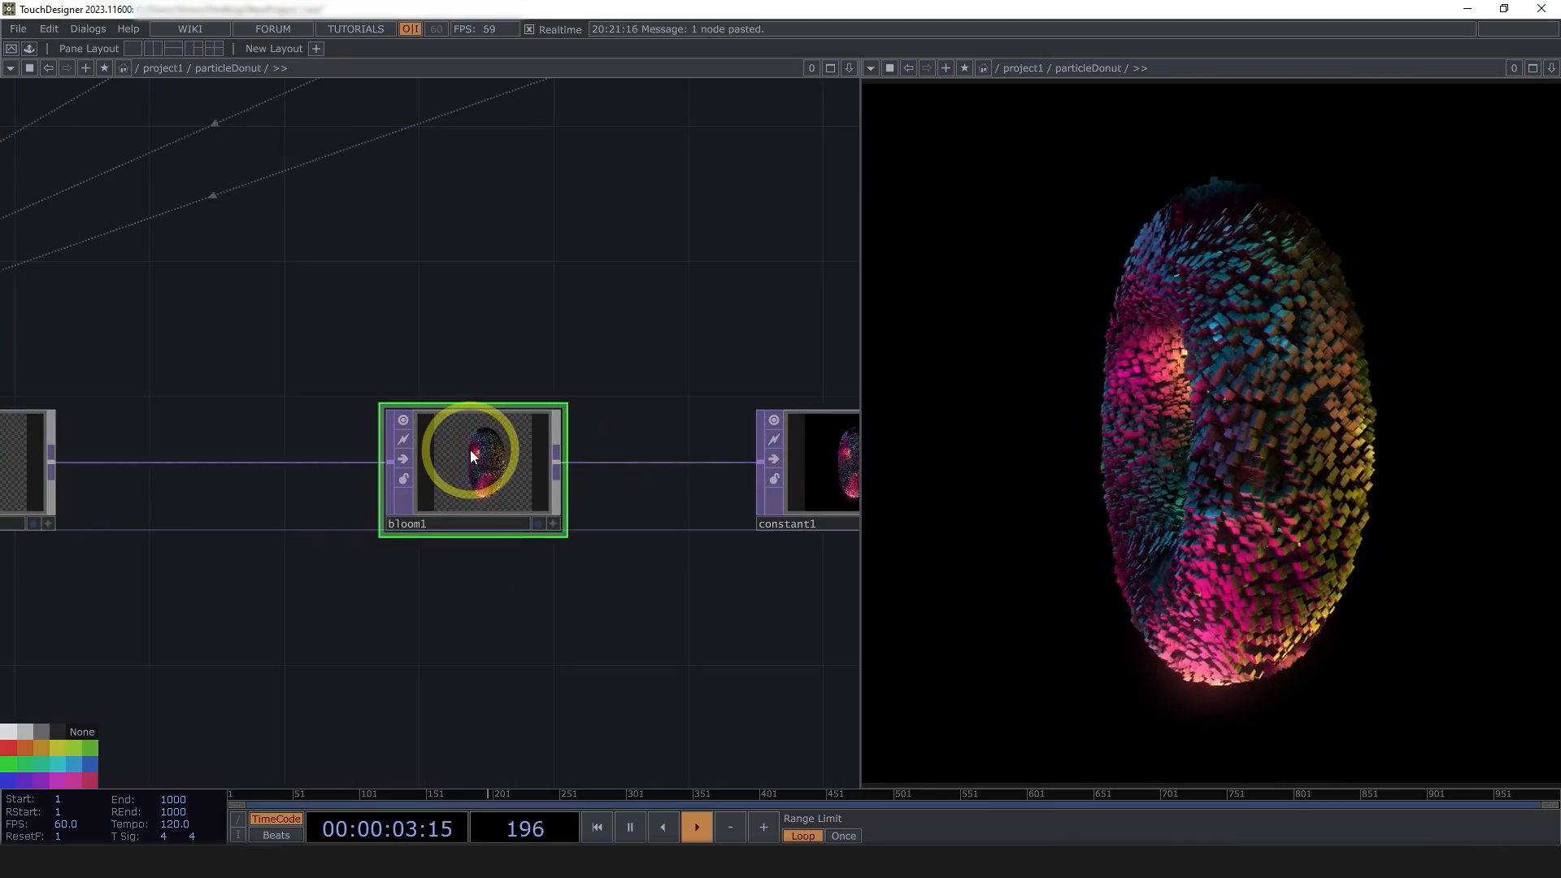
key(p)
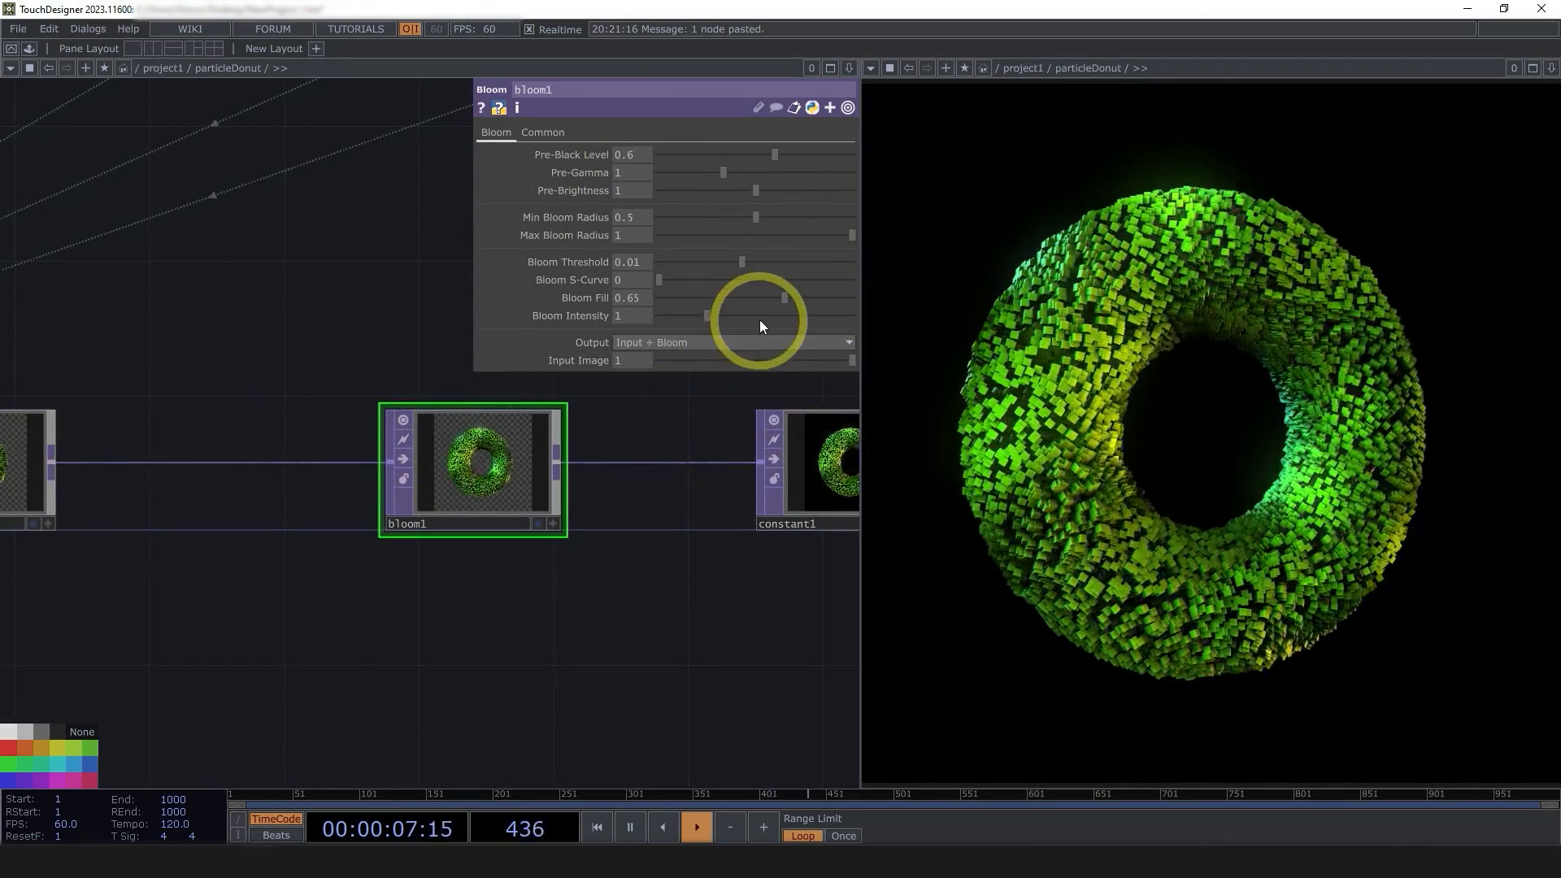
drag(741, 262, 691, 265)
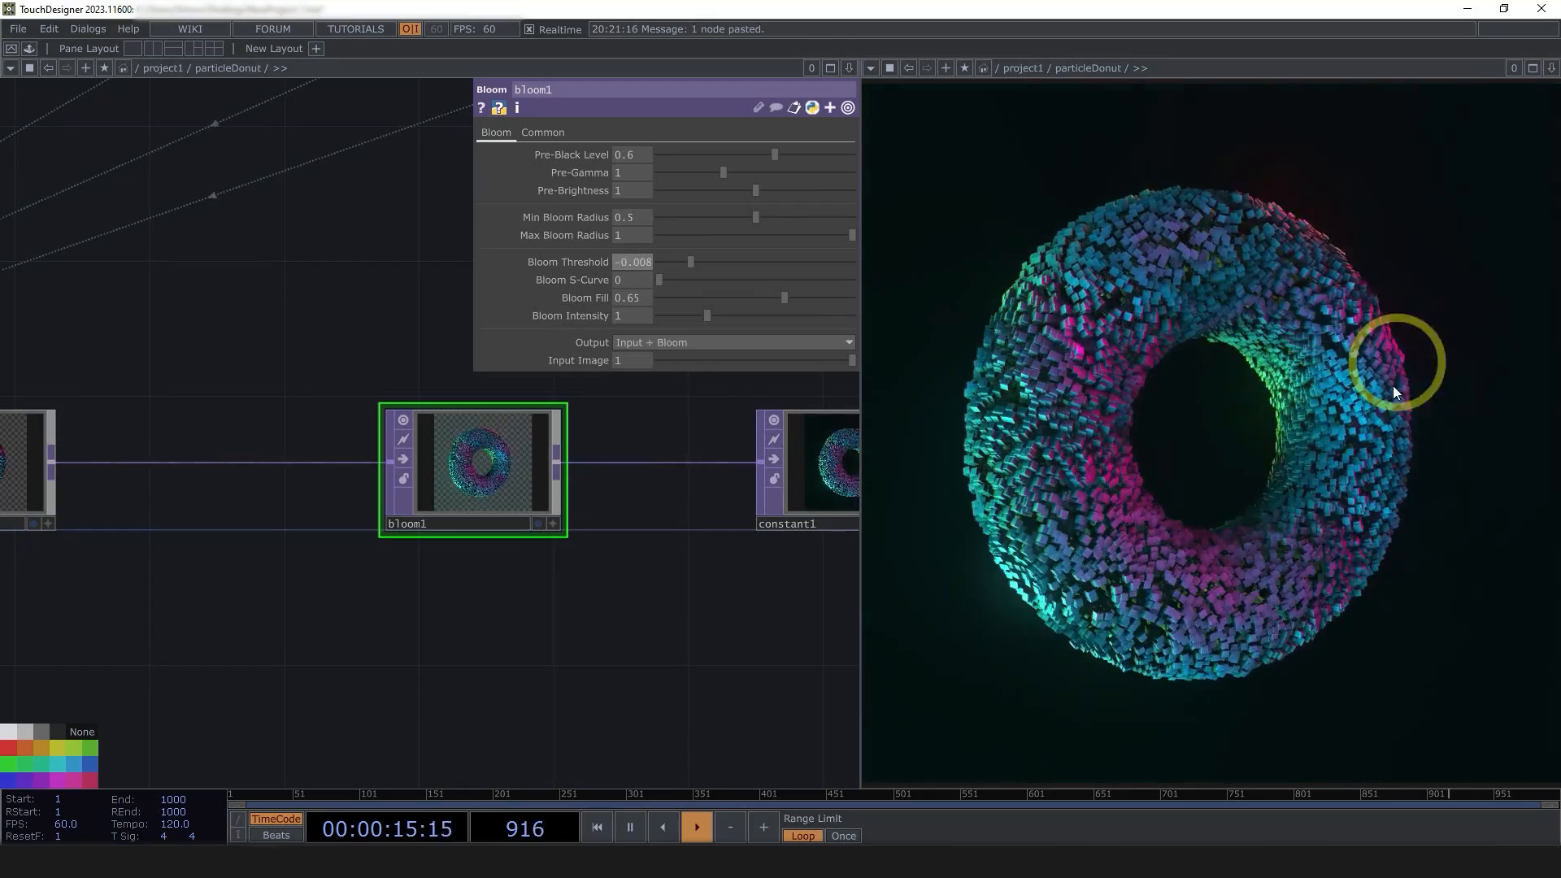
key(ctrl+z)
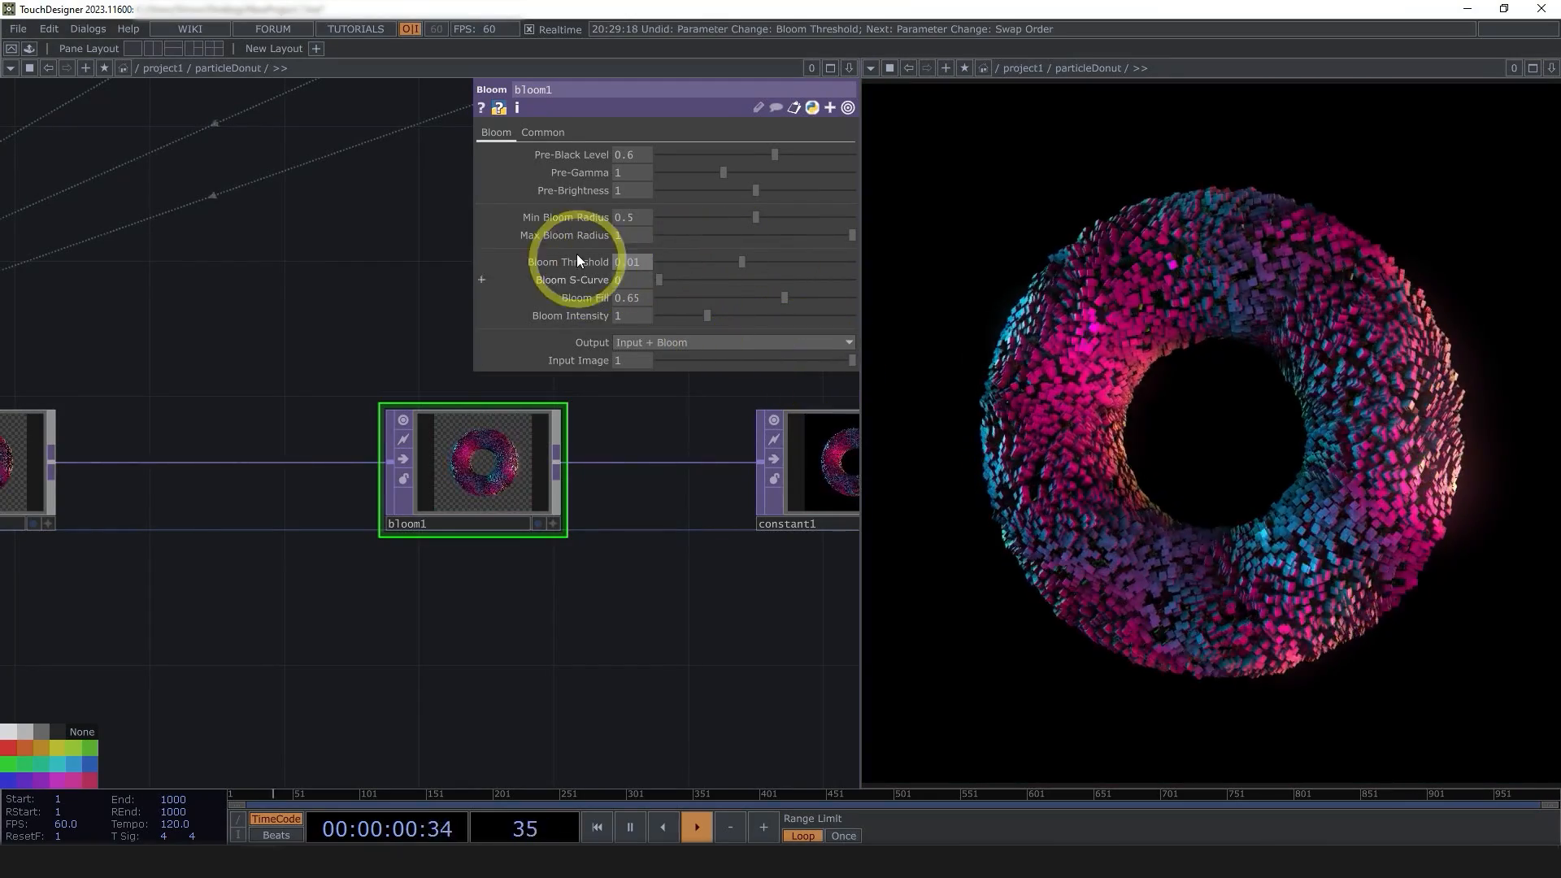
- Try lowering bloom1's Pre-Black Level to 0.096 and undo the change
scroll(482, 475, up, 3)
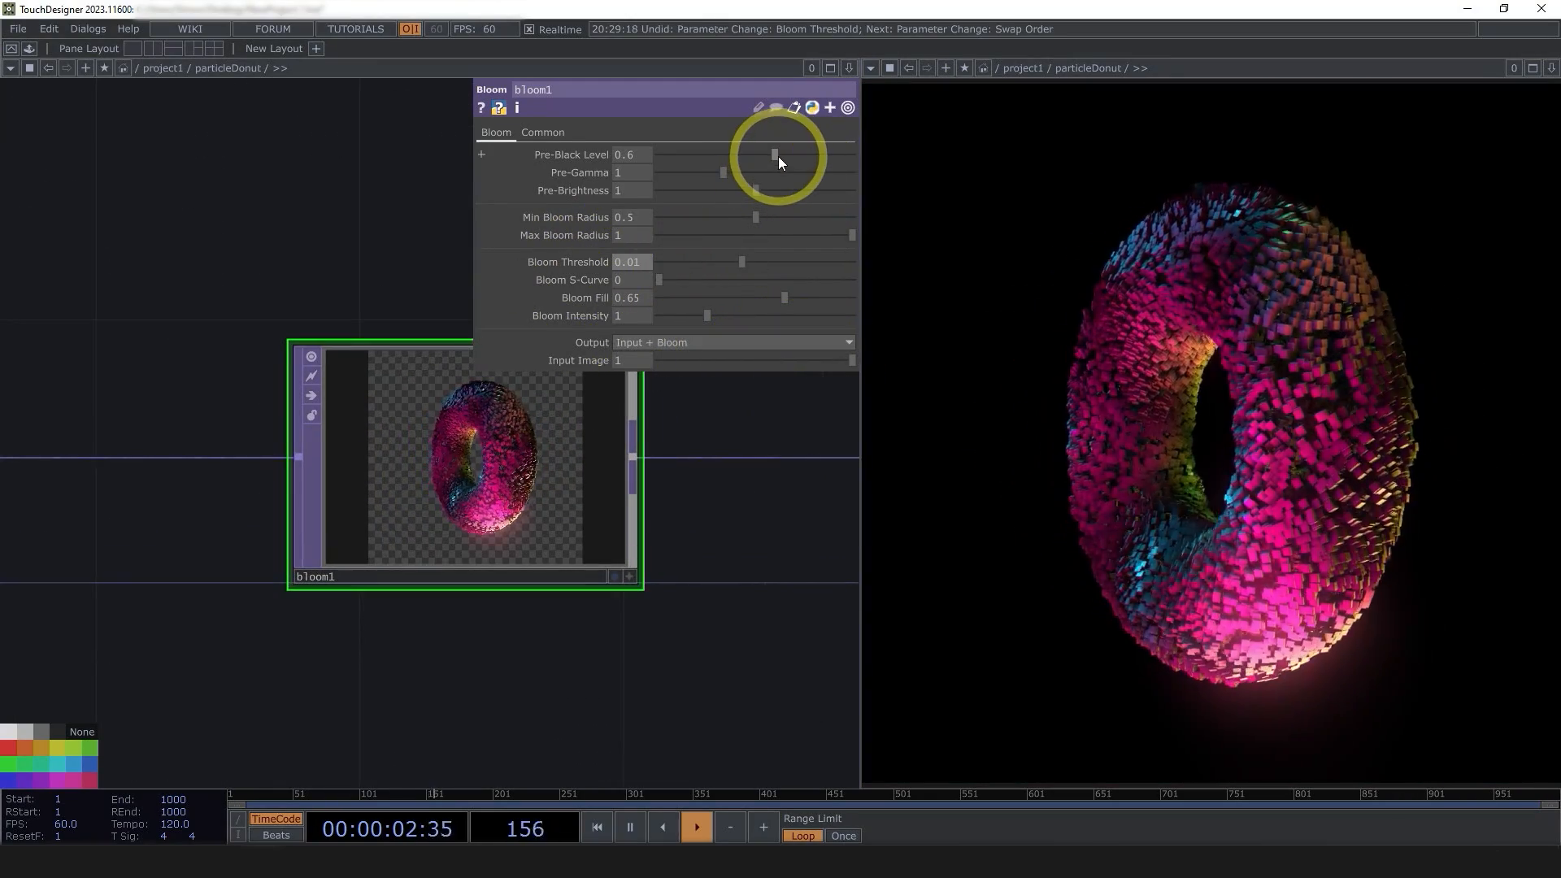
drag(773, 155, 679, 172)
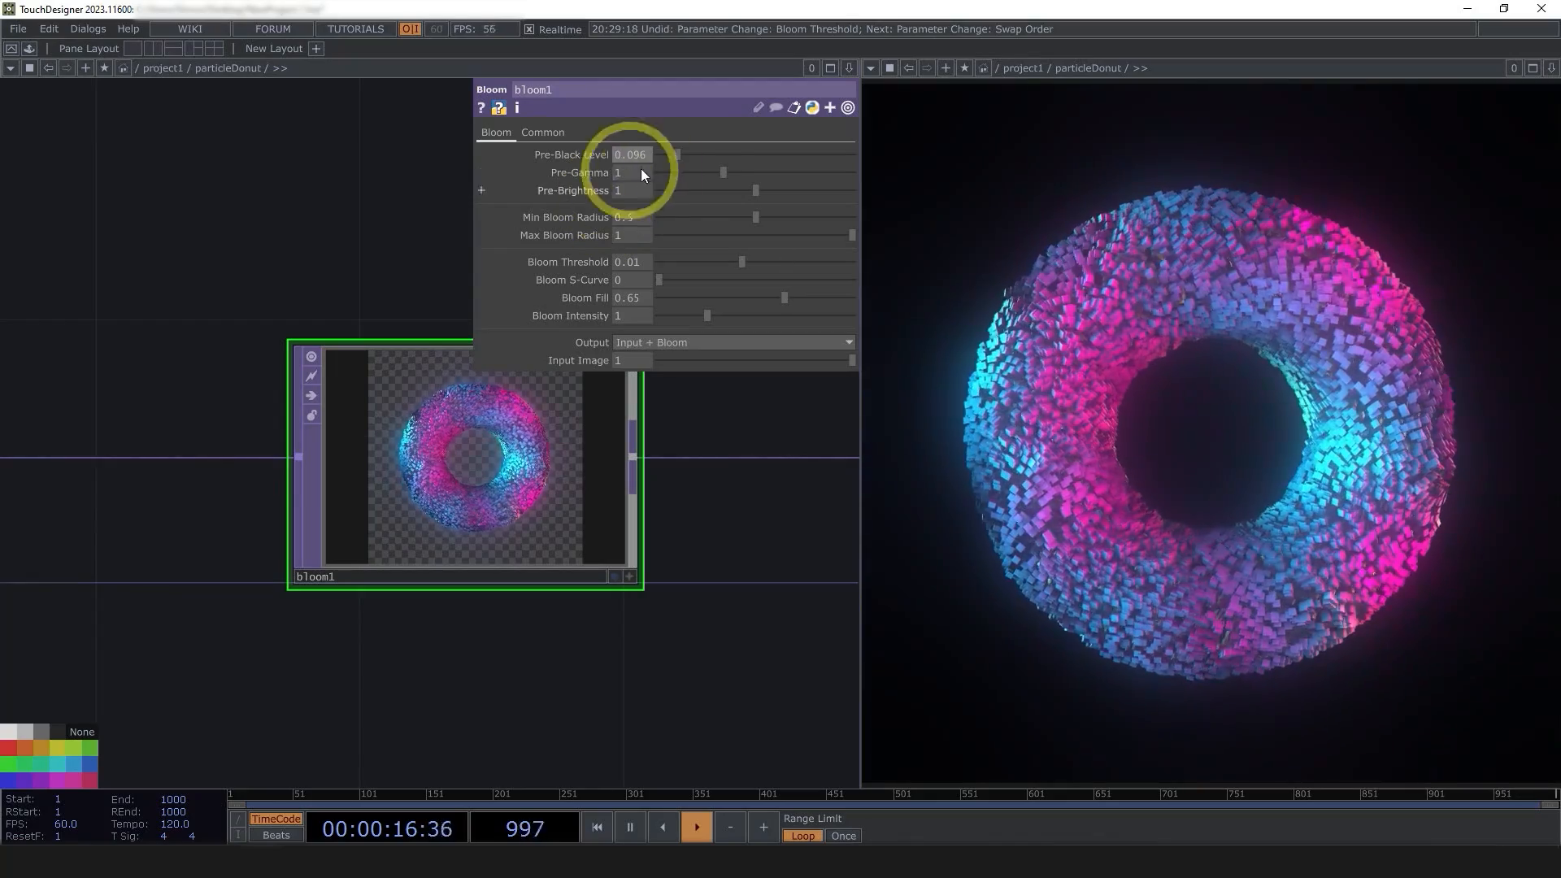
key(ctrl+z)
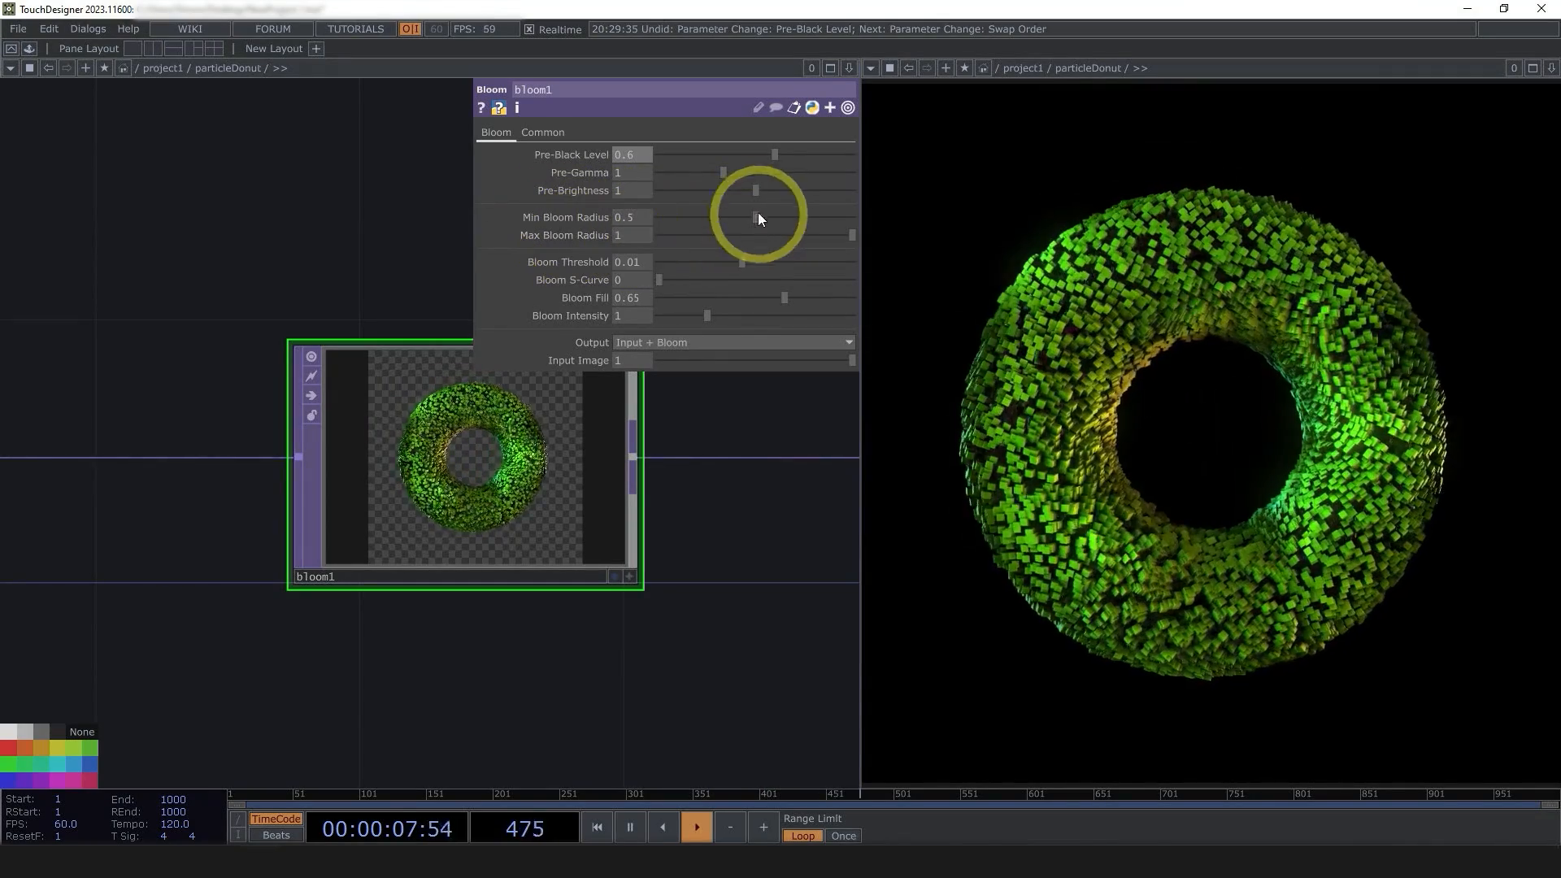
- Pause playback and try a Min Bloom Radius of 0.05 with a Max Bloom Radius of 0.853 on bloom1
key(space)
key(space)
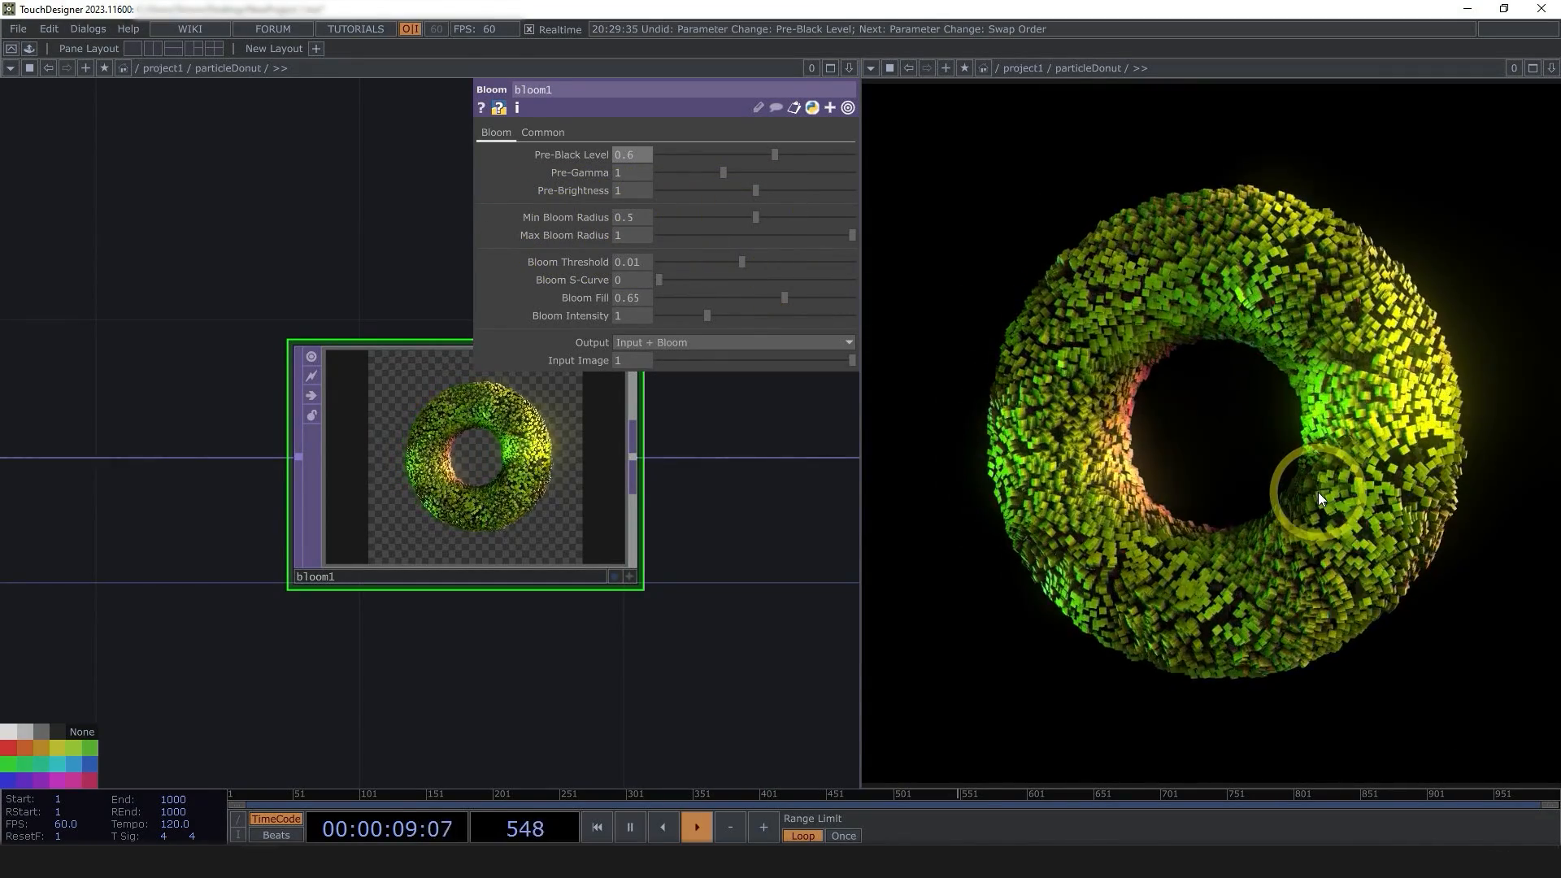
key(space)
drag(824, 240, 668, 220)
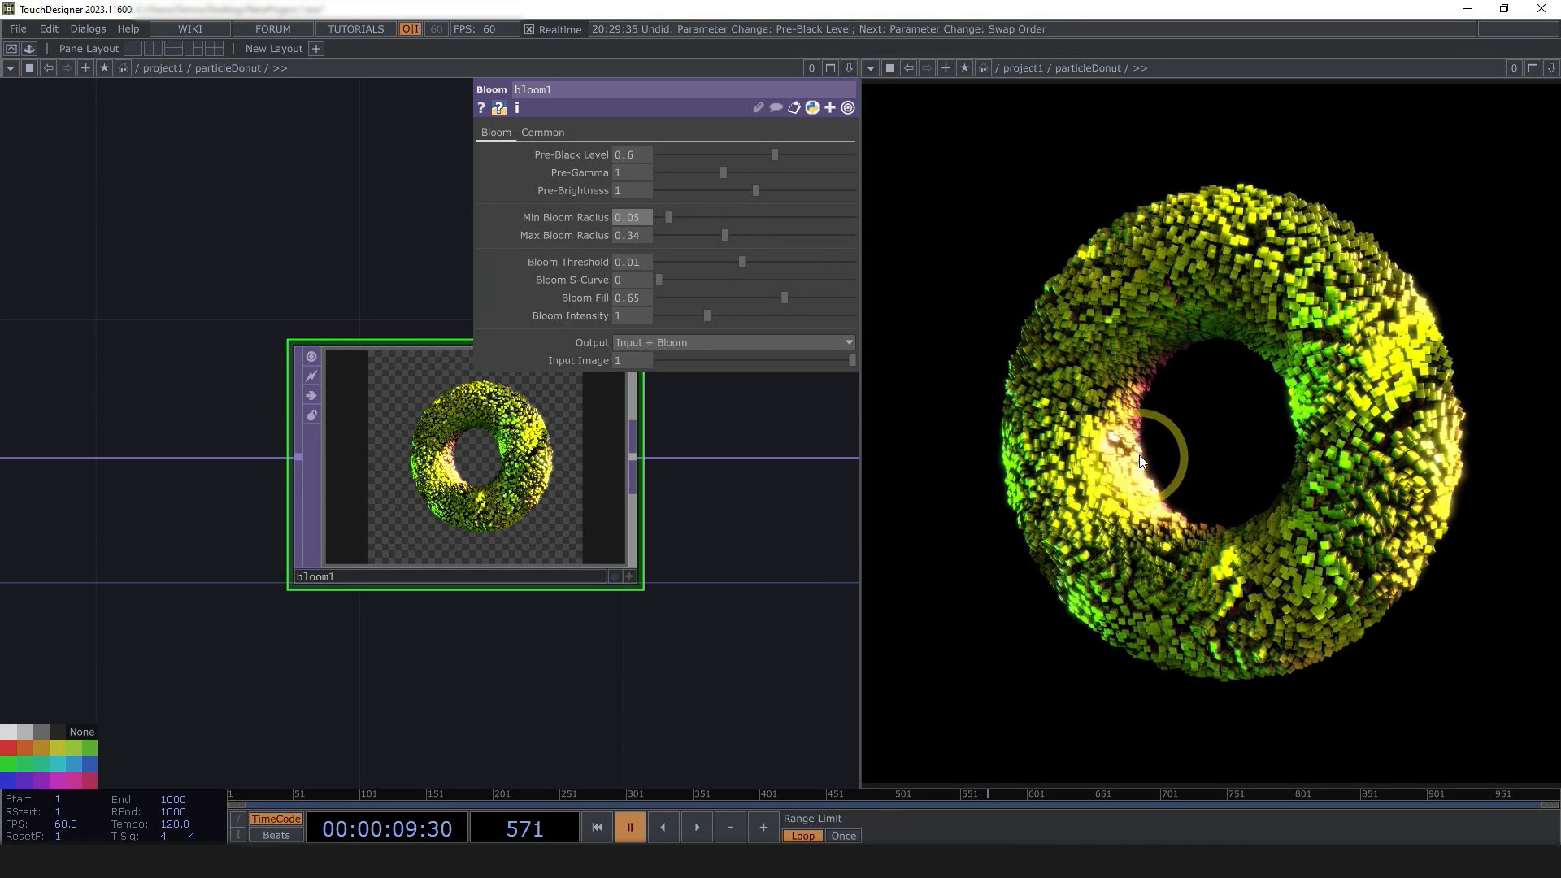
drag(724, 236, 824, 235)
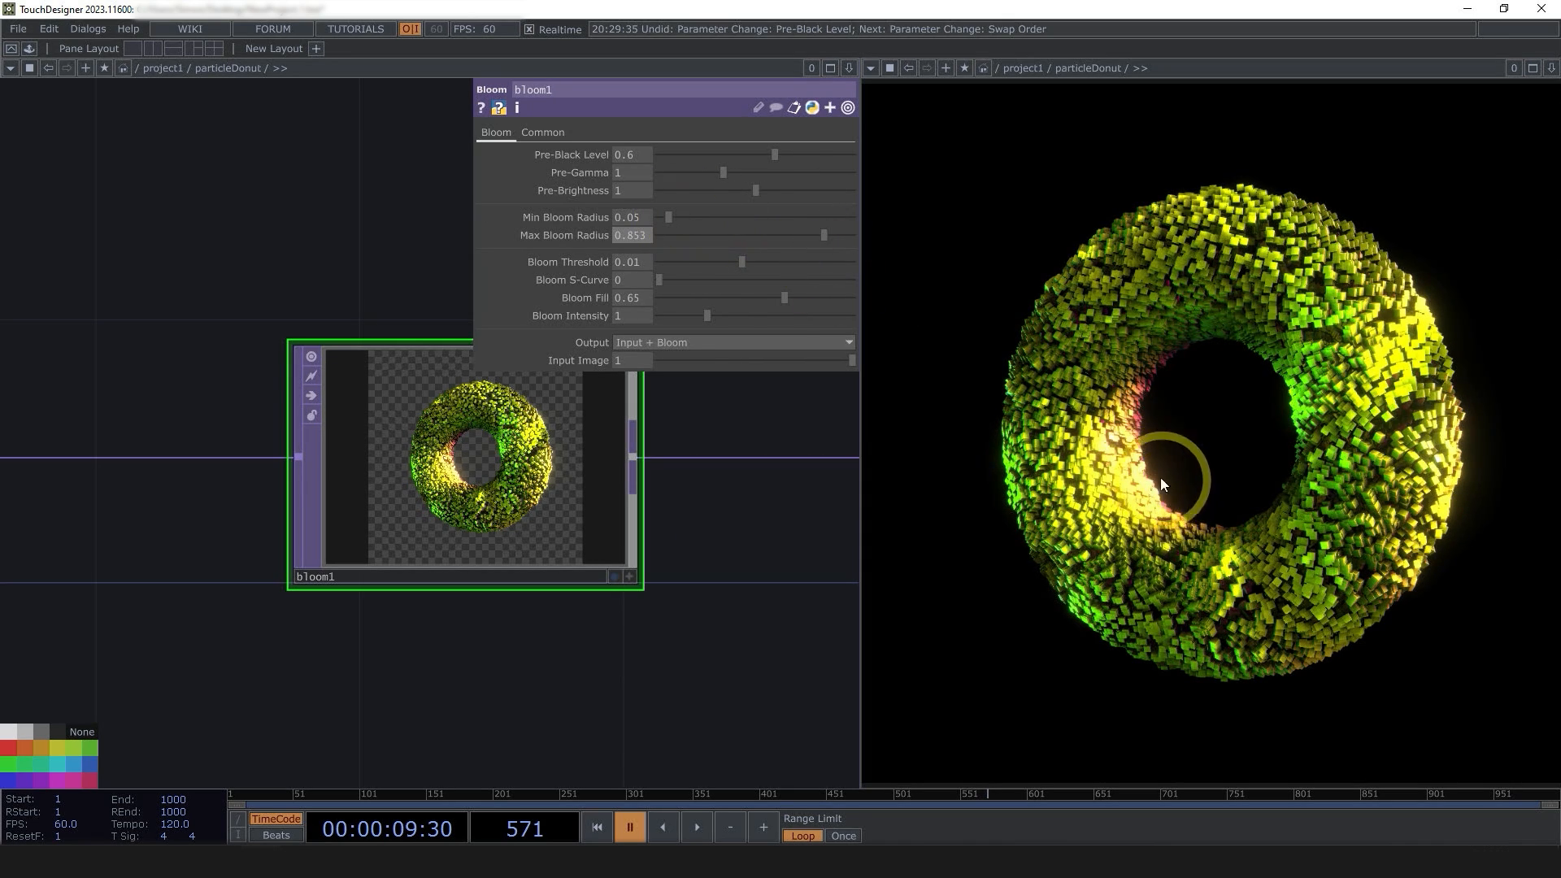
scroll(1155, 443, up, 5)
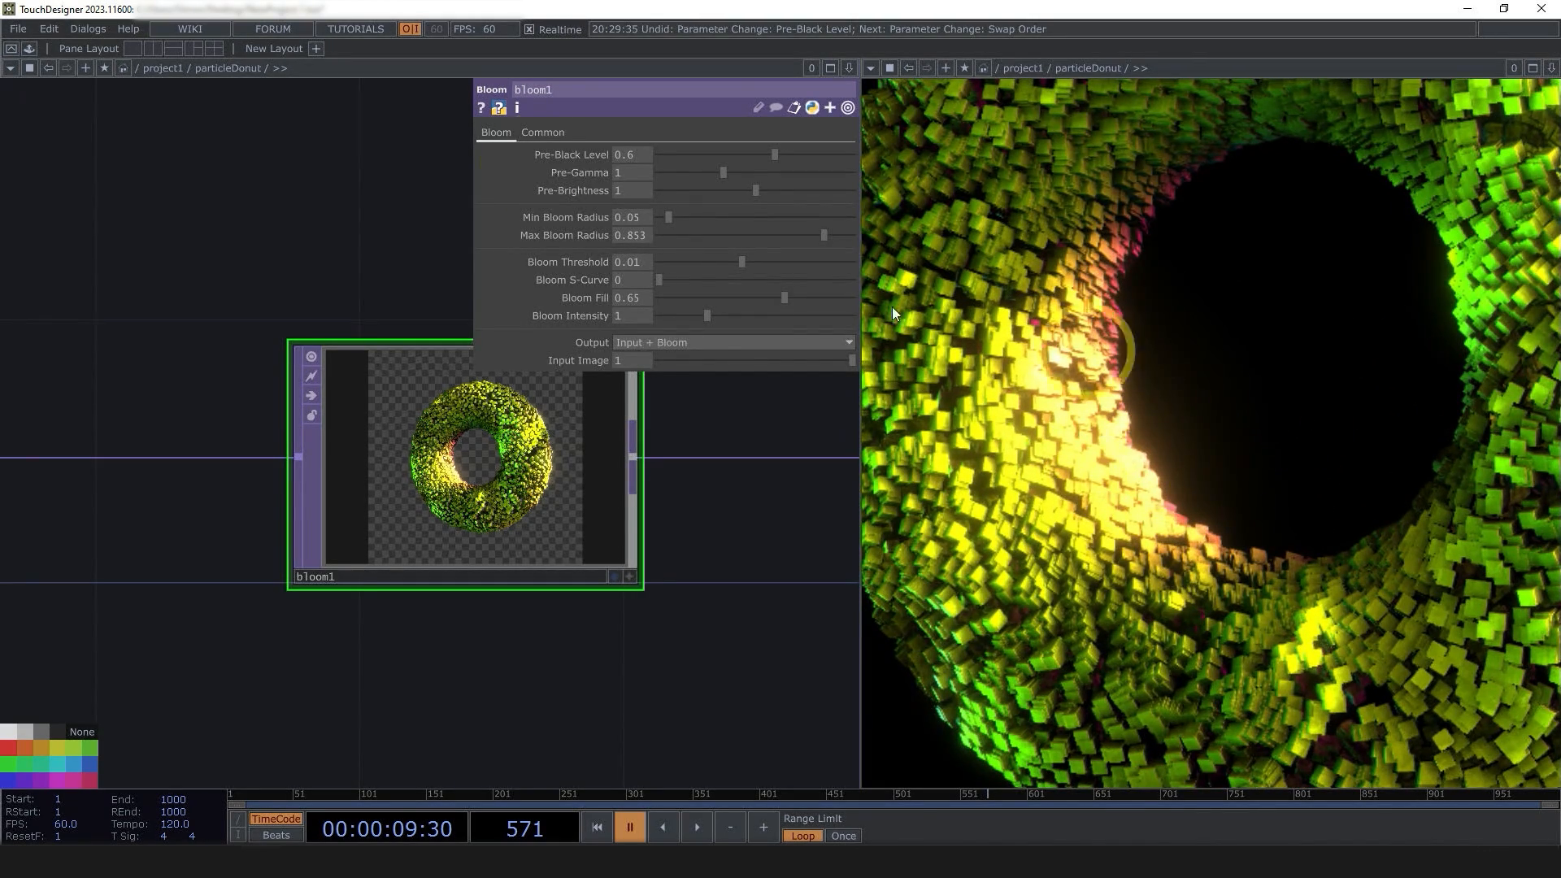
- Try a Min Bloom Radius of 0.643, and reset the minimum radius to 0.5 and the maximum to 1
drag(676, 217, 784, 216)
click(1120, 417)
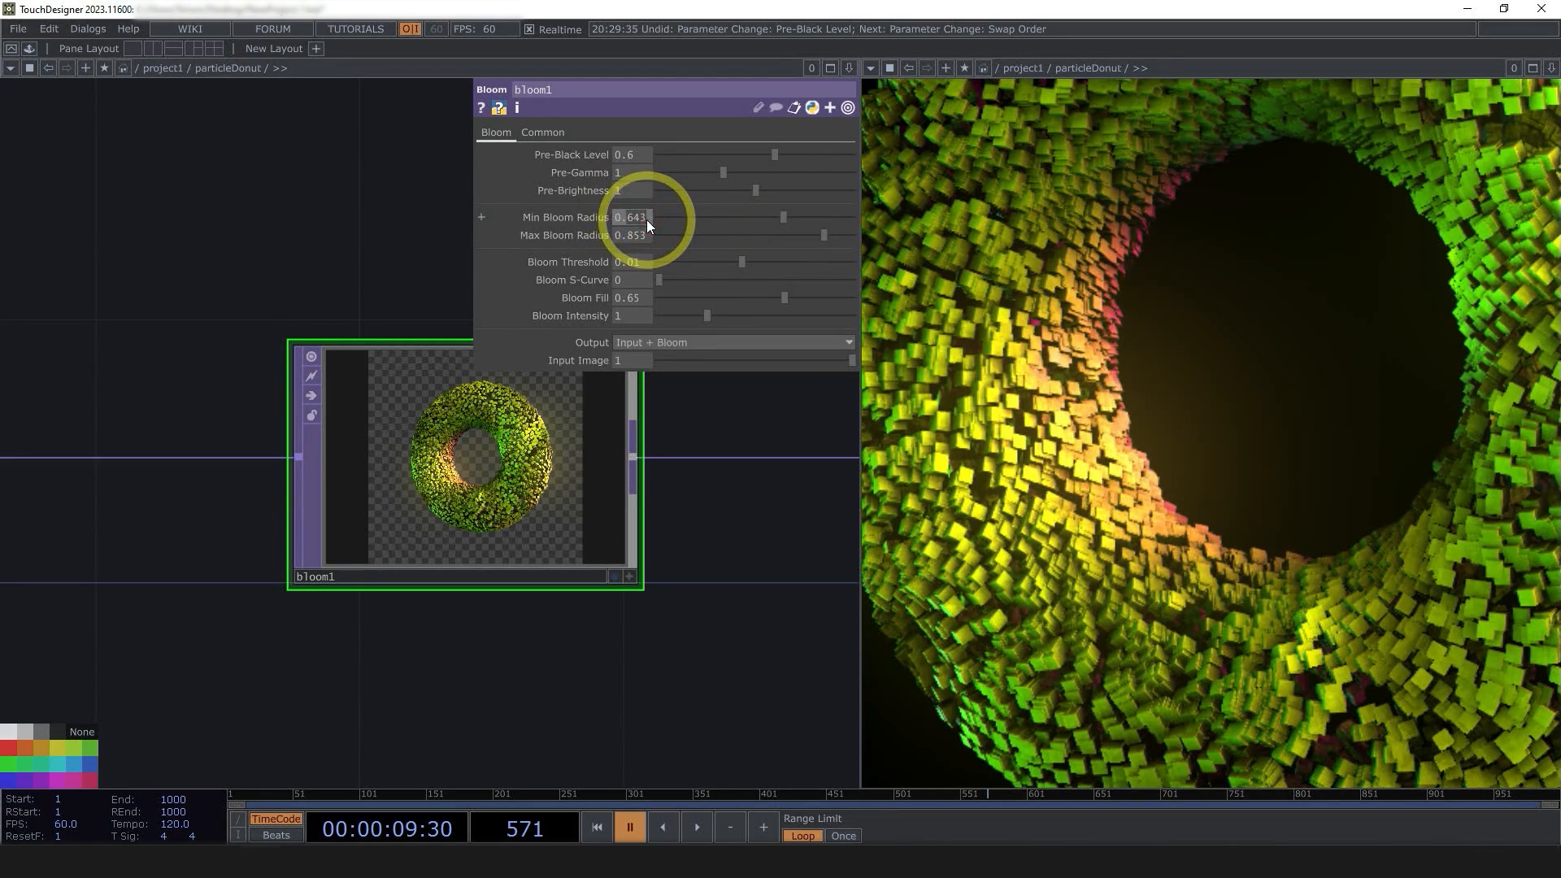
drag(645, 238, 301, 242)
text(1)
key(Return)
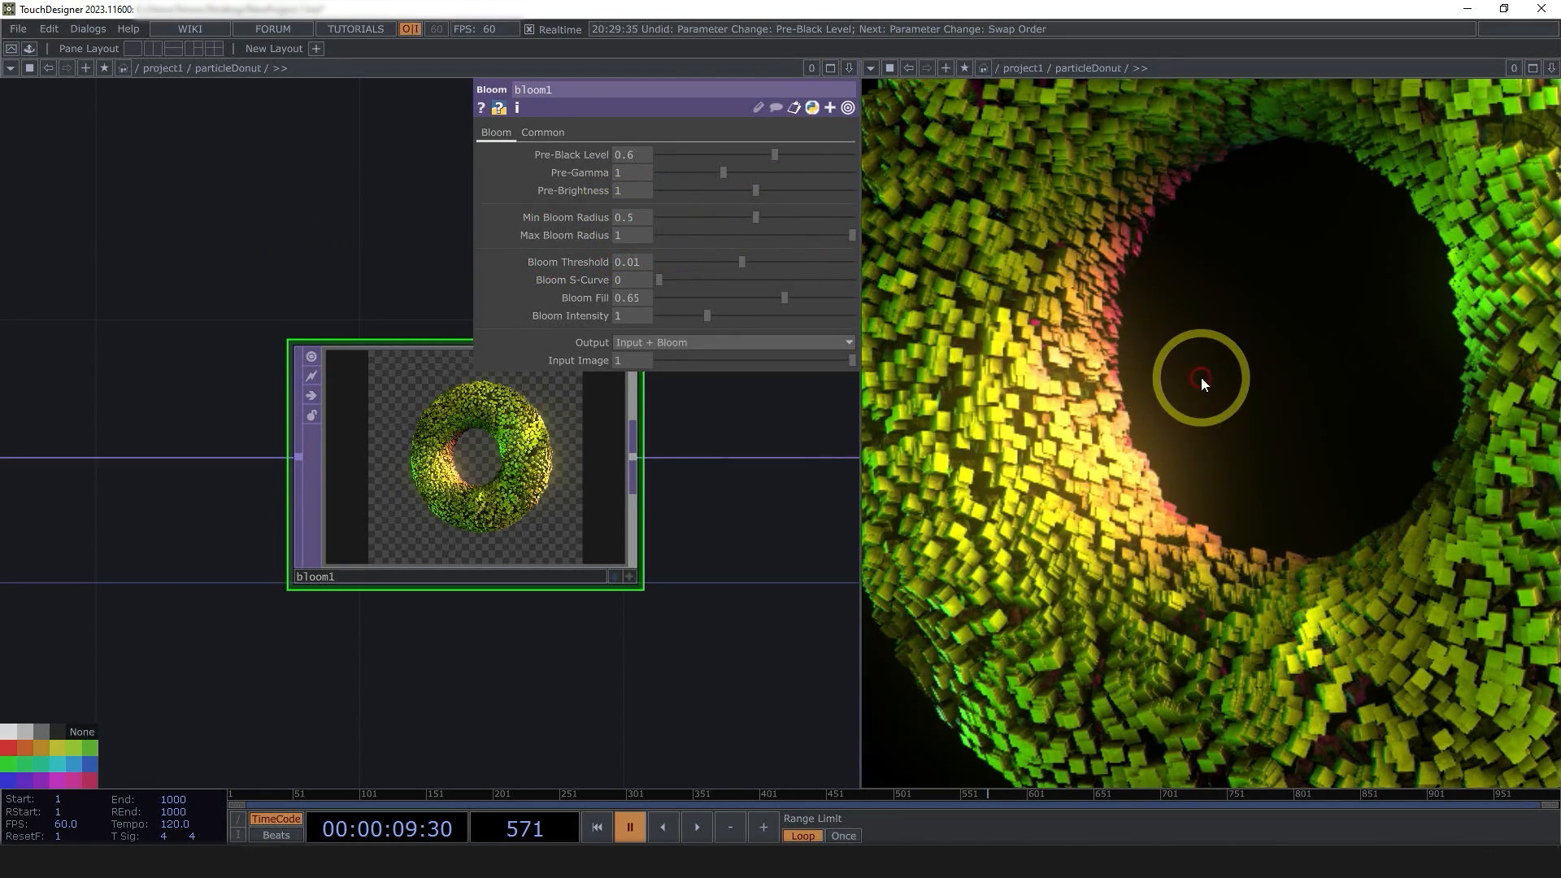
- Set bloom1's Min Bloom Radius to 0.29 and resume playback
drag(764, 216, 717, 223)
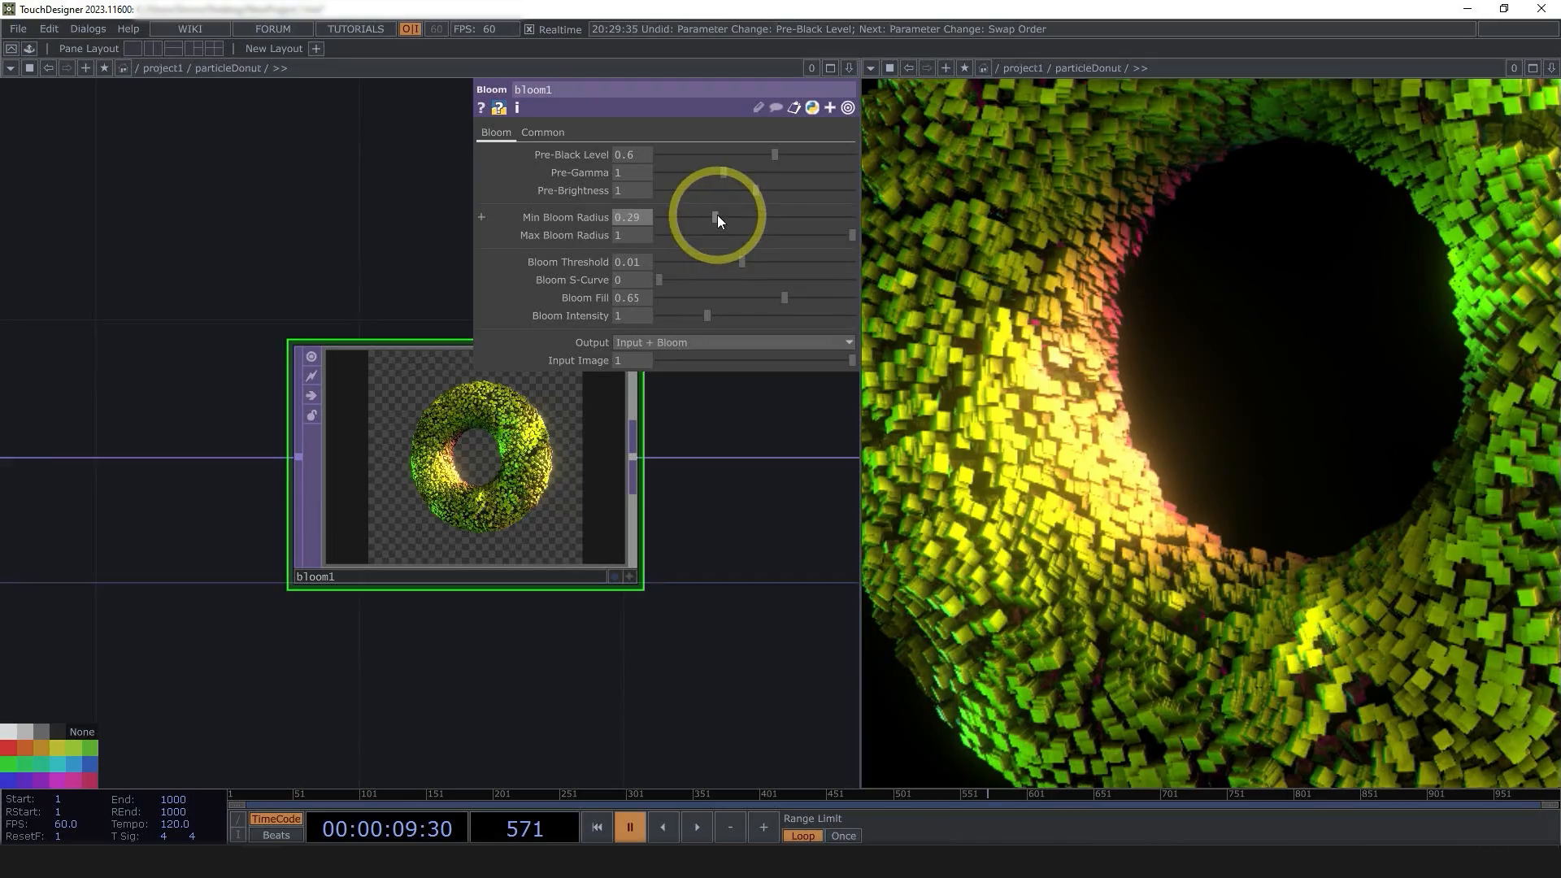
scroll(751, 539, down, 4)
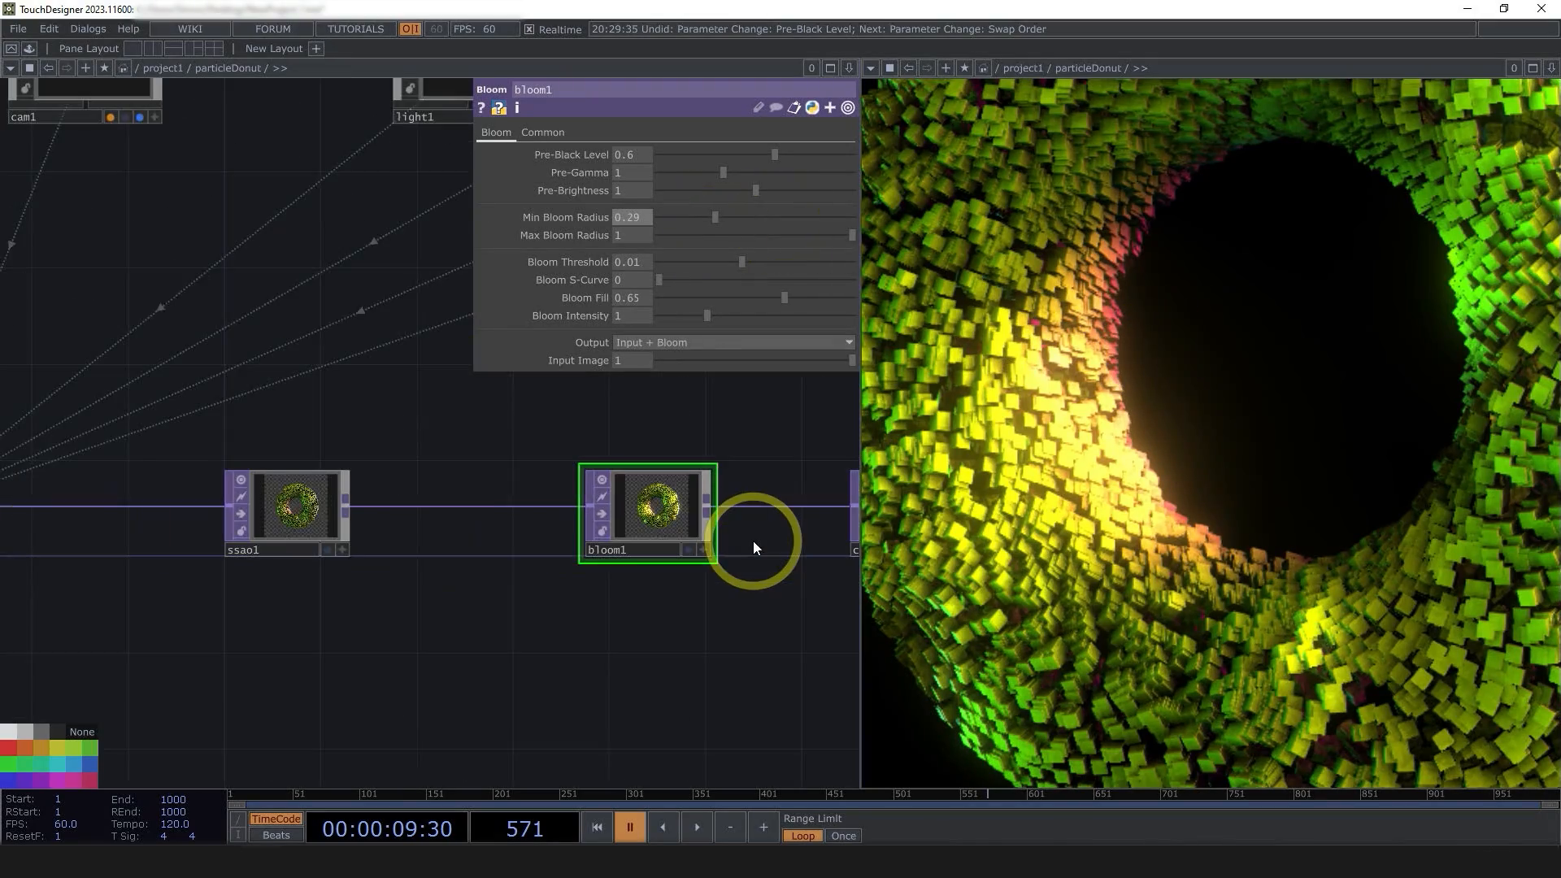
key(space)
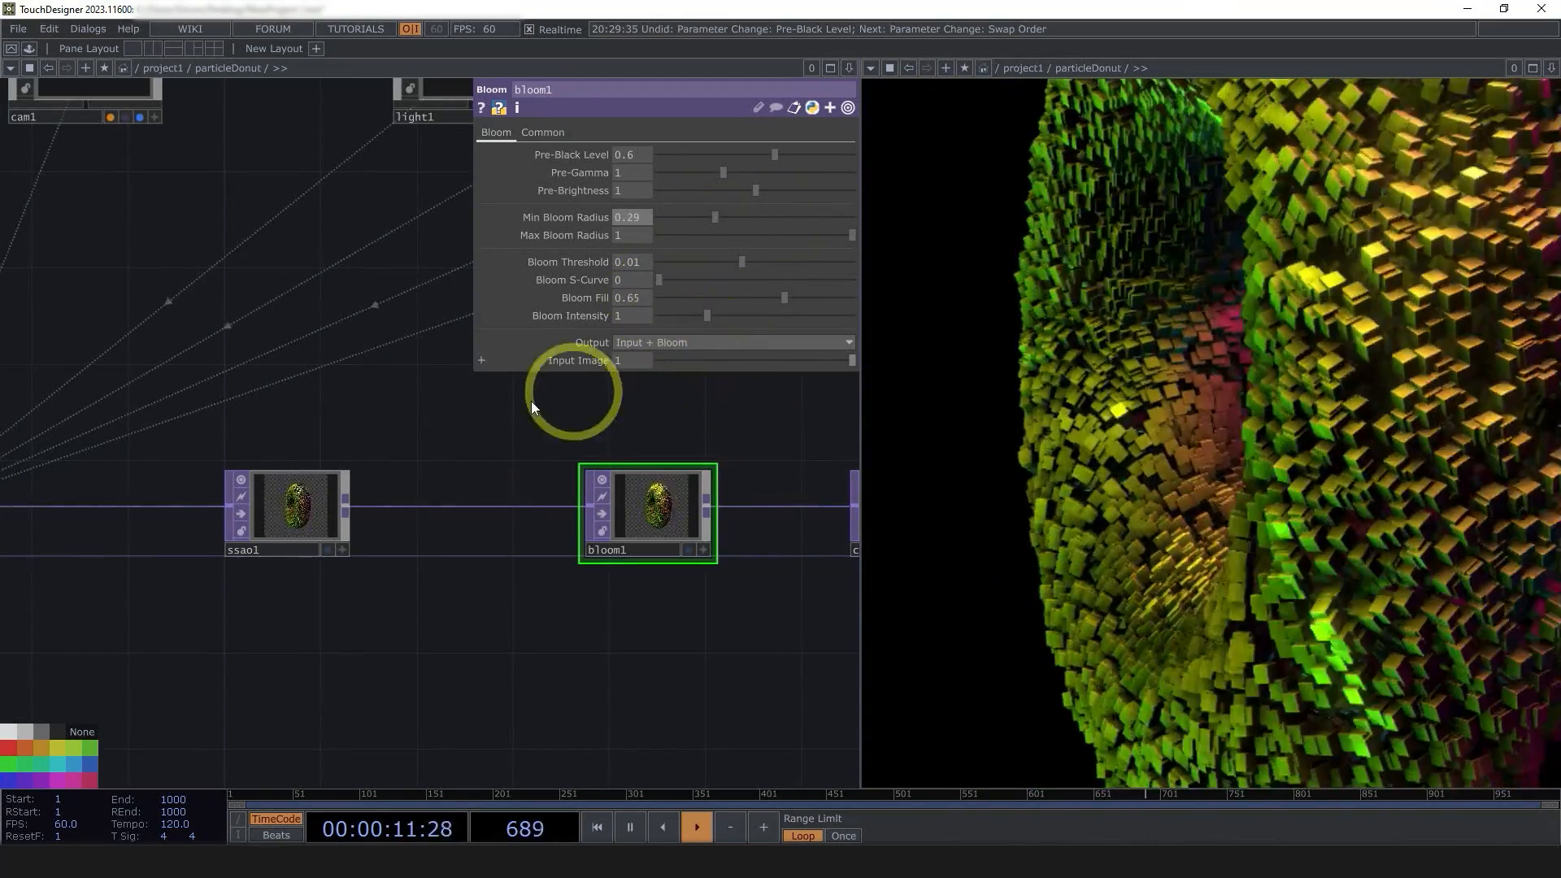
- Look over the whole particle donut network, from the noise and geometry nodes to the final output
scroll(451, 456, down, 4)
scroll(462, 498, down, 2)
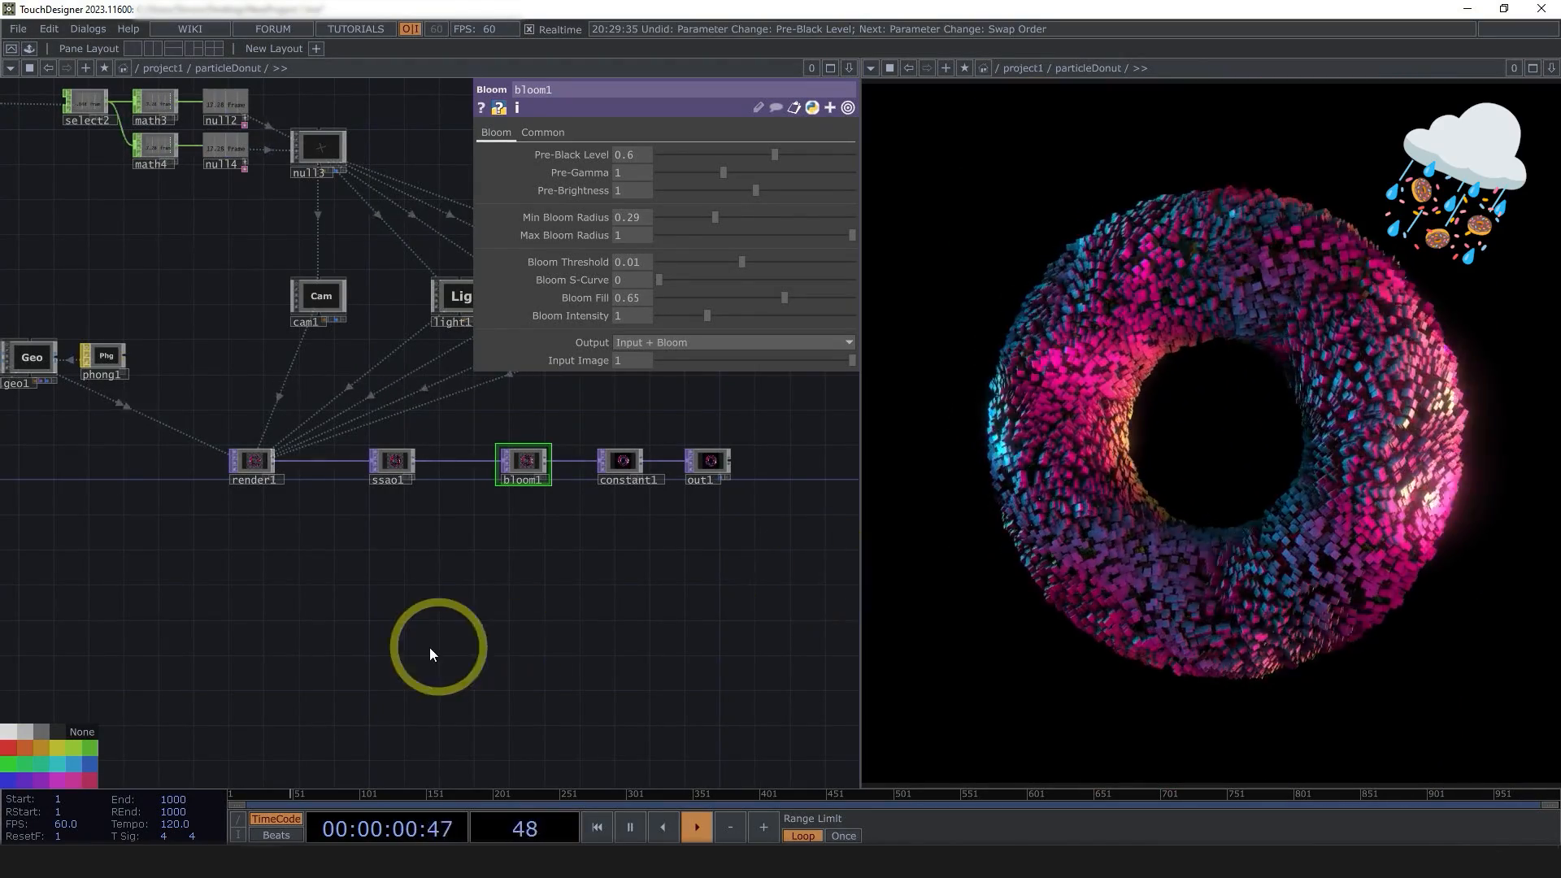
scroll(411, 634, down, 2)
drag(275, 660, 474, 659)
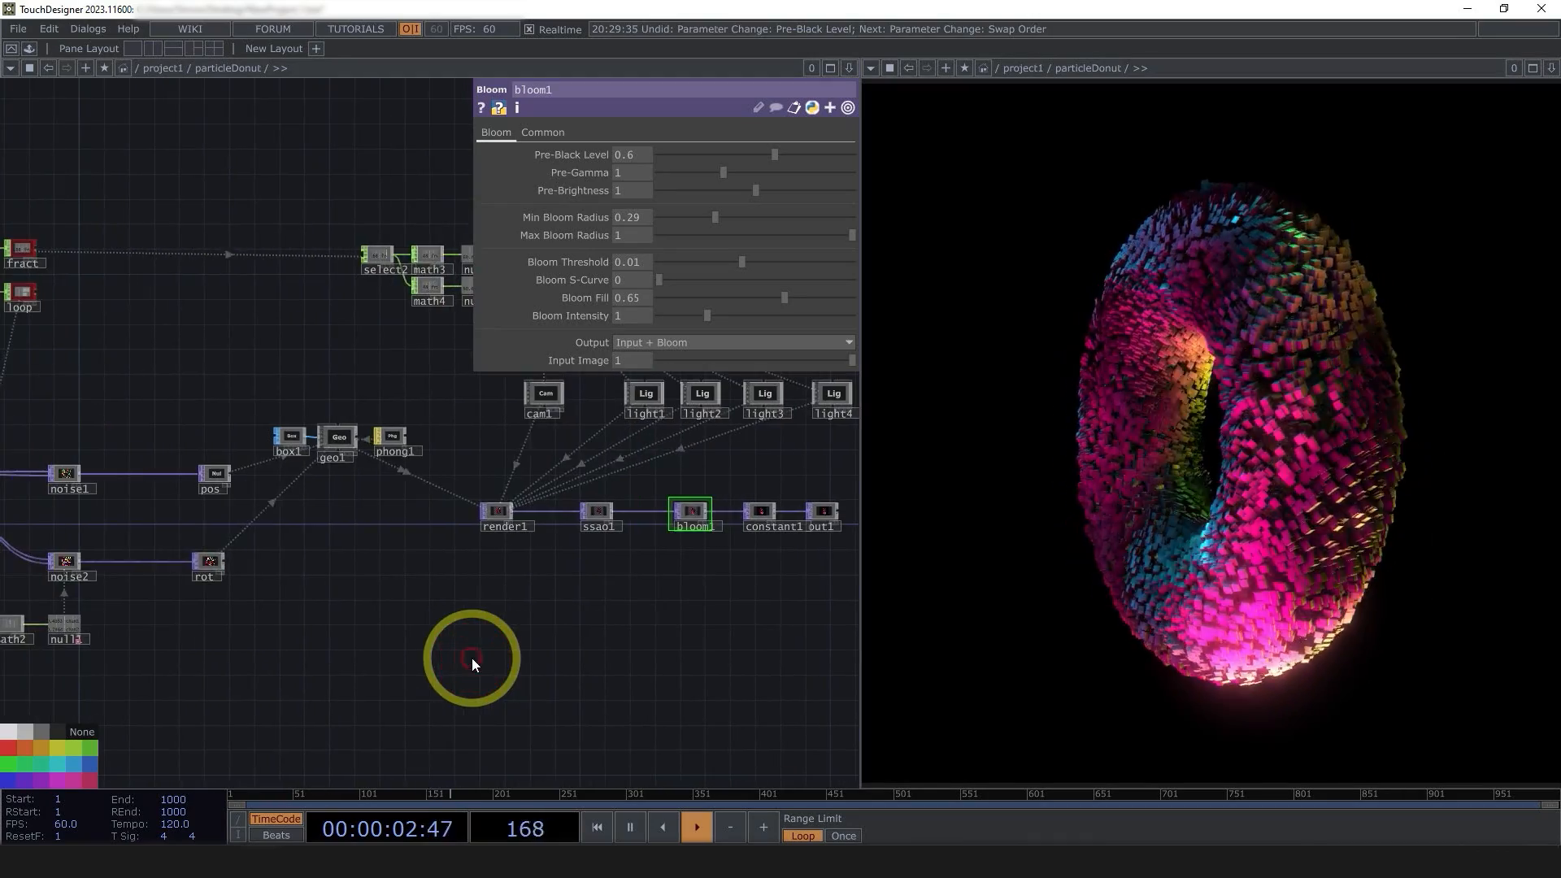
scroll(545, 622, down, 1)
scroll(545, 622, down, 3)
scroll(260, 603, up, 2)
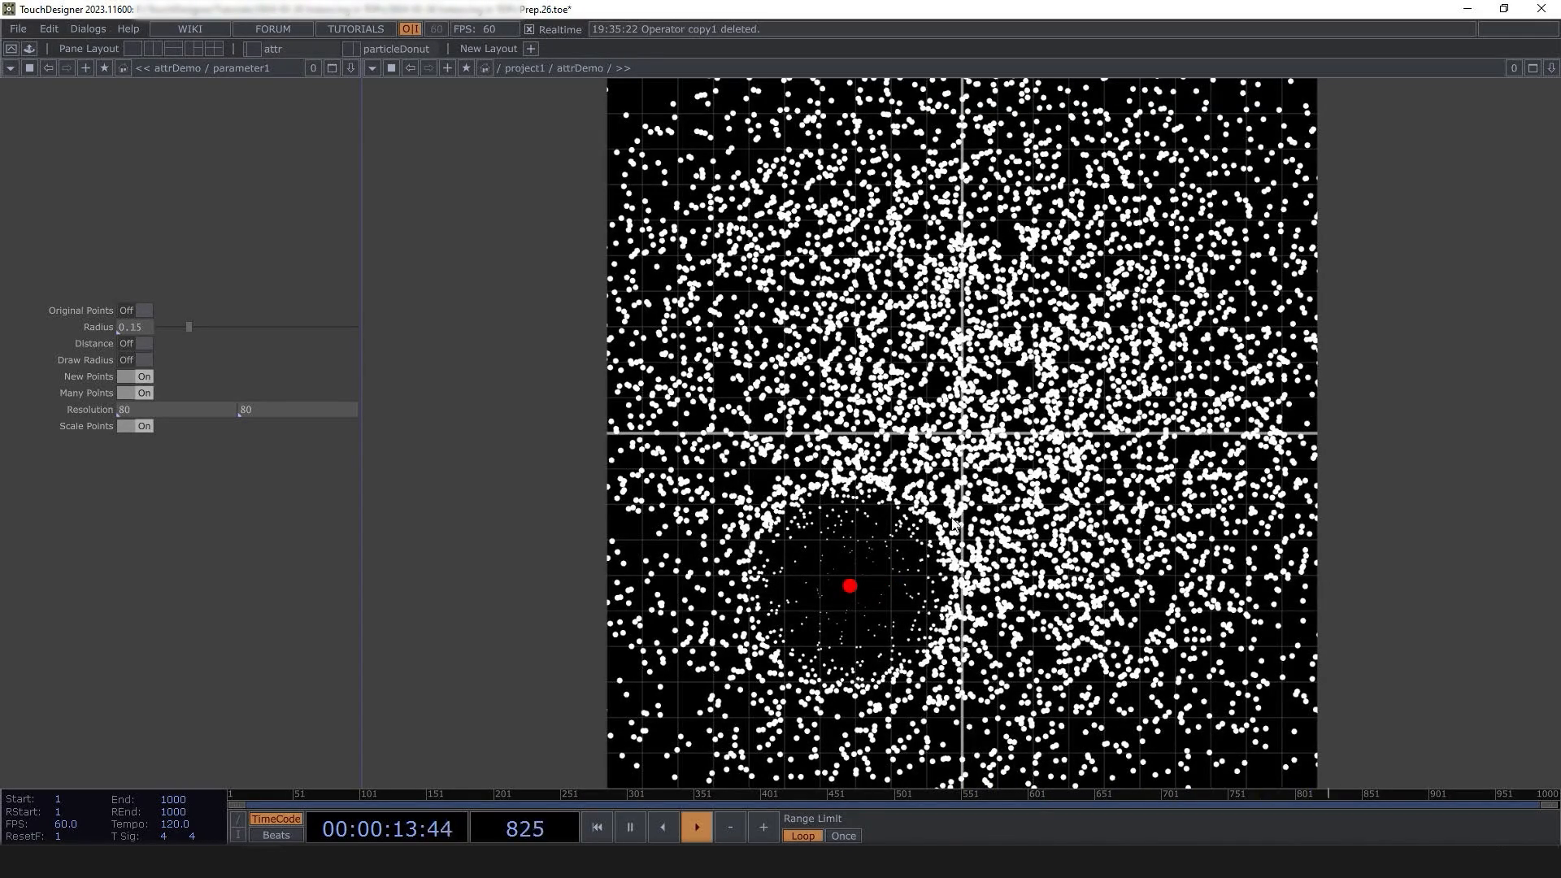
- In the attrDemo project, turn on Draw Radius and Original Points, and turn off Scale Points, Many Points and New Points
click(129, 361)
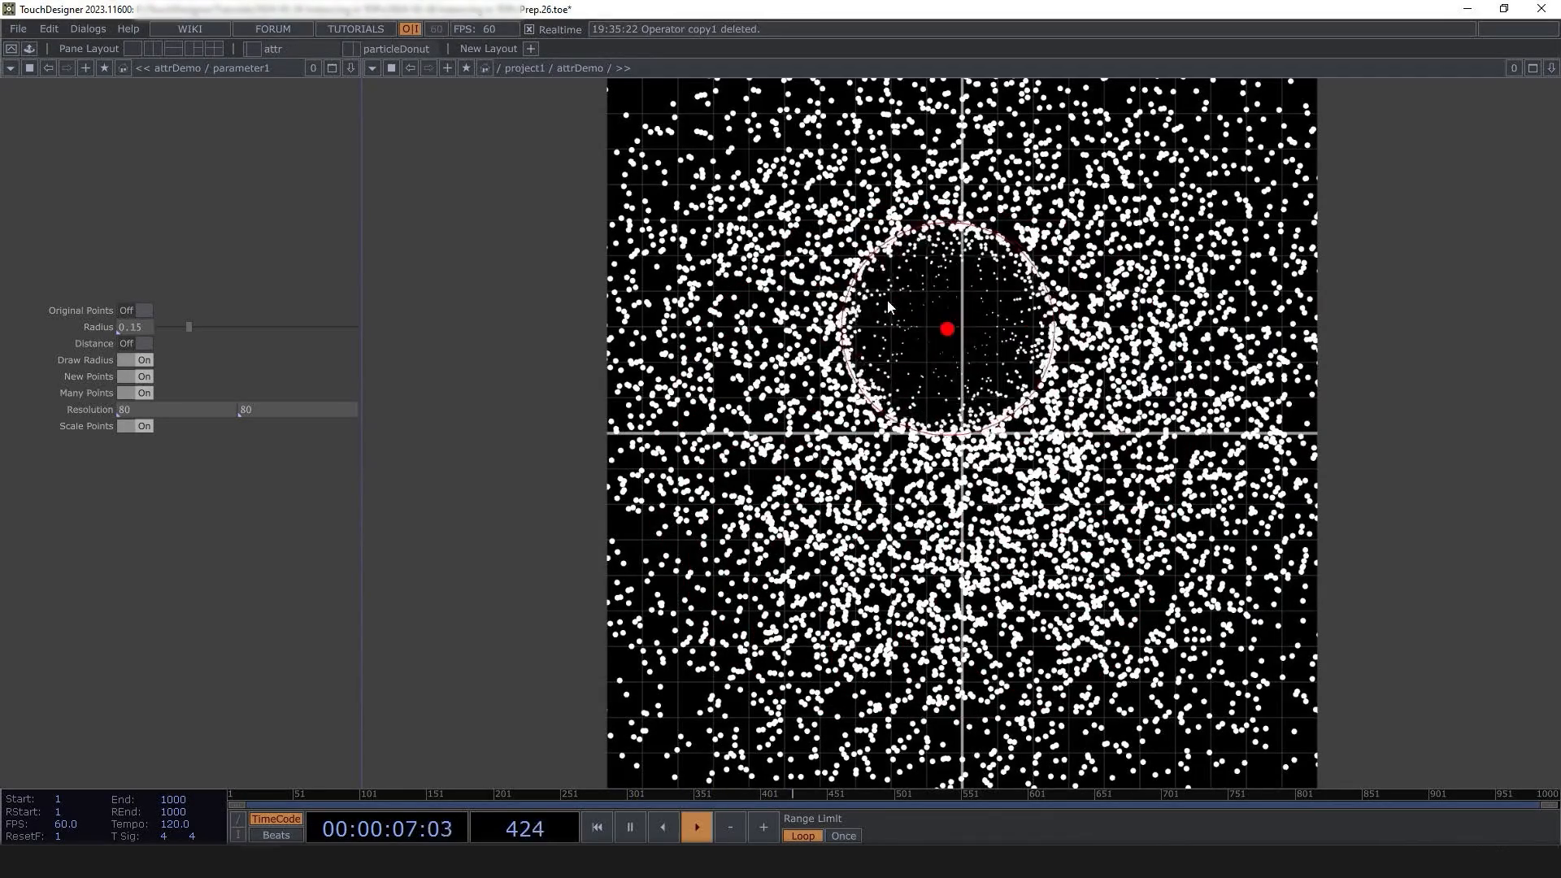
click(134, 426)
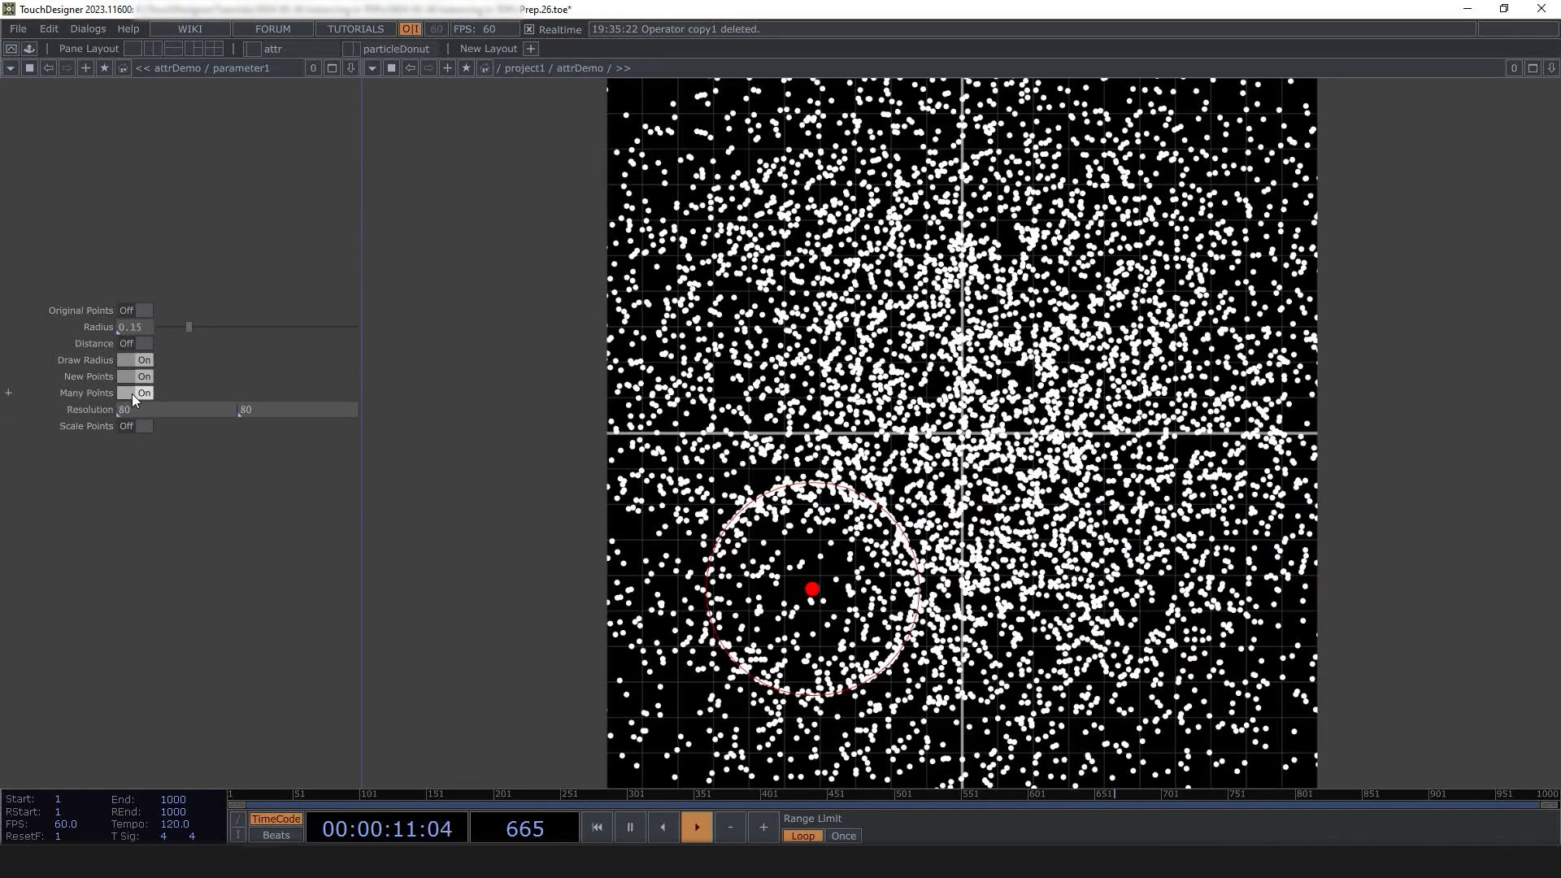
click(134, 395)
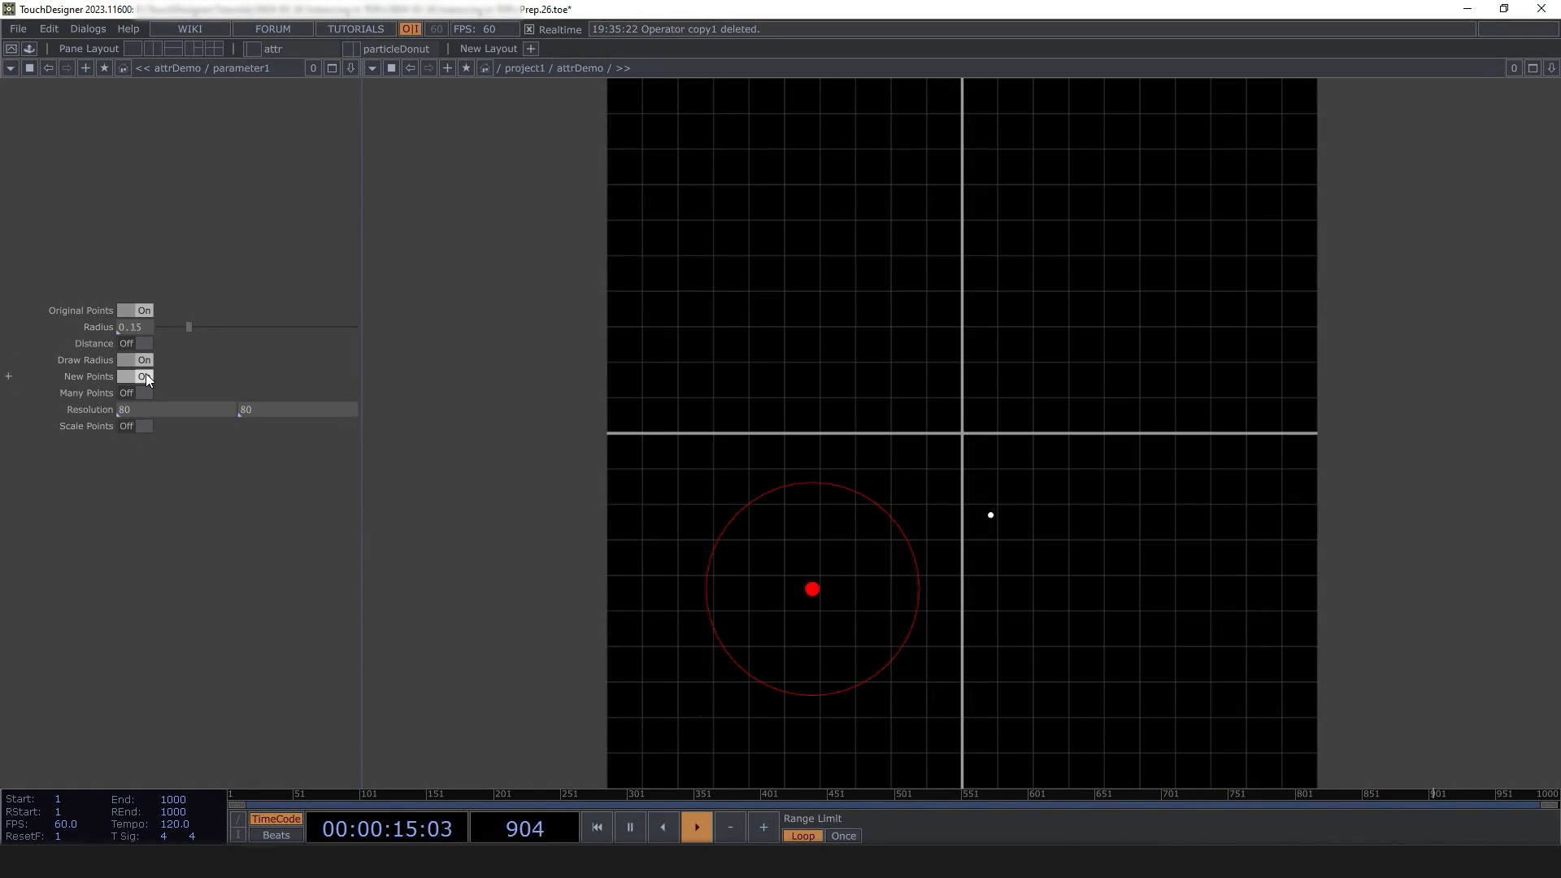
- Turn on Distance, set the Radius to 0.123 and move the red point until the original point lies inside its circle
drag(792, 597, 805, 383)
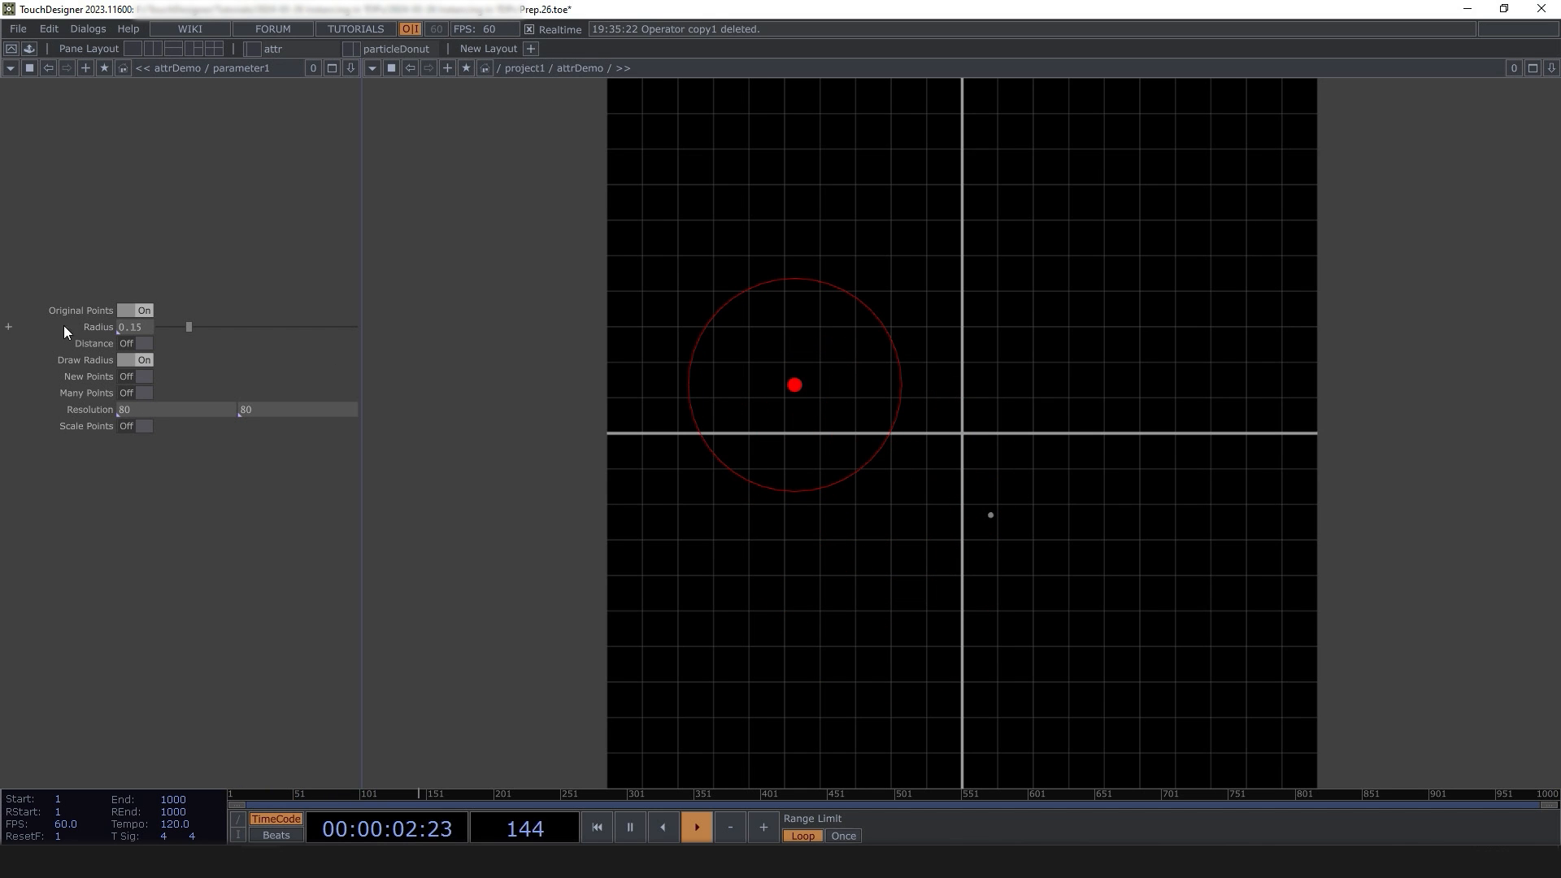
mouse_move(188, 325)
mouse_down()
mouse_move(201, 328)
mouse_move(184, 332)
mouse_up()
drag(808, 392, 927, 507)
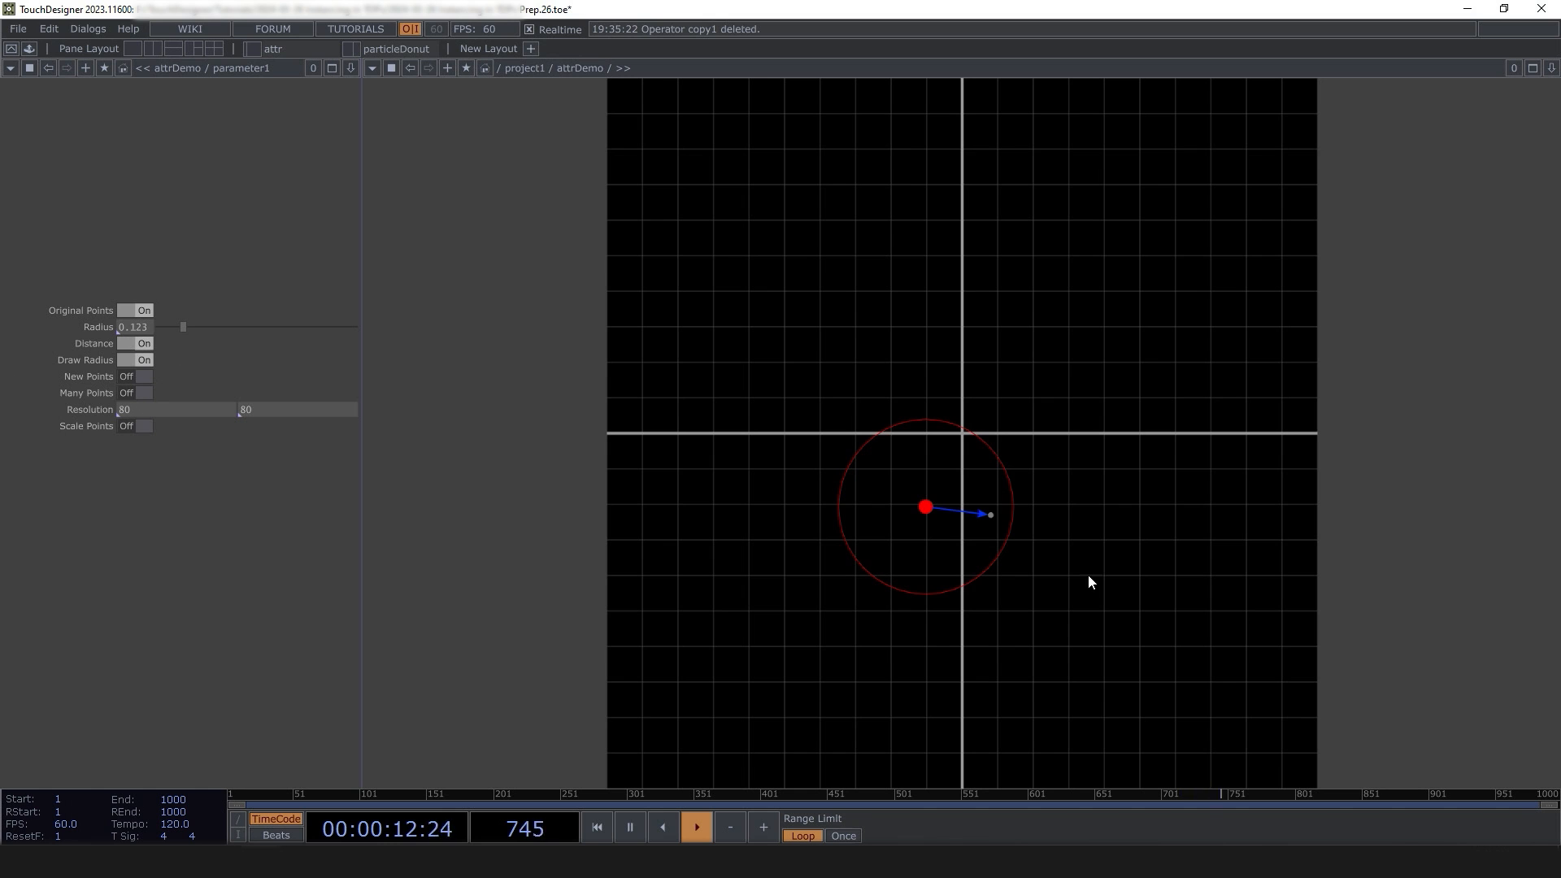
- Turn on New Points and move the red point slightly downward, keeping the original point inside its circle
mouse_move(924, 510)
mouse_down()
mouse_move(892, 571)
mouse_move(930, 531)
mouse_up()
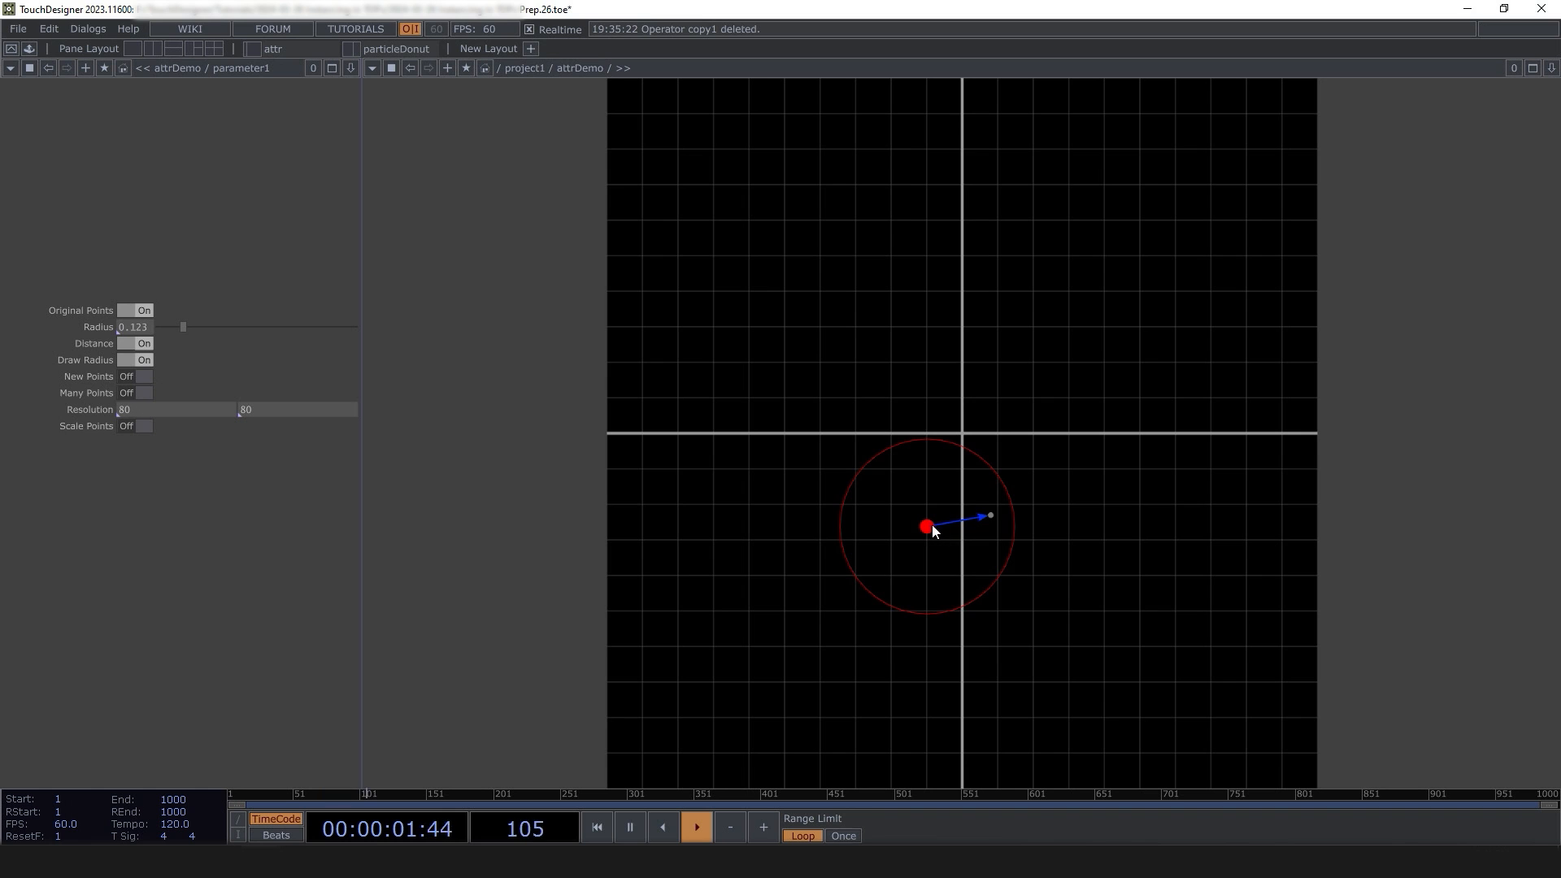
mouse_move(933, 530)
mouse_down()
mouse_move(868, 535)
mouse_move(933, 530)
mouse_up()
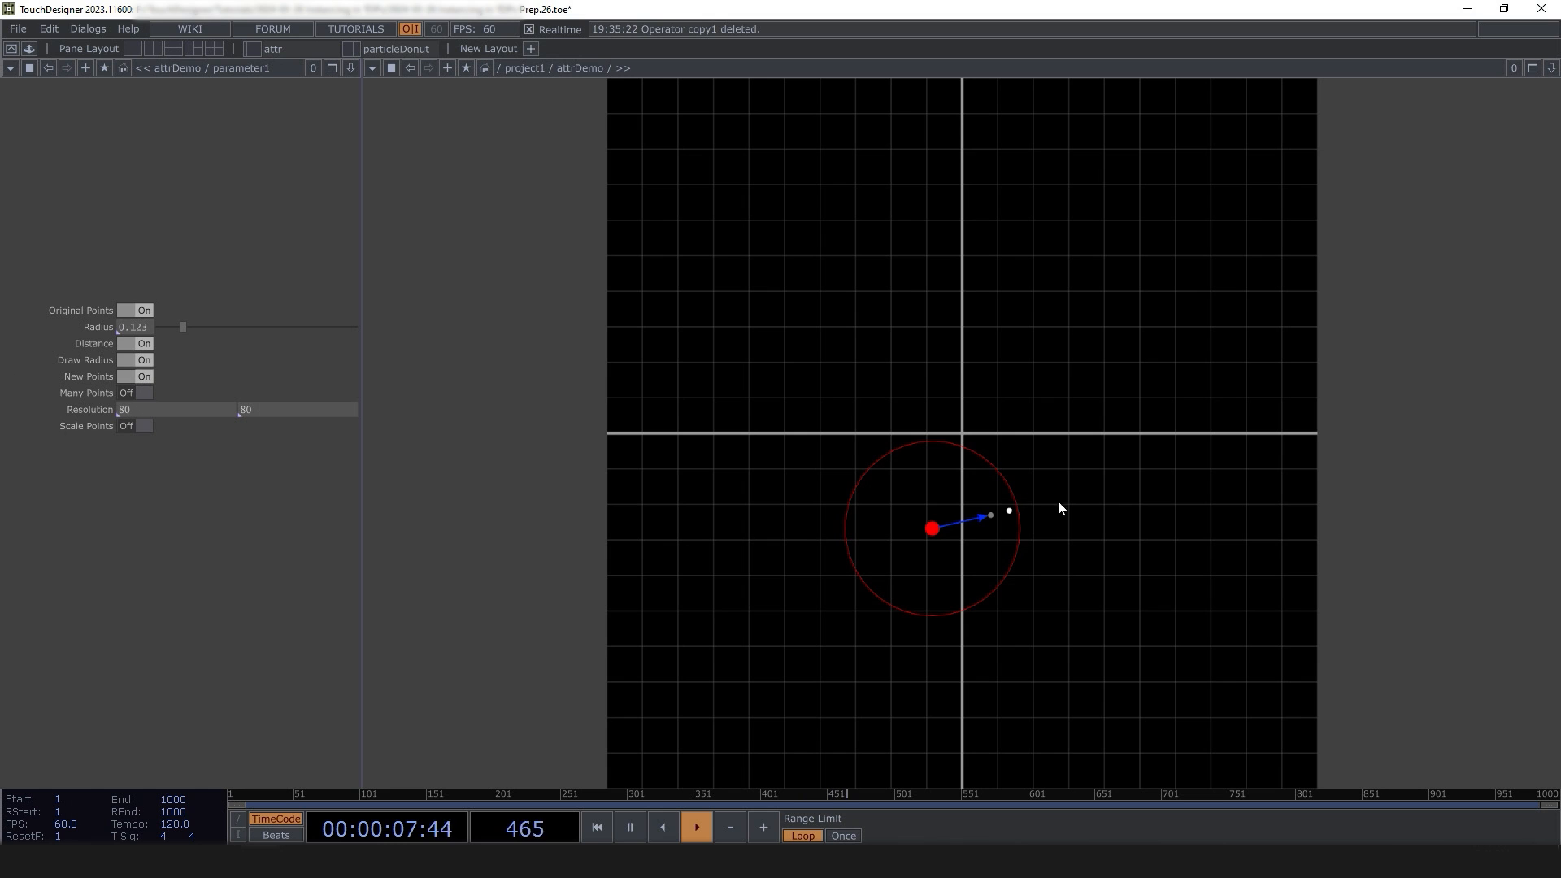
mouse_move(926, 525)
mouse_down()
mouse_move(988, 531)
mouse_move(992, 552)
mouse_move(908, 564)
mouse_move(935, 548)
mouse_up()
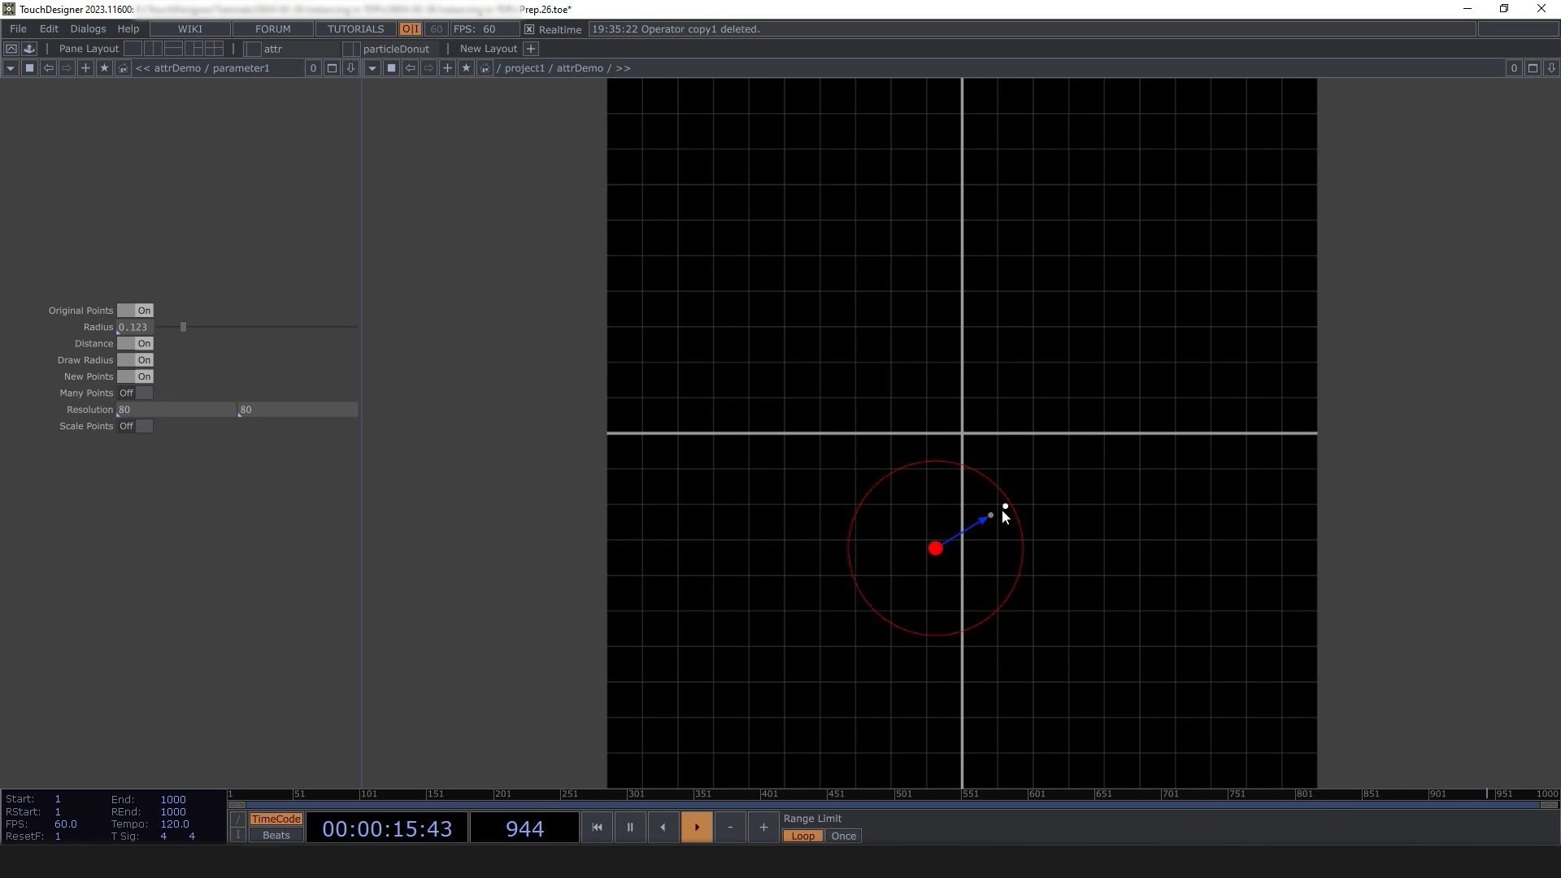
- Move the red point to the original point's right, onto it, and down-left until the original point lies outside the circle
drag(935, 549, 1020, 518)
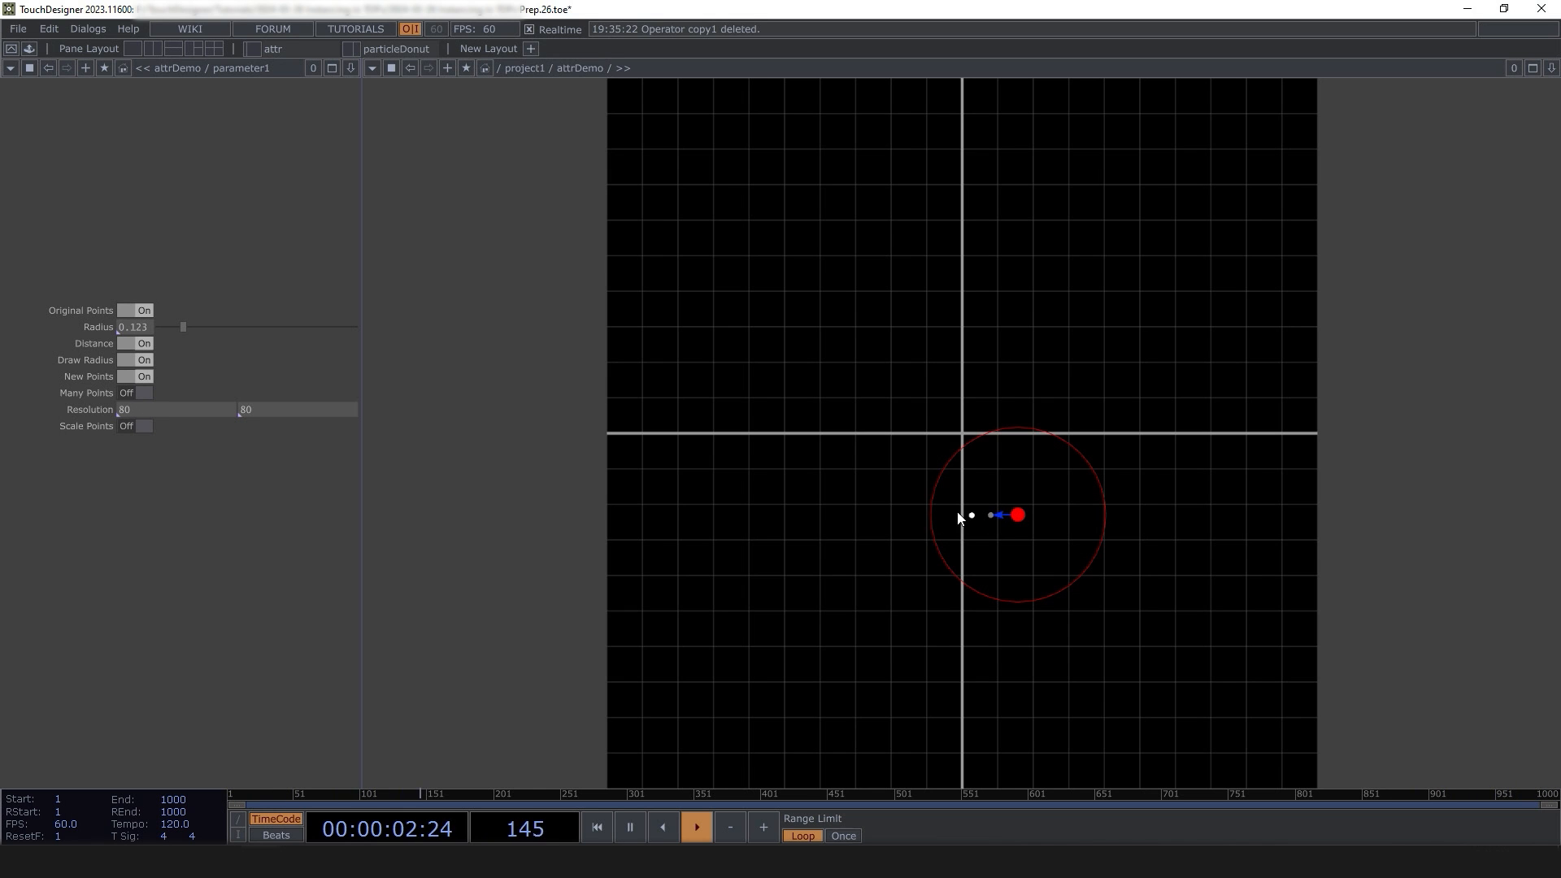
mouse_move(975, 515)
mouse_down()
mouse_move(1082, 516)
mouse_move(991, 516)
mouse_up()
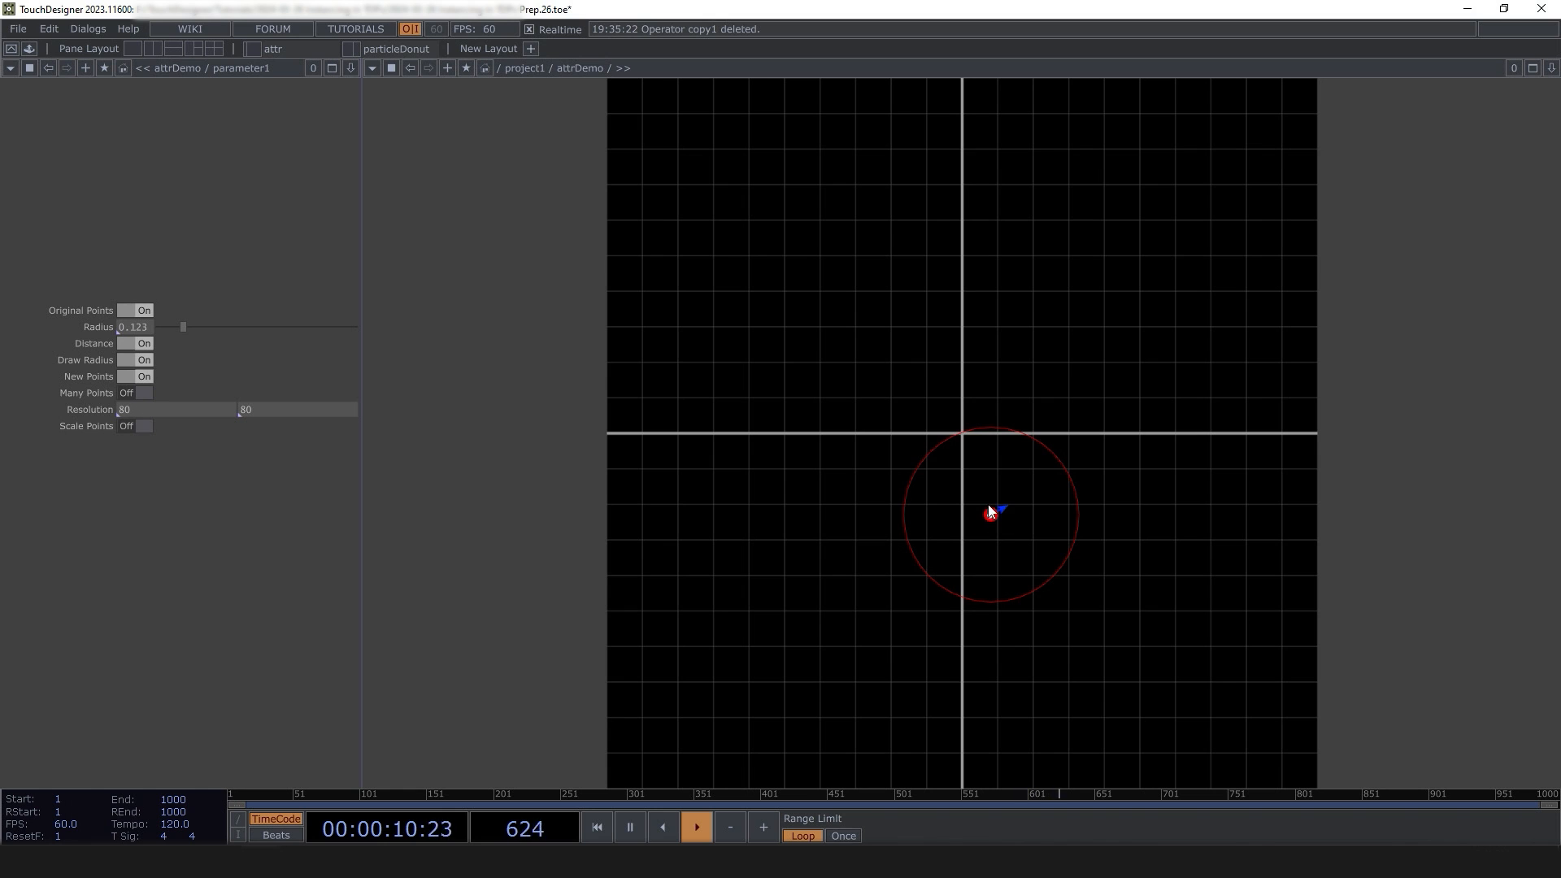
drag(993, 514, 813, 597)
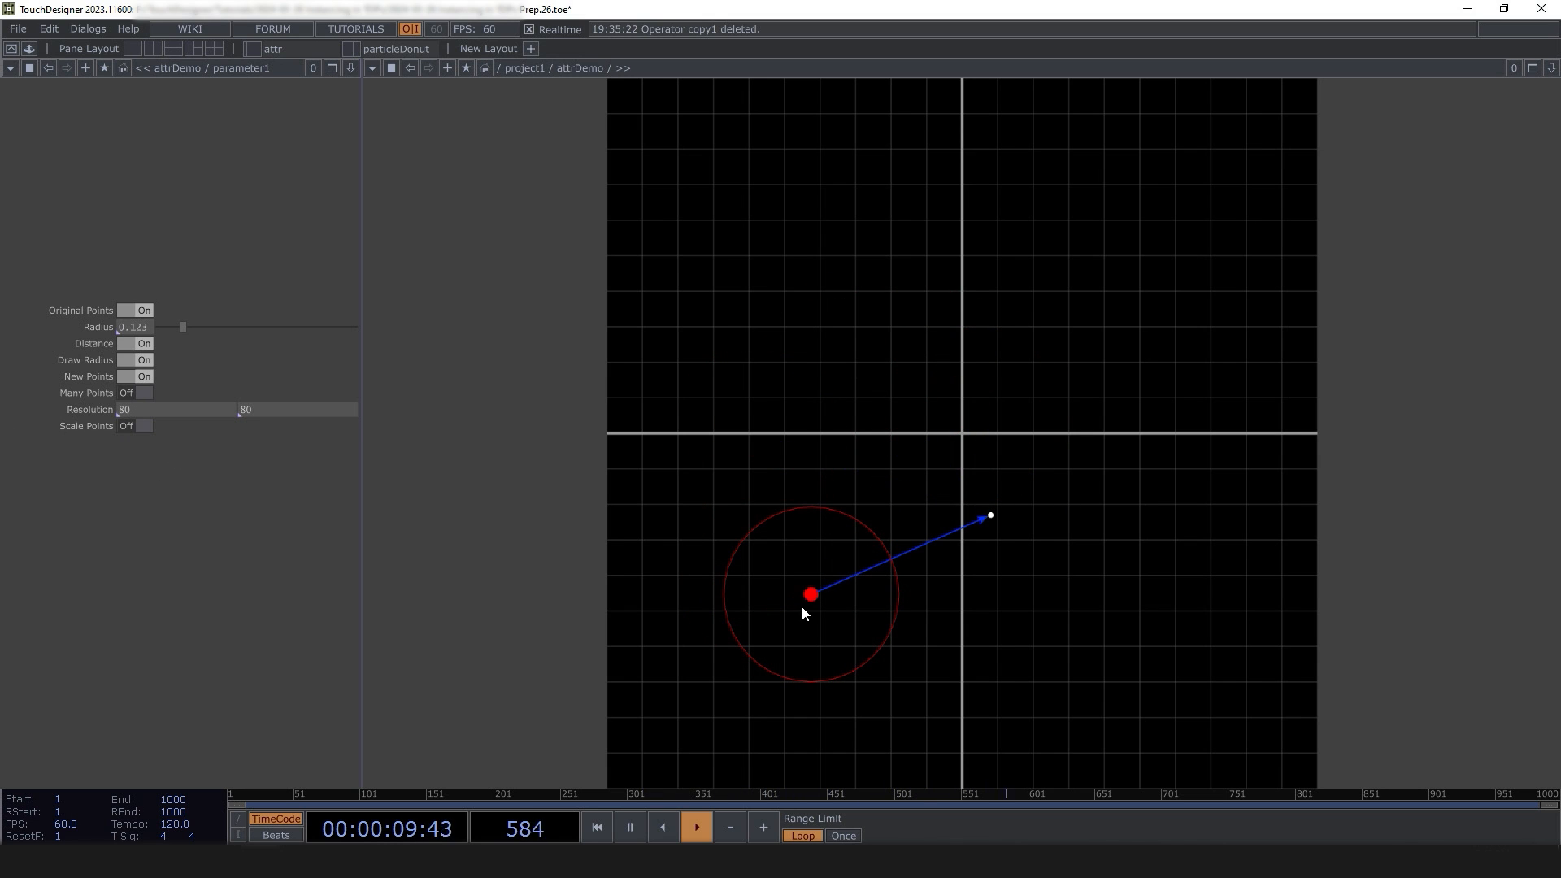
drag(803, 607, 833, 584)
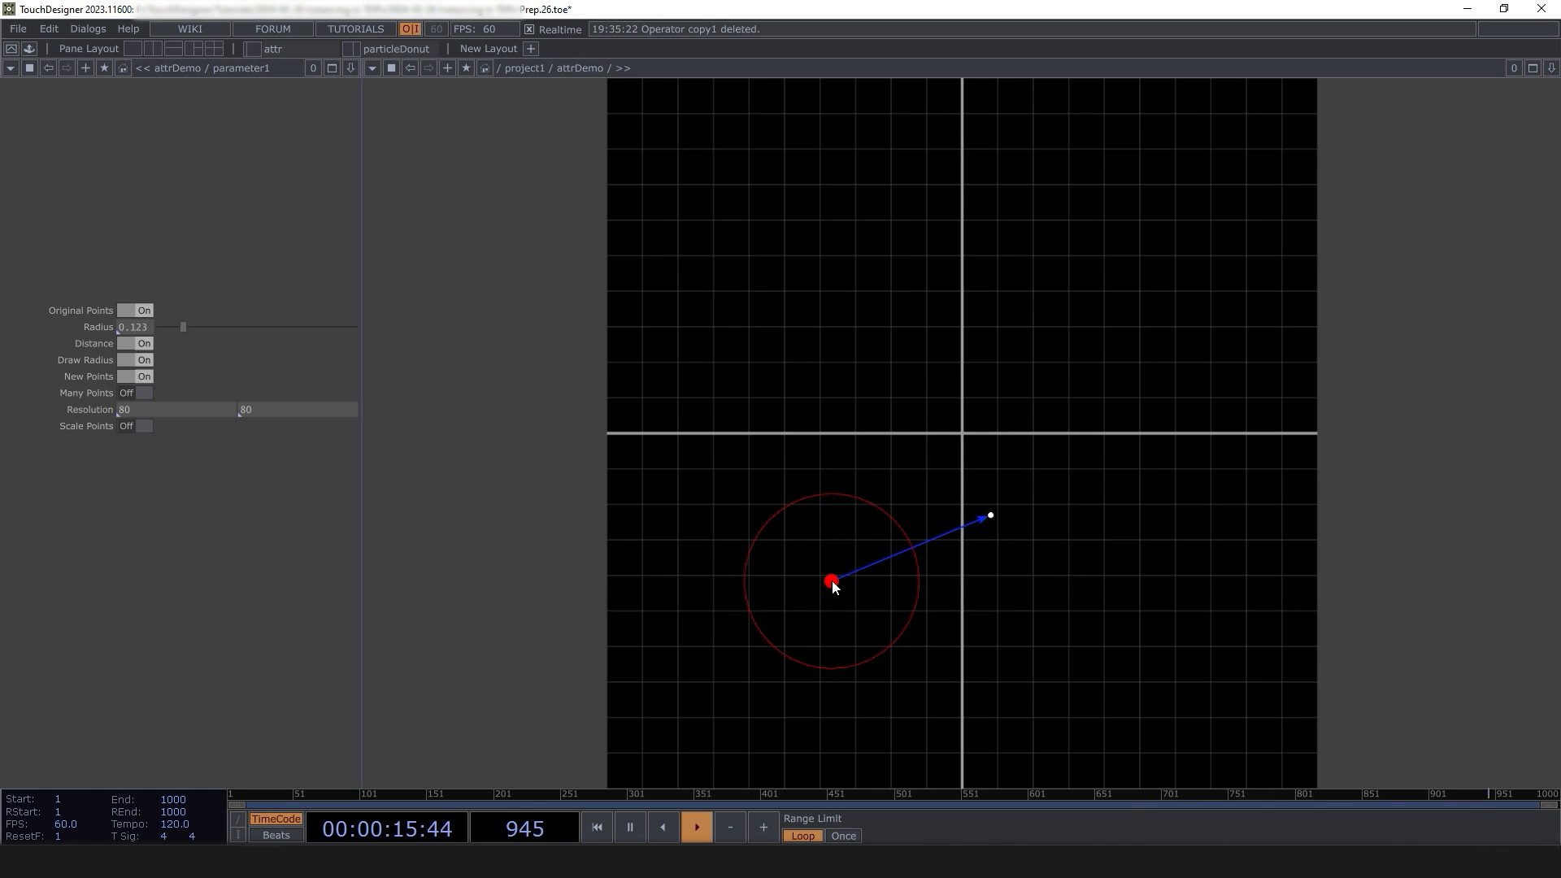
- Turn on Many Points, toggling it off and on again to compare the single point with the point cloud
click(134, 394)
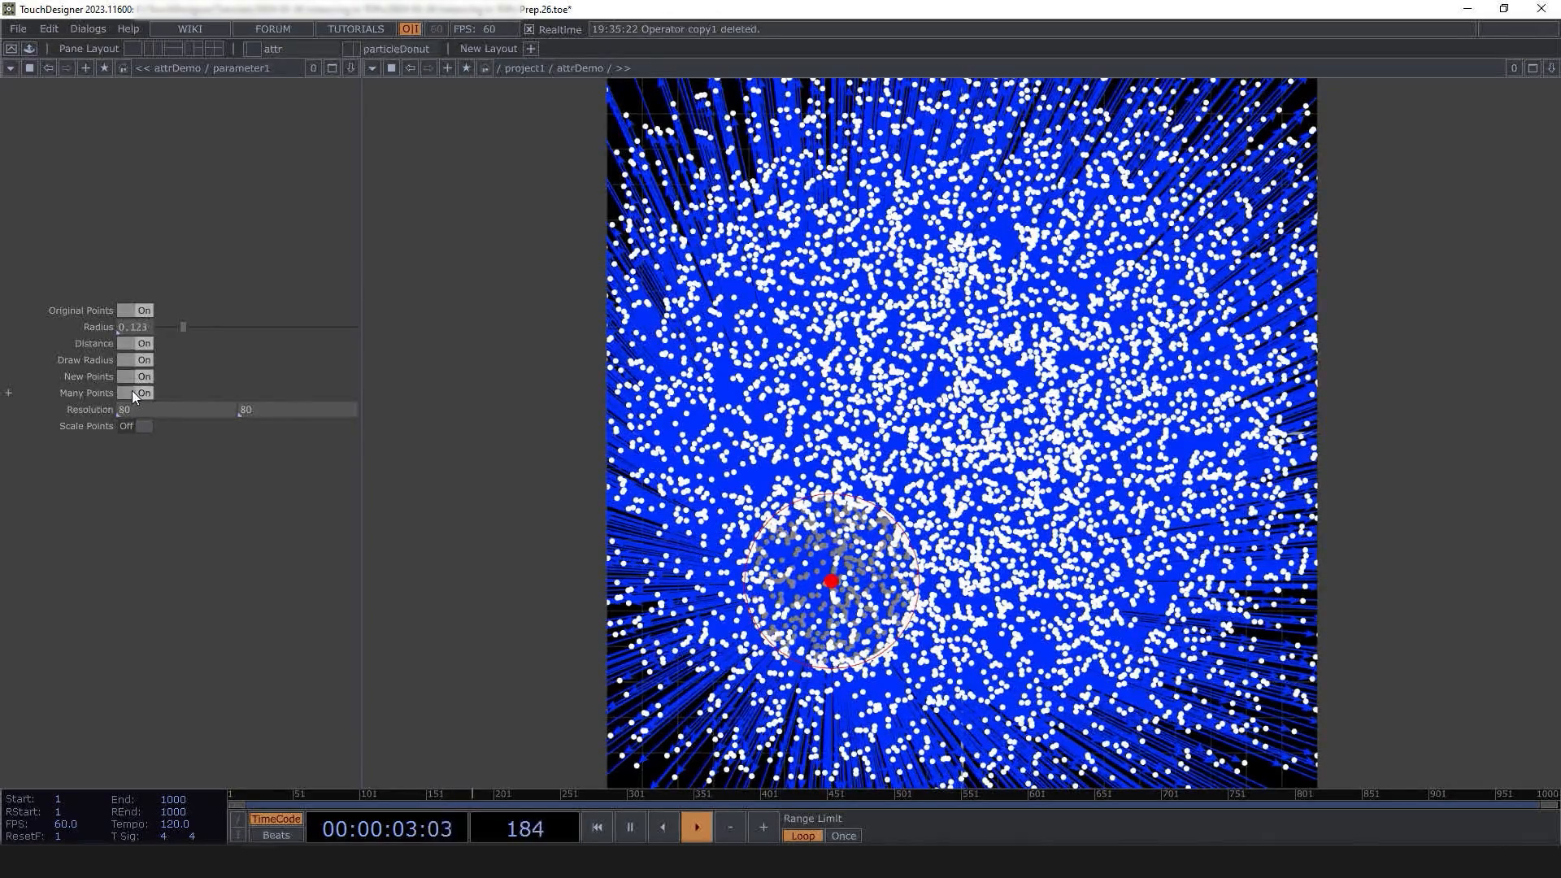
click(133, 392)
click(133, 392)
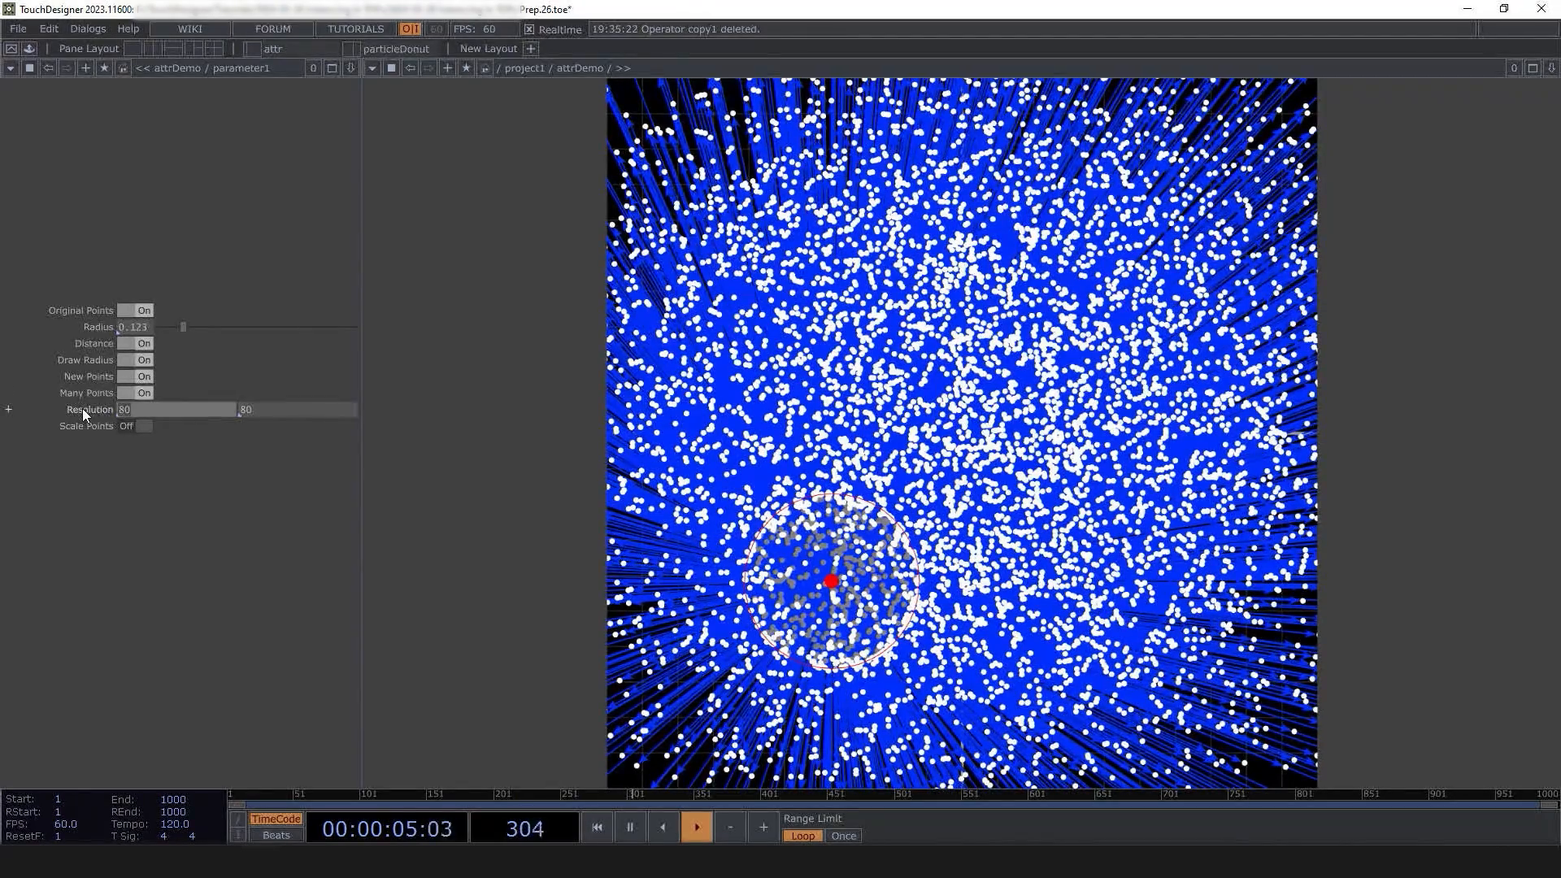
- Try a Resolution of 10 by 10 for the many points, and undo it back to 80 by 80
click(206, 412)
text(10)
key(Tab)
text(10)
key(Return)
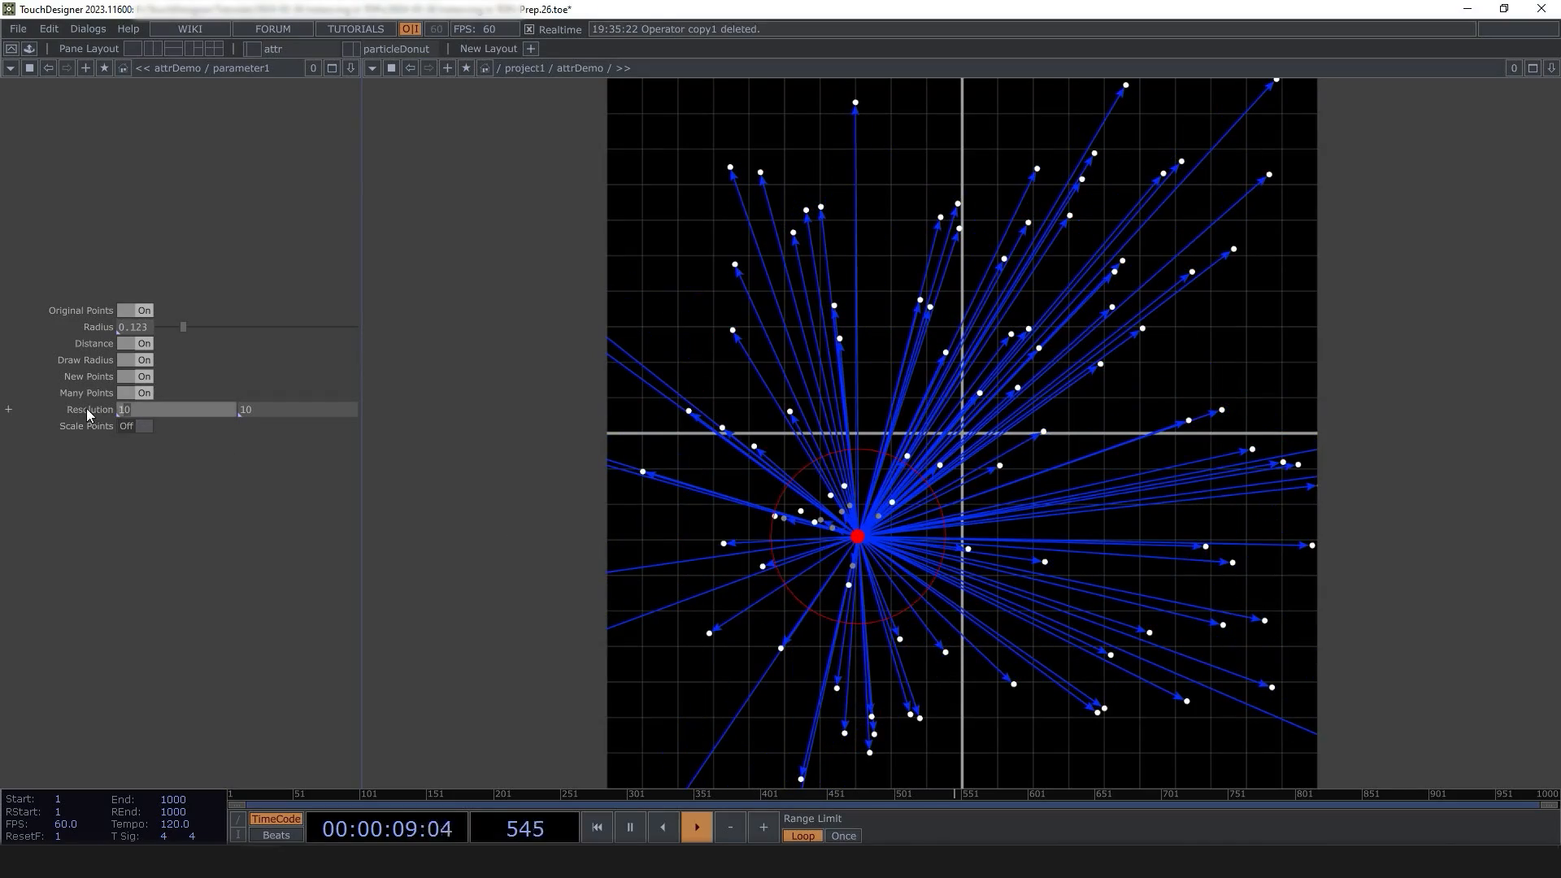
key(ctrl+z)
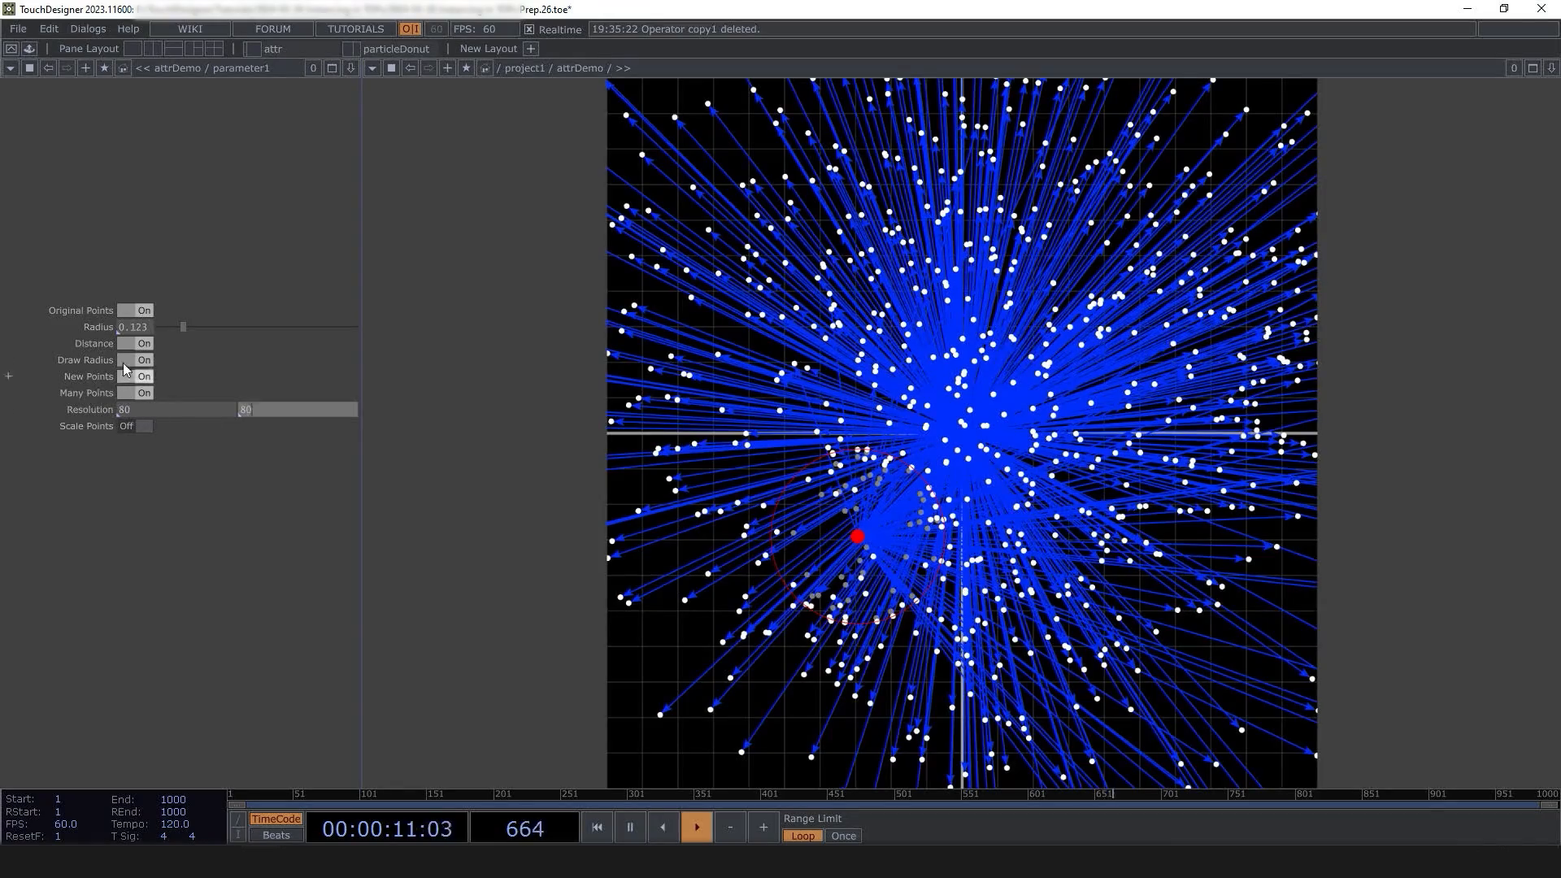
- Turn off Distance and Original Points, turn on Scale Points, and move the red point through the point cloud
click(130, 343)
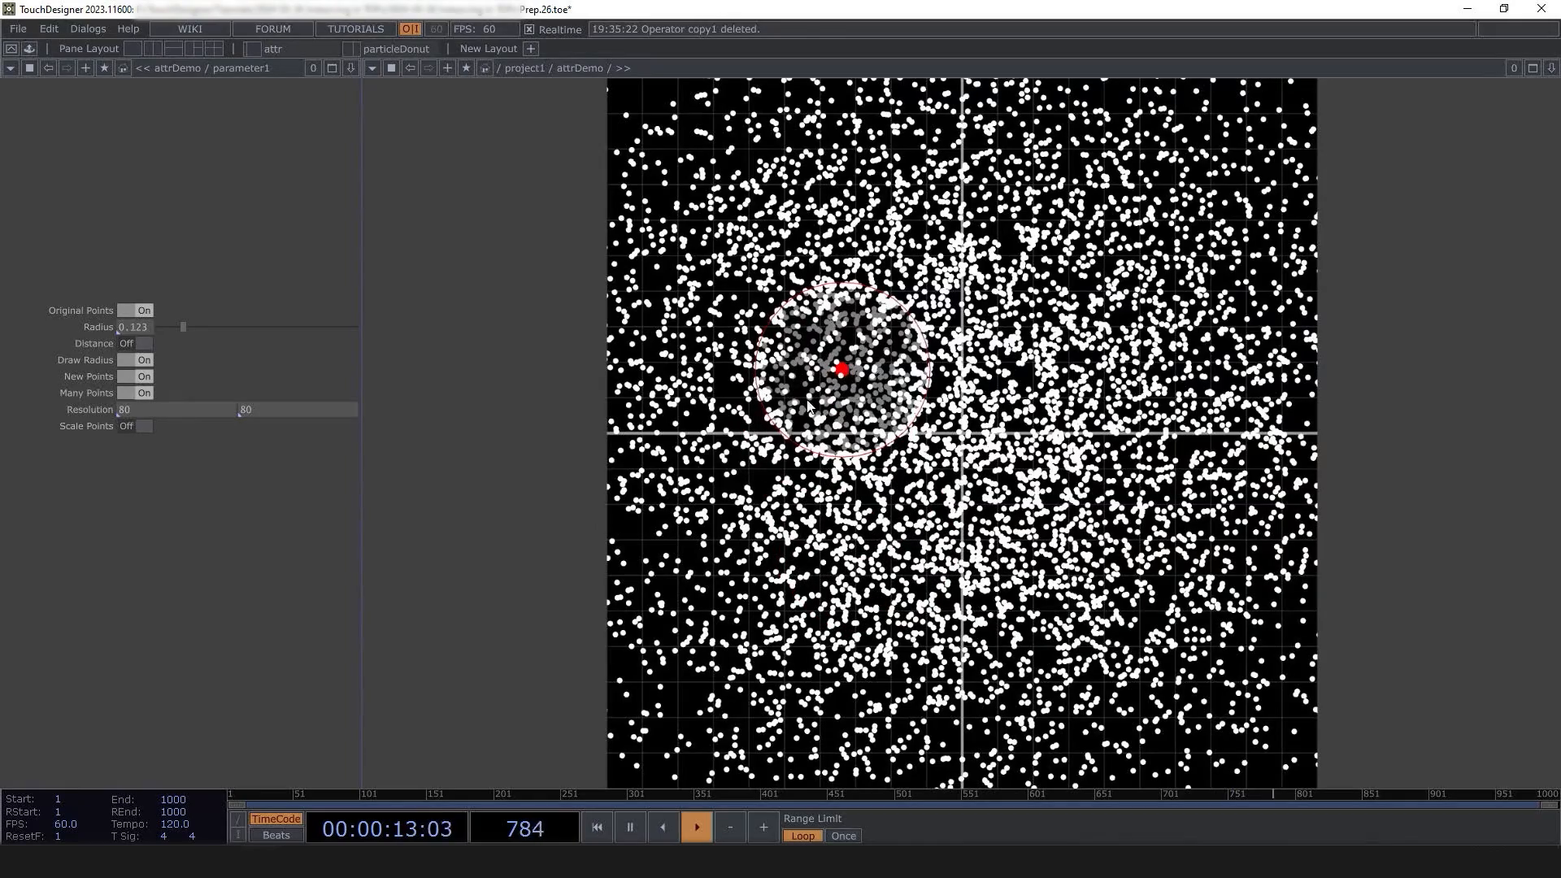
click(143, 393)
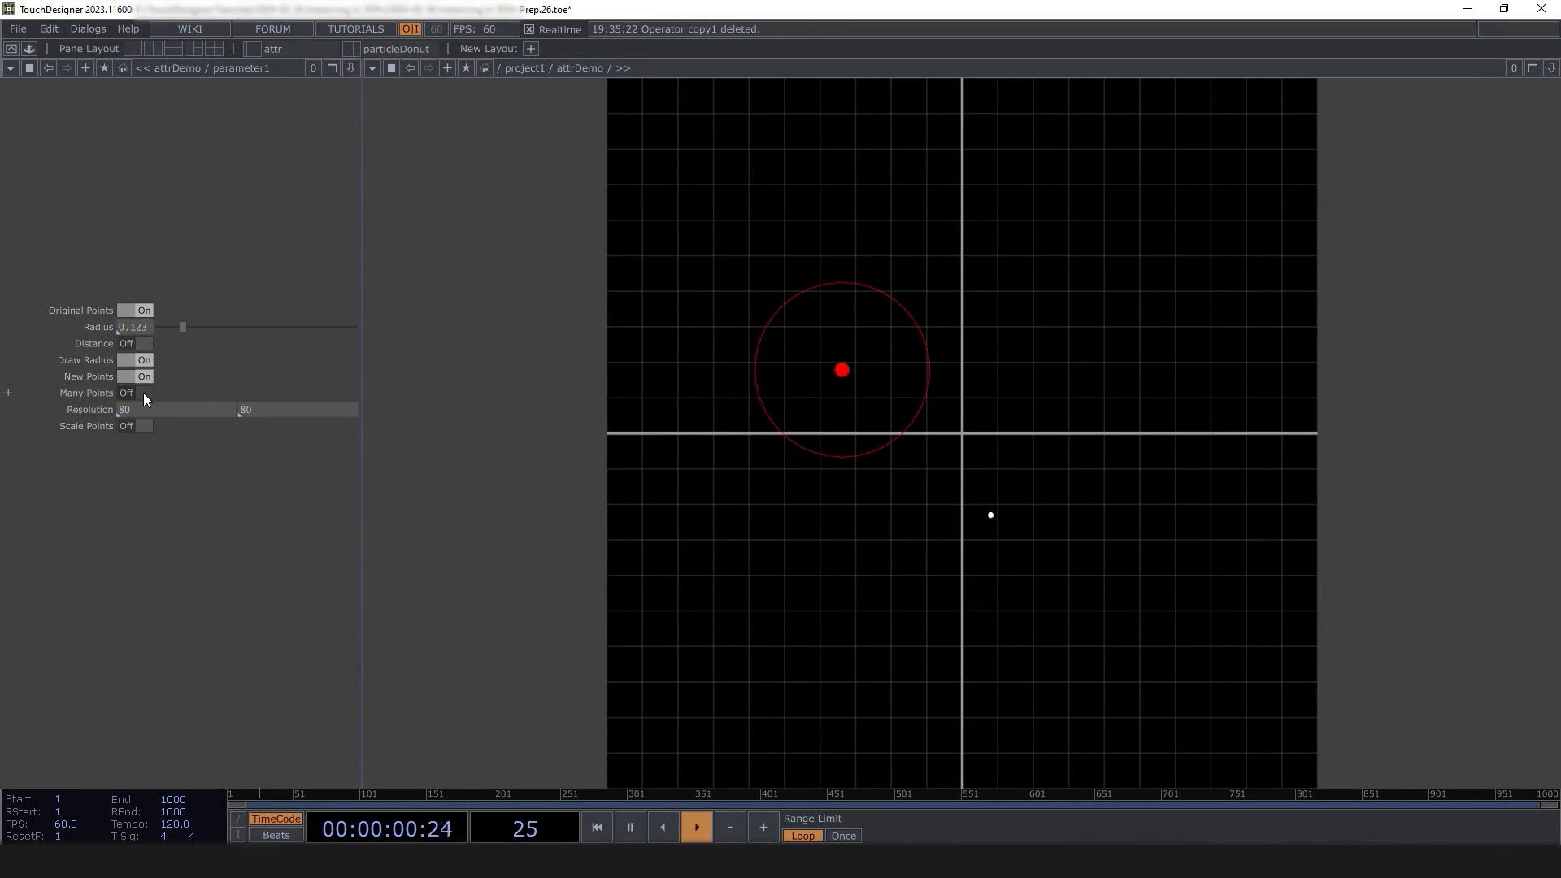
click(143, 393)
click(132, 426)
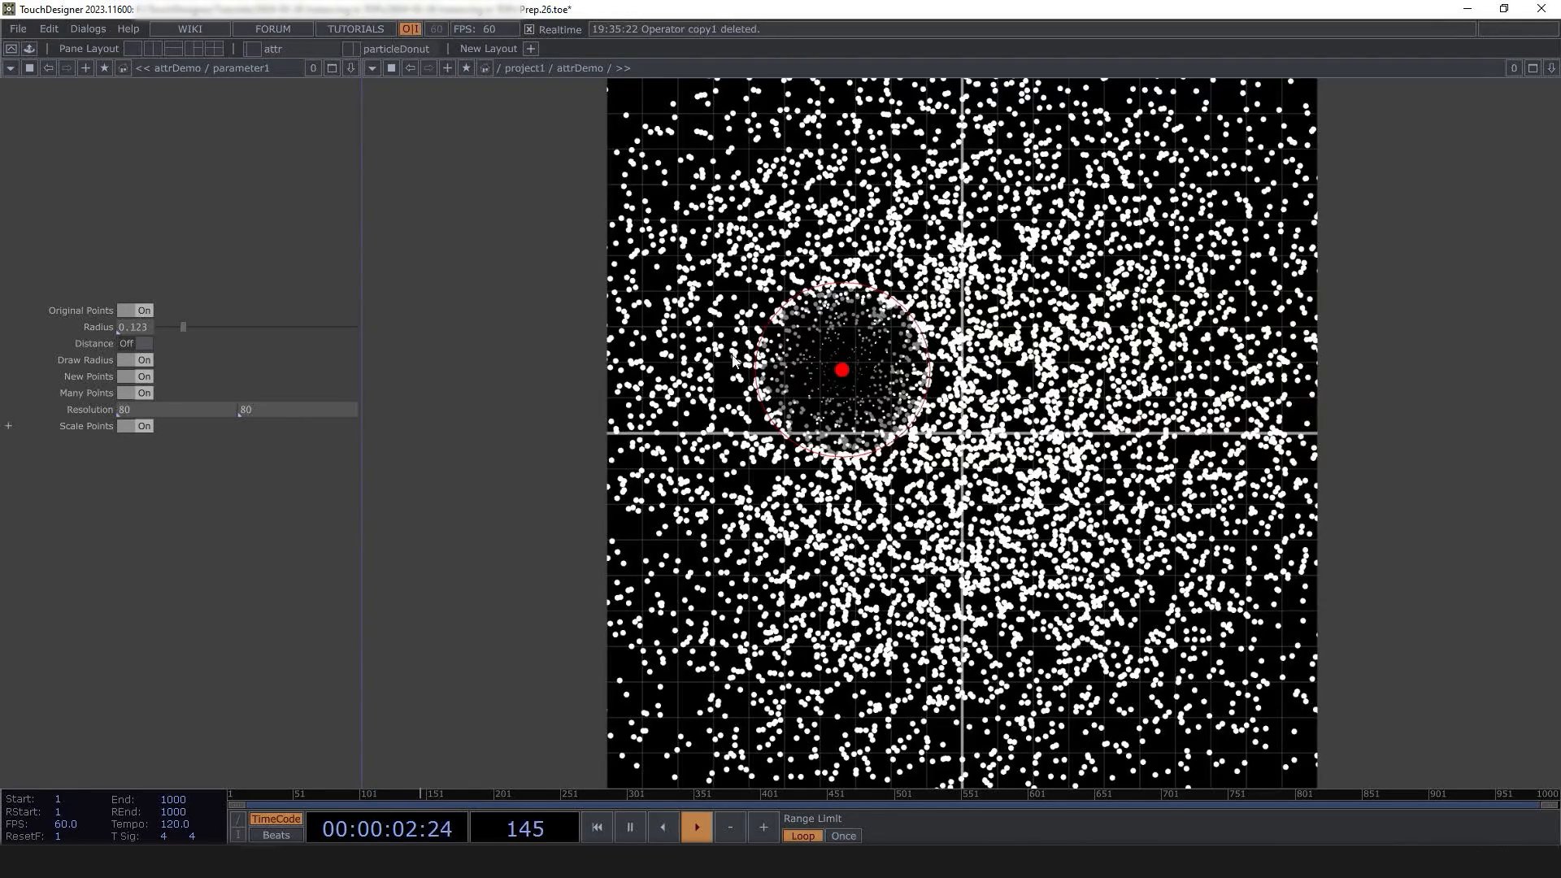
click(125, 312)
drag(831, 374, 843, 581)
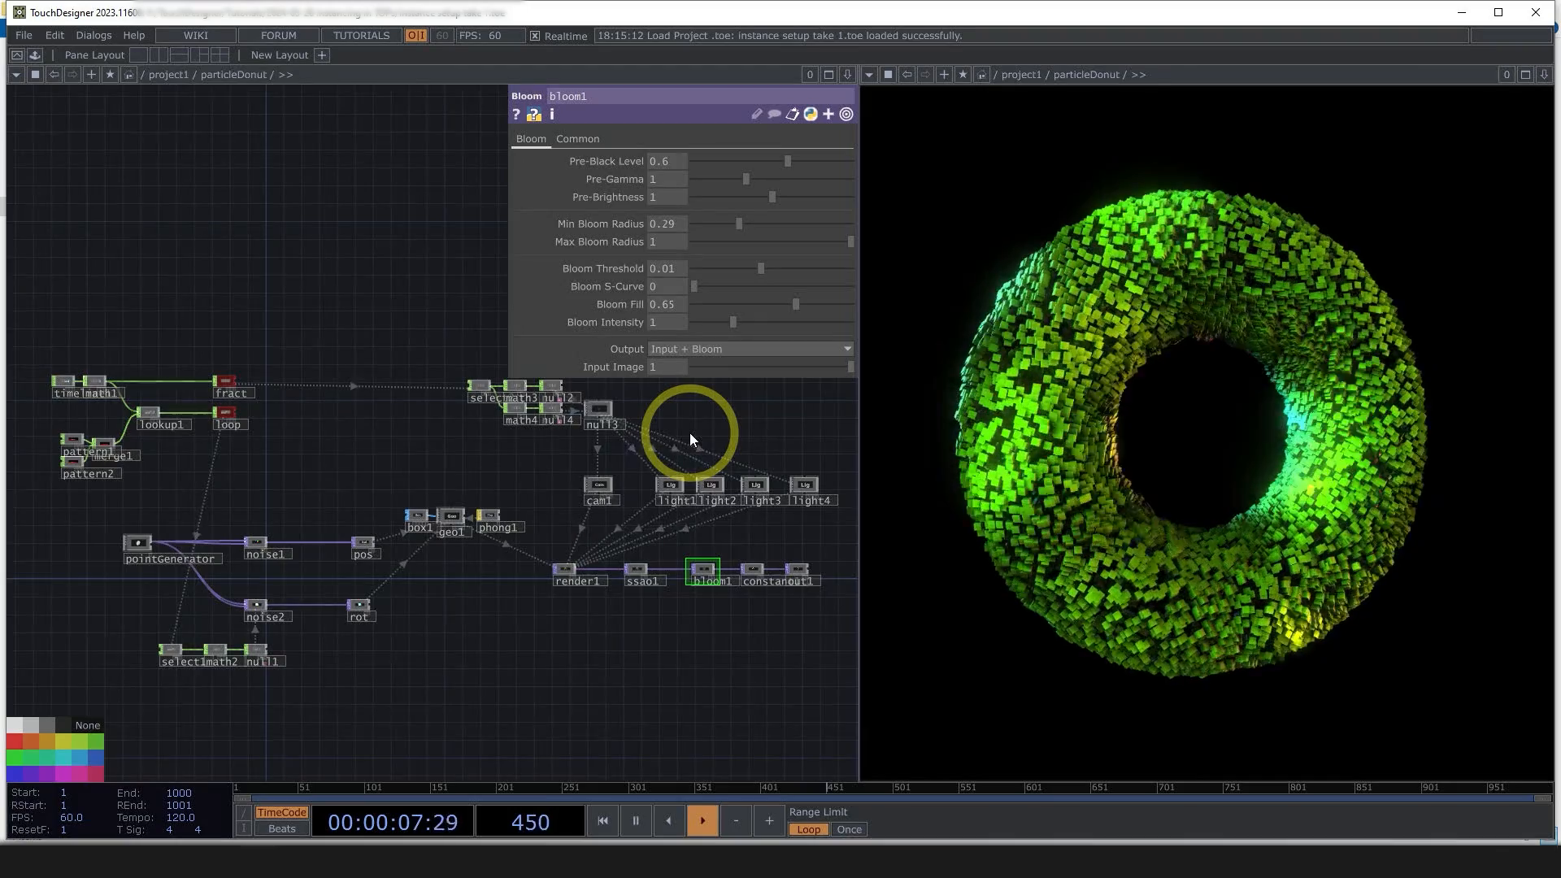
- In the particleDonut project, examine the timeline1 and pattern1 settings and how the patterns feed the lookup that drives the loop
drag(689, 433, 730, 485)
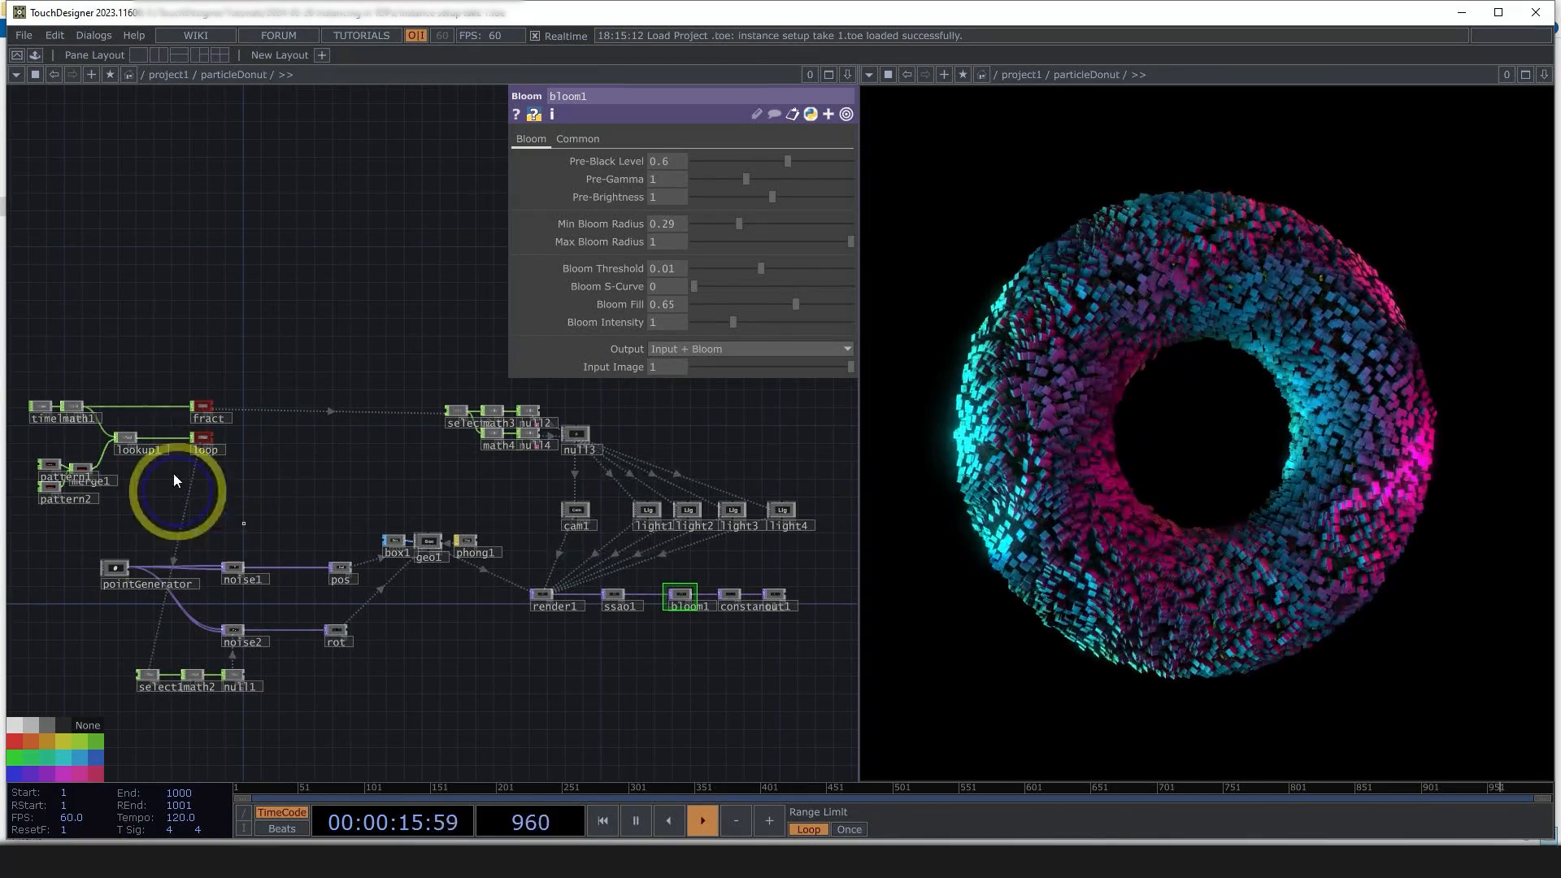
click(41, 407)
drag(74, 410, 49, 293)
drag(220, 433, 330, 524)
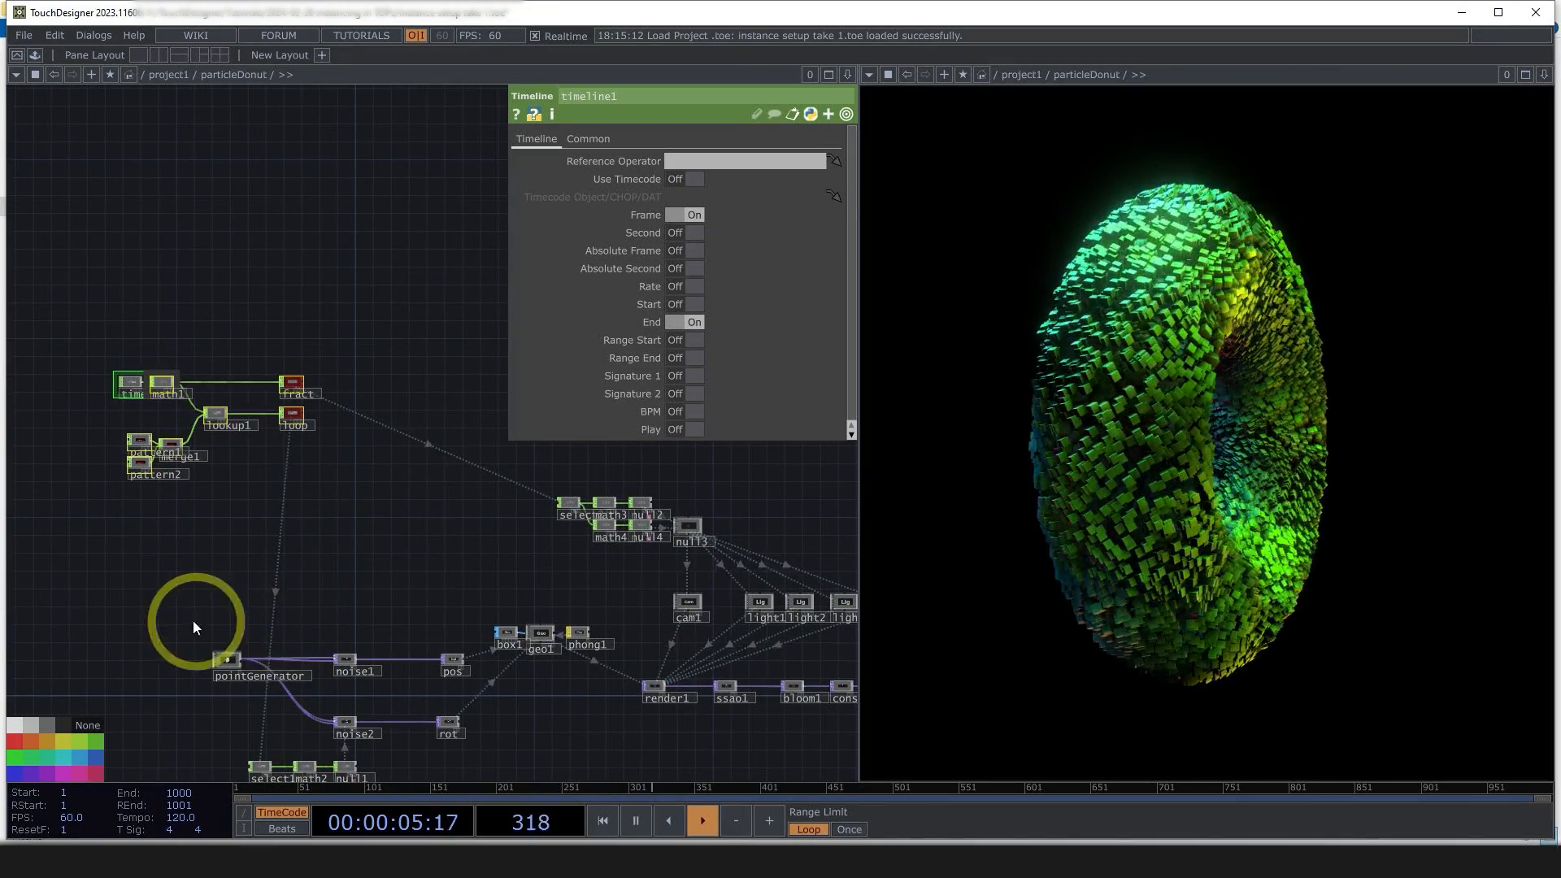
scroll(150, 599, up, 5)
scroll(128, 444, up, 2)
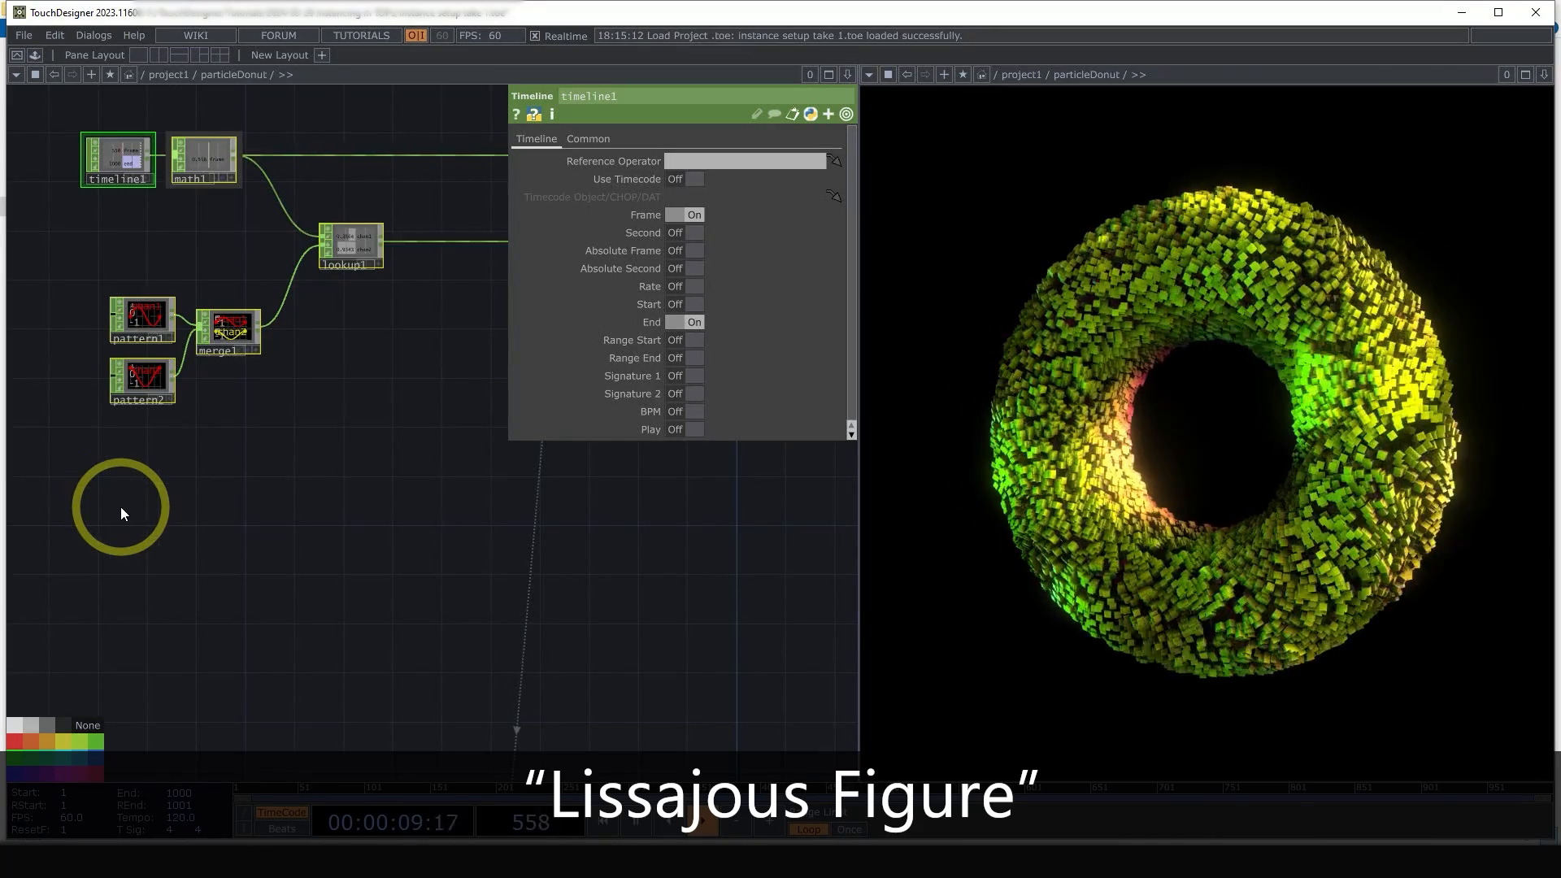
click(122, 313)
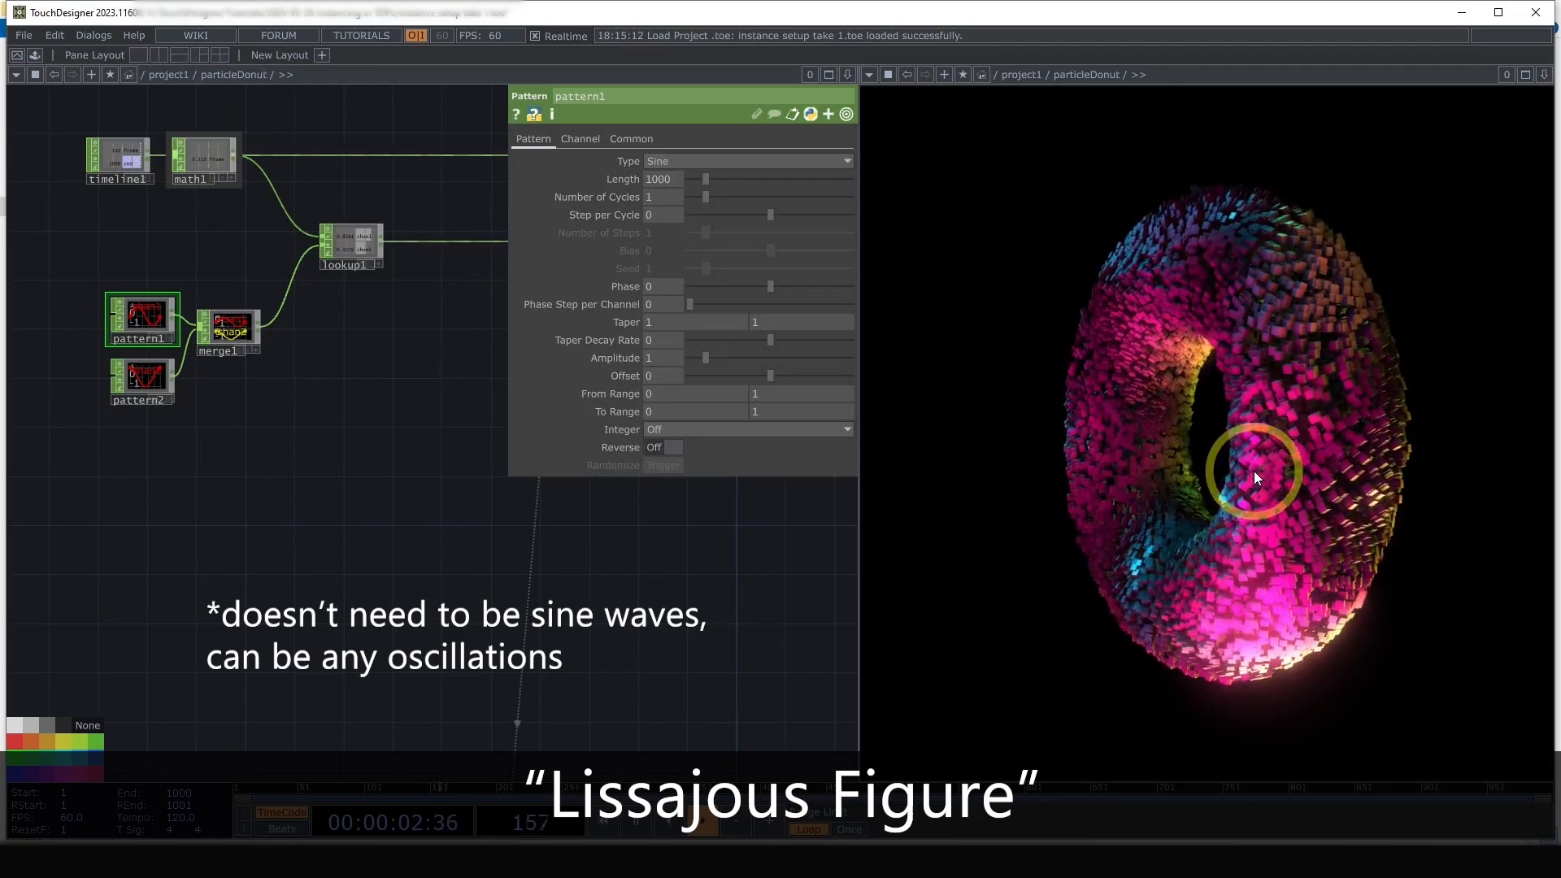
drag(142, 447, 89, 301)
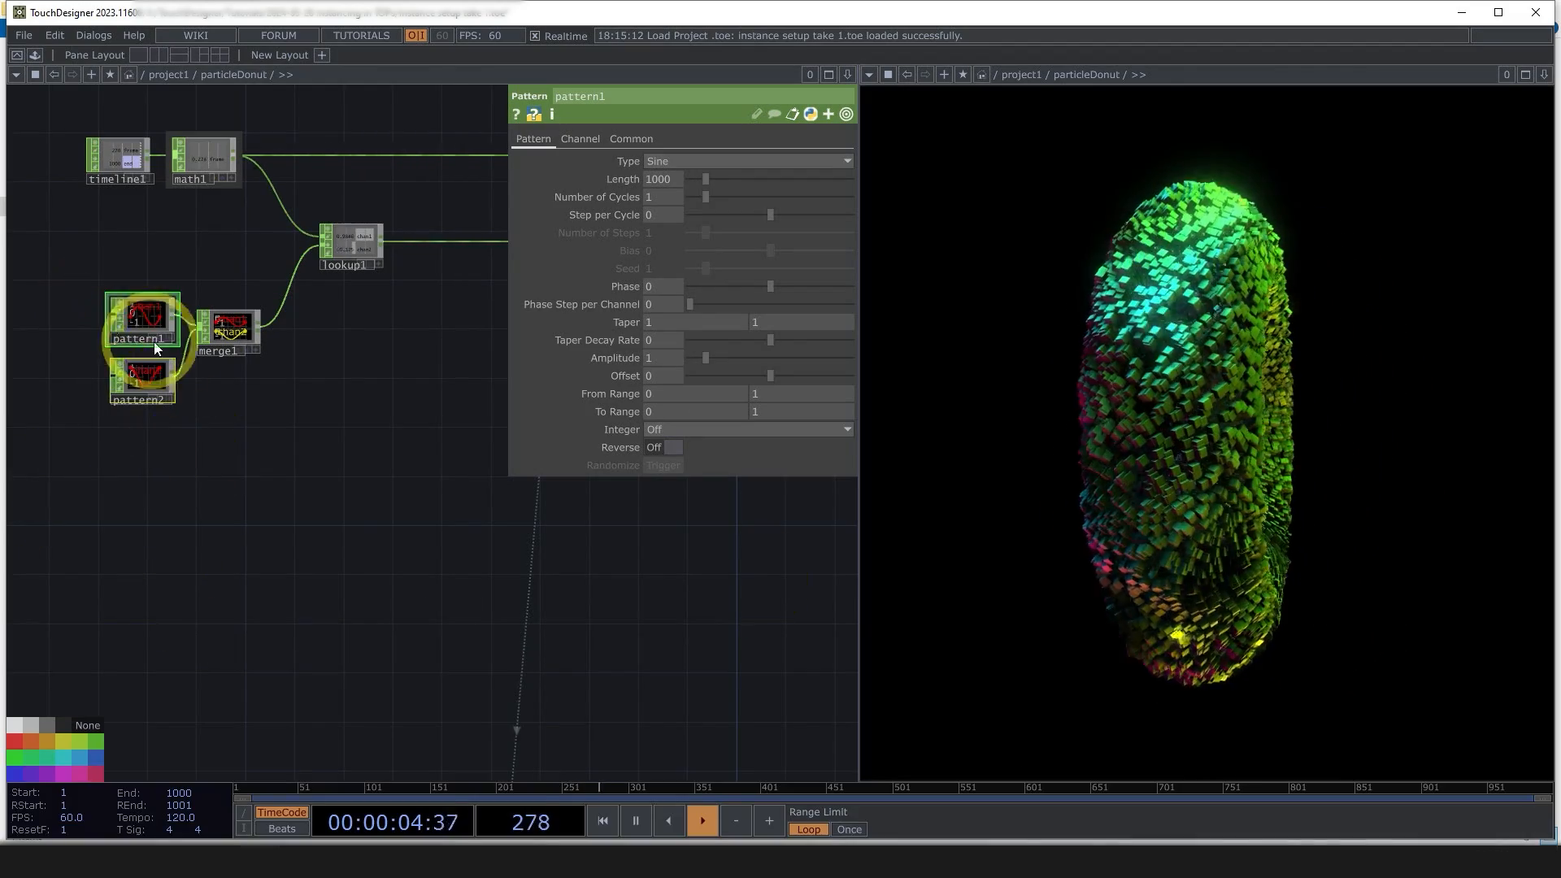
scroll(130, 351, up, 3)
scroll(130, 357, down, 4)
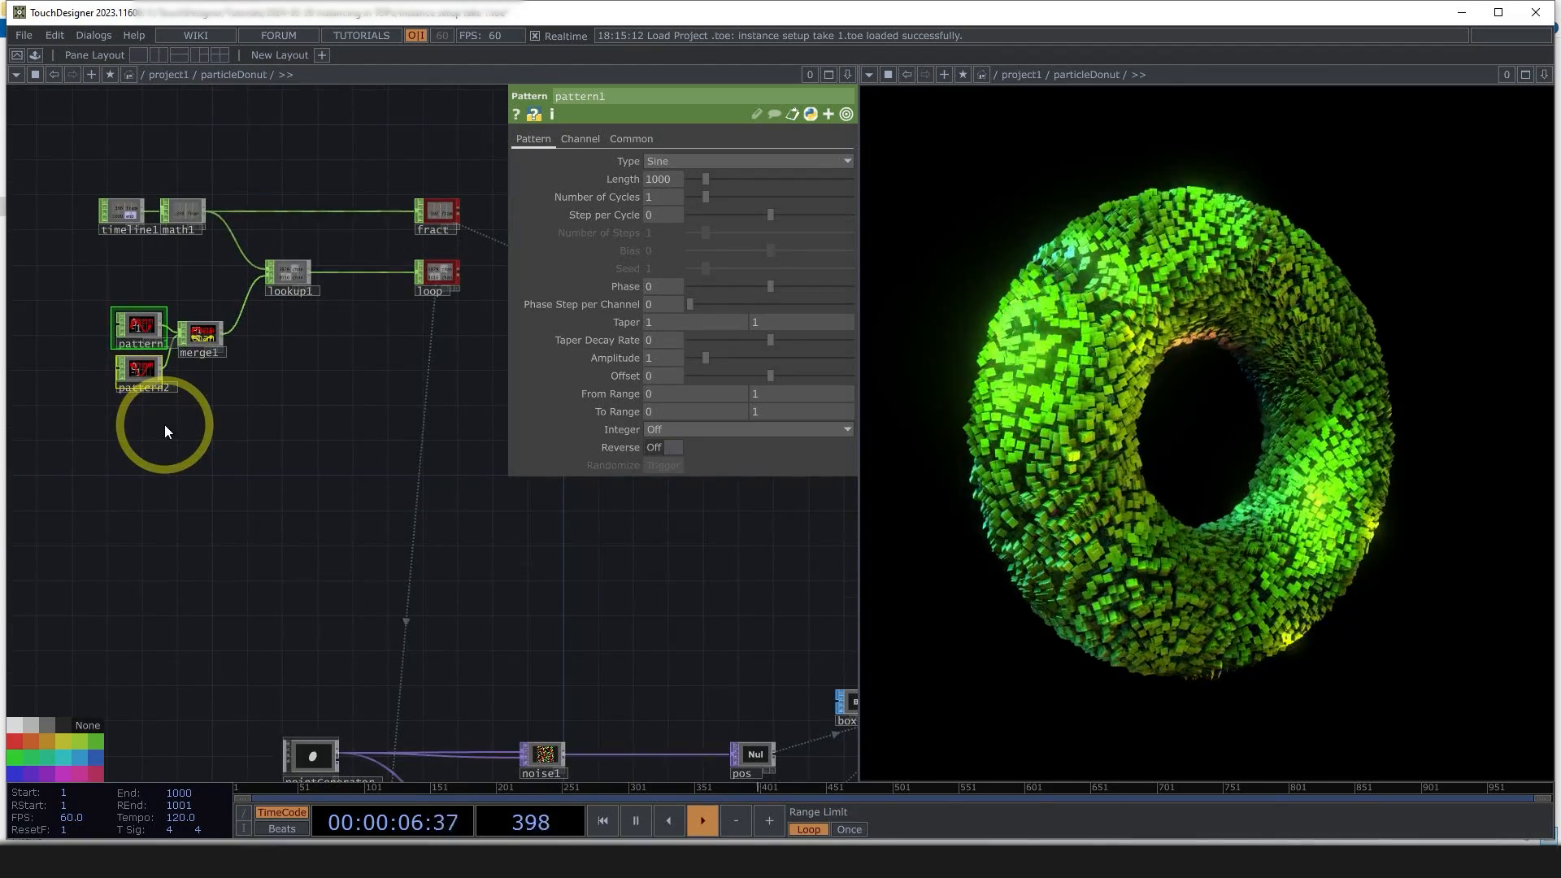
right_click(275, 425)
scroll(108, 344, up, 3)
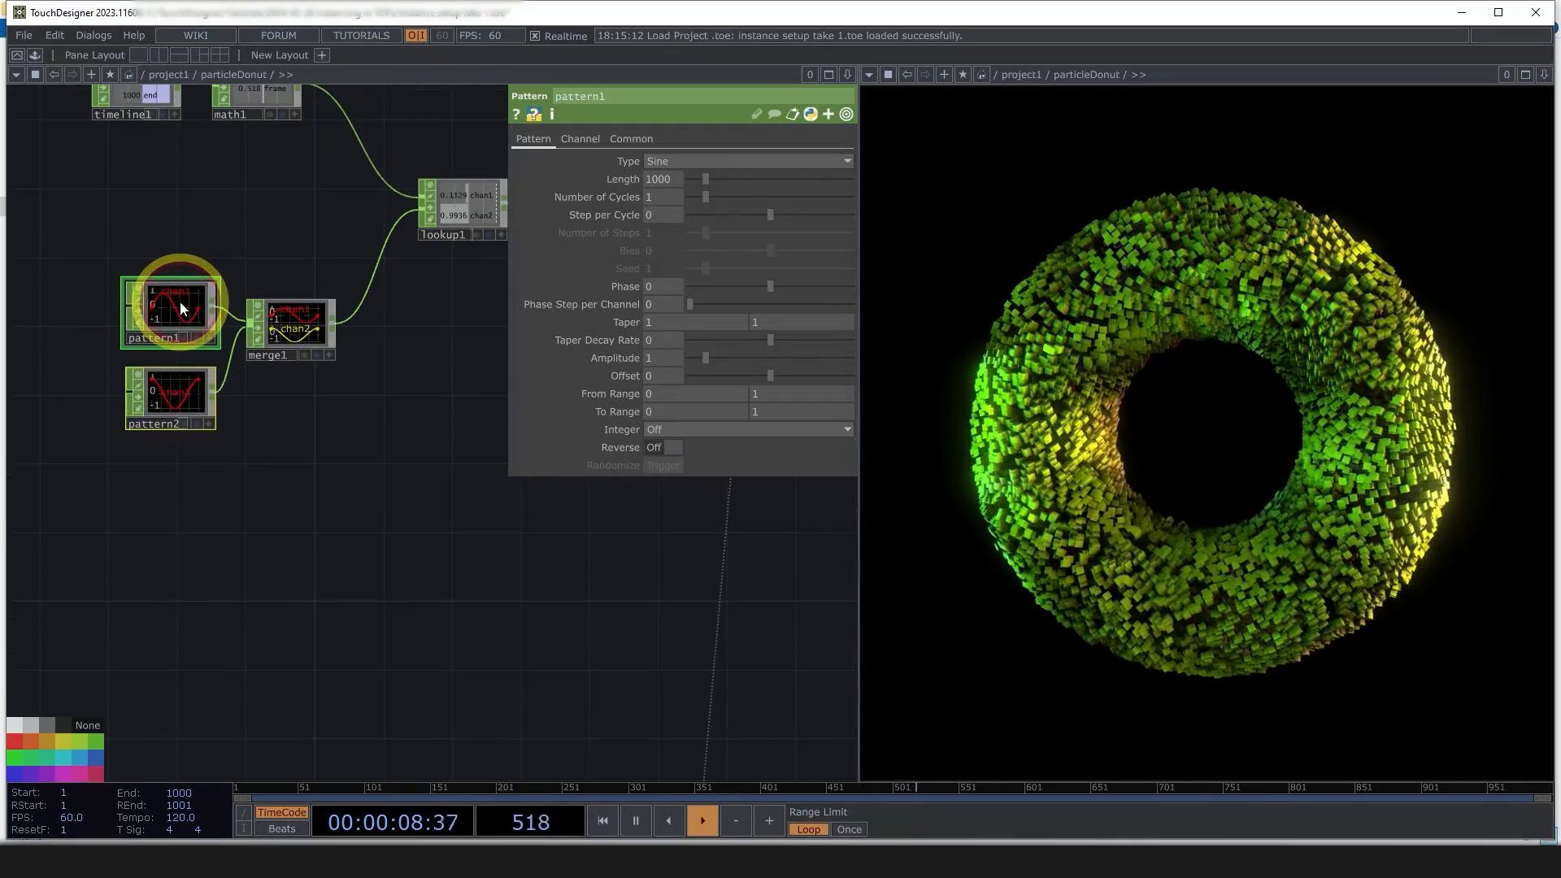
- Duplicate pattern1 into the empty space below pattern2 and set the copy's Number of Cycles to 4
click(179, 302)
key(ctrl+c)
key(ctrl+v)
drag(179, 364, 159, 563)
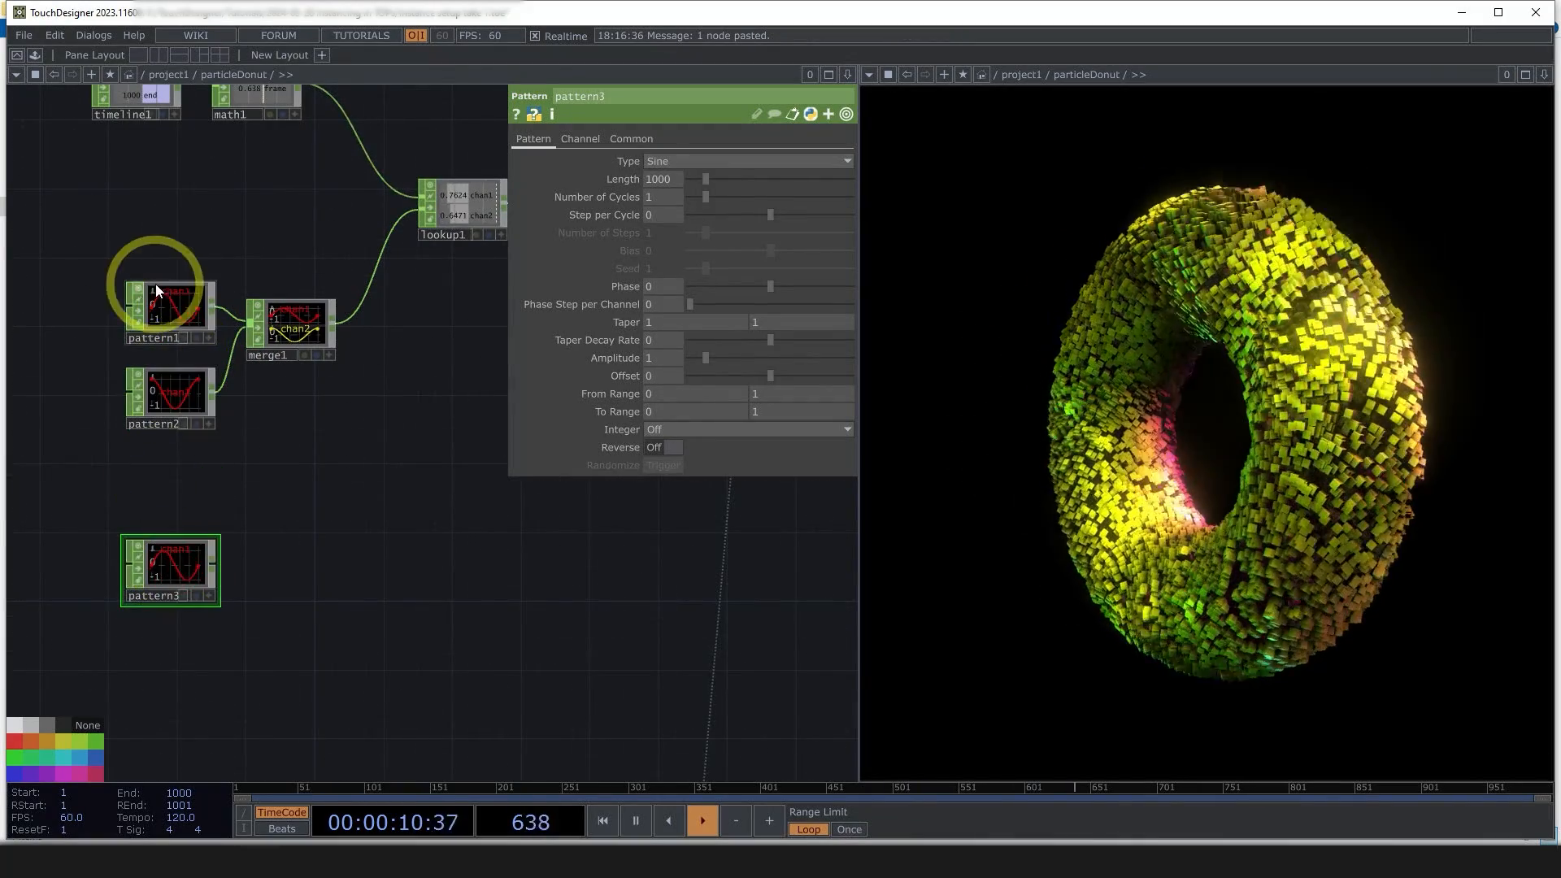
scroll(113, 587, up, 2)
scroll(176, 577, up, 1)
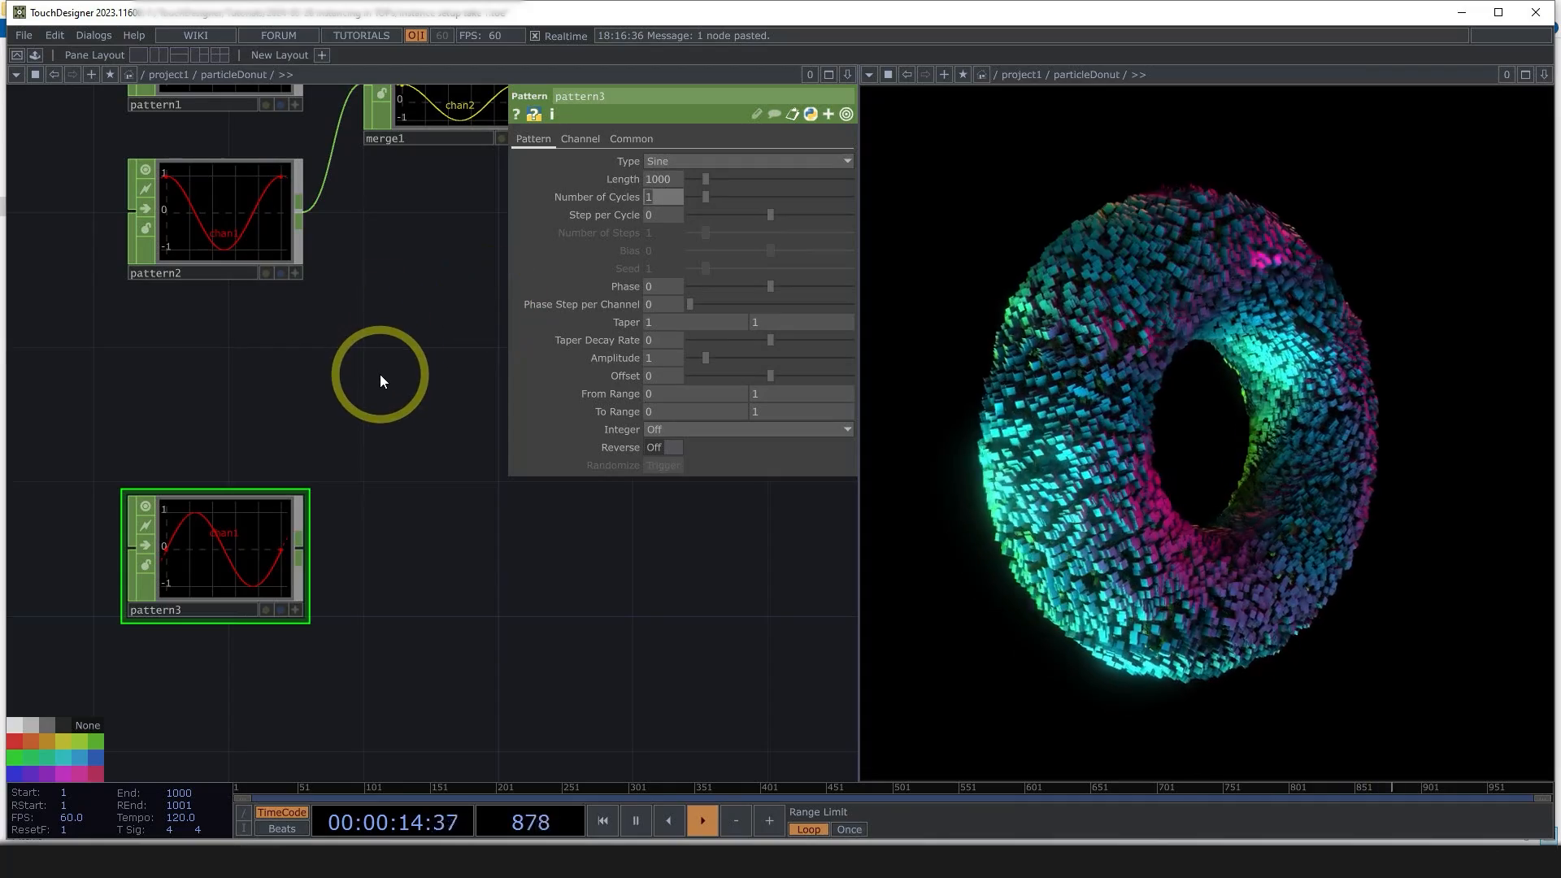
text(4)
key(Return)
- Duplicate pattern3 directly below itself and set the new copy's Number of Cycles to 5
key(ctrl+c)
key(ctrl+v)
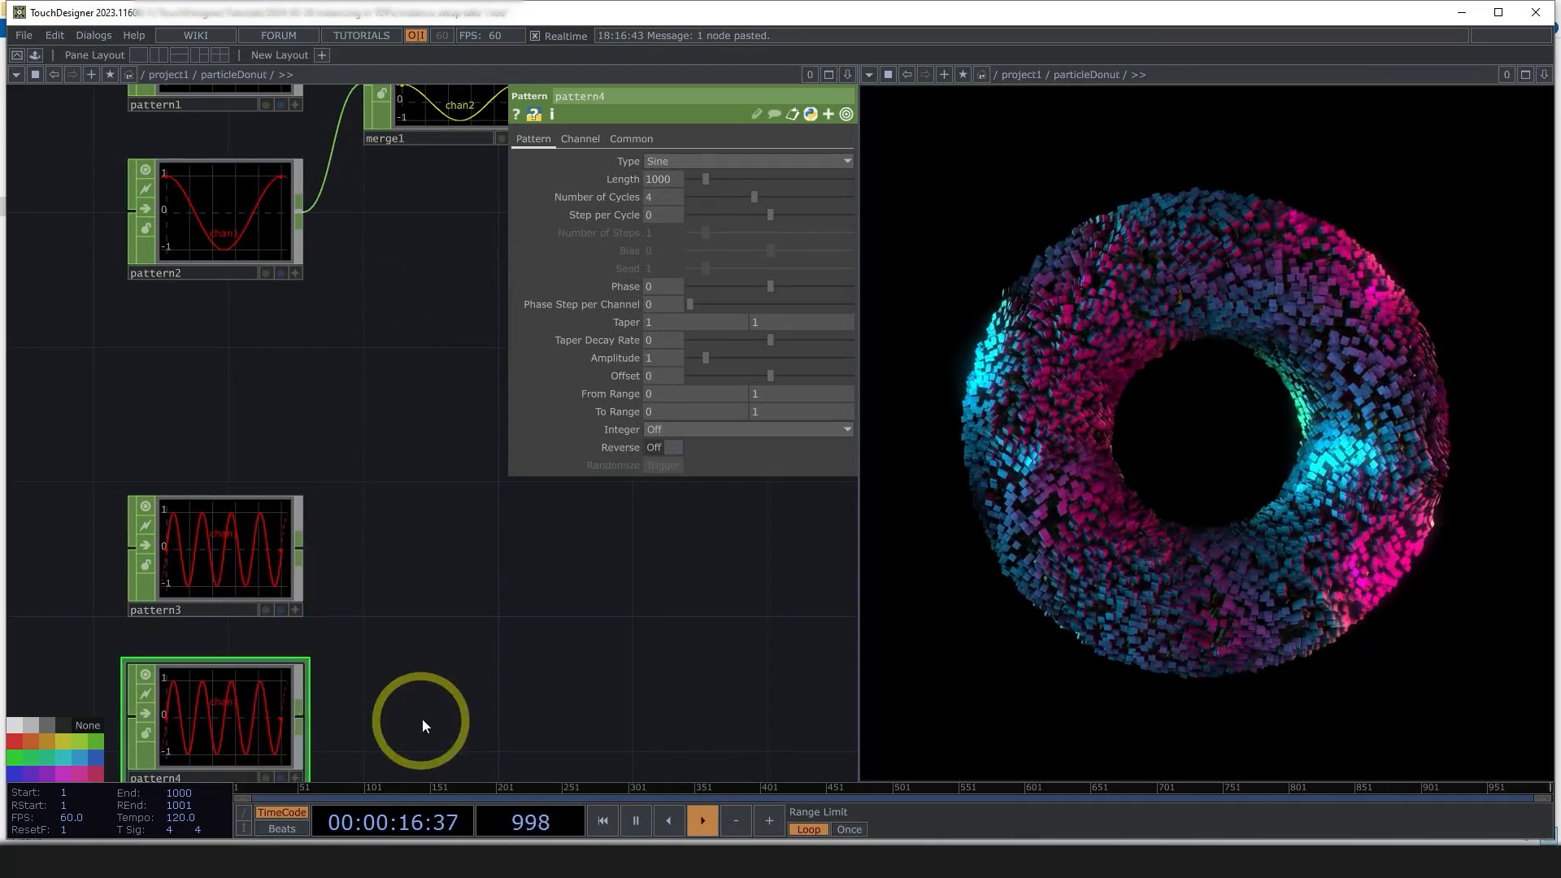
drag(420, 722, 456, 609)
click(657, 198)
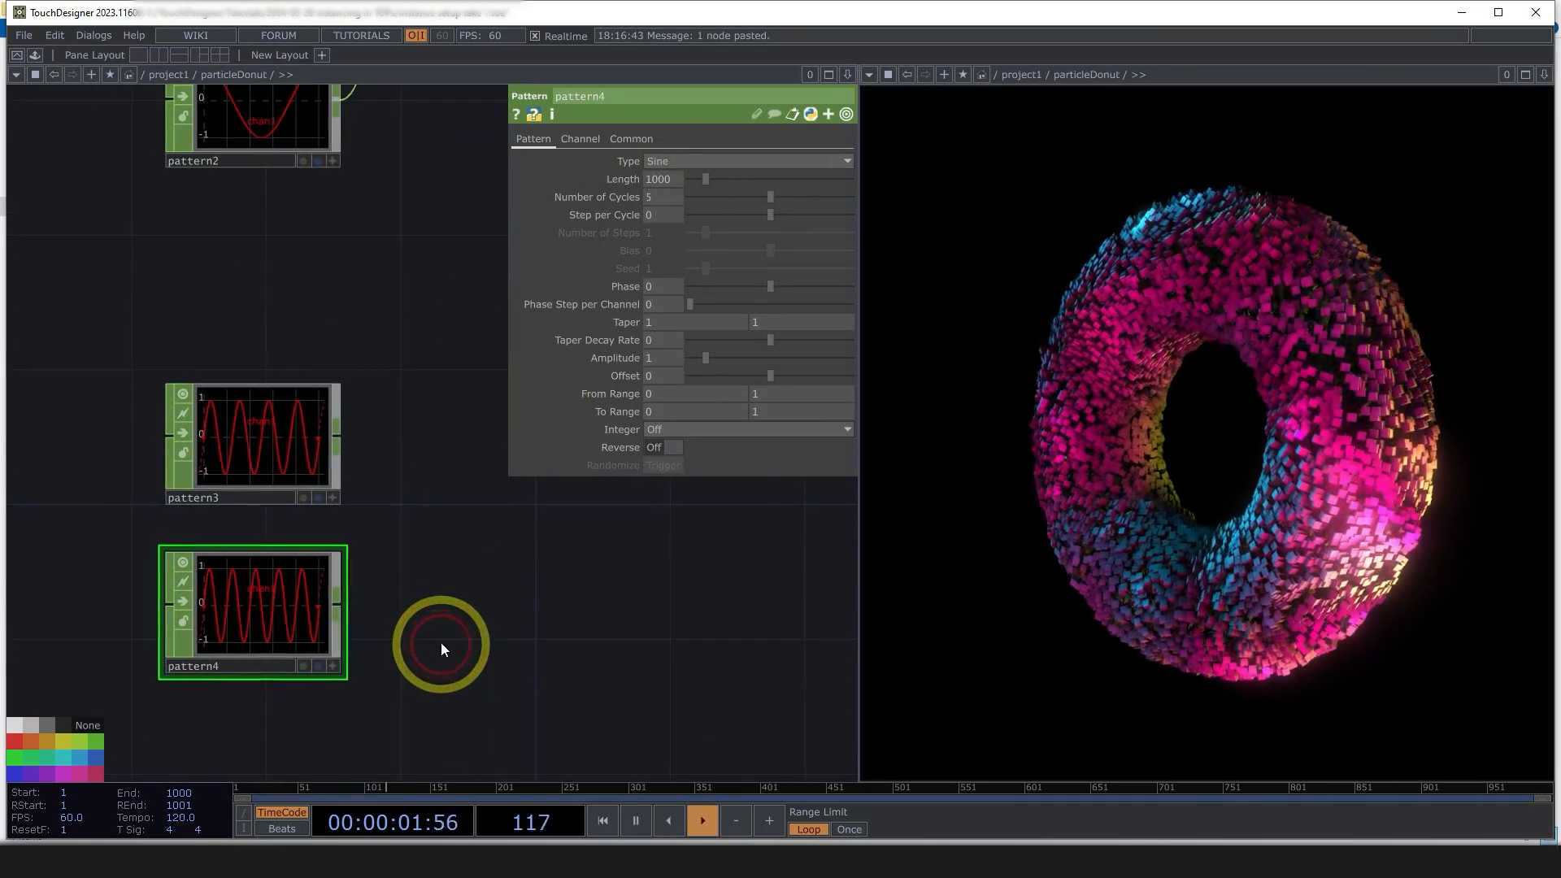
- Name pattern3's channel tx and pattern4's channel ty
click(294, 438)
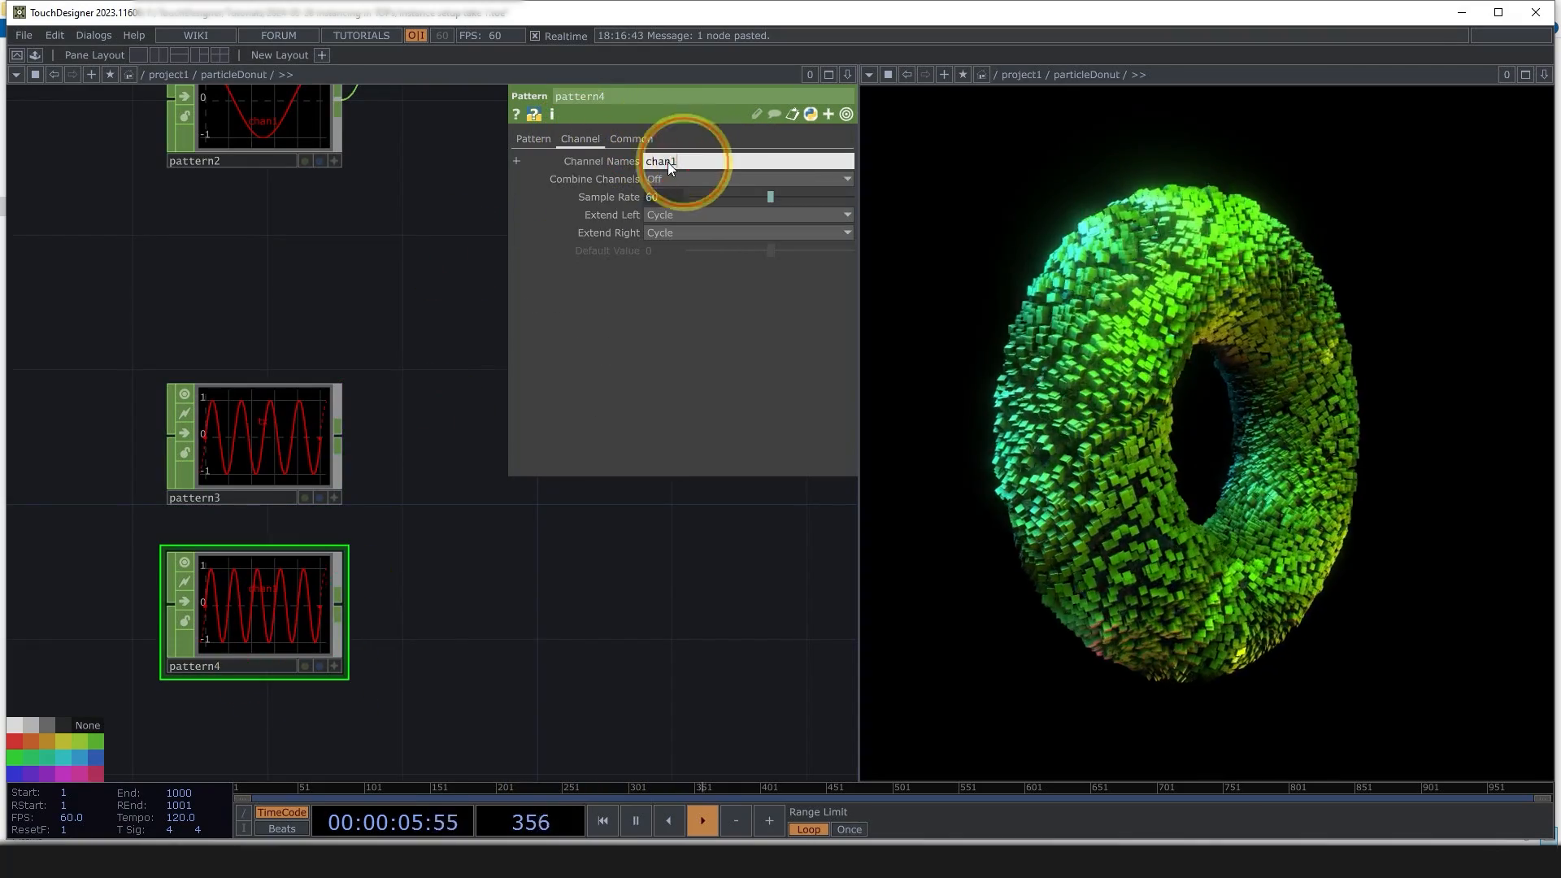
drag(663, 615, 545, 590)
click(180, 420)
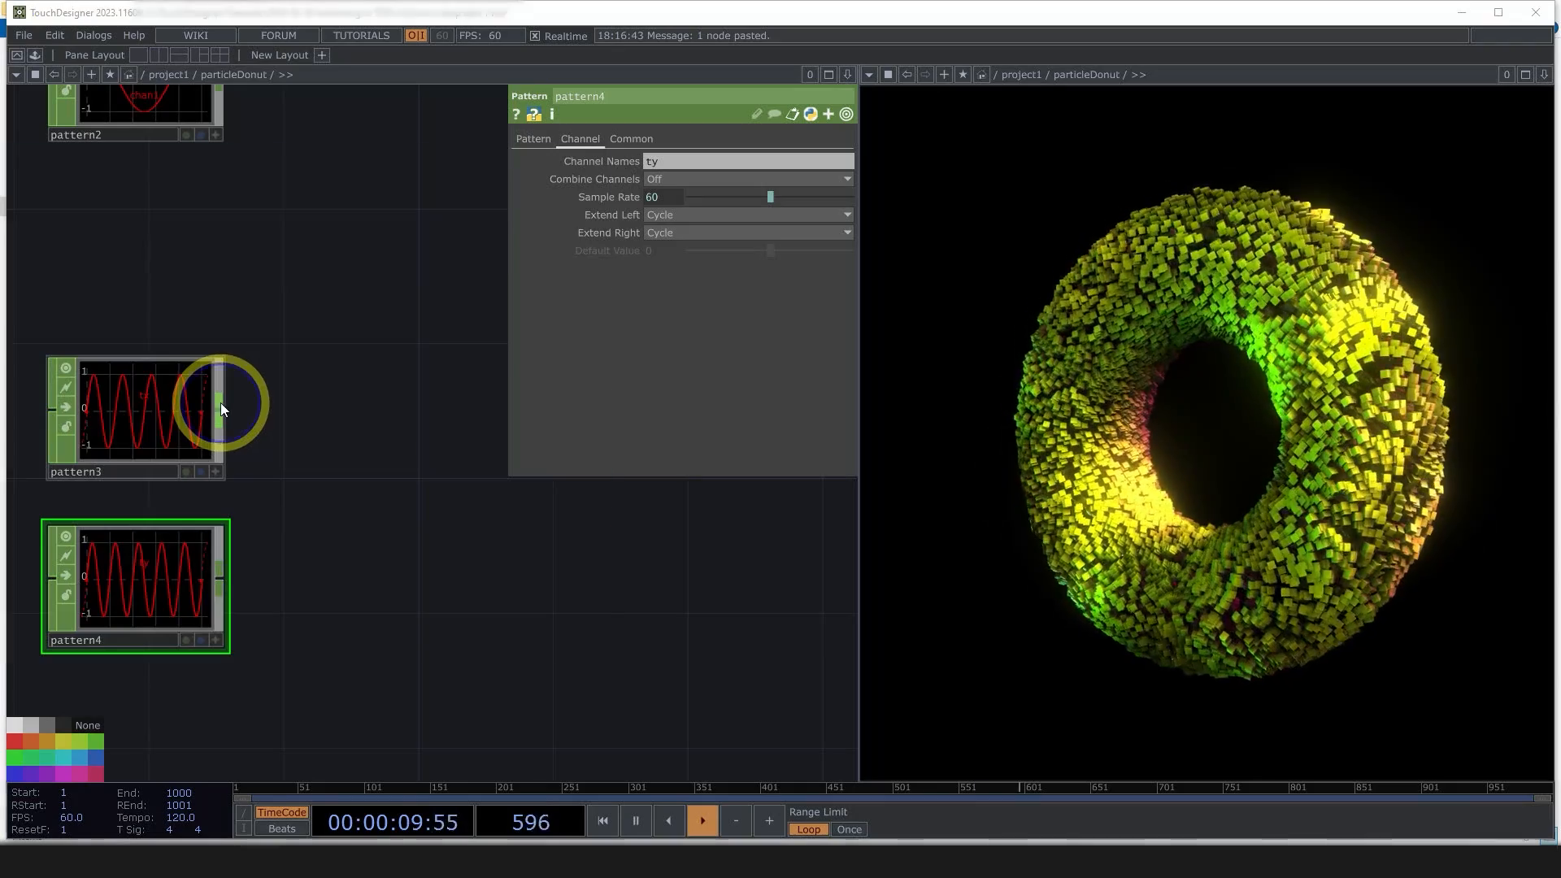
- Add a Merge CHOP after pattern3 and connect pattern4 as its second input
right_click(222, 402)
text(mer)
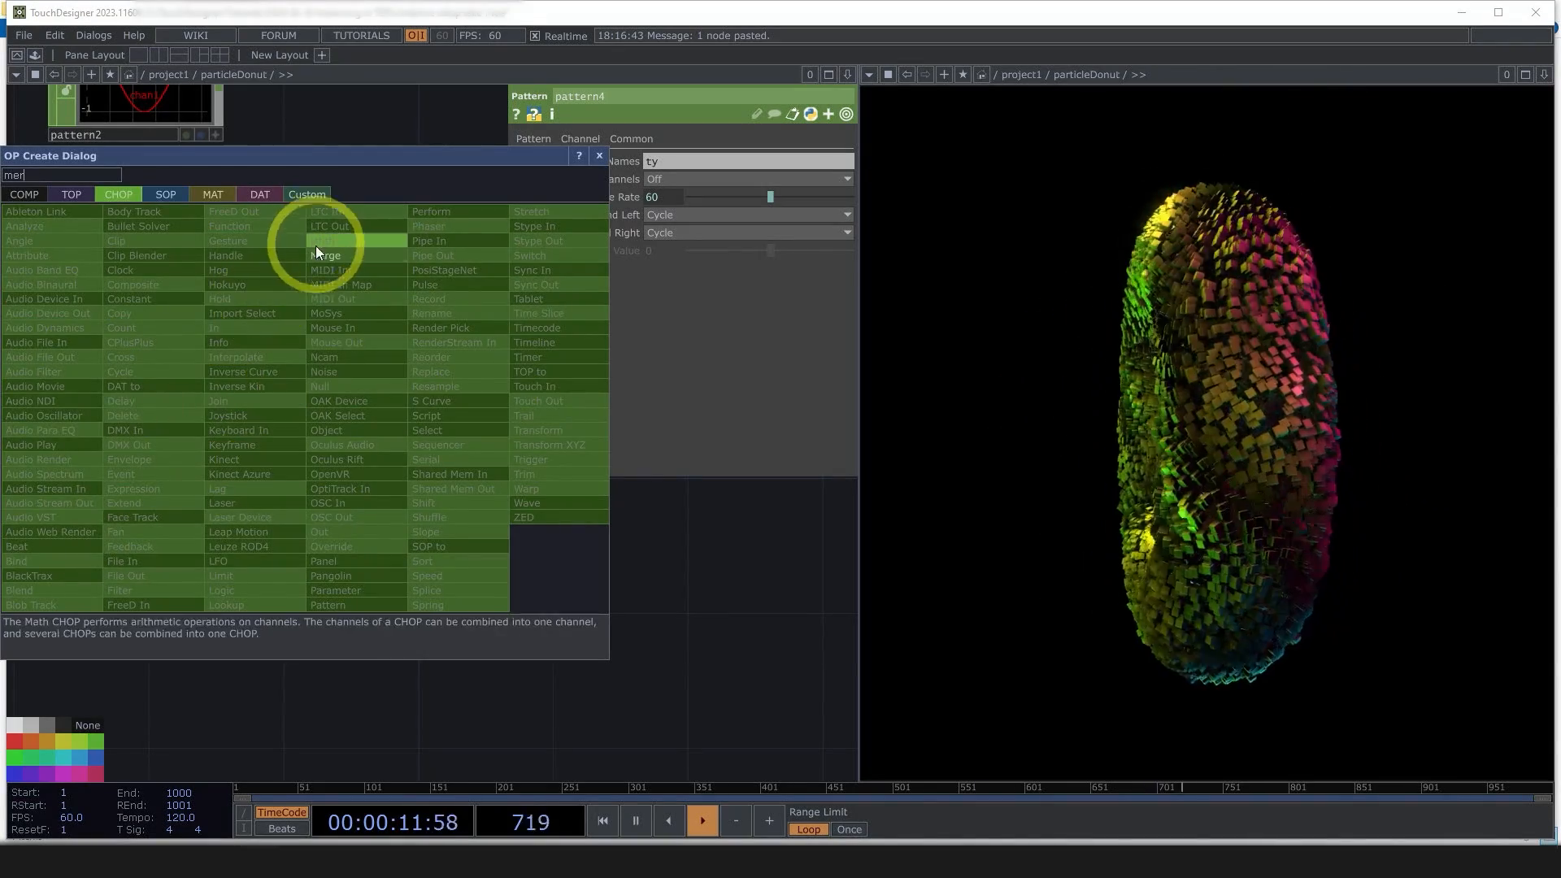
click(324, 254)
click(435, 451)
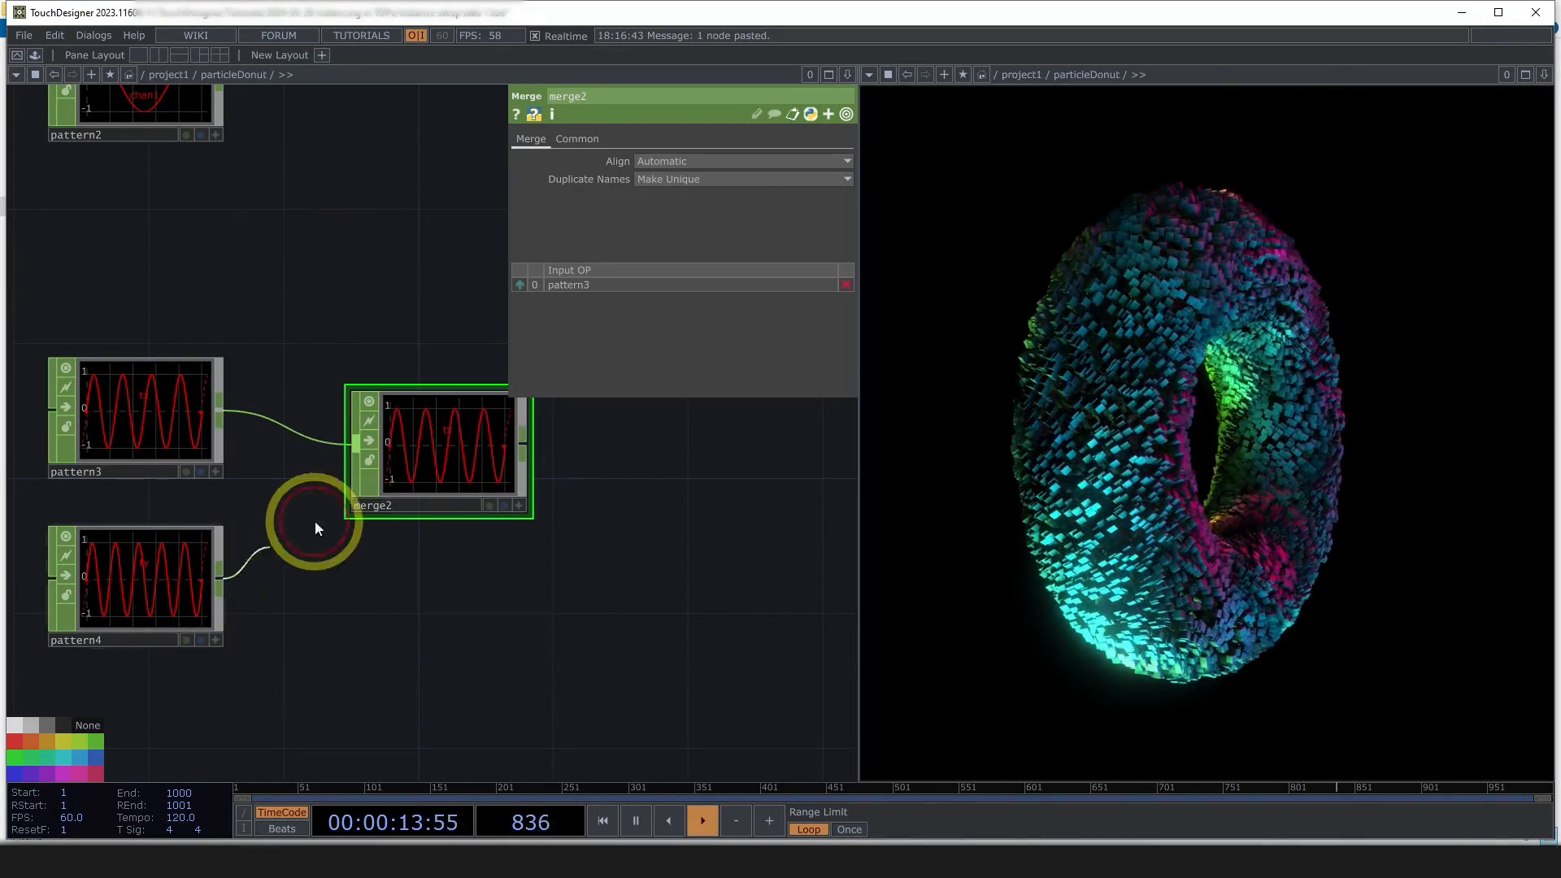
drag(631, 502, 404, 558)
- Duplicate lookup1, place the copy beside merge2, and connect merge2 as its lookup table in place of merge1
scroll(397, 554, down, 3)
drag(414, 262, 376, 309)
scroll(331, 366, down, 4)
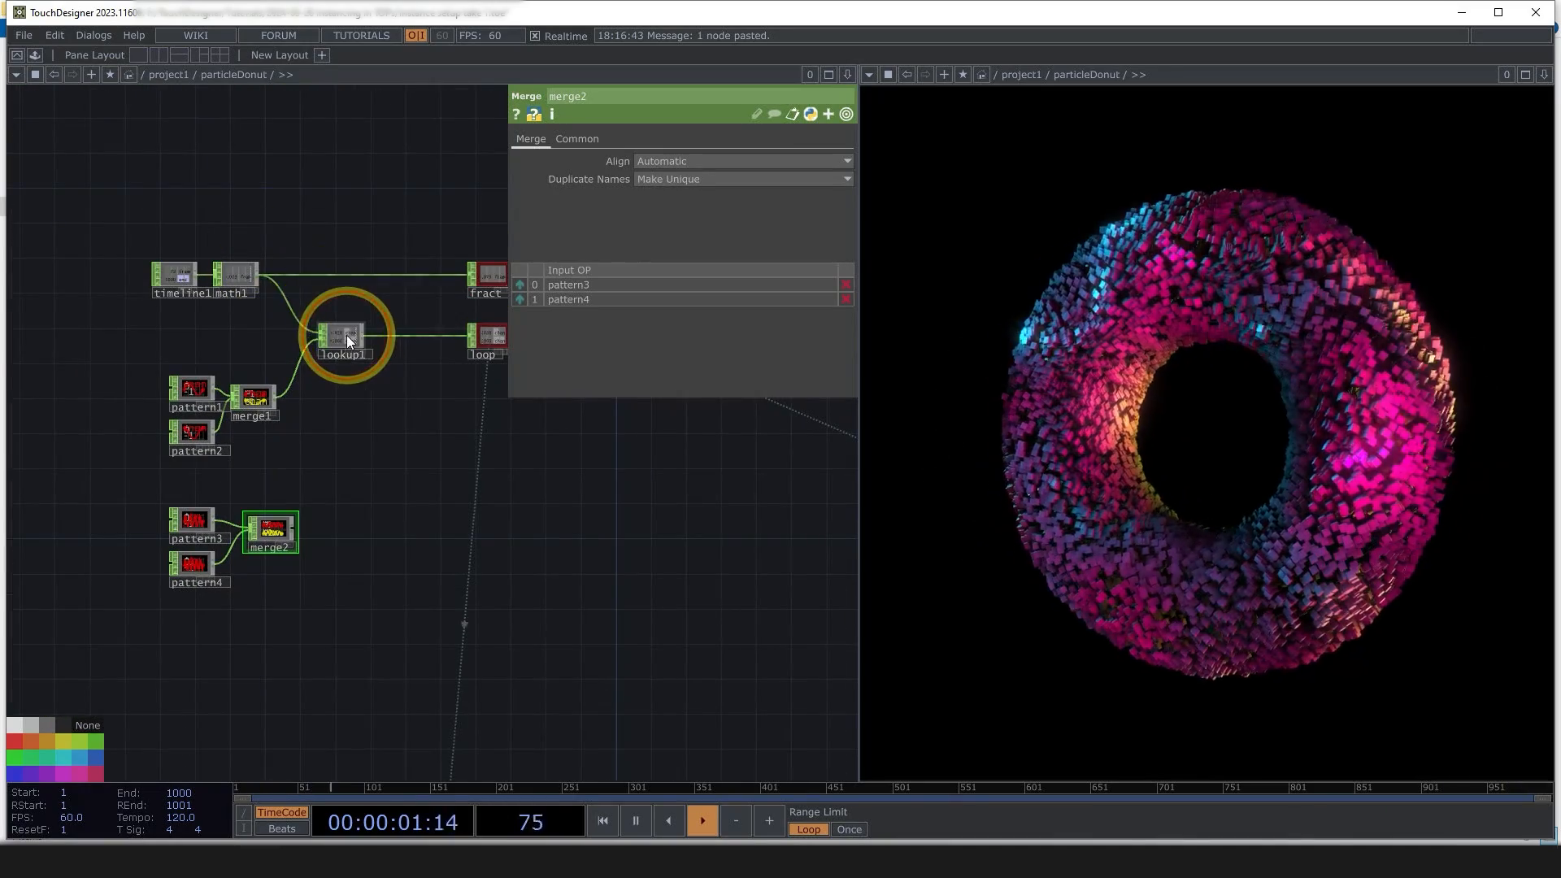
click(345, 337)
drag(286, 292, 294, 335)
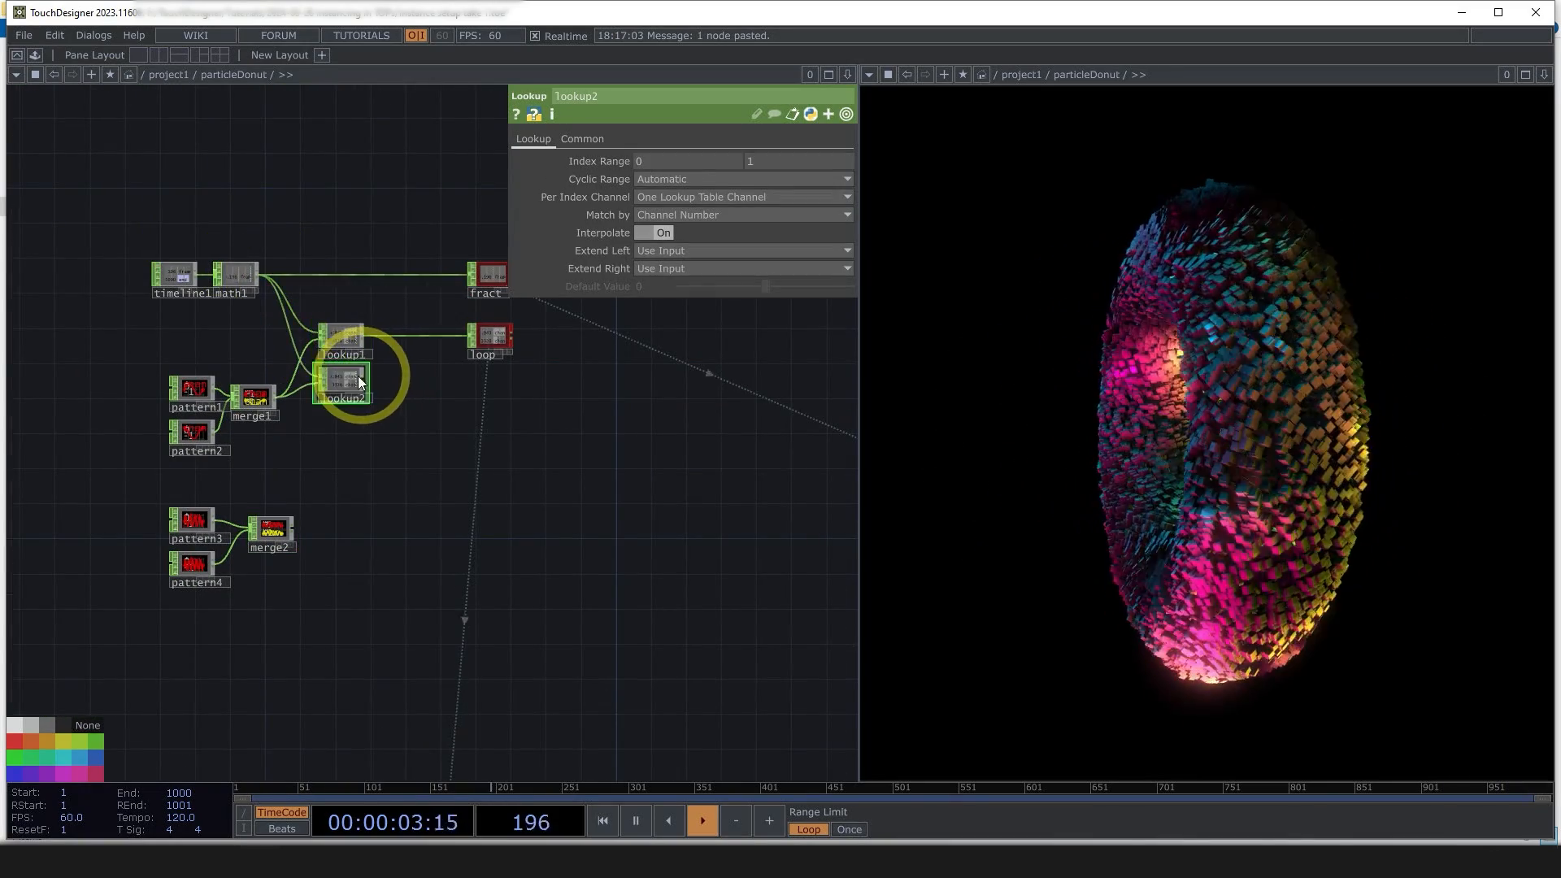
scroll(350, 532, up, 3)
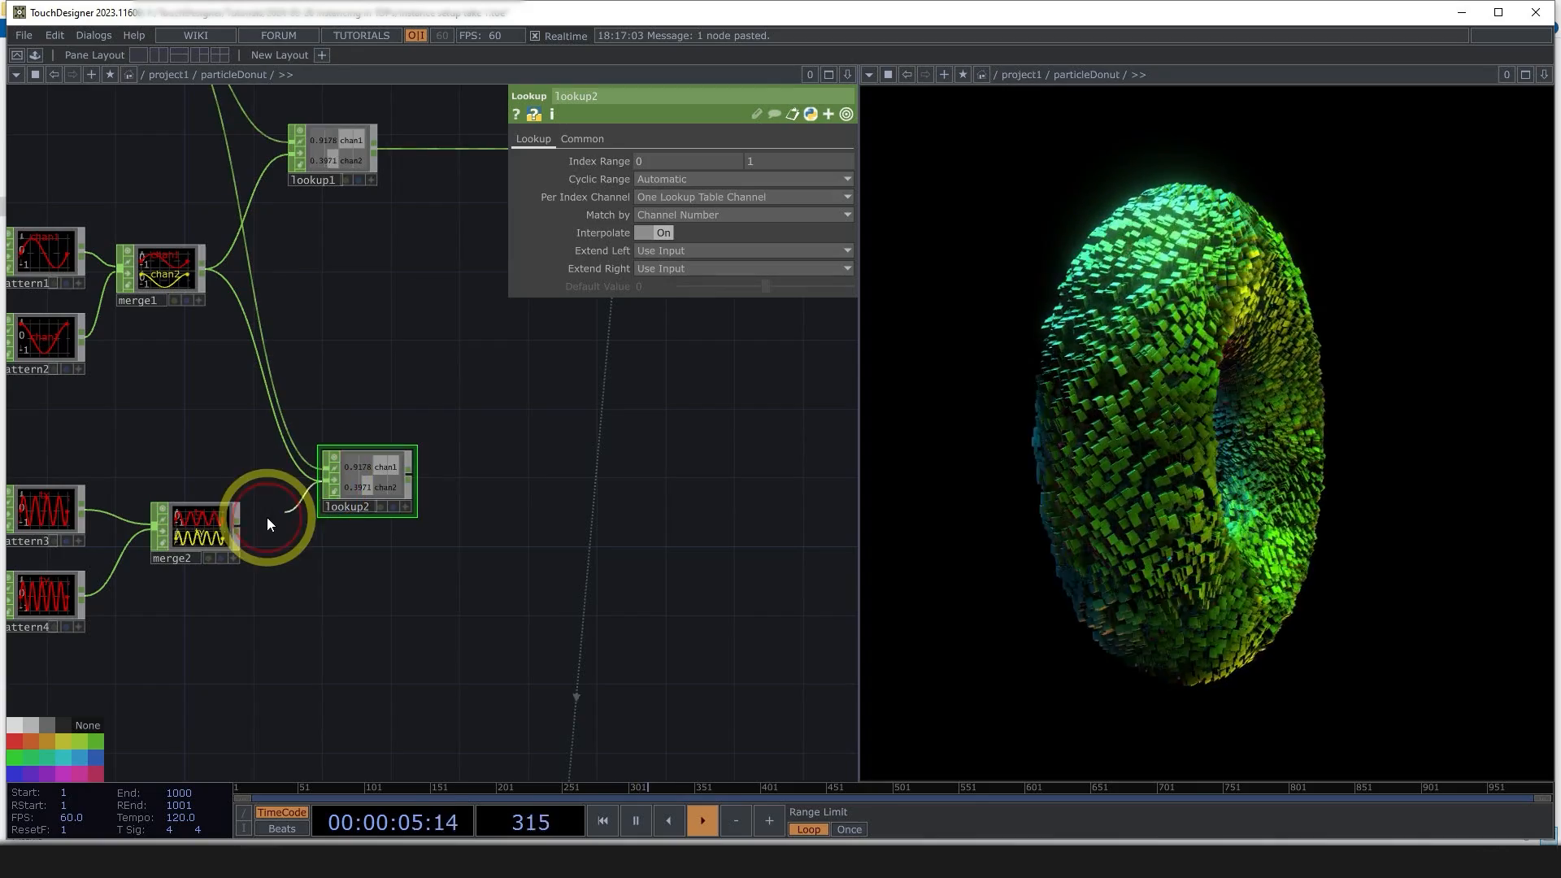
drag(267, 517, 255, 520)
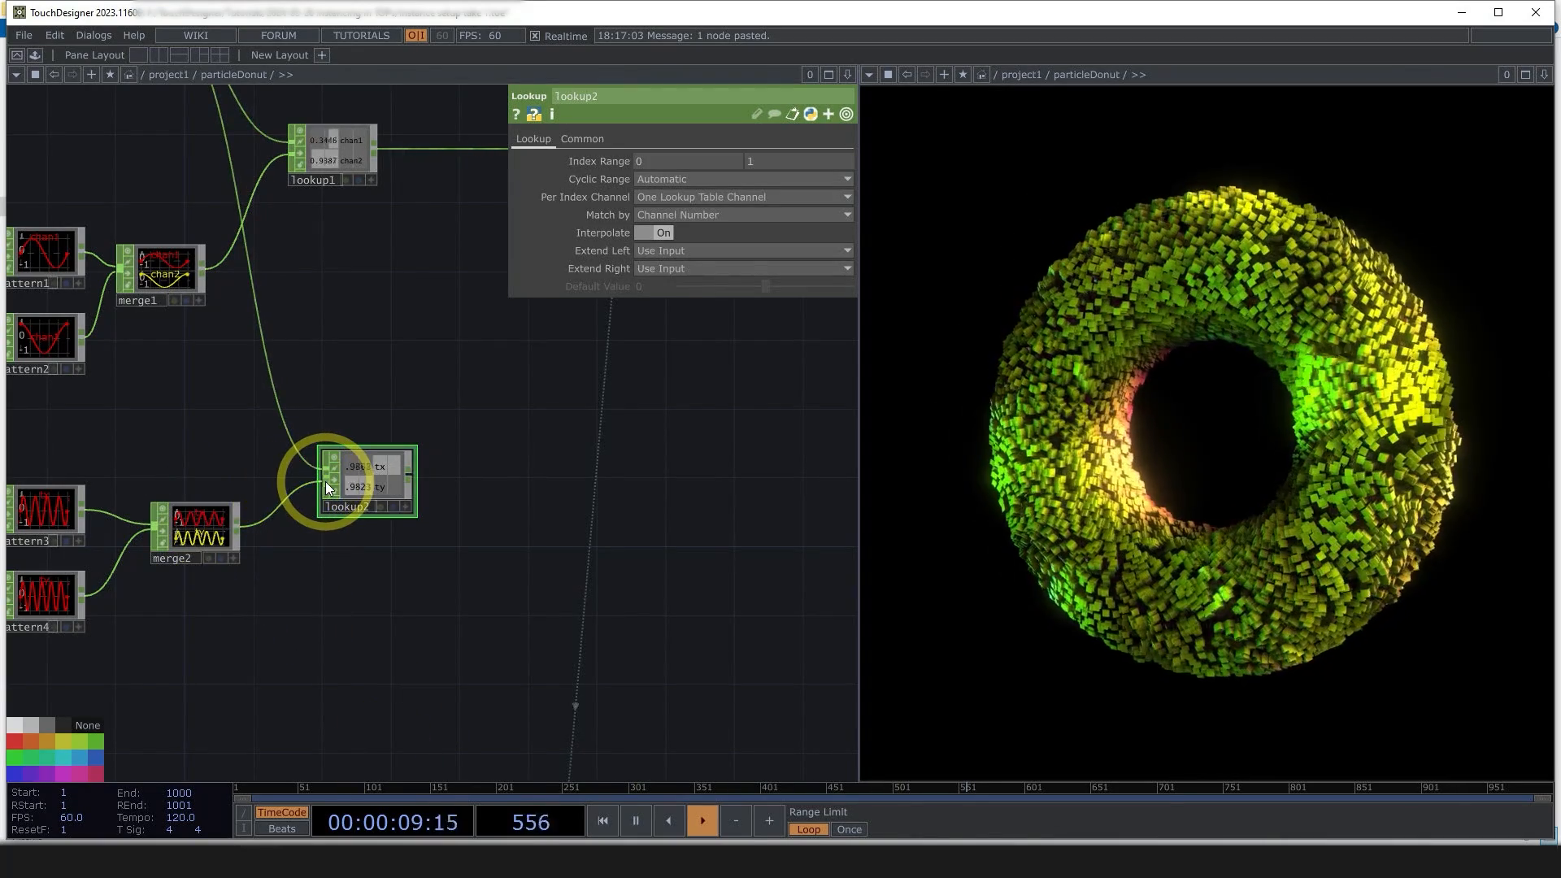
drag(628, 565, 529, 573)
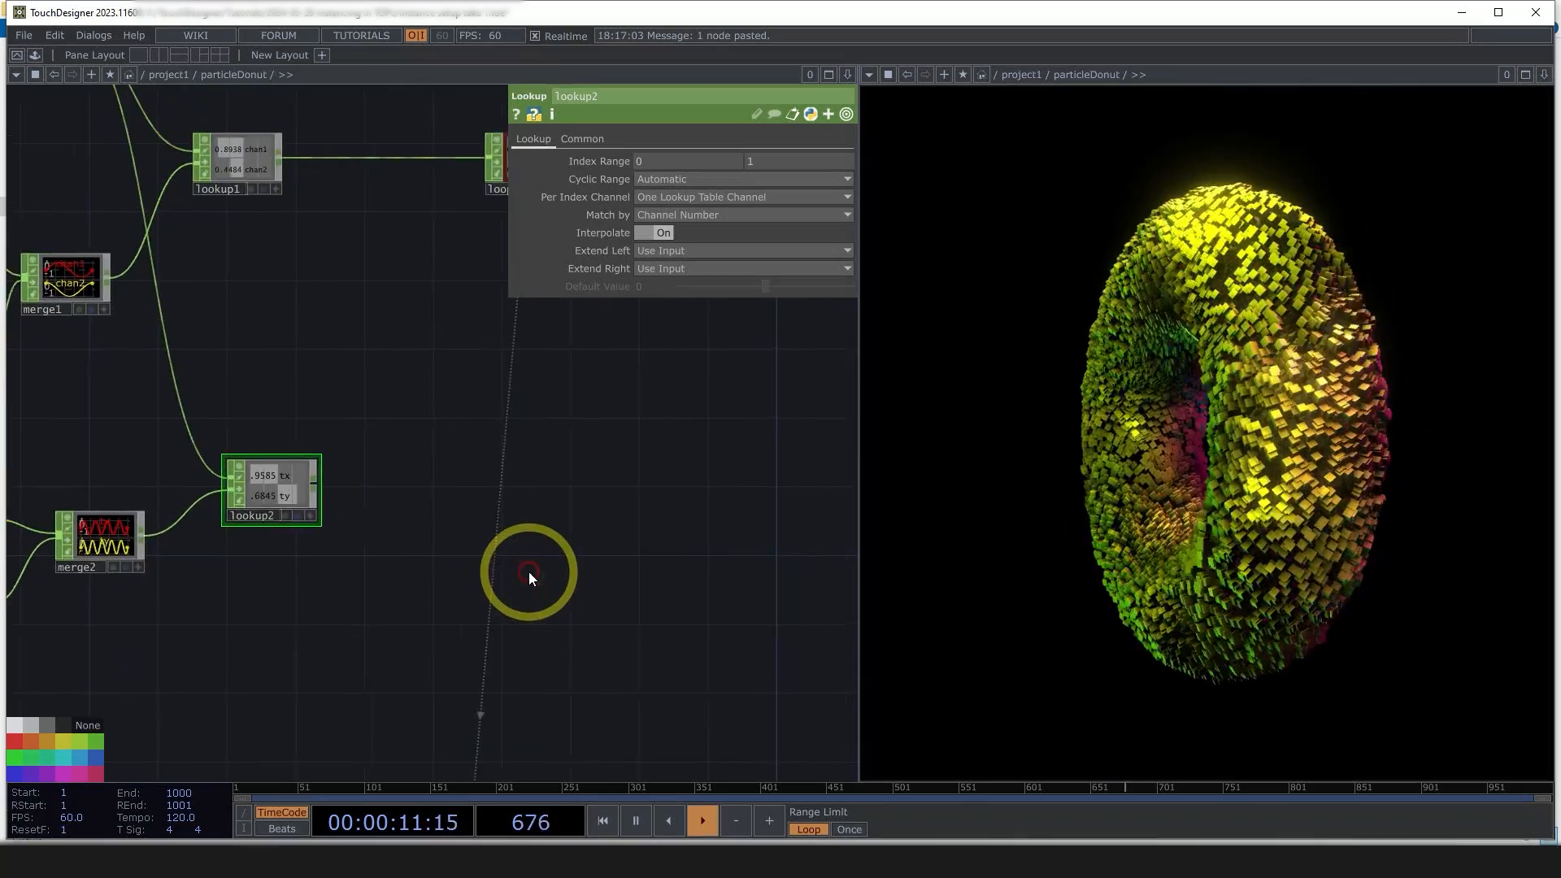
- Add a Null CHOP after lookup2 and name it attr
scroll(496, 558, down, 3)
right_click(376, 510)
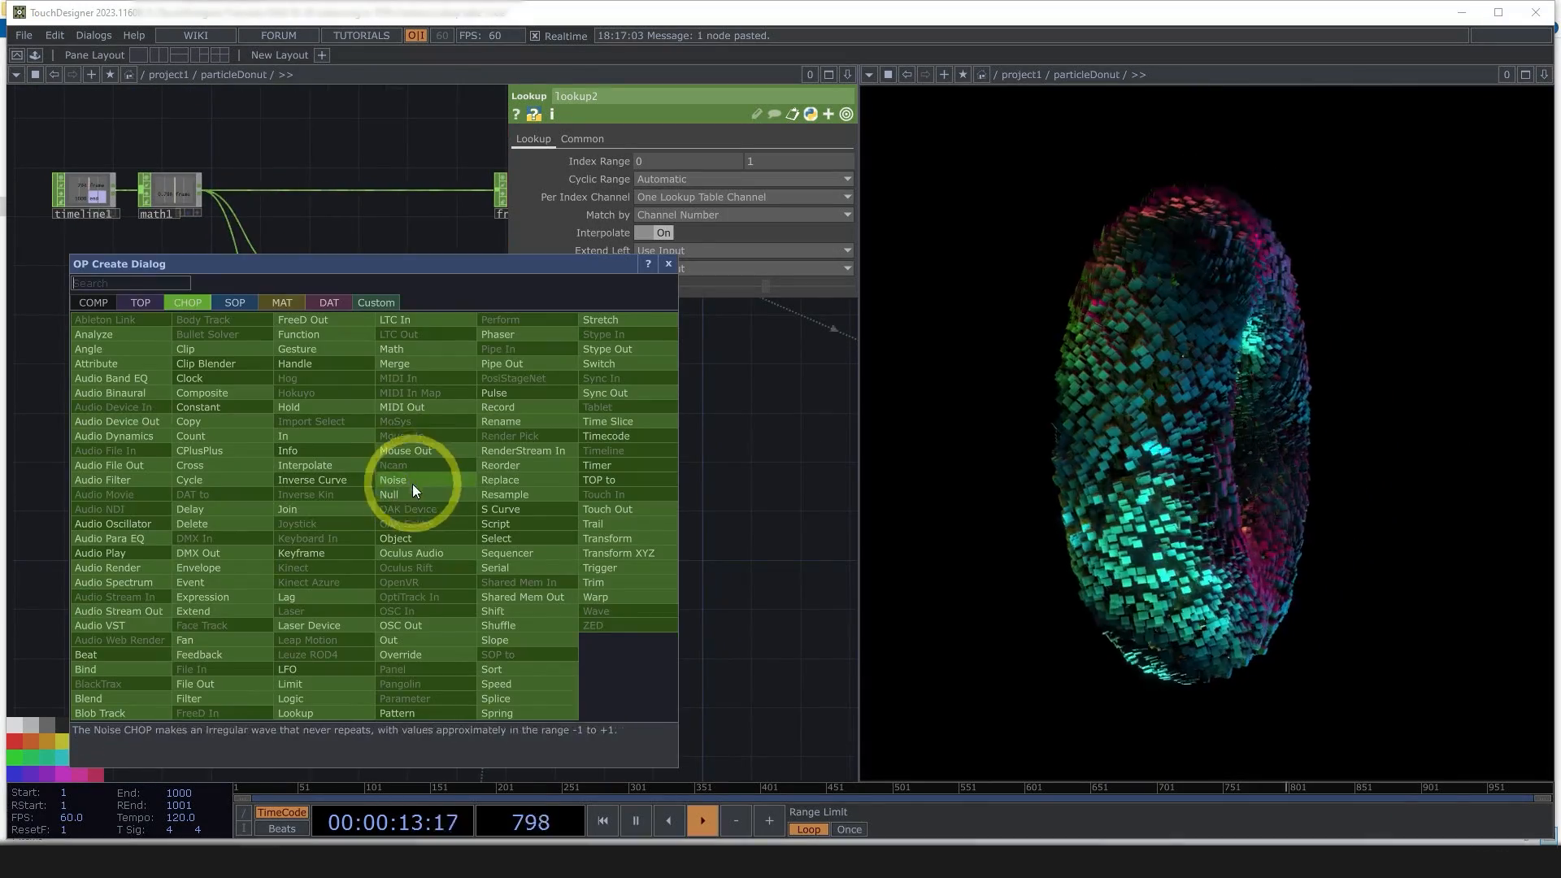
click(411, 493)
click(528, 509)
scroll(619, 545, up, 5)
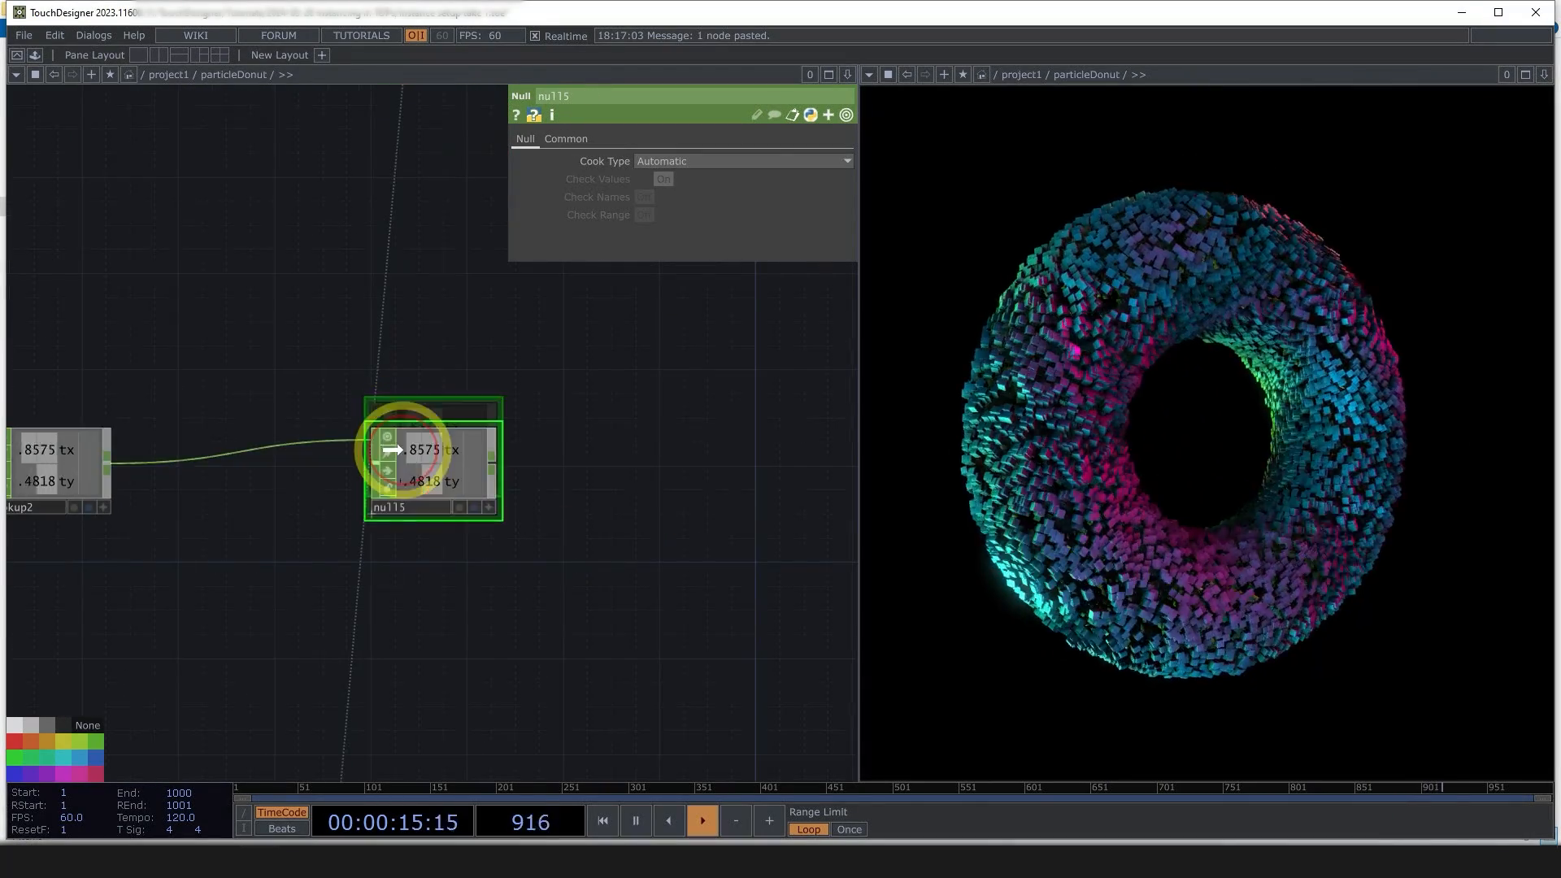
click(415, 504)
text(att)
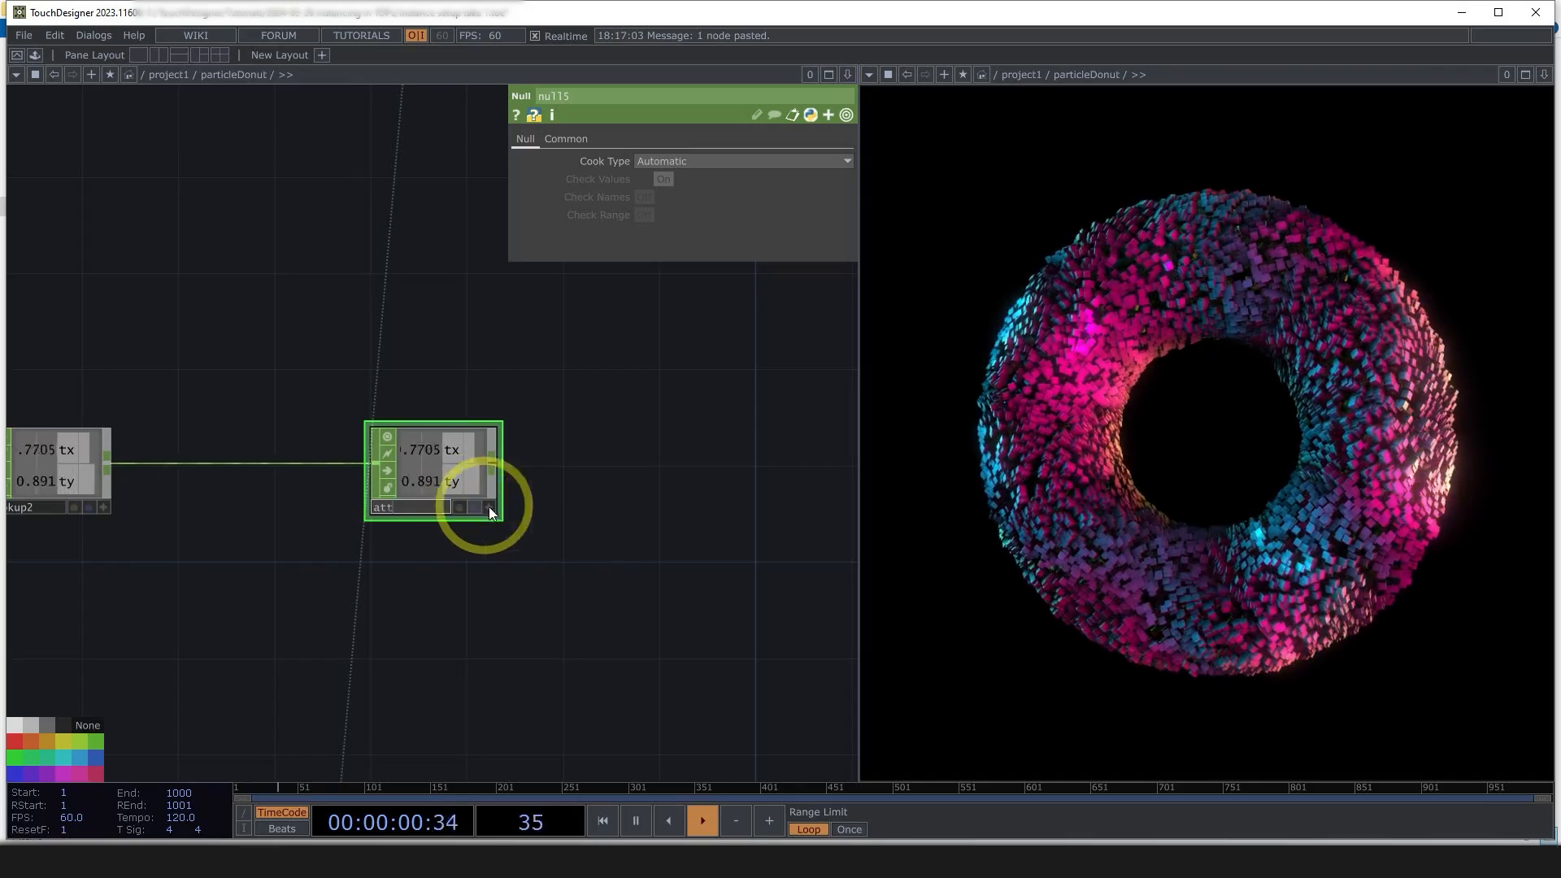
text(r)
key(Return)
scroll(442, 534, down, 4)
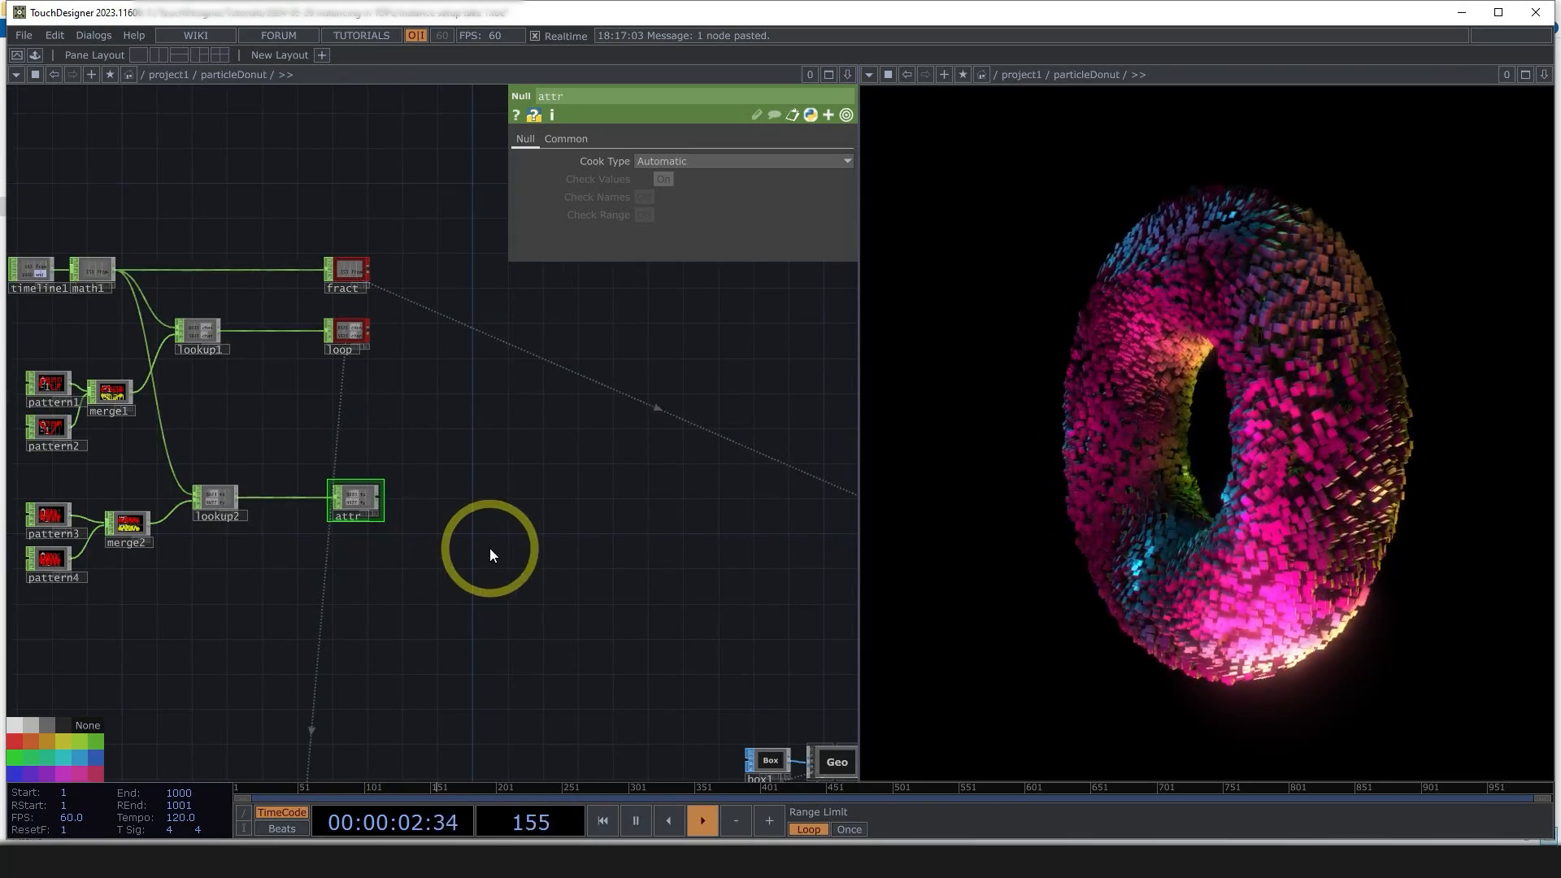
- Add a Sphere SOP to the network beside the attr null
drag(505, 485, 475, 396)
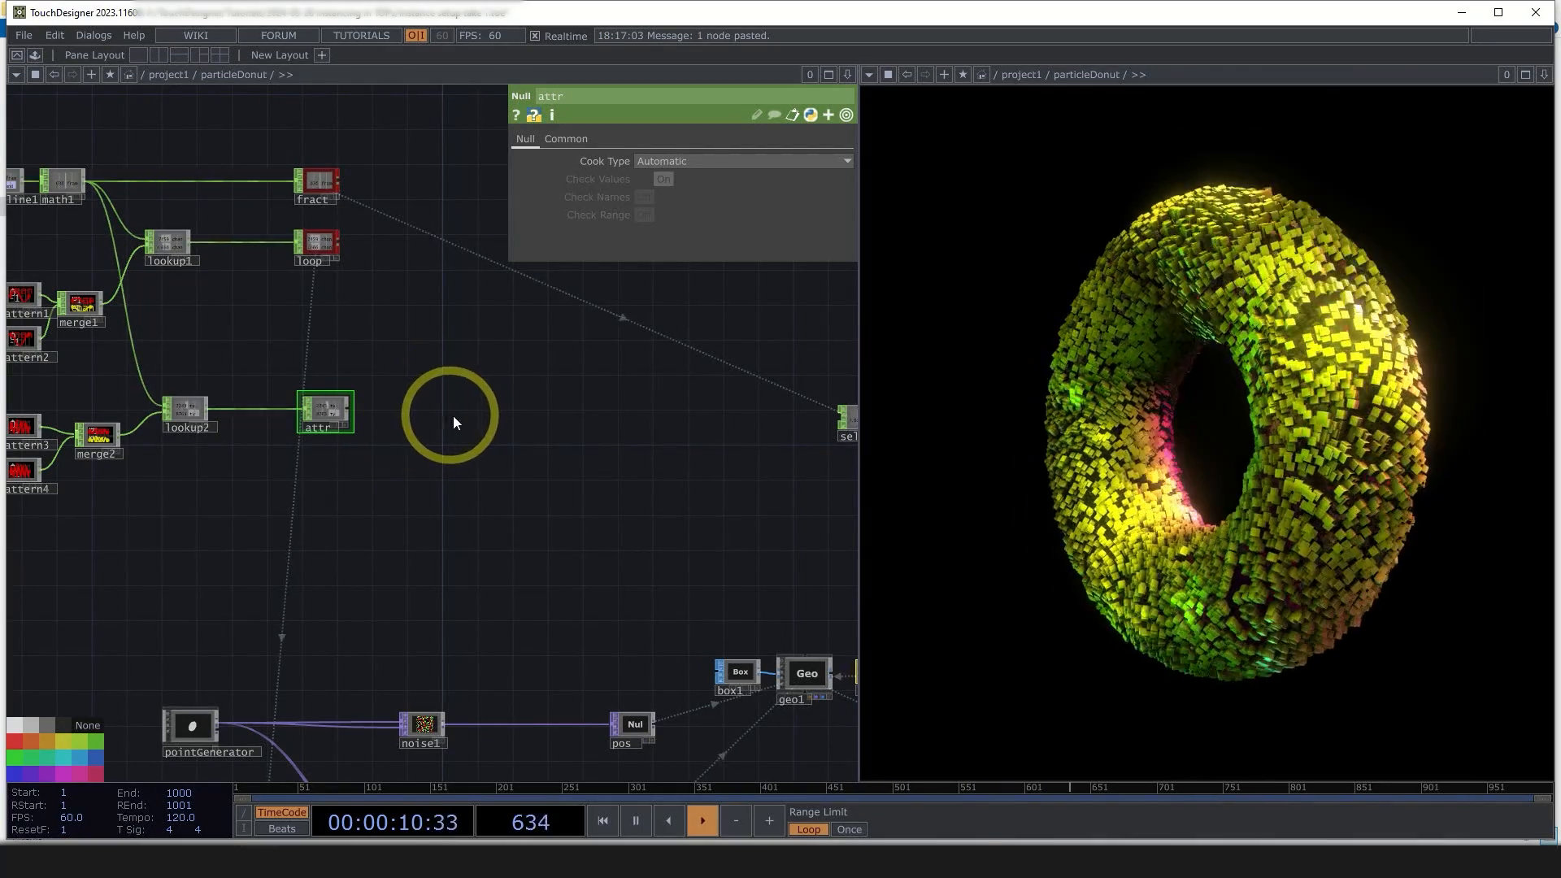
scroll(447, 415, up, 2)
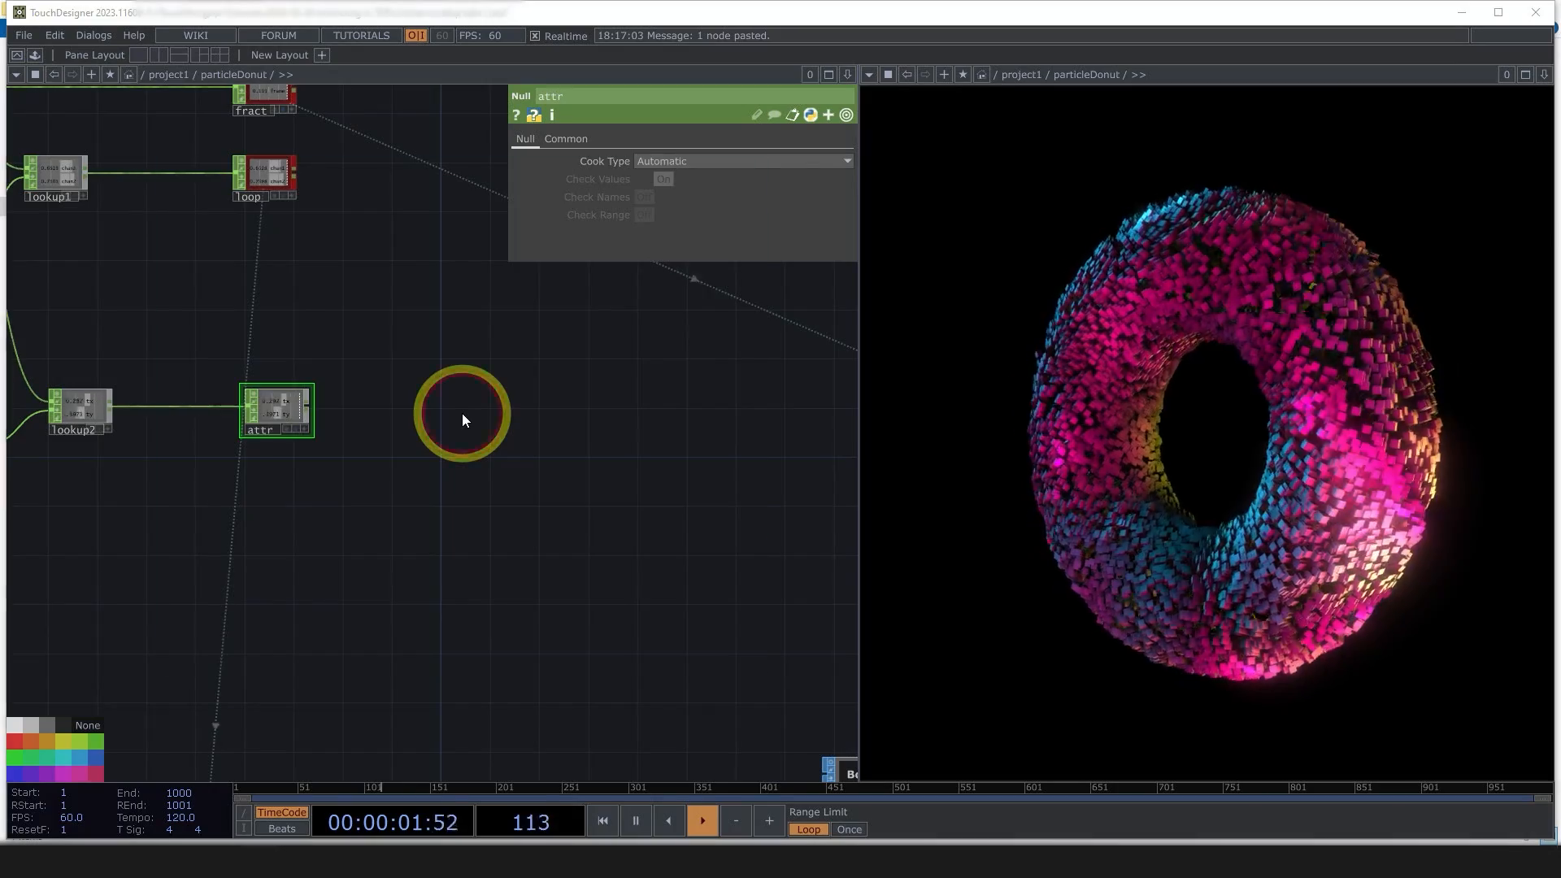
double_click(462, 413)
click(321, 205)
text(s)
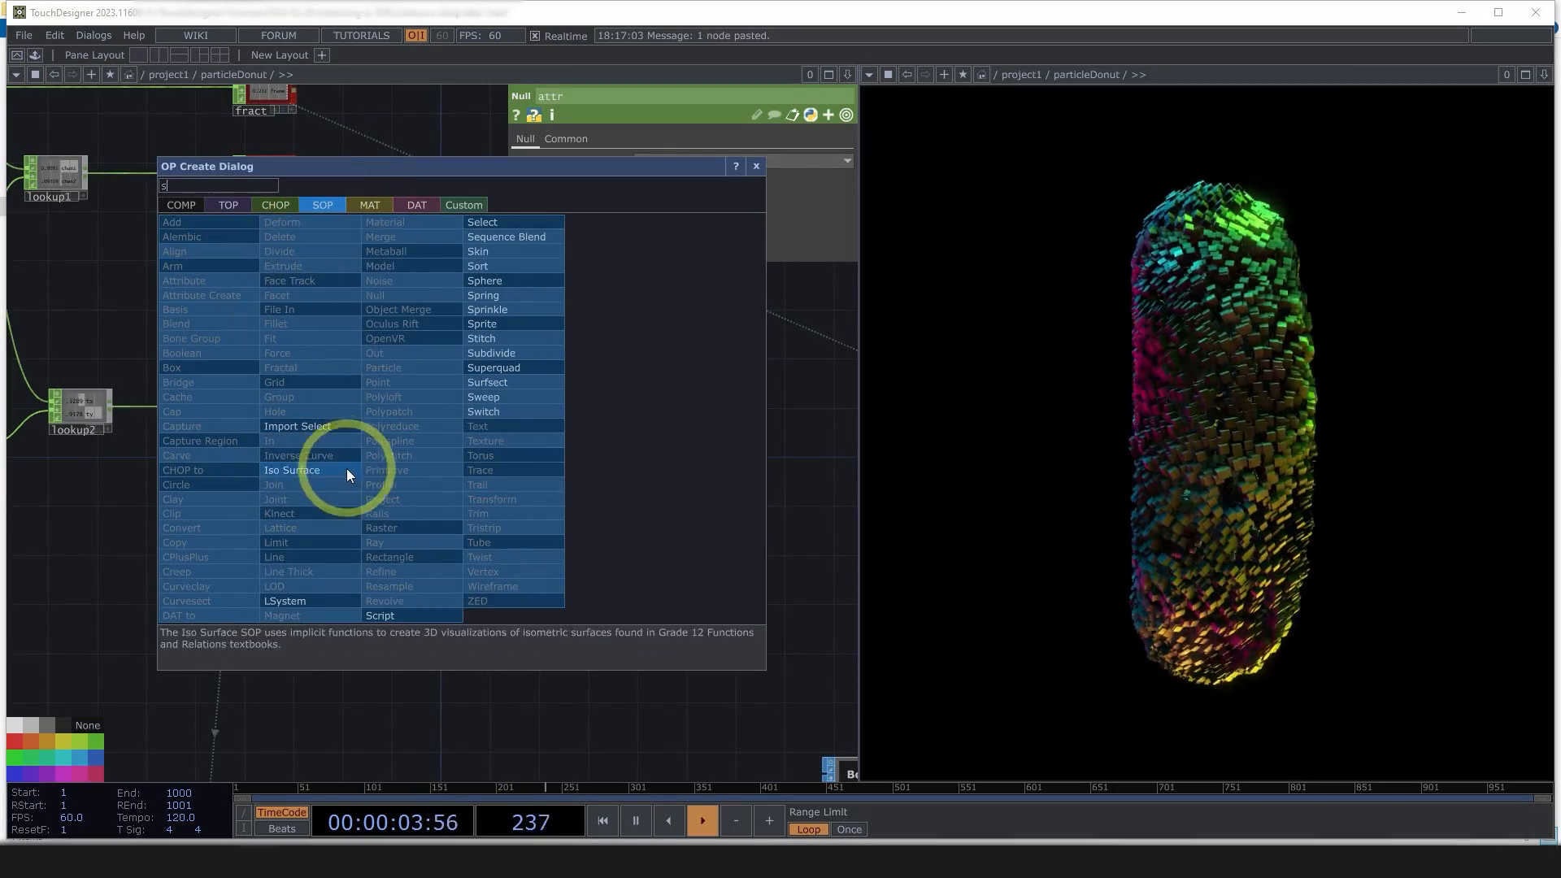
text(ph)
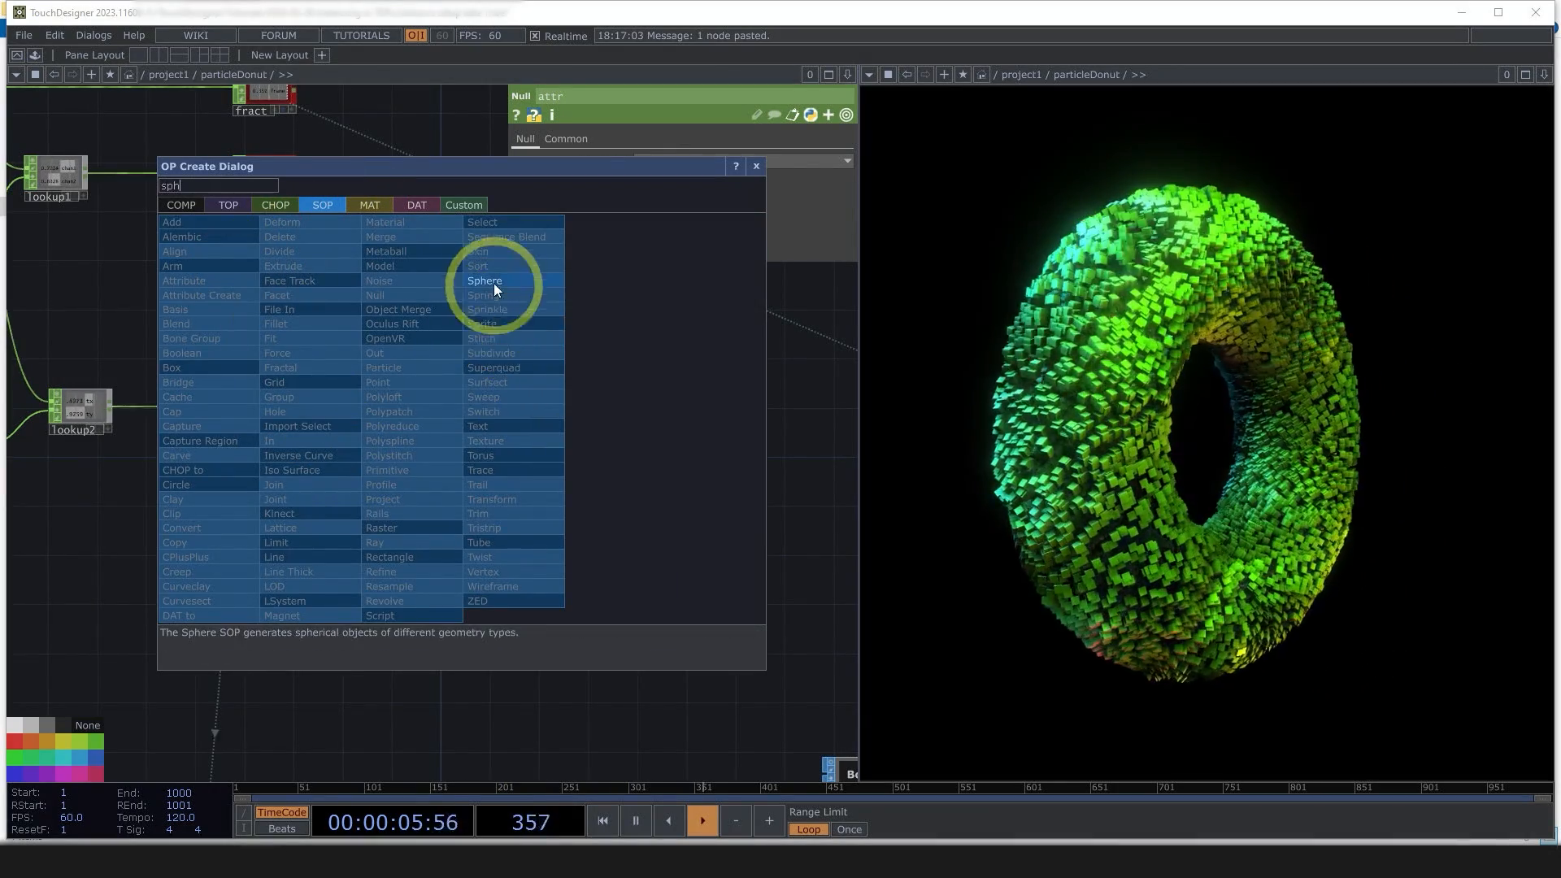
click(495, 284)
click(496, 411)
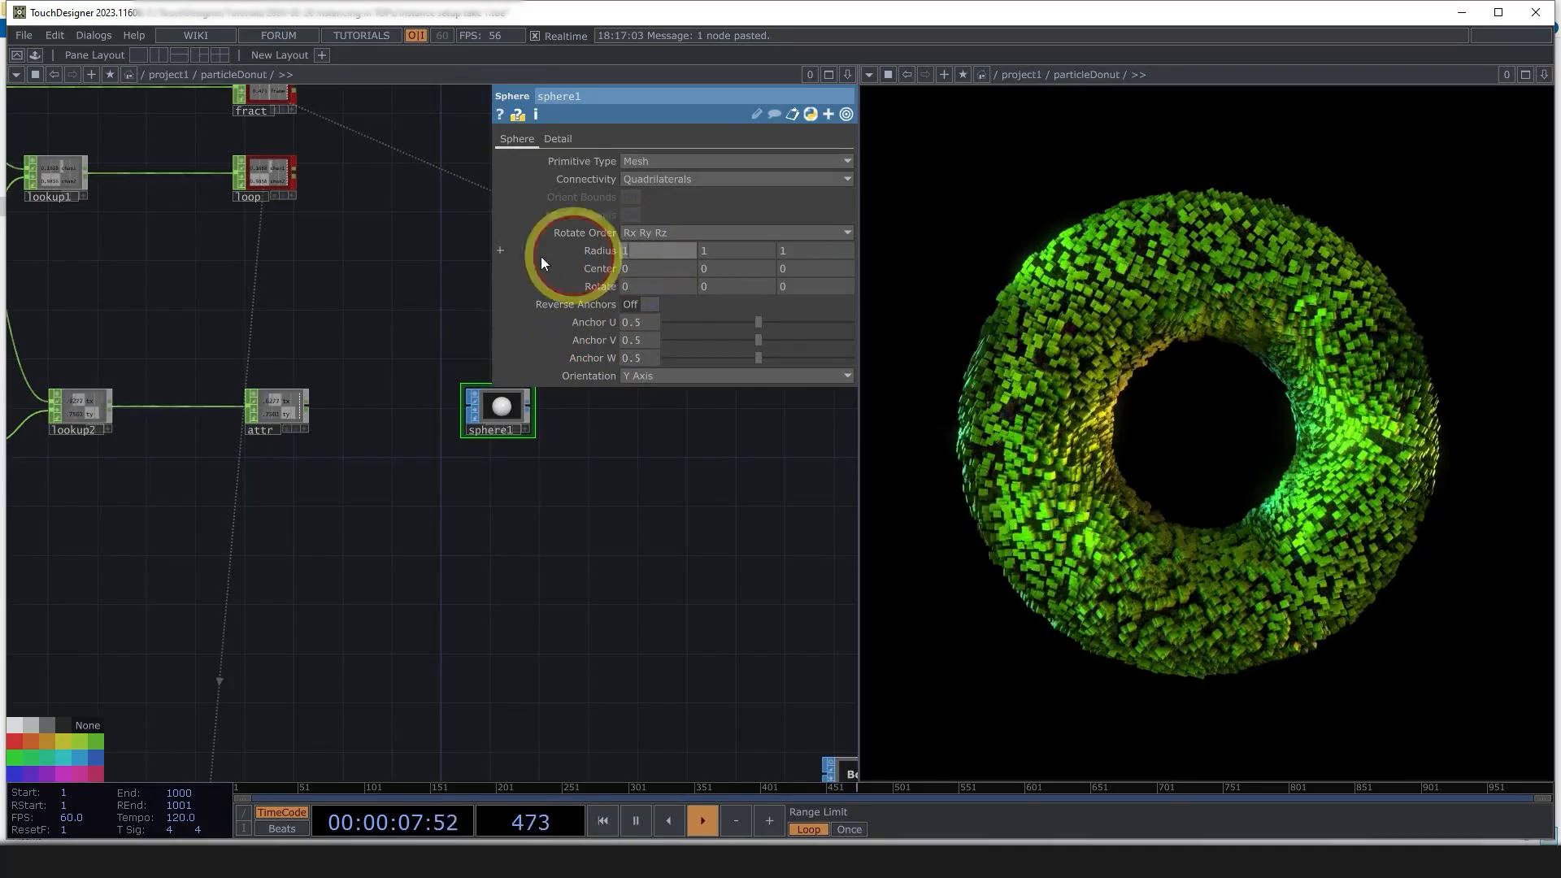
- Set sphere1's radius to 0.1 on all three axes
text(.1)
key(Tab)
text(.1)
key(Tab)
text(.)
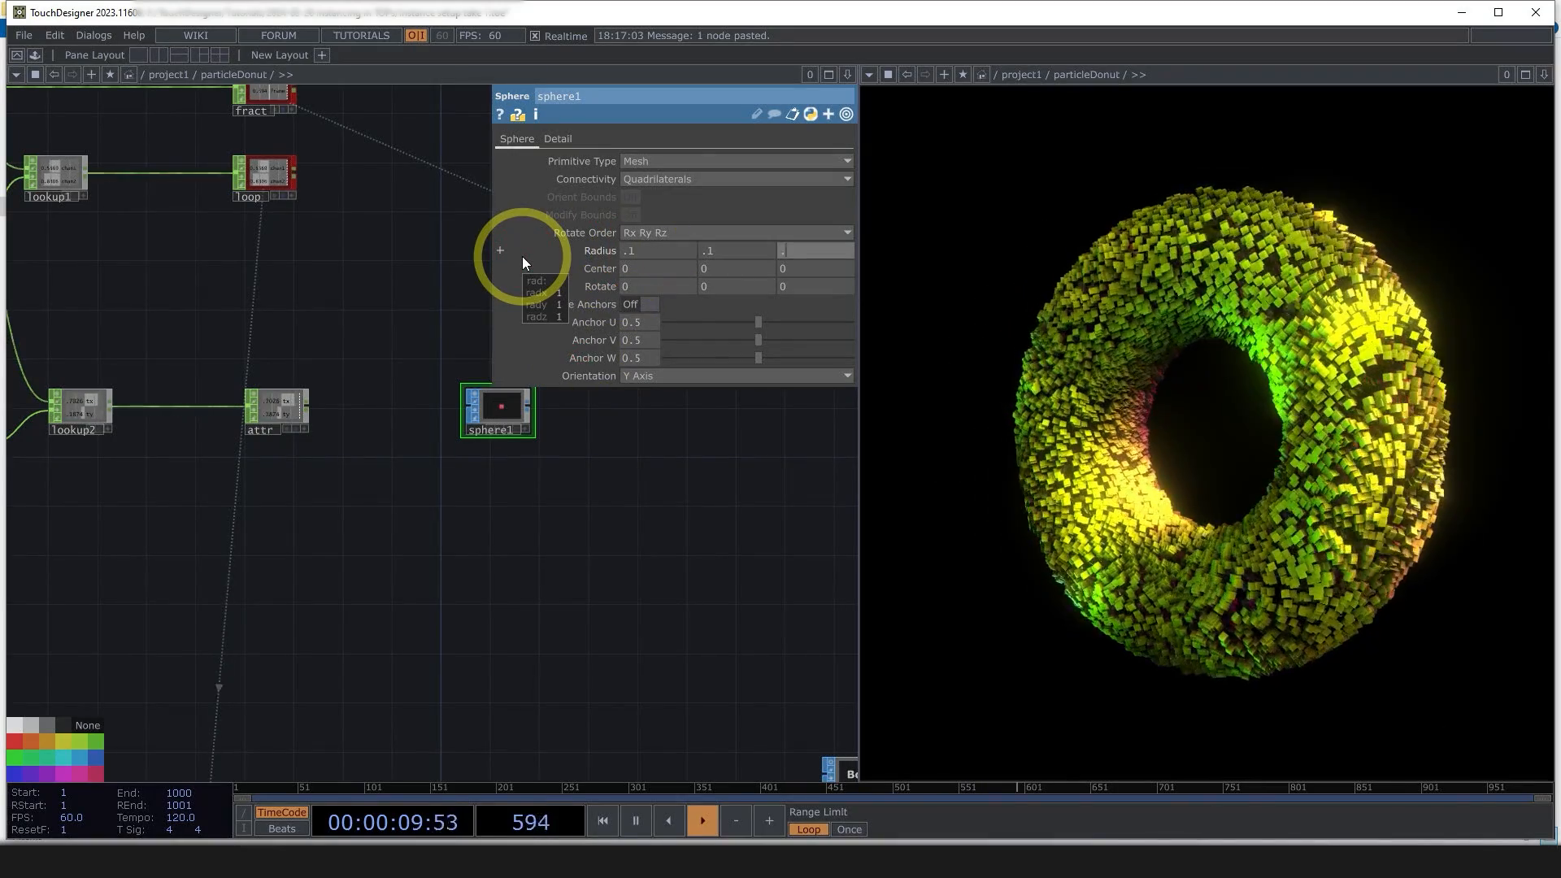
text(1)
click(727, 621)
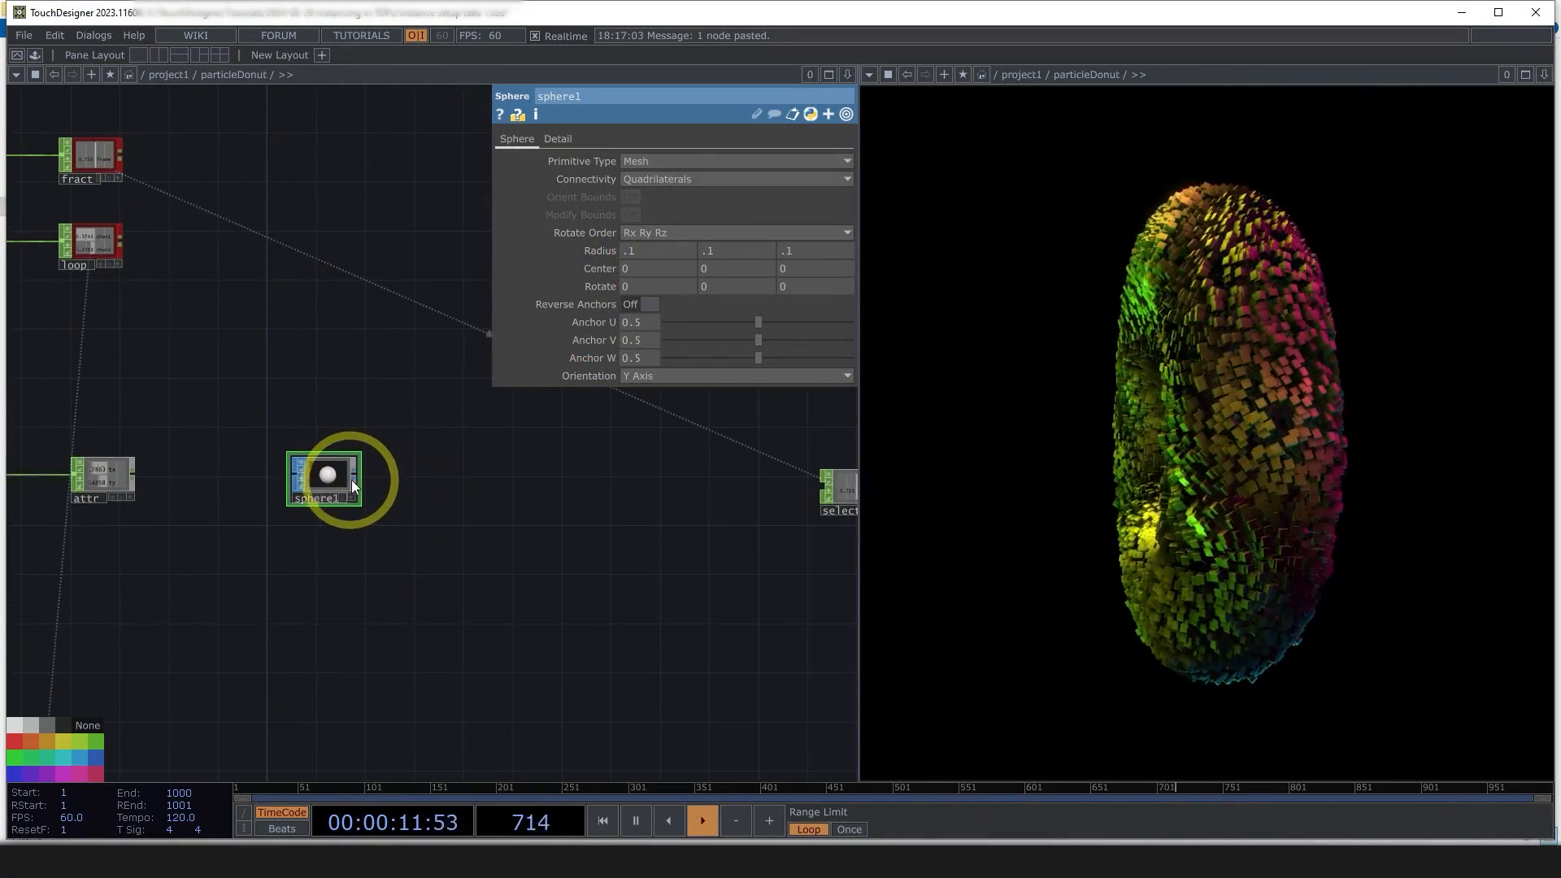
- Add a Geometry COMP fed by the output of sphere1
click(353, 477)
click(70, 268)
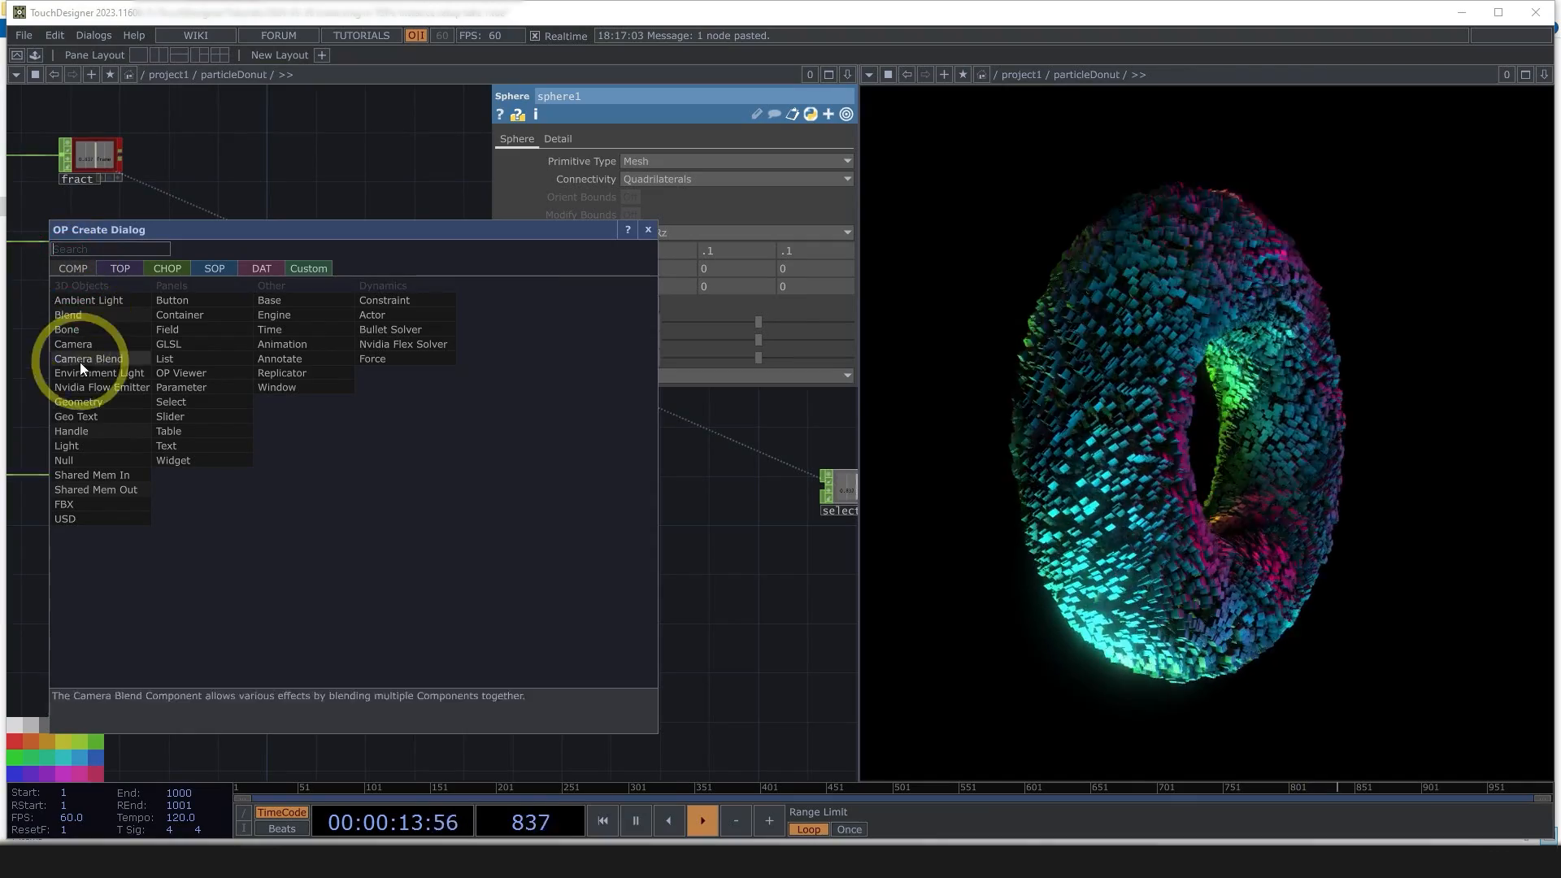
click(86, 400)
click(441, 476)
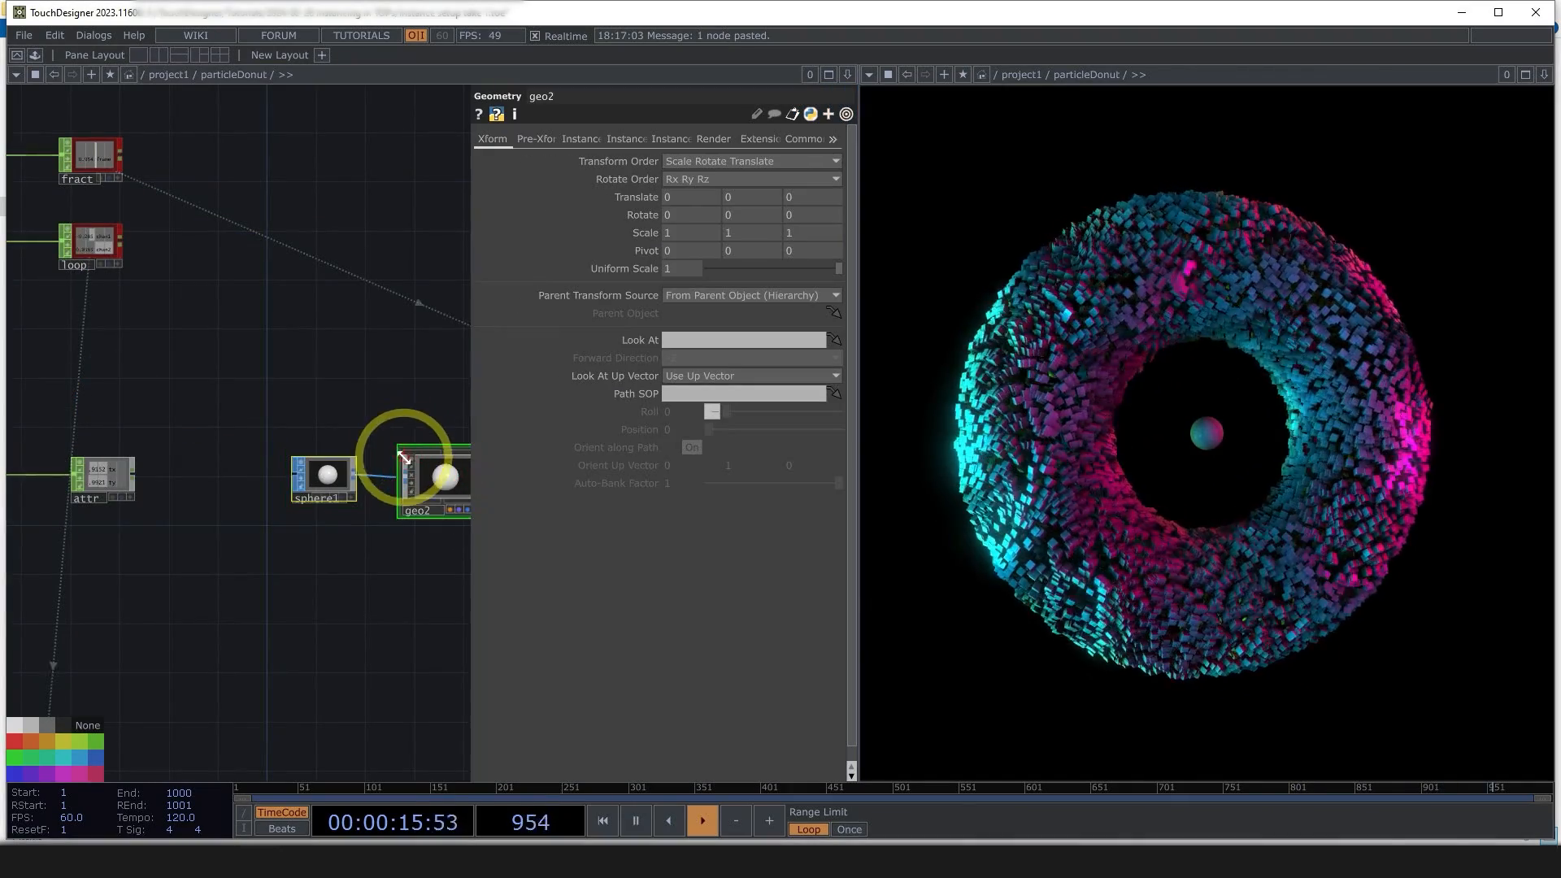
- Export attr's tx channel to geo2's Translate X and its ty channel to Translate Y
click(101, 470)
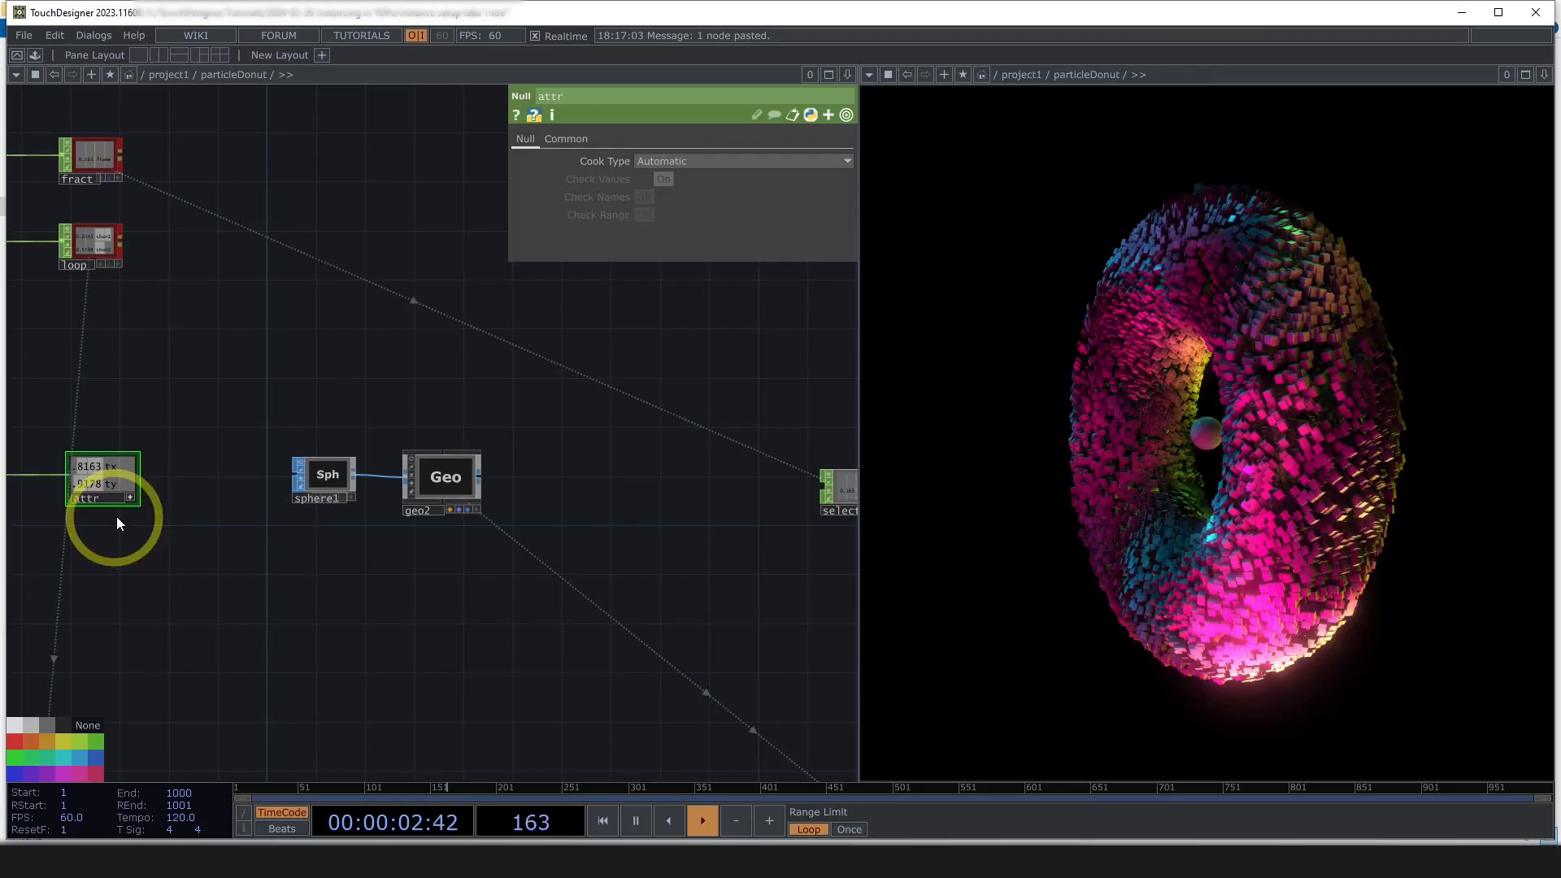
click(470, 486)
drag(652, 200, 696, 198)
click(696, 177)
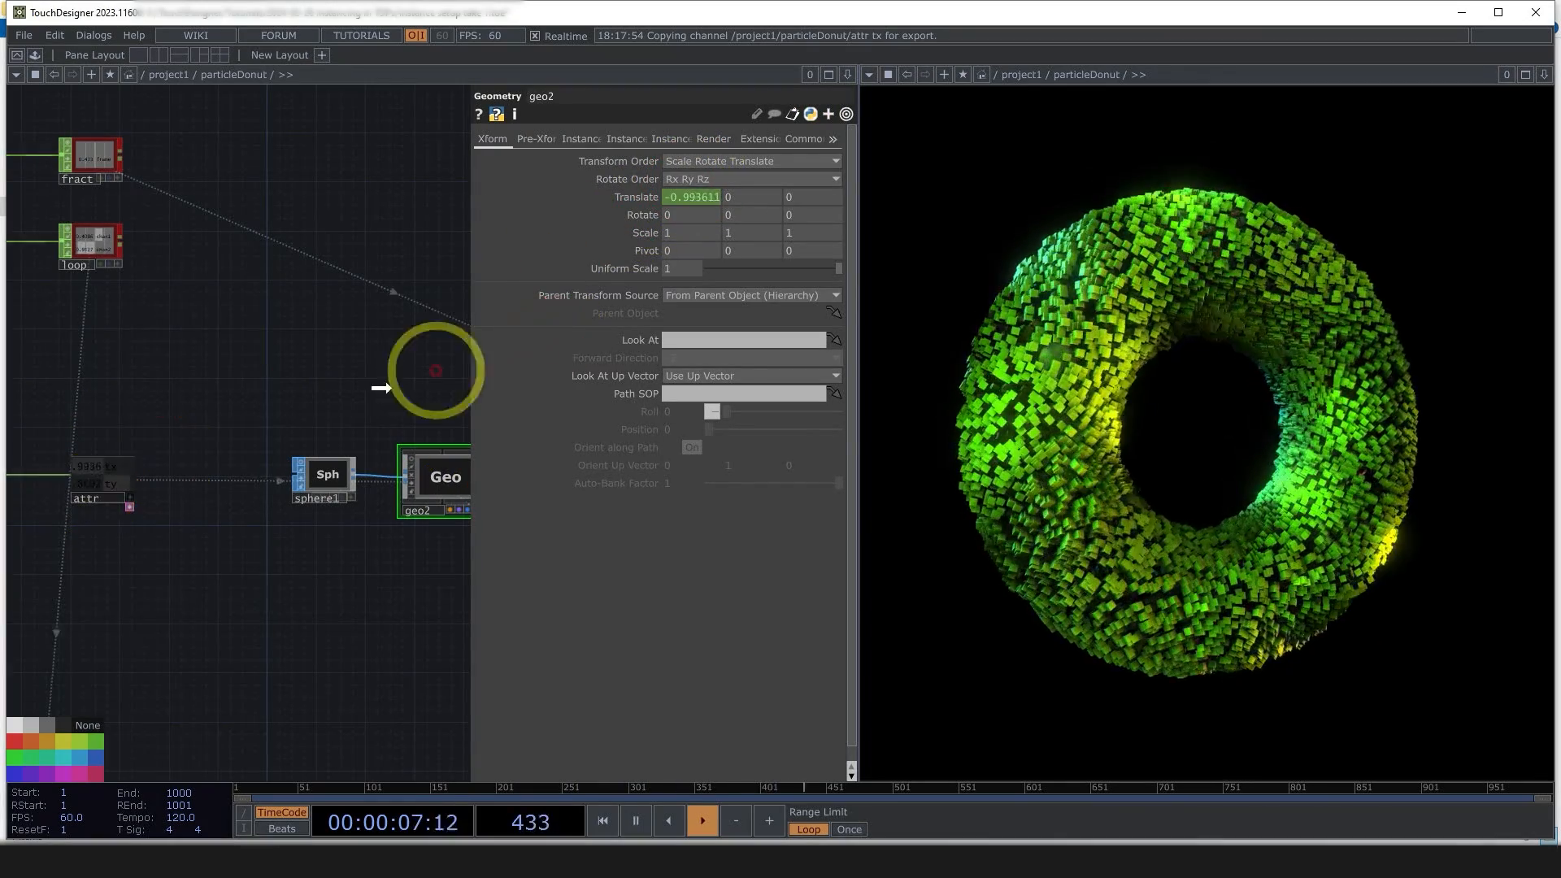
drag(97, 483, 752, 197)
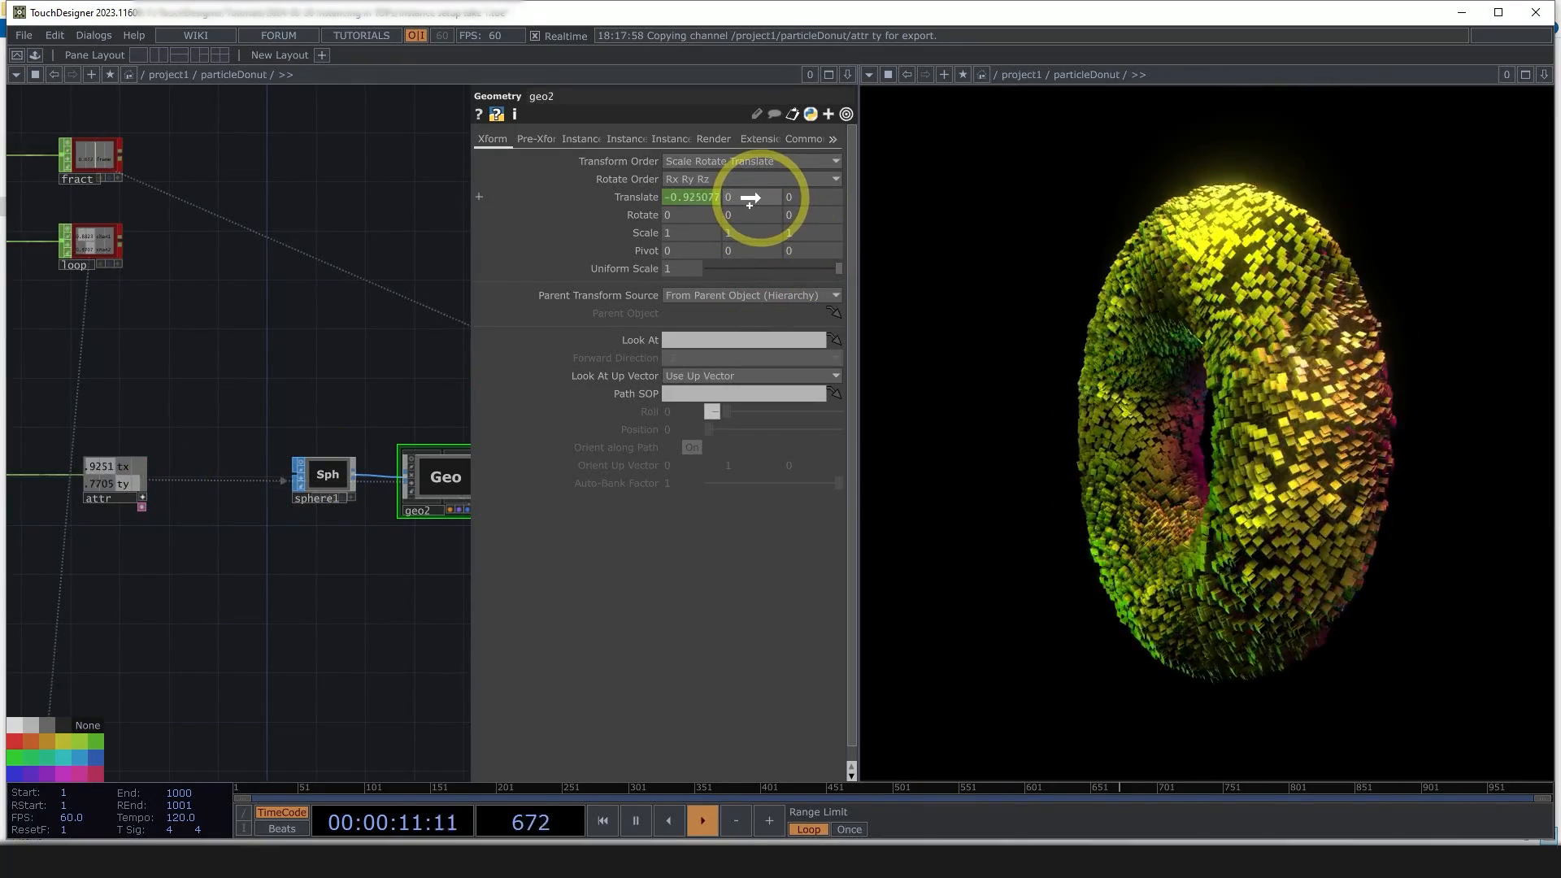
click(765, 179)
click(127, 500)
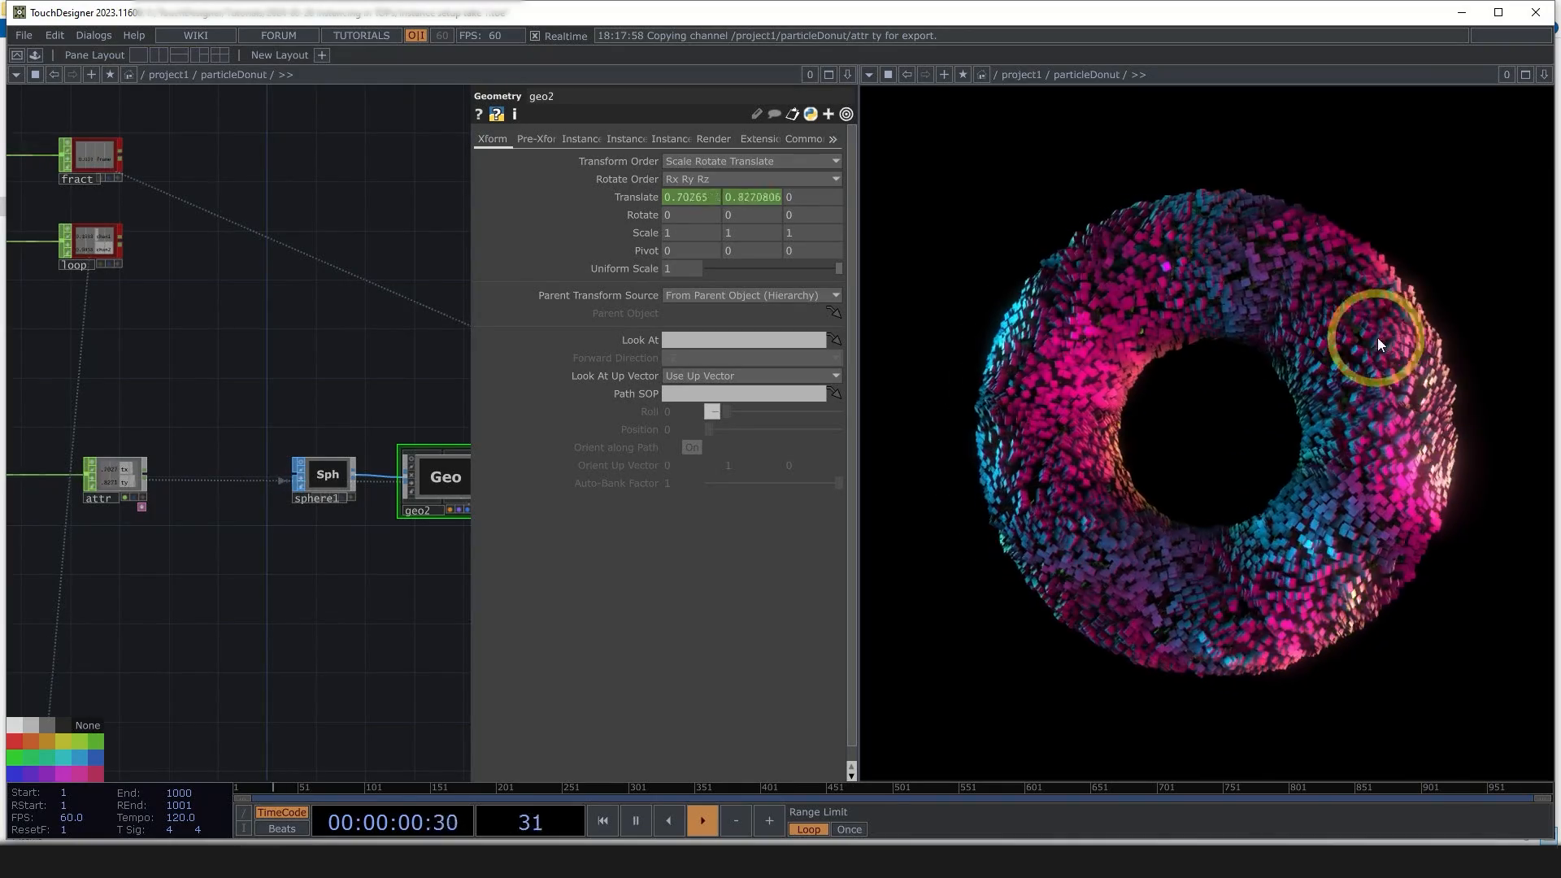
- Add a Constant MAT beside geo2 and assign it as geo2's material
drag(444, 535, 250, 559)
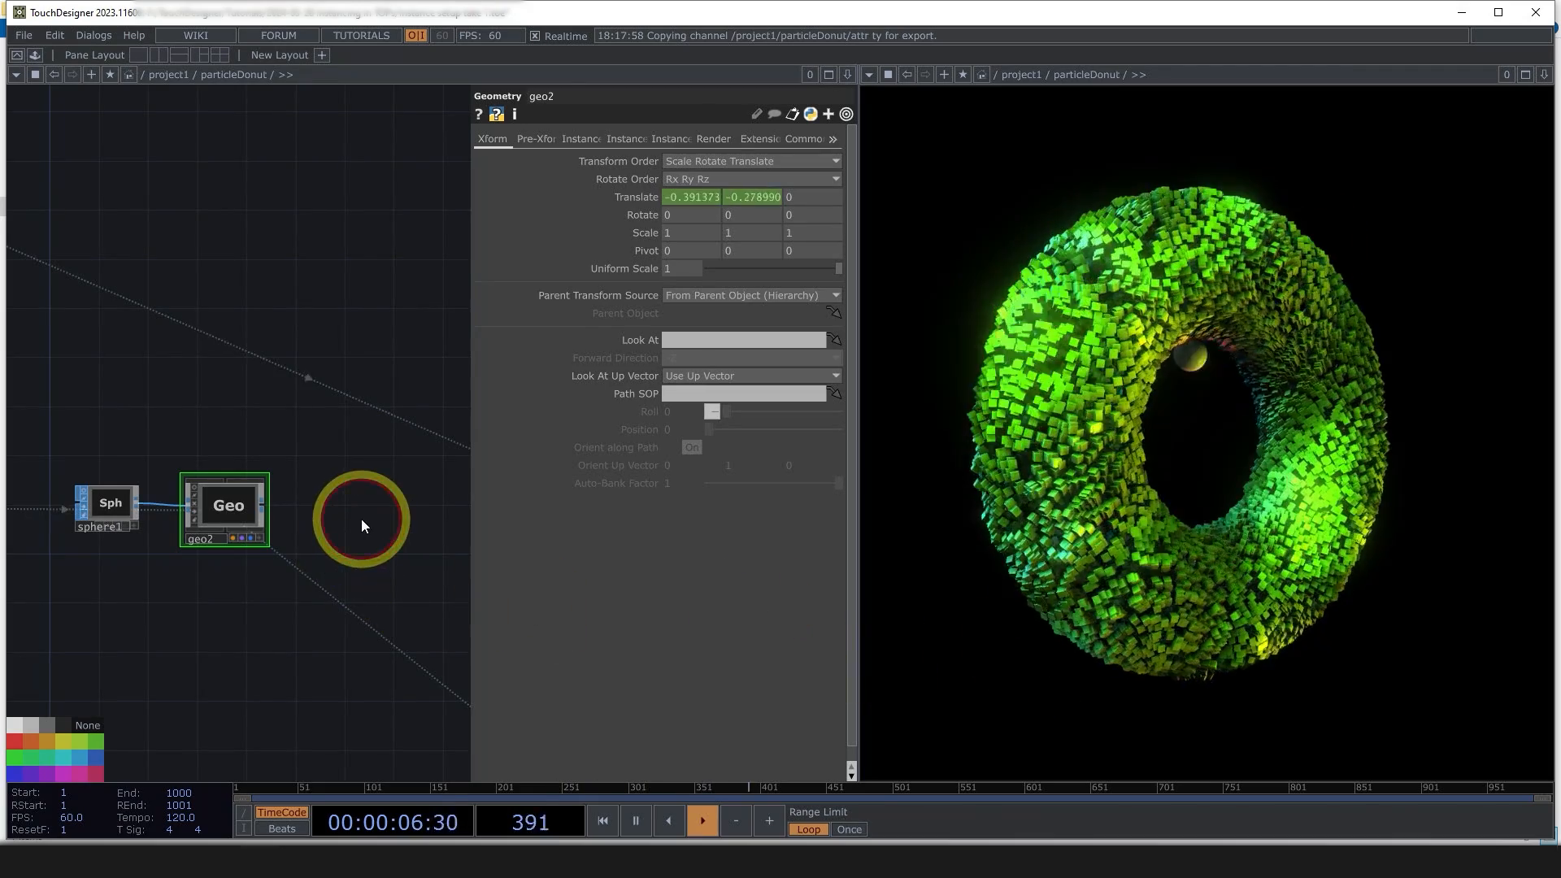
double_click(361, 519)
click(260, 314)
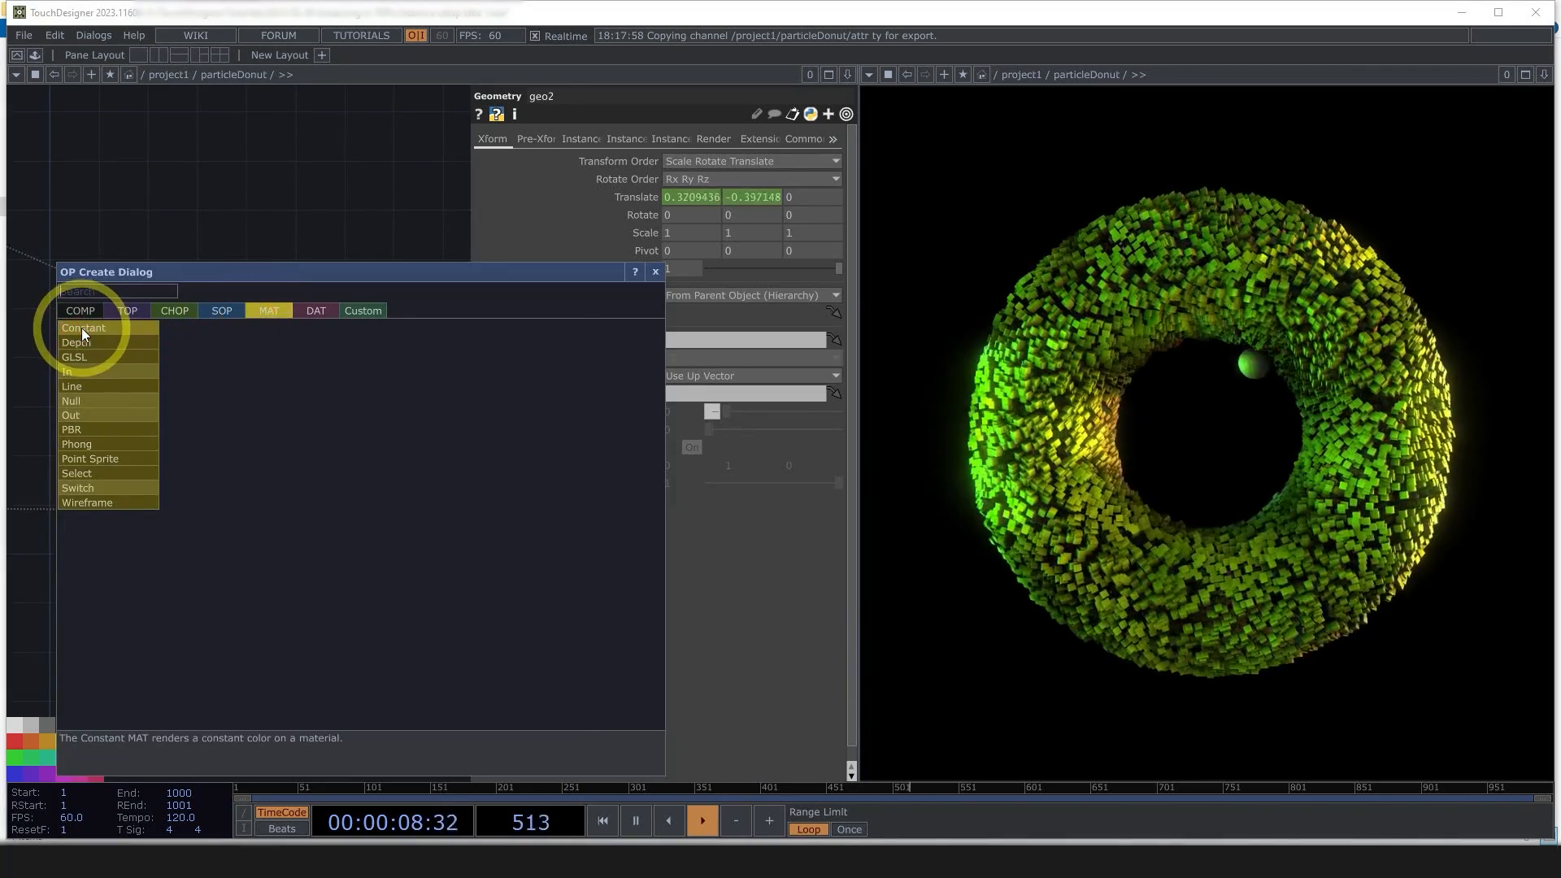
click(81, 329)
click(357, 500)
drag(357, 501, 202, 498)
click(248, 478)
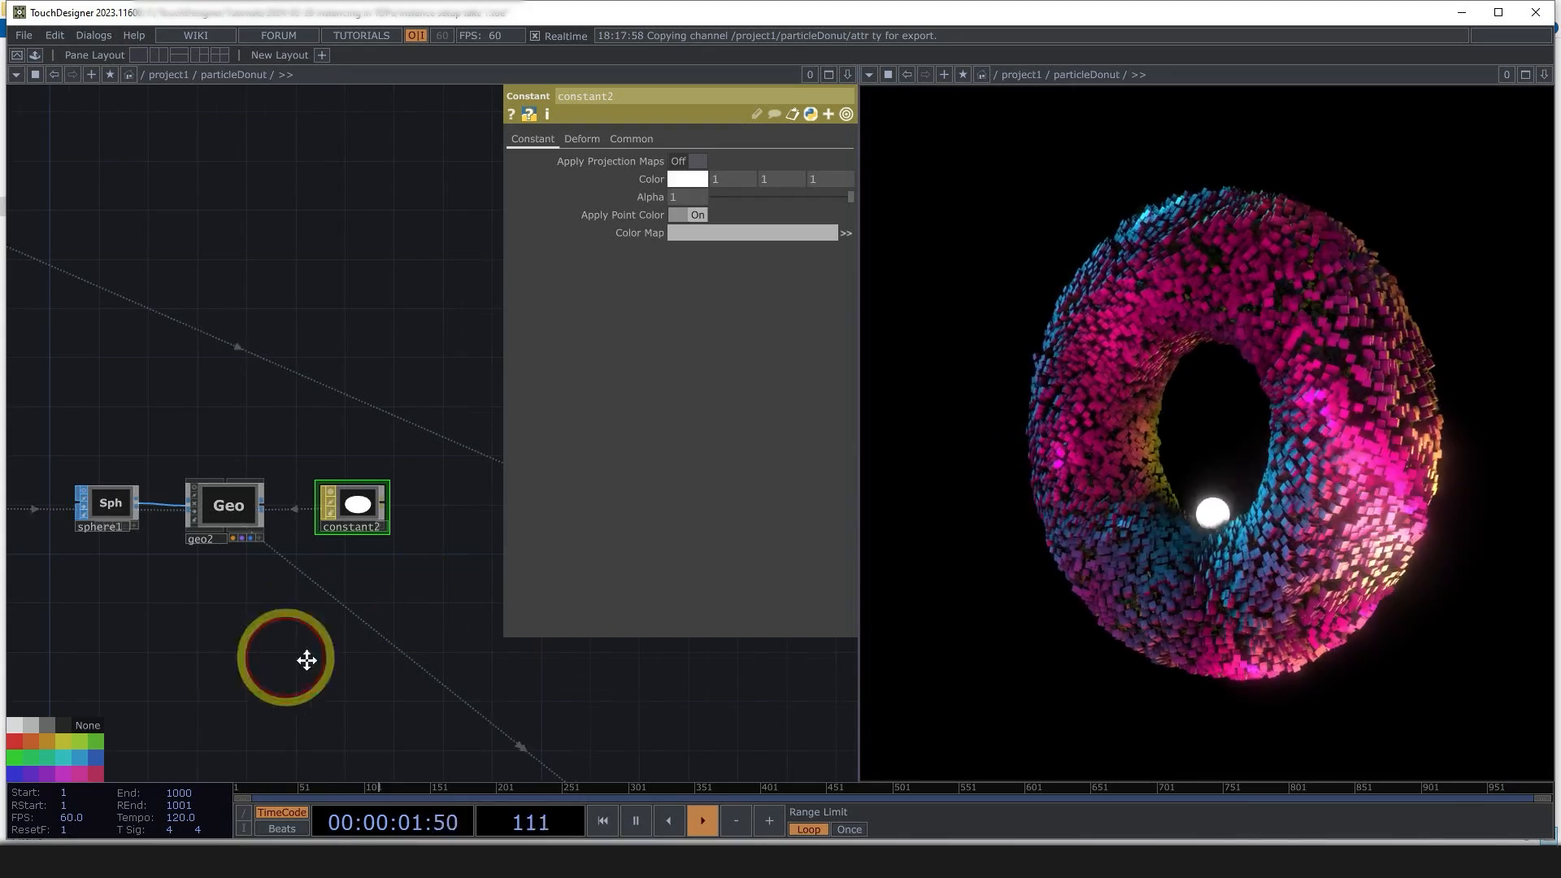
- Select the timeline, pattern, lookup and sphere geometry nodes and move them together farther up the network
scroll(290, 658, down, 4)
drag(290, 658, 476, 648)
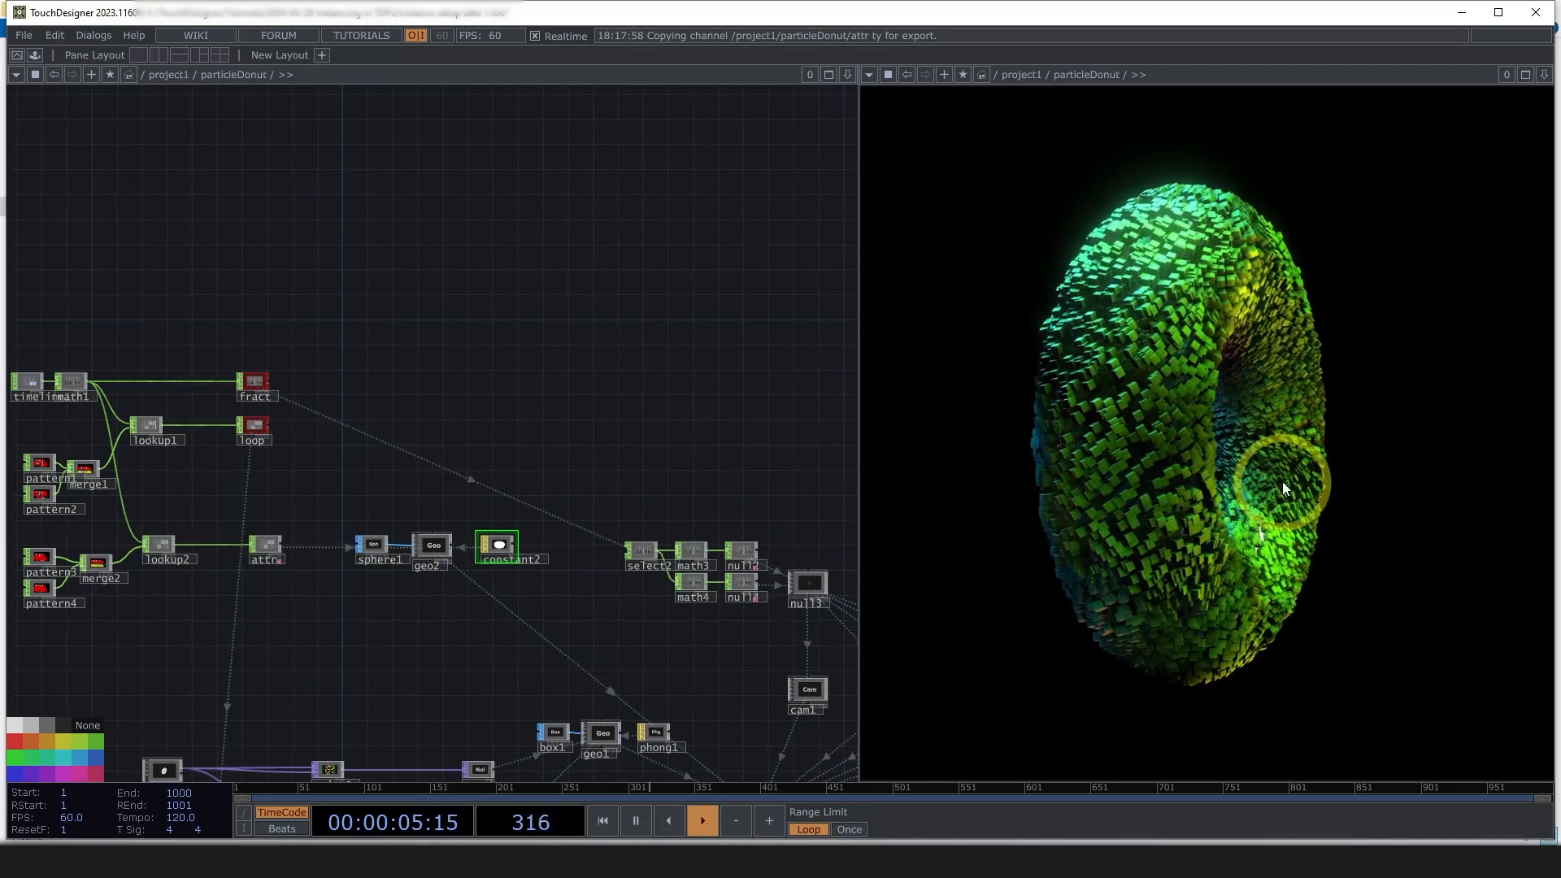
drag(387, 579, 439, 503)
right_drag(610, 565, 37, 250)
drag(112, 299, 86, 205)
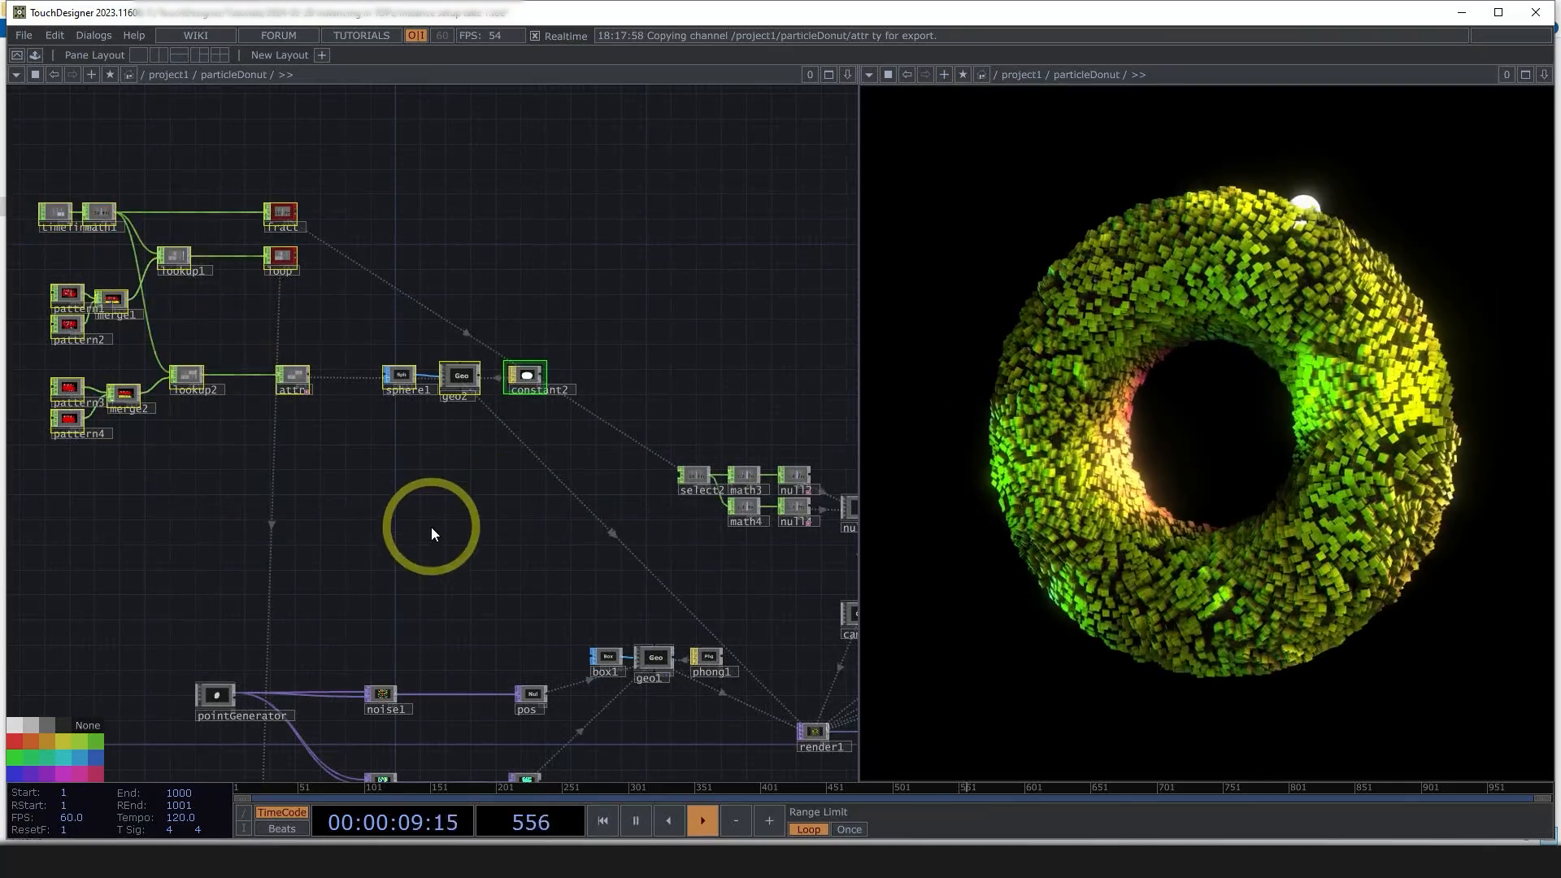
- Move pointGenerator, both noise TOPs and the select1 chain together away from pos and rot to make room between them
drag(438, 639, 431, 488)
right_drag(423, 744, 163, 480)
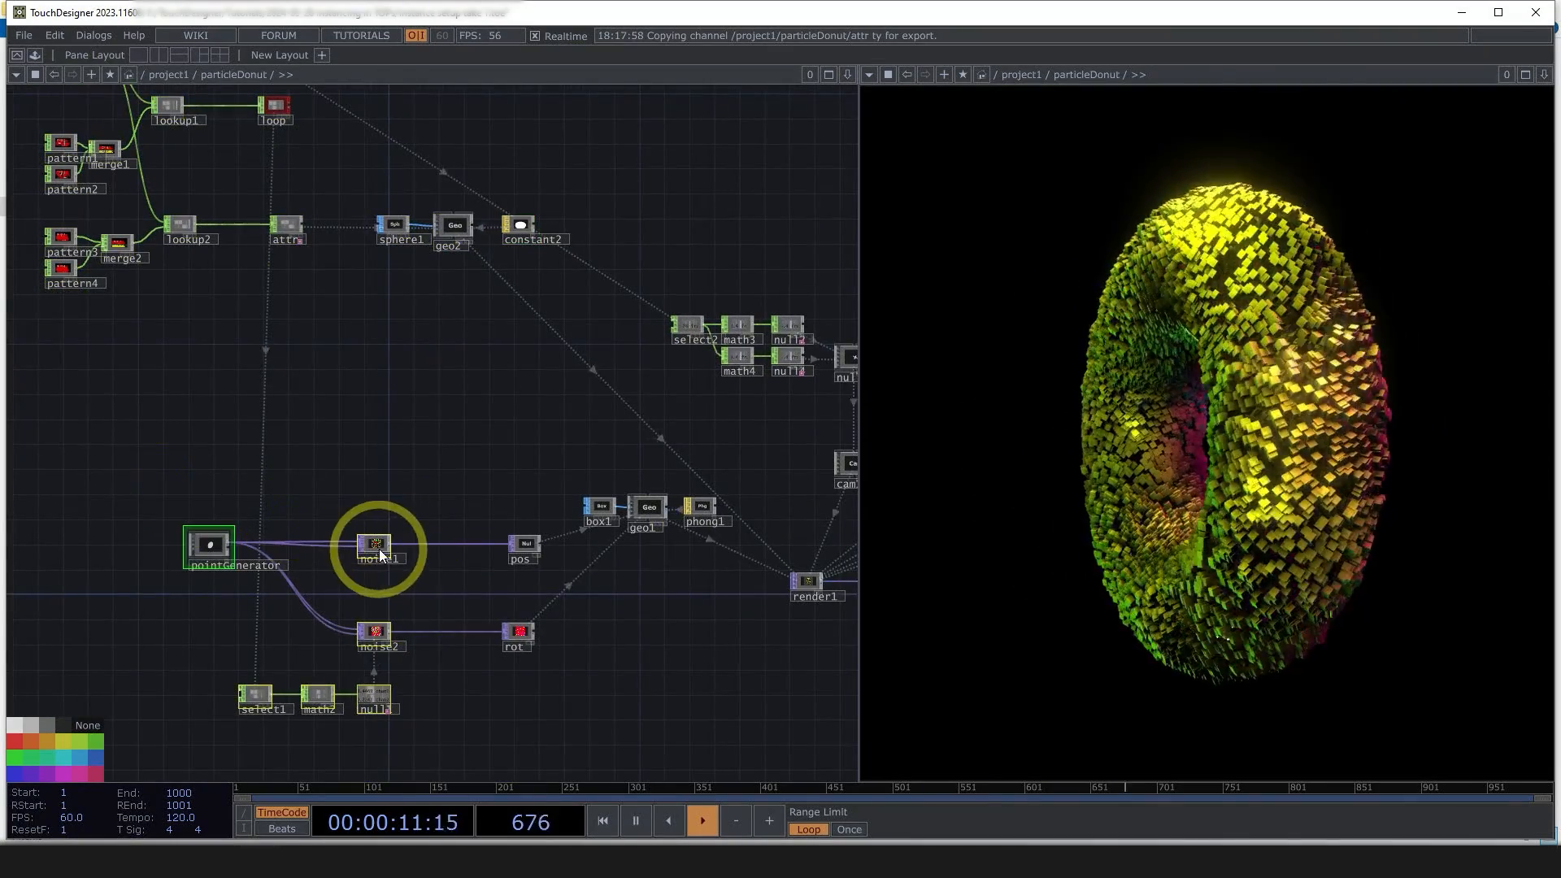
drag(380, 556, 252, 547)
scroll(290, 541, up, 3)
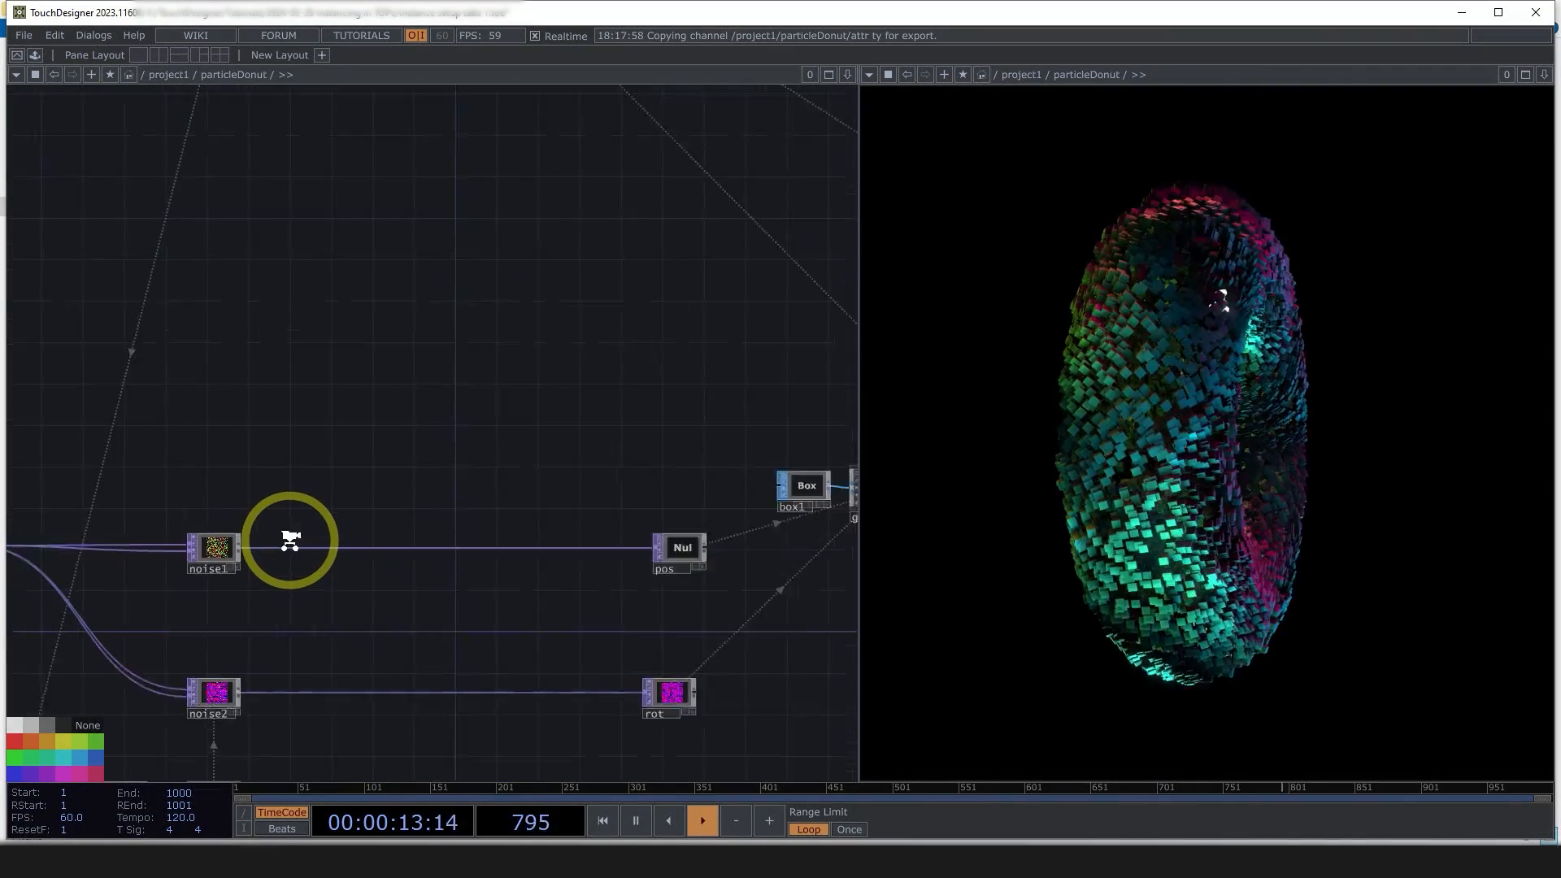
scroll(290, 540, up, 1)
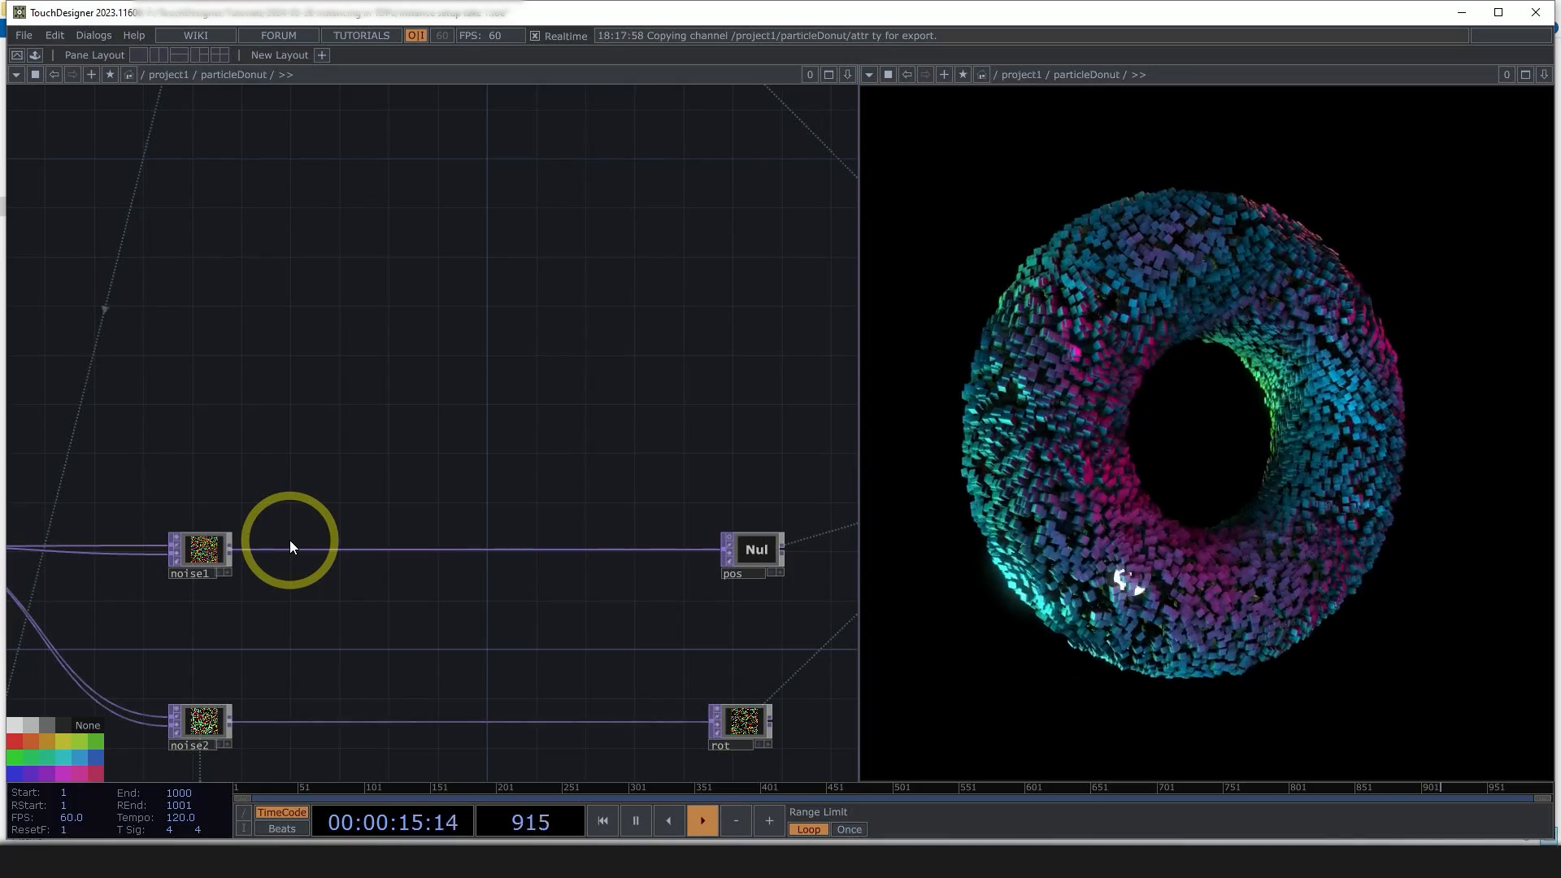
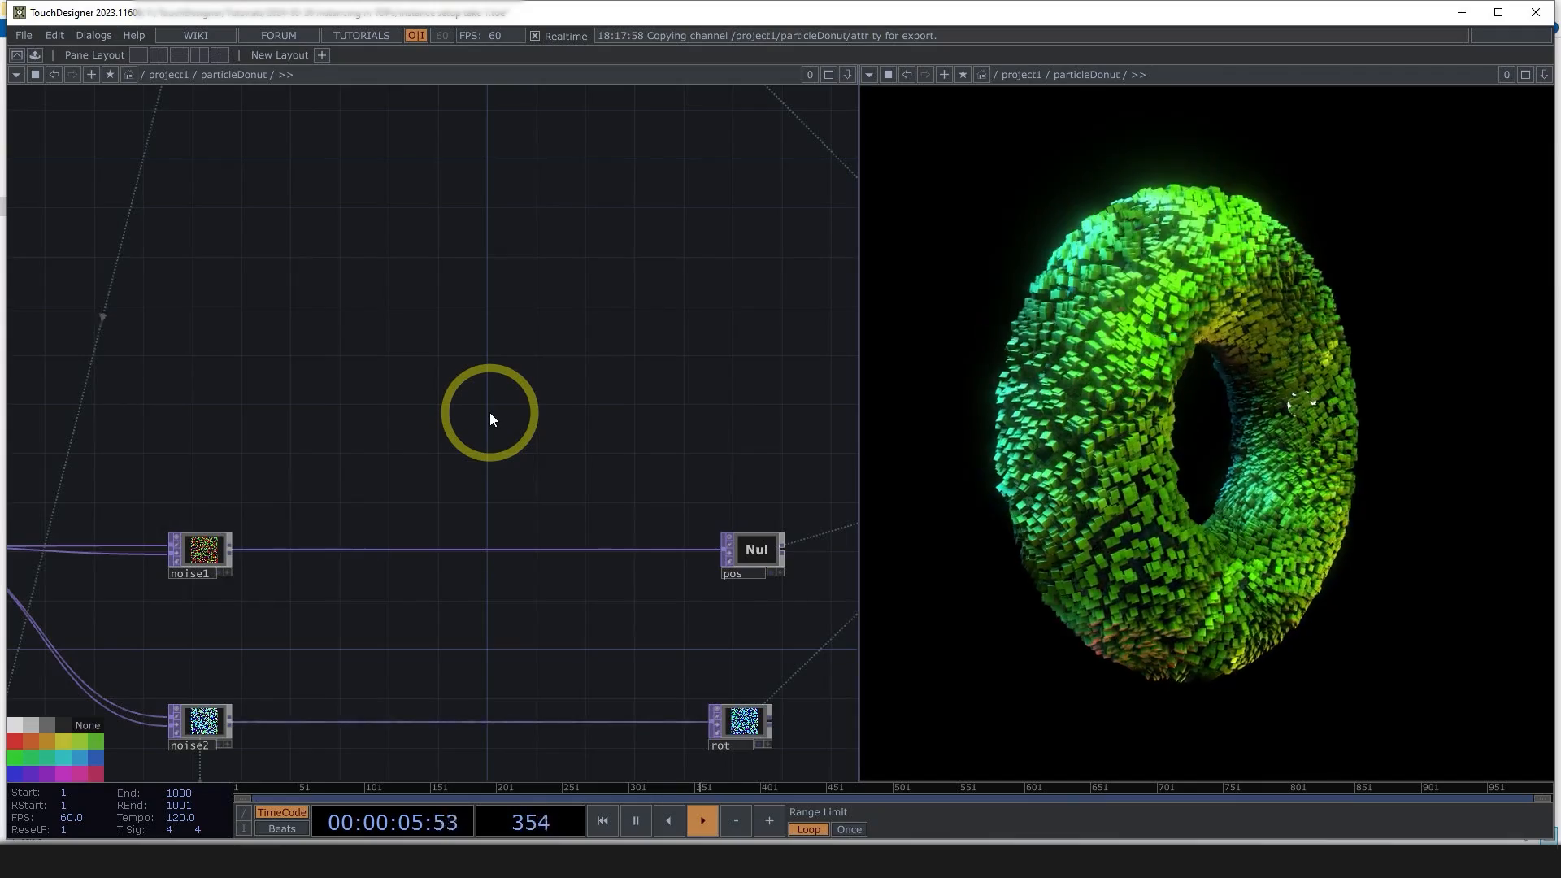
- Shift noise1 slightly closer to pointGenerator and insert a Base COMP between noise1 and pos
drag(181, 548, 171, 556)
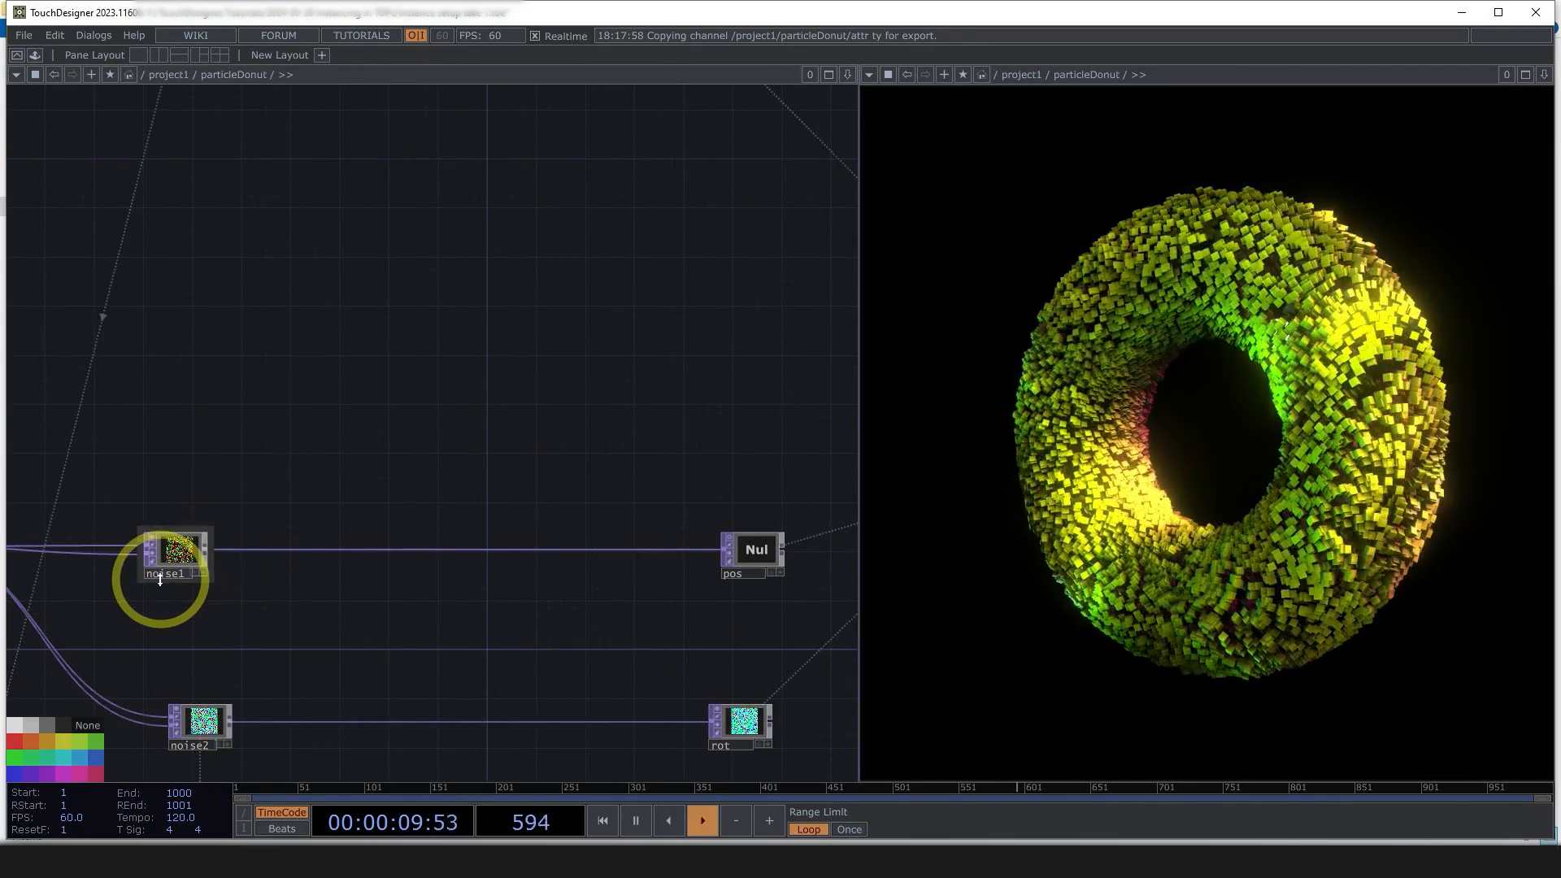
scroll(160, 580, up, 5)
scroll(401, 543, down, 4)
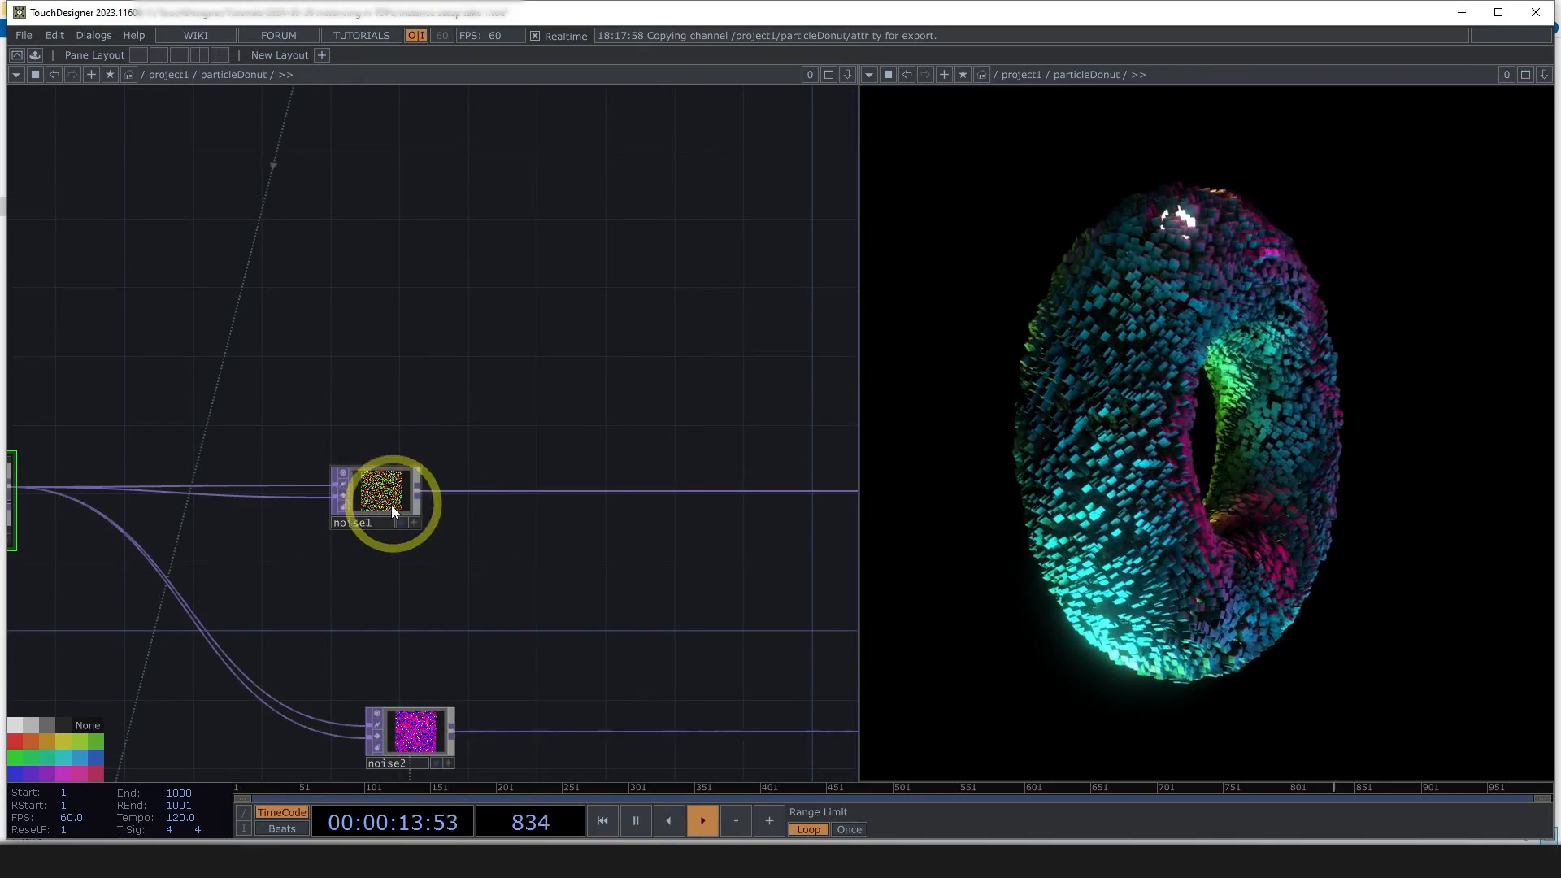
drag(561, 604, 432, 607)
scroll(419, 593, down, 3)
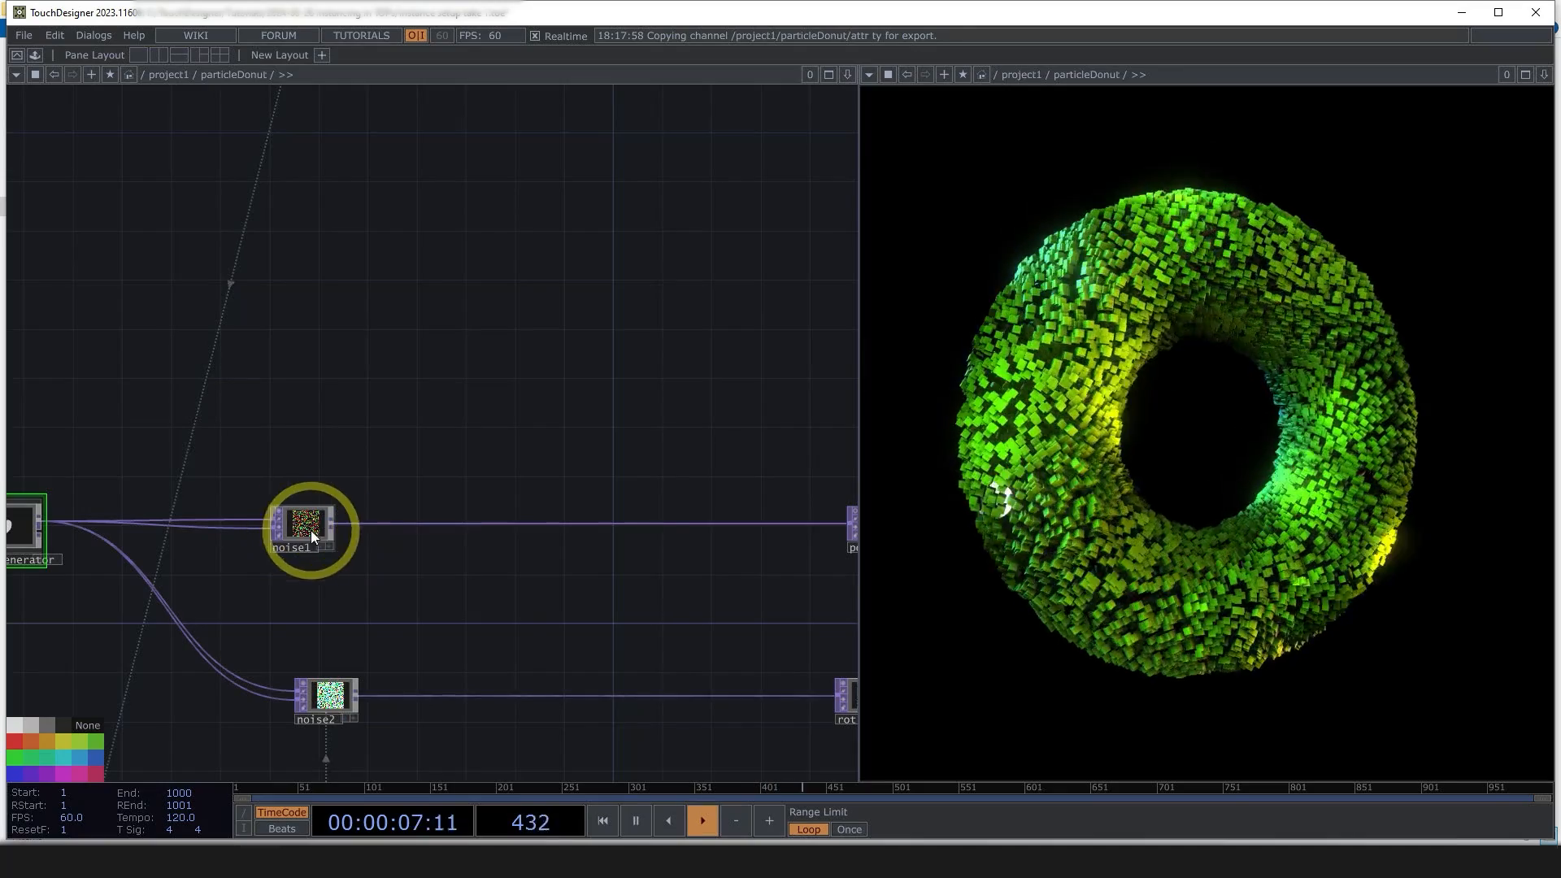
right_click(330, 522)
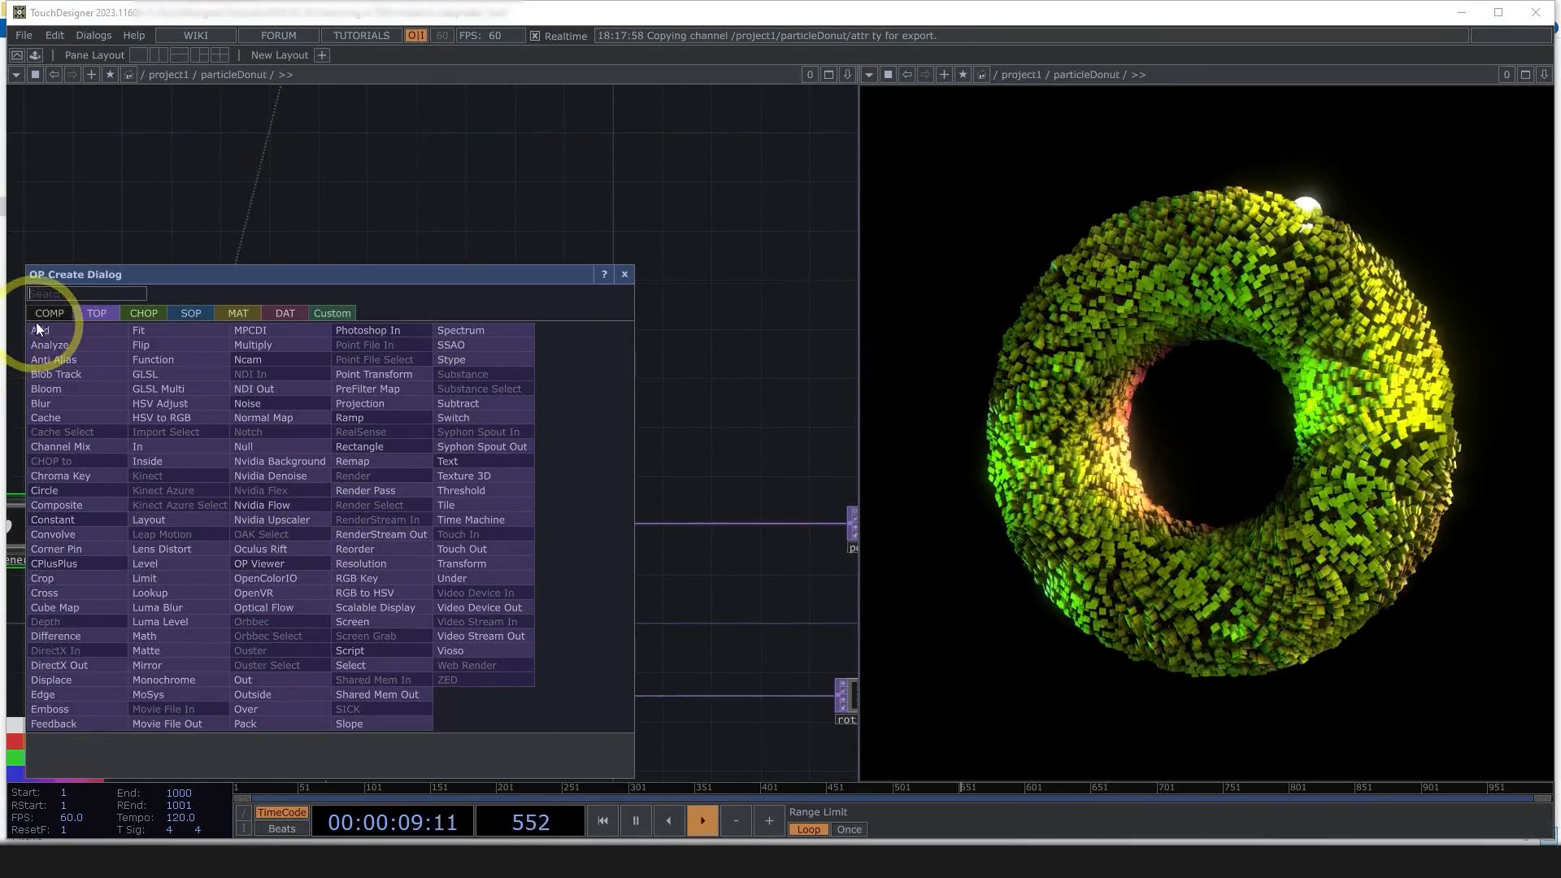
click(47, 313)
click(274, 343)
click(409, 520)
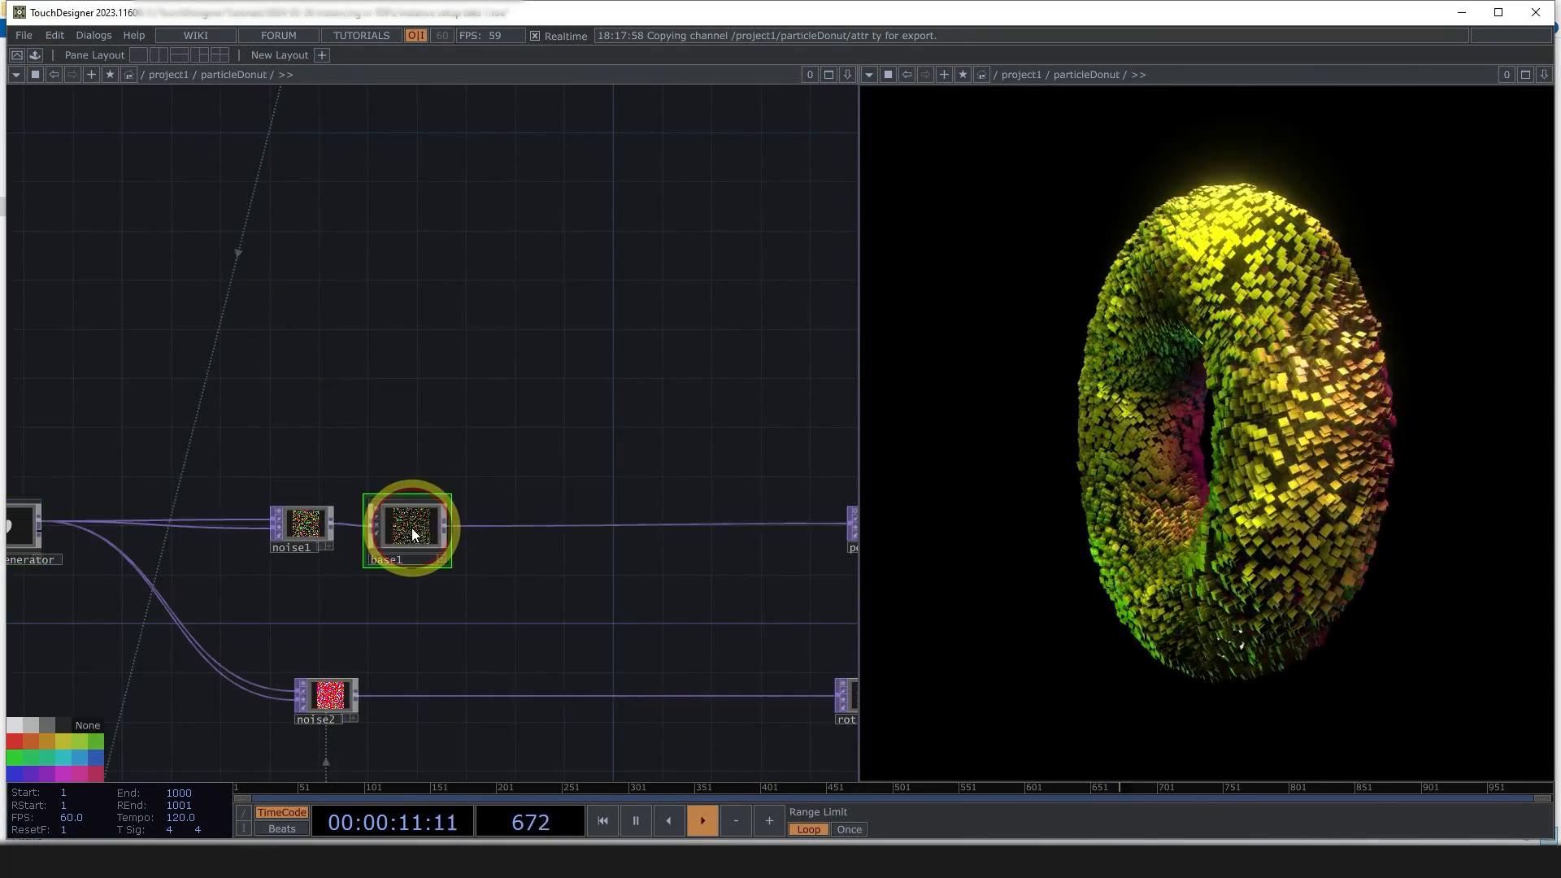
- Turn off the viewer display of the new Base COMP and rename it attrTOPs
scroll(410, 533, up, 5)
click(295, 441)
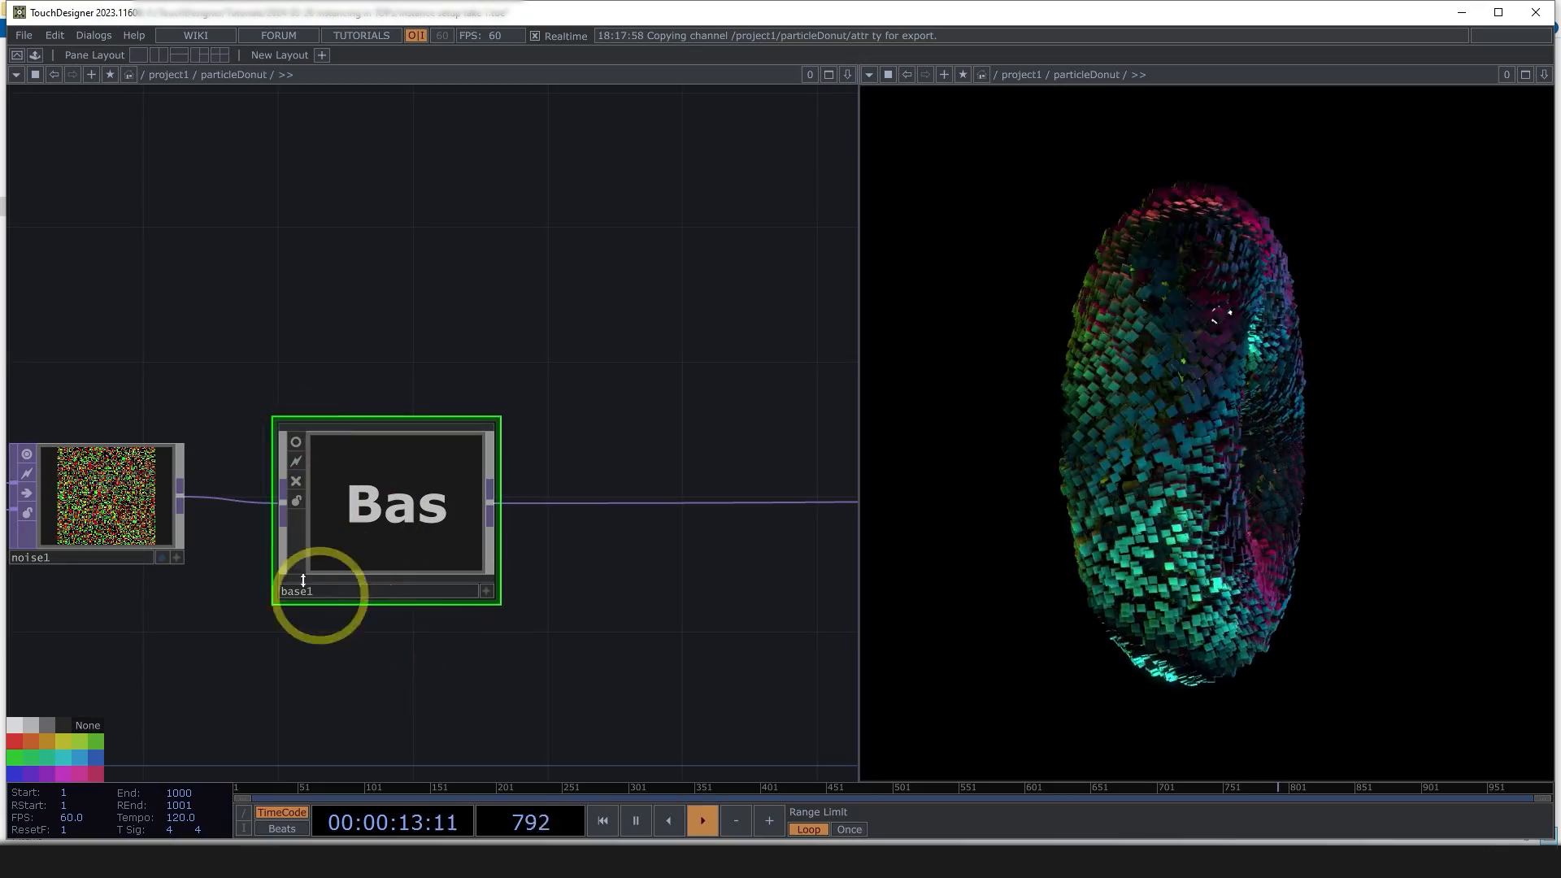
scroll(286, 482, down, 3)
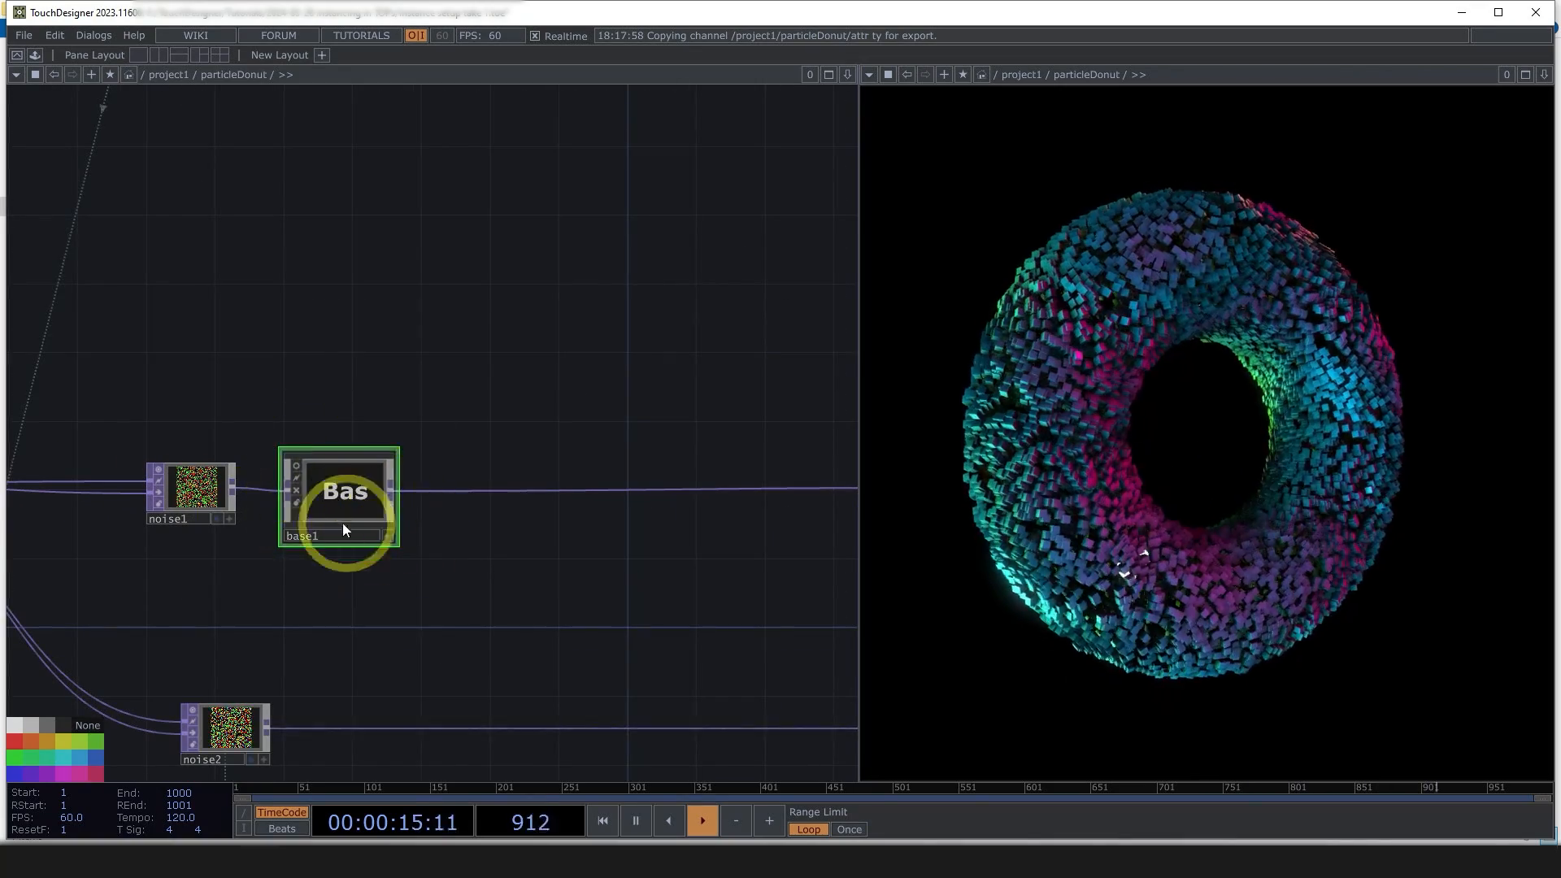
scroll(358, 501, down, 5)
scroll(370, 516, up, 5)
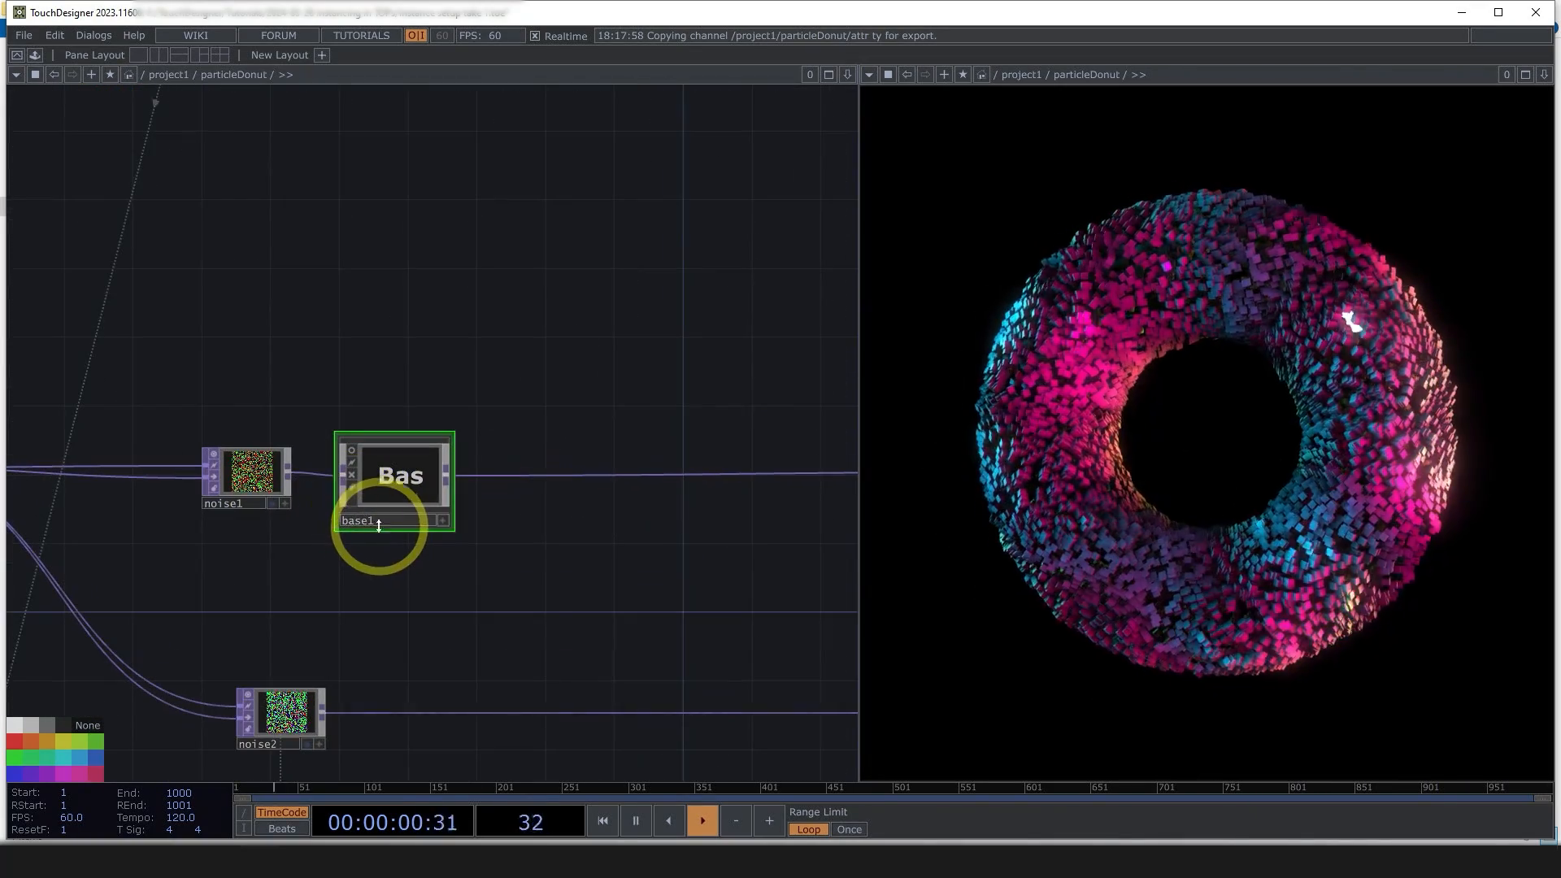
text(attrTOPs)
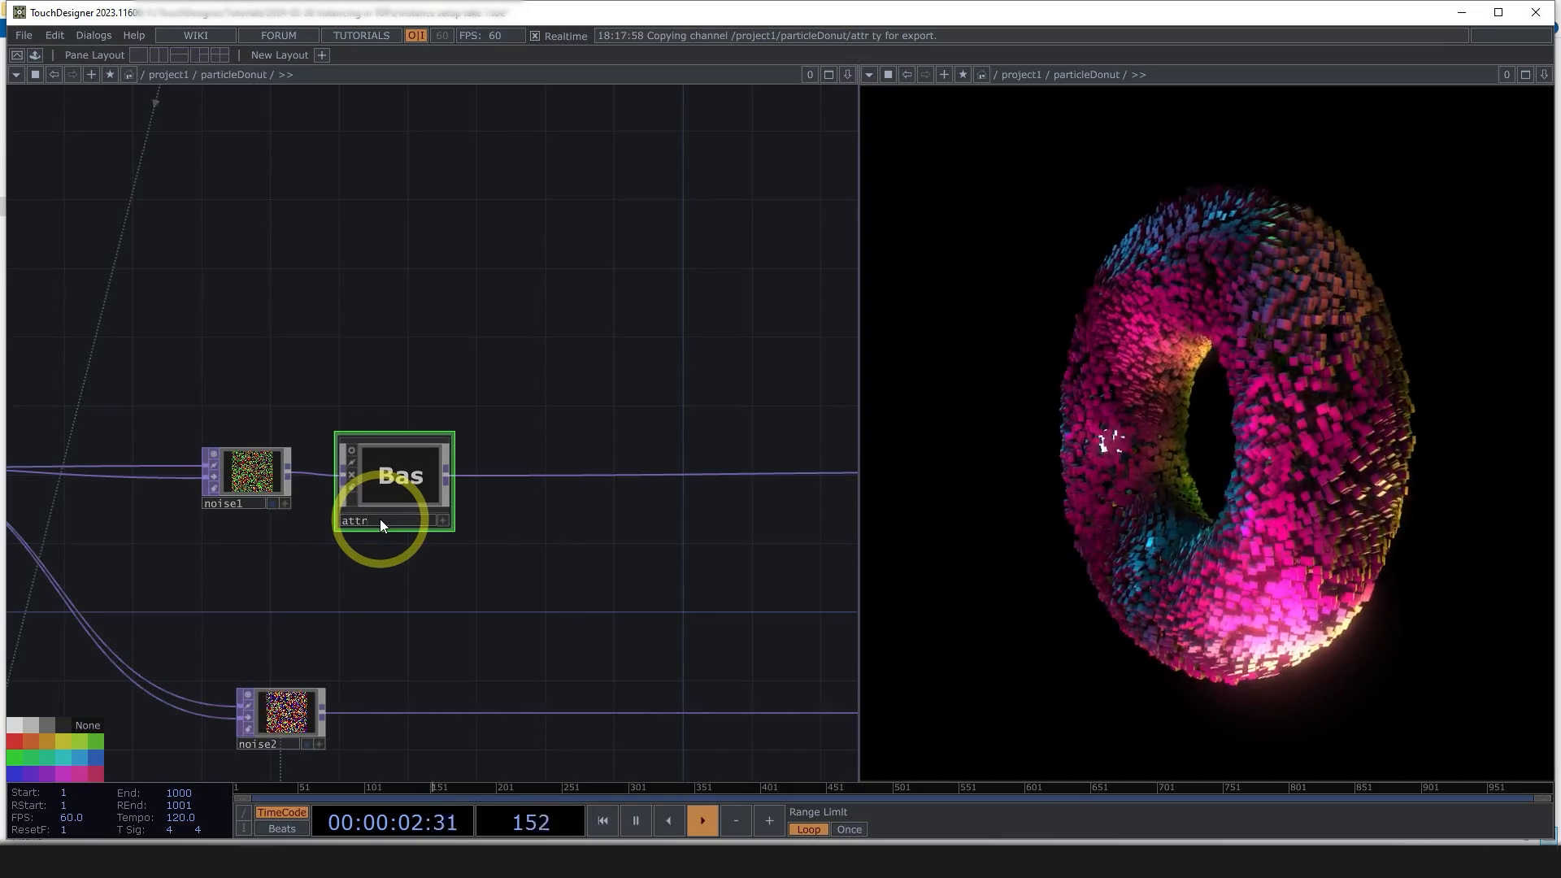
key(Return)
click(418, 594)
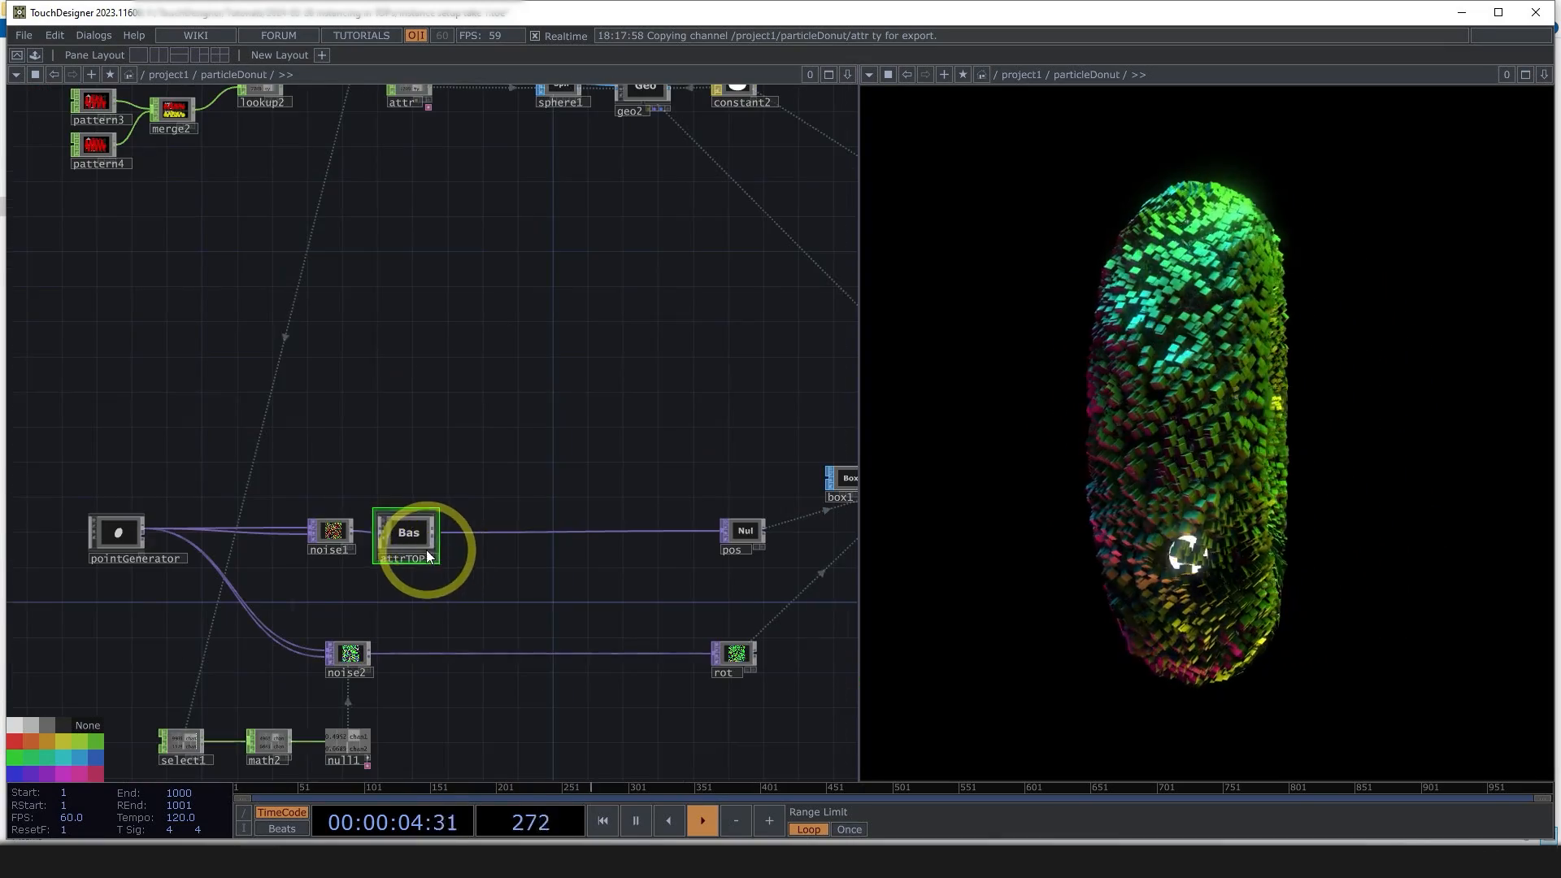
- Enter the attrTOPs component and spread in1 and out1 farther apart to make room between them
key(i)
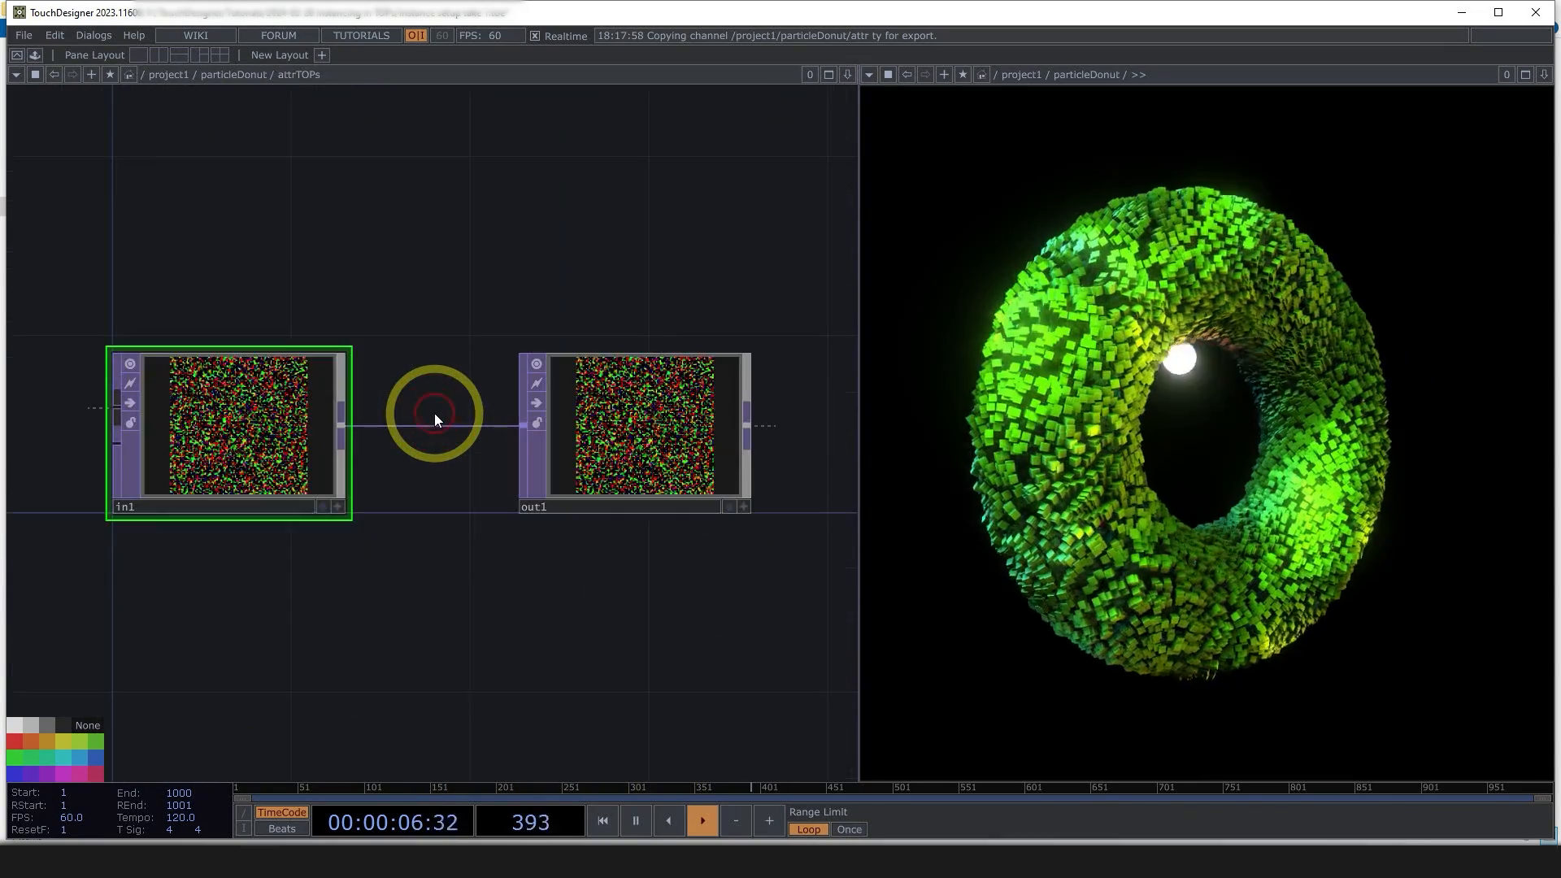
scroll(434, 413, down, 3)
drag(628, 427, 754, 429)
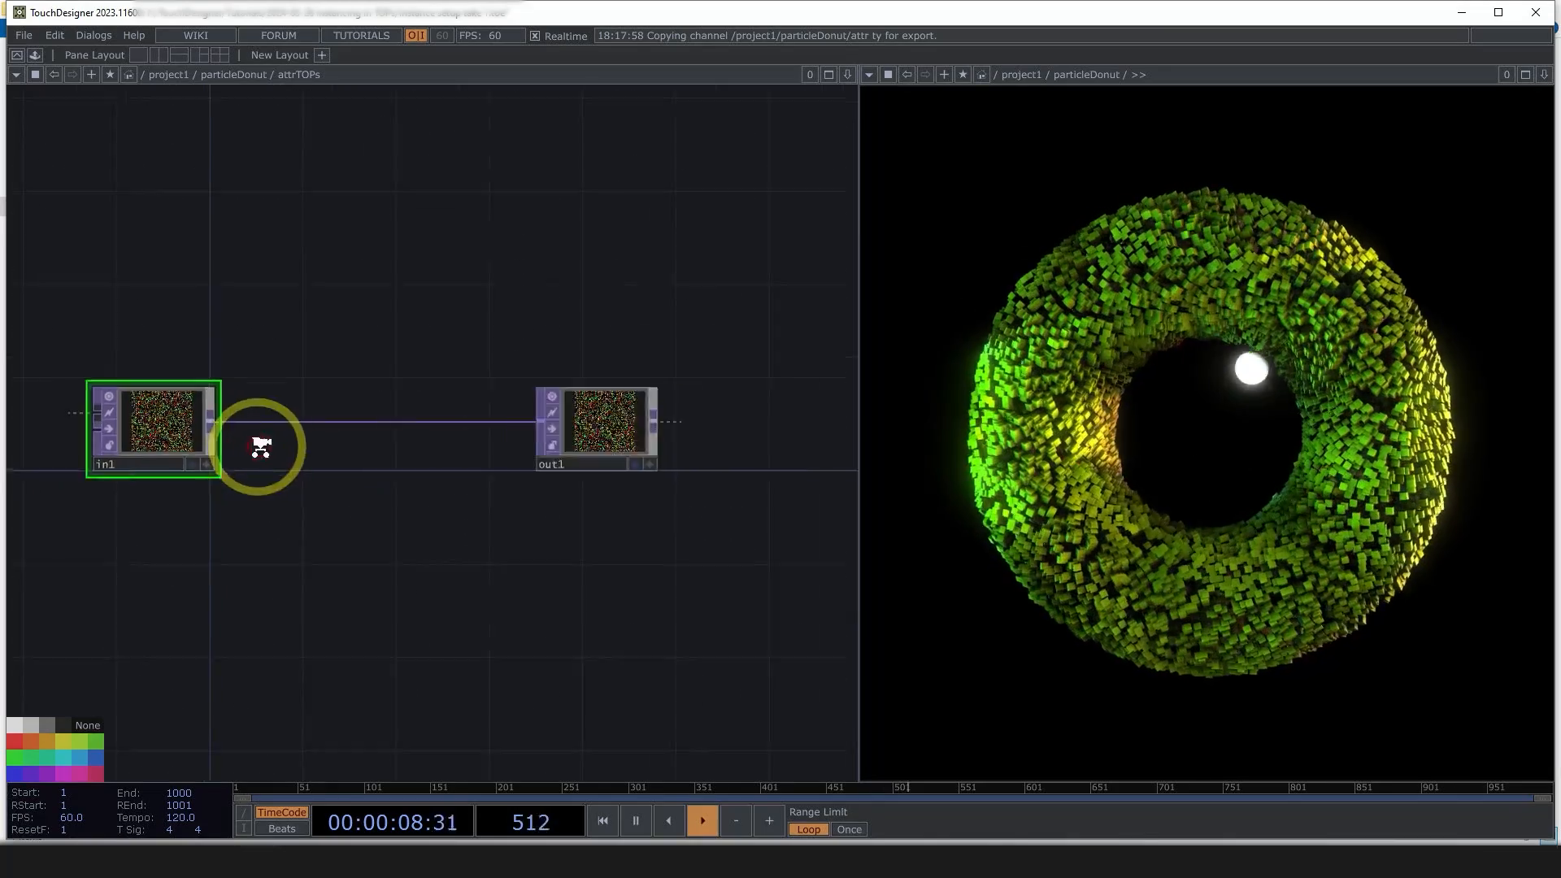
scroll(383, 456, down, 1)
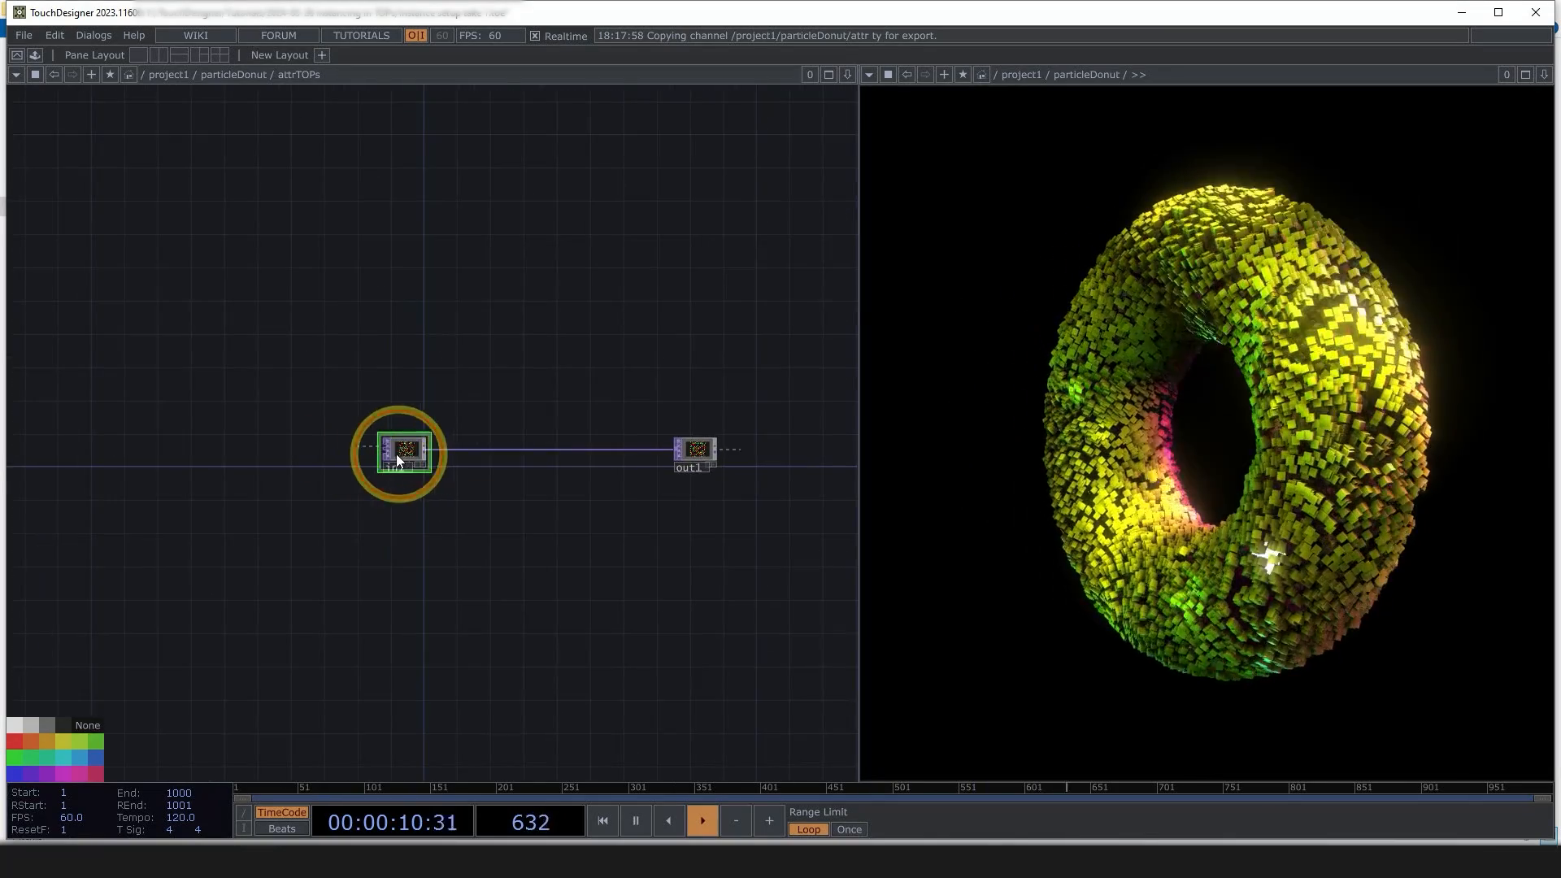
drag(397, 454, 280, 454)
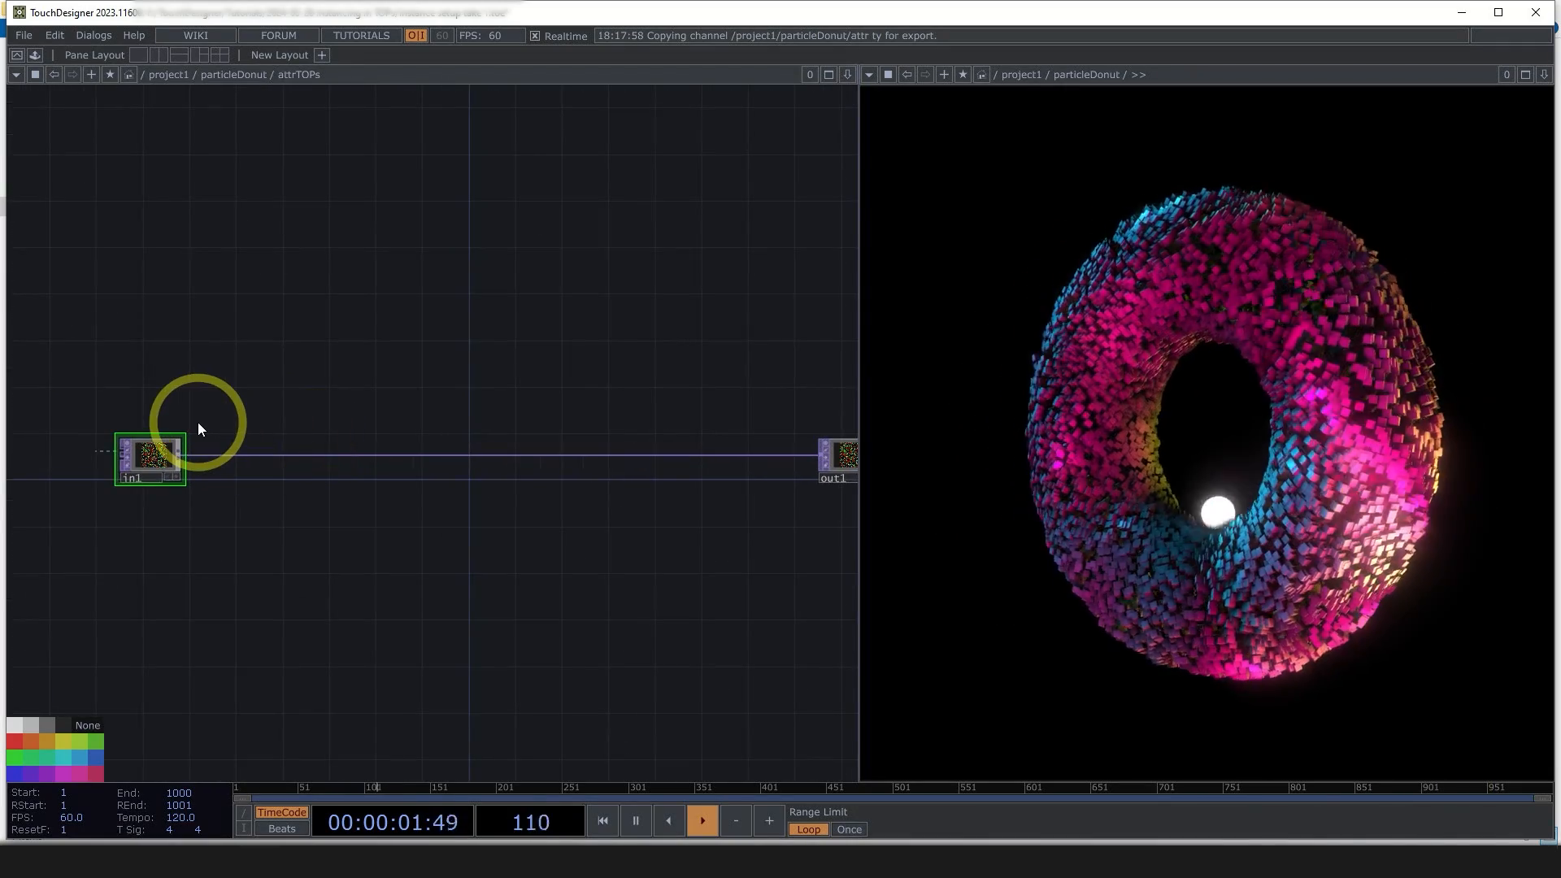
drag(150, 304, 245, 368)
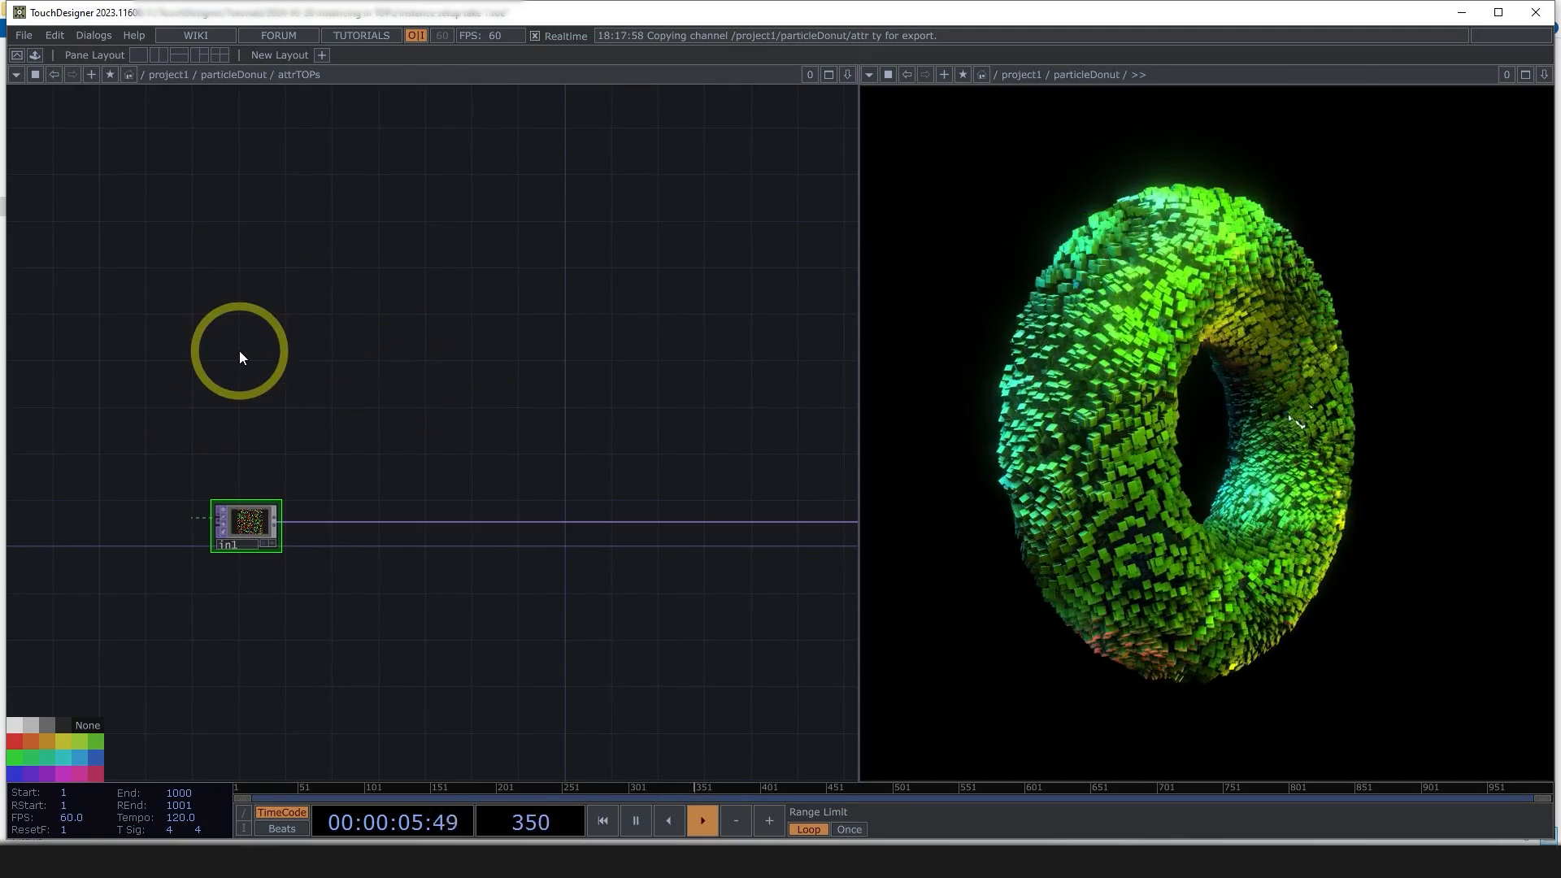
middle_click(243, 537)
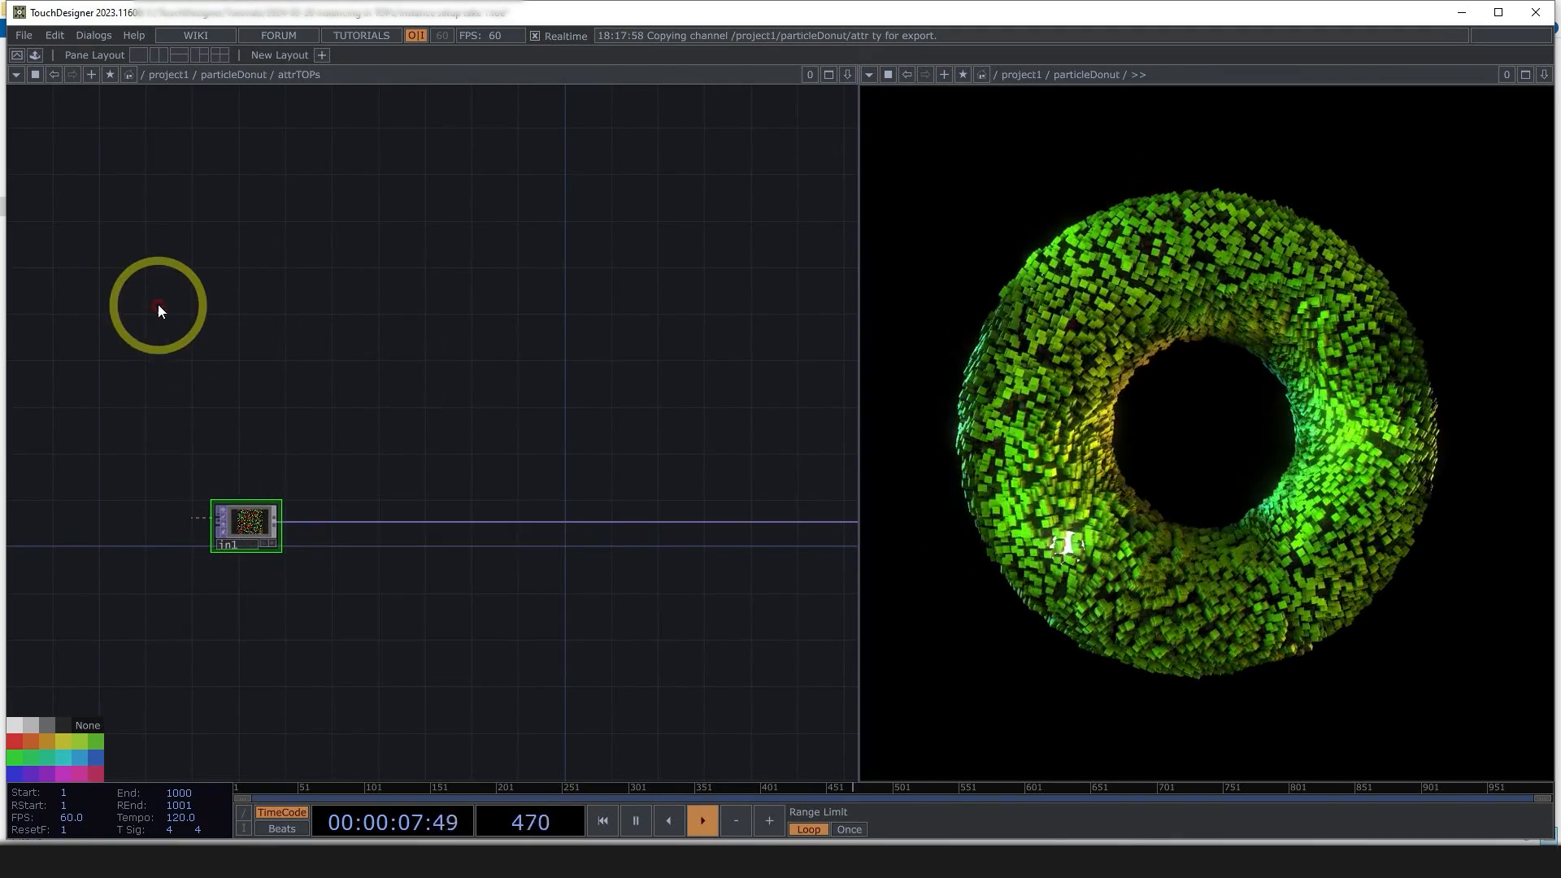
- Add a Select CHOP above in1
key(Tab)
click(122, 88)
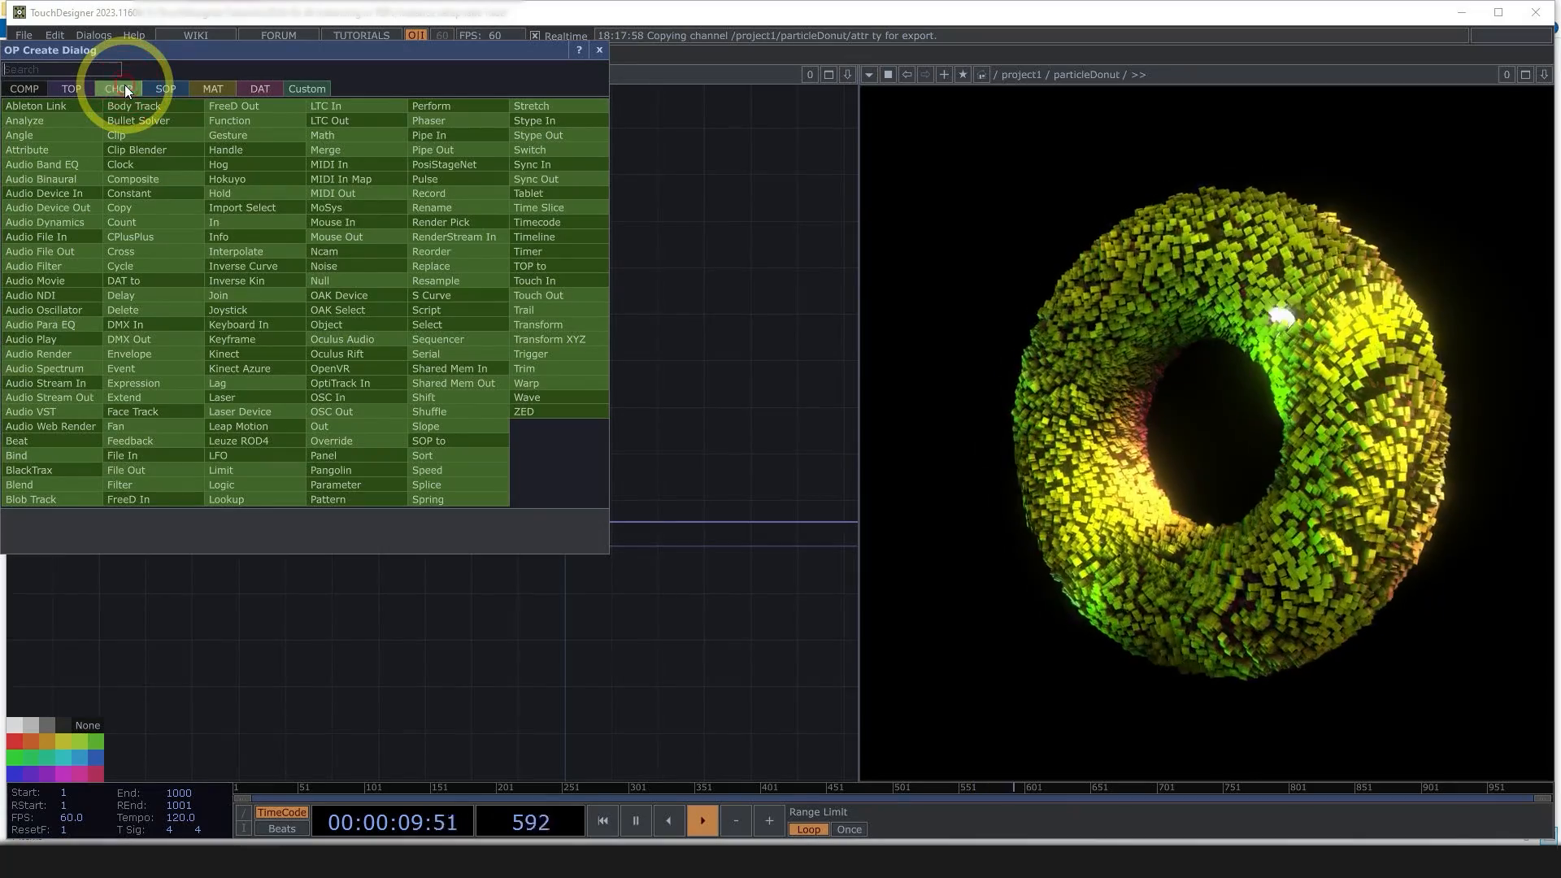
text(sel)
click(460, 327)
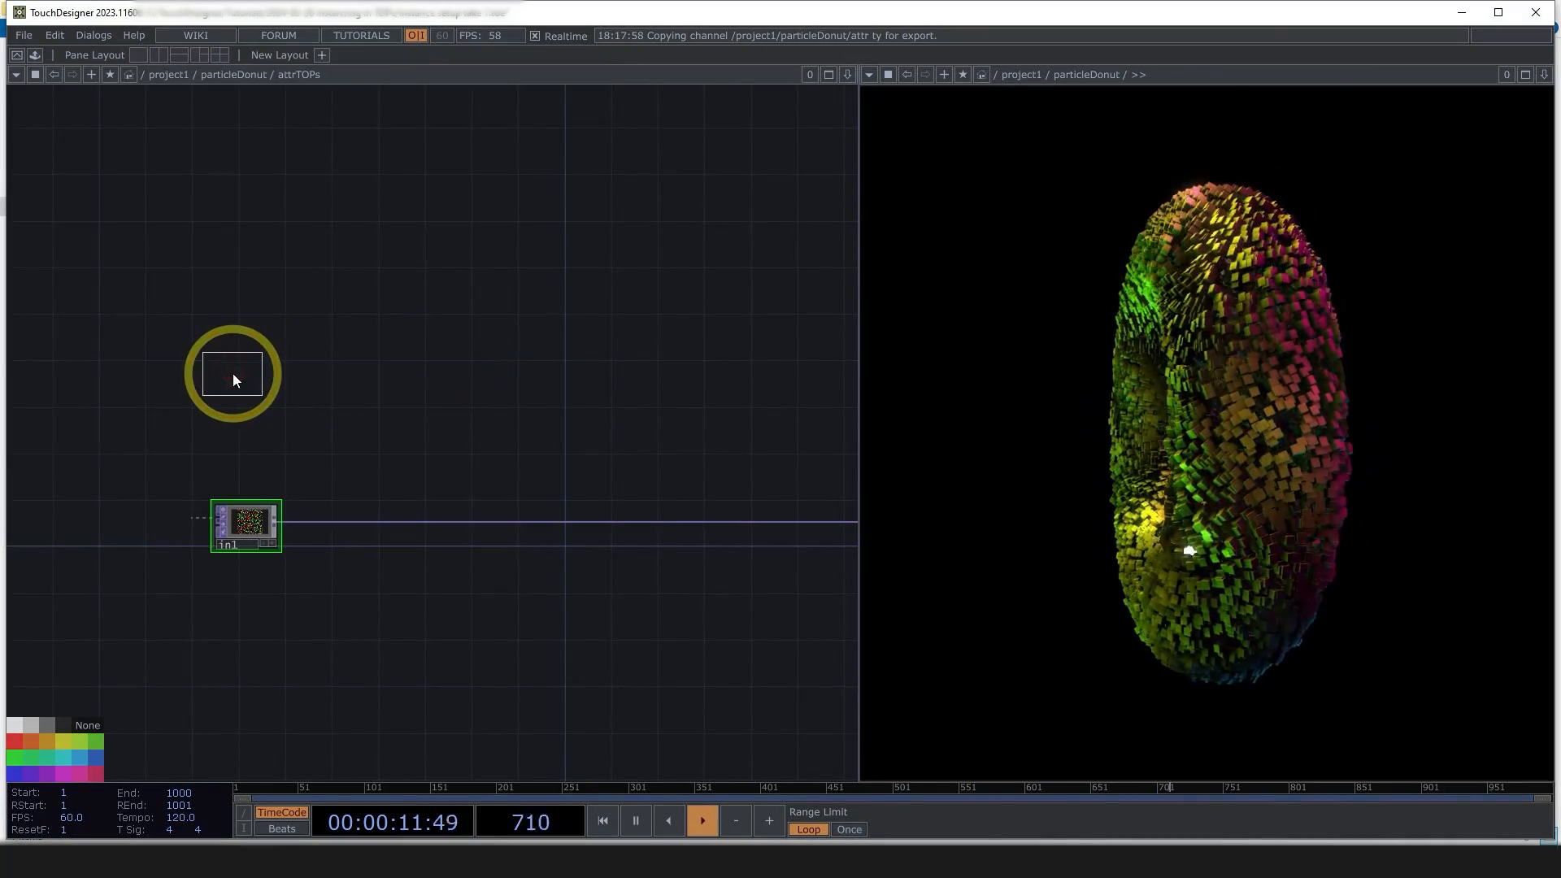
- Set the Select CHOP's CHOPs reference to ../attr and move the node slightly farther above in1
key(p)
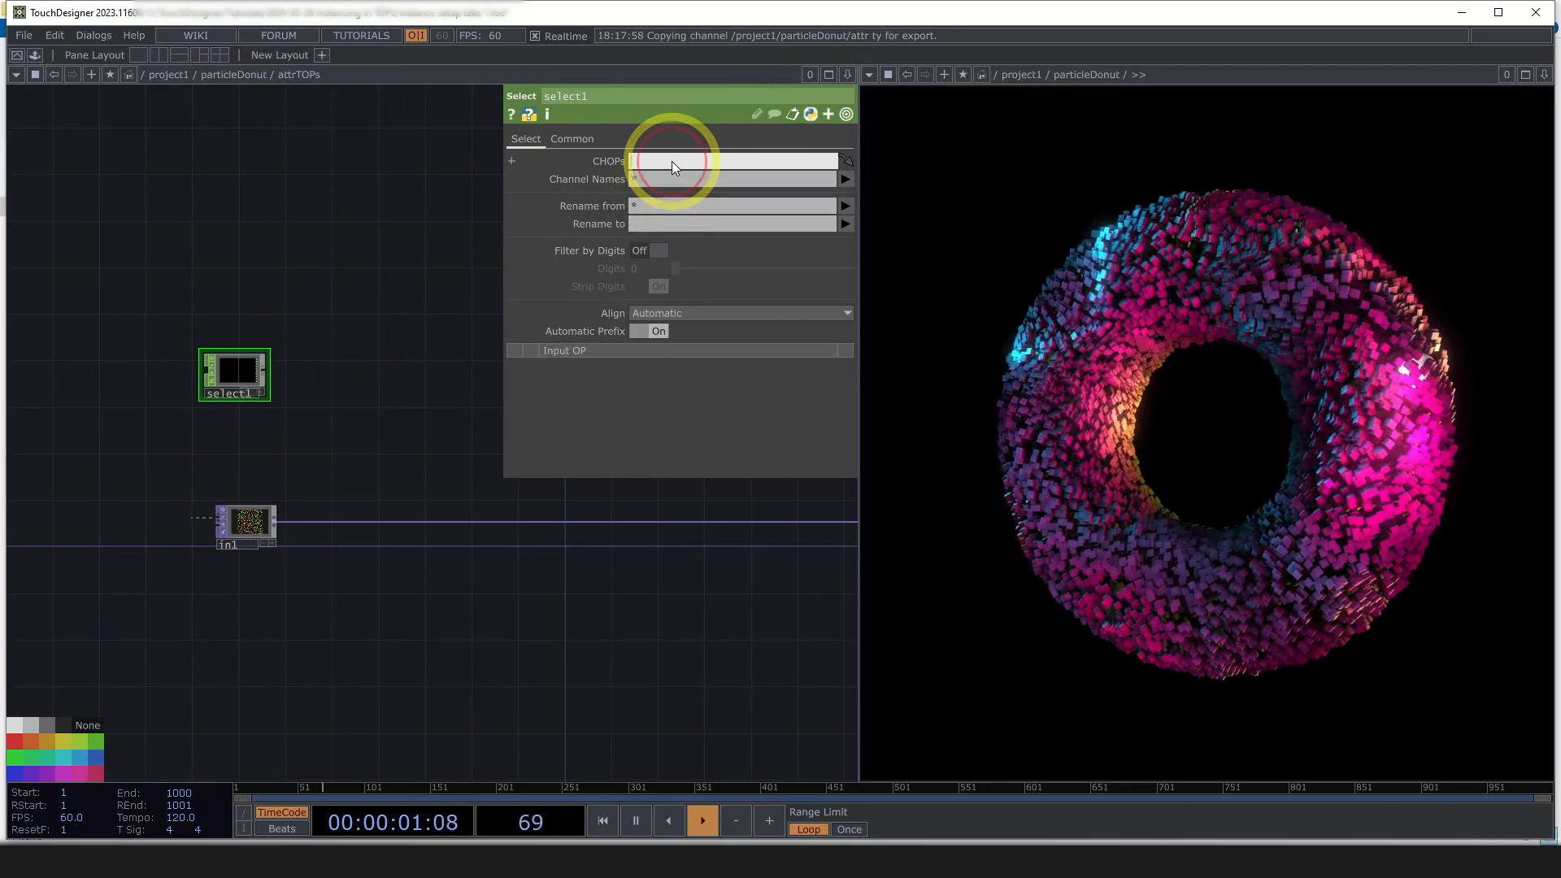
text(/)
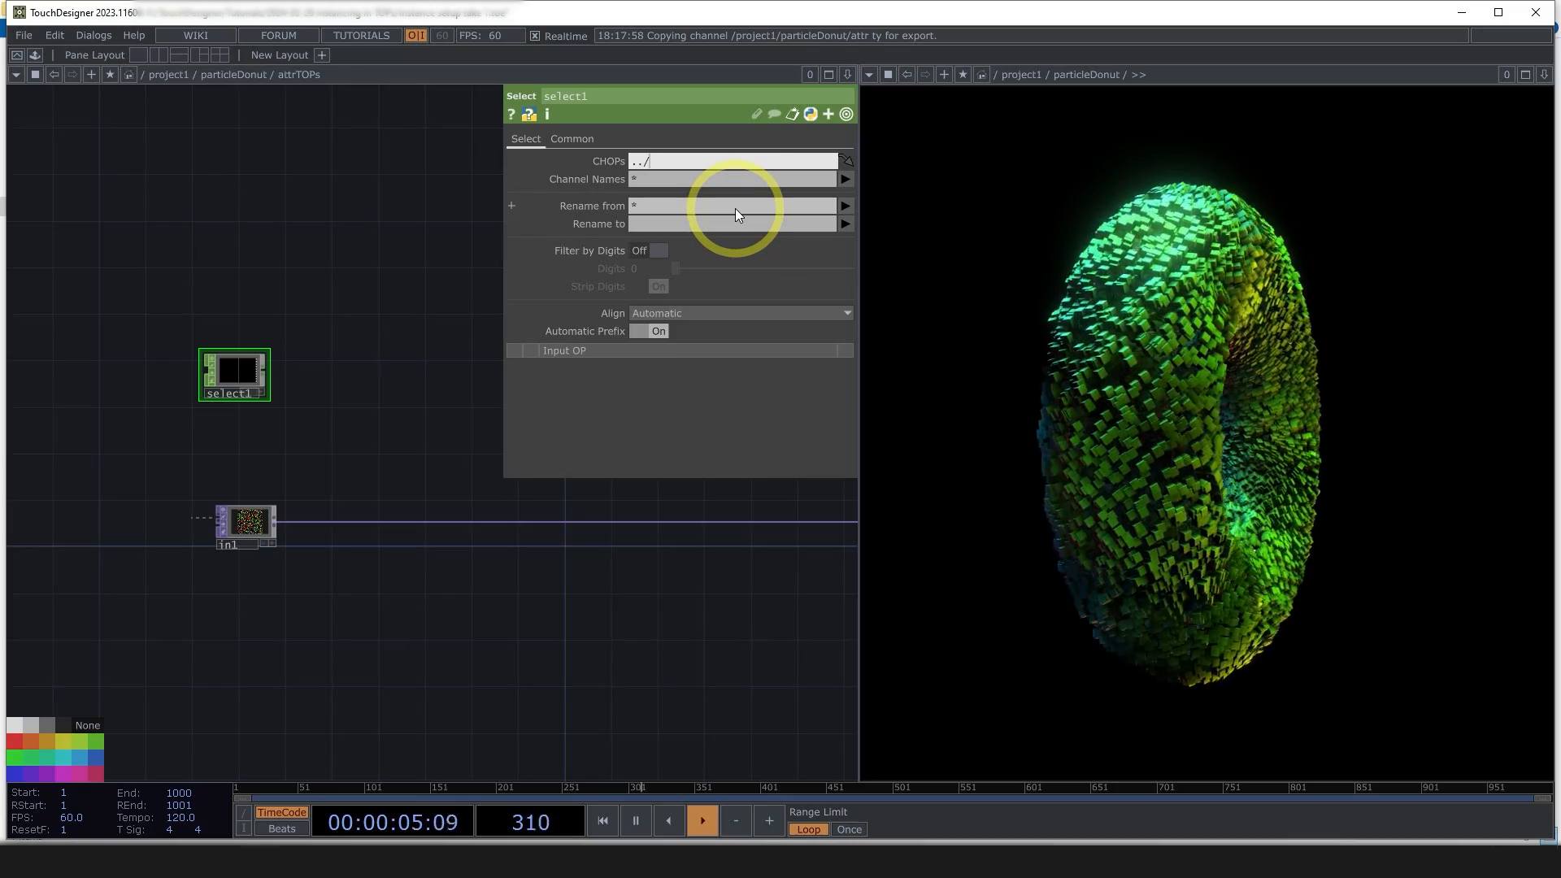
text(attr)
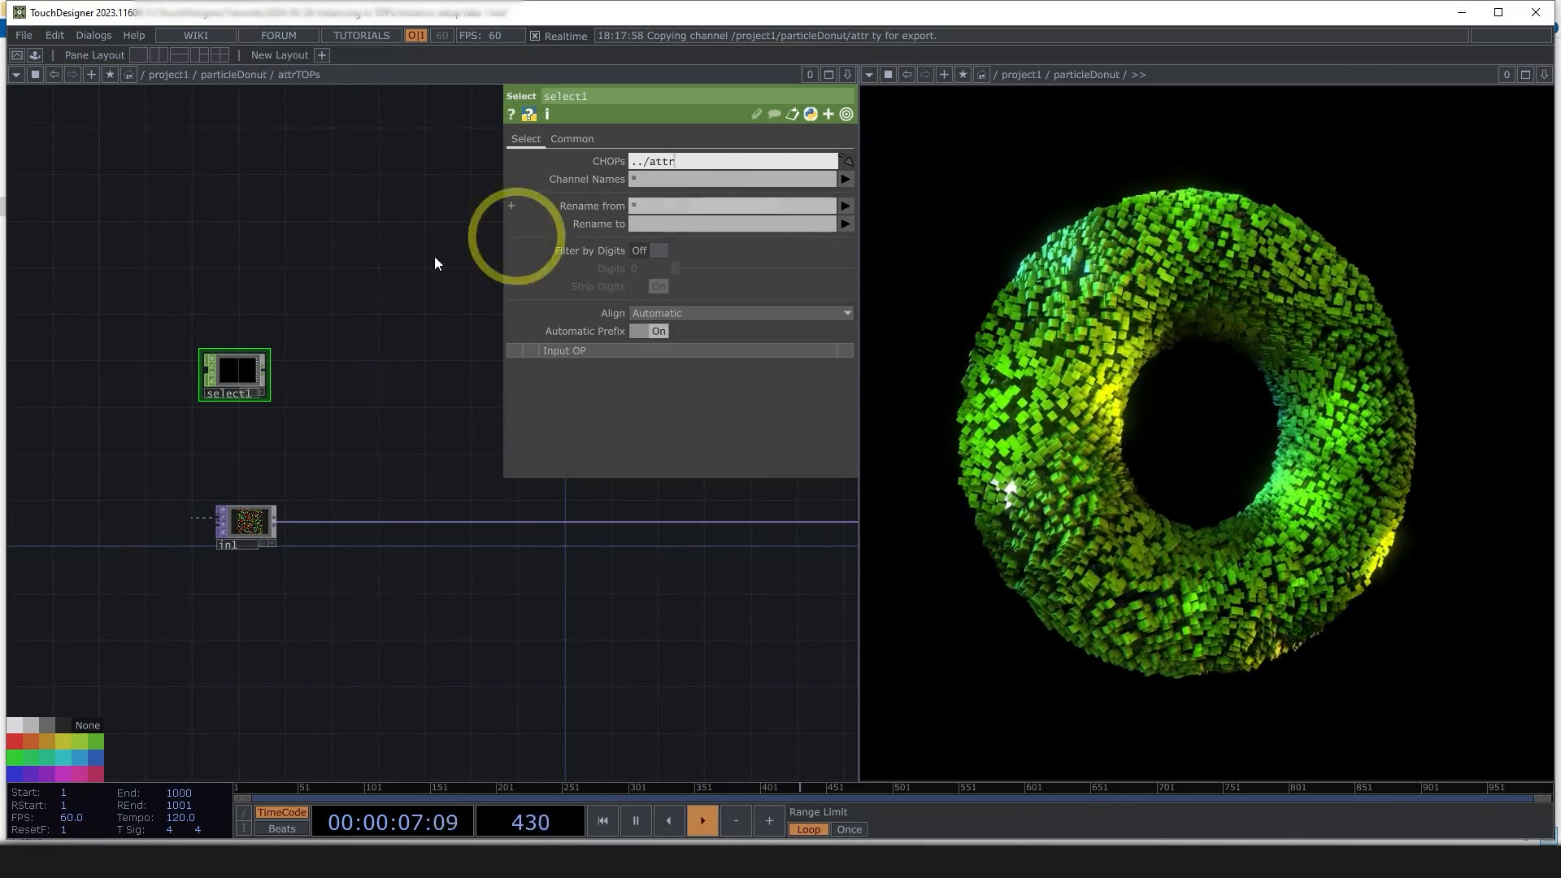
key(Return)
scroll(272, 380, up, 5)
scroll(268, 329, down, 5)
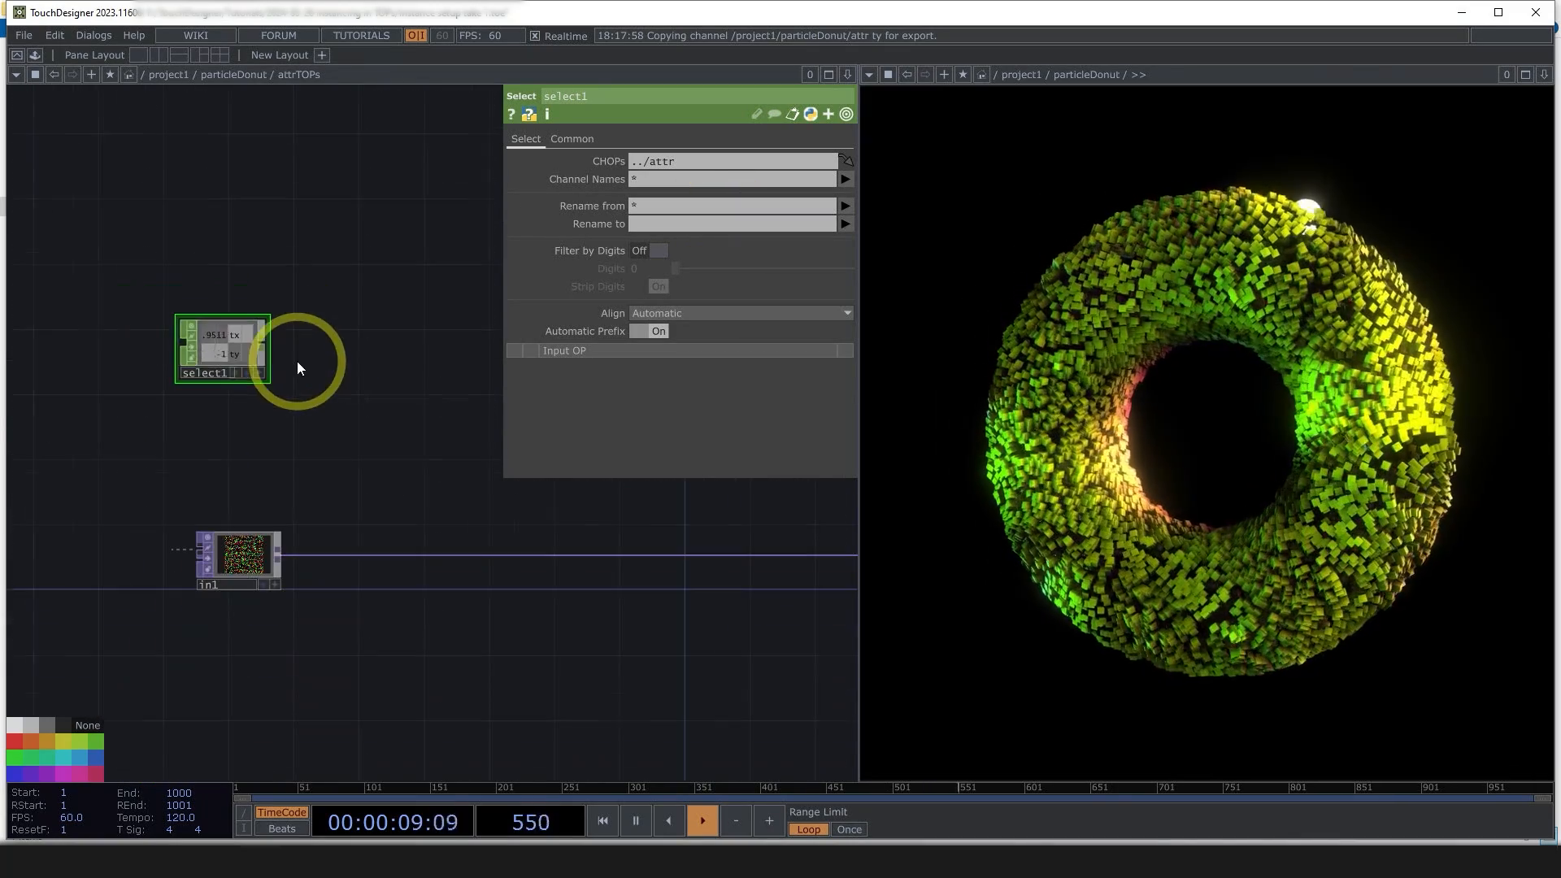
drag(233, 358, 253, 314)
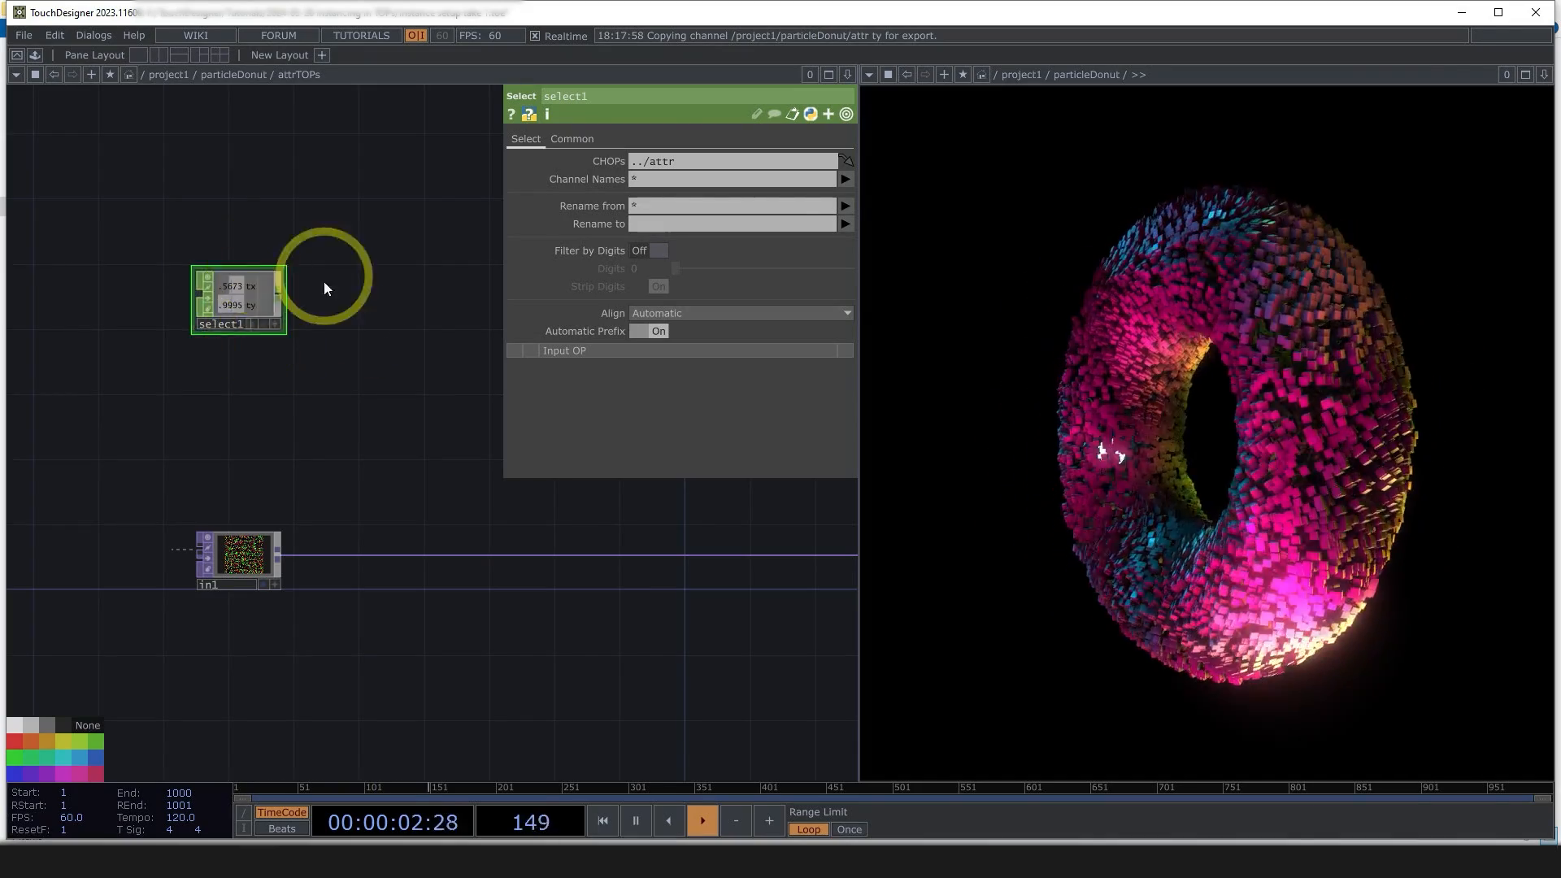
- Append a Null CHOP to the output of select1
drag(317, 315, 260, 331)
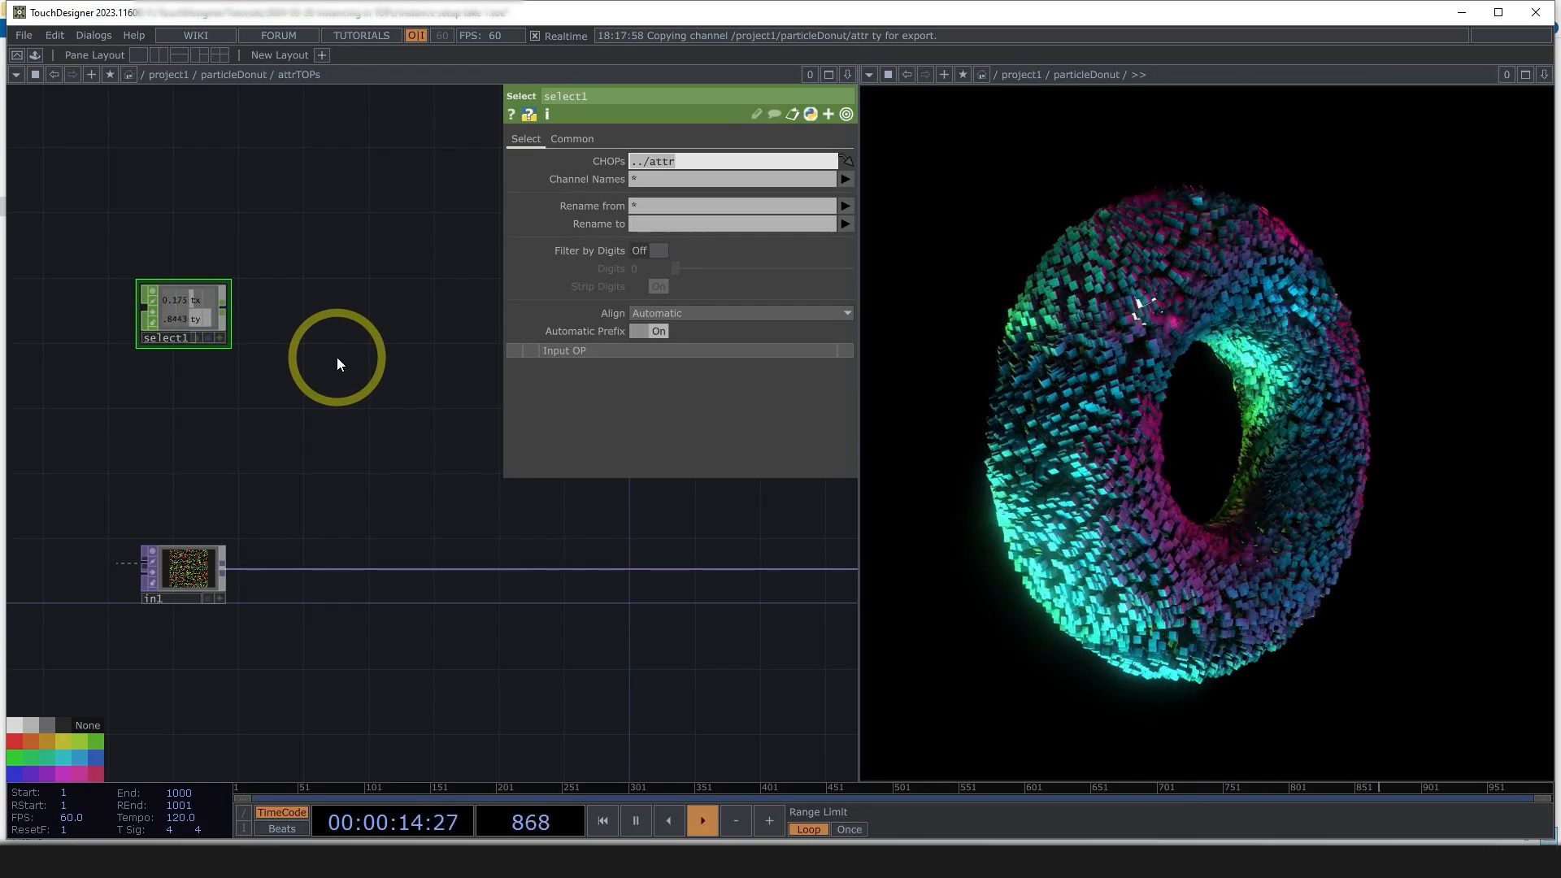
drag(344, 356, 291, 348)
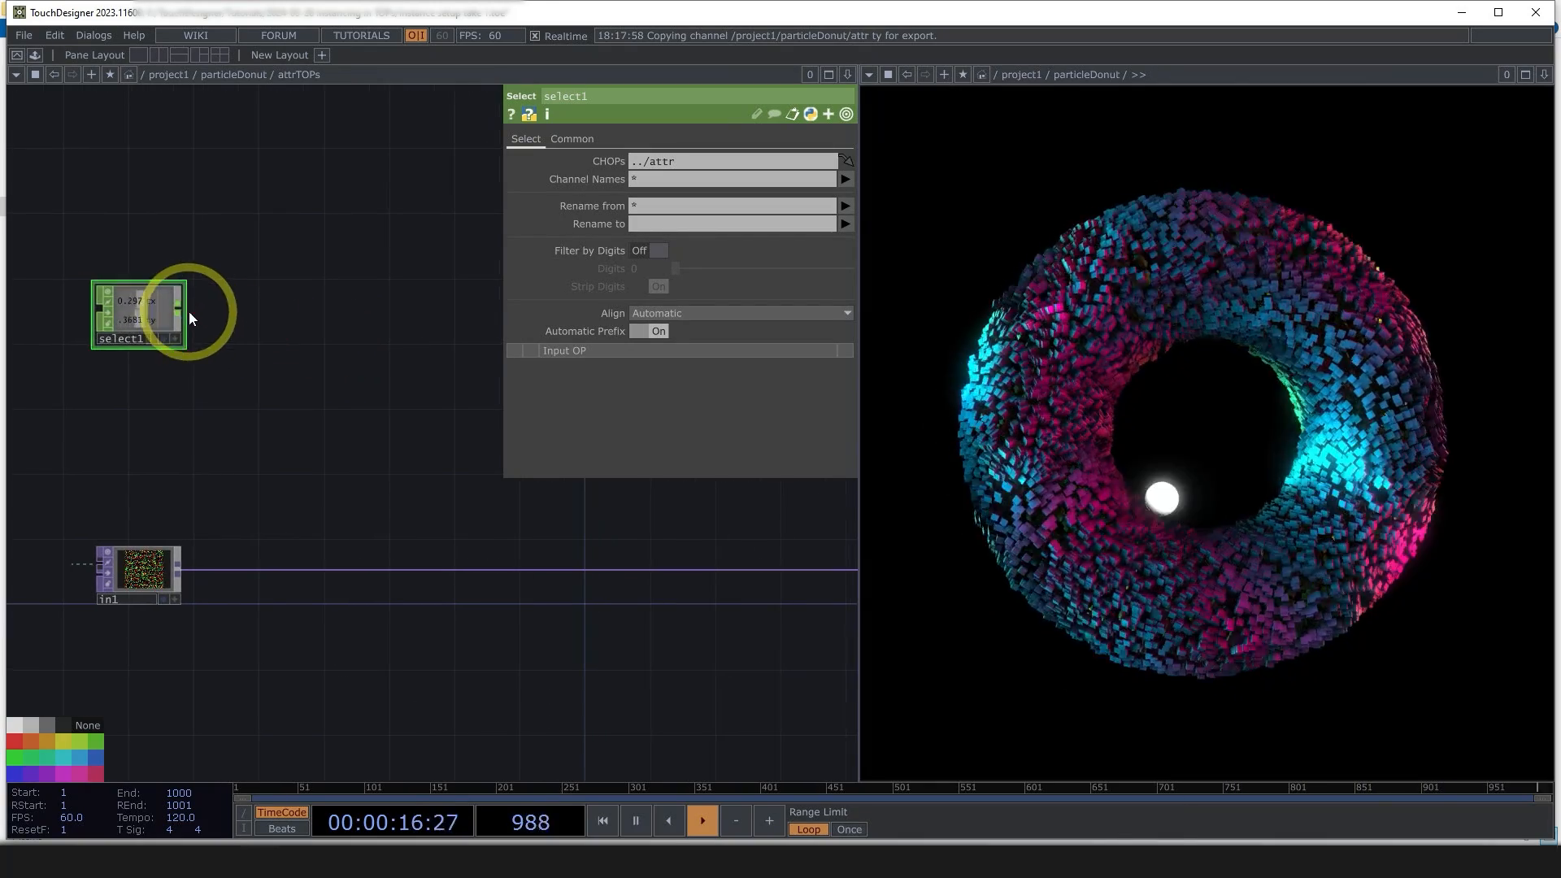
right_click(181, 305)
click(272, 294)
click(253, 314)
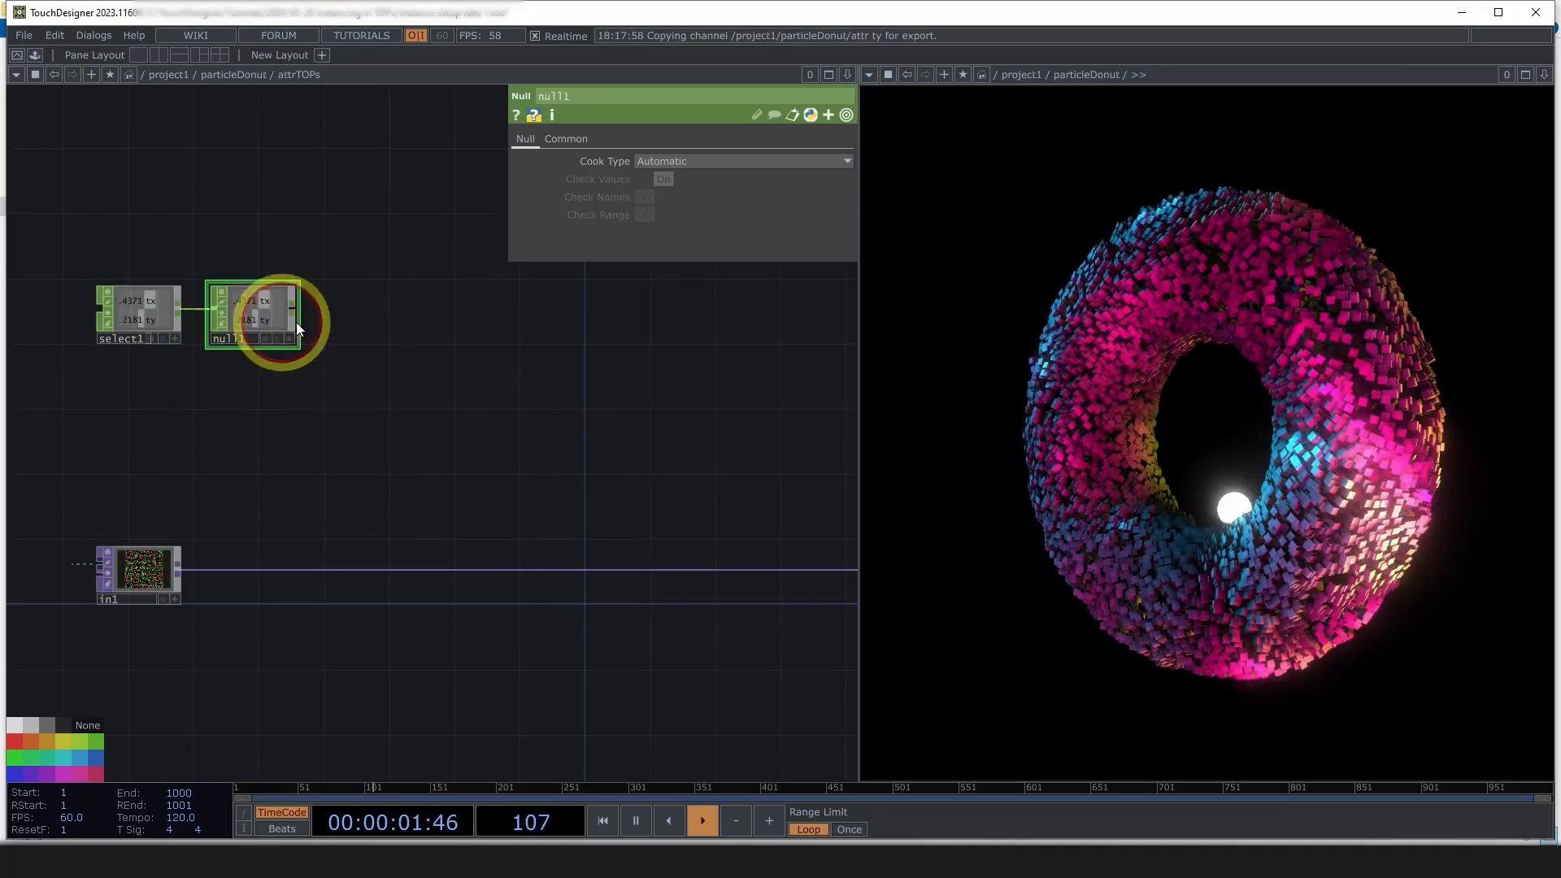
drag(402, 355, 374, 383)
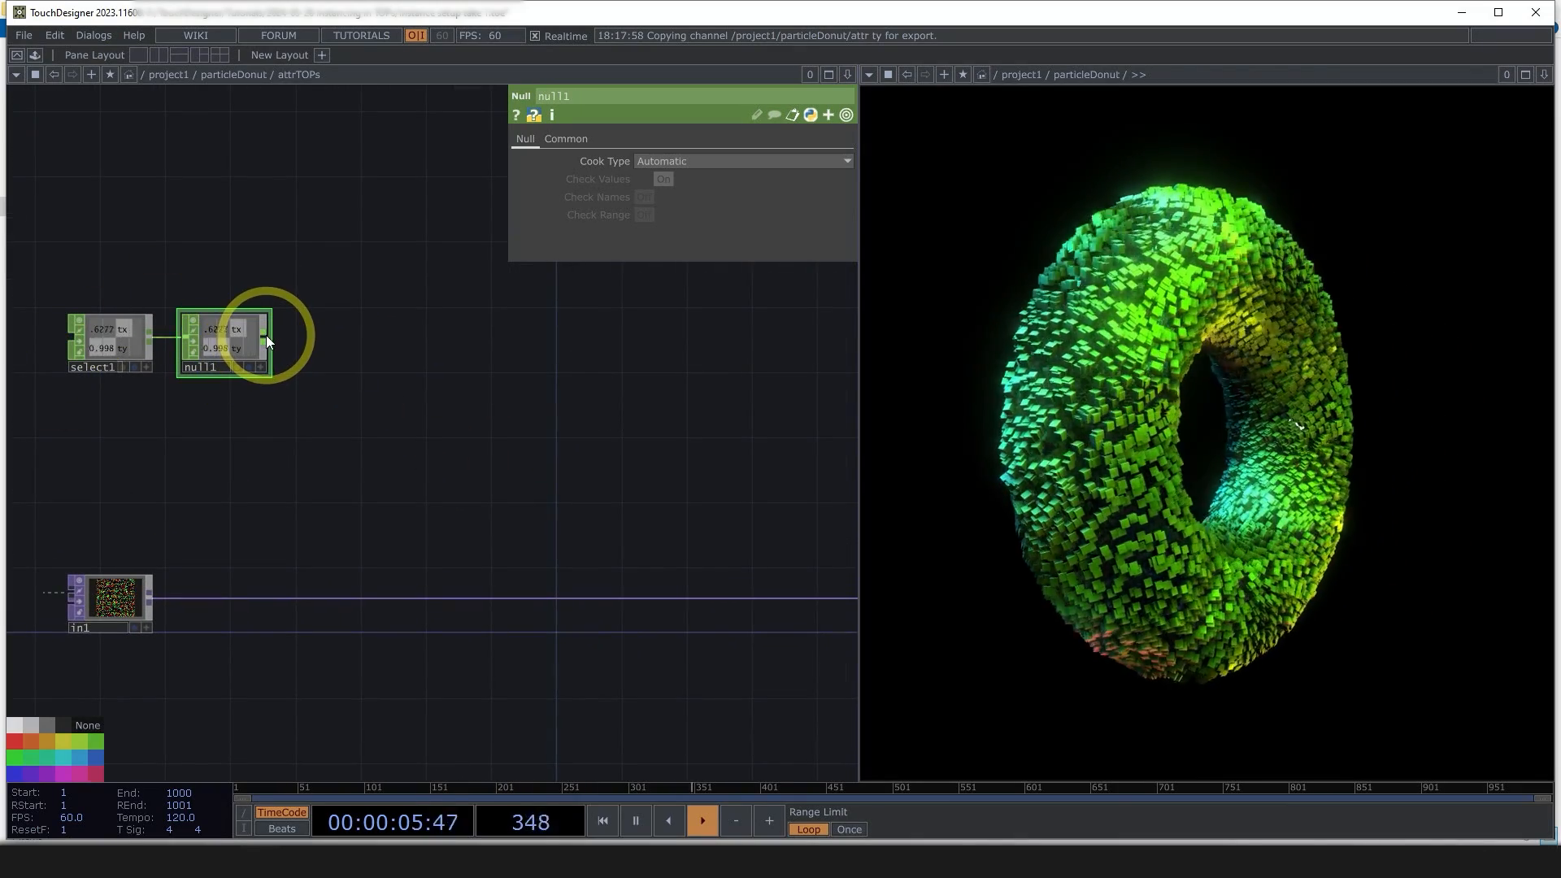
middle_click(203, 330)
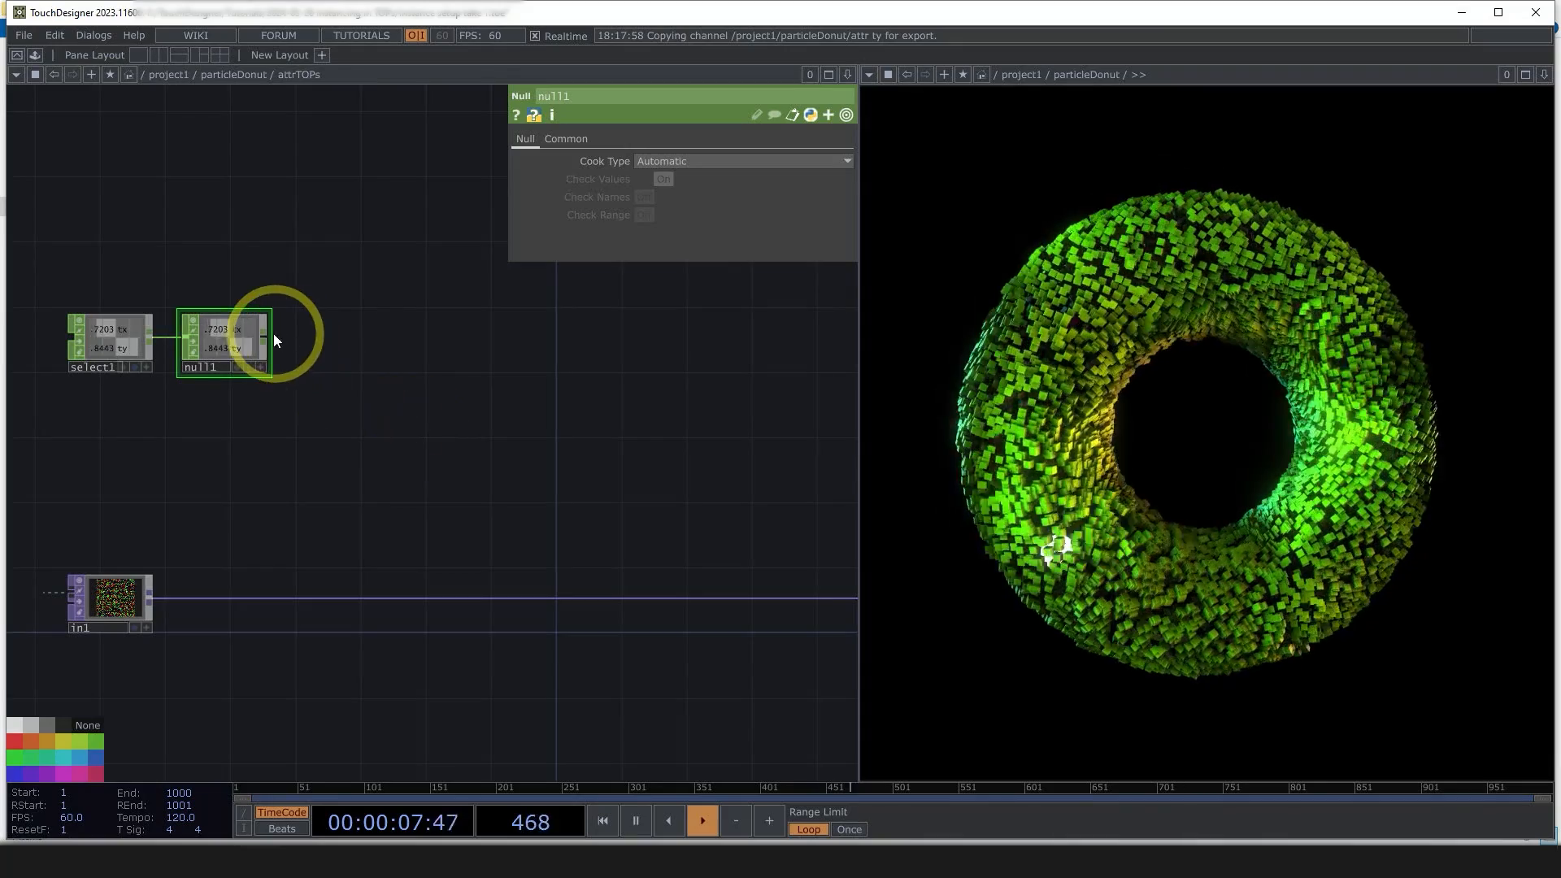
right_click(266, 334)
click(71, 124)
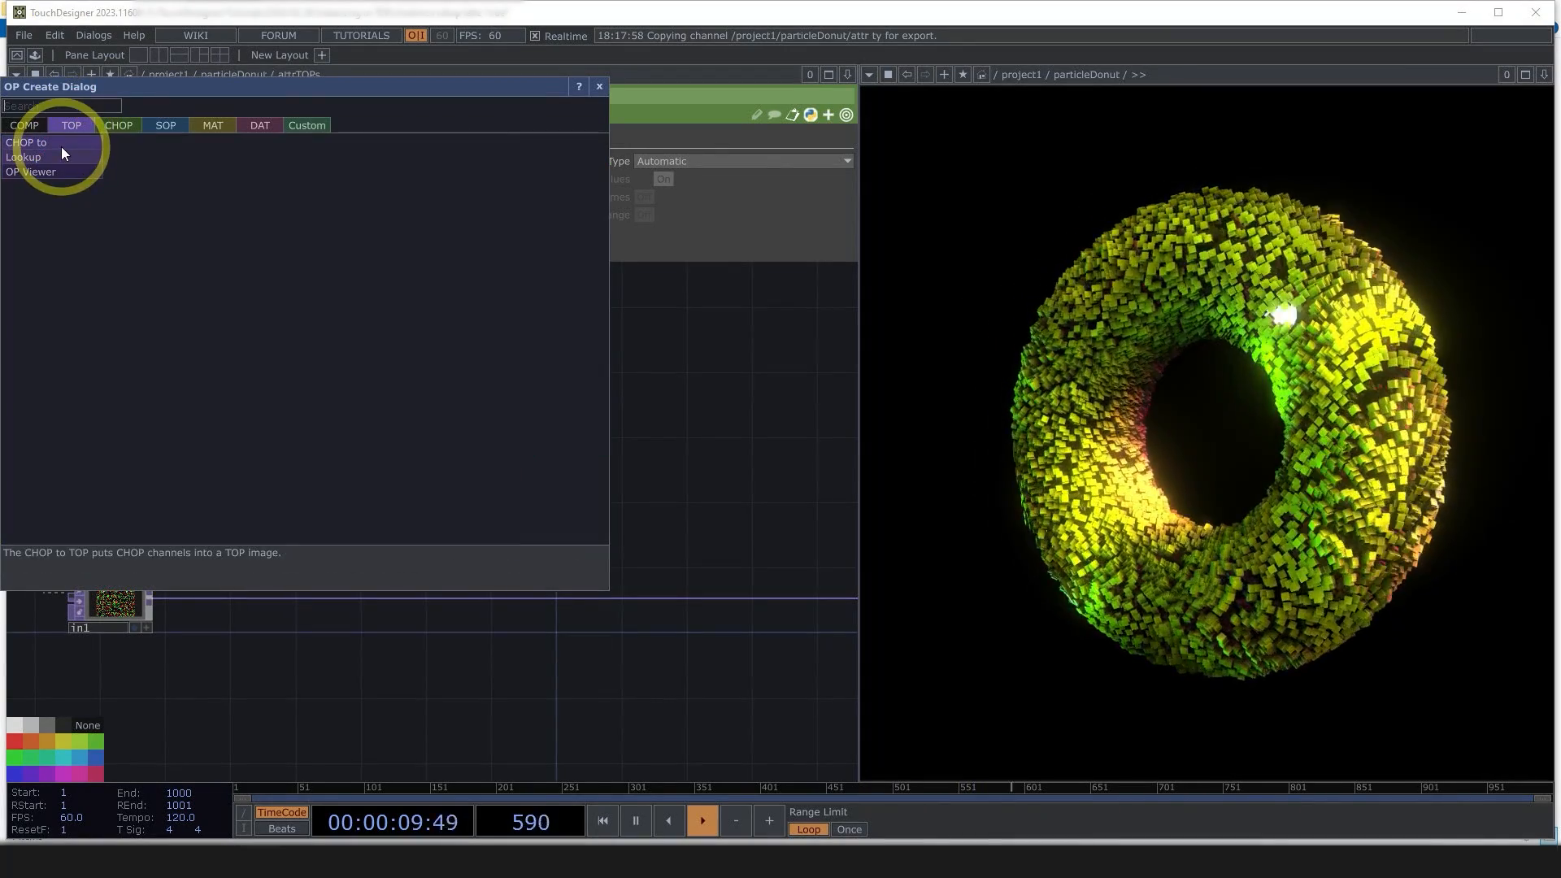
click(789, 404)
double_click(759, 469)
middle_click(218, 339)
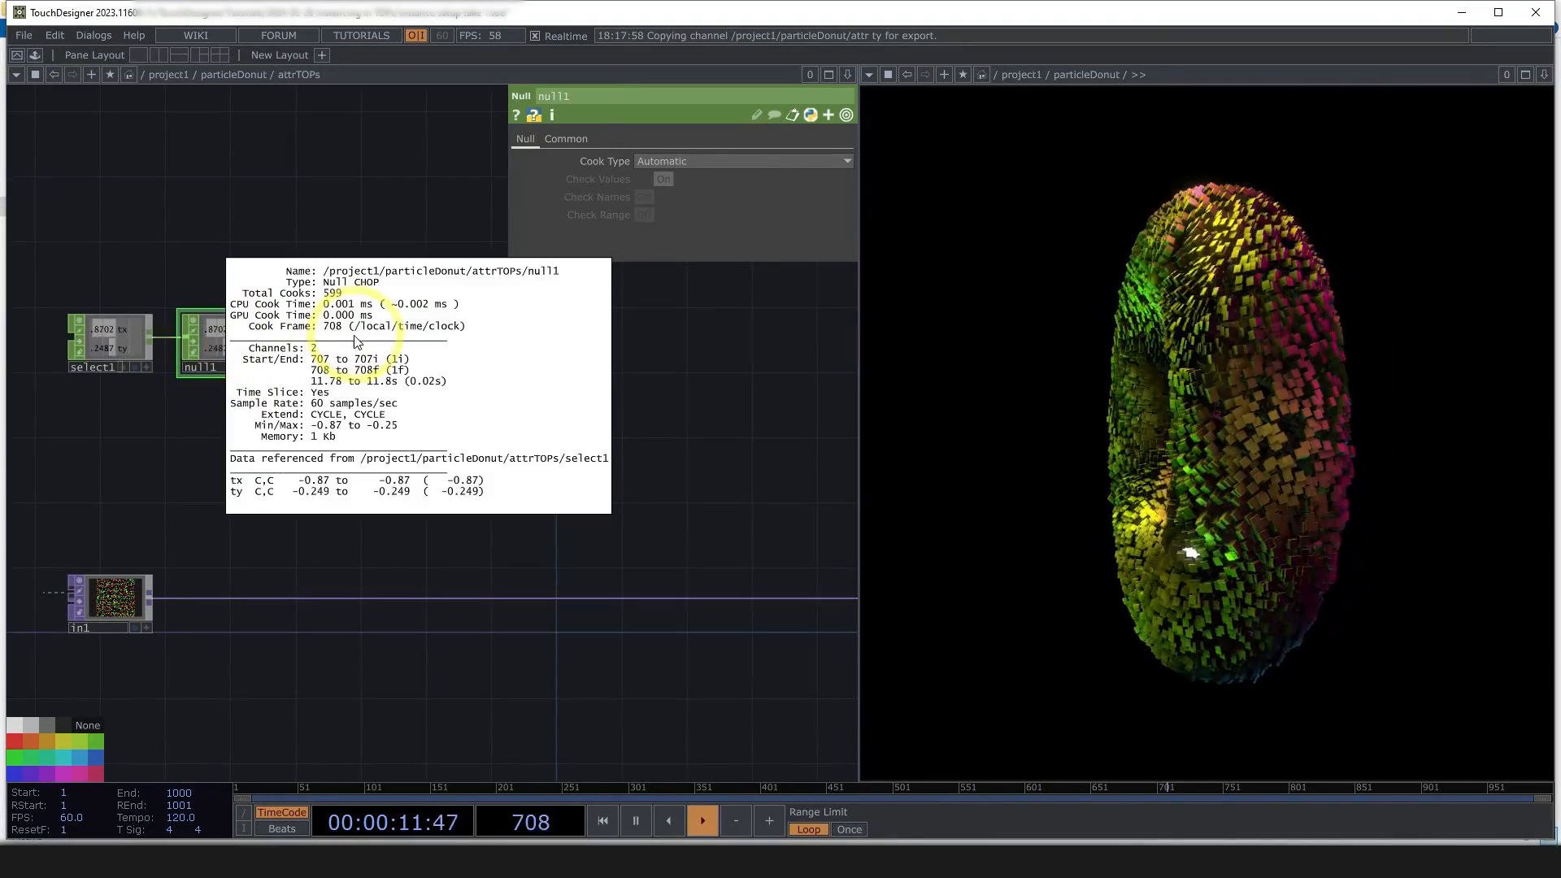
click(378, 554)
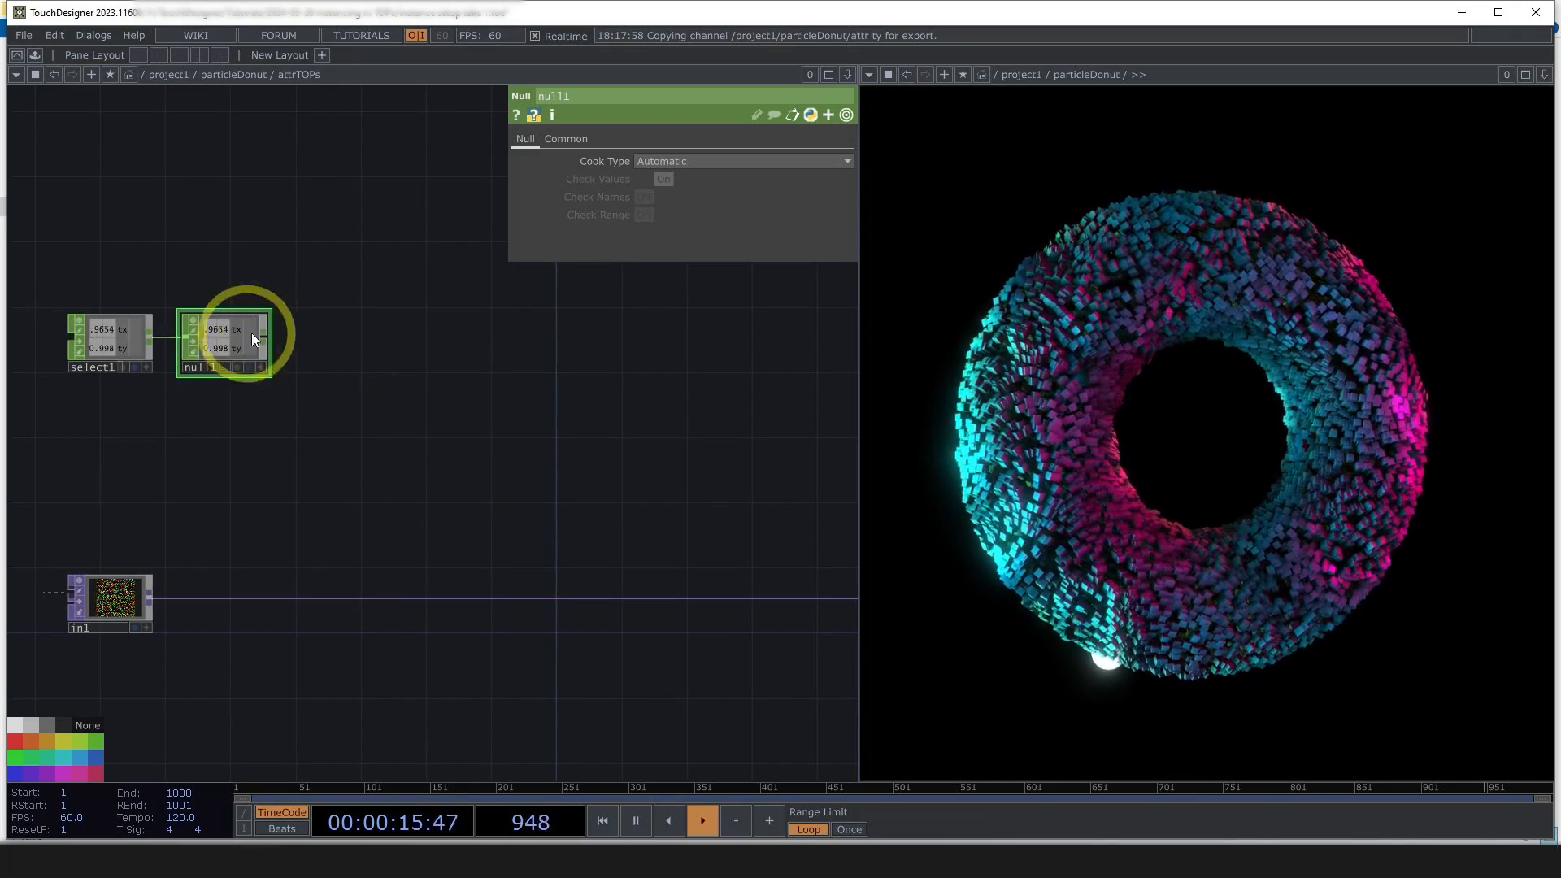
- Place a Constant TOP beside null1, leaving it unconnected
double_click(353, 339)
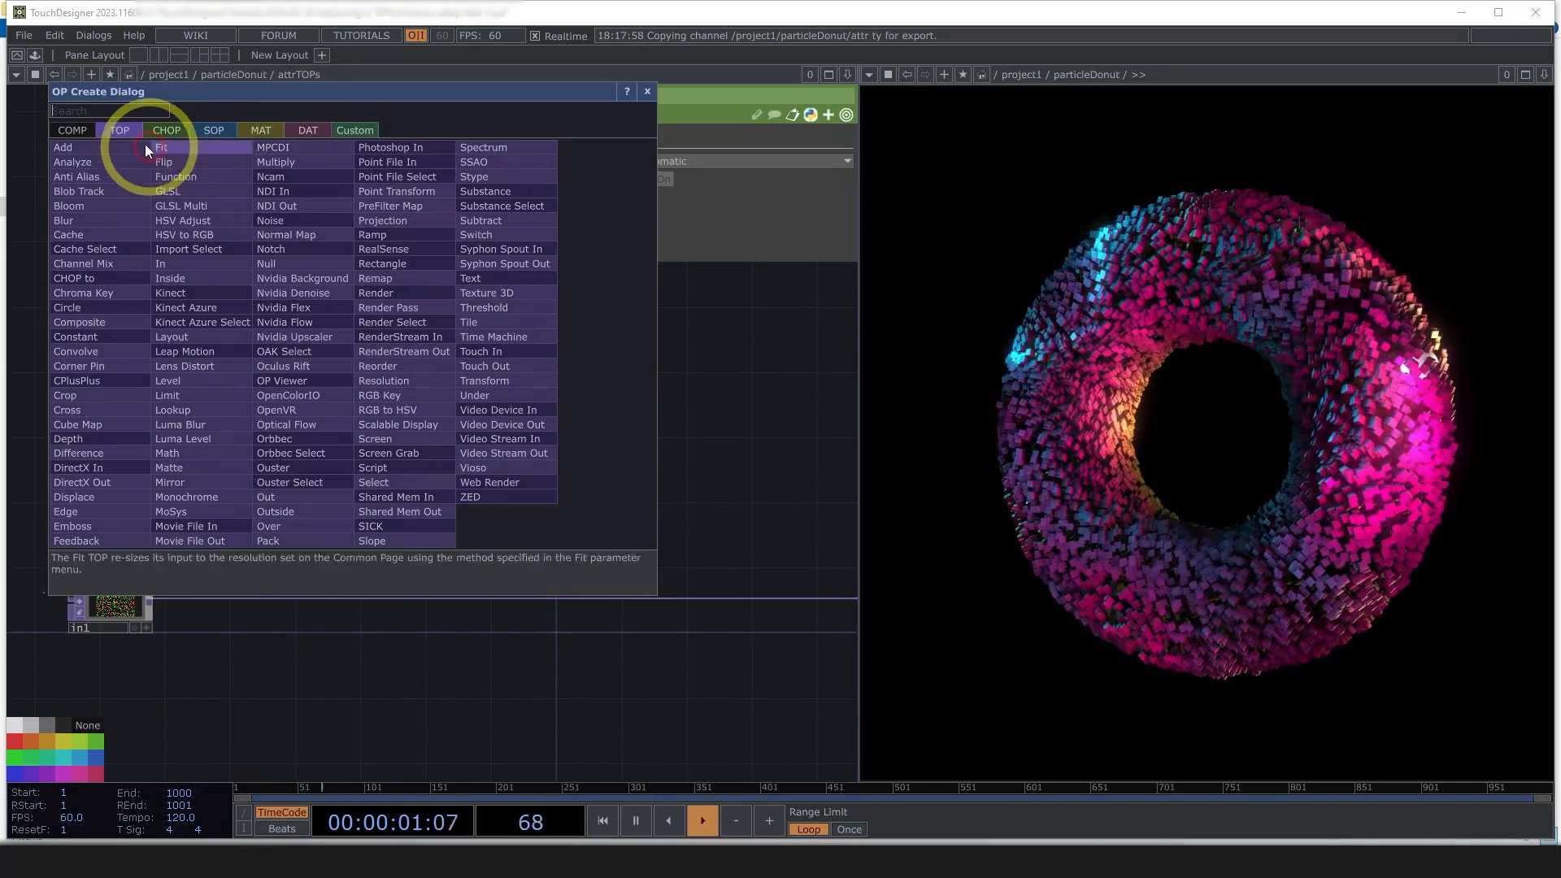
text(con)
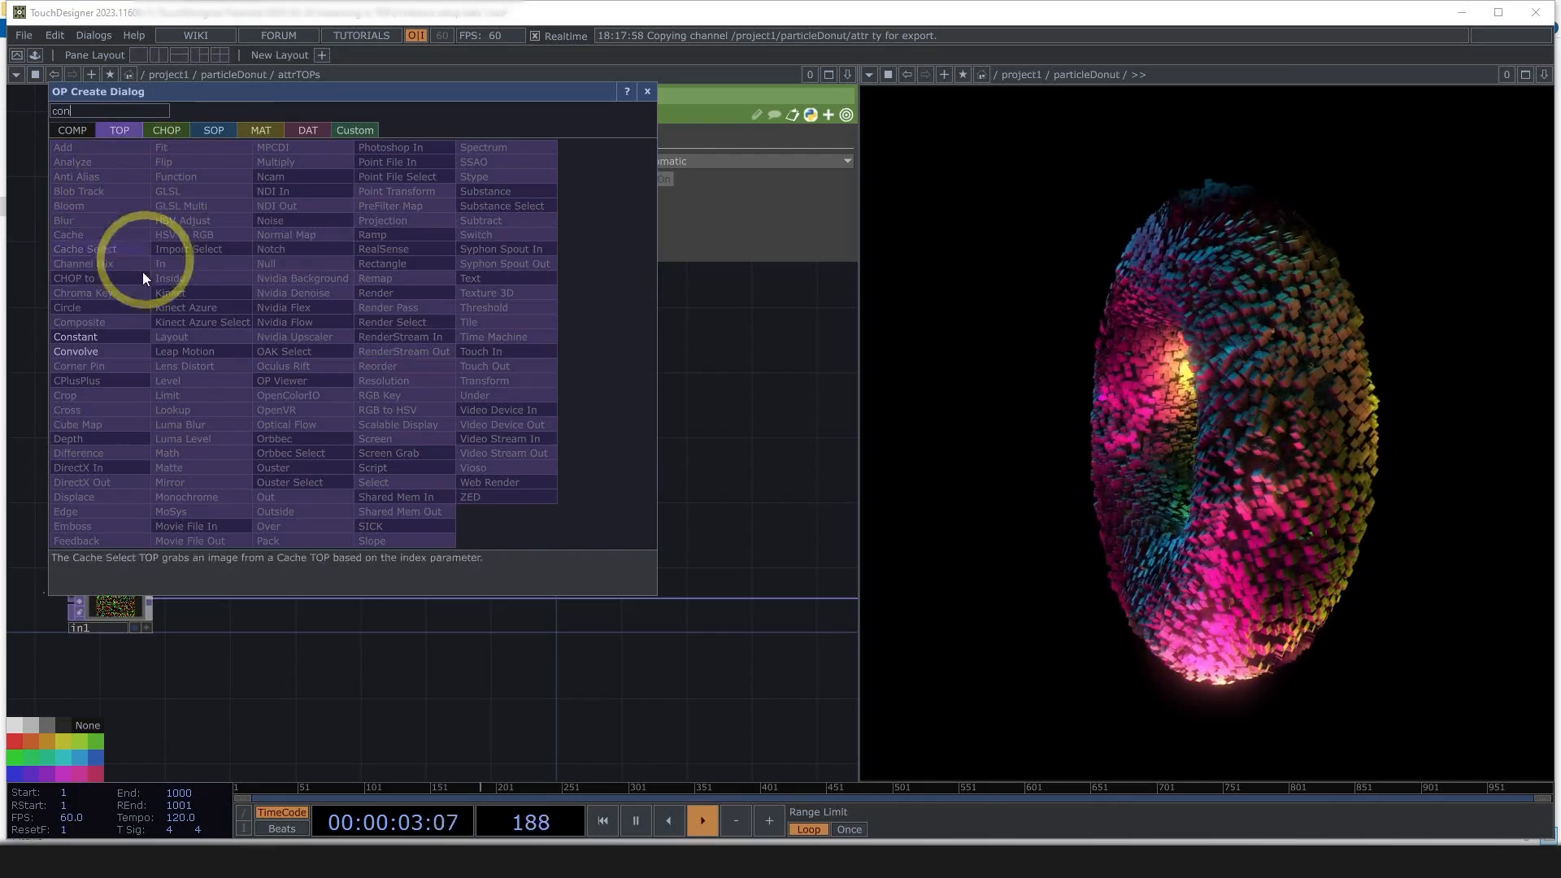
click(100, 336)
click(363, 350)
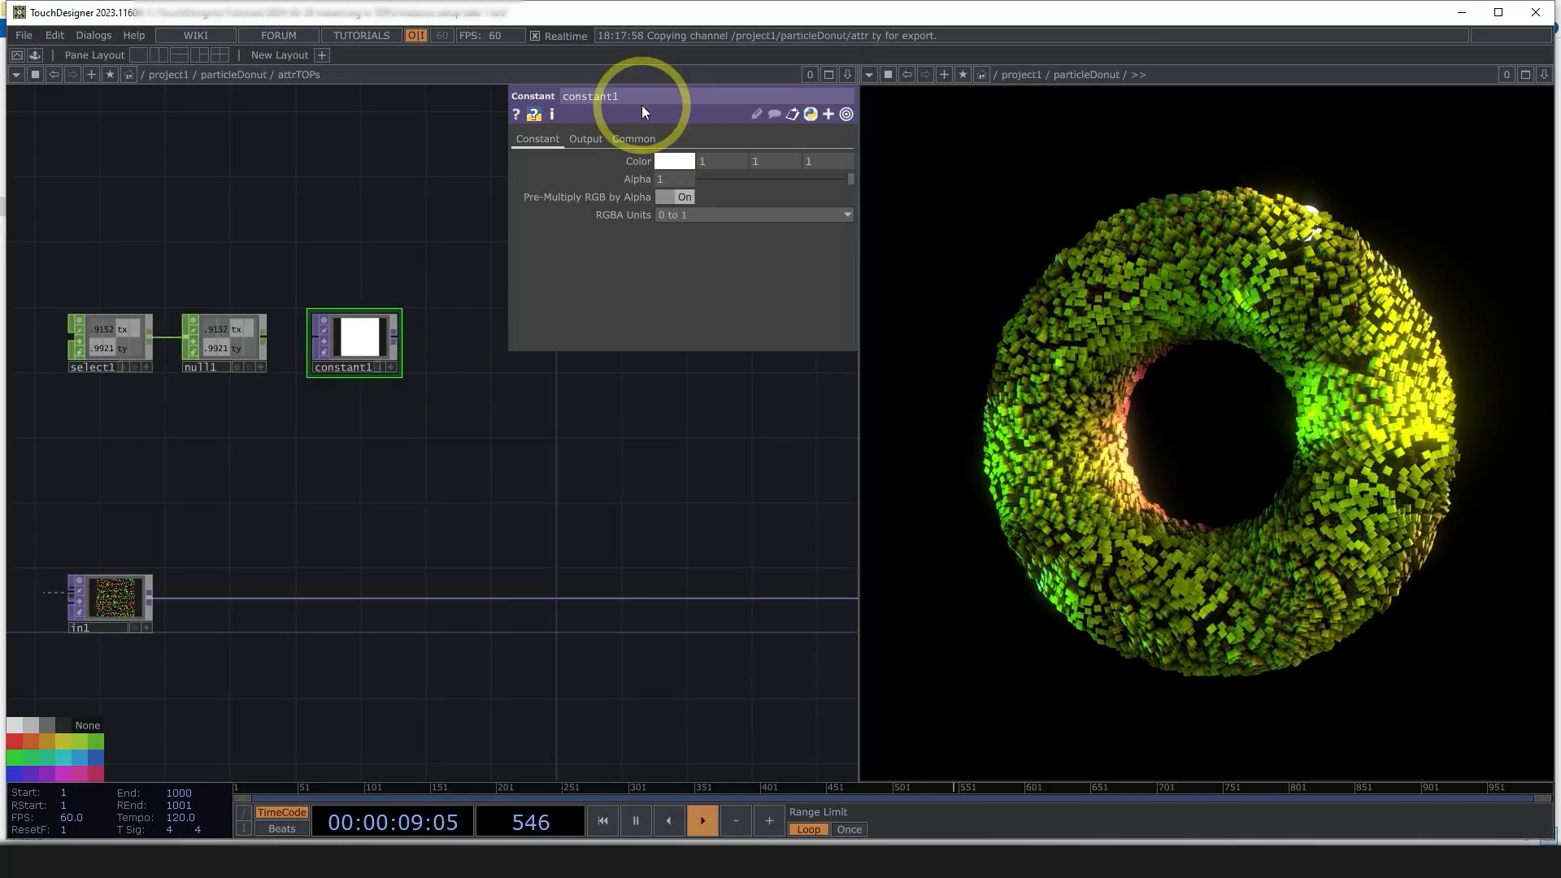
- Set constant1's resolution to 1 by 1 and its pixel format to 32-bit float (RGBA)
click(647, 139)
text(1)
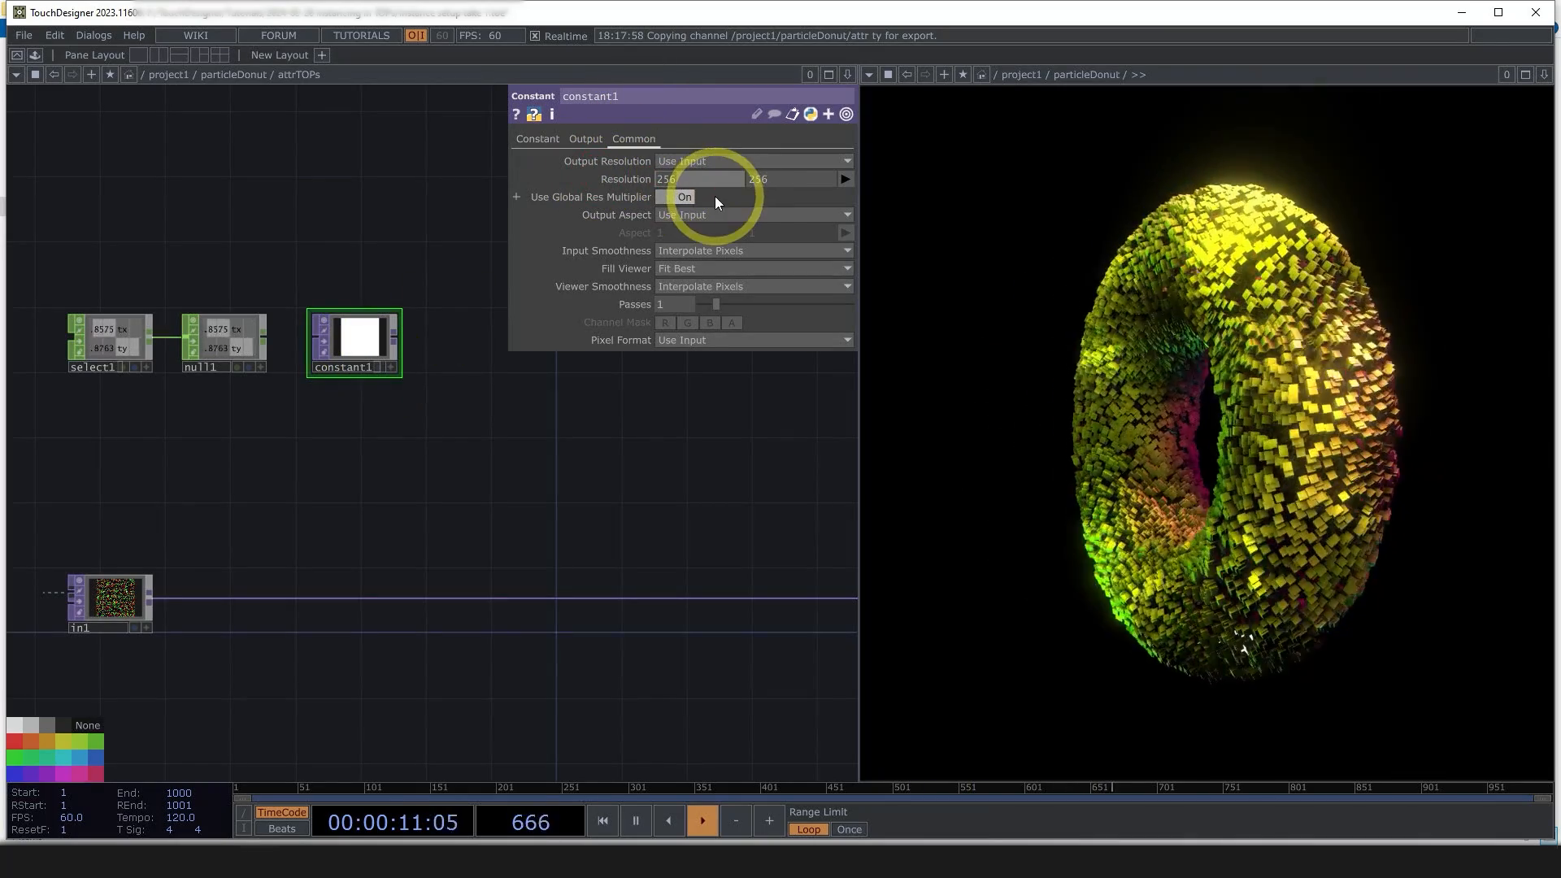
click(781, 179)
text(1)
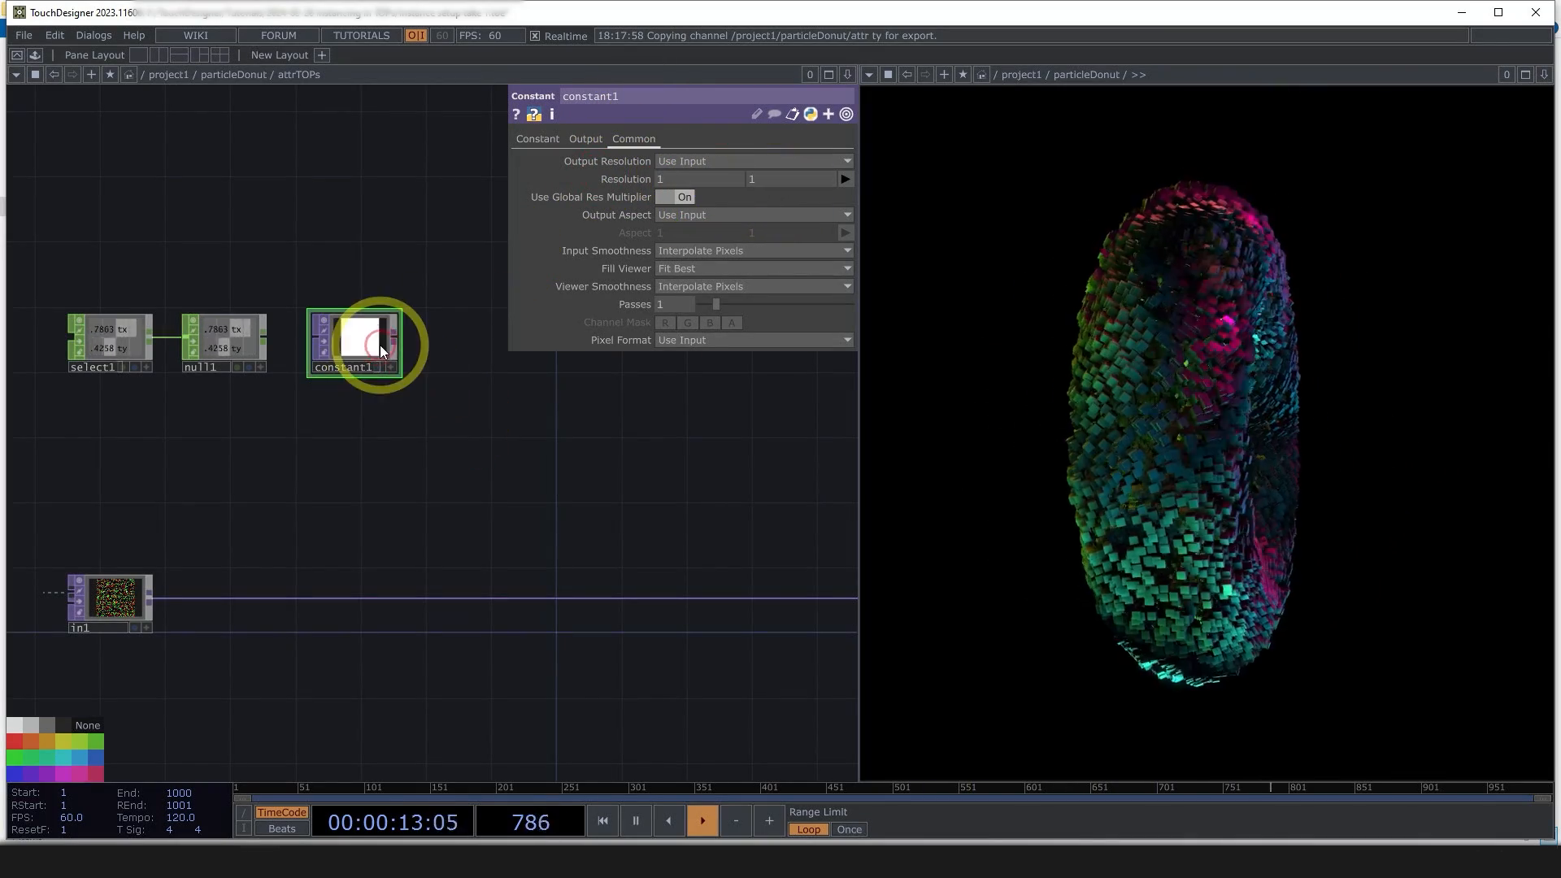
scroll(366, 339, up, 3)
middle_click(366, 338)
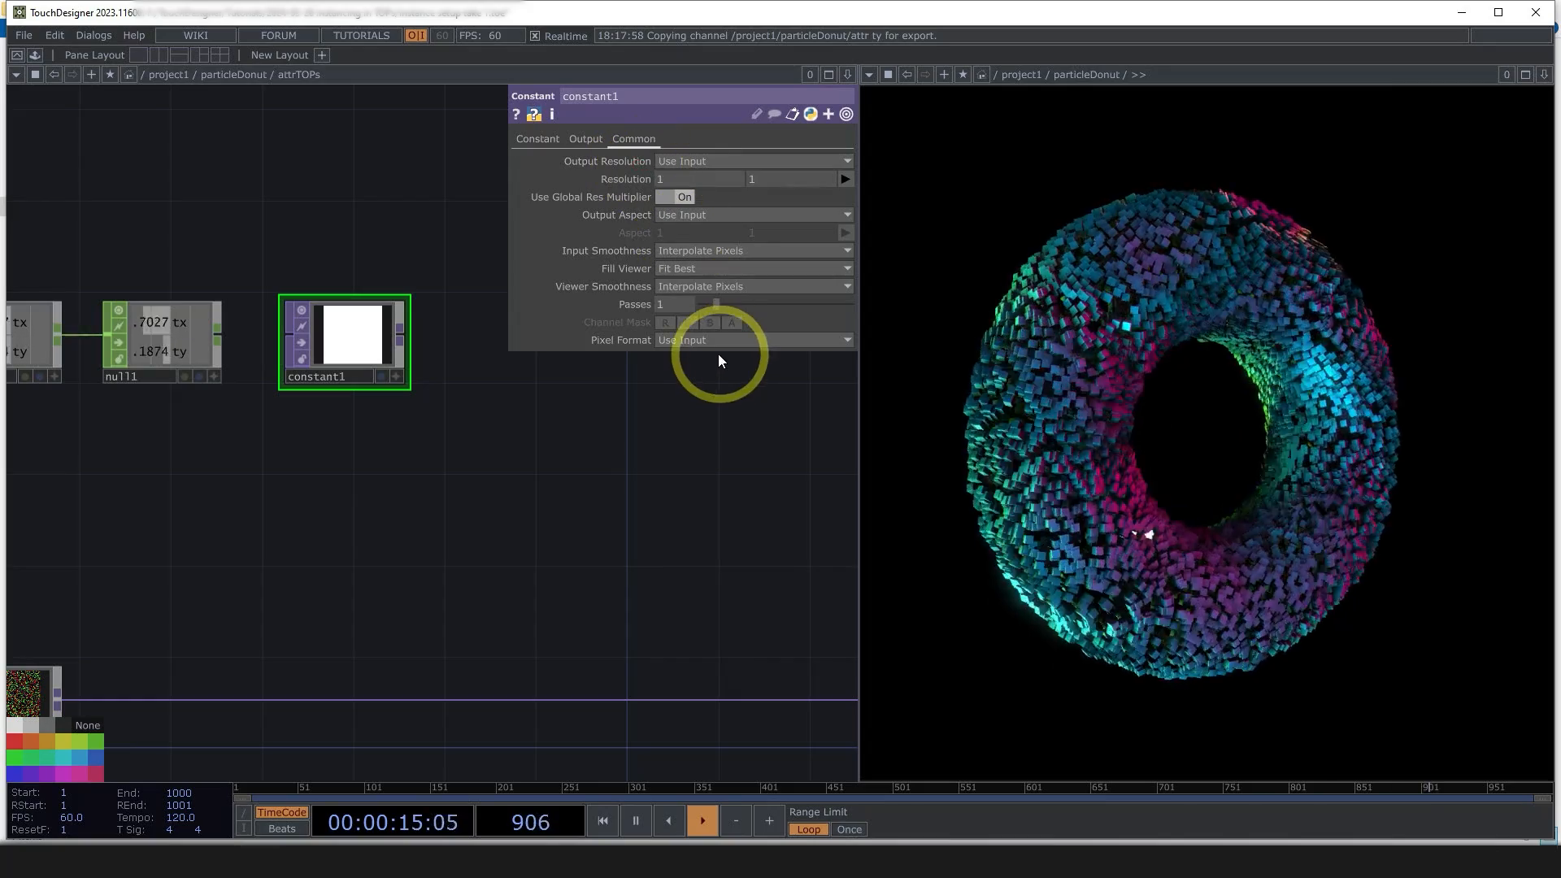
click(718, 340)
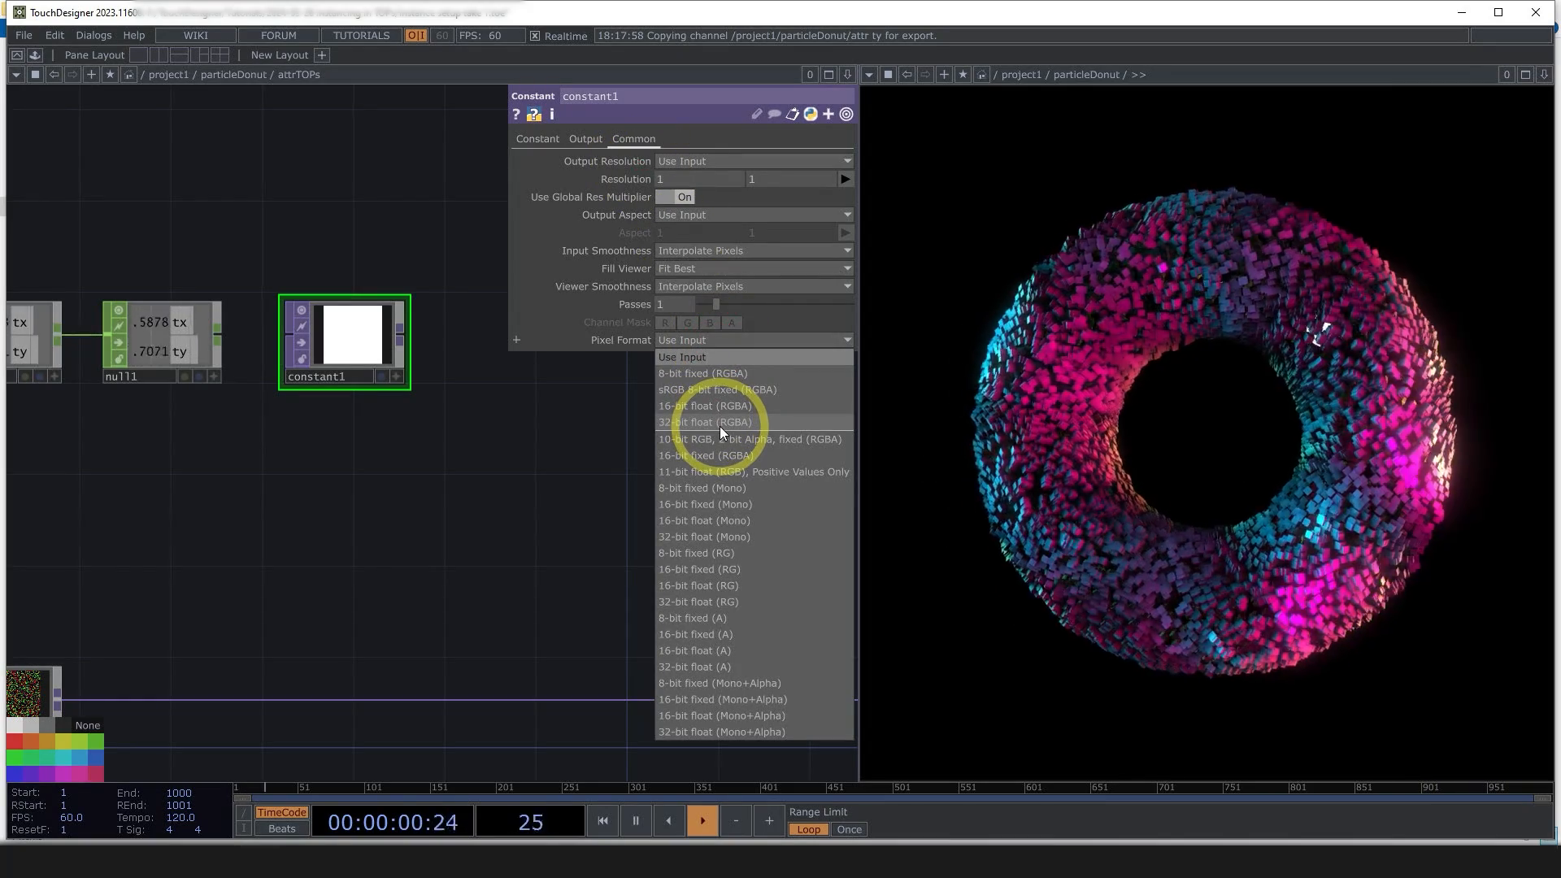
click(719, 424)
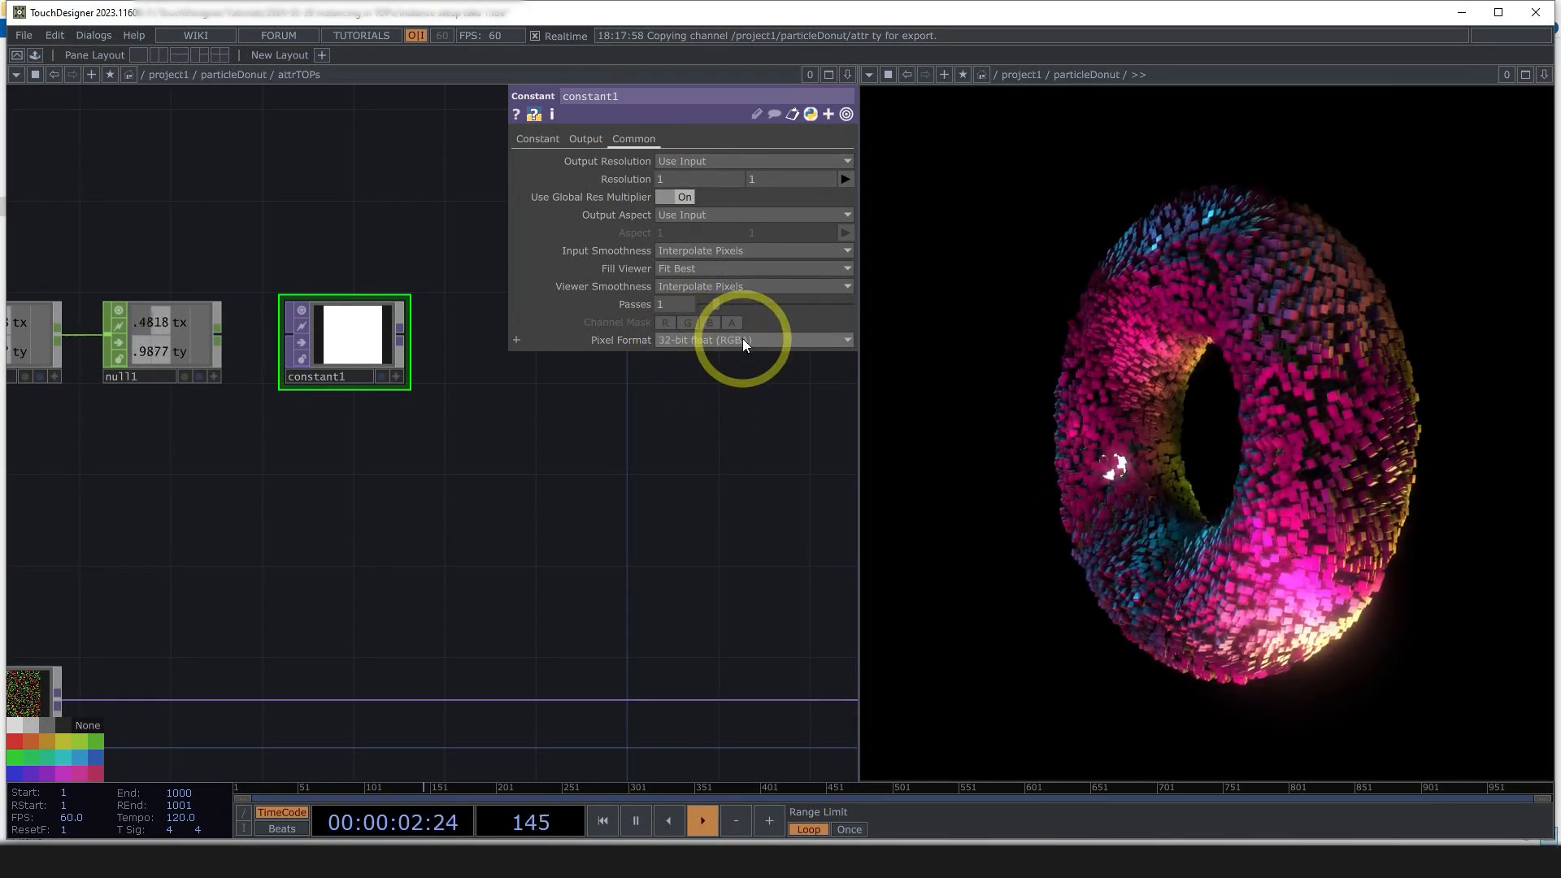
- Export null1's tx and ty channels to constant1's red and green color values
click(539, 139)
click(116, 326)
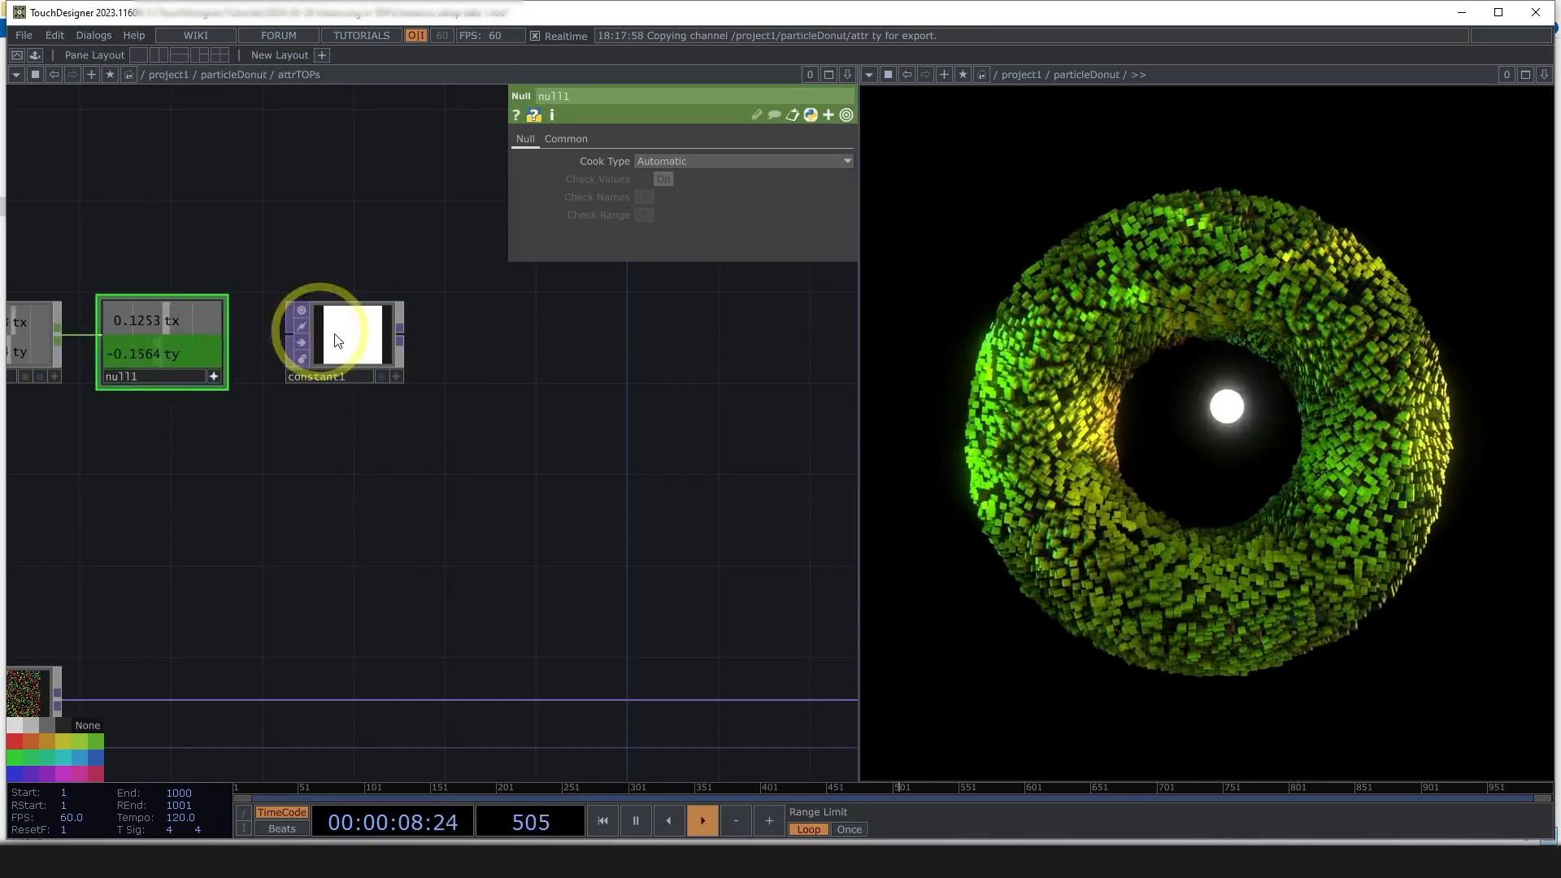
click(329, 334)
drag(720, 160, 721, 161)
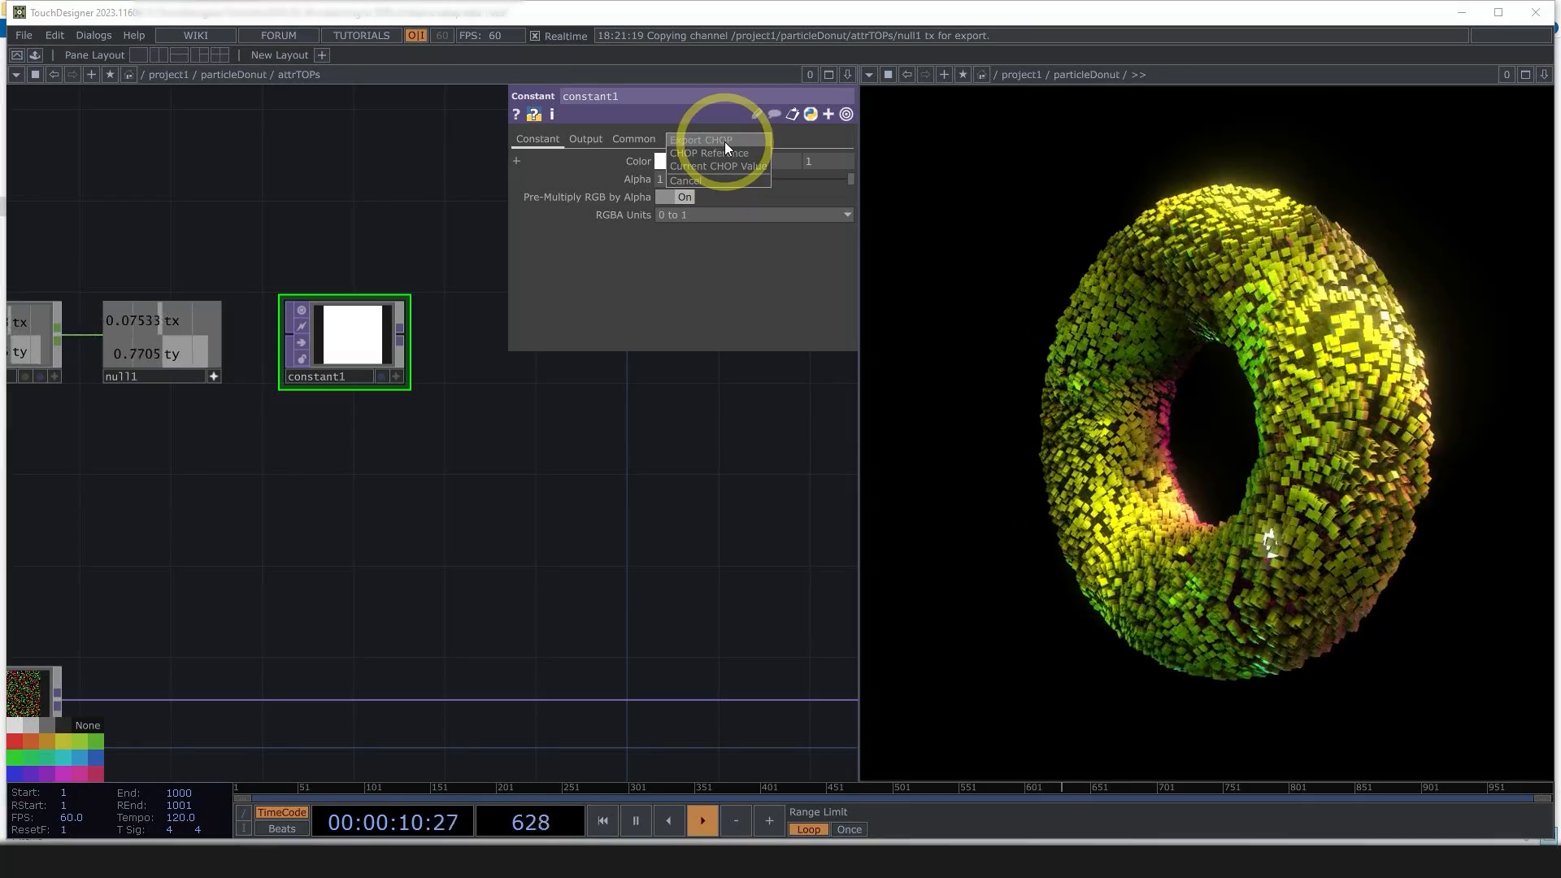
click(732, 143)
drag(182, 358, 774, 159)
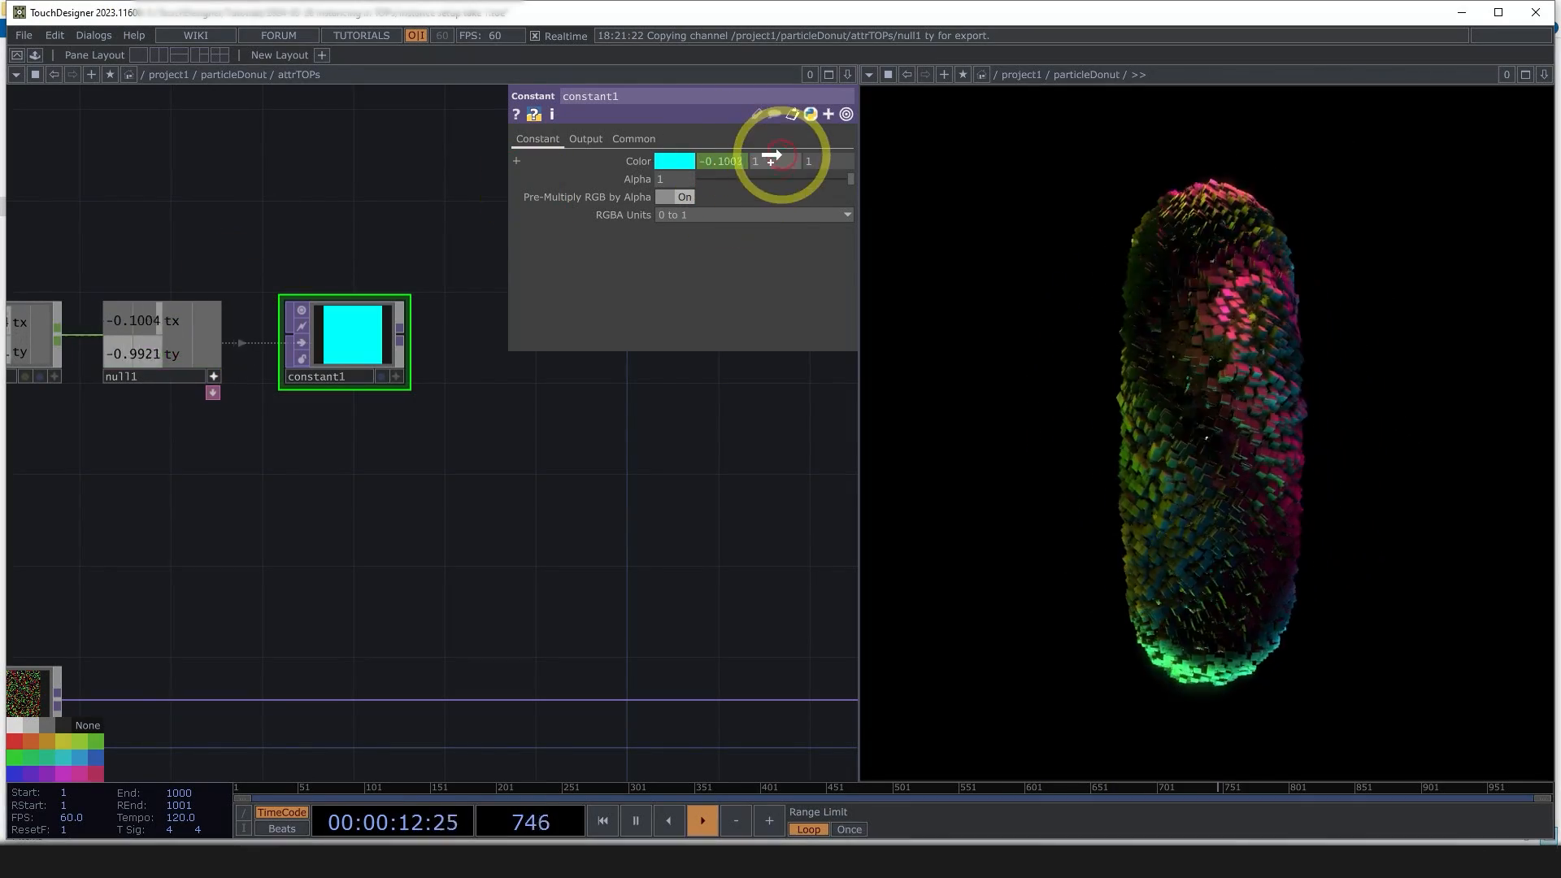
click(792, 144)
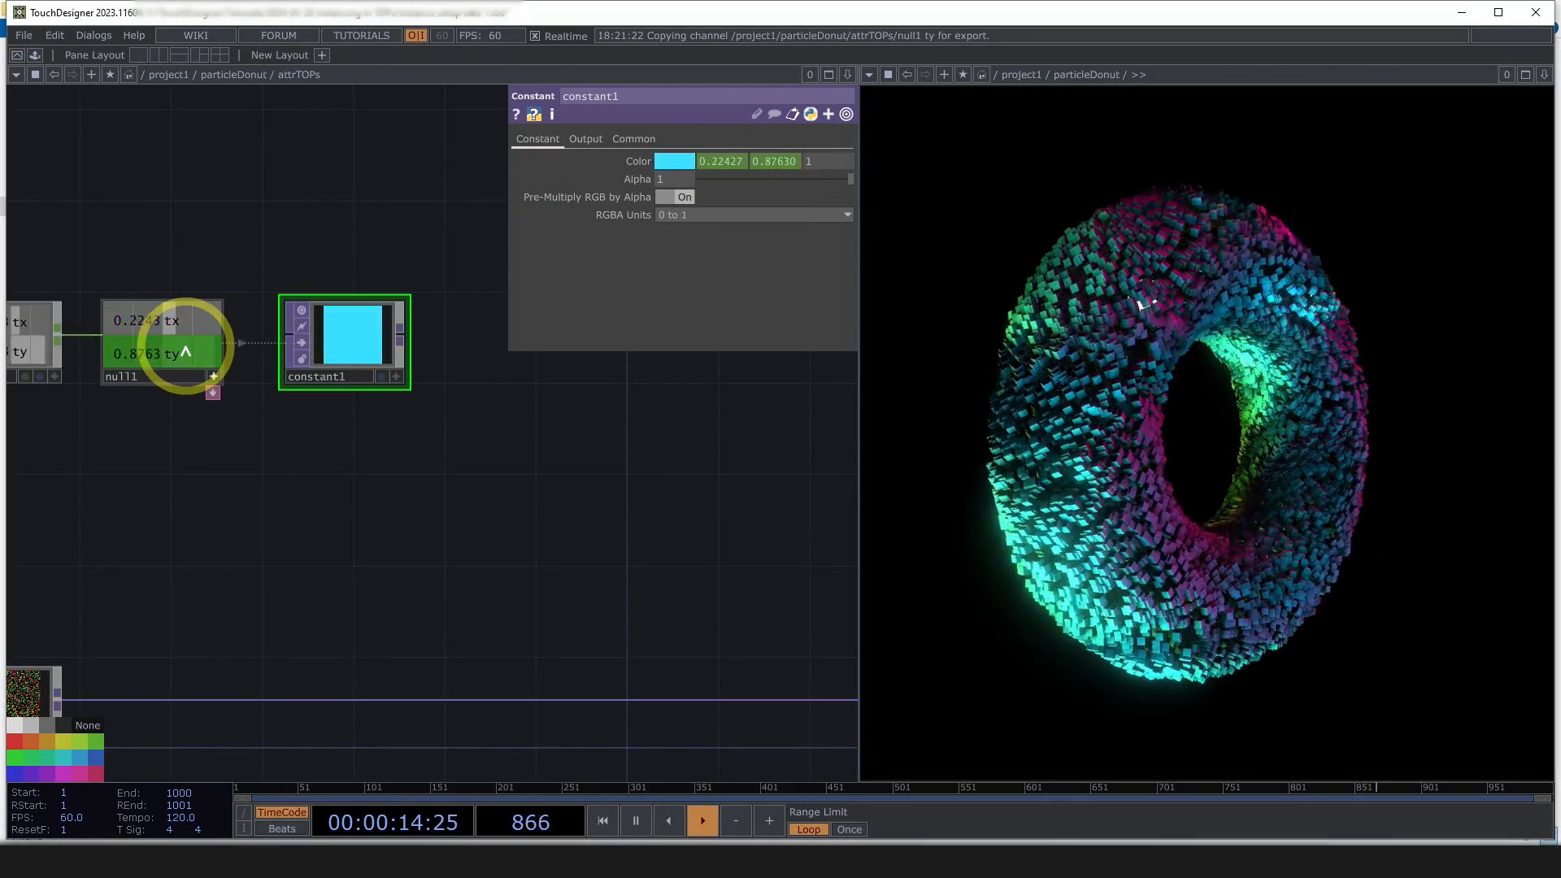
- Expand constant1's Color parameter and set its blue value, colorb, to 0
click(634, 161)
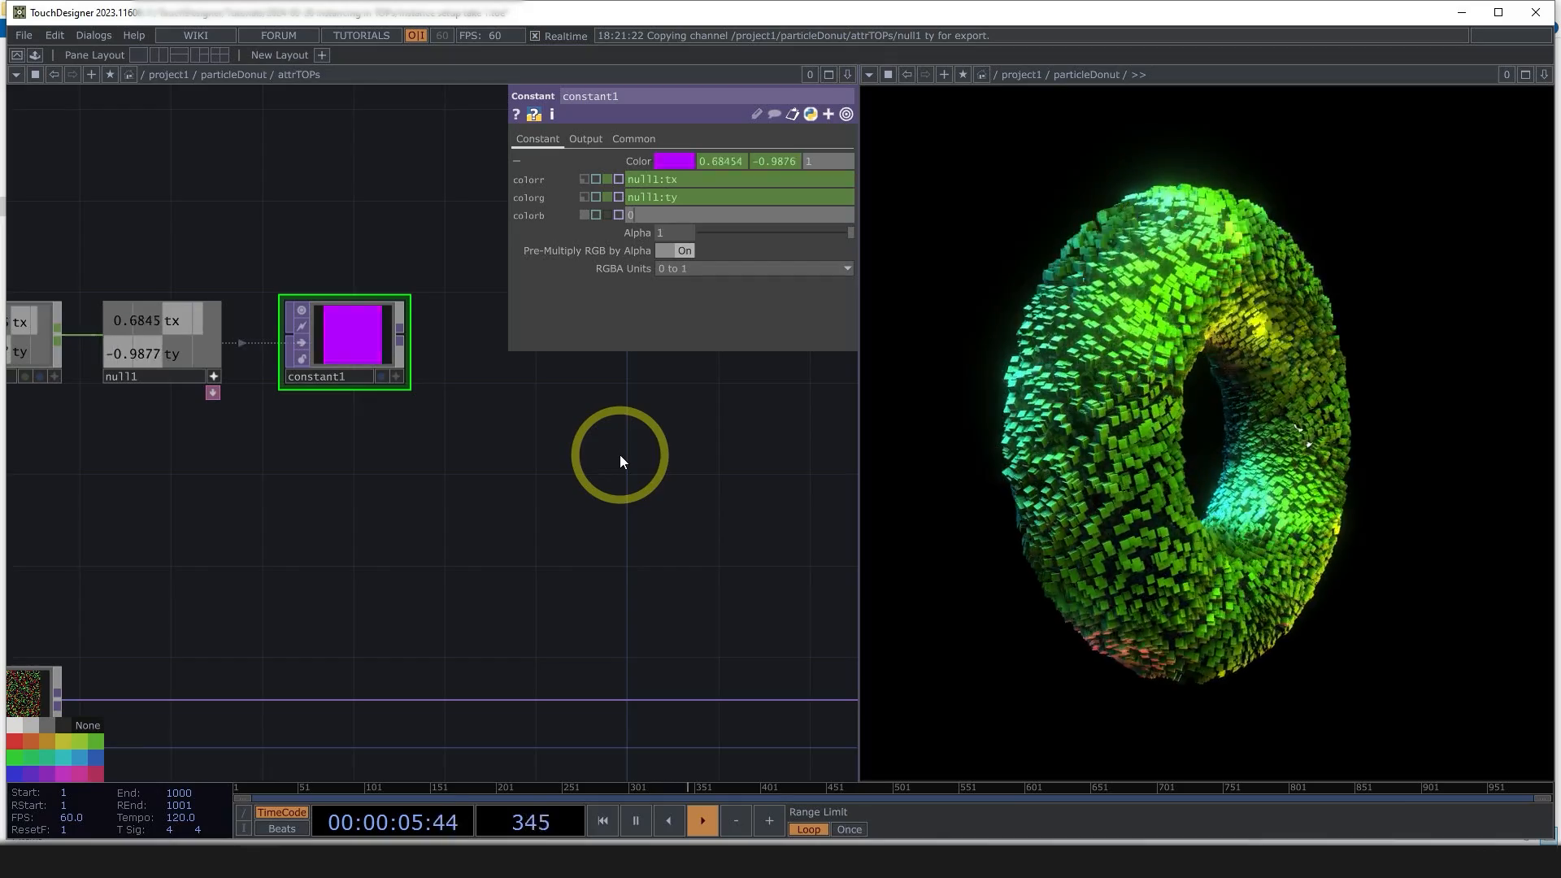
text(0)
key(Return)
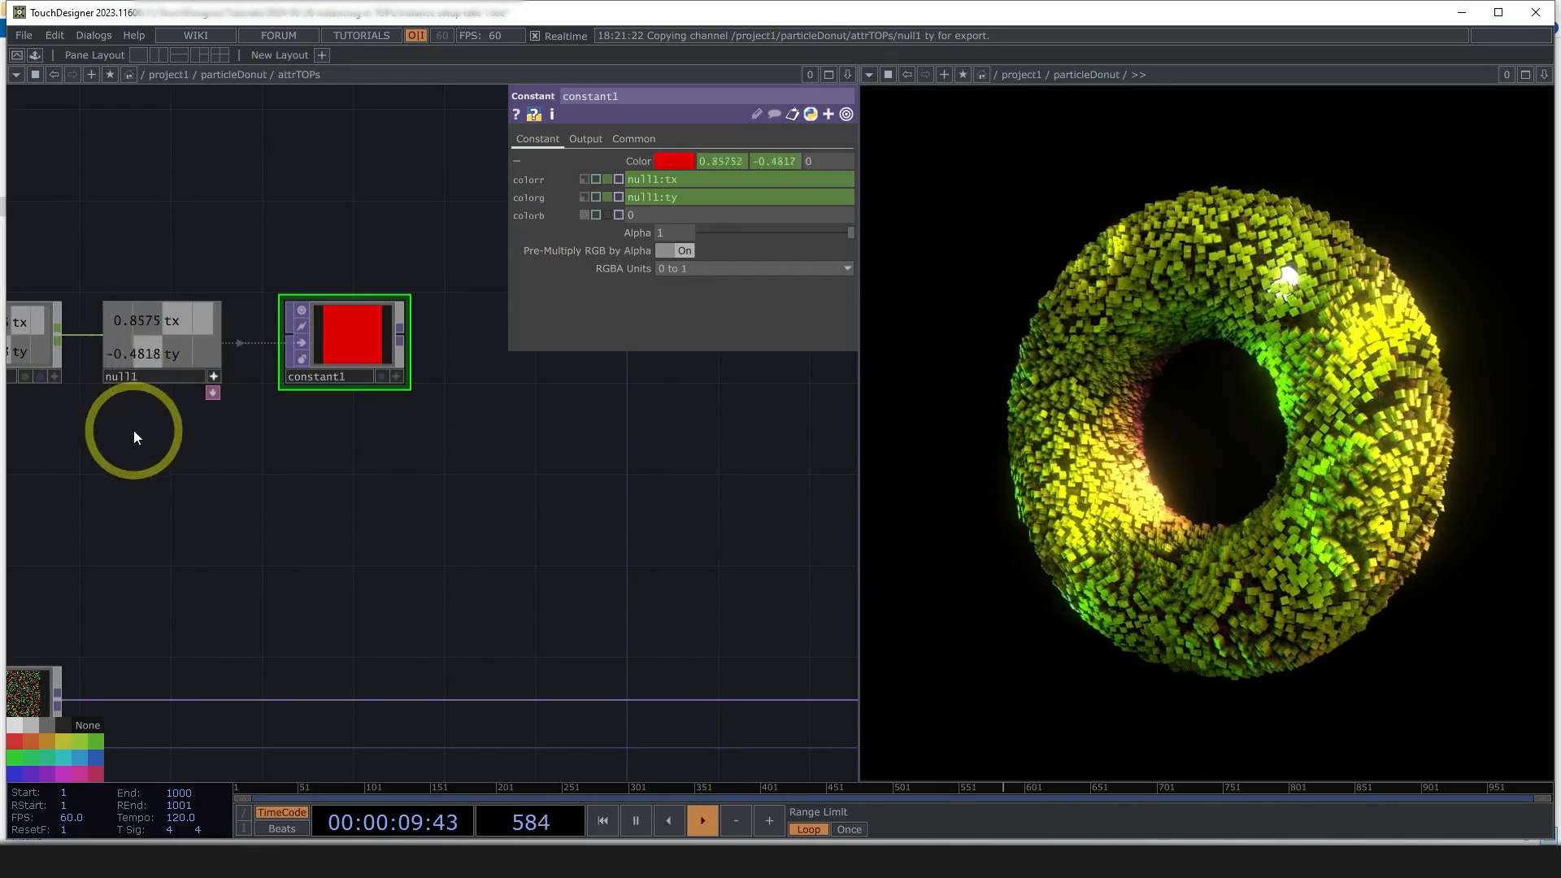
- Place a Subtract TOP below and beyond constant1, with in1 as its first input and constant1 as its second
drag(213, 465, 328, 441)
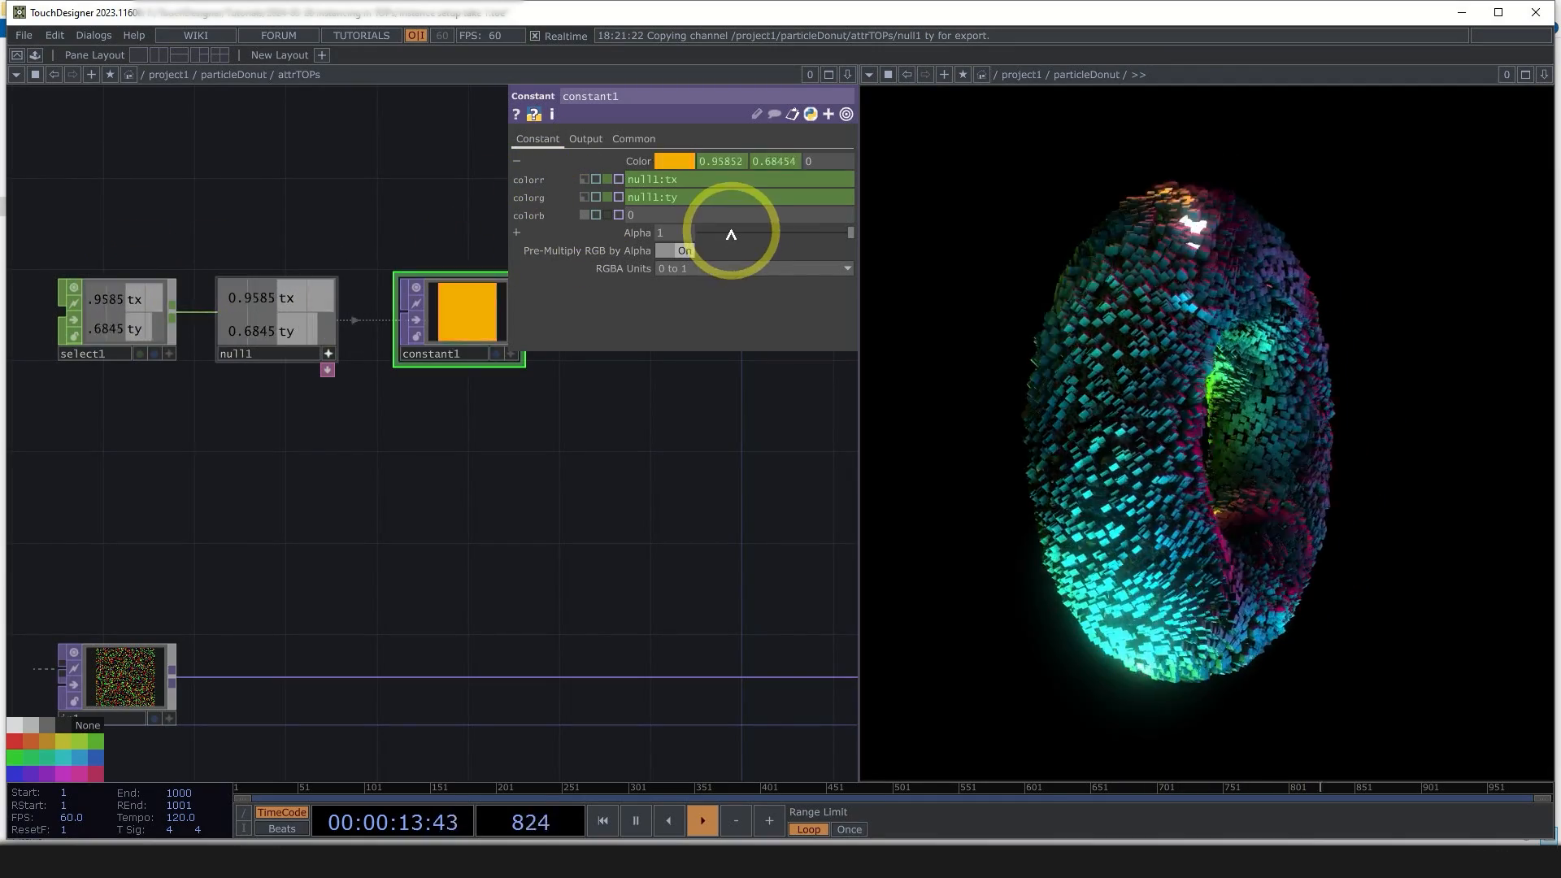
drag(528, 421, 408, 402)
scroll(407, 401, down, 3)
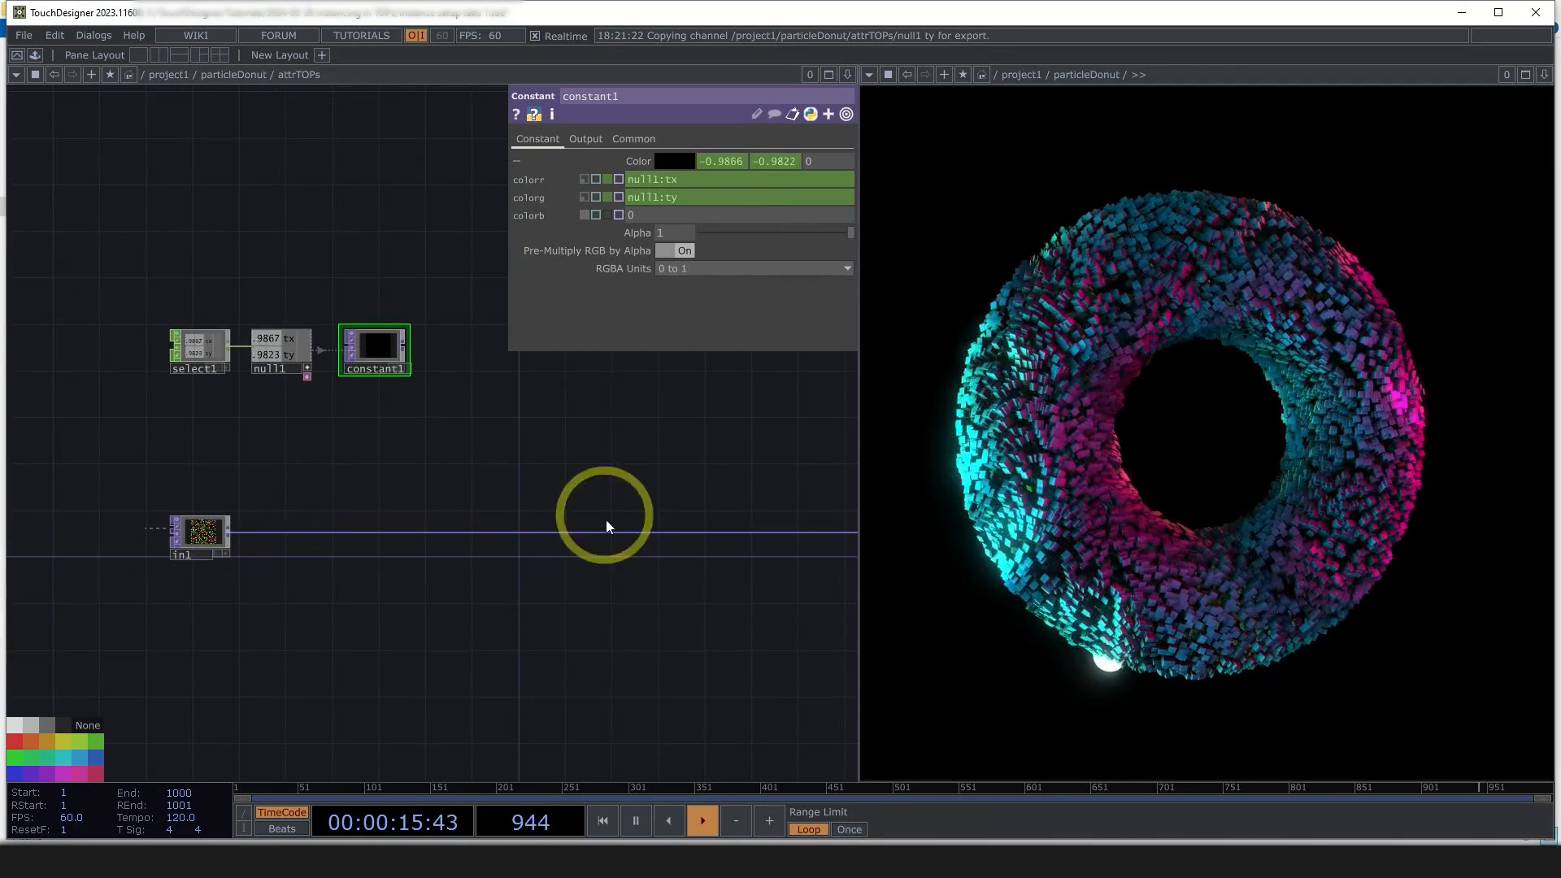
drag(675, 428, 641, 475)
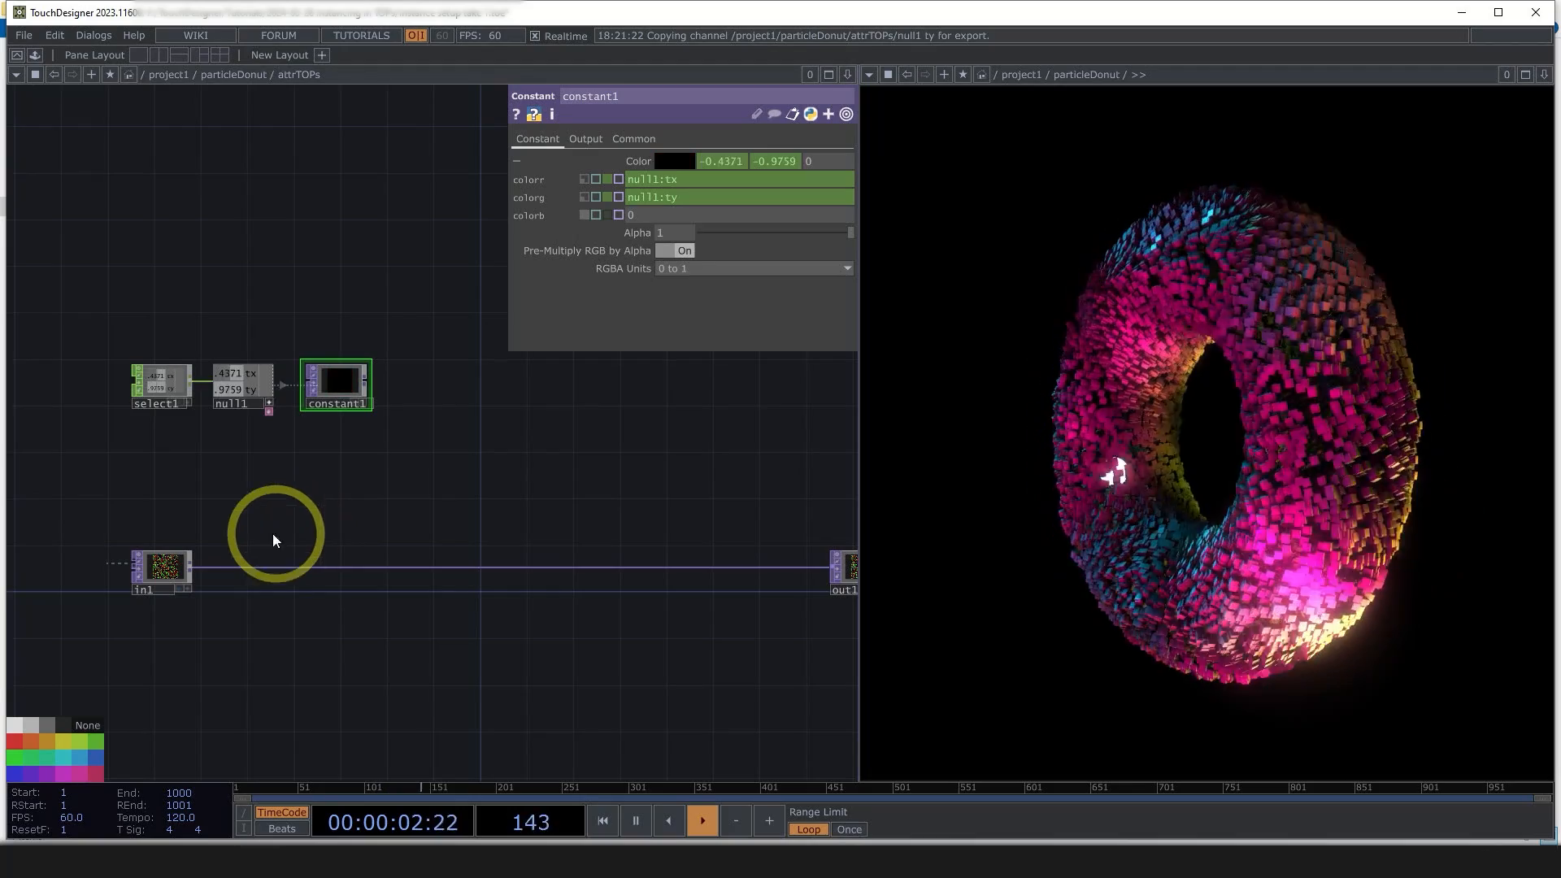
right_click(192, 562)
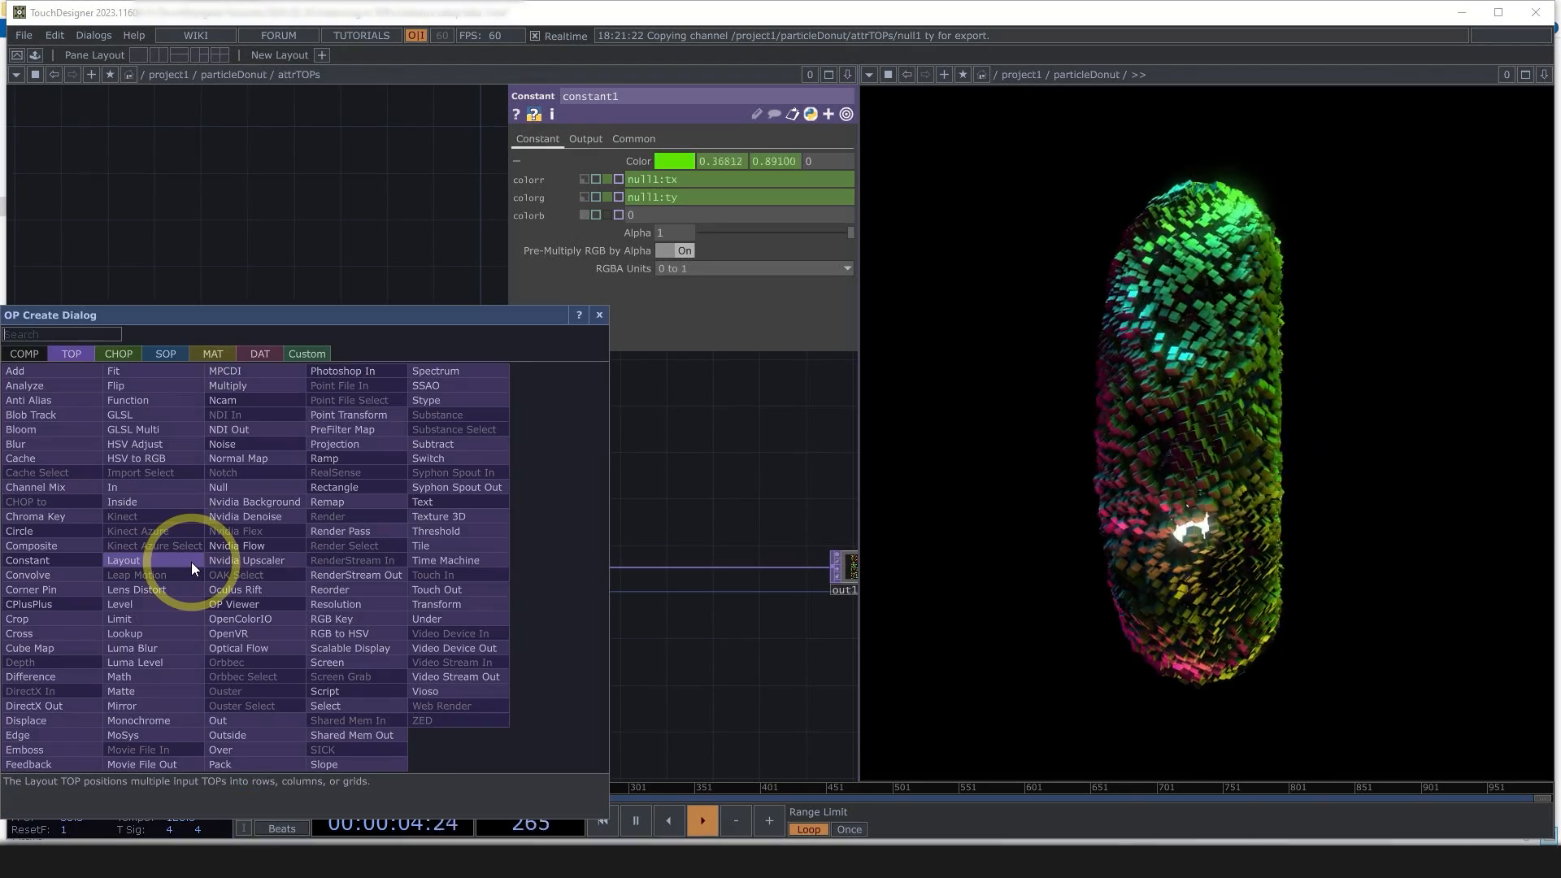
text(sub)
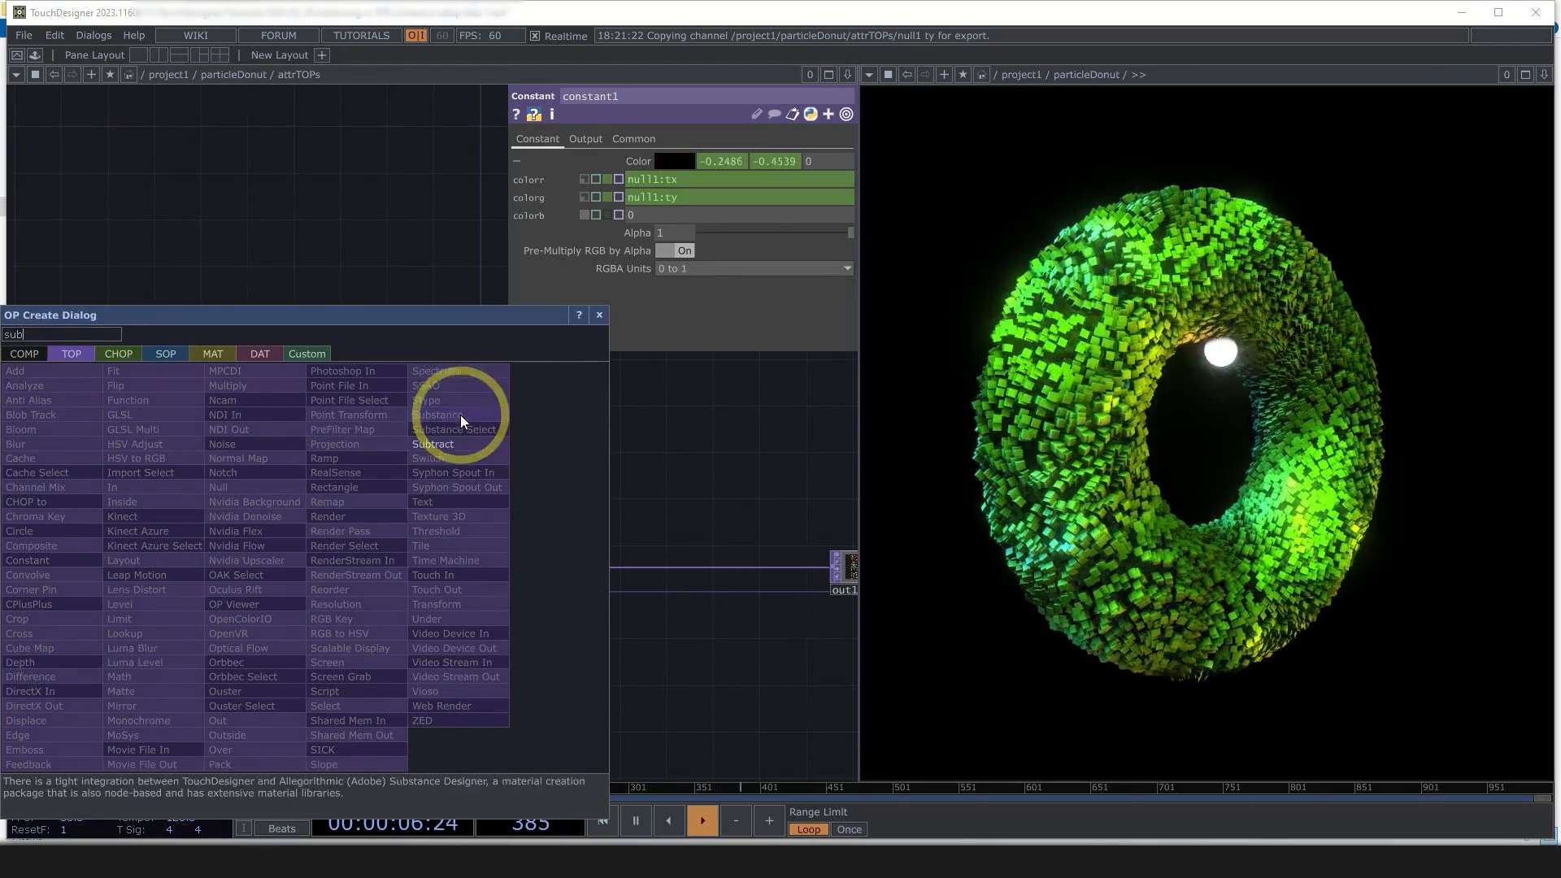
click(456, 444)
click(474, 431)
double_click(449, 18)
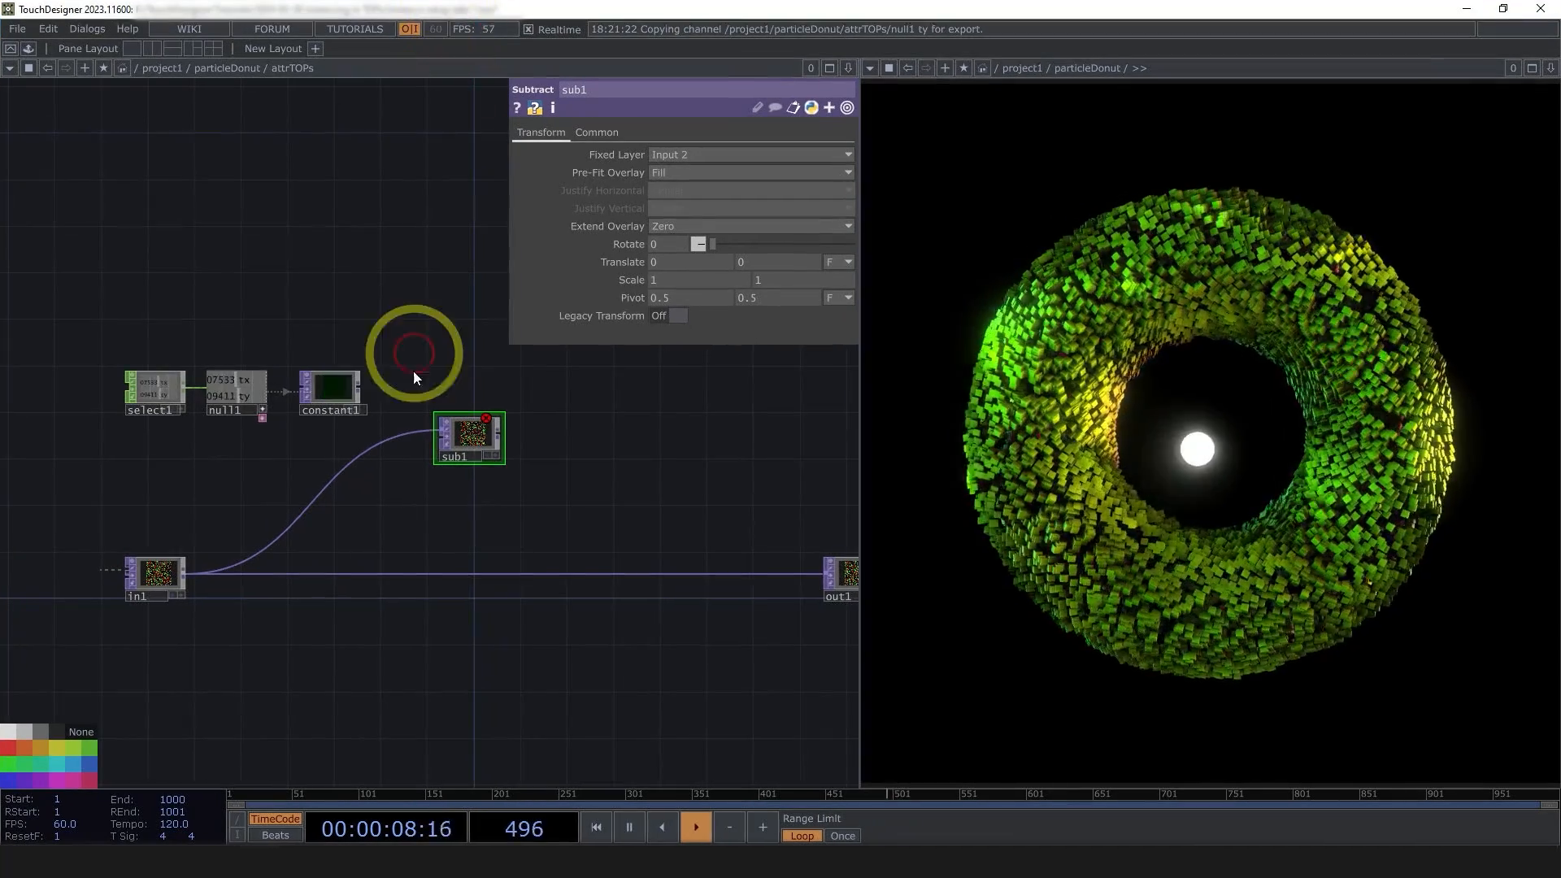
drag(358, 388, 435, 442)
- Inspect the output size of sub1 and set its Fixed Layer to Input 1
scroll(471, 434, up, 5)
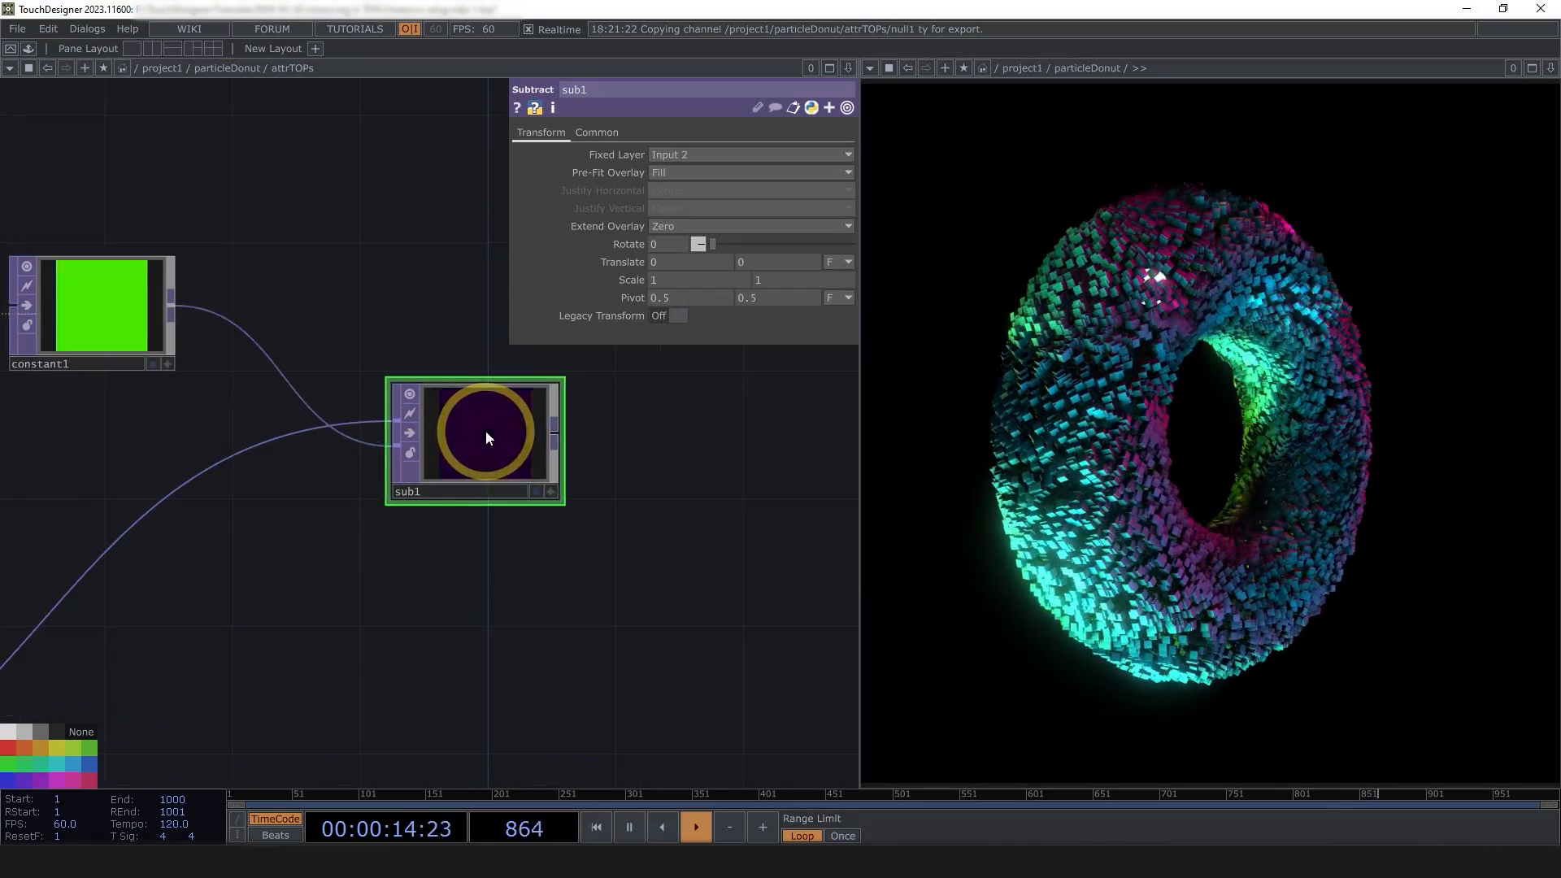
middle_click(486, 431)
click(496, 446)
middle_click(497, 447)
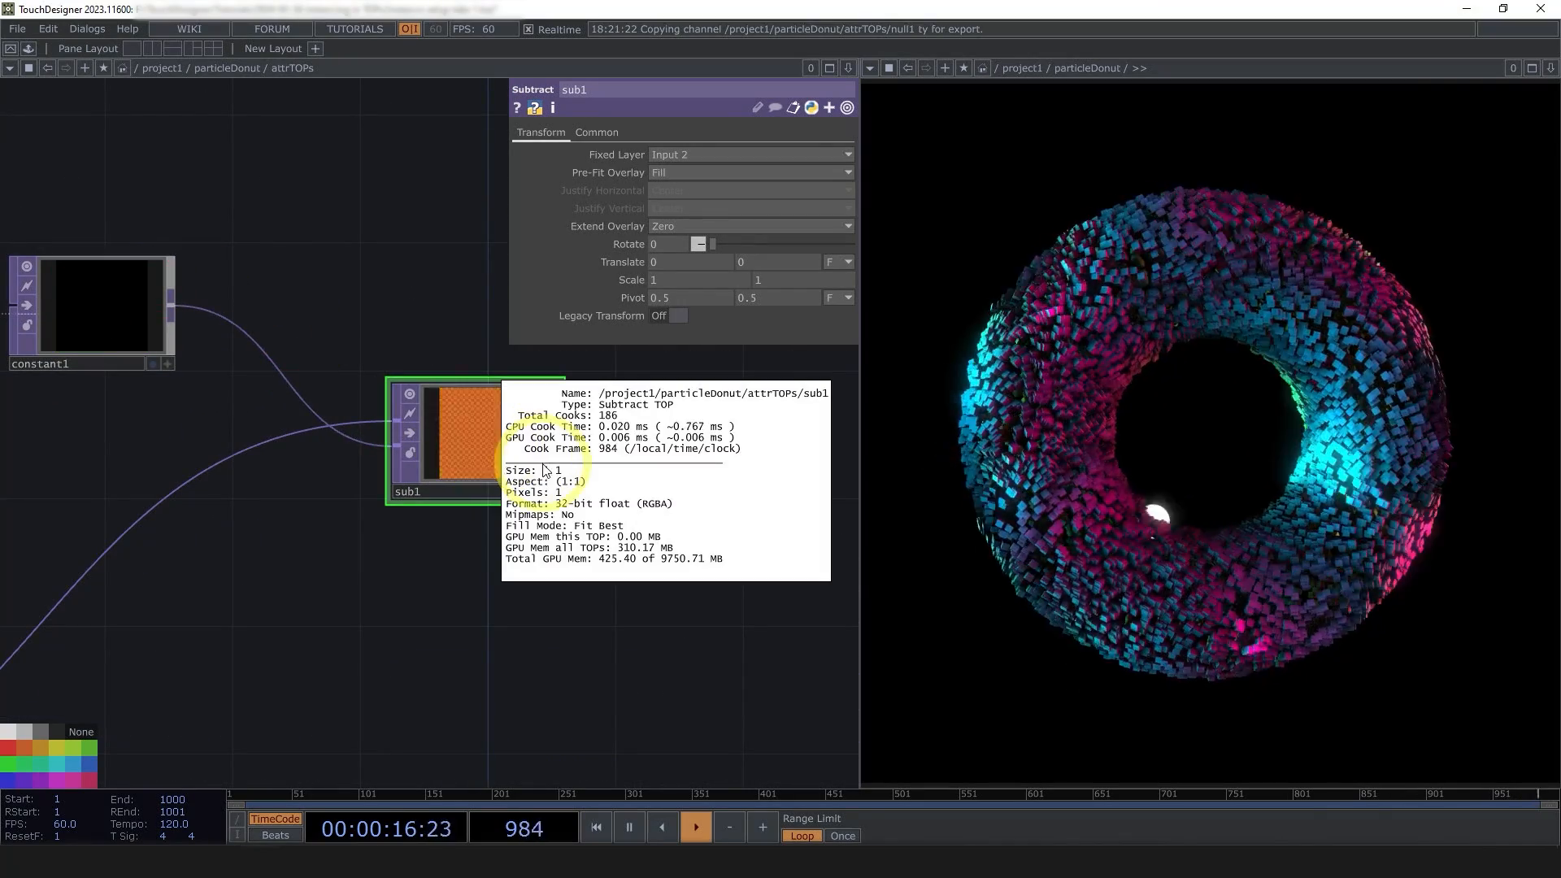
scroll(366, 601, down, 4)
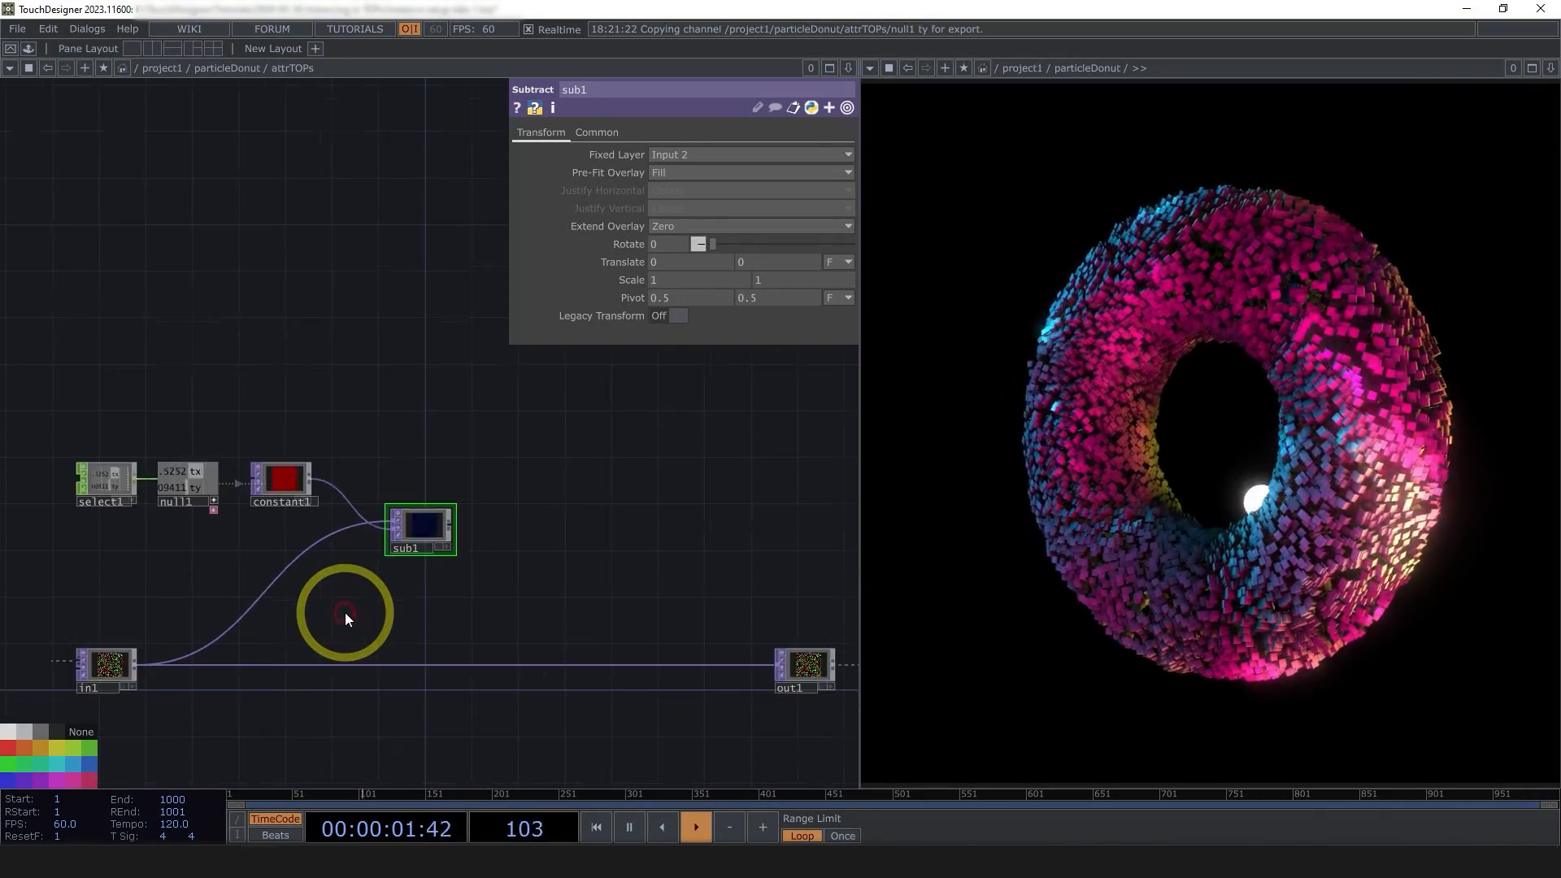
scroll(350, 541, up, 3)
click(676, 154)
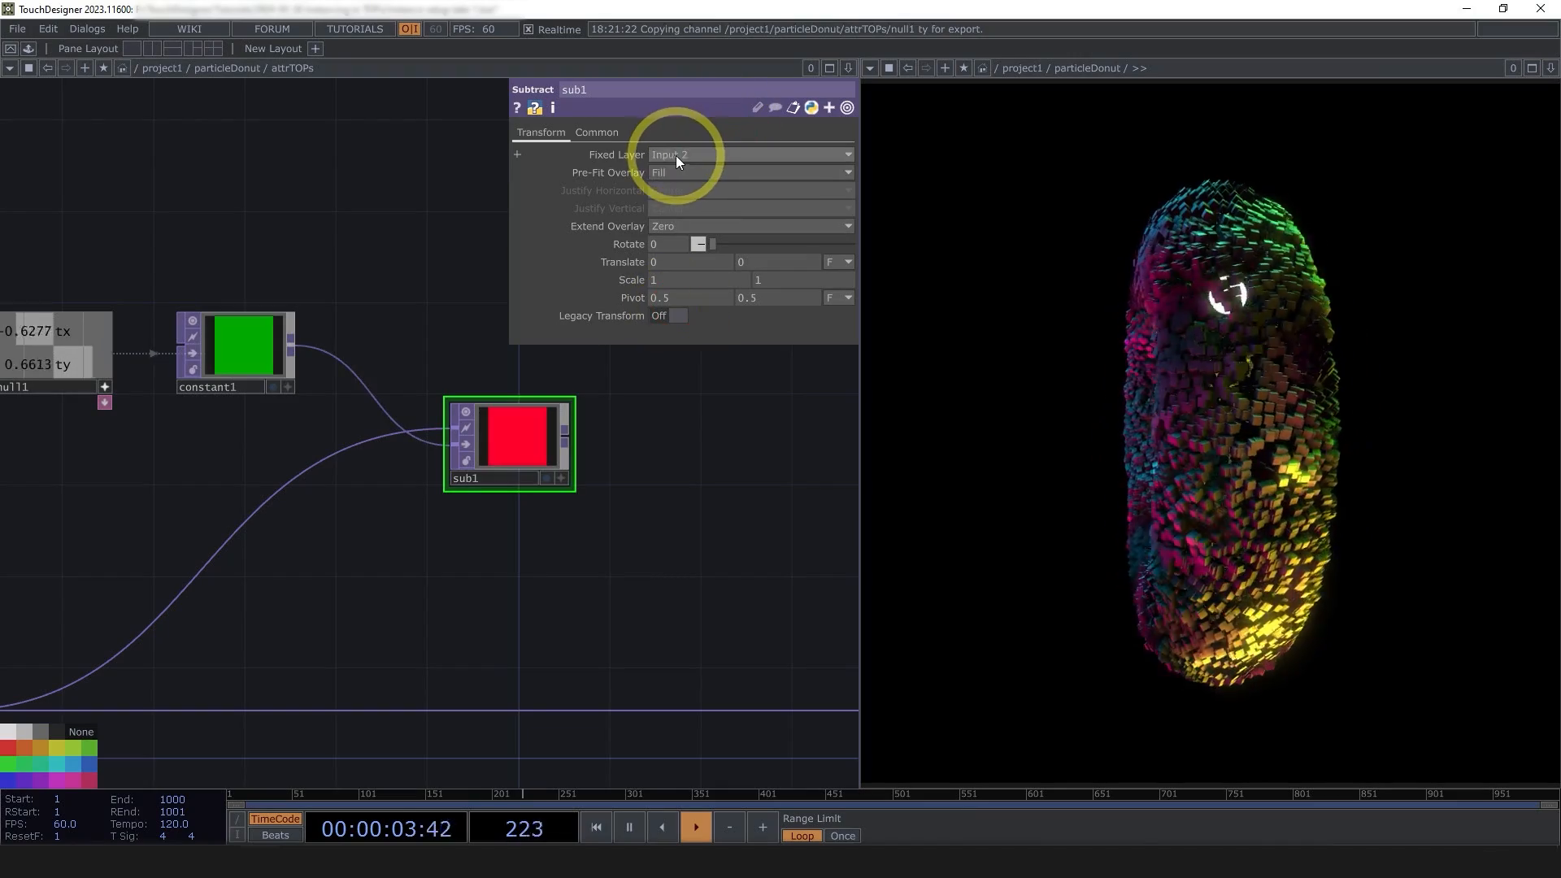
click(671, 169)
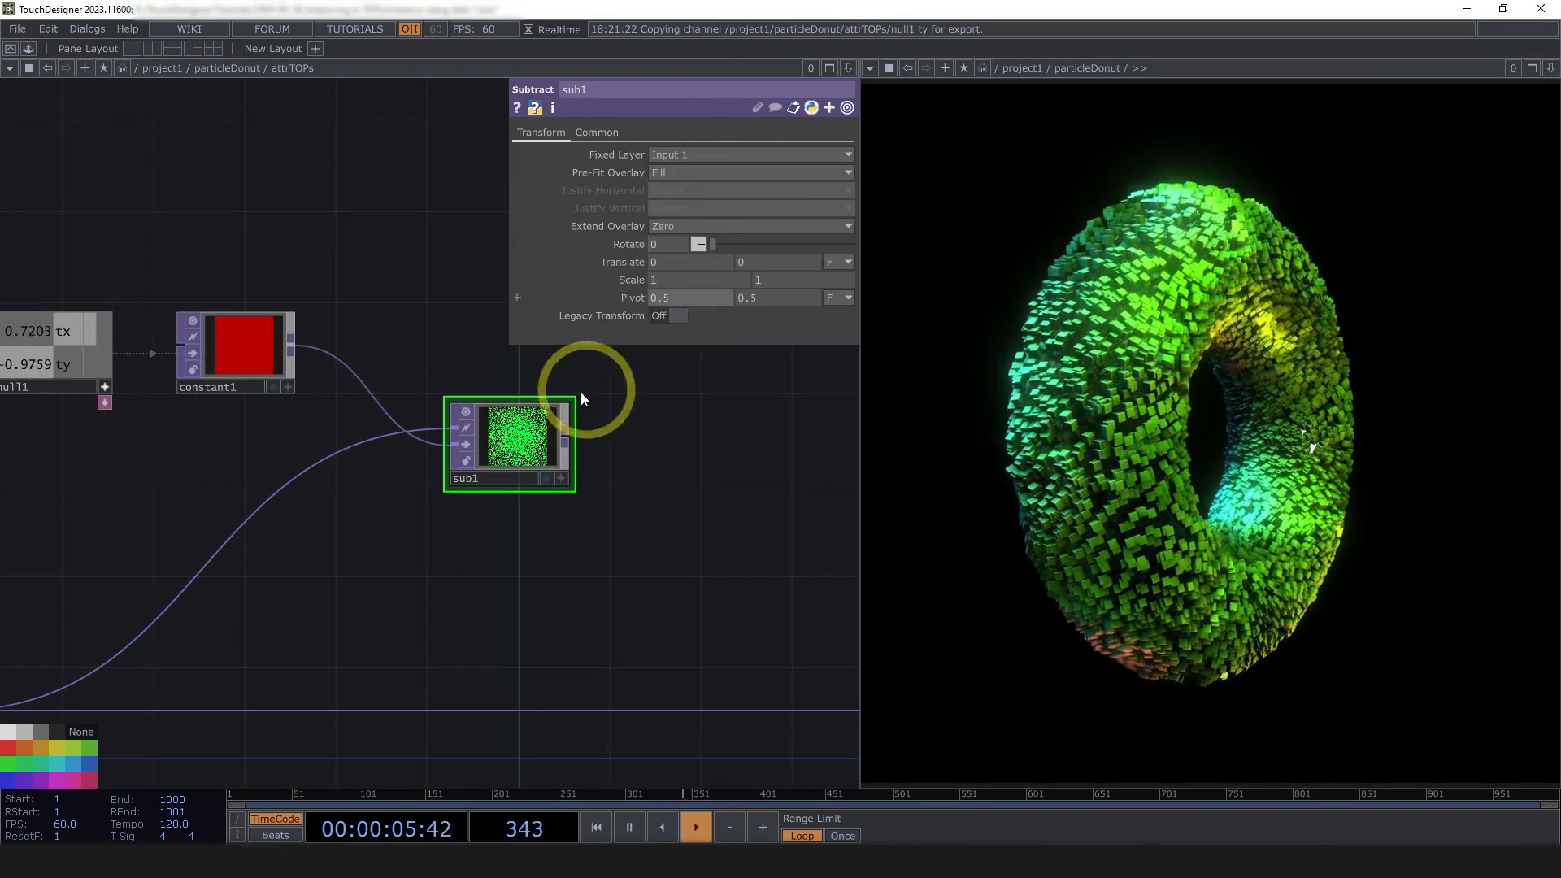
scroll(514, 494, up, 3)
scroll(513, 495, down, 2)
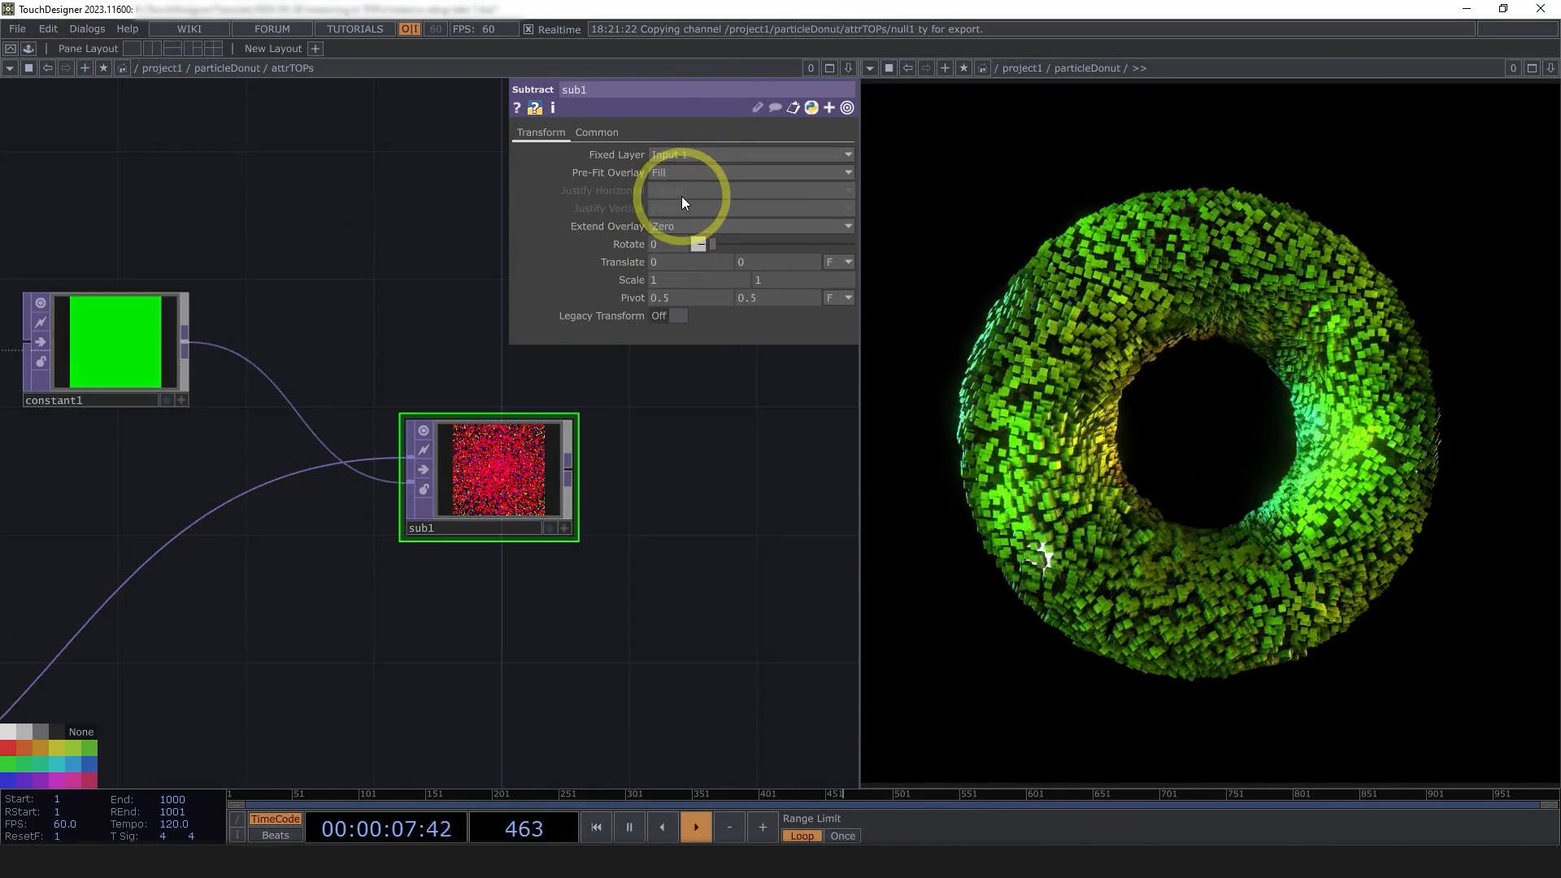
- Set both the Input Smoothness and Viewer Smoothness of sub1 to Nearest Pixel
click(613, 133)
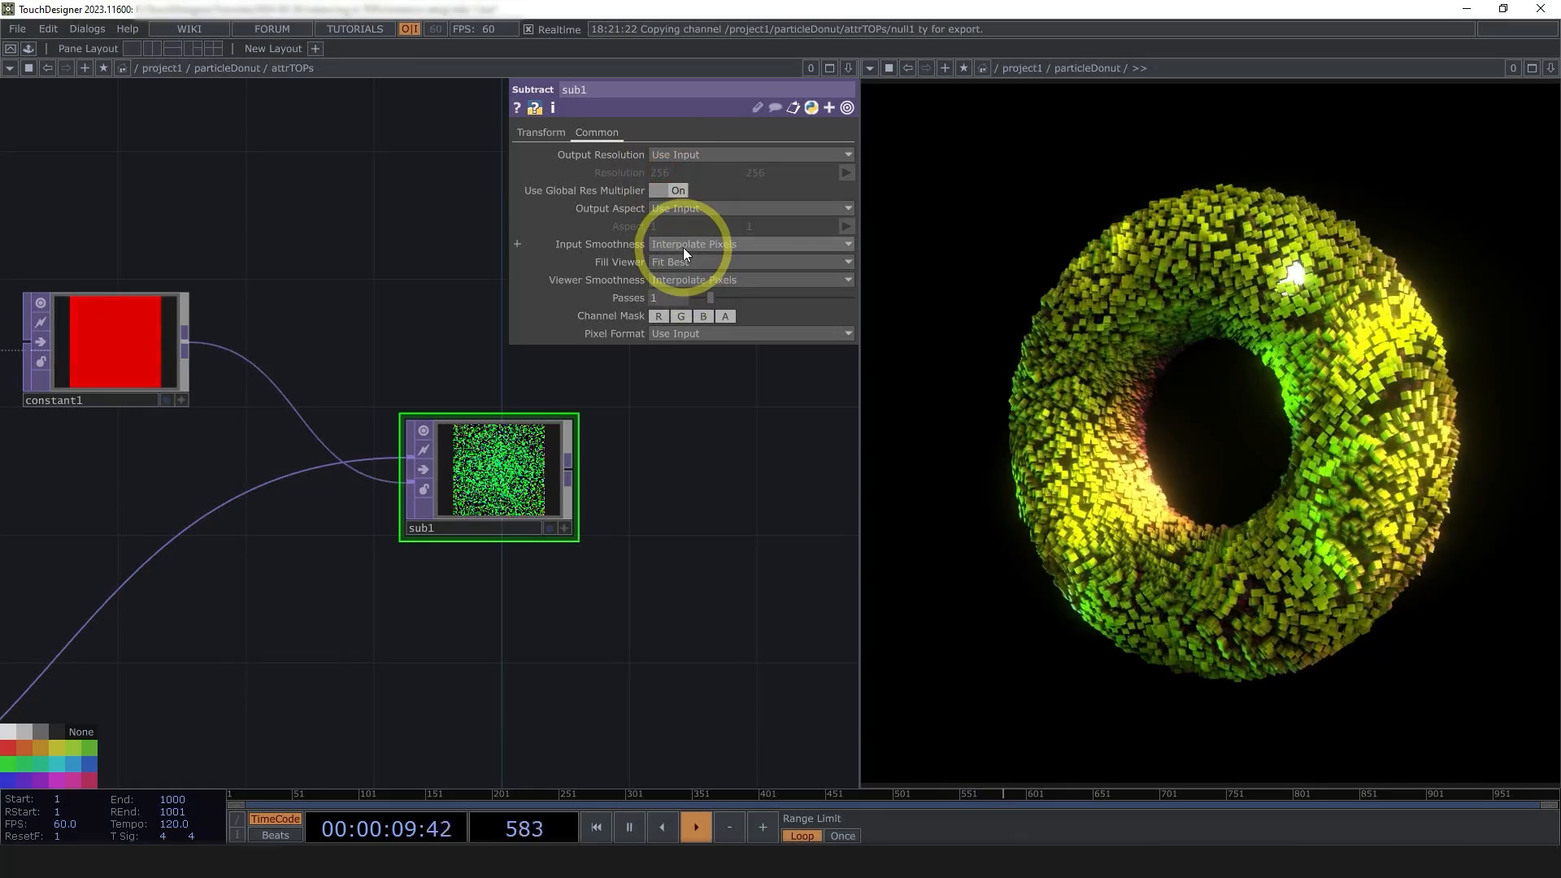
click(681, 243)
click(688, 262)
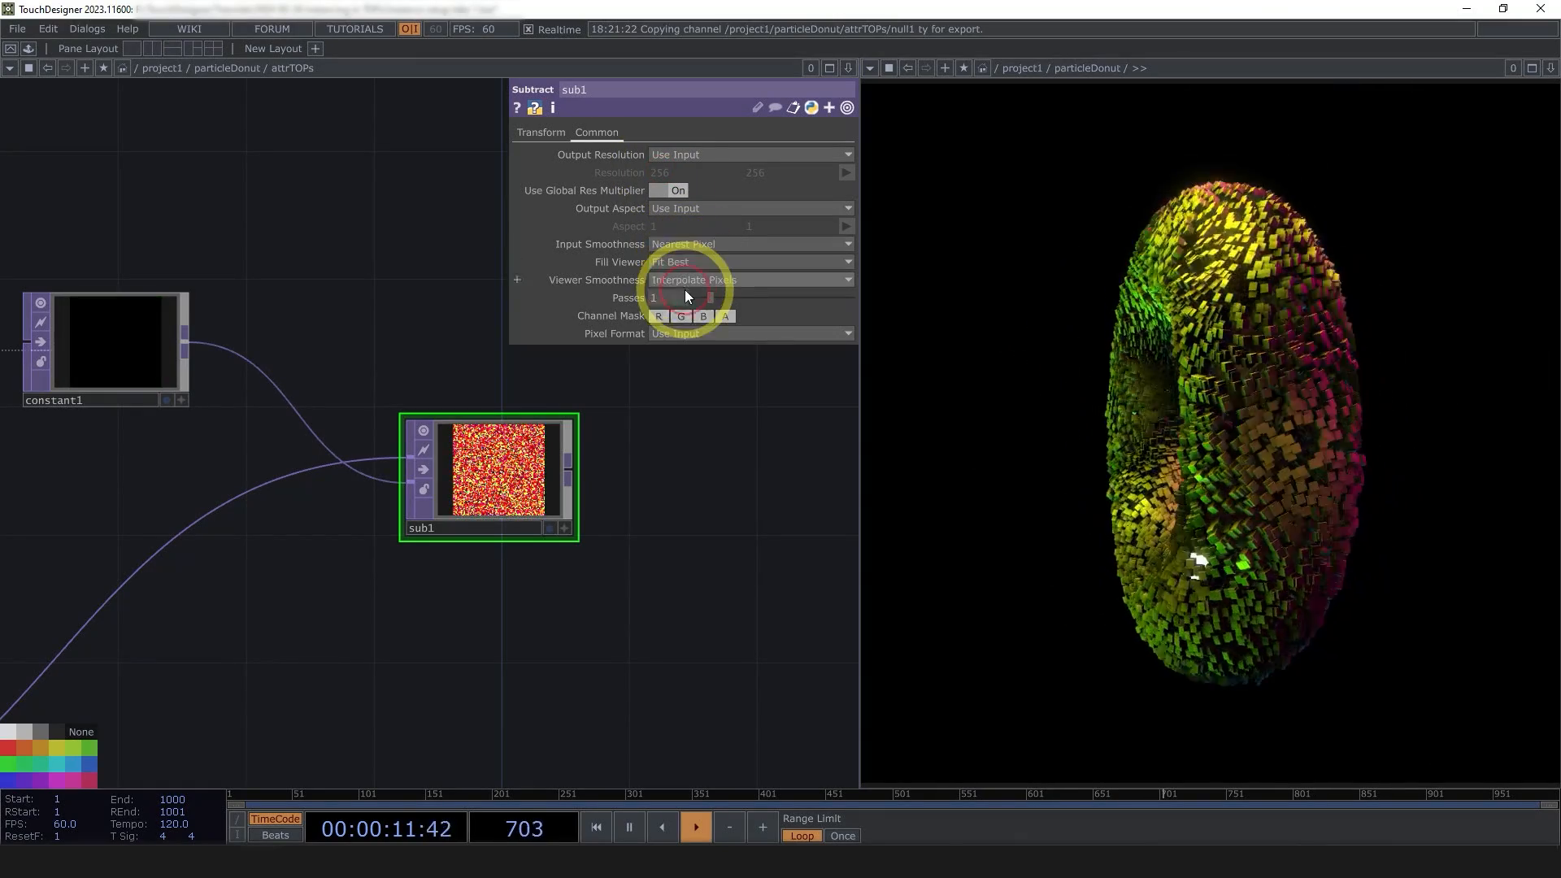
click(683, 278)
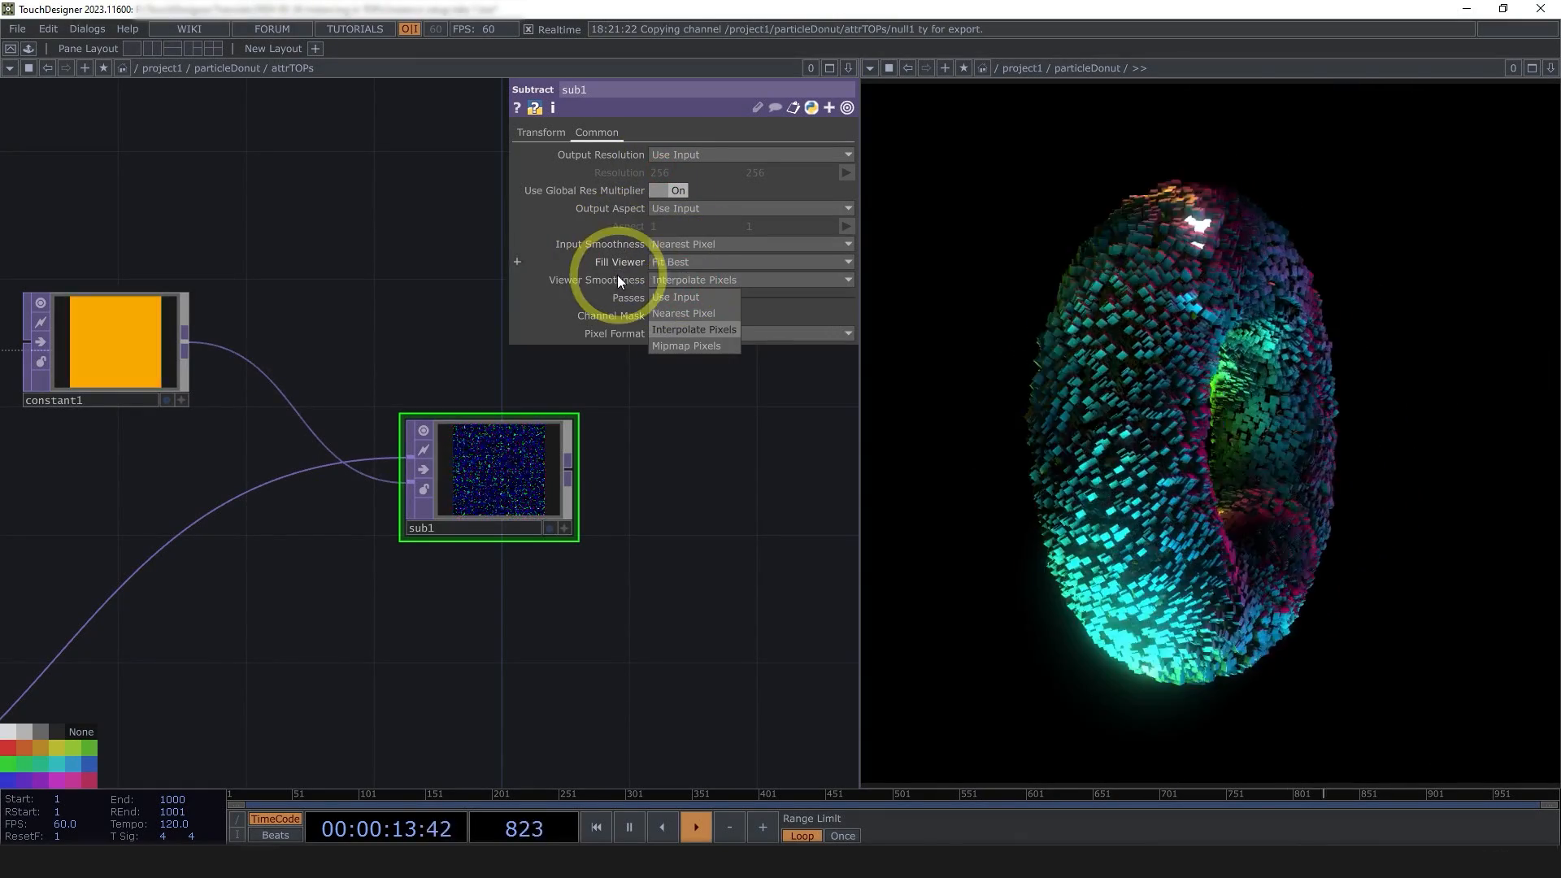
click(681, 313)
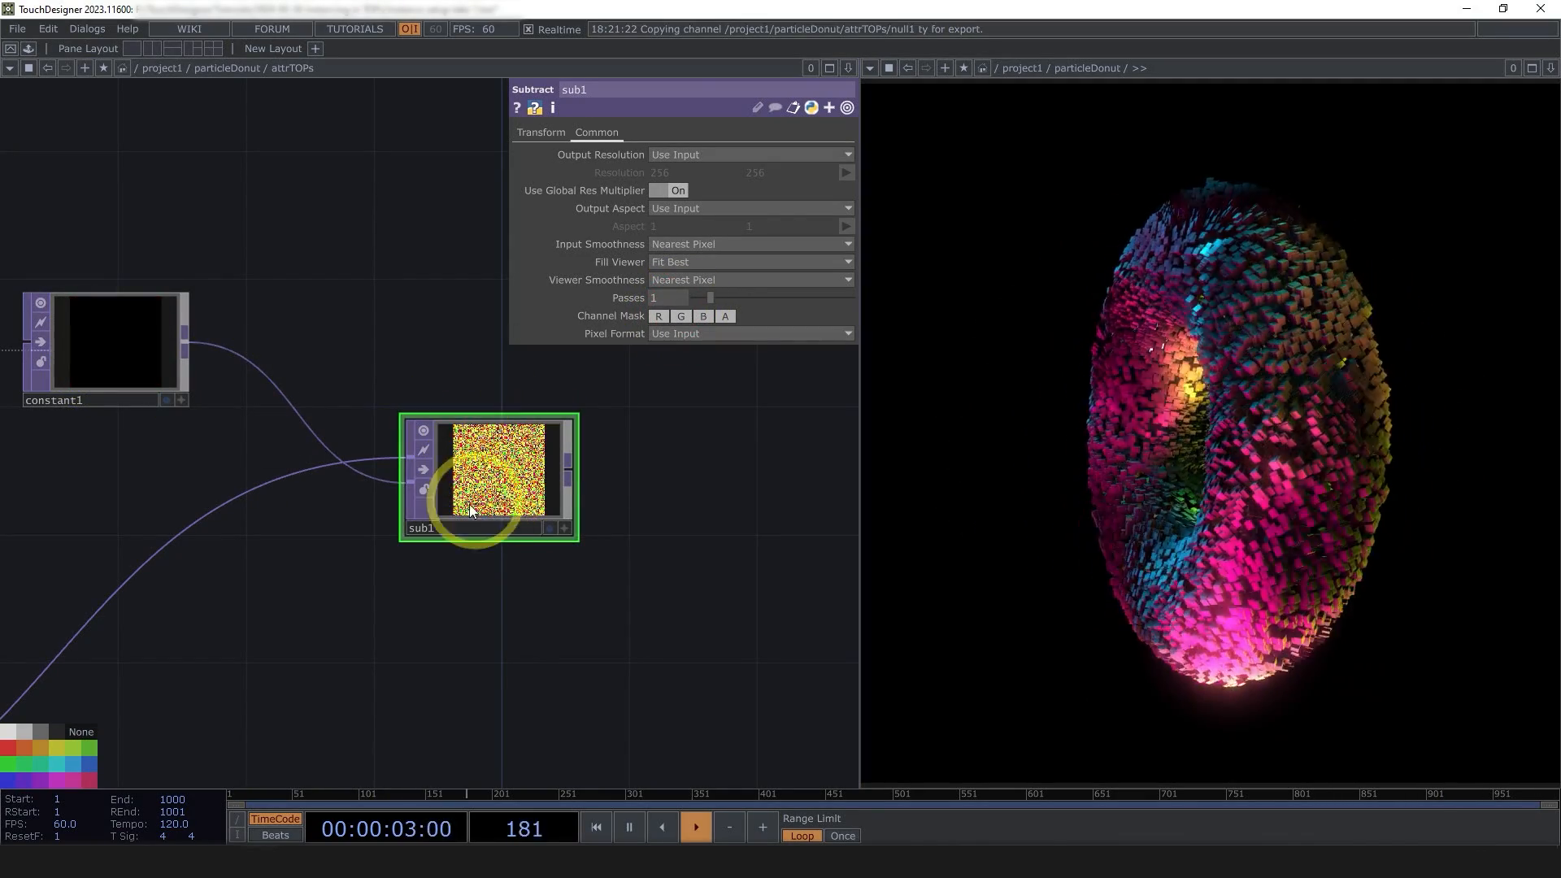
- Append a Null TOP to the output of sub1 and rename it dir
scroll(401, 477, down, 5)
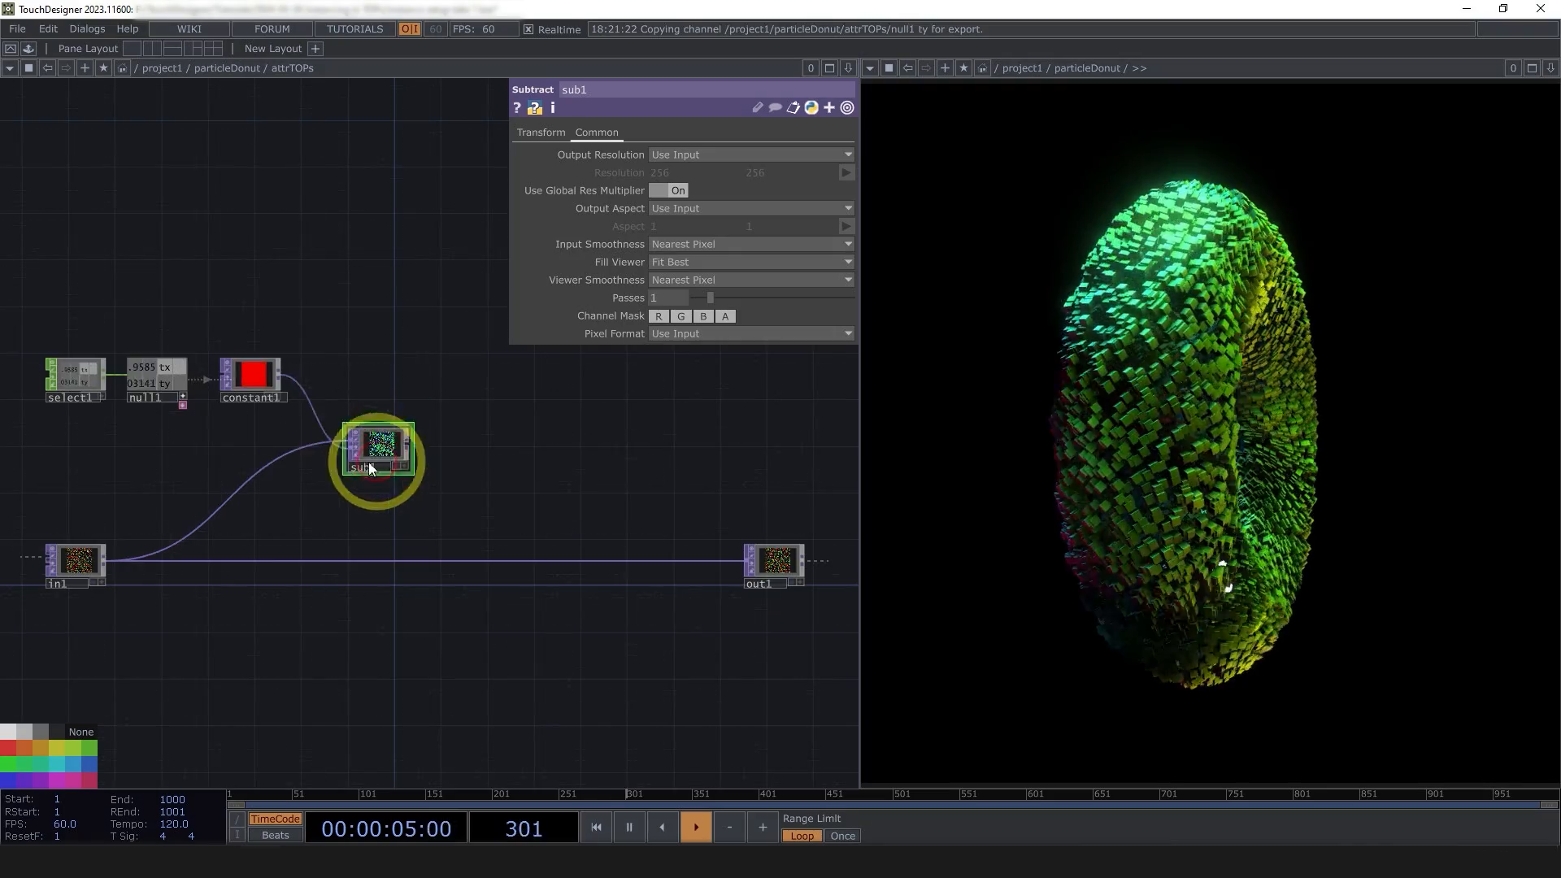
scroll(390, 472, up, 6)
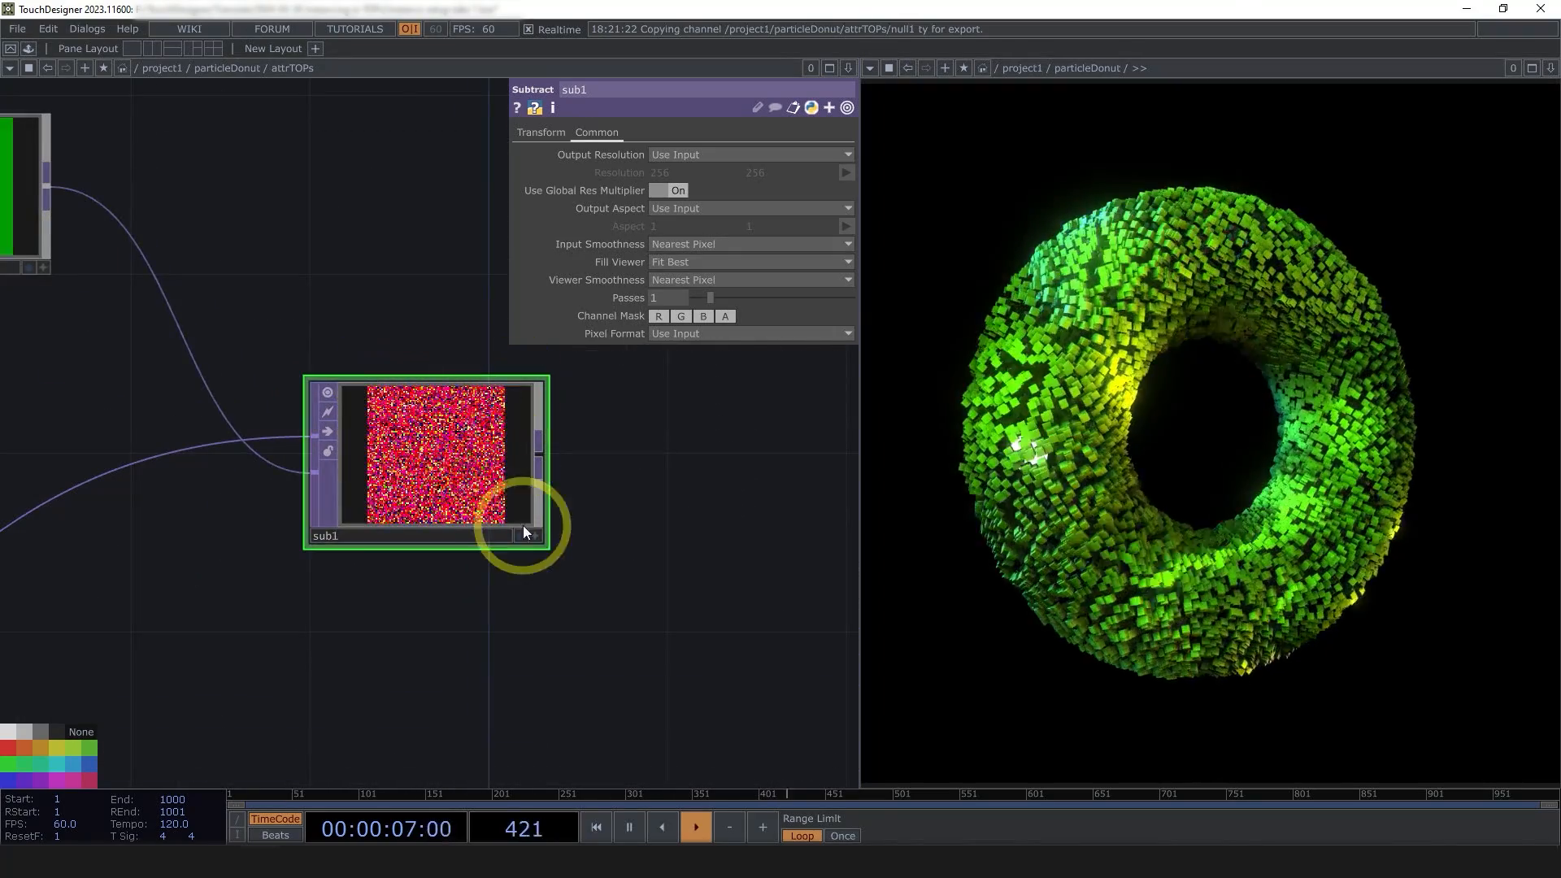
scroll(523, 529, down, 5)
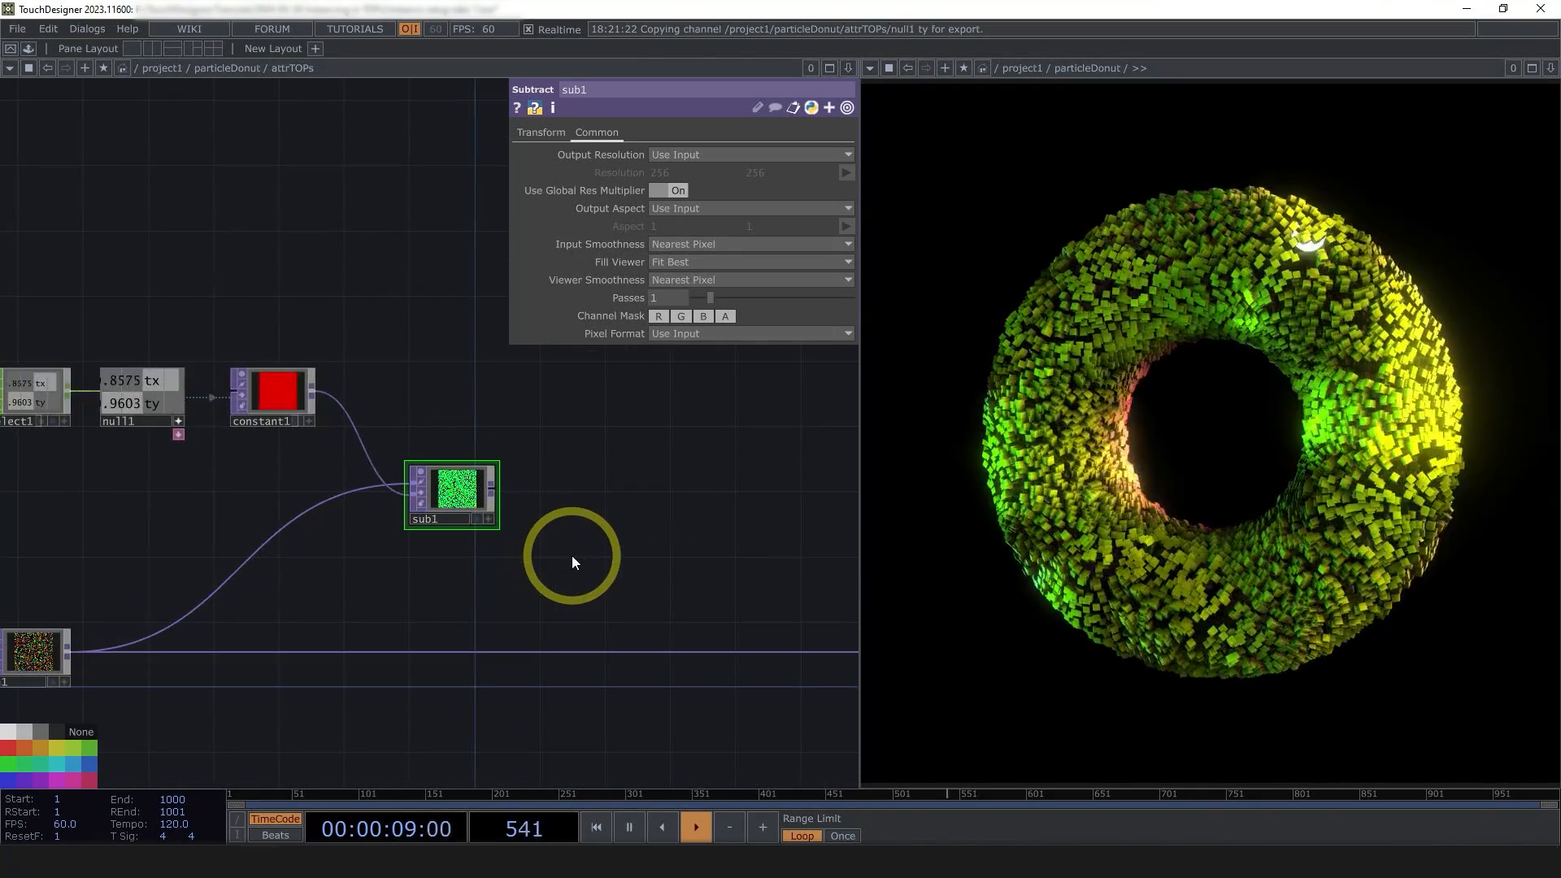
right_click(492, 486)
click(461, 413)
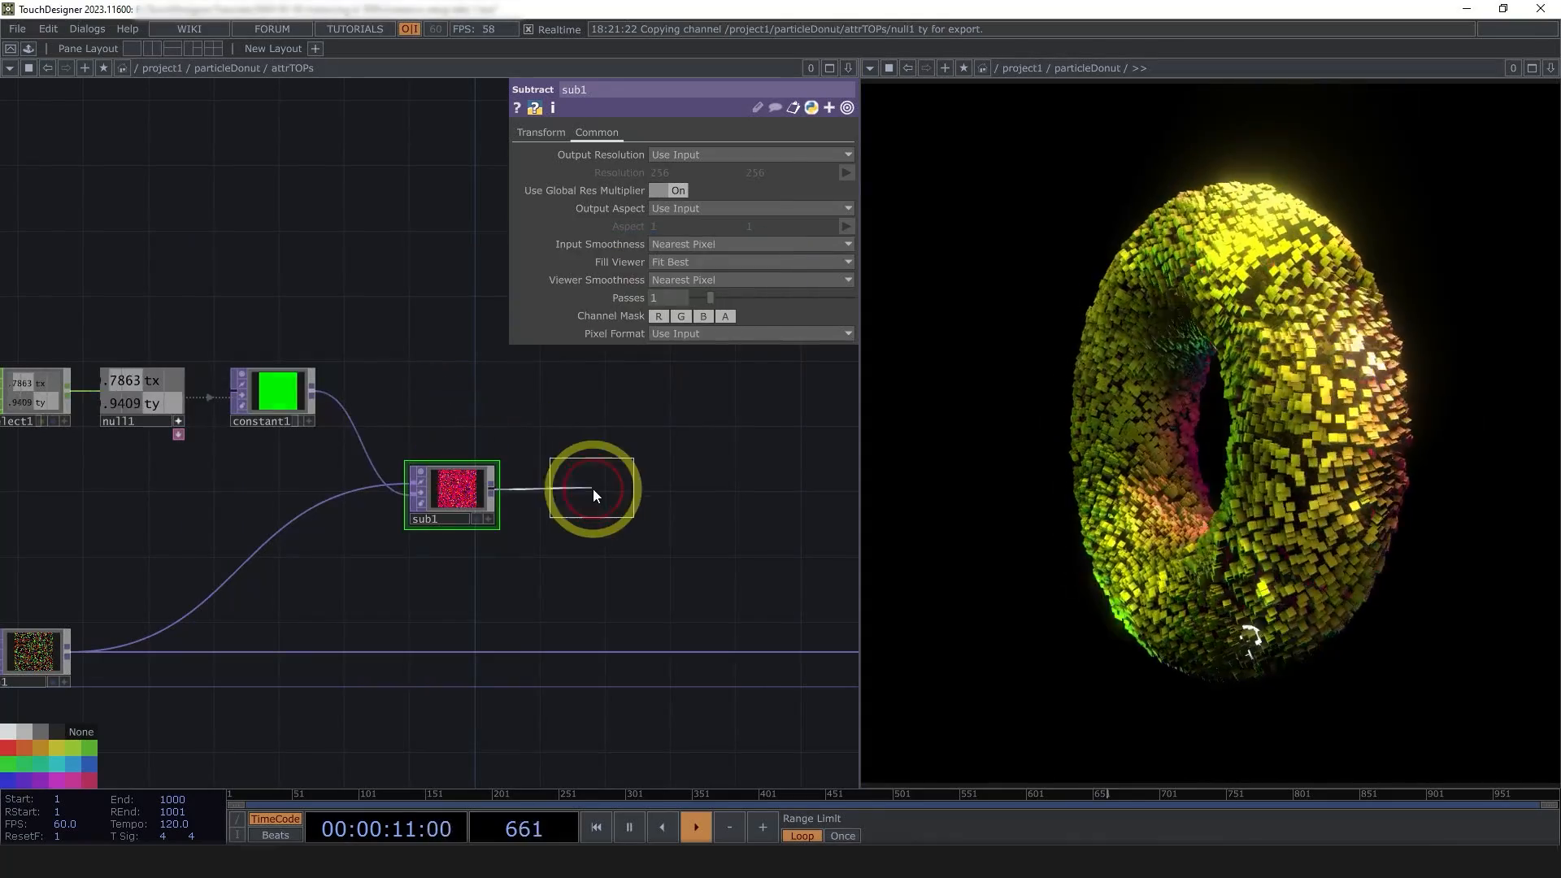
click(597, 493)
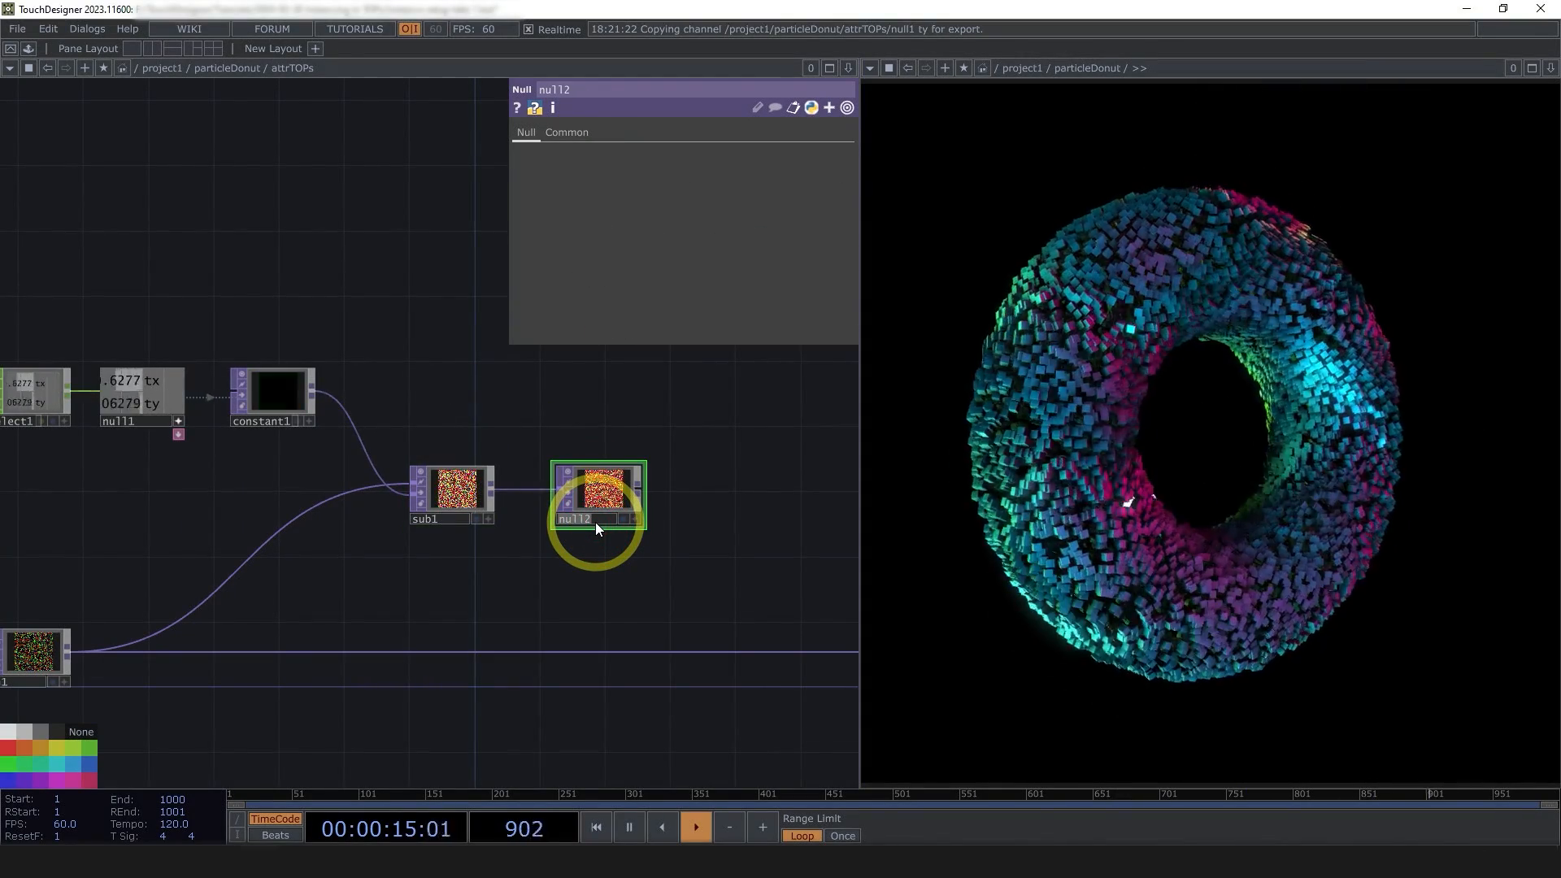
text(dir)
key(Return)
- Move the out1 node farther from in1 to make room in the network after dir
drag(576, 561, 405, 506)
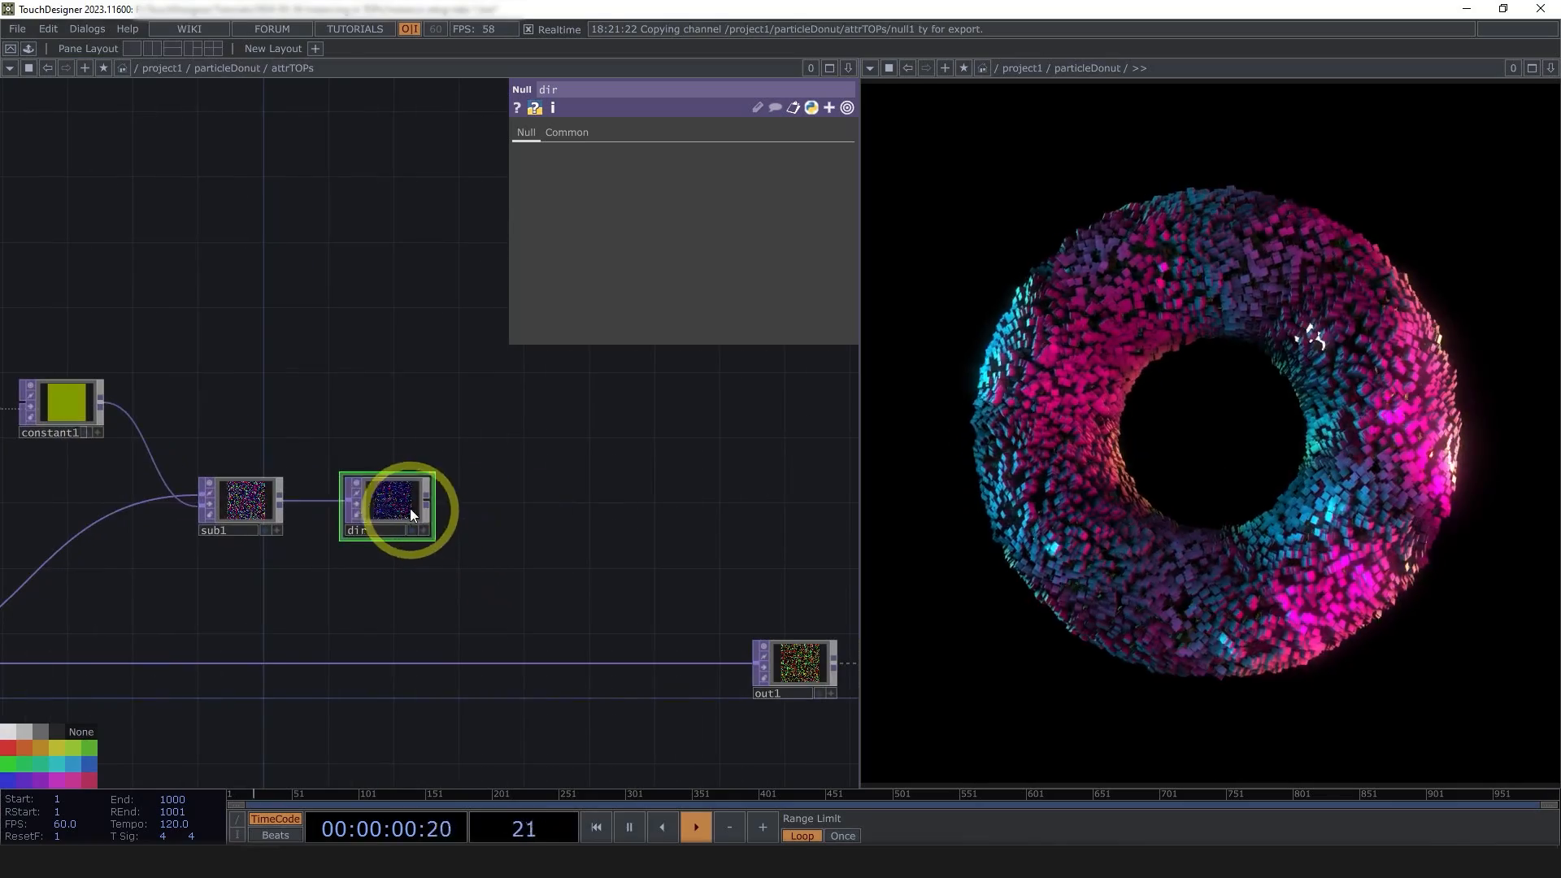
scroll(454, 506, down, 5)
drag(546, 548, 656, 540)
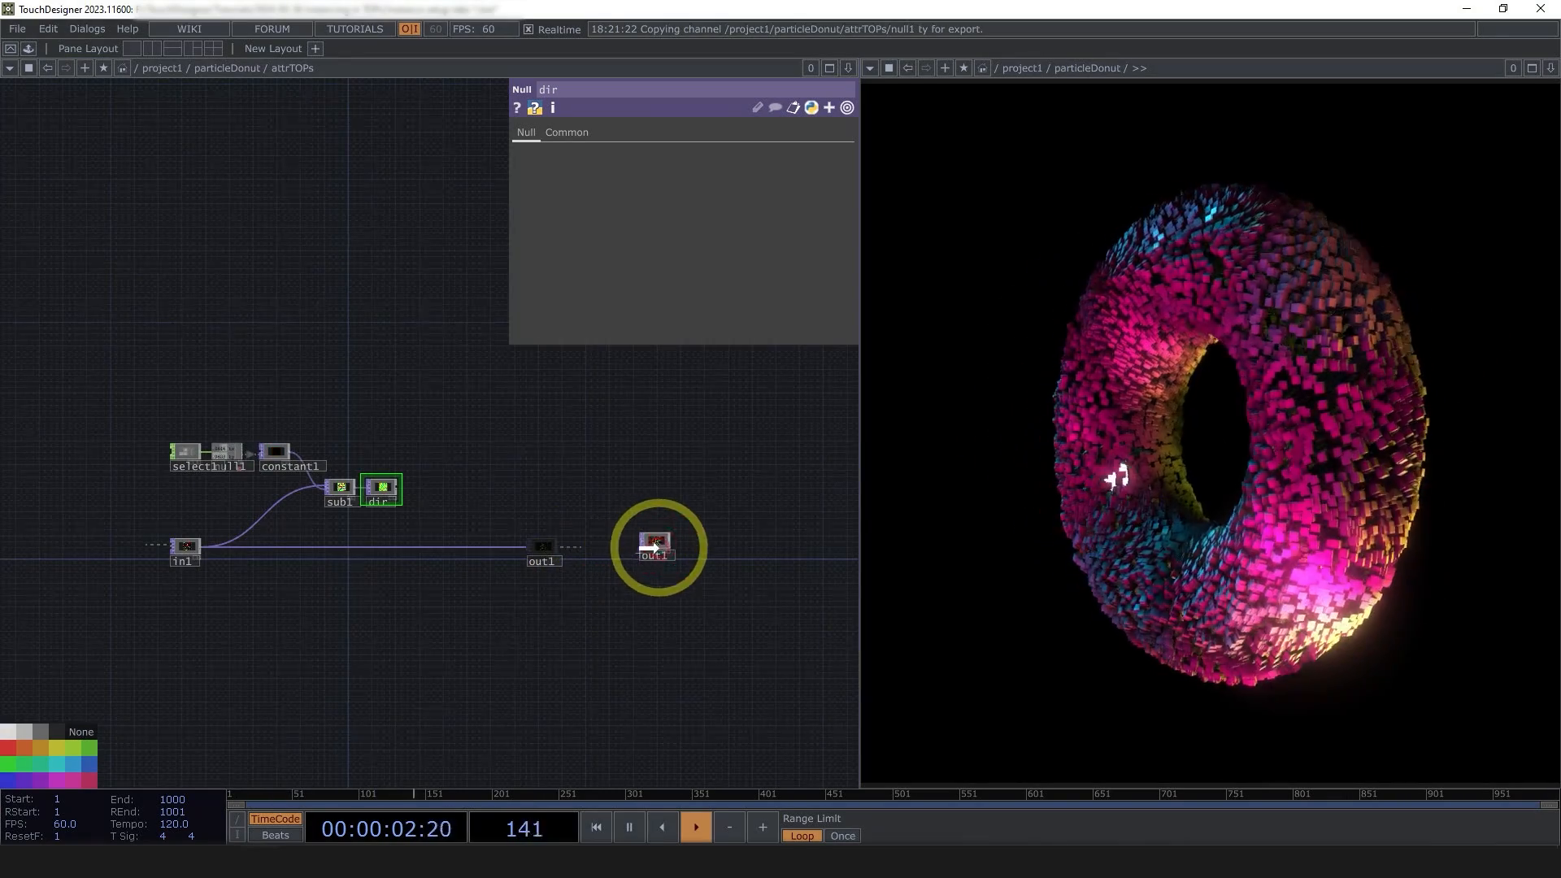
- Append a Math TOP to the output of dir, placing it above and beyond that node
scroll(431, 468, up, 5)
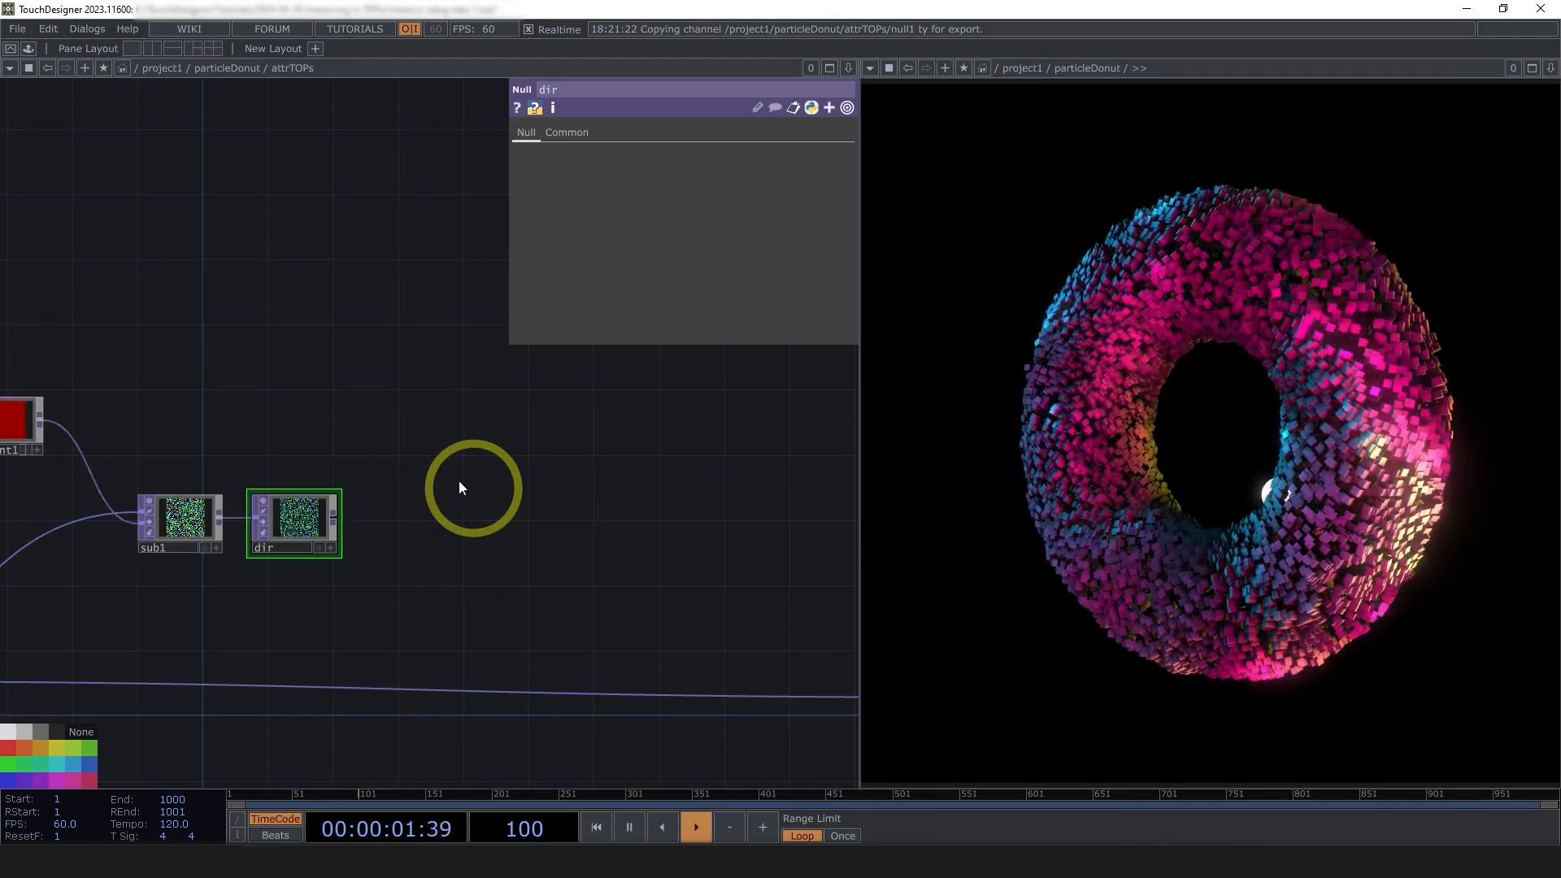
right_click(333, 519)
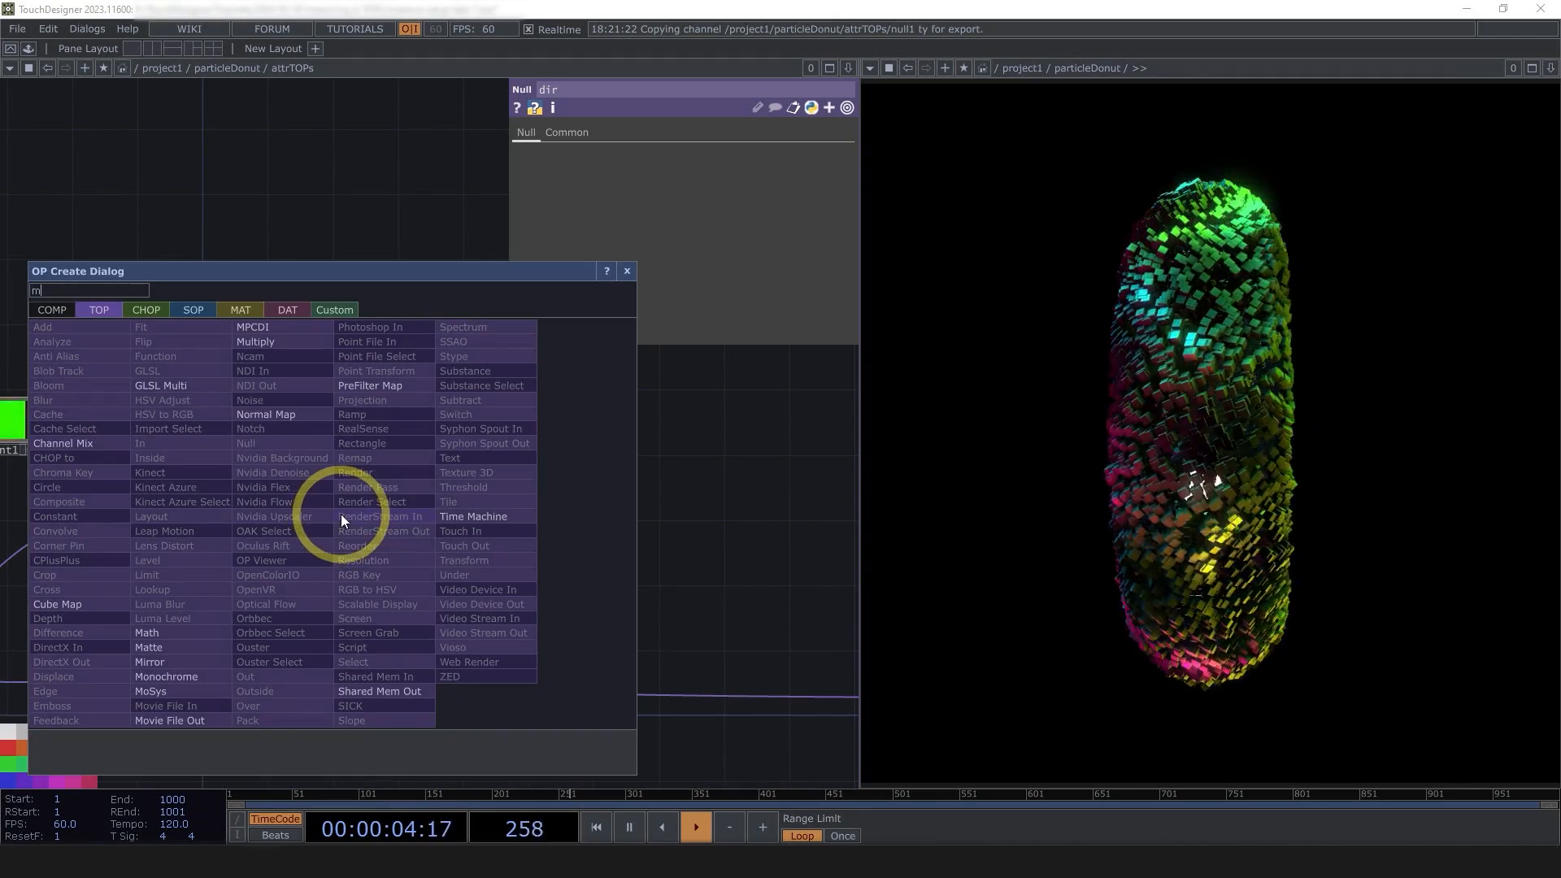
text(ma)
click(154, 632)
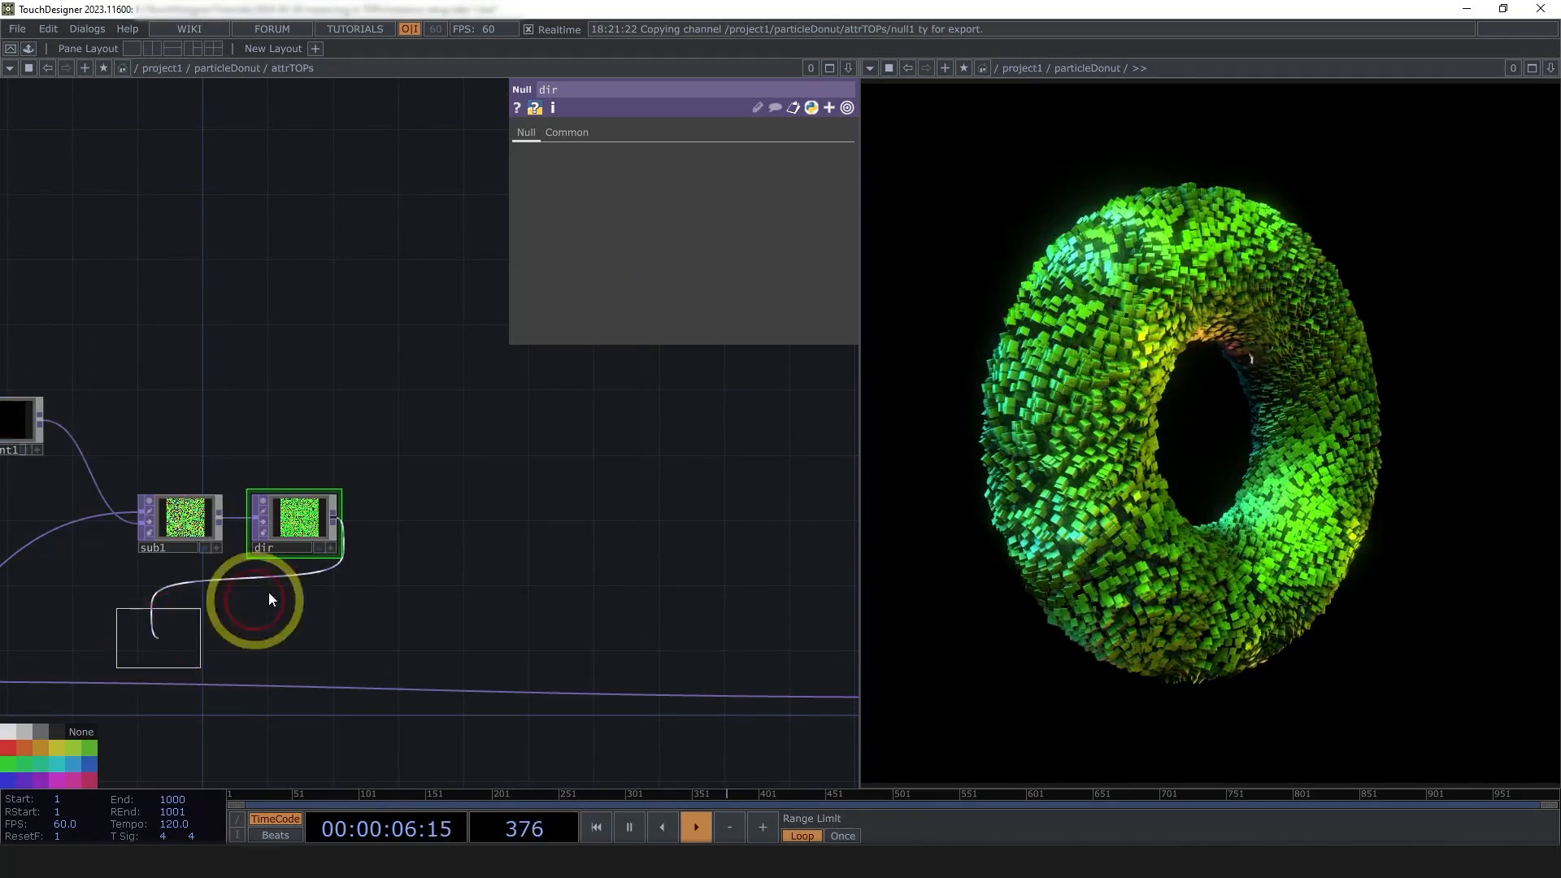
click(473, 343)
drag(501, 444, 439, 515)
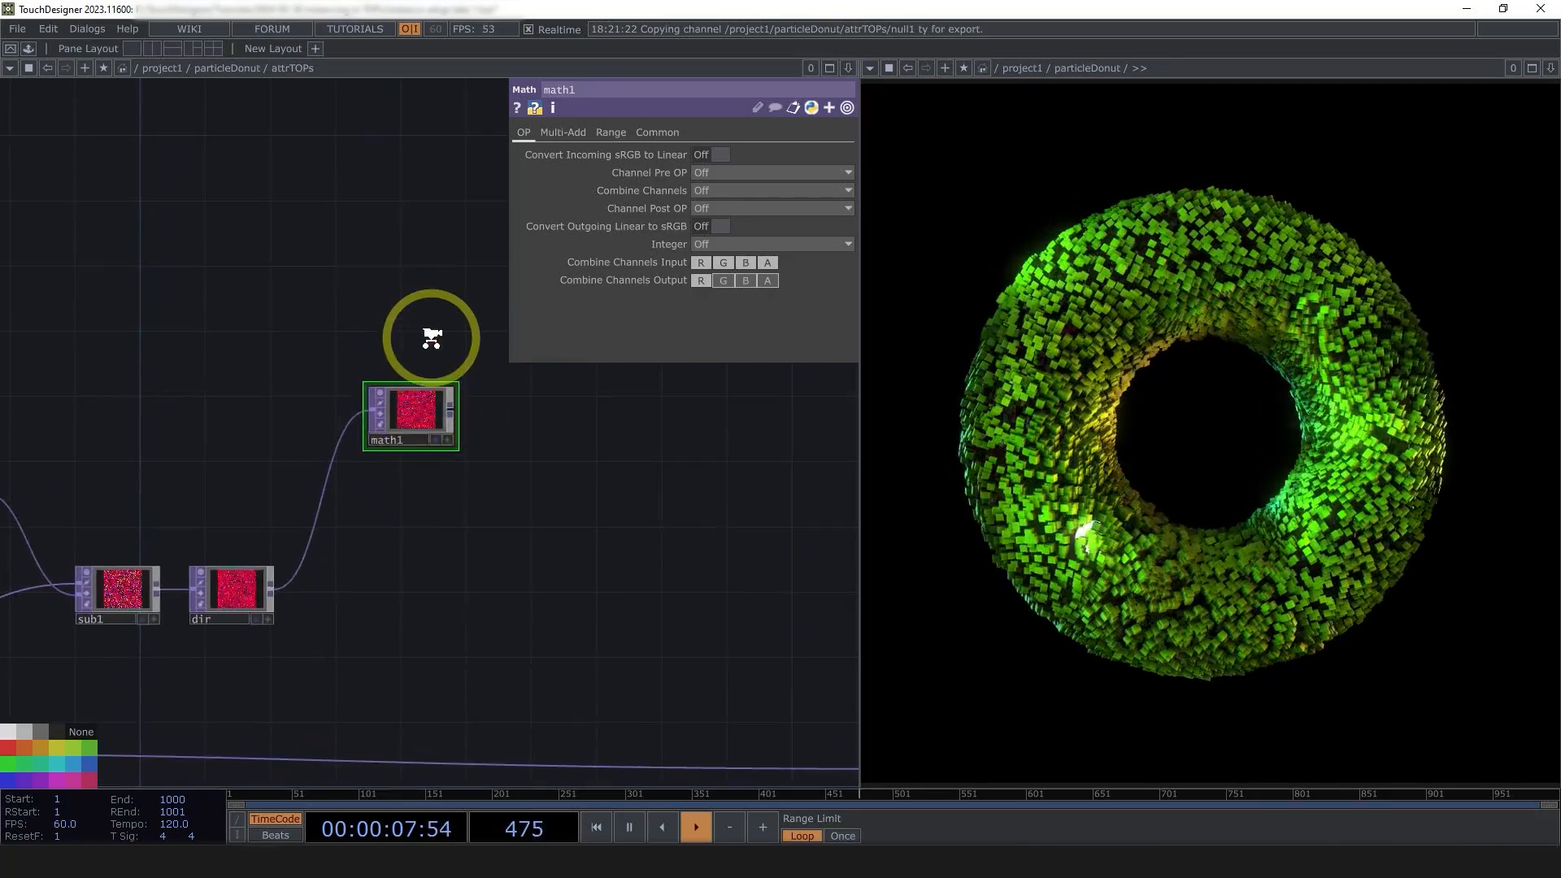
- Set math1's Combine Channels operation to Length
scroll(430, 341, up, 3)
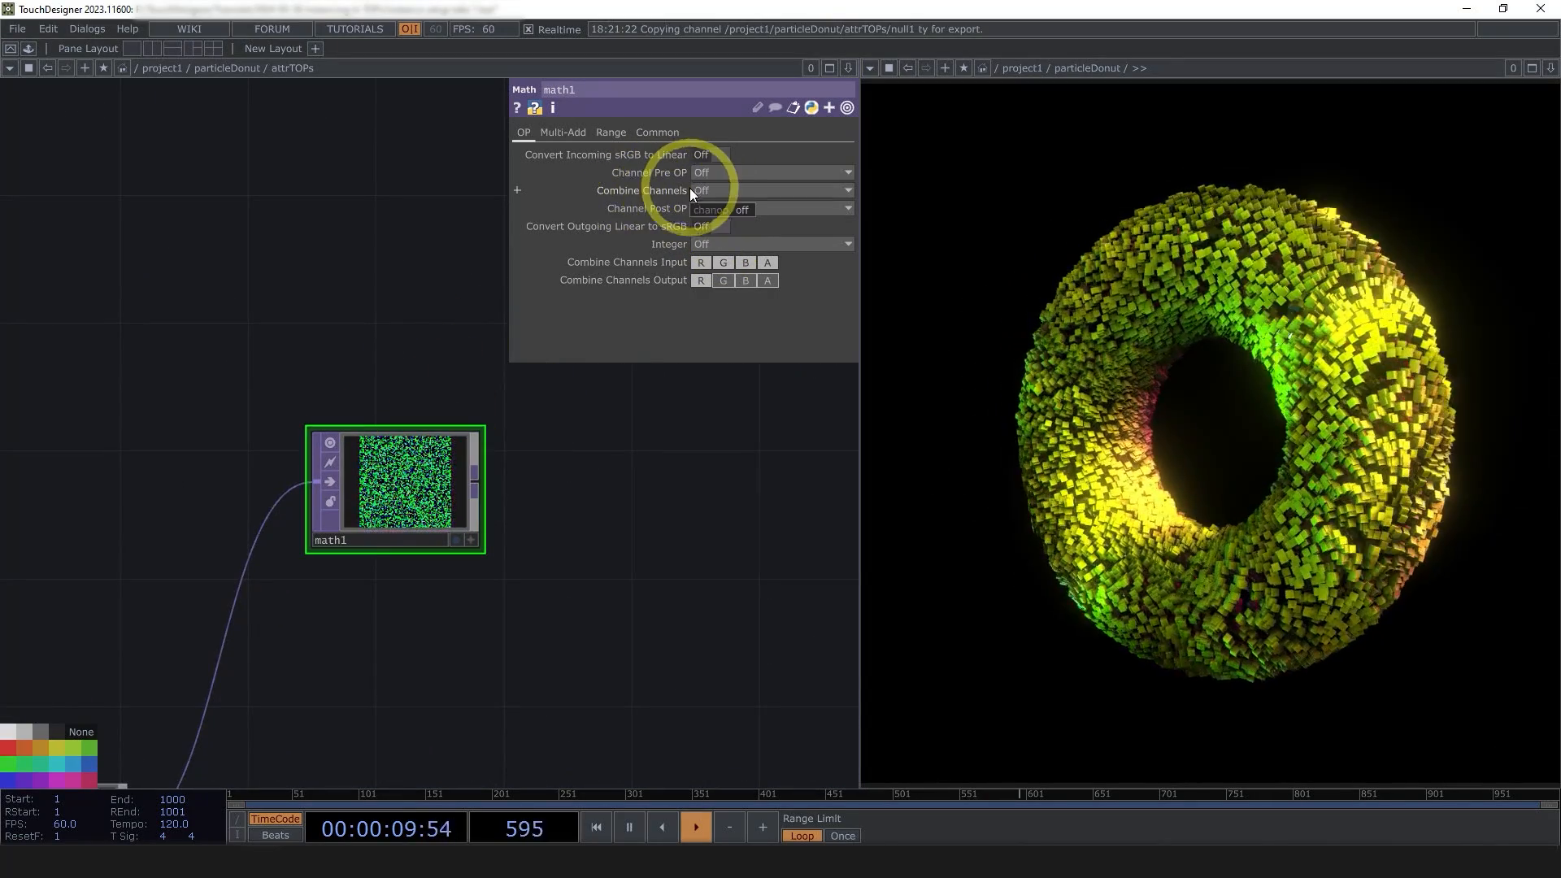
click(712, 190)
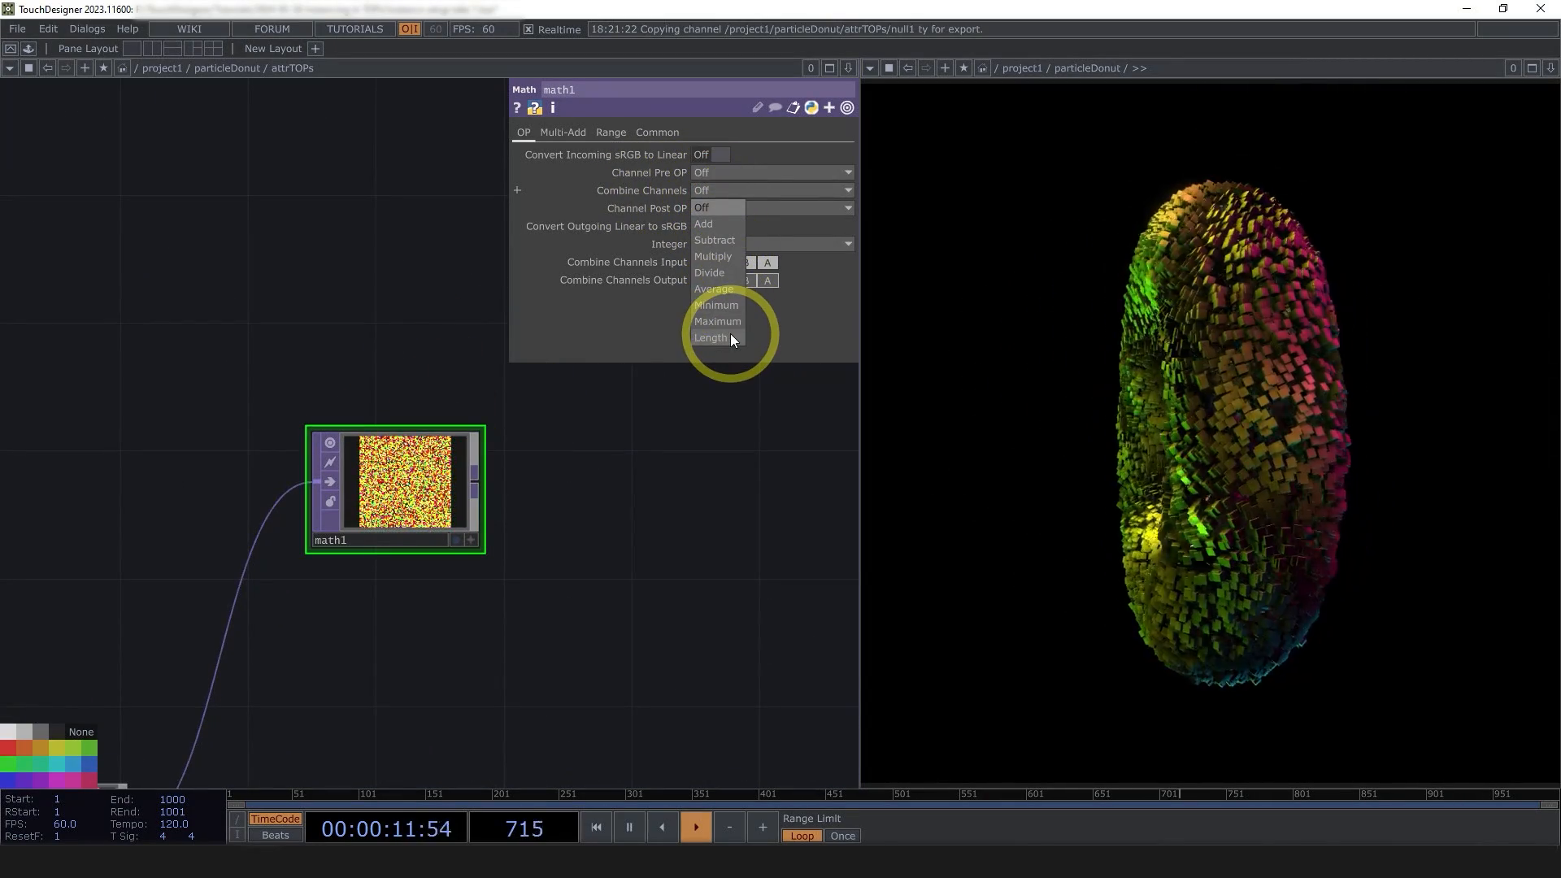
click(730, 336)
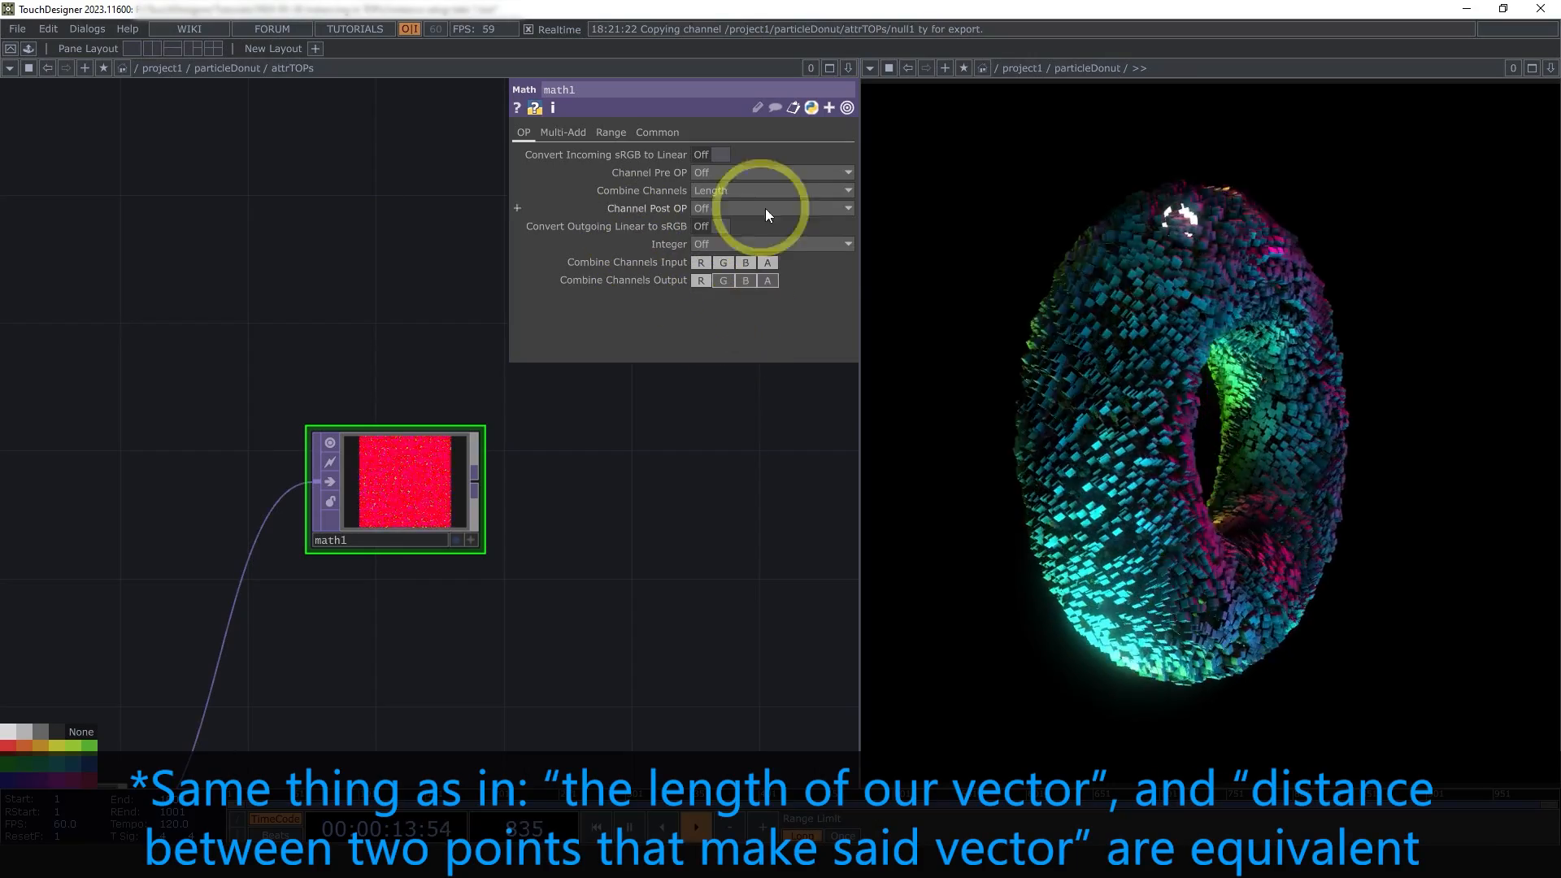
click(723, 265)
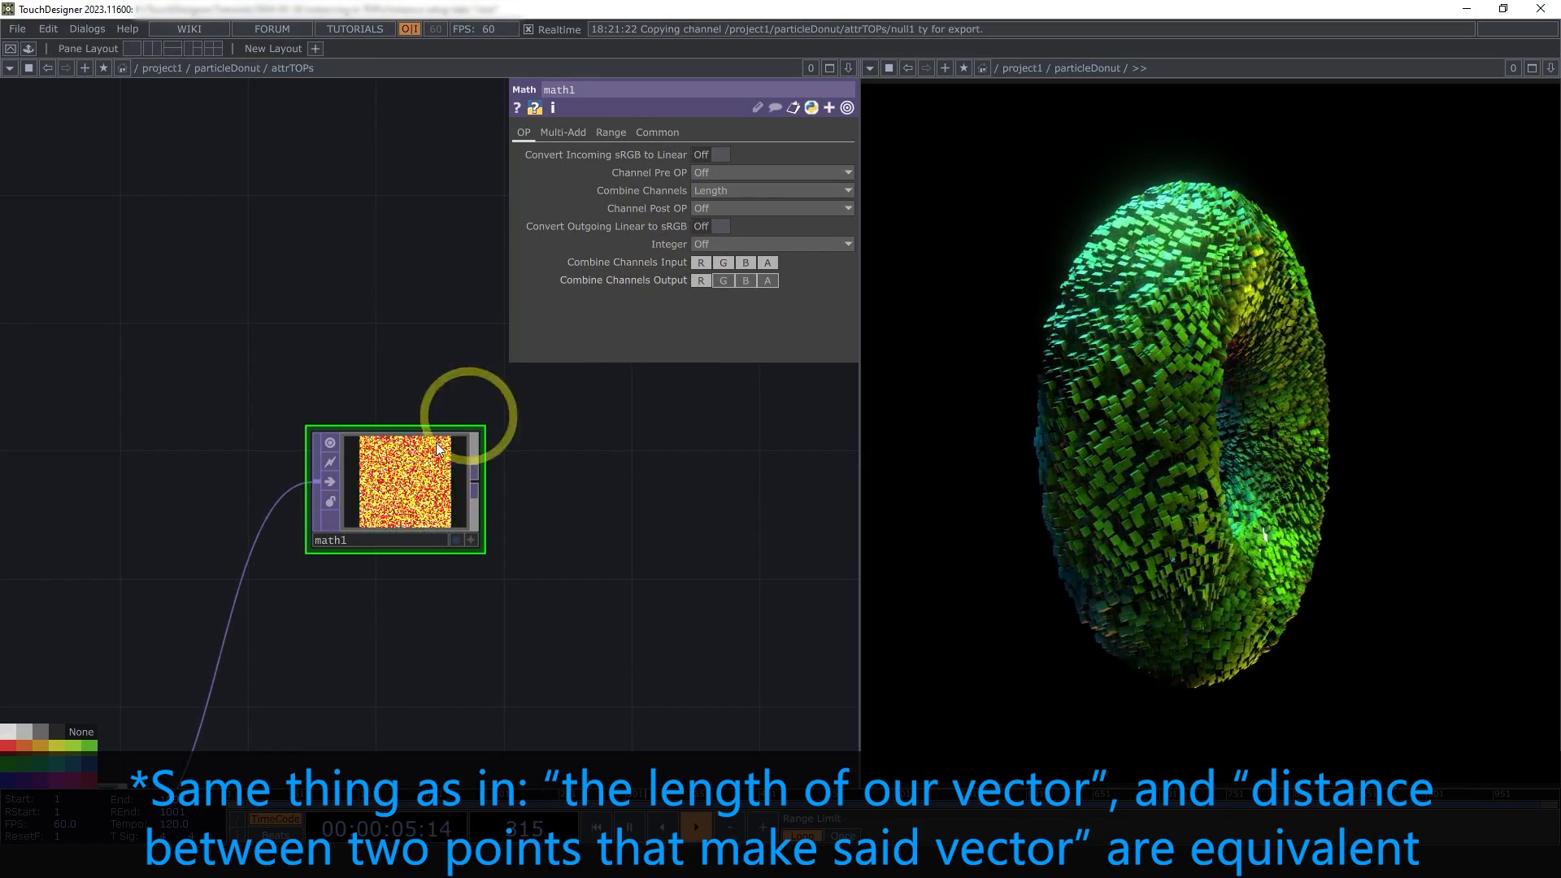
- Show math1's channels separately in its viewer, and exclude alpha from its Combine Channels Input, keeping only R, G and B
key(a)
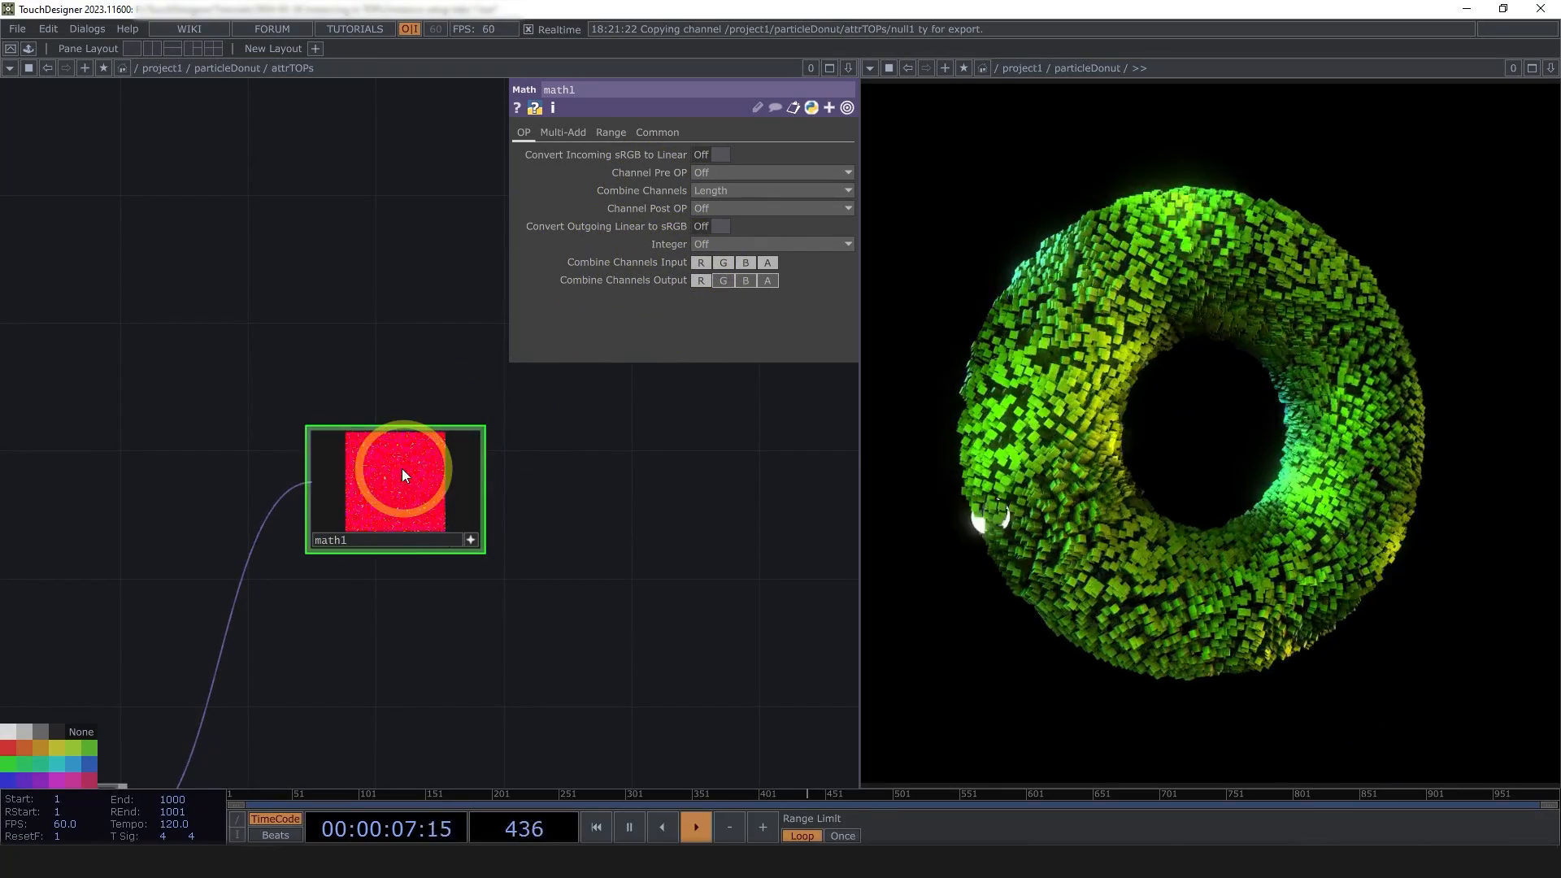
key(n)
scroll(366, 529, up, 4)
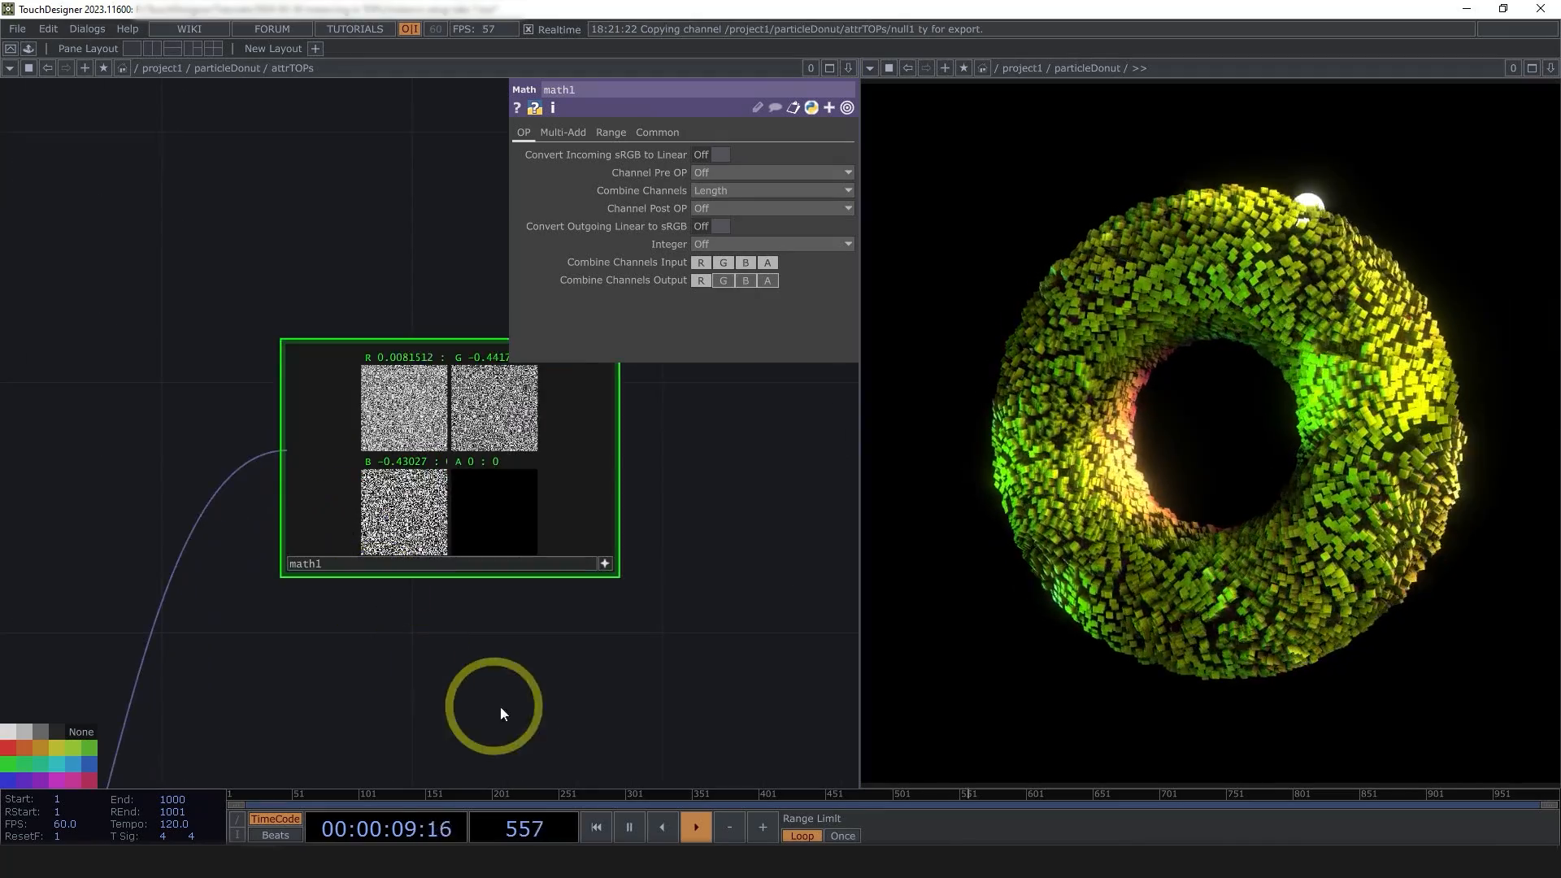
scroll(446, 637, up, 2)
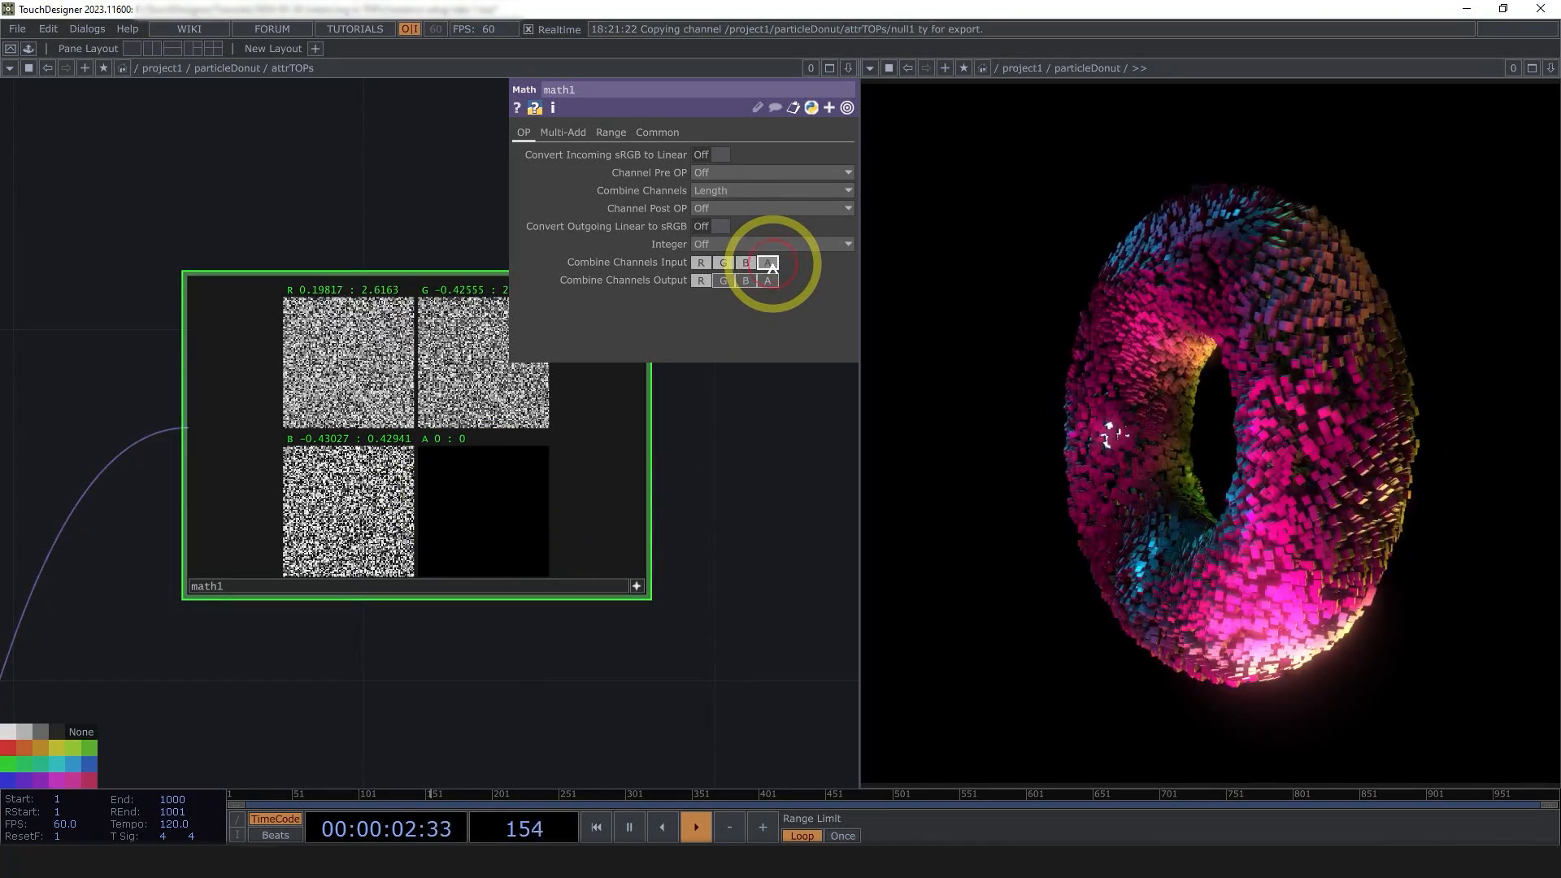
click(773, 264)
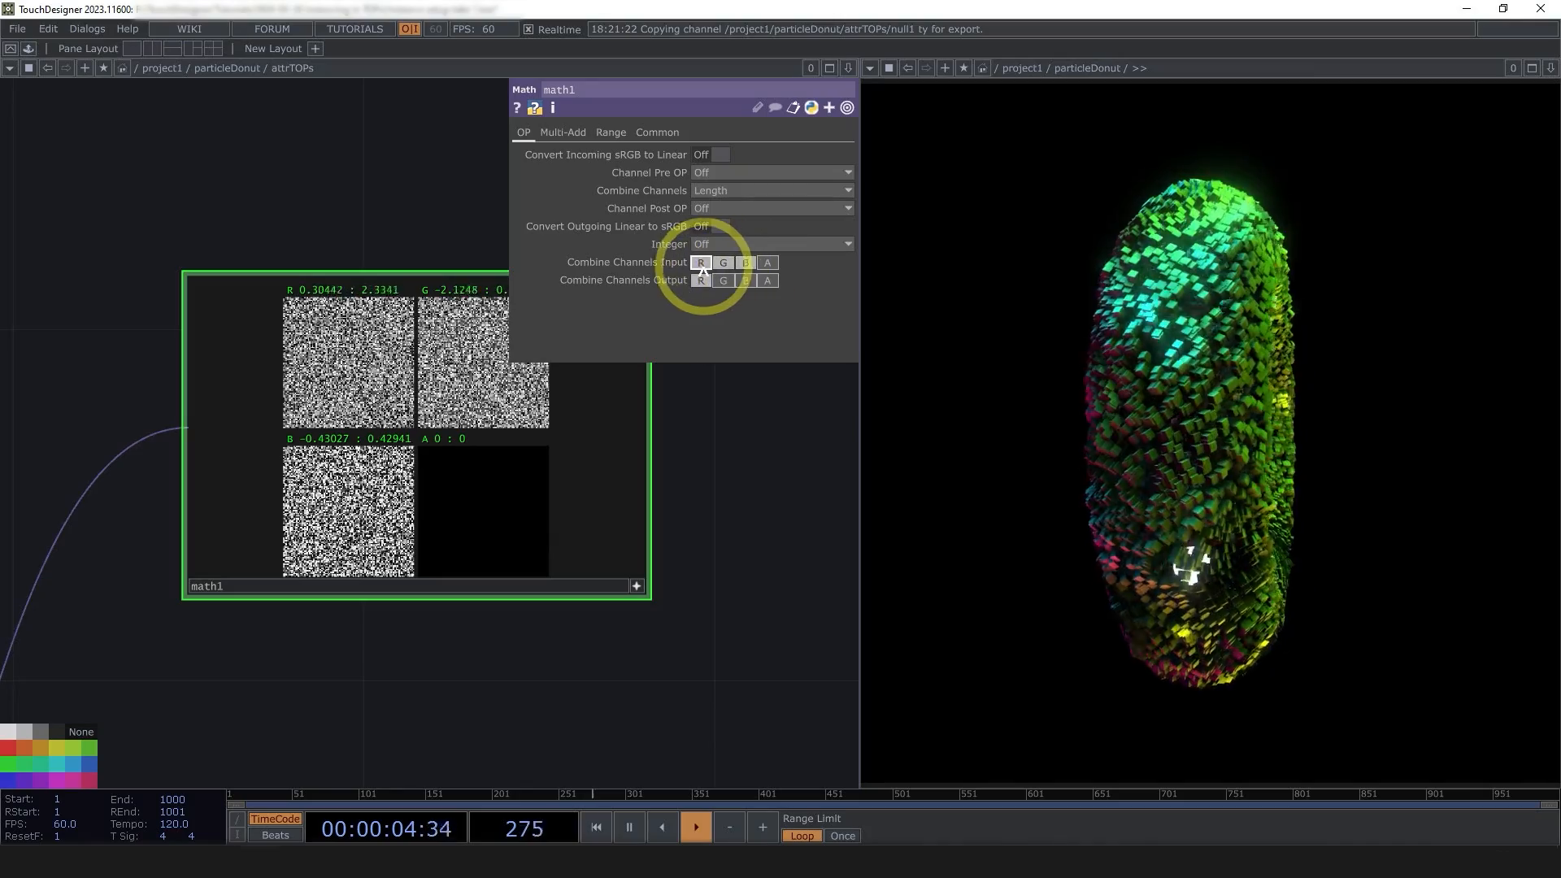
click(745, 264)
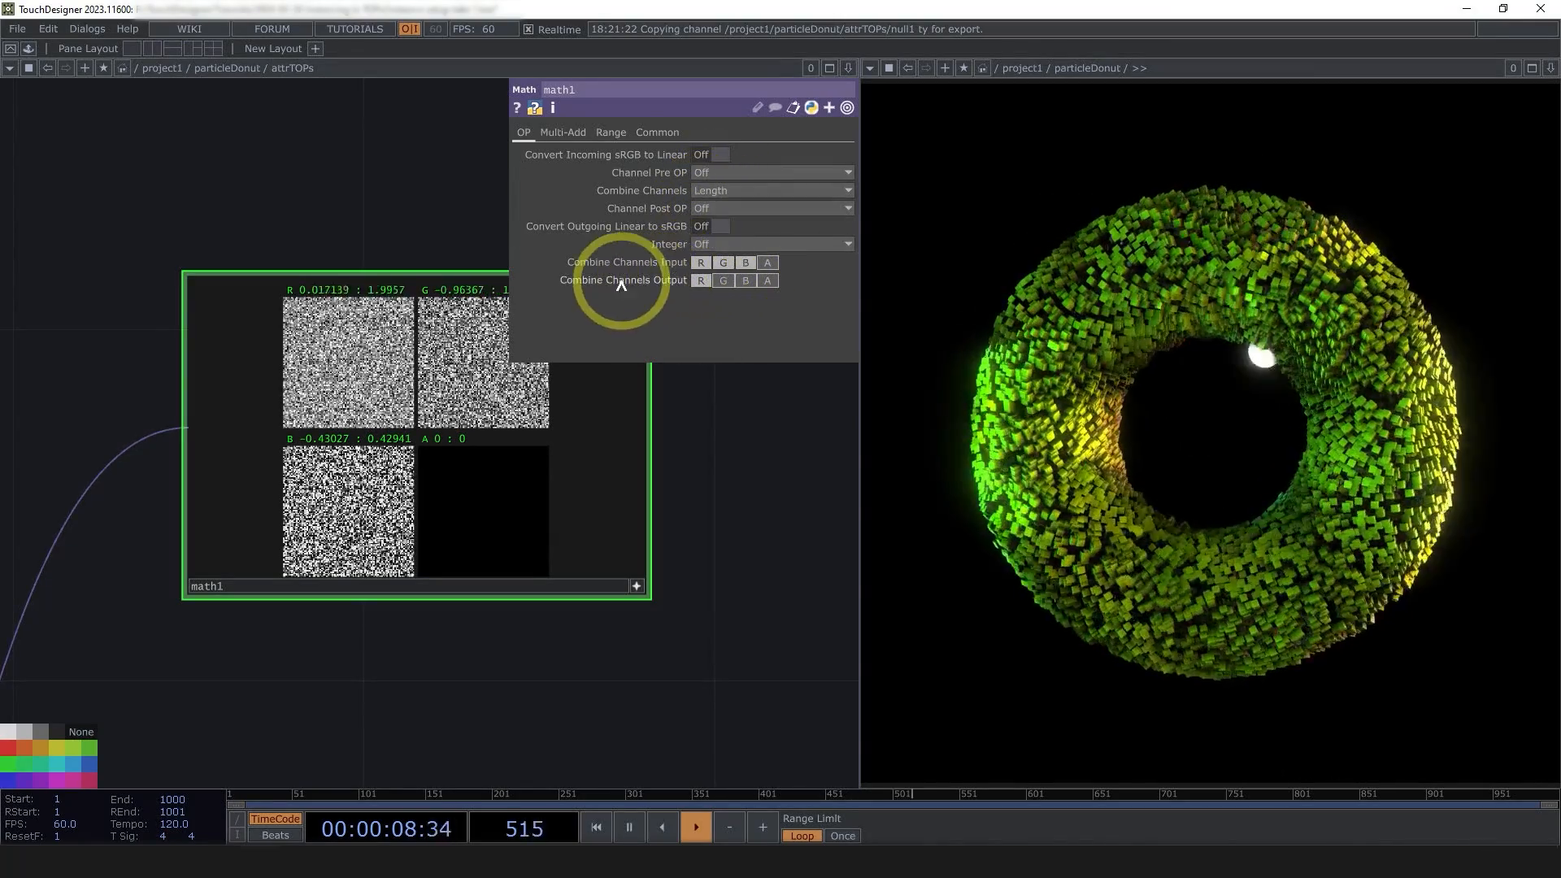
- Examine the separate channels of math1's output and how the node is fed from dir
scroll(400, 298, up, 5)
scroll(370, 208, down, 5)
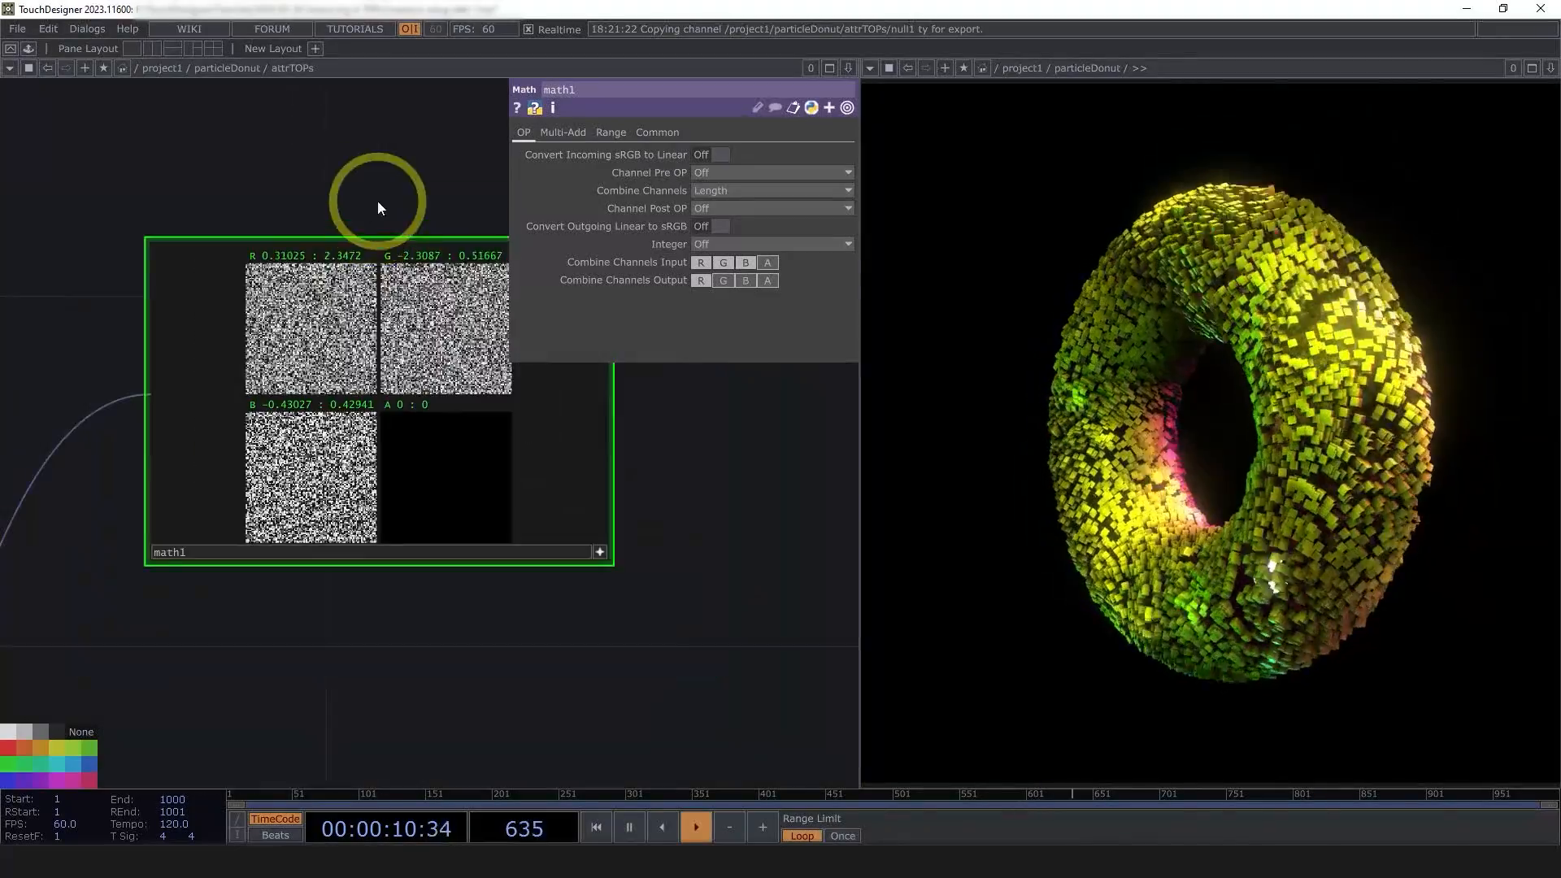
scroll(412, 279, up, 5)
scroll(424, 290, down, 4)
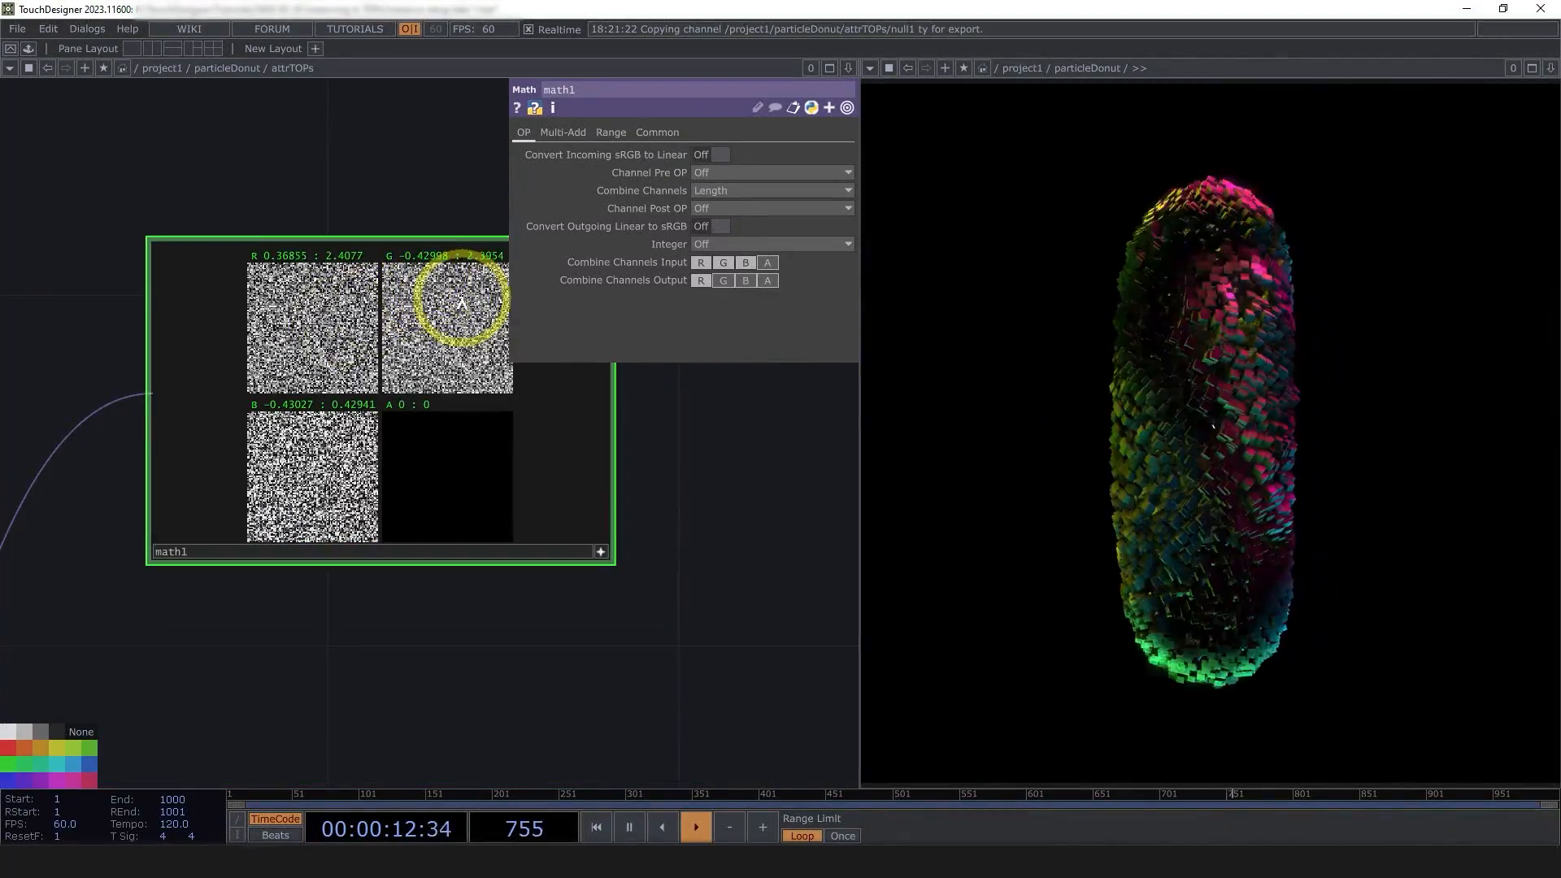
scroll(278, 621, down, 3)
scroll(383, 487, down, 2)
scroll(227, 620, down, 2)
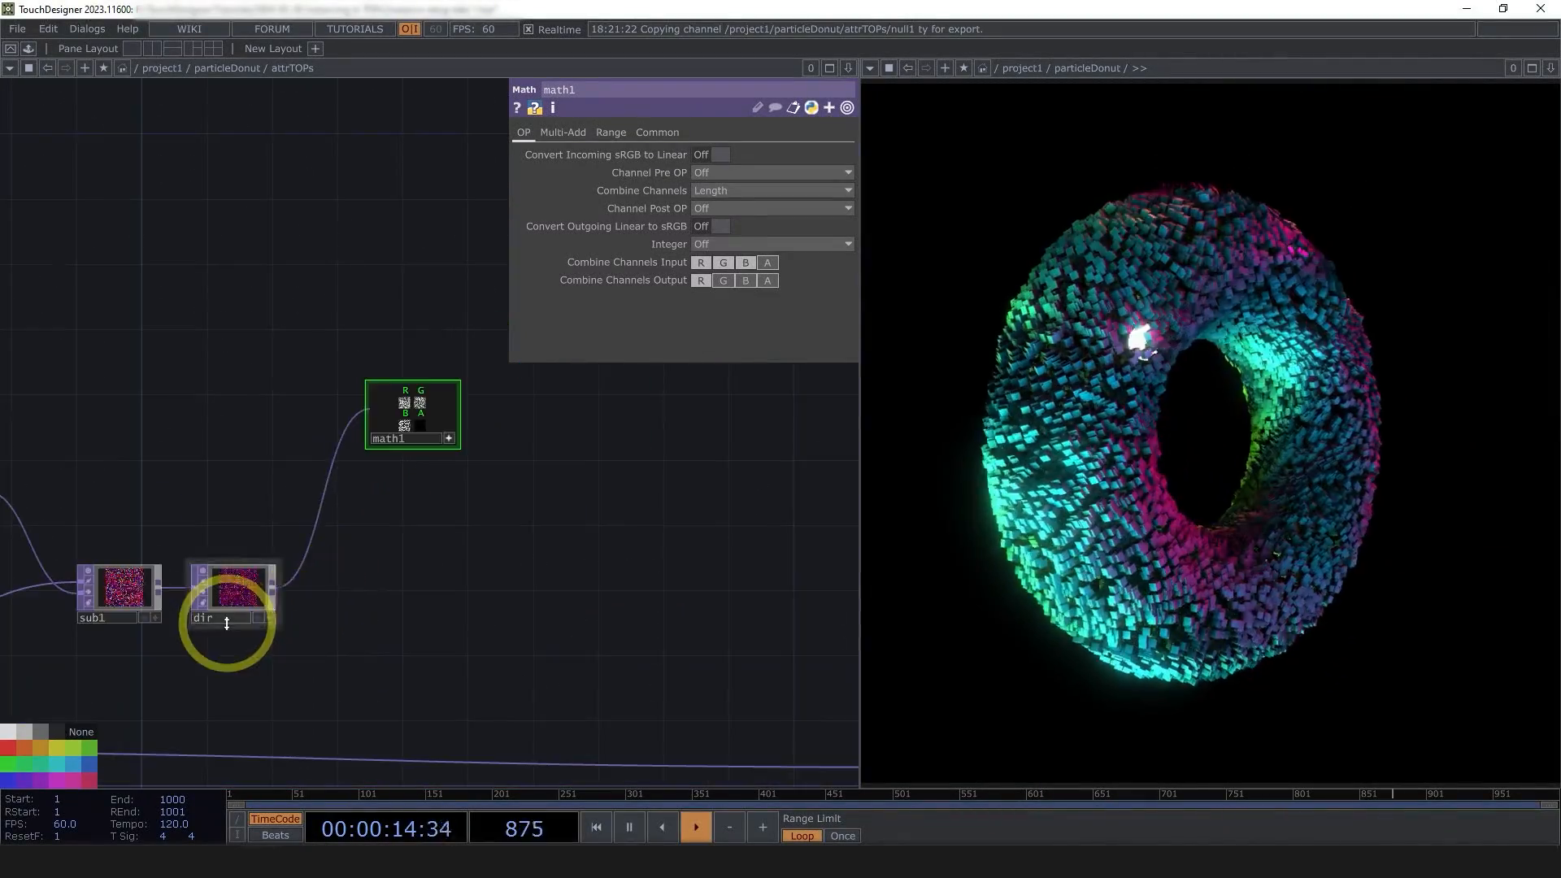
scroll(231, 548, up, 8)
drag(461, 599, 301, 697)
scroll(301, 696, down, 5)
scroll(309, 634, up, 7)
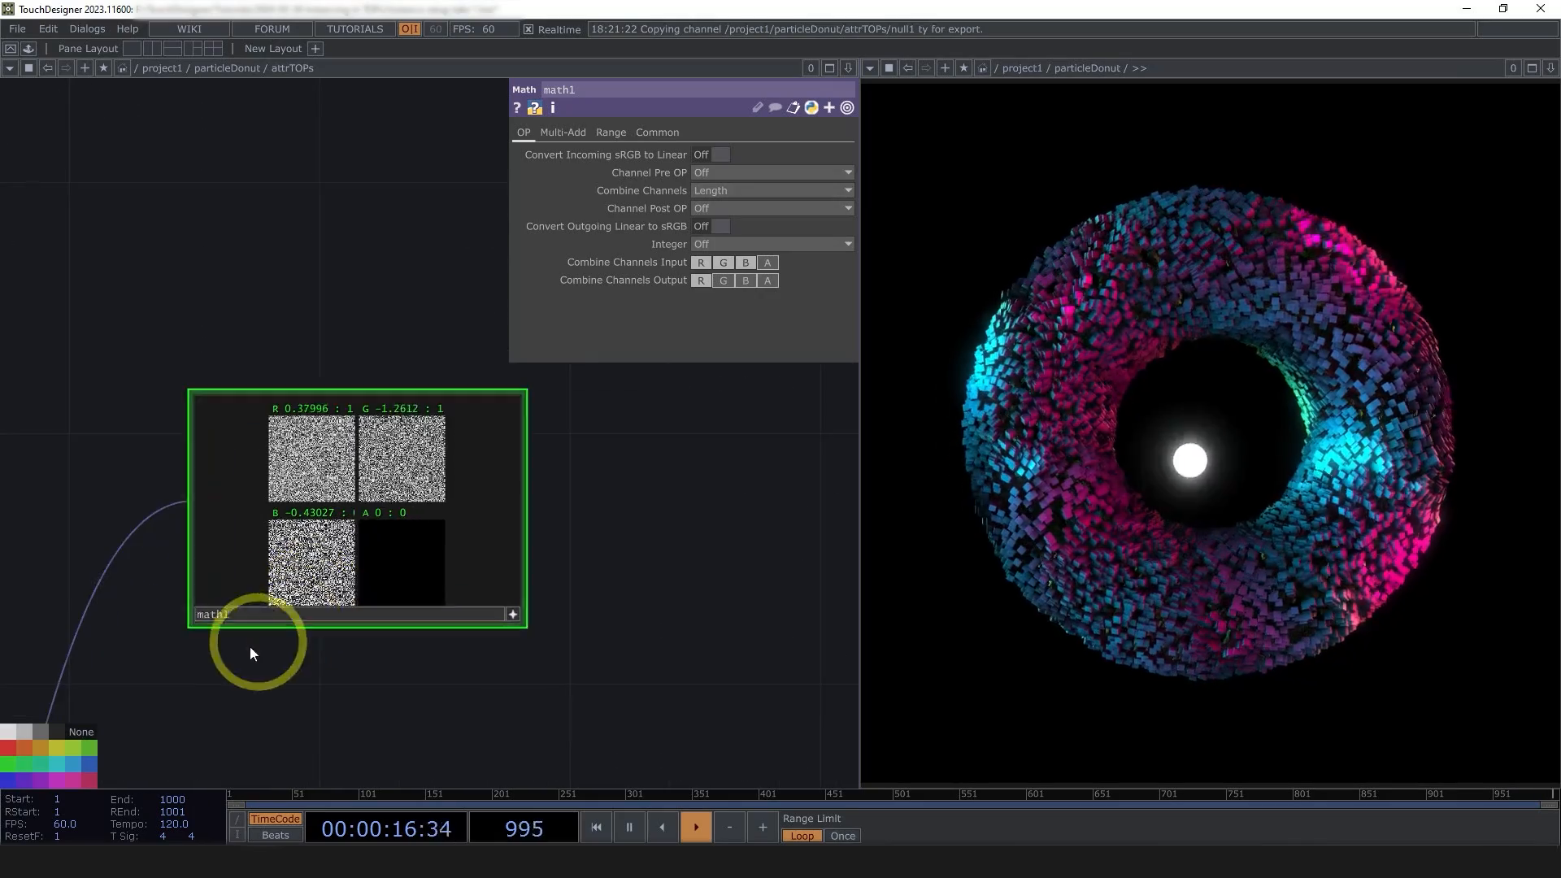
scroll(254, 619, up, 1)
drag(646, 704, 571, 733)
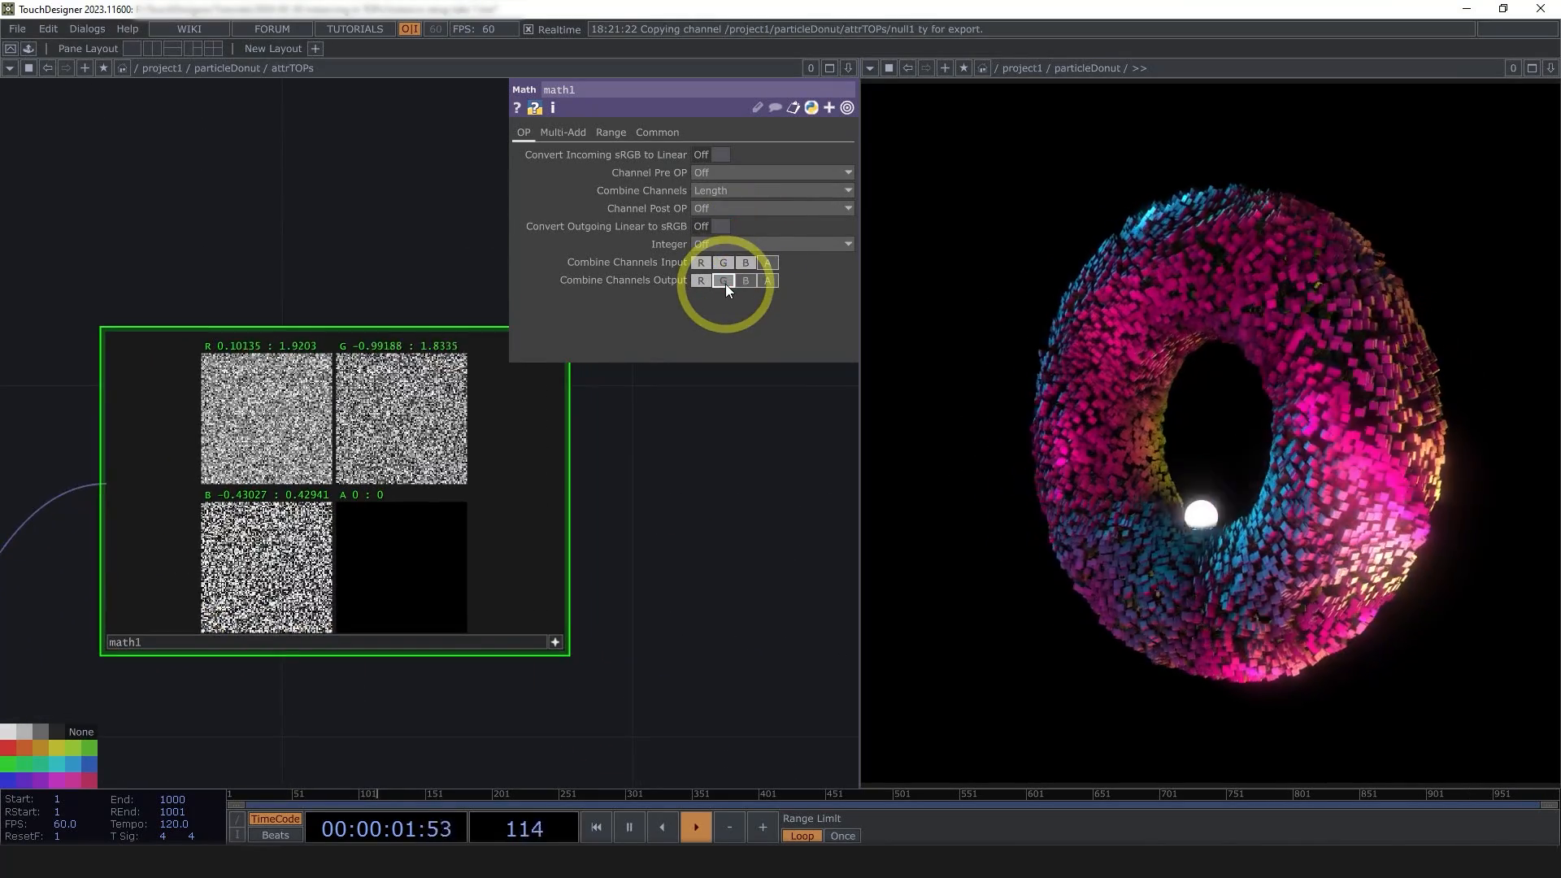
- Add the G and B channels to math1's Combine Channels Output so it writes to R, G and B
click(726, 281)
click(738, 280)
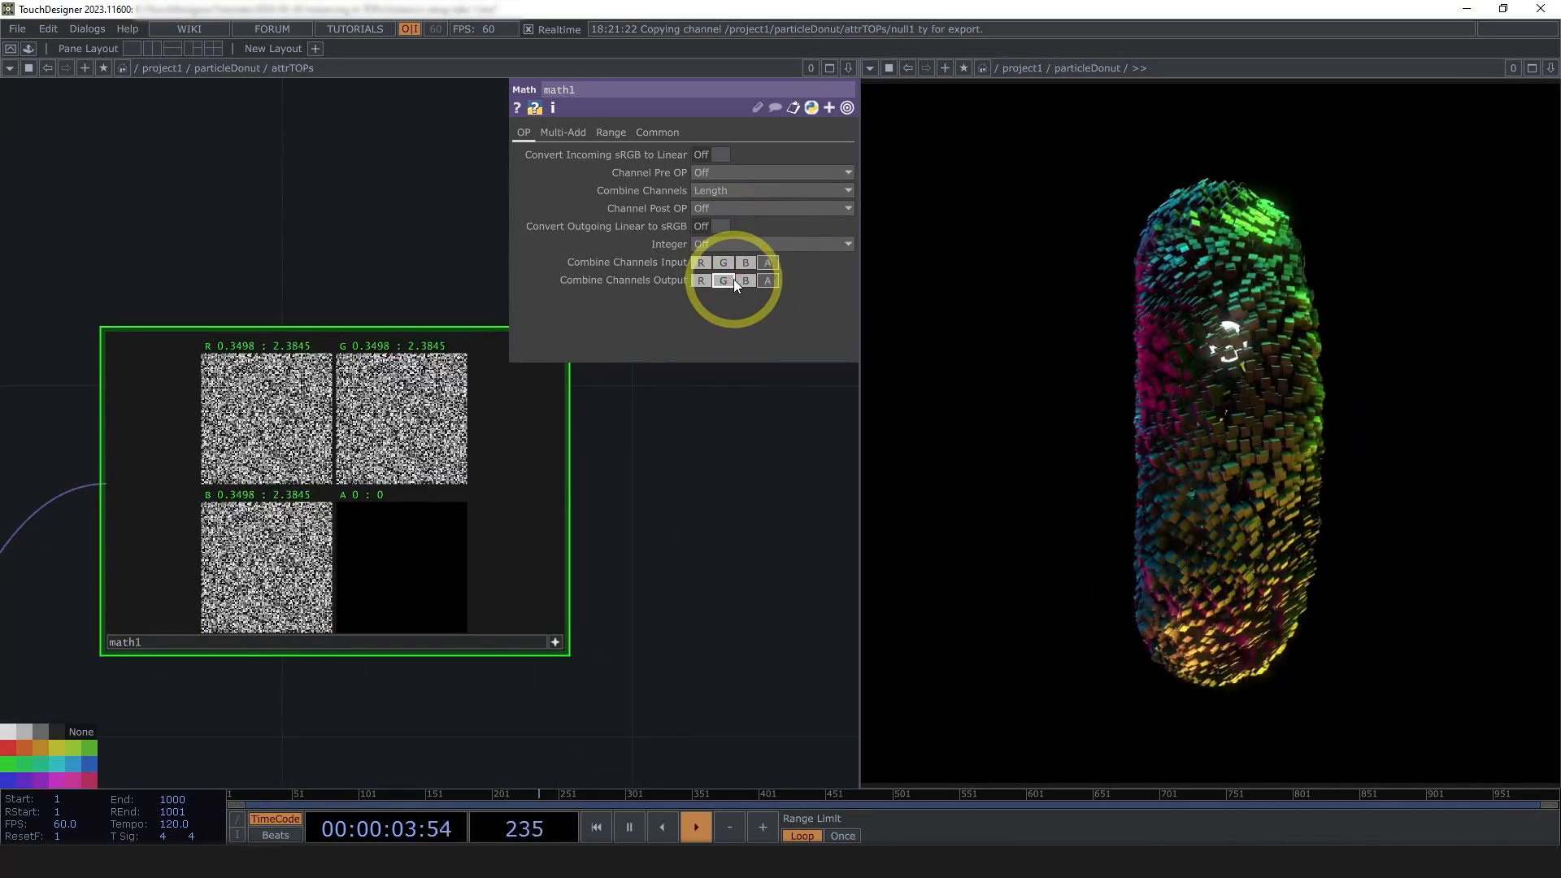
click(726, 280)
click(739, 281)
click(724, 281)
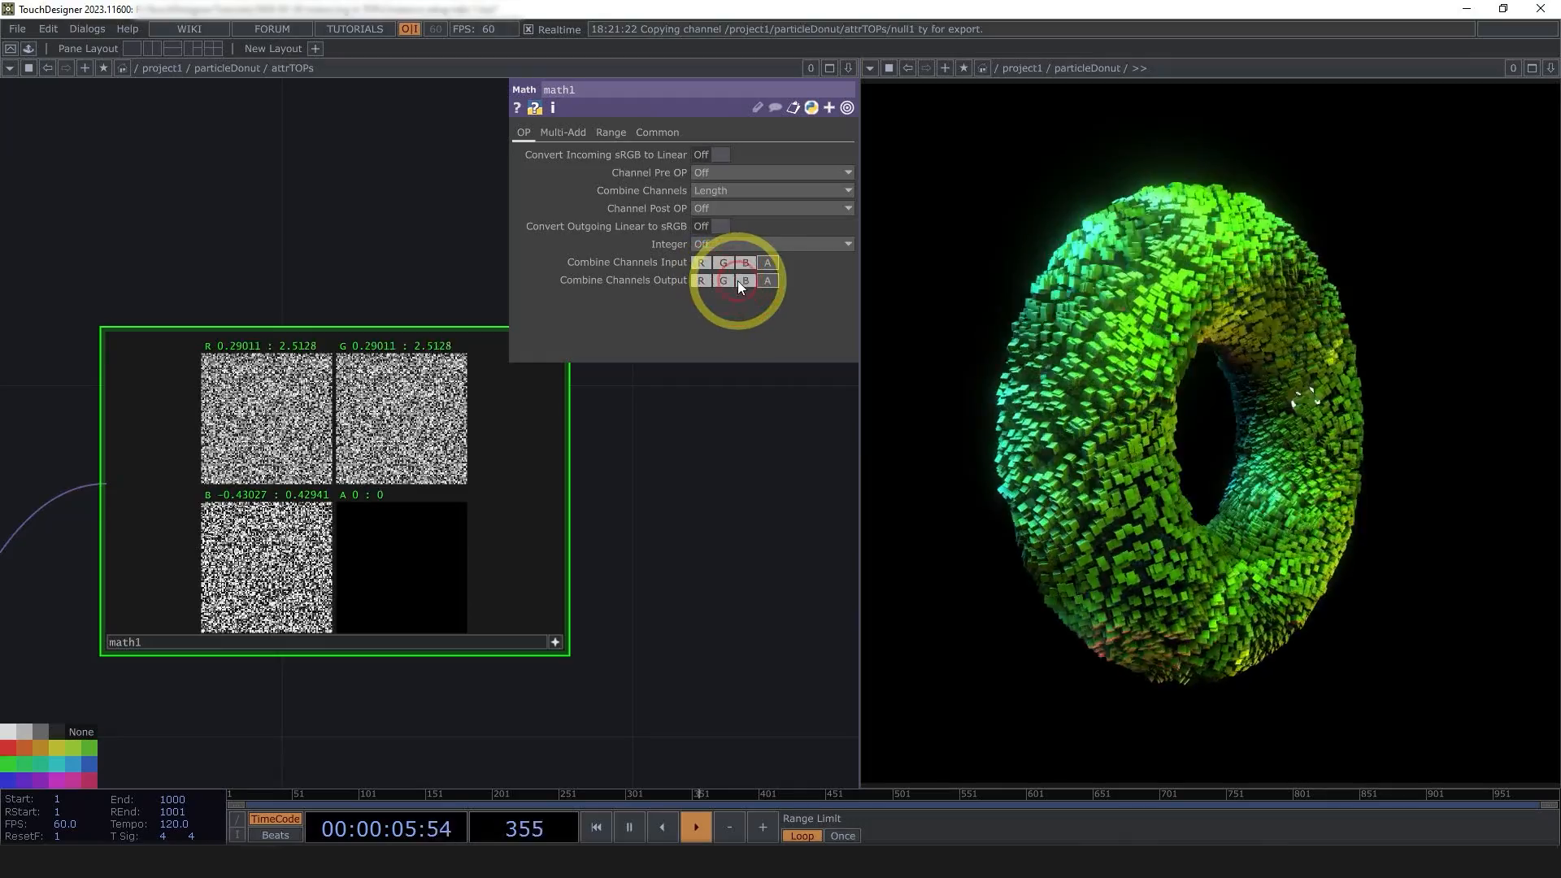
click(738, 281)
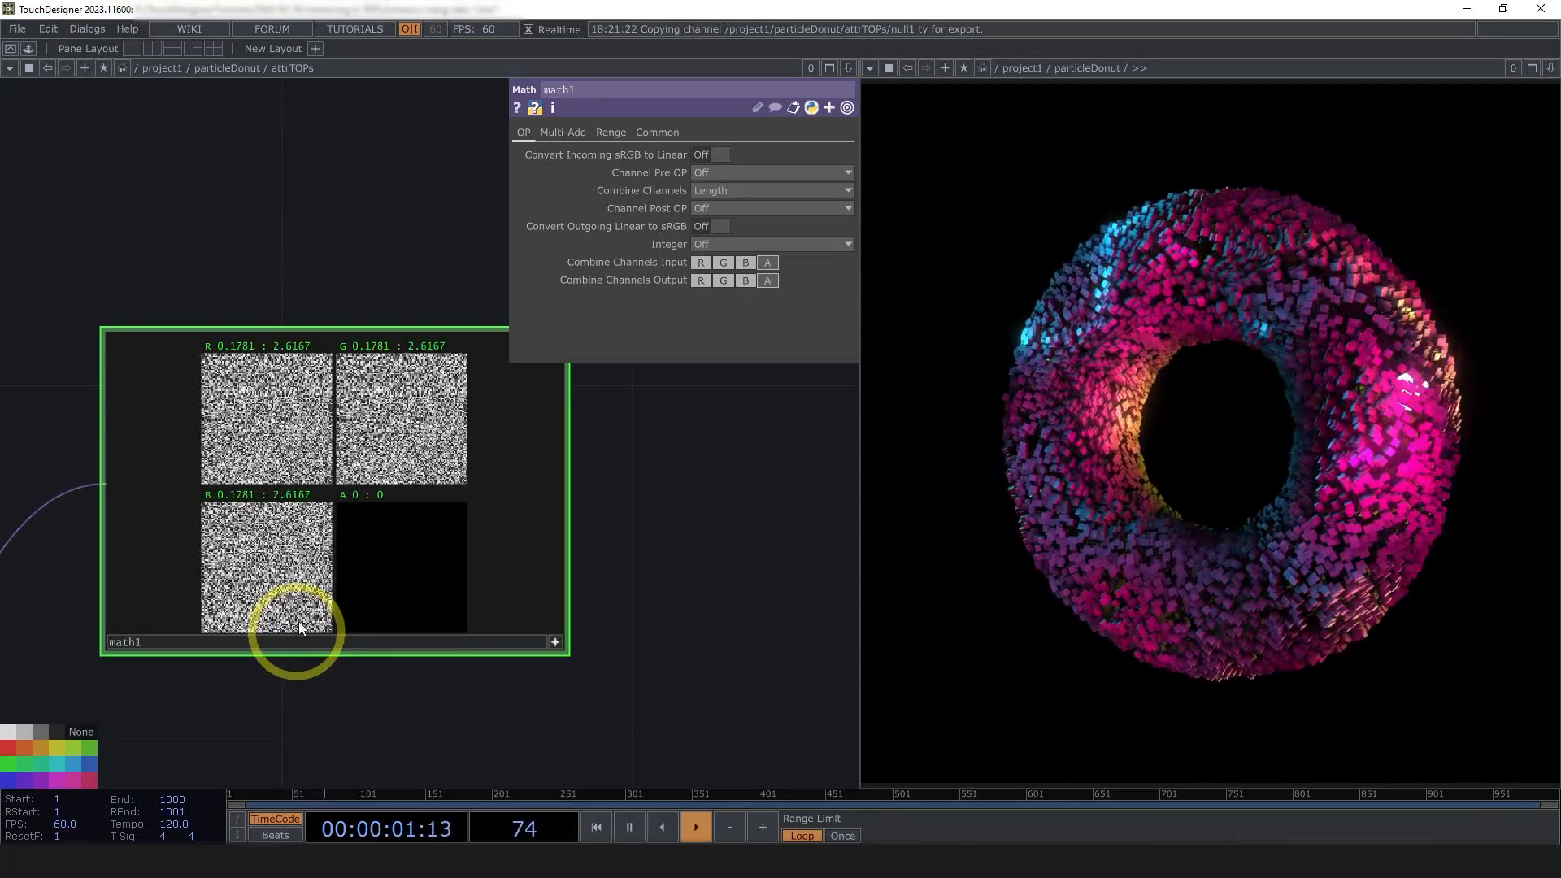
- Return math1's viewer to the combined image display and deactivate the viewer
click(343, 527)
click(341, 528)
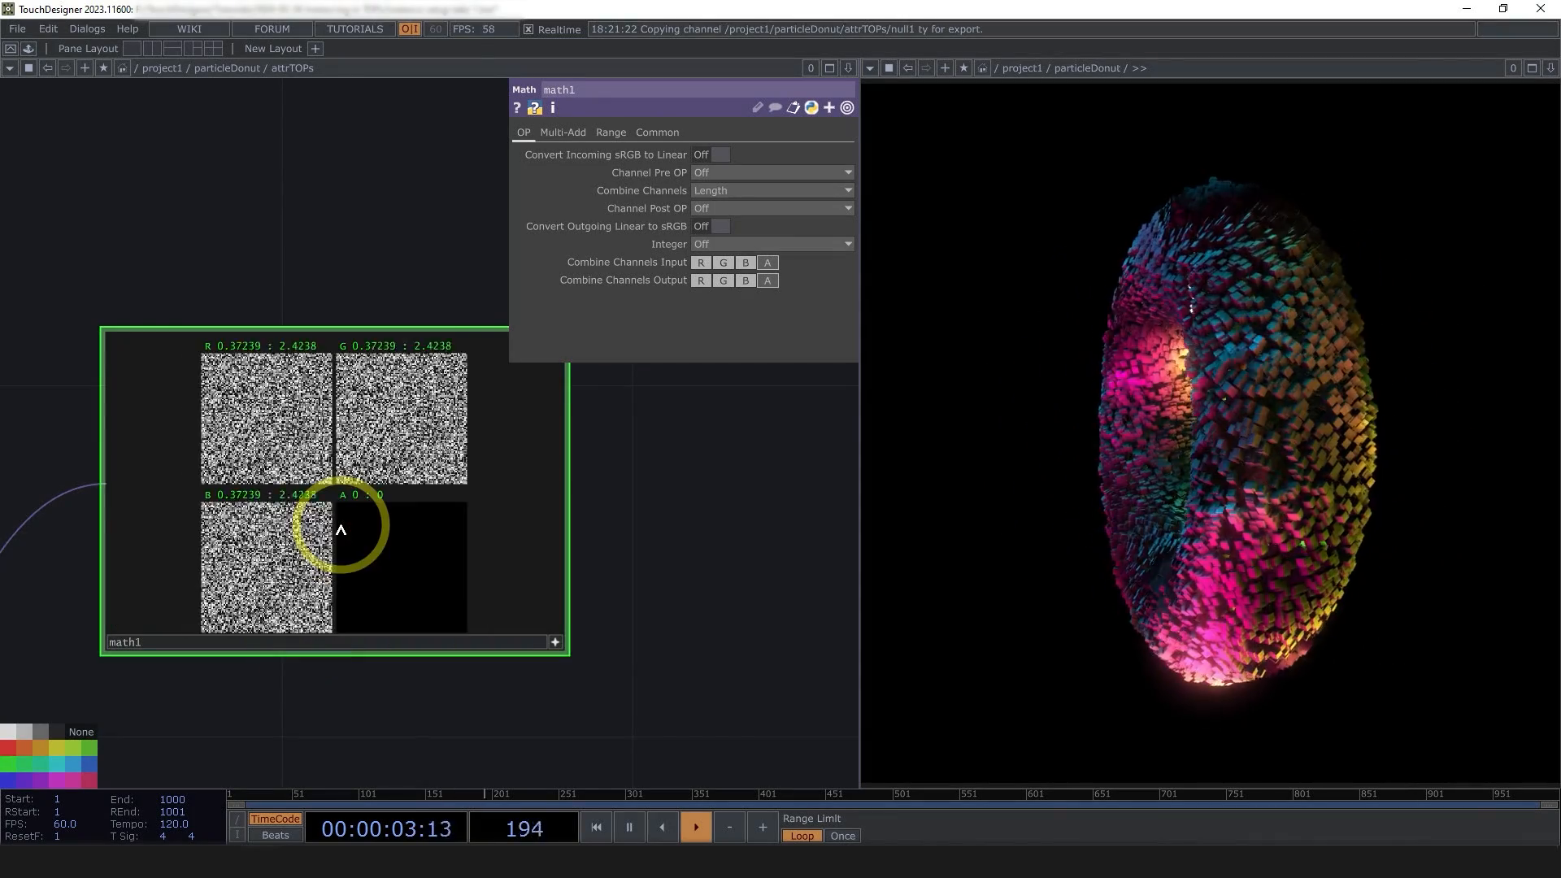
click(341, 527)
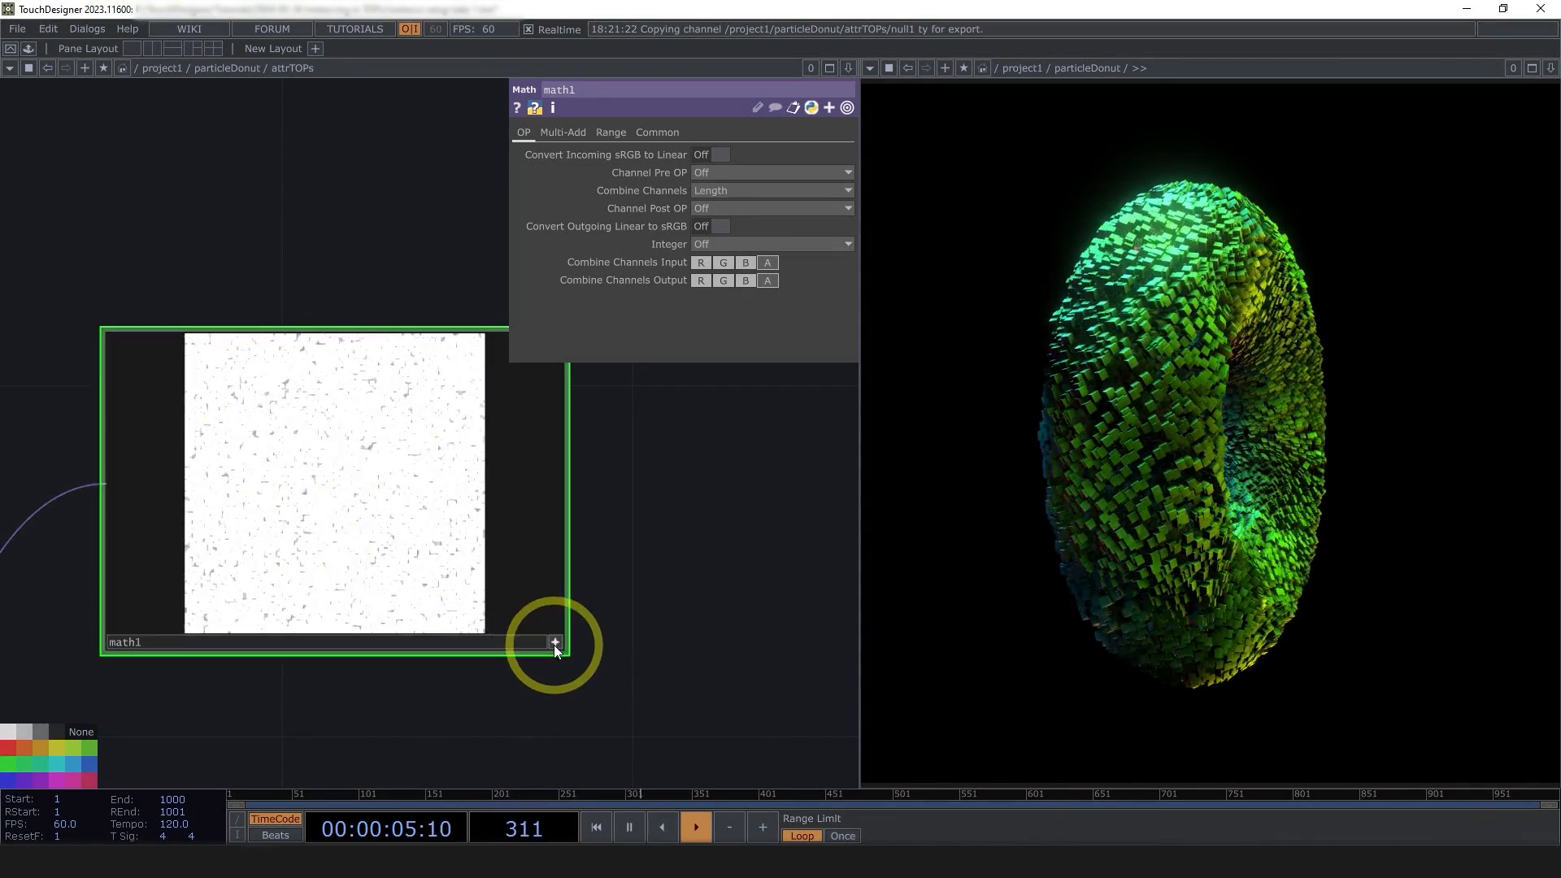
- Append a Null TOP to the output of math1 and rename it length
scroll(481, 533, down, 10)
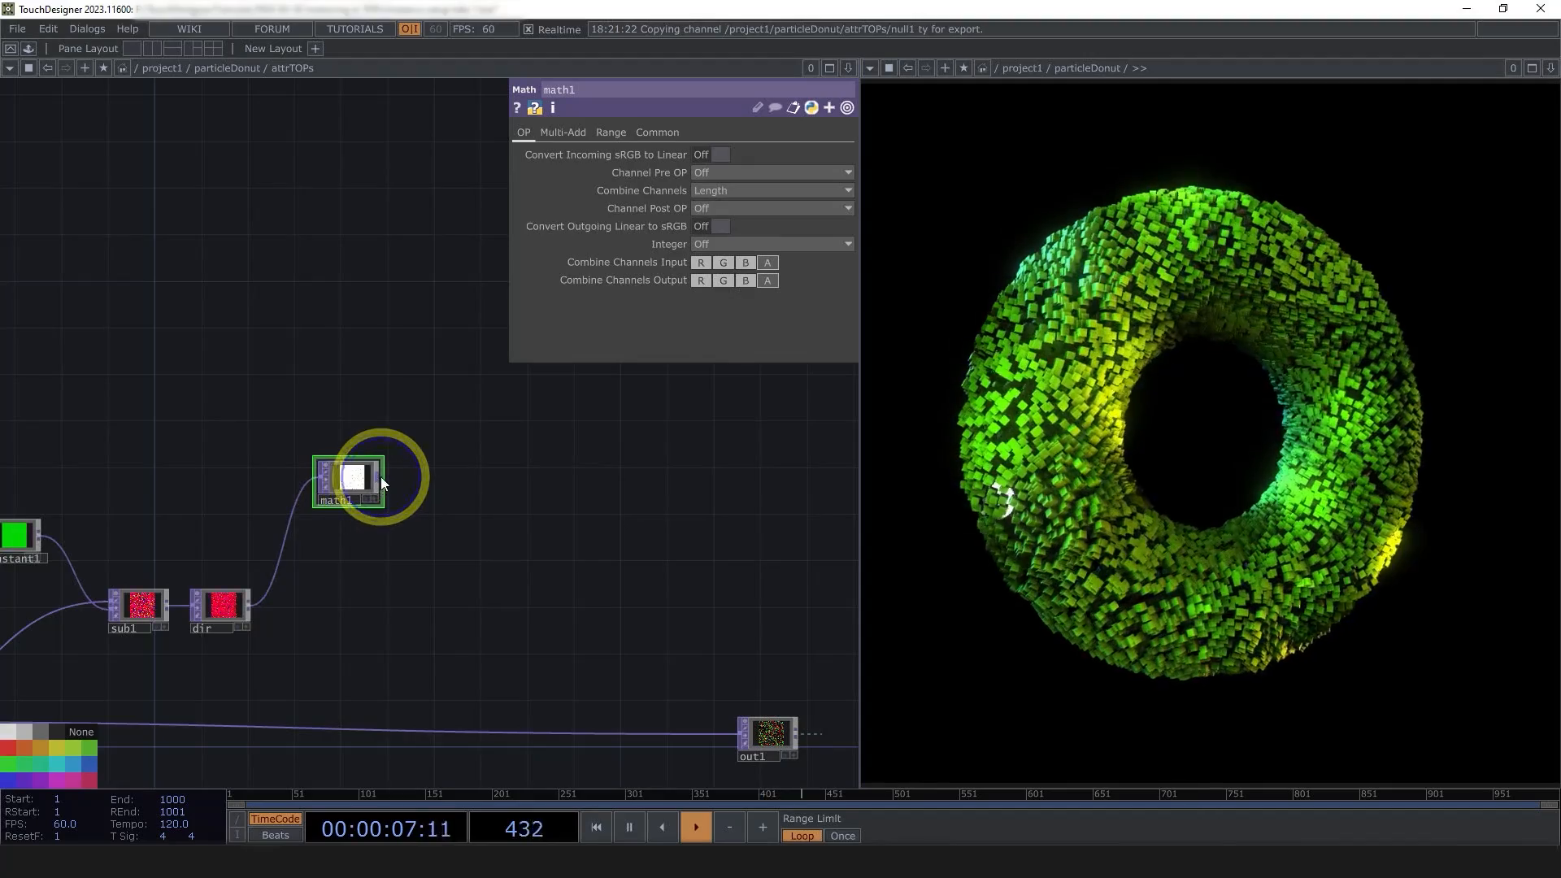
click(379, 477)
click(348, 408)
click(456, 505)
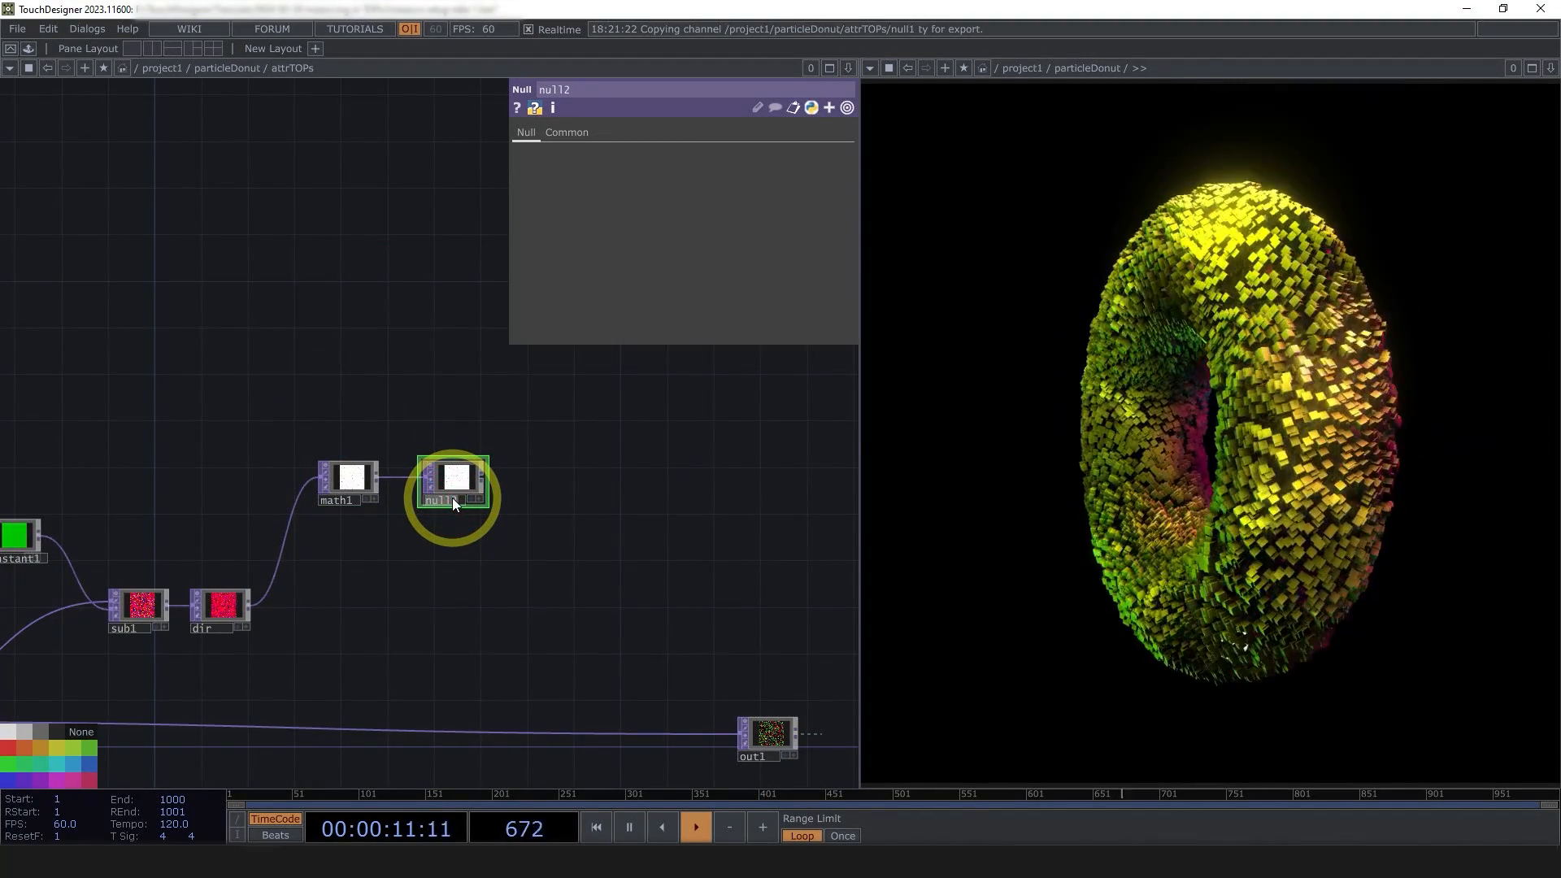
click(443, 500)
text(length)
key(Return)
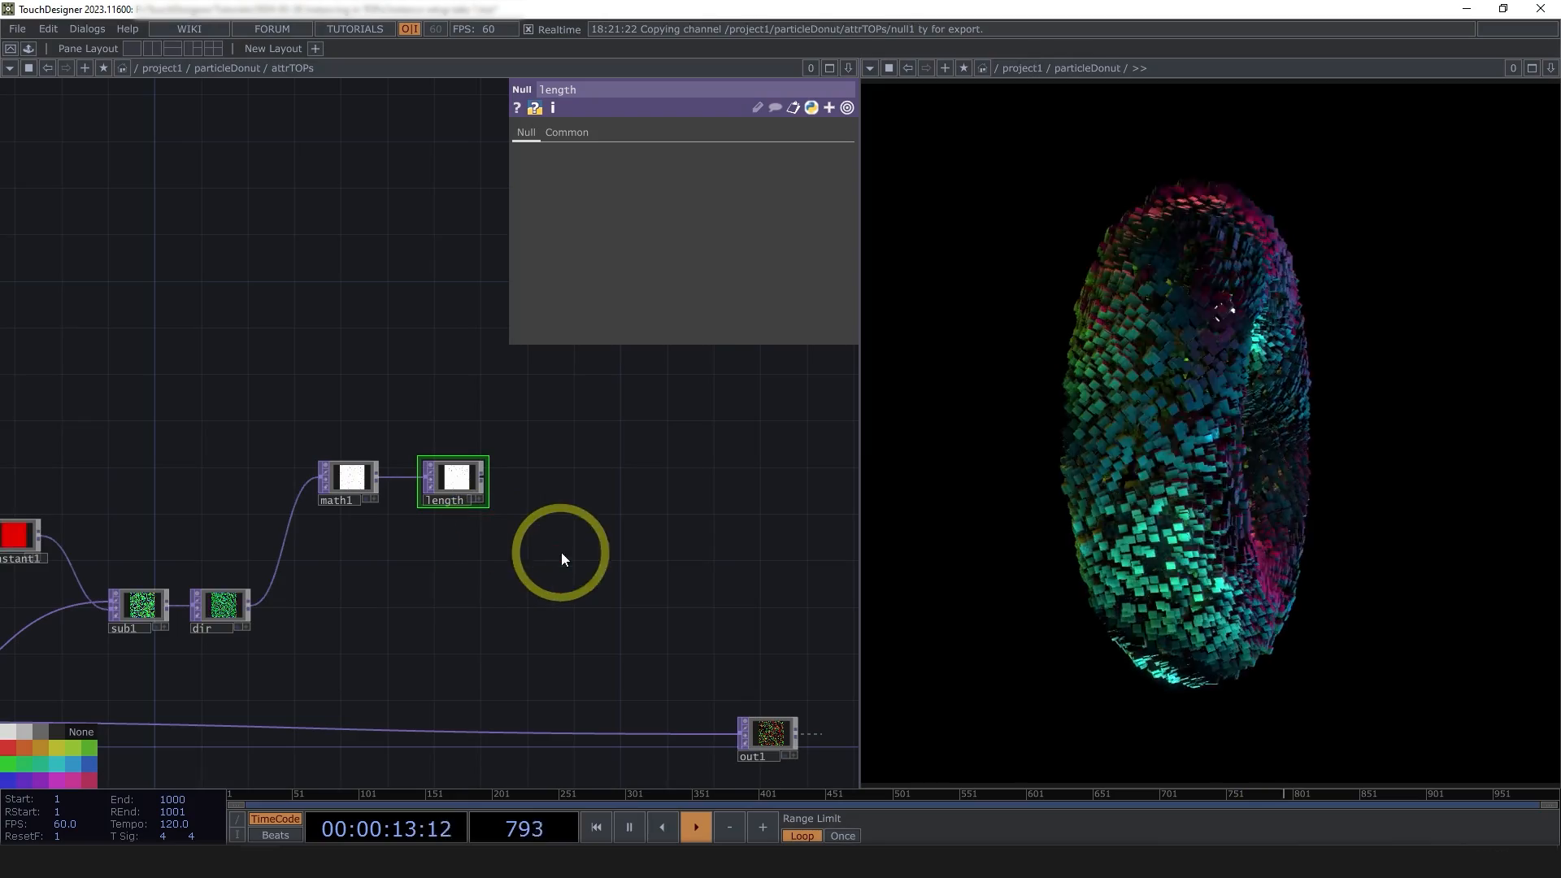
- Color both the dir and length Null nodes blue
drag(596, 546, 555, 547)
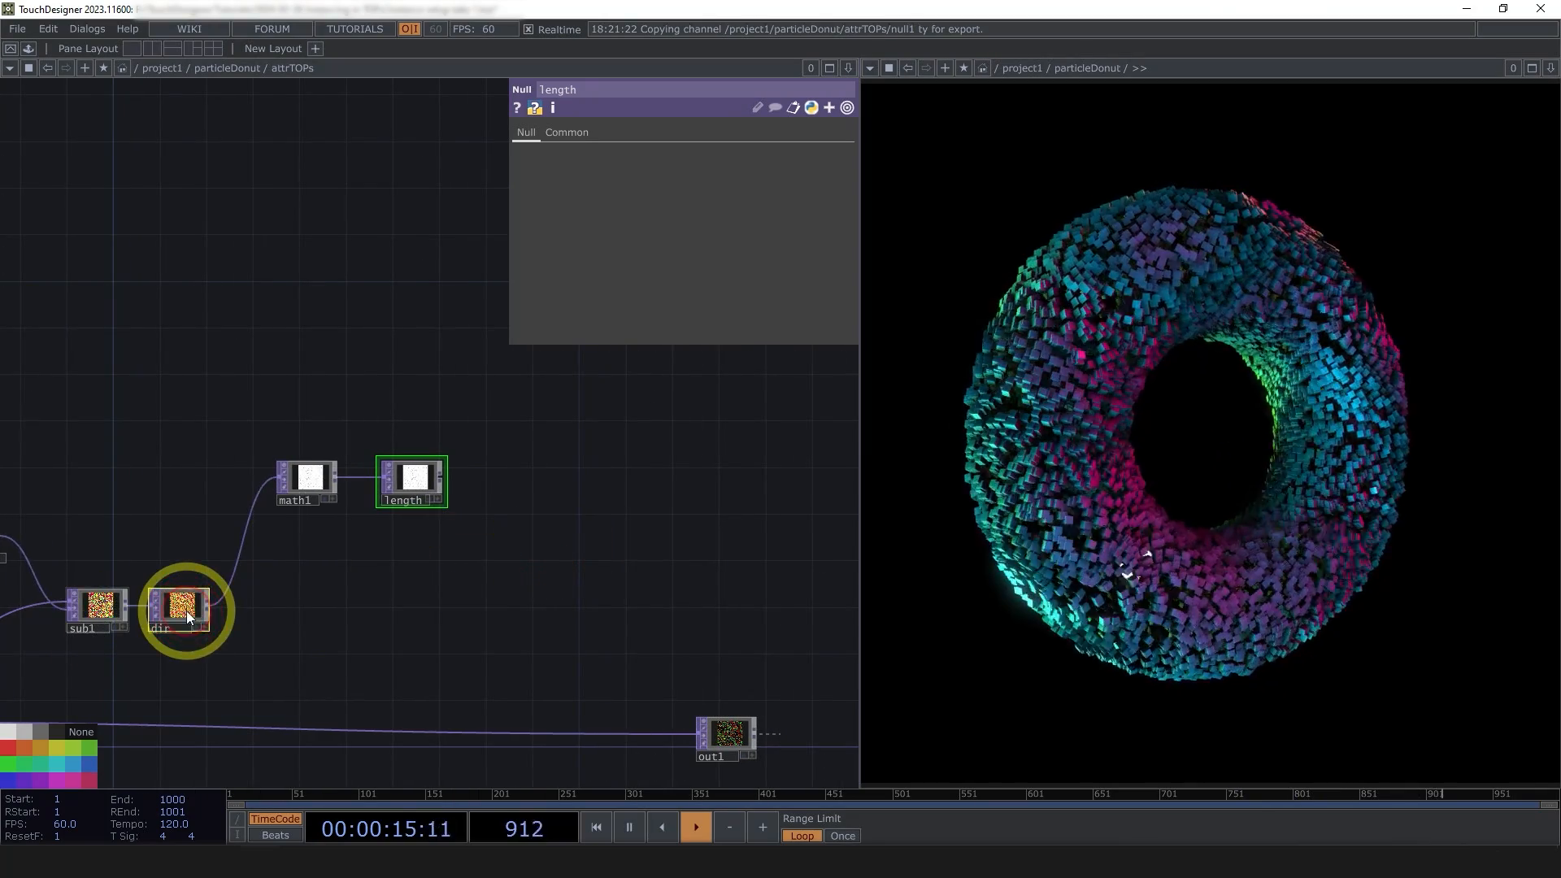
shift+click(188, 611)
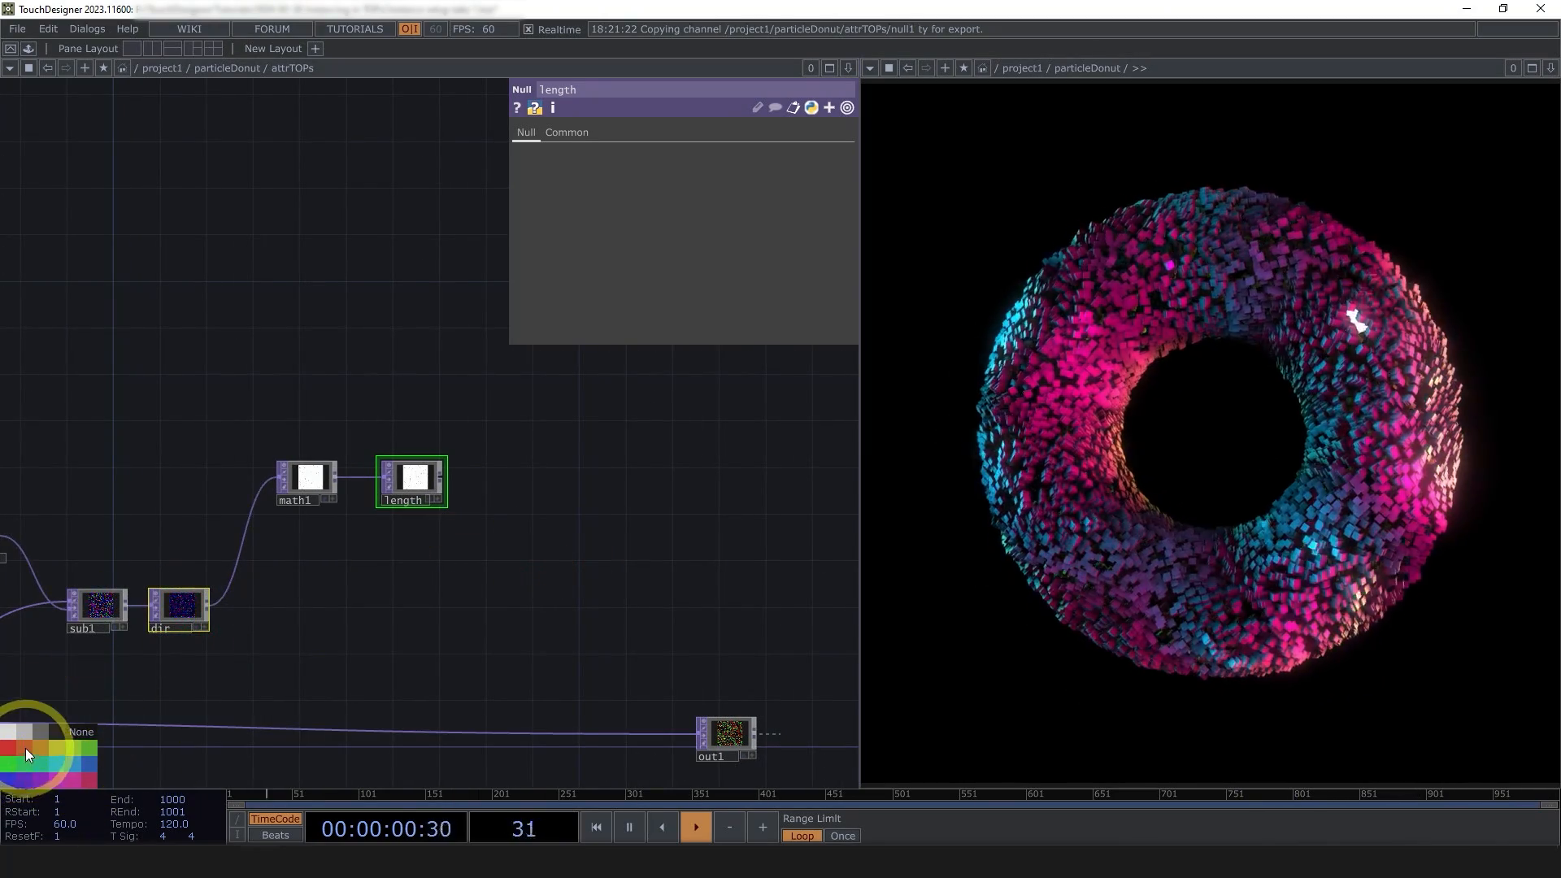
click(92, 763)
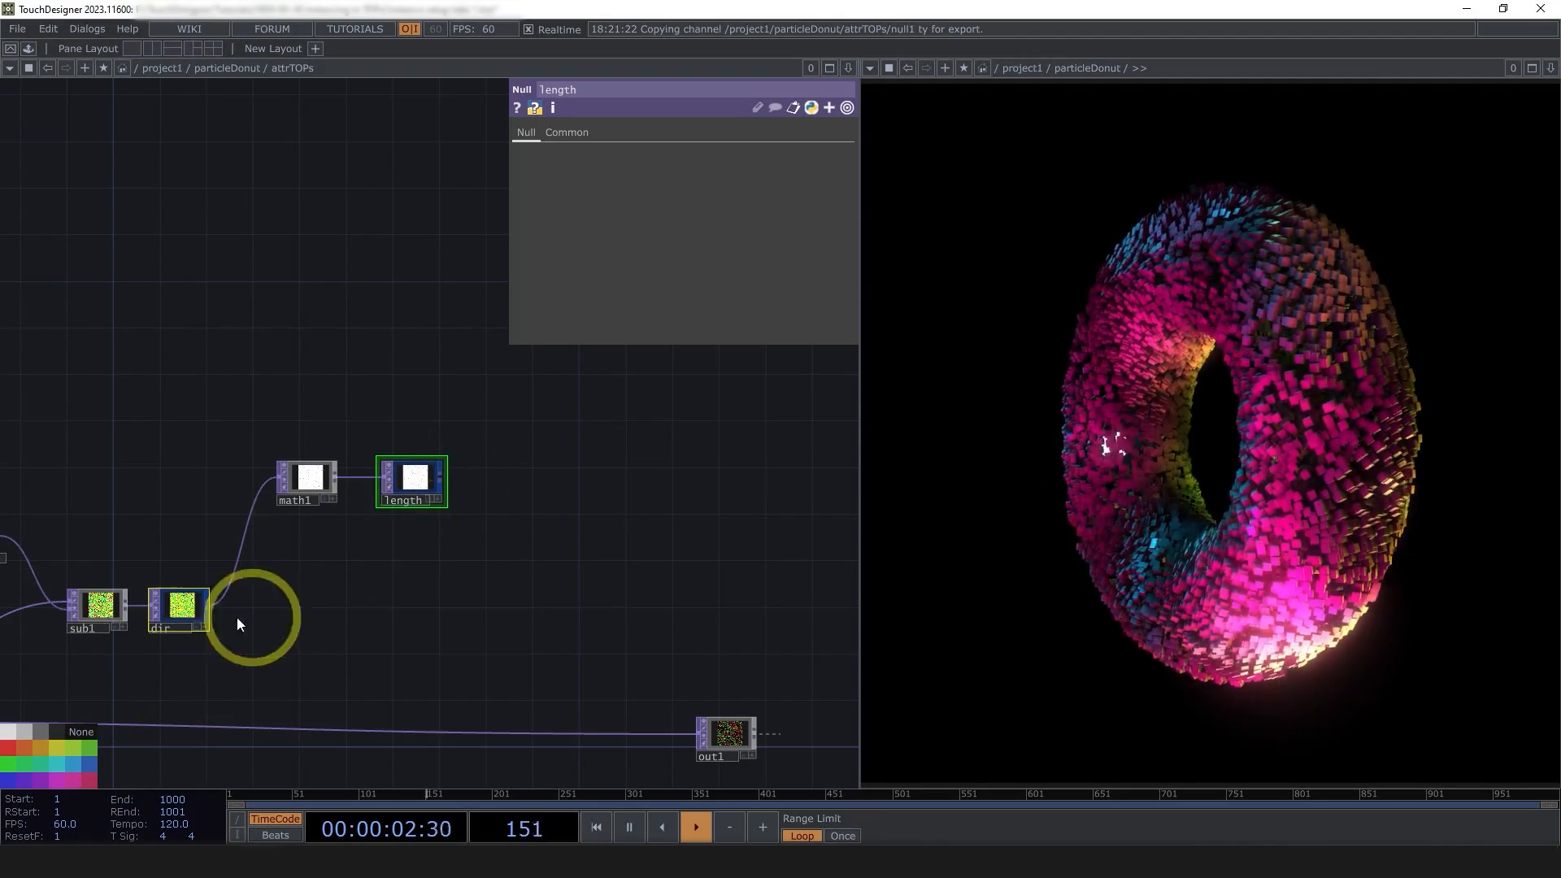
- Tidy the network by moving math1 closer to dir and length closer to math1
scroll(406, 553, down, 2)
scroll(414, 523, up, 4)
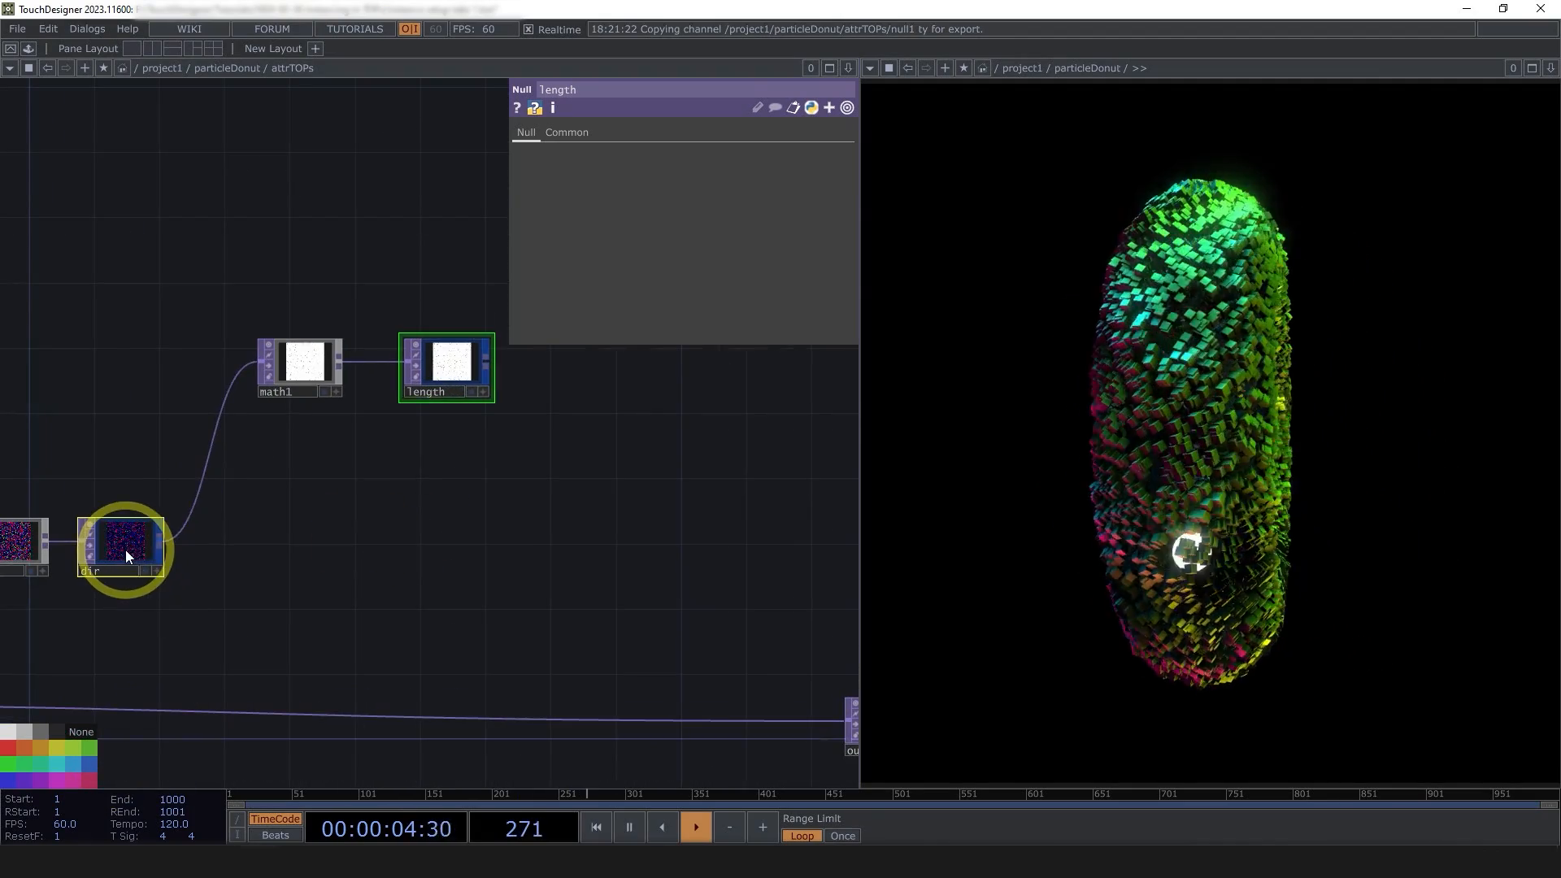
drag(316, 386, 284, 370)
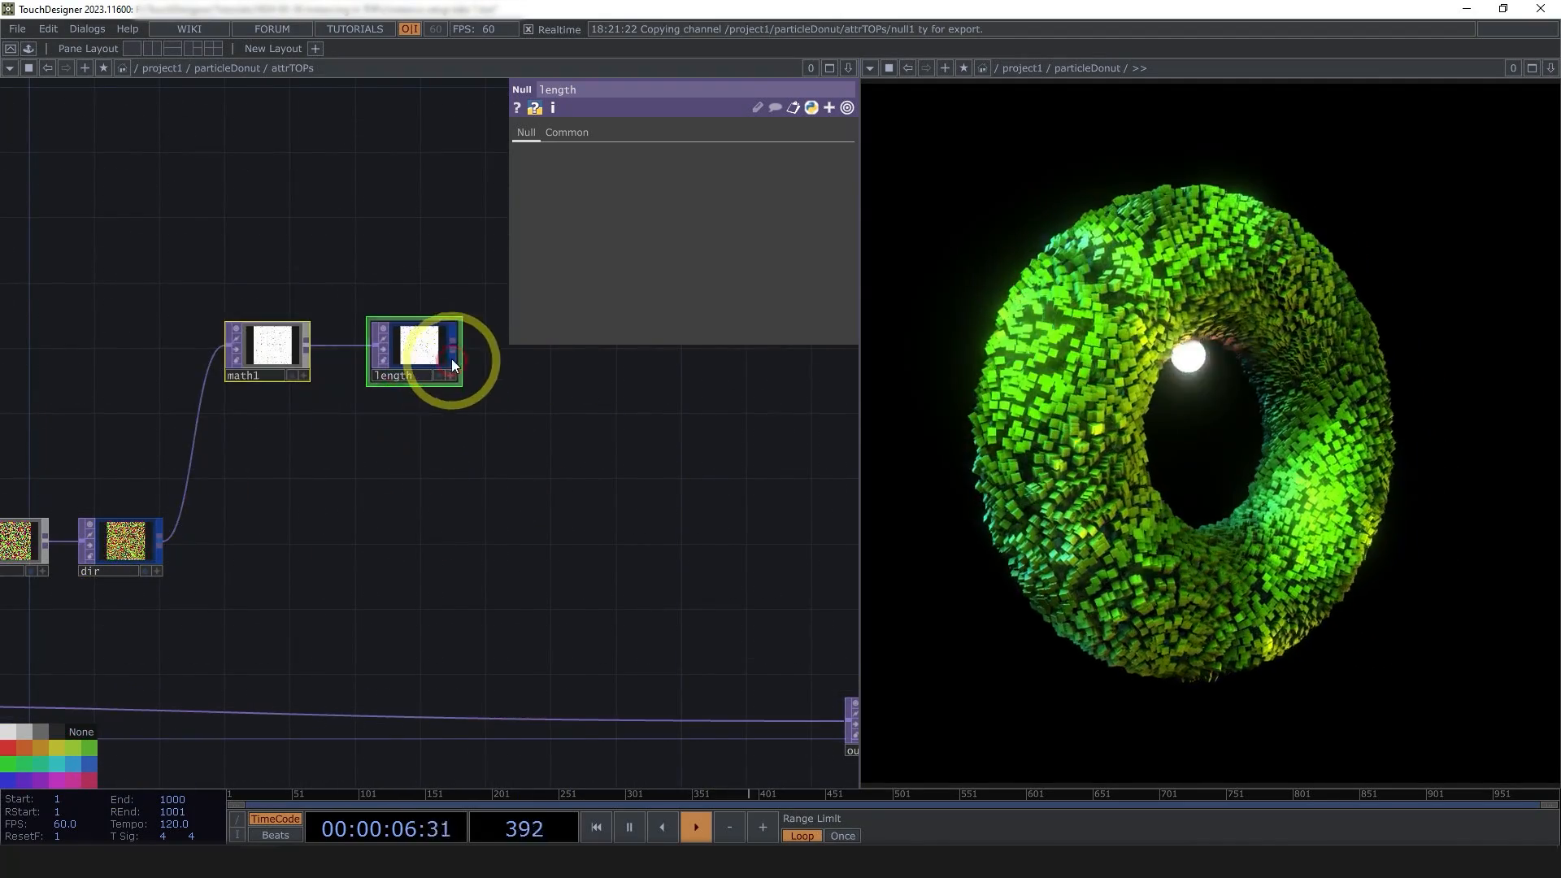
drag(451, 358, 412, 356)
middle_drag(440, 503, 384, 431)
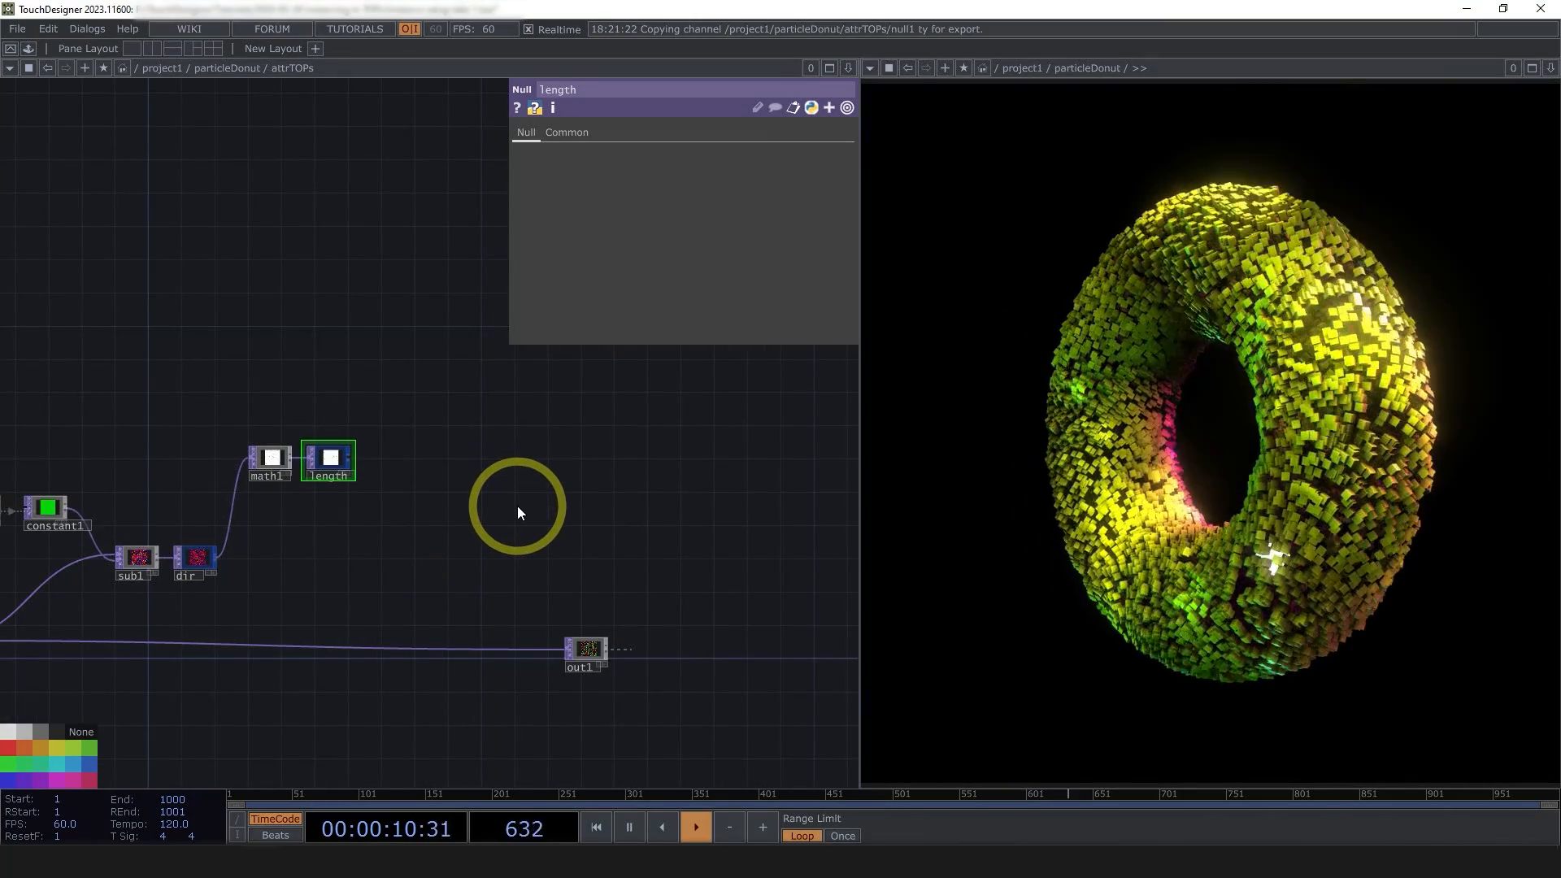
middle_drag(510, 505, 436, 521)
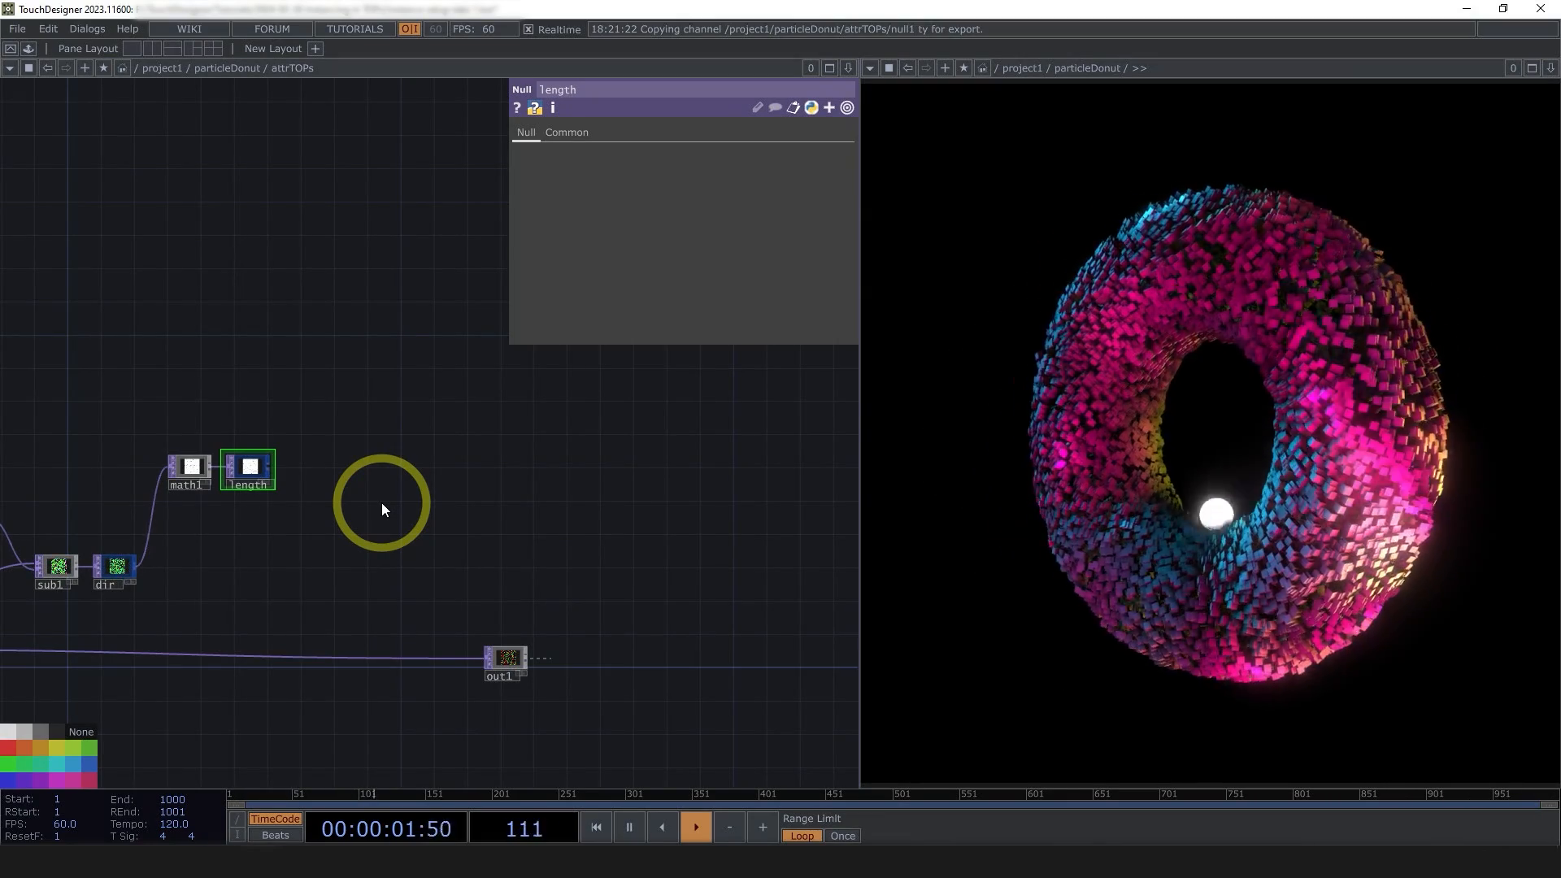
scroll(292, 491, up, 3)
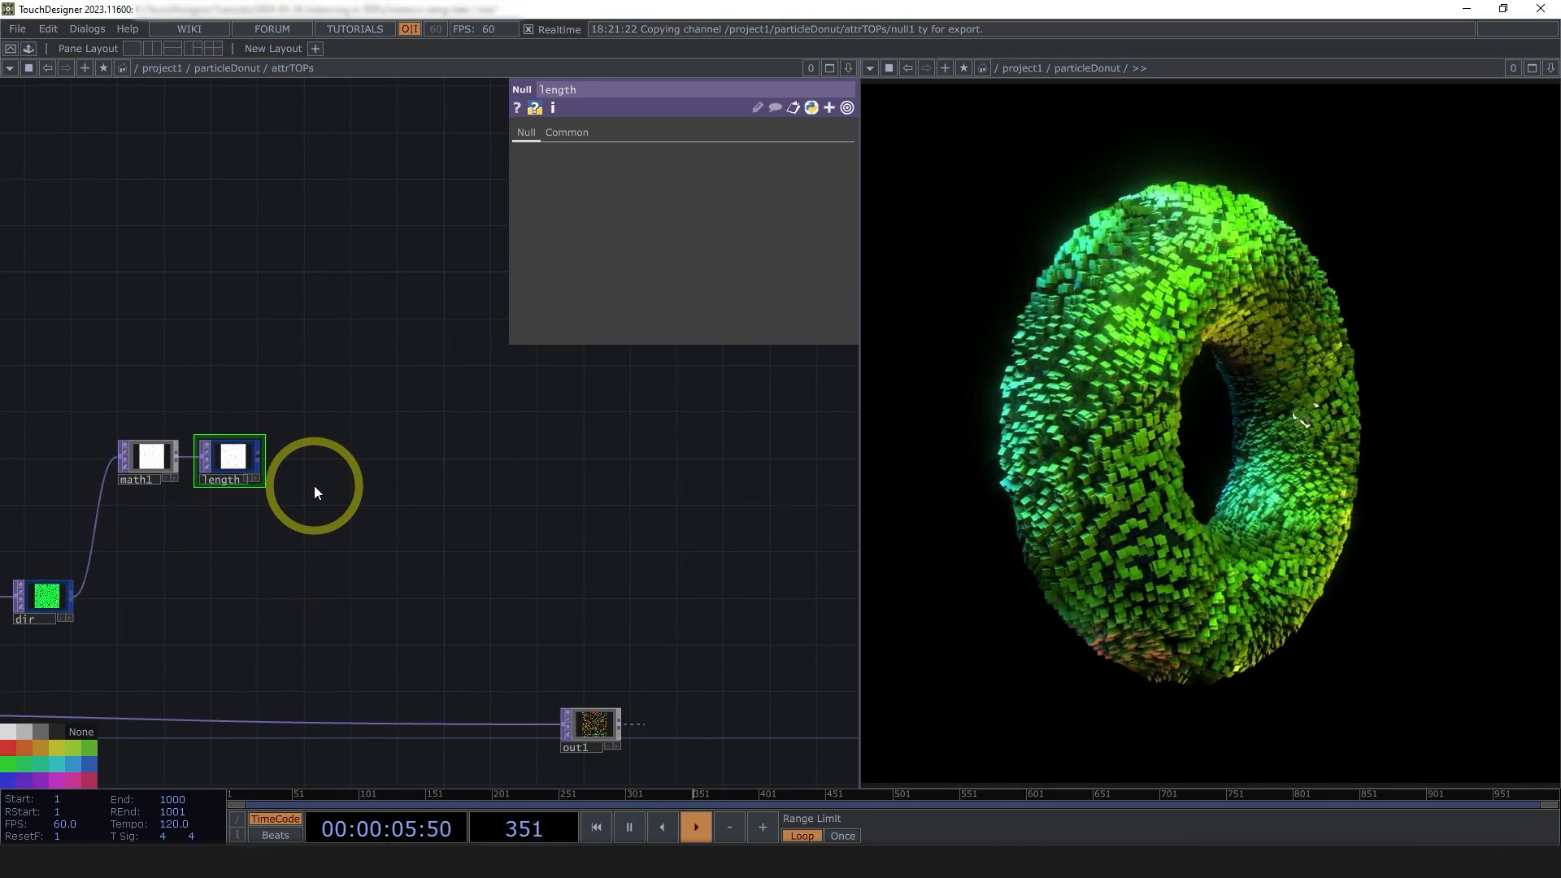
scroll(316, 485, up, 3)
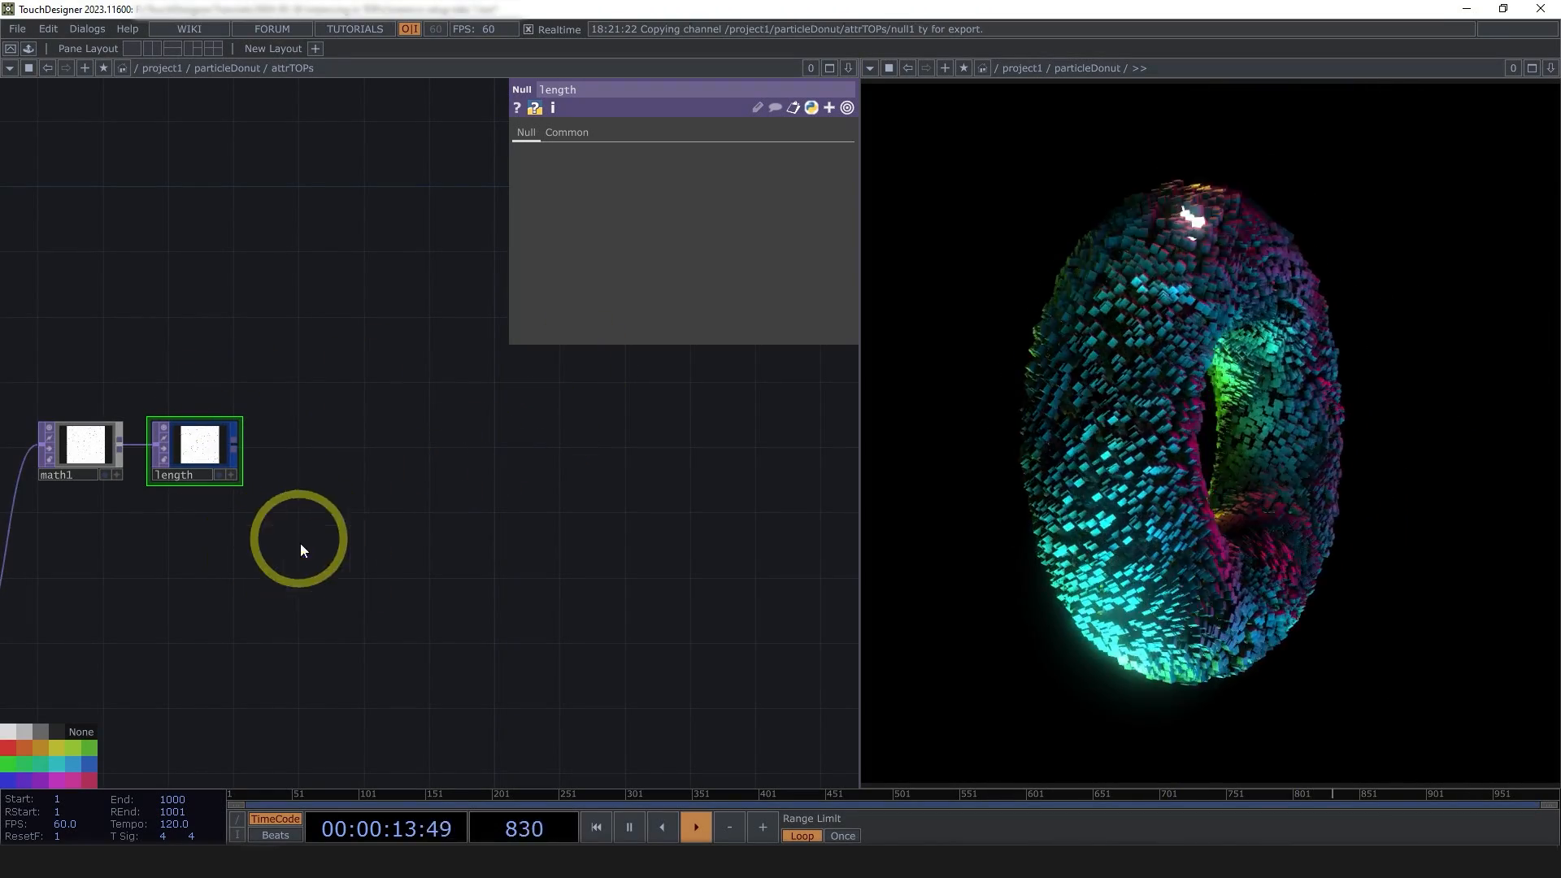
drag(353, 538, 423, 482)
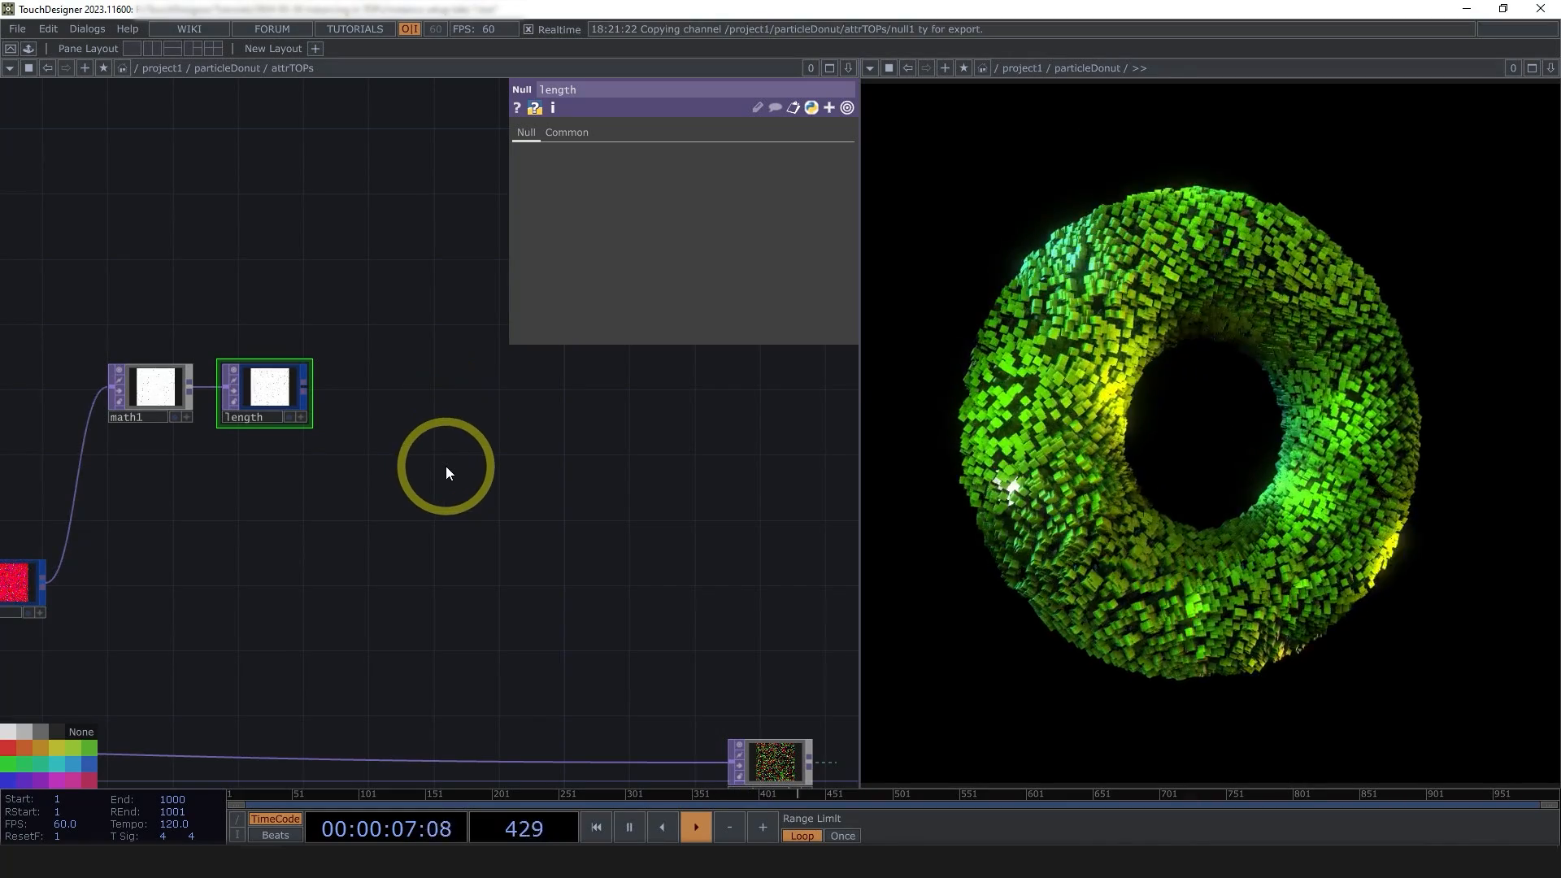
drag(437, 477, 472, 474)
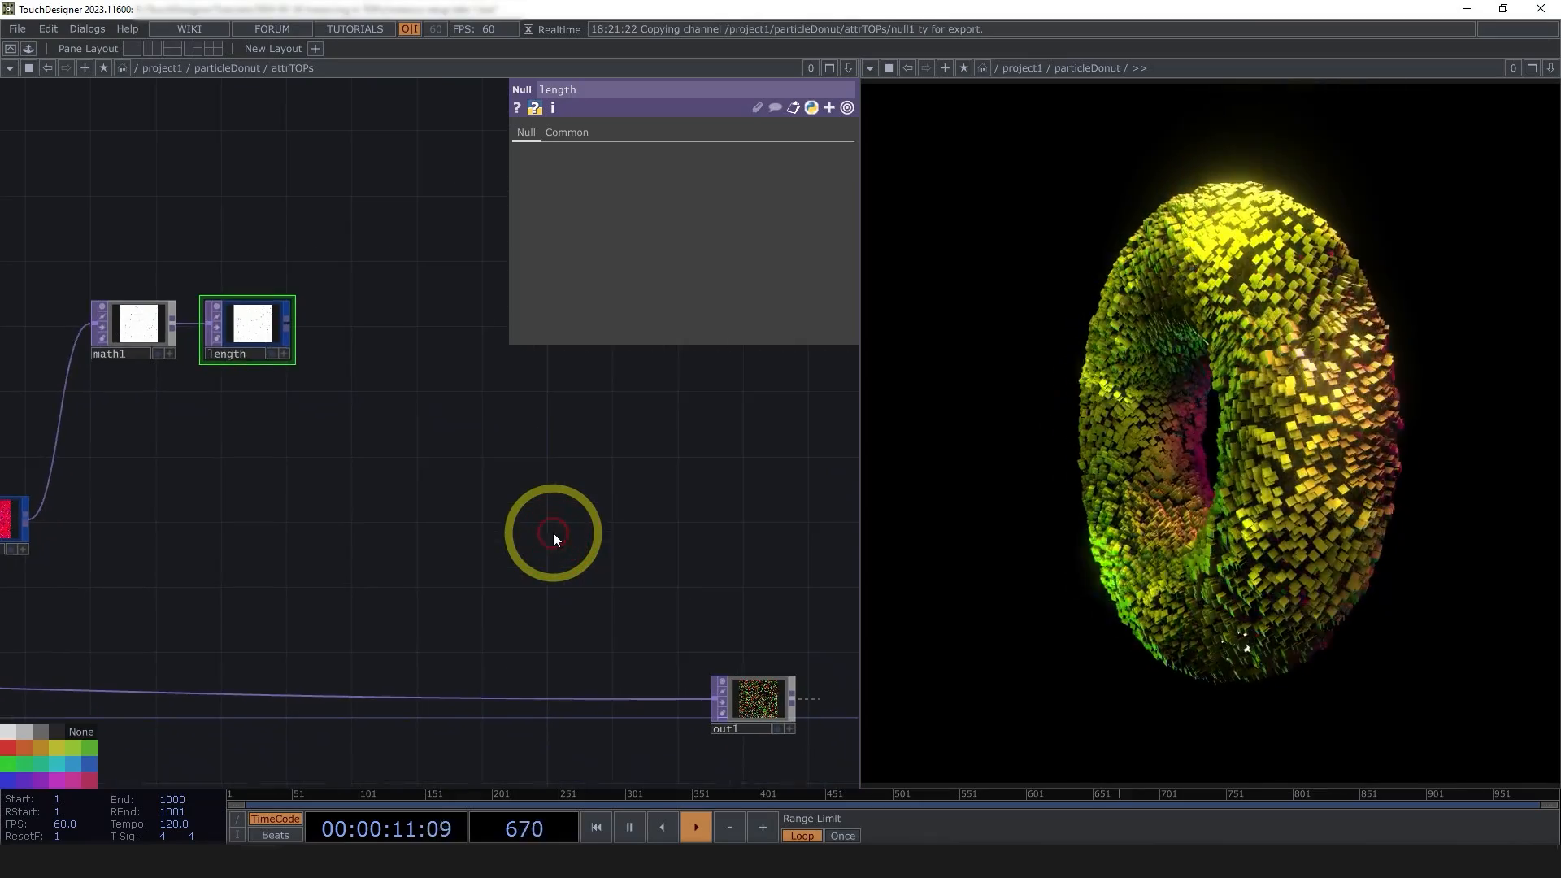
- Add a custom float parameter named Radius to the attrTOPs component
key(u)
right_click(433, 419)
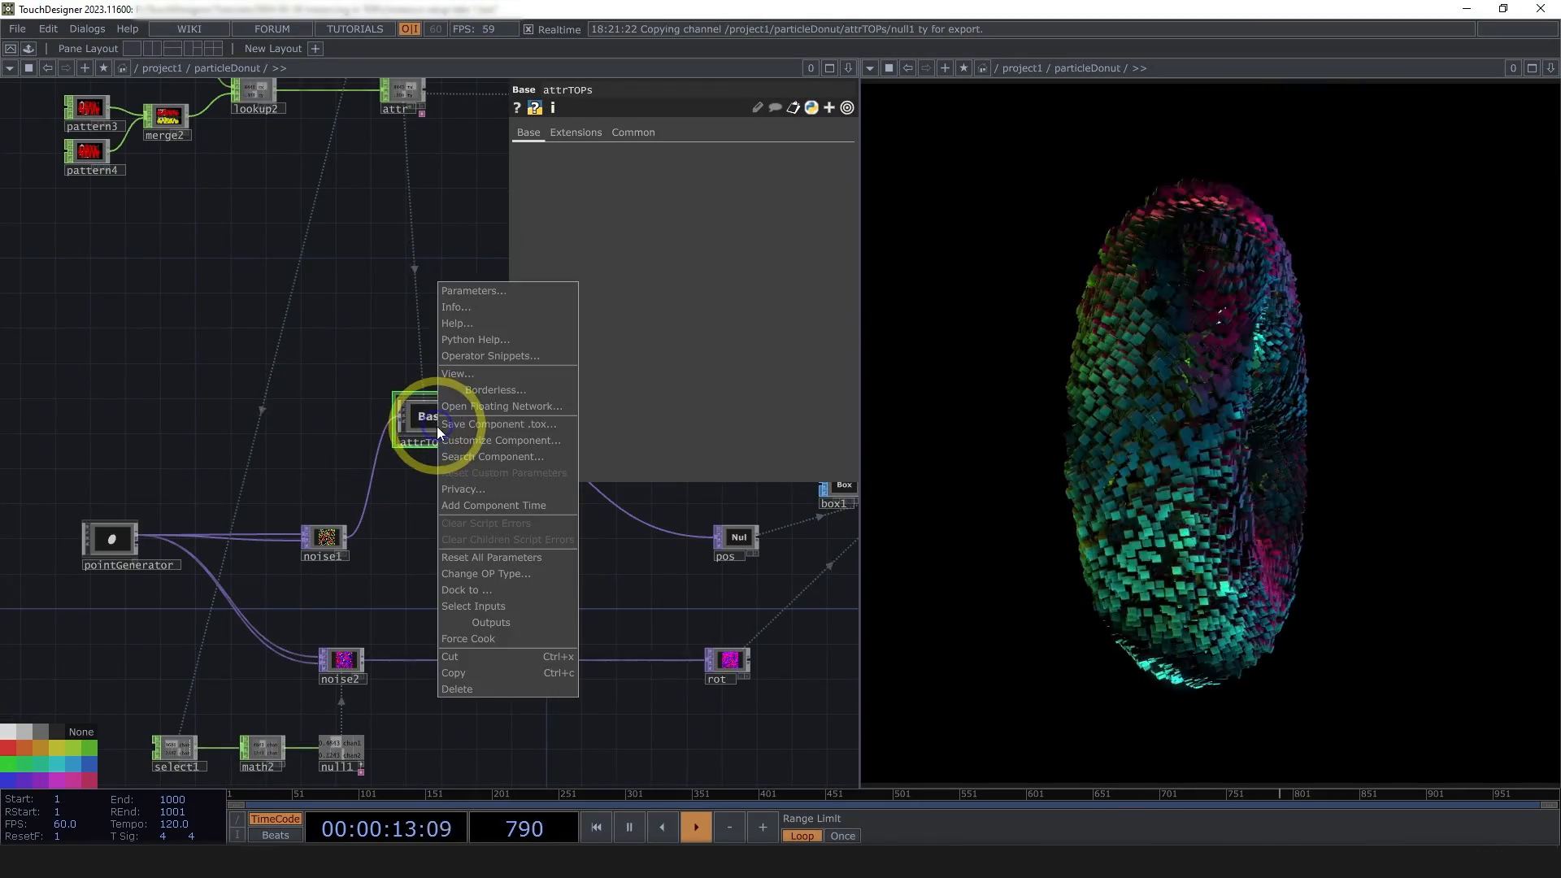
click(465, 439)
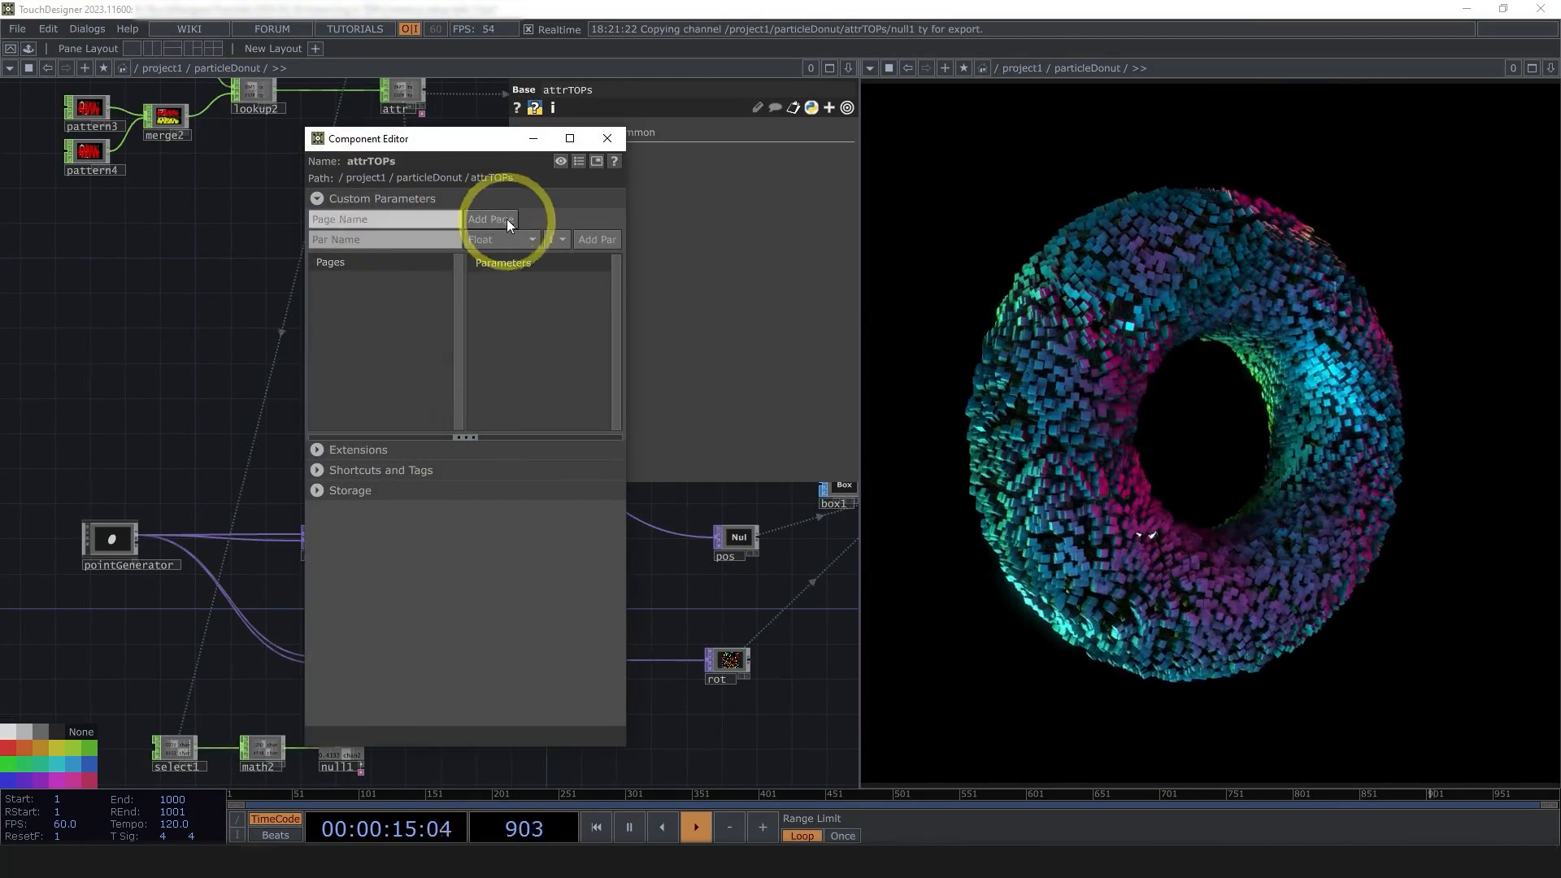
click(431, 241)
text(Radiu)
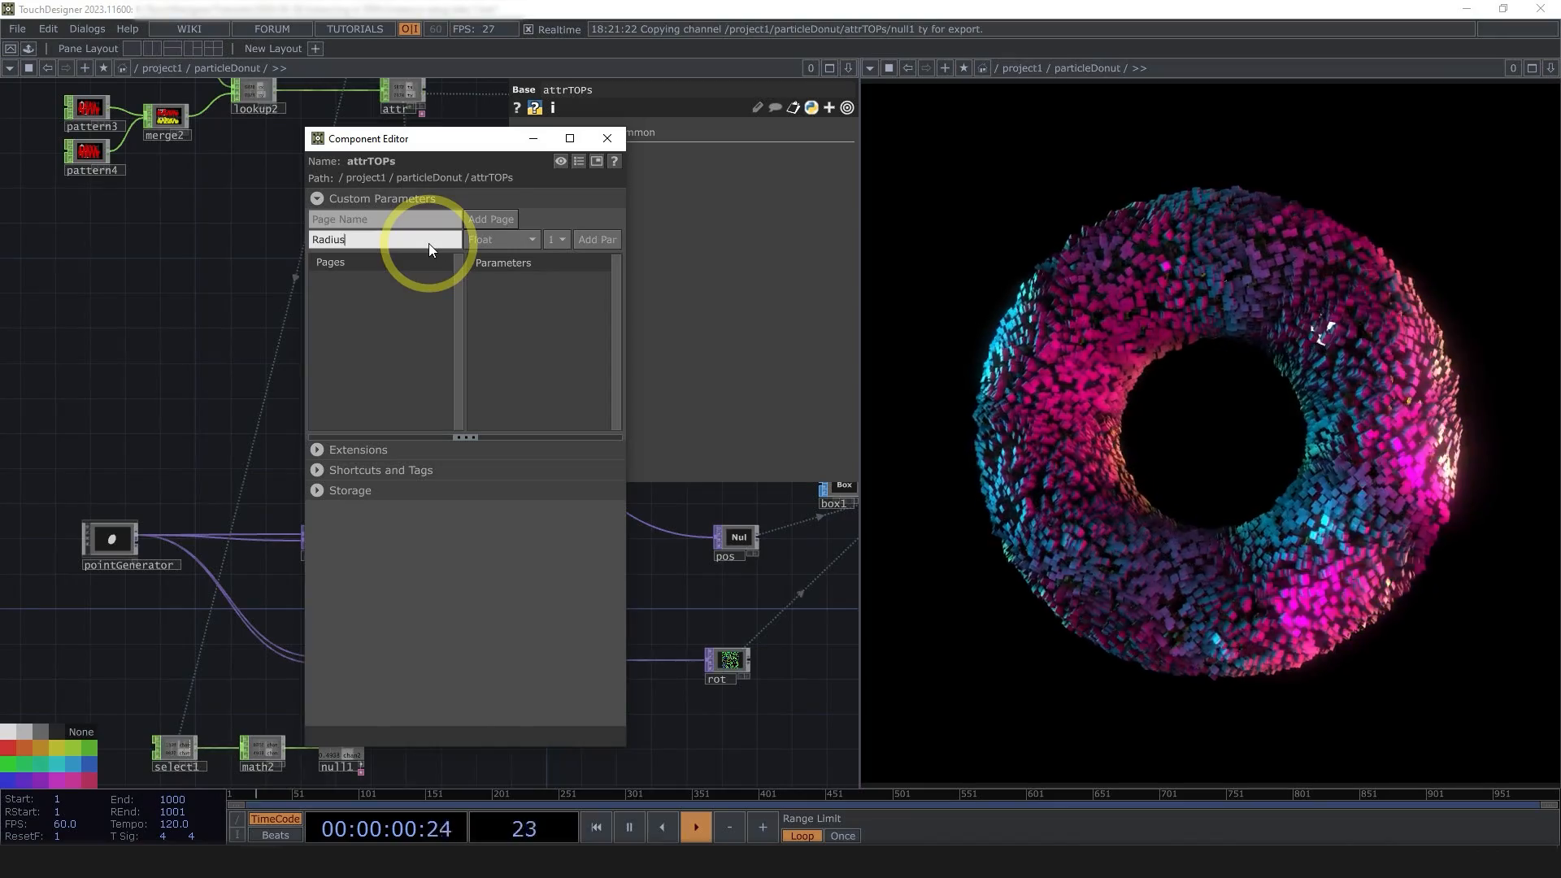
text(s)
click(618, 240)
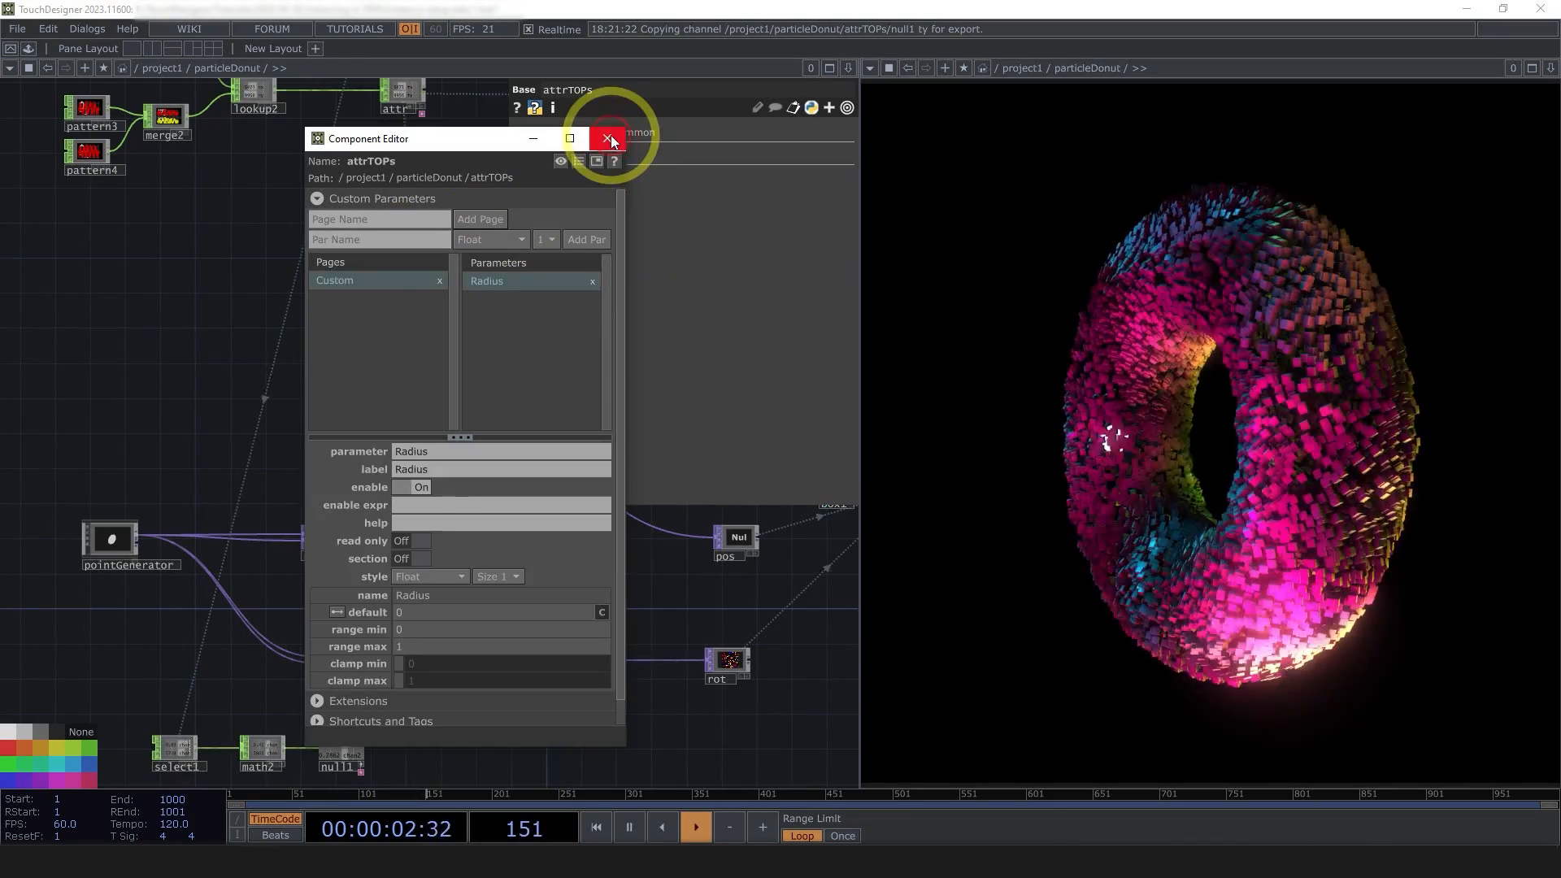
click(607, 138)
- Set the custom Radius parameter of attrTOPs to 0.8
drag(378, 230, 312, 224)
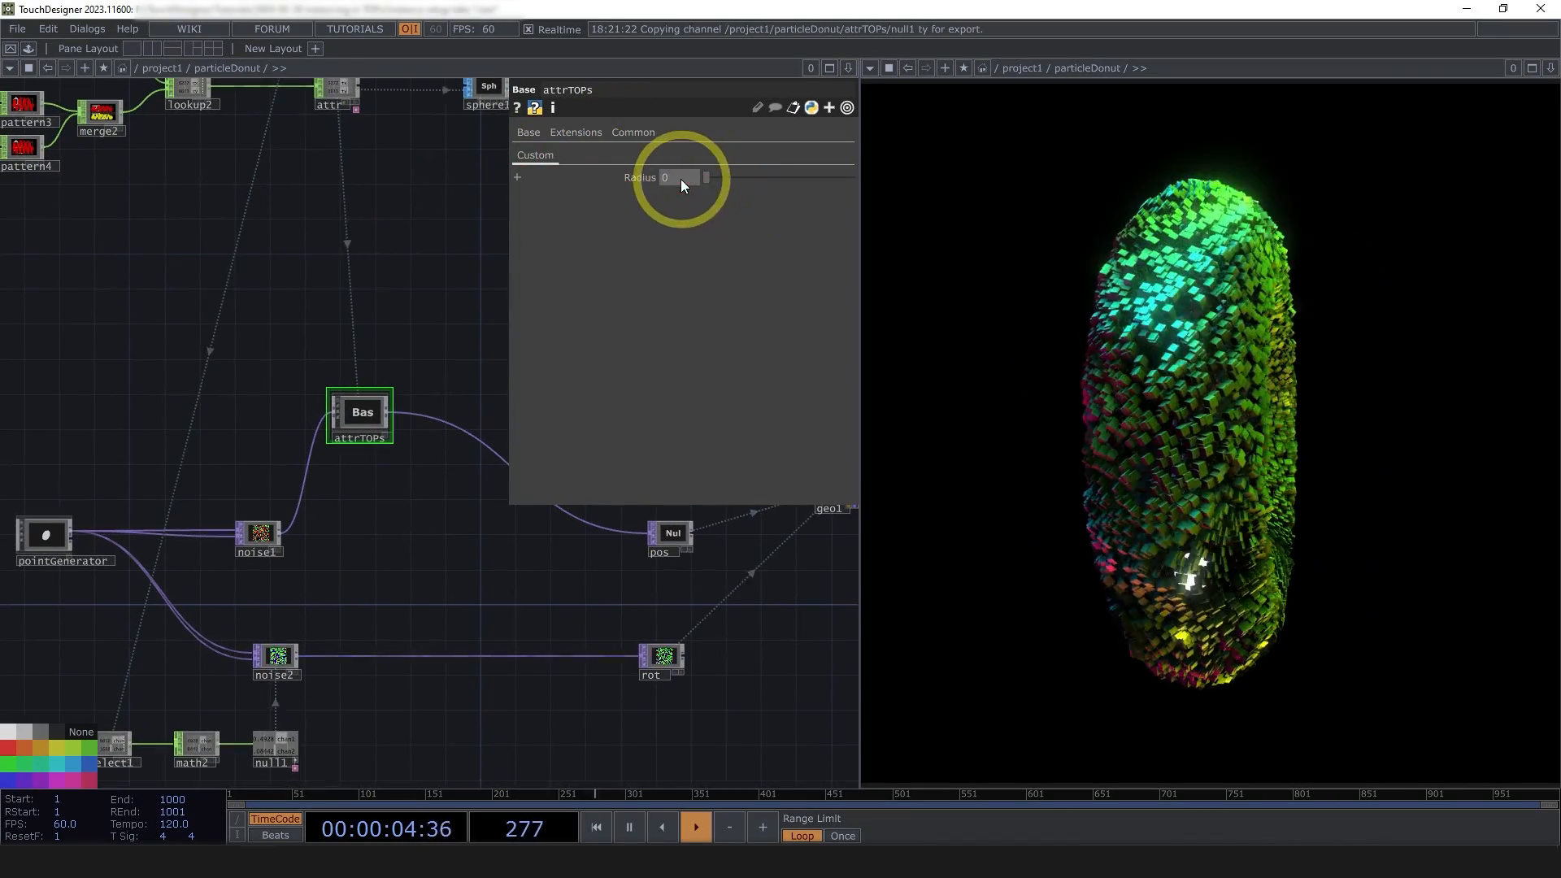
text(.8)
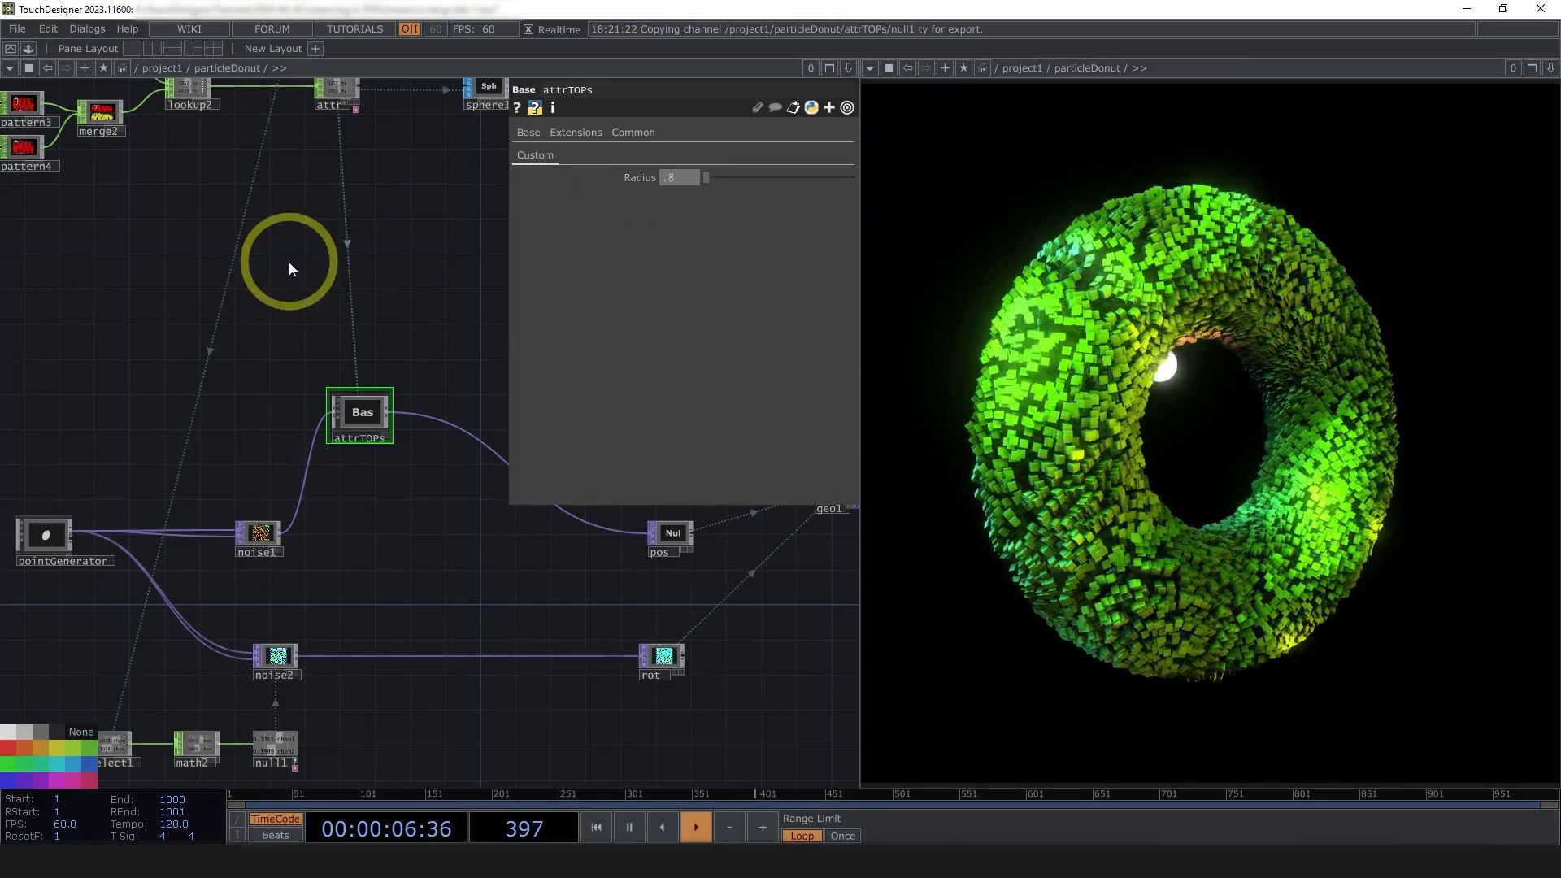
click(339, 306)
click(648, 173)
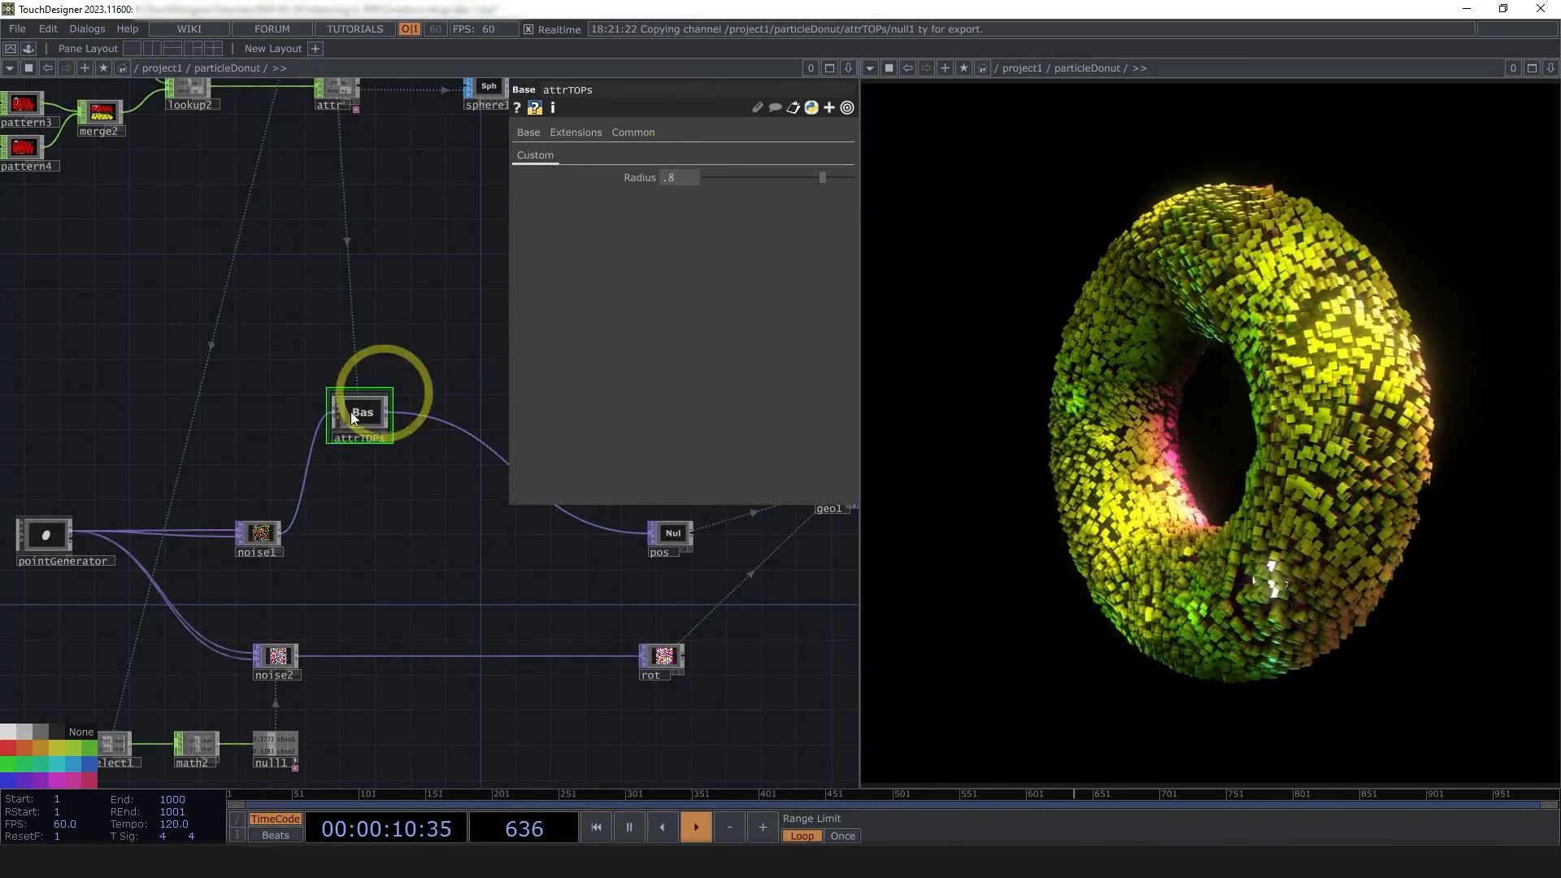
- Enter the attrTOPs component and append a Math TOP to the output of the length Null
double_click(359, 413)
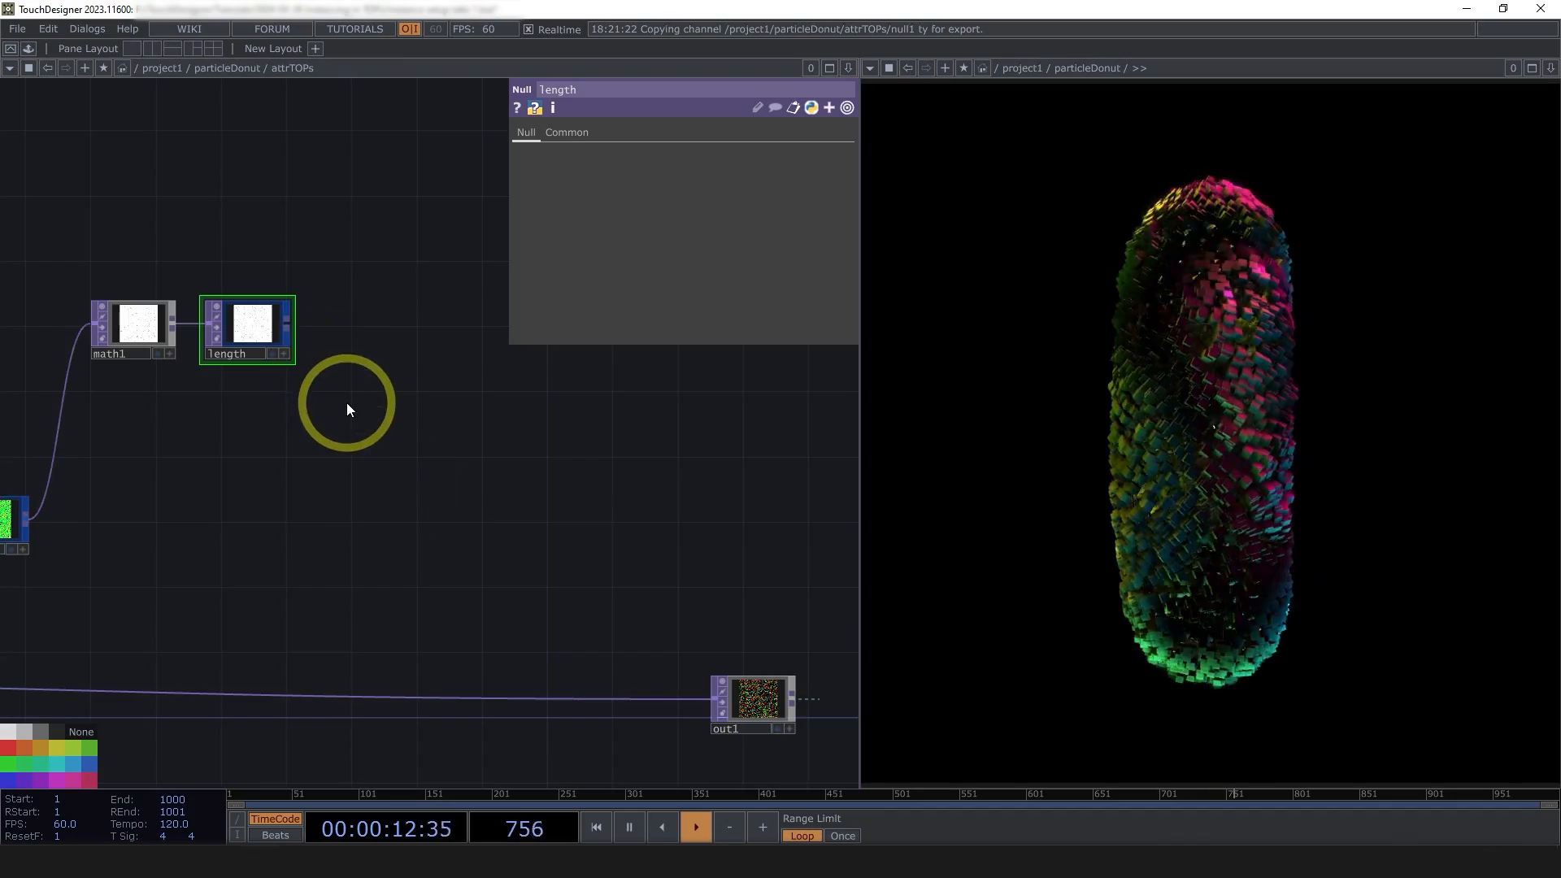
drag(349, 409, 295, 457)
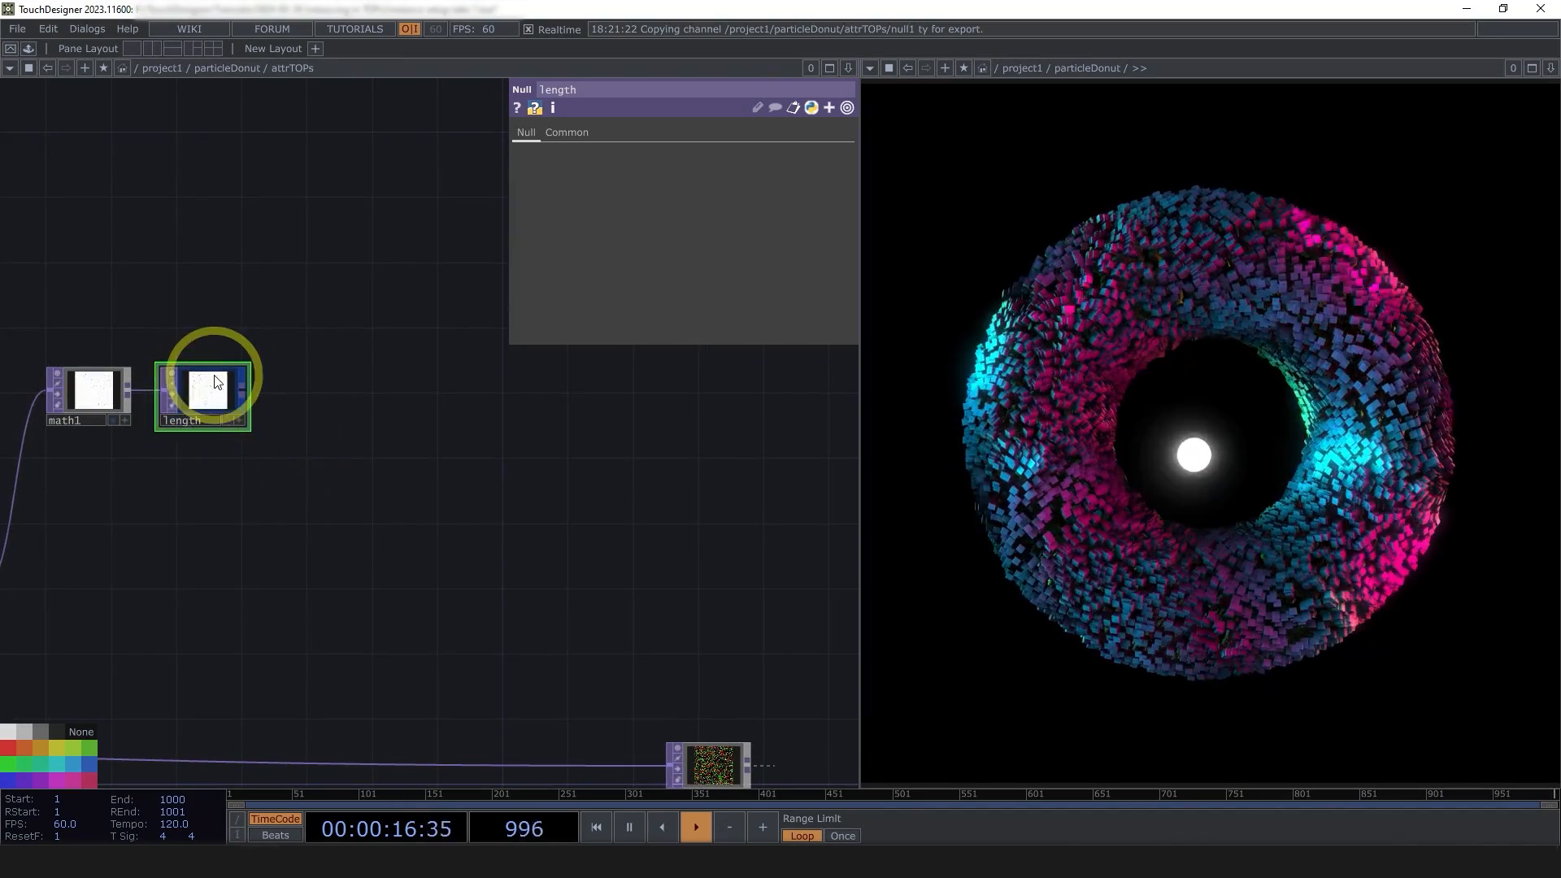
scroll(206, 384, up, 2)
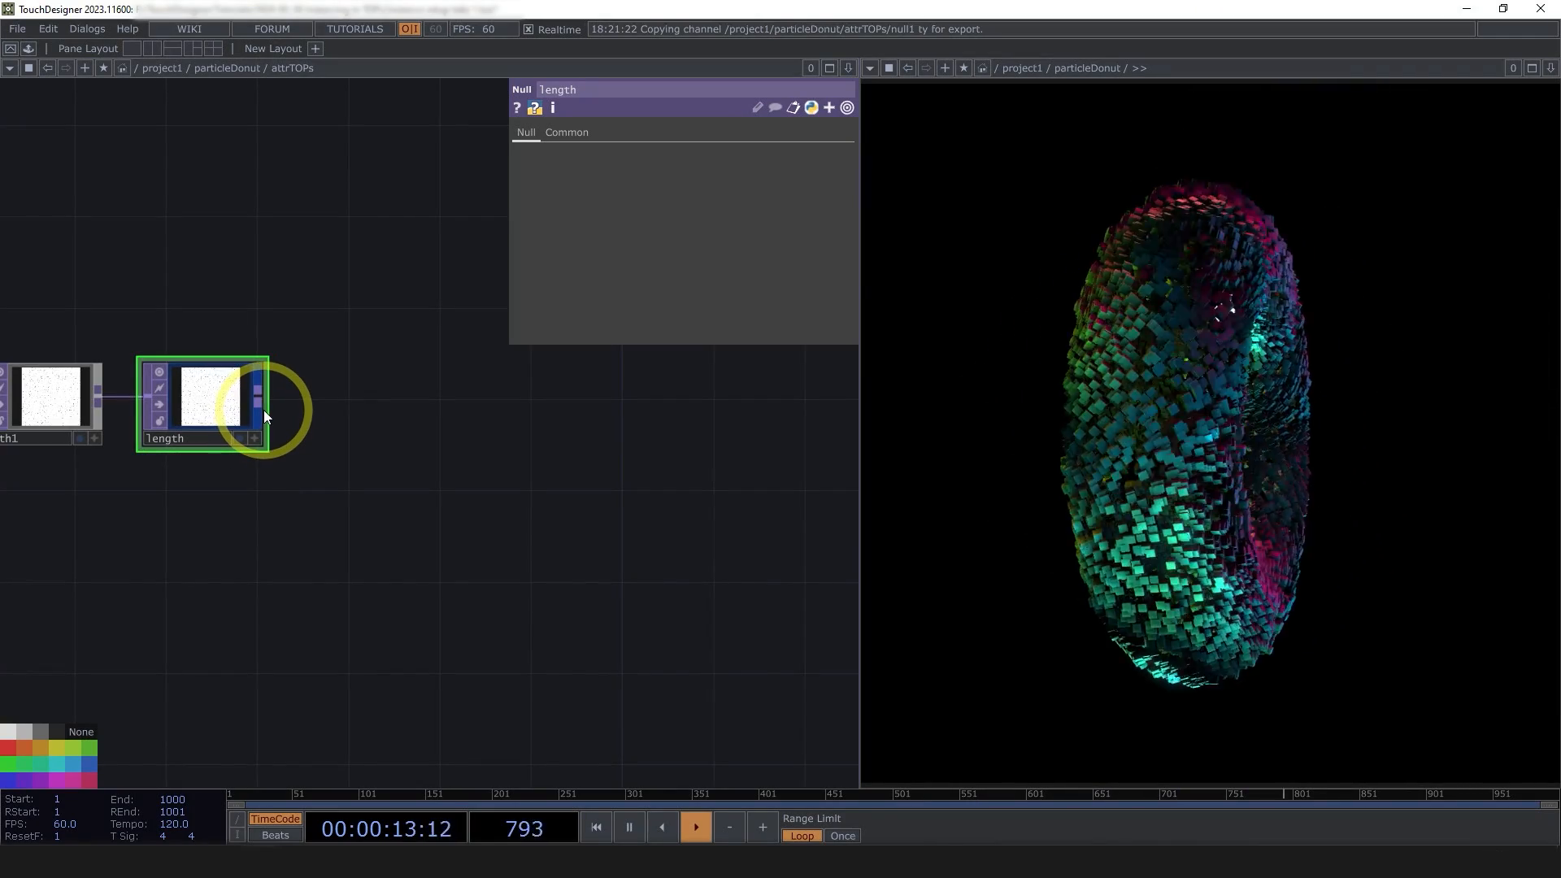
drag(417, 415, 387, 442)
click(233, 418)
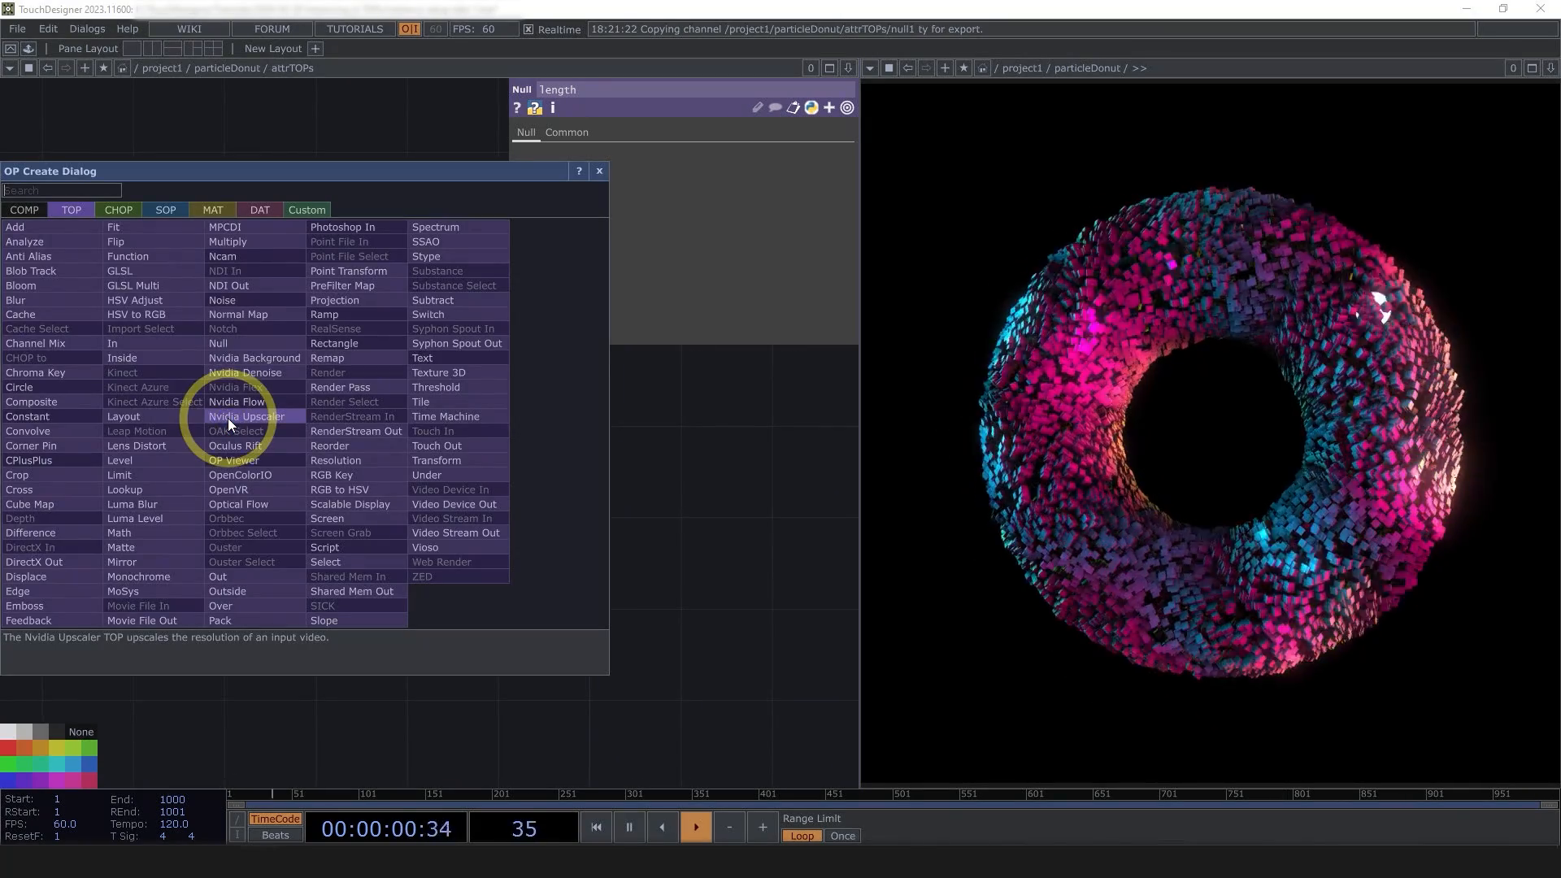
text(ma)
click(166, 531)
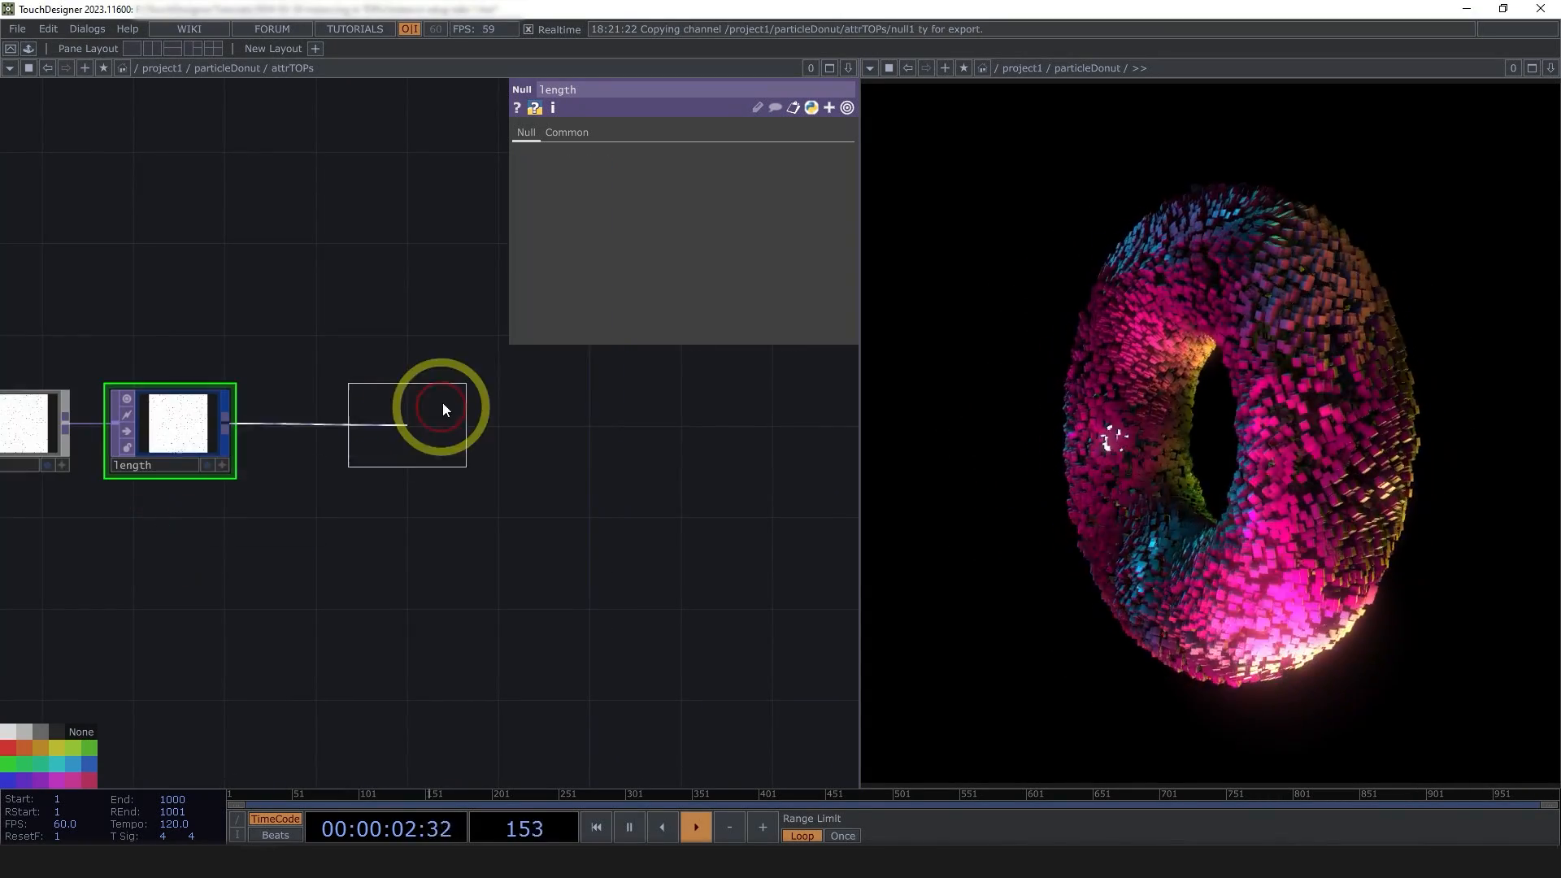
click(413, 427)
- Set math2's Multiply value to the expression 1/parent().par.Radius
scroll(413, 428, up, 3)
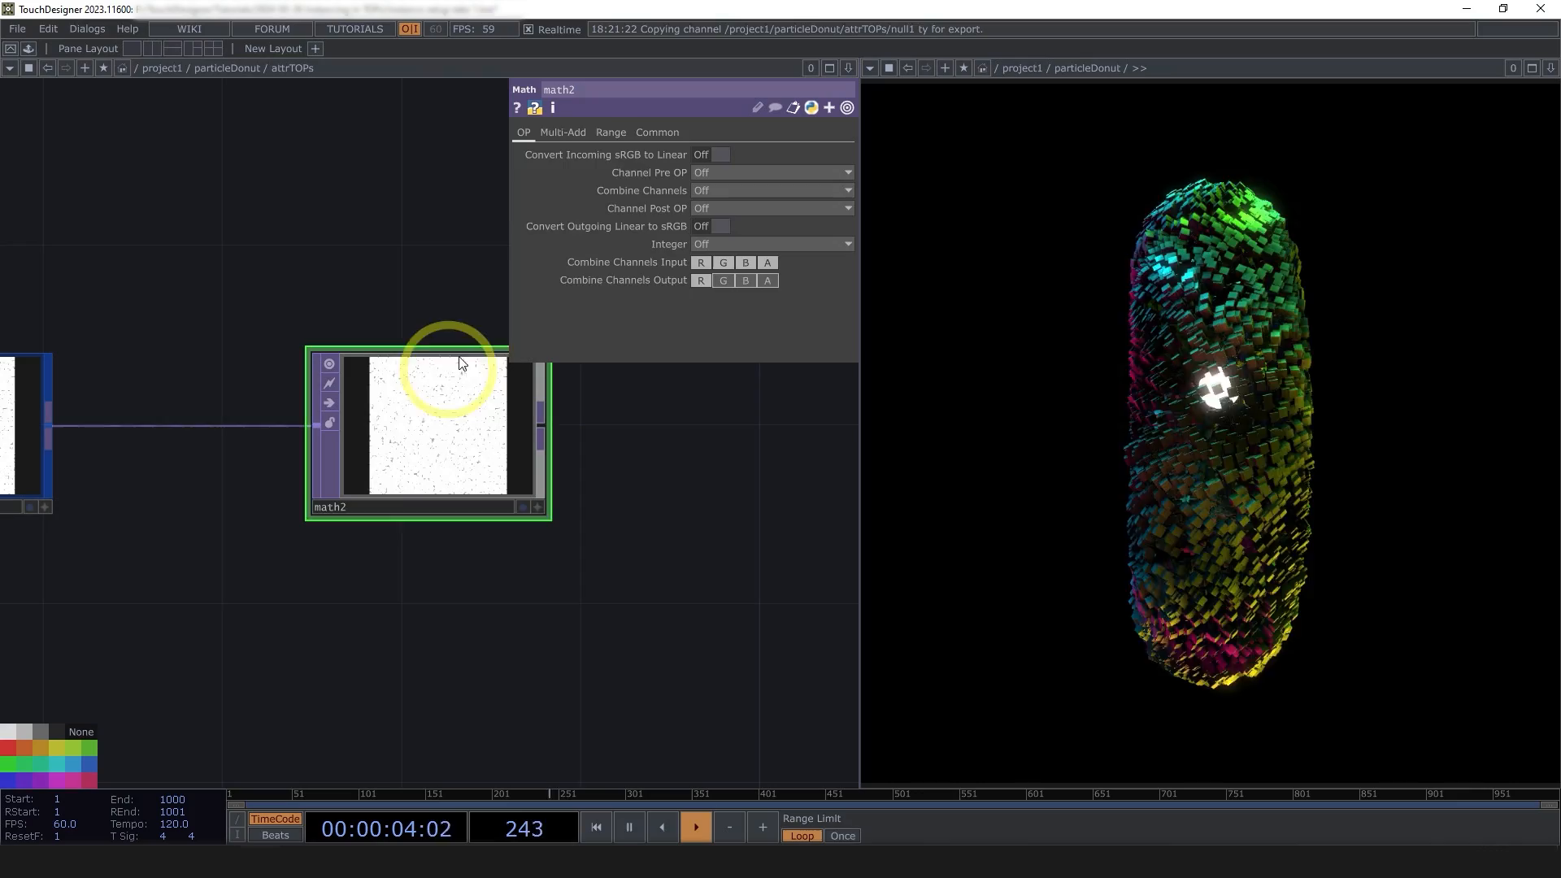
click(567, 133)
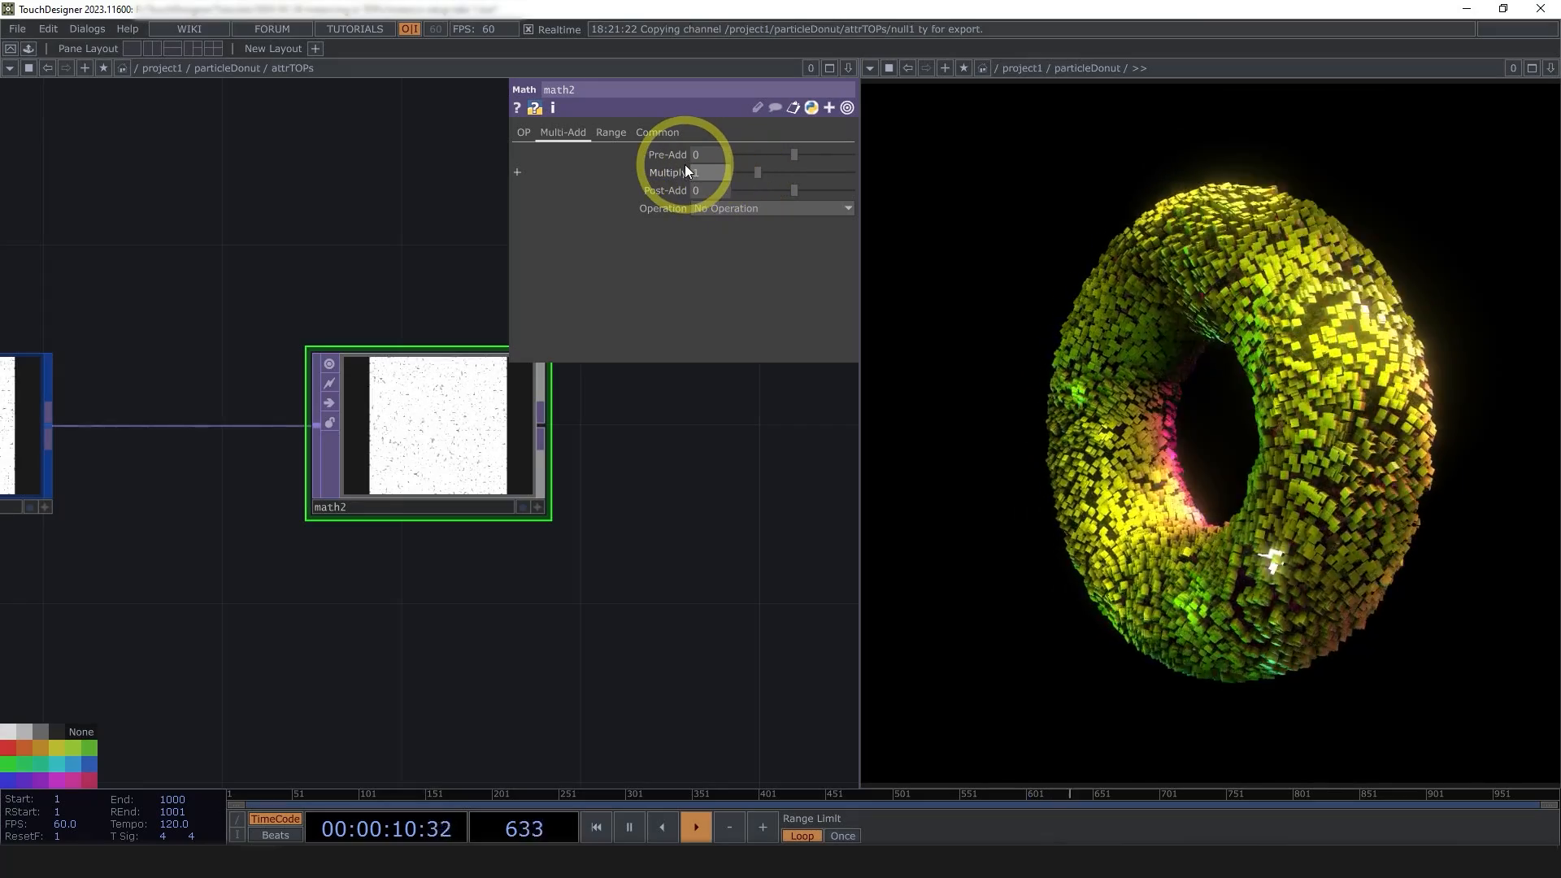
text(/)
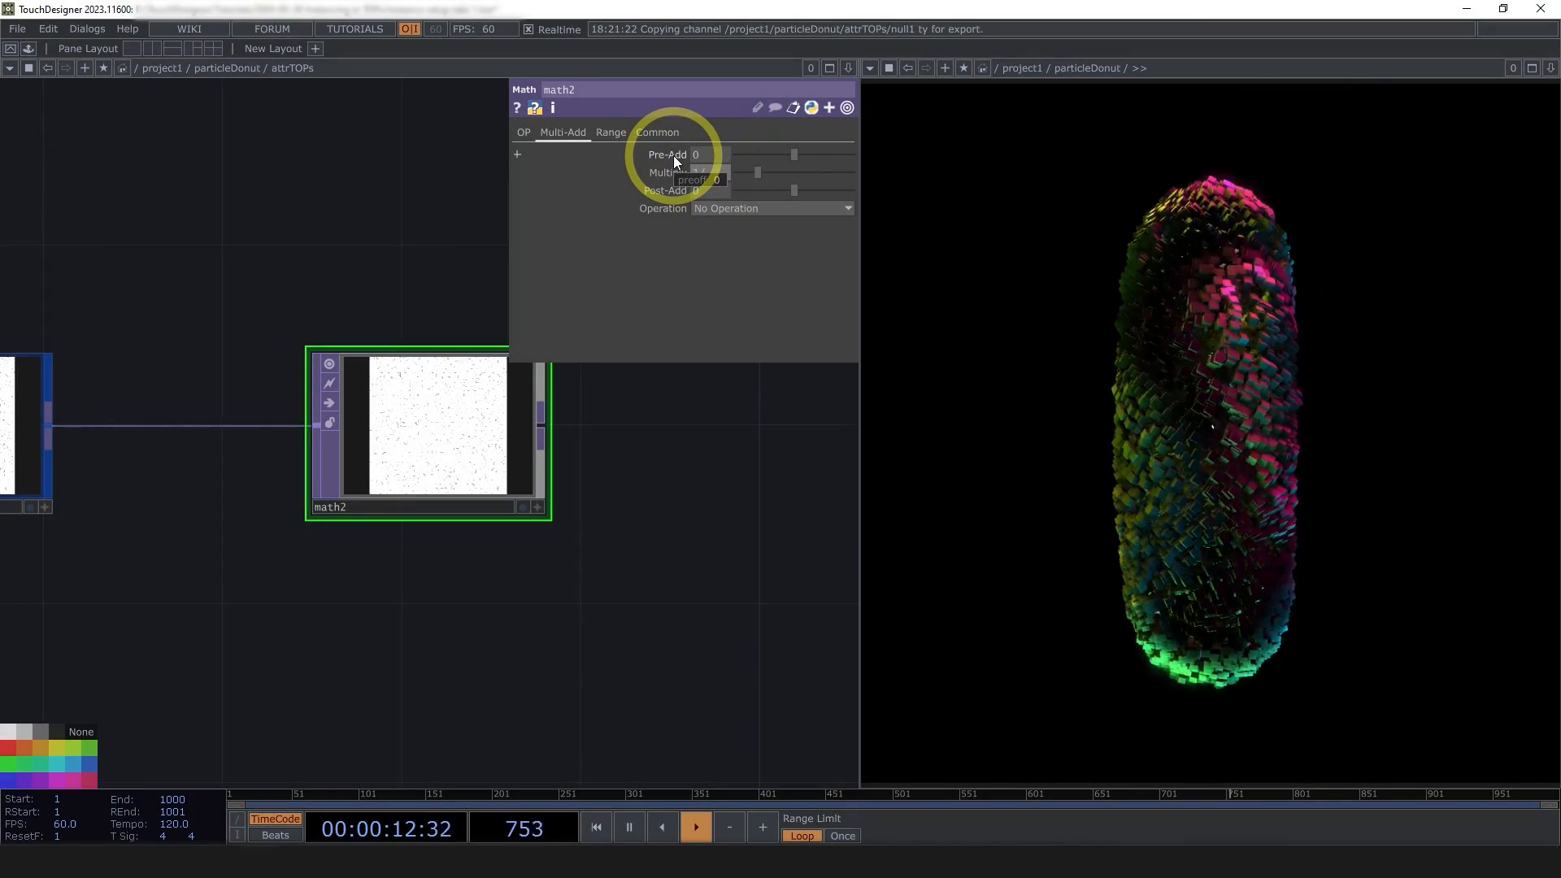
text(parent().)
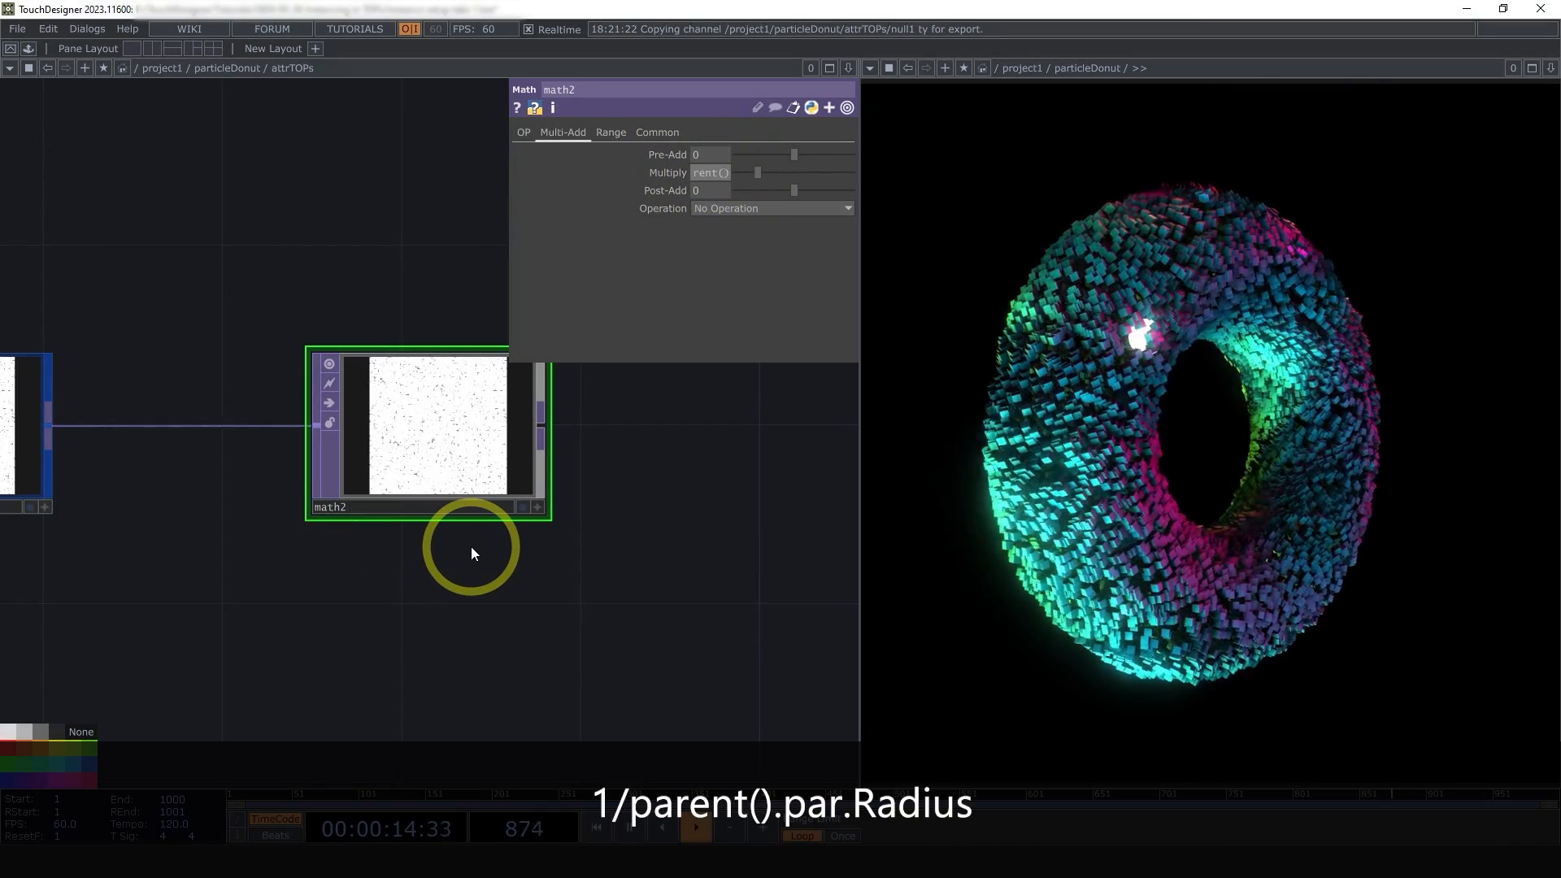
text(par.Ra)
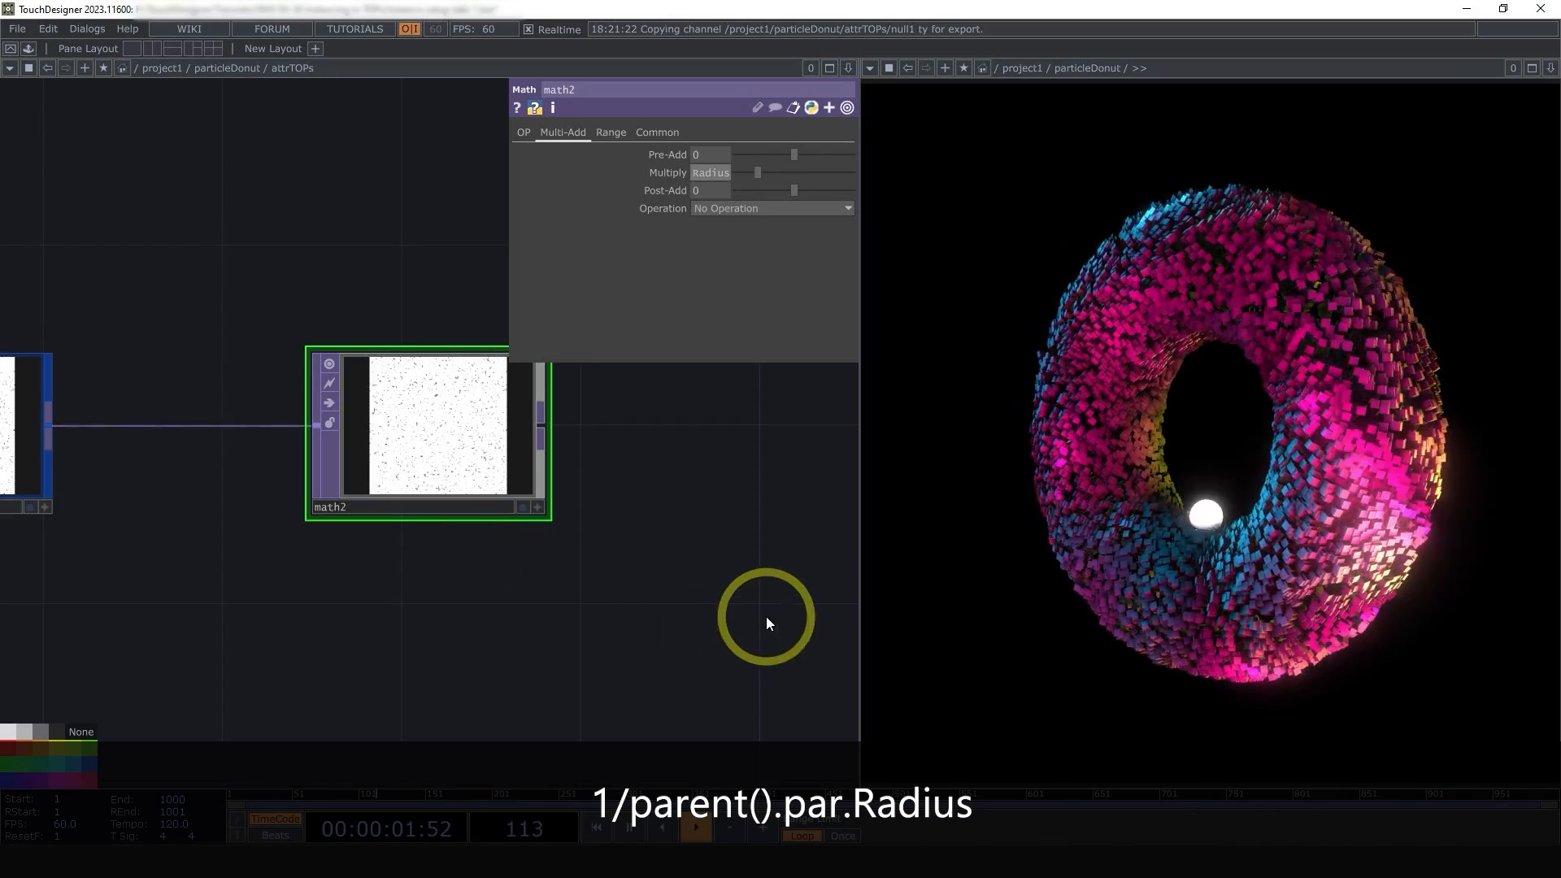
click(723, 510)
click(672, 172)
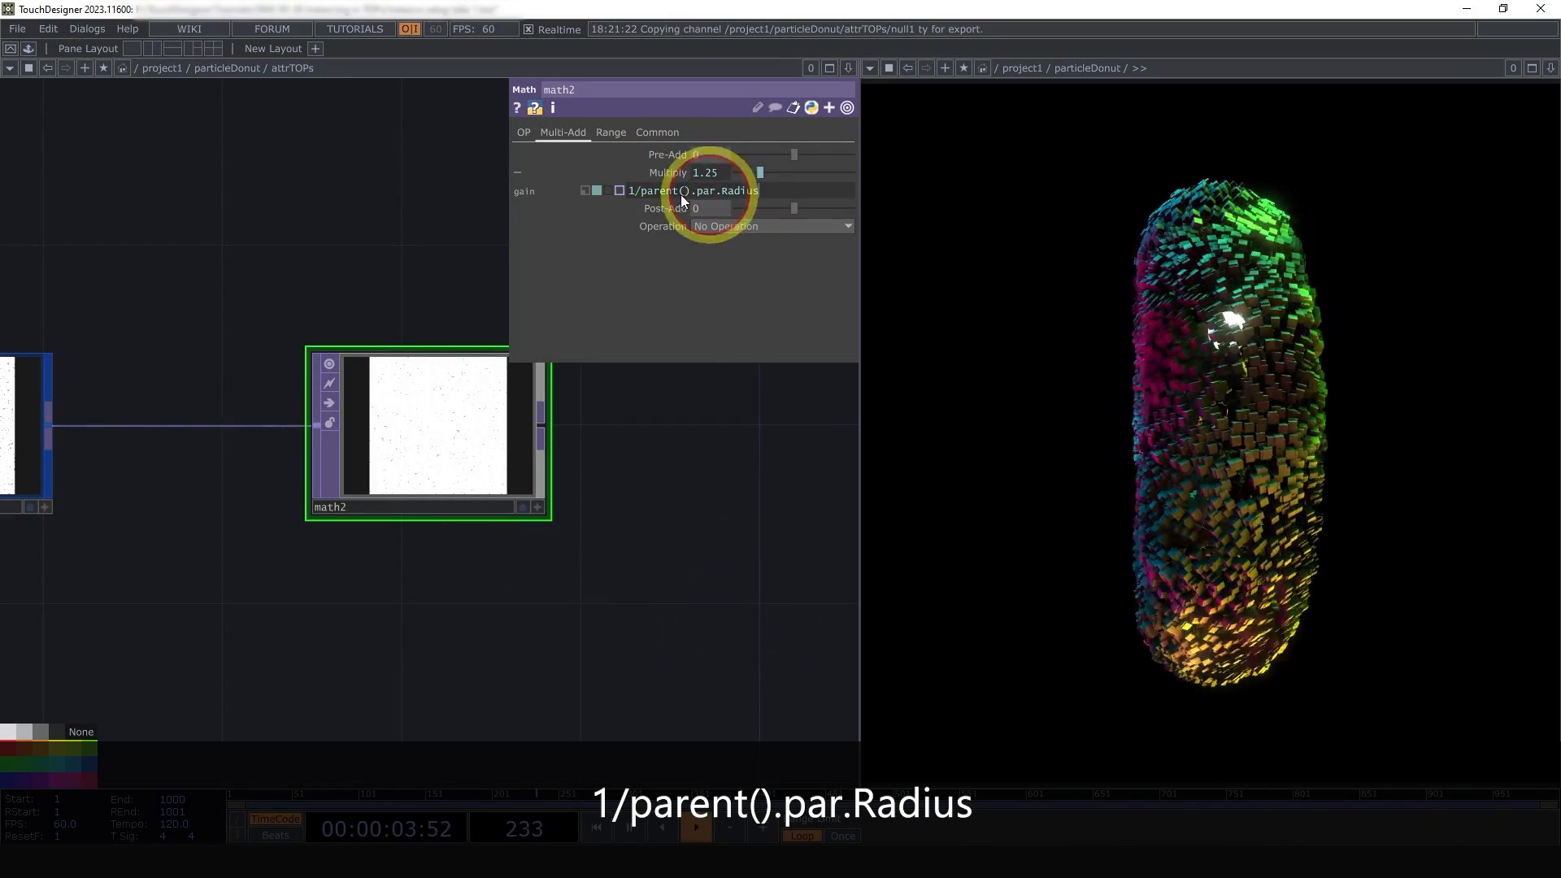
click(694, 540)
- Create a separate Constant TOP above math2
drag(691, 542, 550, 560)
scroll(512, 517, down, 5)
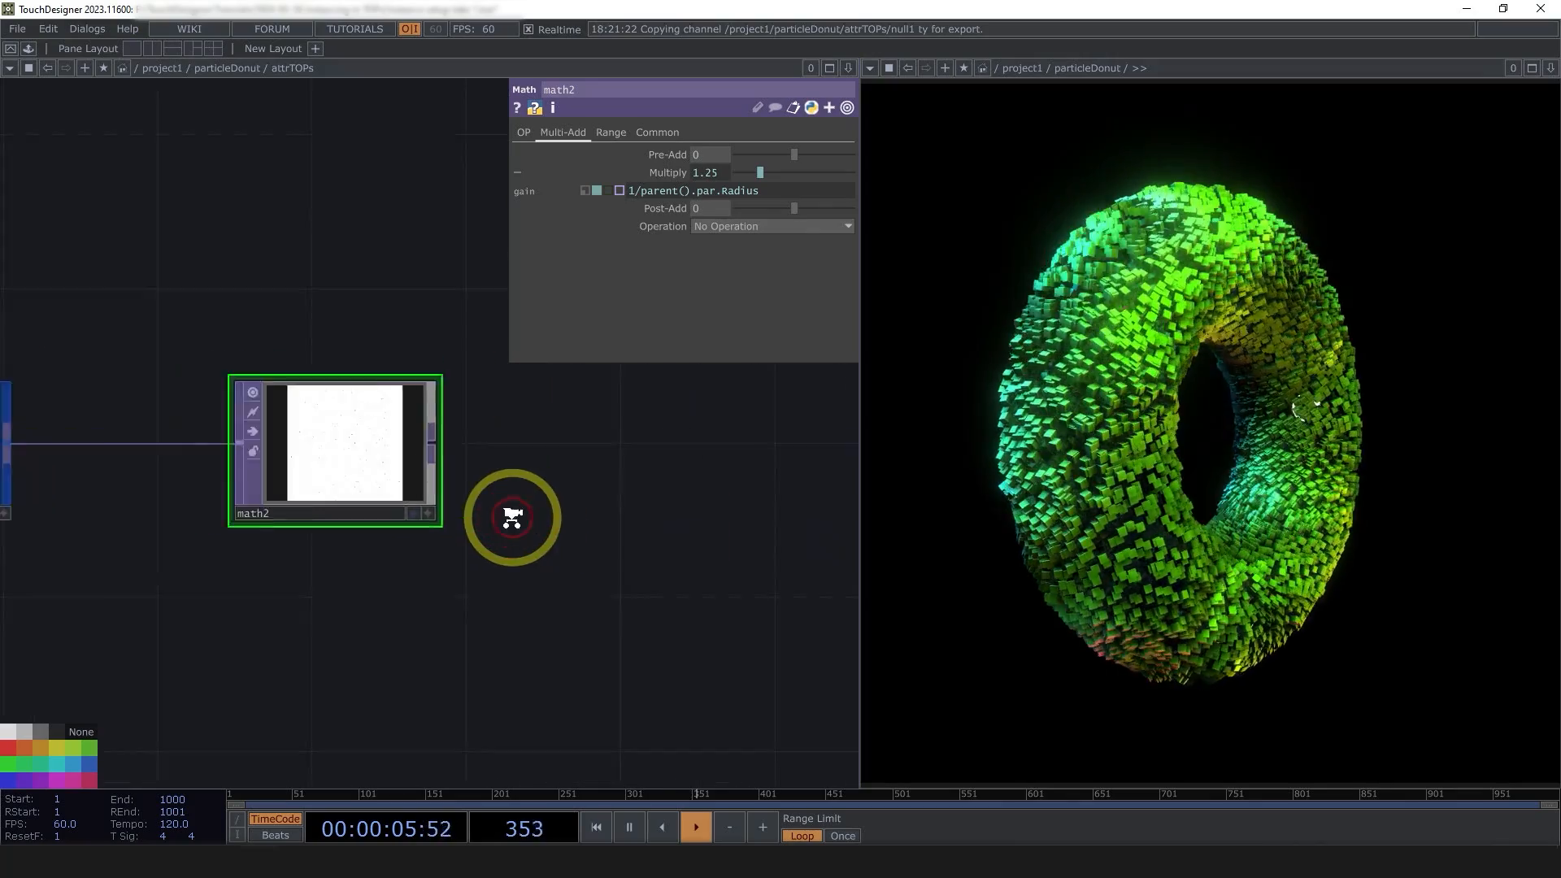
drag(574, 496, 545, 548)
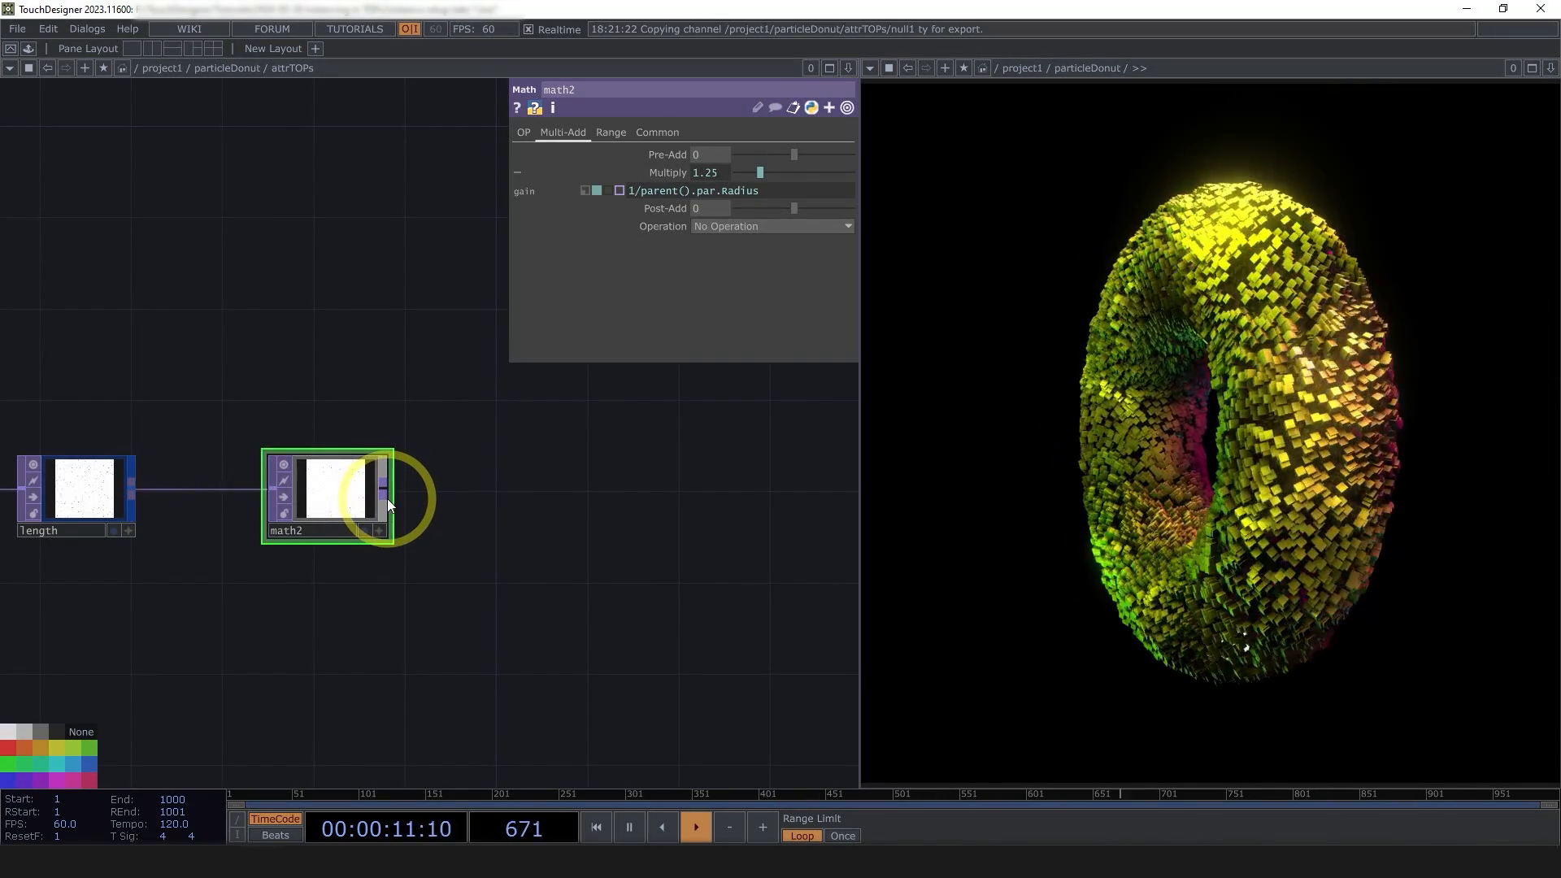
click(387, 498)
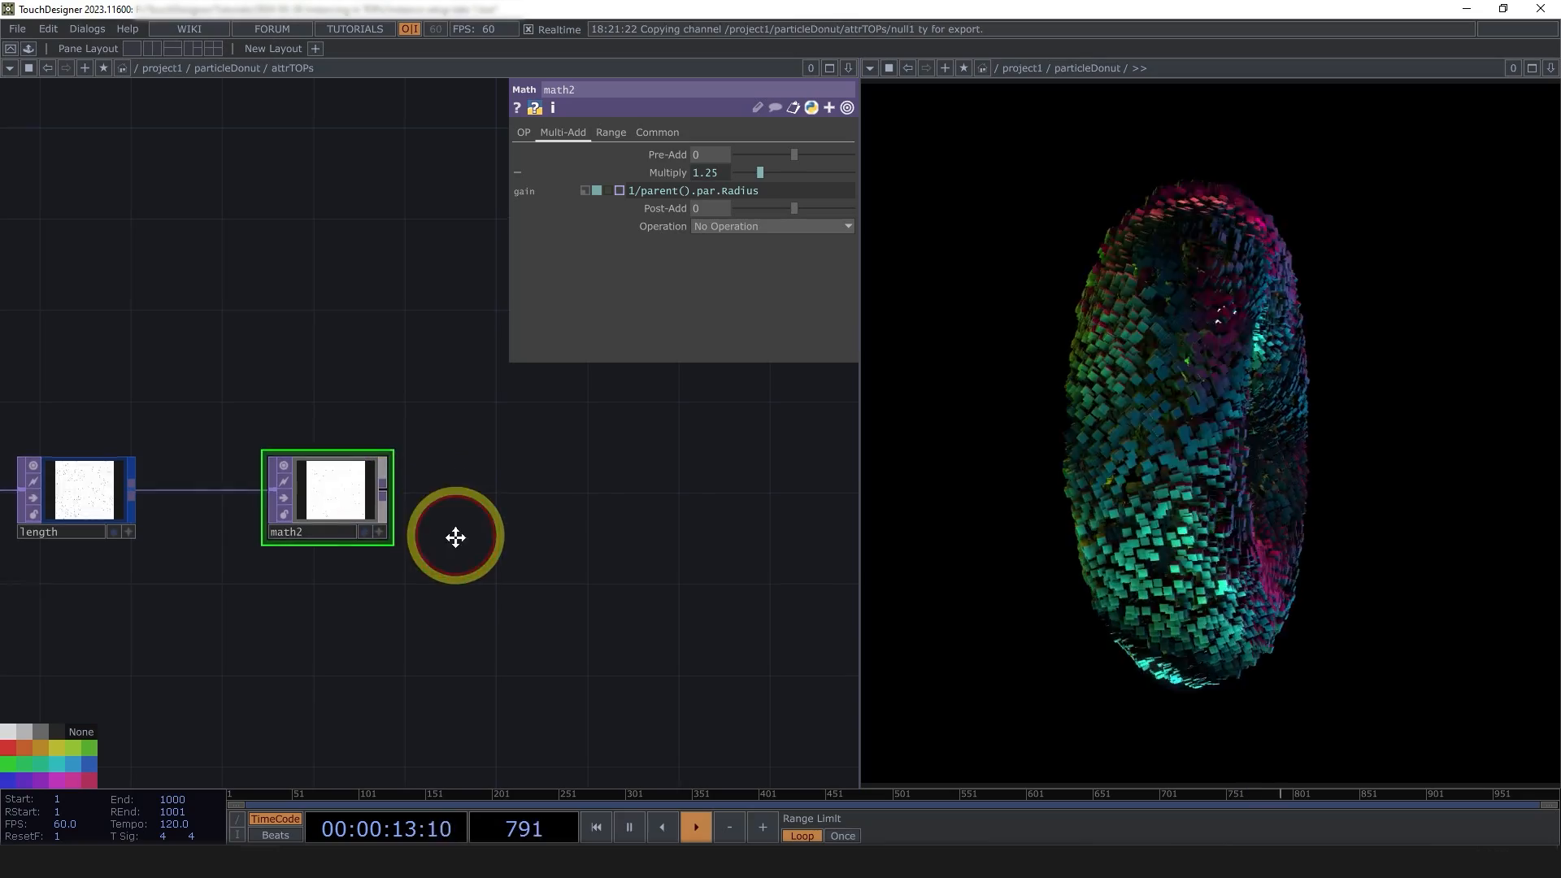
click(345, 345)
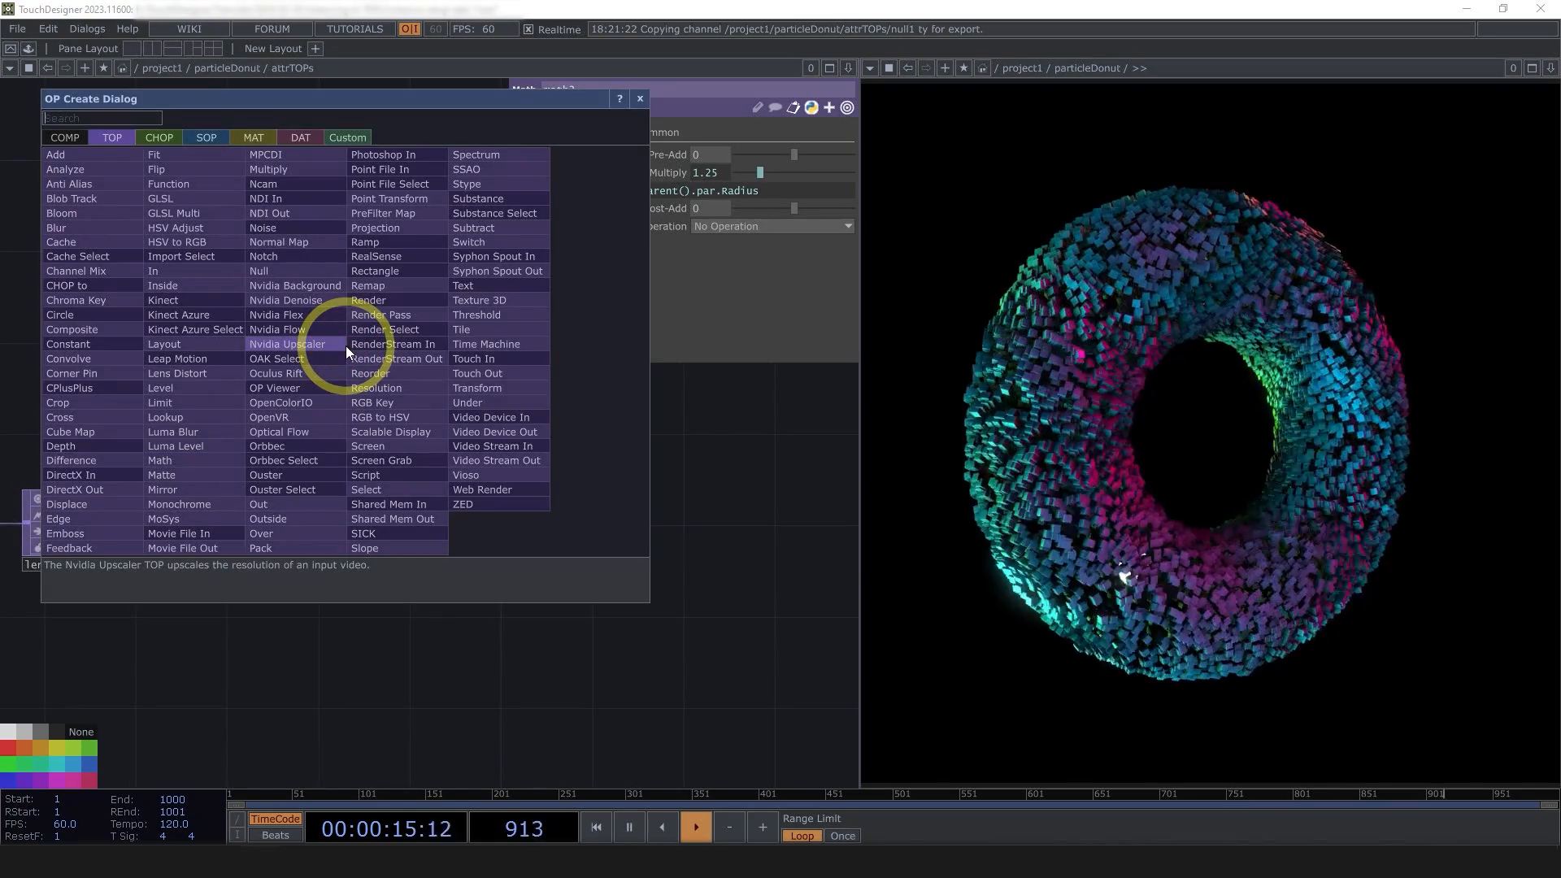
click(343, 344)
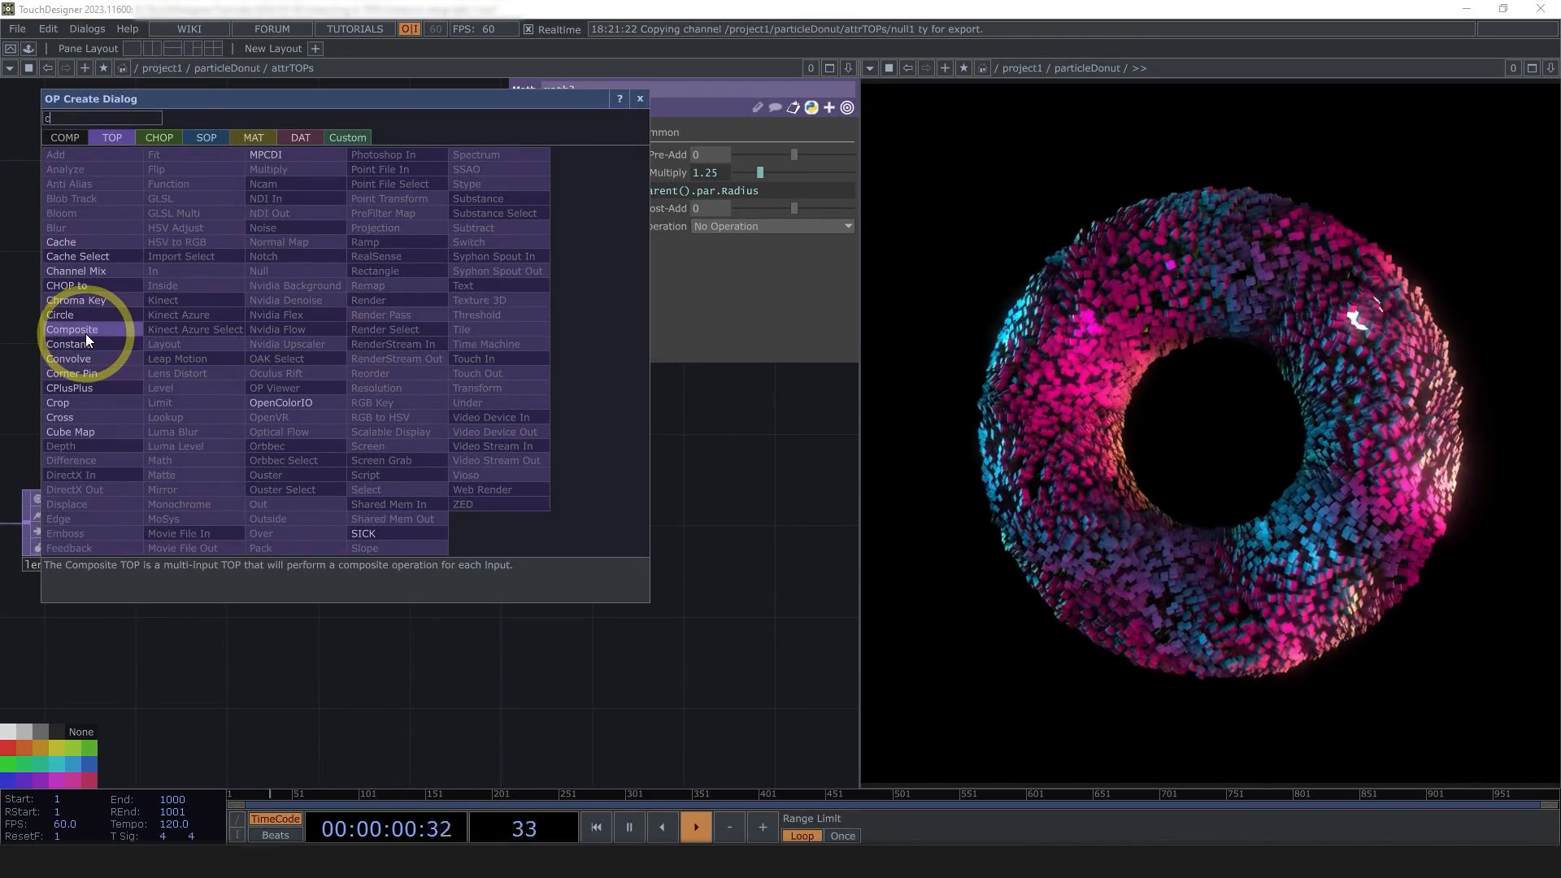
click(350, 373)
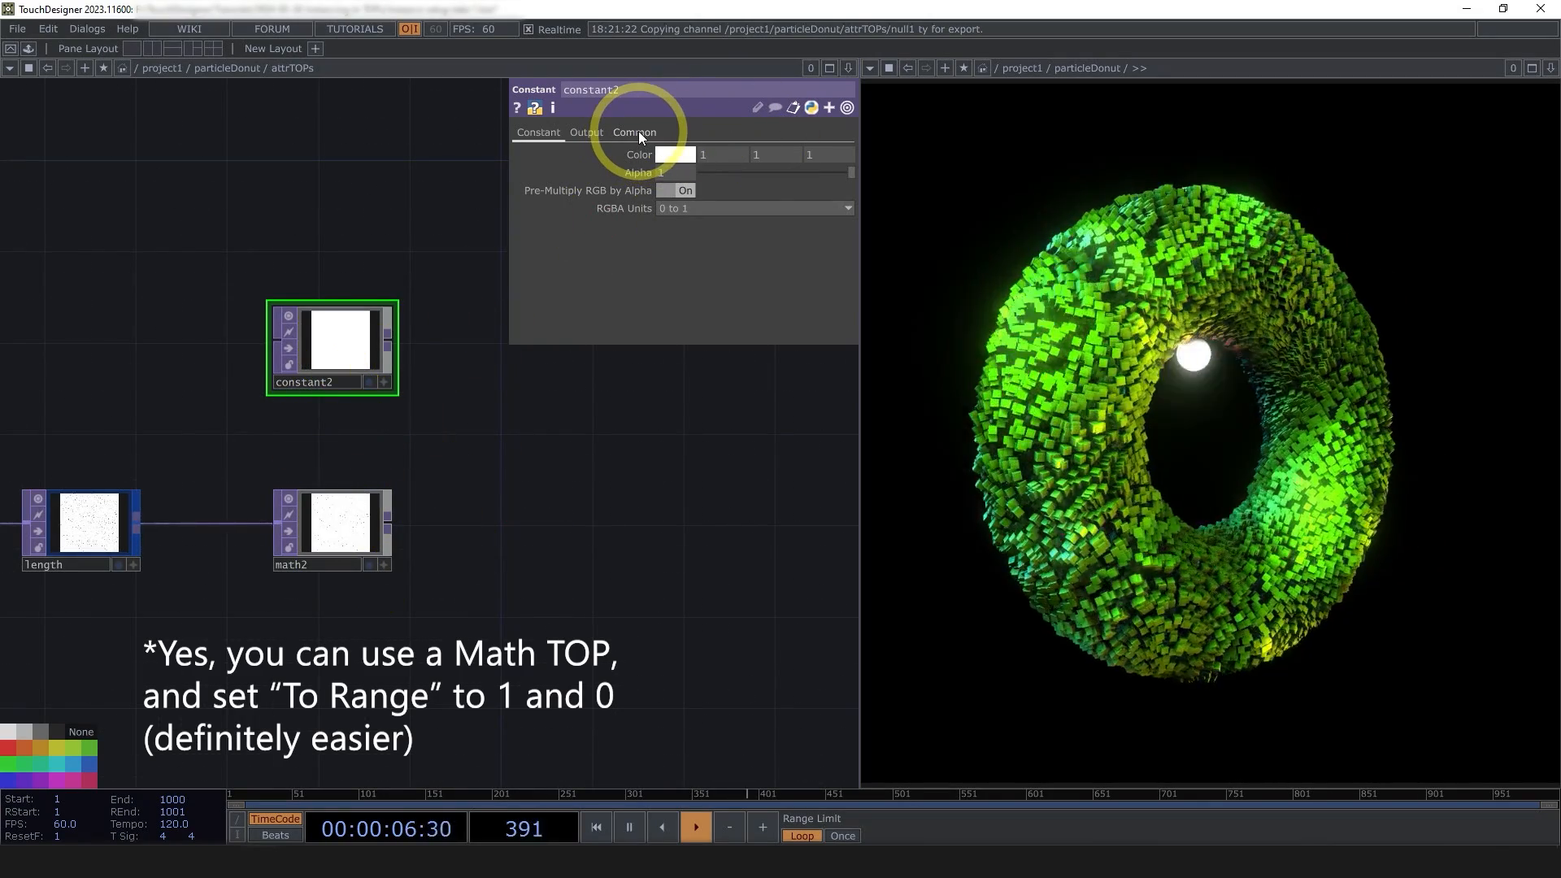
- Set constant2's pixel format to 32-bit float (RGBA)
click(636, 132)
click(690, 334)
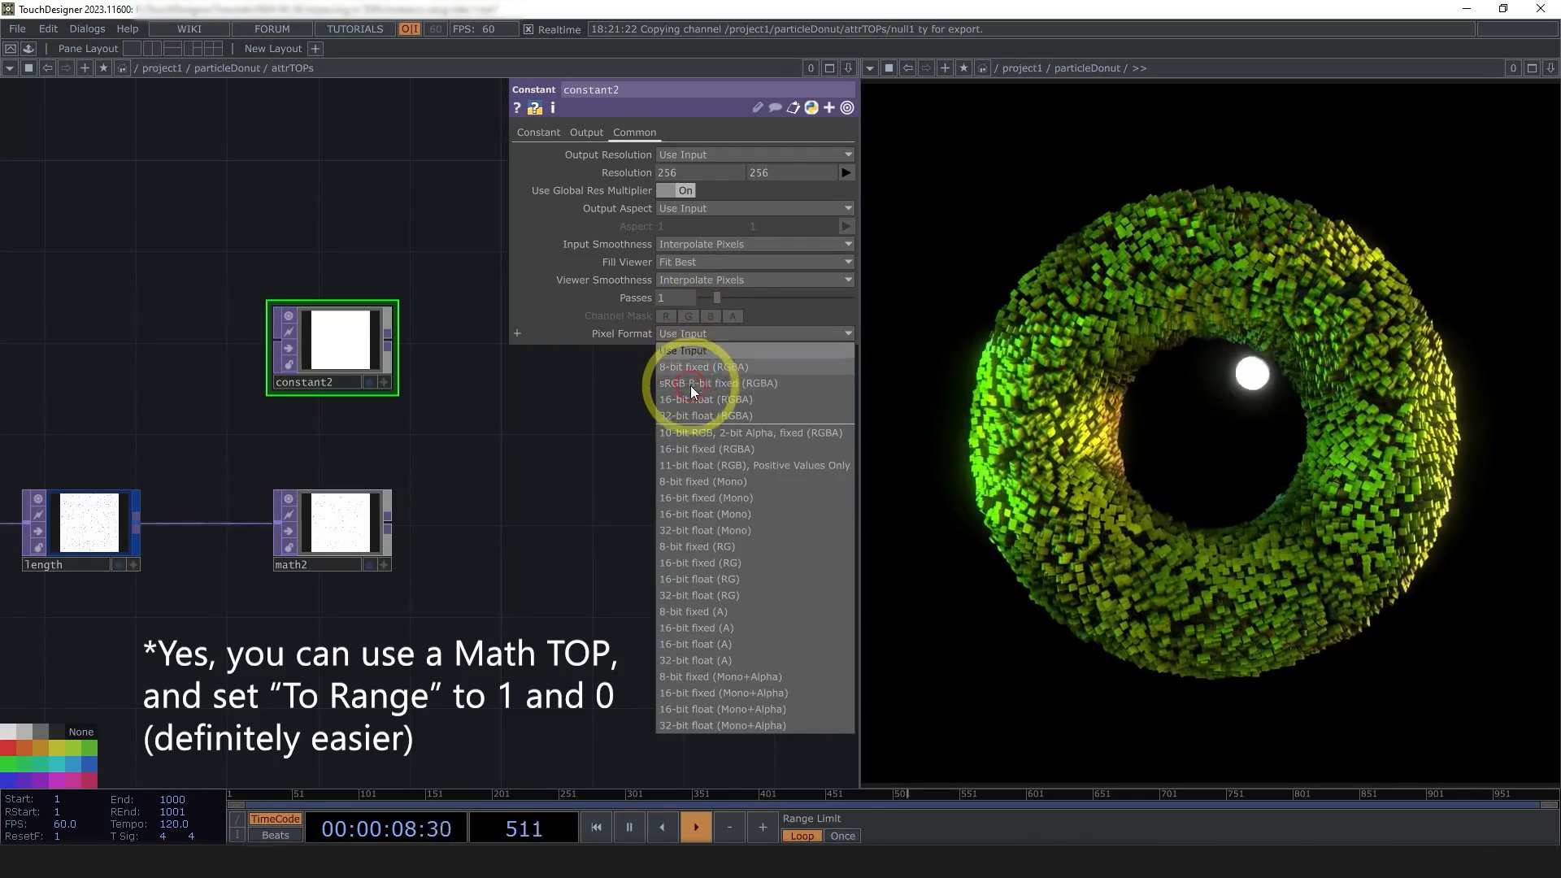
click(690, 412)
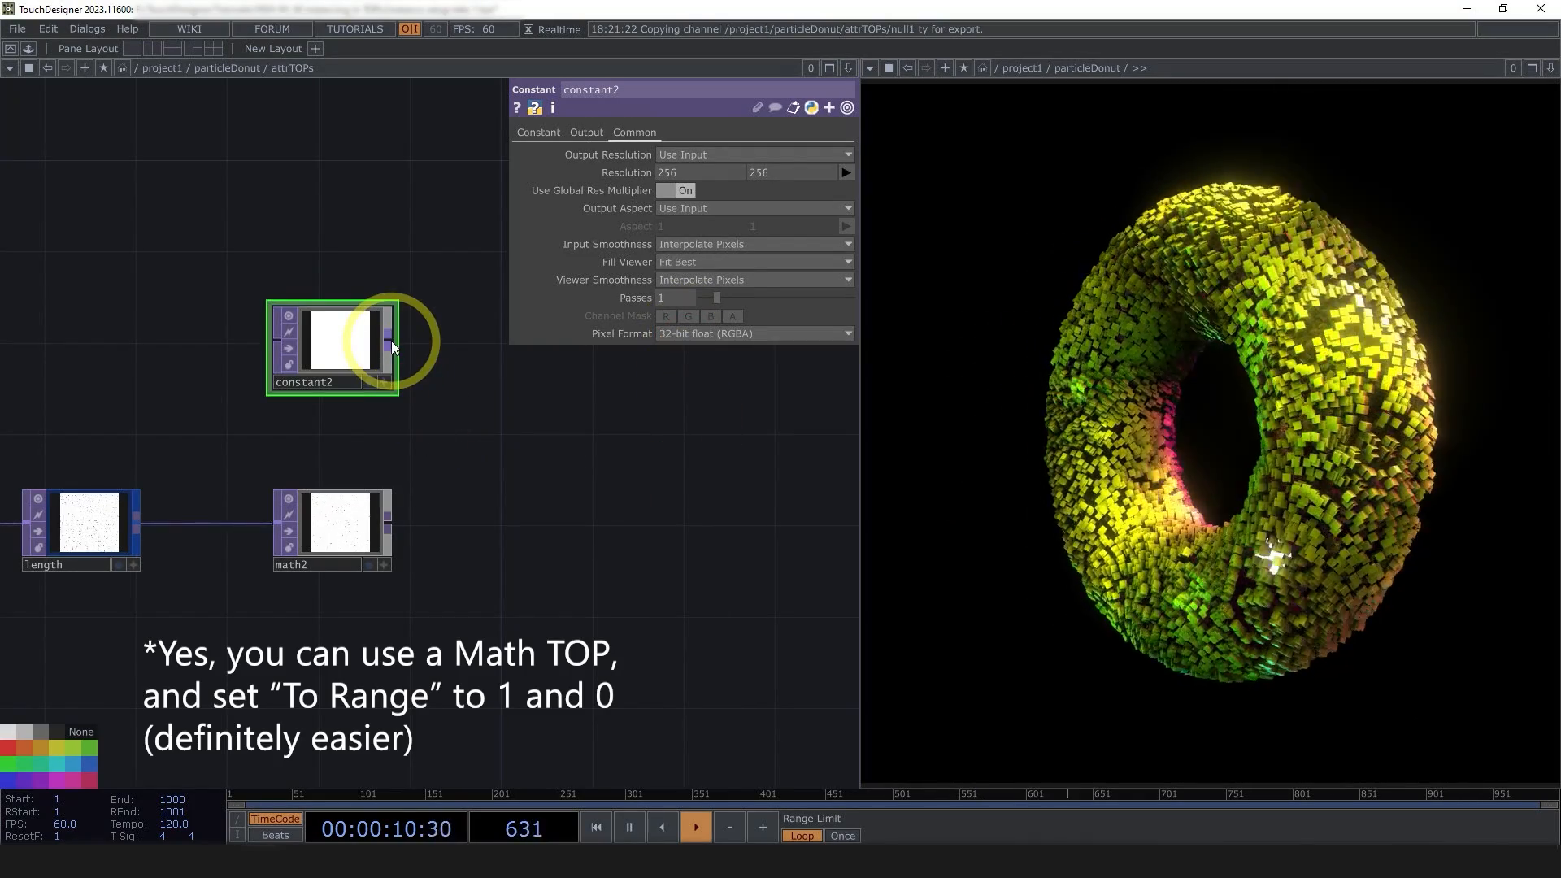
- Wire math2 into constant2, set Combine with Input to Set Resolution Only, and align constant2 above math2
drag(324, 348, 485, 347)
drag(403, 523, 280, 535)
middle_click(388, 372)
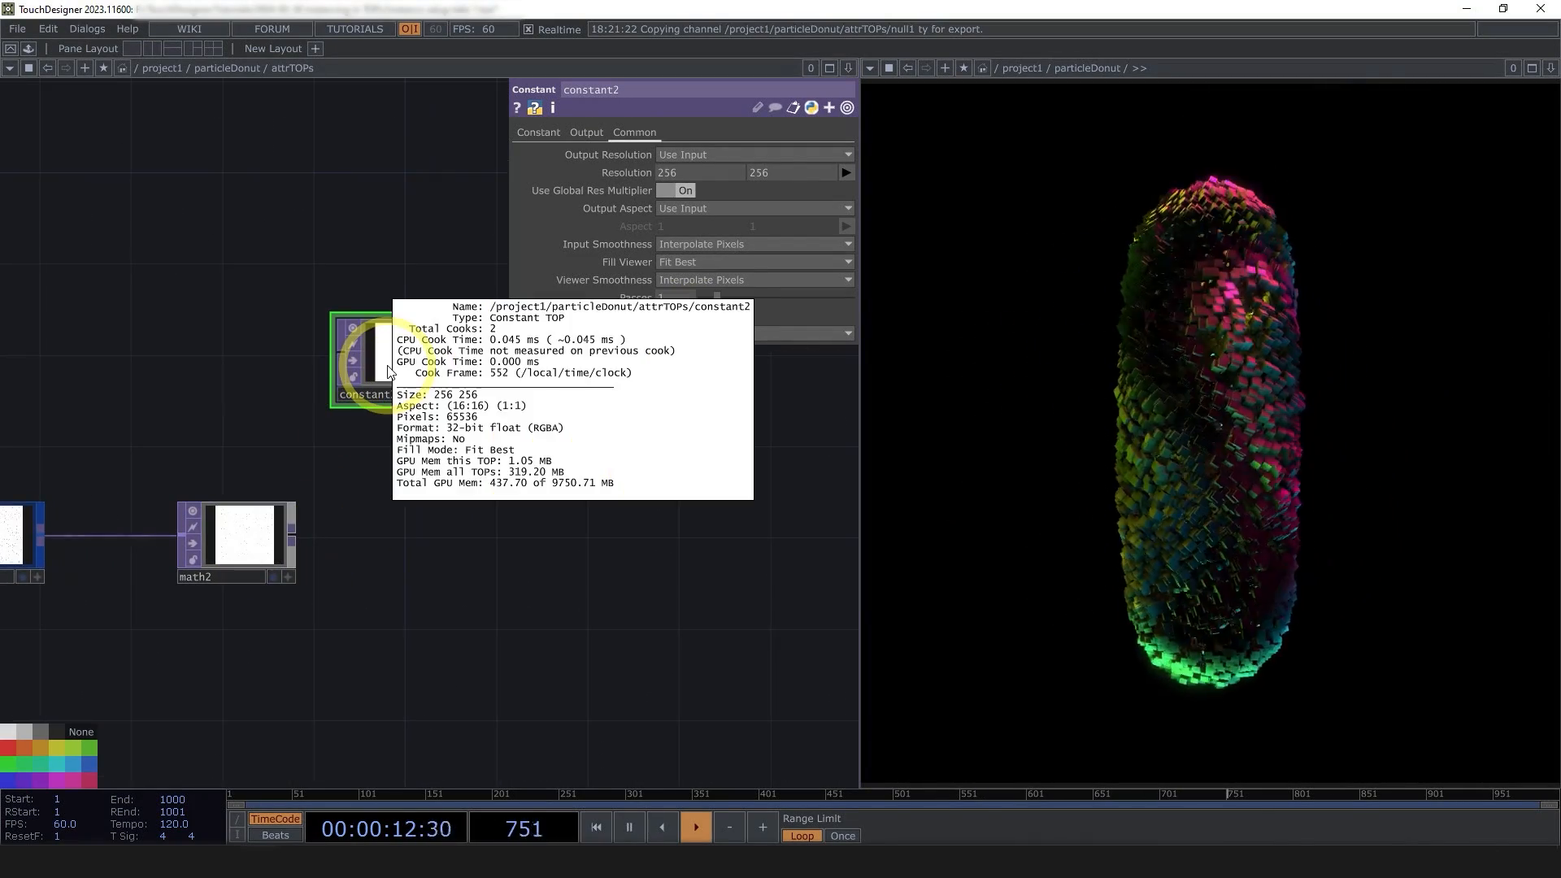
click(392, 366)
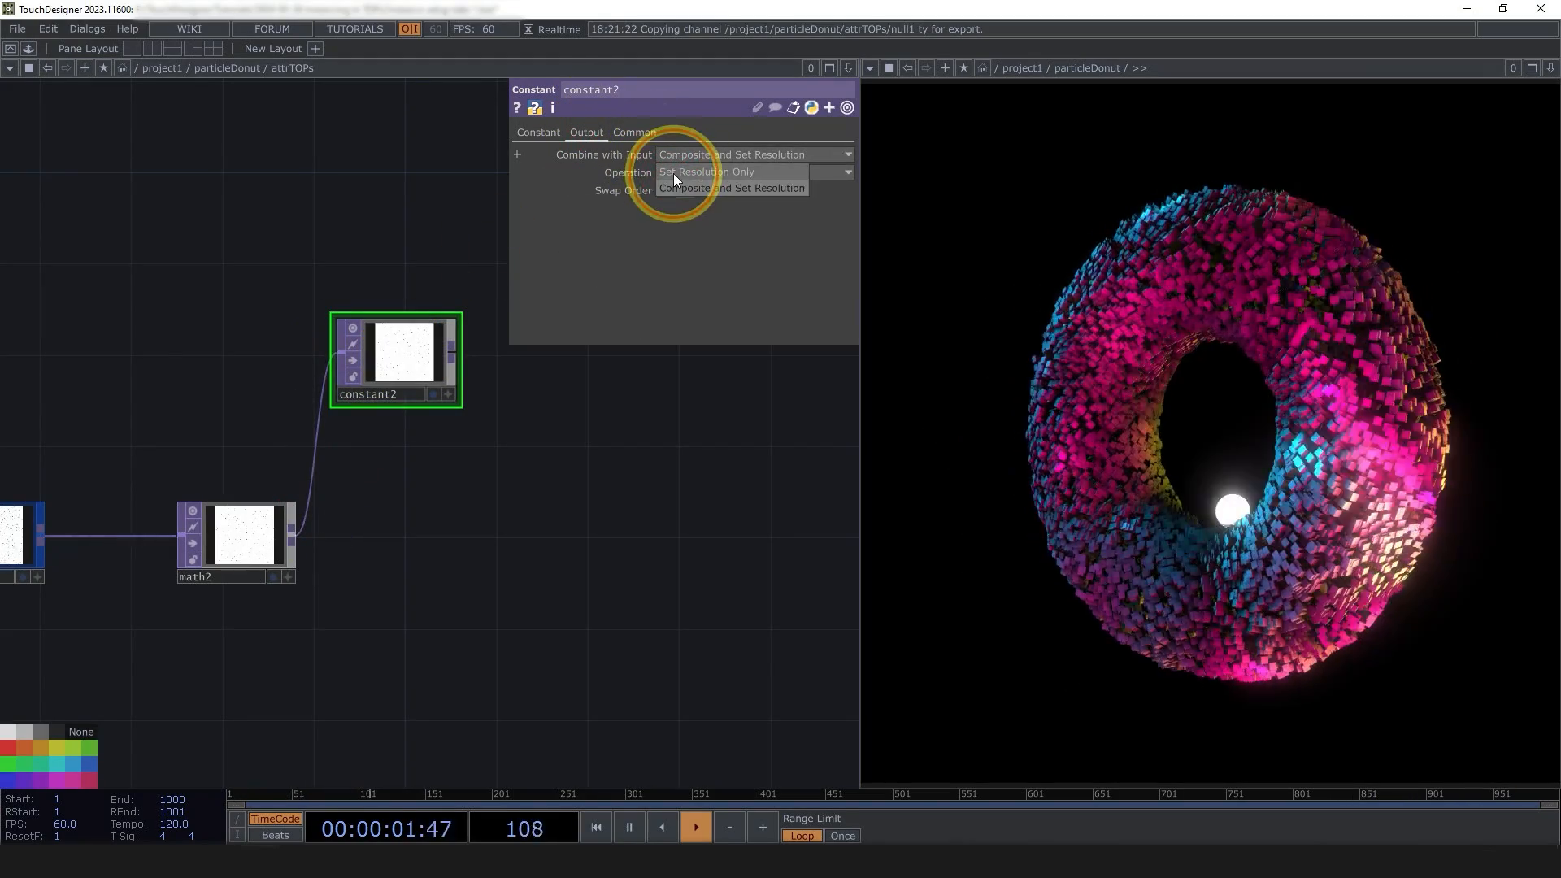
click(673, 173)
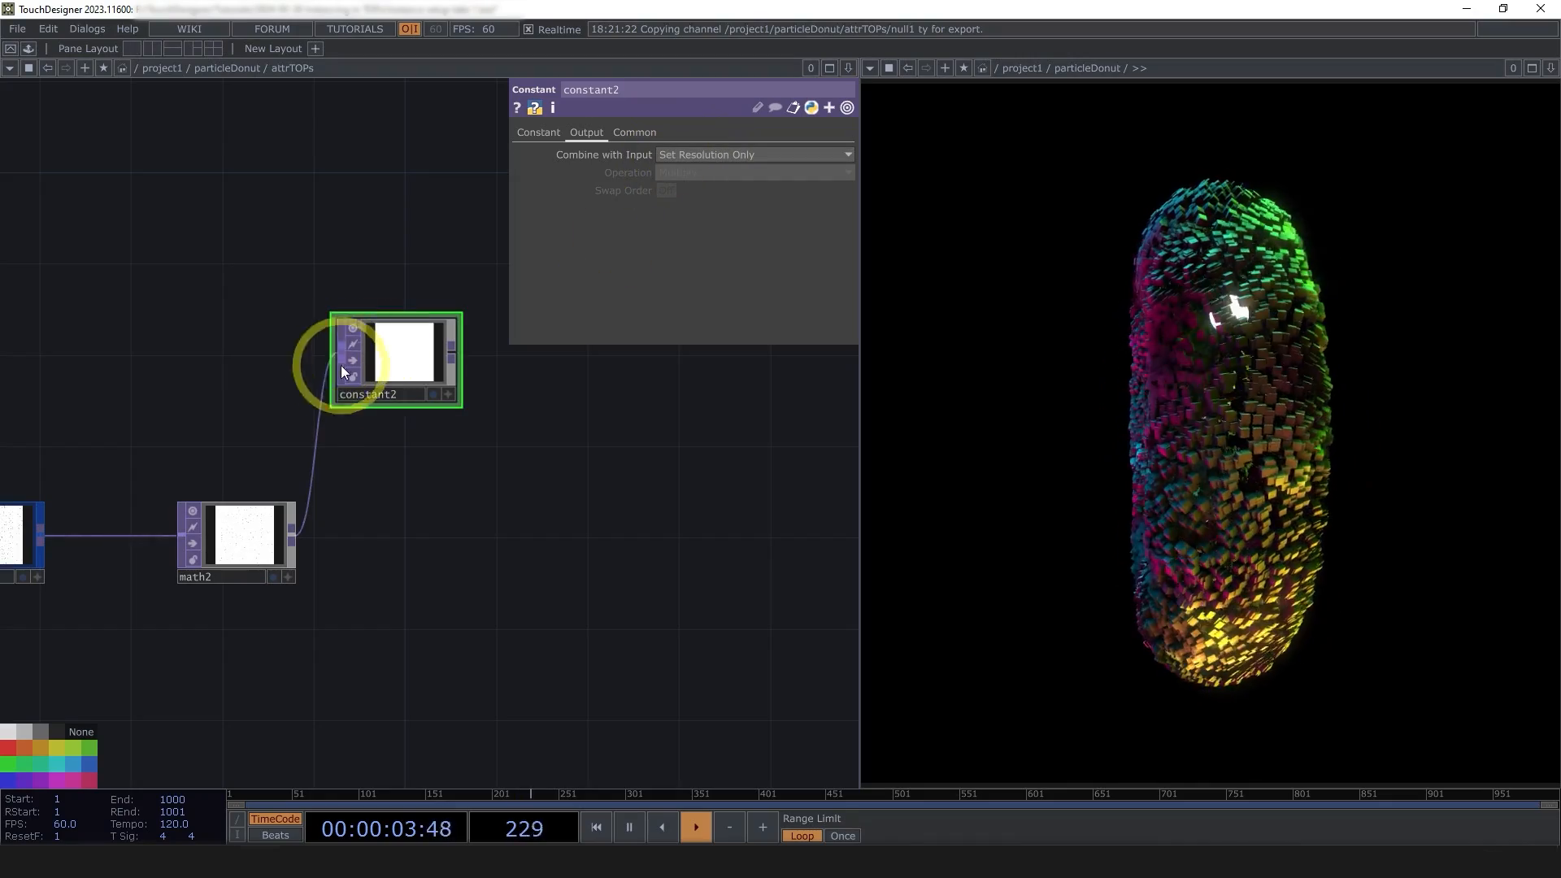
drag(389, 355, 251, 370)
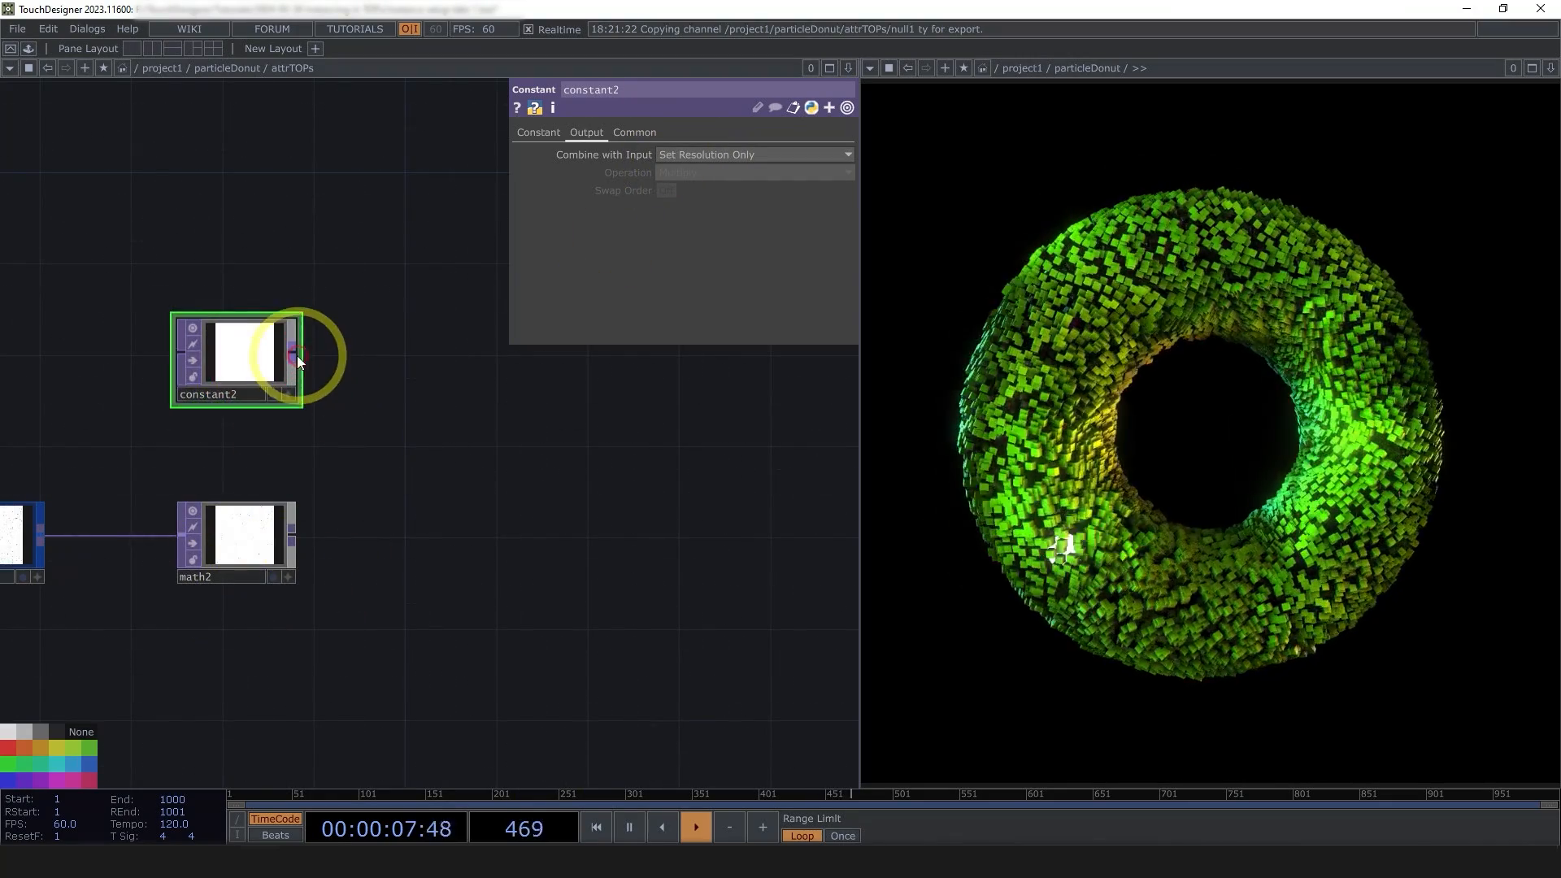
- Append a Subtract TOP to constant2 and connect math2 to its second input
right_click(295, 355)
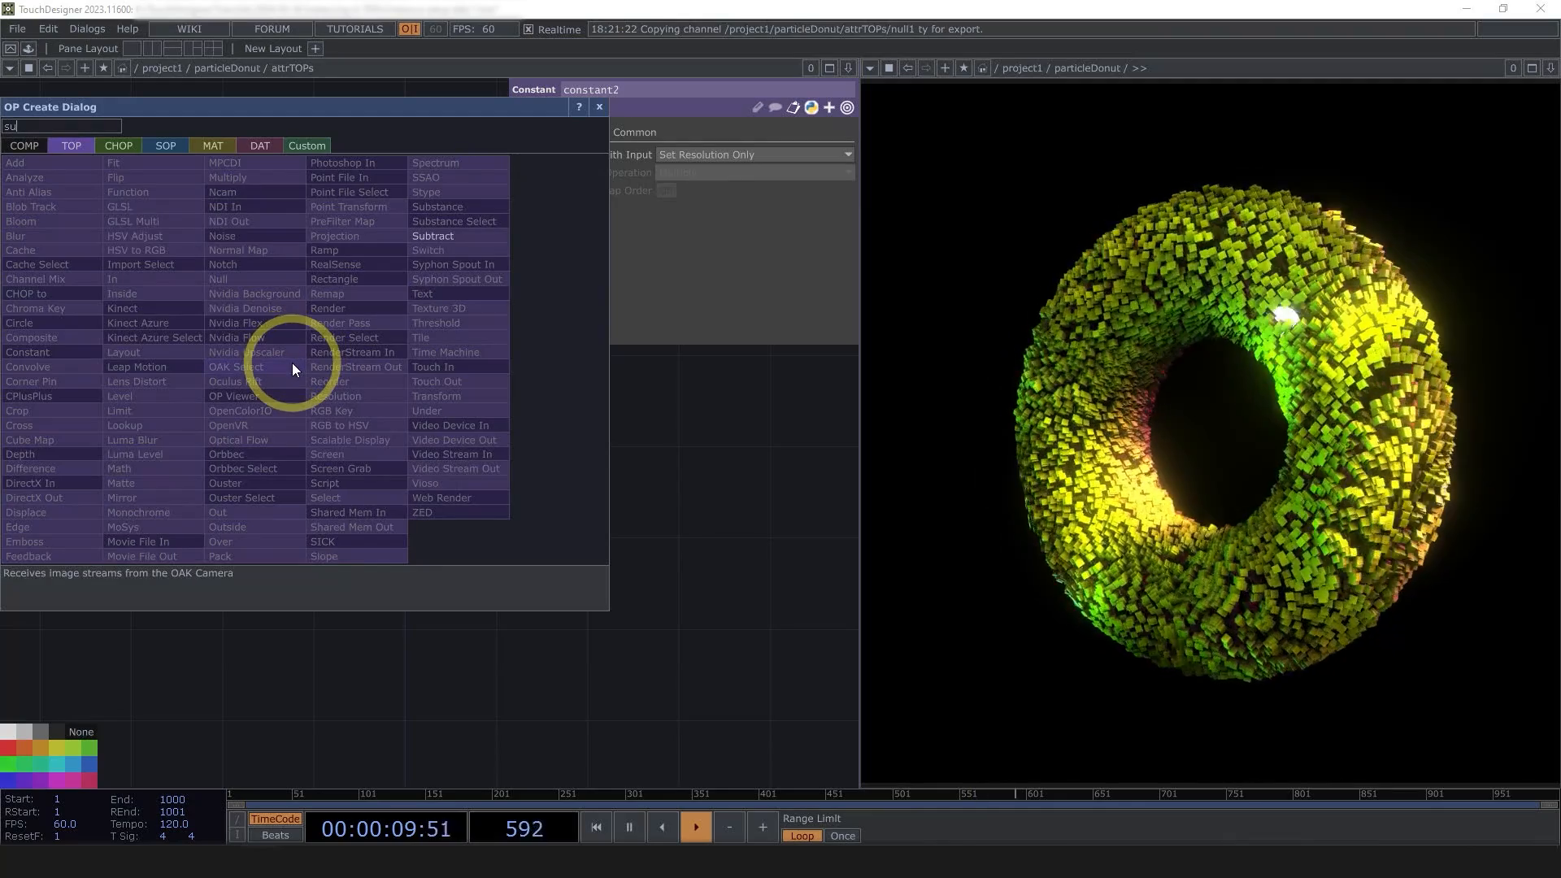
text(sub)
click(423, 236)
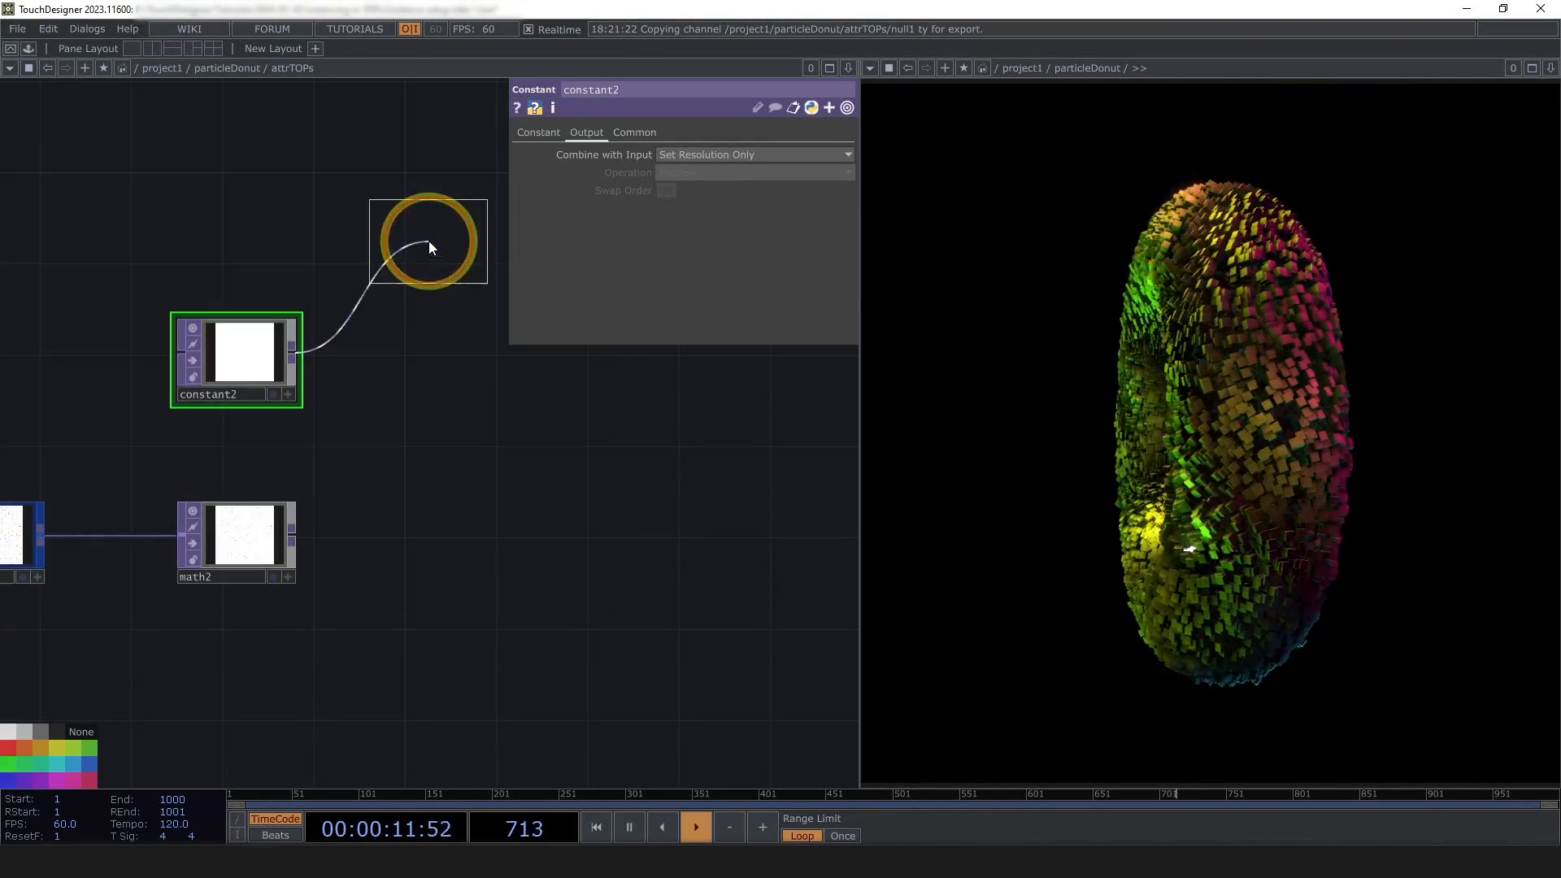
click(463, 492)
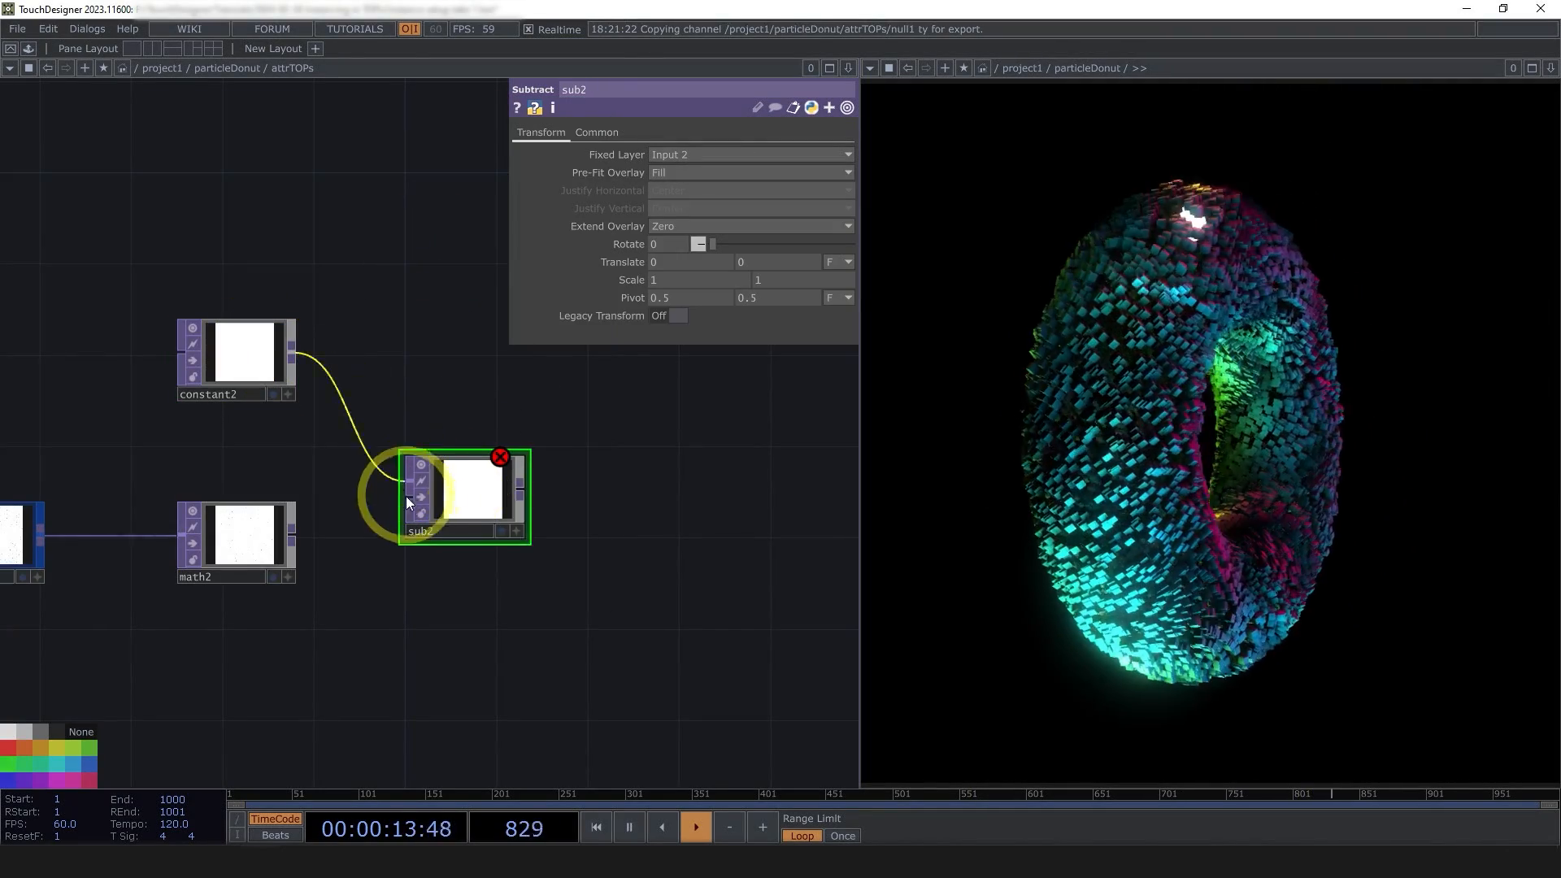
drag(407, 498, 289, 545)
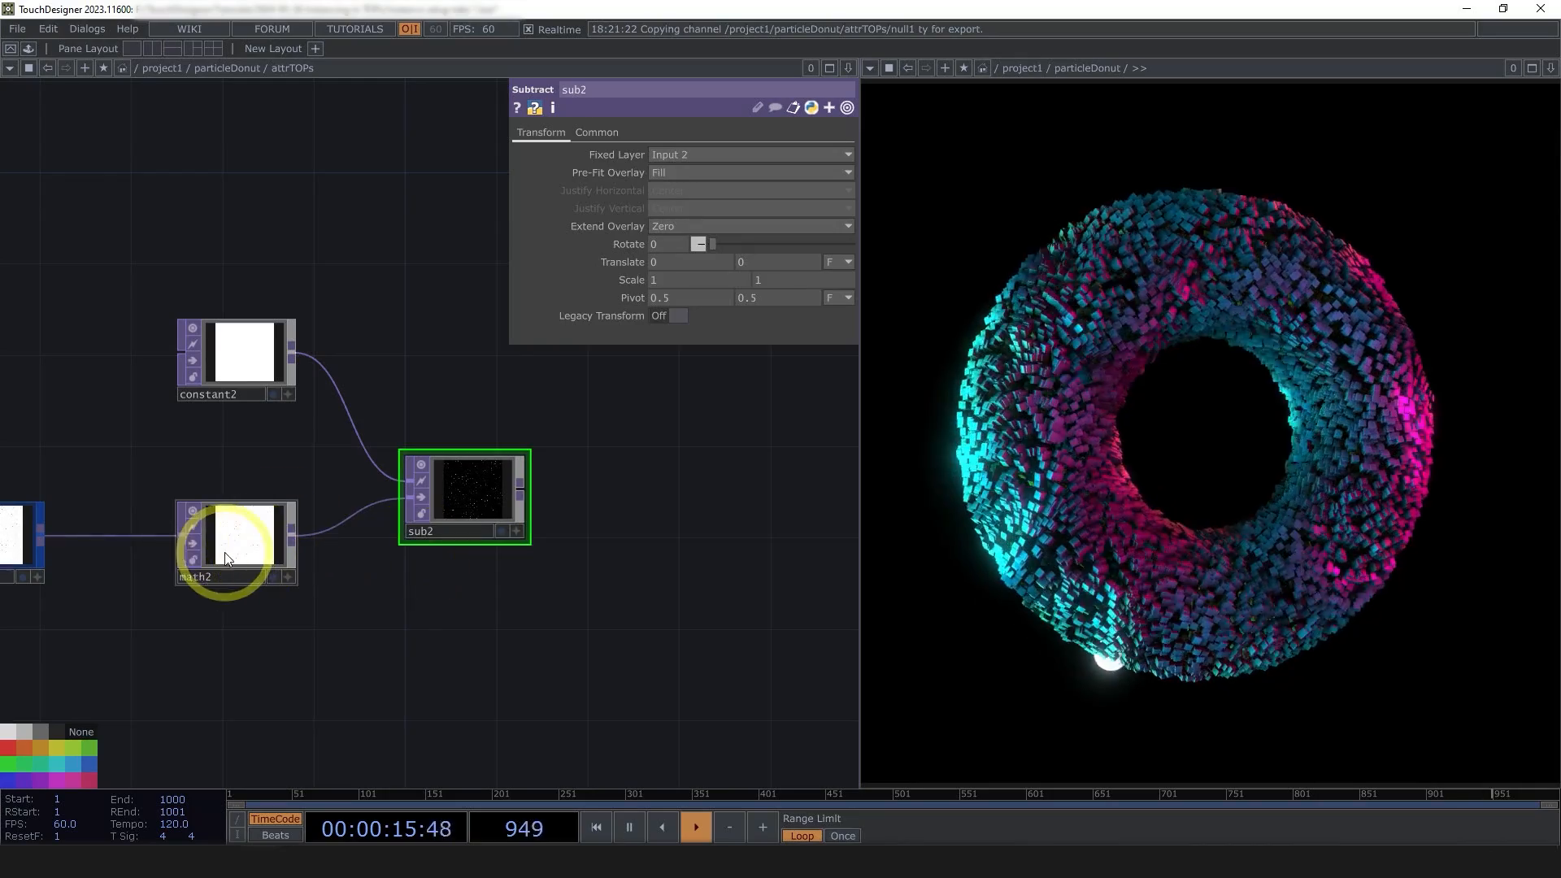
click(235, 547)
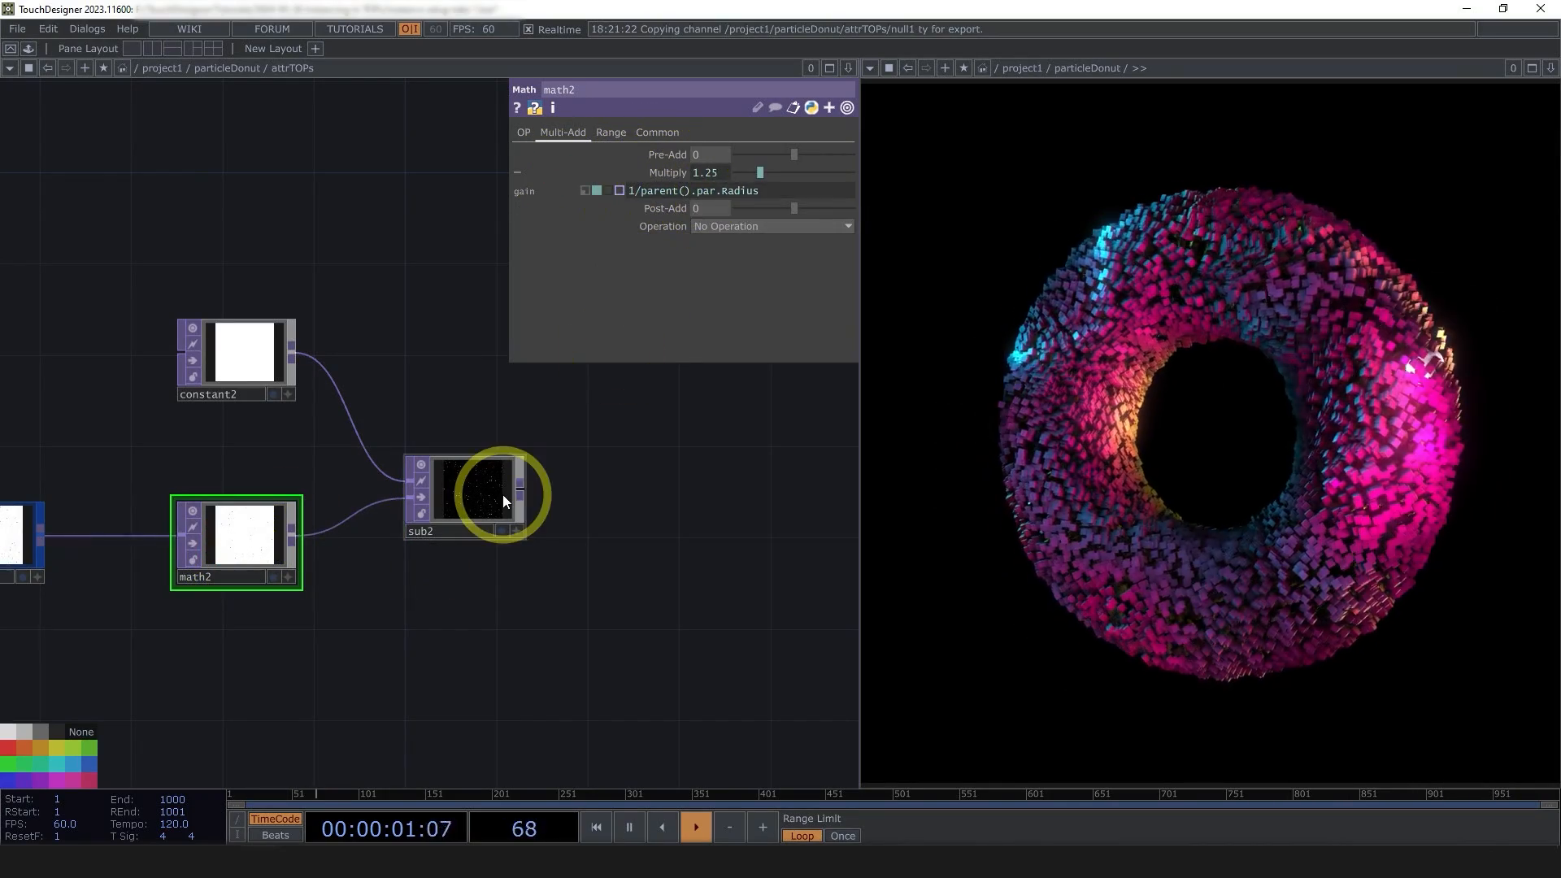
- Set sub2's Input Smoothness and Viewer Smoothness to Nearest Pixel
click(496, 497)
drag(468, 597, 561, 576)
click(359, 511)
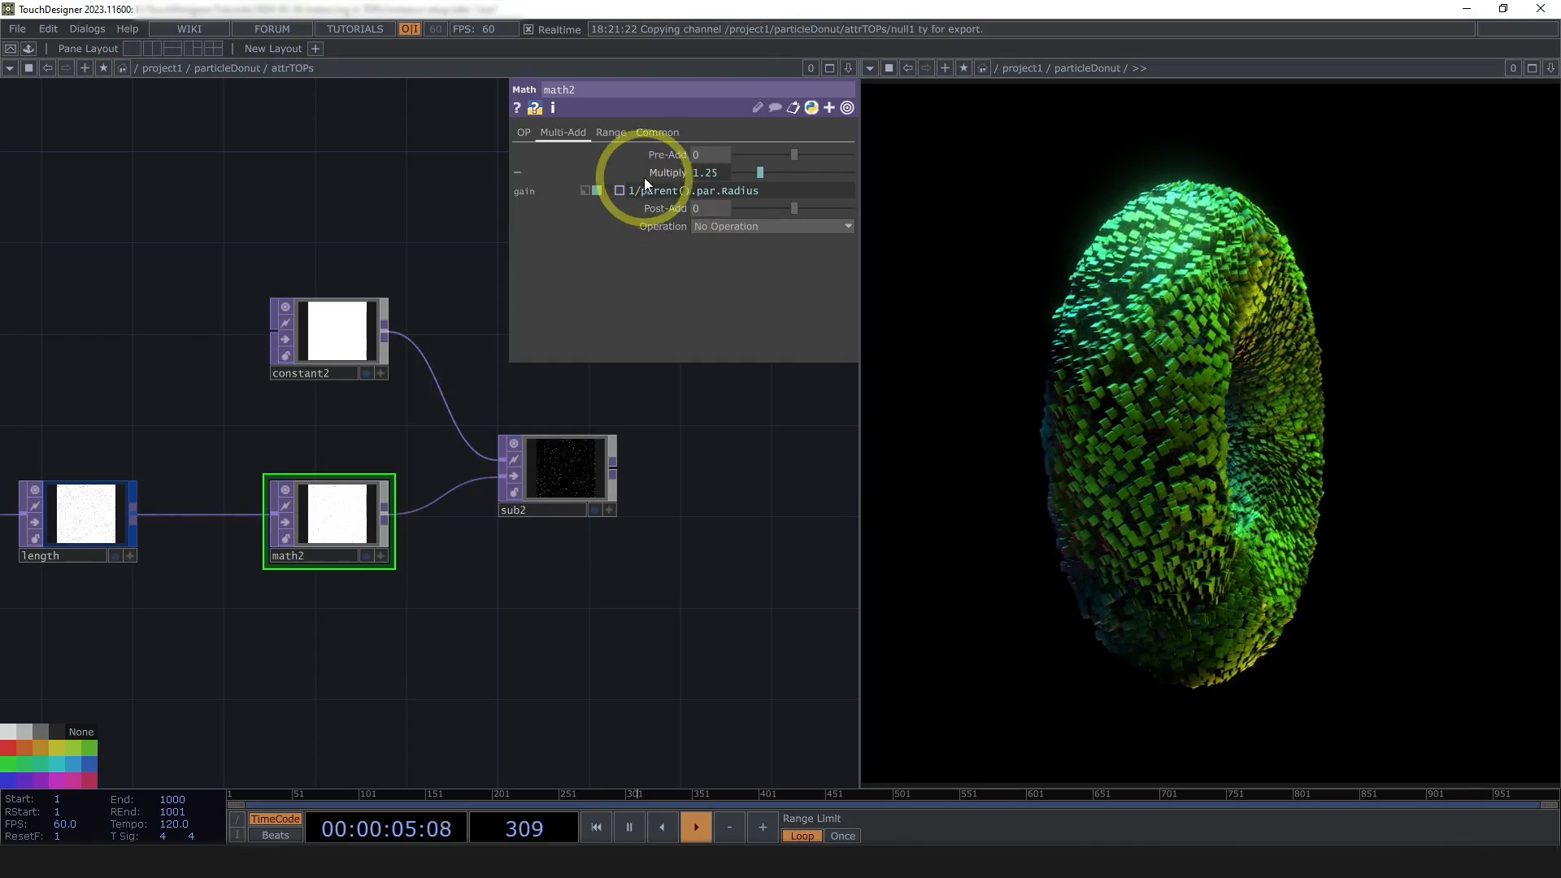
click(610, 490)
drag(671, 529, 622, 579)
scroll(621, 579, up, 2)
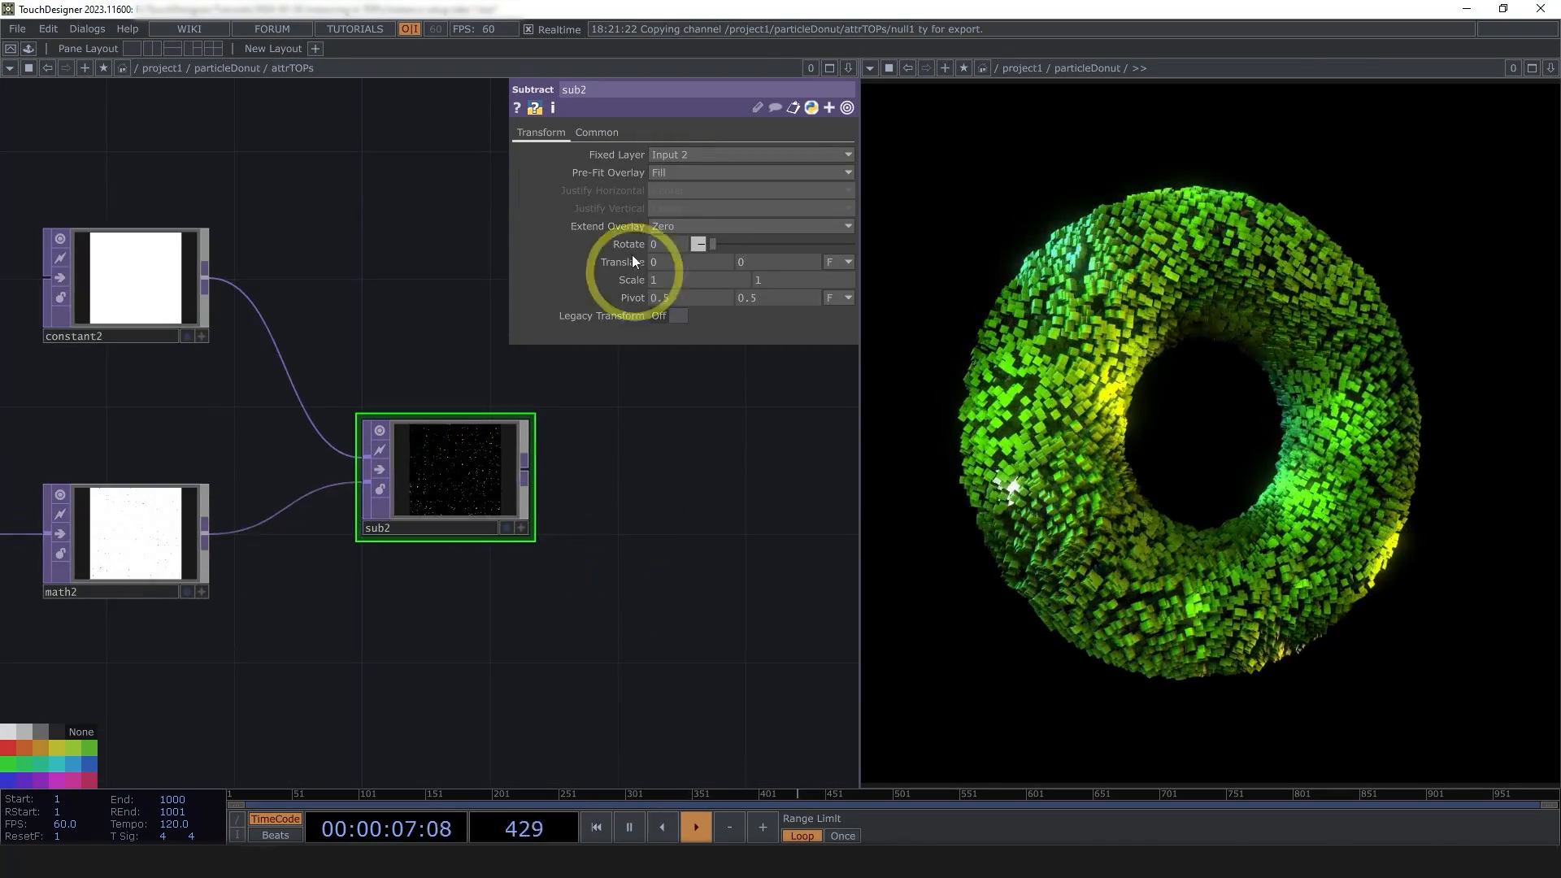
click(602, 129)
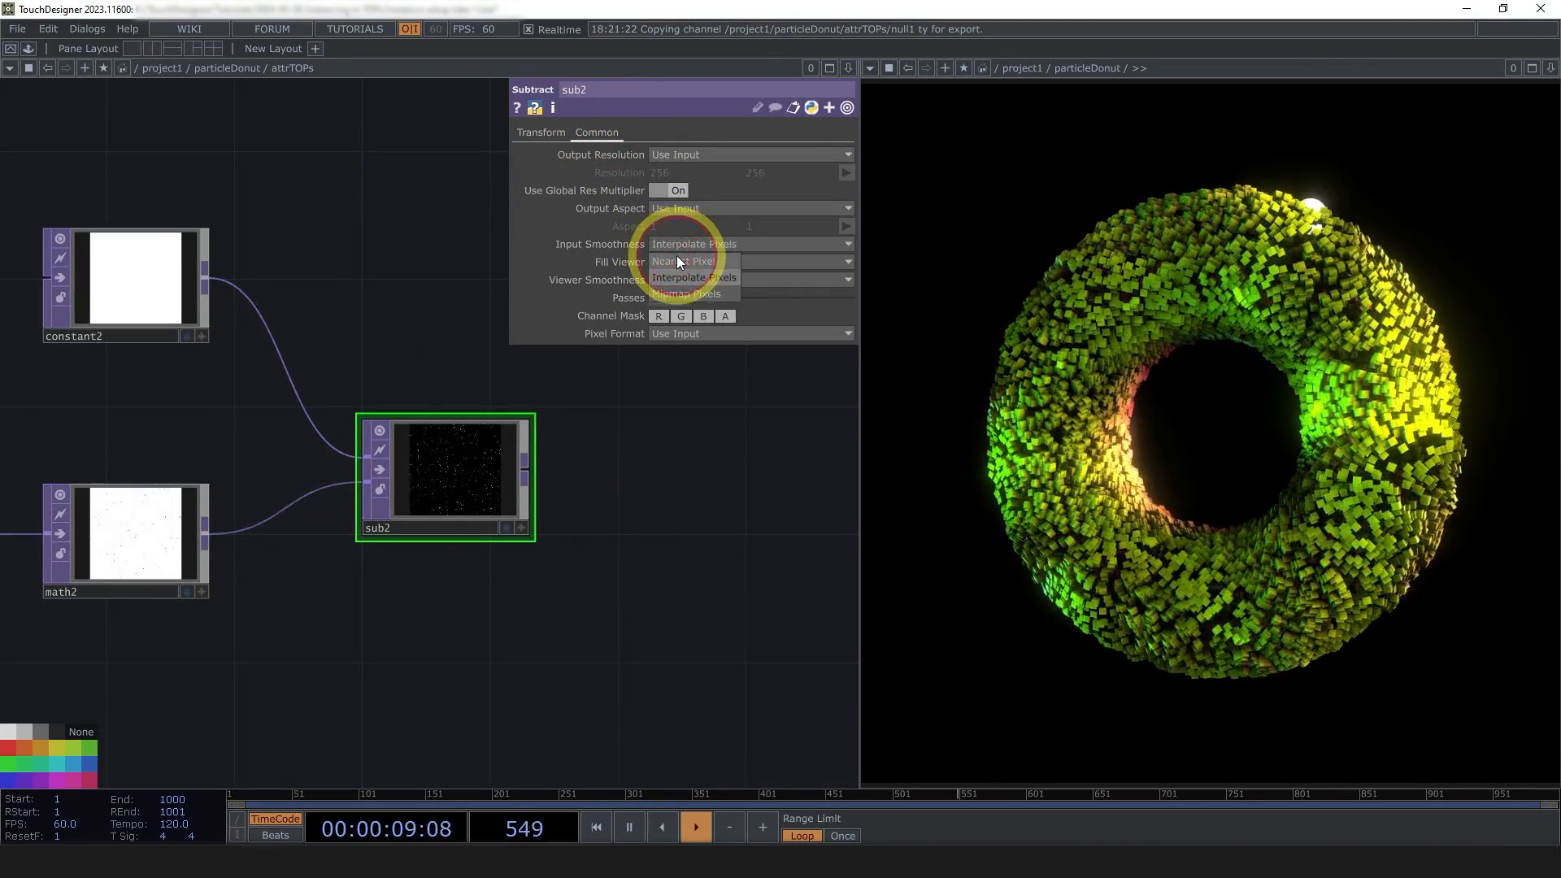
click(680, 280)
click(686, 314)
- Examine sub2's operator info and its output split into separate normalized RGBA channels with their value ranges
middle_click(447, 466)
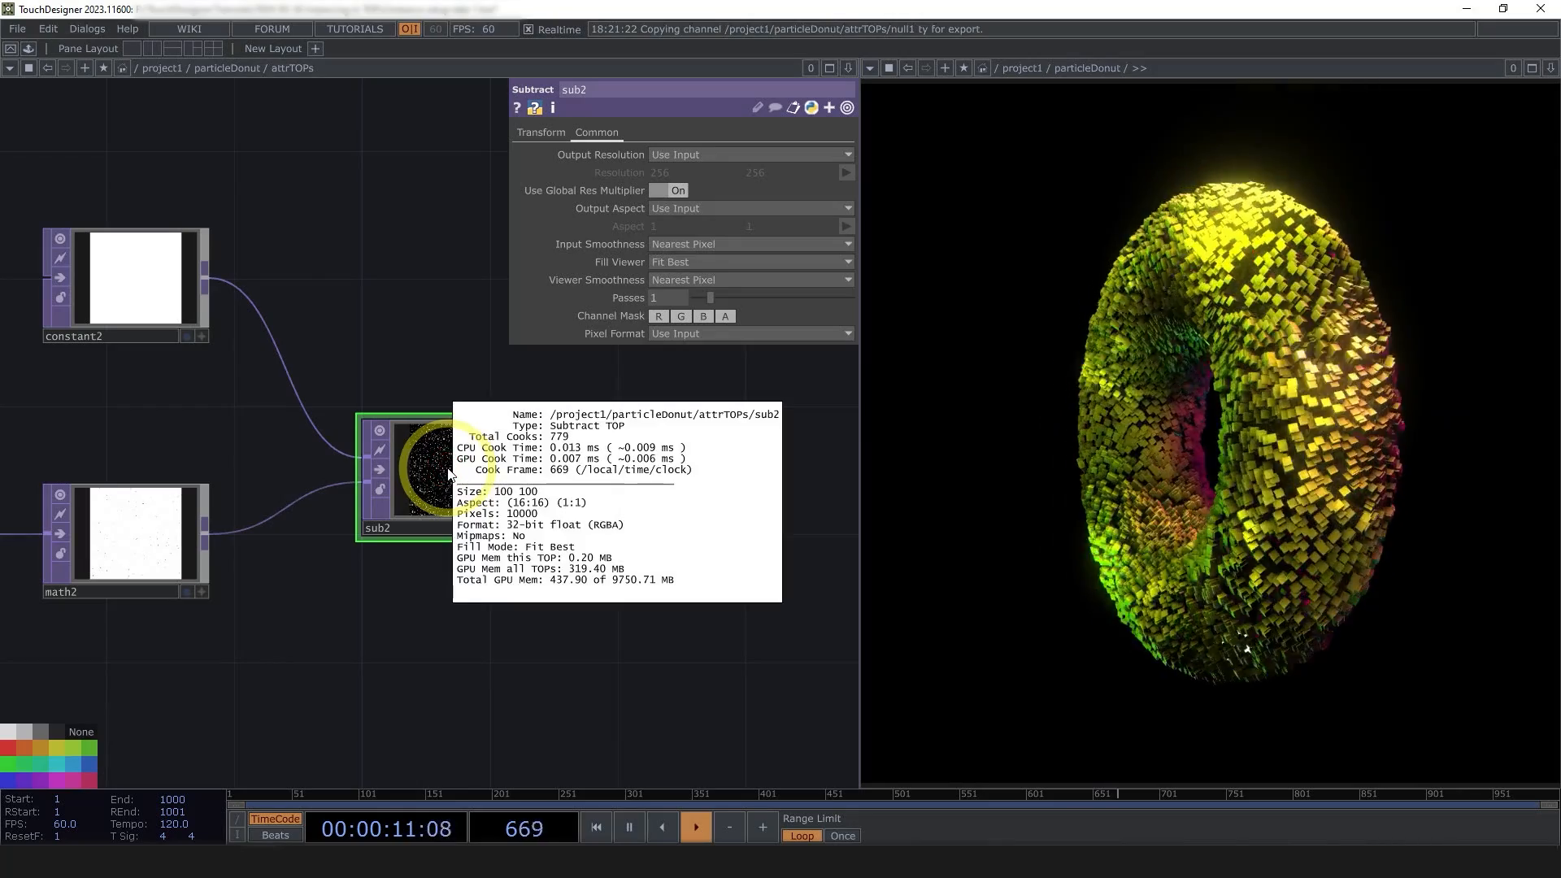
middle_drag(448, 467, 533, 529)
middle_drag(569, 639, 286, 455)
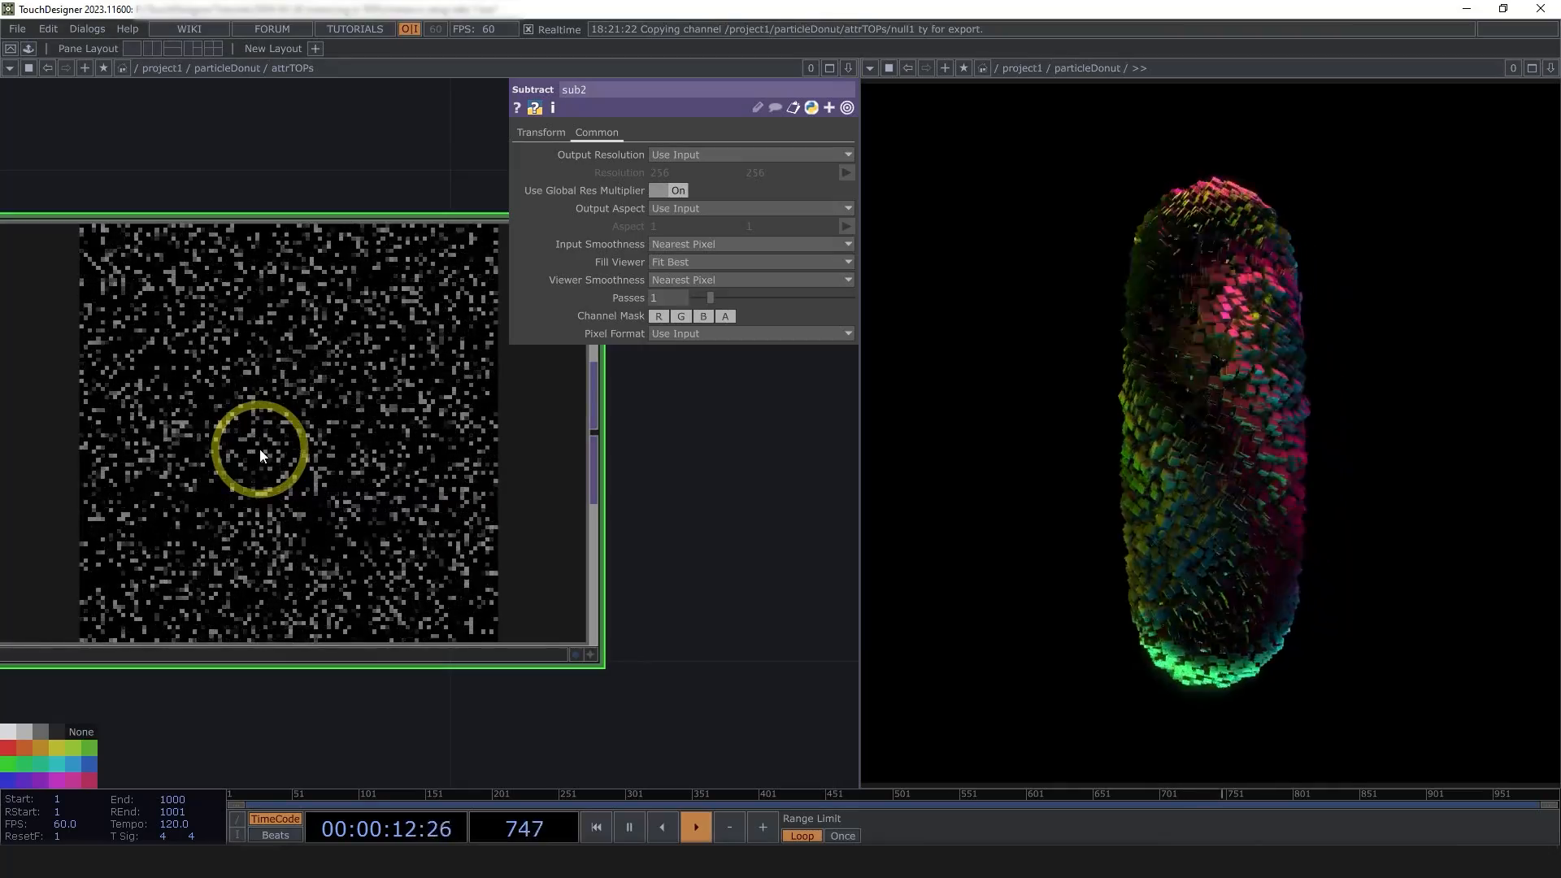
key(a)
click(260, 449)
key(n)
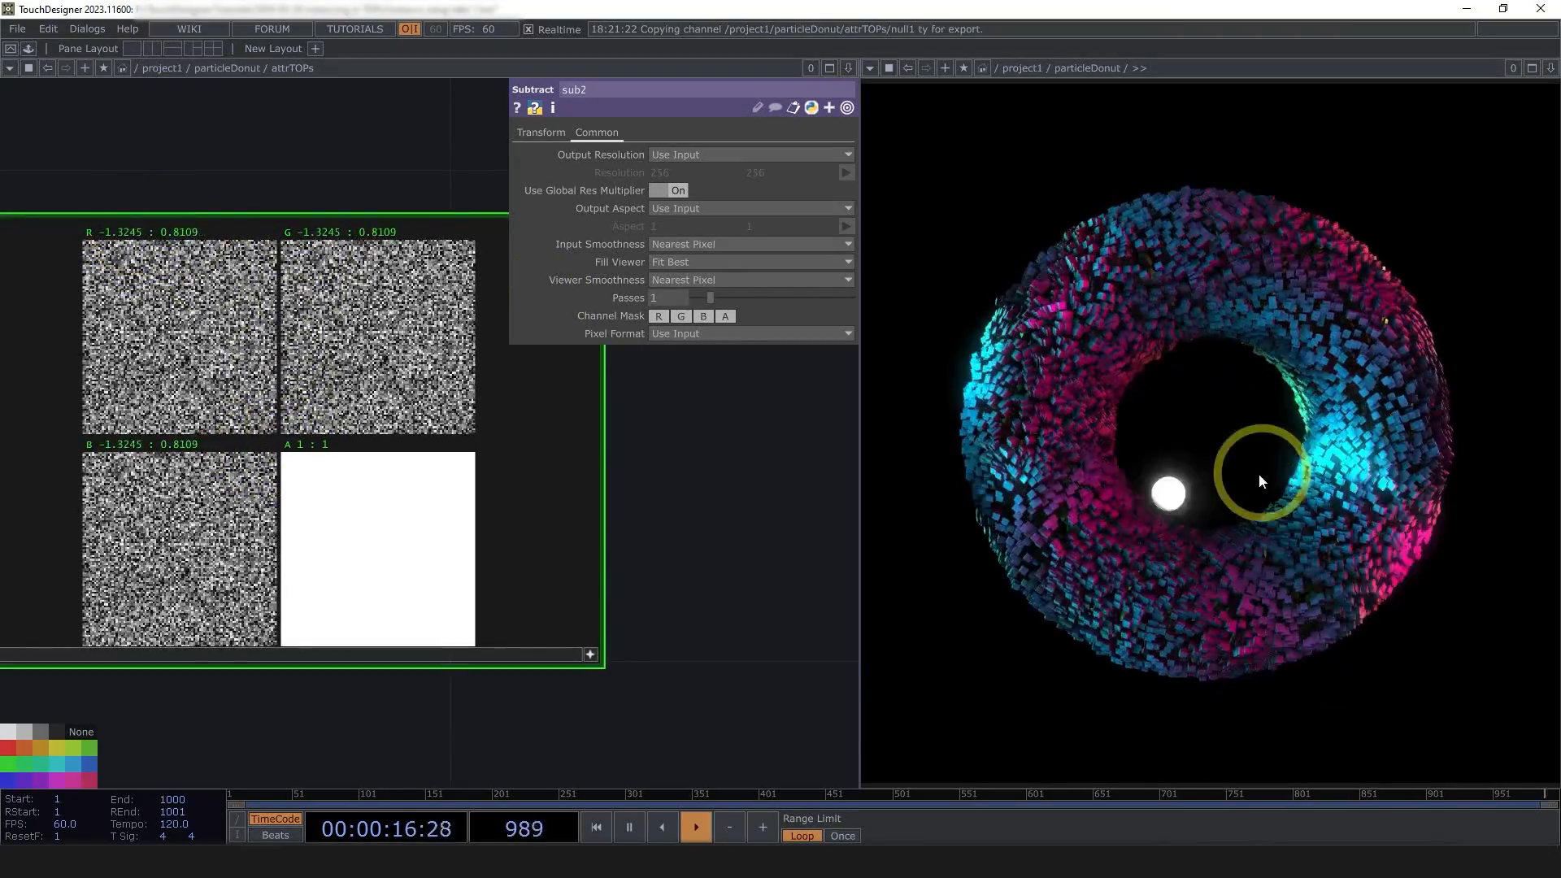
click(590, 655)
scroll(472, 605, down, 5)
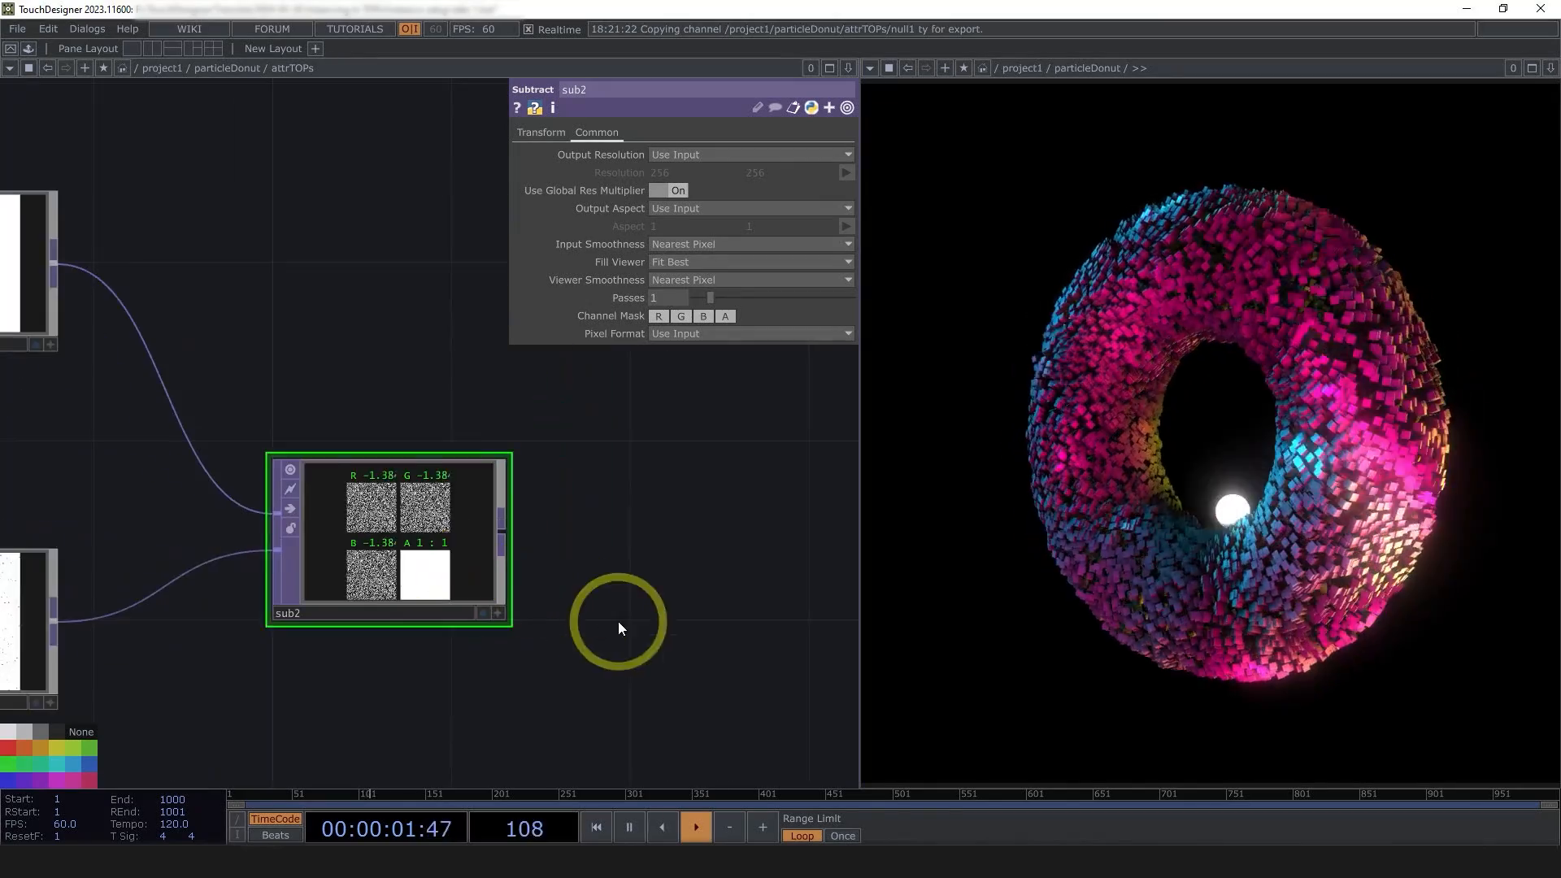
- Append a Limit TOP to the output of sub2
drag(619, 624, 490, 619)
click(238, 527)
right_click(373, 530)
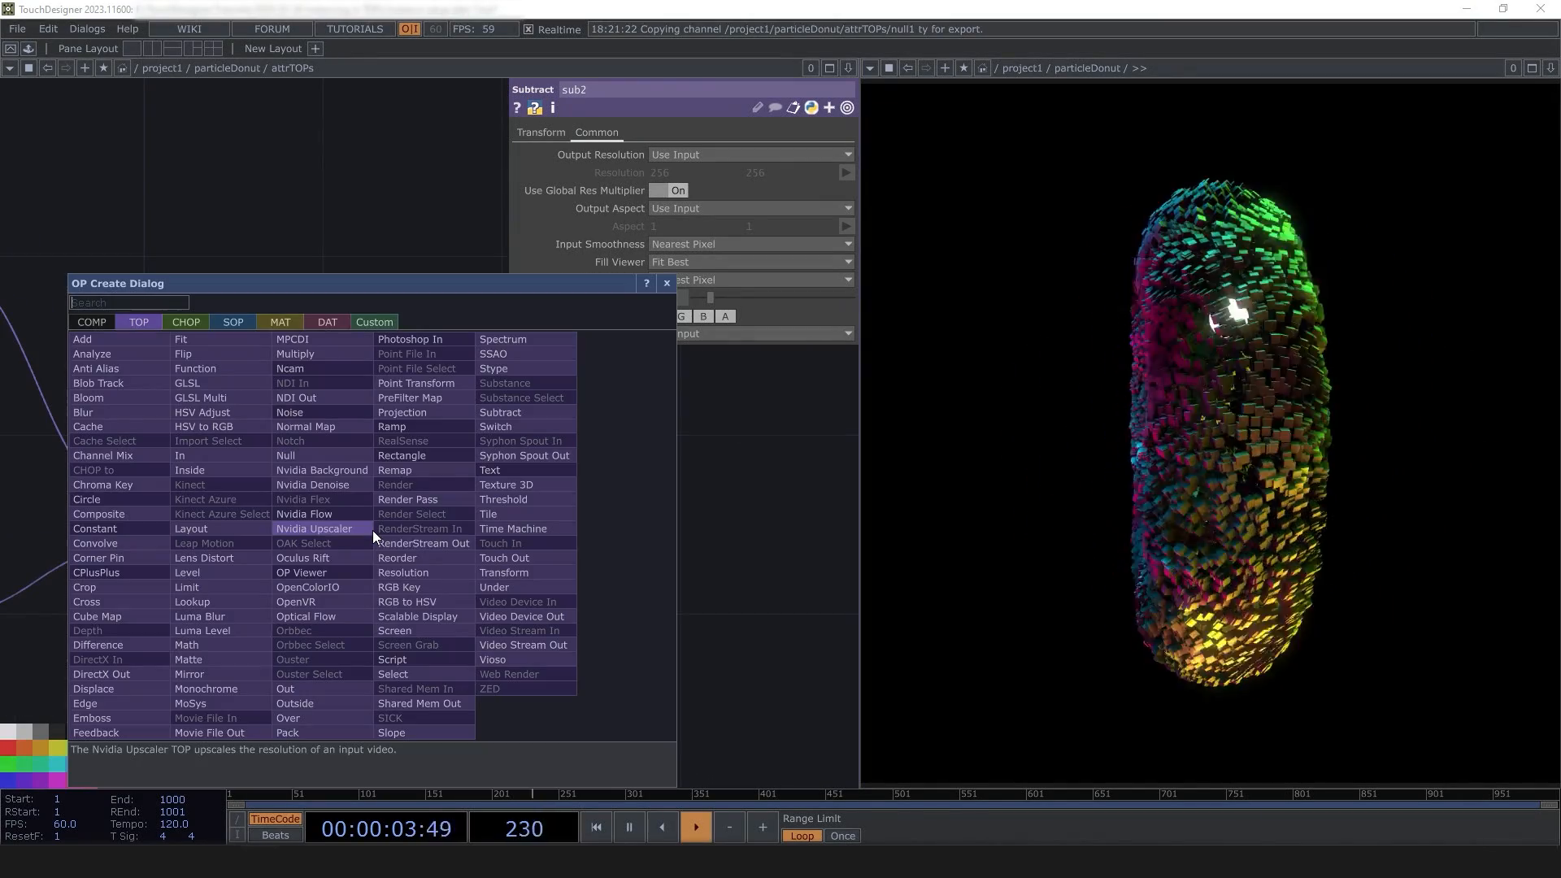
click(252, 584)
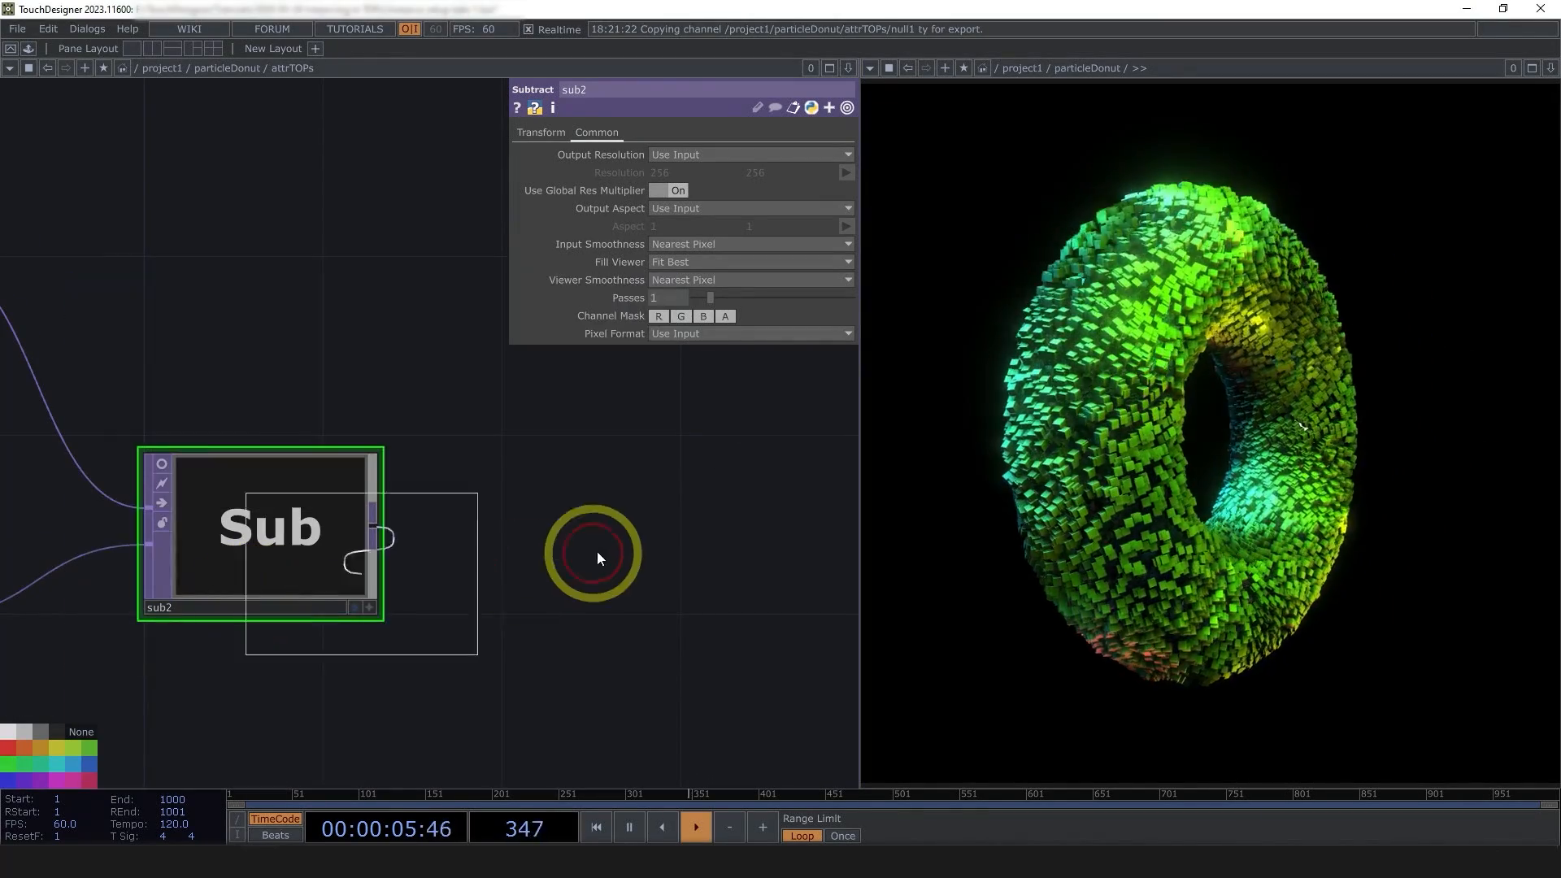
click(626, 530)
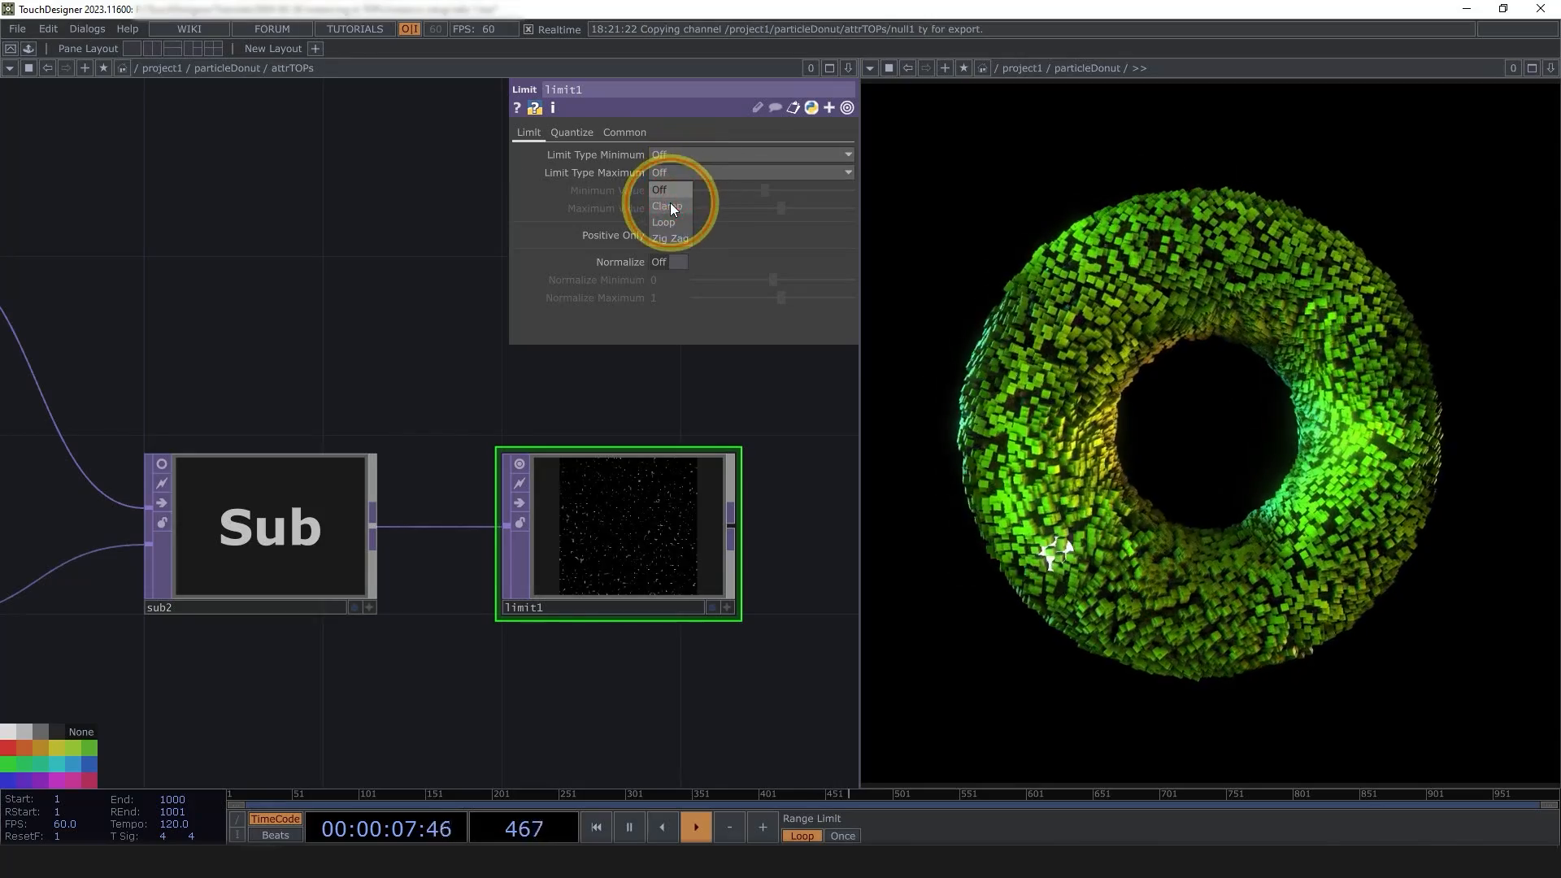
- Set limit1's minimum and maximum limit types to Clamp, with a minimum value of 0
click(676, 155)
click(672, 188)
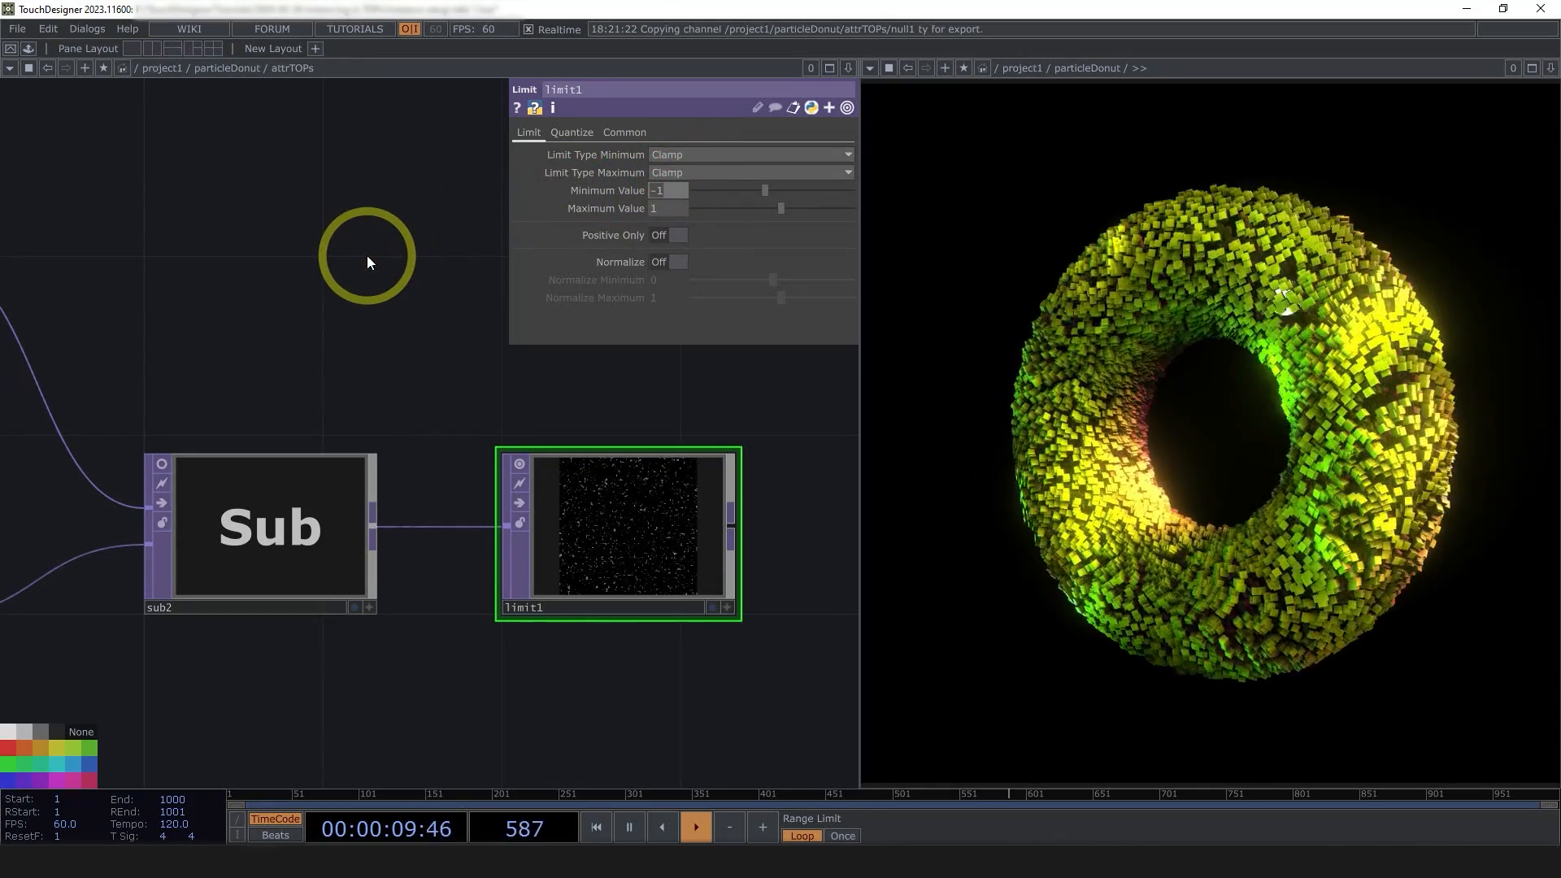
text(0)
key(Return)
scroll(653, 527, up, 5)
scroll(646, 526, down, 4)
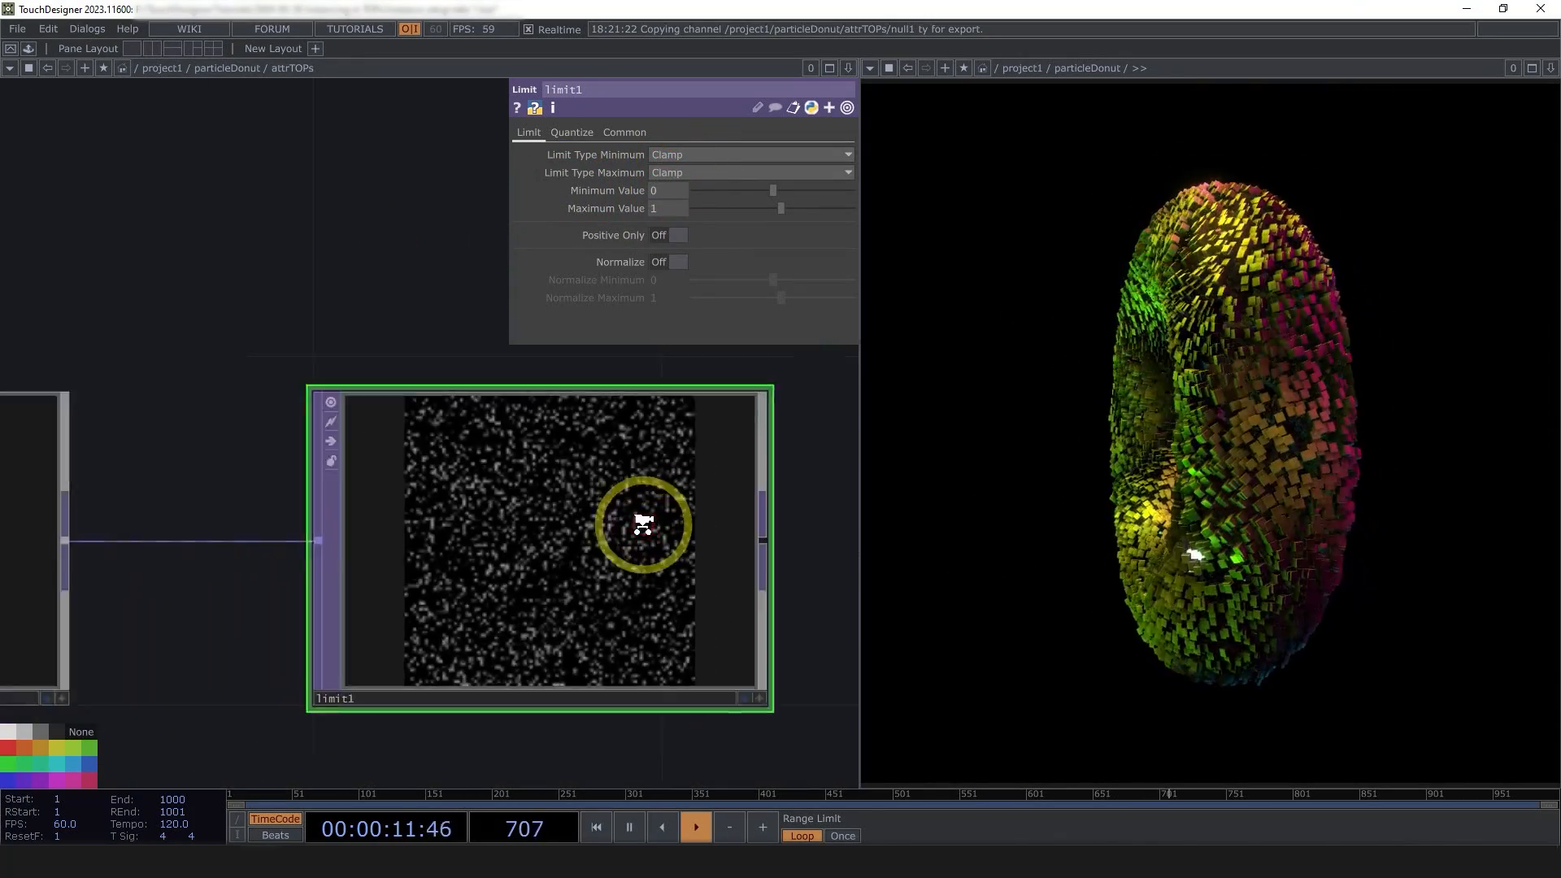
- Set limit1's Viewer Smoothness to Nearest Pixel and inspect the value ranges of its separate channels
click(625, 133)
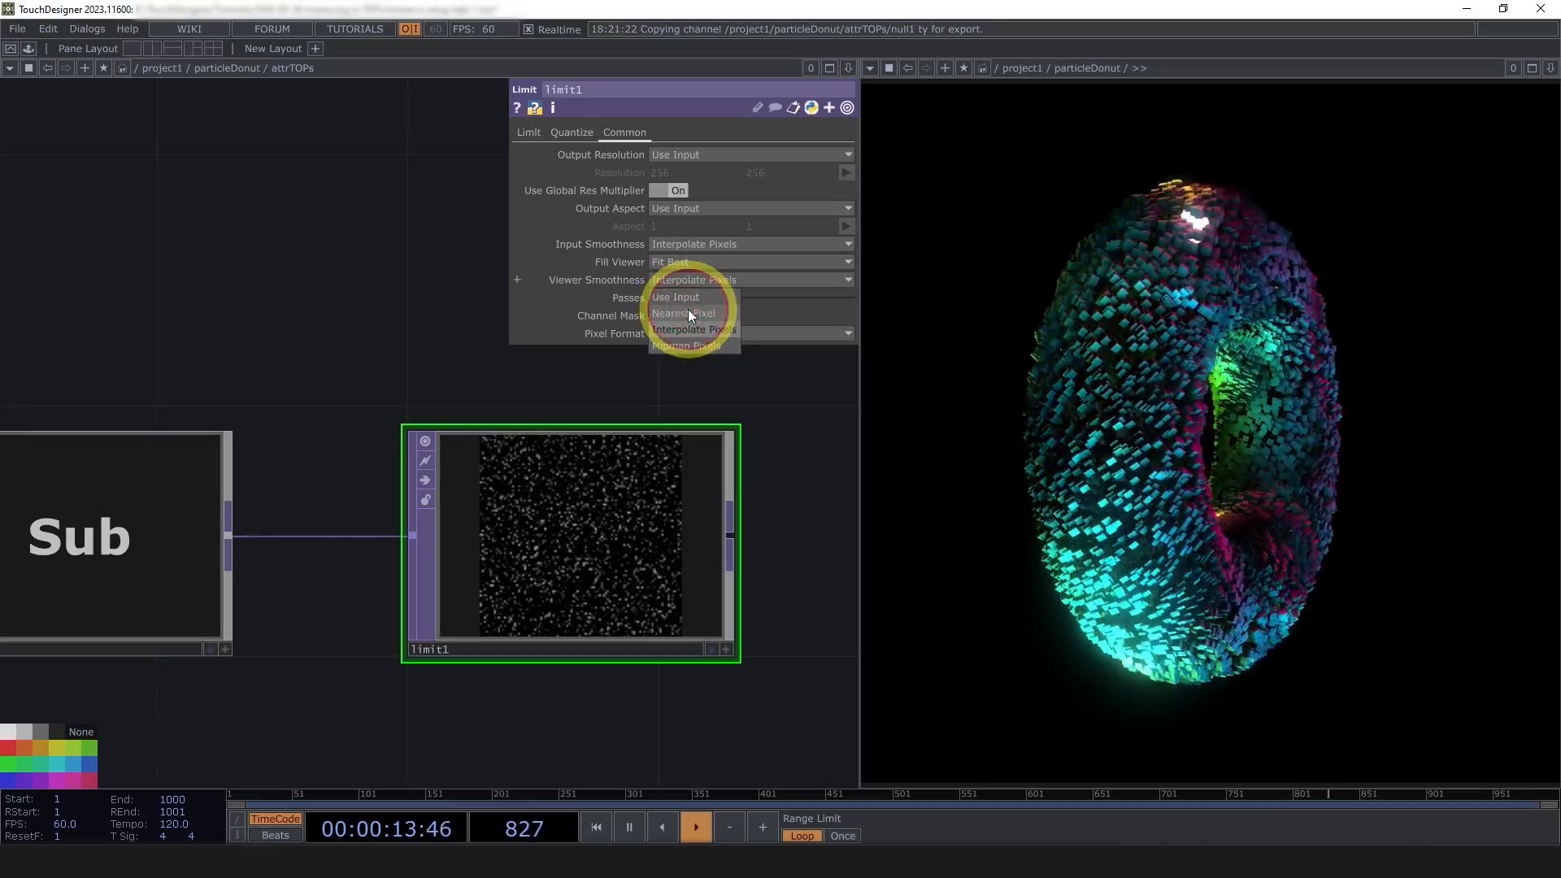
scroll(606, 560, up, 6)
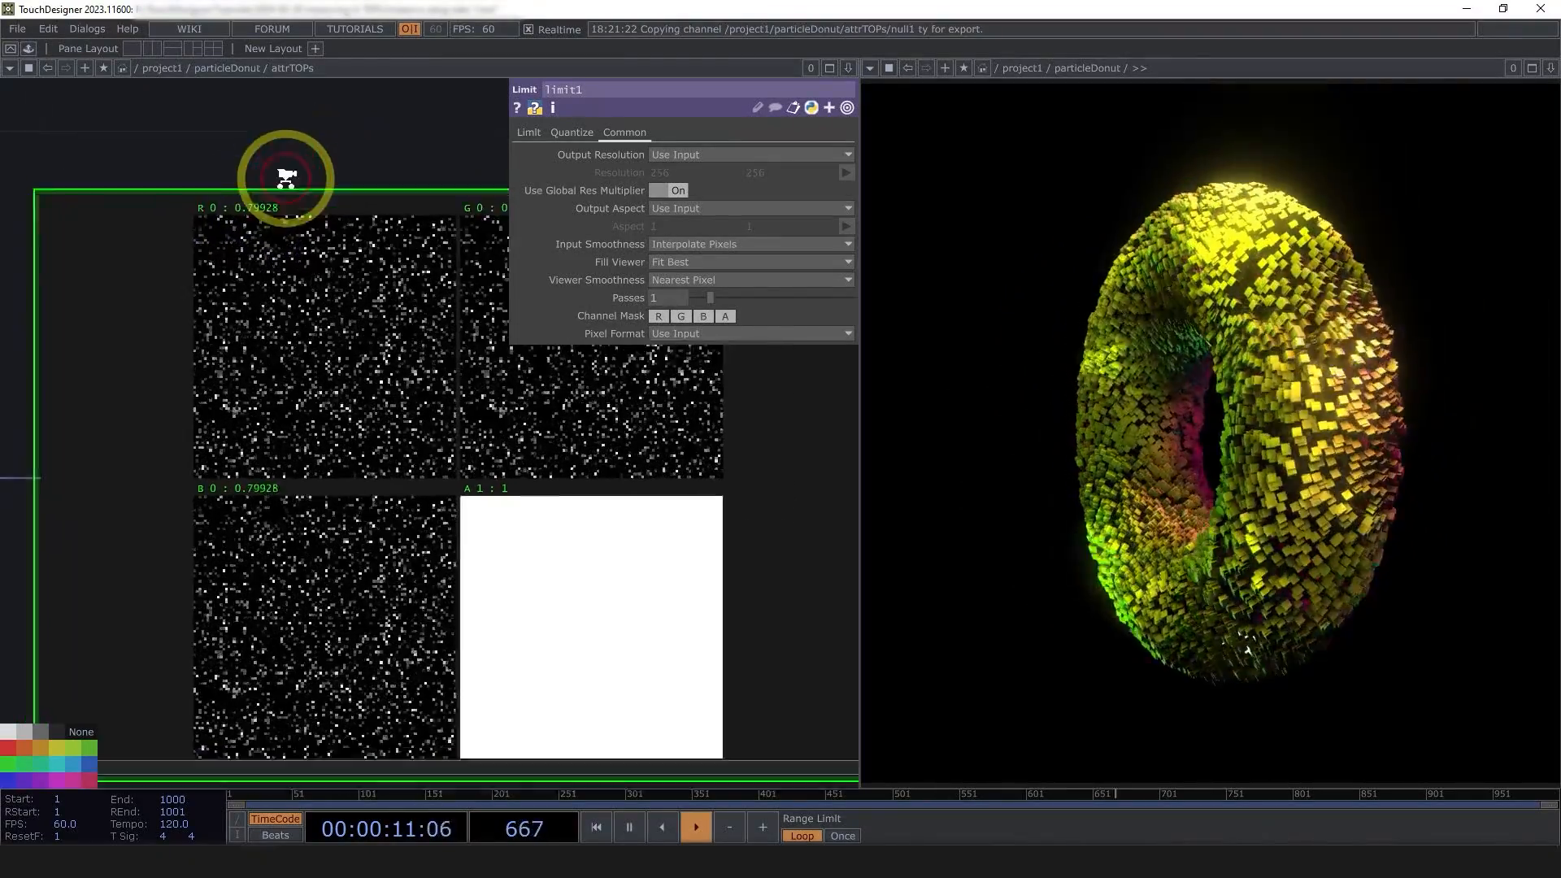
scroll(287, 171, down, 4)
scroll(593, 488, down, 5)
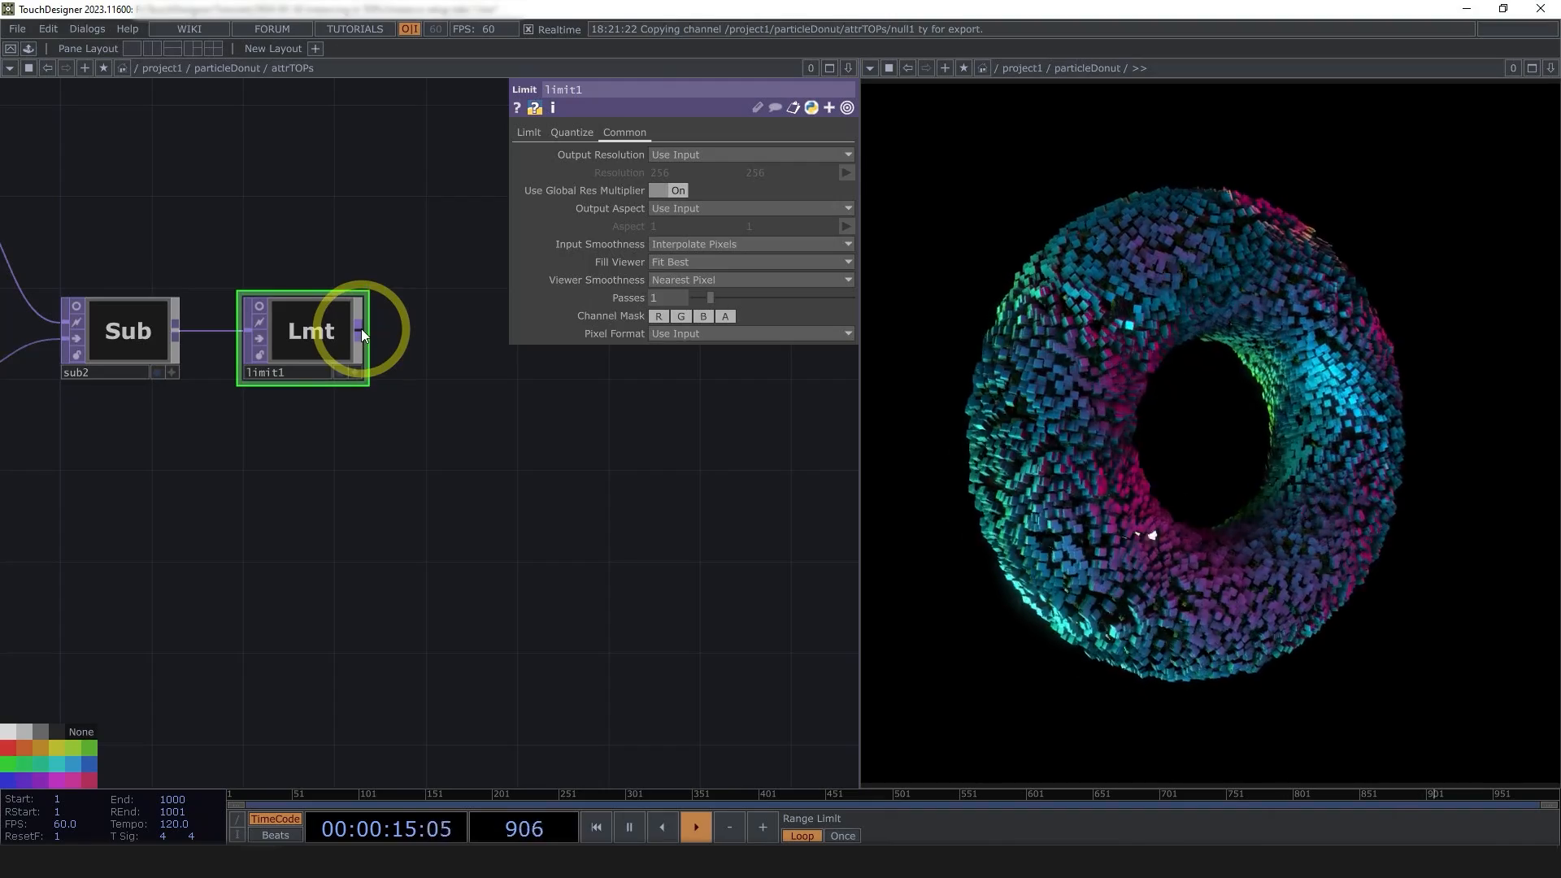
- Append a Null TOP to limit1 and name it mag
right_click(361, 329)
click(289, 255)
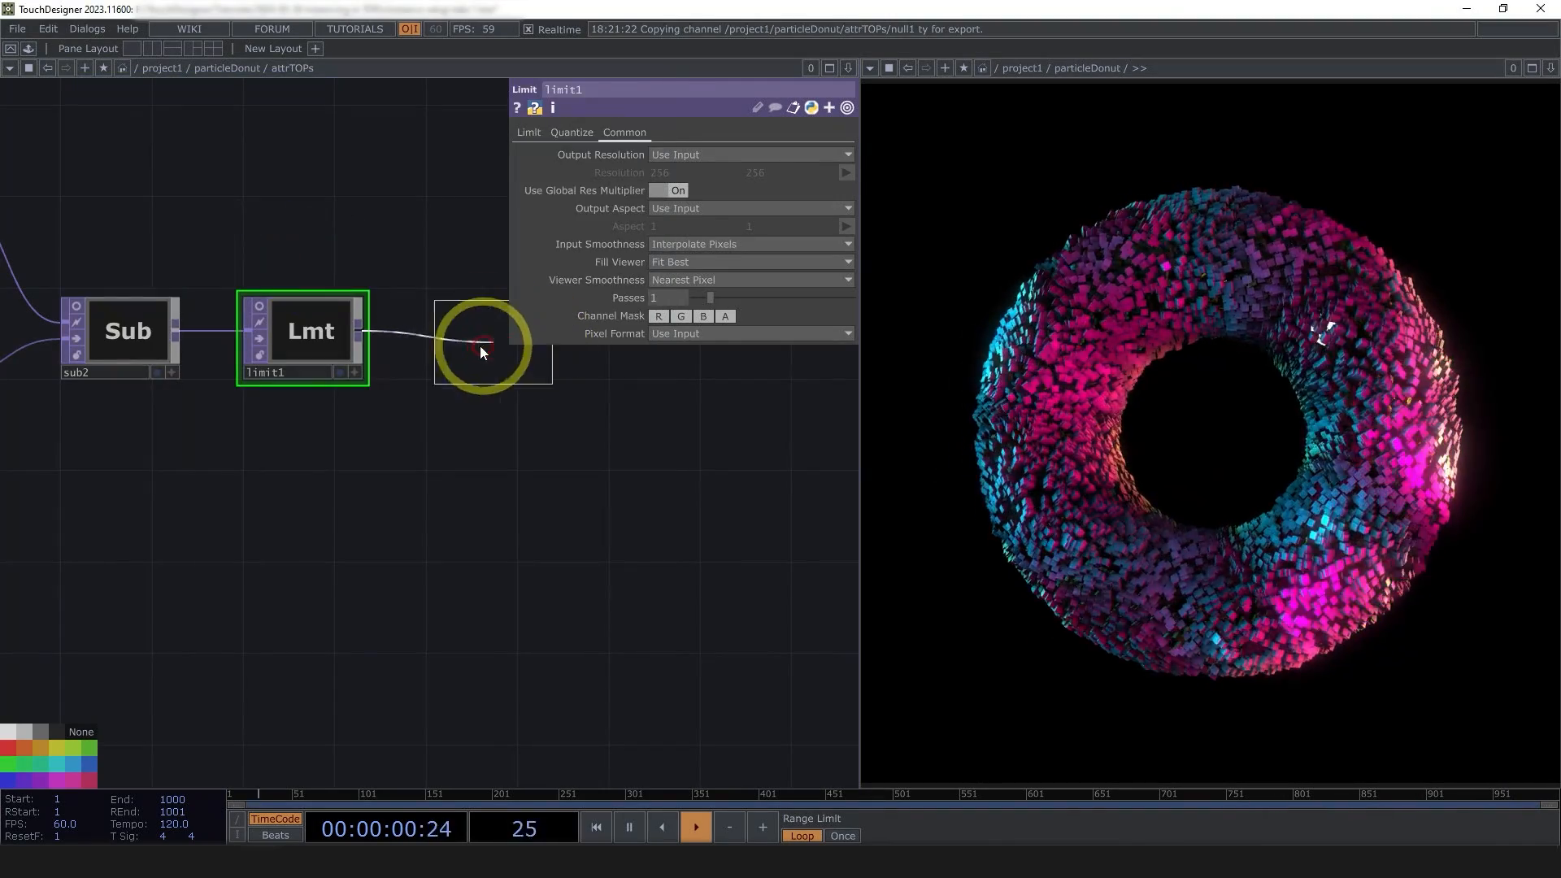
click(472, 367)
click(472, 367)
text(mag)
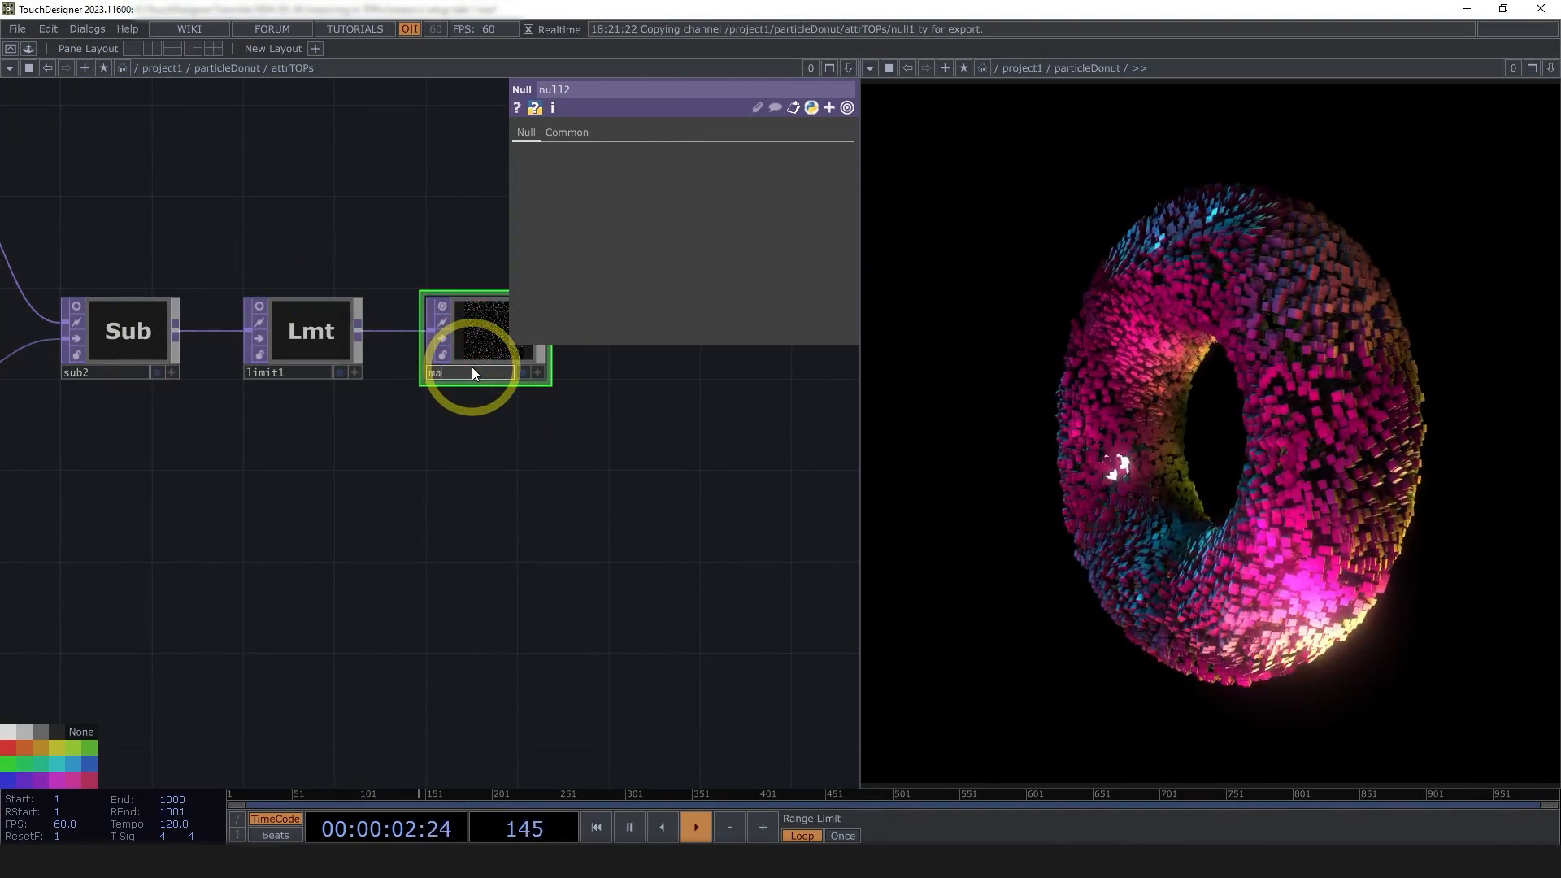
click(499, 500)
- Move out1 farther right, beyond the mag null, to make room in the network
drag(499, 499, 387, 515)
scroll(387, 515, down, 6)
scroll(402, 545, up, 3)
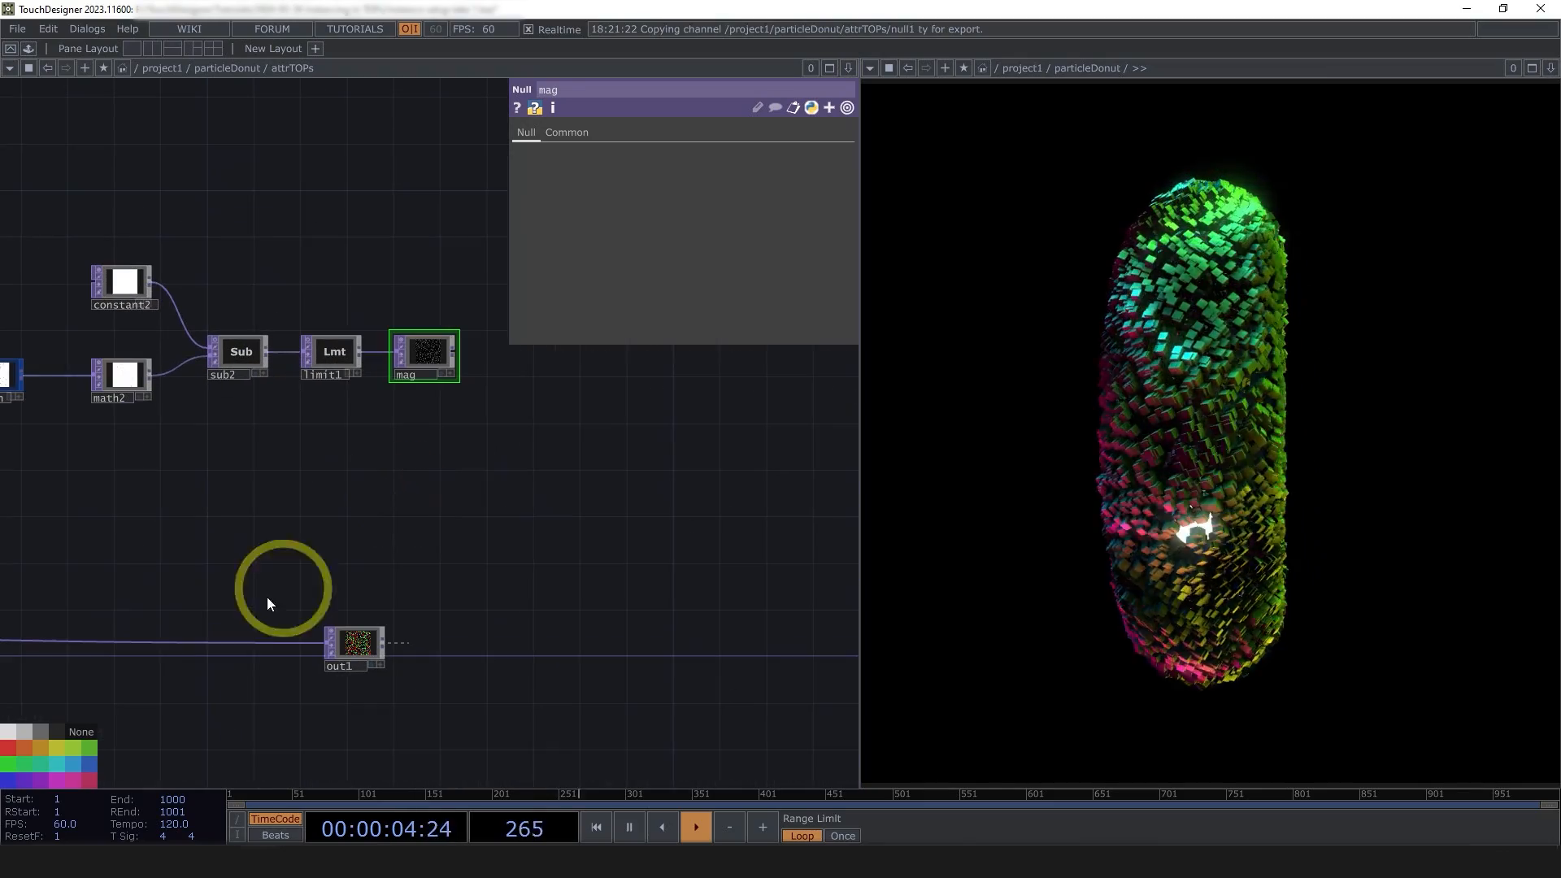
scroll(423, 461, down, 5)
scroll(435, 435, up, 5)
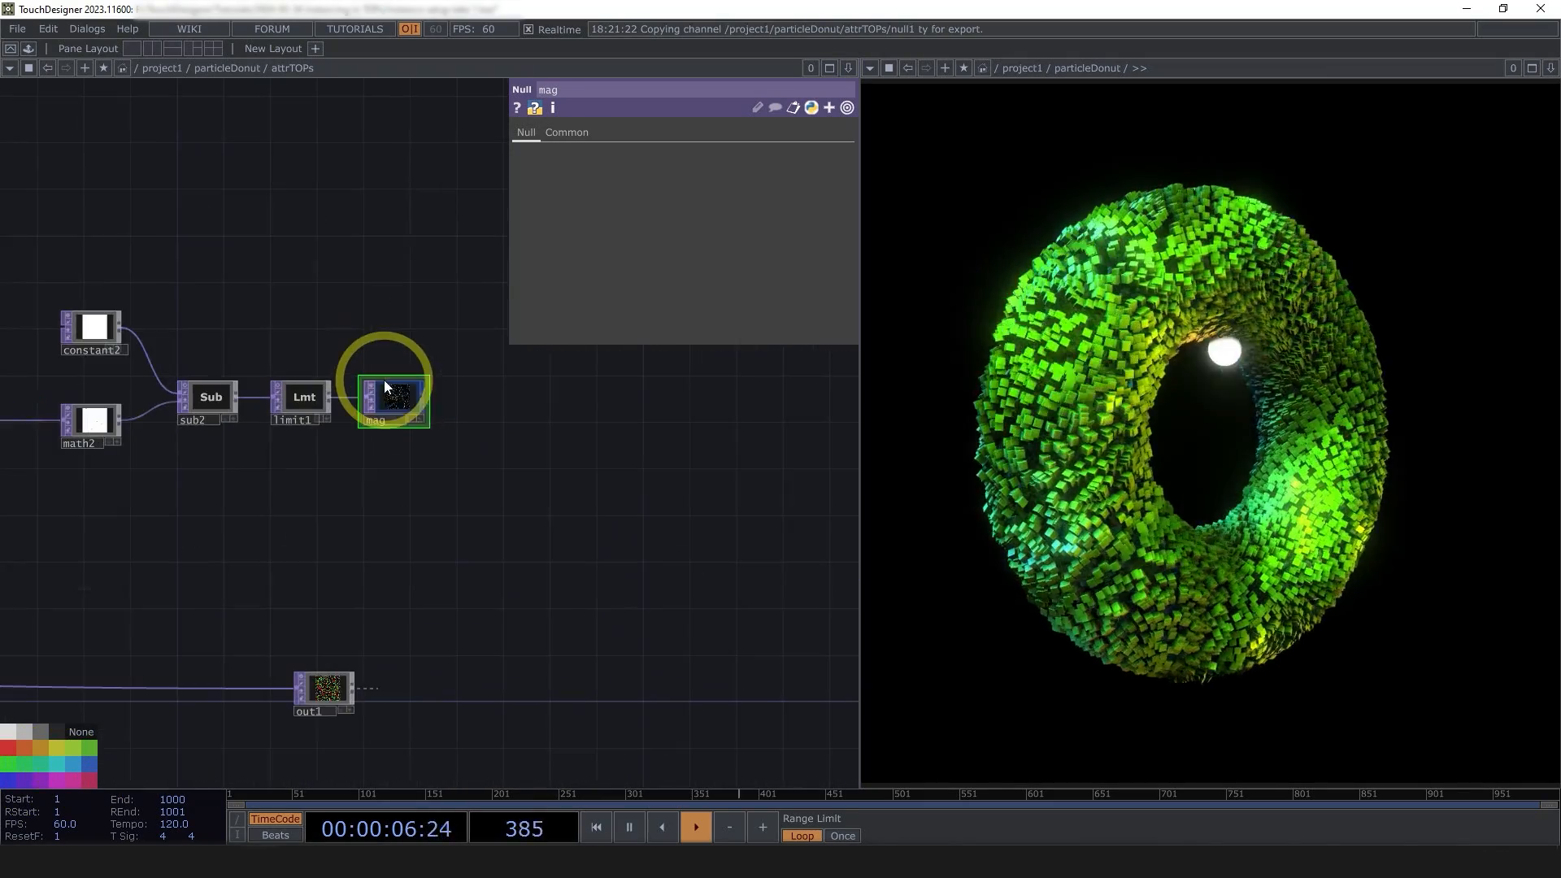
scroll(501, 551, down, 3)
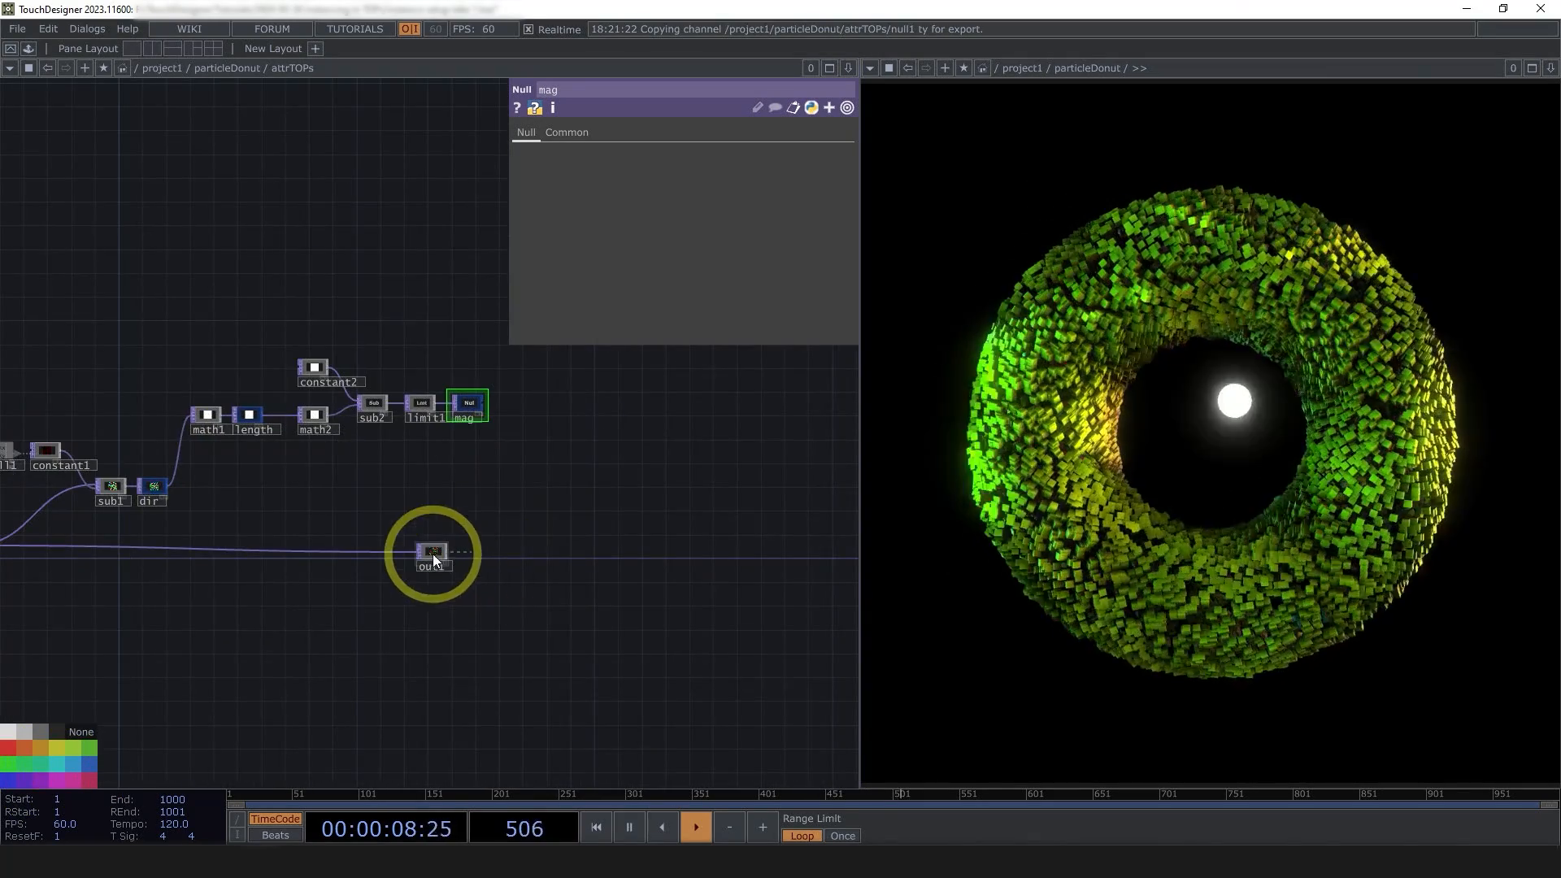
drag(543, 504, 610, 500)
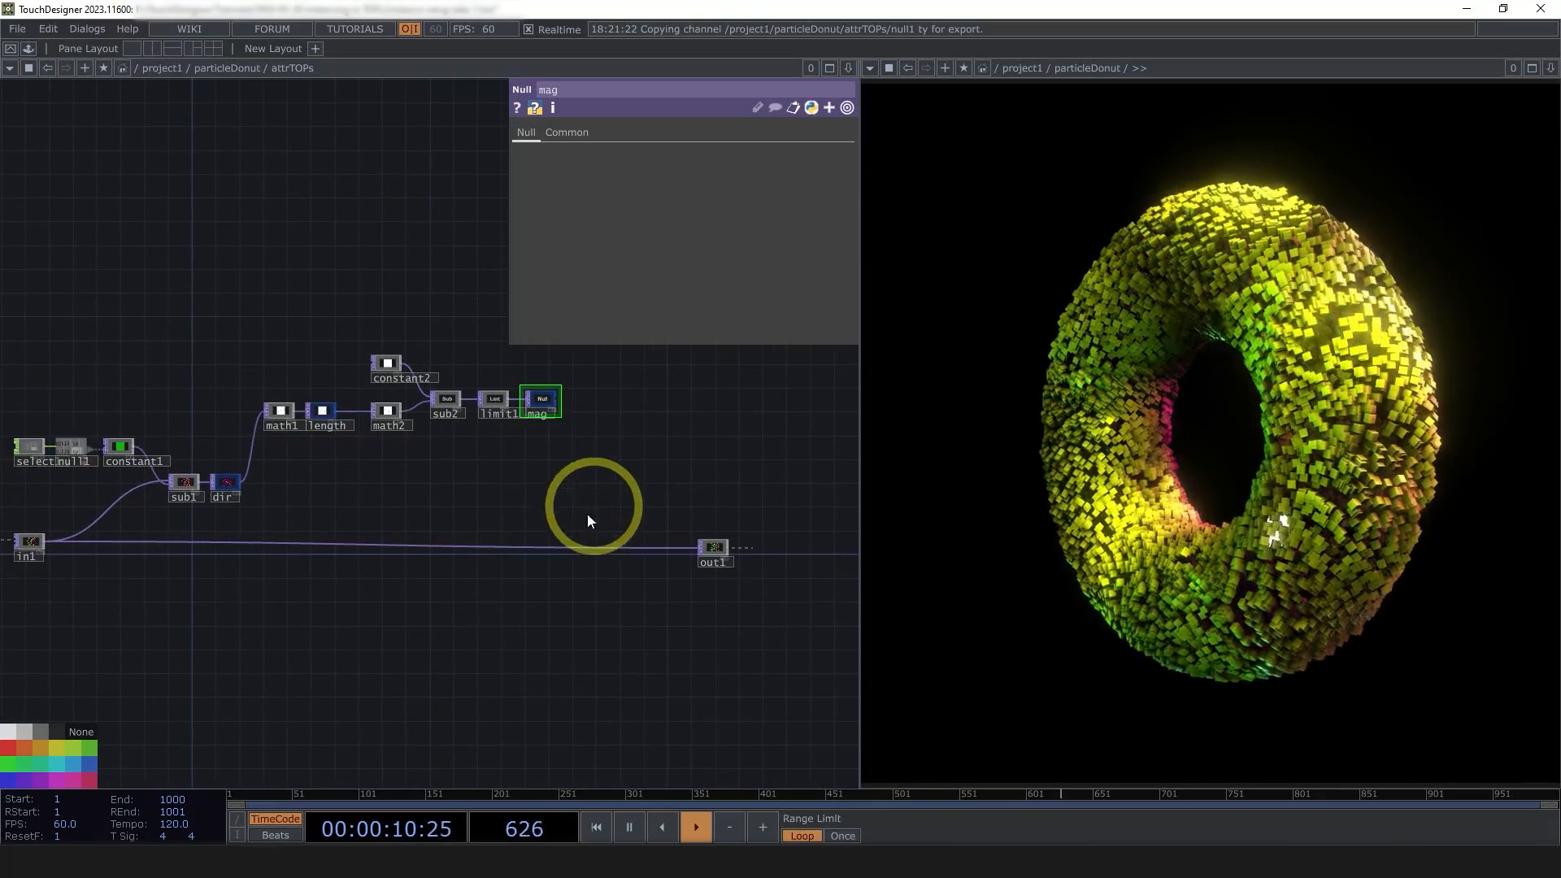
- Move in1 slightly lower so its wire to out1 runs further below the dir chain
drag(322, 613, 521, 615)
scroll(634, 551, up, 5)
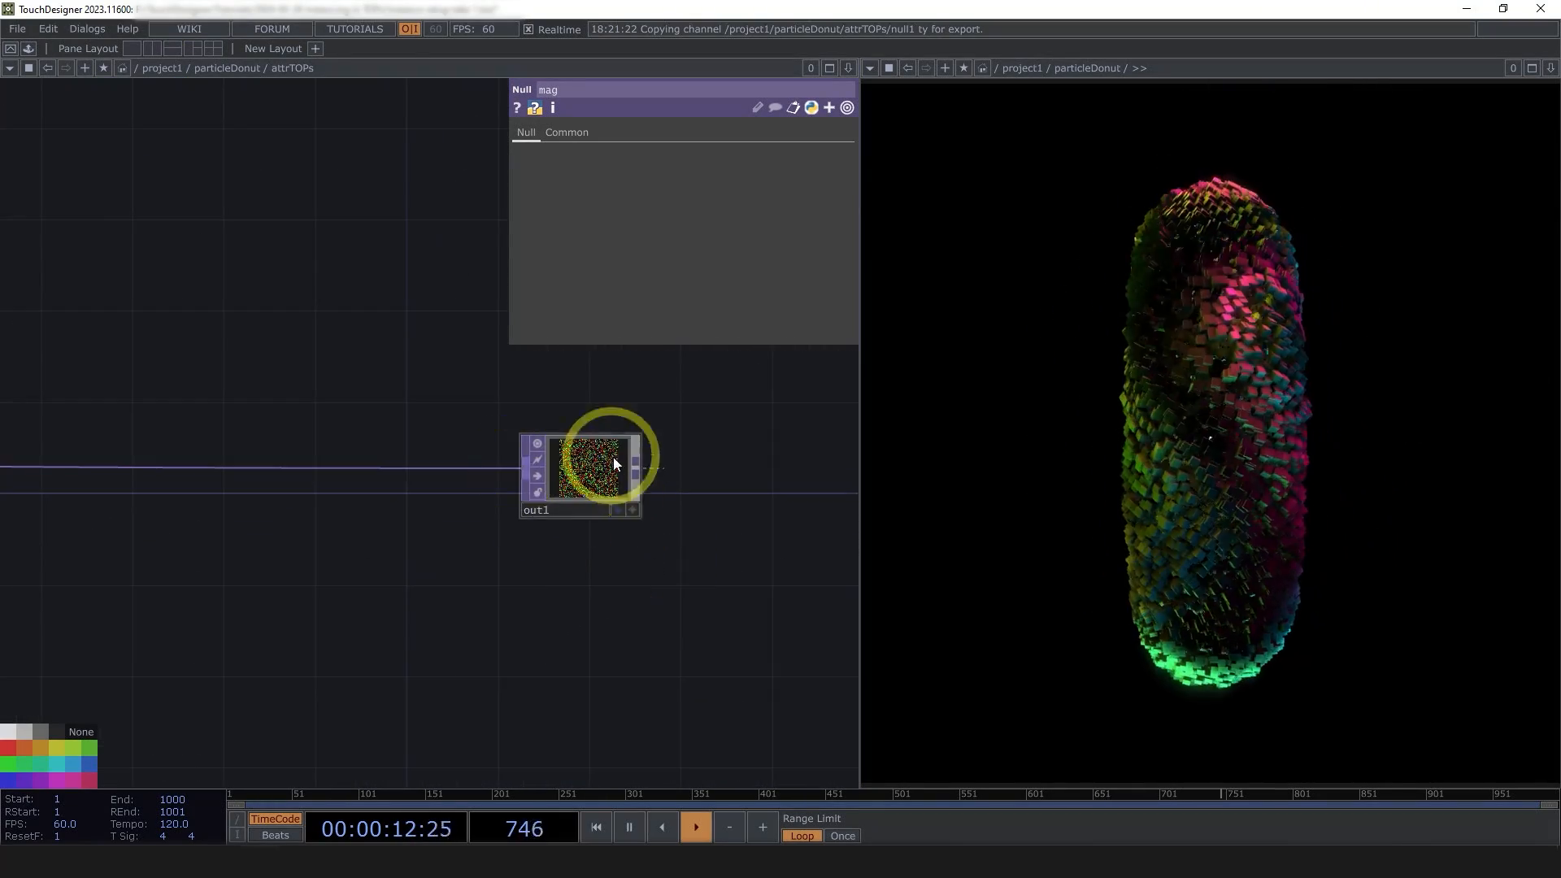
scroll(606, 484, up, 4)
scroll(593, 487, down, 7)
drag(360, 551, 579, 561)
scroll(521, 560, down, 3)
drag(456, 559, 617, 557)
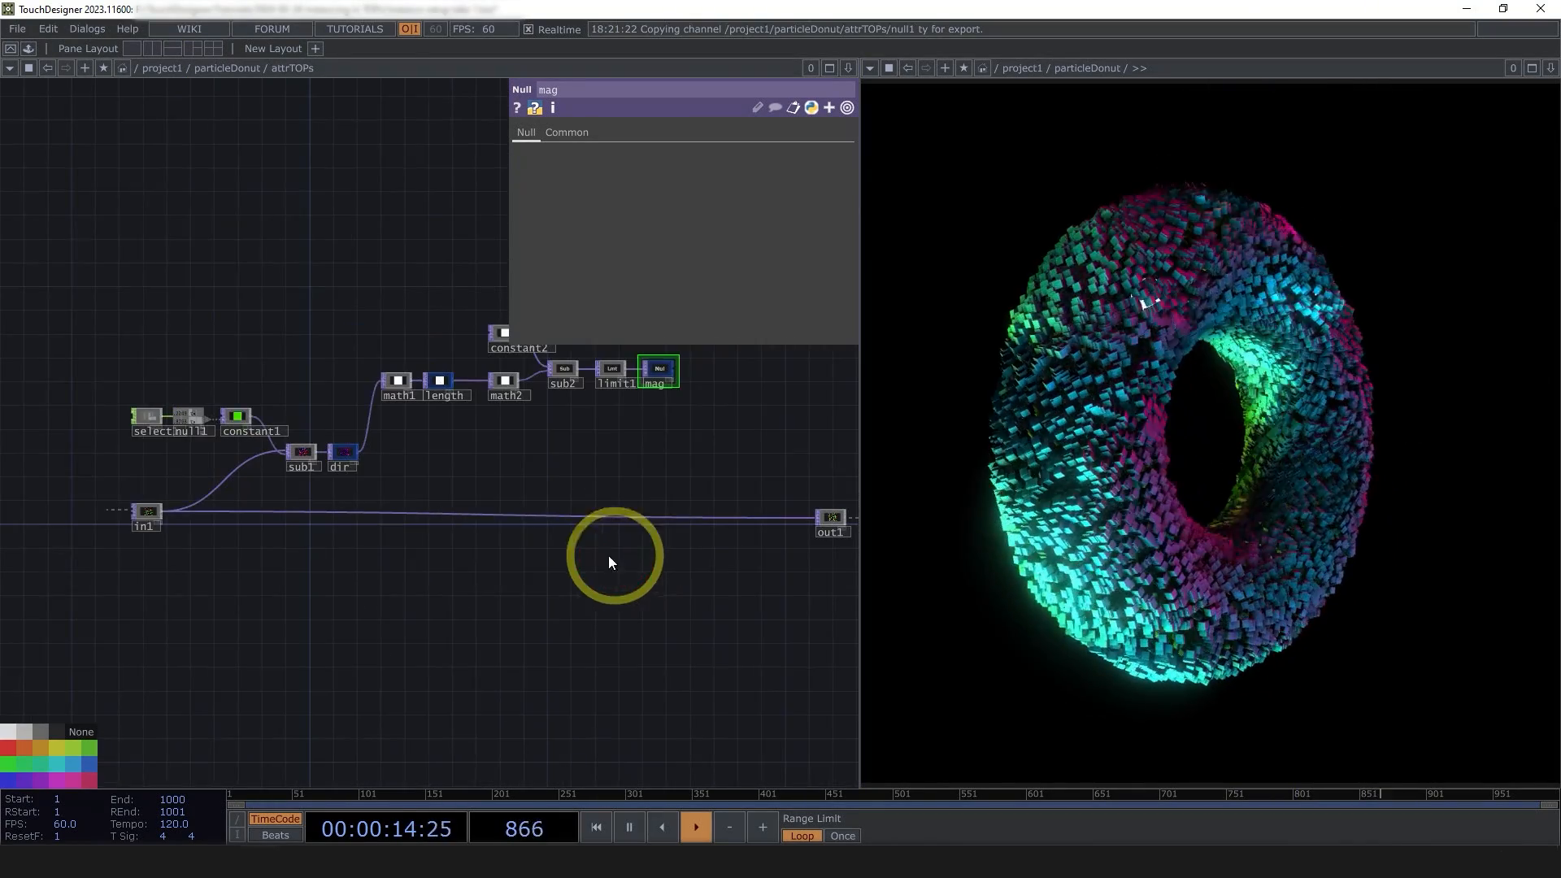
drag(153, 514, 153, 532)
drag(513, 568, 417, 590)
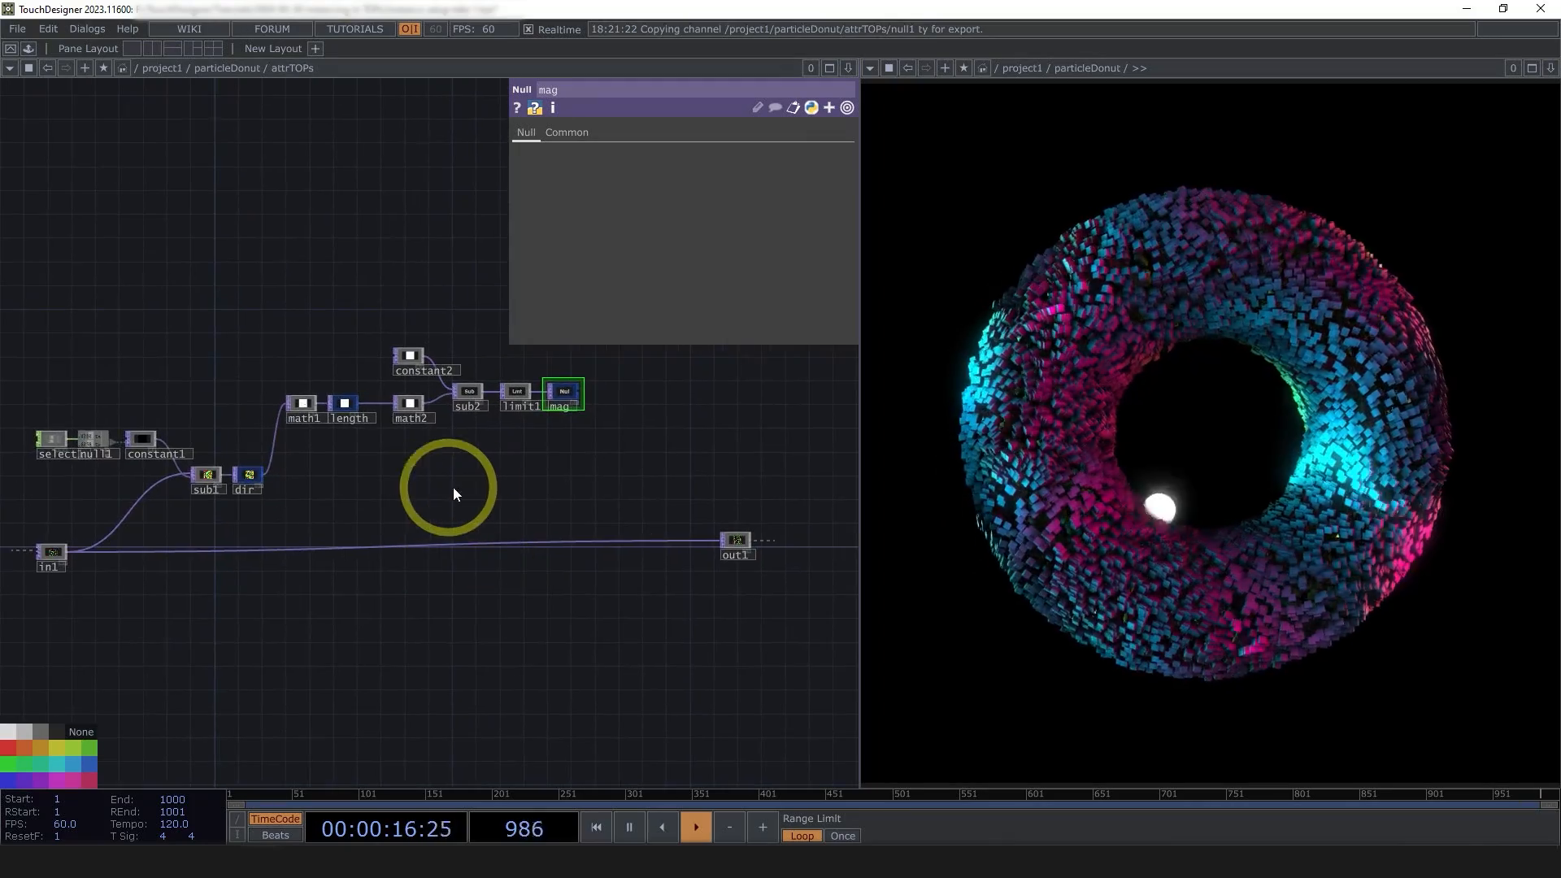
- Examine the dir null's direction output and the chain of operators leading from it to the mag null
scroll(467, 493, up, 2)
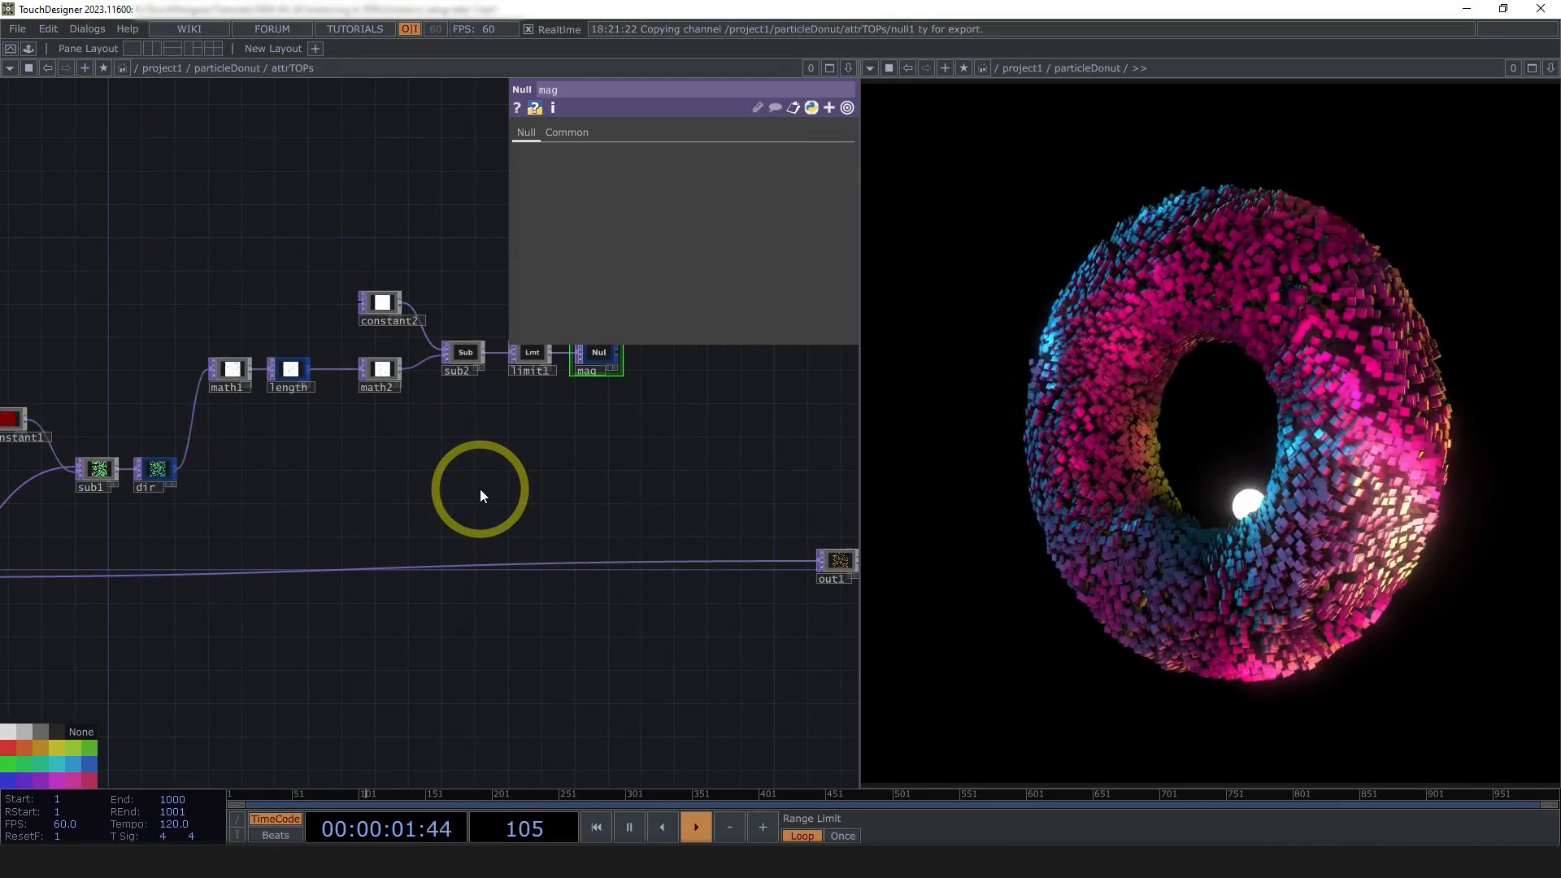
scroll(177, 473, up, 4)
scroll(104, 494, up, 1)
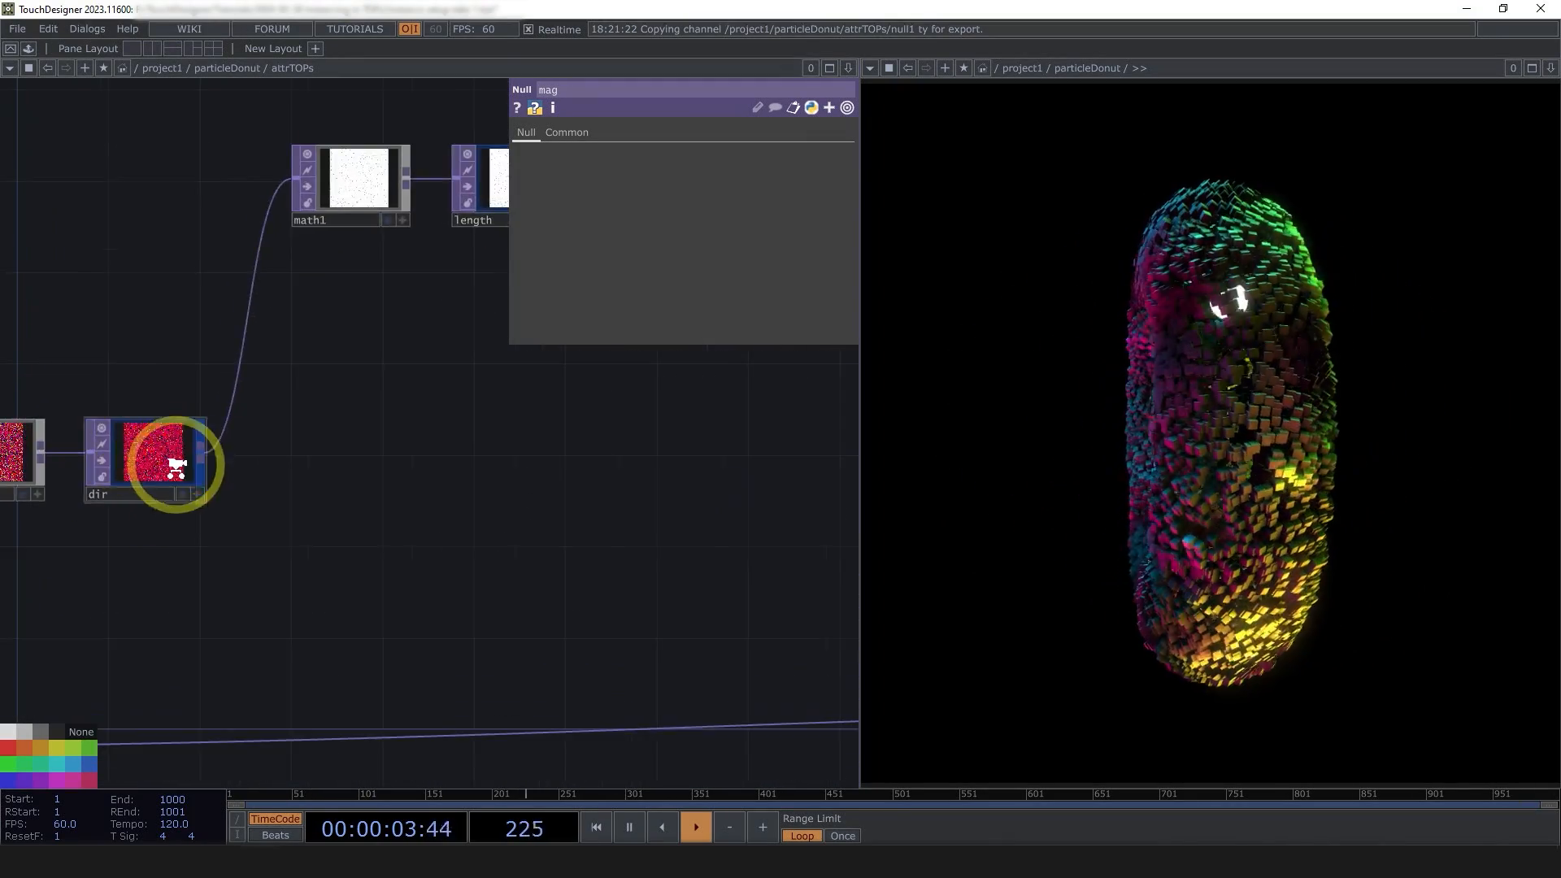
scroll(180, 460, up, 1)
scroll(553, 493, down, 3)
drag(623, 491, 225, 521)
scroll(350, 512, down, 2)
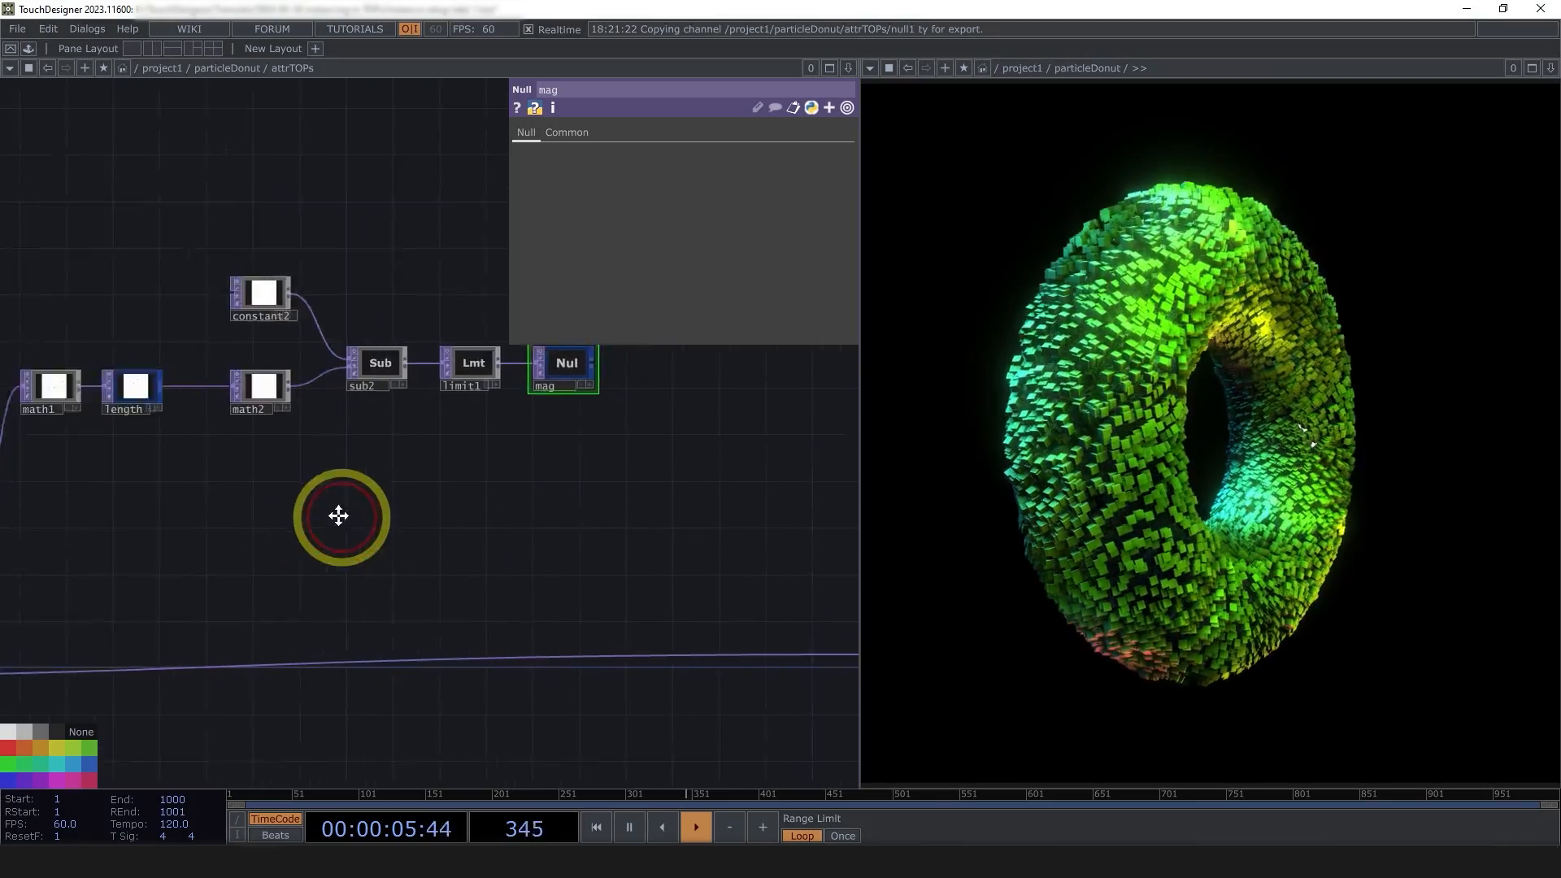
scroll(69, 528, up, 3)
scroll(77, 511, up, 4)
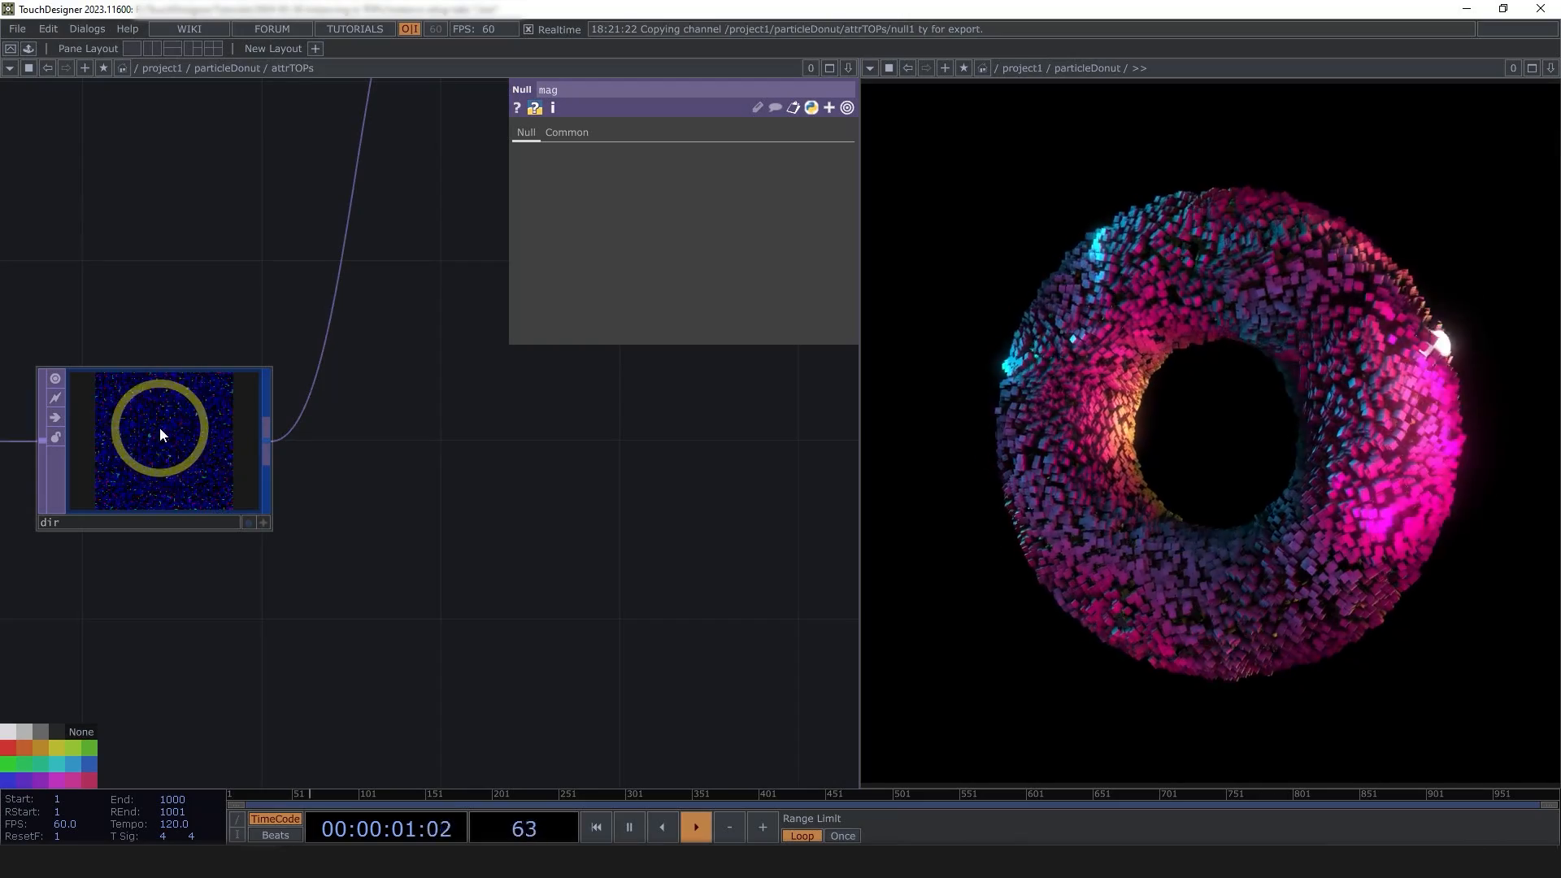
scroll(317, 443, down, 4)
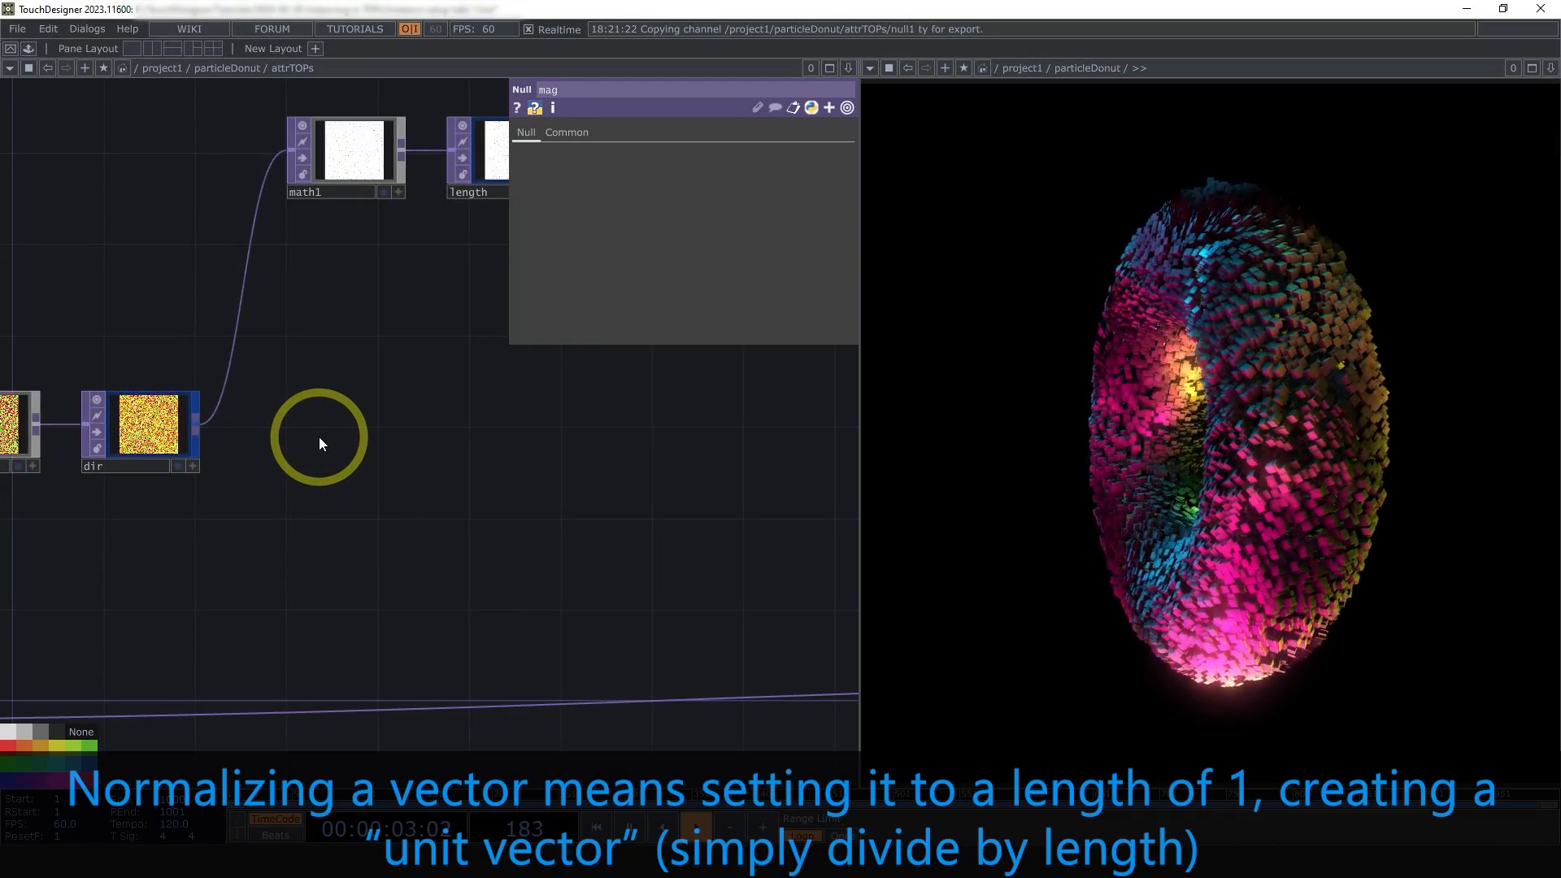
scroll(169, 431, up, 3)
middle_click(158, 431)
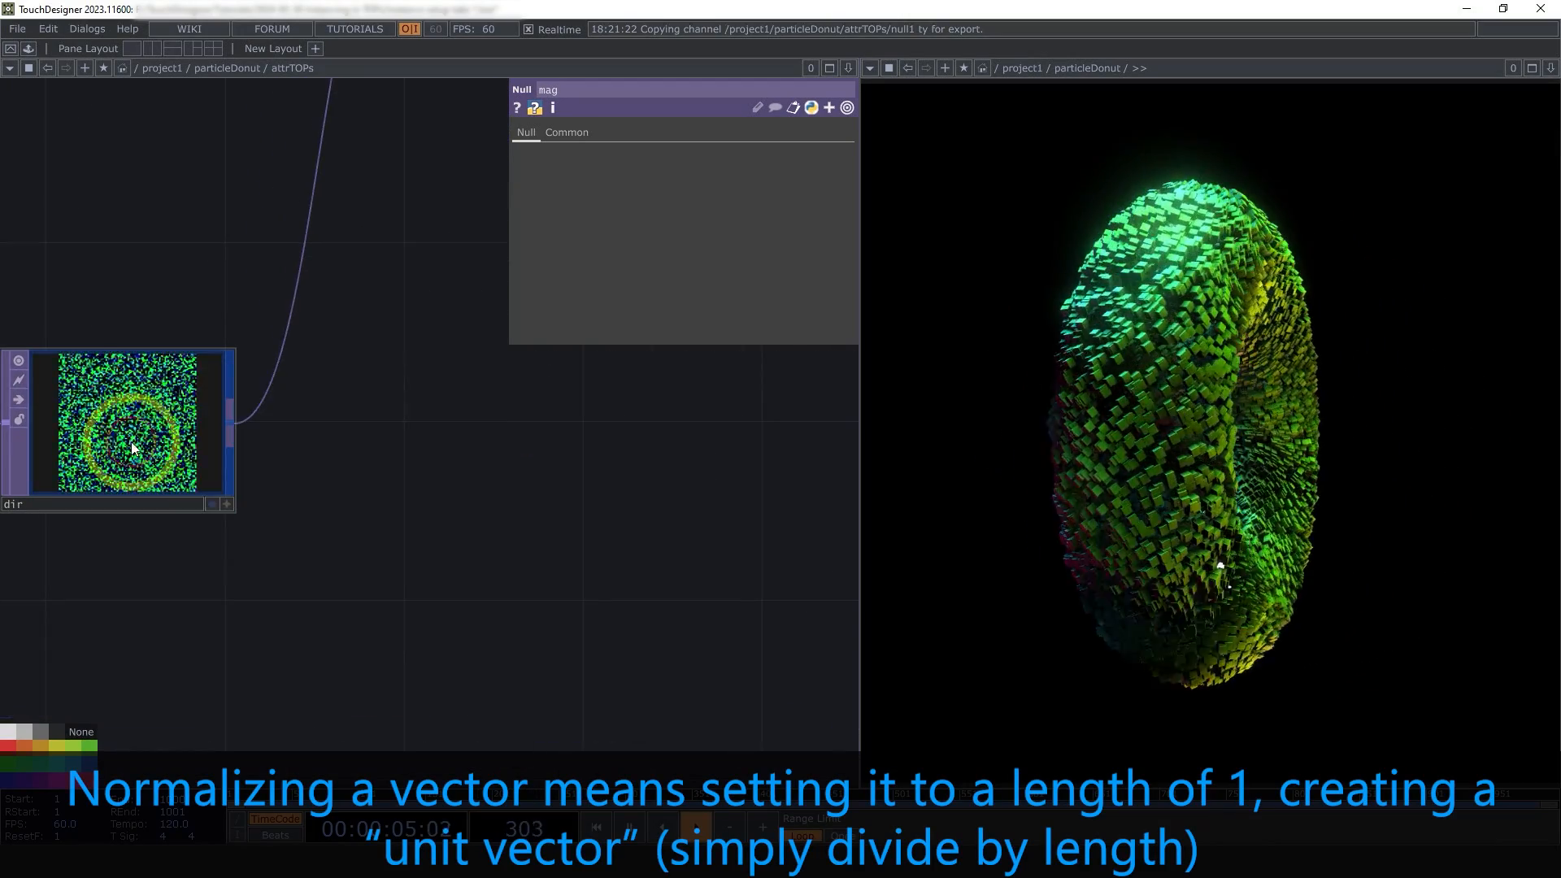
scroll(174, 496, down, 5)
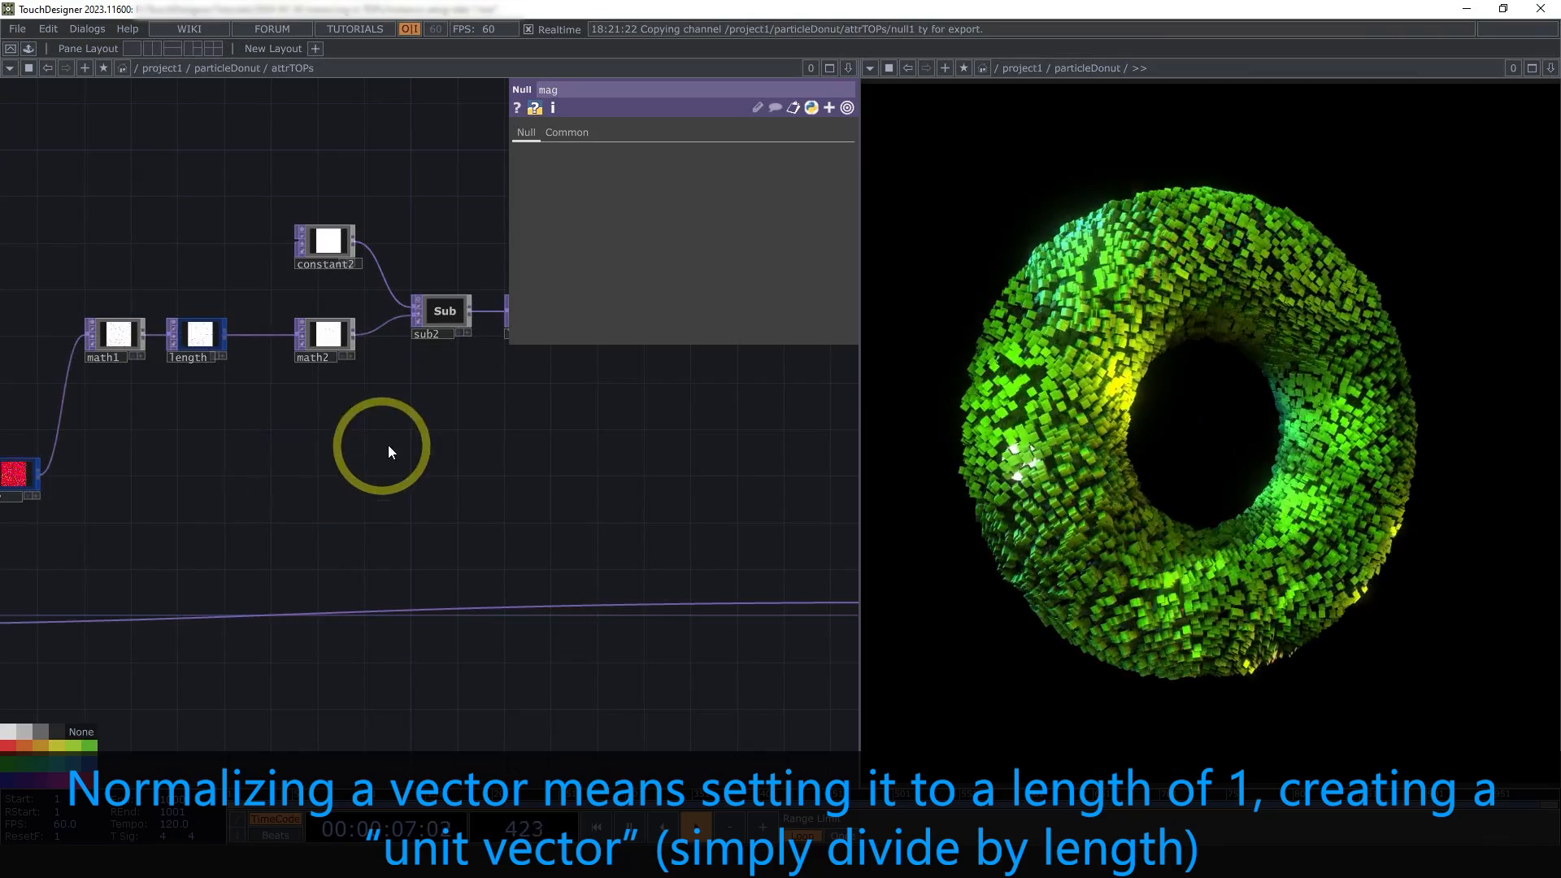
scroll(331, 425, down, 3)
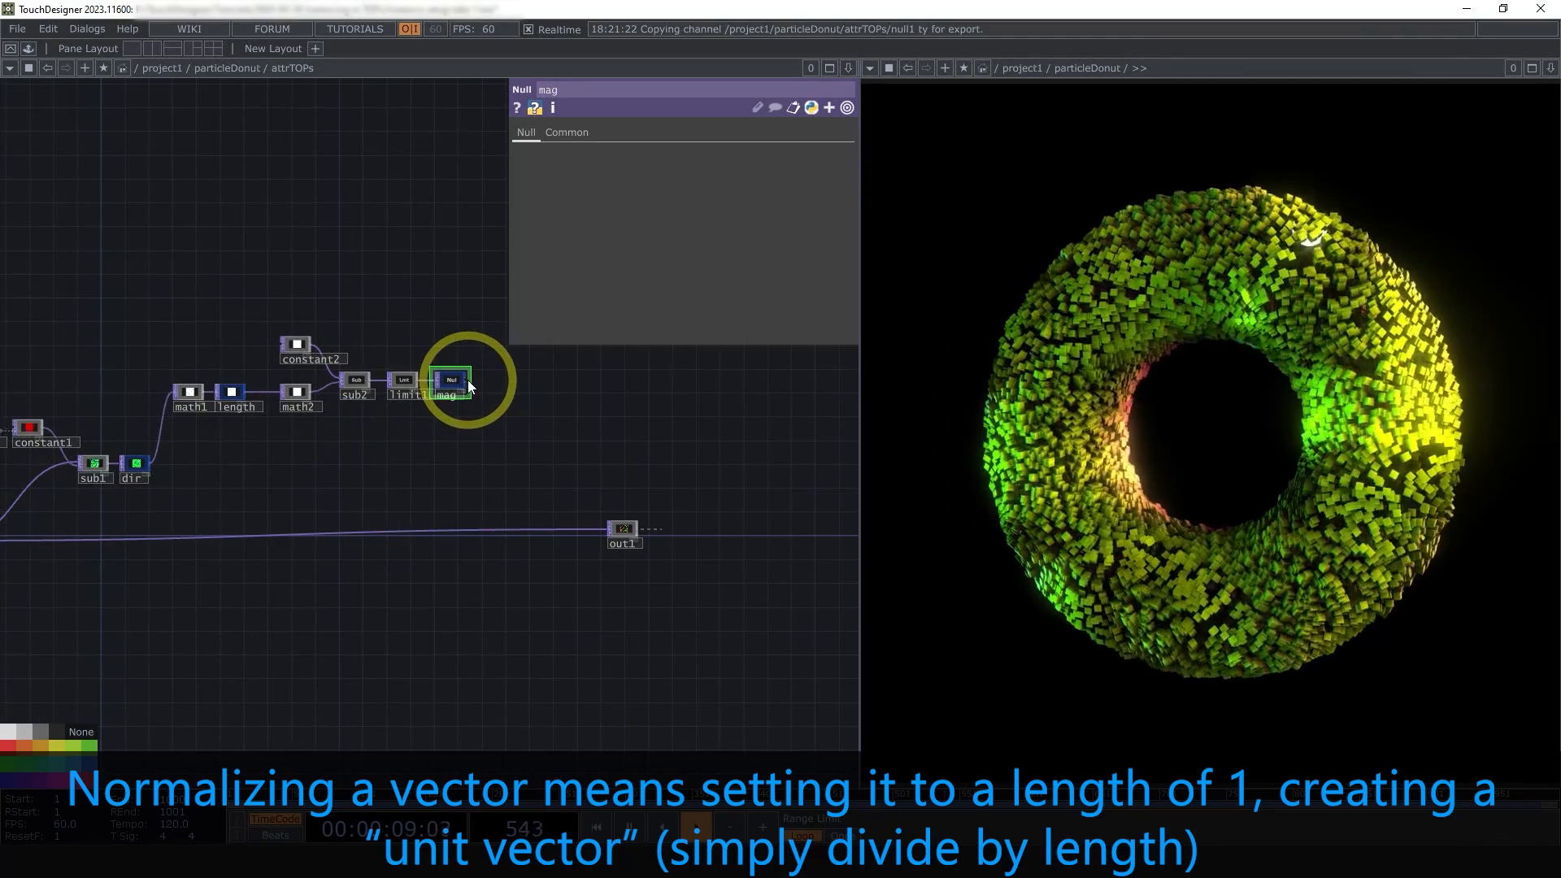
- Create a Multiply TOP below the mag null, above the wire to out1
key(Tab)
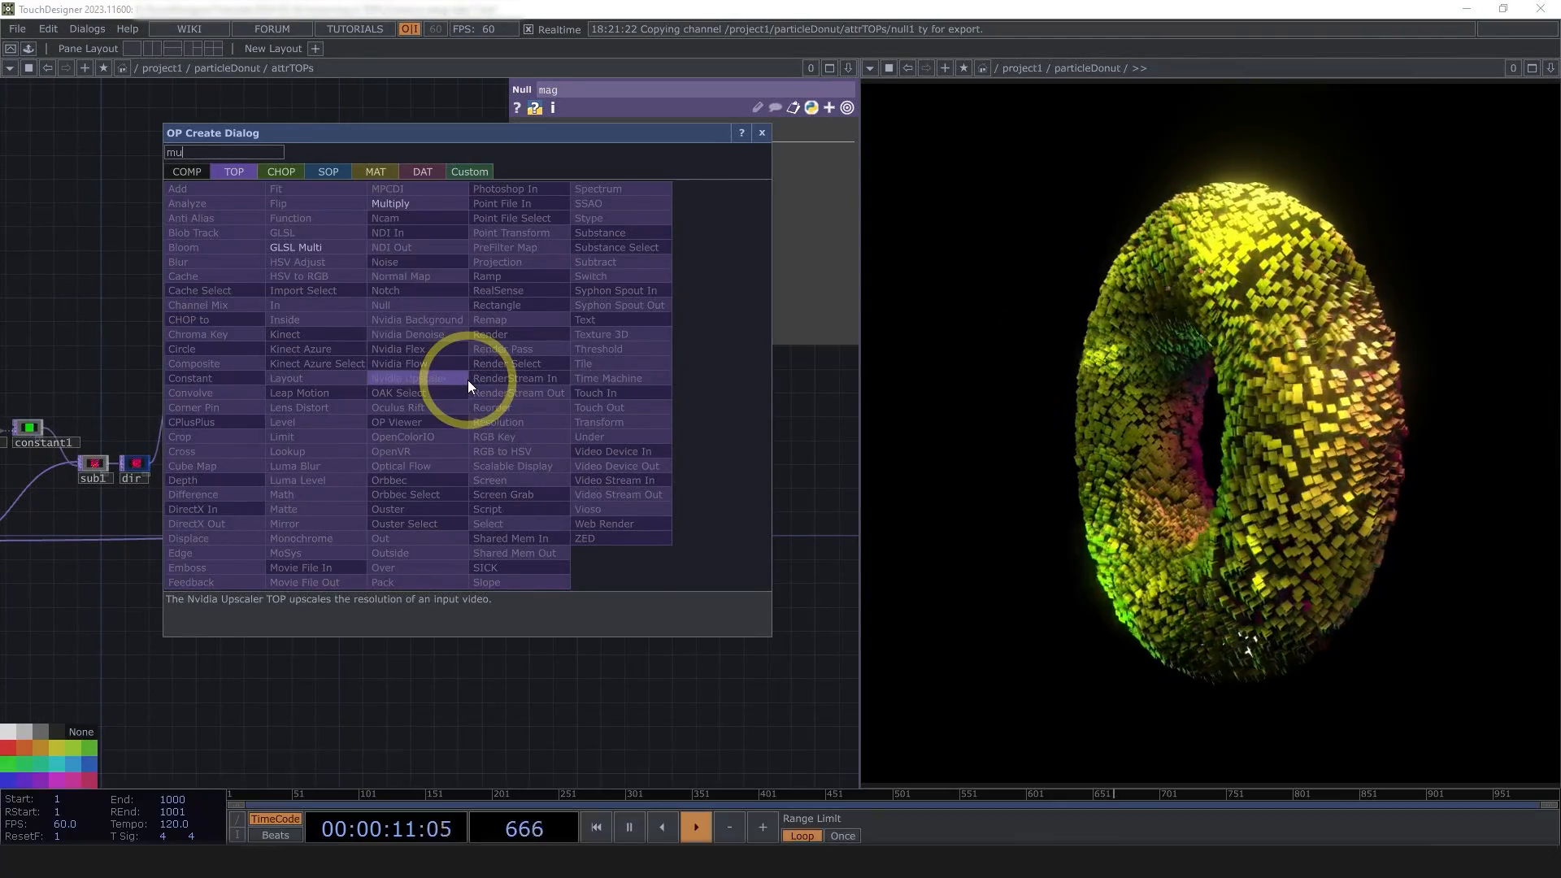
click(383, 205)
click(501, 456)
- Feed multiply1 with mag as its first input and dir as its second input
scroll(501, 456, up, 3)
drag(90, 492, 200, 505)
click(4, 476)
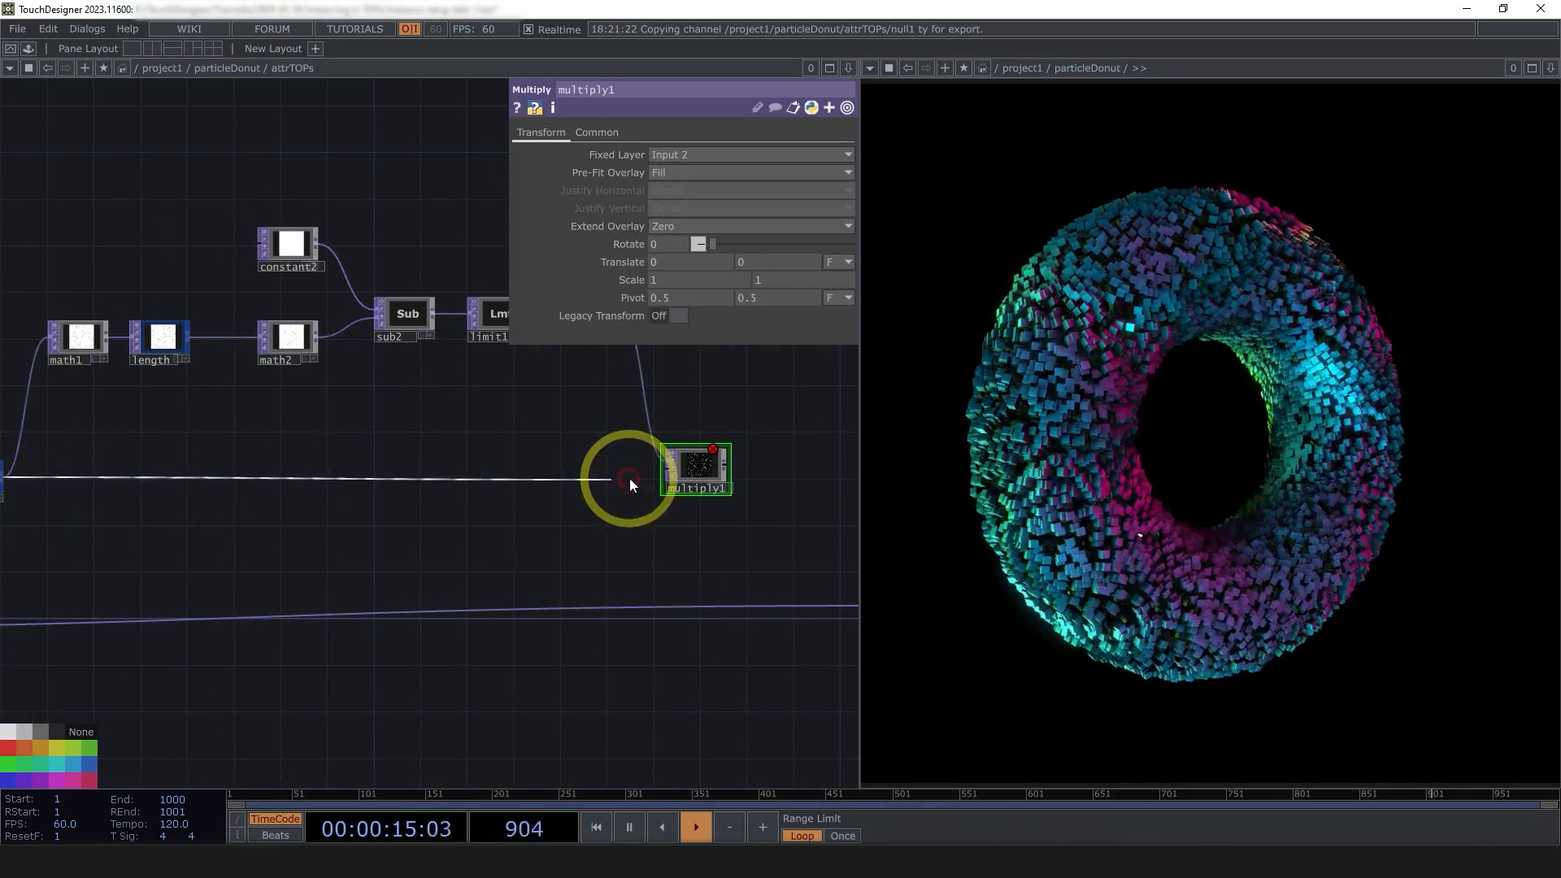
click(667, 469)
drag(594, 535, 703, 537)
drag(461, 575, 257, 573)
scroll(257, 573, down, 2)
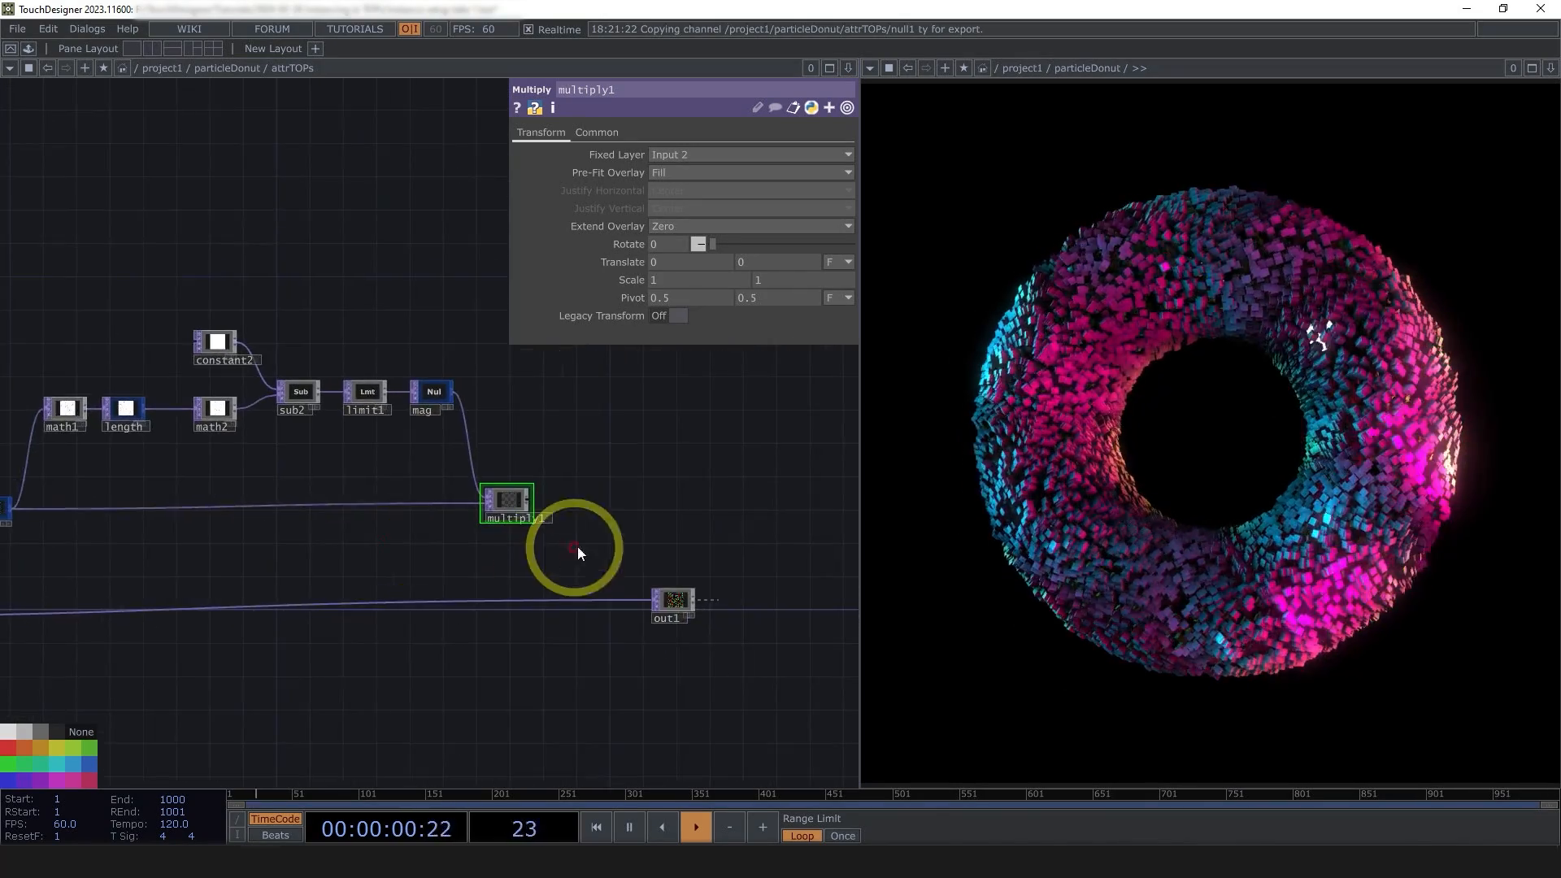
- Create an Add TOP fed by multiply1 and place it between multiply1 and out1
scroll(610, 543, up, 2)
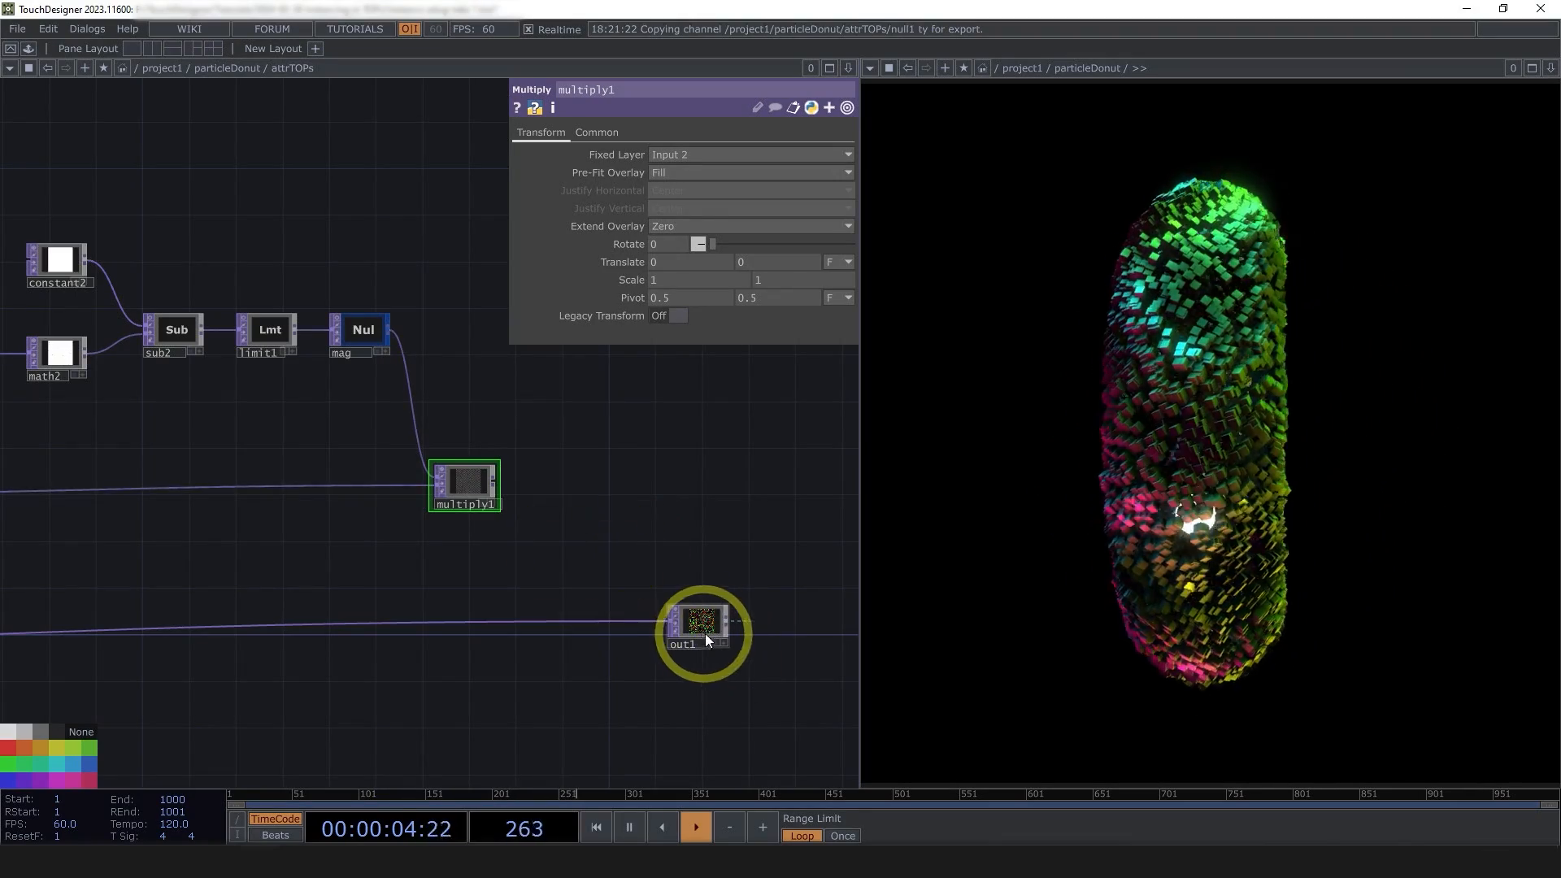
drag(705, 632, 729, 644)
right_click(496, 478)
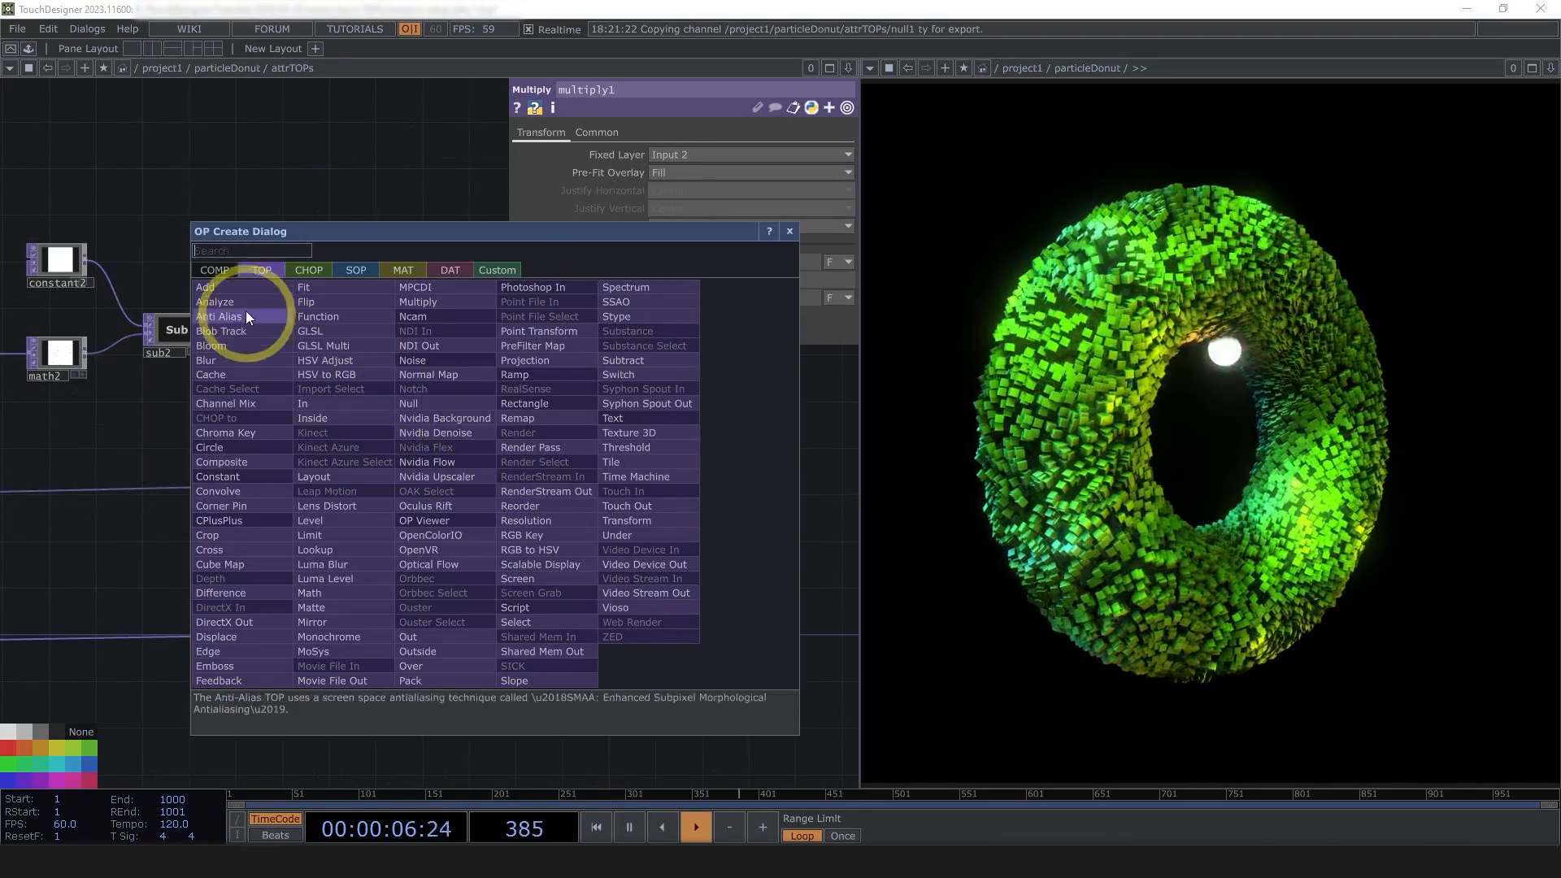
click(245, 311)
click(547, 569)
- Feed in1 into add1's second input, route add1 into out1, and line the two operators up
scroll(599, 633, down, 4)
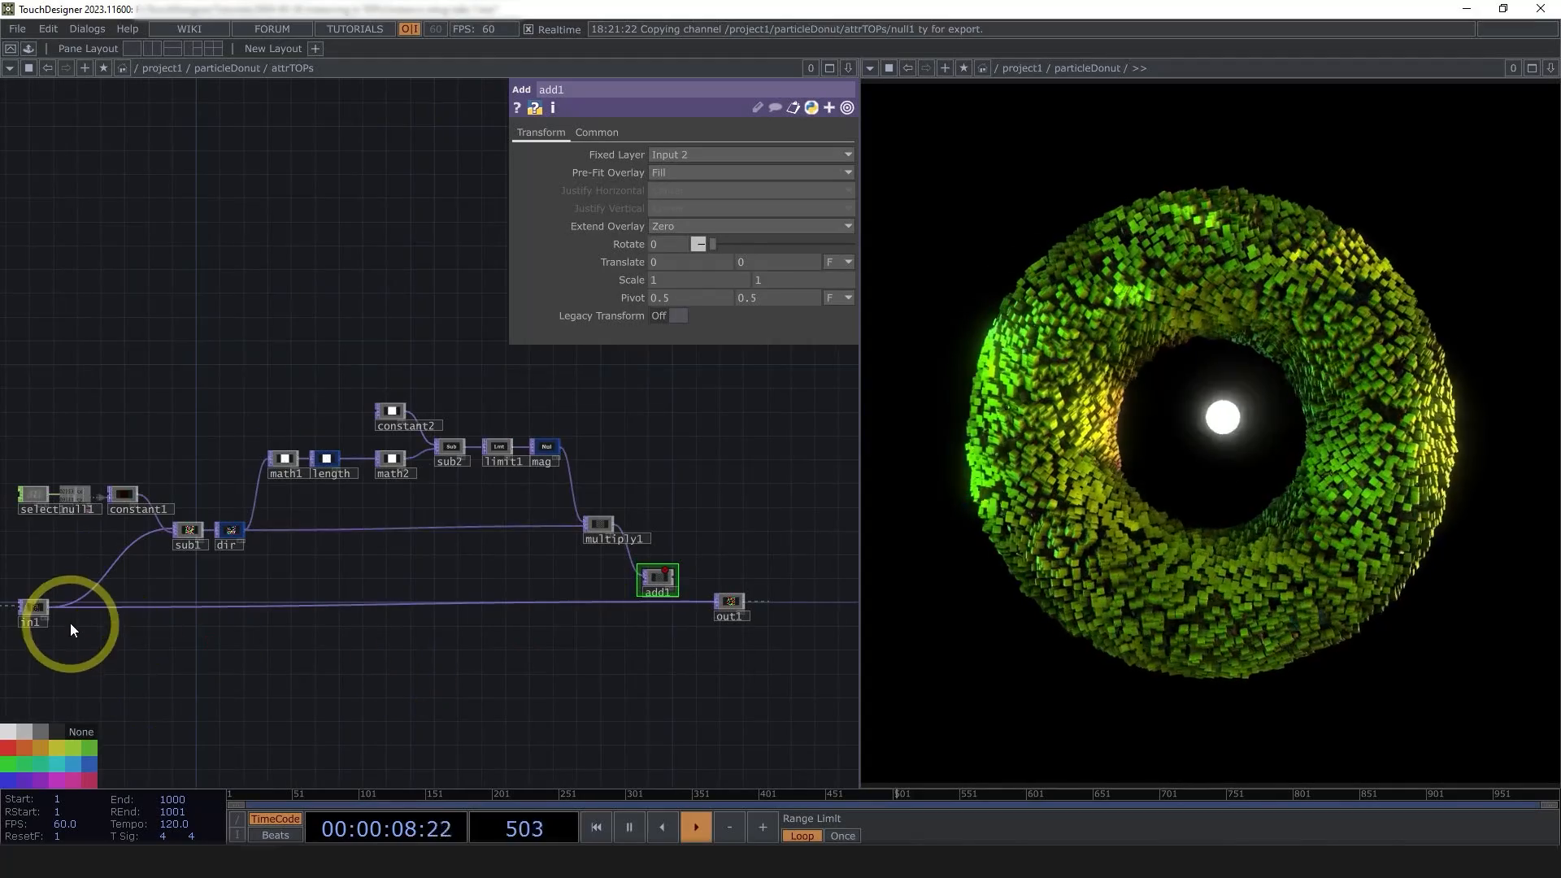
drag(50, 608, 541, 545)
scroll(715, 599, up, 5)
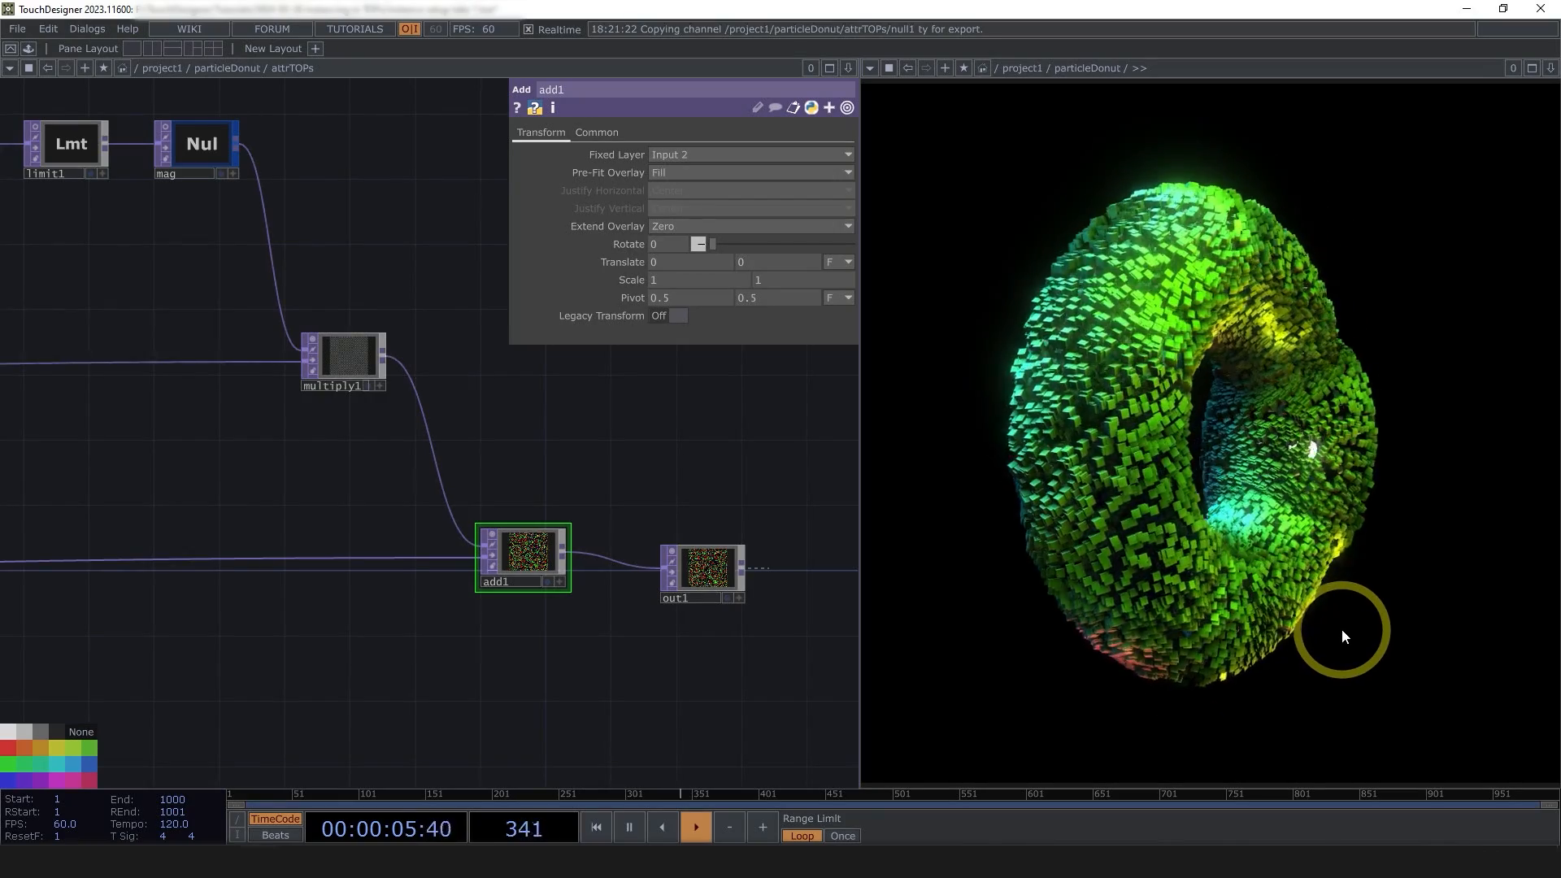
drag(626, 591, 633, 502)
scroll(665, 490, down, 5)
drag(675, 618, 664, 611)
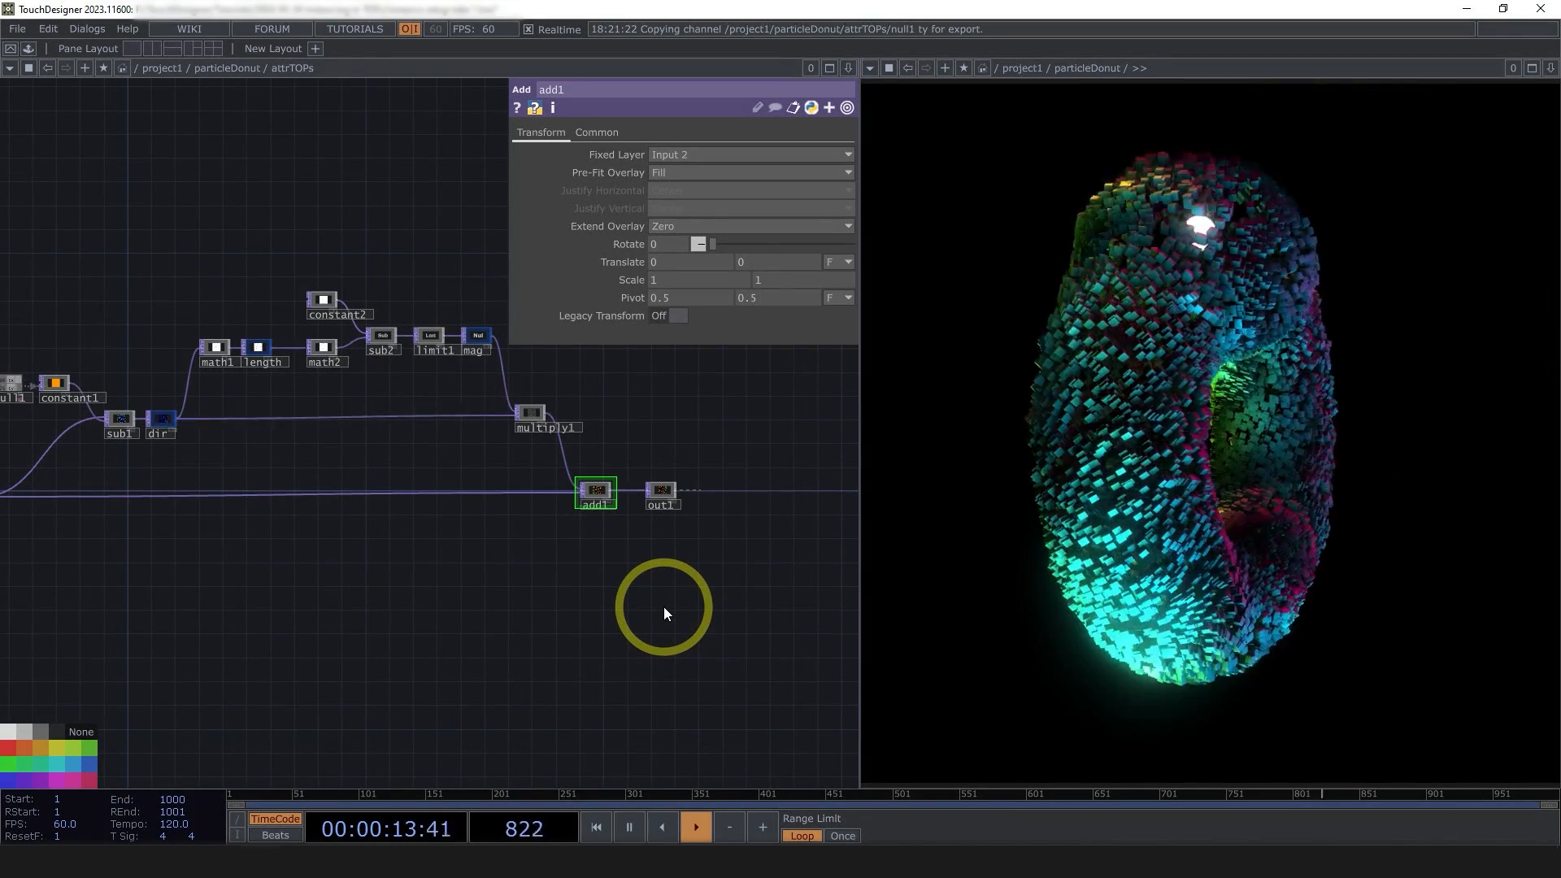
- Create an Out TOP fed by the dir null and place it below that null as a second component output
scroll(114, 452, up, 3)
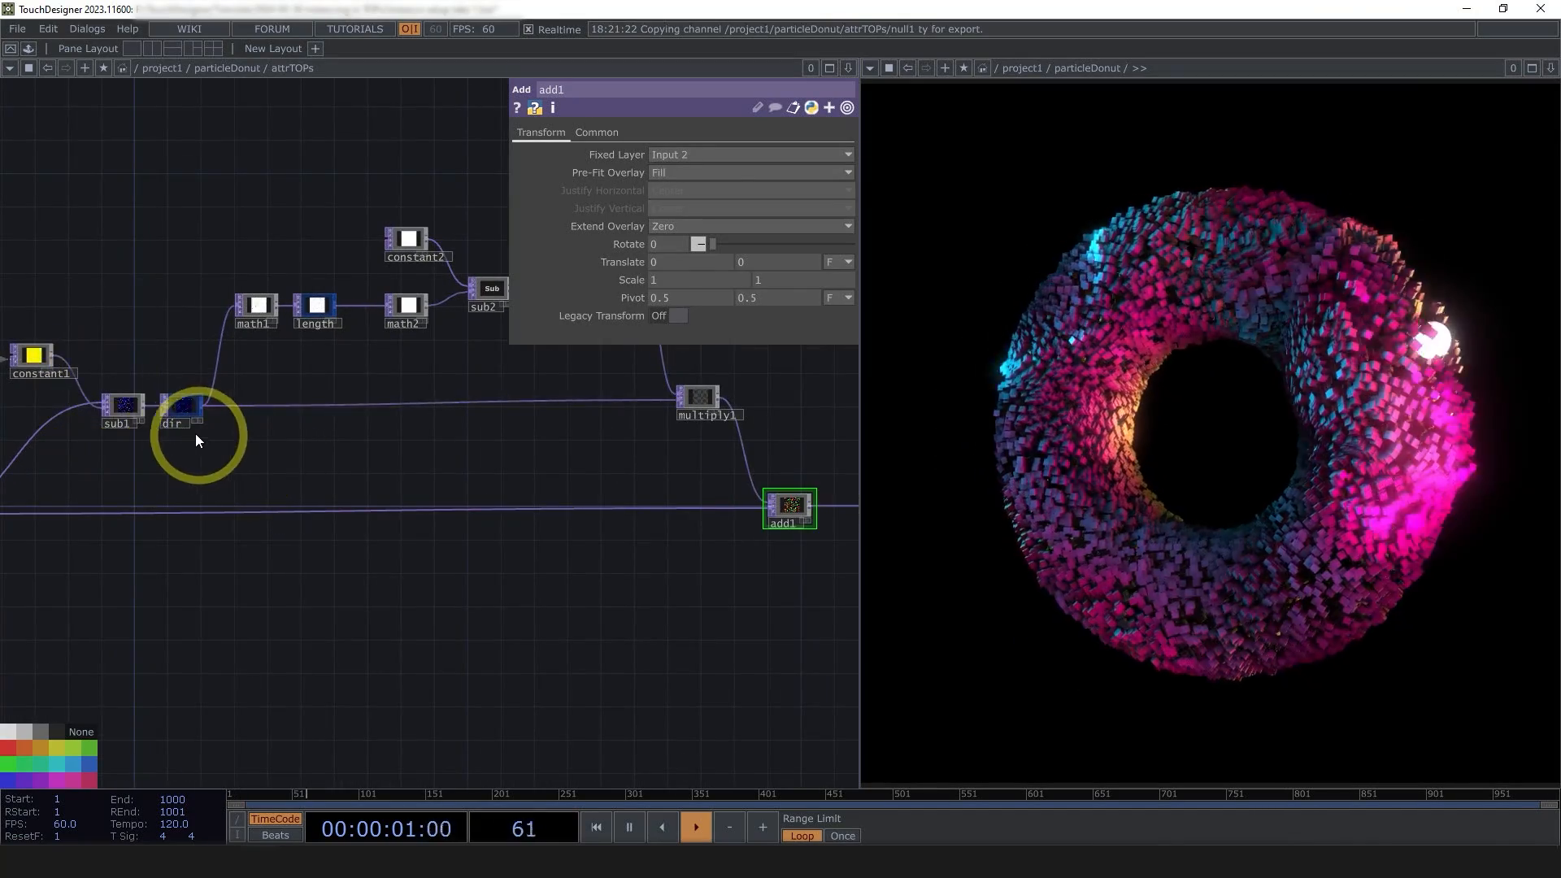
scroll(196, 438, up, 5)
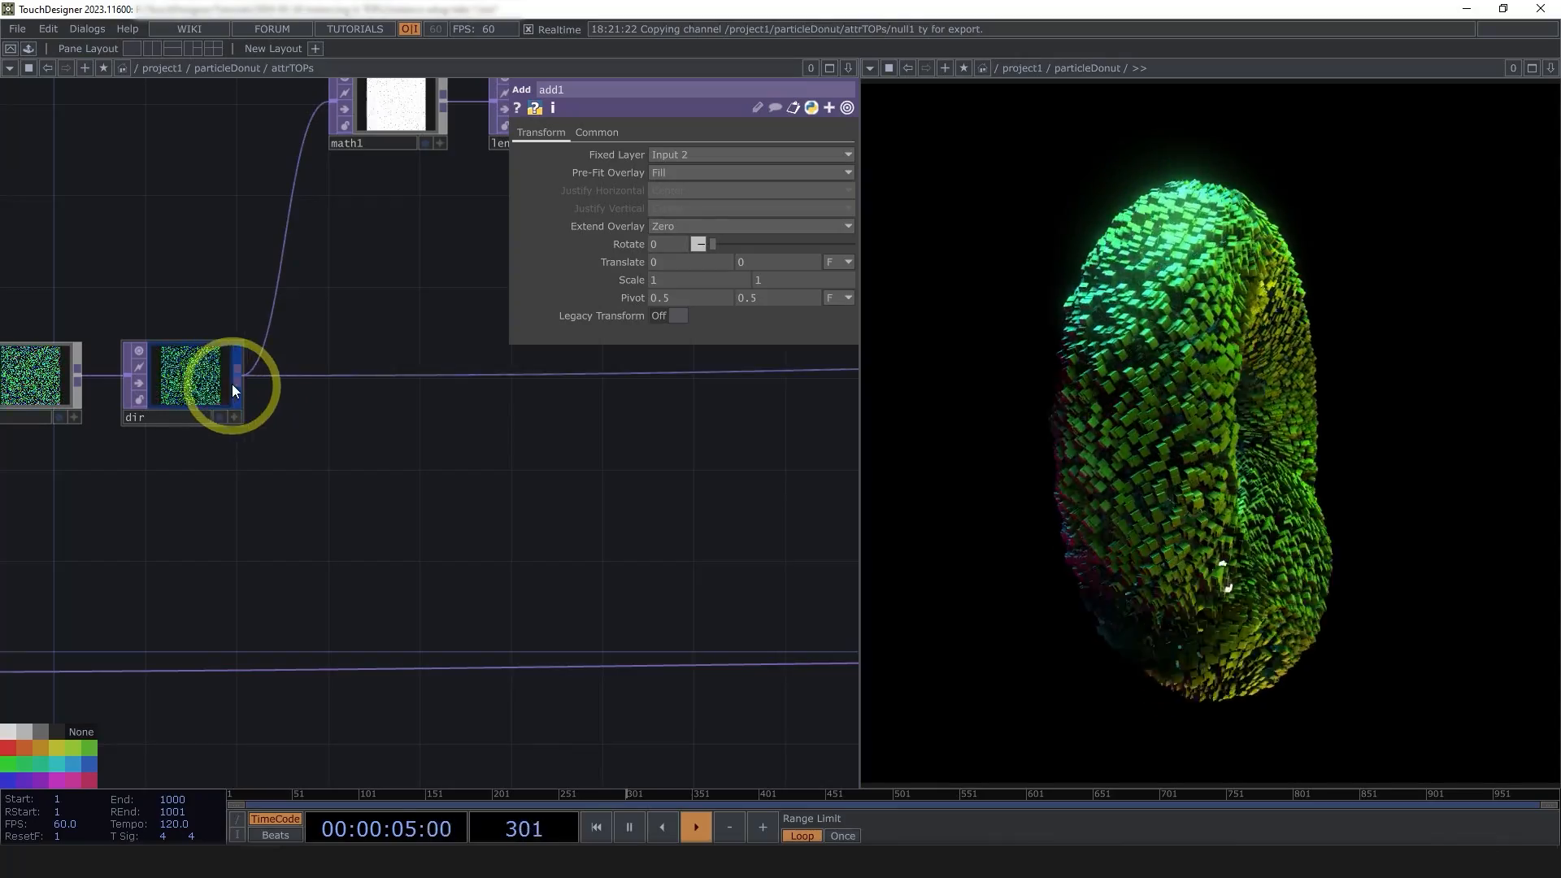
right_click(238, 373)
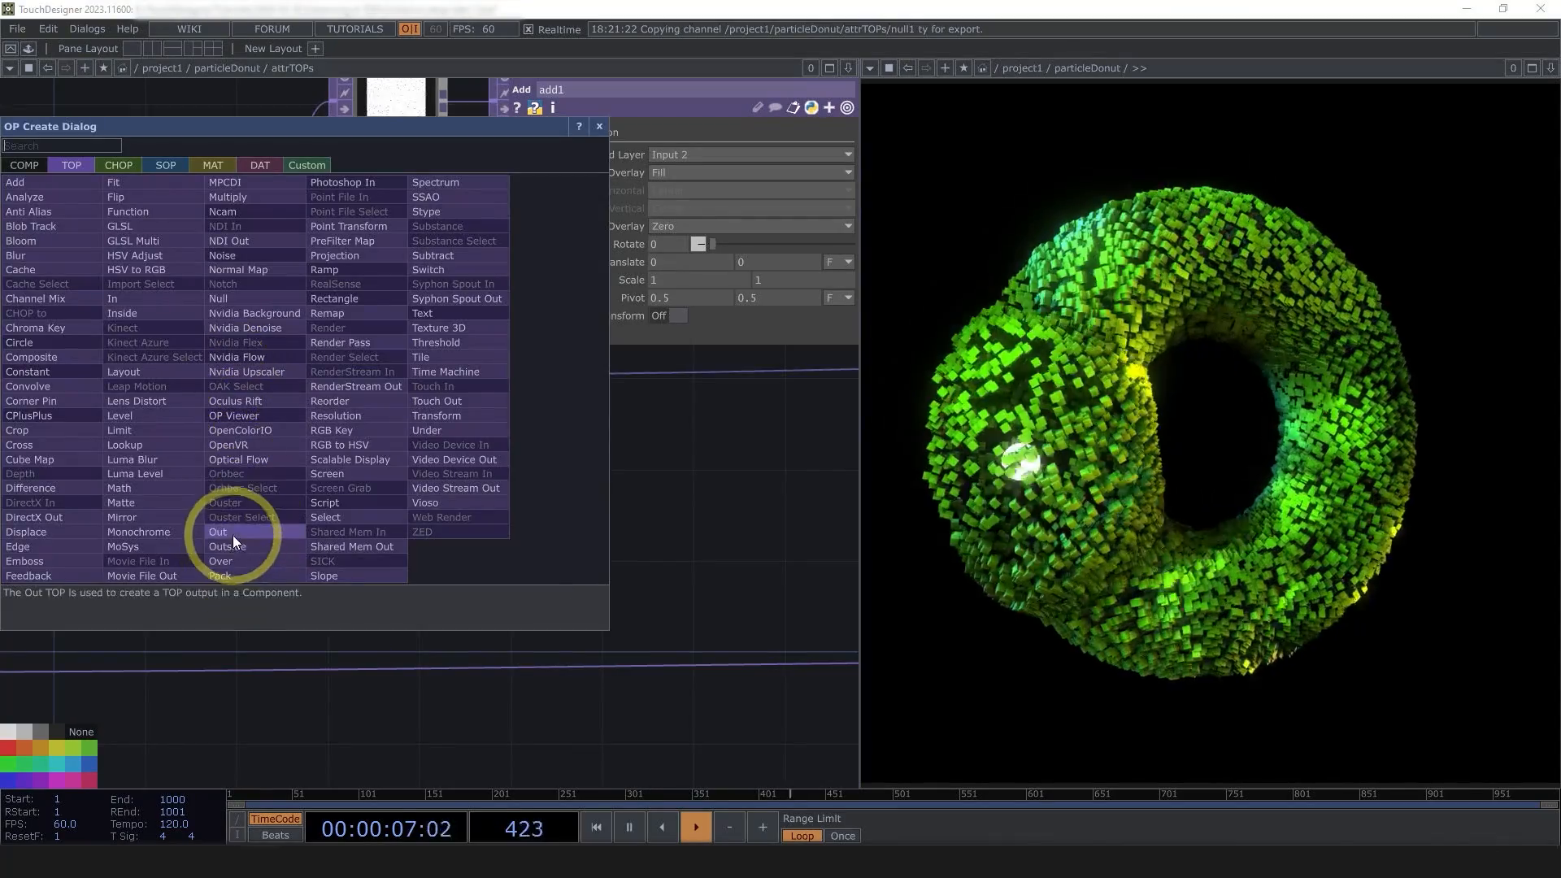
click(233, 535)
click(436, 529)
scroll(488, 512, up, 3)
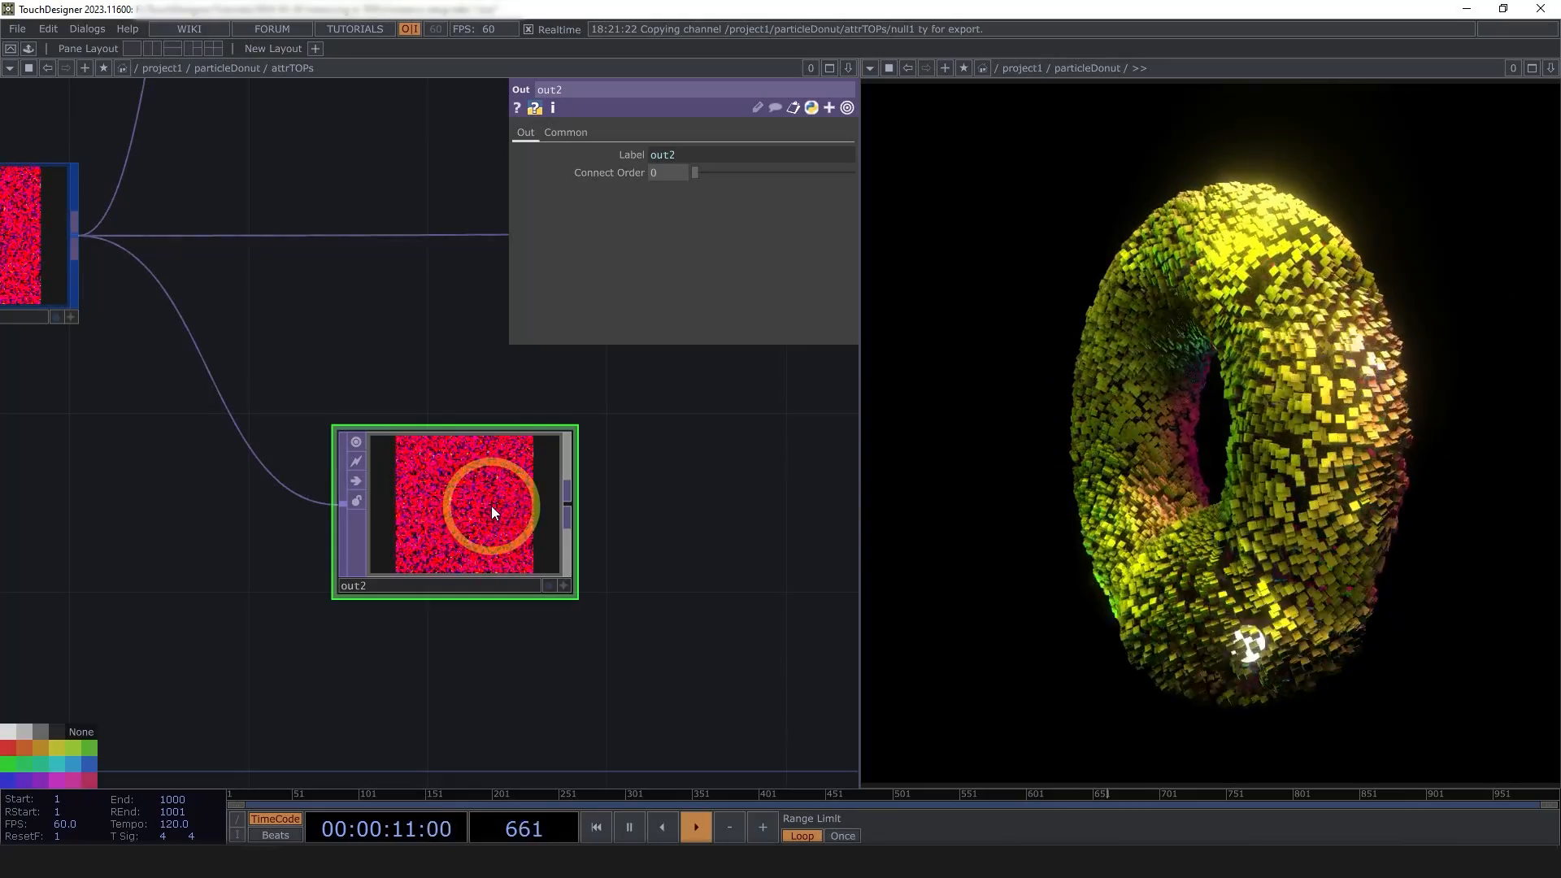
- Examine the mag null's output and the chain leading through multiply1 and add1 to out1
scroll(611, 506, down, 1)
drag(610, 506, 134, 519)
scroll(147, 521, down, 5)
drag(504, 524, 112, 569)
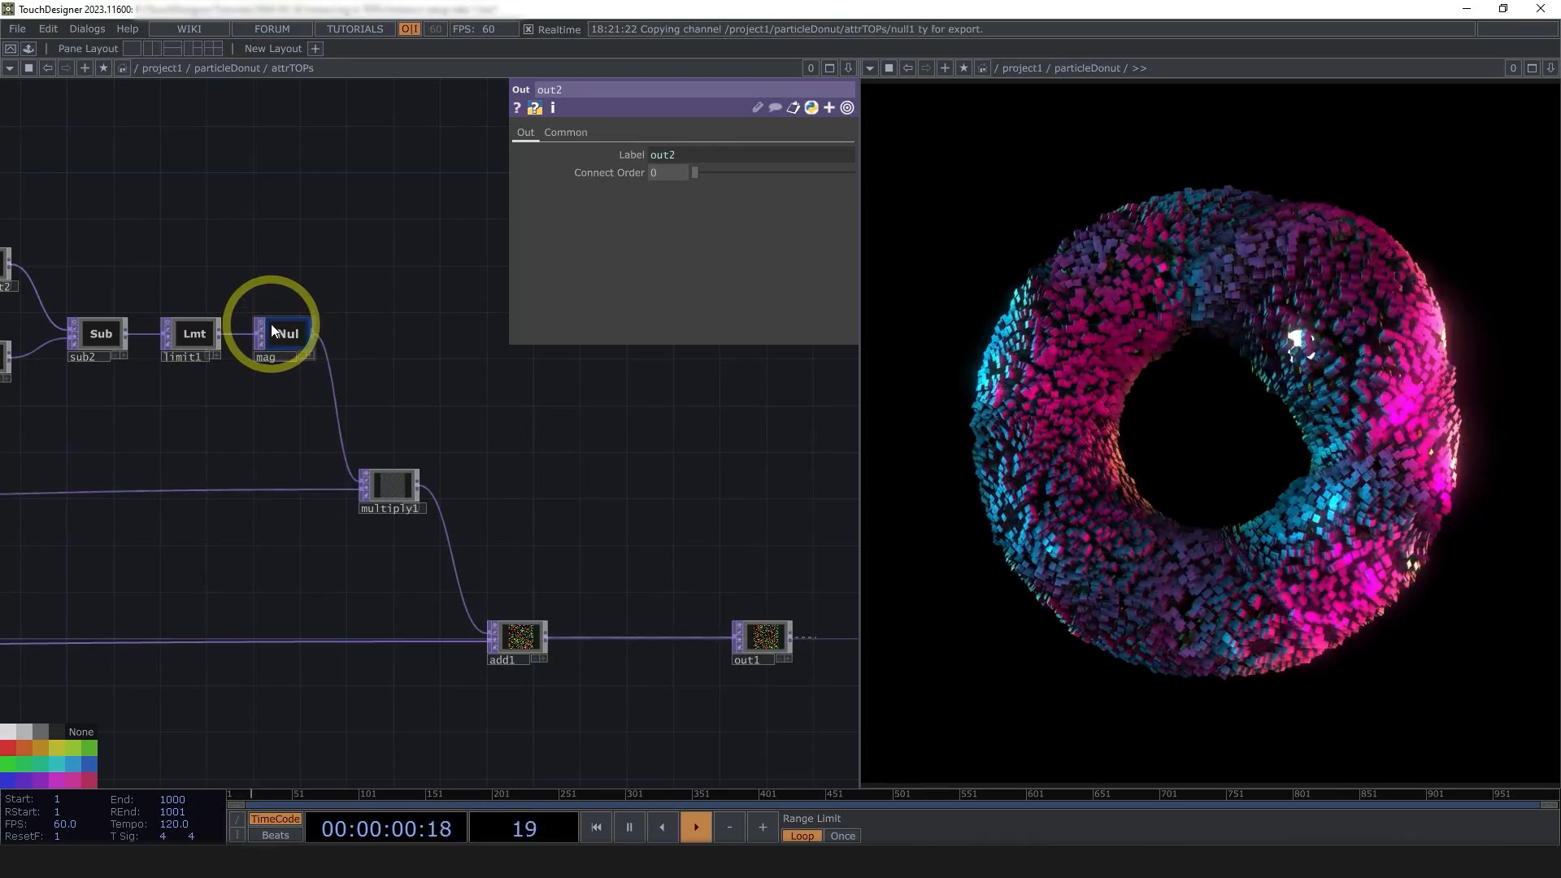
scroll(277, 324, up, 5)
scroll(366, 315, down, 4)
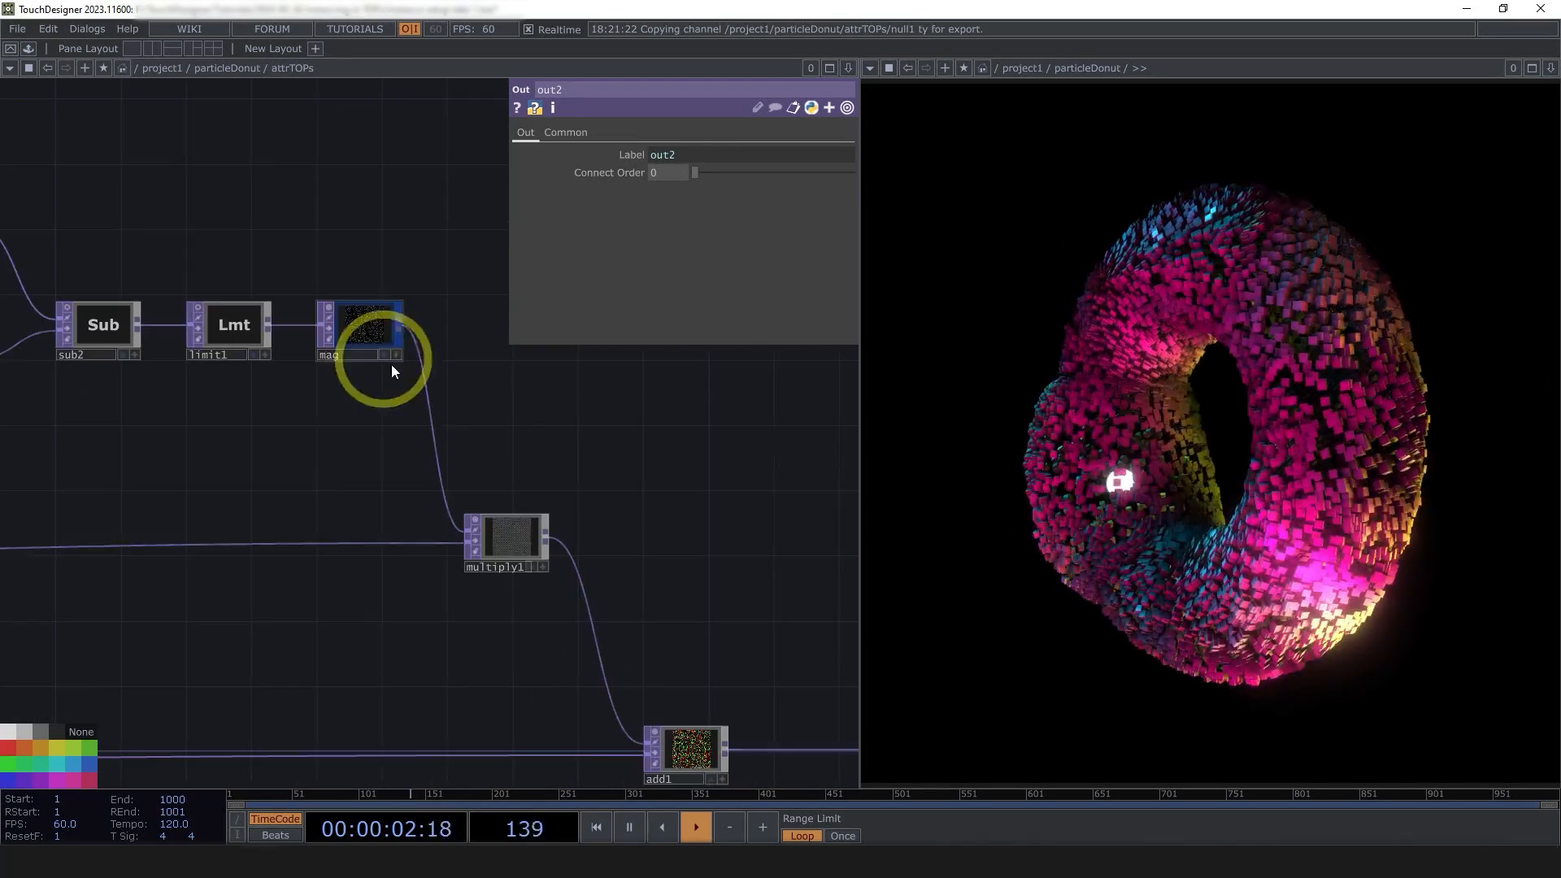
drag(574, 504, 354, 409)
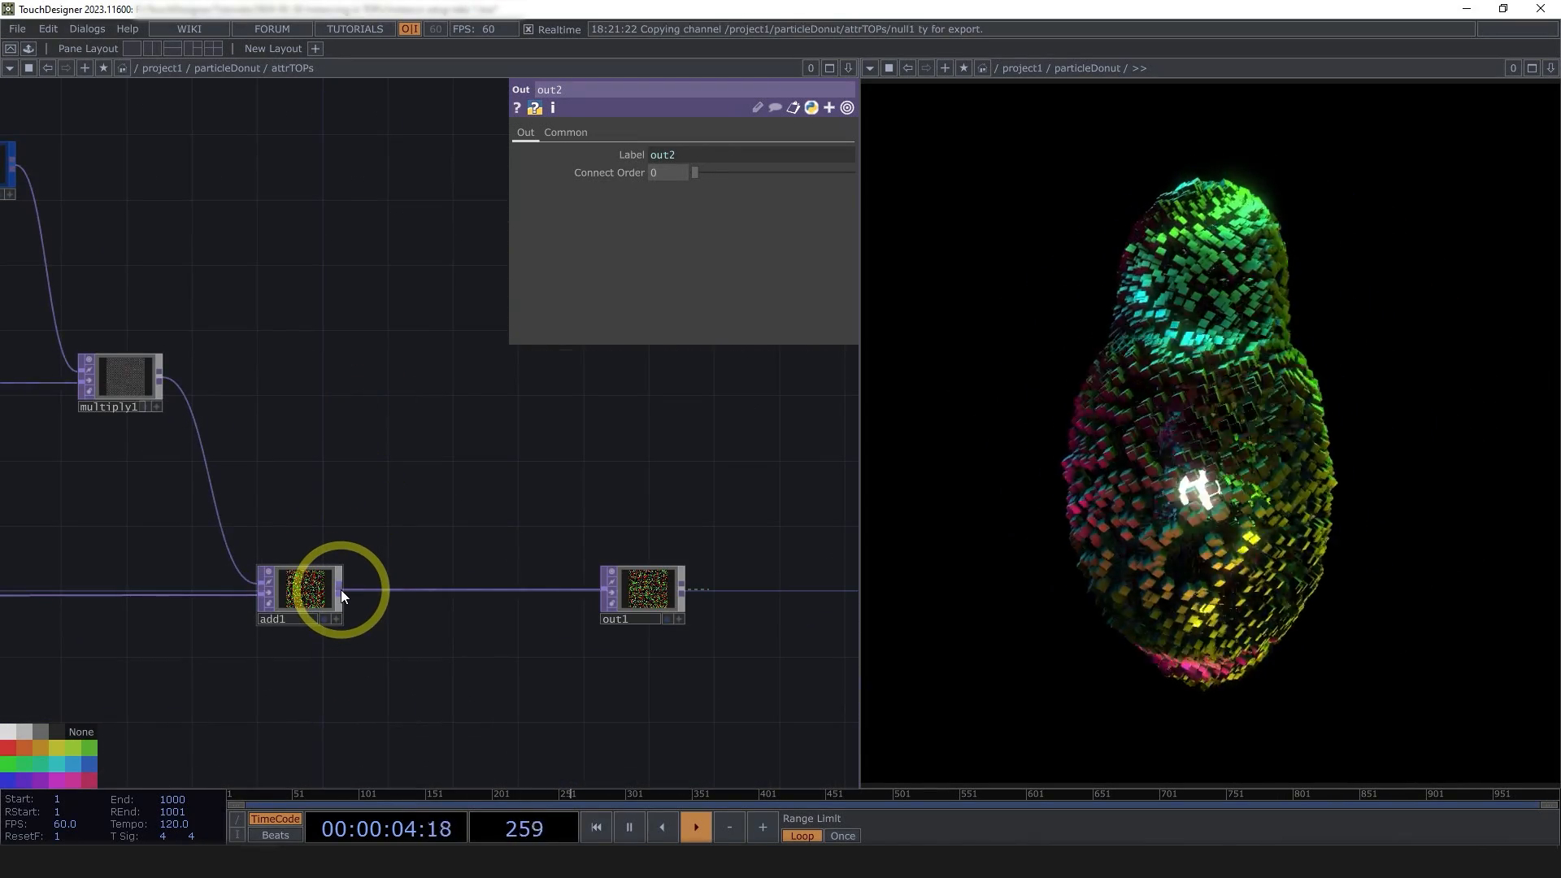
drag(406, 468, 554, 523)
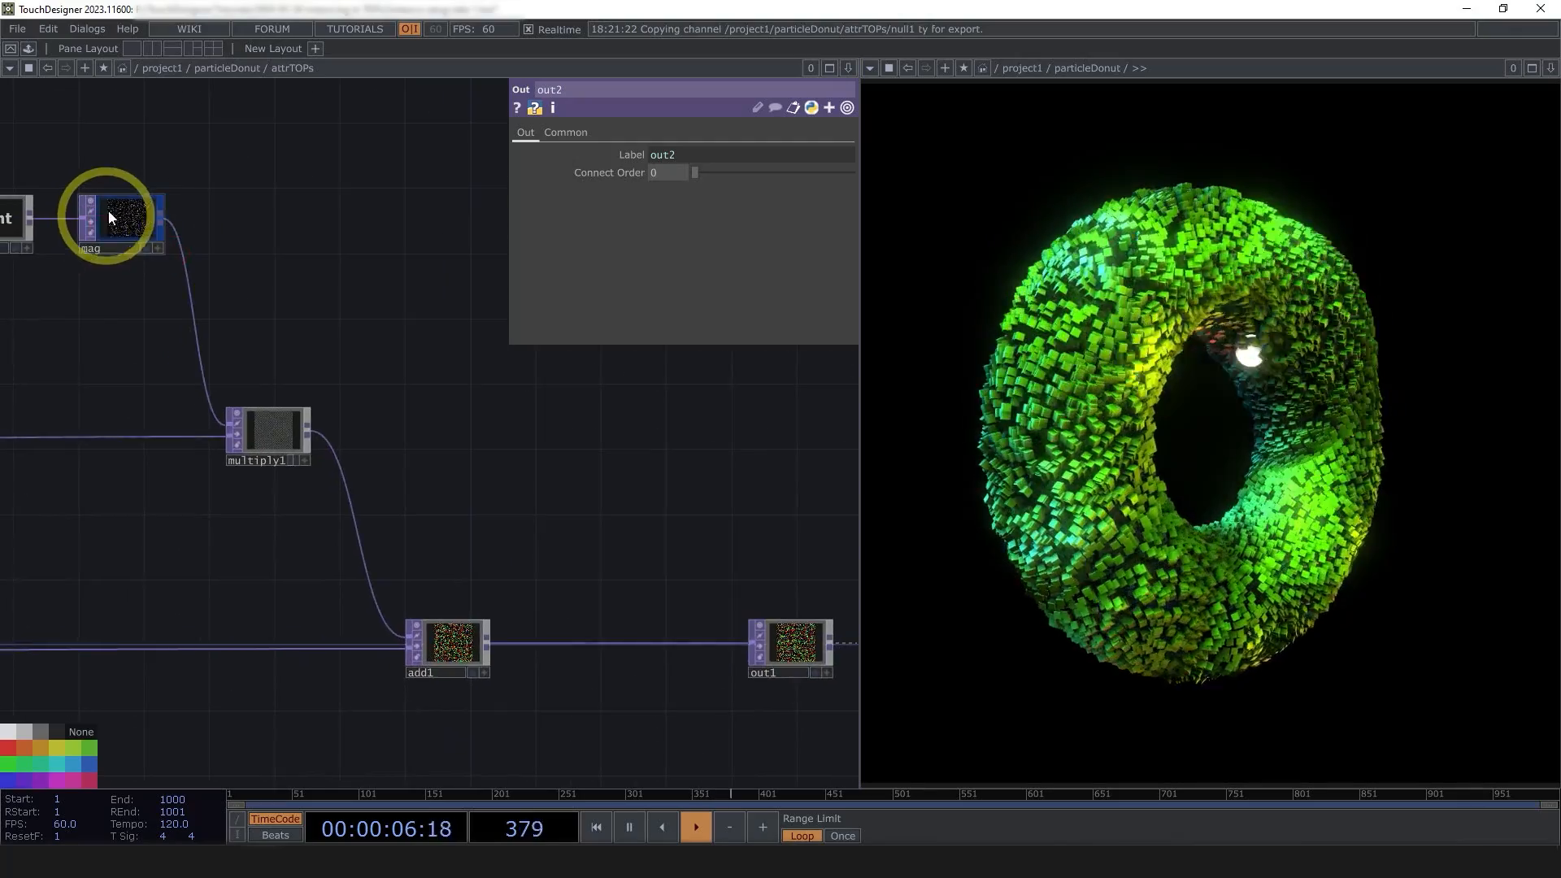
middle_drag(109, 212, 66, 184)
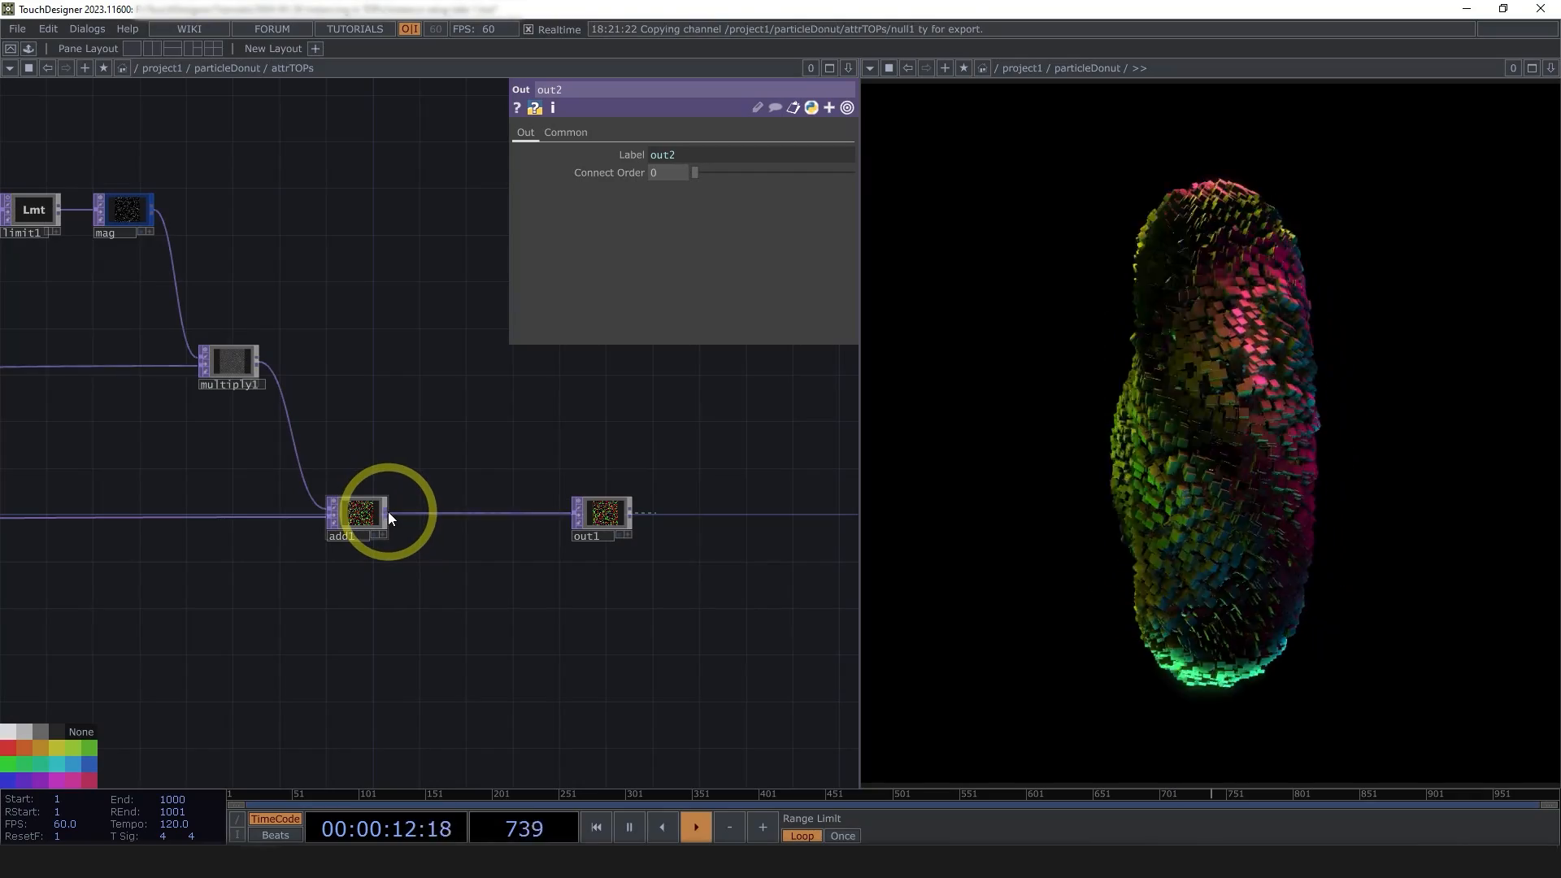
- Spread add1 and out1 further apart to leave room for another operator between them
drag(378, 514, 408, 514)
click(624, 514)
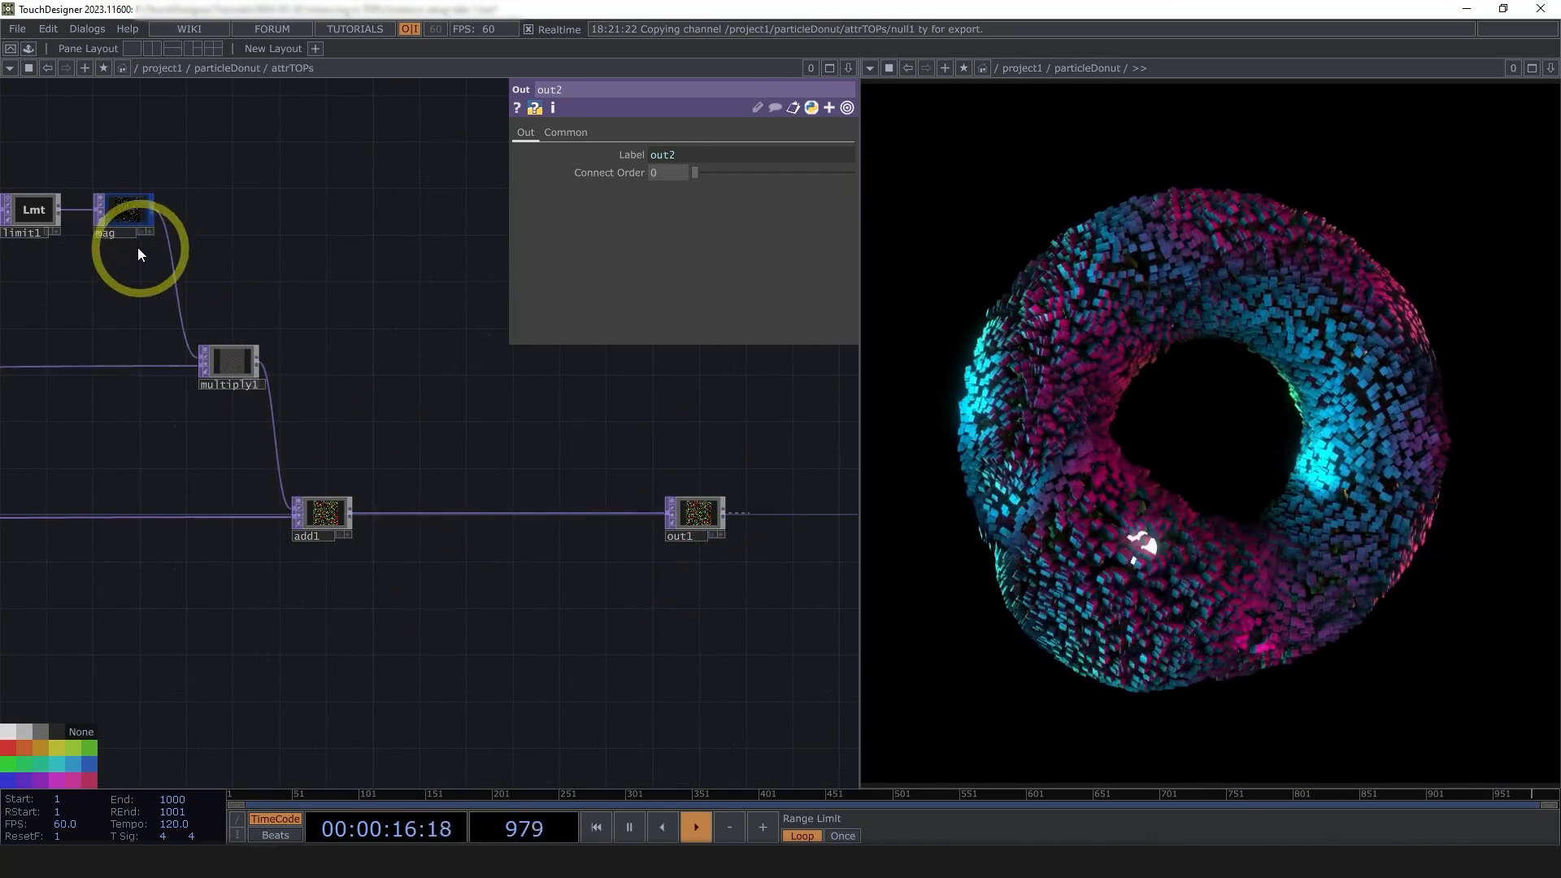
scroll(127, 209, up, 5)
scroll(130, 199, down, 5)
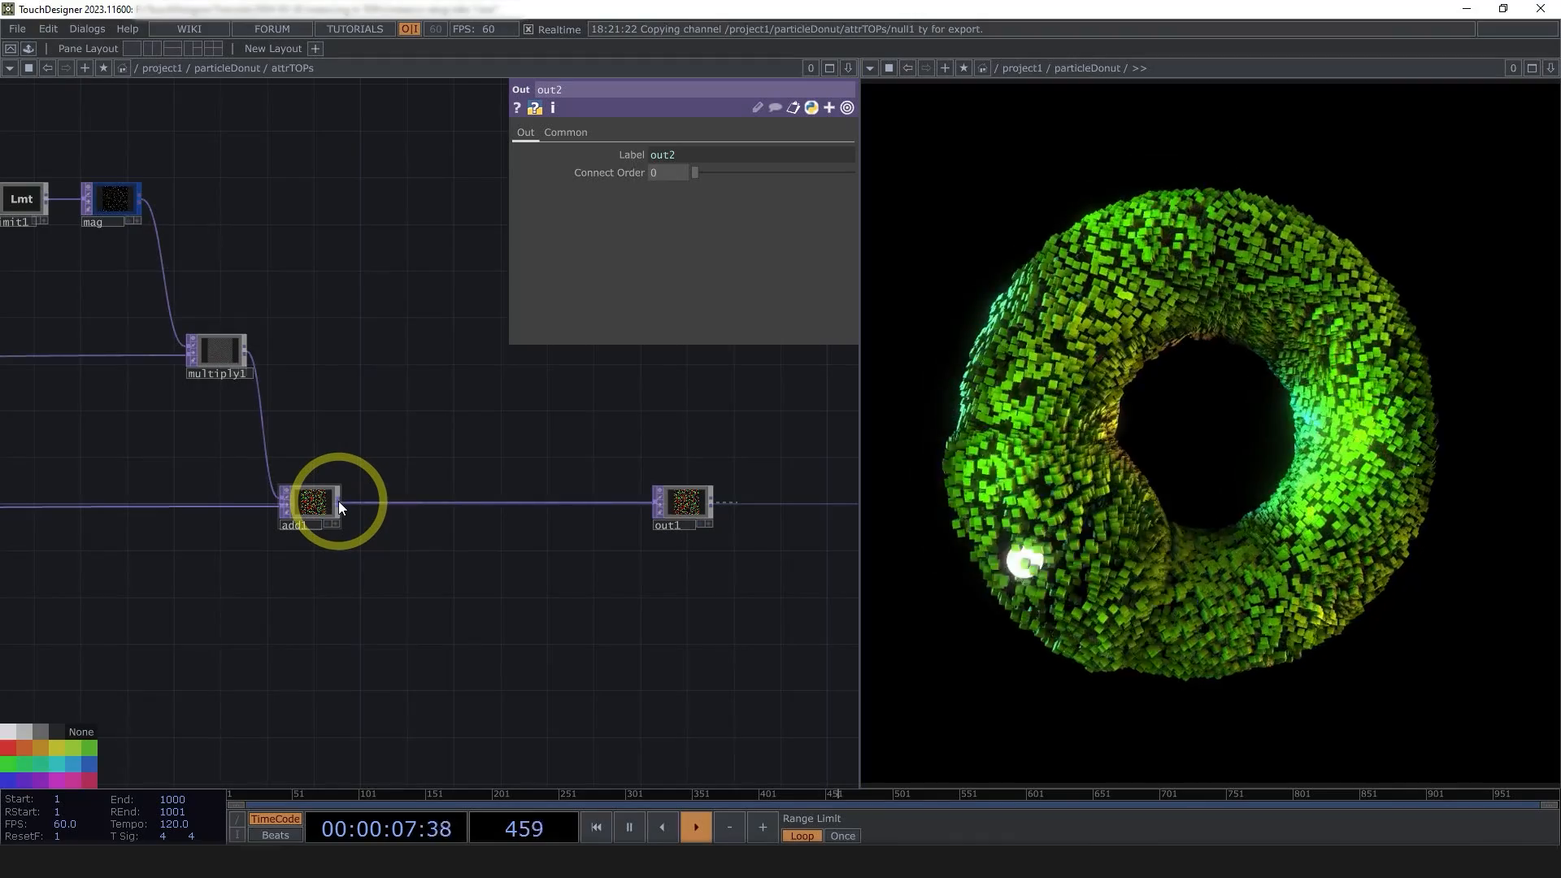
right_click(338, 501)
click(338, 505)
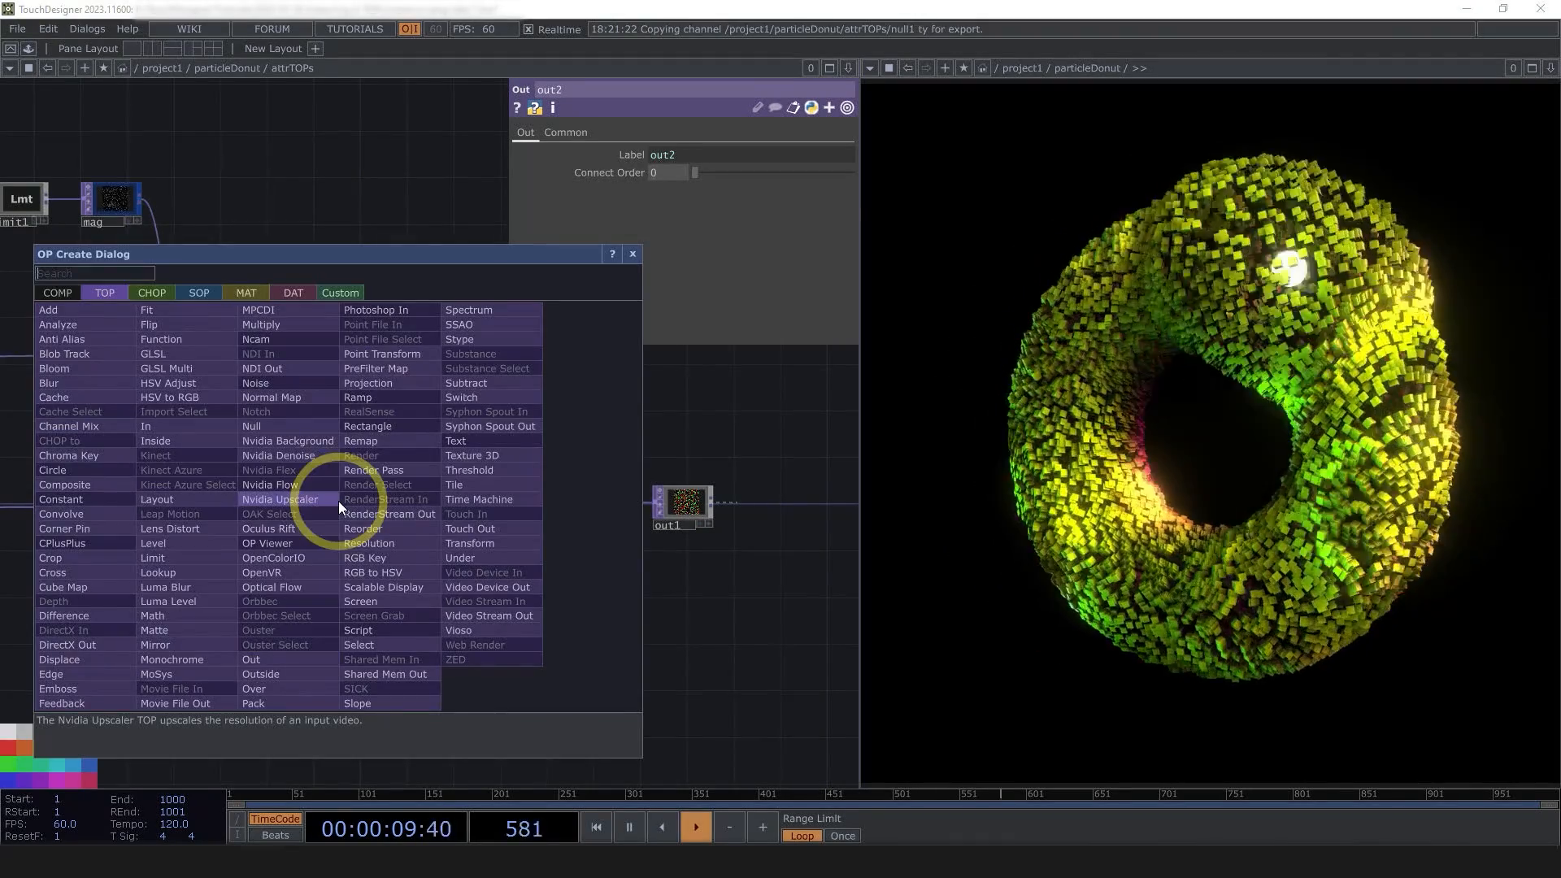
right_click(782, 632)
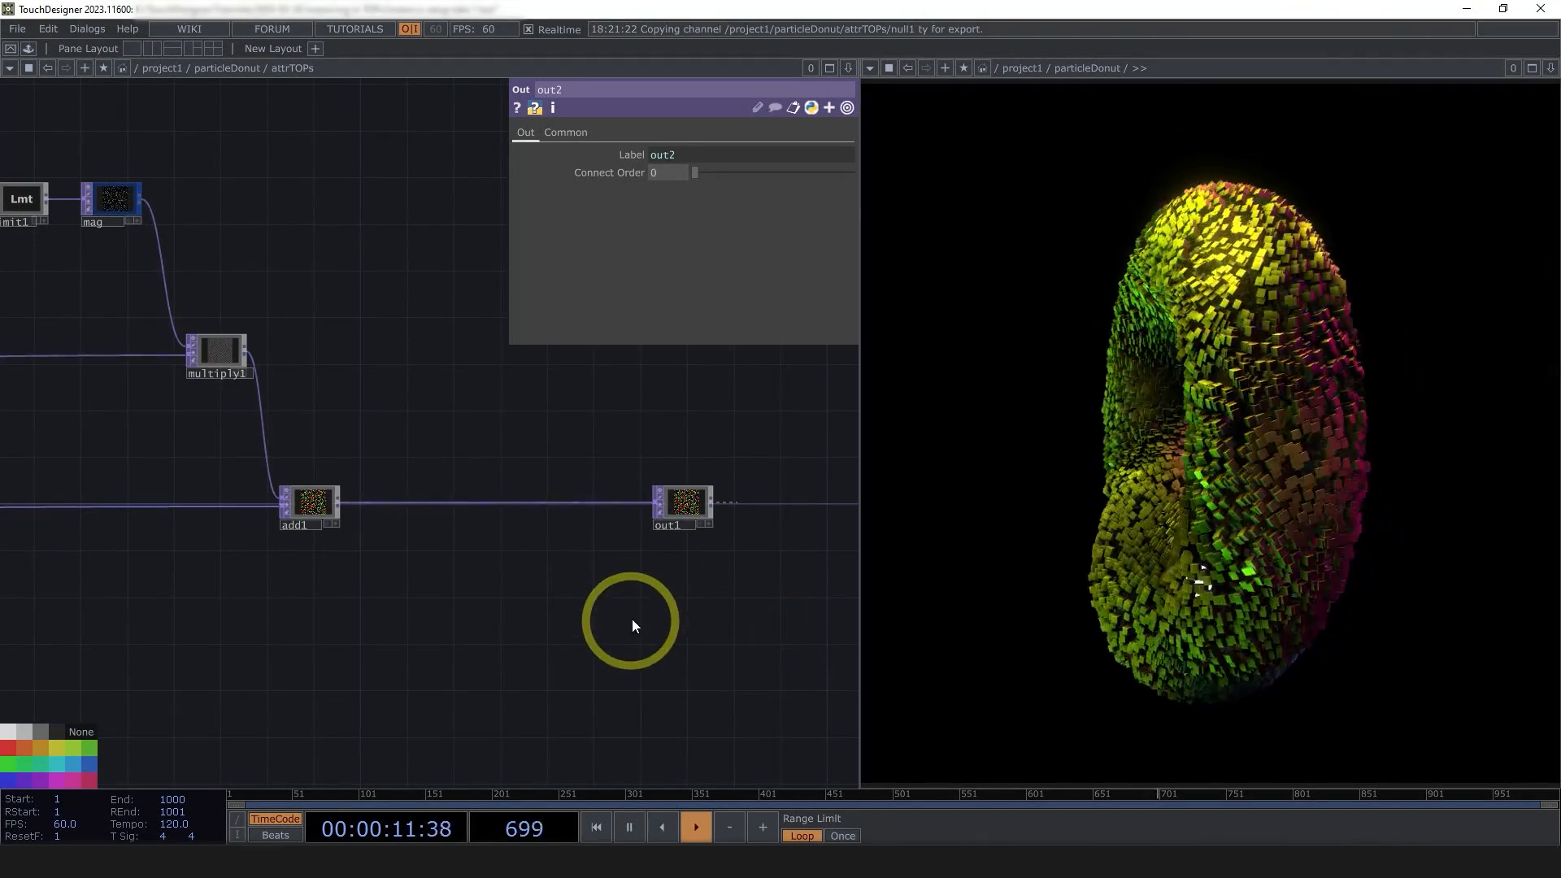
- Insert a Reorder TOP between add1 and out1
drag(501, 439, 546, 477)
right_click(383, 539)
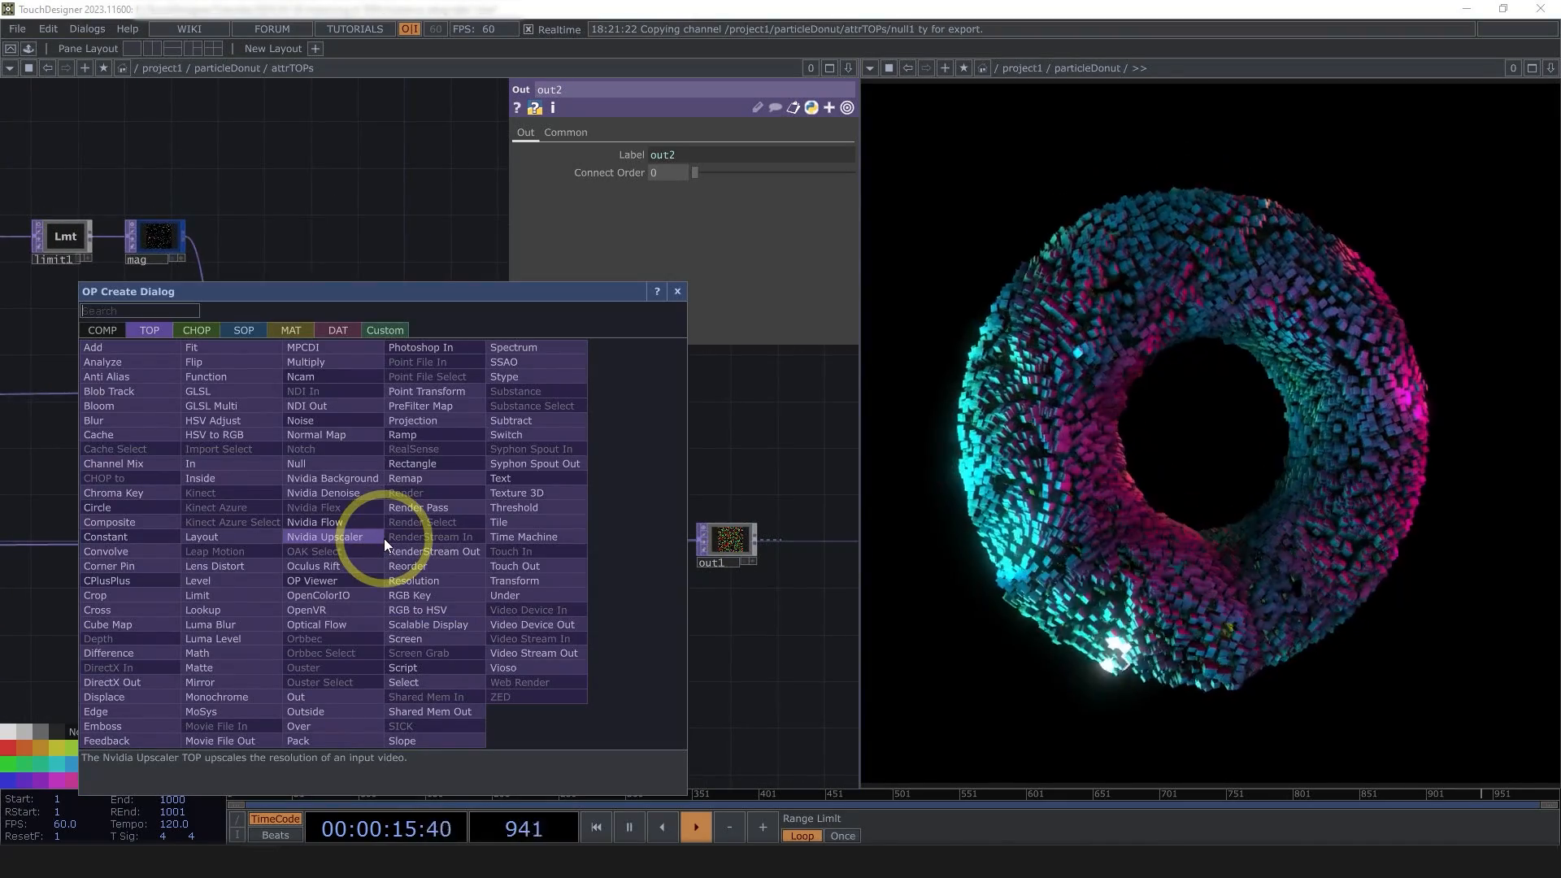
text(repr)
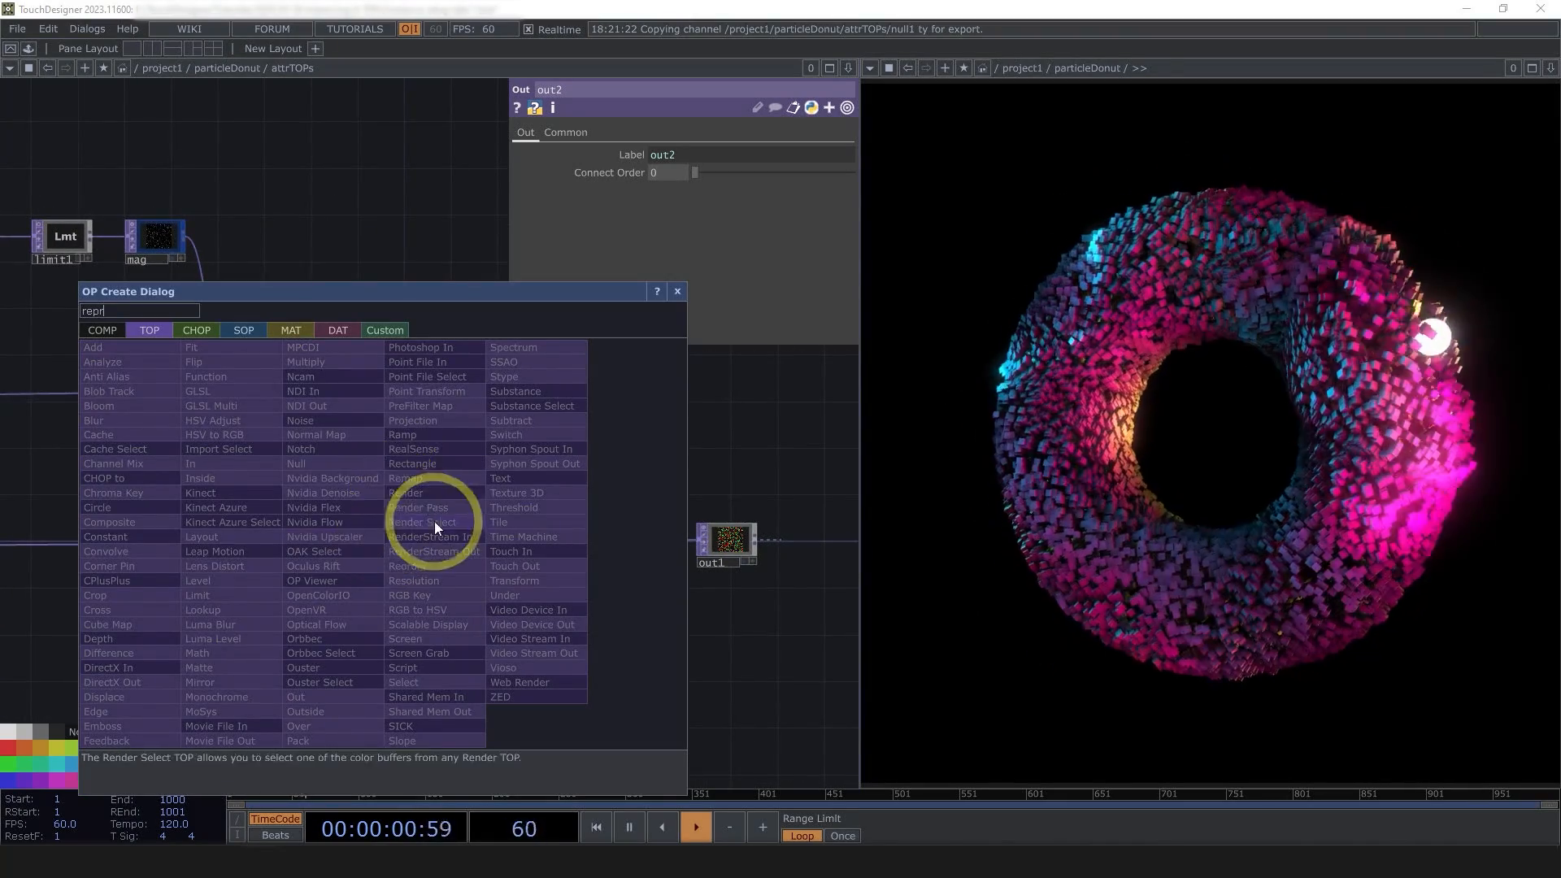
key(BackSpace)
key(BackSpace)
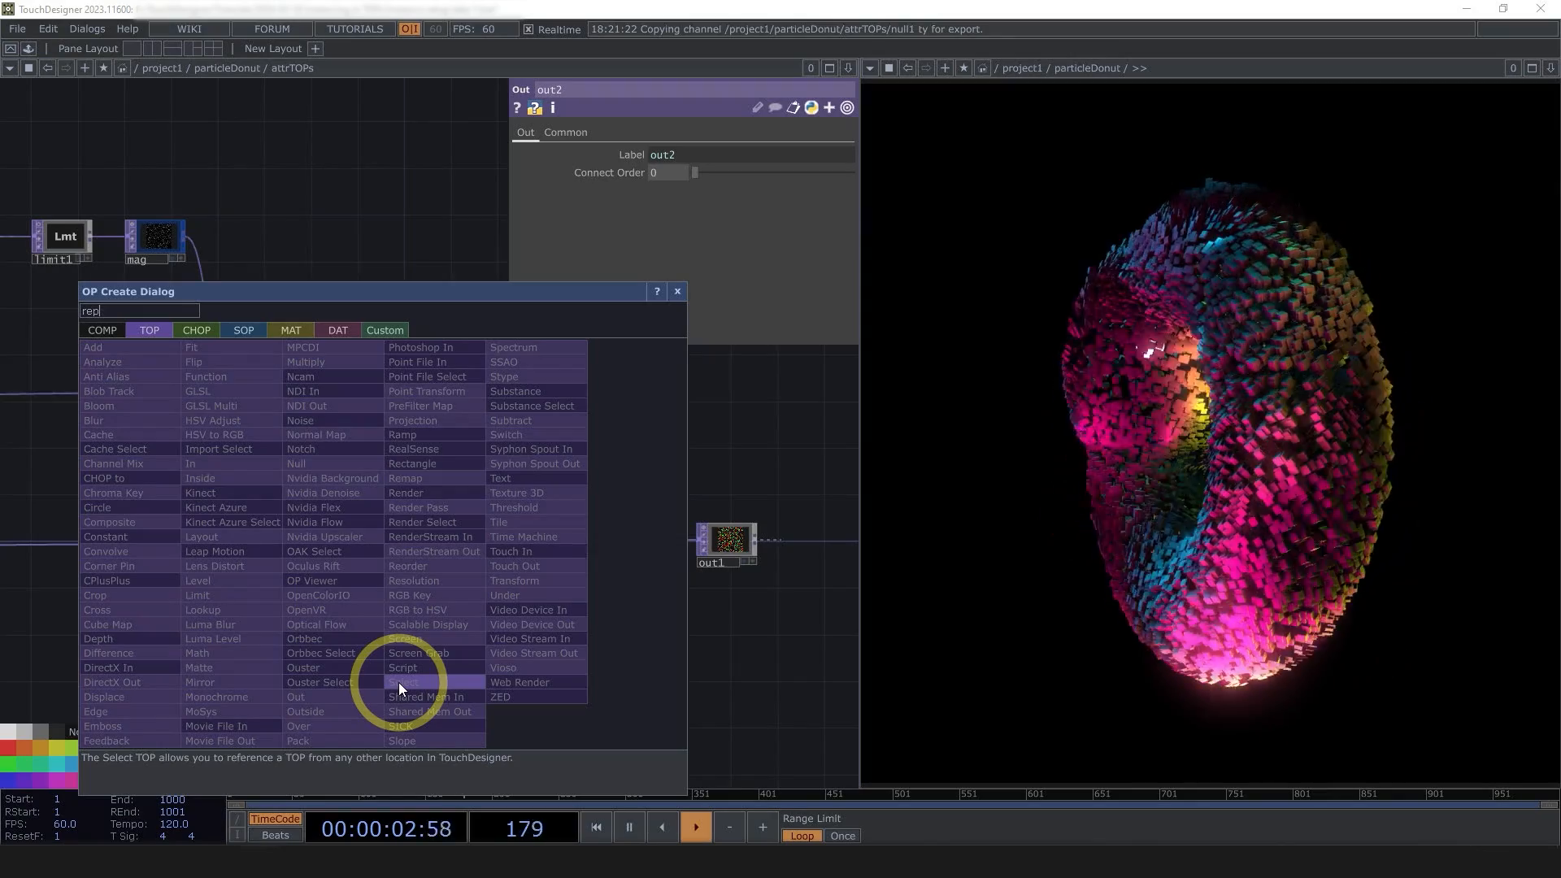
text(o)
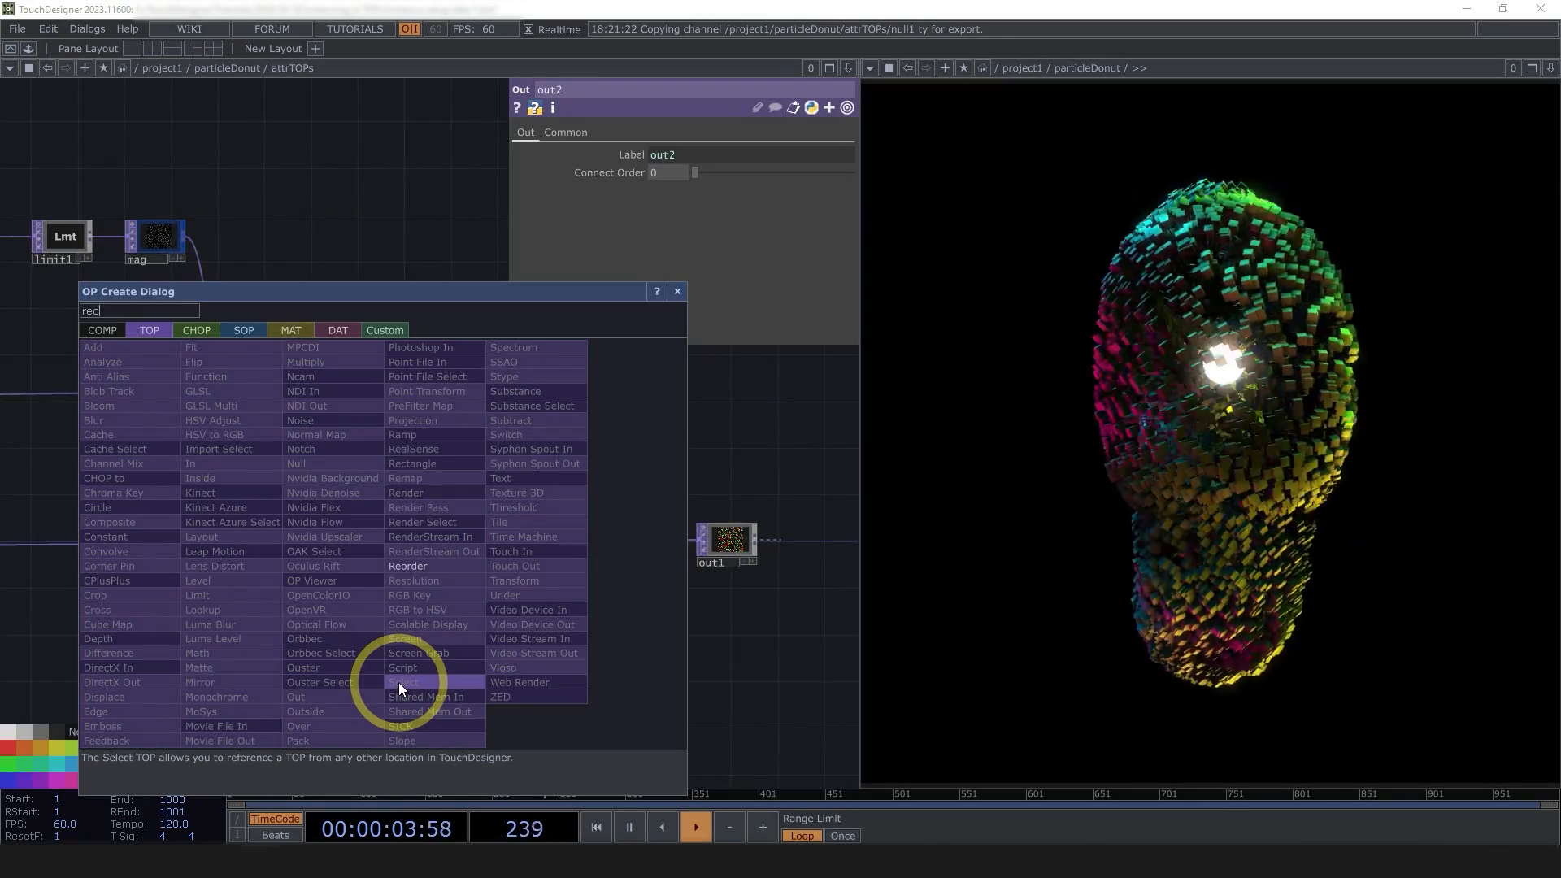
click(437, 561)
click(568, 545)
- Connect mag to reorder1's second input and set Output Alpha to the Red channel of Input 2
scroll(567, 544, up, 4)
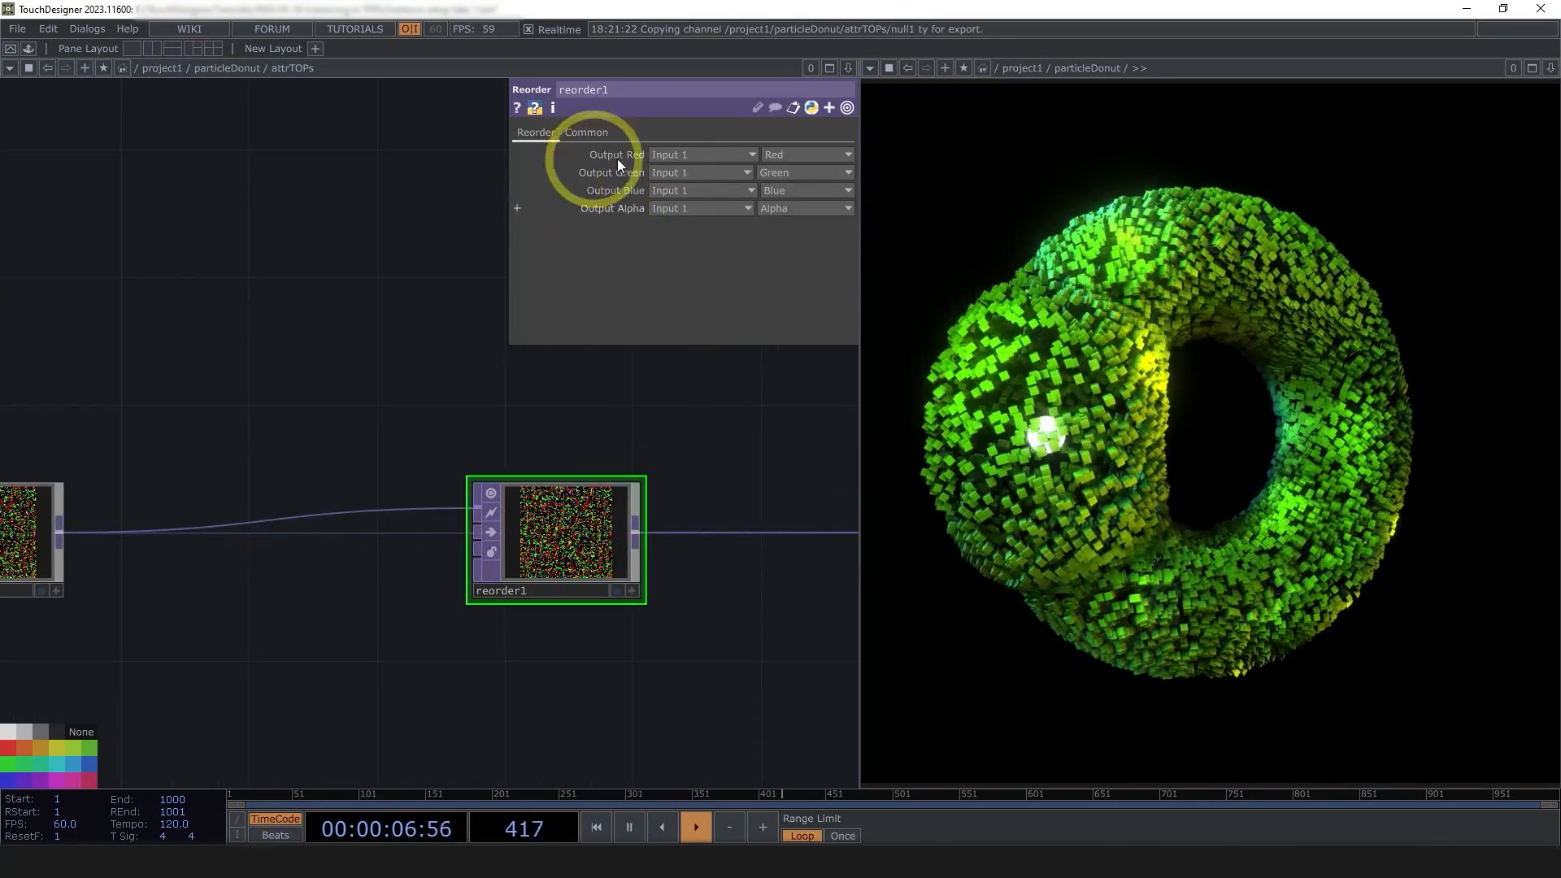
drag(257, 302, 348, 458)
scroll(348, 459, down, 4)
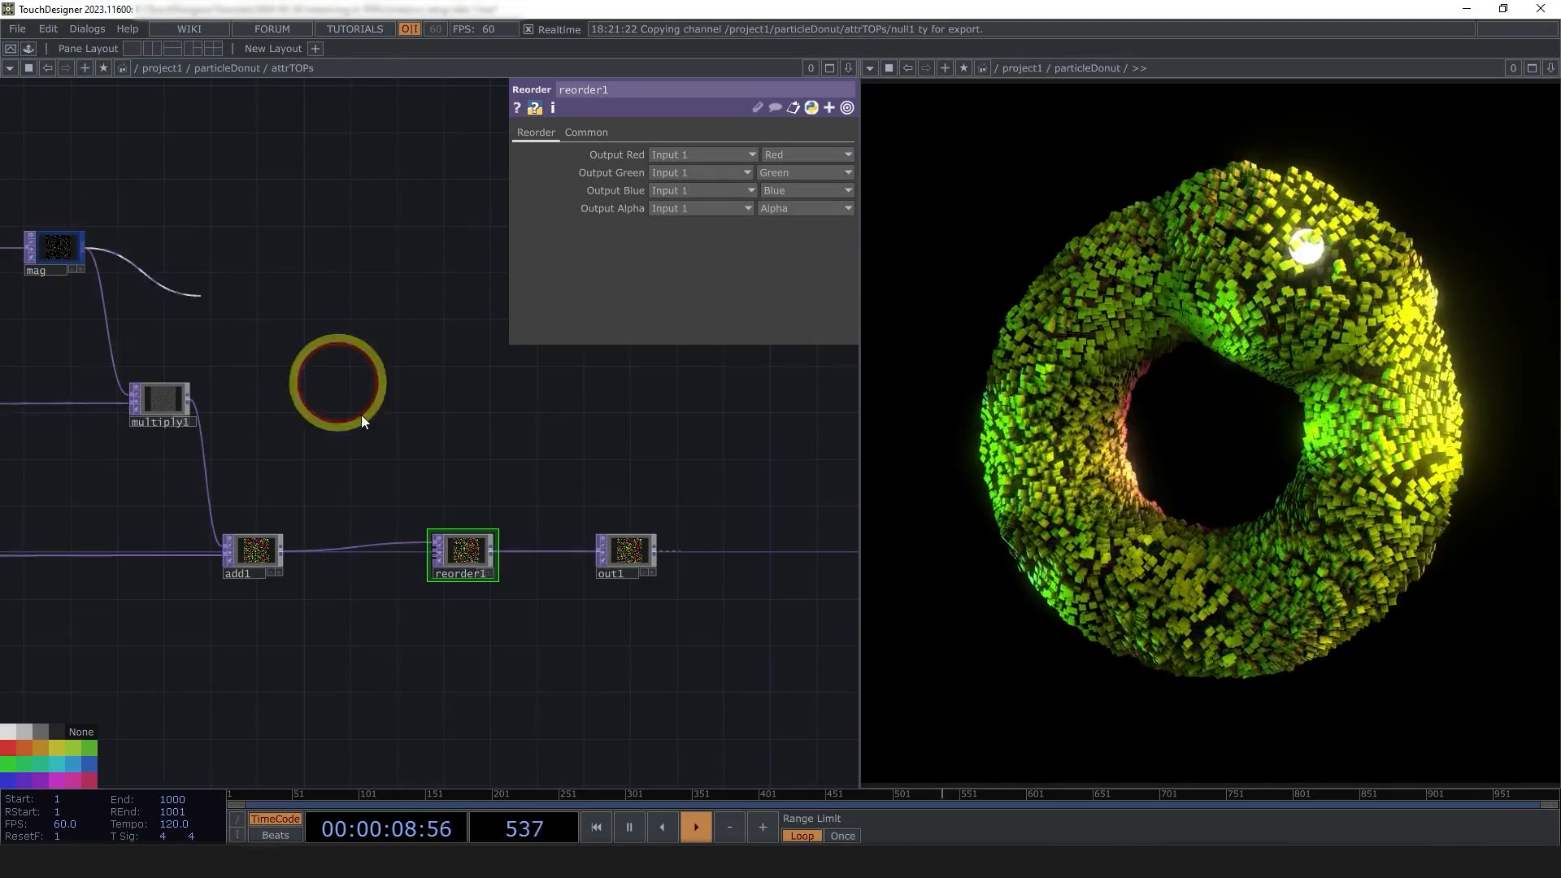
scroll(471, 533, up, 4)
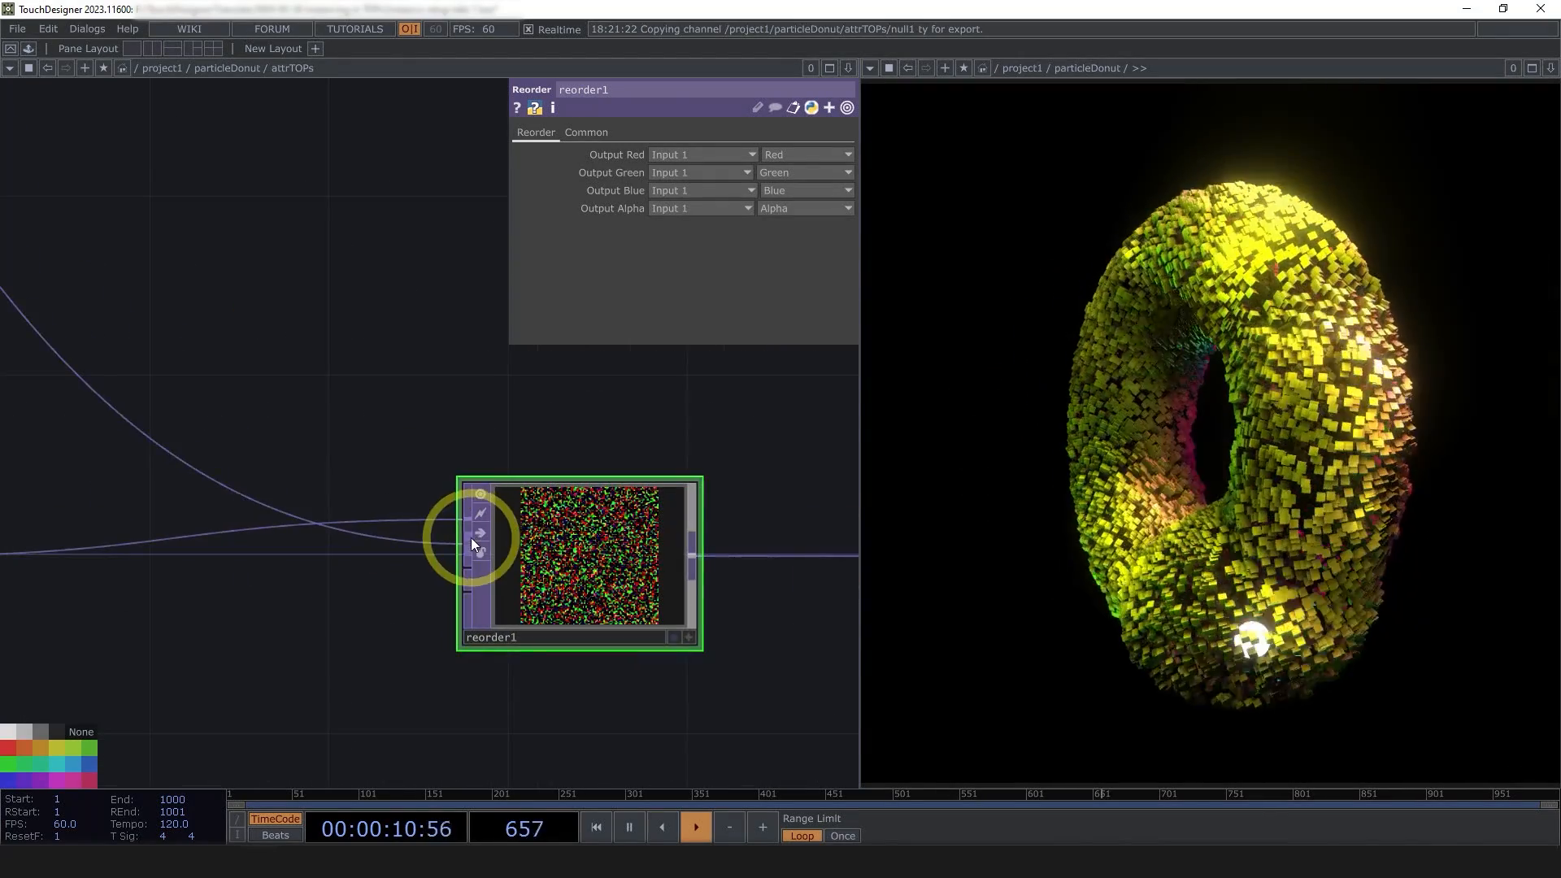
click(782, 208)
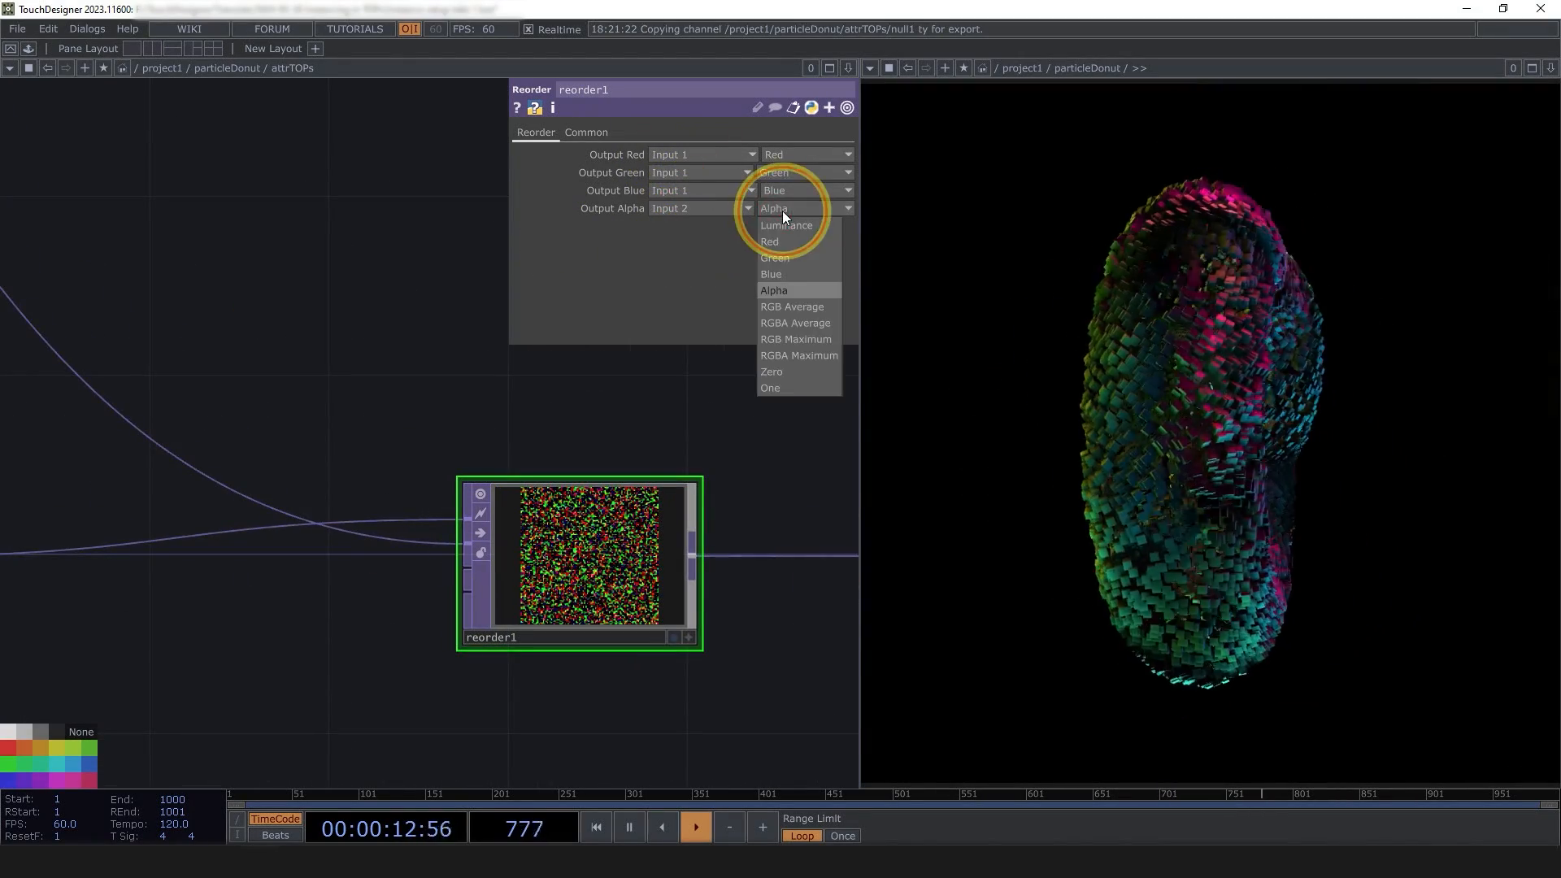
click(782, 210)
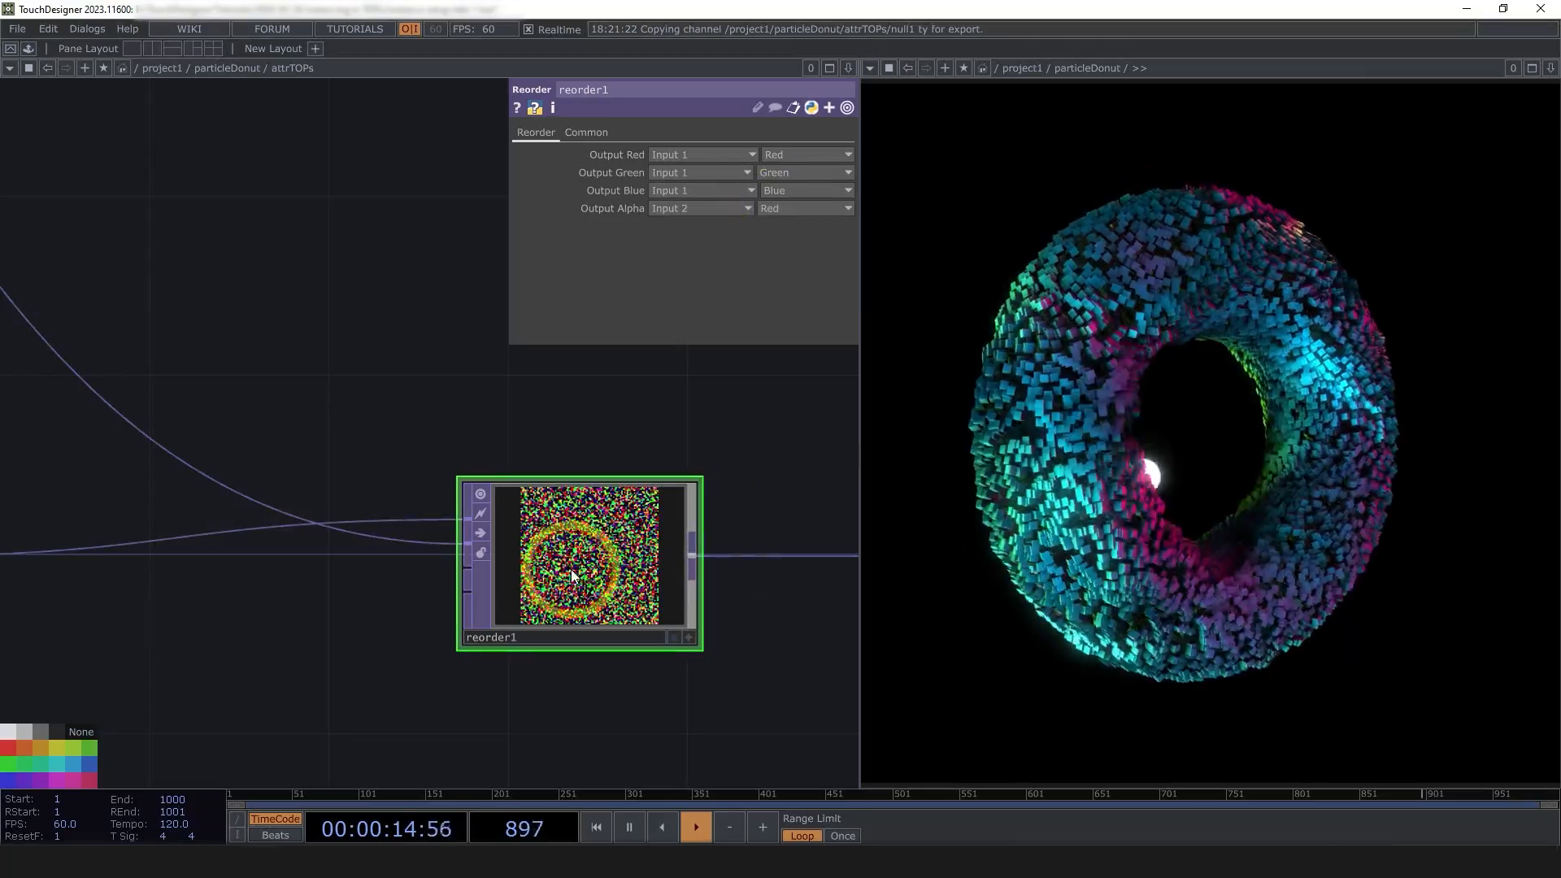
- Examine reorder1's red, green, blue and alpha channels separately and normalized in its viewer
key(a)
key(n)
scroll(621, 608, up, 5)
scroll(586, 569, down, 3)
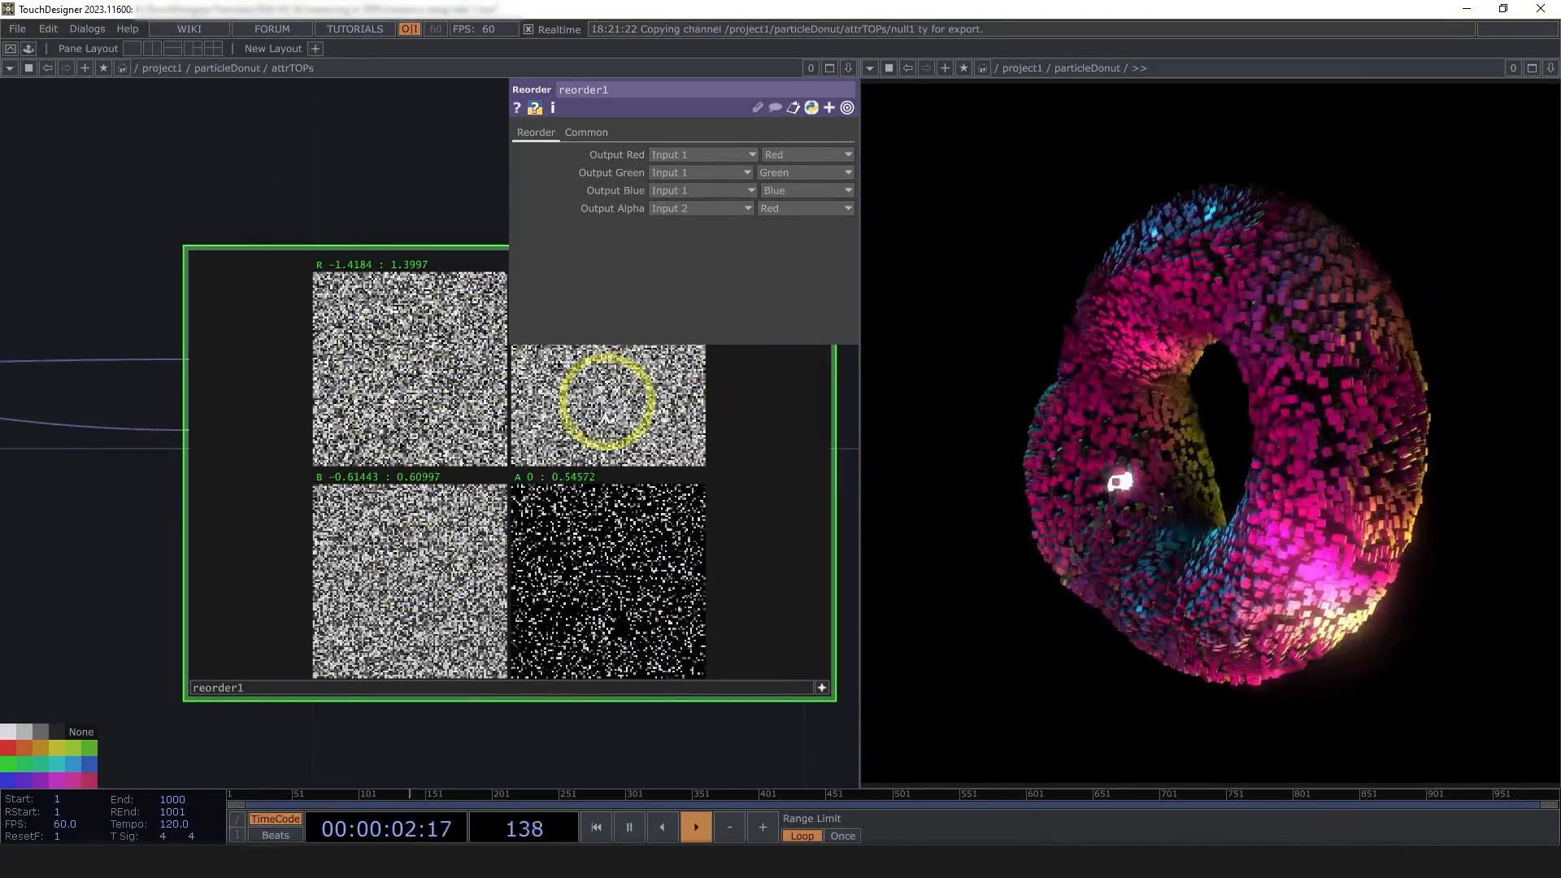
scroll(412, 592, down, 3)
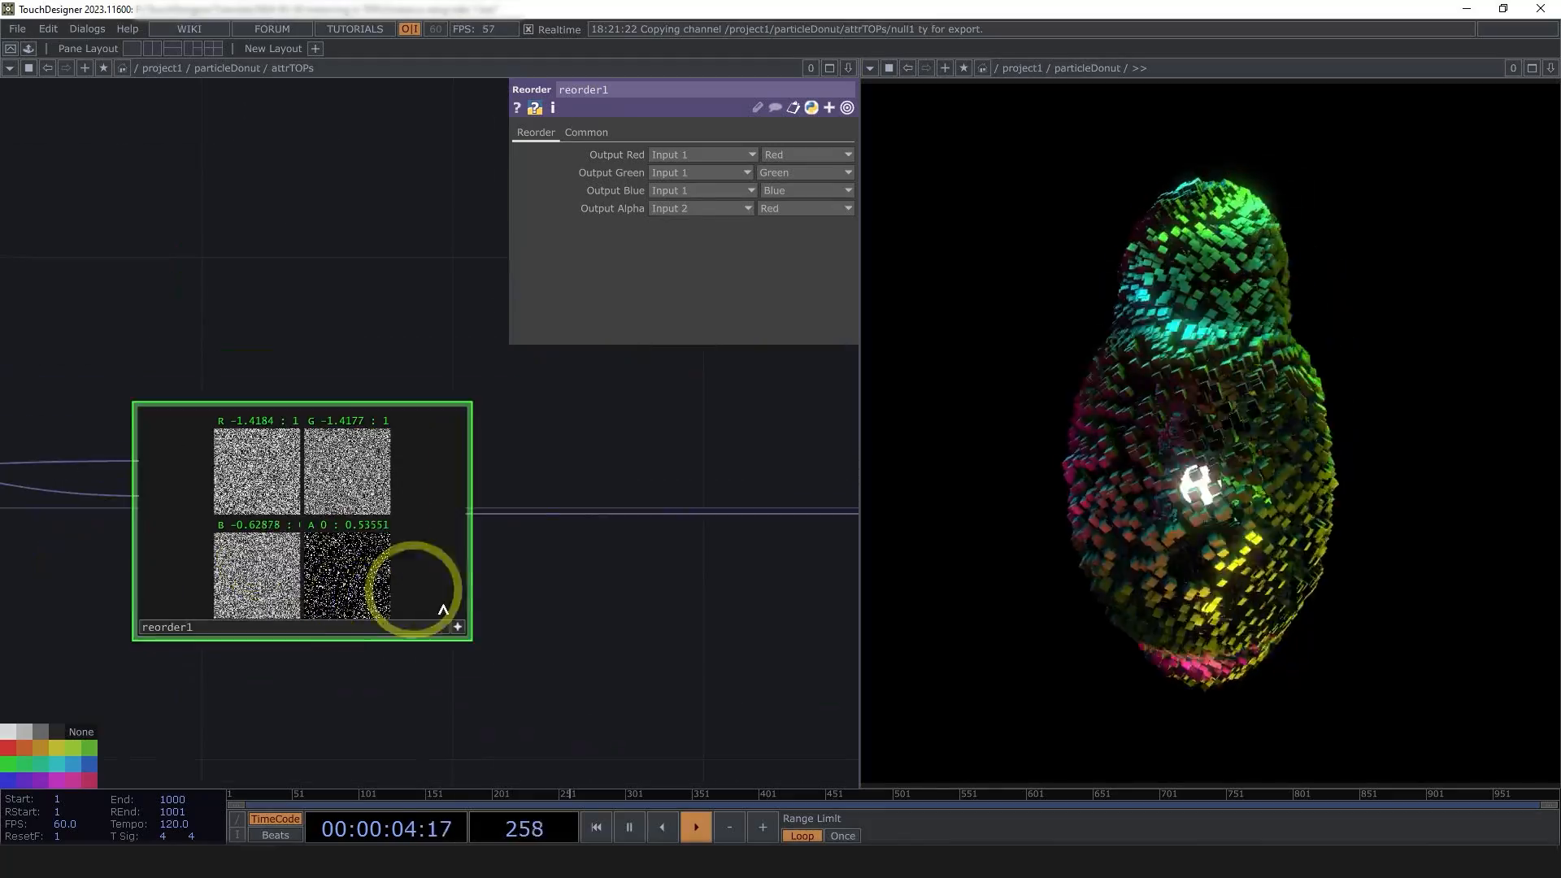
scroll(569, 602, down, 5)
scroll(524, 577, down, 5)
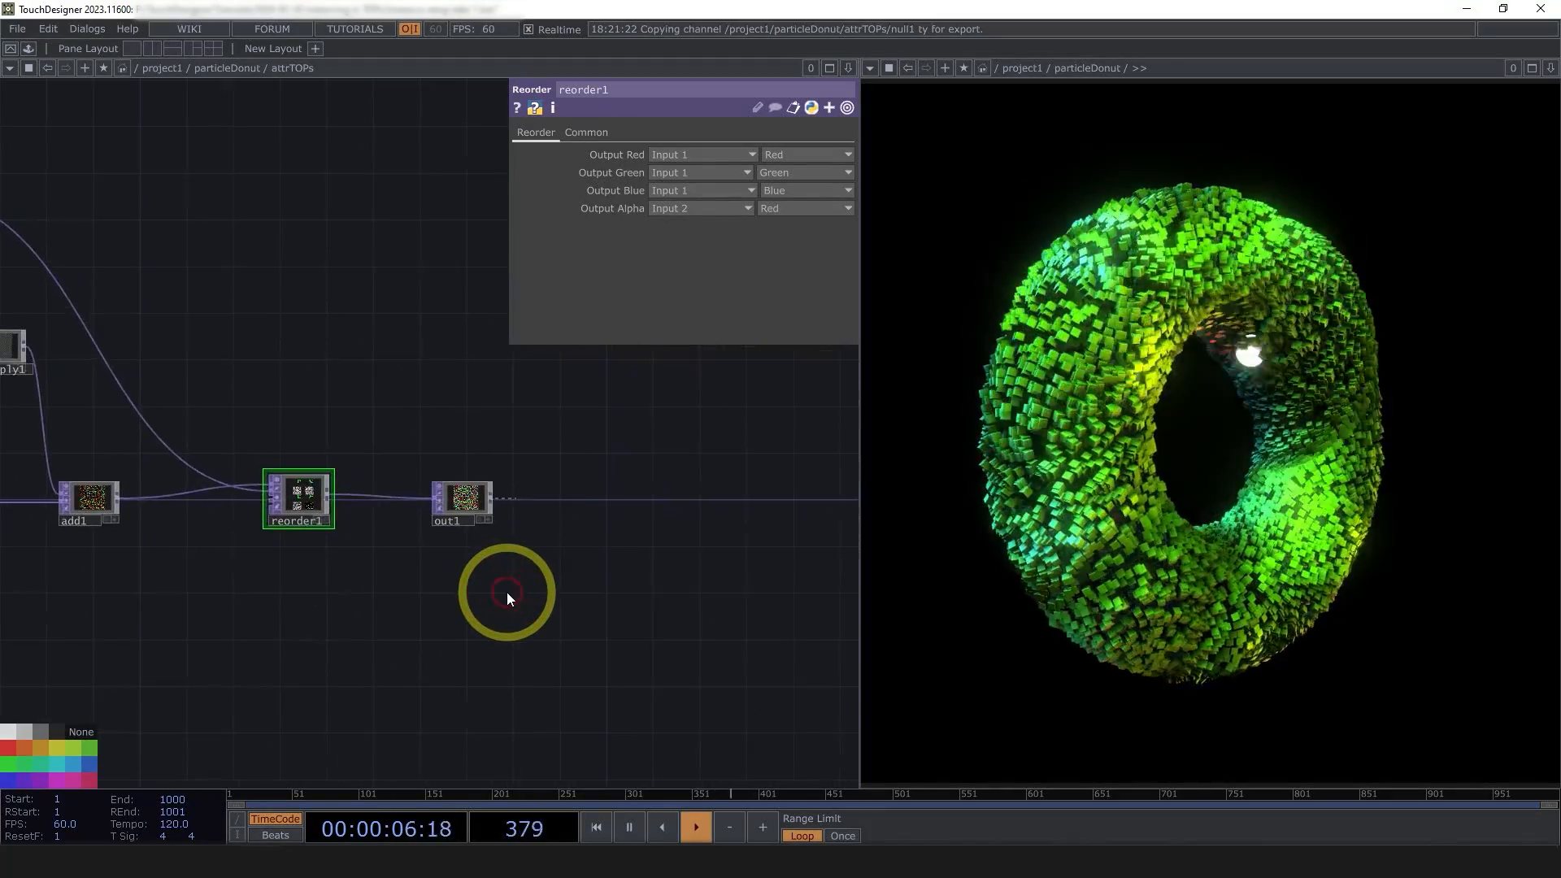
- Go up to the particleDonut network and move the noise2–rot branch with its select1, math2 and null1 operators lower
scroll(490, 549, up, 1)
drag(357, 433, 397, 590)
scroll(513, 636, down, 5)
right_drag(535, 663, 65, 551)
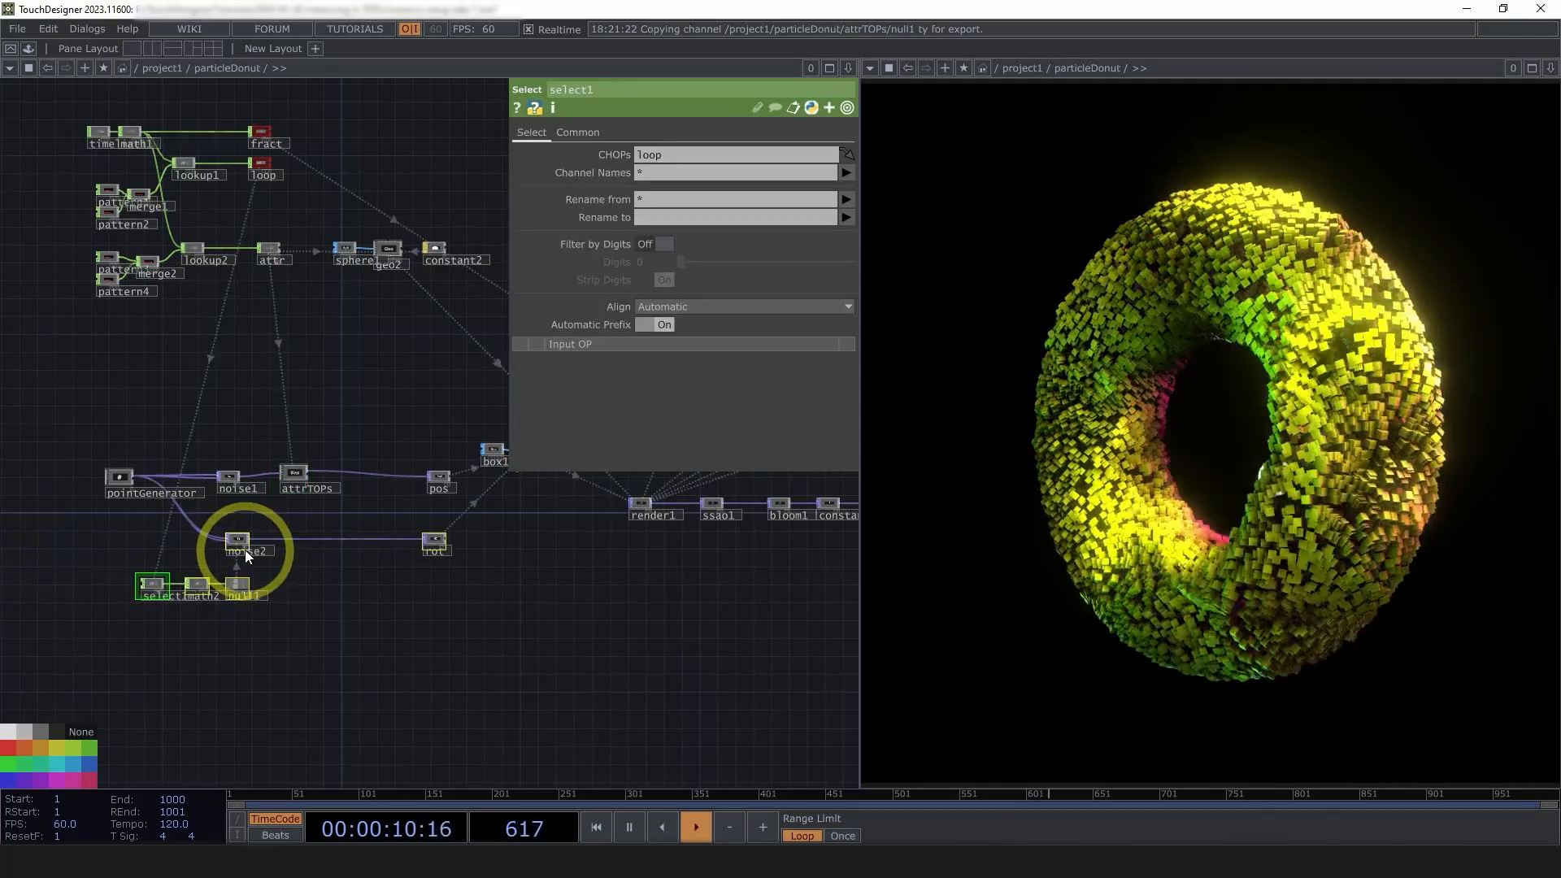
scroll(325, 504, up, 8)
drag(247, 419, 213, 437)
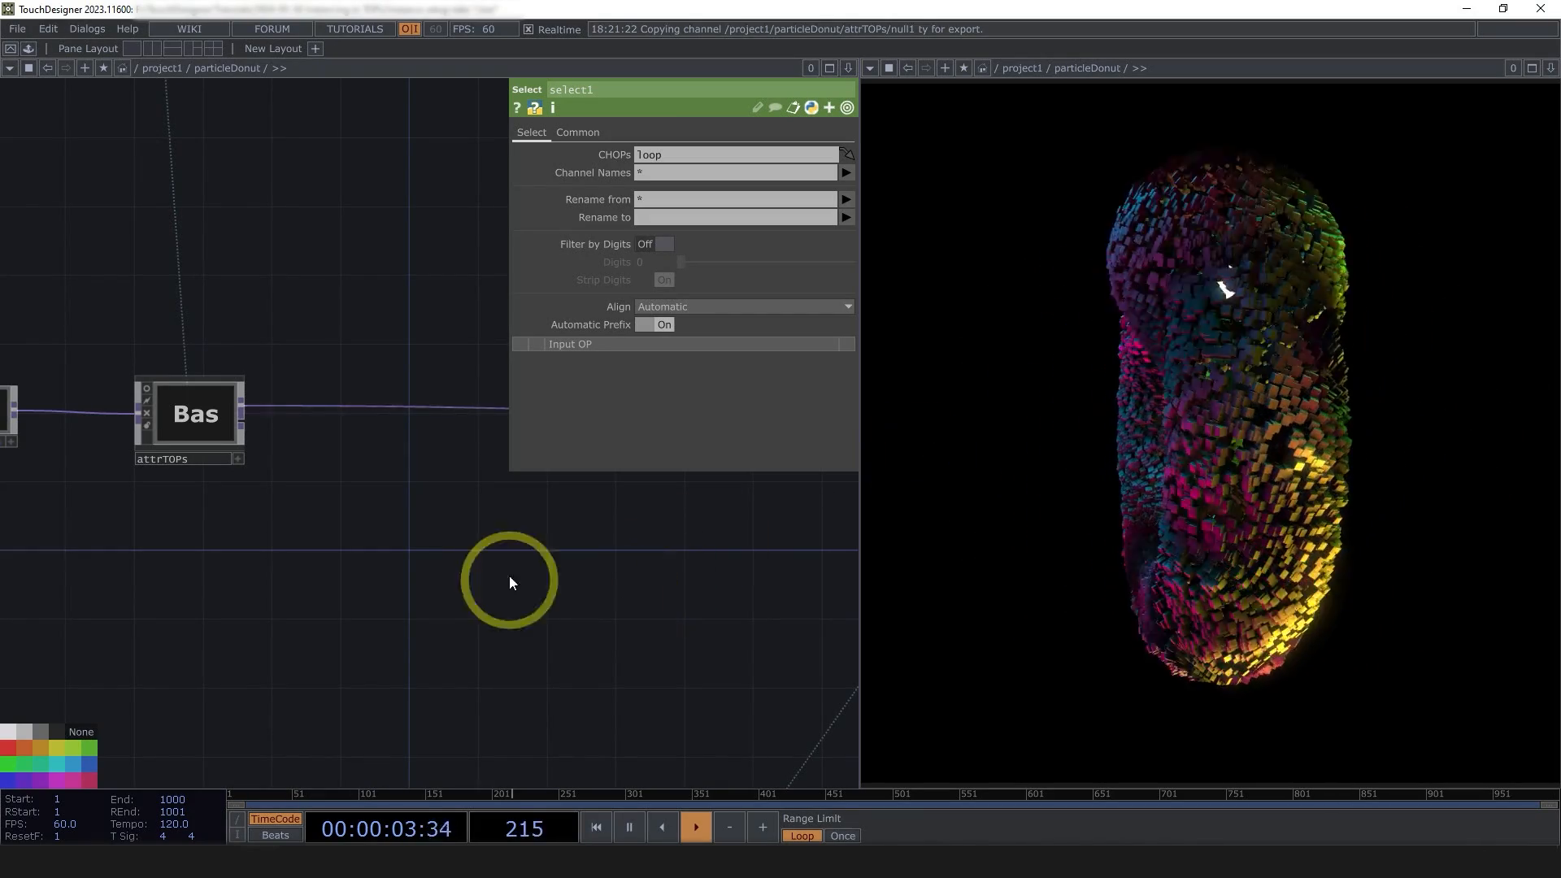
- Create a Reorder TOP fed by attrTOPs' first output and place it below the wire to pos
right_click(243, 413)
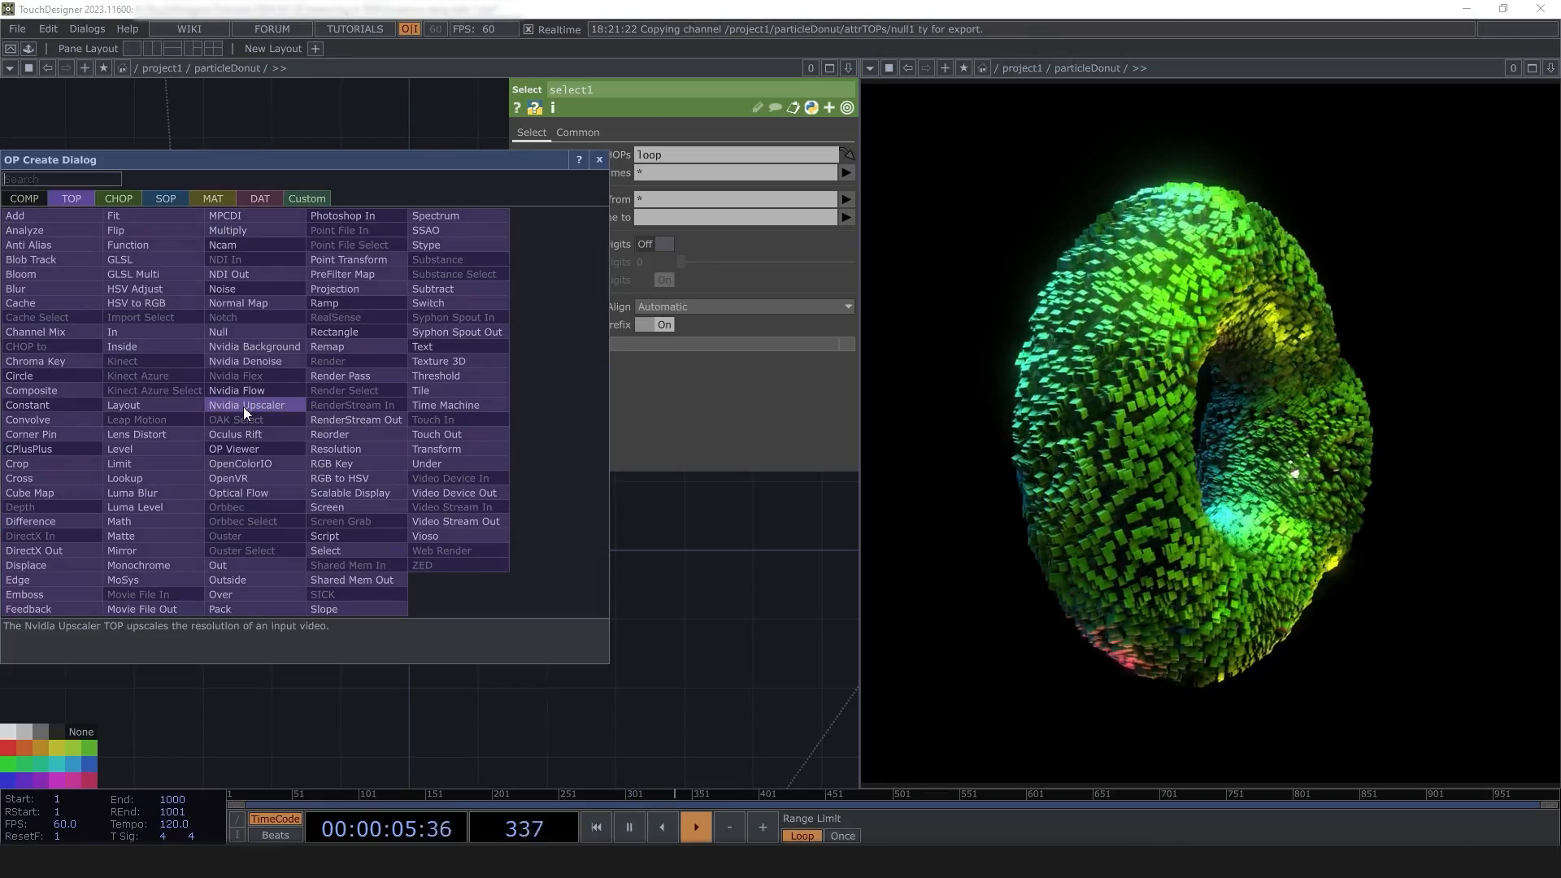
text(reor)
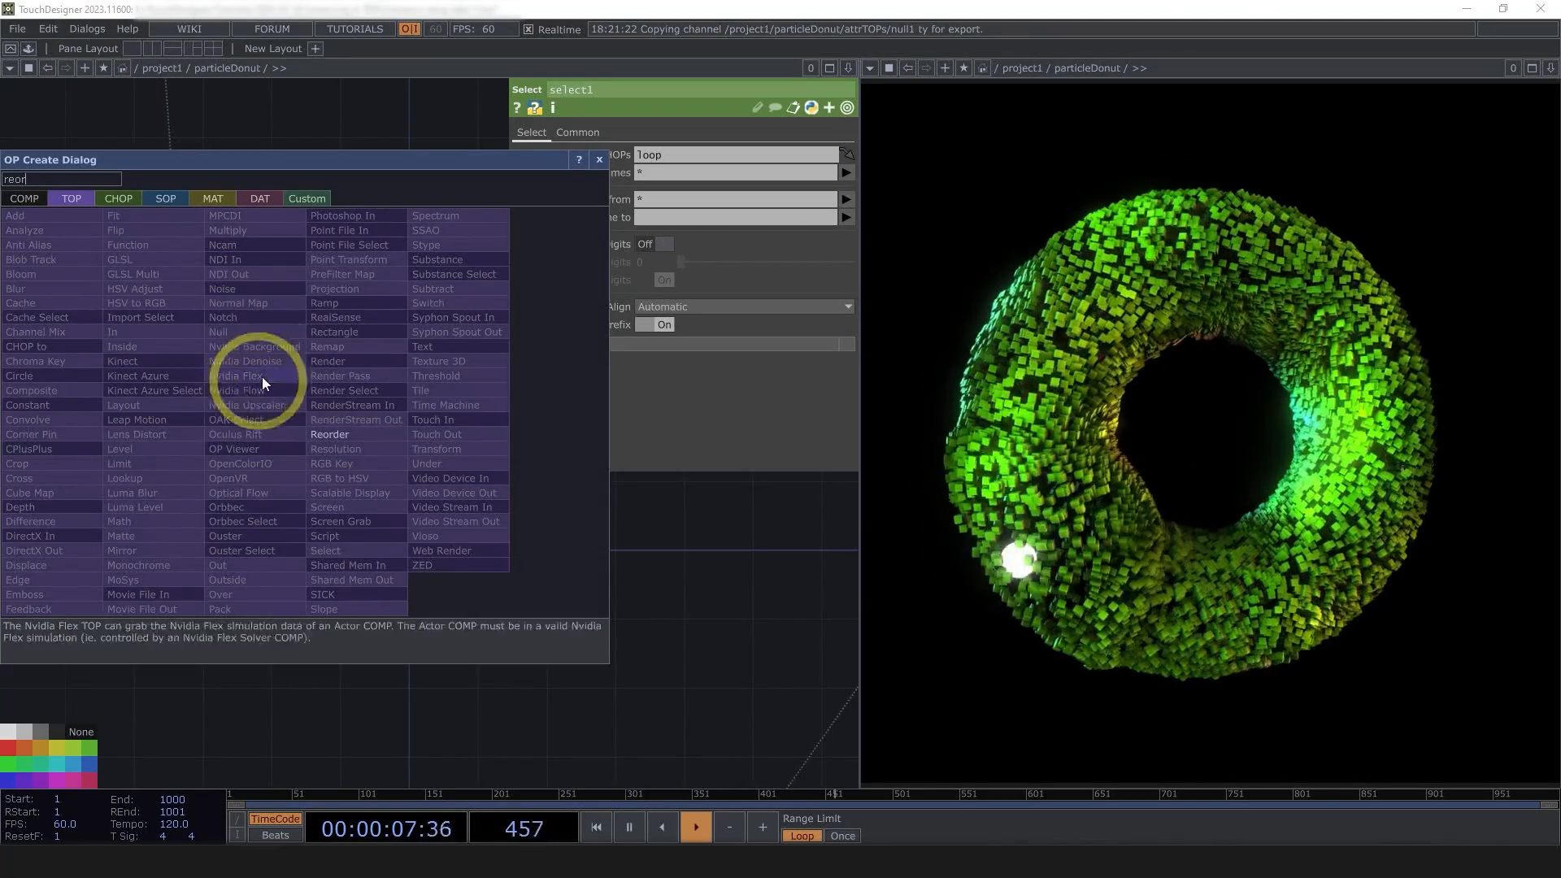
click(356, 431)
click(569, 592)
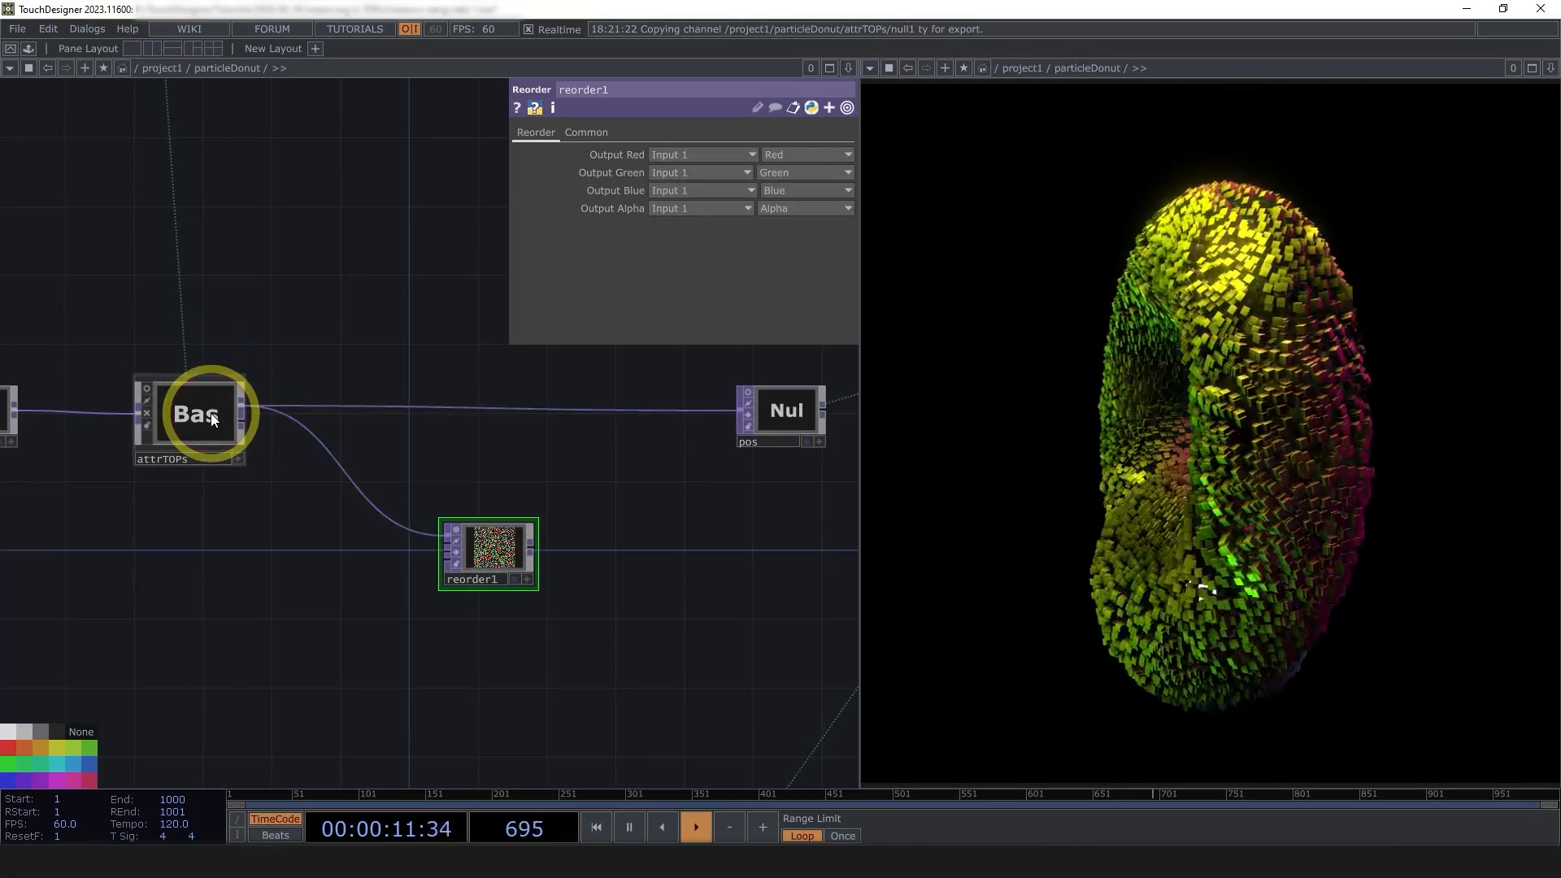
- Set the Red, Green, Blue and Alpha outputs of particleDonut's reorder1 all to the Alpha channel of Input 1
key(i)
drag(451, 375, 697, 402)
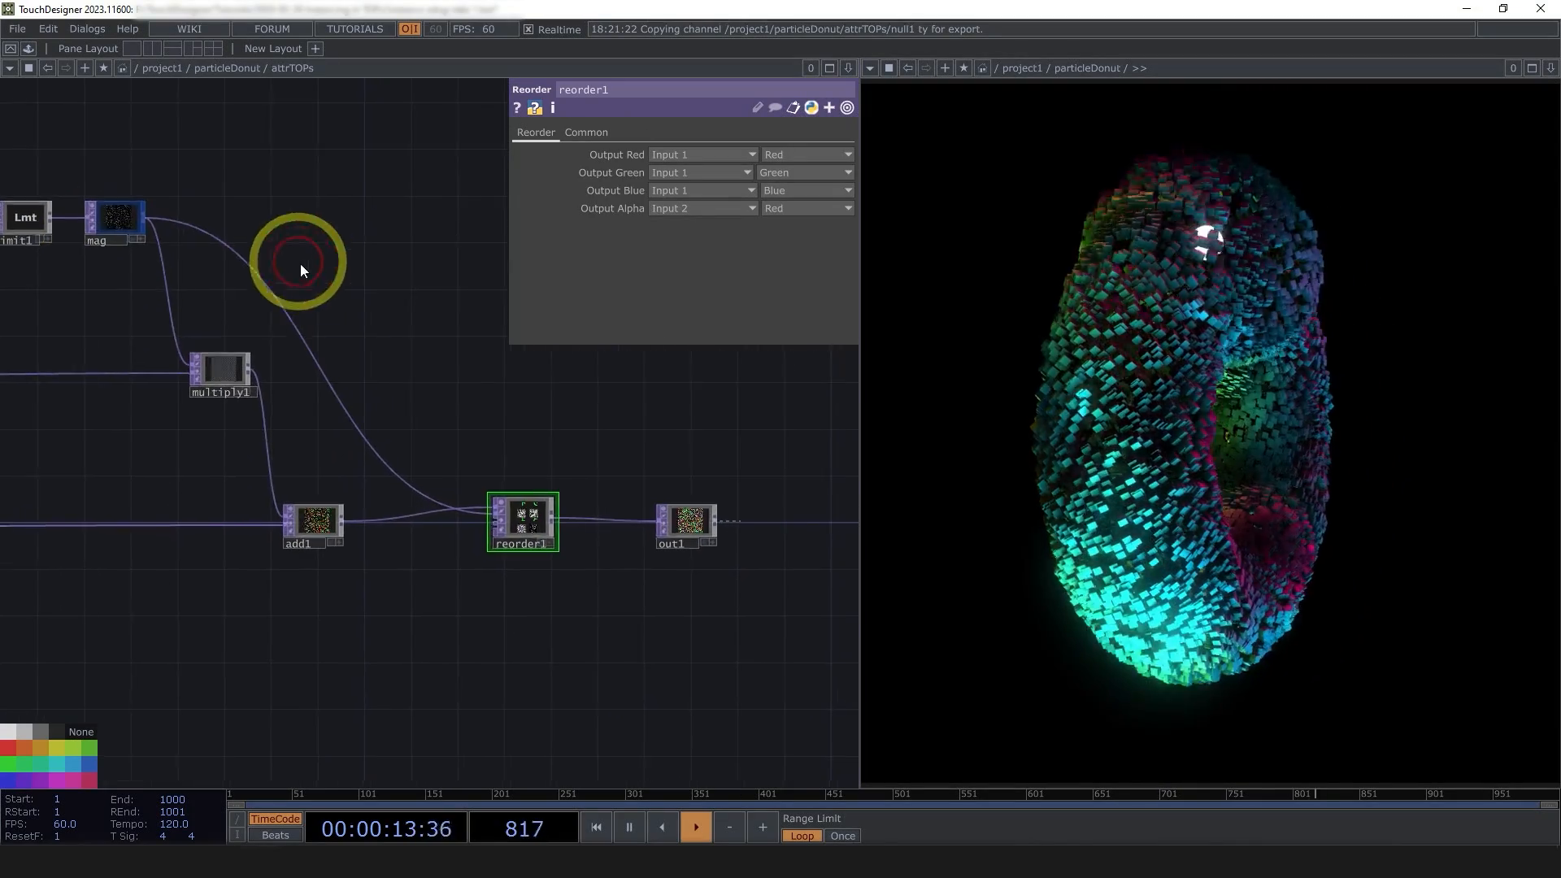
key(u)
click(511, 553)
scroll(510, 553, up, 4)
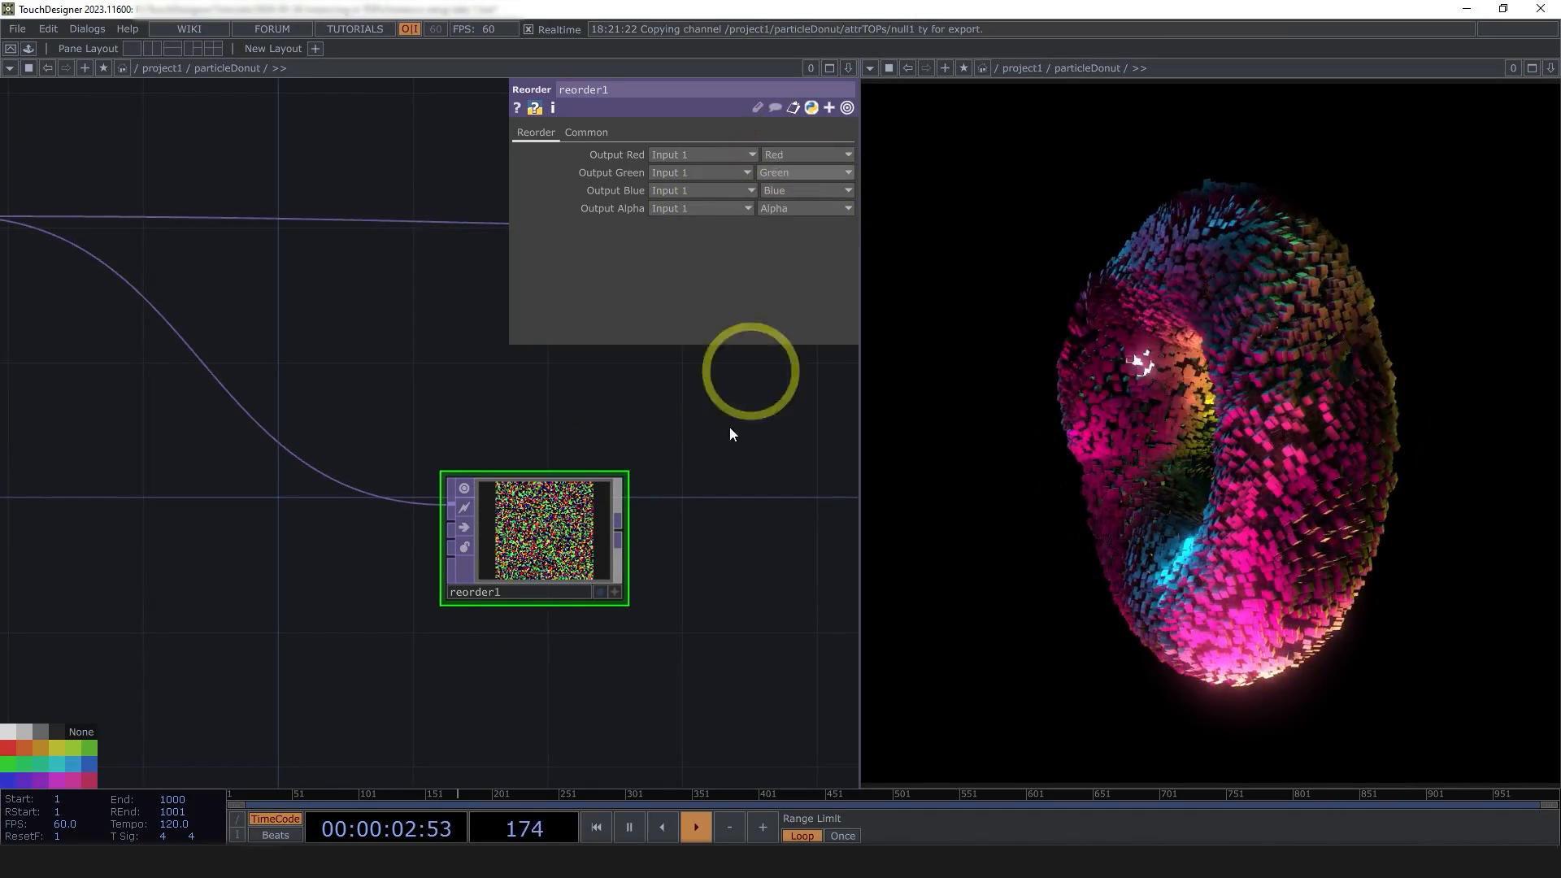
scroll(527, 584, up, 3)
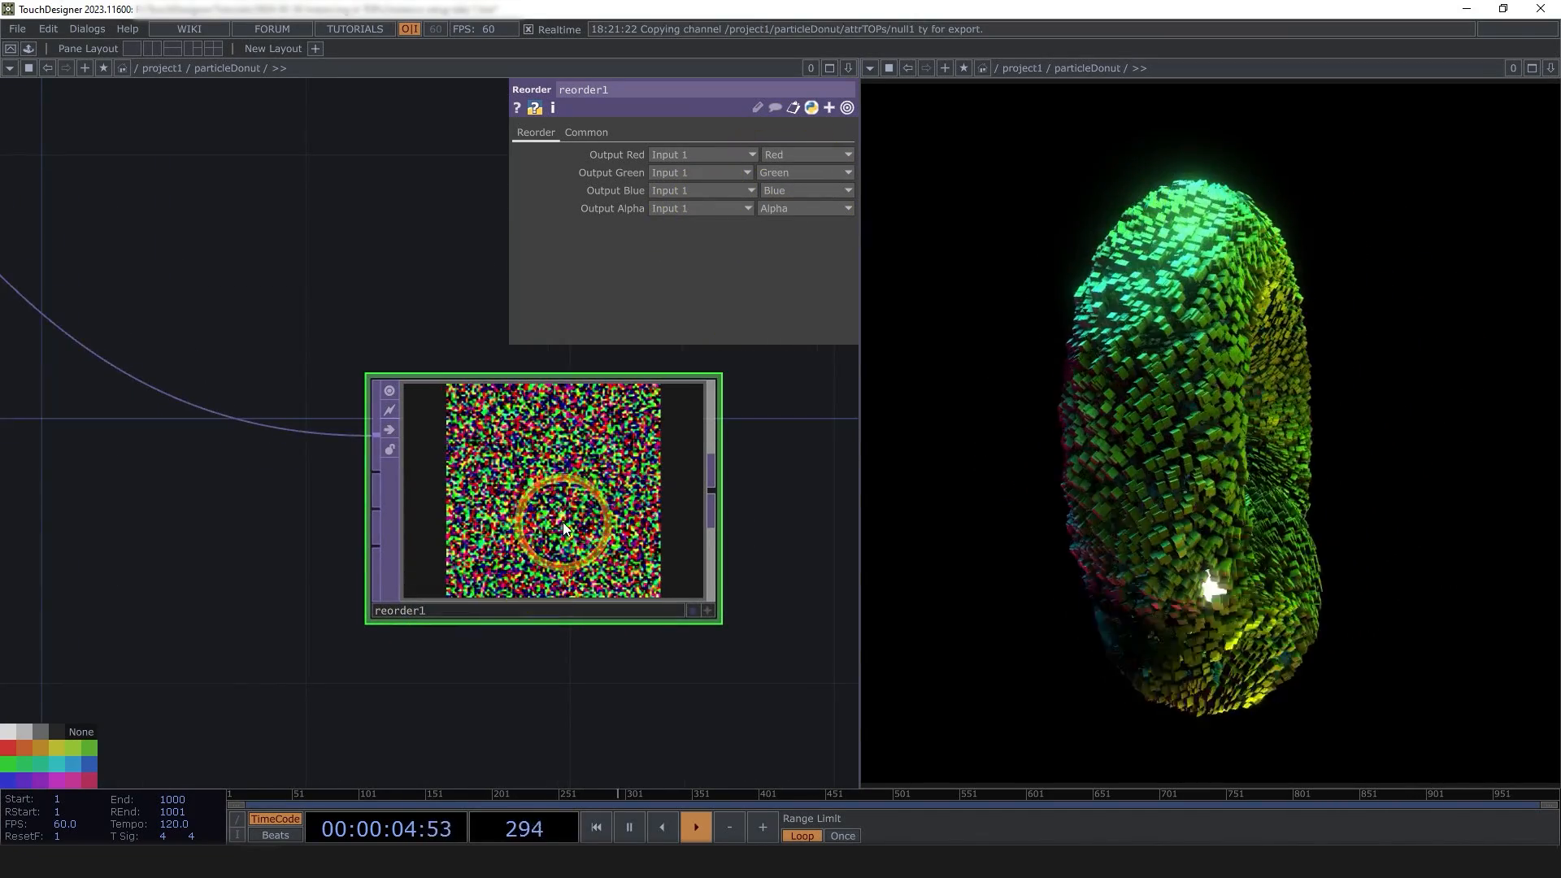
click(802, 155)
click(797, 207)
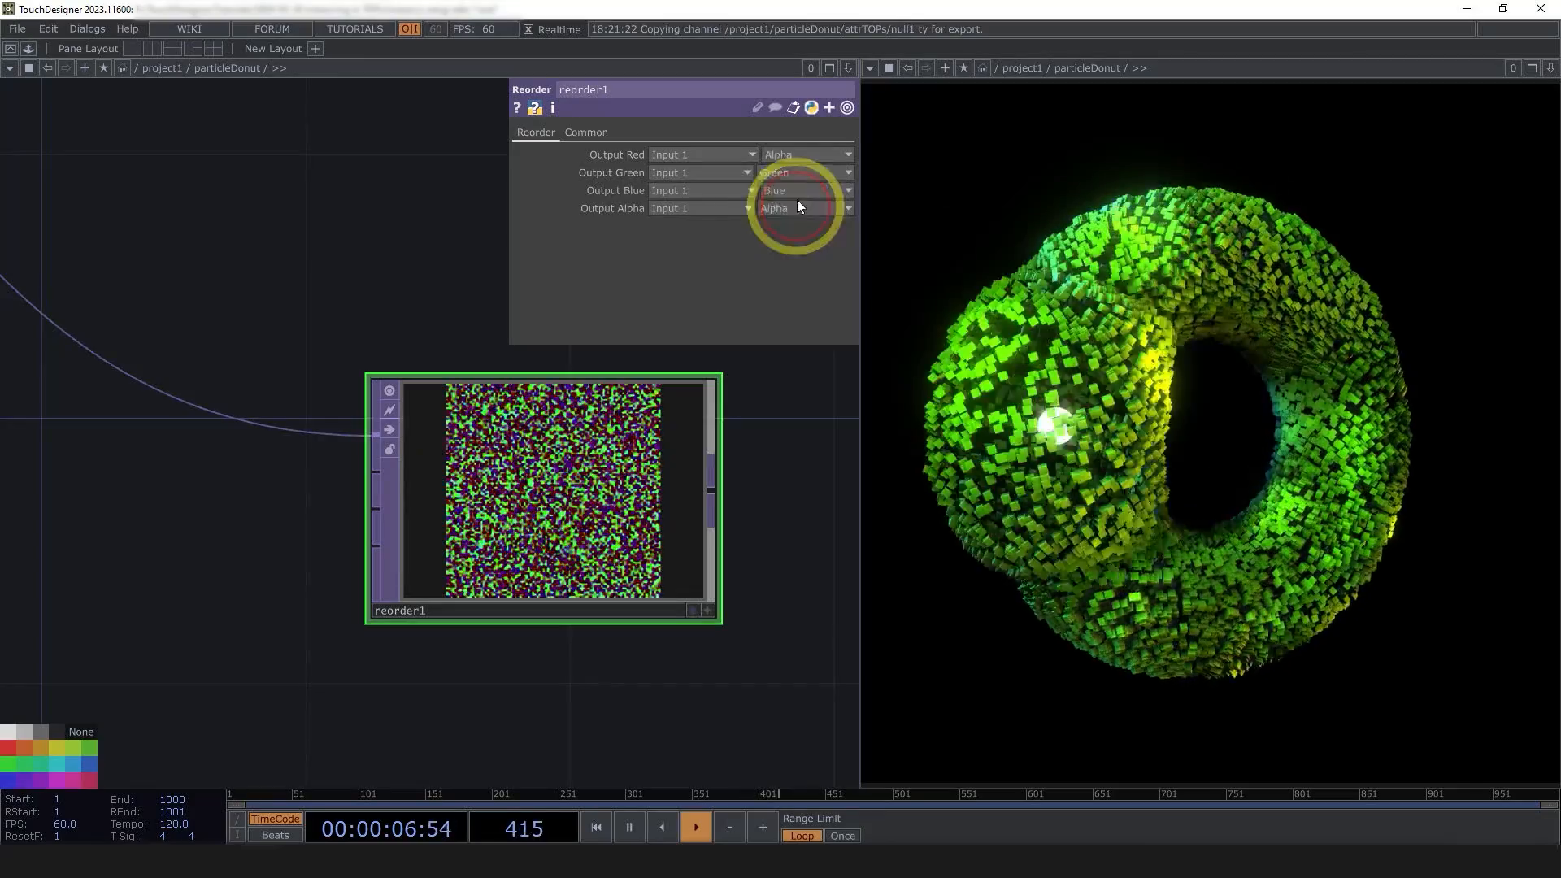
click(782, 254)
click(801, 192)
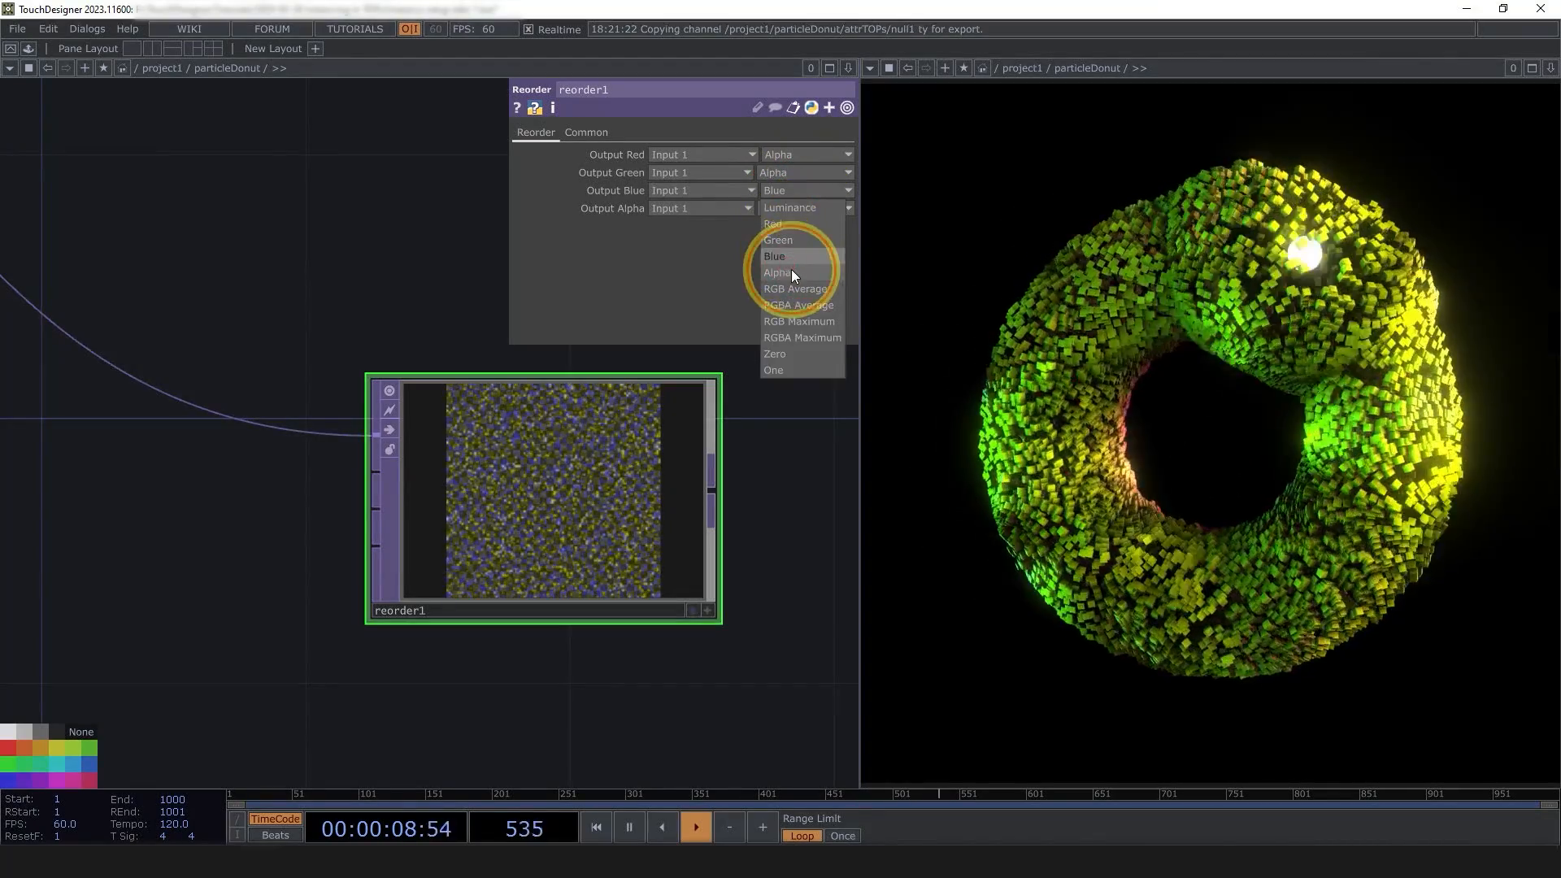
click(792, 270)
- Examine the alpha values carried by reorder1 in its viewer, with the four channels shown separately
scroll(553, 476, up, 3)
scroll(558, 466, down, 3)
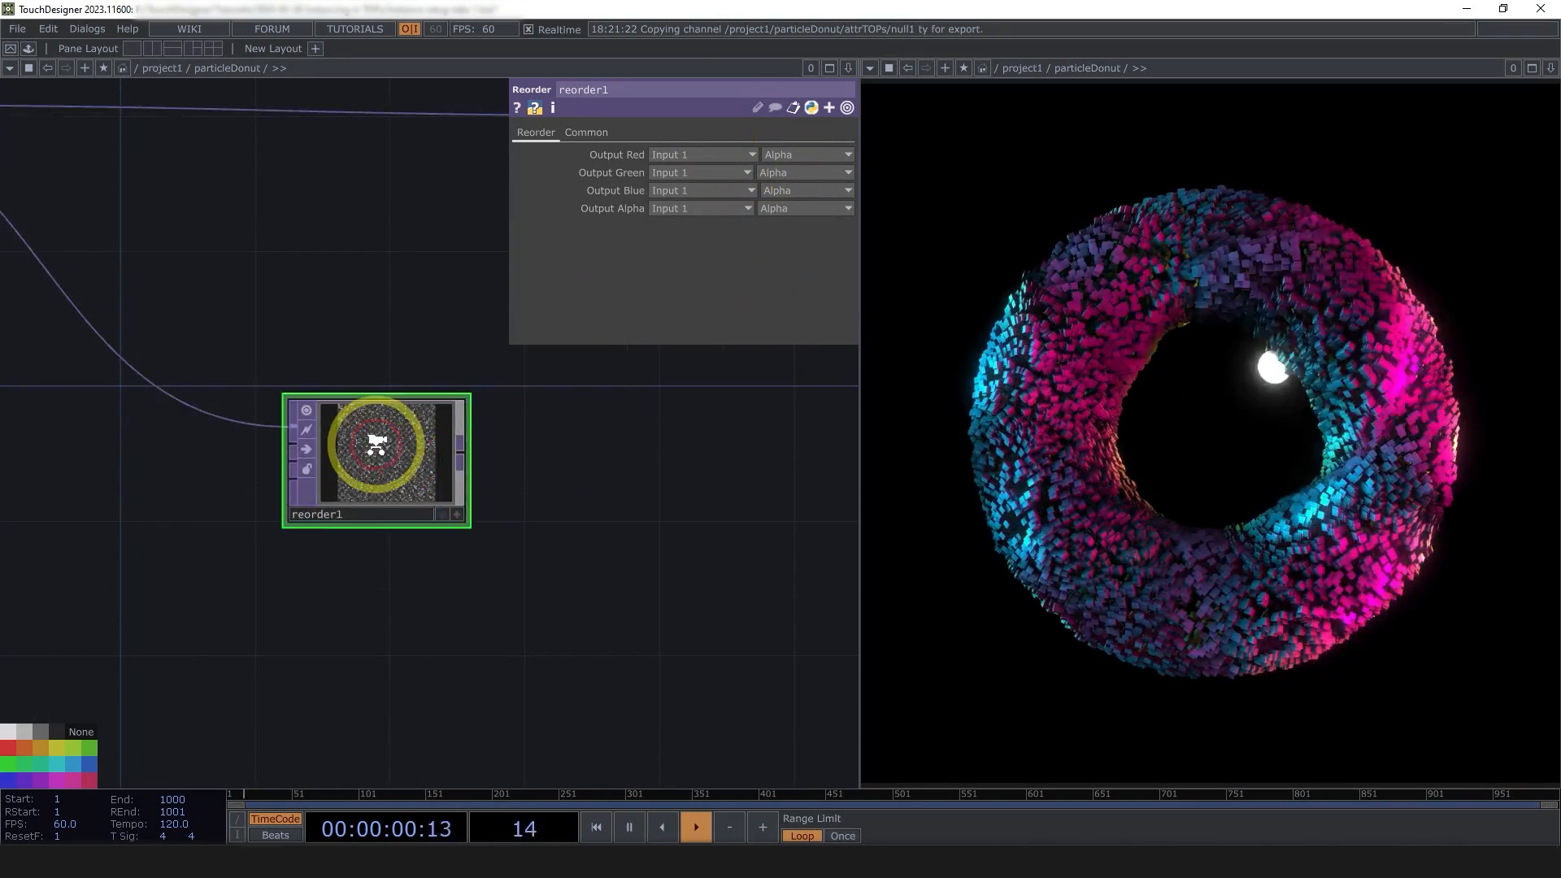
scroll(393, 444, up, 3)
scroll(362, 490, up, 2)
scroll(363, 491, down, 3)
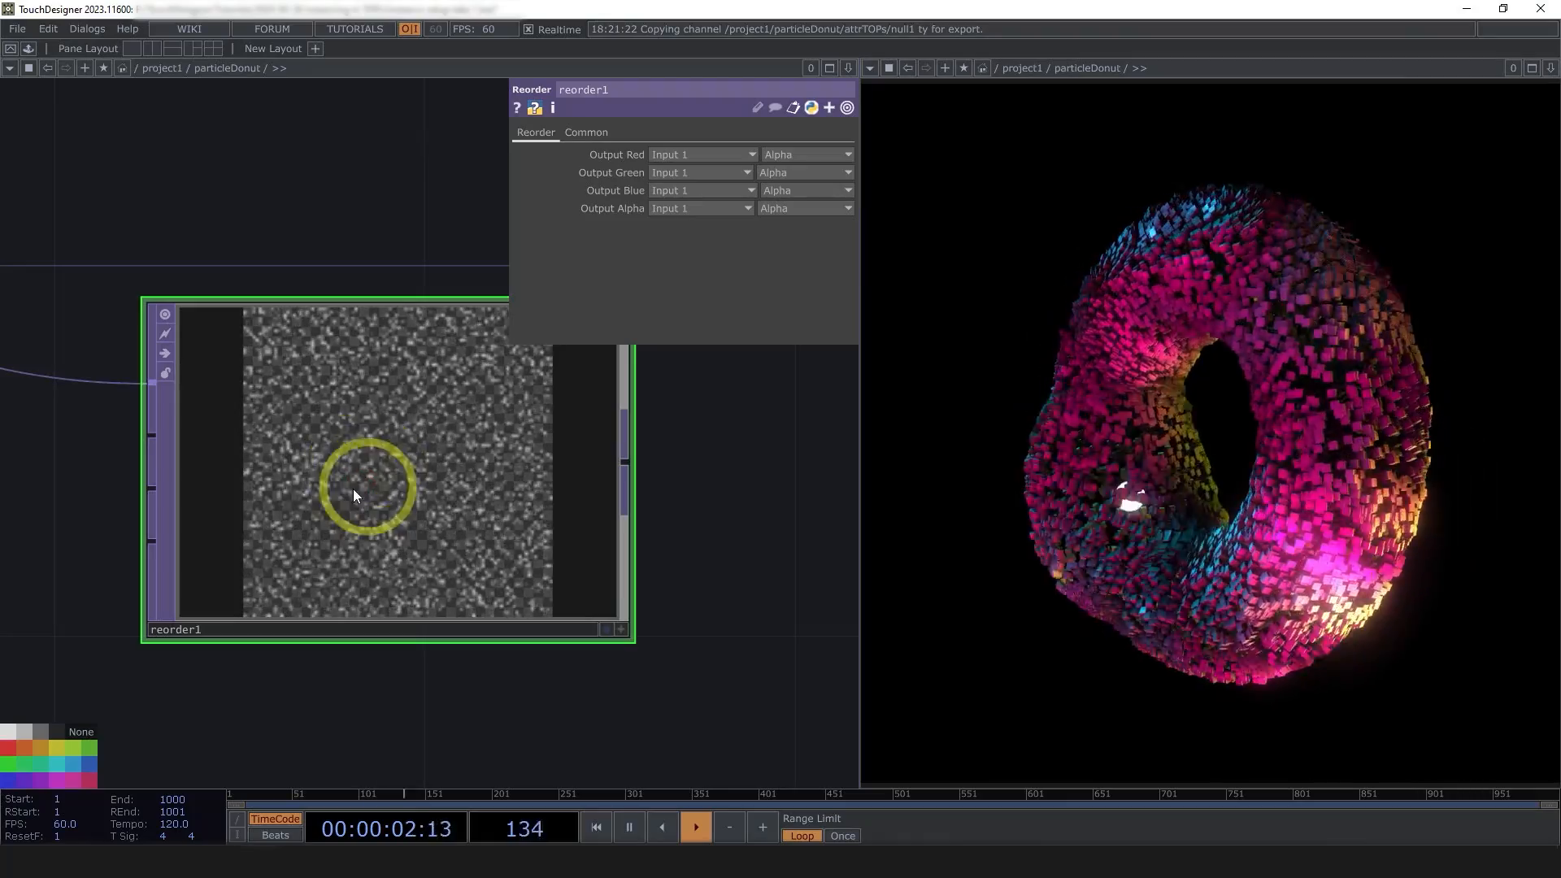
click(341, 488)
key(a)
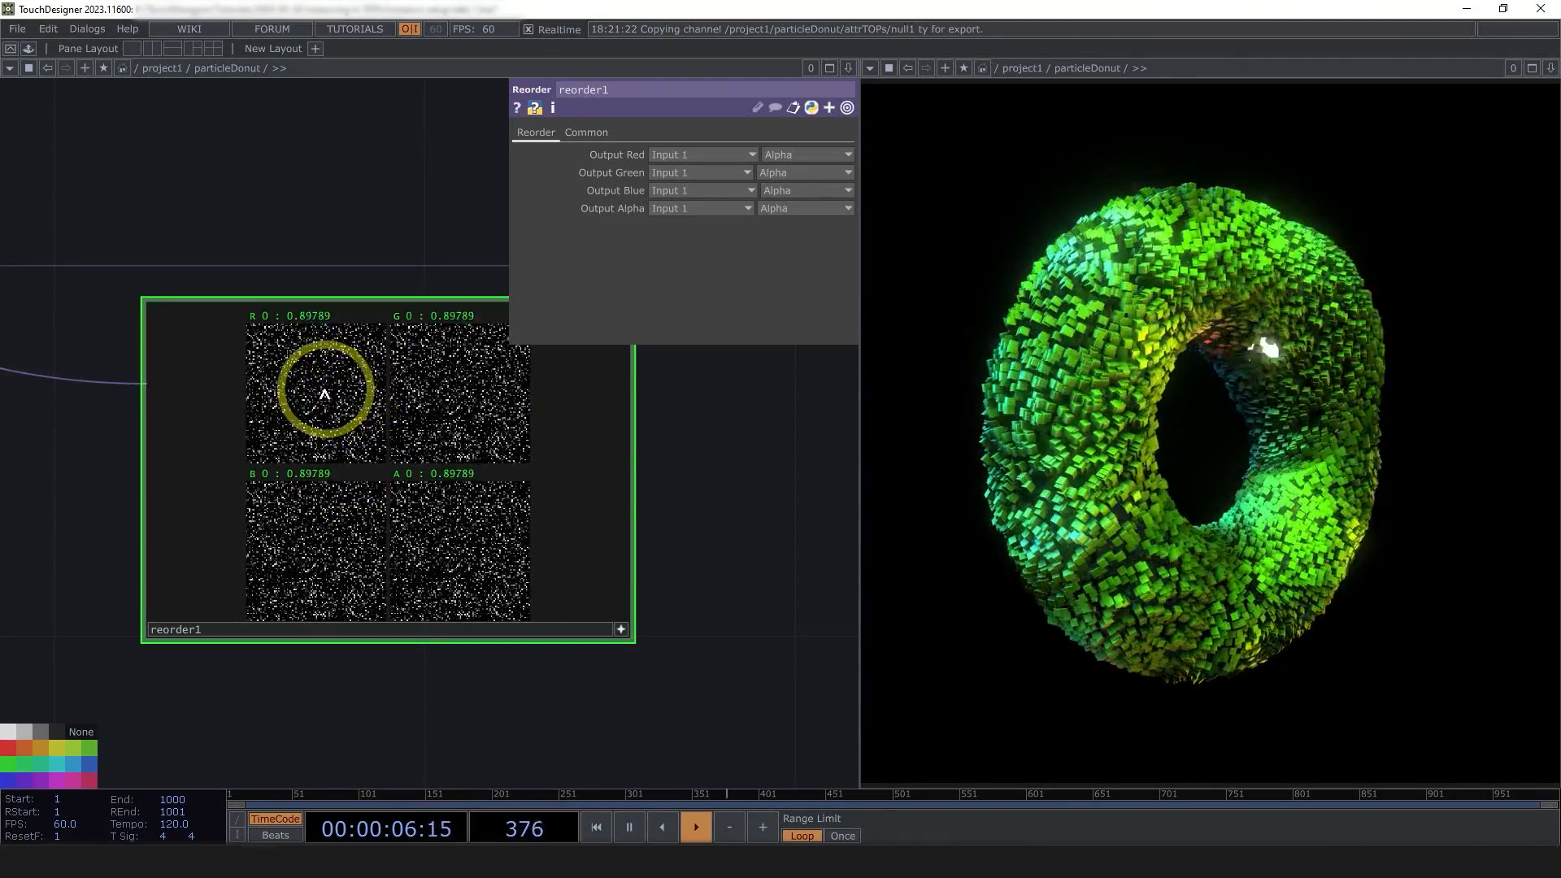
click(623, 629)
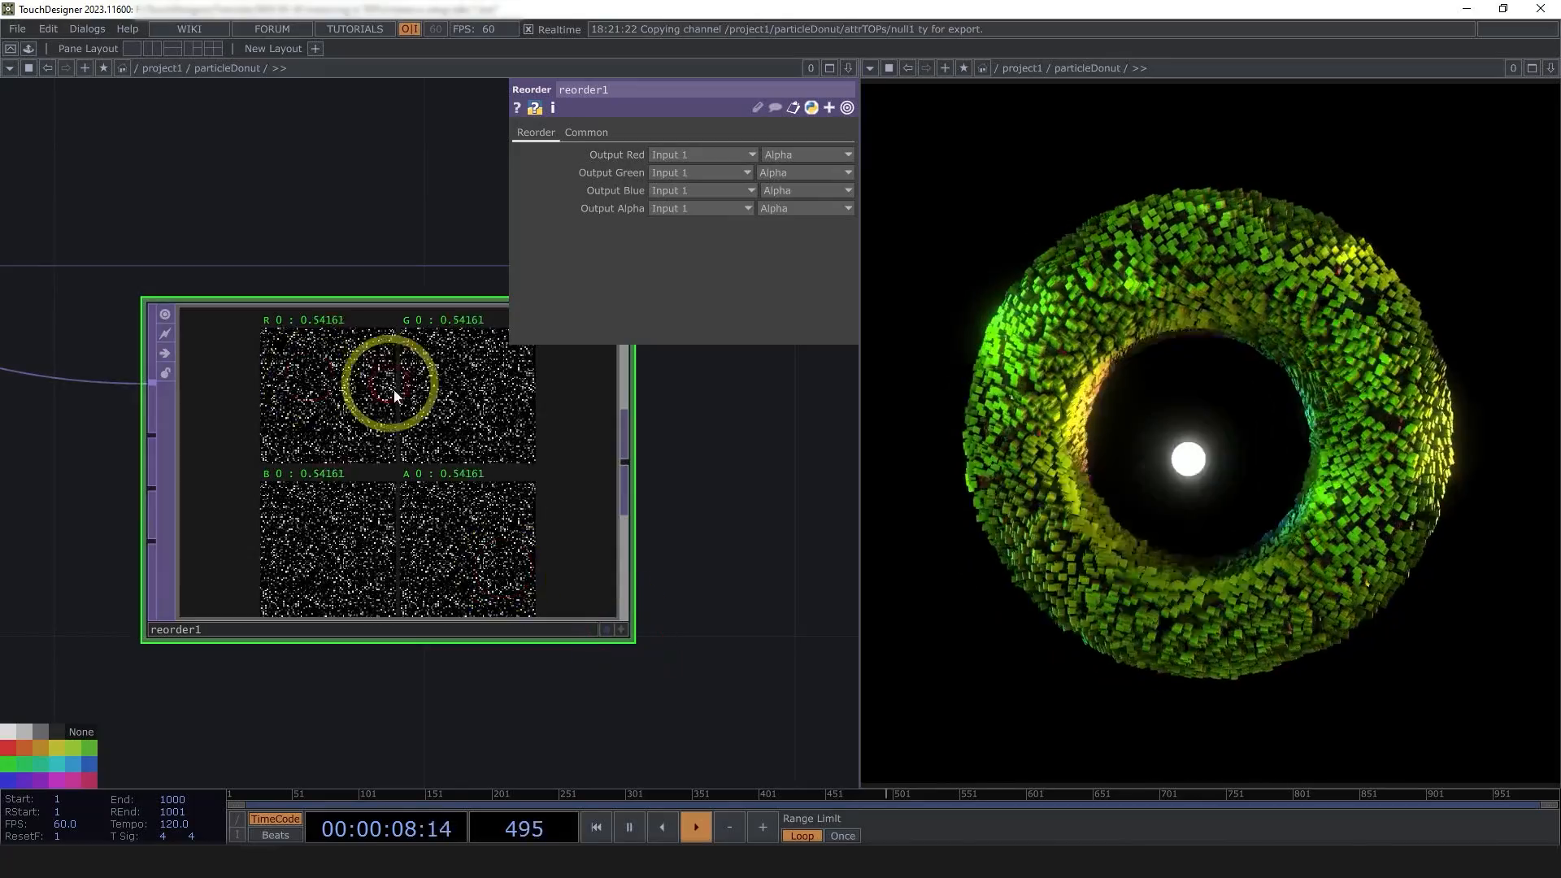
scroll(252, 502, down, 5)
- Add a Math TOP after reorder1 with To Range set to 1 and 0, and turn off reorder1's viewer
right_click(388, 481)
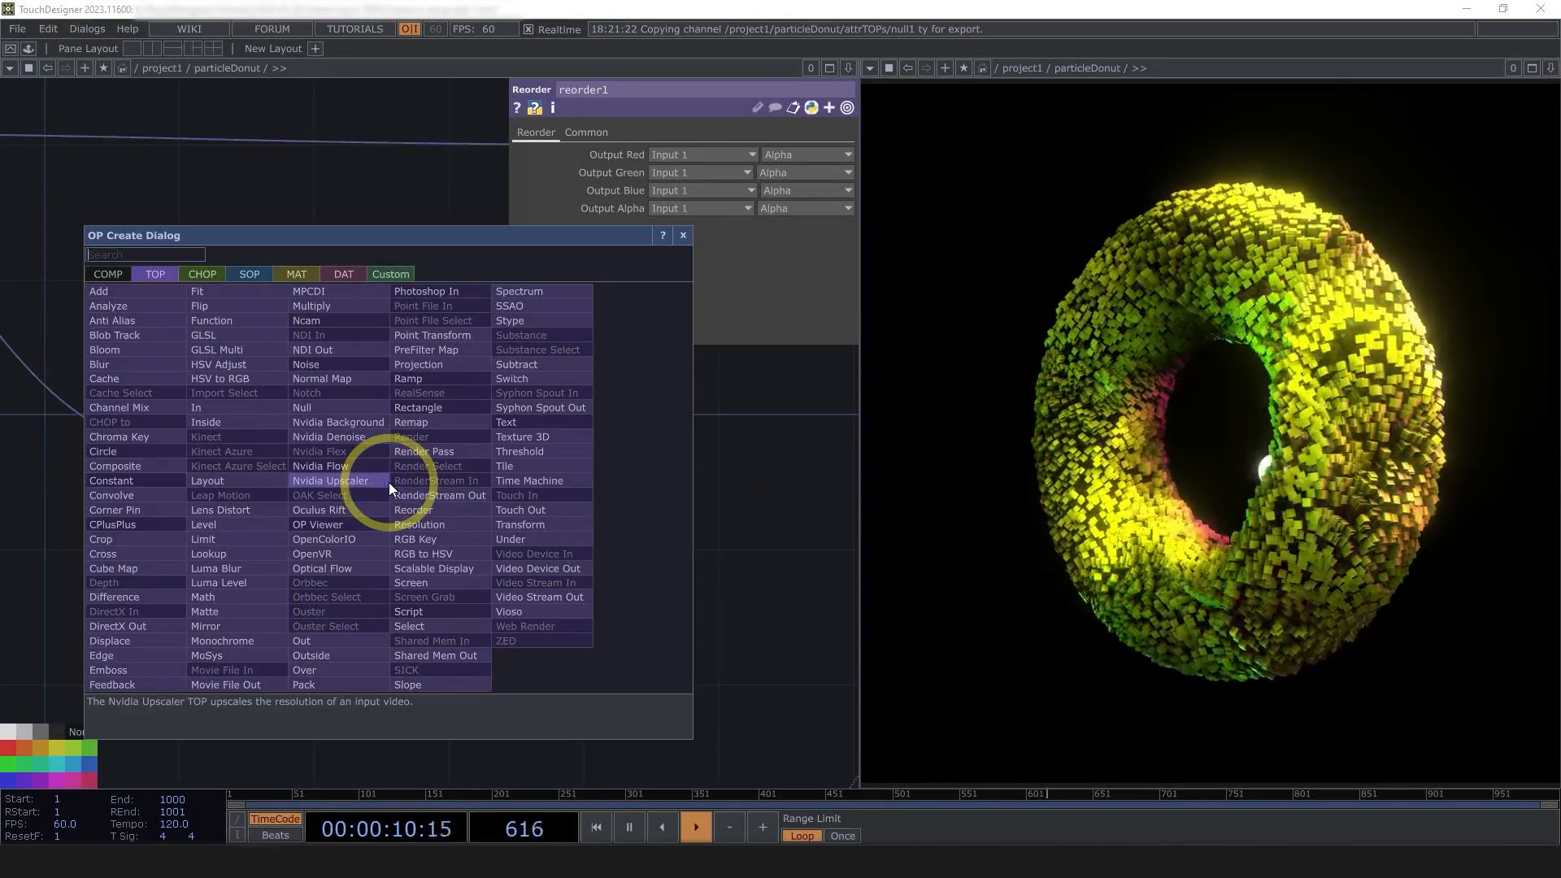
text(ma)
click(236, 598)
click(500, 453)
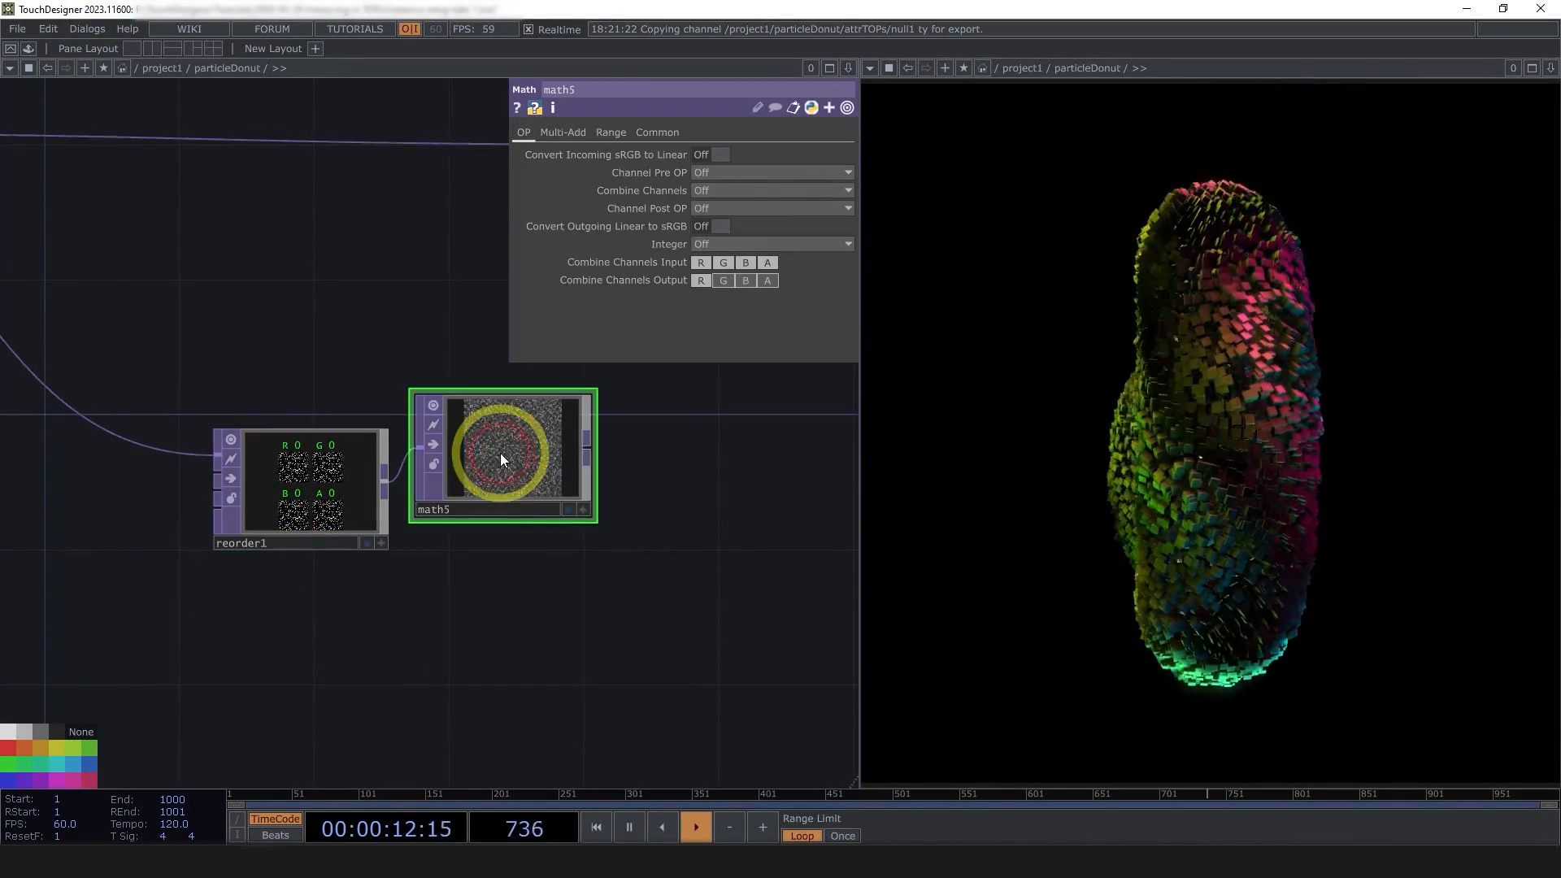
click(611, 132)
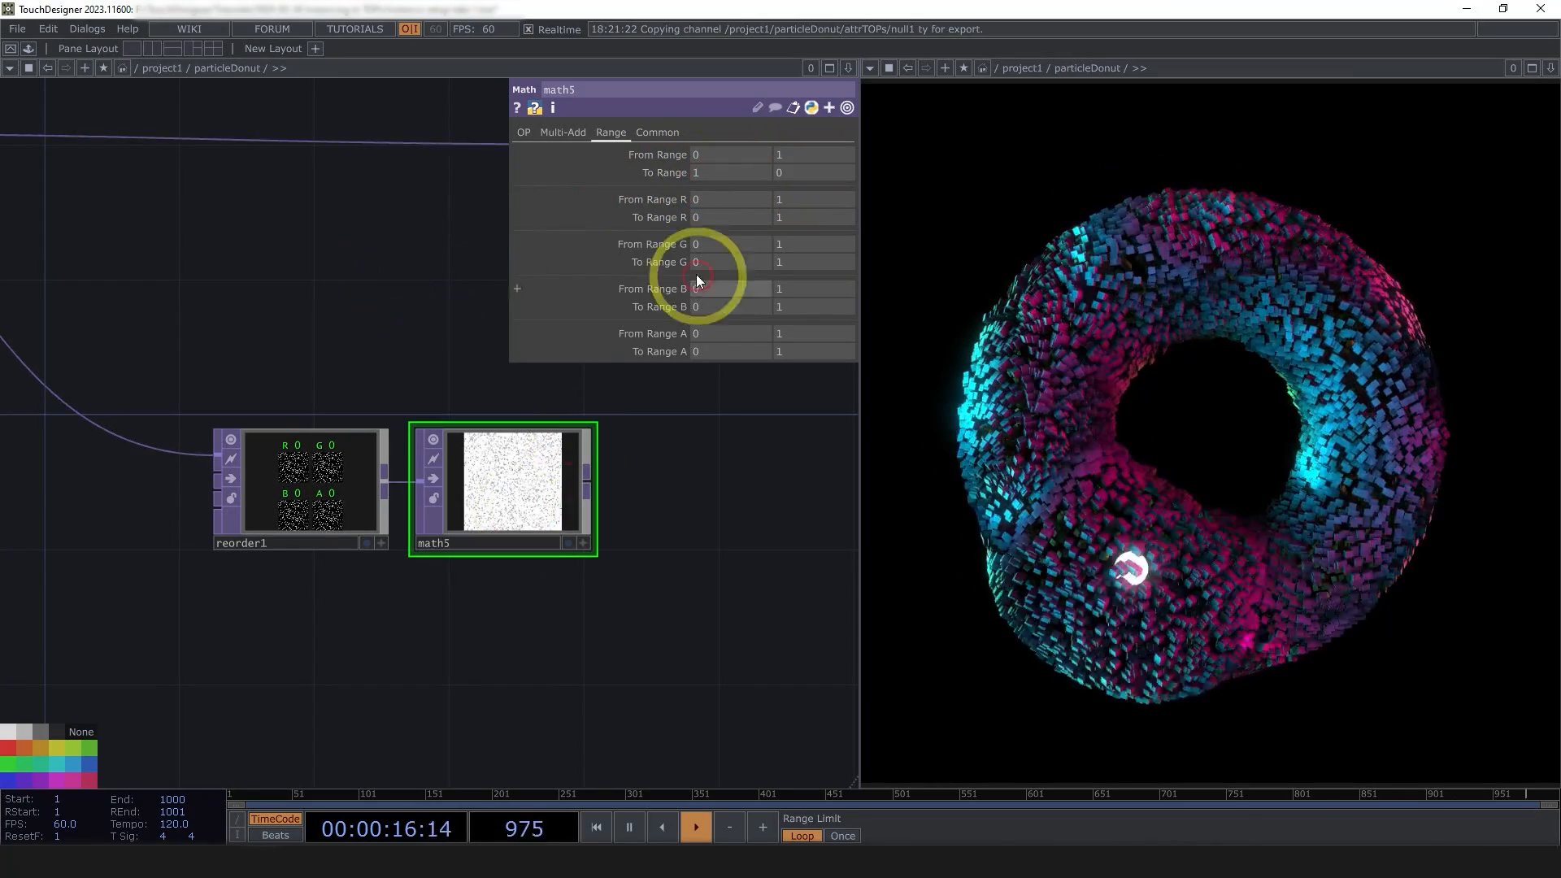
click(256, 510)
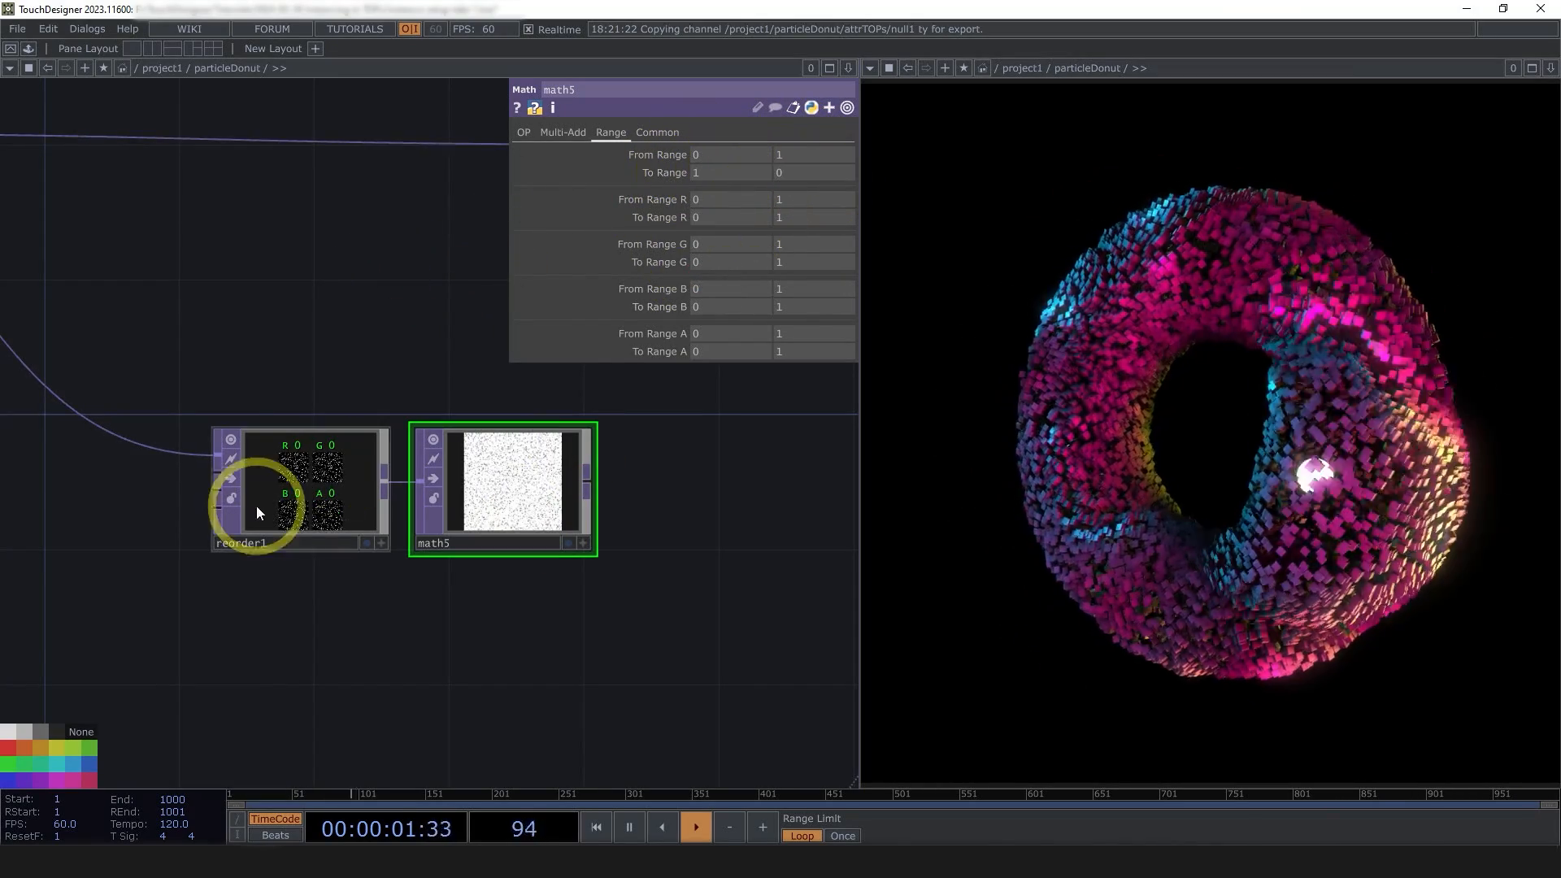
scroll(540, 475, up, 6)
scroll(529, 477, down, 7)
- Append a Null TOP named scale to math5 and move reorder1 and math5 farther back from it
drag(569, 527, 402, 549)
right_click(405, 505)
click(317, 430)
click(648, 549)
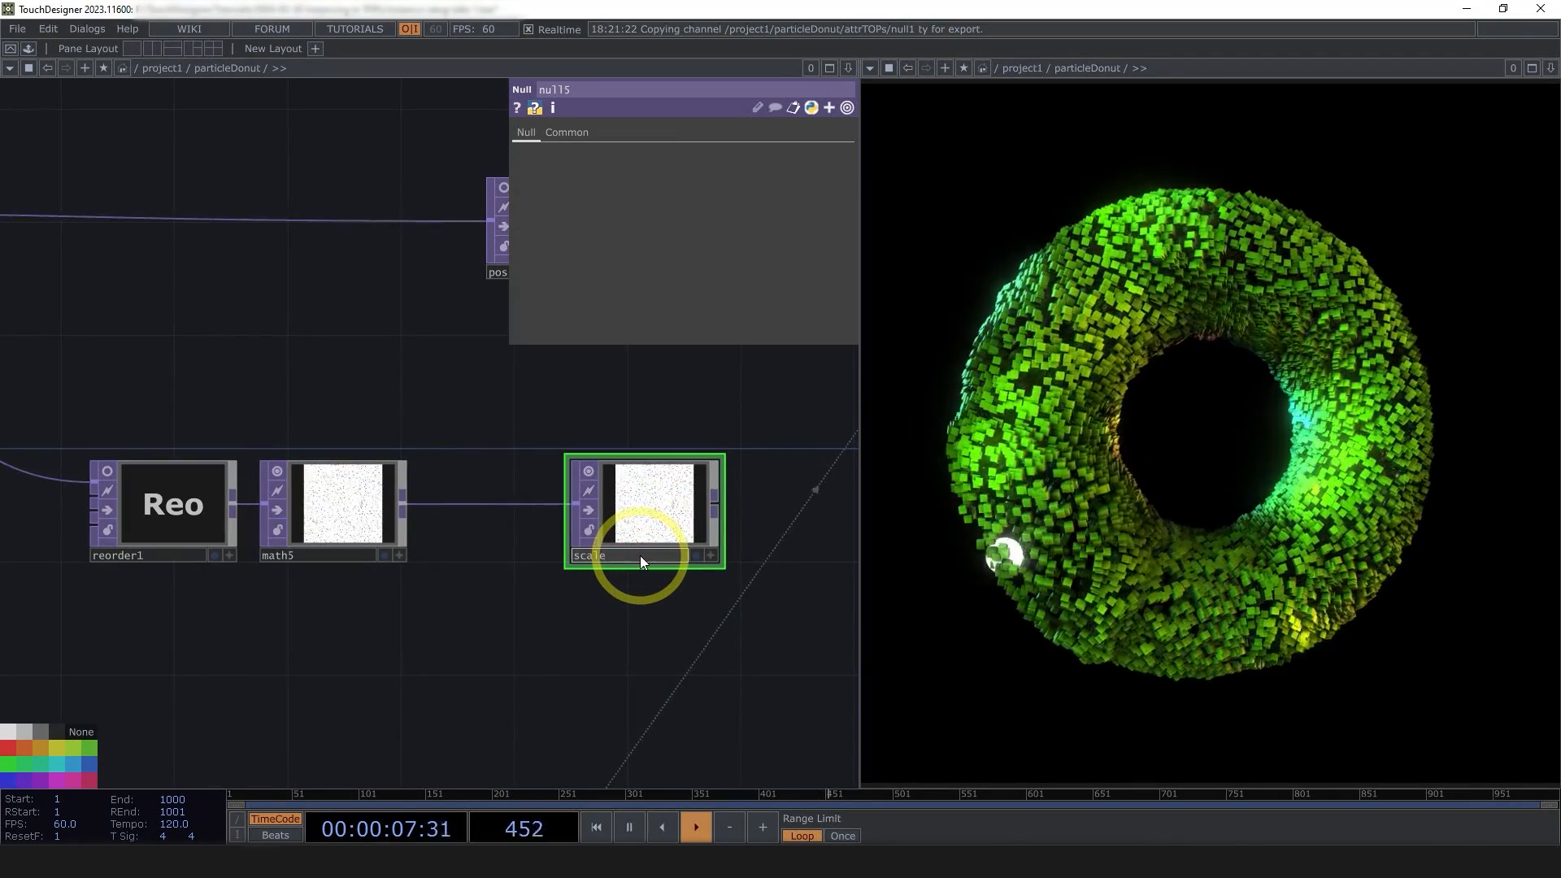
text(scale)
key(Return)
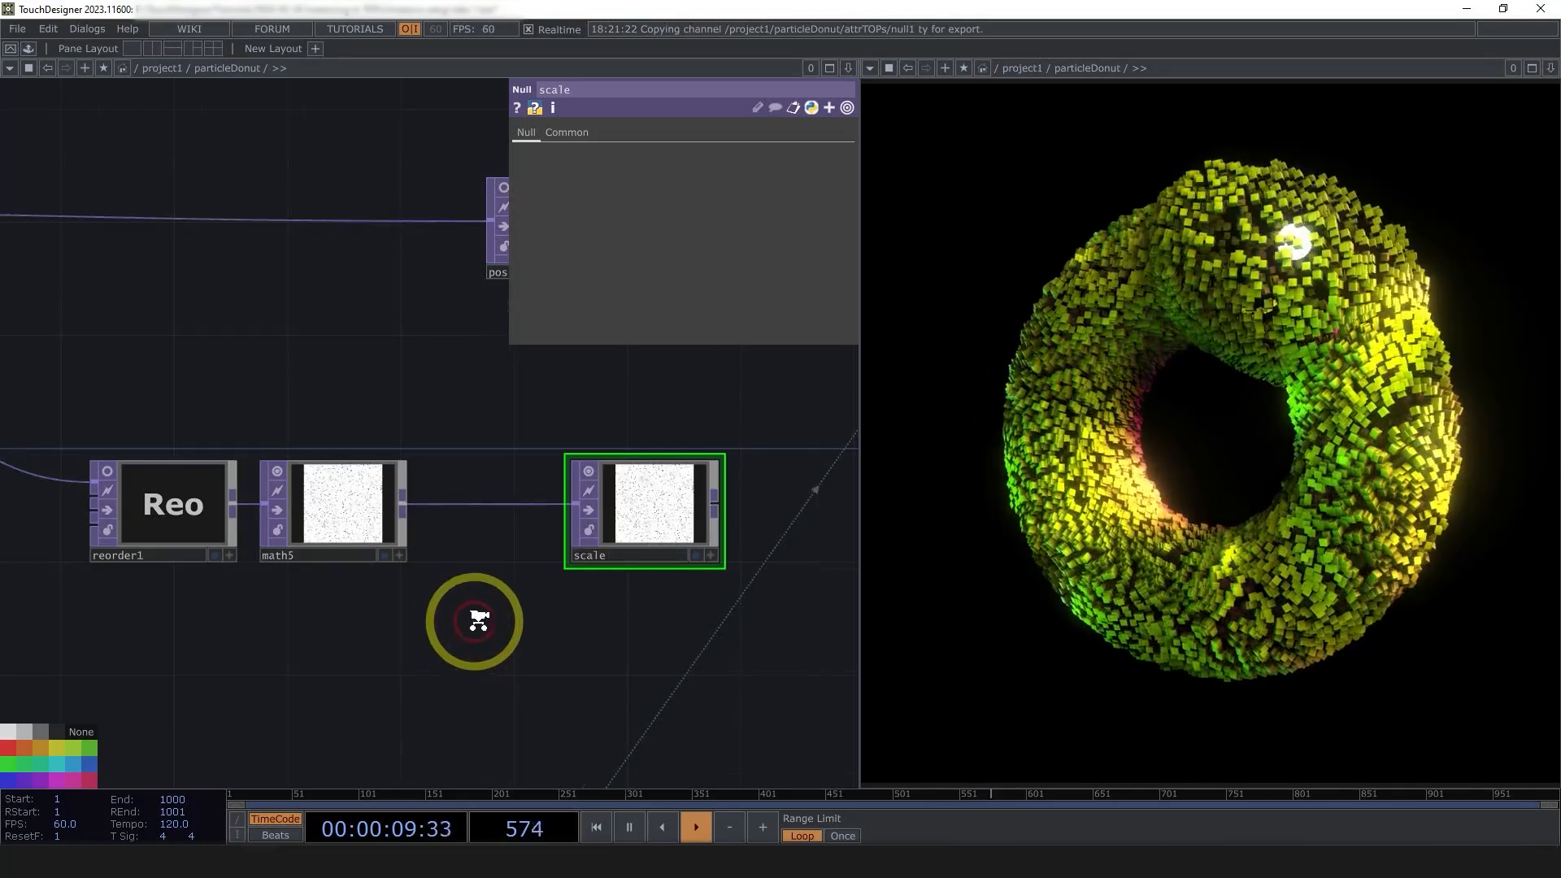
scroll(480, 622, down, 4)
drag(399, 567, 341, 567)
- Set geo1's instance Scale OP to scale, with Scale X, Y and Z reading r, g and b
drag(492, 517, 248, 582)
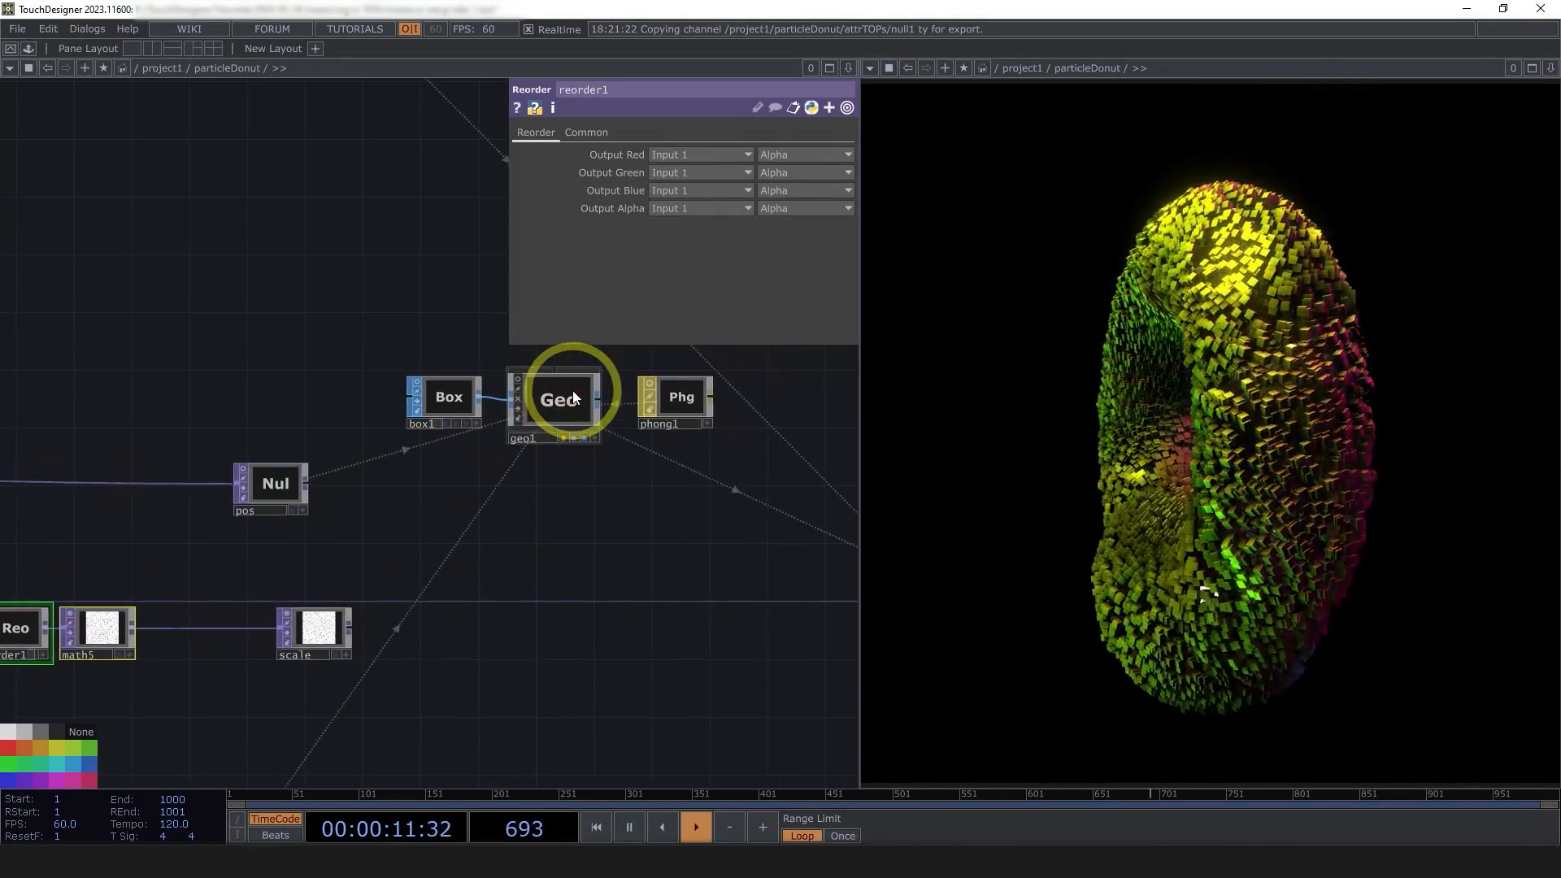
click(573, 396)
drag(512, 619, 376, 508)
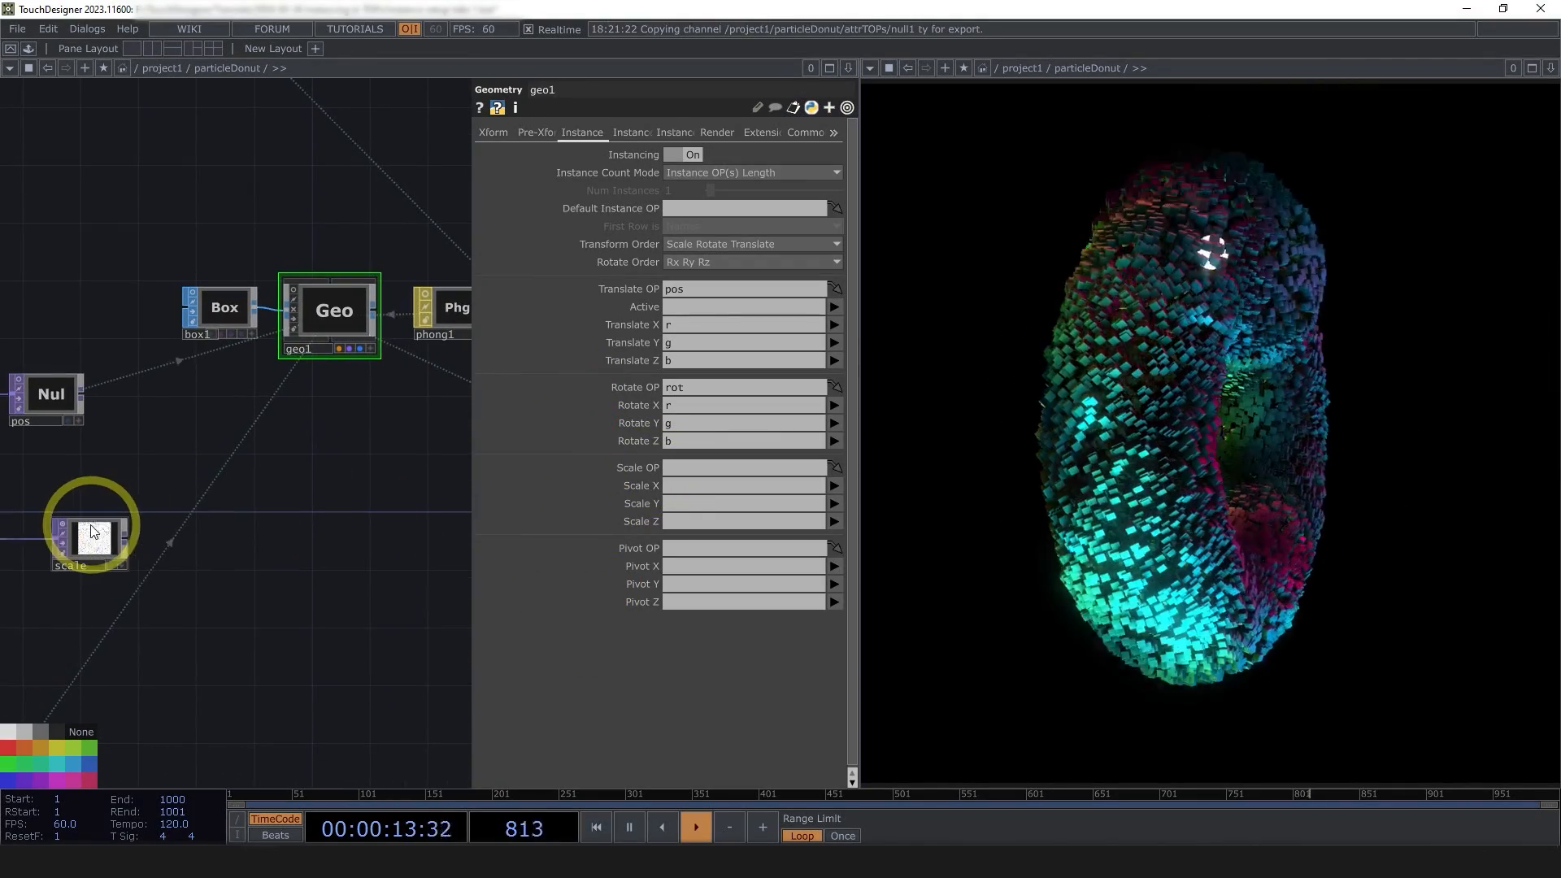
click(691, 485)
text(r)
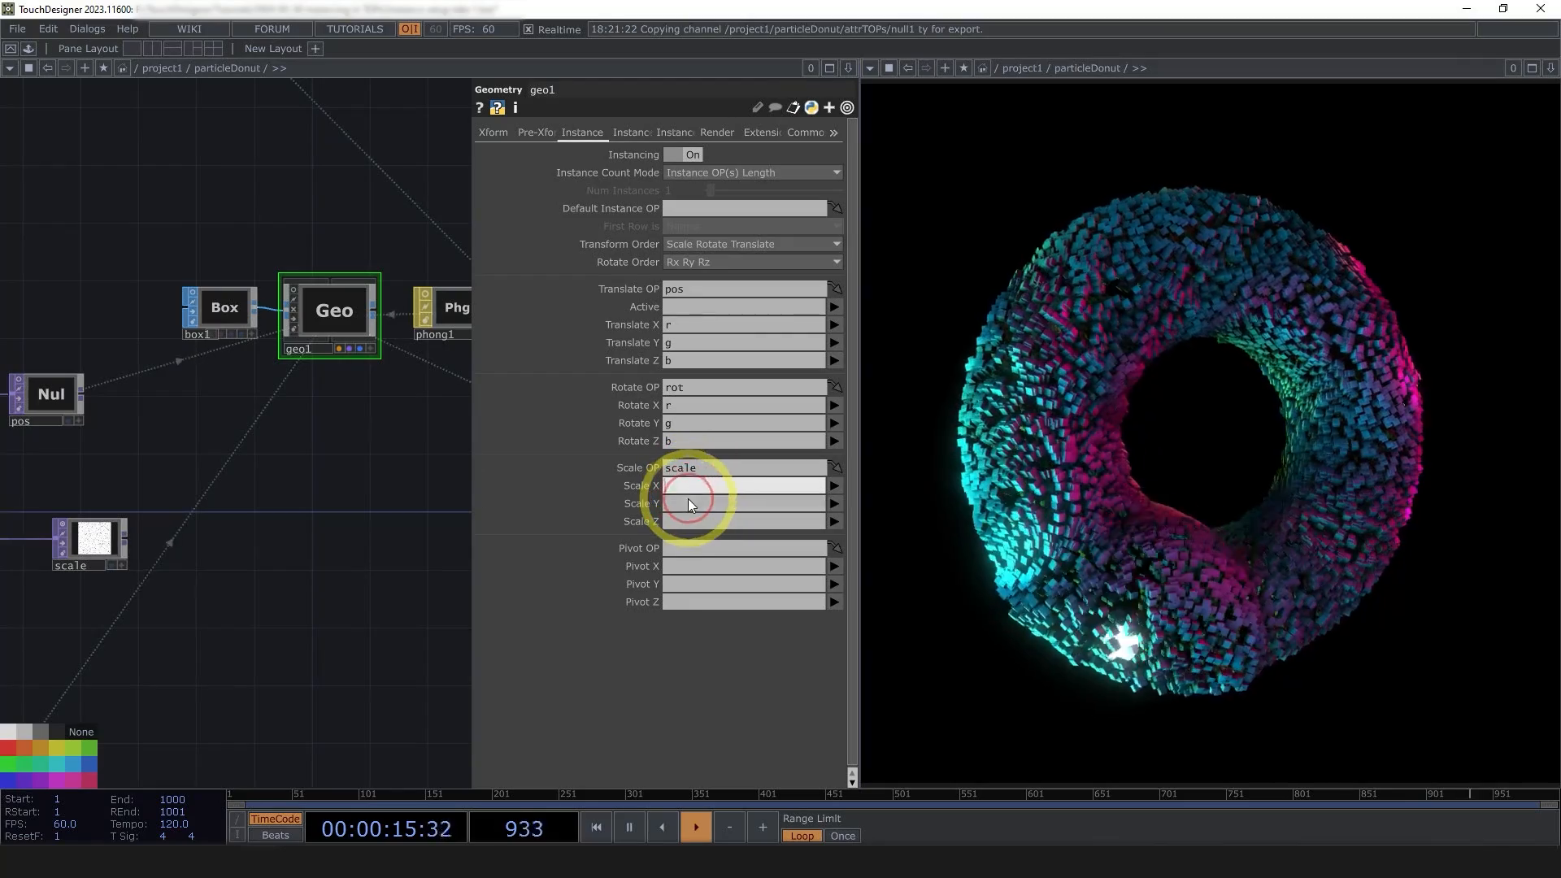
click(684, 506)
text(g)
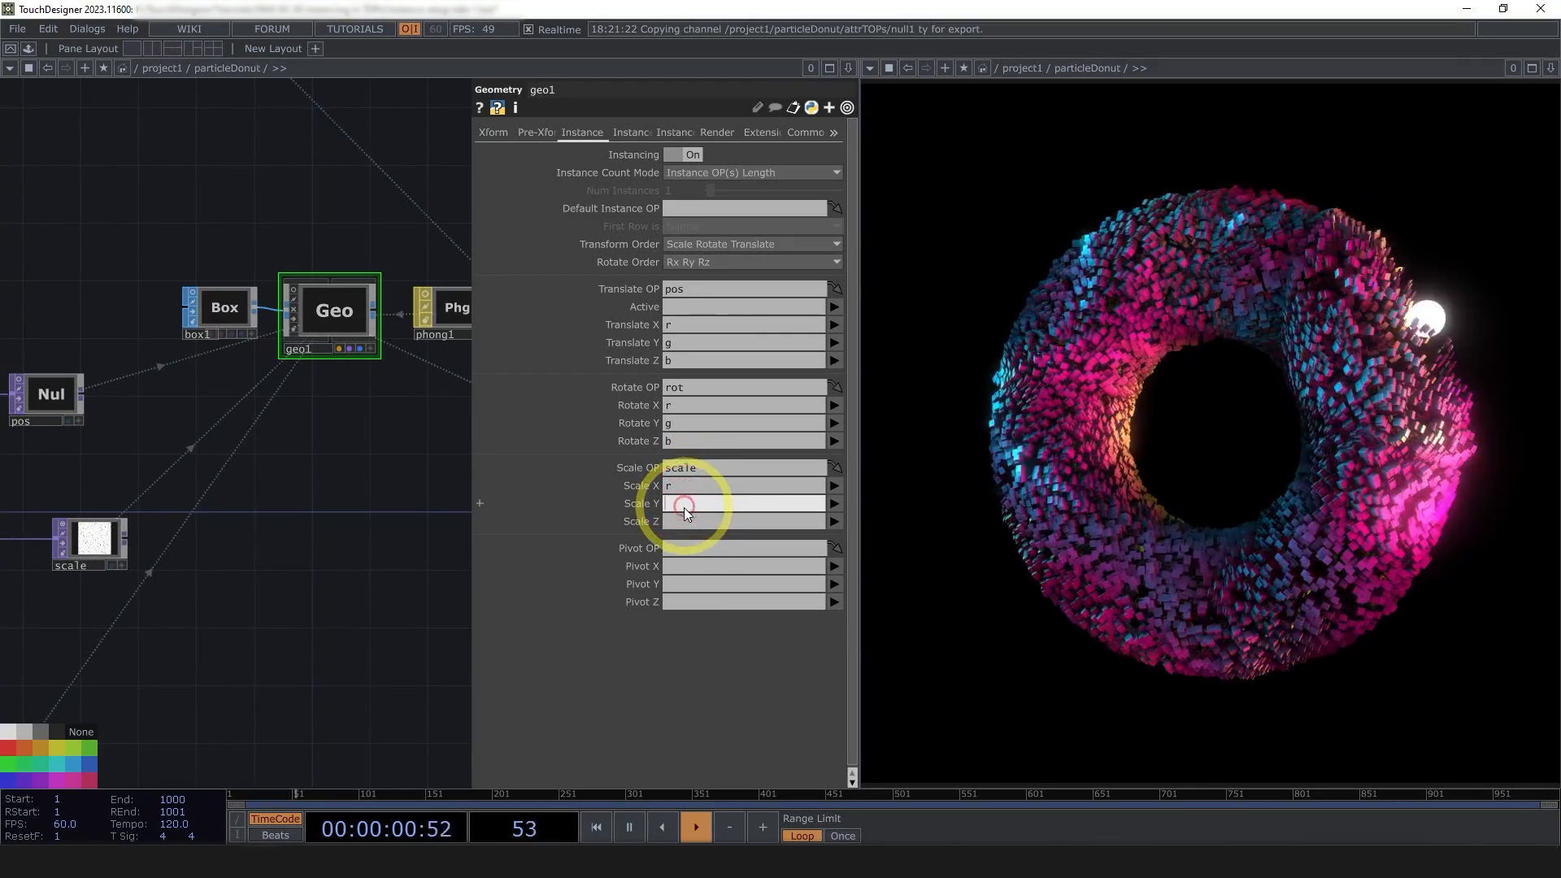
click(682, 521)
text(b)
click(408, 536)
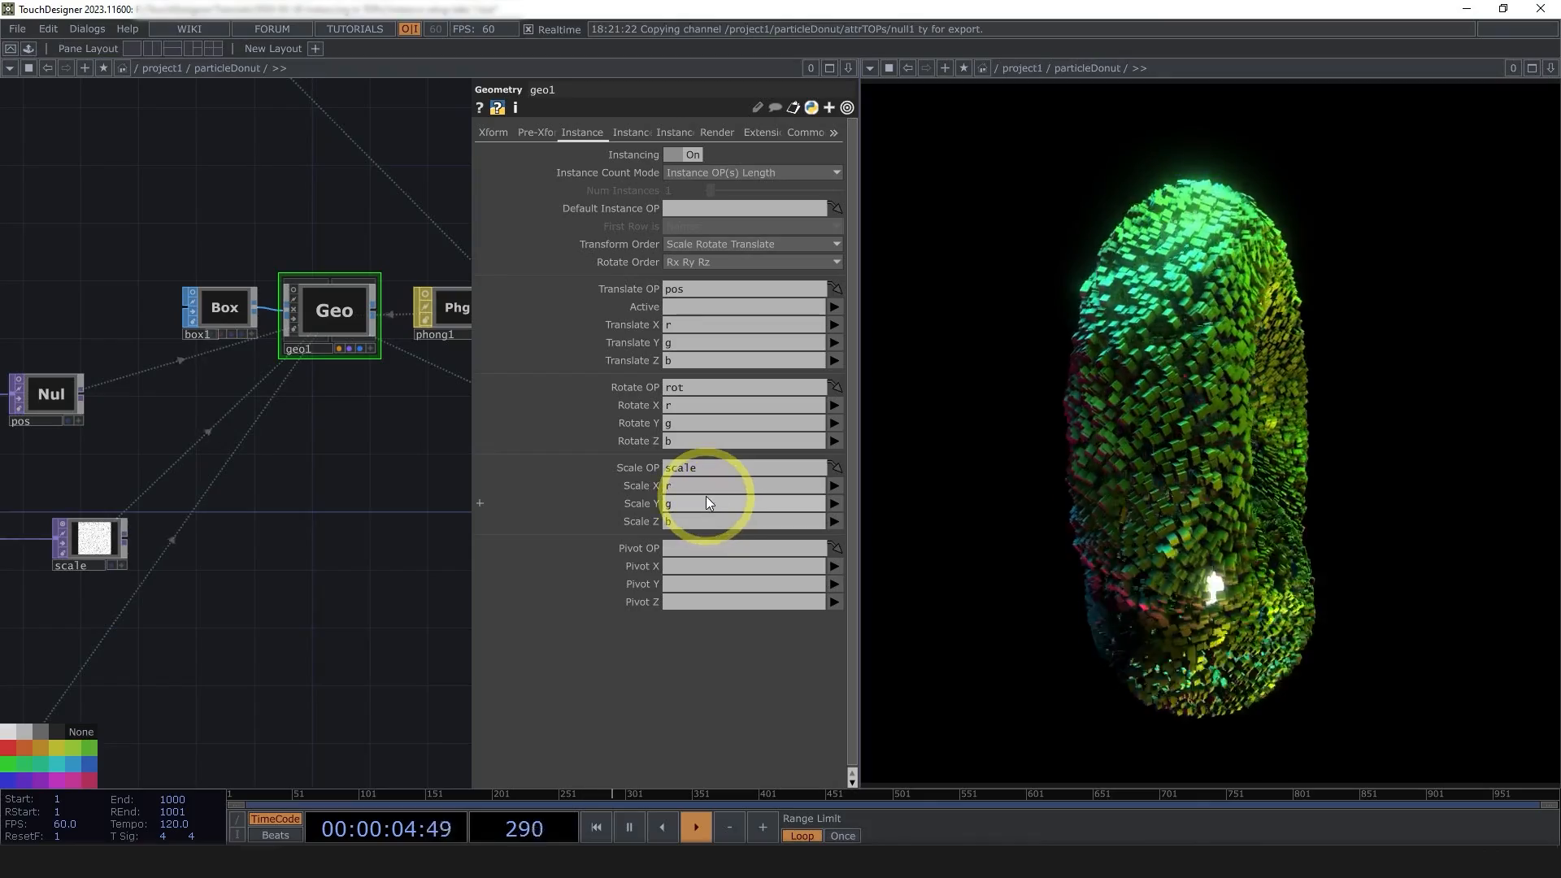
- Hide the parameters and widen the gap between math5 and scale by moving scale forward and reorder1 and math5 back
drag(167, 567, 329, 579)
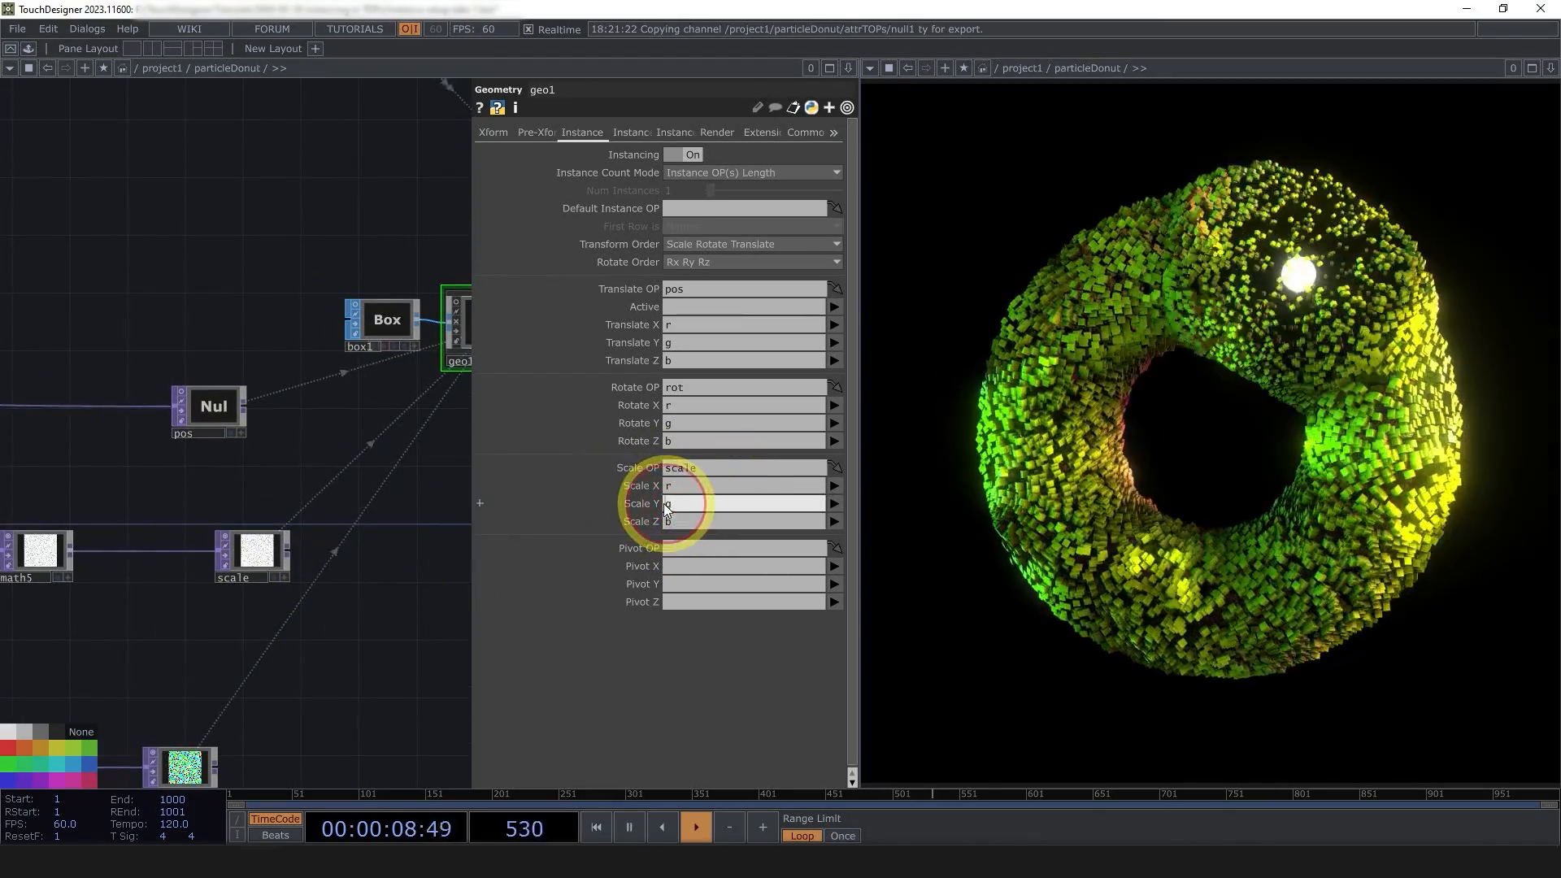
scroll(258, 548, up, 5)
scroll(258, 548, down, 5)
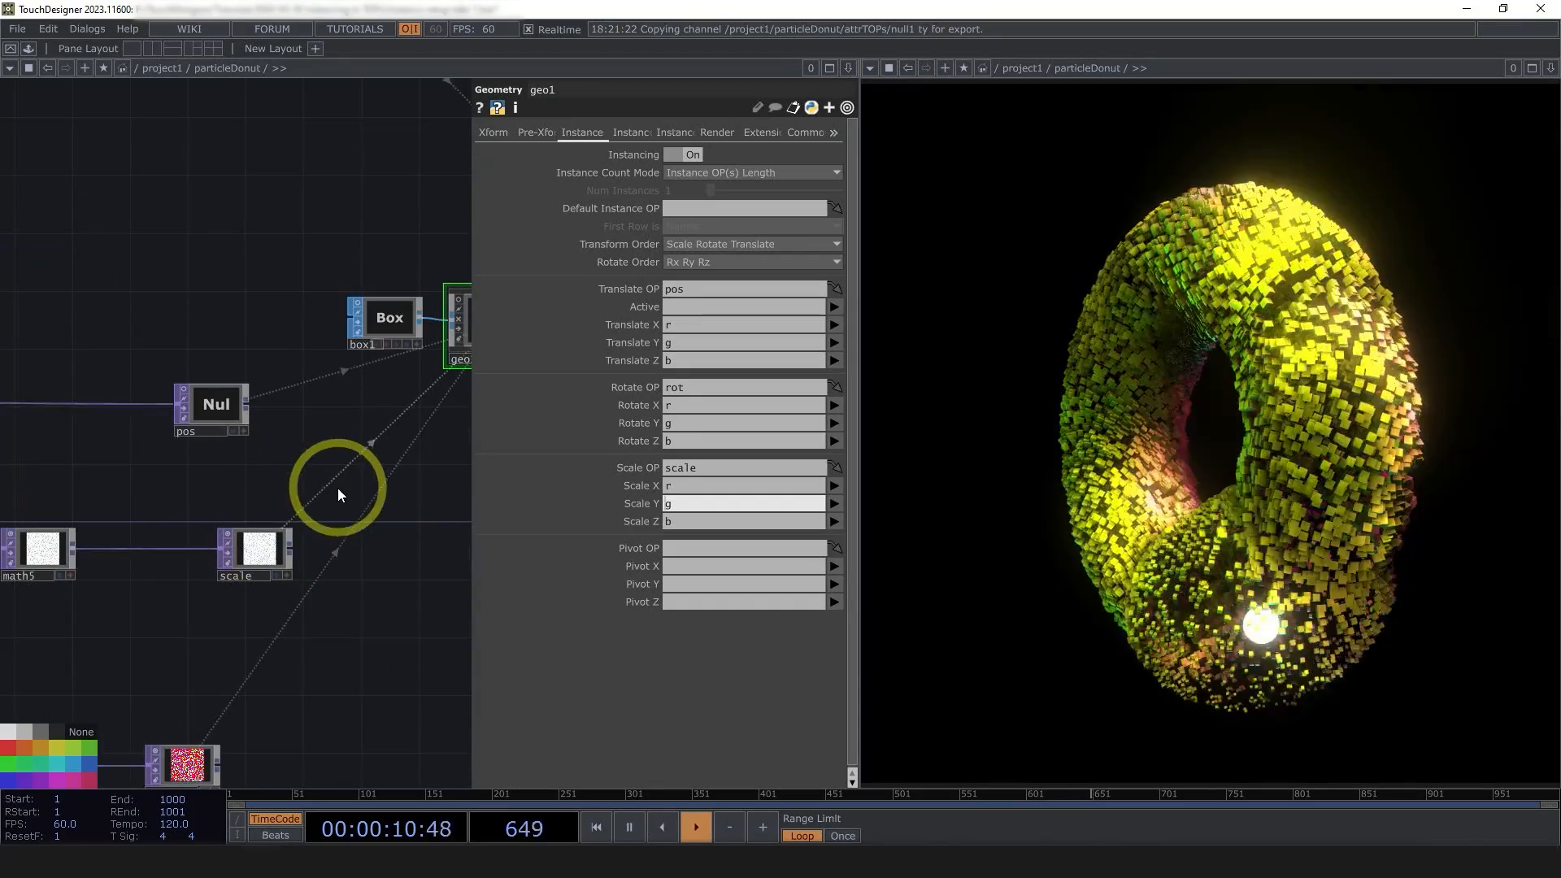
key(p)
drag(412, 552, 711, 540)
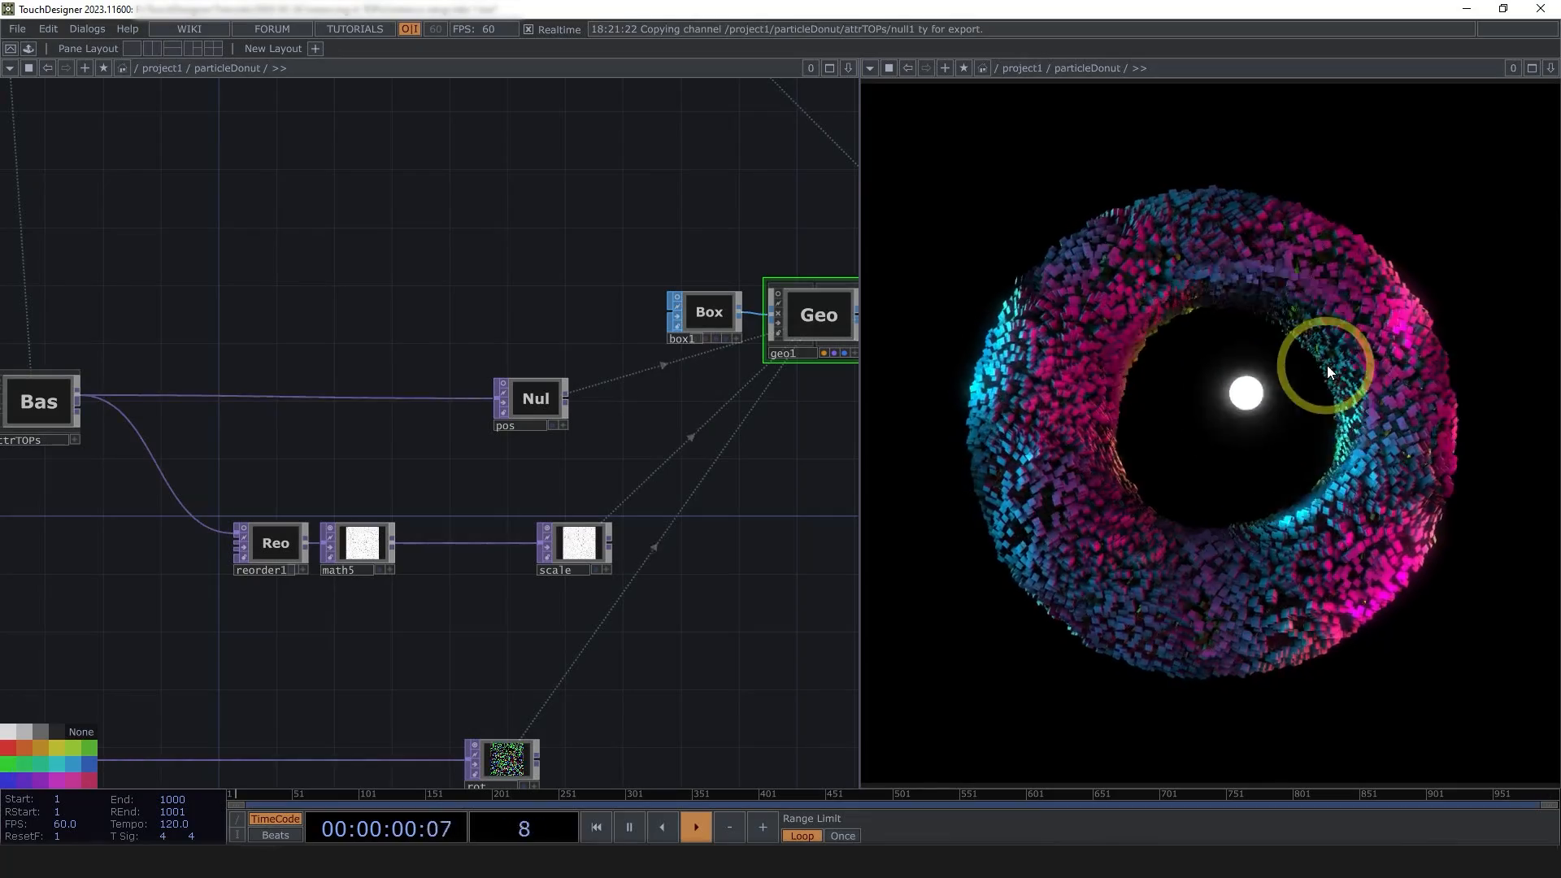
drag(587, 557, 659, 557)
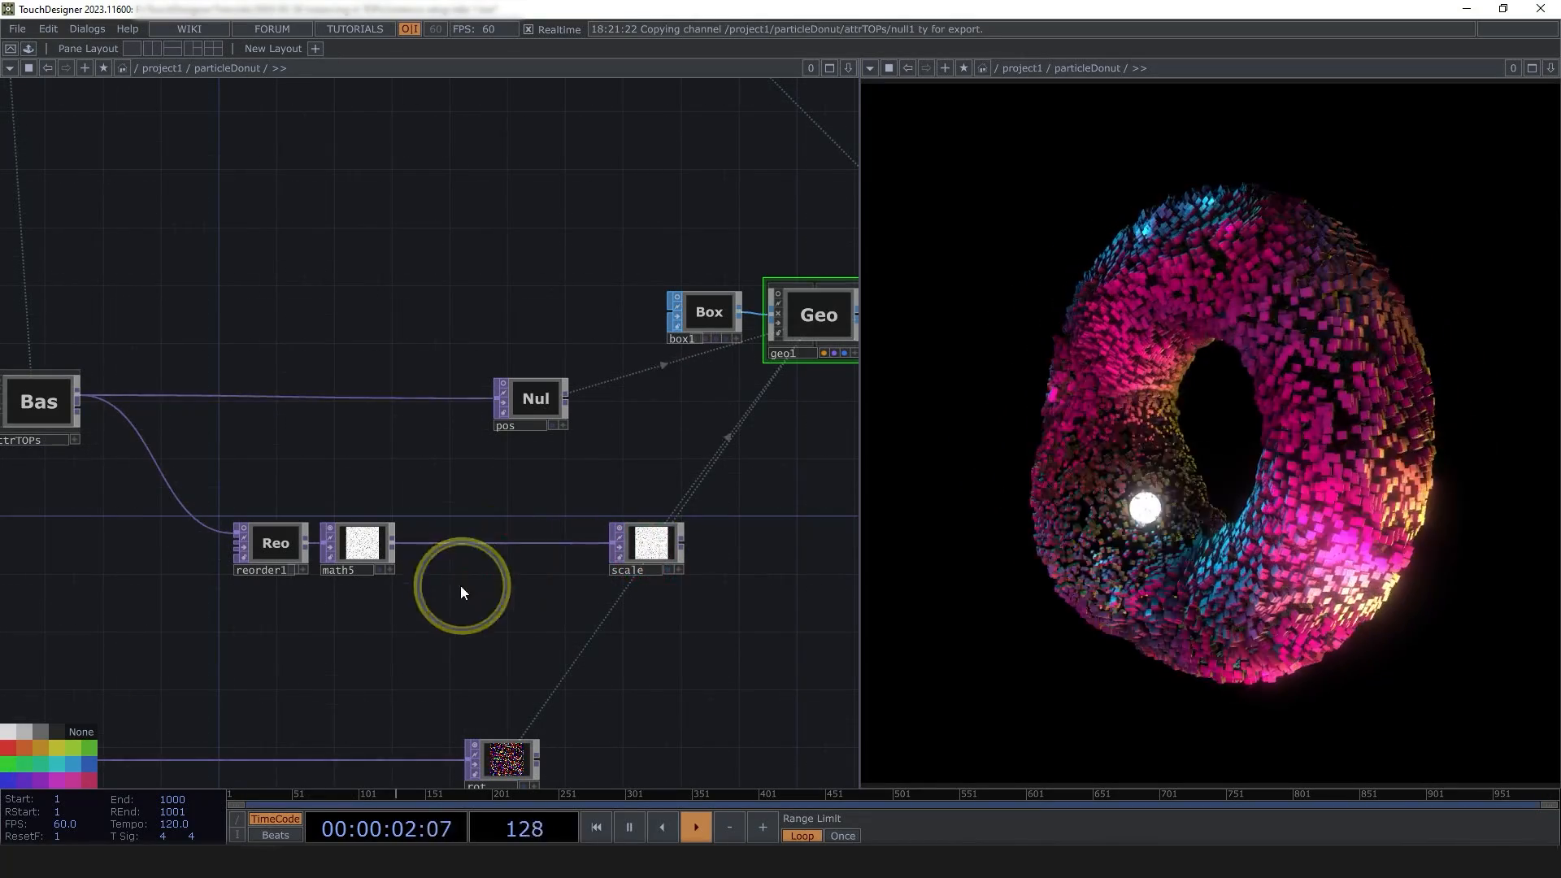
right_drag(460, 585, 237, 540)
drag(275, 553, 202, 557)
click(349, 568)
- Insert a Lookup TOP on the wire between math5 and scale
right_click(324, 540)
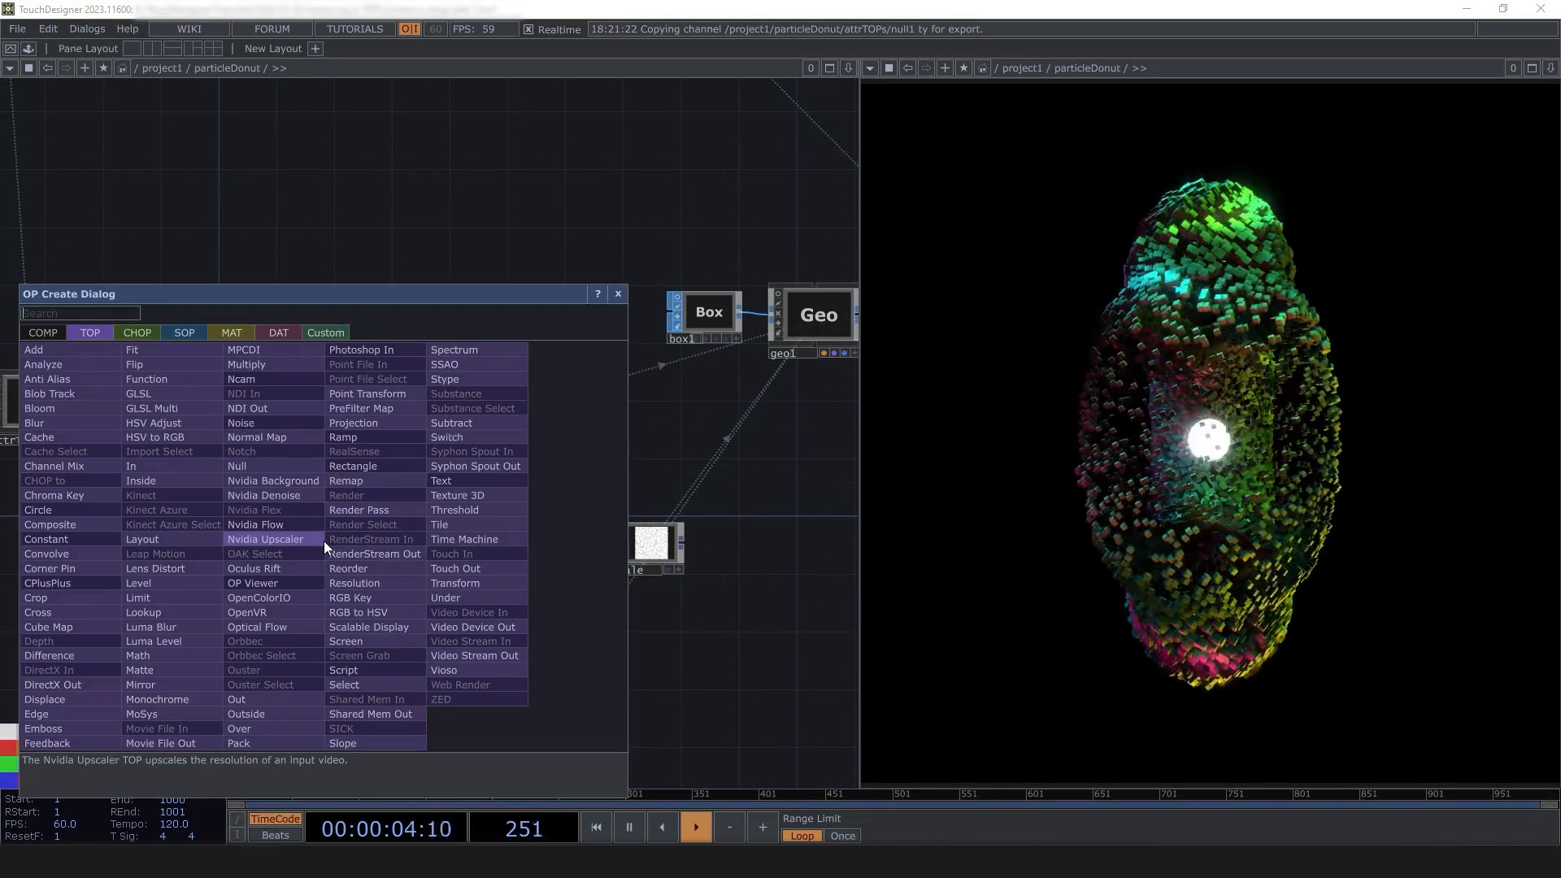
click(198, 603)
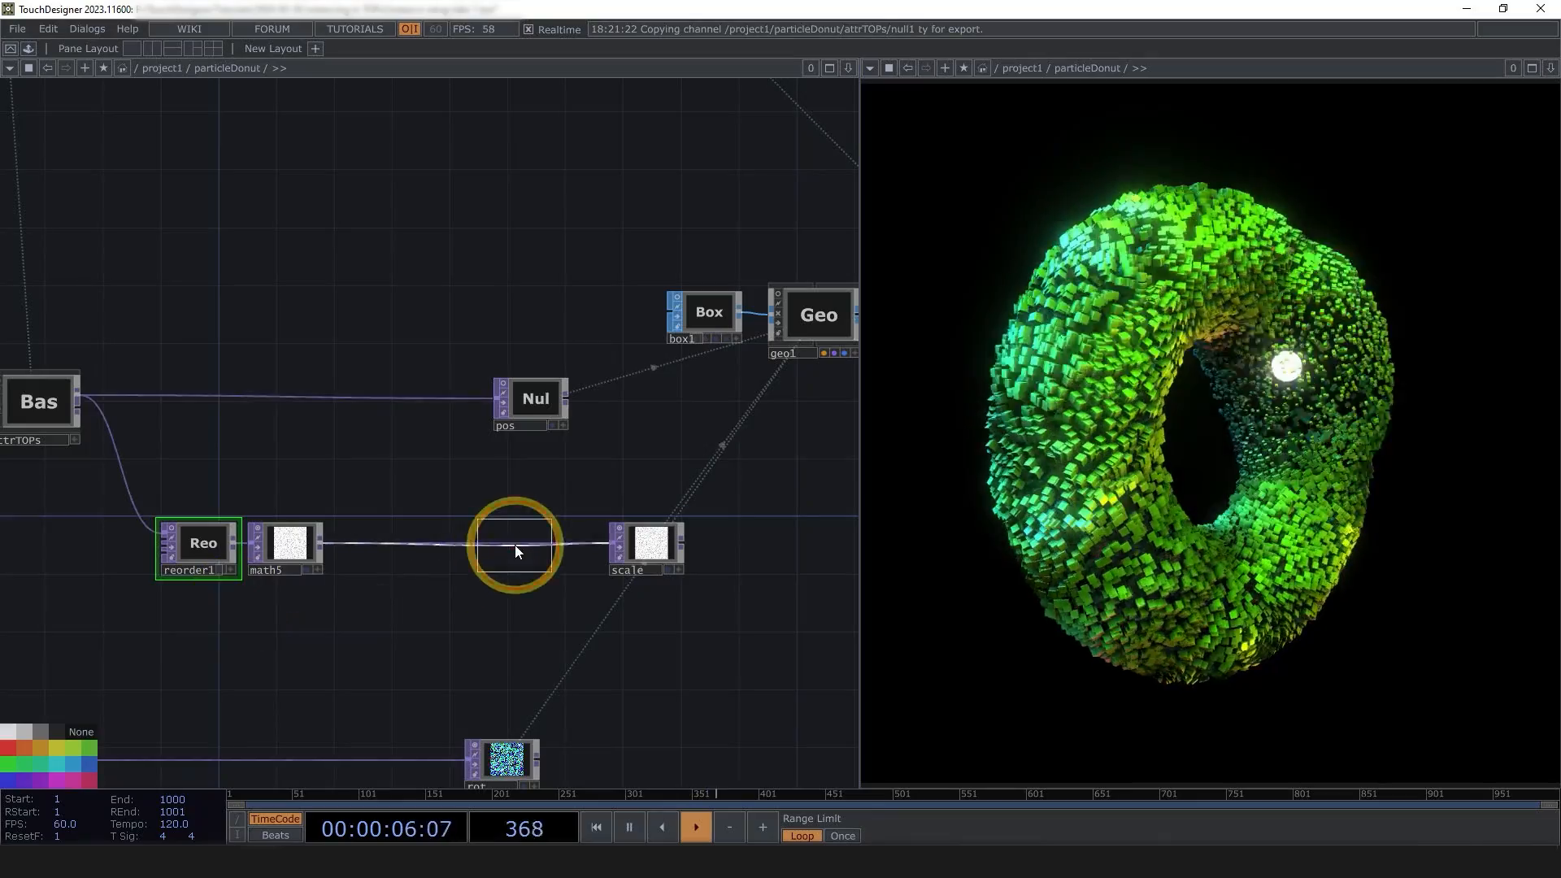
click(516, 546)
- Create a Ramp TOP below the math5 wire and connect it to the second input of lookup3
key(Tab)
text(r)
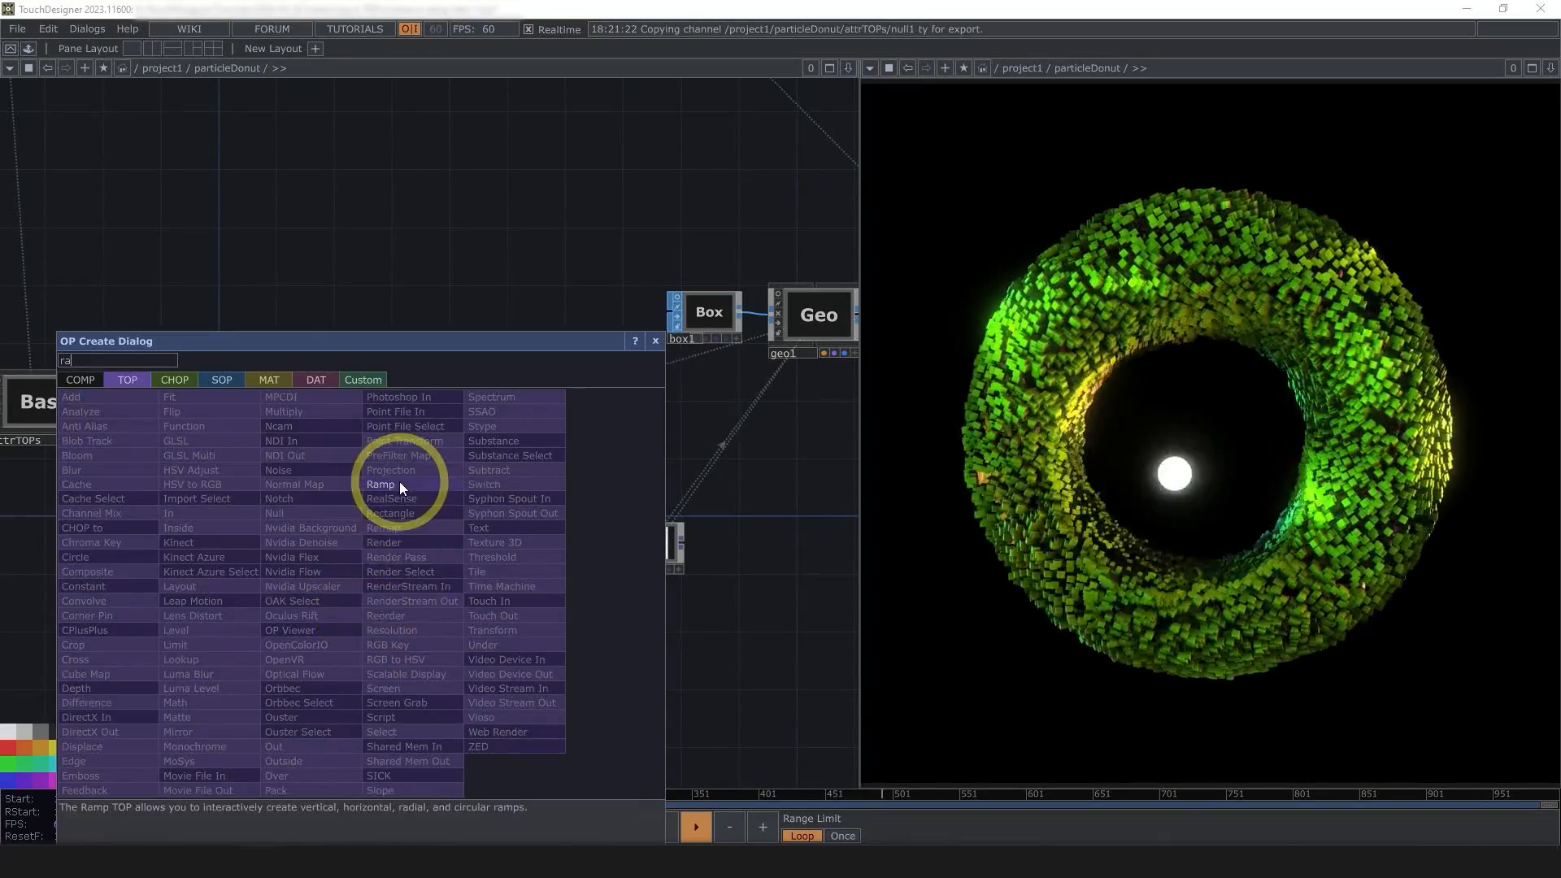
click(390, 484)
click(383, 615)
scroll(374, 626, up, 5)
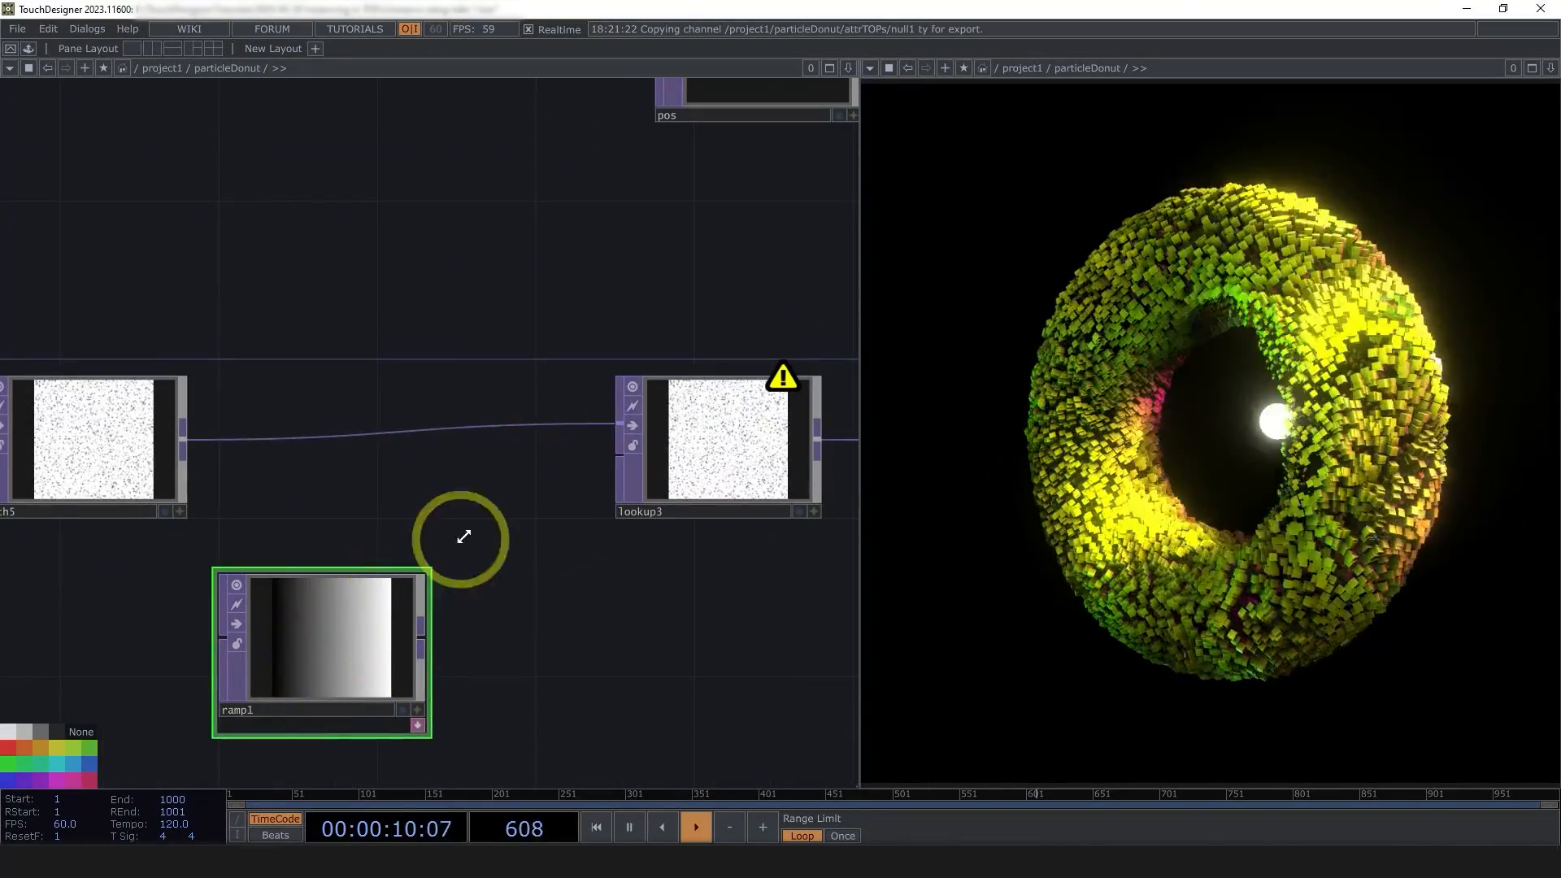
click(618, 456)
click(422, 636)
click(445, 629)
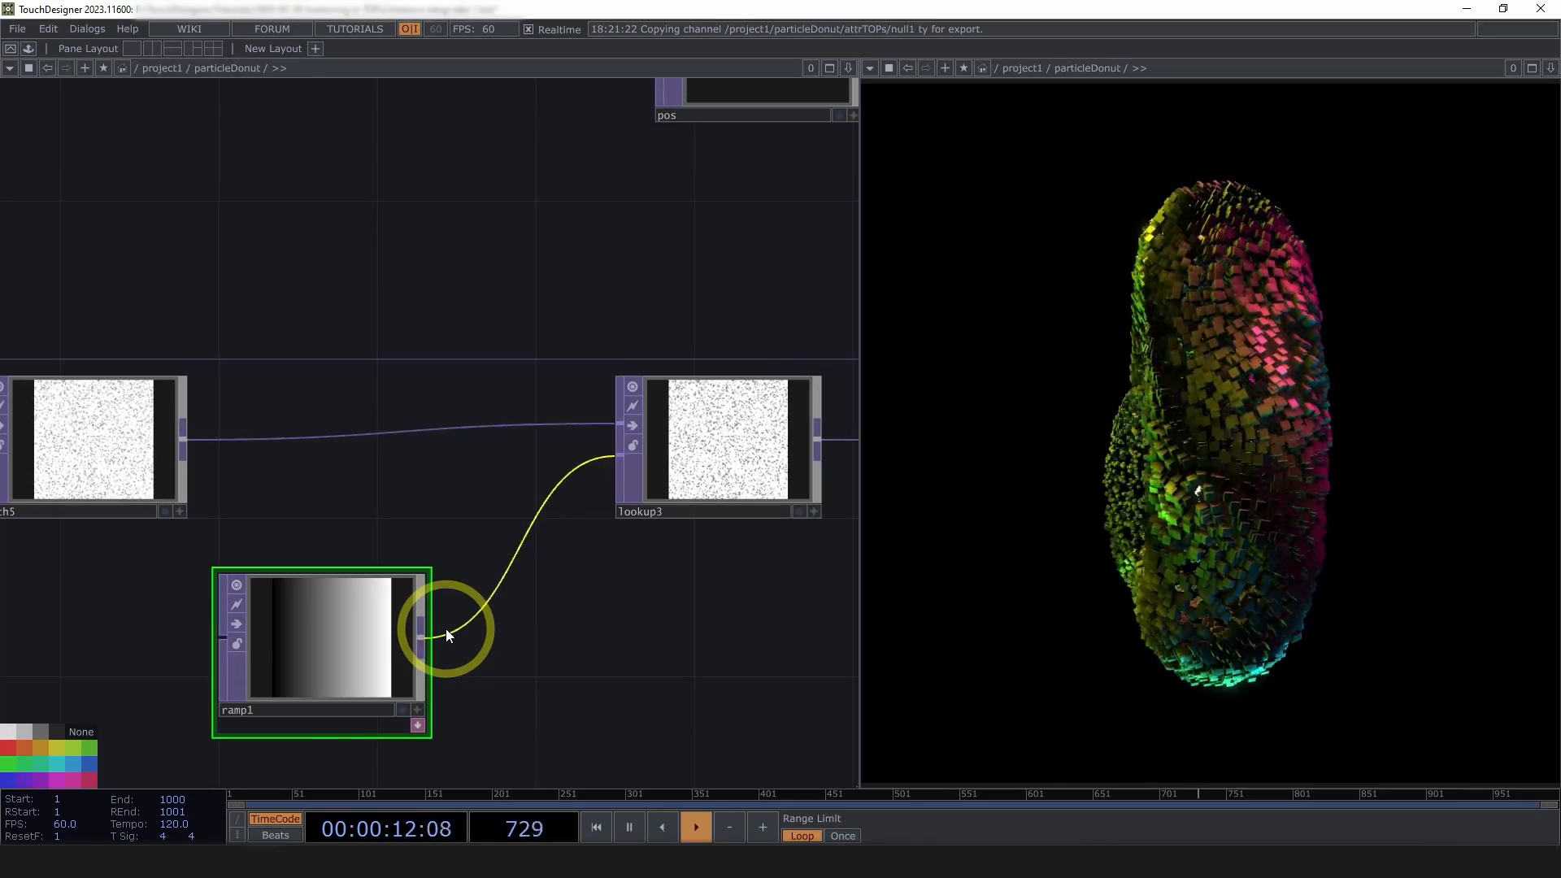
- Show ramp1's parameters and set Interpolate Notches to Ease-in, Ease-out
key(p)
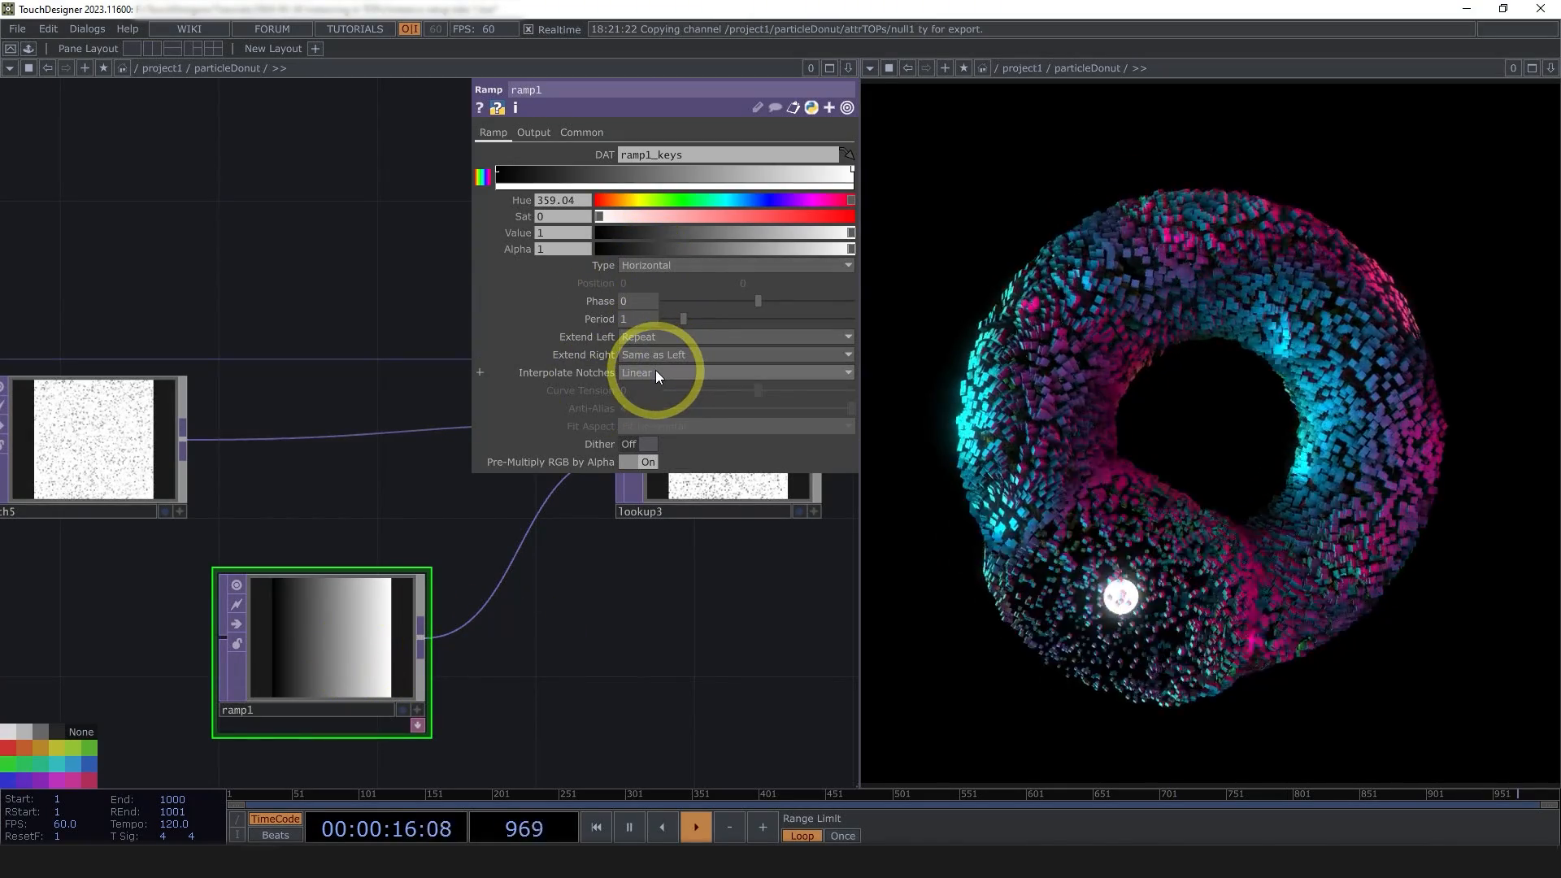
click(668, 371)
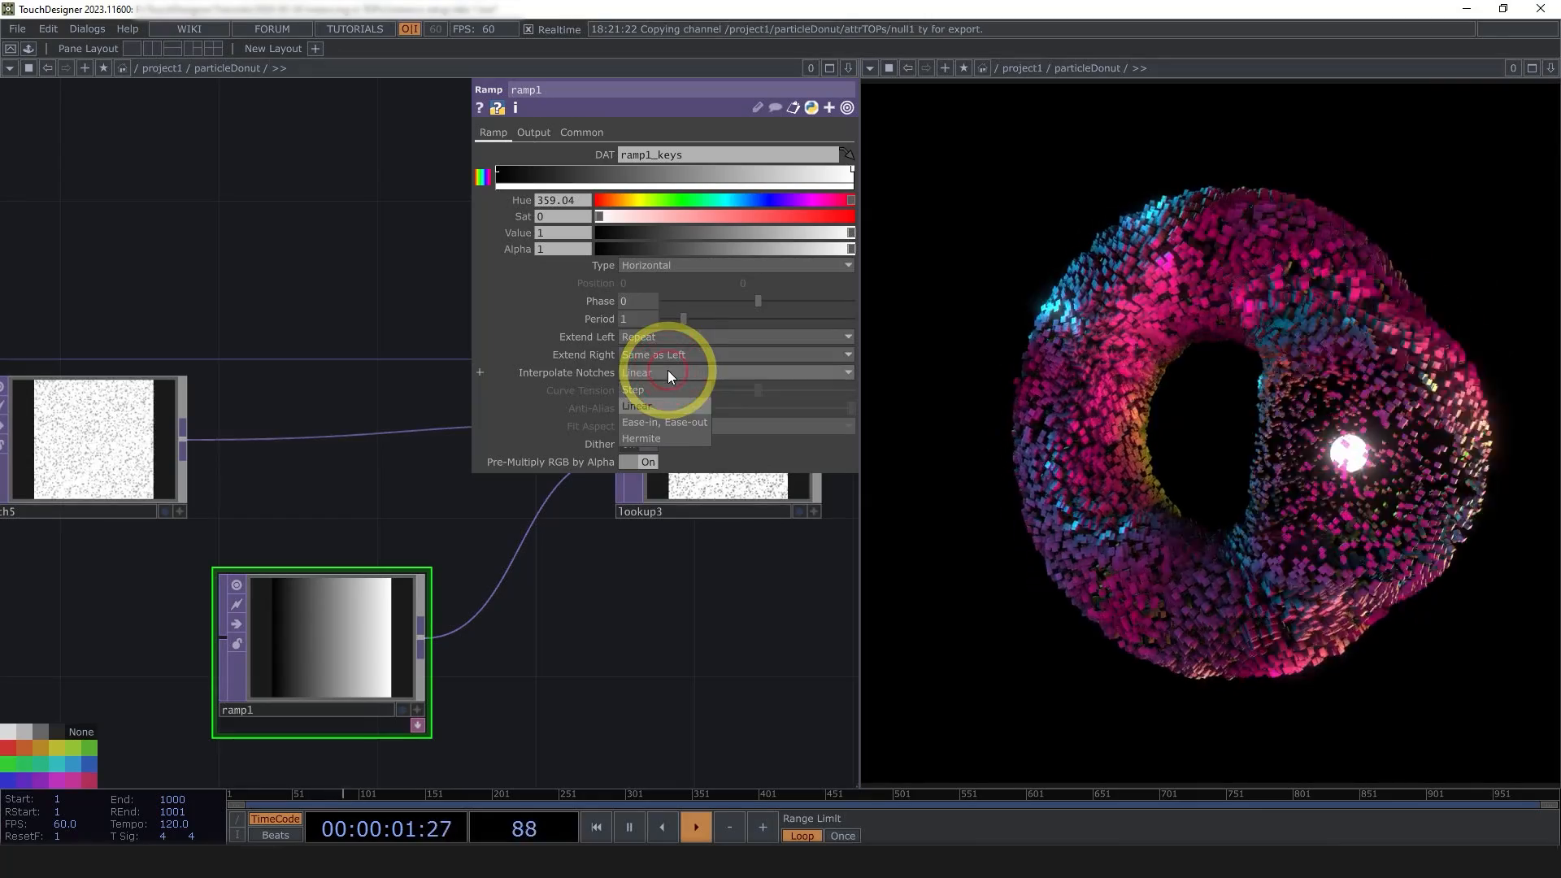
click(653, 424)
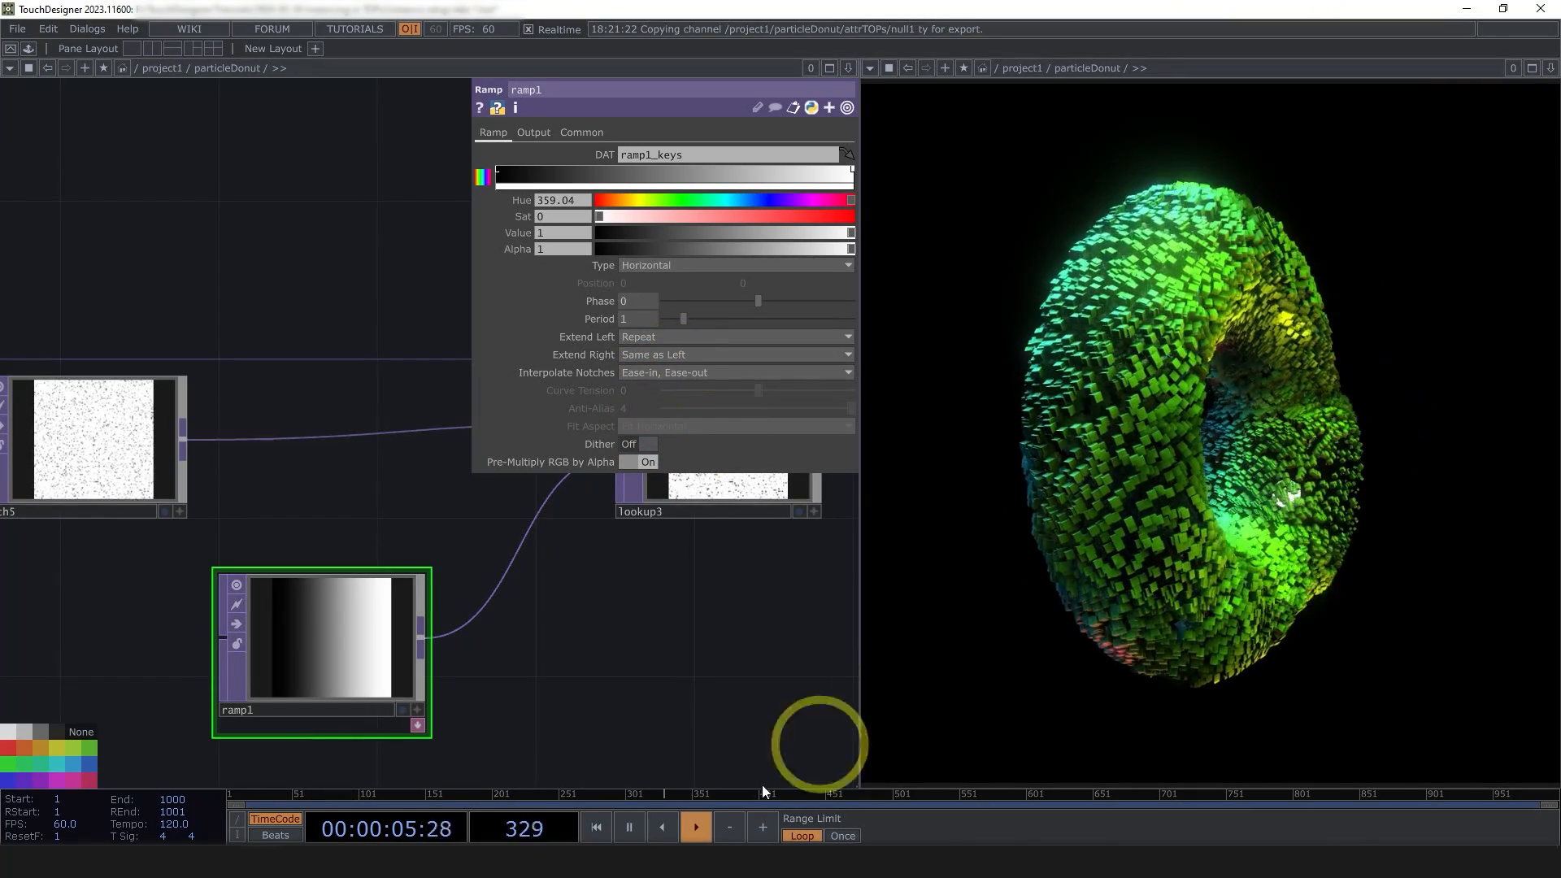
- Pause the timeline and compare ramp1's Linear notch interpolation with Ease-in, Ease-out, leaving Ease-in, Ease-out selected
click(630, 828)
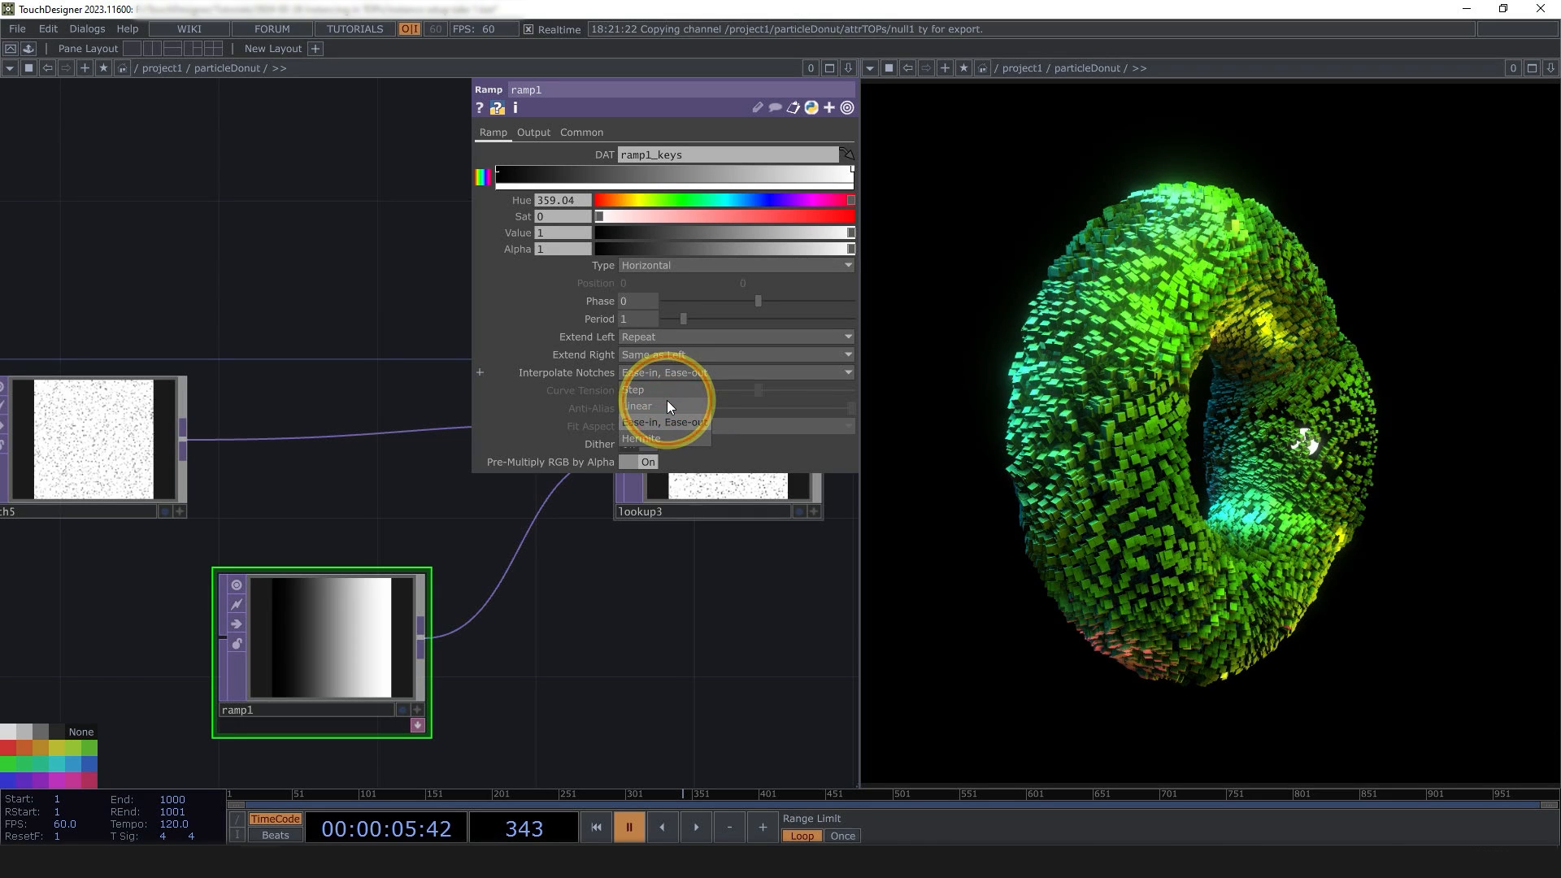
click(667, 400)
click(693, 378)
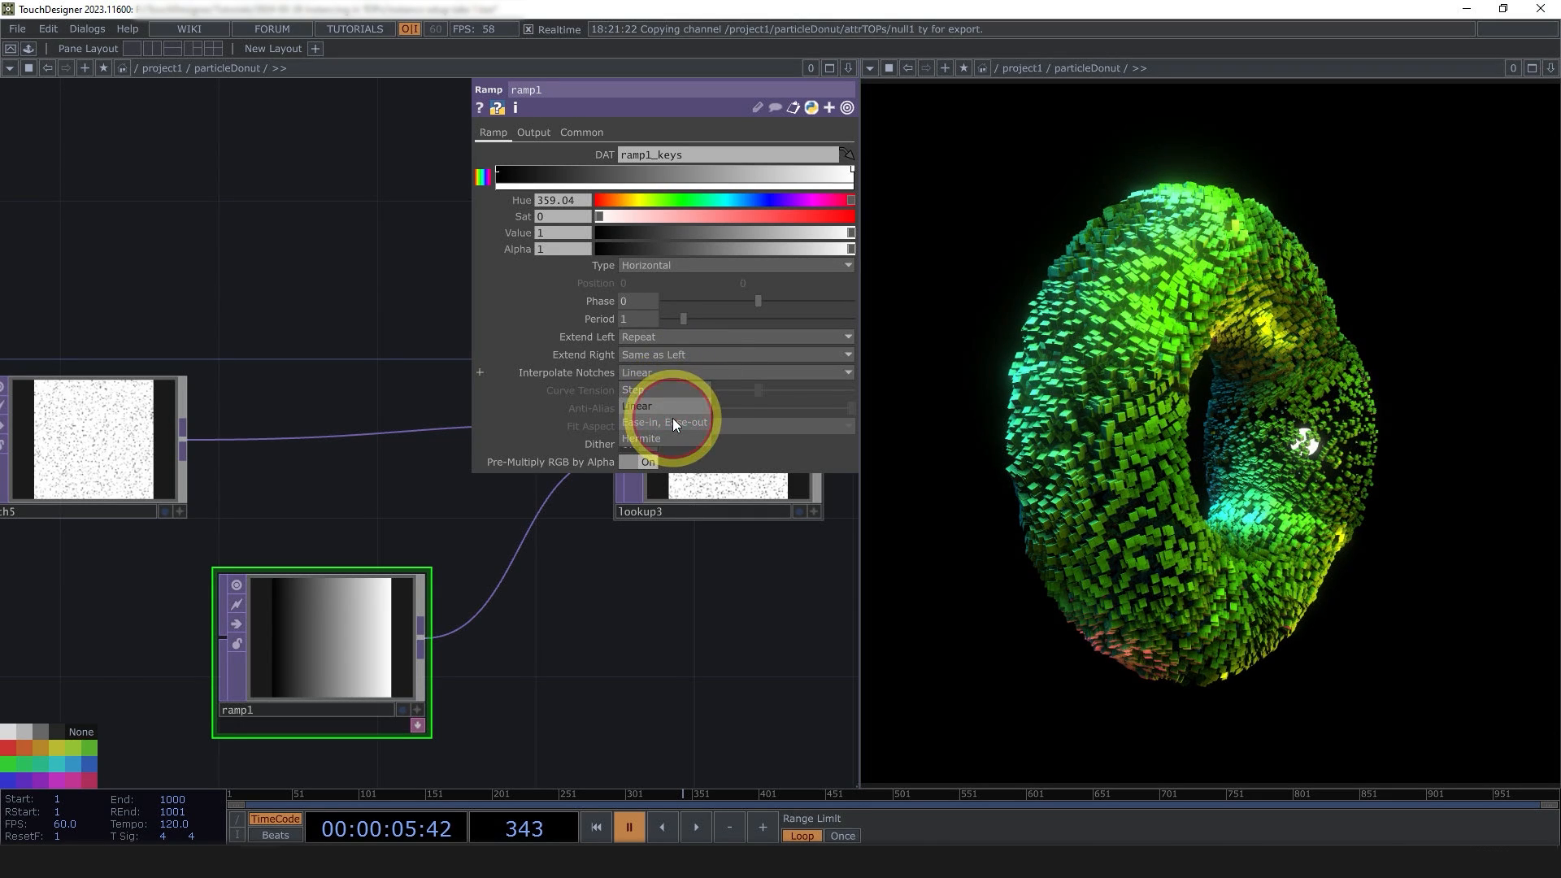
click(672, 422)
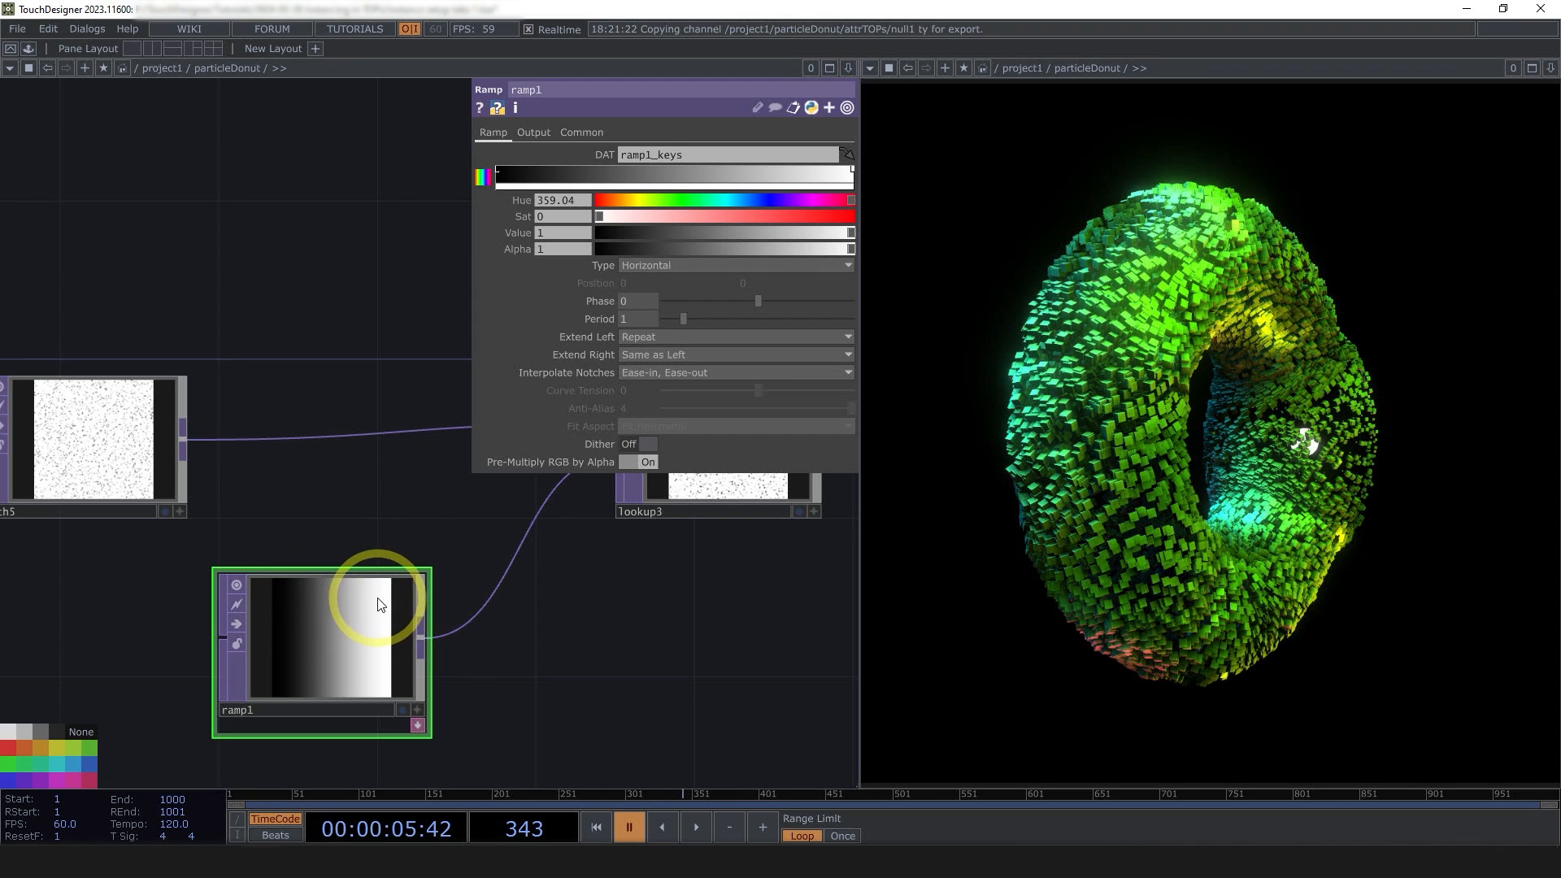
- Check lookup3's output in the network and resume timeline playback
drag(742, 585, 563, 671)
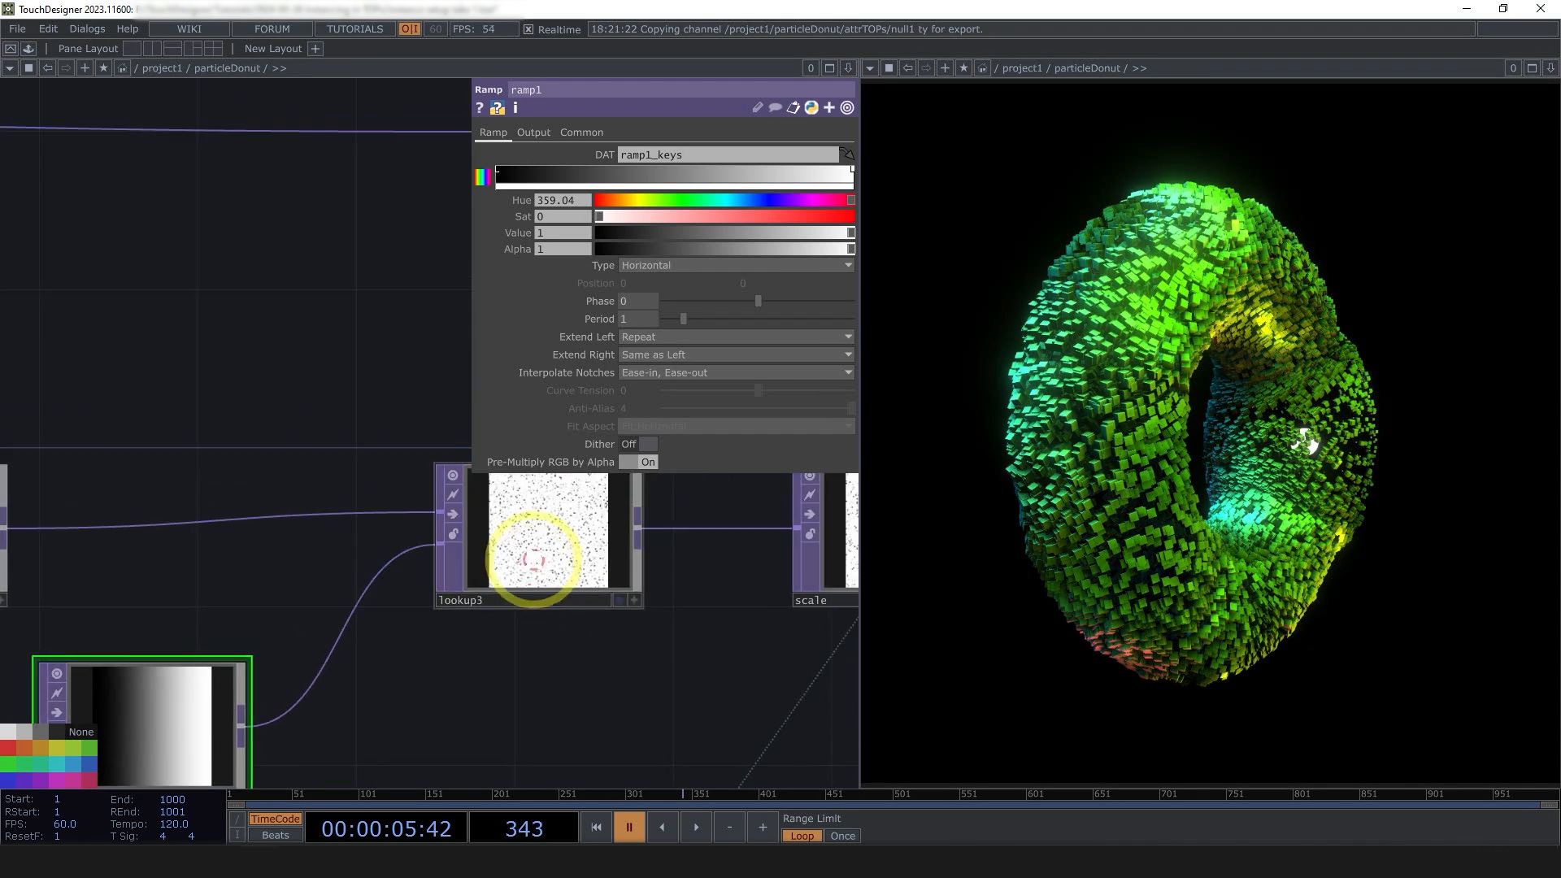
scroll(534, 559, up, 5)
scroll(539, 520, down, 5)
drag(482, 660, 313, 661)
drag(506, 672, 457, 615)
scroll(501, 652, down, 5)
scroll(341, 680, down, 2)
scroll(457, 616, down, 1)
key(space)
drag(502, 567, 371, 606)
mouse_move(602, 557)
mouse_down()
mouse_move(449, 619)
mouse_move(681, 548)
mouse_up()
scroll(681, 548, down, 3)
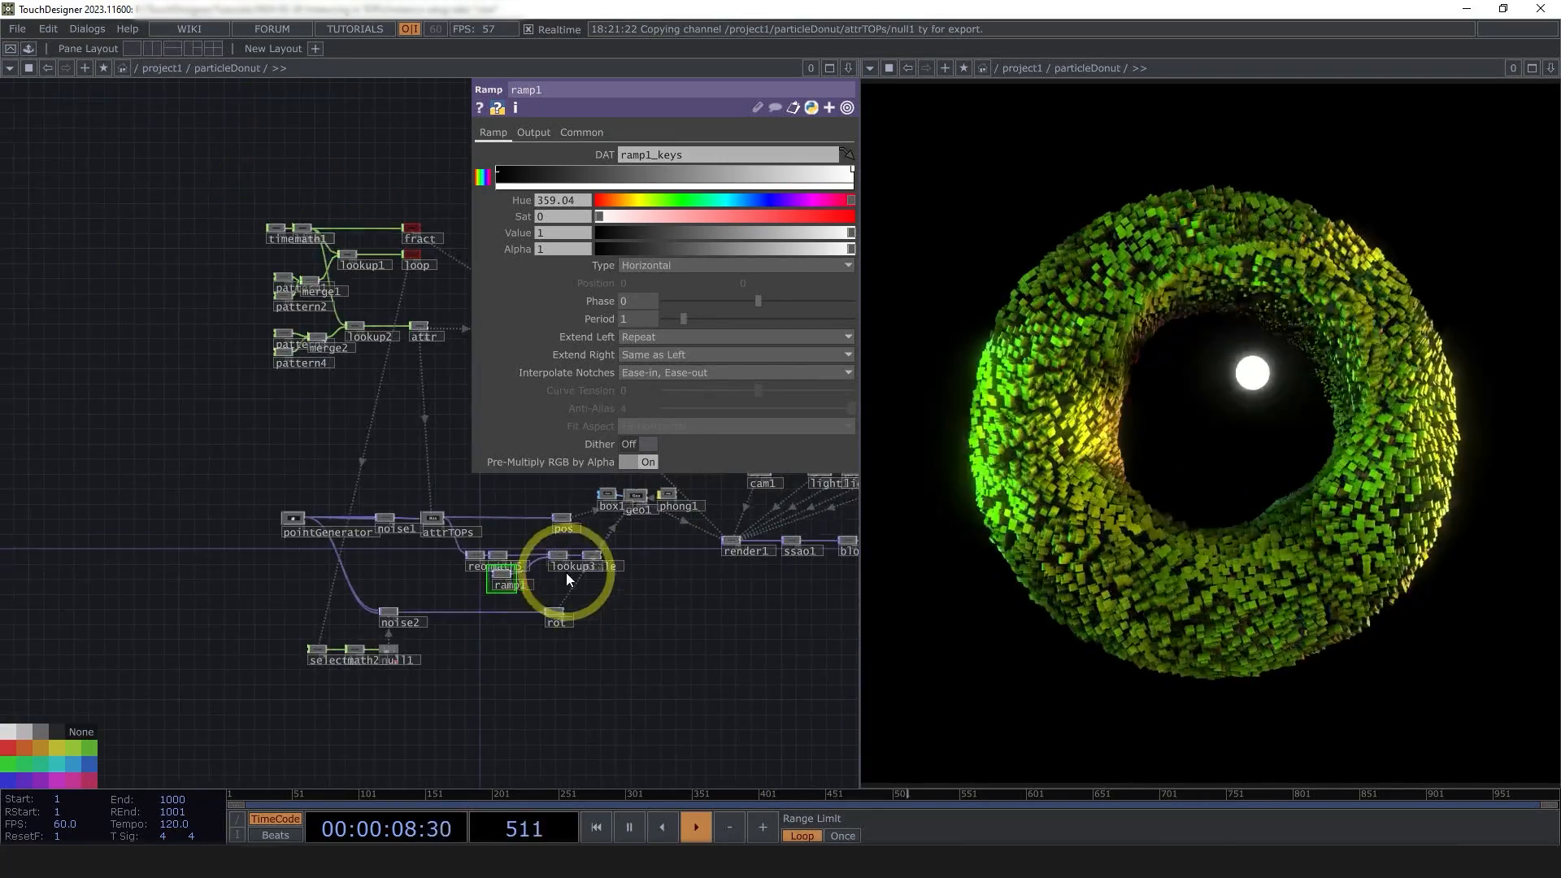
- Shift the nodes from pointGenerator through ramp1 leftward with the noise2 and select1 chain, and place lookup3 and scale beneath pos
right_drag(224, 490, 513, 691)
drag(503, 575, 448, 579)
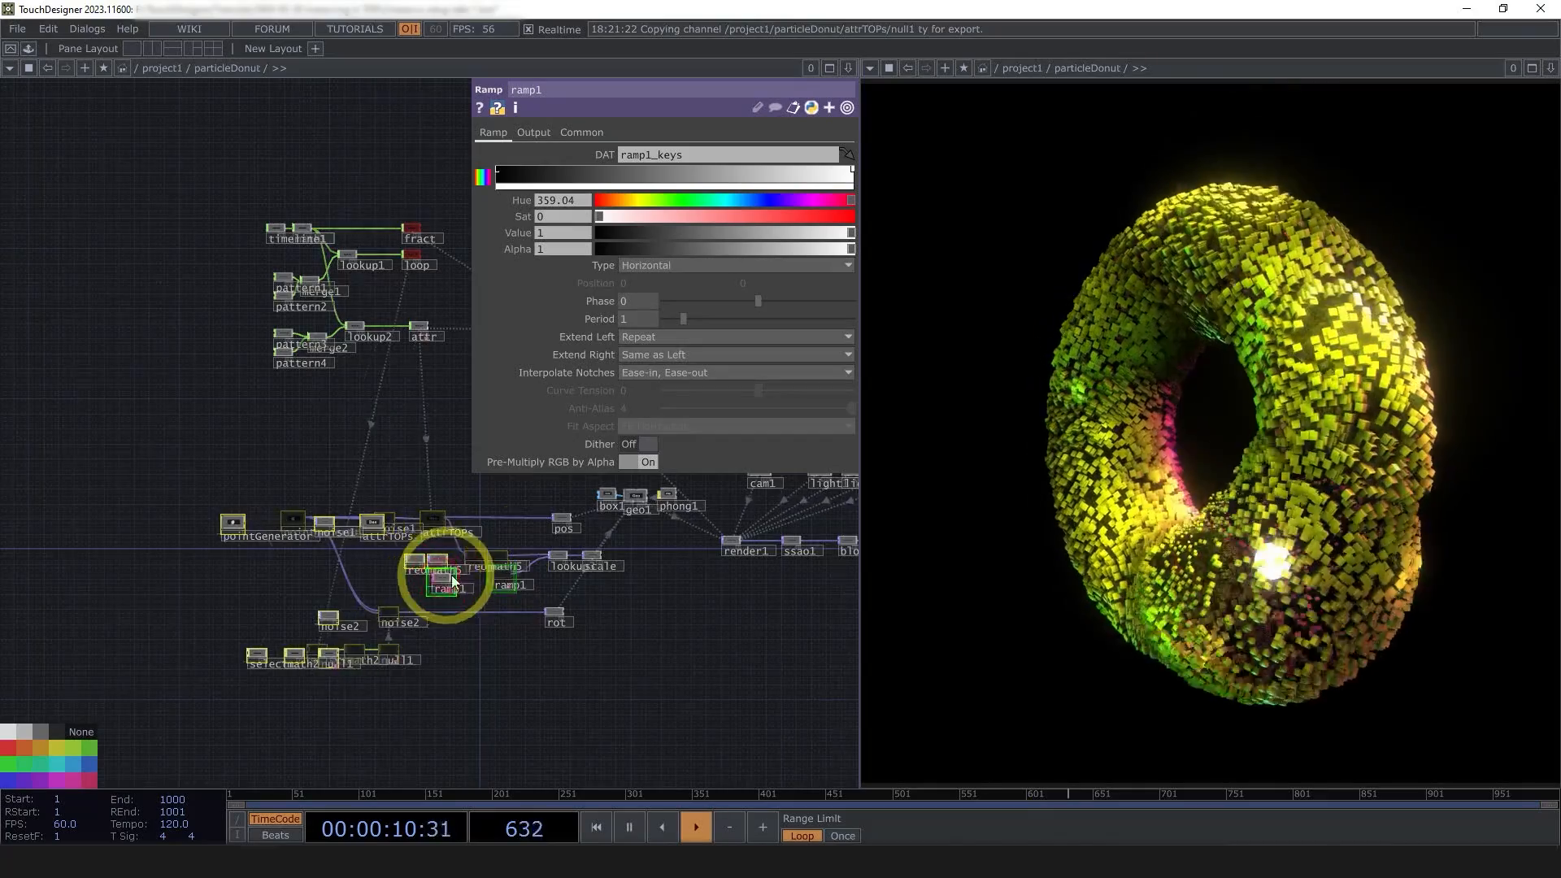
scroll(553, 548, up, 3)
right_drag(691, 619, 563, 549)
drag(563, 561, 492, 565)
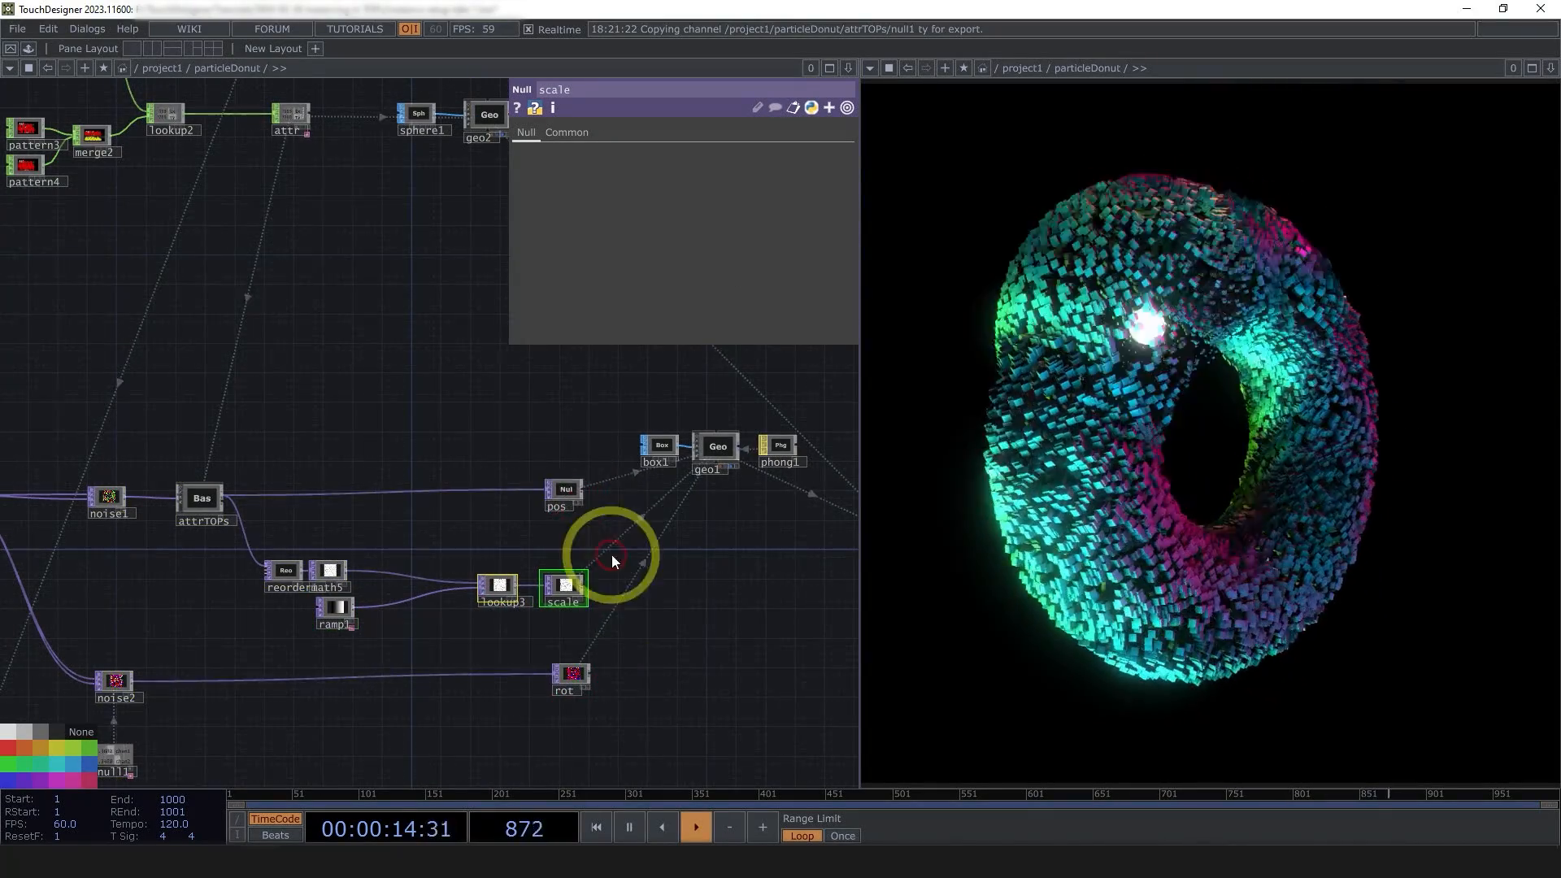
scroll(593, 537, down, 3)
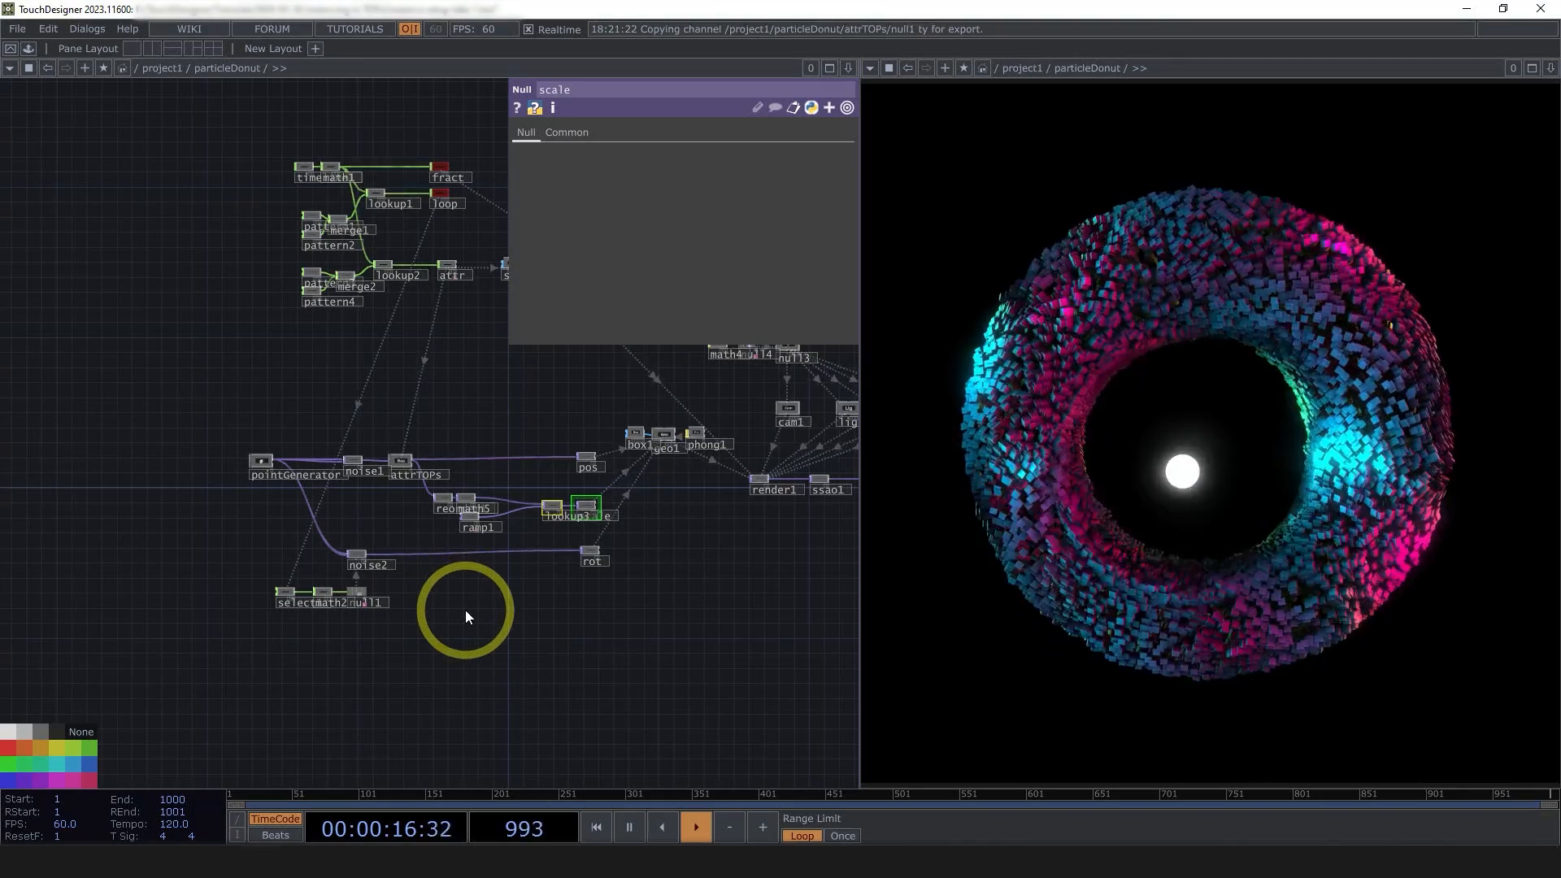
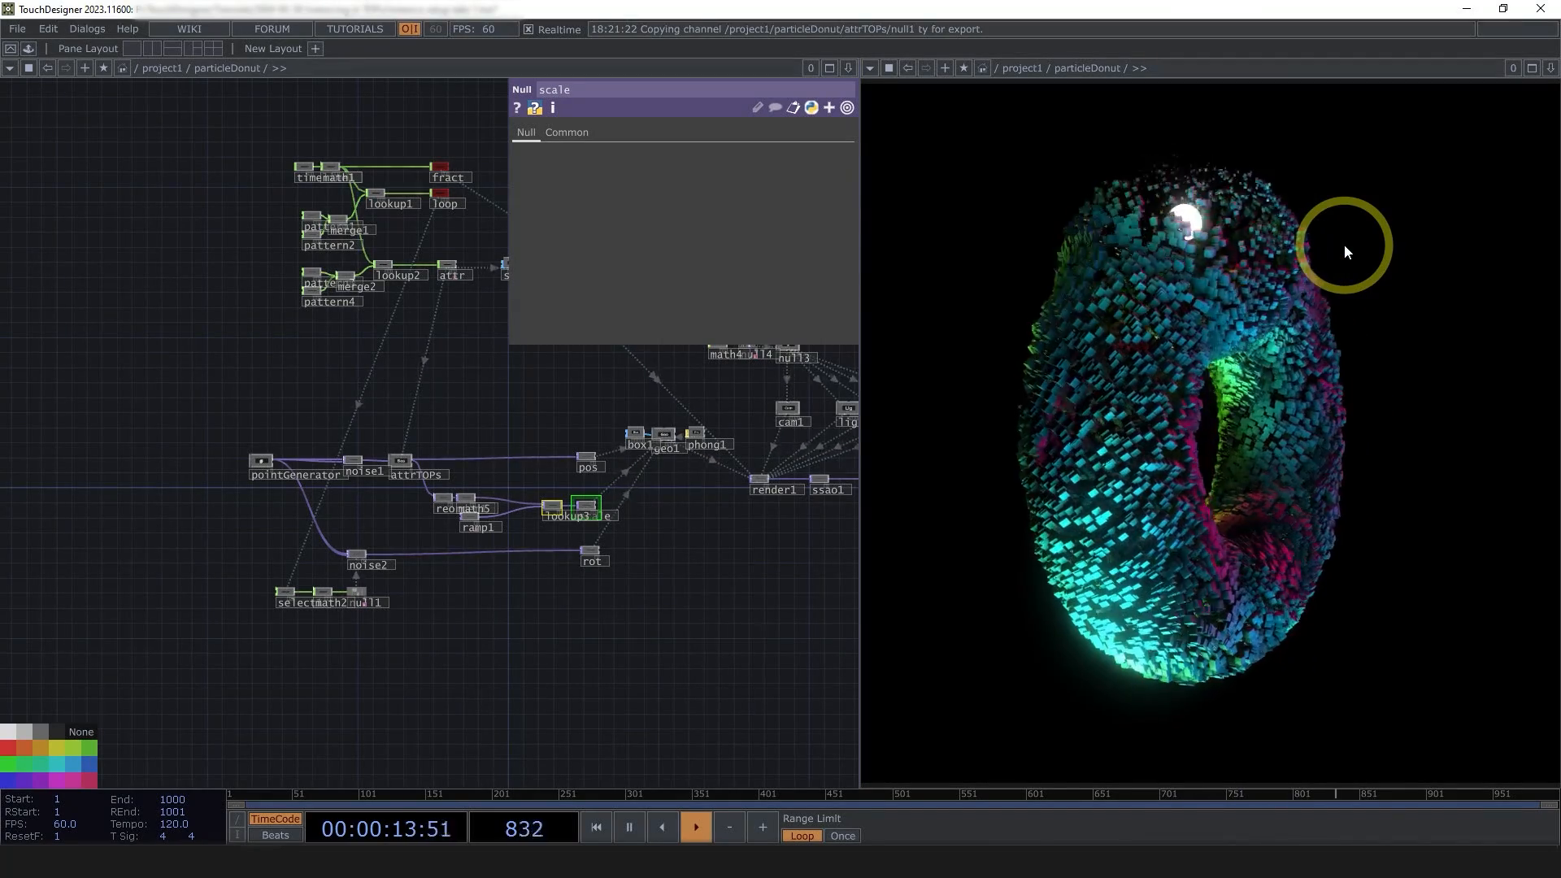
- Add a Null TOP to the last output of attrTOPs and place it below reorder1
scroll(392, 555, up, 5)
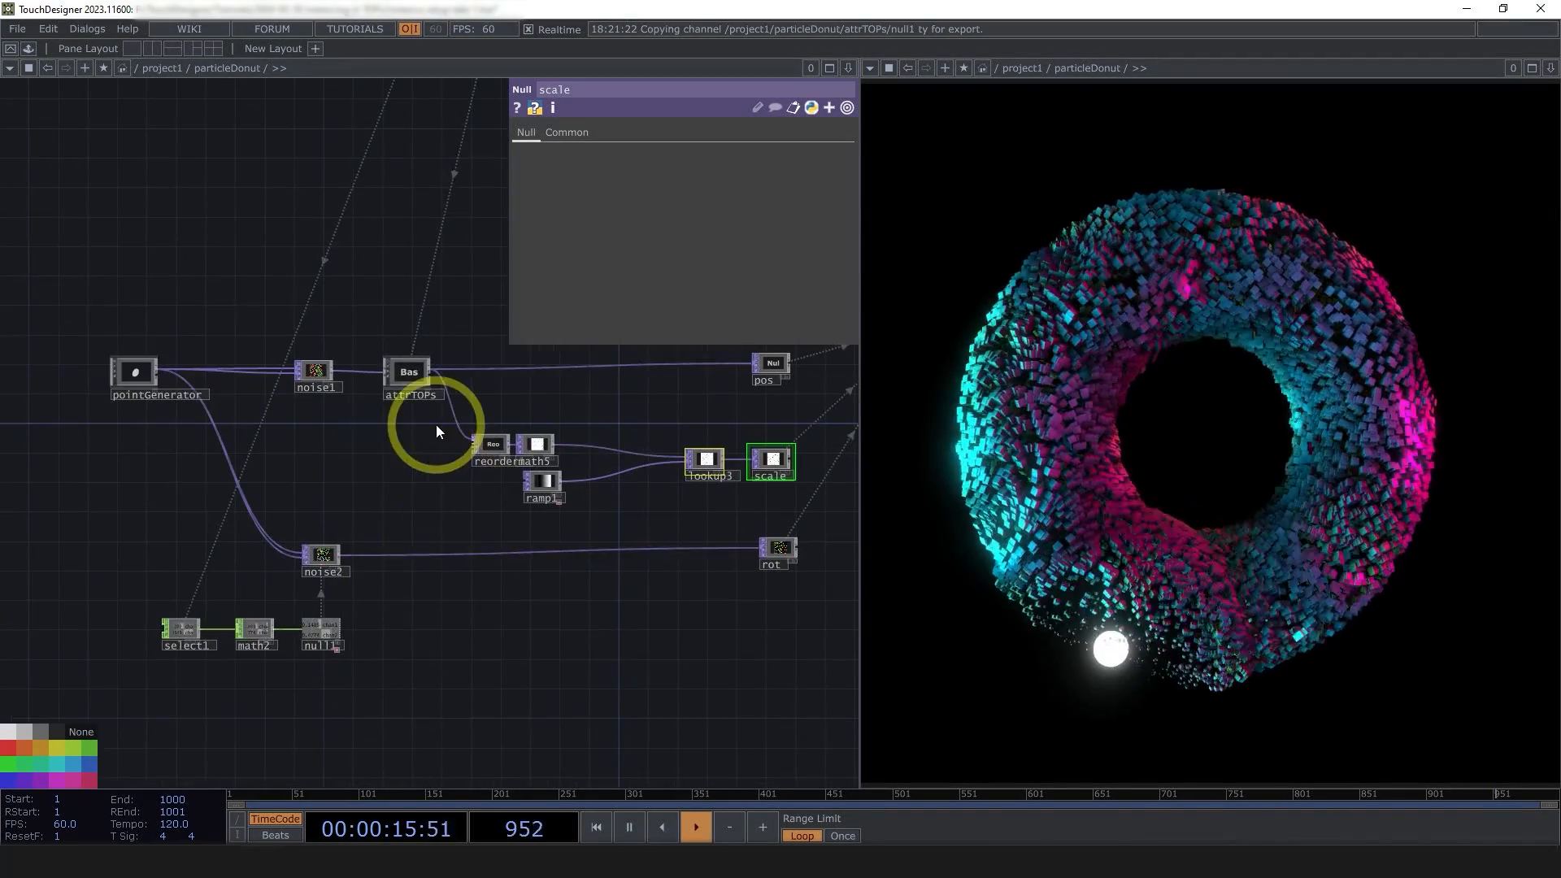
scroll(421, 377, up, 2)
click(415, 376)
scroll(325, 374, up, 5)
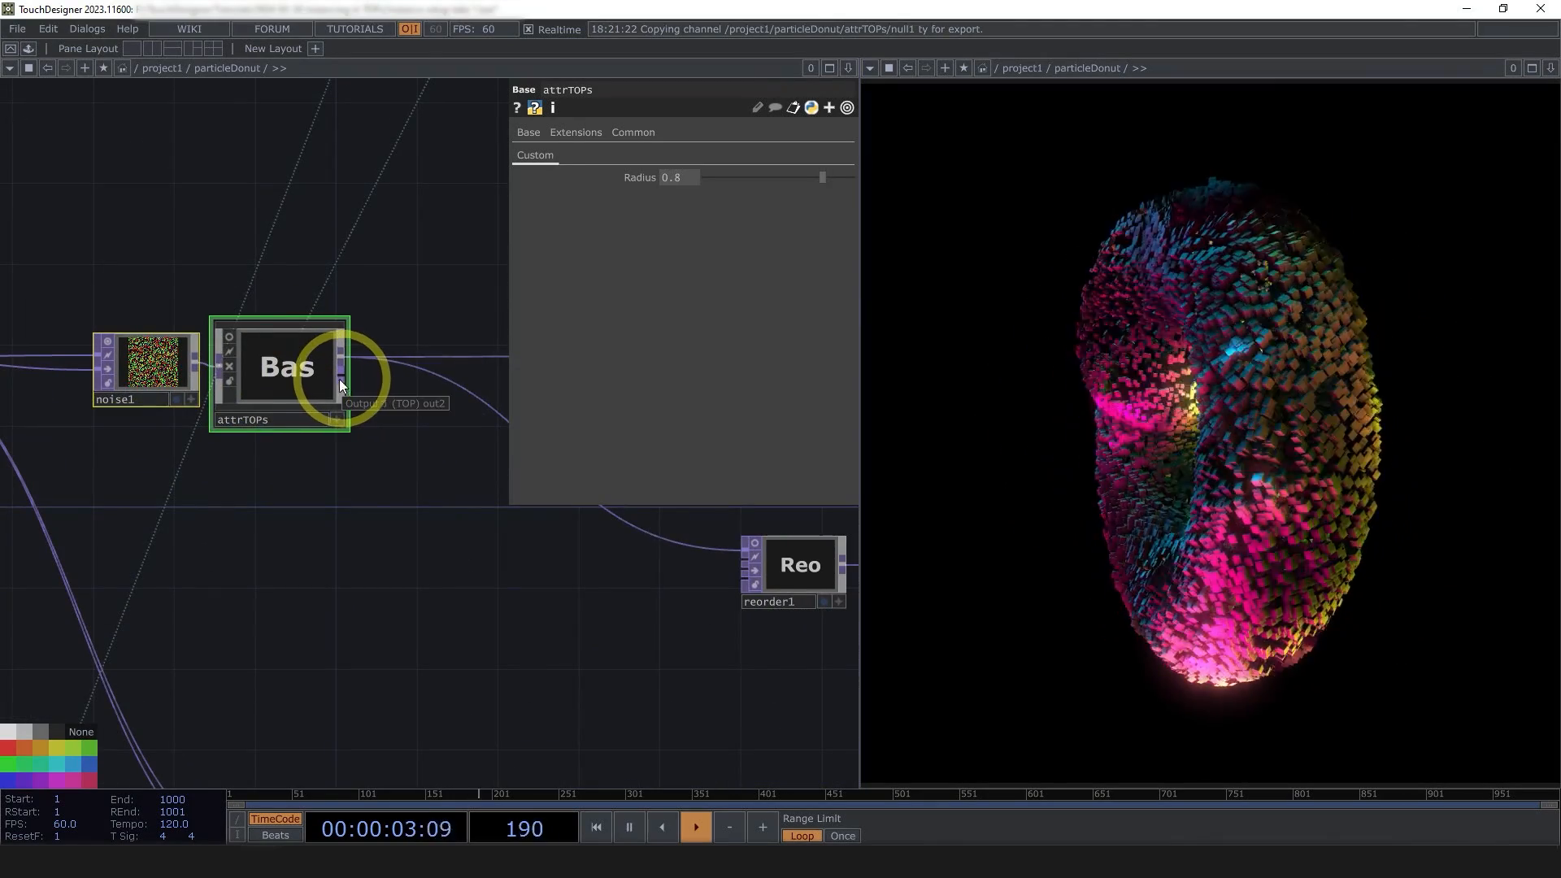
drag(332, 389, 414, 456)
click(365, 399)
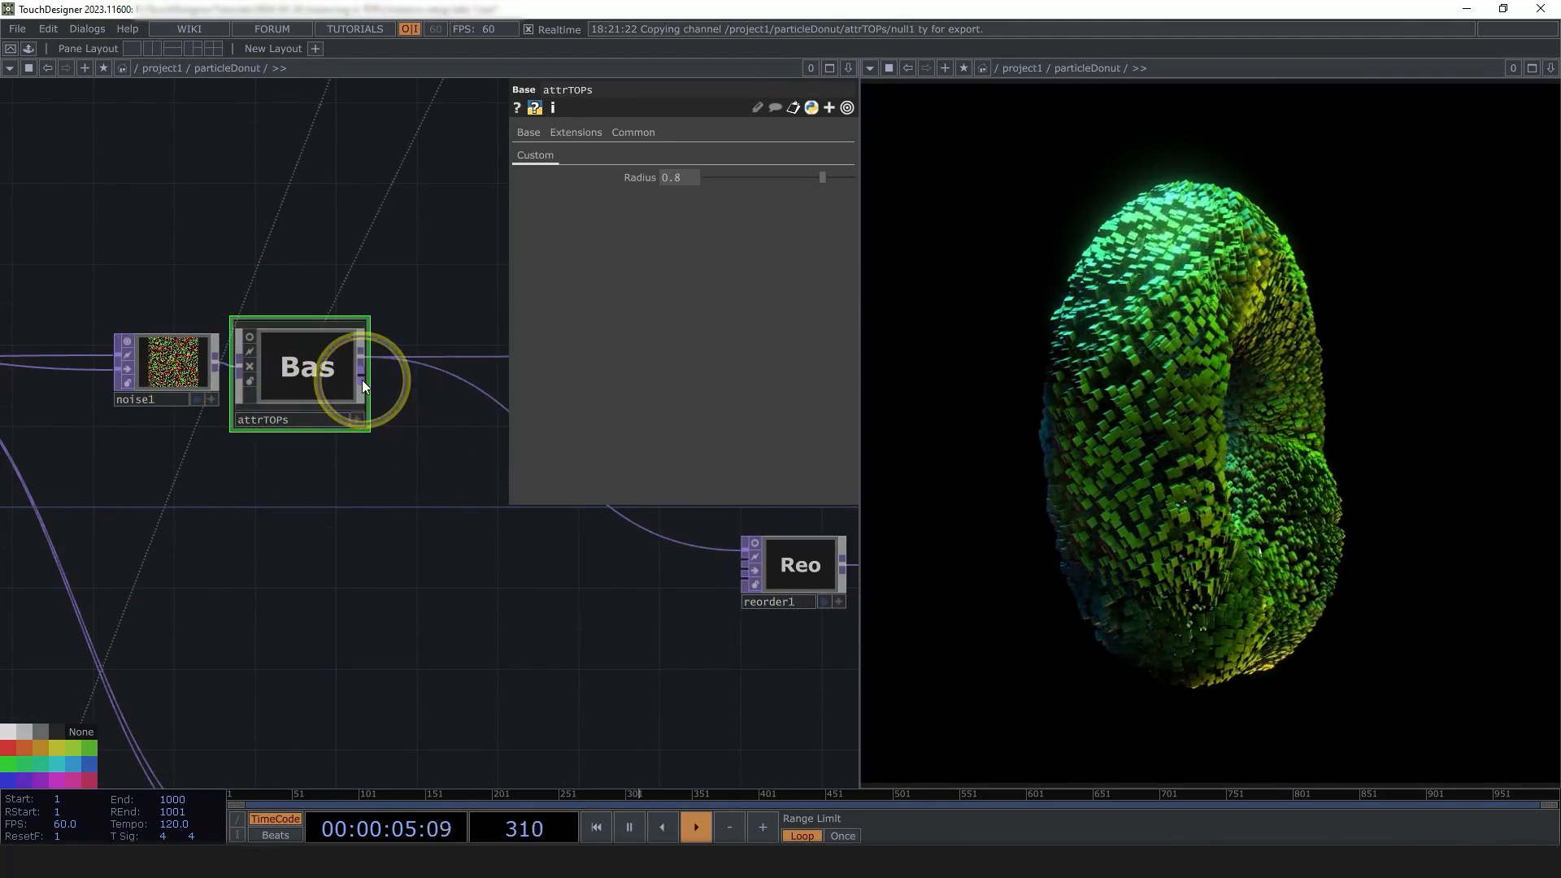
right_click(363, 379)
click(310, 308)
click(714, 736)
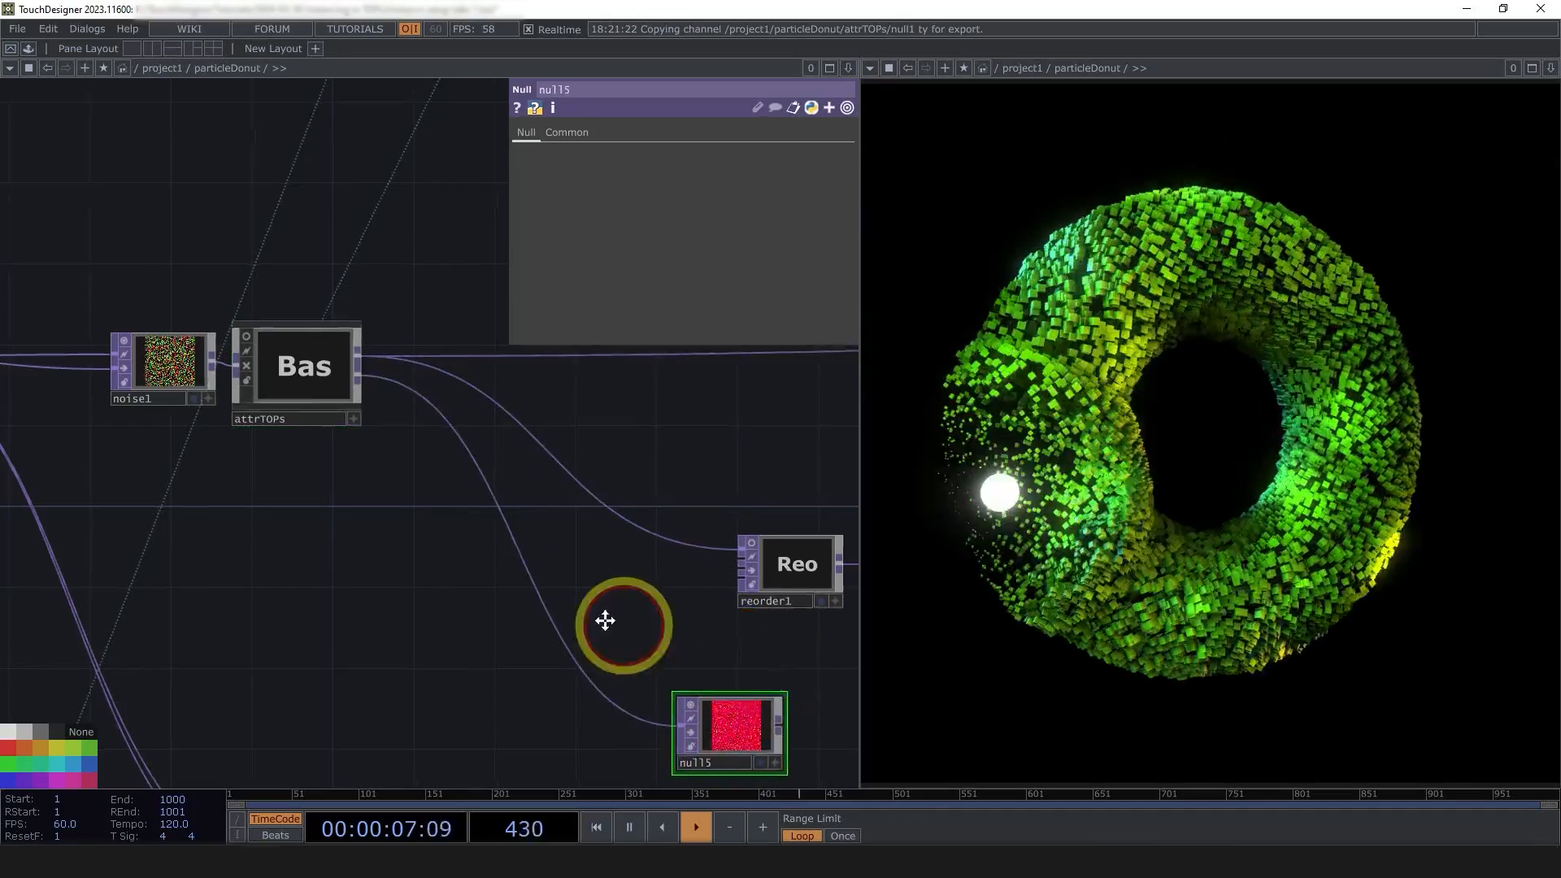
- Move the noise2, rot, select1, math2 and null1 nodes down to make room around the new Null TOP
scroll(480, 610, down, 4)
drag(469, 564, 366, 496)
scroll(365, 496, down, 4)
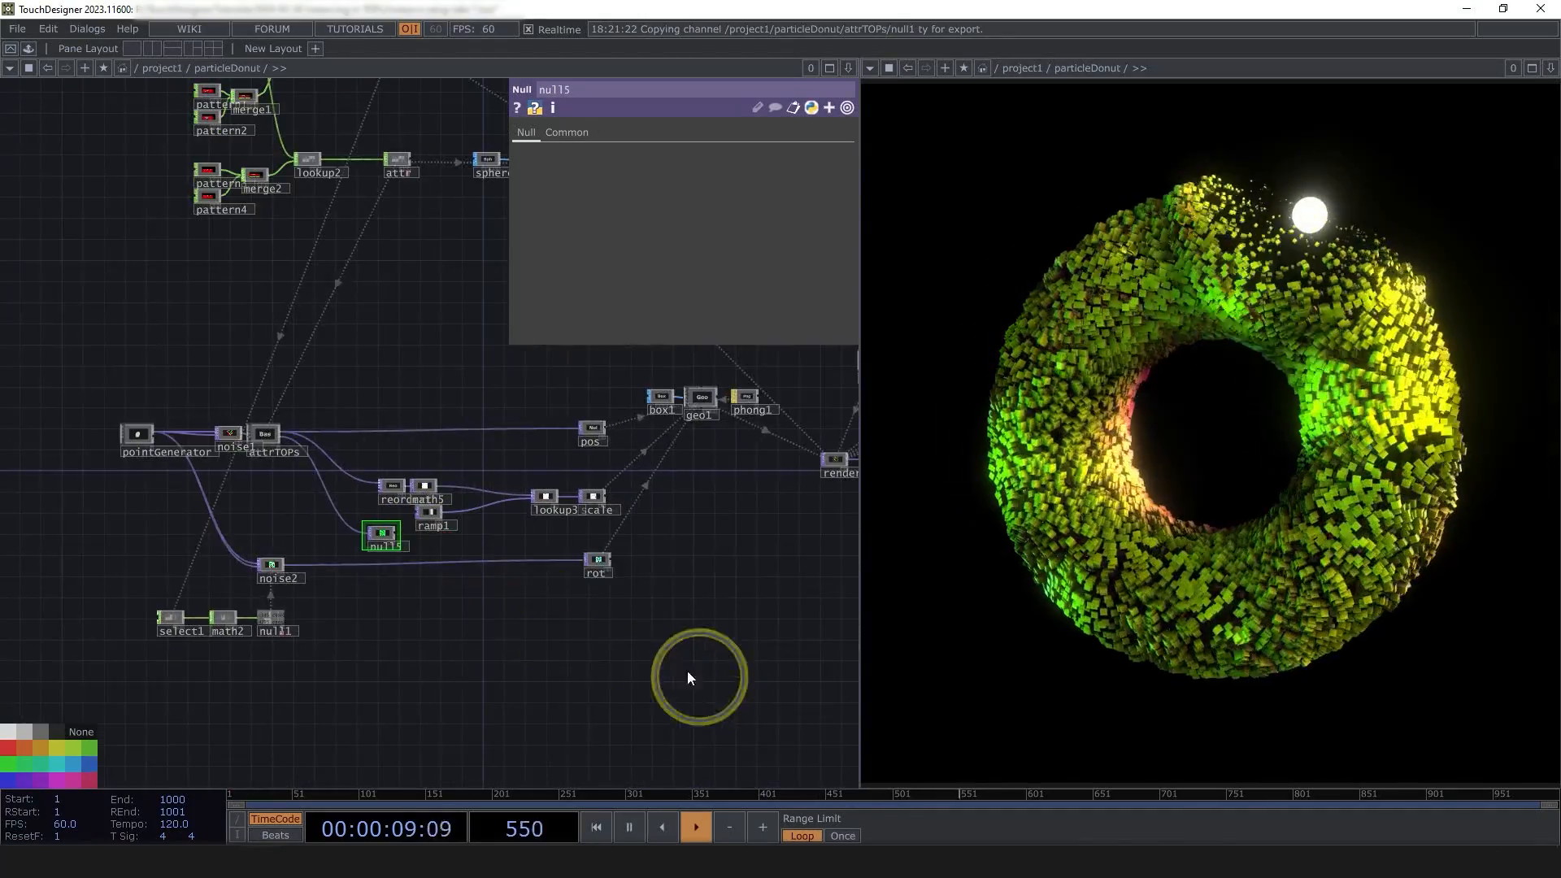
drag(153, 566, 159, 565)
scroll(392, 540, up, 8)
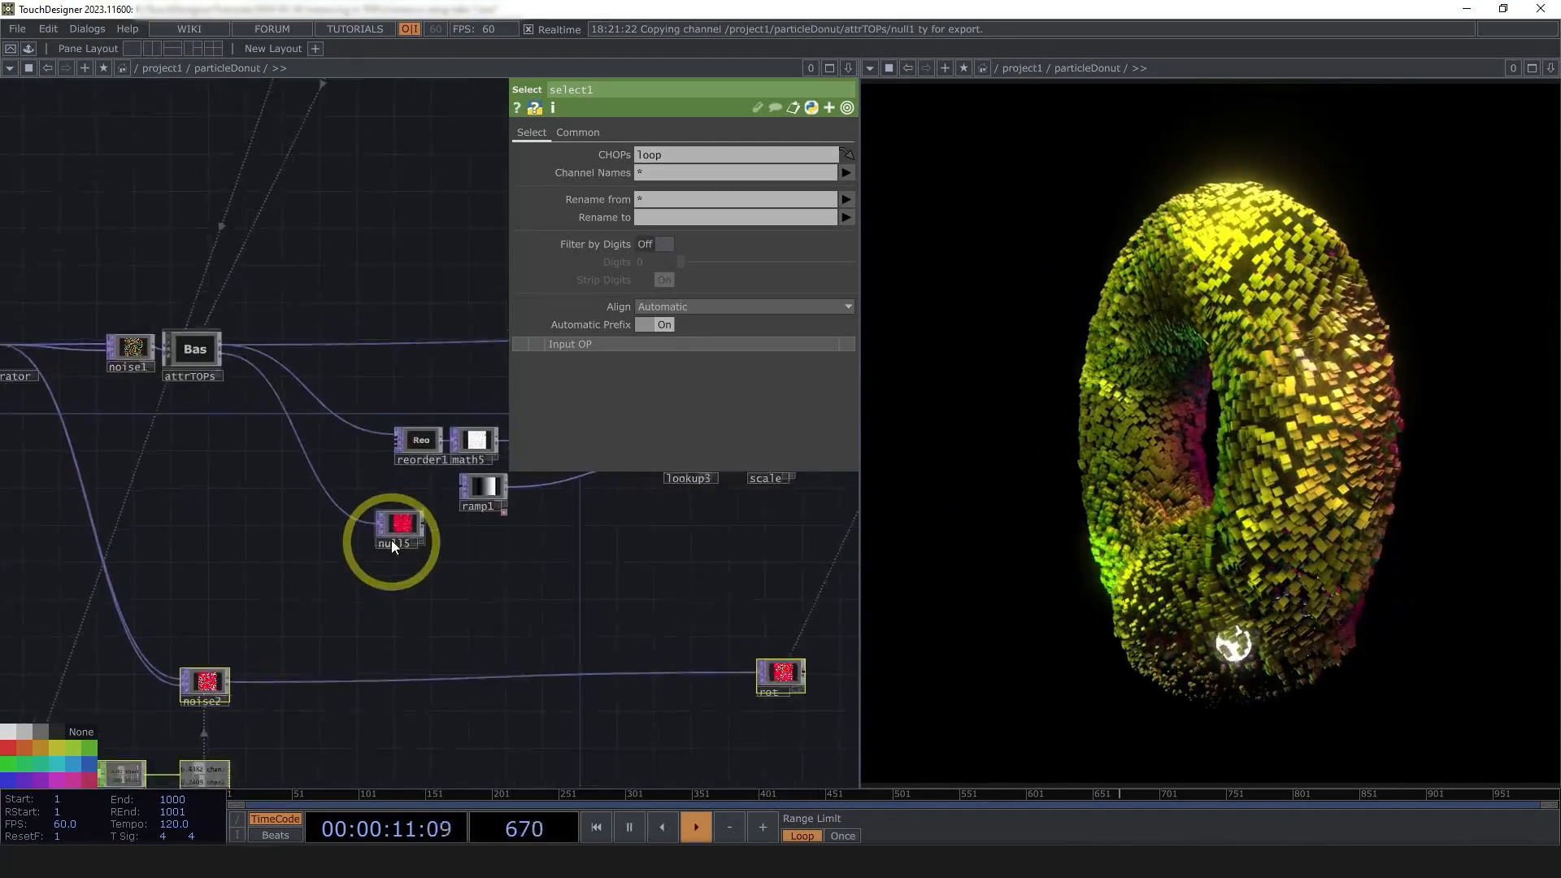
- Rename the new Null TOP below reorder1 as rotTo
click(397, 549)
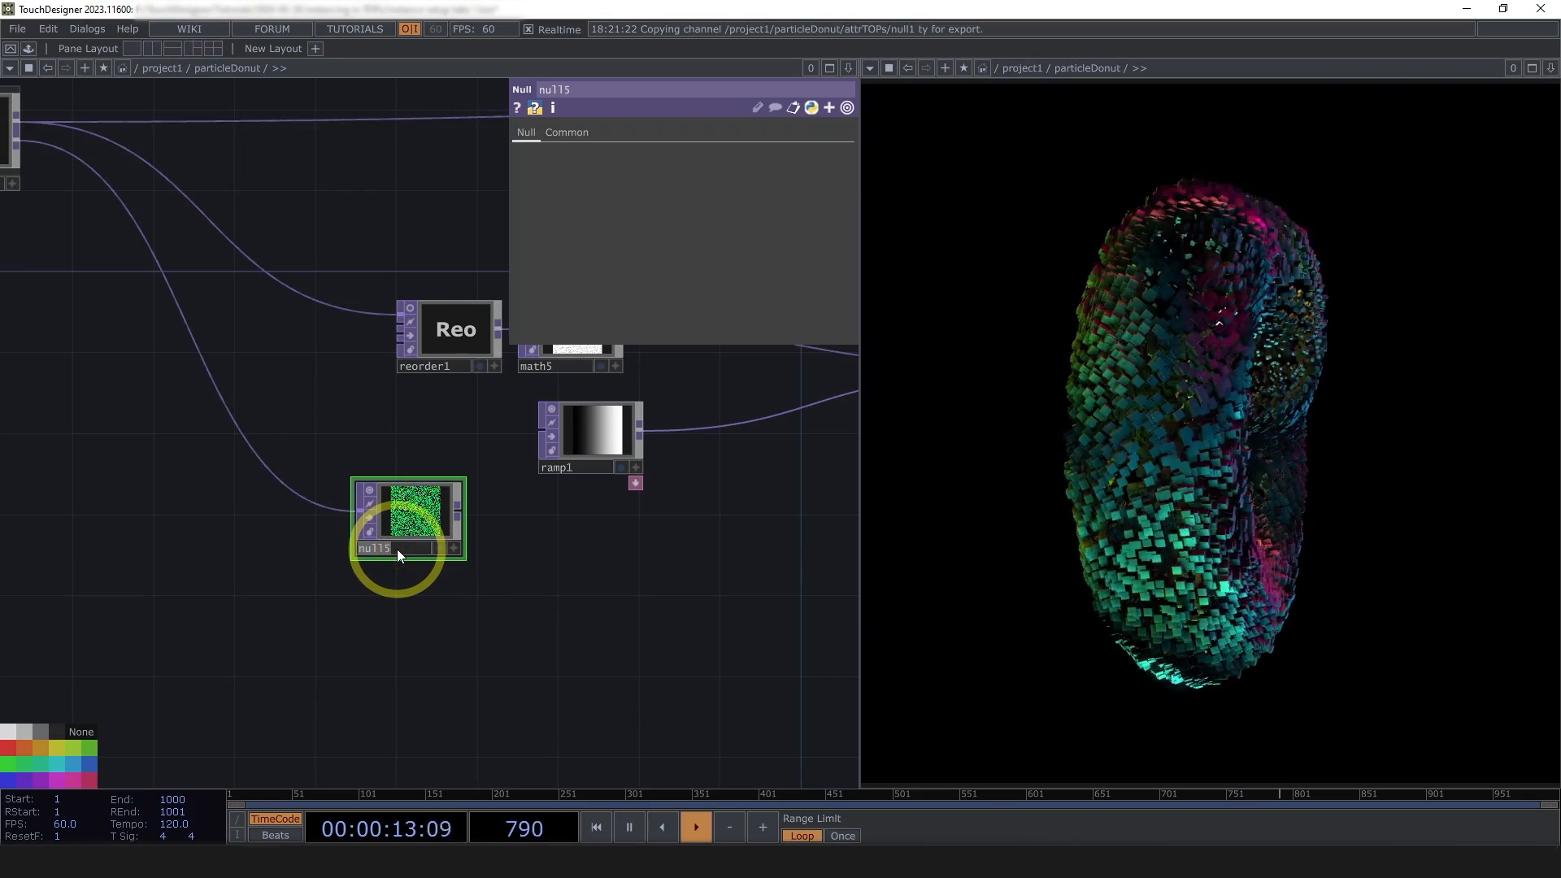
text(rot)
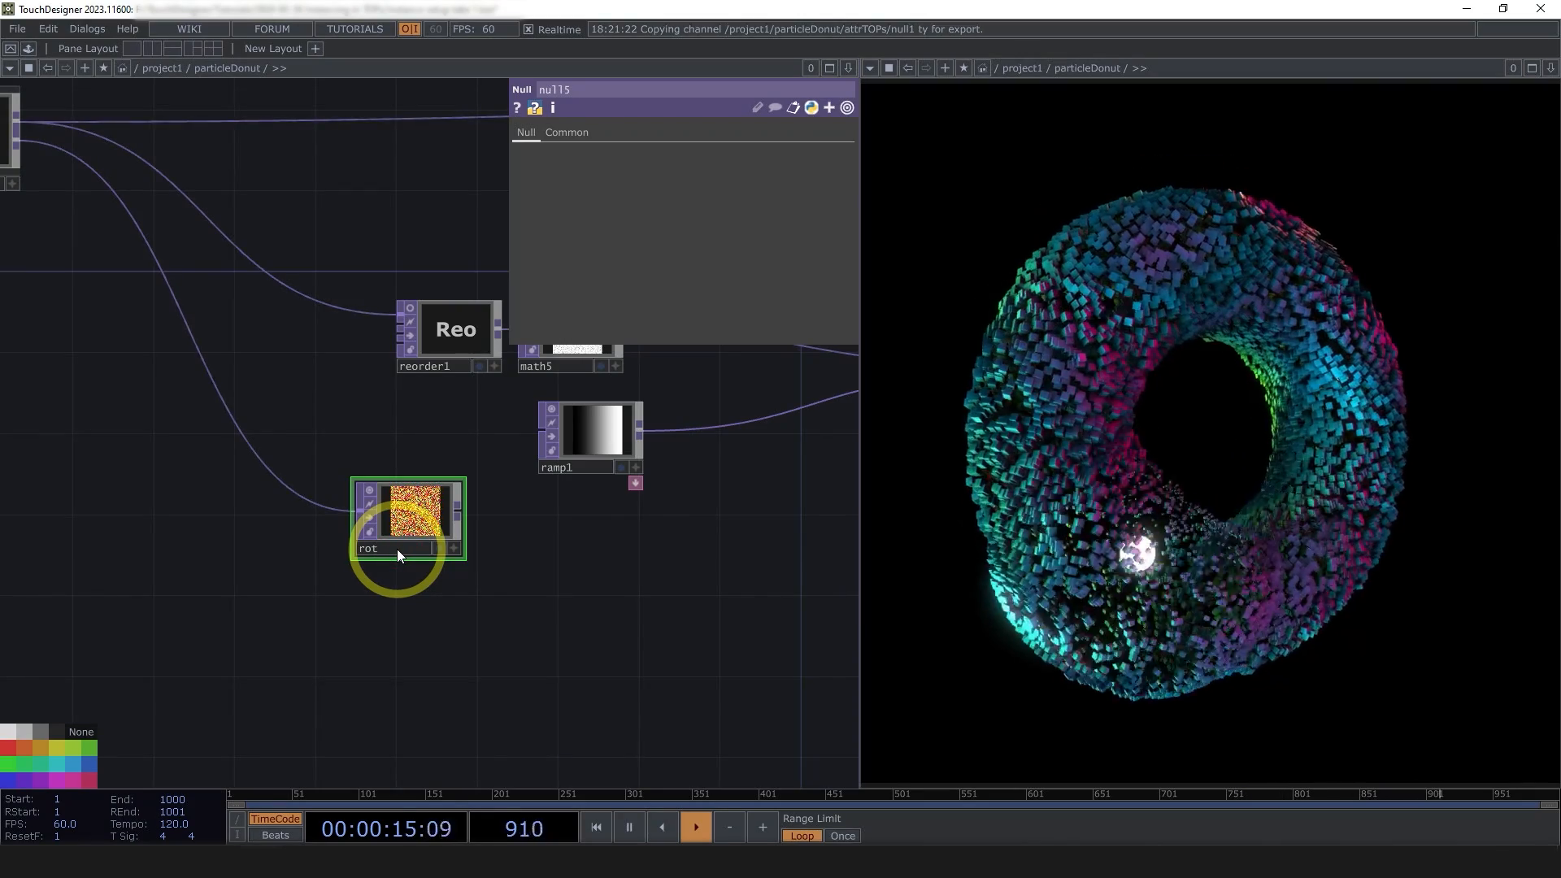
text(To)
key(Return)
scroll(326, 598, down, 4)
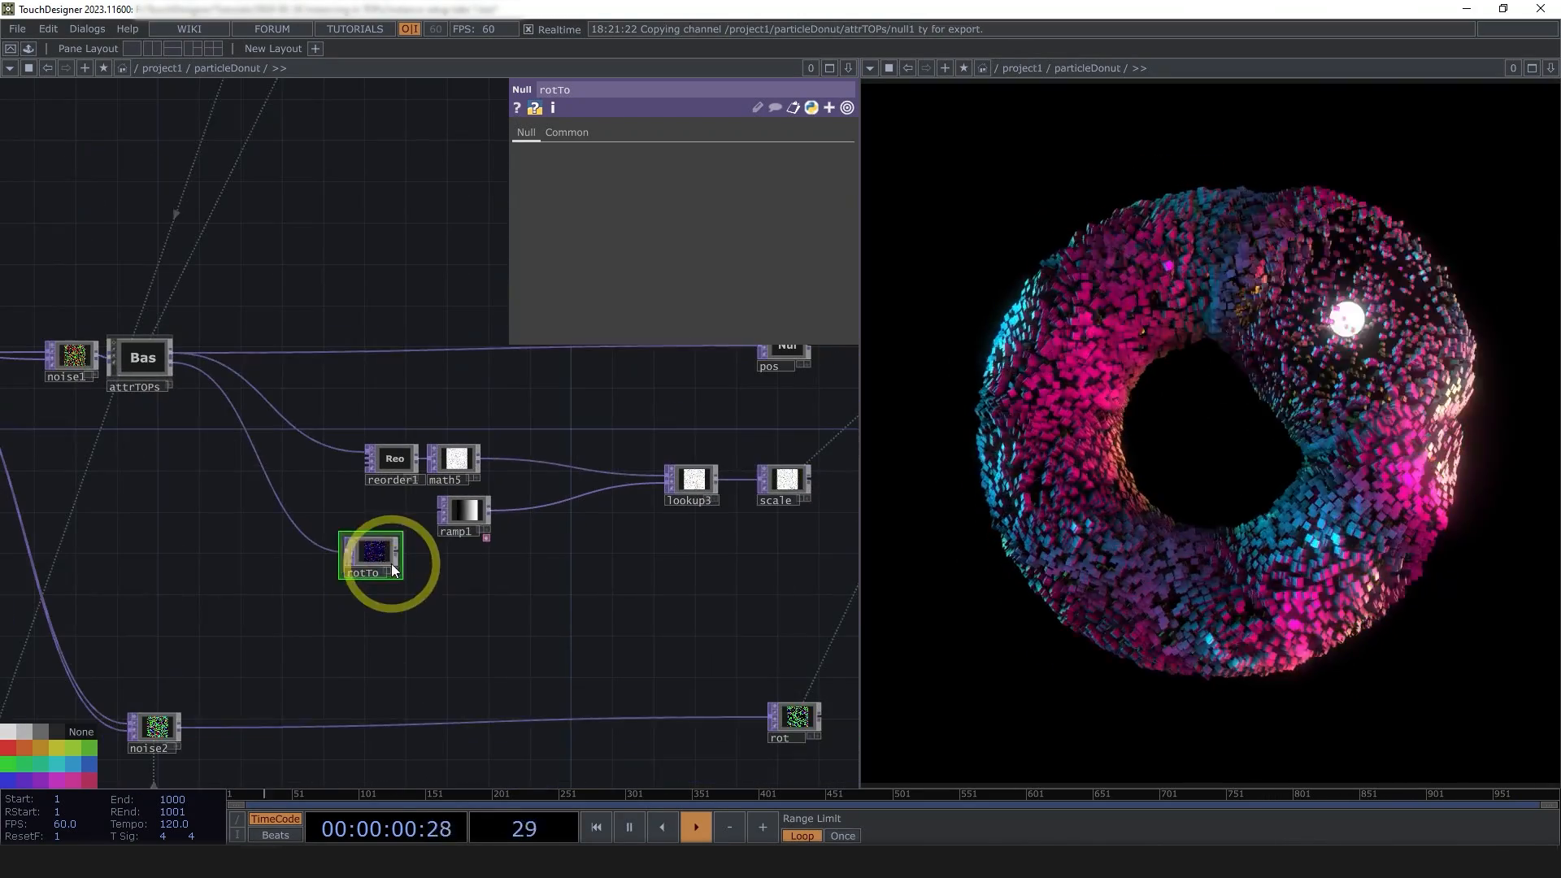
- Locate the geo1 component beside box1 and phong1 in the network
drag(305, 607, 342, 582)
drag(606, 636, 334, 638)
scroll(335, 639, down, 5)
scroll(538, 522, up, 5)
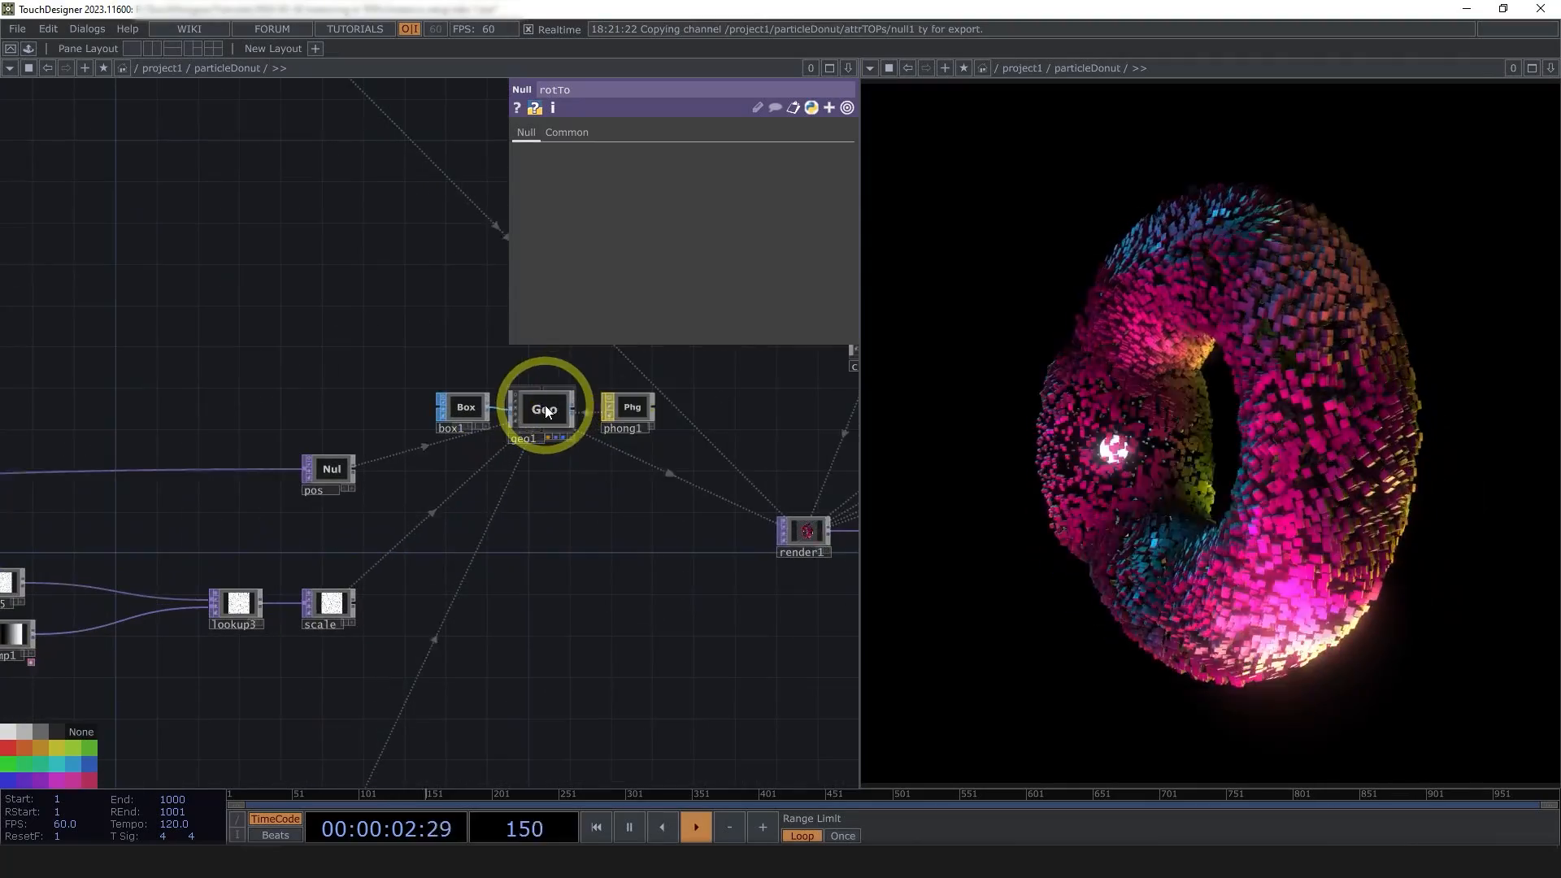
- Assign the rotTo null as the Rotate to OP in geo1's instancing parameters
click(547, 408)
click(631, 132)
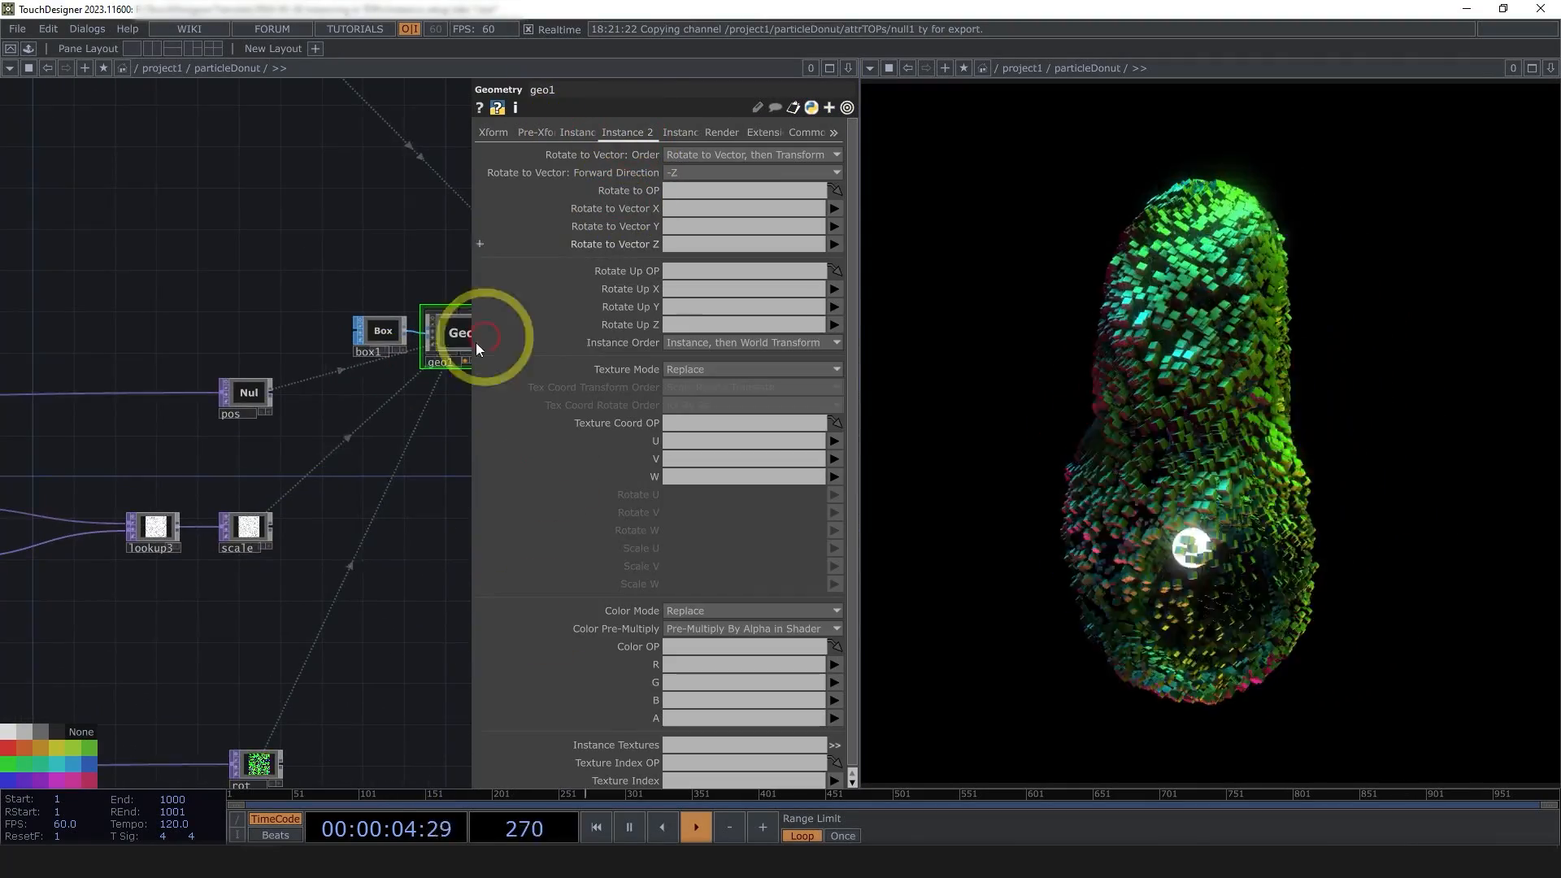
scroll(313, 448, down, 3)
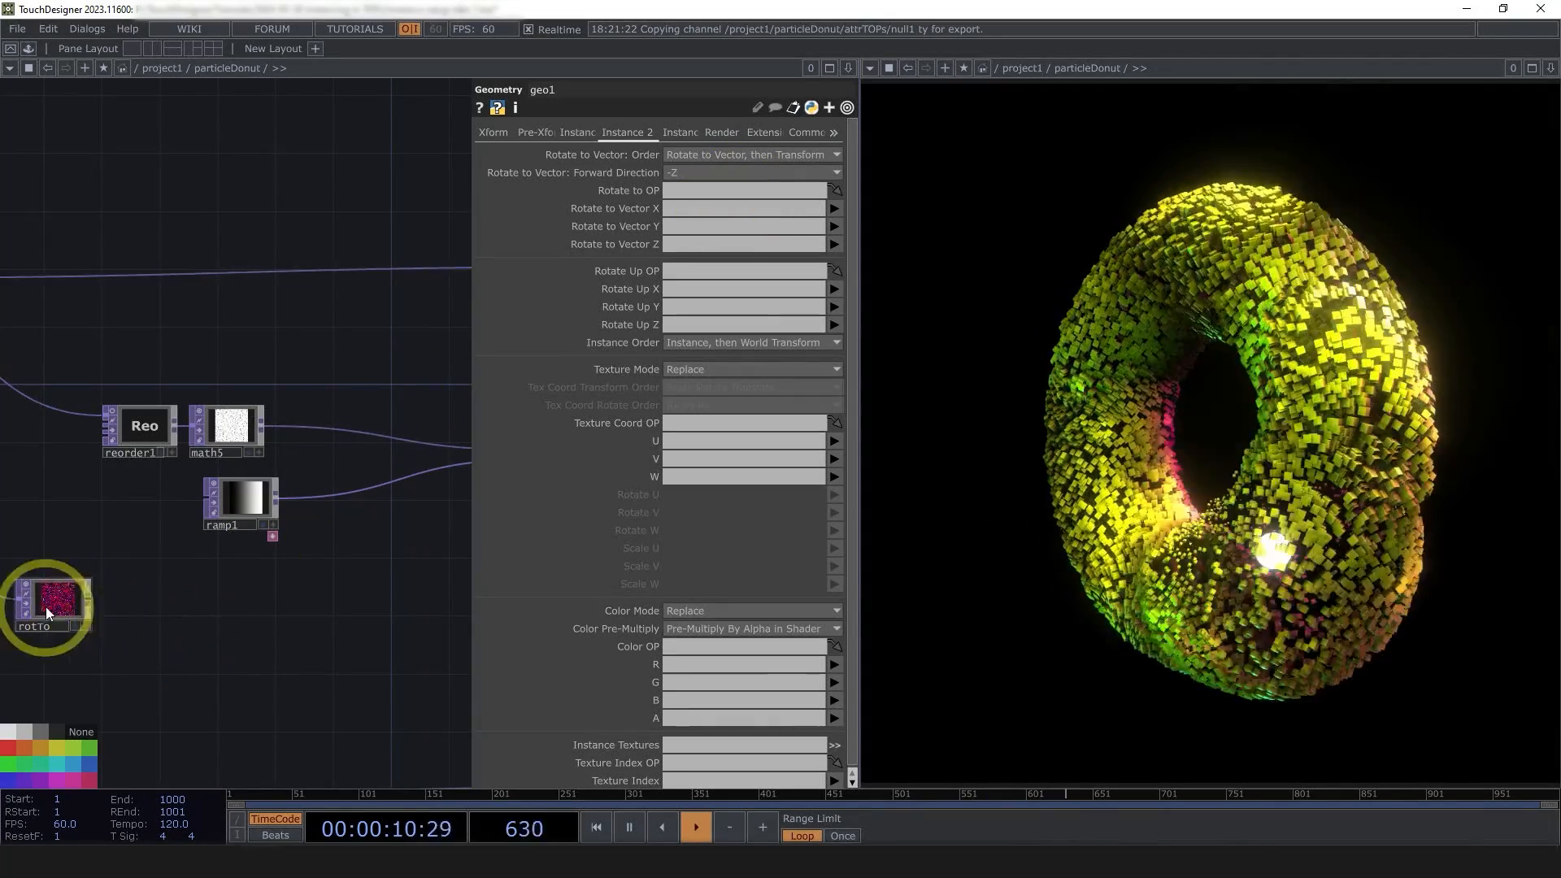
scroll(222, 568, down, 5)
drag(468, 404, 345, 424)
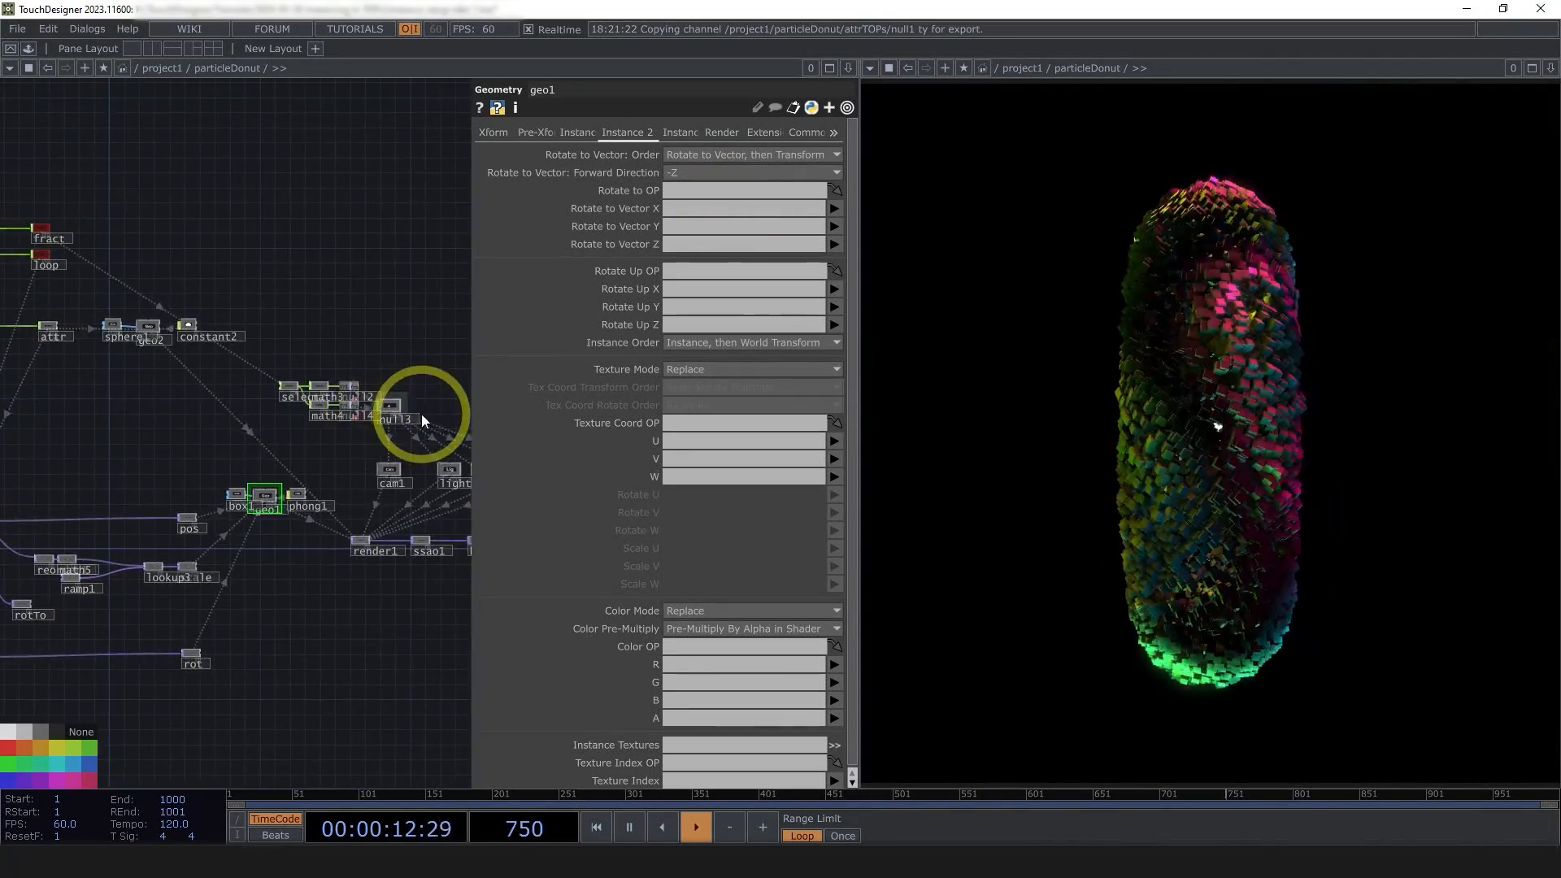
scroll(421, 413, up, 4)
drag(370, 492, 354, 464)
scroll(269, 495, down, 2)
scroll(355, 463, down, 3)
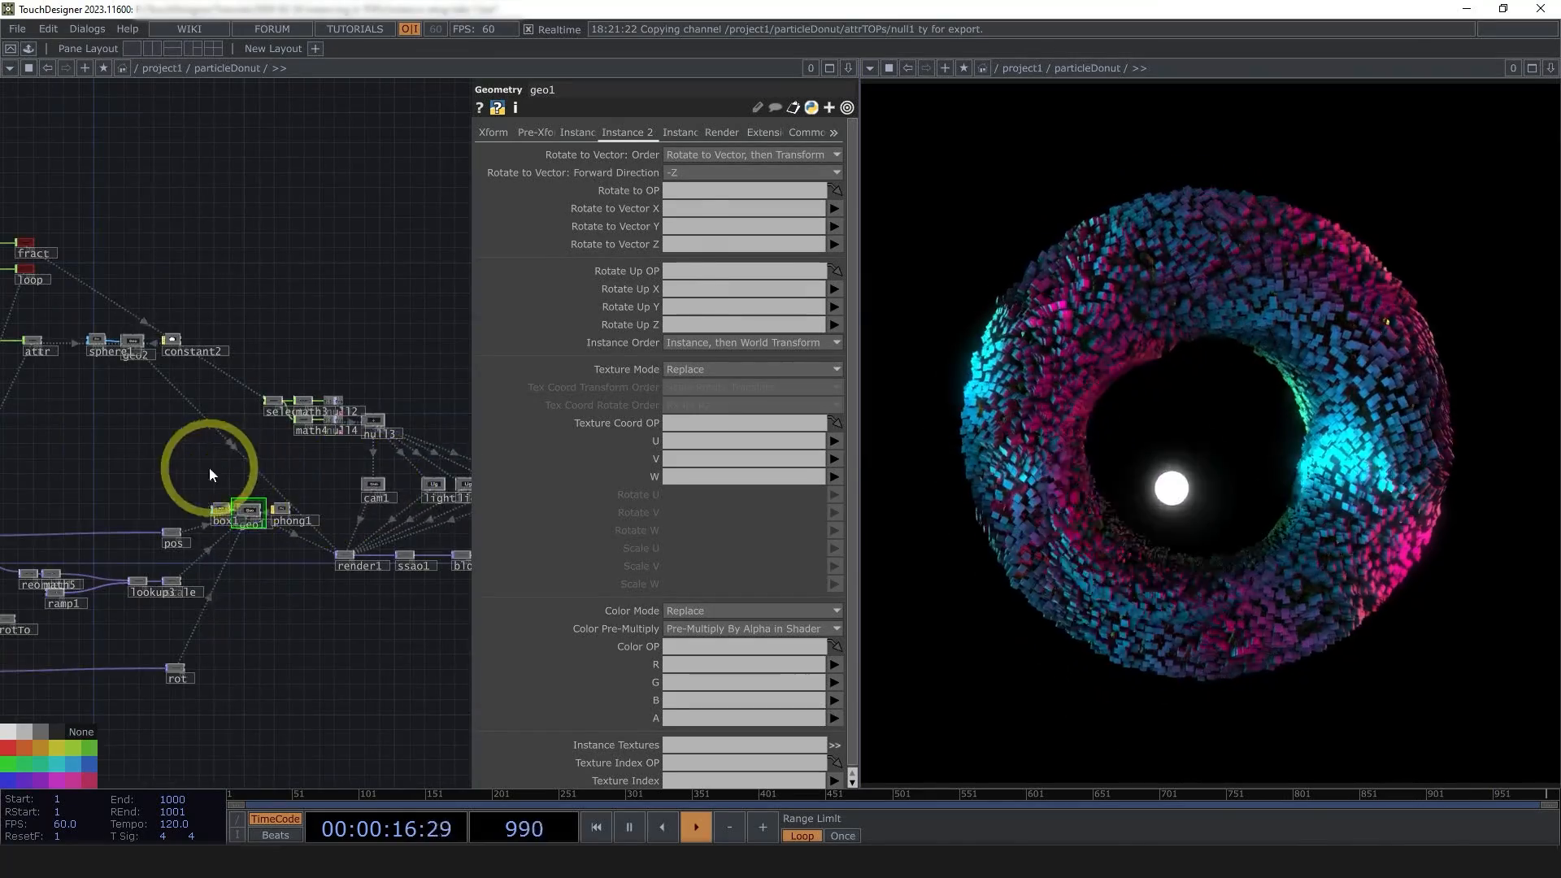
scroll(209, 468, down, 2)
drag(209, 468, 356, 449)
scroll(171, 564, up, 5)
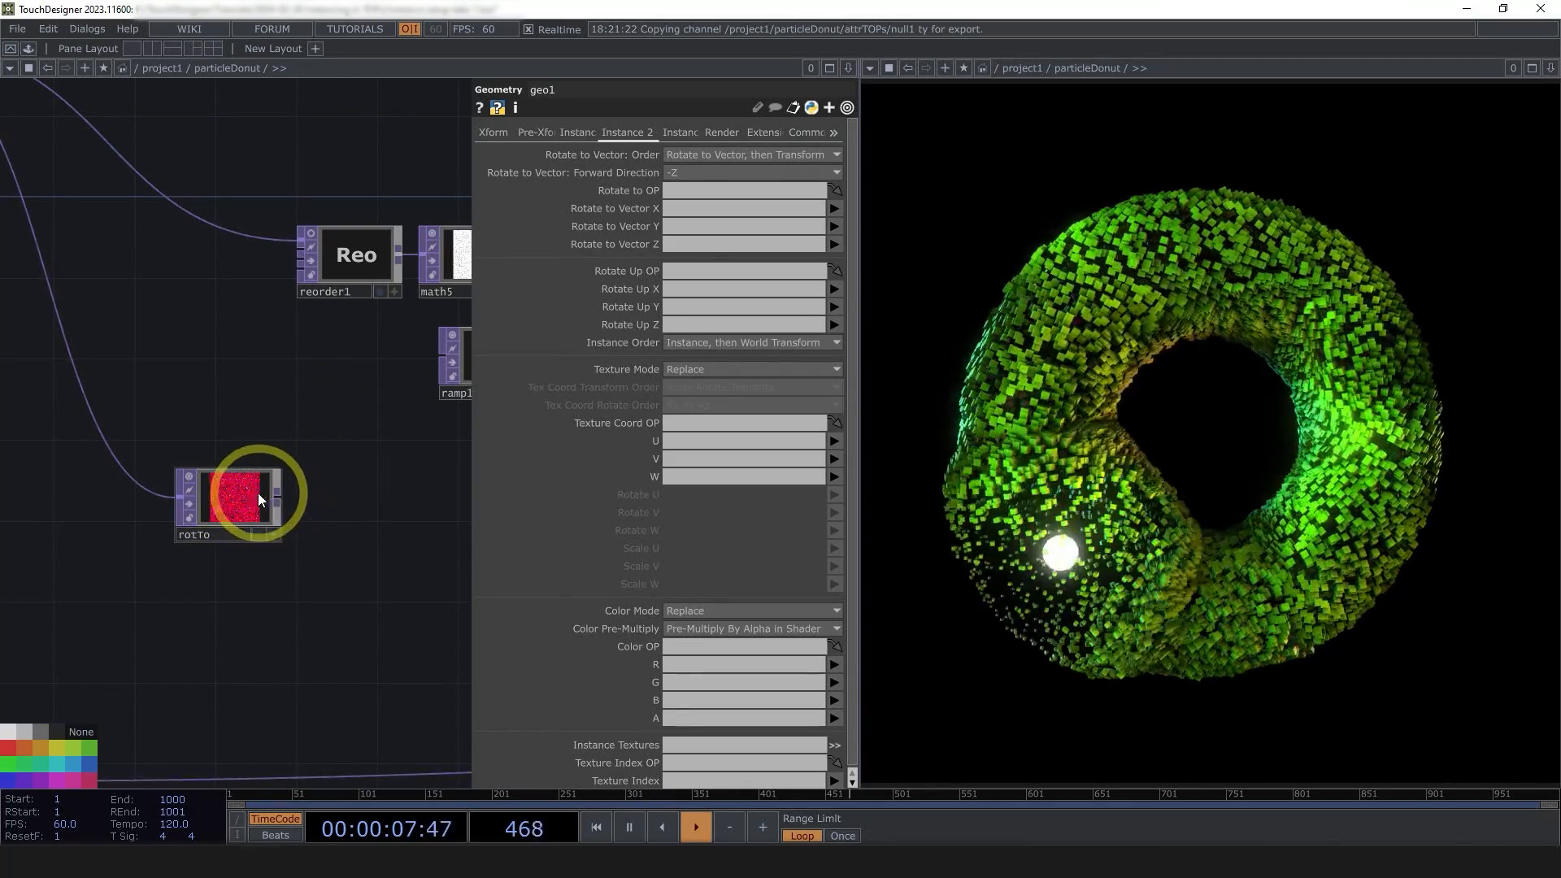
drag(723, 189, 723, 190)
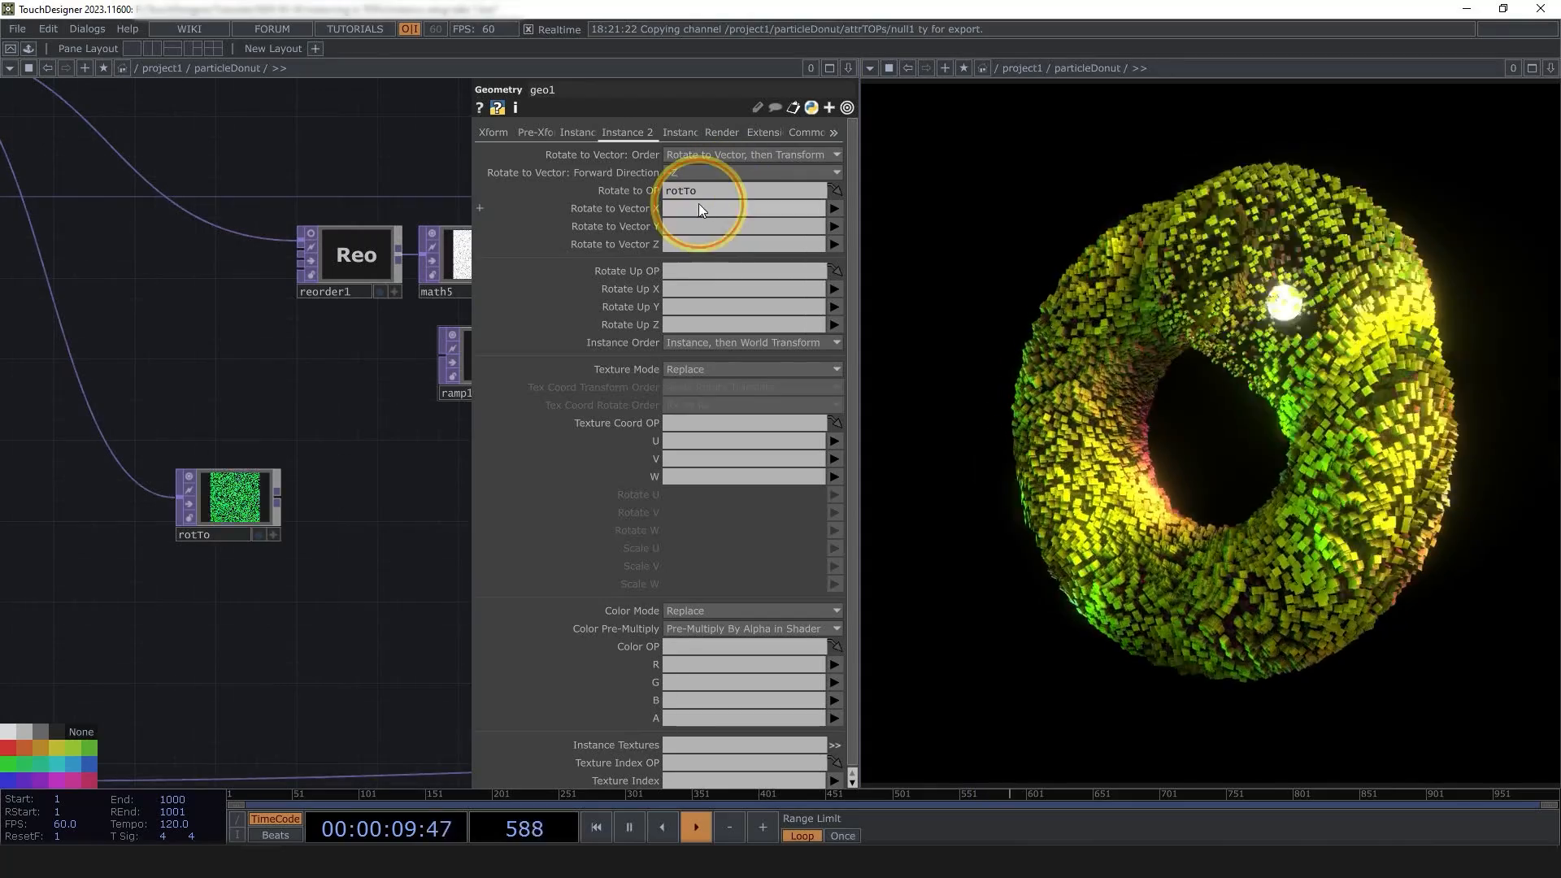
- Set geo1's Rotate to Vector X, Y and Z to the channels r, g and b
click(699, 205)
text(r)
click(681, 227)
text(gg)
key(BackSpace)
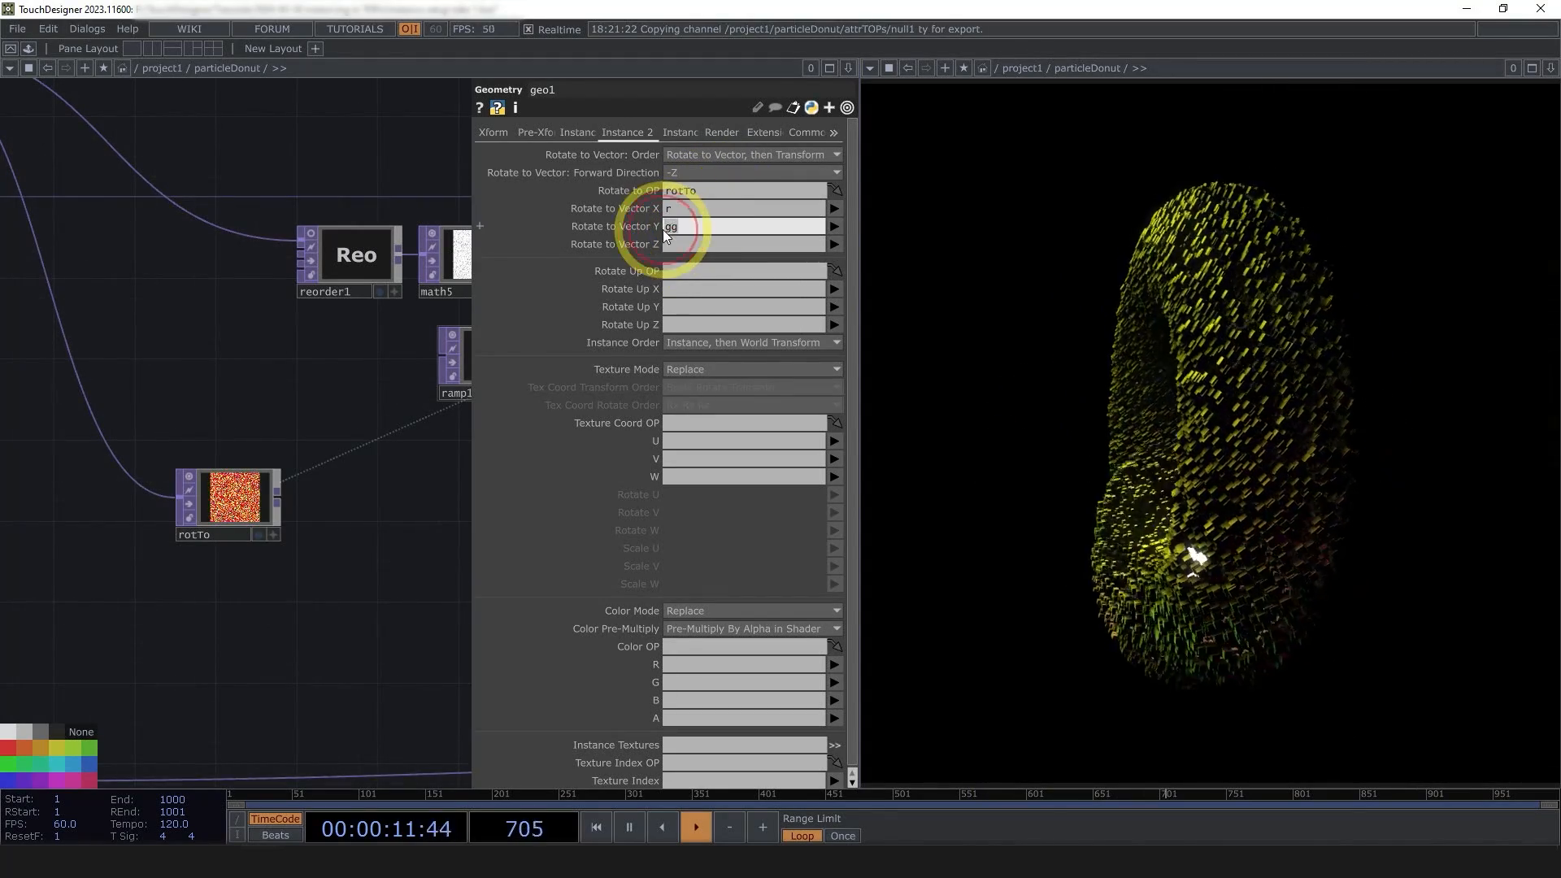
click(680, 239)
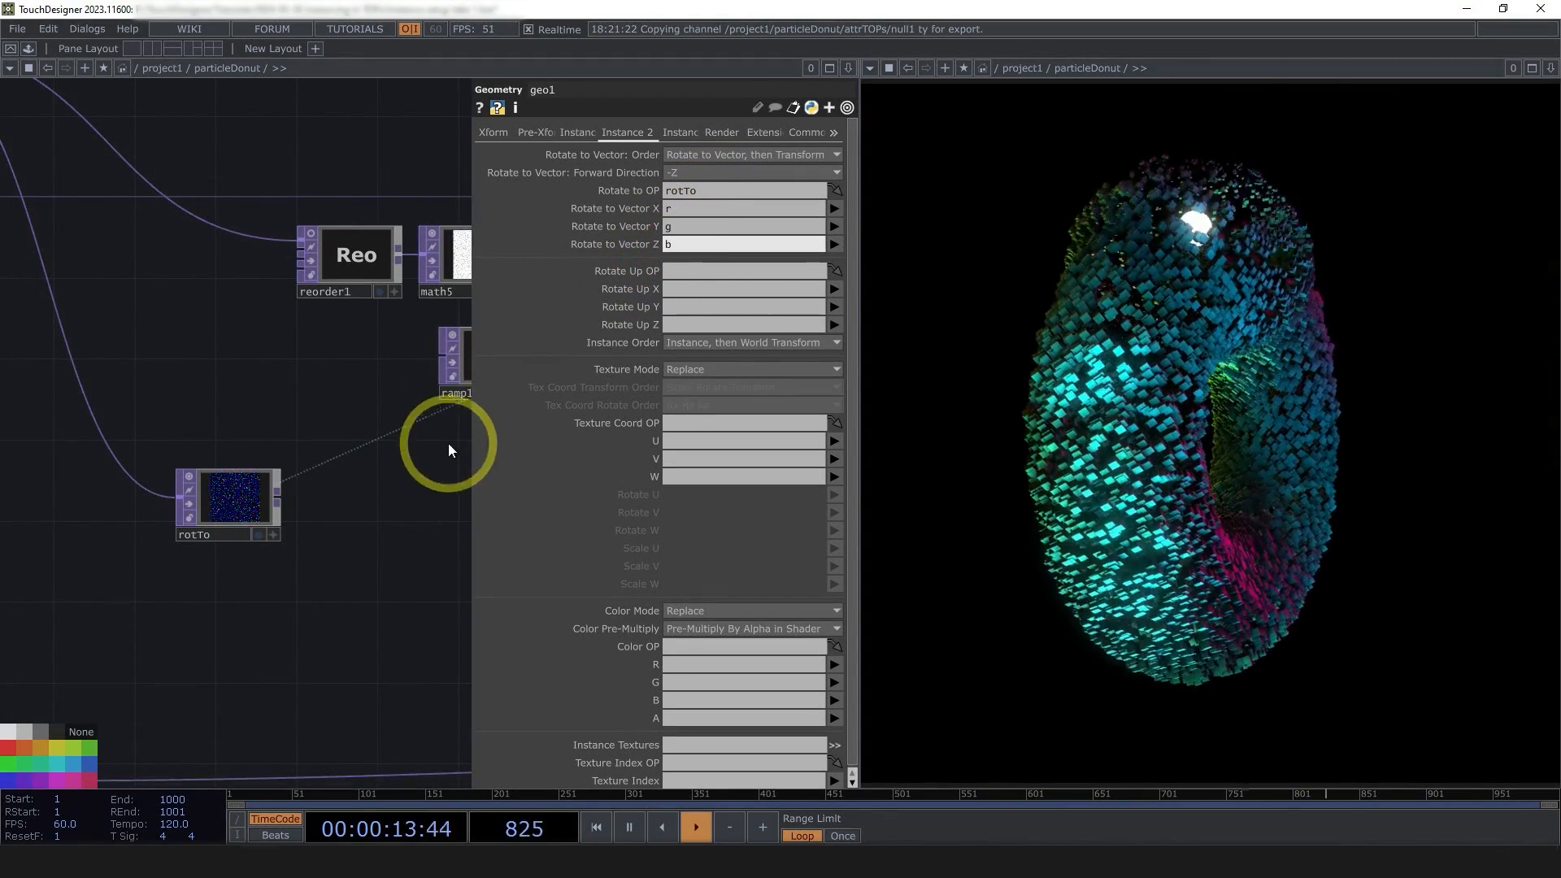
text(b)
key(Return)
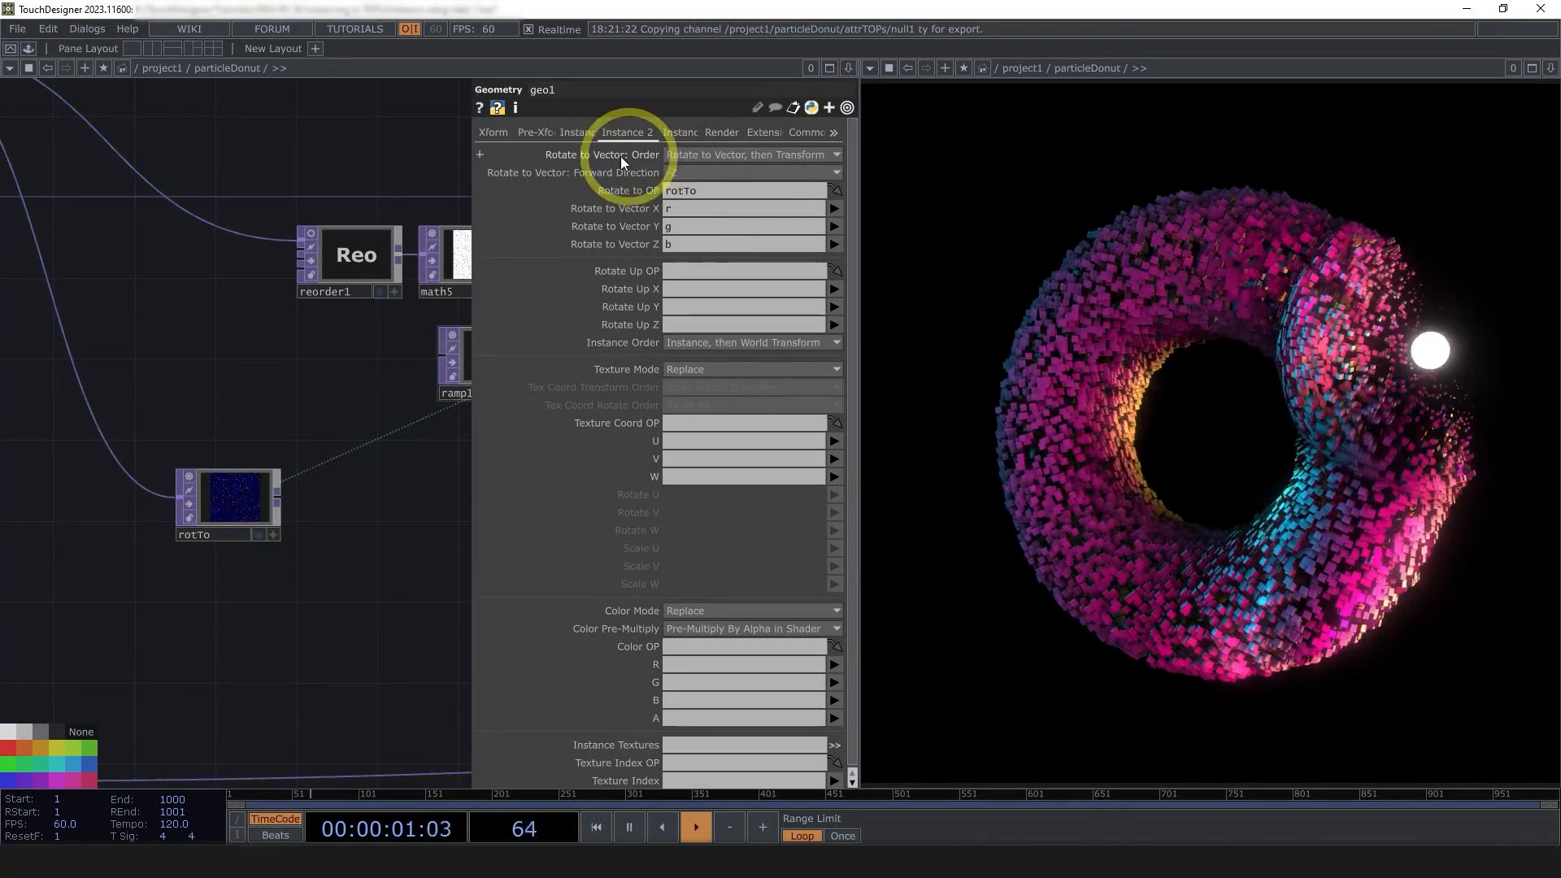
- Set geo1's Rotate to Vector order to "Rotate, then Rotate to Vector"
click(710, 151)
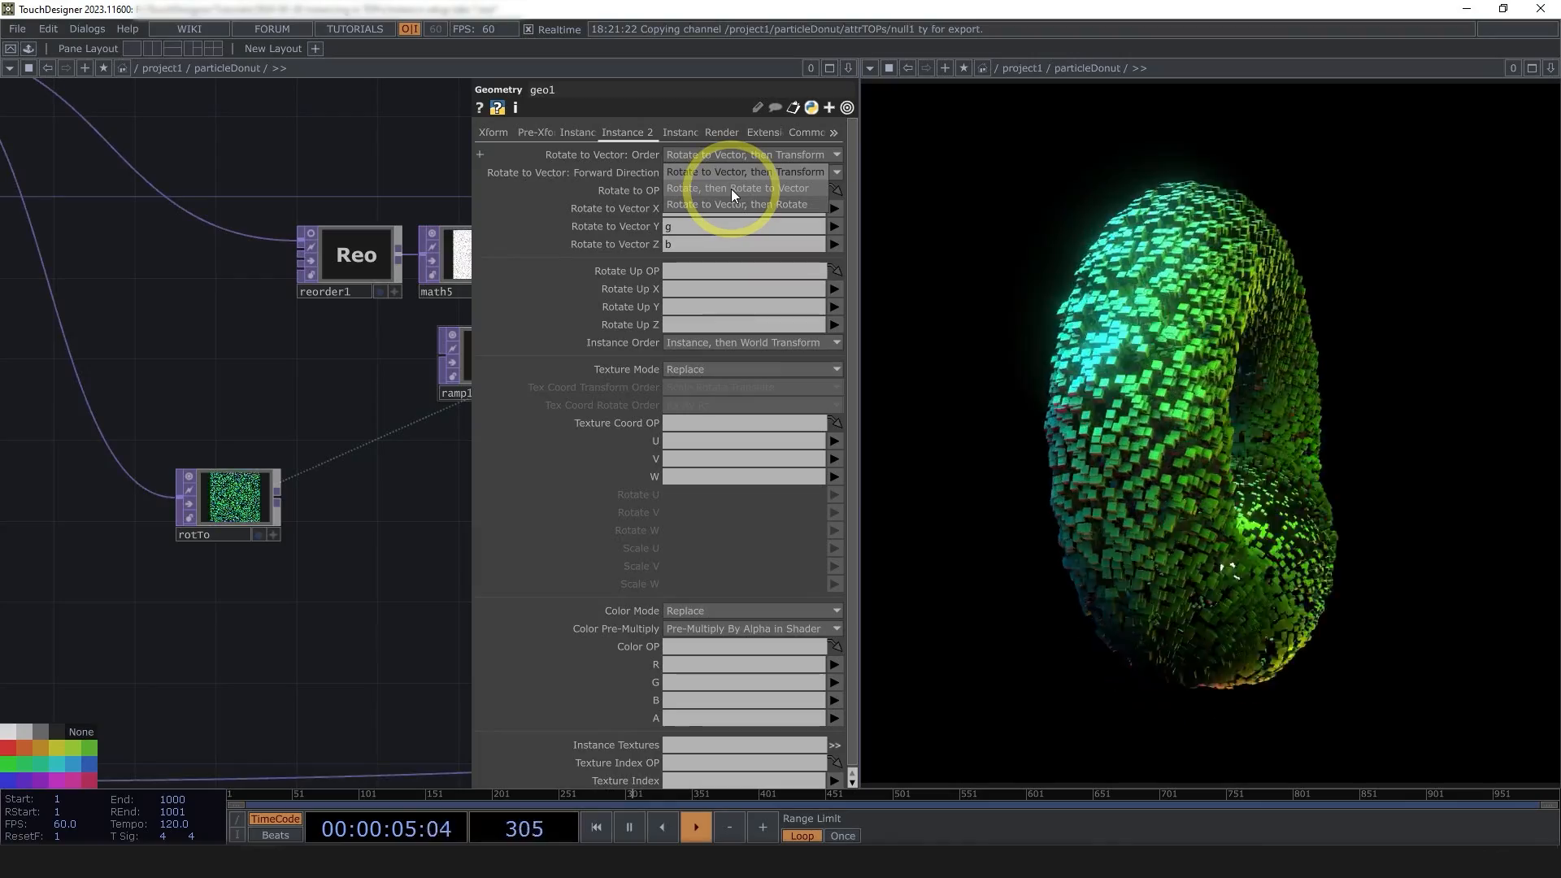
click(732, 189)
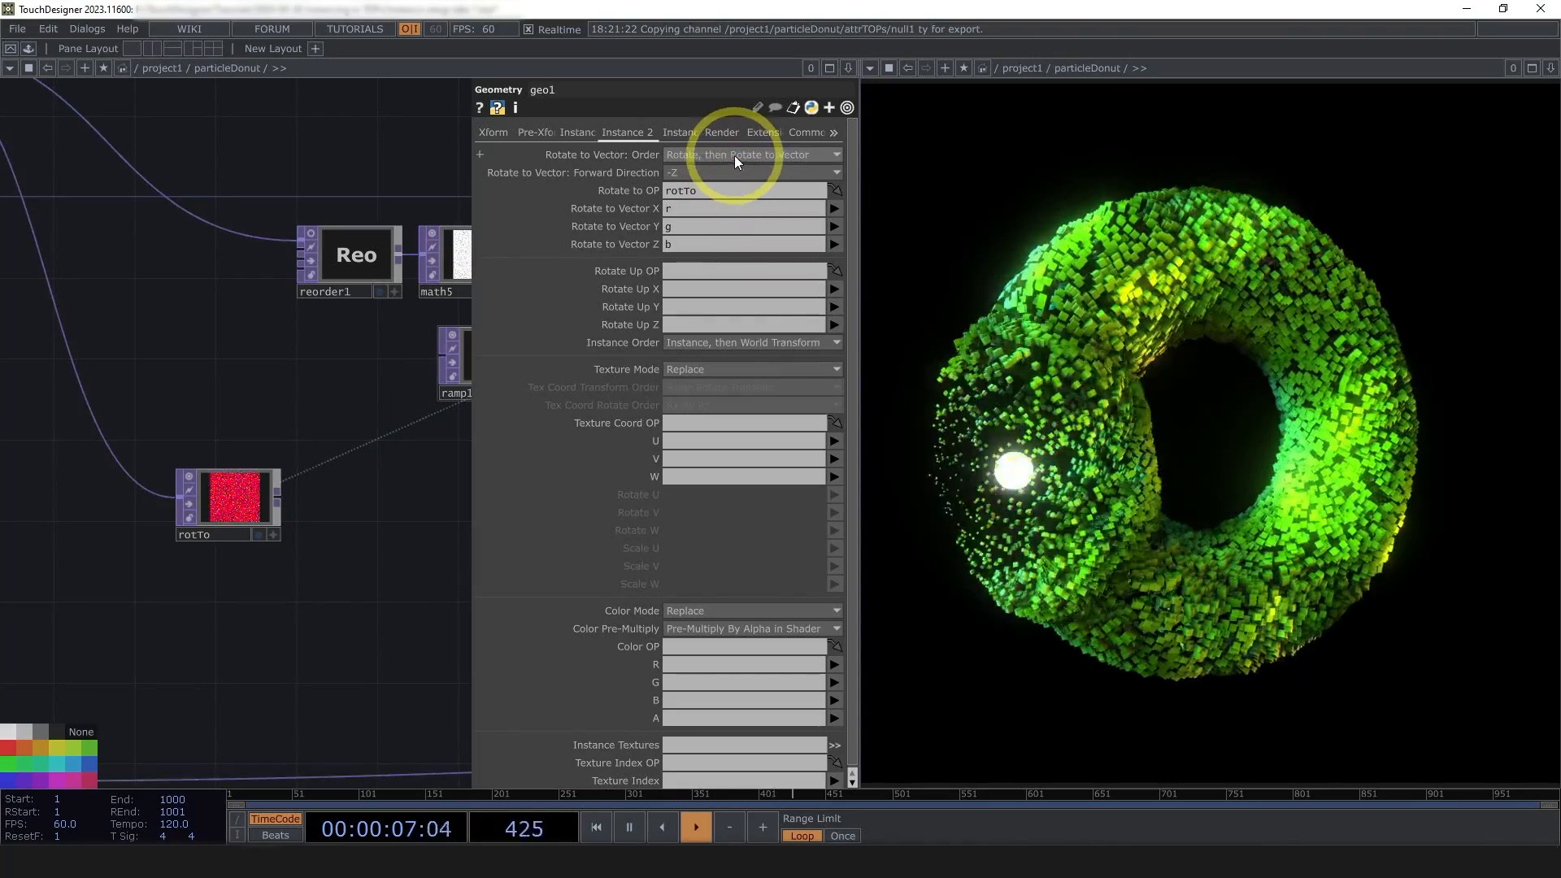
scroll(393, 681, down, 3)
drag(358, 663, 61, 500)
scroll(61, 500, down, 3)
scroll(355, 534, up, 2)
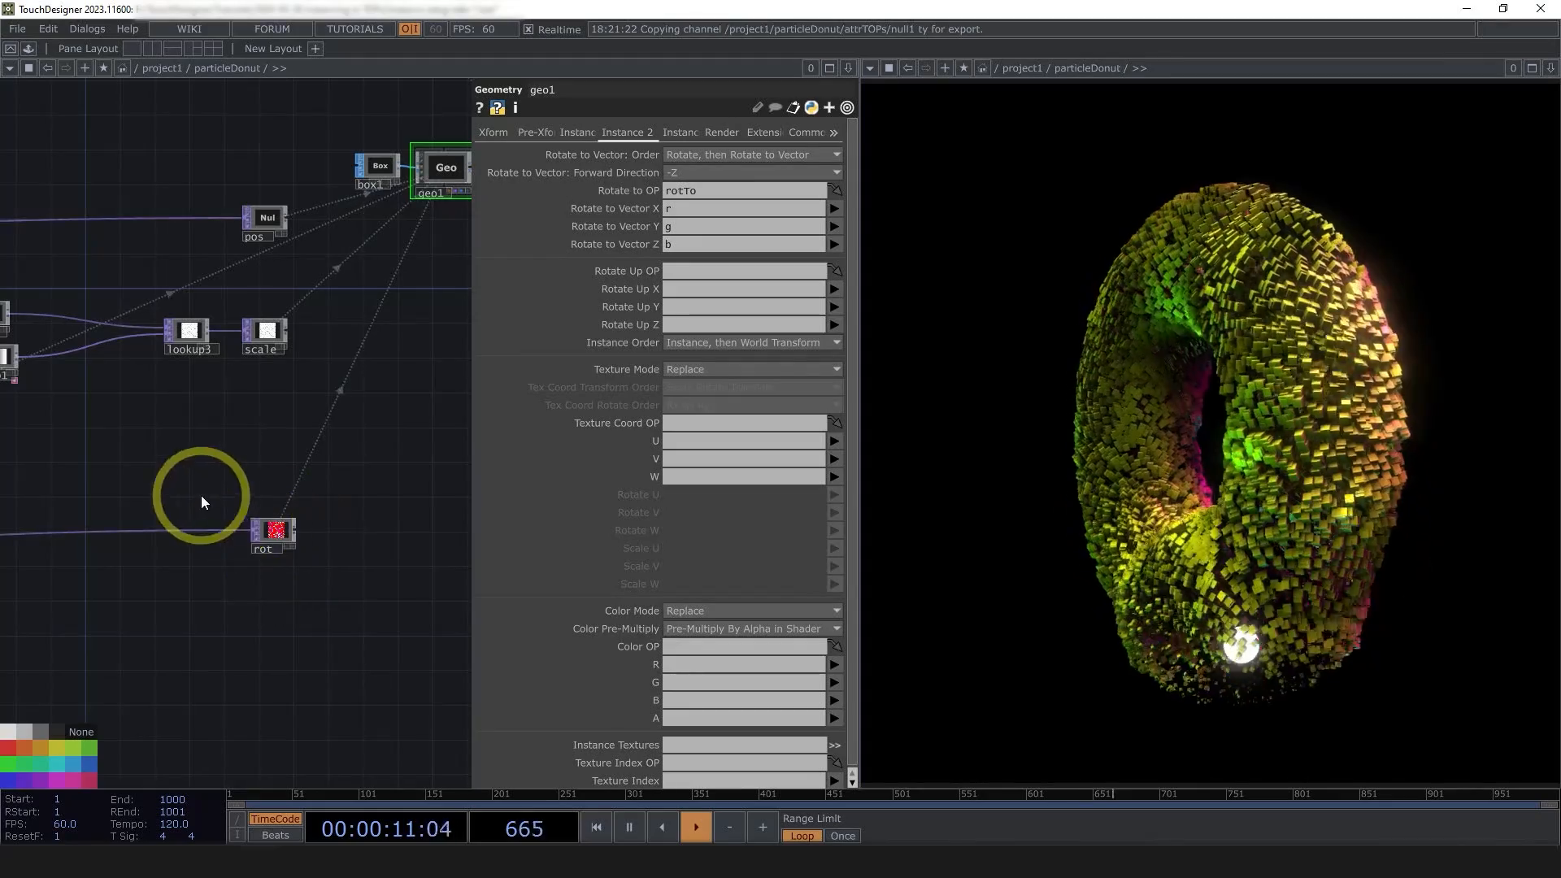
drag(202, 497, 267, 485)
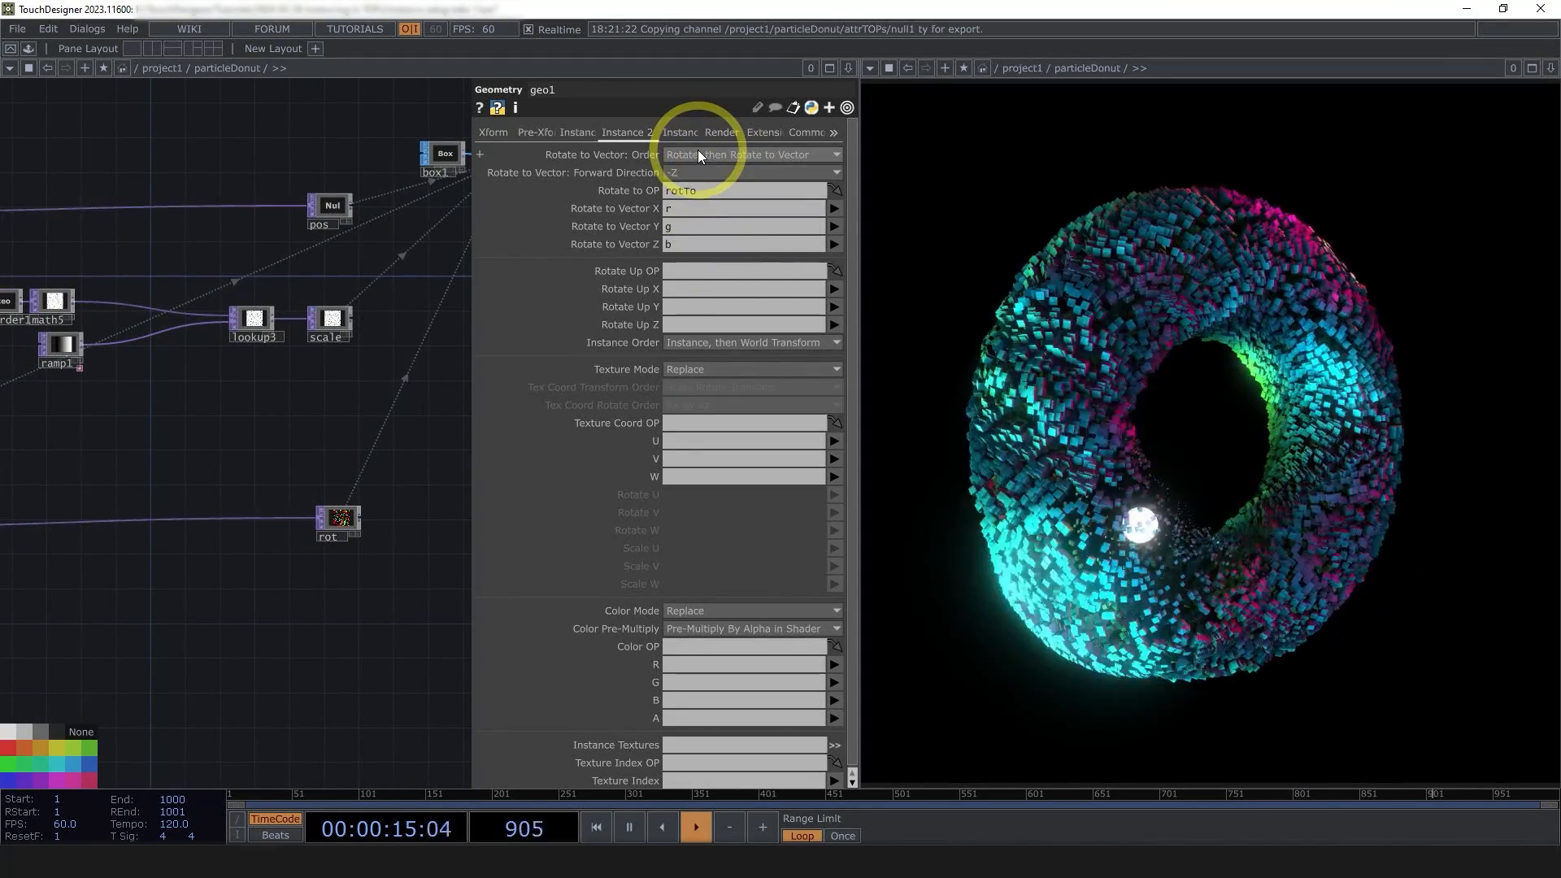
click(699, 153)
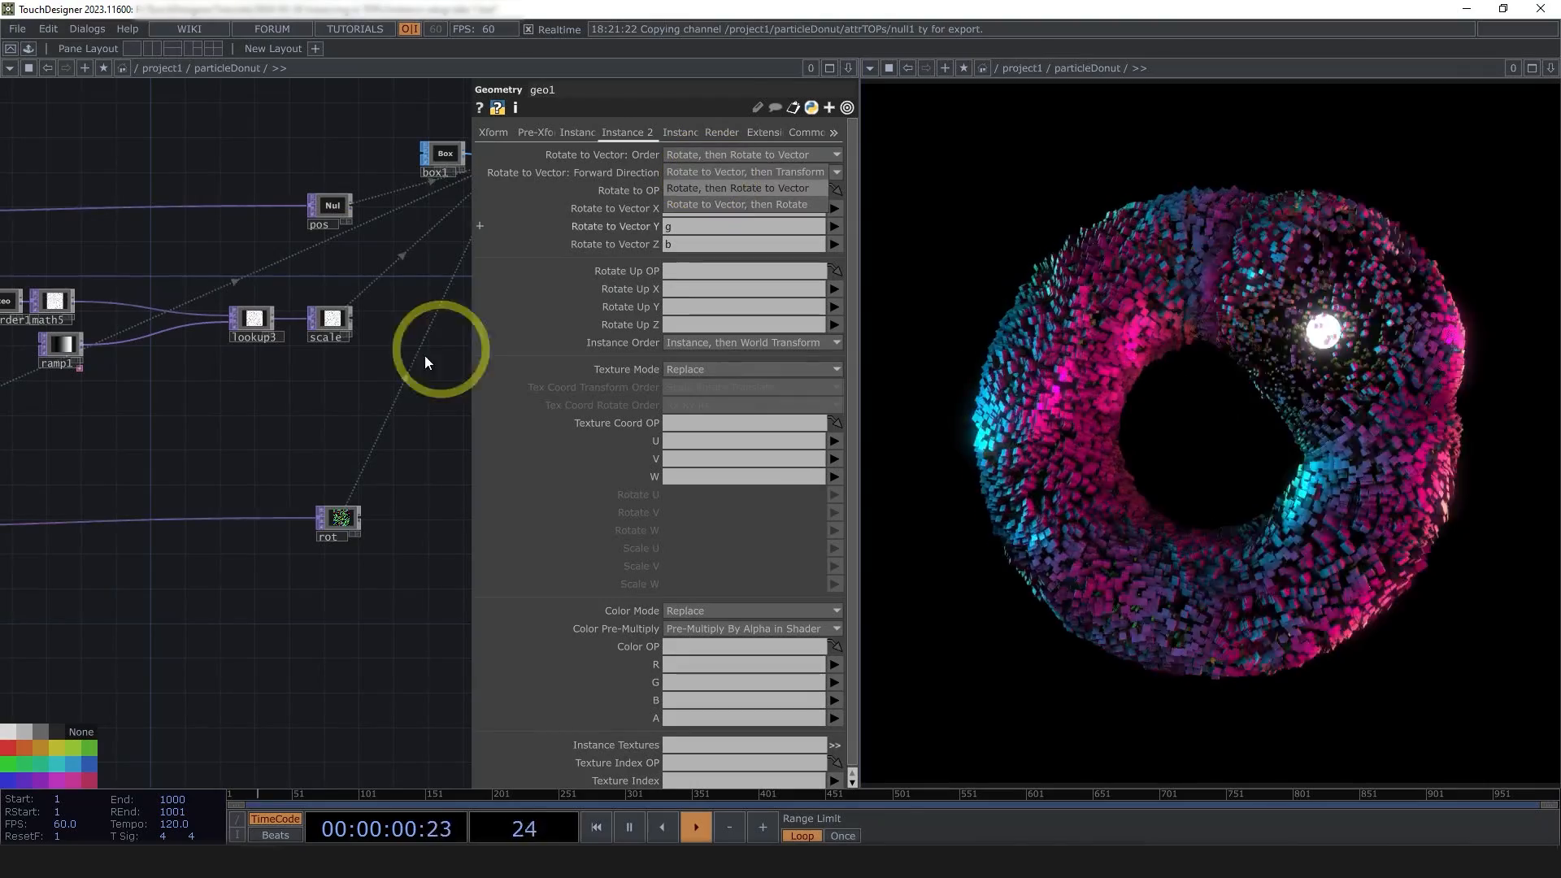
click(324, 386)
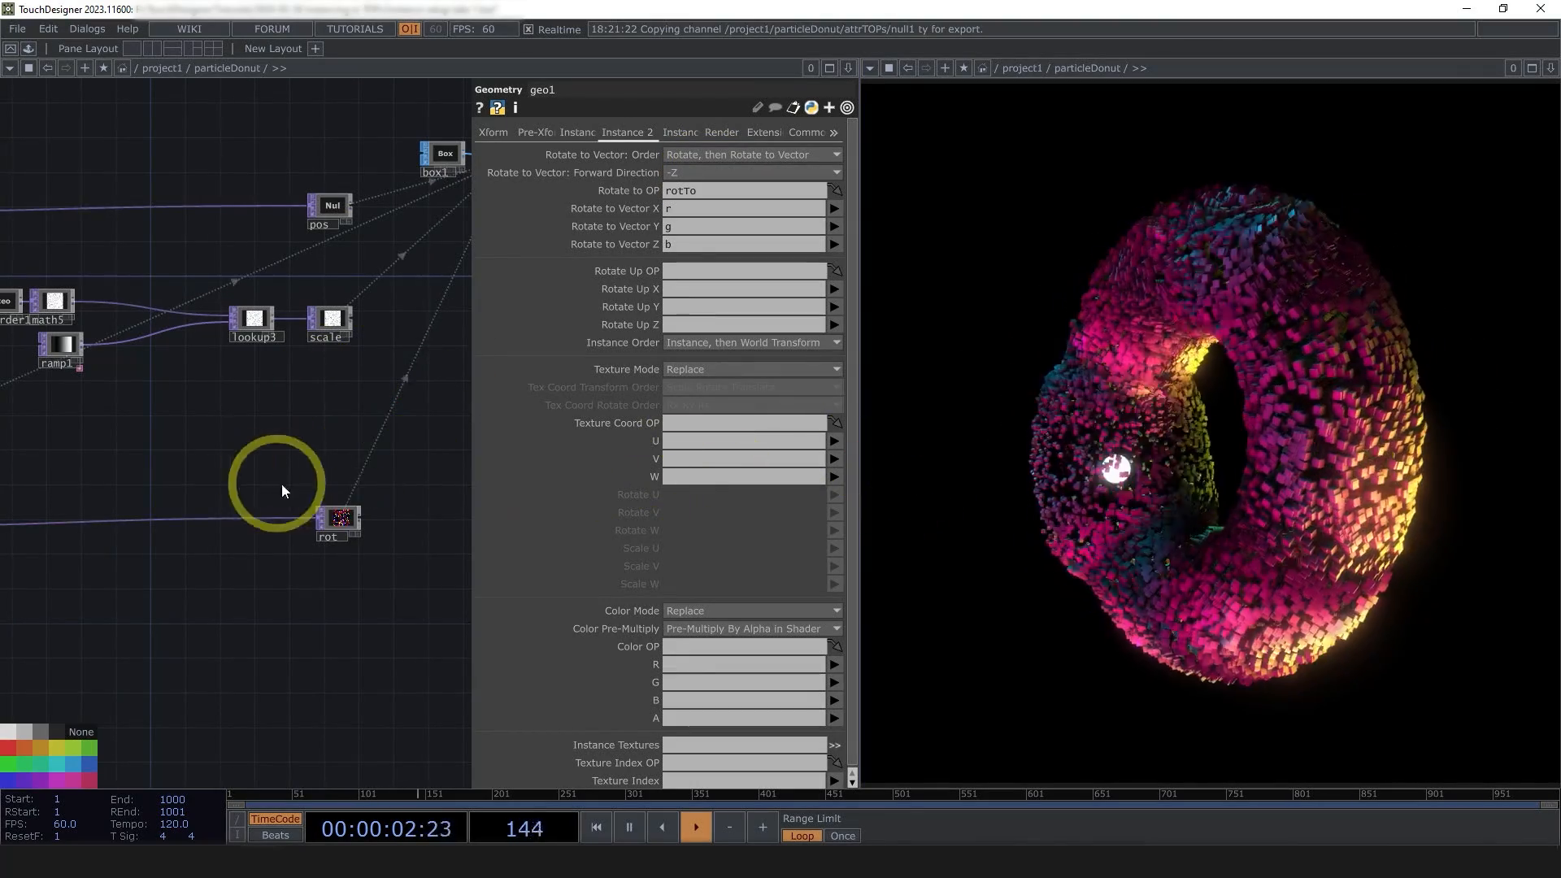
- Insert a Math TOP into the connection between noise2 and the rot null
drag(338, 516, 338, 533)
drag(328, 475, 410, 486)
scroll(410, 486, down, 3)
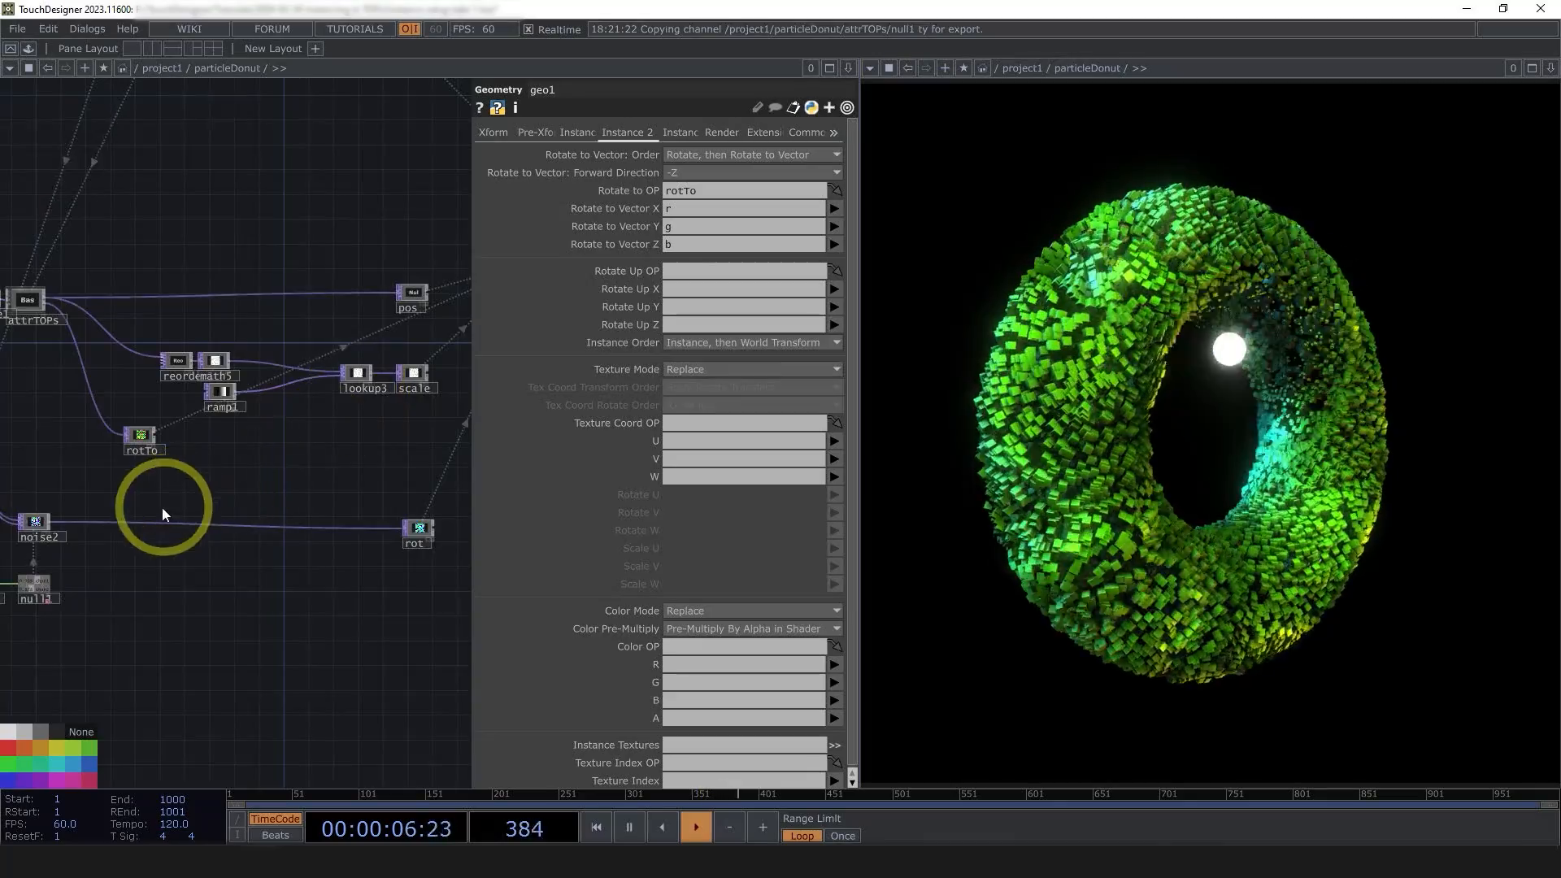
scroll(278, 539, up, 5)
drag(279, 538, 731, 500)
right_click(278, 465)
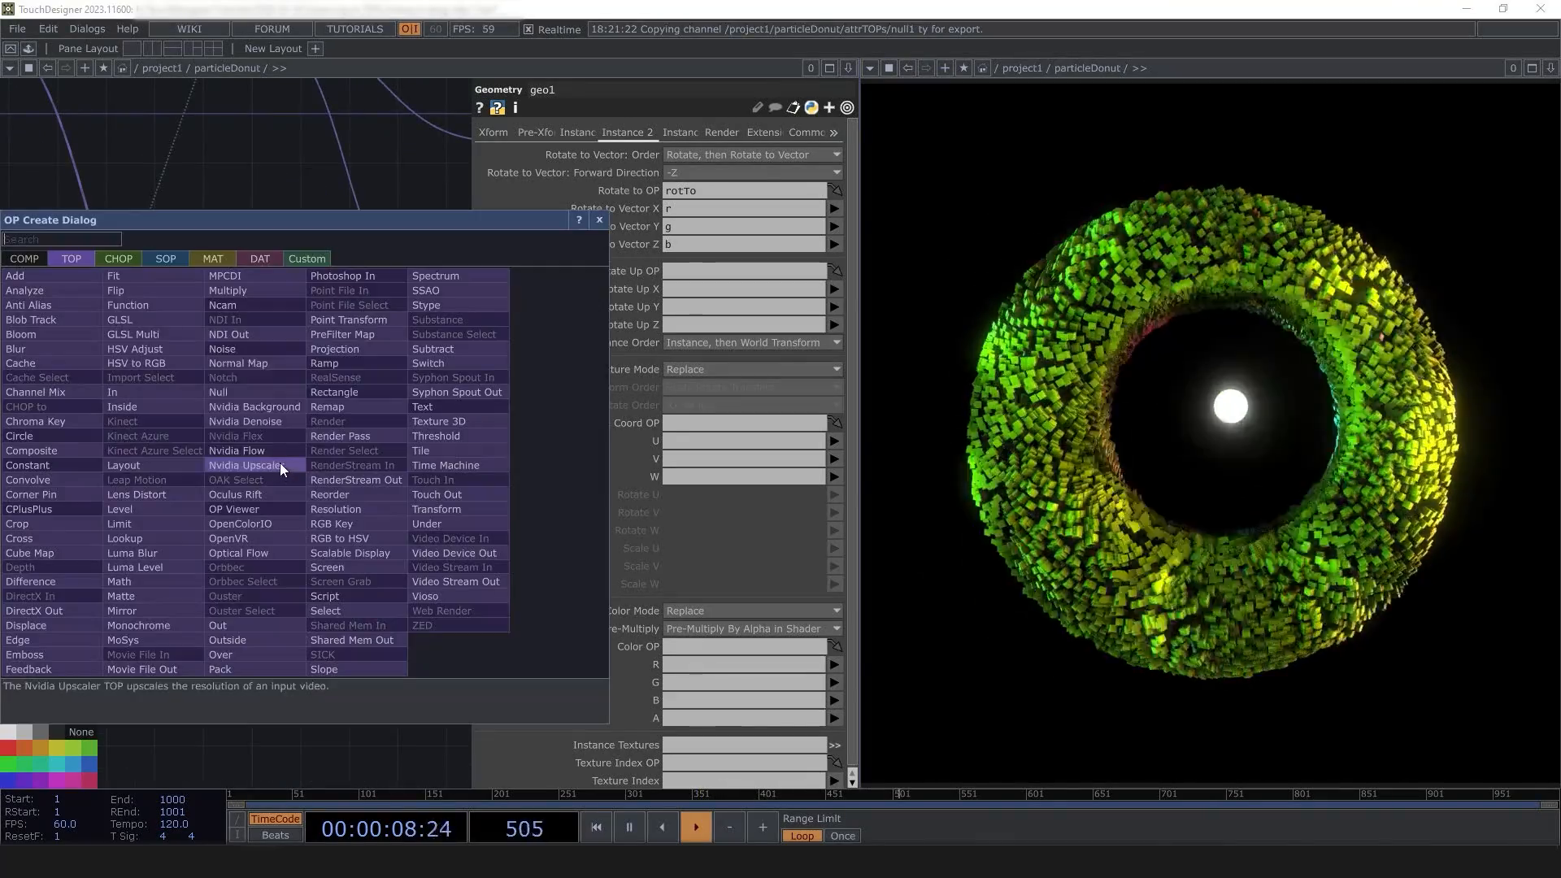
click(329, 185)
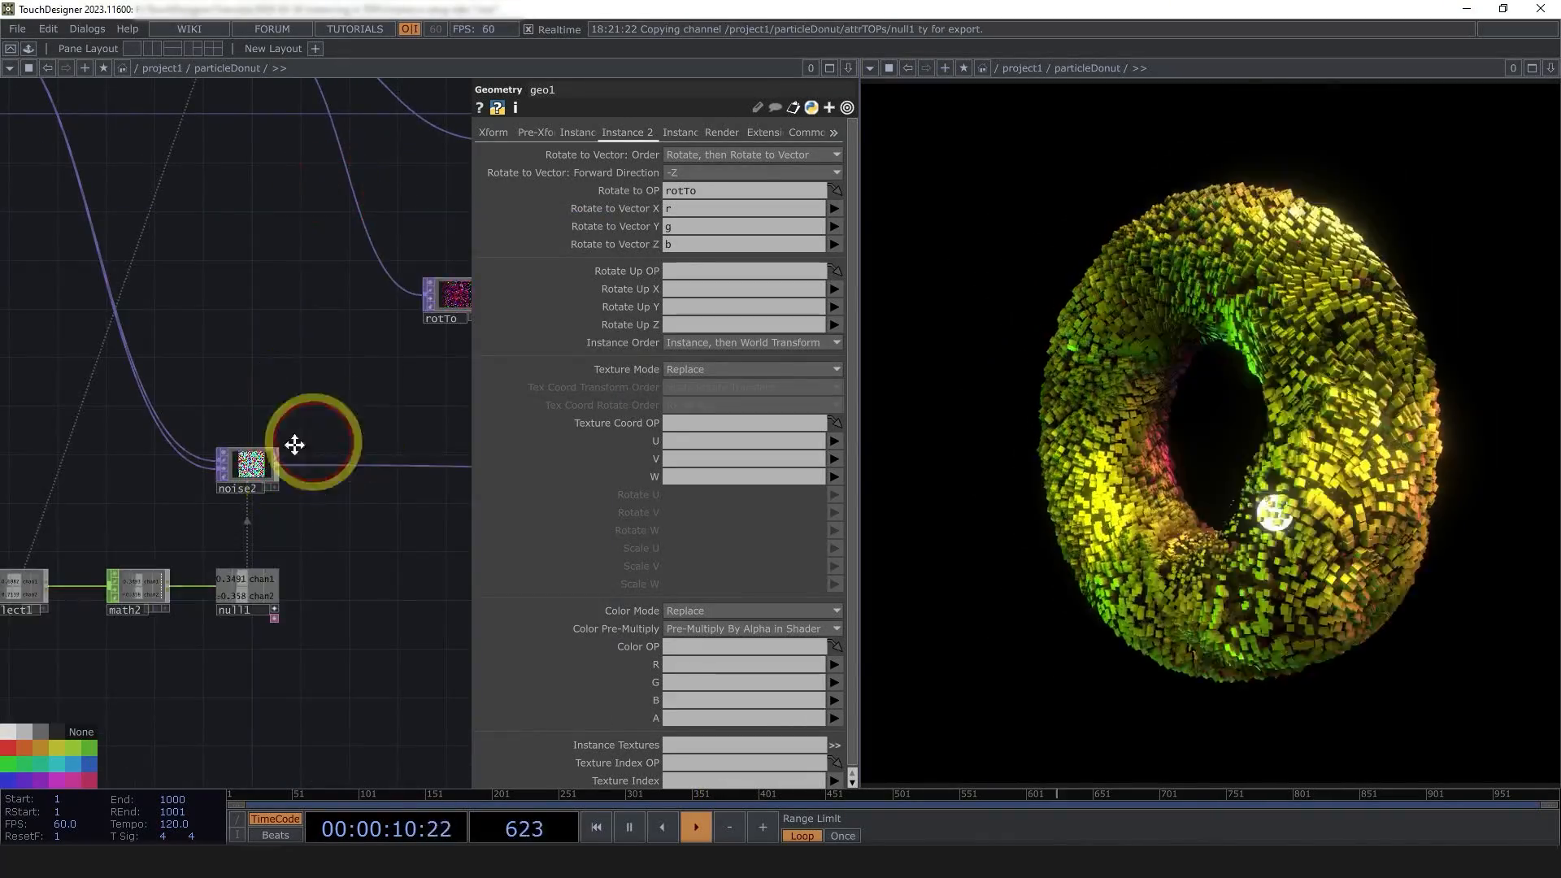
drag(306, 444, 187, 471)
right_click(154, 490)
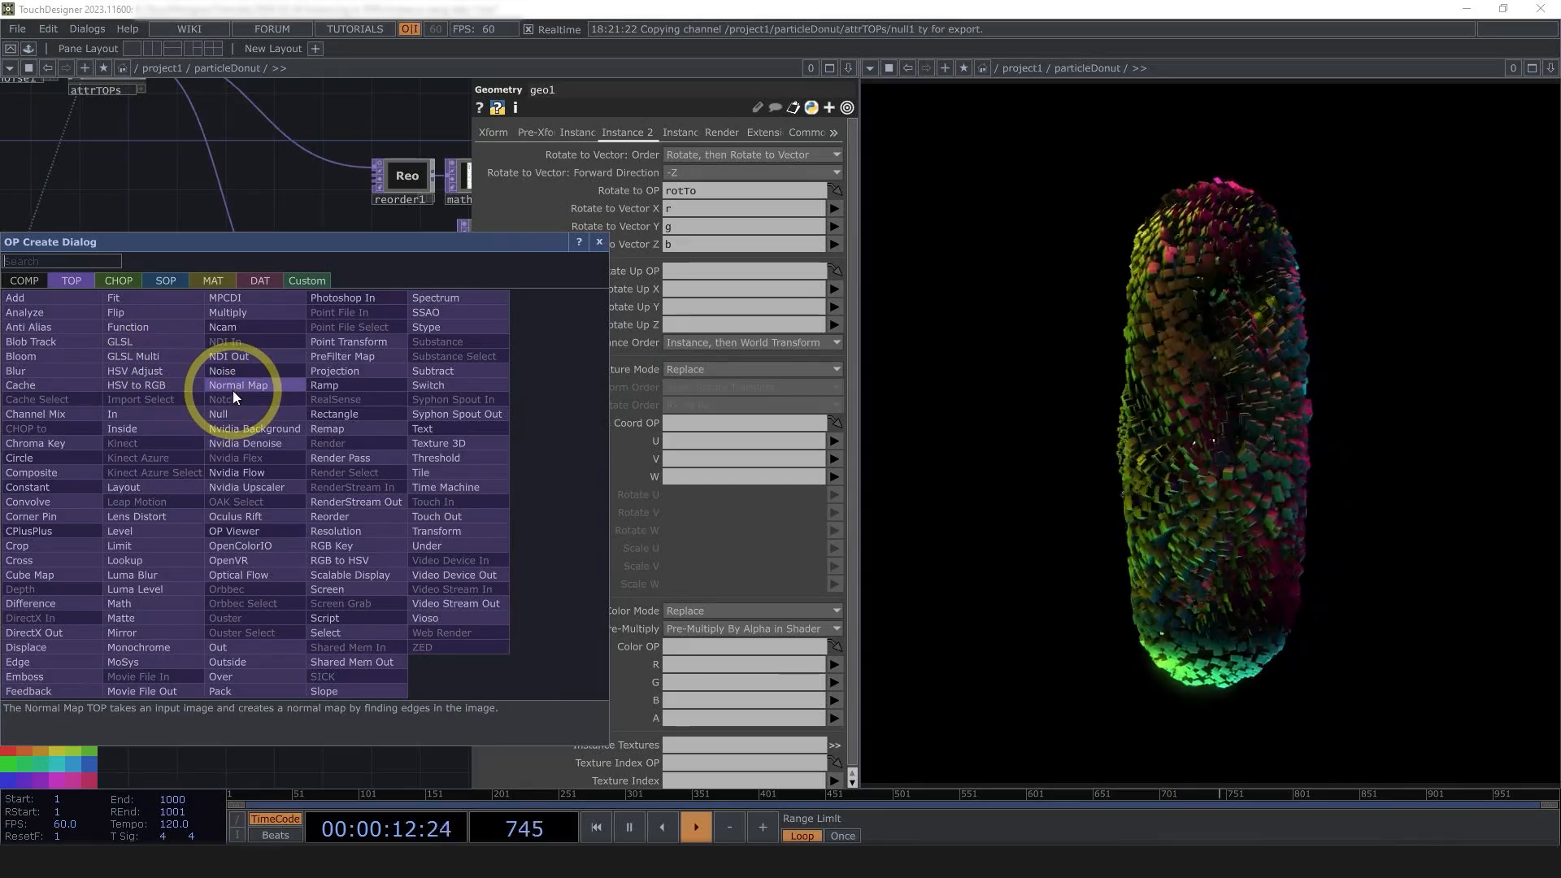
text(ma)
click(130, 605)
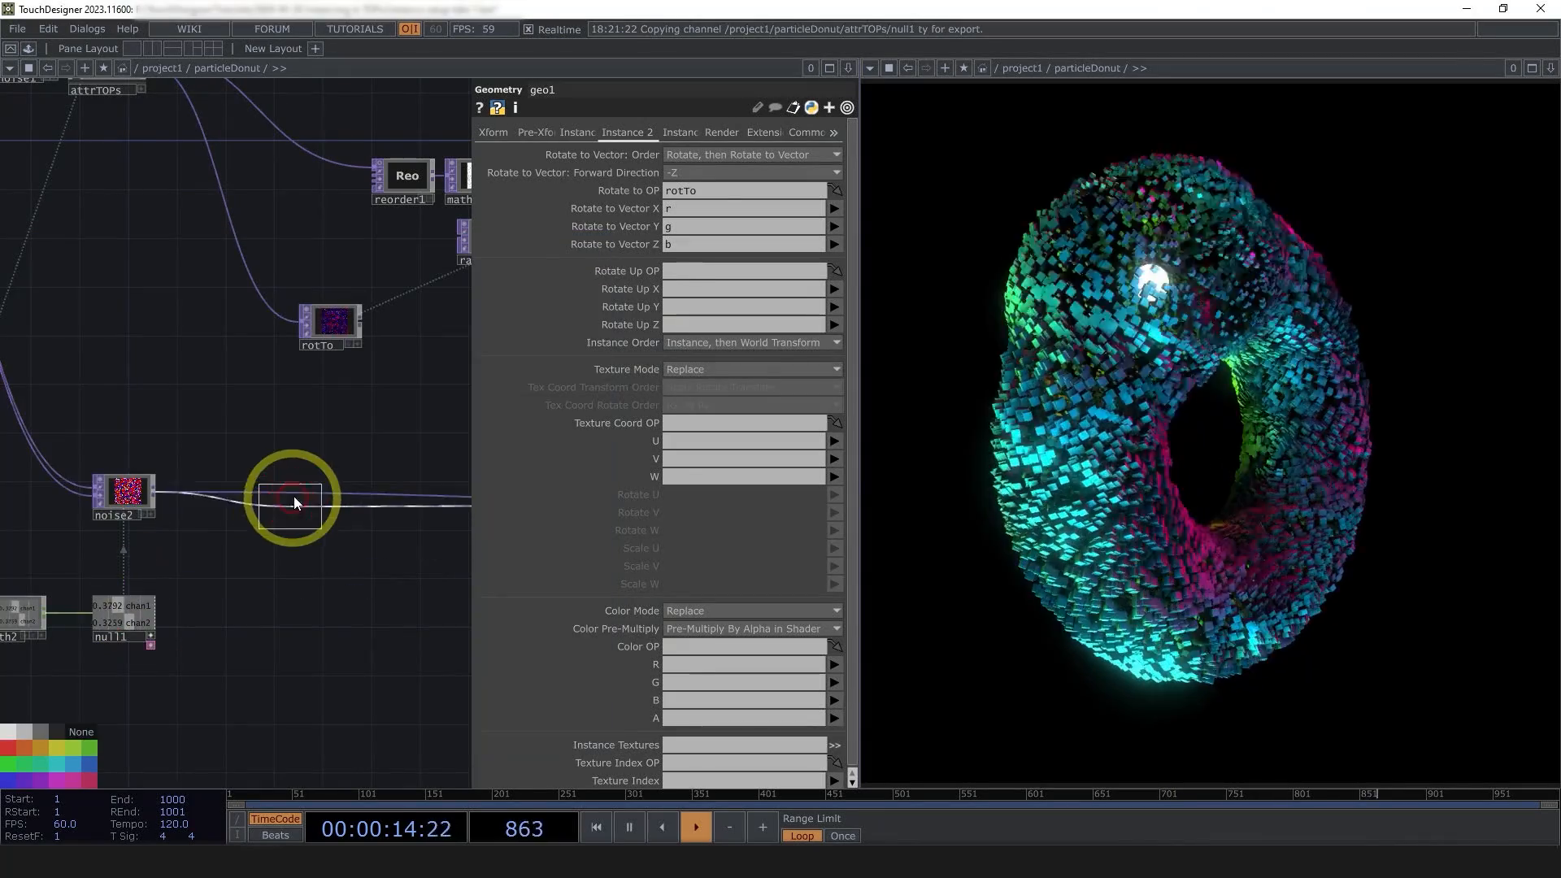
click(298, 484)
scroll(267, 554, up, 3)
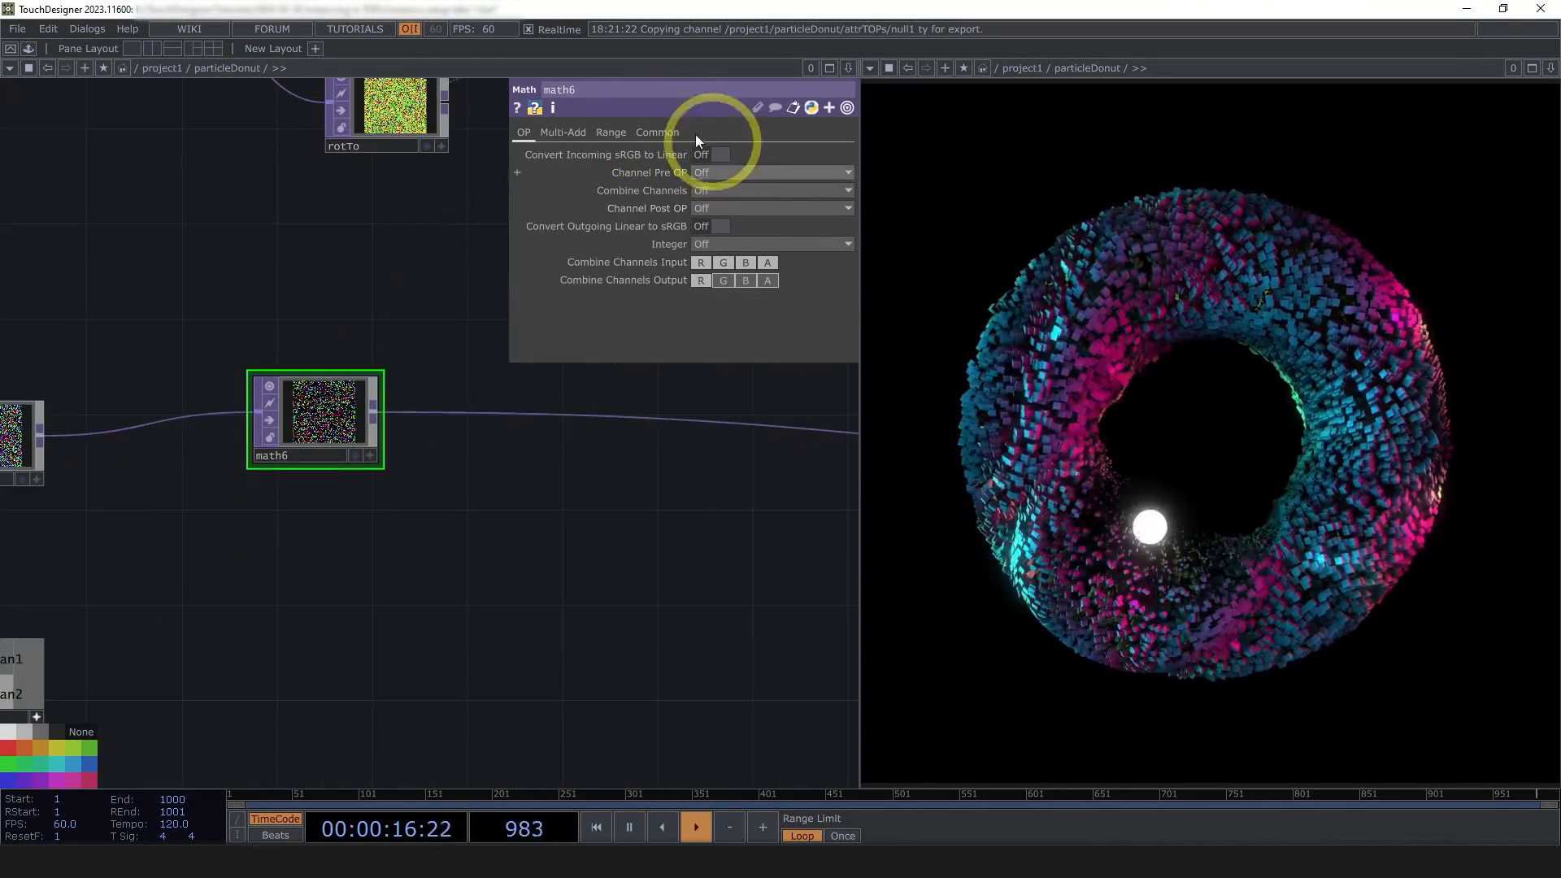
- Set the Multiply value of the new Math TOP to 0 to cancel the noise rotation
click(618, 133)
click(559, 132)
drag(737, 168, 754, 170)
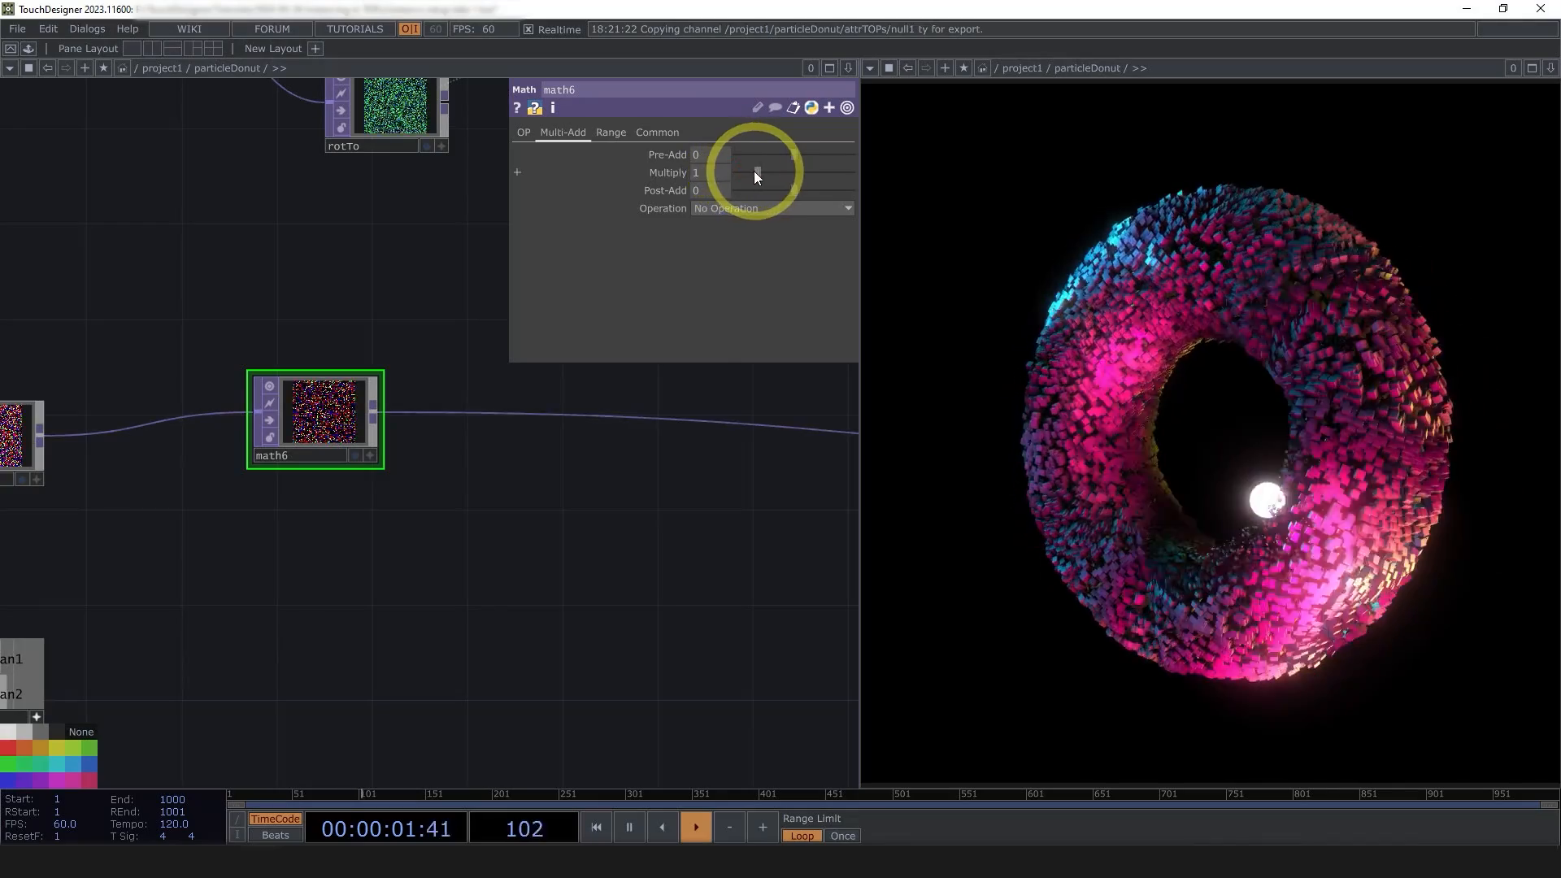
text(0)
click(566, 618)
key(h)
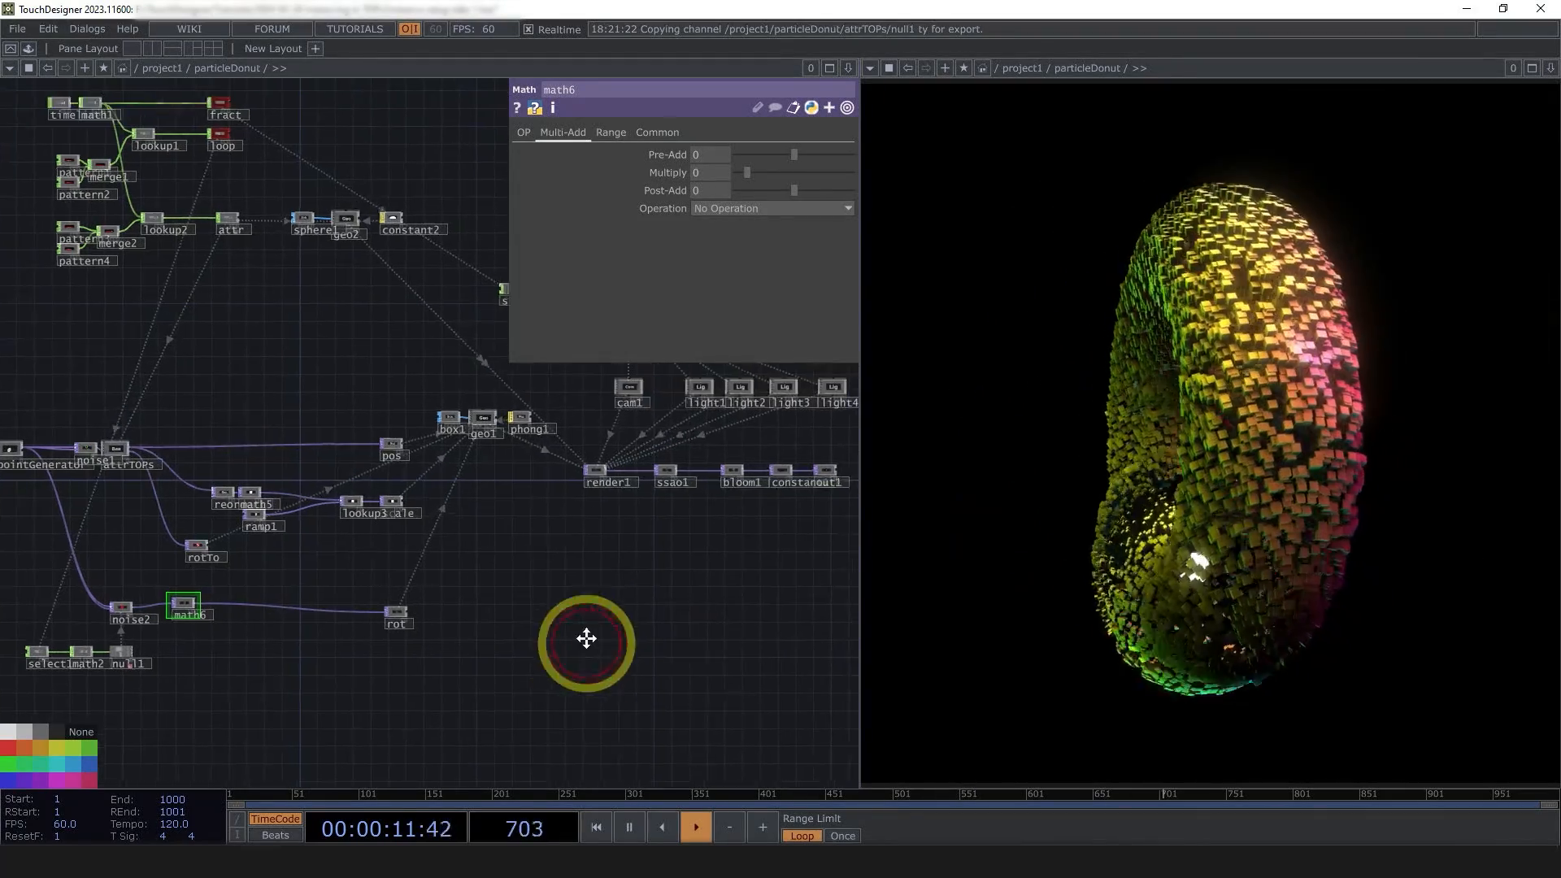
- Set the Z size of box1 to 0.04
scroll(453, 446, up, 5)
click(525, 465)
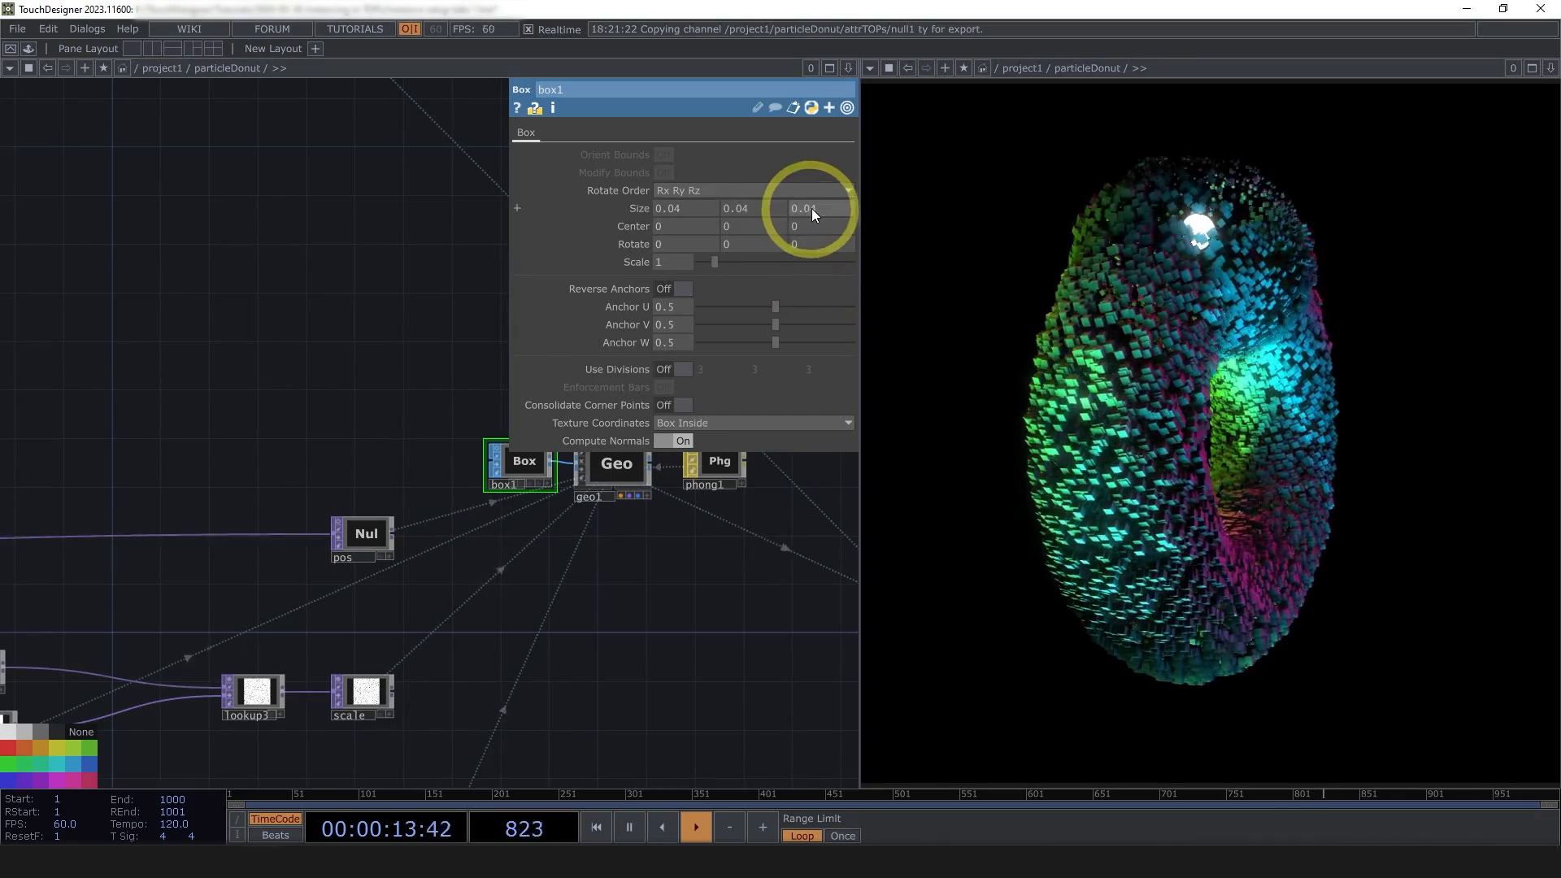
mouse_move(812, 210)
middle_down()
mouse_move(841, 223)
mouse_move(814, 186)
middle_up()
middle_drag(1275, 237, 825, 207)
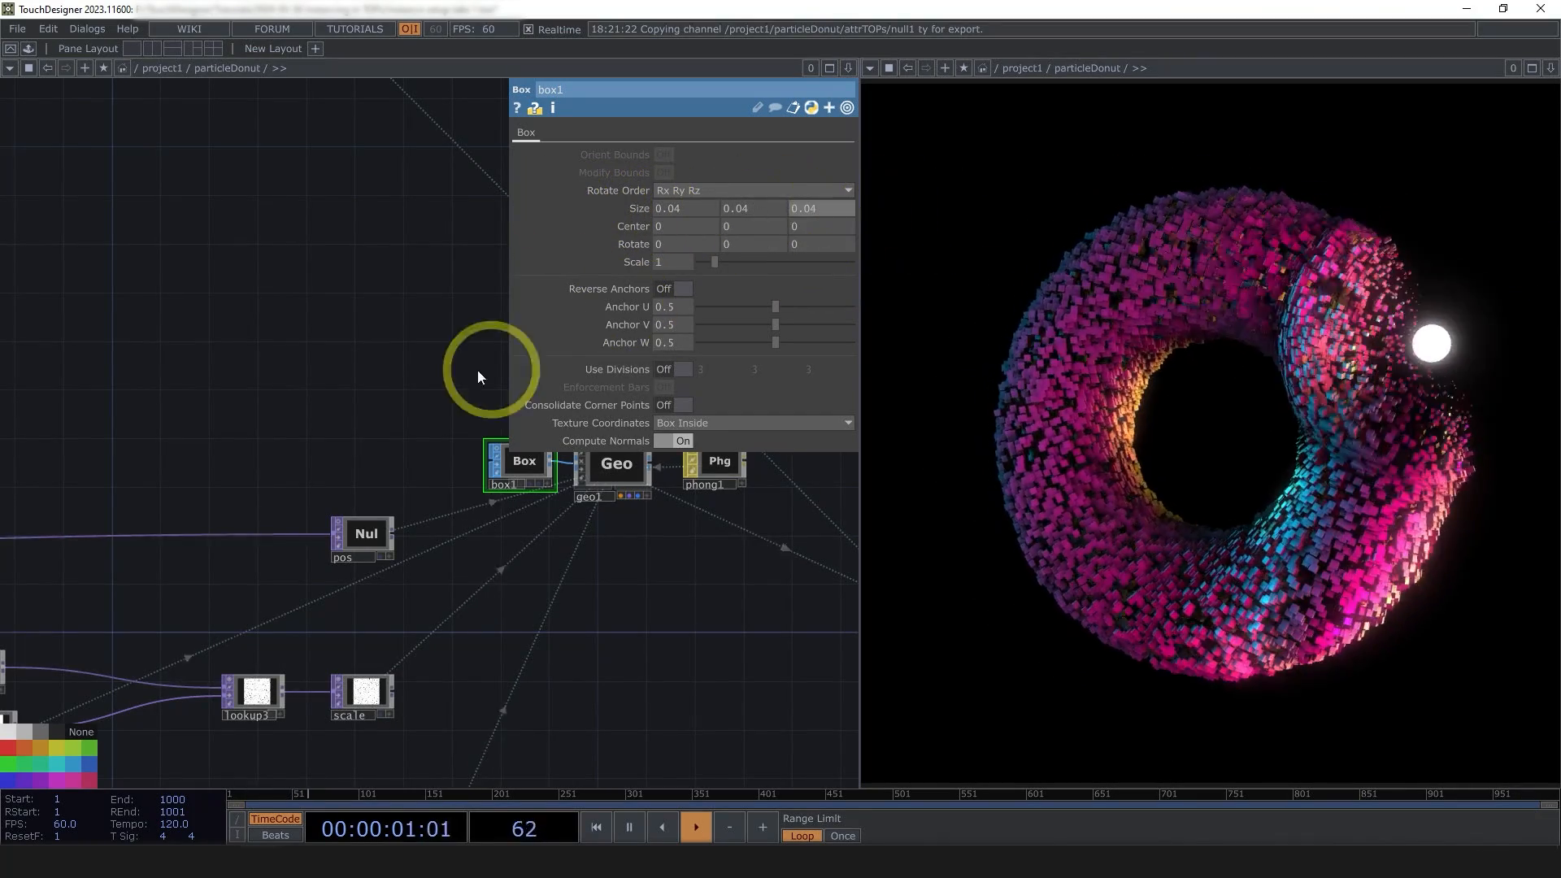
- Try different Y and X sizes on box1, undoing each change
click(513, 515)
drag(245, 355, 53, 364)
click(247, 507)
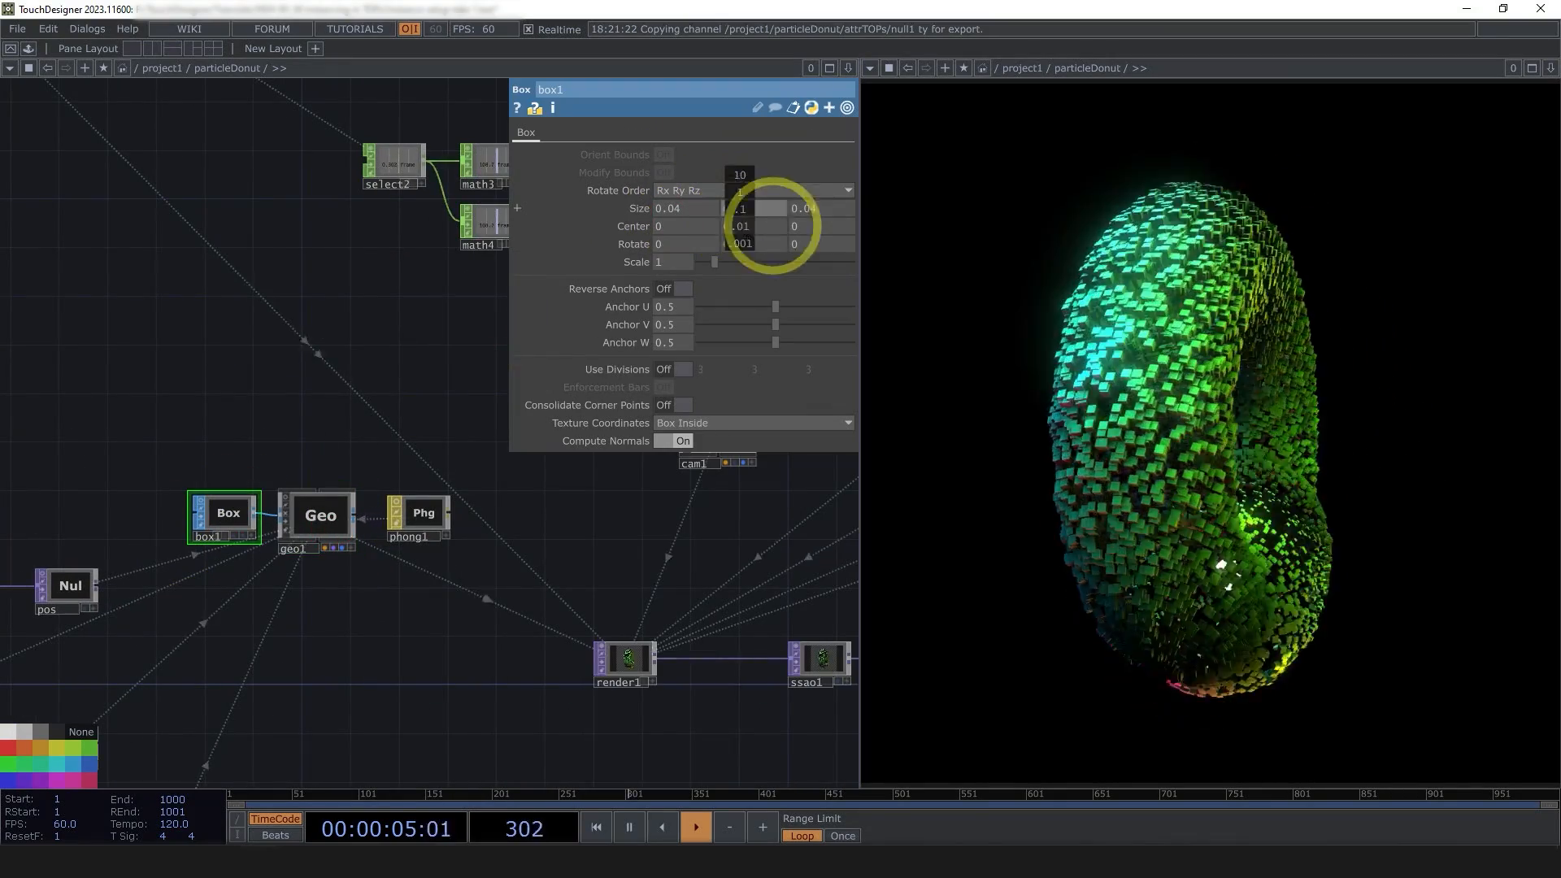
key(ctrl+z)
mouse_move(677, 206)
mouse_down()
mouse_move(1426, 251)
mouse_move(668, 208)
mouse_up()
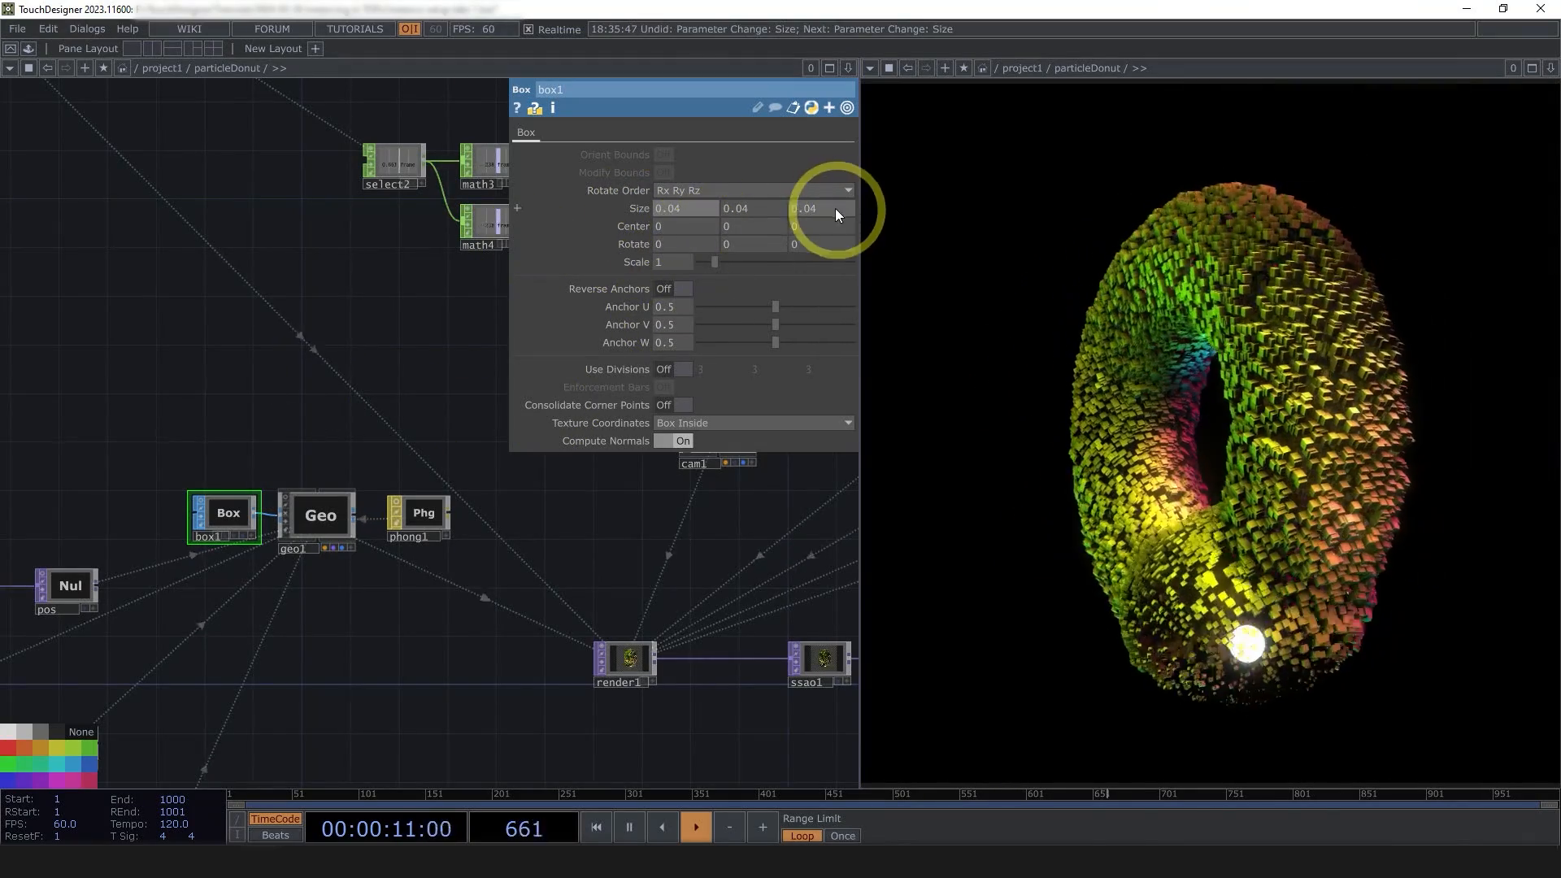
key(ctrl+z)
- Try a Z size of 0.27 and an X size of 0 on box1, and undo both changes
mouse_move(835, 209)
mouse_down()
mouse_move(1474, 236)
mouse_move(831, 211)
mouse_up()
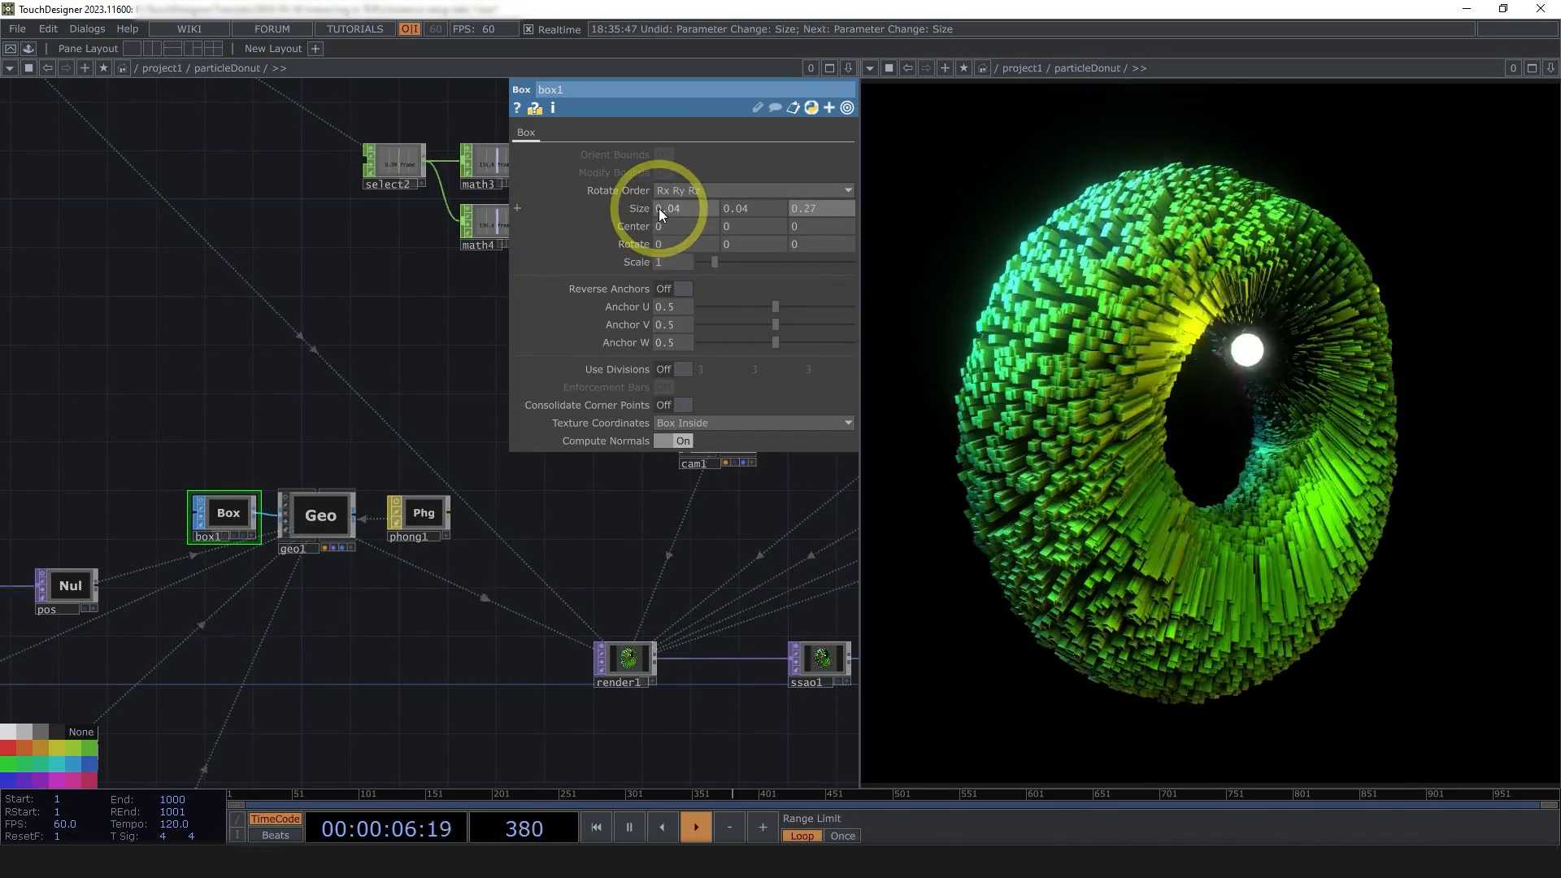
drag(658, 208, 490, 219)
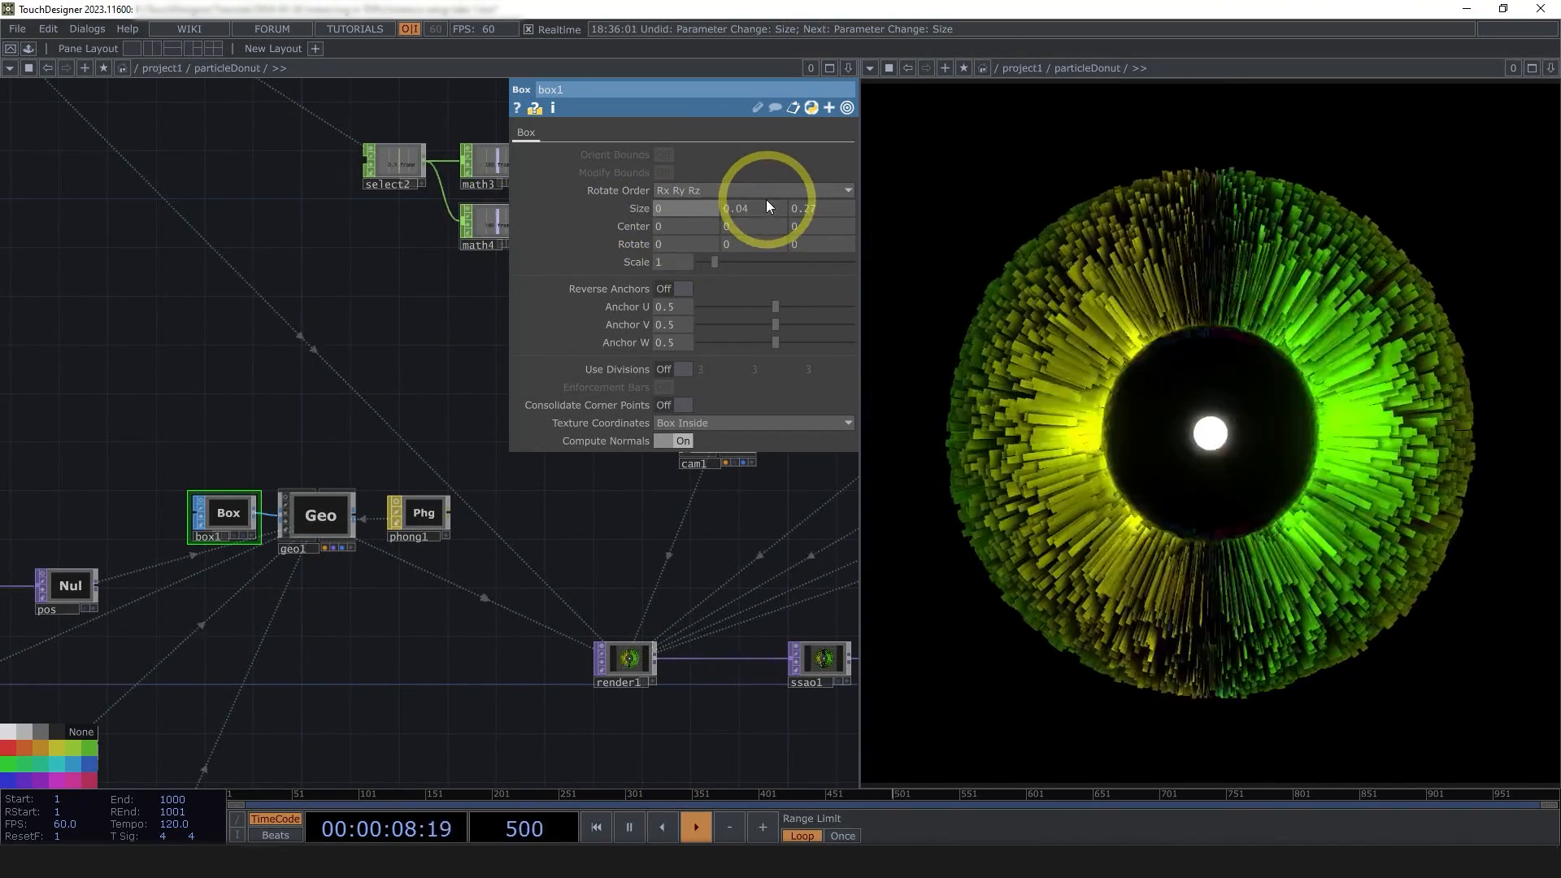
click(400, 373)
key(ctrl+z)
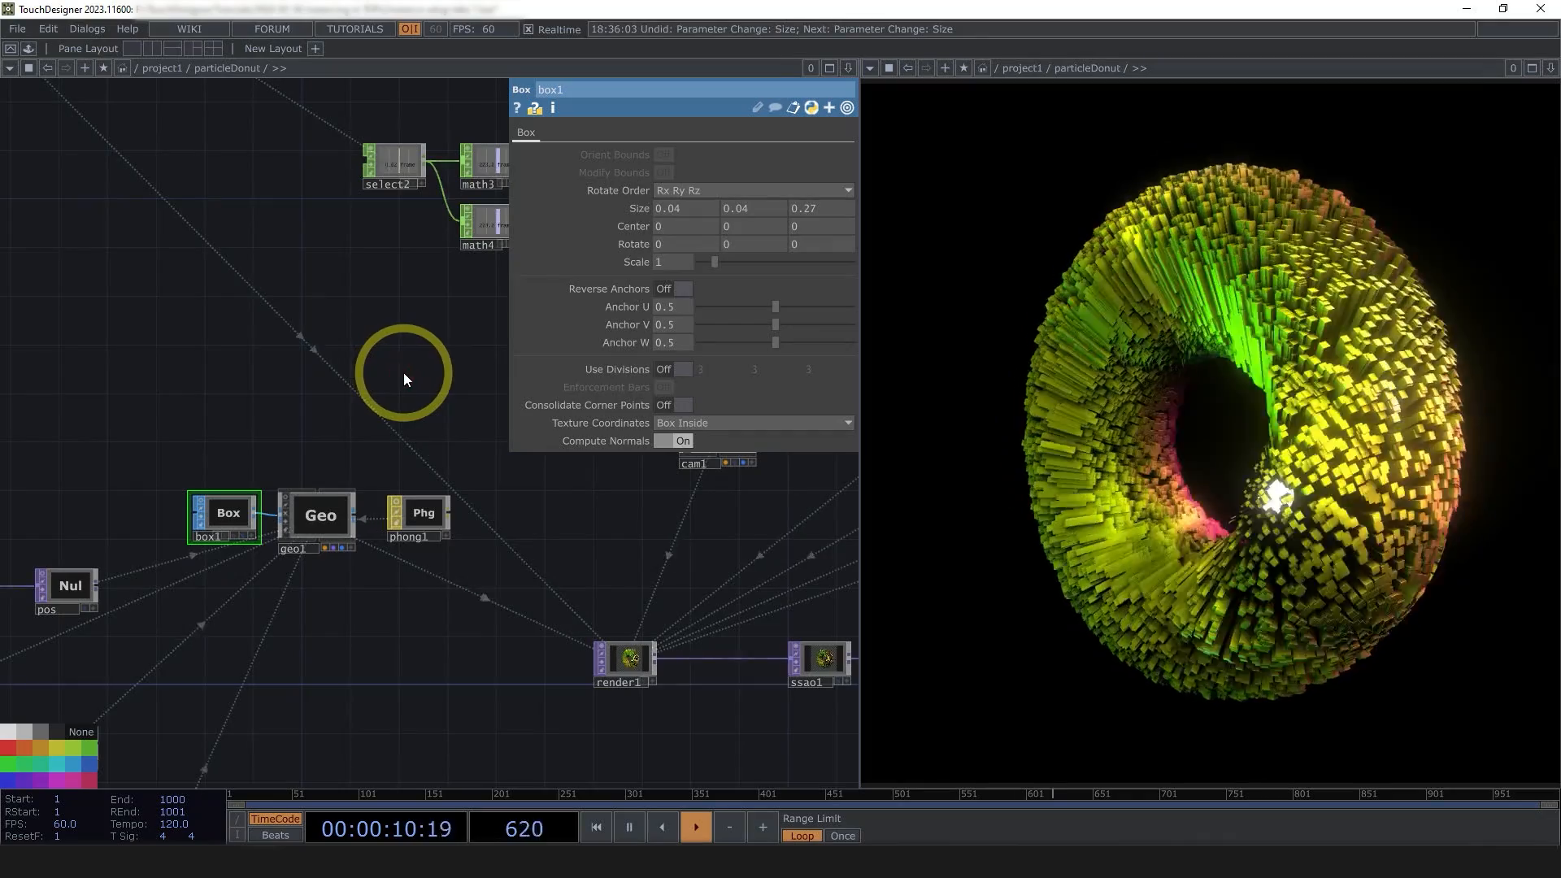
key(ctrl+z)
key(ctrl+z)
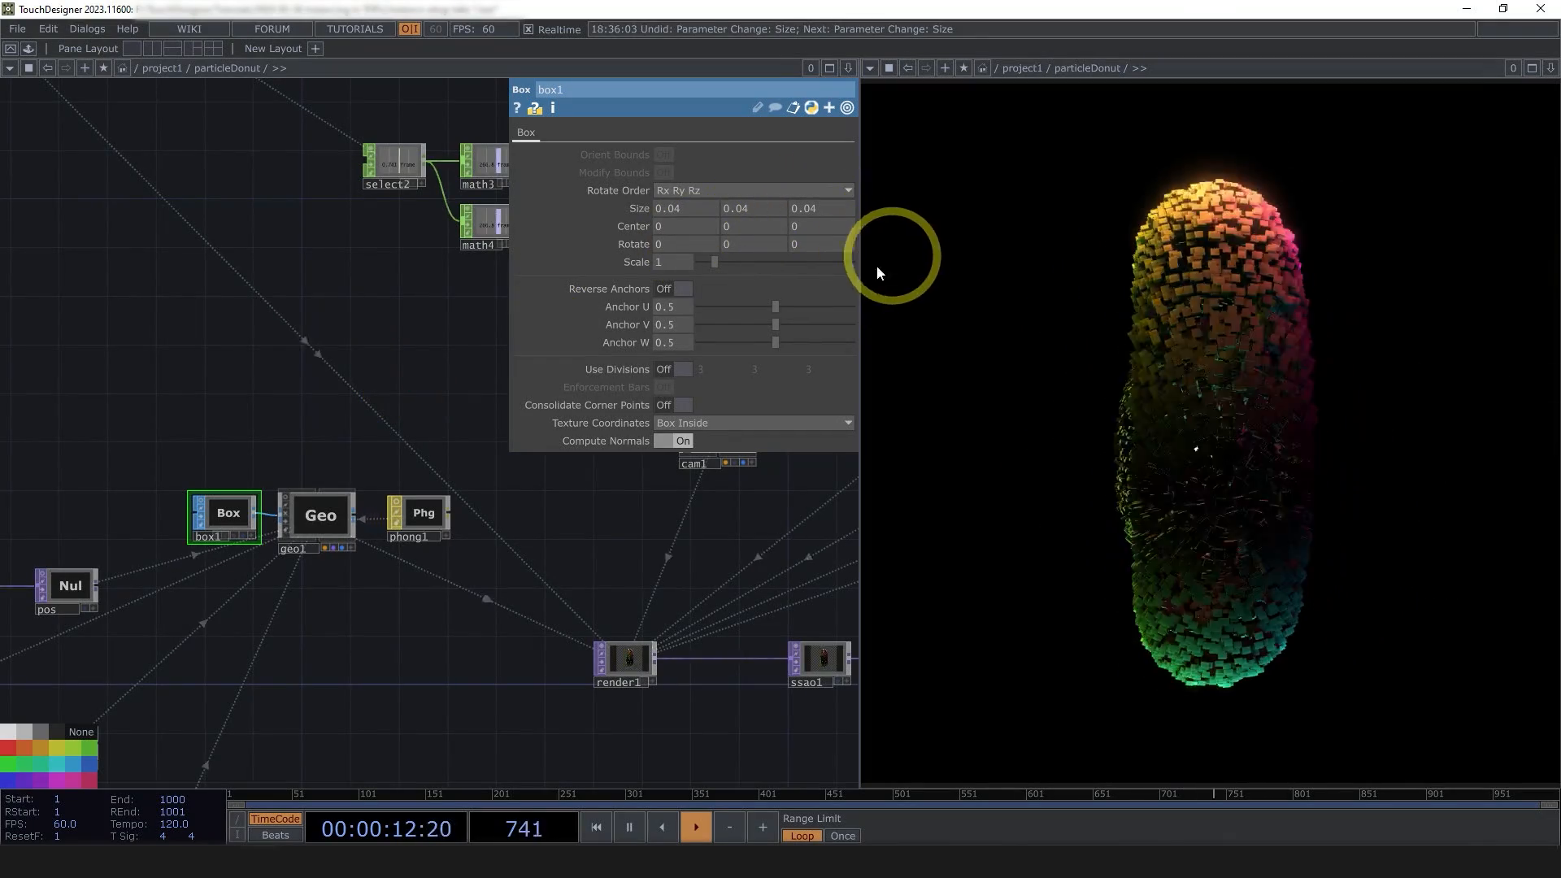
- Delete the Math TOP between noise2 and the rot null
scroll(517, 558, down, 5)
scroll(157, 715, up, 5)
drag(379, 598, 552, 473)
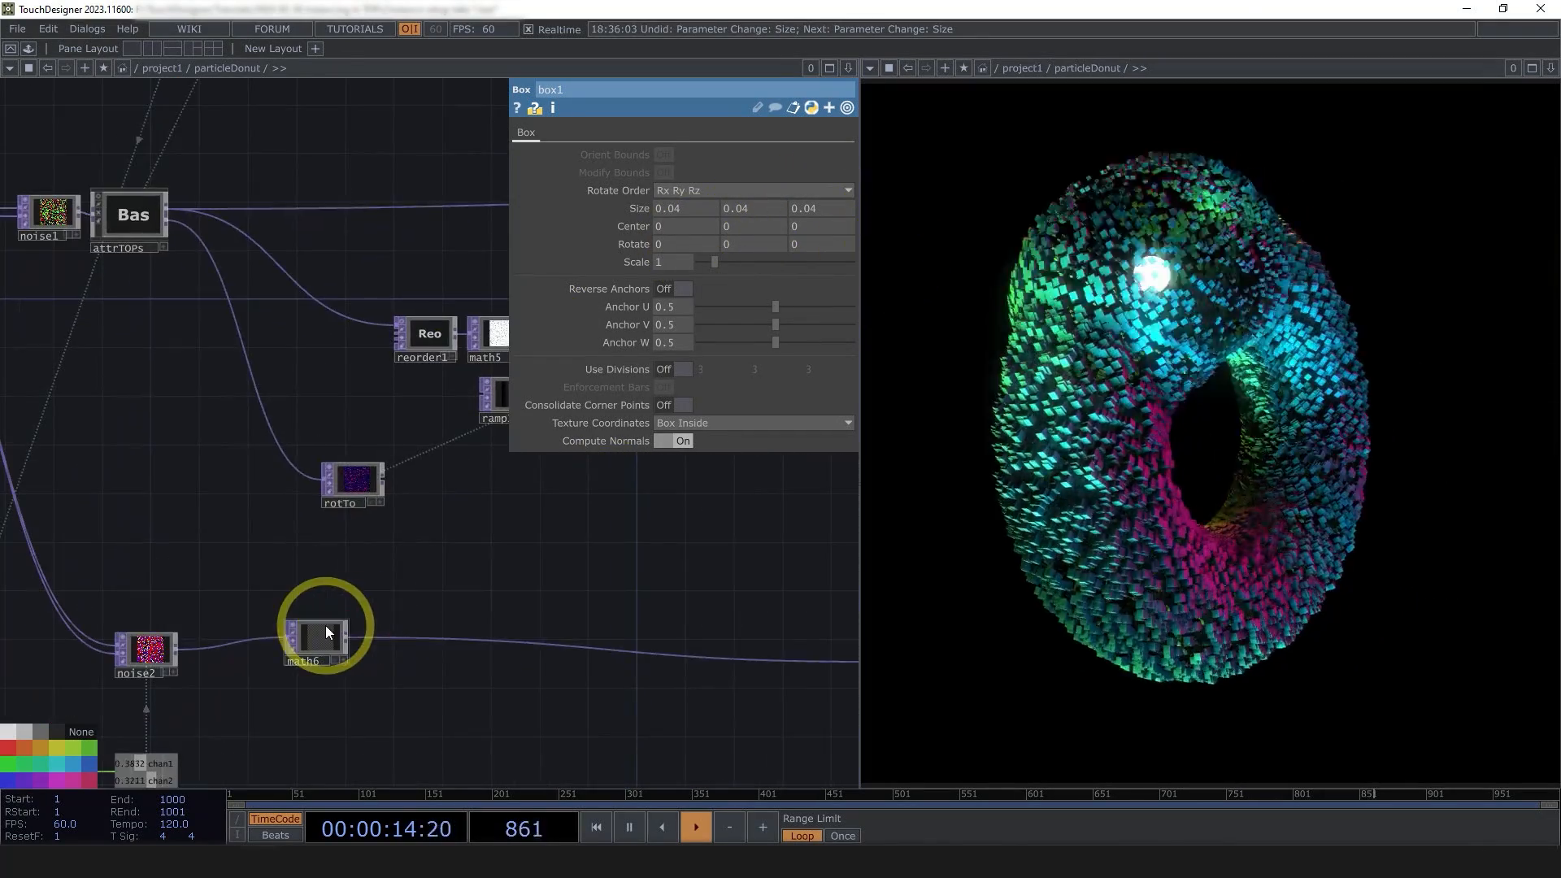
click(325, 626)
key(Delete)
drag(460, 603, 325, 610)
scroll(418, 578, down, 3)
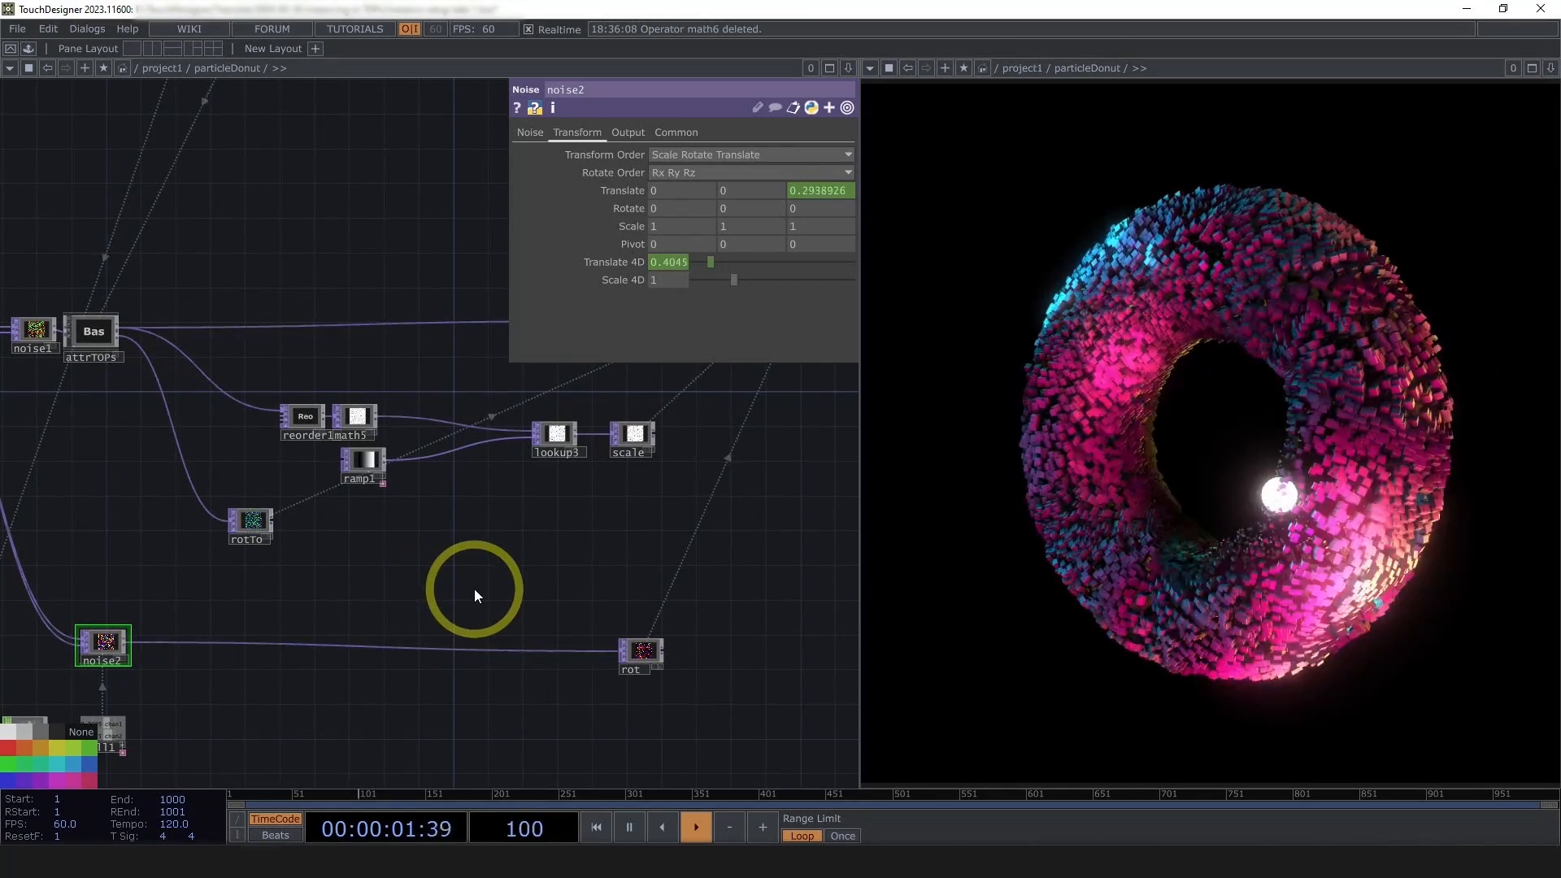
scroll(277, 514, up, 2)
drag(276, 514, 337, 503)
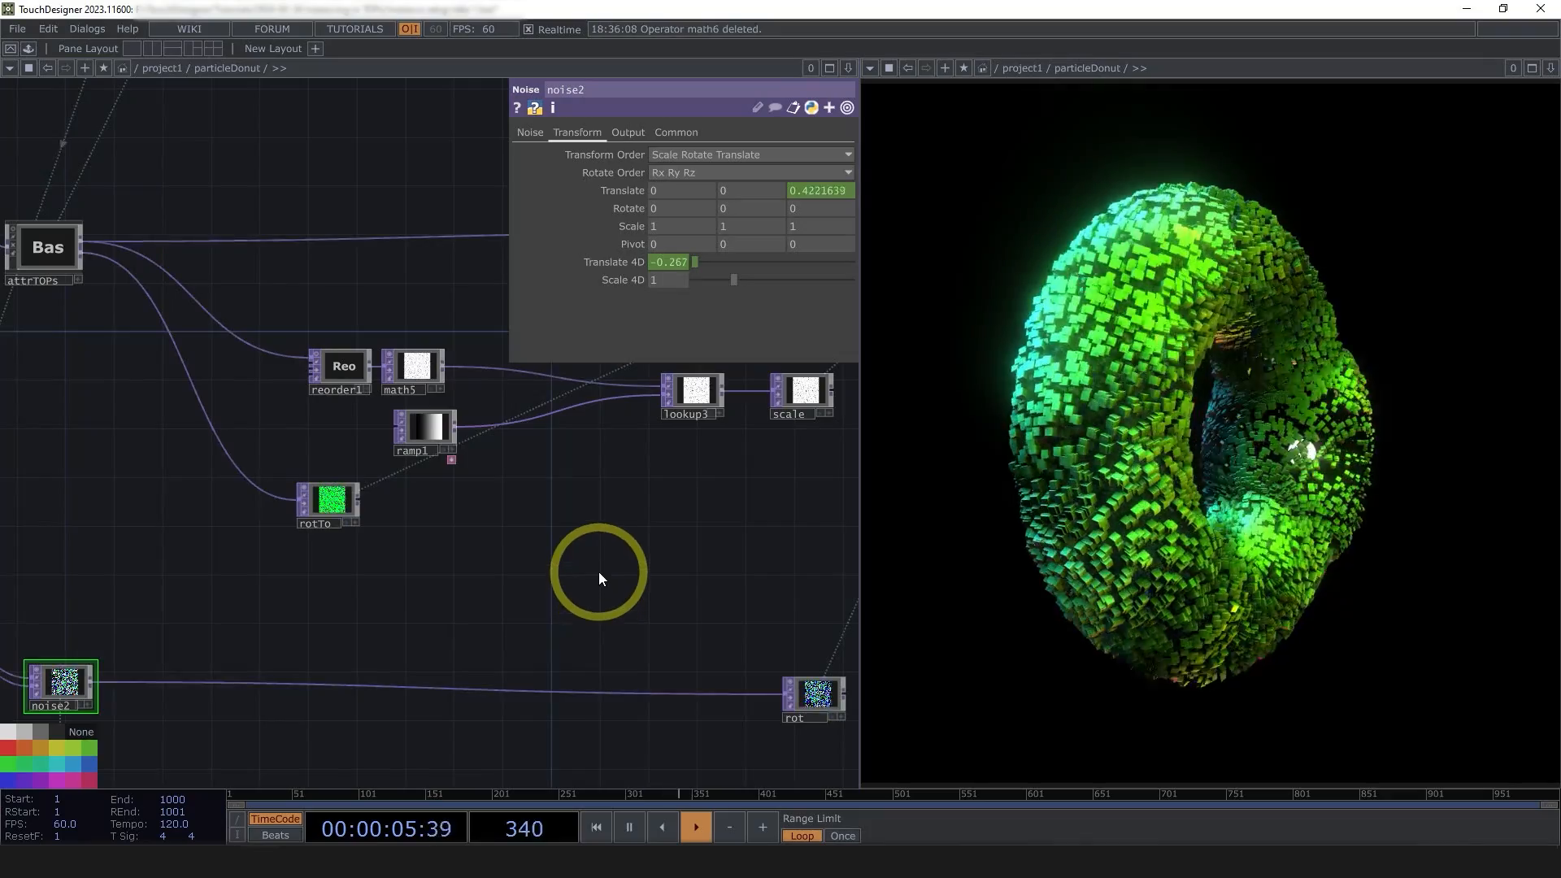
drag(598, 573, 577, 525)
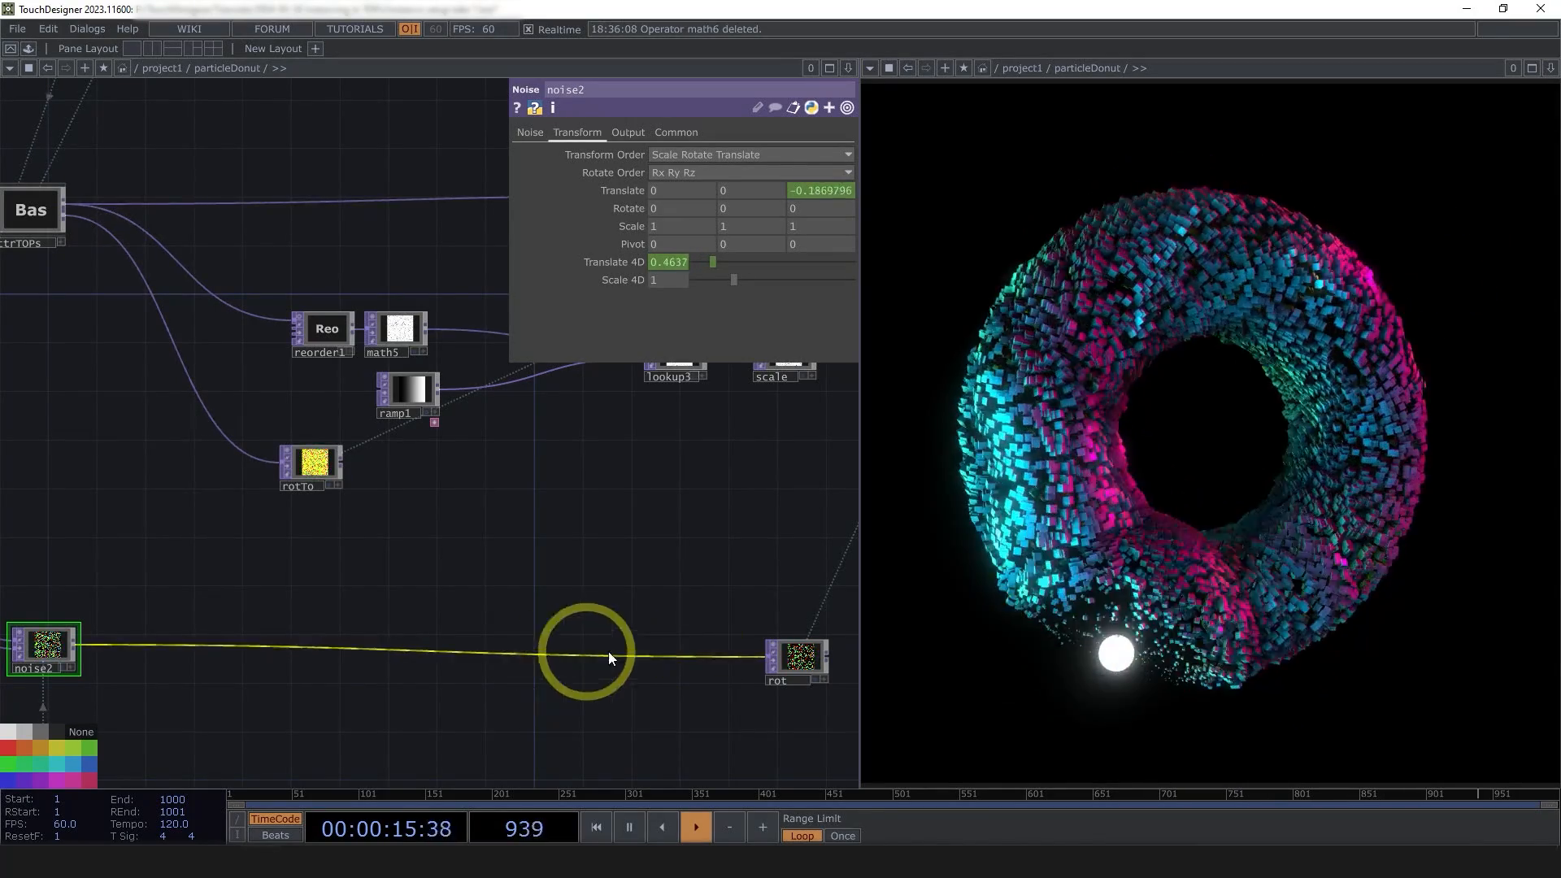
- Examine the noise texture arriving at the rot null beside the rendered donut
scroll(801, 657, up, 8)
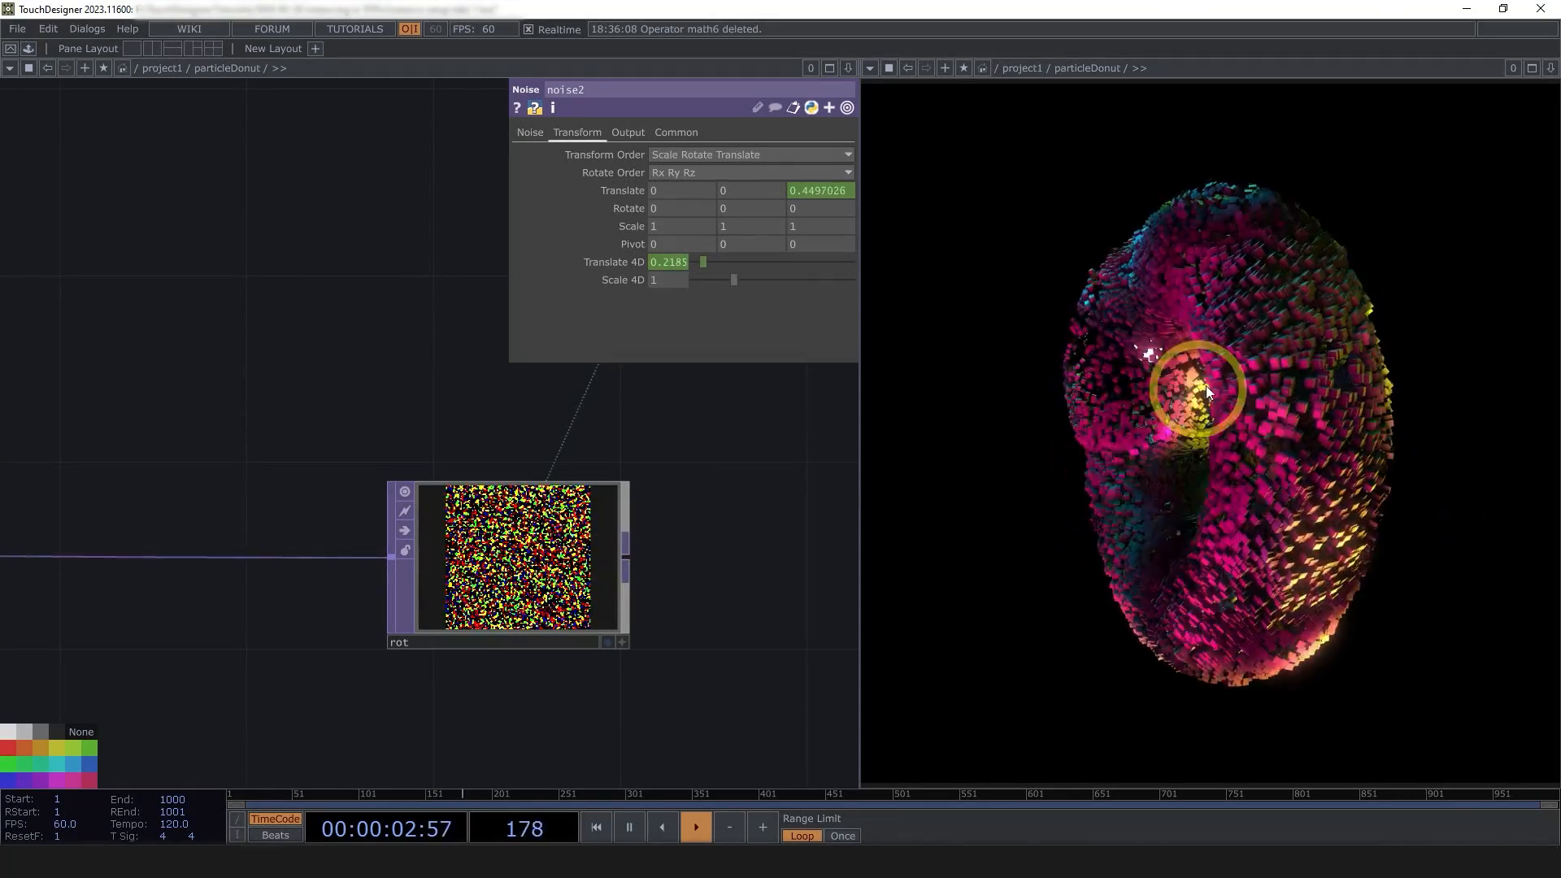
drag(1273, 593, 1314, 387)
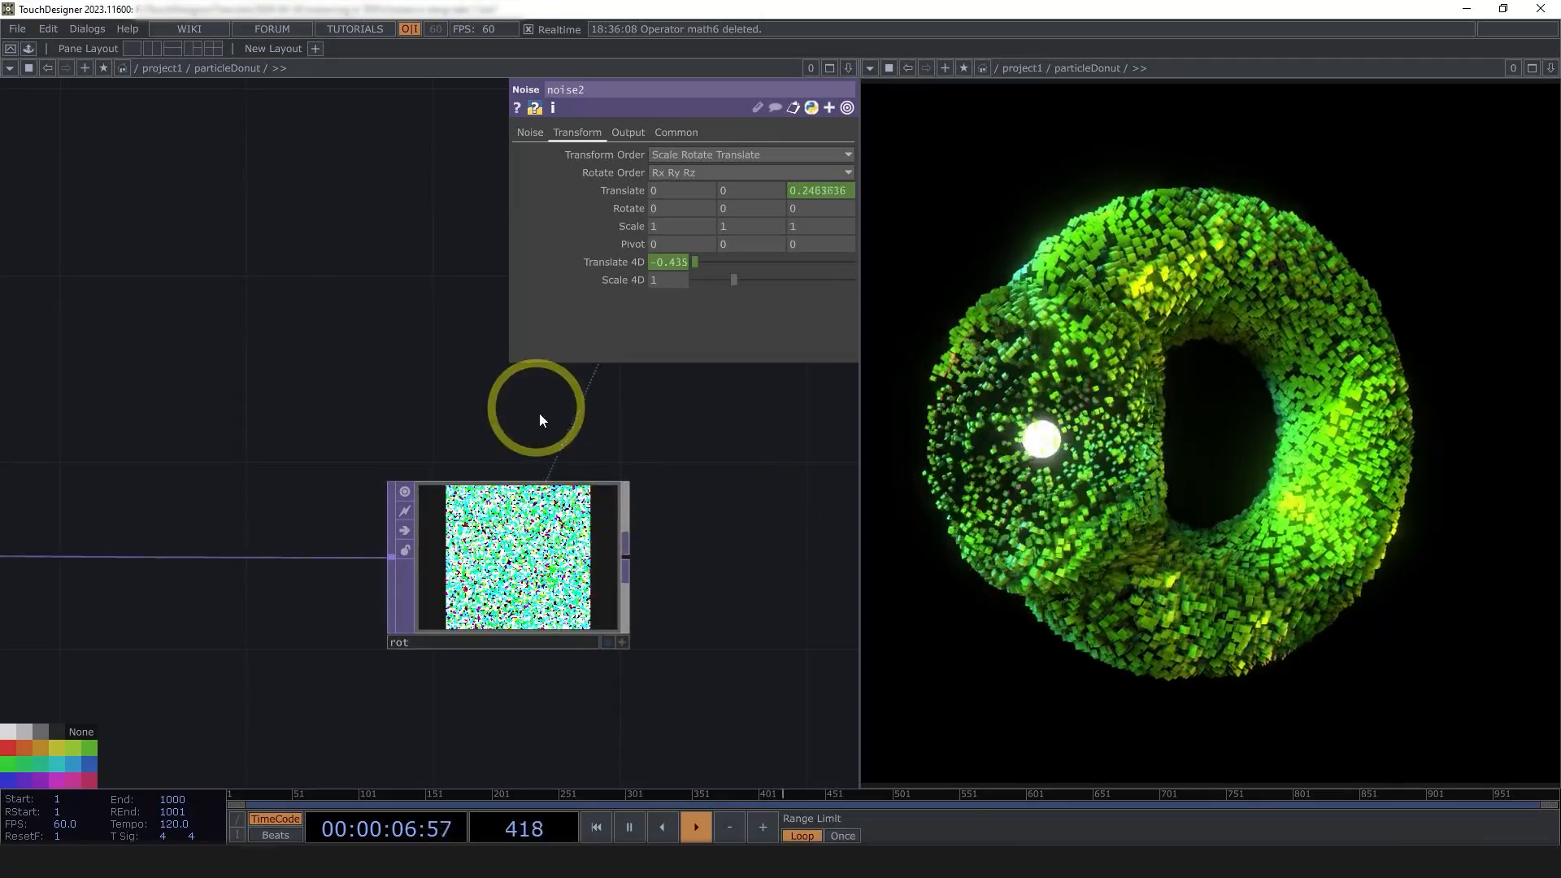
scroll(538, 422, down, 5)
drag(1160, 485, 589, 478)
scroll(533, 478, up, 5)
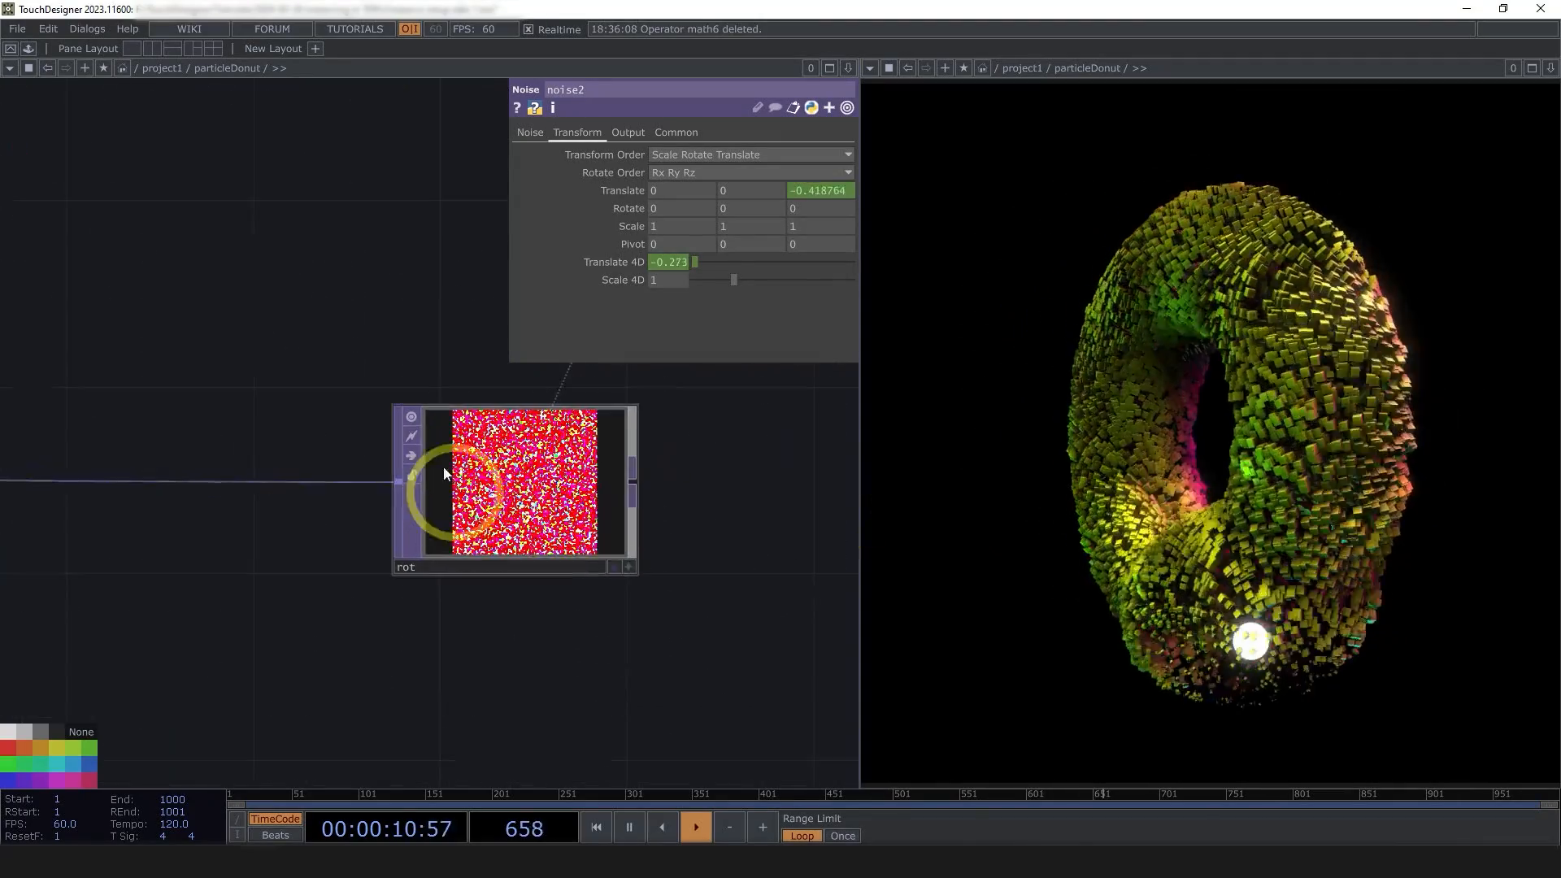
scroll(631, 519, down, 5)
drag(439, 435, 529, 505)
scroll(529, 504, down, 4)
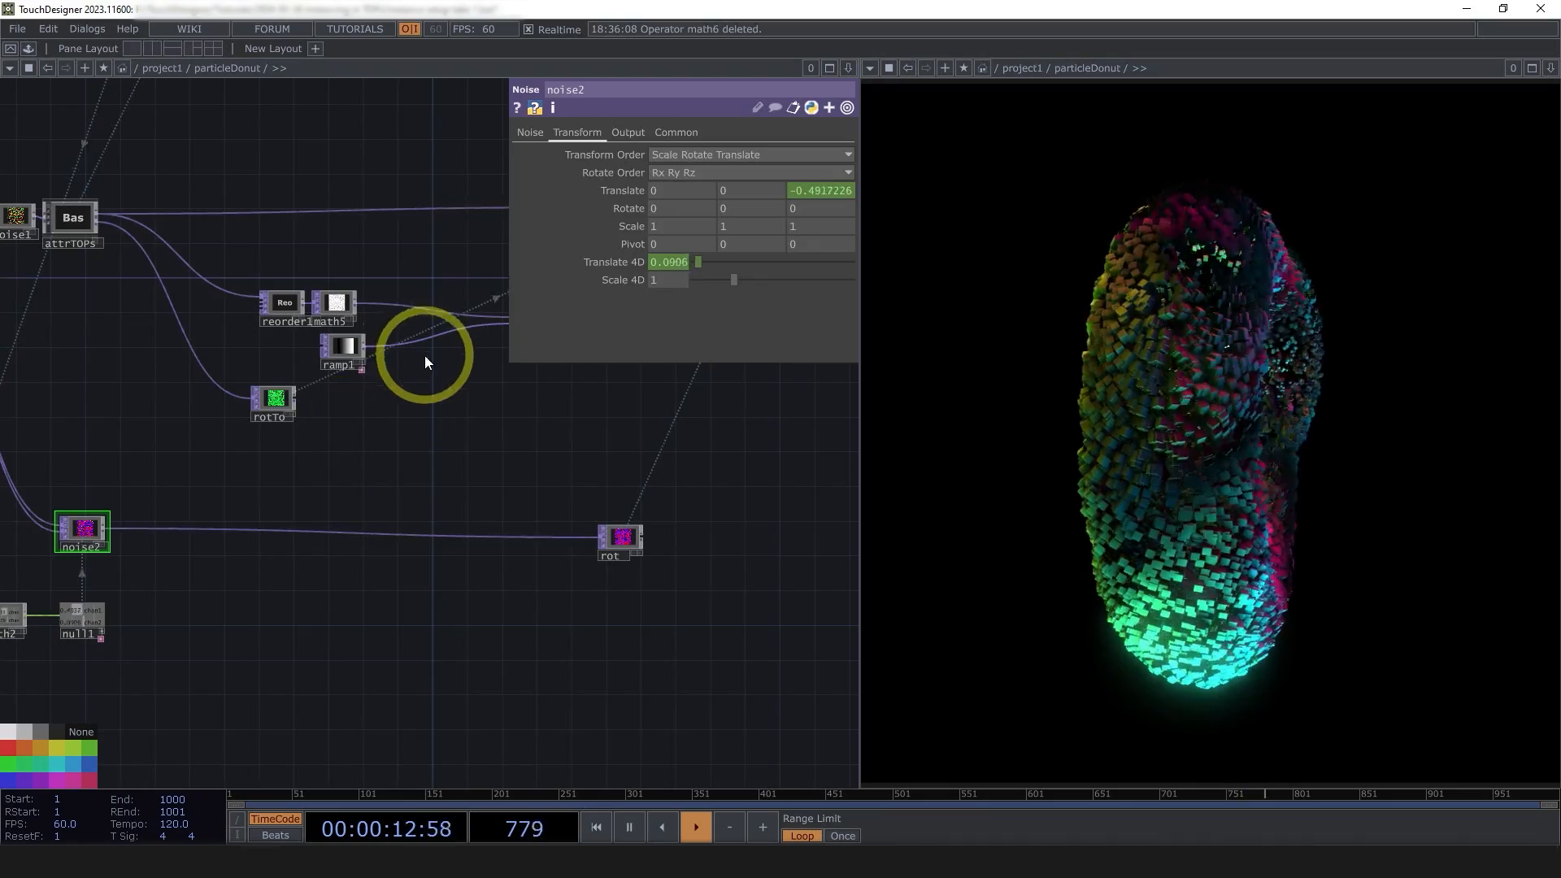
- Examine the reorder1, math5 and ramp1 branch, inspecting the math5 texture closely
click(280, 303)
scroll(286, 299, up, 5)
scroll(290, 305, up, 4)
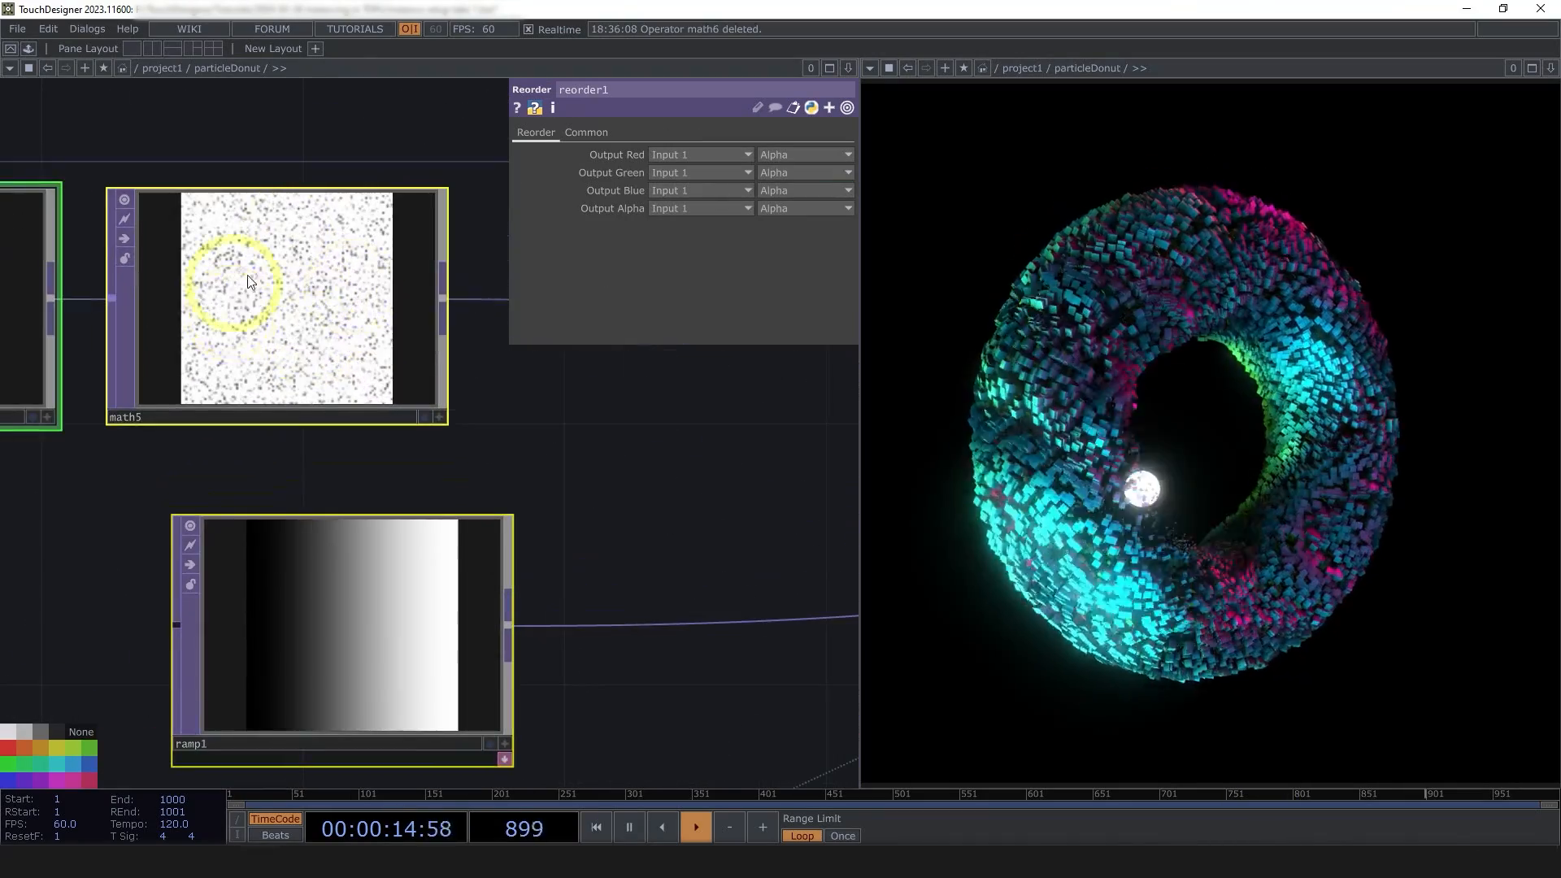
scroll(309, 282, down, 6)
drag(328, 468, 301, 468)
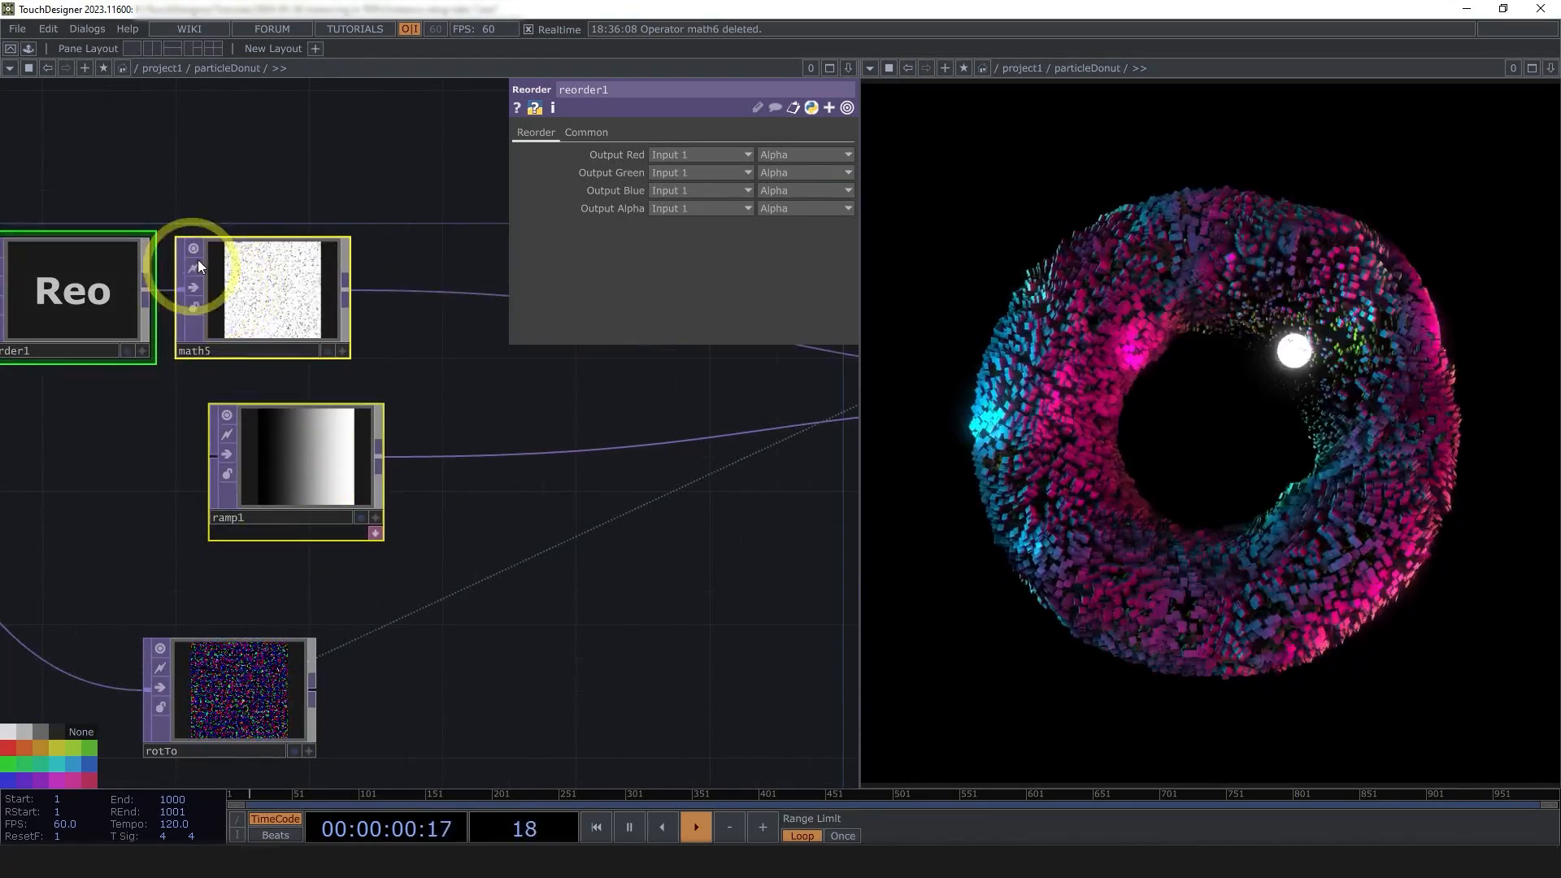
scroll(235, 276, up, 5)
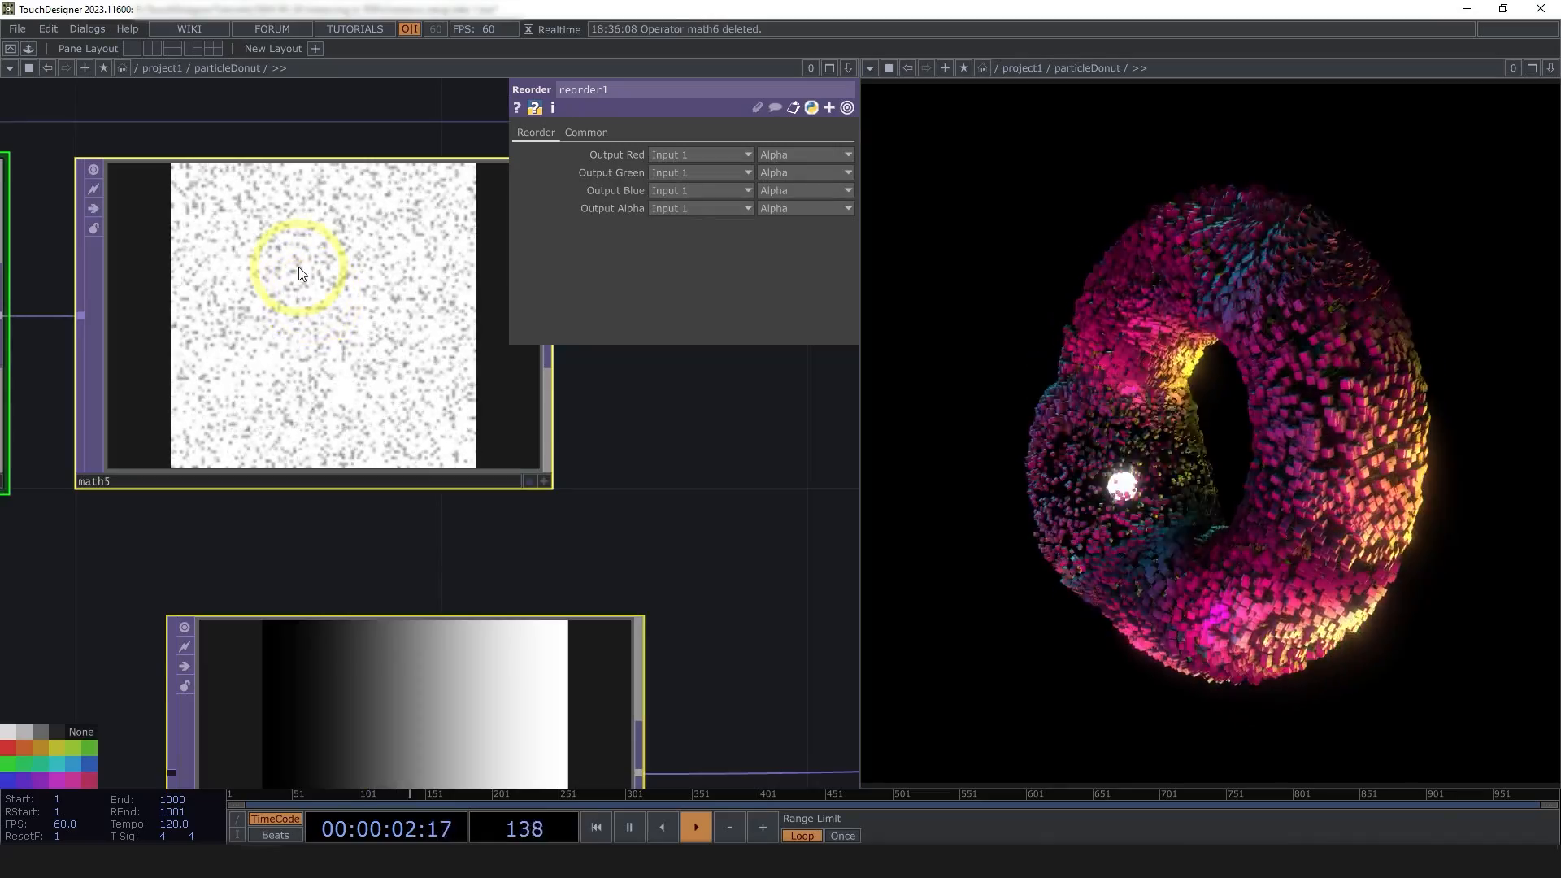
scroll(299, 267, up, 3)
scroll(299, 267, down, 6)
scroll(321, 261, down, 3)
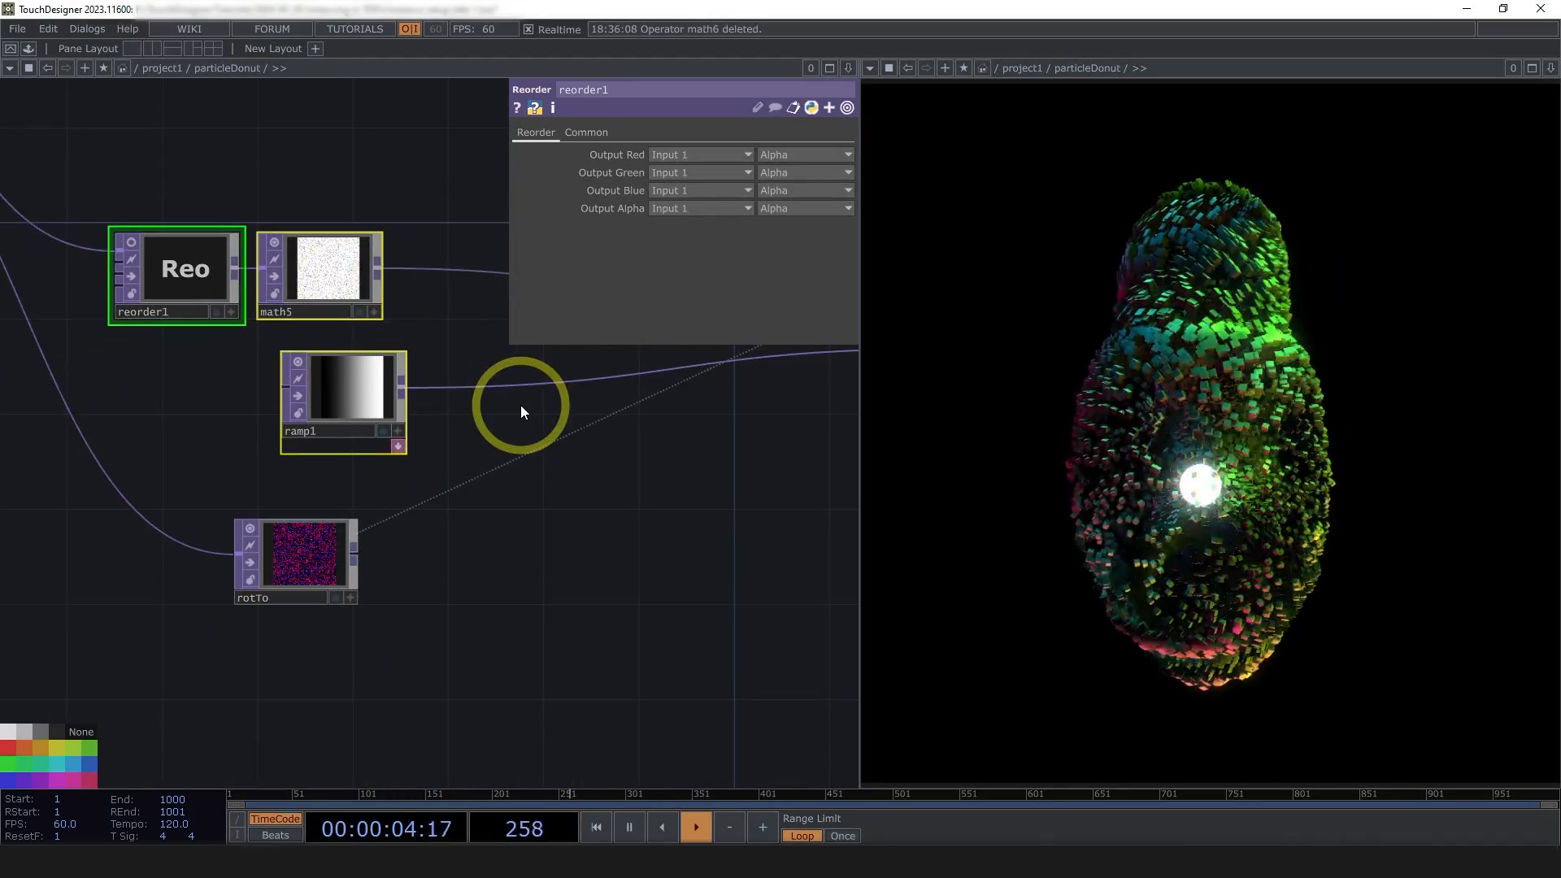
scroll(358, 269, up, 2)
scroll(349, 366, down, 8)
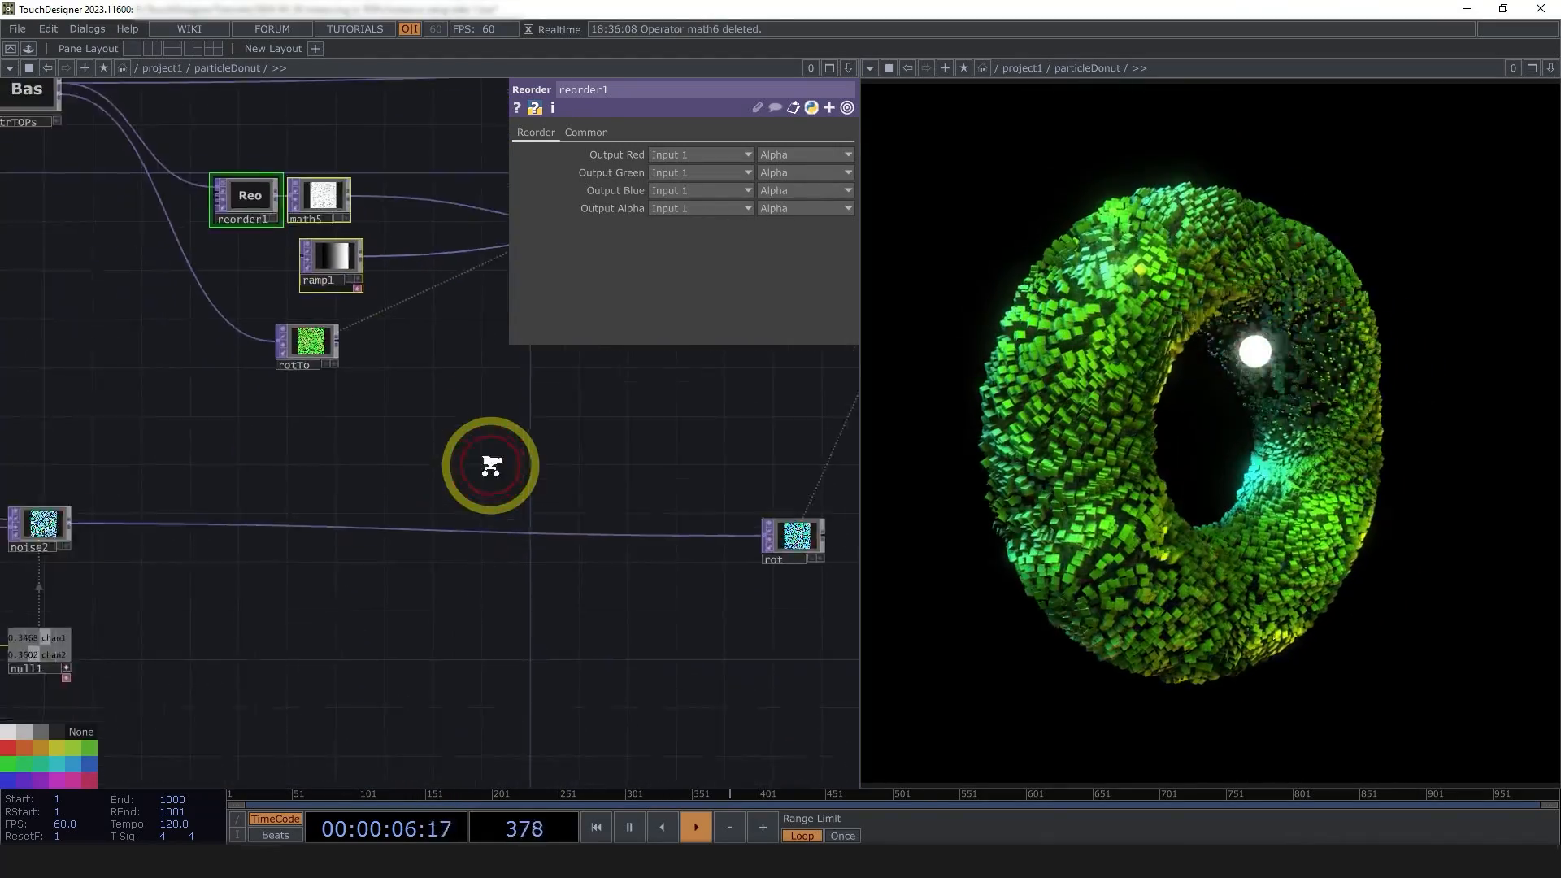
- Tidy the scale branch by moving lookup3 closer to math5 and placing ramp1 just below and between them
scroll(521, 448, up, 1)
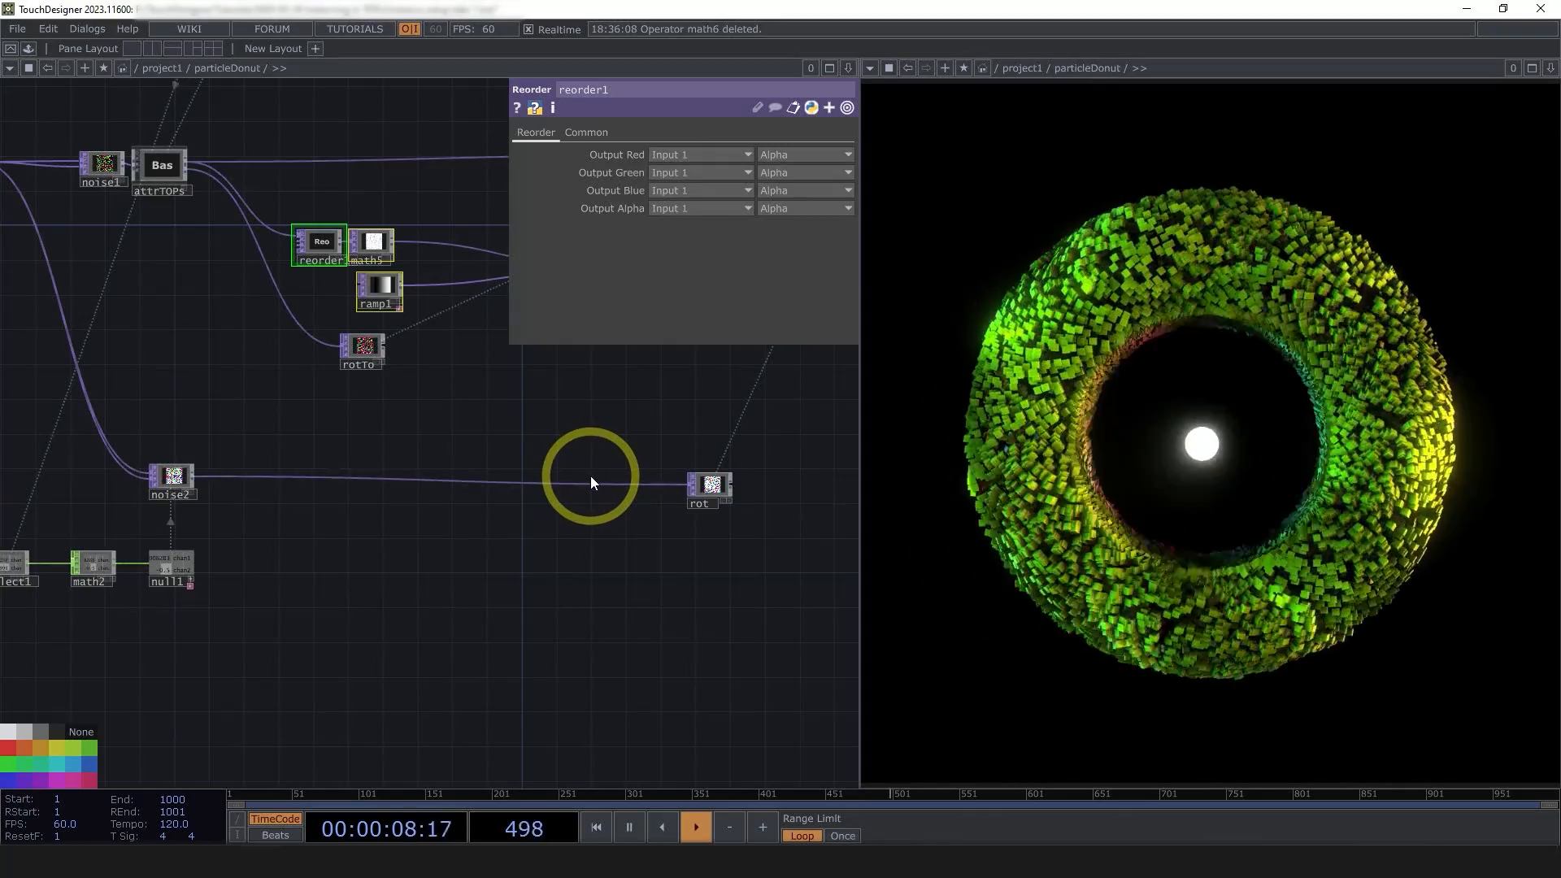
drag(417, 387, 304, 452)
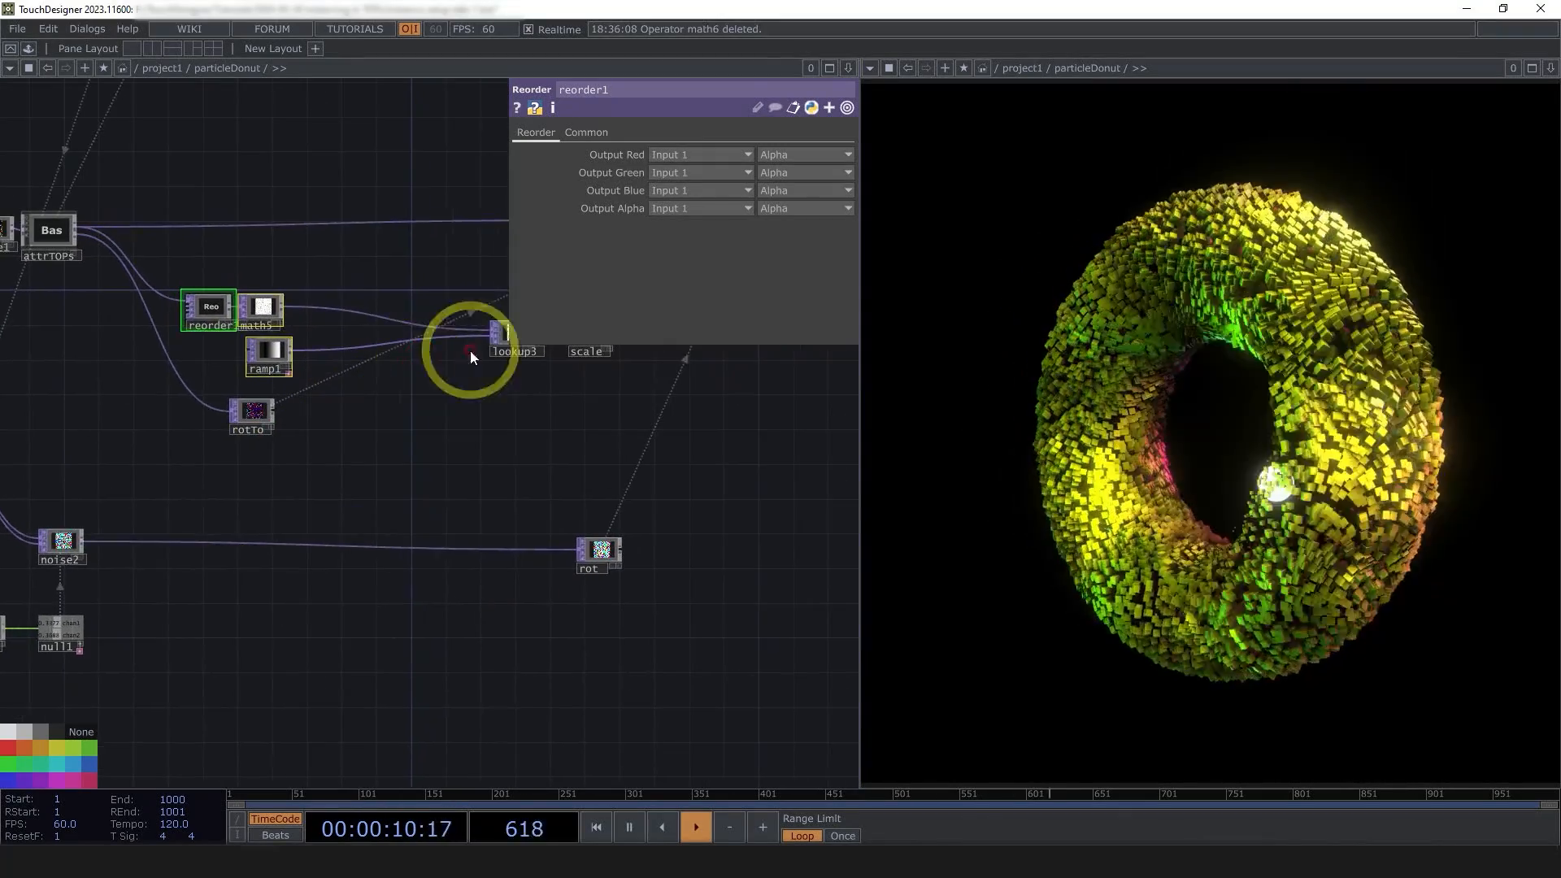
drag(498, 423, 463, 440)
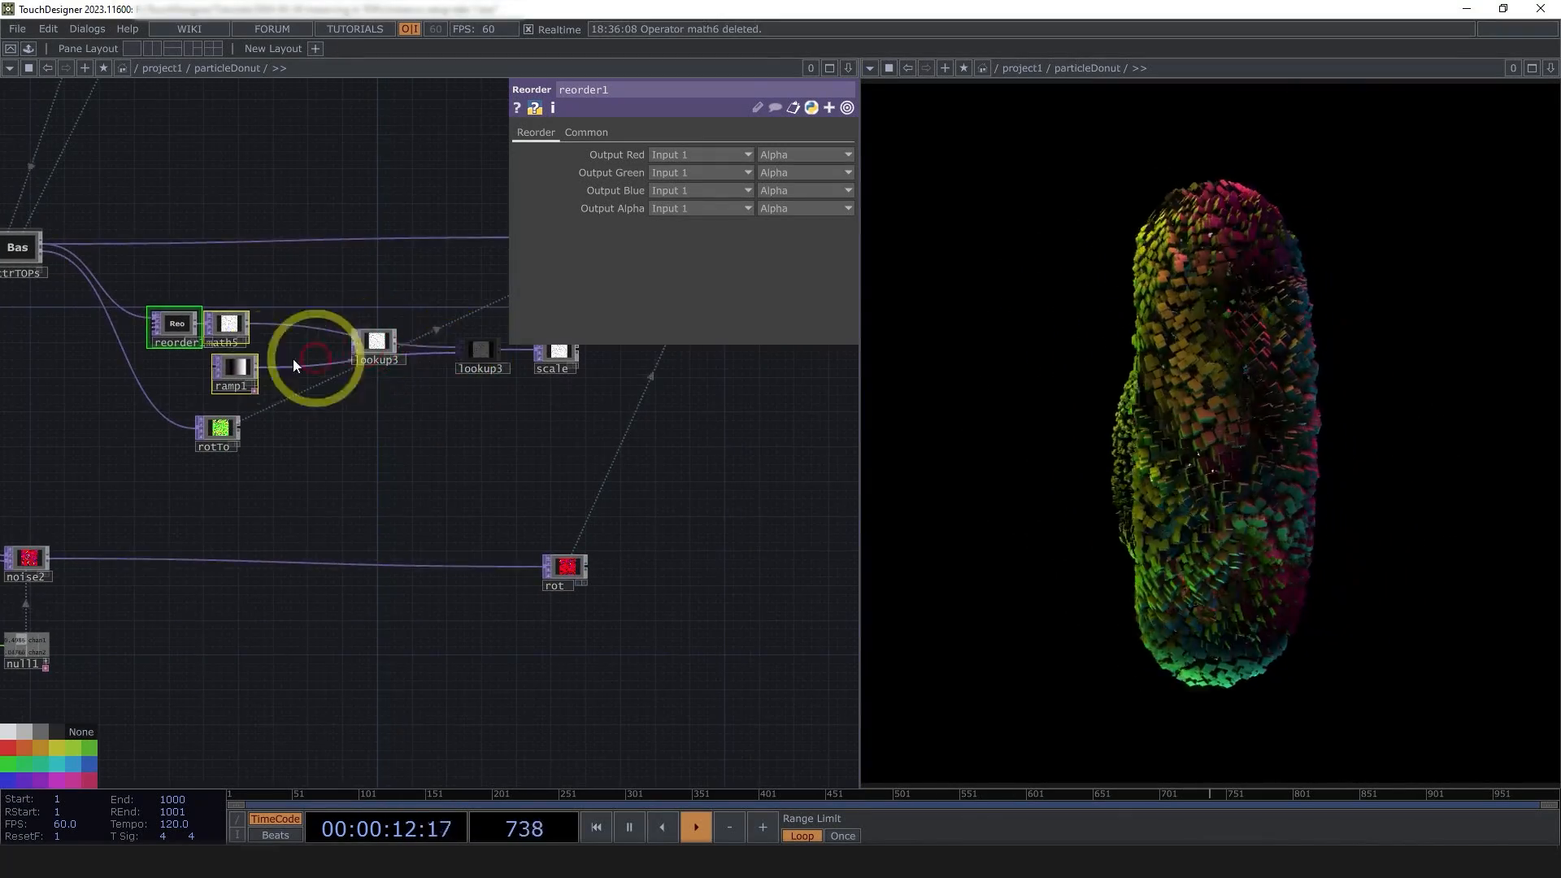
mouse_move(280, 362)
mouse_down()
mouse_move(259, 366)
mouse_move(271, 371)
mouse_up()
click(262, 373)
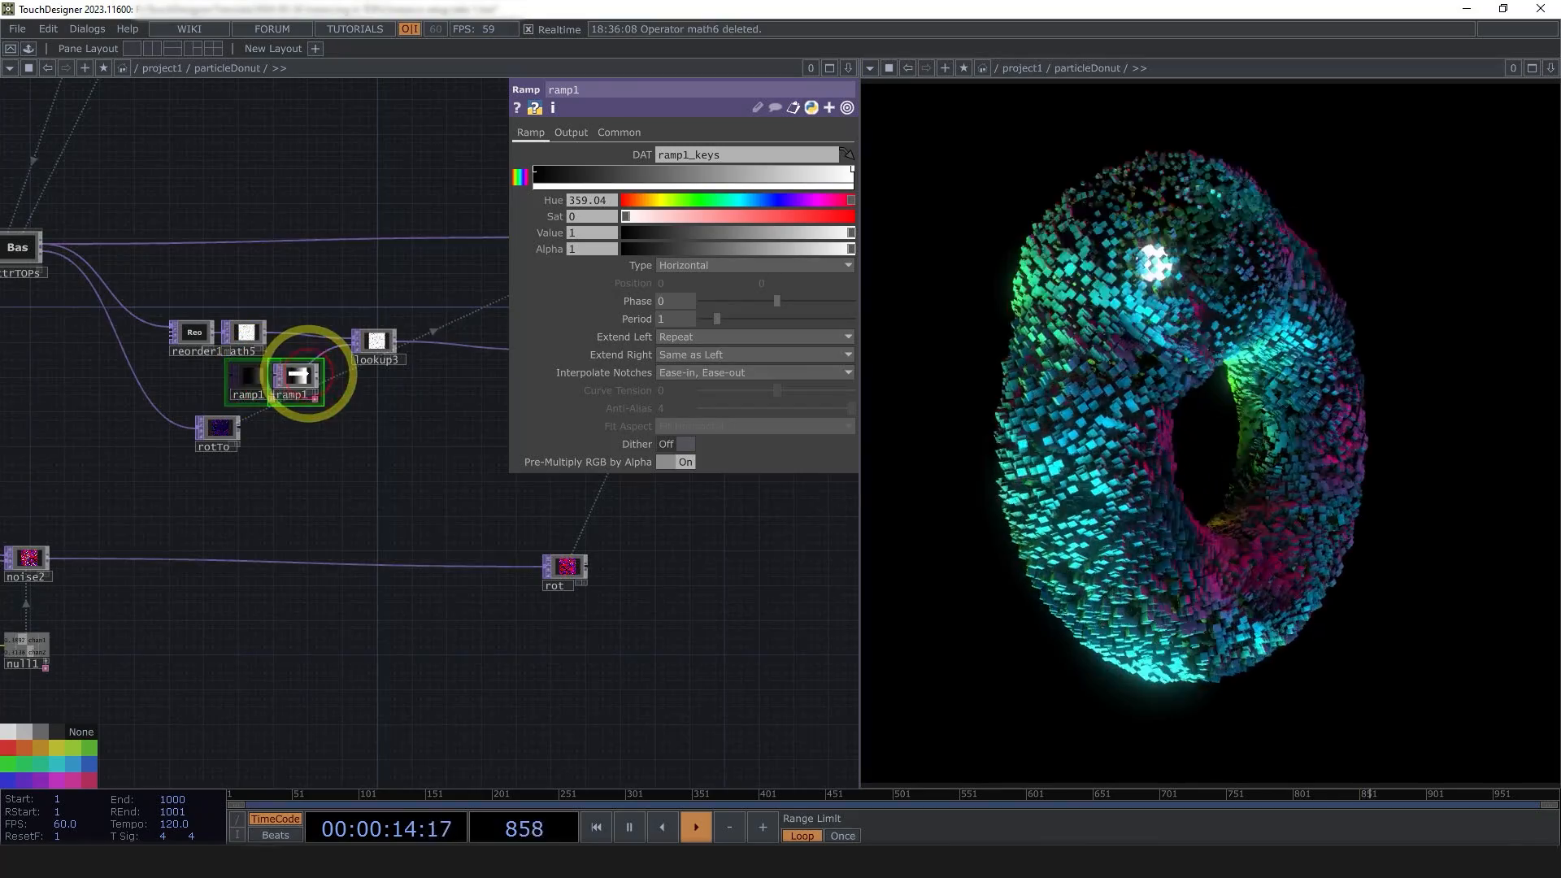
- Duplicate ramp1 and lookup3 and place the copies below the originals, above the wire from noise2 to rot
ctrl+click(369, 342)
key(ctrl+c)
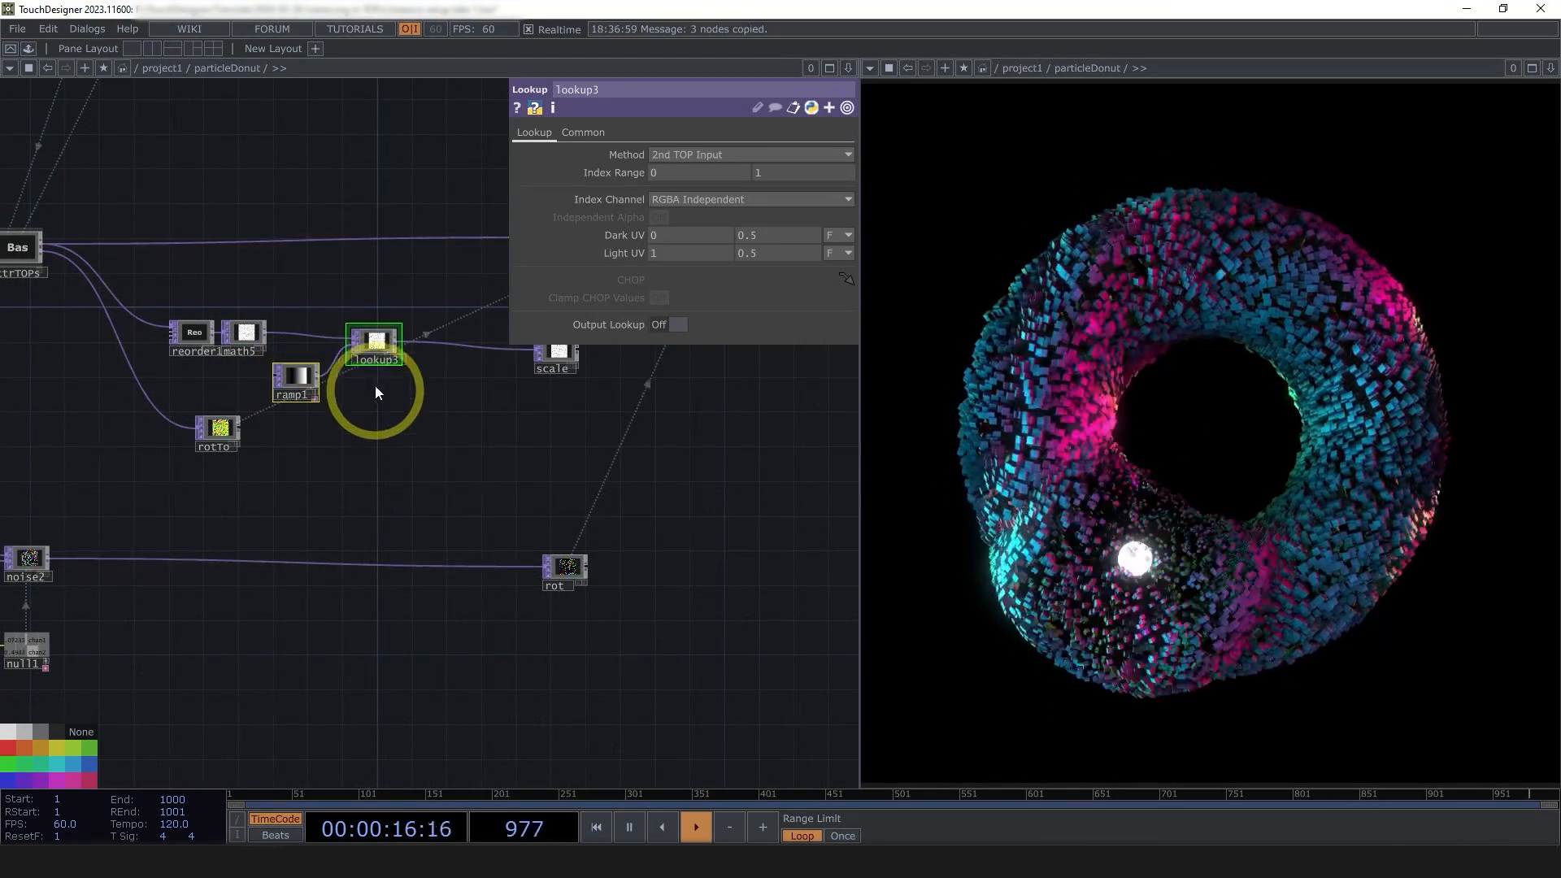
key(ctrl+v)
drag(378, 465, 371, 493)
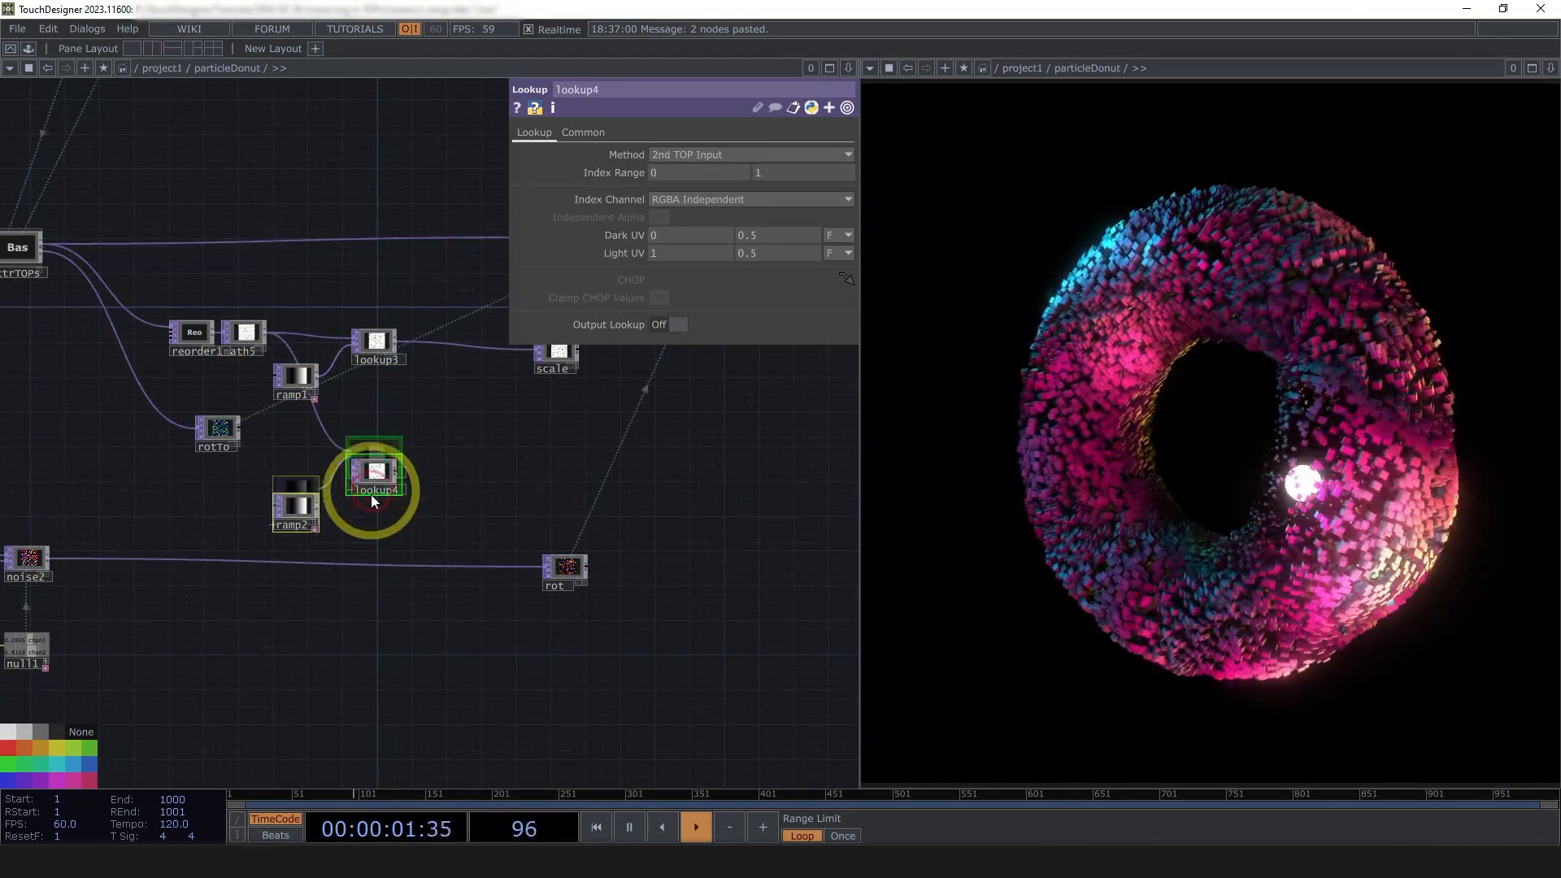
middle_drag(317, 524, 263, 509)
click(263, 510)
scroll(157, 488, down, 3)
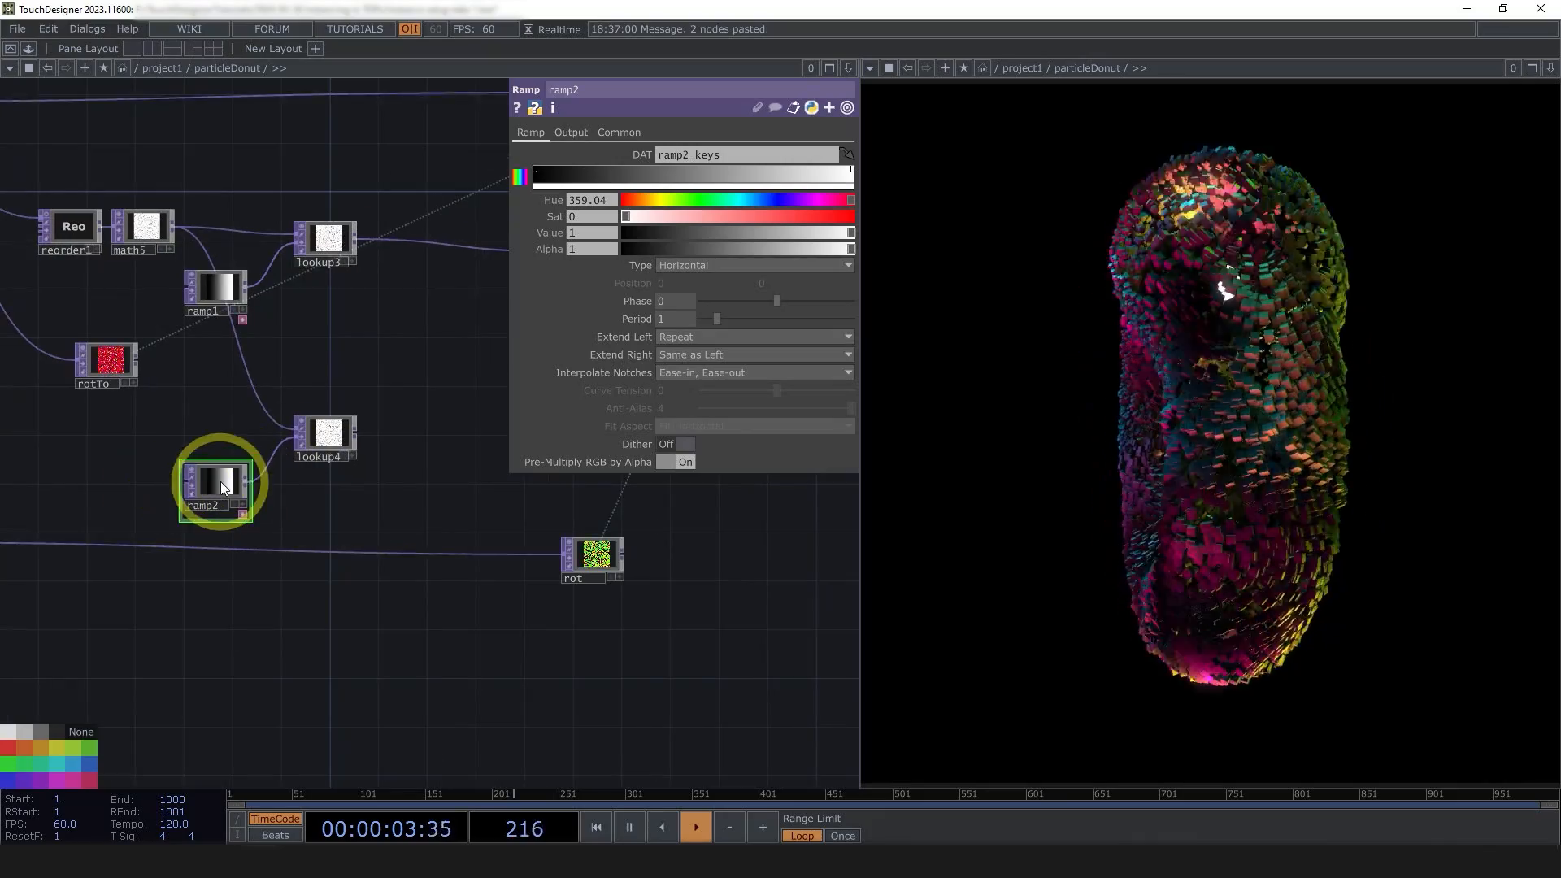
- Insert a Multiply TOP between noise2 and rot, and wire lookup4 into its second input
right_click(559, 554)
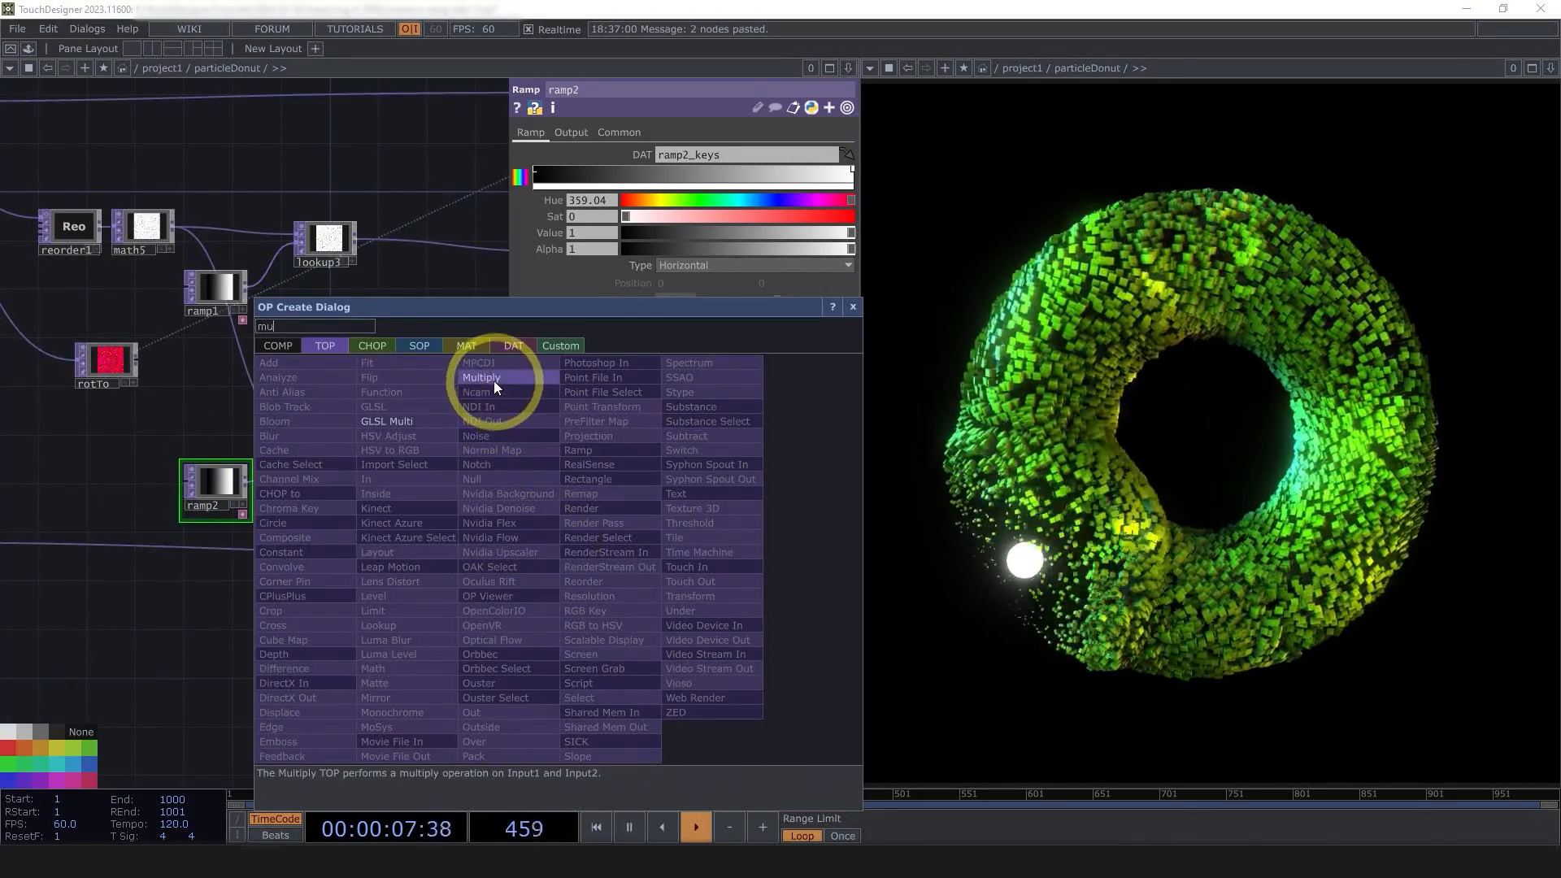
click(494, 379)
click(496, 570)
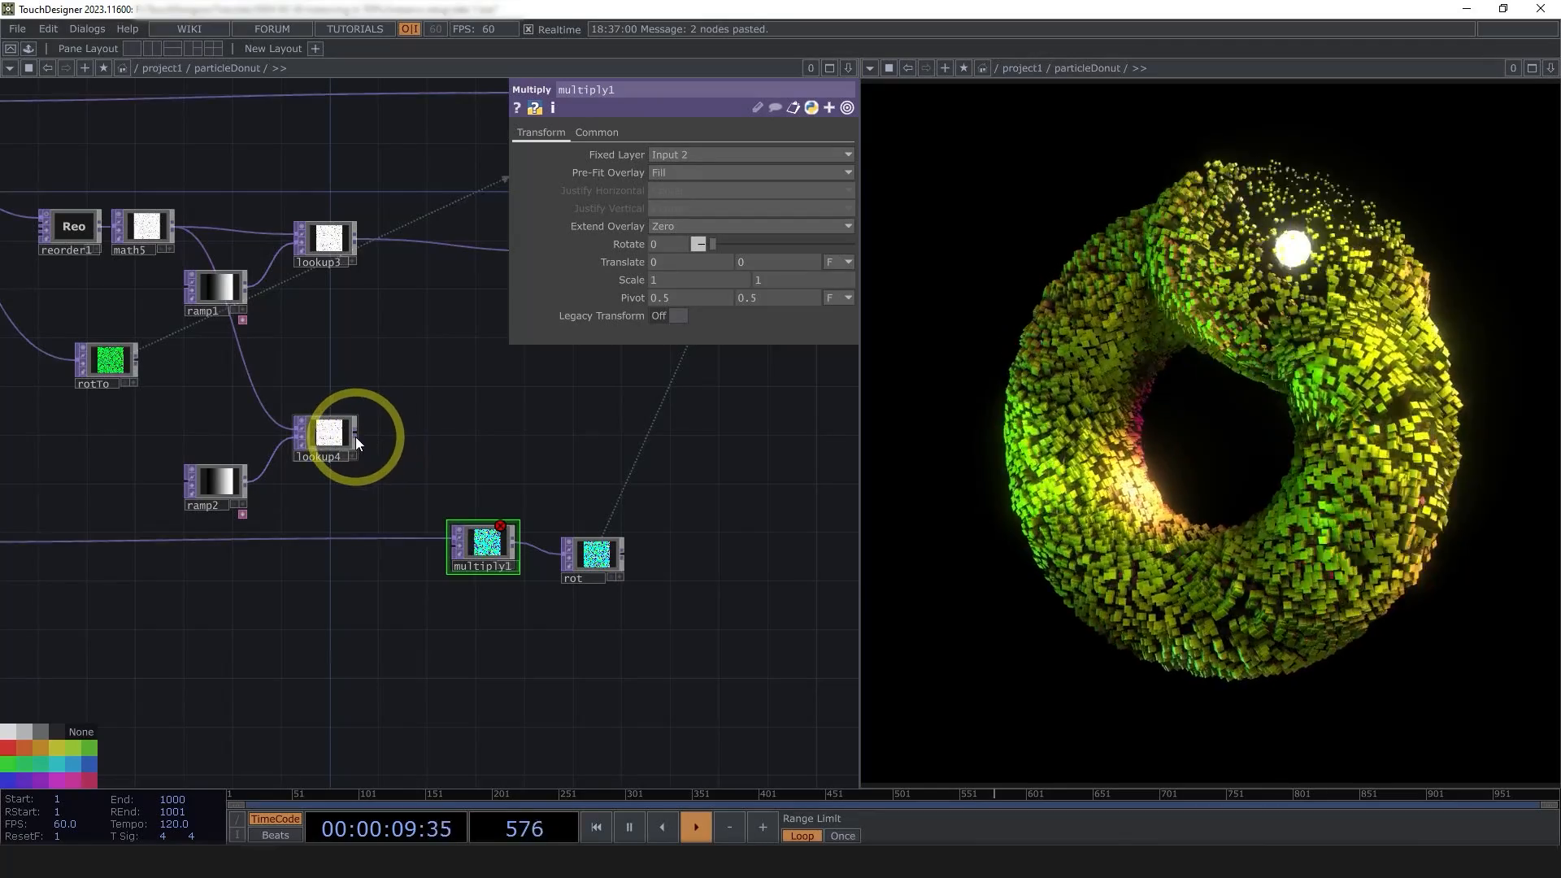
drag(355, 437, 441, 563)
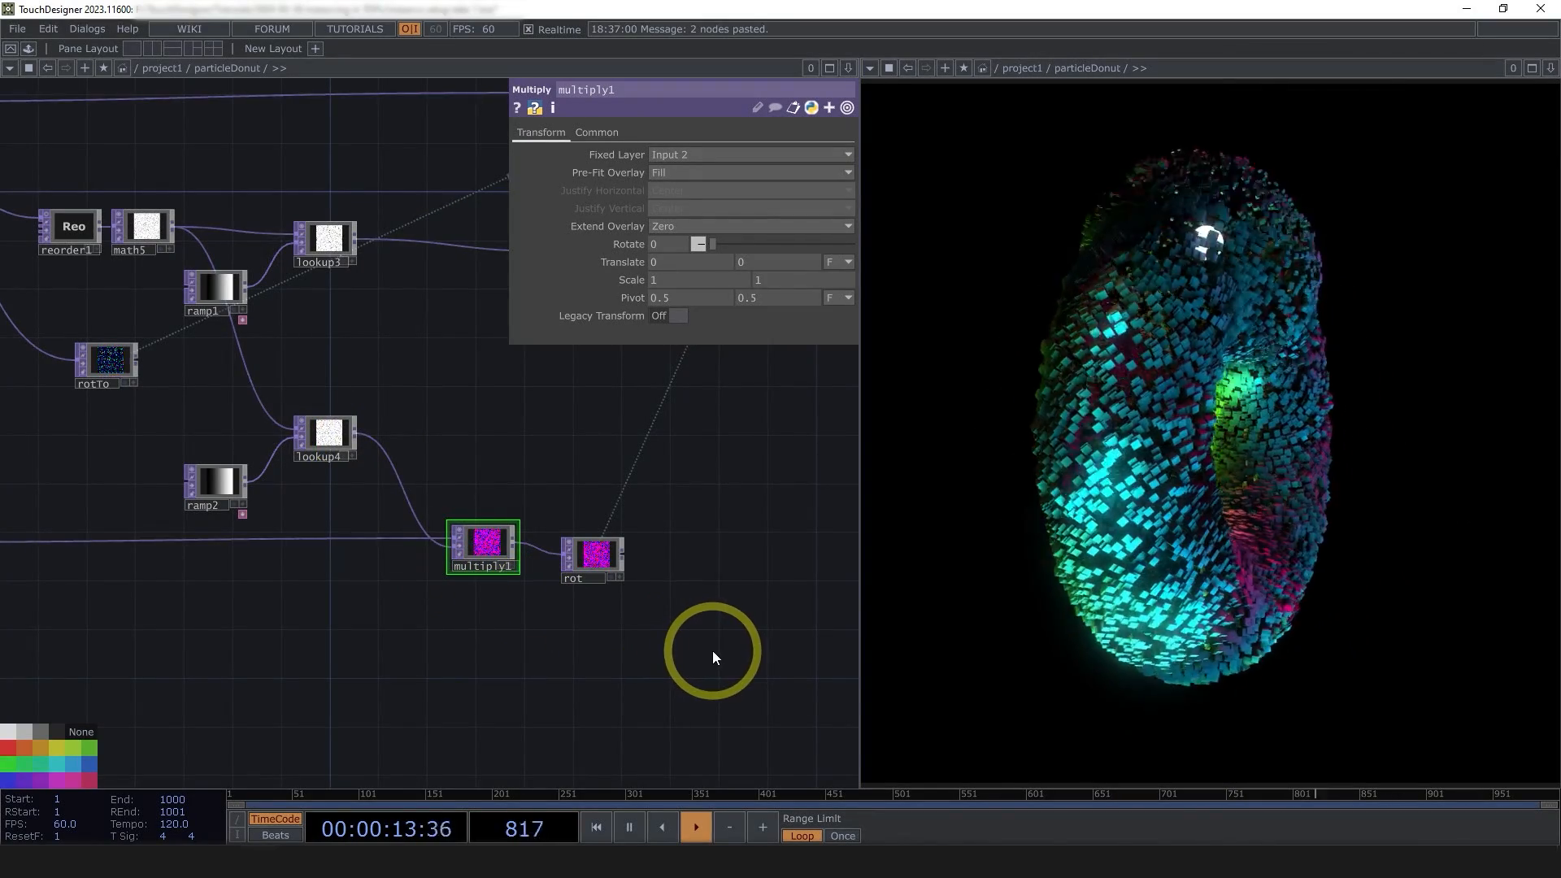
key(space)
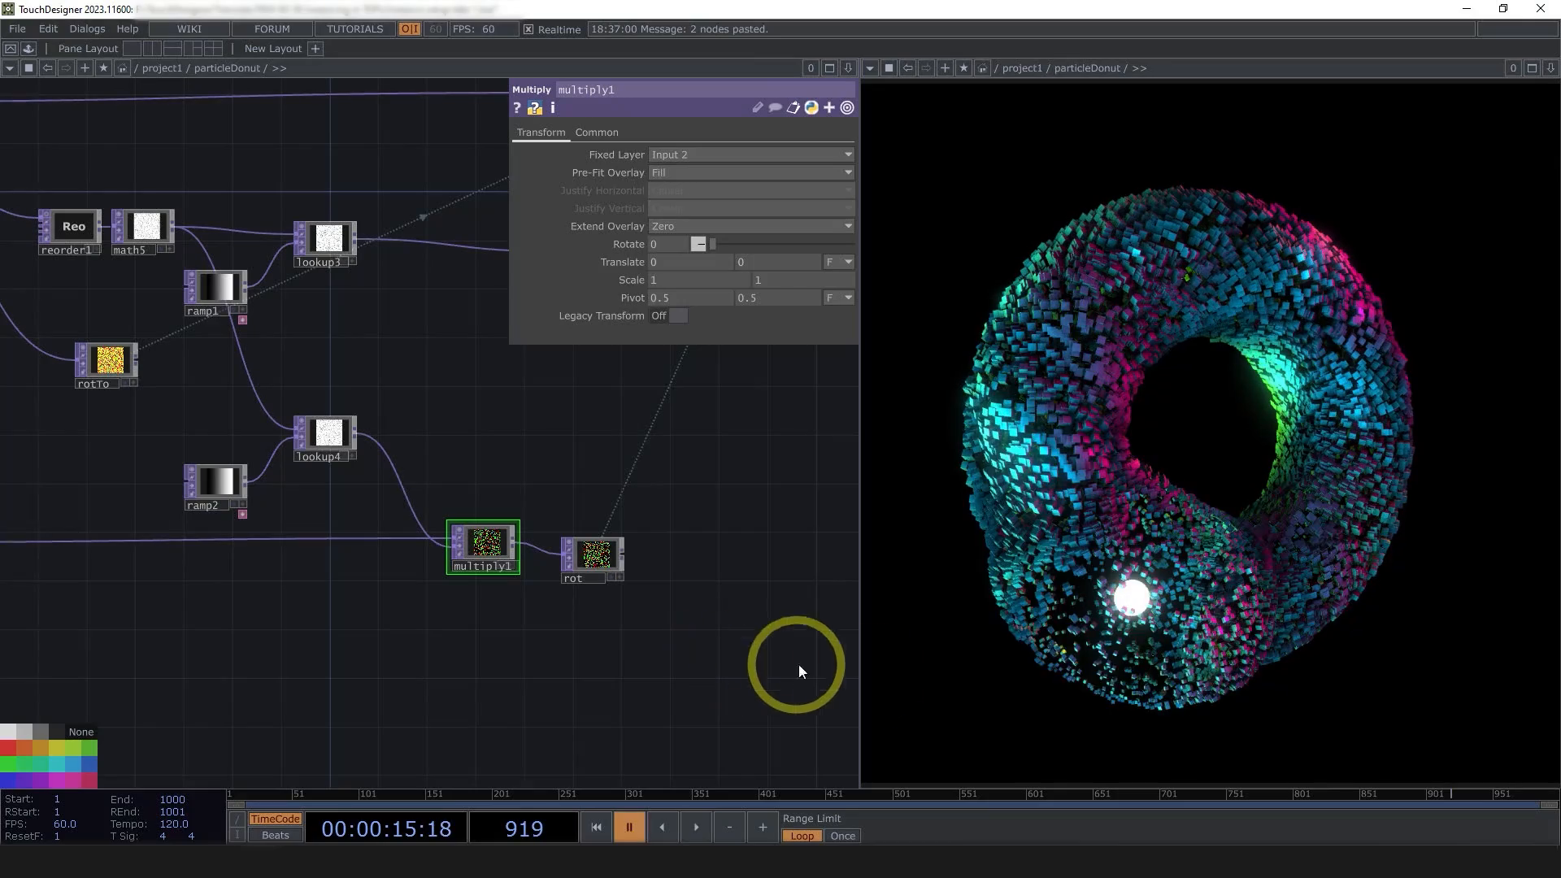
key(space)
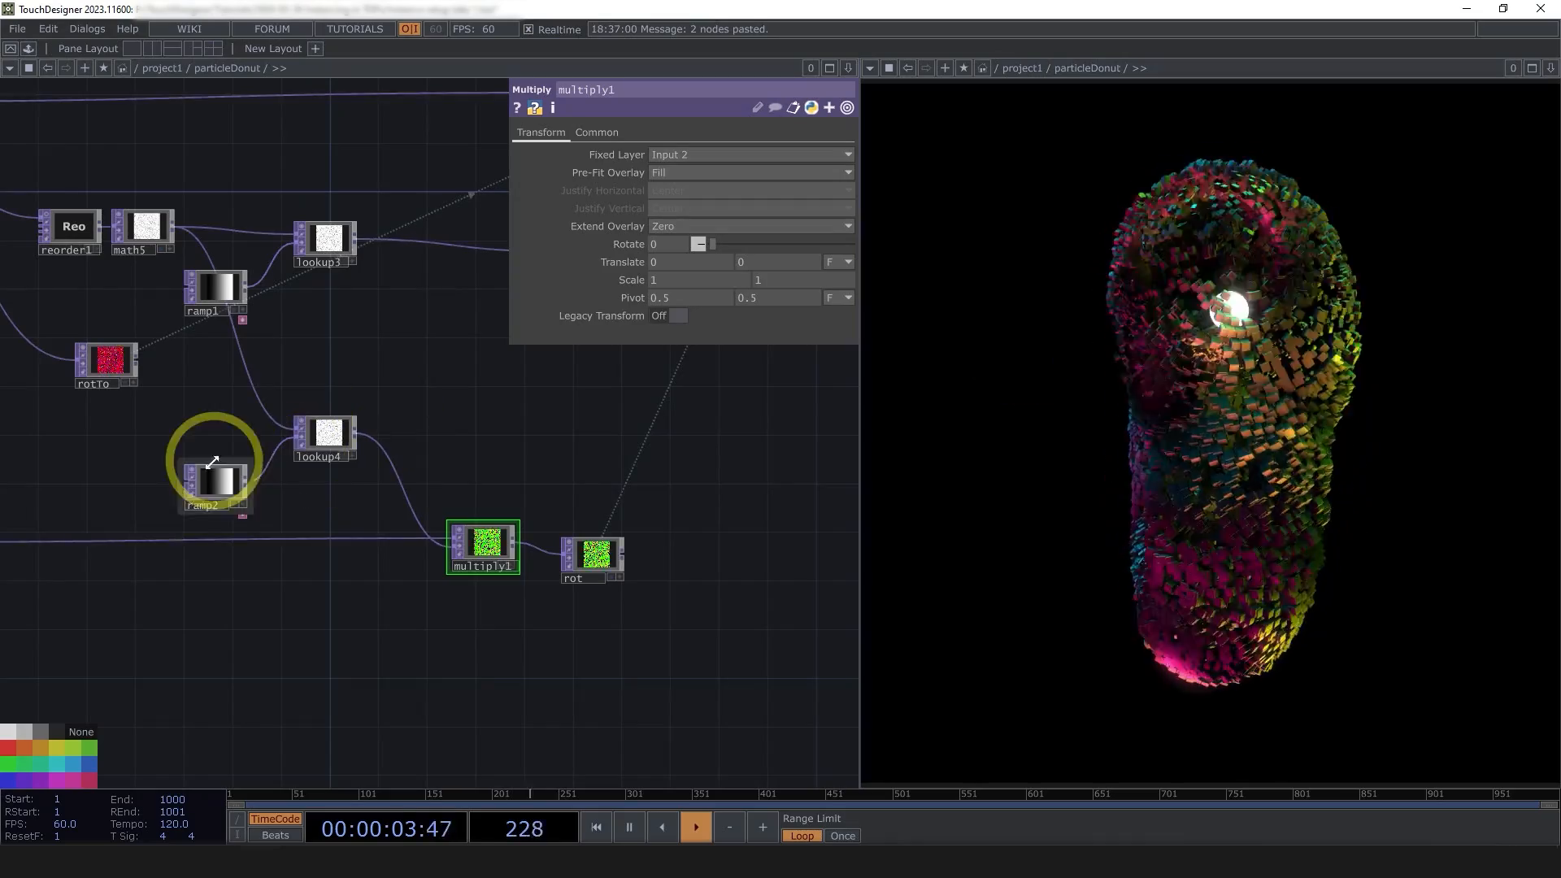
- Add a key about 70 percent along the ramp2 gradient and set its Value to 0
scroll(234, 505, up, 5)
click(235, 504)
scroll(234, 504, up, 4)
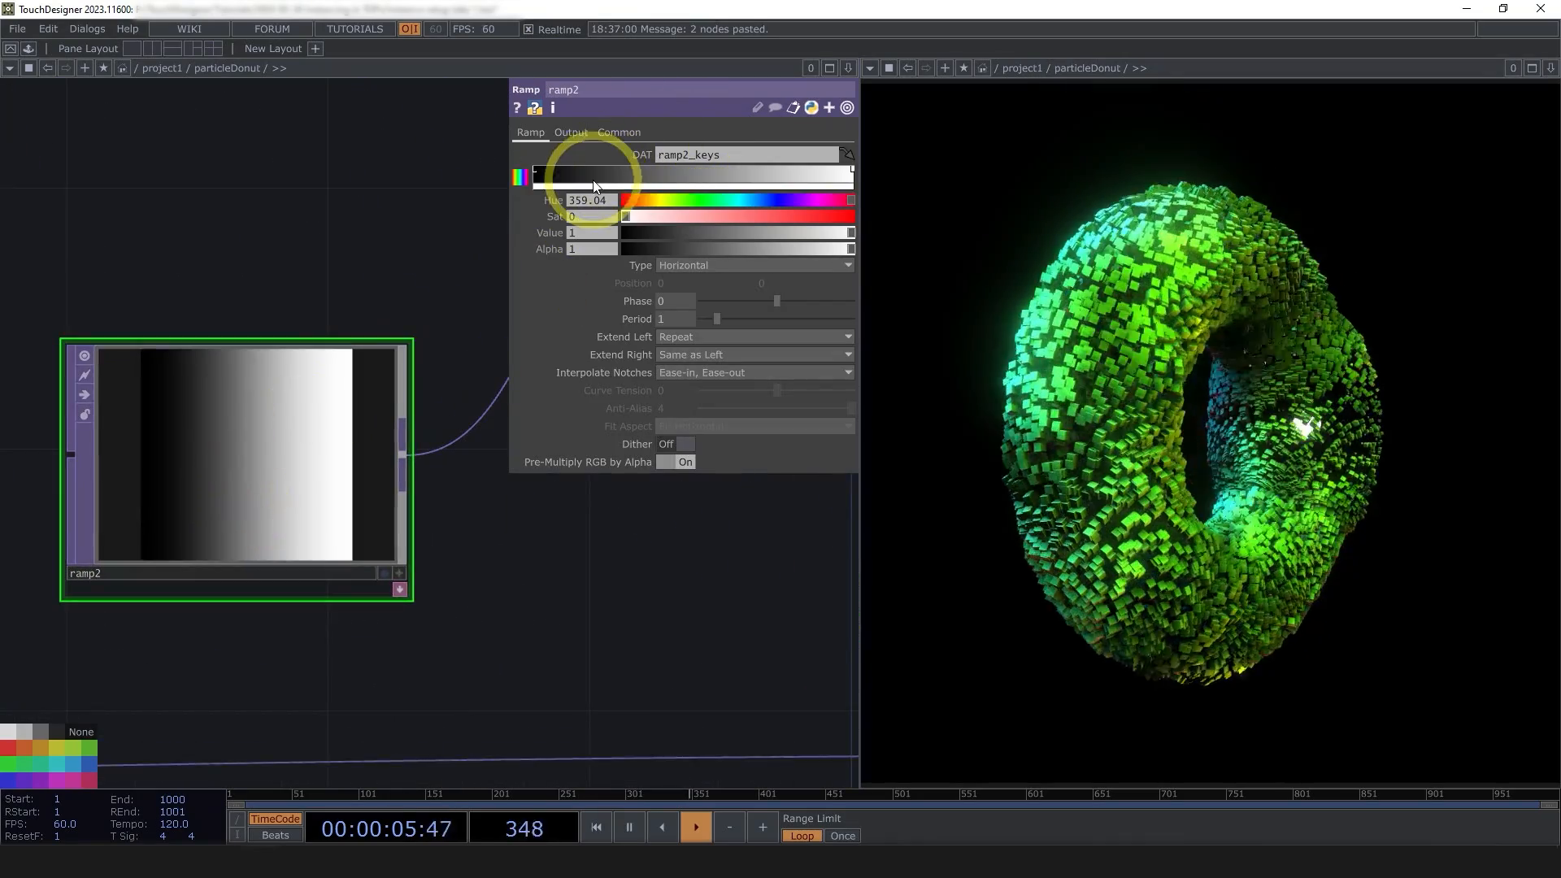
drag(582, 181, 715, 171)
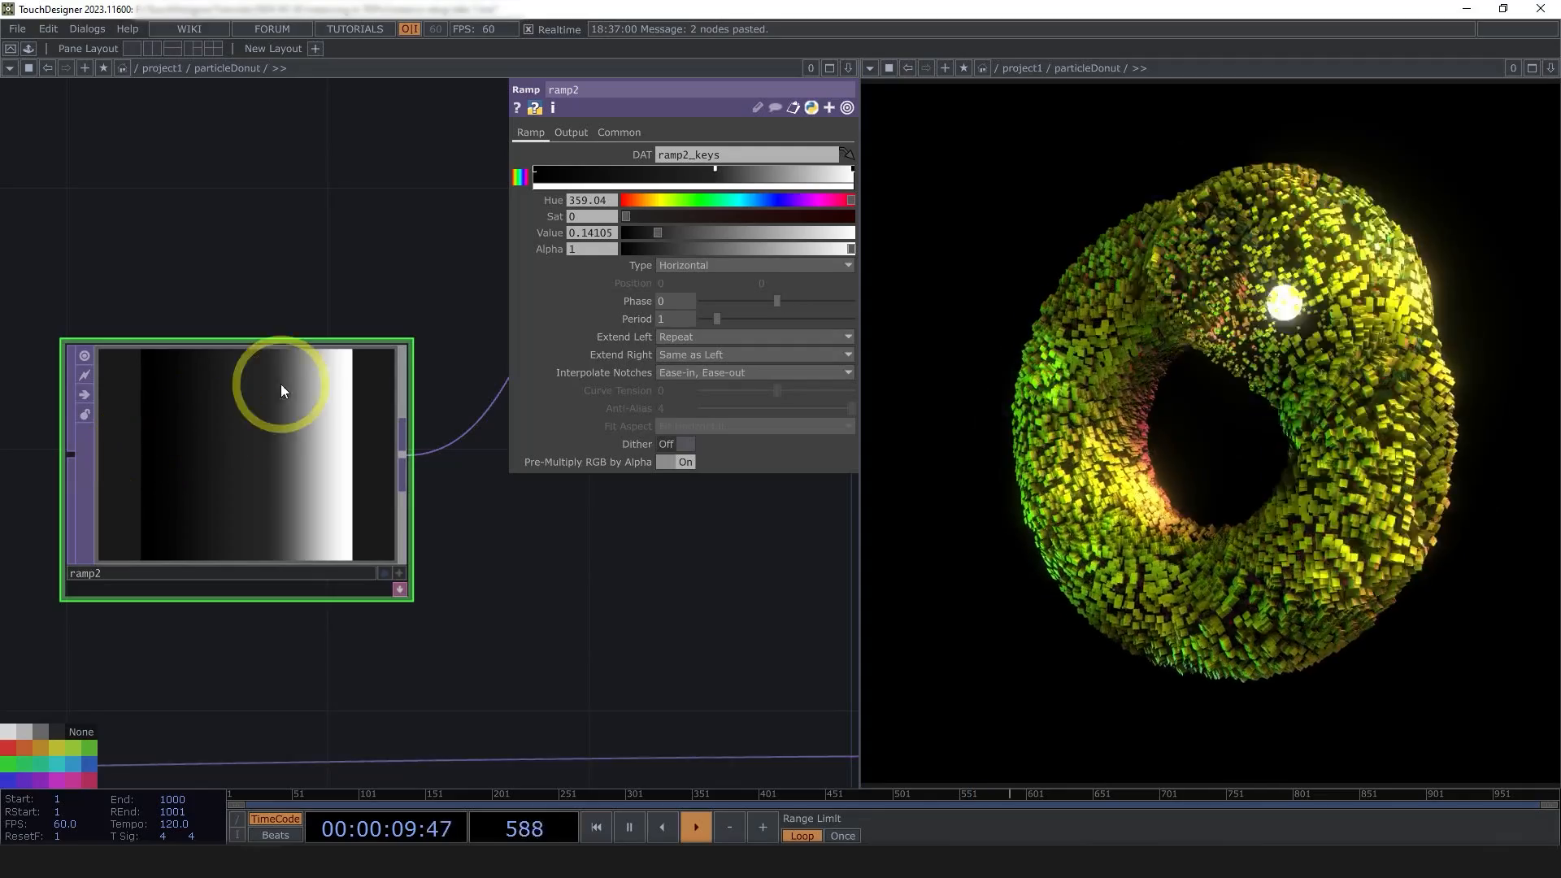
drag(737, 177, 766, 171)
drag(680, 232, 599, 233)
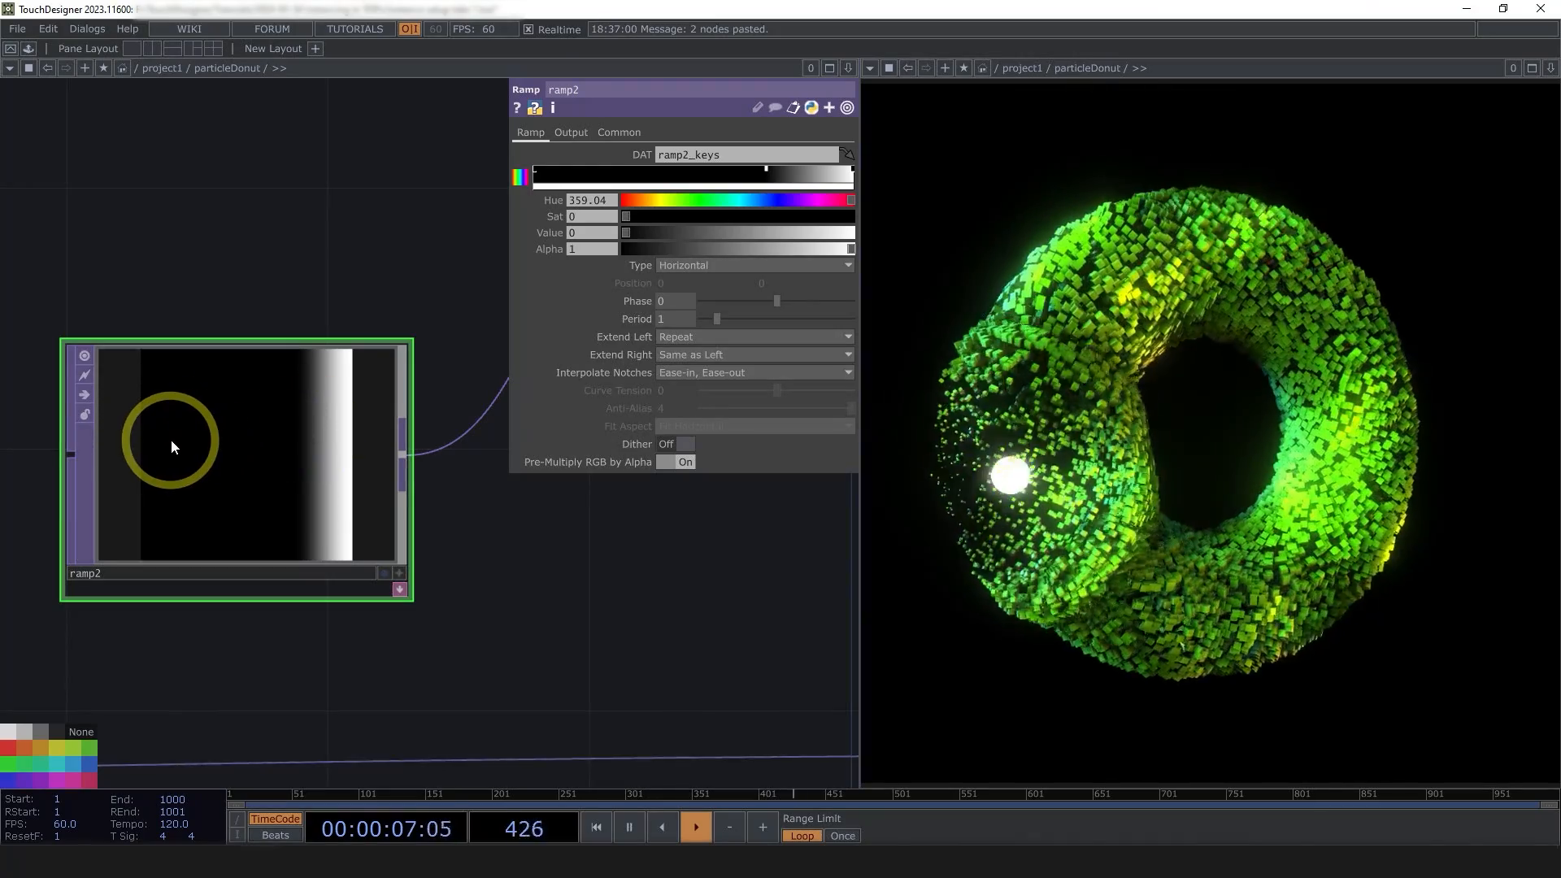
- Examine the multiply1 and rot outputs, and review the network branches running from pointGenerator and attrTOPs
drag(464, 481, 349, 490)
scroll(276, 390, down, 8)
scroll(349, 496, up, 4)
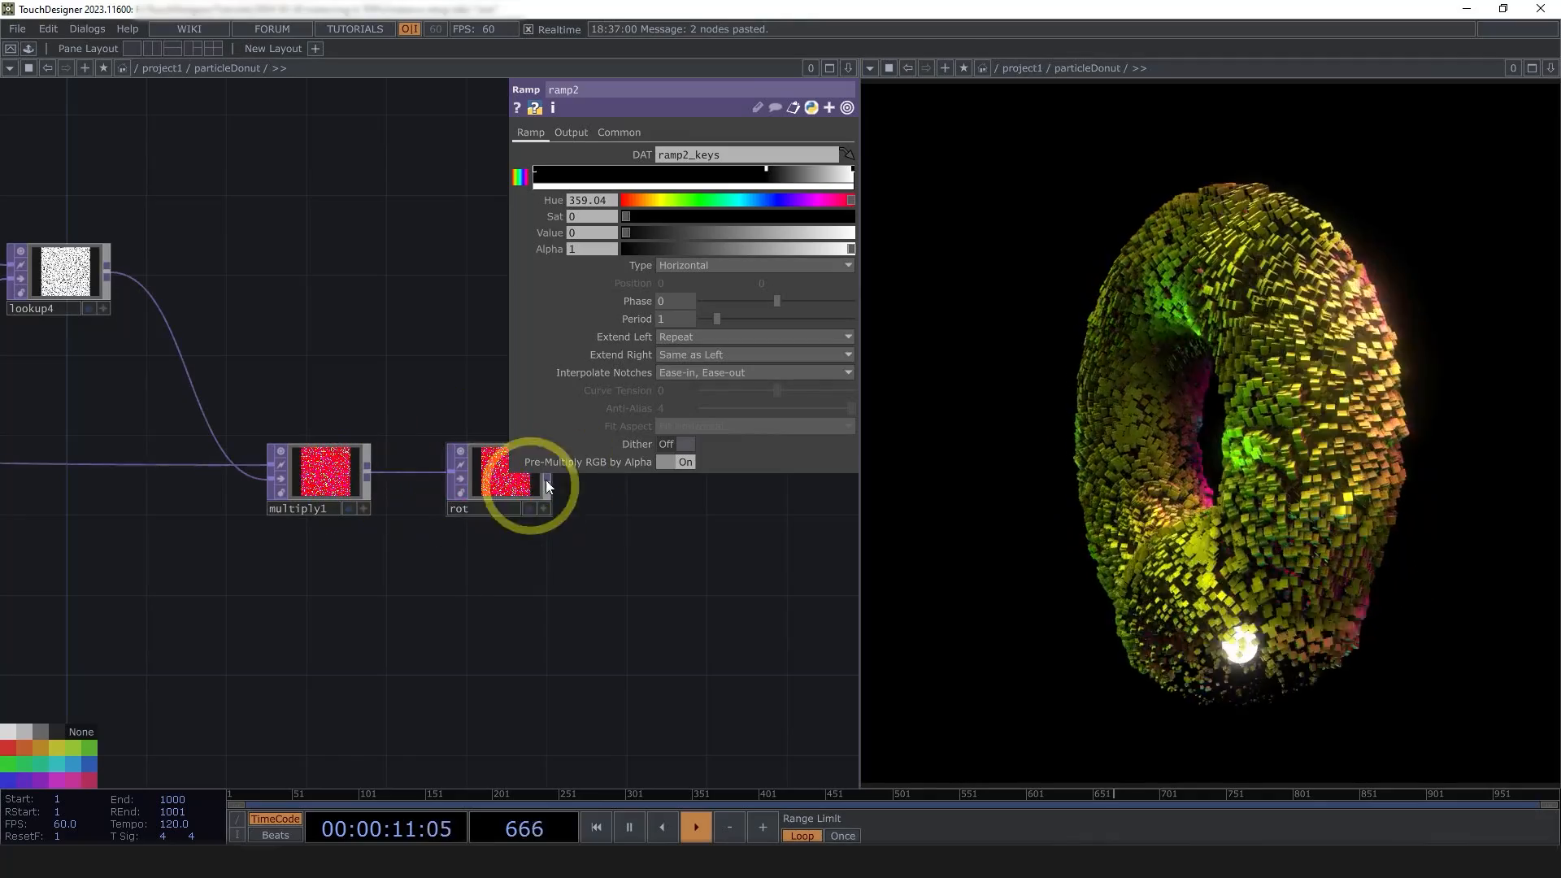
drag(616, 604, 528, 607)
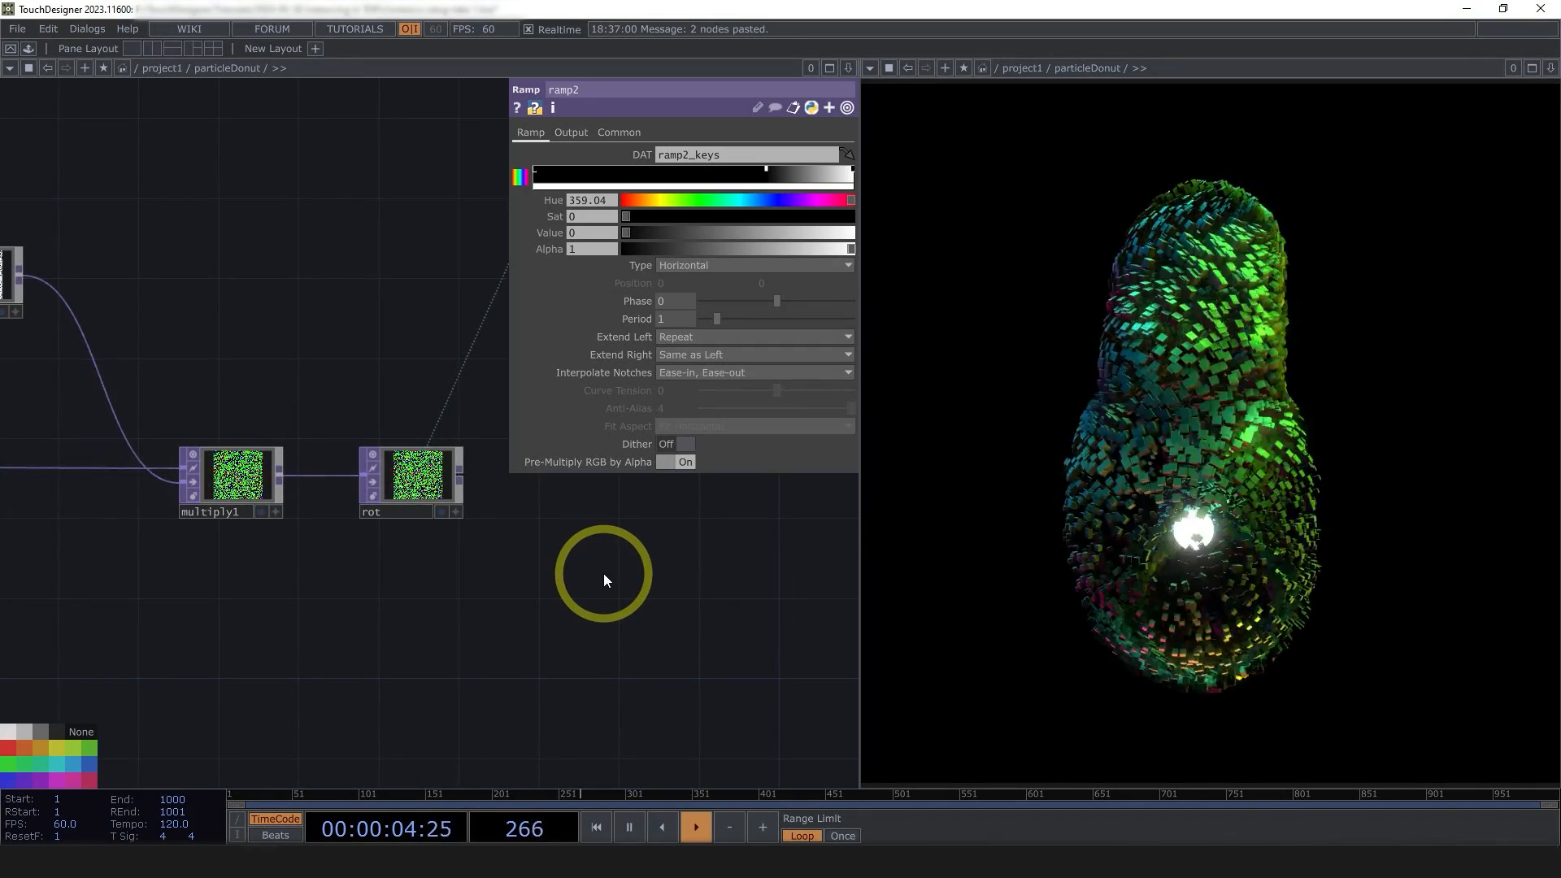
drag(543, 635, 488, 663)
scroll(488, 664, down, 3)
scroll(607, 670, down, 3)
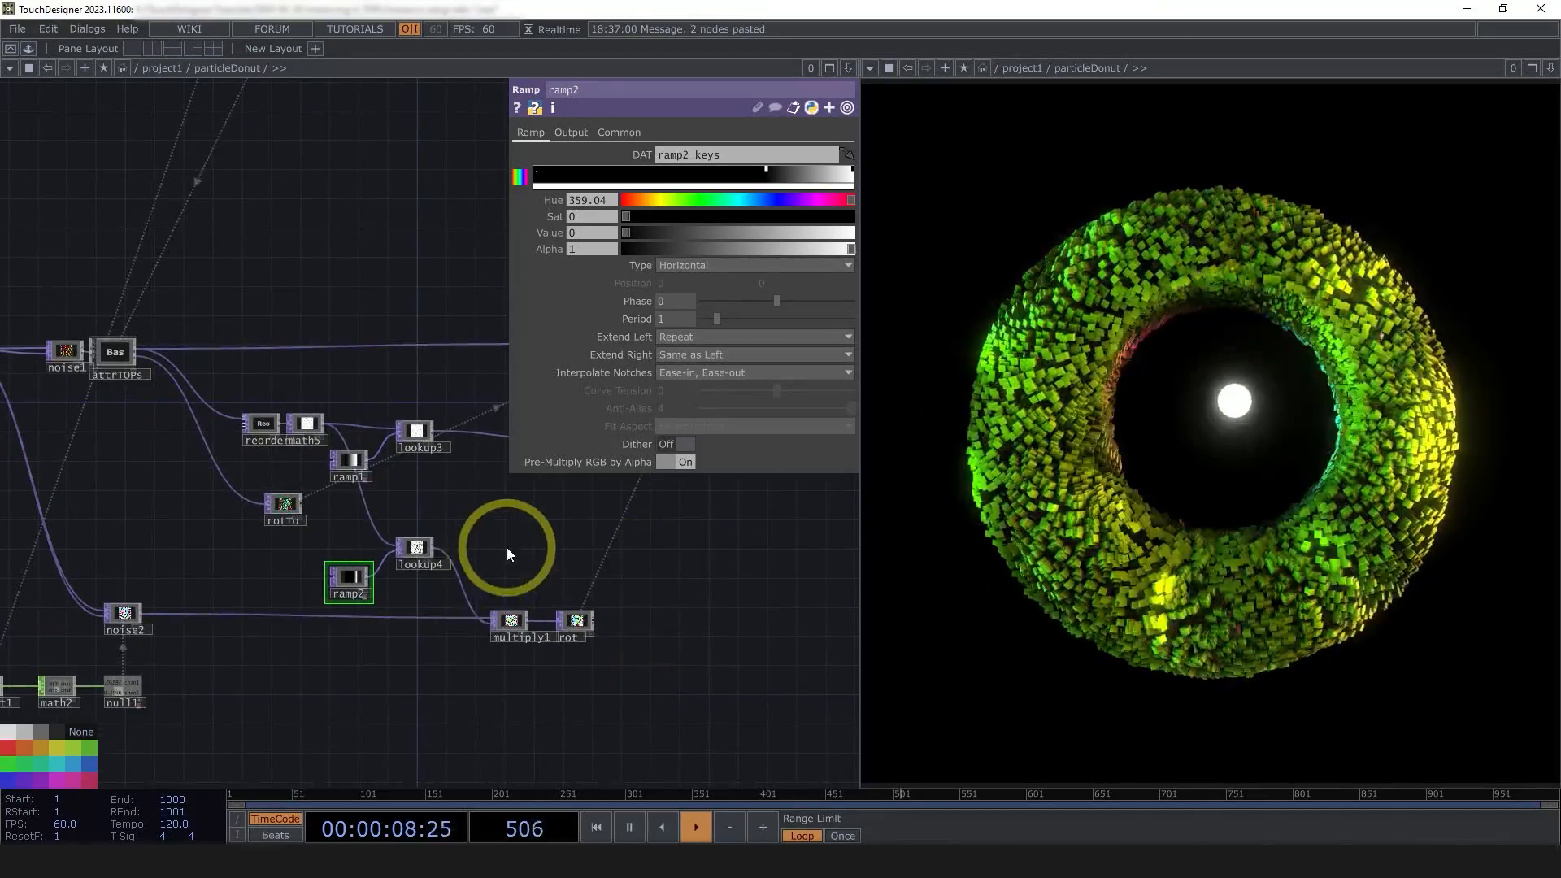
scroll(509, 551, down, 3)
scroll(359, 425, up, 10)
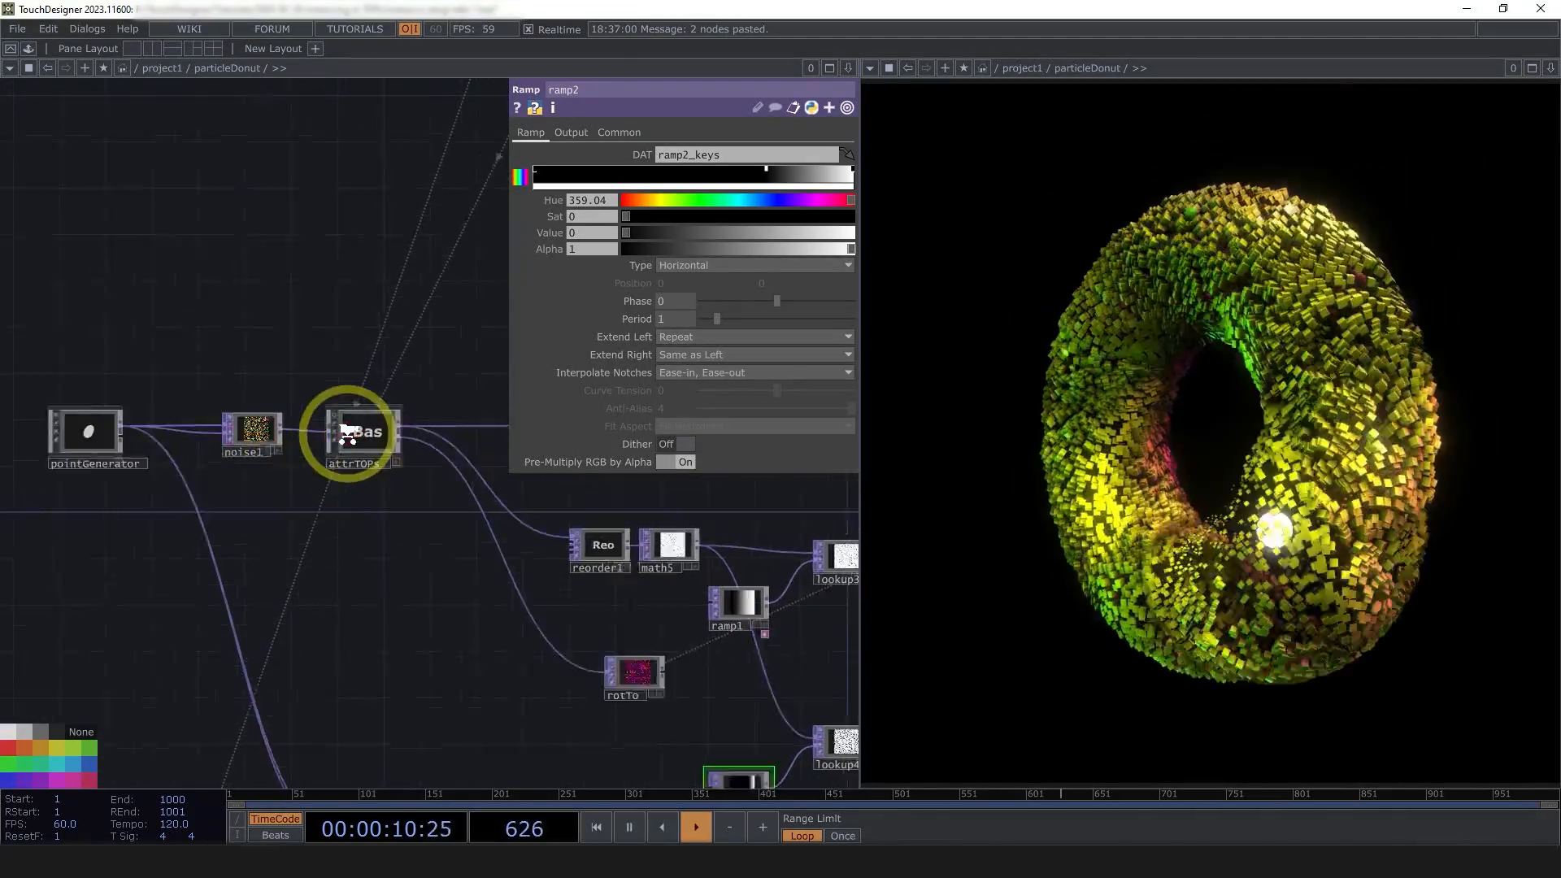
scroll(387, 641, down, 5)
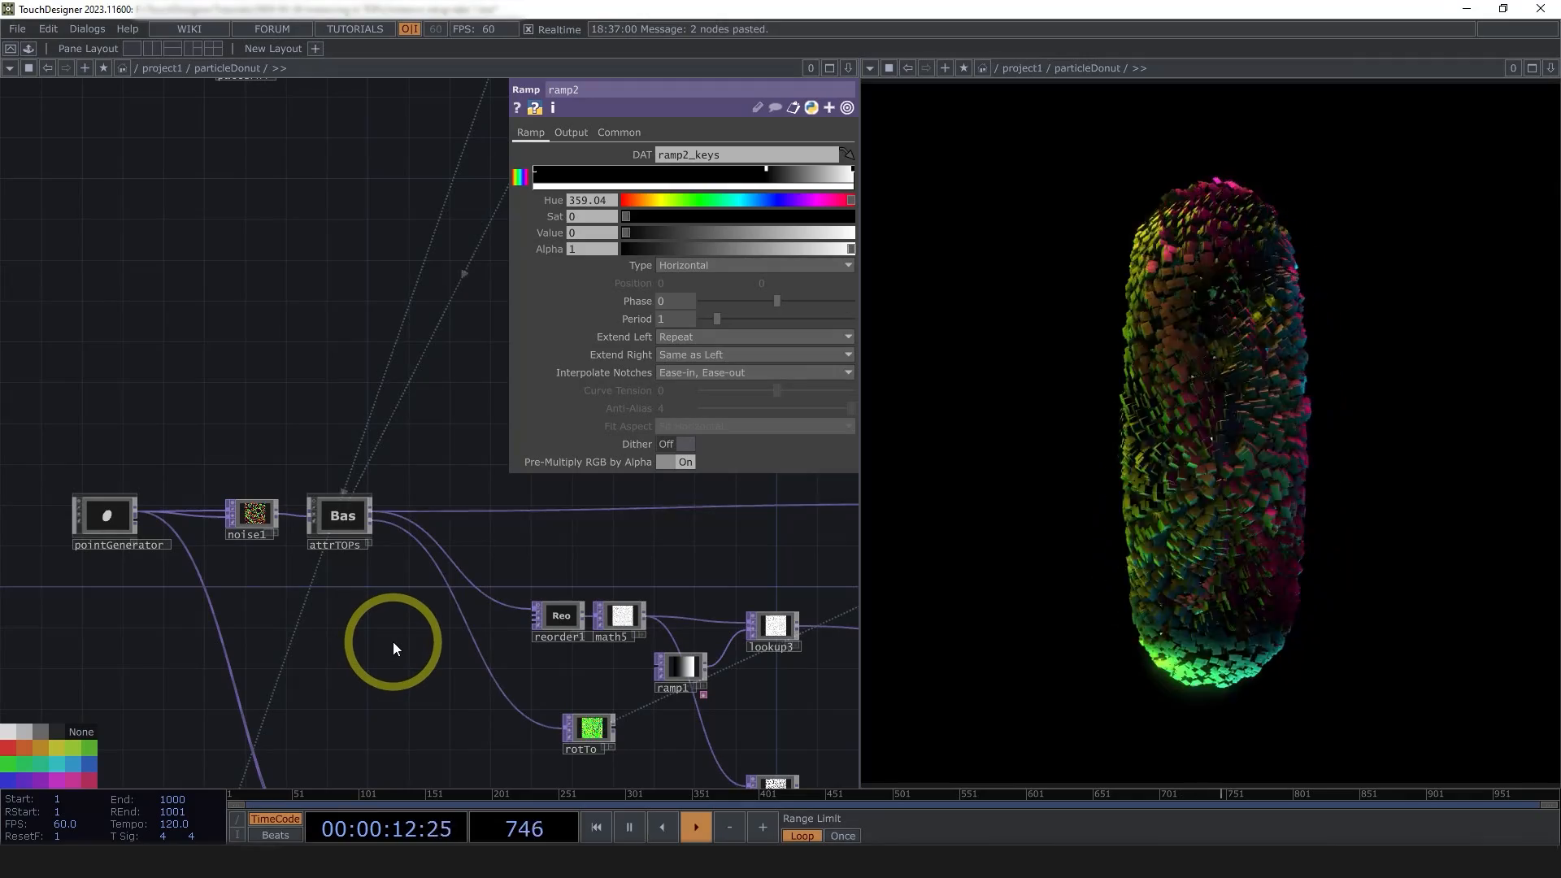
drag(387, 623, 348, 632)
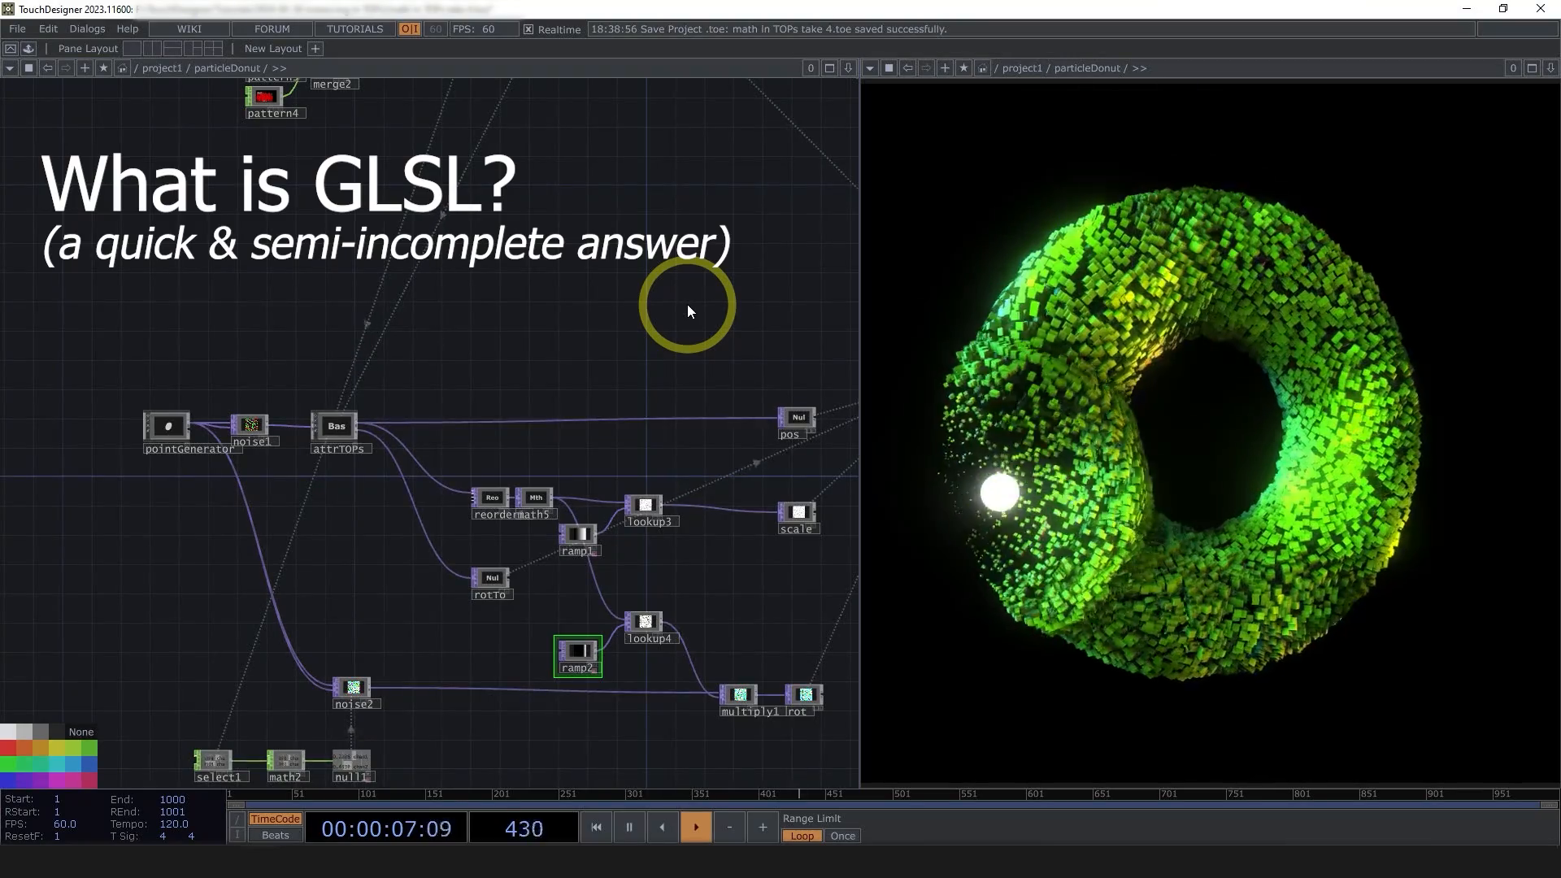
scroll(521, 512, up, 2)
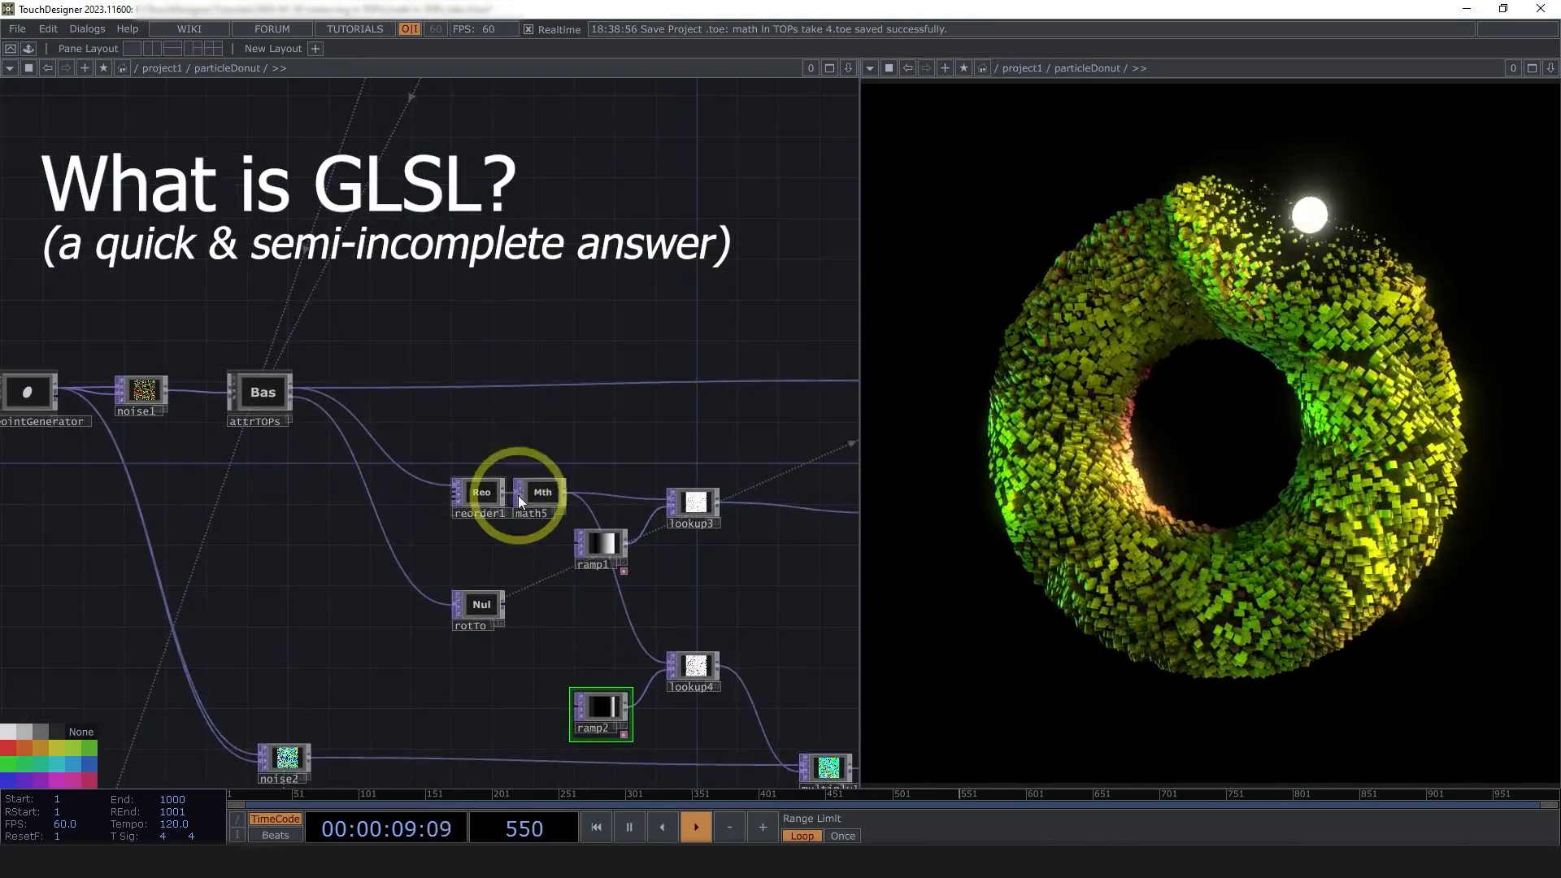
scroll(513, 510, down, 2)
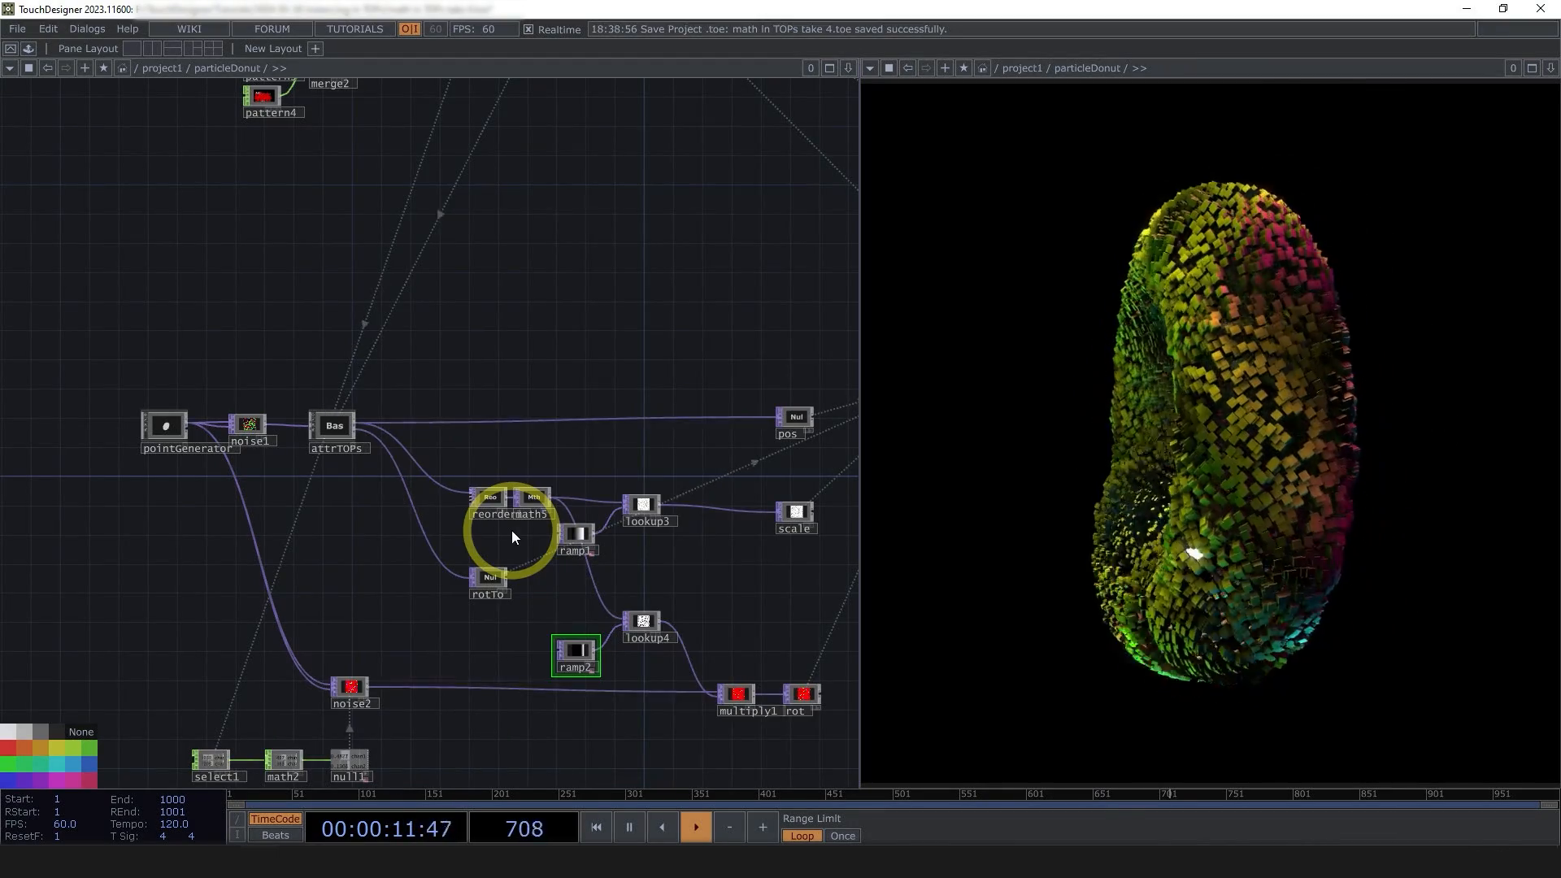
- Widen the network pane and branch a GLSL TOP off noise1's output, placing it below attrTOPs
scroll(287, 457, up, 5)
drag(362, 396, 362, 324)
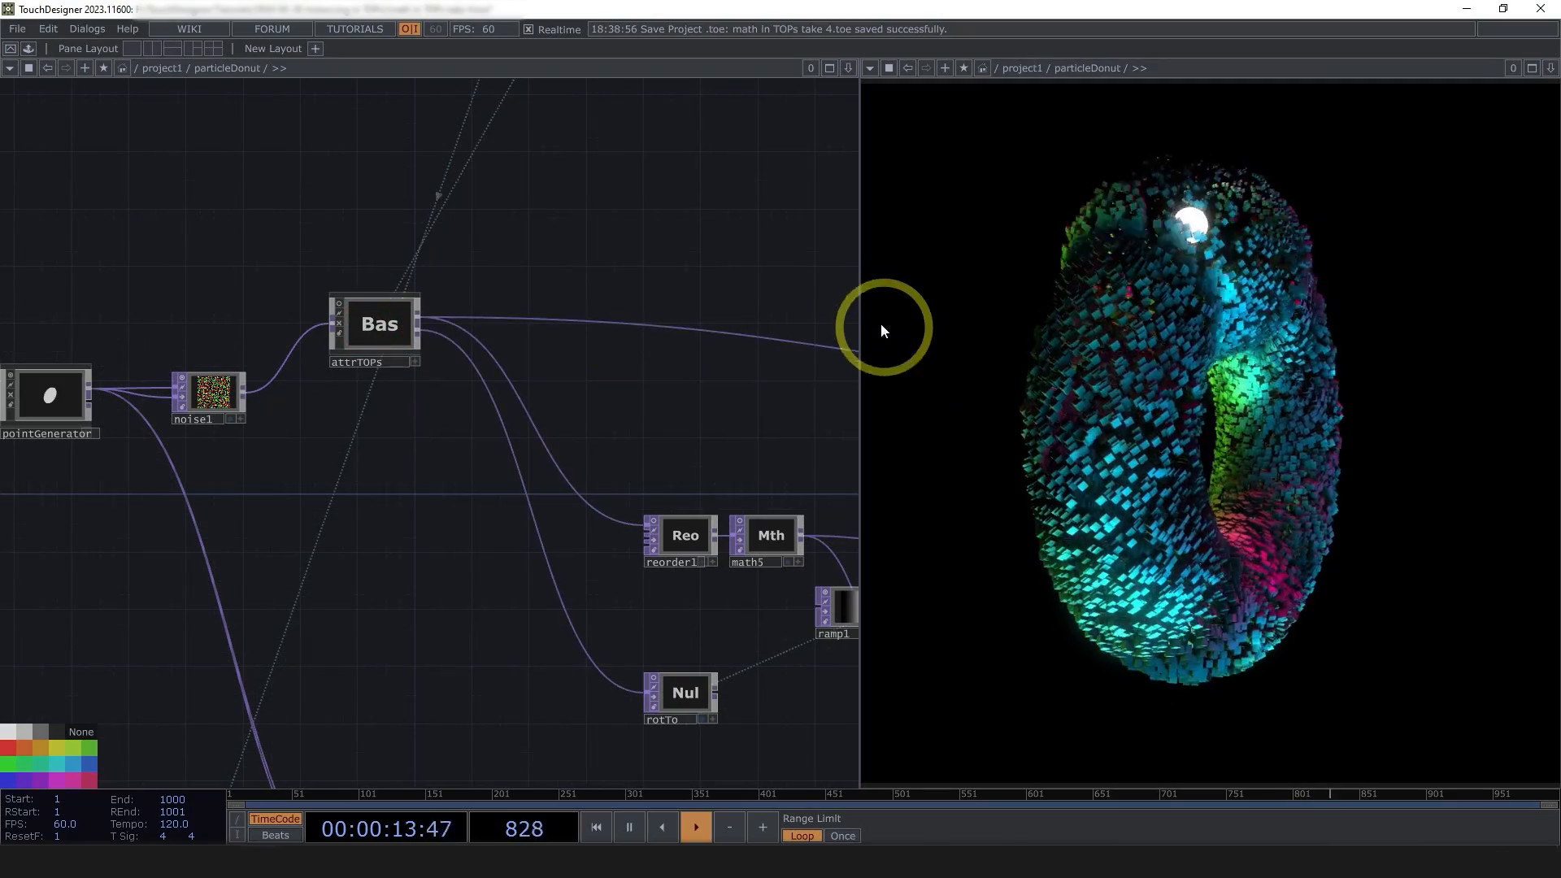
drag(859, 289, 1184, 282)
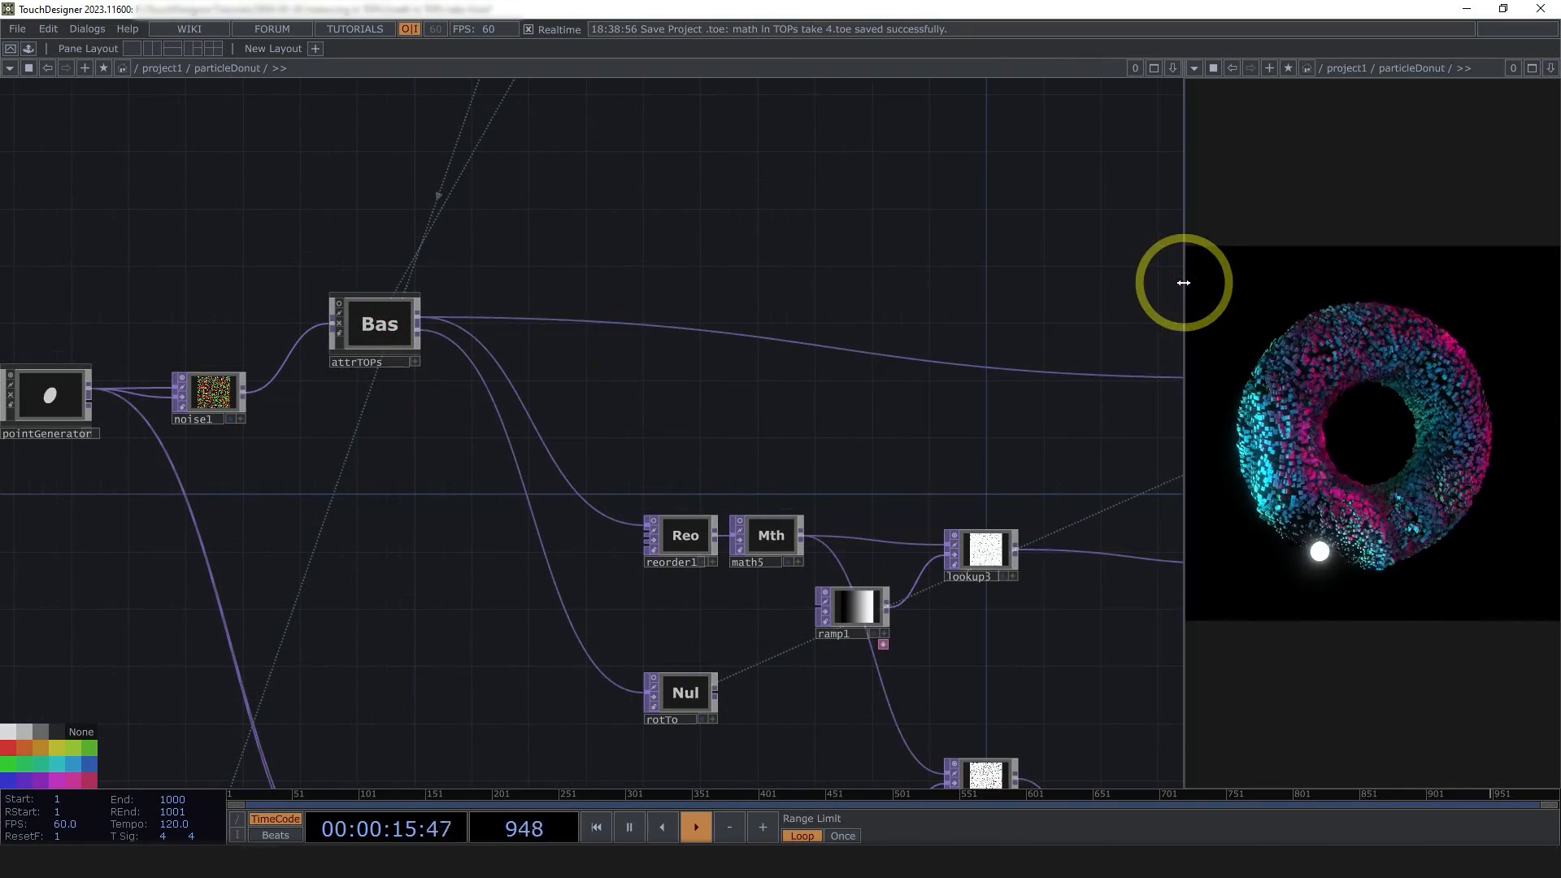
right_click(244, 388)
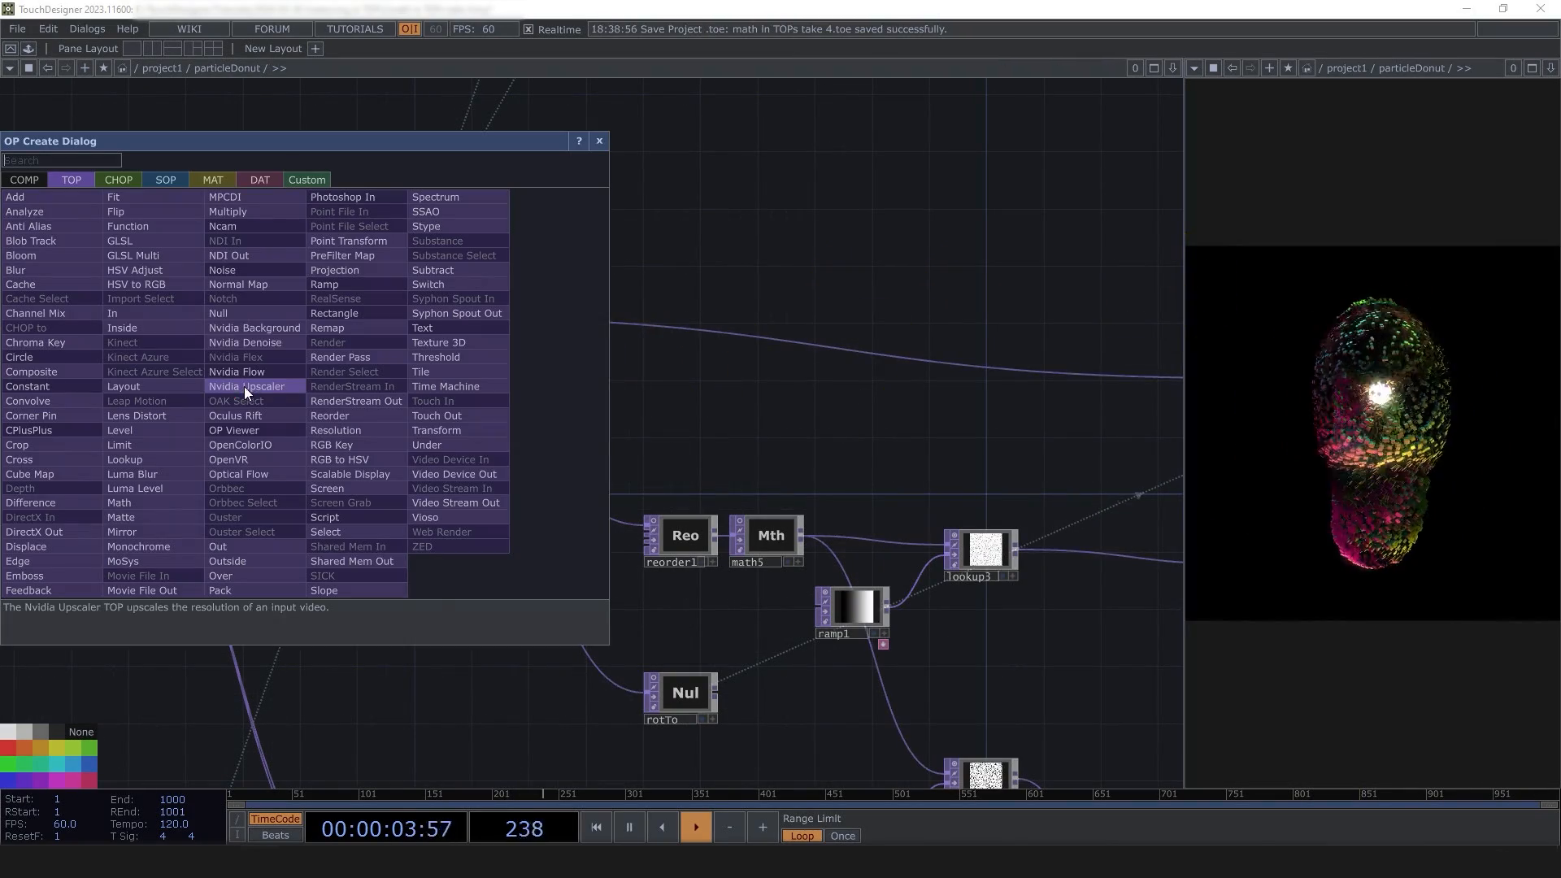
text(gls)
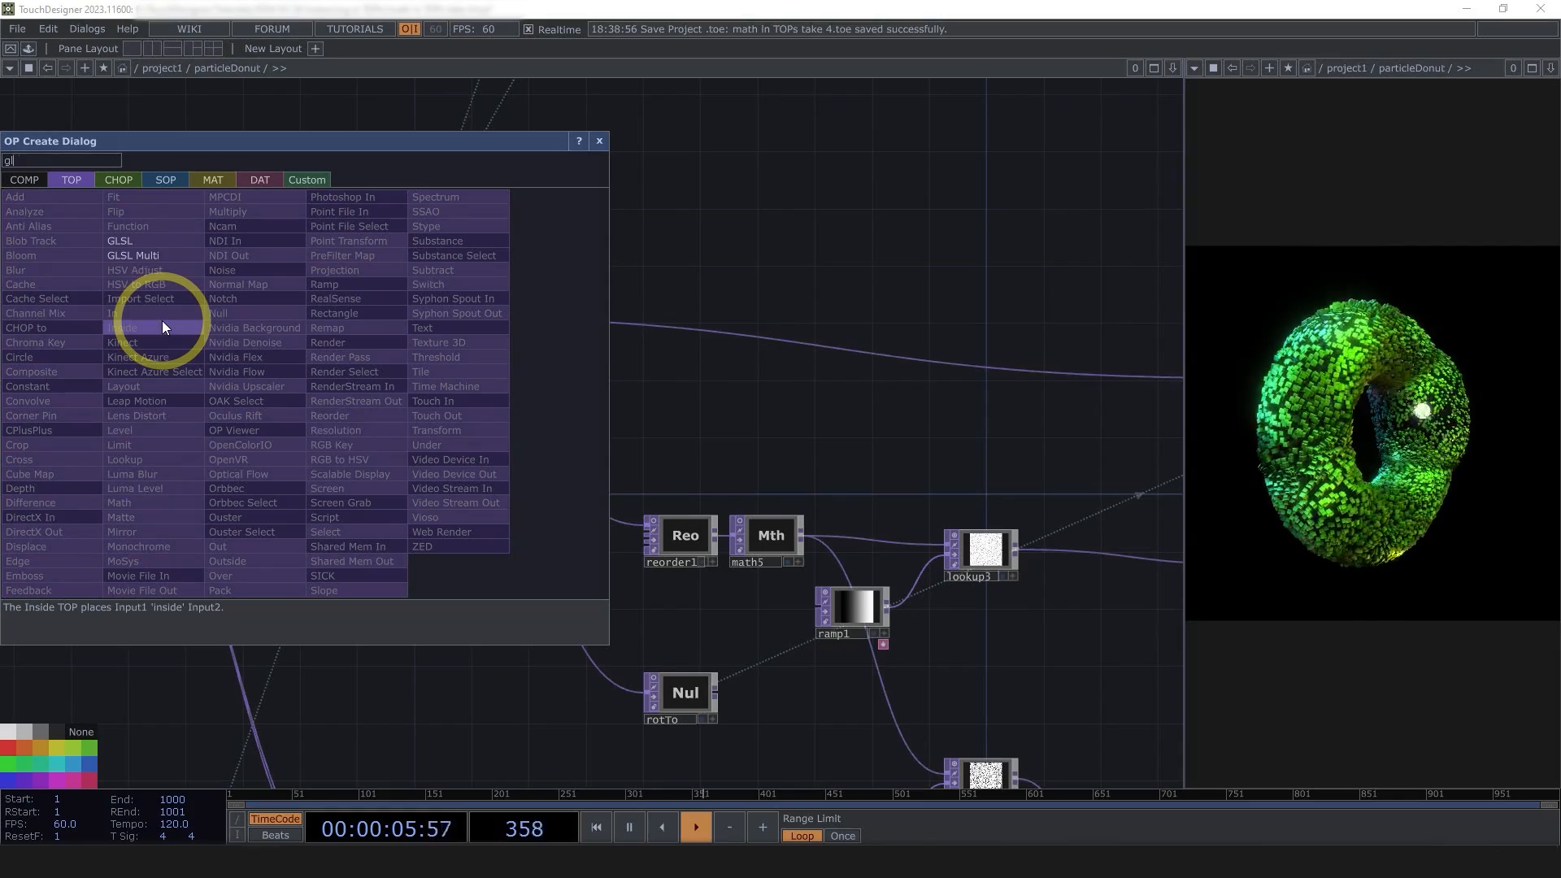
click(145, 241)
click(372, 437)
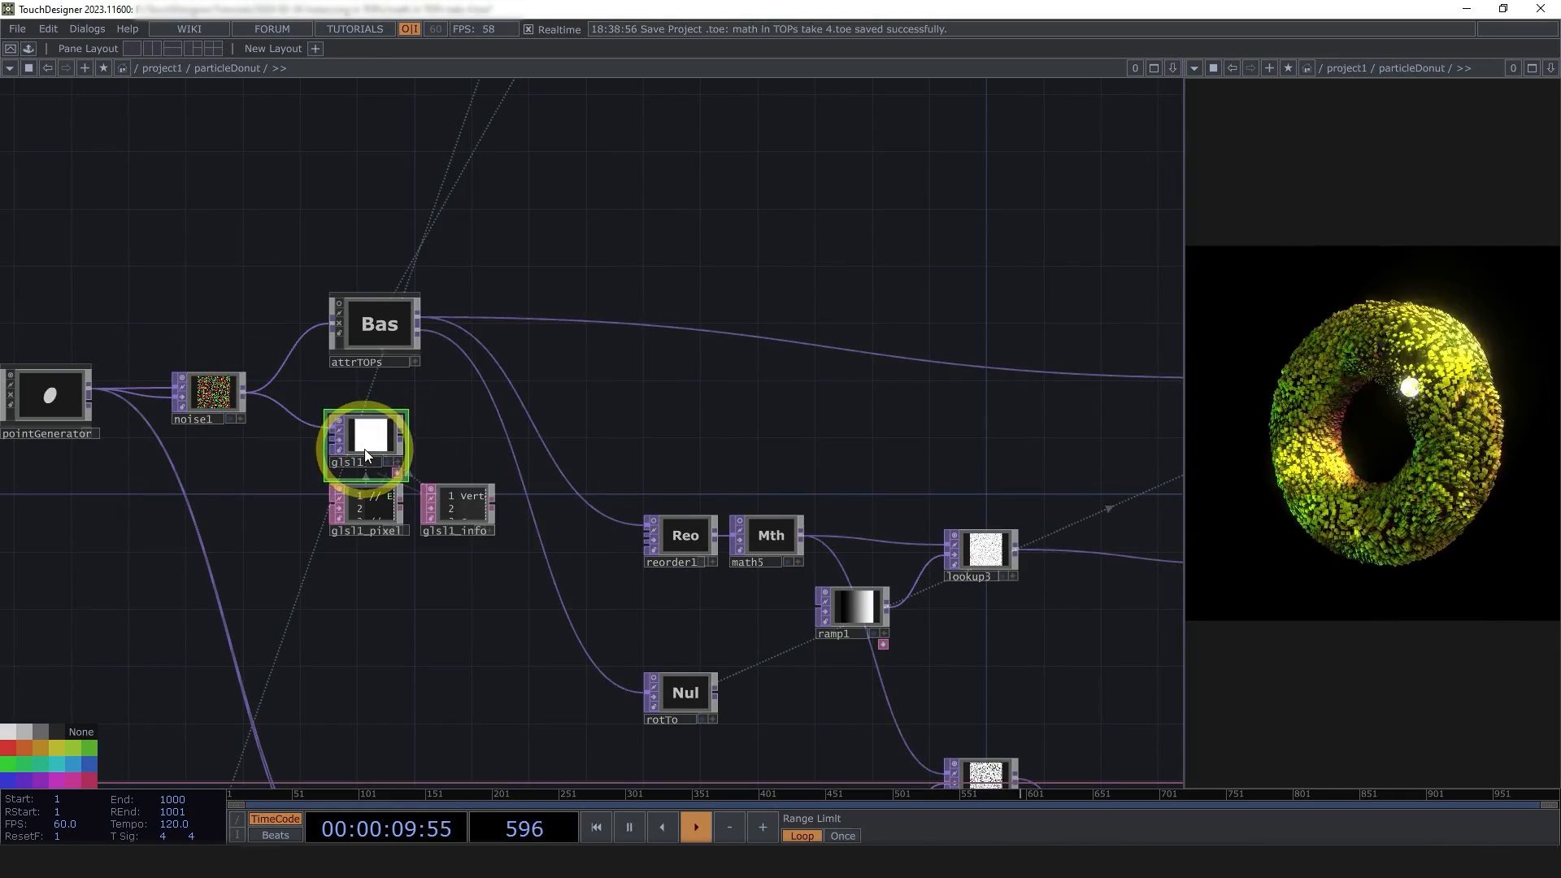
- Examine the new GLSL TOP, its default pixel shader code in glsl1_pixel and the docked info DAT
scroll(370, 443, up, 3)
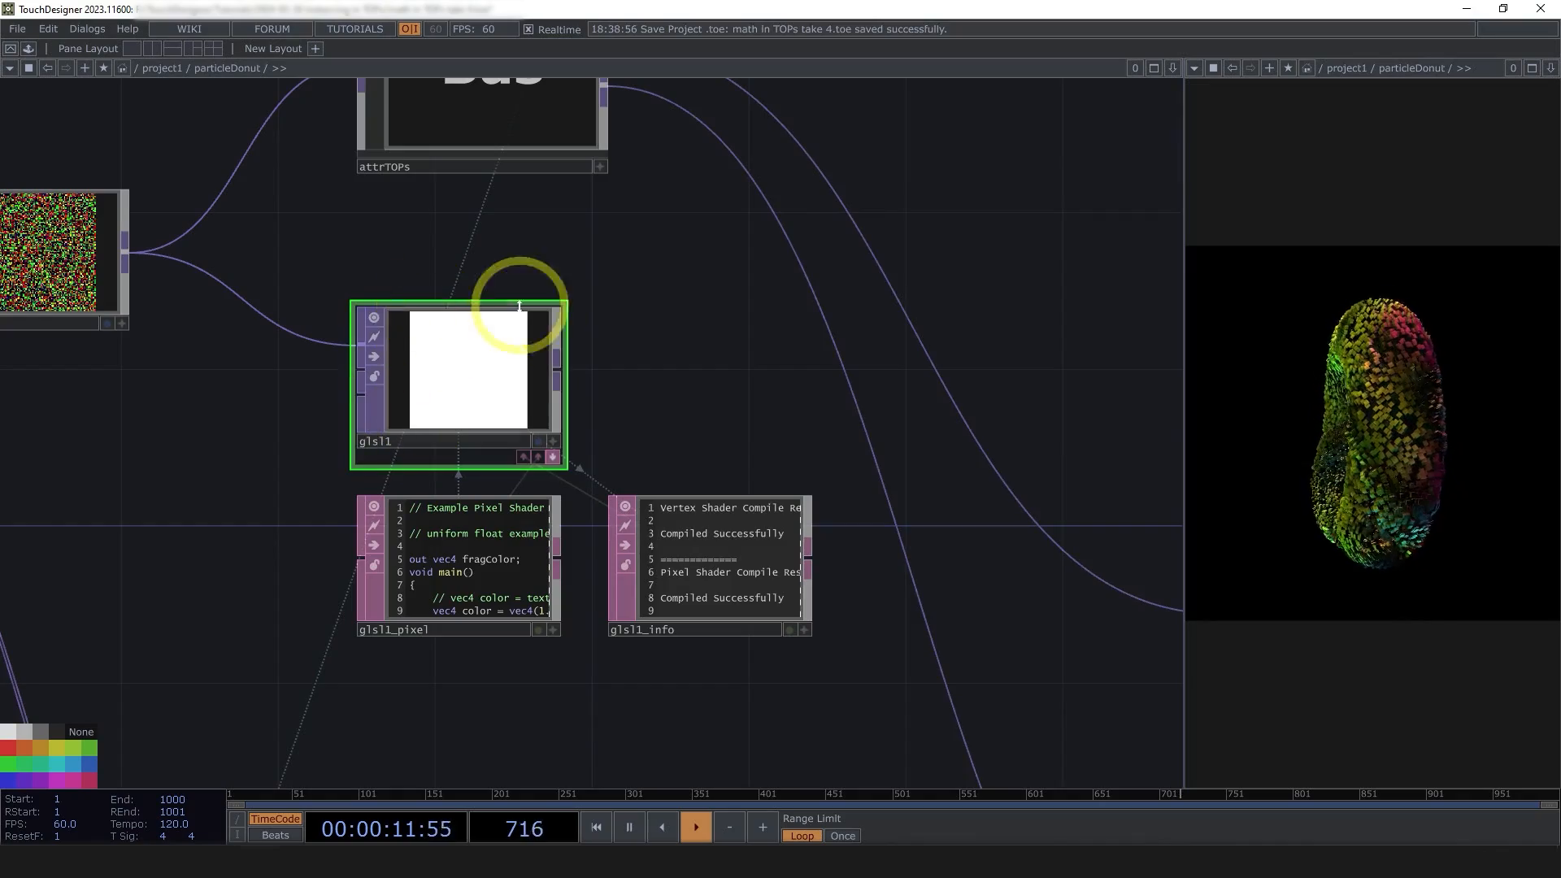
scroll(520, 307, down, 2)
drag(640, 294, 606, 345)
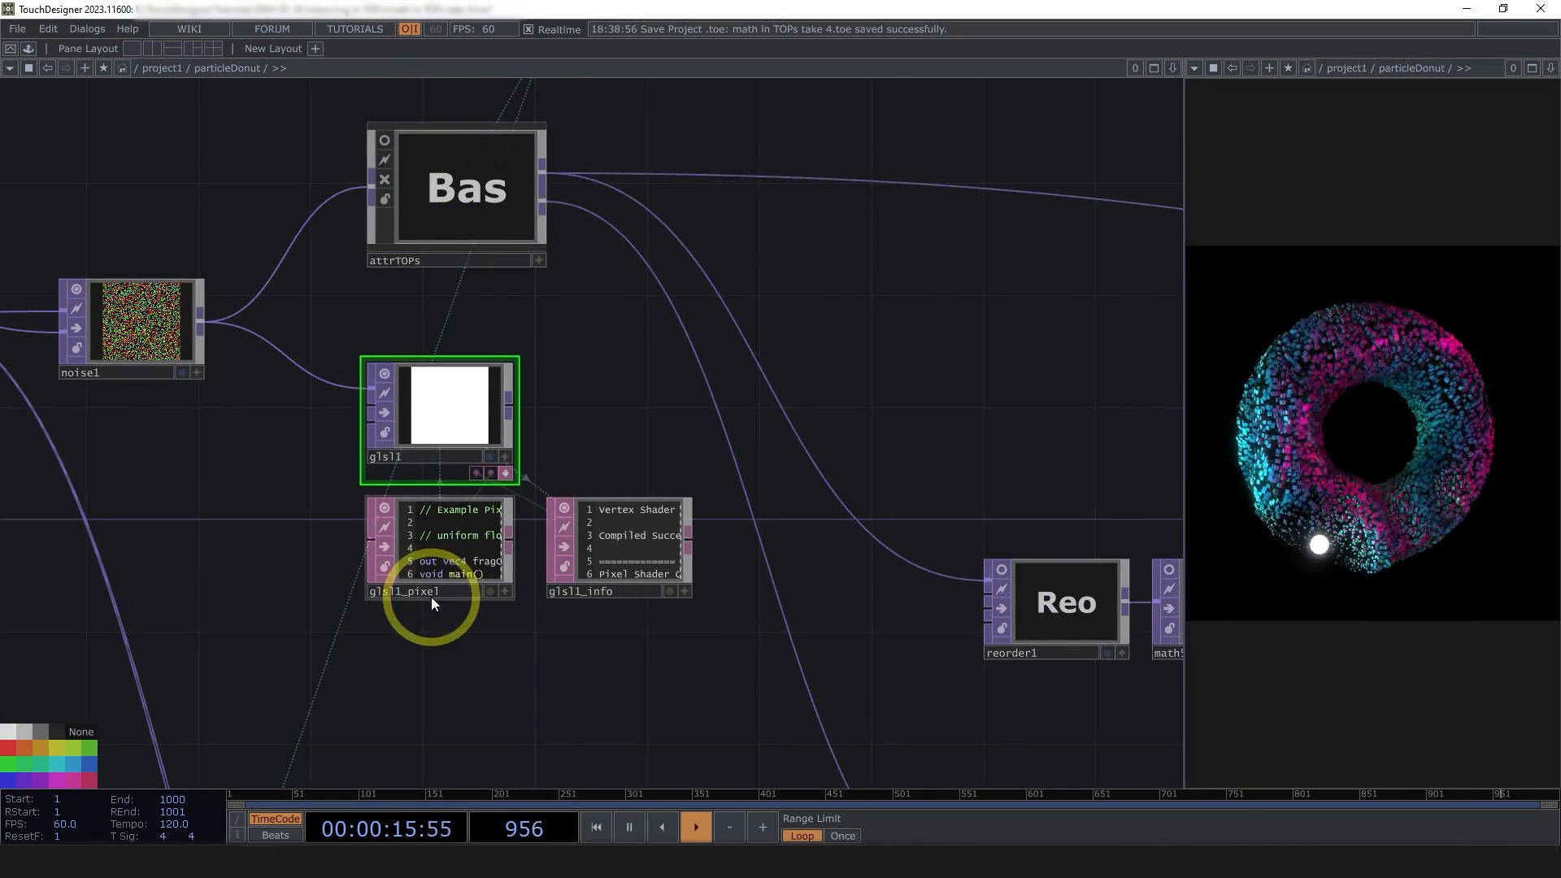
scroll(444, 567, up, 3)
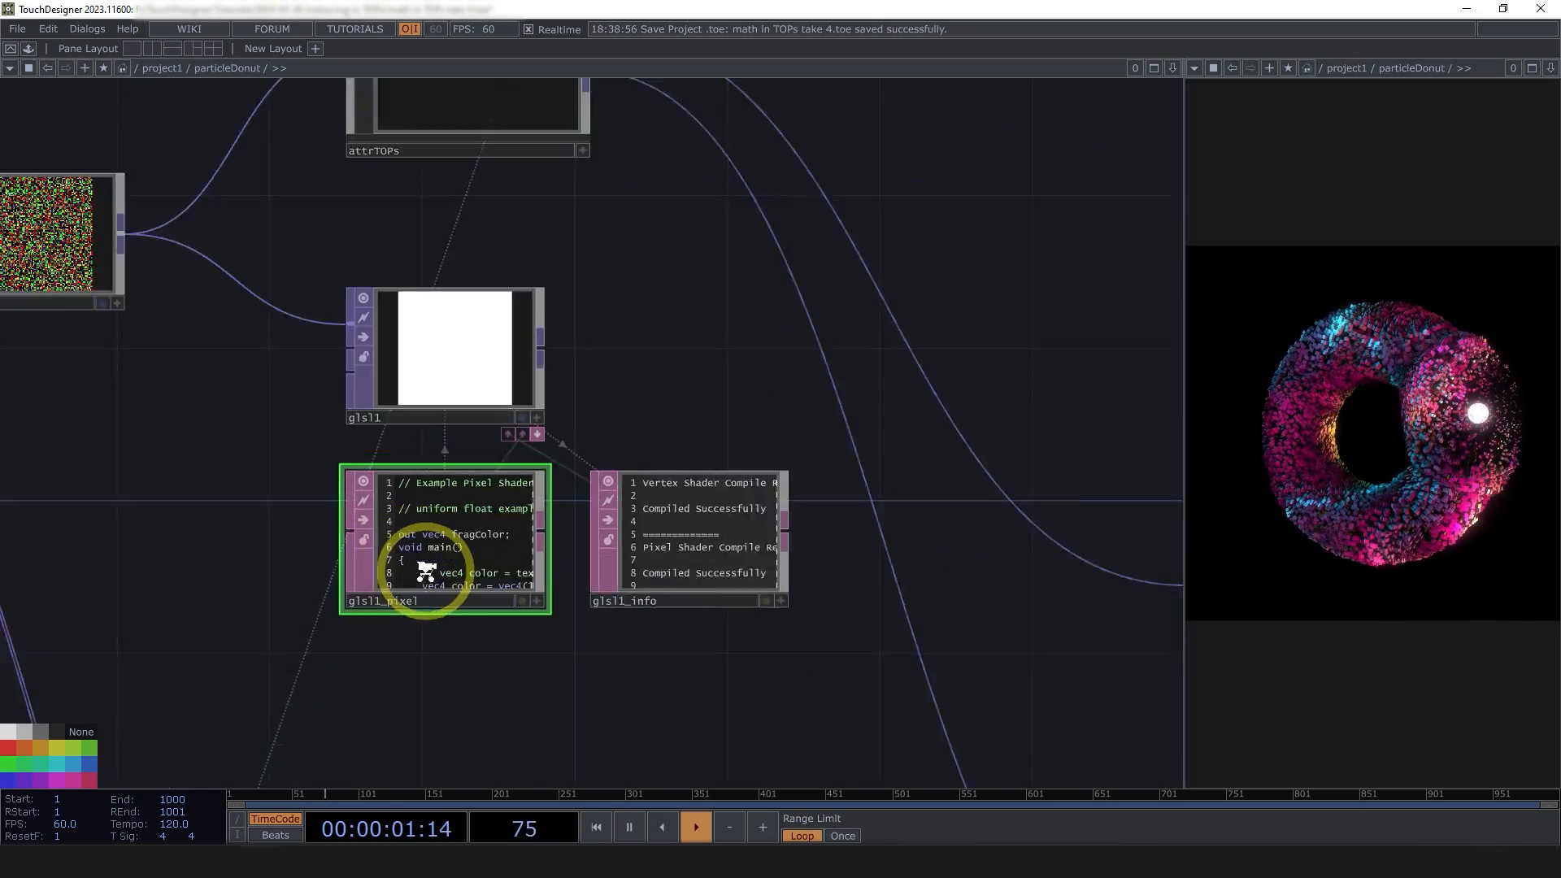
key(p)
scroll(482, 530, up, 3)
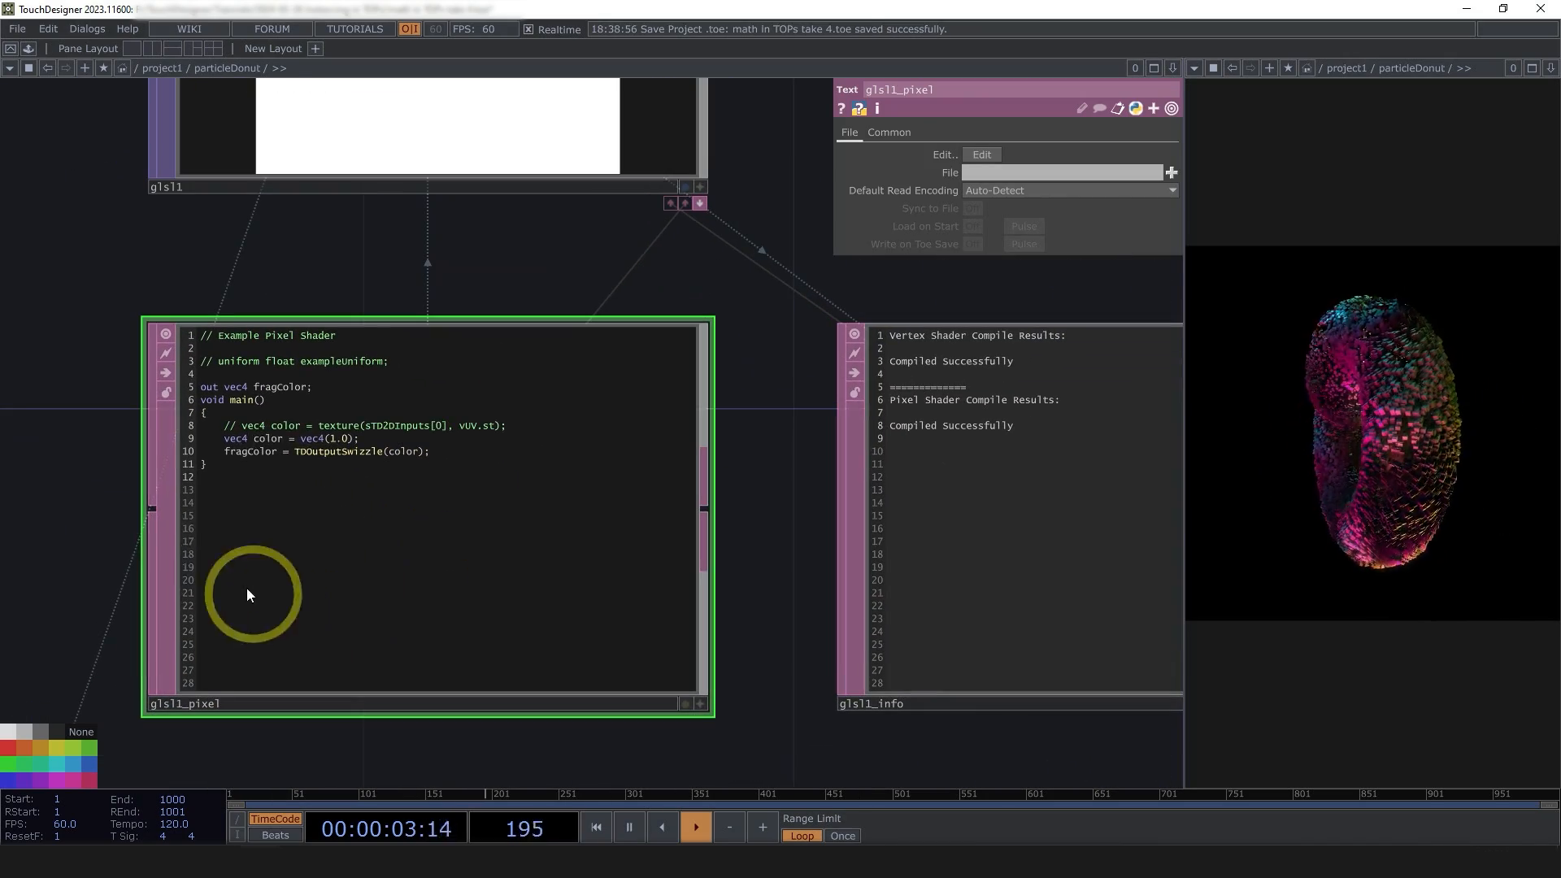
click(367, 501)
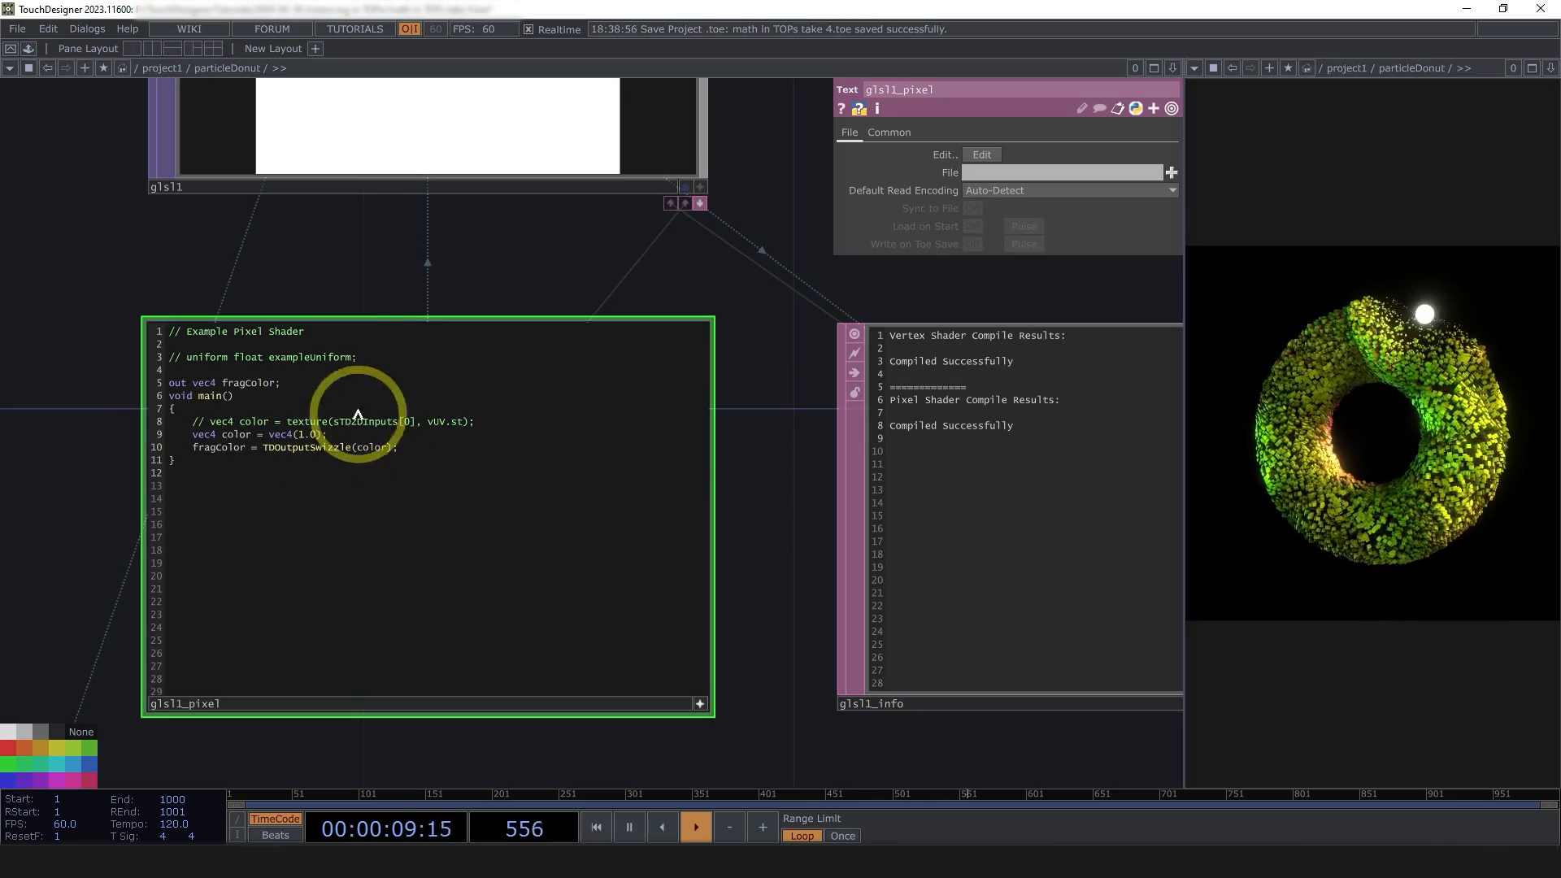
click(700, 706)
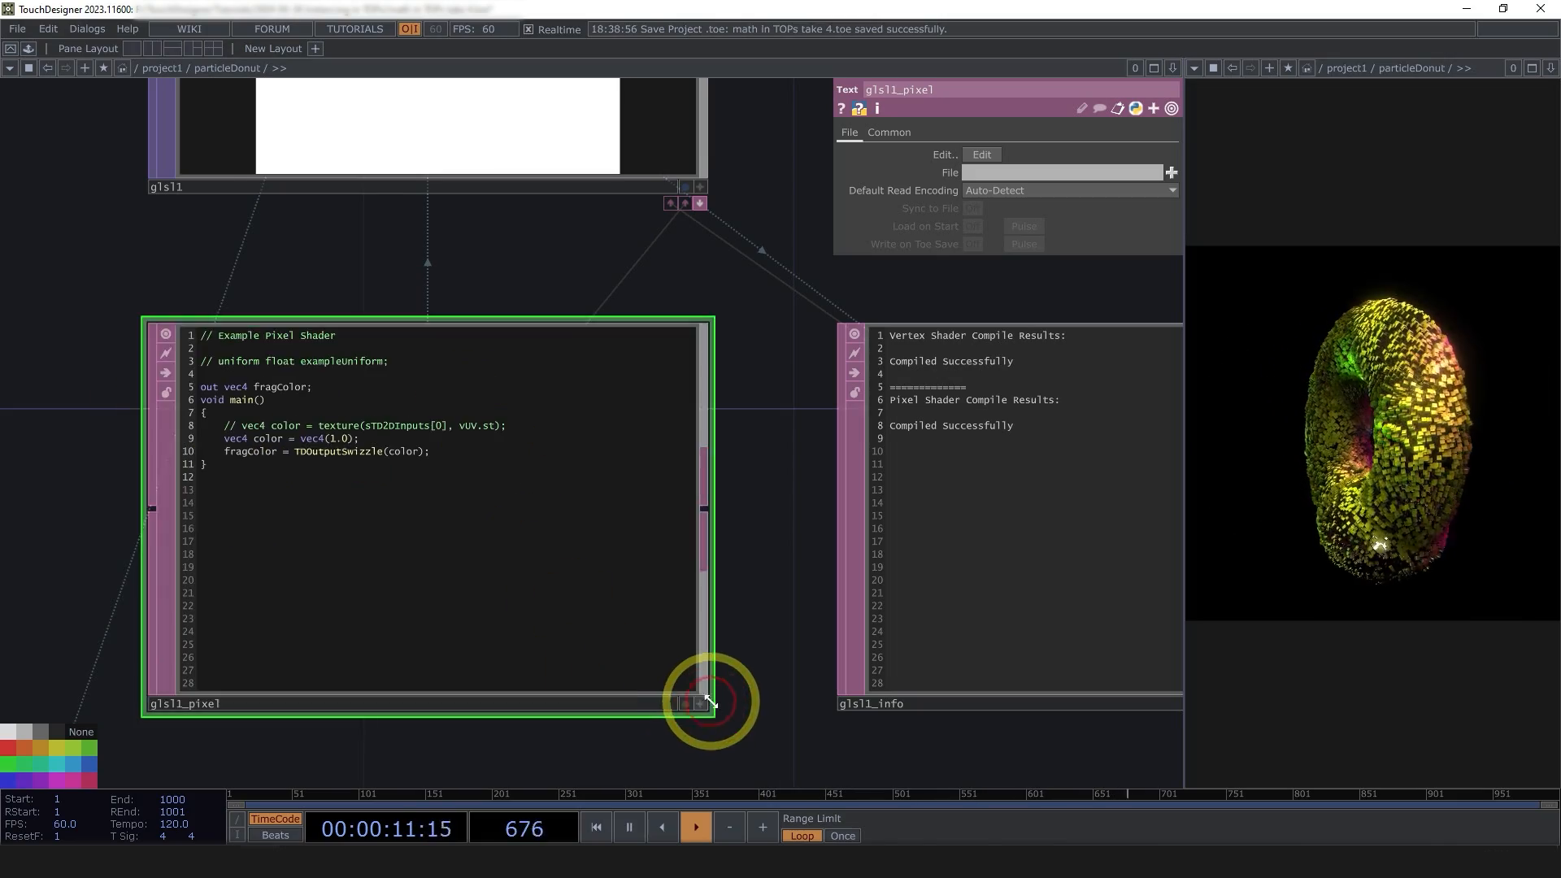
scroll(782, 731, down, 3)
drag(783, 731, 628, 664)
scroll(628, 664, down, 1)
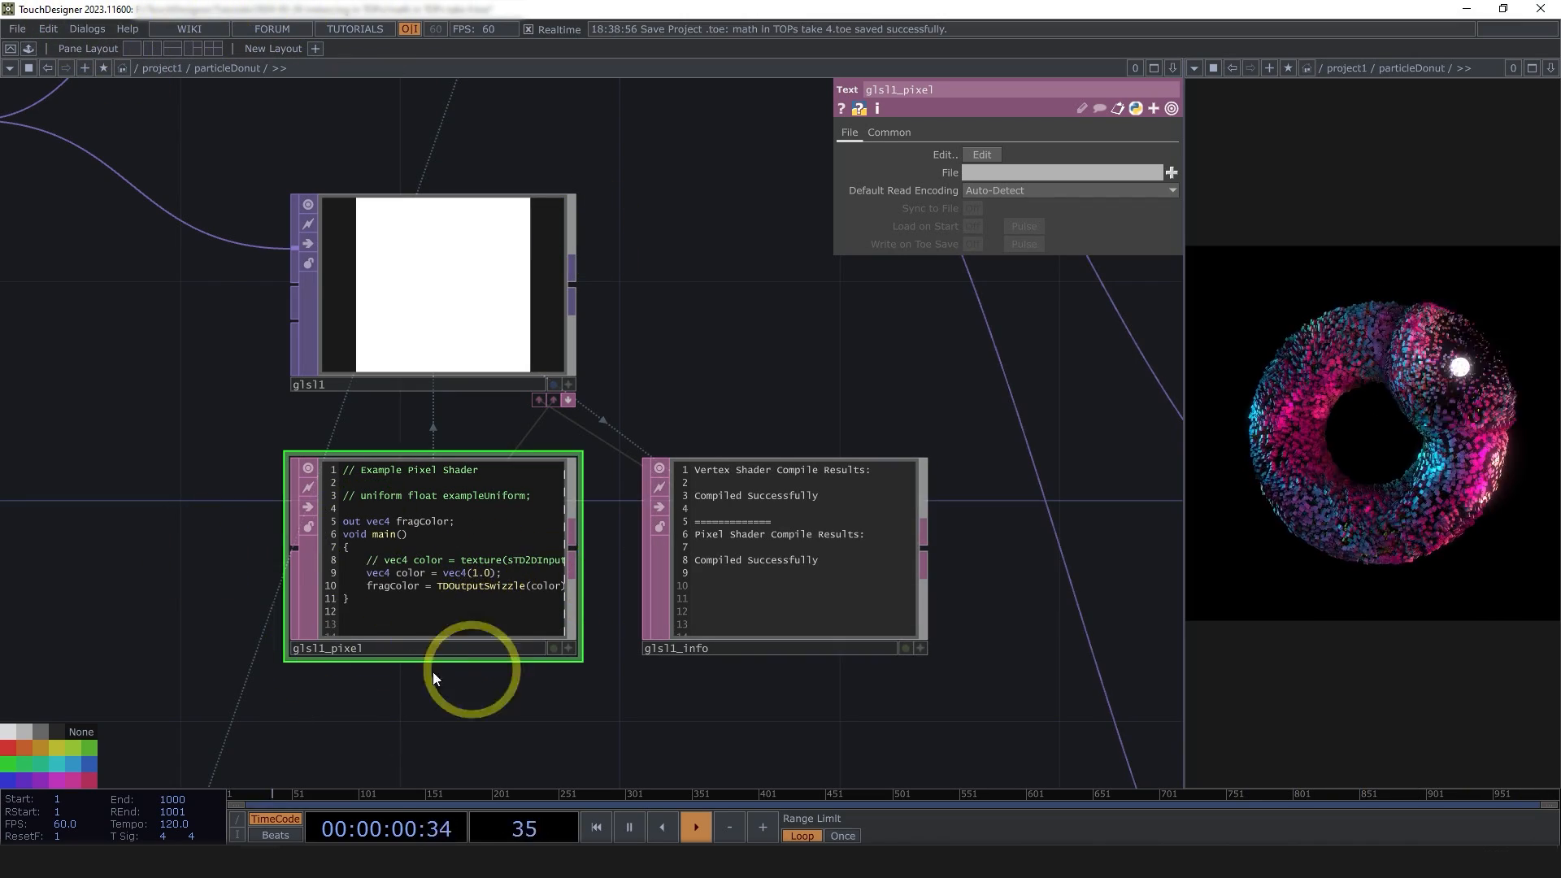
- Open glsl1_pixel in the external text editor and tile Sublime Text side by side with TouchDesigner, hiding the DAT's parameters
key(ctrl+e)
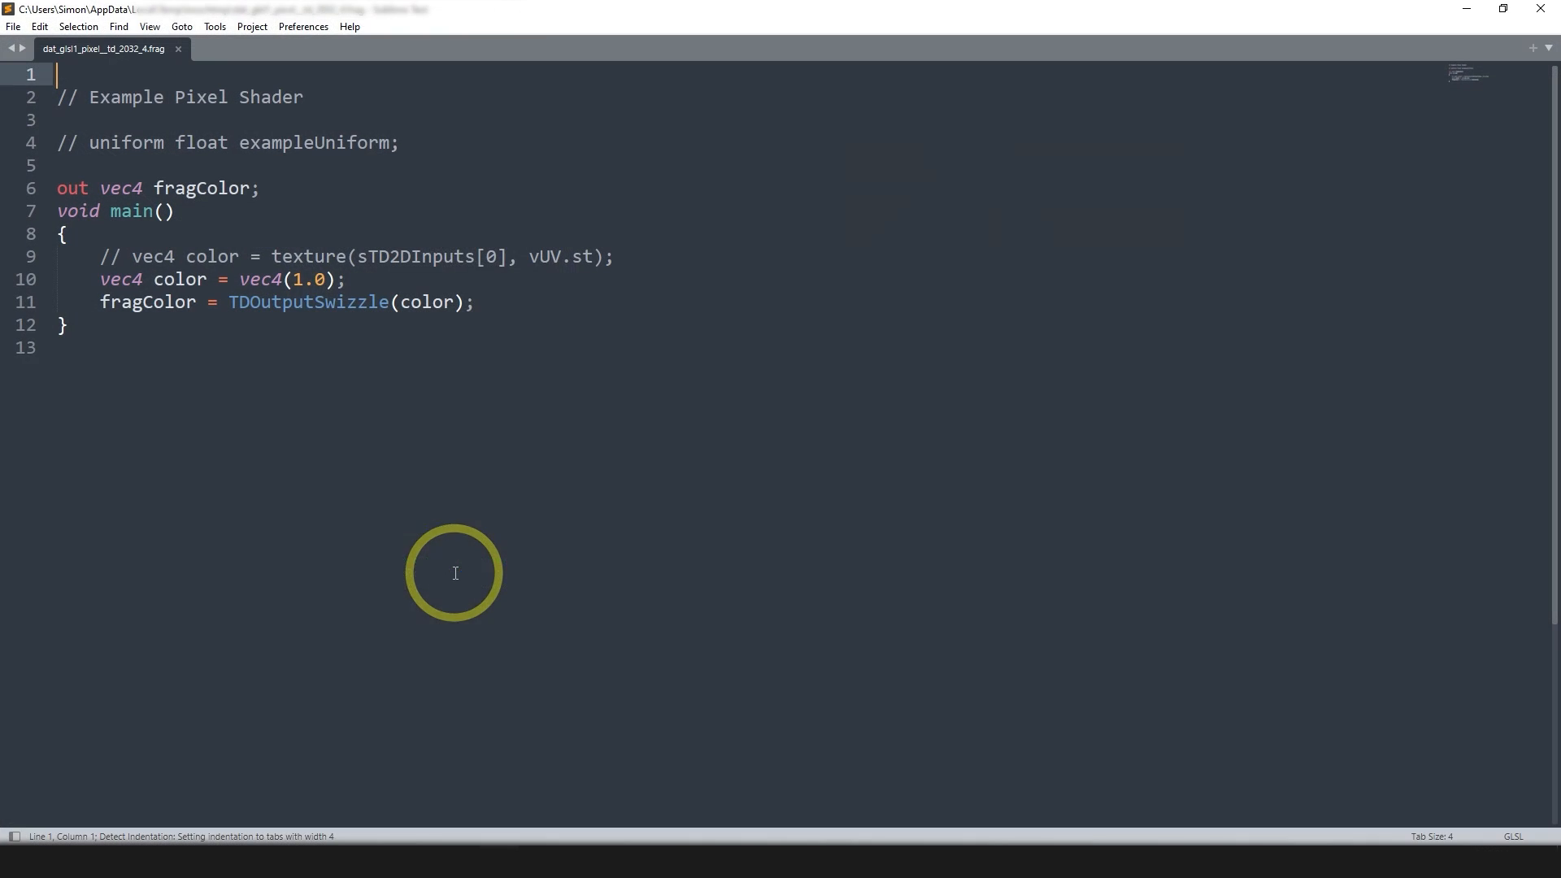
drag(505, 15, 683, 73)
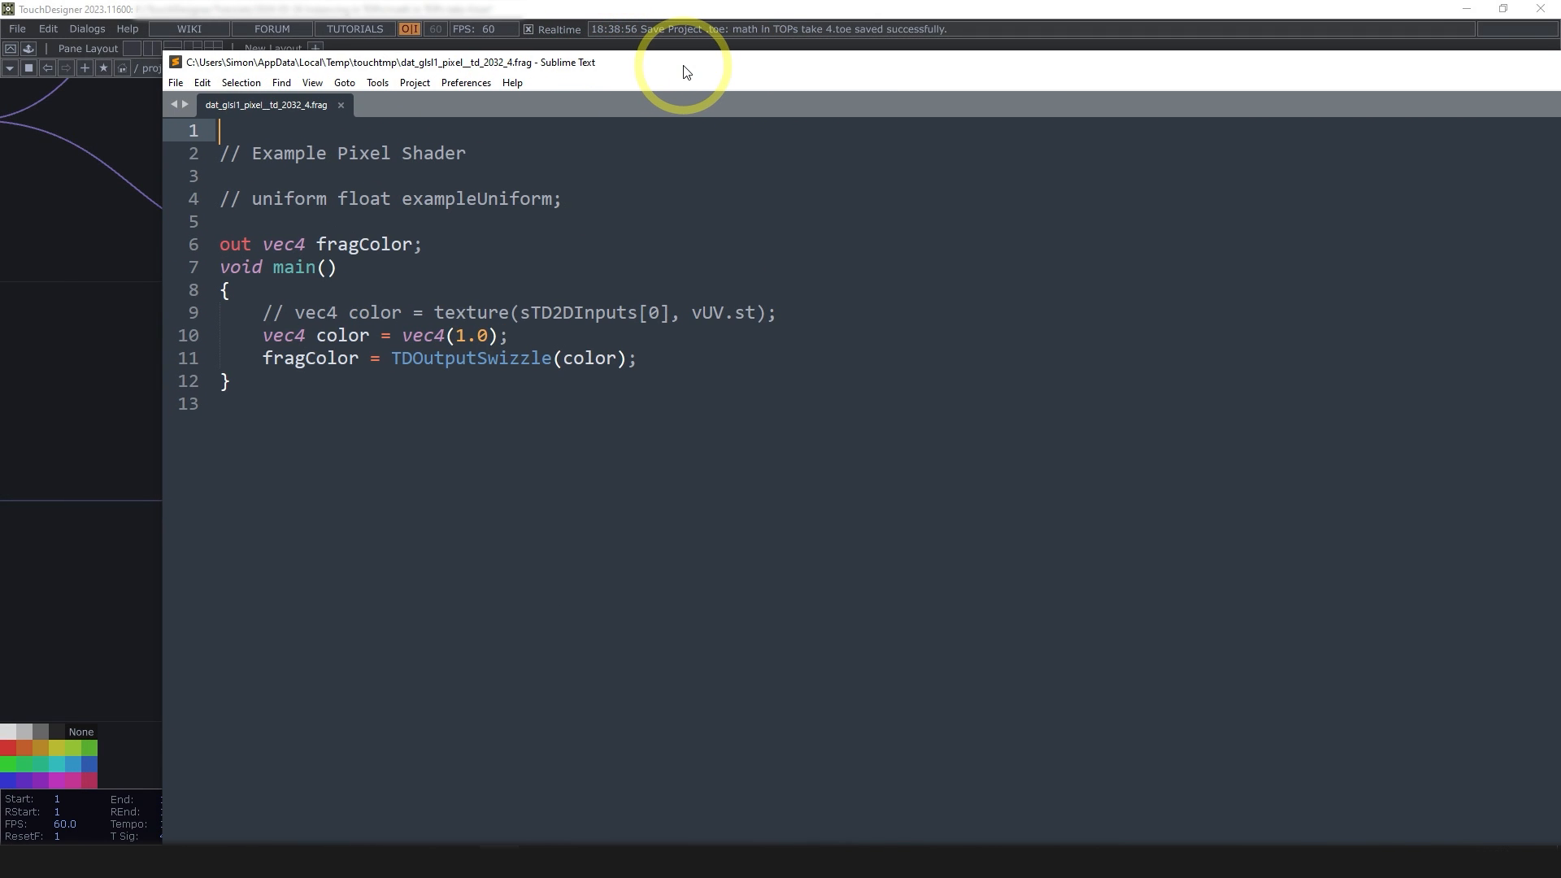
key(super+Right)
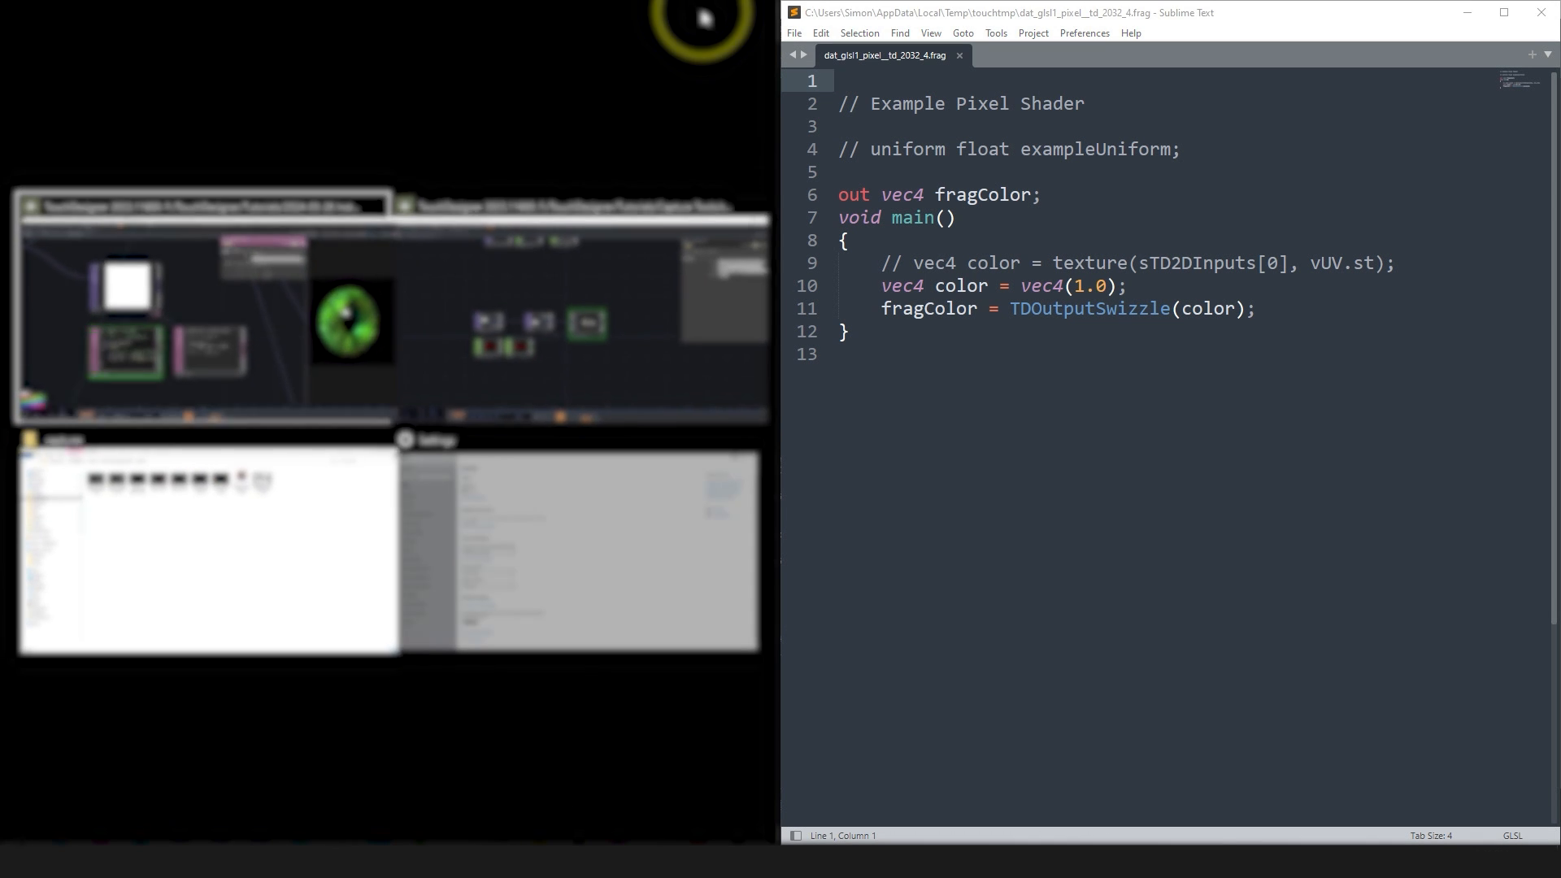
click(195, 314)
scroll(153, 317, down, 6)
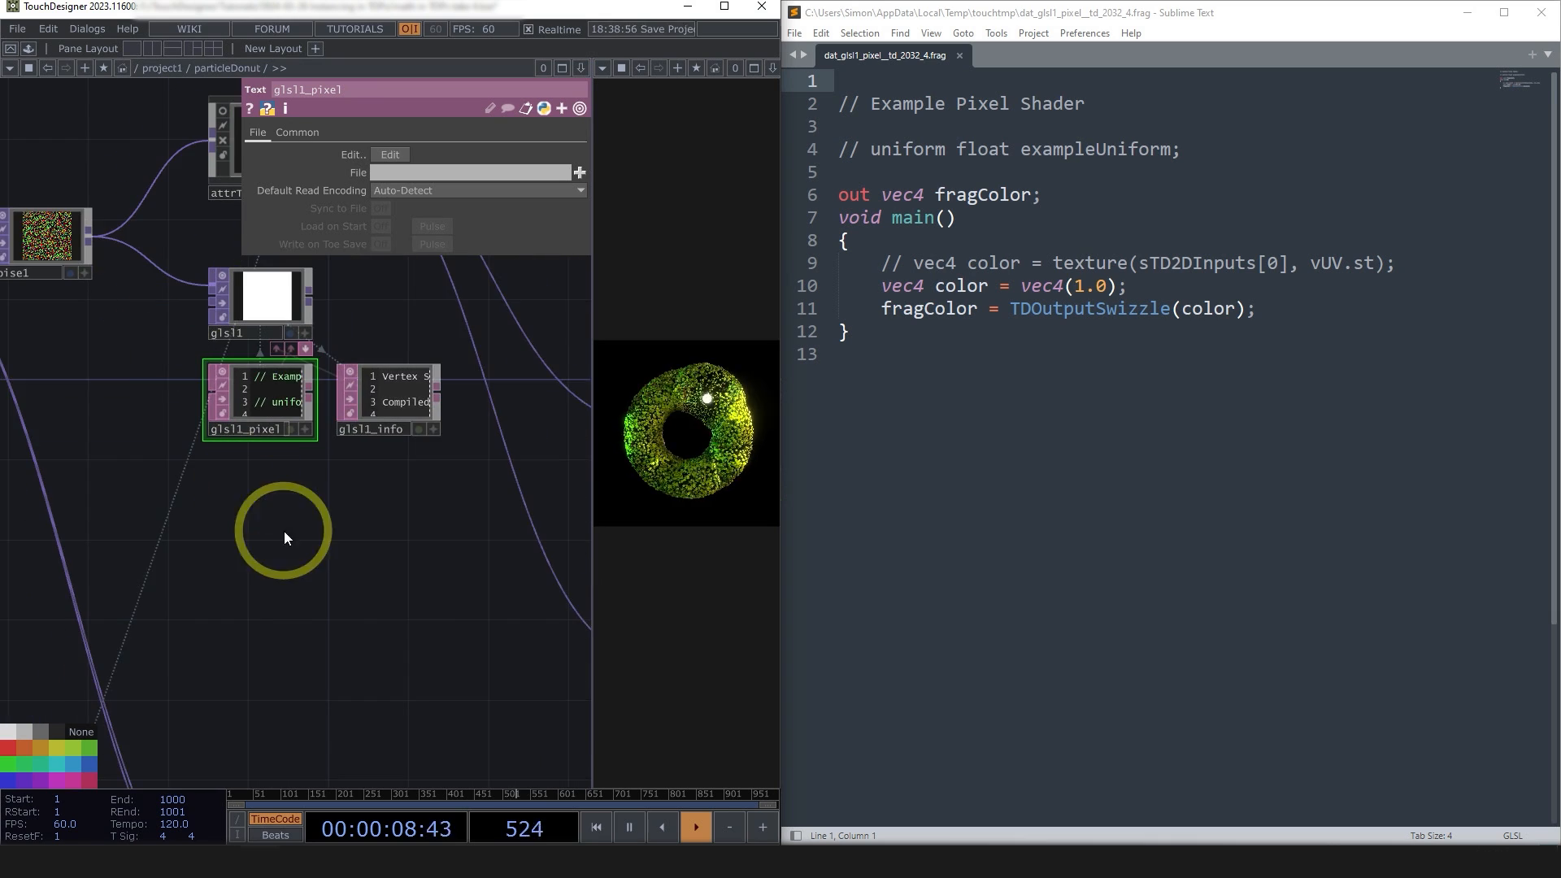
drag(400, 571, 367, 700)
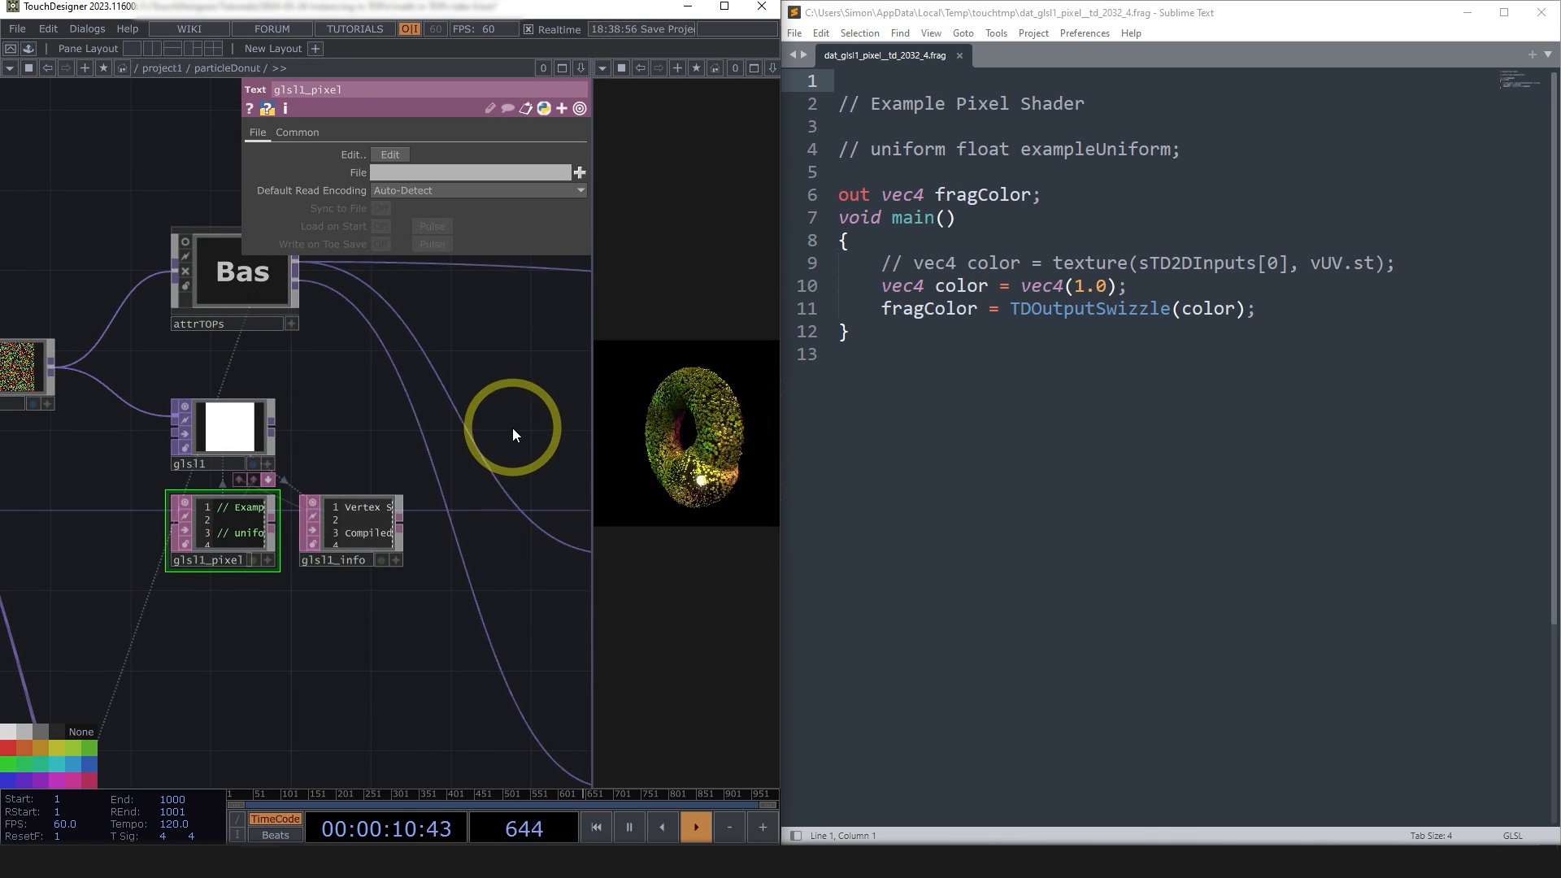
key(p)
scroll(437, 423, down, 5)
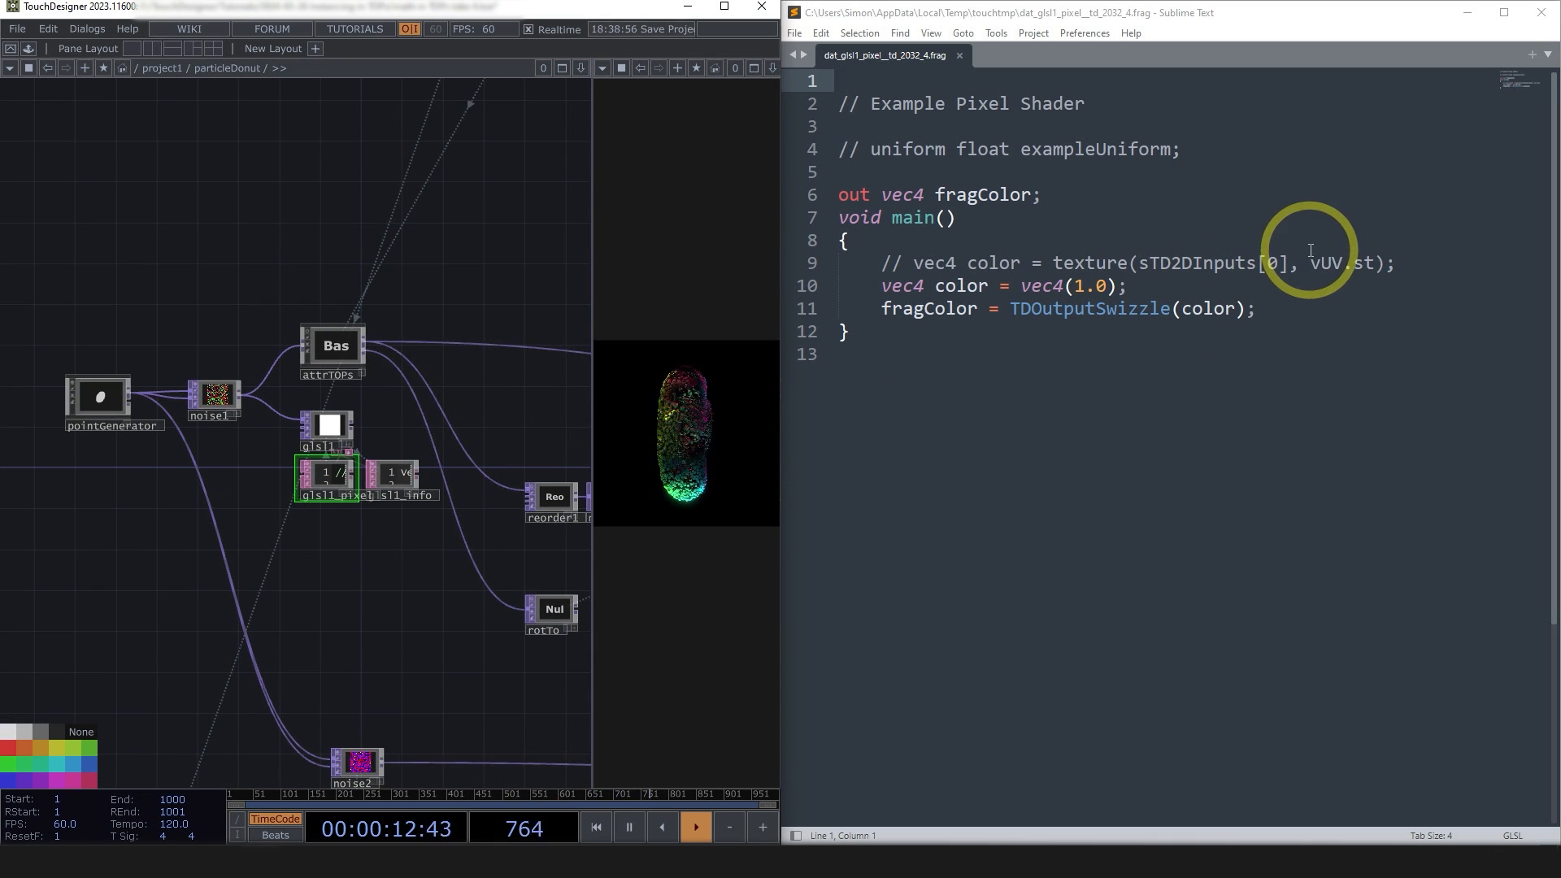
- Compare the shader's vec4(1.0) color line with the RGBA channel values in glsl1's viewer
scroll(439, 488, up, 6)
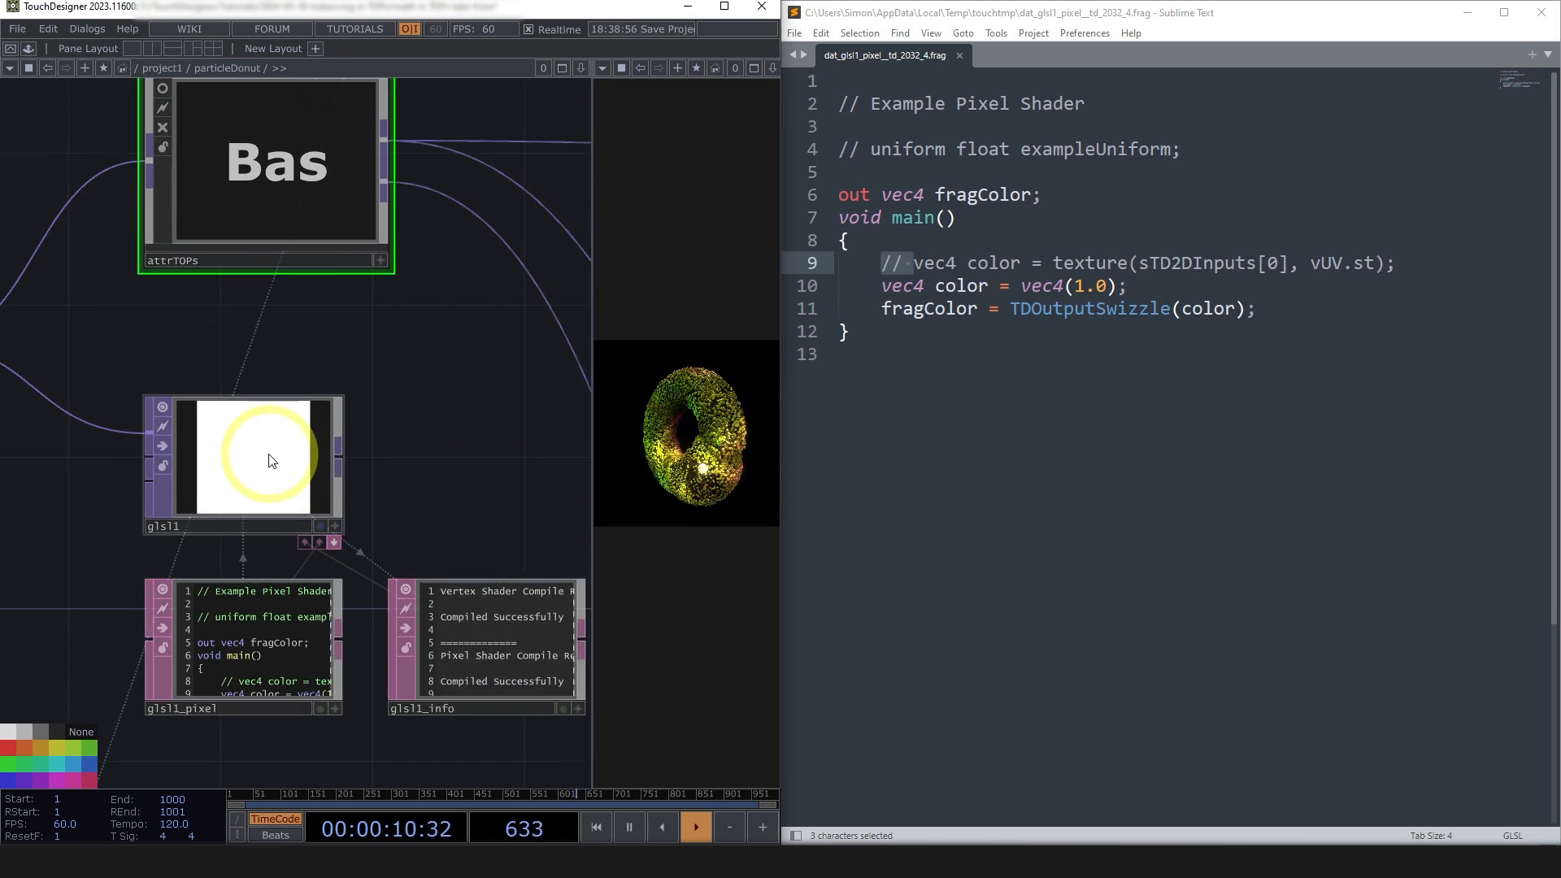
scroll(268, 463, up, 3)
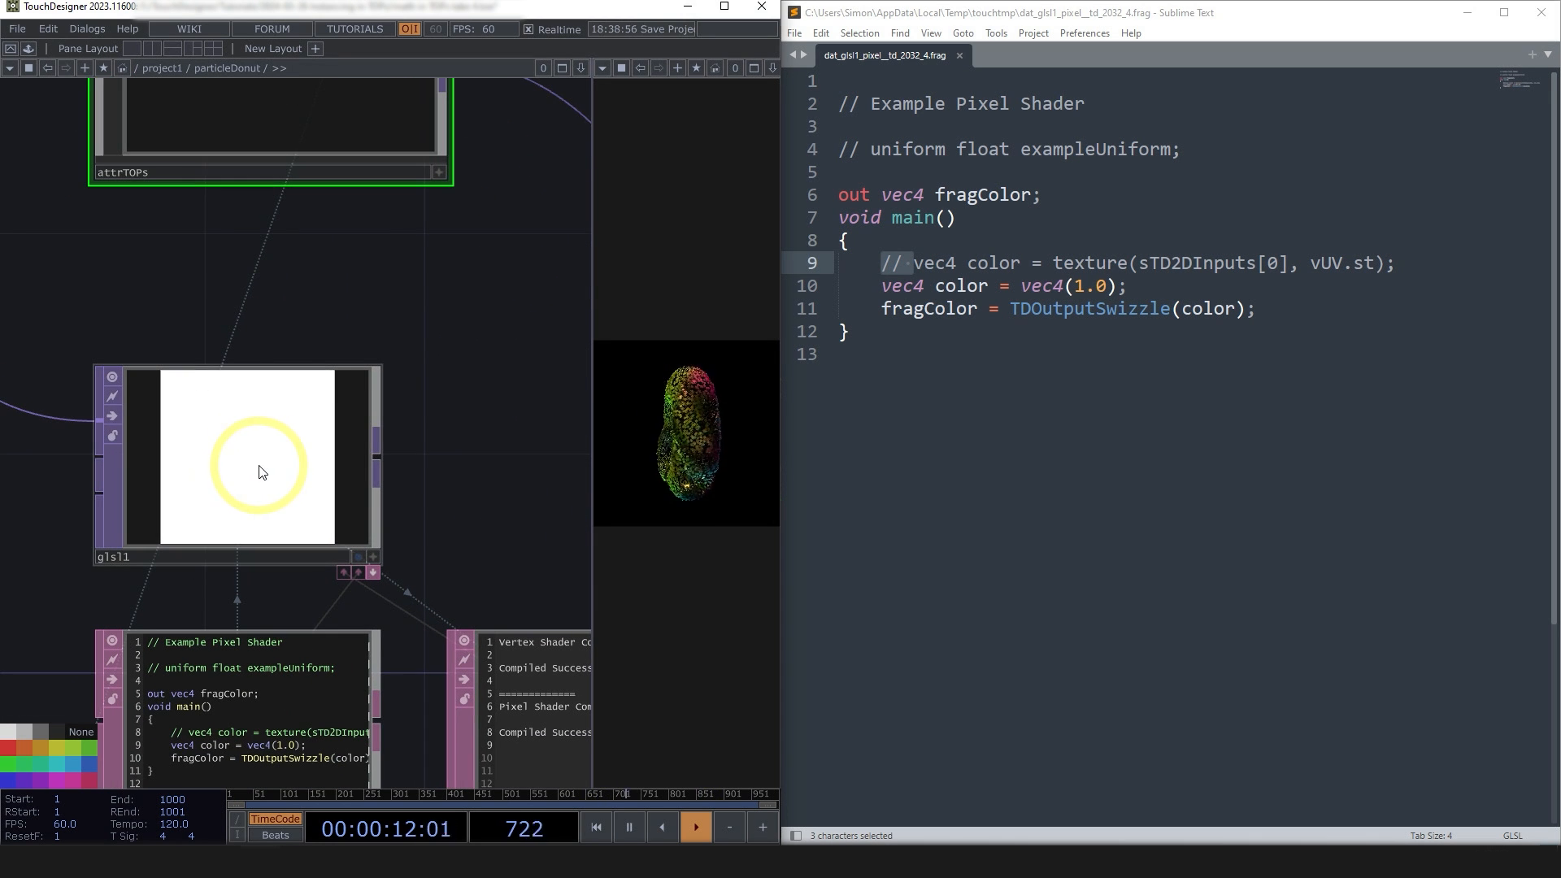
drag(1129, 285, 1021, 286)
click(967, 286)
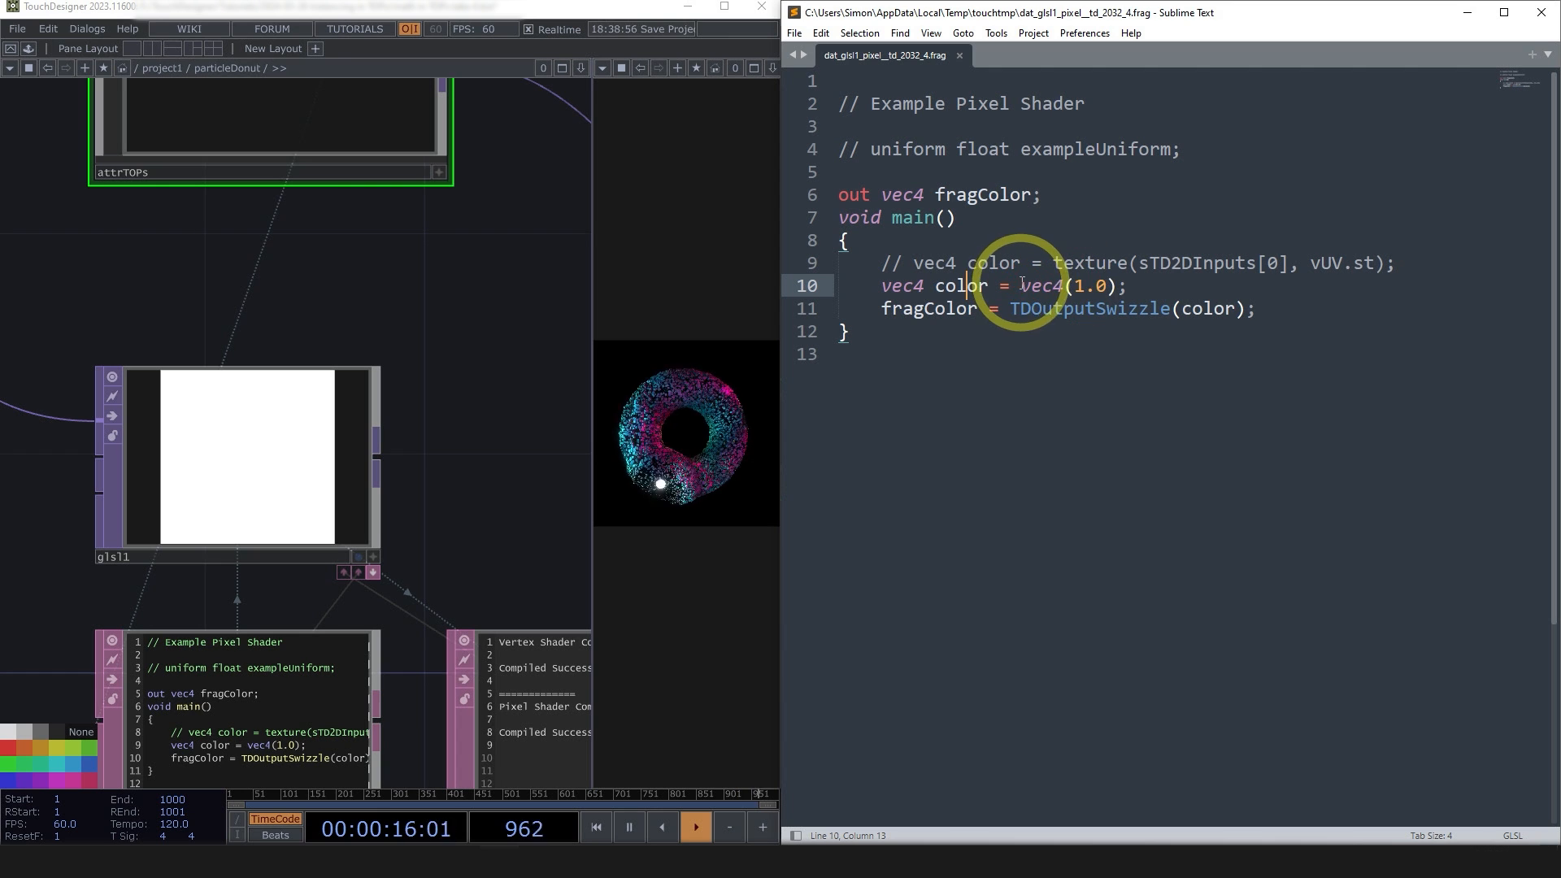
click(1075, 286)
drag(1115, 287, 1107, 287)
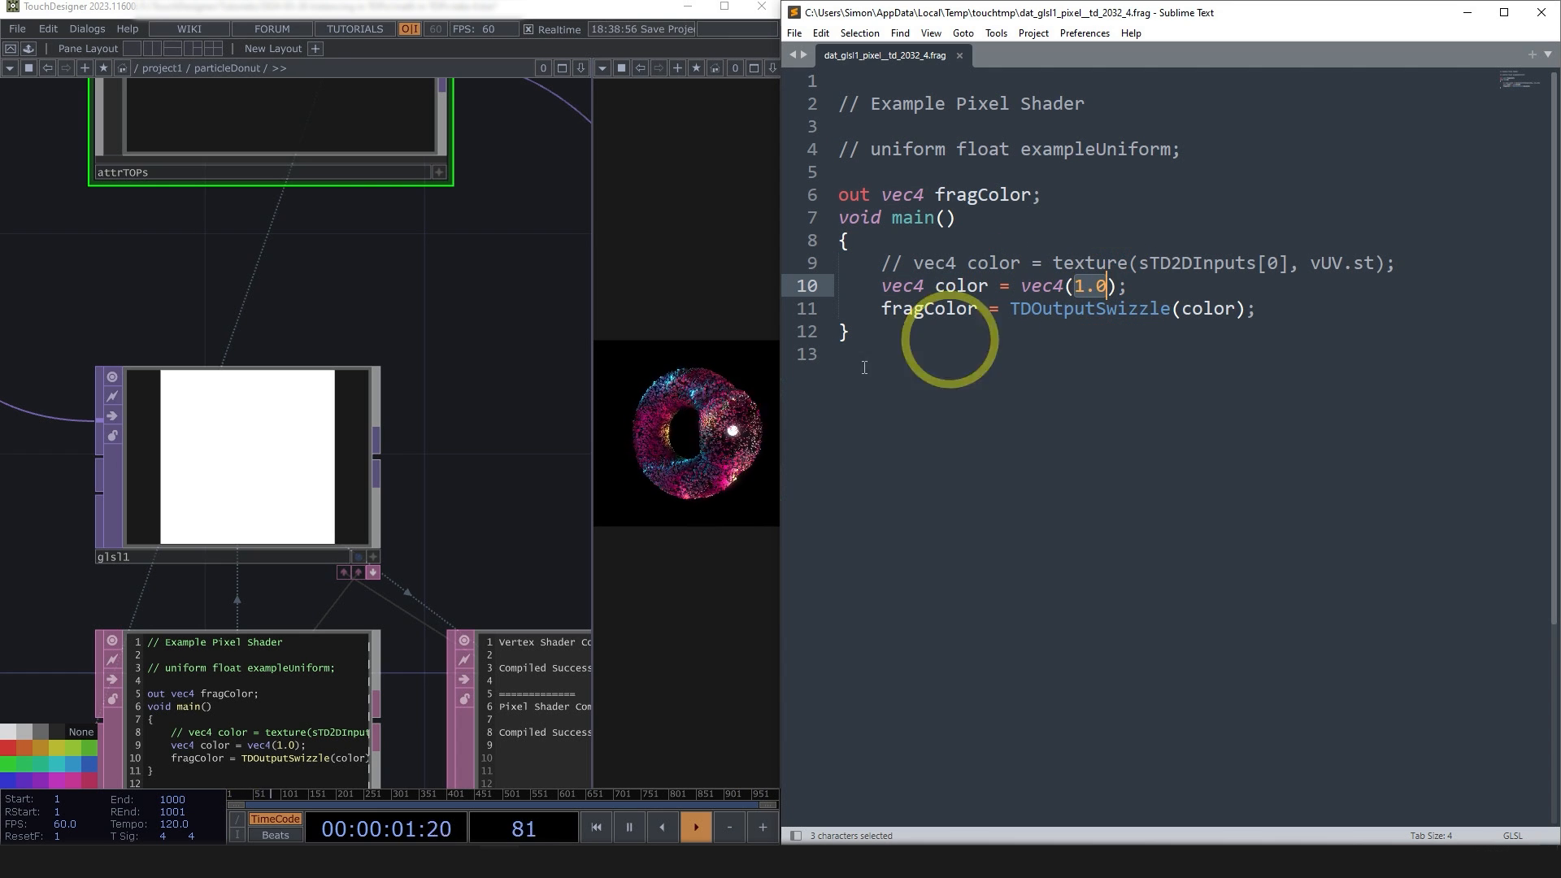
click(157, 471)
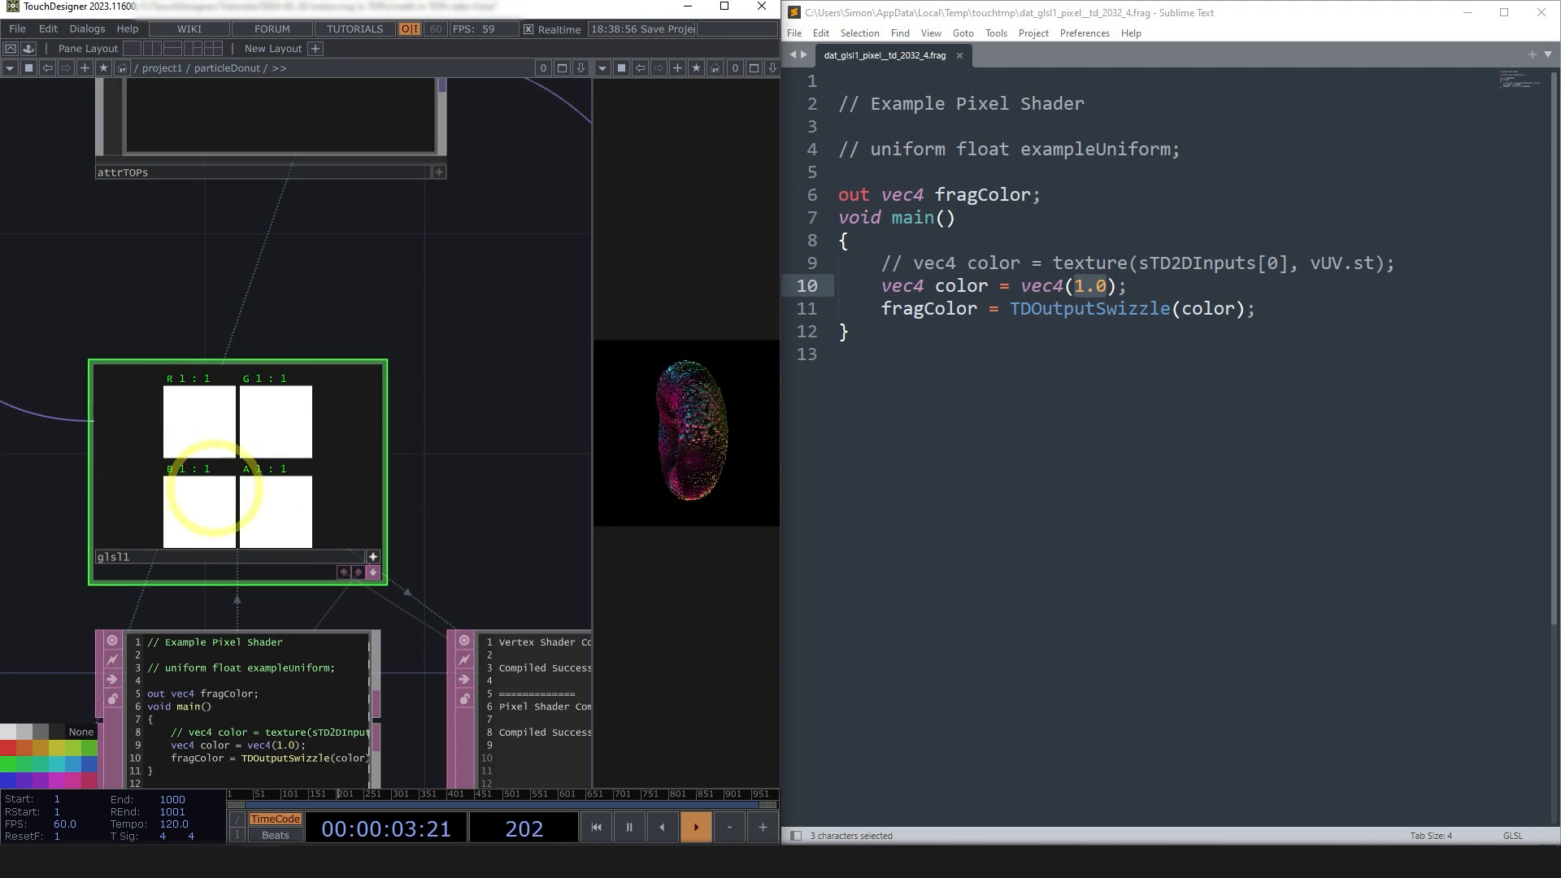
- Expand the shader's color vector to vec4(1.0,1.0,1.0,1.0)
click(1109, 285)
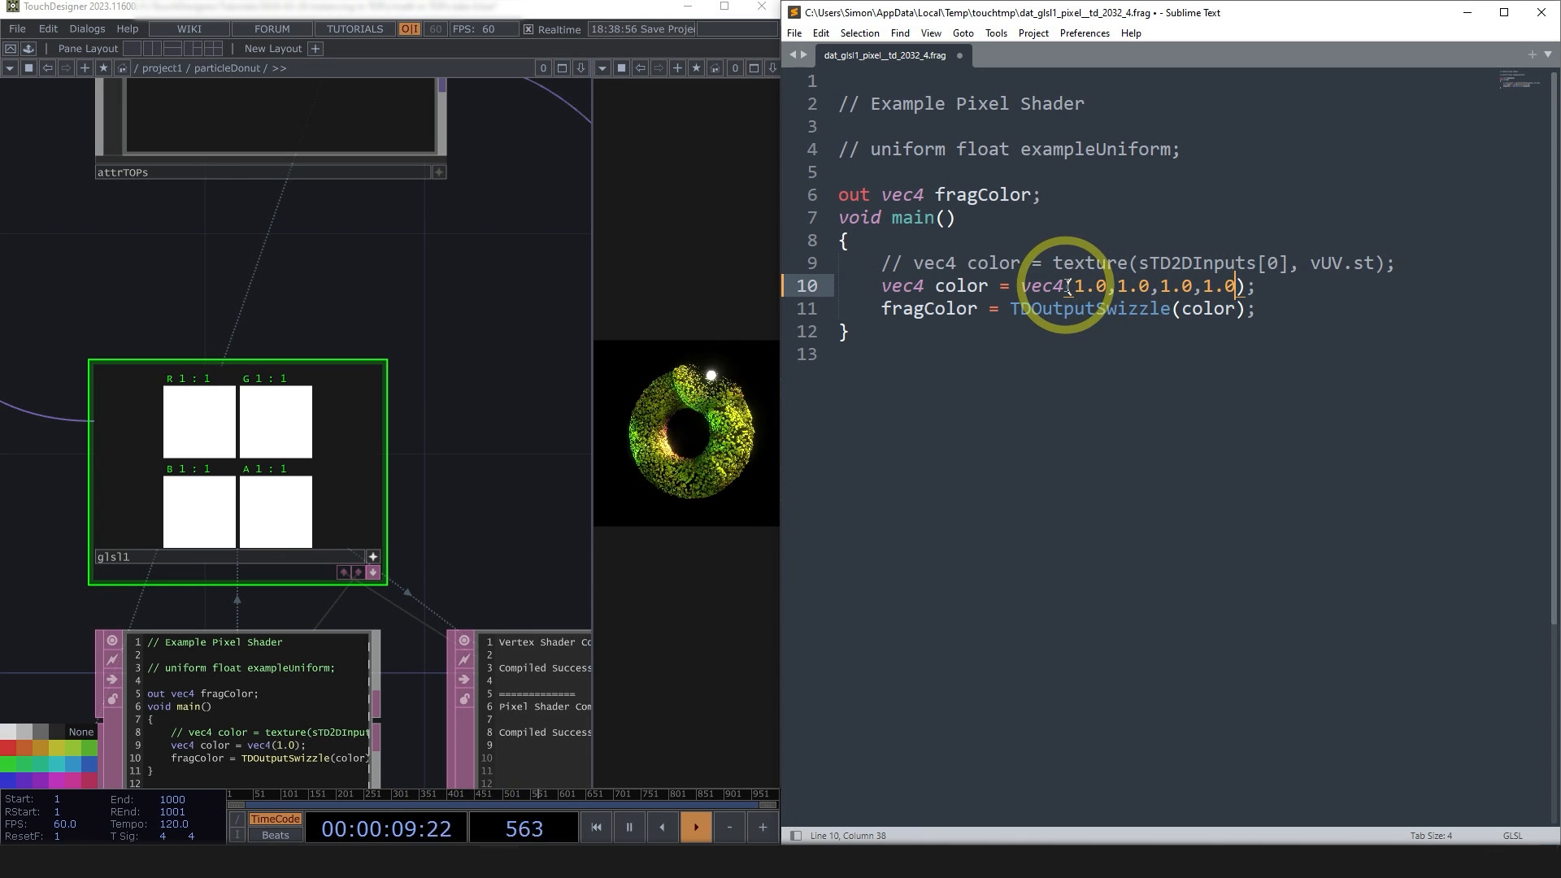
drag(1023, 285, 1246, 285)
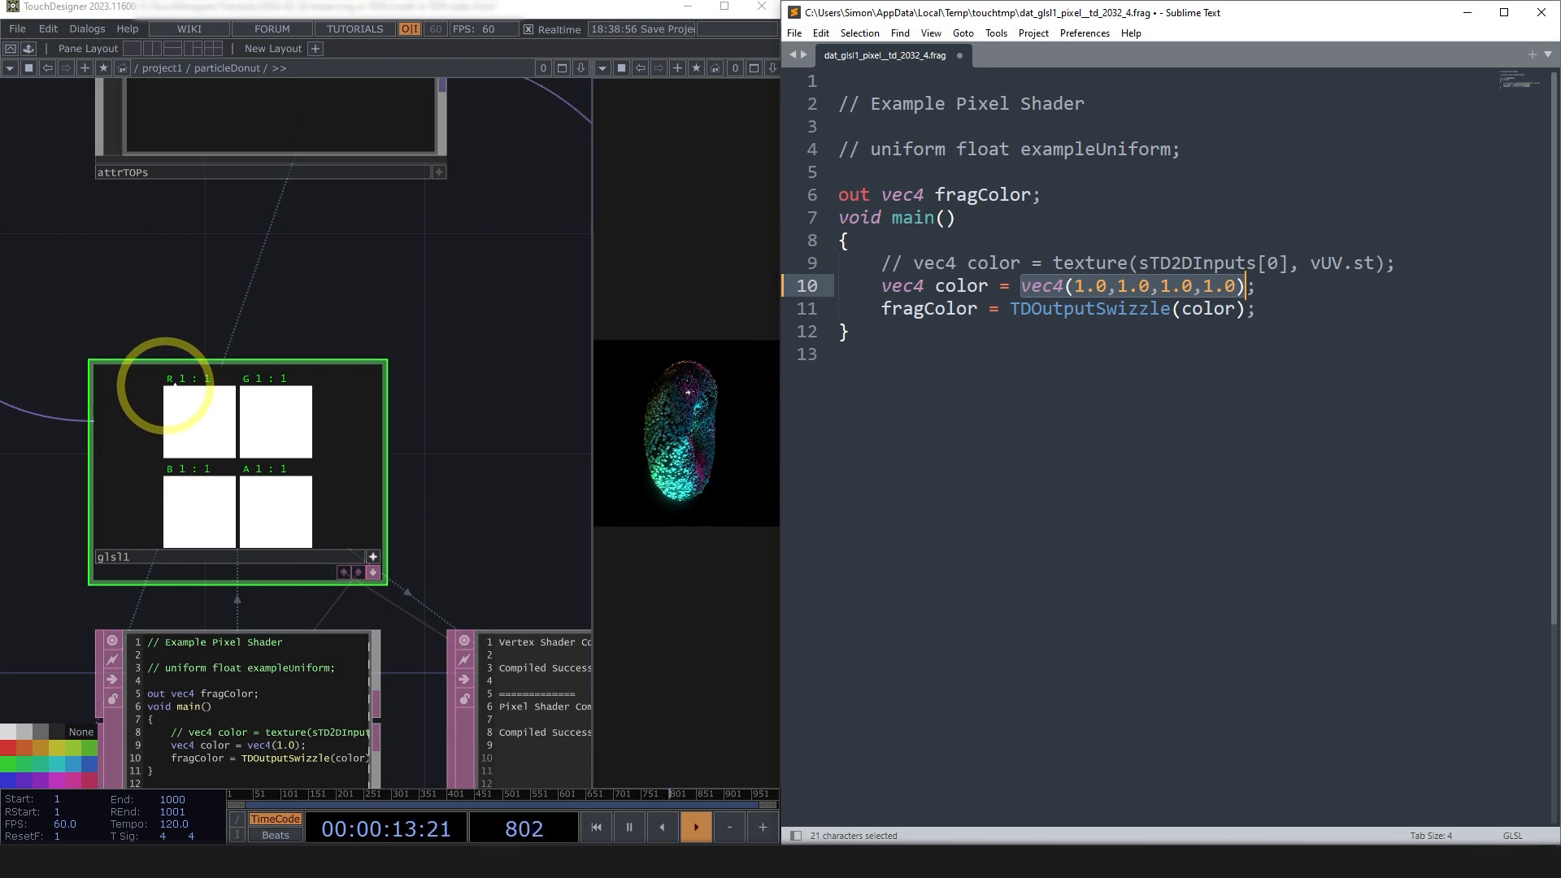
- Delete the constant vec4 color line and uncomment the line that samples texture(sTD2DInputs[0], vUV.st)
drag(1312, 285, 821, 286)
key(BackSpace)
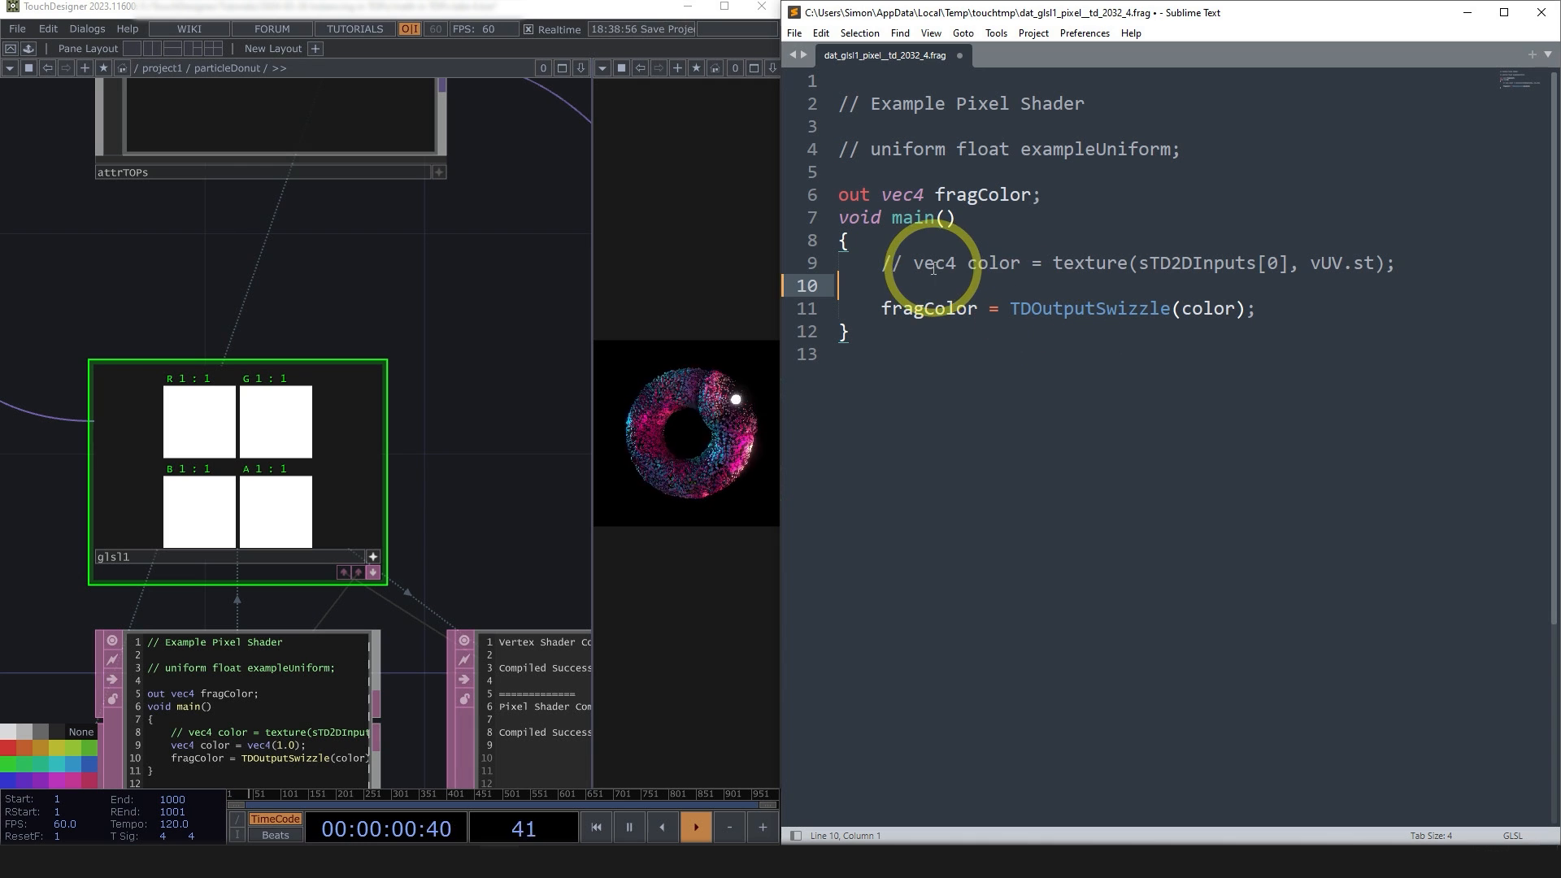
drag(914, 264, 881, 264)
key(BackSpace)
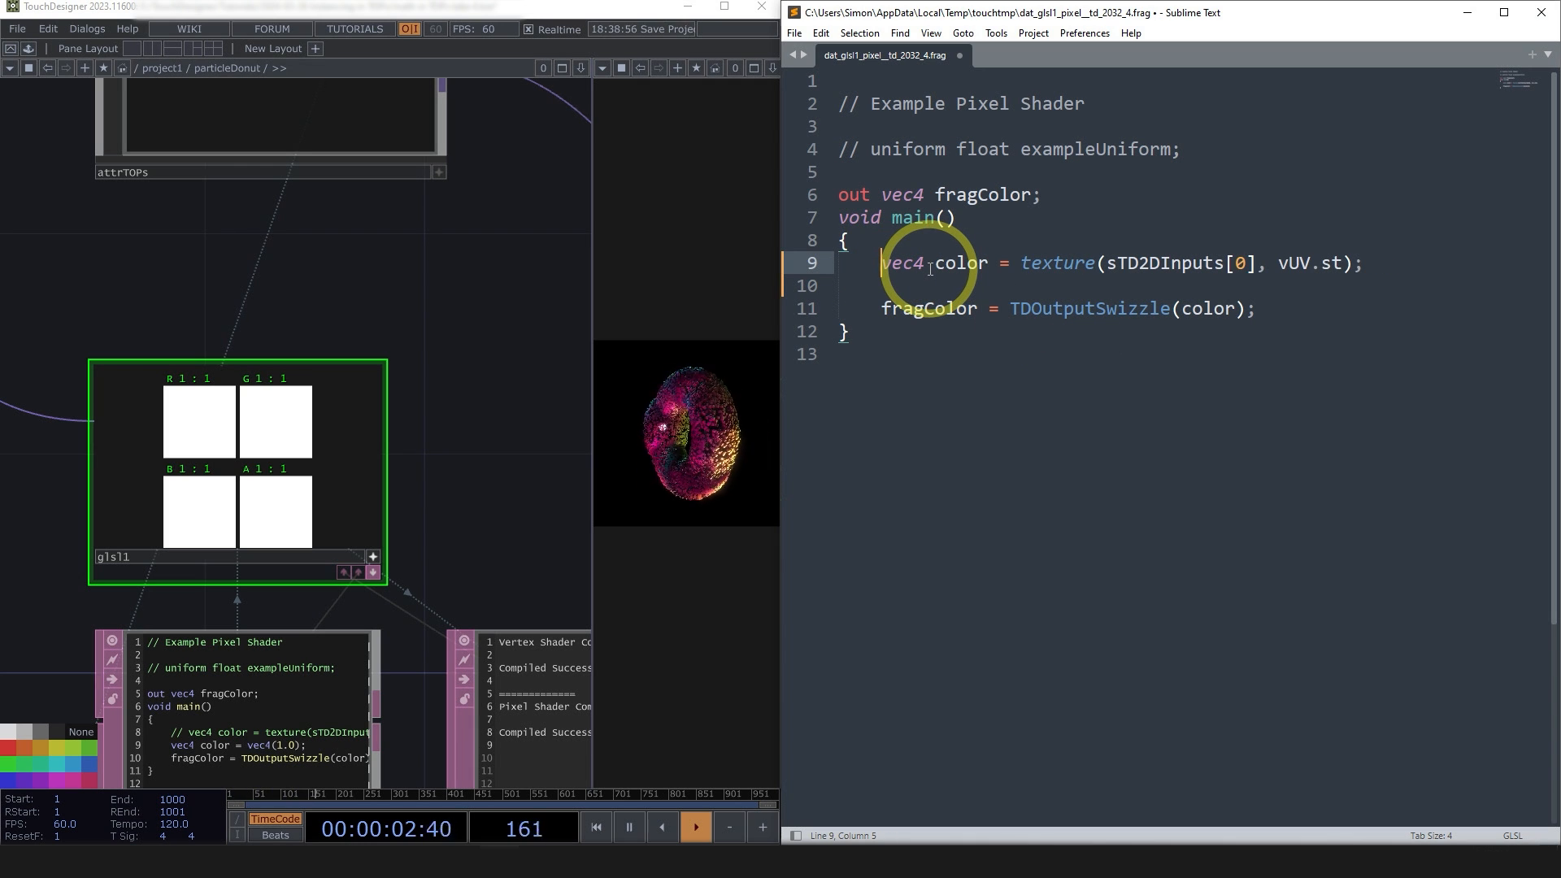
- Change the sampled variable's declaration on line 9 to vec3 pos
drag(925, 265, 916, 265)
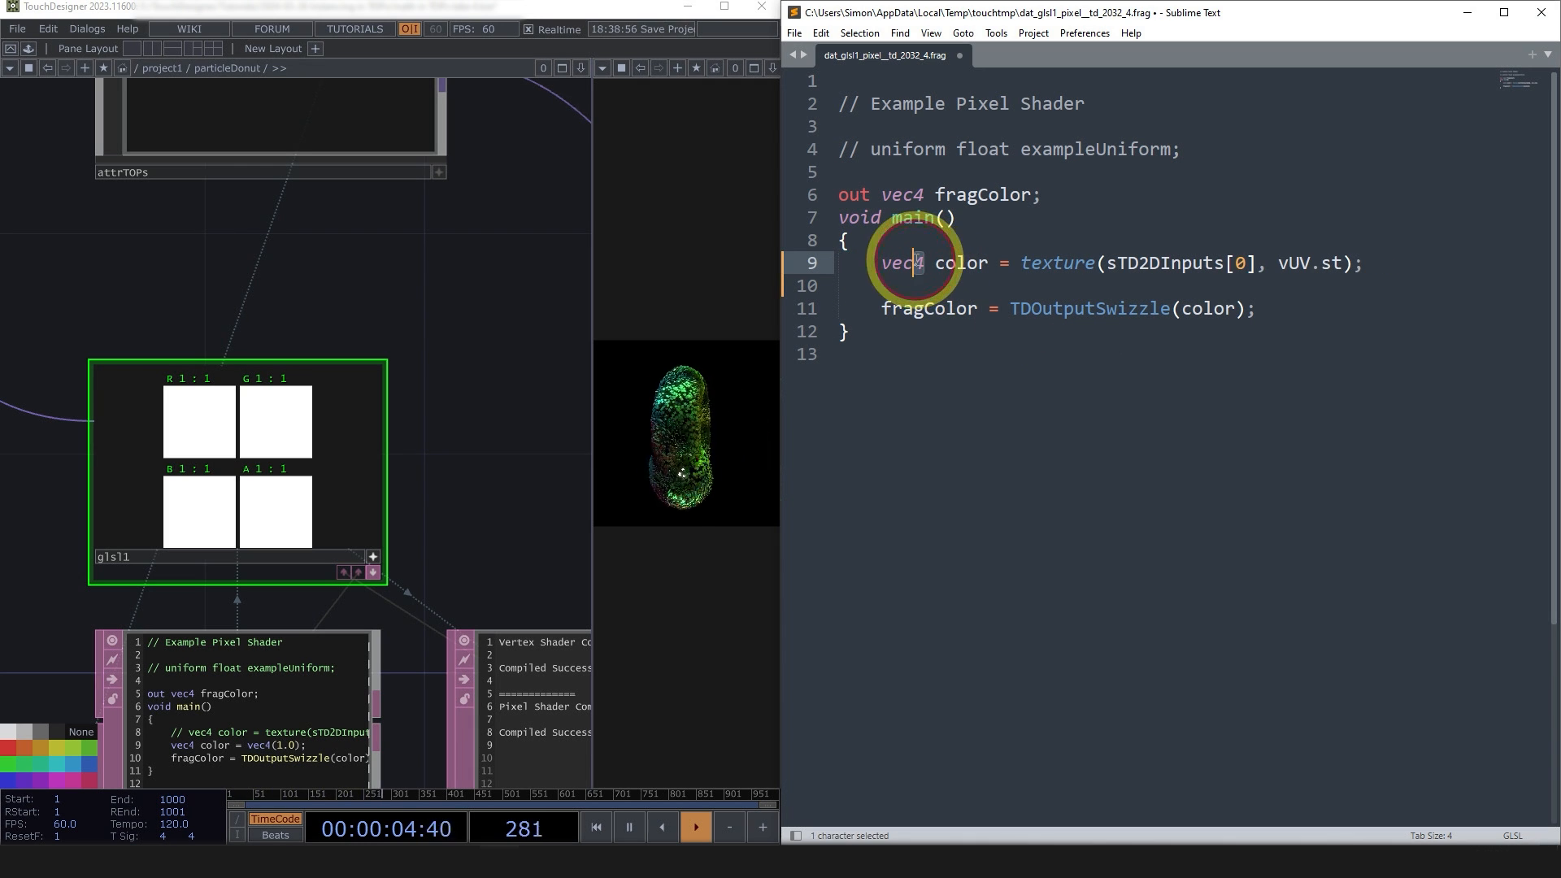
text(3)
scroll(252, 446, down, 5)
scroll(106, 429, up, 5)
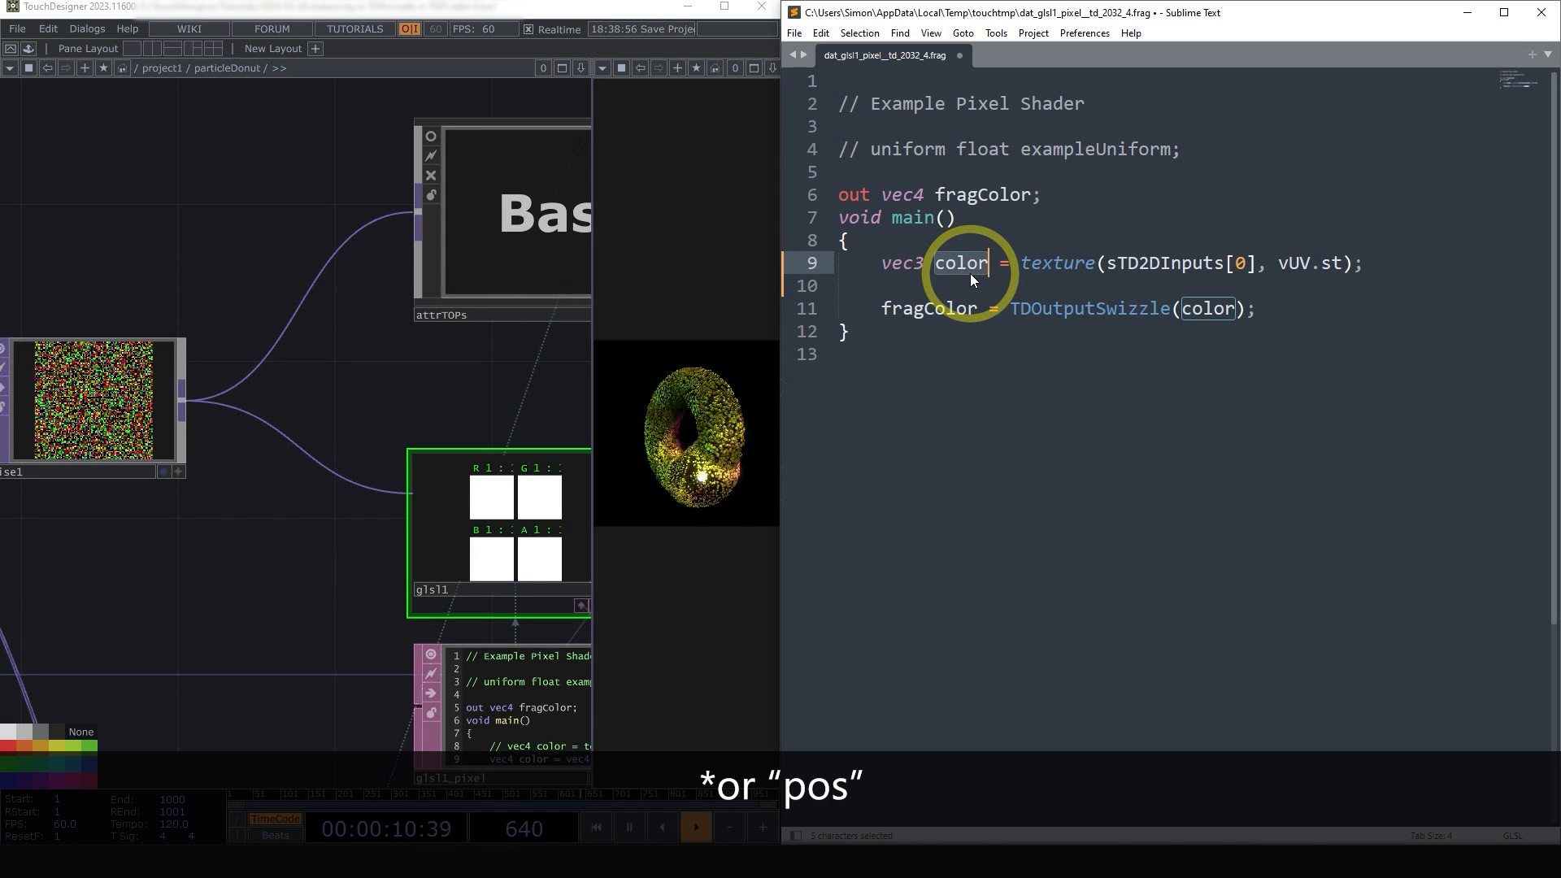
text(pos)
- Examine the texture call's sTD2DInputs[0] and vUV.st arguments against glsl1's input and output in the network
drag(999, 263, 1087, 265)
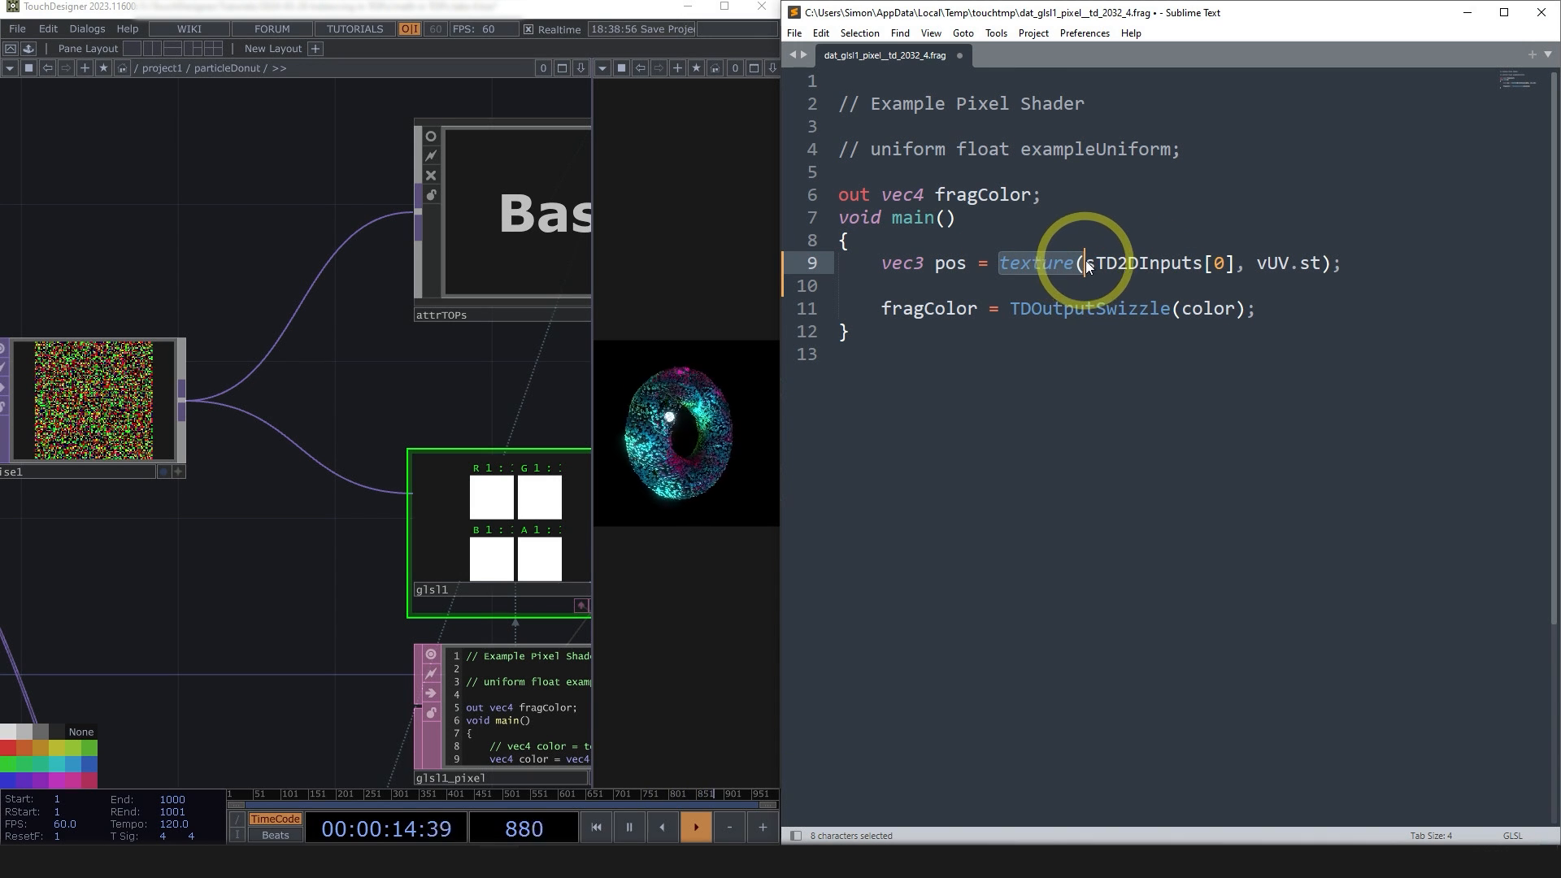
click(1086, 265)
drag(251, 563, 154, 536)
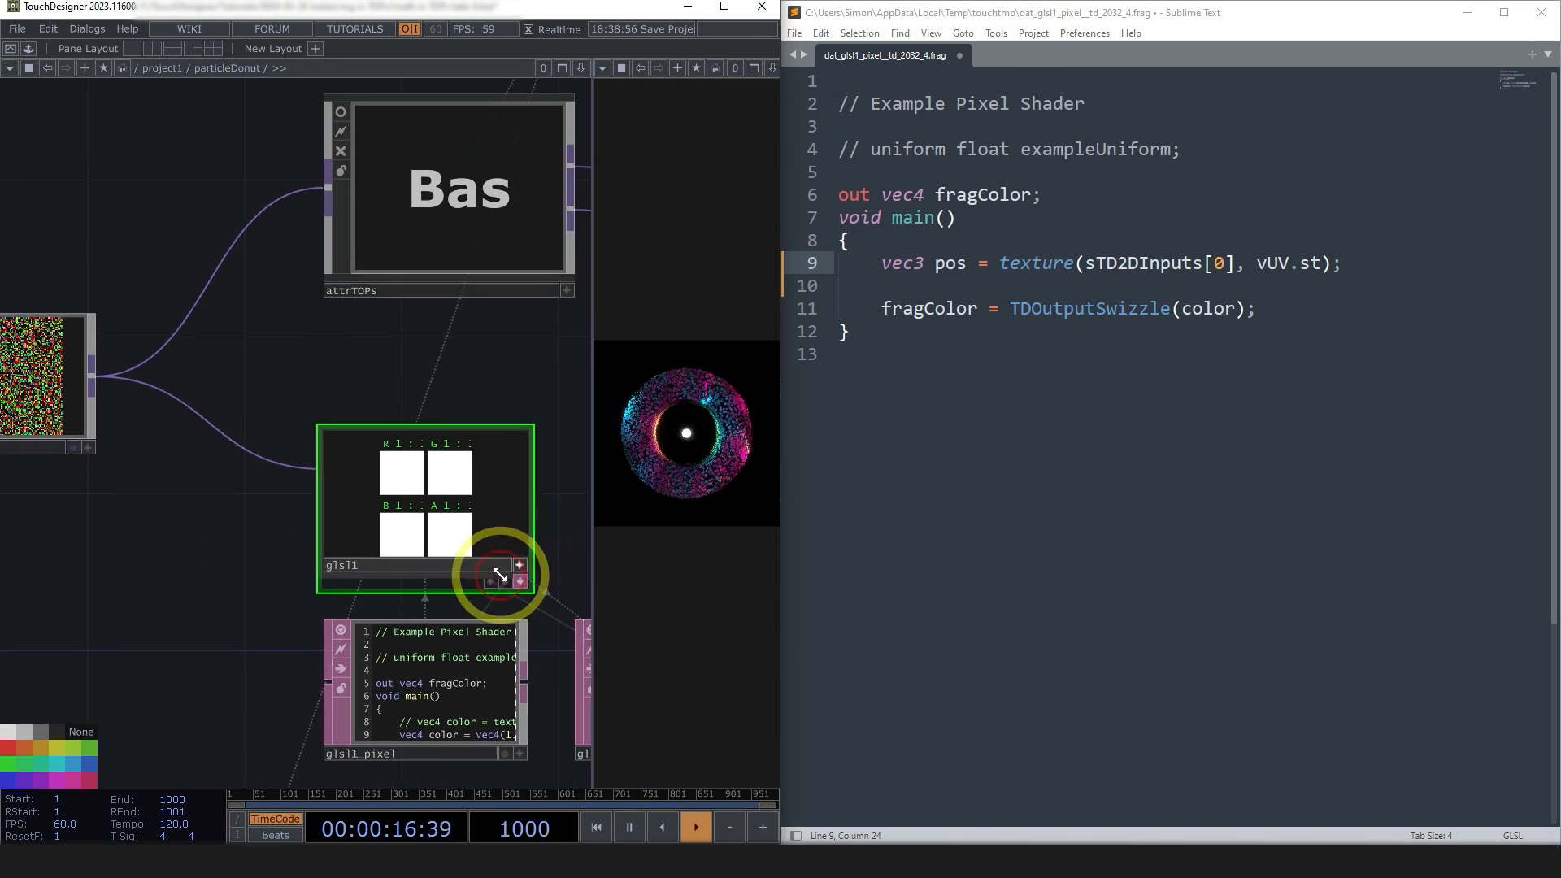
click(510, 562)
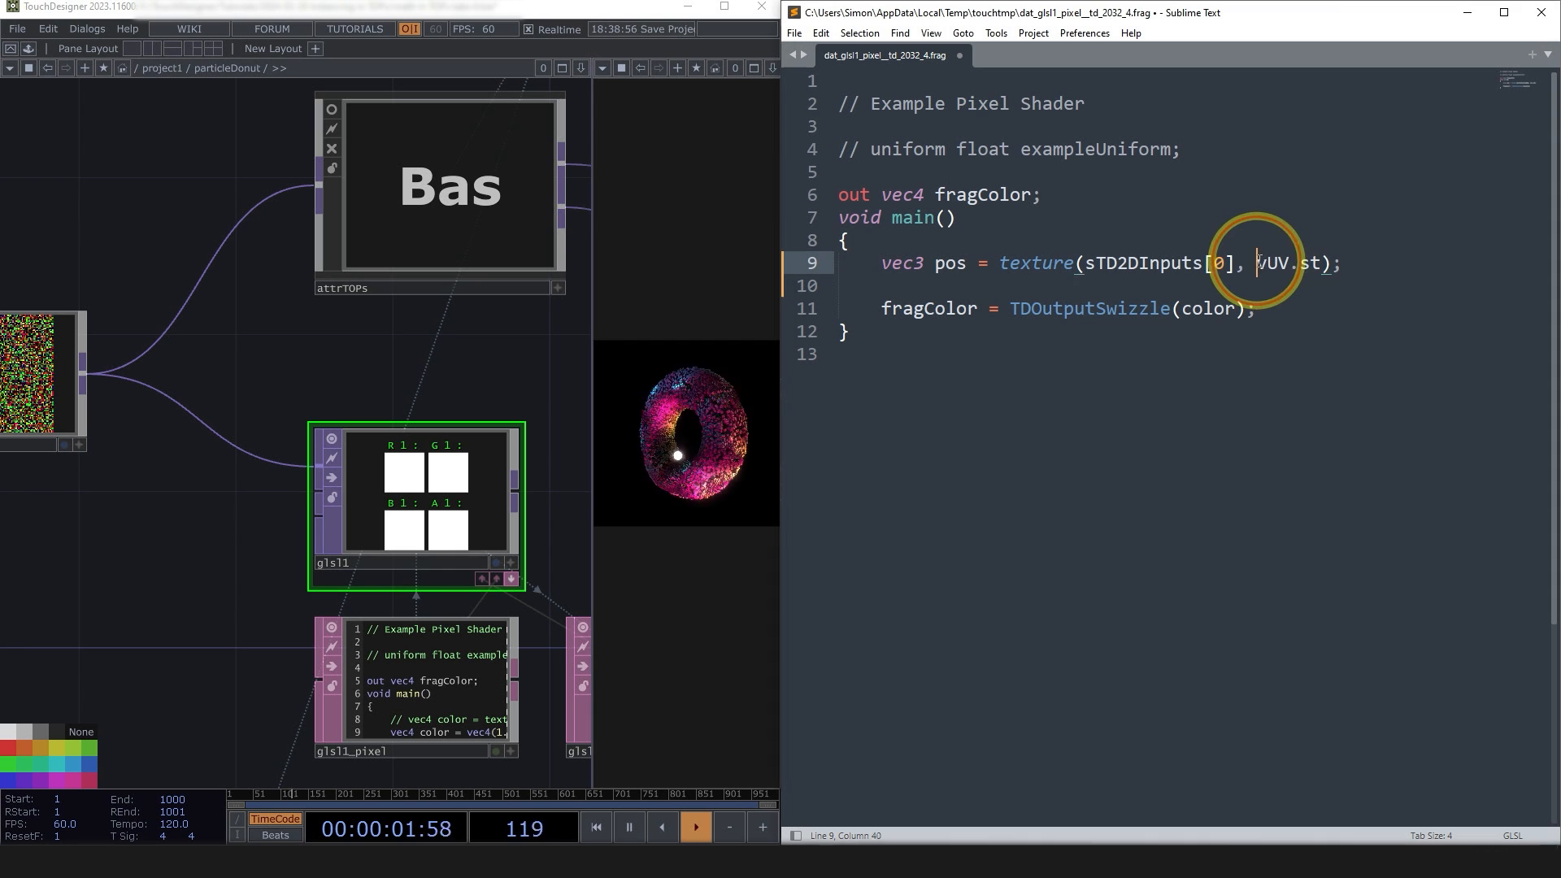
drag(1257, 263, 1322, 262)
scroll(453, 446, up, 5)
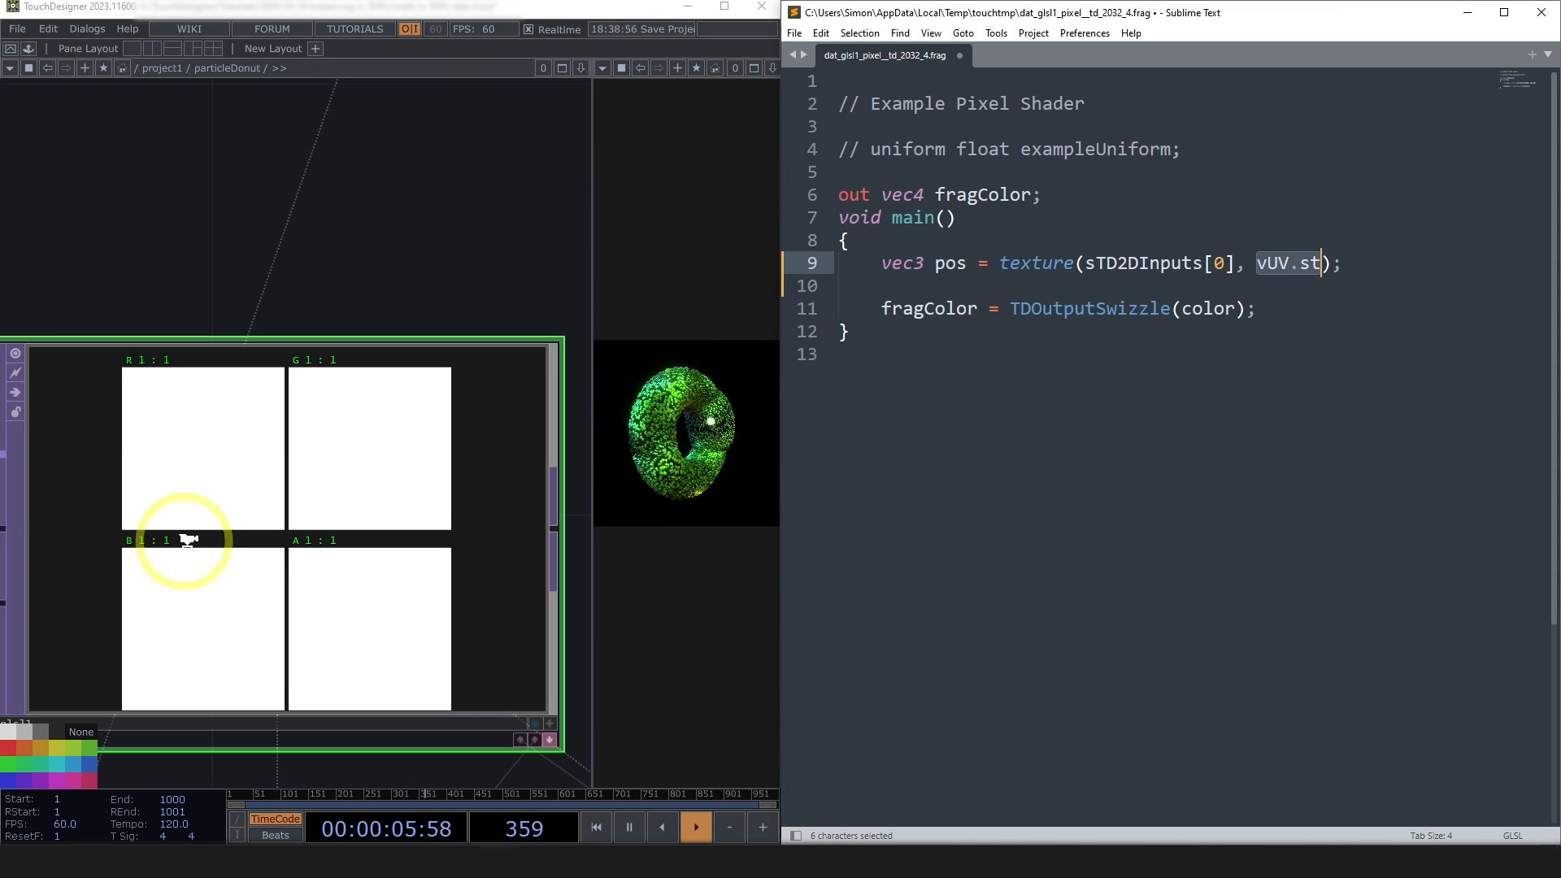
scroll(203, 488, down, 5)
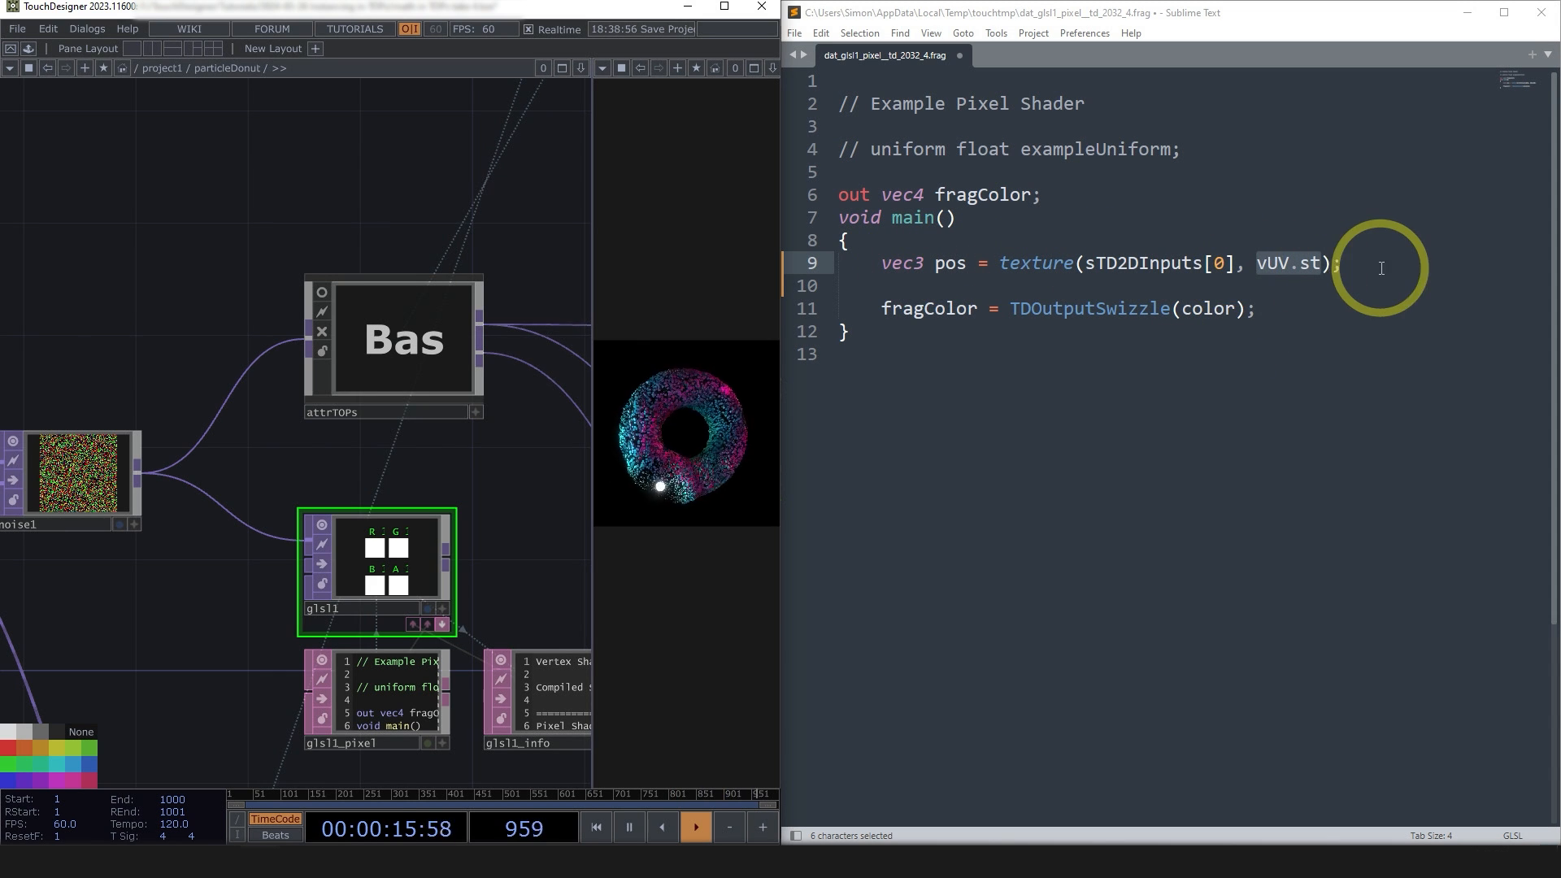
- Append the .xyz swizzle to the texture call that fills pos
click(1335, 263)
text(.xy)
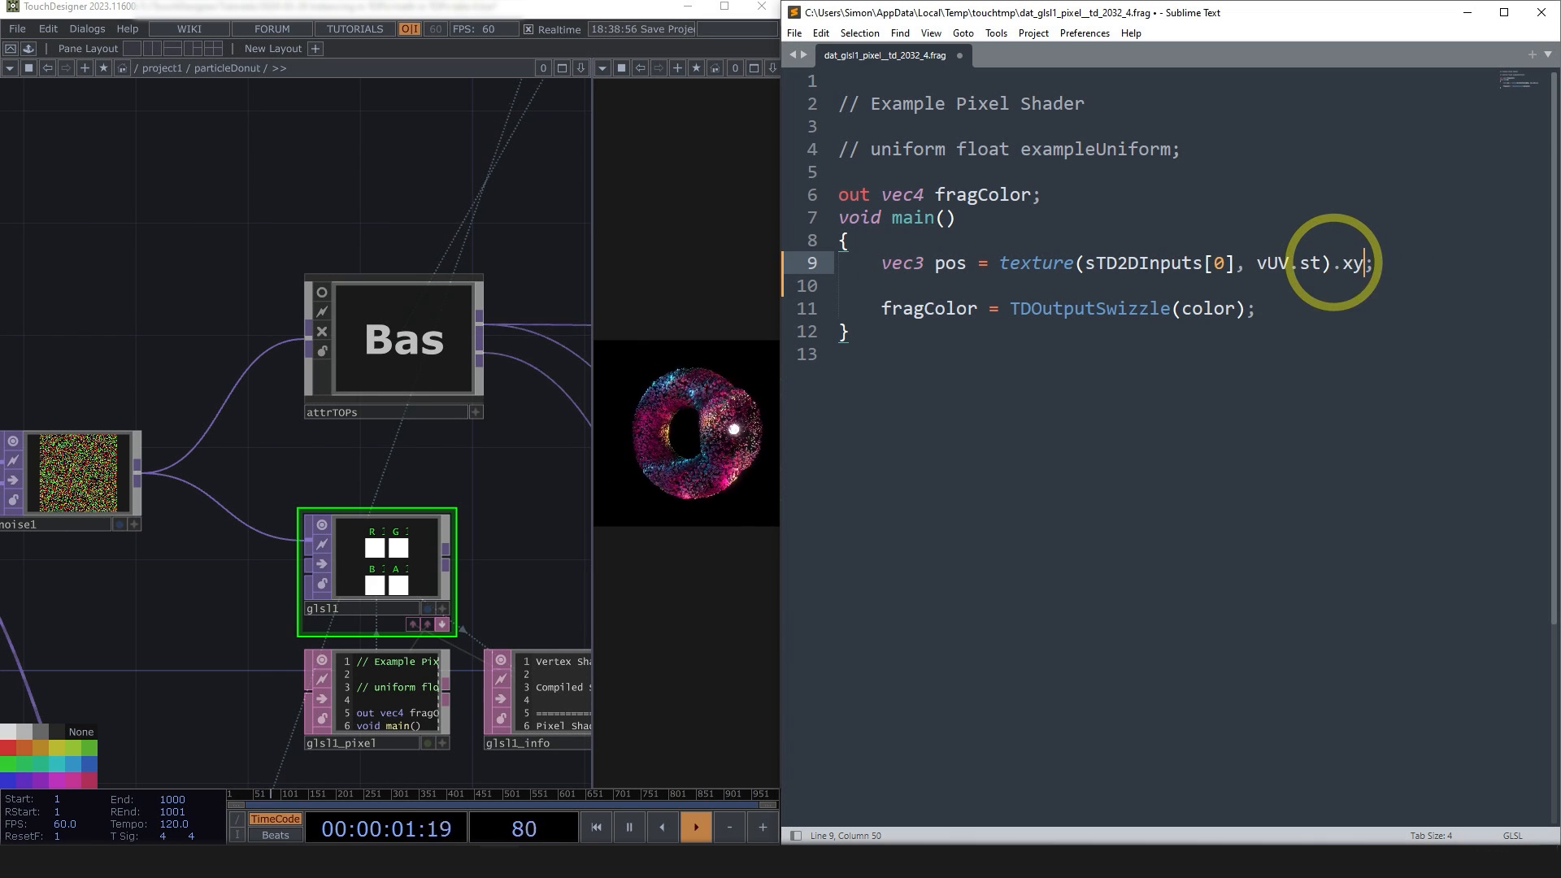
text(z)
drag(1374, 265, 1343, 264)
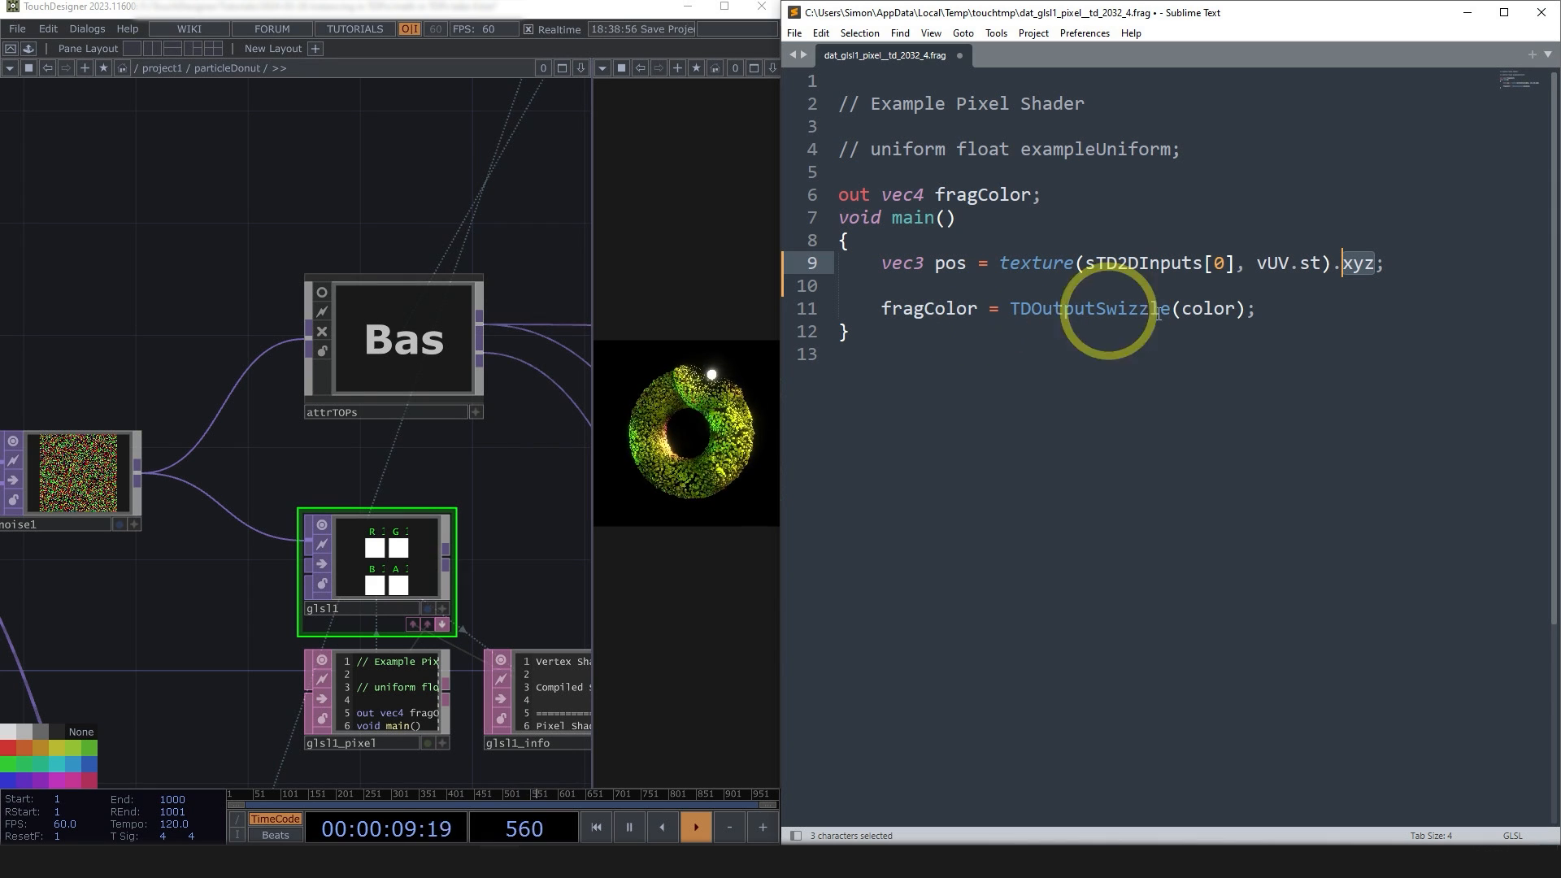
- Replace color in the TDOutputSwizzle call with vec4(pos,1.0) and save the shader
double_click(1210, 308)
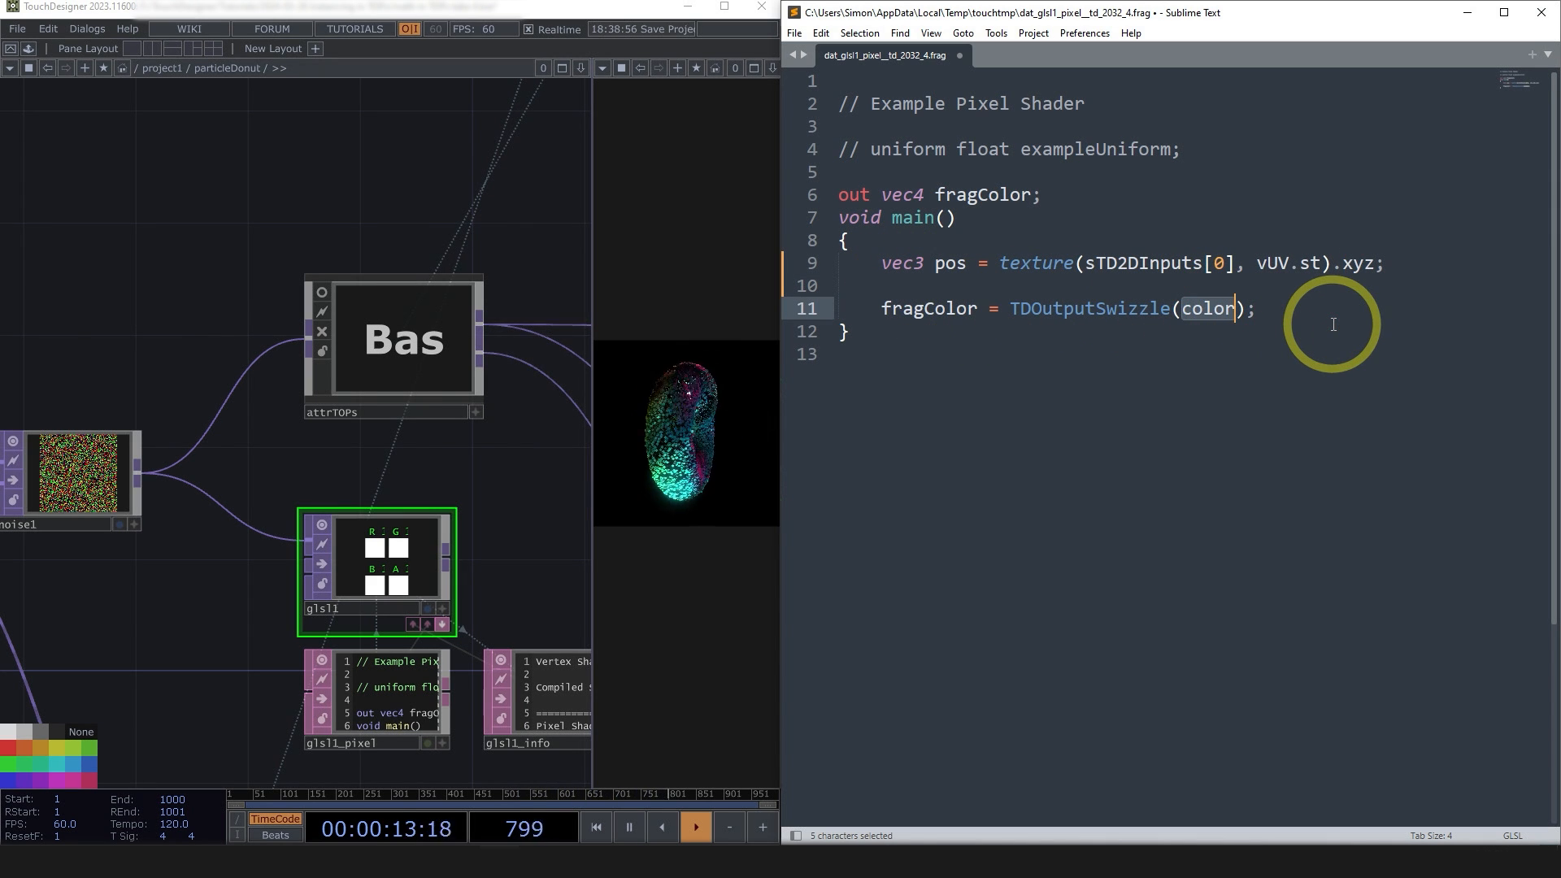
text(vec4(pos,)
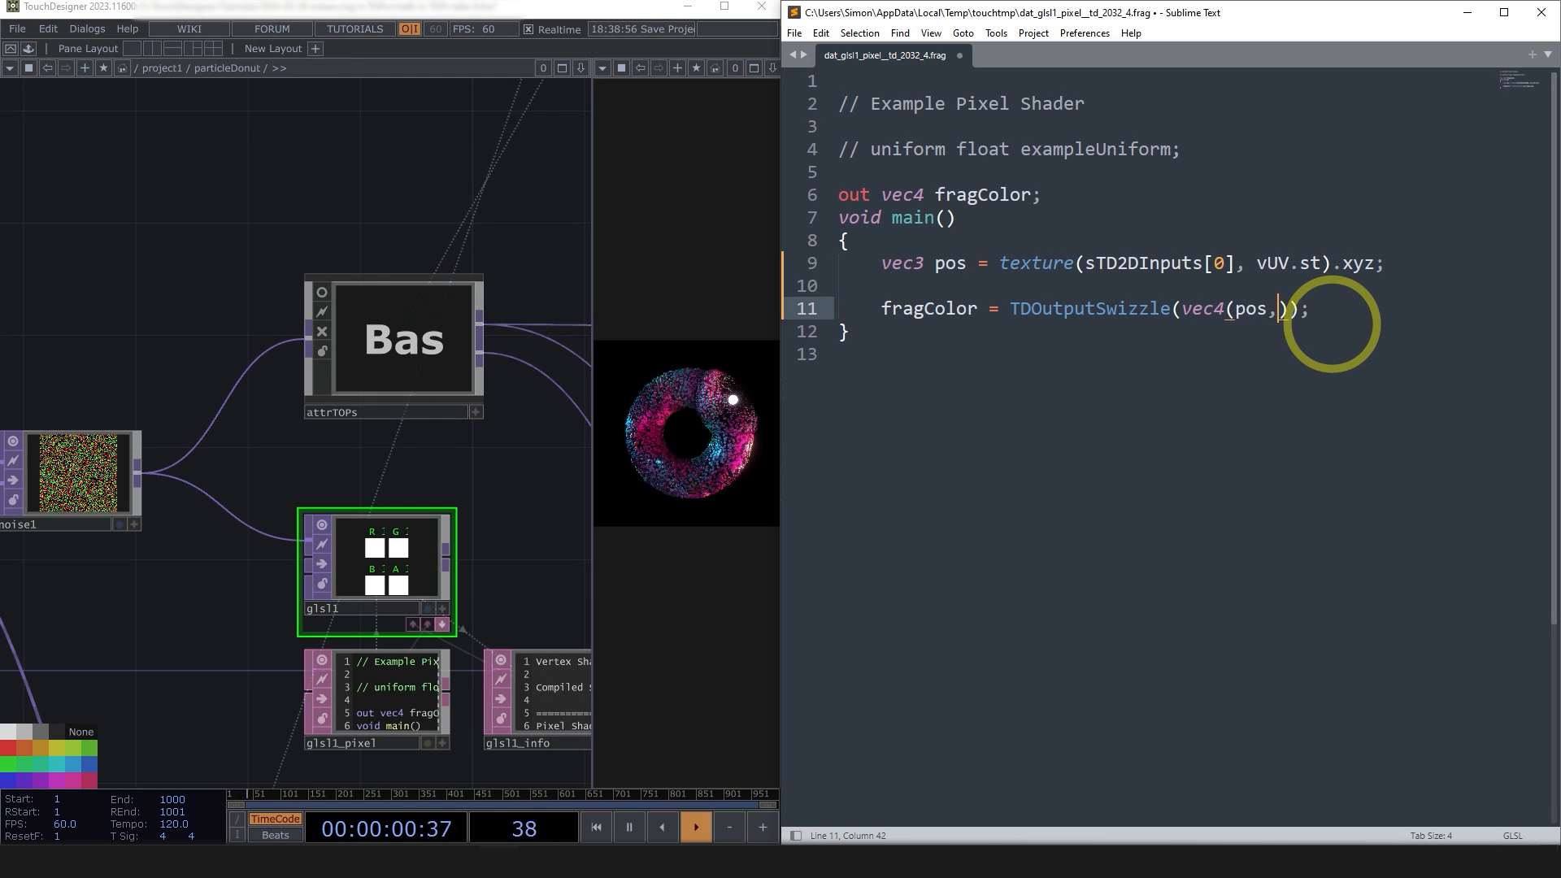
drag(882, 264, 928, 268)
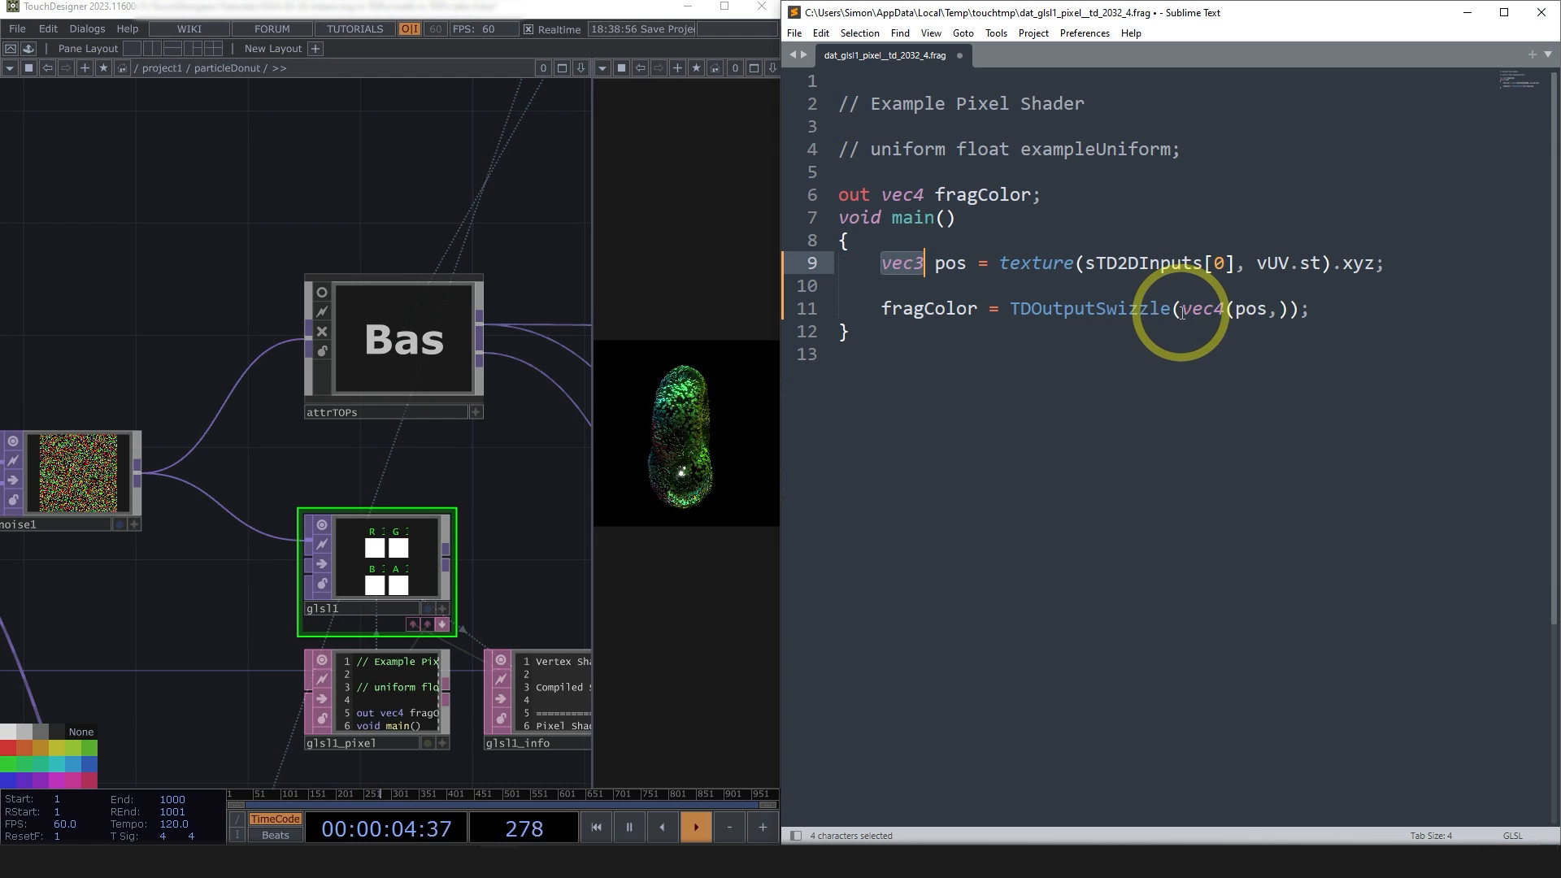
drag(1182, 312, 1222, 318)
click(1279, 312)
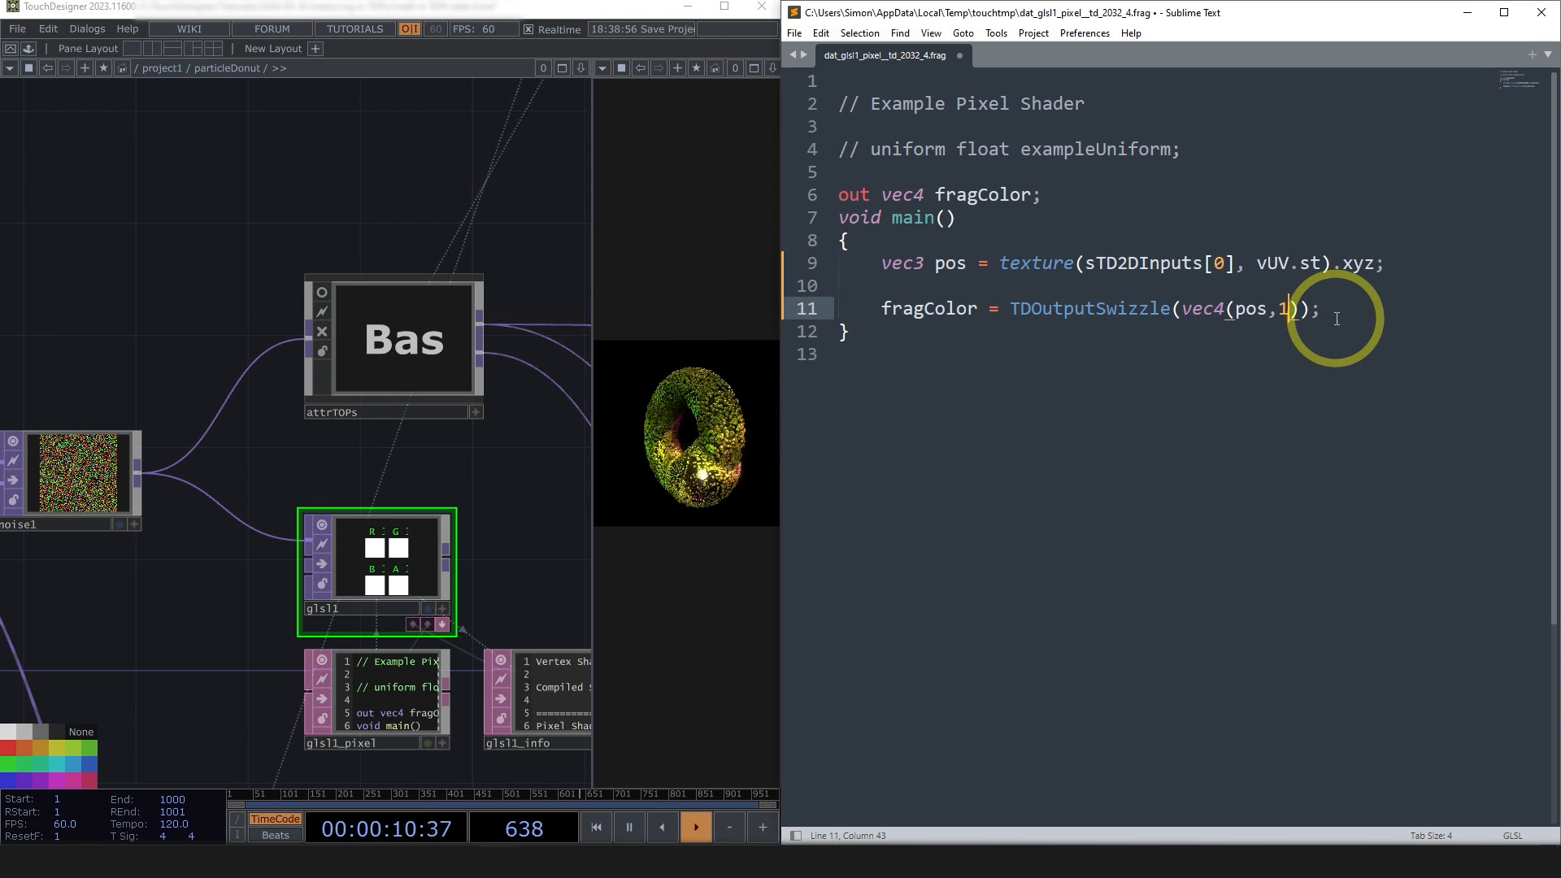
text(1,0)
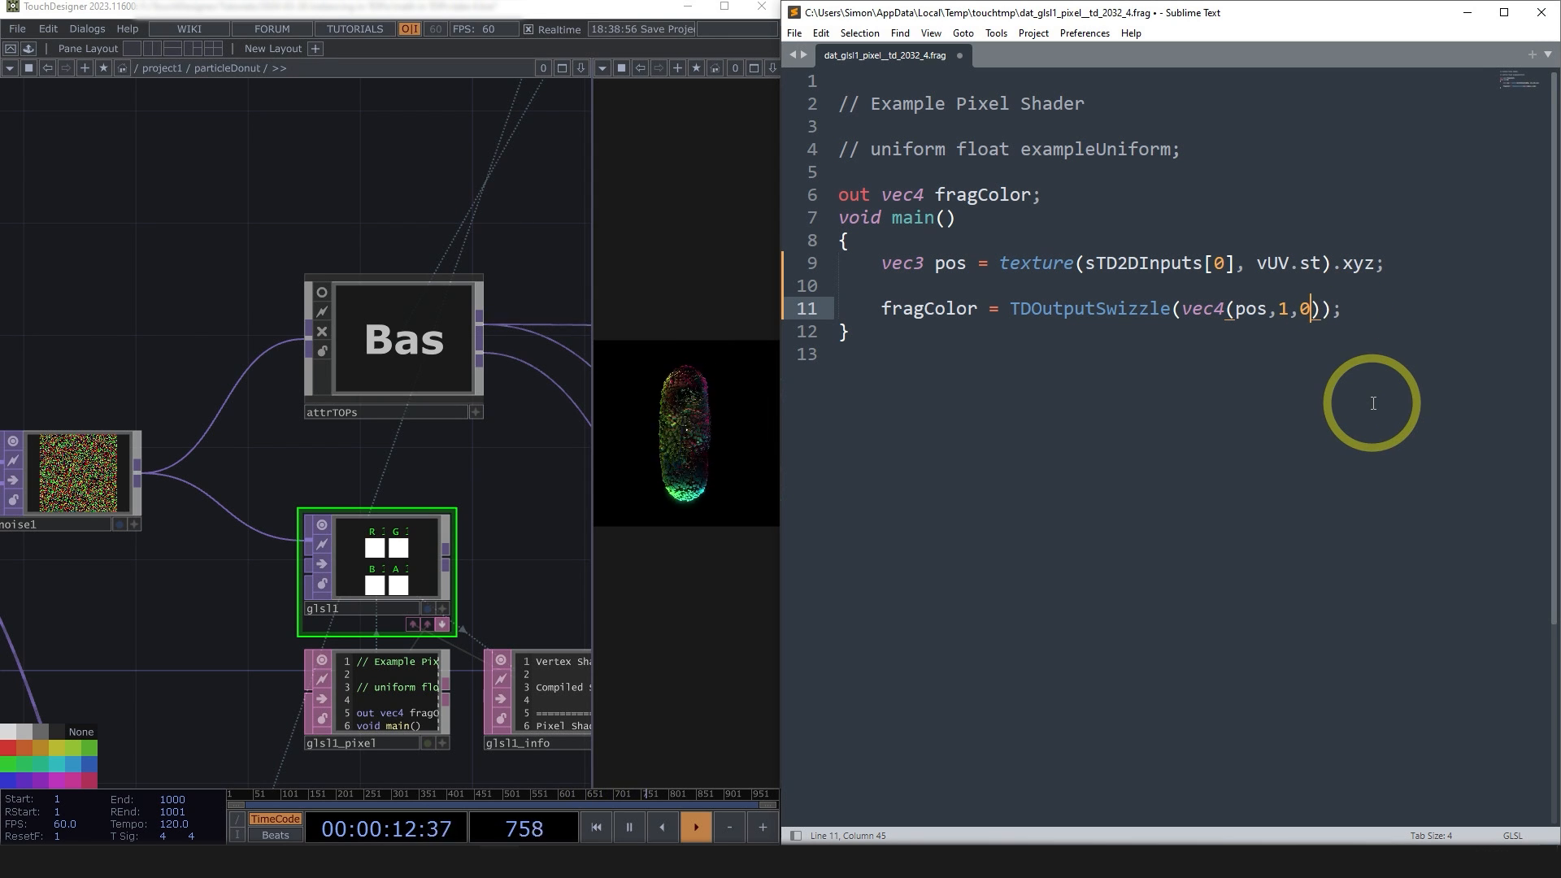
click(1303, 310)
text(.)
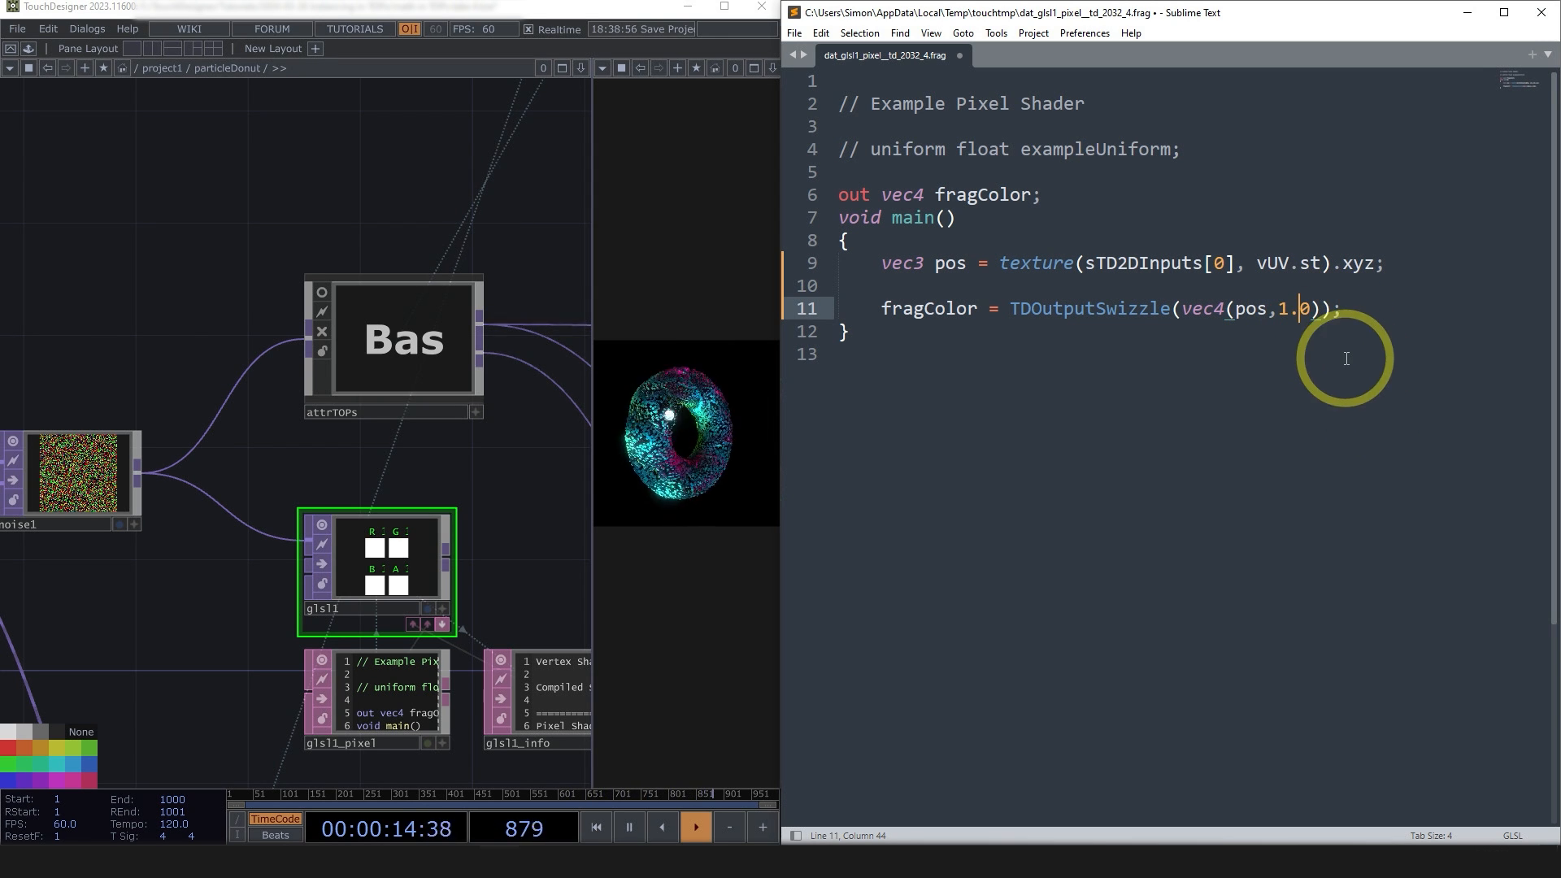
click(1338, 358)
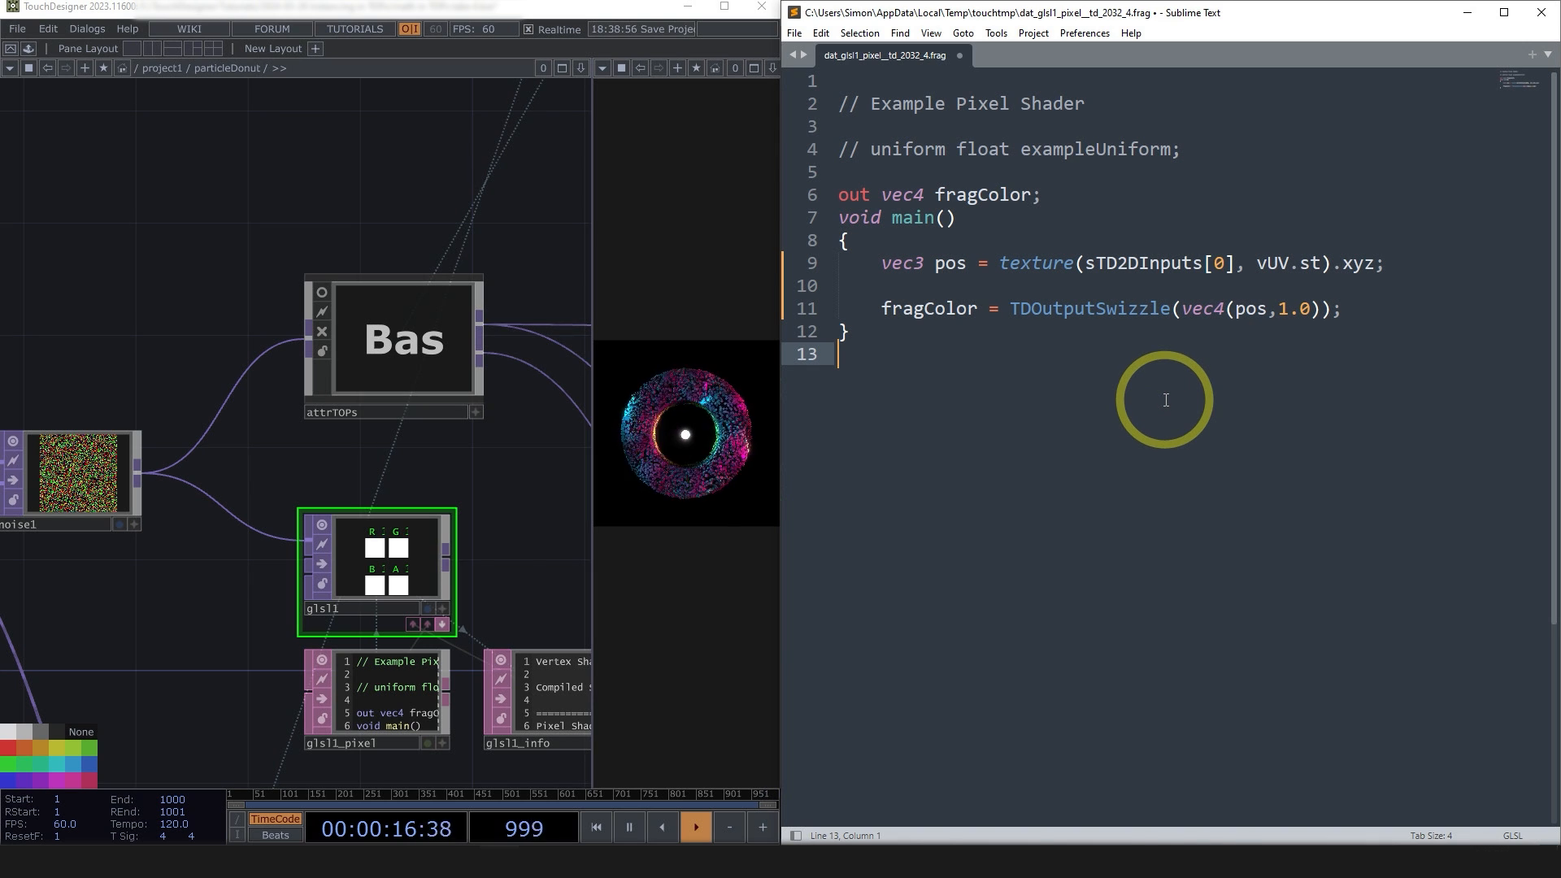
key(ctrl+s)
- Examine glsl1's output in TouchDesigner as points and as a texture, comparing it with its input noise1
click(387, 551)
scroll(391, 557, up, 2)
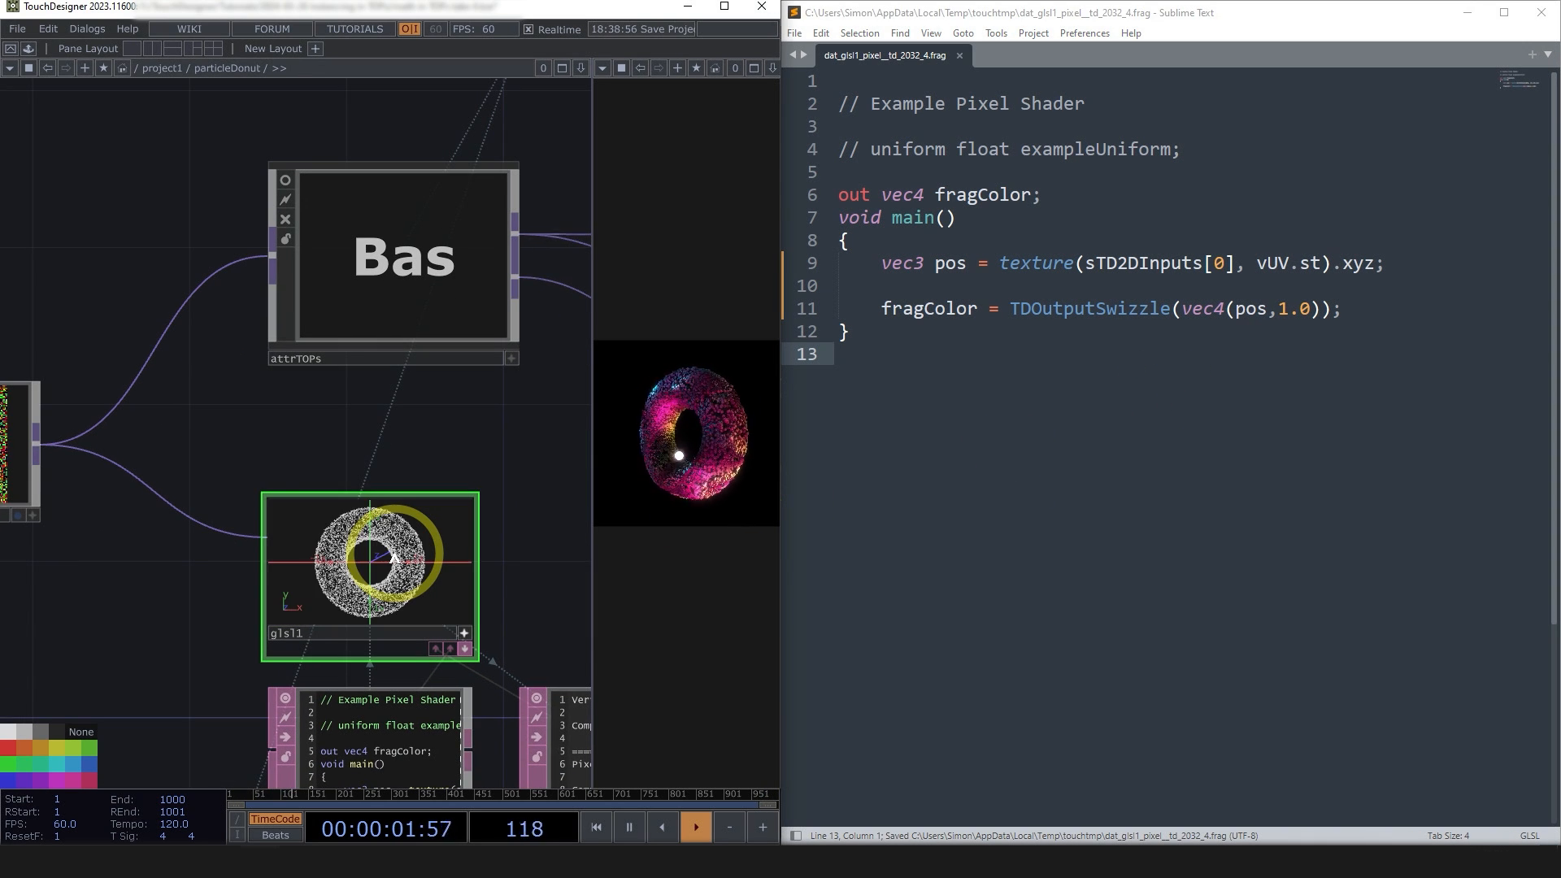
key(p)
key(n)
scroll(307, 563, down, 3)
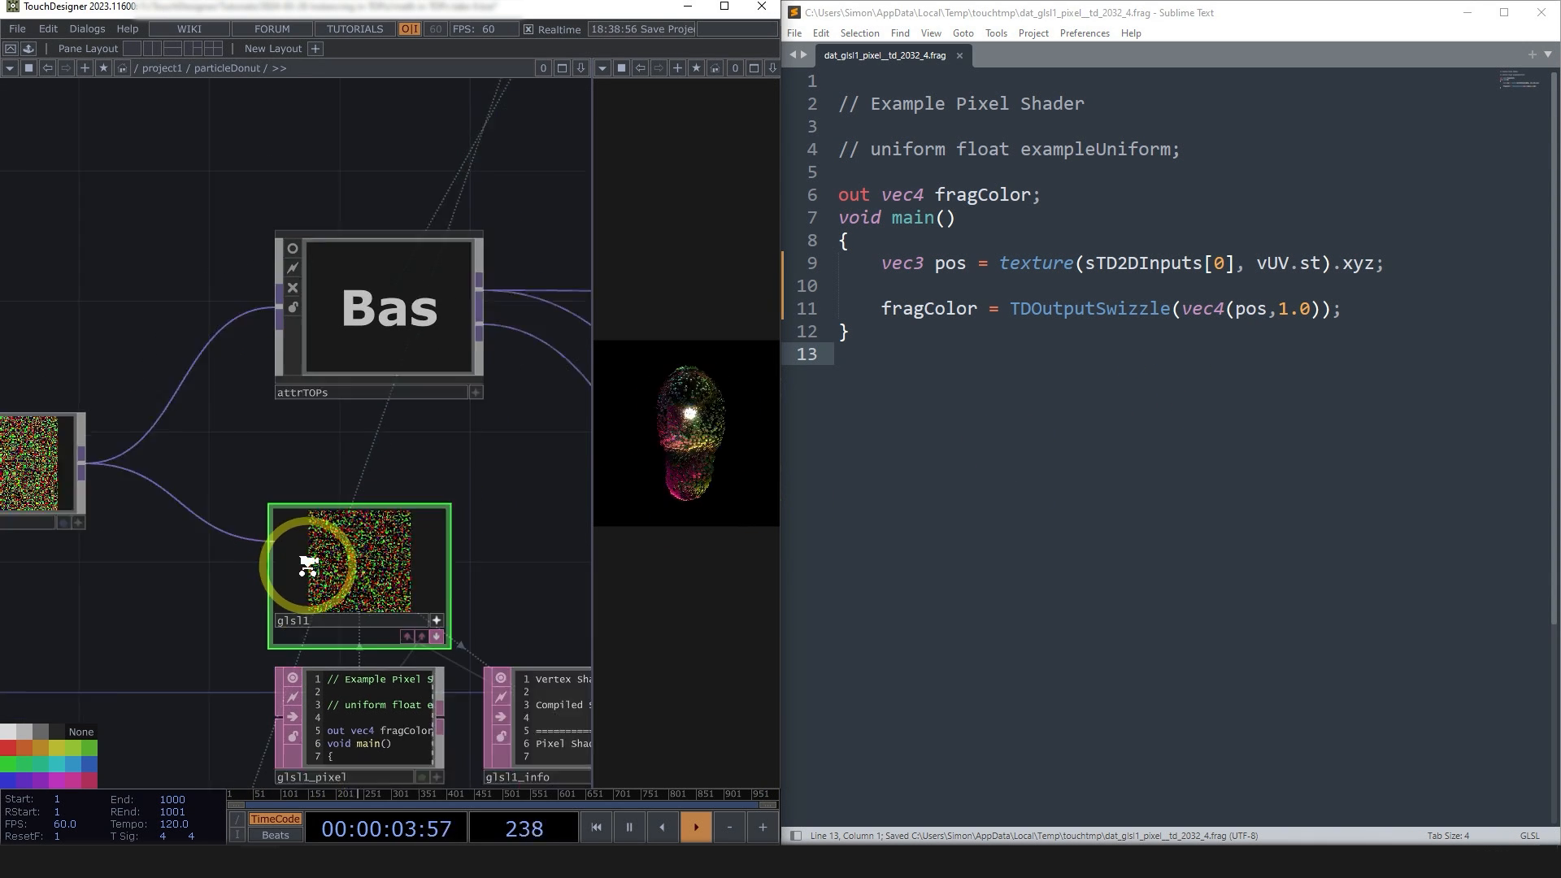
scroll(248, 497, up, 7)
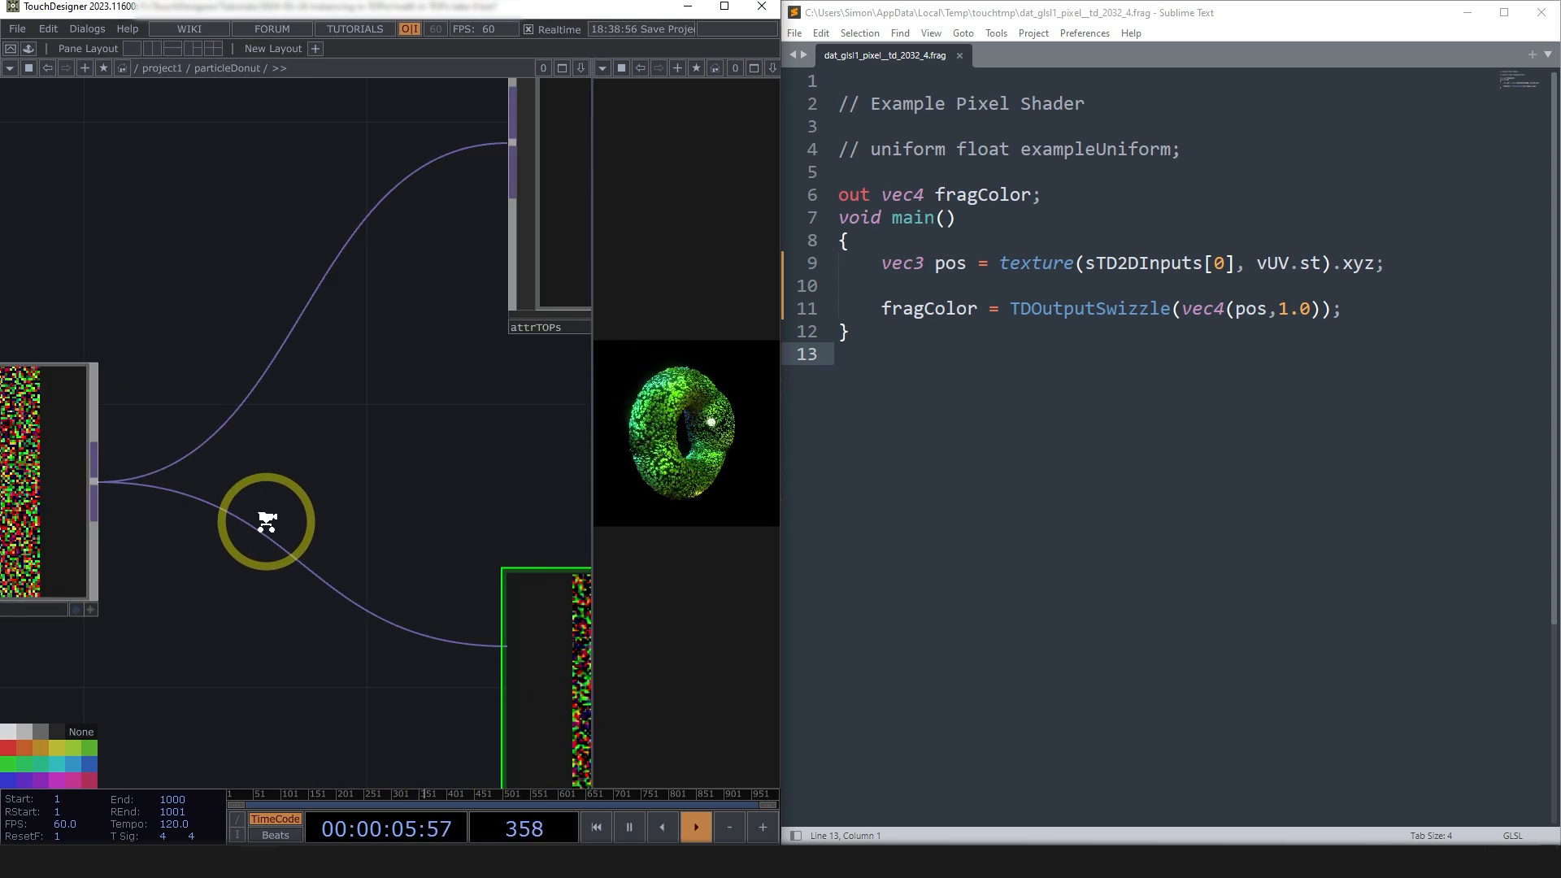
scroll(265, 522, down, 2)
scroll(301, 624, down, 3)
scroll(313, 624, down, 2)
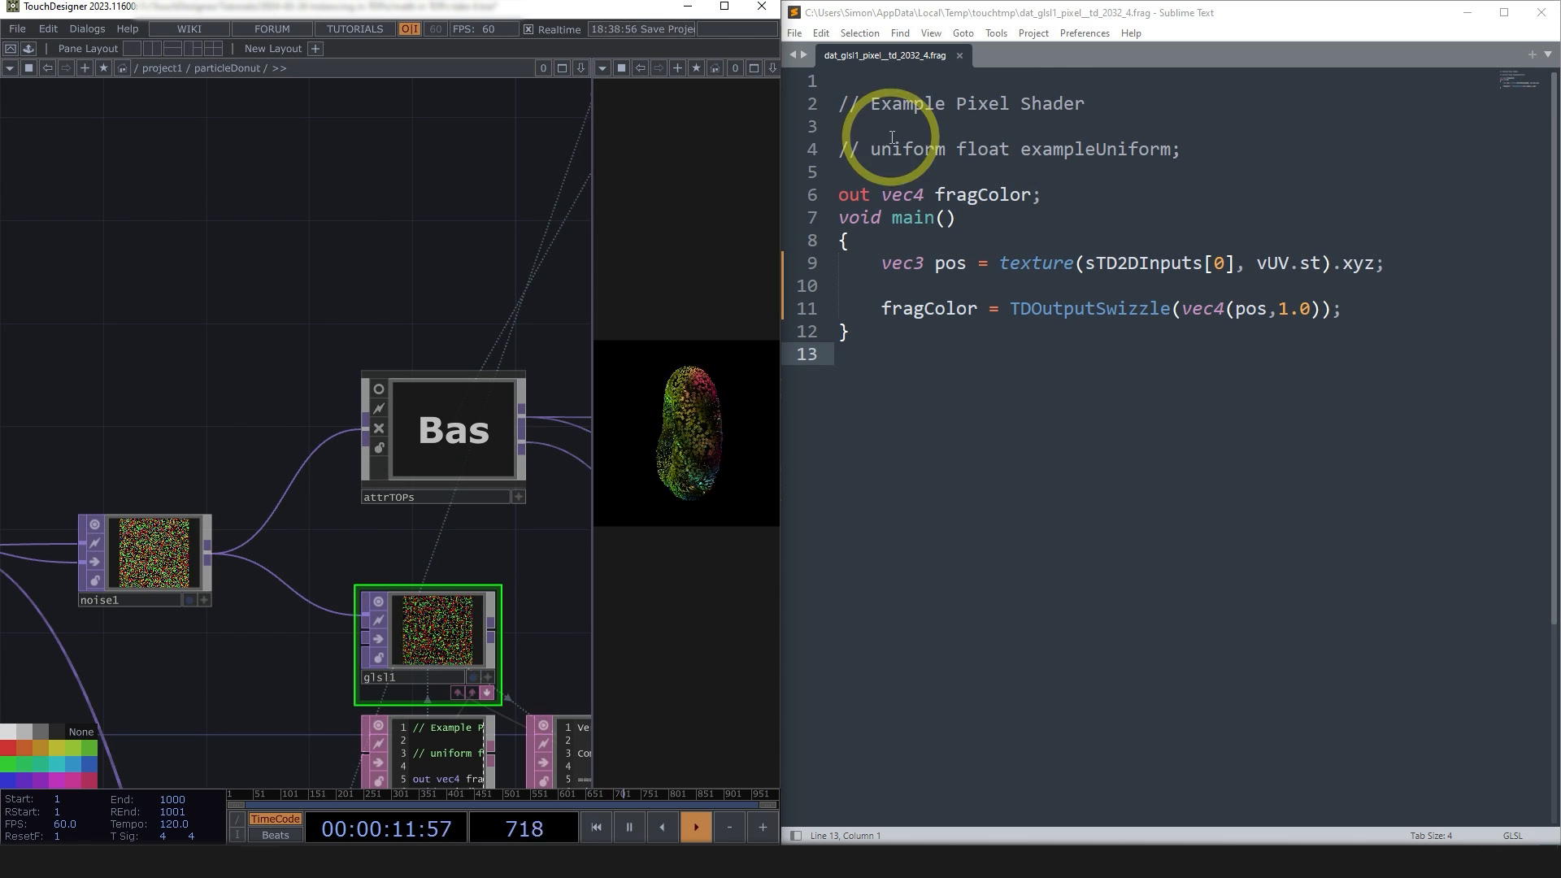
- Uncomment the example uniform declaration on line 4 of the pixel shader in Sublime Text
click(871, 150)
drag(870, 150, 839, 150)
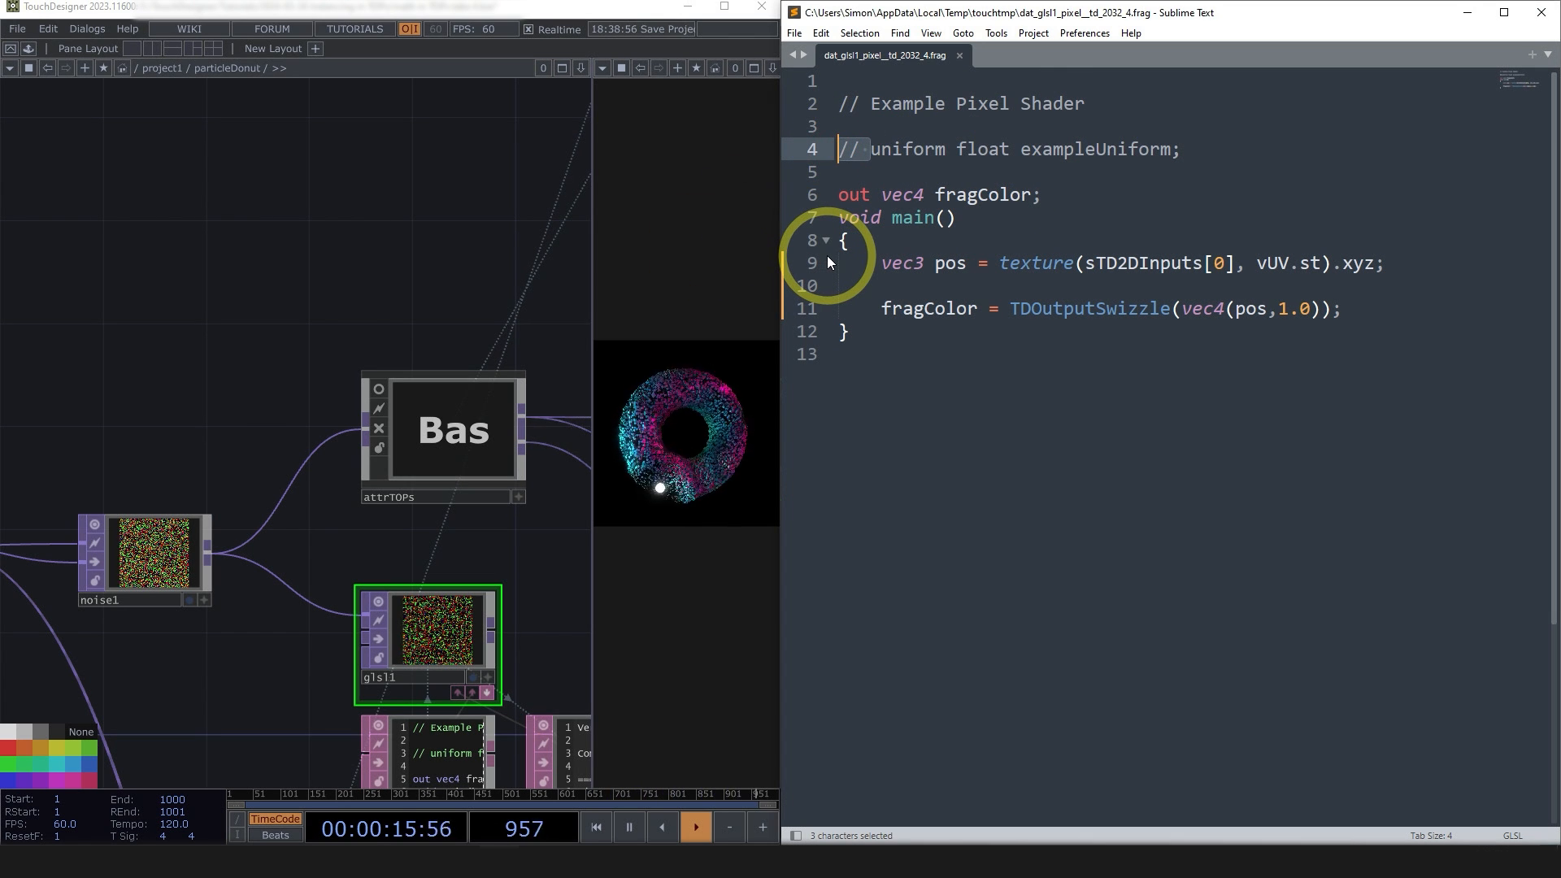
key(BackSpace)
triple_click(864, 148)
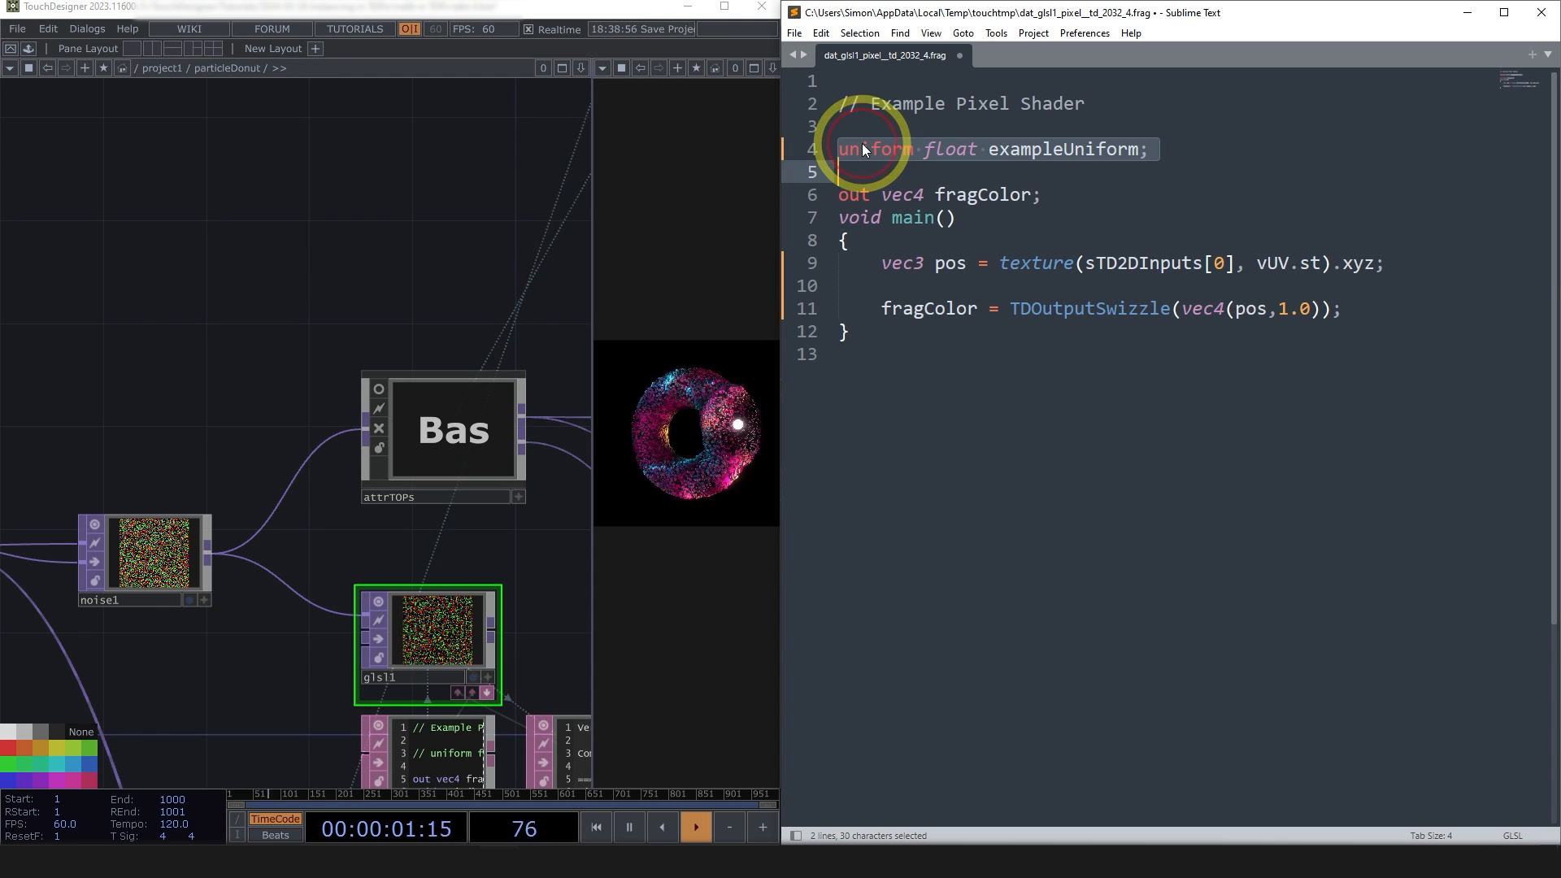
- Show the vector uniform parameters of glsl1 in TouchDesigner
key(p)
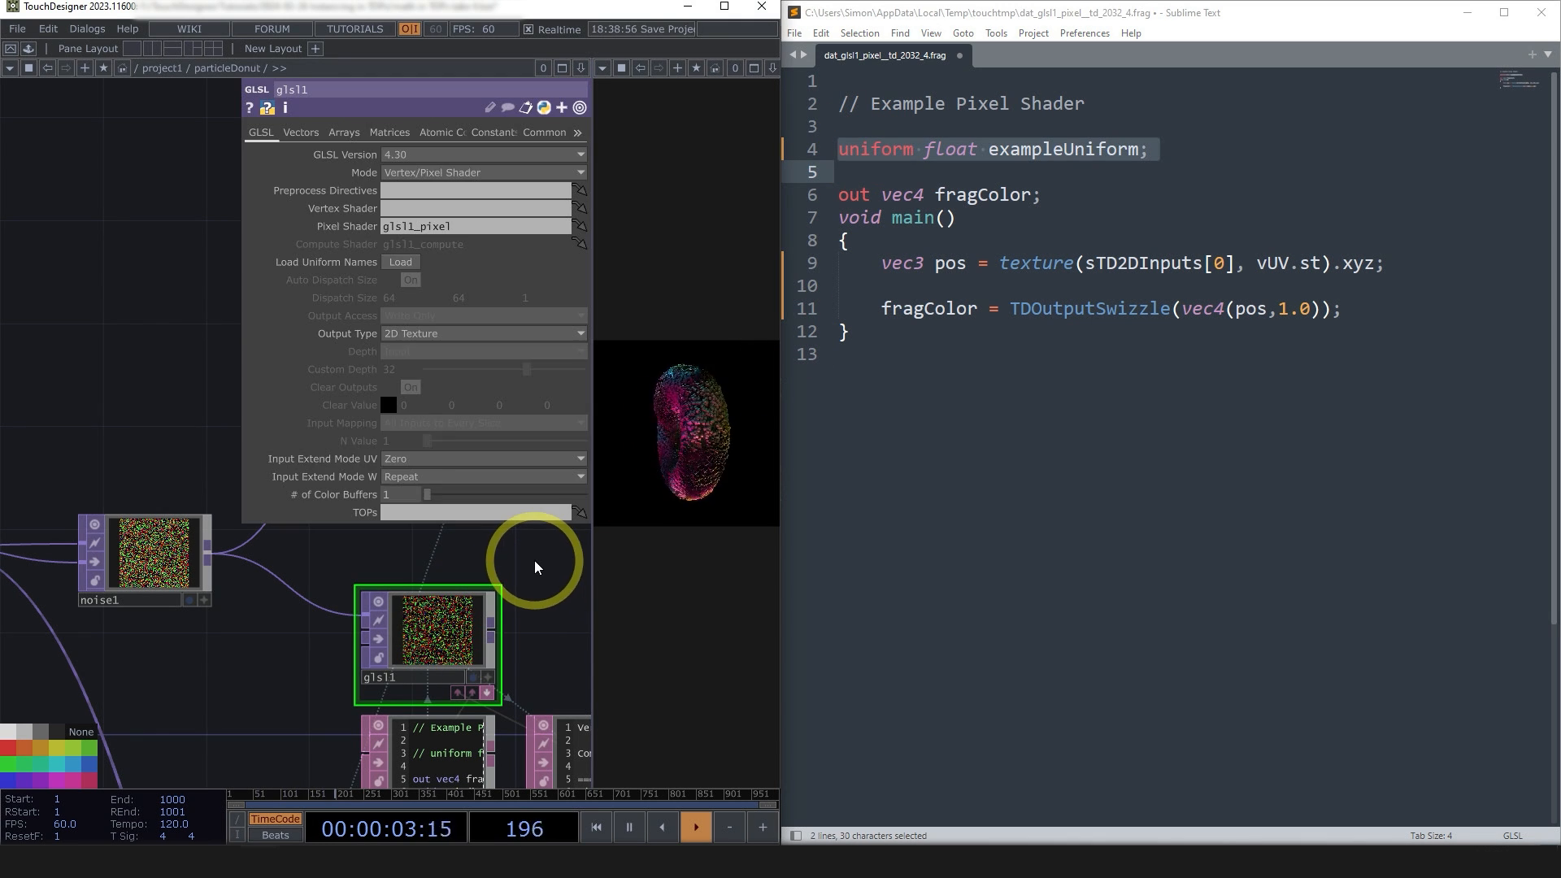
drag(145, 300, 65, 291)
click(301, 132)
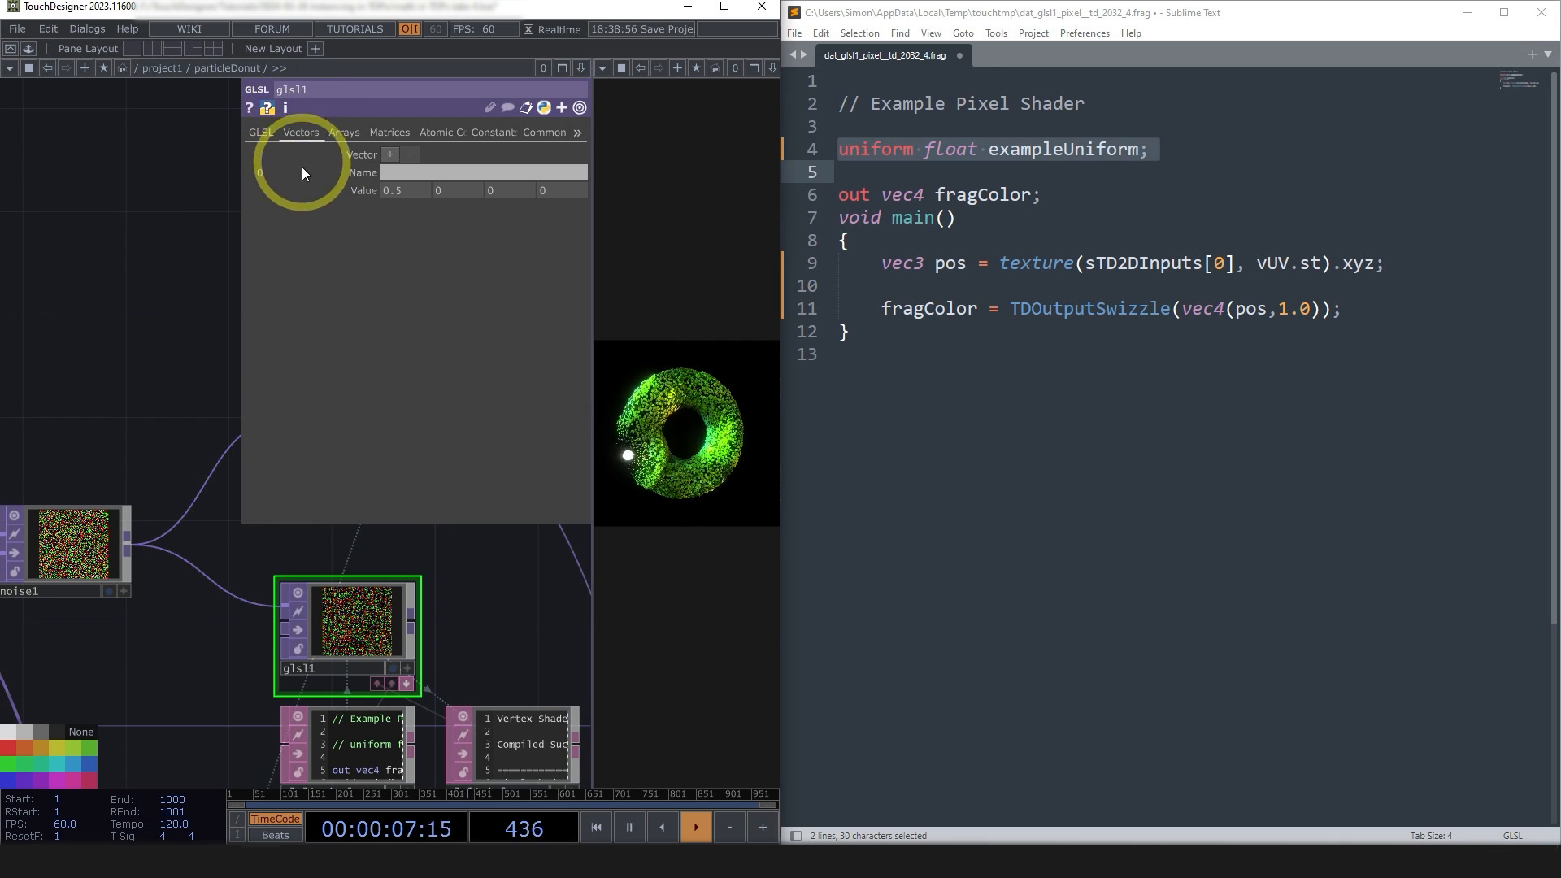
click(399, 172)
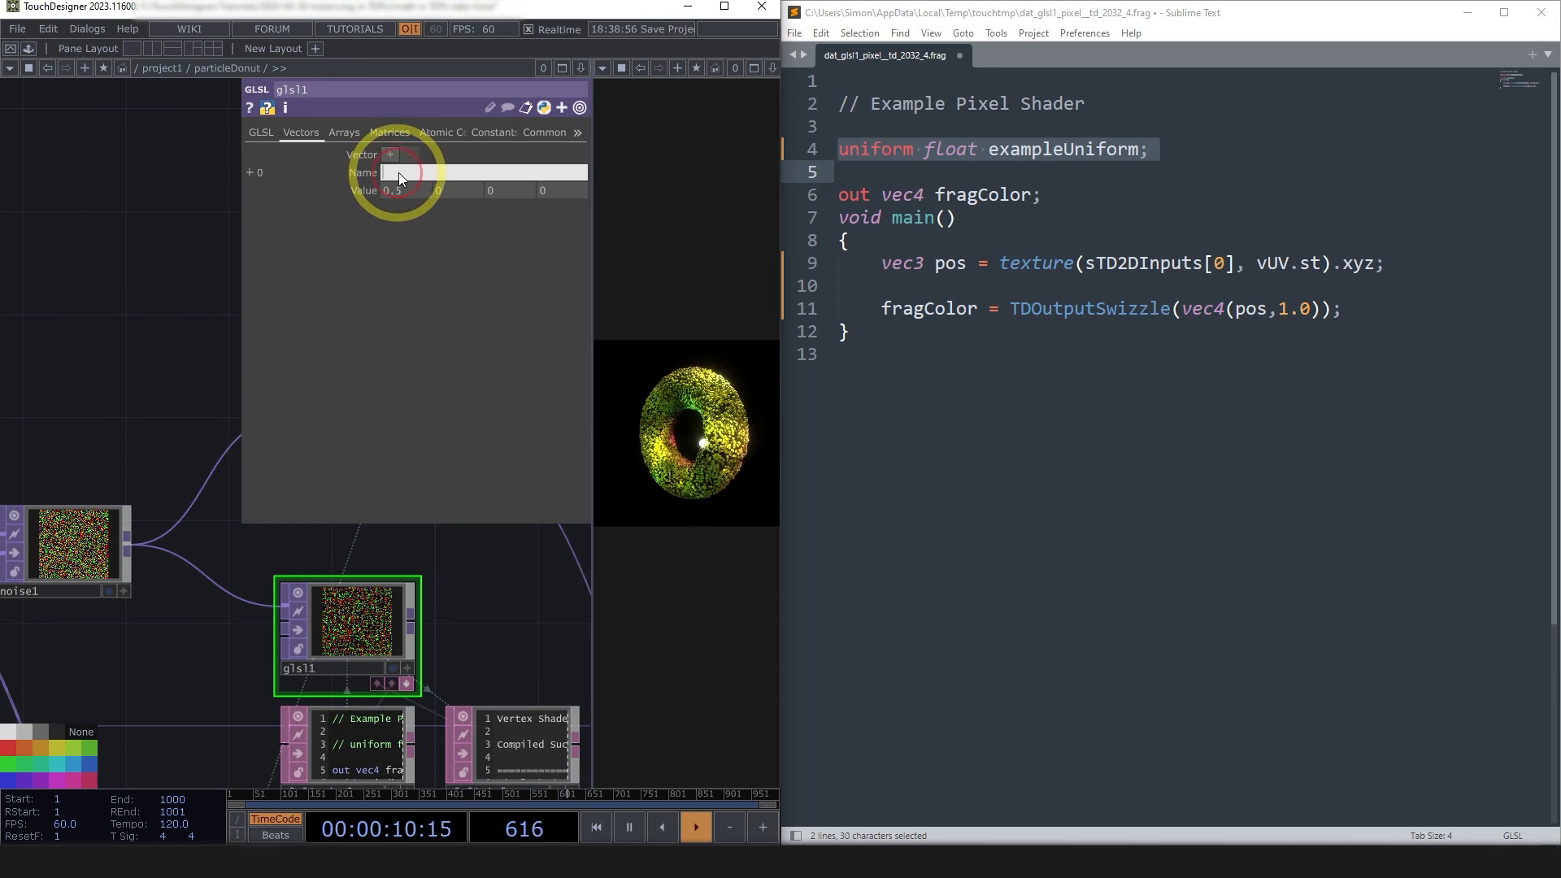
- Change the shader's example uniform declaration to uniform vec3 uAttr
click(958, 149)
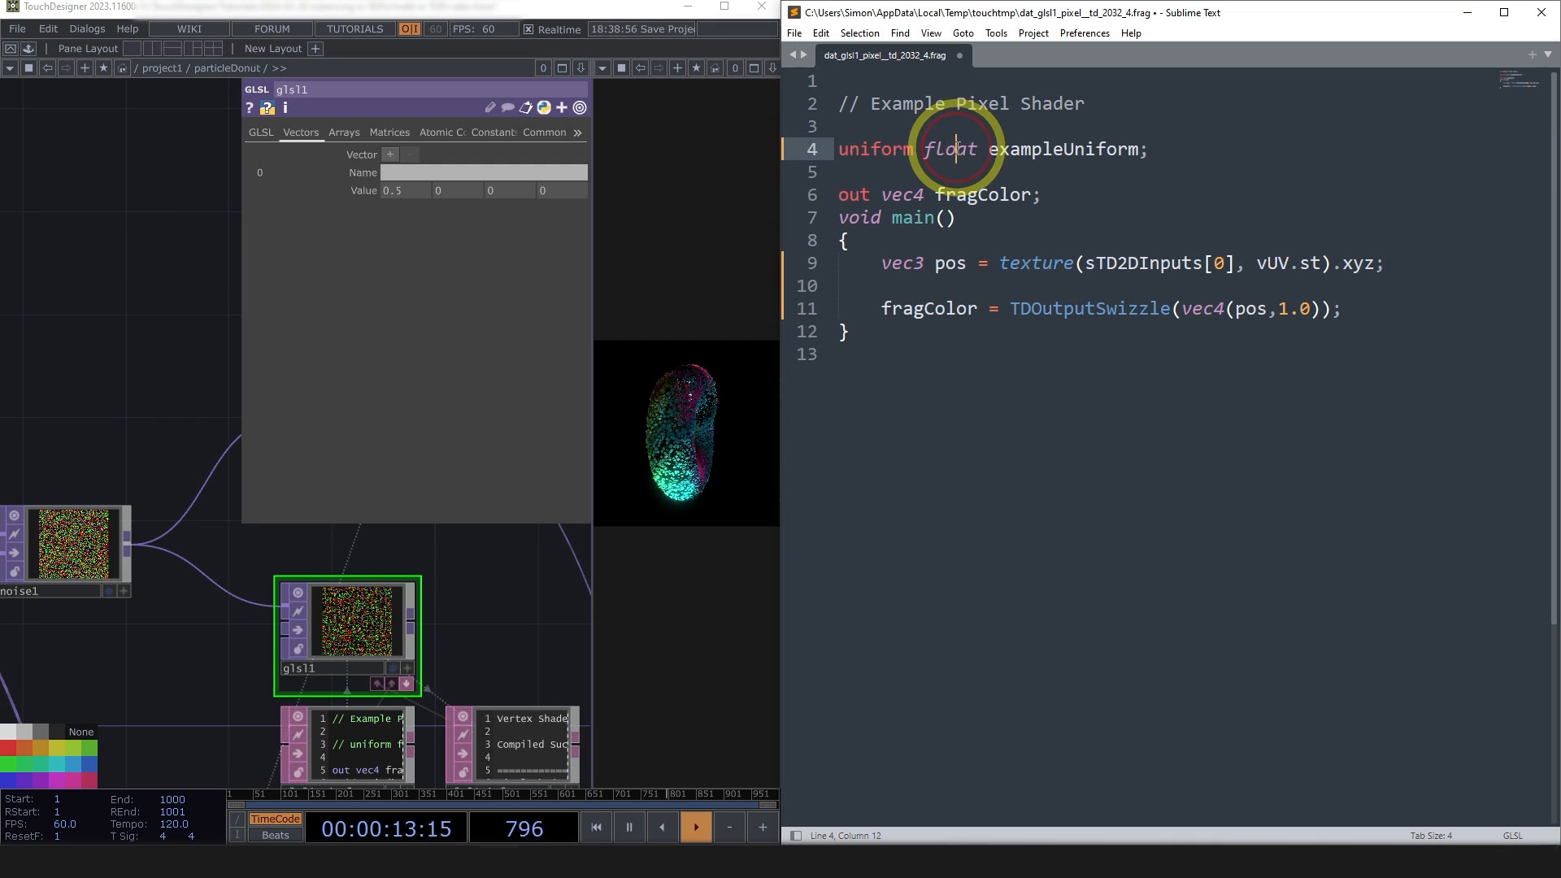
double_click(949, 150)
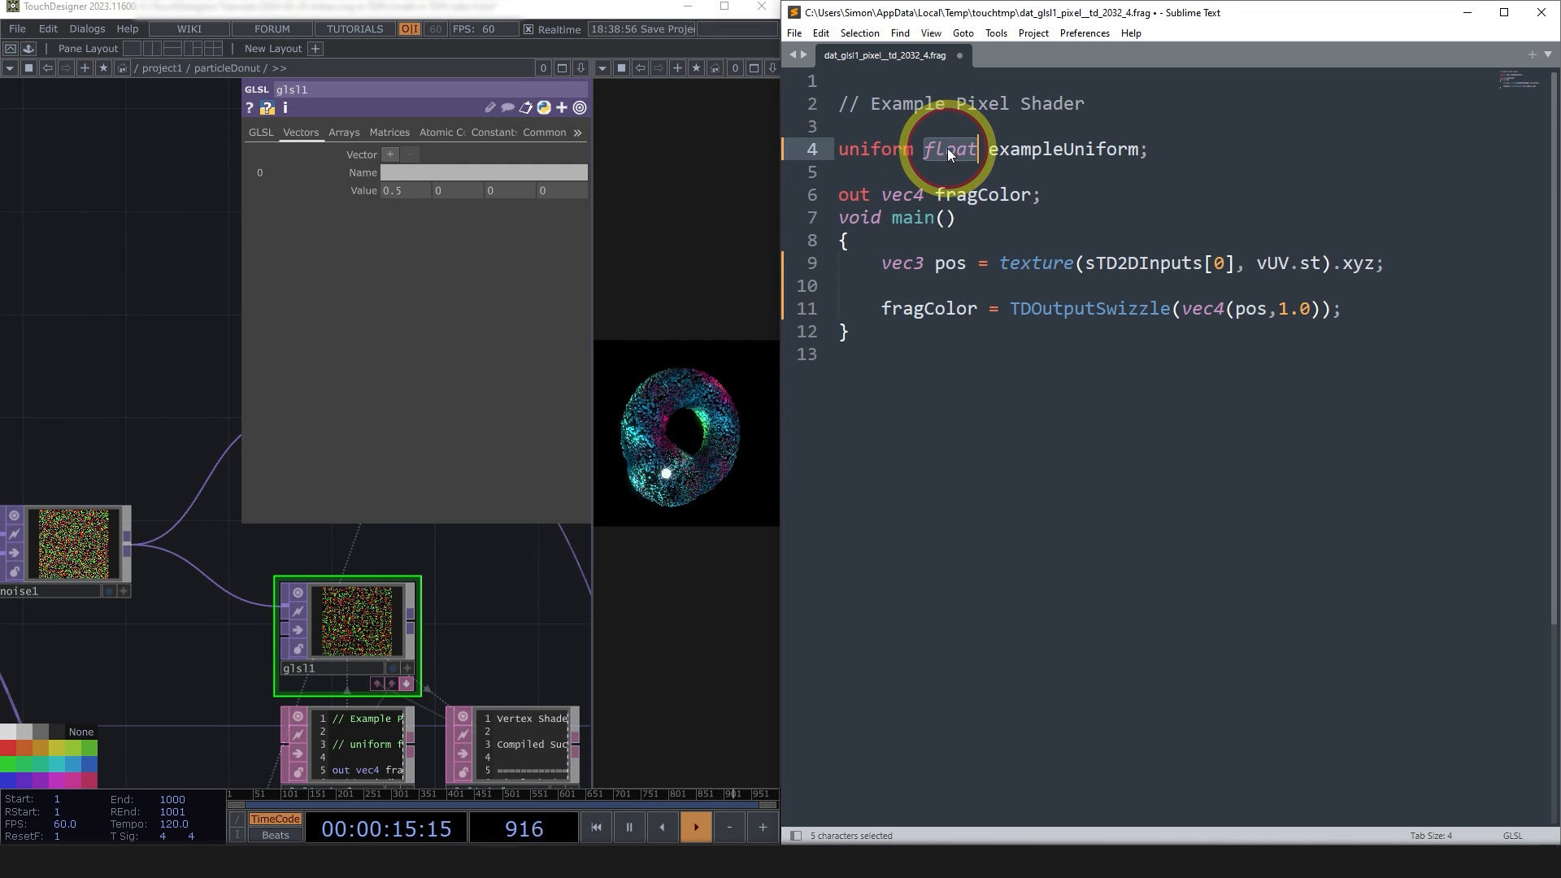
text(vec3)
click(1040, 151)
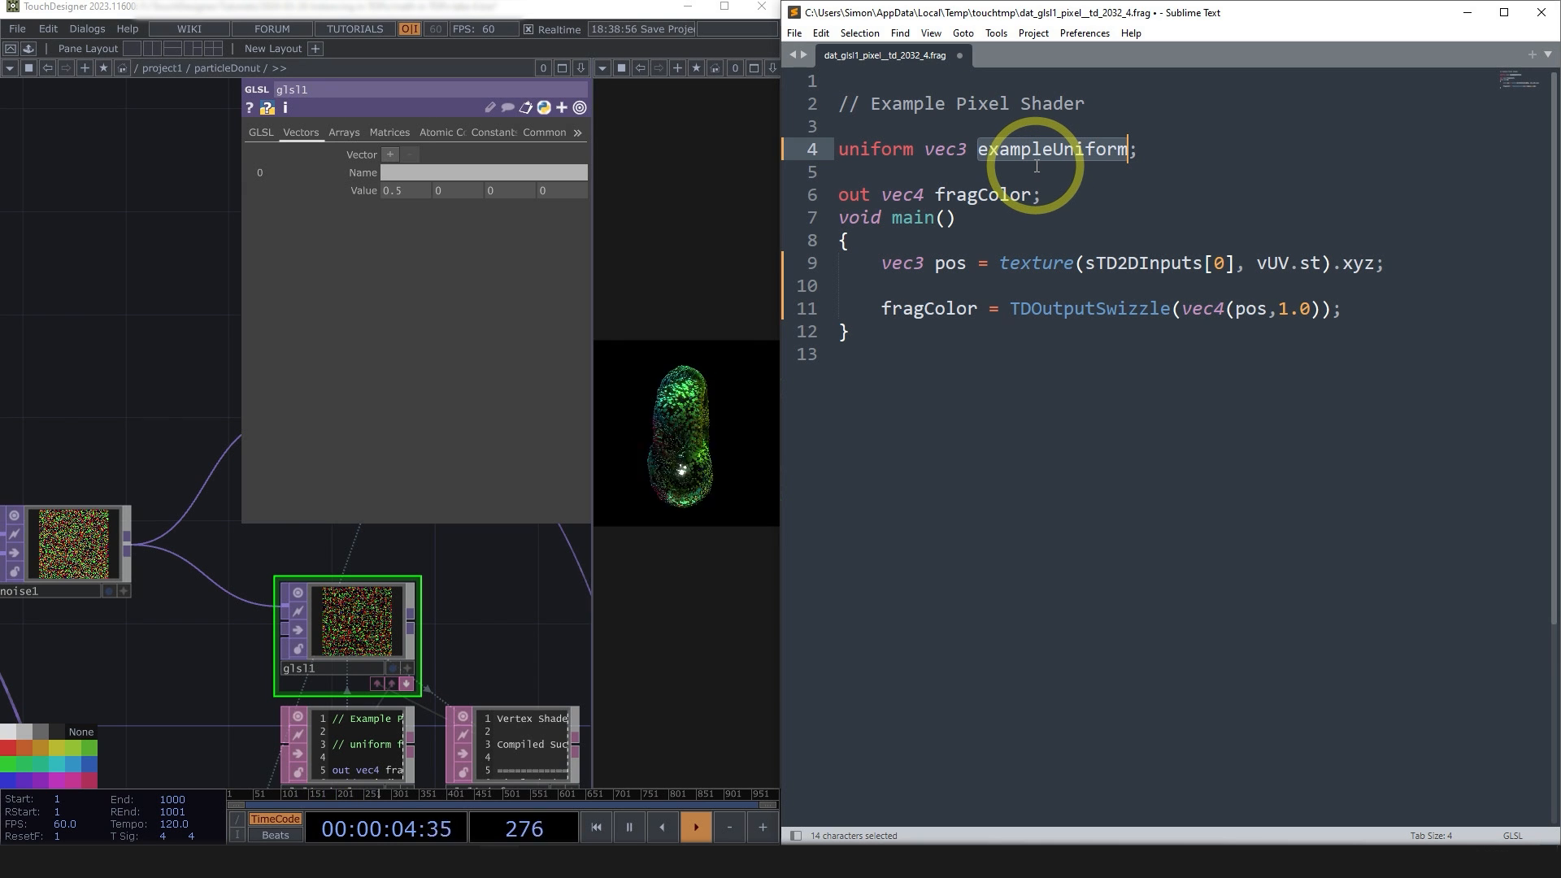
text(uAttr)
drag(974, 153, 993, 157)
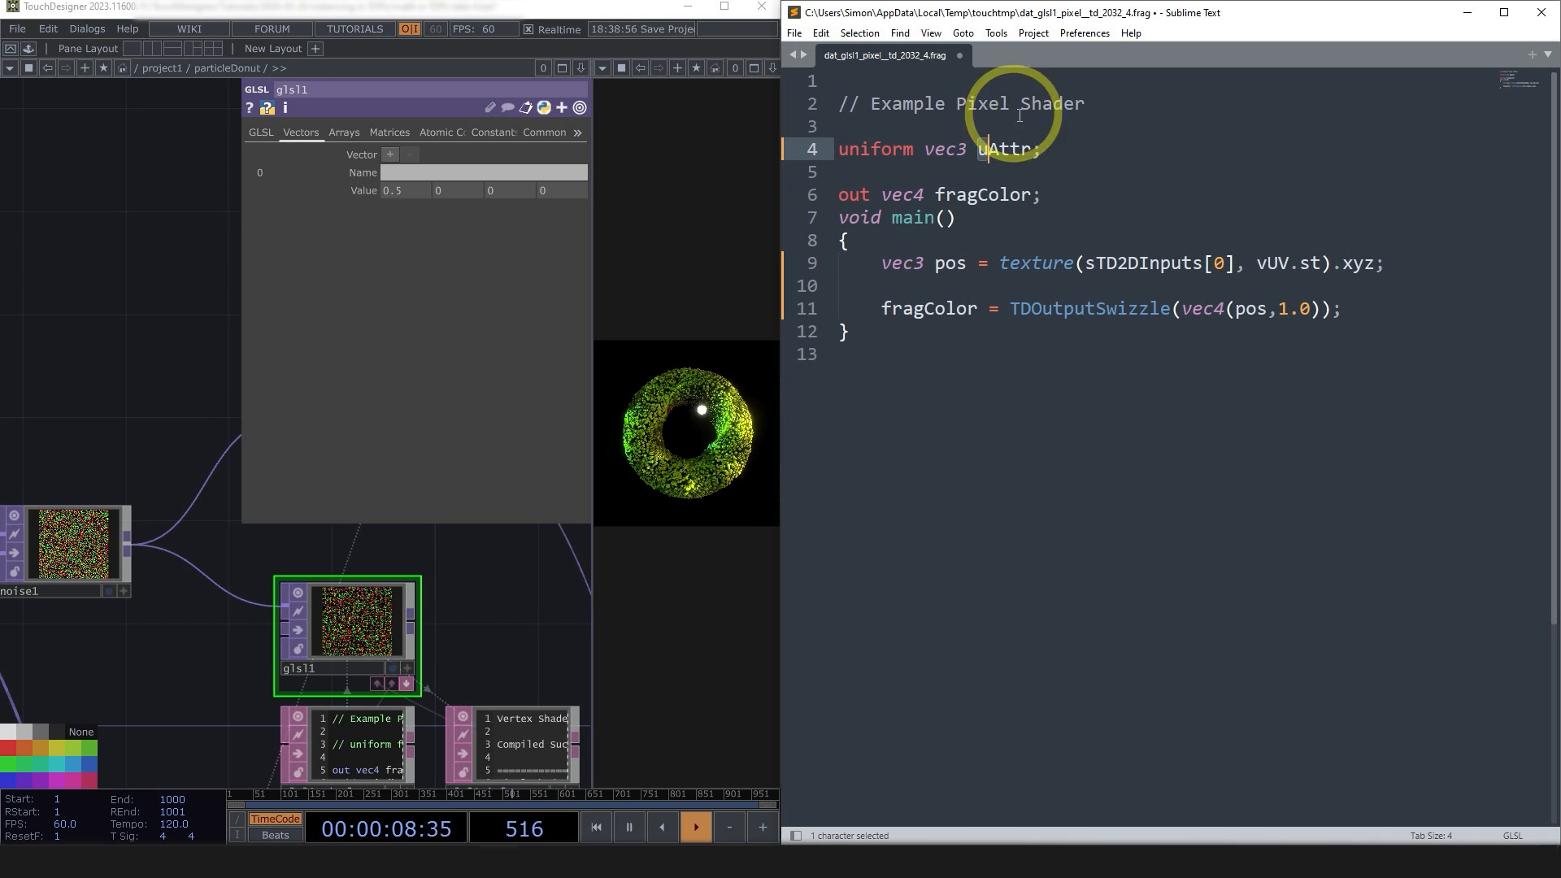
double_click(1004, 152)
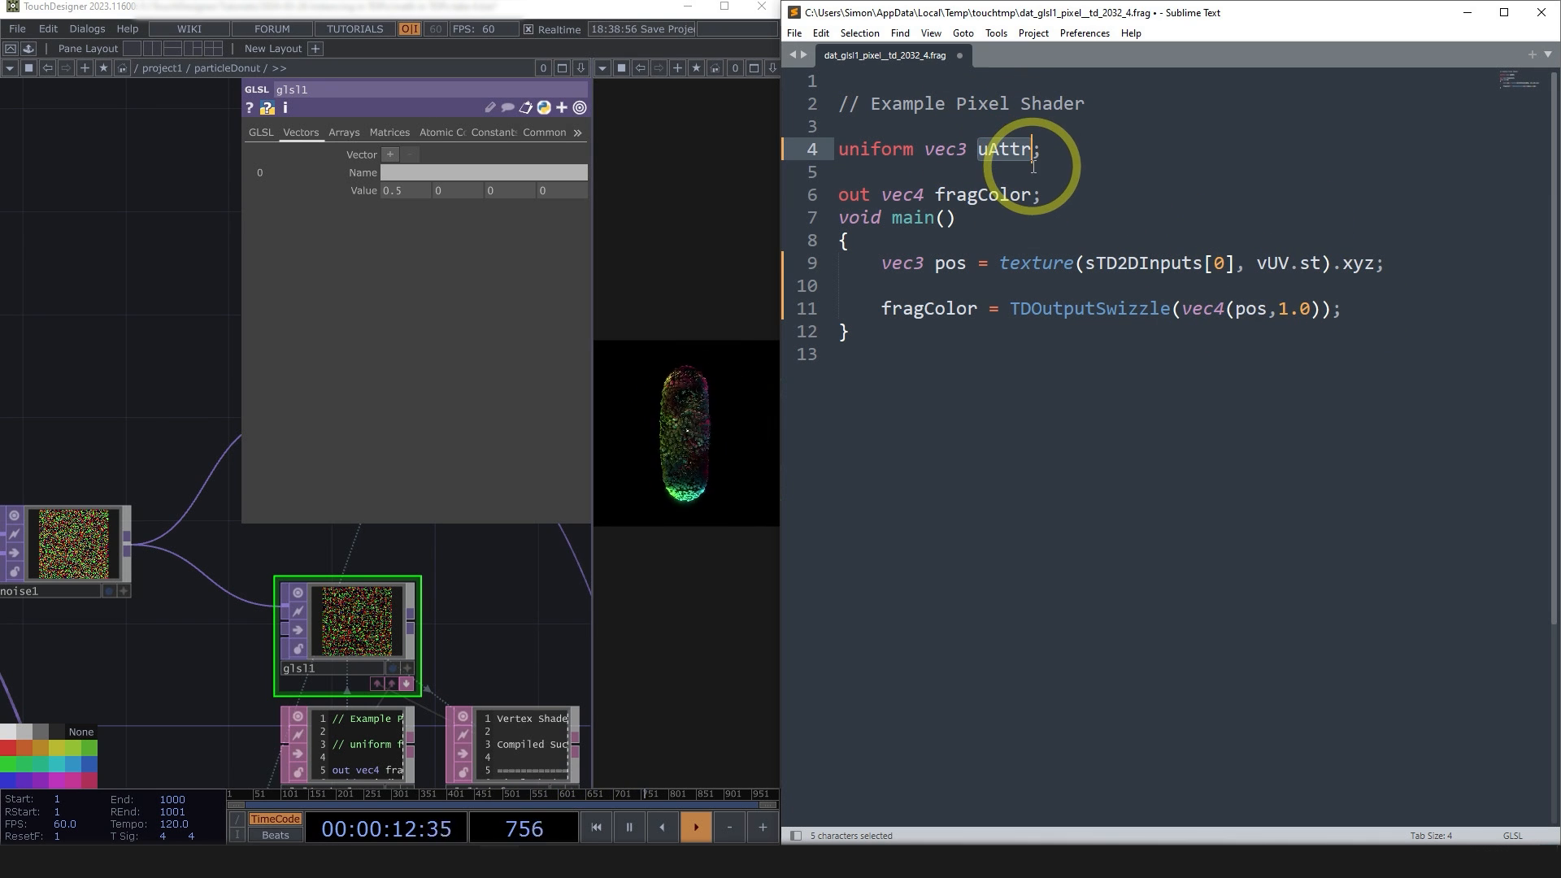
- Declare a second uniform, uniform float uRad;, on a new line below uAttr
click(1071, 153)
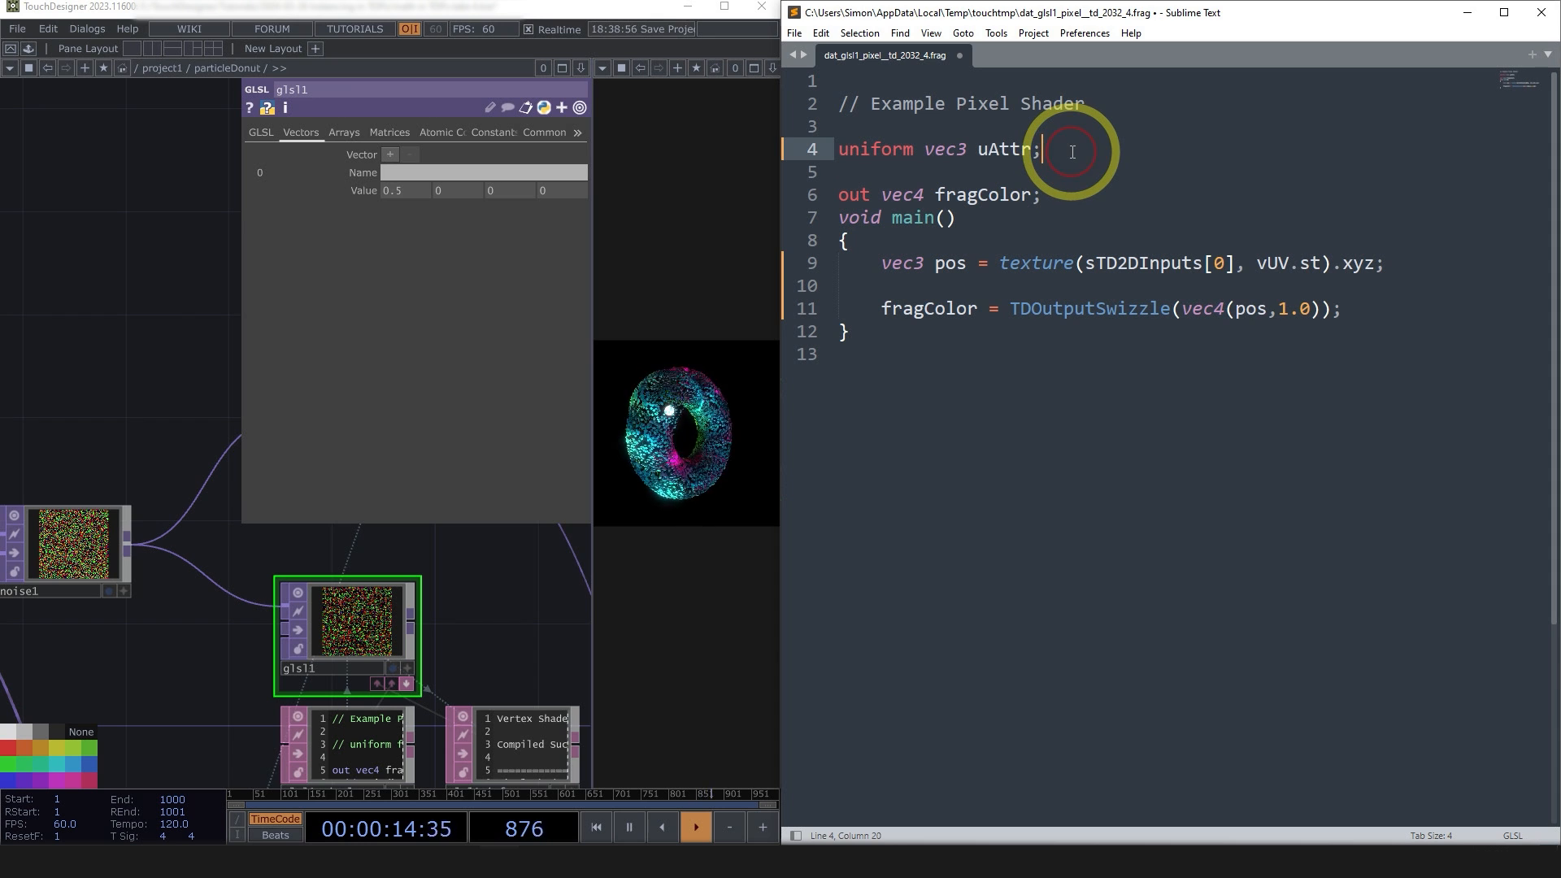
key(Return)
text(uniform float)
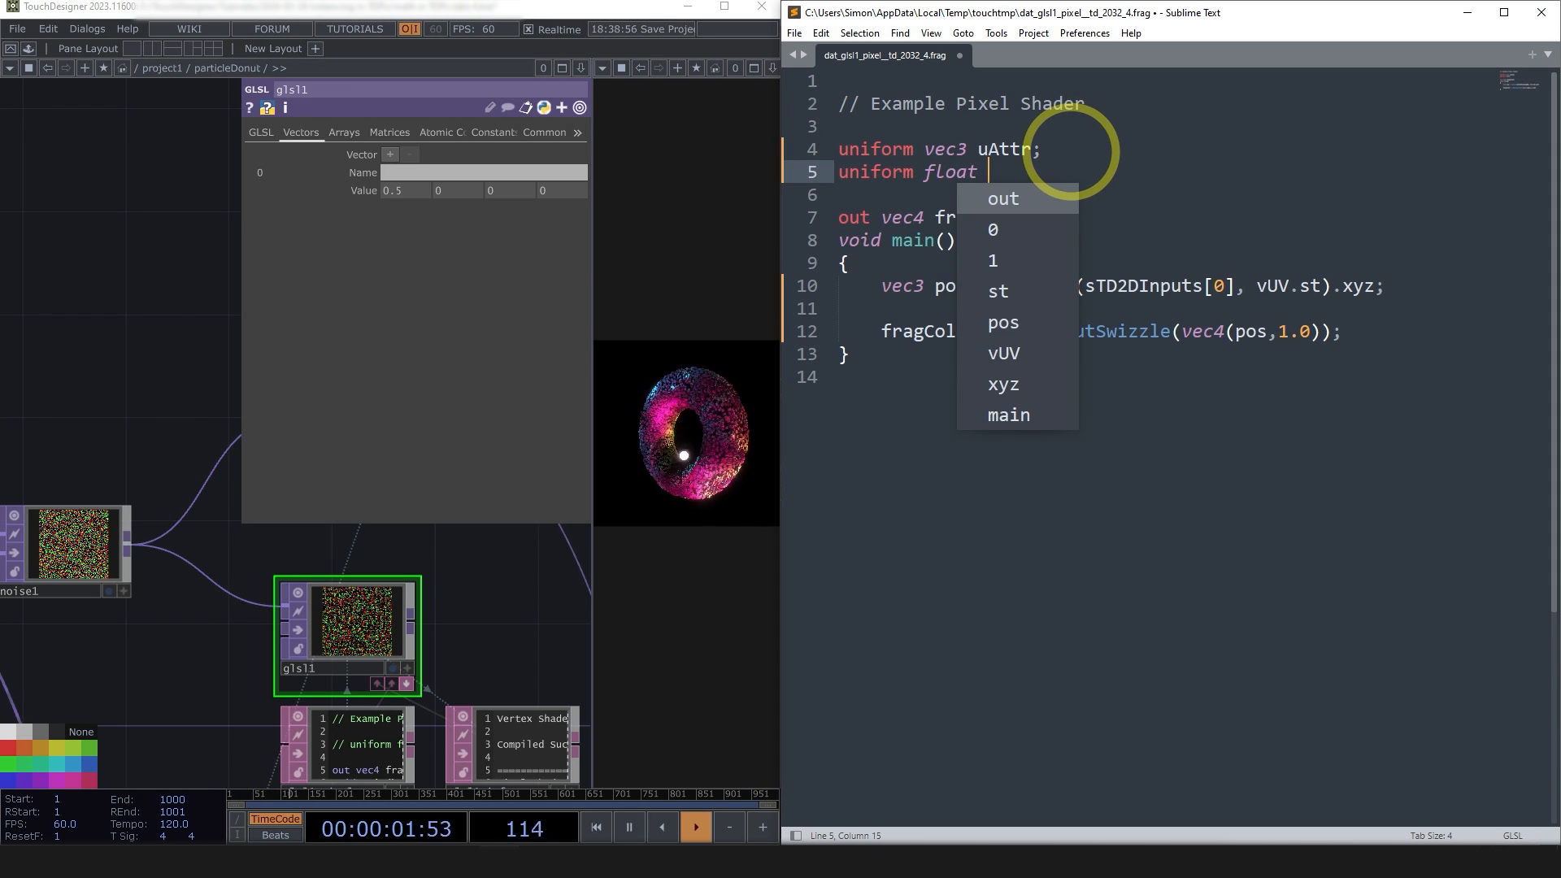
text( uRad;)
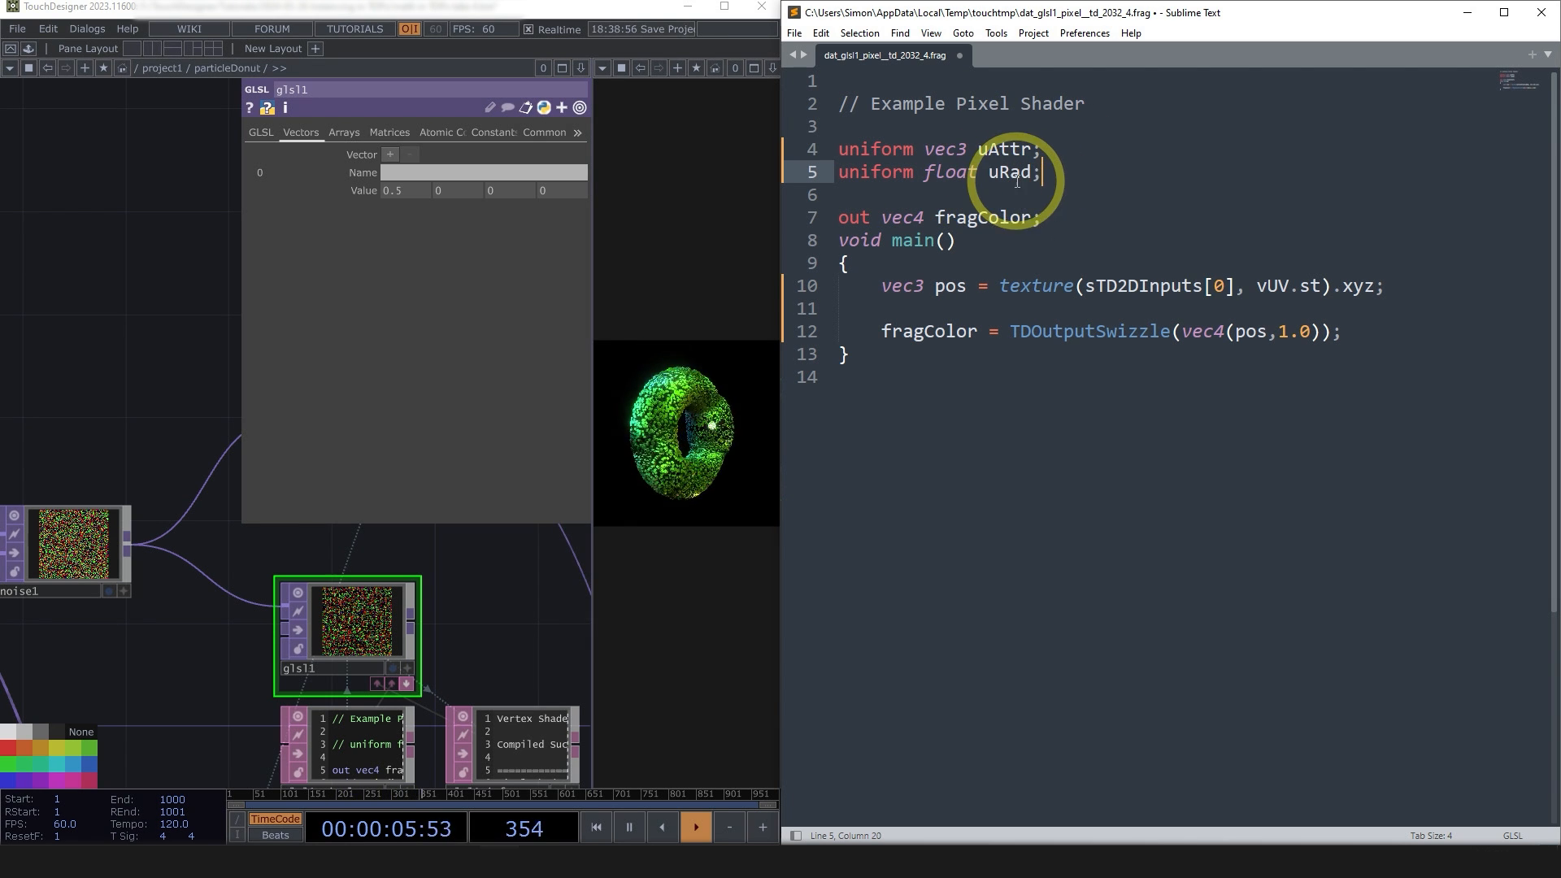
click(1033, 217)
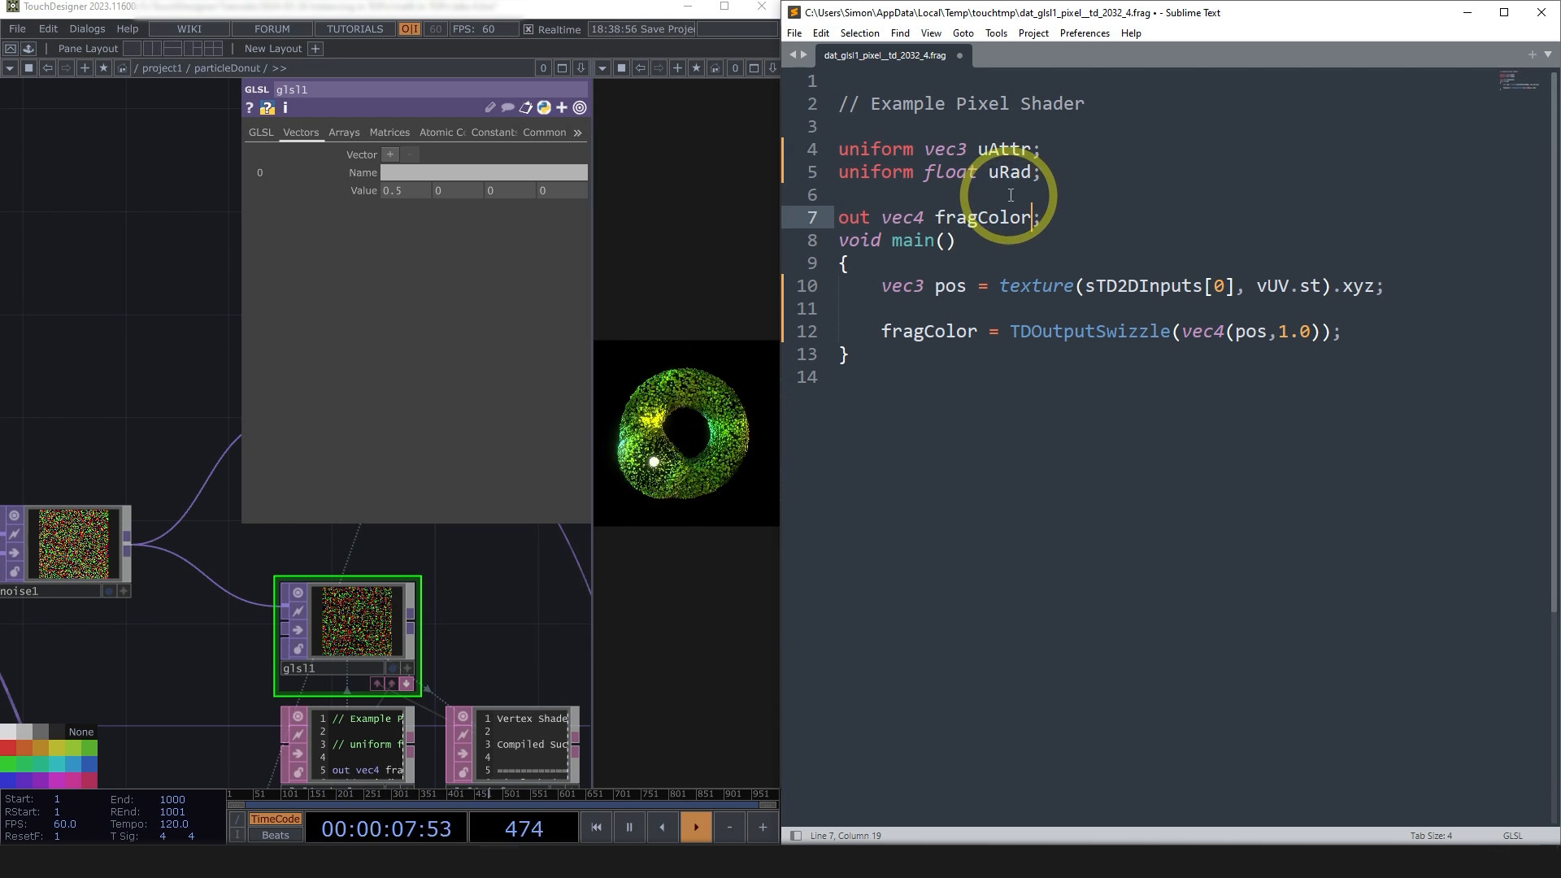
- Name glsl1's first vector uniform uAttr and add a second vector uniform named uRad
click(451, 171)
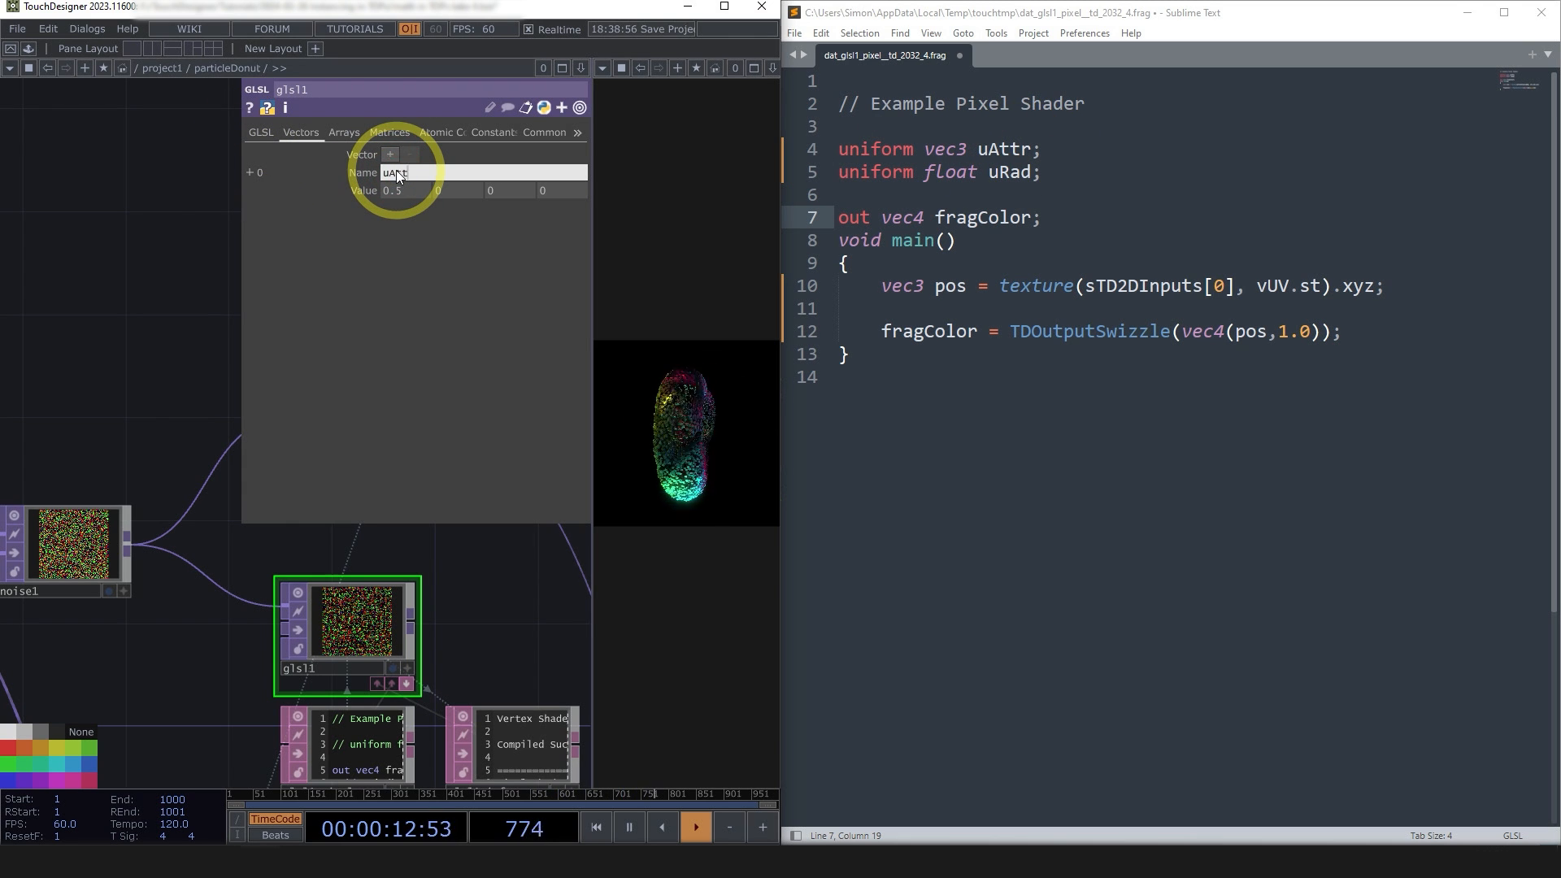
click(394, 321)
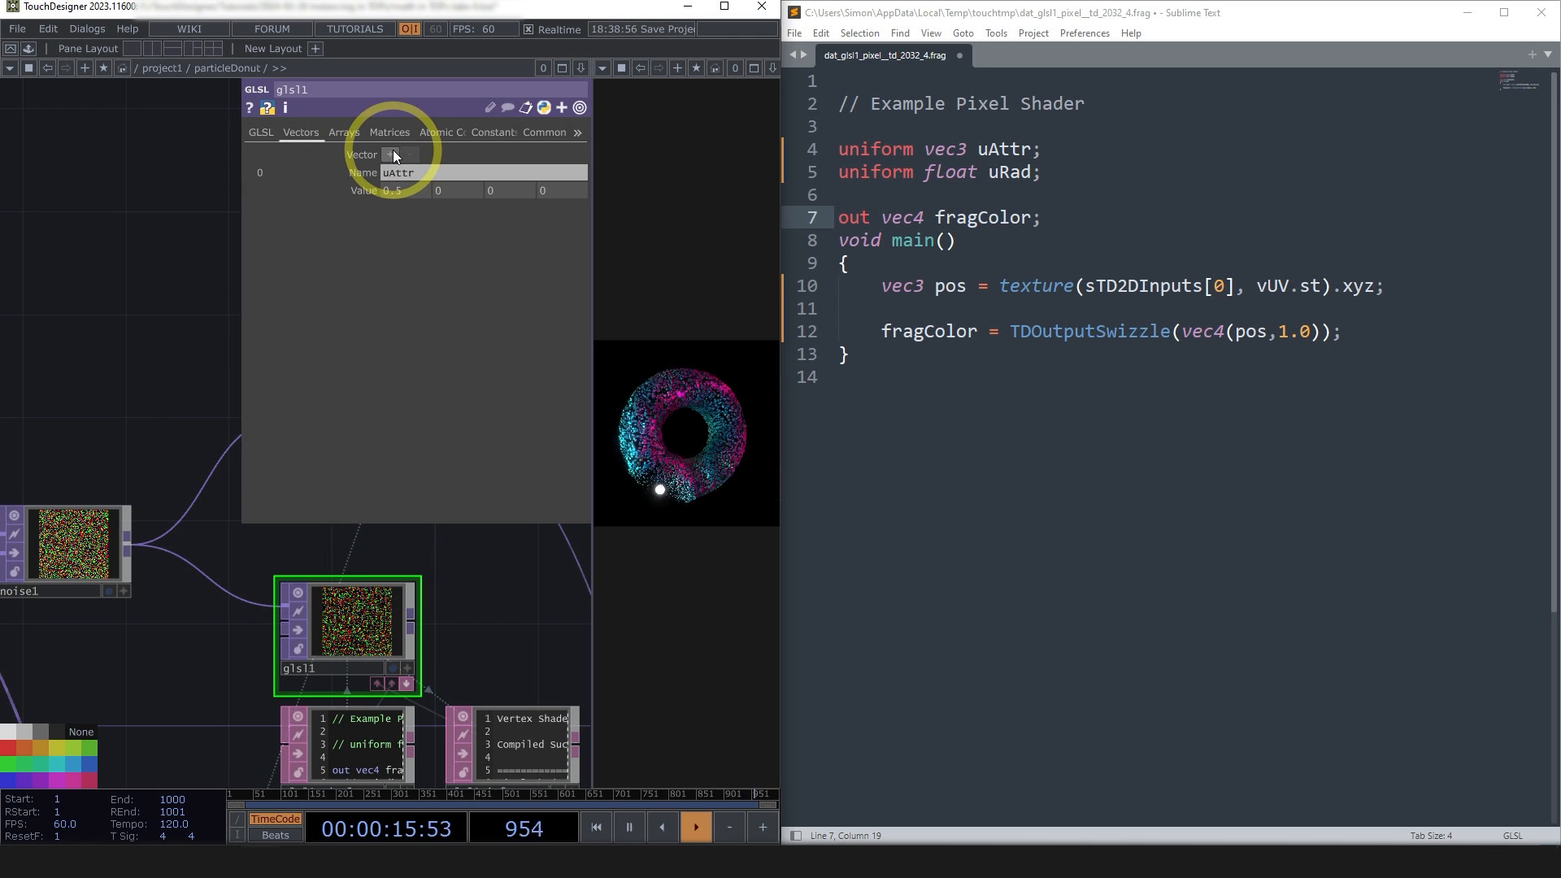
click(392, 154)
click(417, 218)
text(u)
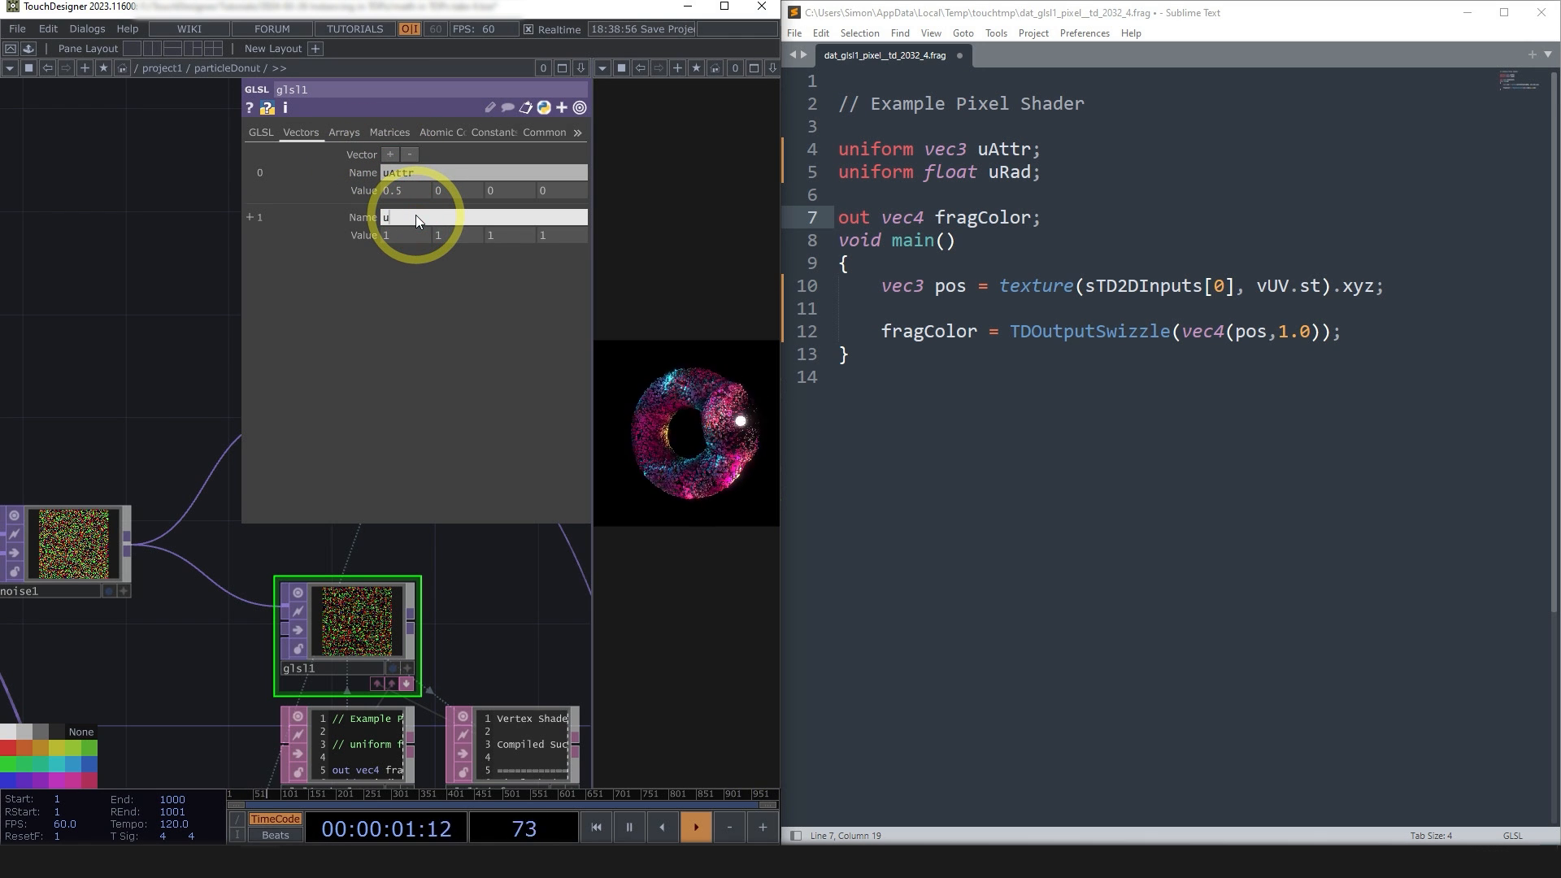
text(Rad)
click(402, 261)
- Set the first value of glsl1's uRad uniform to 0.8
drag(173, 368, 115, 502)
scroll(115, 502, down, 4)
drag(407, 236, 306, 234)
text(.8)
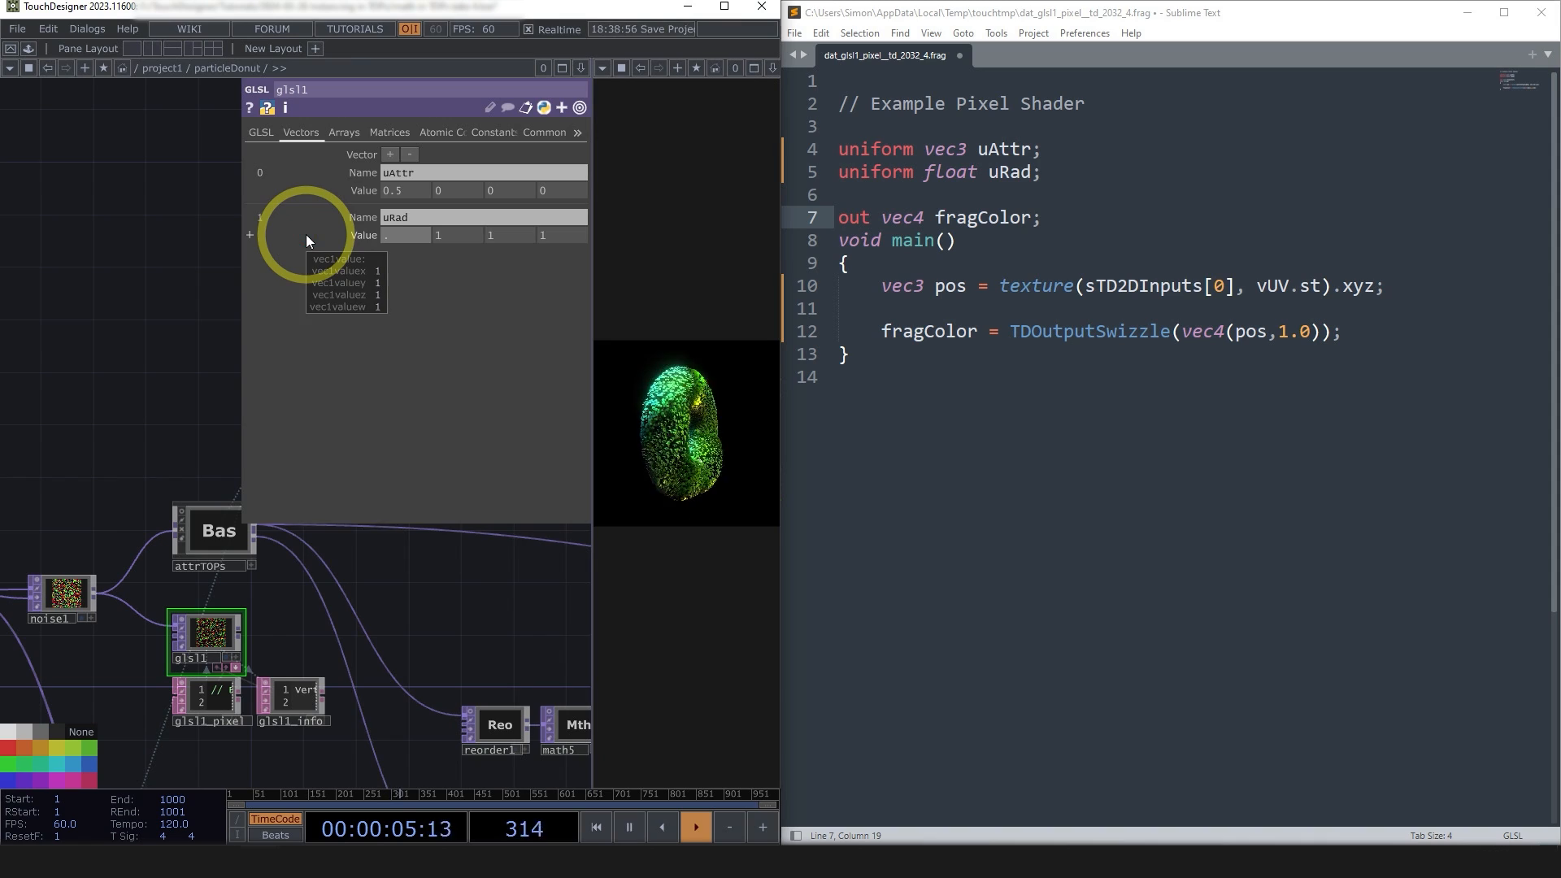
click(378, 619)
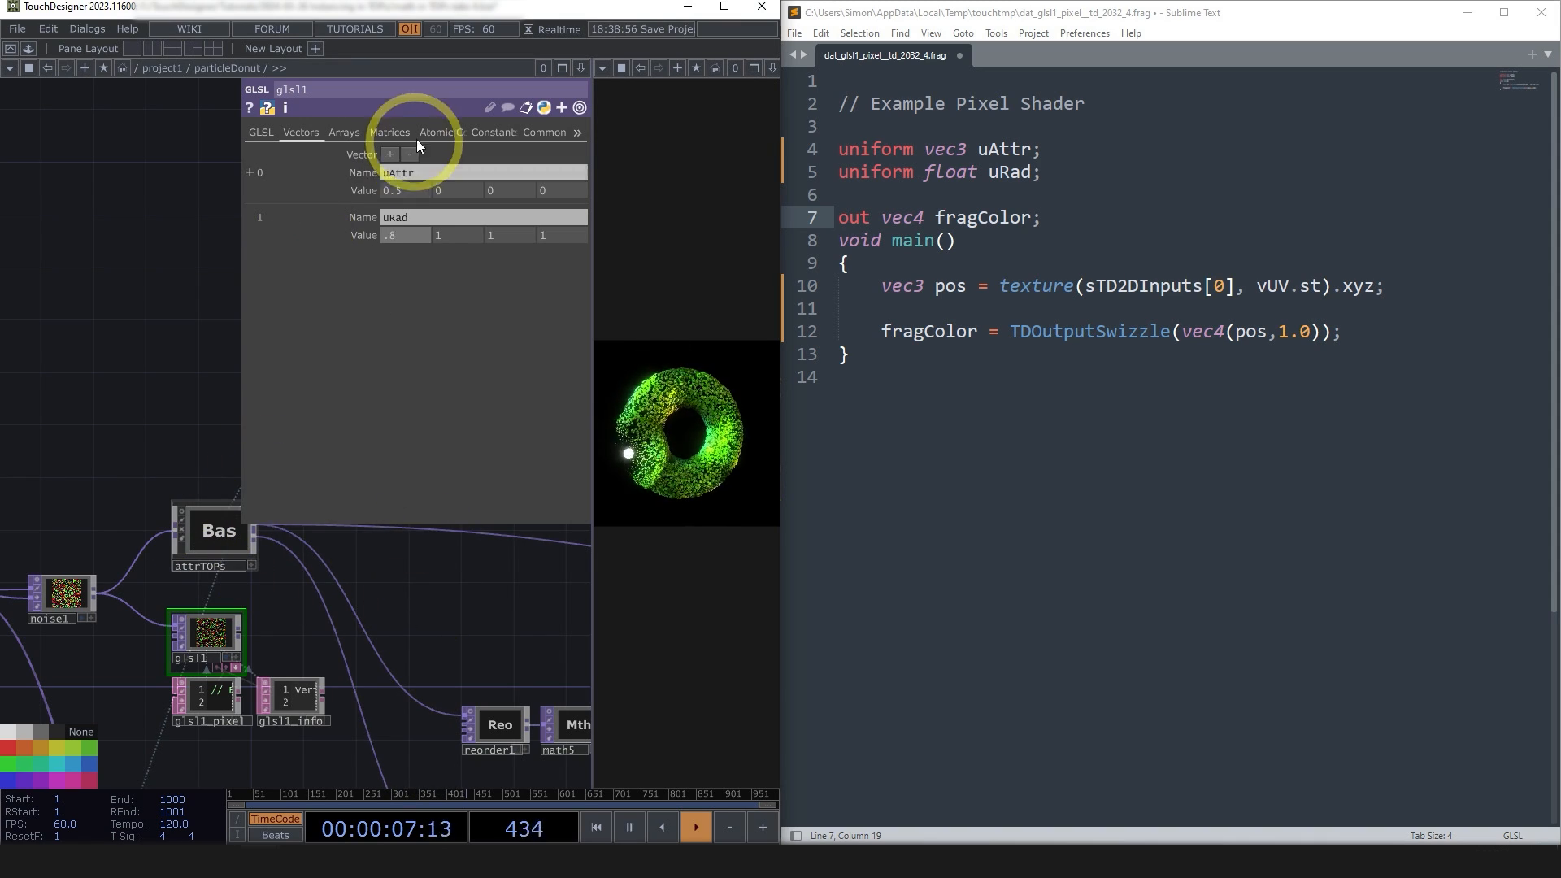
- Link the tx channel of the attr CHOP to the first value of glsl1's uAttr uniform
scroll(143, 383, down, 4)
drag(132, 421, 53, 520)
scroll(211, 325, up, 3)
drag(211, 325, 178, 298)
scroll(177, 296, up, 2)
scroll(177, 297, down, 5)
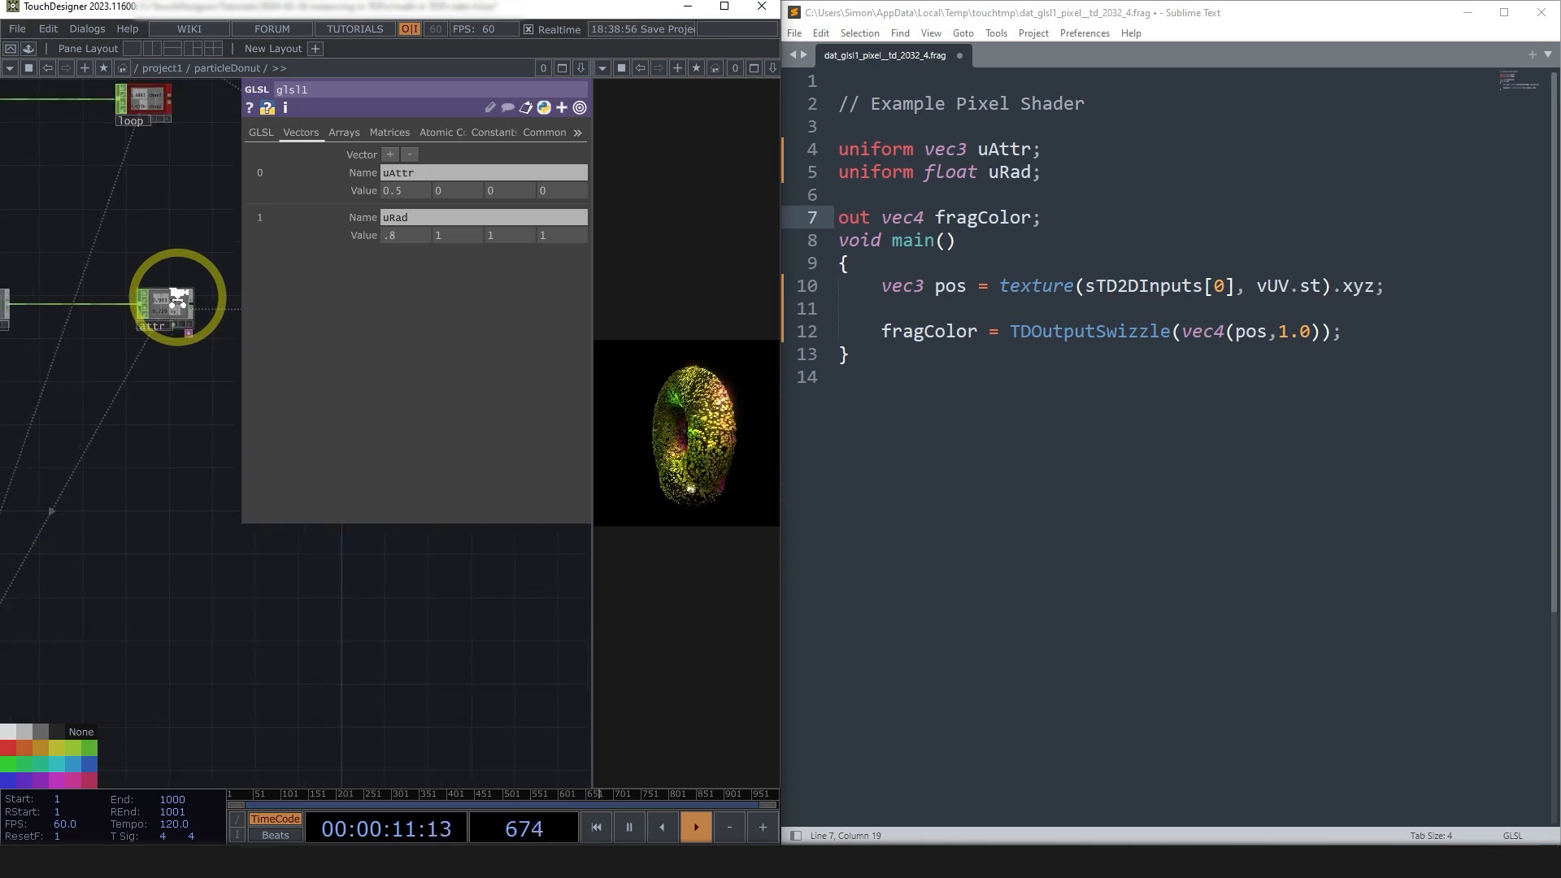
click(177, 298)
scroll(96, 488, up, 2)
drag(194, 465, 251, 545)
scroll(128, 641, up, 2)
click(71, 682)
scroll(188, 604, down, 3)
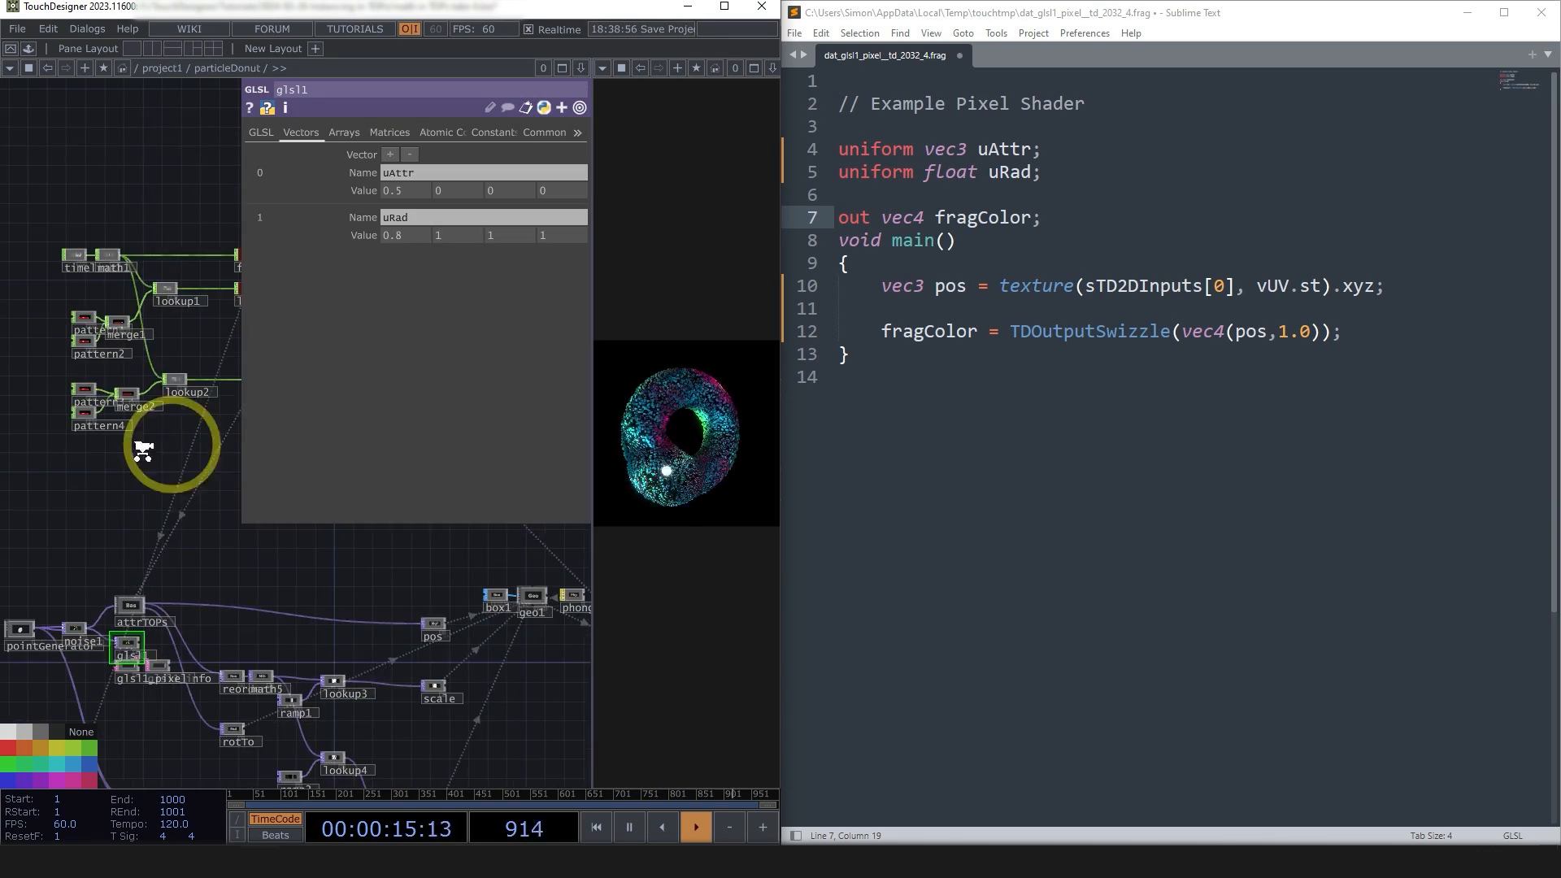
drag(154, 459, 101, 521)
scroll(105, 512, up, 2)
scroll(247, 331, up, 6)
drag(182, 416, 420, 171)
click(418, 166)
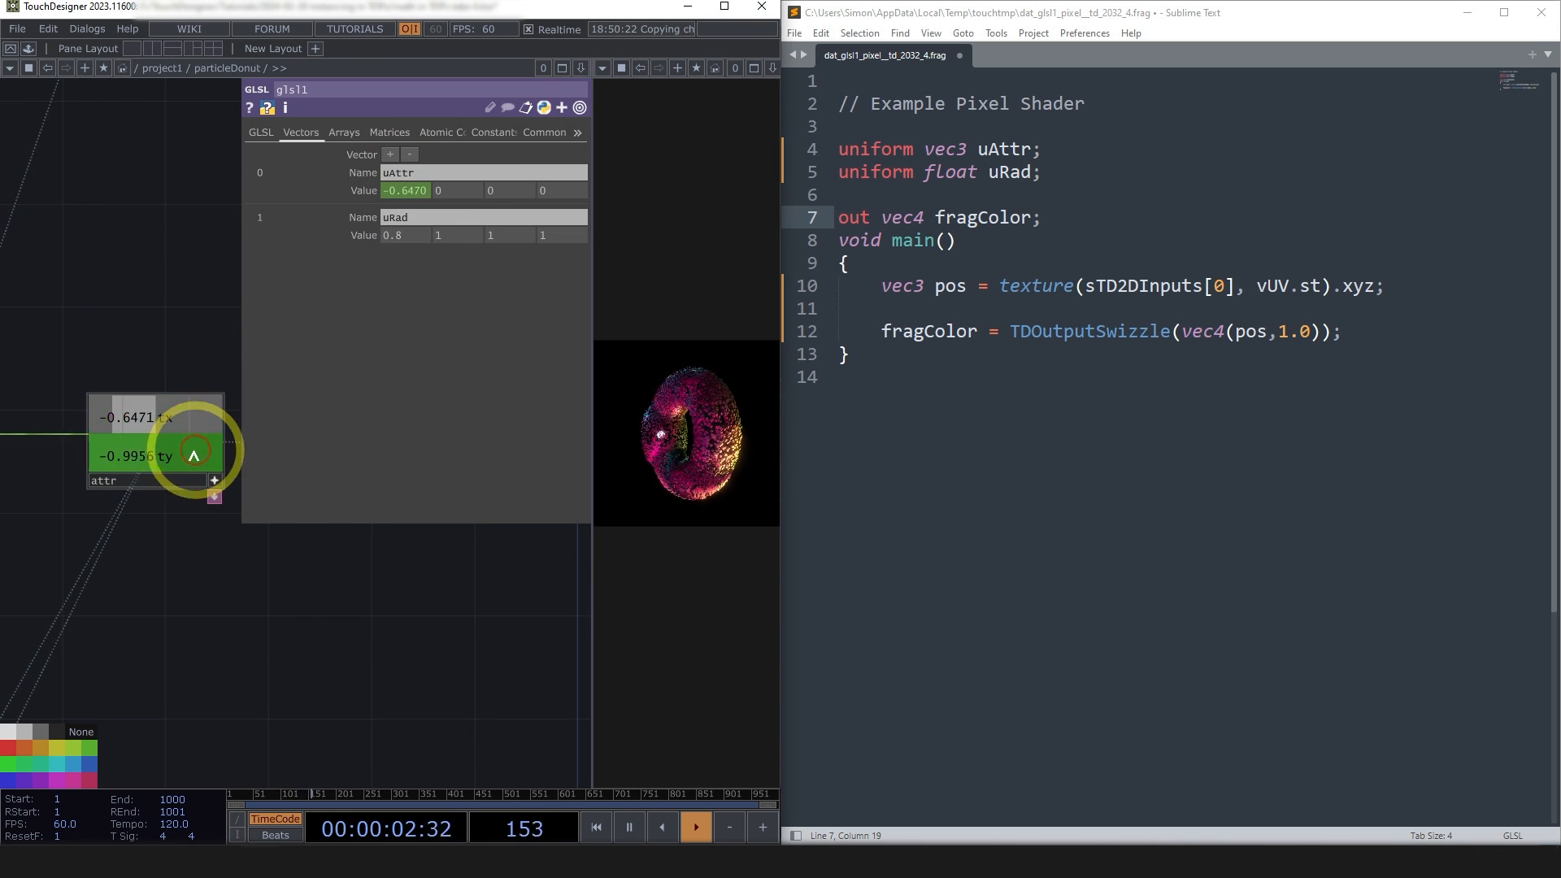
- Link the ty channel of the attr CHOP to the second value of glsl1's uAttr uniform
drag(194, 453, 463, 188)
click(466, 168)
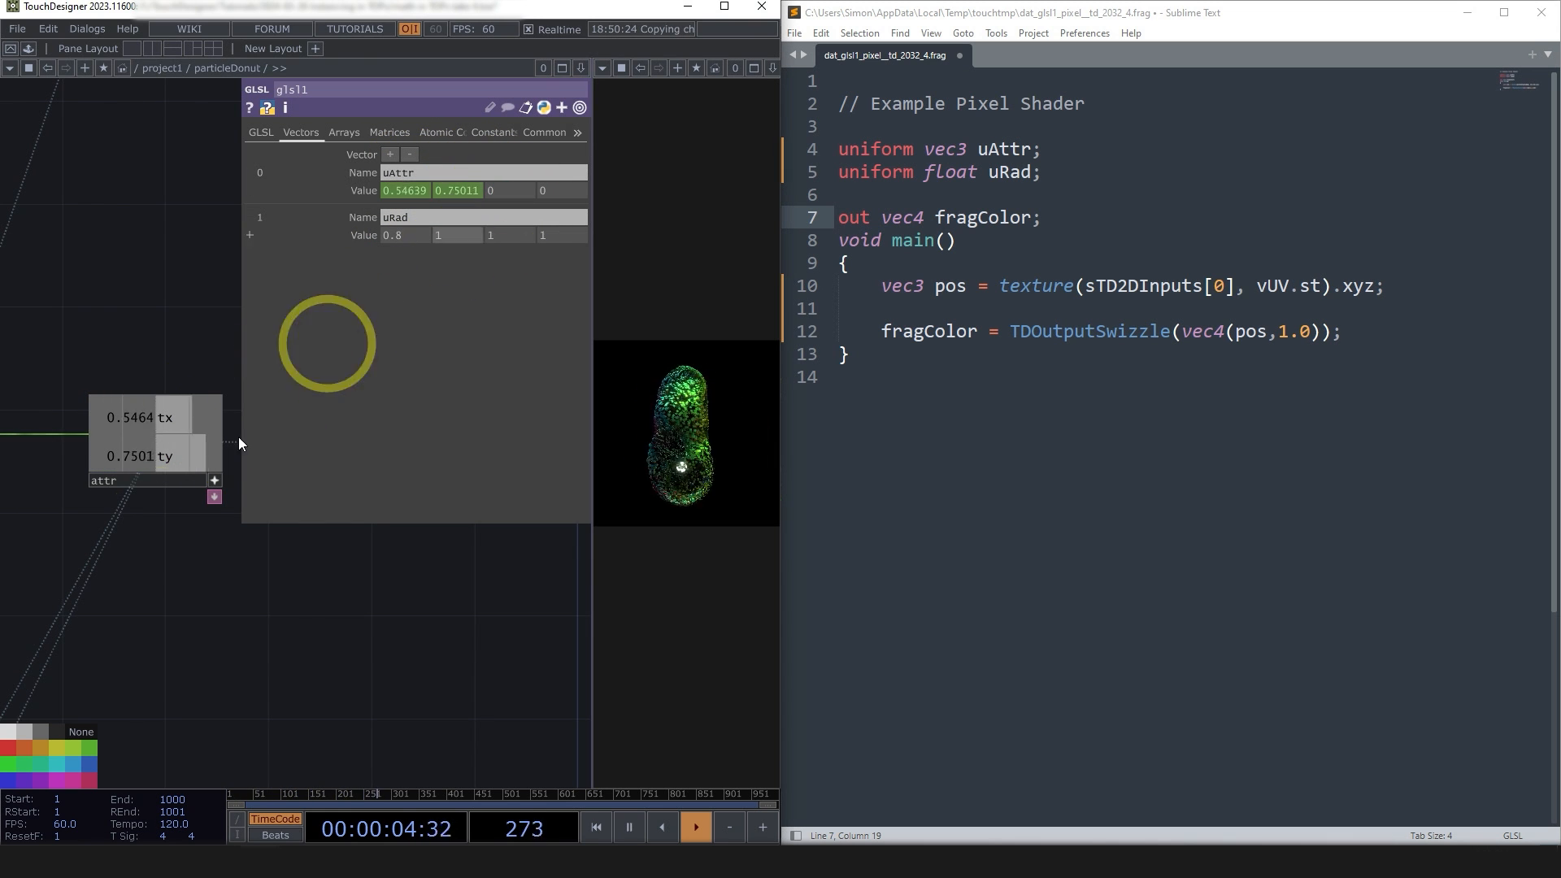
click(217, 482)
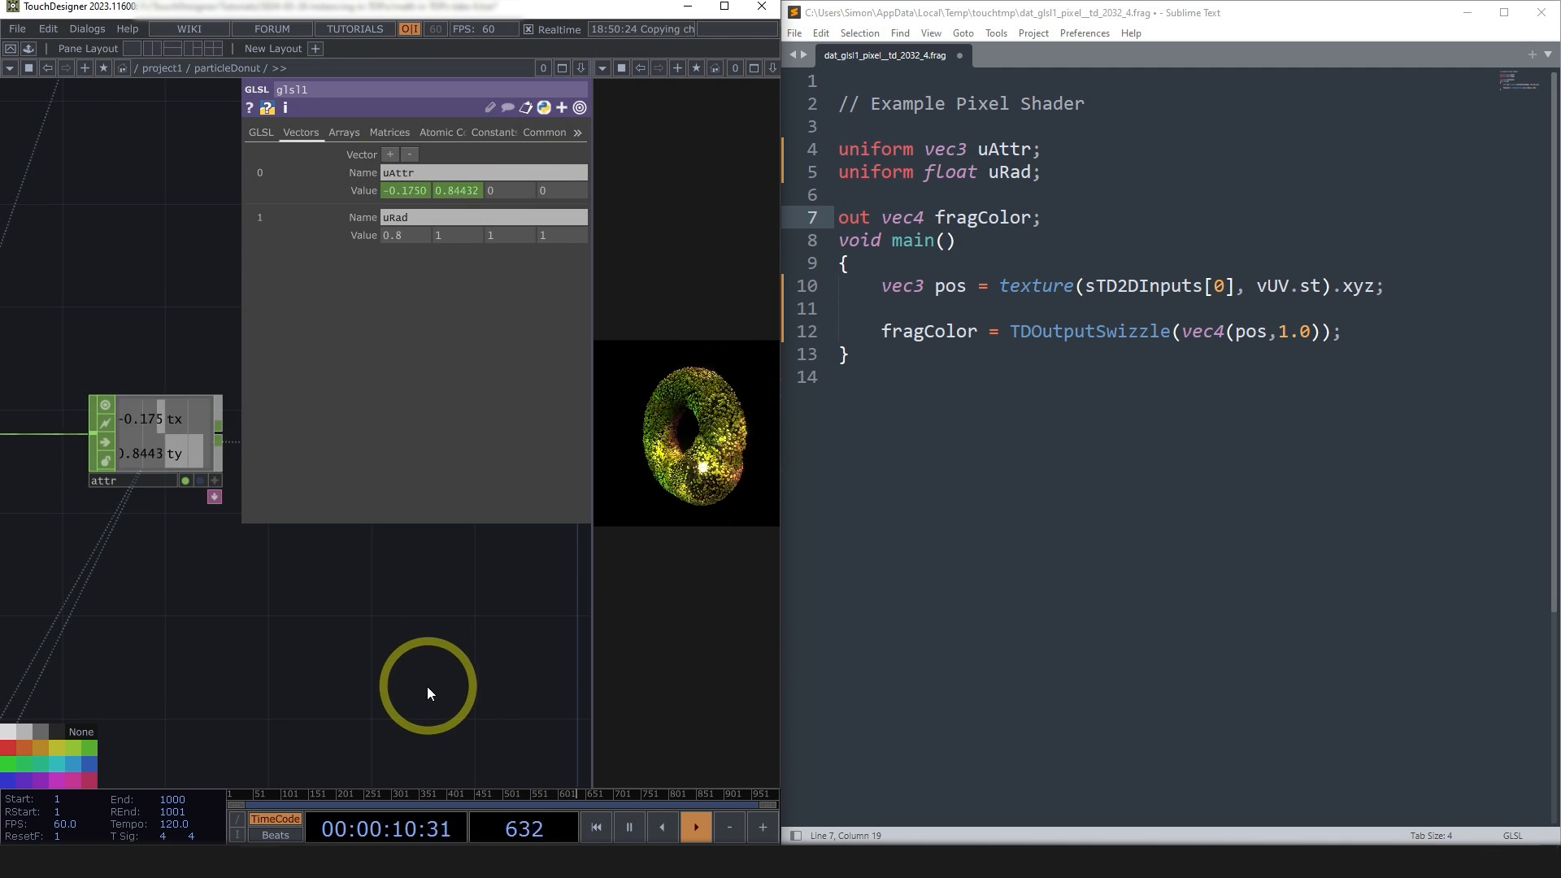
- Go into the attrTOPs component and examine how its constant1, sub1 and dir nodes compute the direction from the attractor
scroll(366, 620, down, 5)
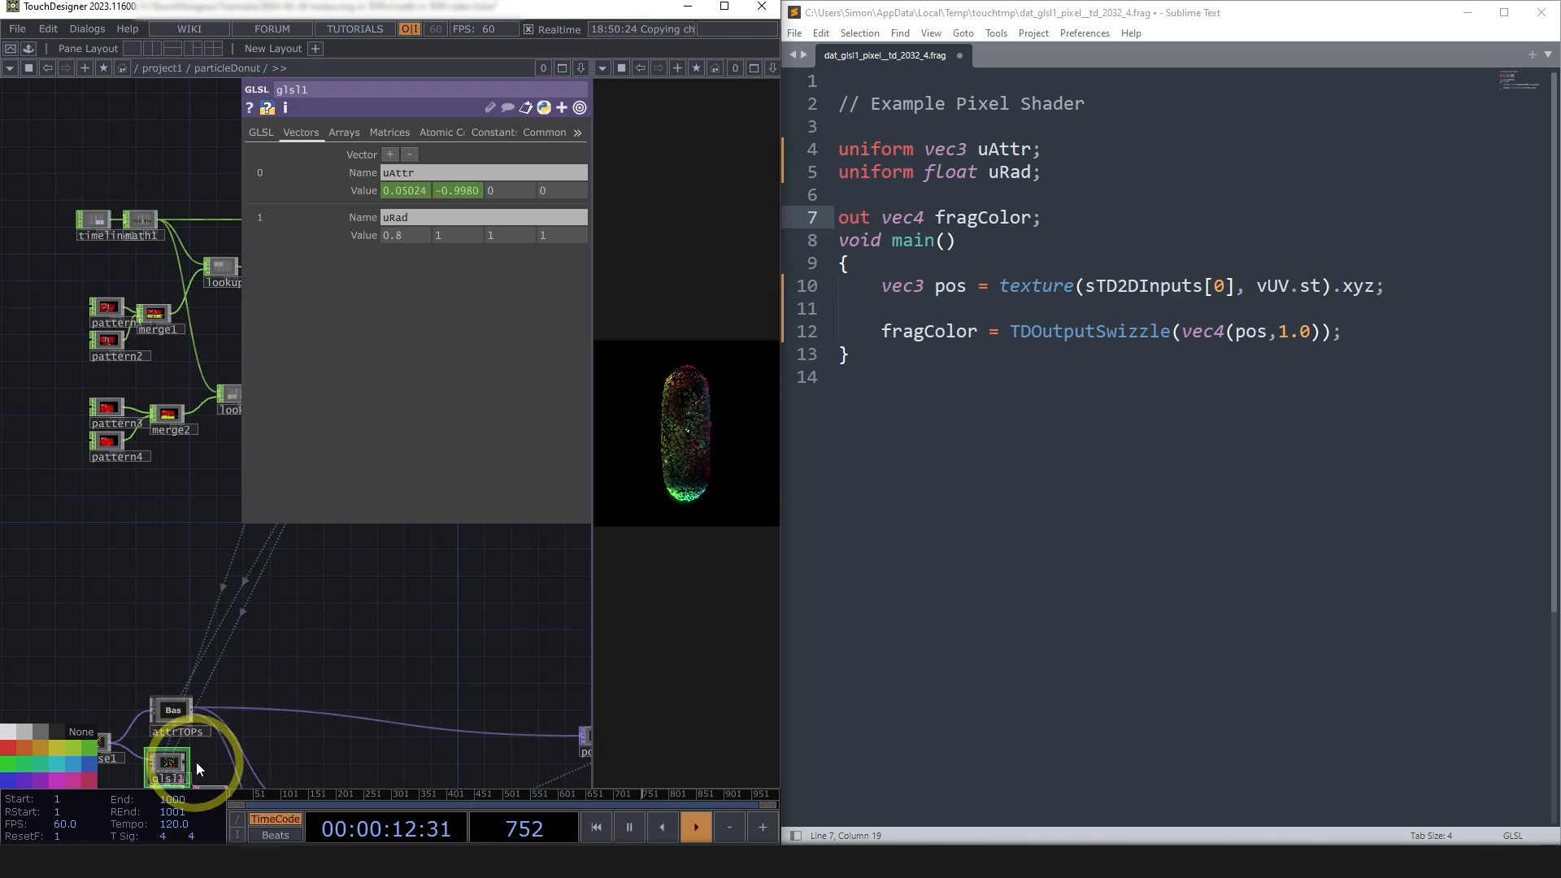
scroll(171, 505, up, 5)
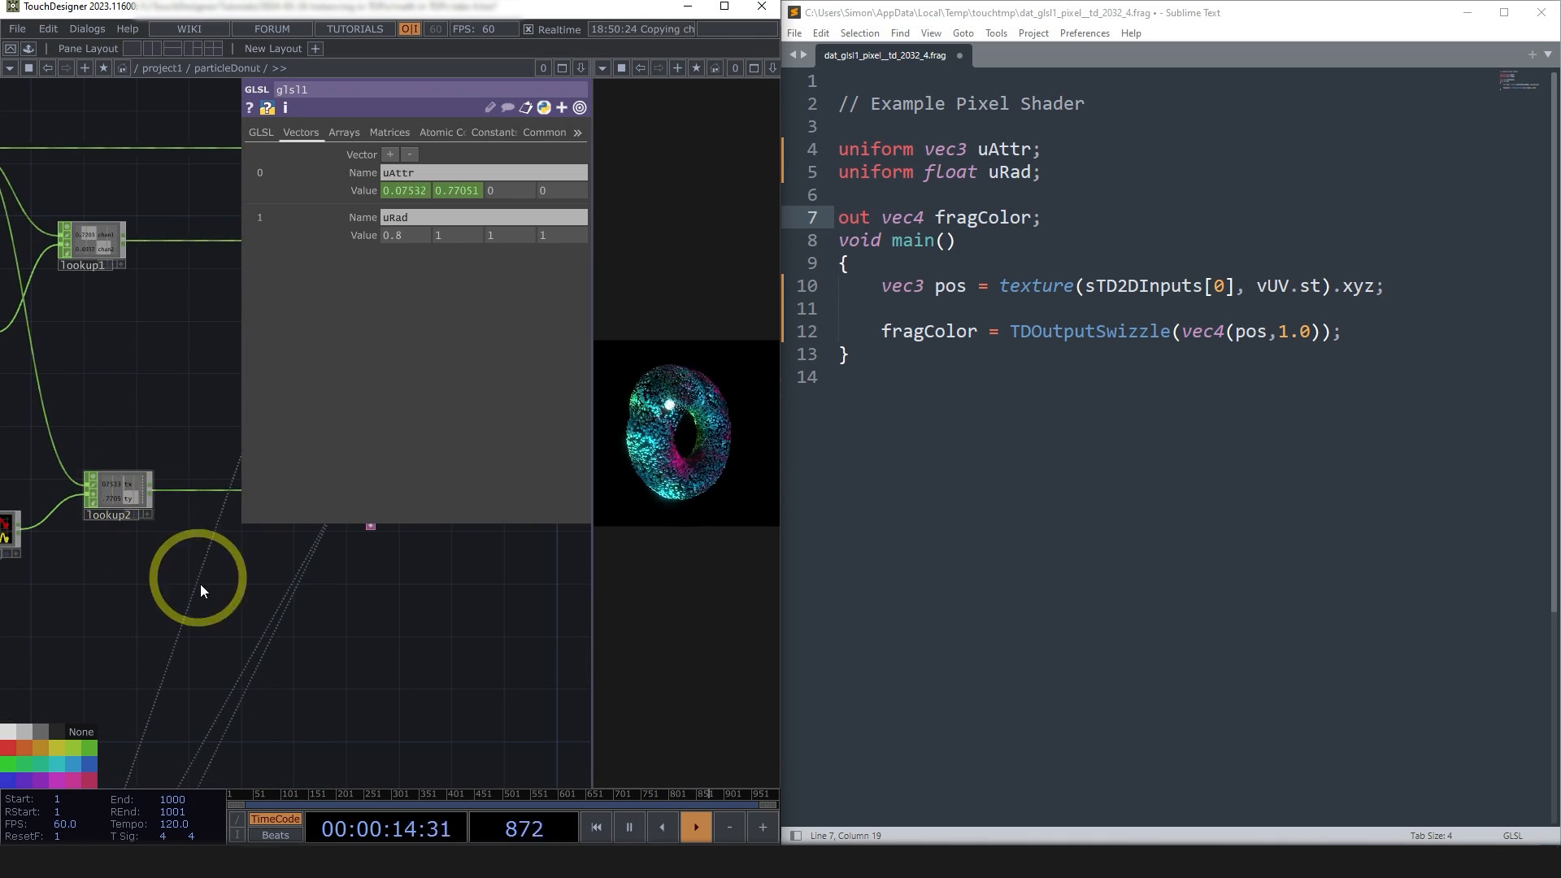
scroll(252, 574, down, 5)
scroll(358, 589, down, 4)
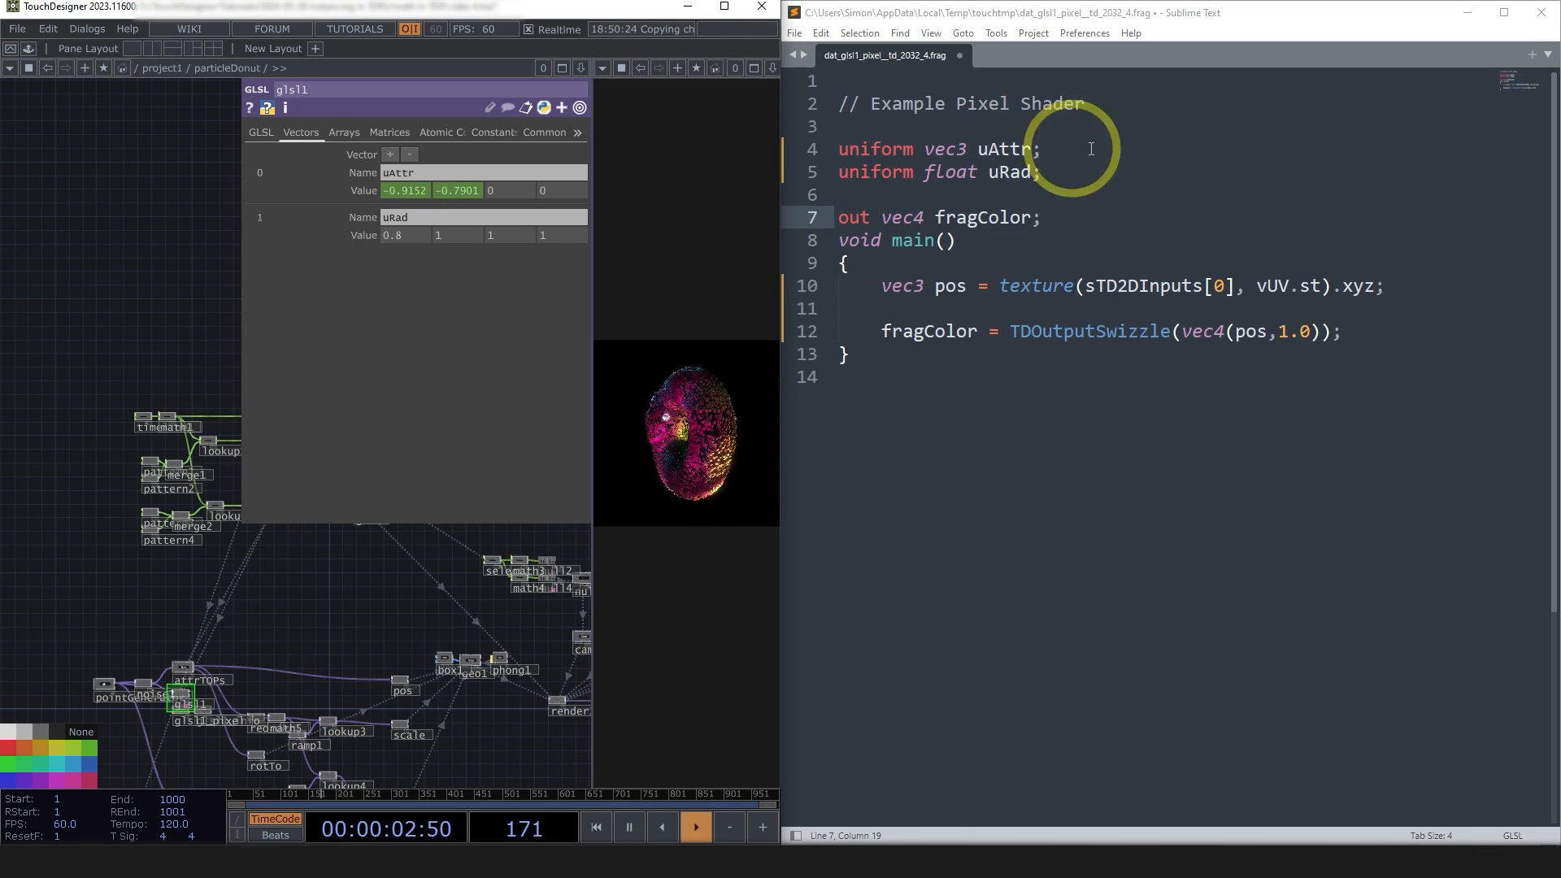
double_click(1007, 148)
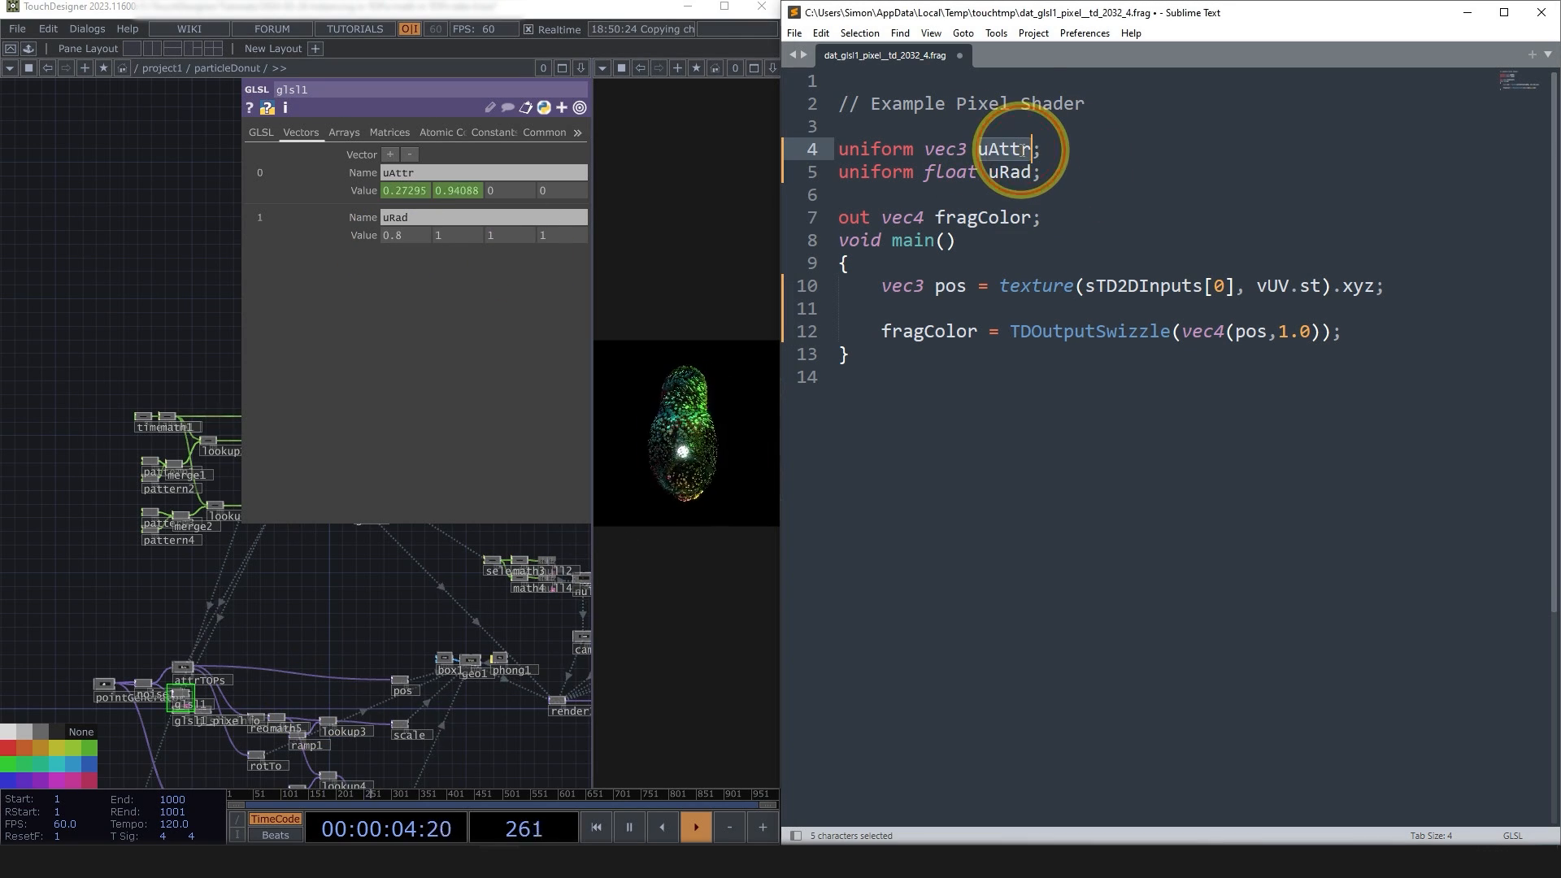
double_click(178, 669)
scroll(168, 653, down, 3)
drag(276, 639, 164, 682)
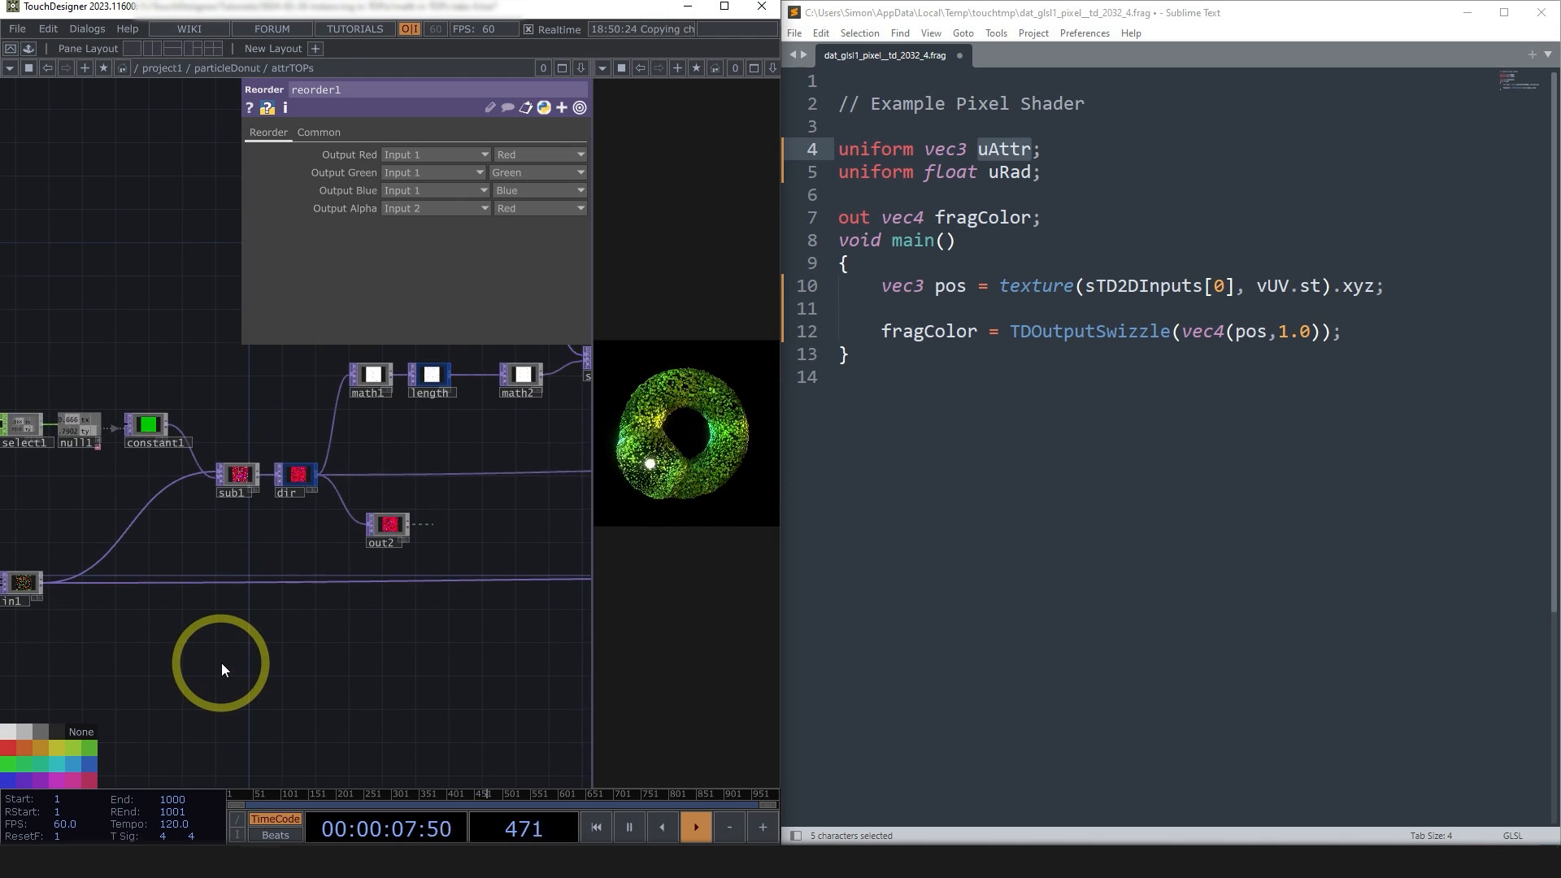
key(p)
scroll(370, 617, down, 4)
drag(445, 664, 379, 662)
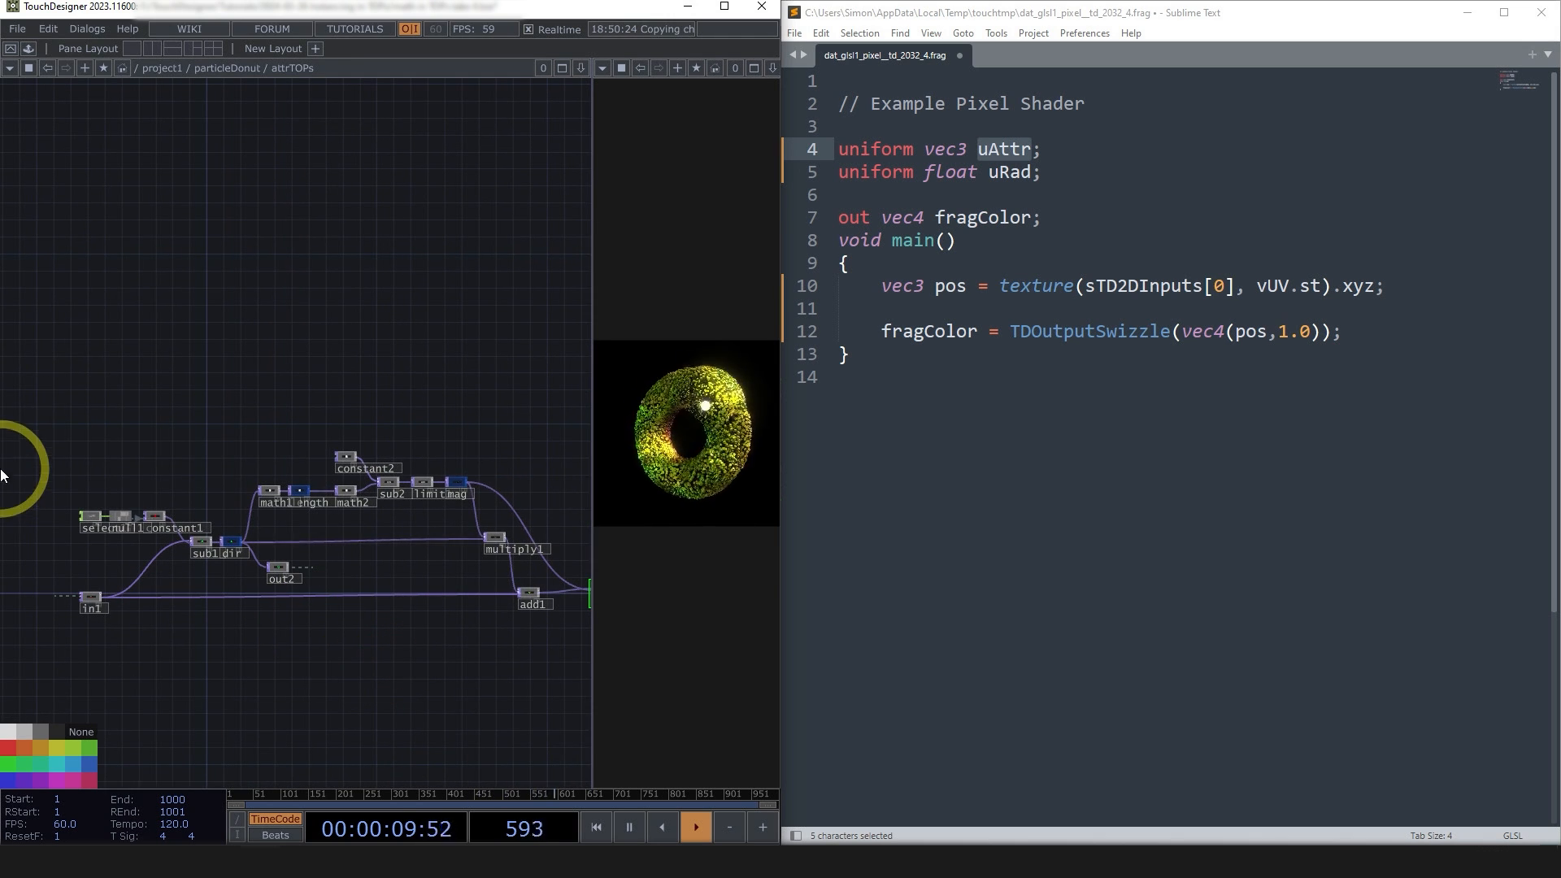
scroll(305, 534, up, 5)
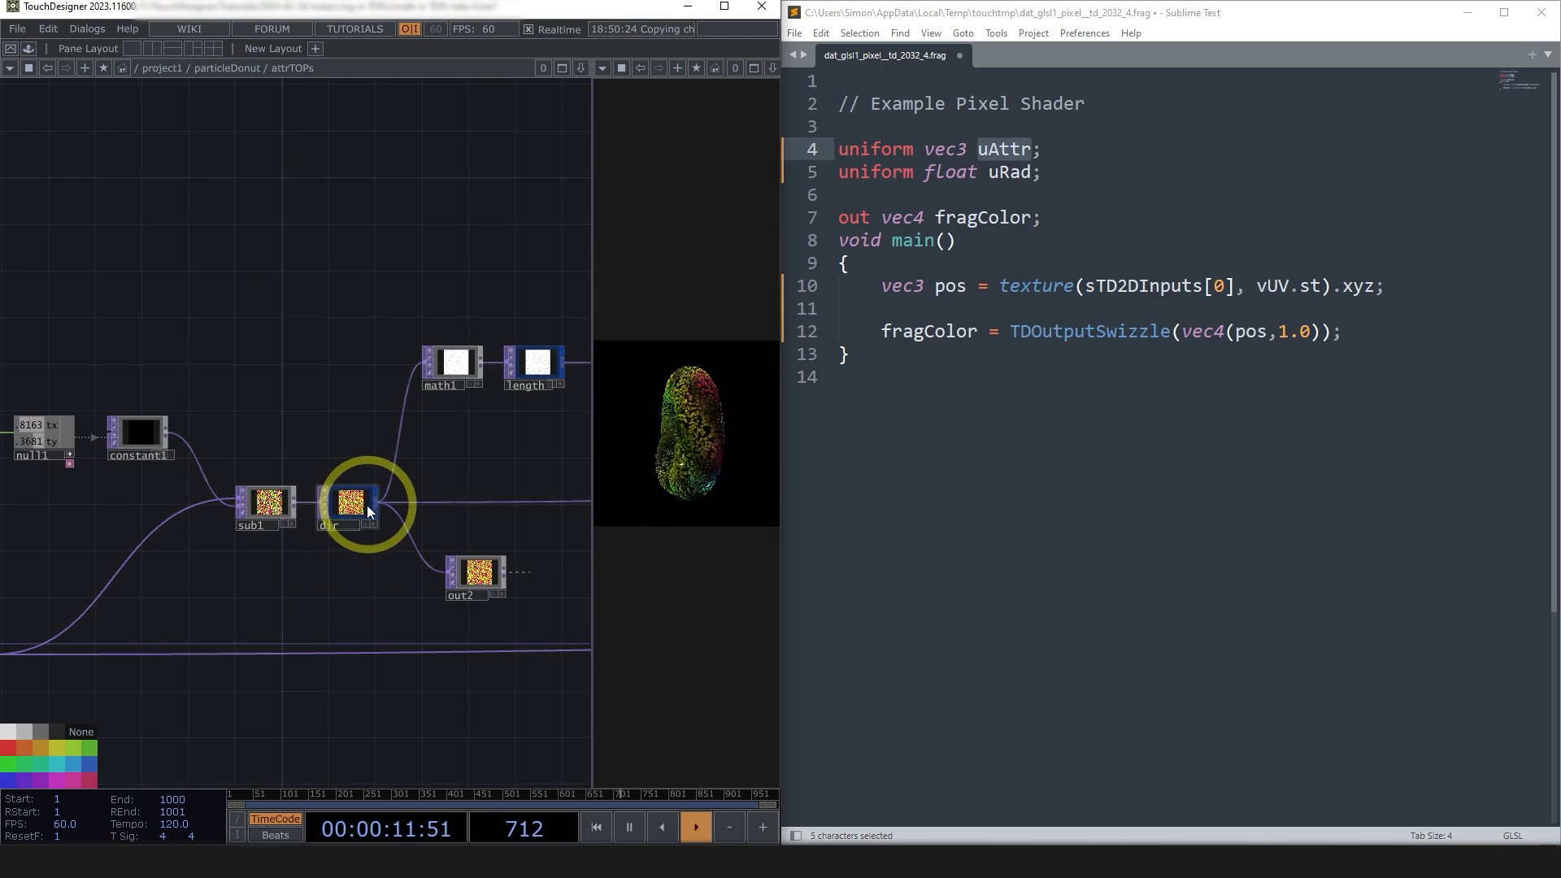
scroll(339, 513, up, 2)
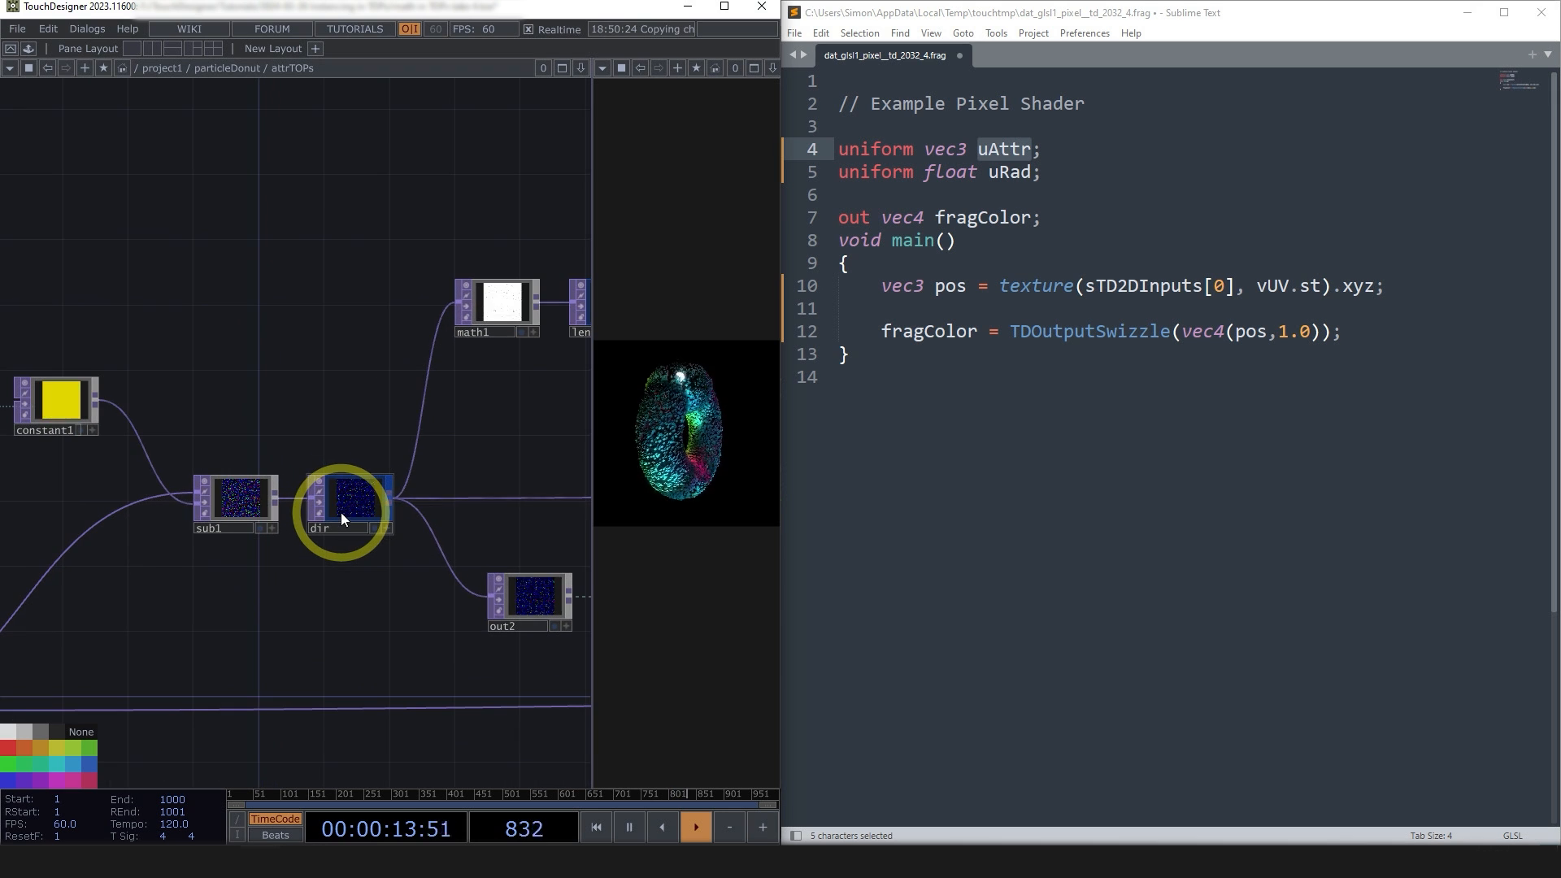
- Declare vec3 dir = pos-uAttr; in main(), two lines below the pos declaration
click(1375, 285)
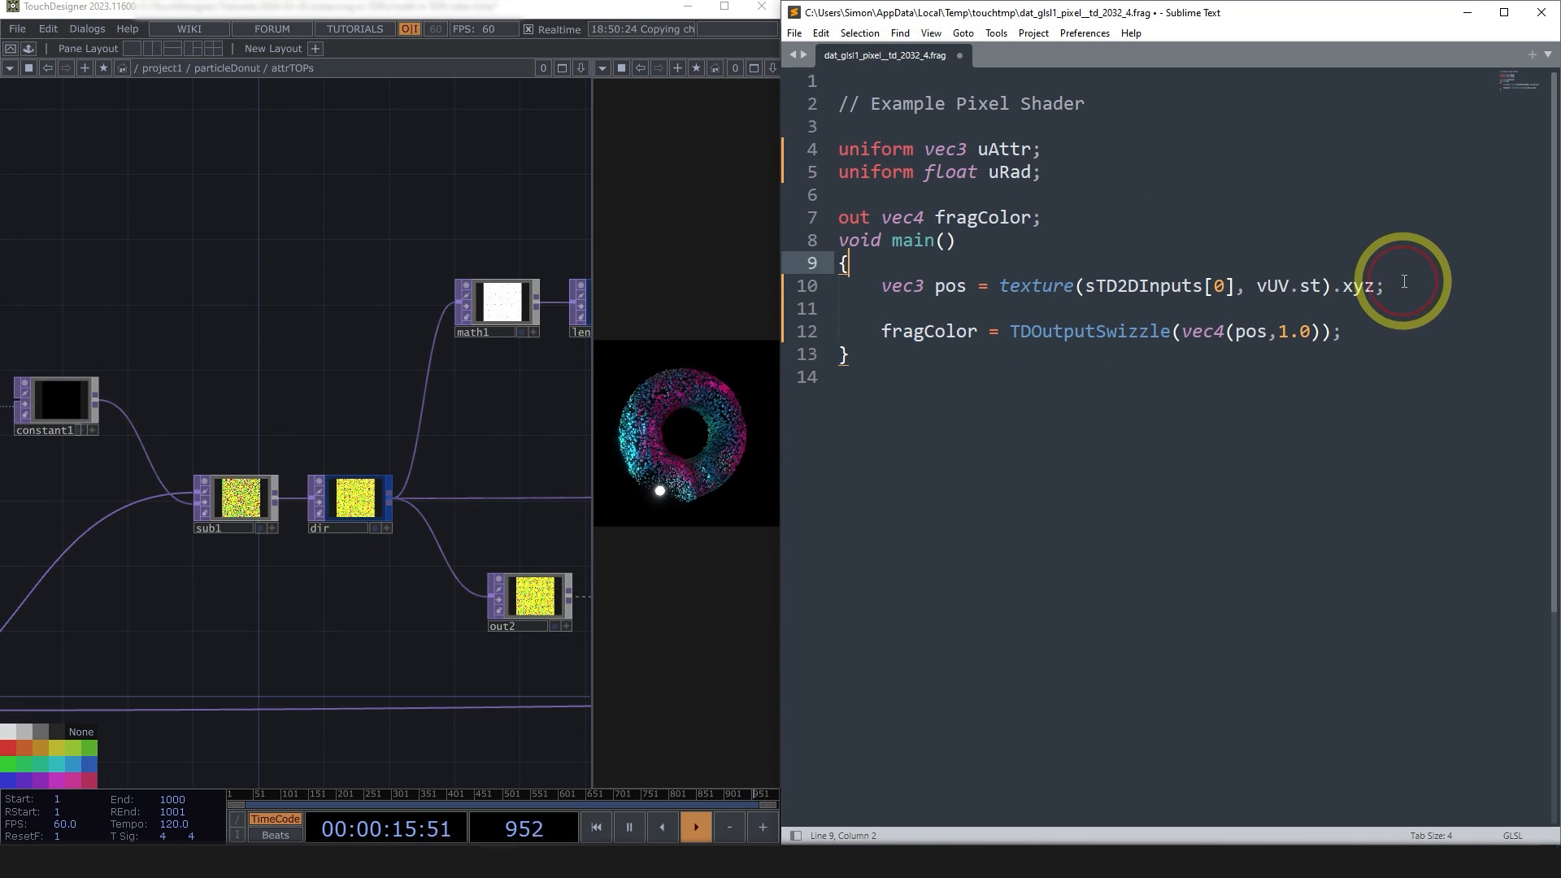
key(Return)
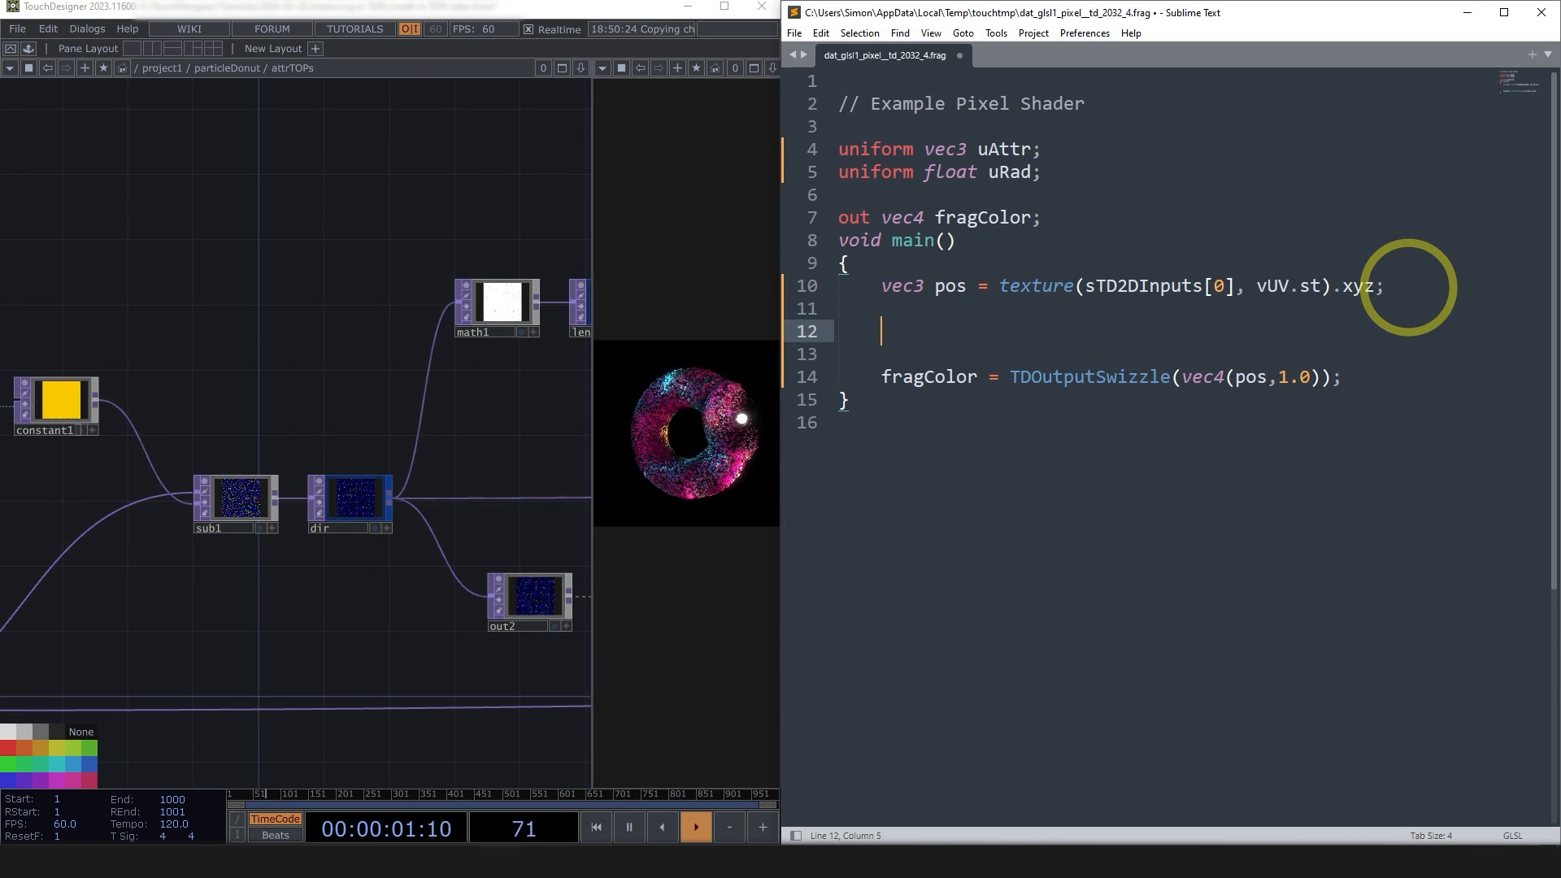
text(vec3)
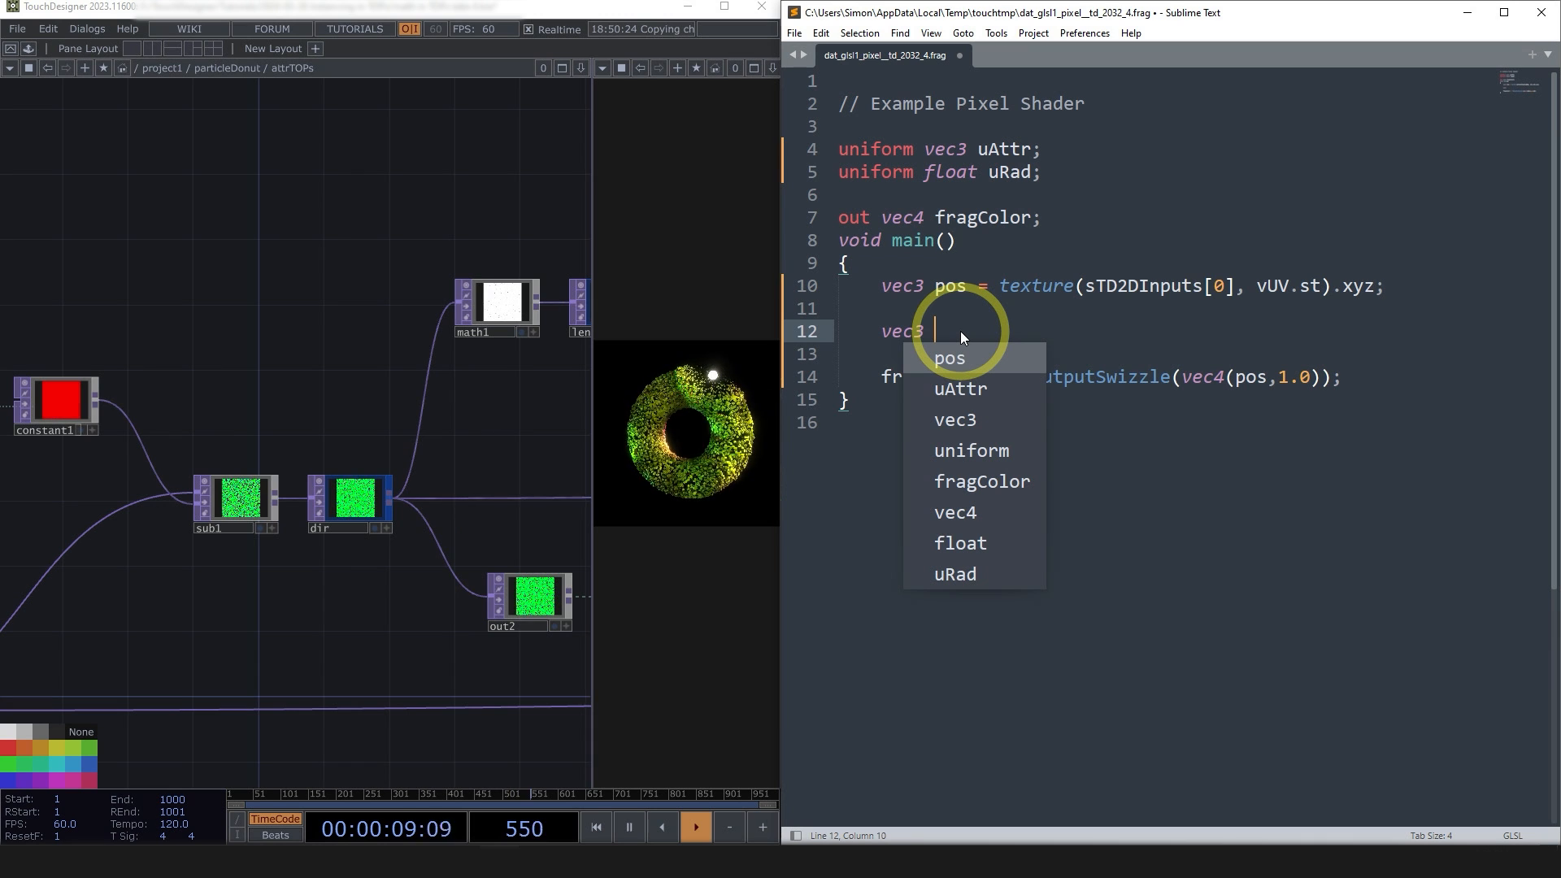
text( dir)
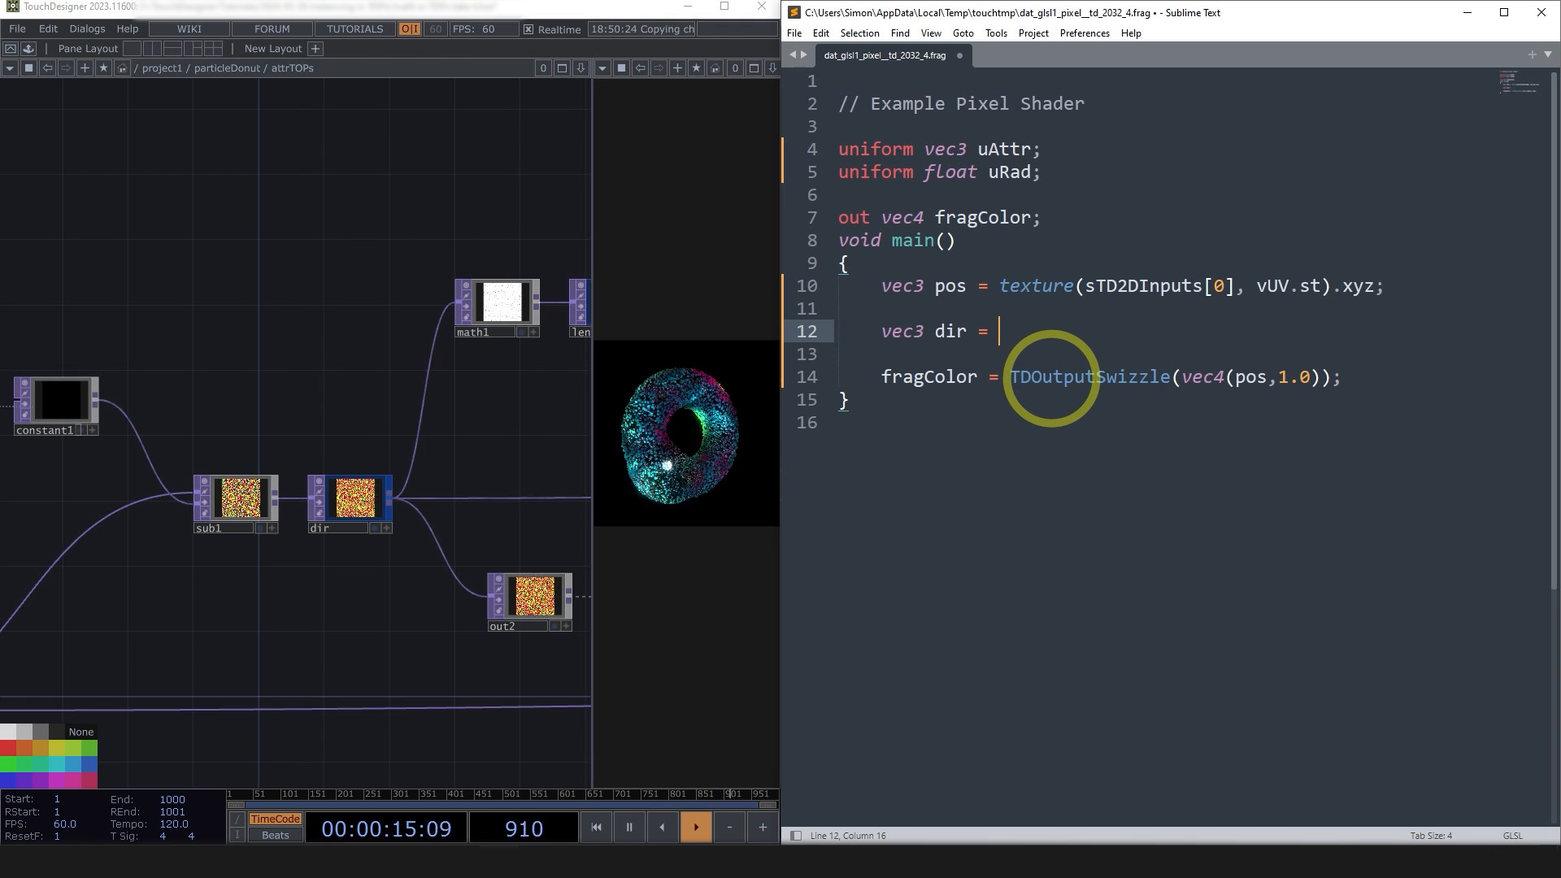
text(= pos-uat)
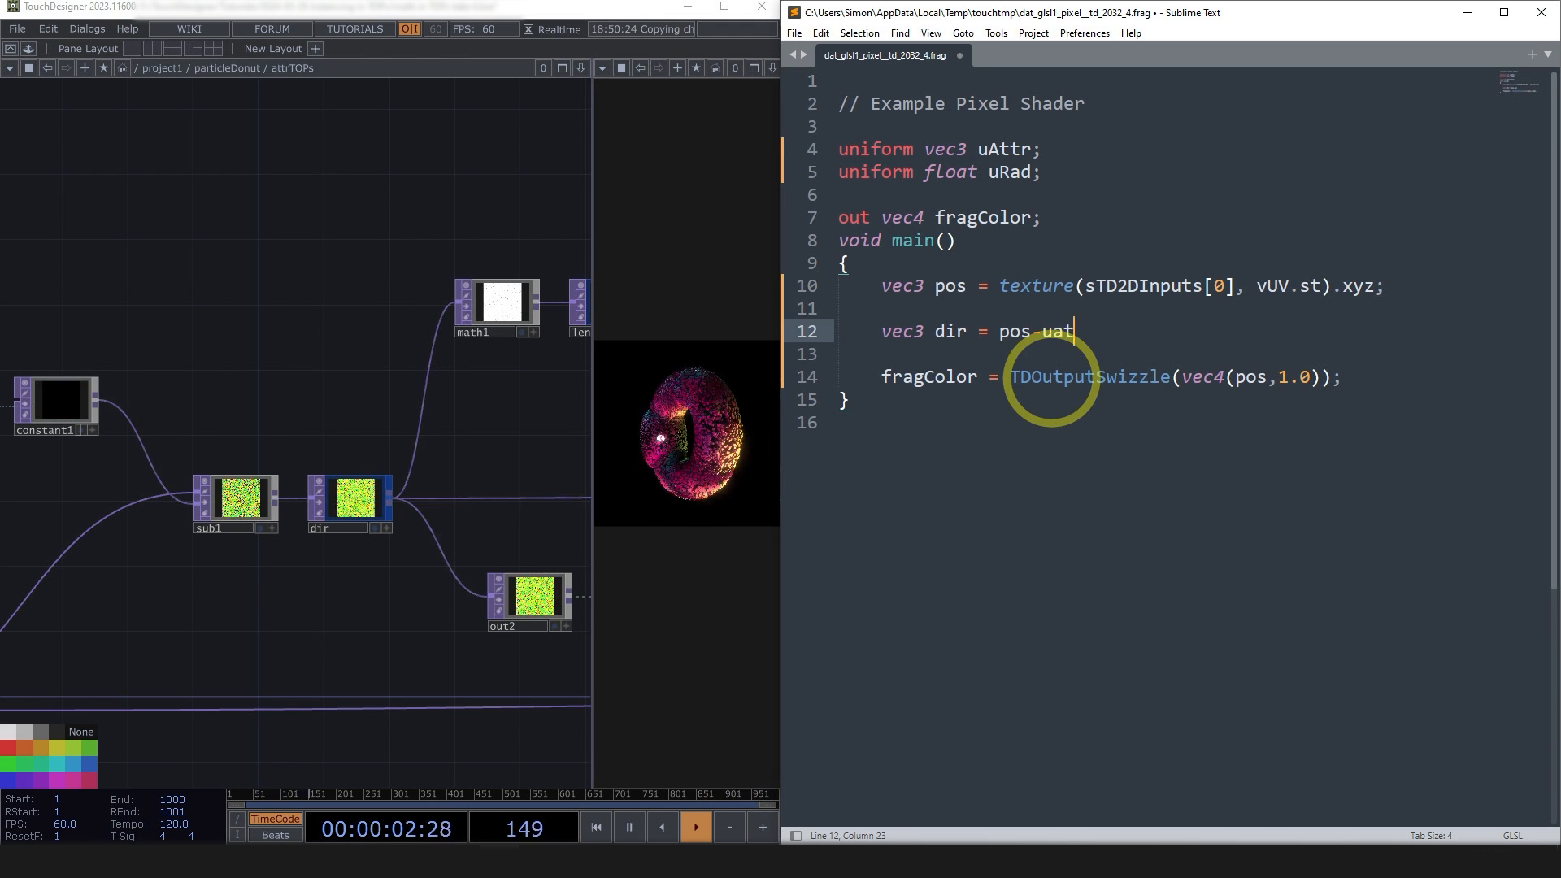
key(BackSpace)
key(BackSpace)
key(BackSpace)
text(Attr;)
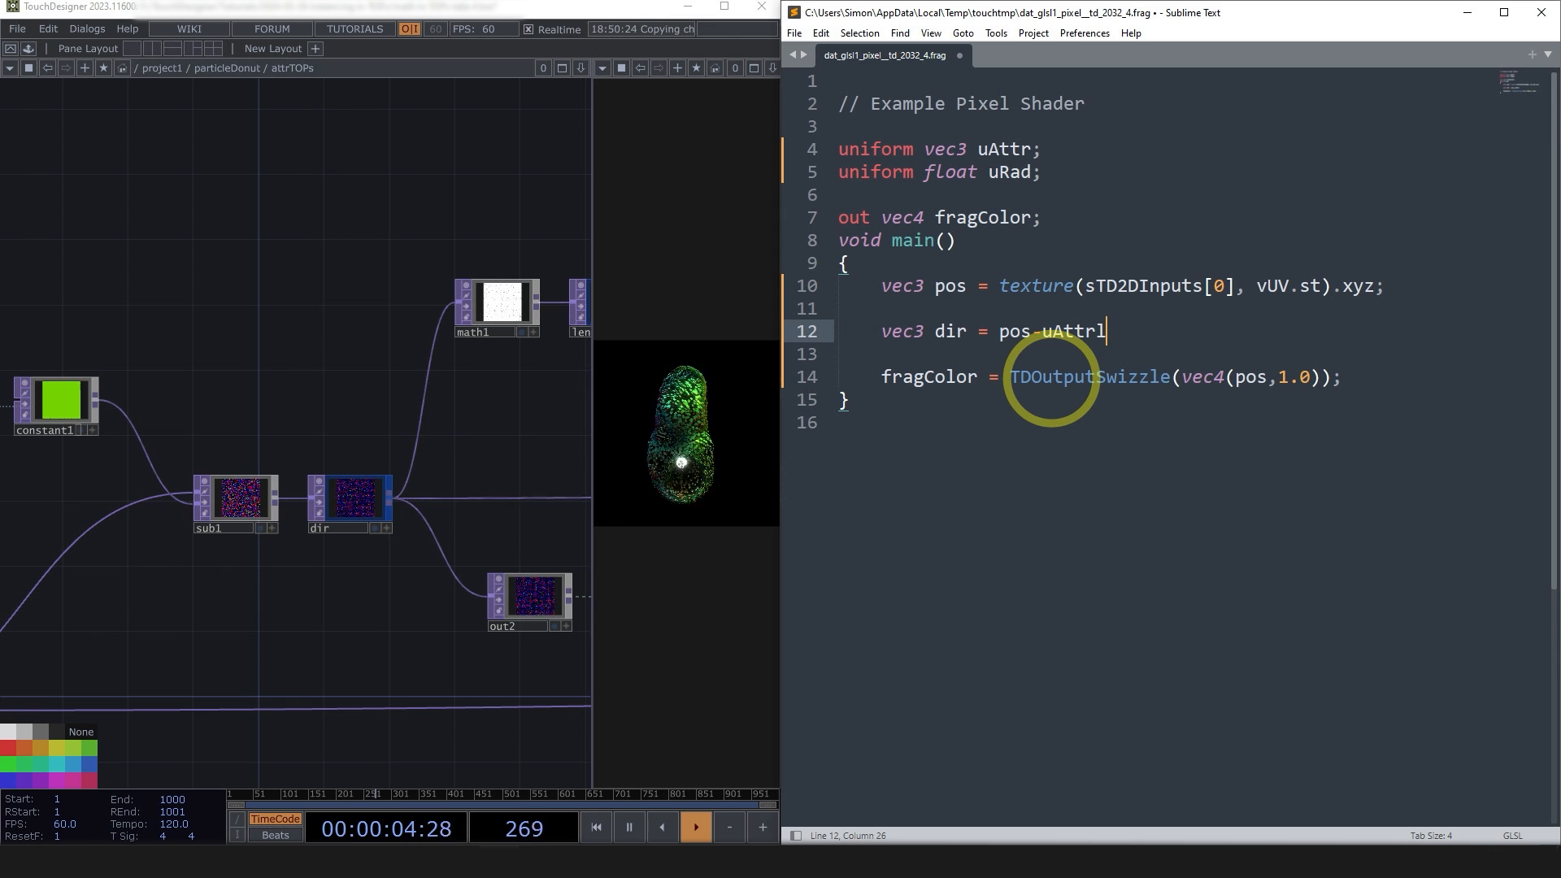
click(1067, 438)
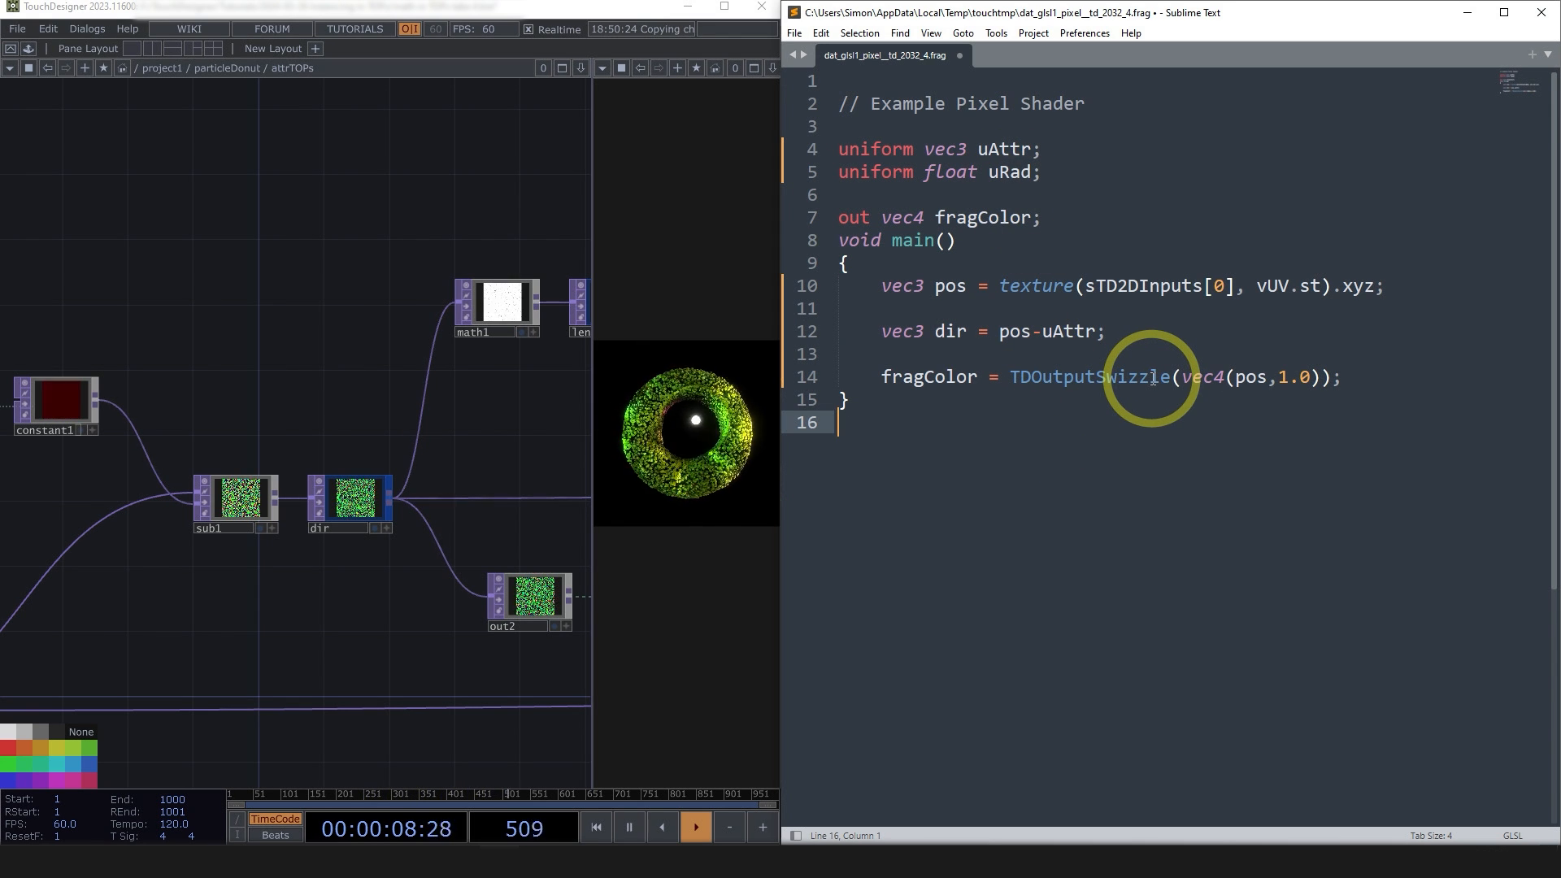
- Insert an empty line 14 below the dir declaration and review the nodes from length to mag in attrTOPs
click(1160, 343)
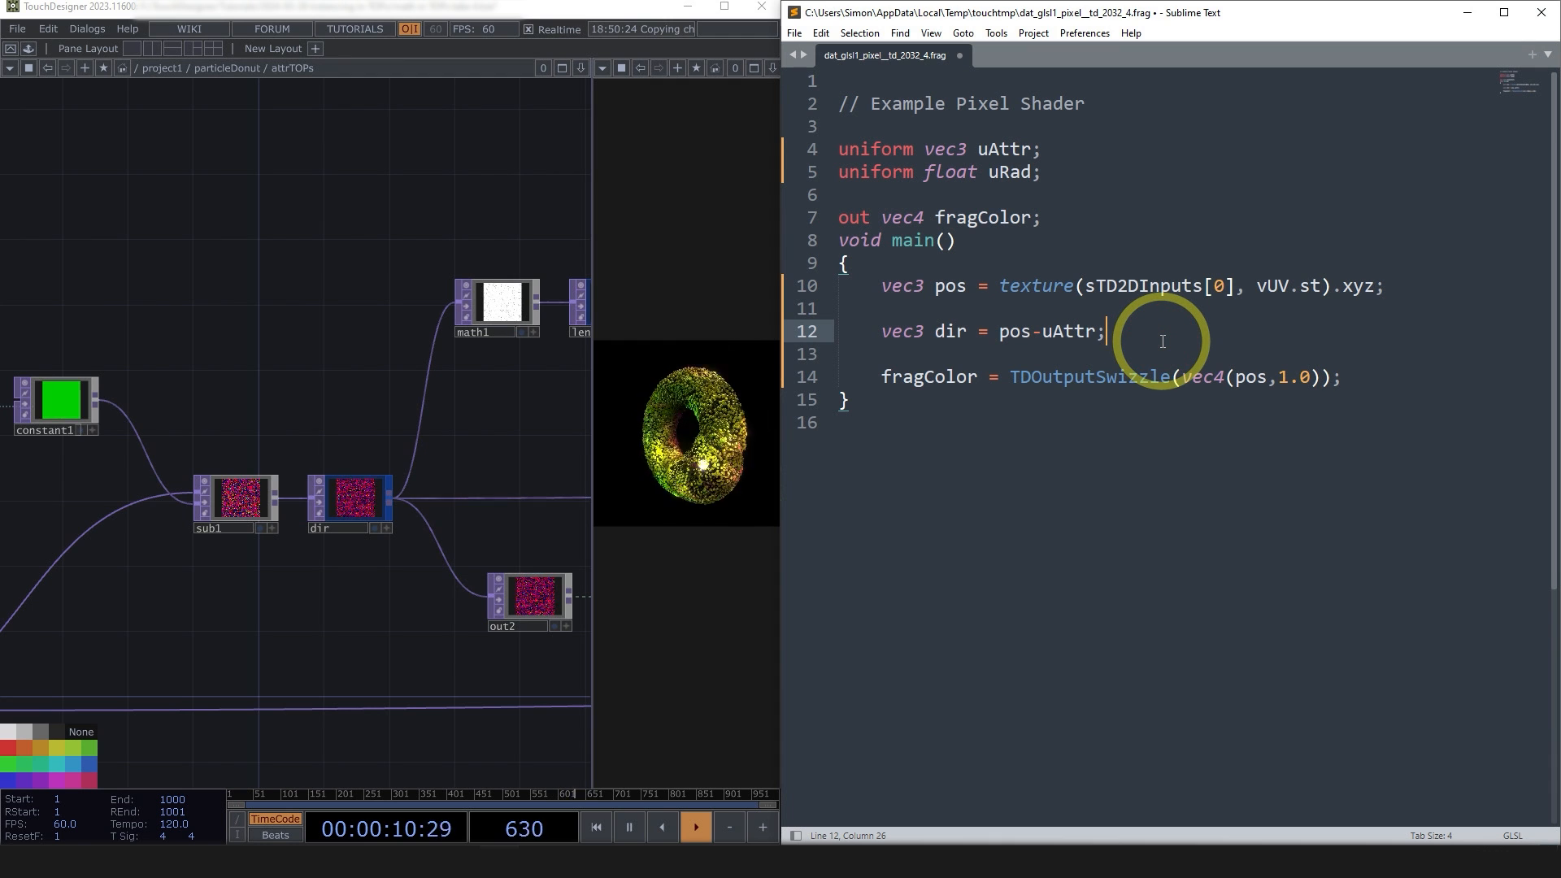
key(Return)
key(Return)
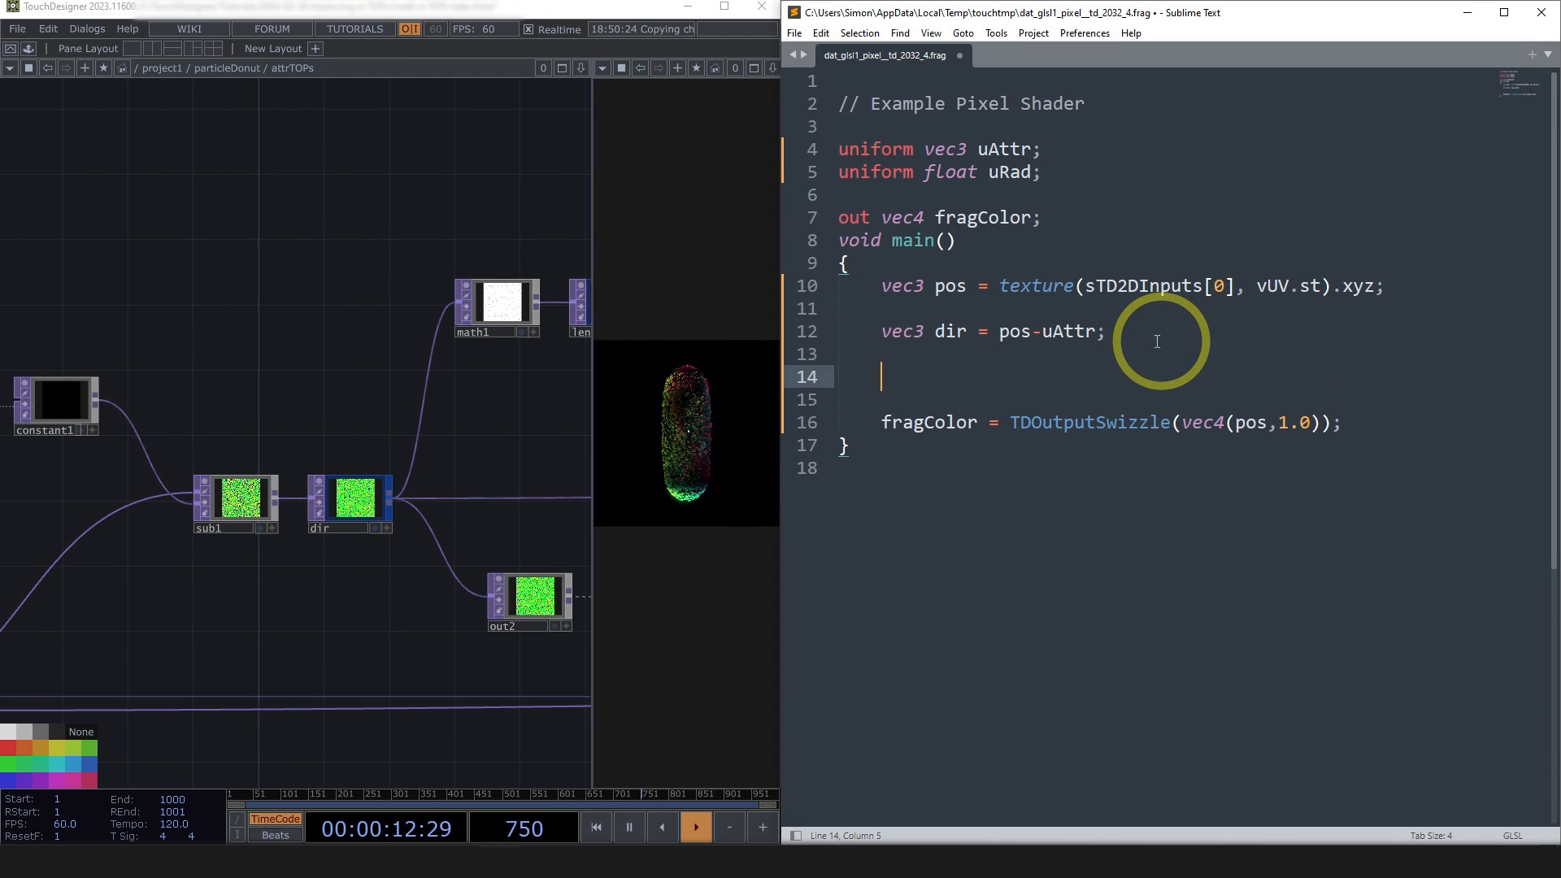
drag(226, 631, 94, 618)
scroll(94, 619, down, 3)
drag(314, 526, 129, 533)
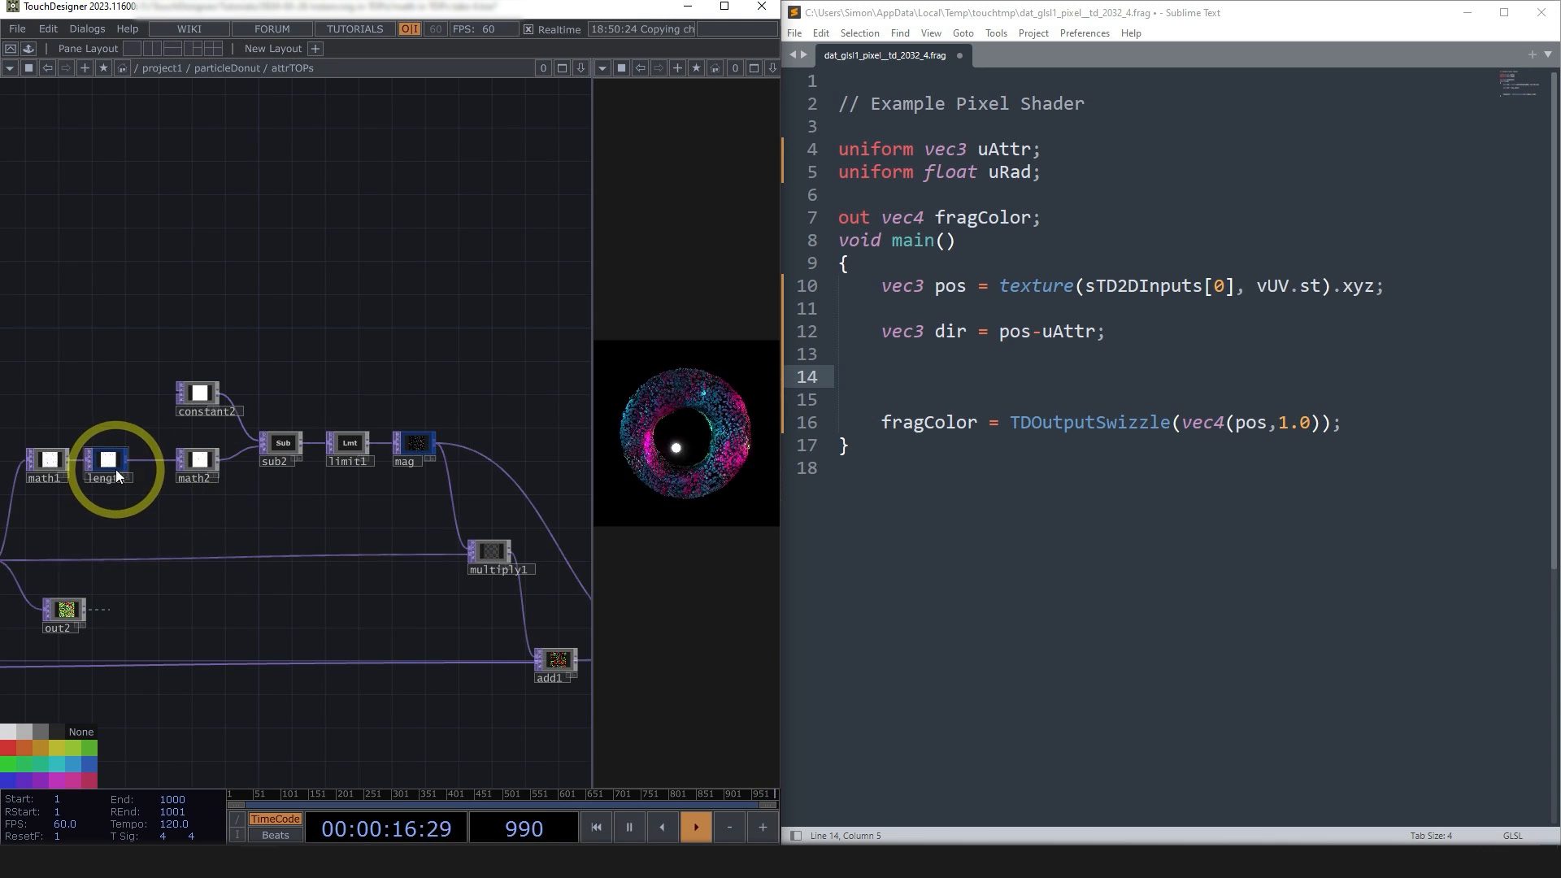
drag(79, 509, 189, 515)
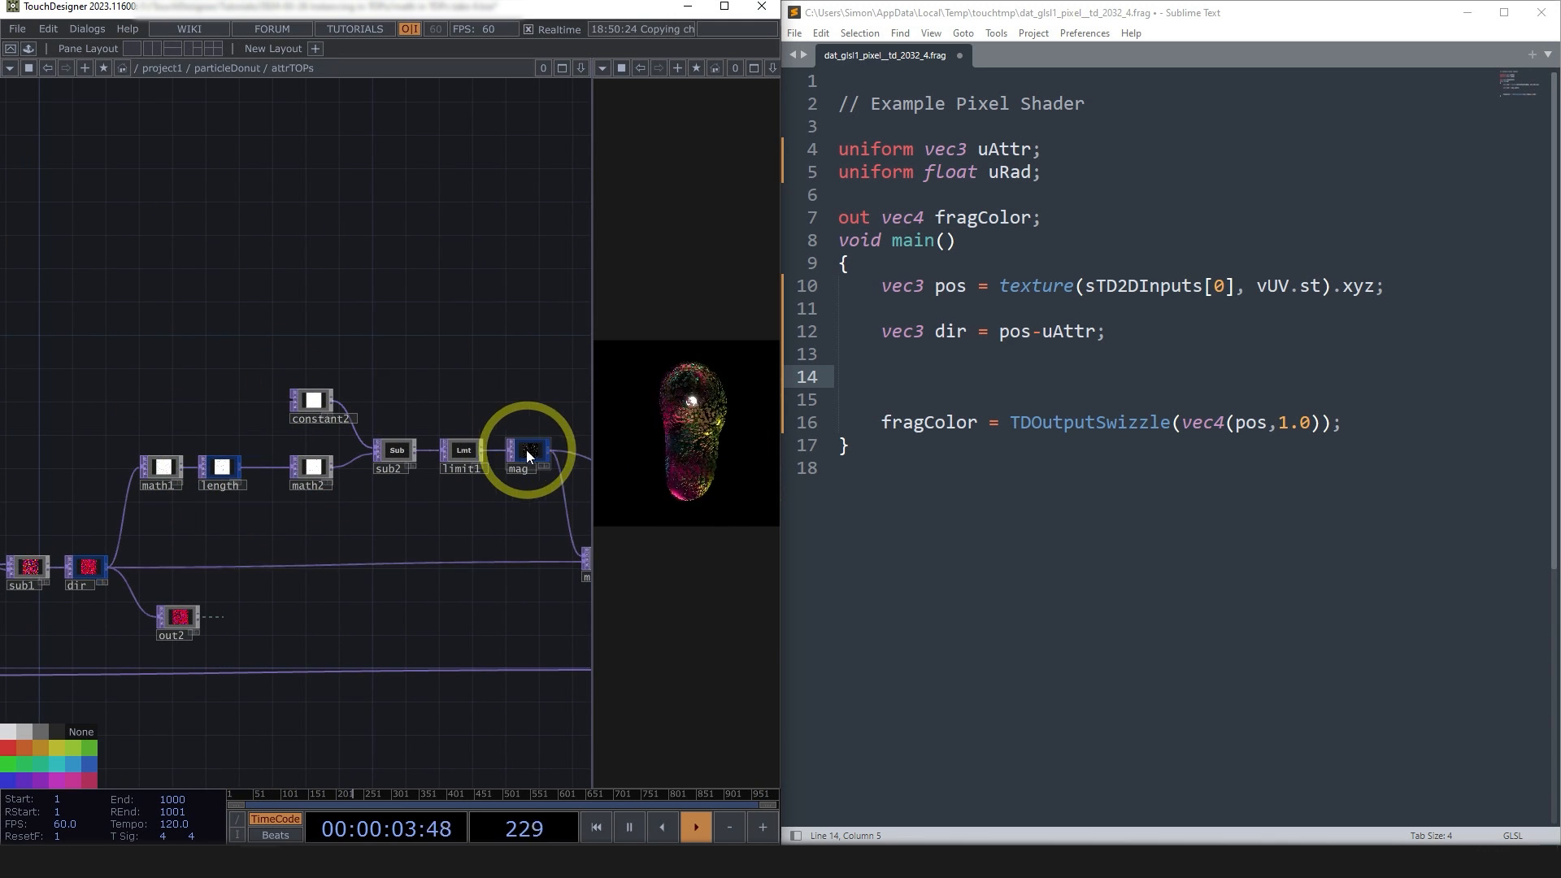
- Start a float declaration named magnitude with an equals sign on the empty line below dir
click(957, 378)
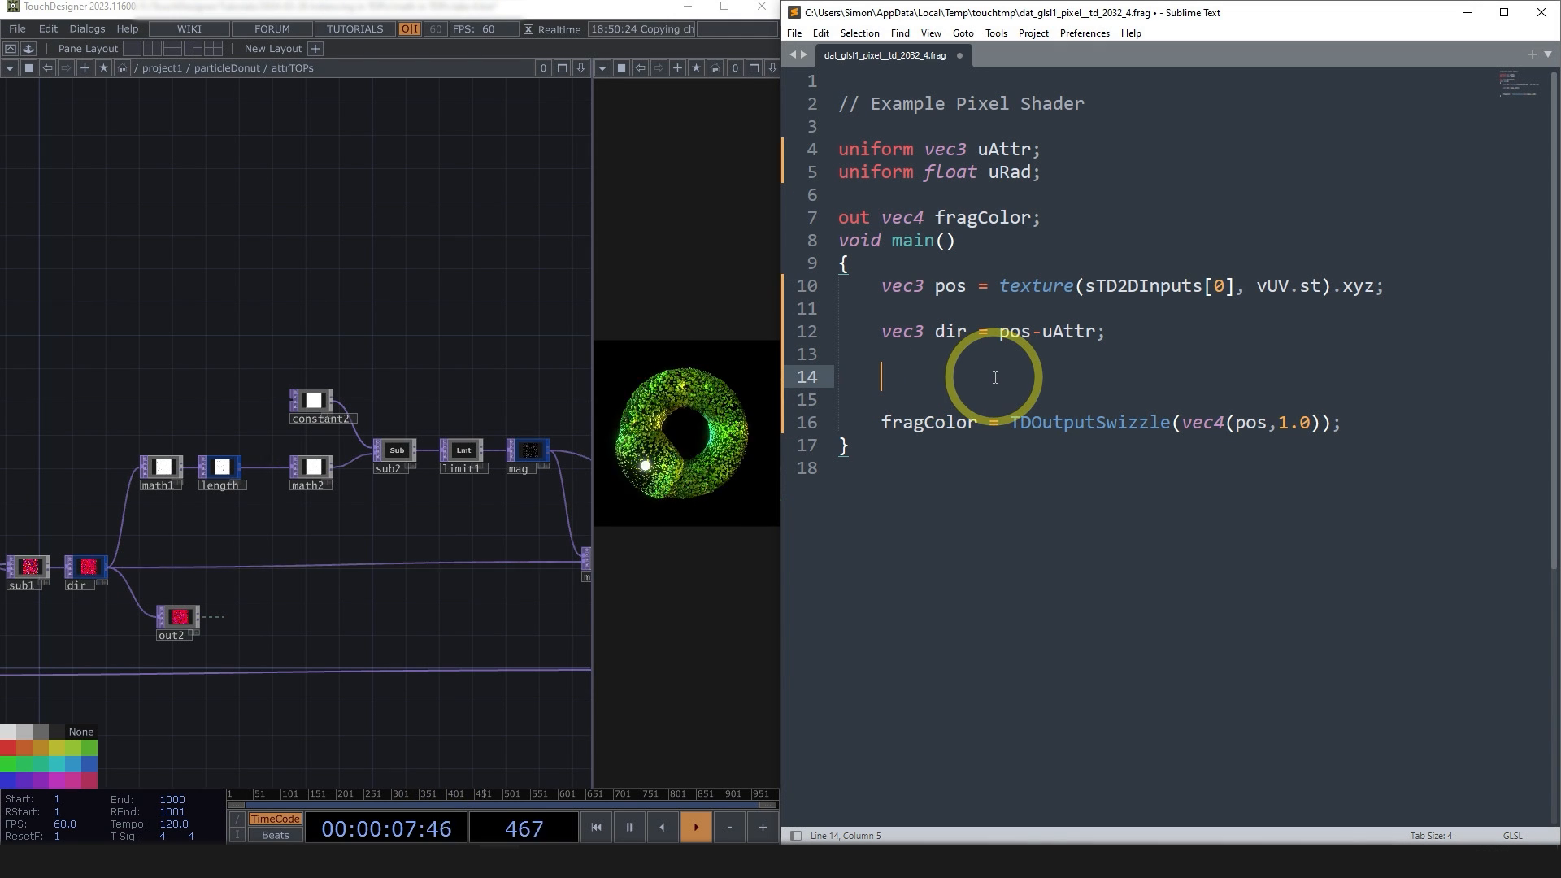
text(float)
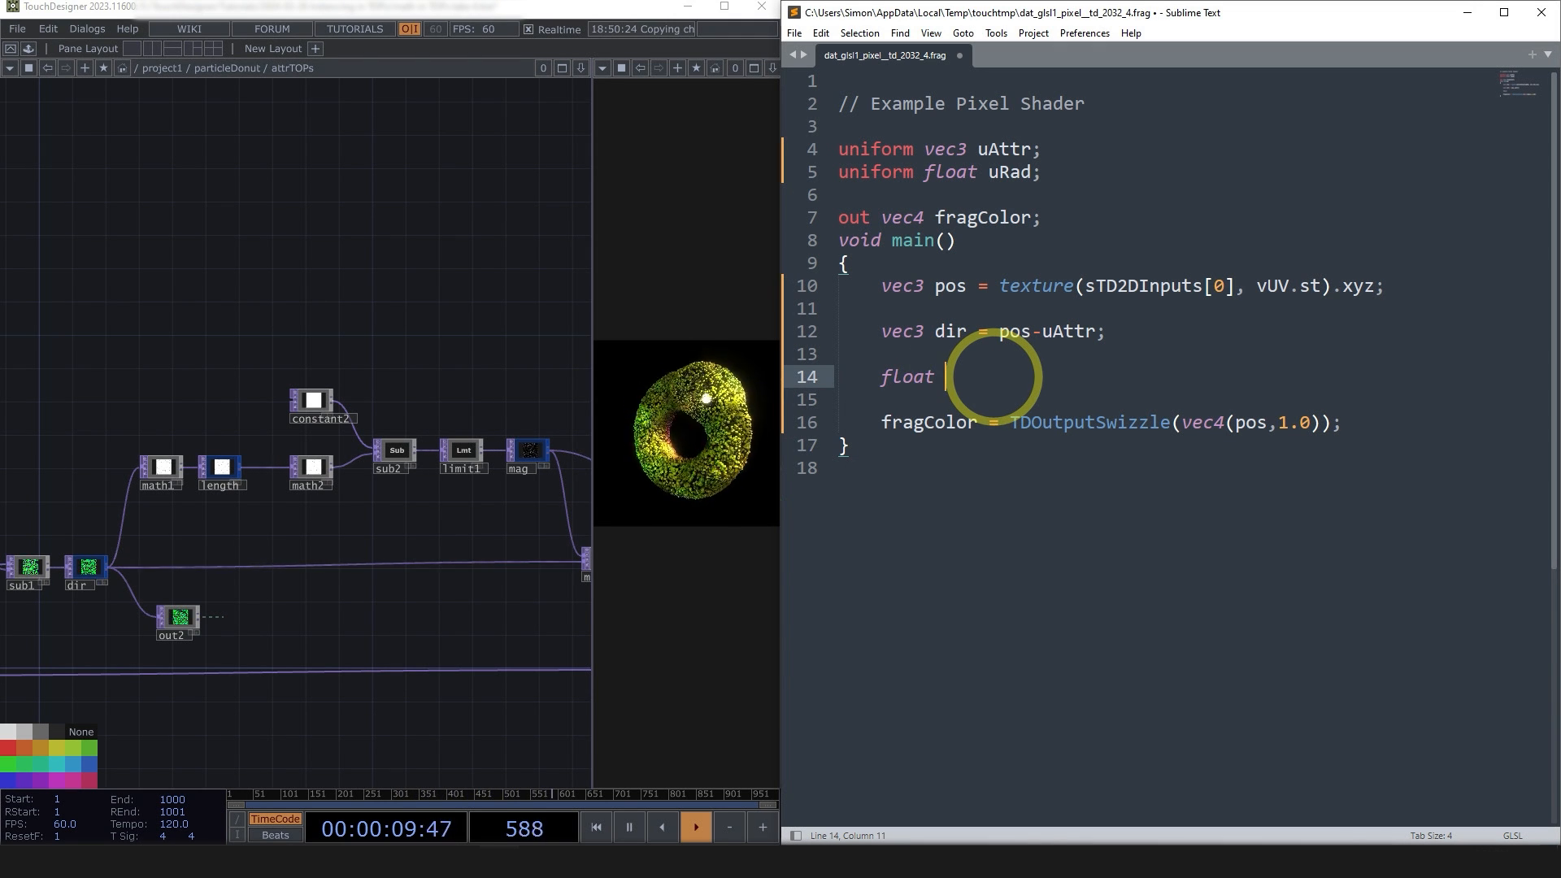
scroll(525, 460, up, 10)
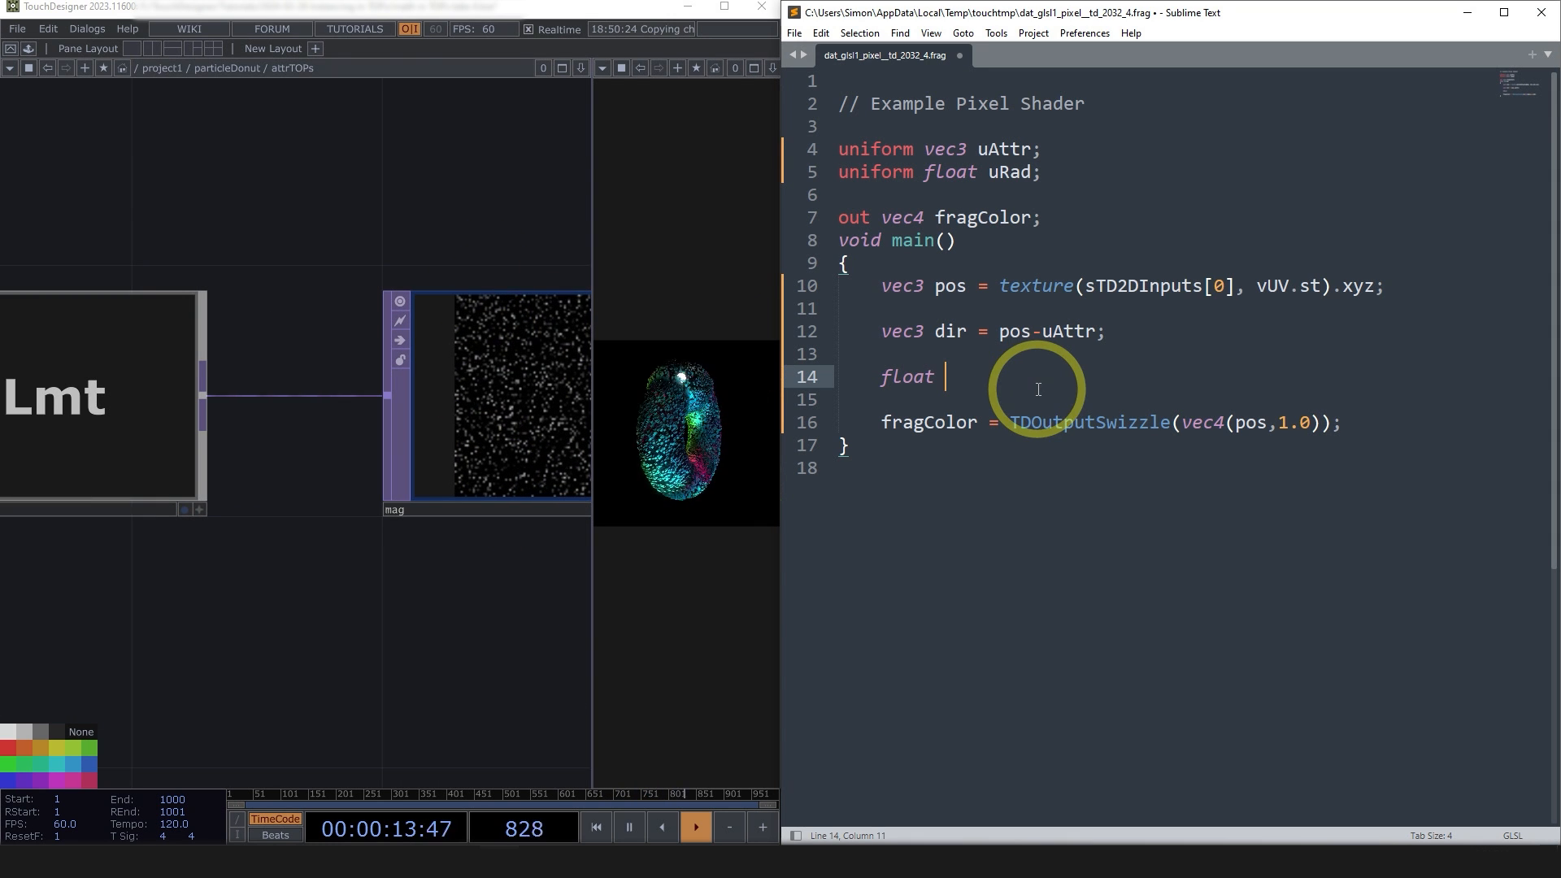
text(ma)
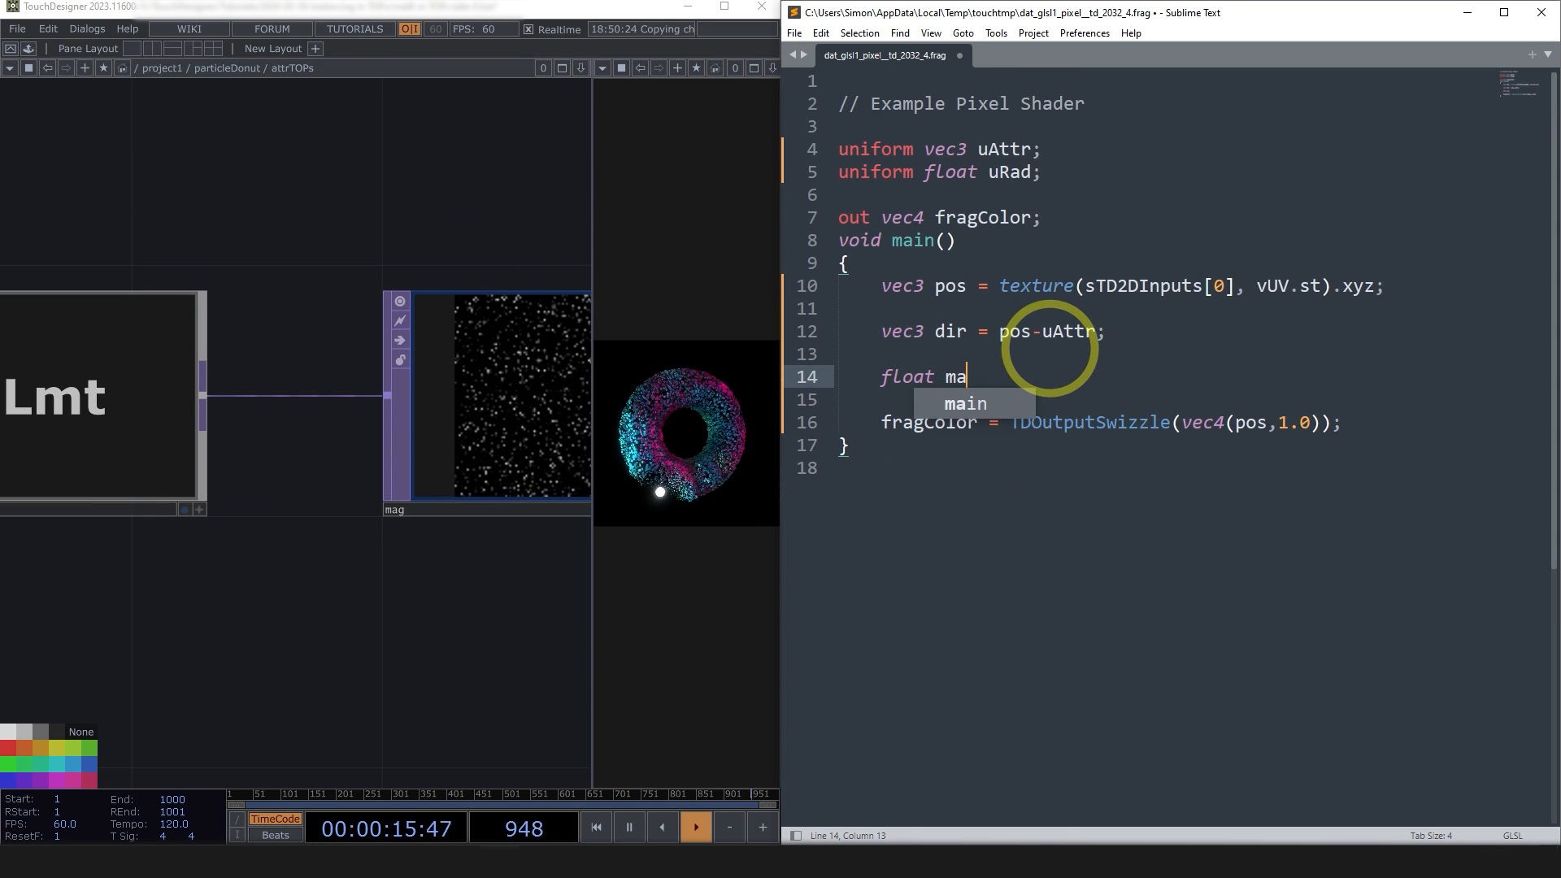
text(gin)
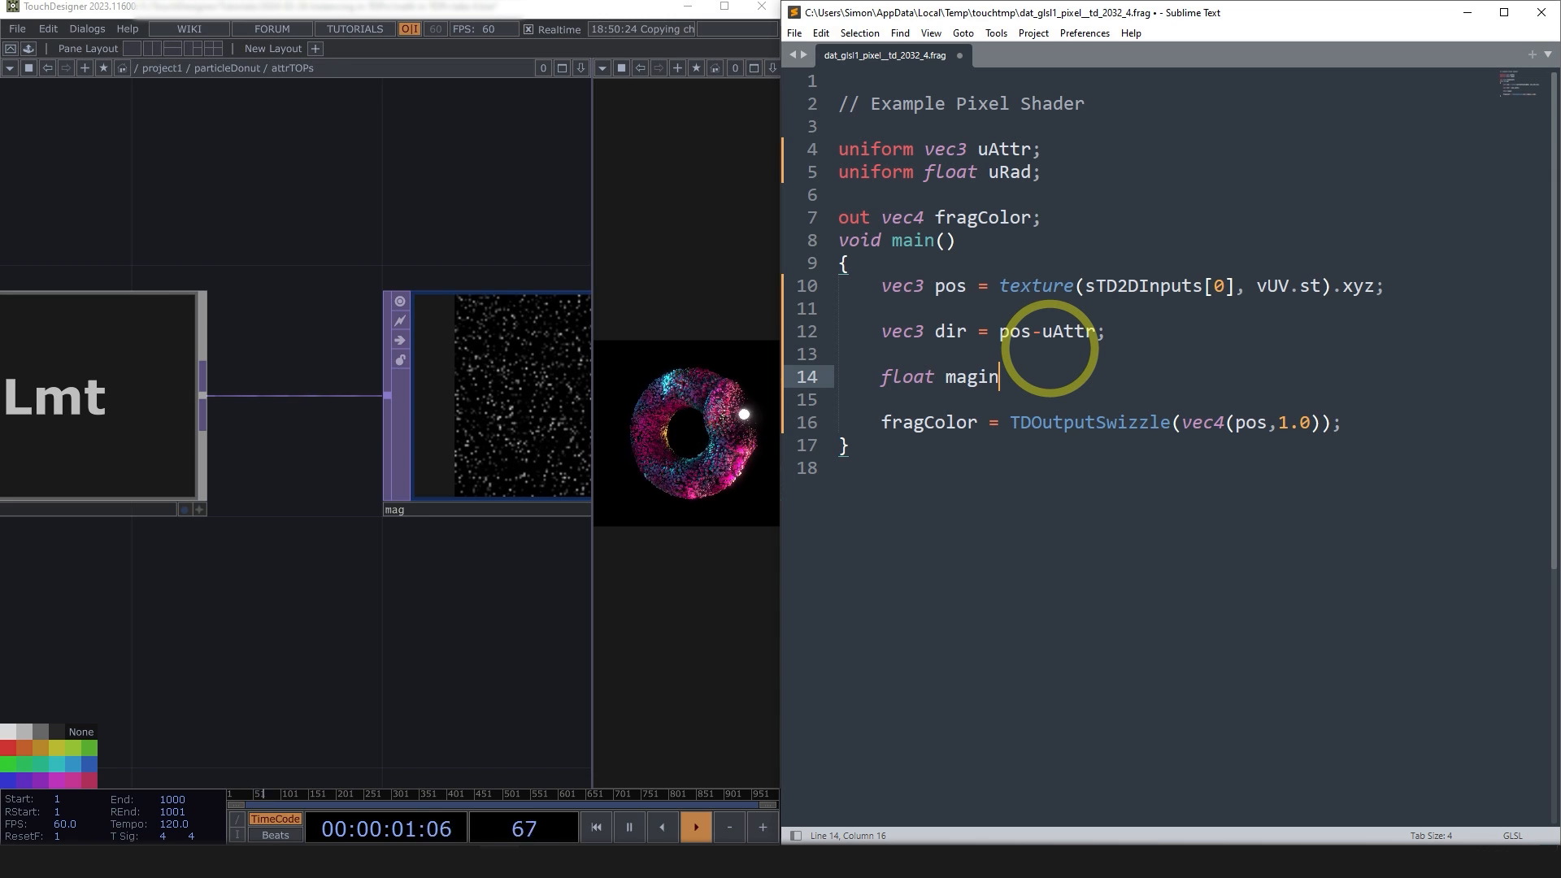
key(BackSpace)
key(BackSpace)
text(nitude)
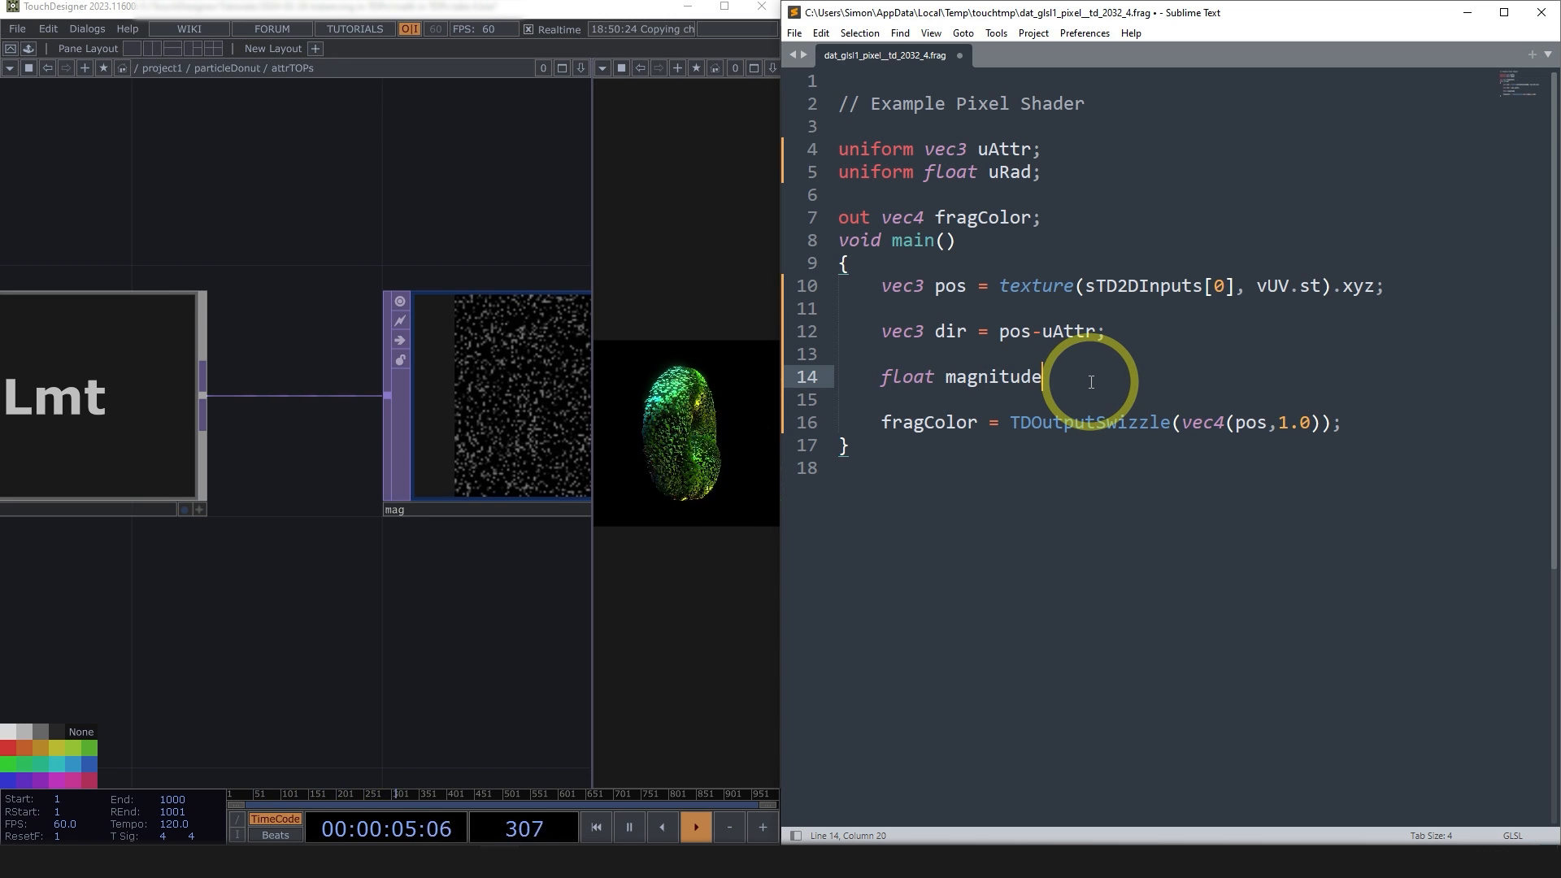
text( =)
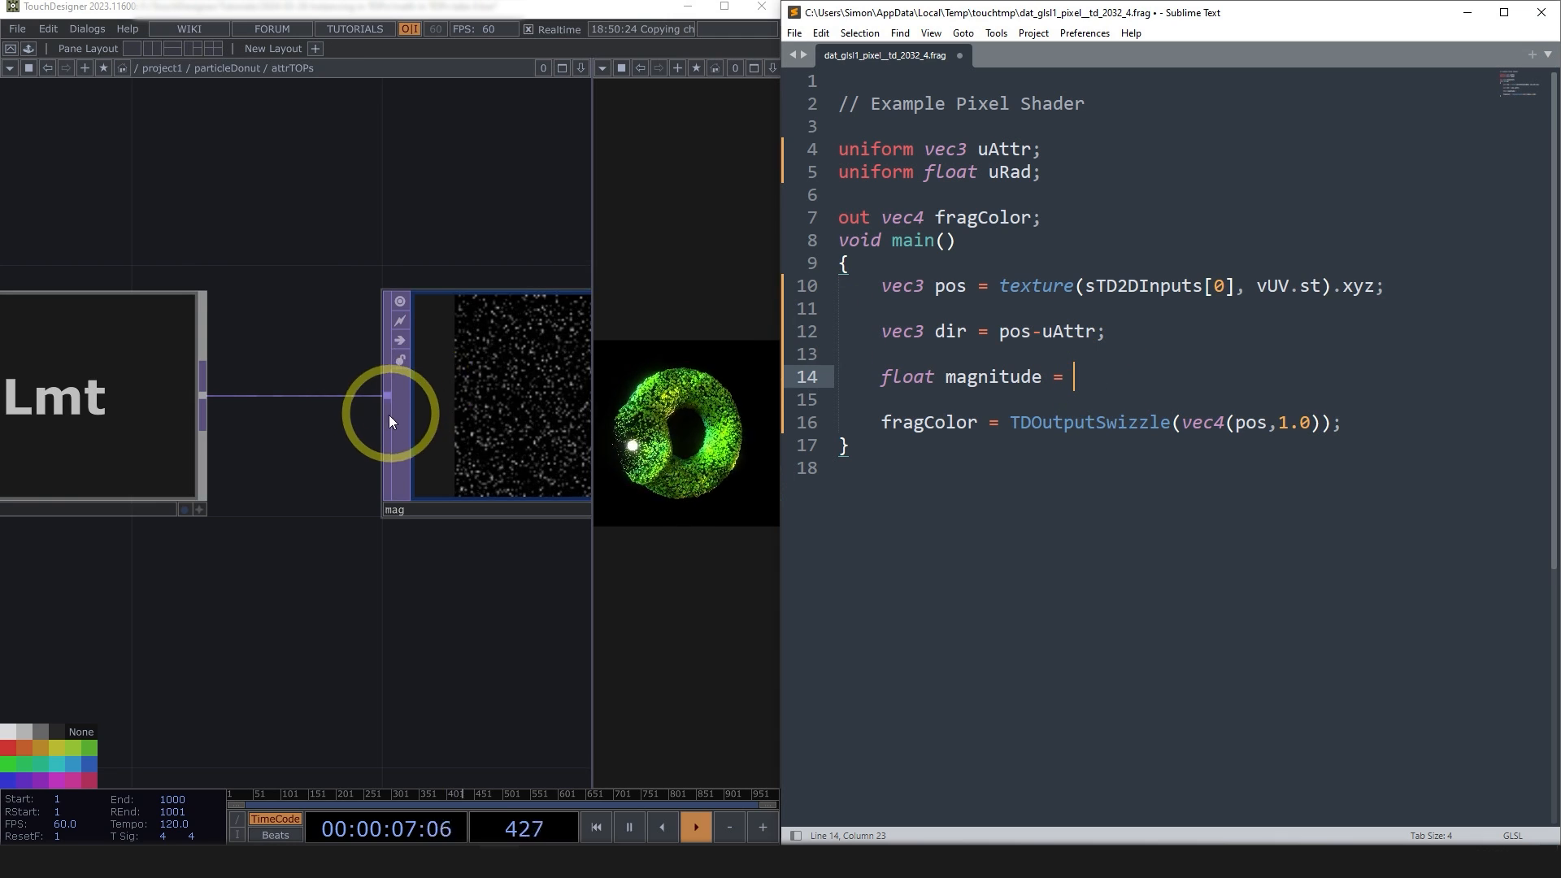
- Following the length, math2 and sub2 nodes, assign magnitude the expression 1 - length(dir) / uRad
scroll(388, 415, down, 5)
scroll(106, 475, up, 3)
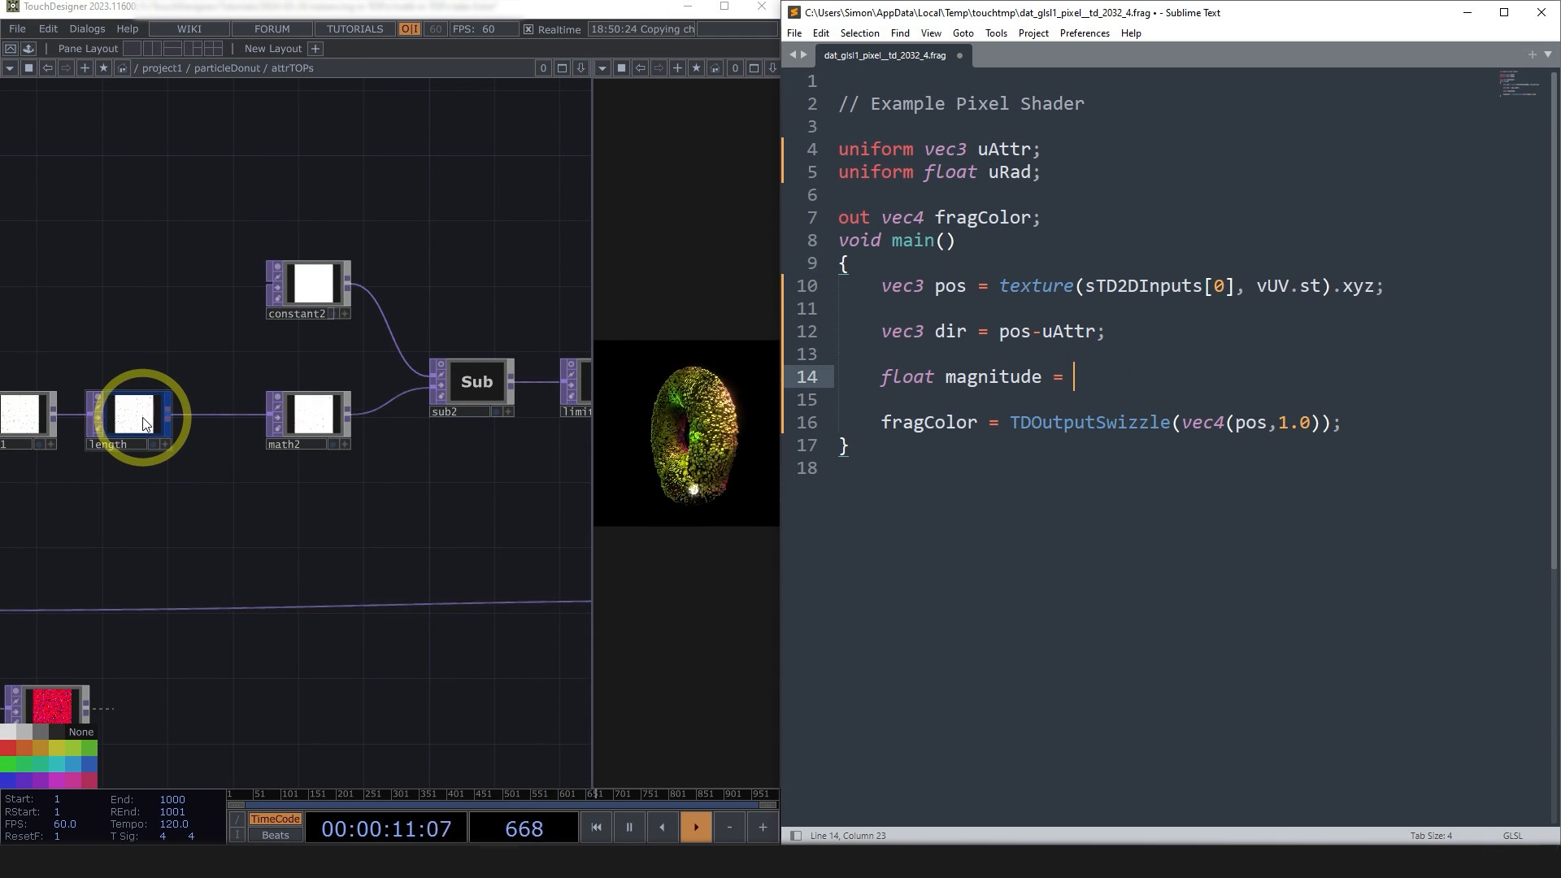
scroll(184, 439, down, 2)
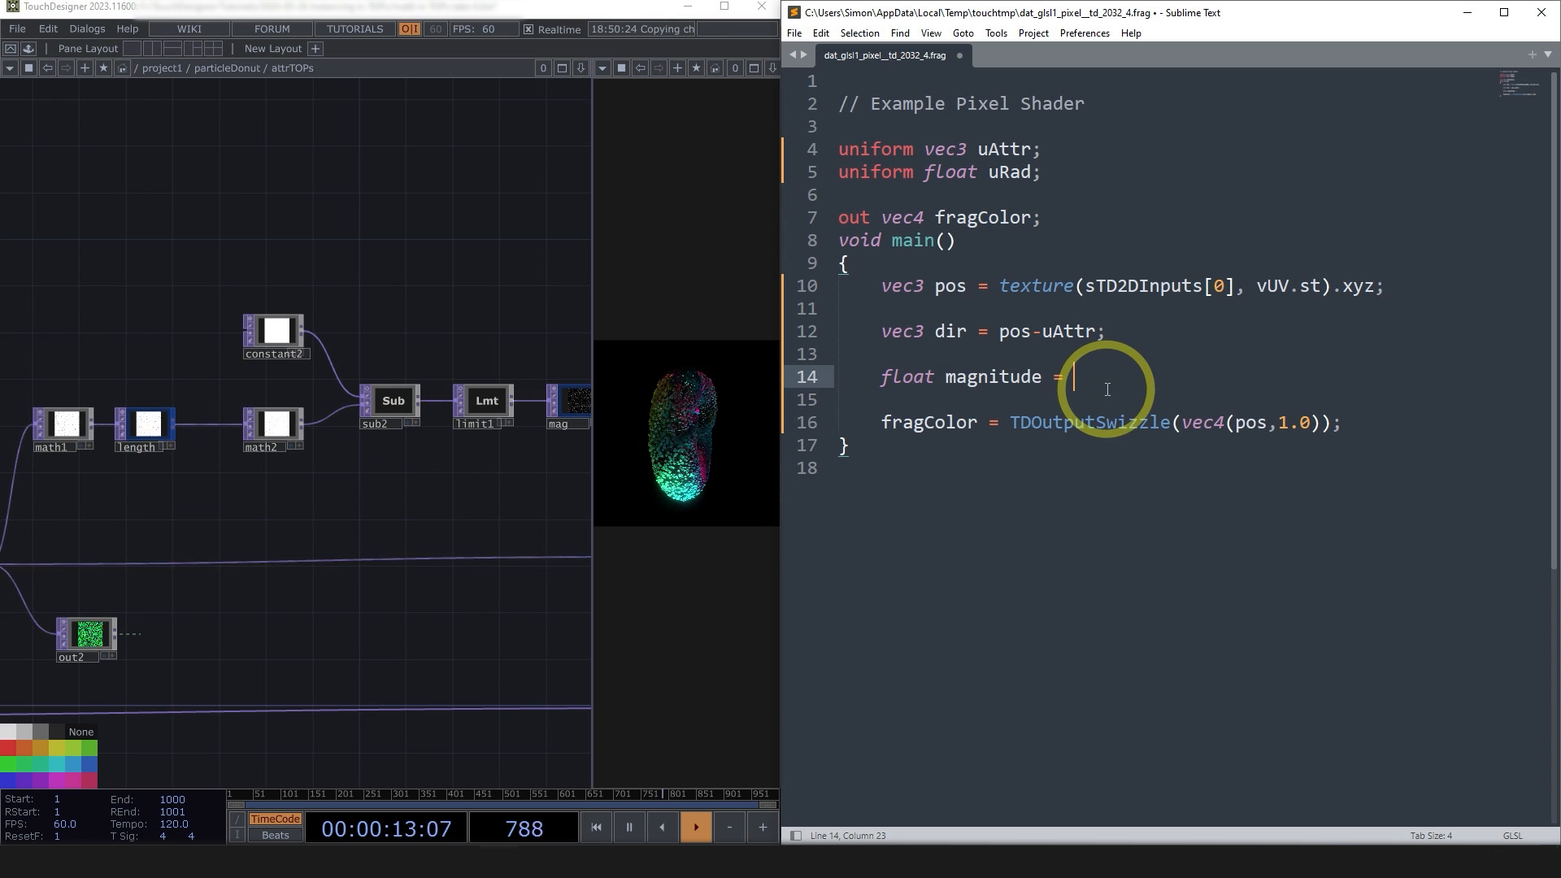
text(lengt)
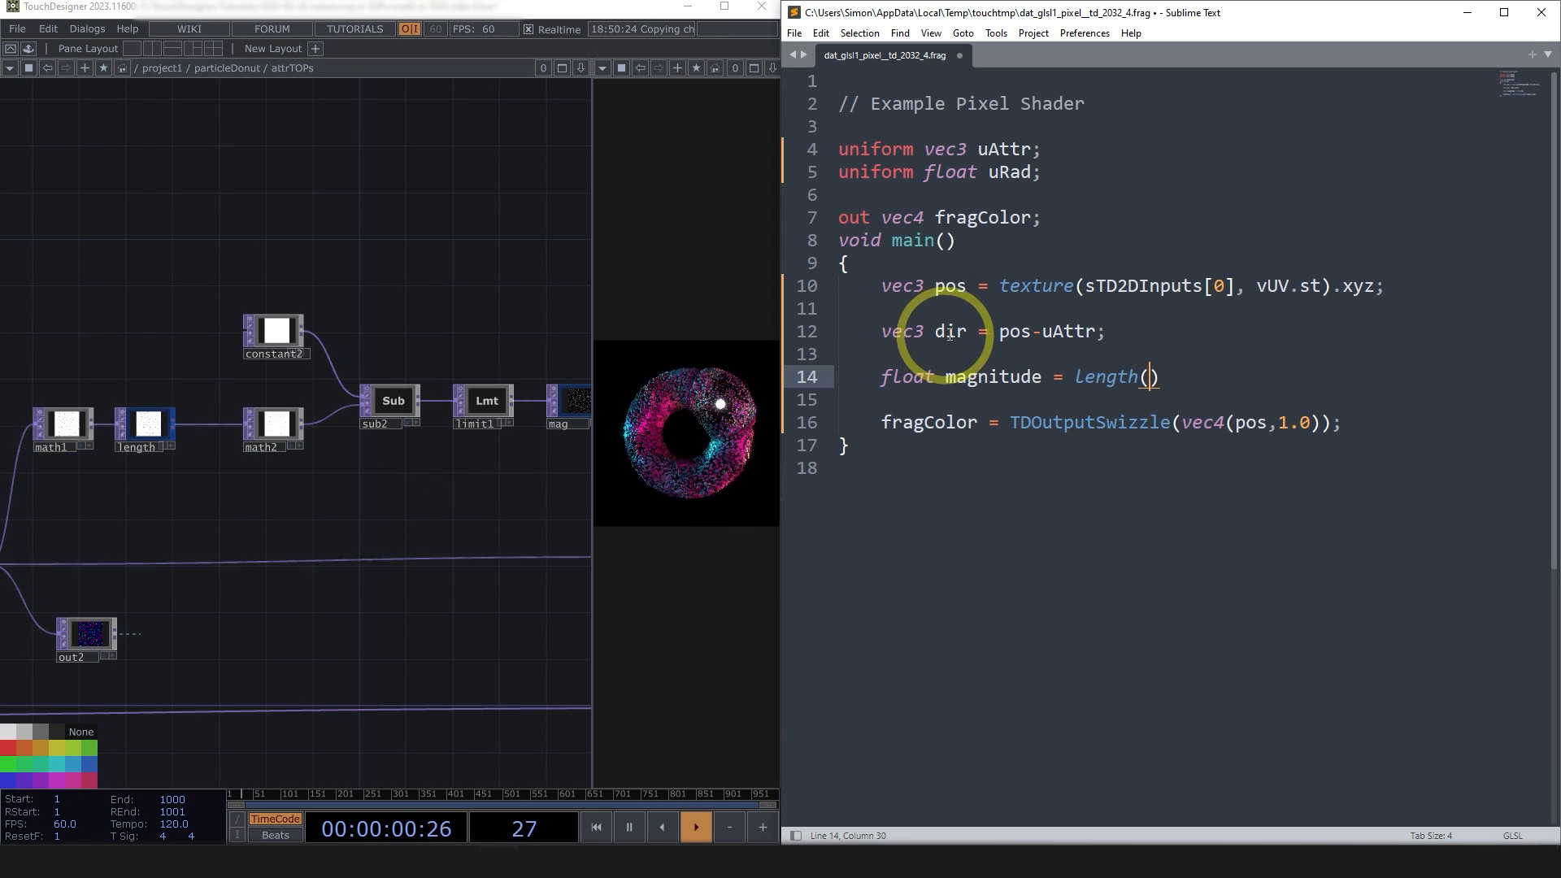
text(h(dir)
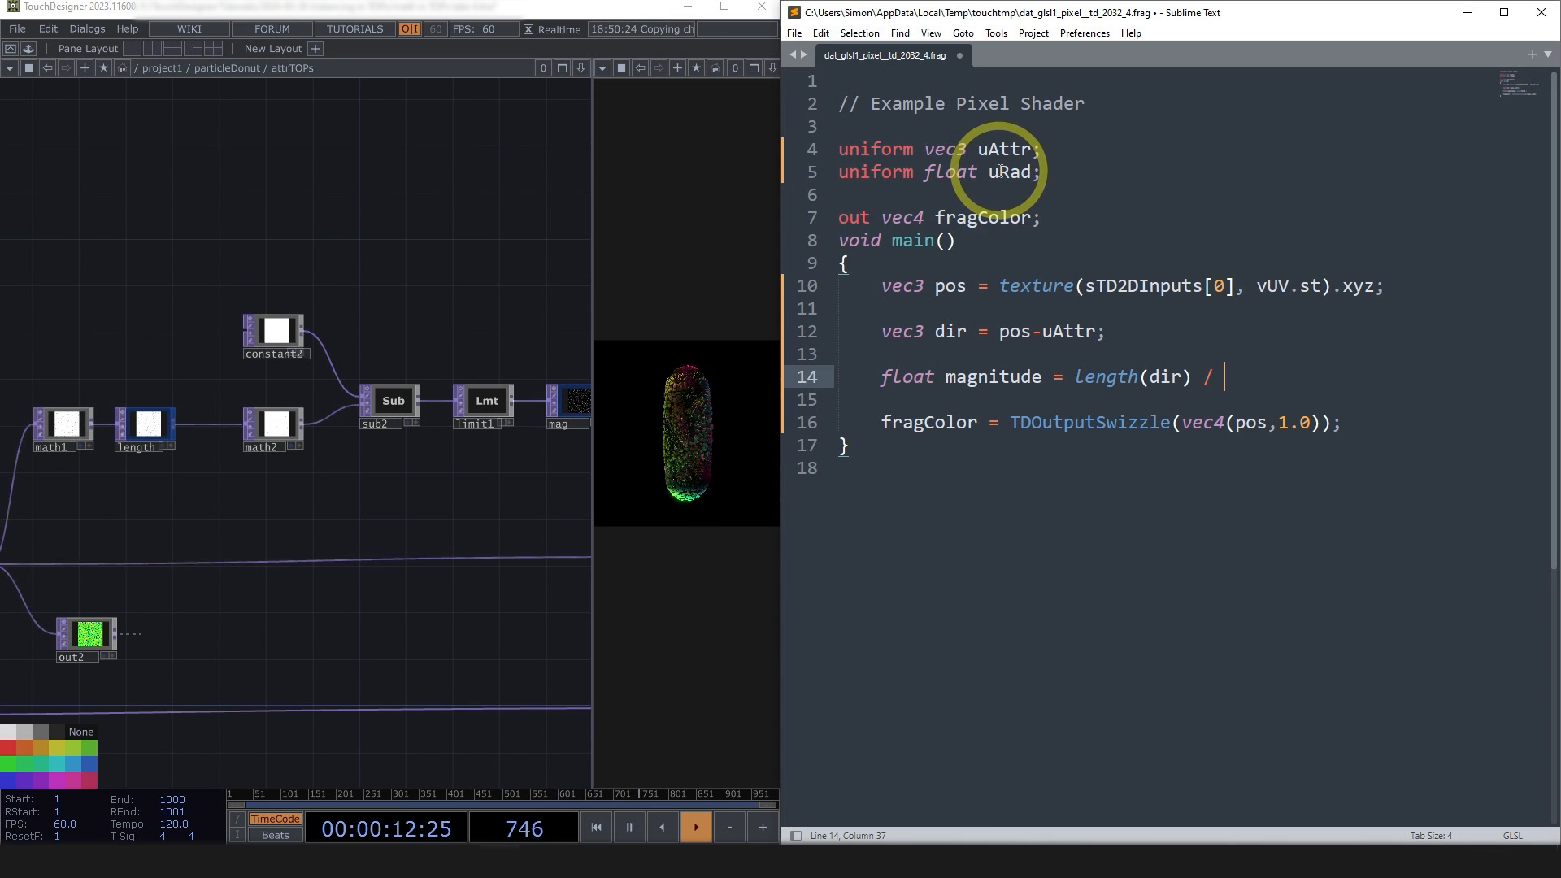
text(uRad)
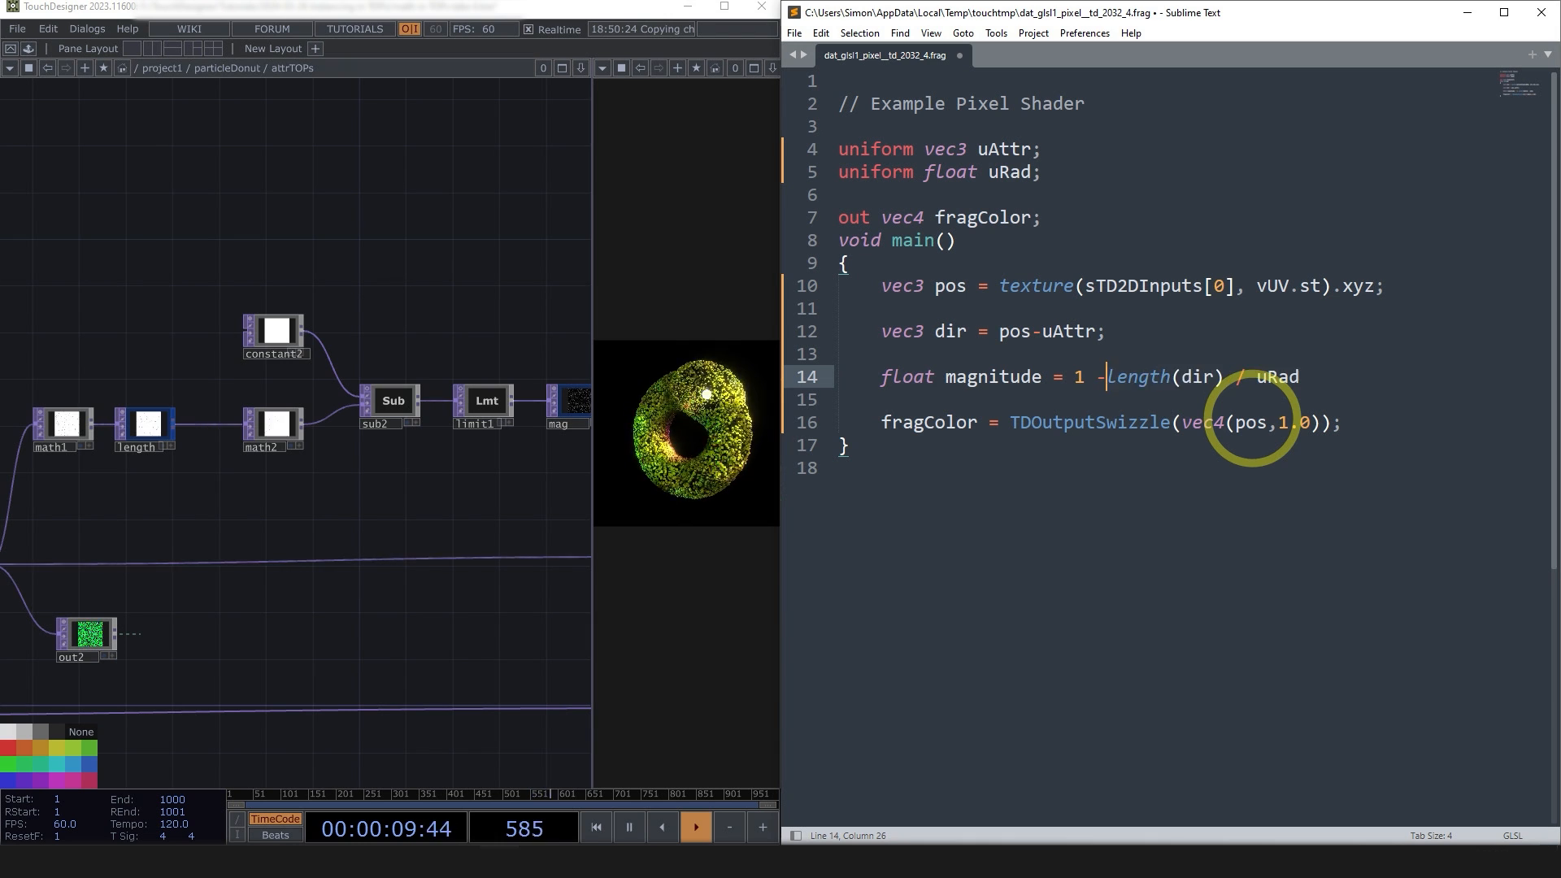
drag(1119, 378, 1321, 380)
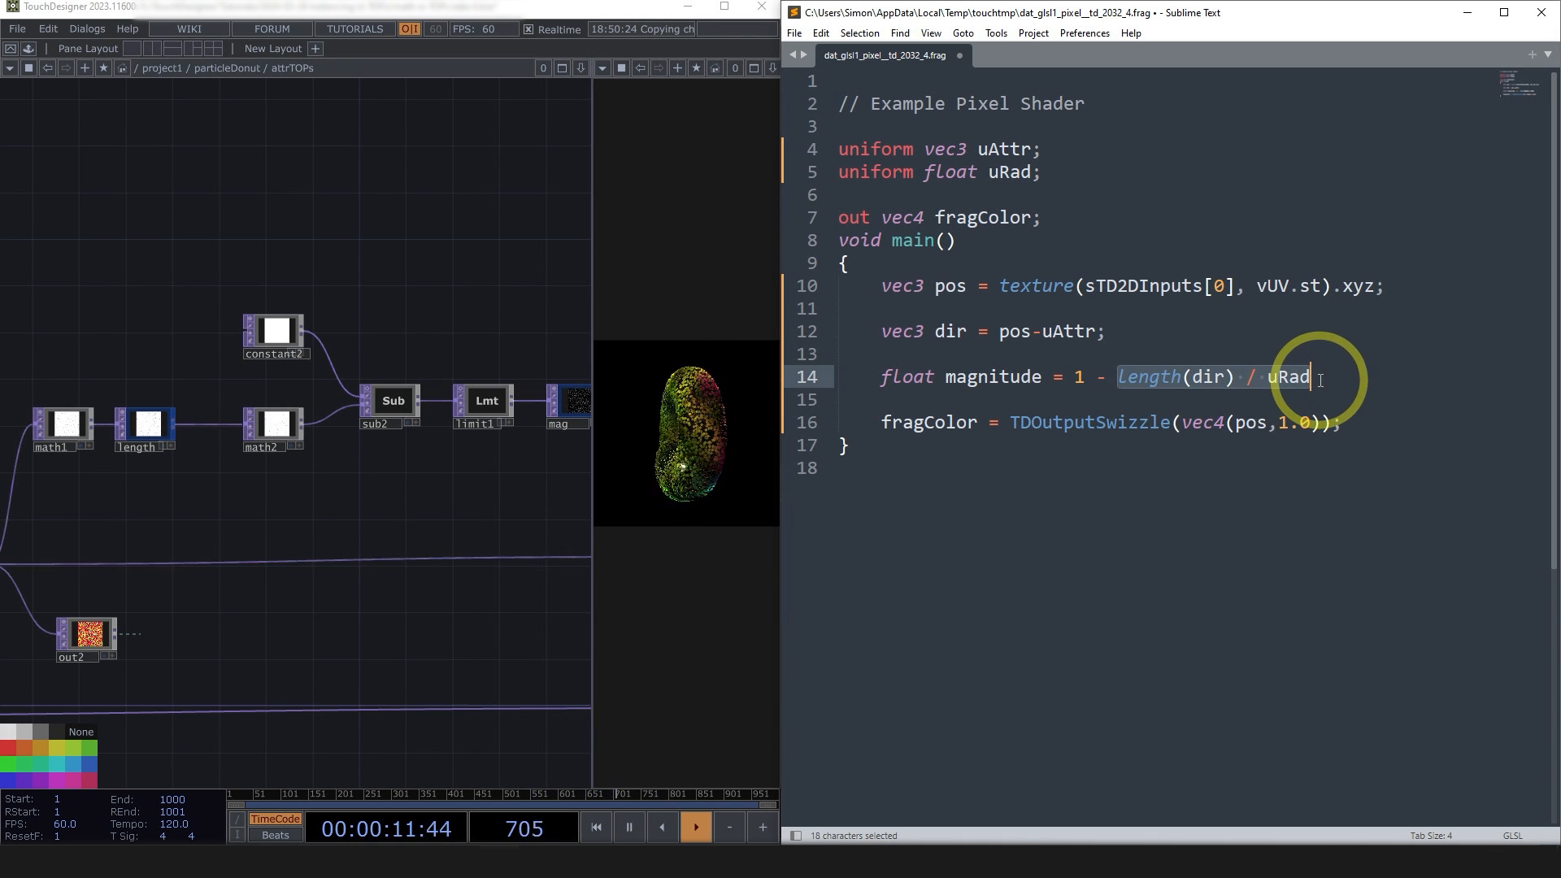
click(1075, 378)
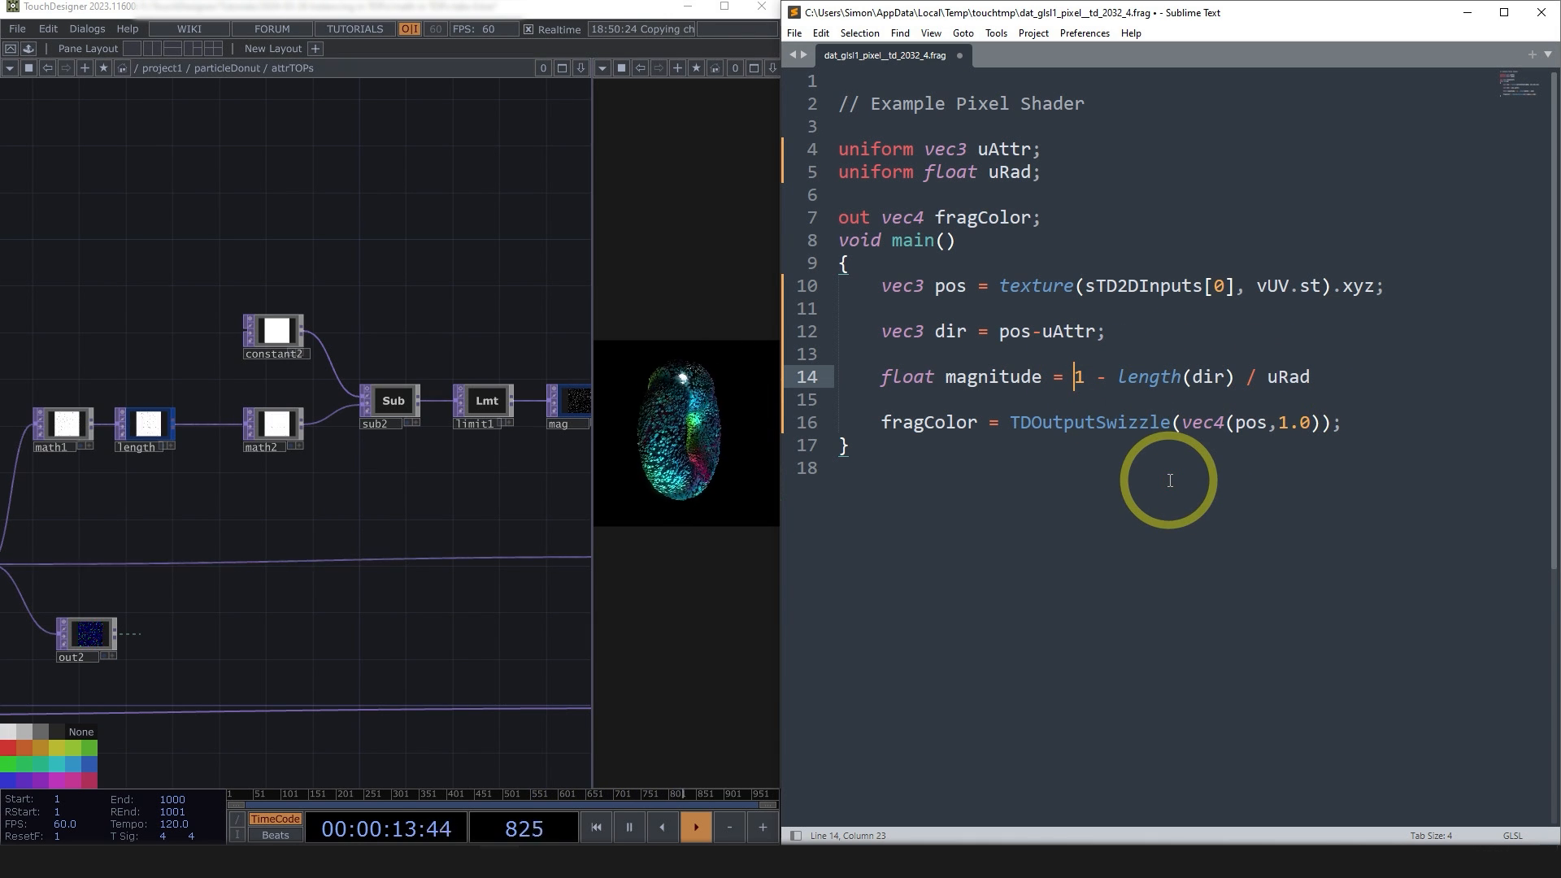
- Check the limit types and the minimum and maximum values of the limit1 node in attrTOPs
scroll(269, 482, down, 4)
scroll(366, 443, up, 6)
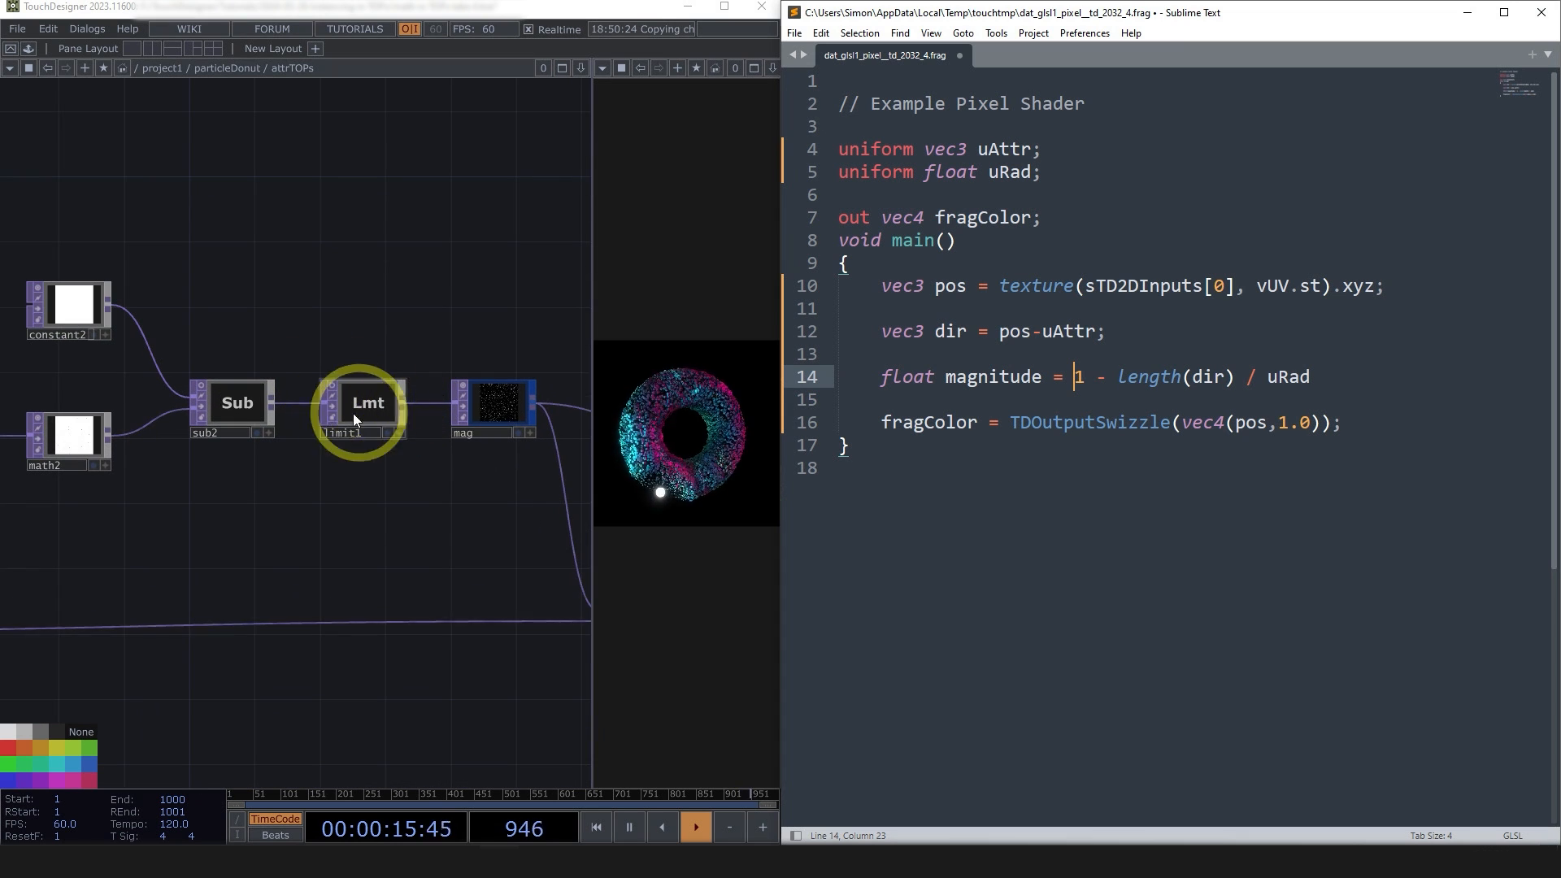
click(361, 405)
key(p)
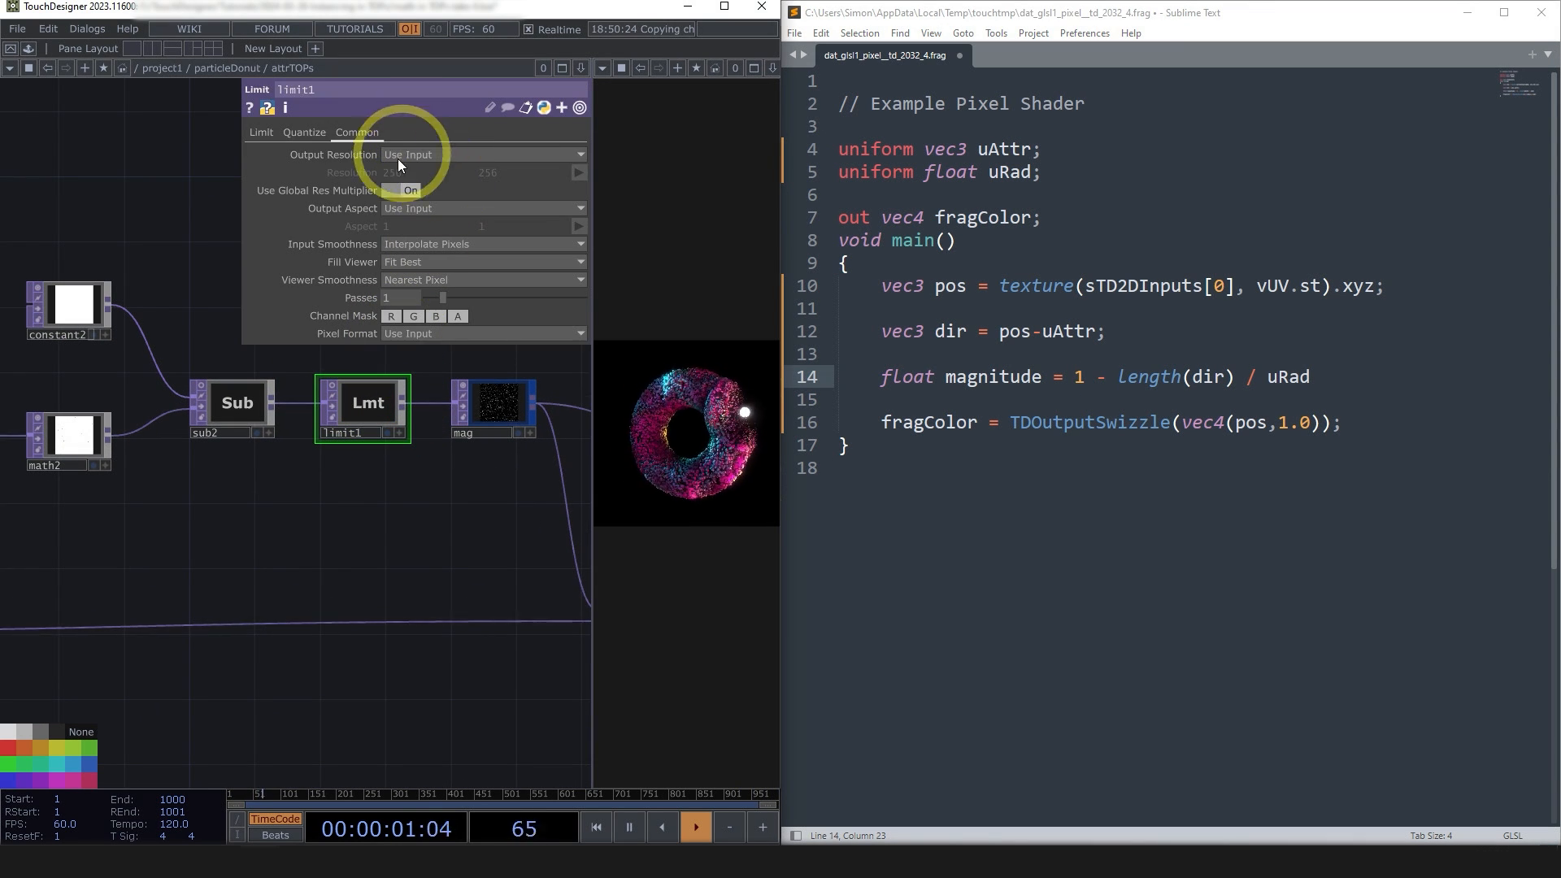
click(268, 131)
- Wrap the magnitude expression on line 14 in clamp( ) and end the statement with a semicolon
click(1075, 379)
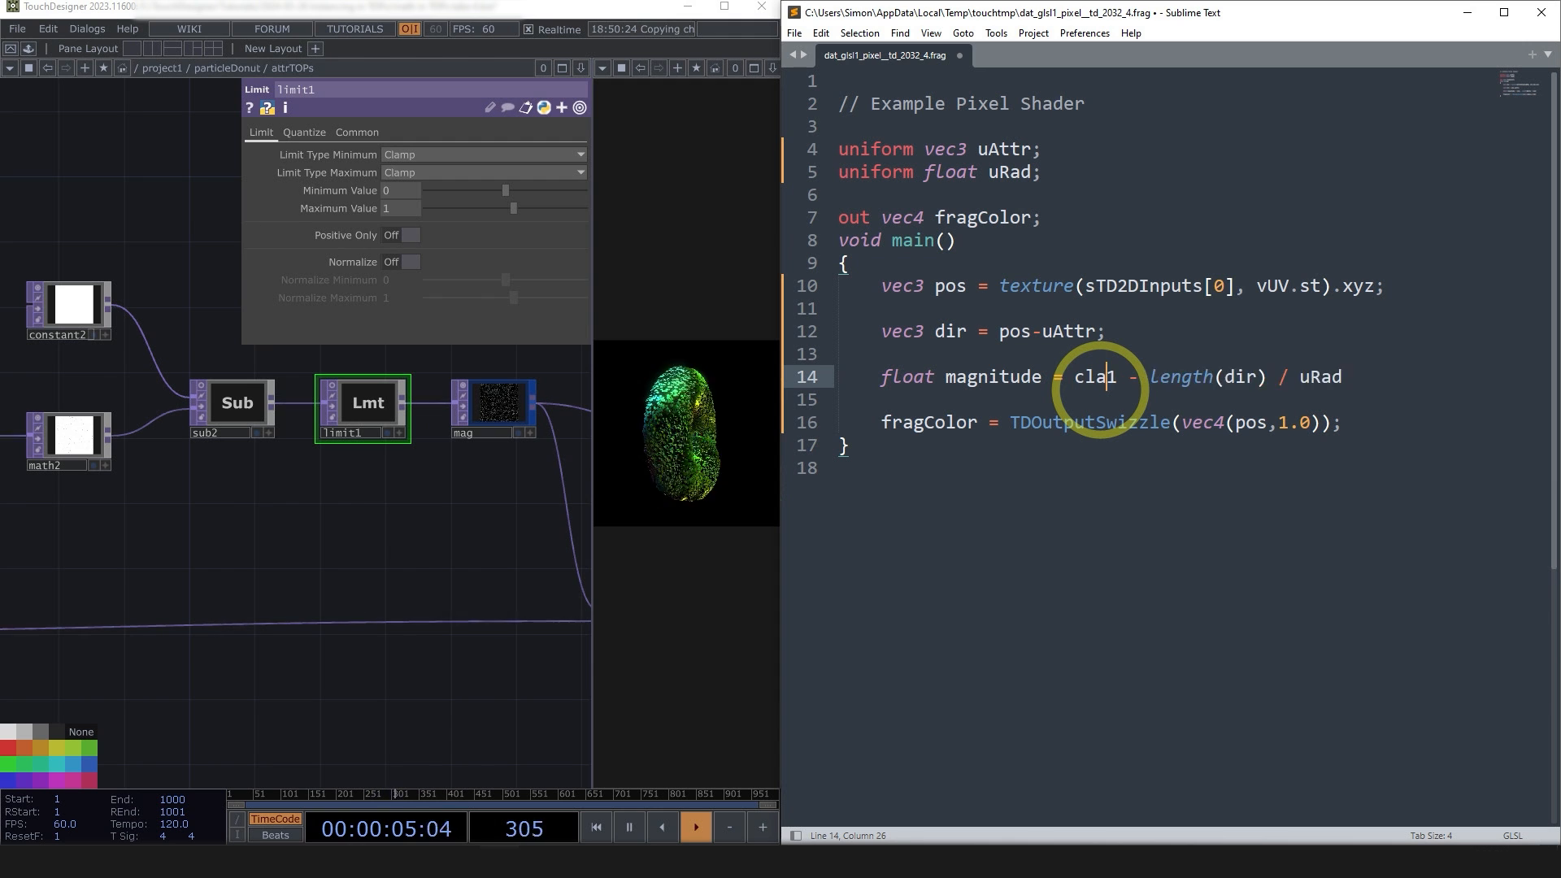
text(clamp()
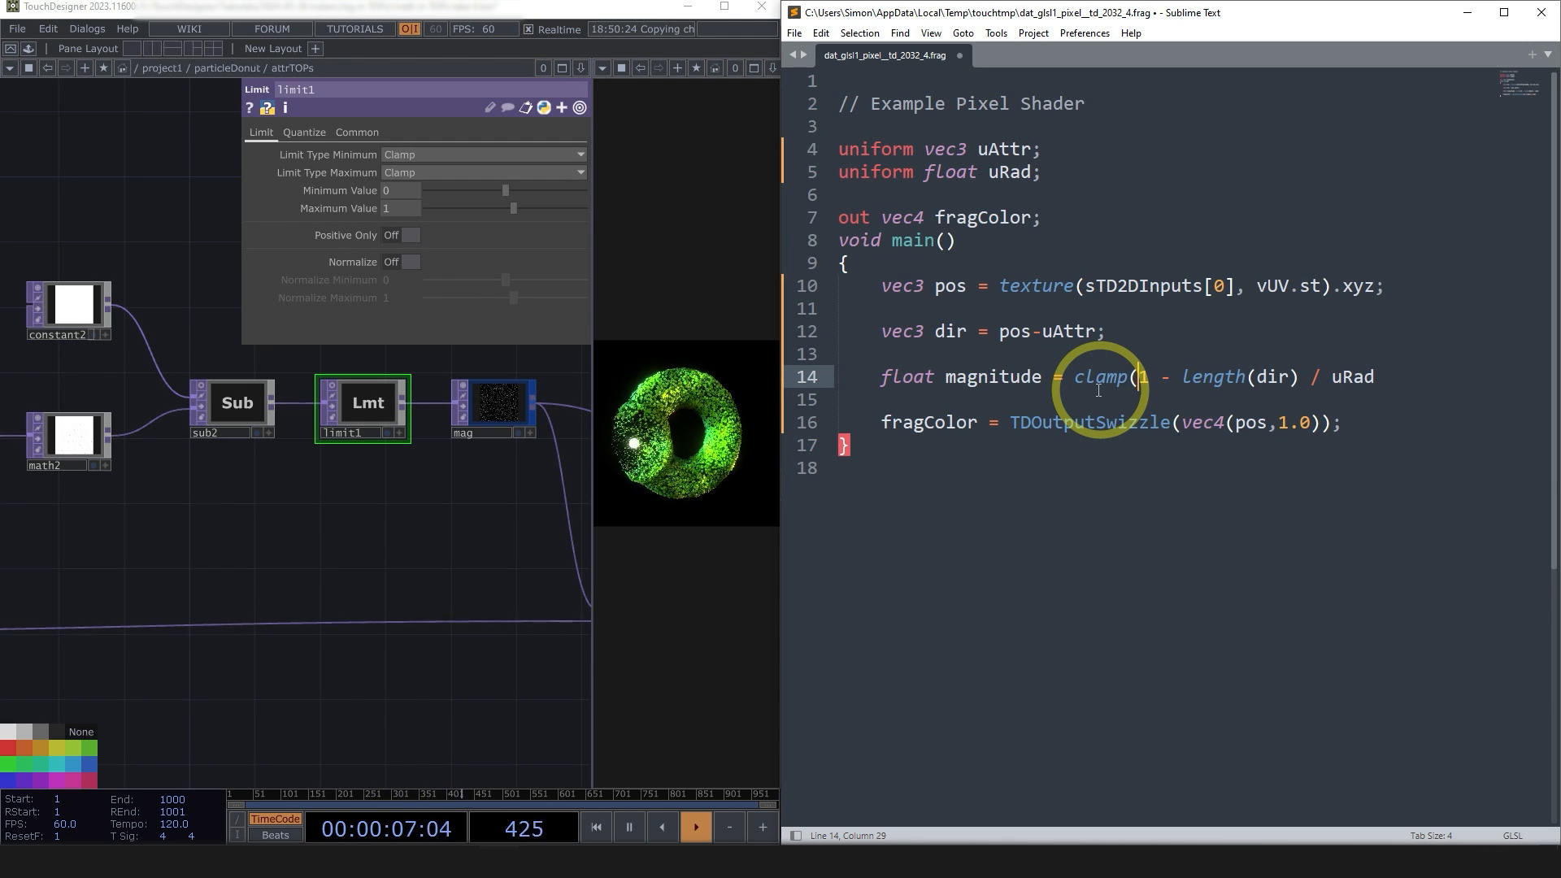
click(1429, 383)
text())
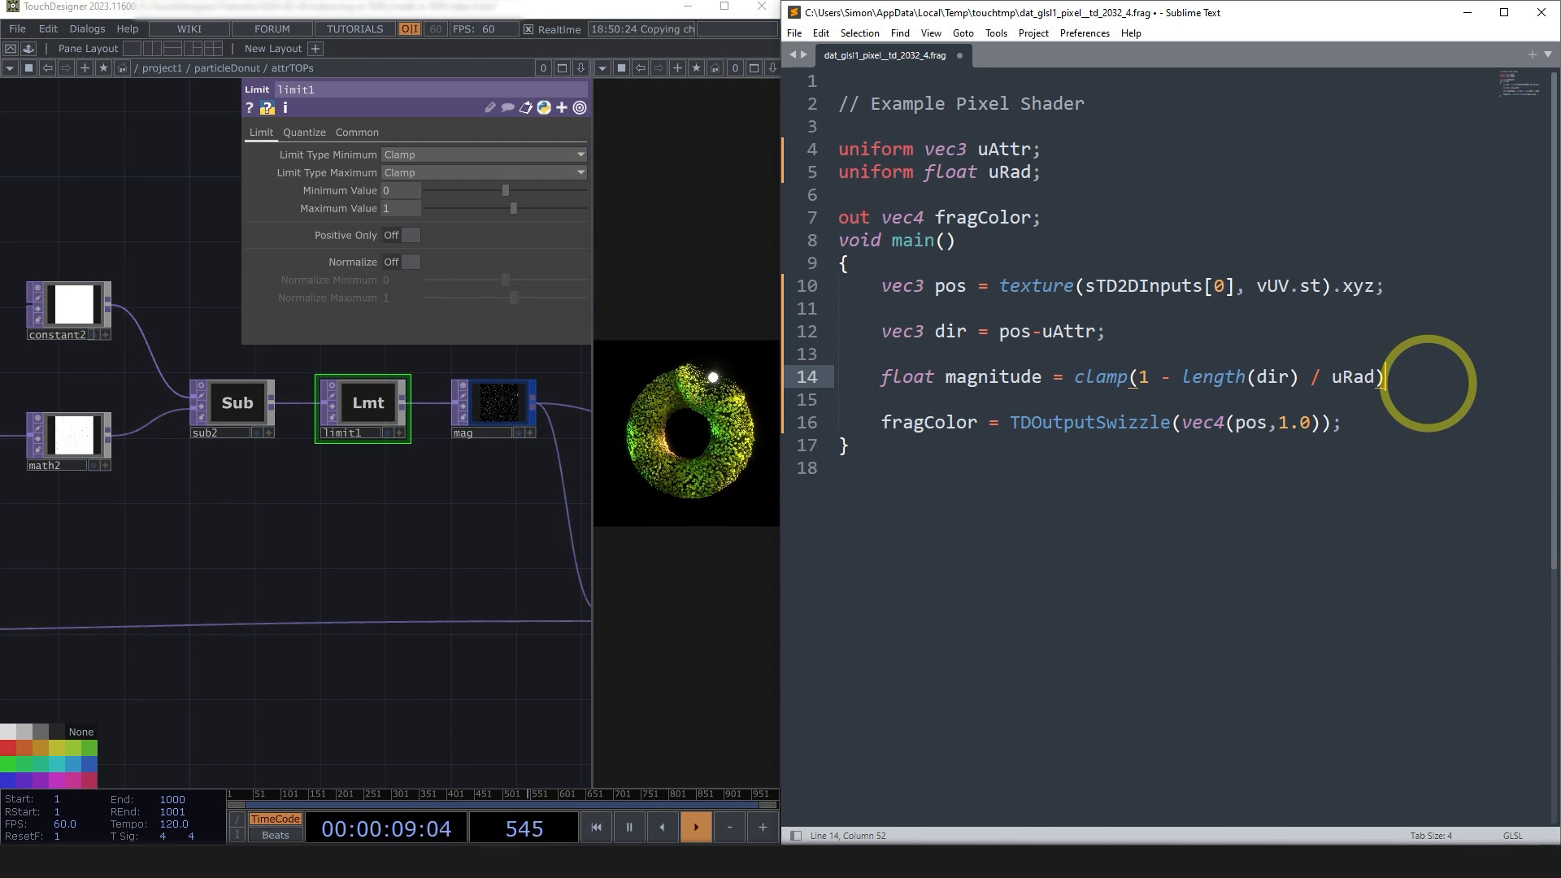
click(1107, 333)
click(1409, 376)
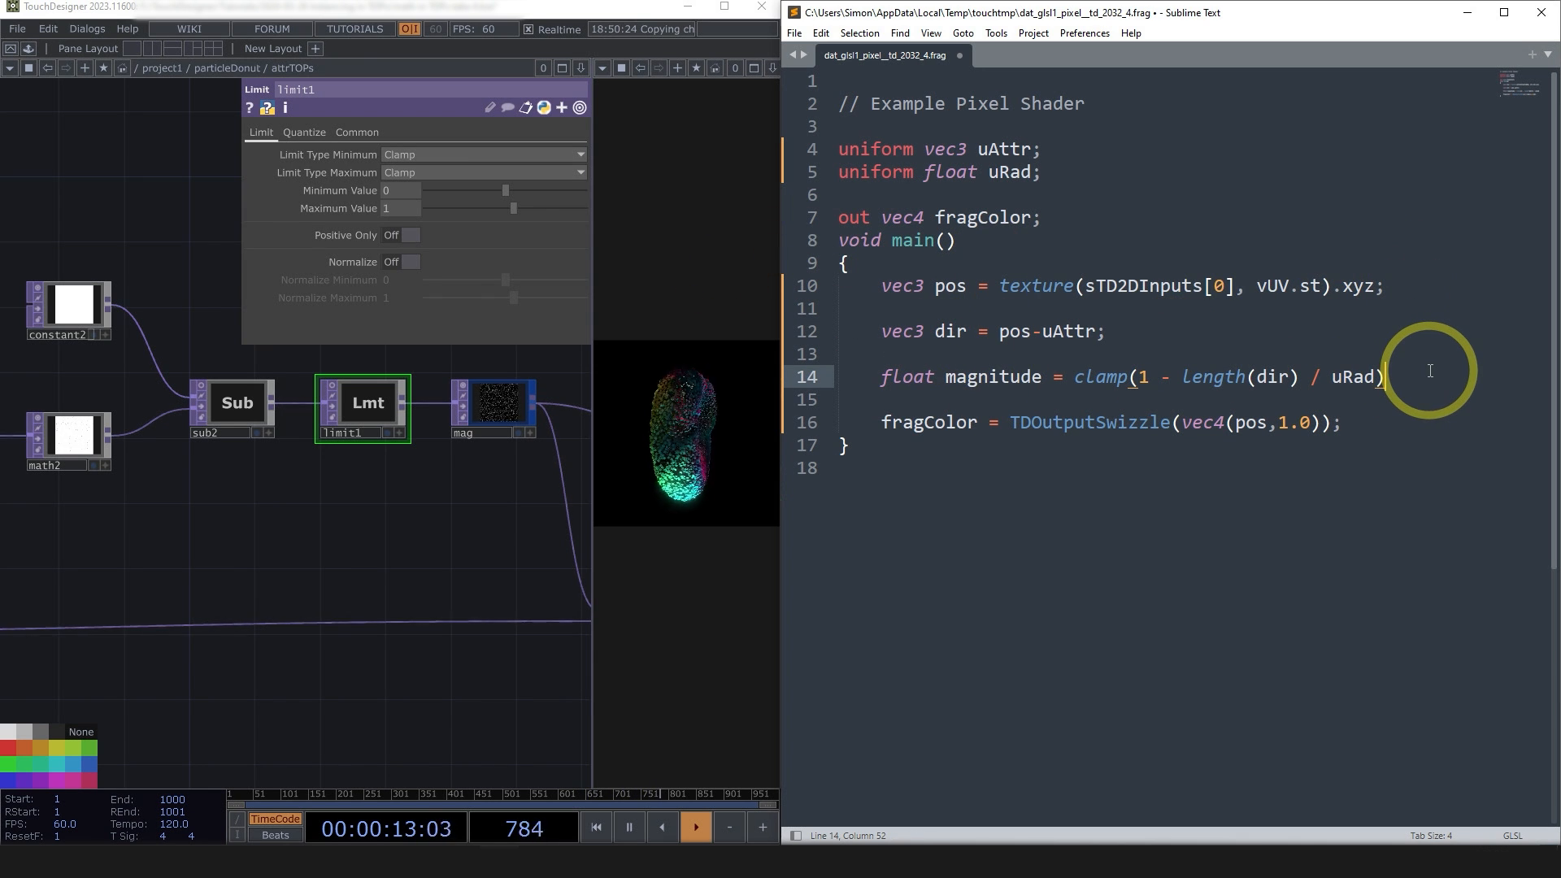
text(;)
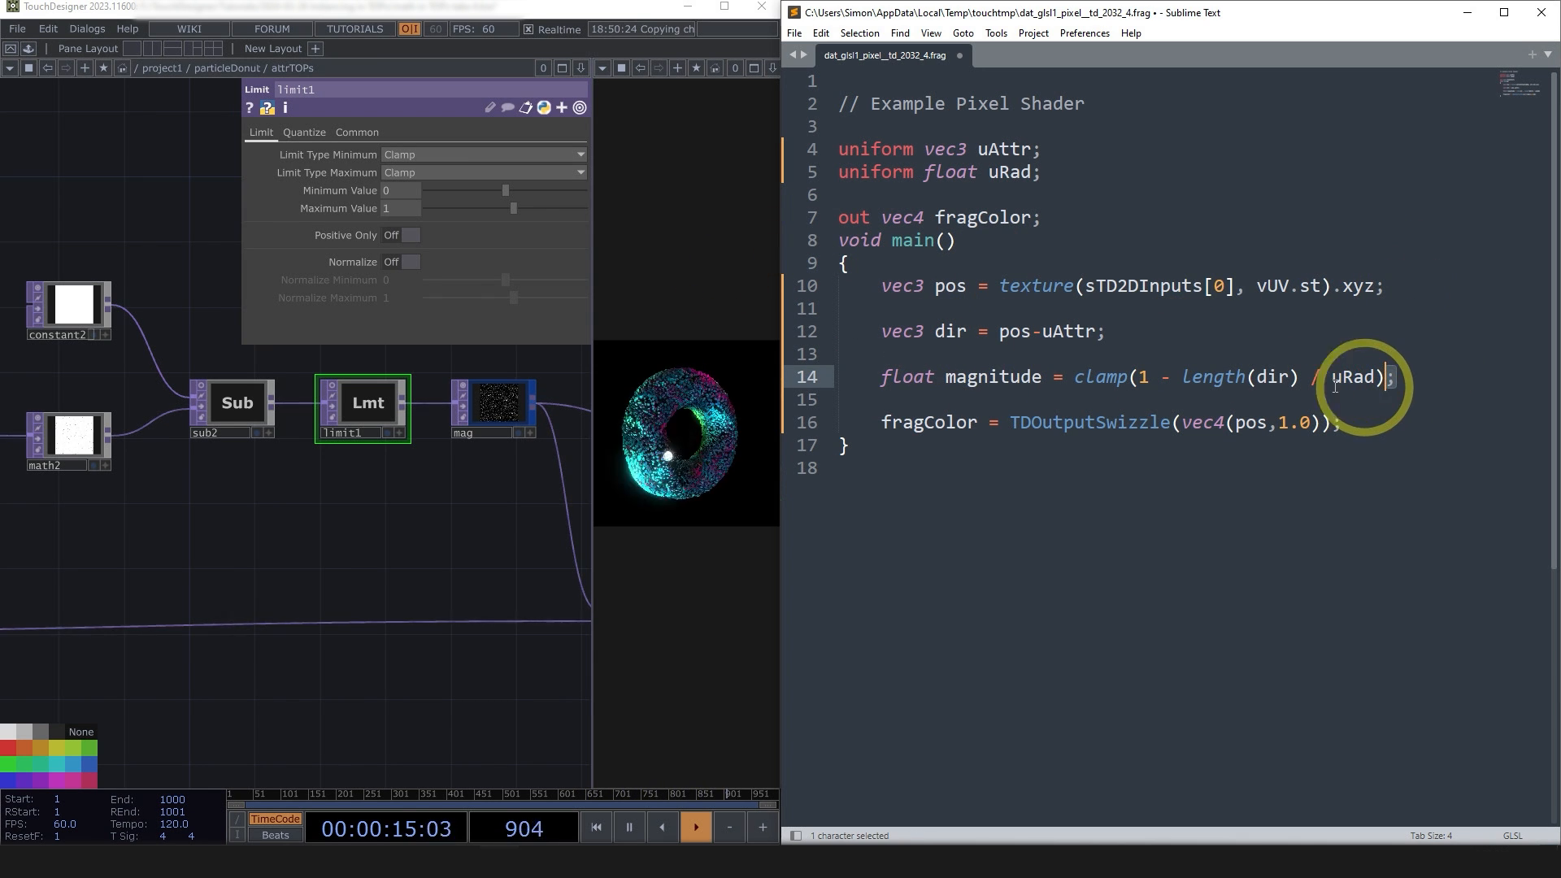
drag(1108, 334, 1098, 336)
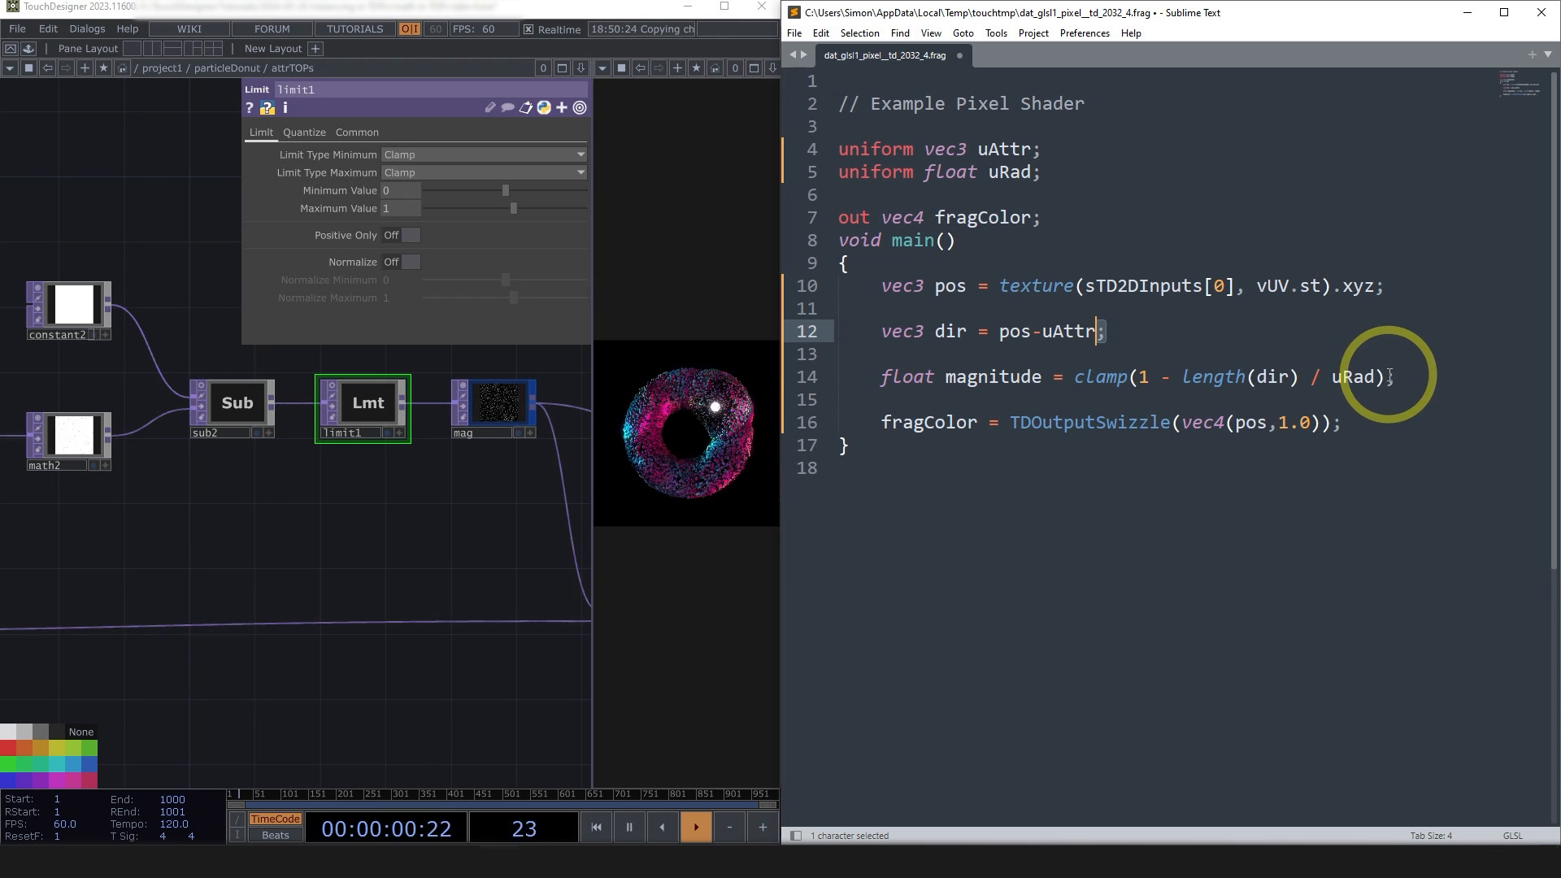
drag(1387, 377, 1403, 378)
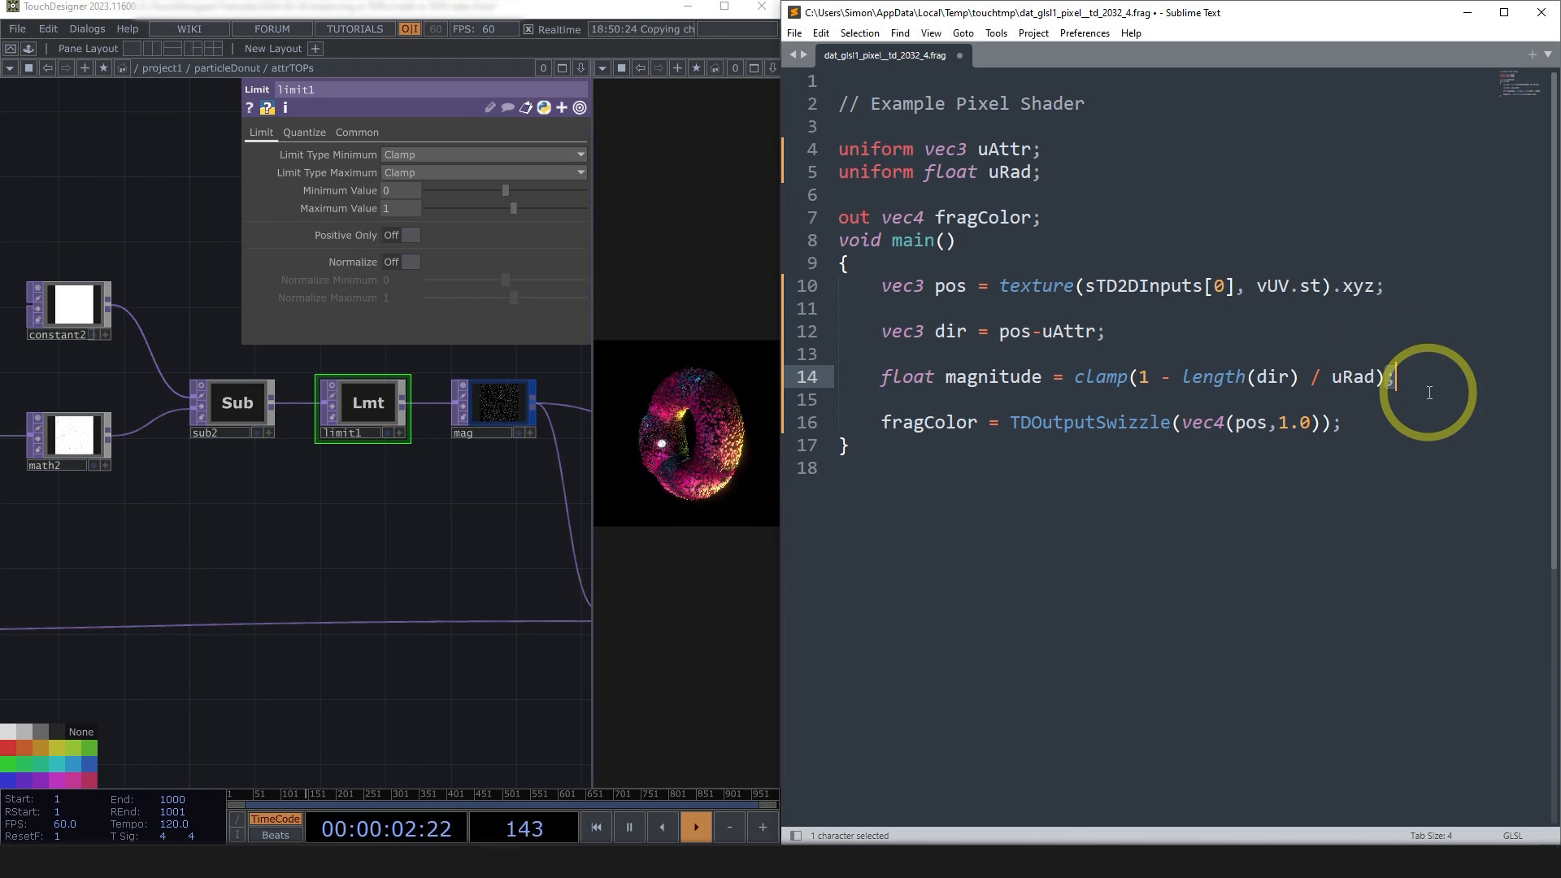
click(1428, 396)
click(1401, 379)
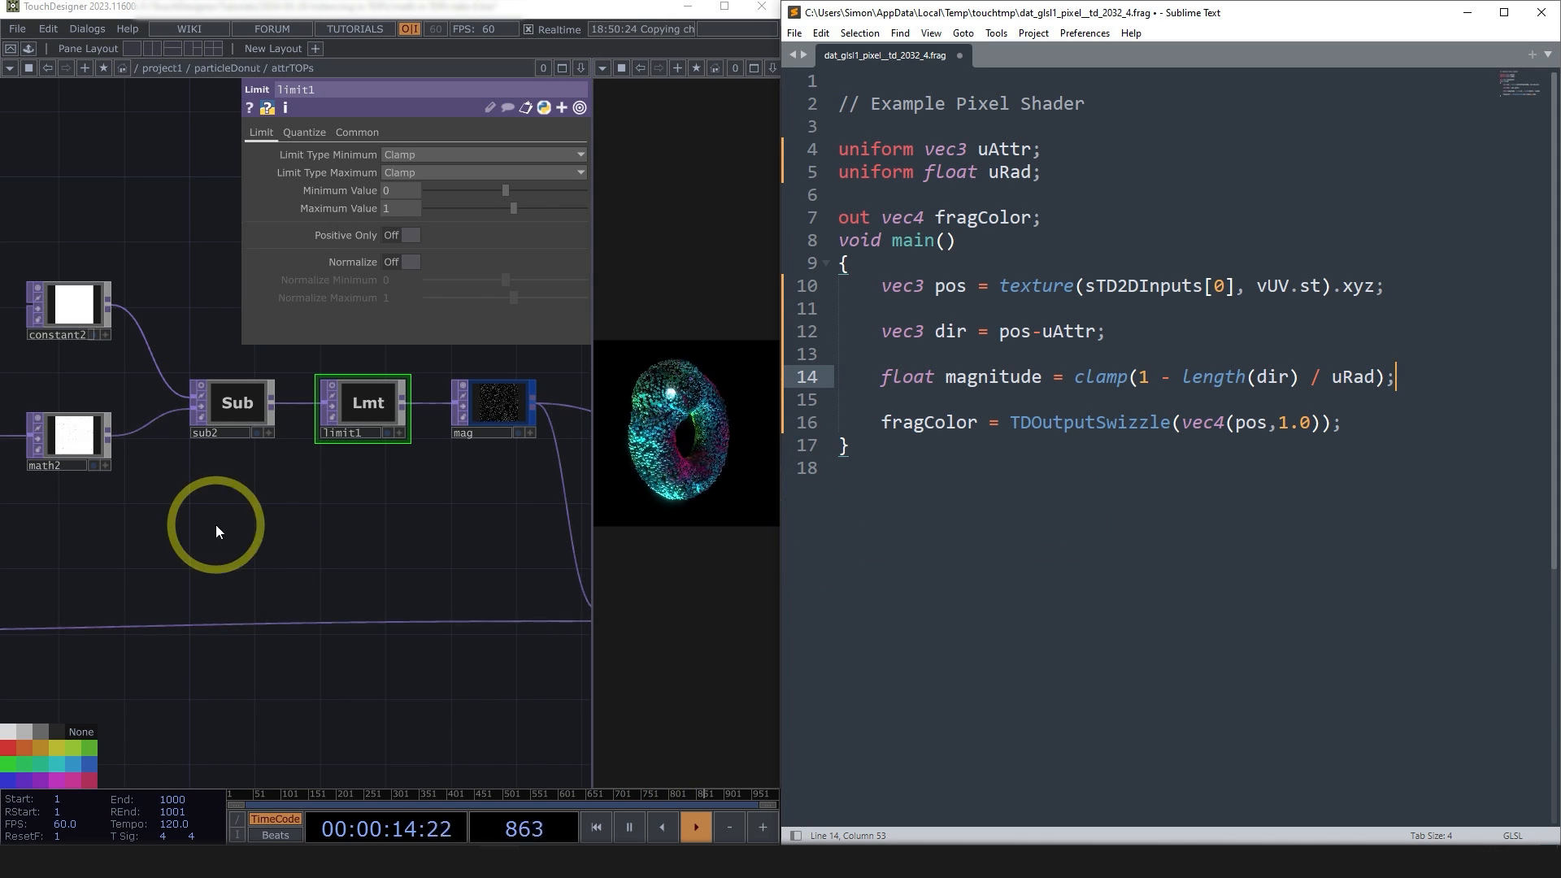
- Examine how the dir and mag nodes feed multiply1, add1 and reorder1 in the attrTOPs network
scroll(244, 540, down, 5)
scroll(377, 610, up, 5)
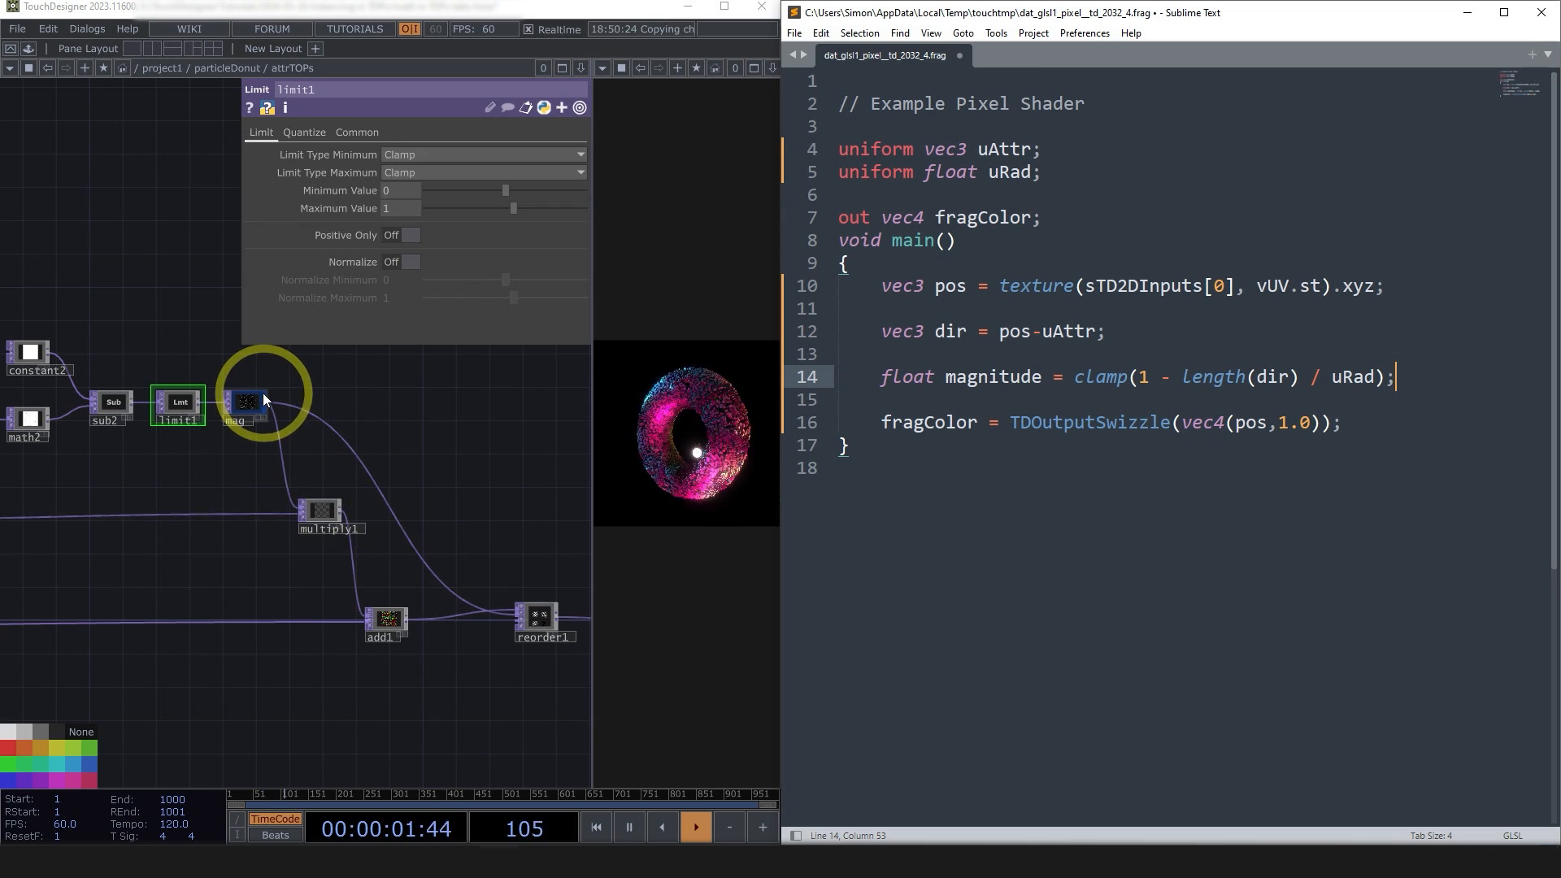
scroll(208, 483, down, 5)
drag(203, 486, 334, 488)
scroll(143, 489, up, 3)
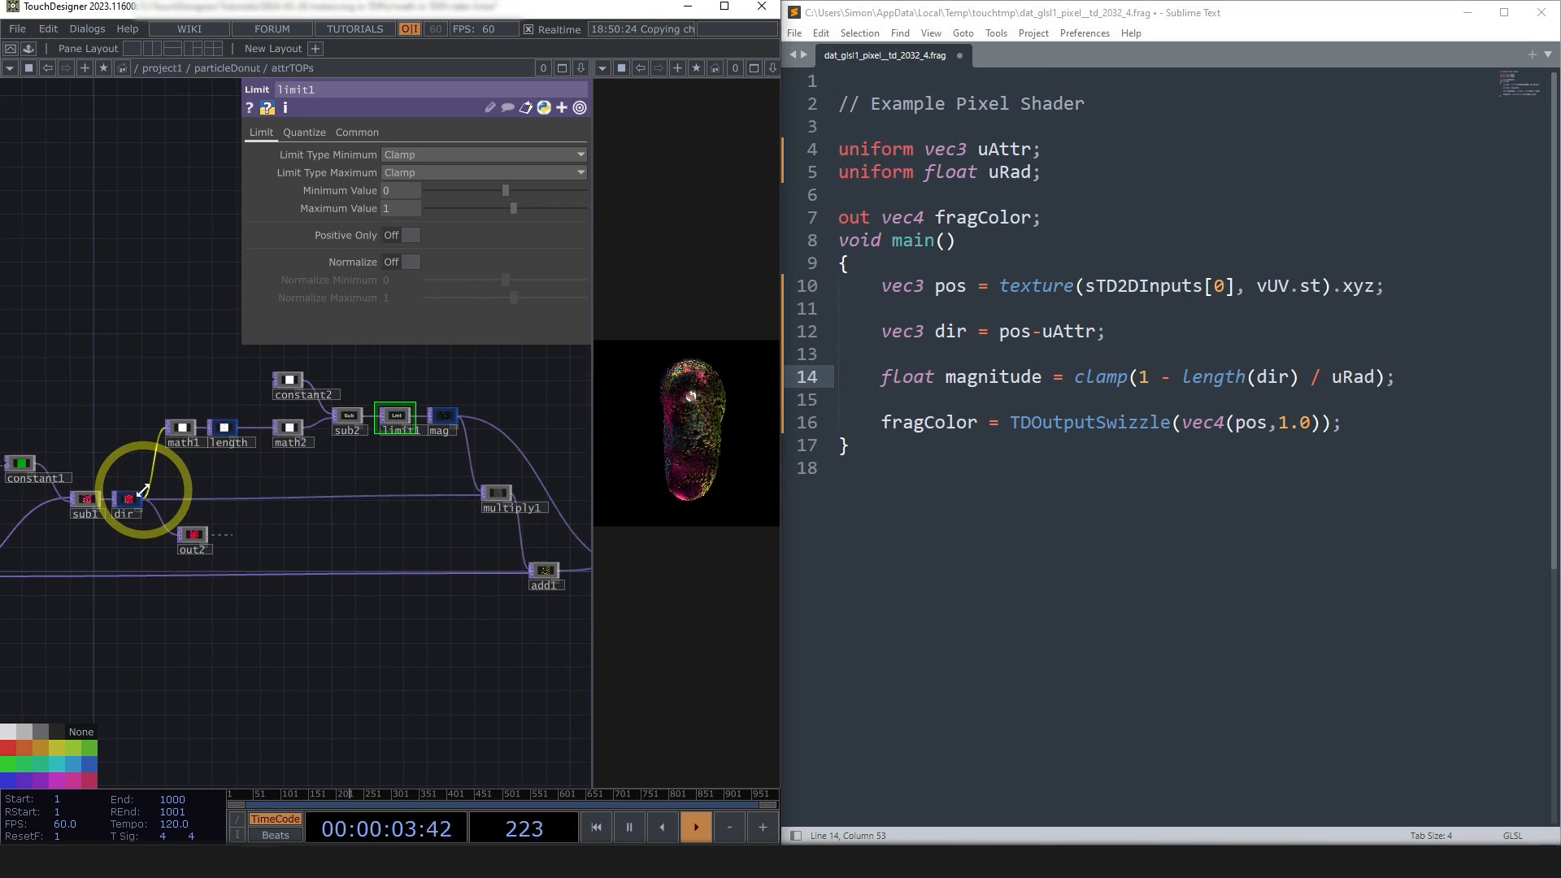
drag(373, 553, 238, 555)
scroll(431, 584, up, 5)
drag(472, 635, 414, 631)
scroll(406, 630, down, 8)
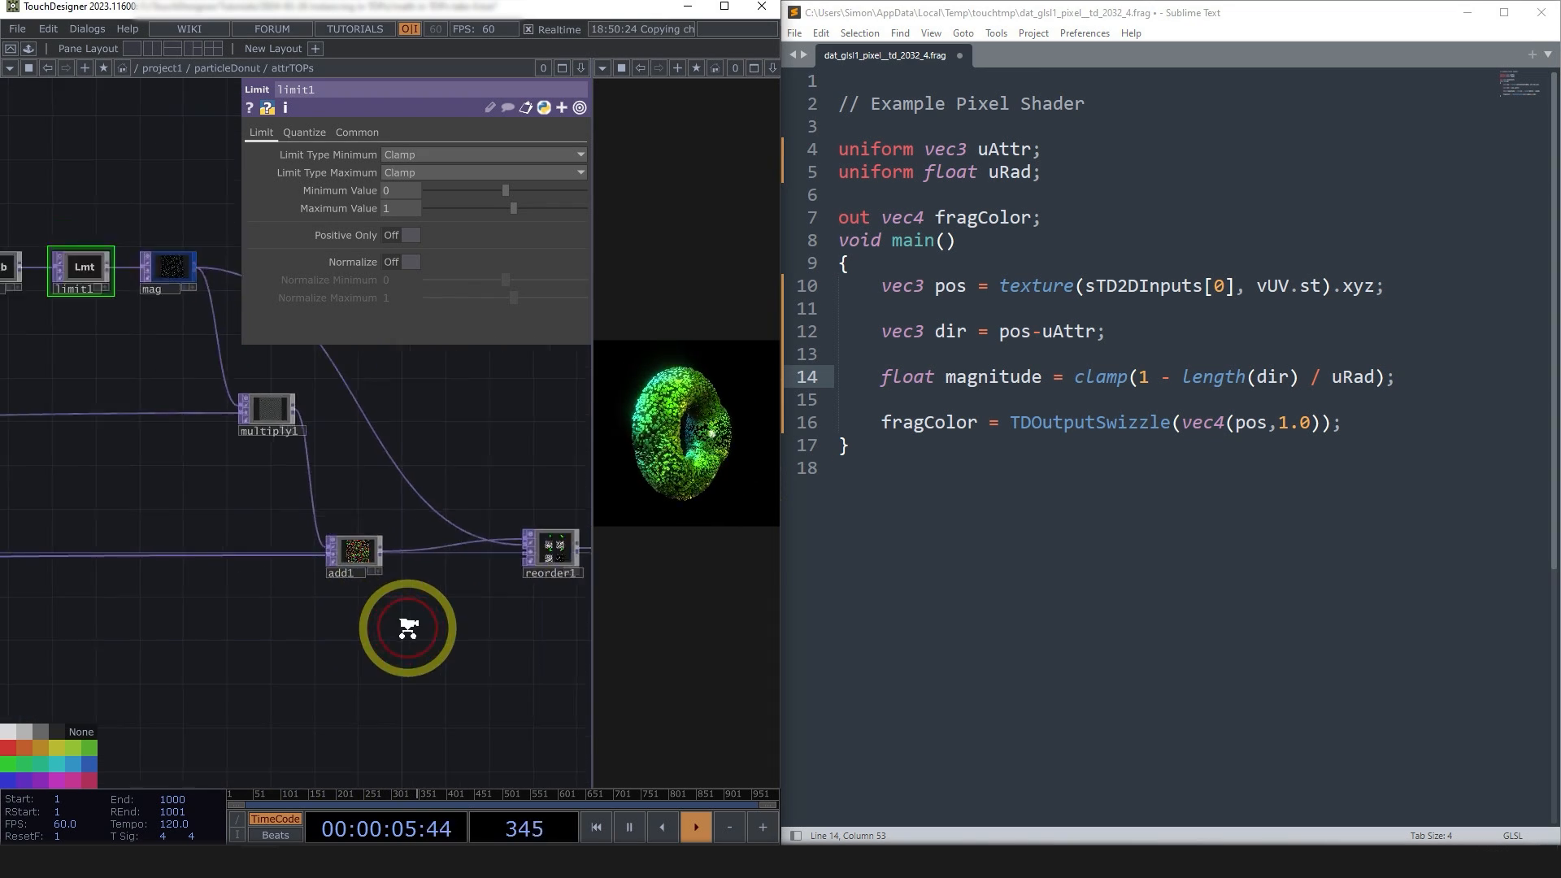
- Add the statement pos += dir*magnitude; on a new line between the magnitude declaration and the fragColor assignment
click(926, 406)
key(Return)
key(Return)
key(Up)
key(Tab)
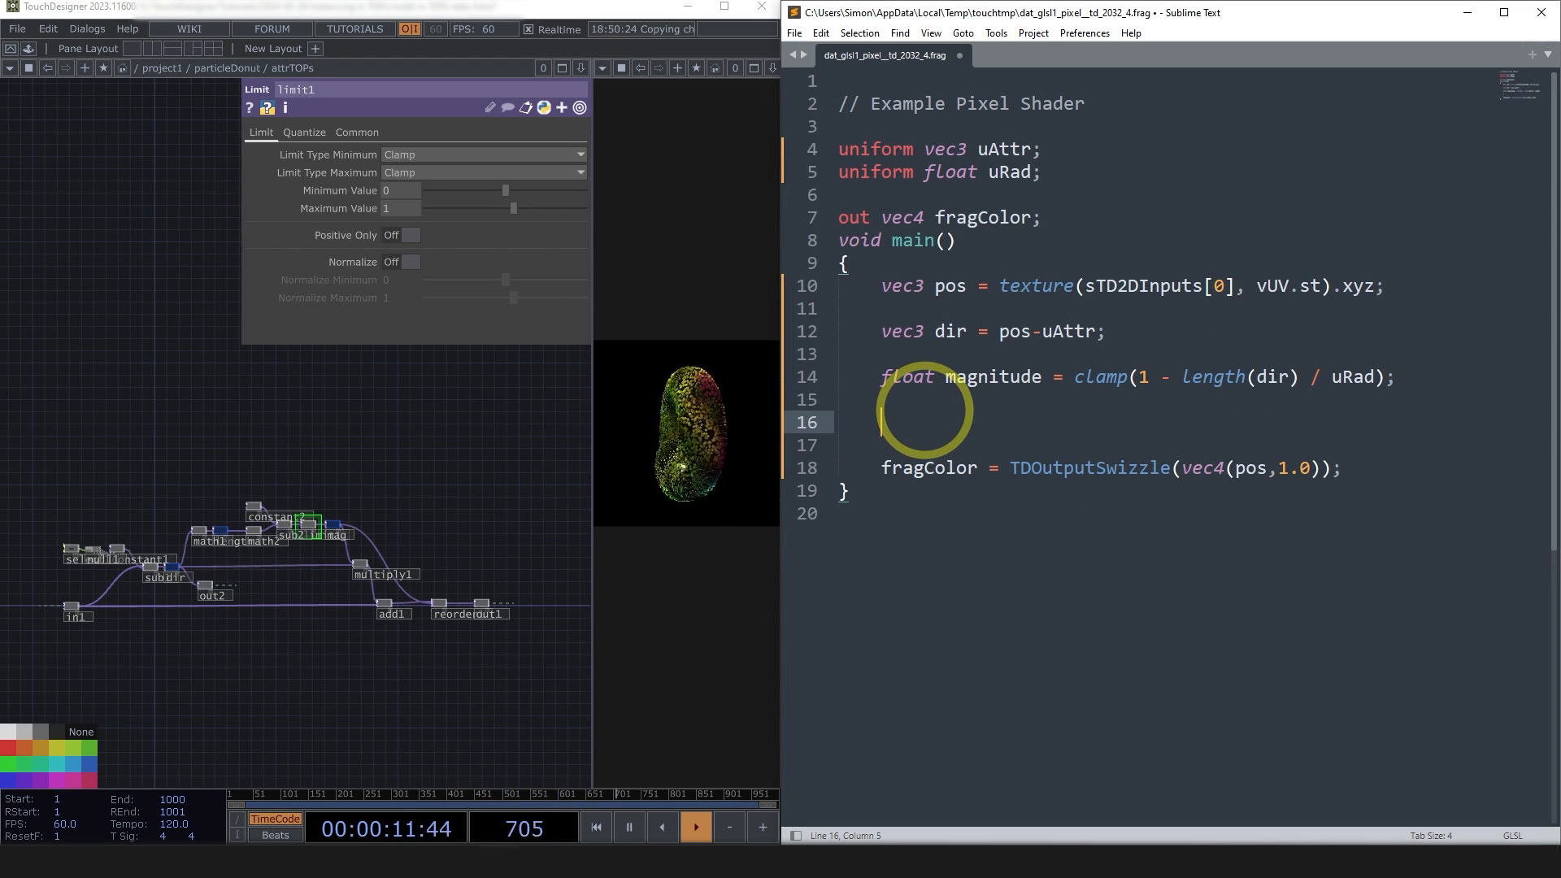
text(pos)
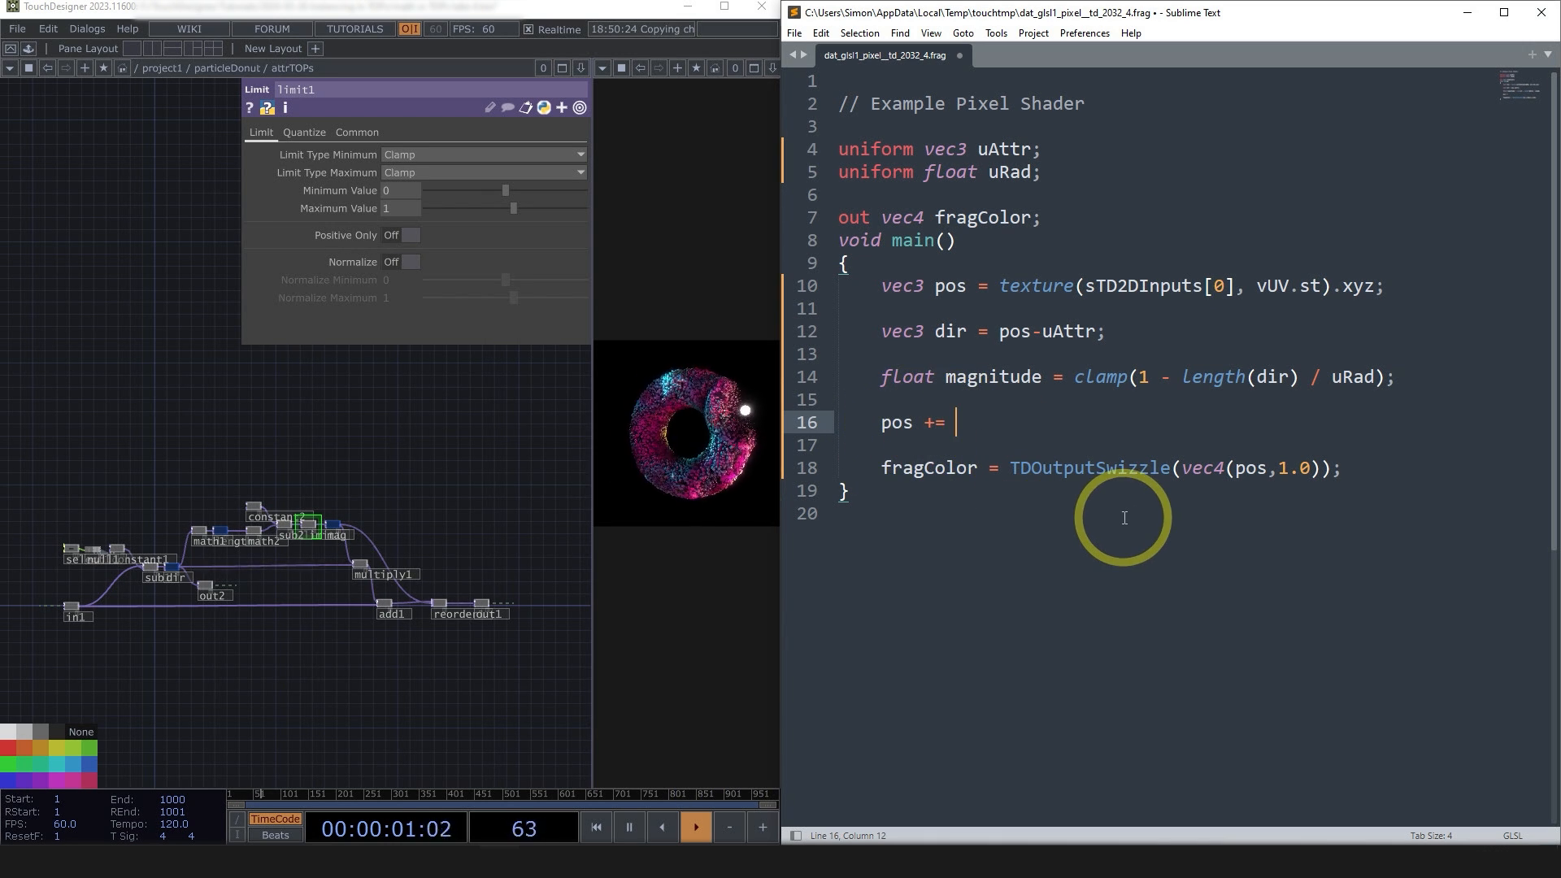
text(+= di)
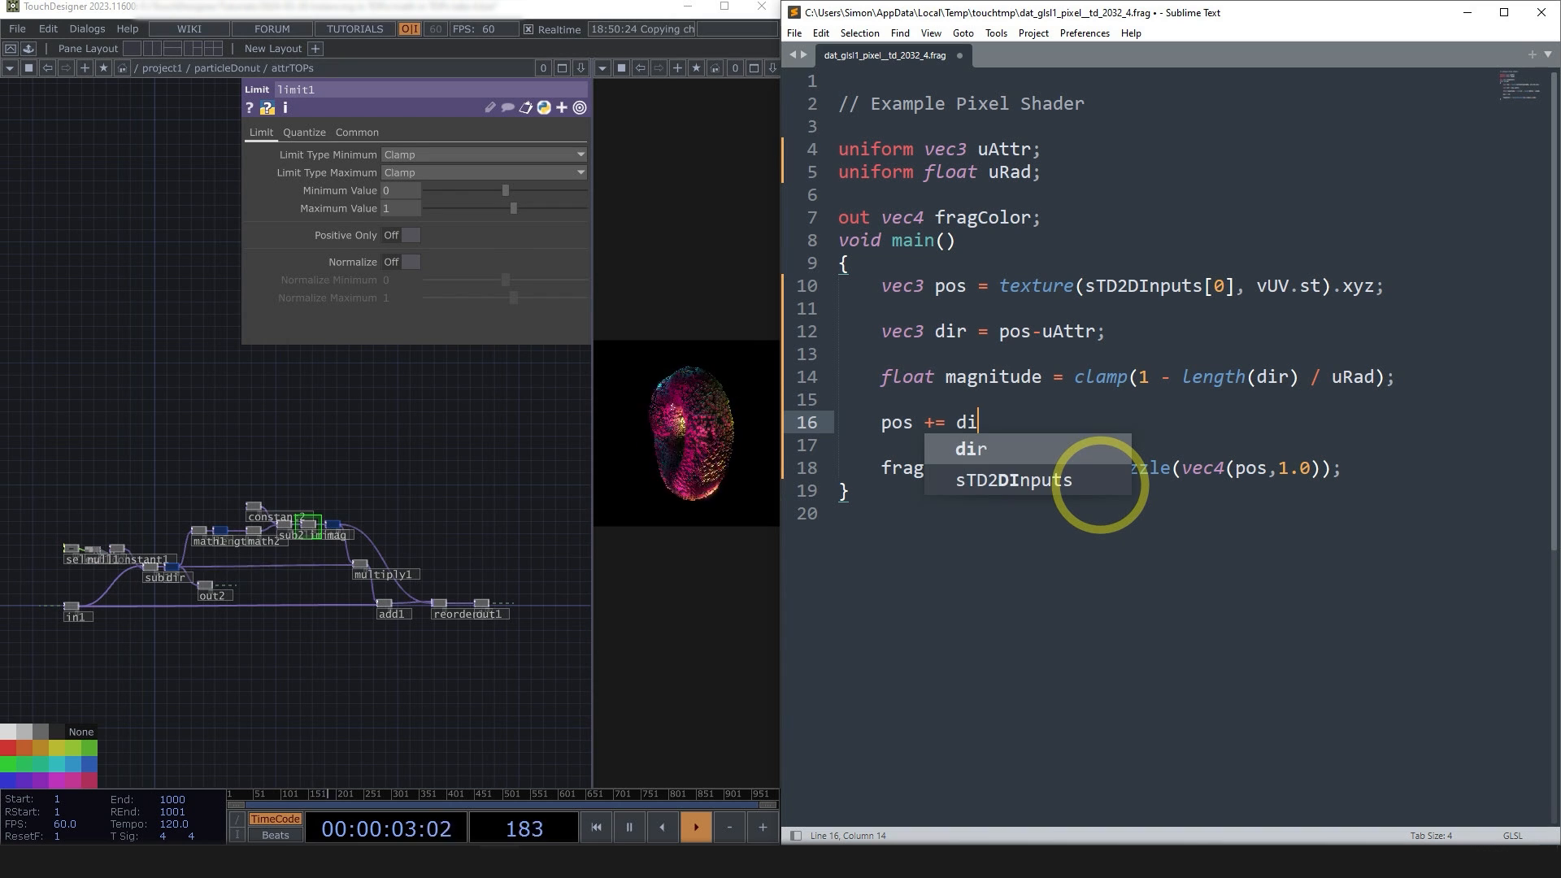
text(r*m)
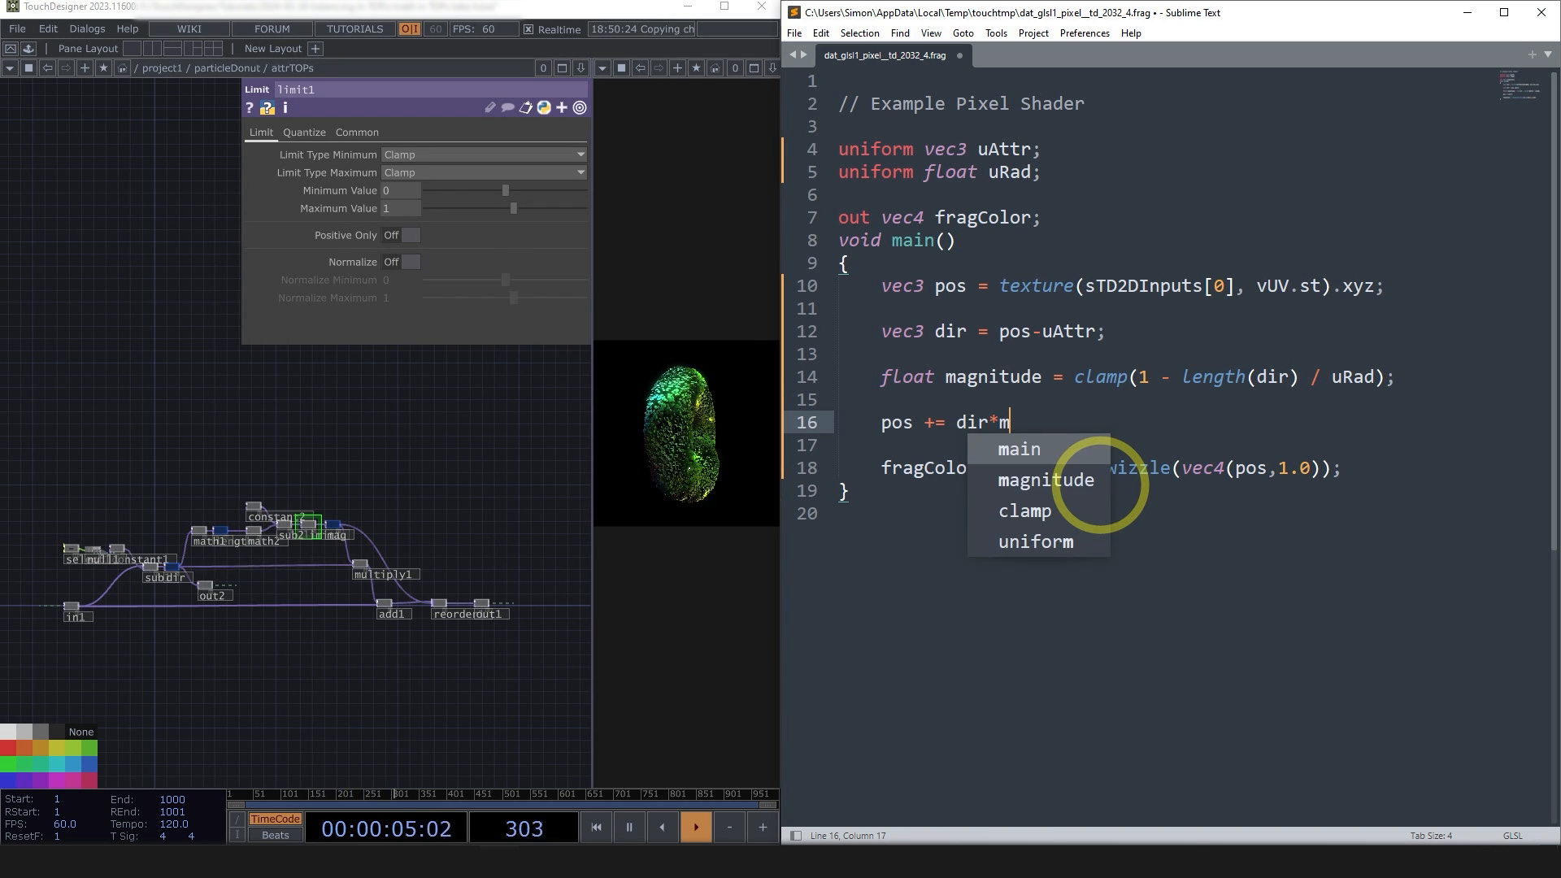
click(1100, 480)
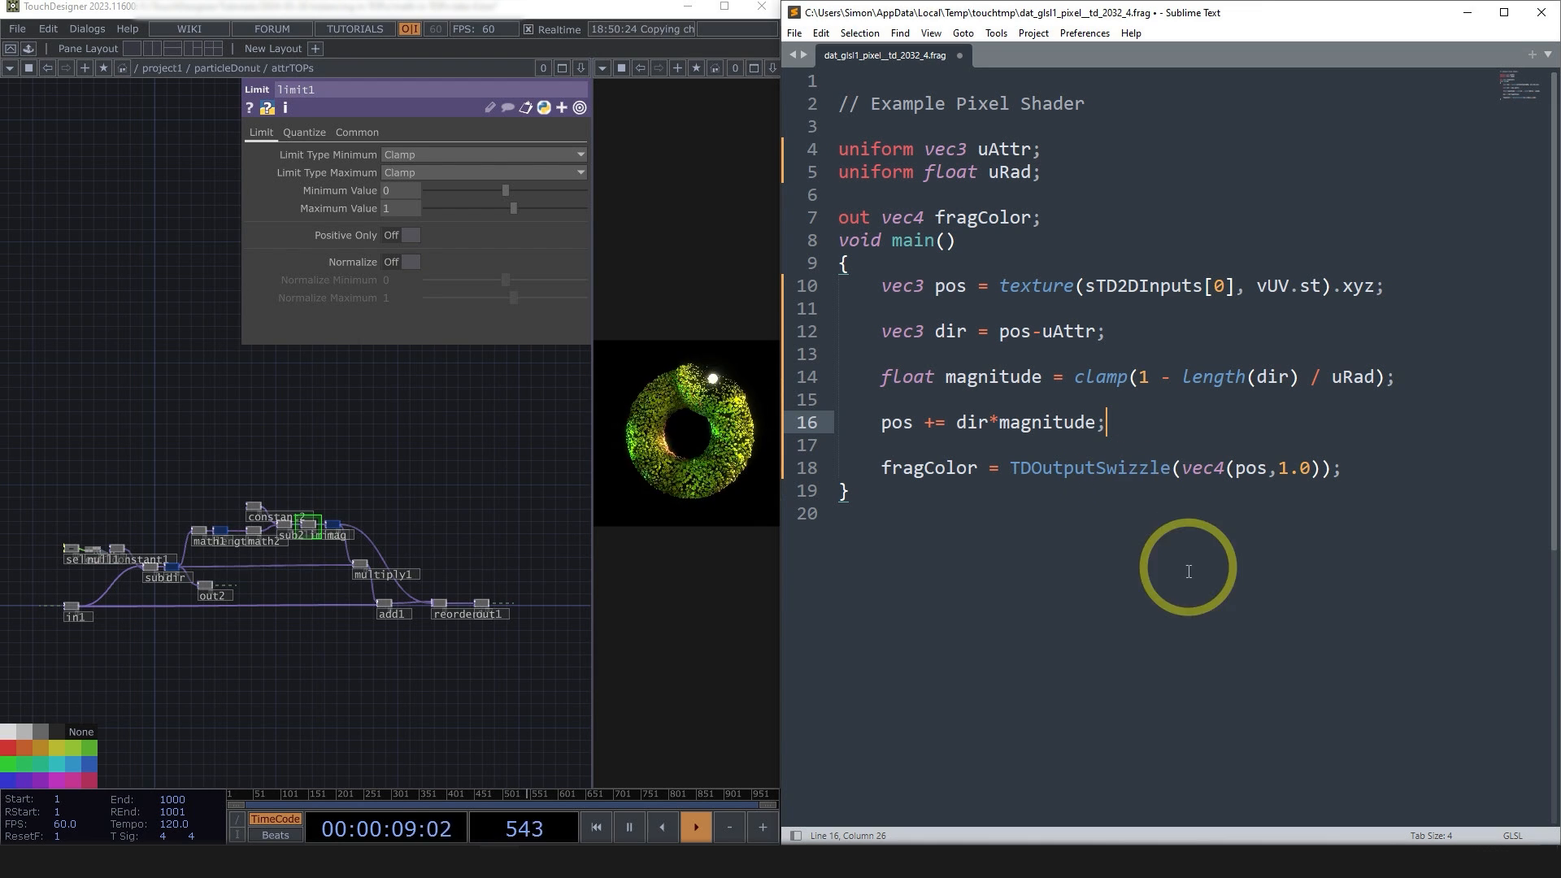
- Replace the 1.0 alpha value in the fragColor vec4 with a copy of the variable name magnitude
double_click(1047, 422)
key(ctrl+c)
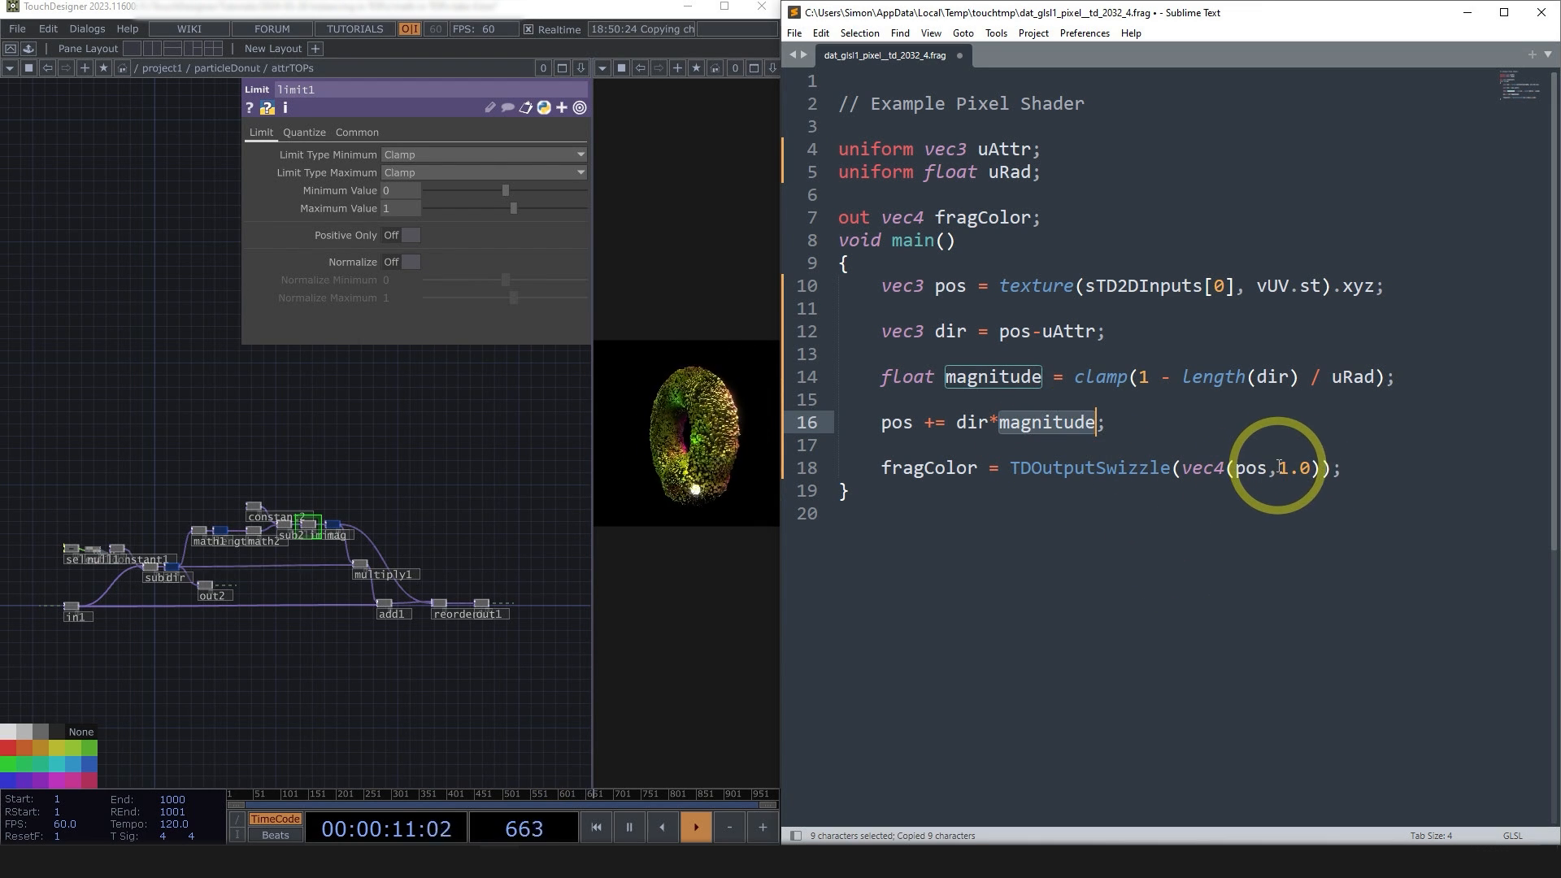
drag(1279, 467, 1186, 468)
key(ctrl+v)
double_click(1324, 468)
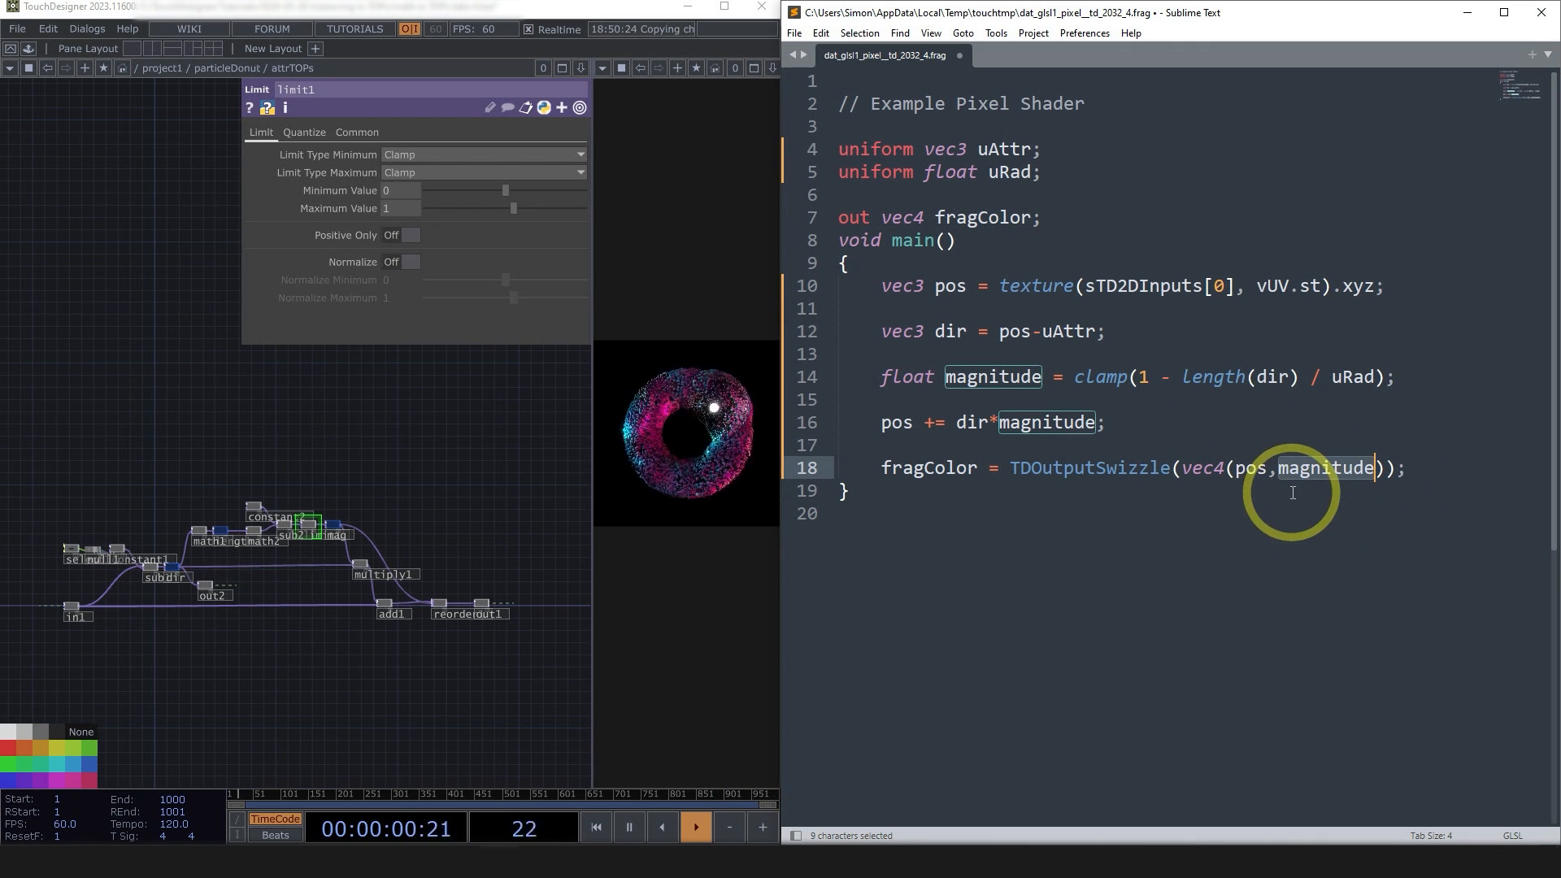
- Compare the fragColor output with the add1, reorder1 and out1 nodes at the end of the attrTOPs network
scroll(488, 610, up, 5)
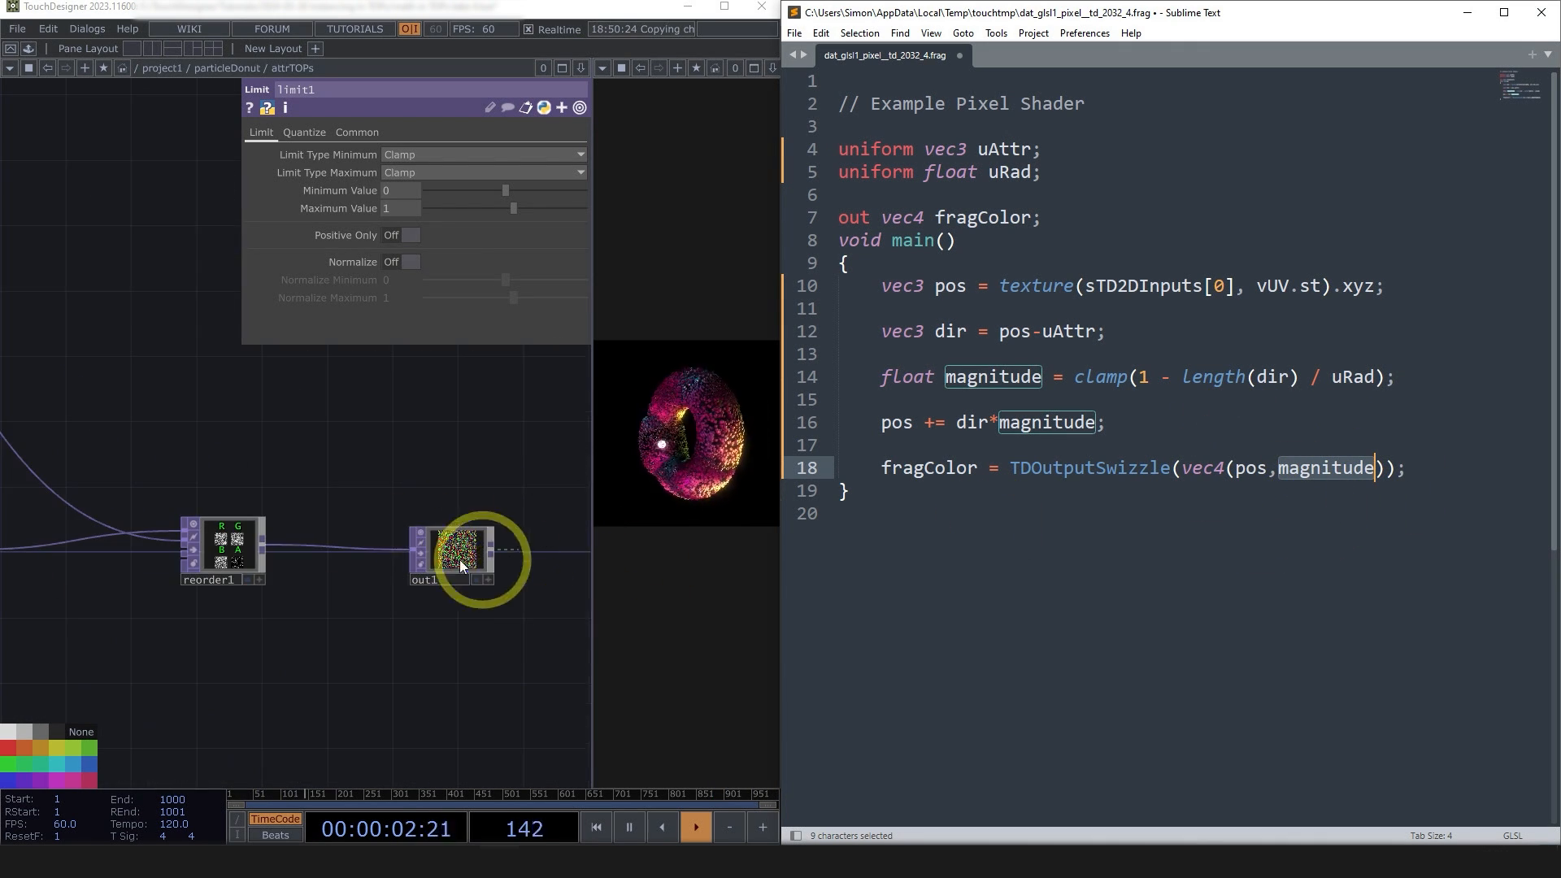
scroll(216, 566, up, 4)
scroll(251, 519, down, 5)
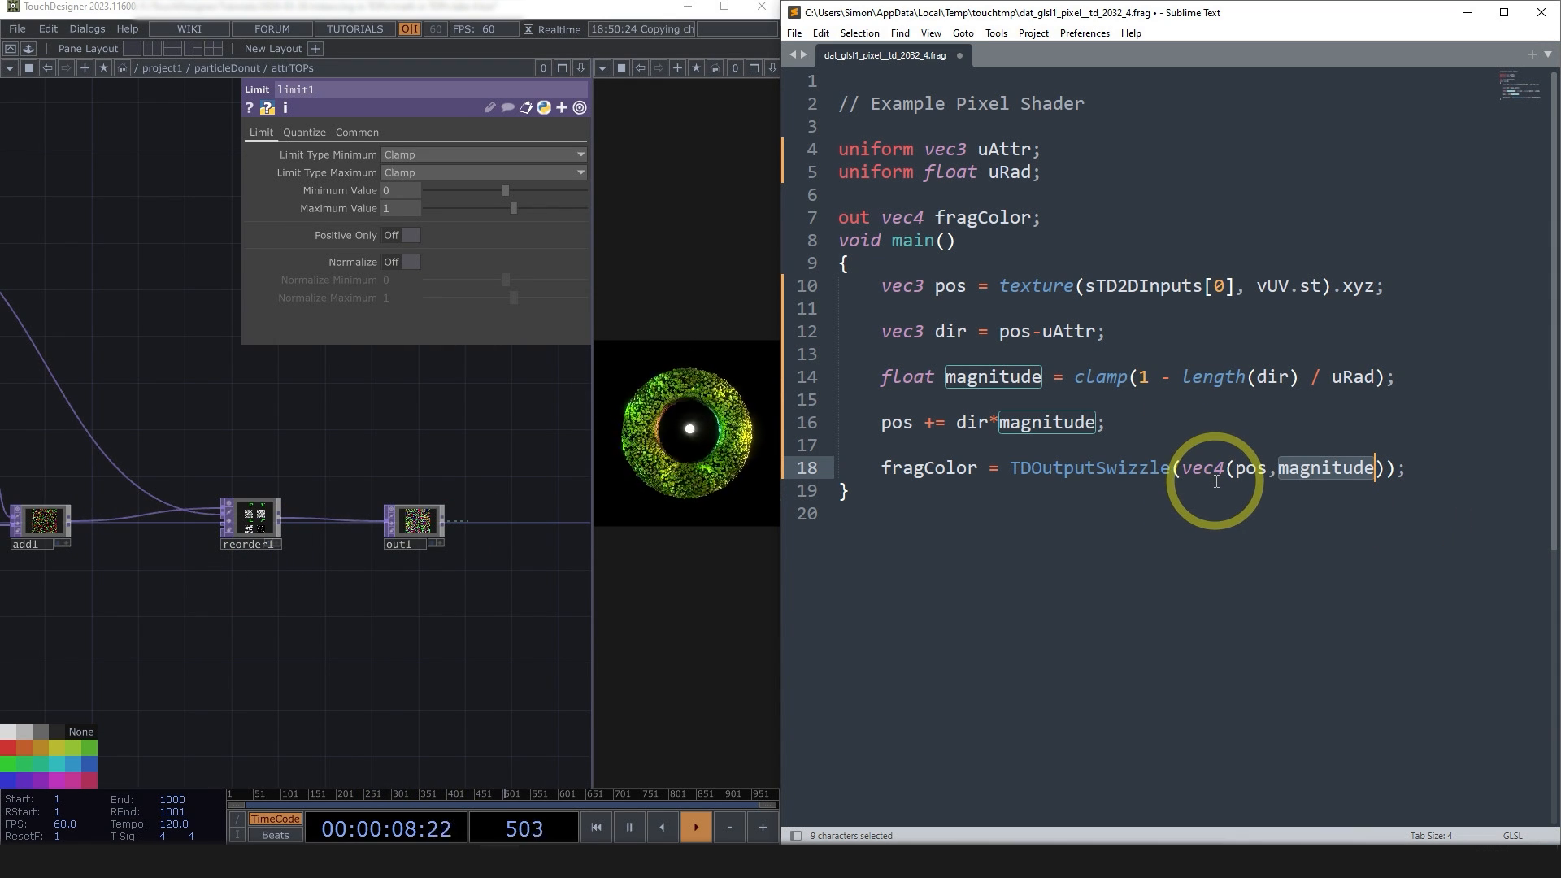
scroll(335, 590, down, 4)
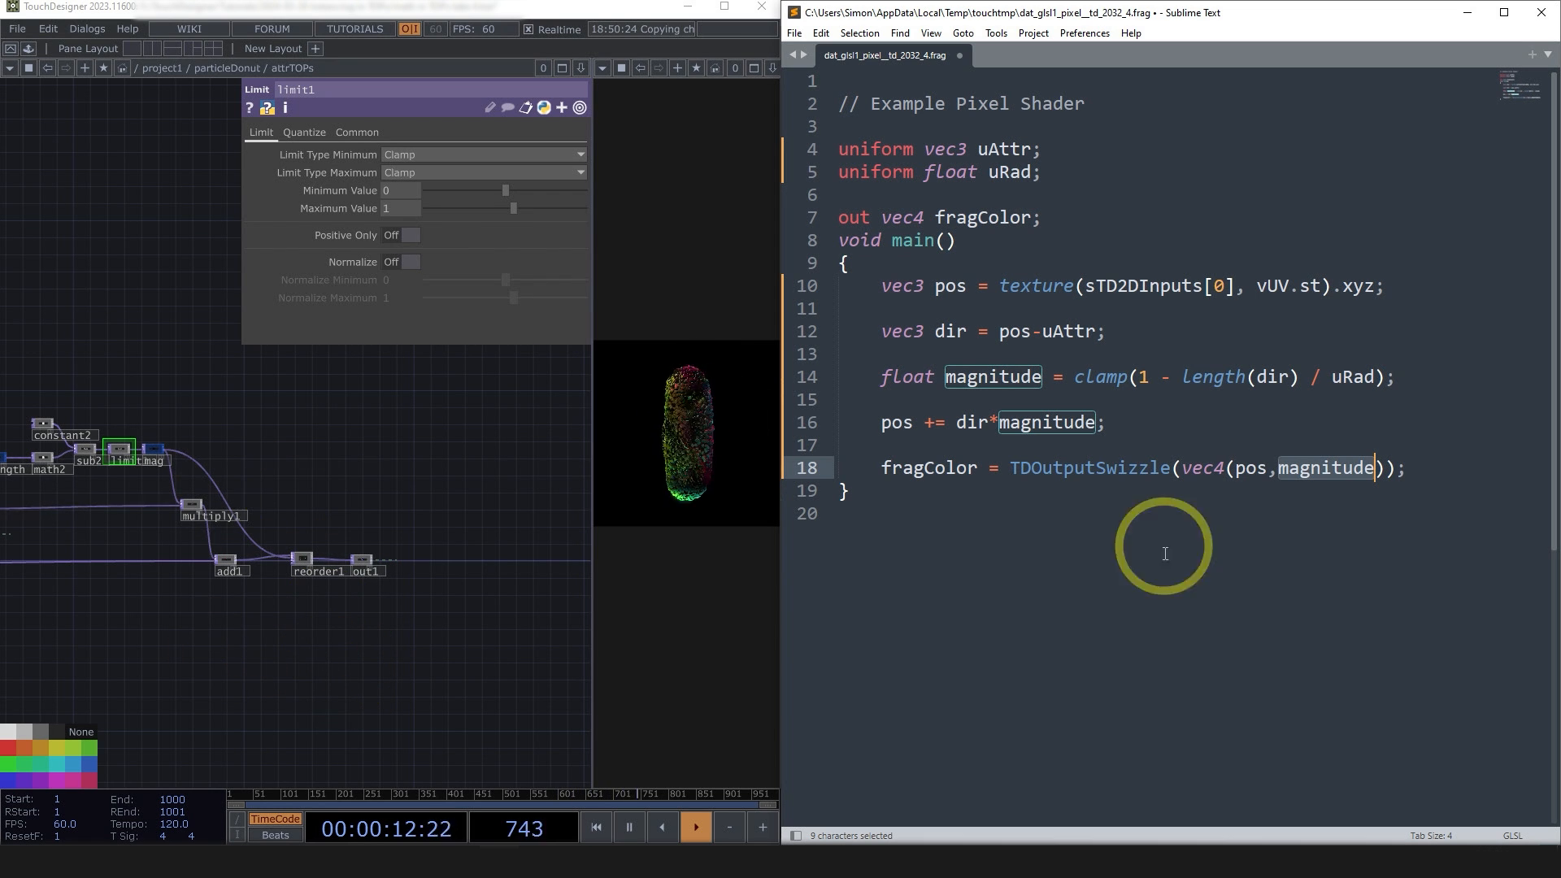
scroll(191, 543, up, 3)
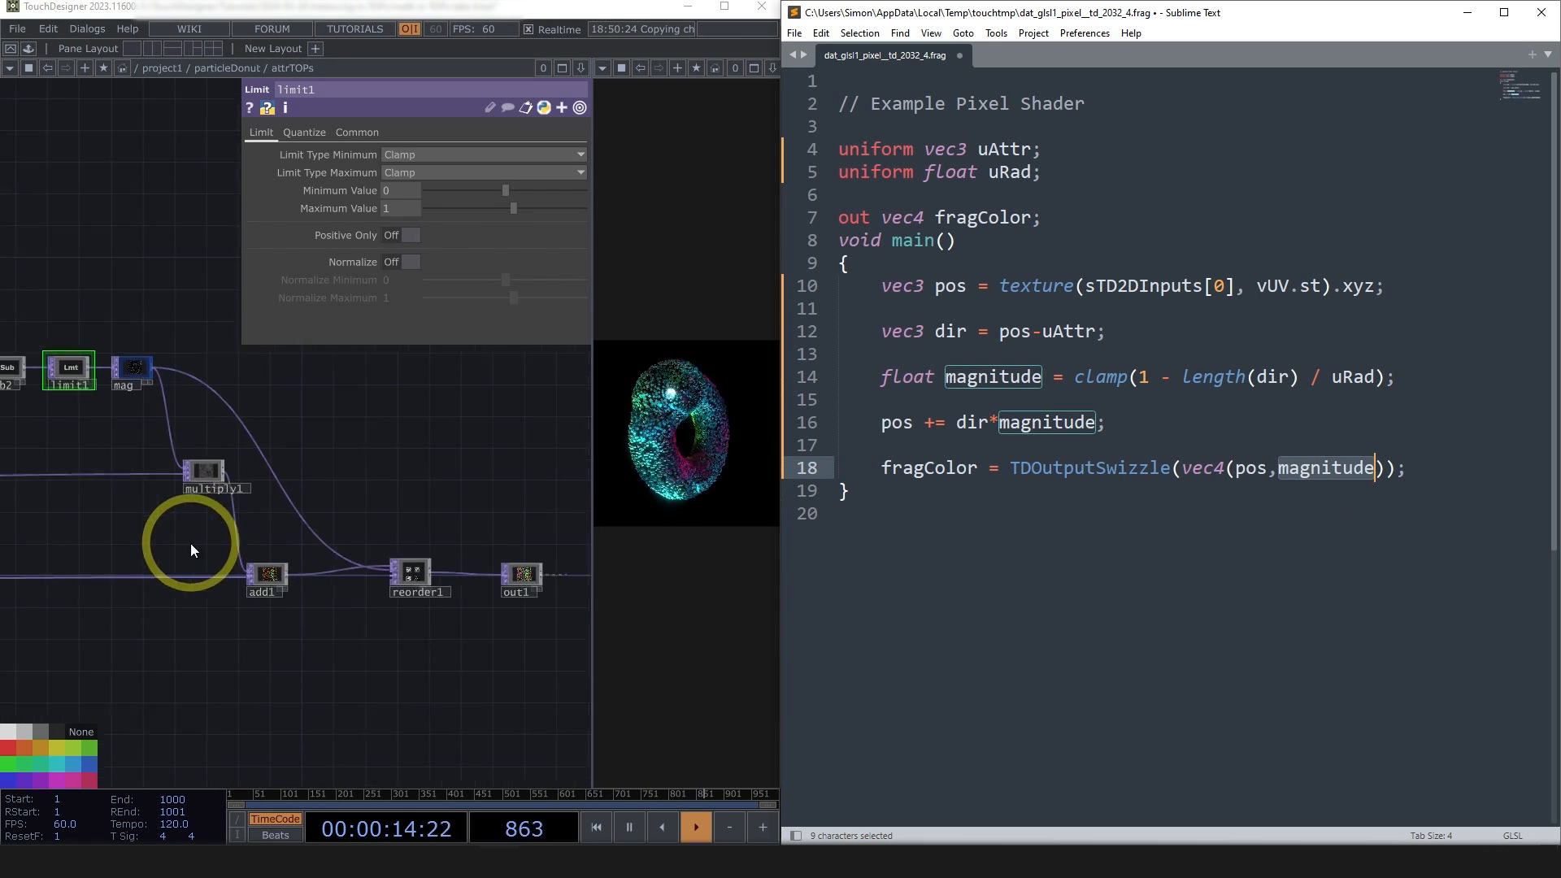
- Save the shader file and read the pixel shader compile results in glsl1_info in the particleDonut network
click(1334, 561)
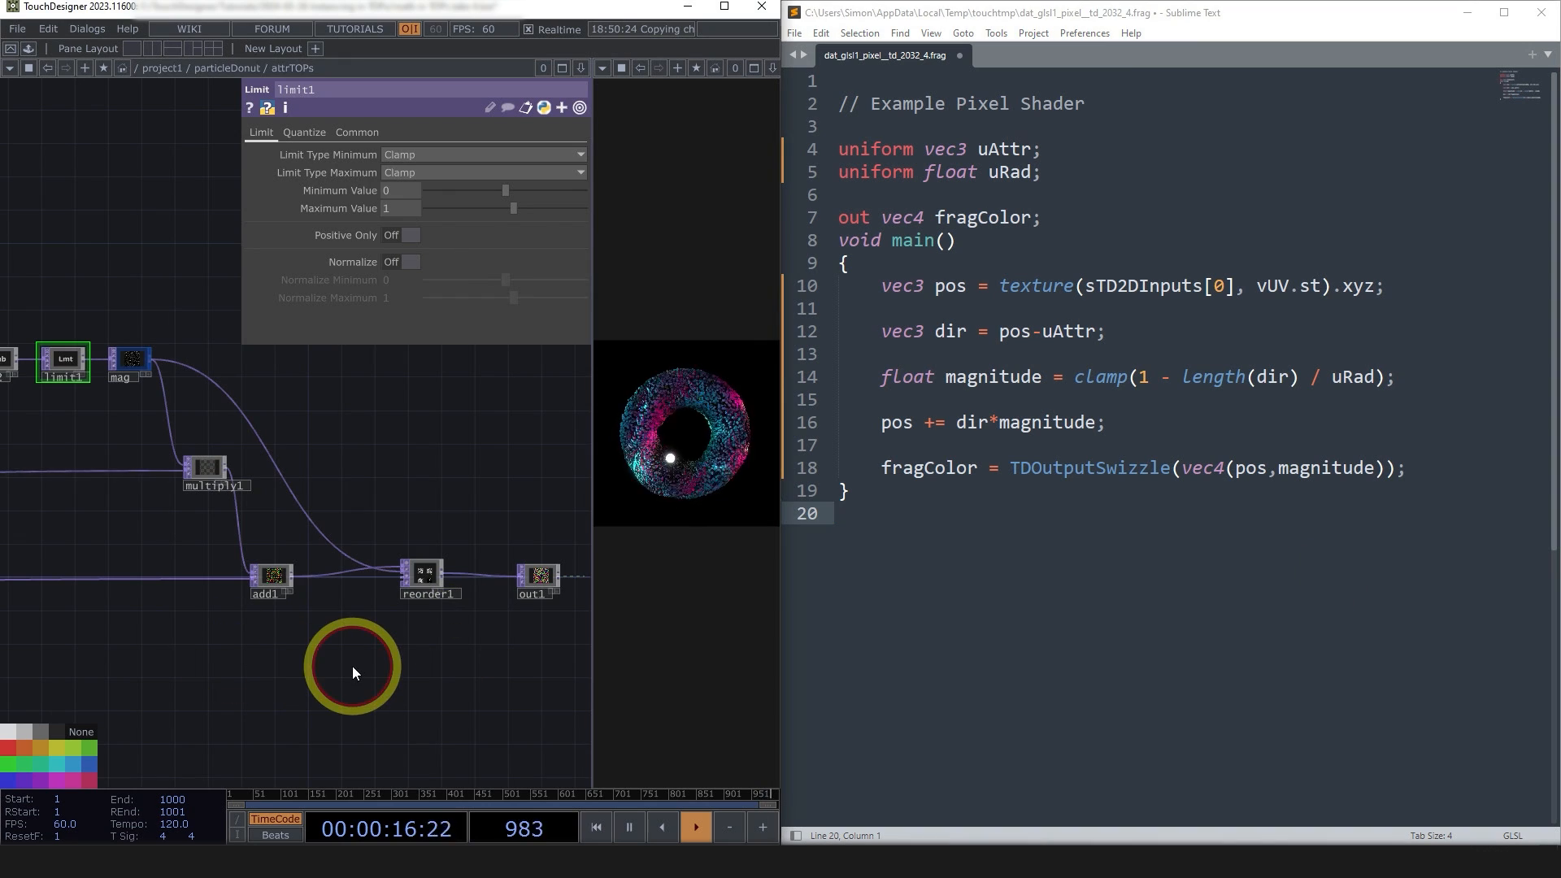
scroll(353, 666, down, 3)
scroll(340, 738, up, 4)
key(ctrl+s)
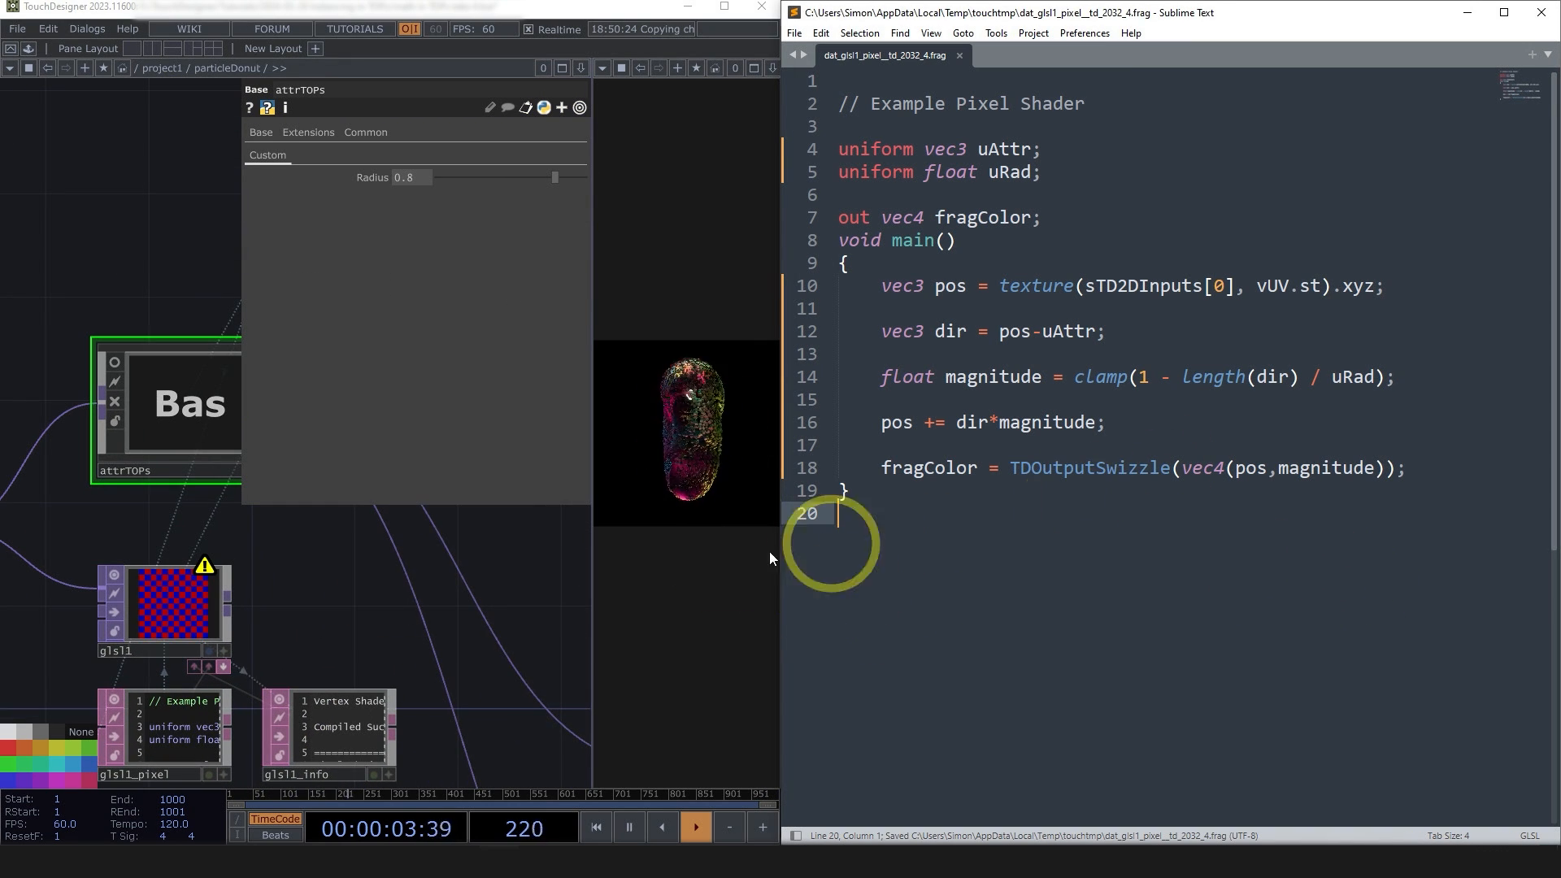
scroll(472, 597, up, 6)
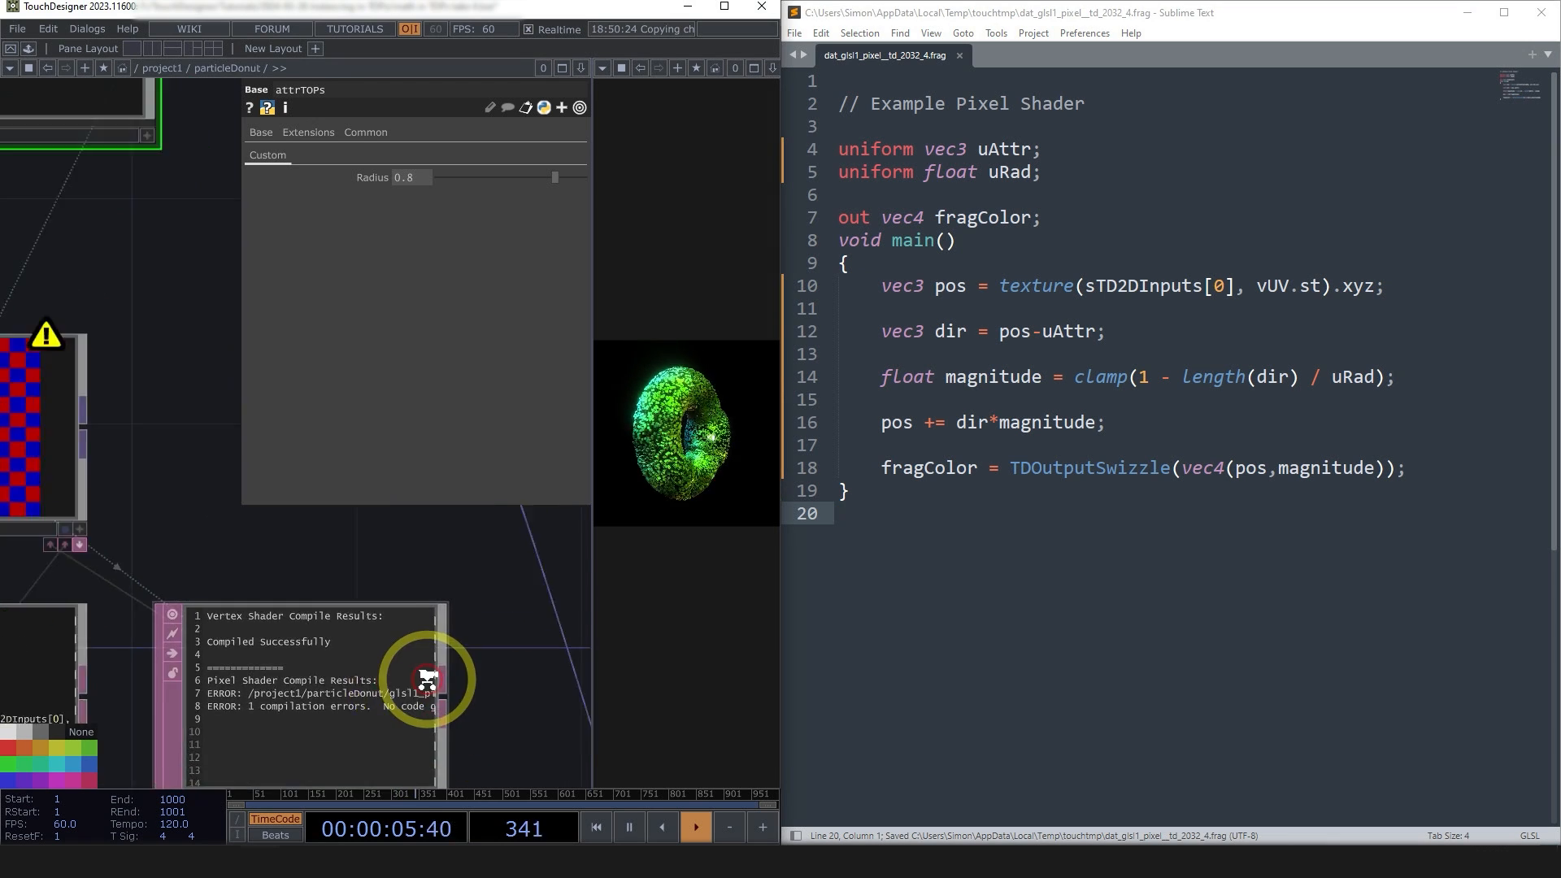
scroll(426, 680, up, 3)
scroll(382, 706, up, 2)
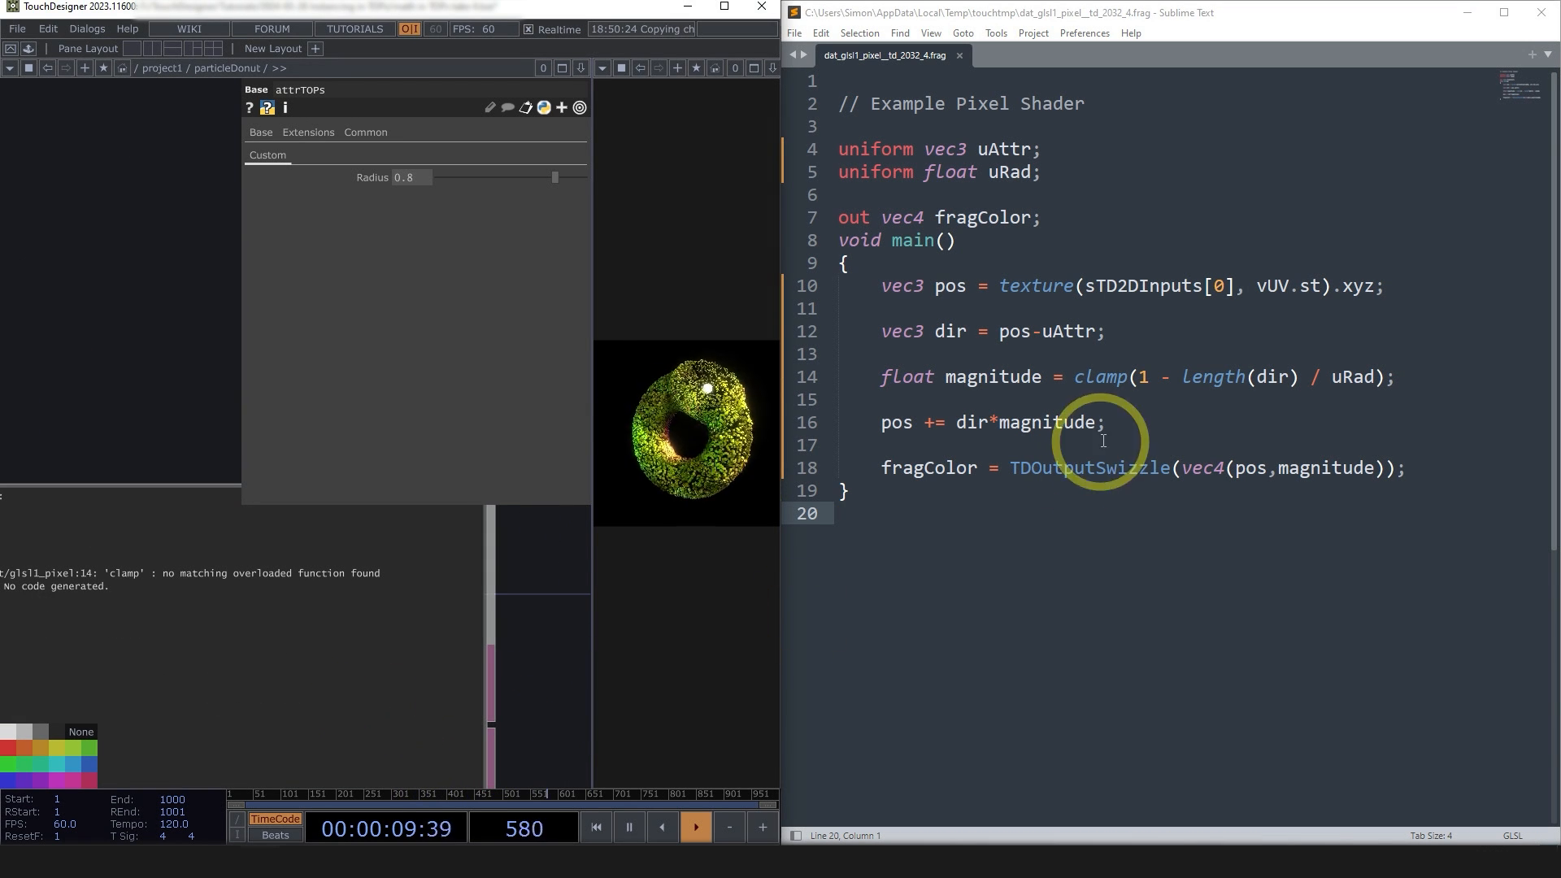
- Add 0.0 and 1.0 as the minimum and maximum arguments of clamp in the magnitude declaration
click(1374, 378)
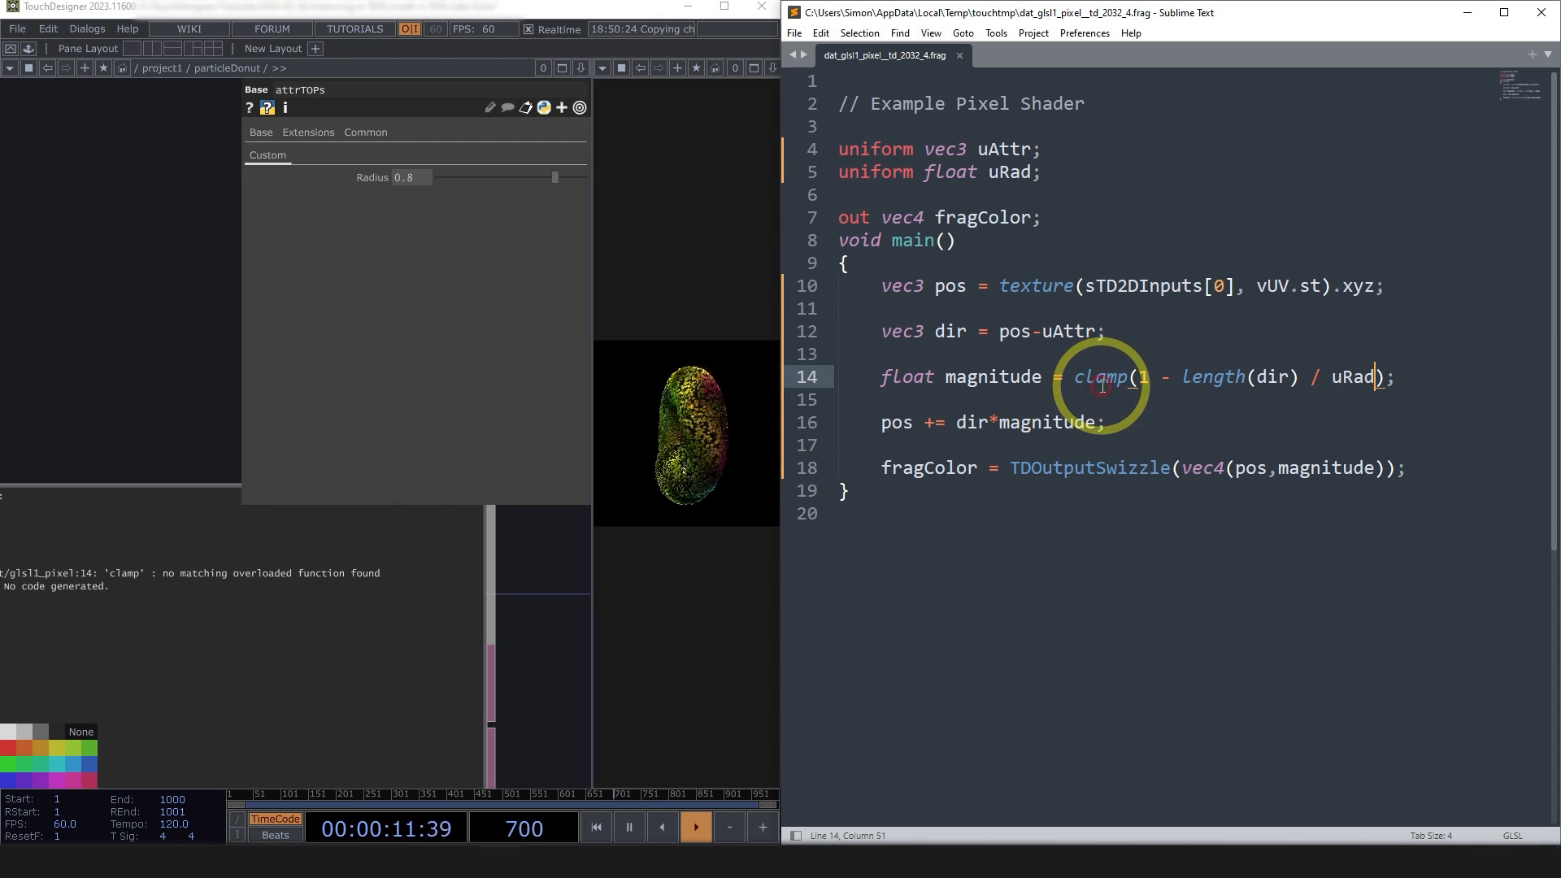
drag(1138, 378, 1366, 375)
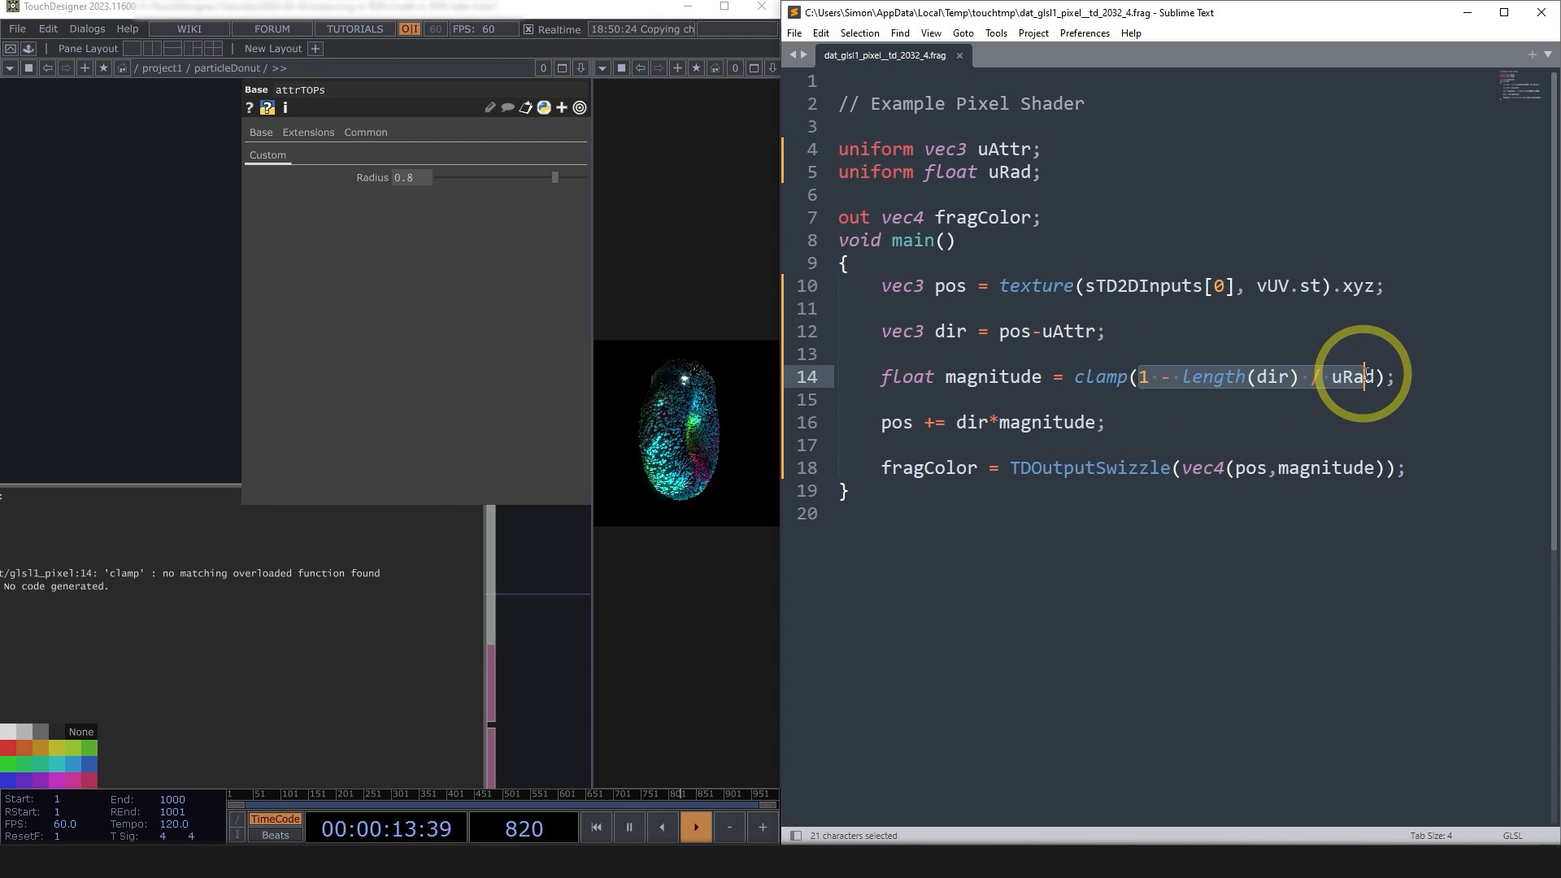
click(1380, 384)
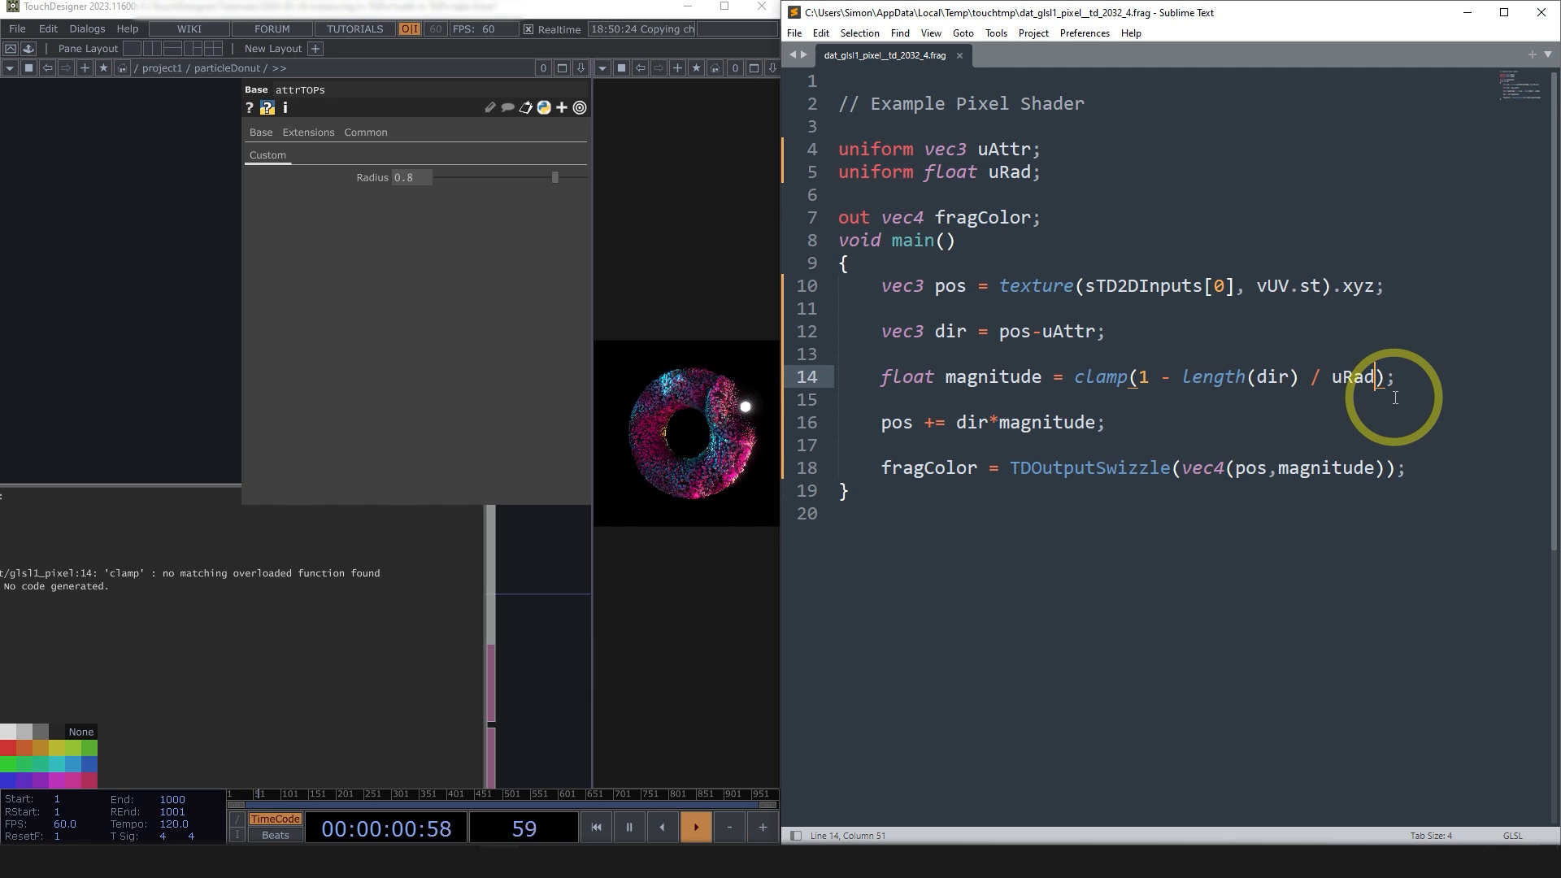
text(.0,1)
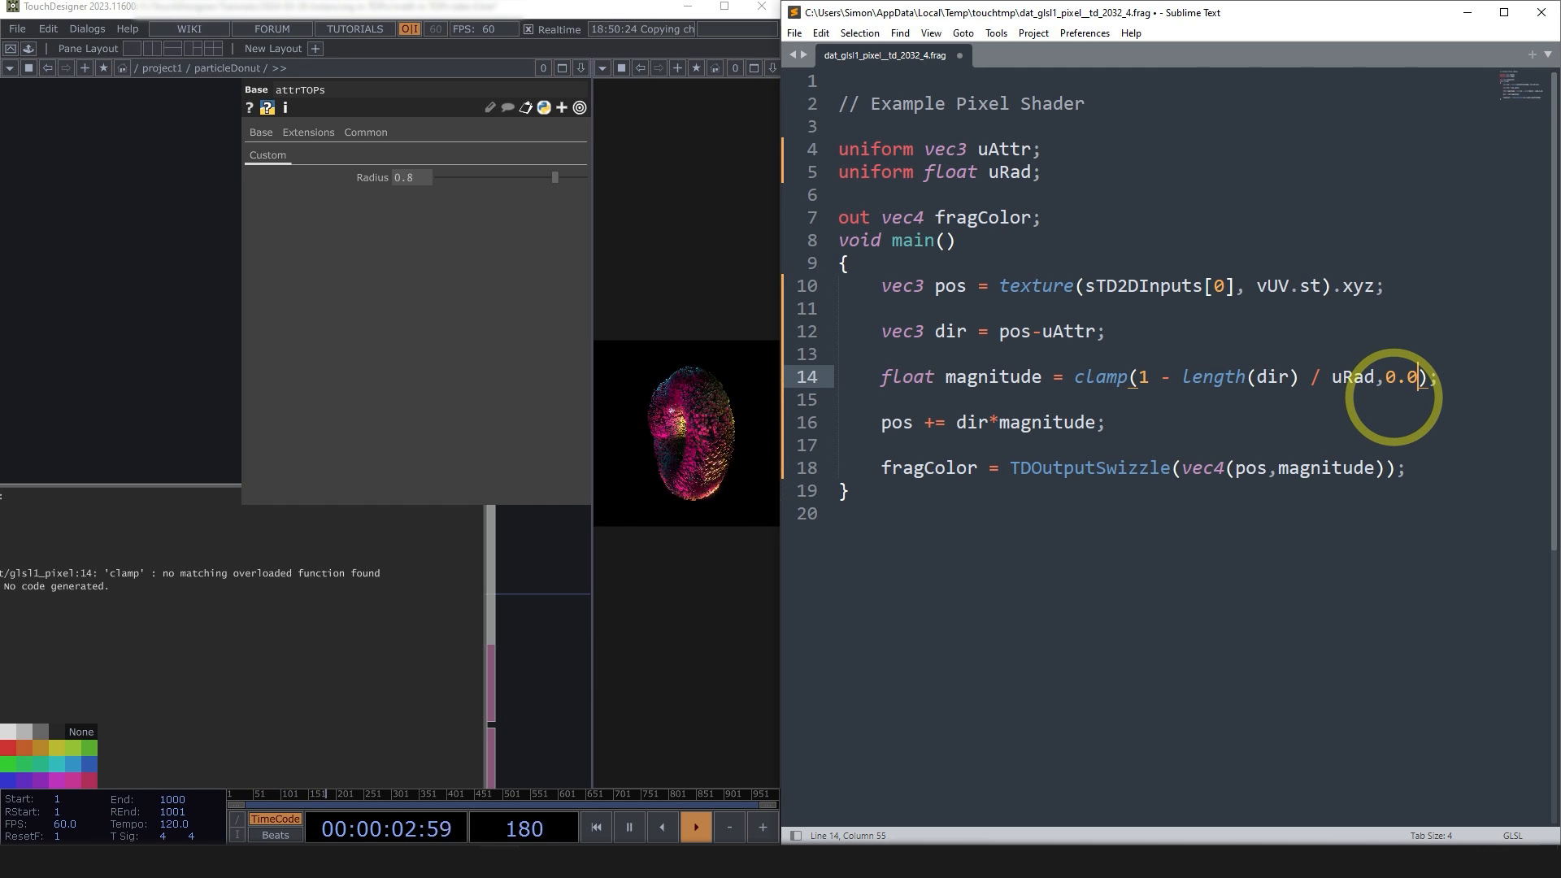
text(.0)
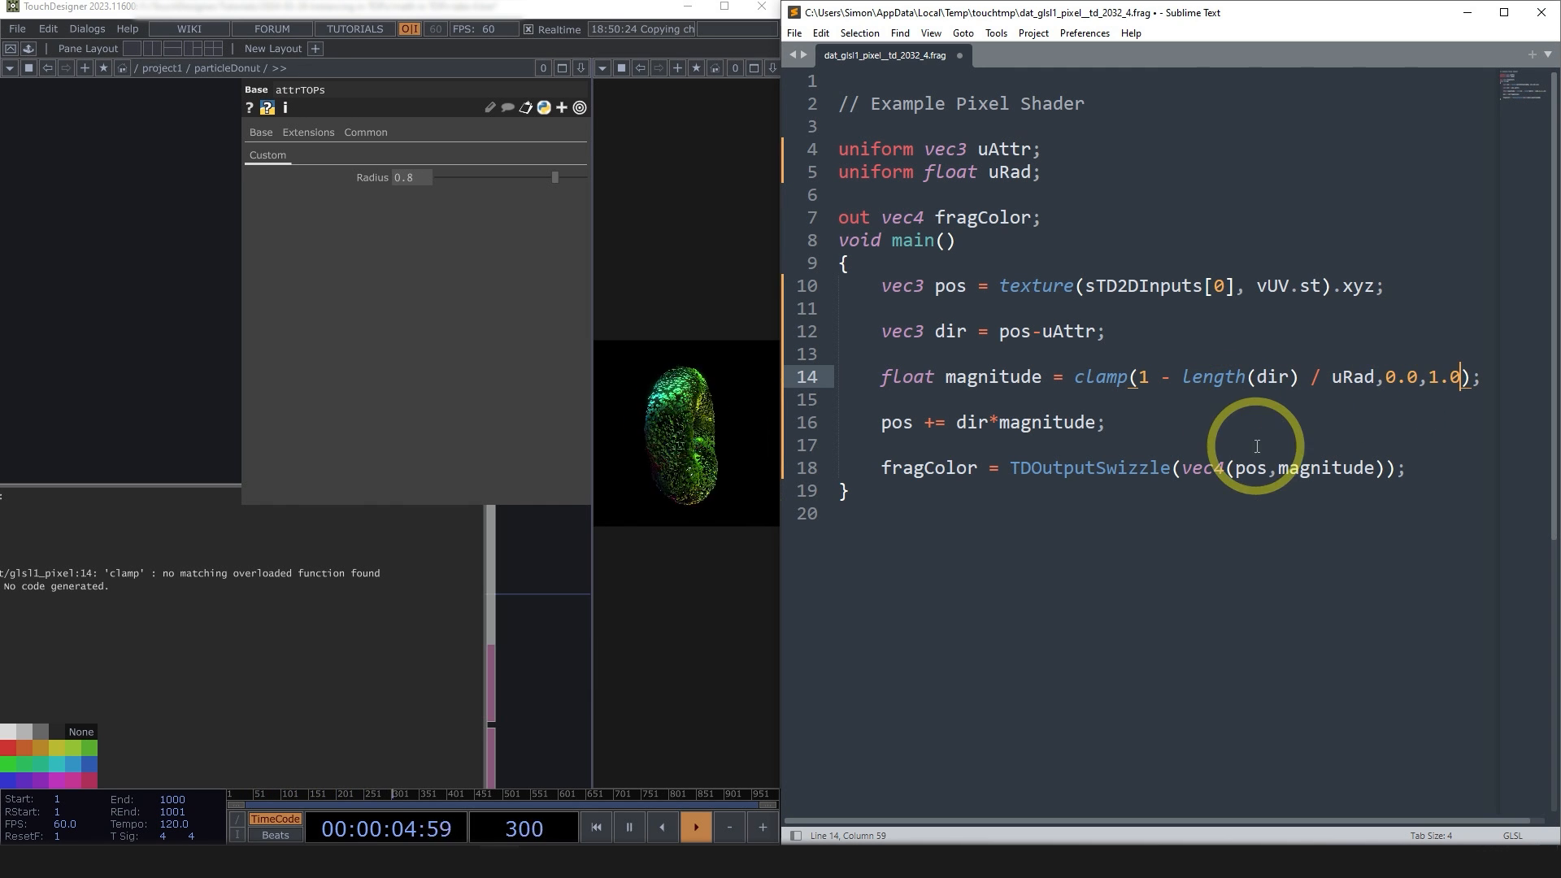
- Save the corrected shader and check the glsl1 node's output beside attrTOPs in the particleDonut network
click(1342, 445)
key(ctrl+s)
scroll(237, 587, down, 8)
scroll(227, 636, down, 4)
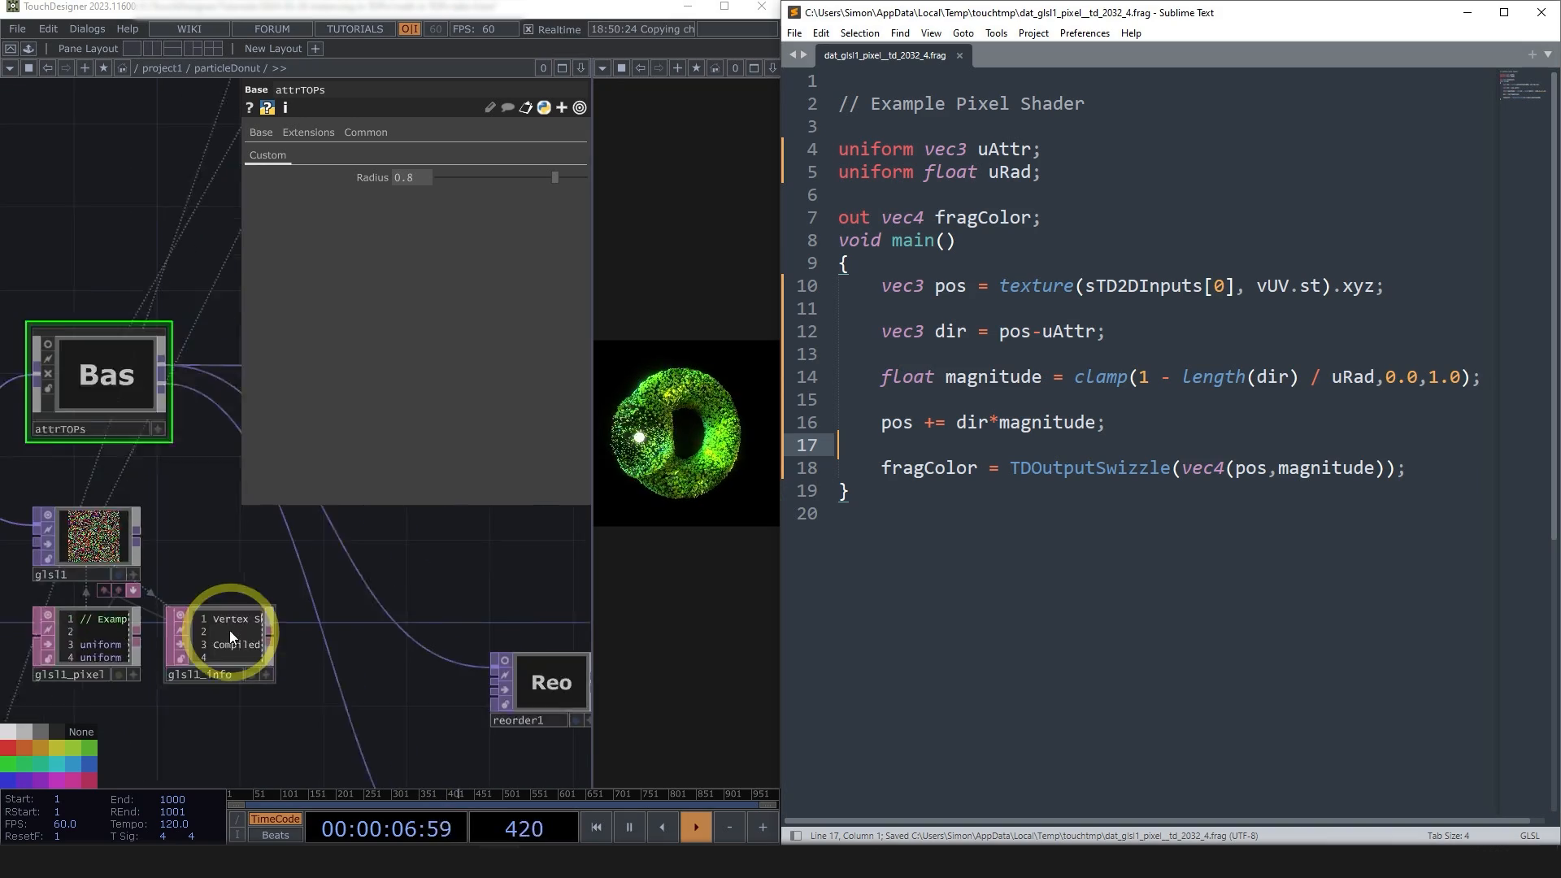
drag(261, 598, 222, 662)
scroll(182, 644, down, 6)
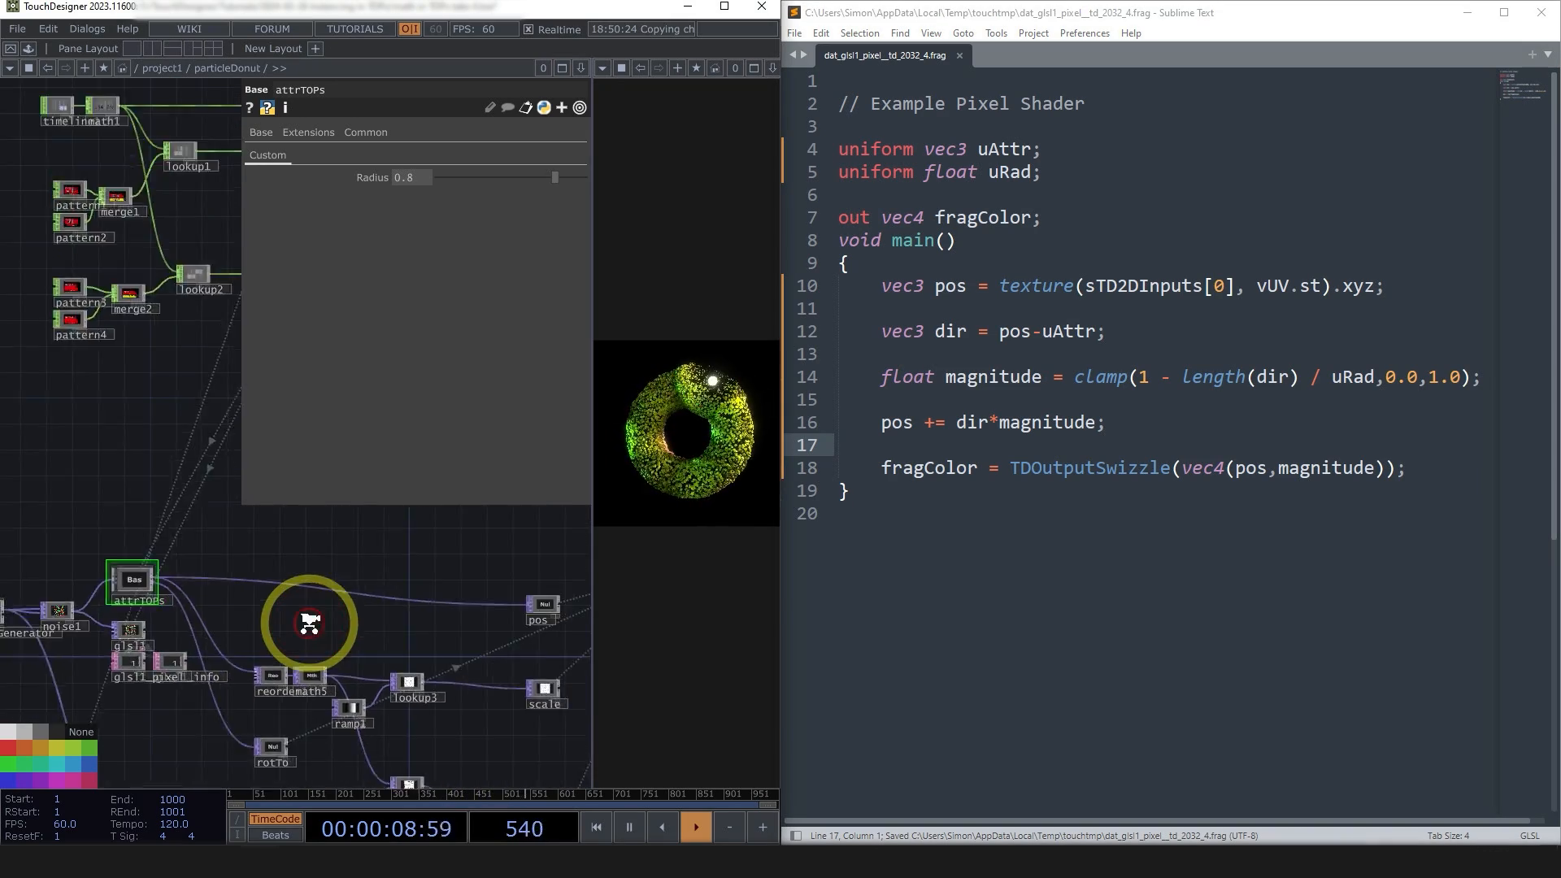
- Insert a Null TOP on the first output of attrTOPs, ahead of the pos and reorder1 branches
scroll(153, 600, up, 4)
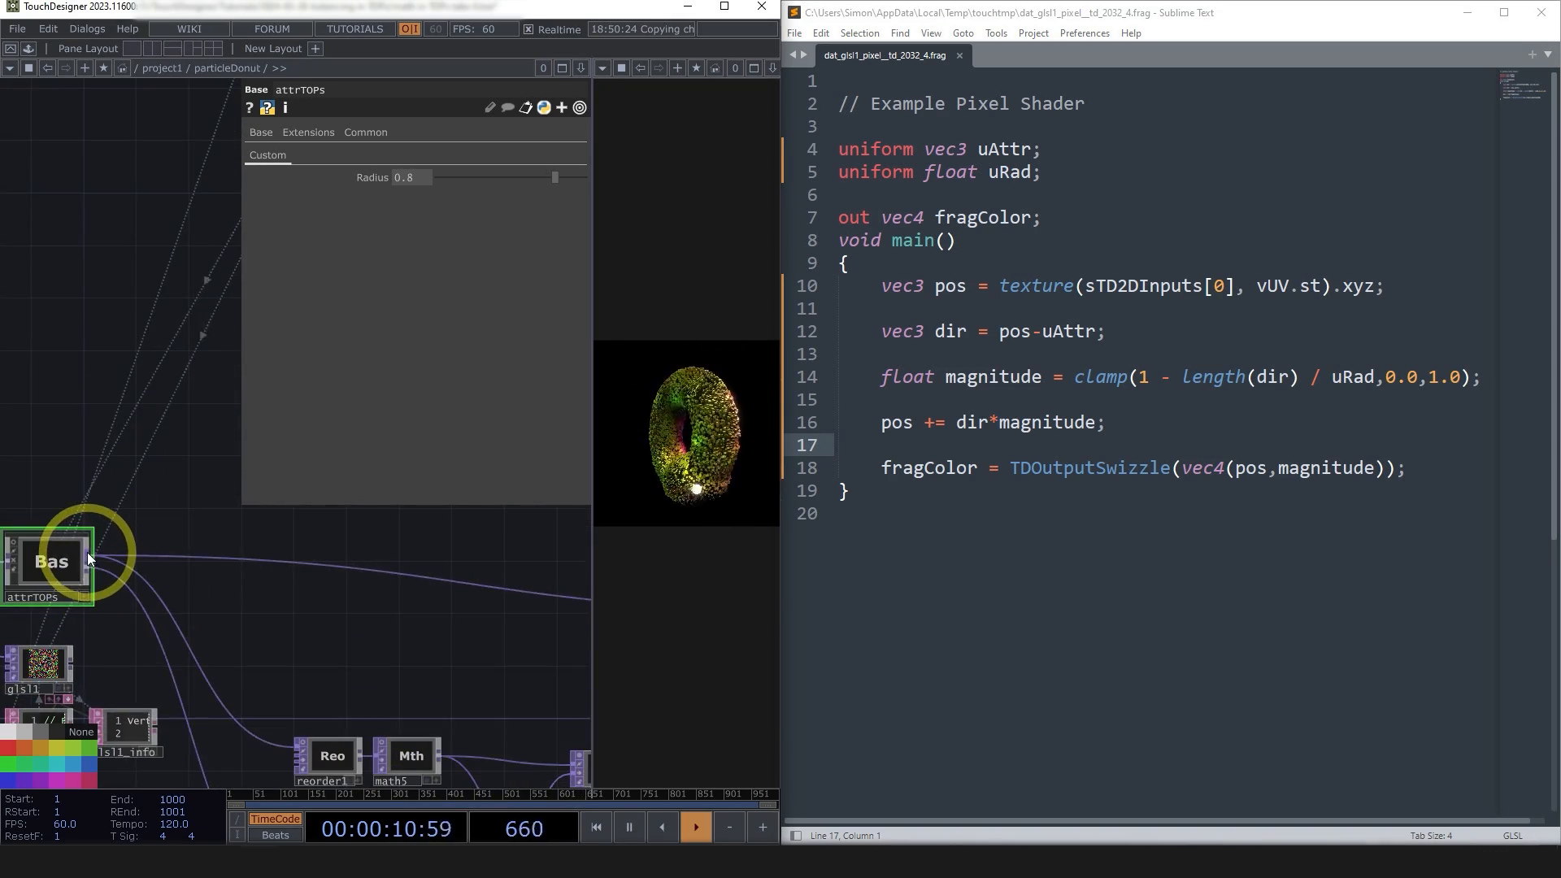
right_click(87, 555)
click(241, 479)
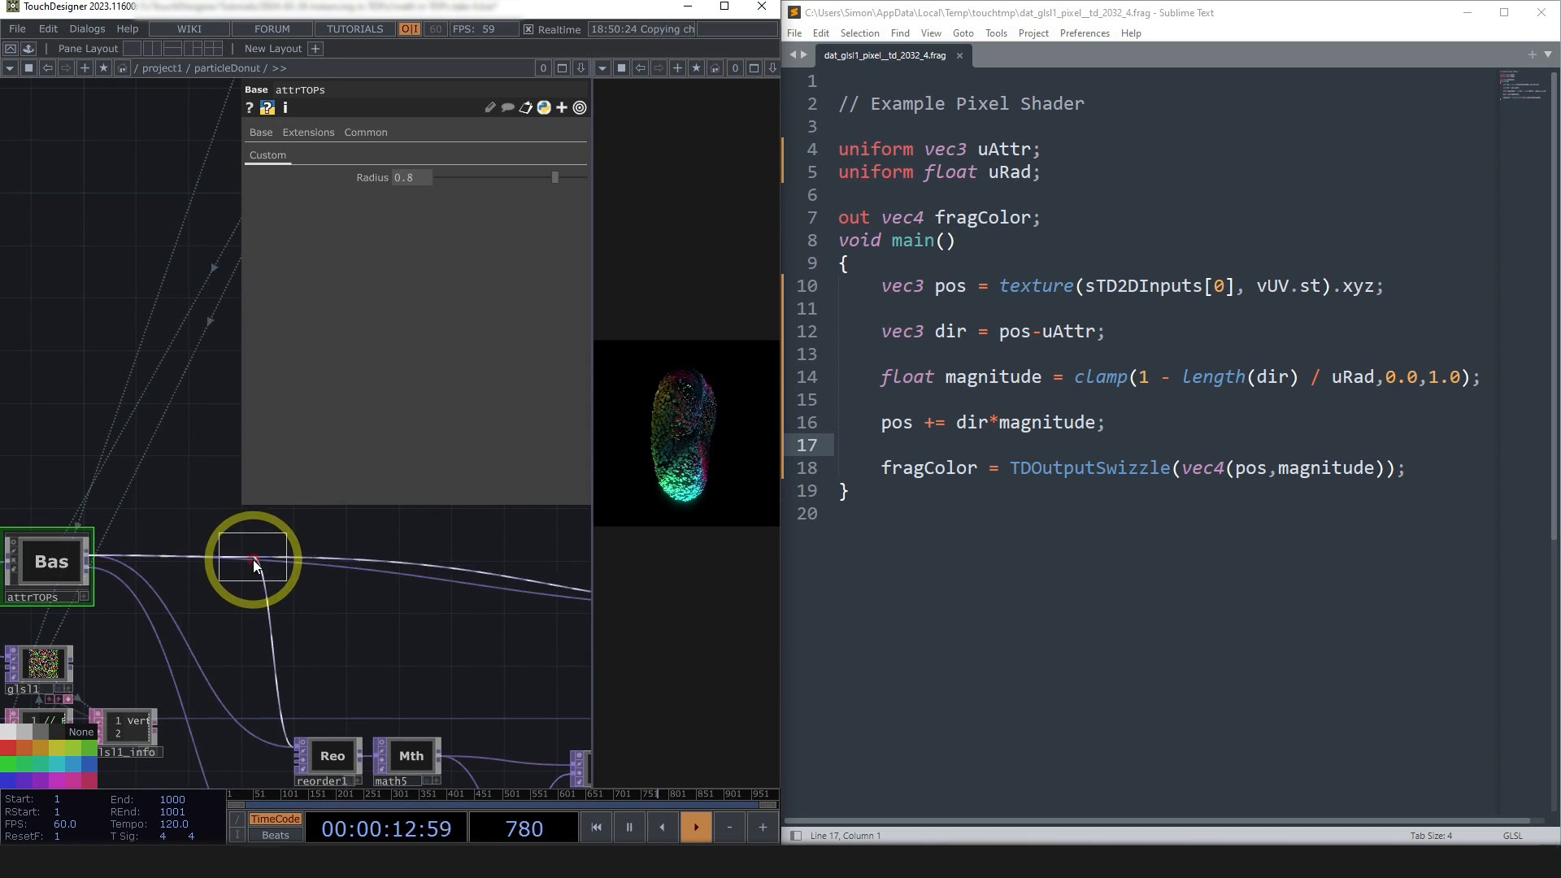
click(252, 560)
drag(240, 637, 311, 574)
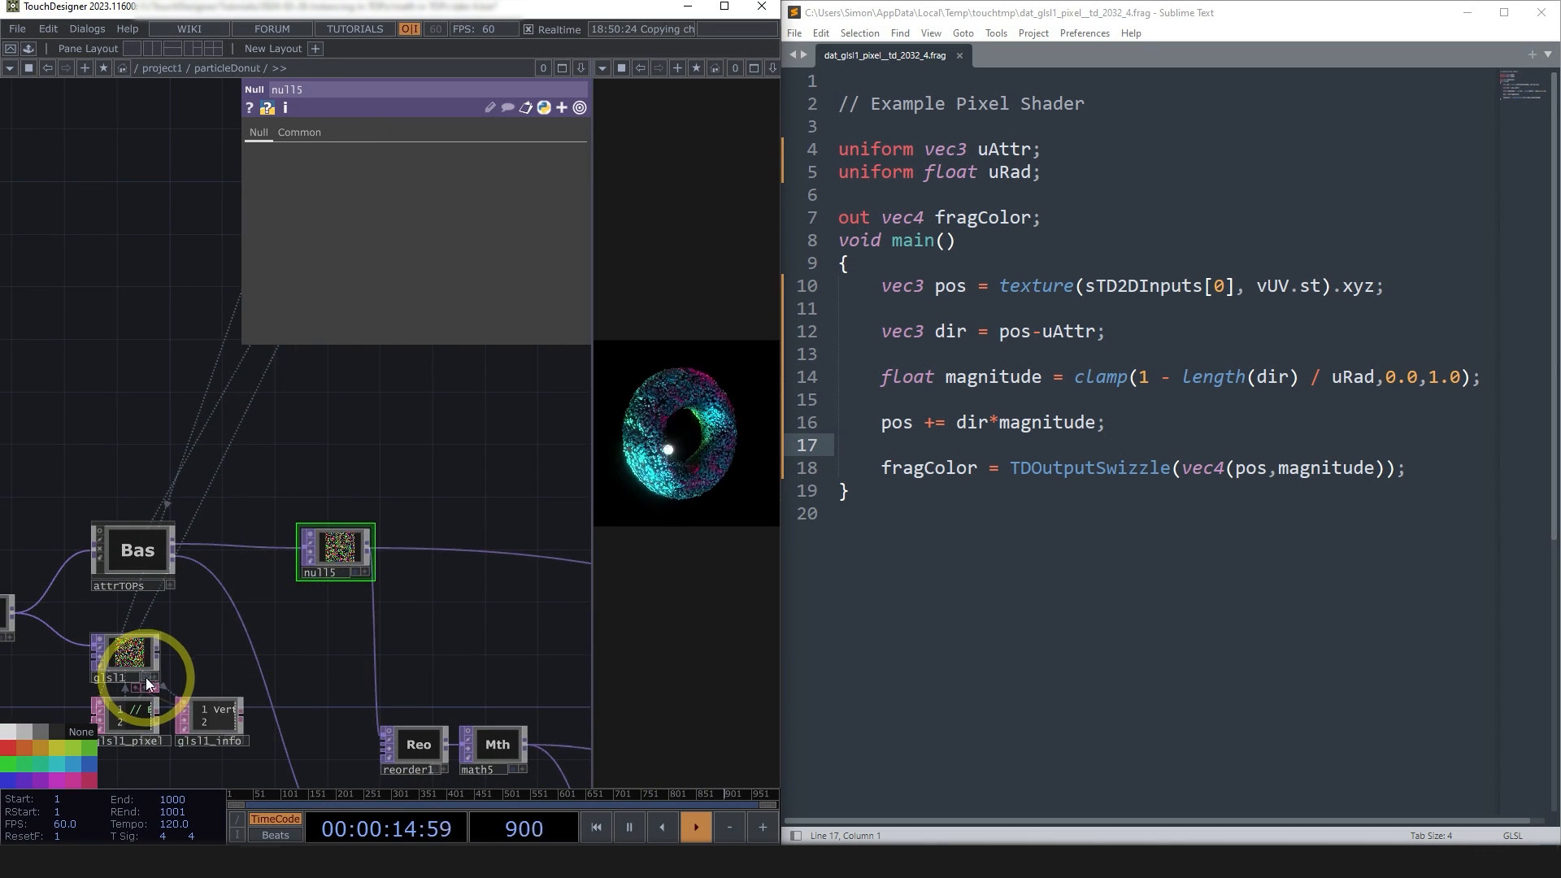
- Feed the new Null TOP from glsl1 instead of attrTOPs
scroll(152, 675, up, 2)
drag(367, 491, 184, 633)
mouse_move(705, 439)
mouse_down()
mouse_move(680, 398)
mouse_move(716, 465)
mouse_up()
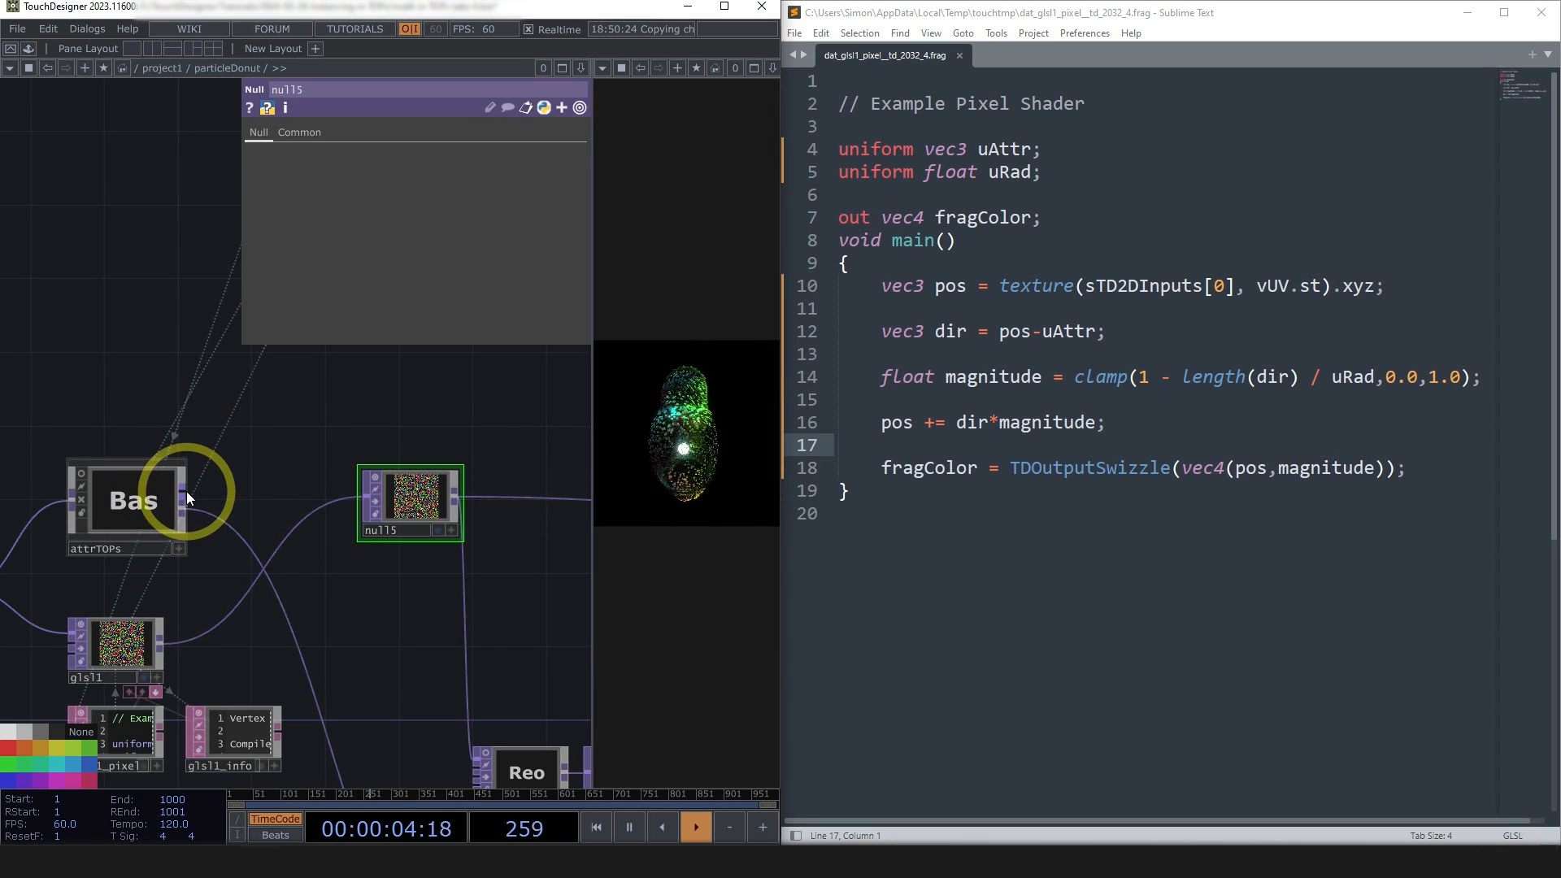
- Trace the second attrTOPs output feeding rotTo by examining the sub1, dir and out2 nodes inside the base
drag(416, 685, 432, 617)
scroll(432, 617, down, 5)
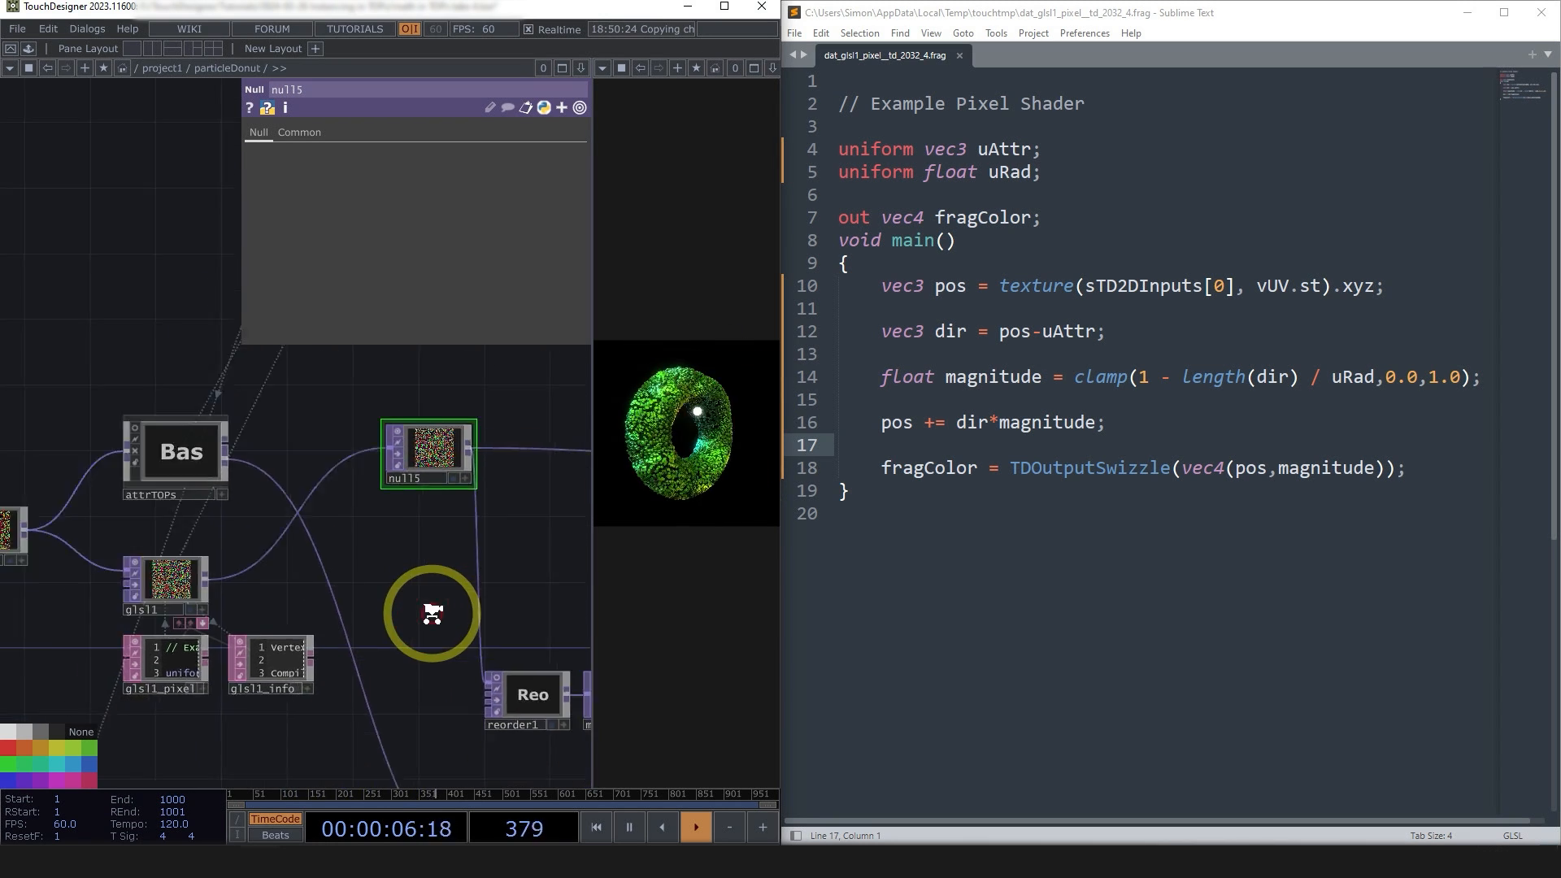
drag(396, 722, 363, 668)
scroll(471, 706, up, 4)
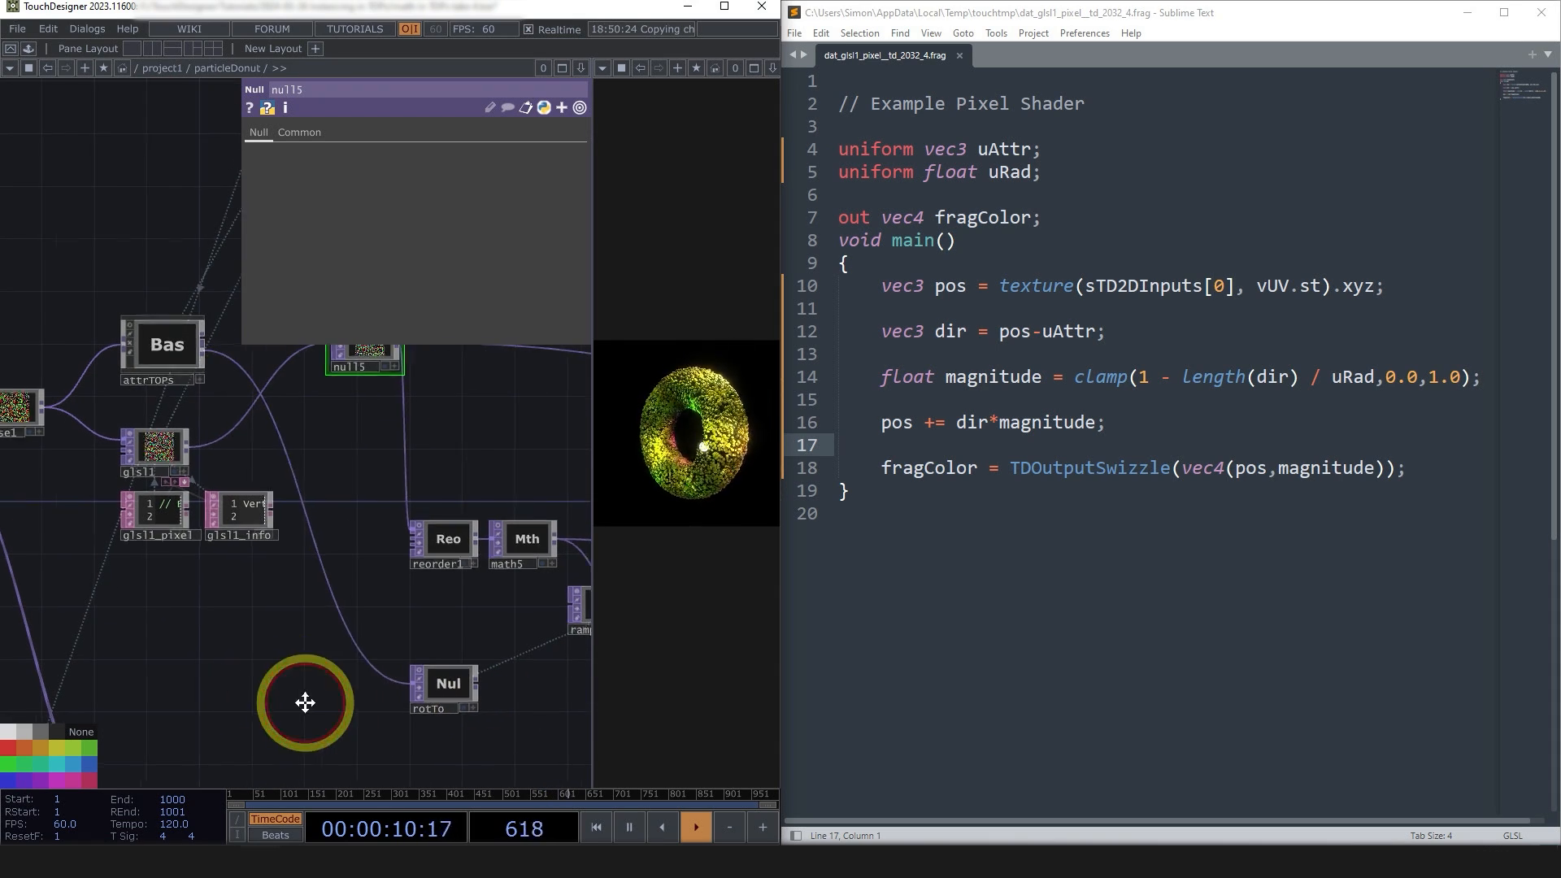
double_click(205, 348)
drag(209, 350, 281, 511)
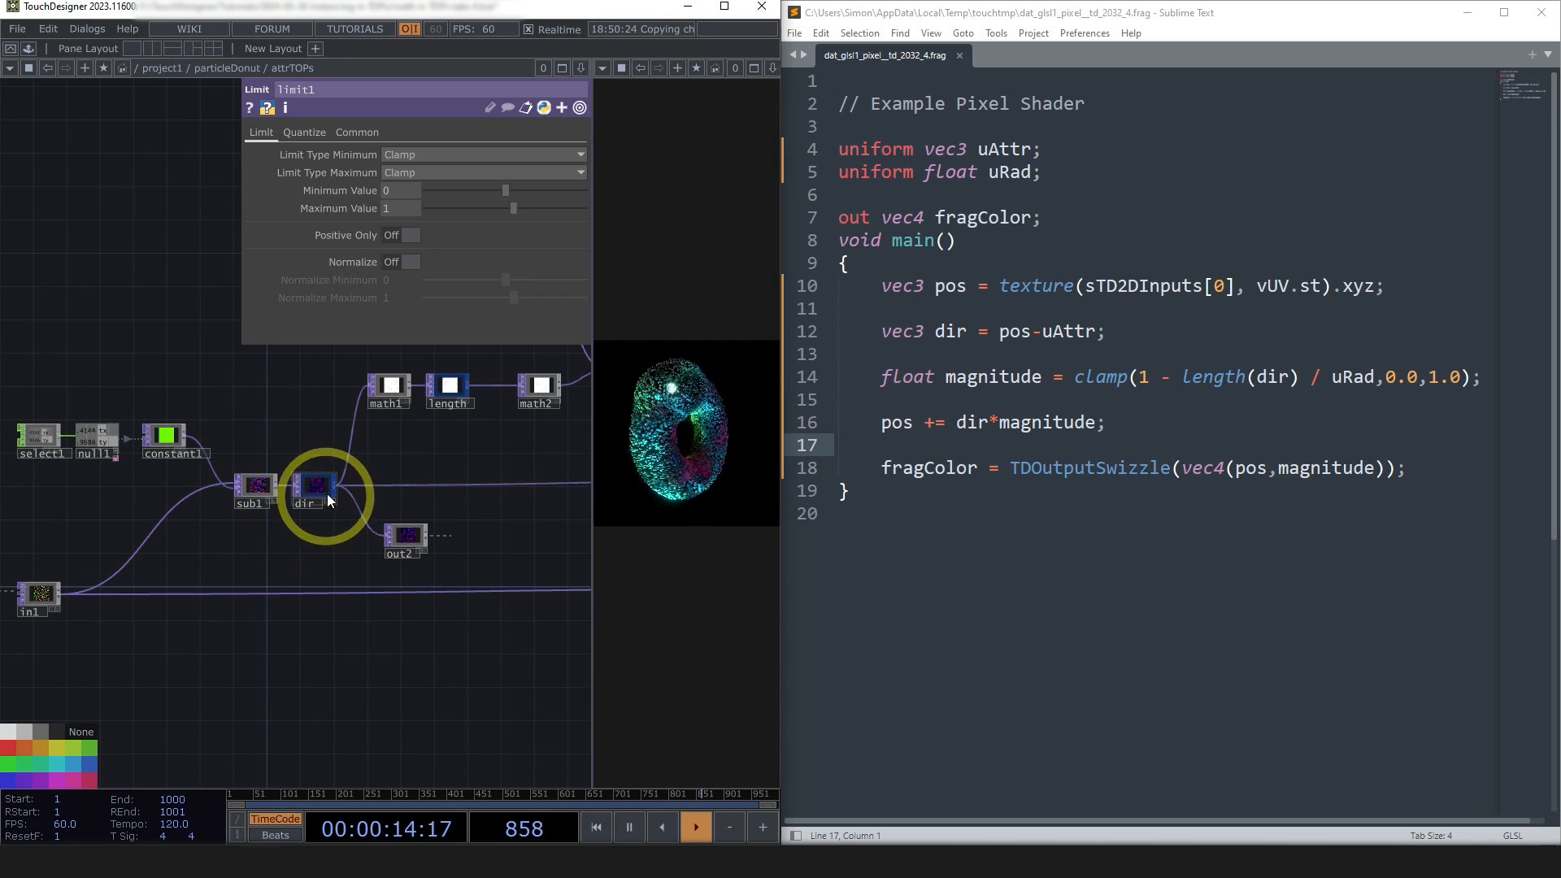
right_drag(318, 485, 316, 489)
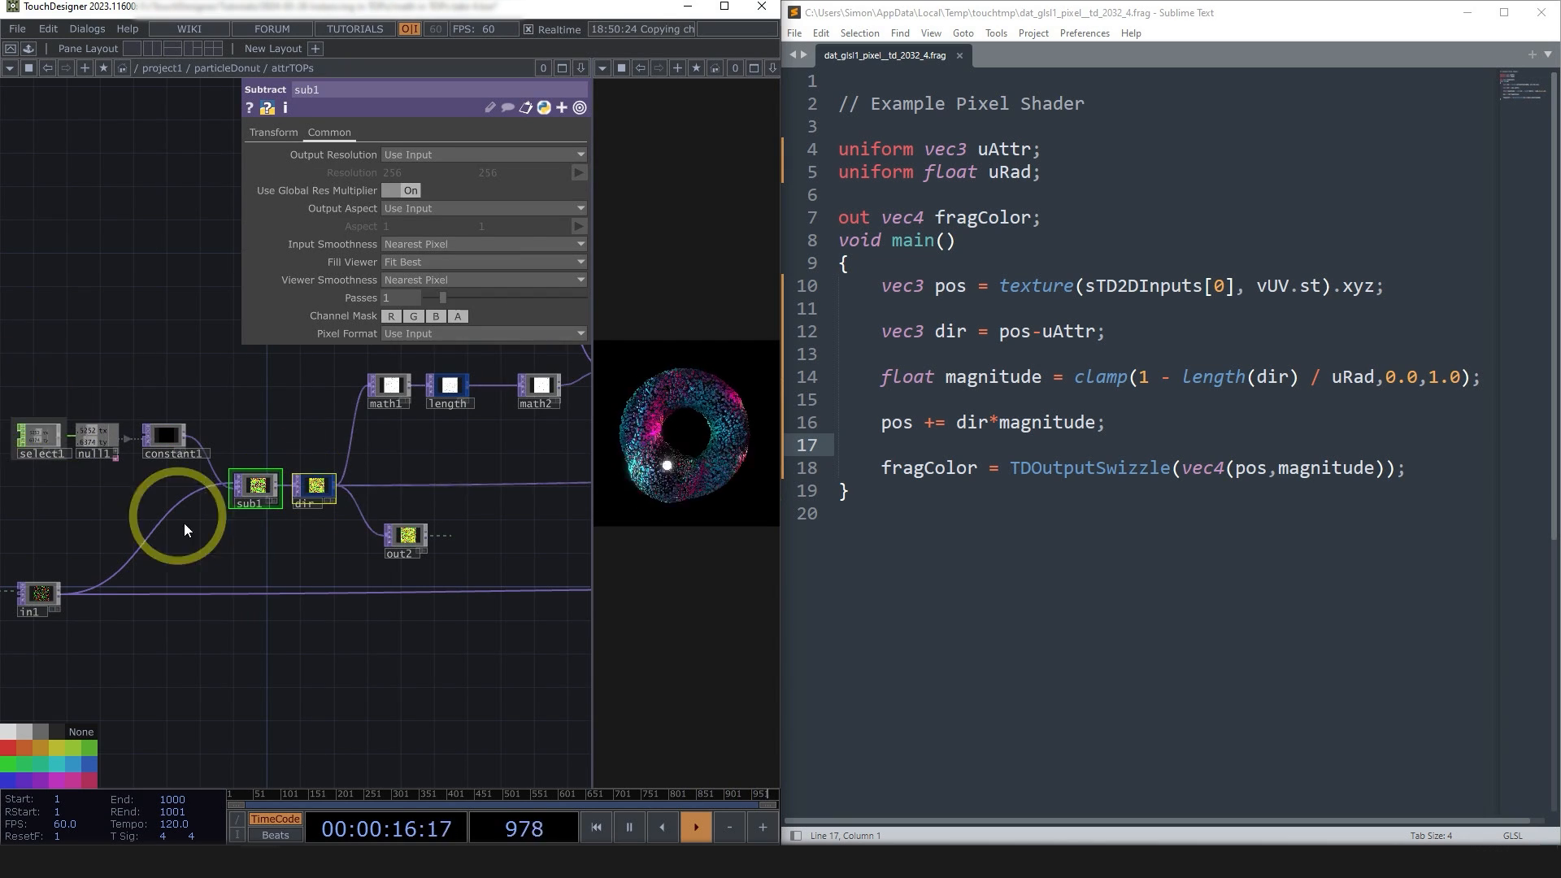
key(u)
scroll(349, 643, up, 5)
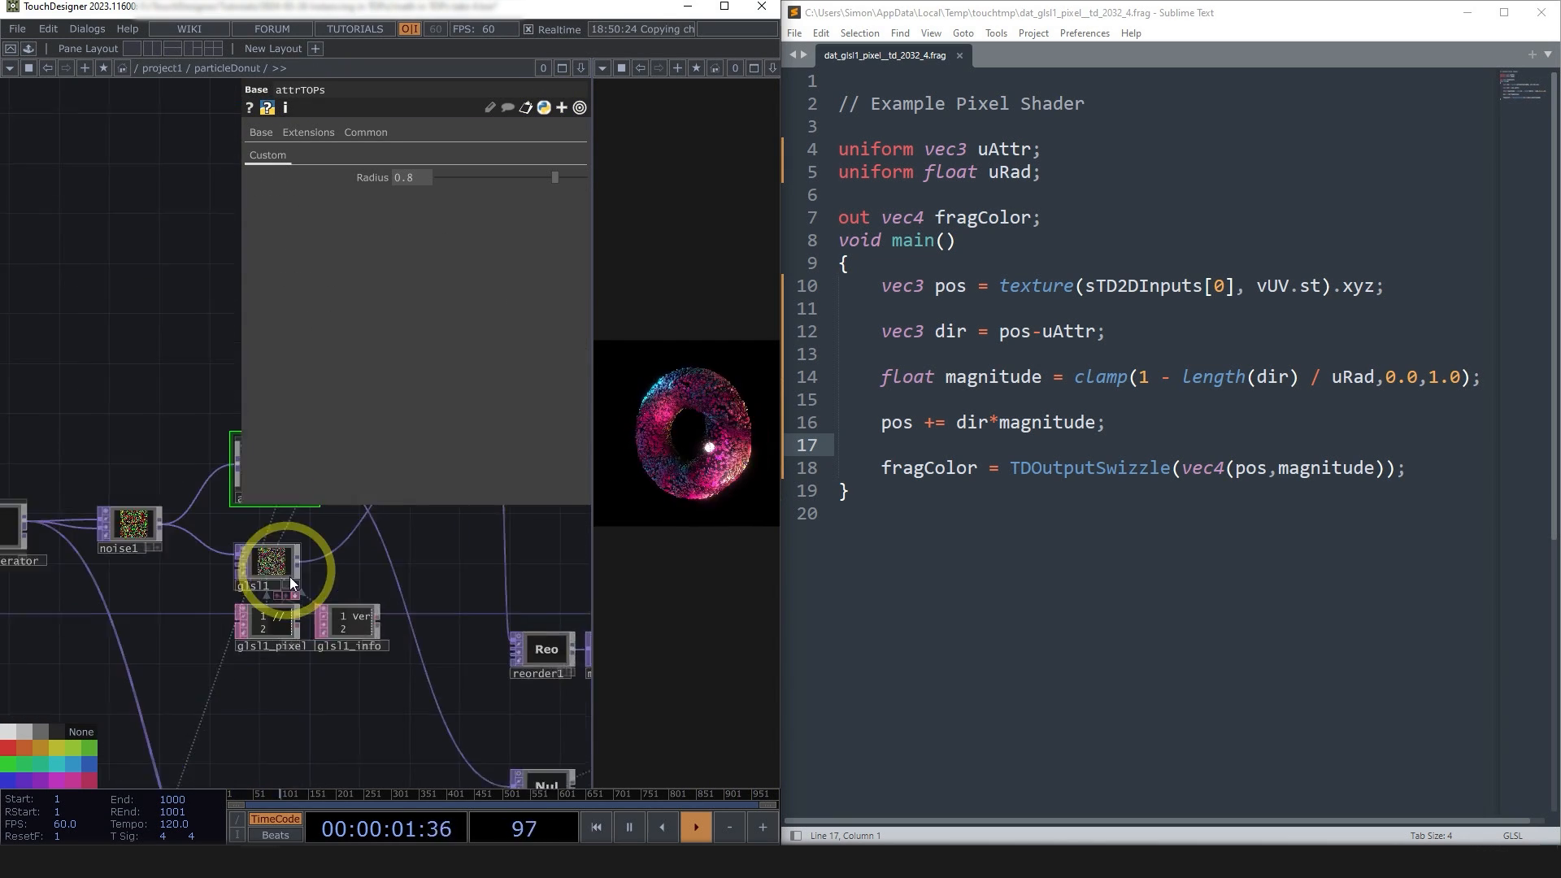
- Set the number of color buffers on glsl1 to 2
click(260, 558)
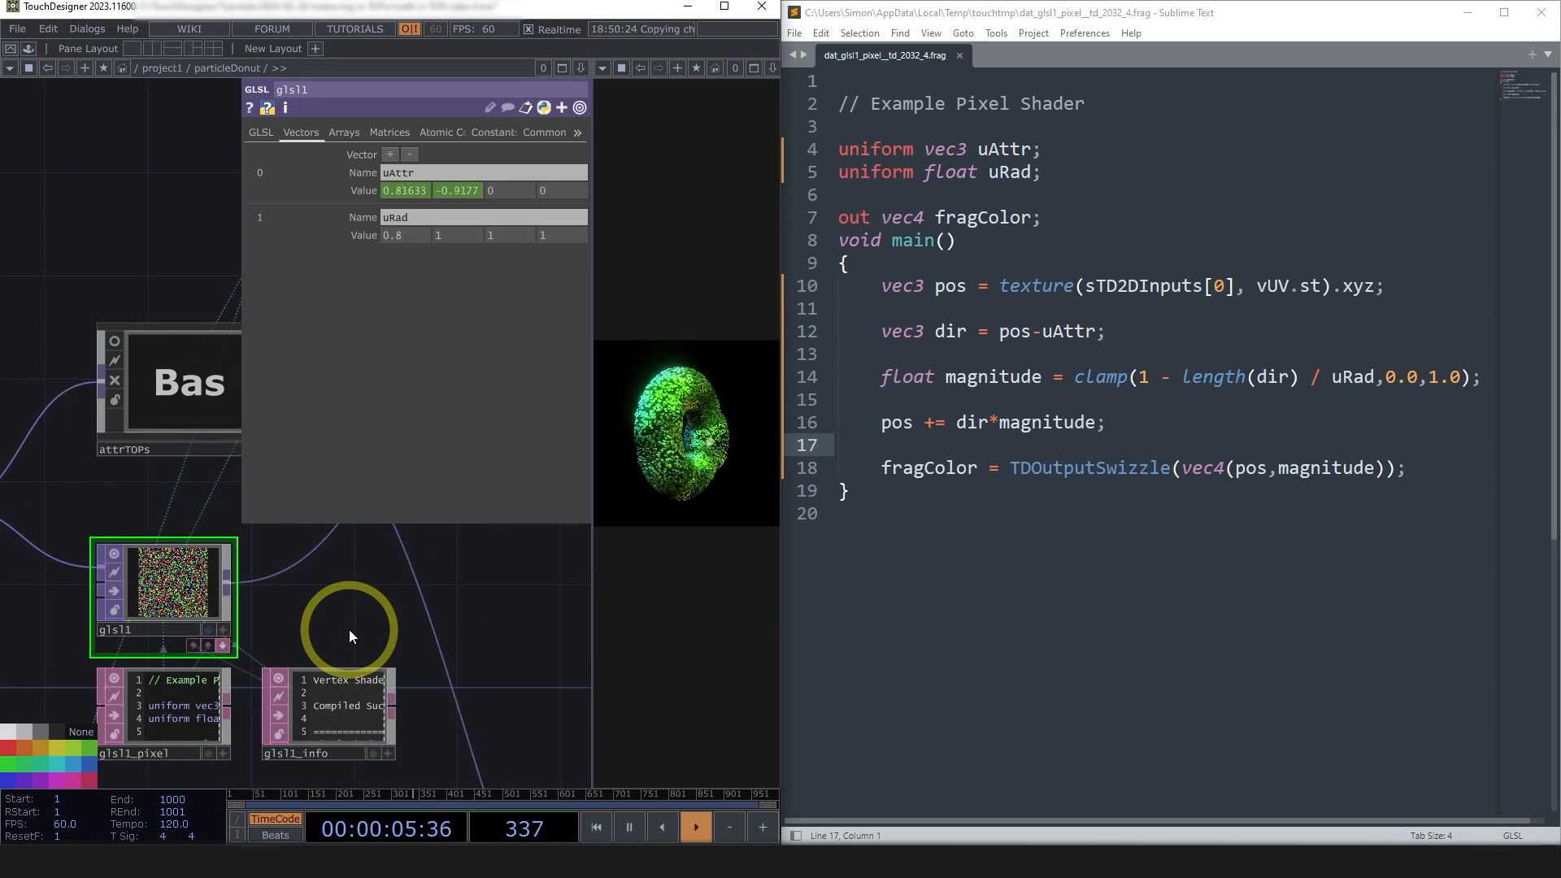
scroll(348, 630, down, 4)
drag(266, 701, 240, 662)
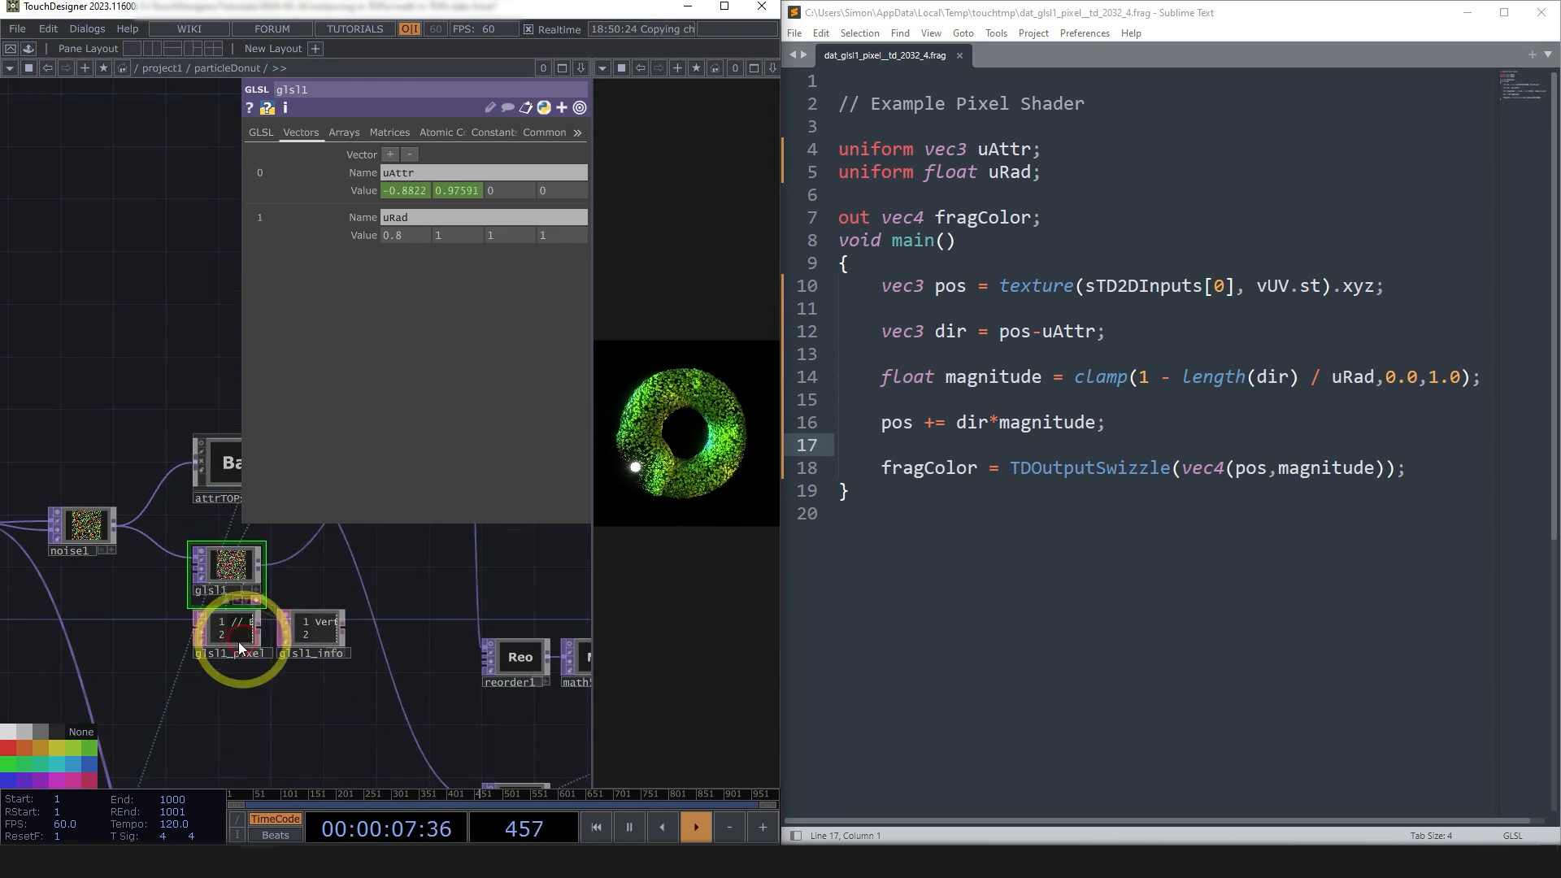
click(261, 132)
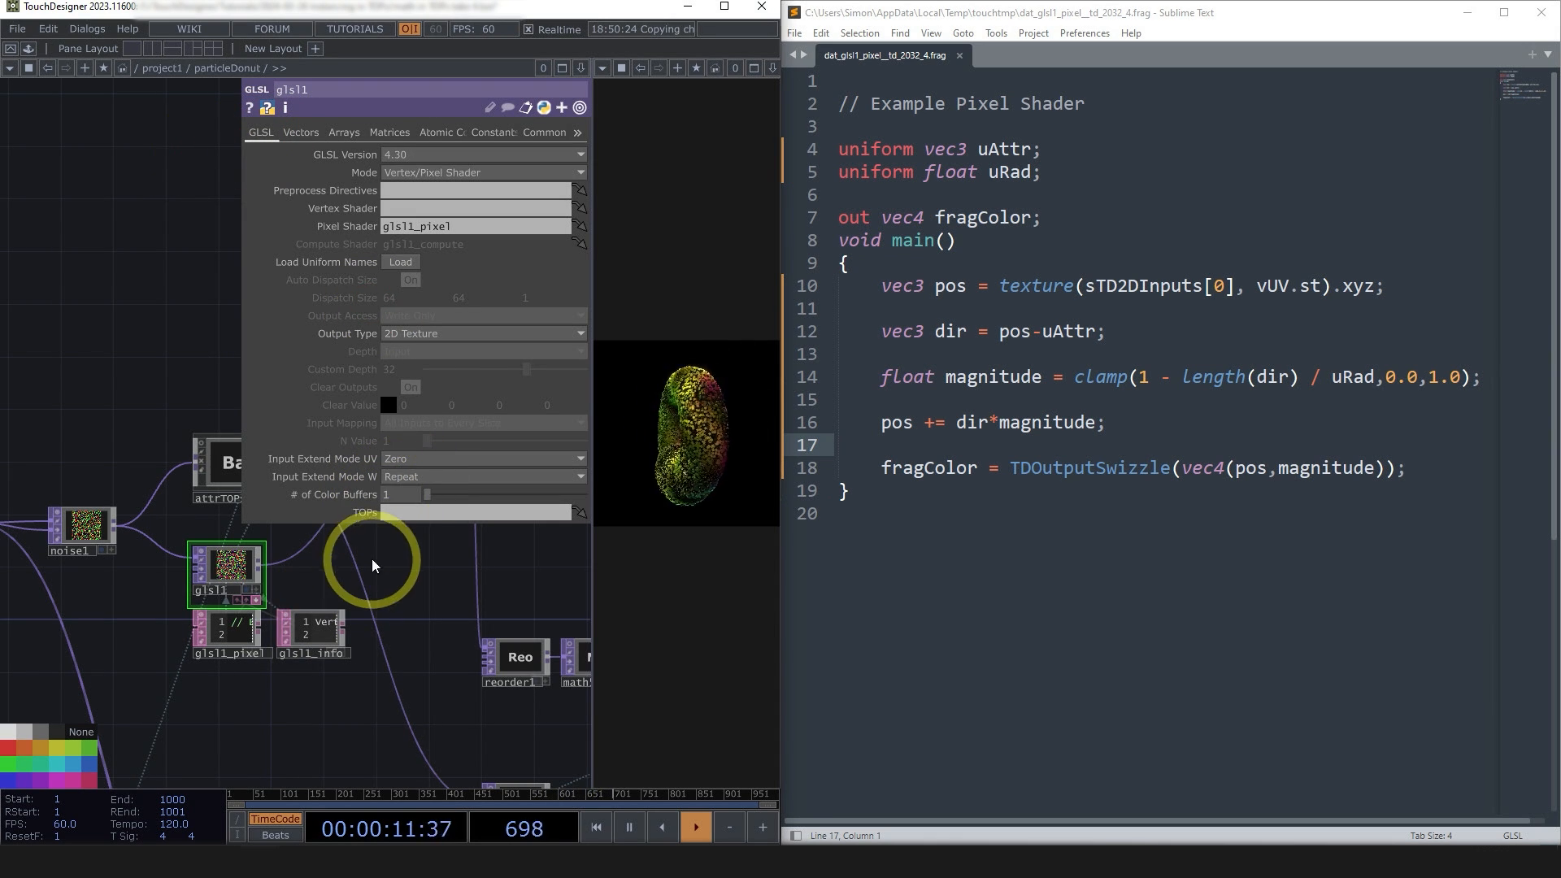
click(400, 497)
text(2)
key(Return)
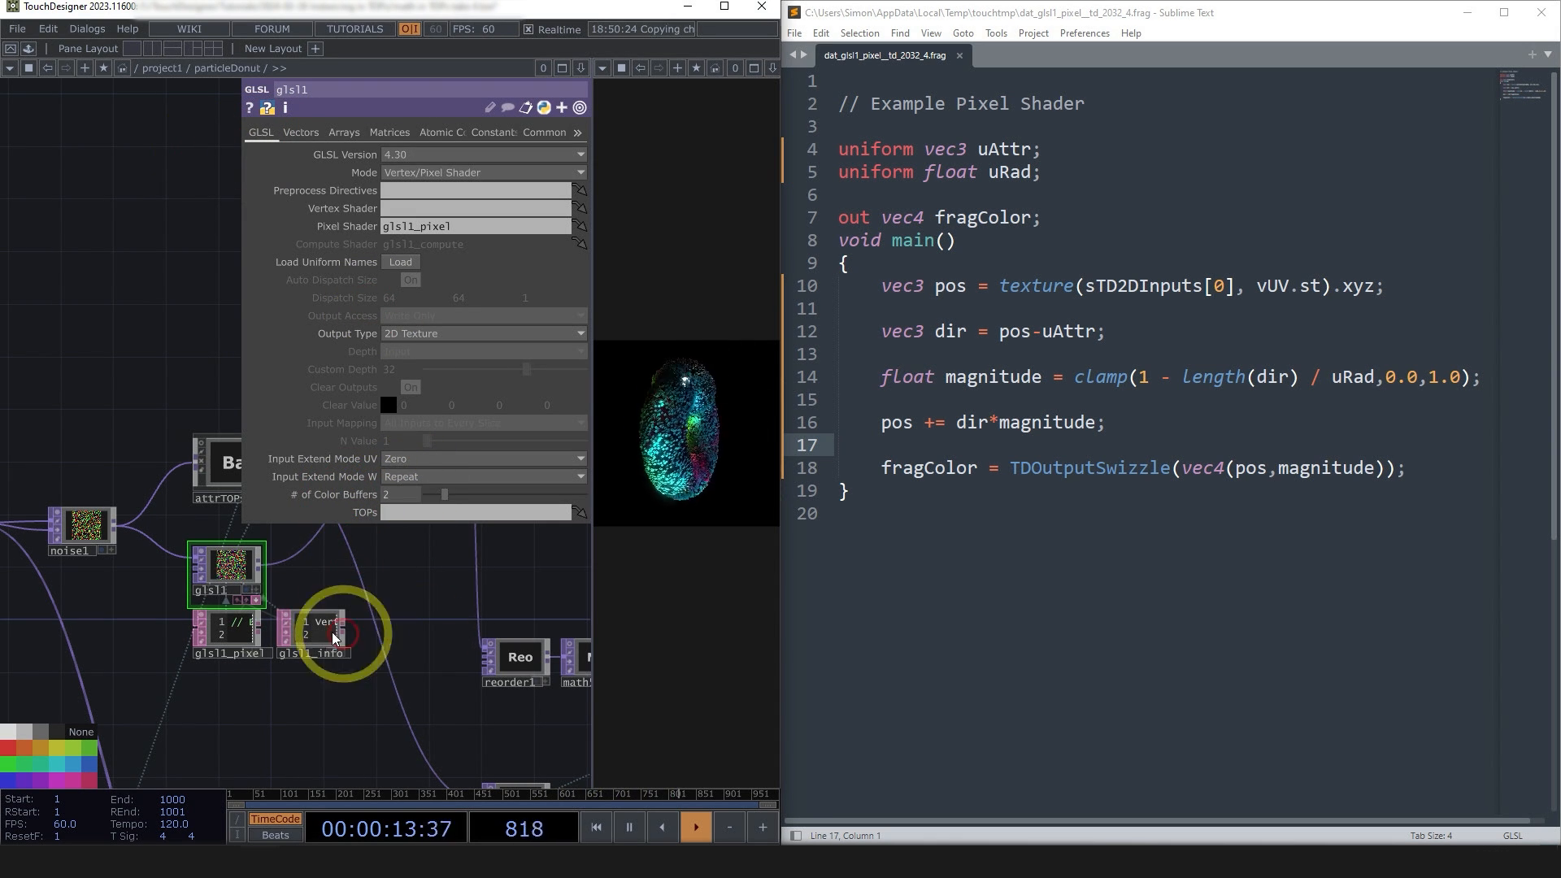
scroll(218, 575, up, 3)
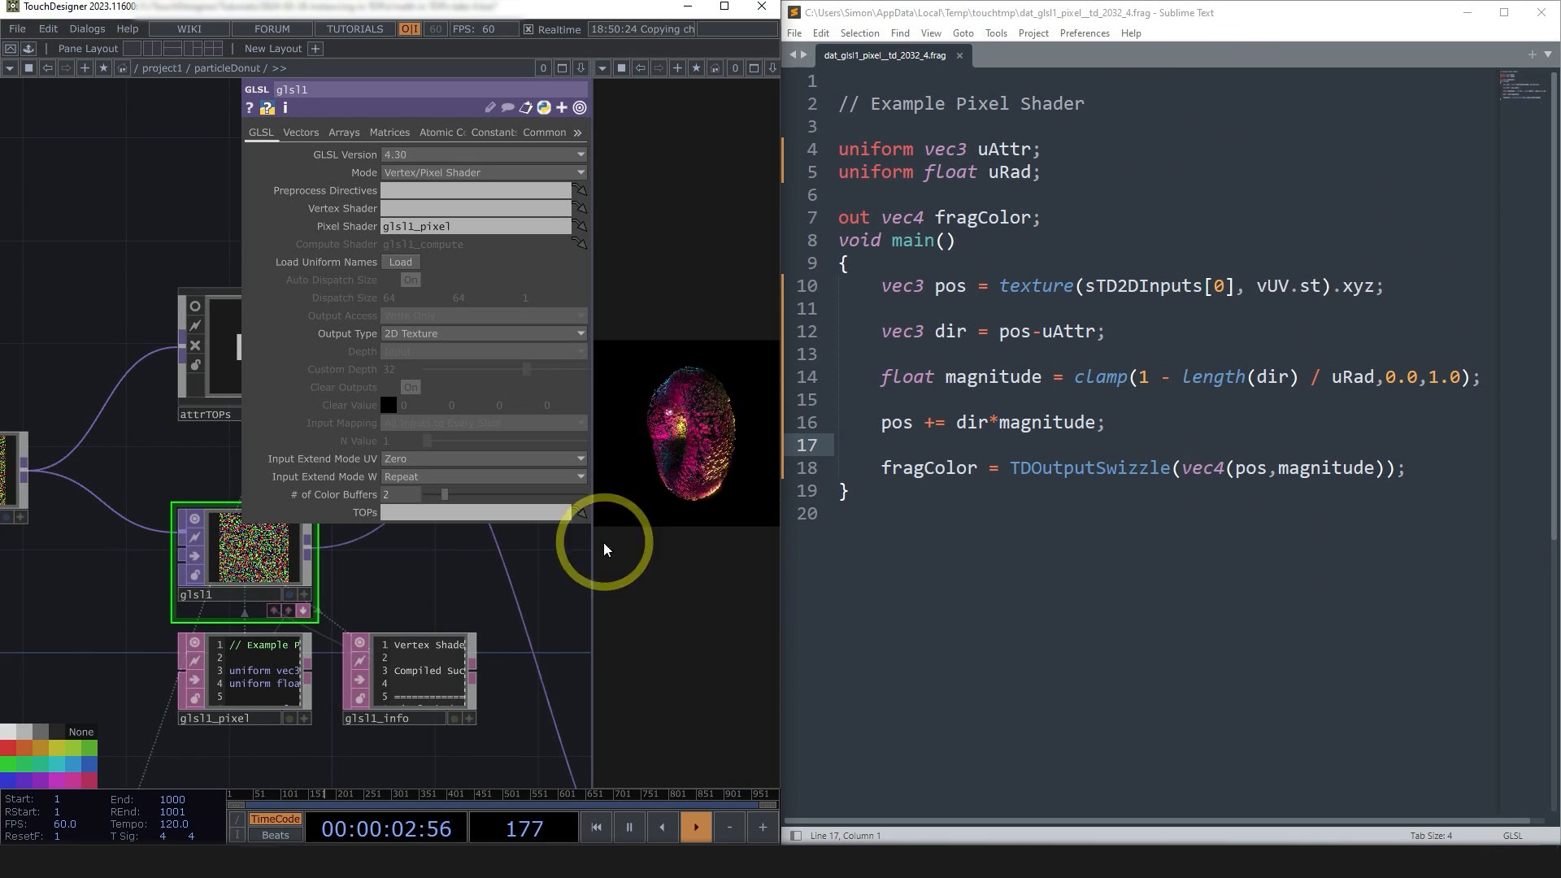
scroll(426, 575, down, 4)
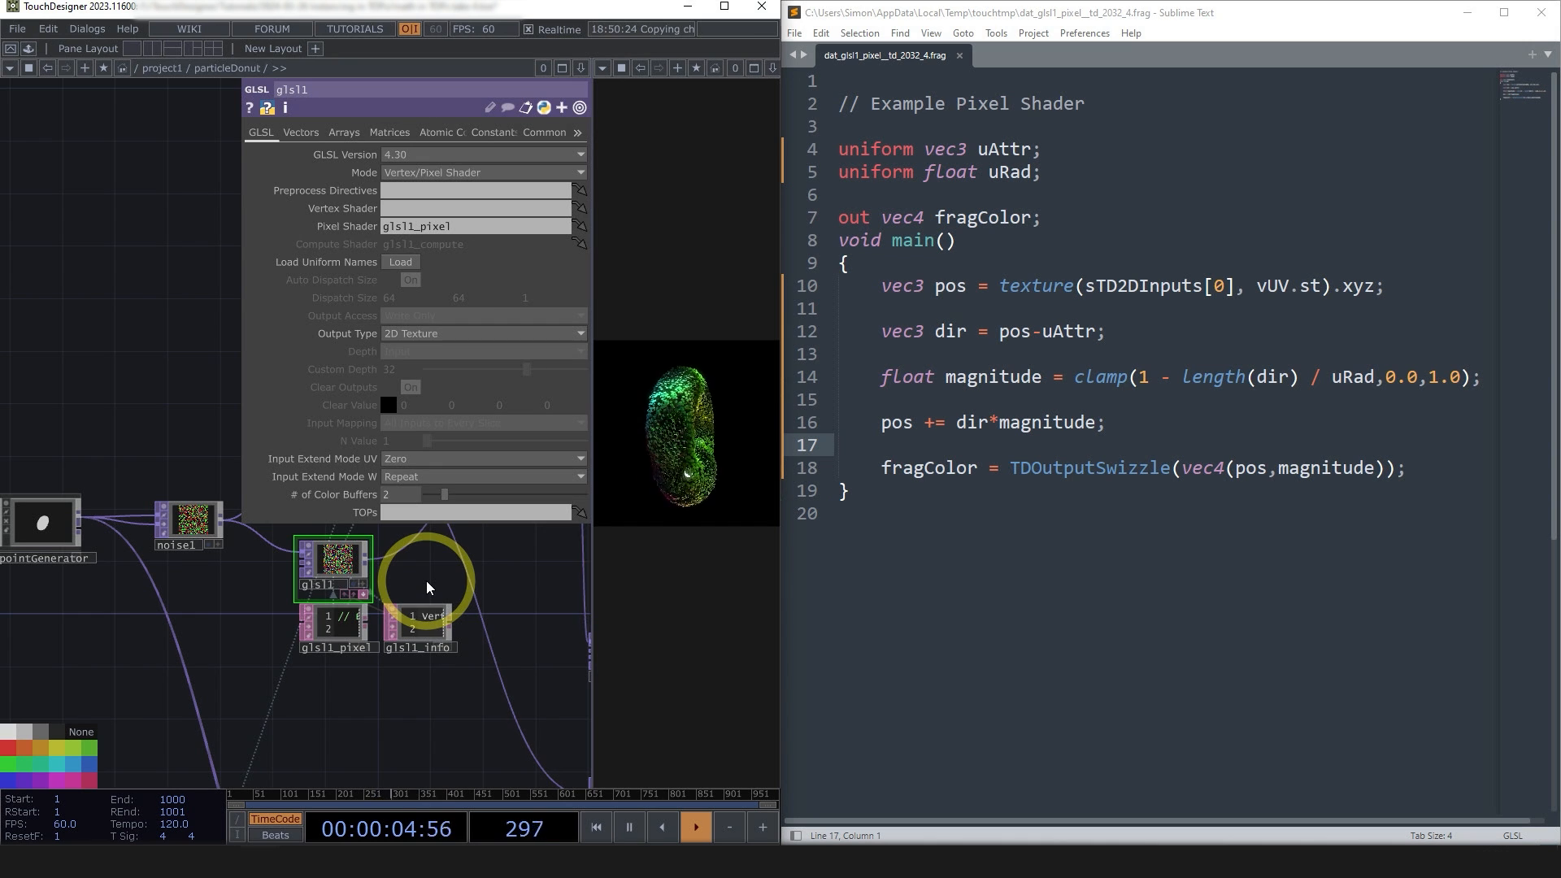
- Add the declaration "layout(location = 0) out vec4 oPos;" between the fragColor declaration and main in the pixel shader
click(1080, 220)
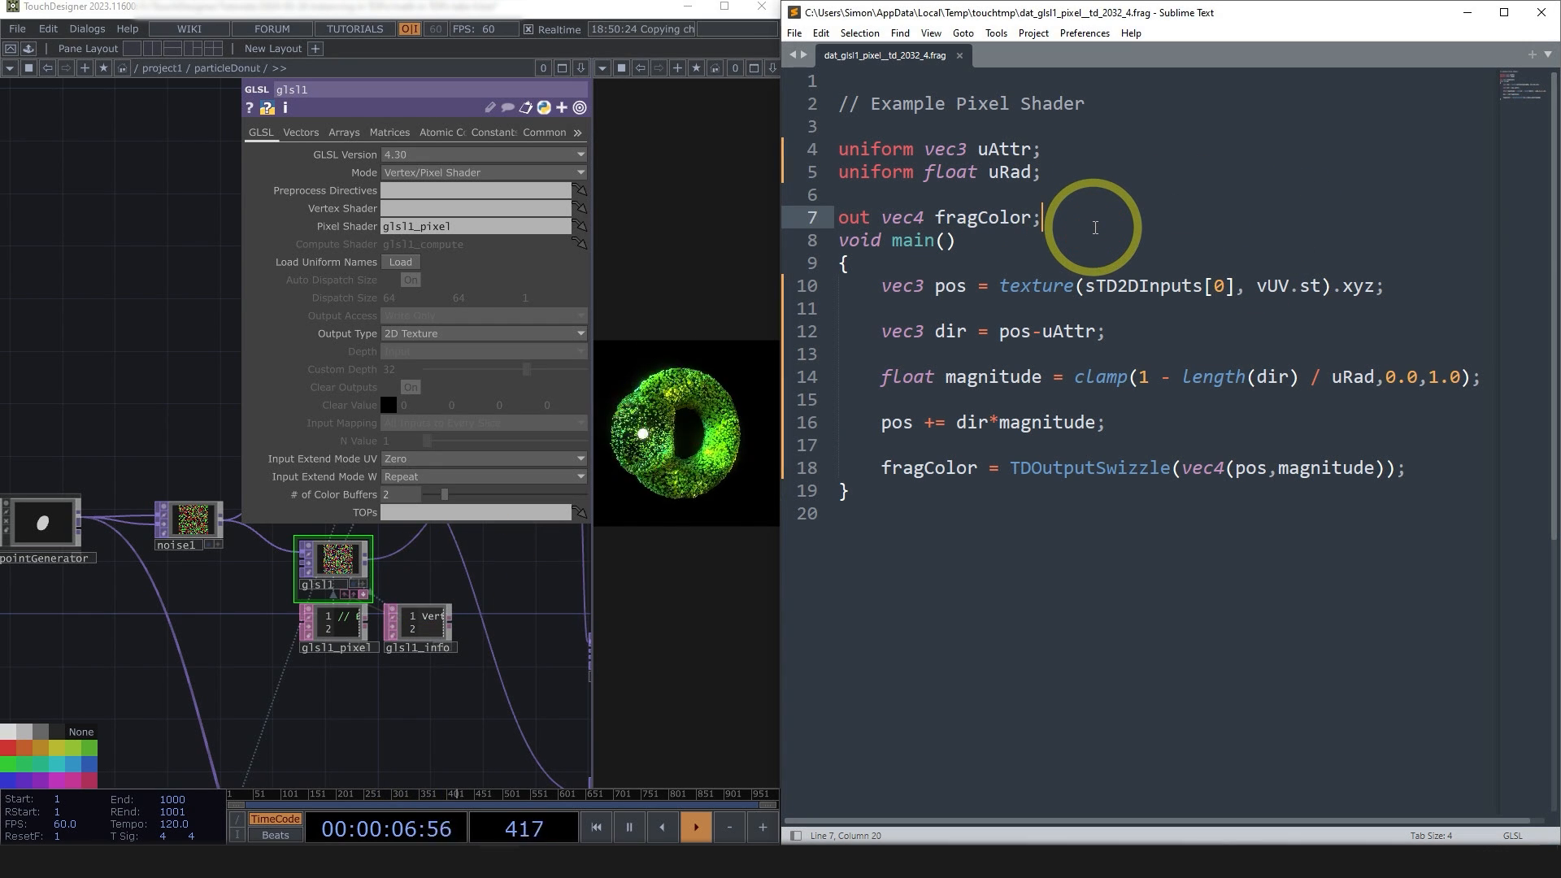
key(Return)
key(Return)
key(Return)
key(Up)
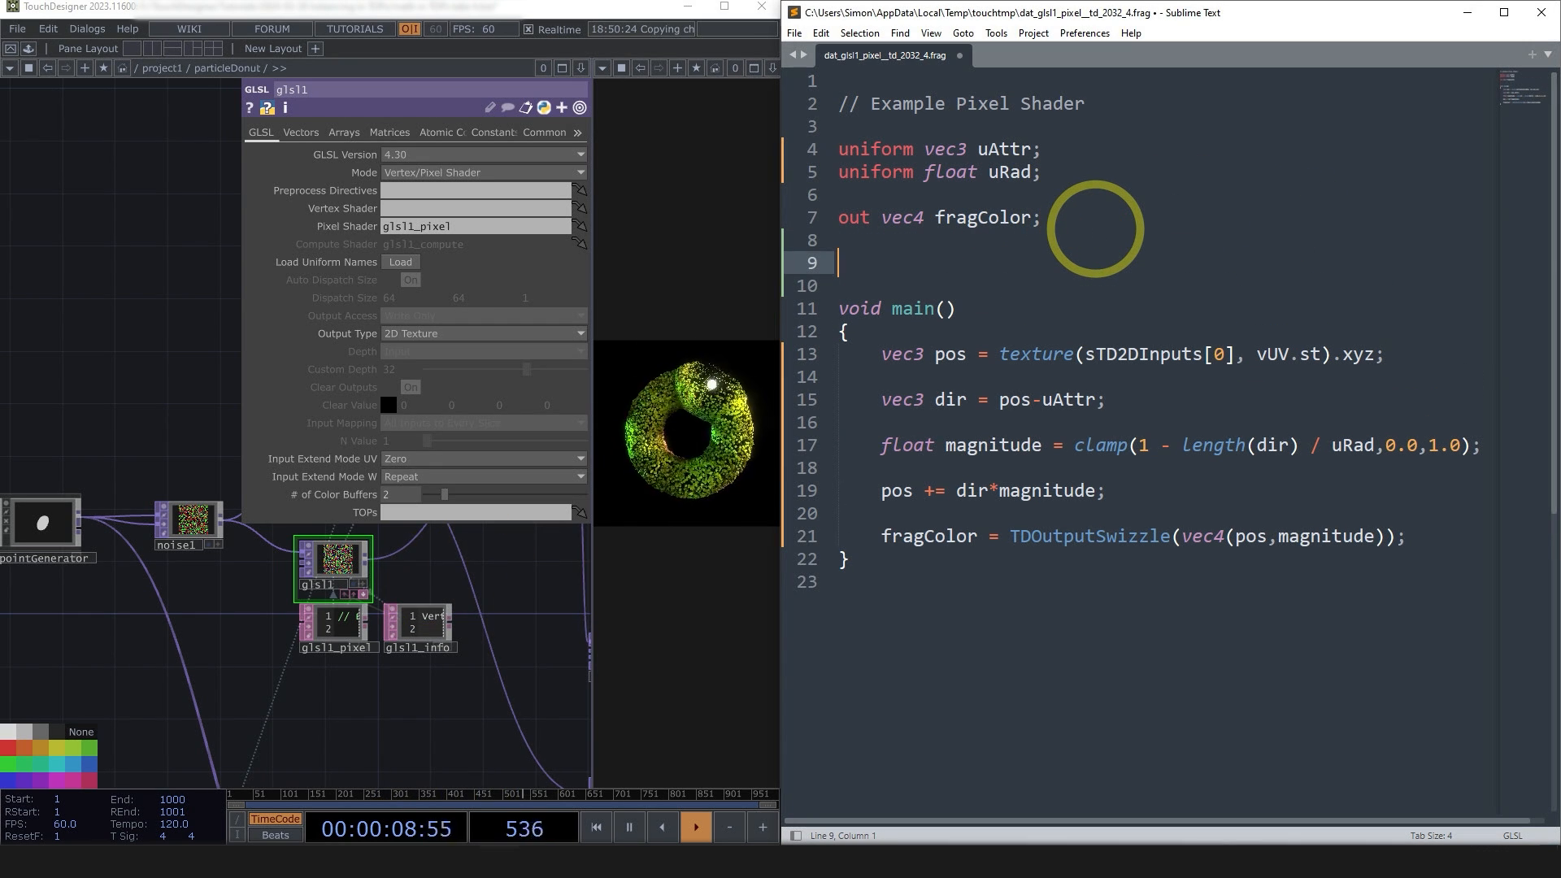
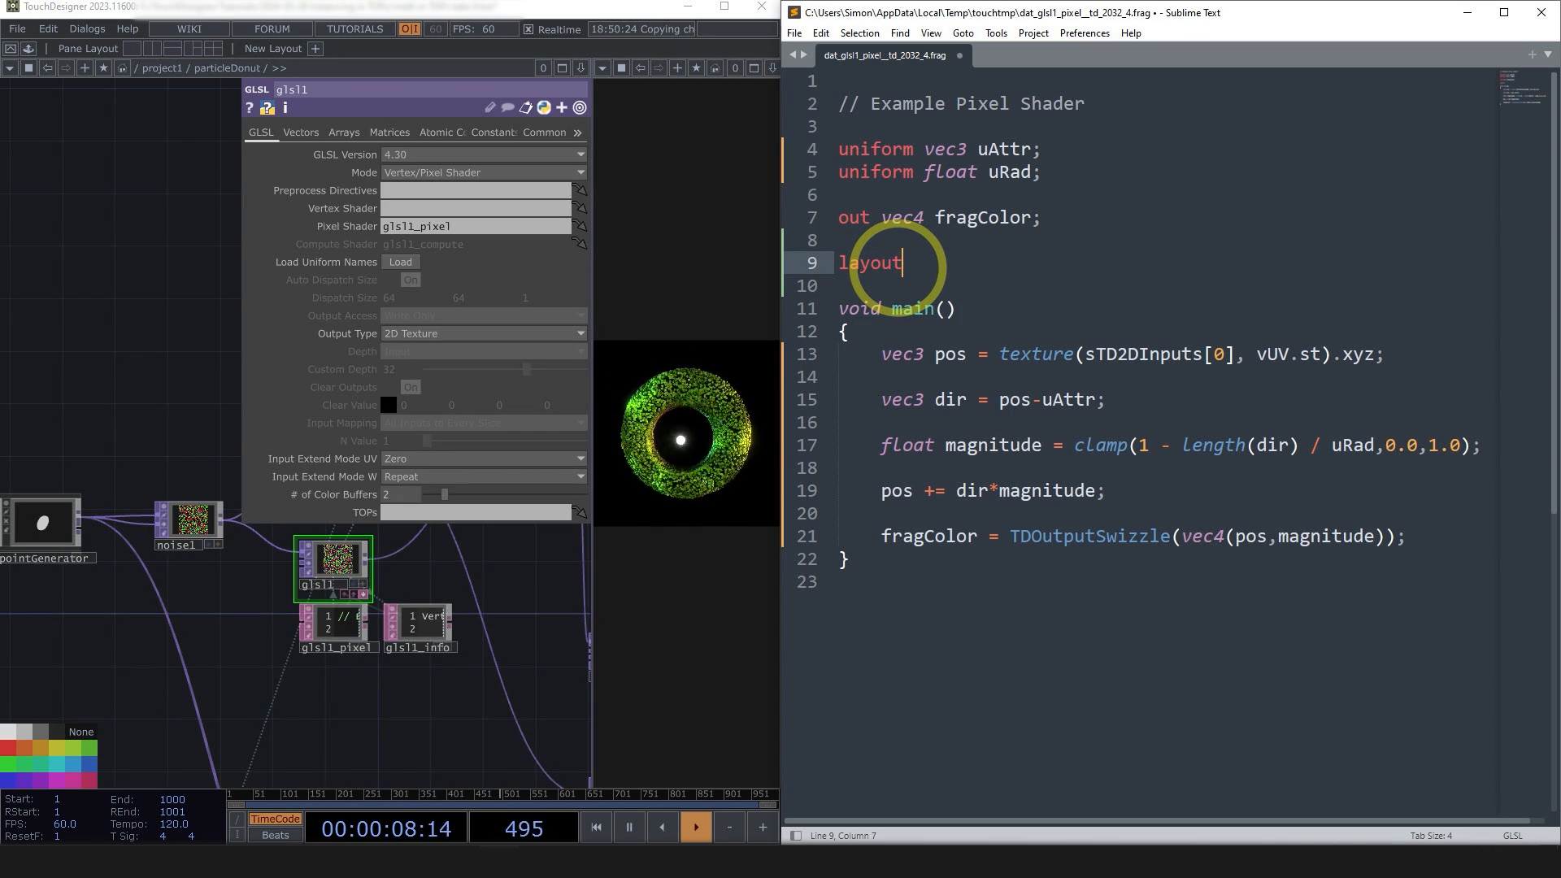
text(location = 0))
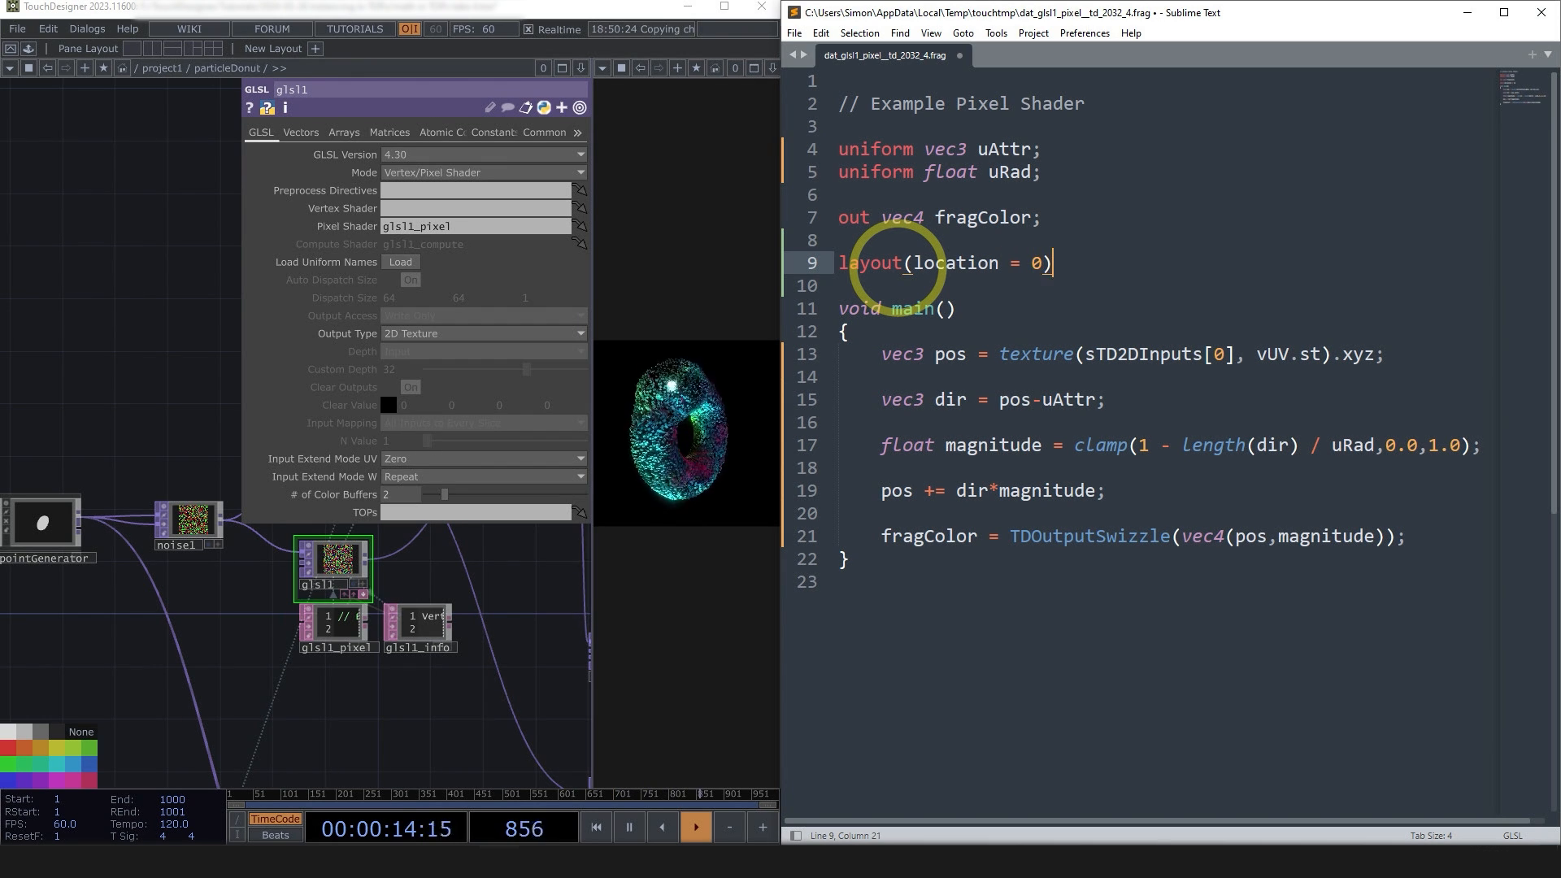
text( out vec)
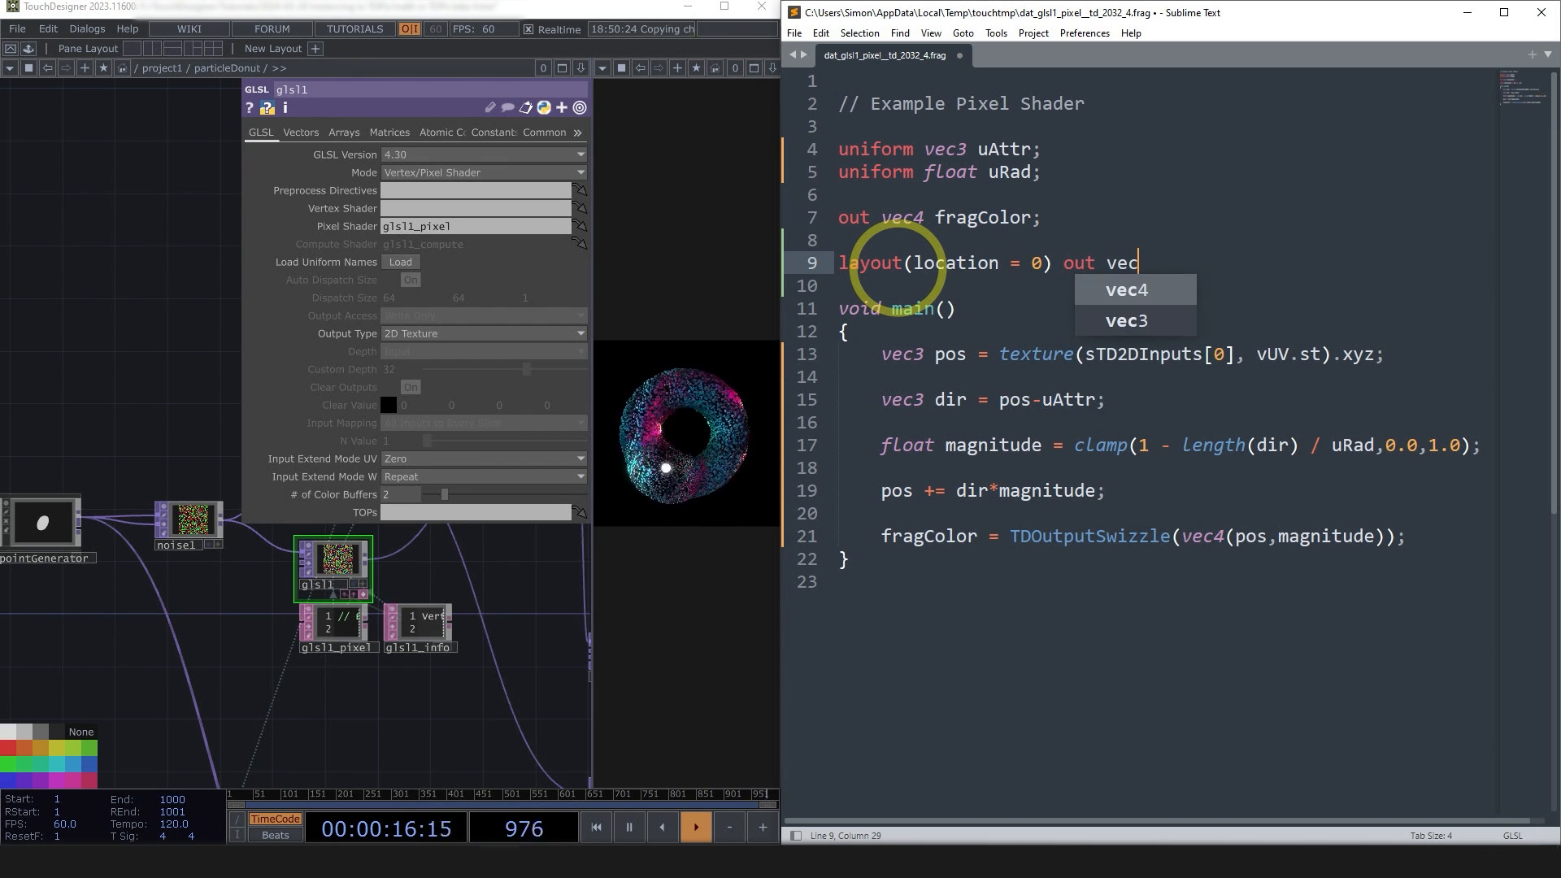
text(4 )
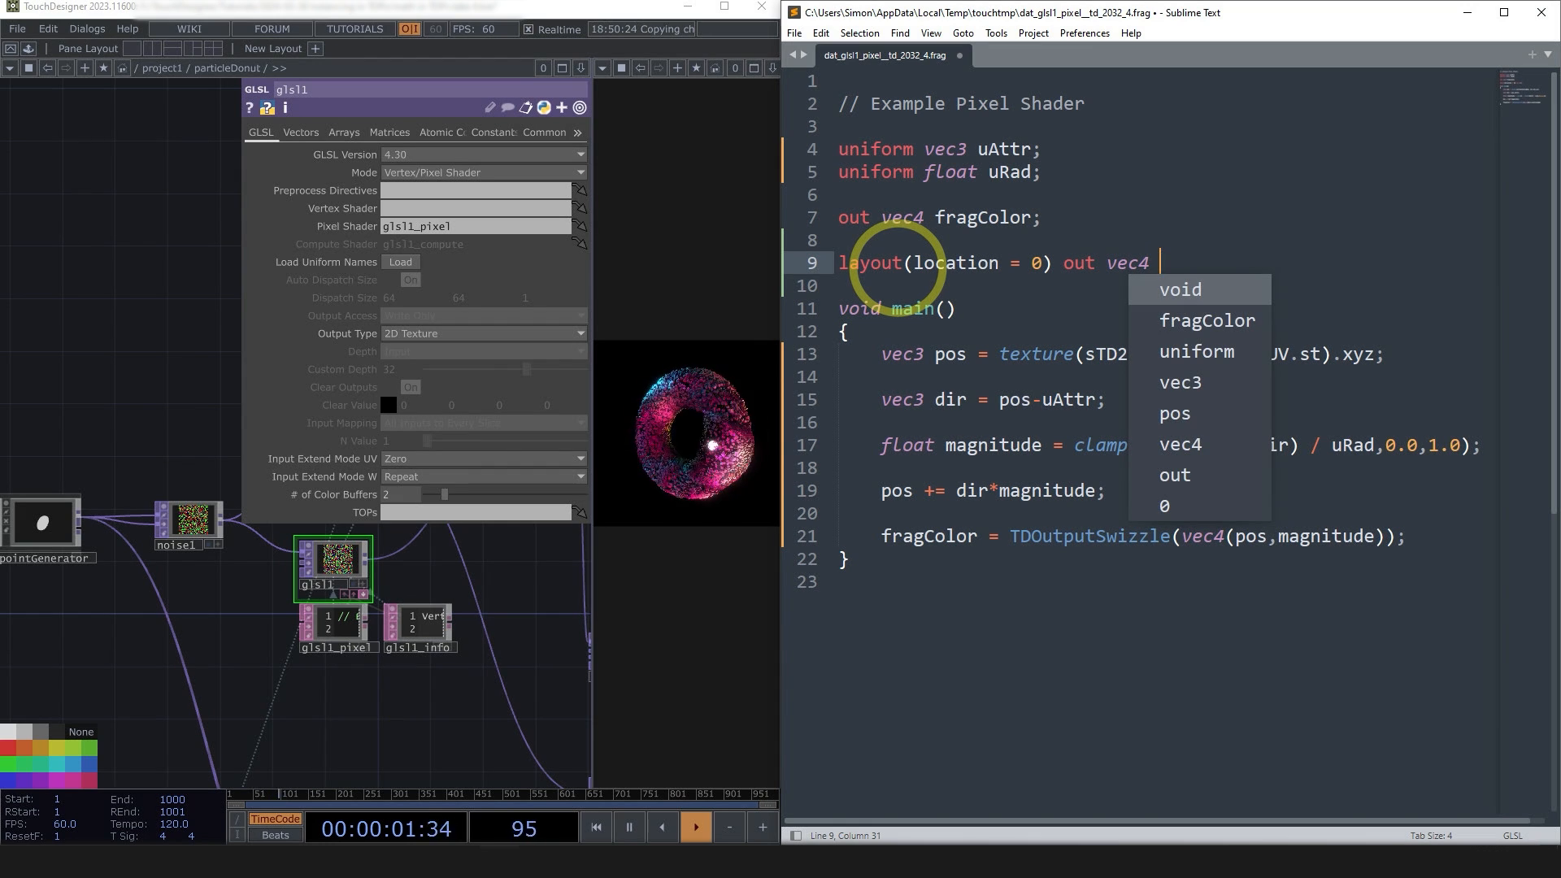
text(oPos;)
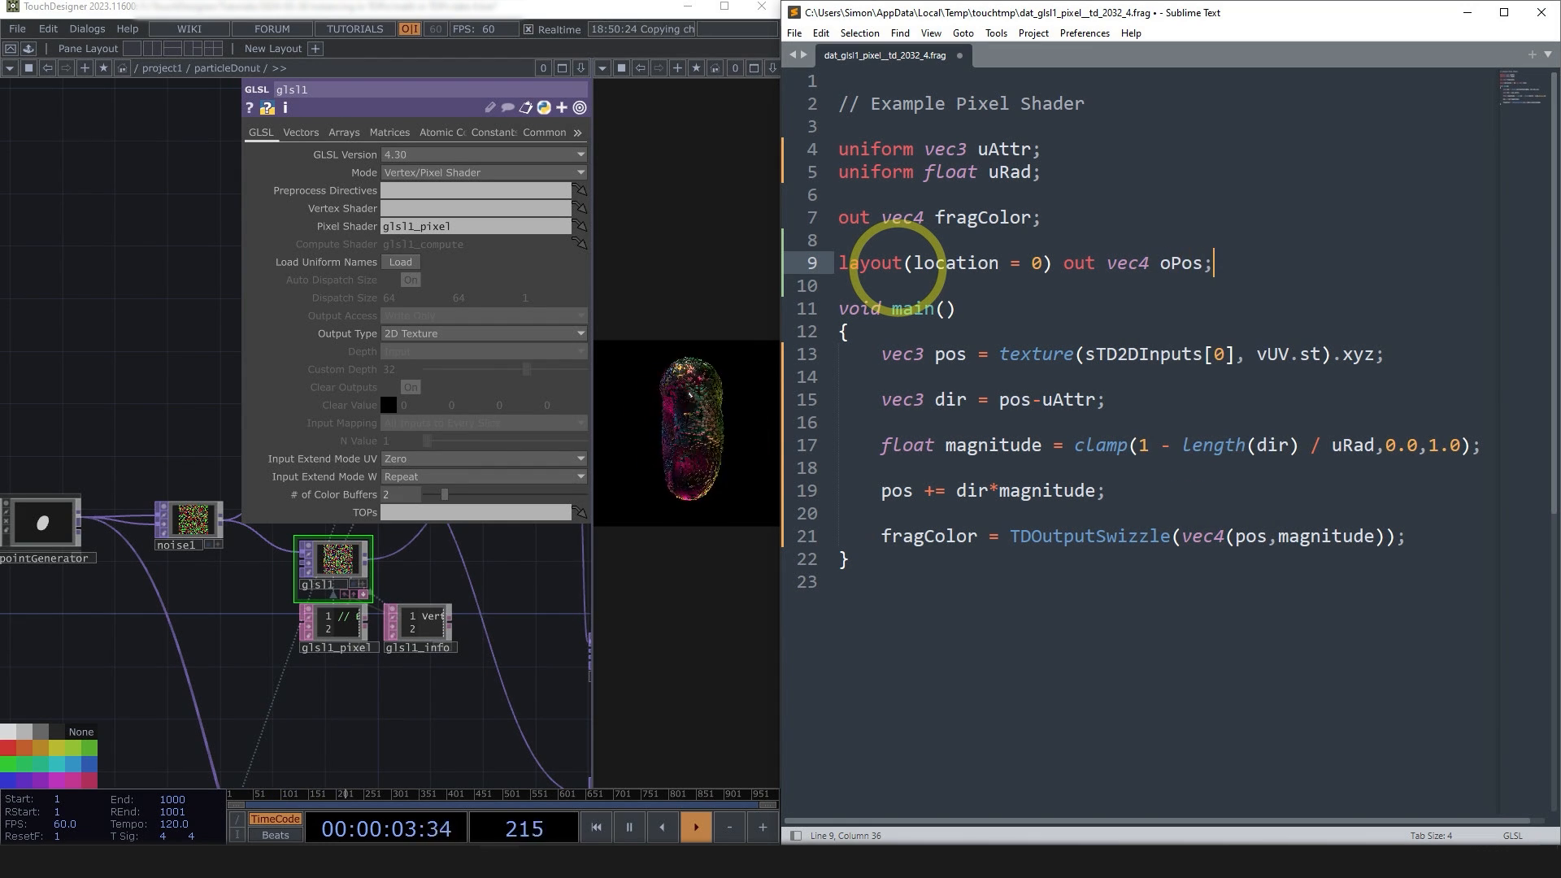
- Compare the layout(location = 0) oPos declaration with the plain fragColor output declaration
drag(1061, 265, 1261, 265)
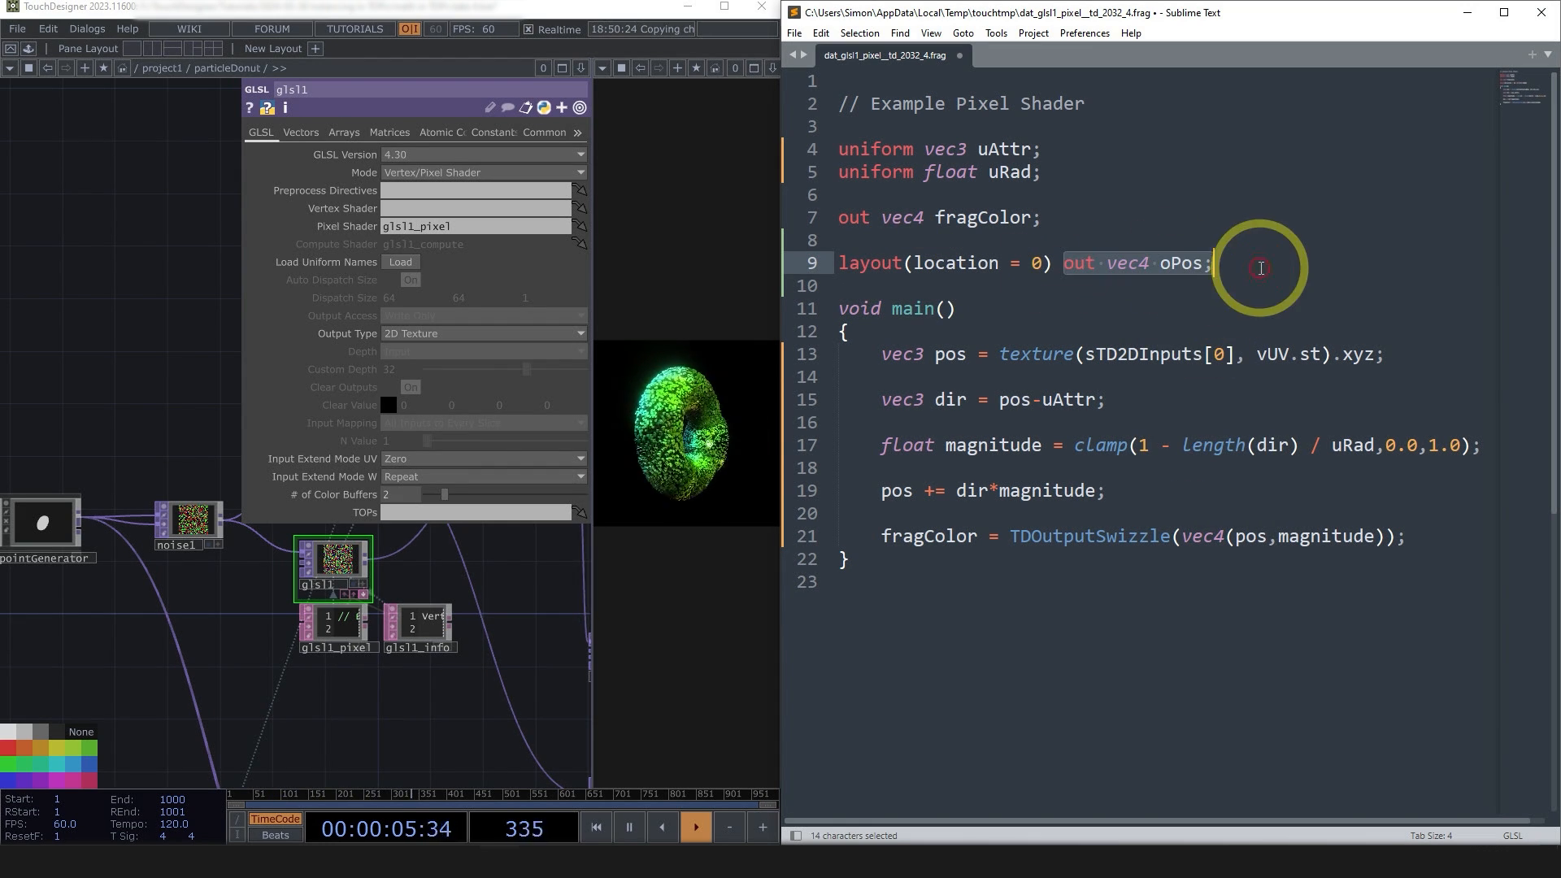
drag(1045, 218, 839, 218)
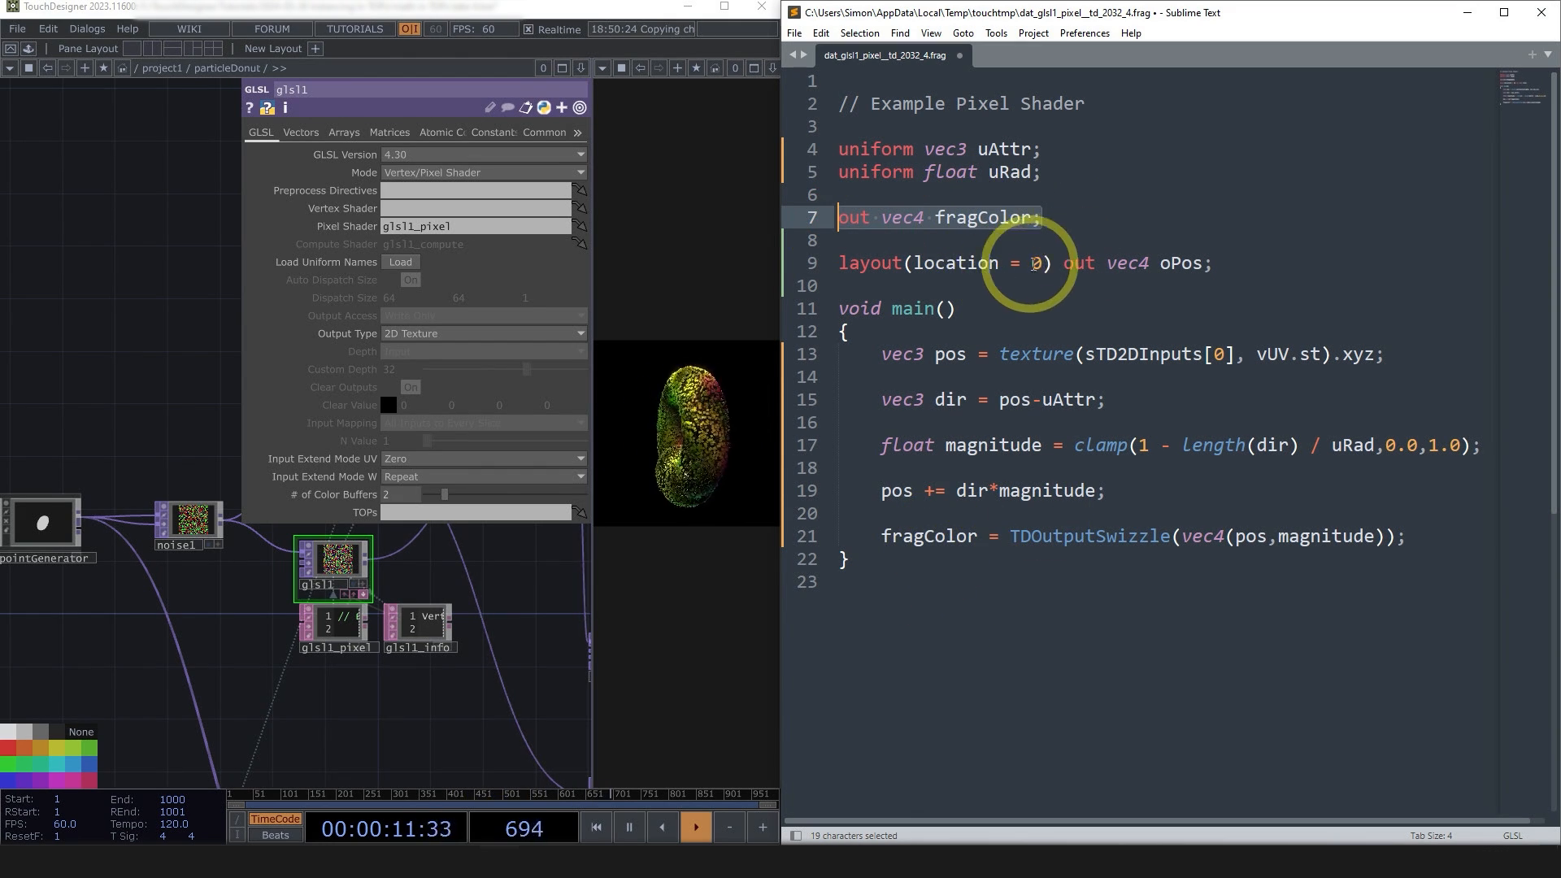
drag(1051, 264, 847, 265)
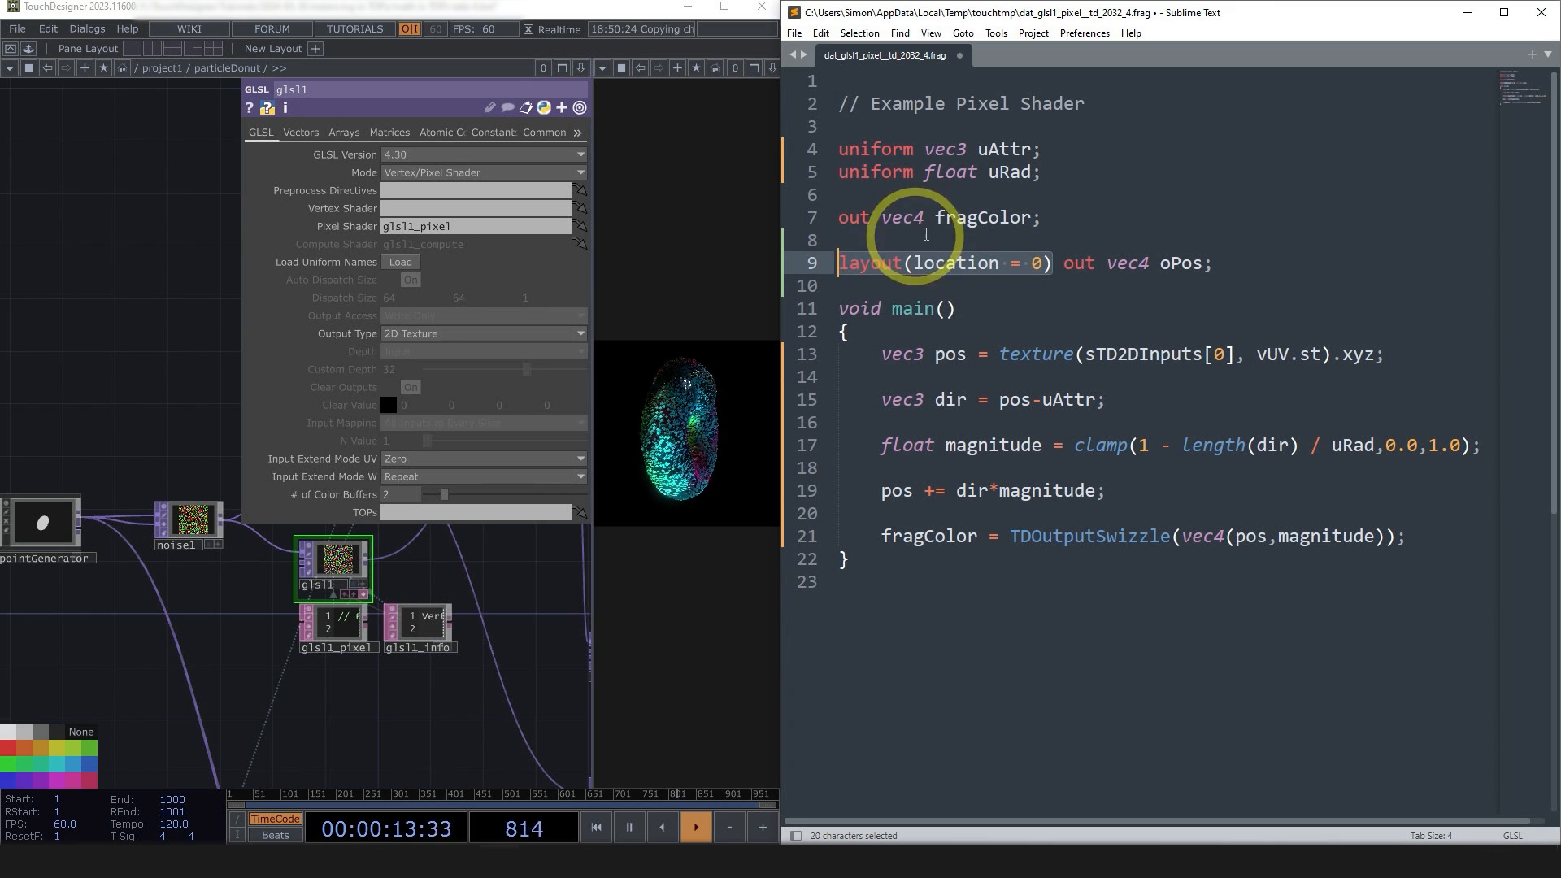
drag(1268, 260, 813, 265)
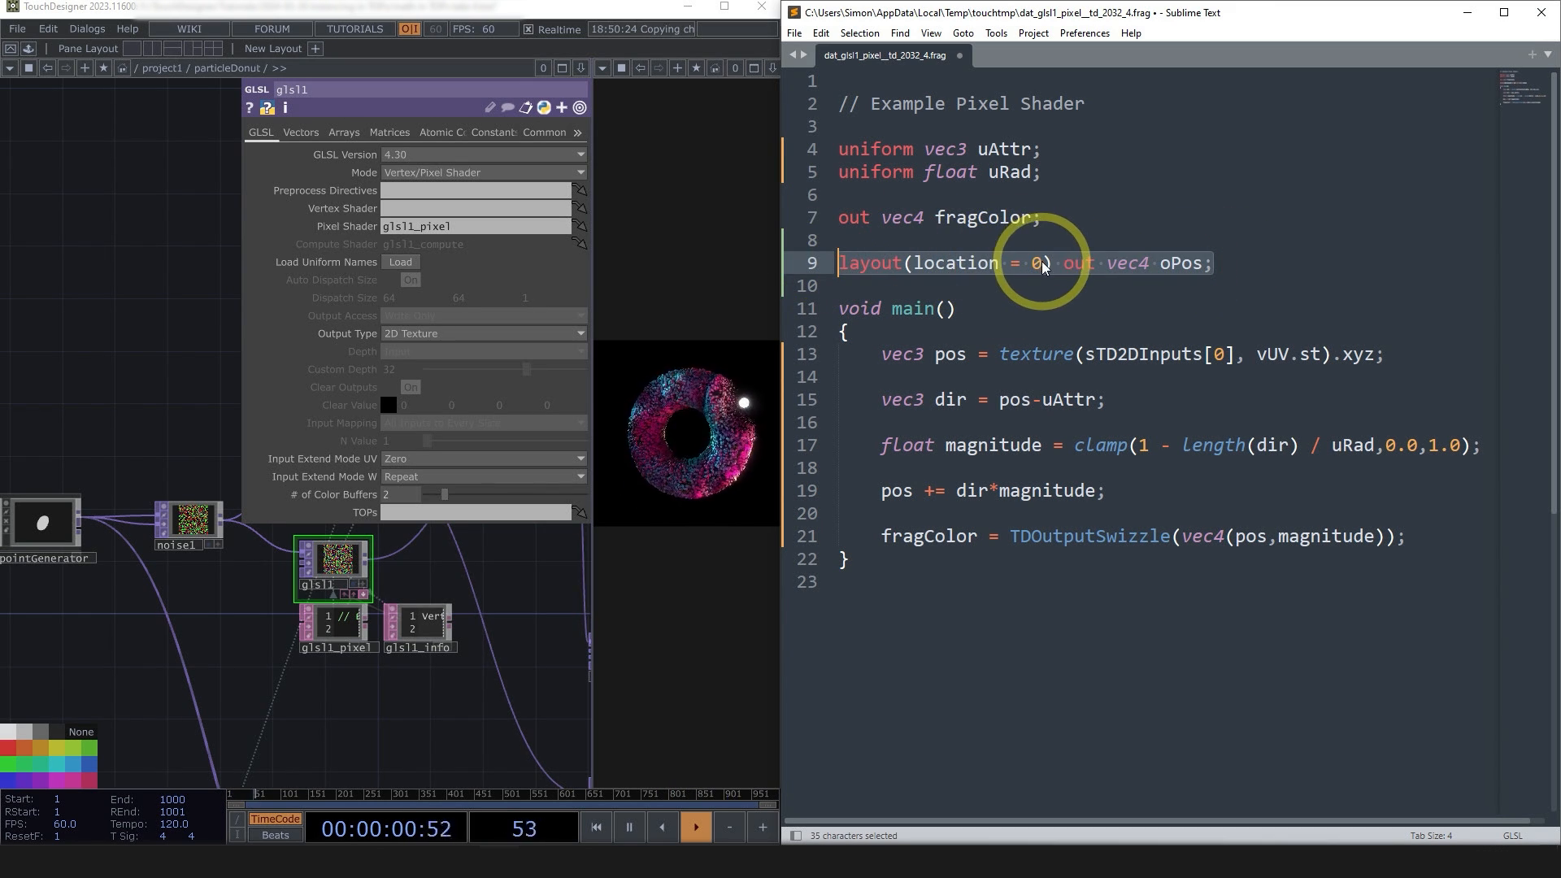
drag(1045, 265, 1031, 266)
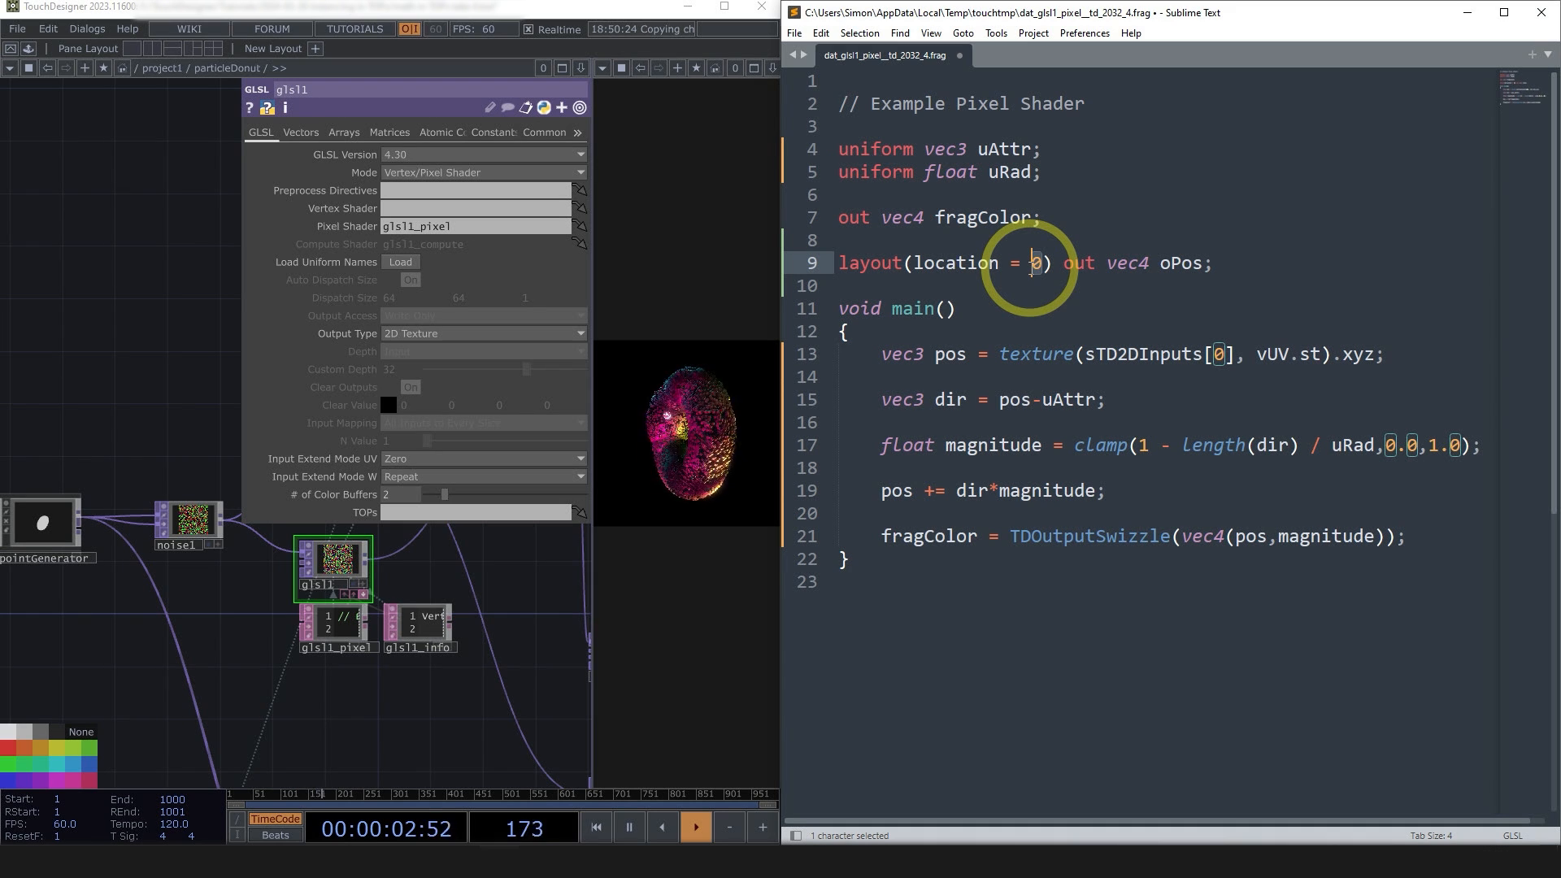
- Delete the "out vec4 fragColor;" declaration and the surplus blank lines around it
drag(1054, 222, 760, 217)
key(BackSpace)
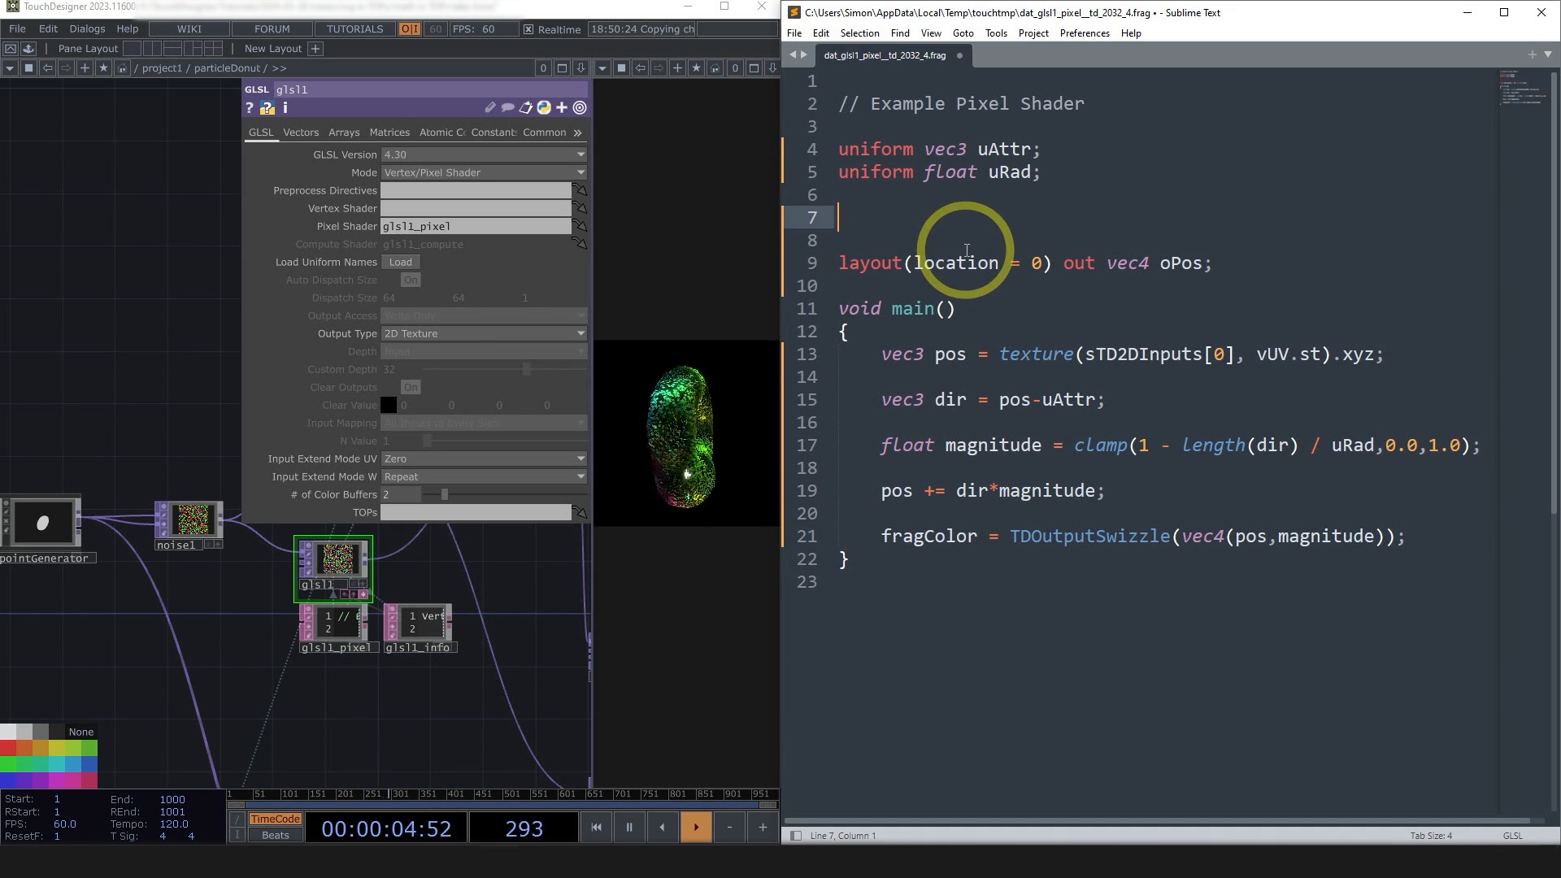
key(BackSpace)
key(Delete)
- Replace fragColor with oPos in the final TDOutputSwizzle assignment, save the shader, and check the glsl1 nodes
double_click(1181, 217)
key(ctrl+c)
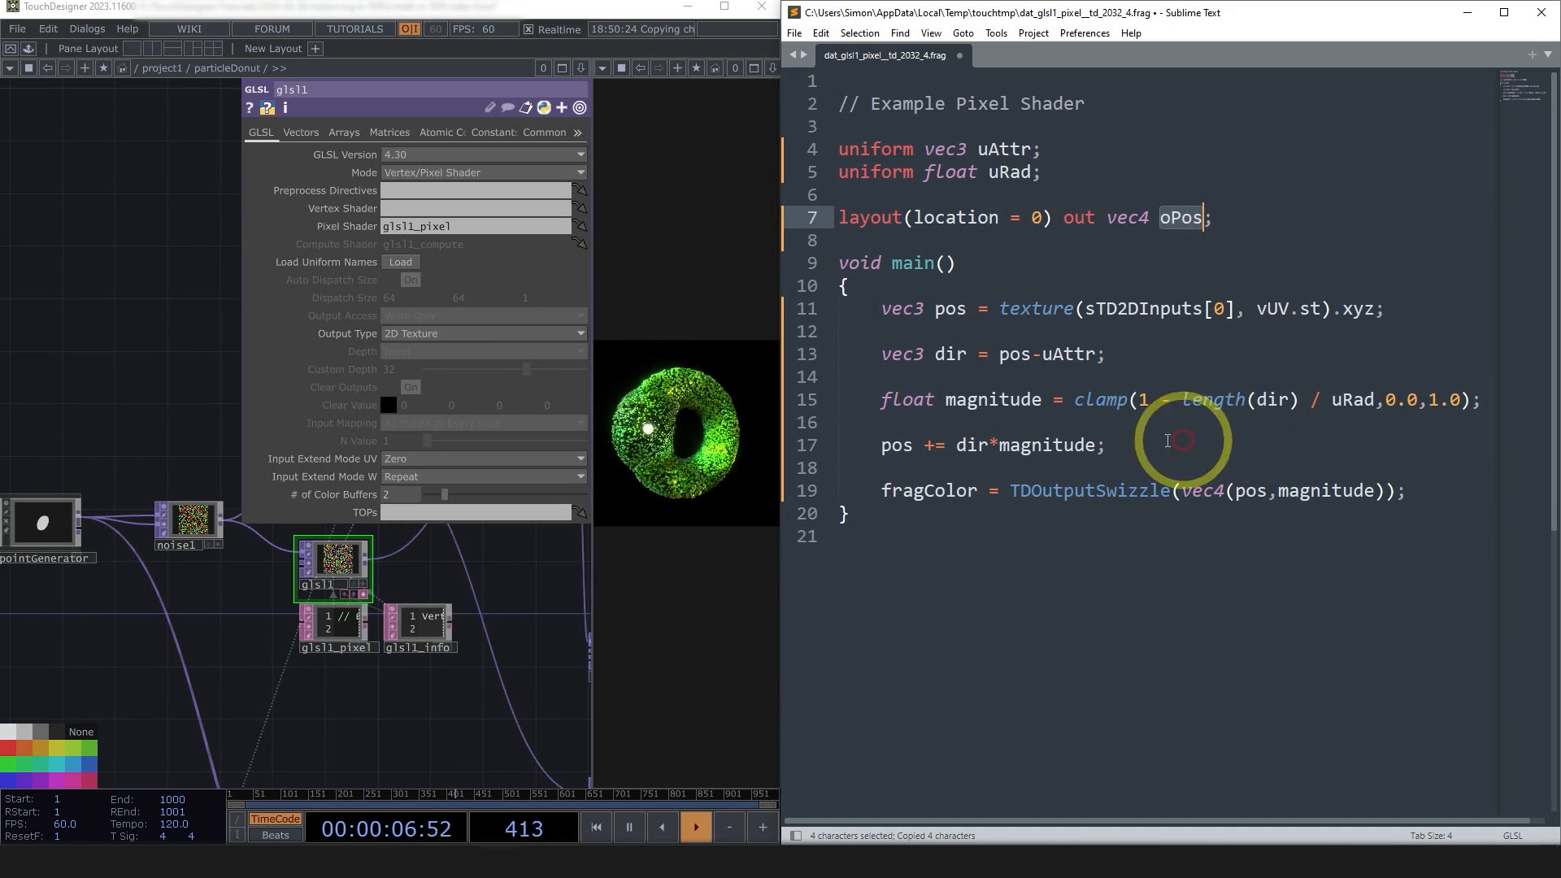
double_click(928, 491)
key(ctrl+v)
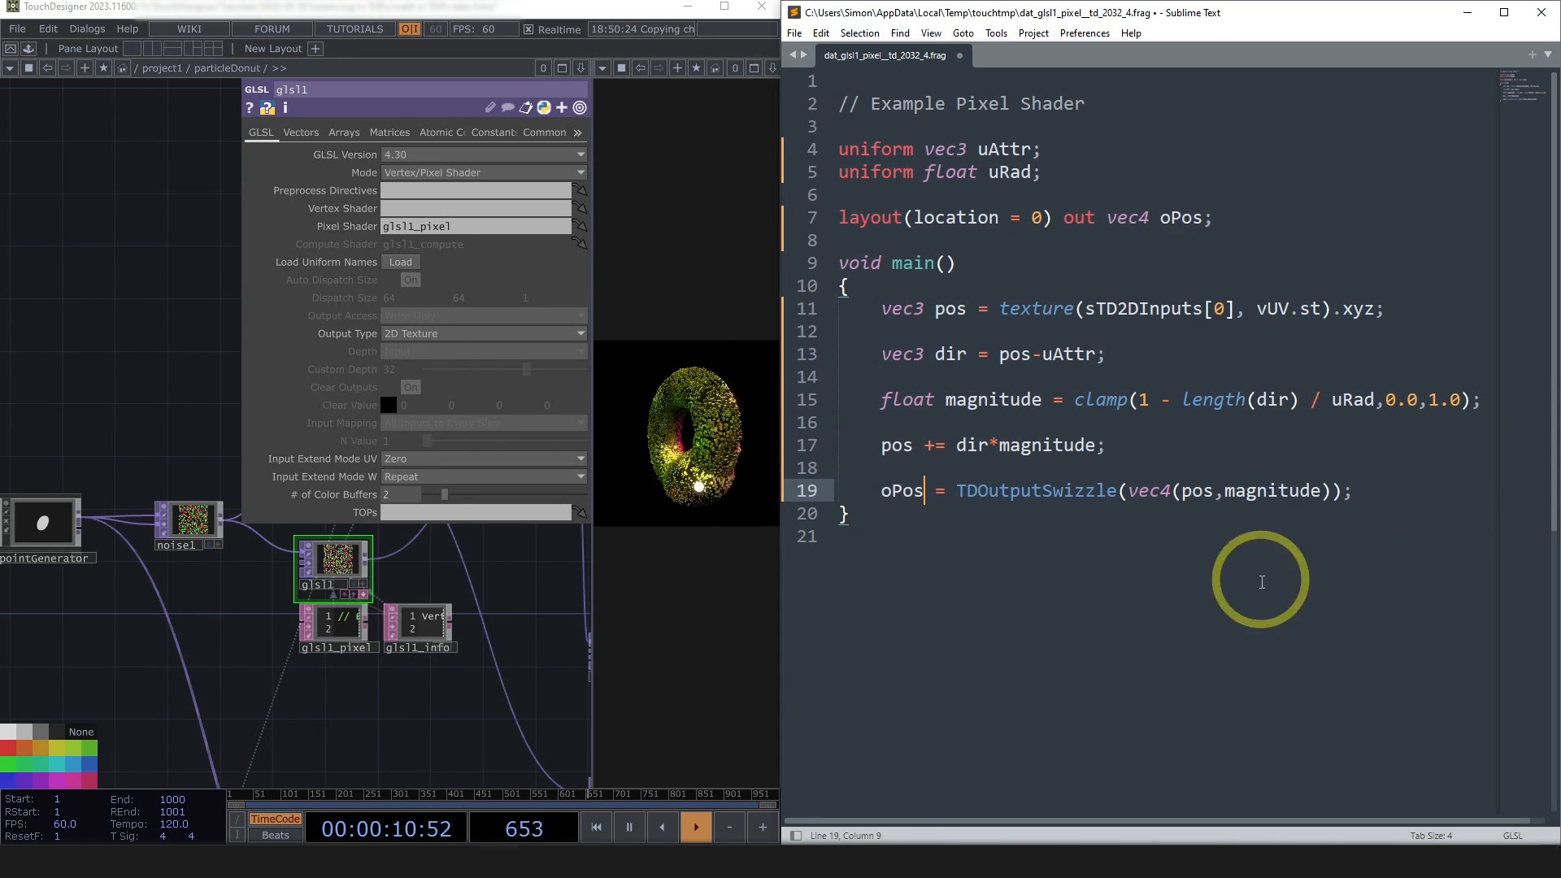
click(1098, 543)
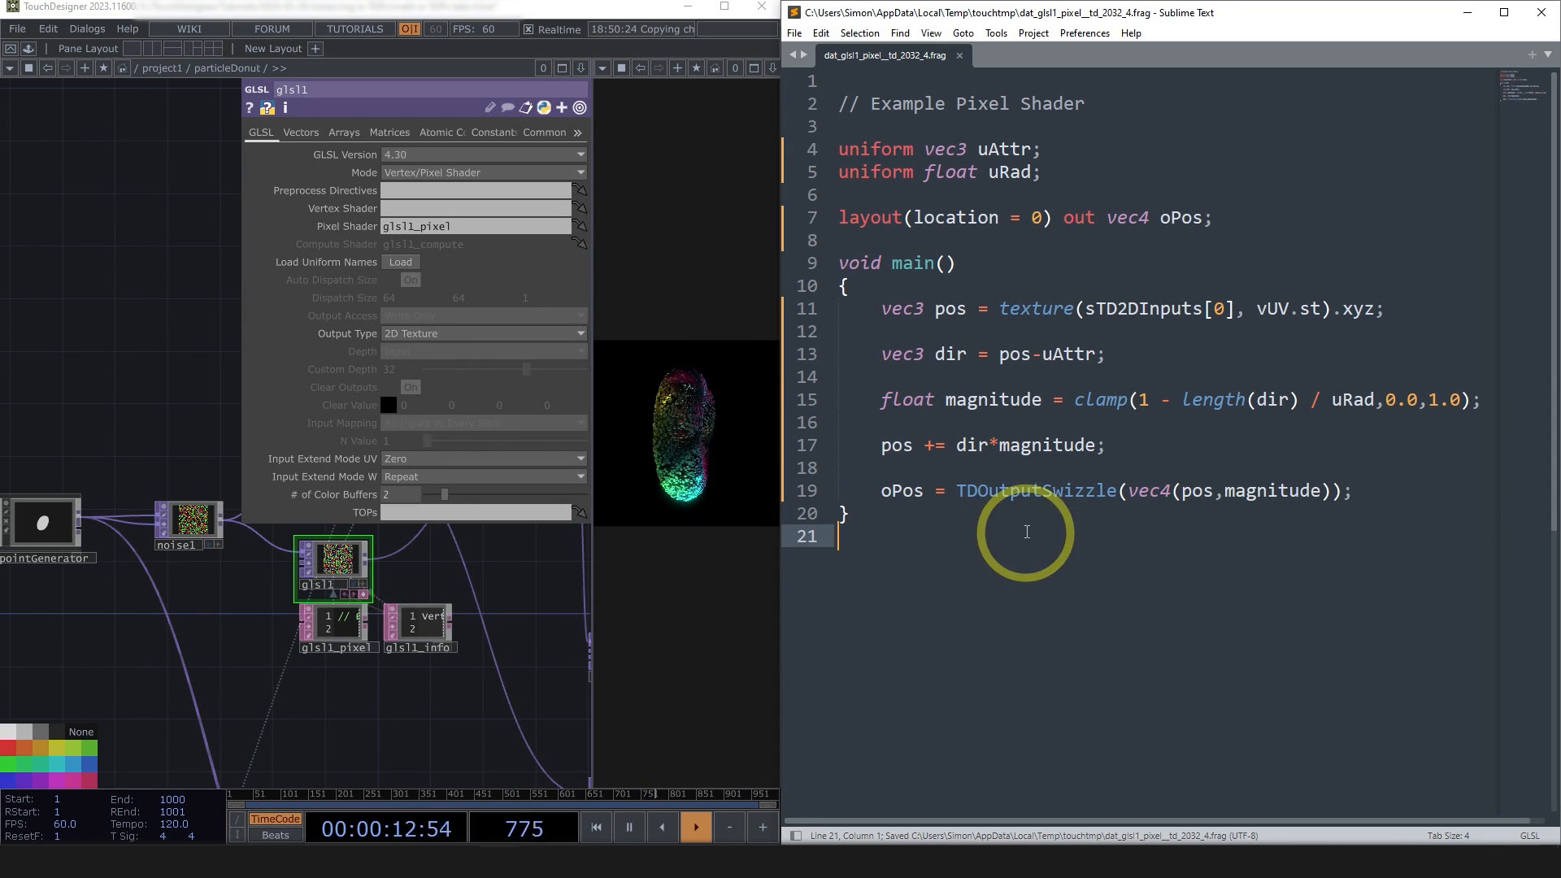
scroll(423, 627, up, 4)
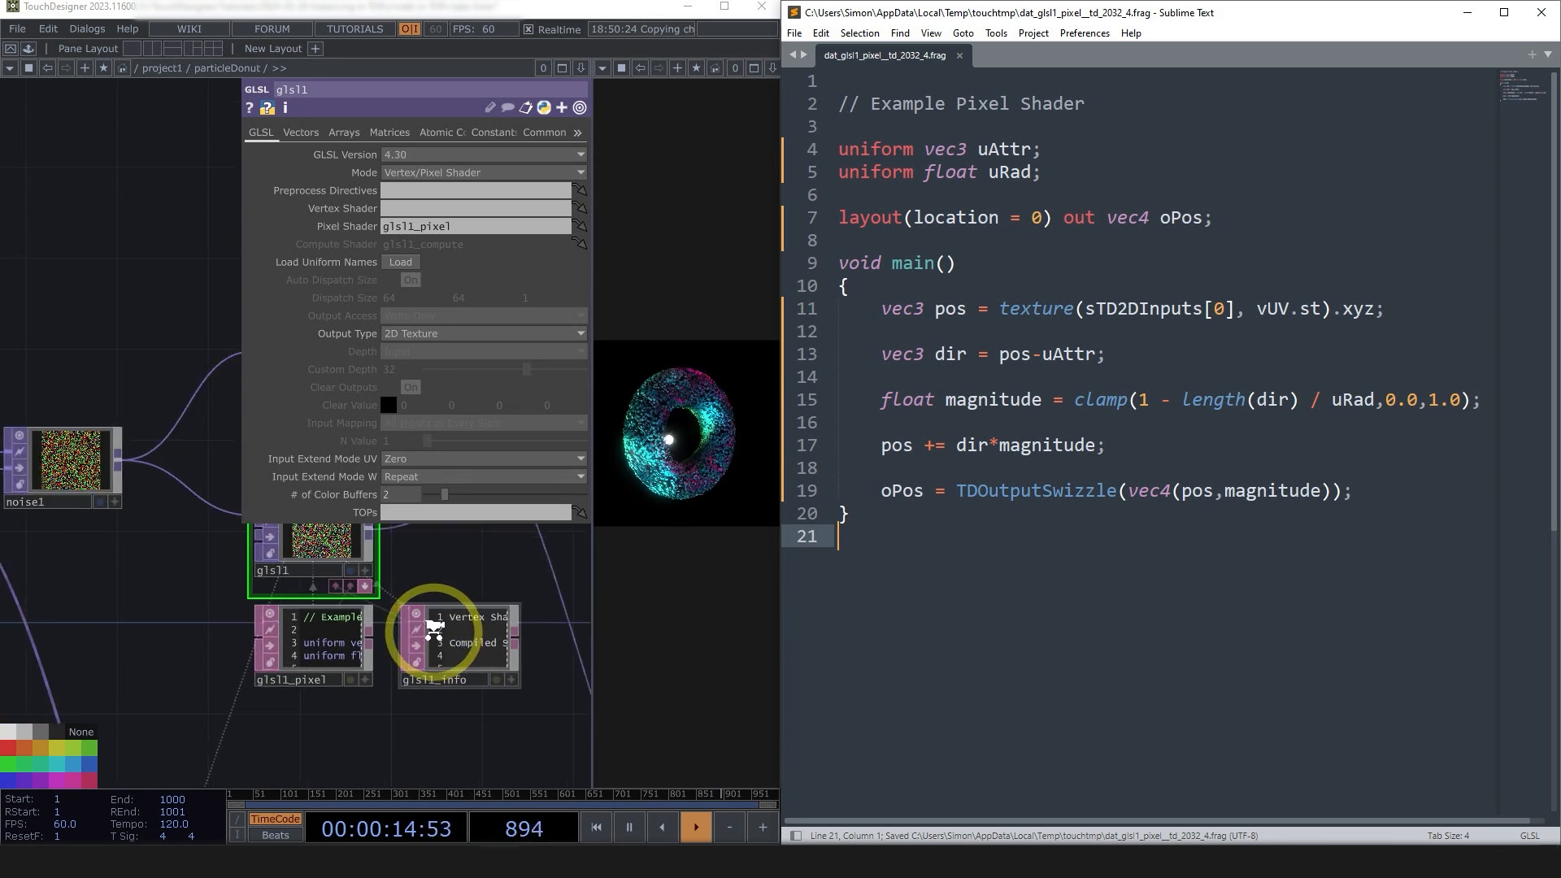
scroll(433, 630, down, 3)
- Duplicate the oPos declaration on the line below, set its location to 1 and rename the output to oDir
drag(1236, 218, 821, 218)
key(ctrl+c)
click(865, 236)
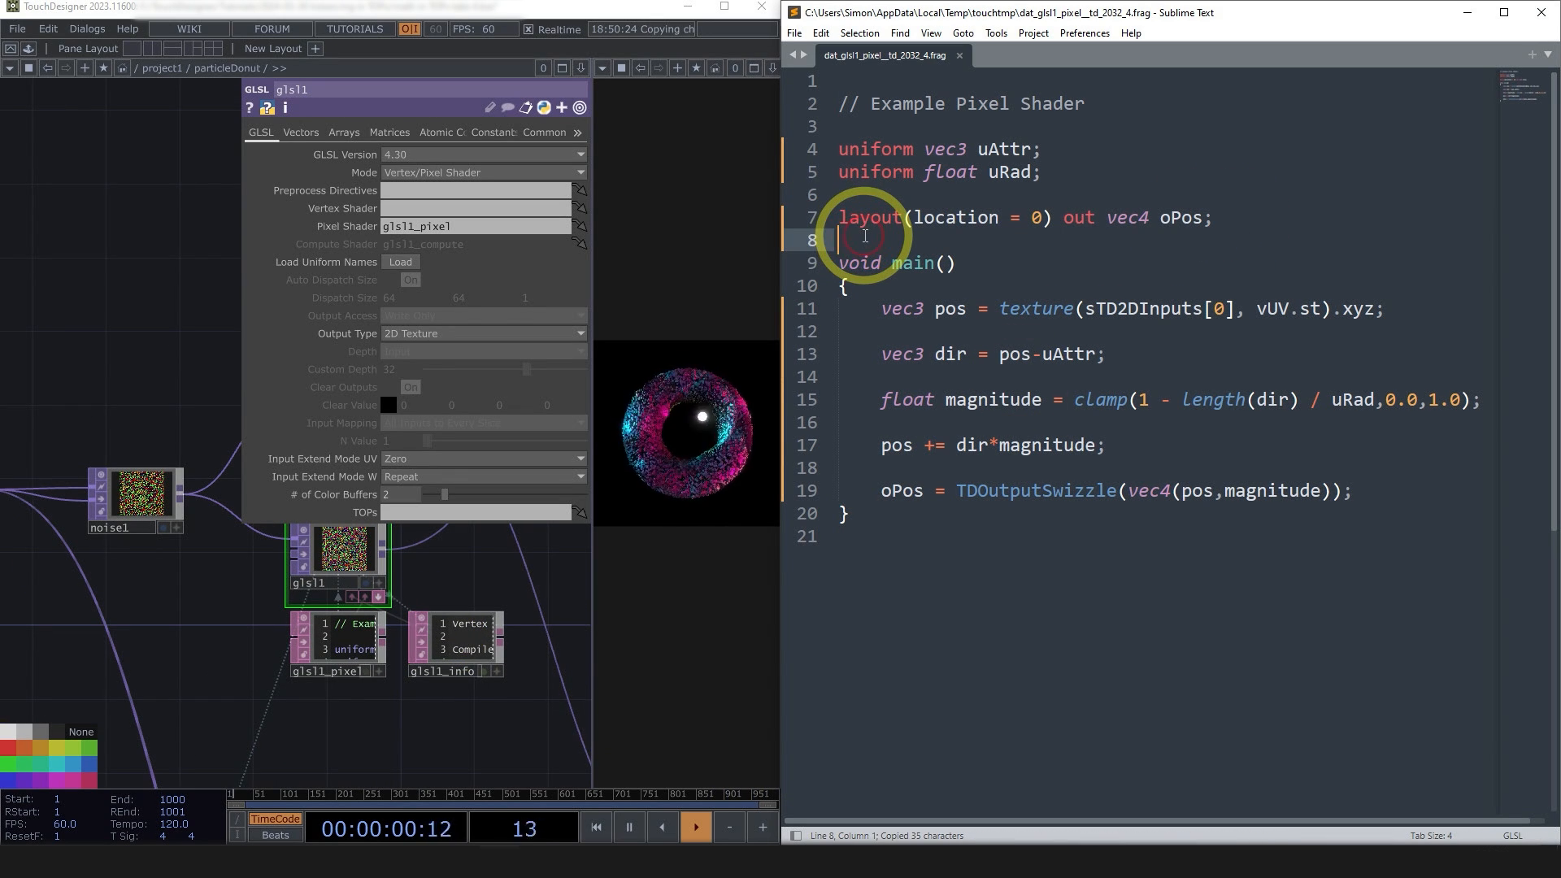
key(Return)
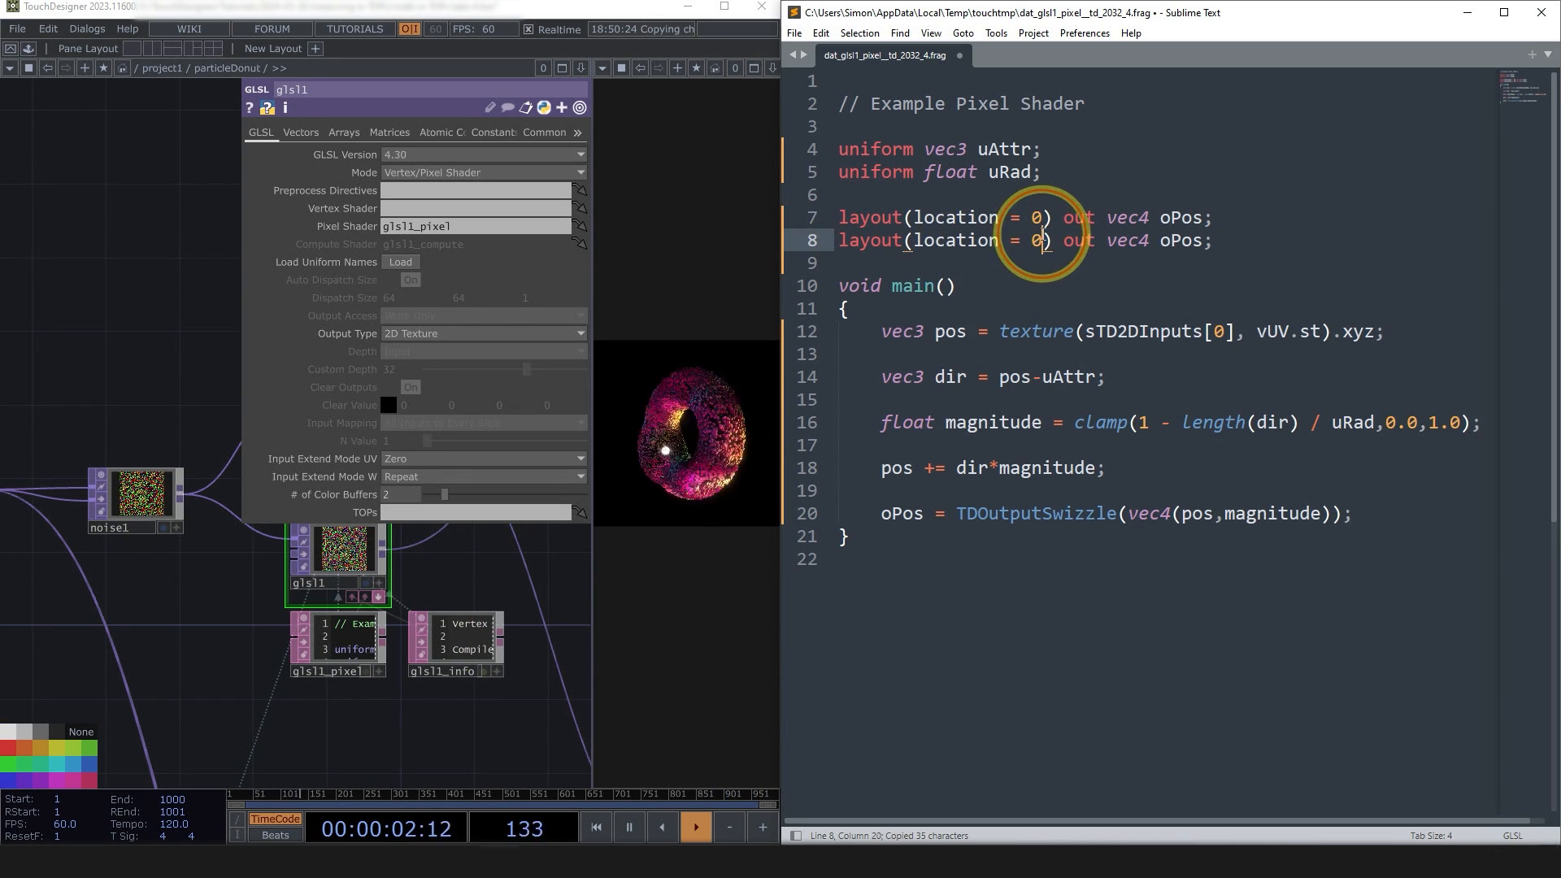
key(BackSpace)
text(1)
double_click(1183, 241)
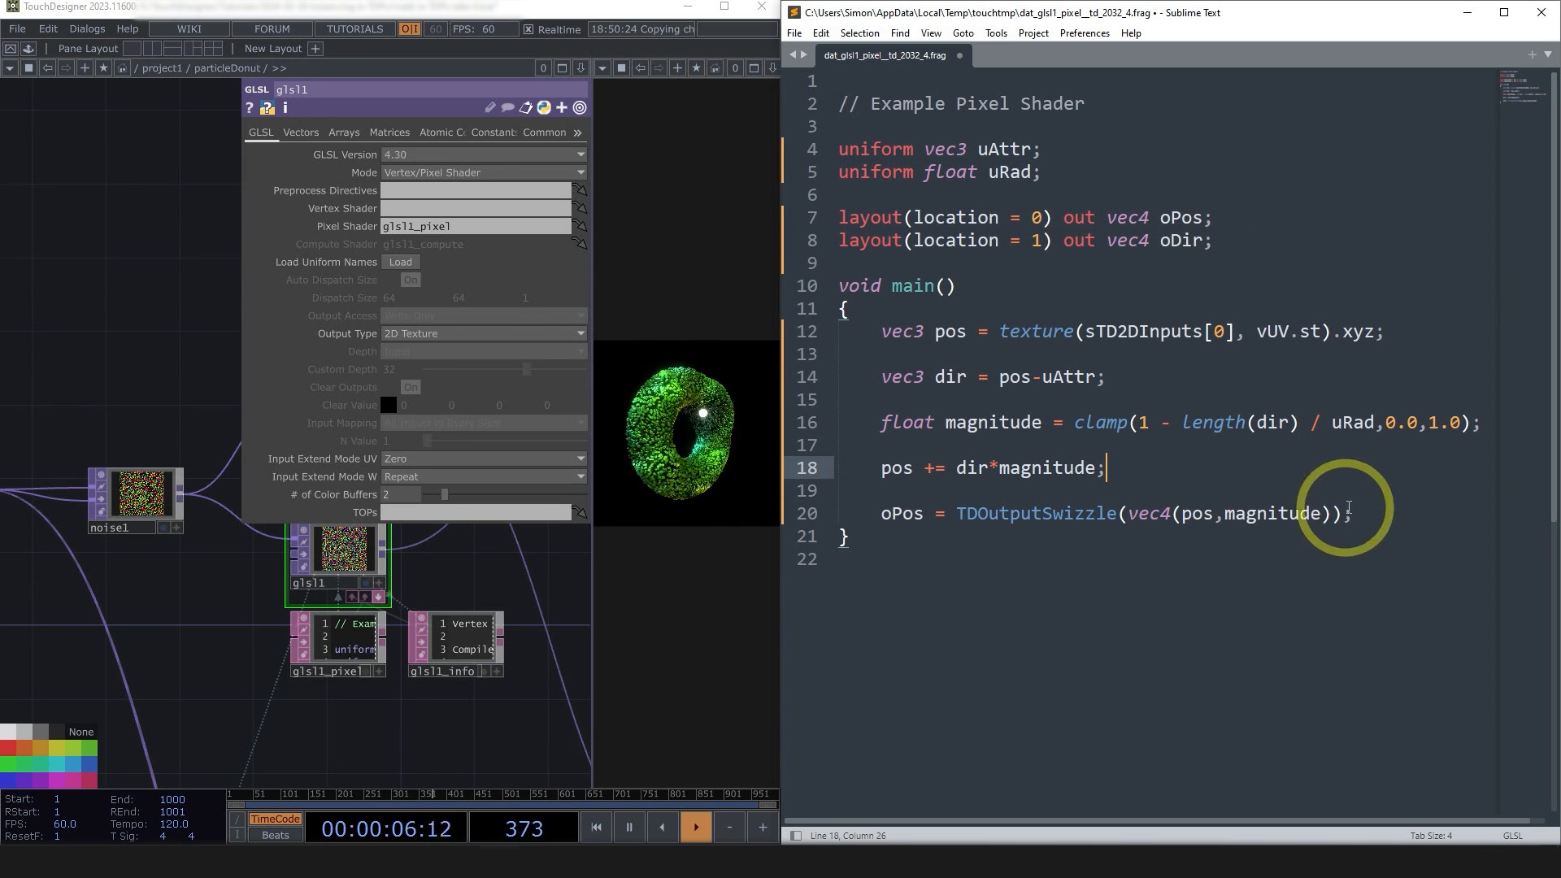
- Add an oDir assignment on a new line below oPos, reusing a copy of TDOutputSwizzle(vec4(pos,magnitude));
drag(1354, 513, 801, 514)
click(1439, 515)
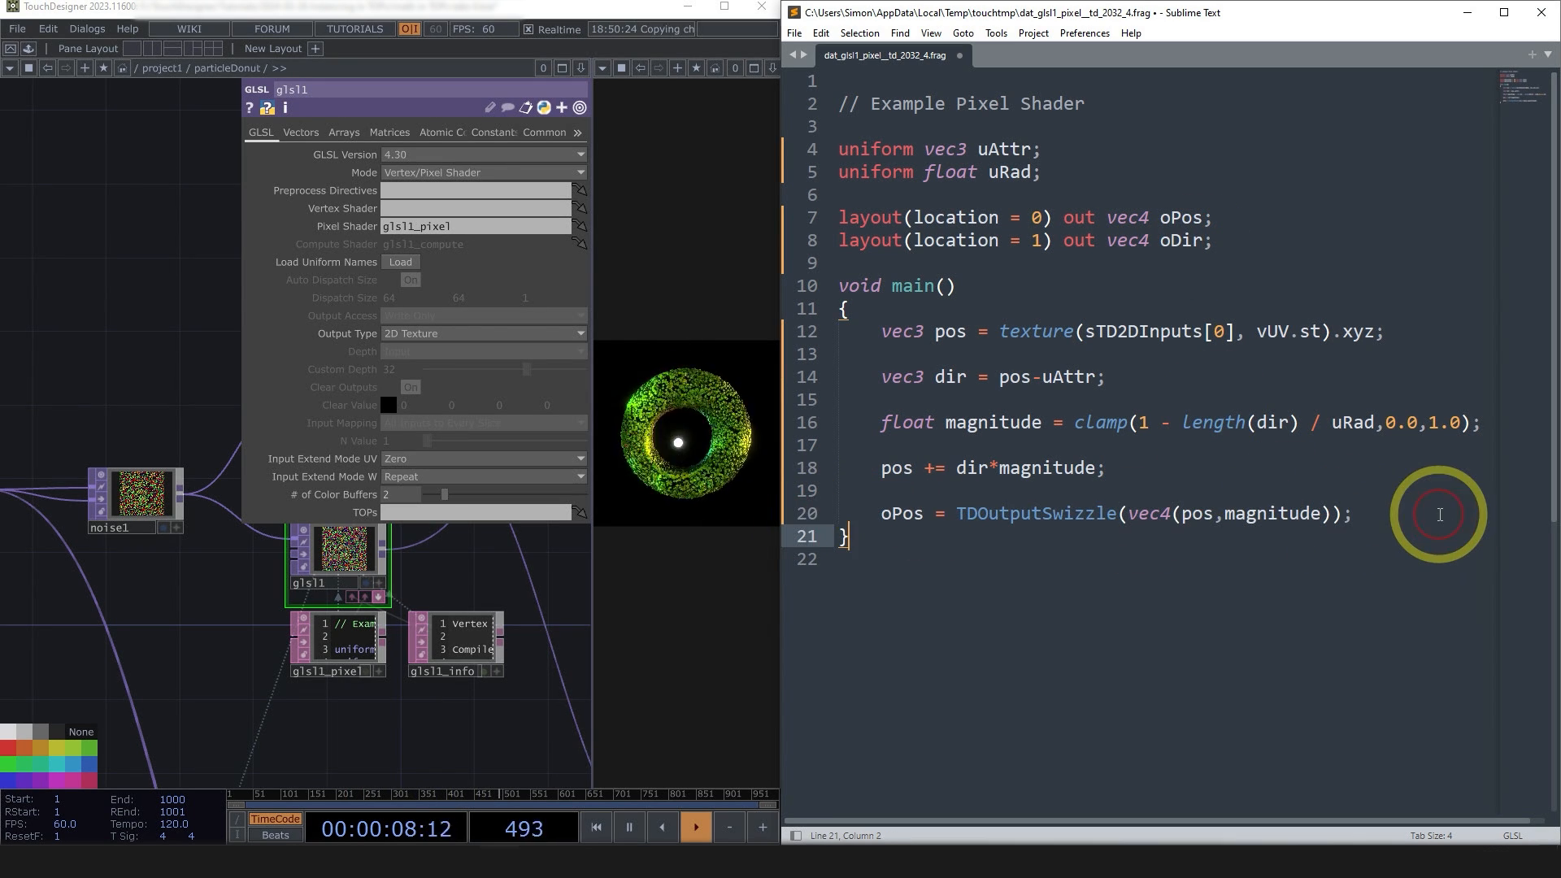
text(o)
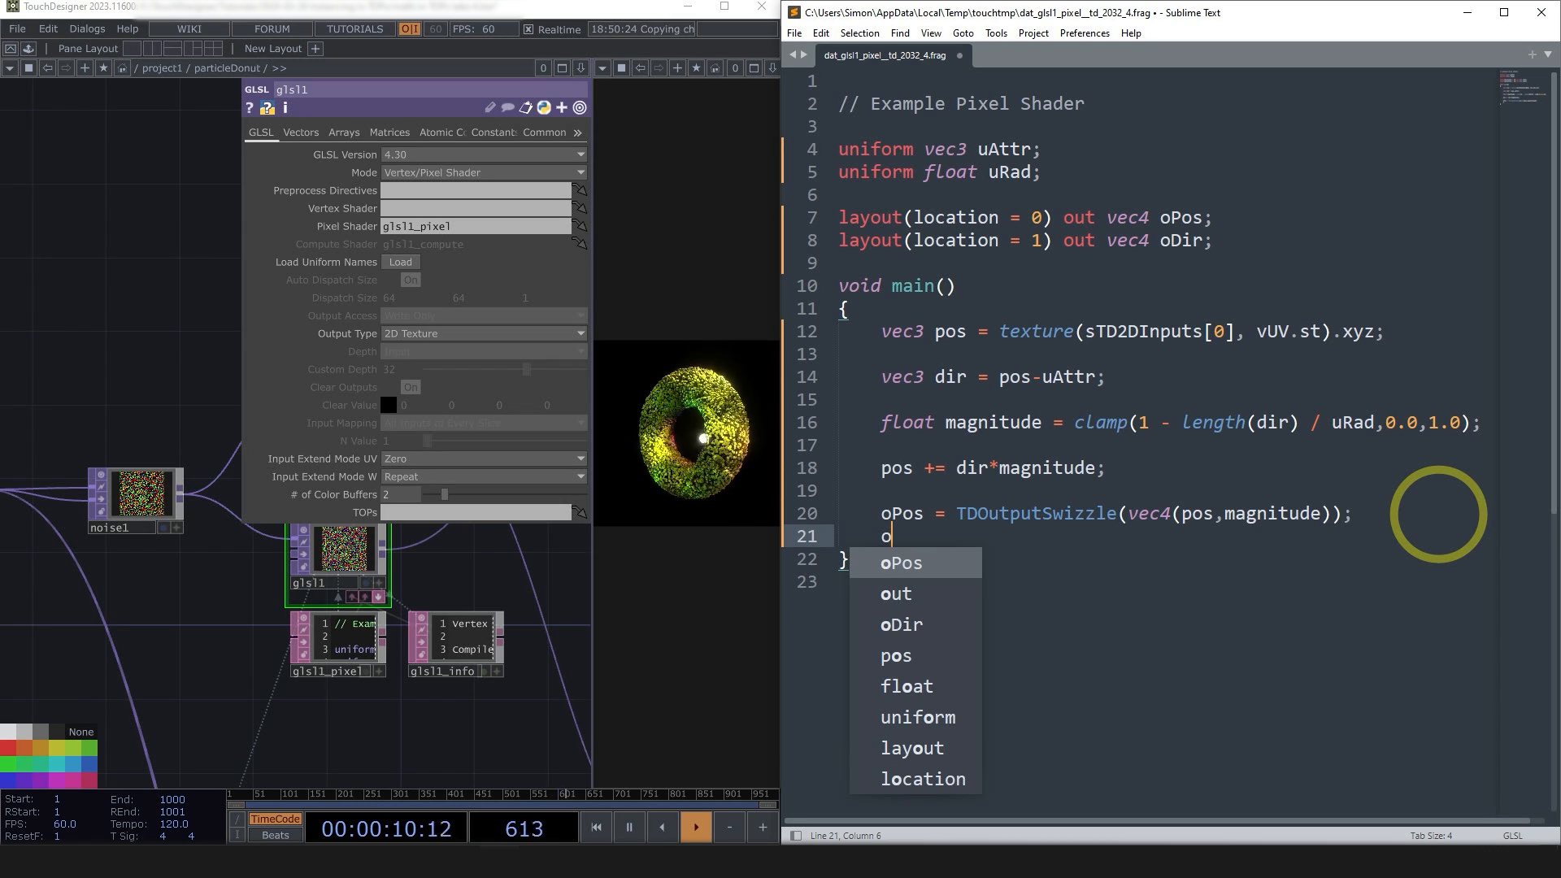
text(Dir =)
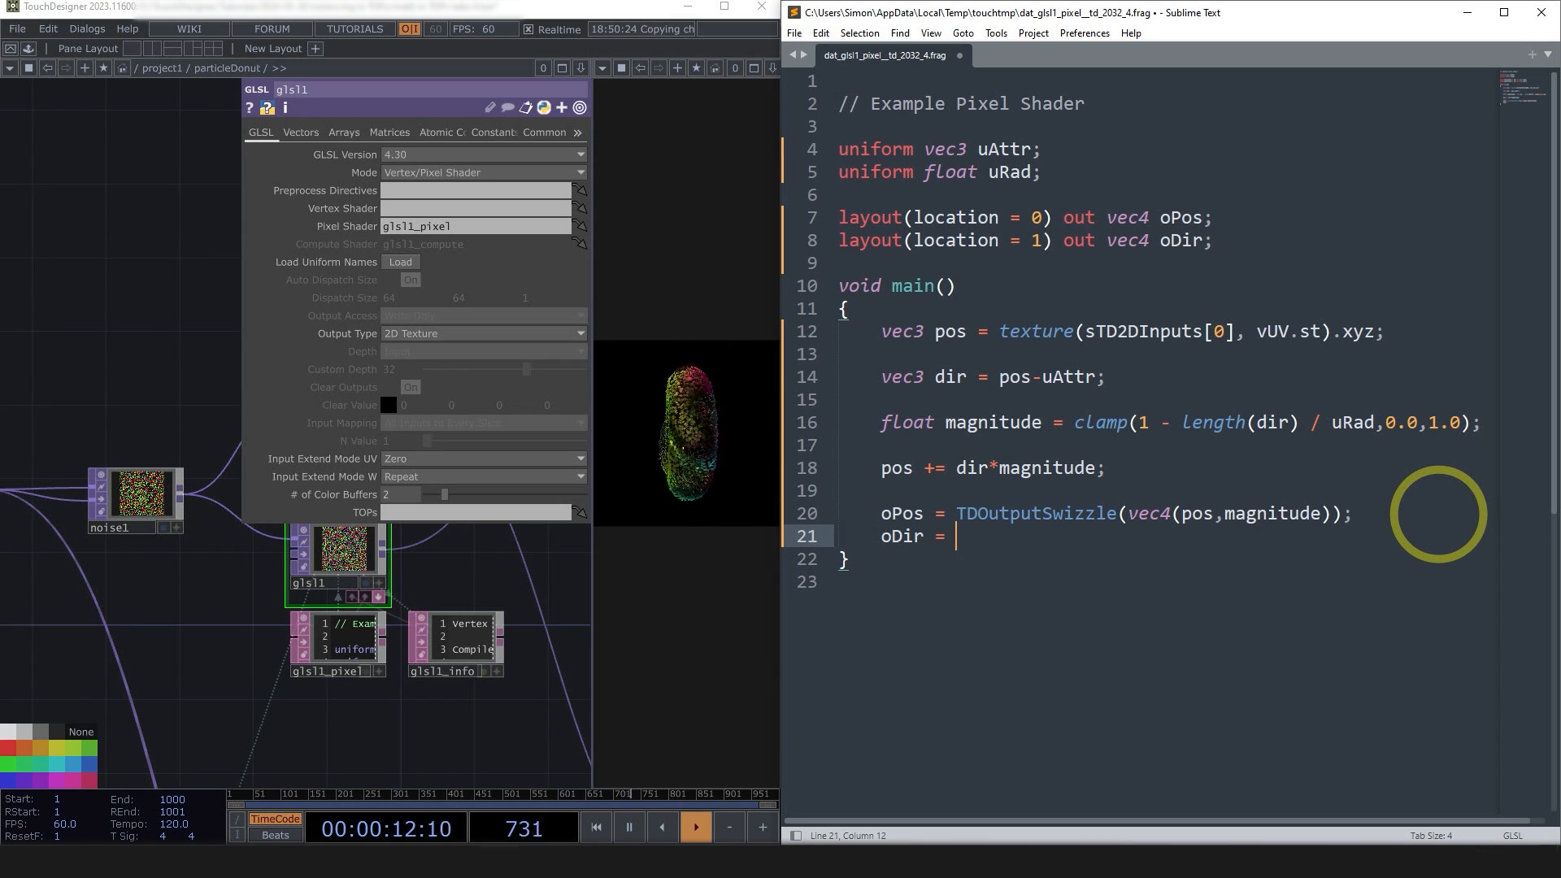
drag(1364, 513, 958, 514)
key(ctrl+c)
click(1017, 536)
key(ctrl+v)
- Change the oDir assignment's vector to vec4(dir,1.0) and save the shader
double_click(1073, 536)
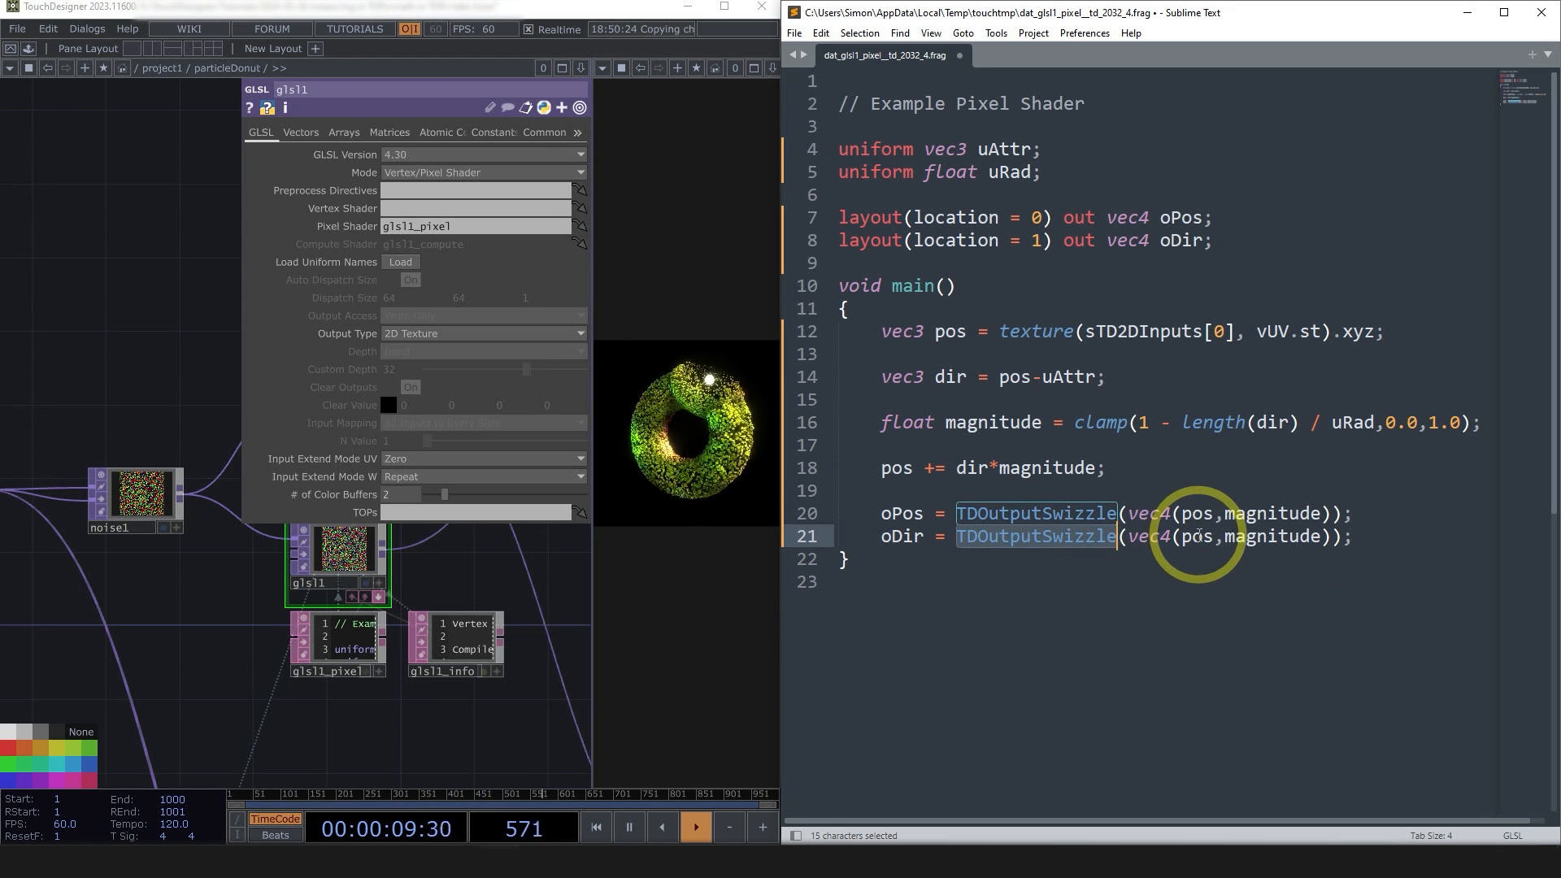
double_click(1198, 536)
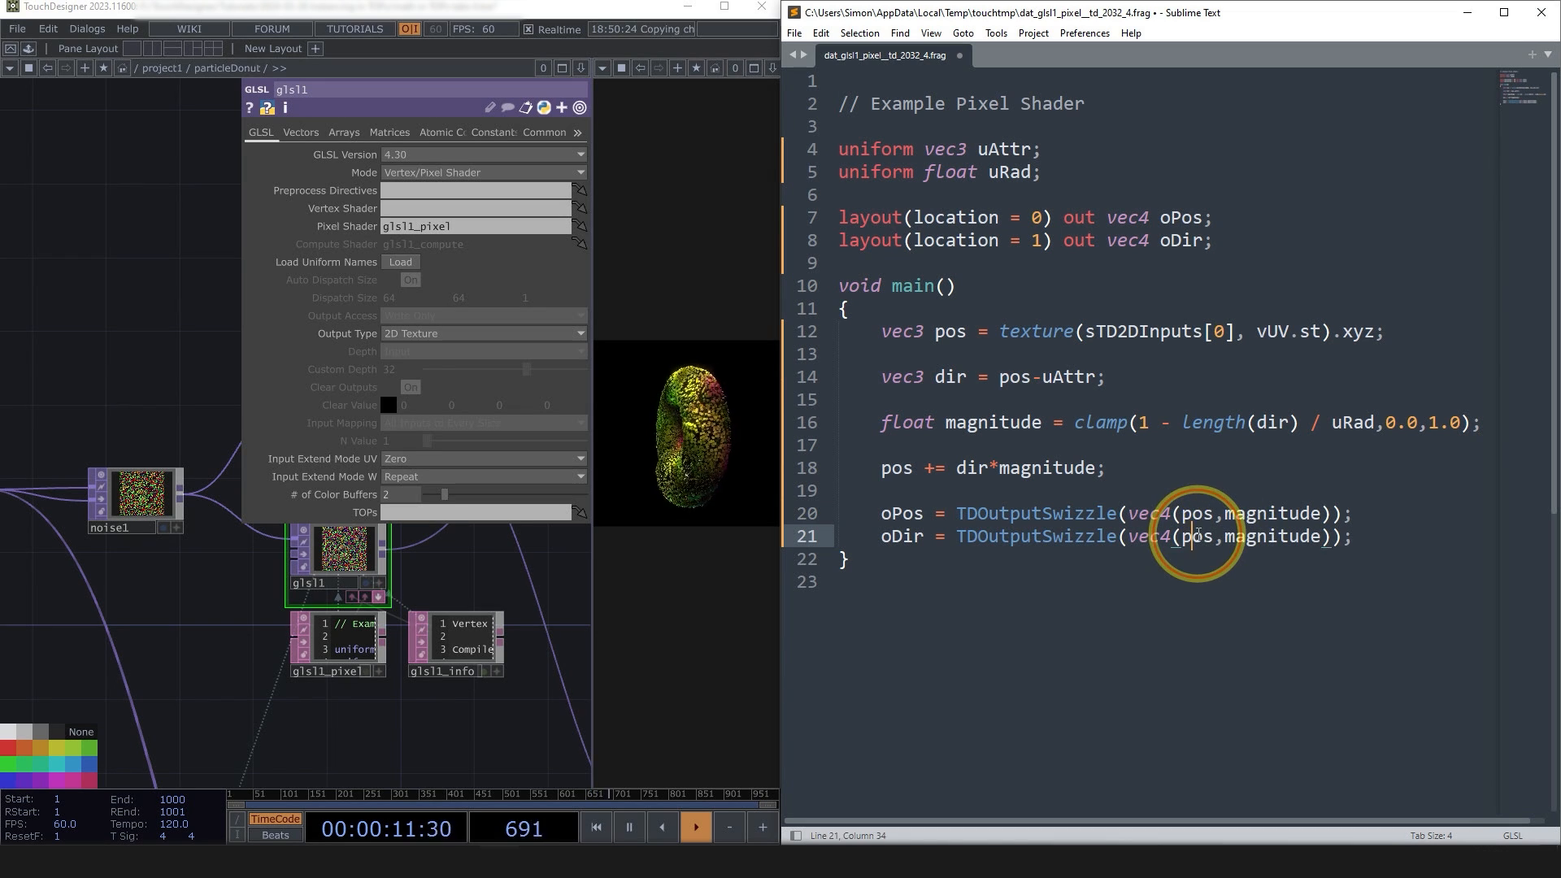
text(dir)
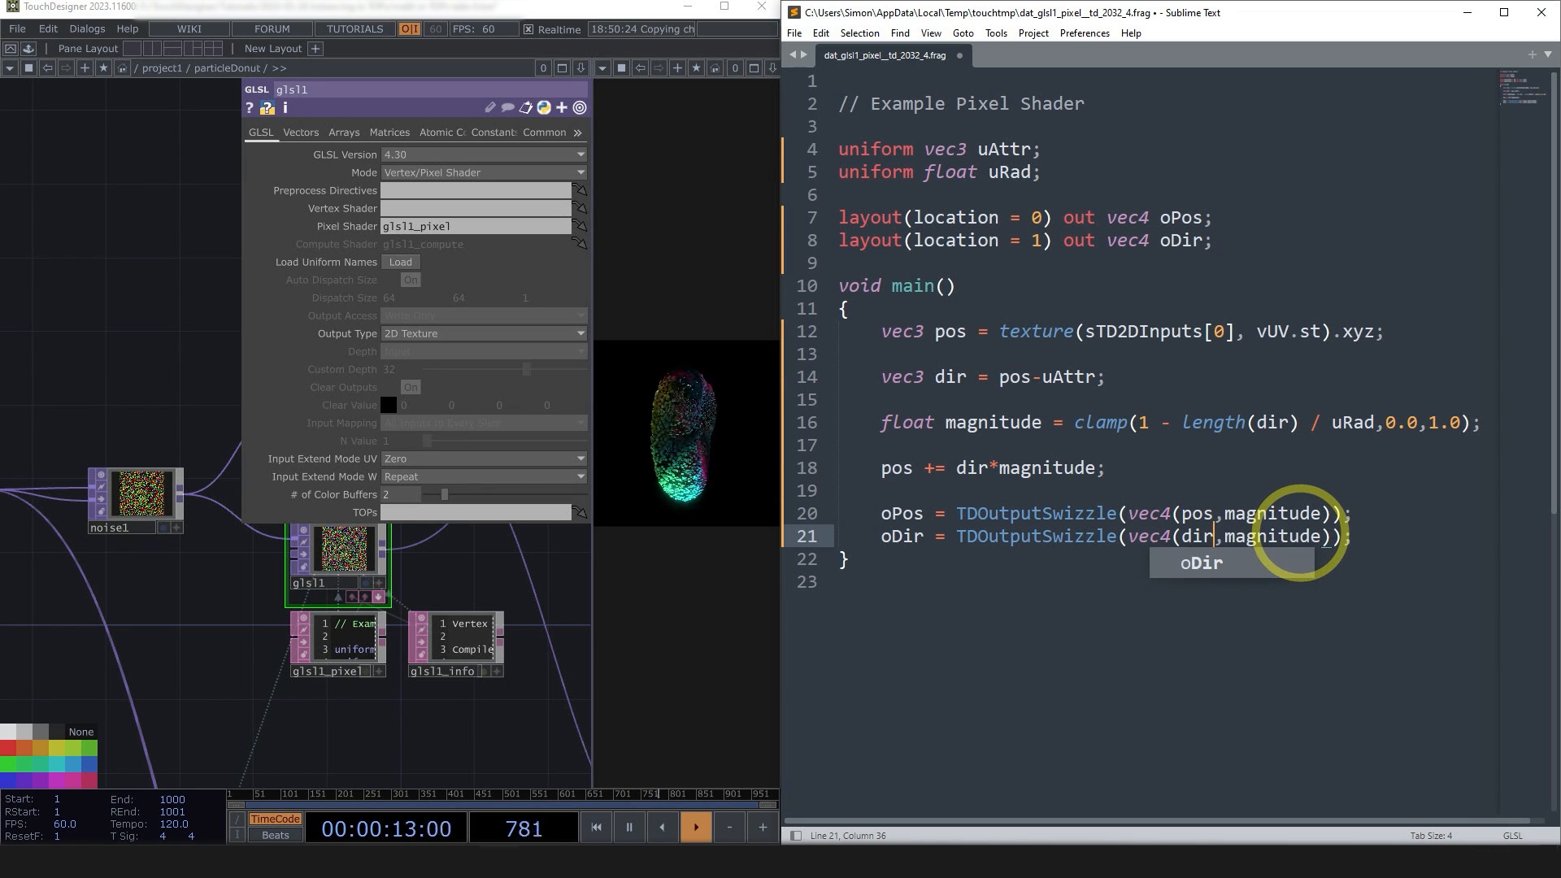
double_click(1272, 537)
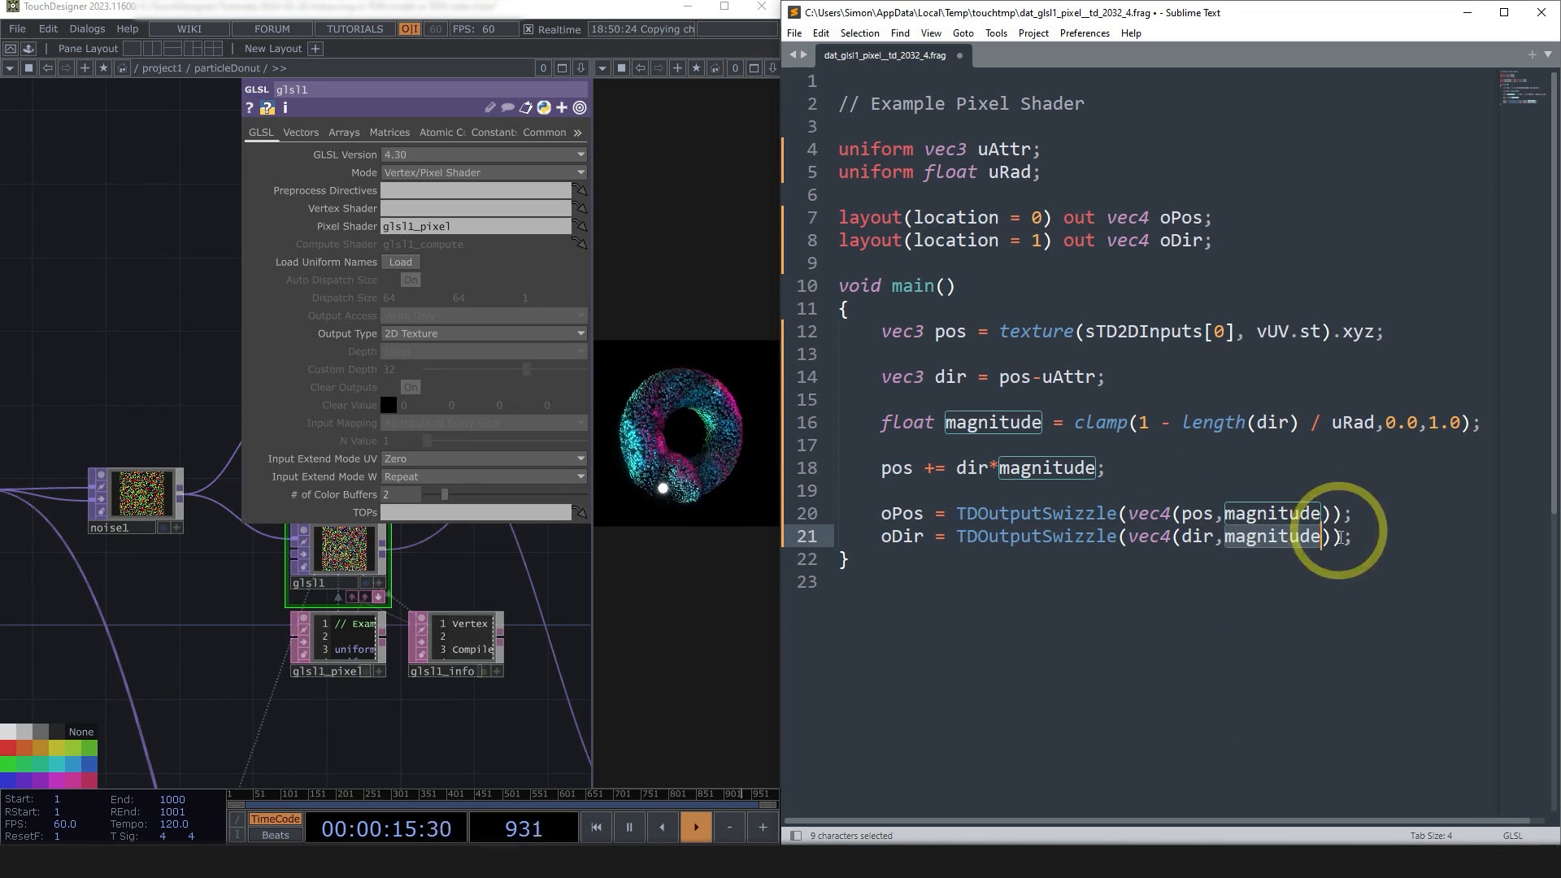
text(1.0)
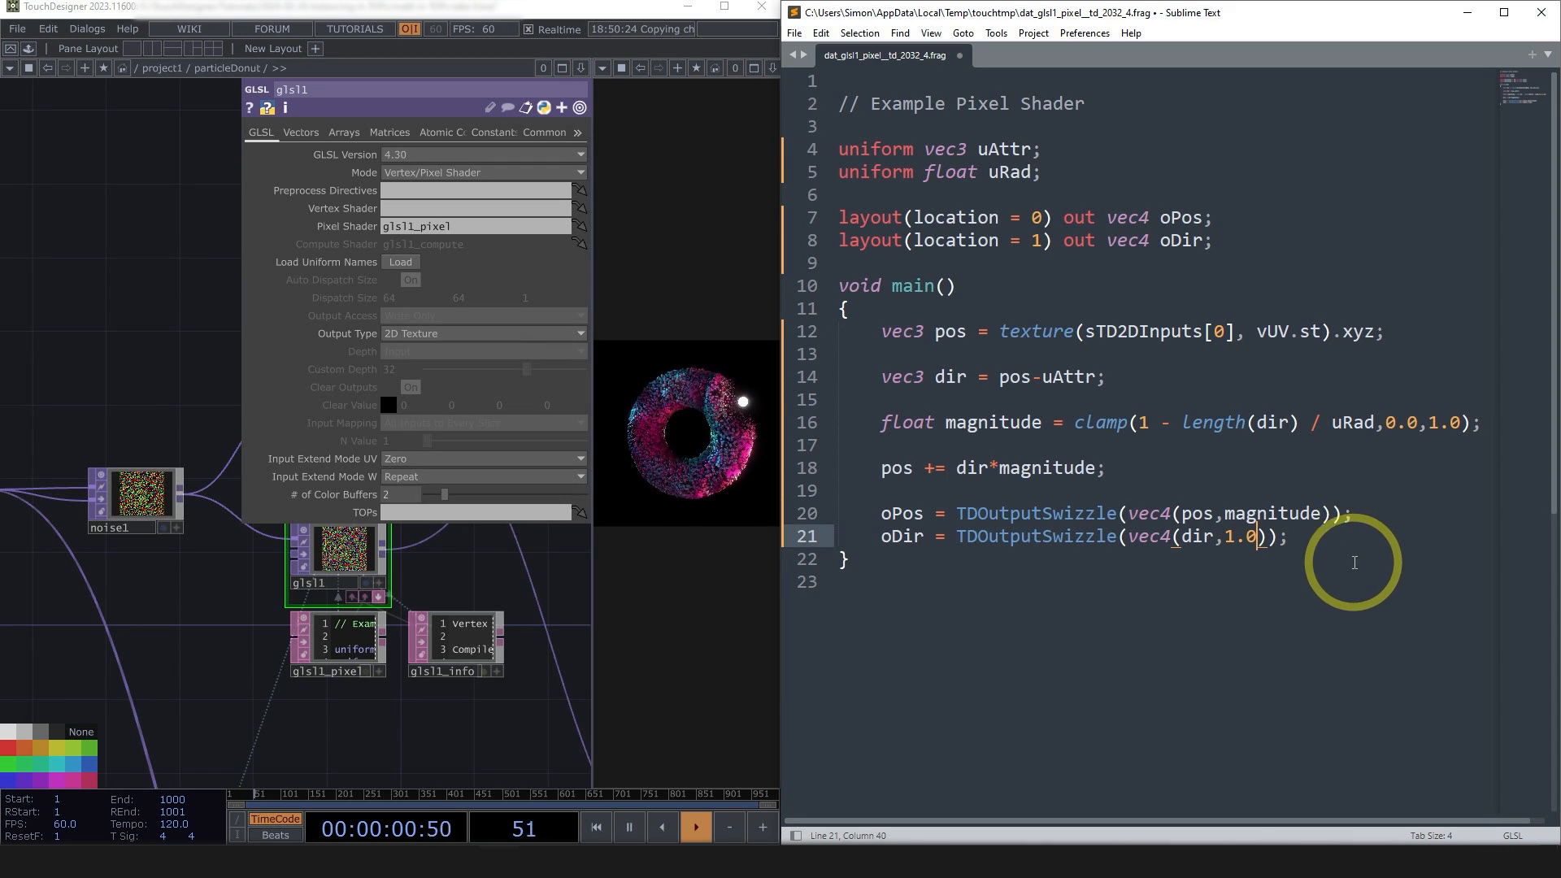
click(1363, 544)
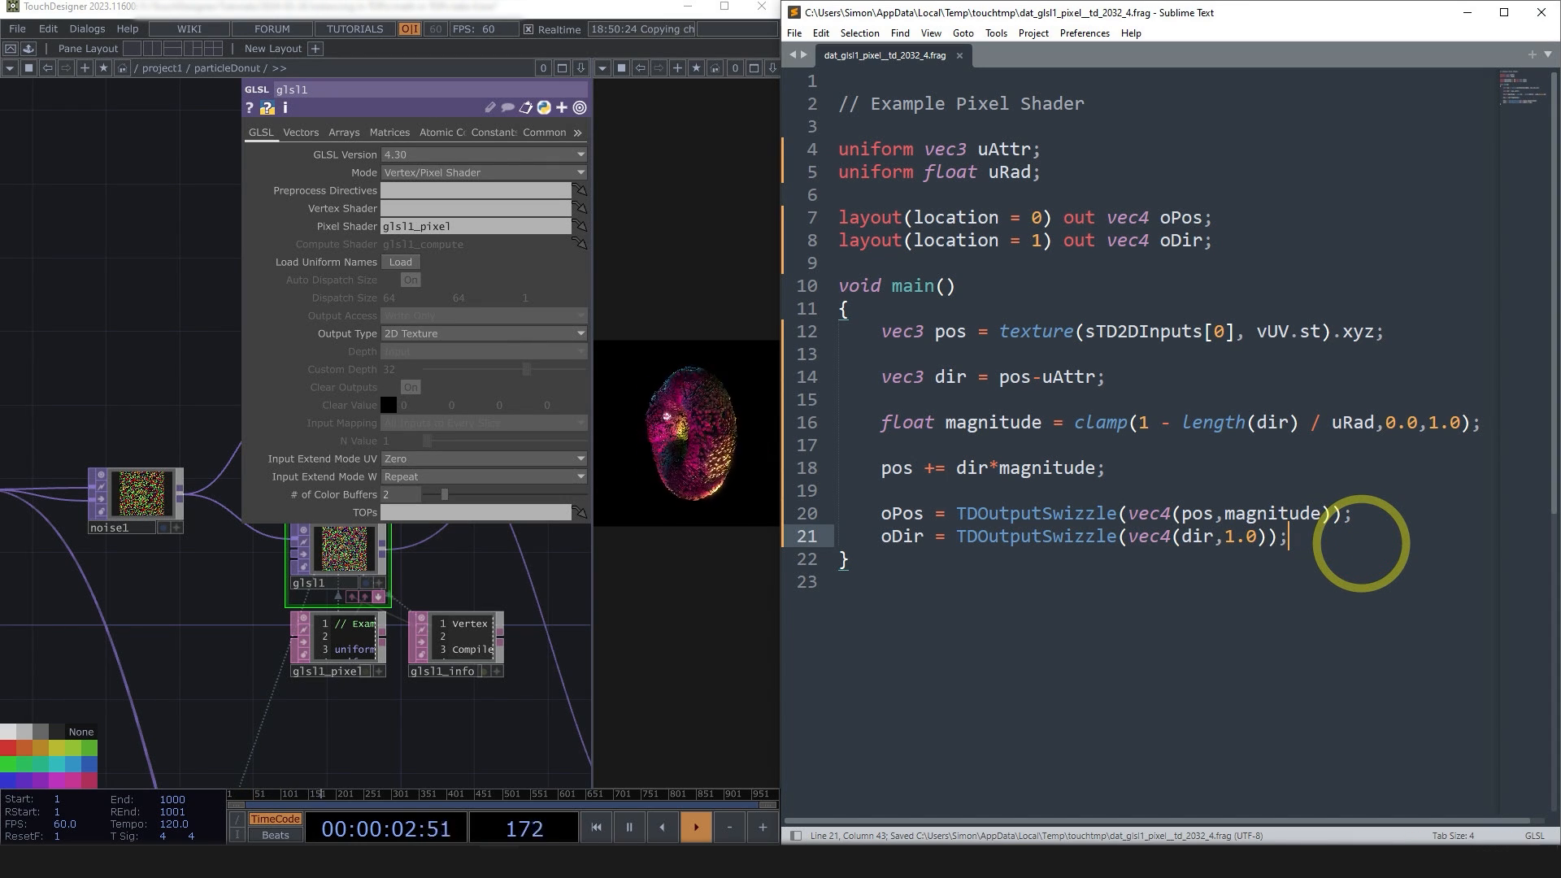
- Add a Render Select TOP to the network below the glsl1_pixel node
scroll(352, 655, down, 5)
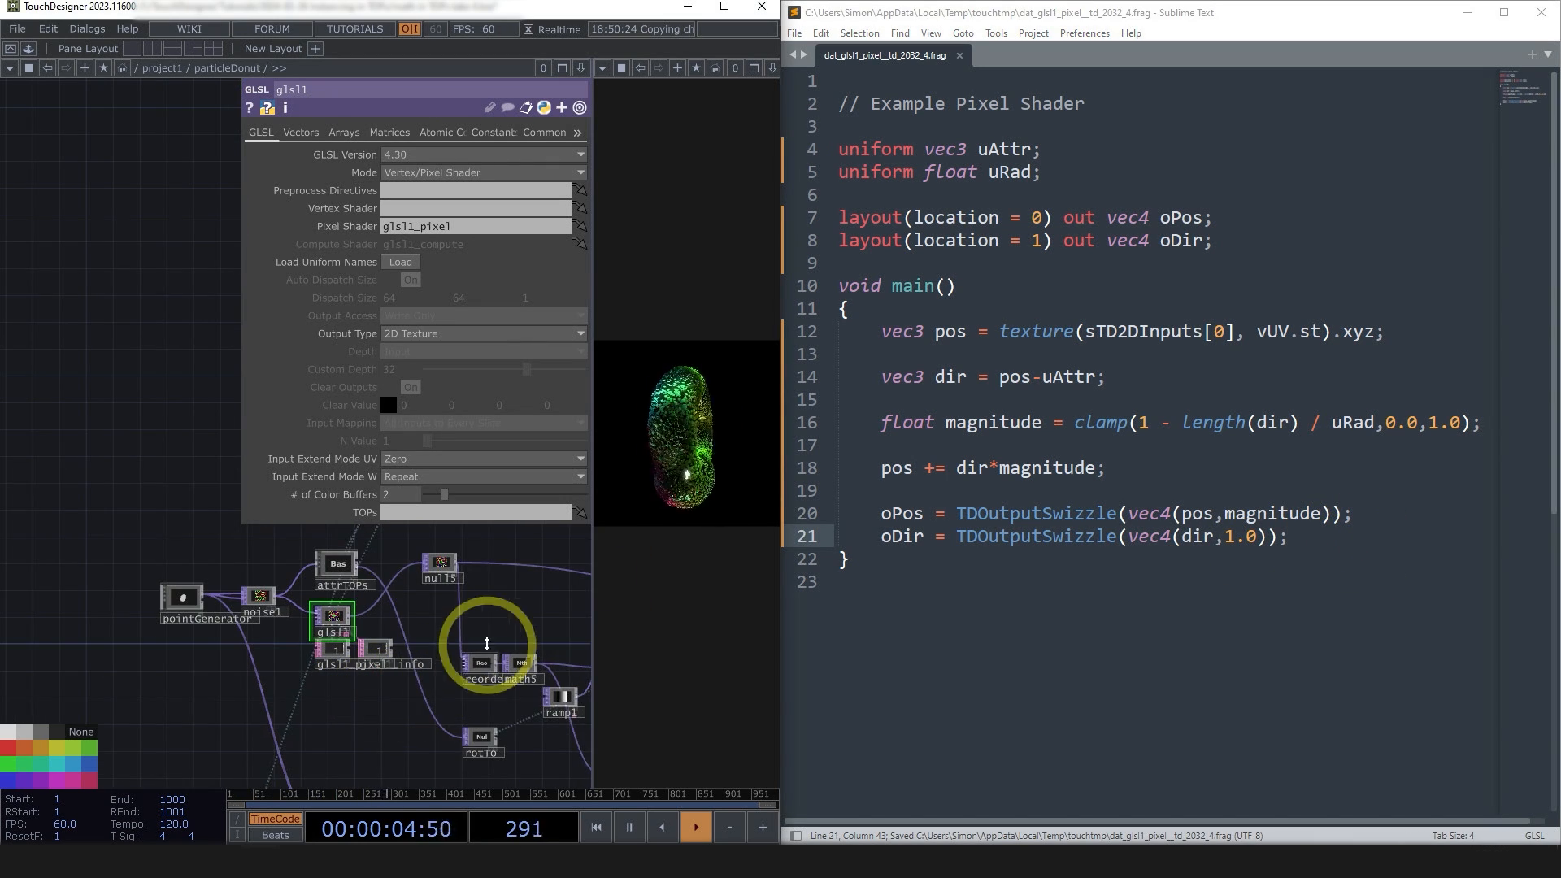
scroll(281, 663, up, 5)
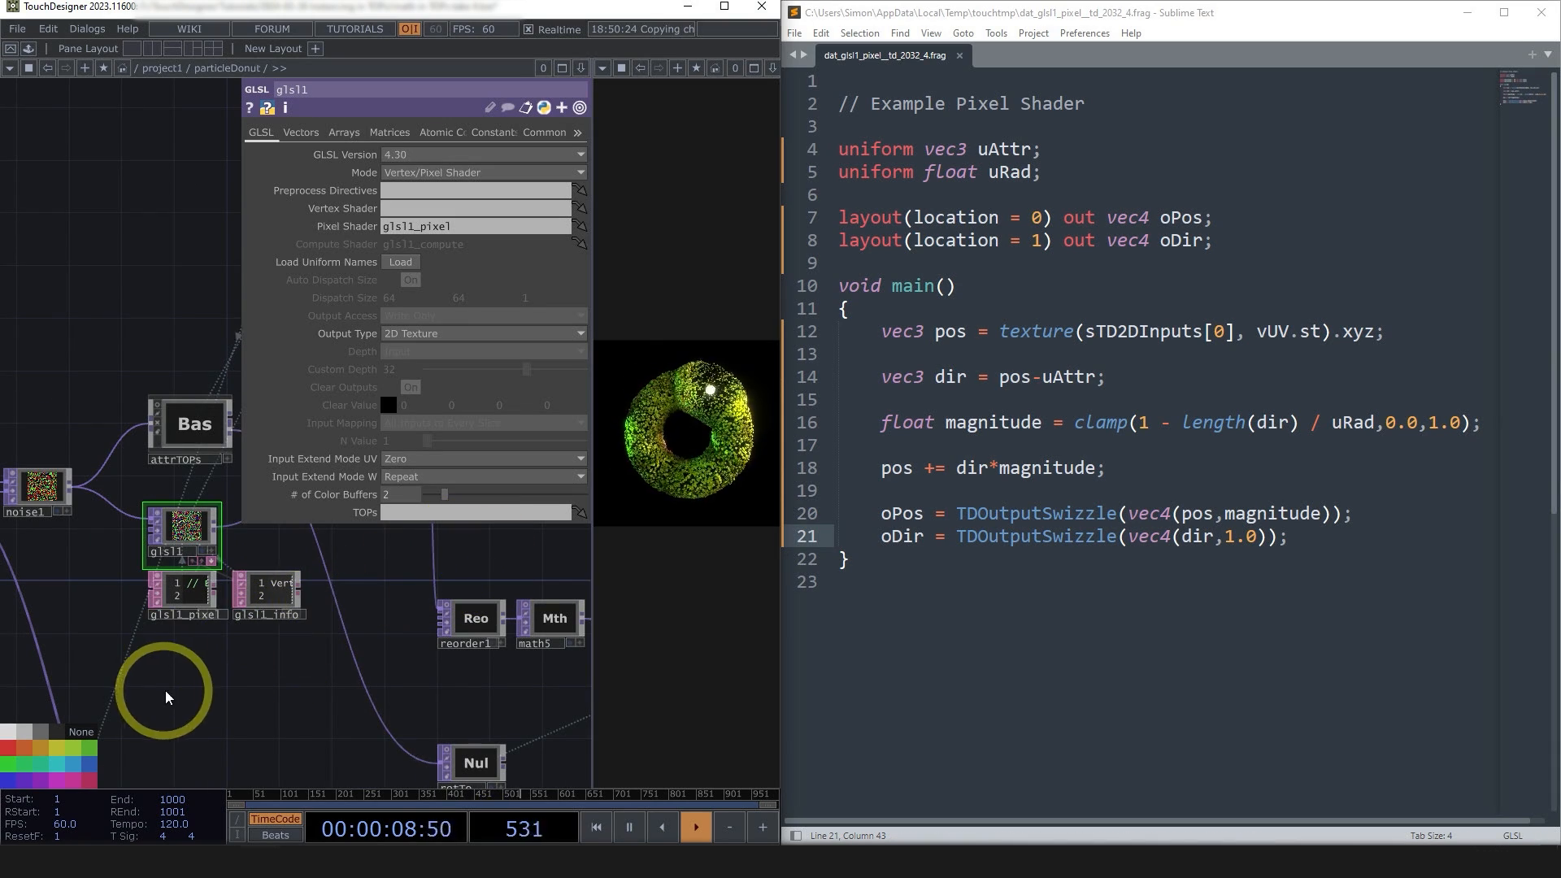
key(Tab)
text(re)
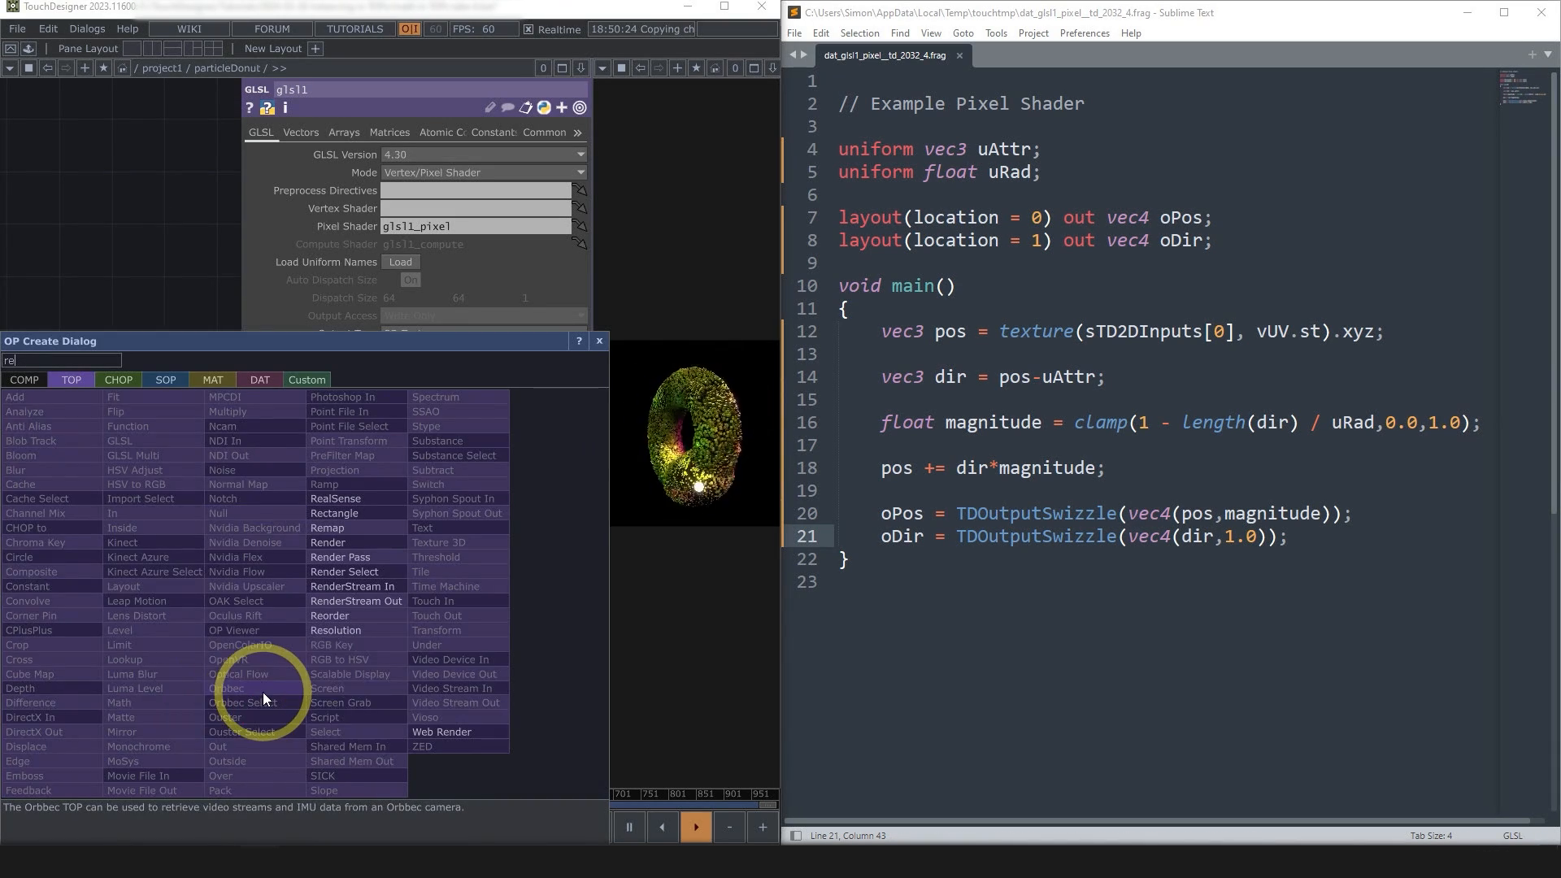
click(359, 571)
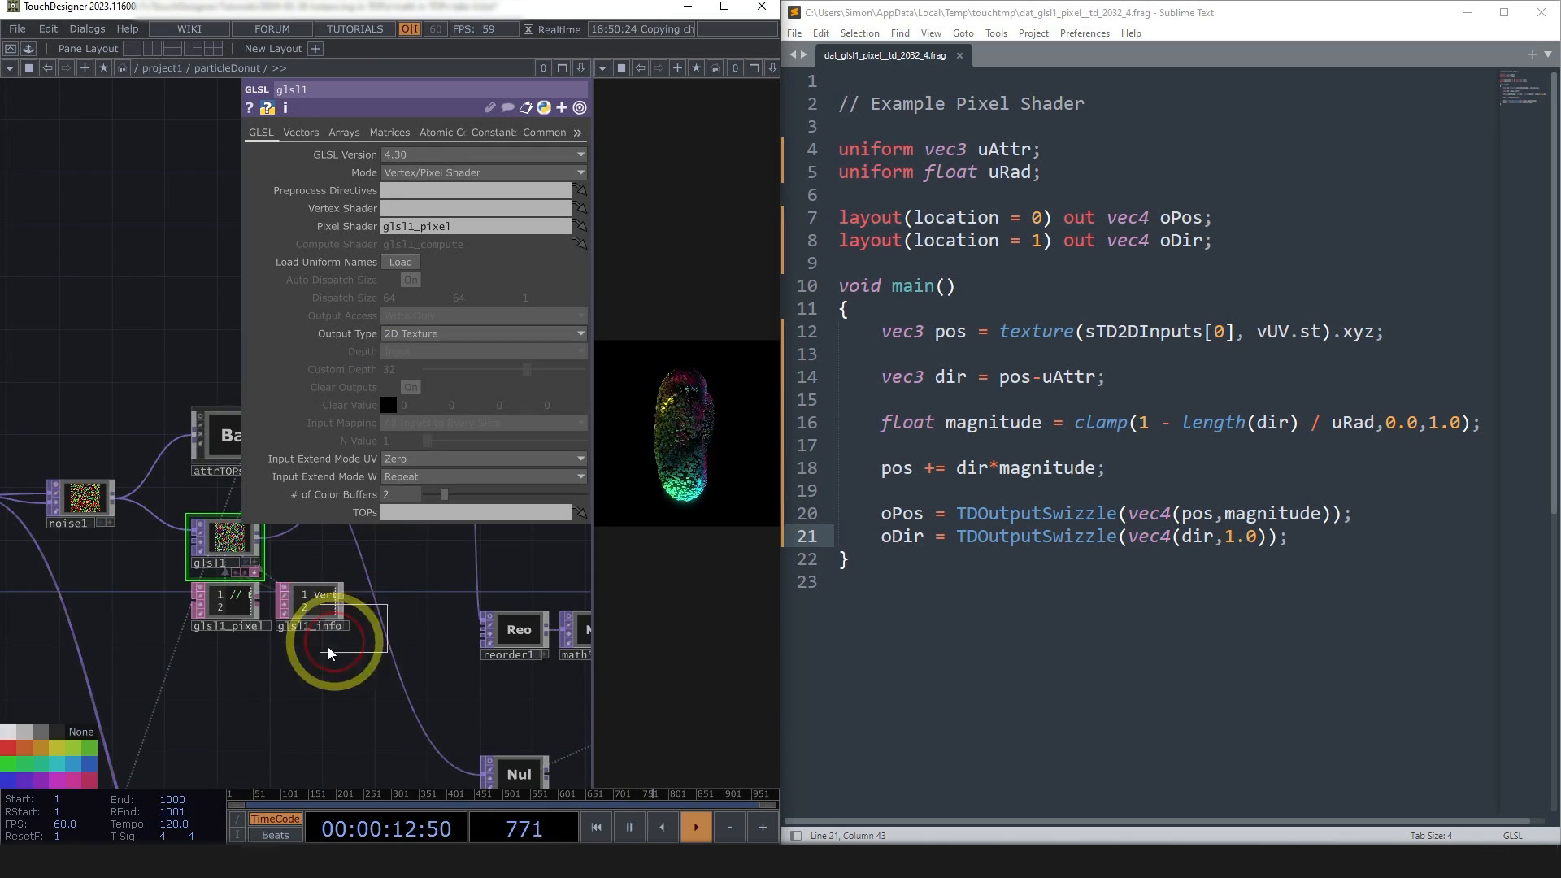
click(217, 691)
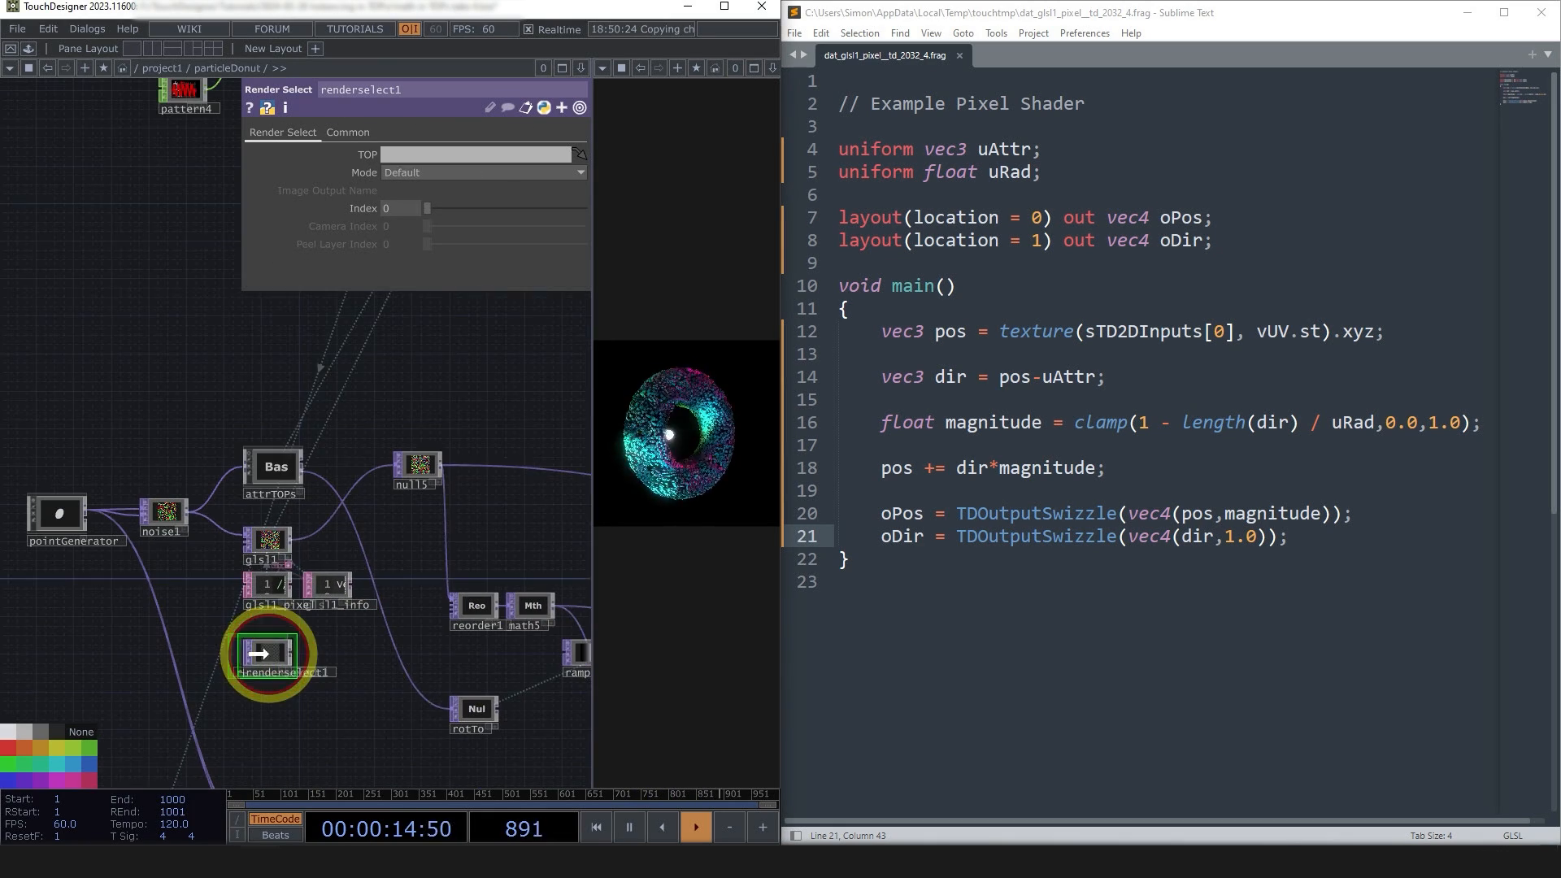
- Reference glsl1 as the Render Select's source TOP and set its index to 1
scroll(290, 654, up, 5)
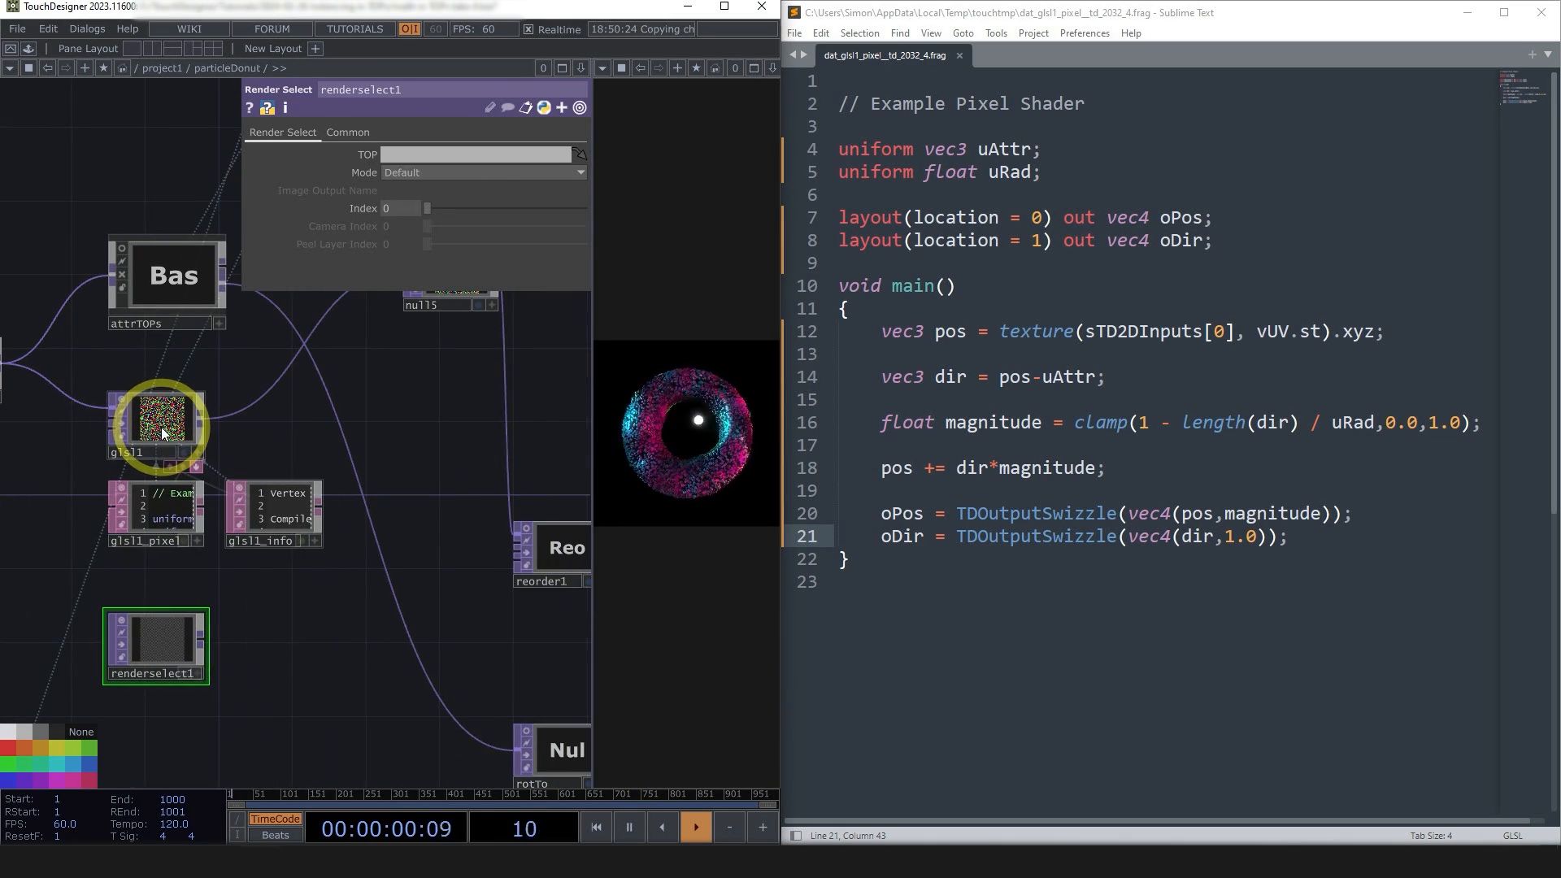
drag(154, 410, 409, 153)
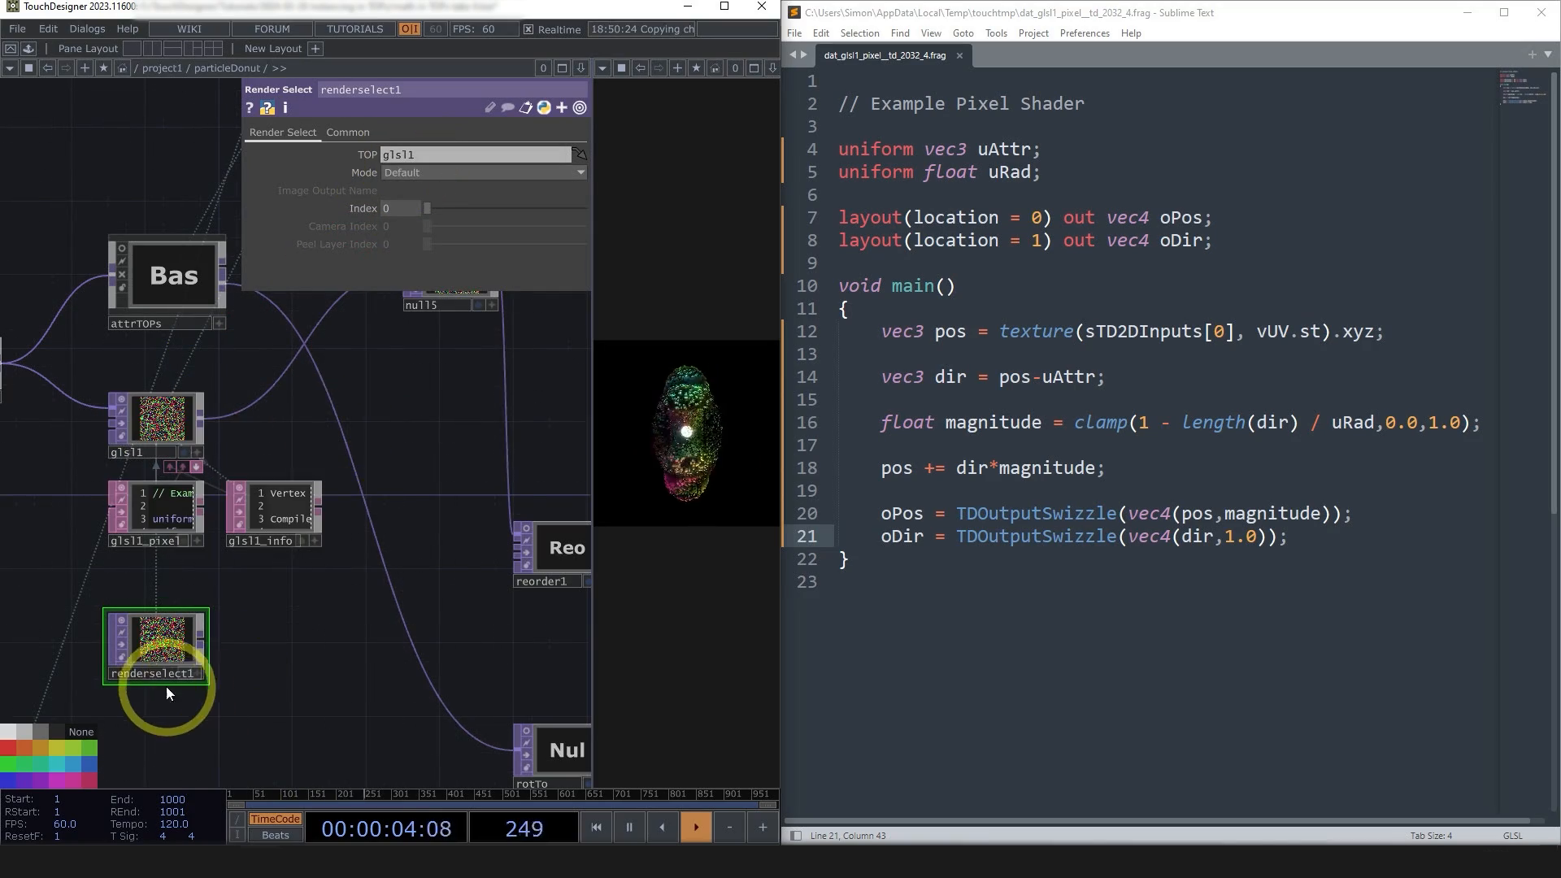
scroll(166, 687, up, 10)
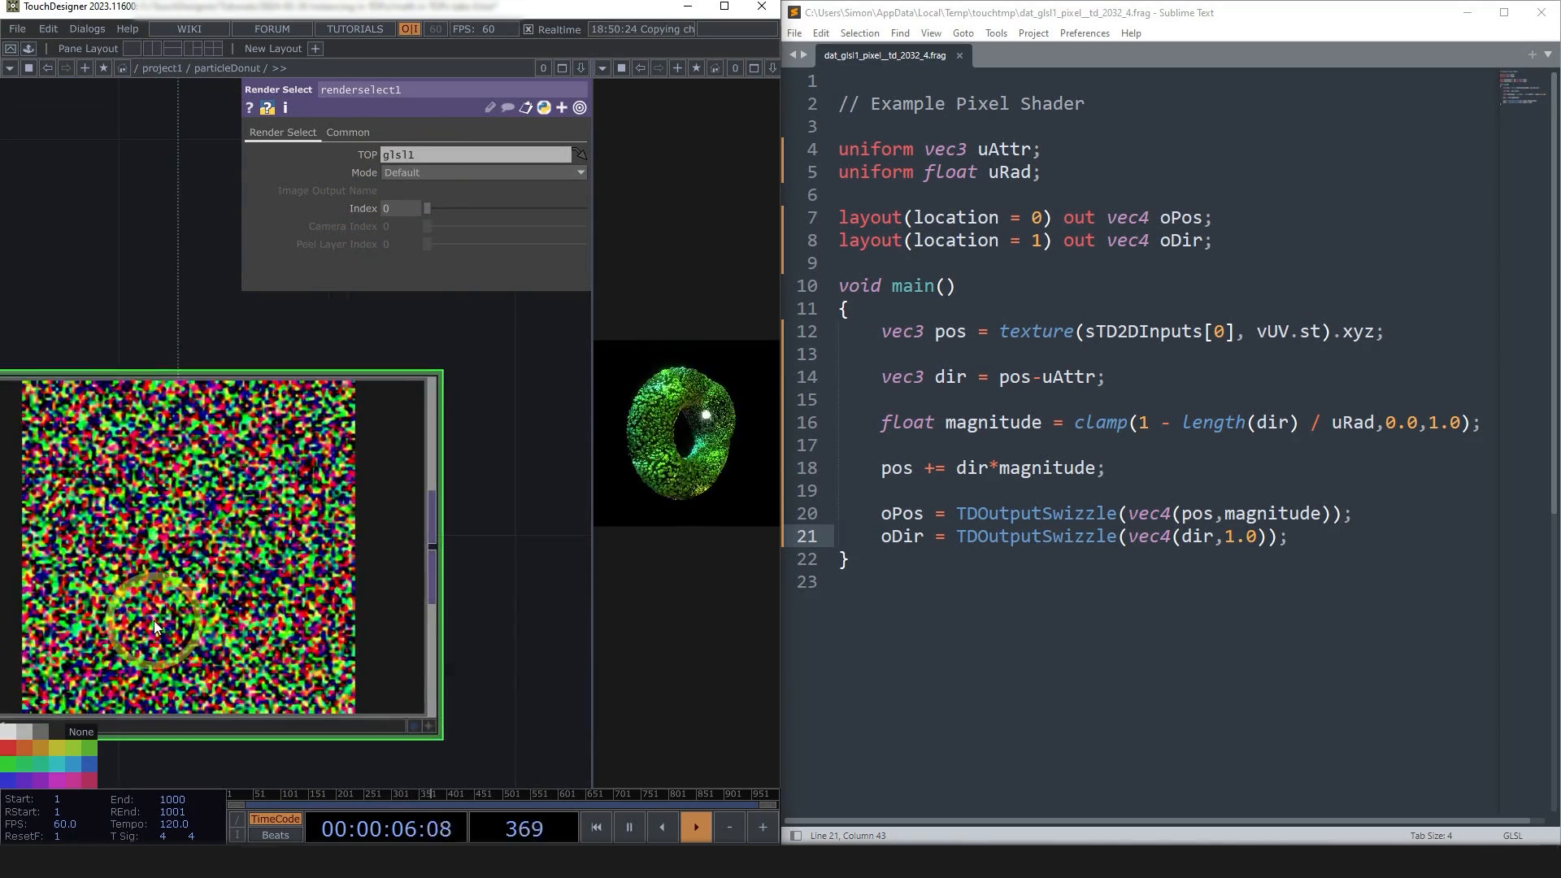
scroll(163, 617, down, 10)
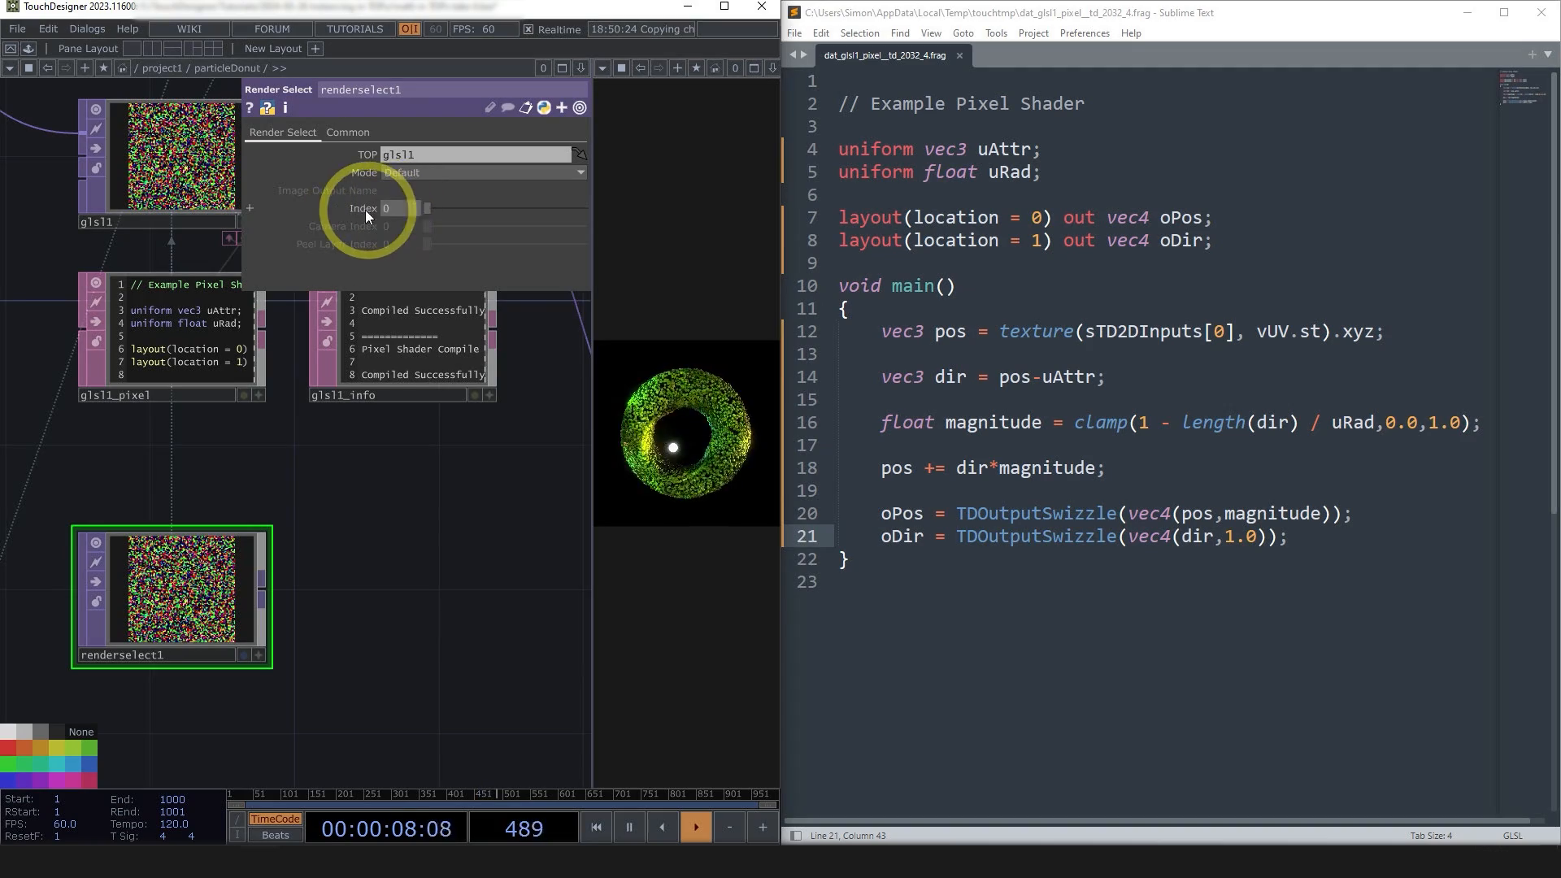
click(392, 208)
text(1)
key(Return)
- Connect the Render Select to the rotTo null in place of attrTOPs, and arrange both nodes side by side below the shader nodes
middle_drag(377, 592, 451, 667)
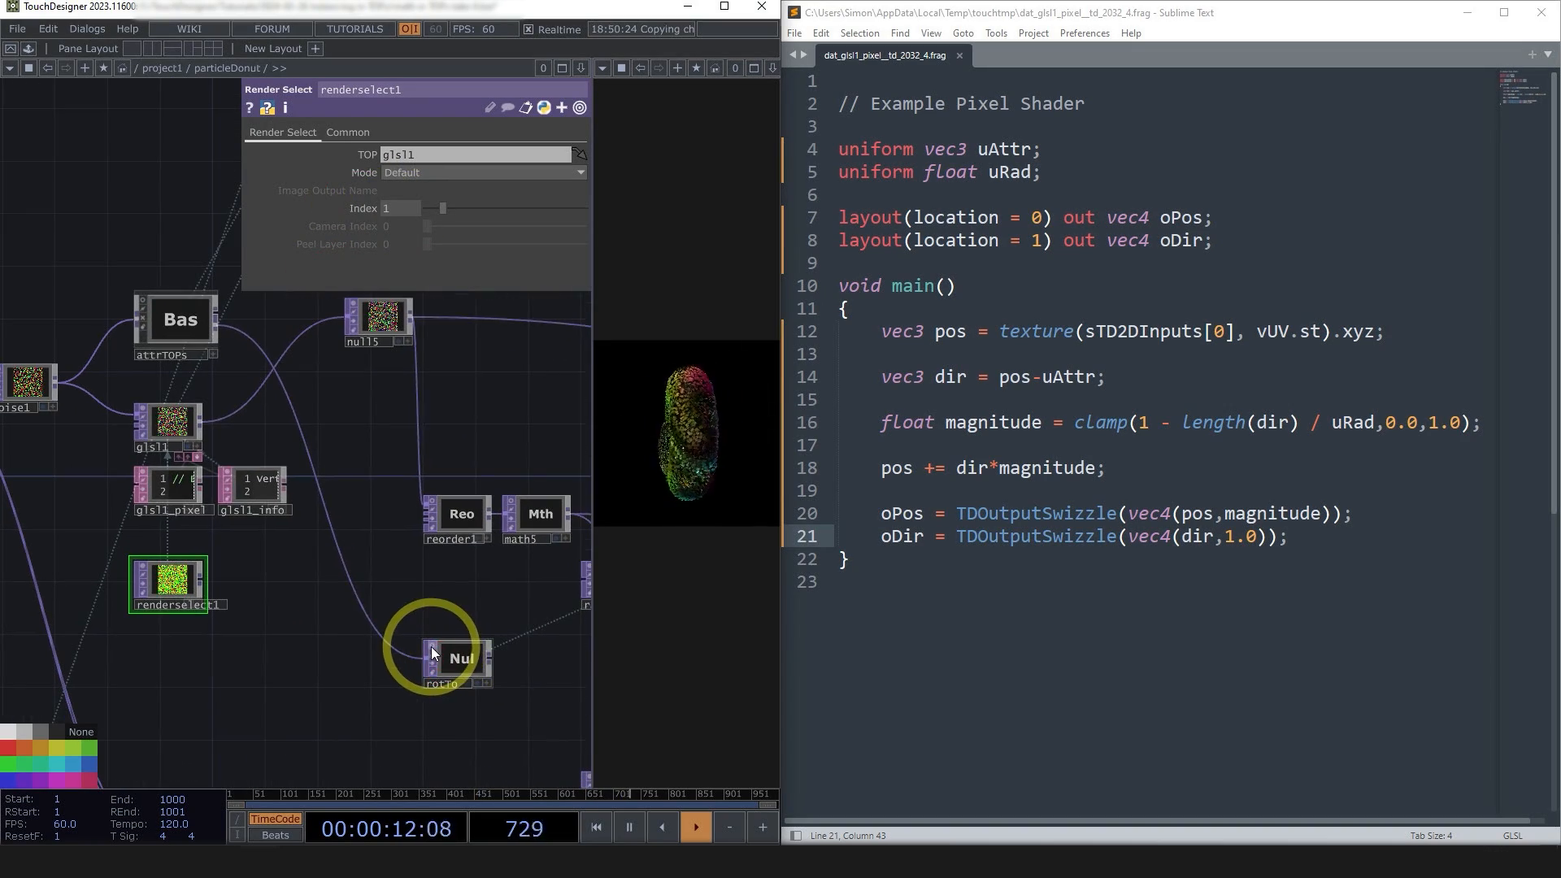
middle_drag(363, 626, 282, 607)
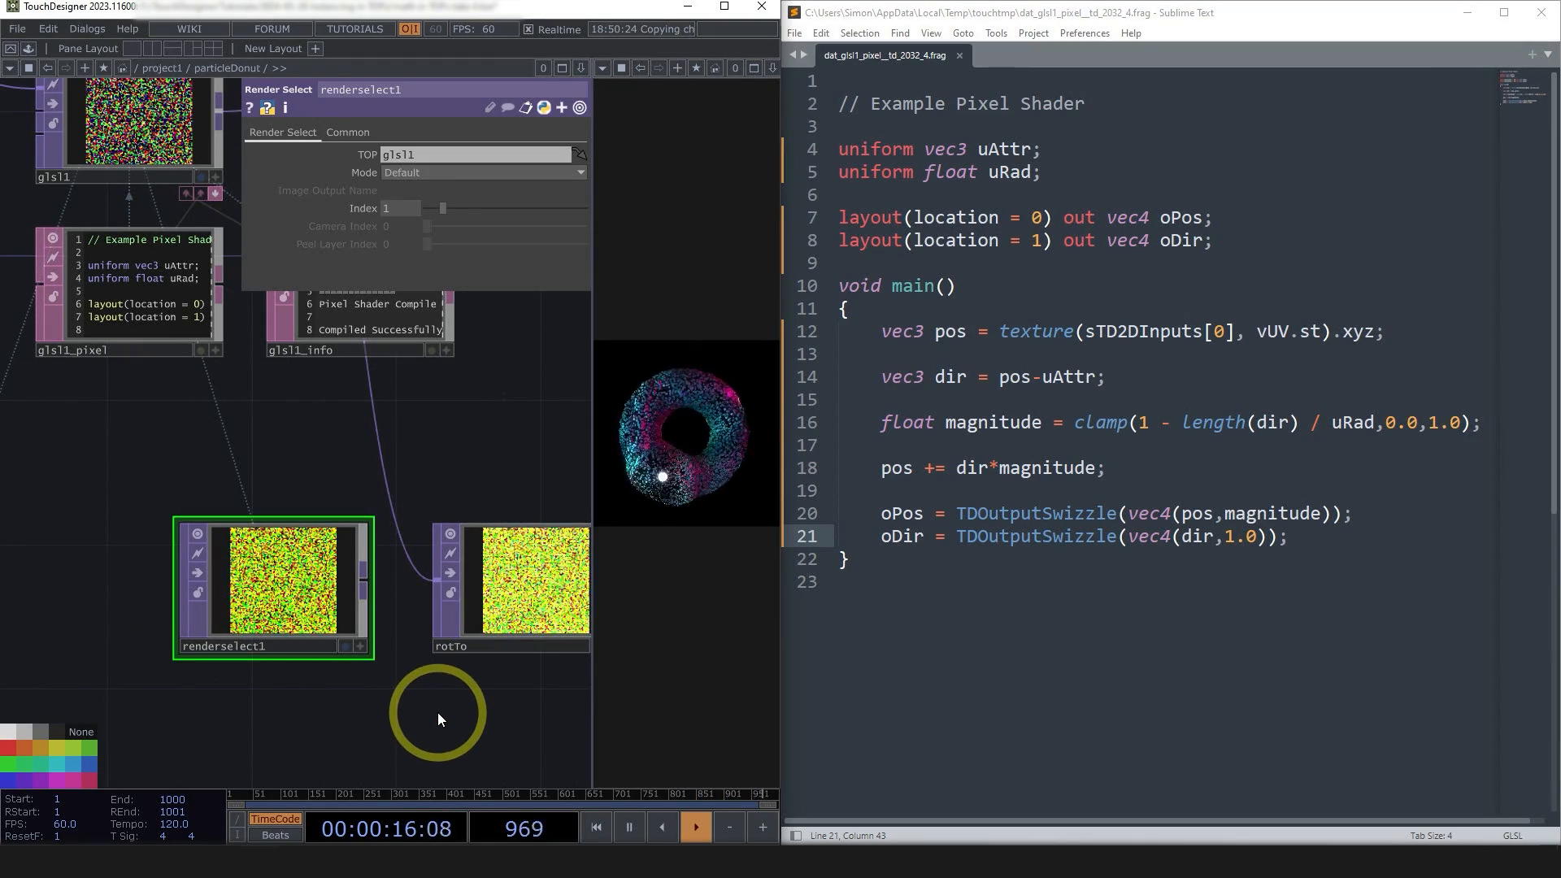
drag(445, 624, 383, 588)
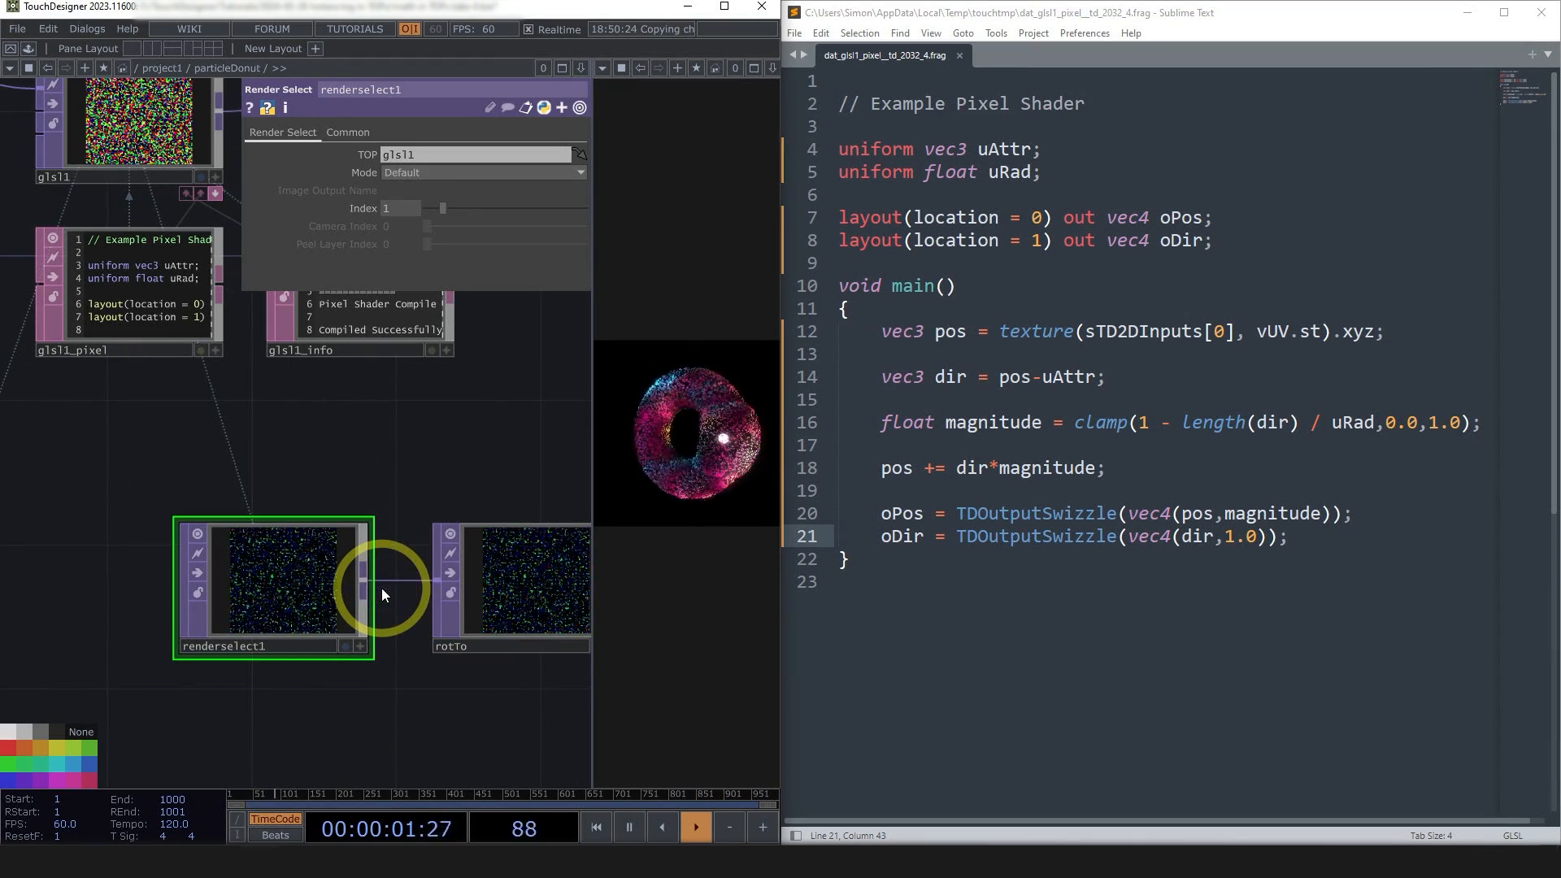
drag(239, 599, 95, 599)
scroll(187, 583, down, 5)
scroll(324, 618, down, 3)
drag(415, 608, 369, 681)
scroll(369, 622, up, 2)
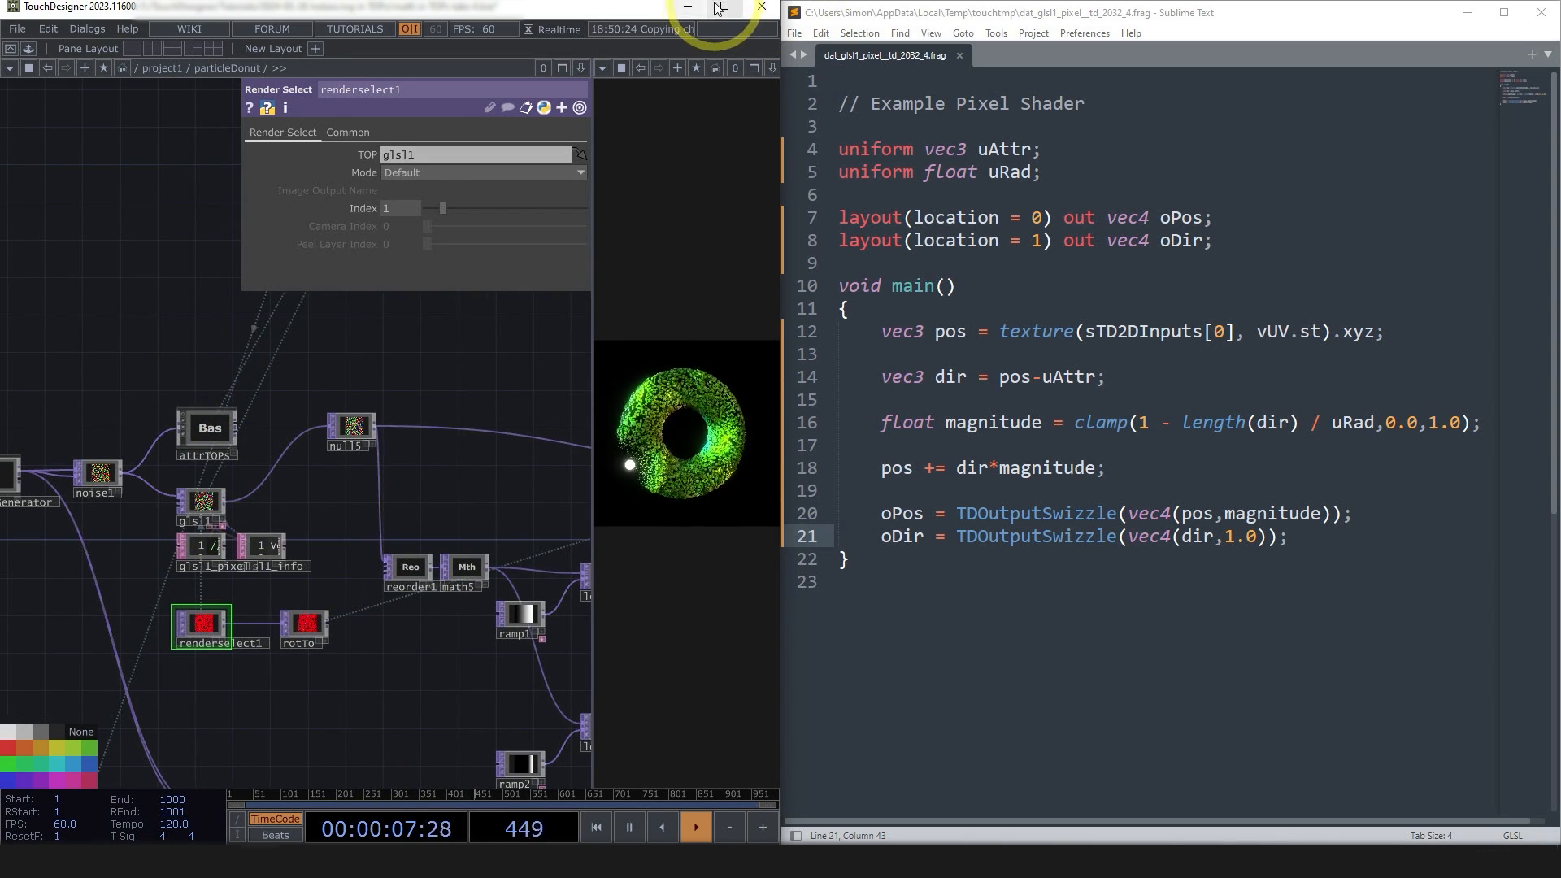
- Review the shader's main() code from the pos lookup to the oDir output alongside the glsl1 nodes
click(1156, 306)
key(ctrl+s)
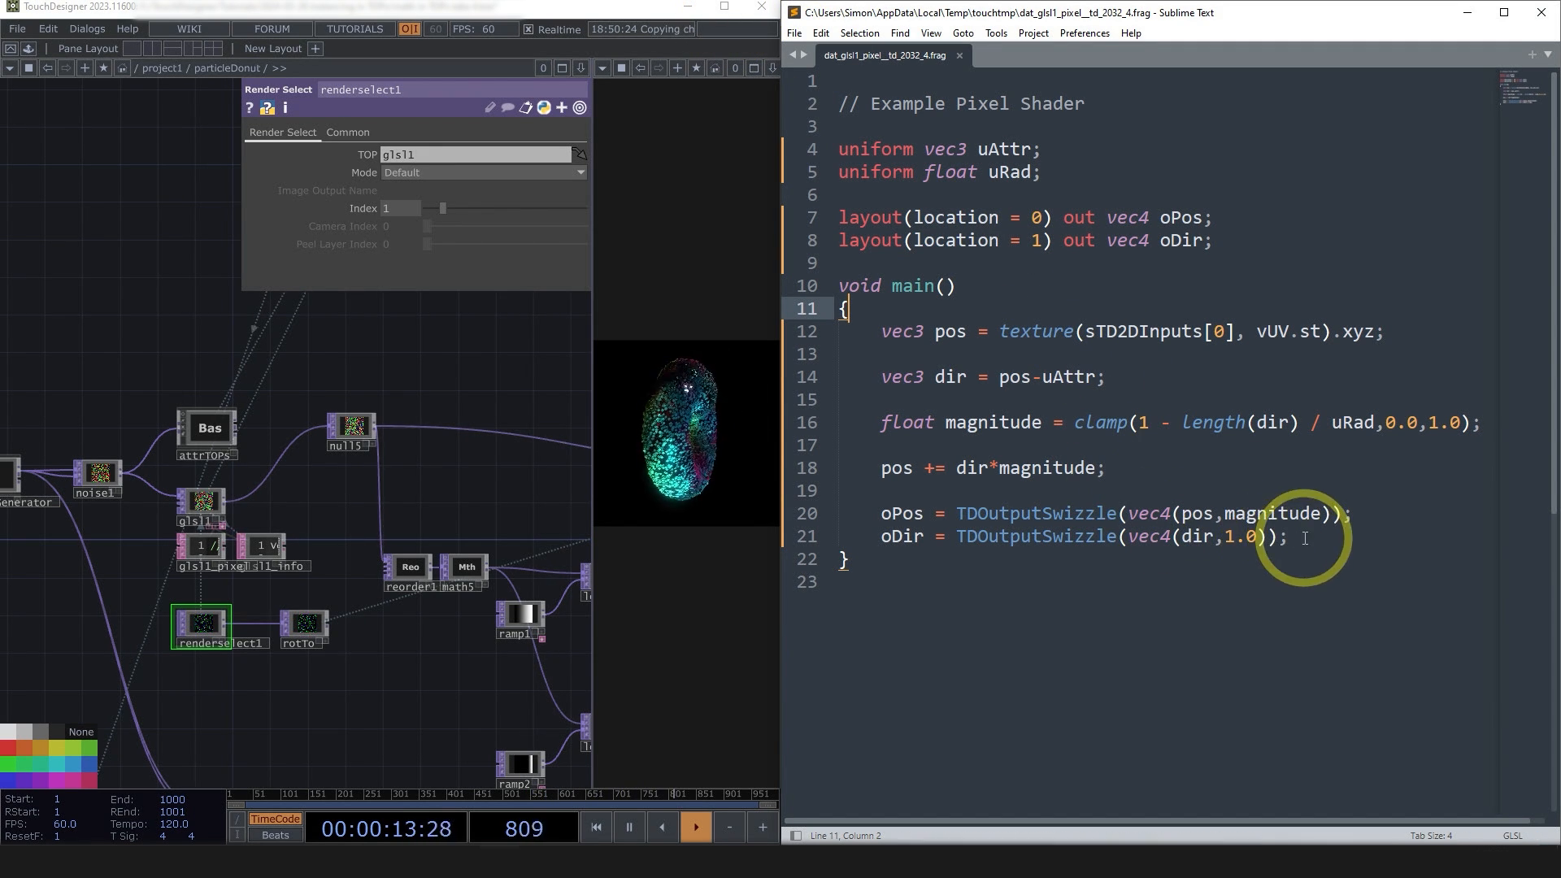
drag(1305, 538, 782, 331)
click(1350, 585)
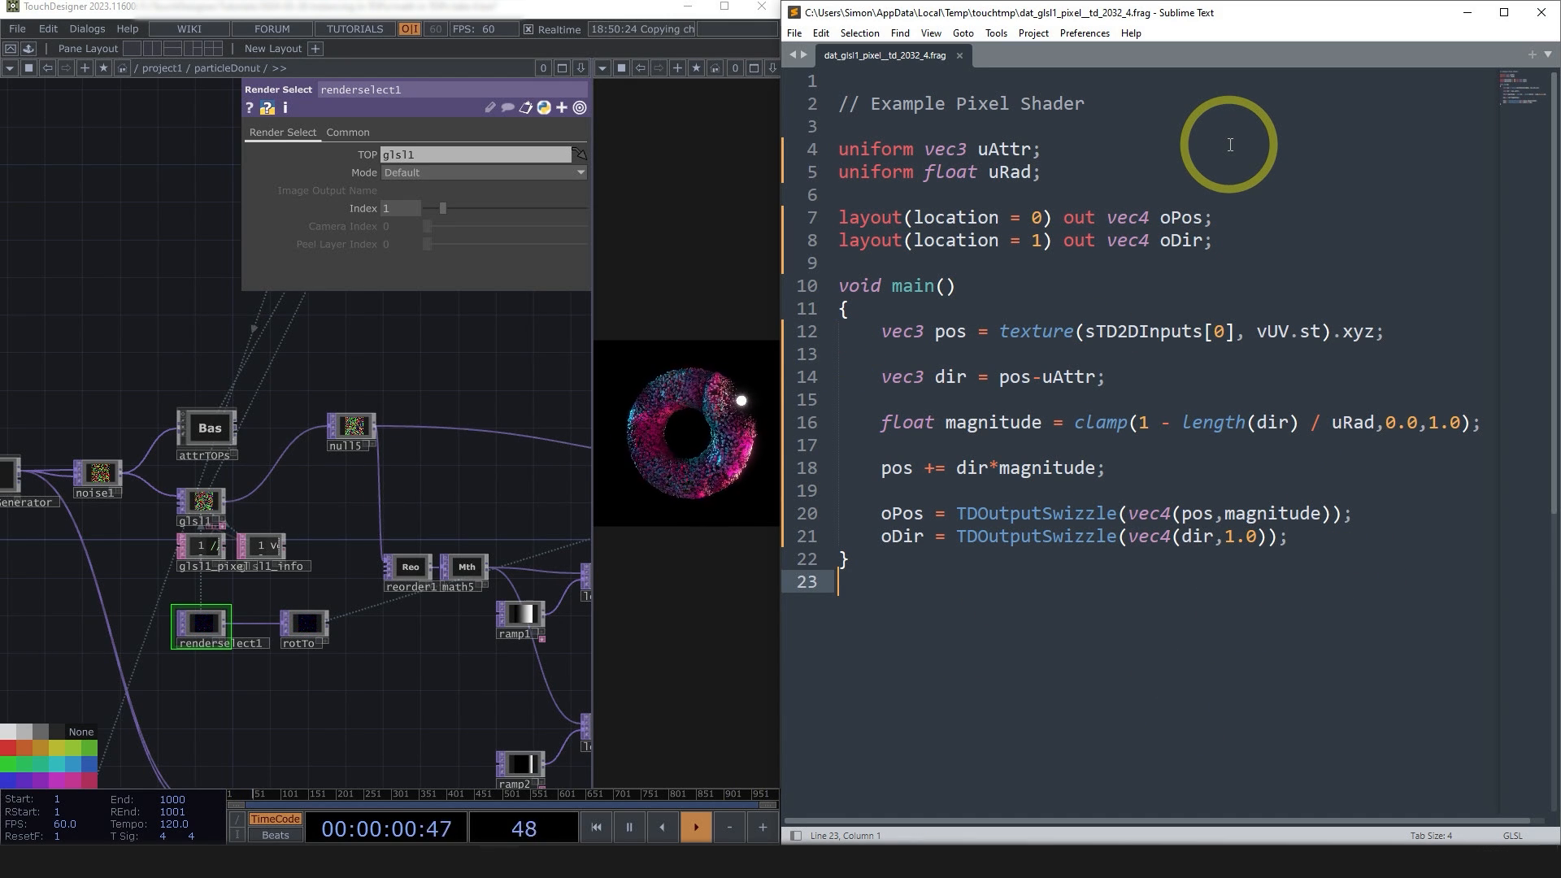
drag(1339, 546, 818, 333)
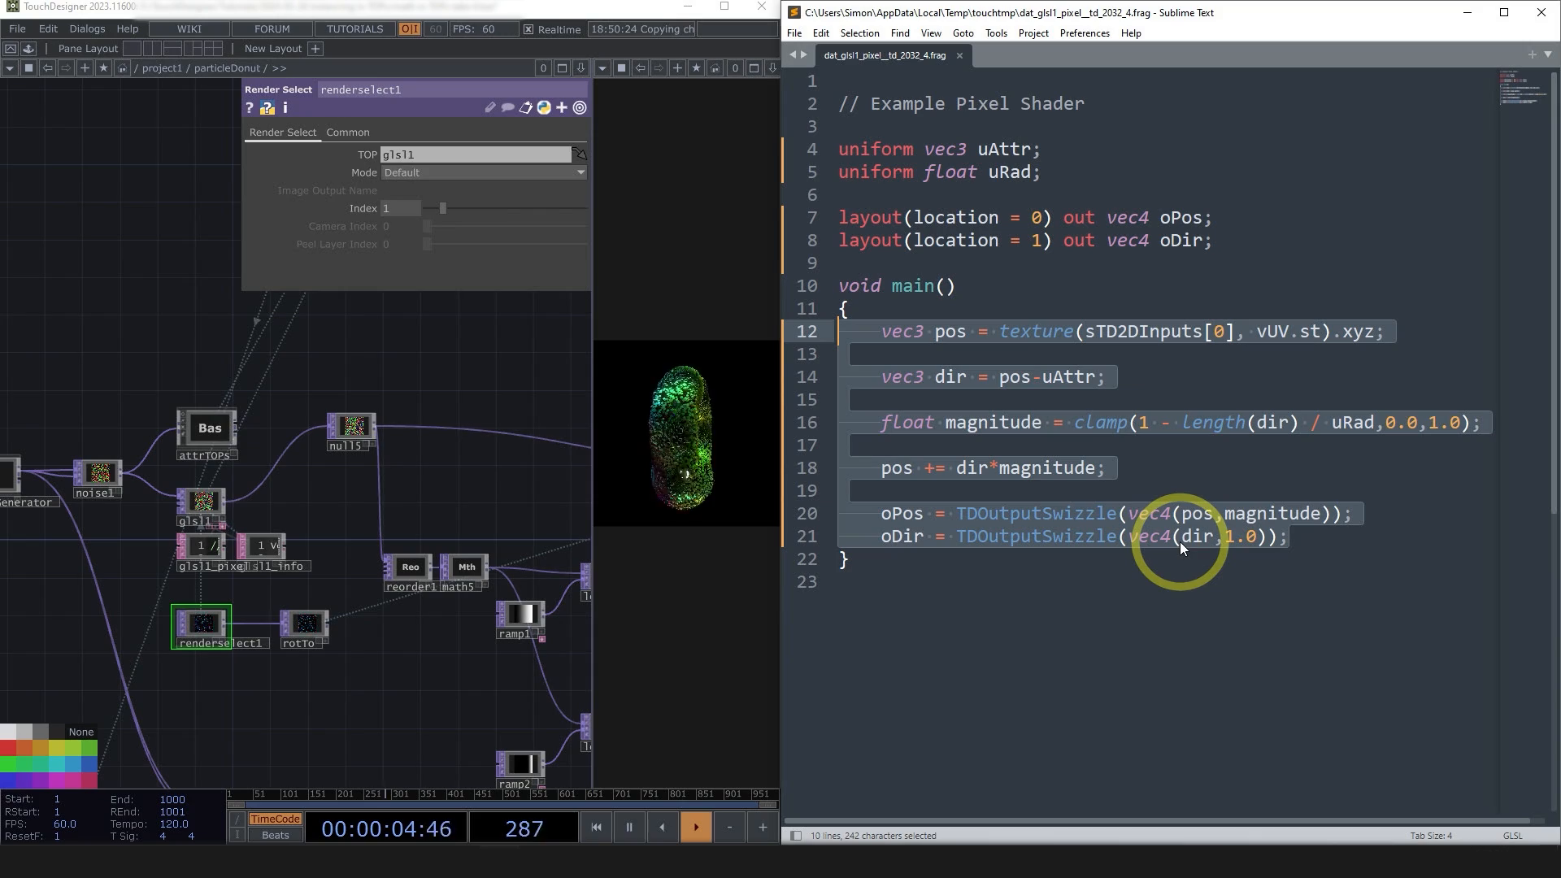
scroll(196, 520, up, 5)
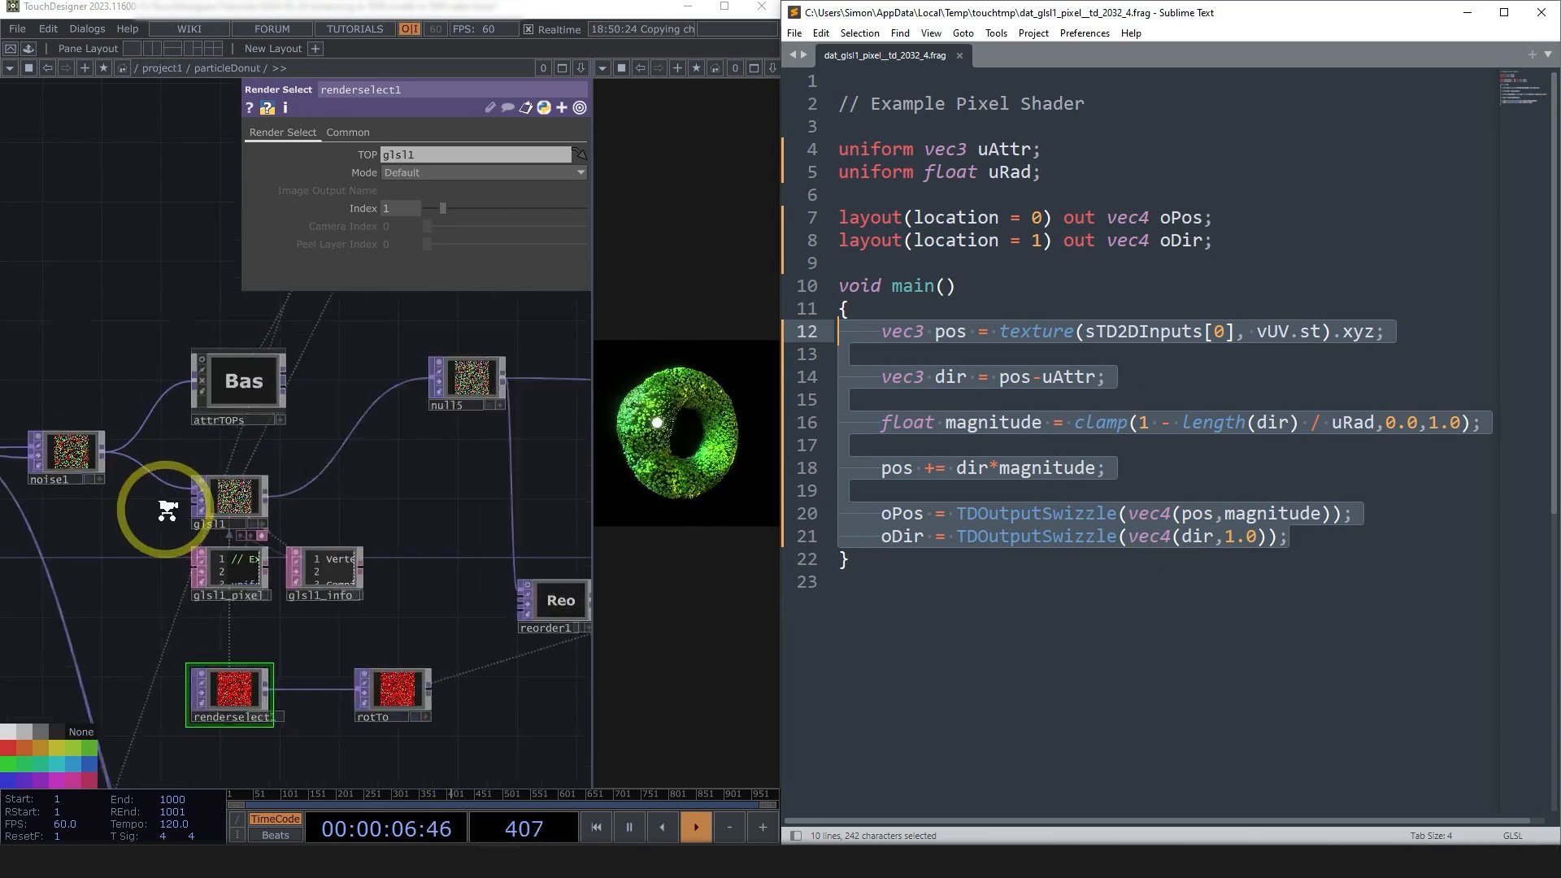
scroll(252, 594, down, 6)
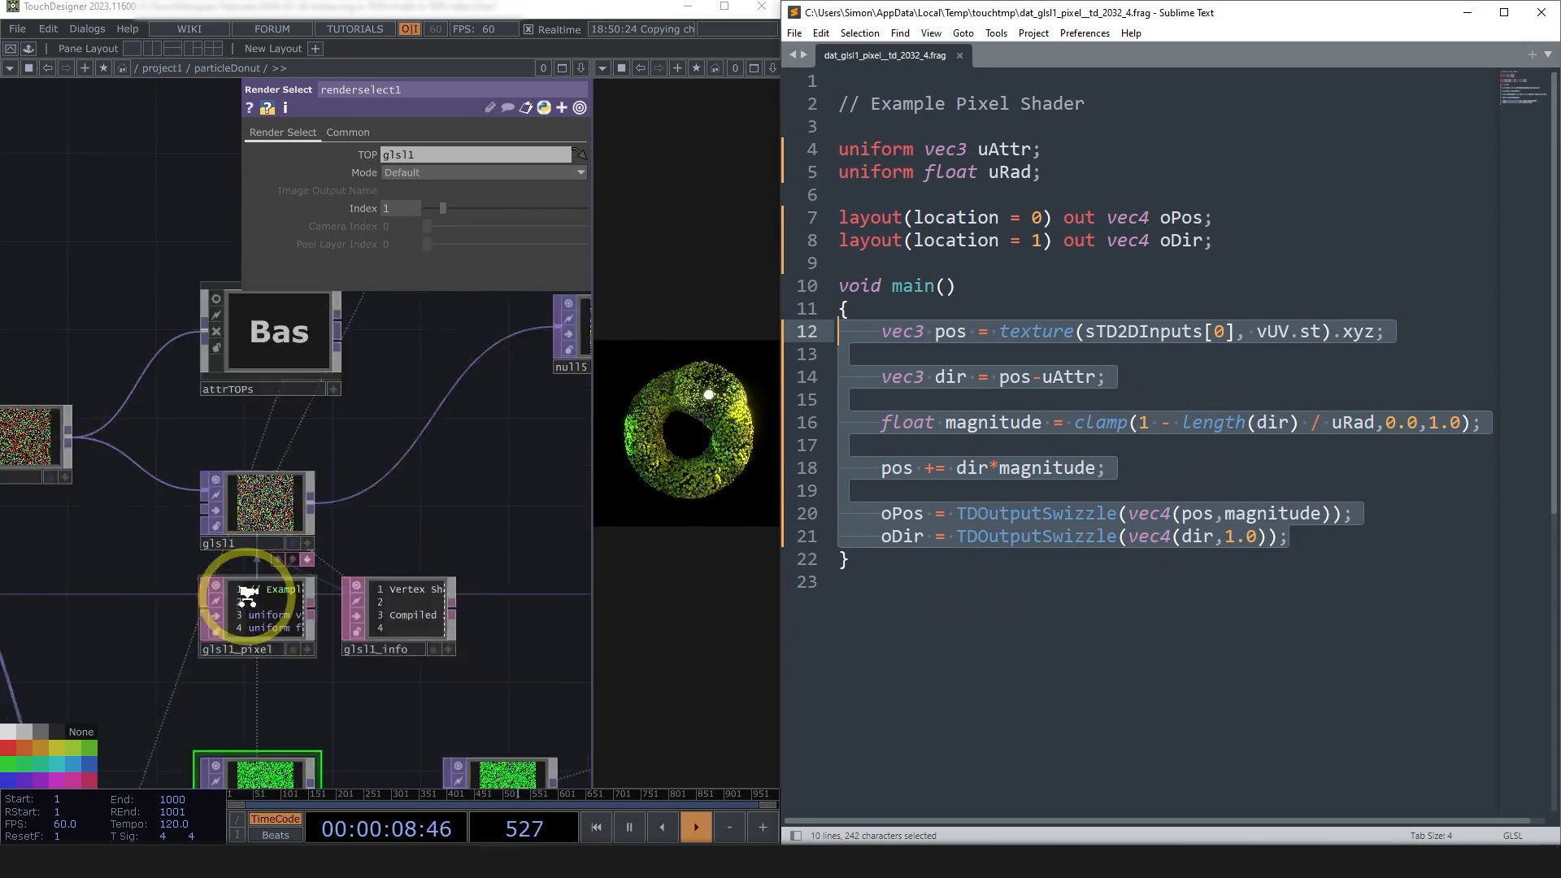
click(884, 378)
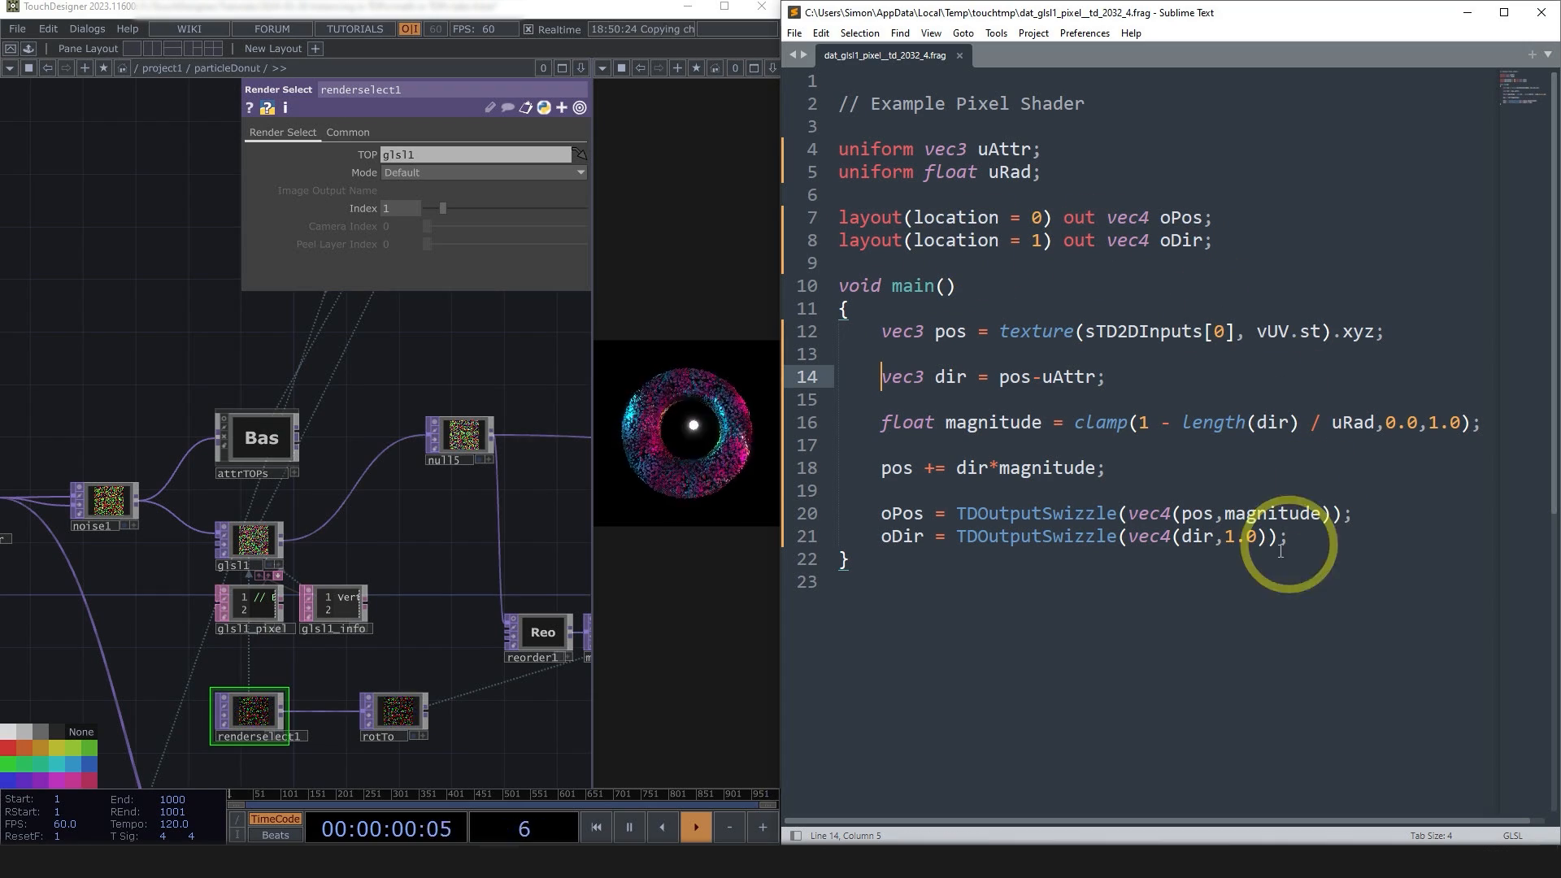
scroll(179, 558, up, 3)
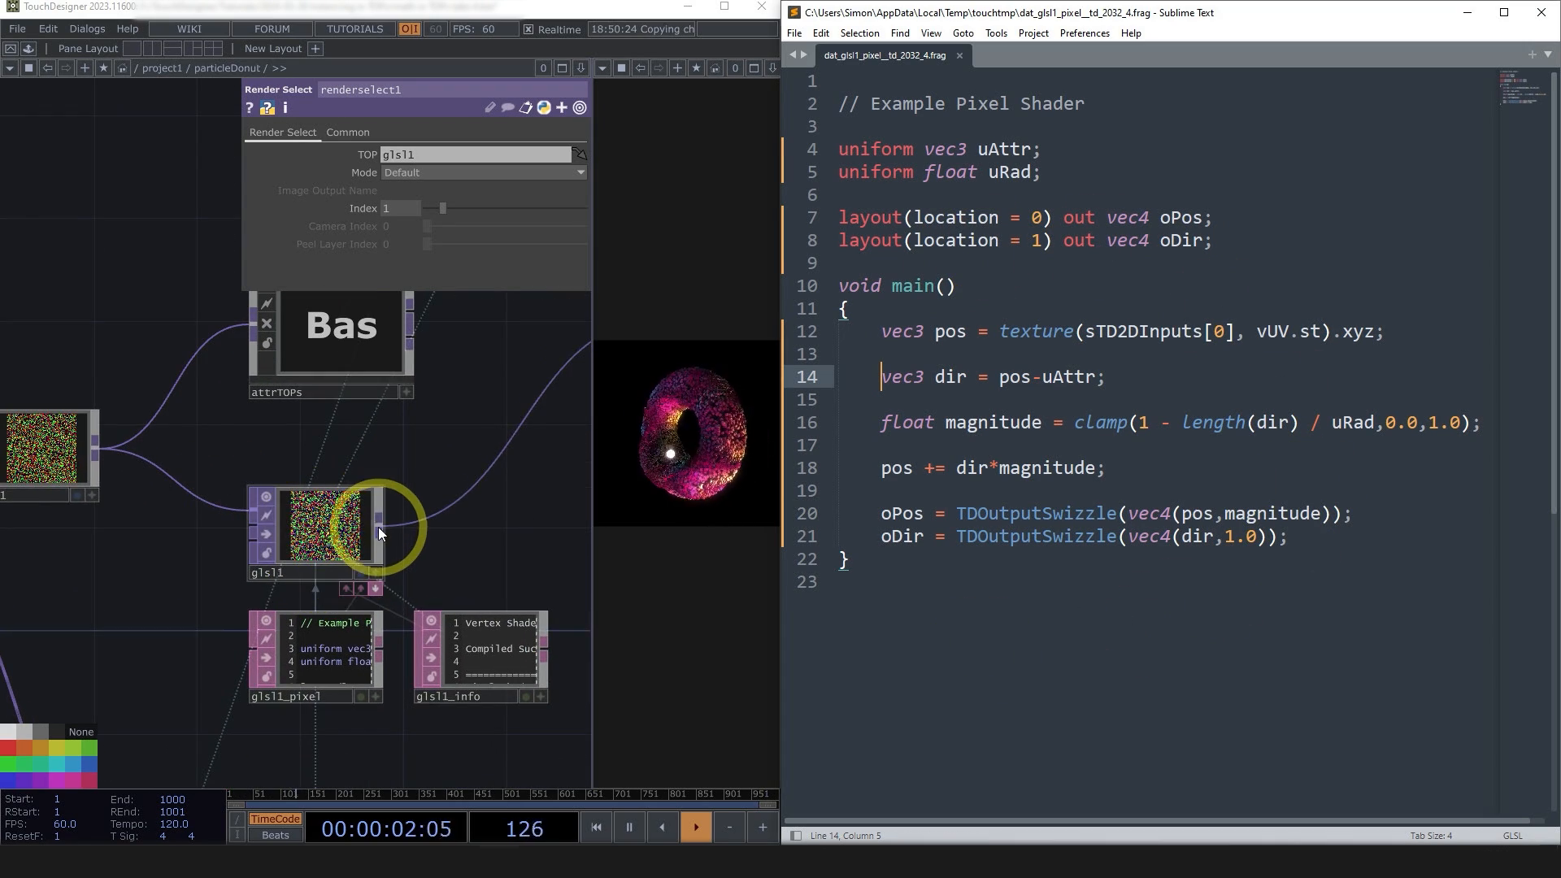
- Examine the operator network inside attrTOPs in a maximized TouchDesigner window, and return to the particleDonut network
scroll(370, 479, down, 3)
double_click(363, 433)
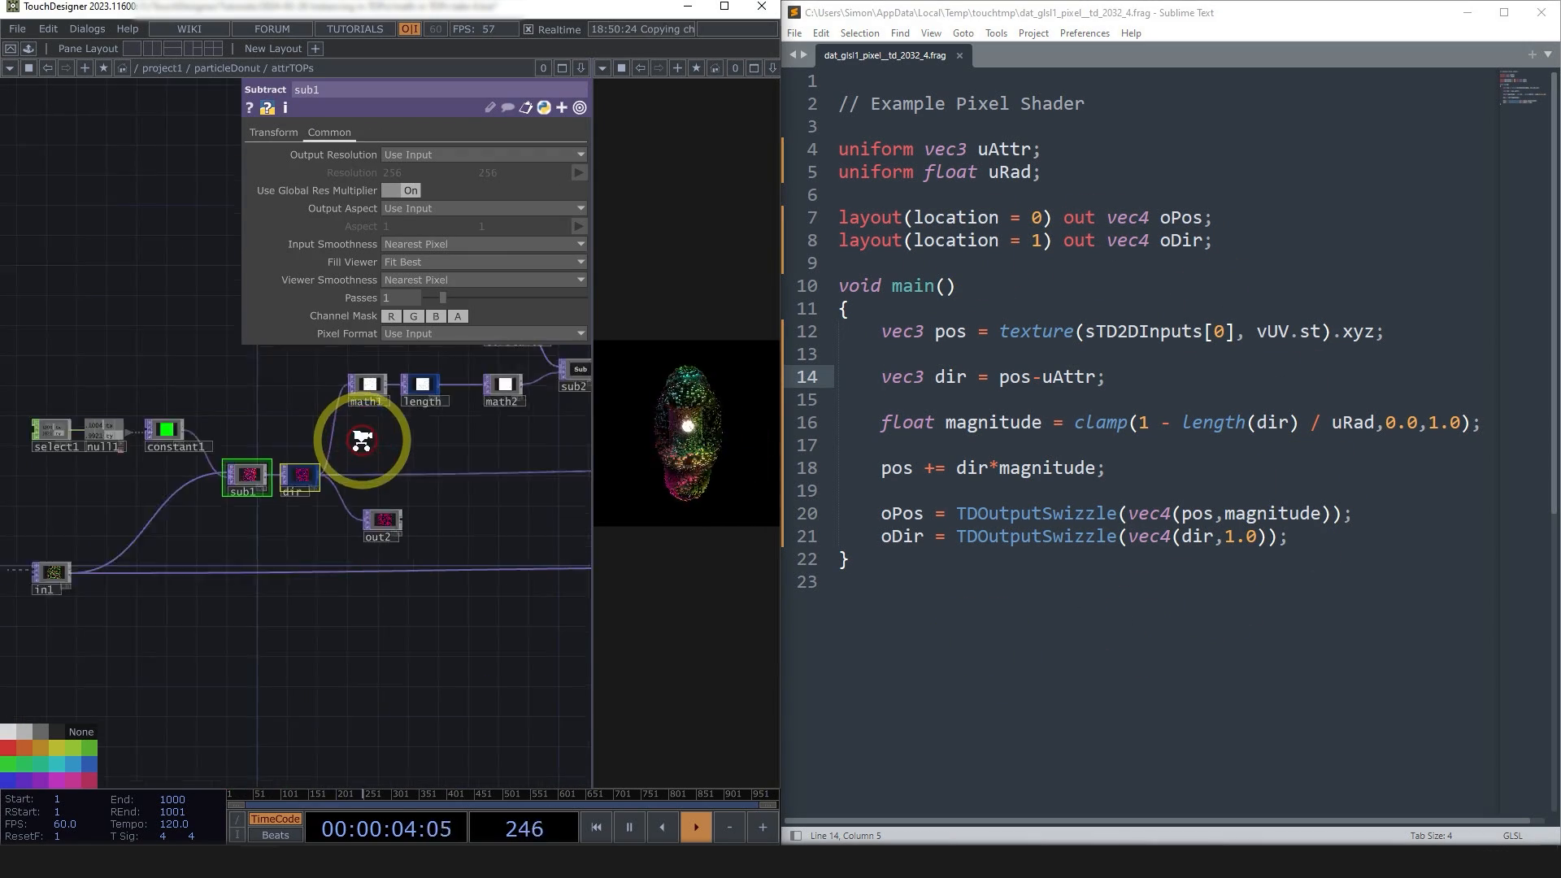
scroll(350, 569, down, 5)
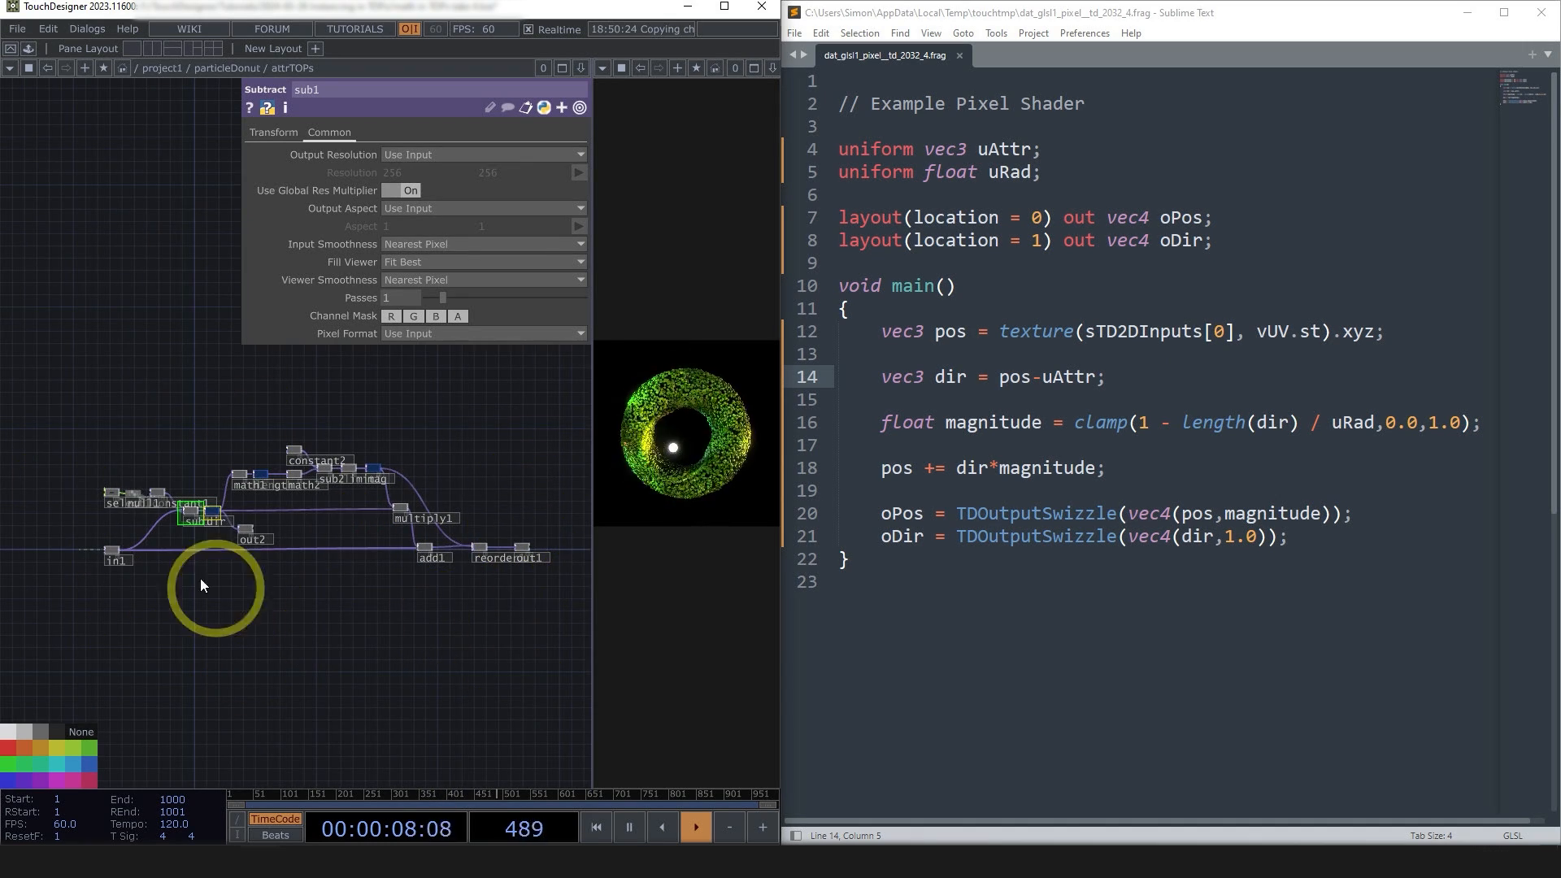
scroll(279, 515, up, 2)
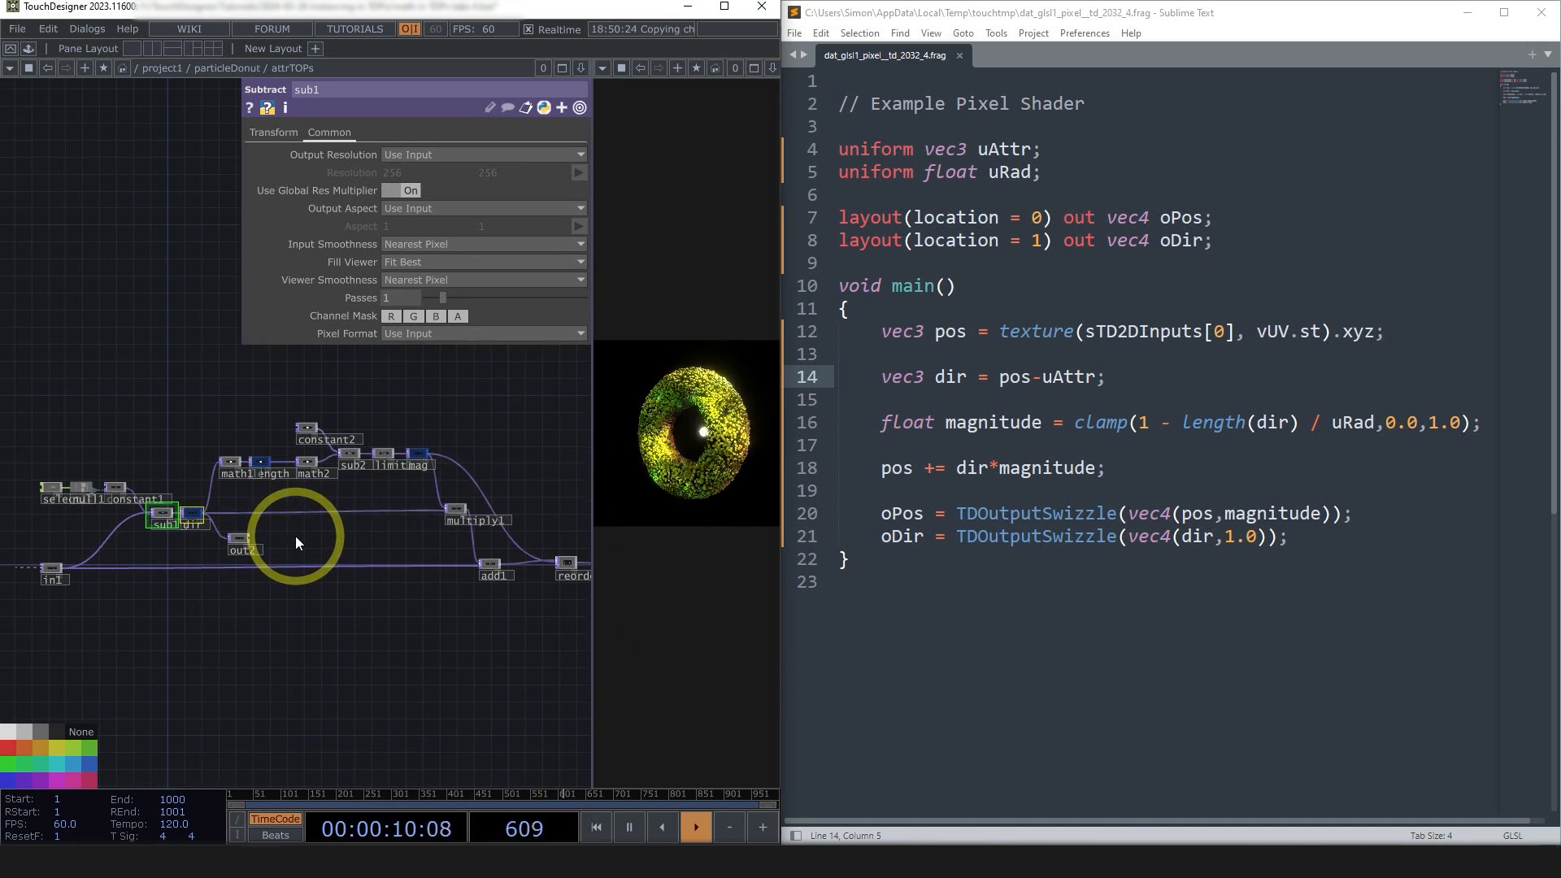
click(727, 8)
drag(259, 689, 494, 688)
scroll(529, 509, up, 1)
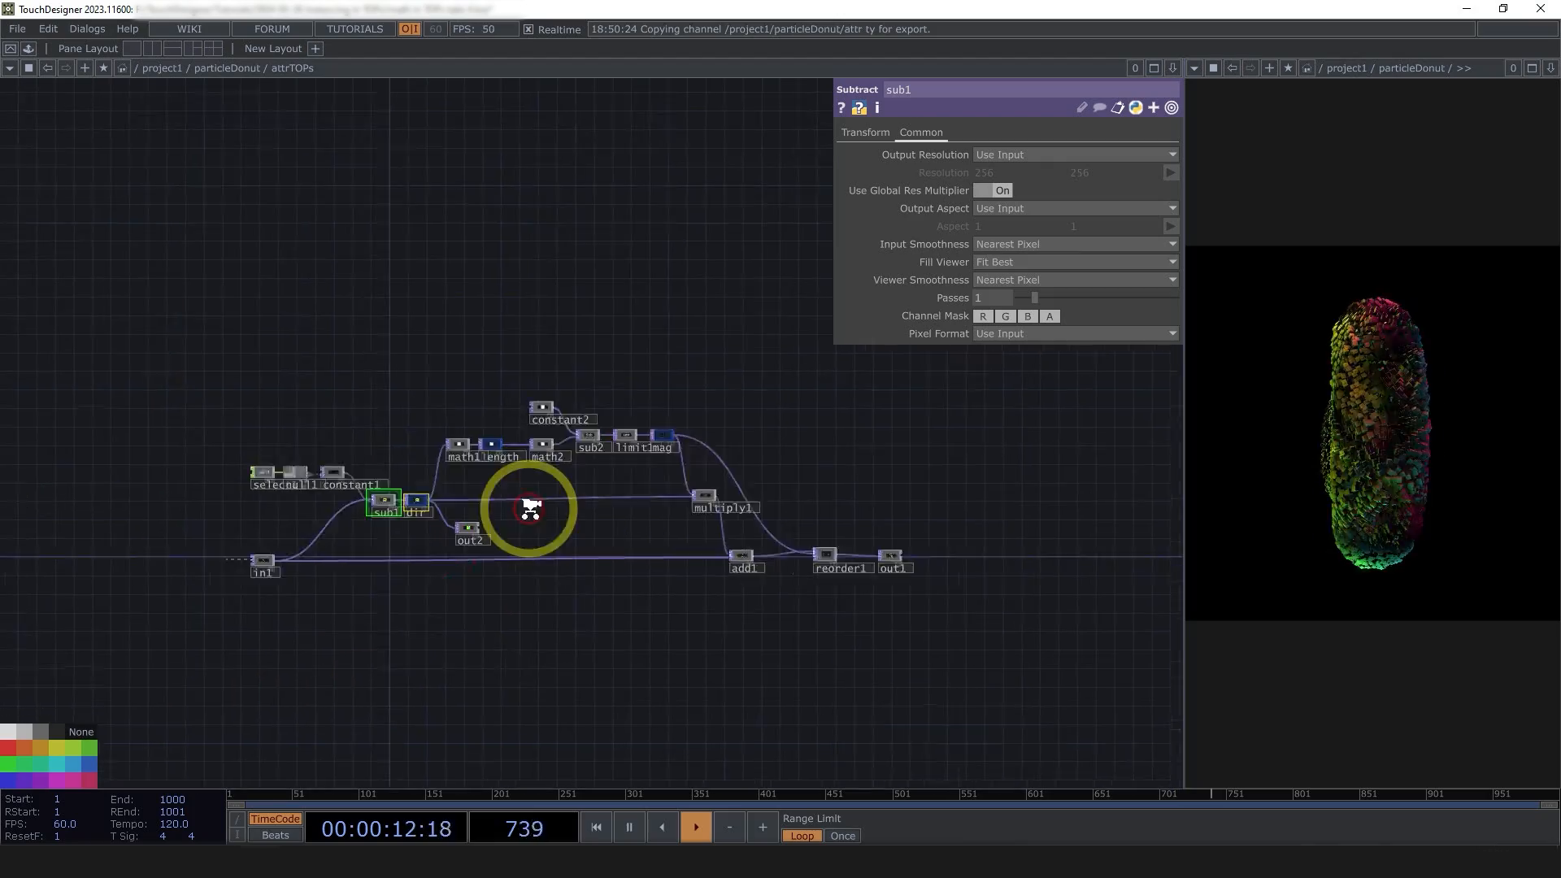
scroll(530, 509, up, 2)
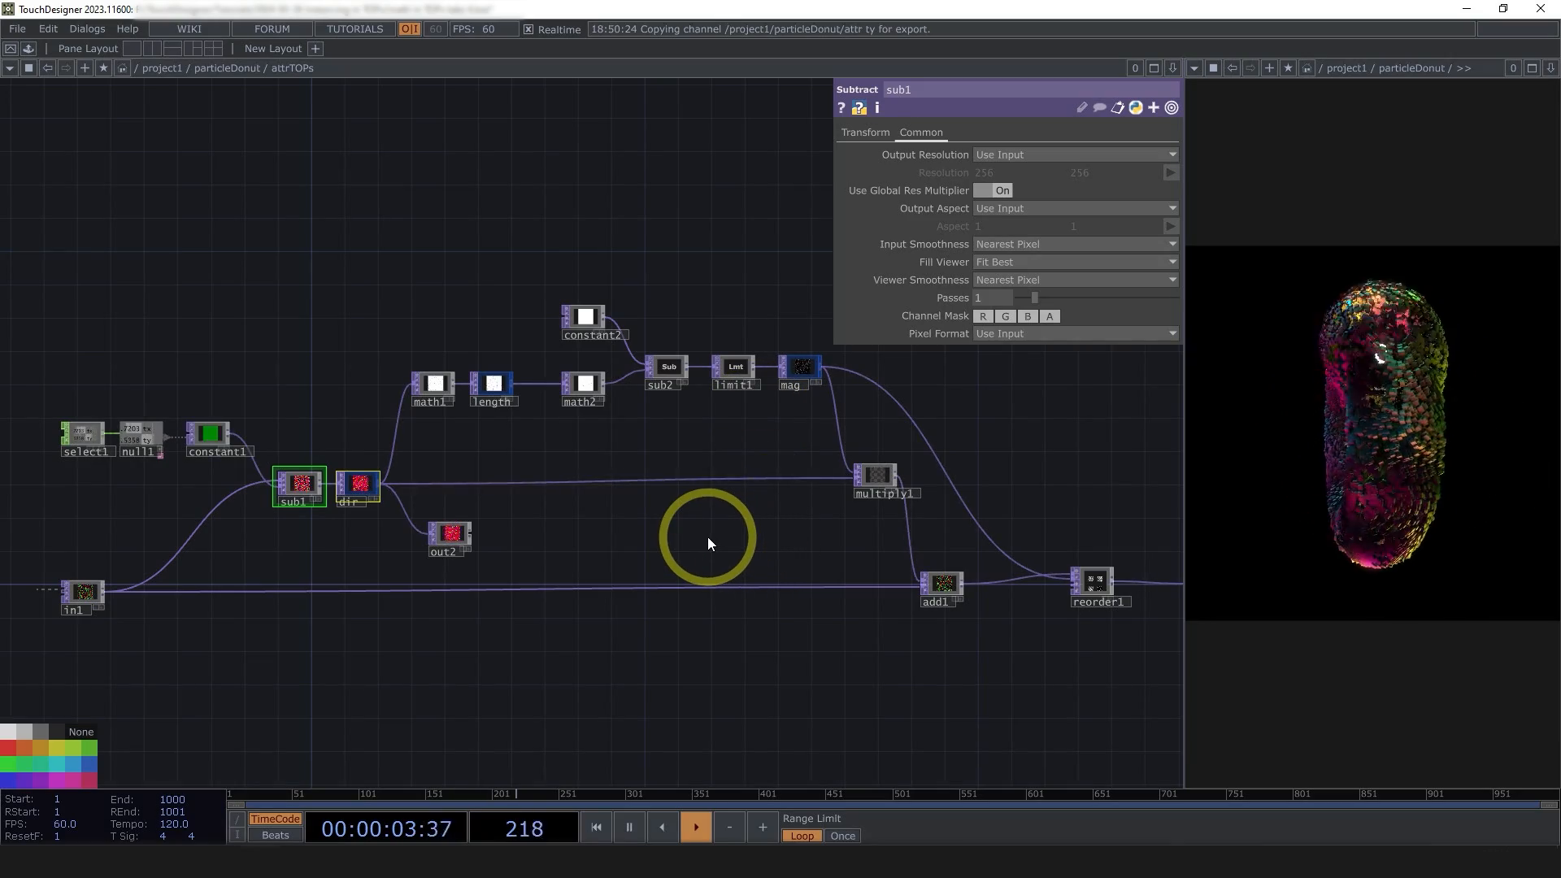
key(u)
scroll(266, 606, up, 10)
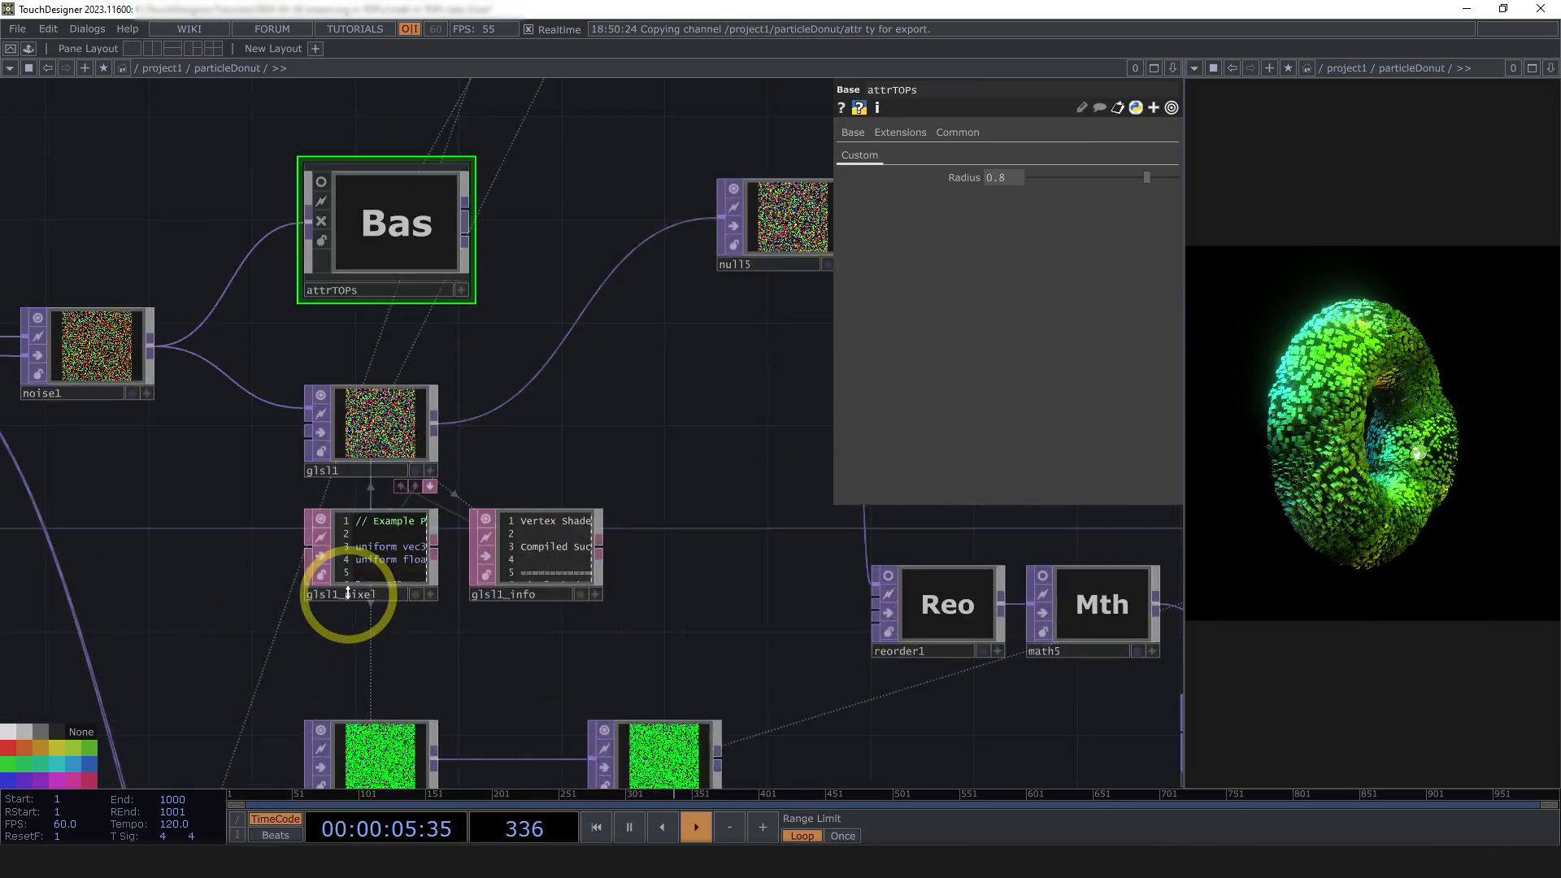
- Review the glsl1_pixel shader code and check the glsl1 TOP's performance information
scroll(295, 535, down, 12)
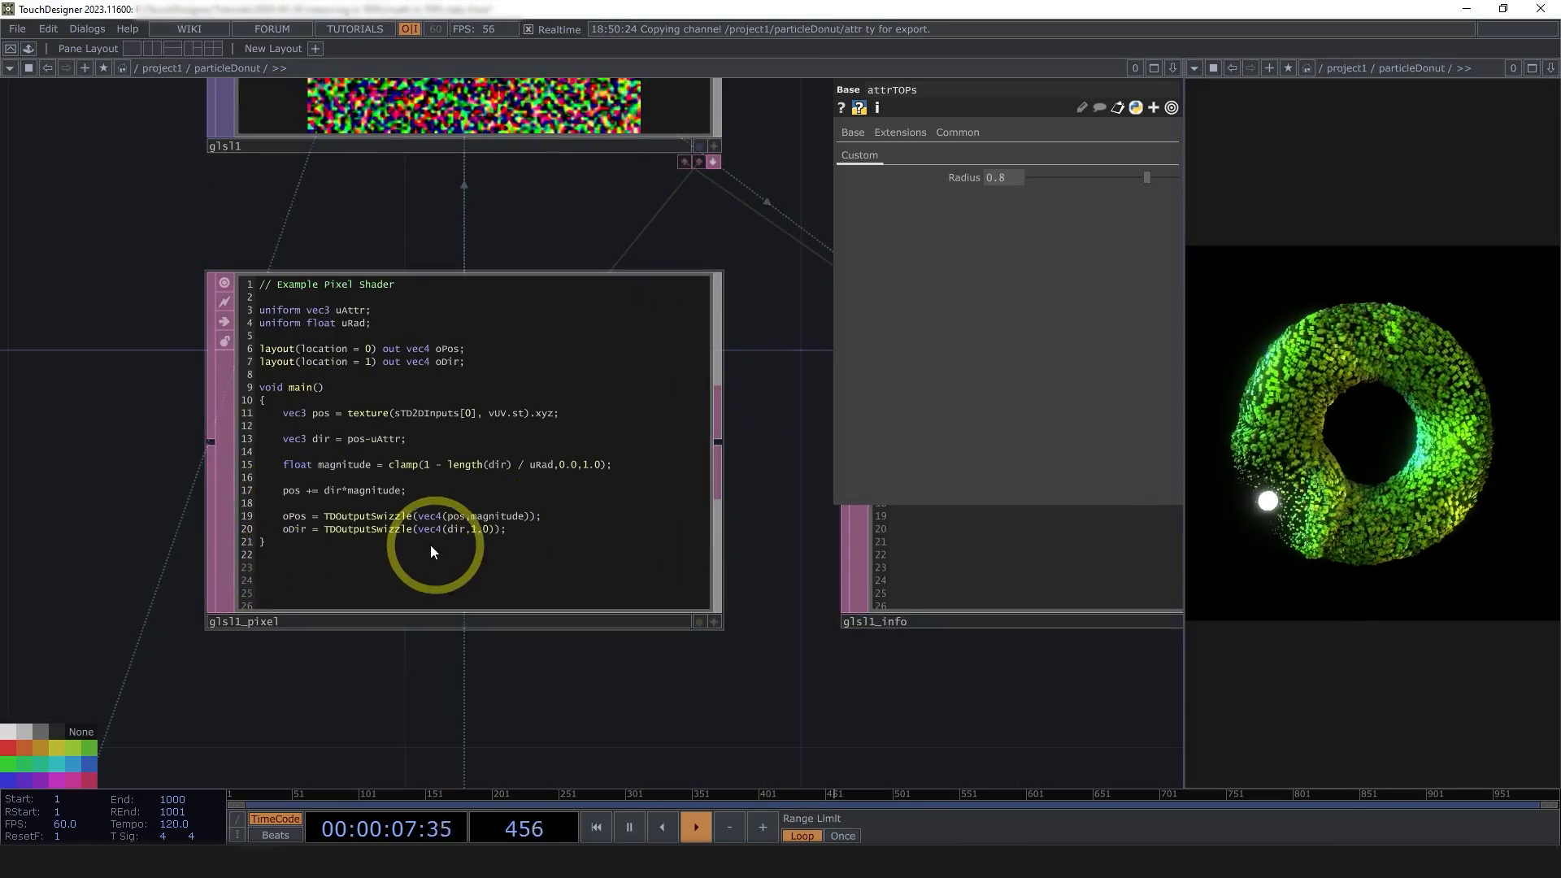
drag(282, 656, 331, 642)
scroll(331, 641, up, 4)
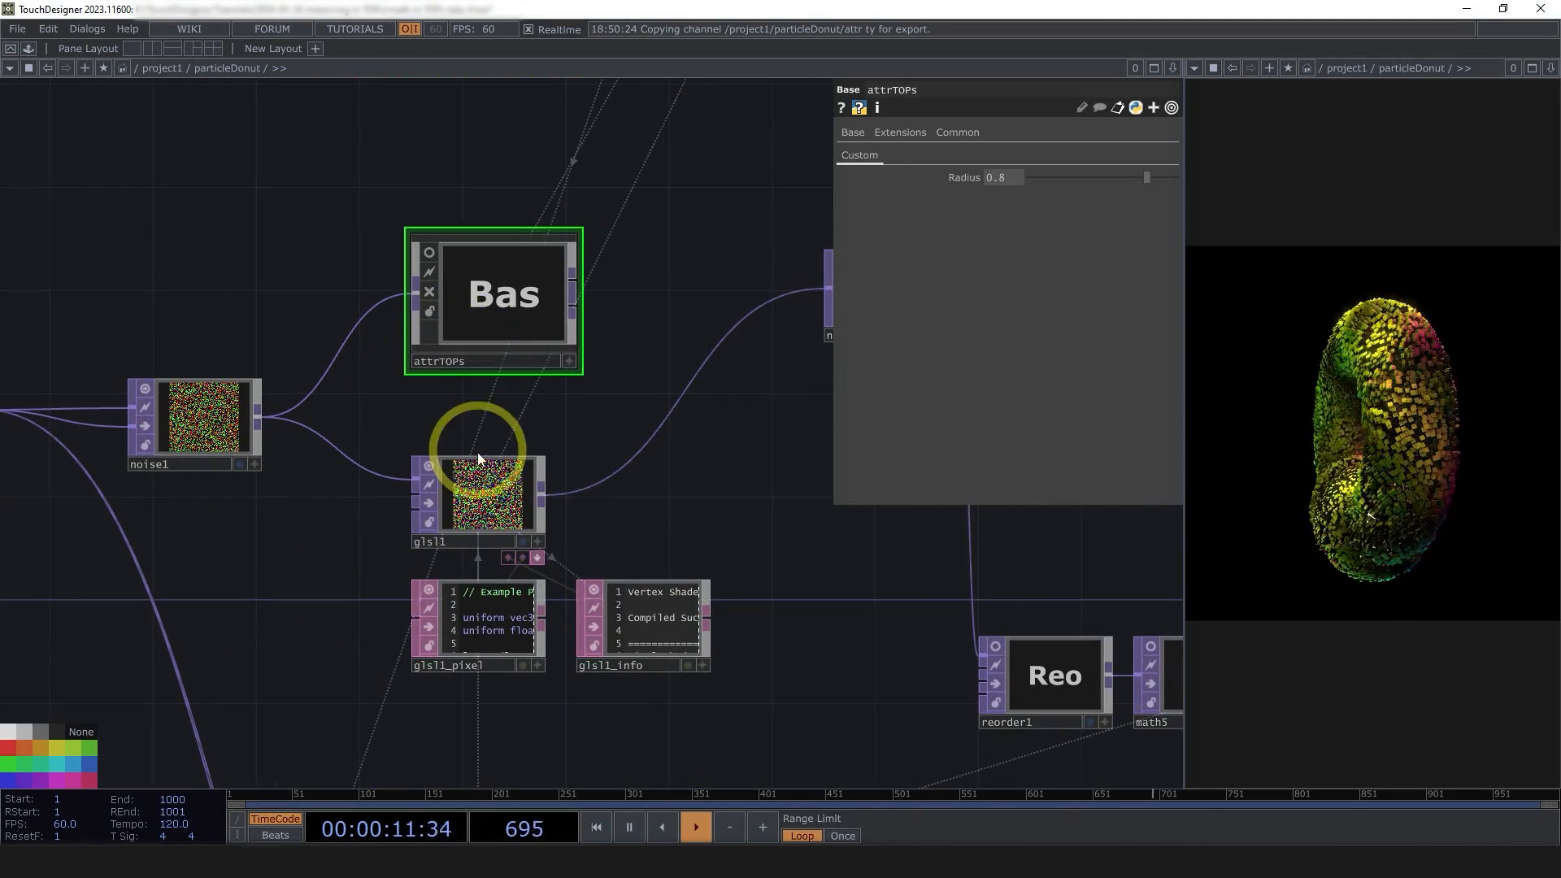
middle_click(483, 488)
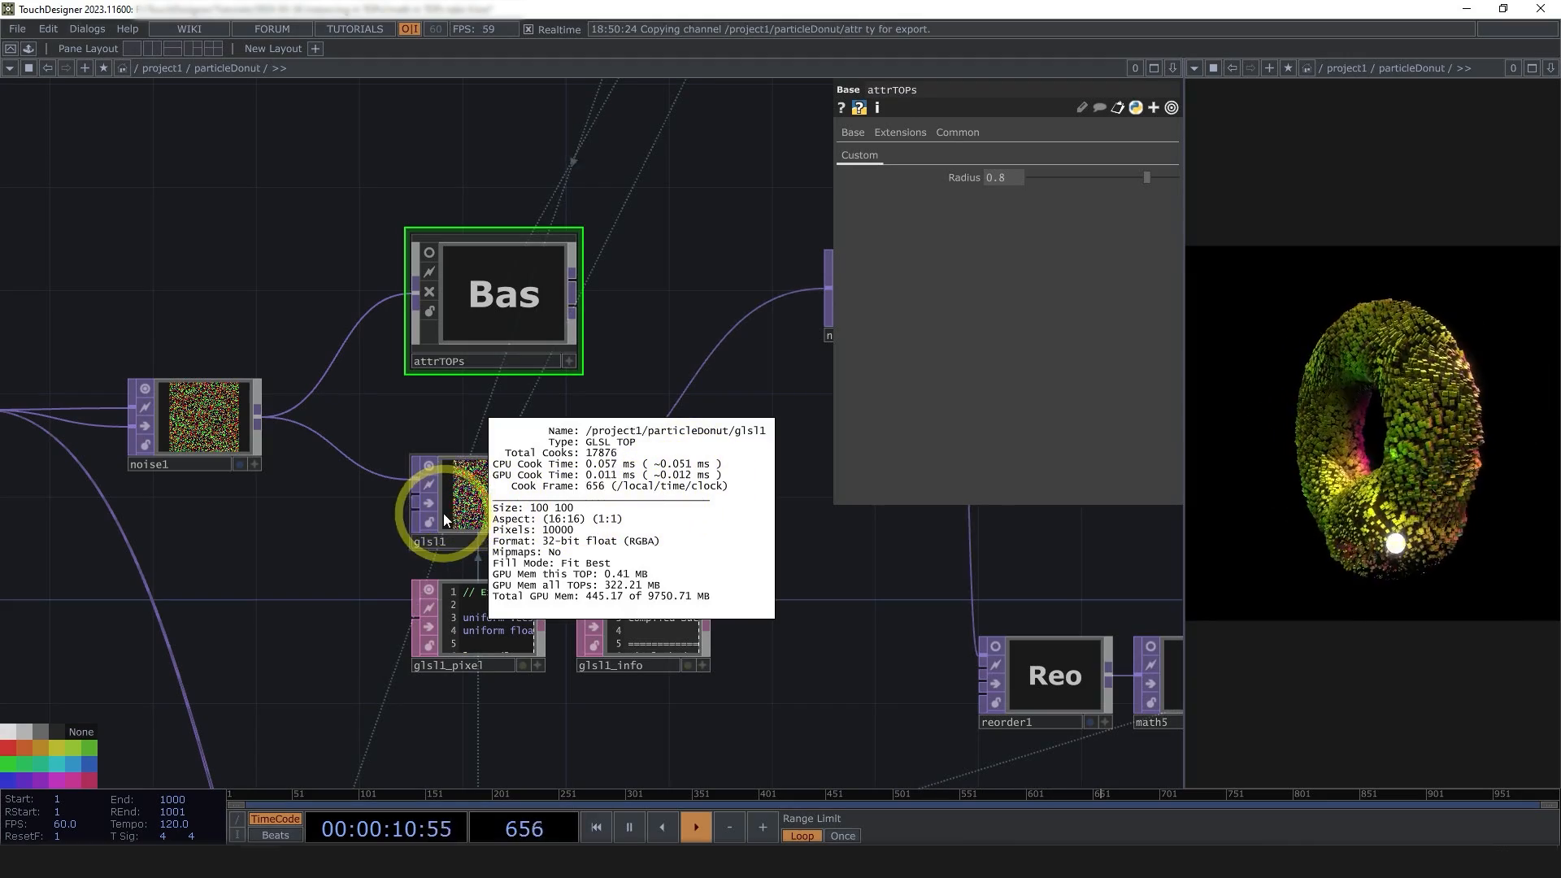
- Turn on the attrTOPs viewer and compare its children's CPU and GPU cook times with those of glsl1
click(430, 252)
middle_click(520, 309)
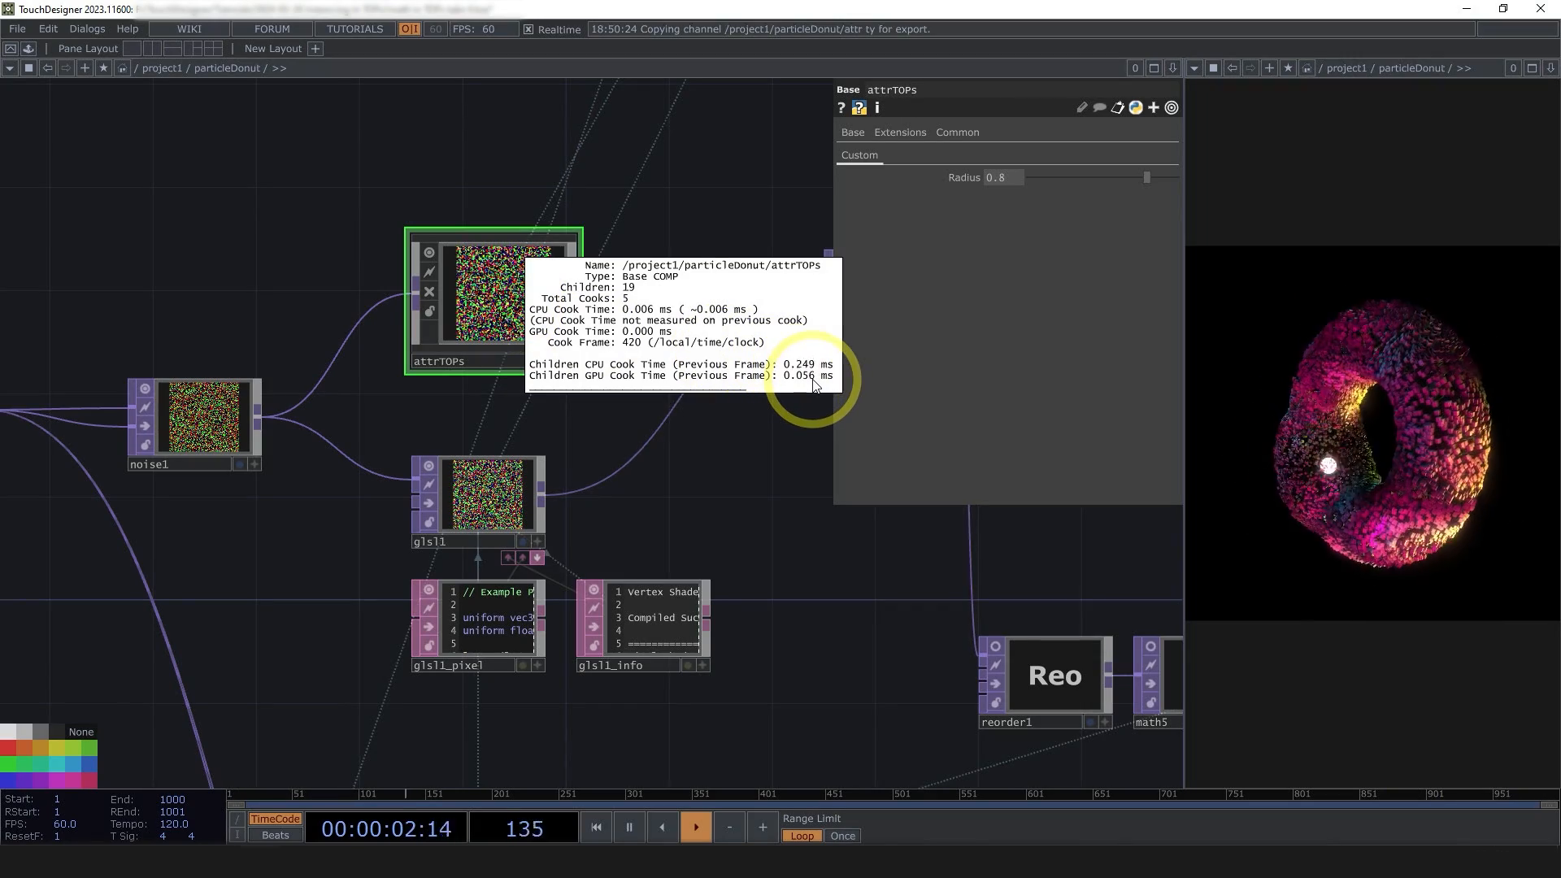
middle_click(505, 502)
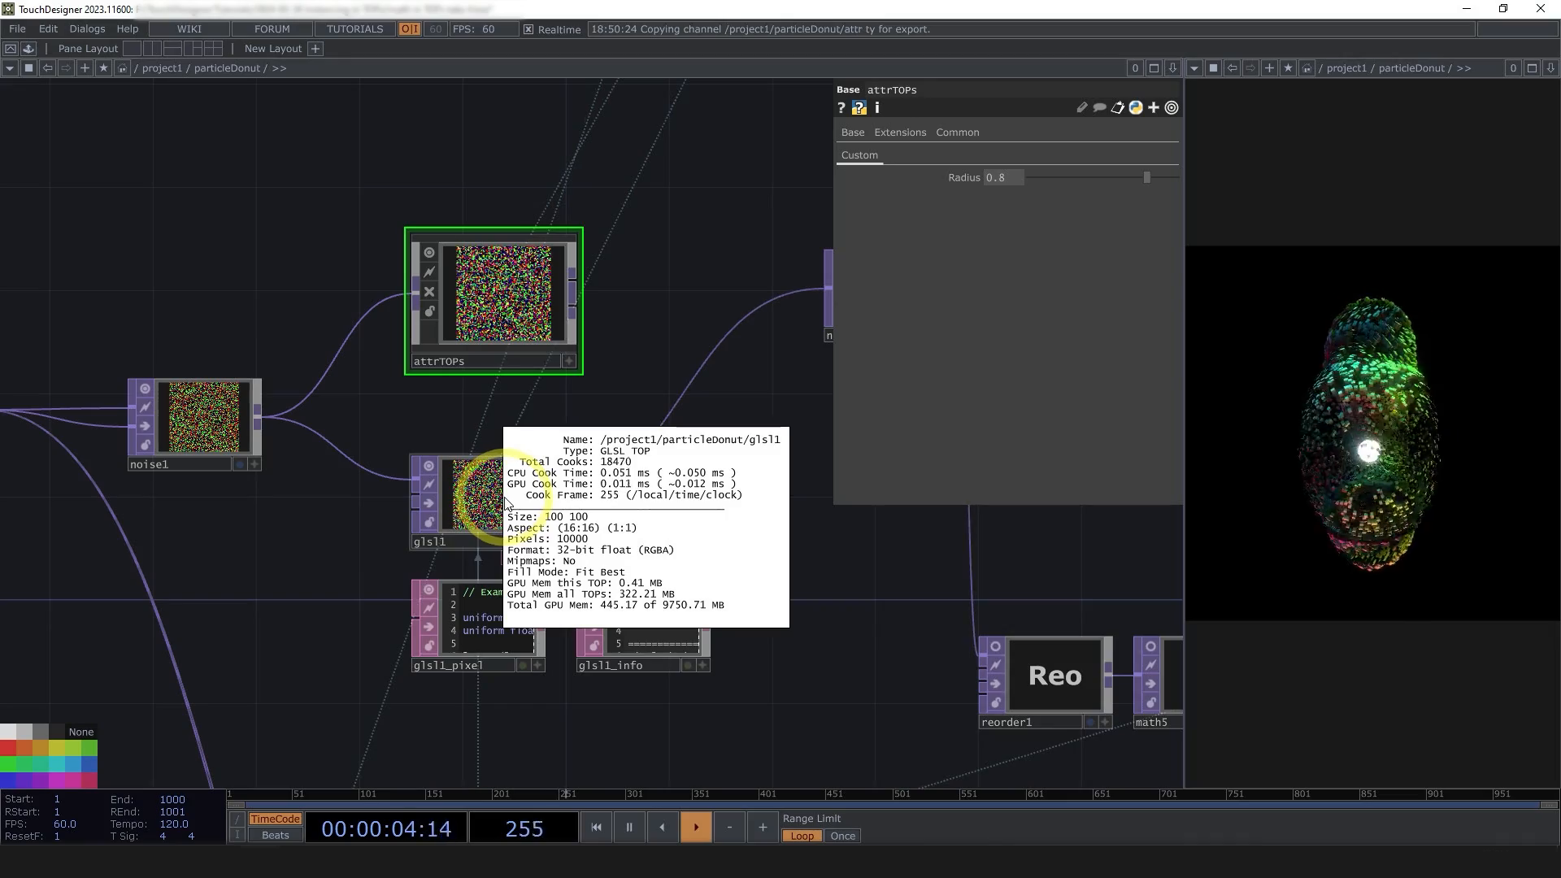
middle_click(491, 339)
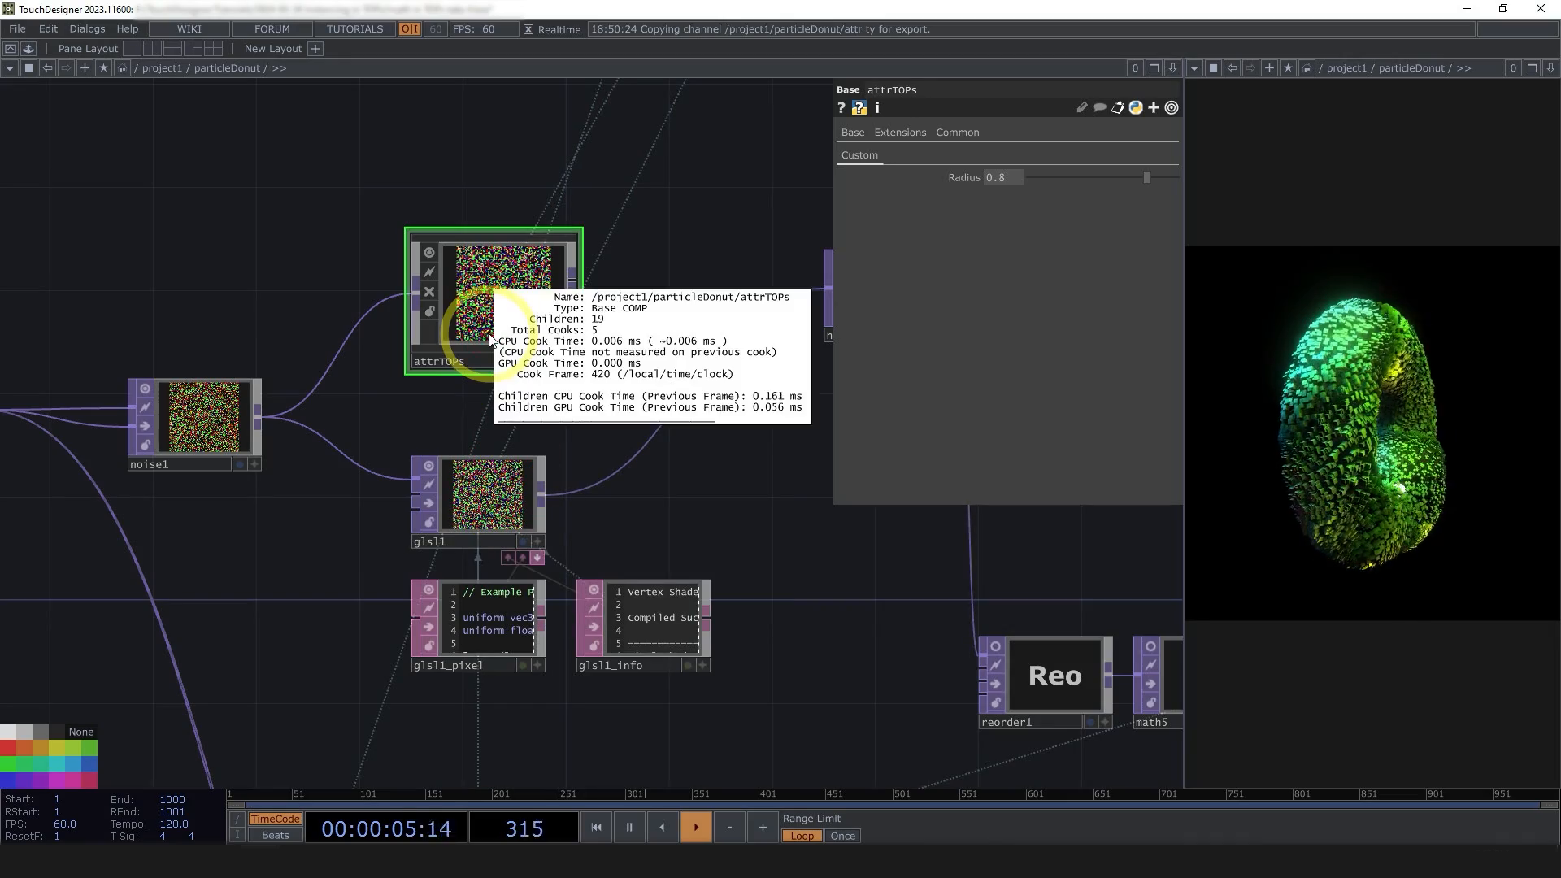
middle_click(496, 480)
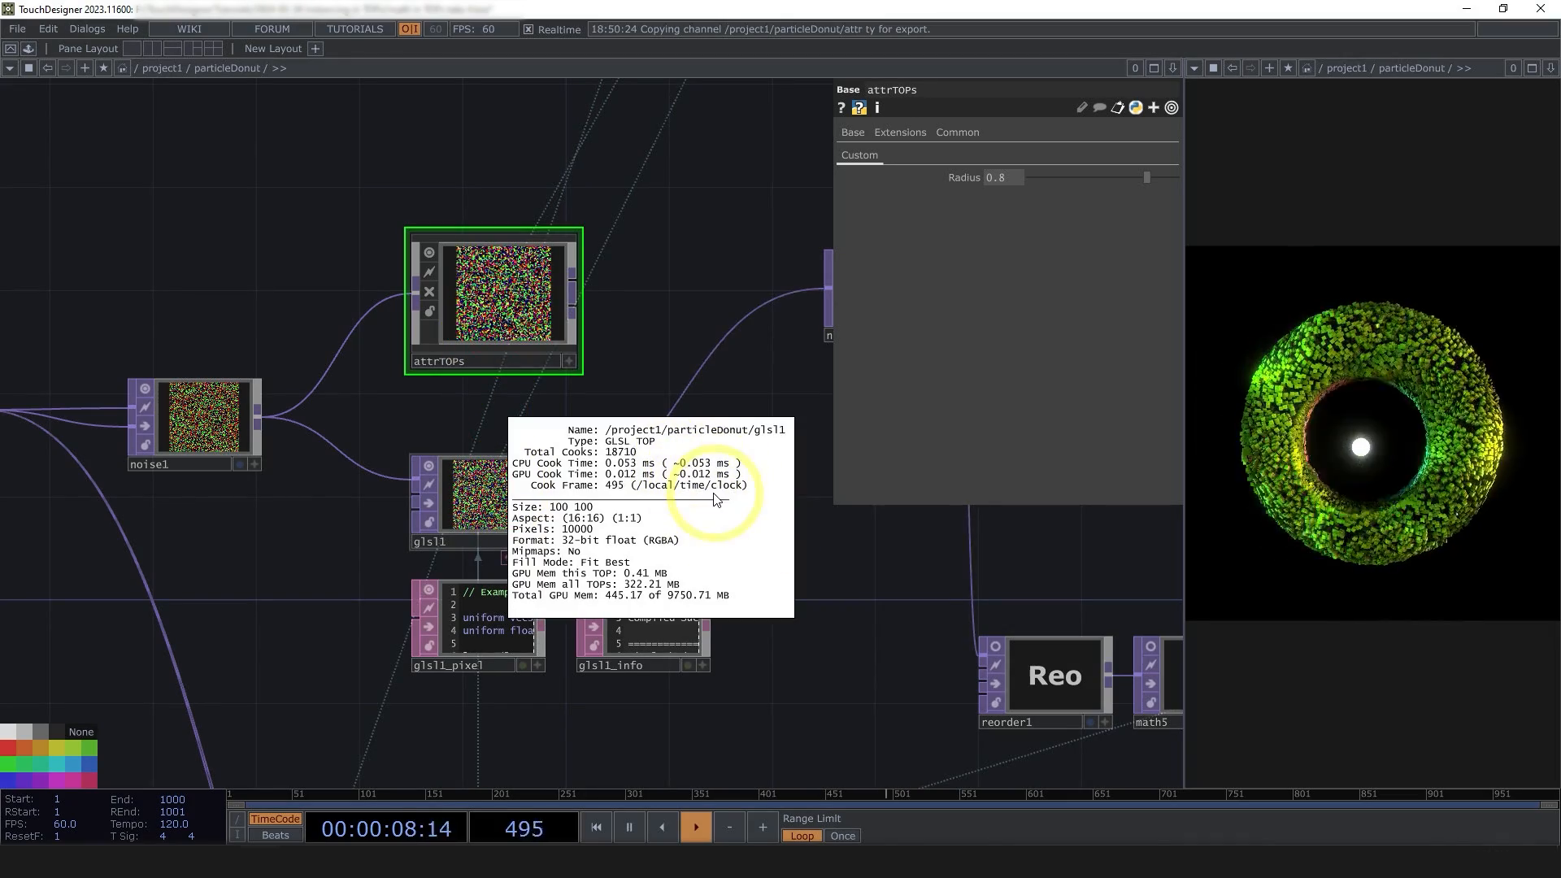
- Check the cook information of noise1 and attrTOPs, and examine glsl1's cook times, pixel format and GPU memory use
middle_click(244, 399)
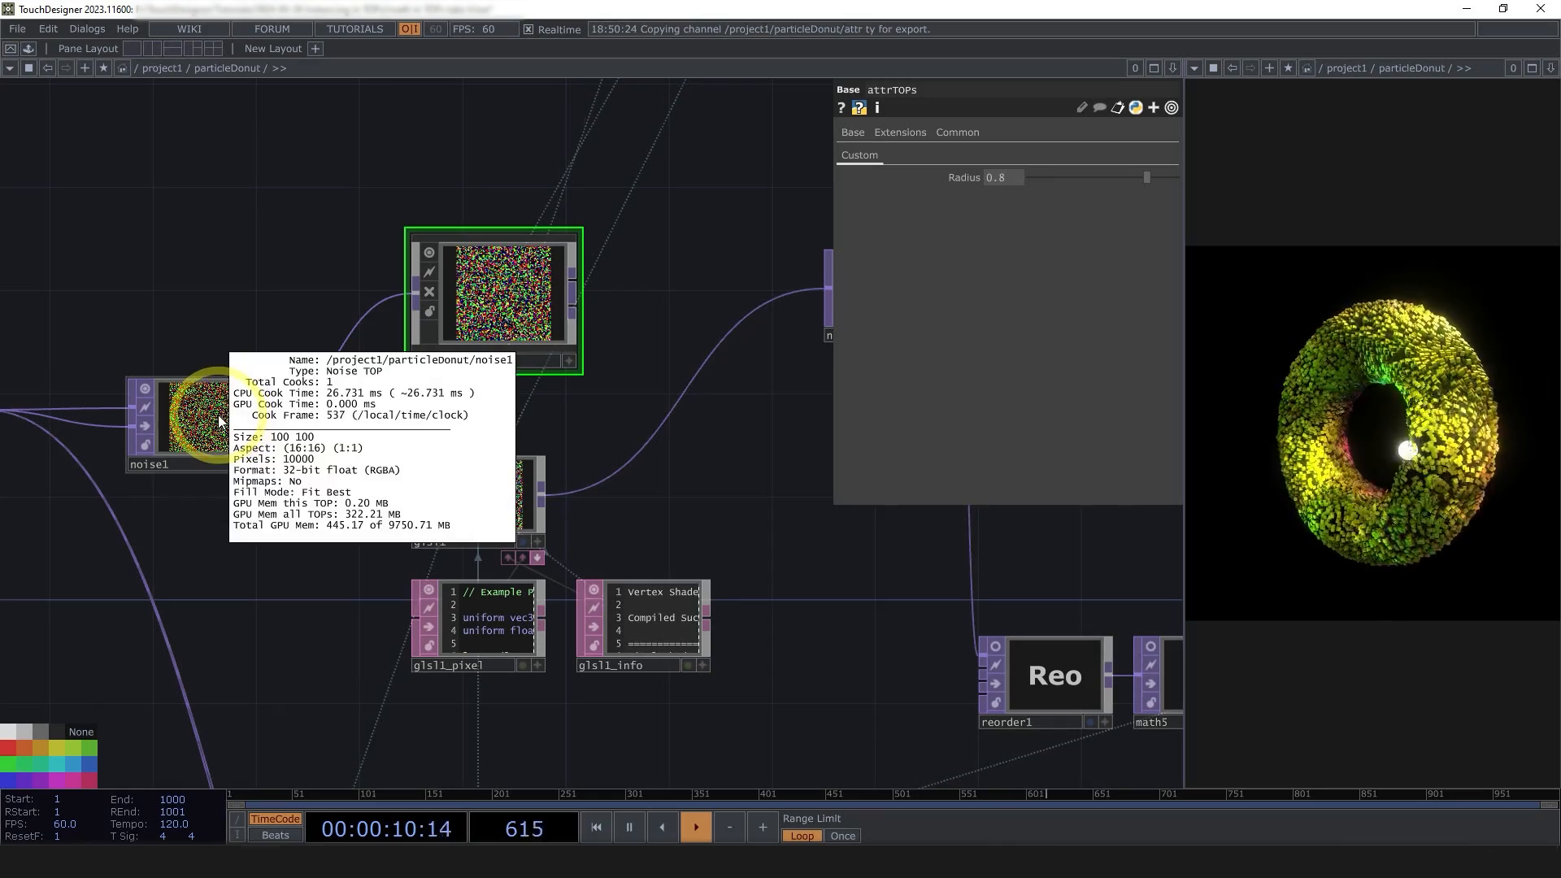
click(221, 429)
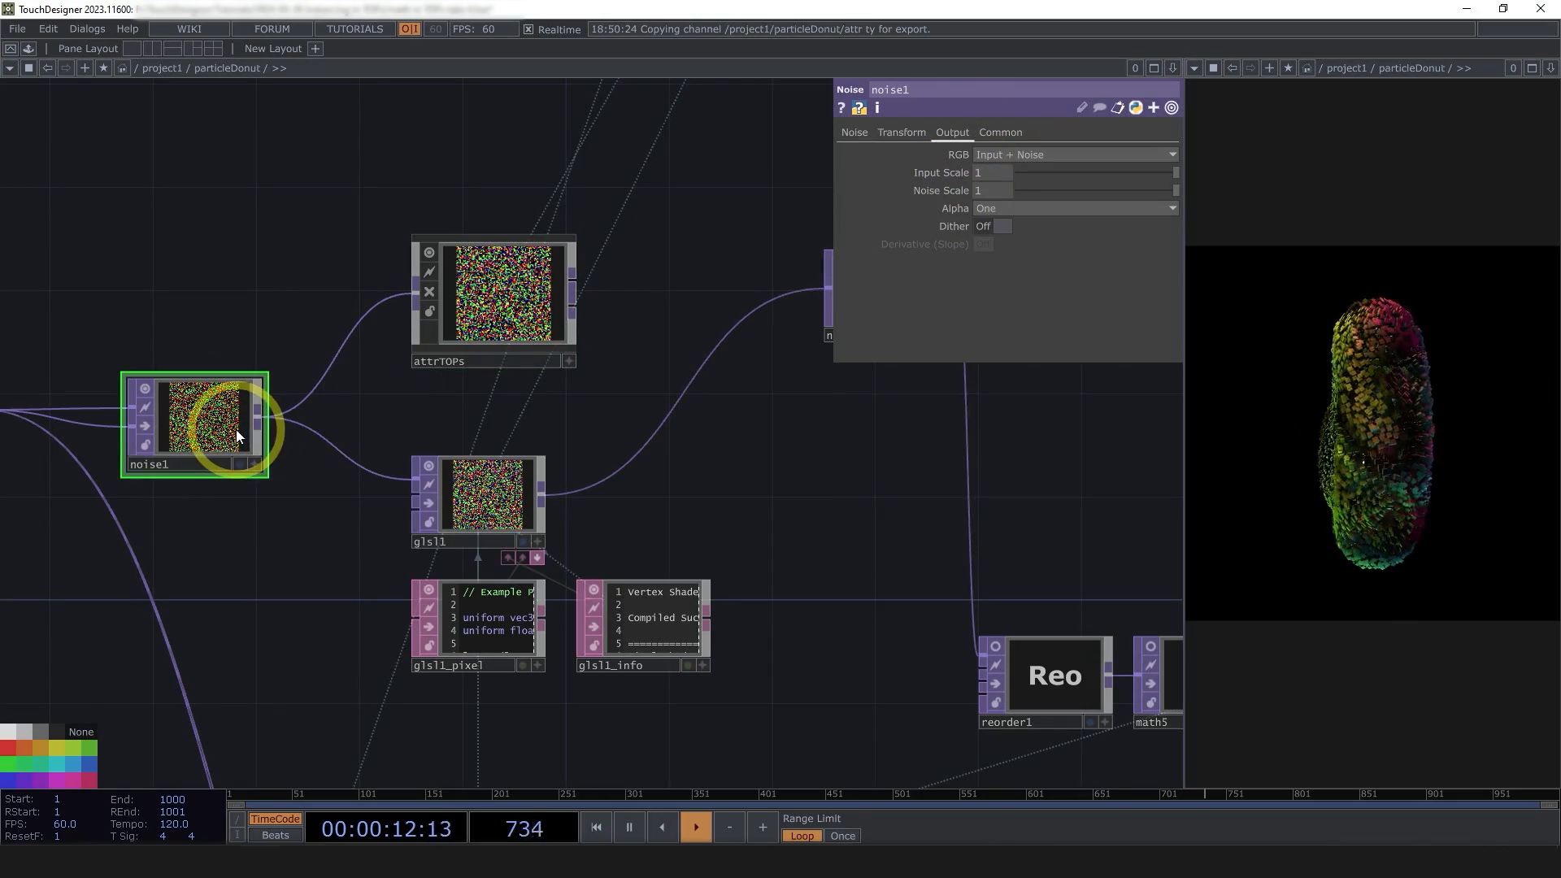
middle_click(228, 451)
middle_click(553, 317)
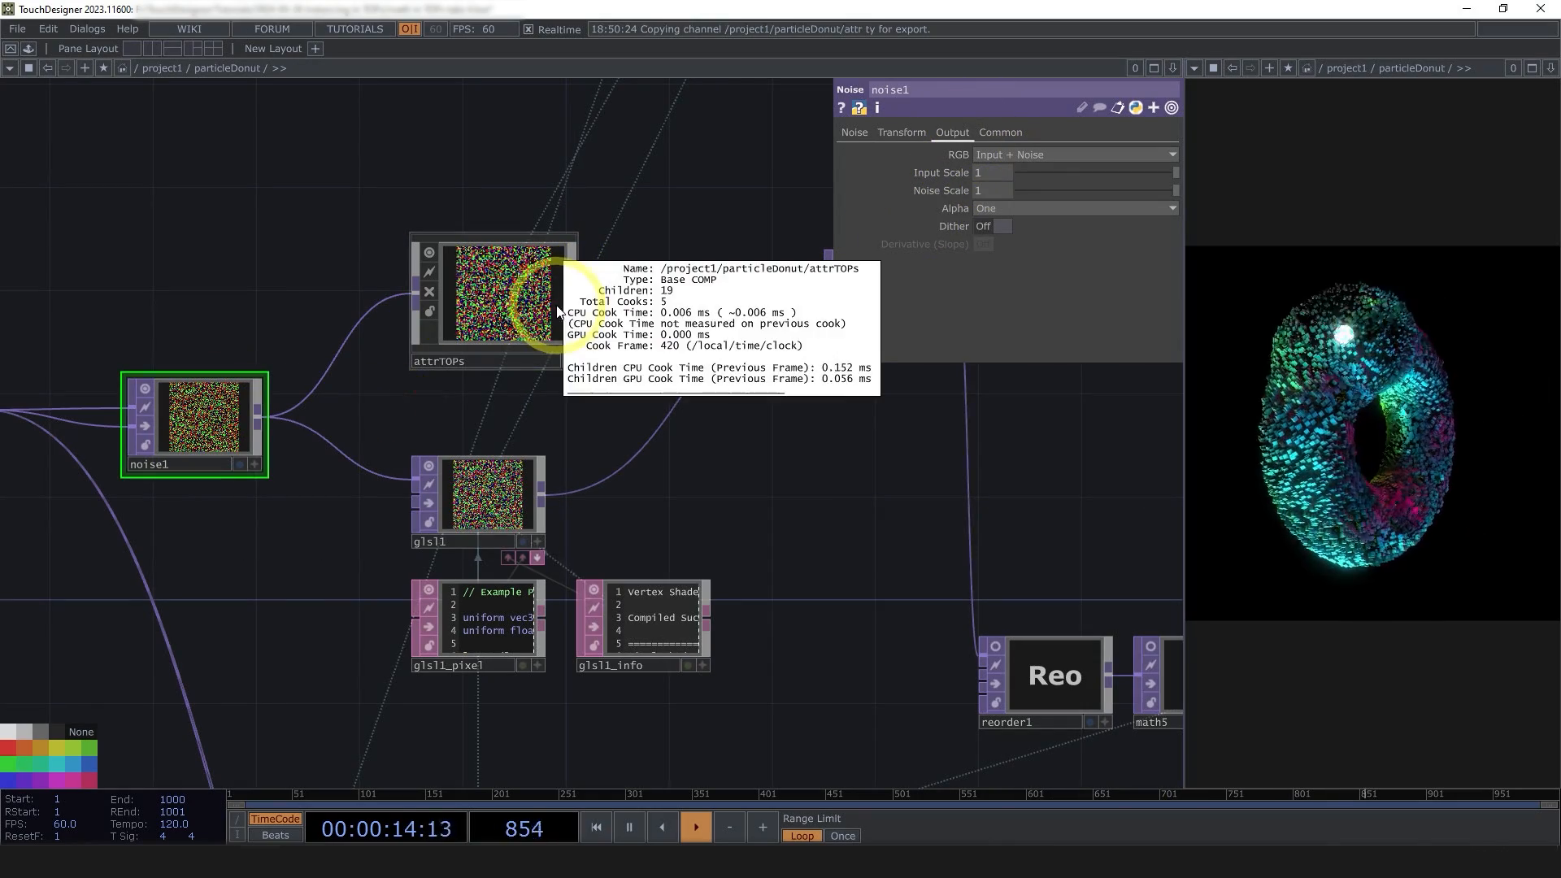
middle_click(536, 510)
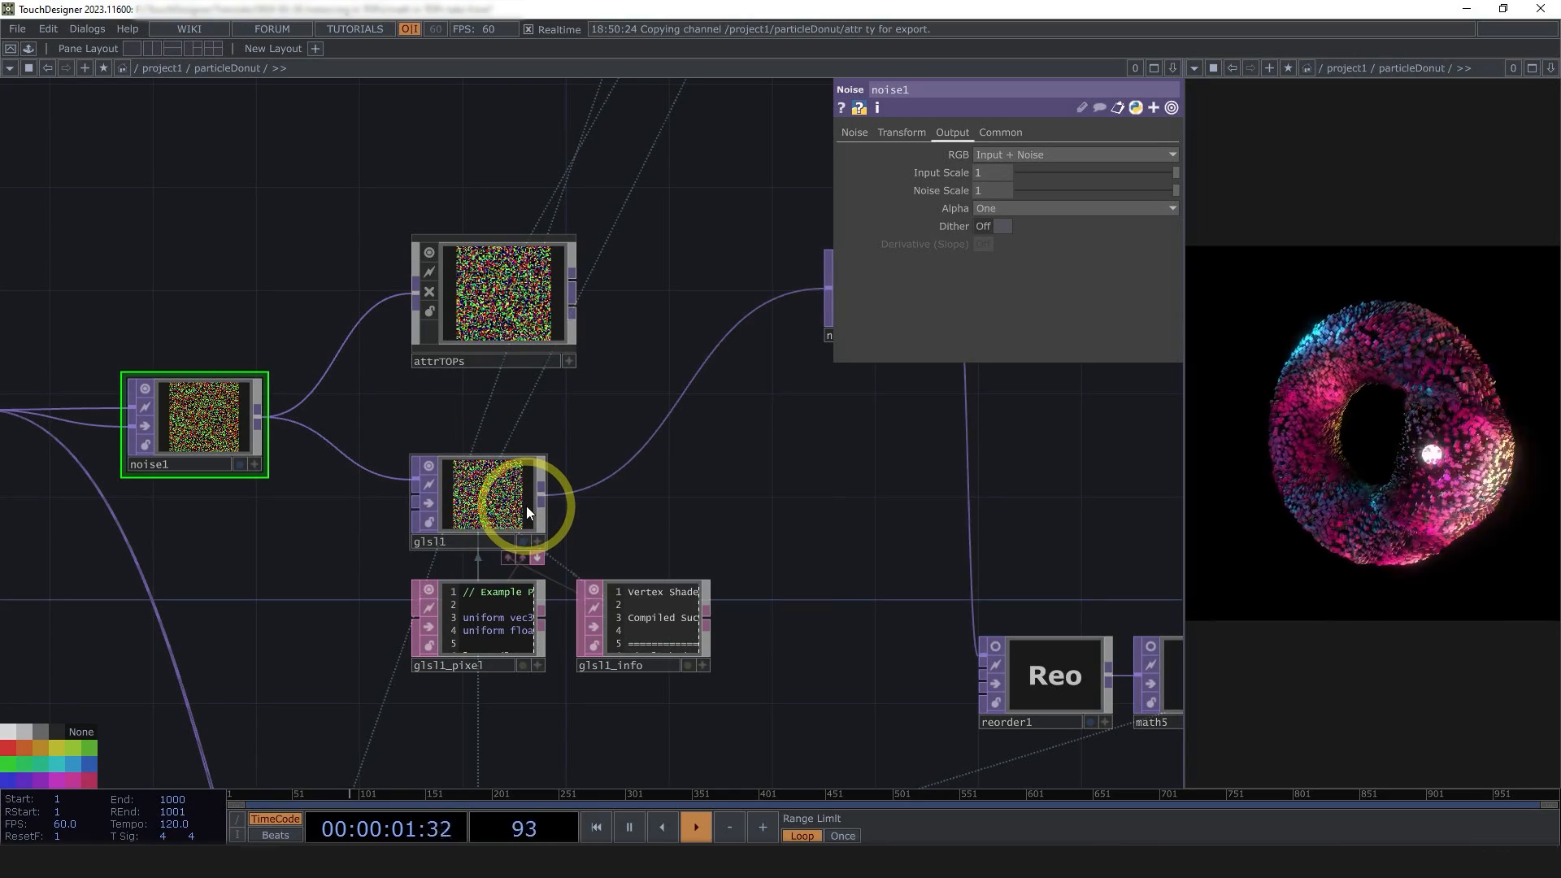
scroll(525, 507, down, 2)
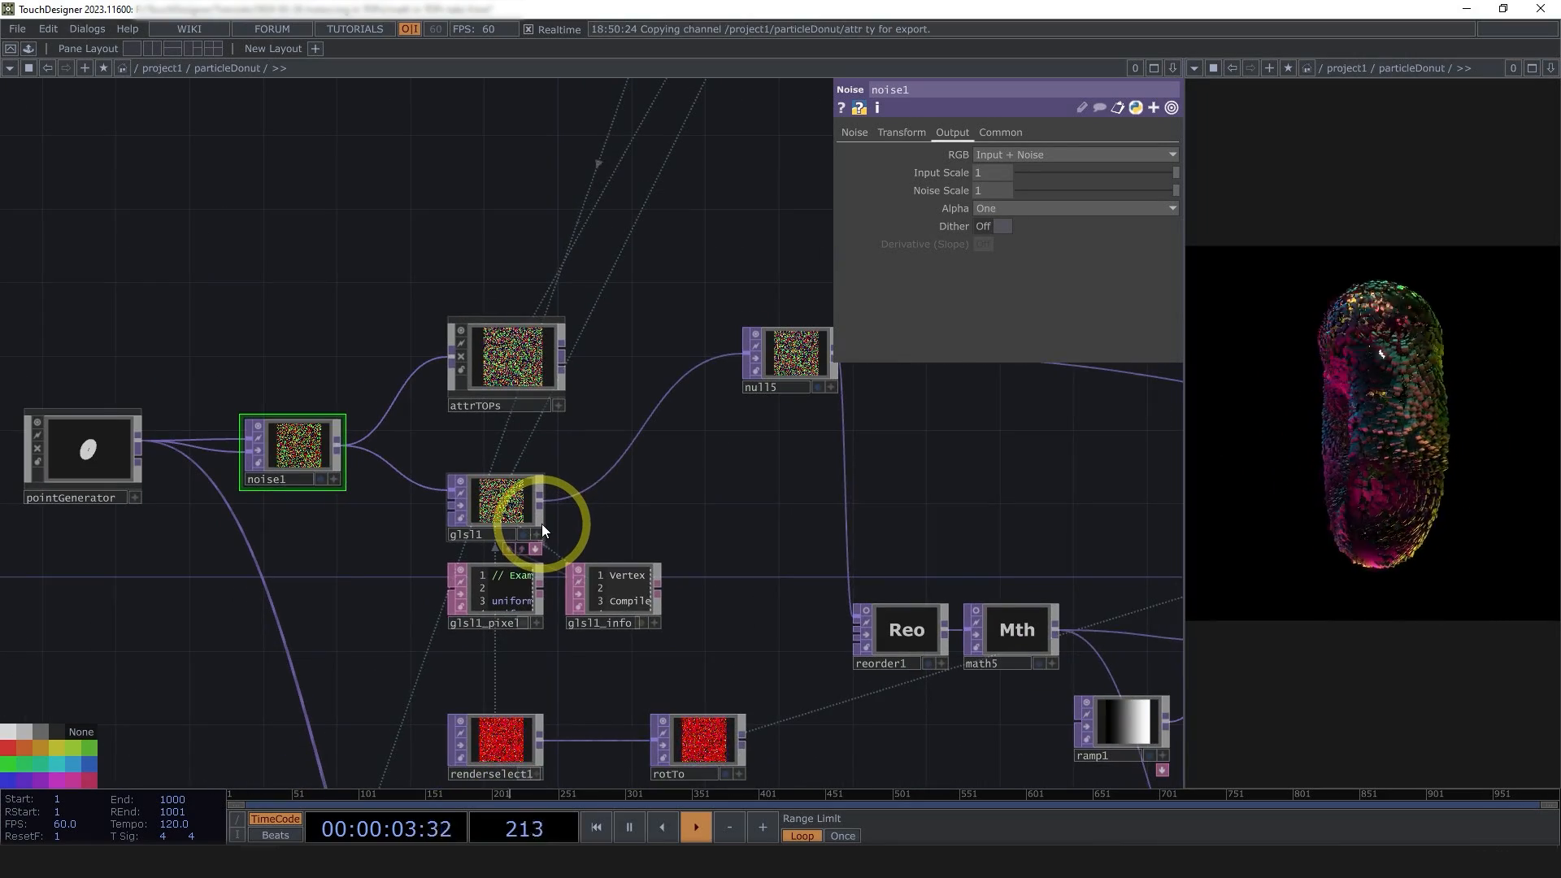
middle_click(494, 518)
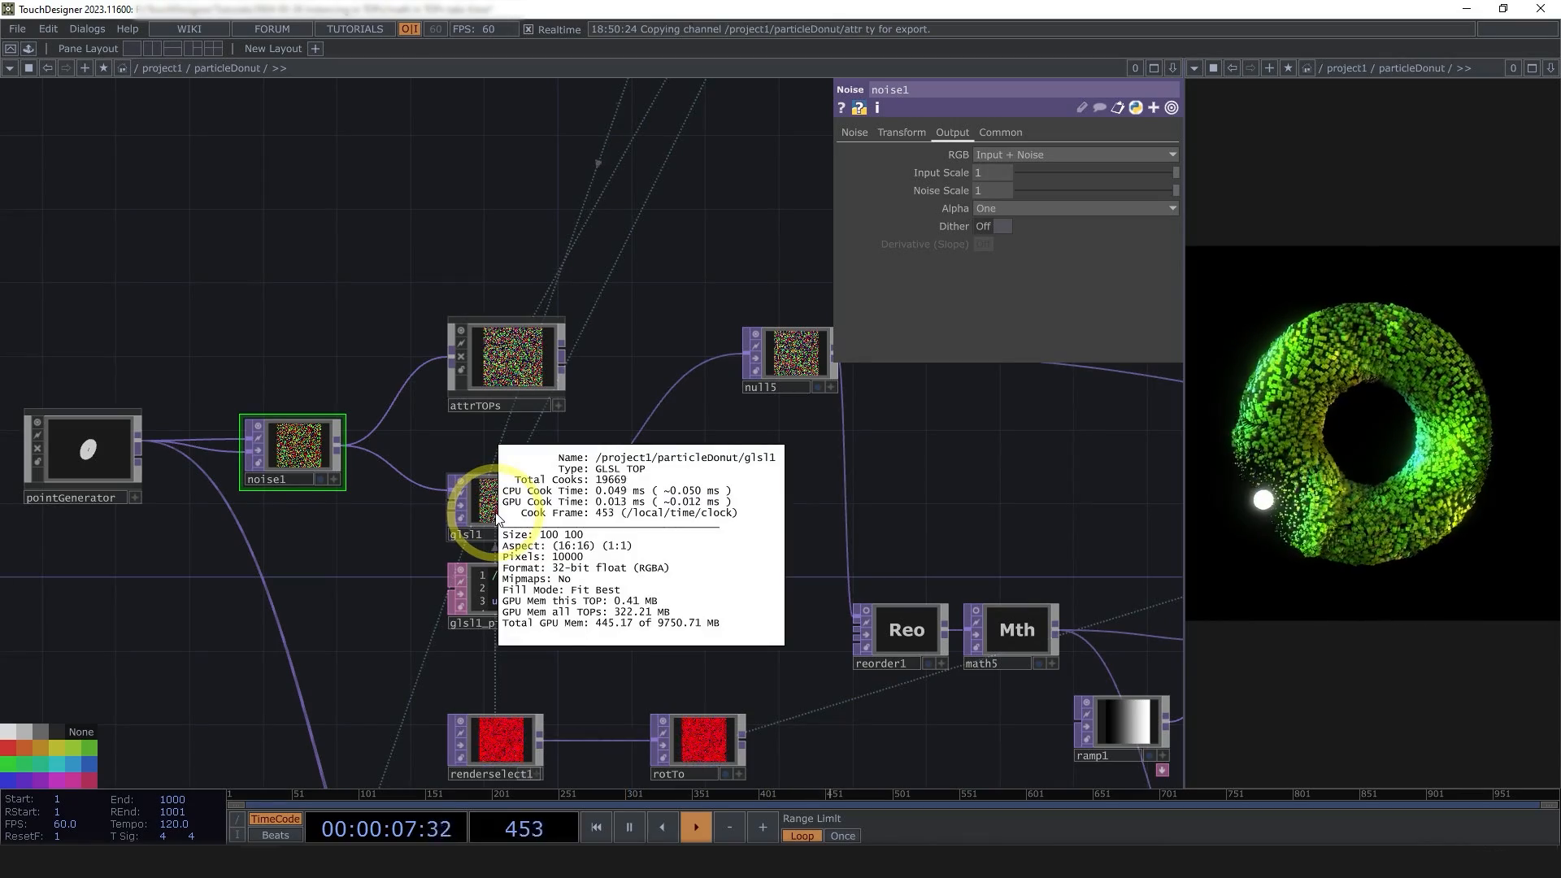
middle_click(499, 516)
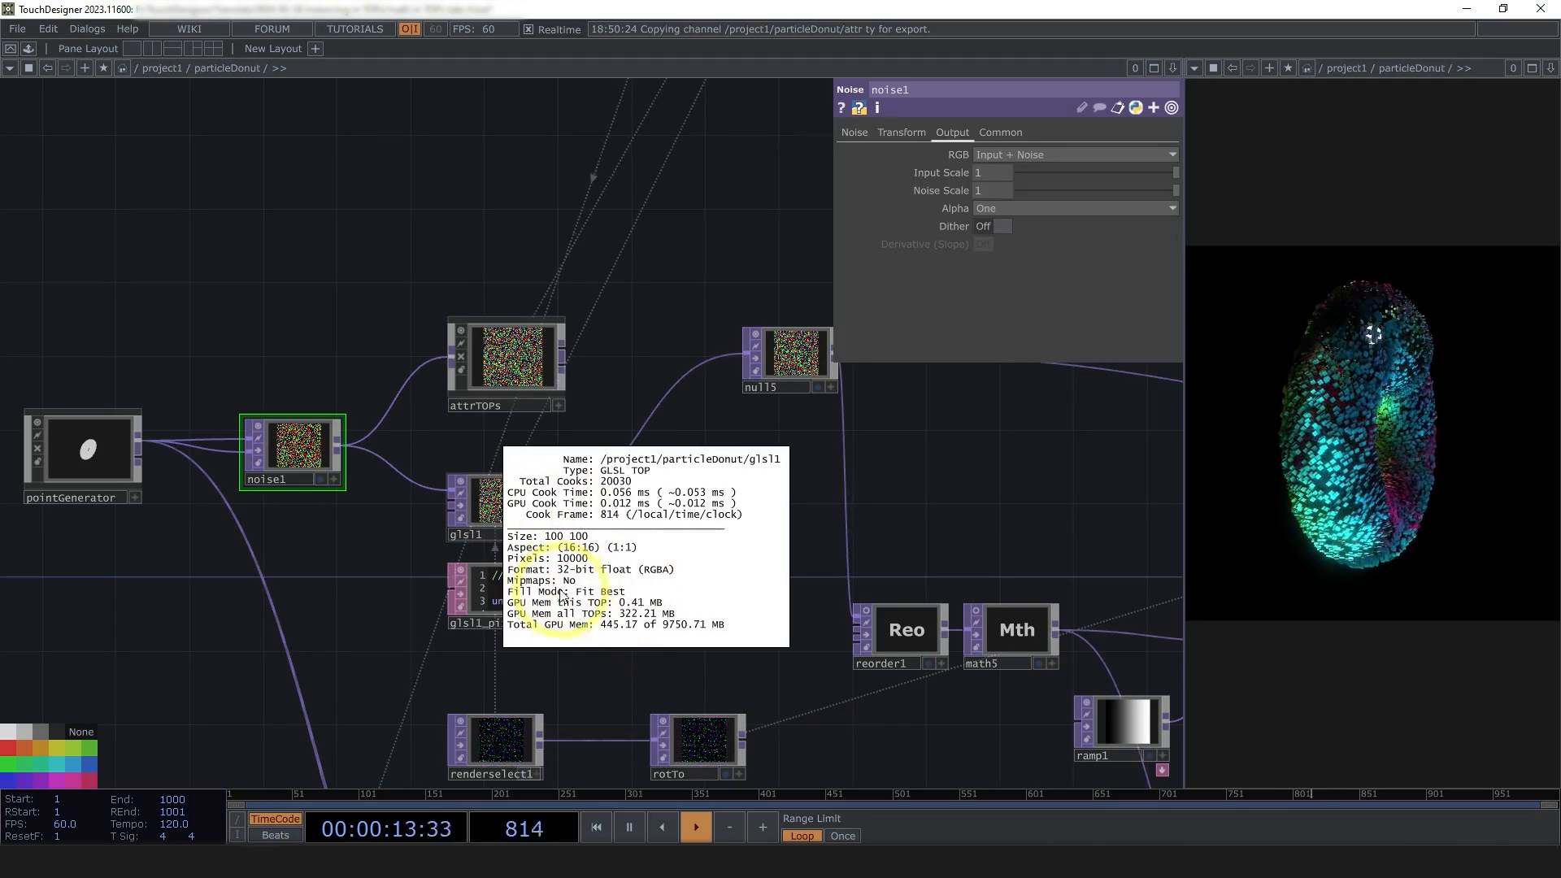
middle_click(498, 500)
- Enter attrTOPs to inspect the performance information of its math1 and dir TOPs, and return to the particleDonut network
click(502, 363)
key(i)
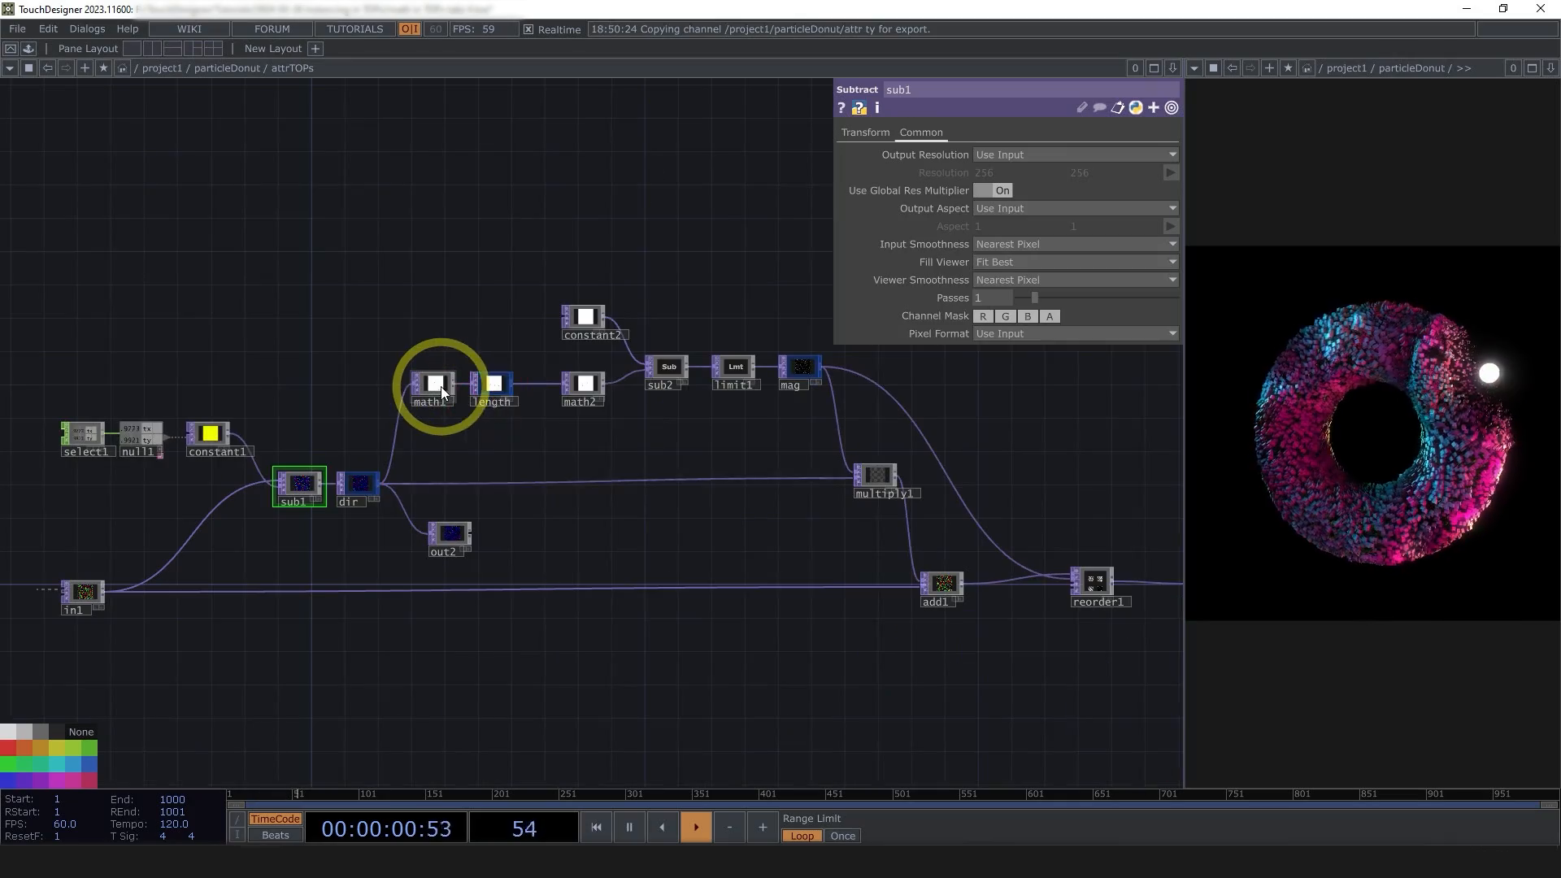
middle_click(441, 387)
middle_click(368, 486)
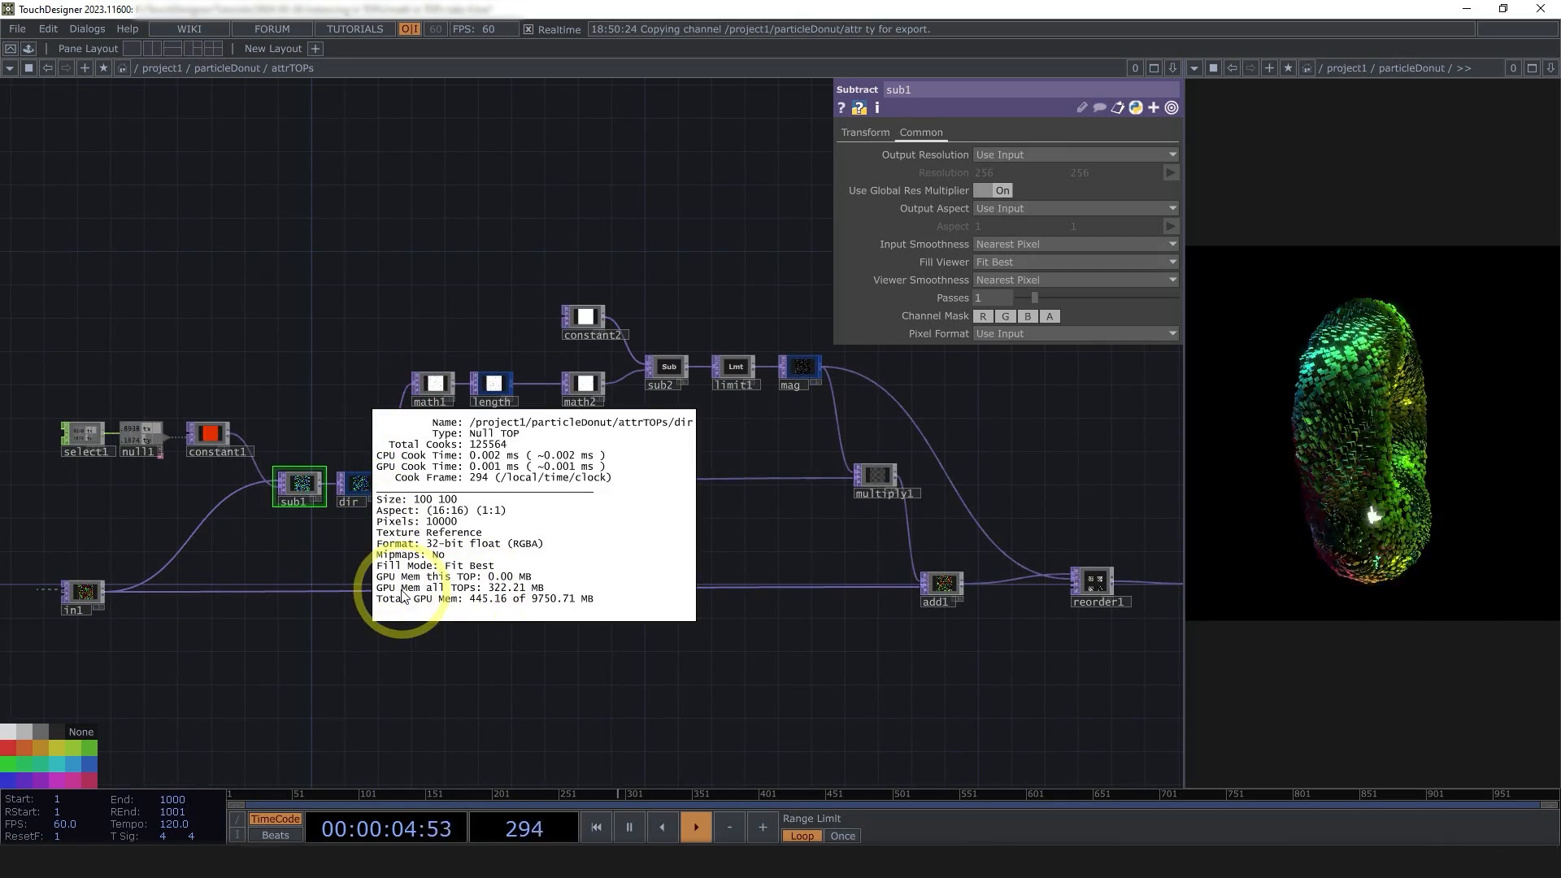
key(u)
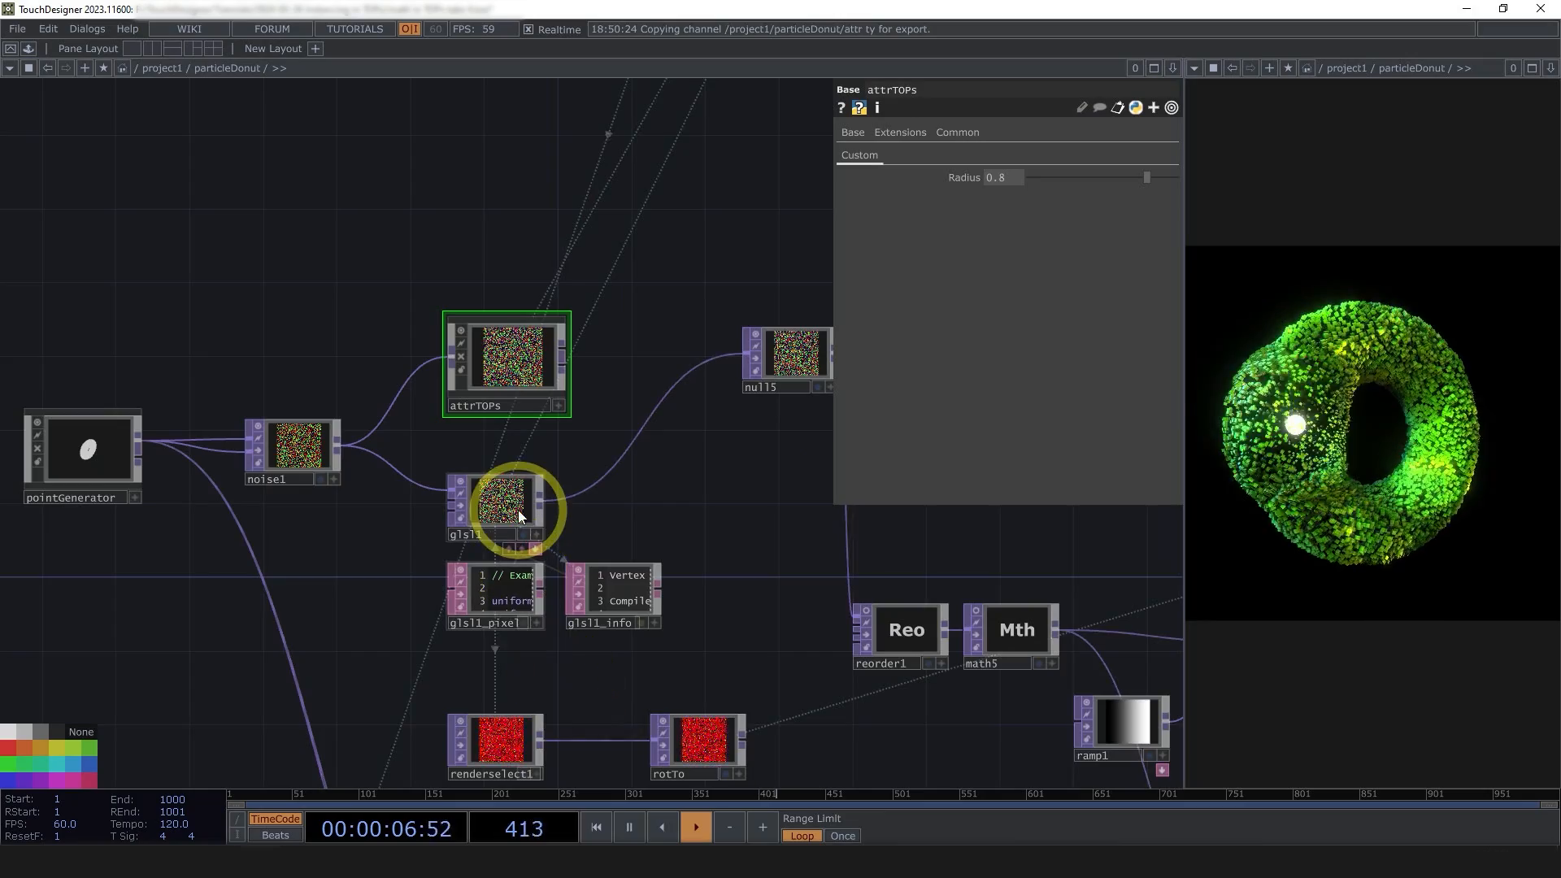
- Move glsl1 with its docked shader nodes slightly upward and attrTOPs slightly downward, bringing the two approaches closer together
scroll(512, 499, up, 4)
drag(526, 510, 523, 492)
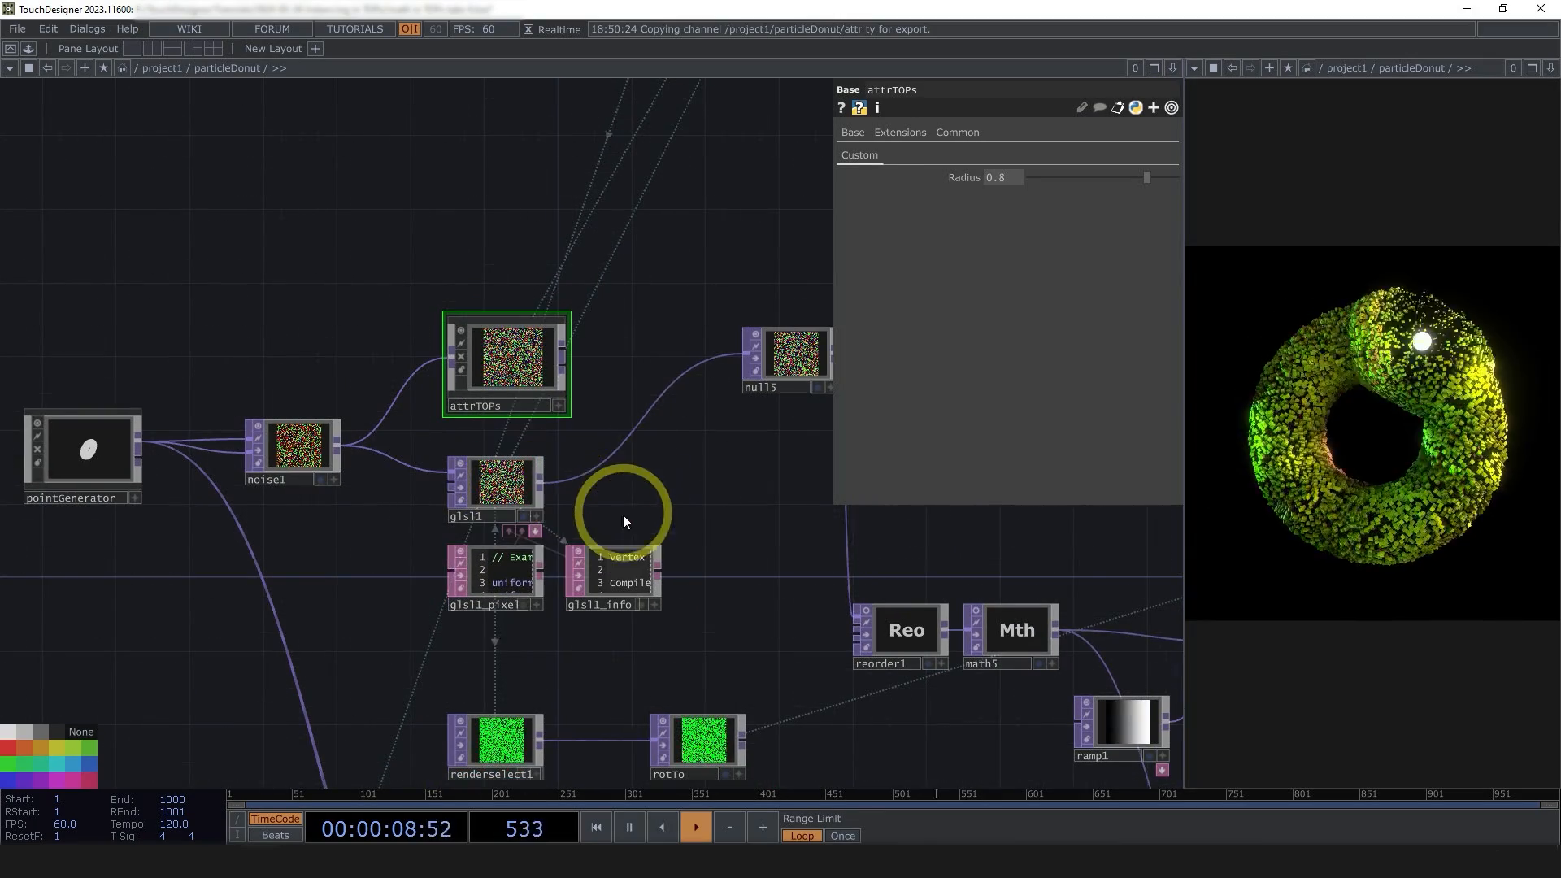
drag(721, 447, 644, 452)
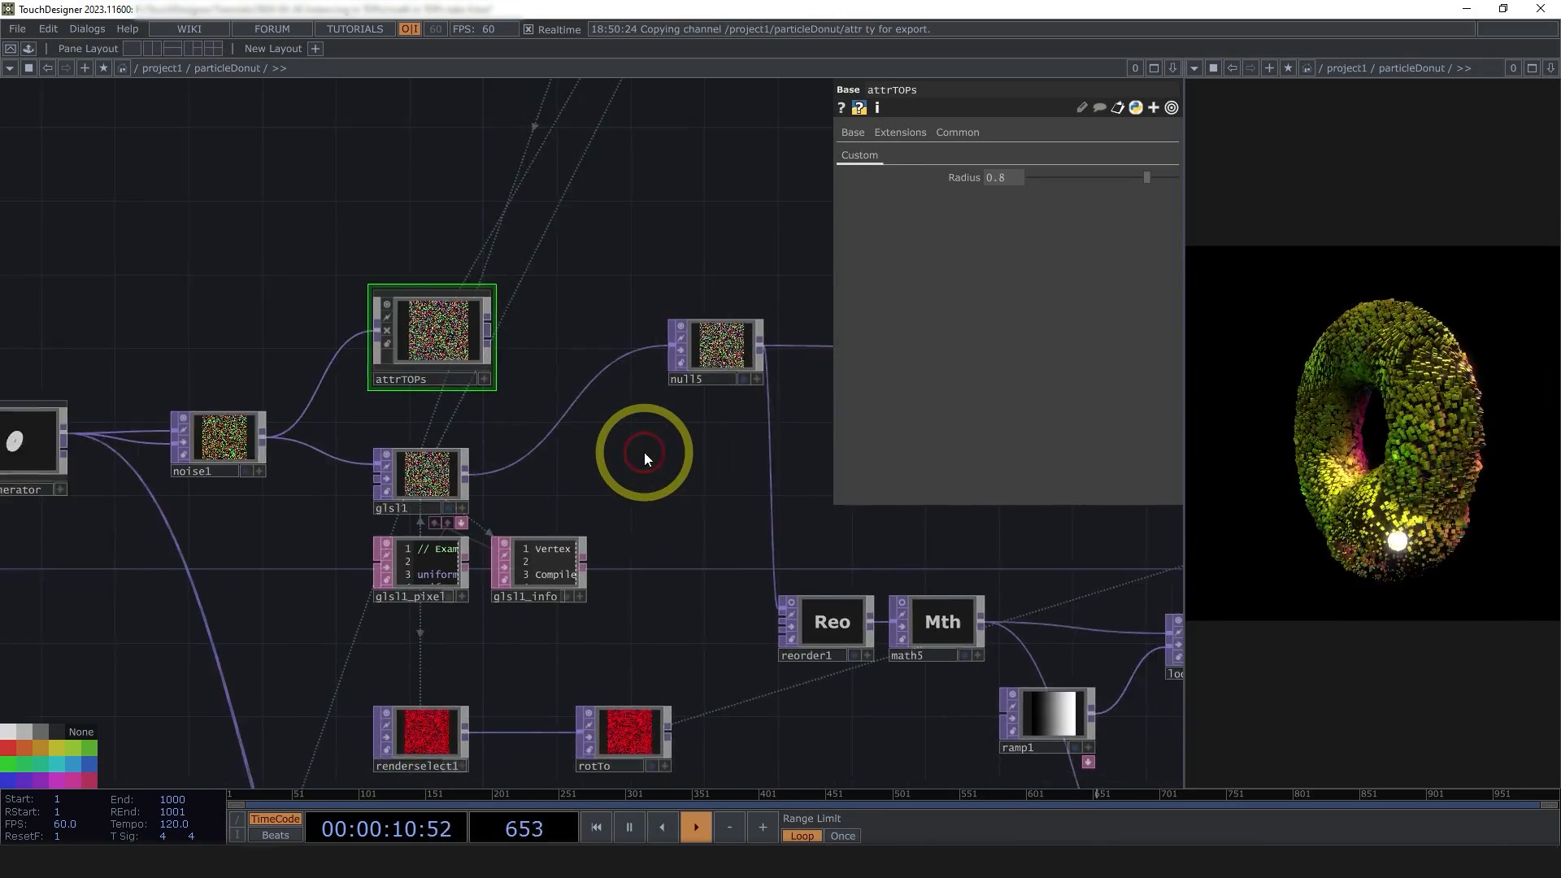
scroll(644, 452, down, 2)
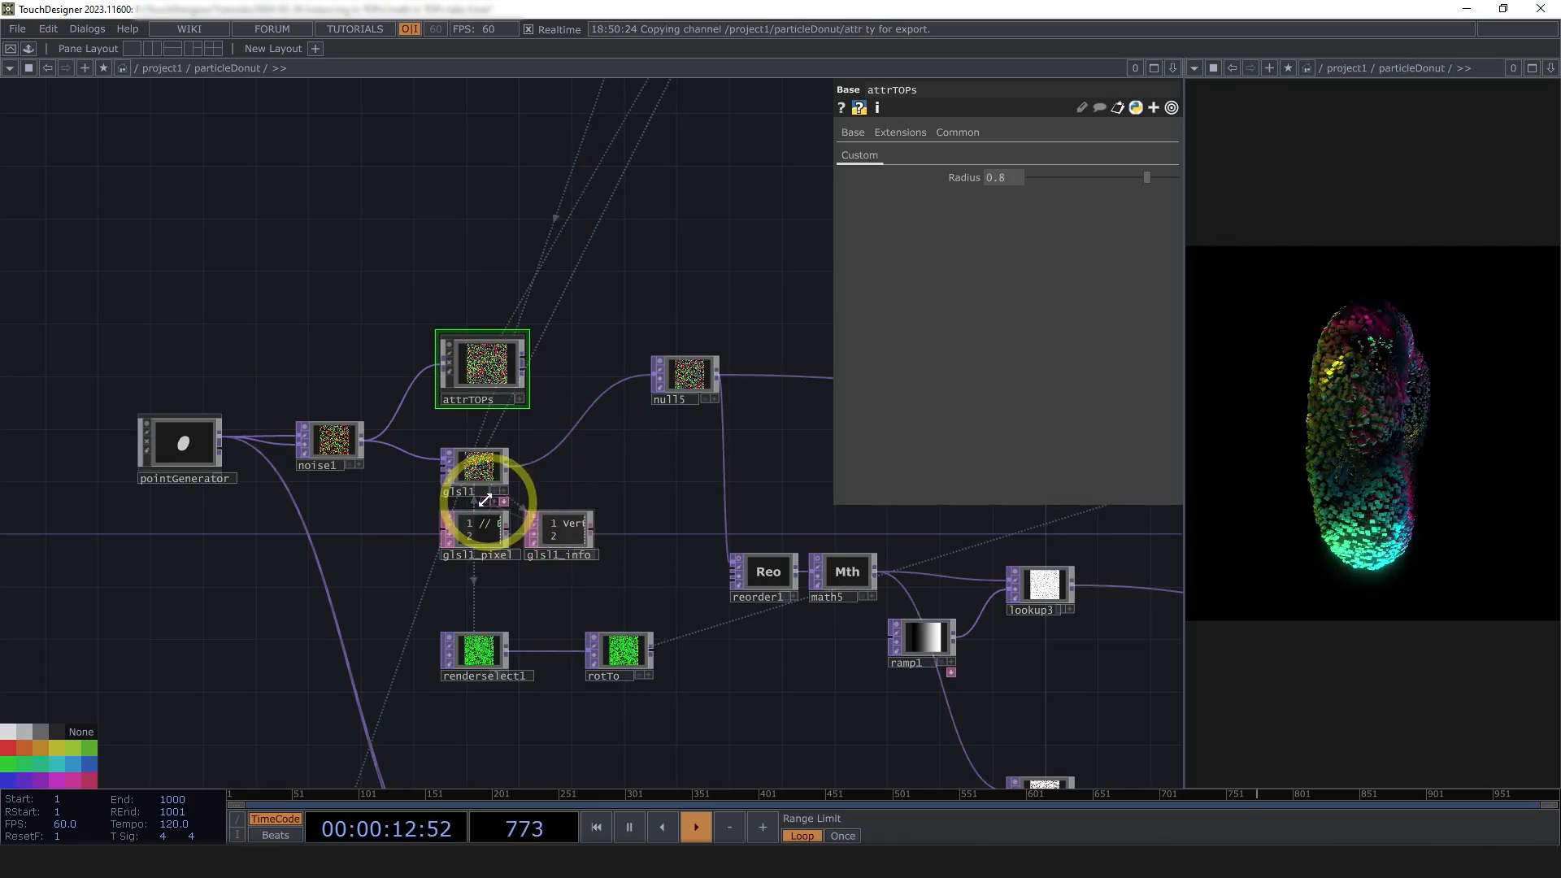
drag(488, 349, 485, 363)
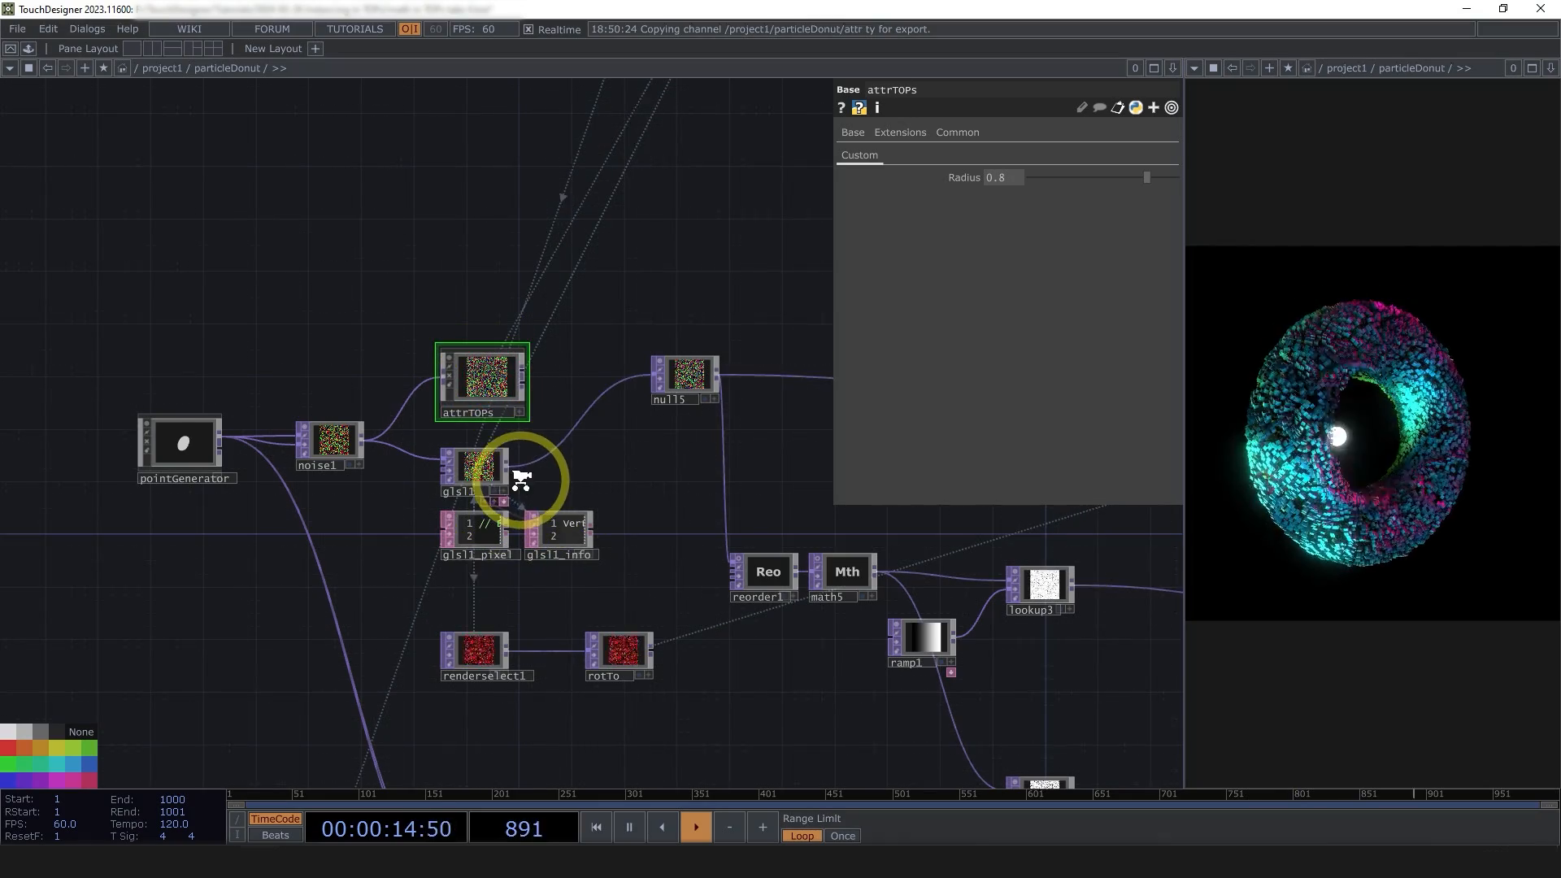
scroll(522, 481, up, 5)
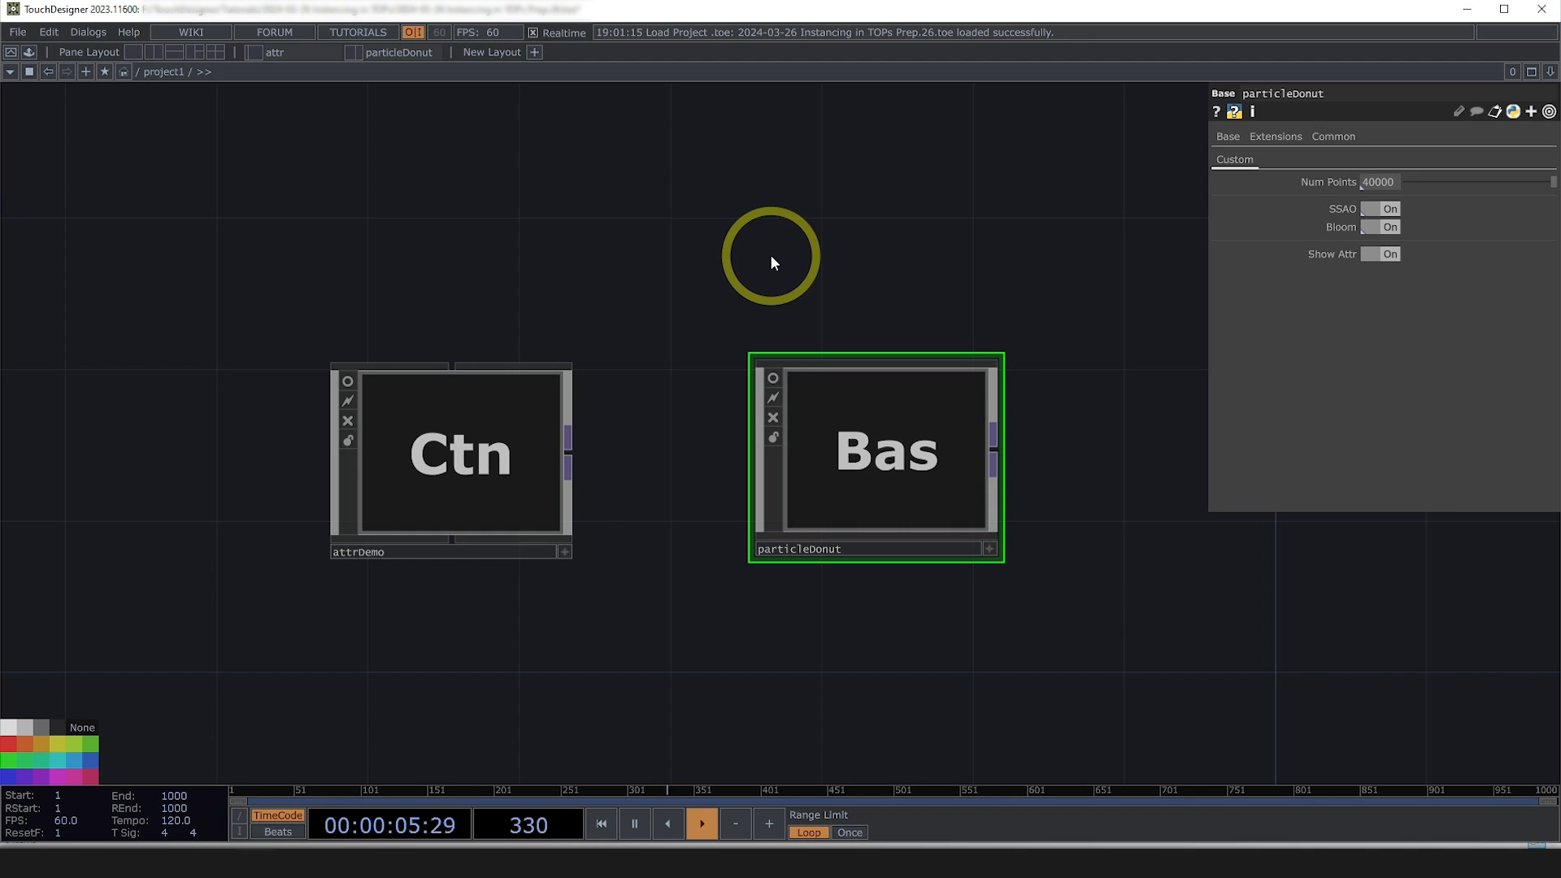
- In the prepared project, turn on the attrDemo viewer, align particleDonut beside it, and make attrDemo interactive
click(350, 378)
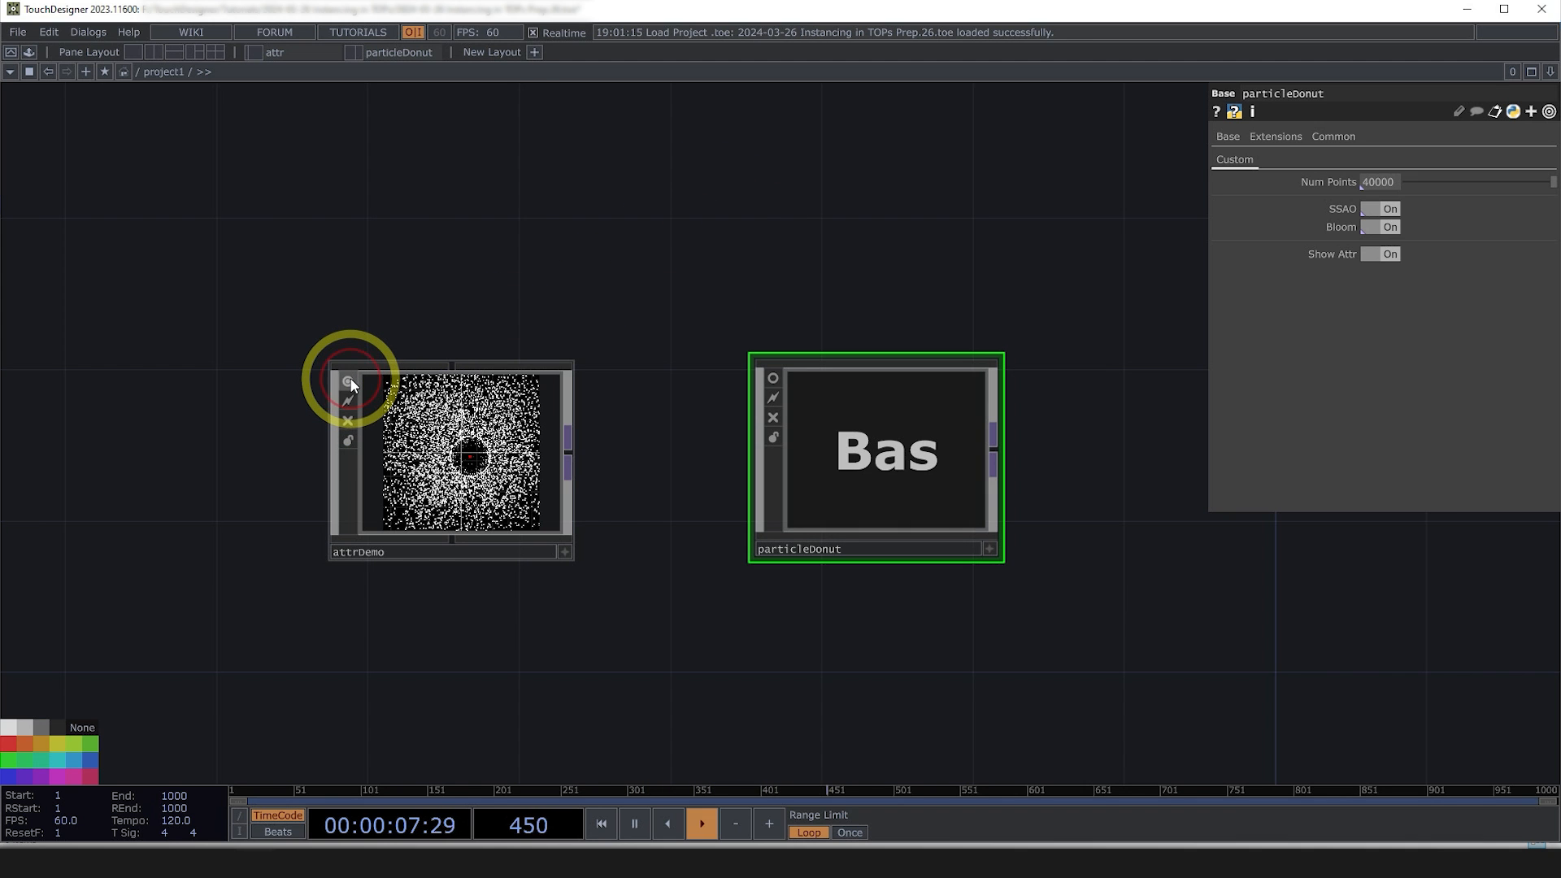
drag(781, 375, 771, 378)
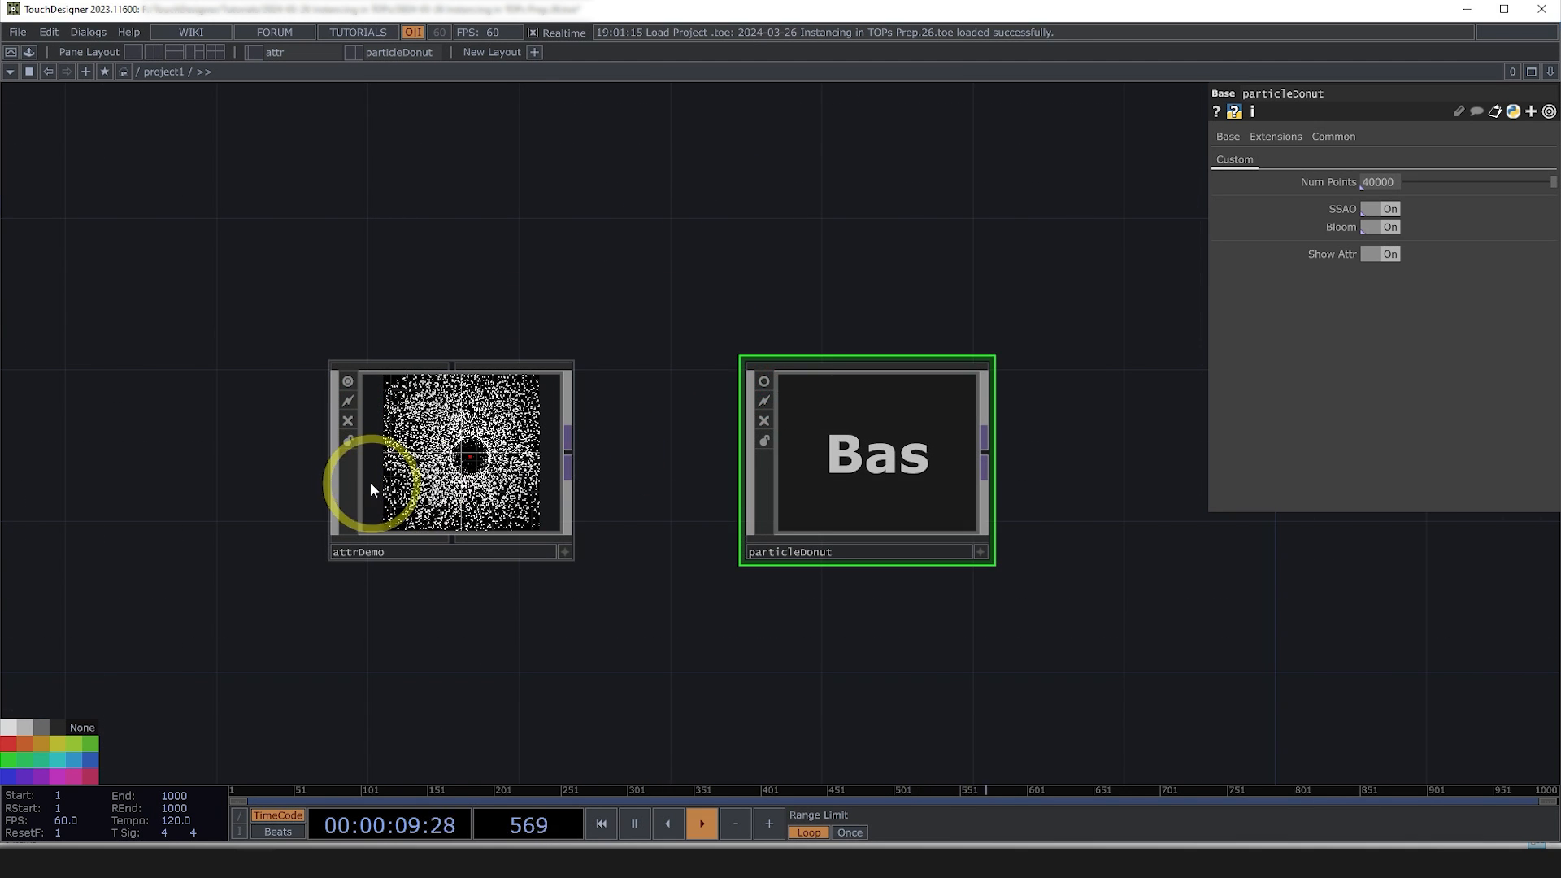
scroll(416, 488, up, 5)
scroll(387, 416, up, 2)
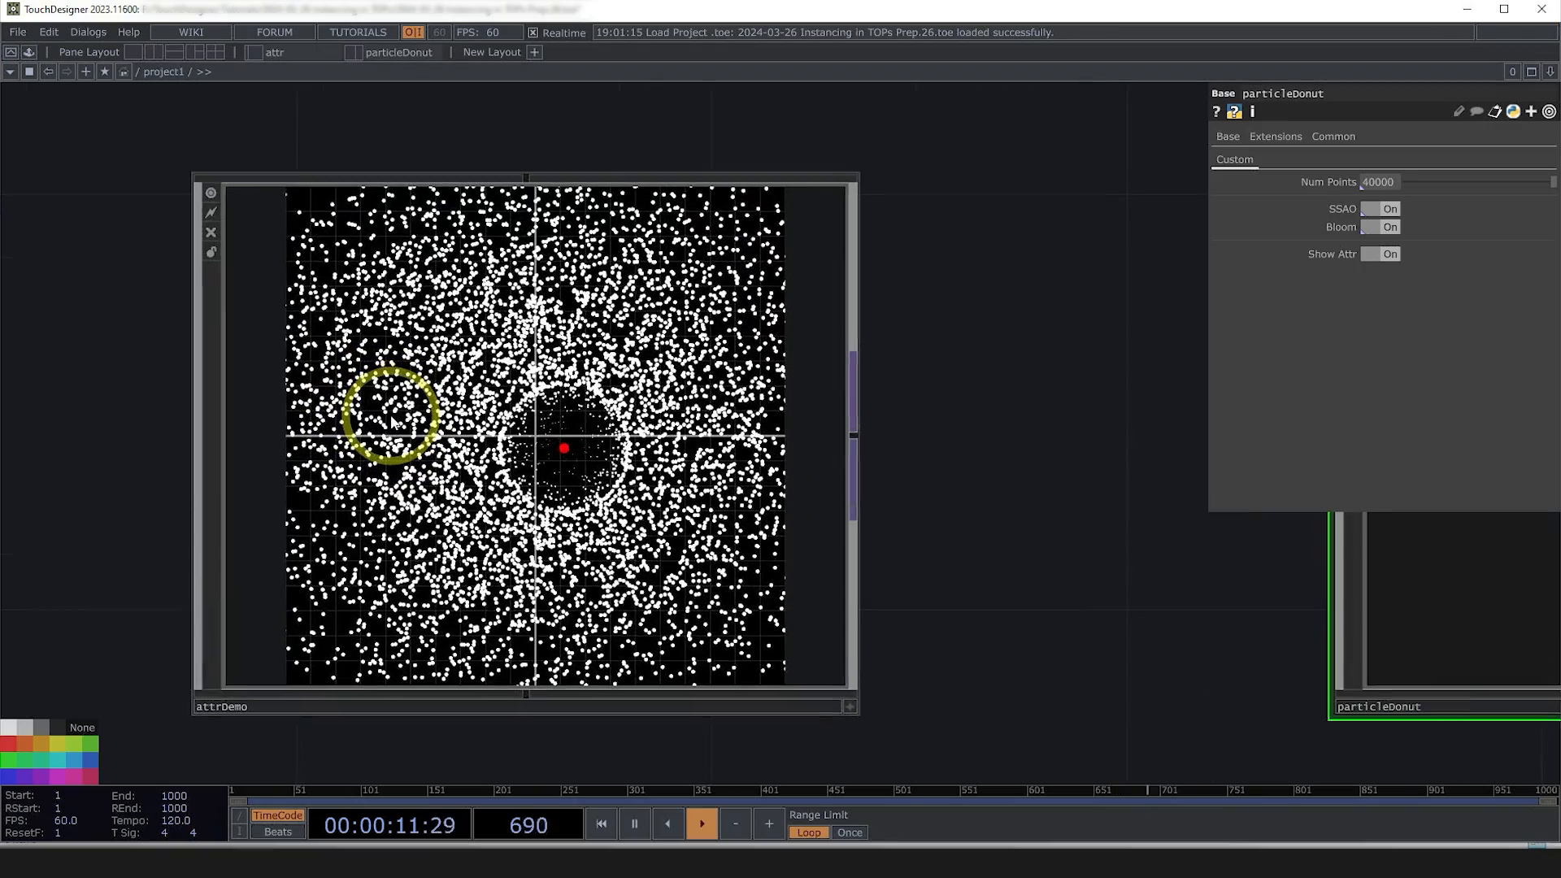
scroll(396, 414, down, 2)
click(401, 412)
key(a)
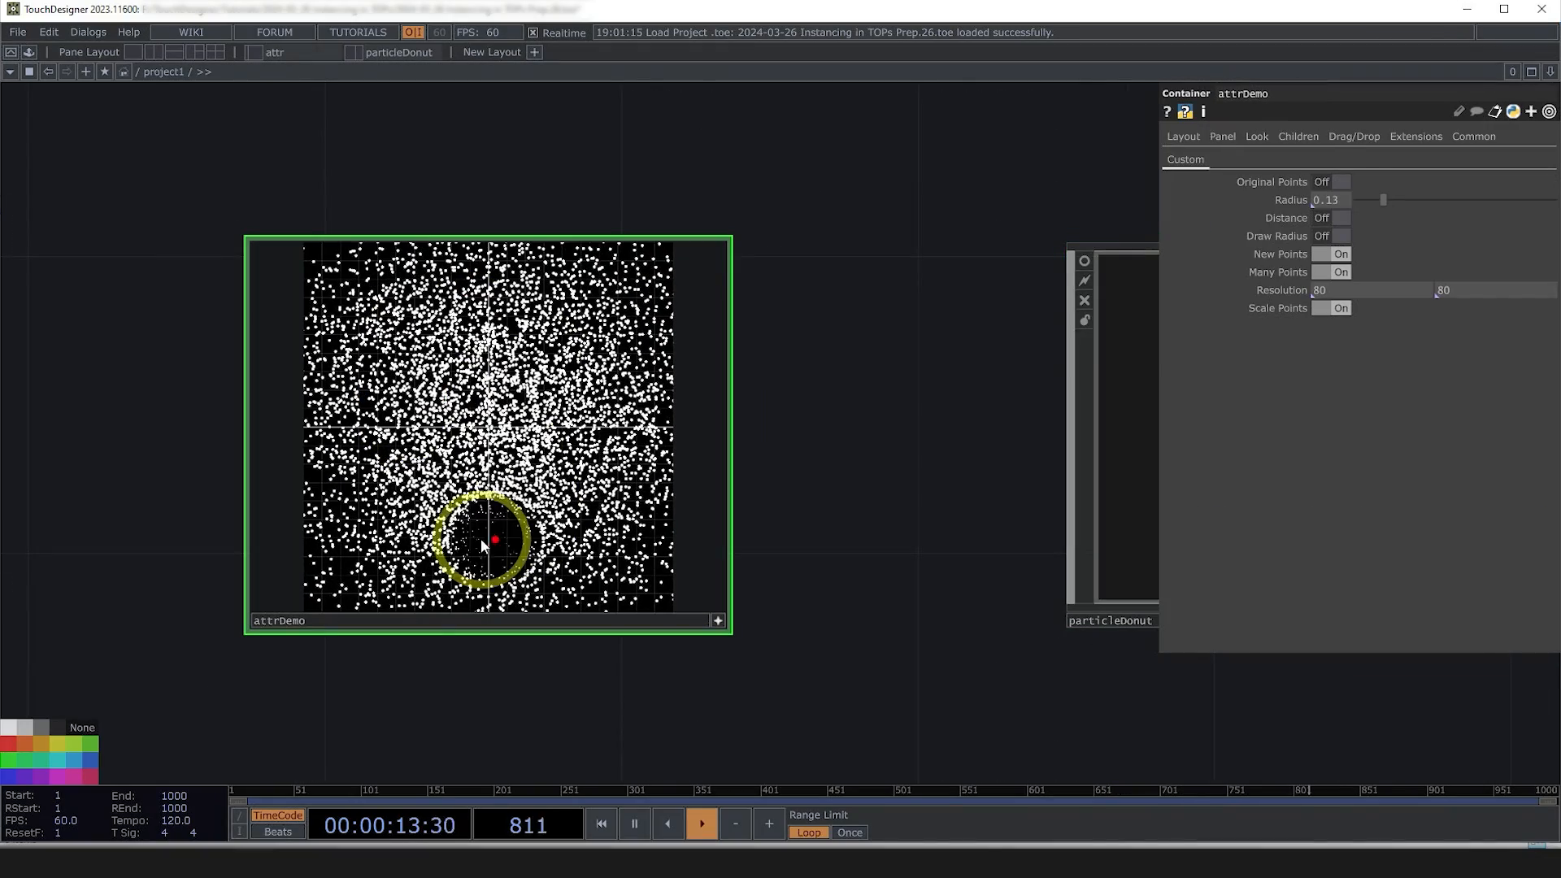
- Move the red attractor around the point field in attrDemo to test the displacement, and leave interactive viewing
scroll(463, 530, up, 2)
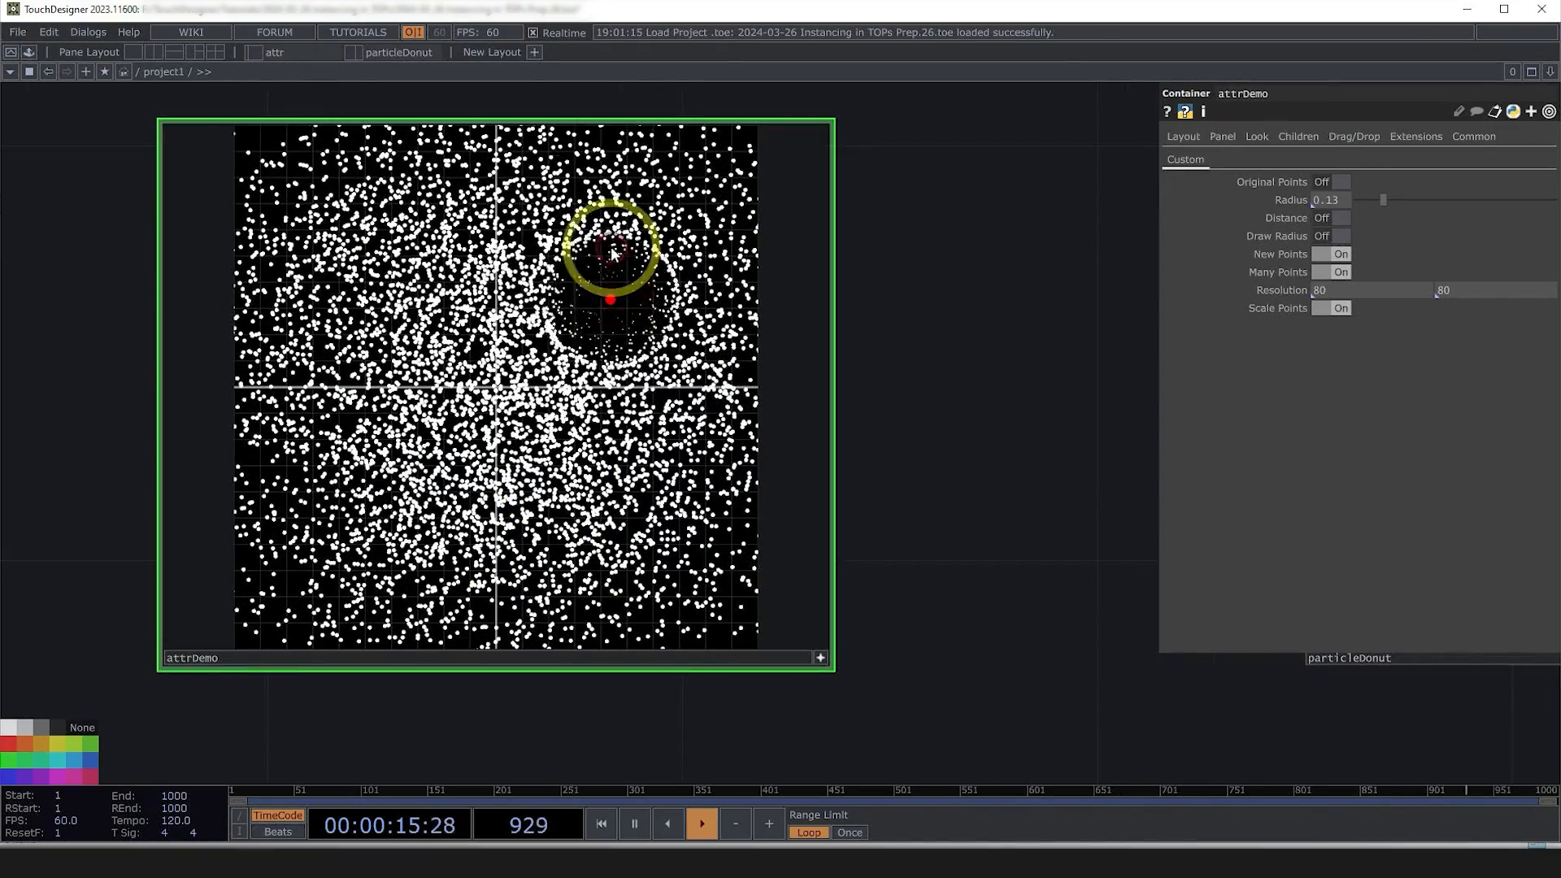
drag(291, 388, 331, 525)
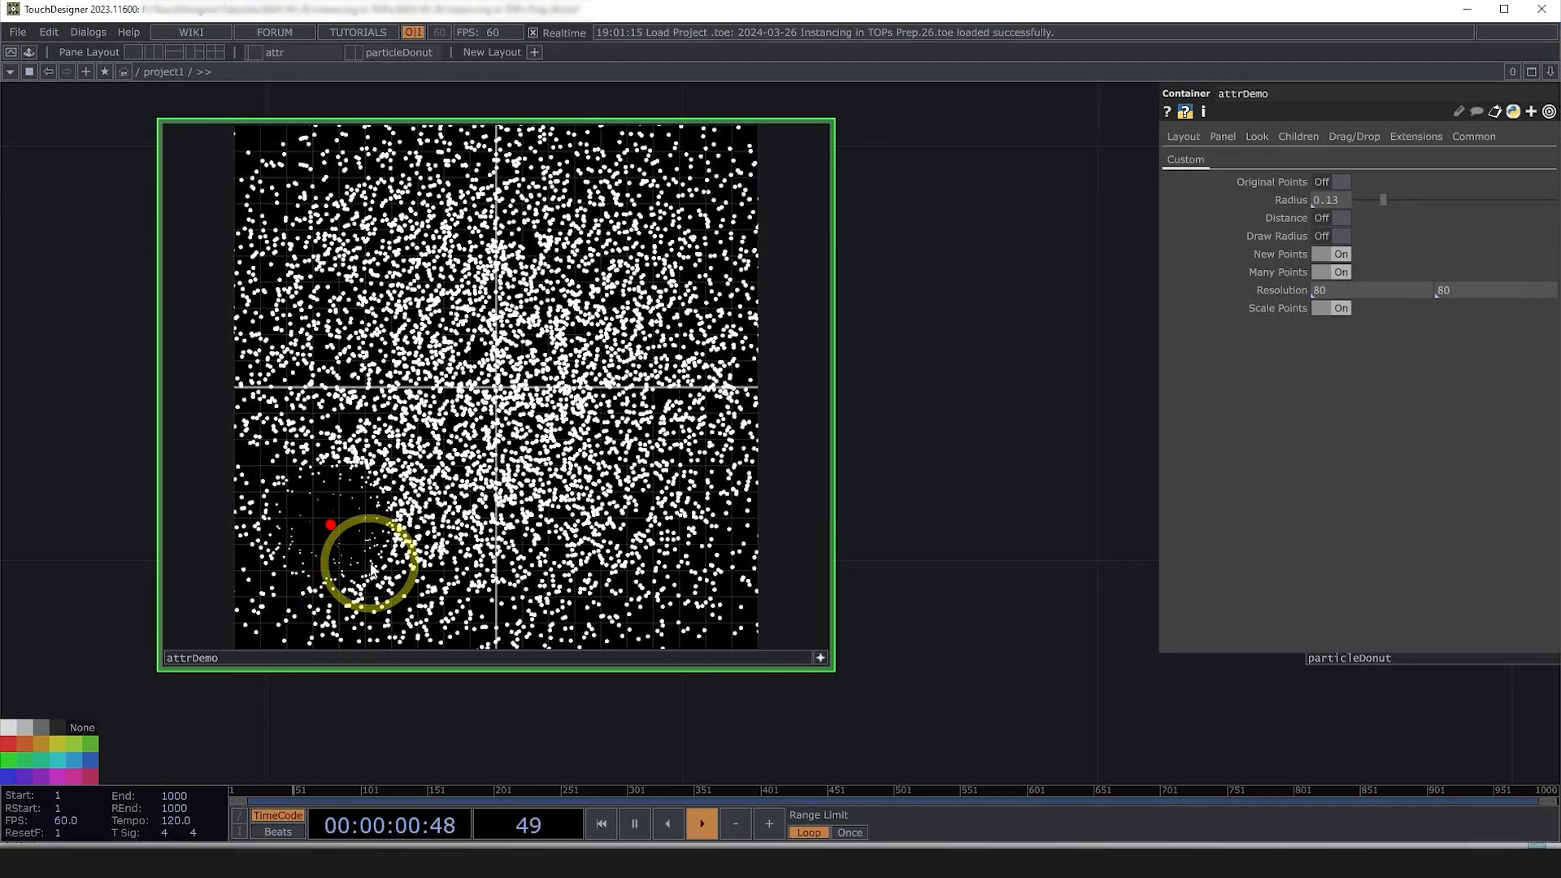
drag(394, 409, 466, 538)
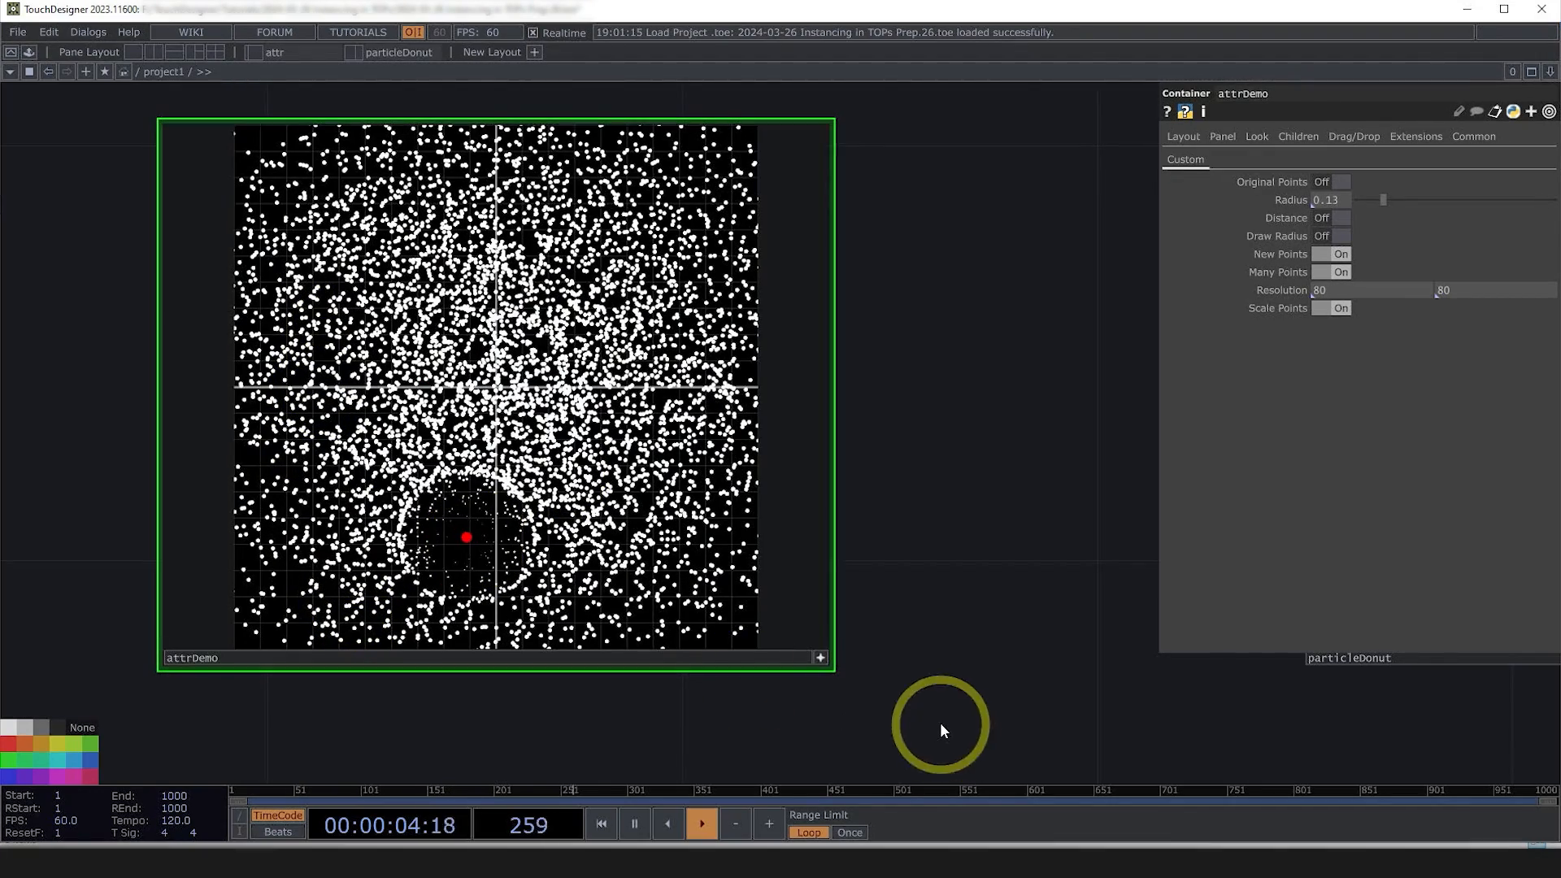
click(834, 660)
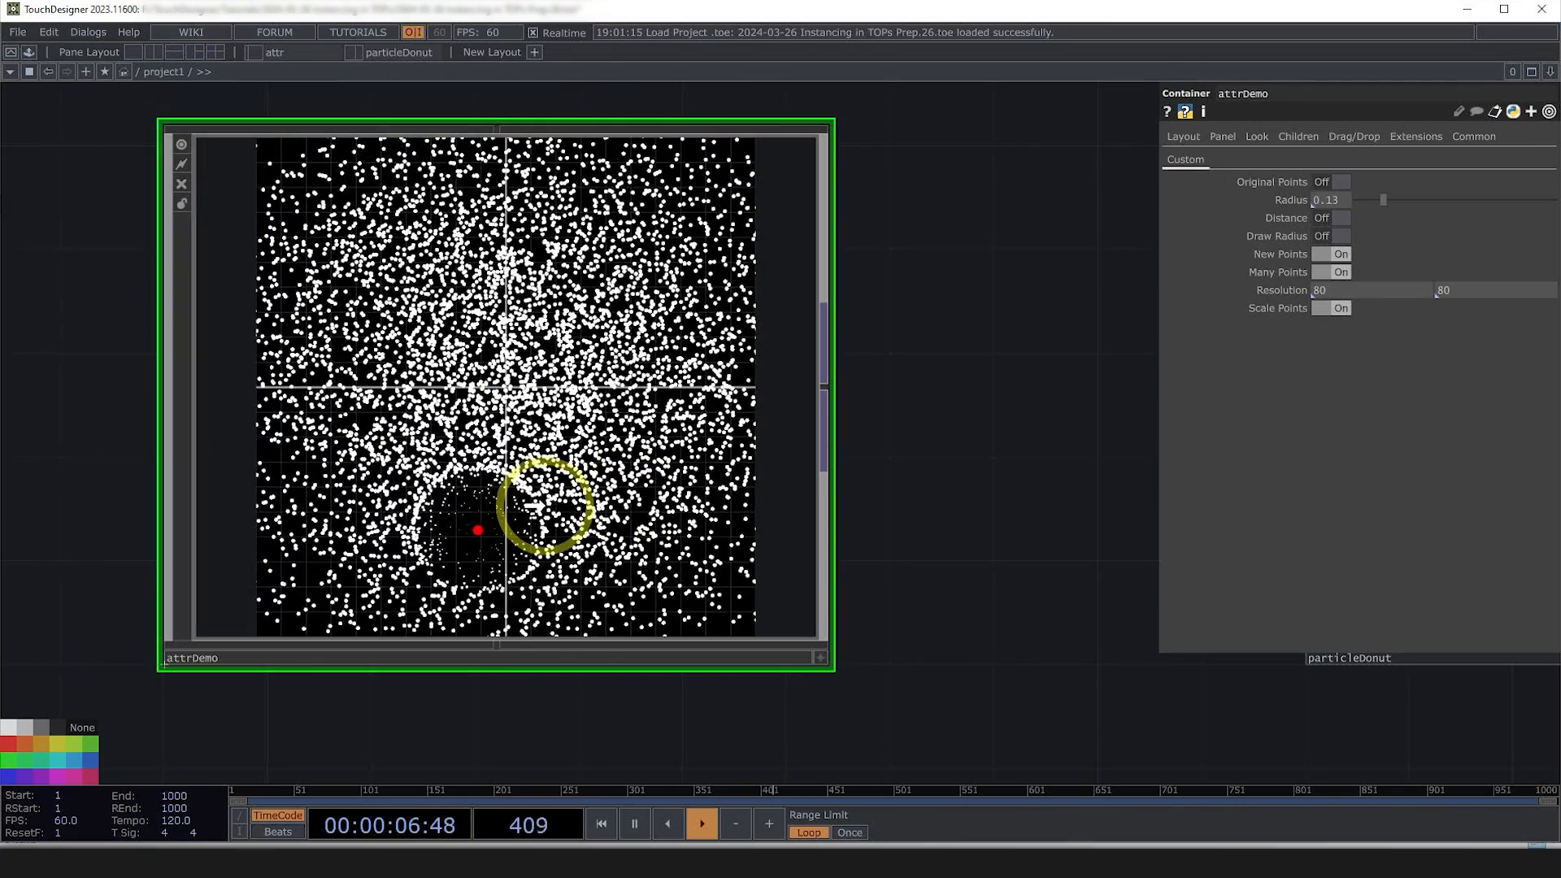
- Turn off the attrDemo viewer and turn on the particleDonut viewer
scroll(546, 509, down, 3)
drag(726, 602, 427, 589)
click(70, 319)
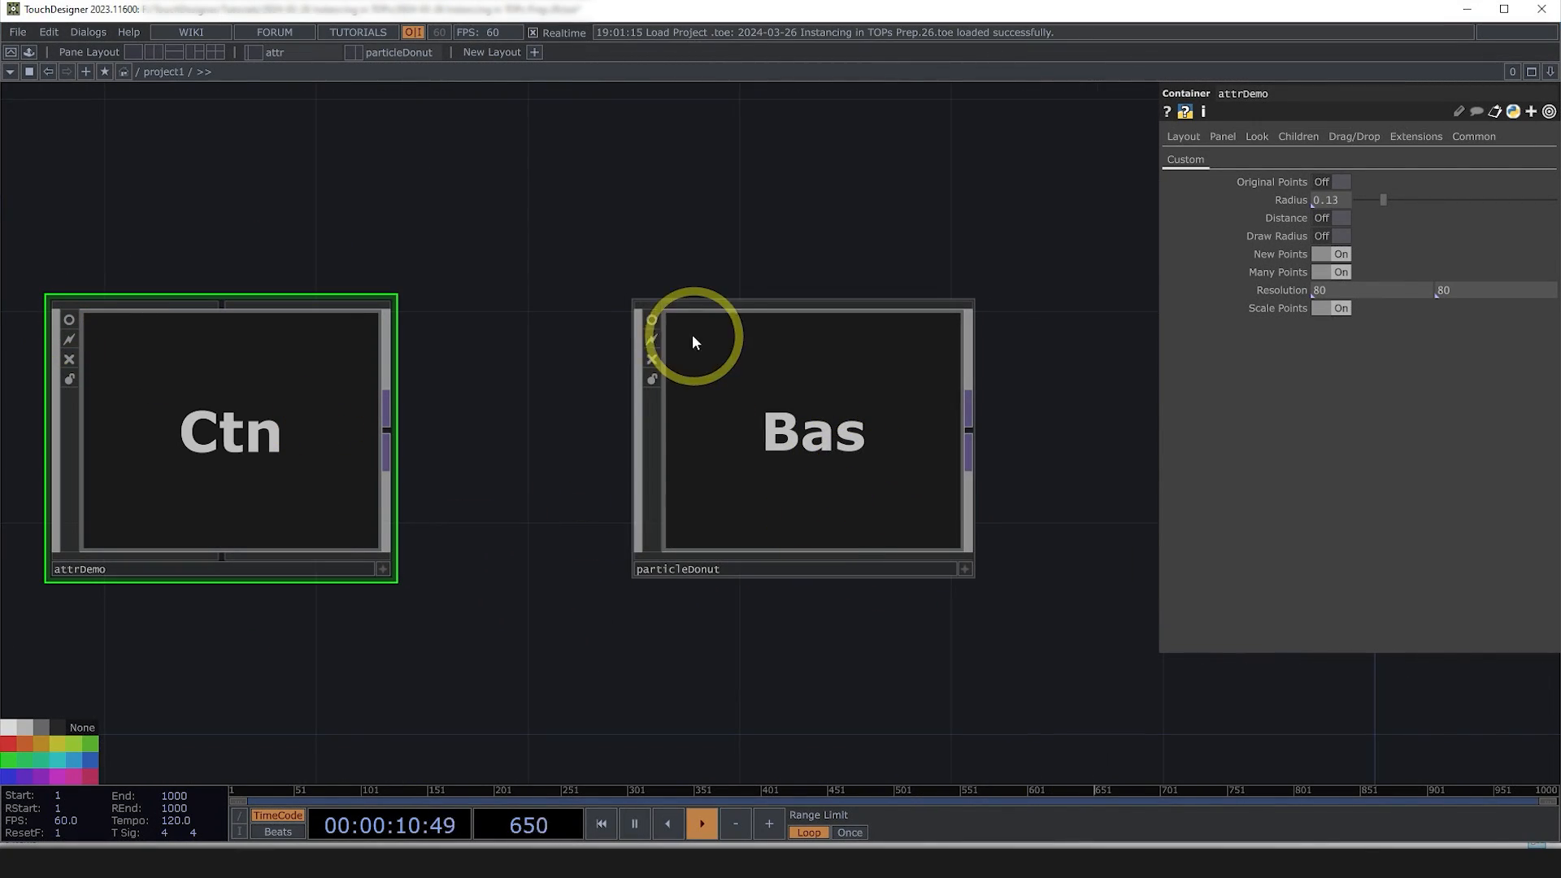
click(651, 320)
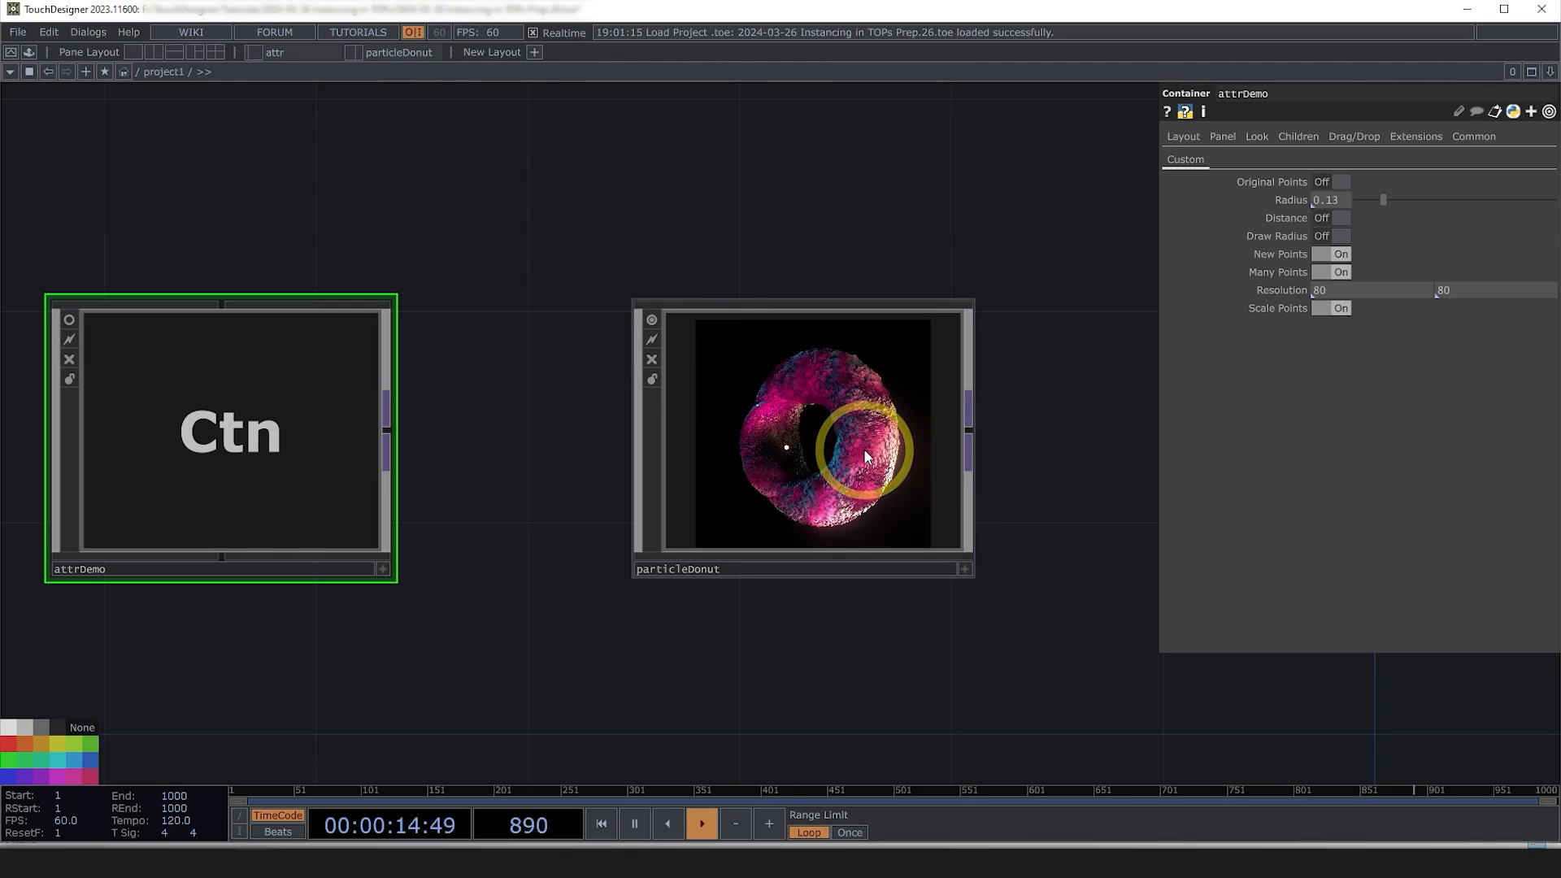
- Enter particleDonut and examine its operator network, focusing on the attrTOPs and GLSL approaches inside the attractor section
key(i)
drag(866, 451, 1036, 397)
drag(629, 679, 926, 679)
scroll(326, 627, up, 3)
scroll(746, 656, down, 3)
scroll(777, 643, up, 3)
scroll(783, 637, down, 3)
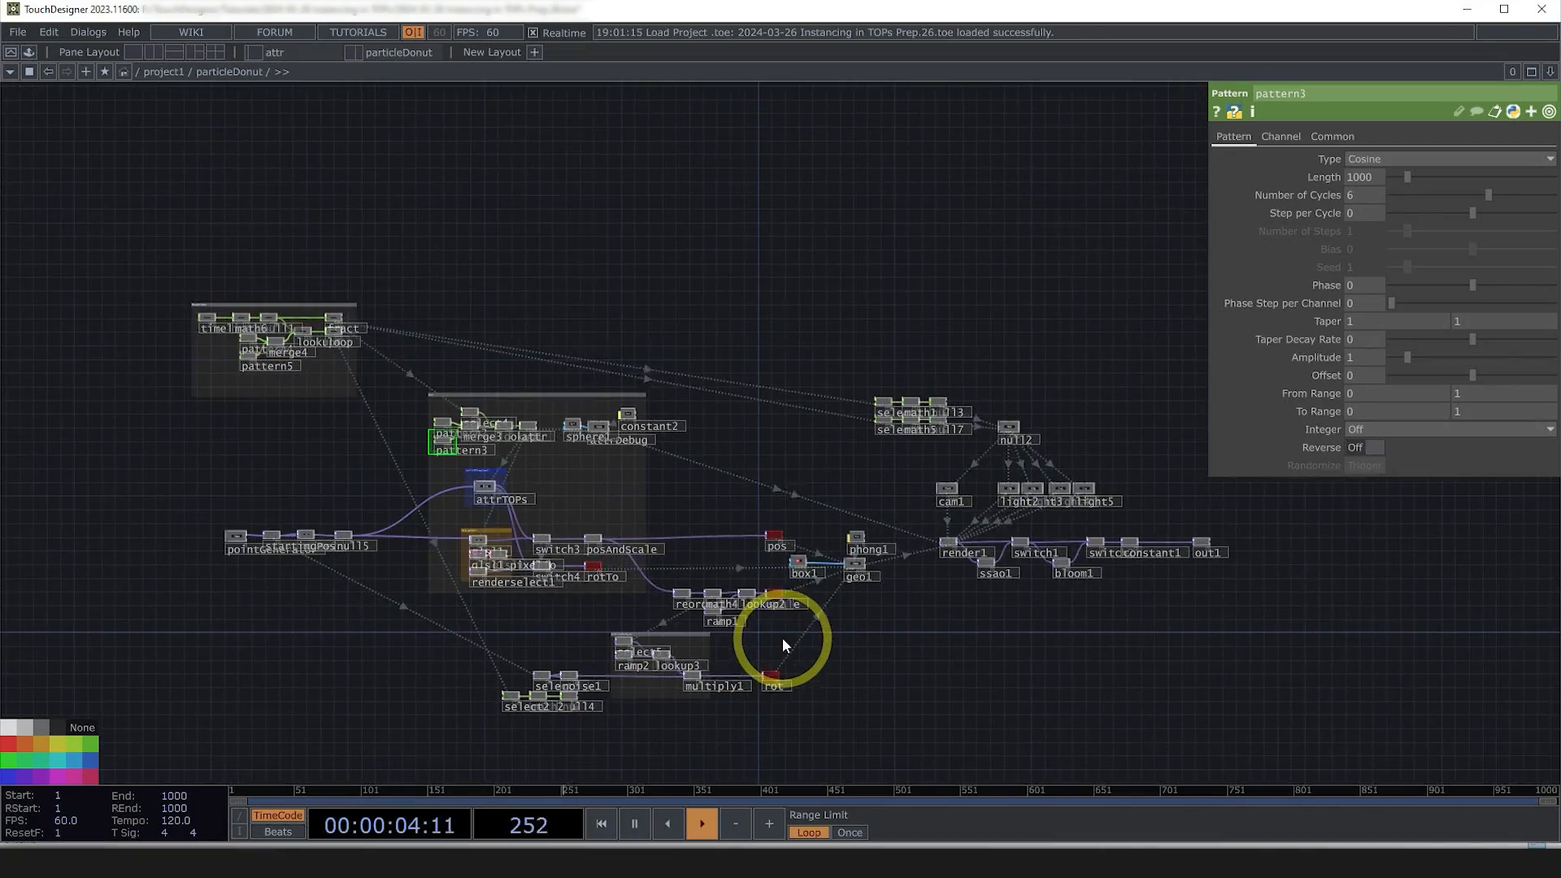
scroll(662, 715, up, 3)
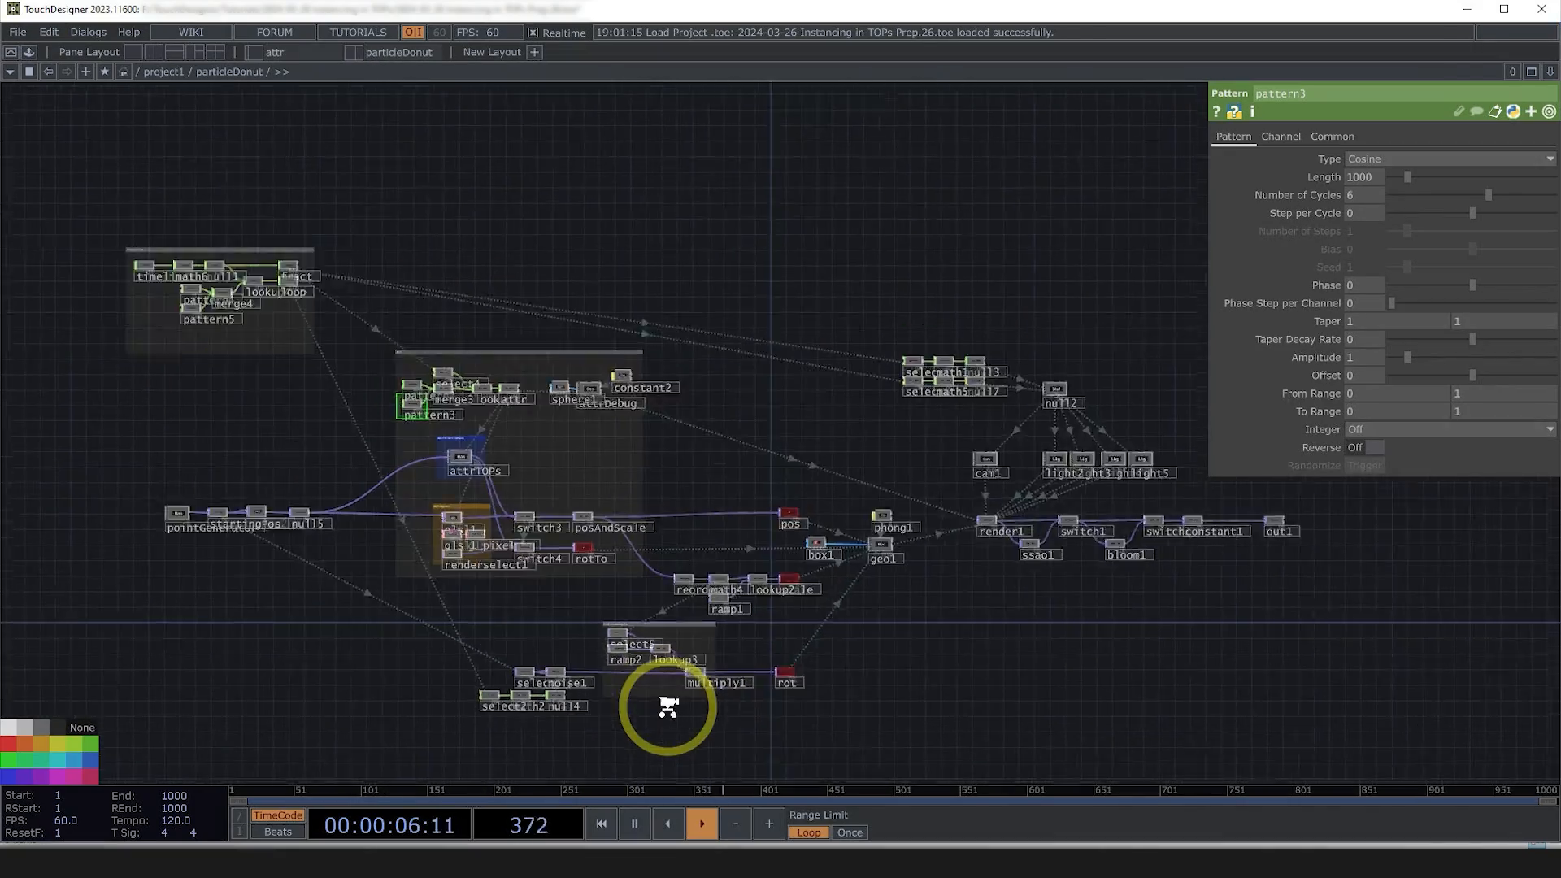
scroll(99, 561, up, 3)
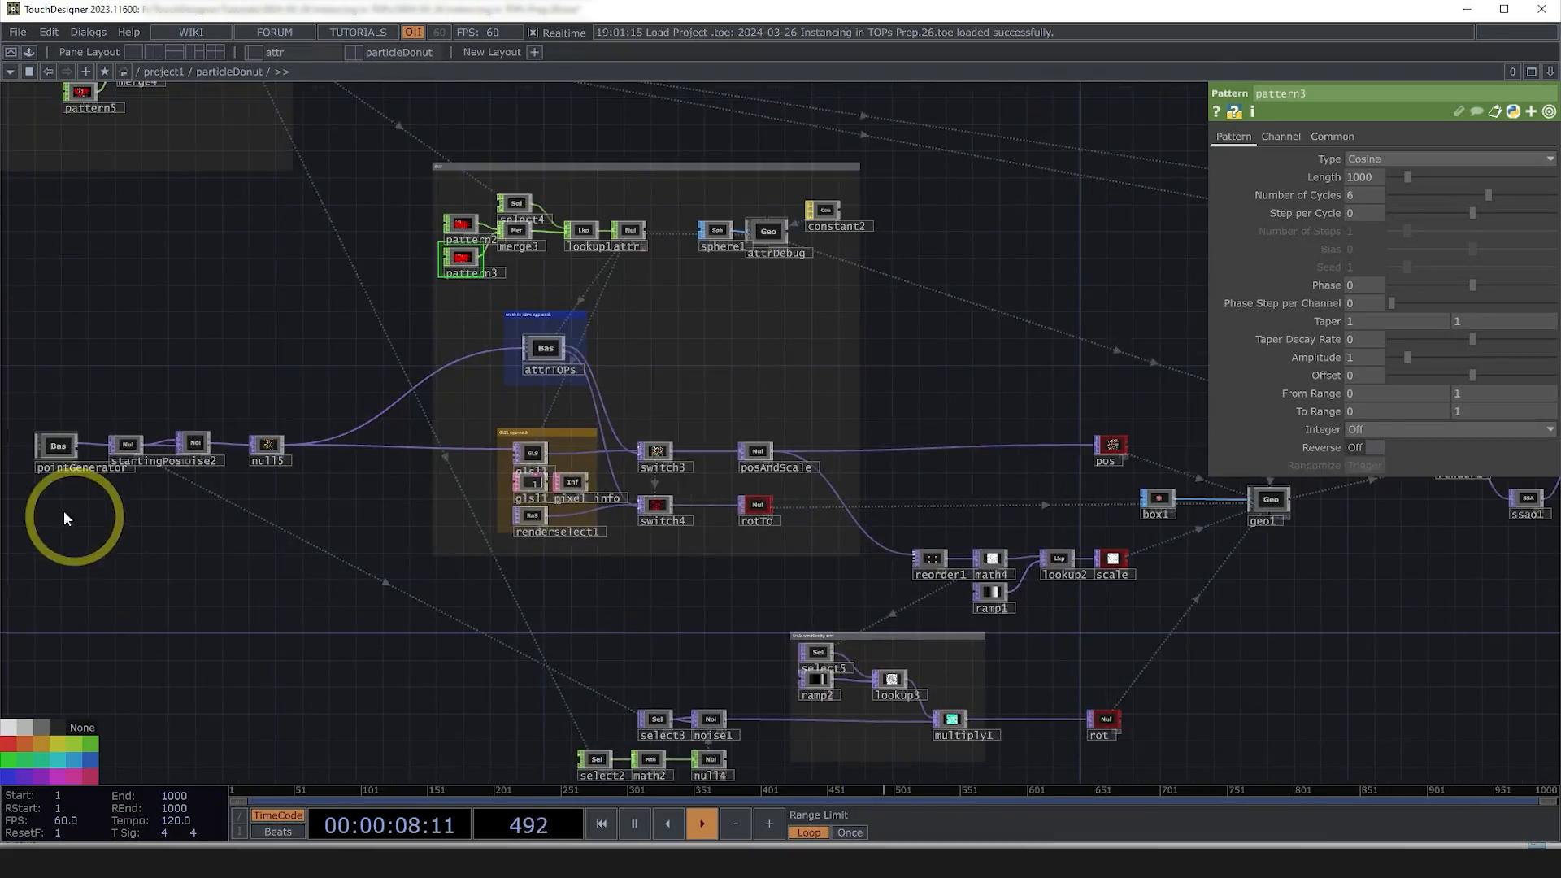
- Examine the particleDonut network from the rotation scaling section up to the timeline loop section, and return to the parent network
scroll(877, 629, up, 5)
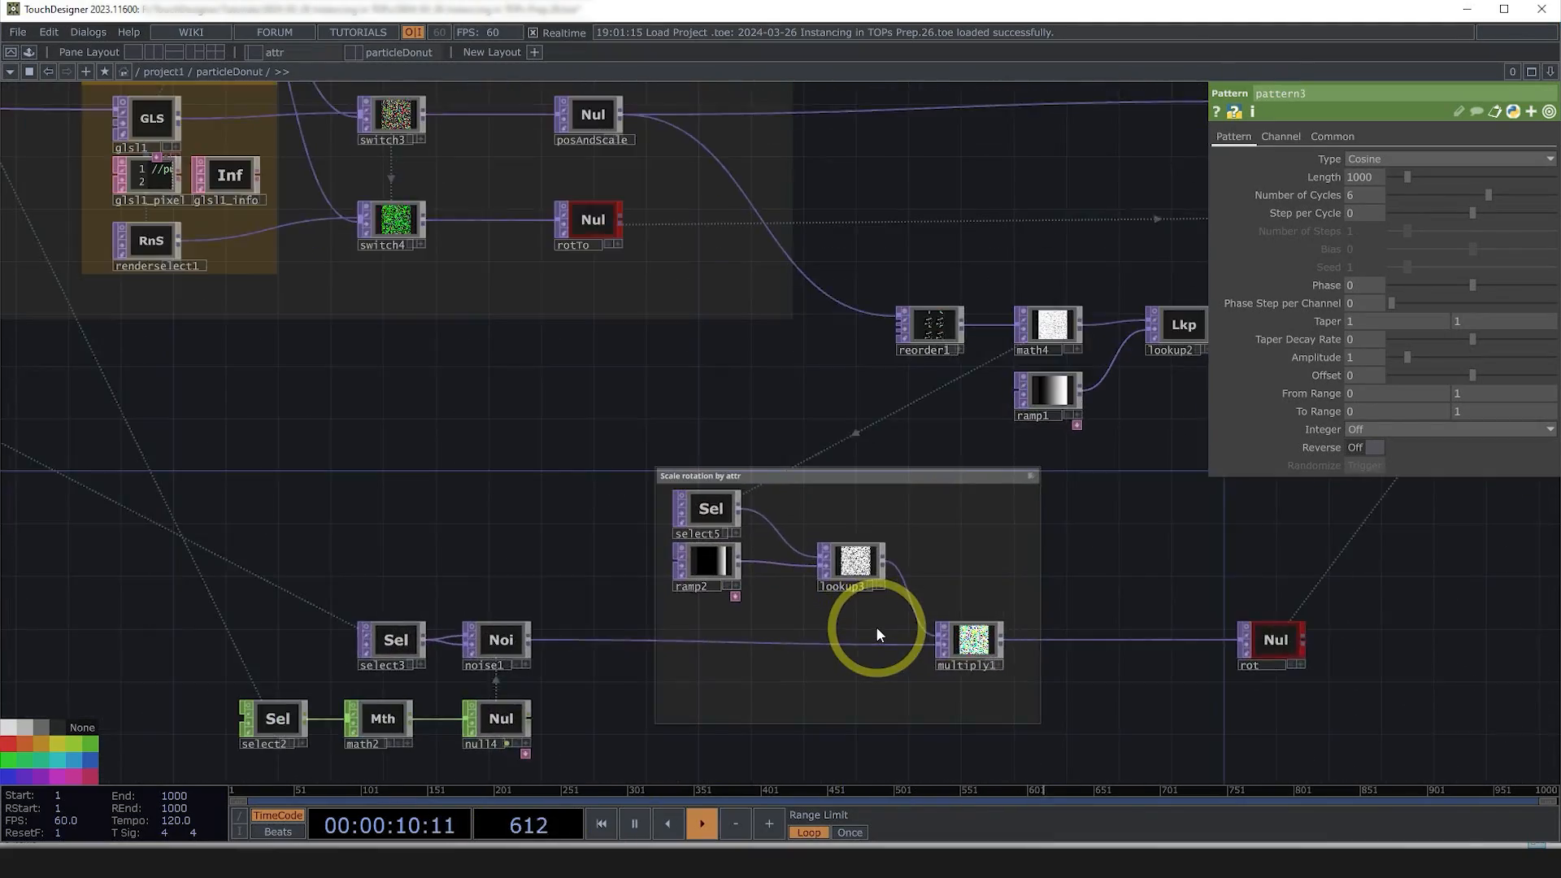
scroll(877, 629, down, 5)
drag(354, 318, 430, 622)
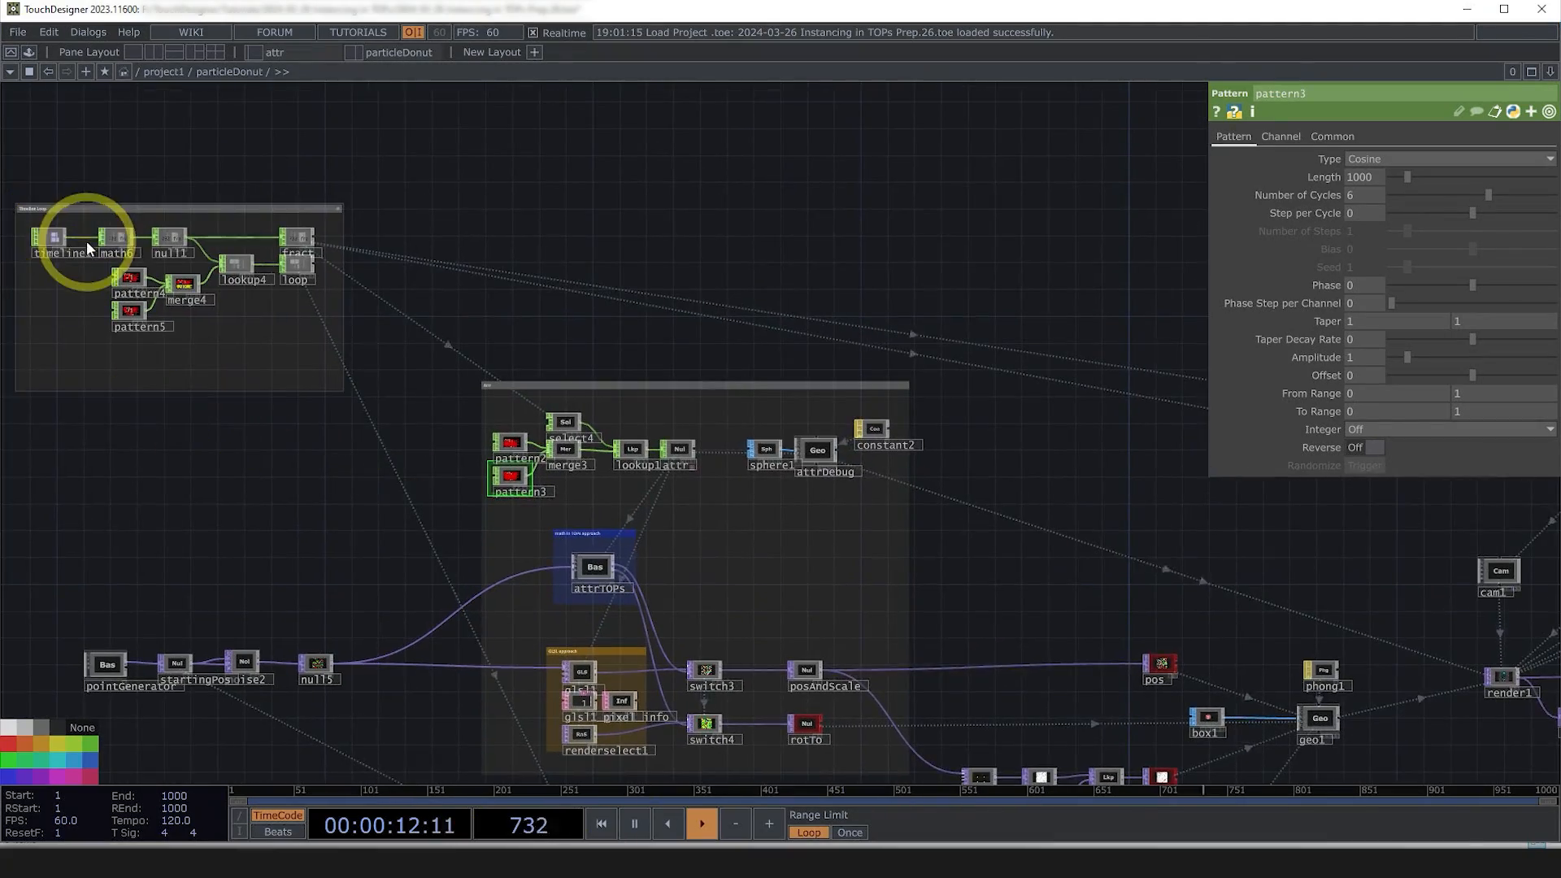
scroll(227, 487, down, 5)
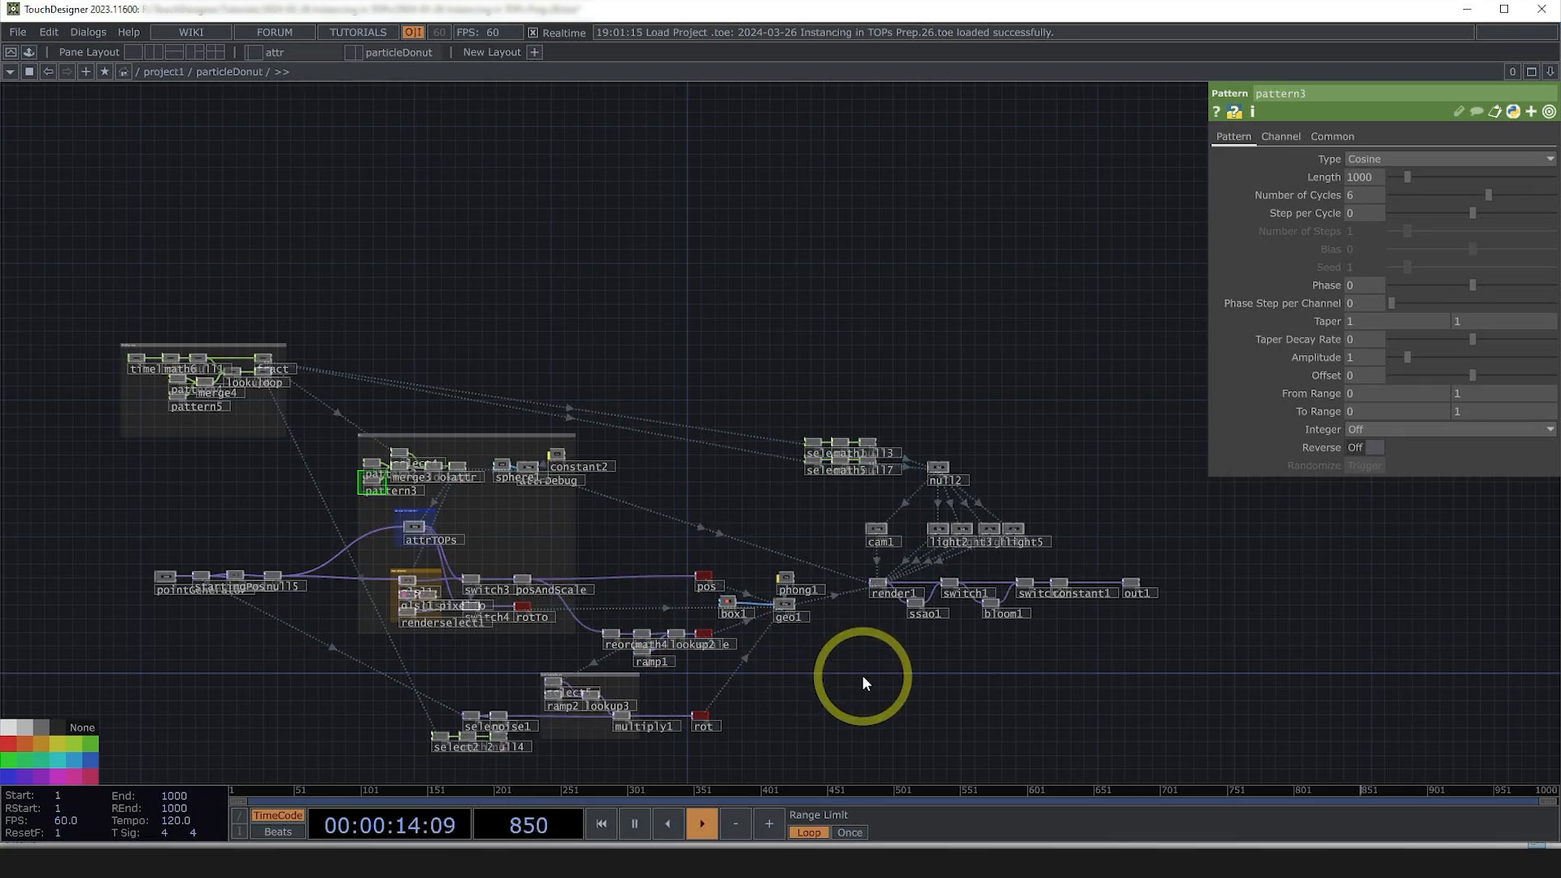
drag(864, 677, 955, 662)
key(u)
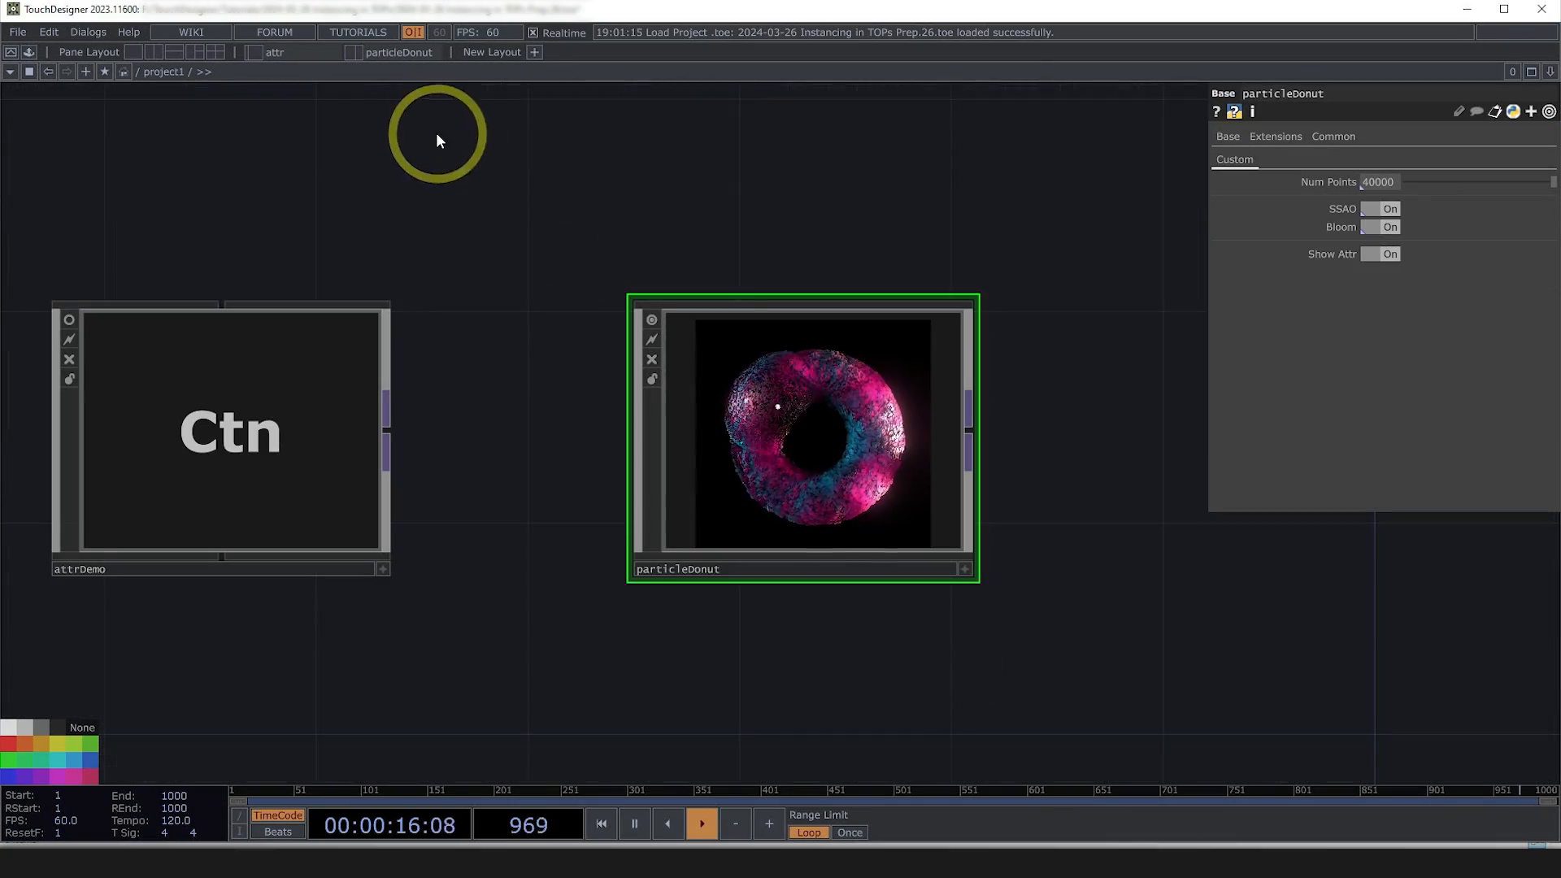
- Load the particleDonut pane layout and widen its network pane to leave a narrower render view
click(257, 52)
click(364, 51)
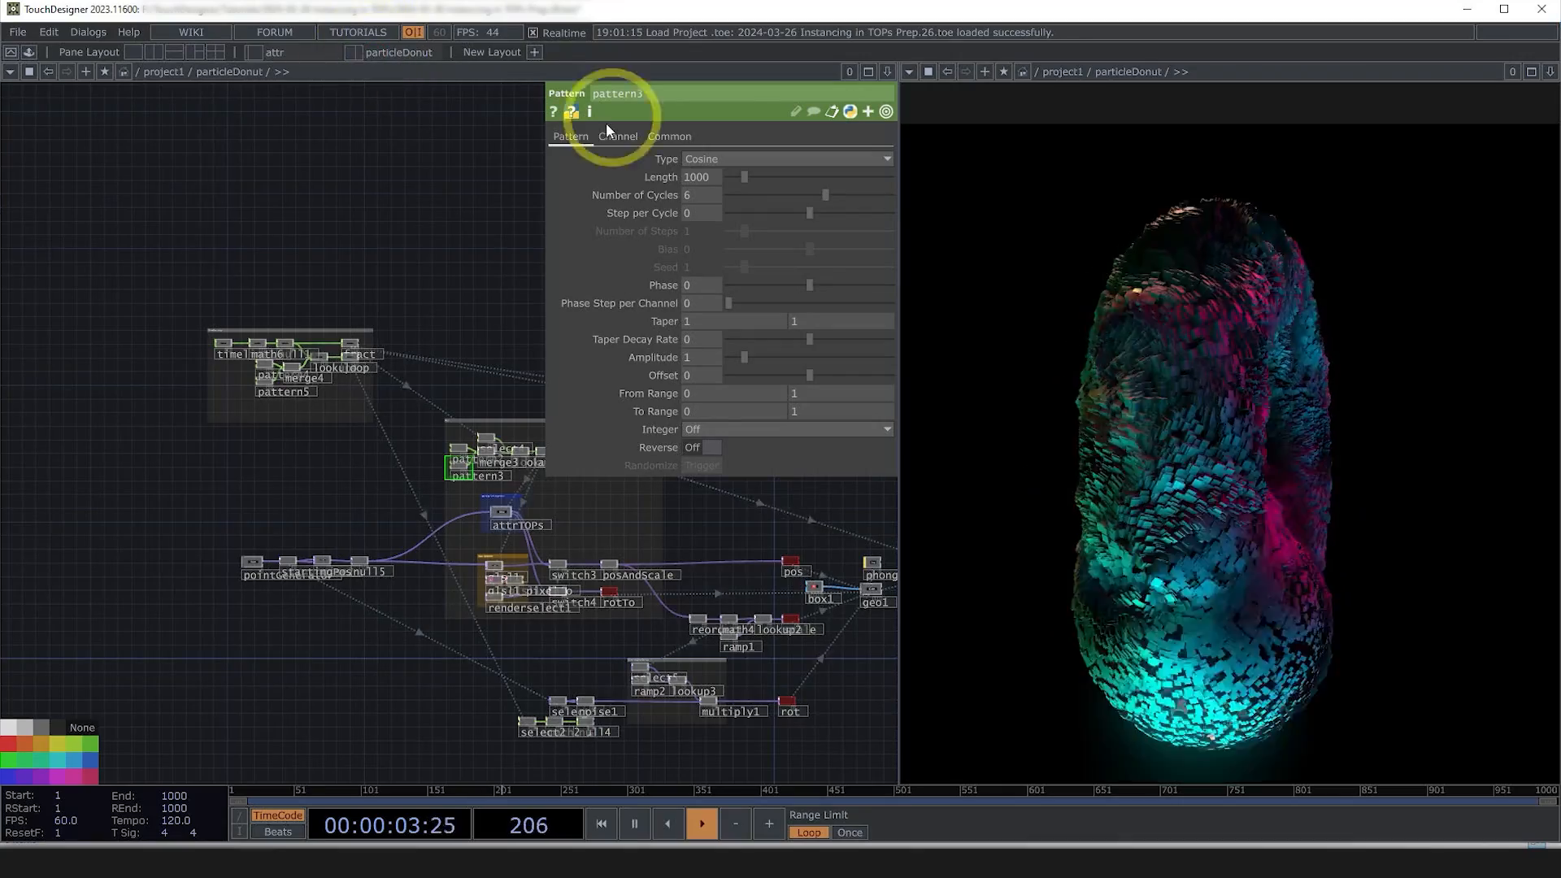
drag(898, 523, 1117, 522)
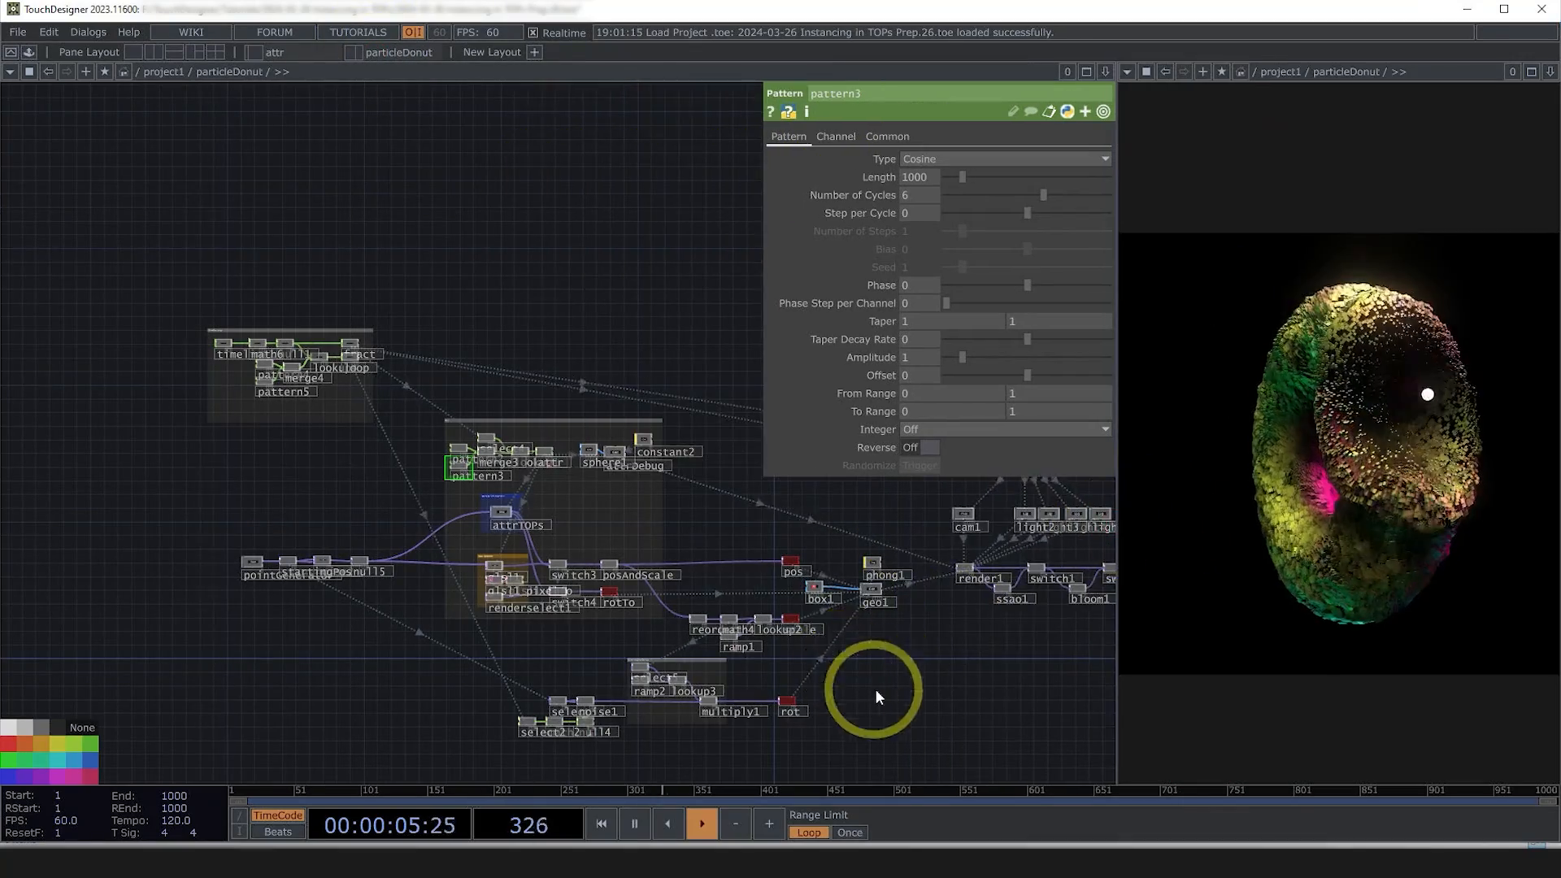
- Go up to project1 and turn off SSAO, Bloom and Show Attr on particleDonut
key(u)
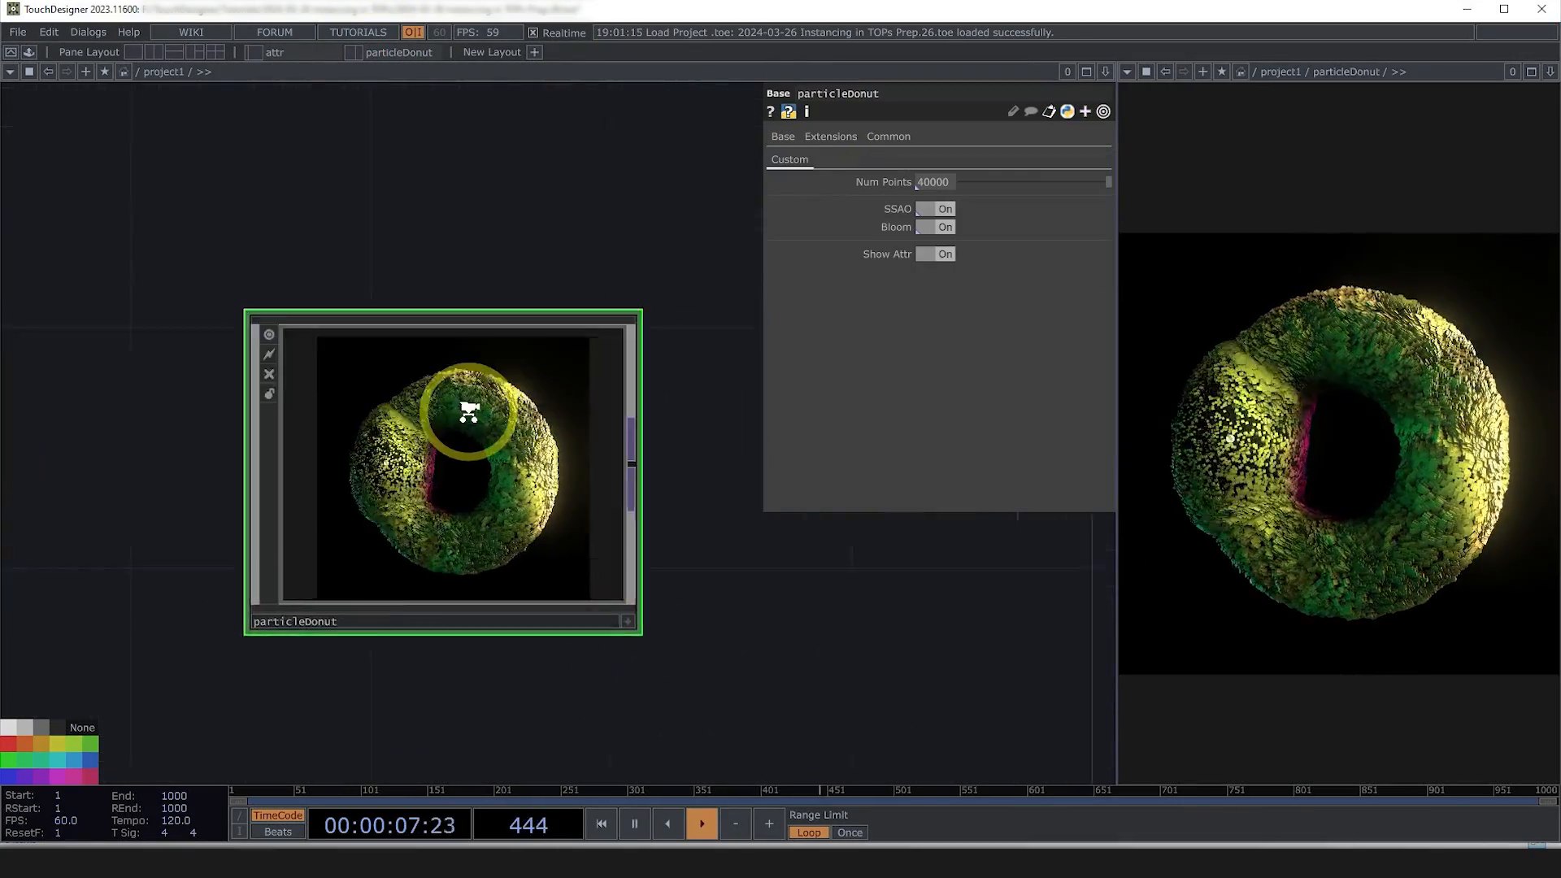
scroll(469, 412, up, 3)
click(943, 209)
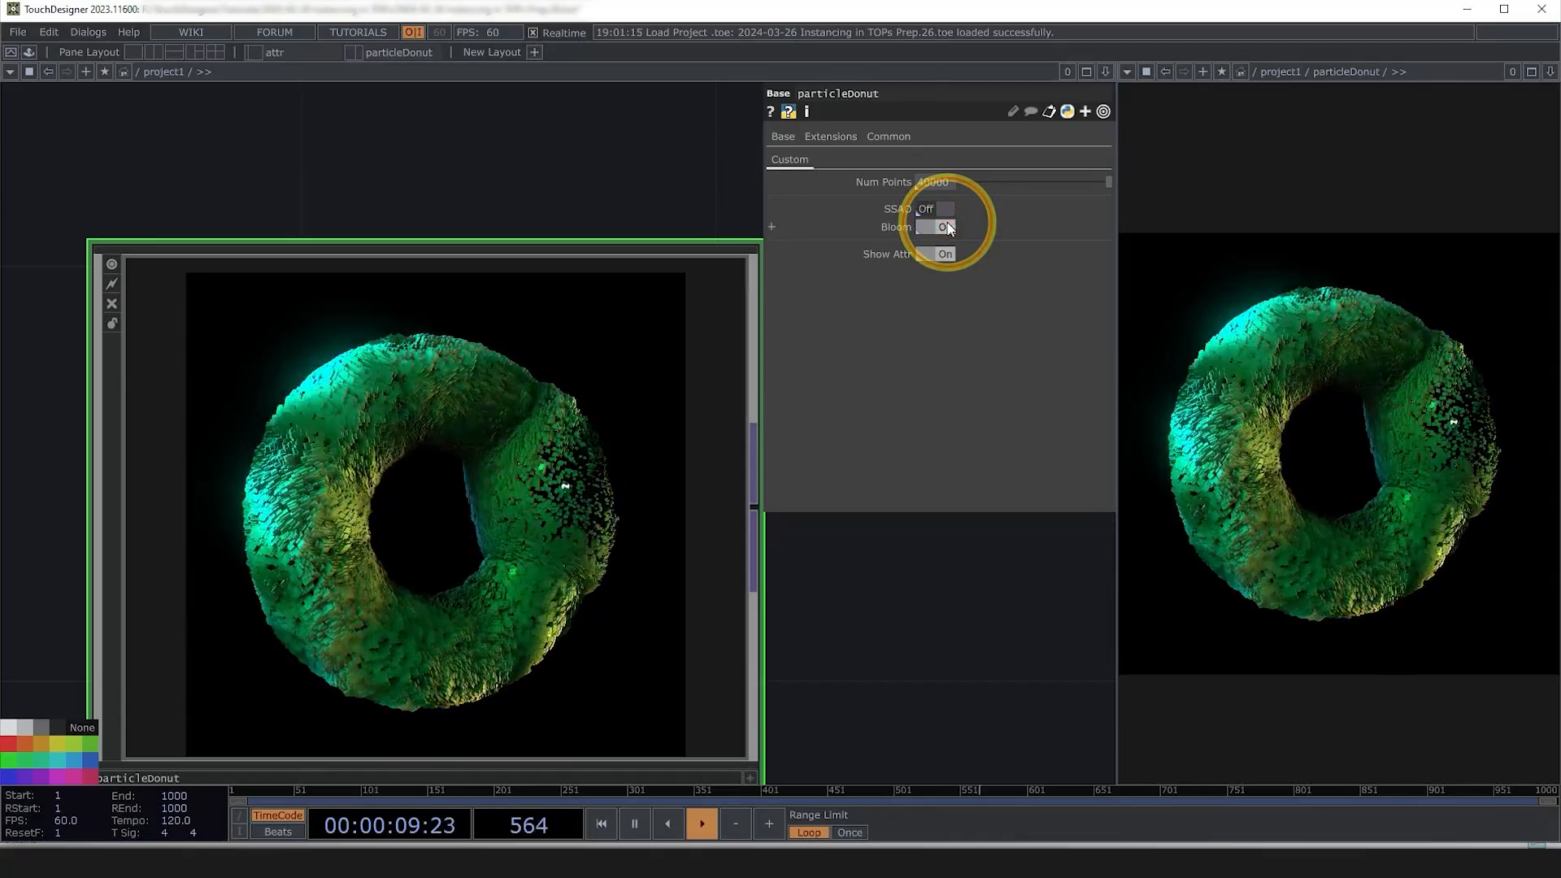
click(947, 227)
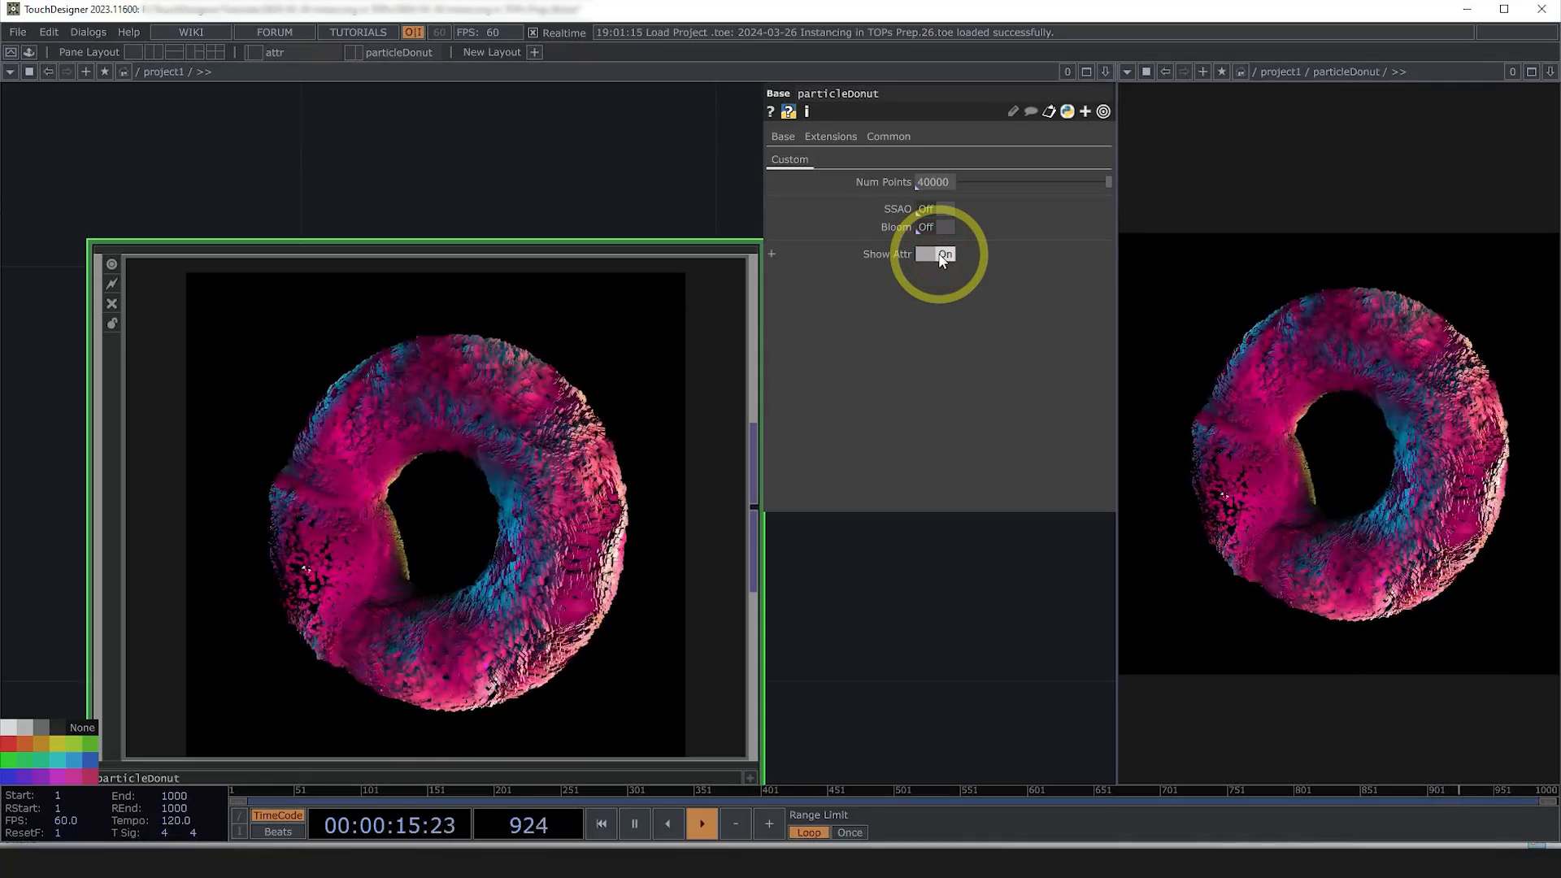
click(940, 255)
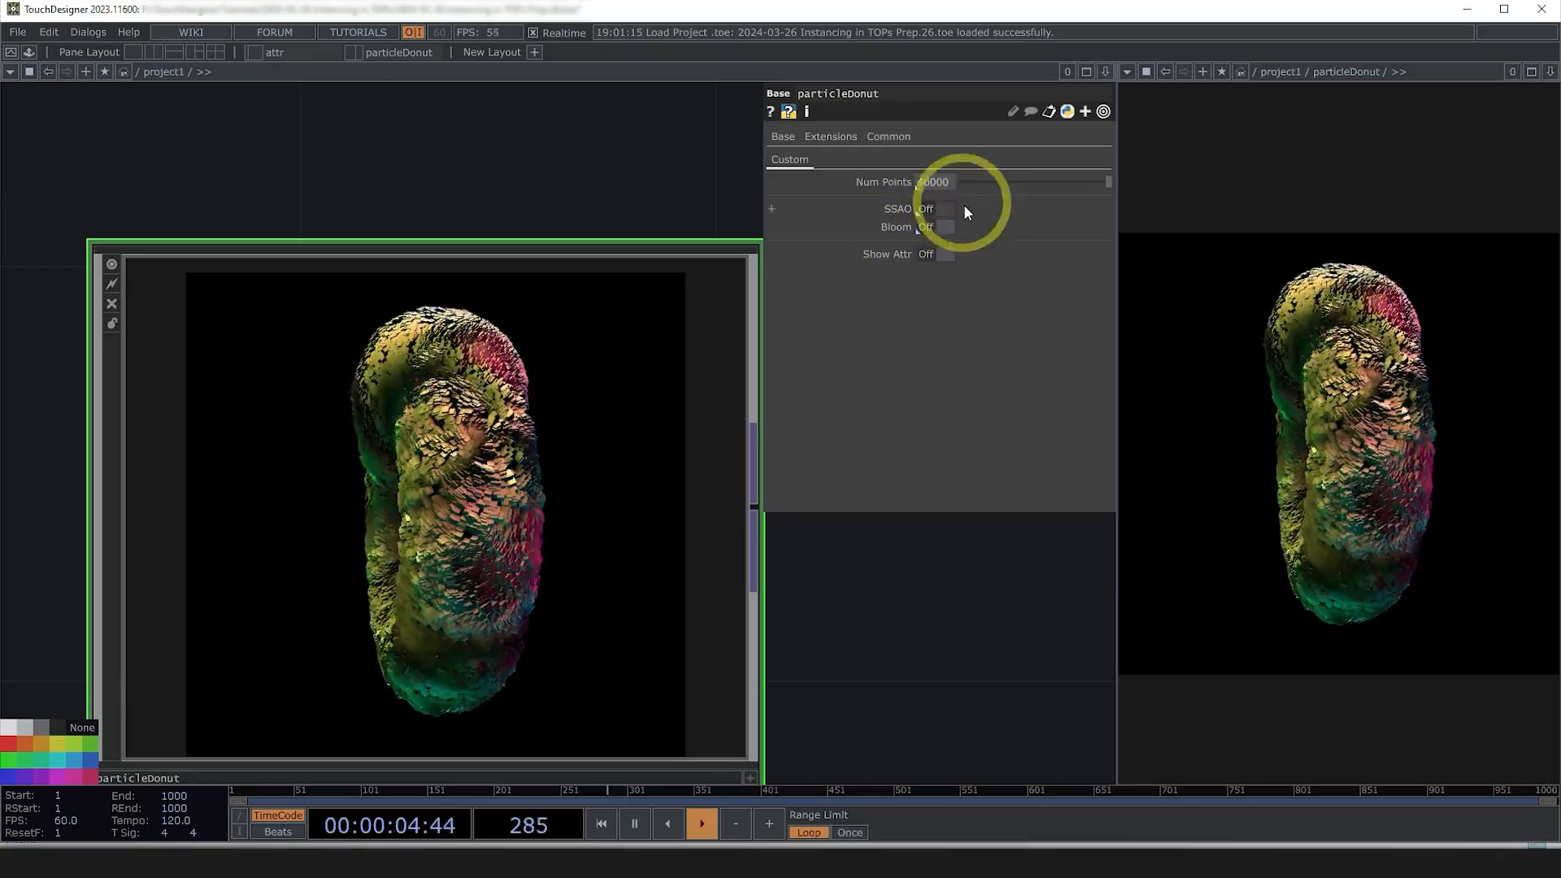
- Try Num Points values of 10000 and 8000 on particleDonut, and restore it to 40000
click(921, 183)
click(978, 726)
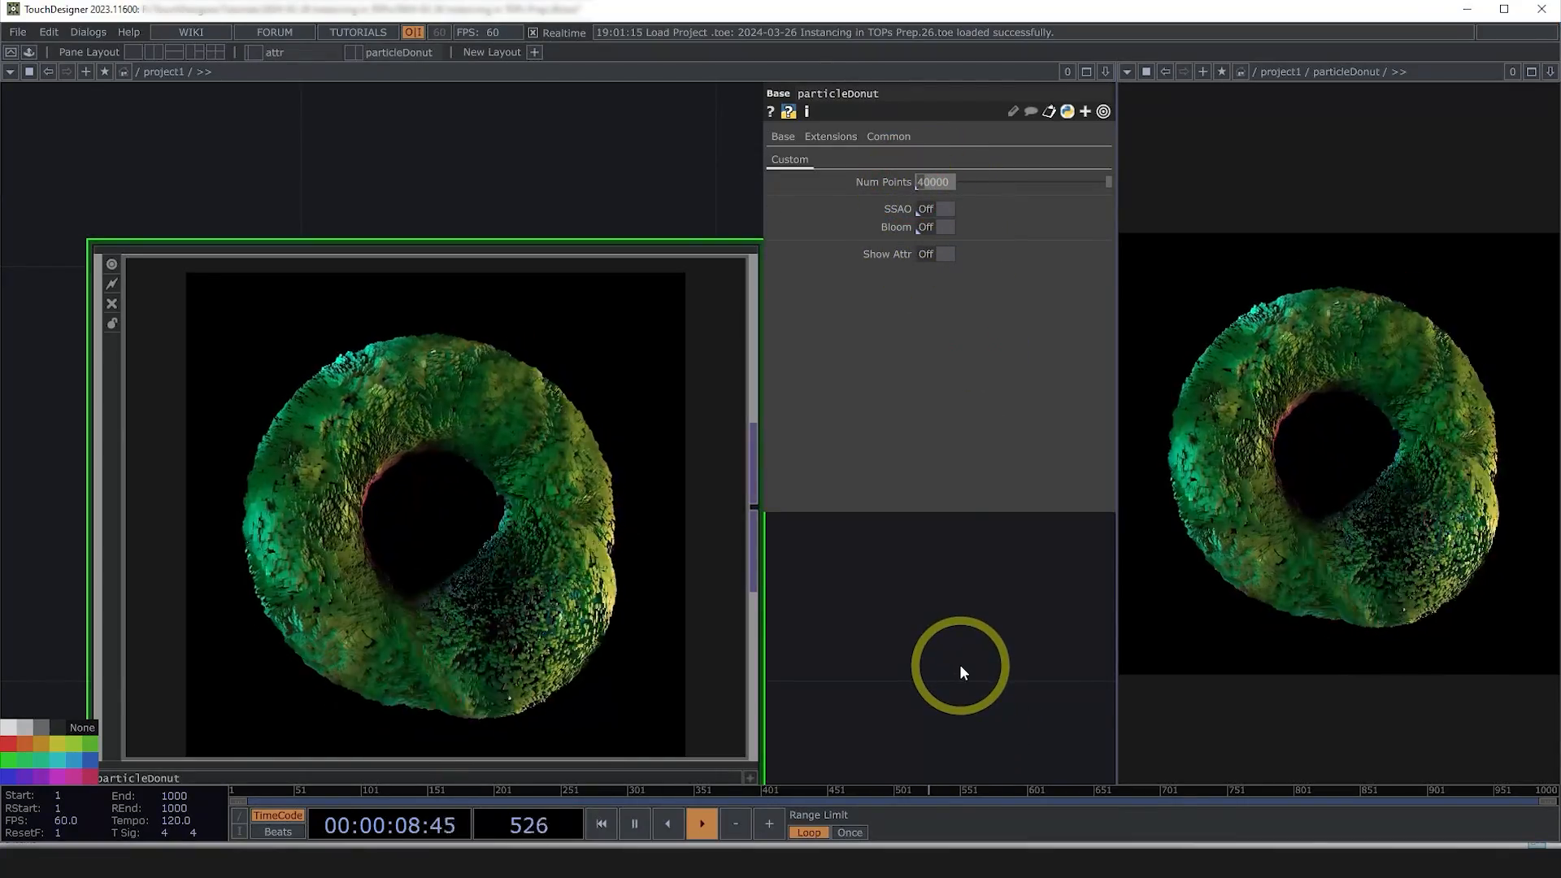
text(1)
key(Return)
drag(925, 179, 919, 178)
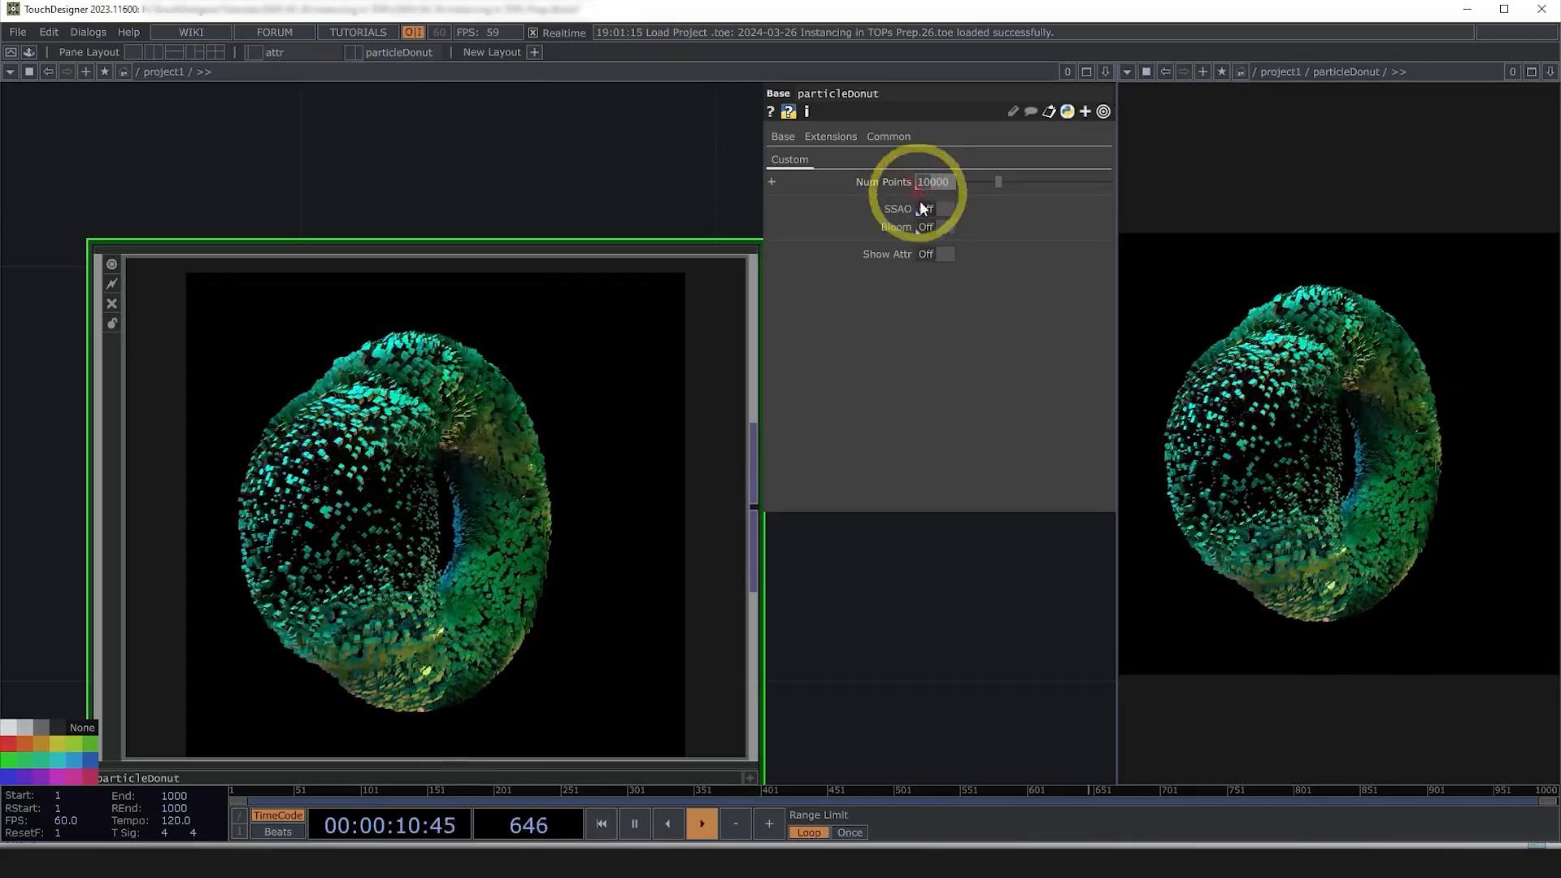
text(8)
key(Return)
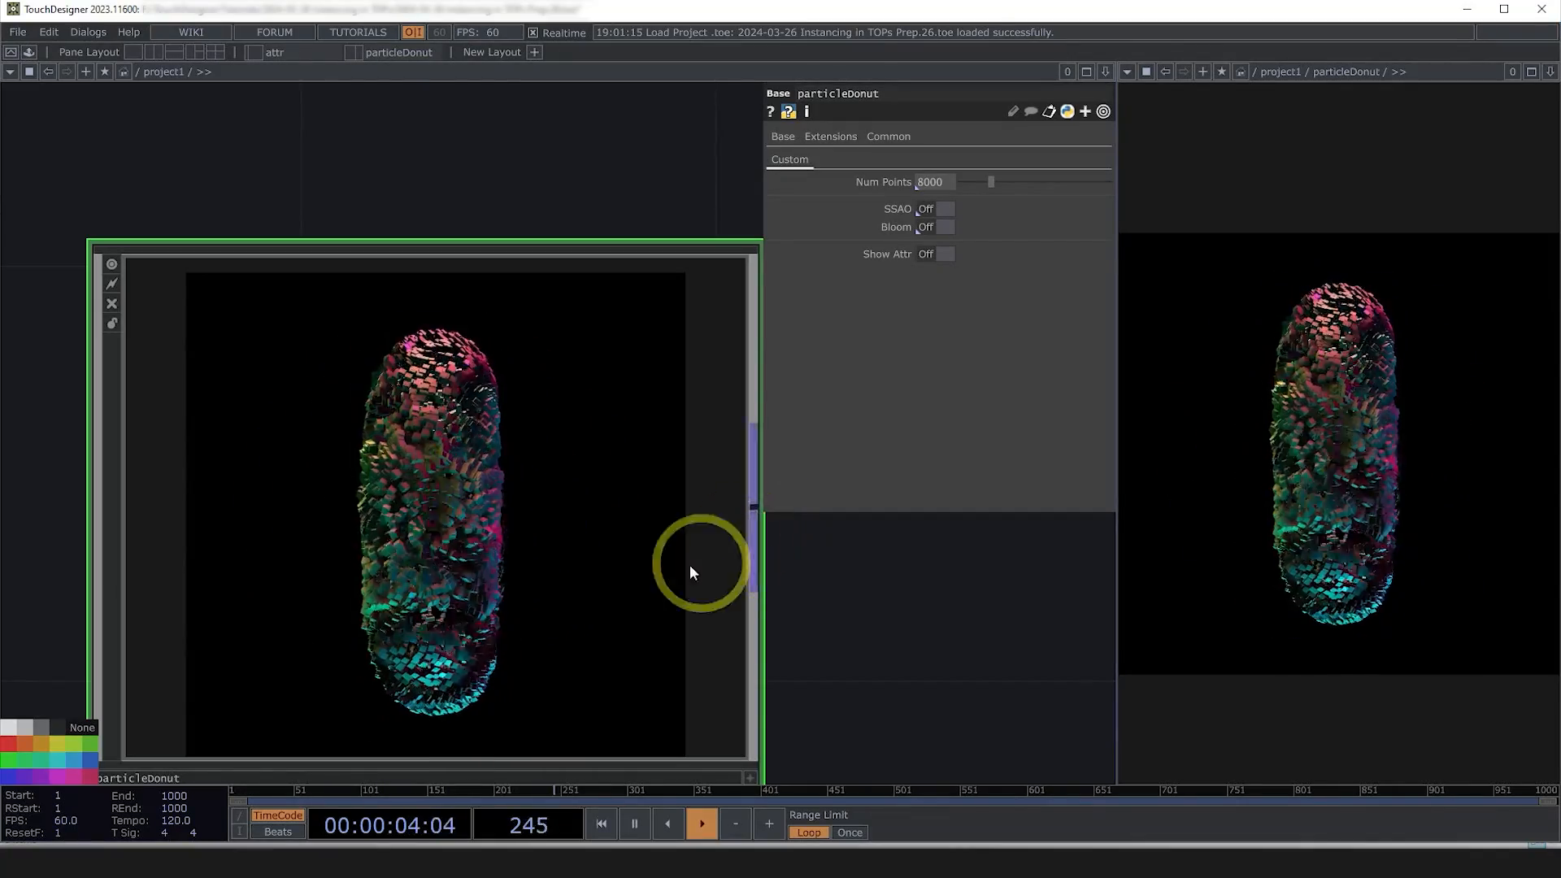
scroll(690, 564, down, 4)
click(886, 185)
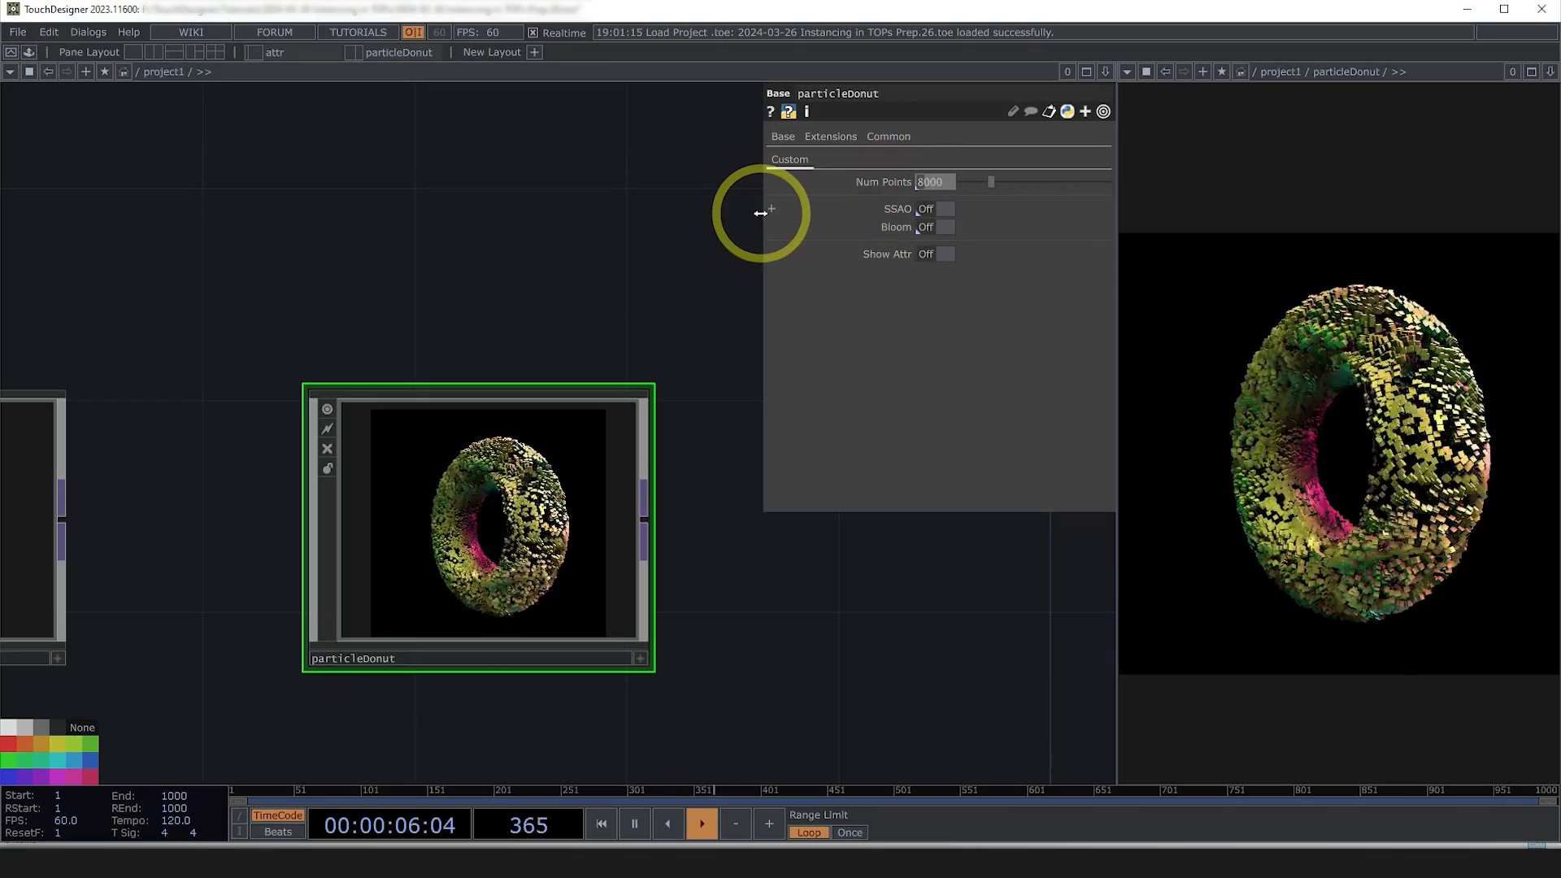
- Enter particleDonut and select the pointGenerator component to show its parameters
double_click(521, 549)
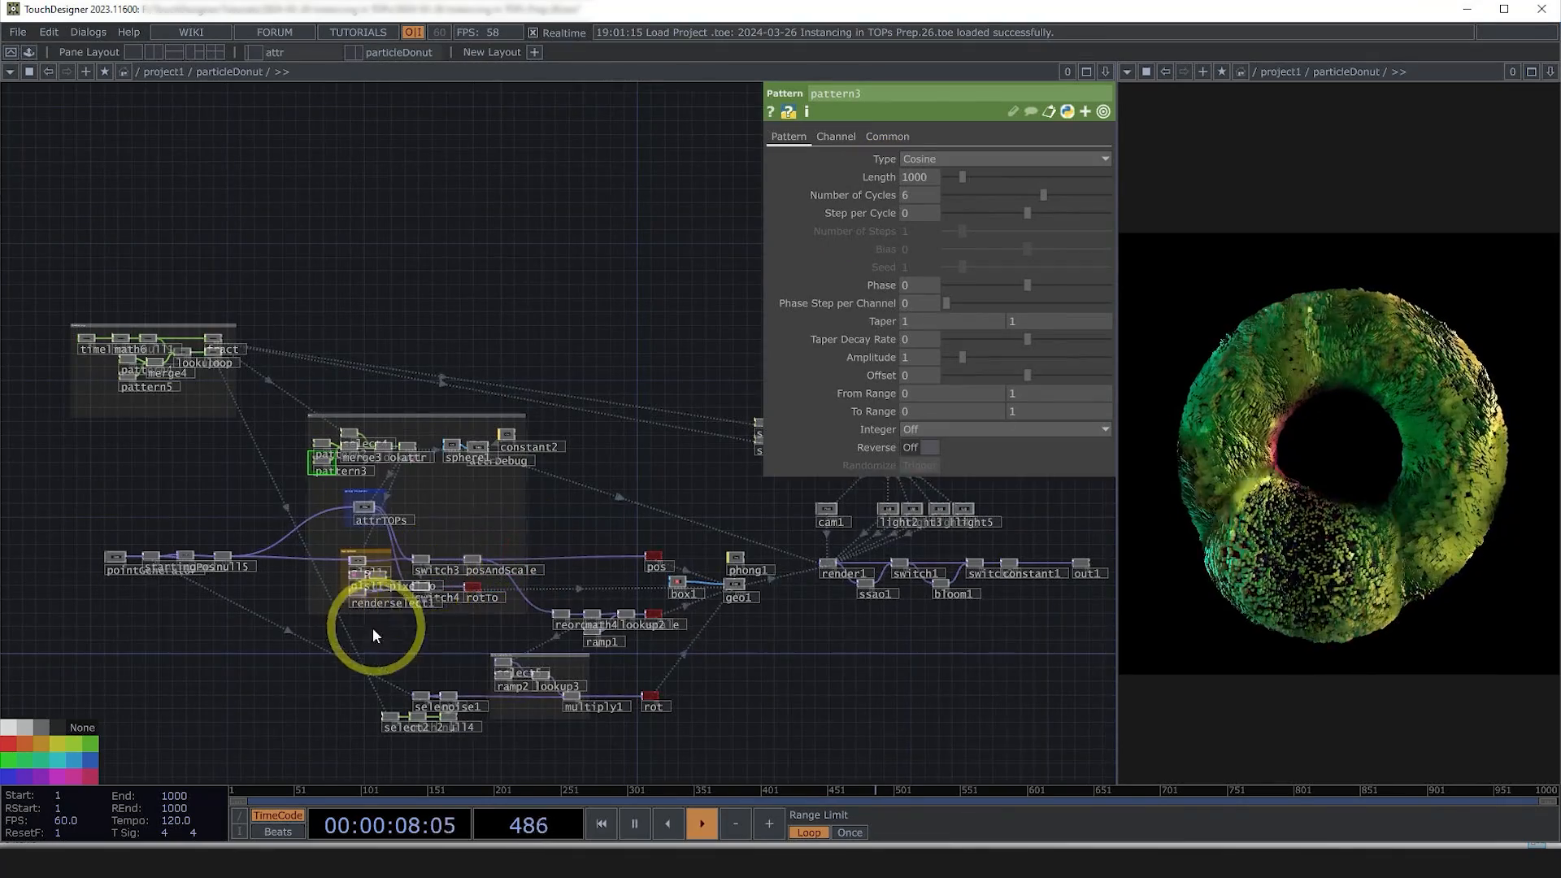
drag(279, 683, 408, 677)
scroll(272, 550, up, 4)
scroll(231, 553, up, 3)
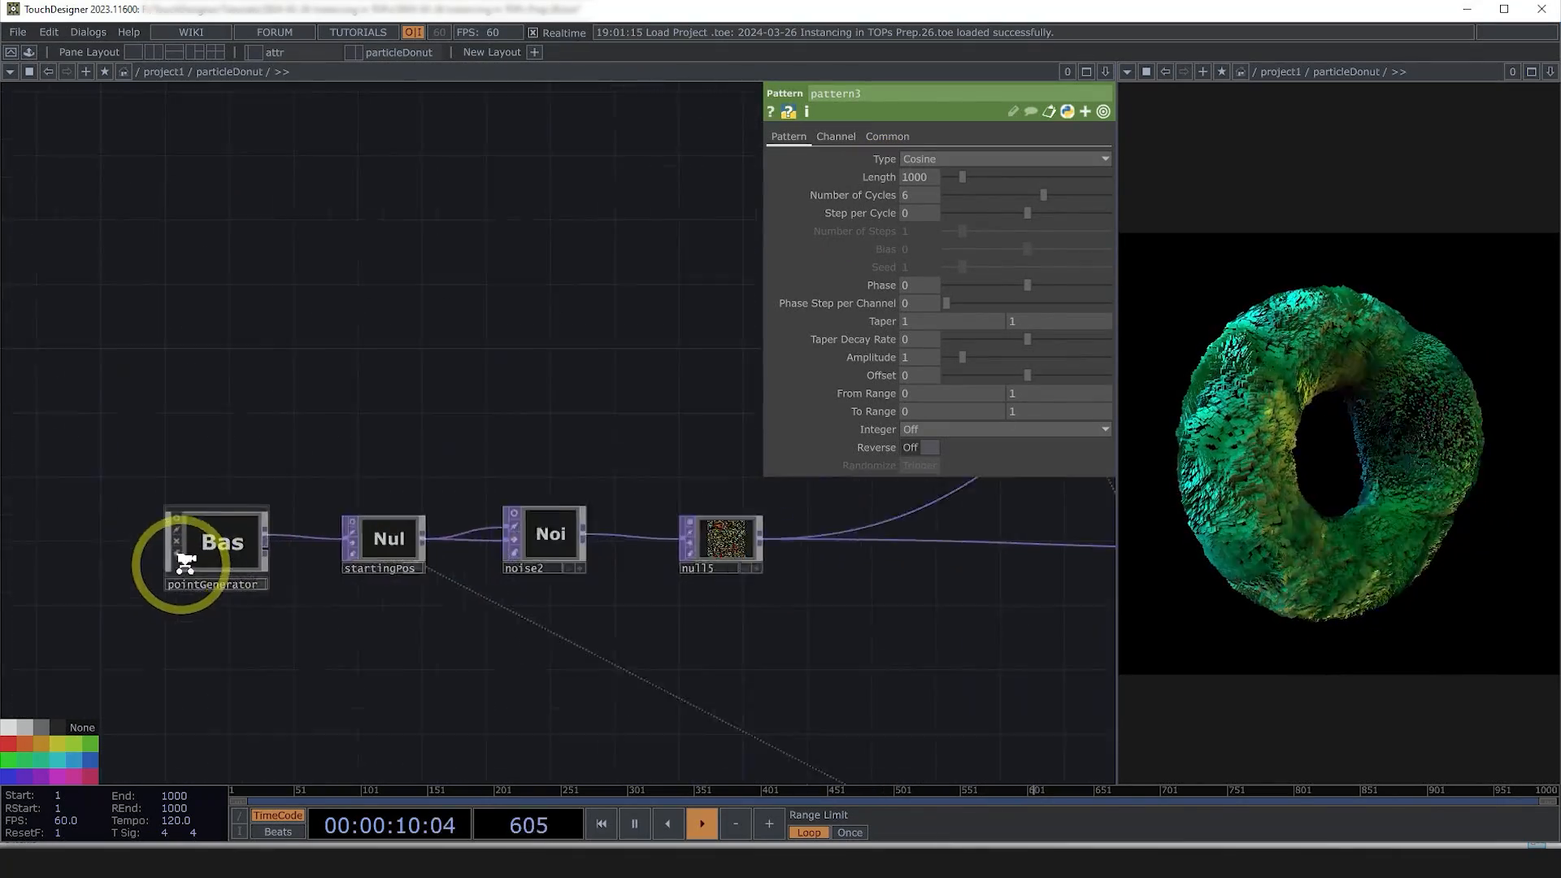
click(178, 557)
scroll(178, 558, up, 2)
scroll(535, 338, up, 2)
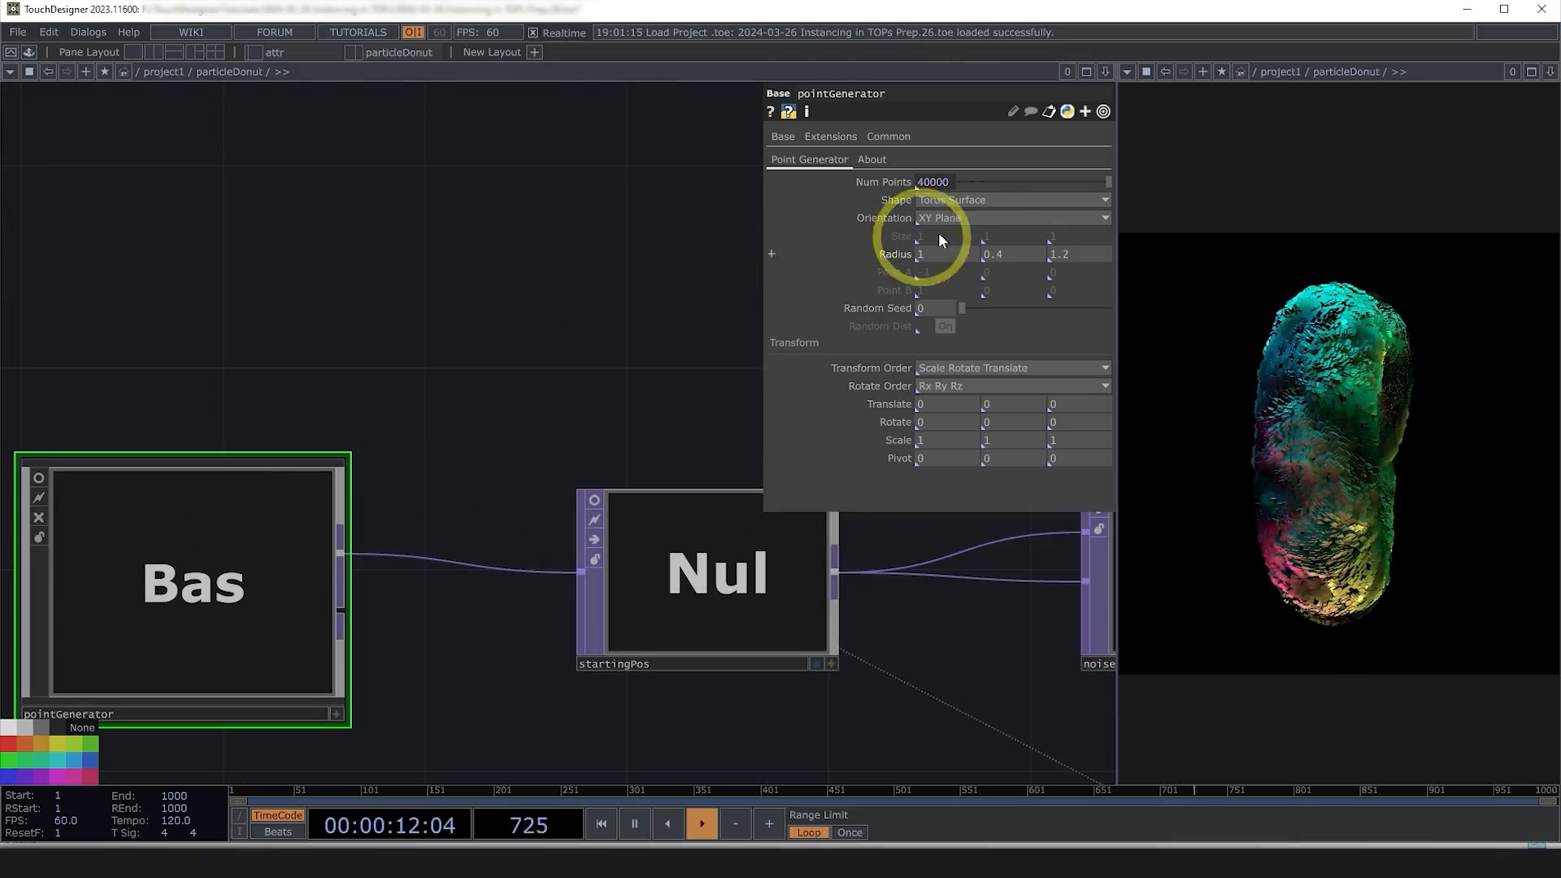
- Try the Torus and Box Surface shapes on pointGenerator, and restore Torus Surface
click(997, 203)
click(969, 251)
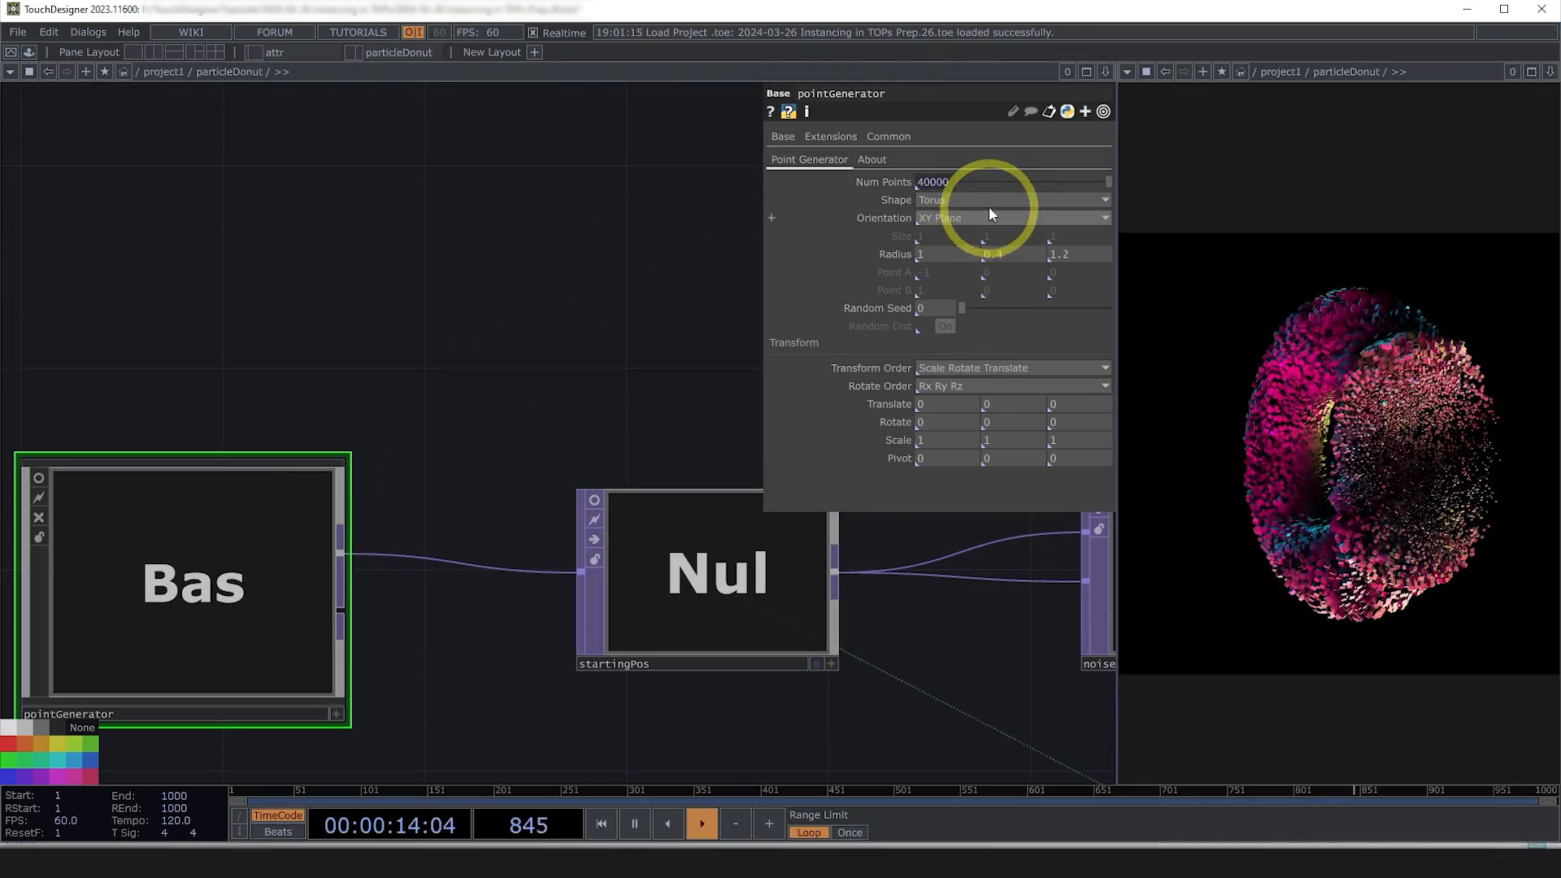
click(989, 206)
click(957, 280)
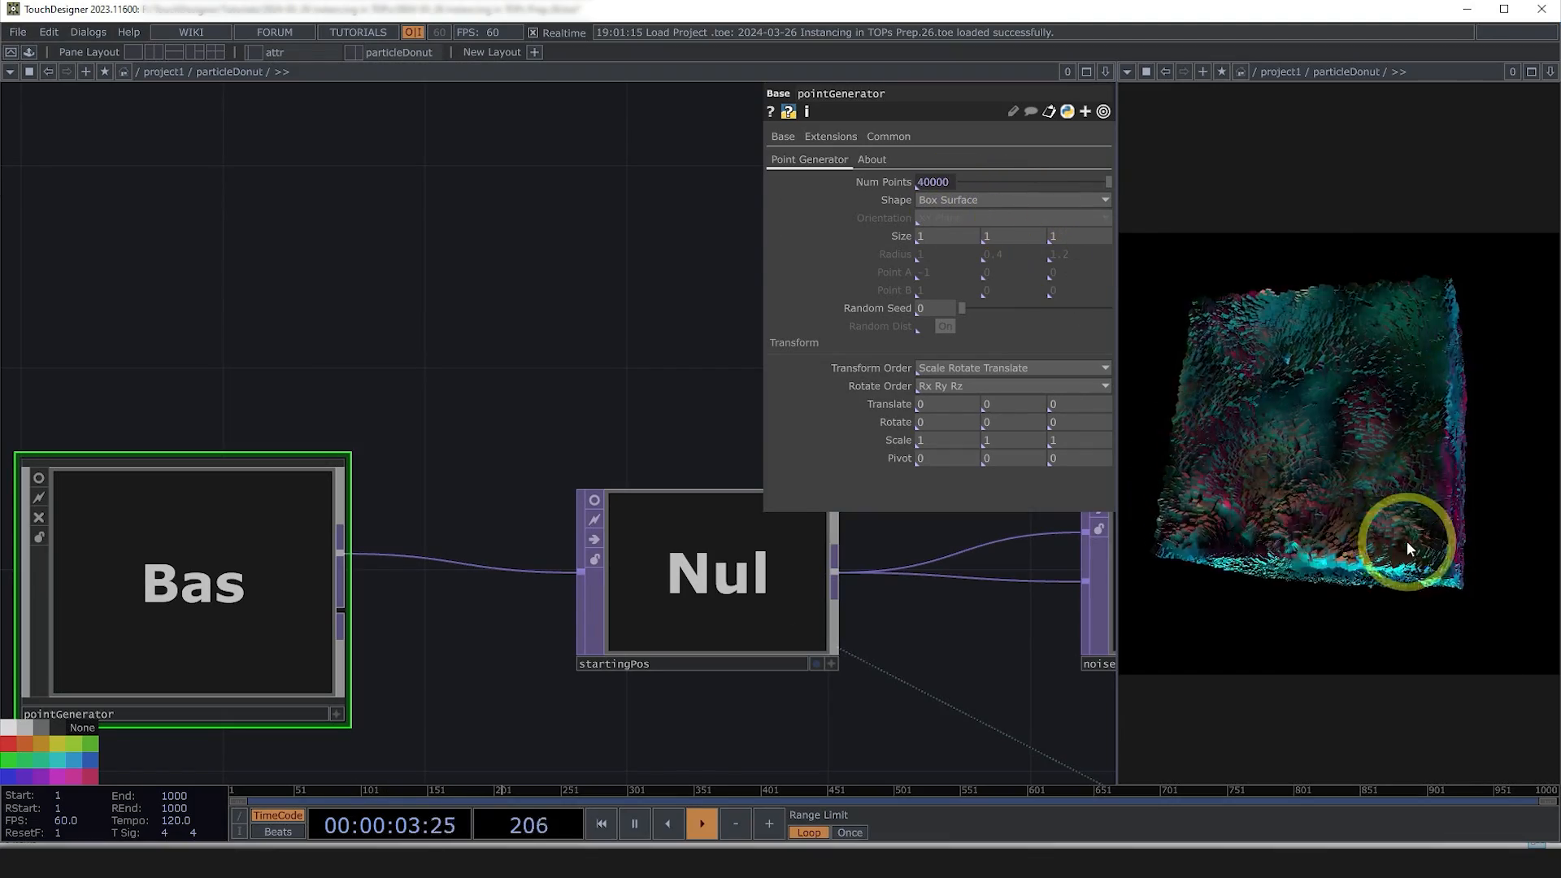
click(935, 200)
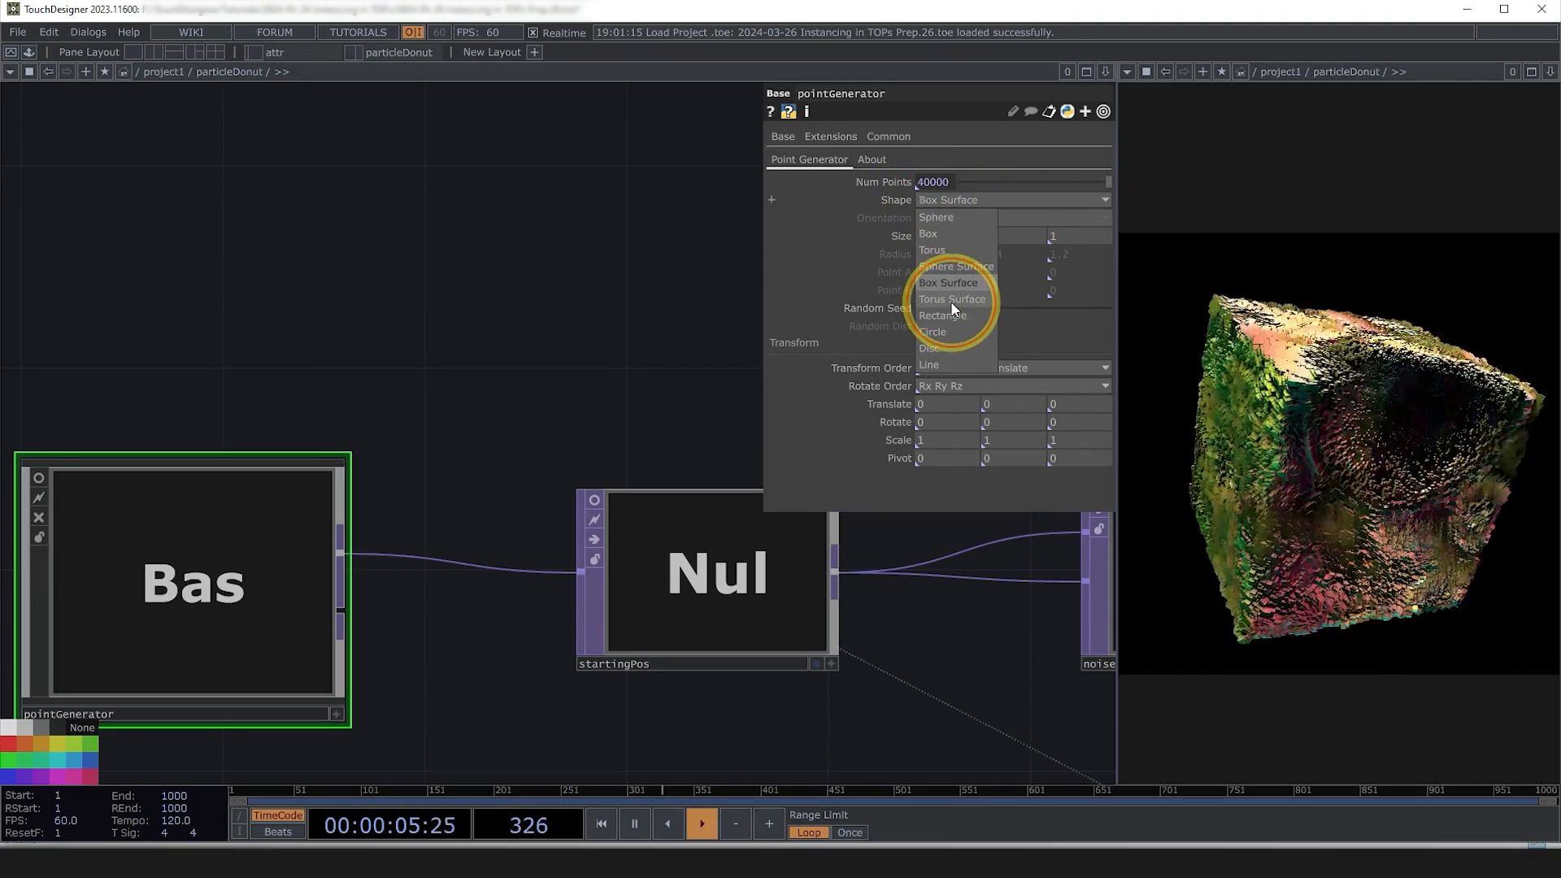
click(949, 299)
- Try the Rectangle shape on pointGenerator, and set it back to Torus Surface
click(963, 198)
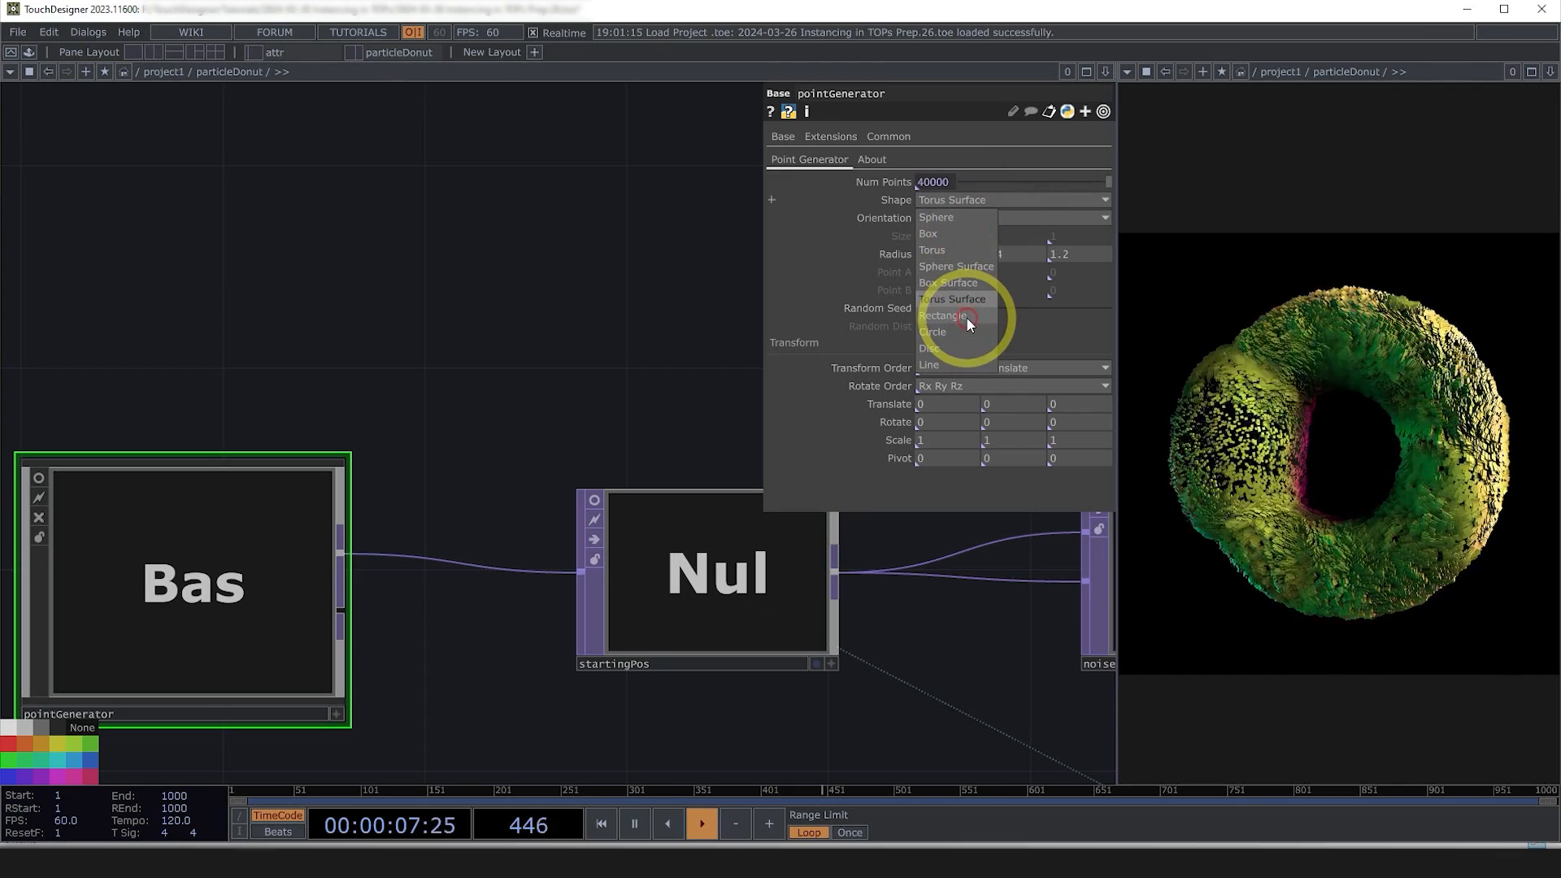
click(967, 316)
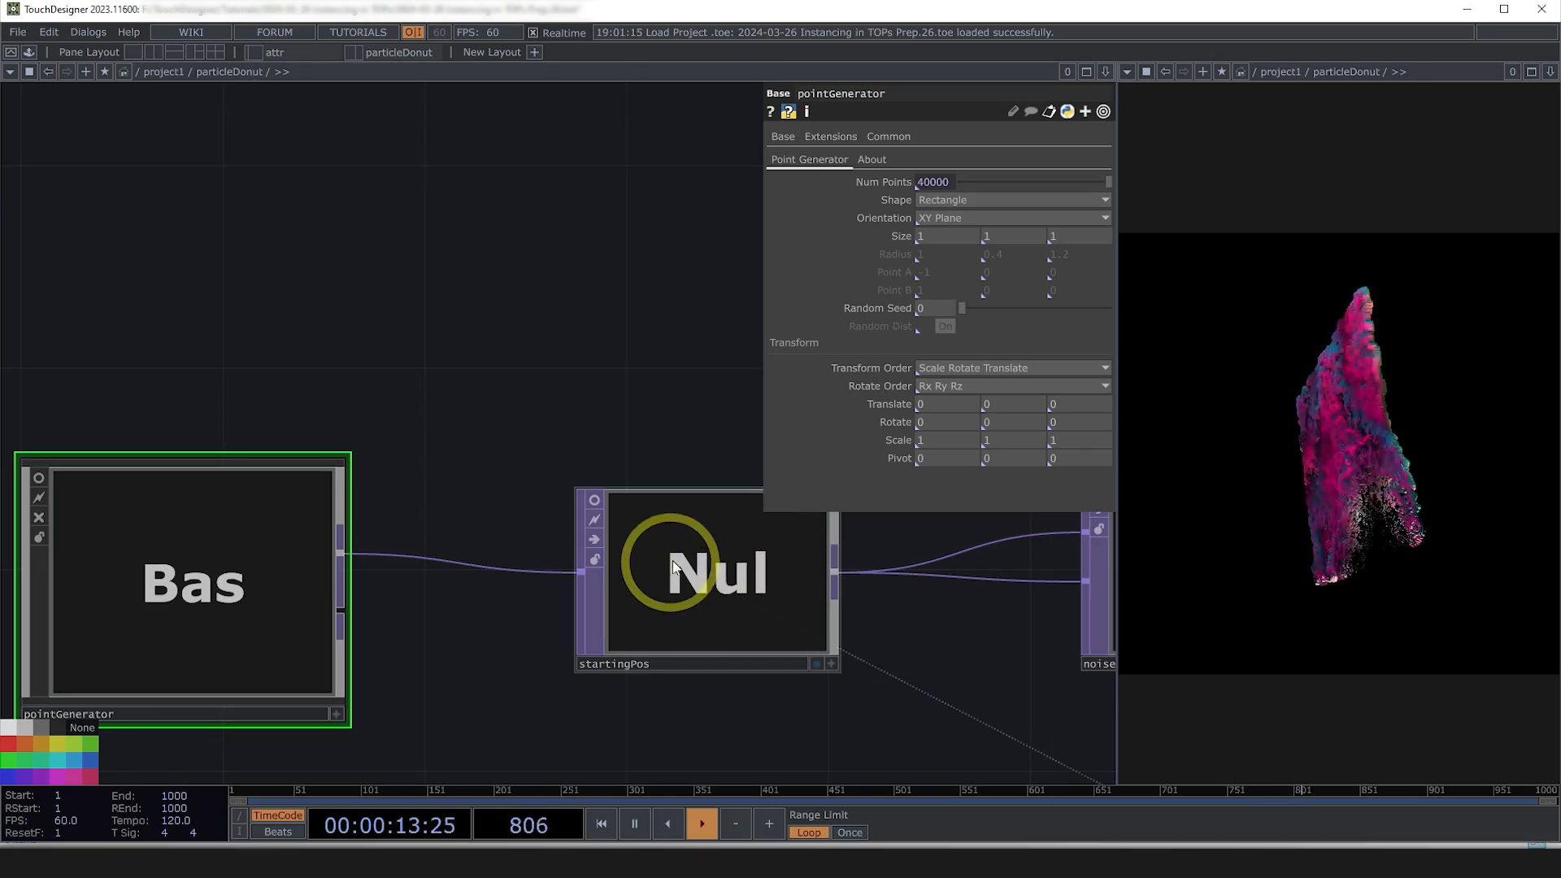
scroll(674, 567, down, 2)
click(979, 202)
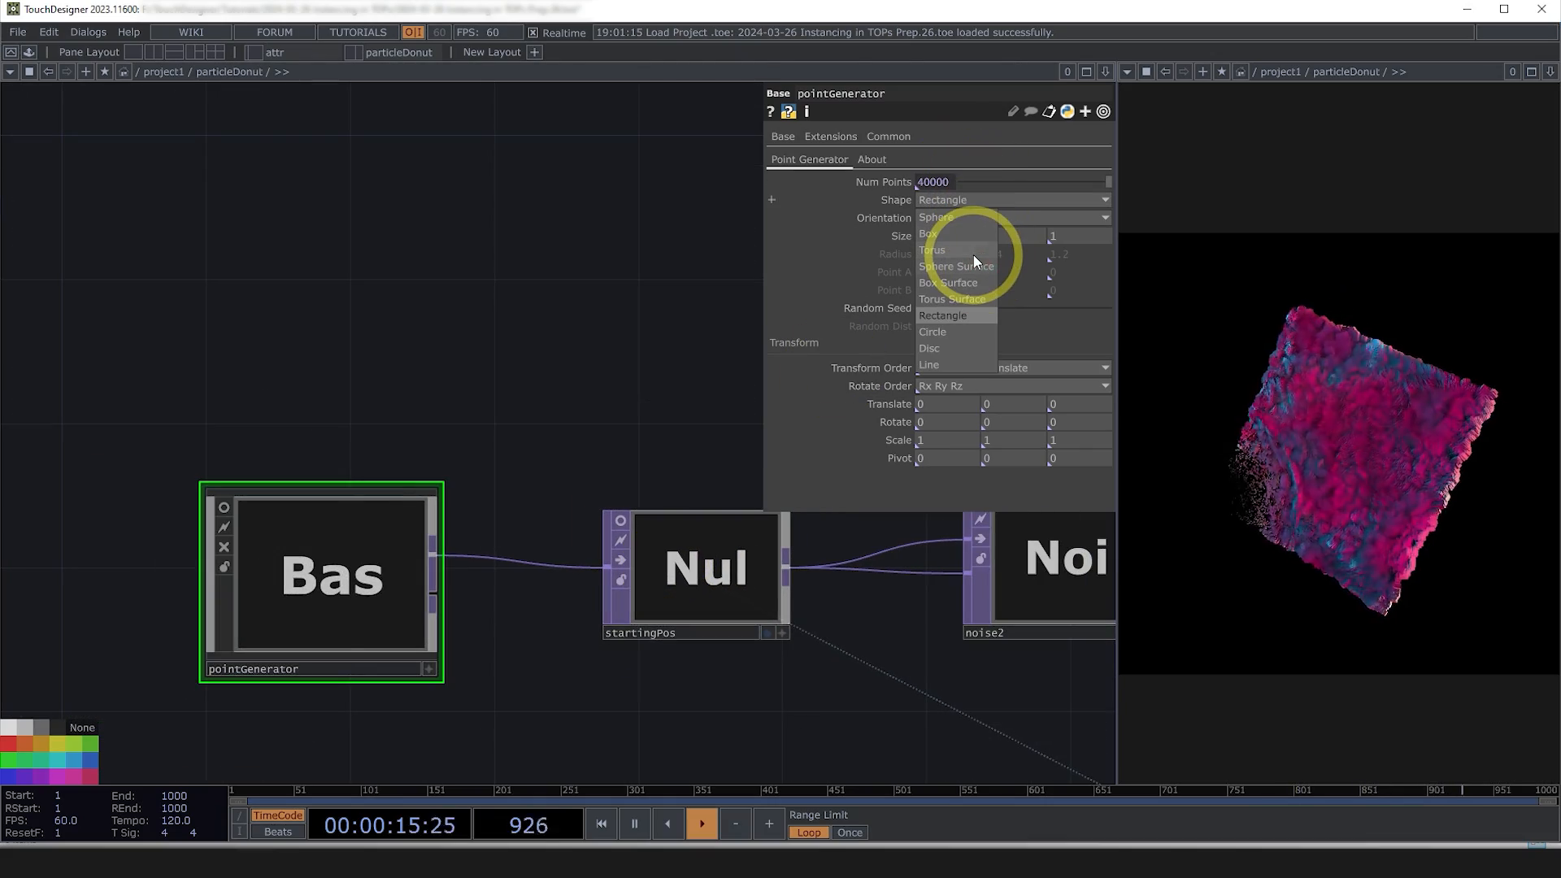
click(962, 299)
- In the attractor section, set switch3's Index to 1 to use the attrTOPs output instead of glsl1
scroll(279, 377, down, 5)
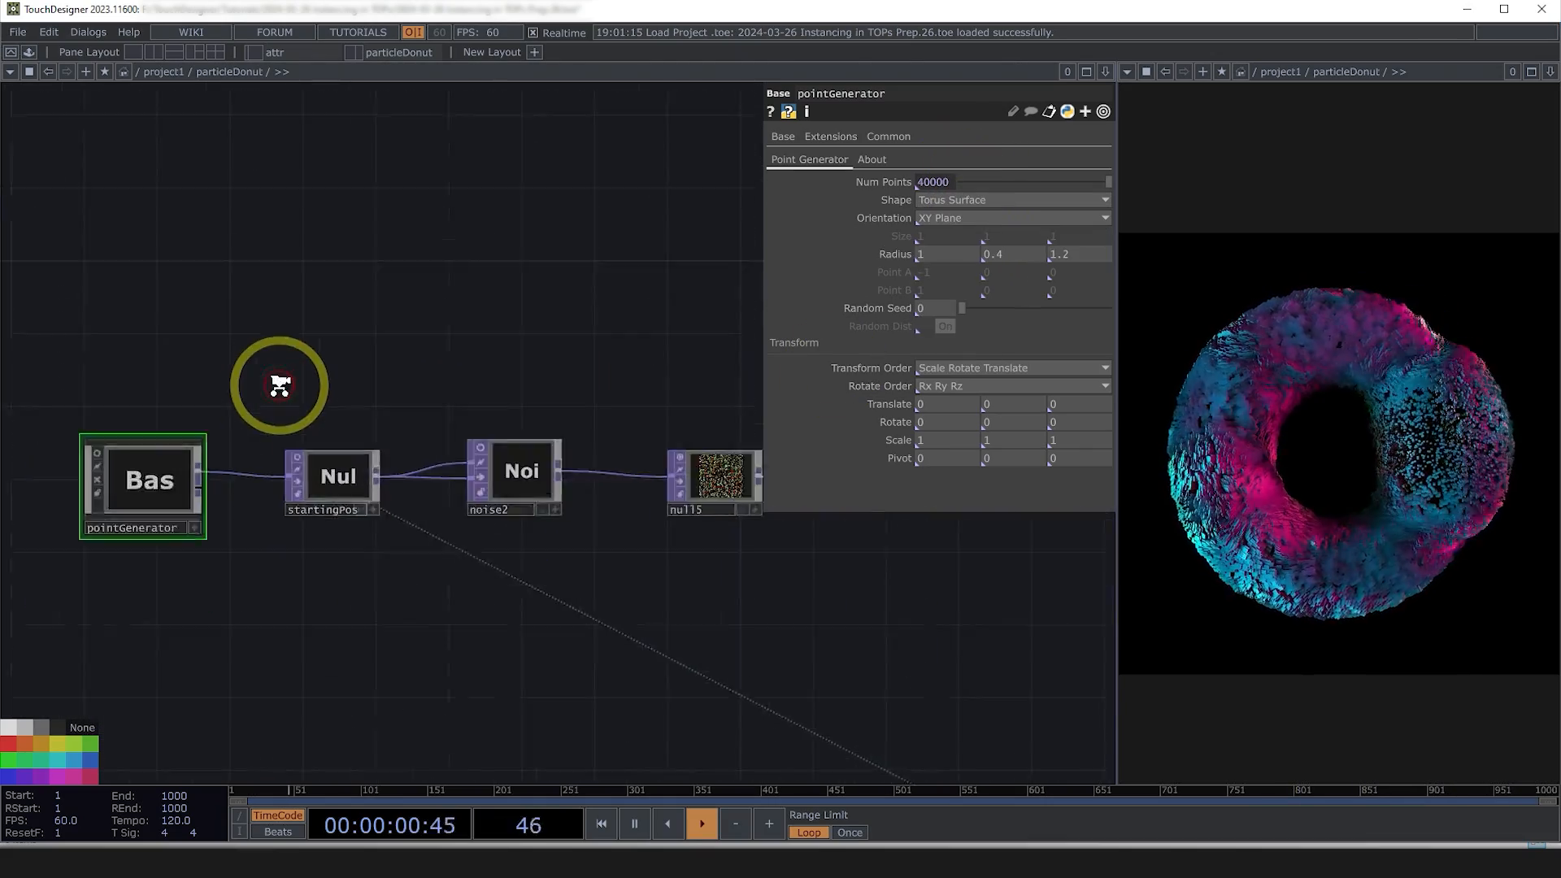
scroll(314, 566, down, 3)
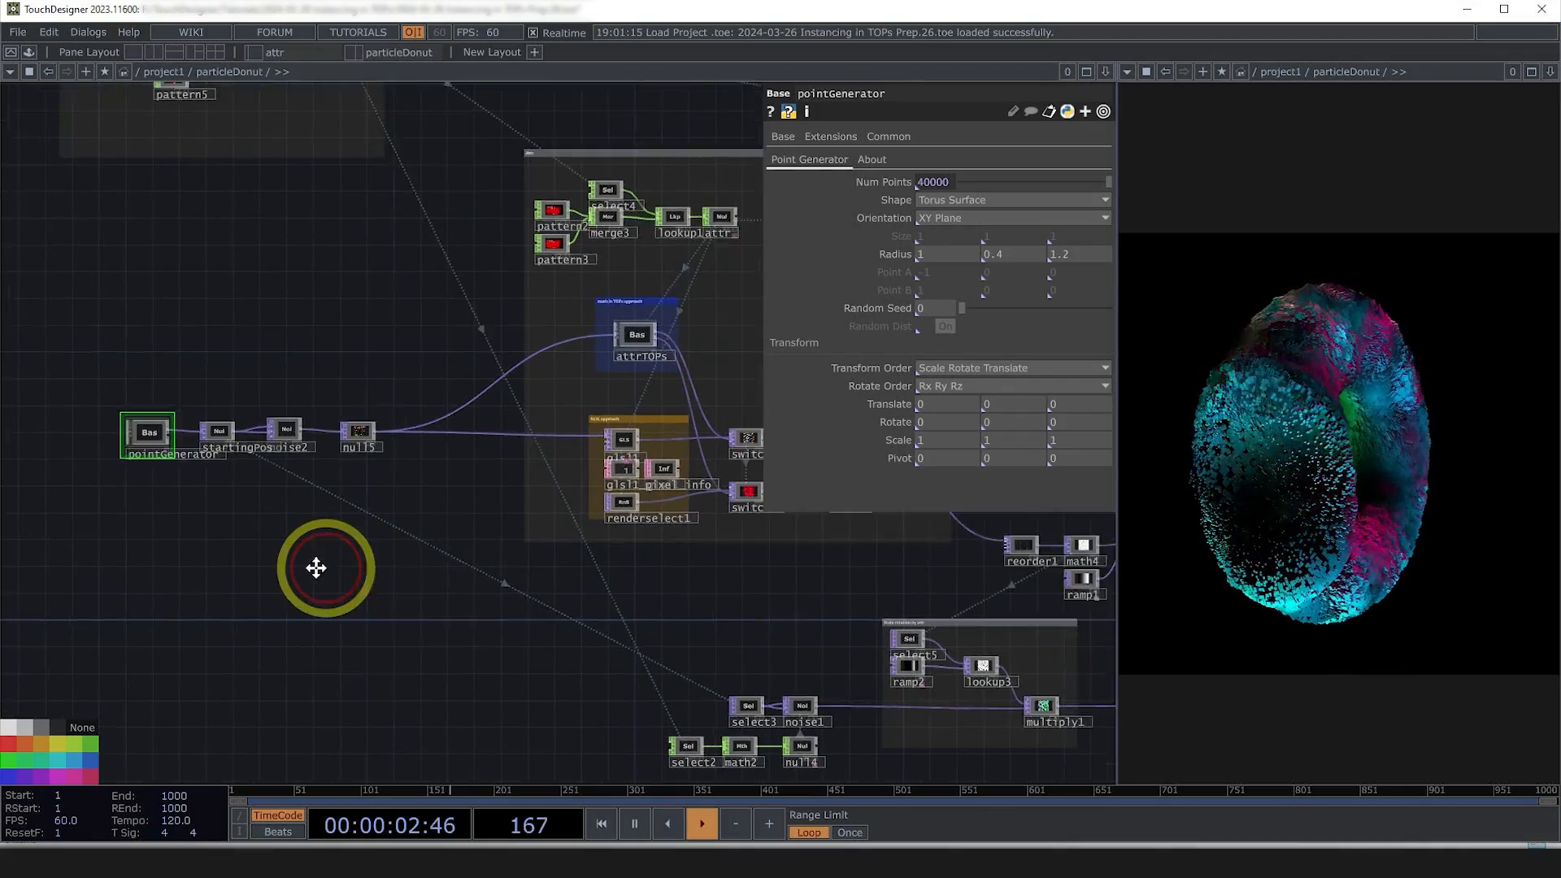
scroll(656, 324, up, 3)
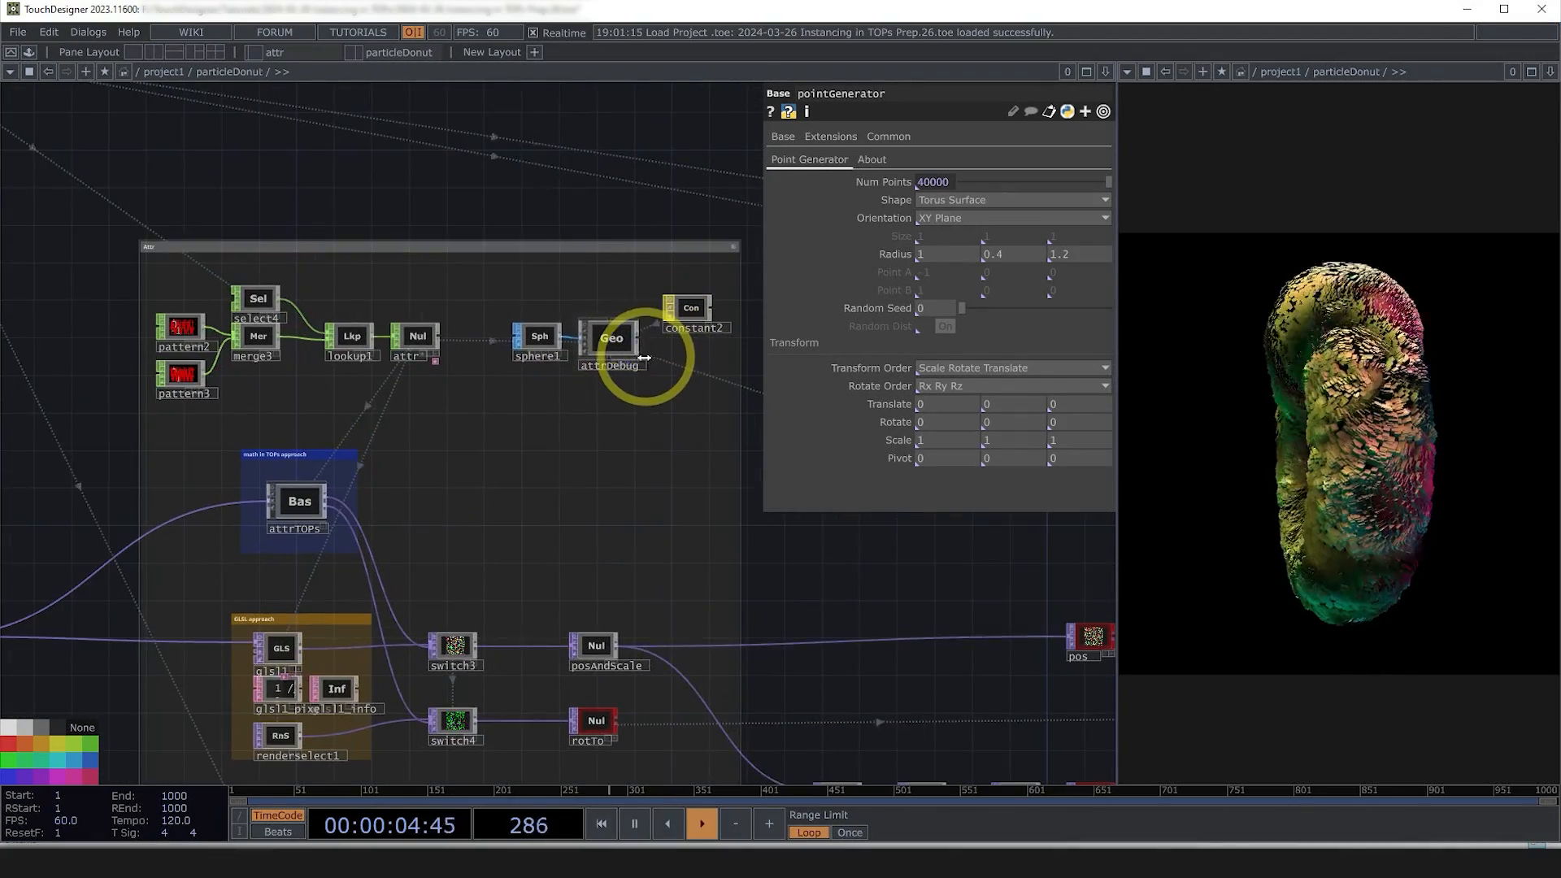
scroll(244, 540, up, 5)
scroll(378, 455, up, 4)
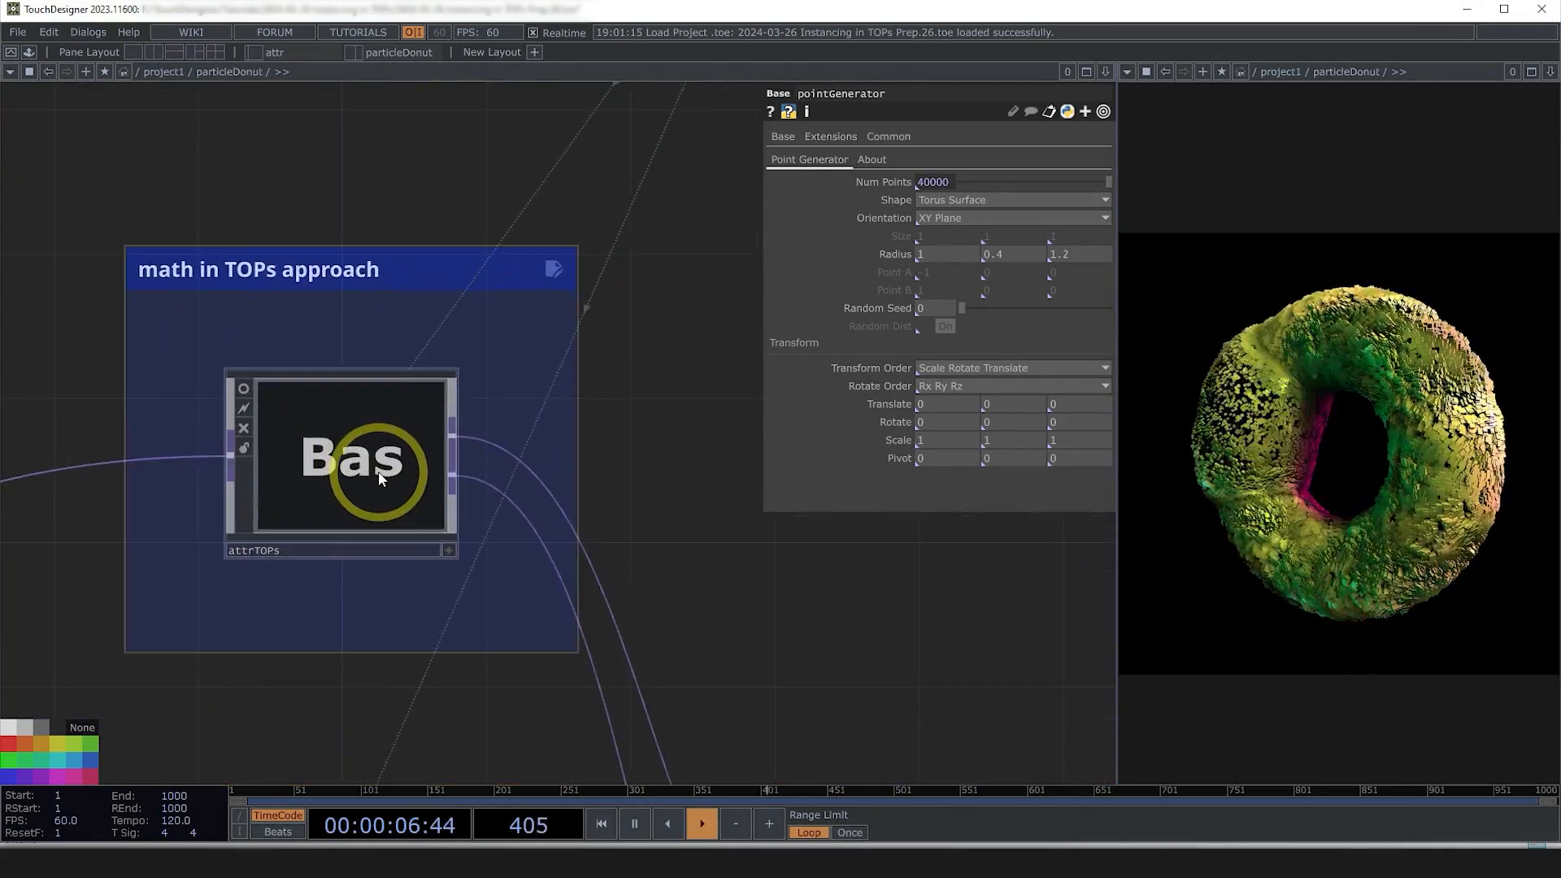
scroll(377, 471, down, 6)
click(584, 665)
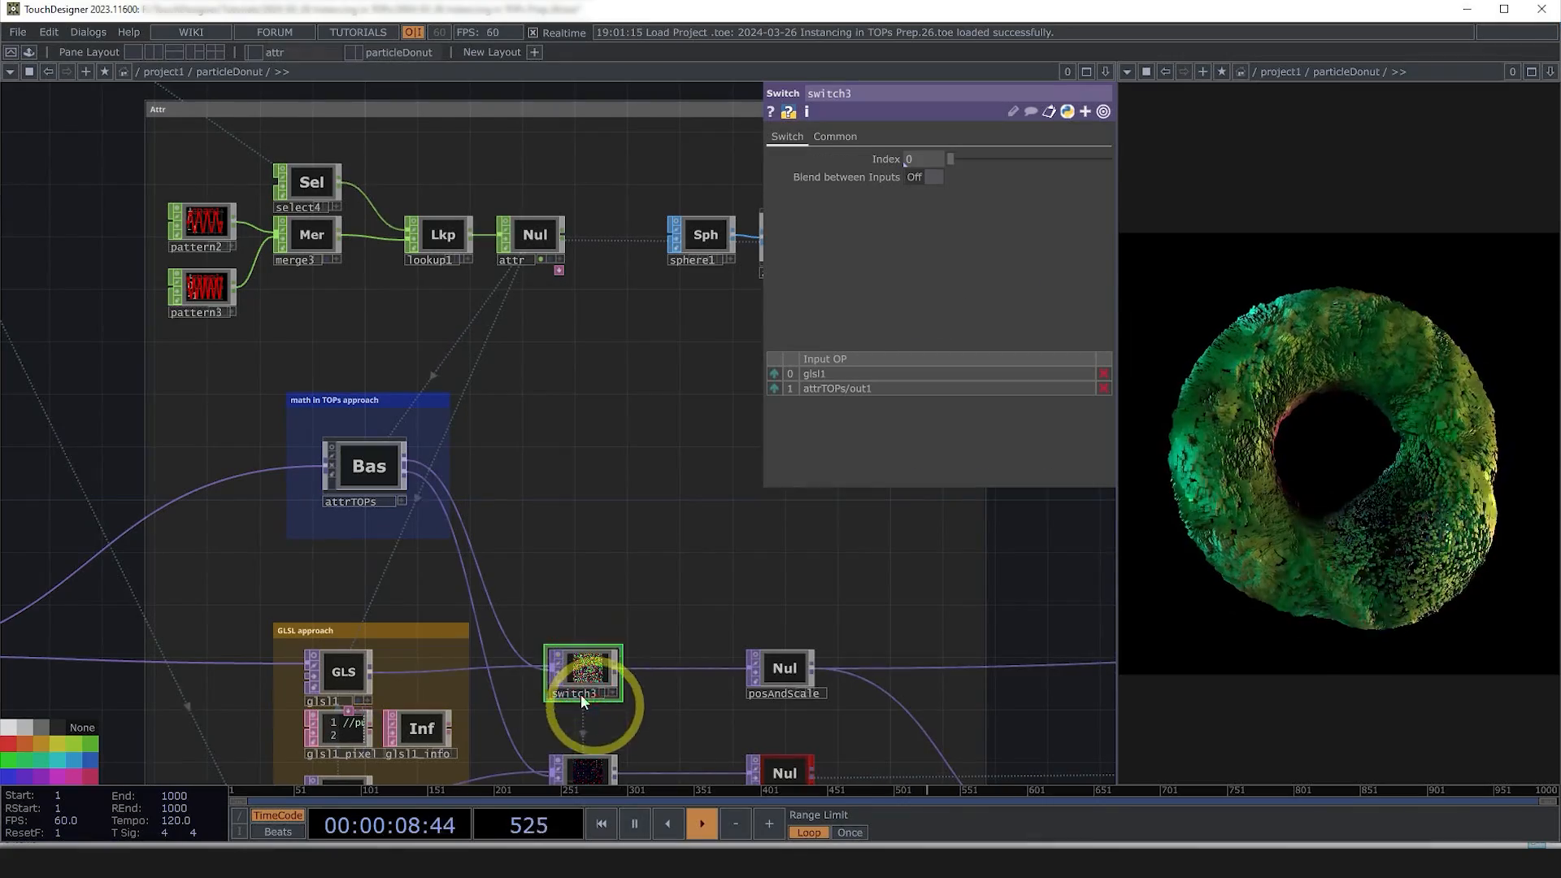
click(933, 166)
text(1)
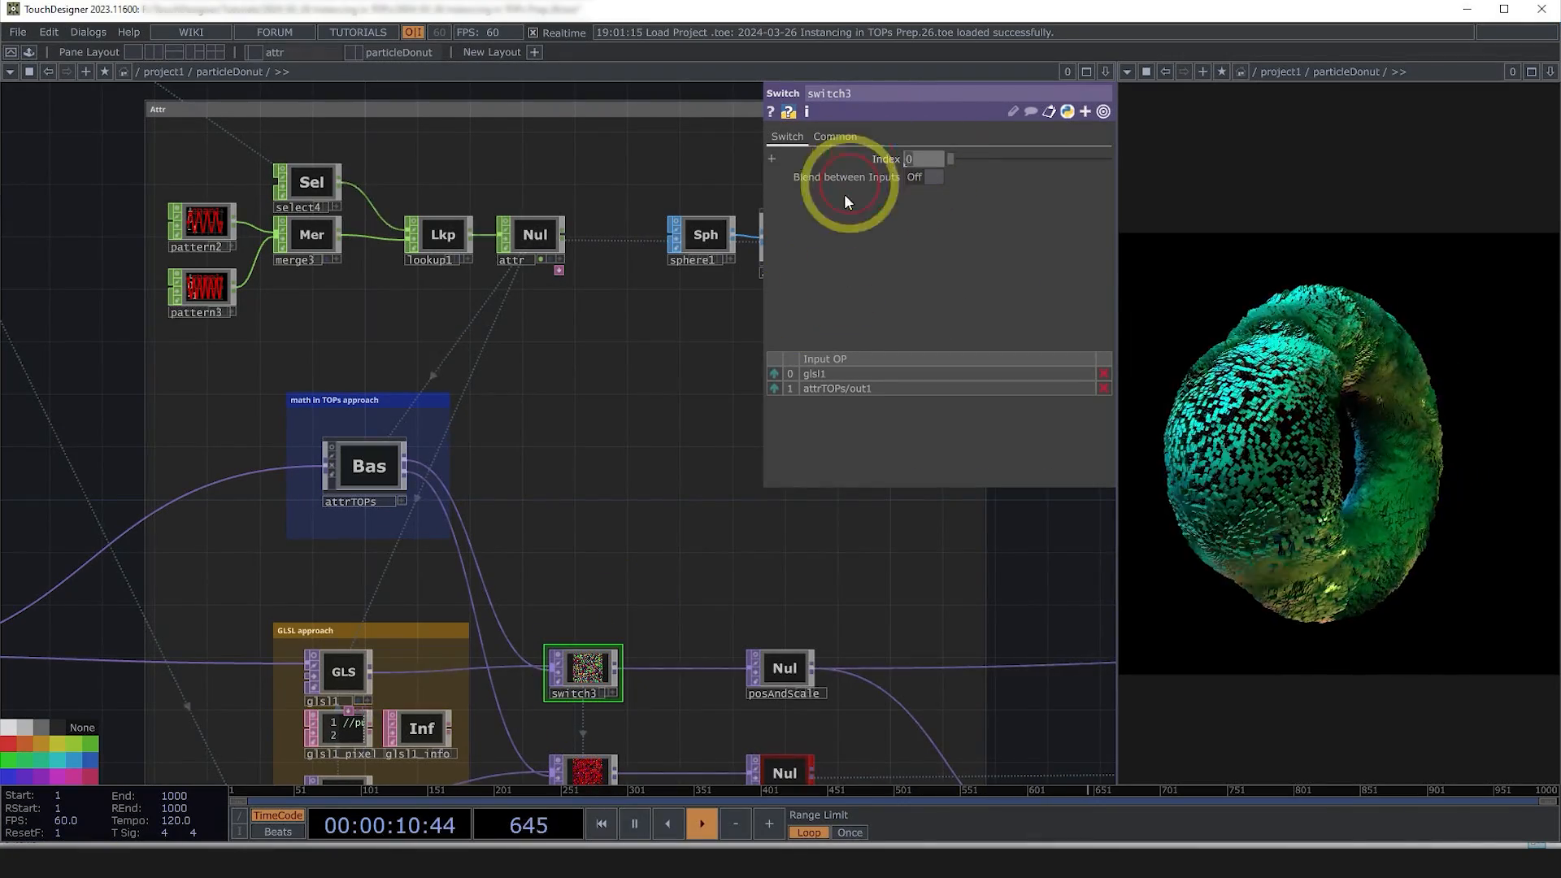
click(649, 457)
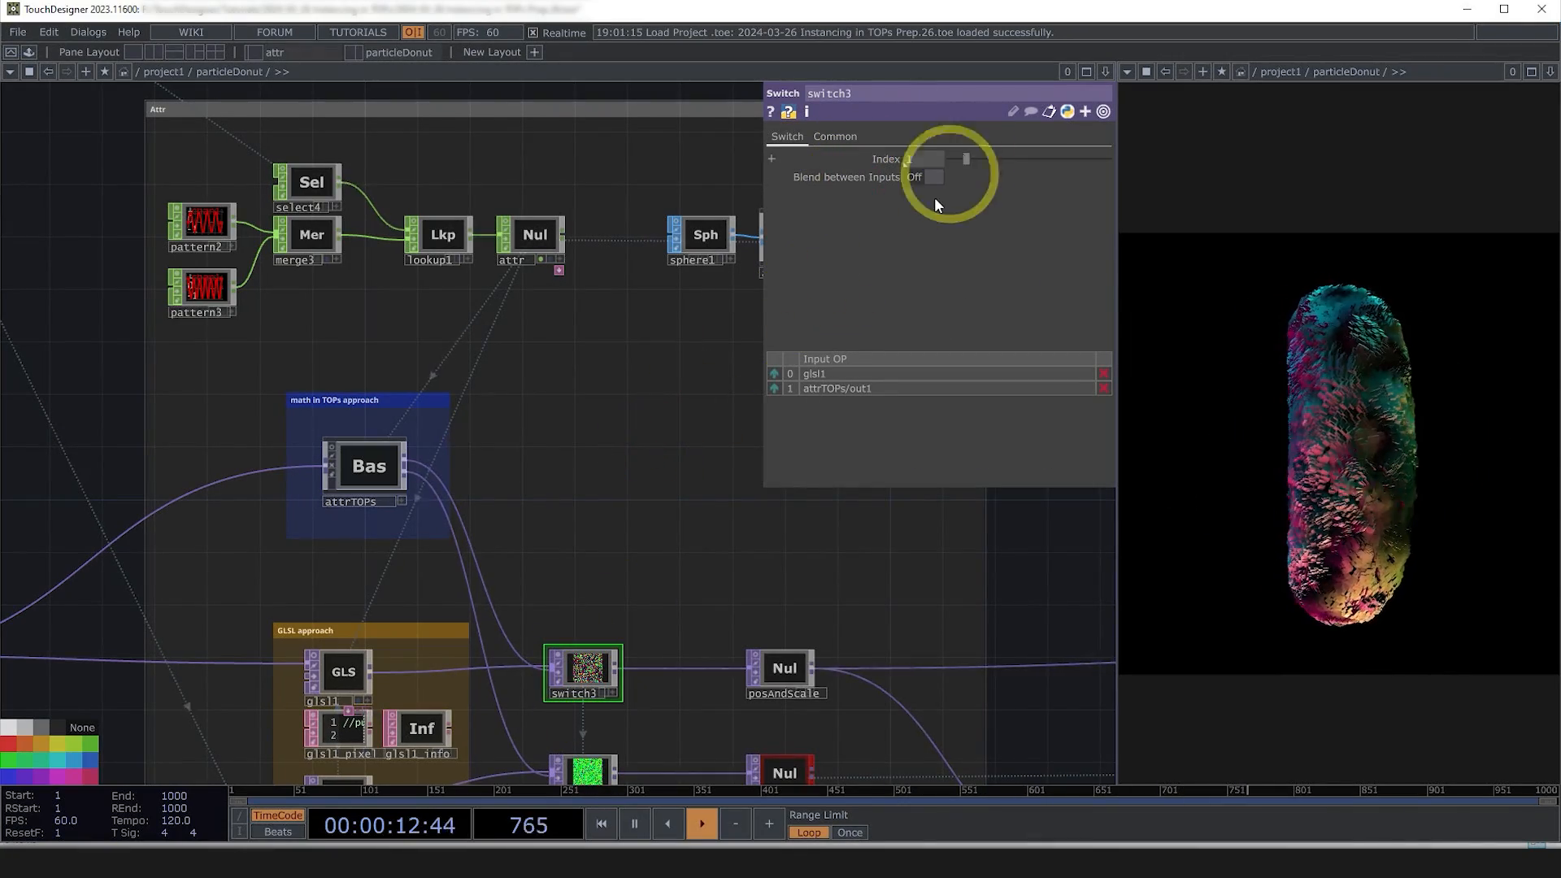
- Inside attrTOPs, toggle limit1's bypass and turn off the bypass on constant3 in the chain feeding mag
drag(666, 683, 631, 663)
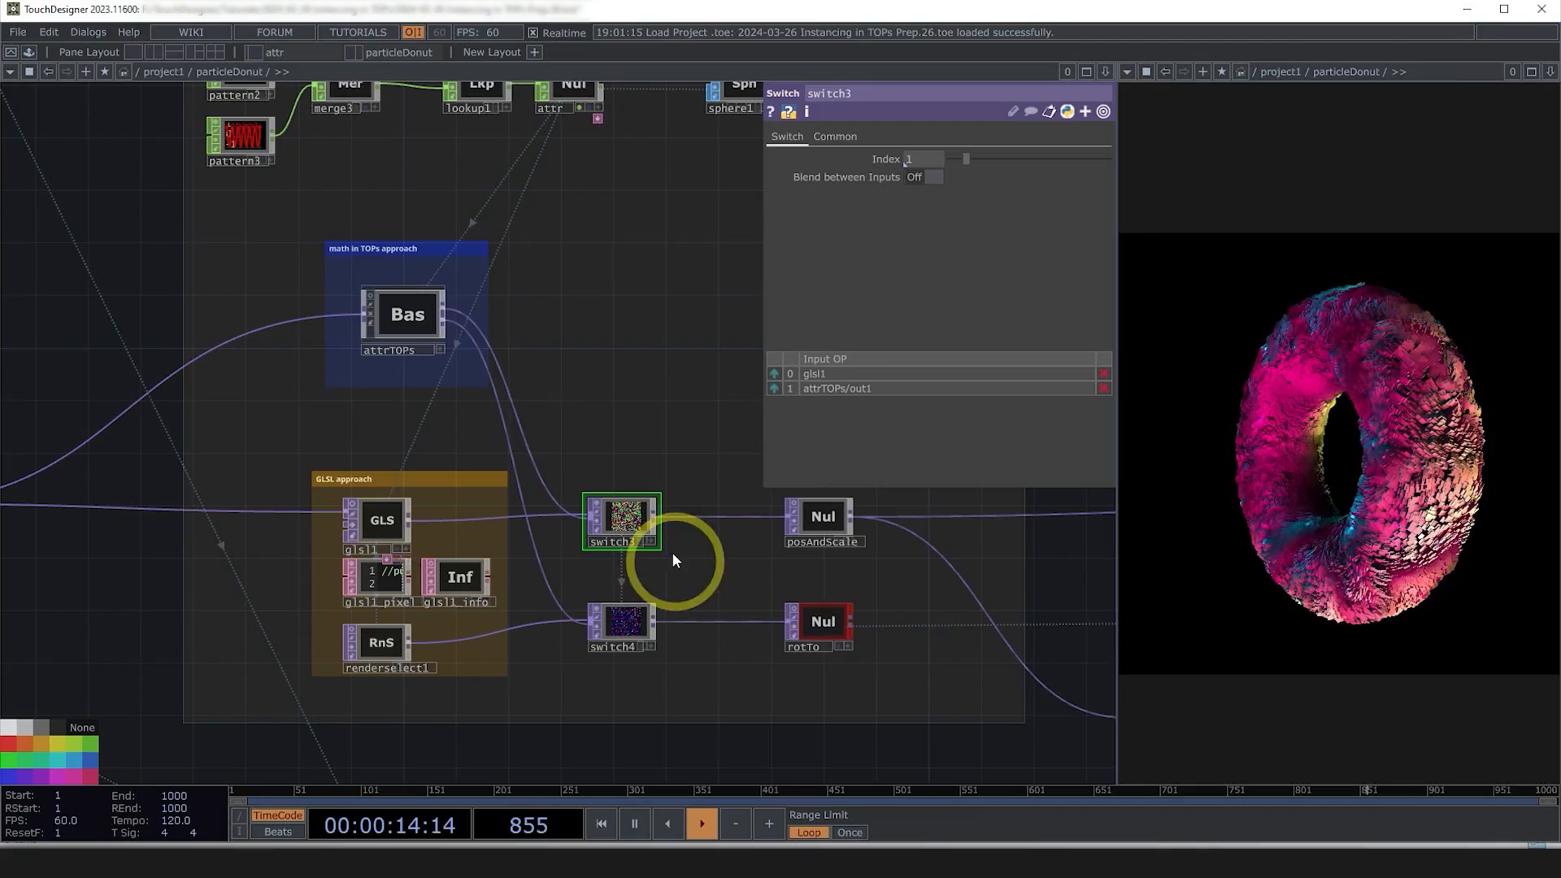
double_click(420, 318)
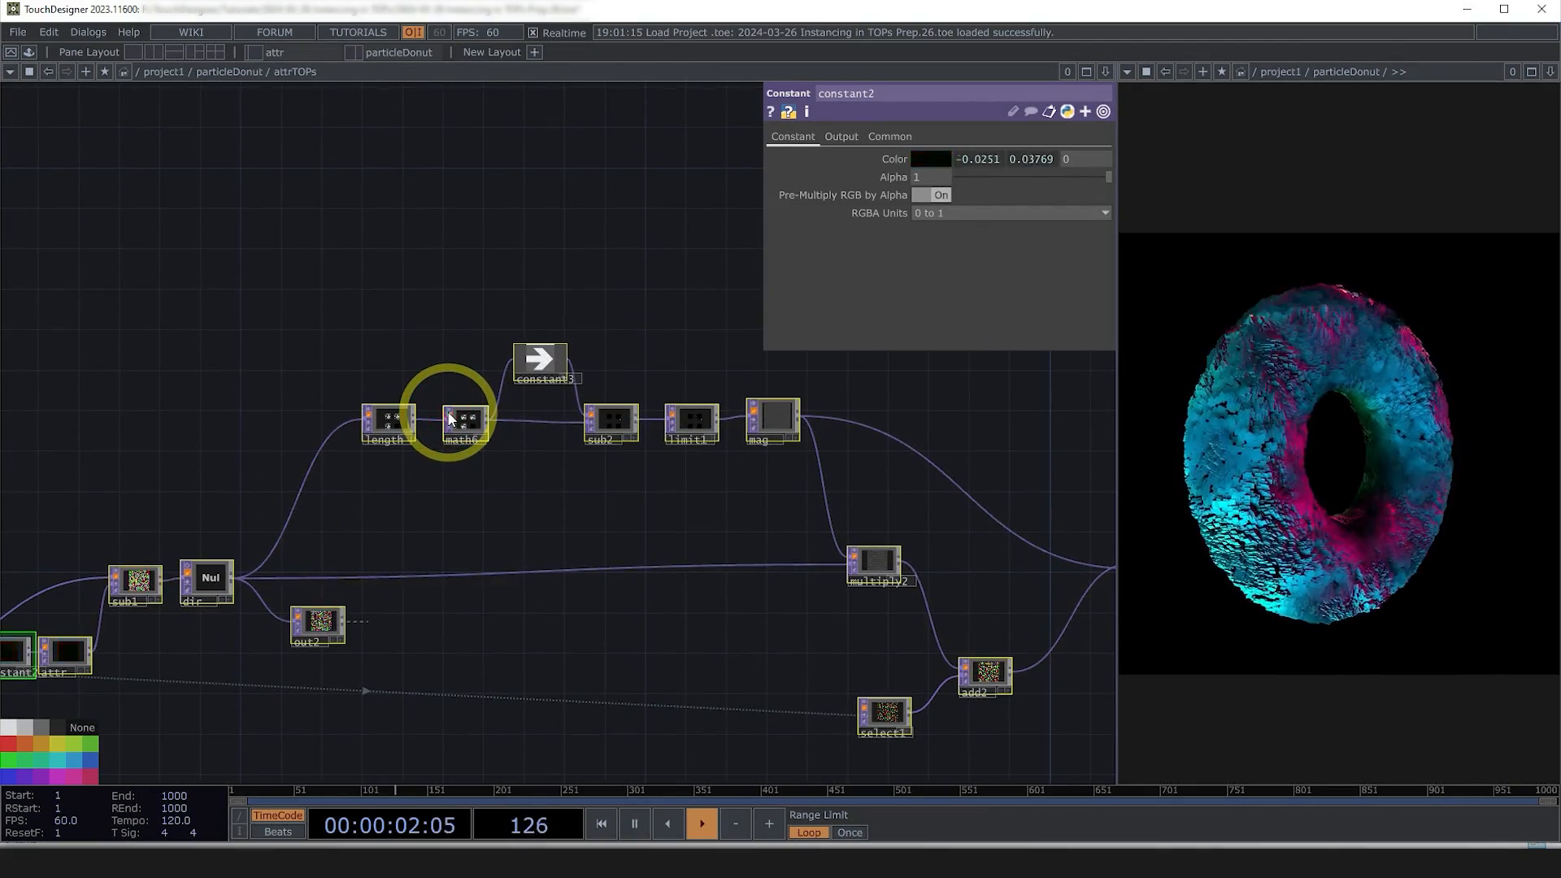
click(769, 417)
scroll(715, 411, up, 4)
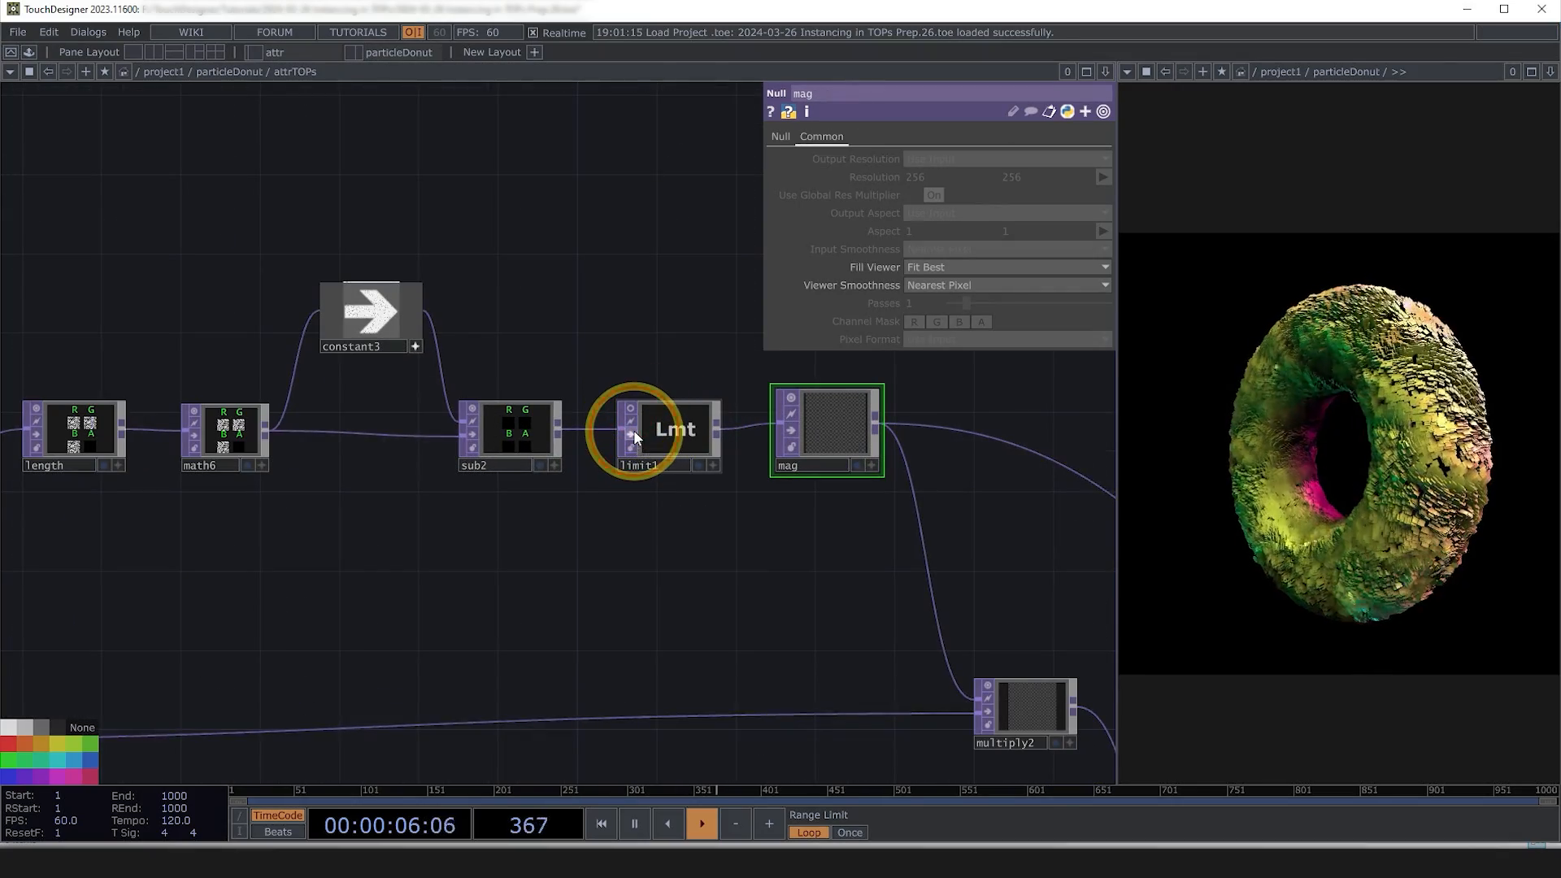
click(635, 433)
drag(742, 565, 717, 562)
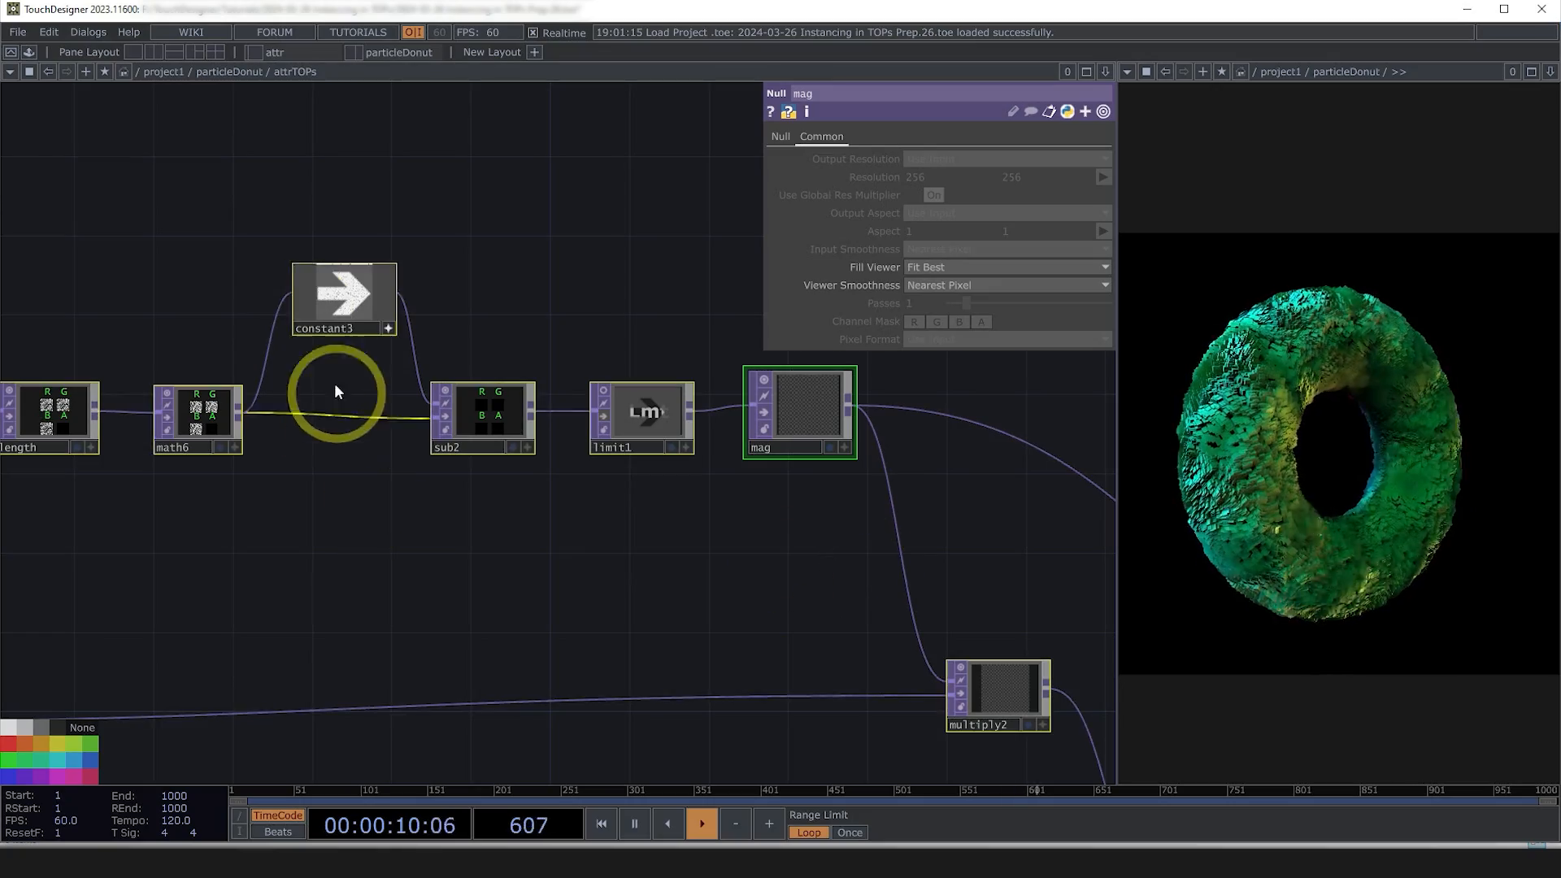
click(311, 292)
click(343, 292)
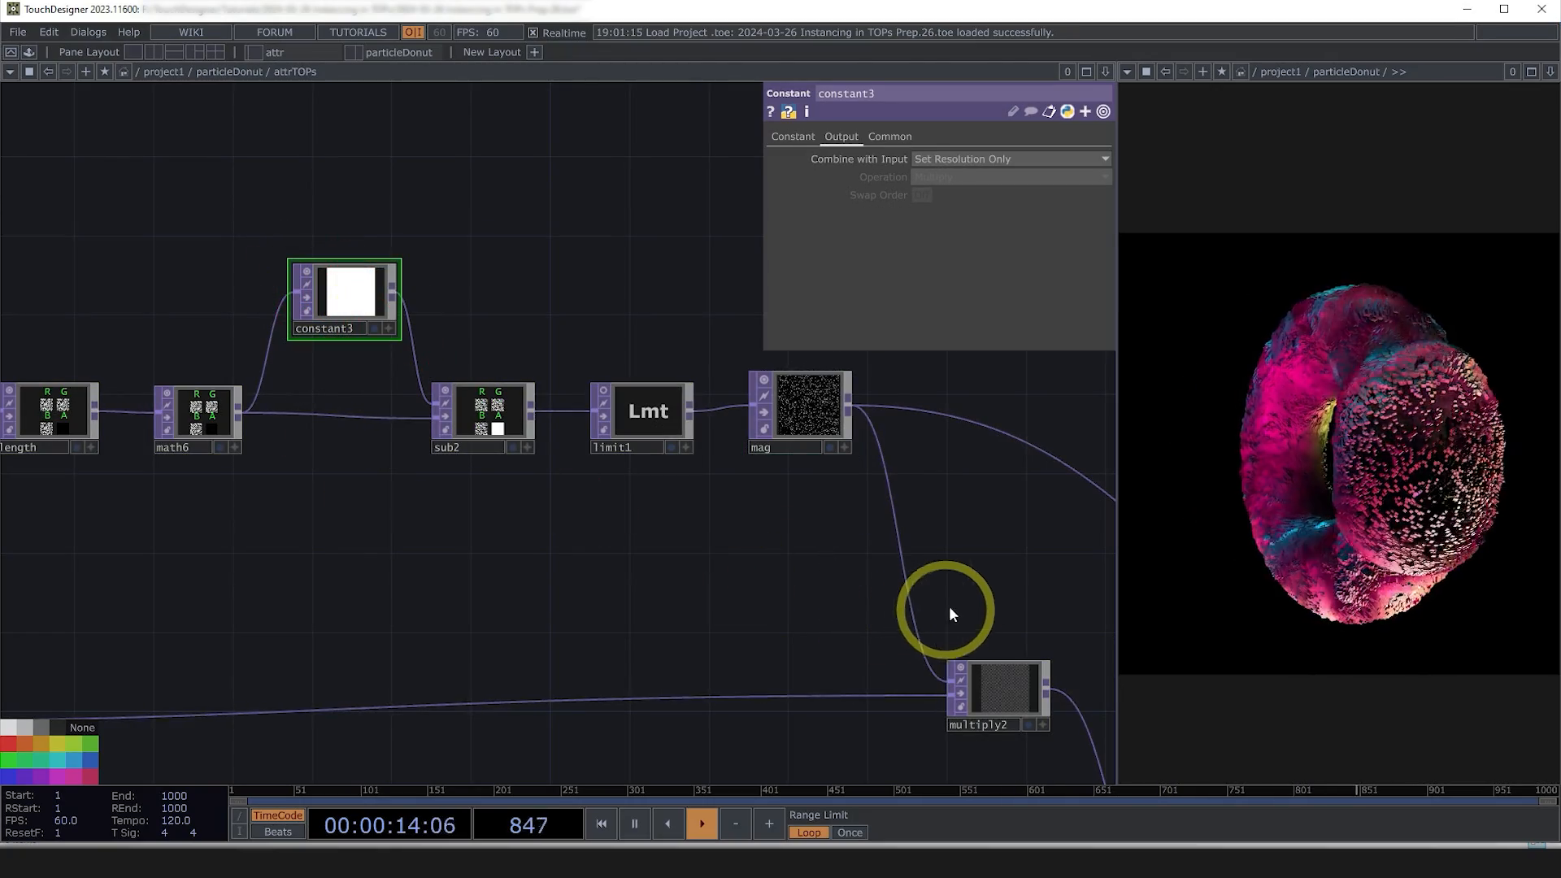
- Bypass limit1 inside attrTOPs, turn its bypass off again, and return to the particleDonut network
click(605, 416)
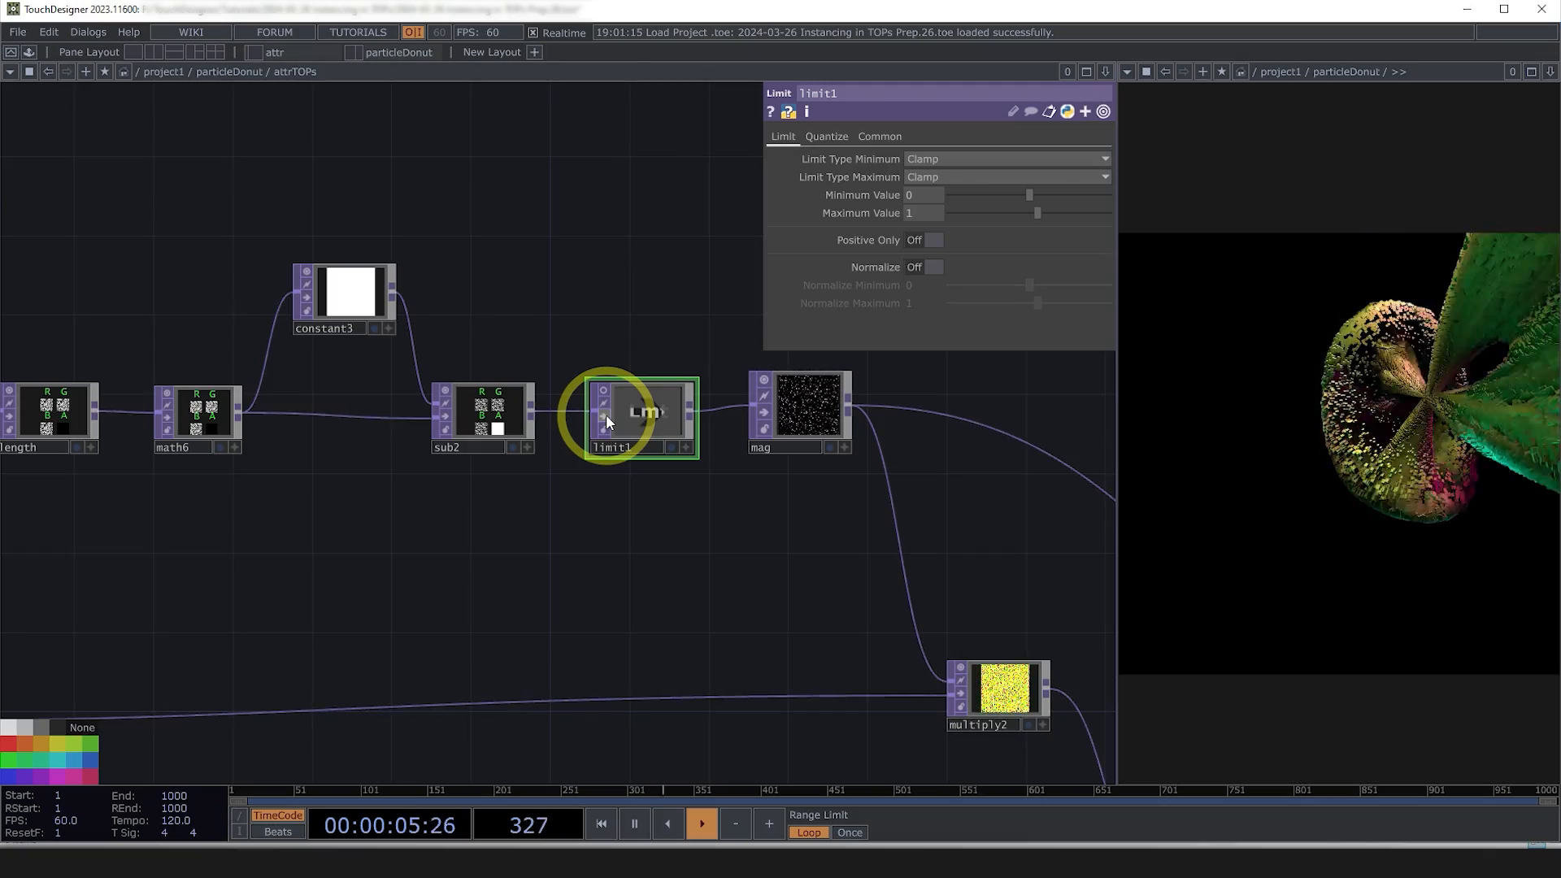
click(605, 416)
scroll(610, 488, down, 4)
scroll(613, 489, down, 6)
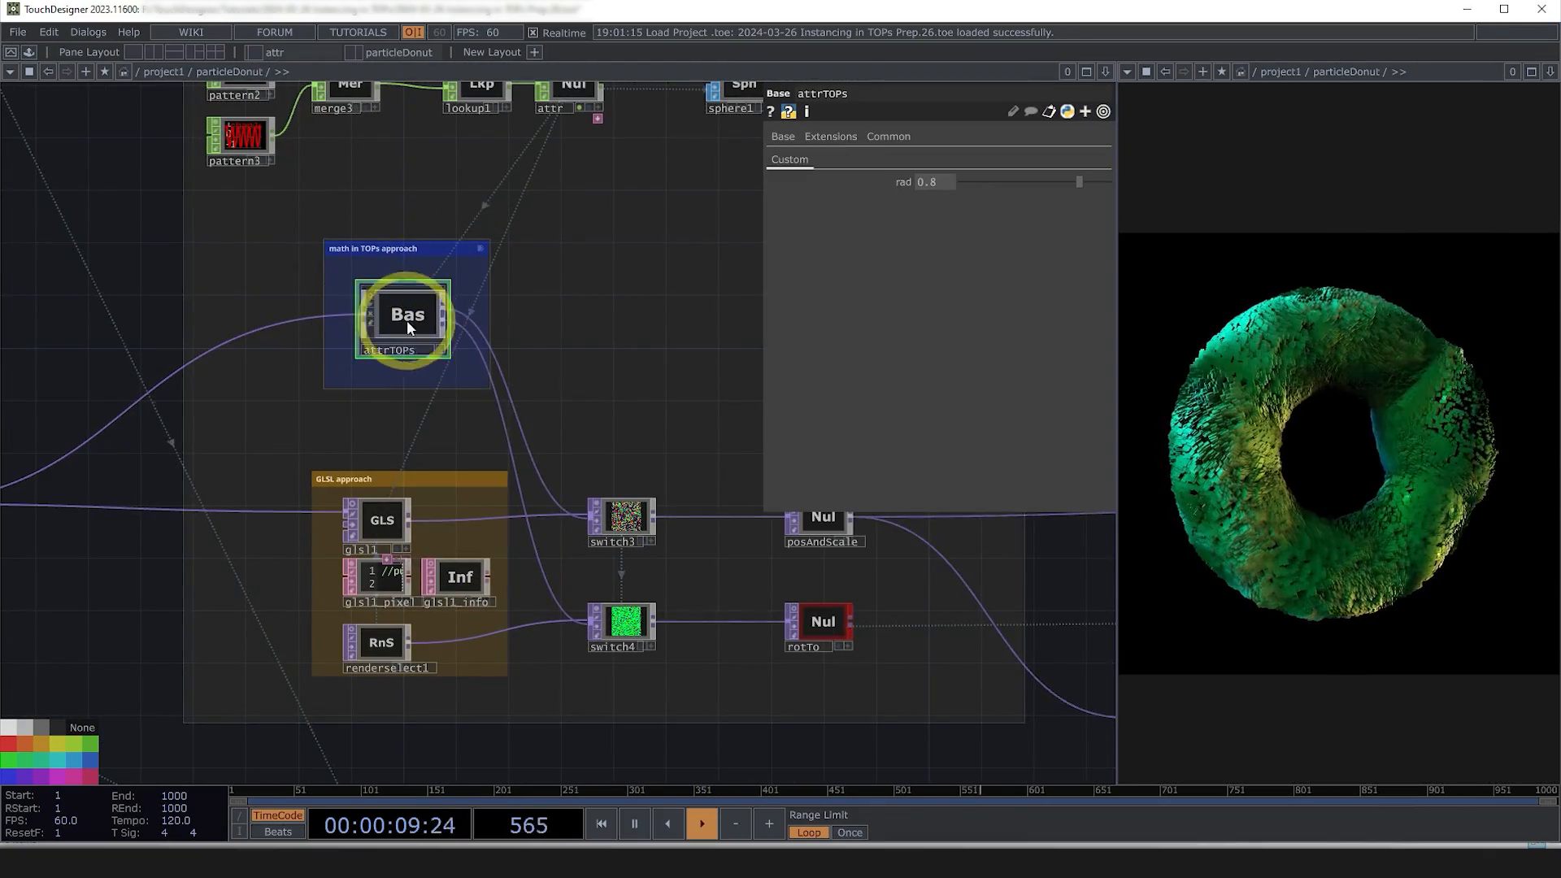
- Review geo1's instancing settings for translate, rotate and scale, and its second instancing page with the Rotate to OP
scroll(547, 375, down, 3)
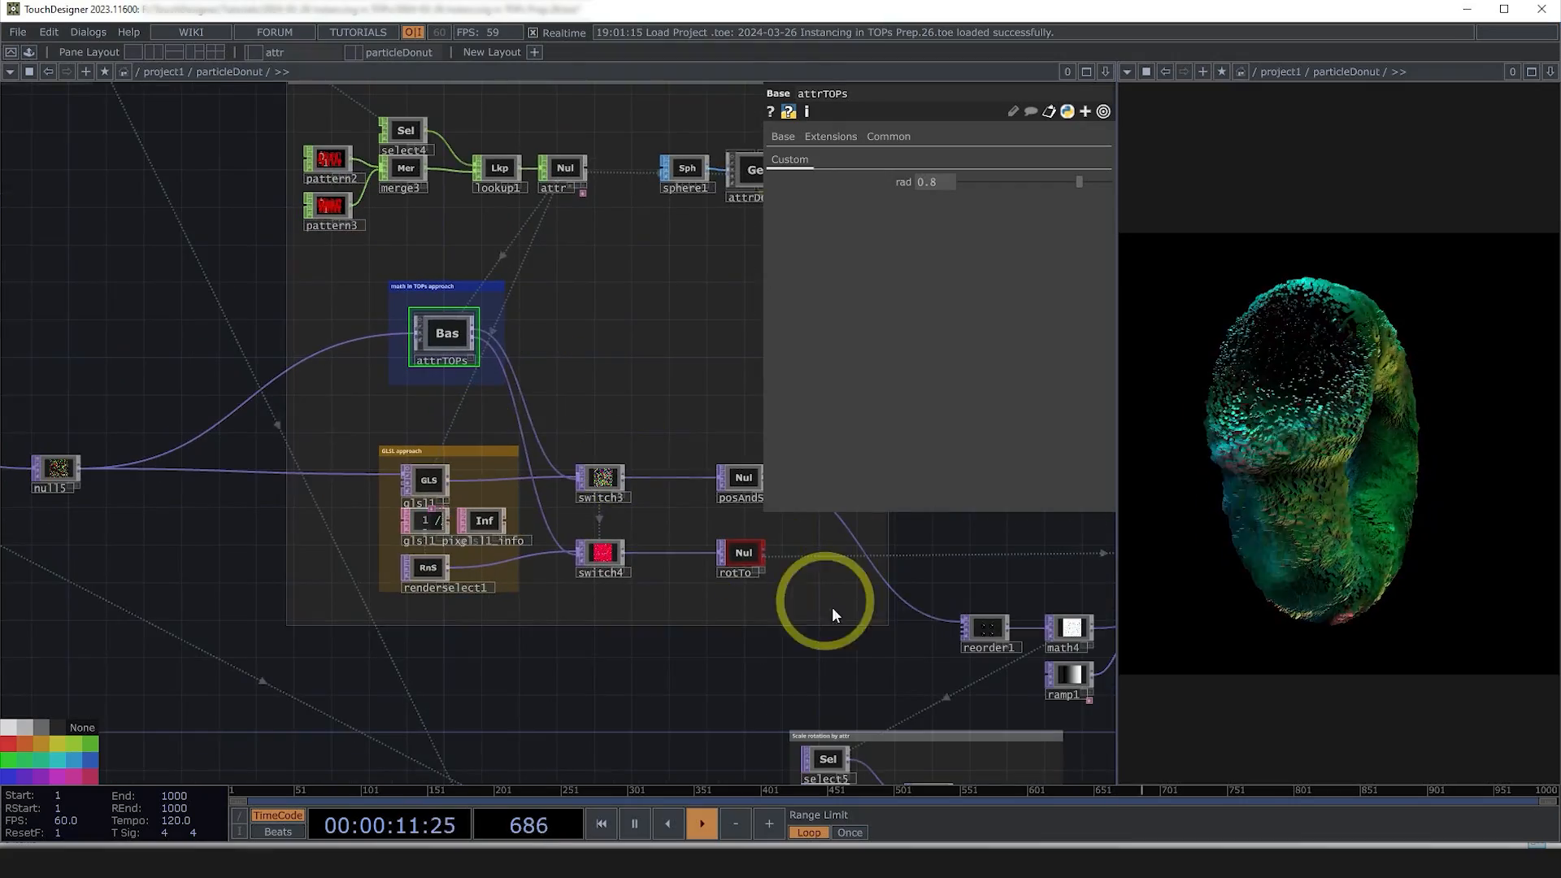
drag(673, 592, 463, 626)
drag(943, 724, 503, 713)
scroll(521, 699, down, 2)
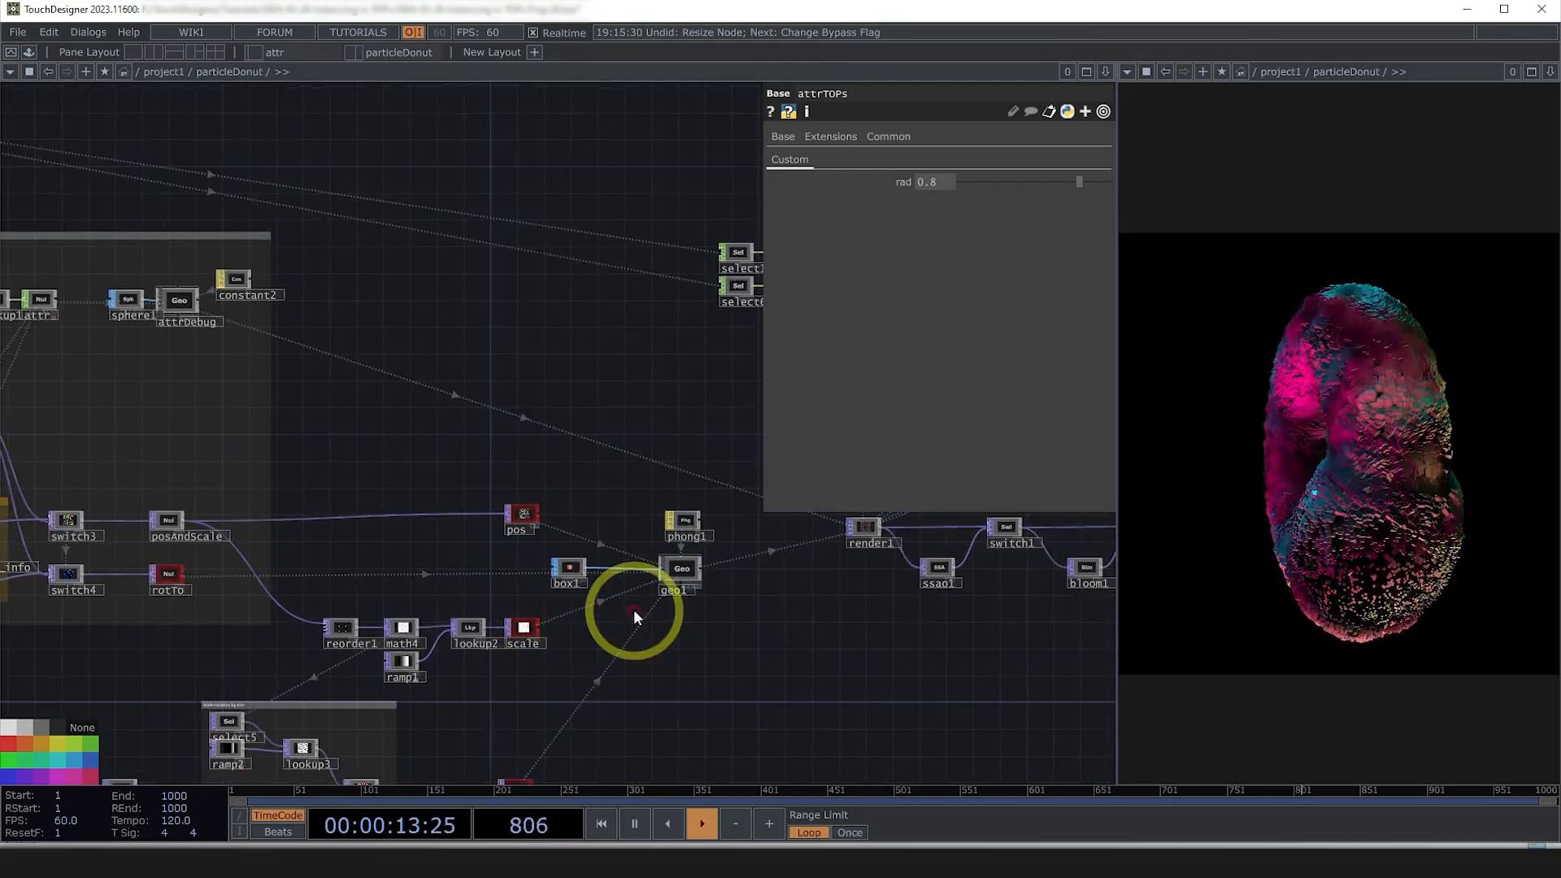
scroll(639, 612, up, 2)
click(706, 553)
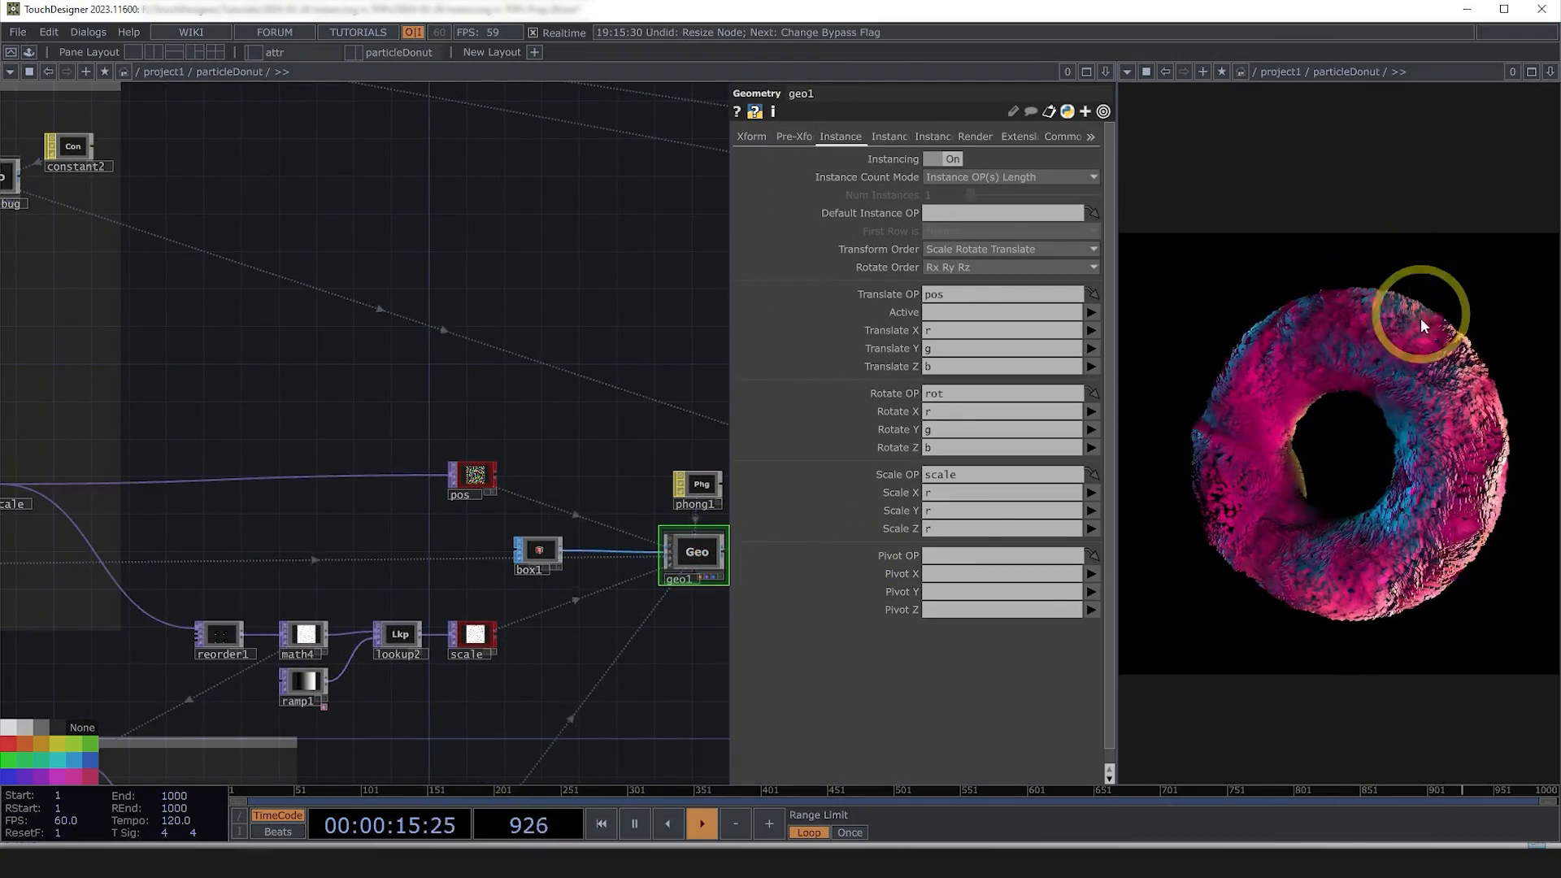
click(890, 136)
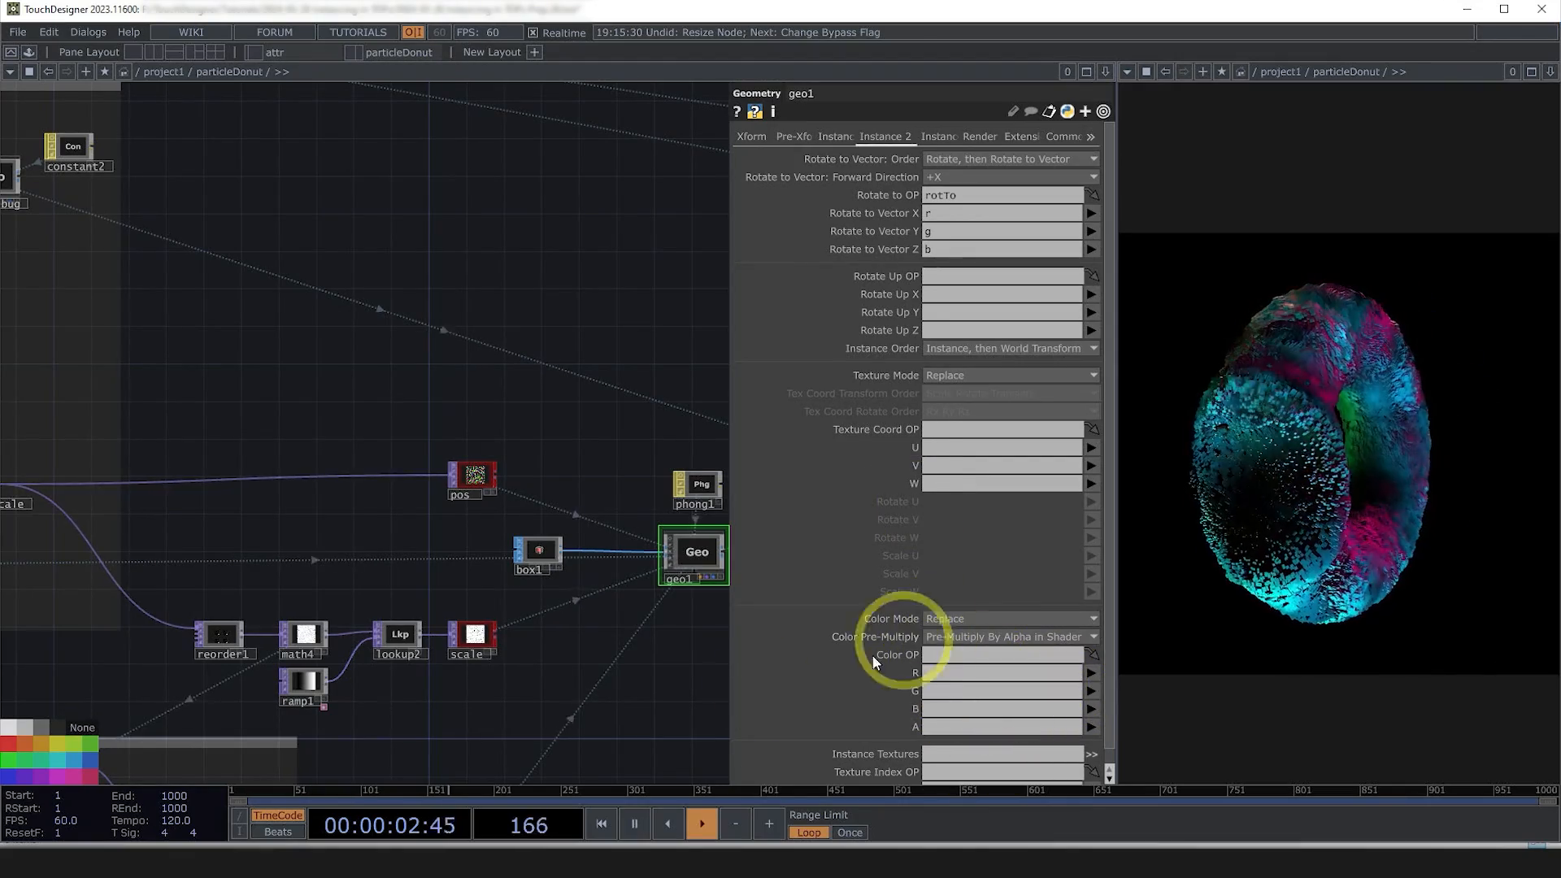
- Examine the scale chain around reorder1, math4 and ramp1, and trace it back to posAndScale, rotTo and the attractor section
drag(635, 613, 656, 483)
middle_drag(205, 540, 383, 445)
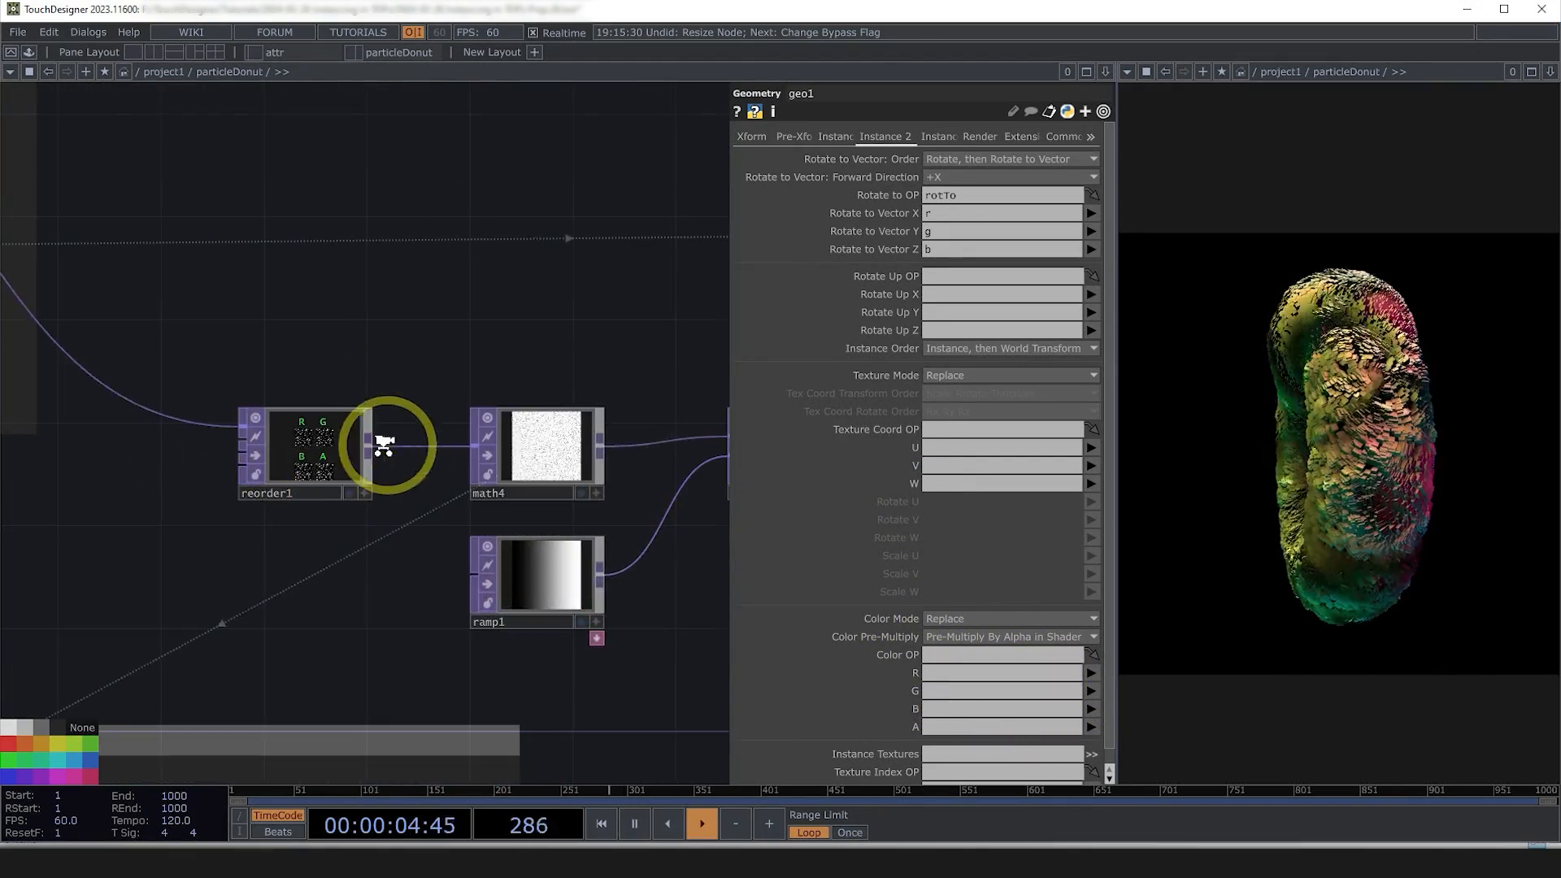
scroll(384, 445, up, 5)
scroll(172, 446, down, 4)
drag(217, 300, 467, 431)
scroll(467, 436, down, 5)
drag(334, 569, 521, 690)
scroll(543, 671, down, 2)
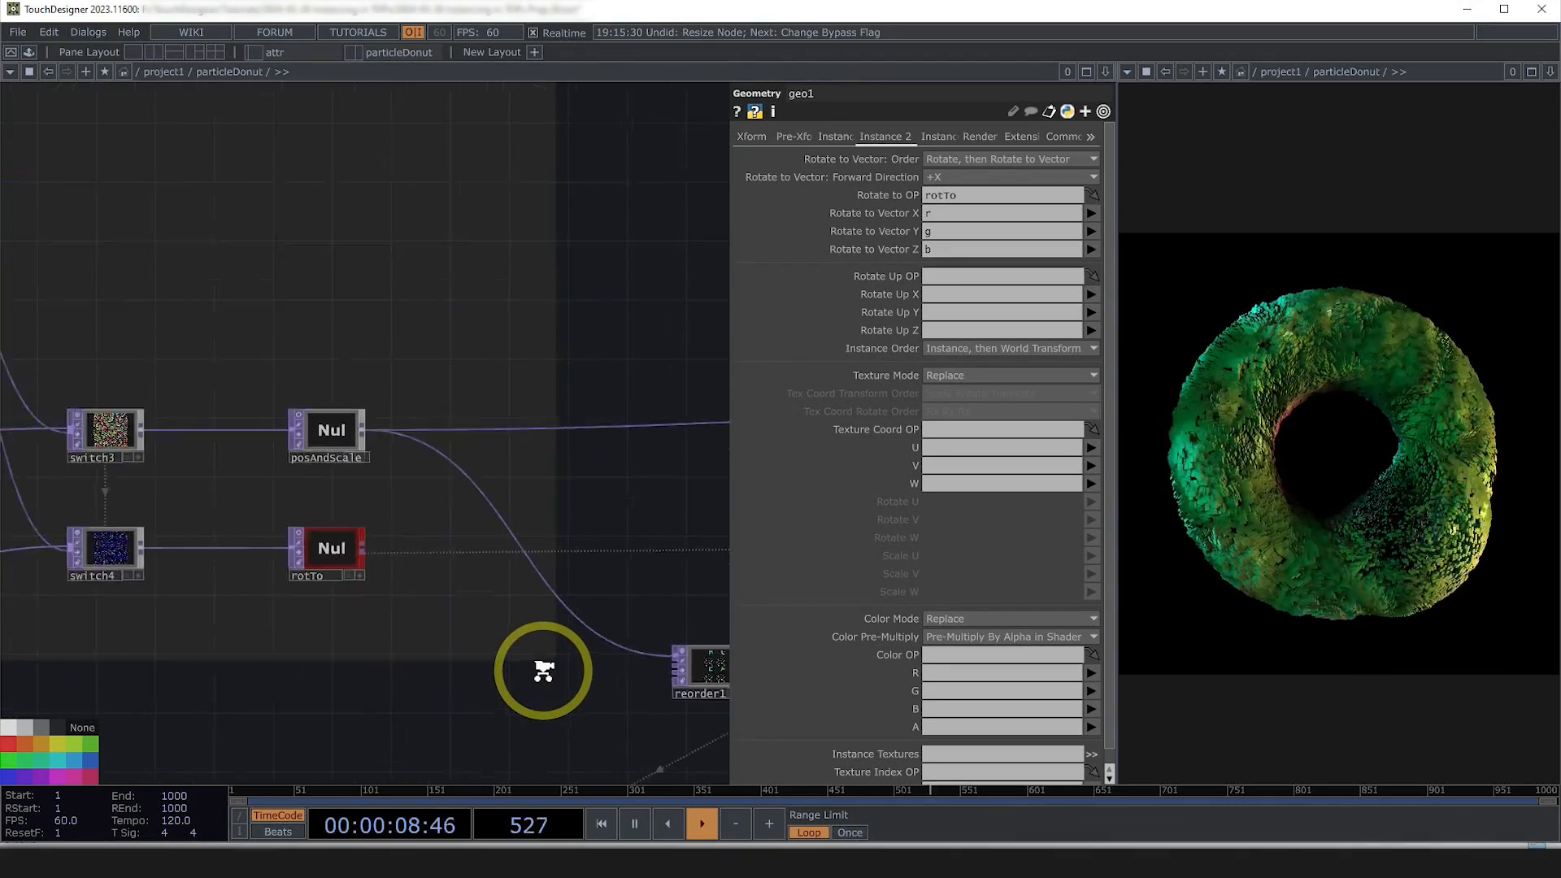
scroll(543, 671, down, 3)
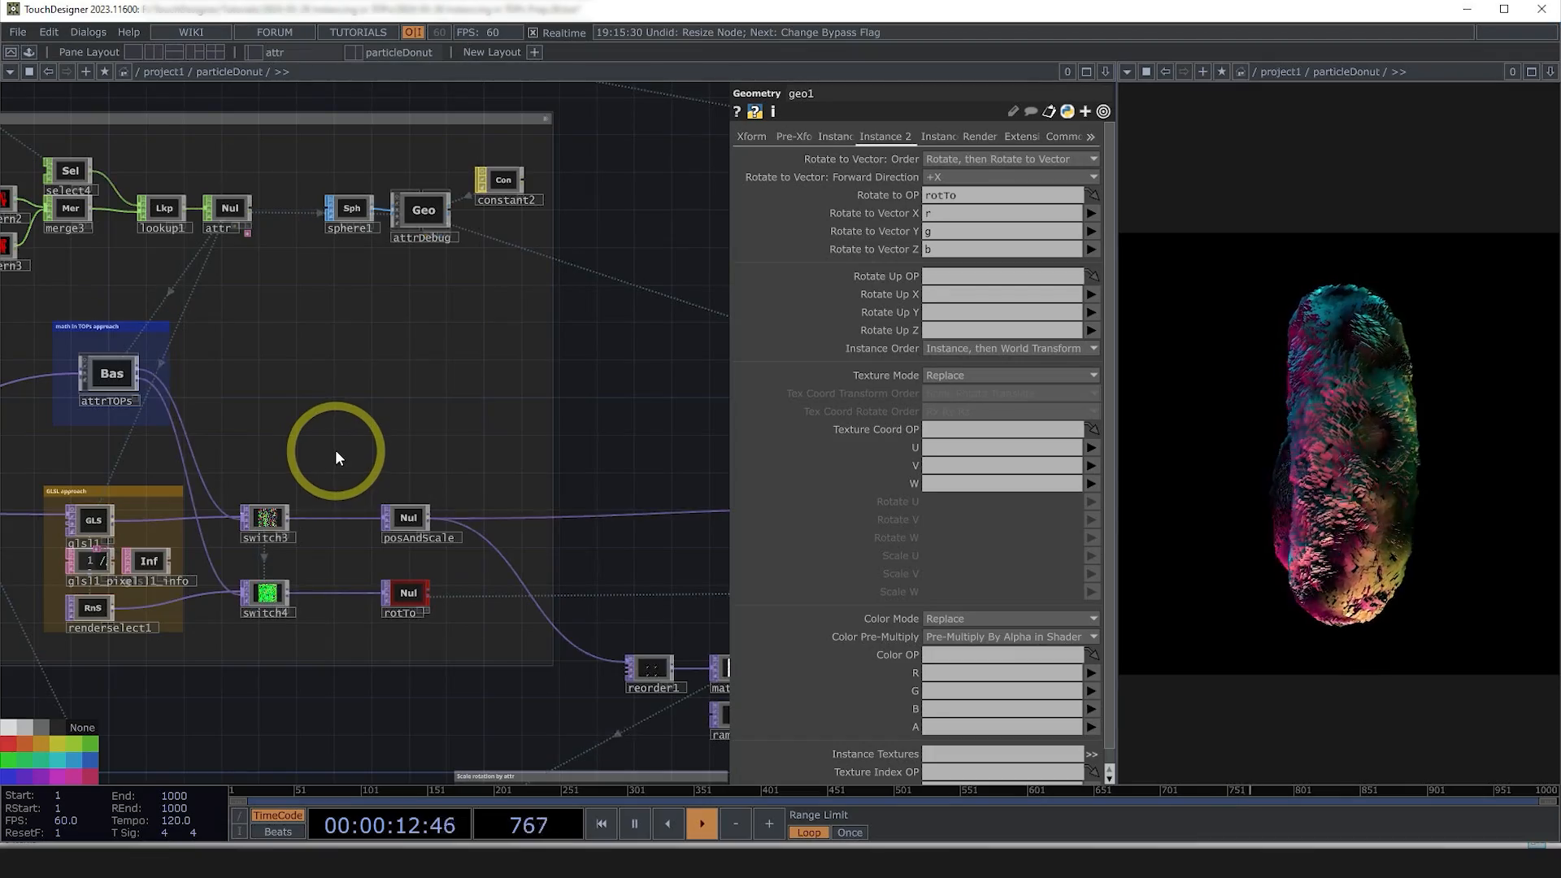
- Hide the parameter window and review the whole particleDonut network from pointGenerator through to the render chain
scroll(335, 455, down, 3)
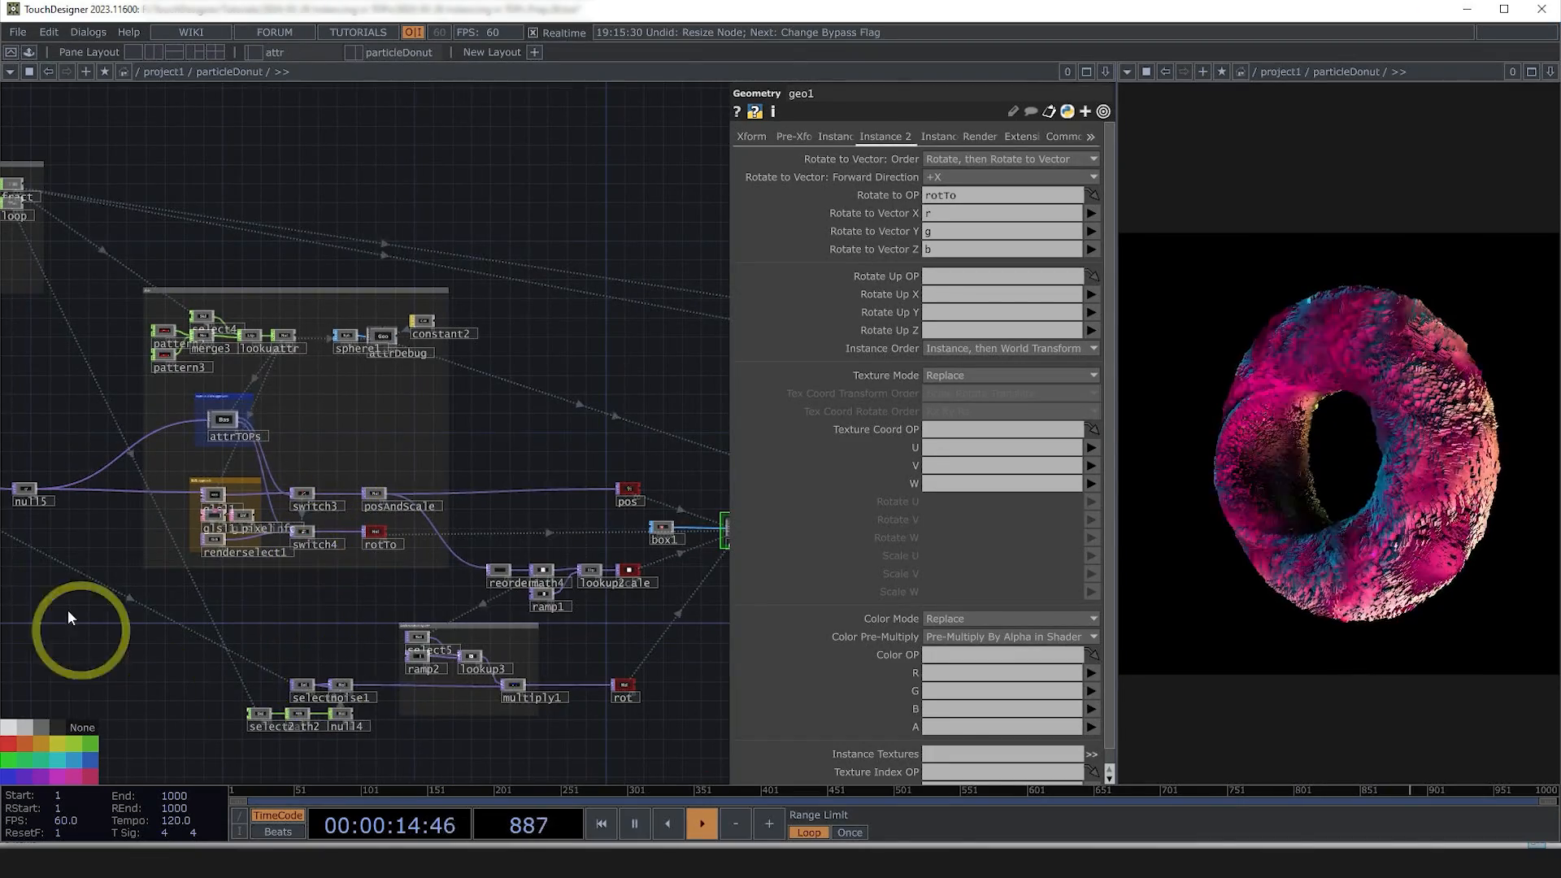
drag(207, 624, 353, 621)
scroll(491, 398, down, 3)
key(p)
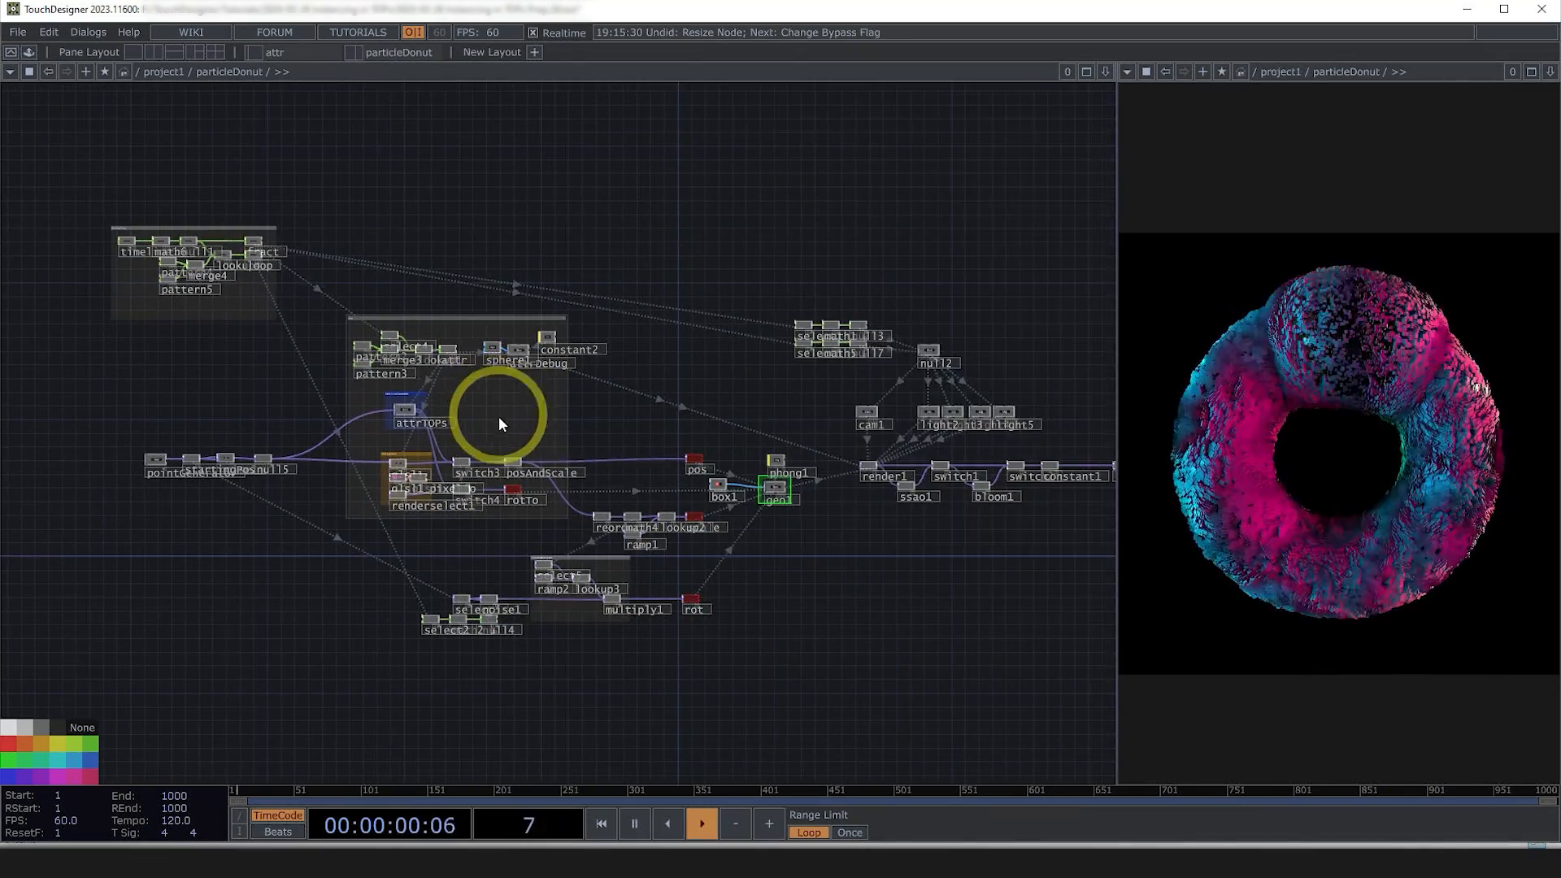
drag(764, 435, 746, 459)
scroll(898, 593, up, 3)
scroll(898, 593, down, 3)
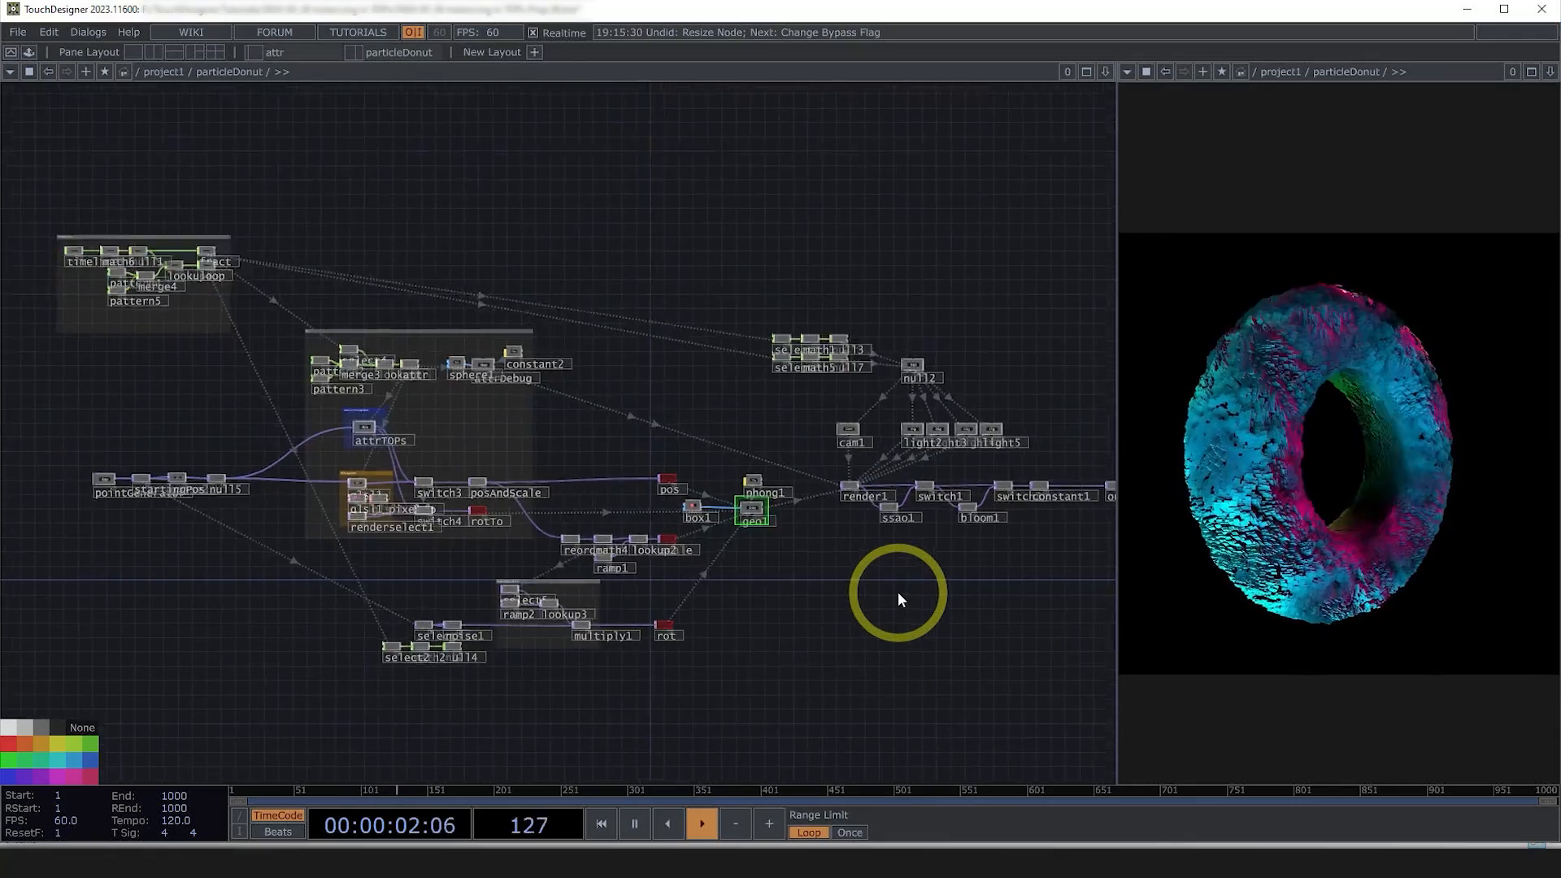